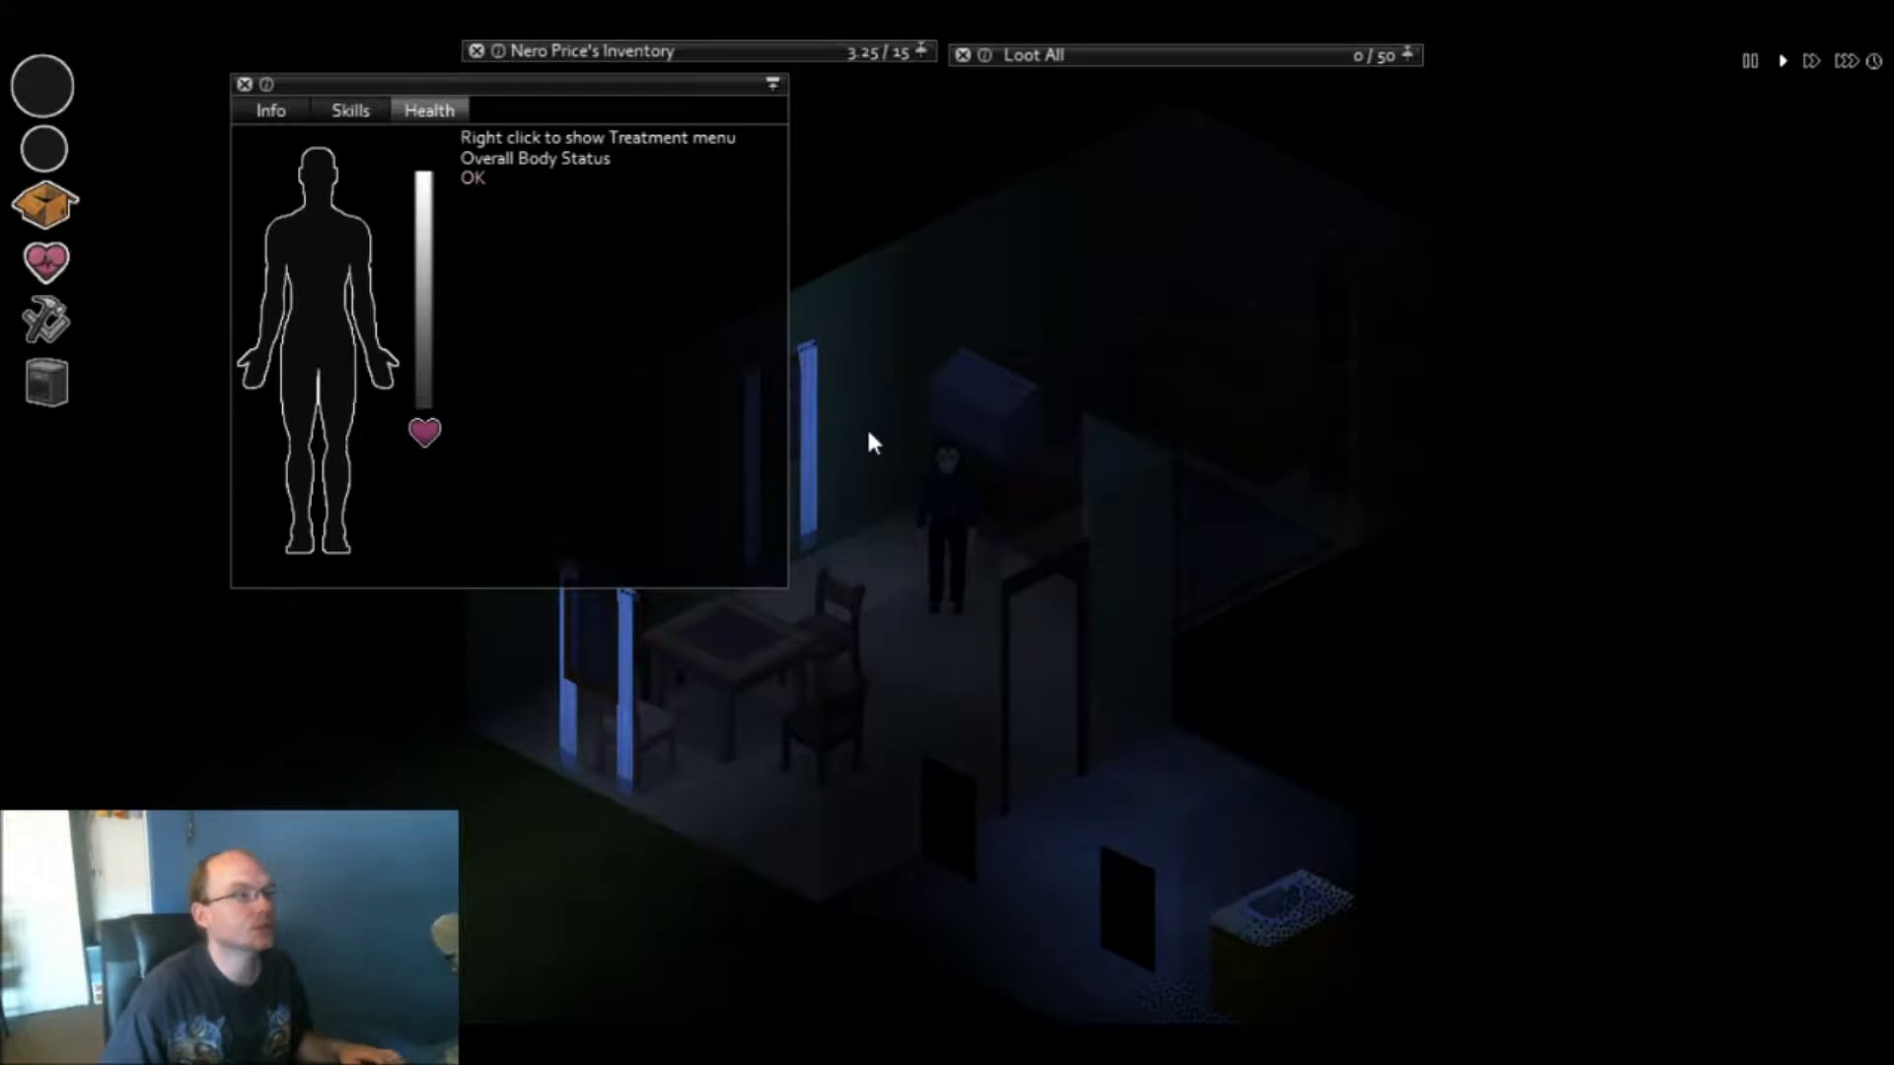
- Review the survivor's info and traits, then pack the chips into the schoolbag
{"action": "left_click", "coordinate": [281, 115]}
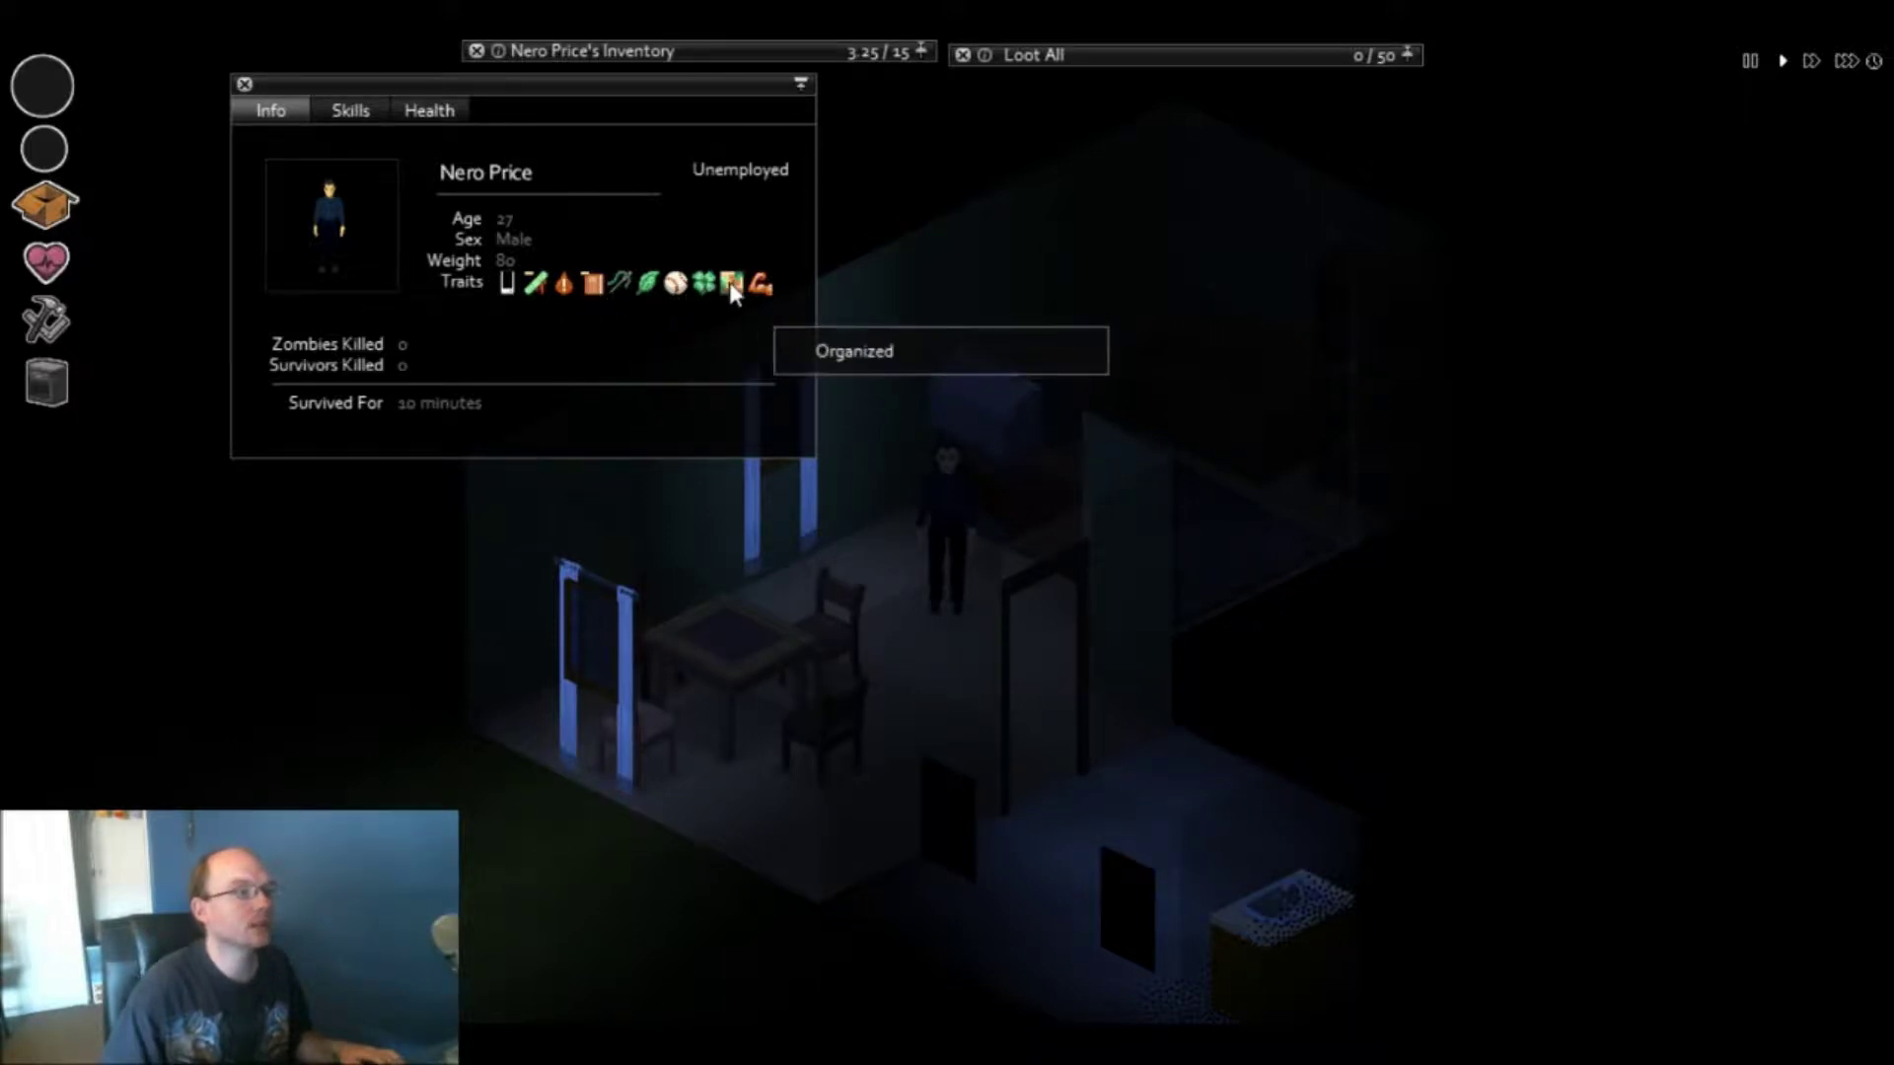
{"action": "left_click", "coordinate": [245, 83]}
{"action": "mouse_move", "coordinate": [695, 50]}
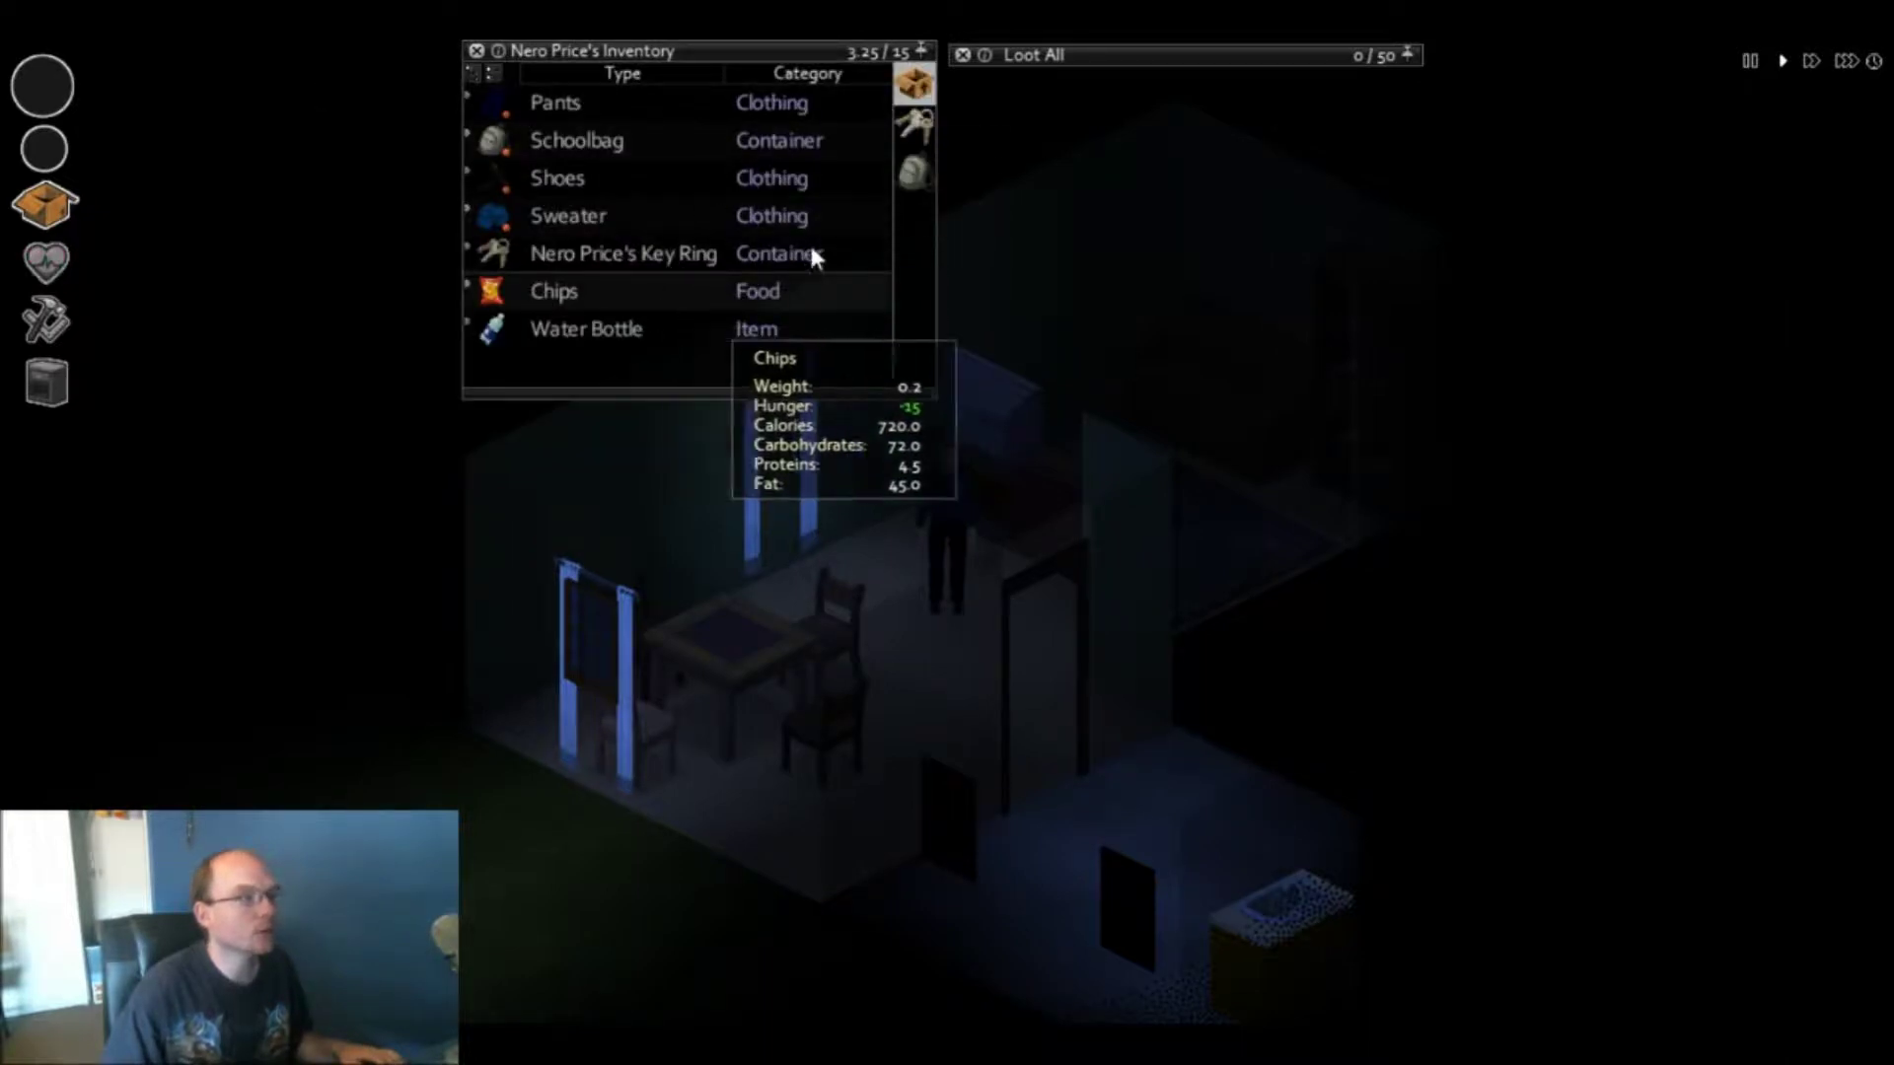
{"action": "mouse_move", "coordinate": [632, 330]}
{"action": "left_mouse_down"}
{"action": "mouse_move", "coordinate": [611, 310]}
{"action": "mouse_move", "coordinate": [917, 178]}
{"action": "left_mouse_up"}
{"action": "left_click", "coordinate": [913, 173]}
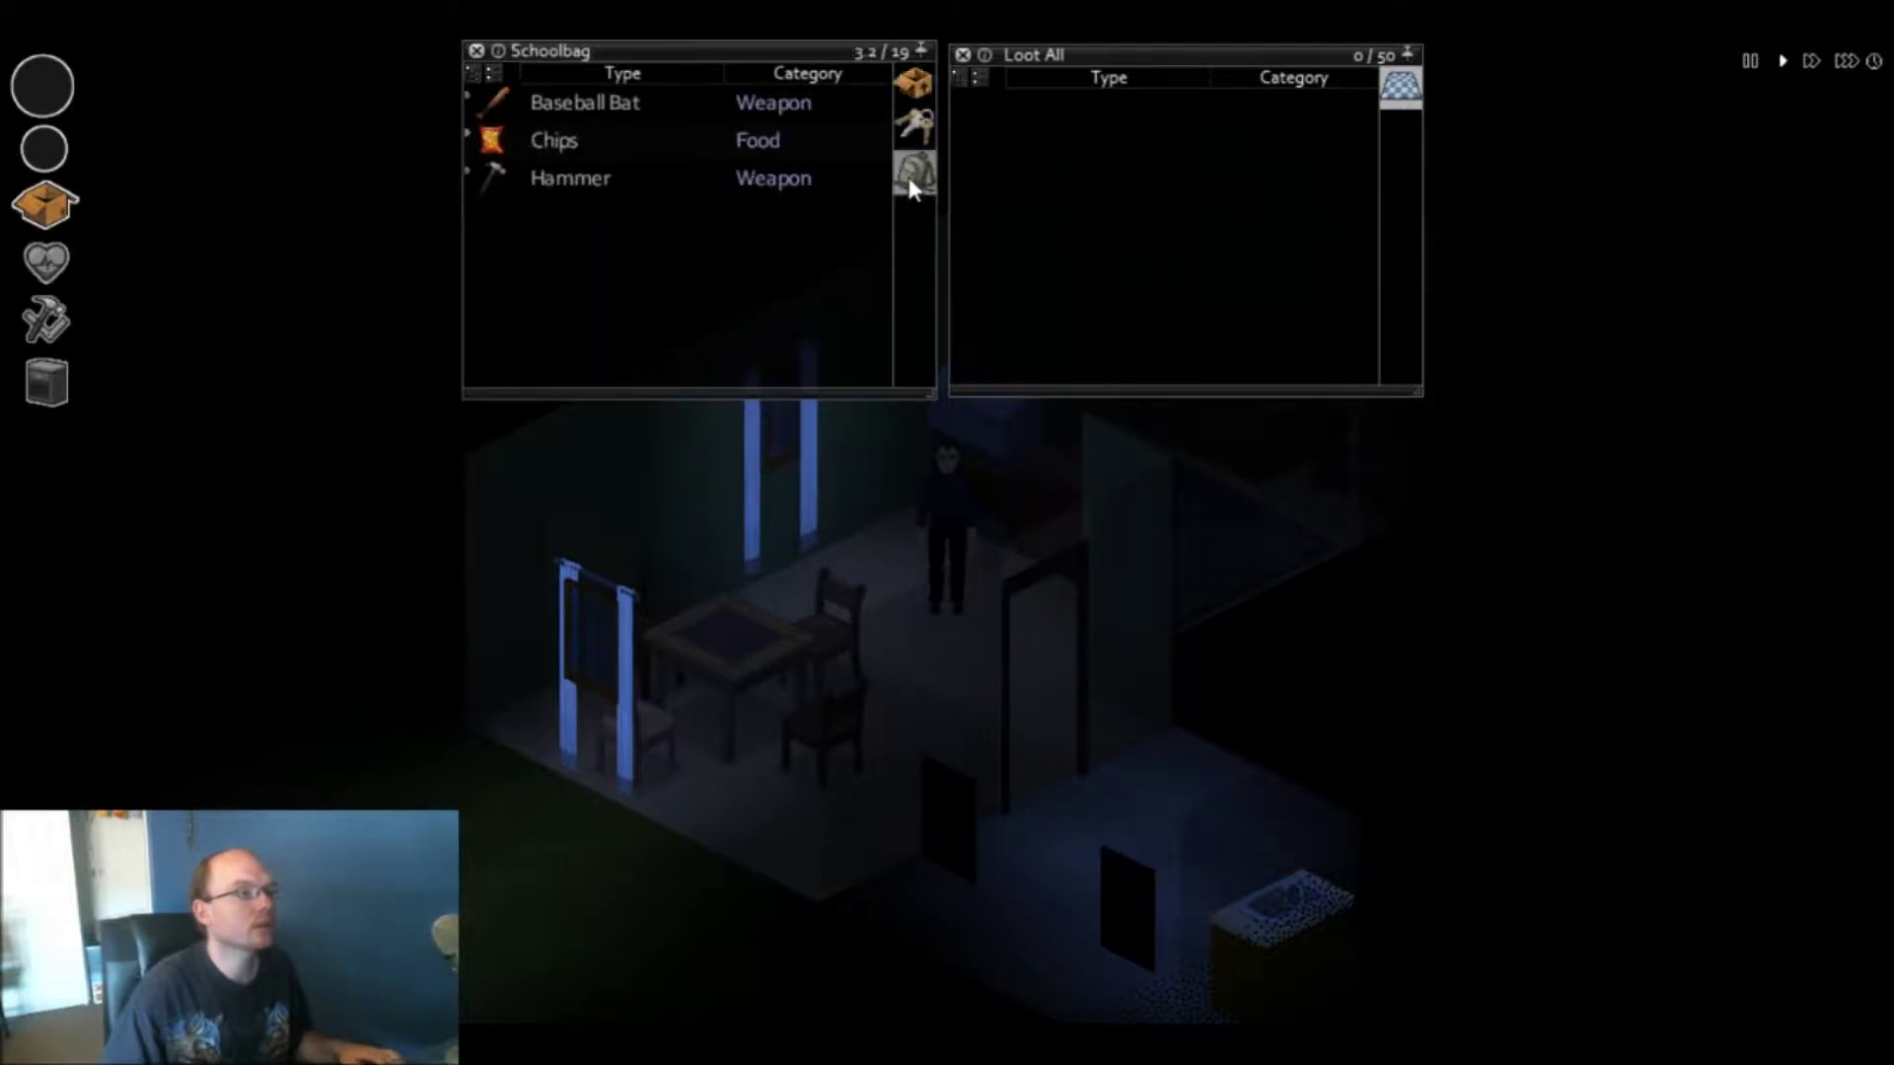
- Equip the baseball bat in both hands and return to the main inventory
{"action": "right_click", "coordinate": [537, 105]}
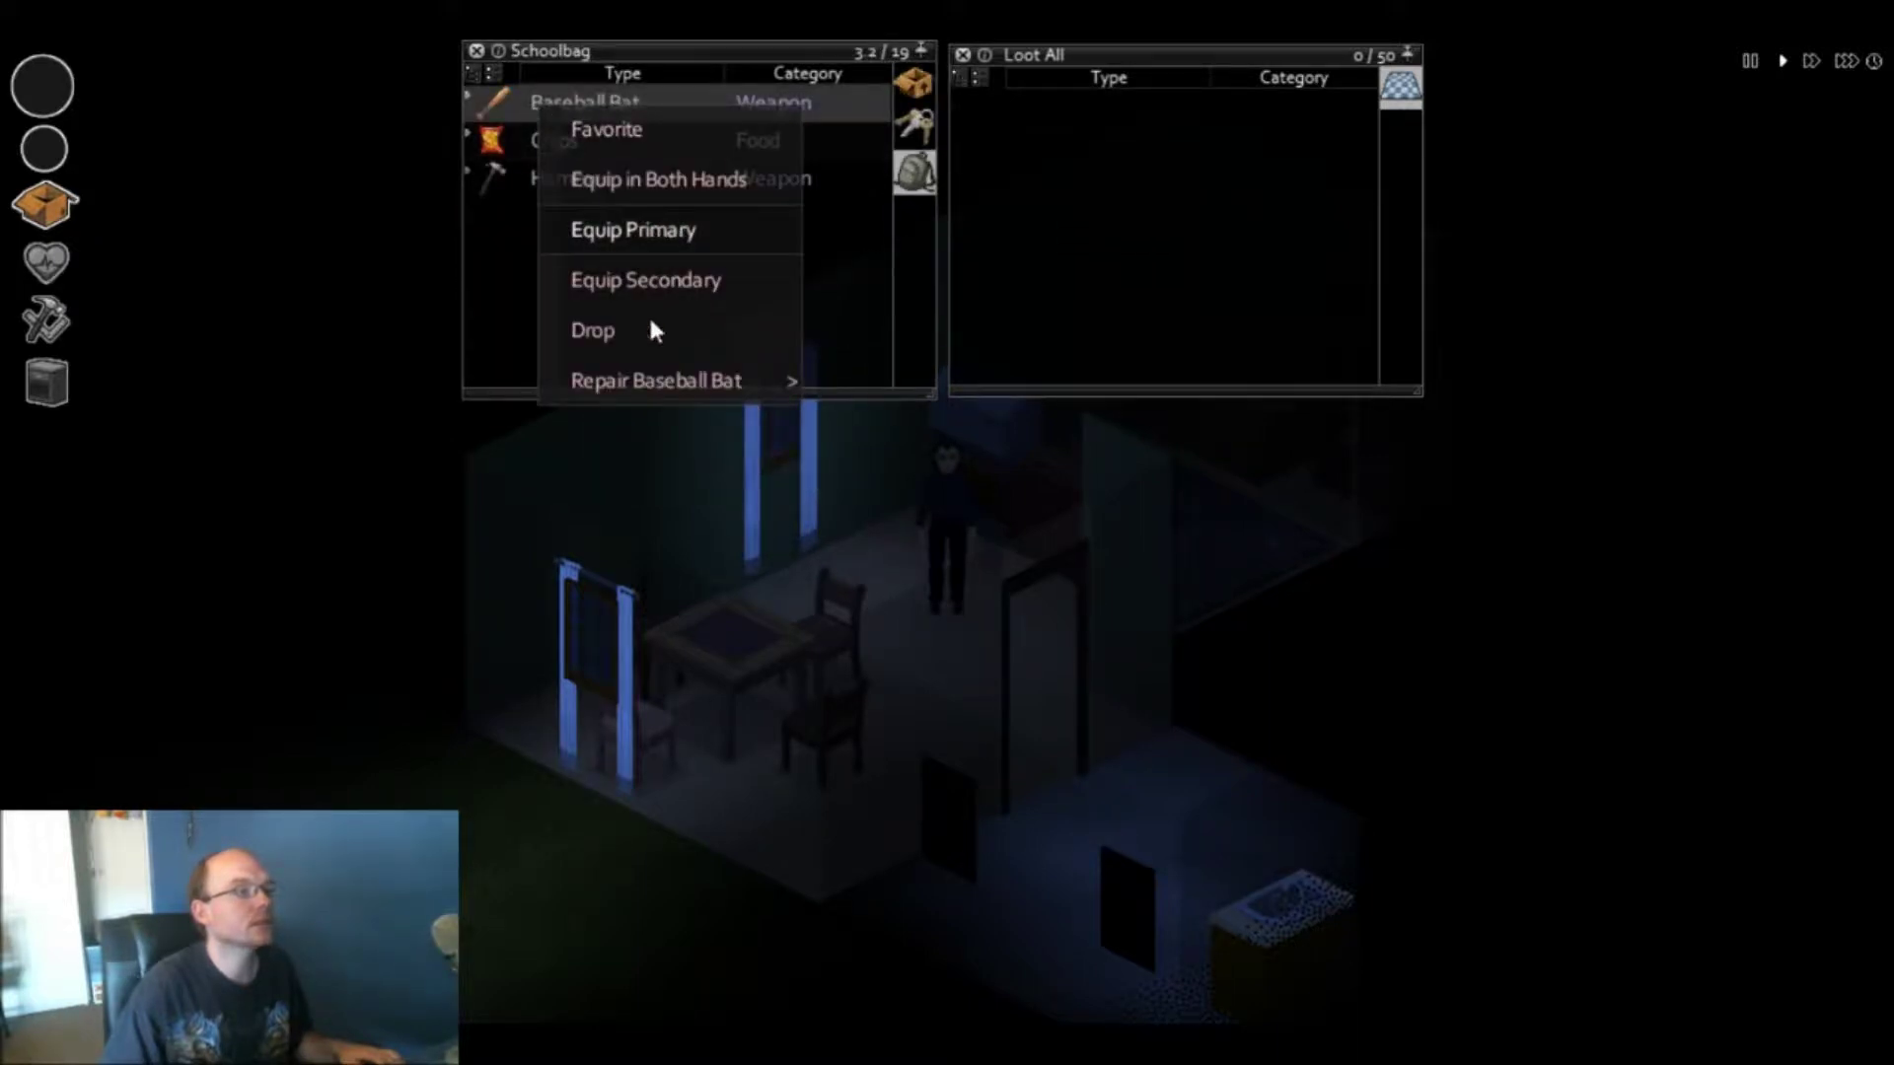
{"action": "left_click", "coordinate": [675, 179]}
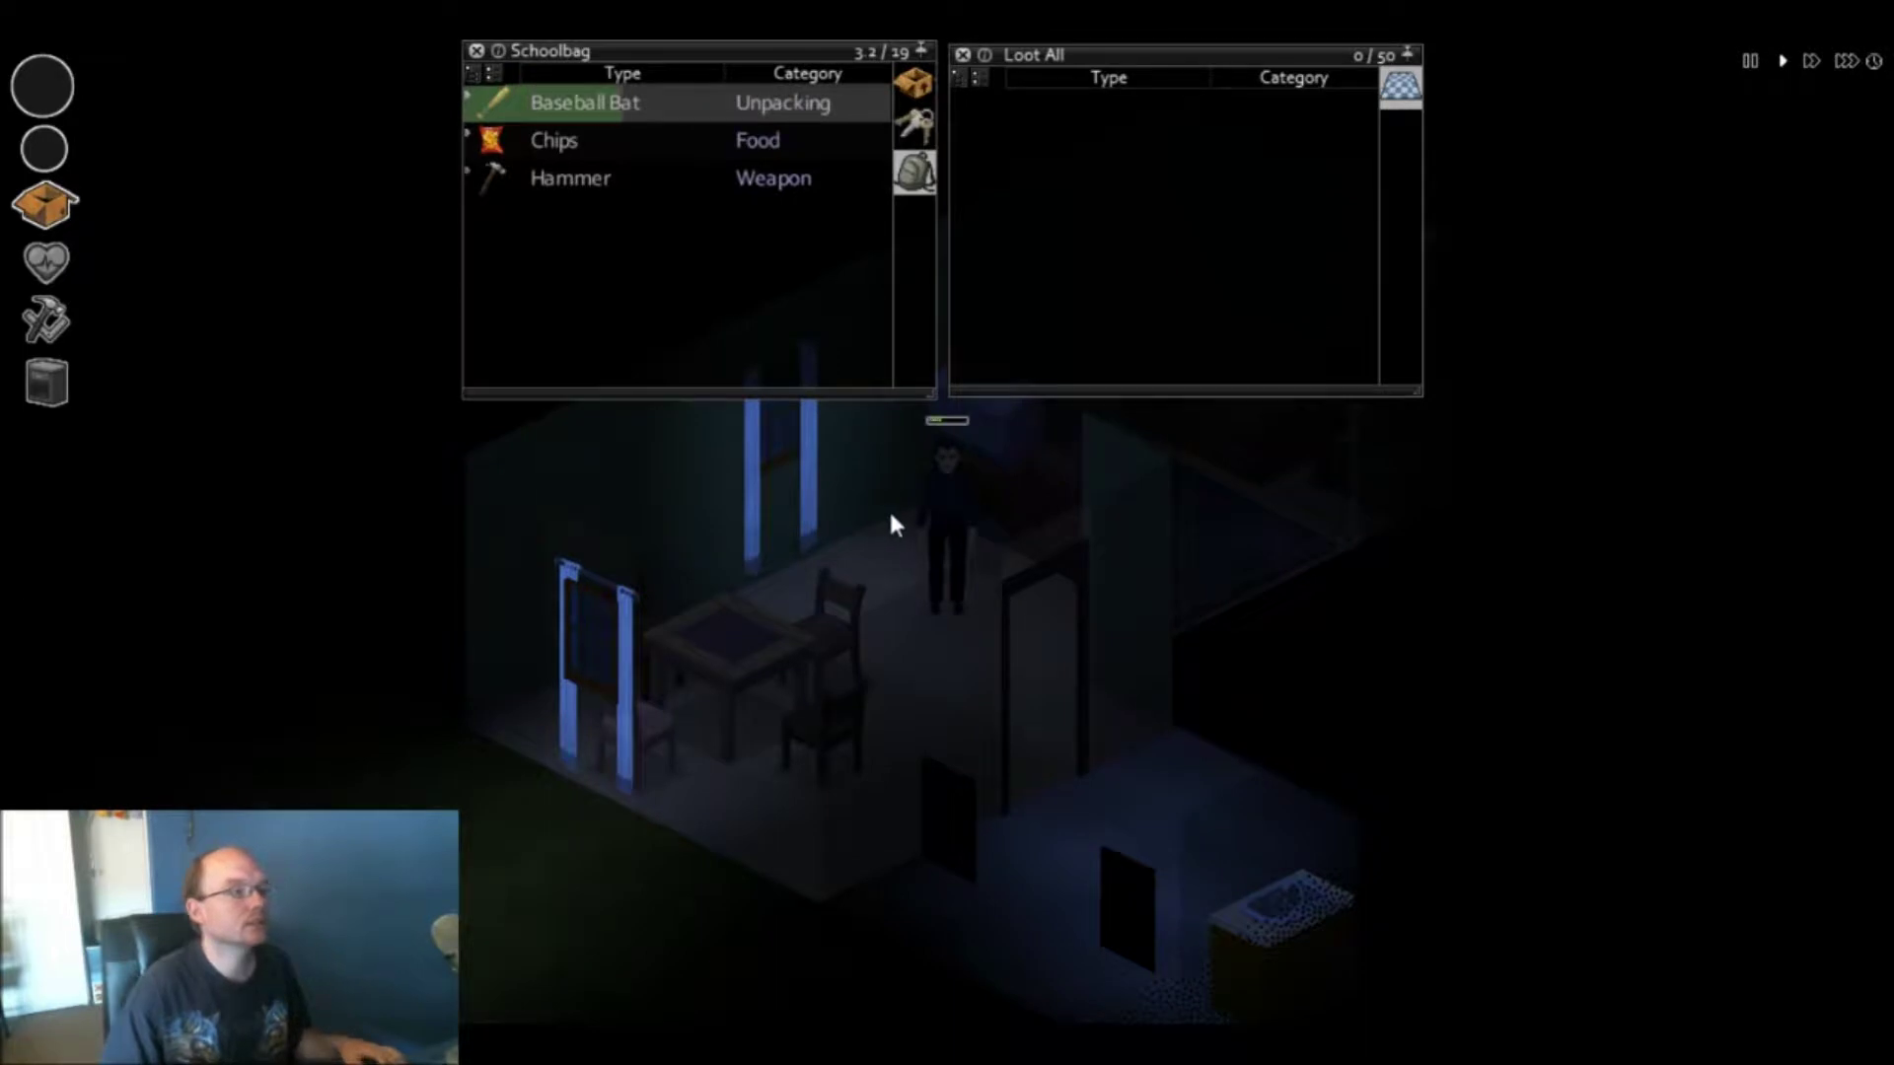
{"action": "left_click", "coordinate": [914, 82]}
- Walk over to the bookcase and look over its foraging book
{"action": "key", "text": "w"}
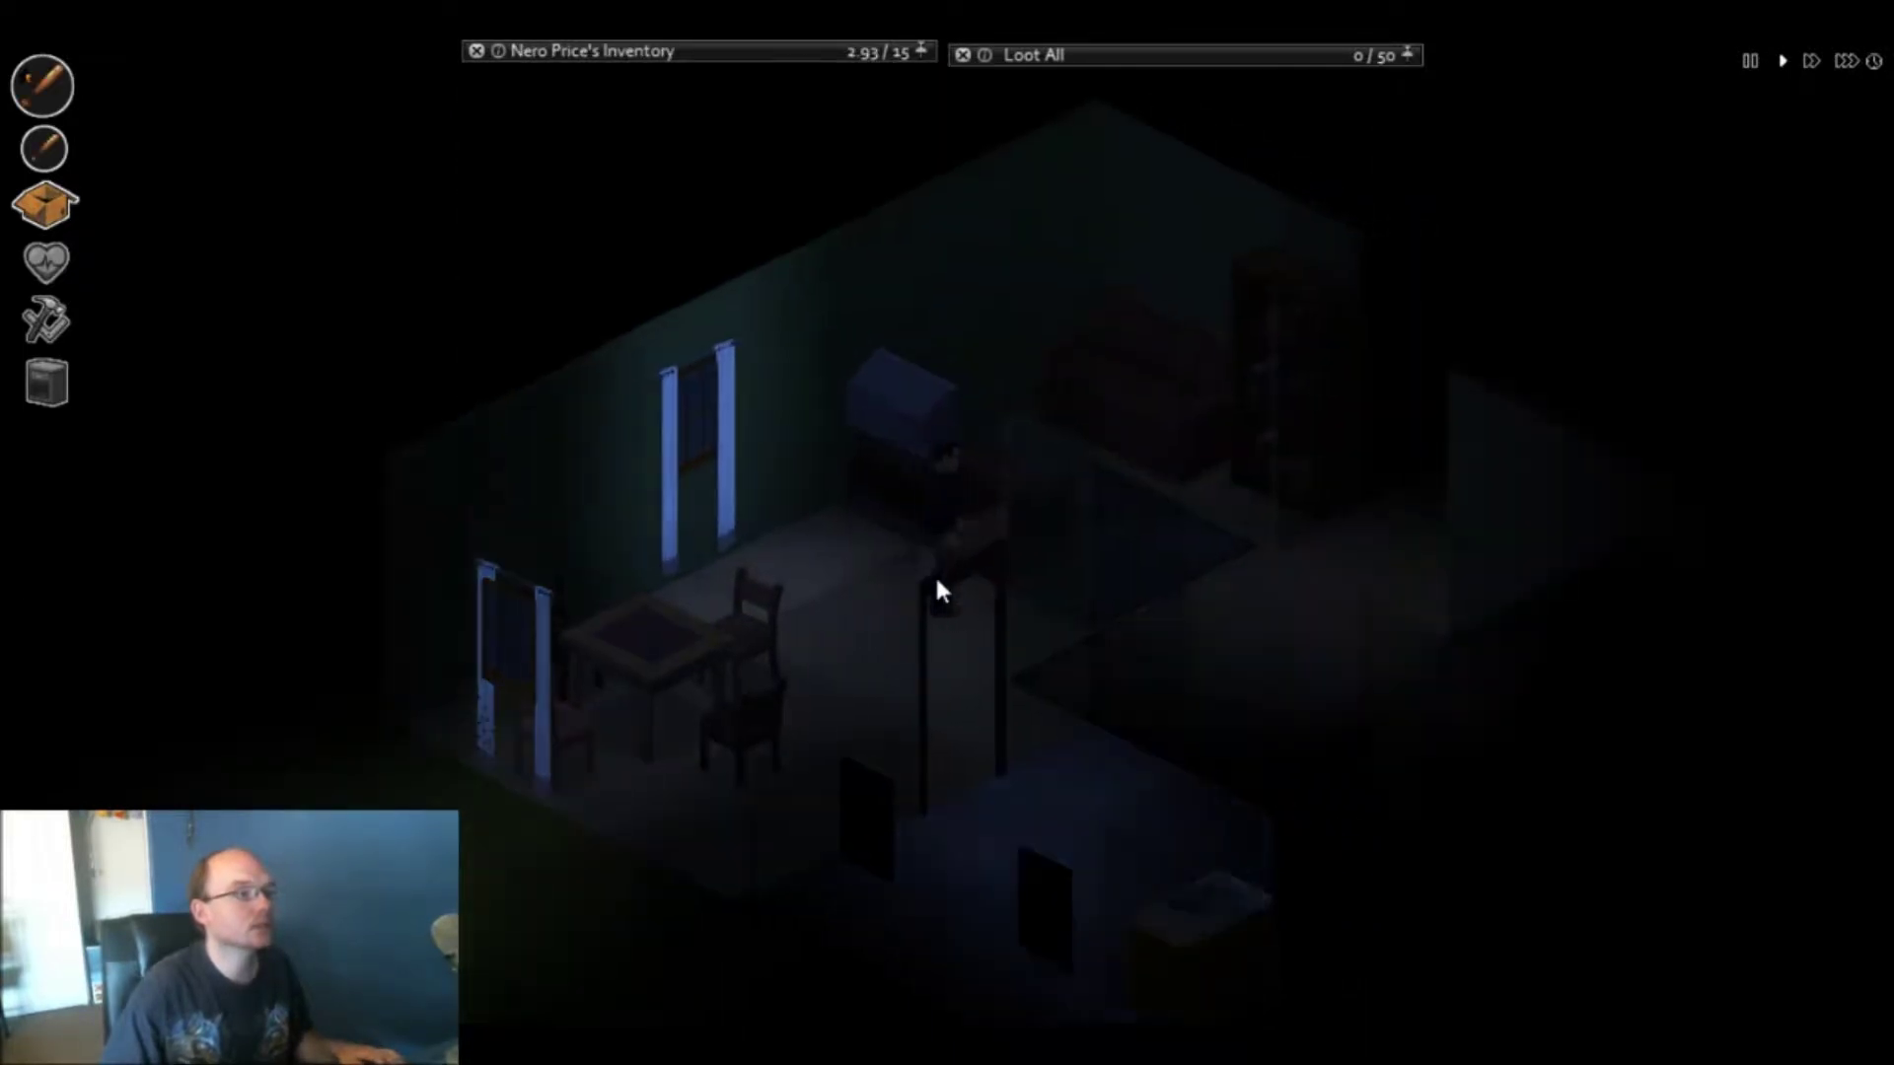
{"action": "key", "text": "d"}
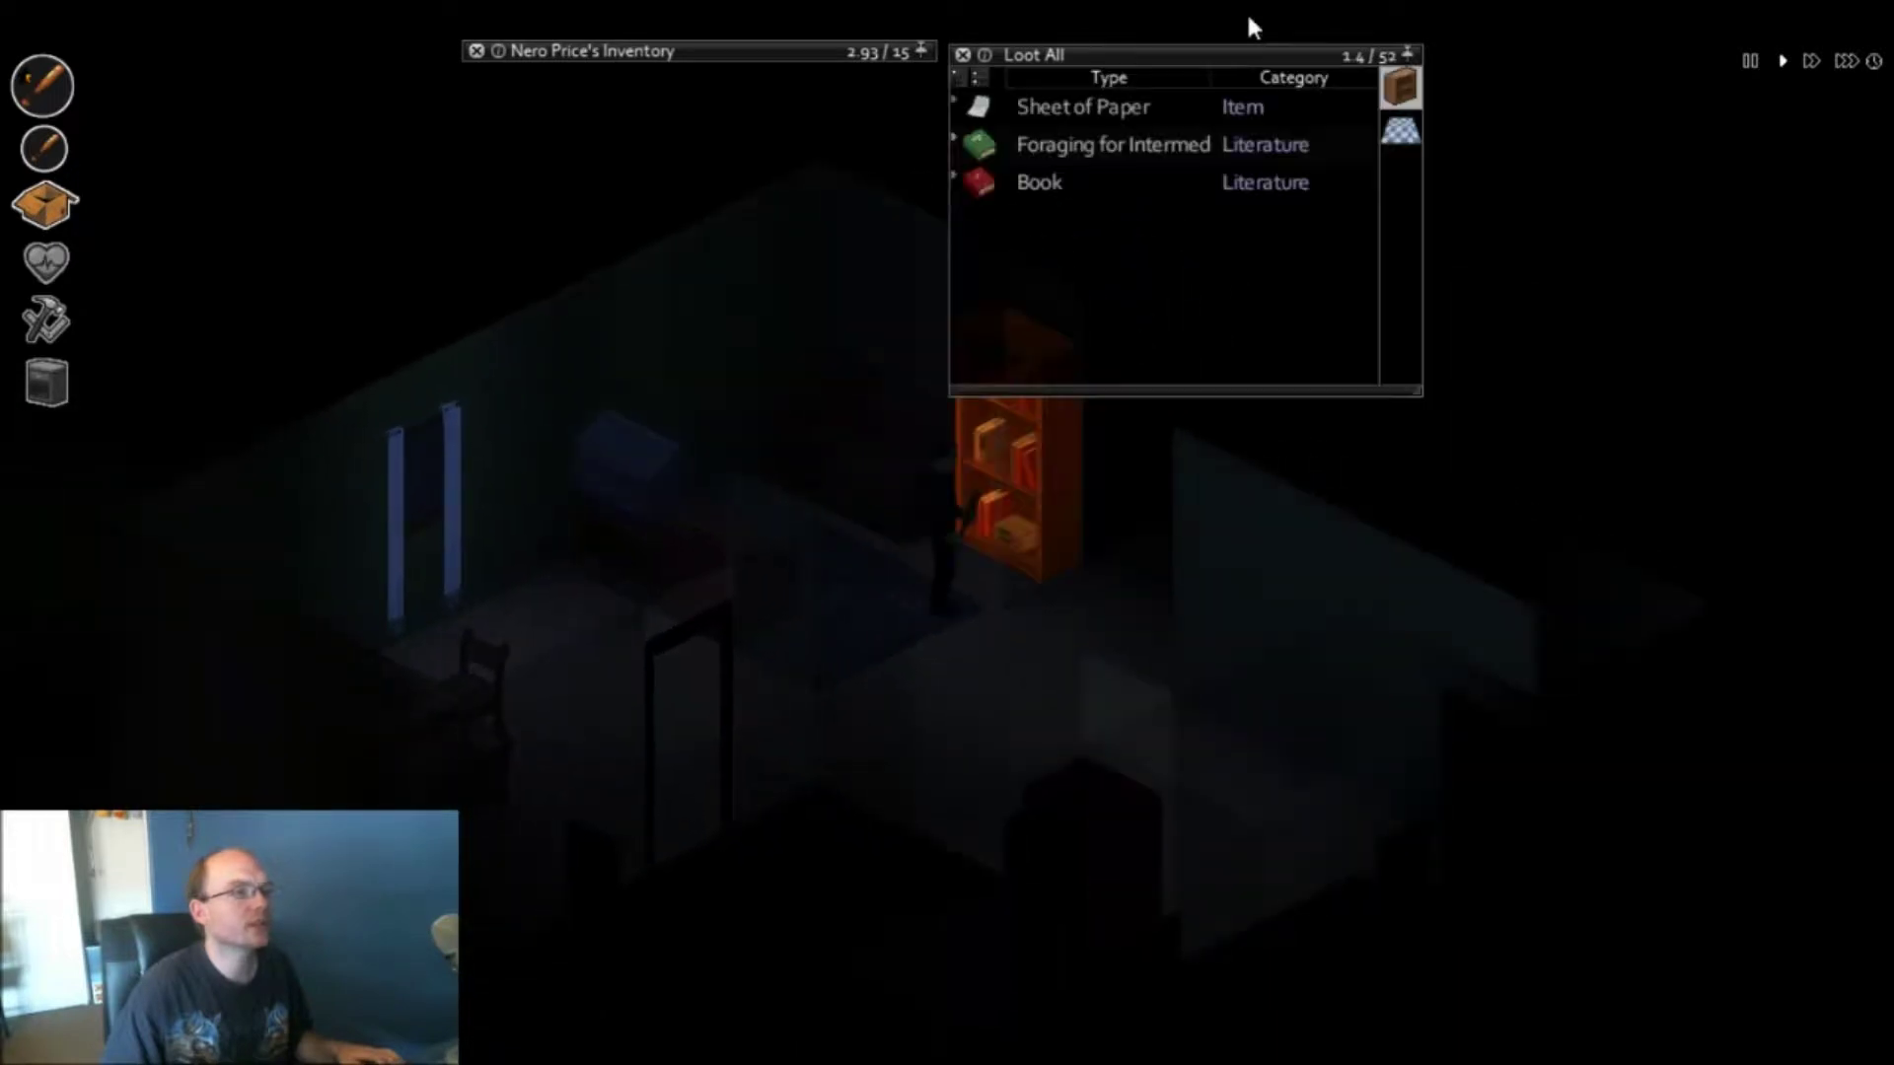
{"action": "left_click_drag", "start_coordinate": [1117, 143], "coordinate": [1088, 145]}
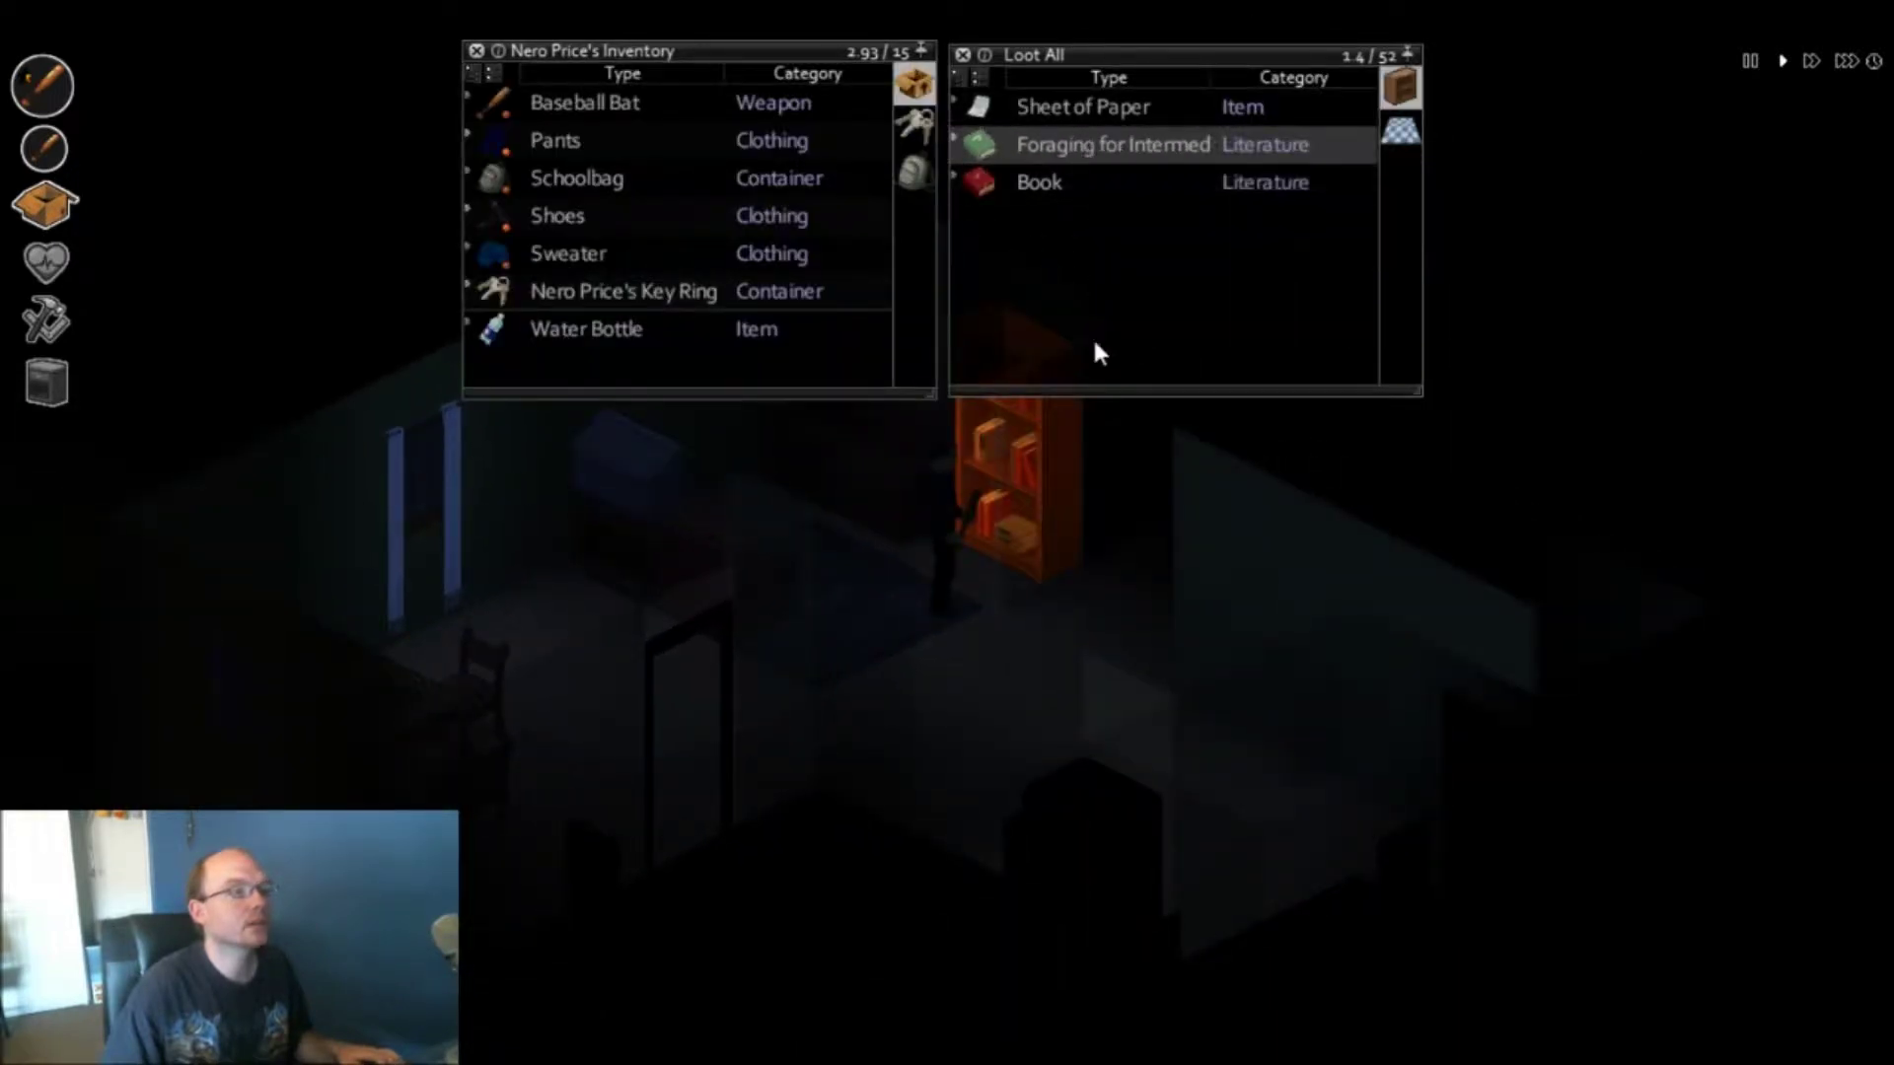
{"action": "key", "text": "a"}
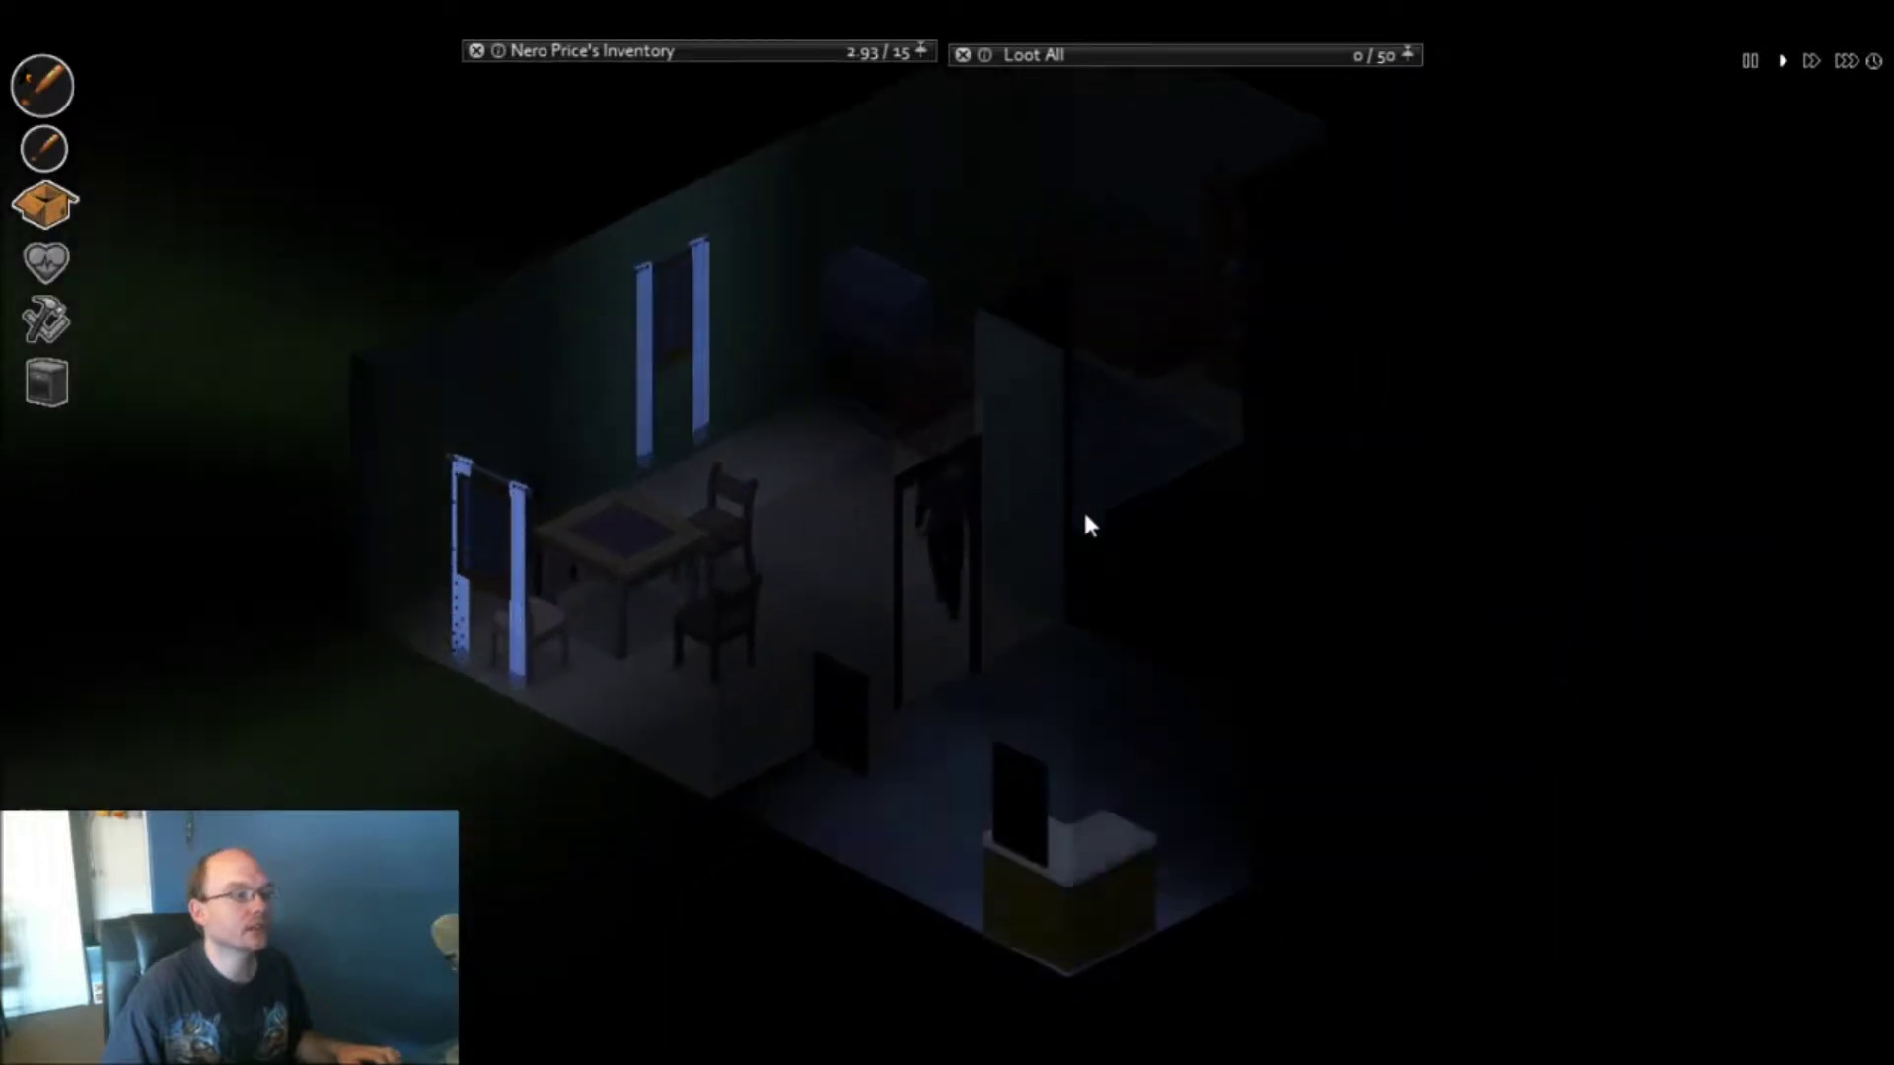
- Search the kitchen containers and take the can opener into the inventory
{"action": "key", "text": "s+d"}
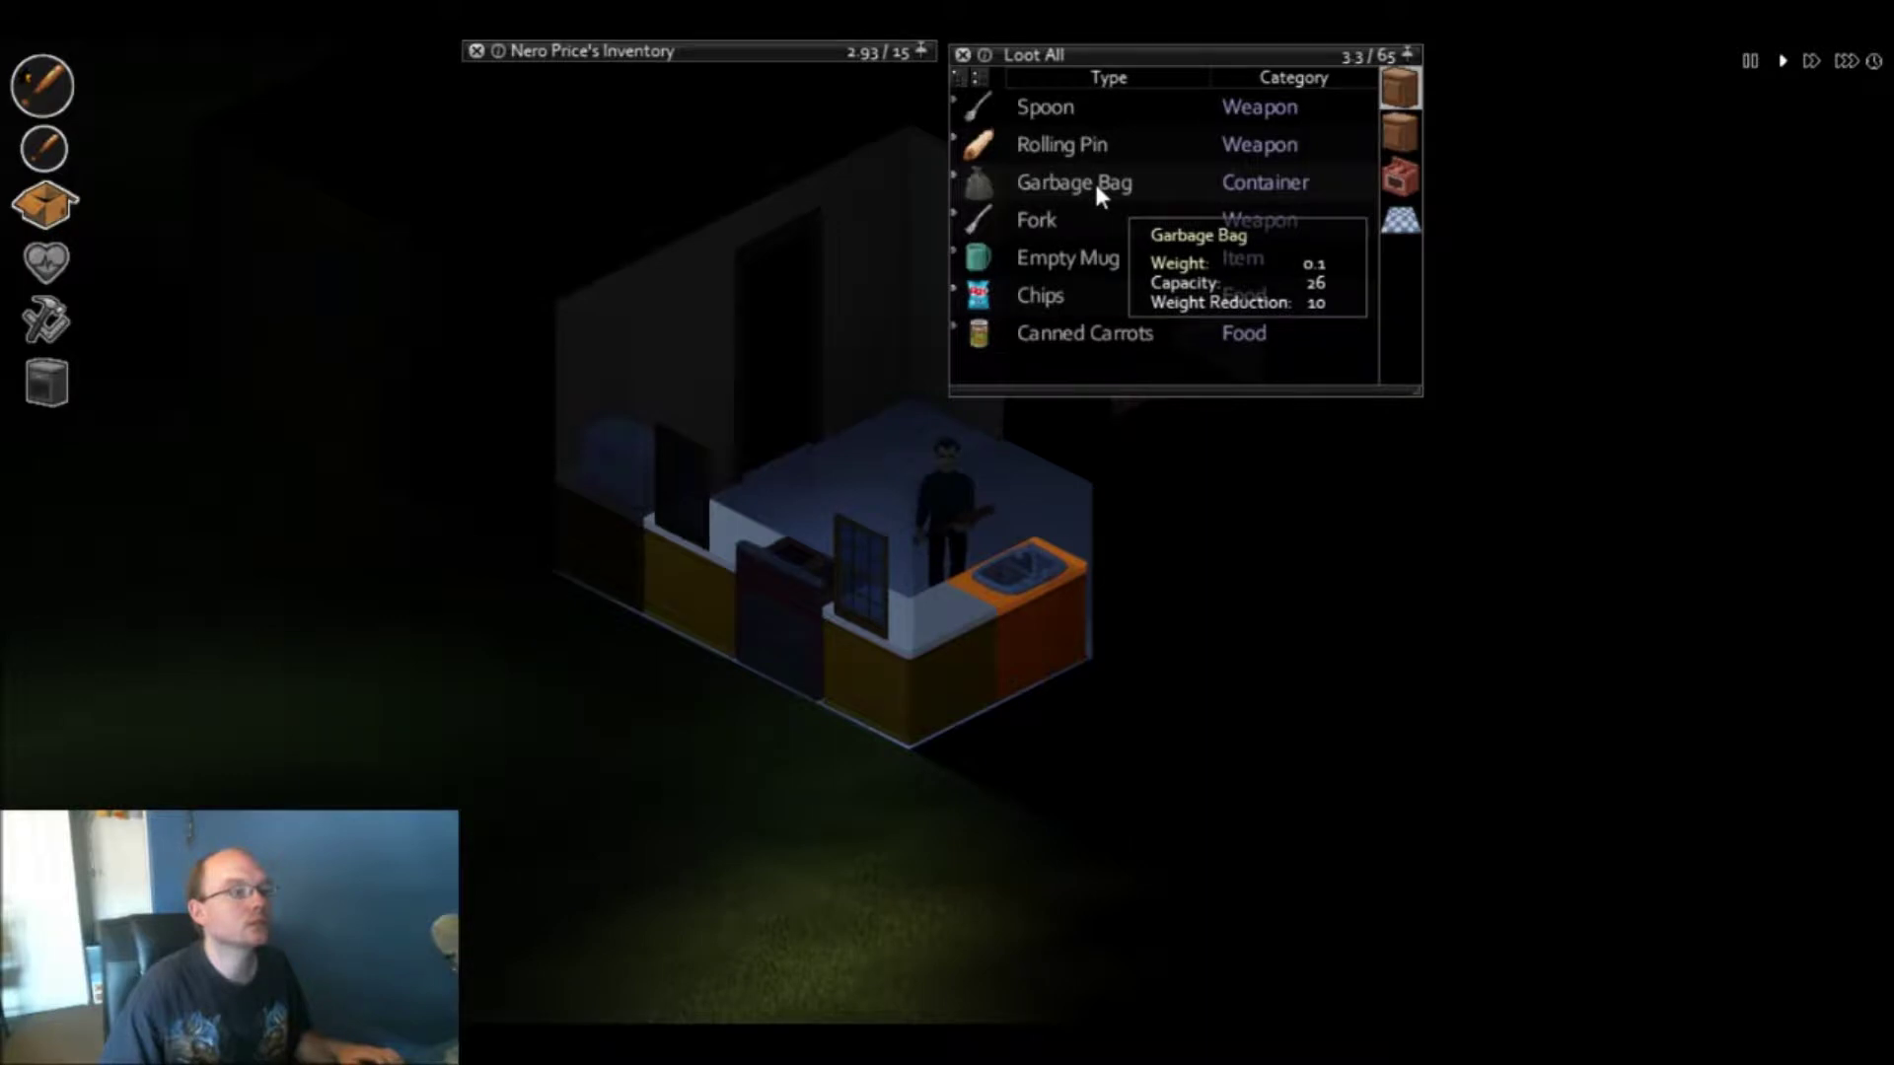
{"action": "left_click", "coordinate": [1395, 131]}
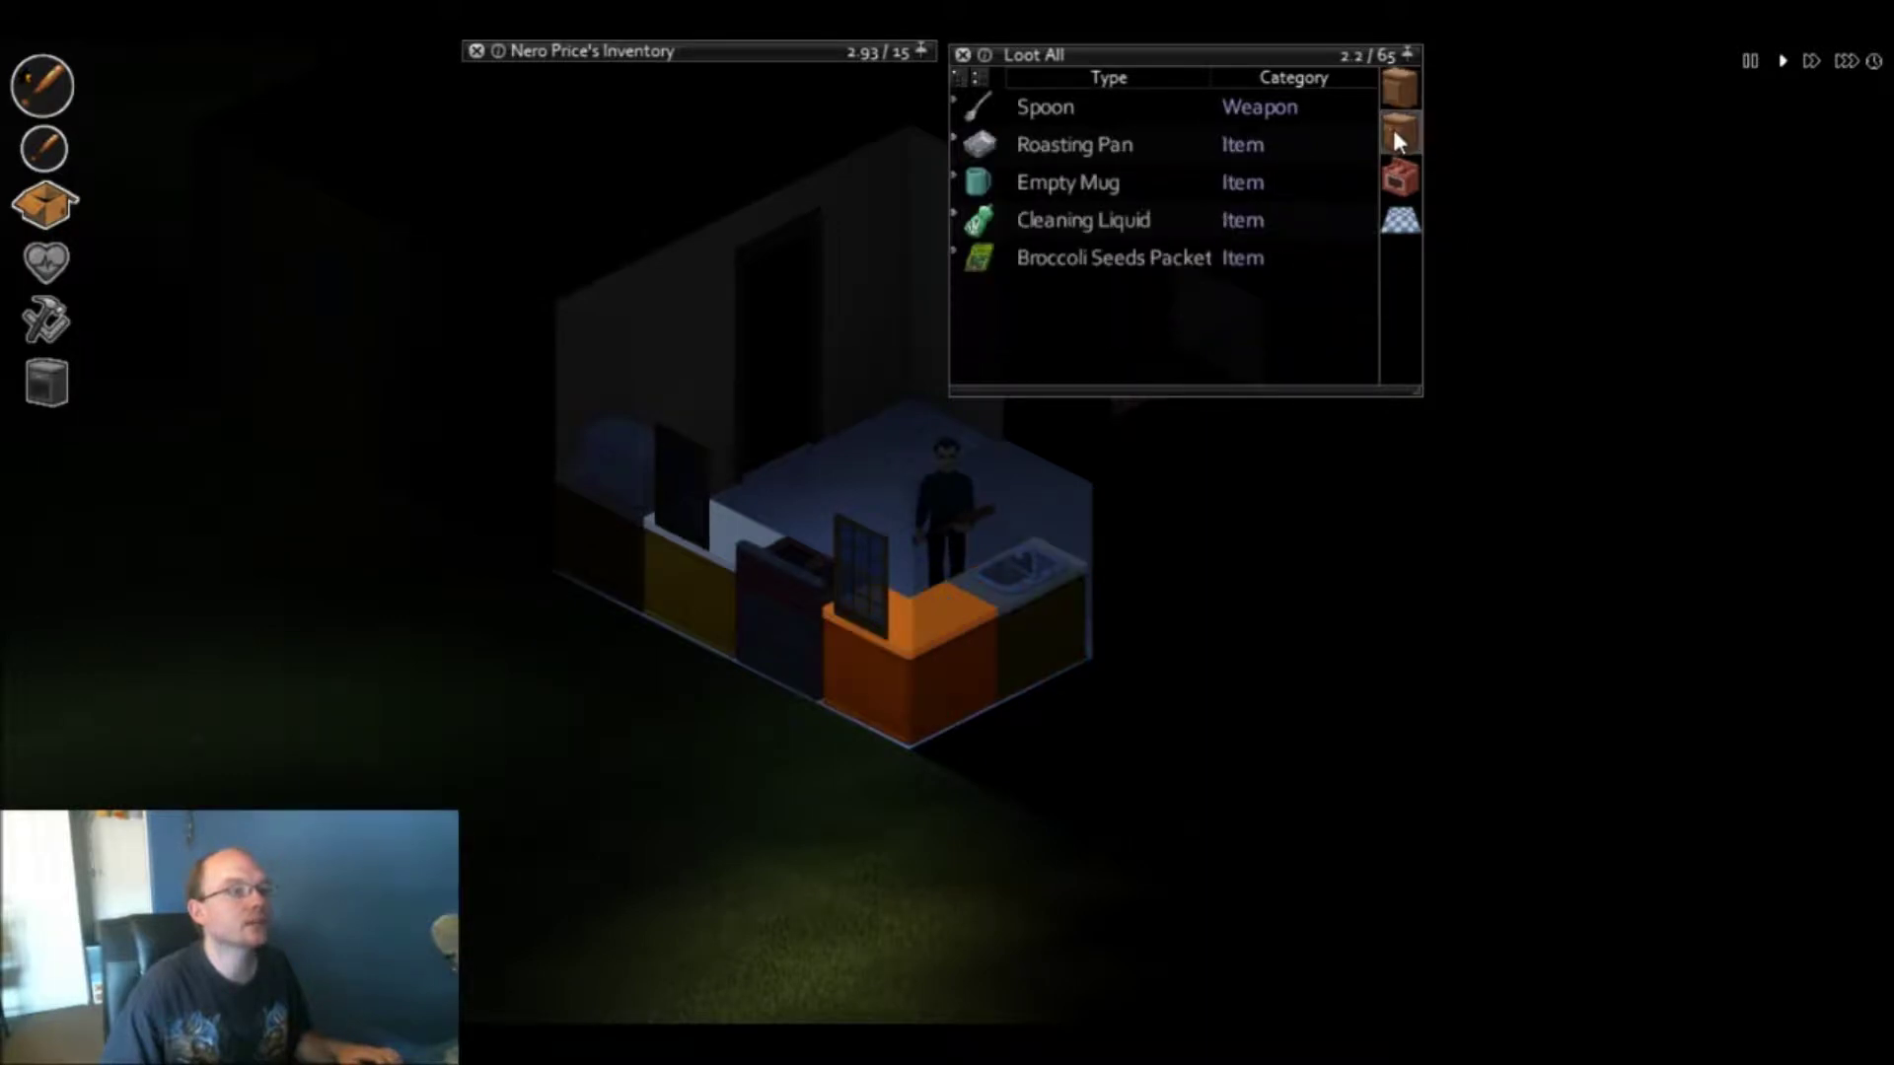
{"action": "key", "text": "a"}
{"action": "scroll", "coordinate": [1139, 222], "scroll_direction": "down", "scroll_amount": 1}
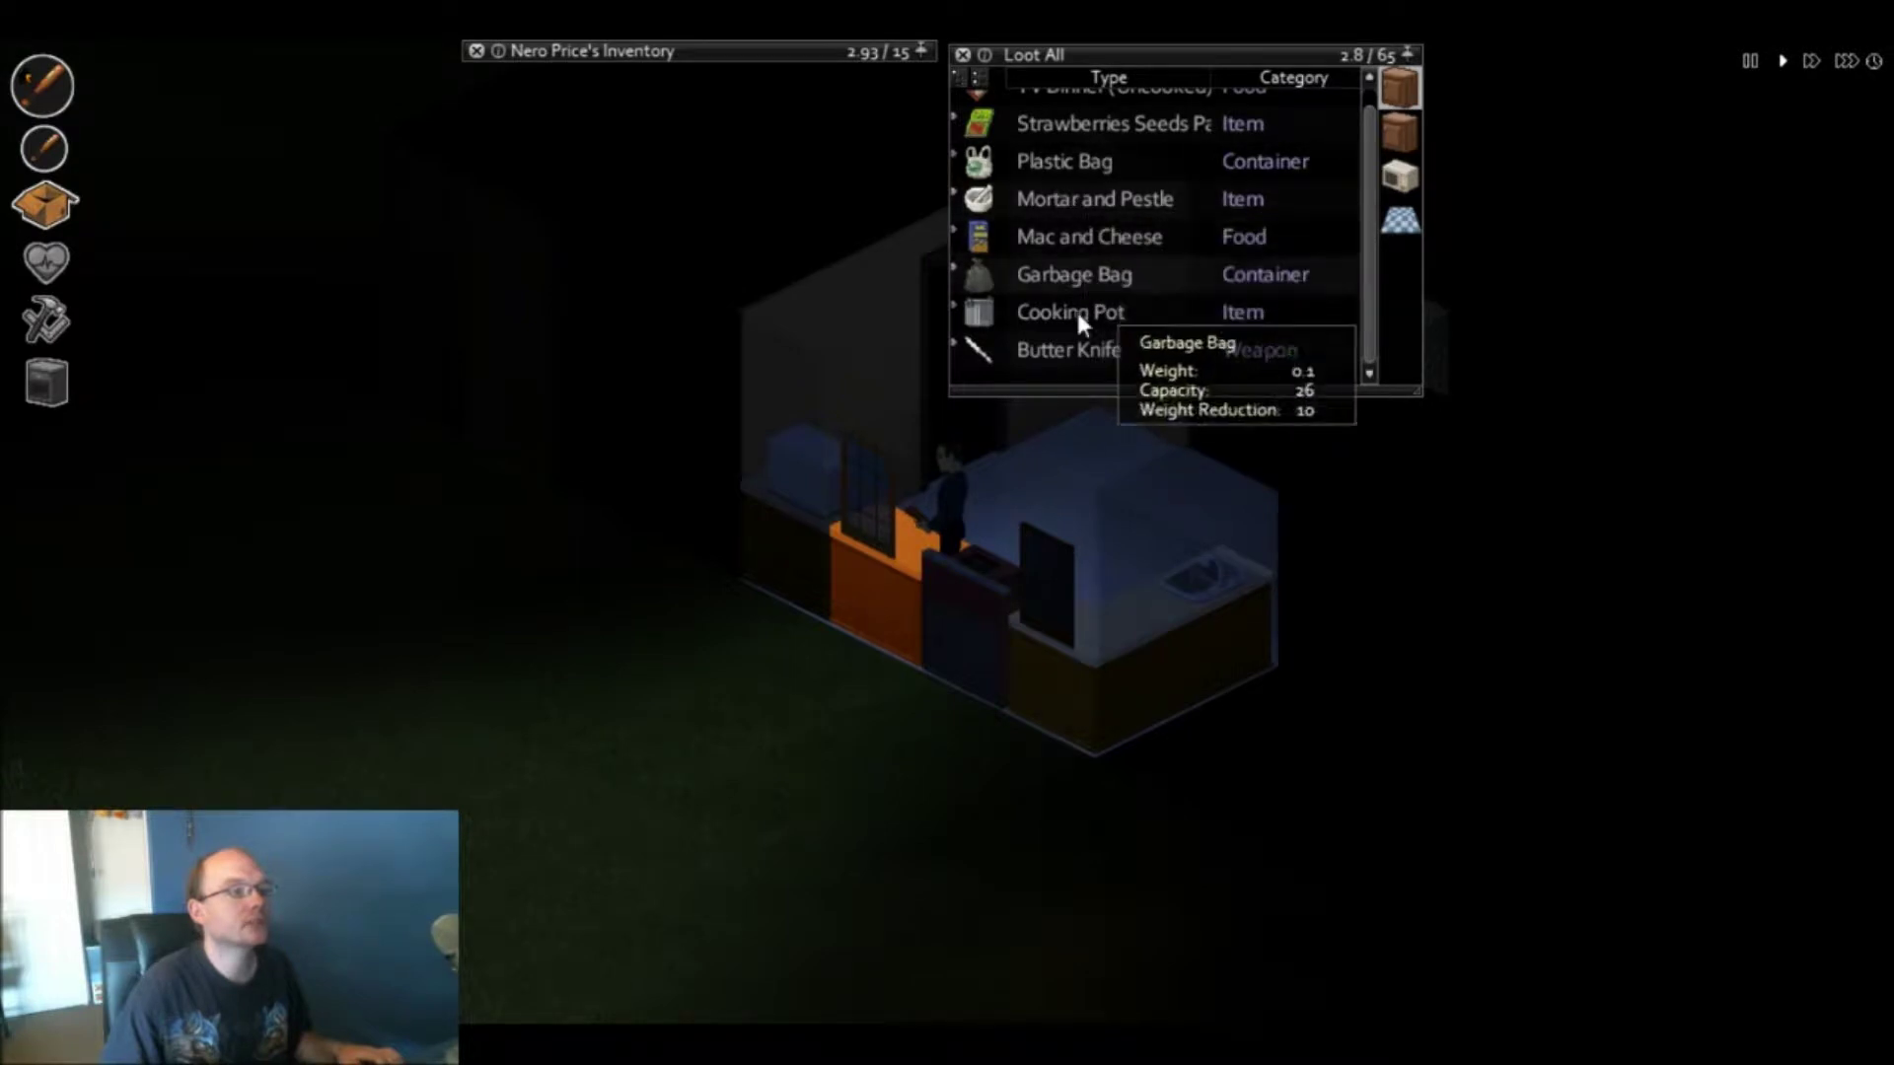
{"action": "scroll", "coordinate": [1086, 249], "scroll_direction": "up", "scroll_amount": 1}
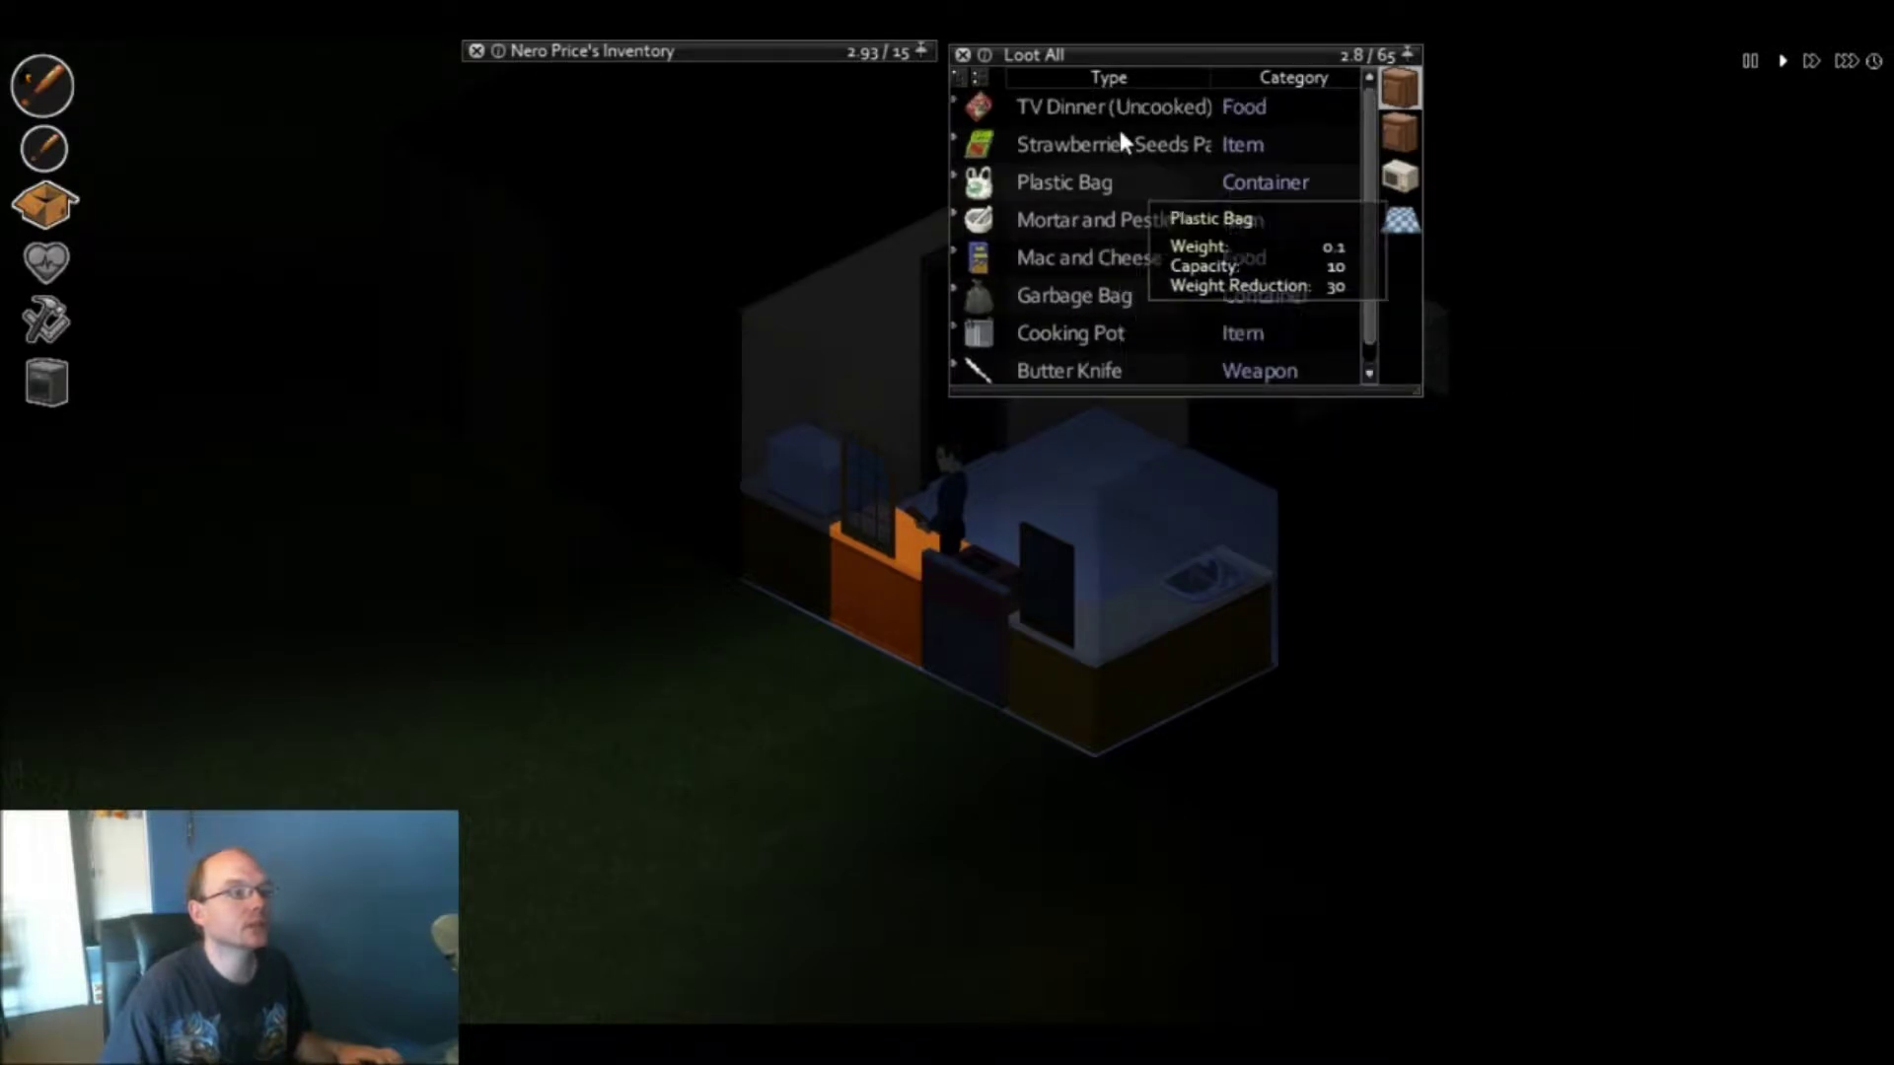
{"action": "left_click", "coordinate": [1409, 175]}
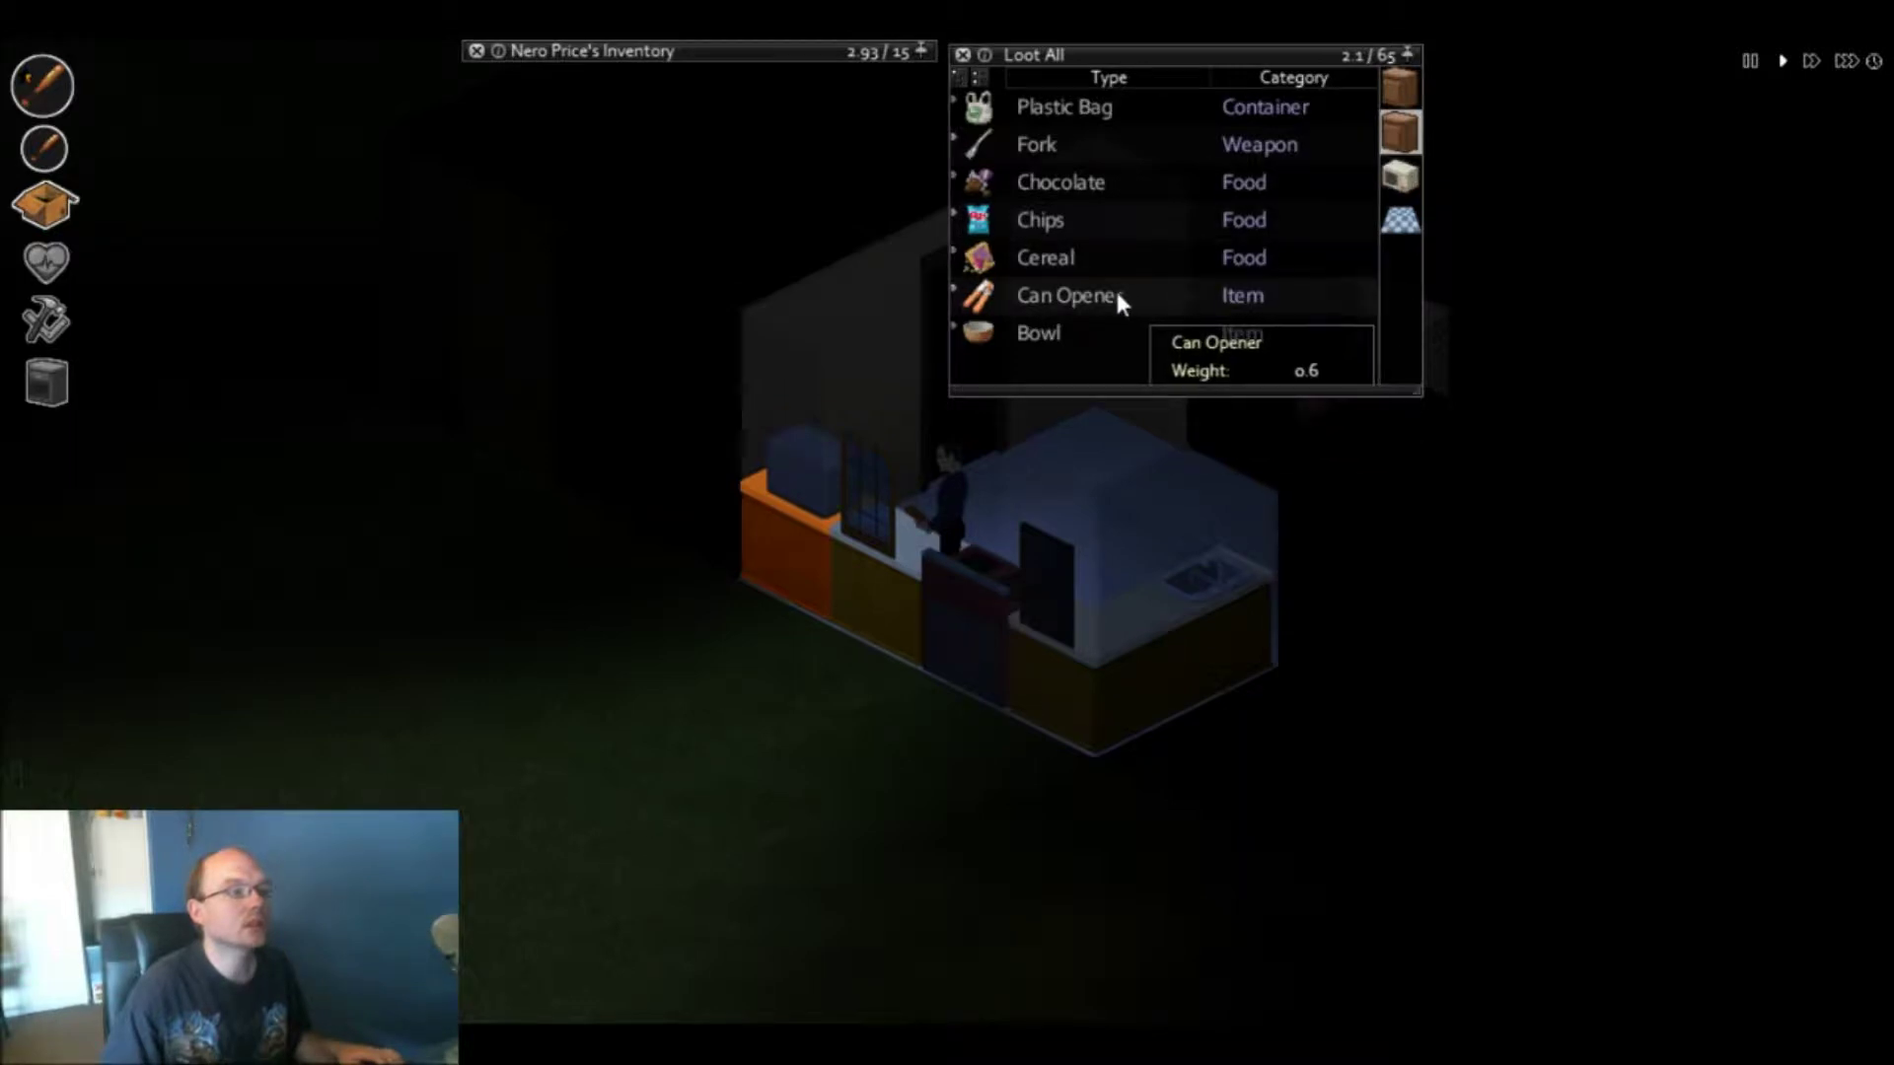
{"action": "left_click_drag", "start_coordinate": [1114, 288], "coordinate": [916, 170]}
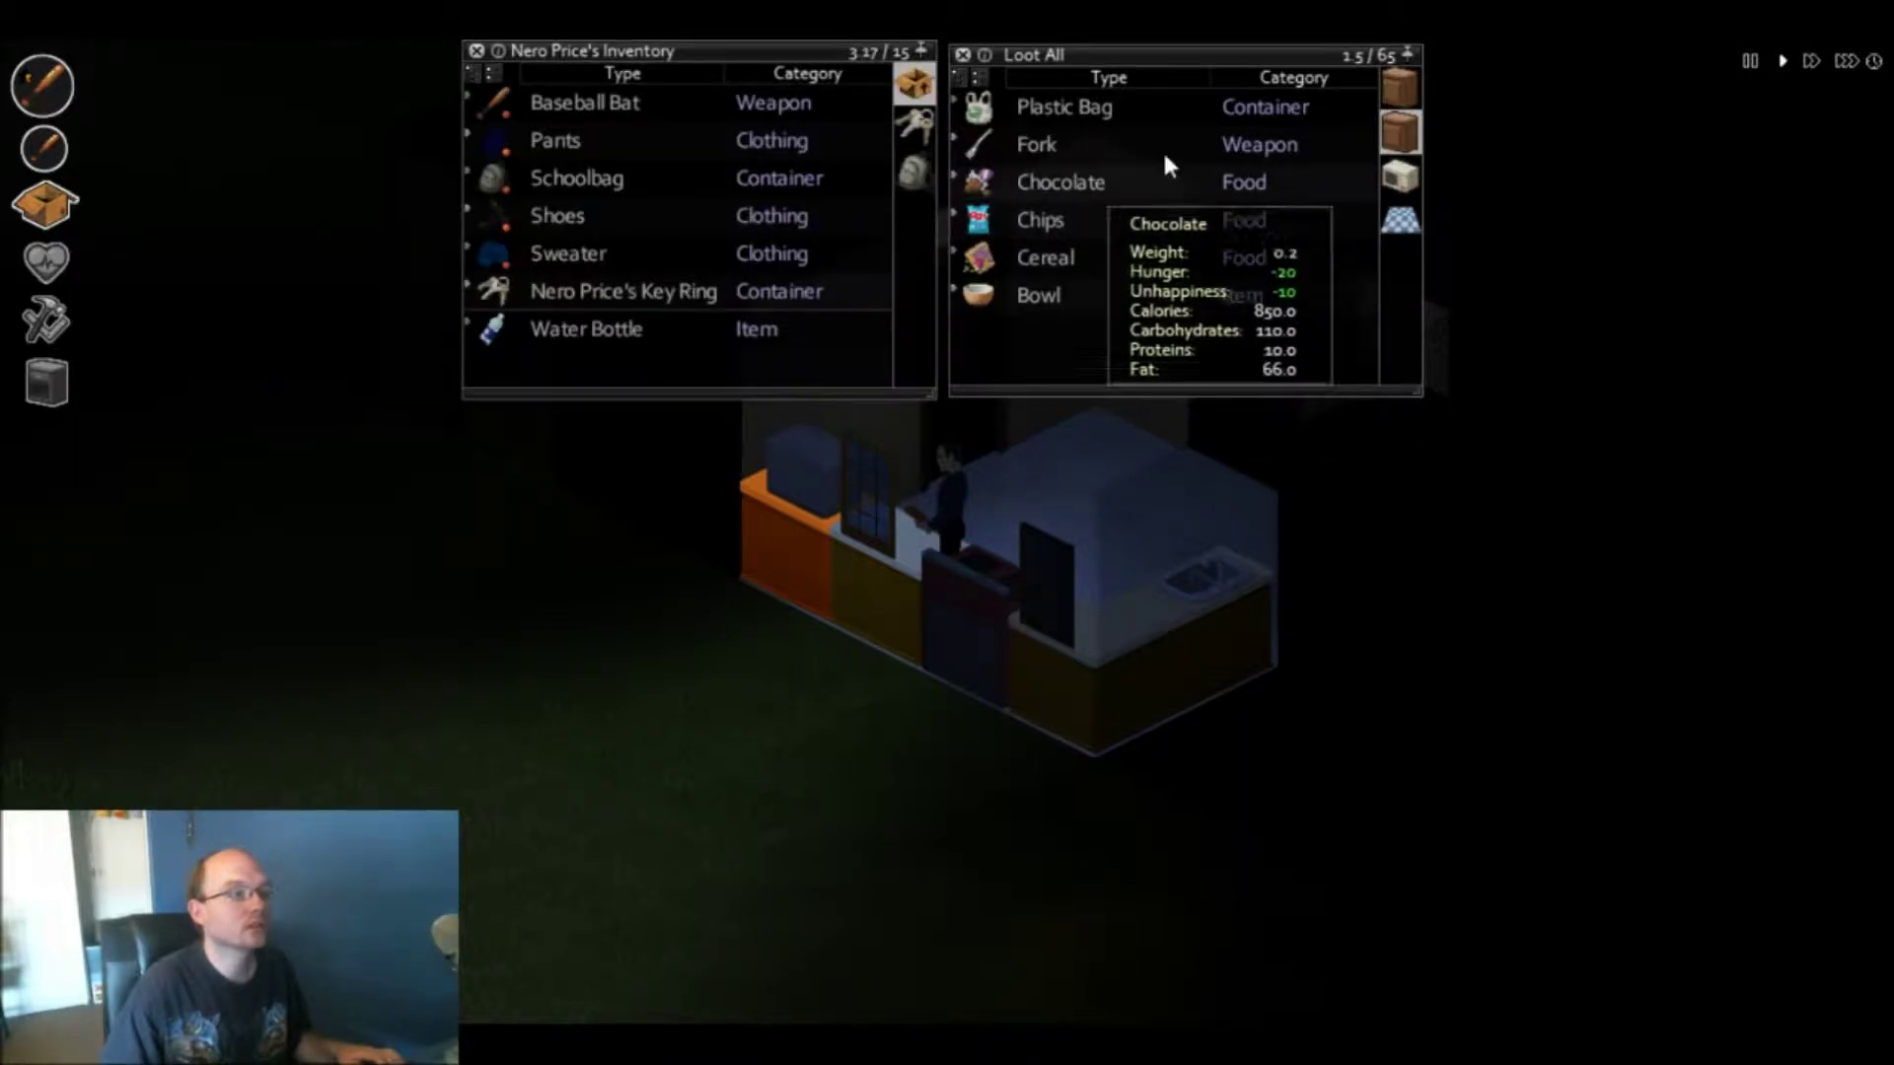
- Walk up to the fridge and check the ice cream in the freezer
{"action": "key", "text": "d"}
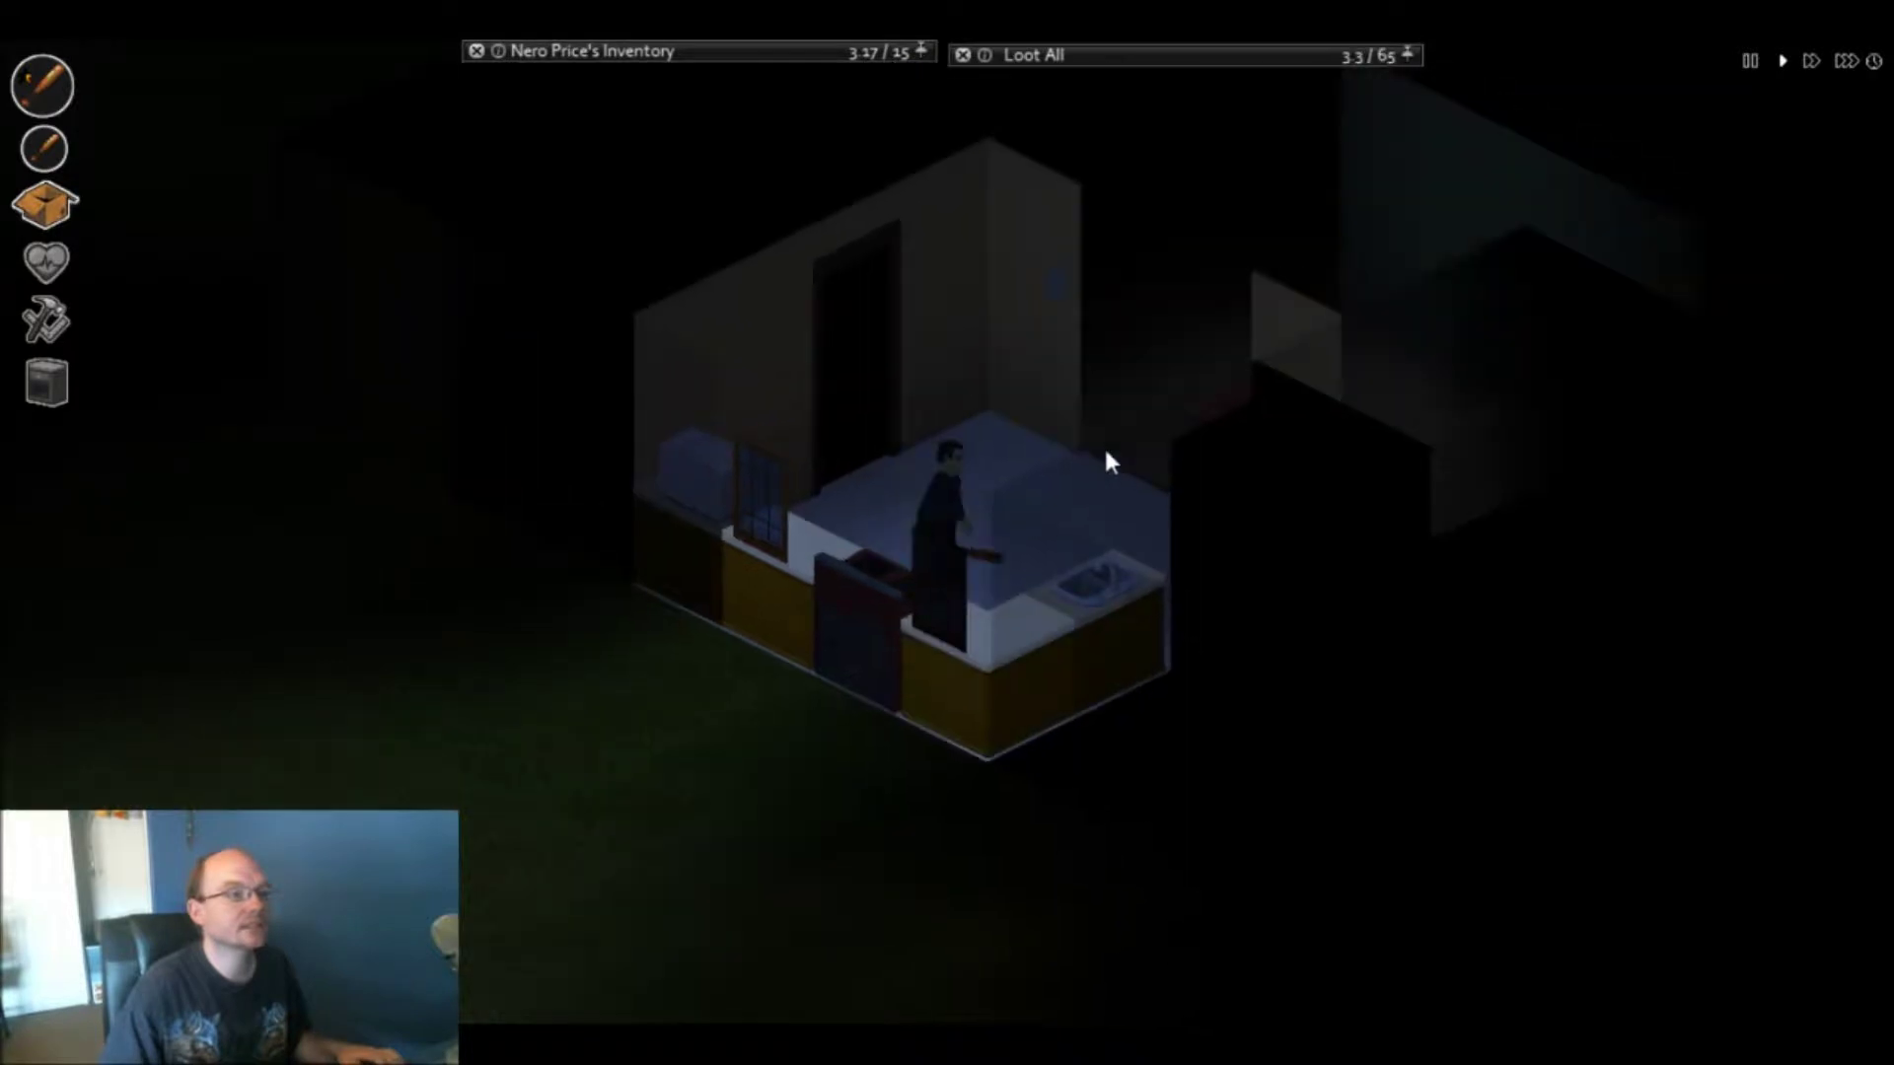
{"action": "key", "text": "d"}
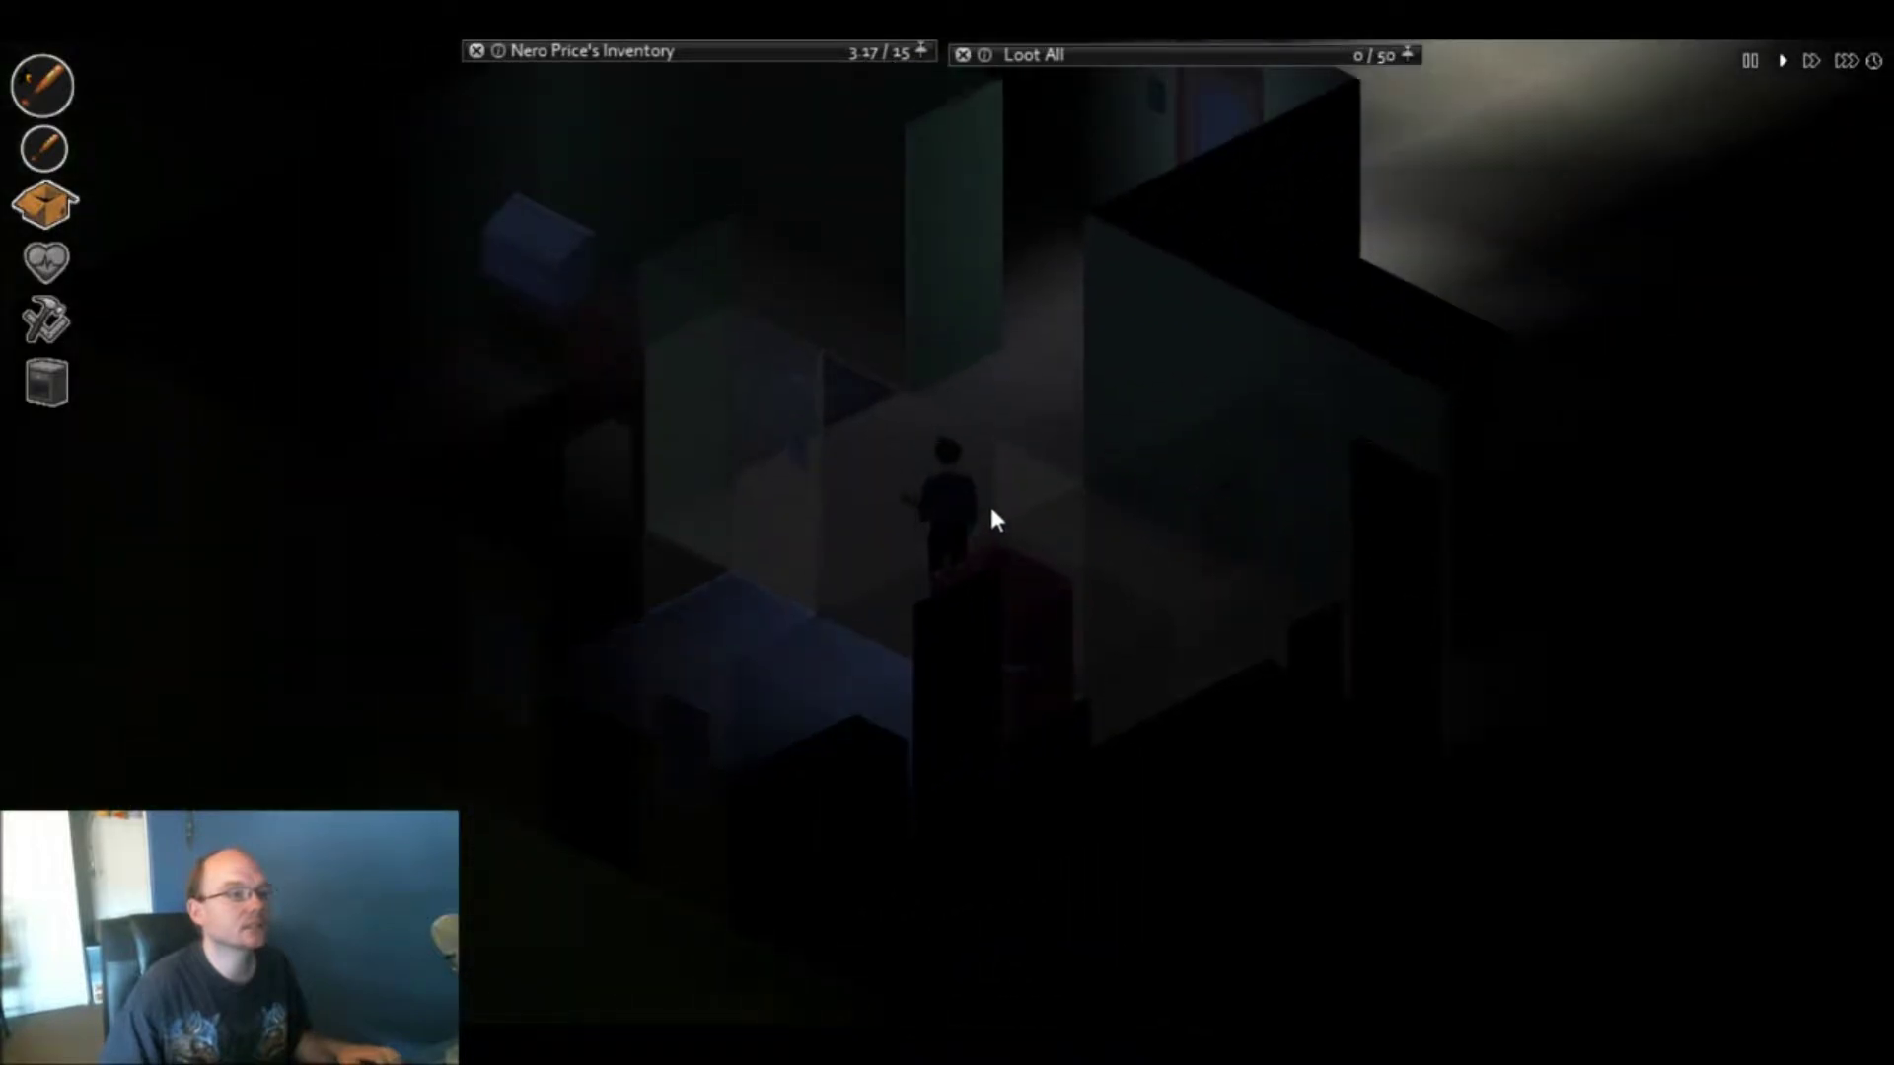
{"action": "left_click", "coordinate": [1400, 134]}
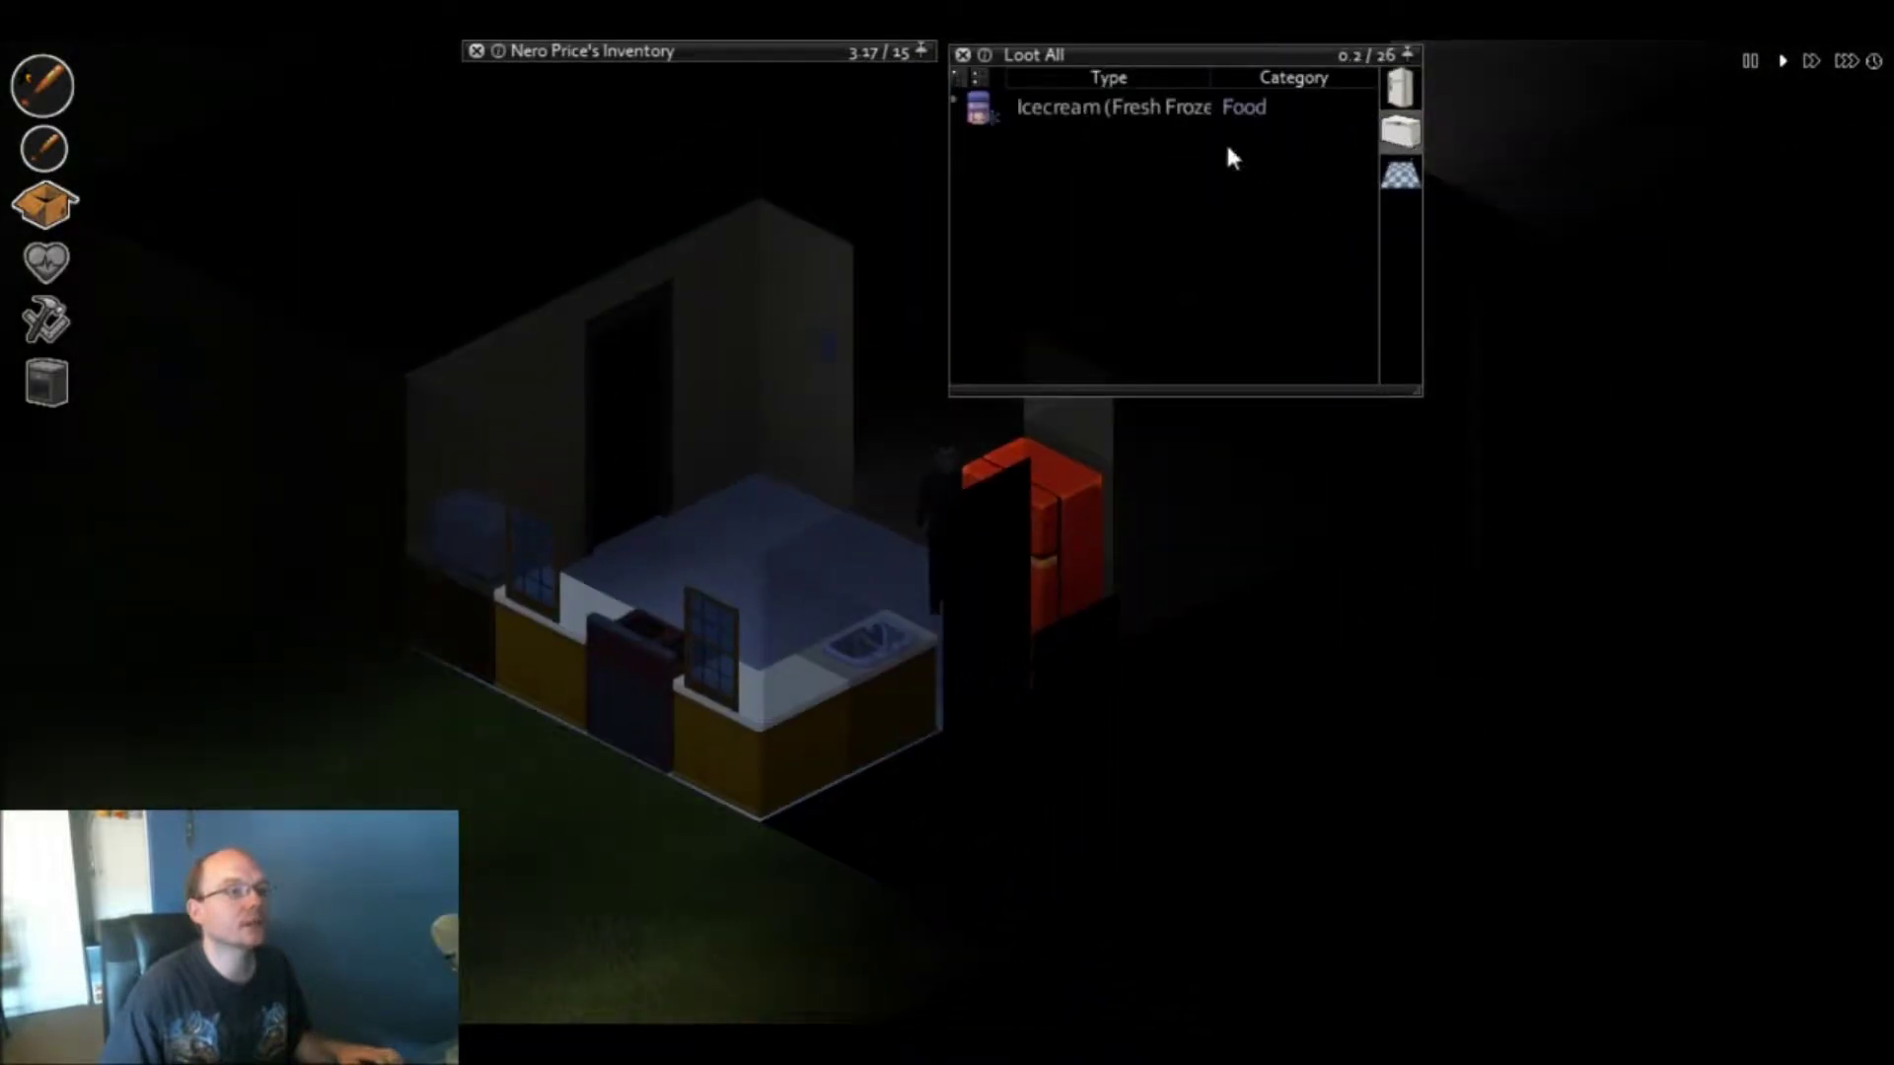
- Walk through the hallway, past the red door, into the shelved closet
{"action": "key", "text": "w"}
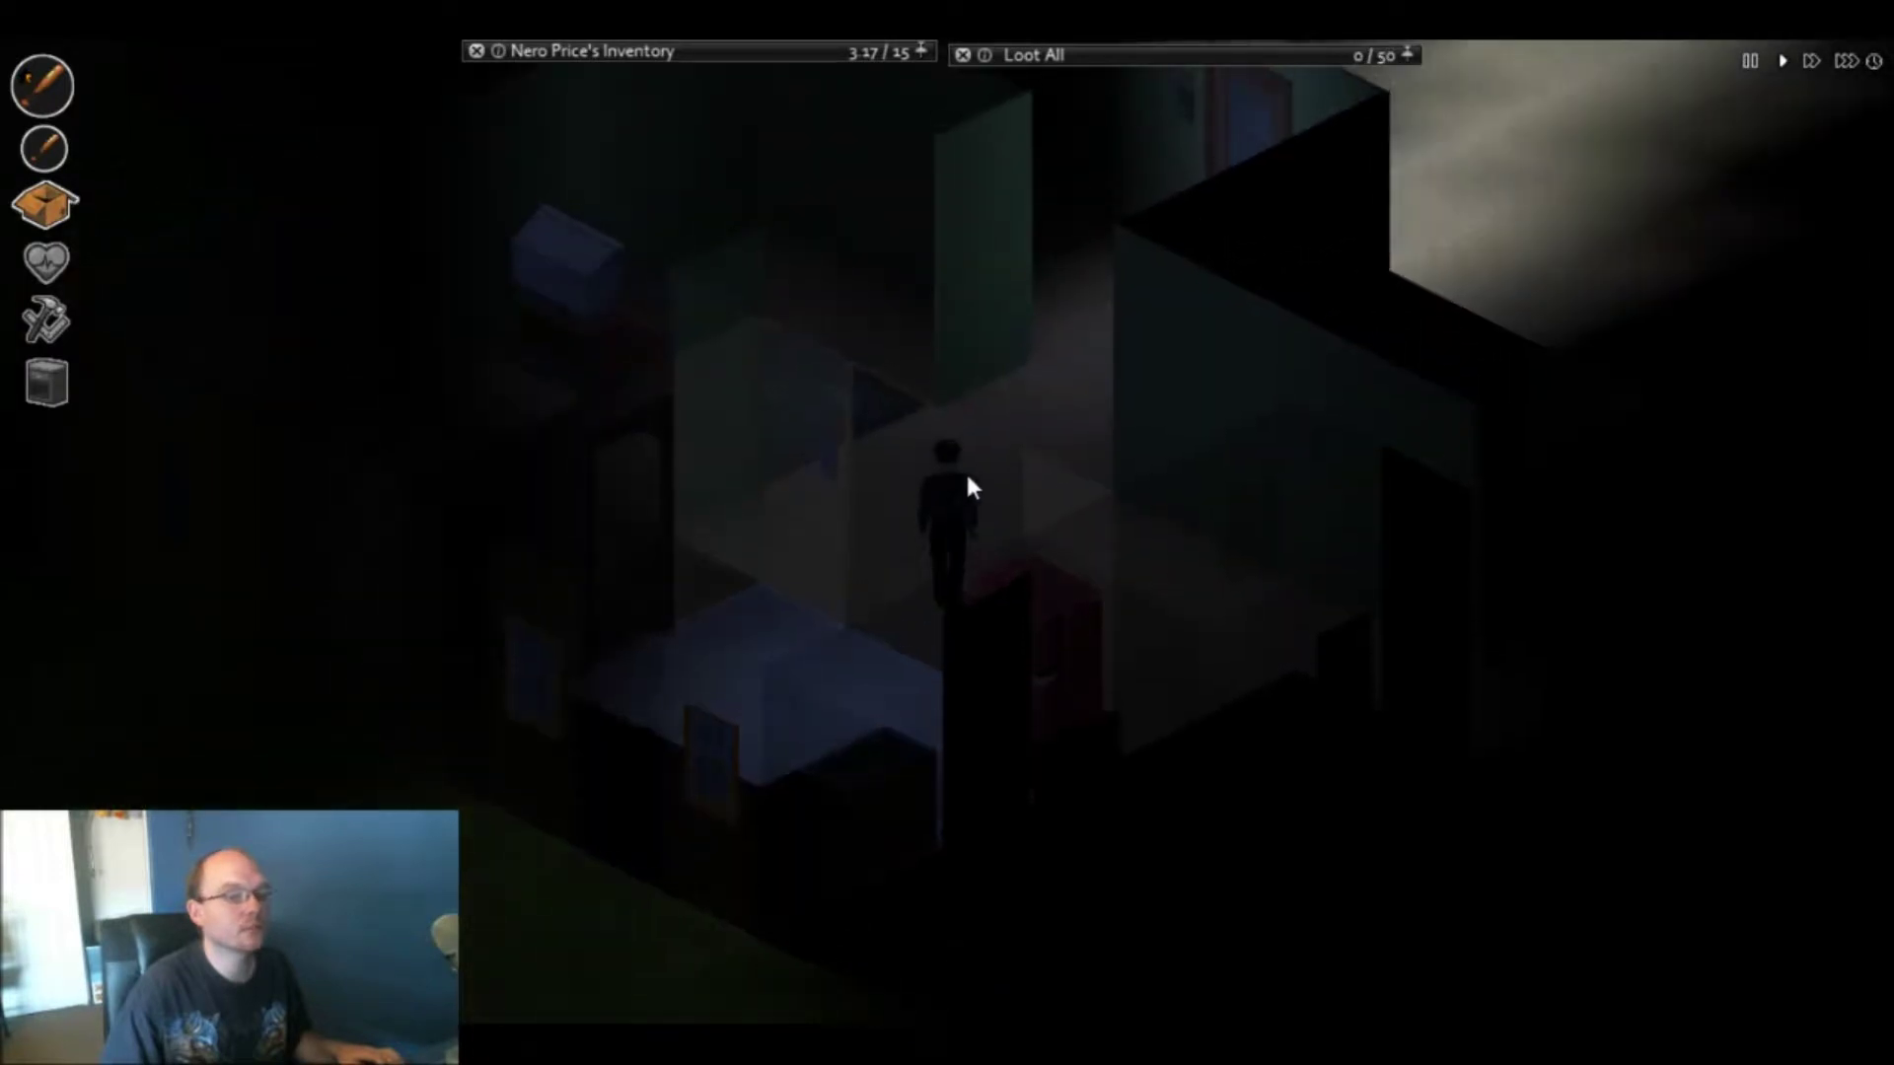
{"action": "key", "text": "w"}
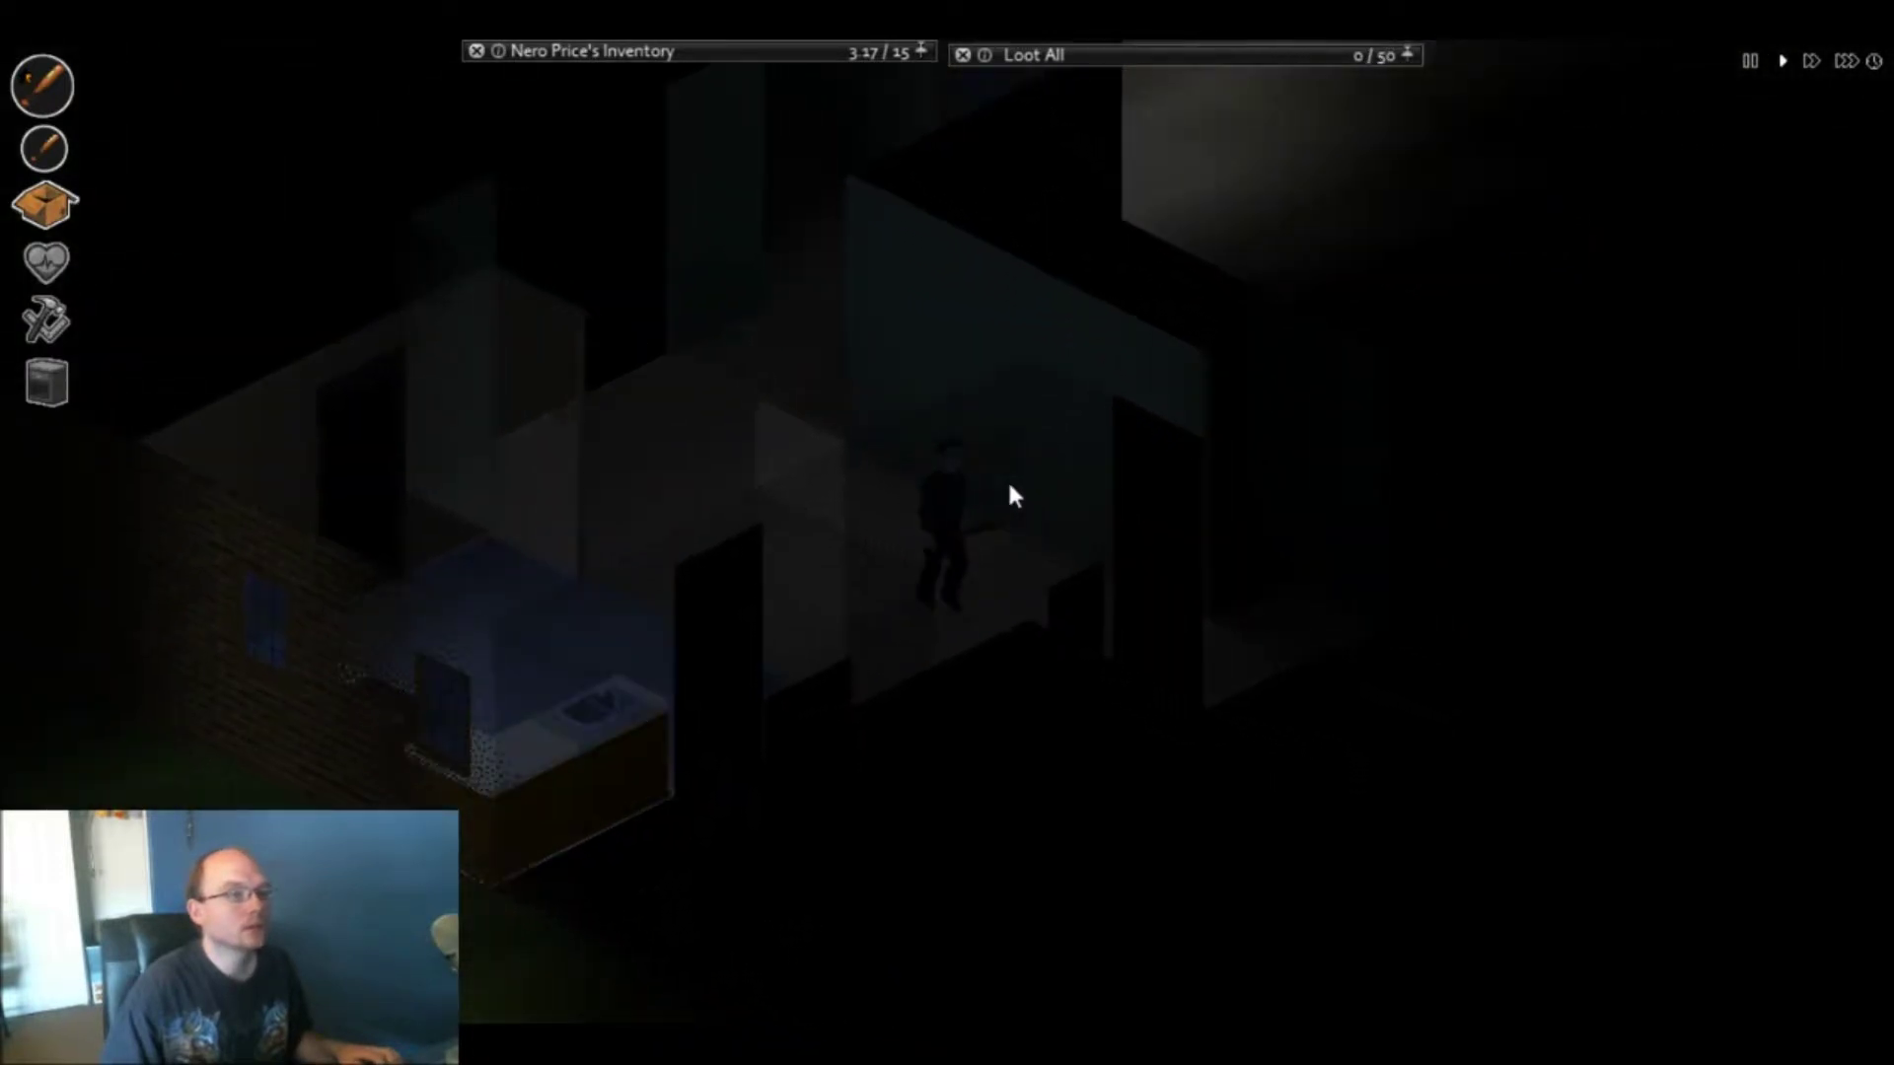
{"action": "key", "text": "w"}
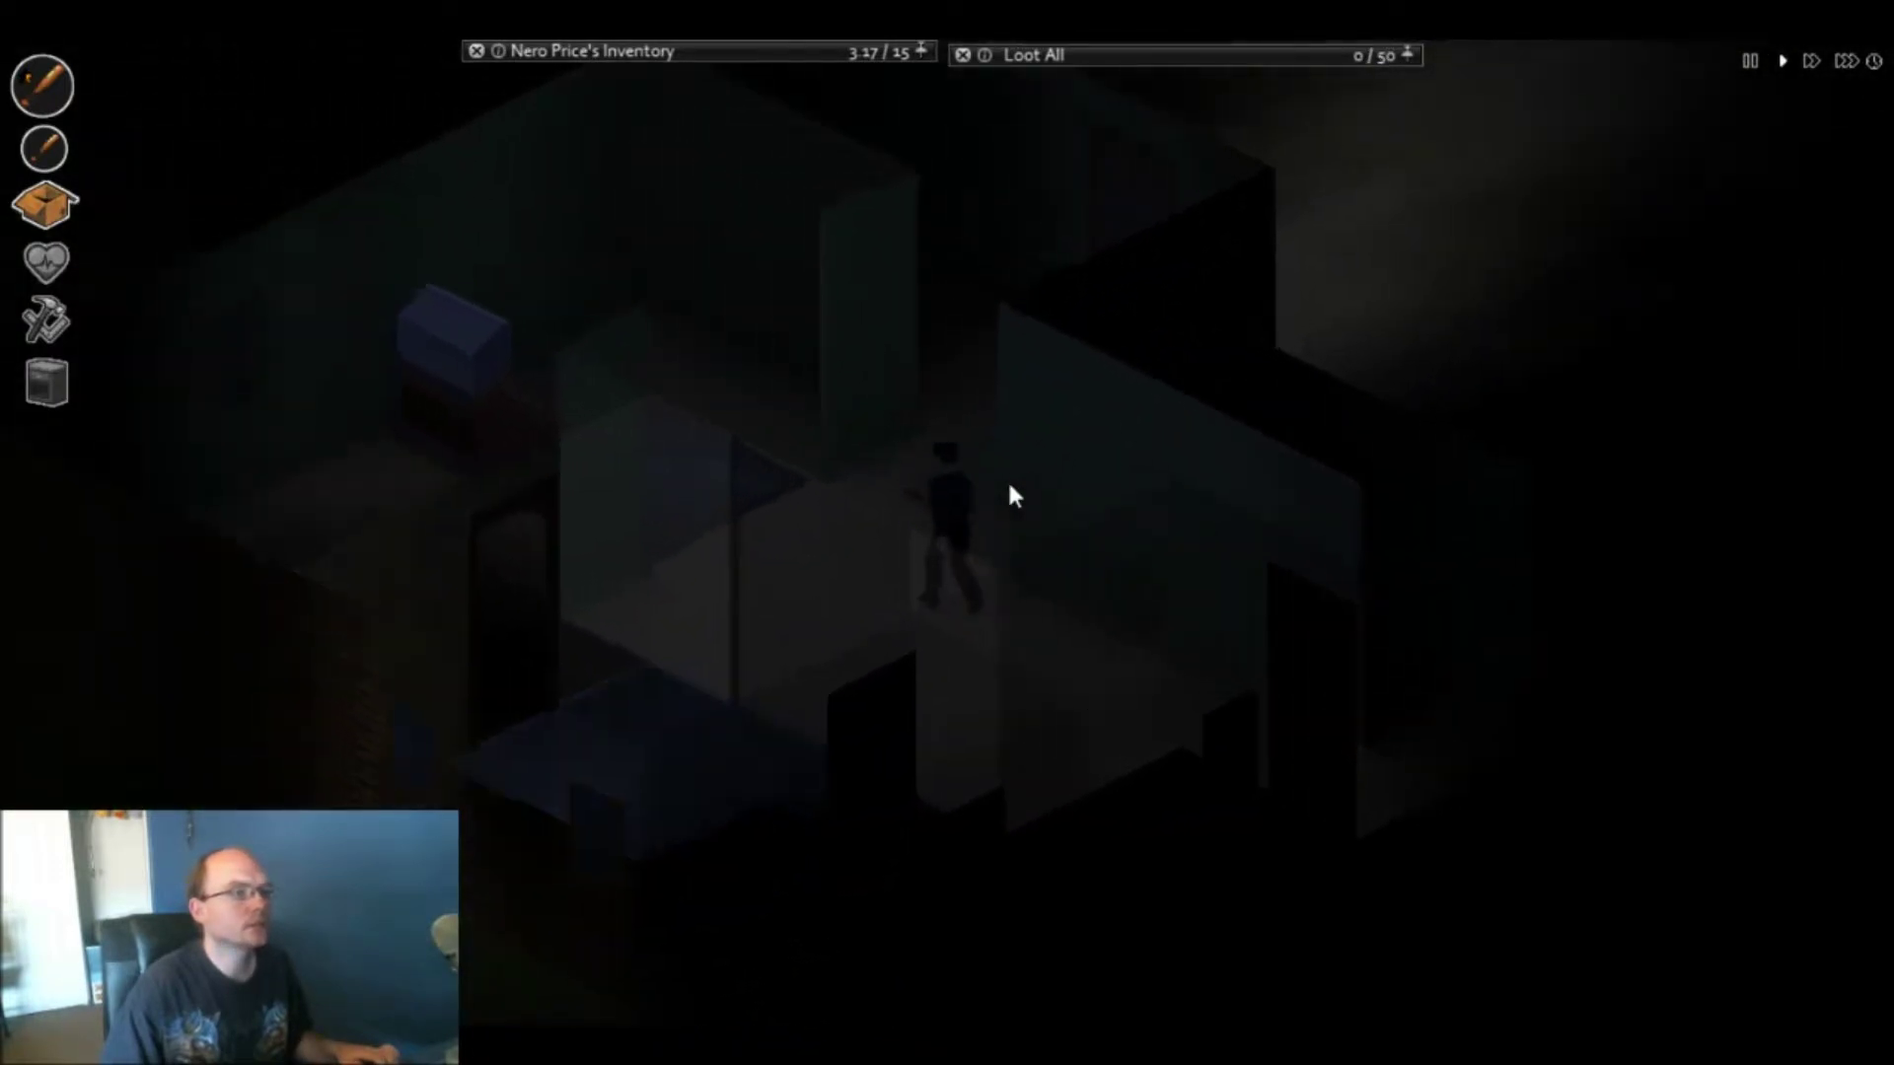
{"action": "key", "text": "w"}
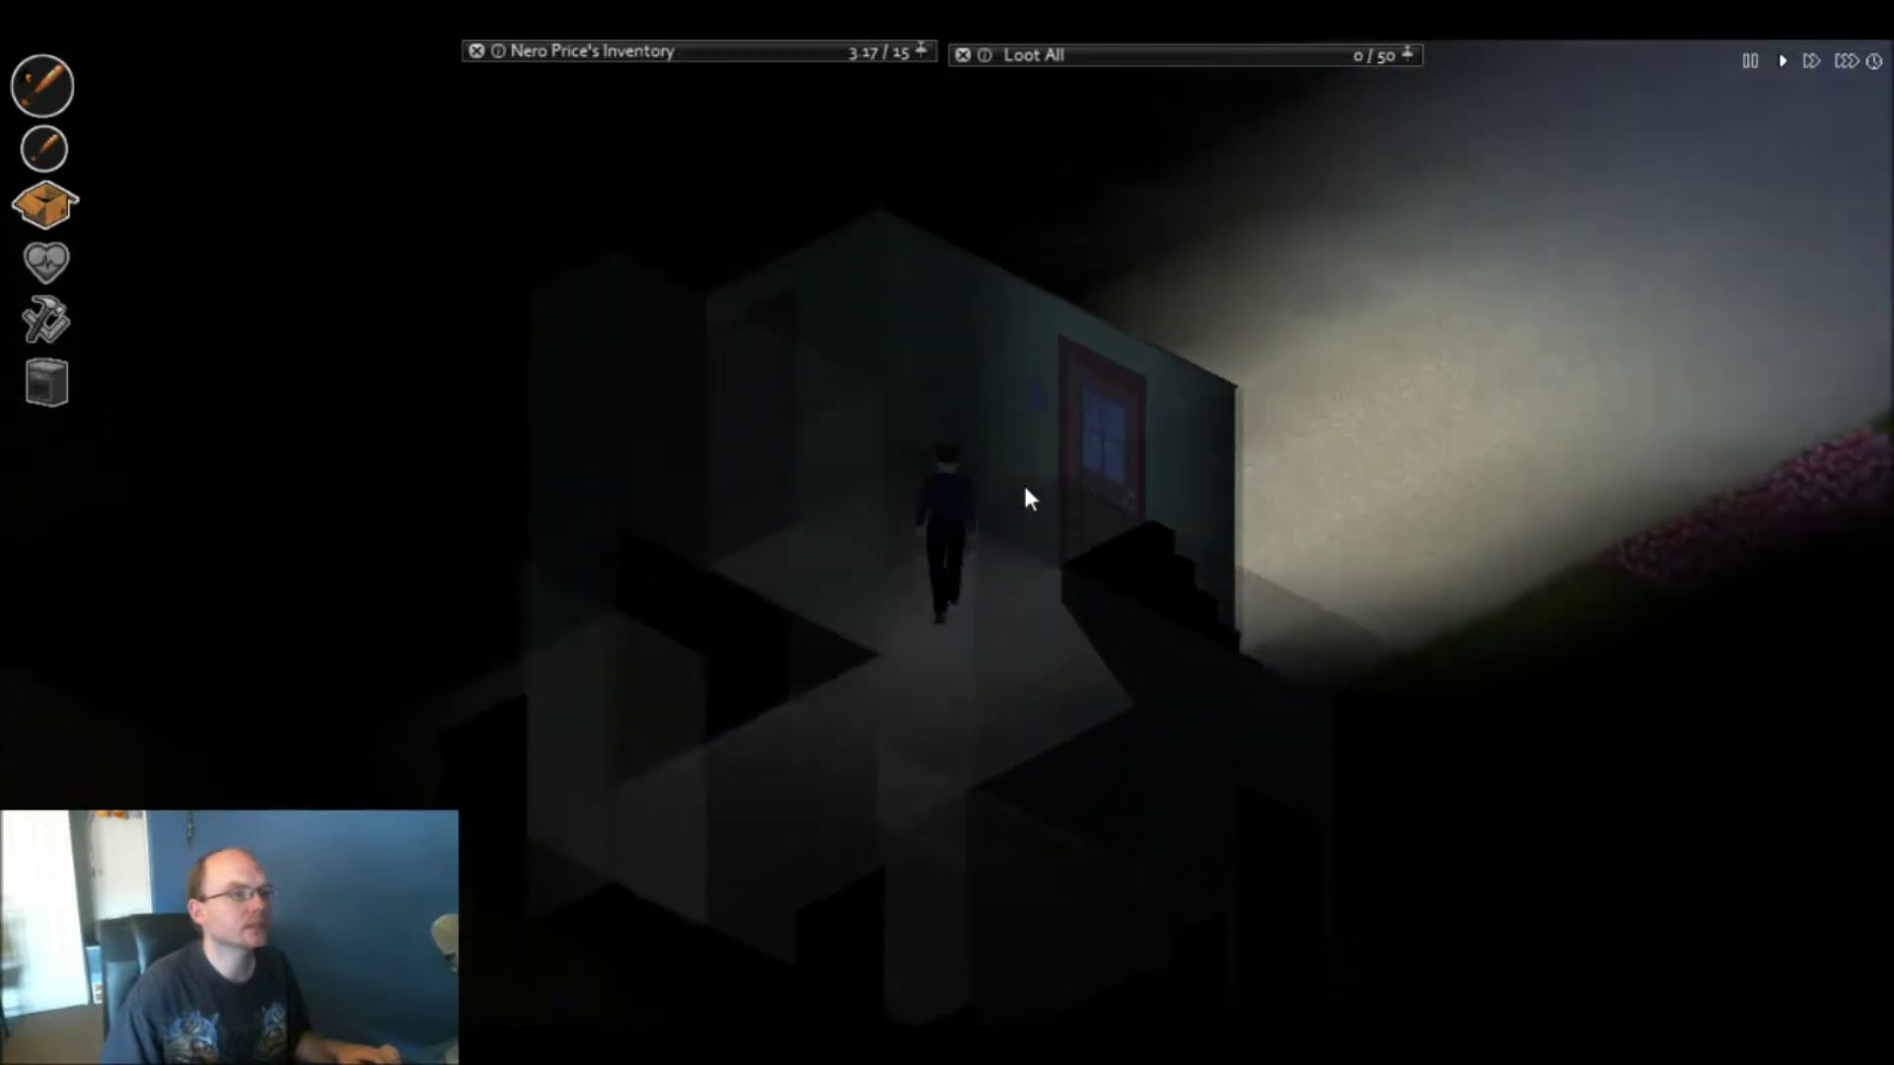
{"action": "key", "text": "w"}
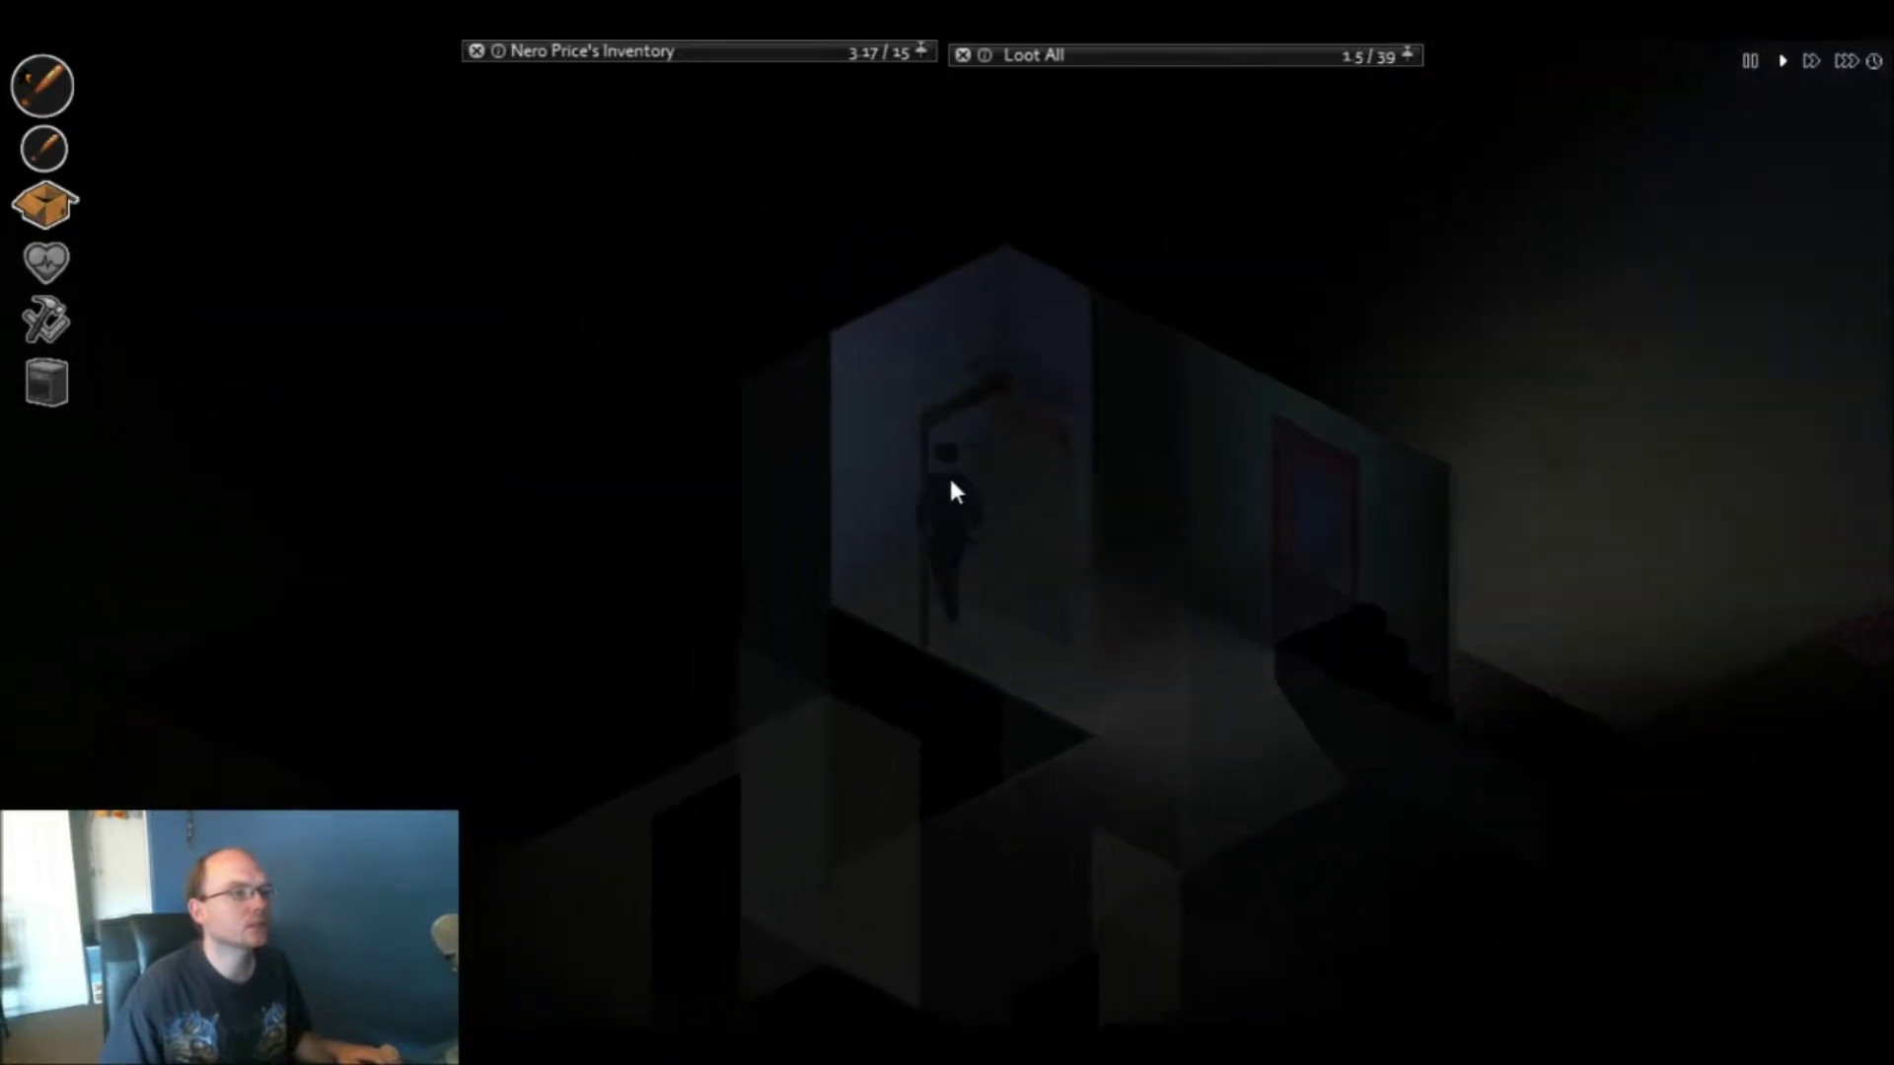
{"action": "mouse_move", "coordinate": [1036, 56]}
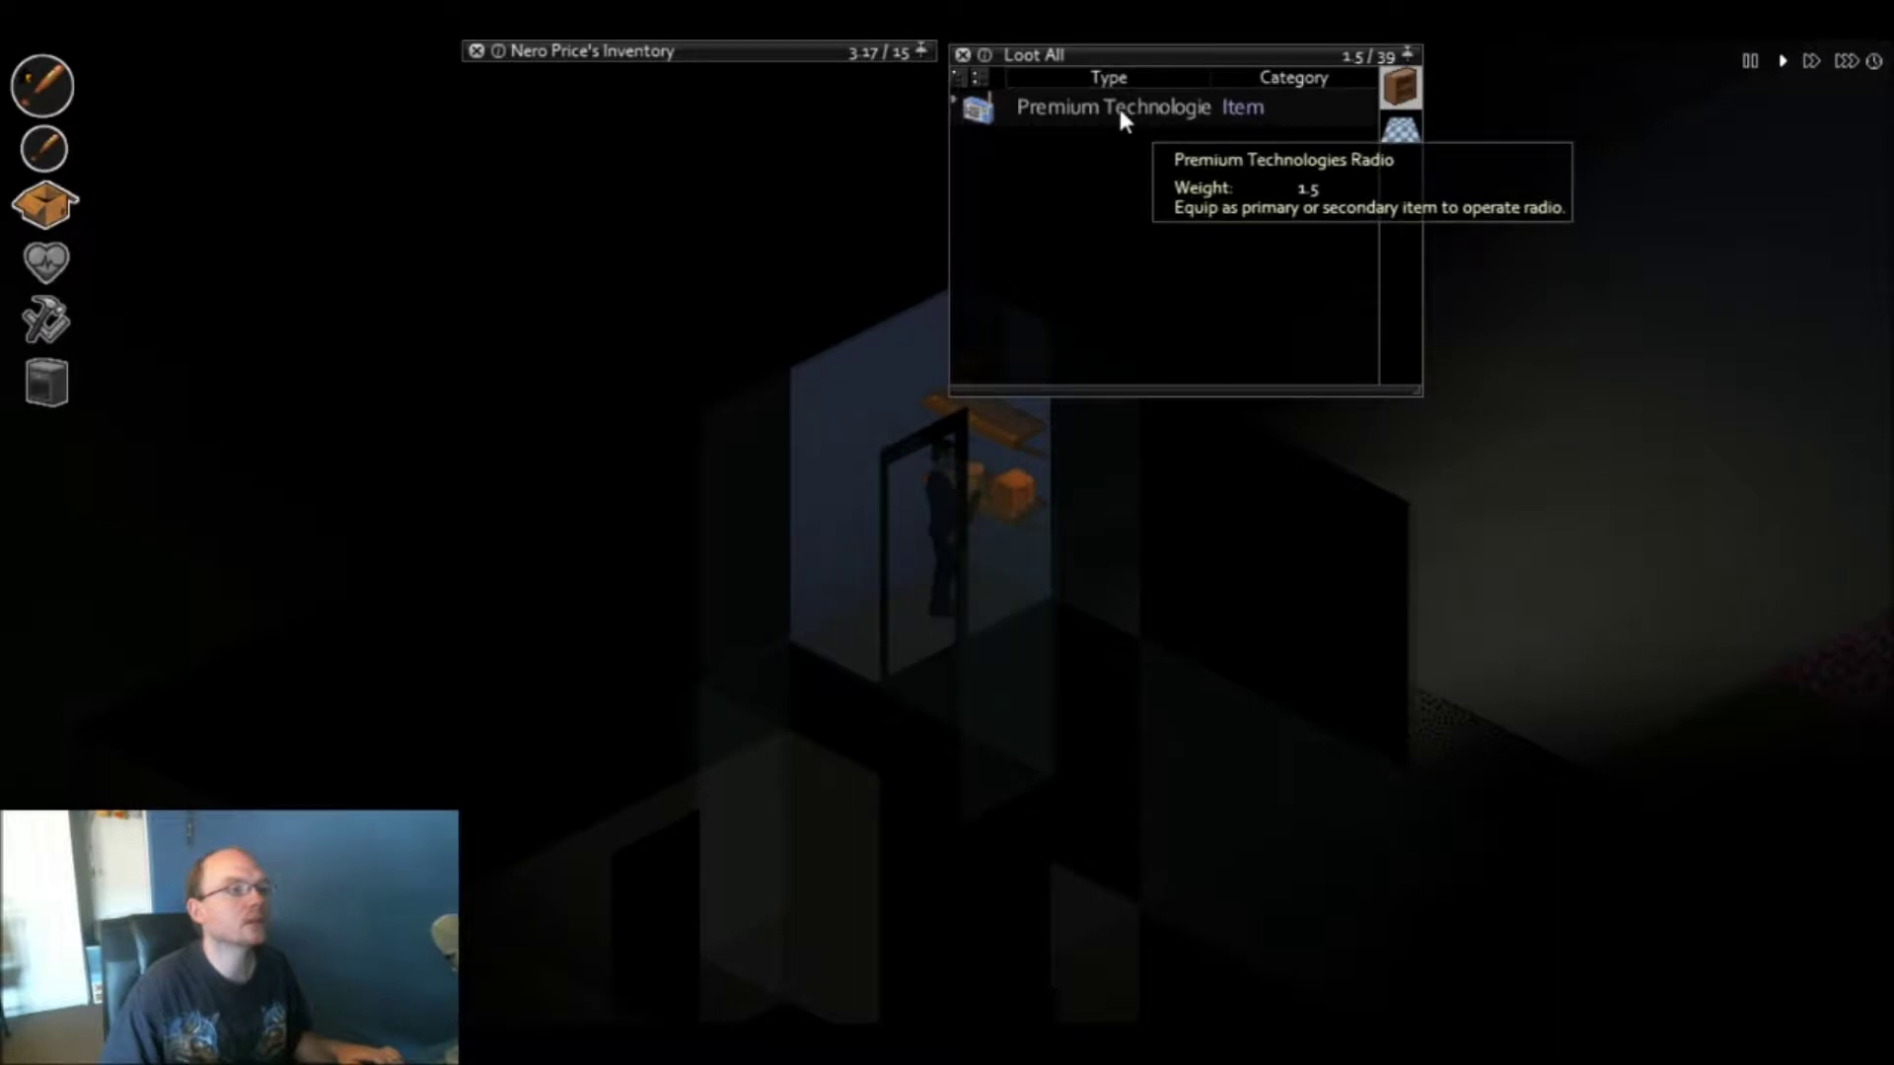
- Walk back down the hallway into the bathroom
{"action": "key", "text": "s"}
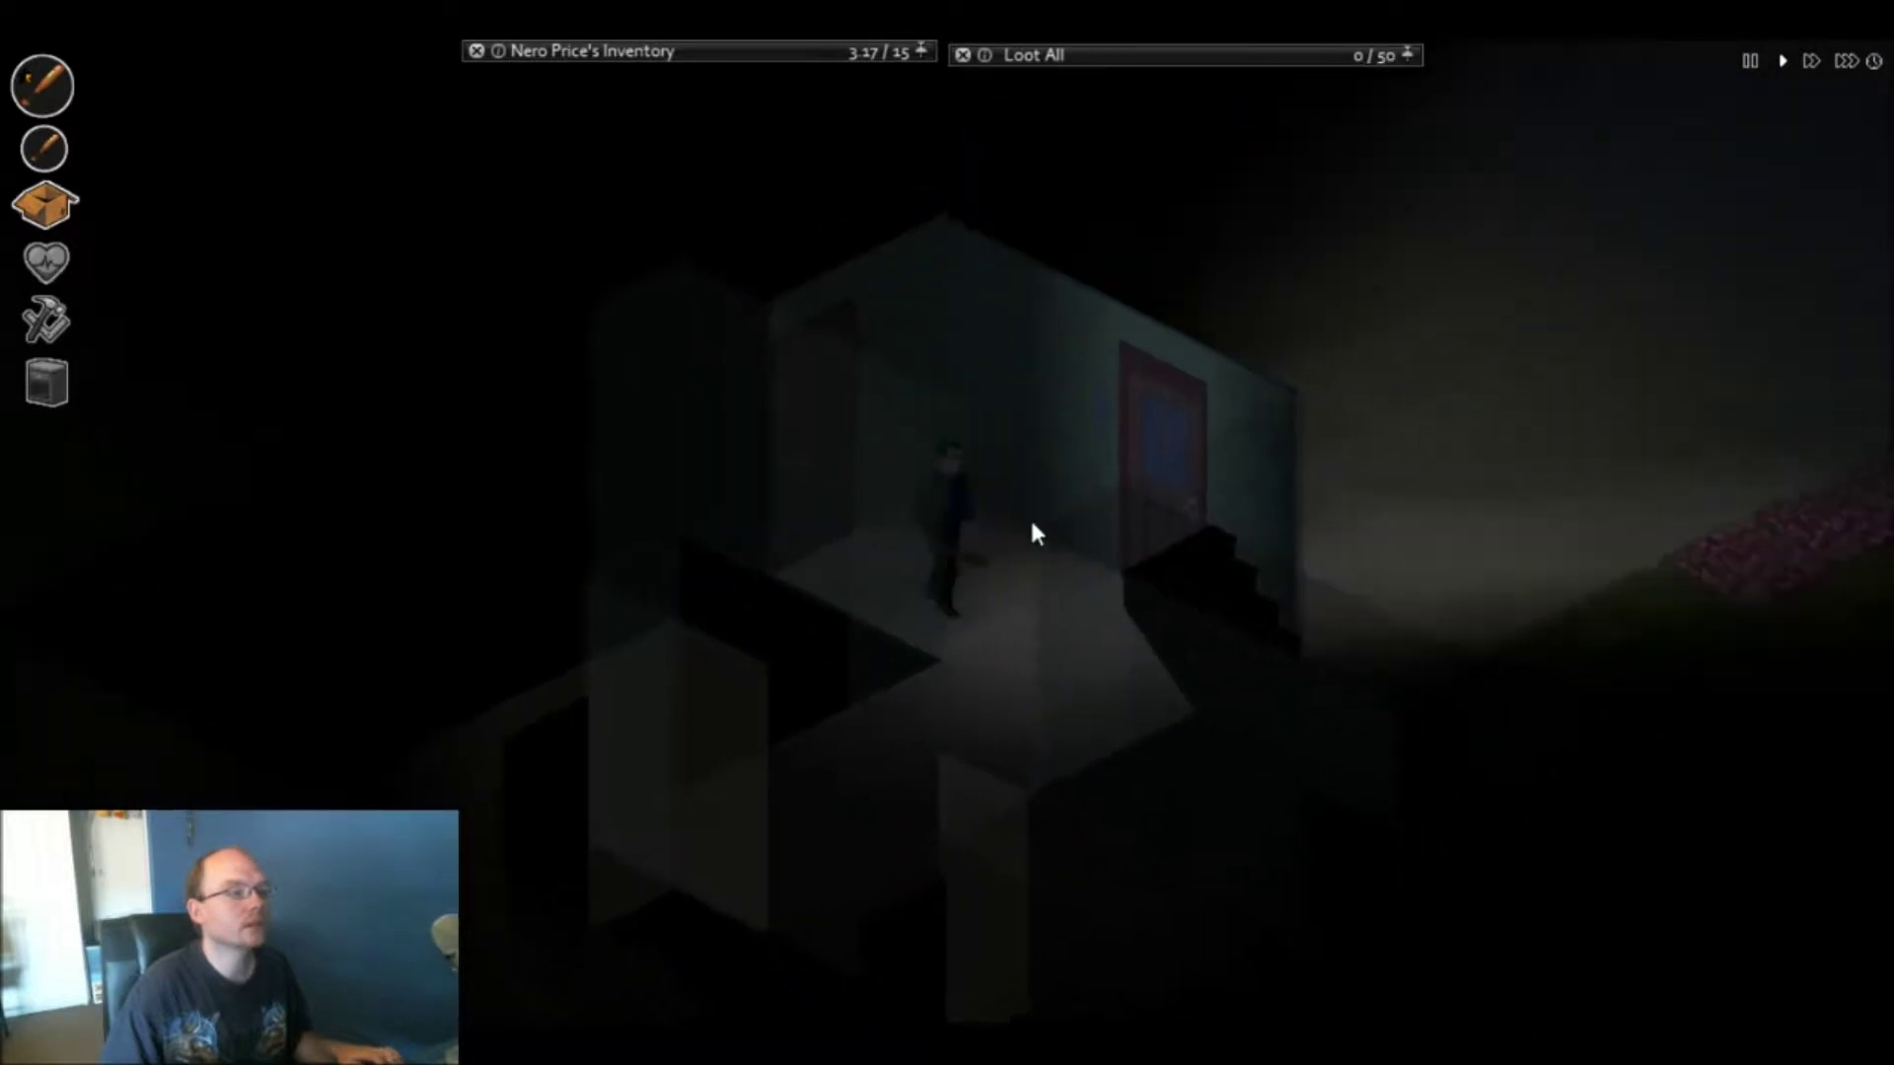
{"action": "key", "text": "s"}
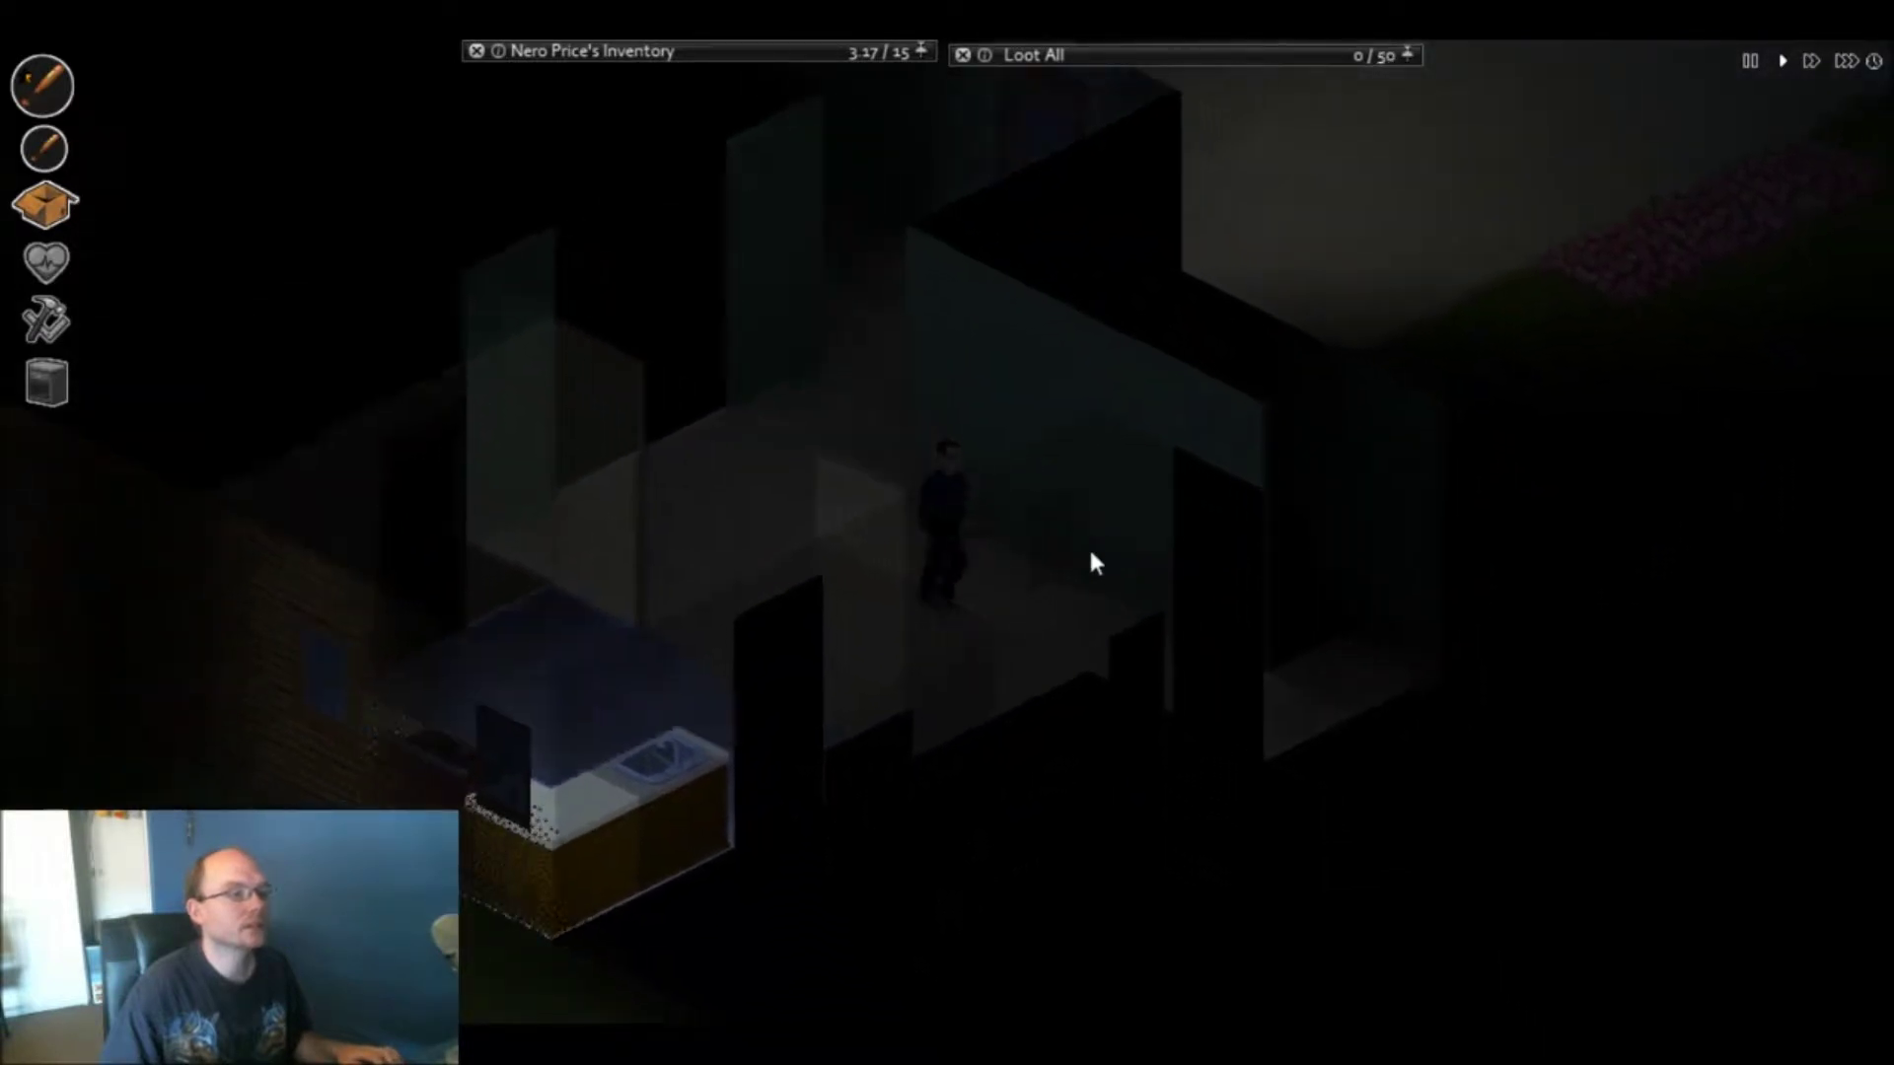
{"action": "key", "text": "s"}
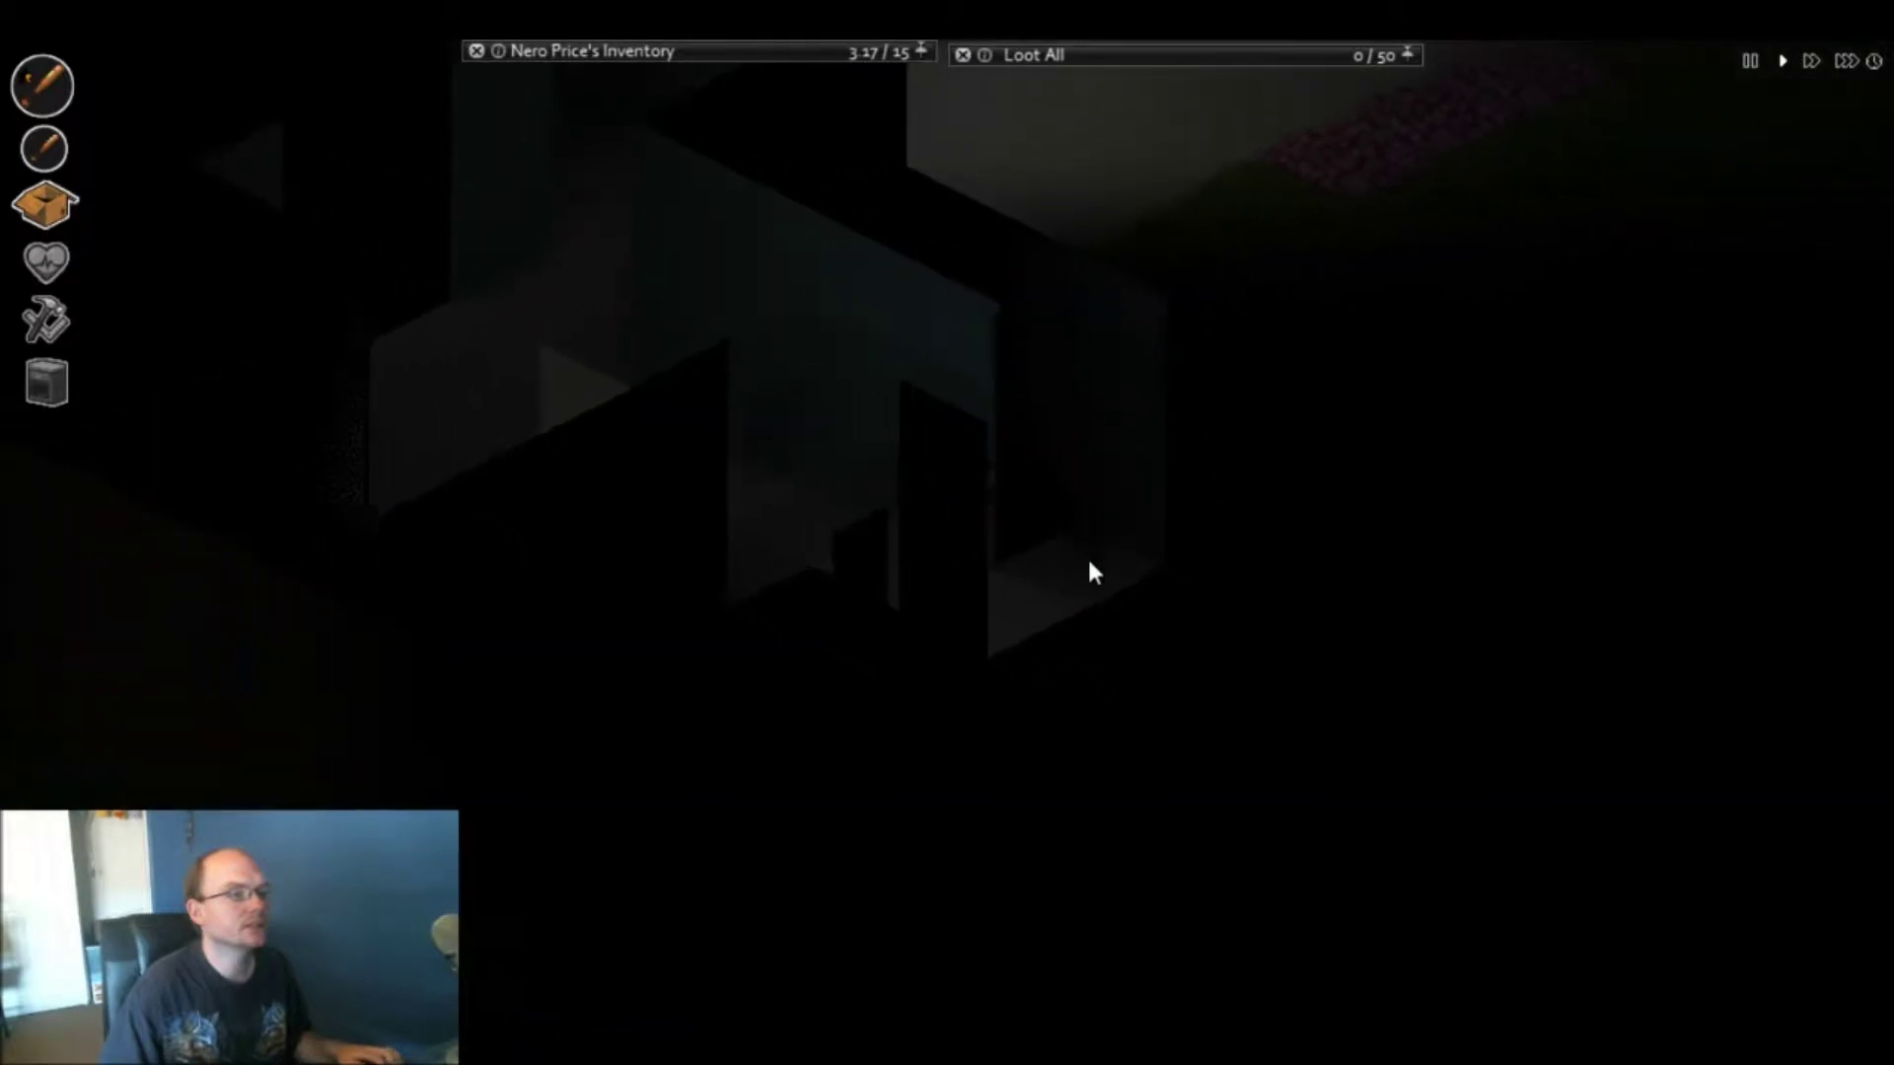
{"action": "key", "text": "s"}
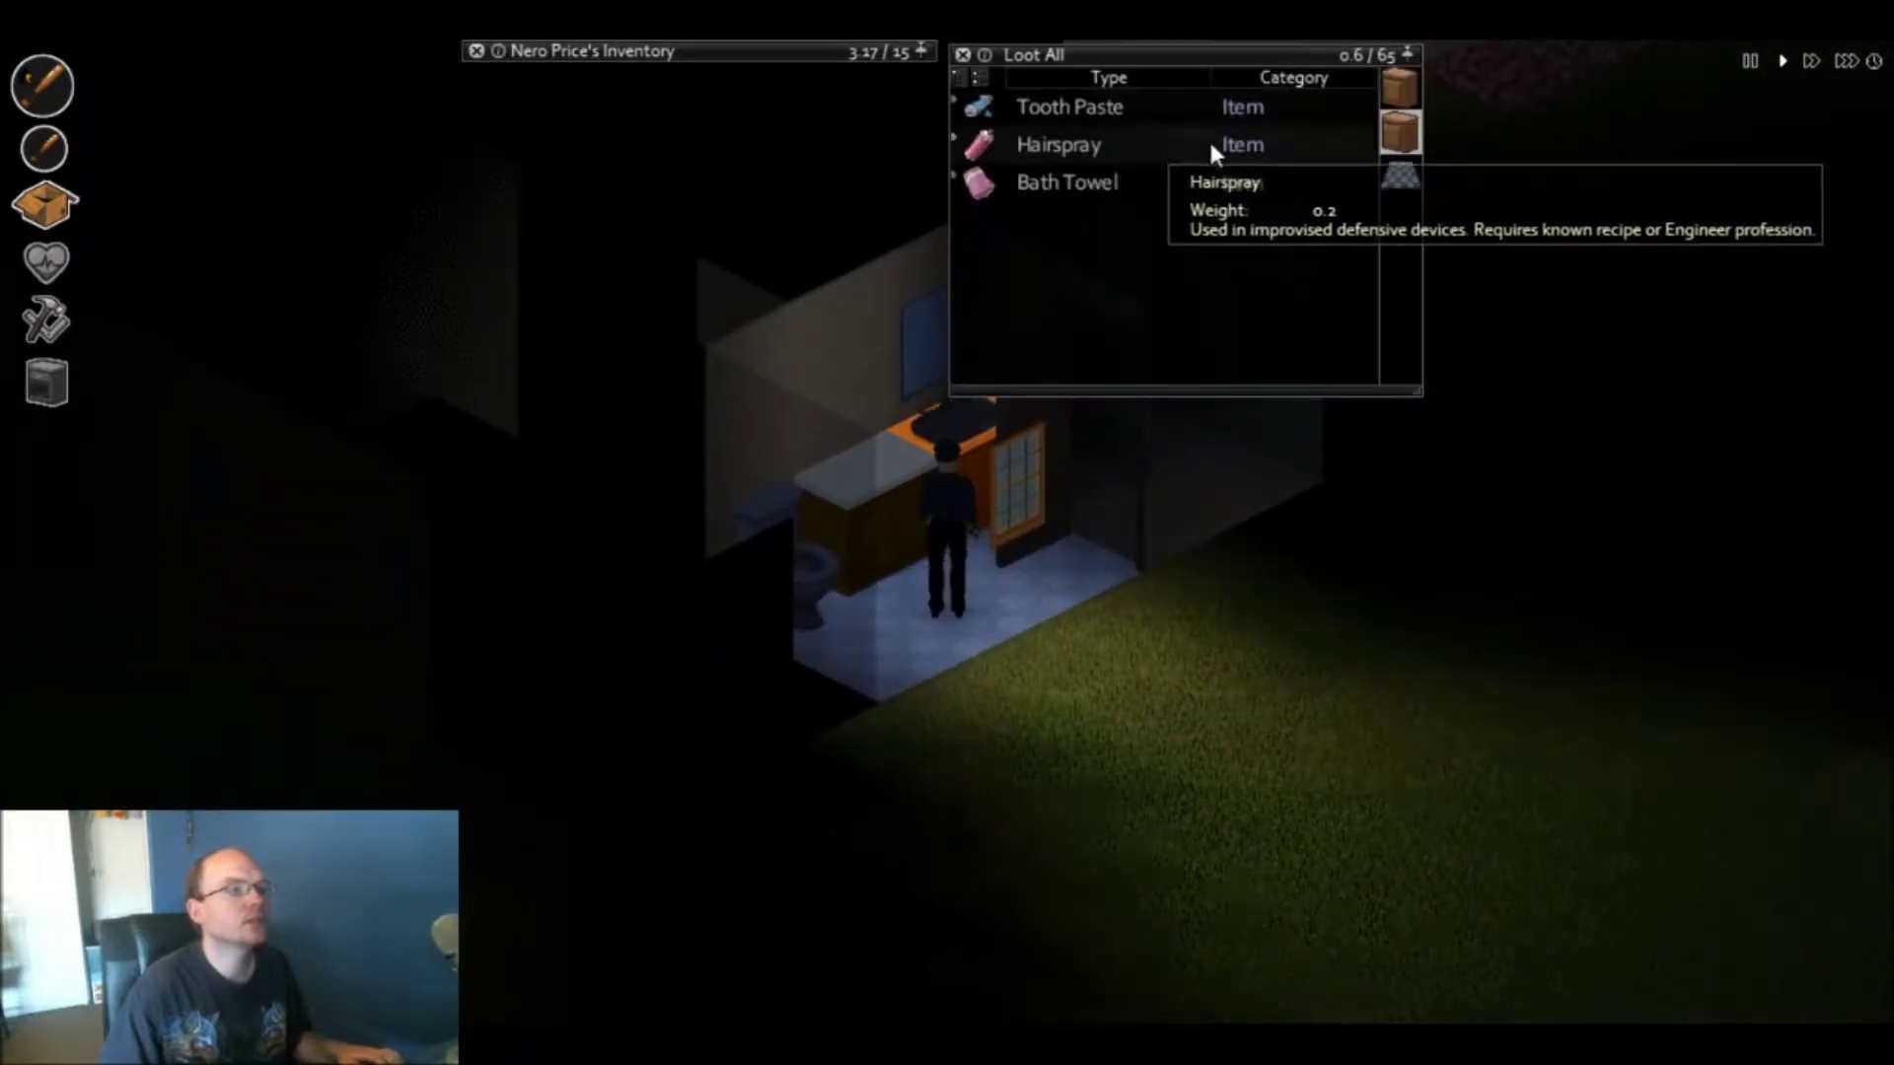
- Take the sheet and the bath towels from the bathroom containers
{"action": "left_click", "coordinate": [1399, 101]}
{"action": "left_click_drag", "start_coordinate": [1099, 112], "coordinate": [920, 166]}
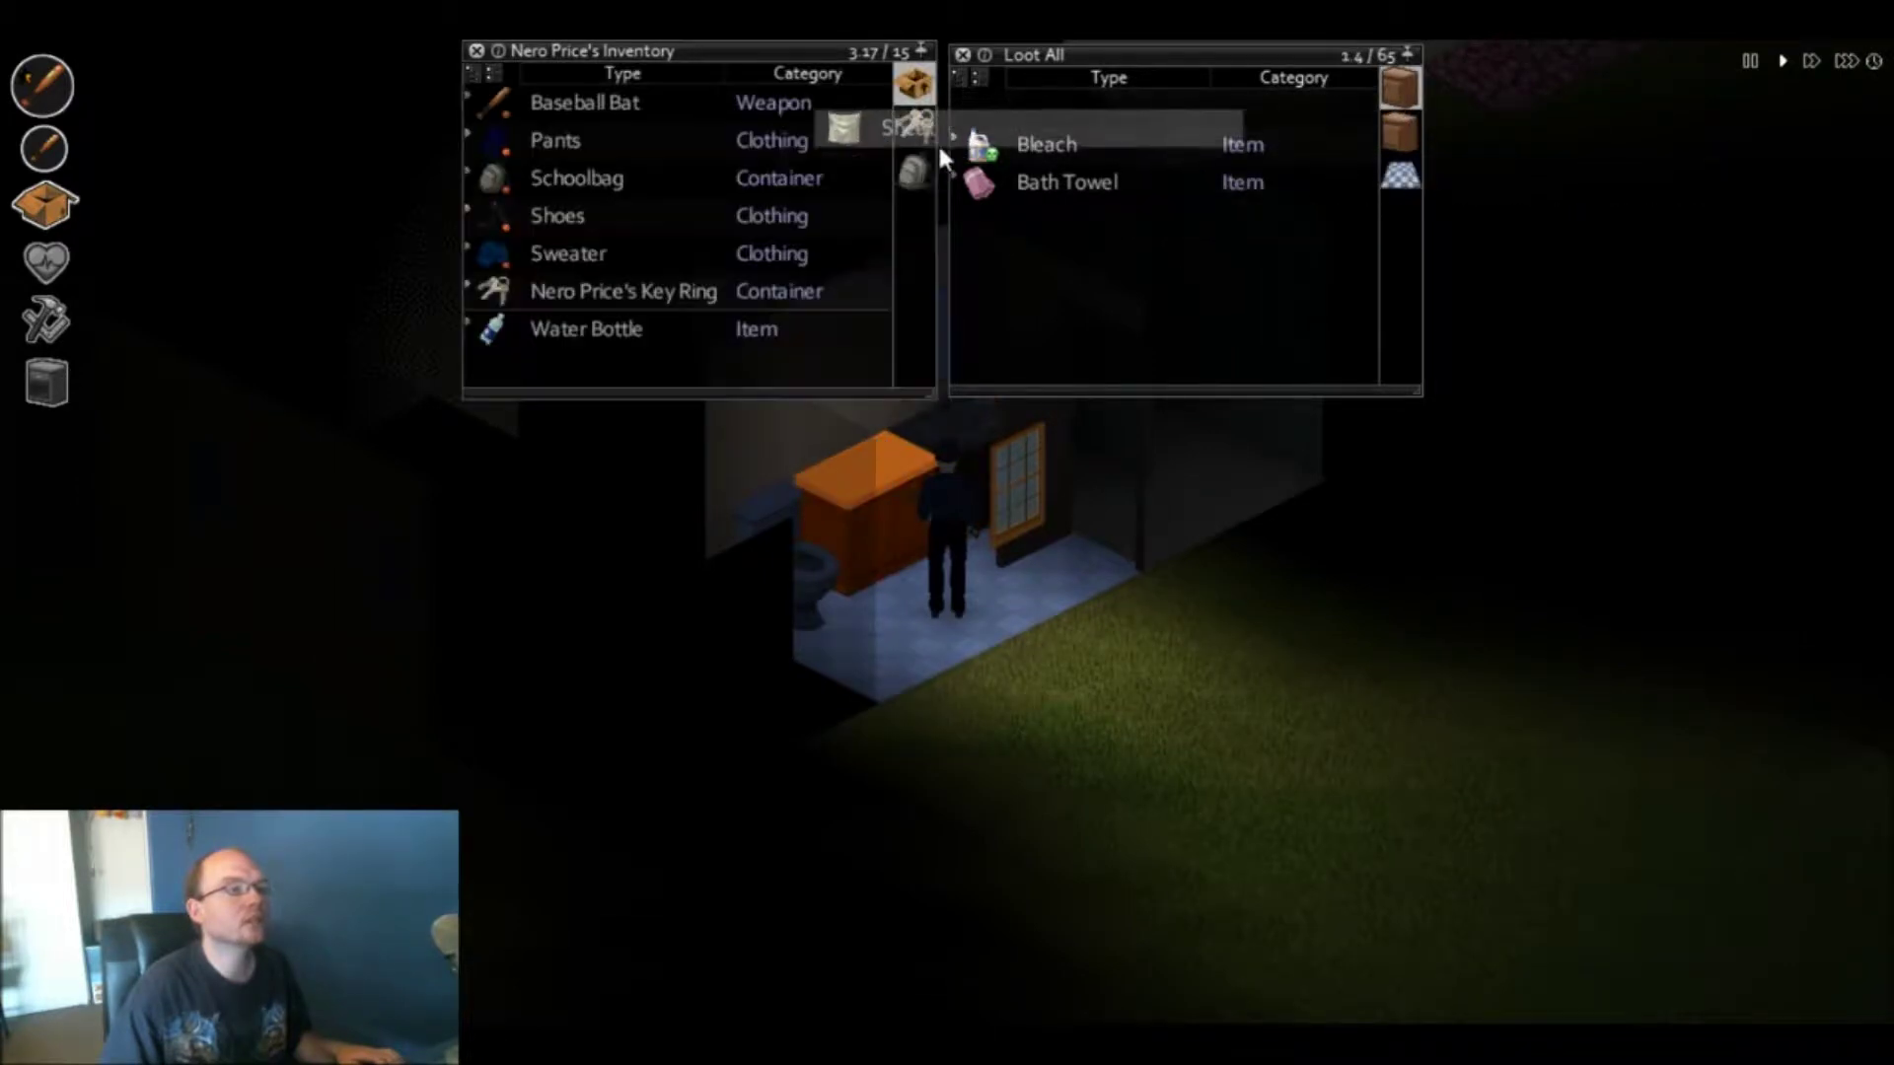
{"action": "left_click_drag", "start_coordinate": [1060, 153], "coordinate": [926, 159]}
{"action": "left_click", "coordinate": [1399, 131]}
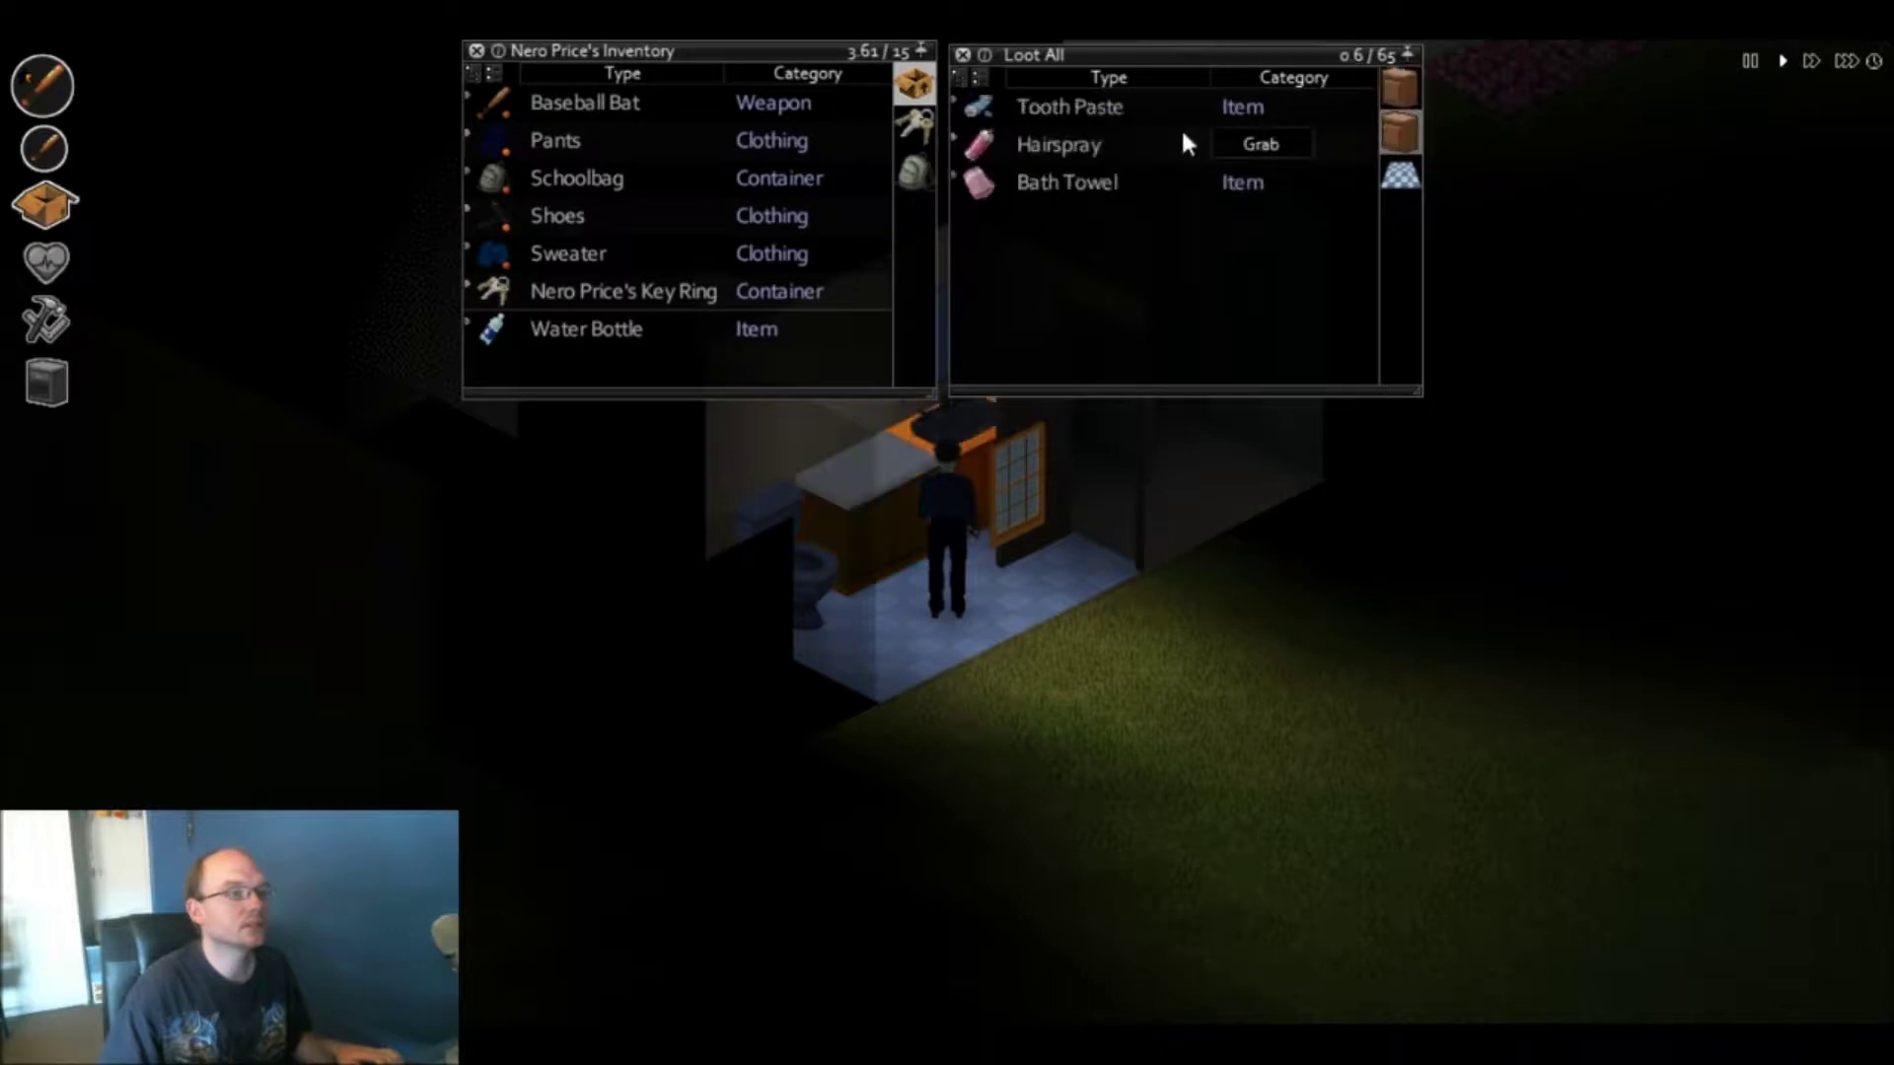
{"action": "left_click_drag", "start_coordinate": [1062, 181], "coordinate": [914, 183]}
- Walk upstairs into the office and up to its desk
{"action": "key", "text": "d"}
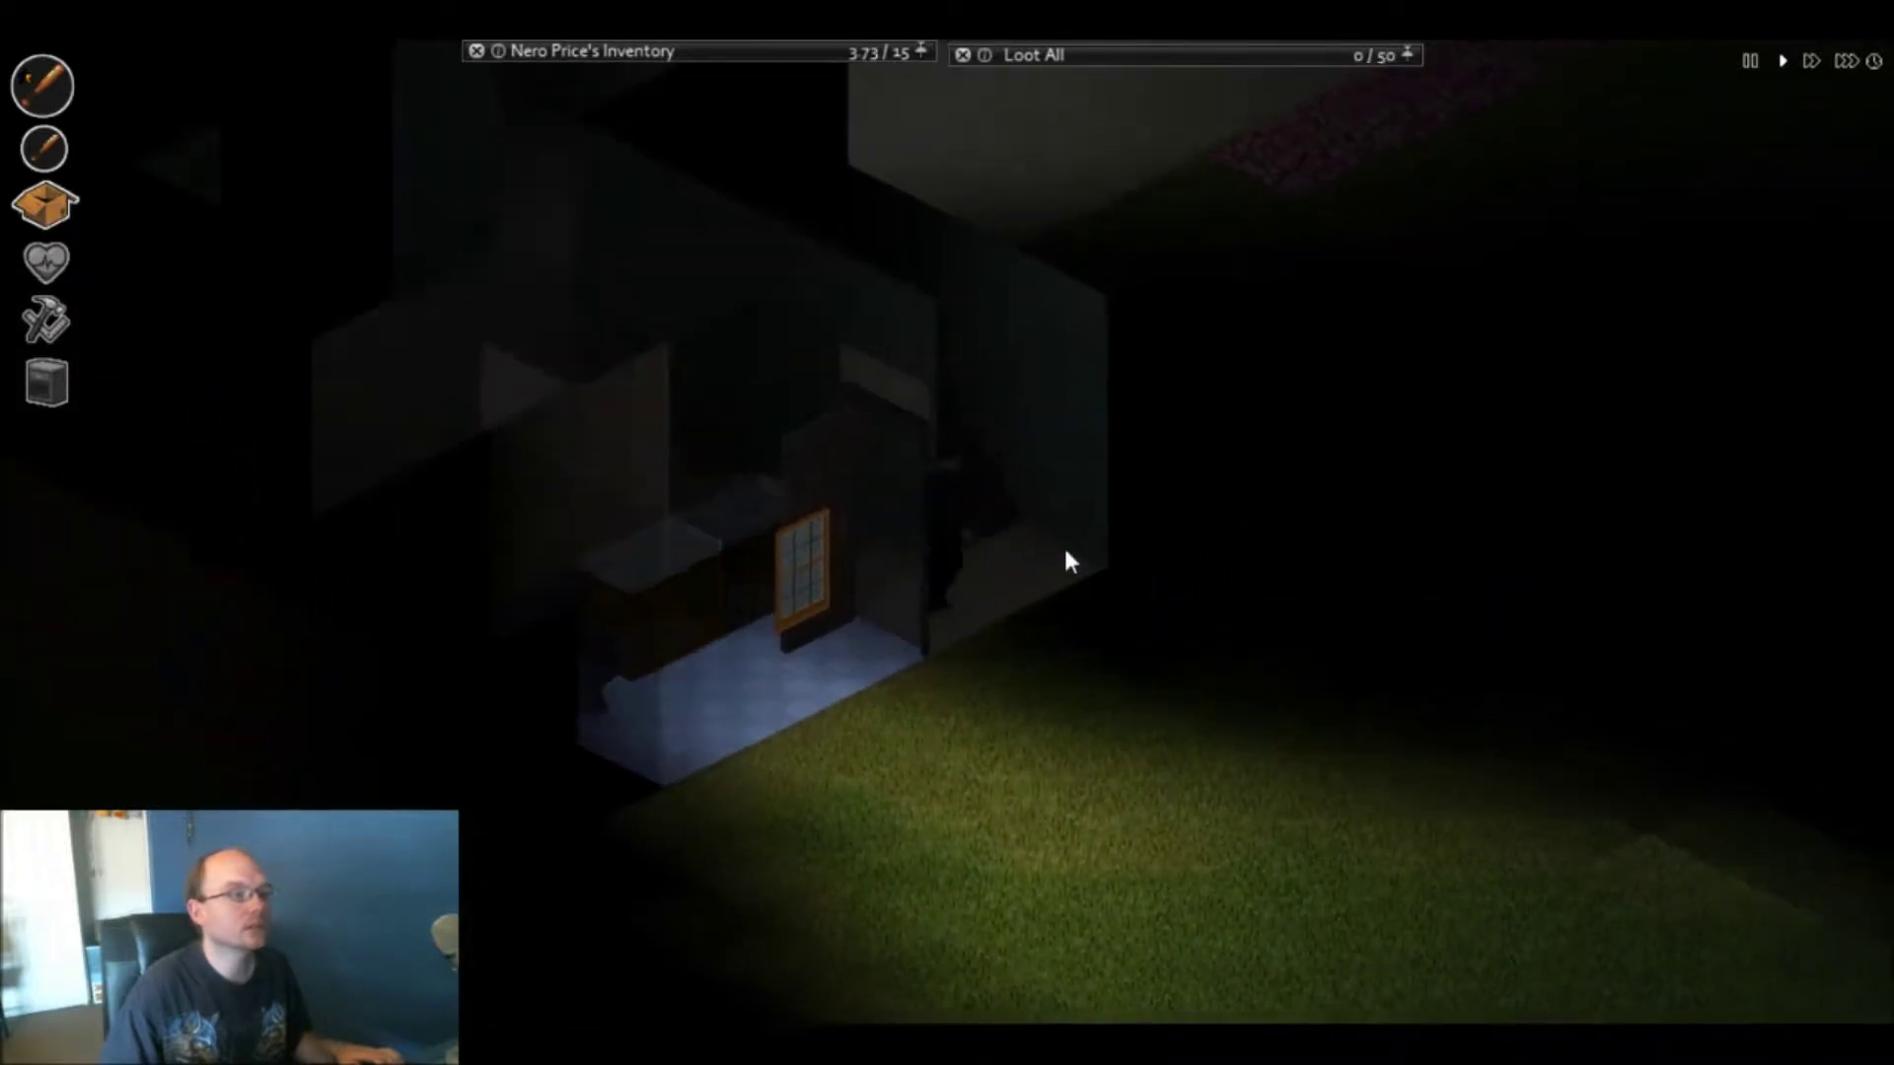
{"action": "key", "text": "w"}
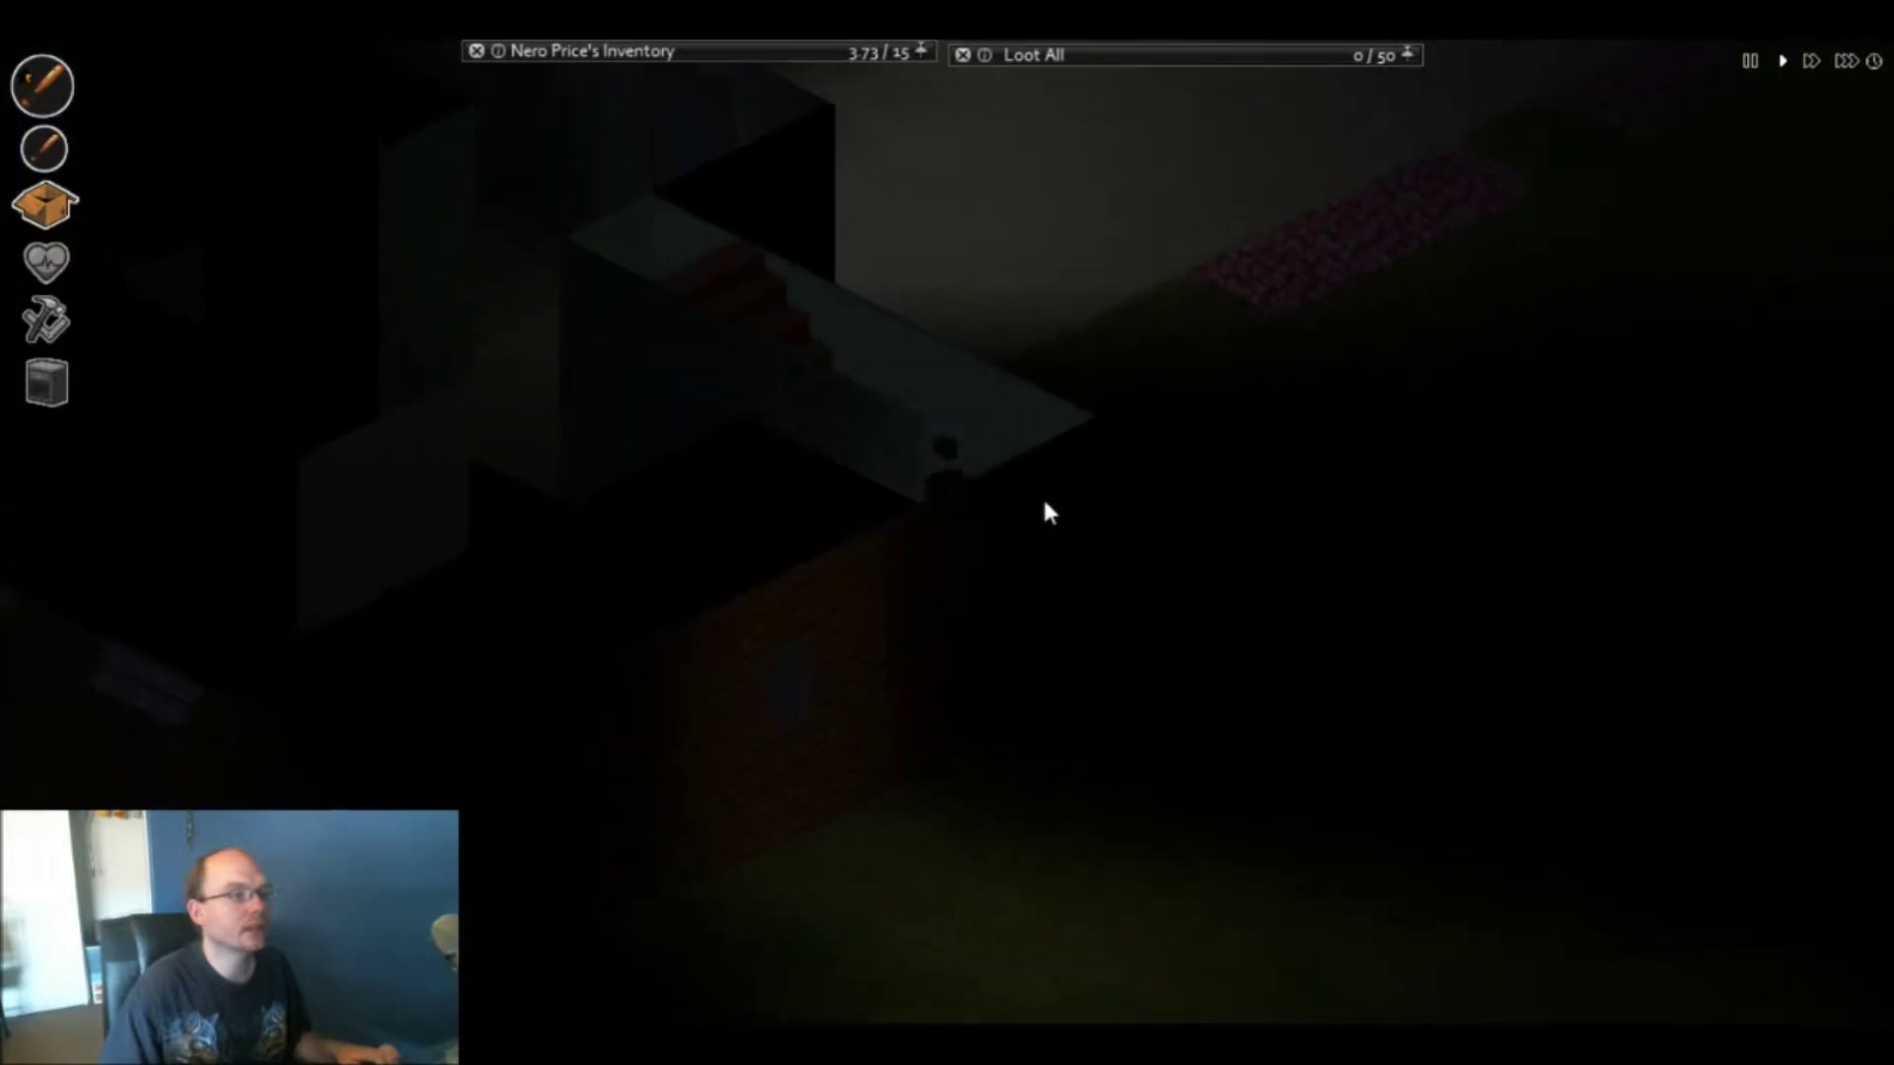
{"action": "key", "text": "w"}
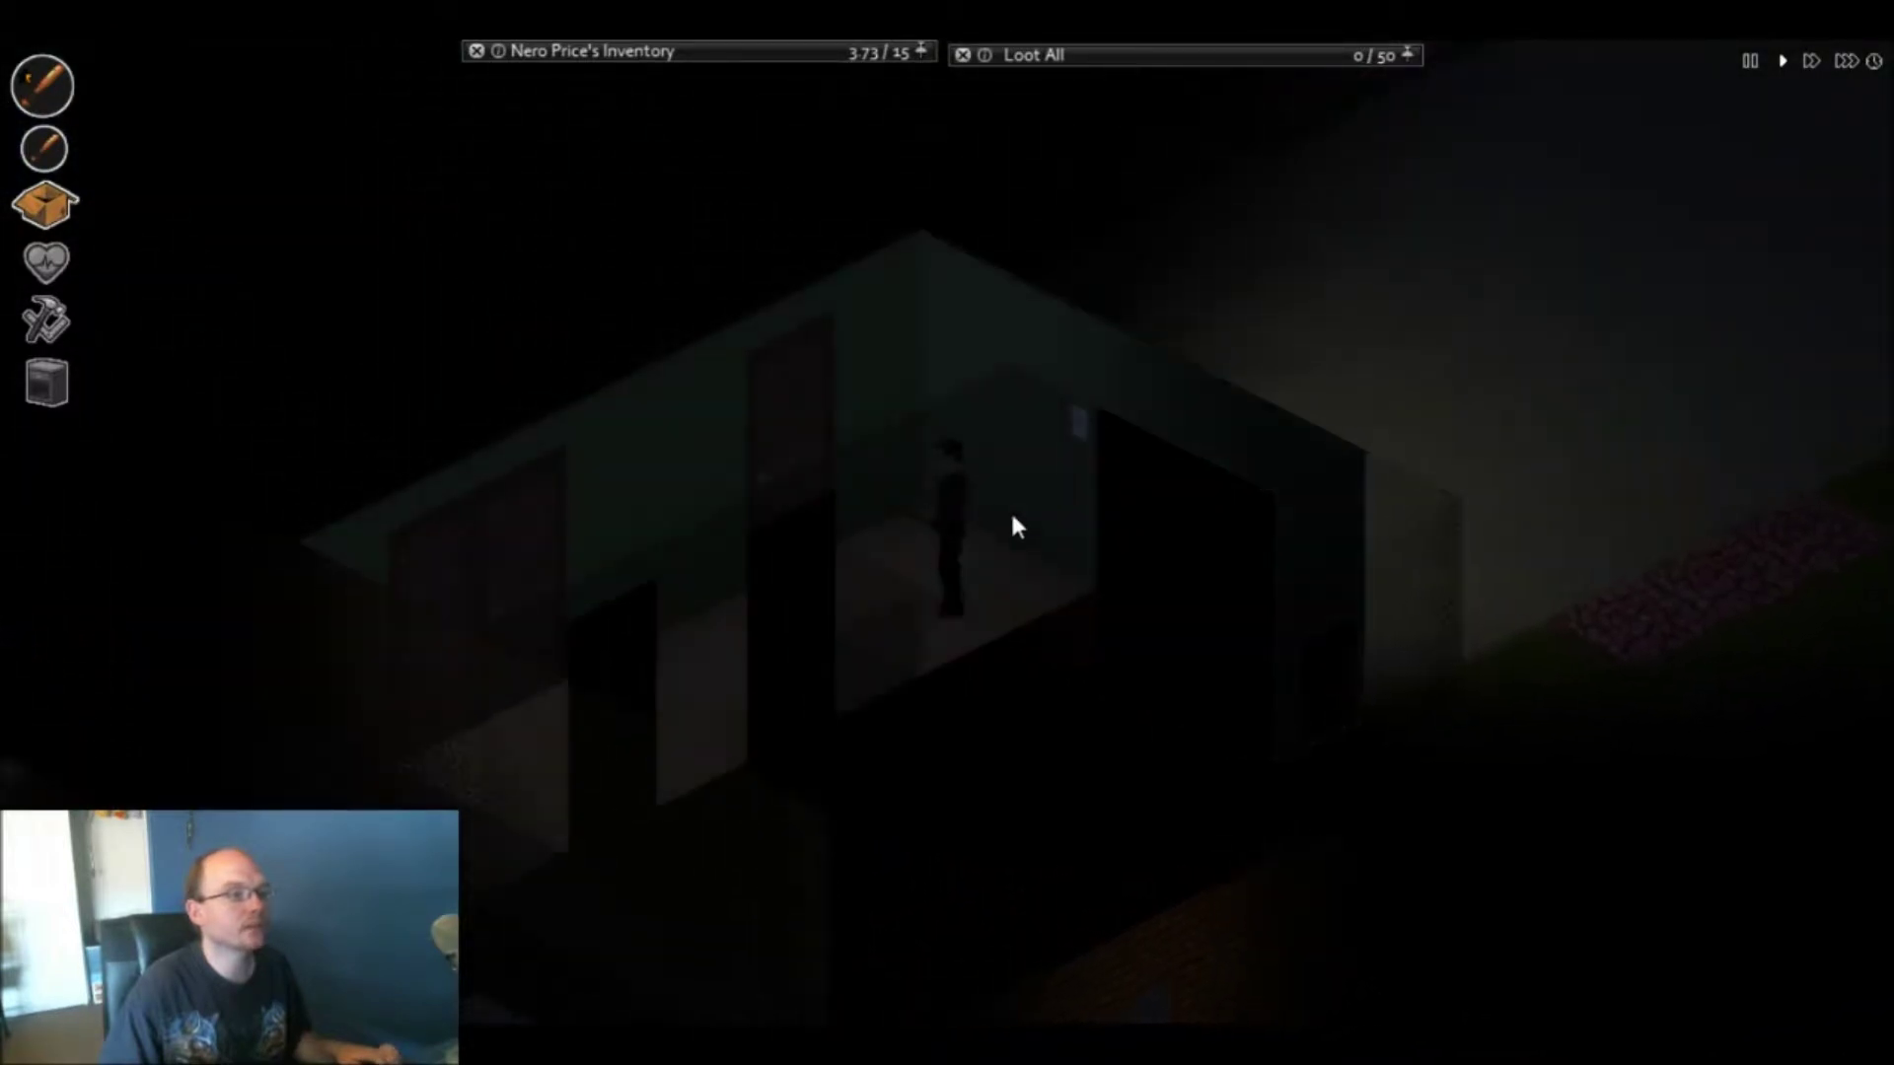
{"action": "key", "text": "w"}
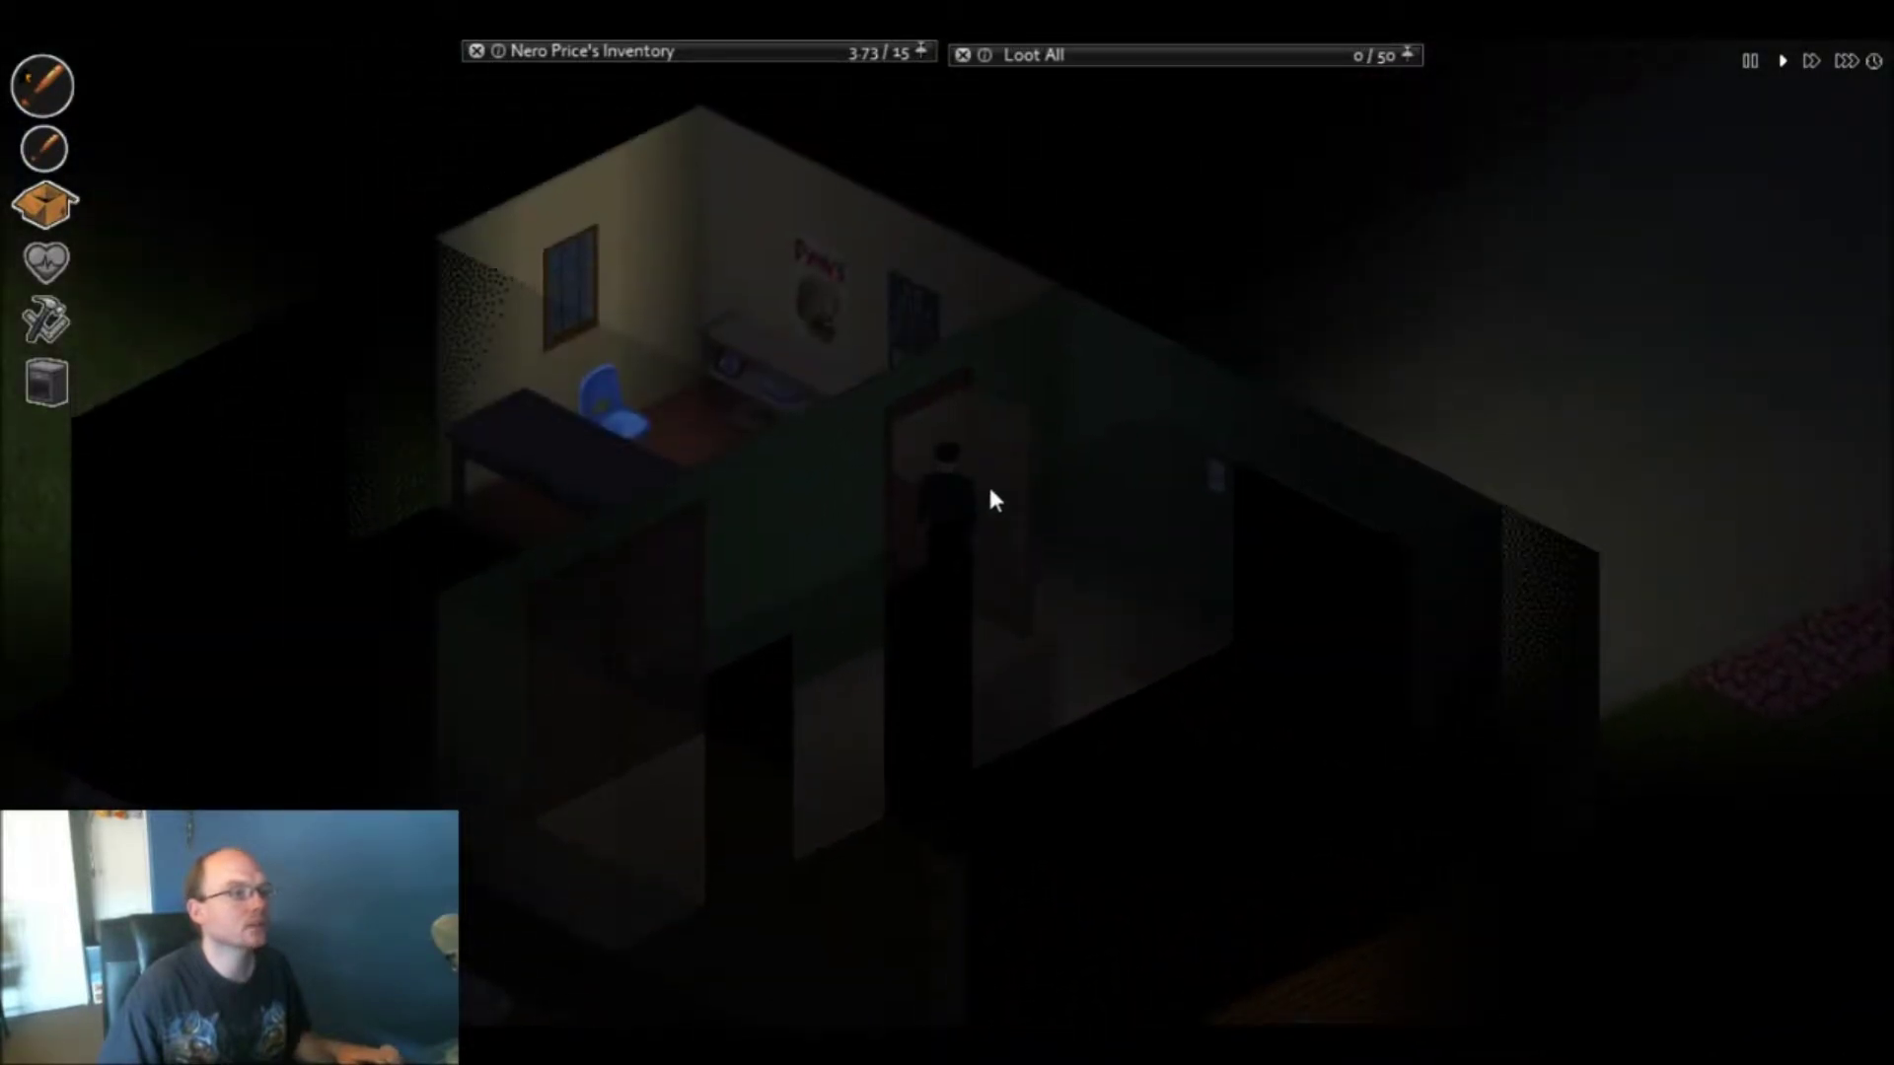
{"action": "key", "text": "w"}
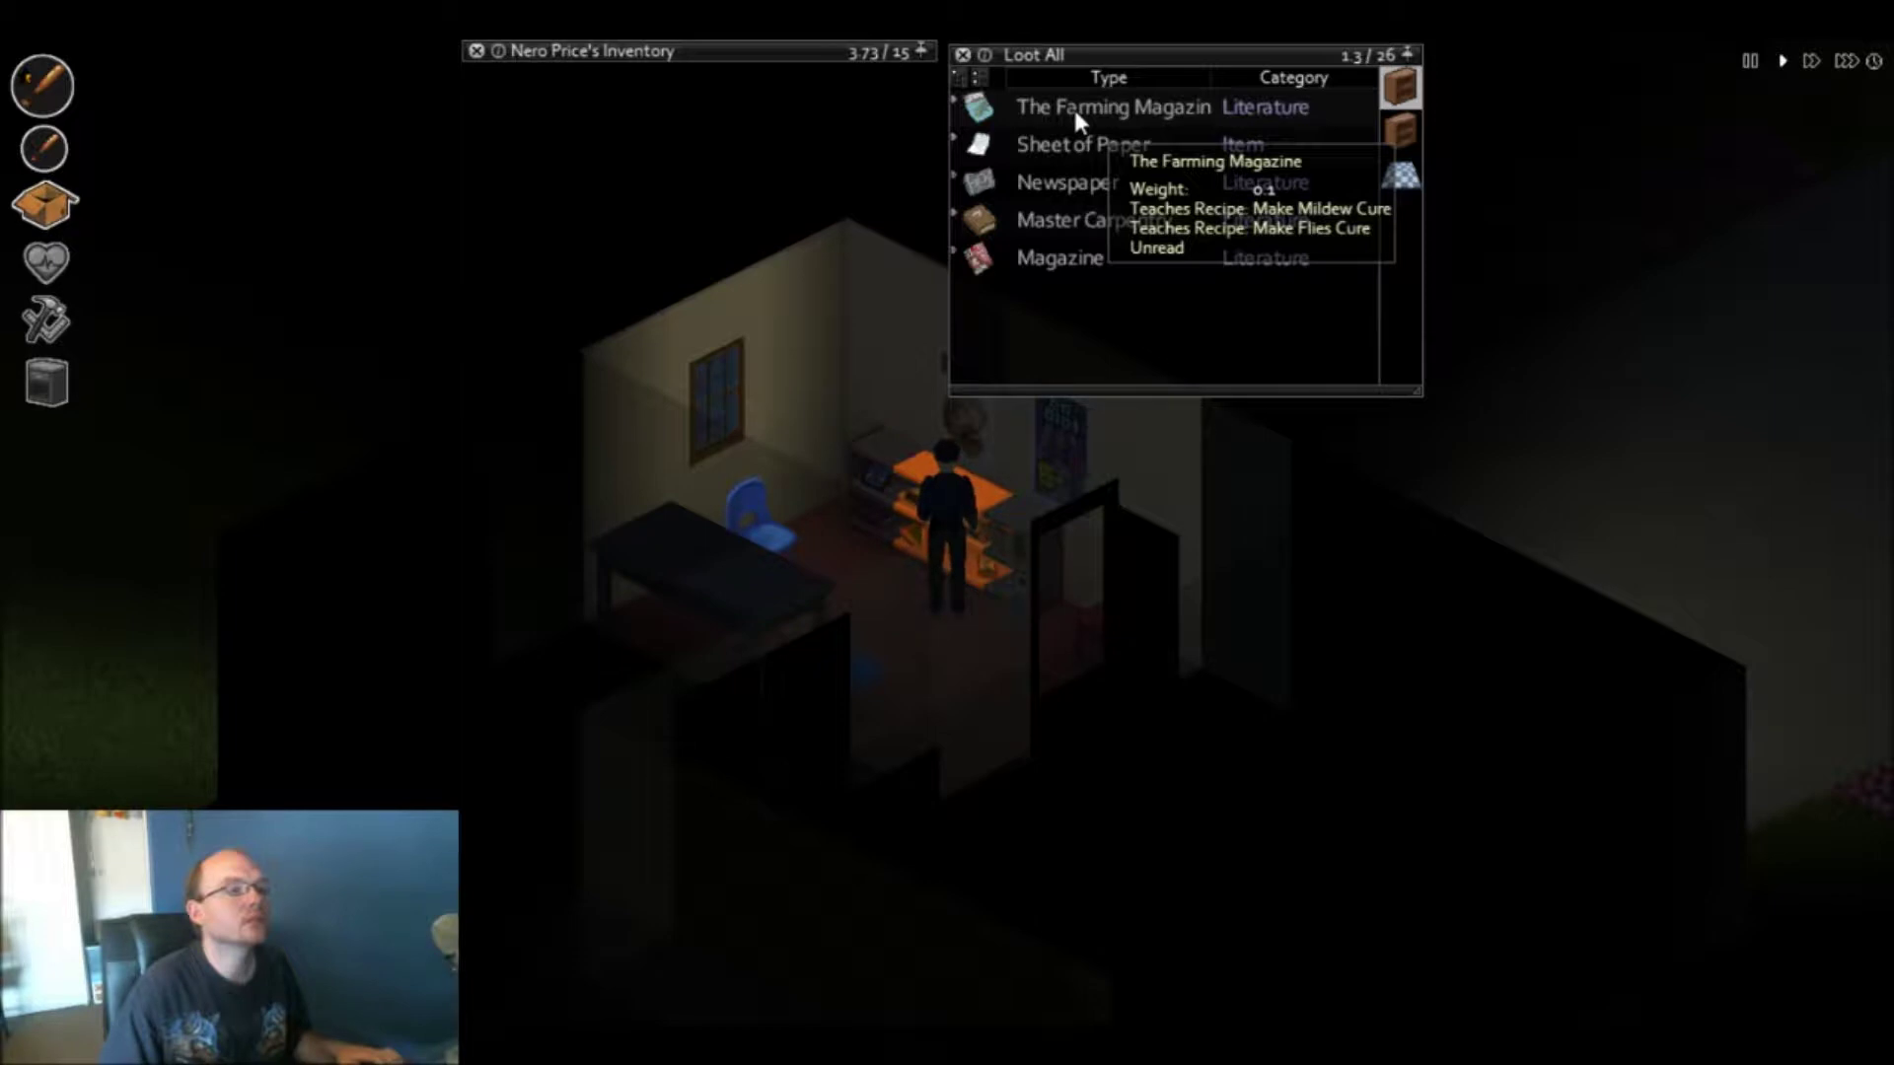
- Read The Farming Magazine and put it back in the desk
{"action": "right_click", "coordinate": [1073, 104]}
{"action": "left_click", "coordinate": [1168, 274]}
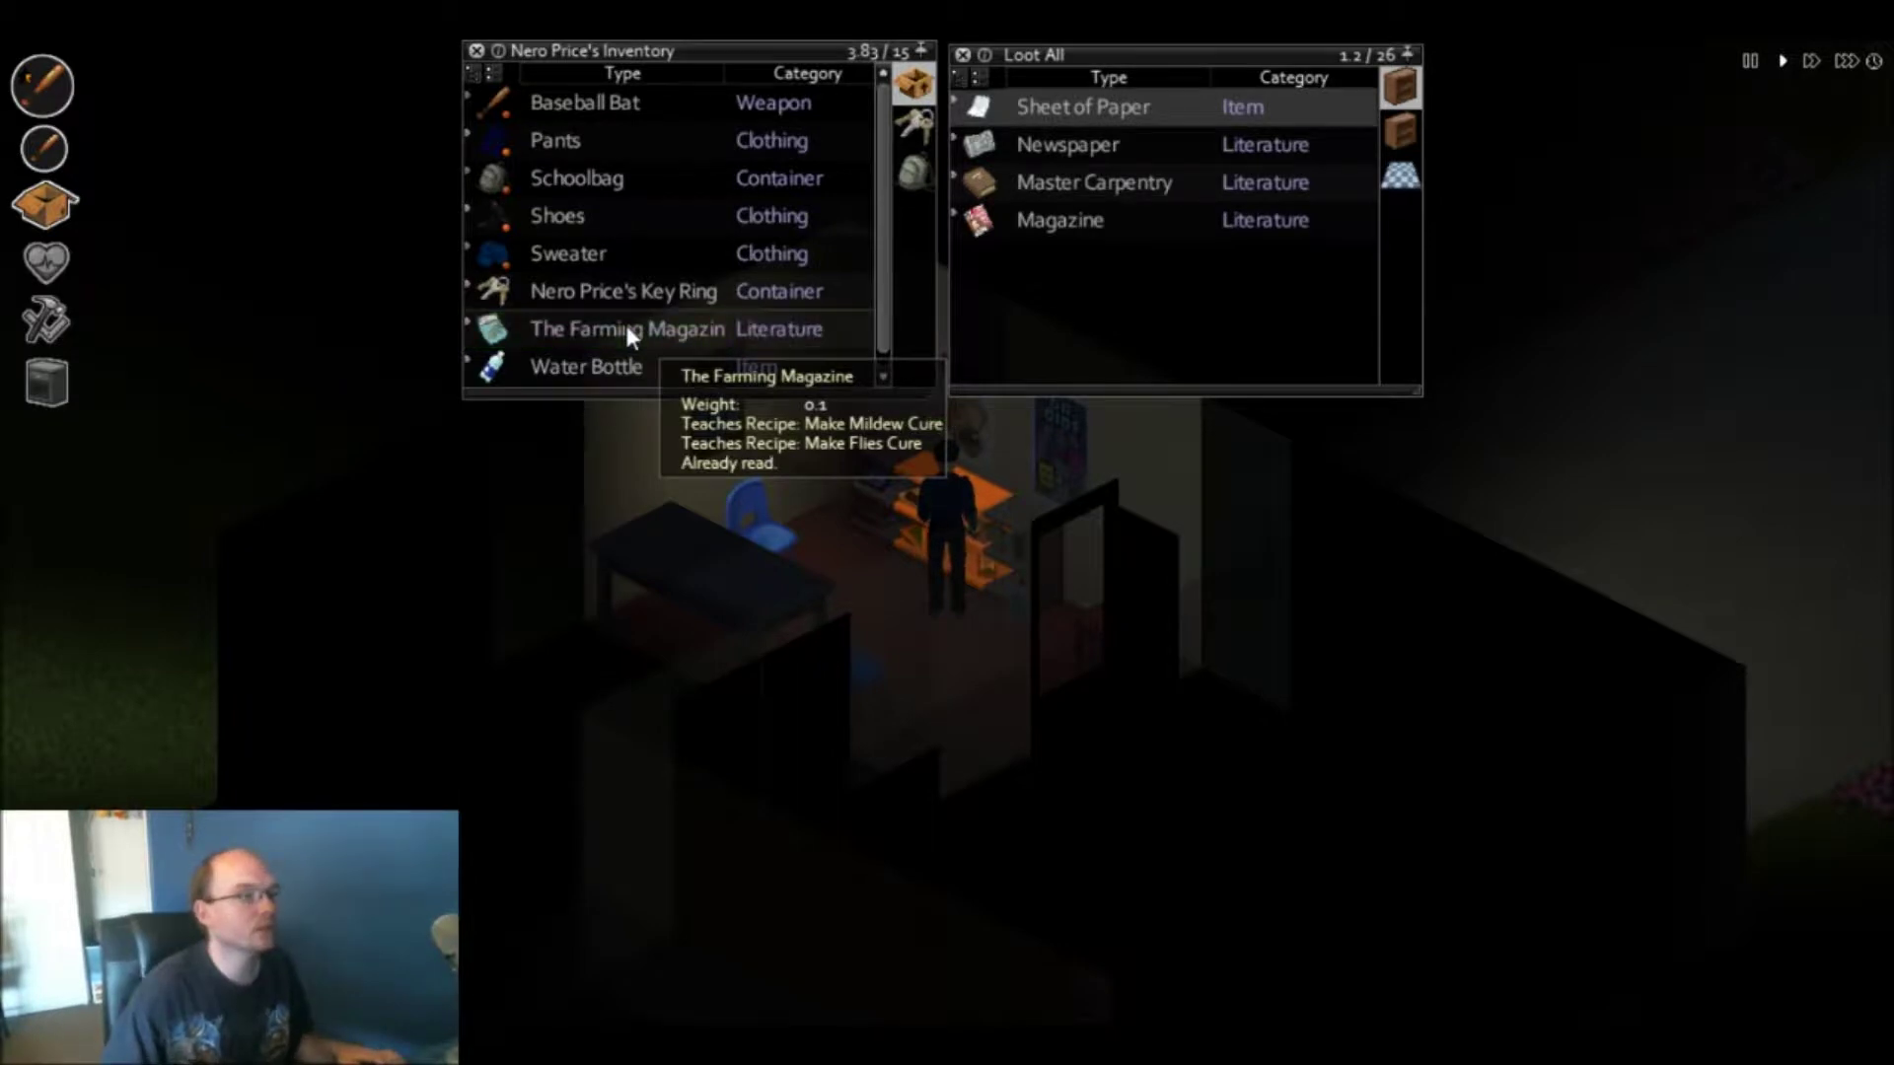
{"action": "left_click_drag", "start_coordinate": [625, 320], "coordinate": [1113, 295]}
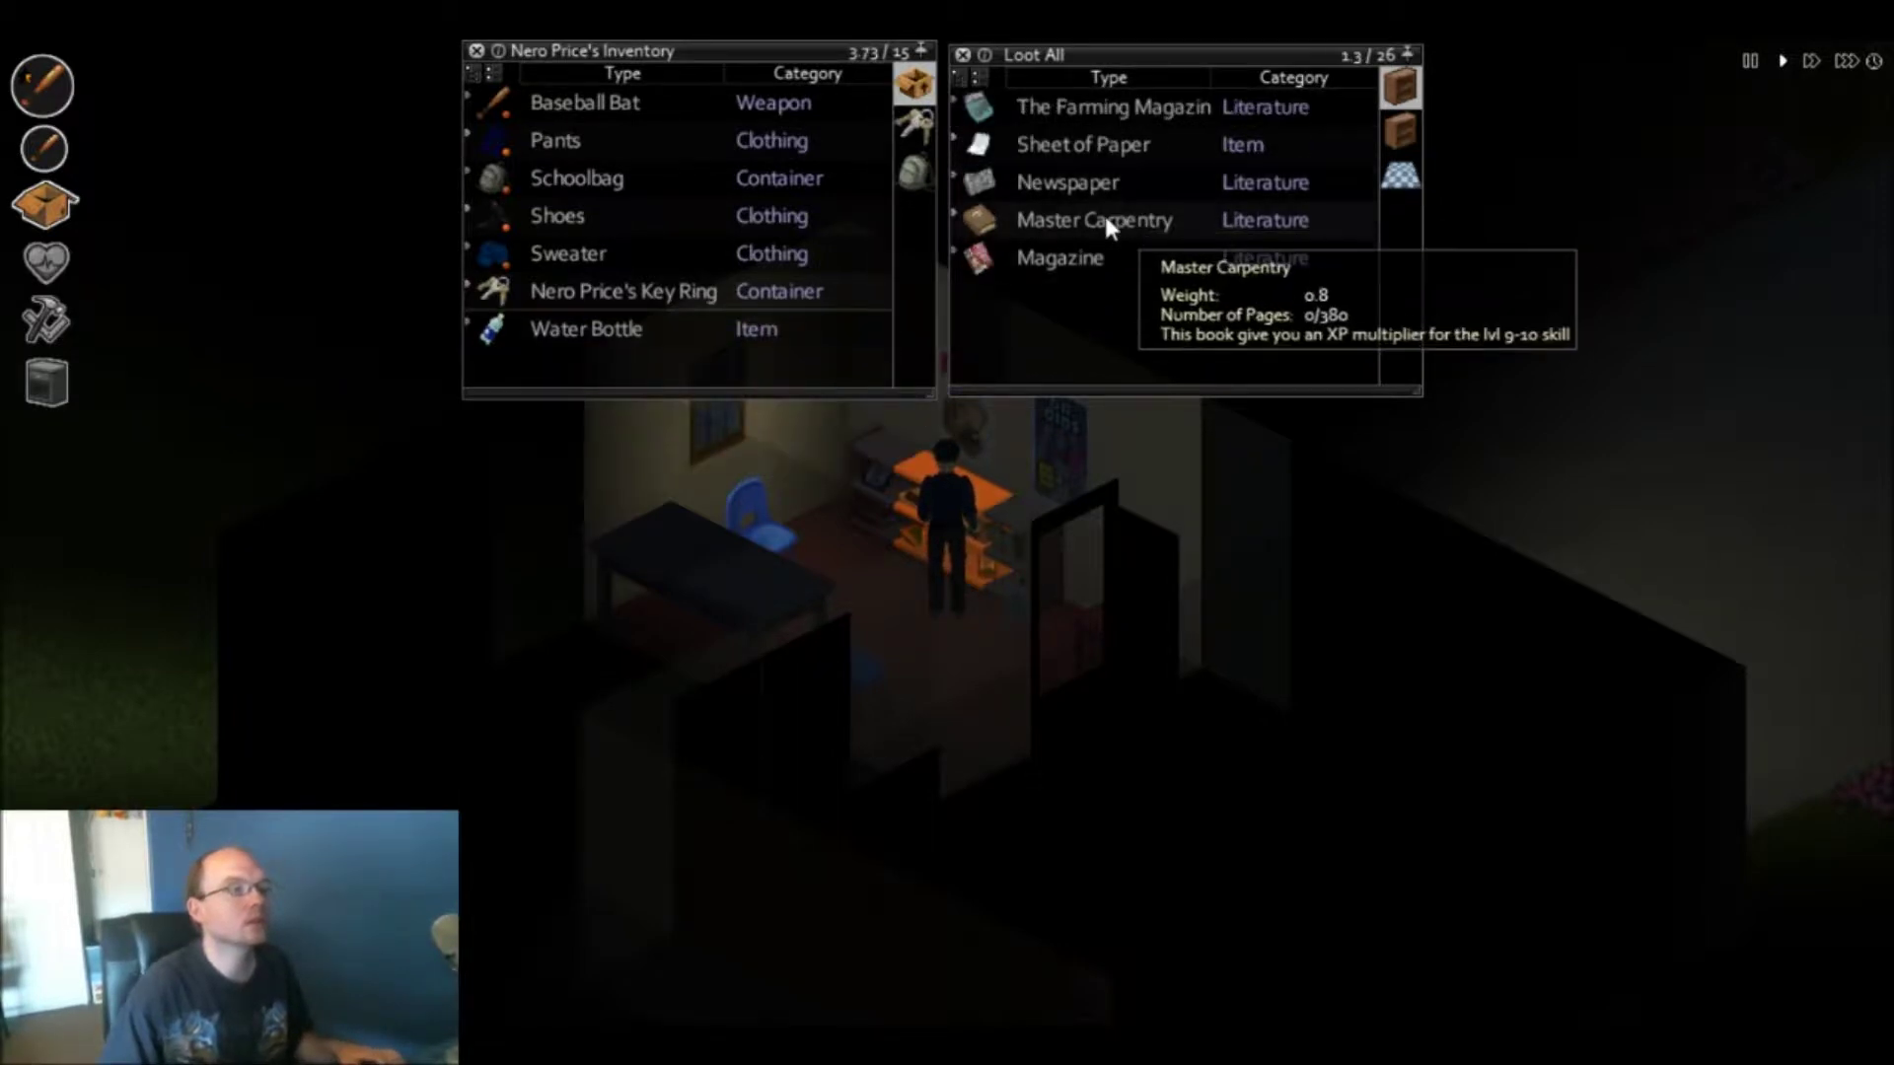
- Take Master Carpentry, check the bookshelf and other office containers, and walk out
{"action": "mouse_move", "coordinate": [1105, 212]}
{"action": "left_mouse_down"}
{"action": "mouse_move", "coordinate": [983, 207]}
{"action": "mouse_move", "coordinate": [889, 175]}
{"action": "left_mouse_up"}
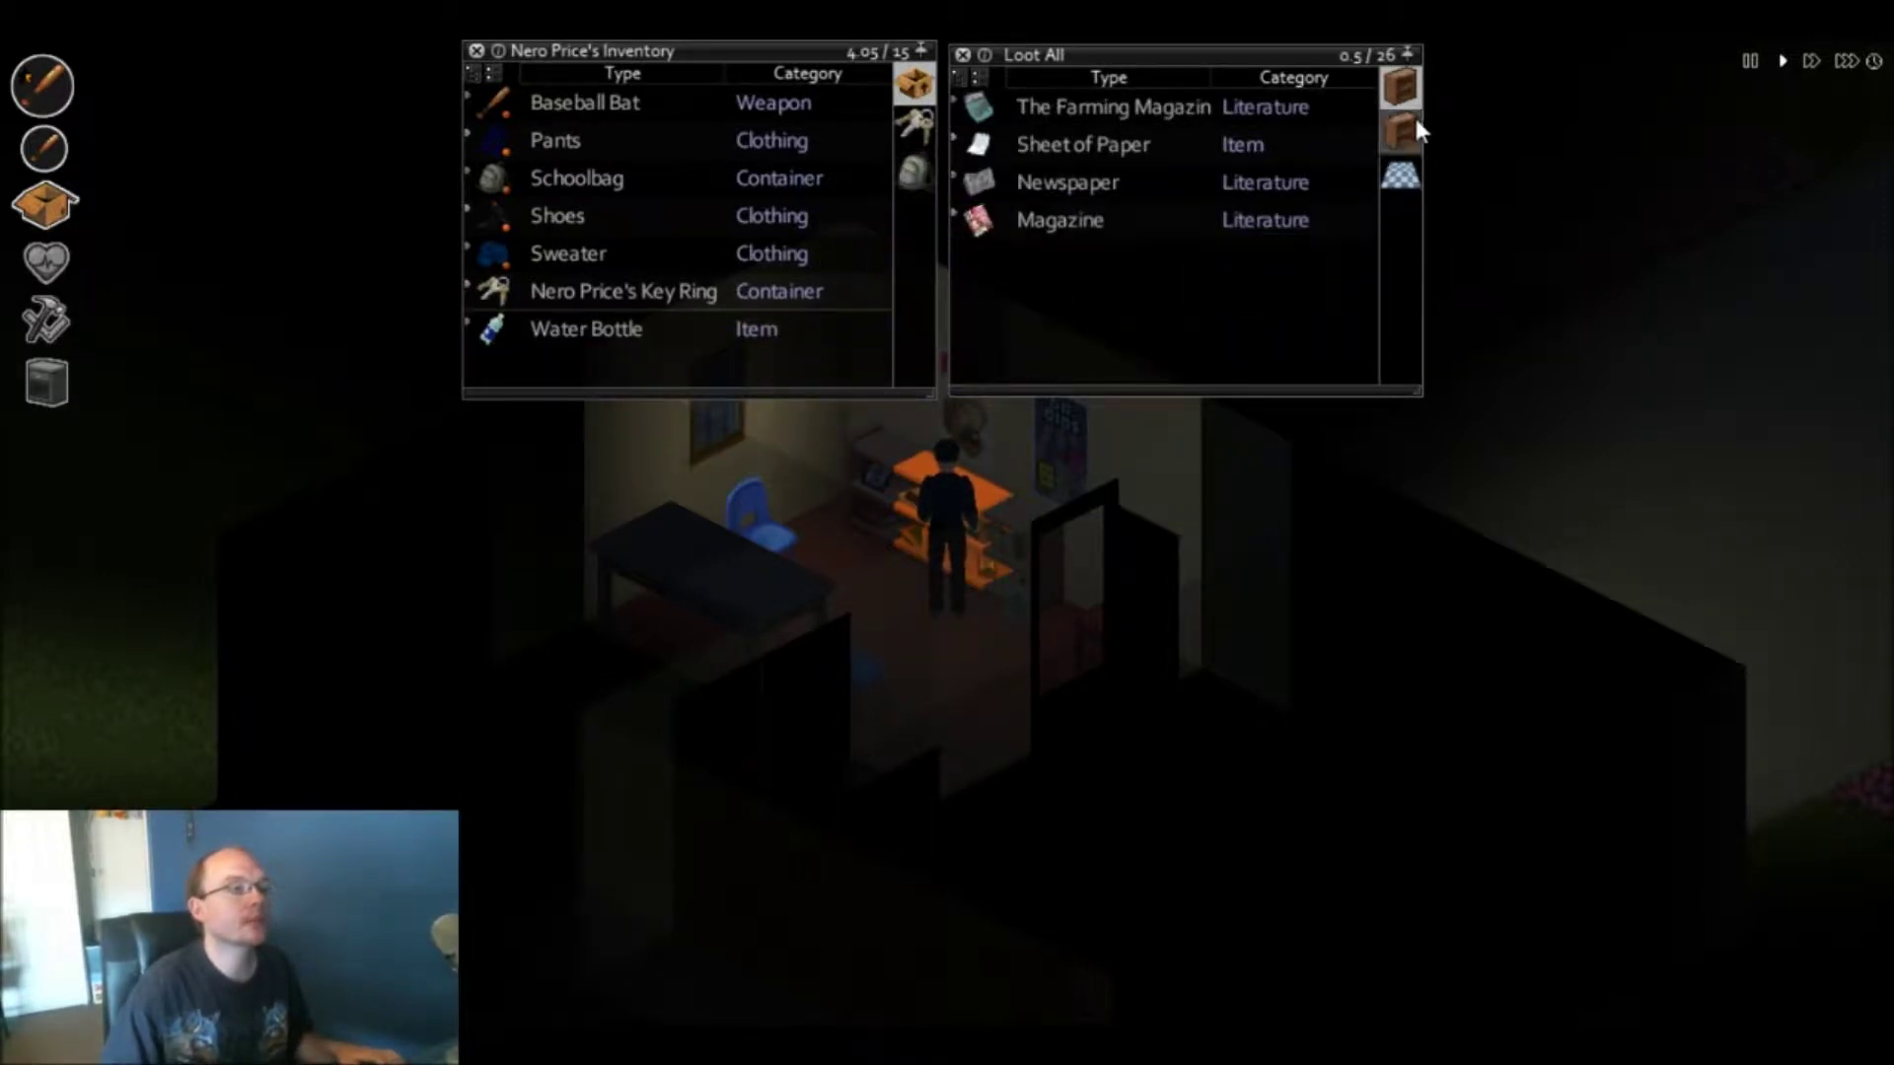
{"action": "left_click", "coordinate": [1416, 120]}
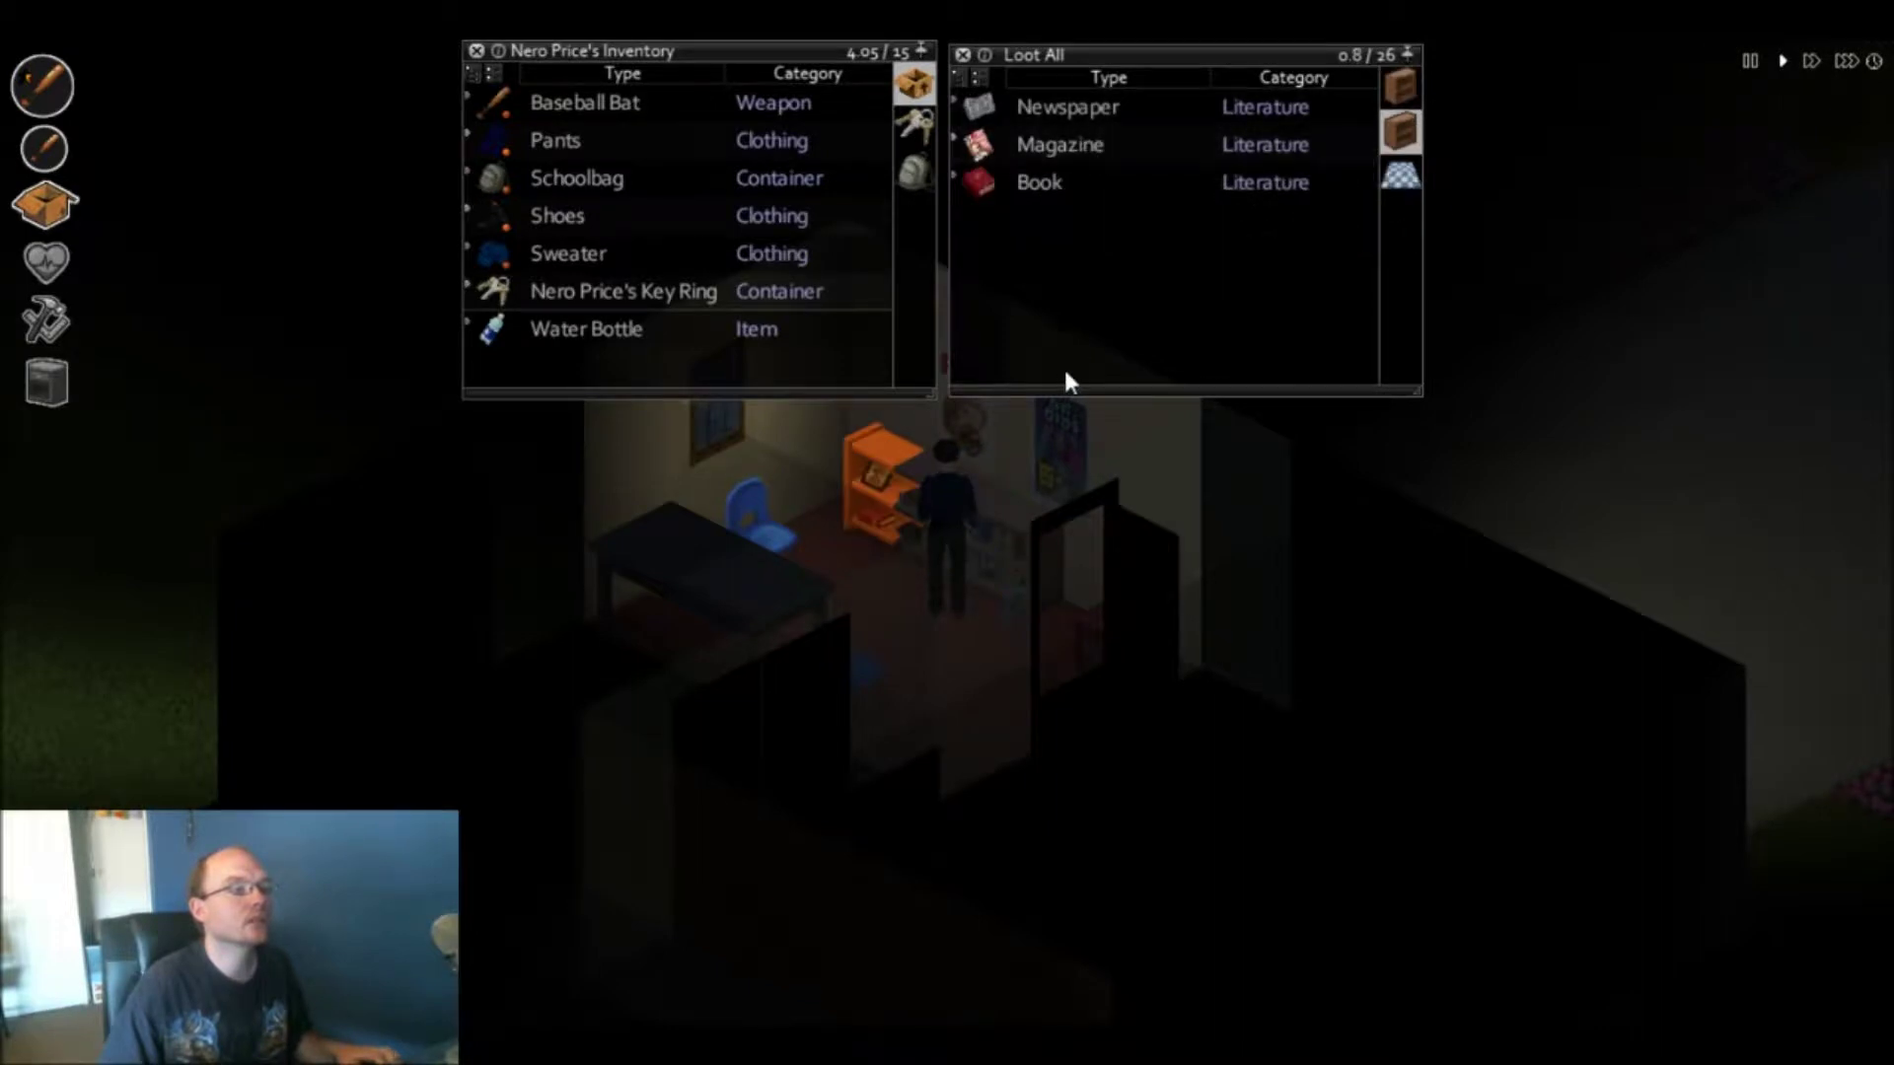
{"action": "left_click", "coordinate": [1396, 130]}
{"action": "mouse_move", "coordinate": [1183, 182]}
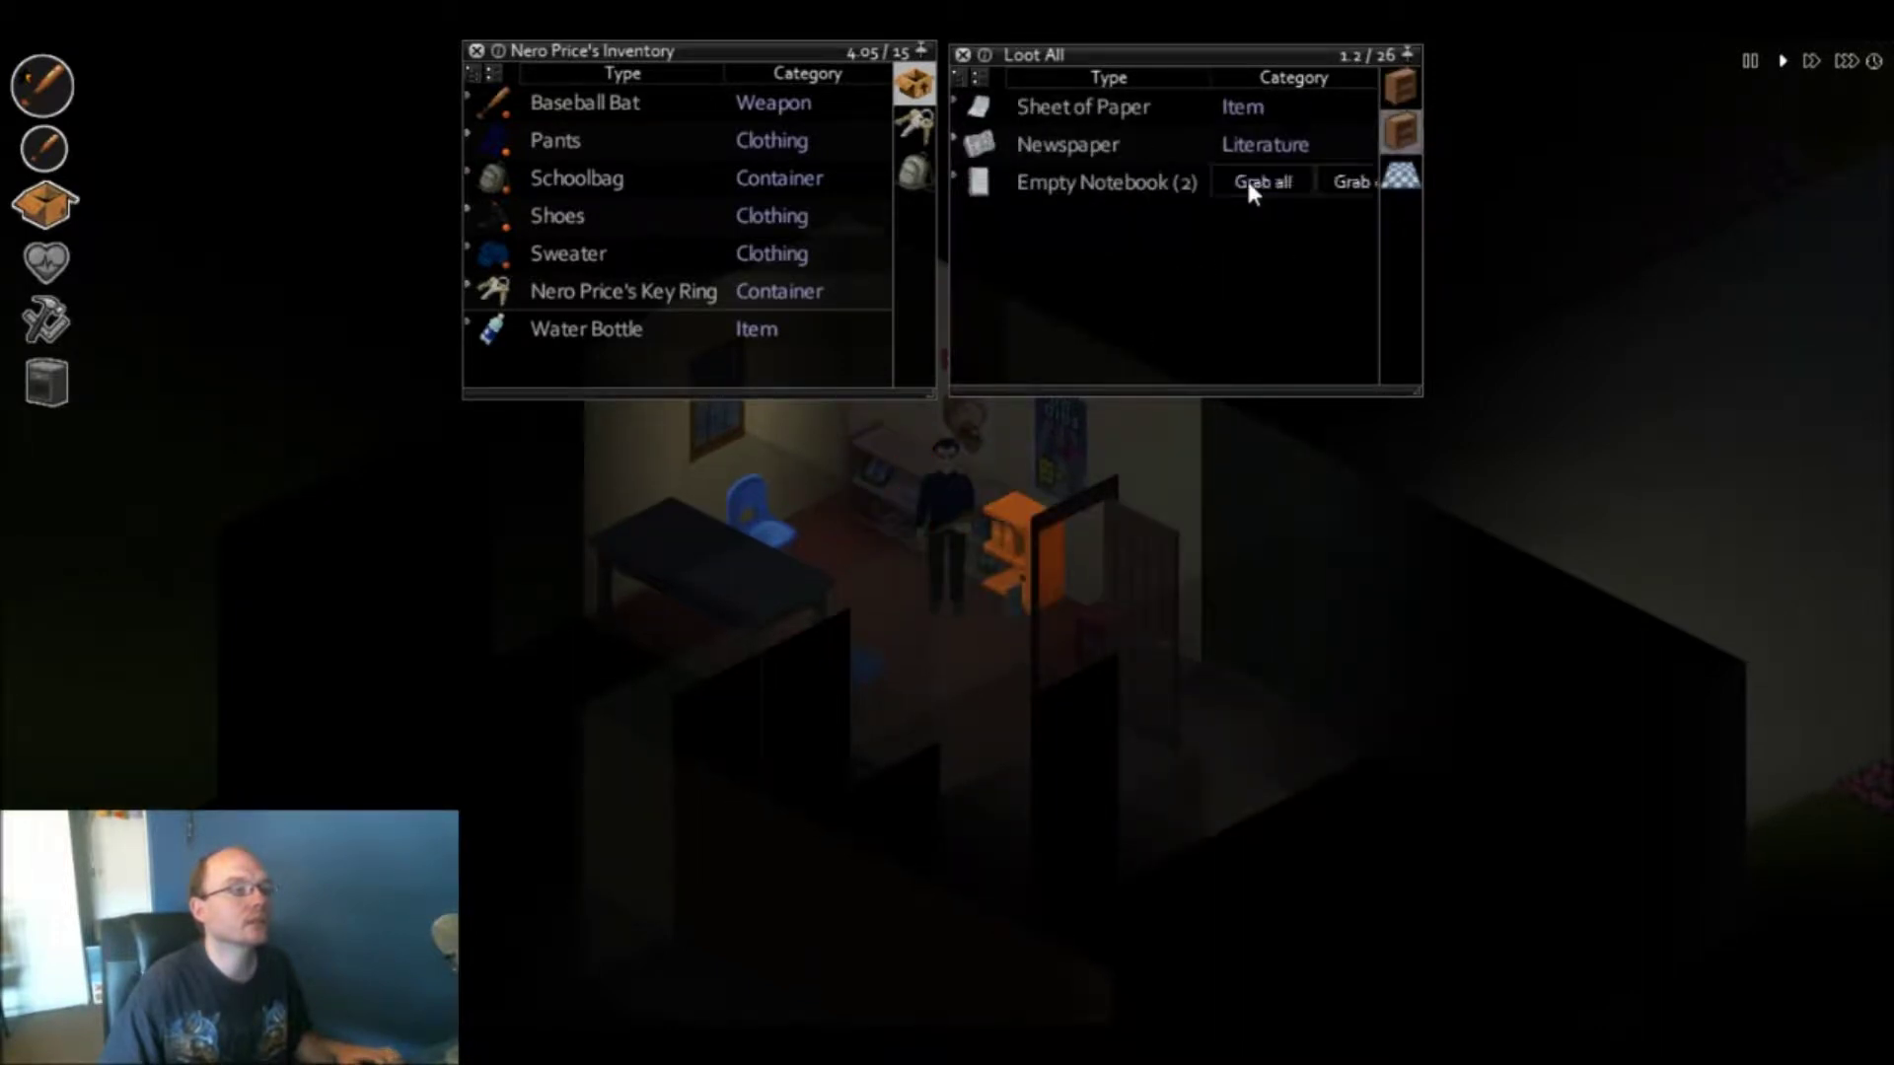
{"action": "key", "text": "s"}
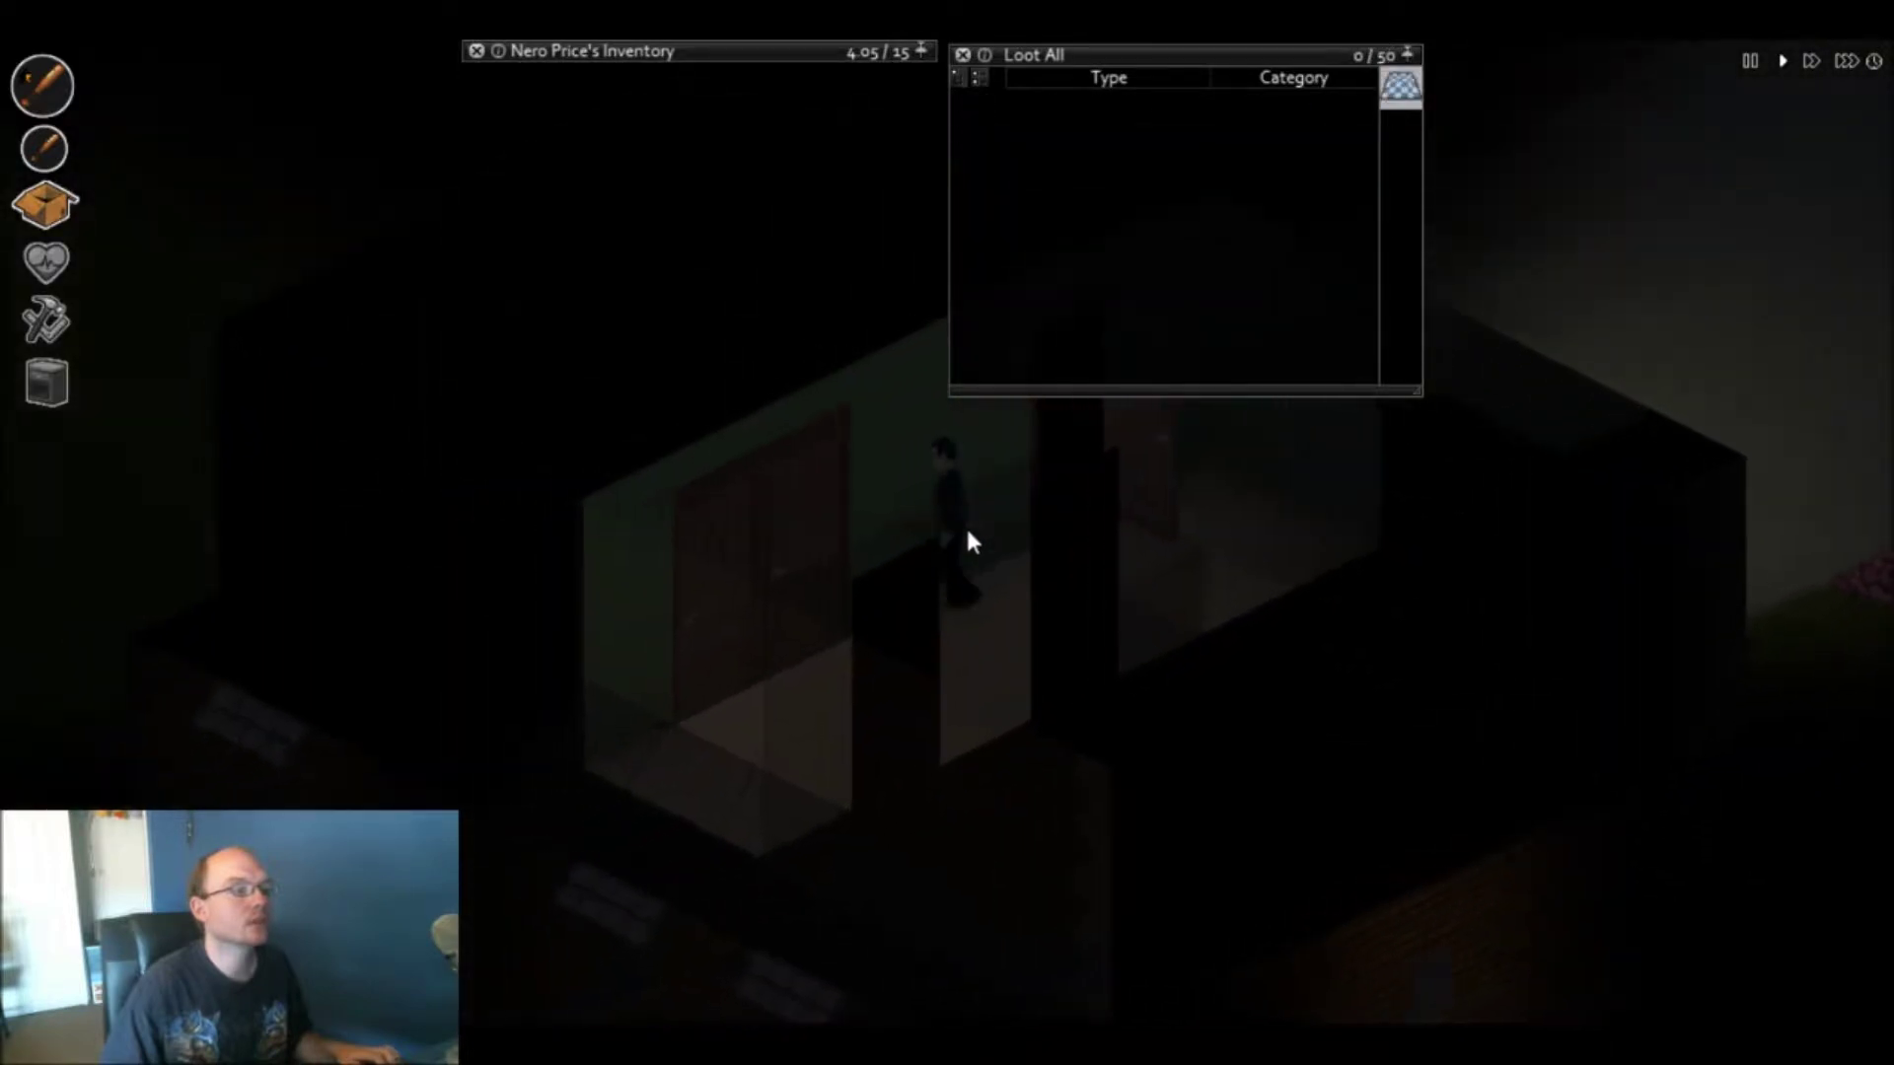
- Take the Sheet from the second wardrobe in the bunk-bed room
{"action": "key", "text": "w"}
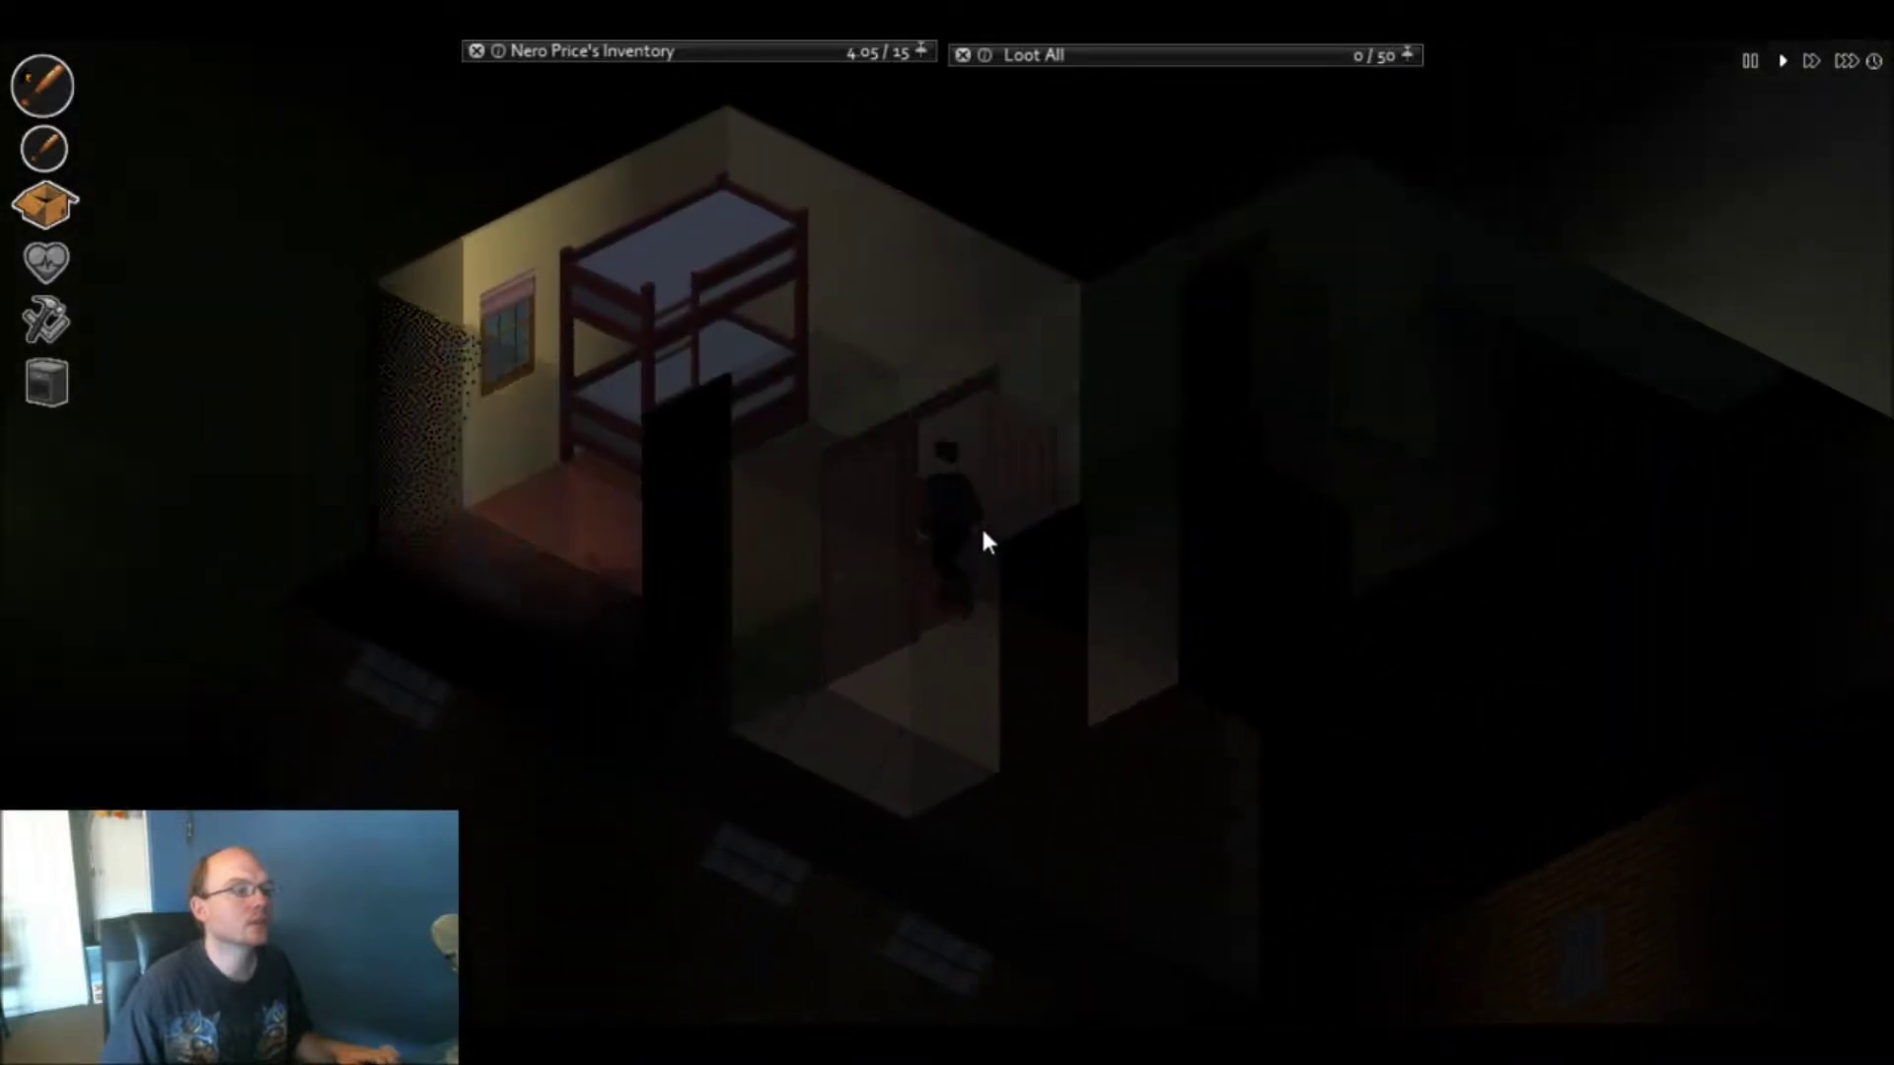
{"action": "key", "text": "a"}
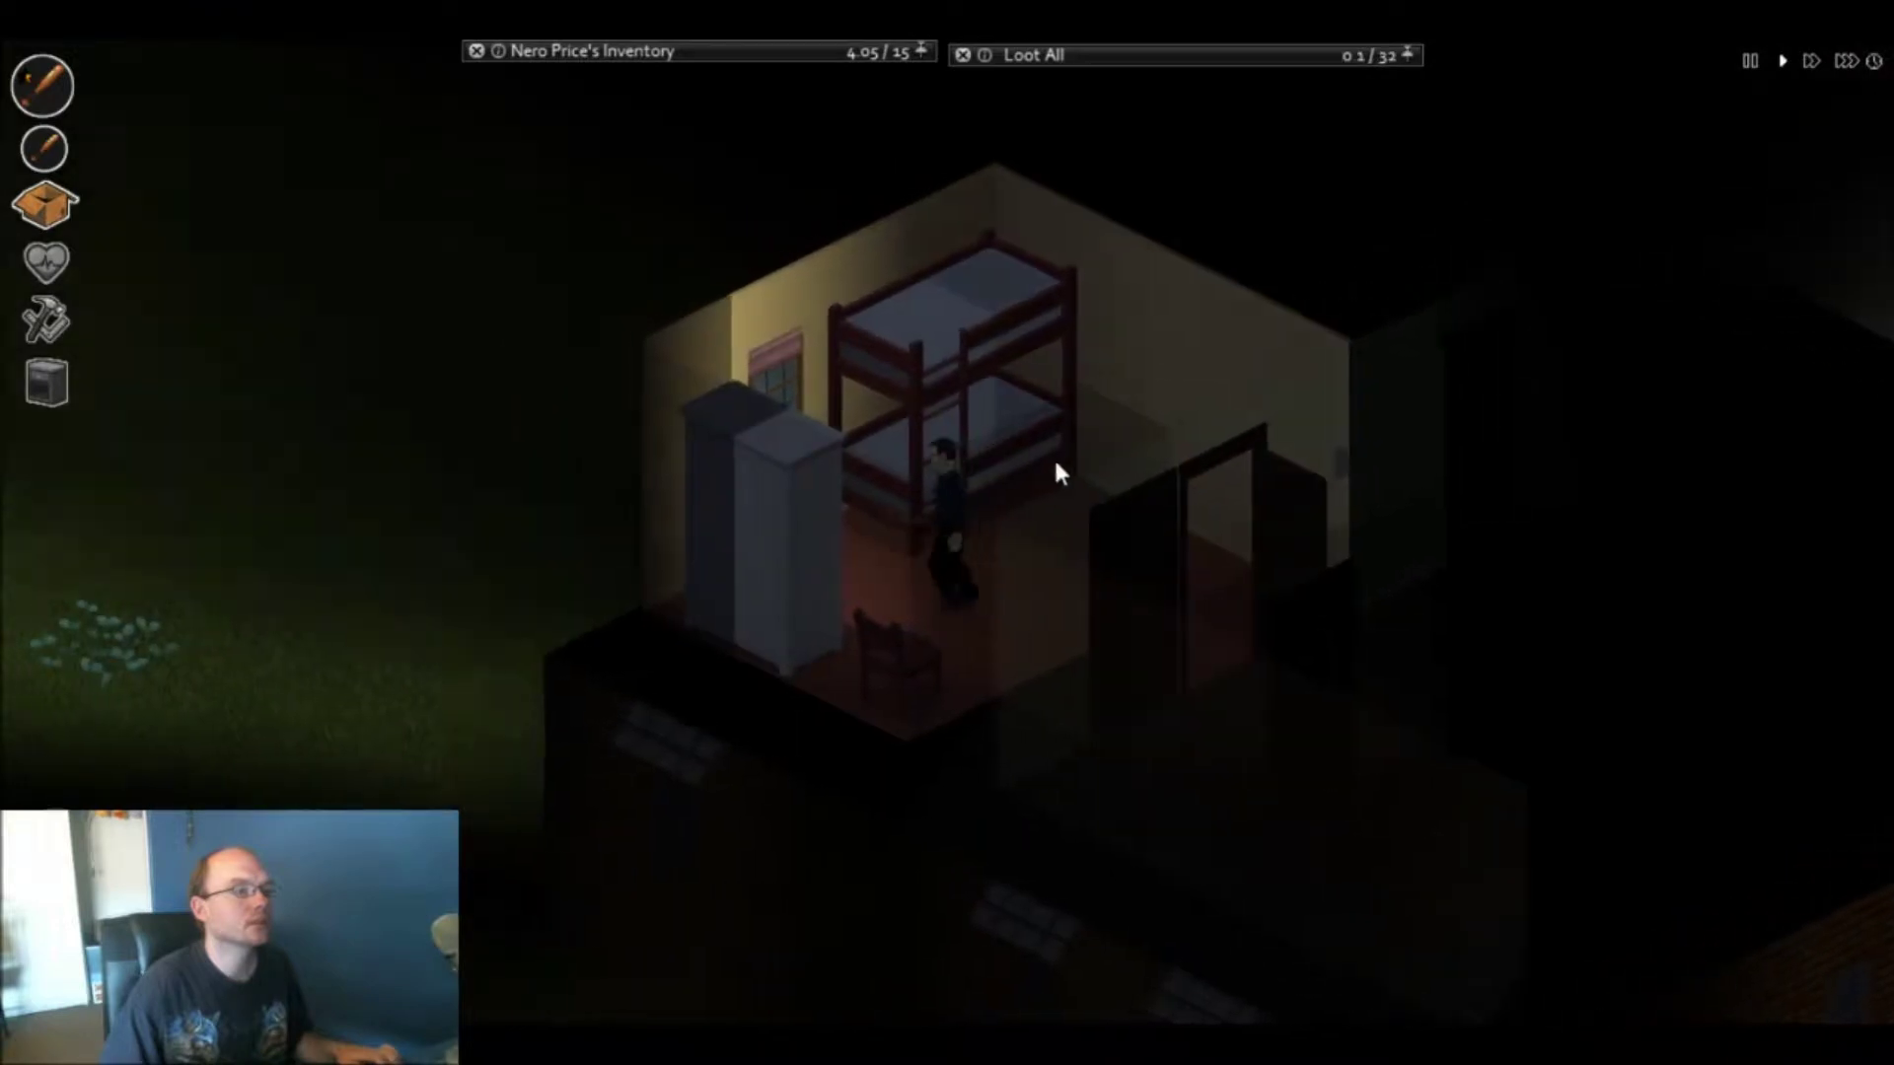
{"action": "left_click", "coordinate": [1415, 139]}
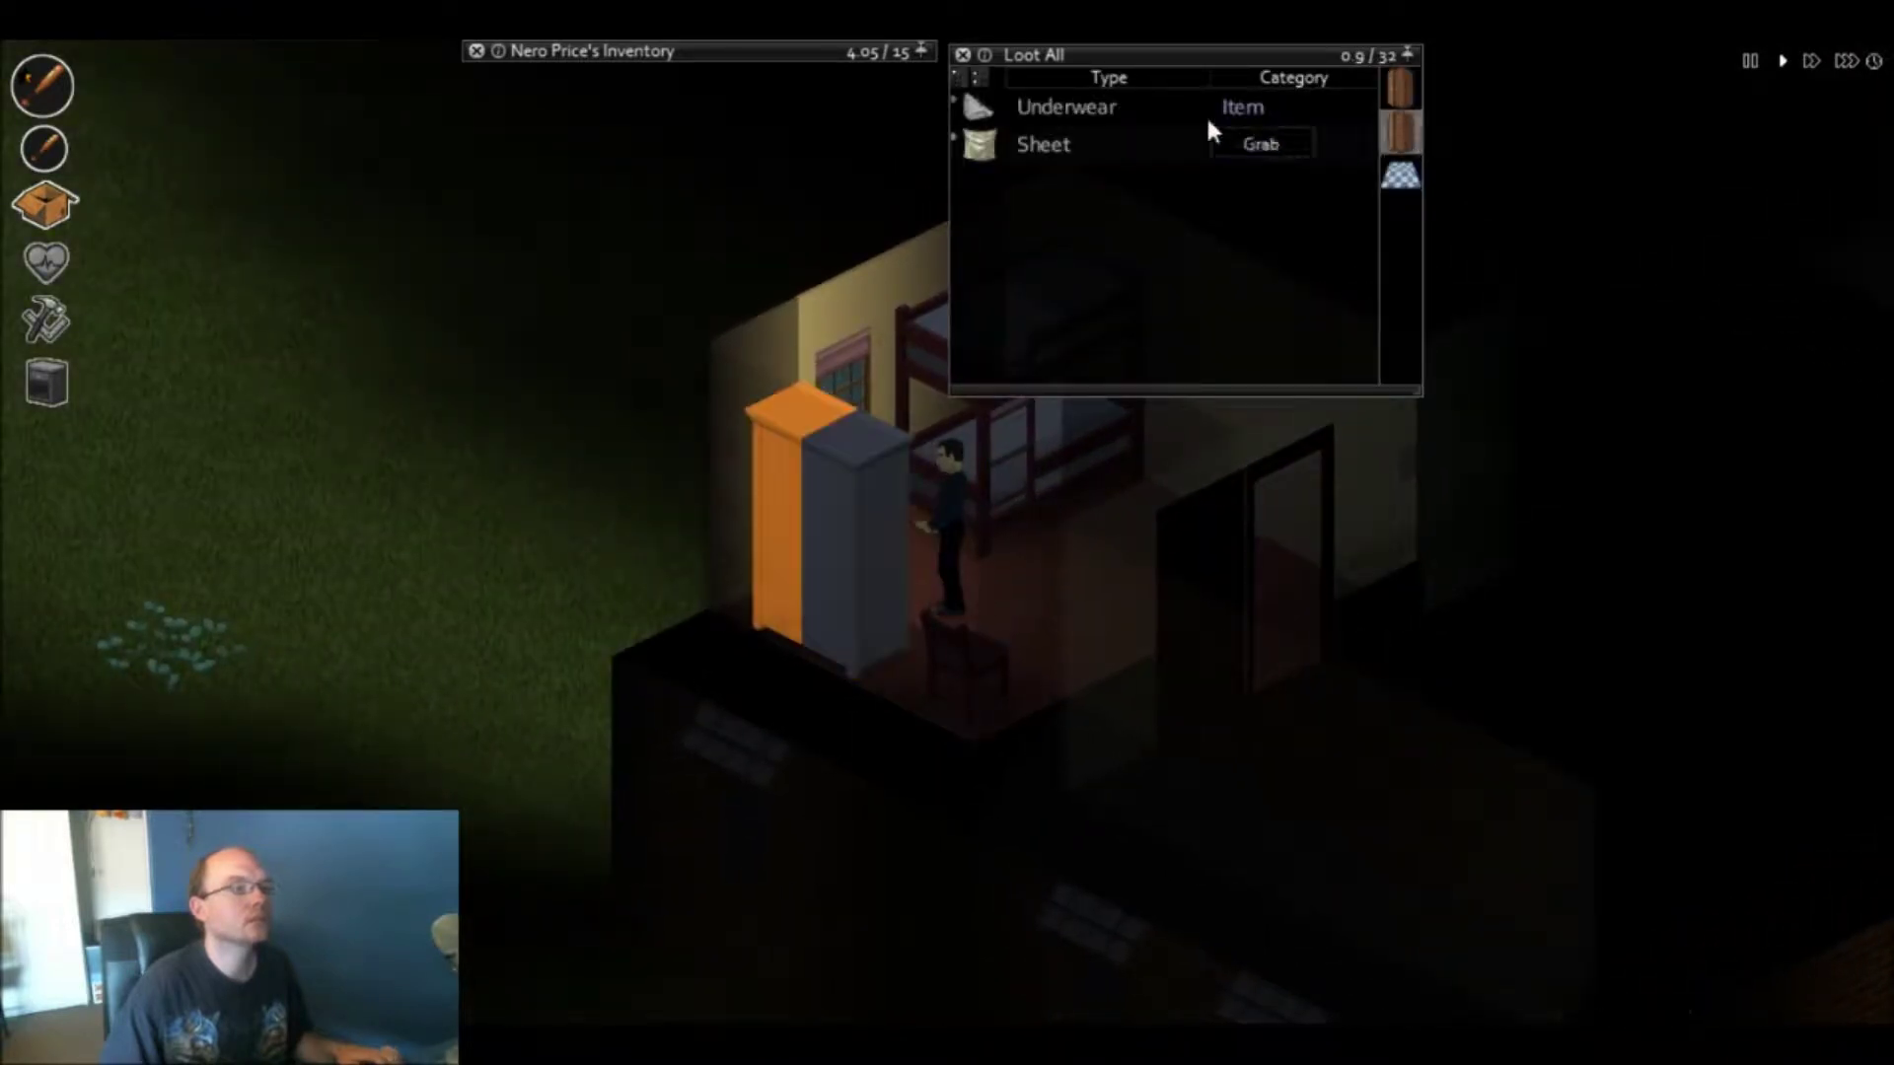
{"action": "left_click_drag", "start_coordinate": [1001, 146], "coordinate": [914, 167]}
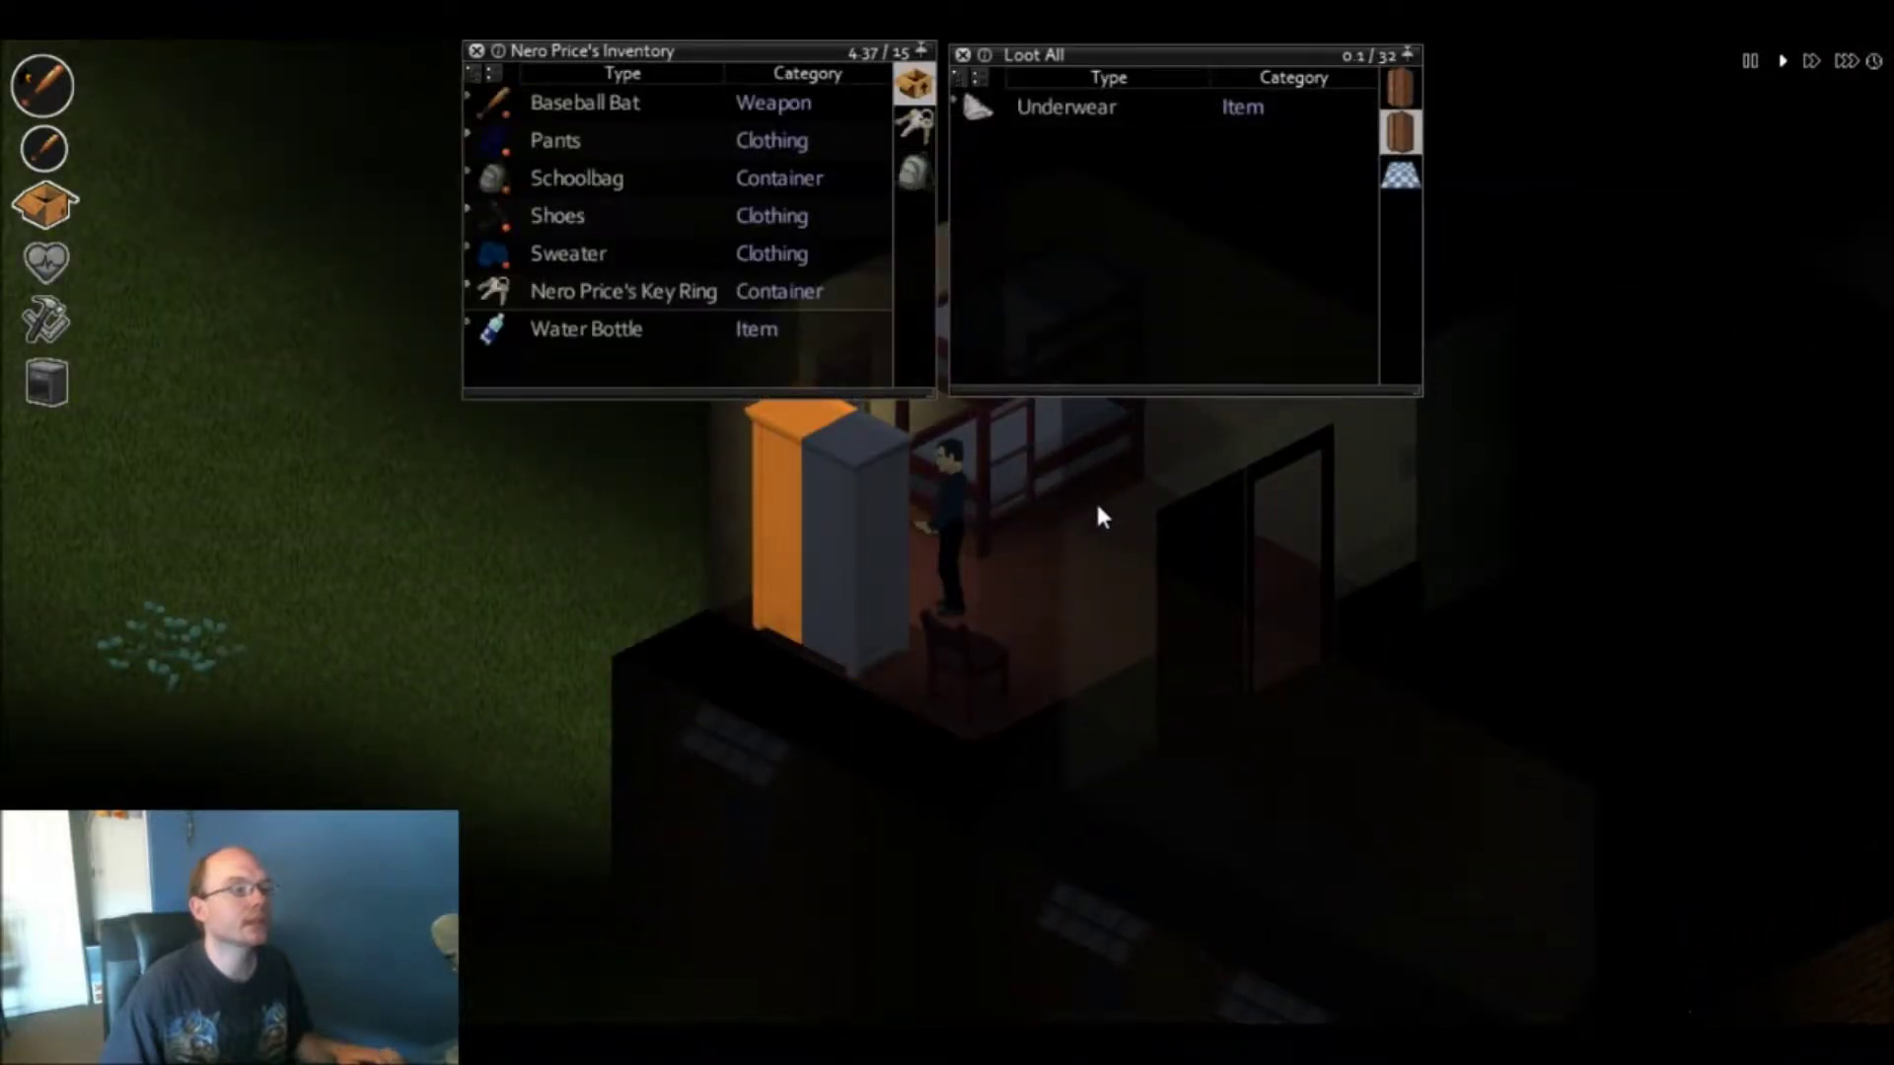
- Walk into the next room and check what the crate contains
{"action": "key", "text": "d"}
{"action": "key", "text": "w"}
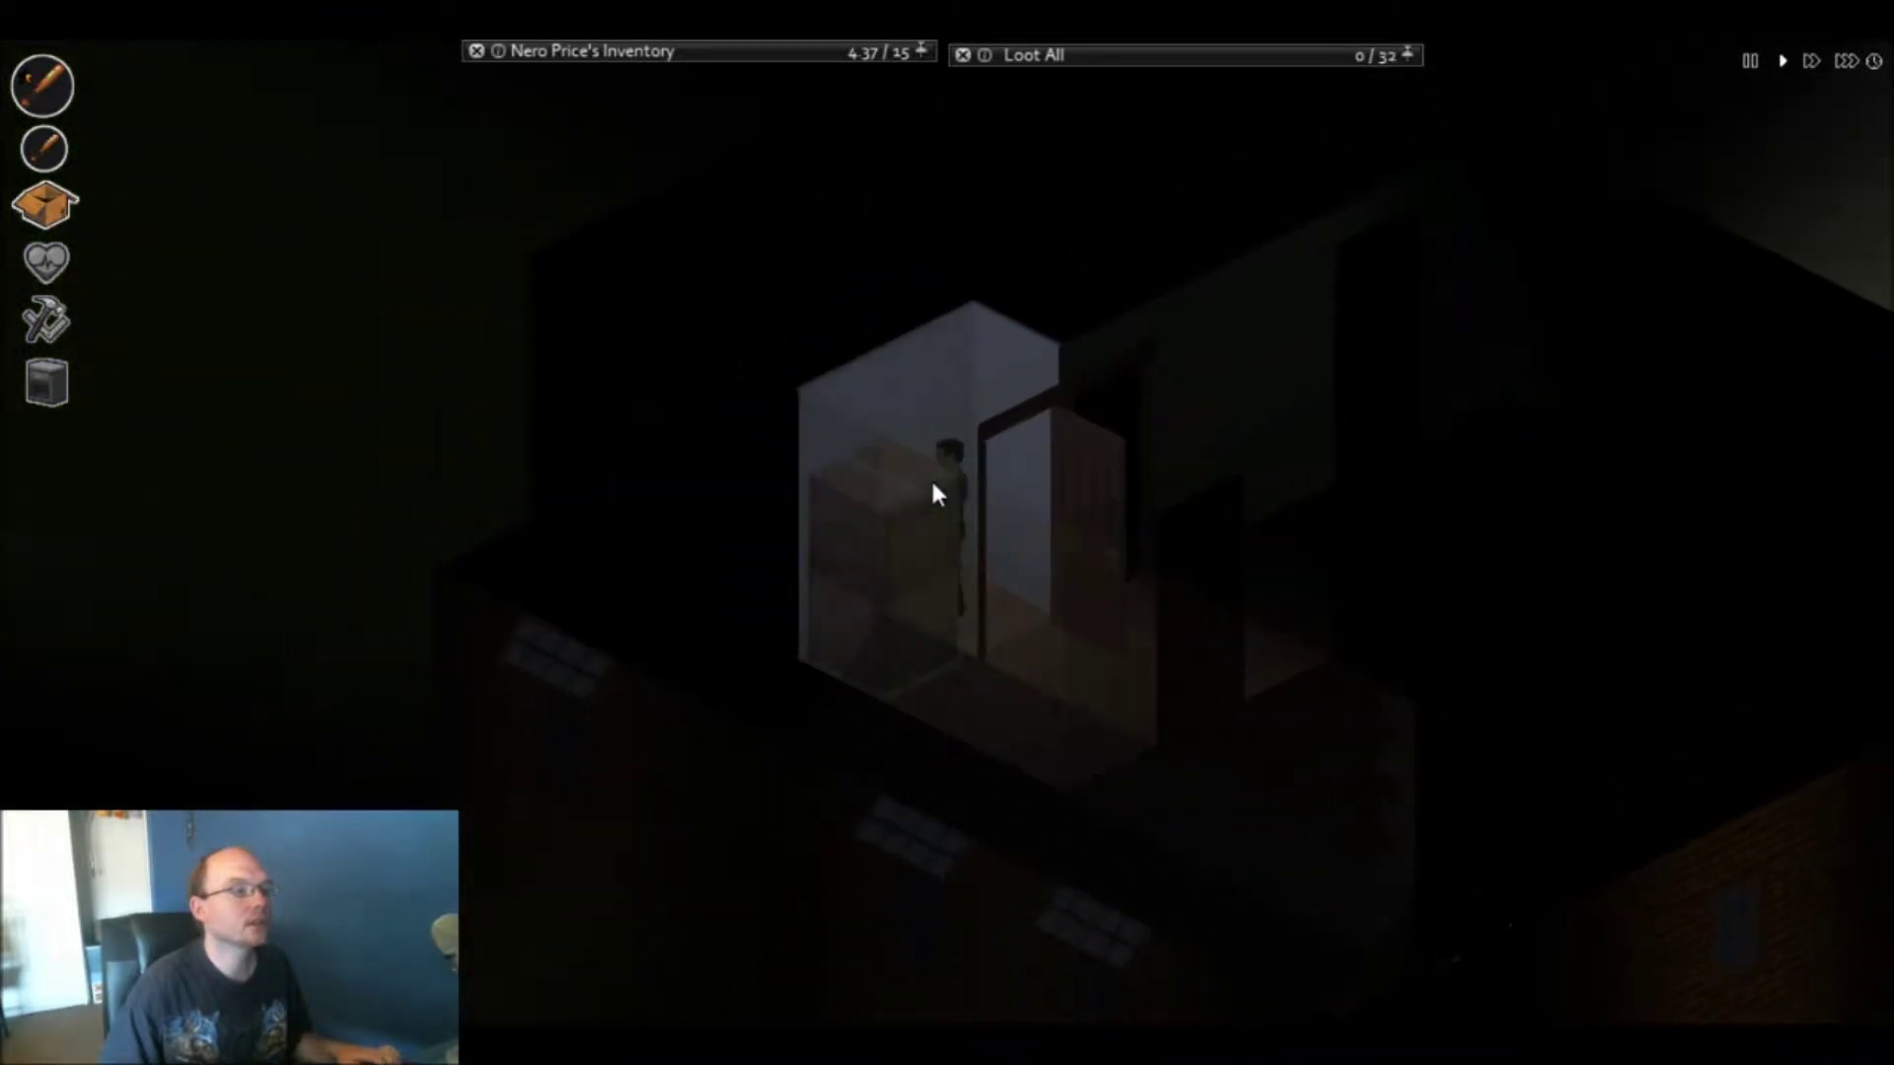
{"action": "mouse_move", "coordinate": [1183, 54]}
{"action": "left_click", "coordinate": [1401, 134]}
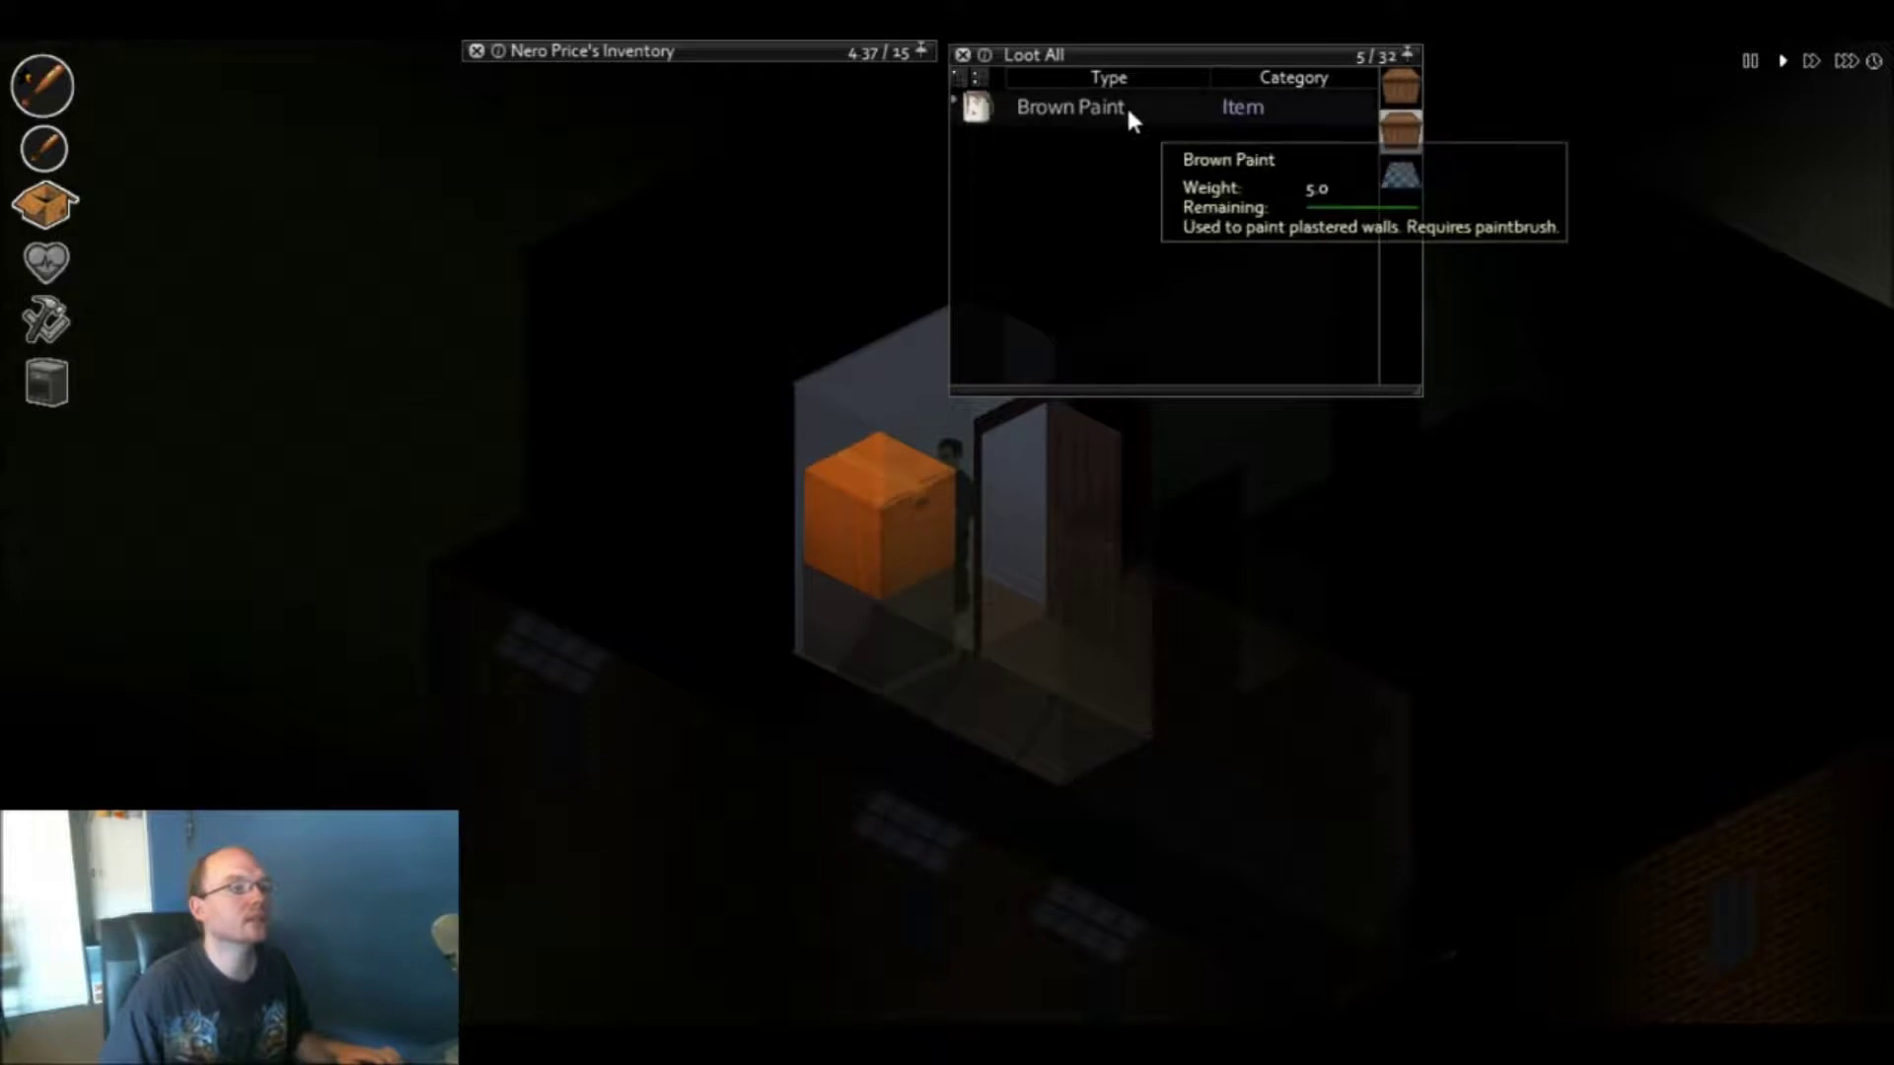
{"action": "key", "text": "s"}
{"action": "key", "text": "s"}
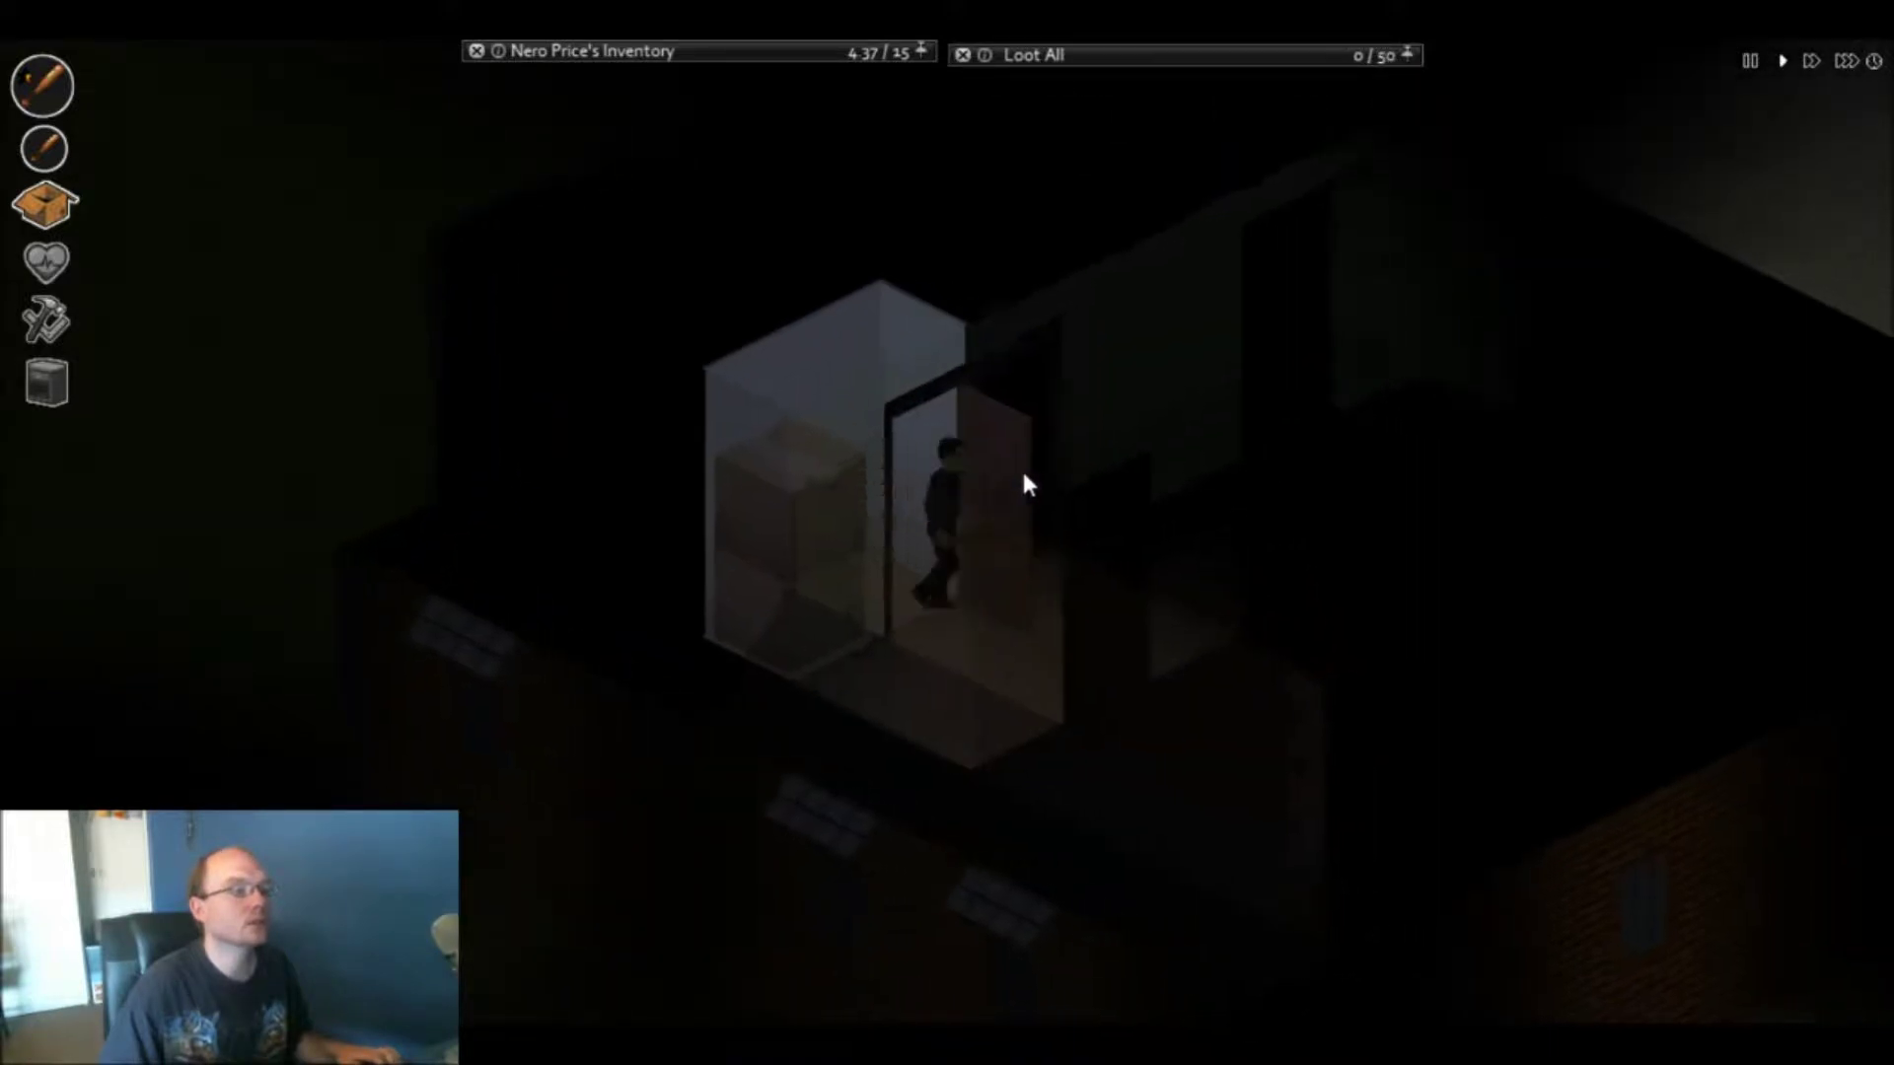
- Take the Bath Towels from the bathroom sink cabinets, then walk out
{"action": "key", "text": "d"}
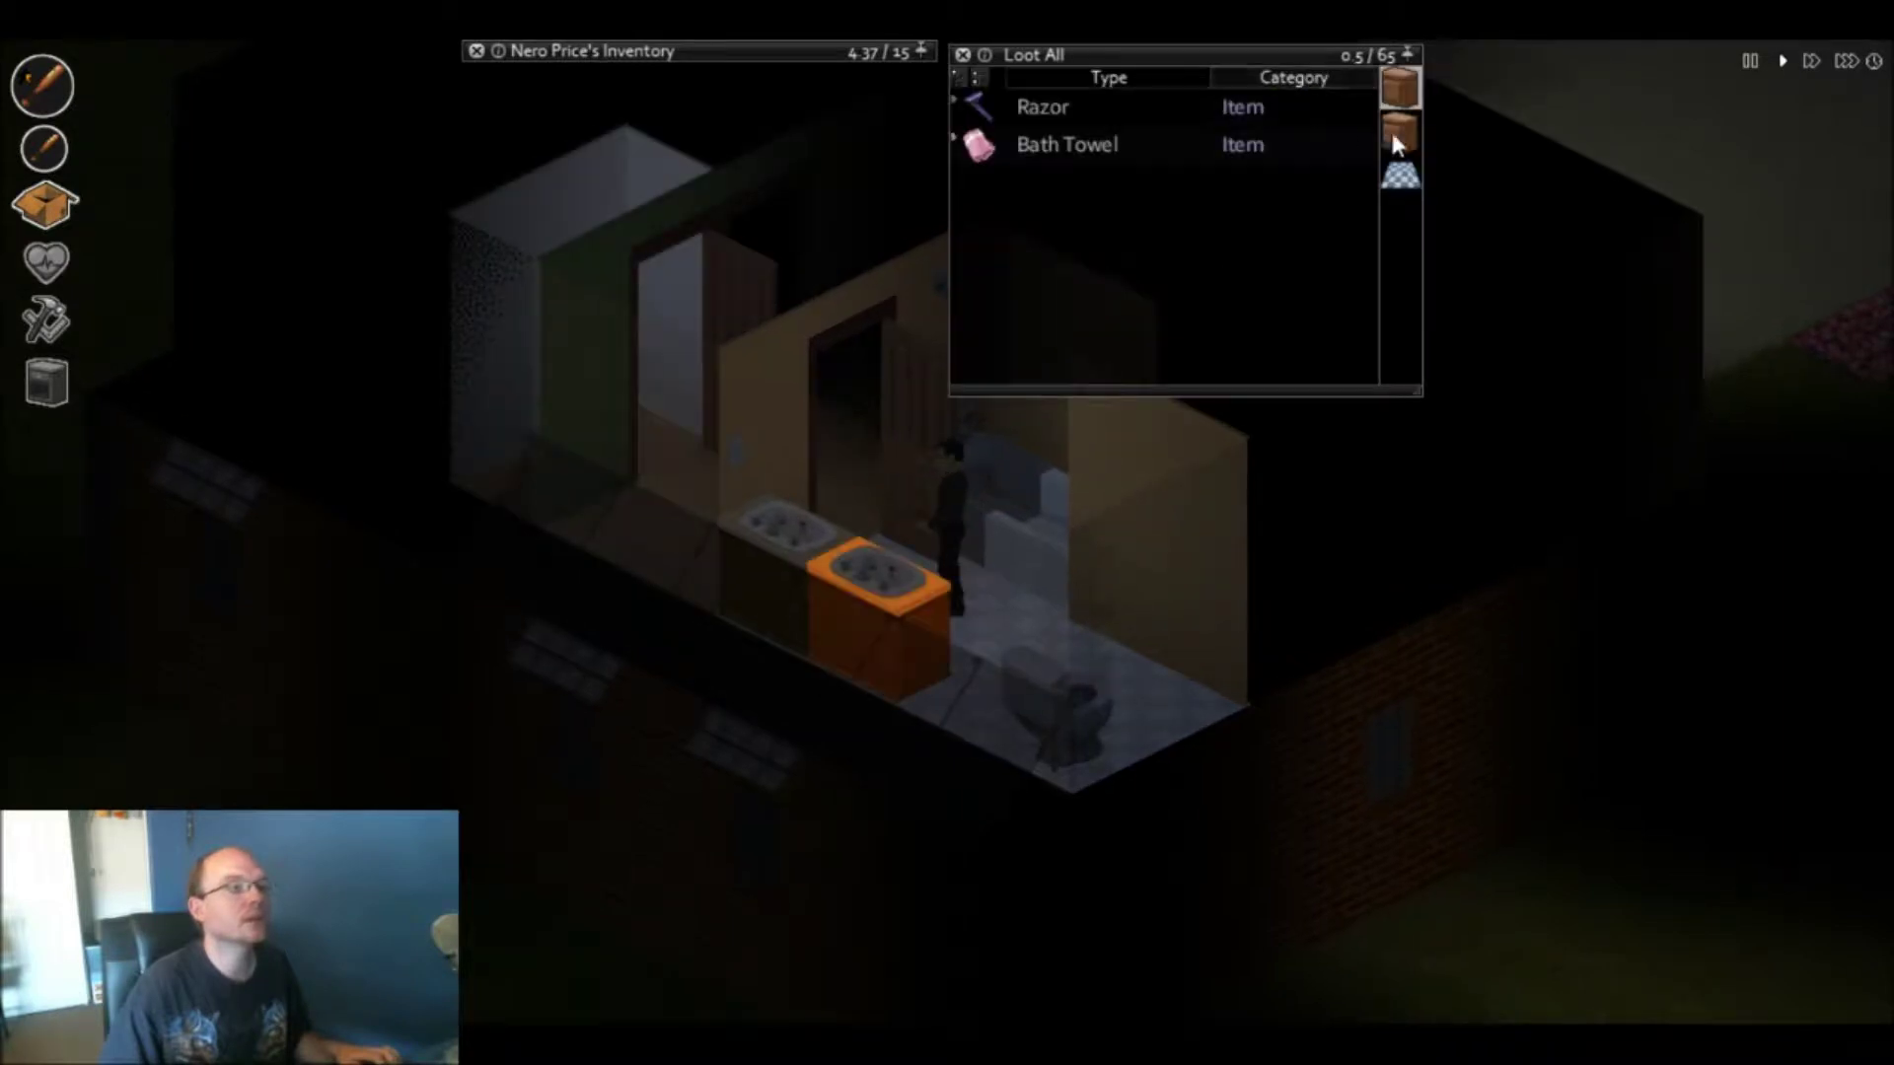
{"action": "left_click", "coordinate": [1398, 132]}
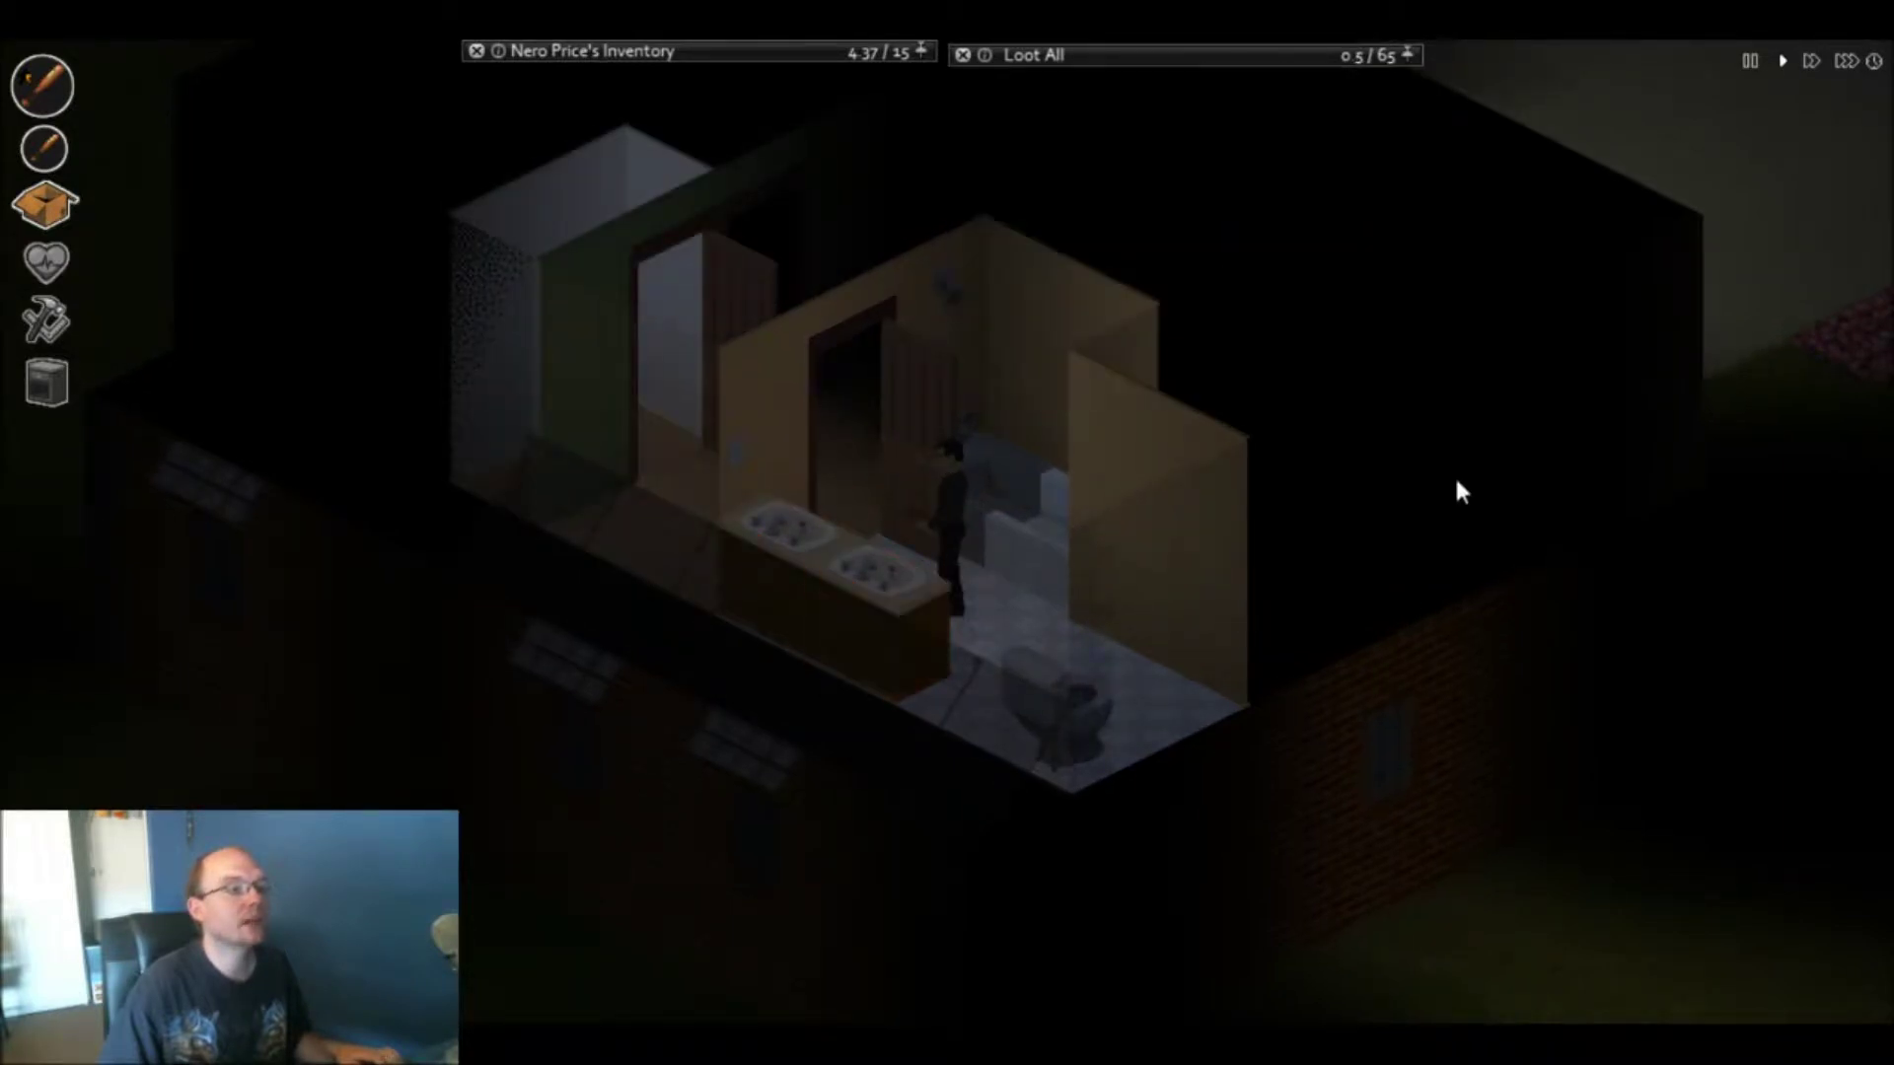
{"action": "key", "text": "w"}
{"action": "key", "text": "s"}
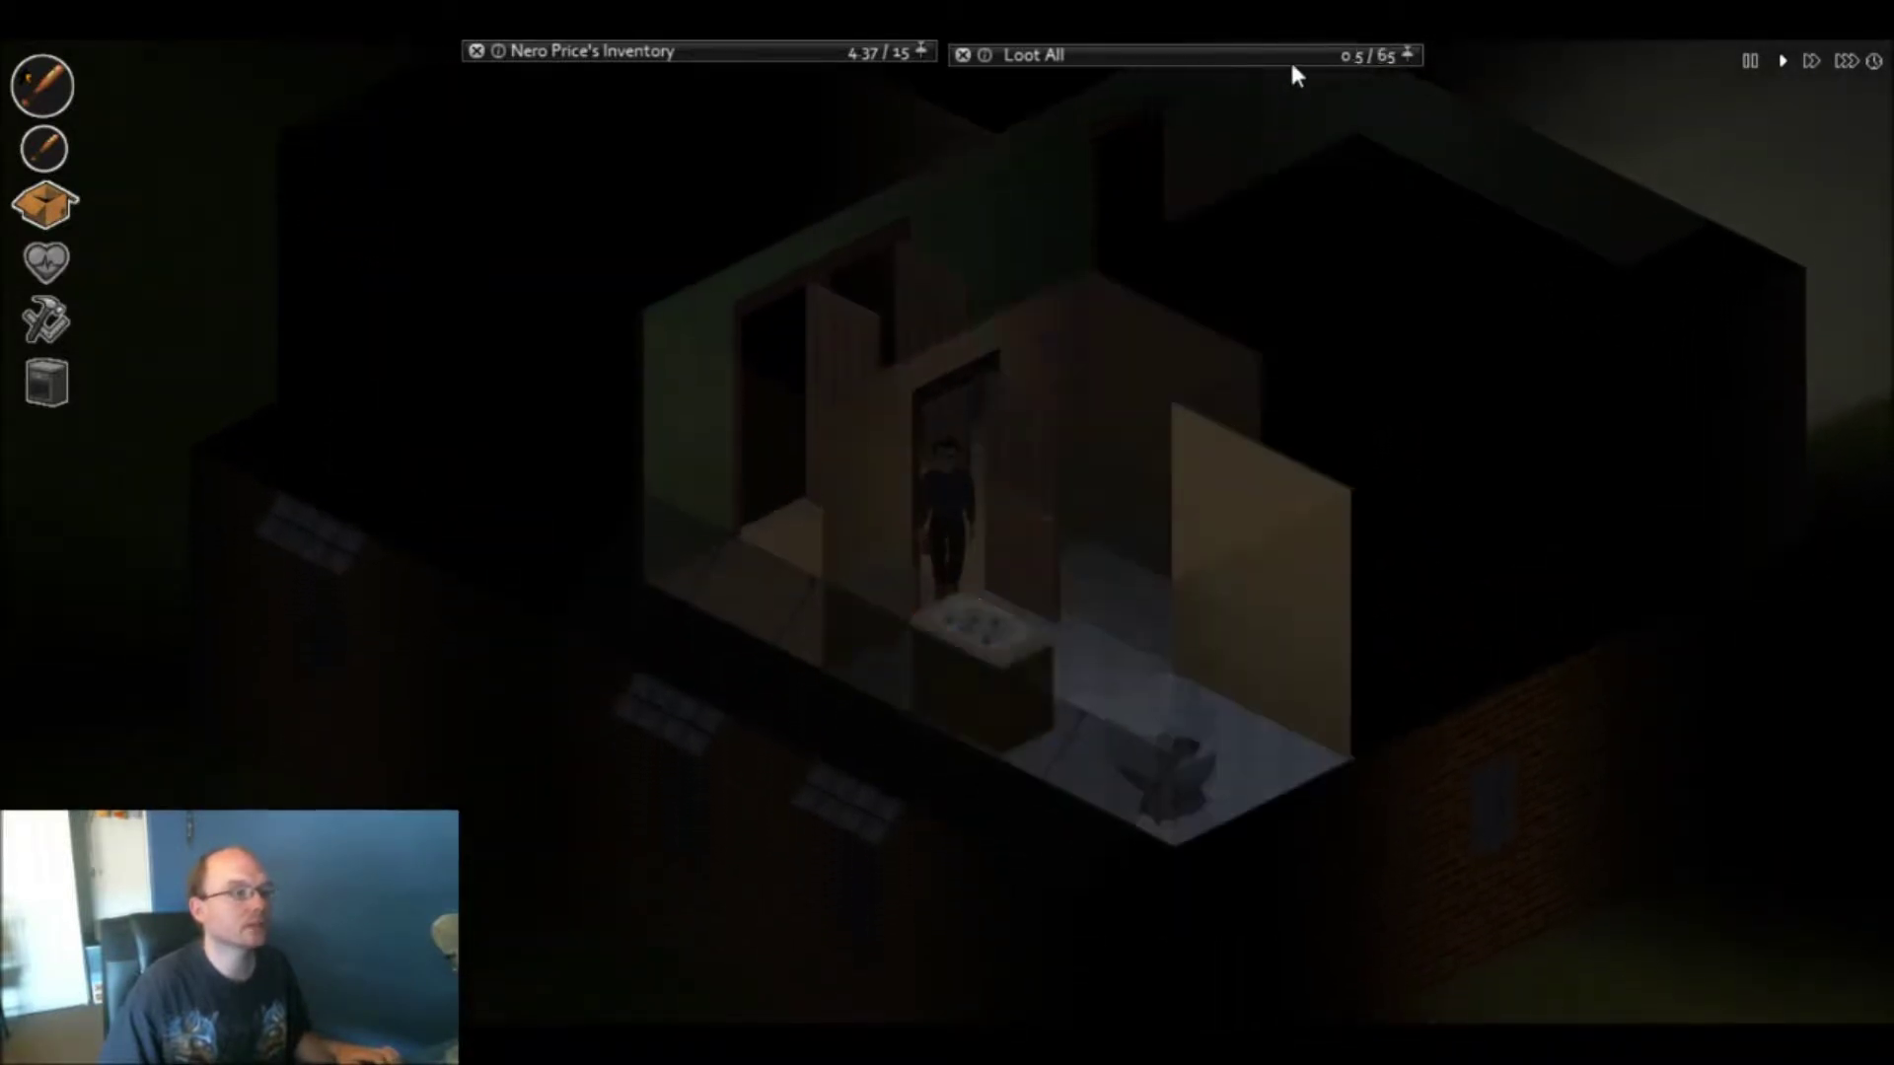
{"action": "left_click_drag", "start_coordinate": [1107, 141], "coordinate": [925, 167]}
{"action": "left_click", "coordinate": [1399, 131]}
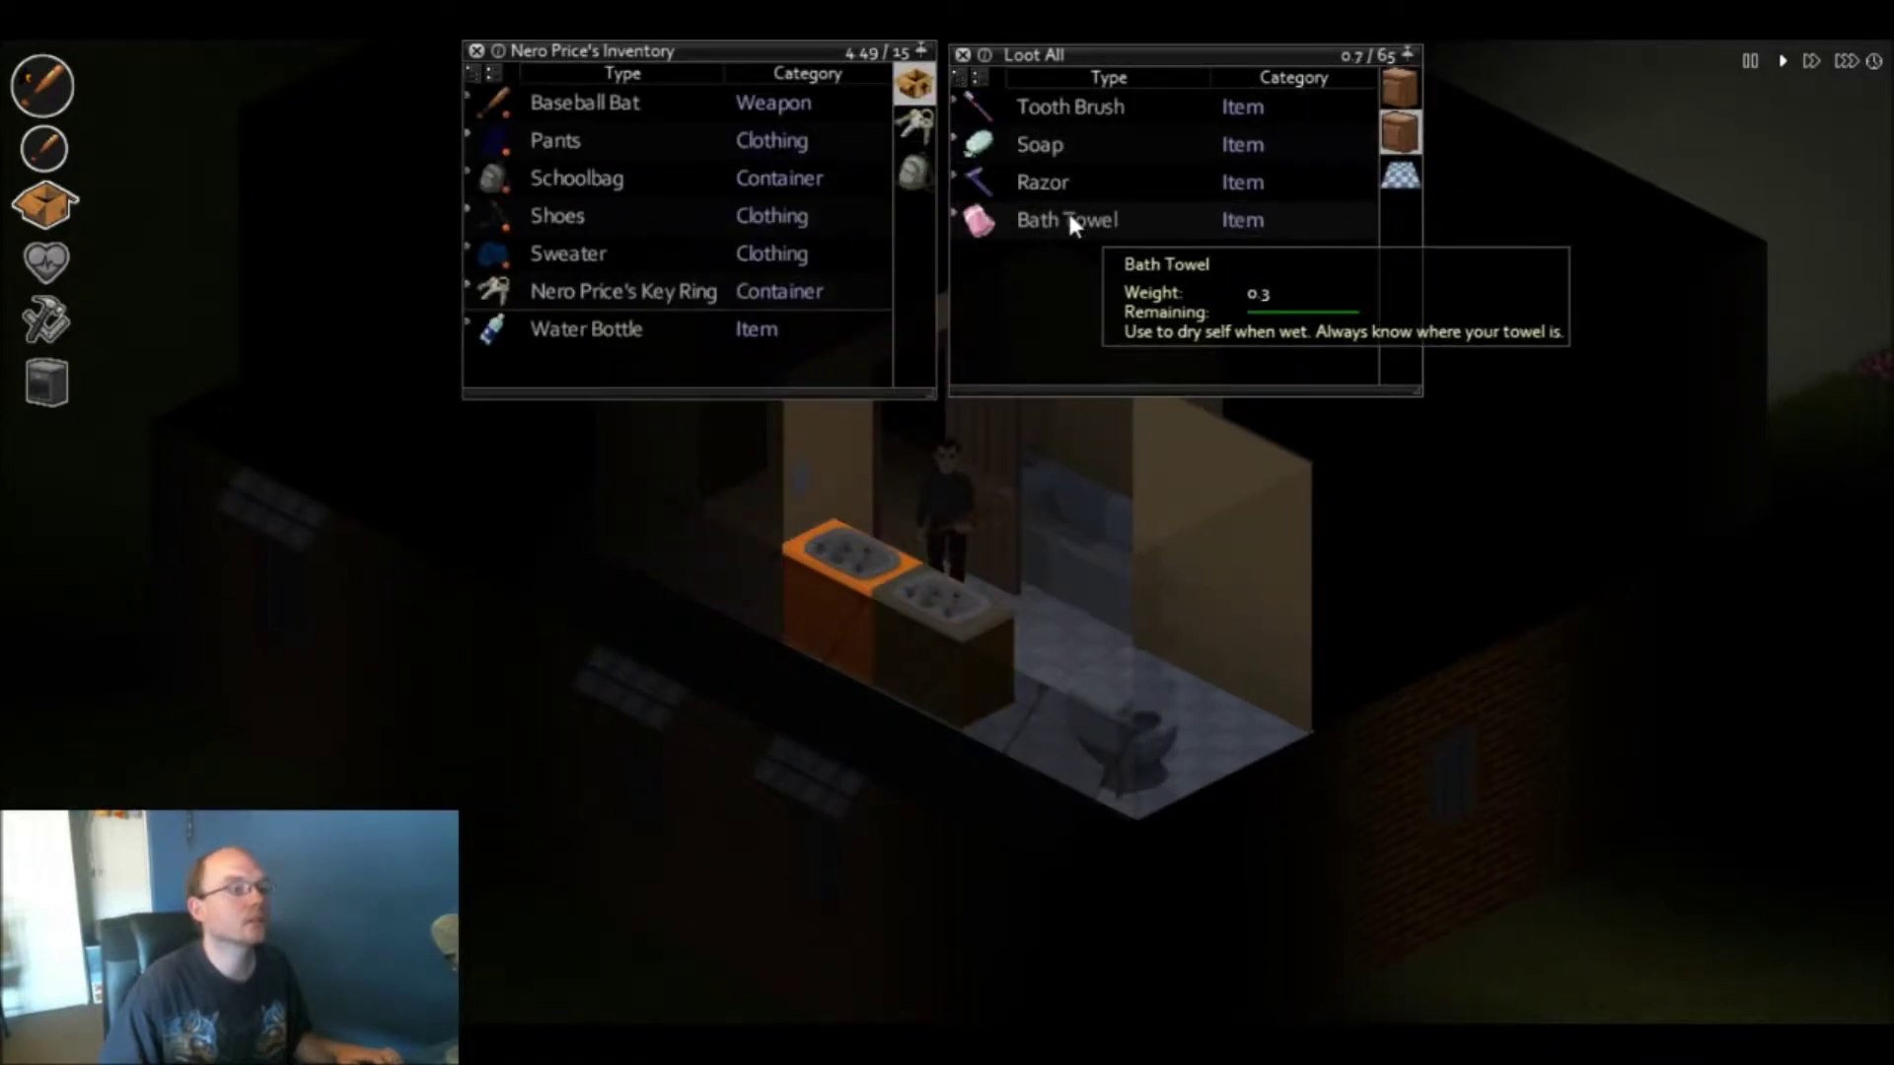
{"action": "left_click_drag", "start_coordinate": [1067, 218], "coordinate": [906, 176]}
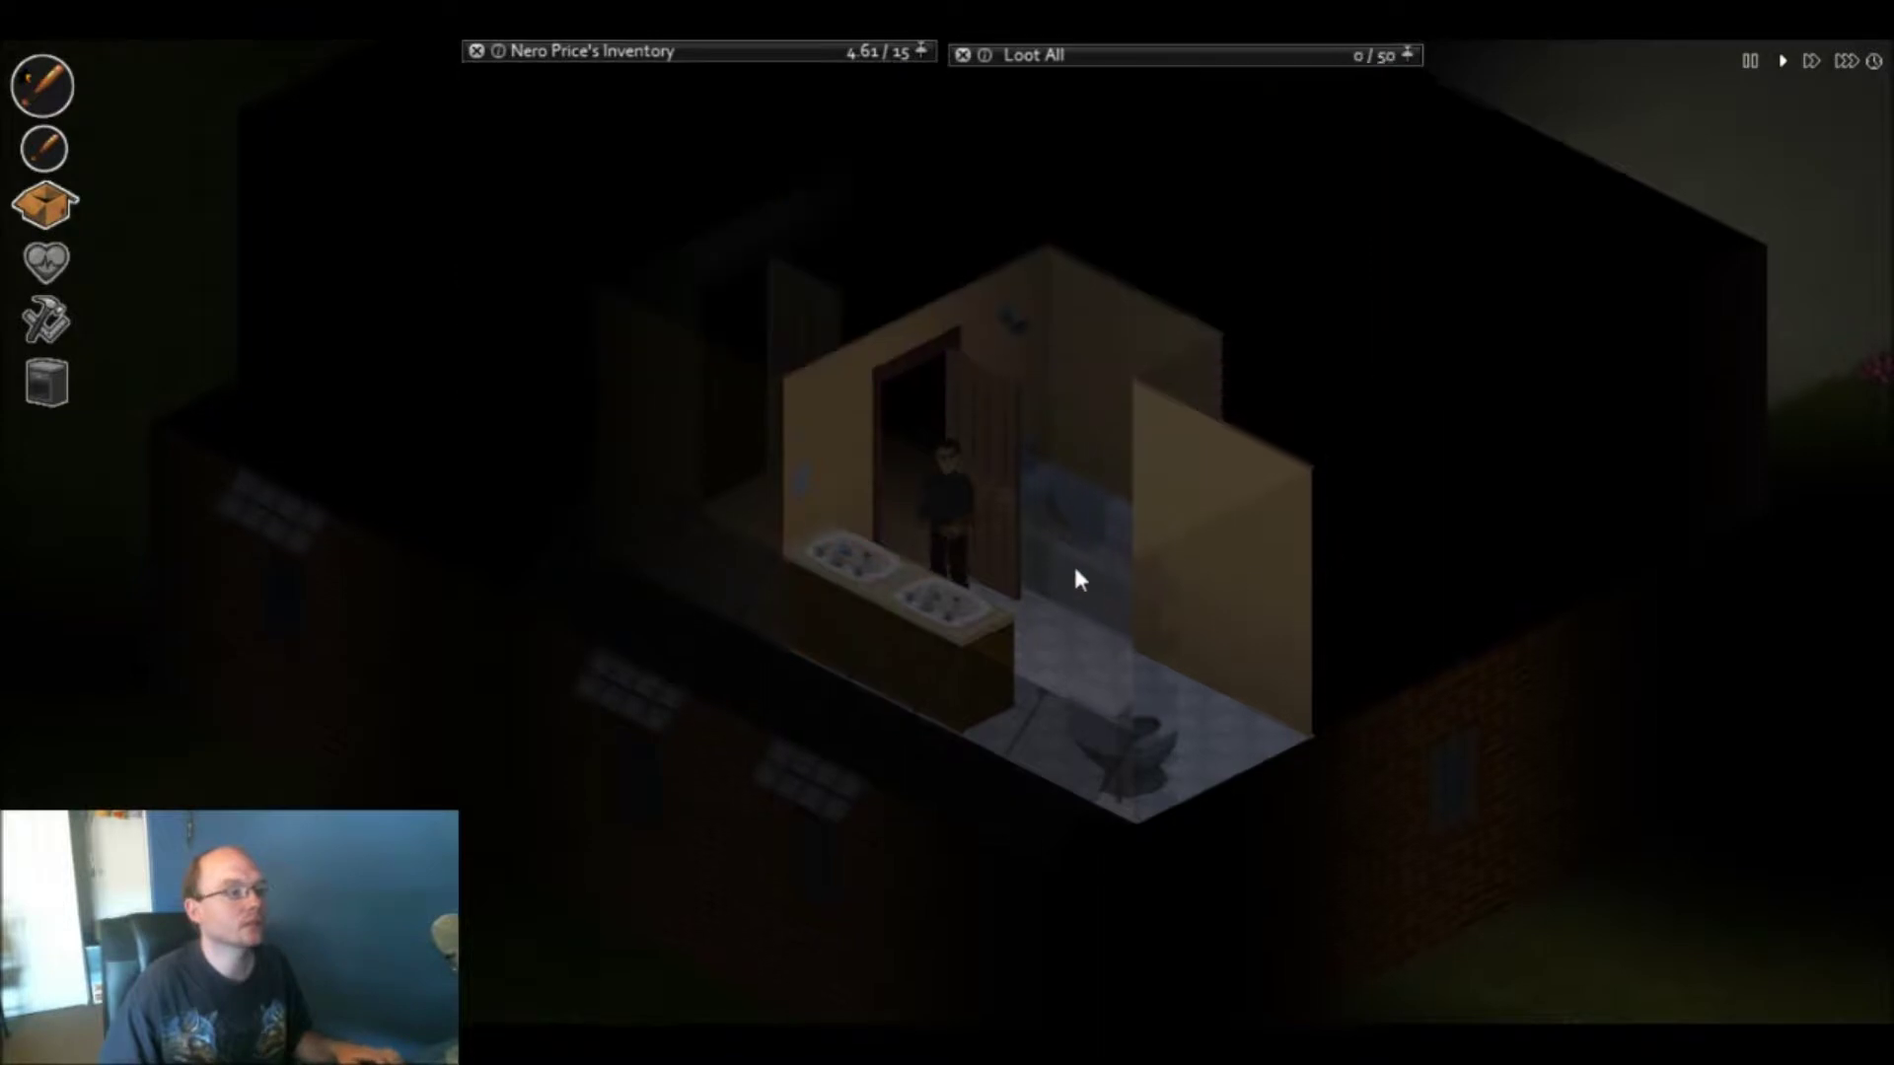
{"action": "key", "text": "w"}
- Walk to the bedroom bookshelf and take Electricity for Beginners
{"action": "key", "text": "s"}
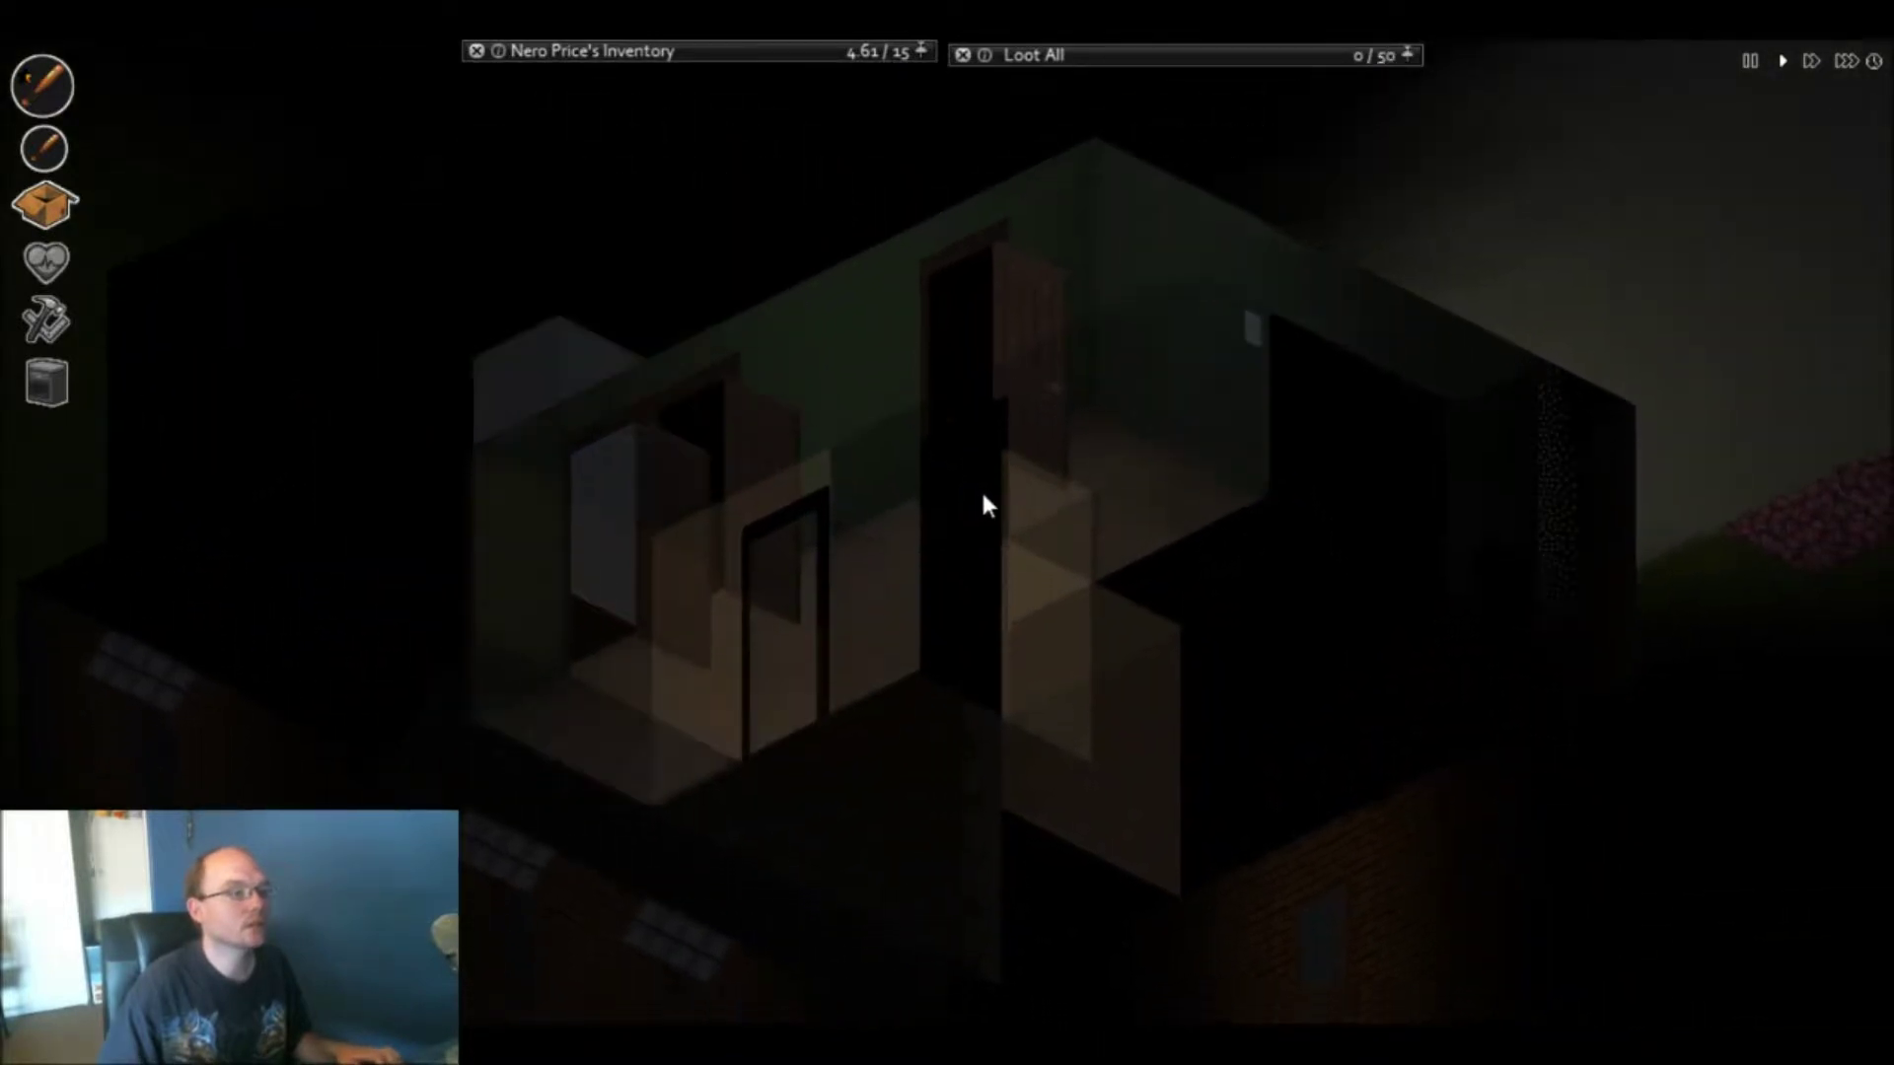
{"action": "key", "text": "d"}
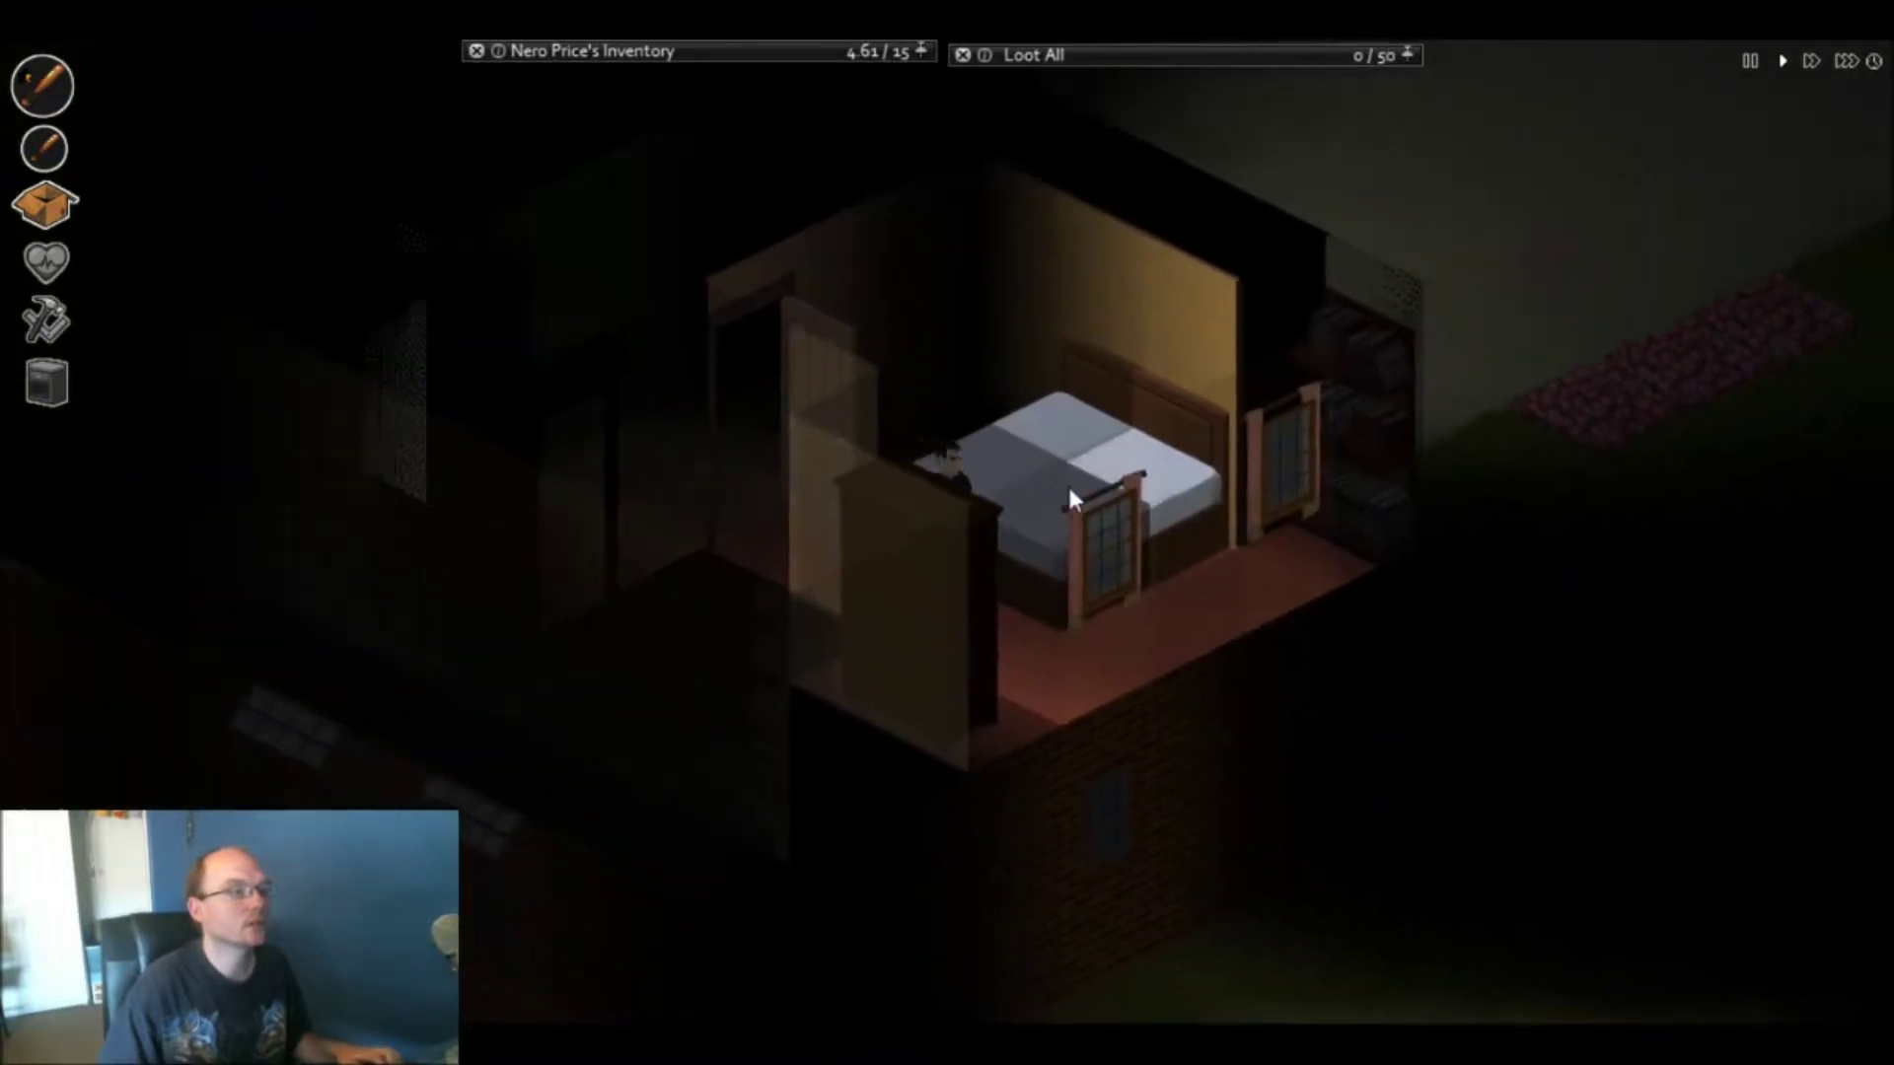
{"action": "mouse_move", "coordinate": [1124, 144]}
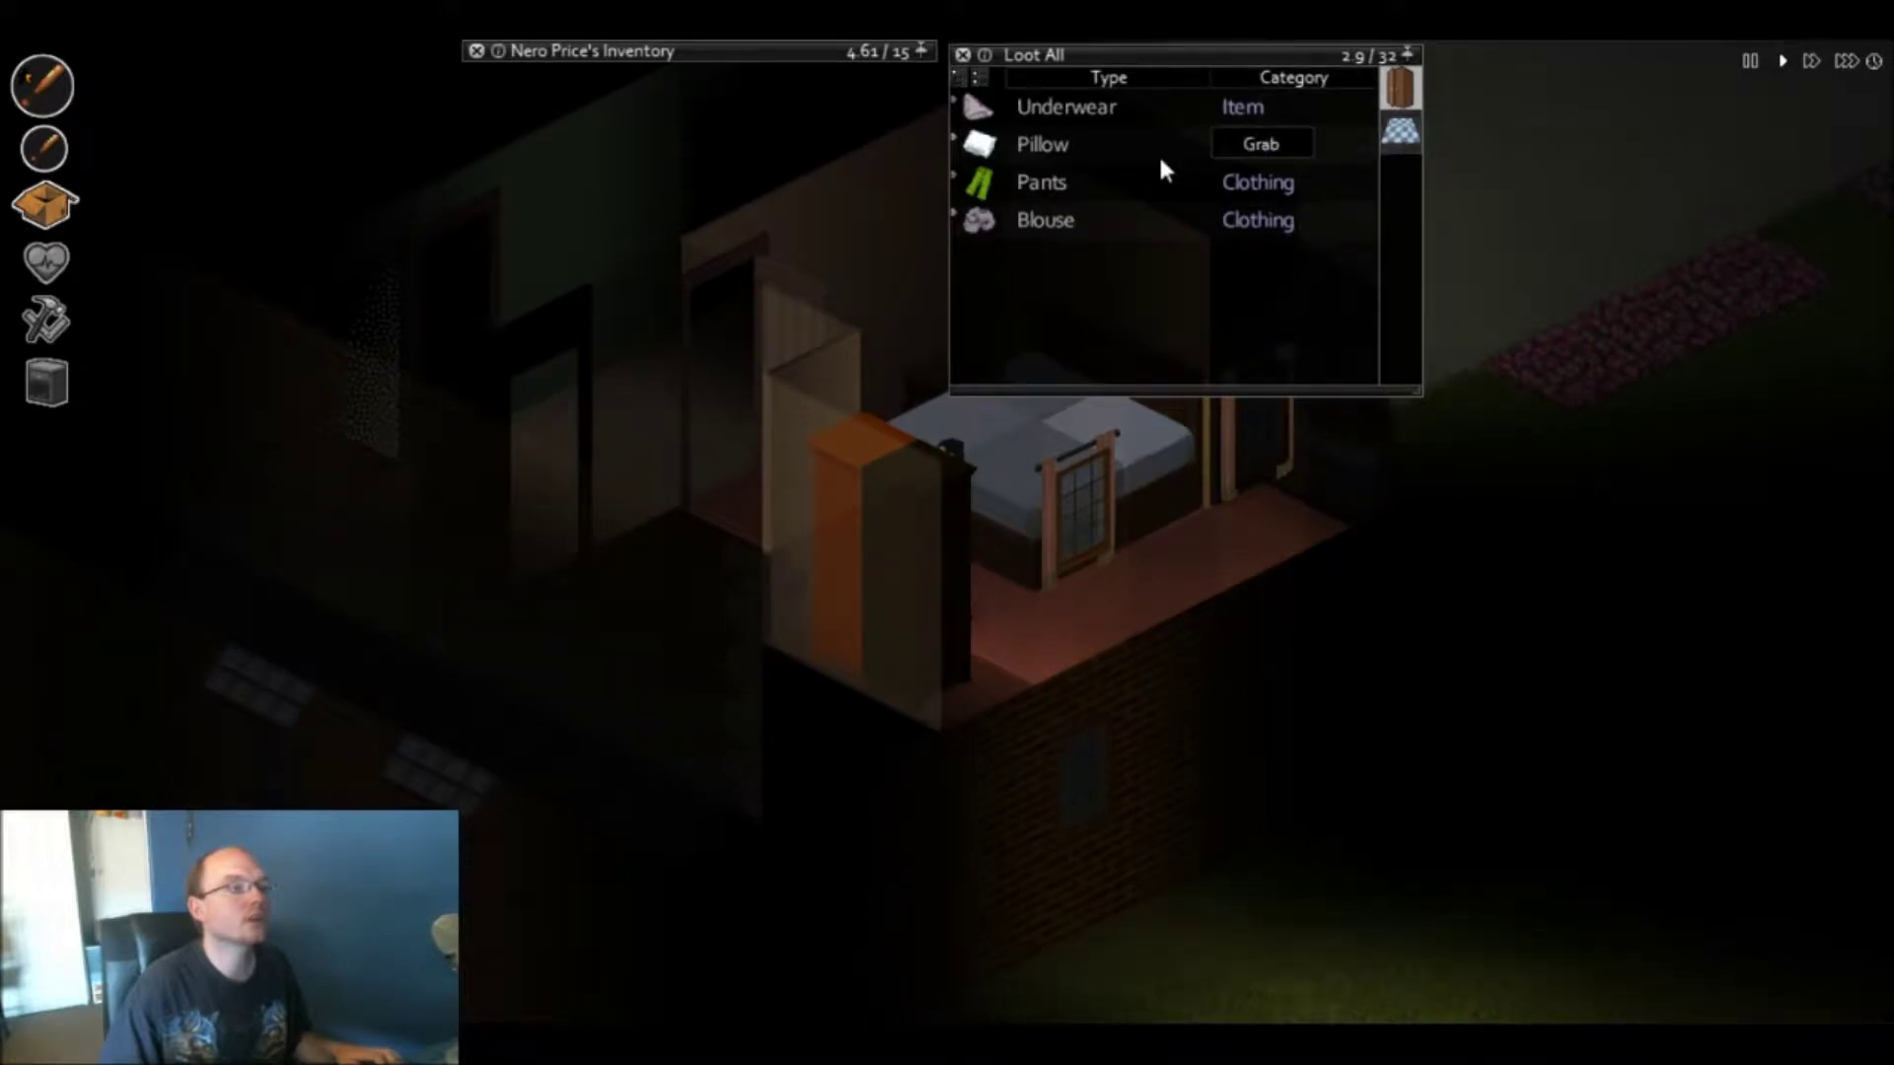
{"action": "key", "text": "d"}
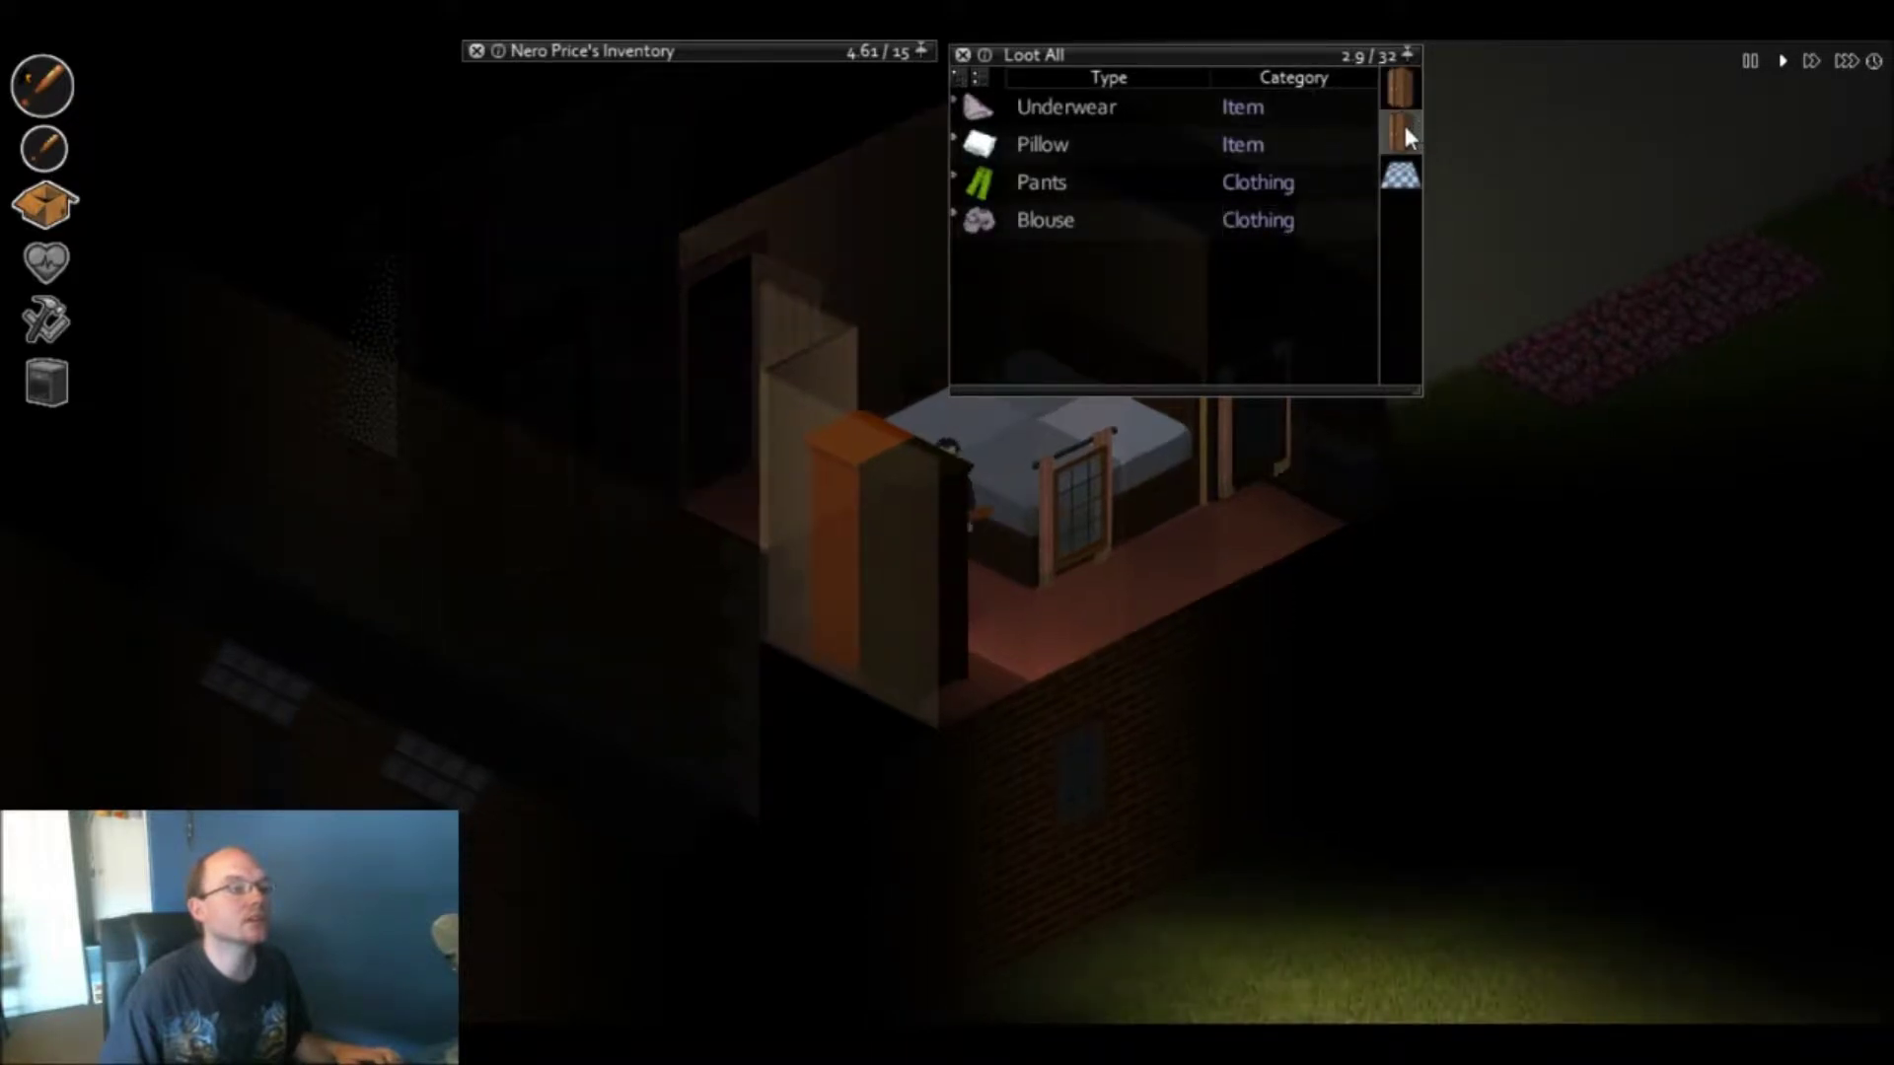
{"action": "key", "text": "d"}
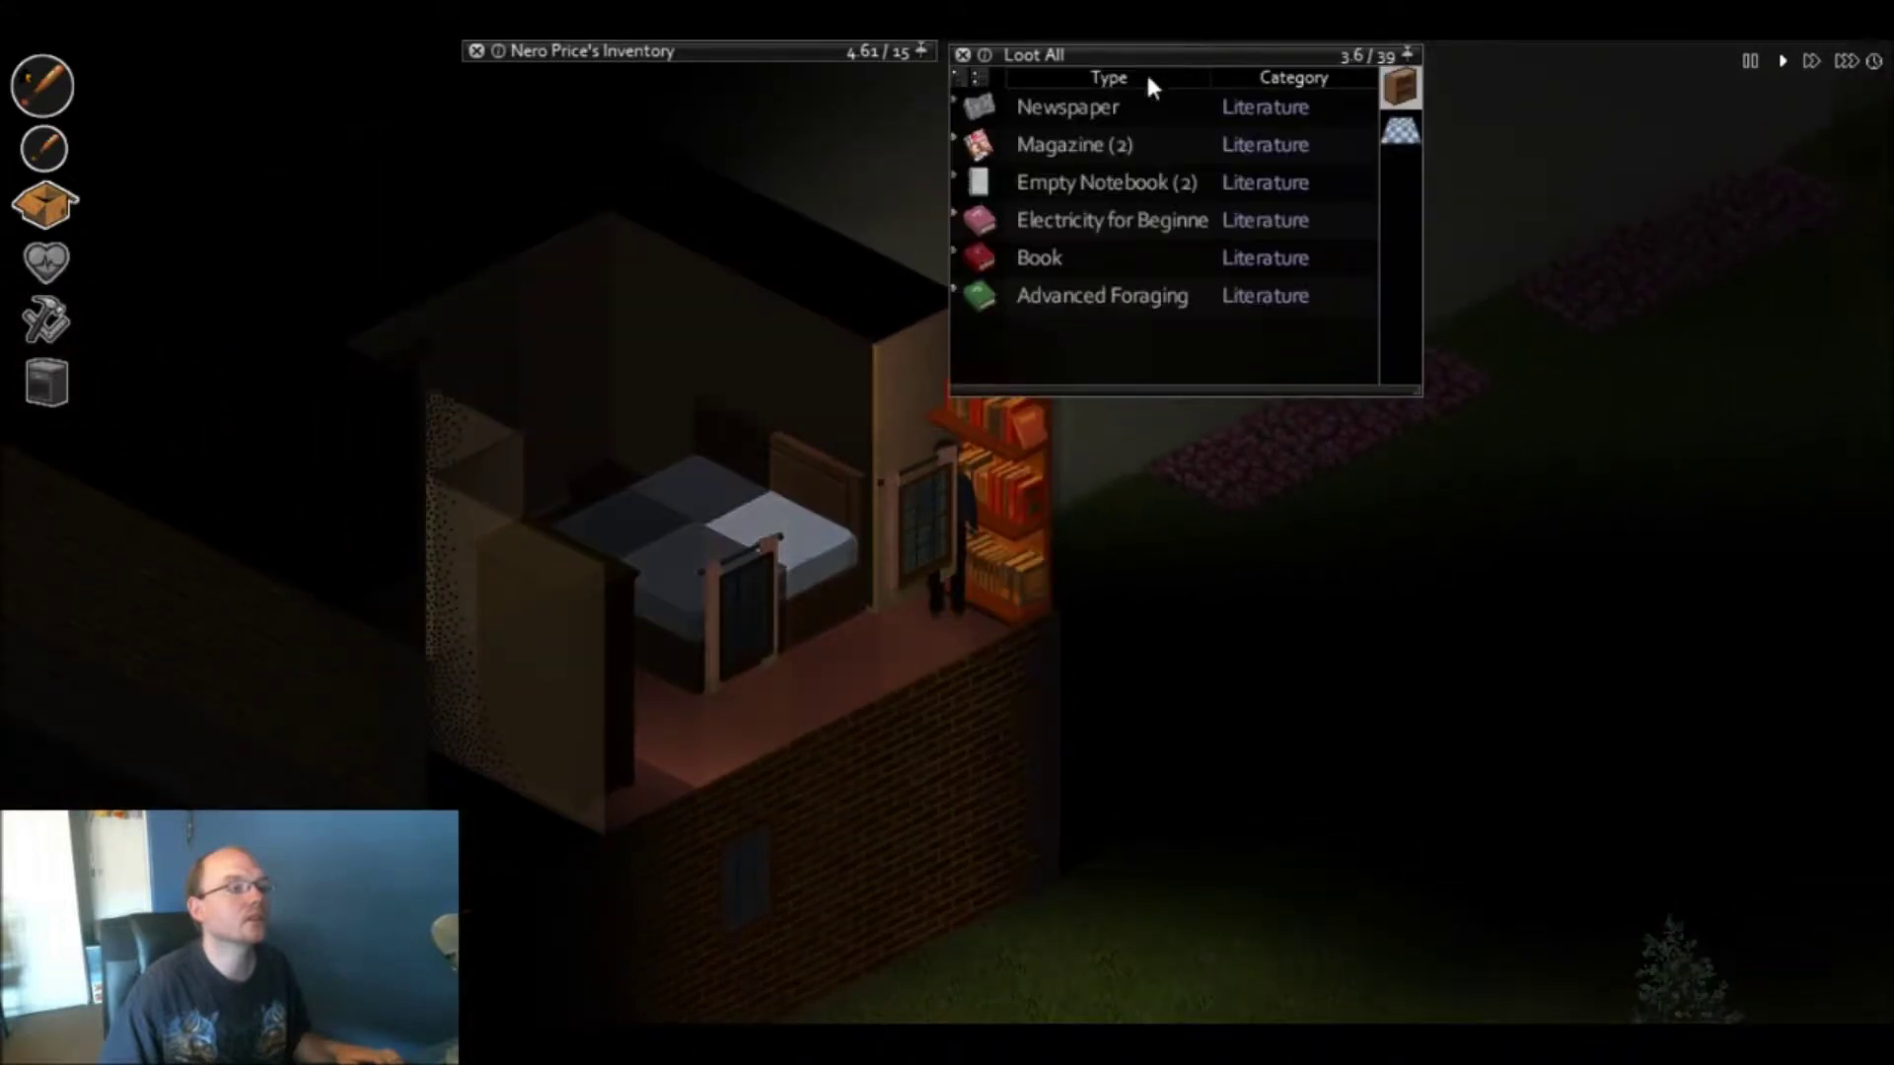
{"action": "mouse_move", "coordinate": [1113, 220]}
{"action": "left_click_drag", "start_coordinate": [1132, 220], "coordinate": [909, 189]}
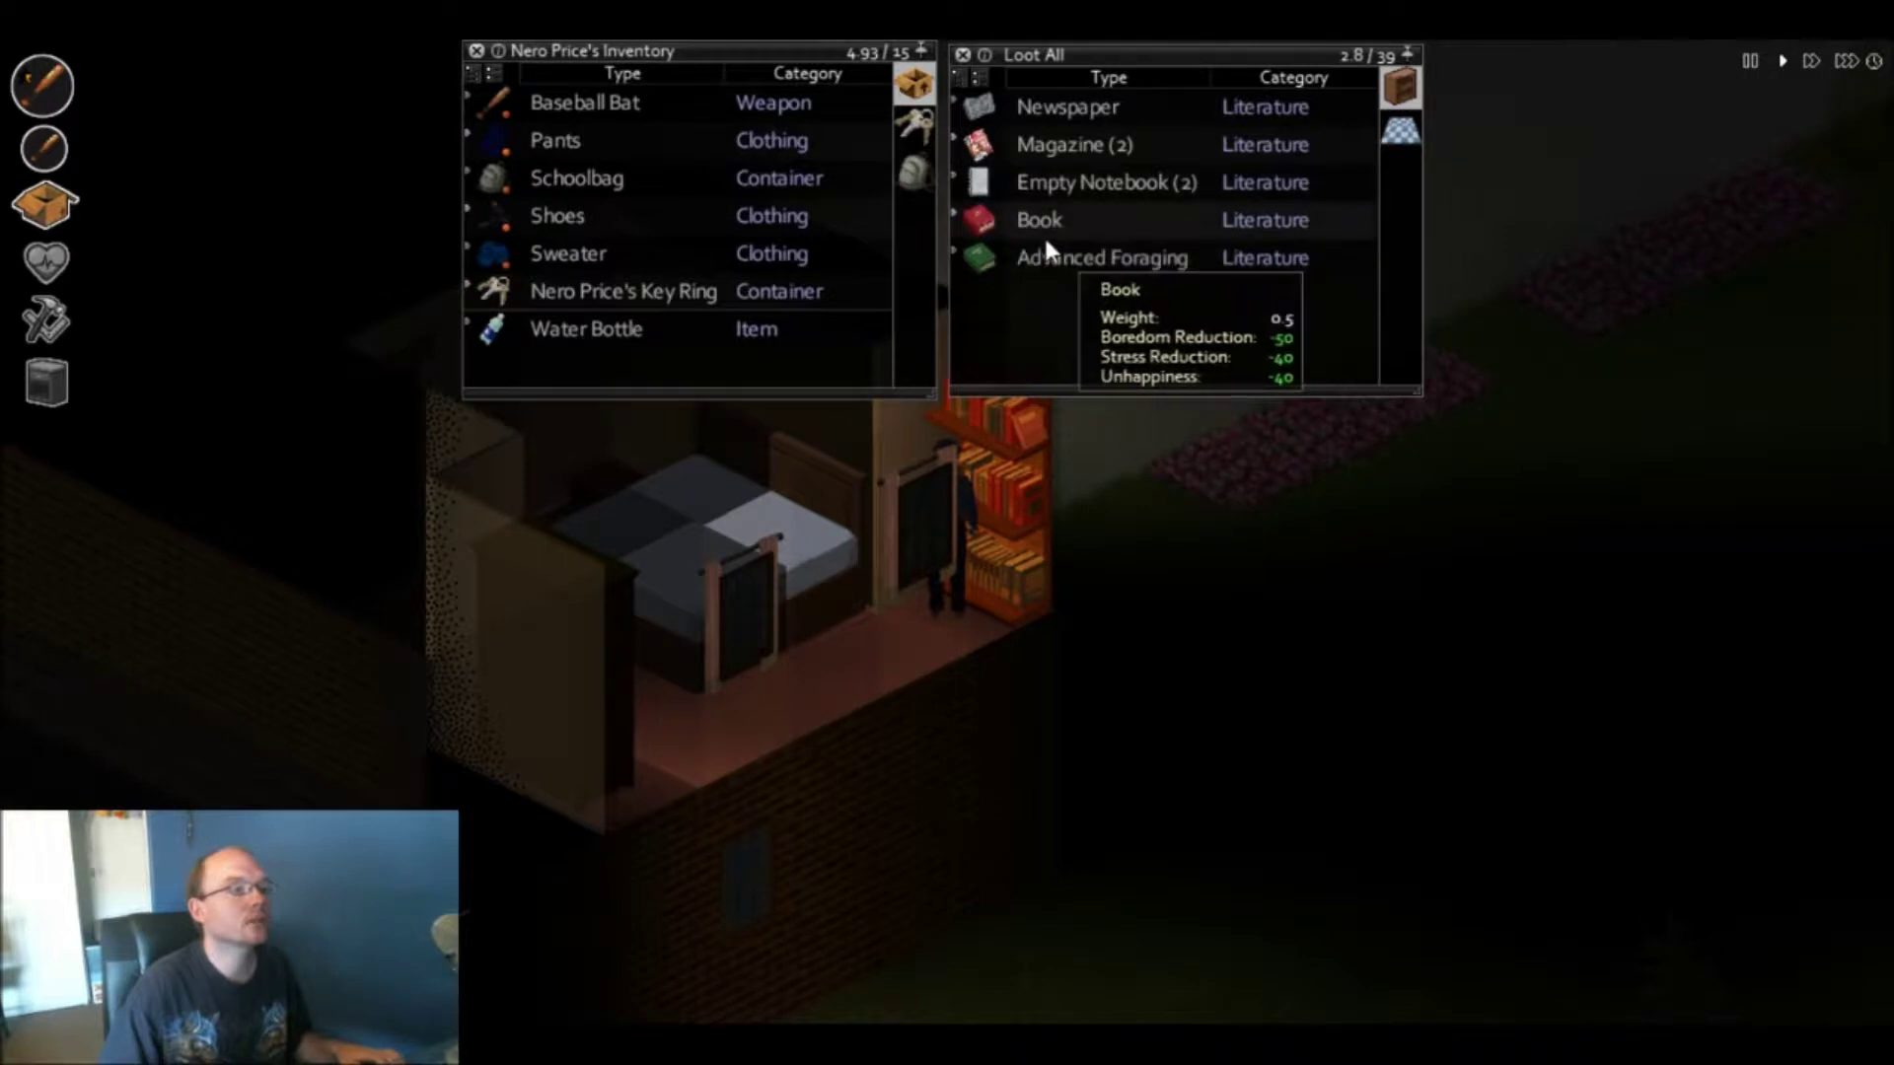
{"action": "left_click_drag", "start_coordinate": [1043, 258], "coordinate": [939, 141]}
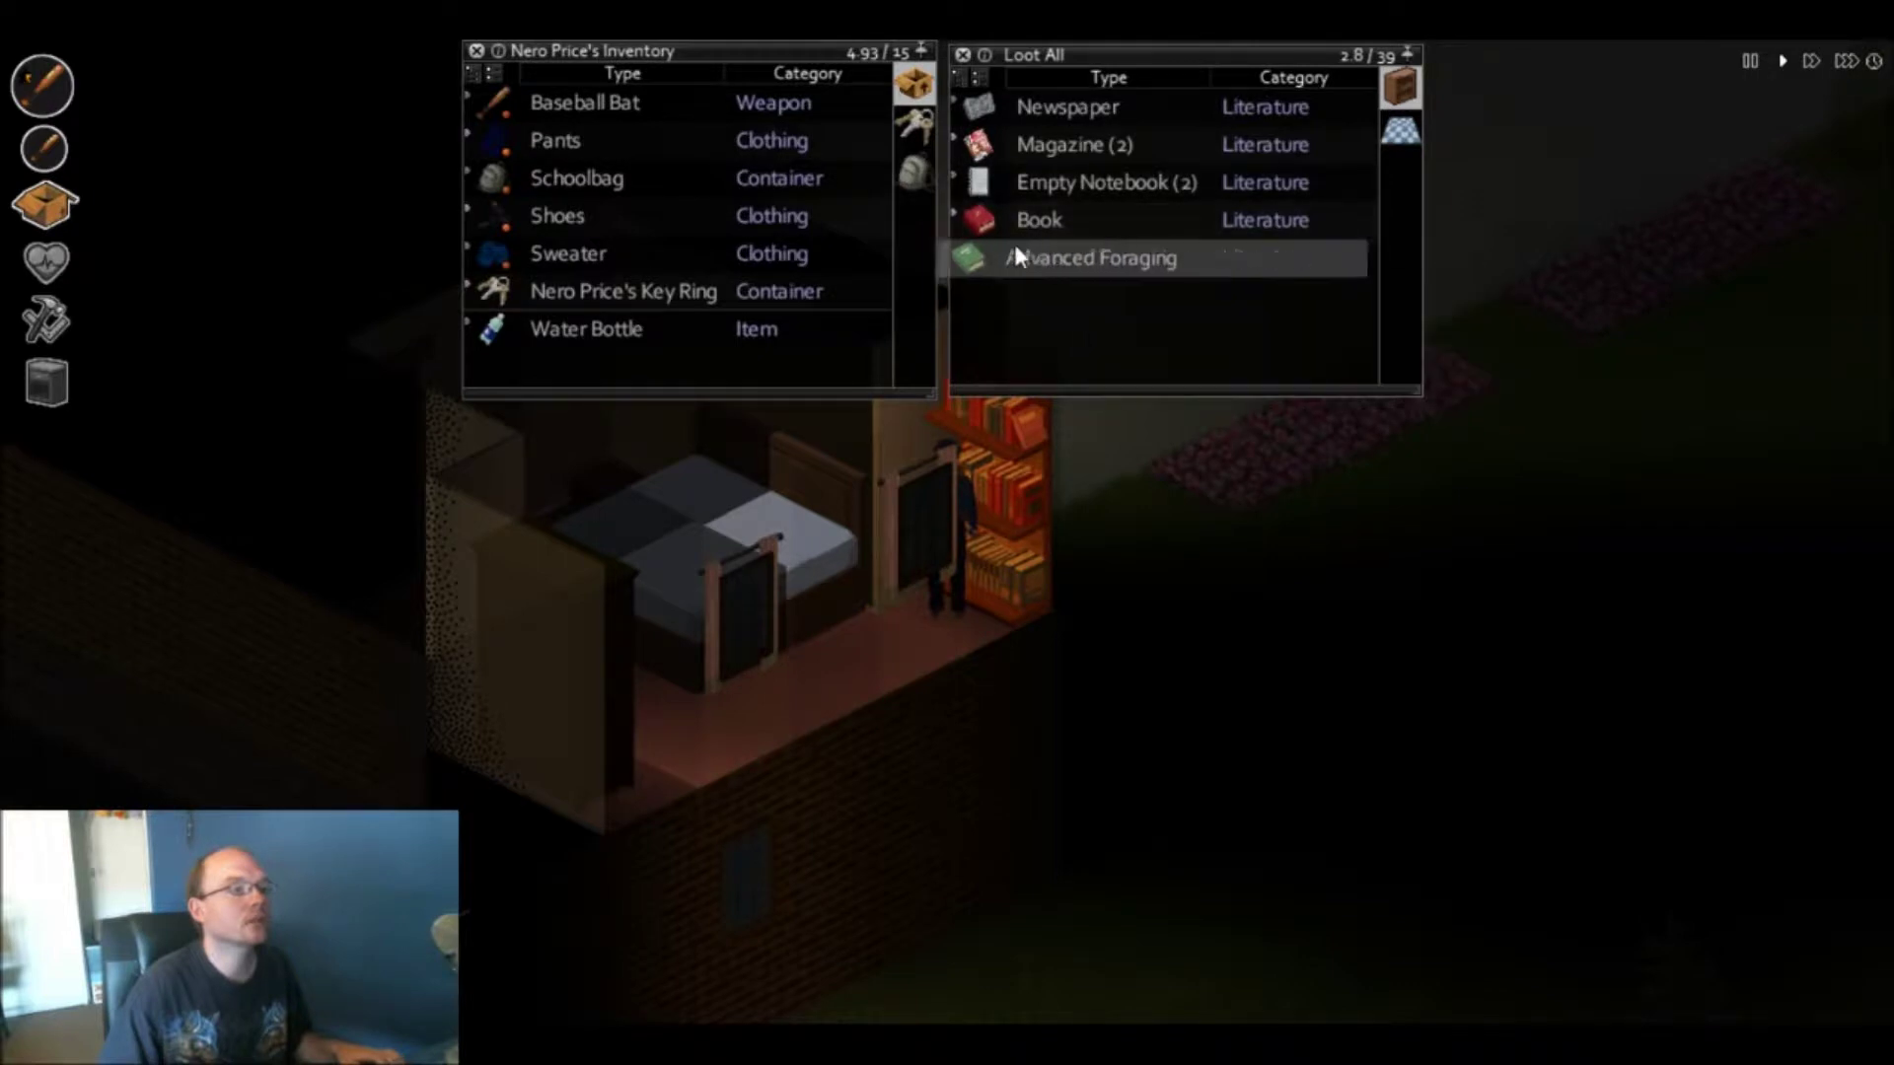
- Place Master Carpentry and Electricity for Beginners on the bookshelf
{"action": "left_click", "coordinate": [924, 164]}
{"action": "left_click_drag", "start_coordinate": [643, 292], "coordinate": [1092, 277]}
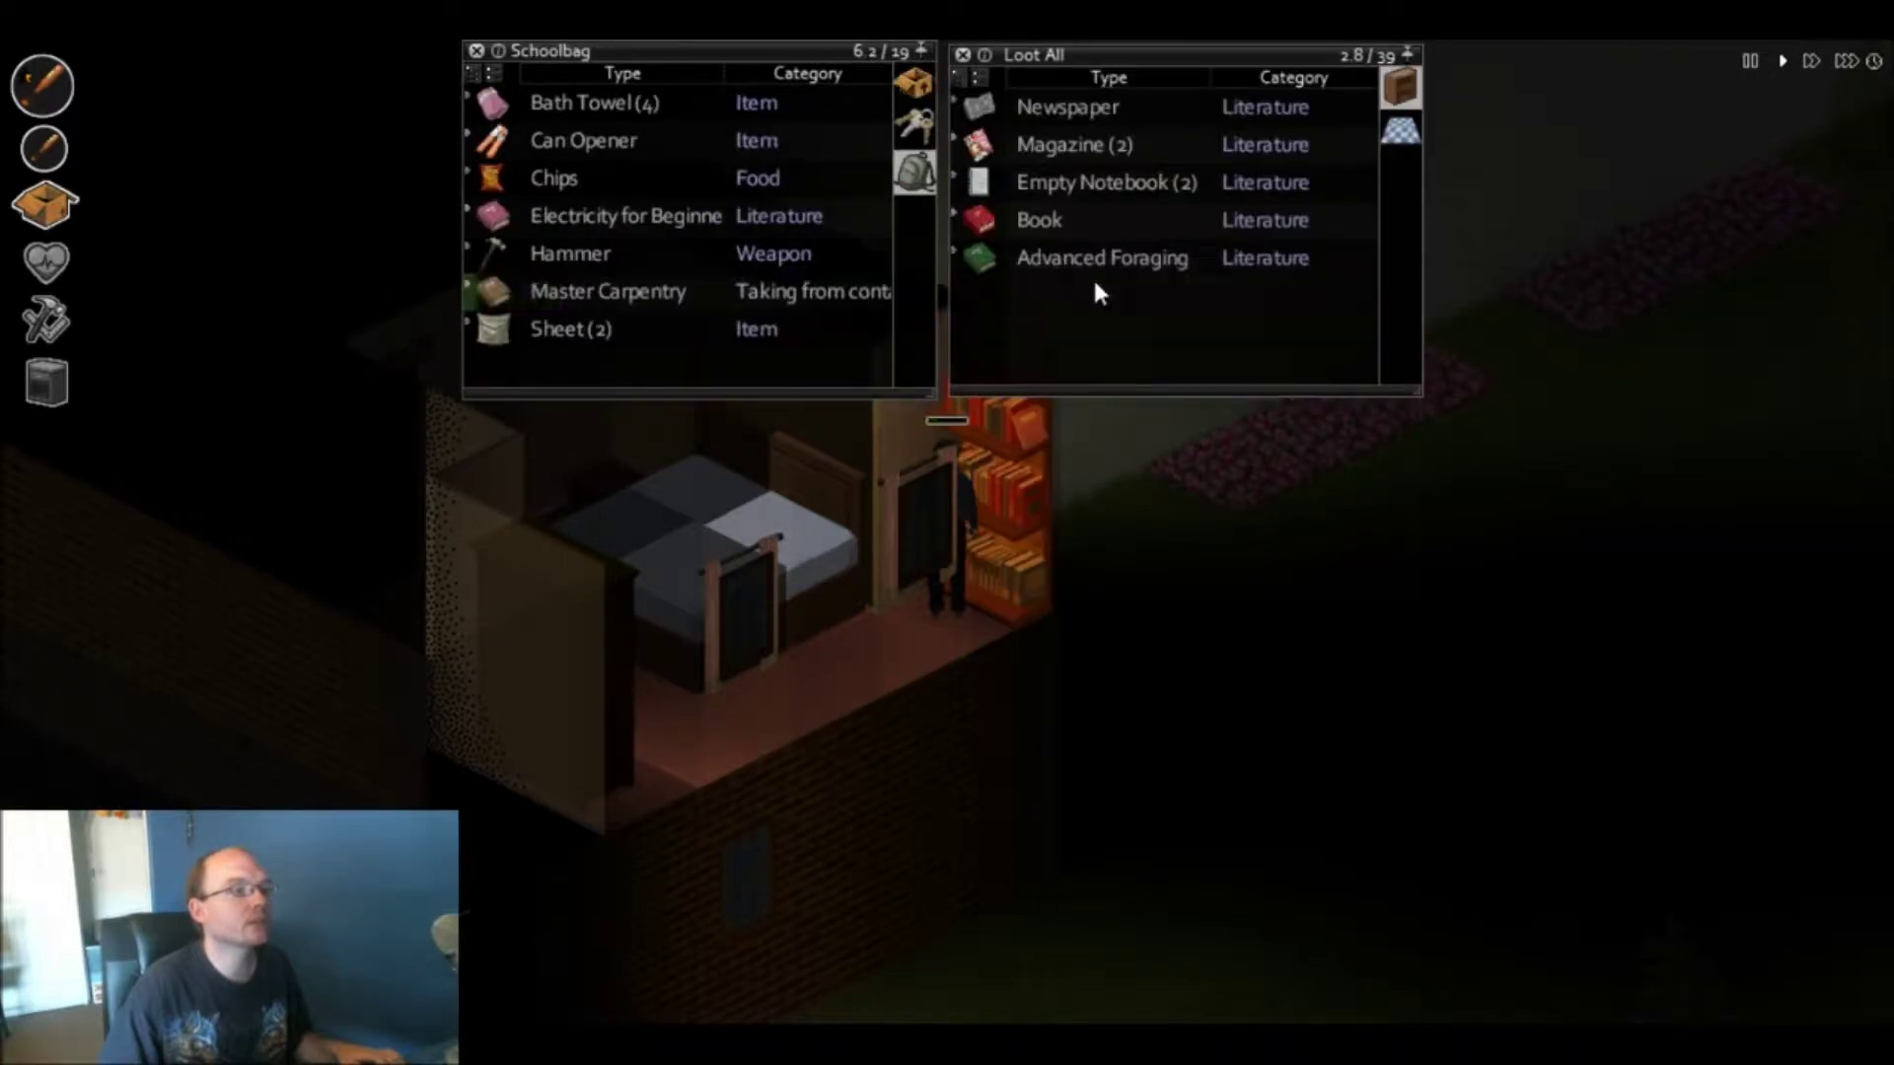
{"action": "mouse_move", "coordinate": [561, 214]}
{"action": "left_mouse_down"}
{"action": "mouse_move", "coordinate": [1026, 260]}
{"action": "mouse_move", "coordinate": [1064, 245]}
{"action": "left_mouse_up"}
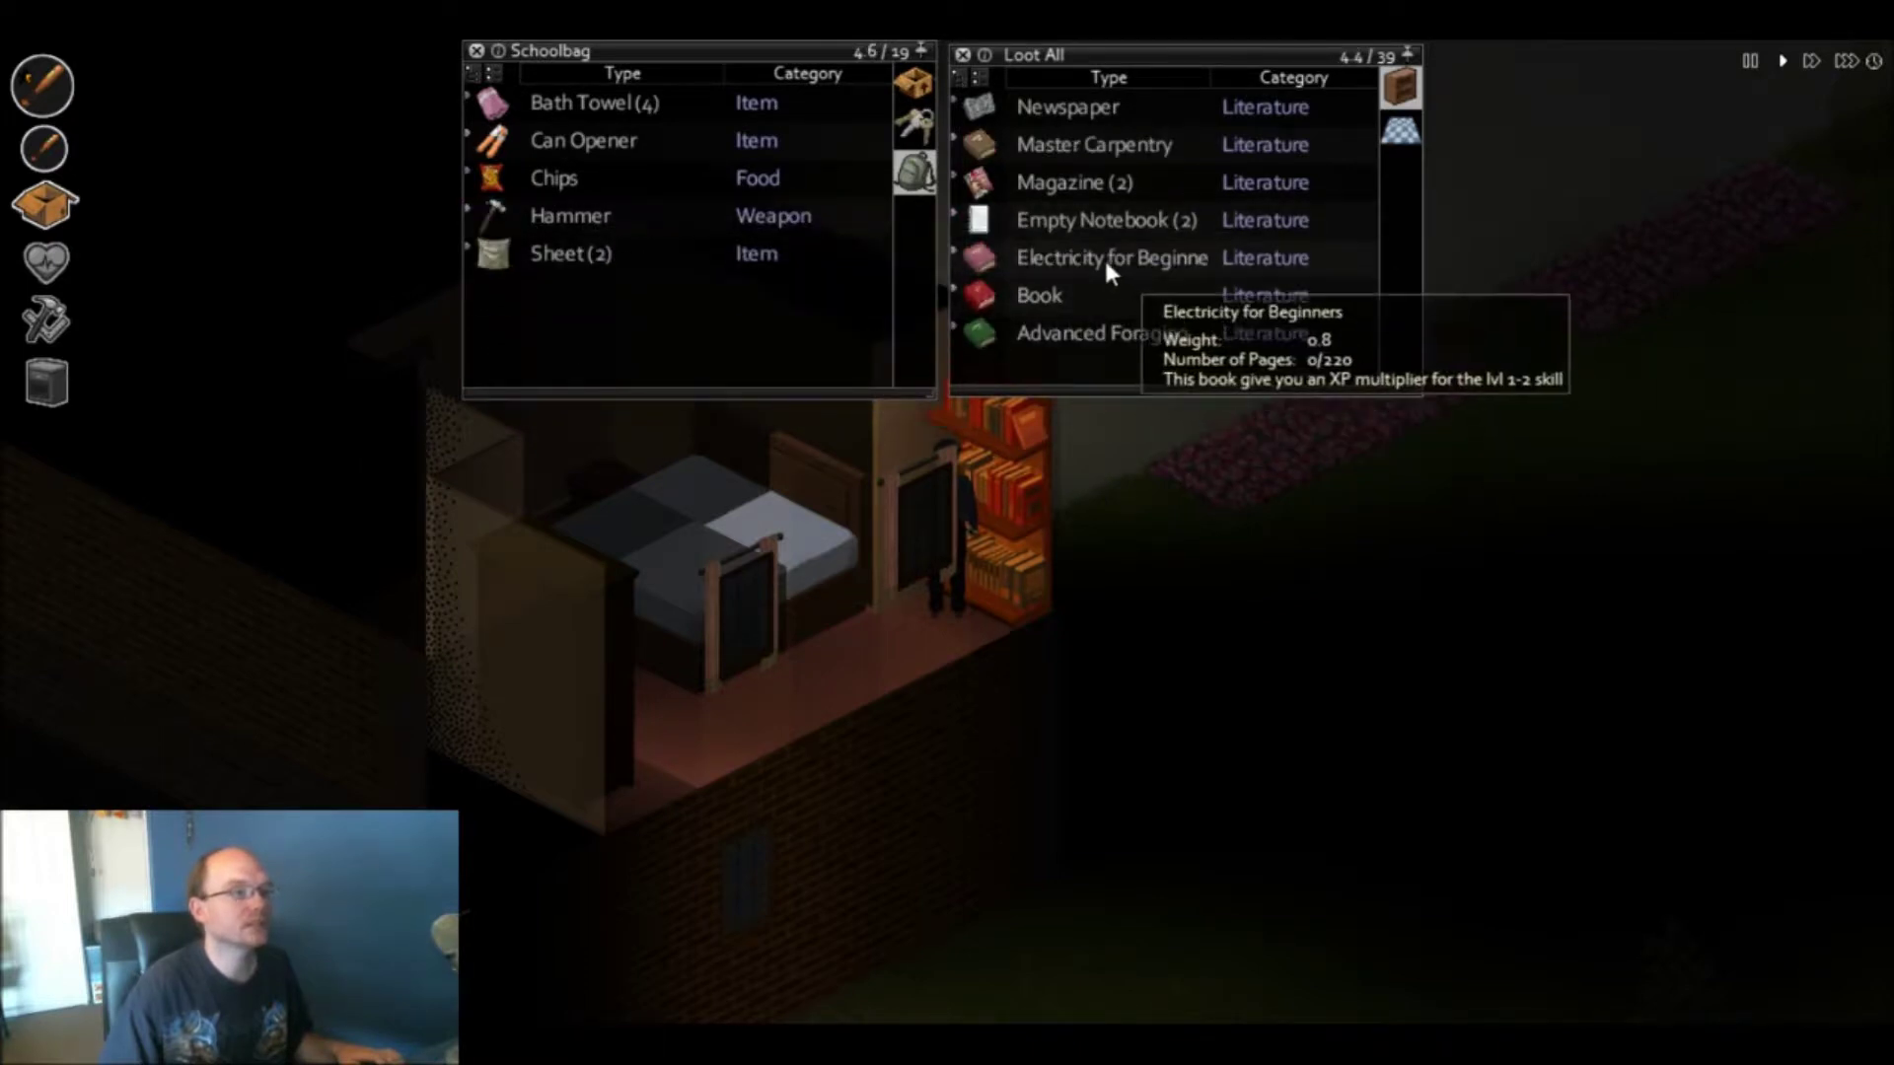
- Pack Empty Notebook (2), two Magazines and the Newspaper into the schoolbag
{"action": "left_click_drag", "start_coordinate": [1095, 222], "coordinate": [910, 175]}
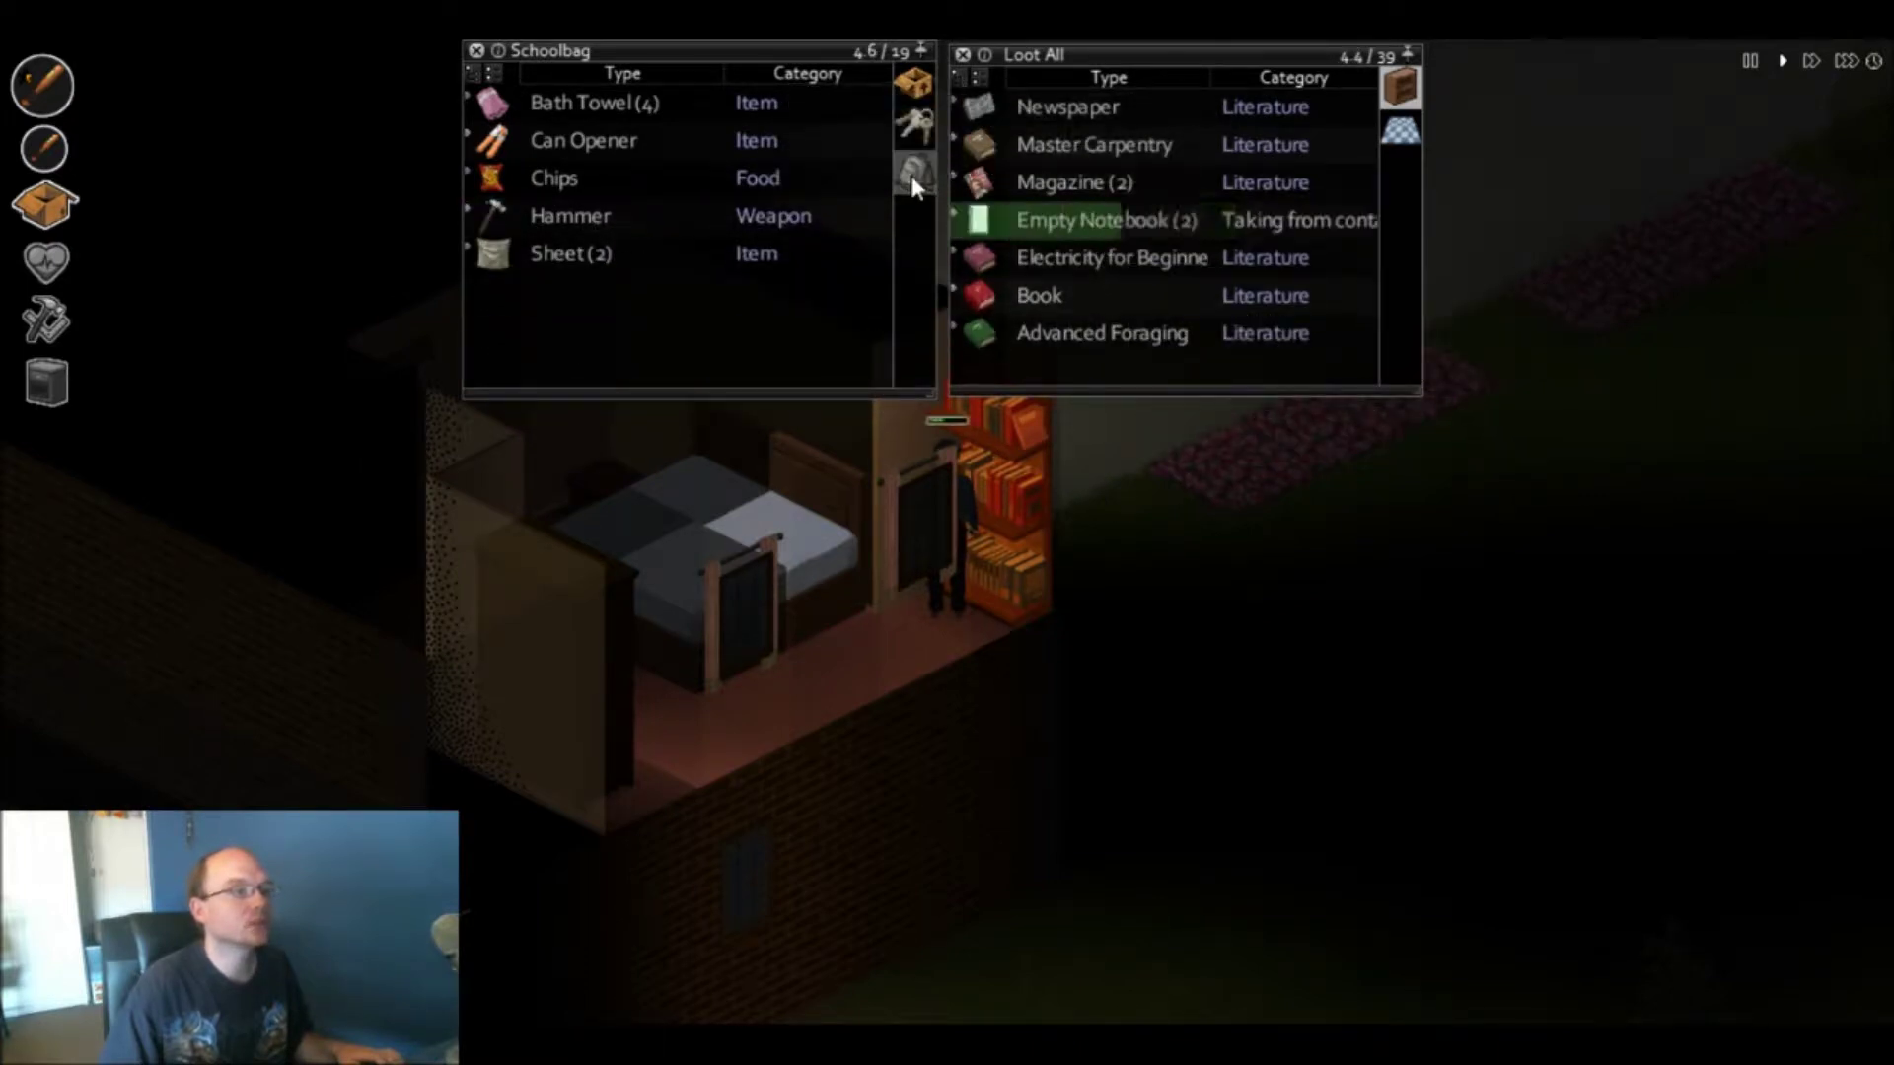
{"action": "left_click_drag", "start_coordinate": [1036, 183], "coordinate": [811, 157]}
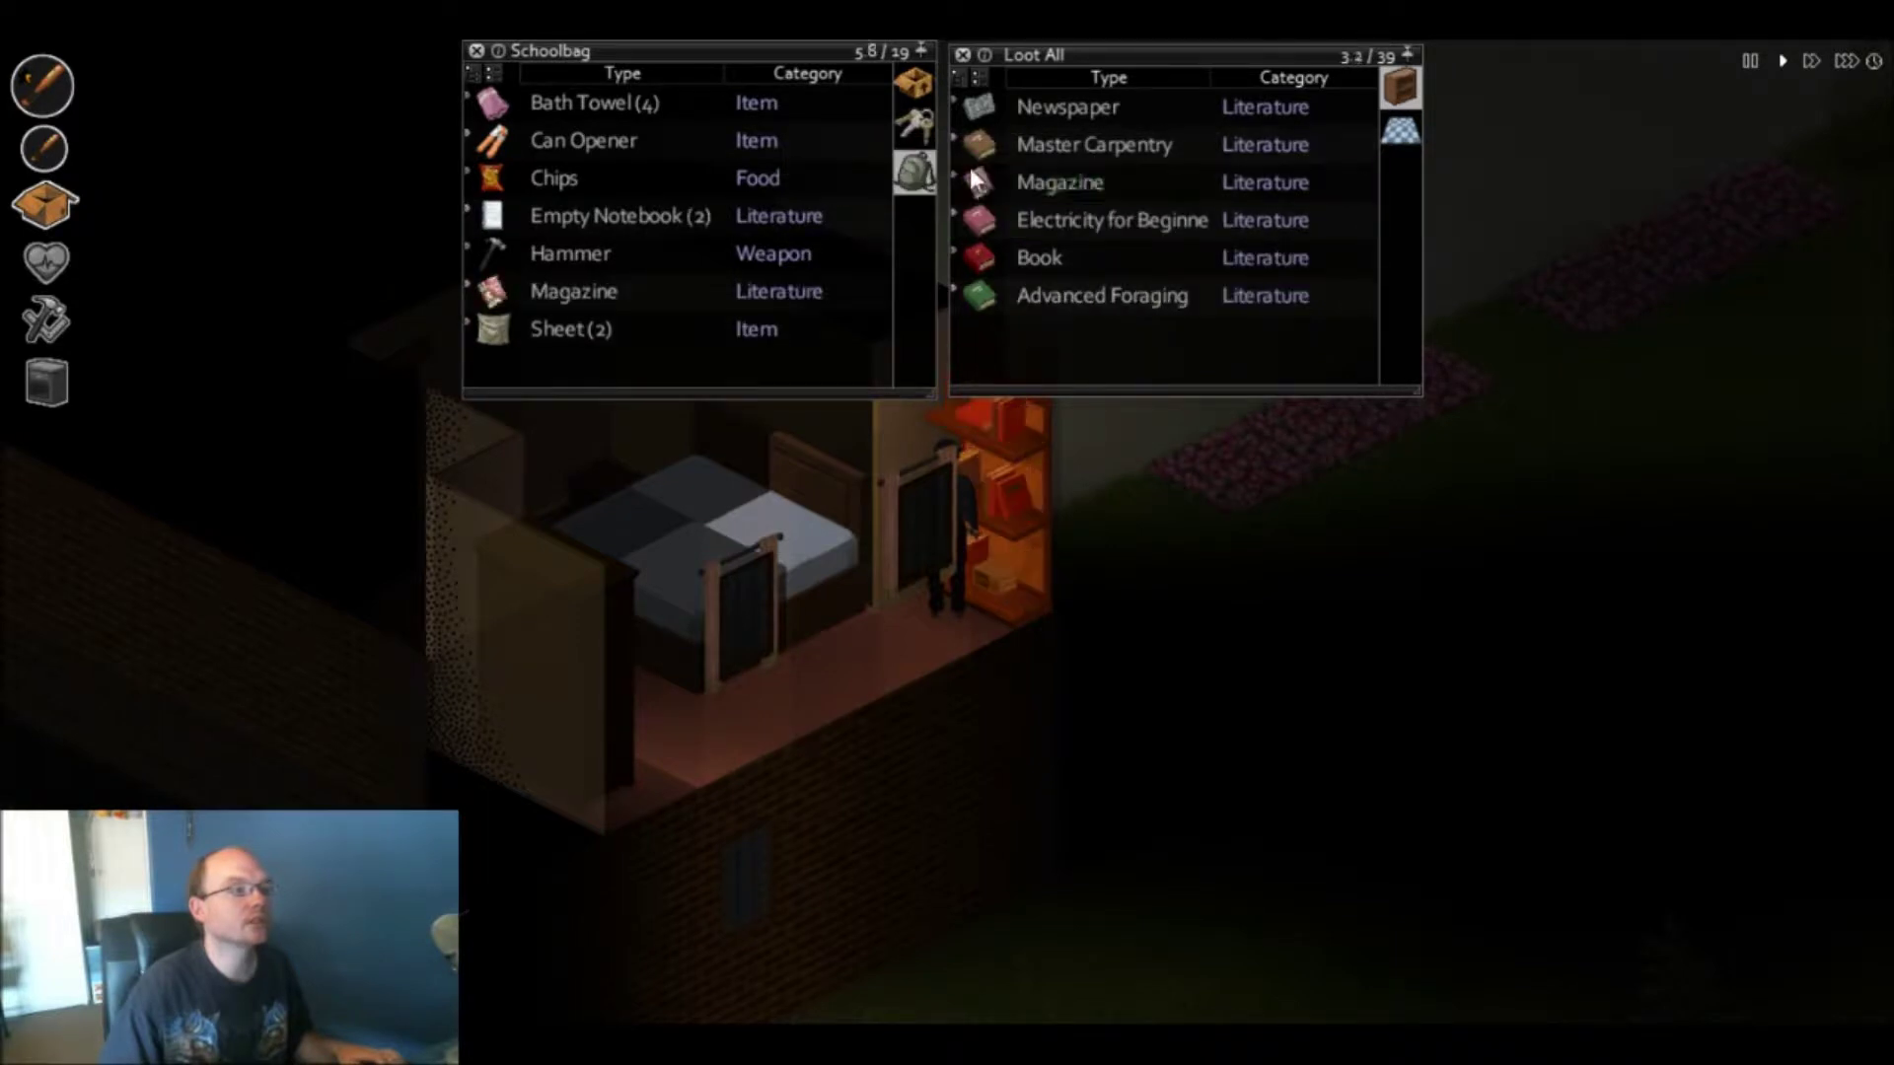
{"action": "left_click_drag", "start_coordinate": [1068, 106], "coordinate": [975, 177]}
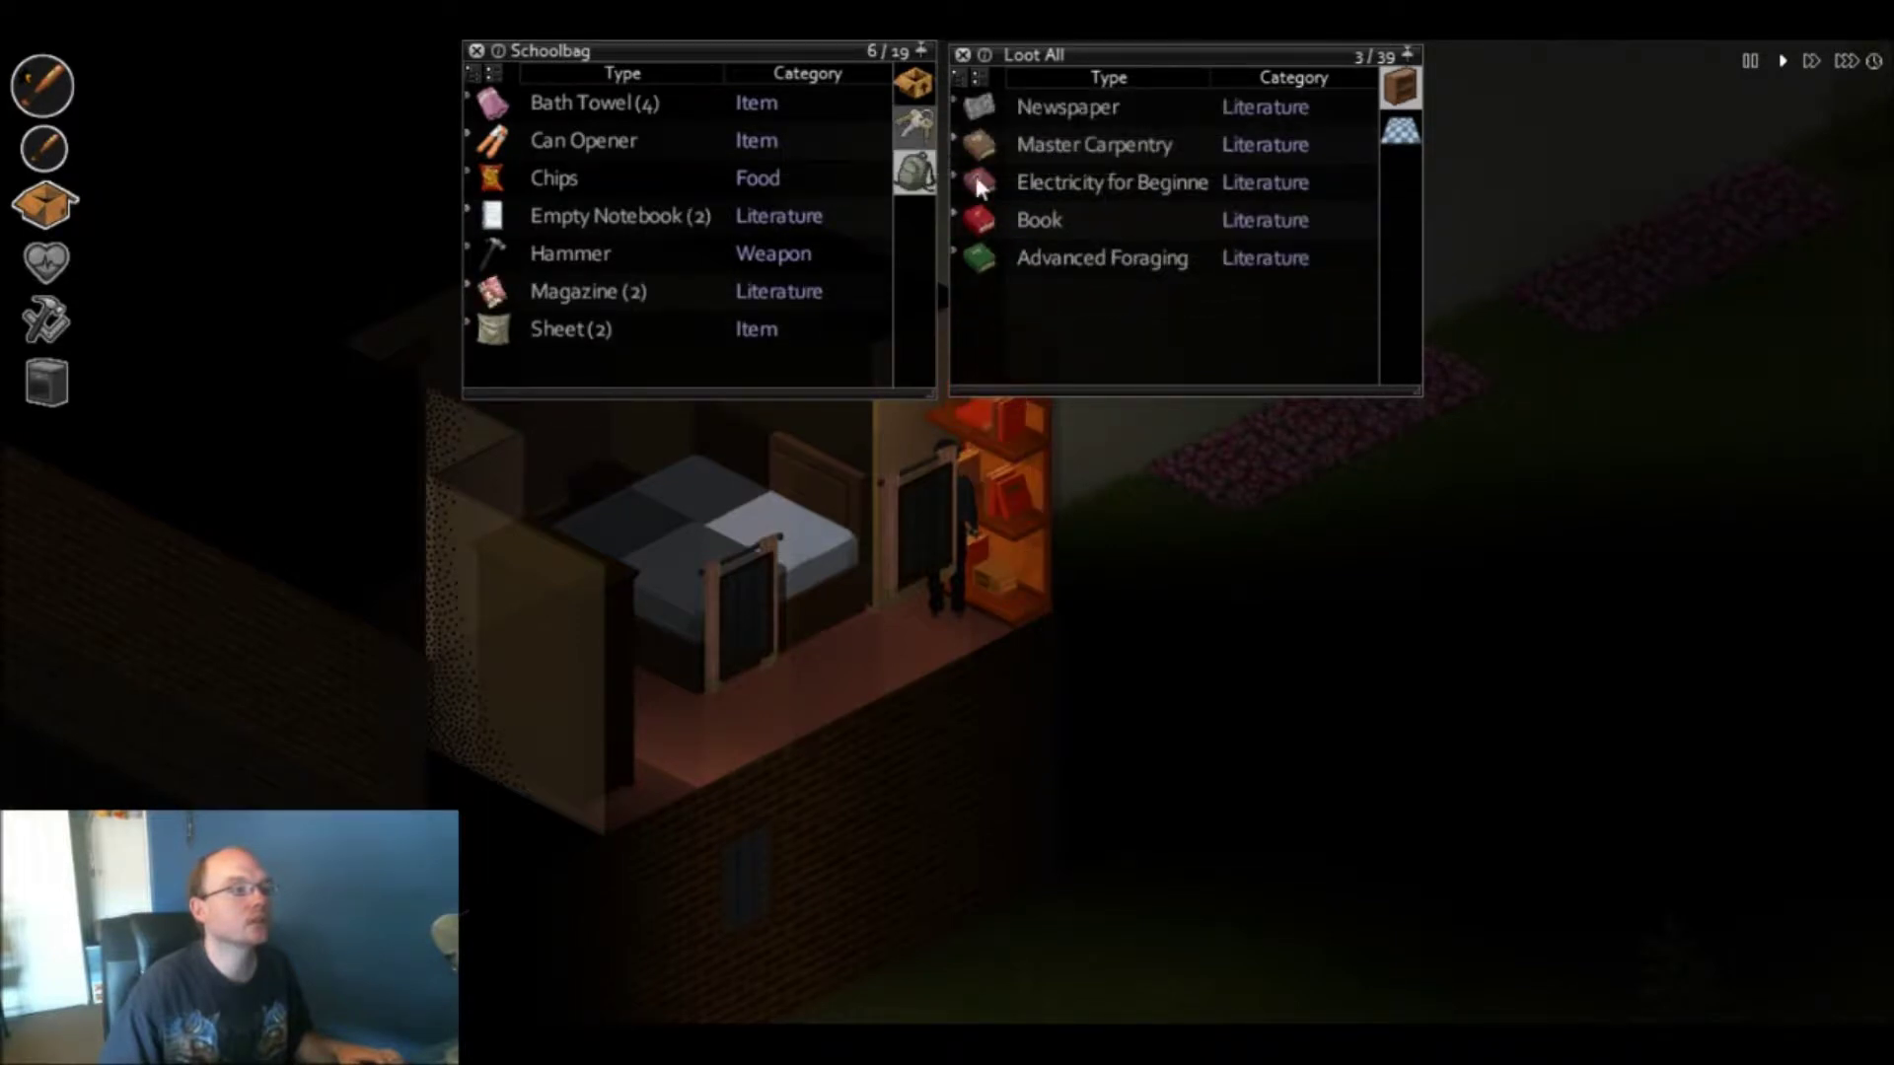
{"action": "left_click_drag", "start_coordinate": [1050, 106], "coordinate": [909, 178]}
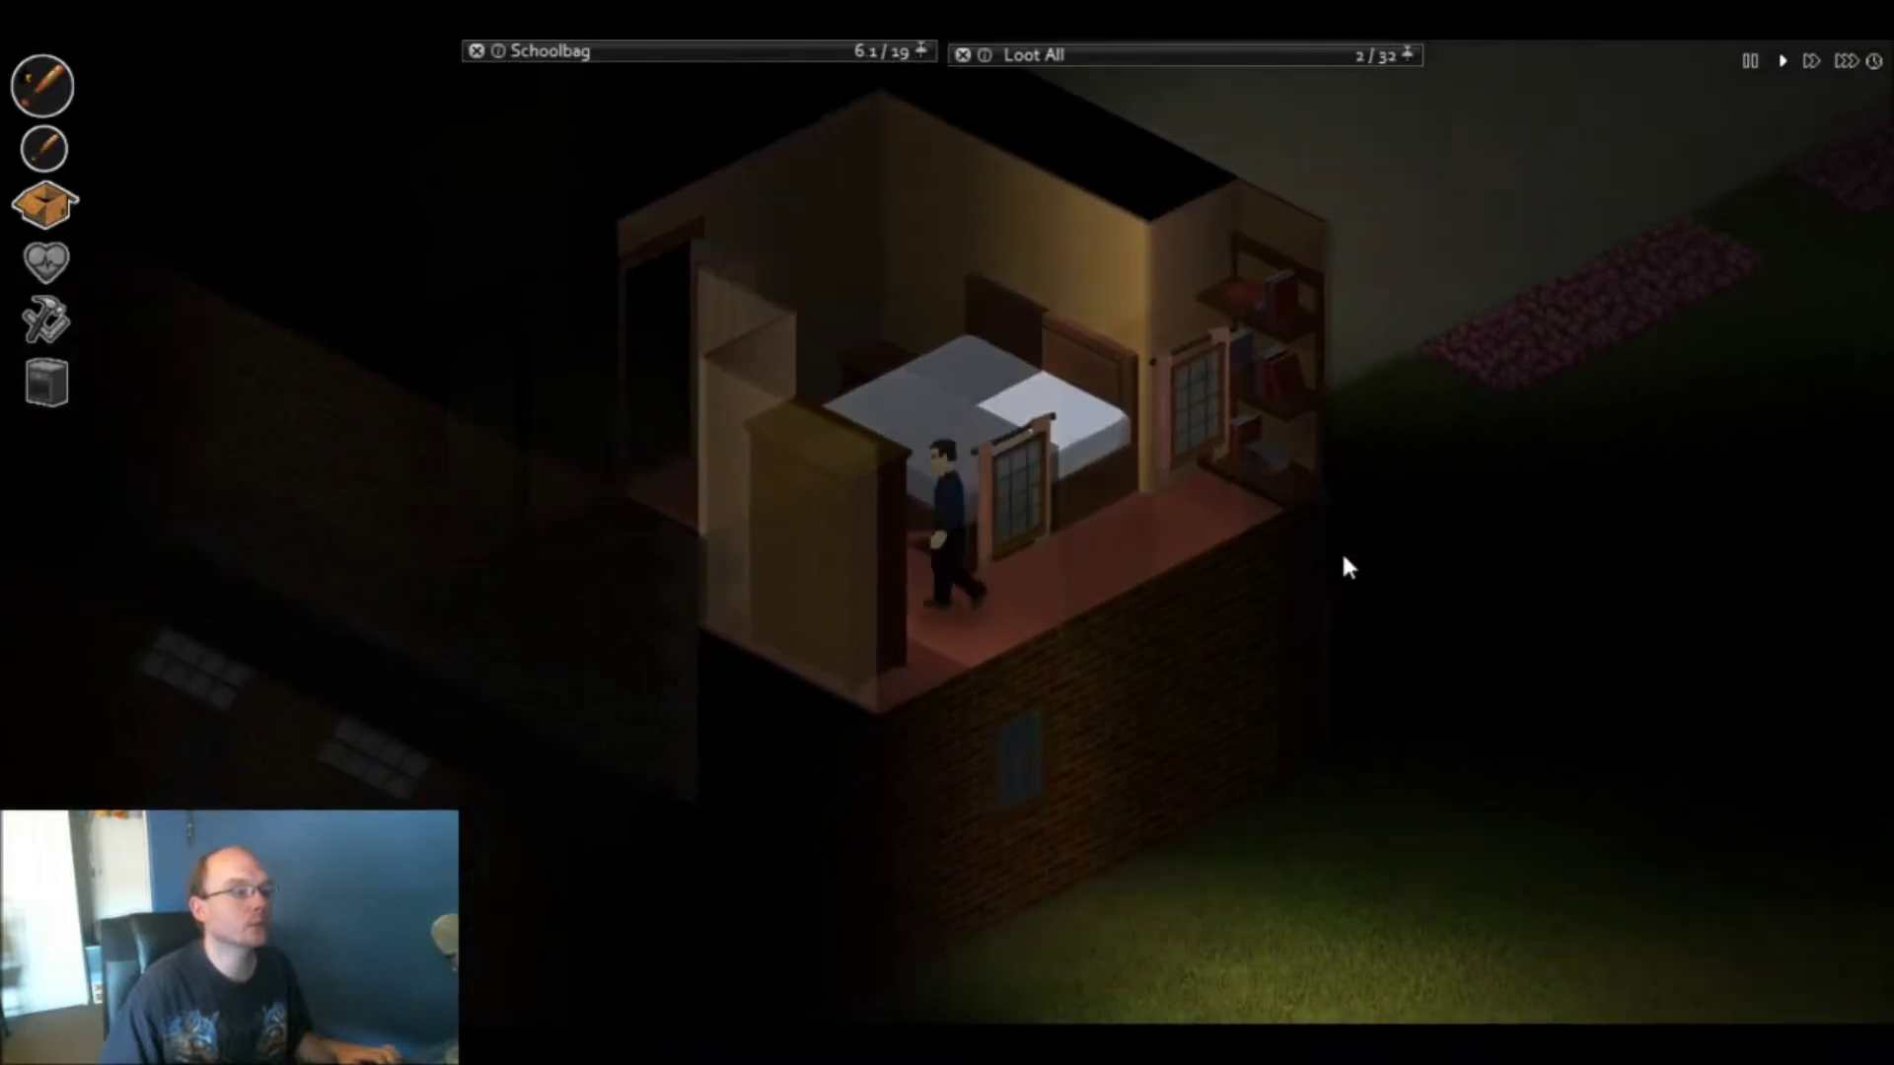
- Leave the newspaper, two empty notebooks and two magazines on the study shelf
{"action": "key", "text": "w"}
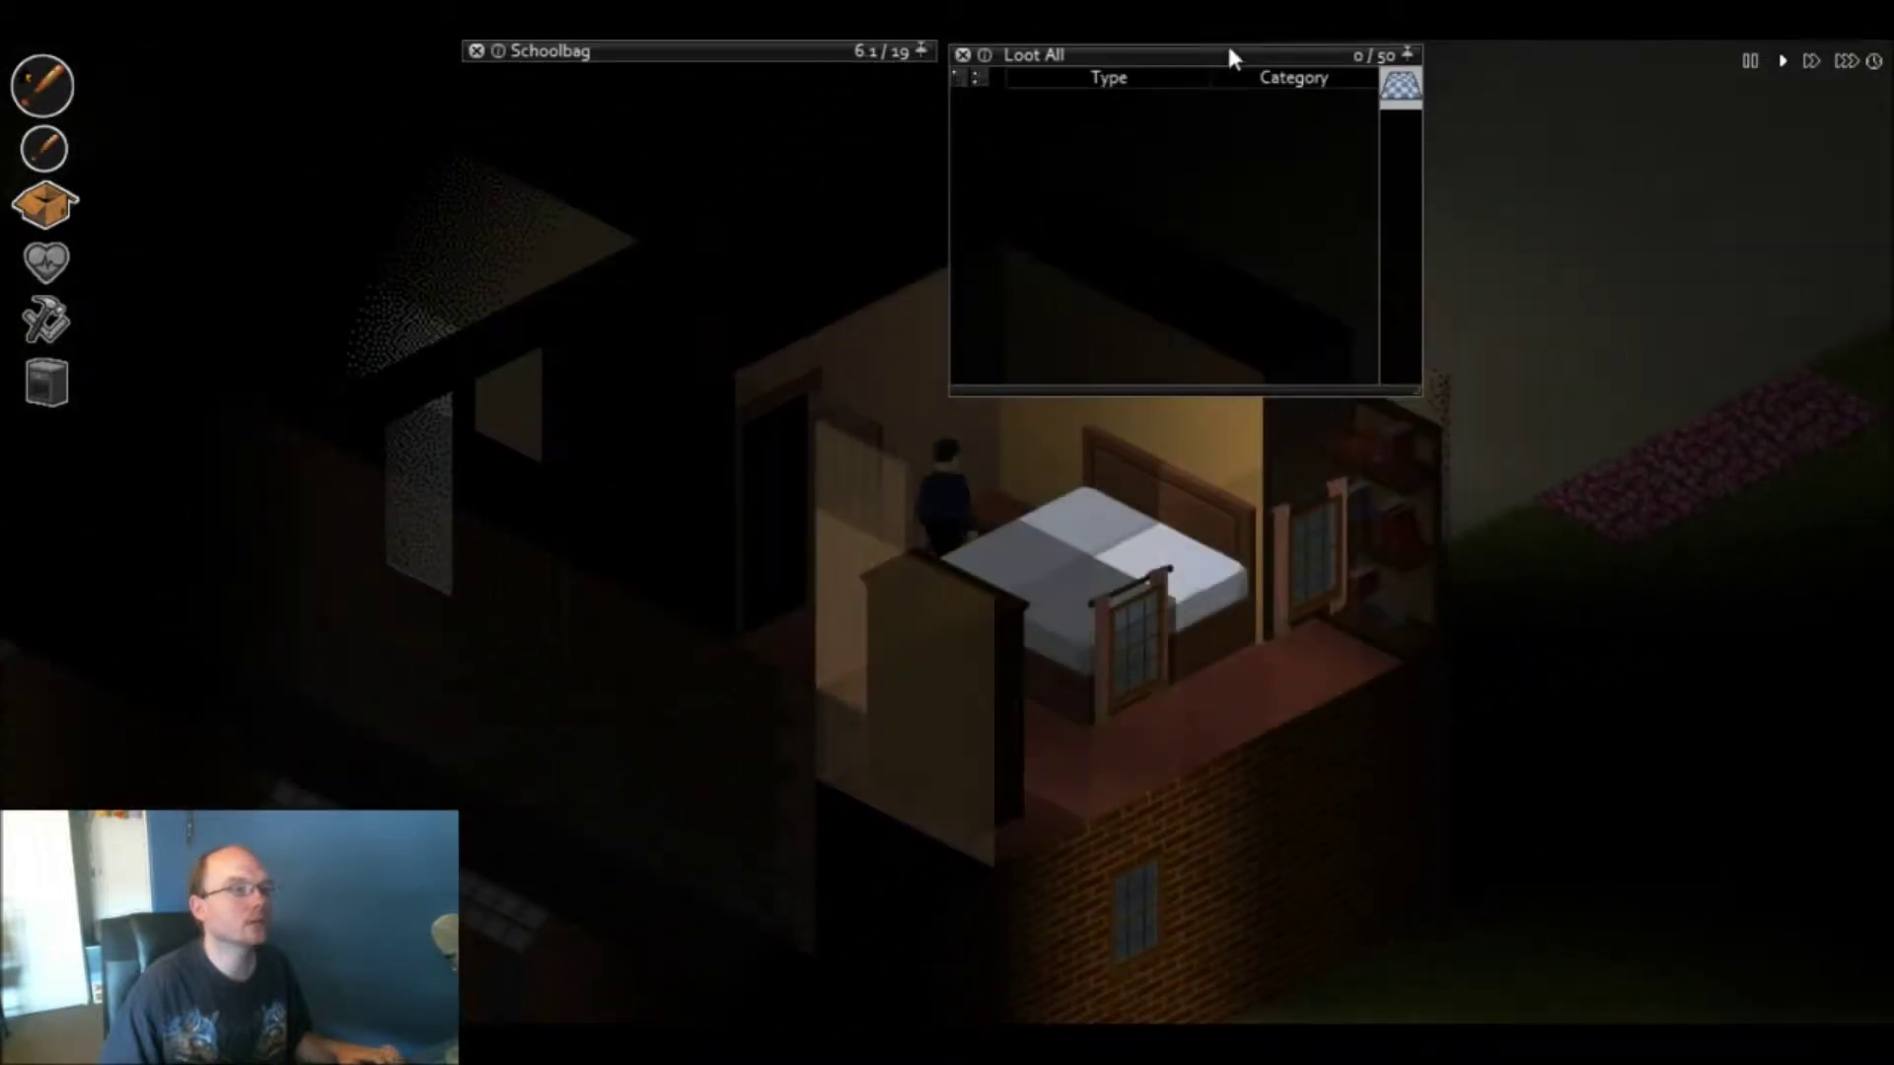
{"action": "scroll", "coordinate": [1218, 478], "scroll_direction": "down", "scroll_amount": 2}
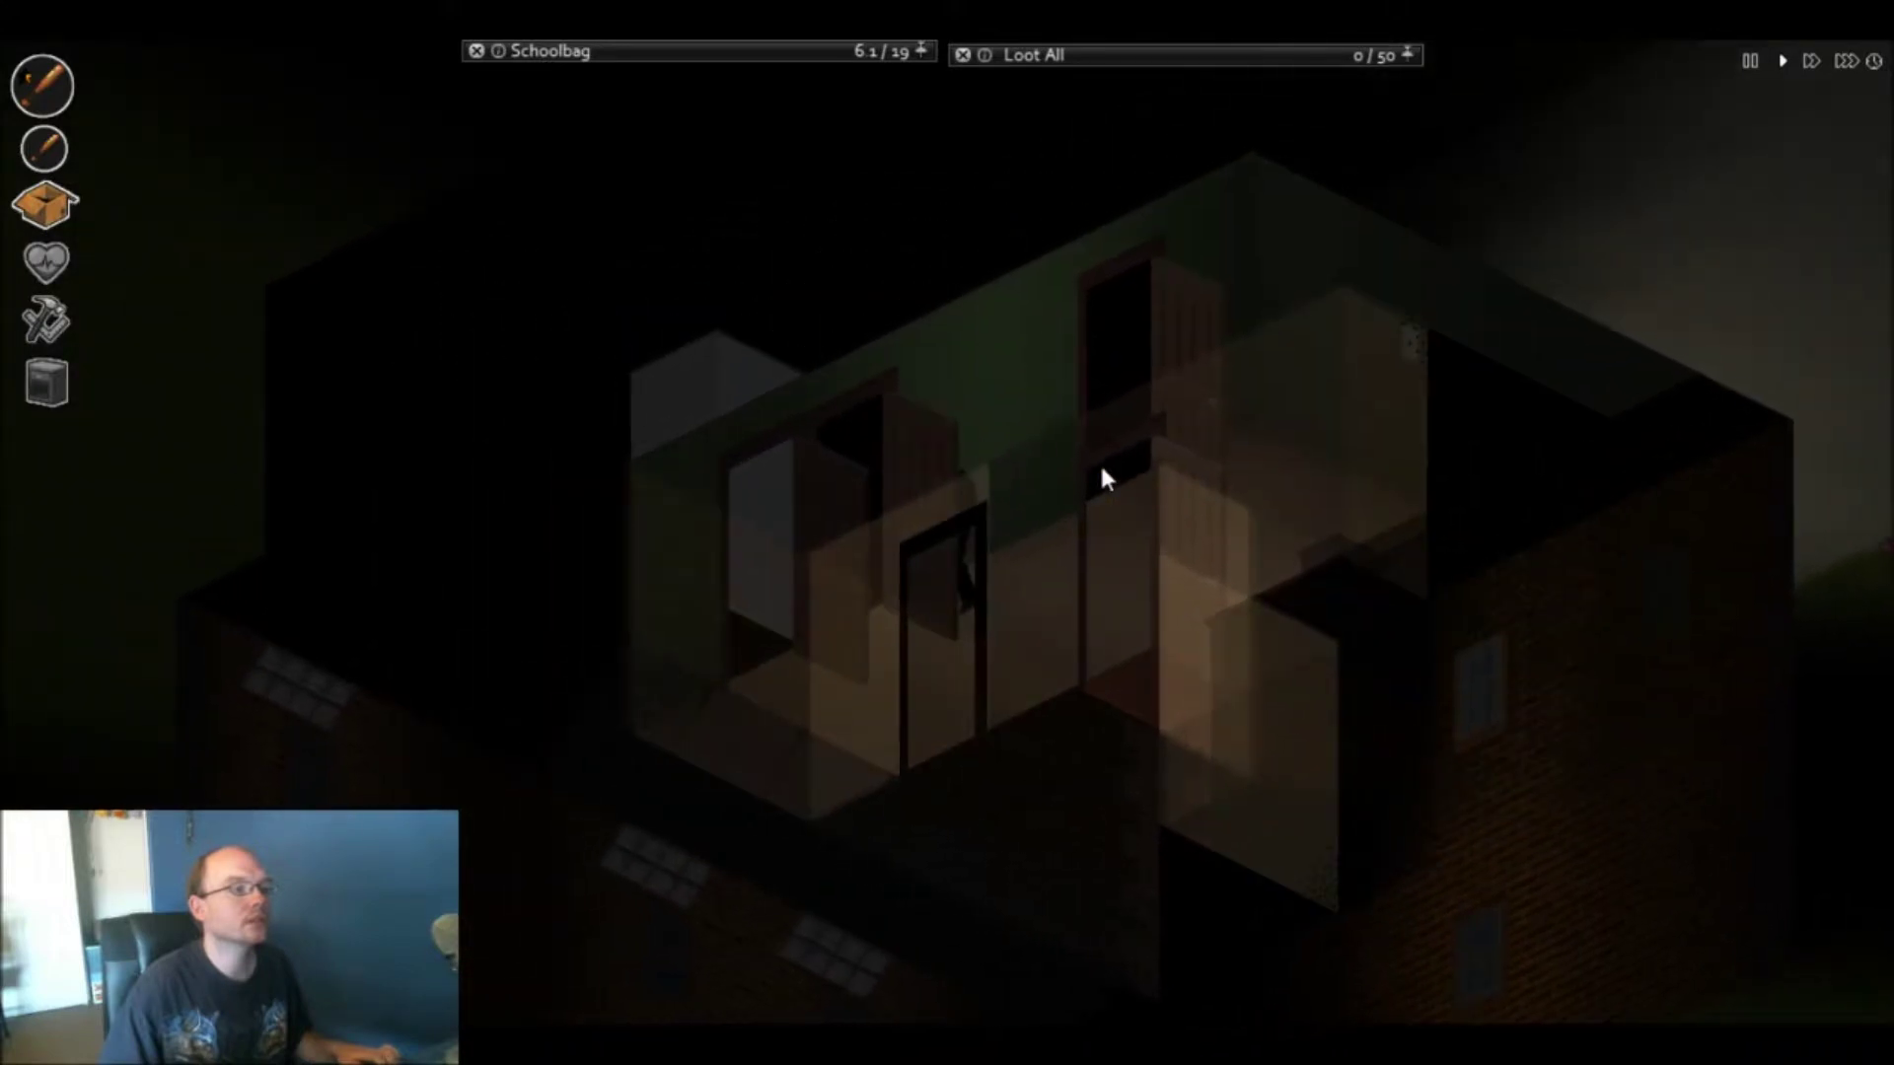
{"action": "key", "text": "w"}
{"action": "scroll", "coordinate": [1095, 454], "scroll_direction": "up", "scroll_amount": 2}
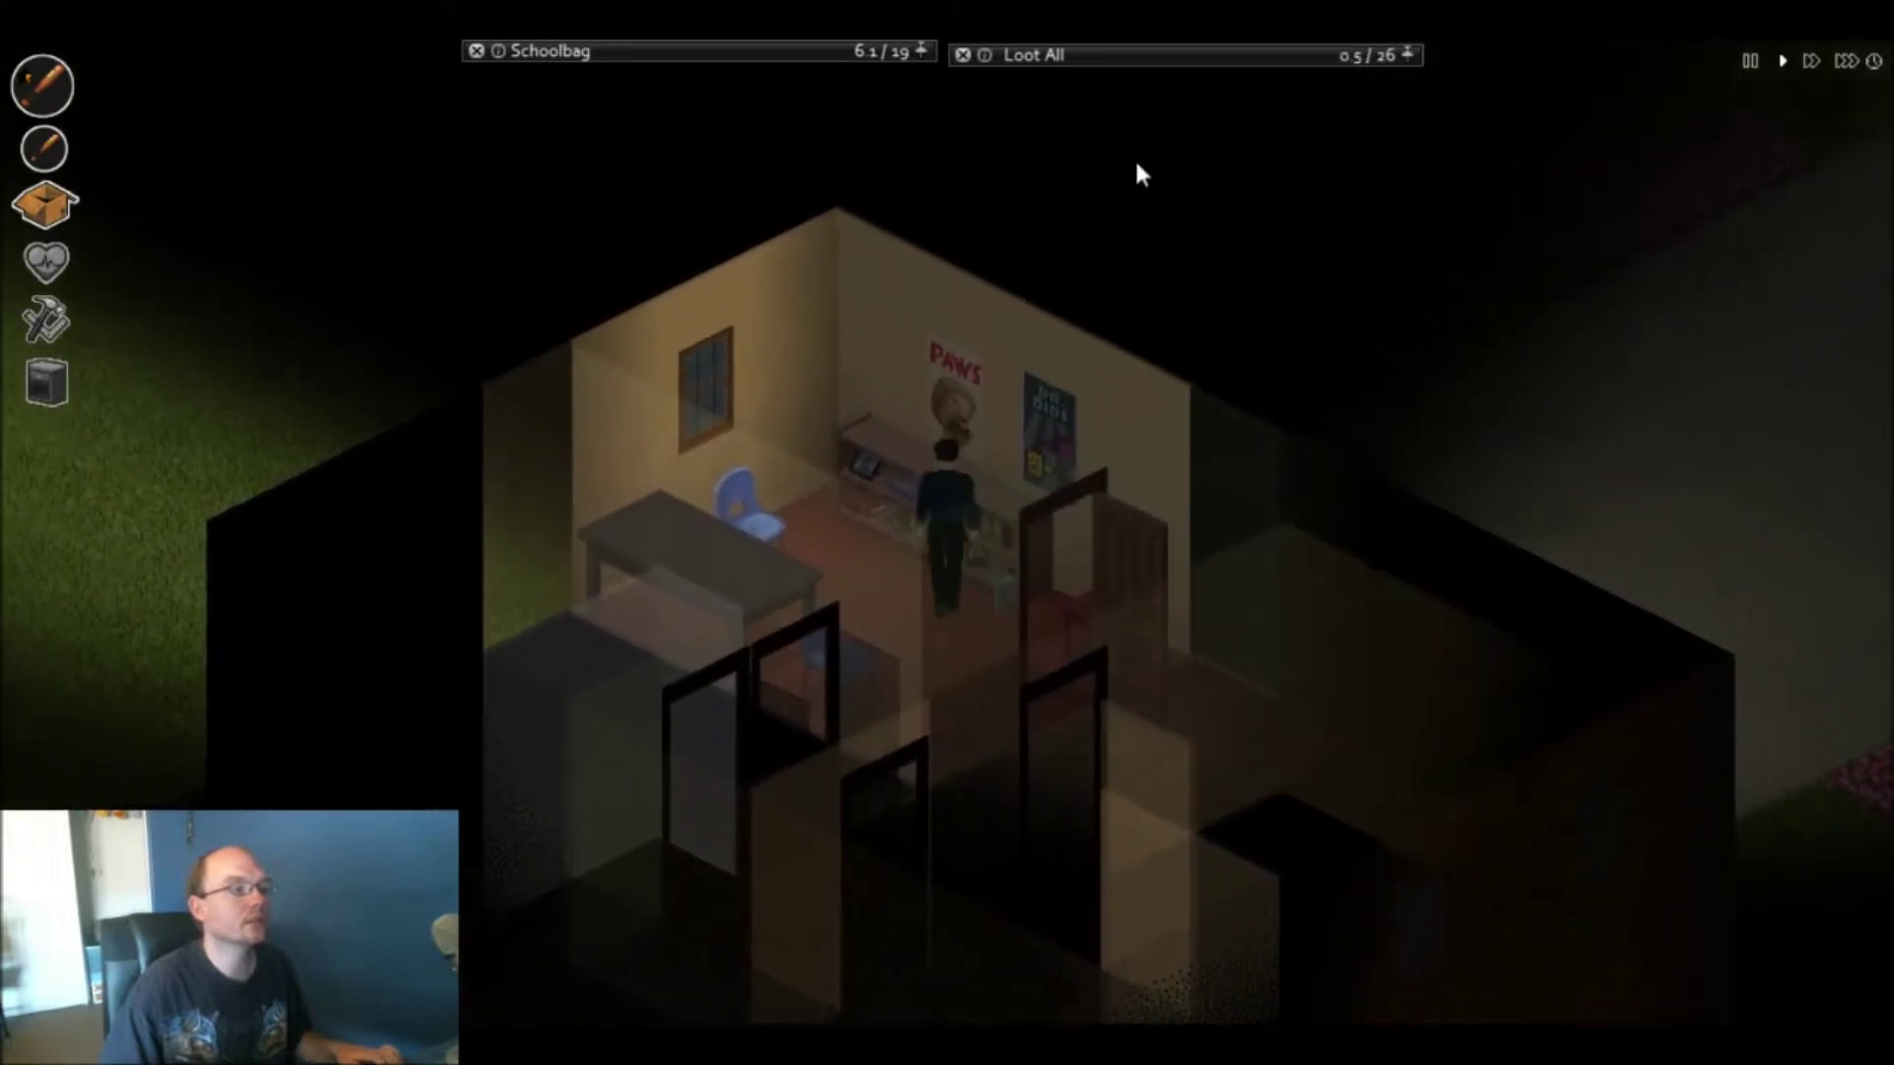
{"action": "mouse_move", "coordinate": [699, 54]}
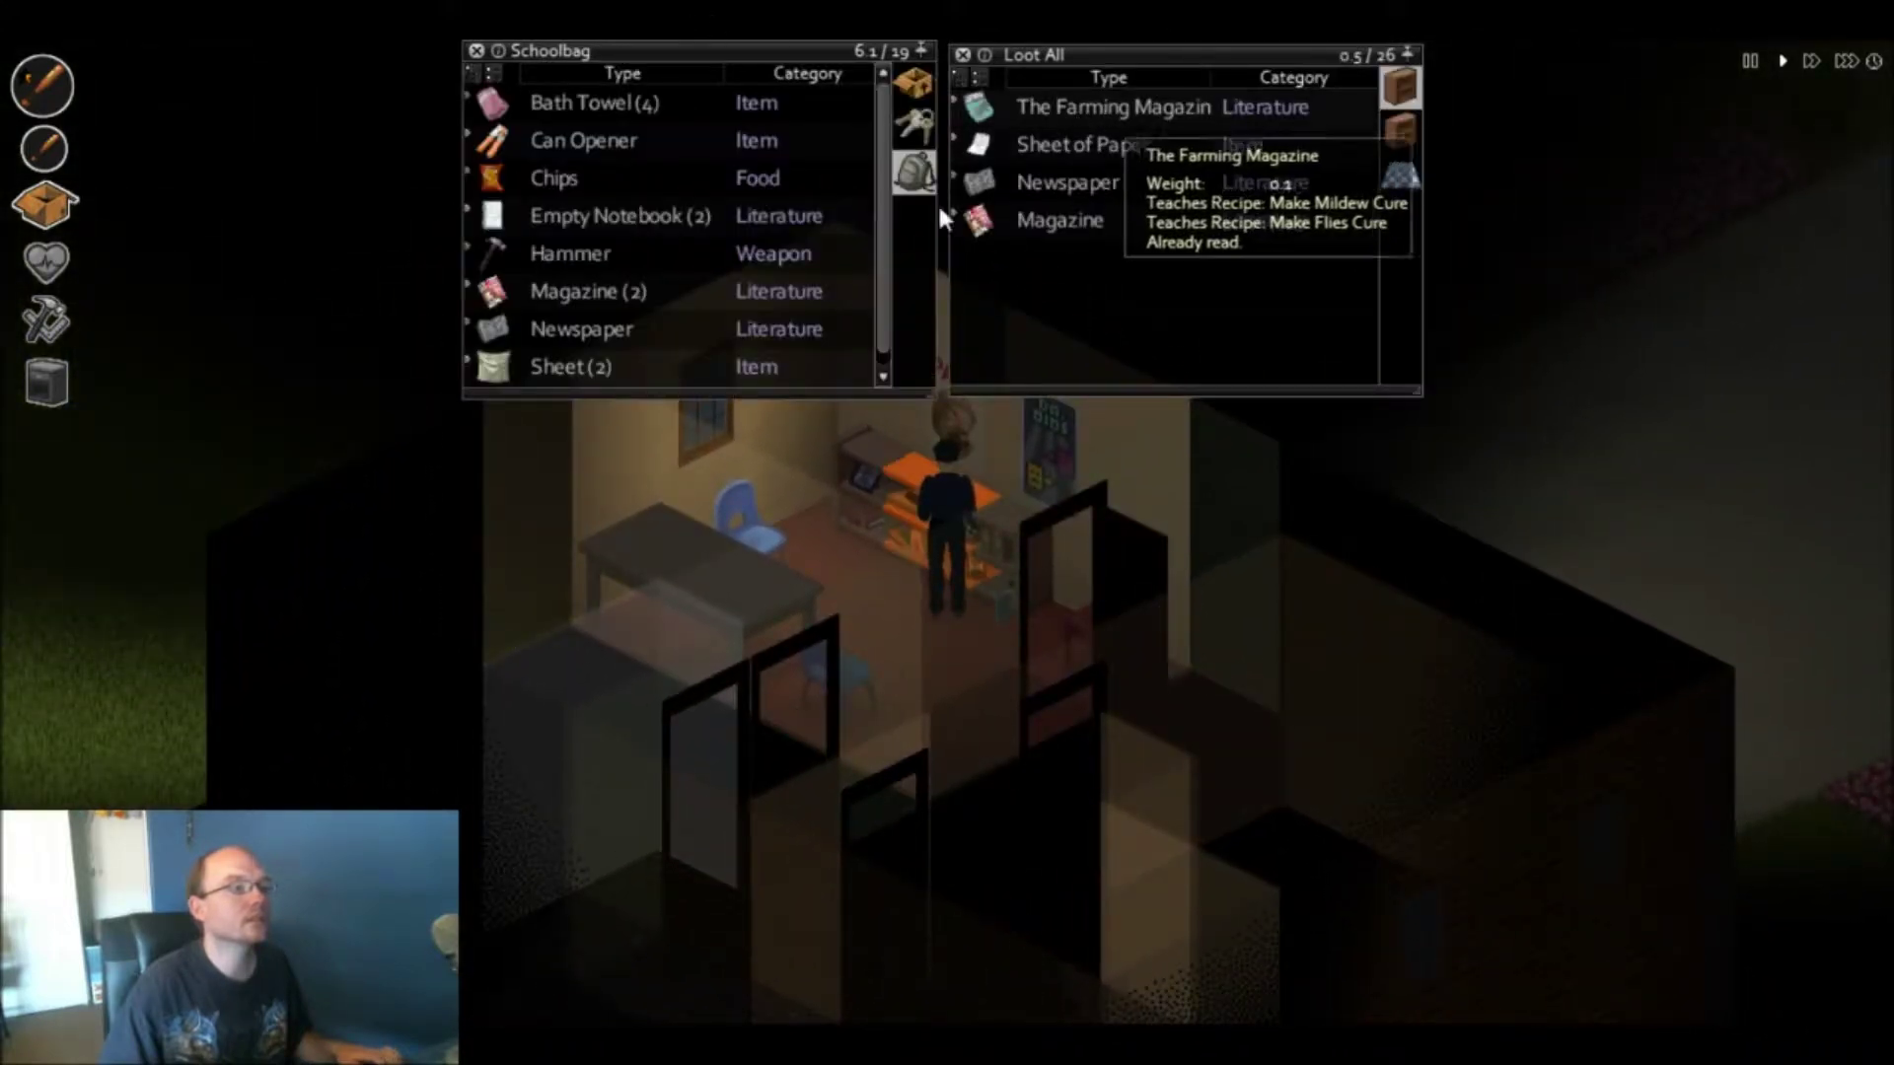
{"action": "left_click_drag", "start_coordinate": [581, 327], "coordinate": [1064, 310]}
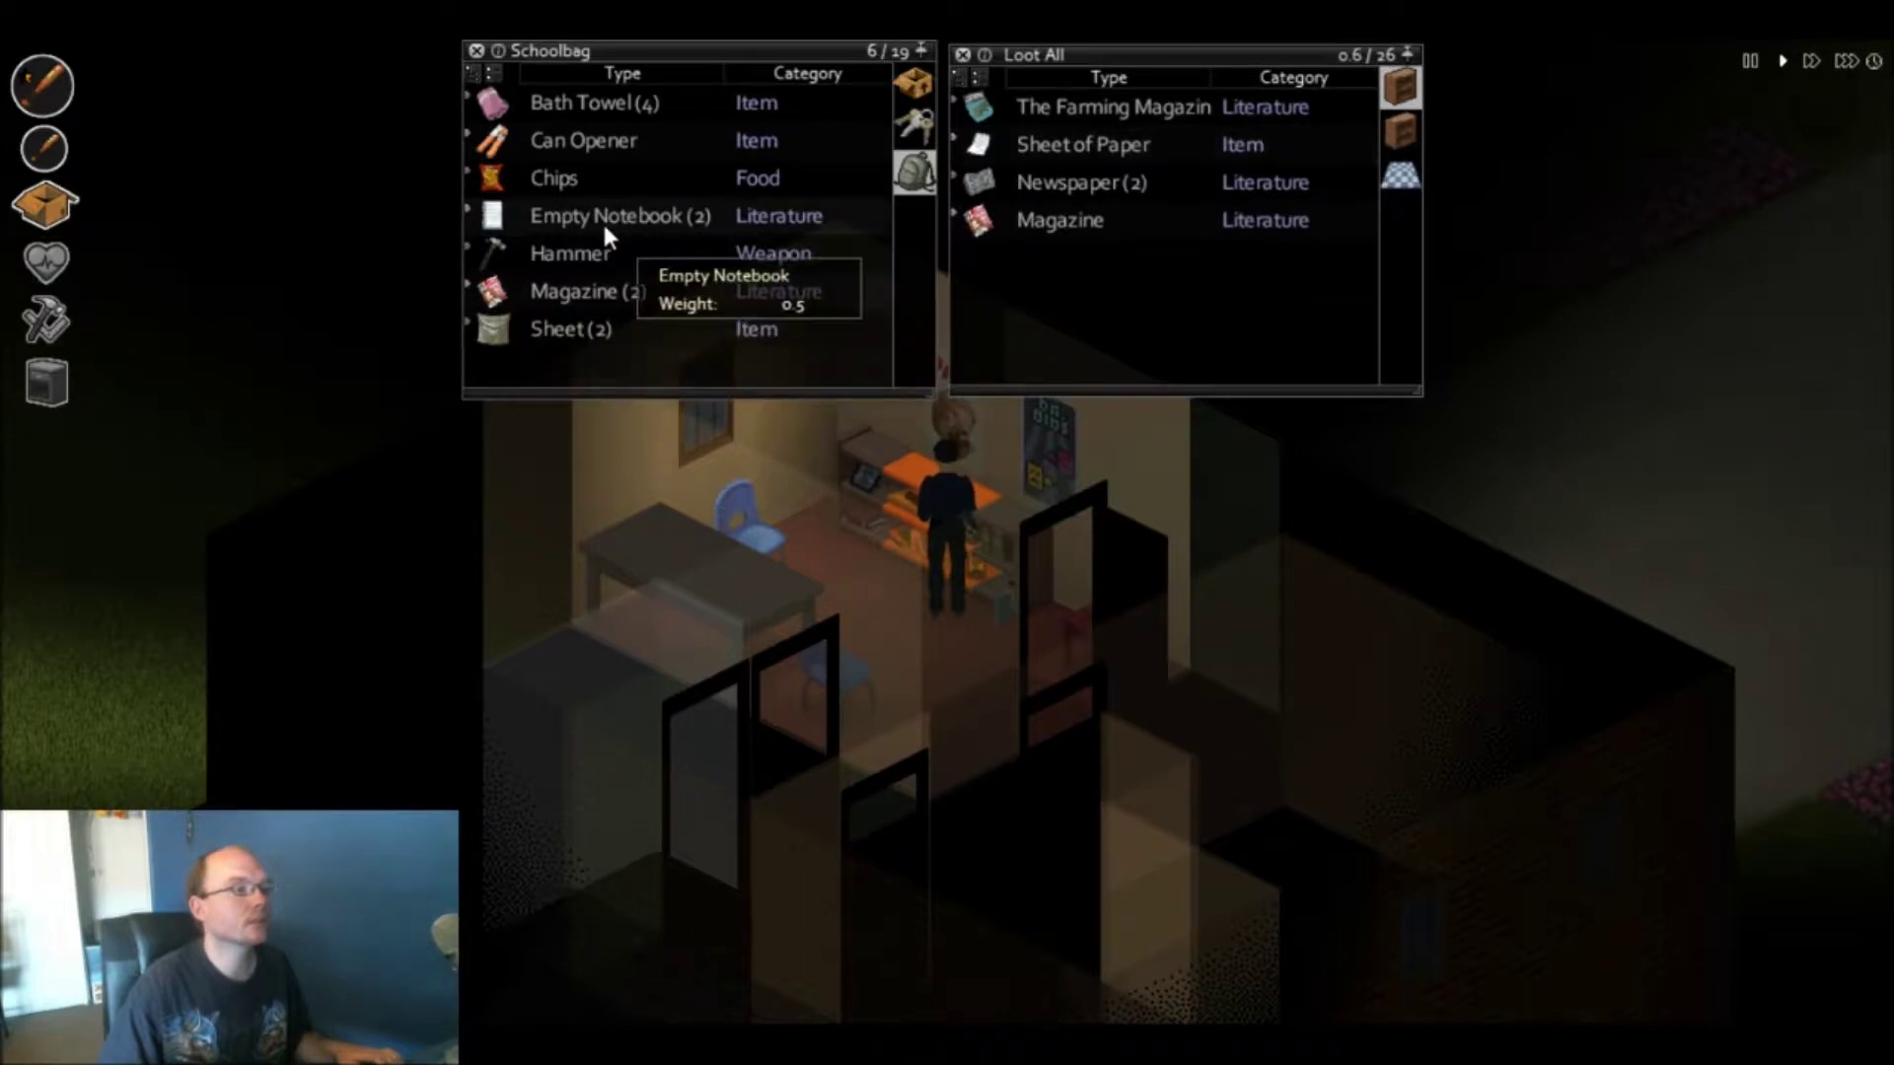
{"action": "left_click_drag", "start_coordinate": [601, 221], "coordinate": [1121, 283]}
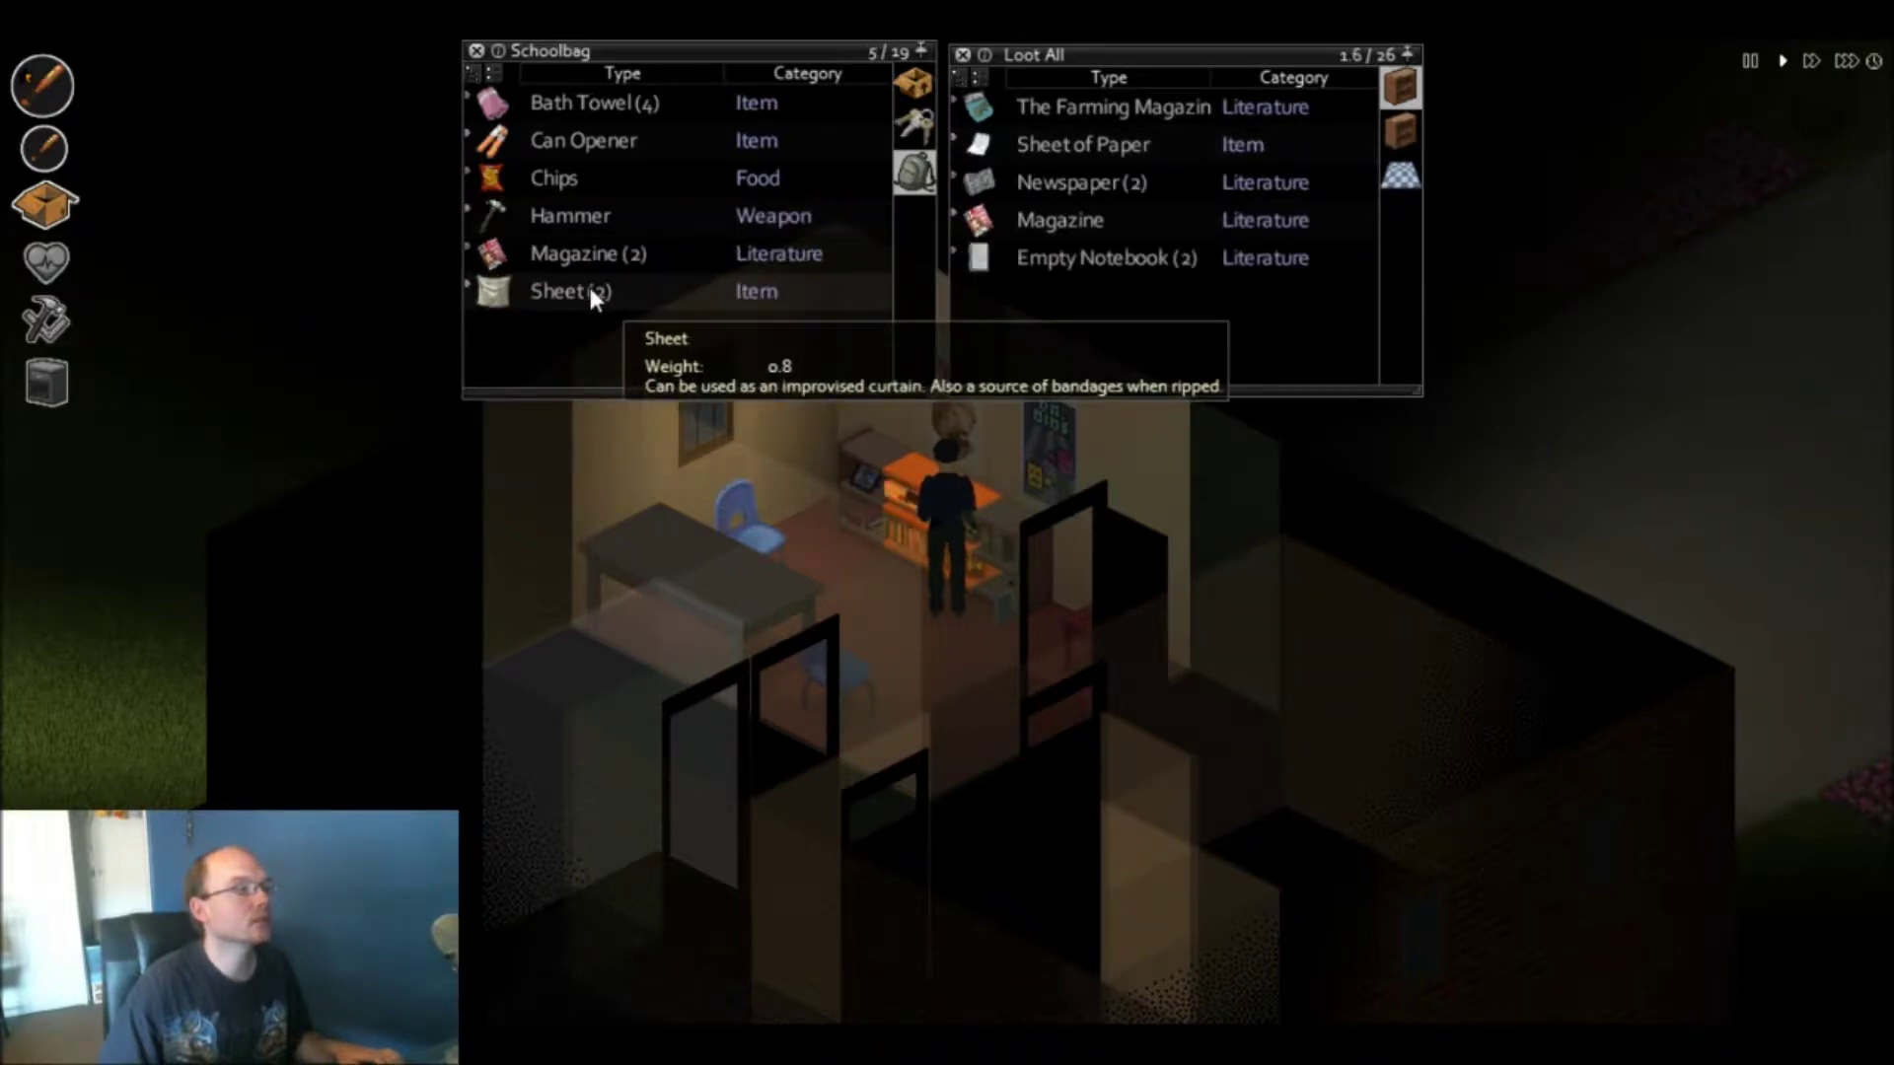
{"action": "left_click_drag", "start_coordinate": [561, 254], "coordinate": [1131, 310]}
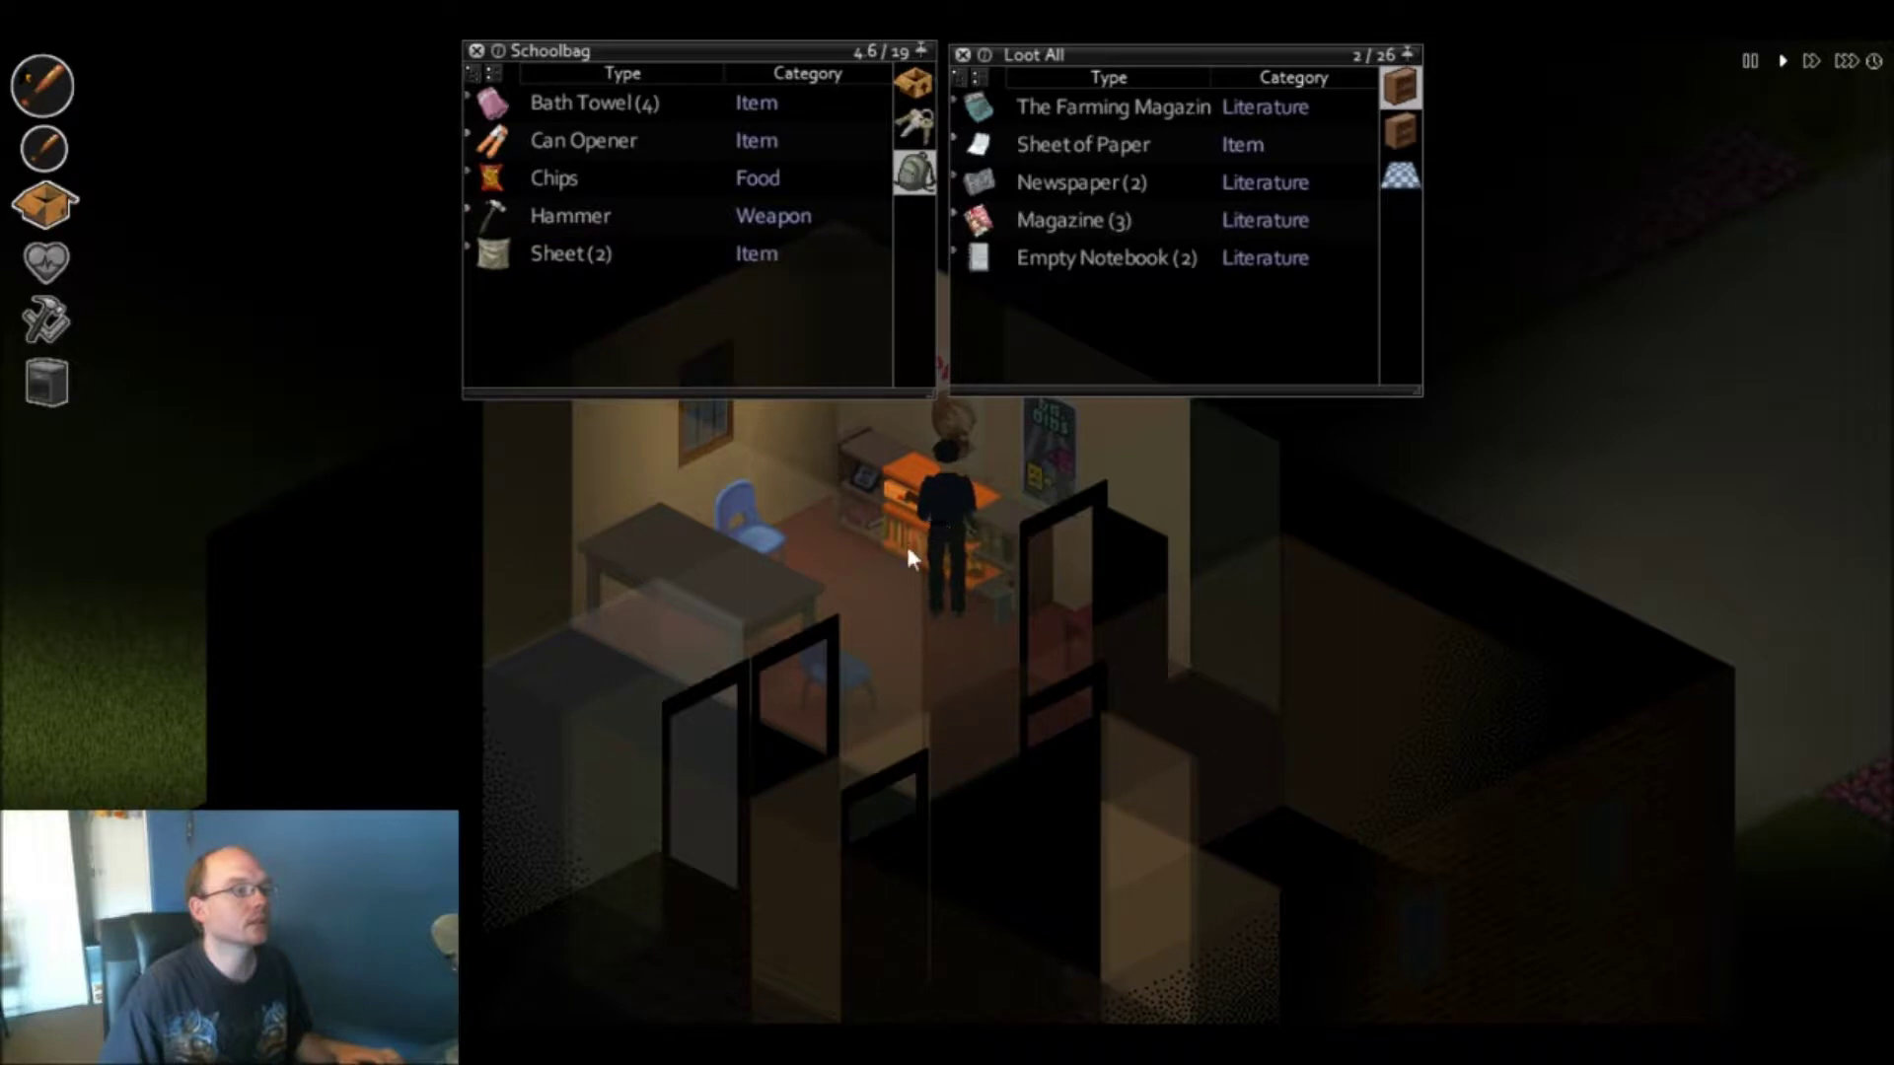
{"action": "key", "text": "d"}
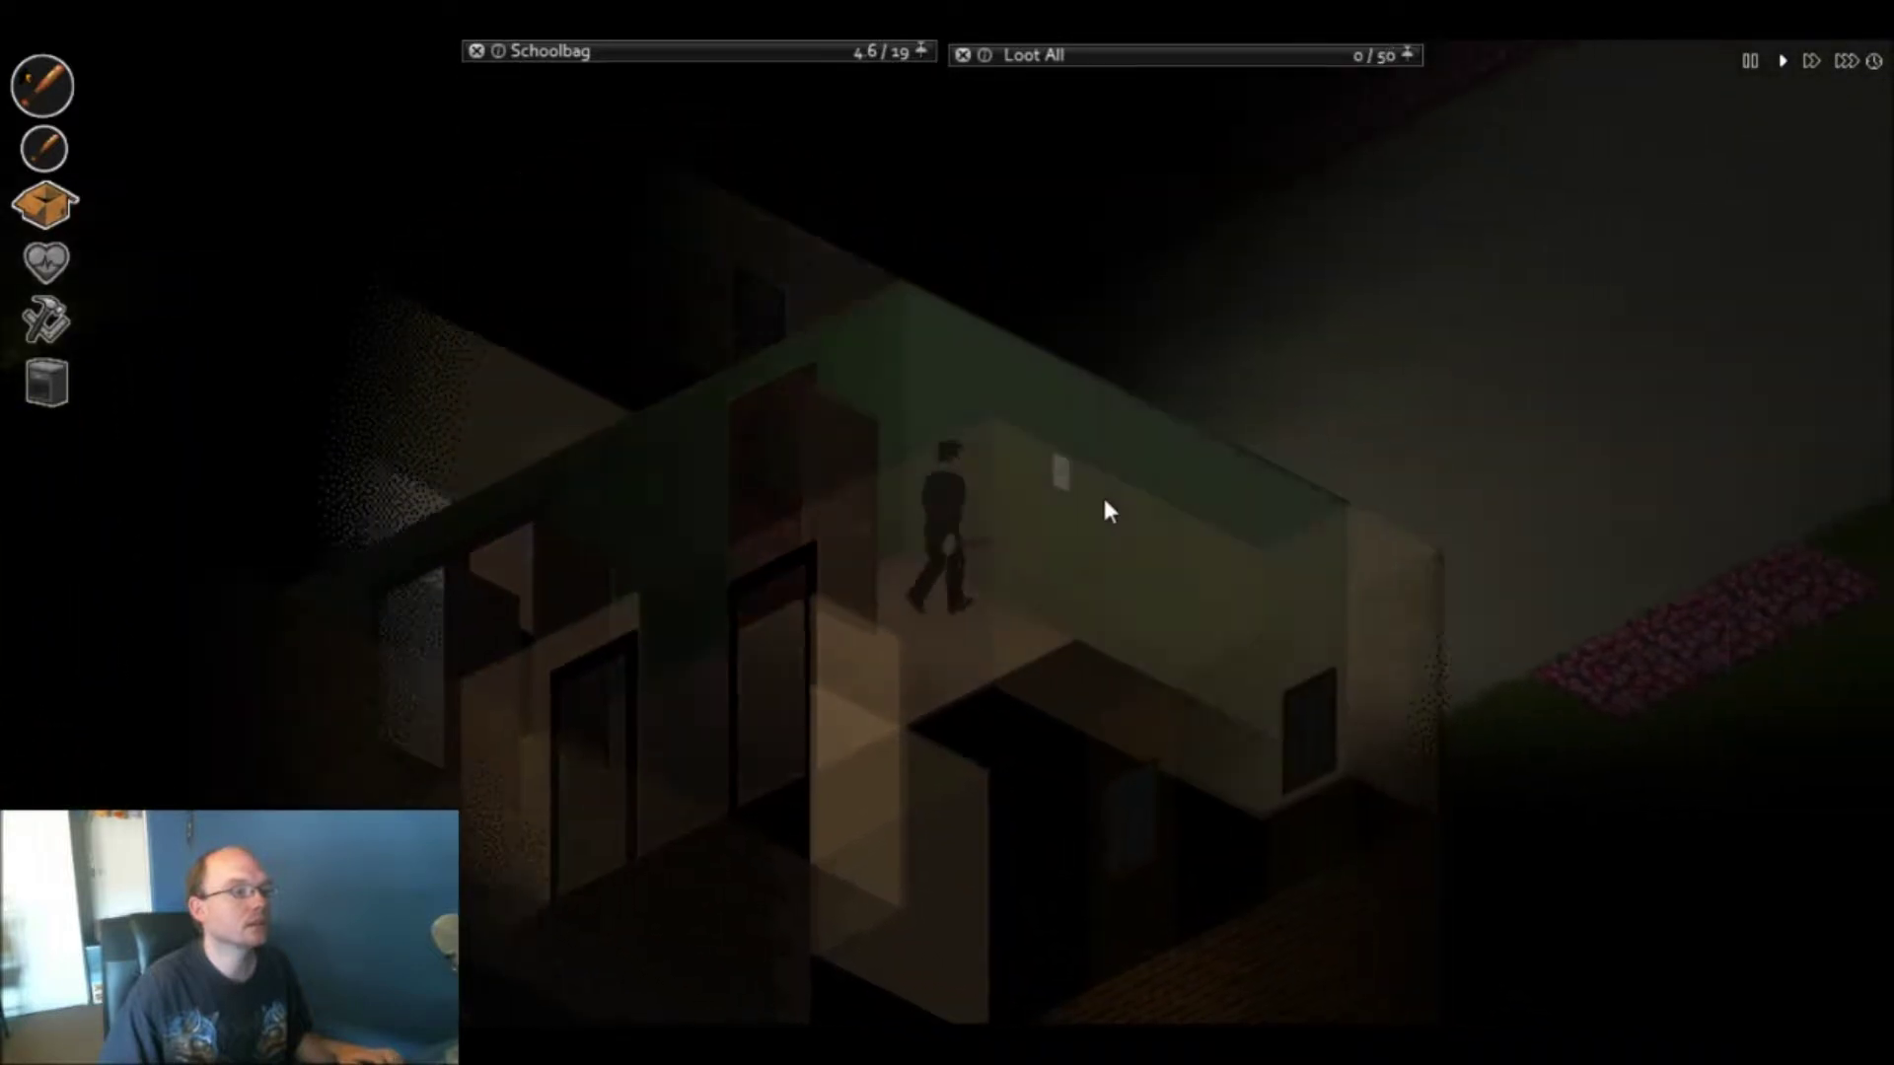
- Walk across the lawn into the neighbouring house's living room
{"action": "key", "text": "s"}
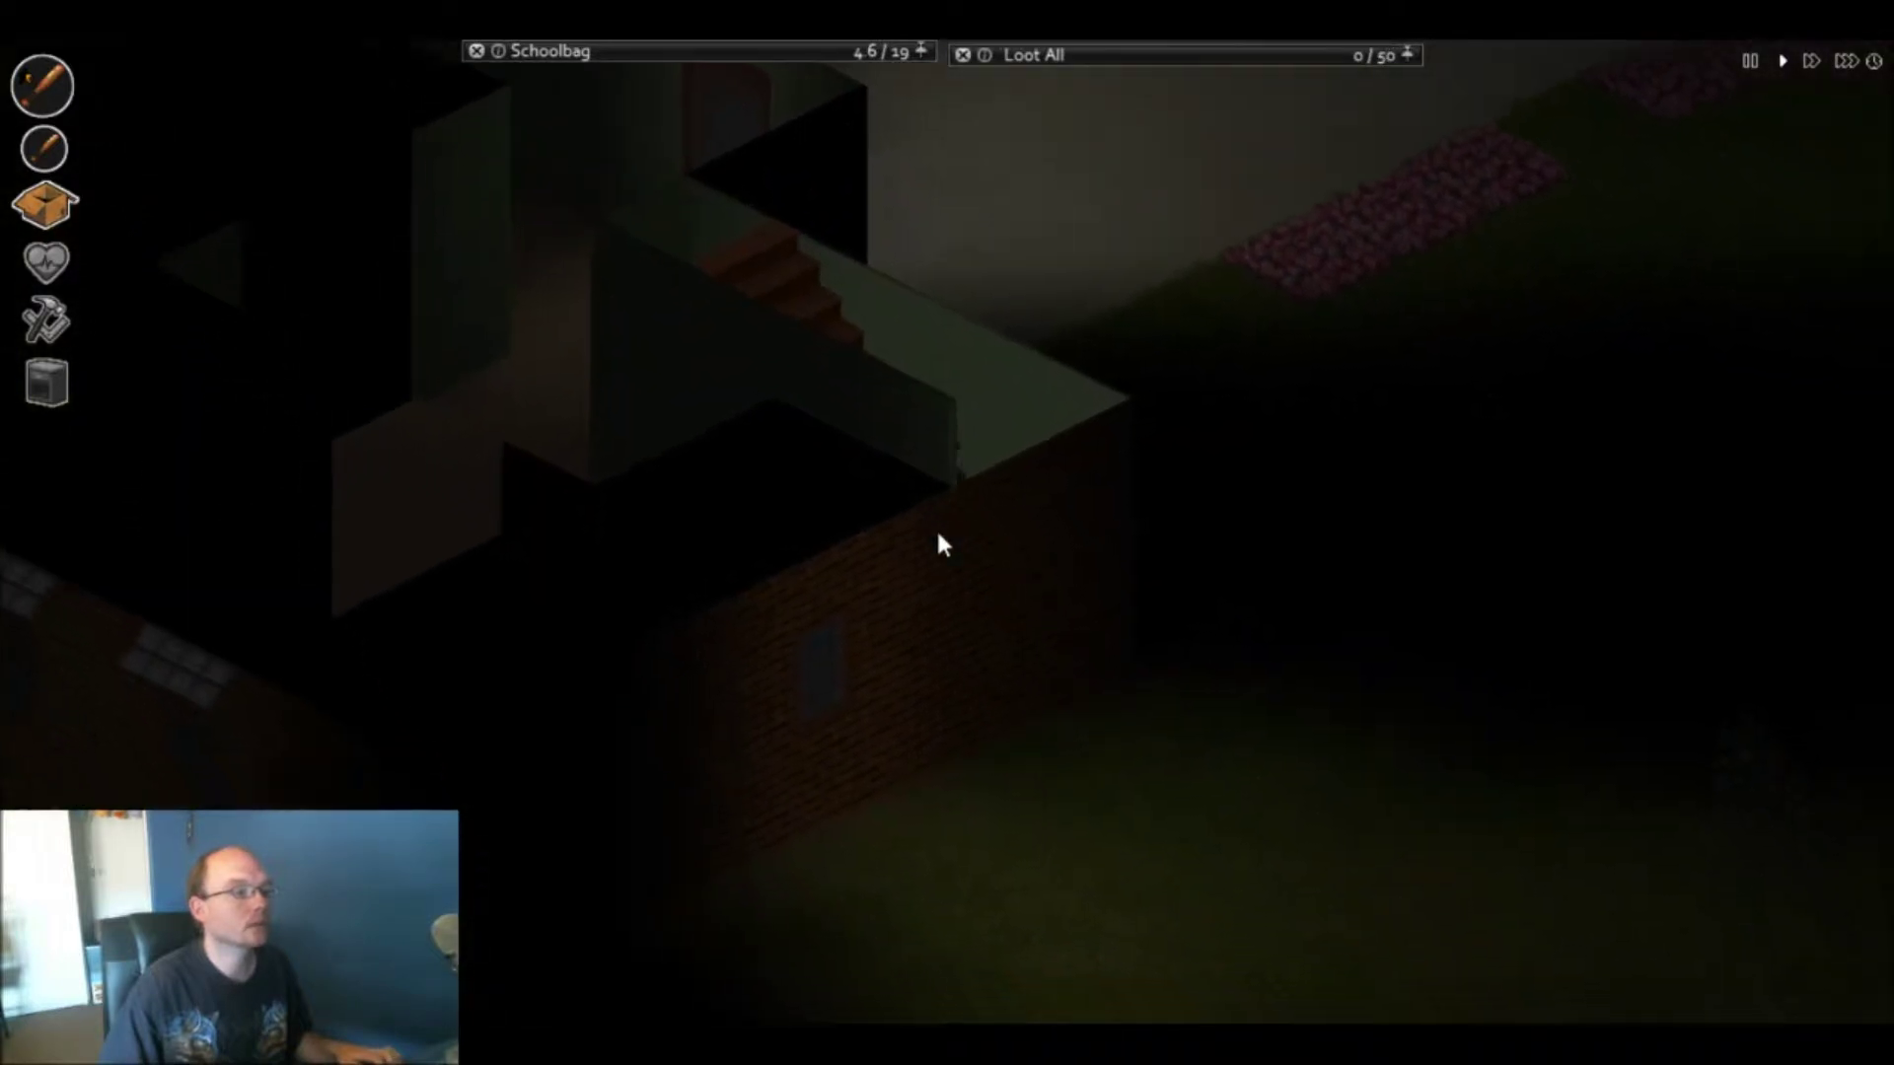
{"action": "key", "text": "a"}
{"action": "key", "text": "w"}
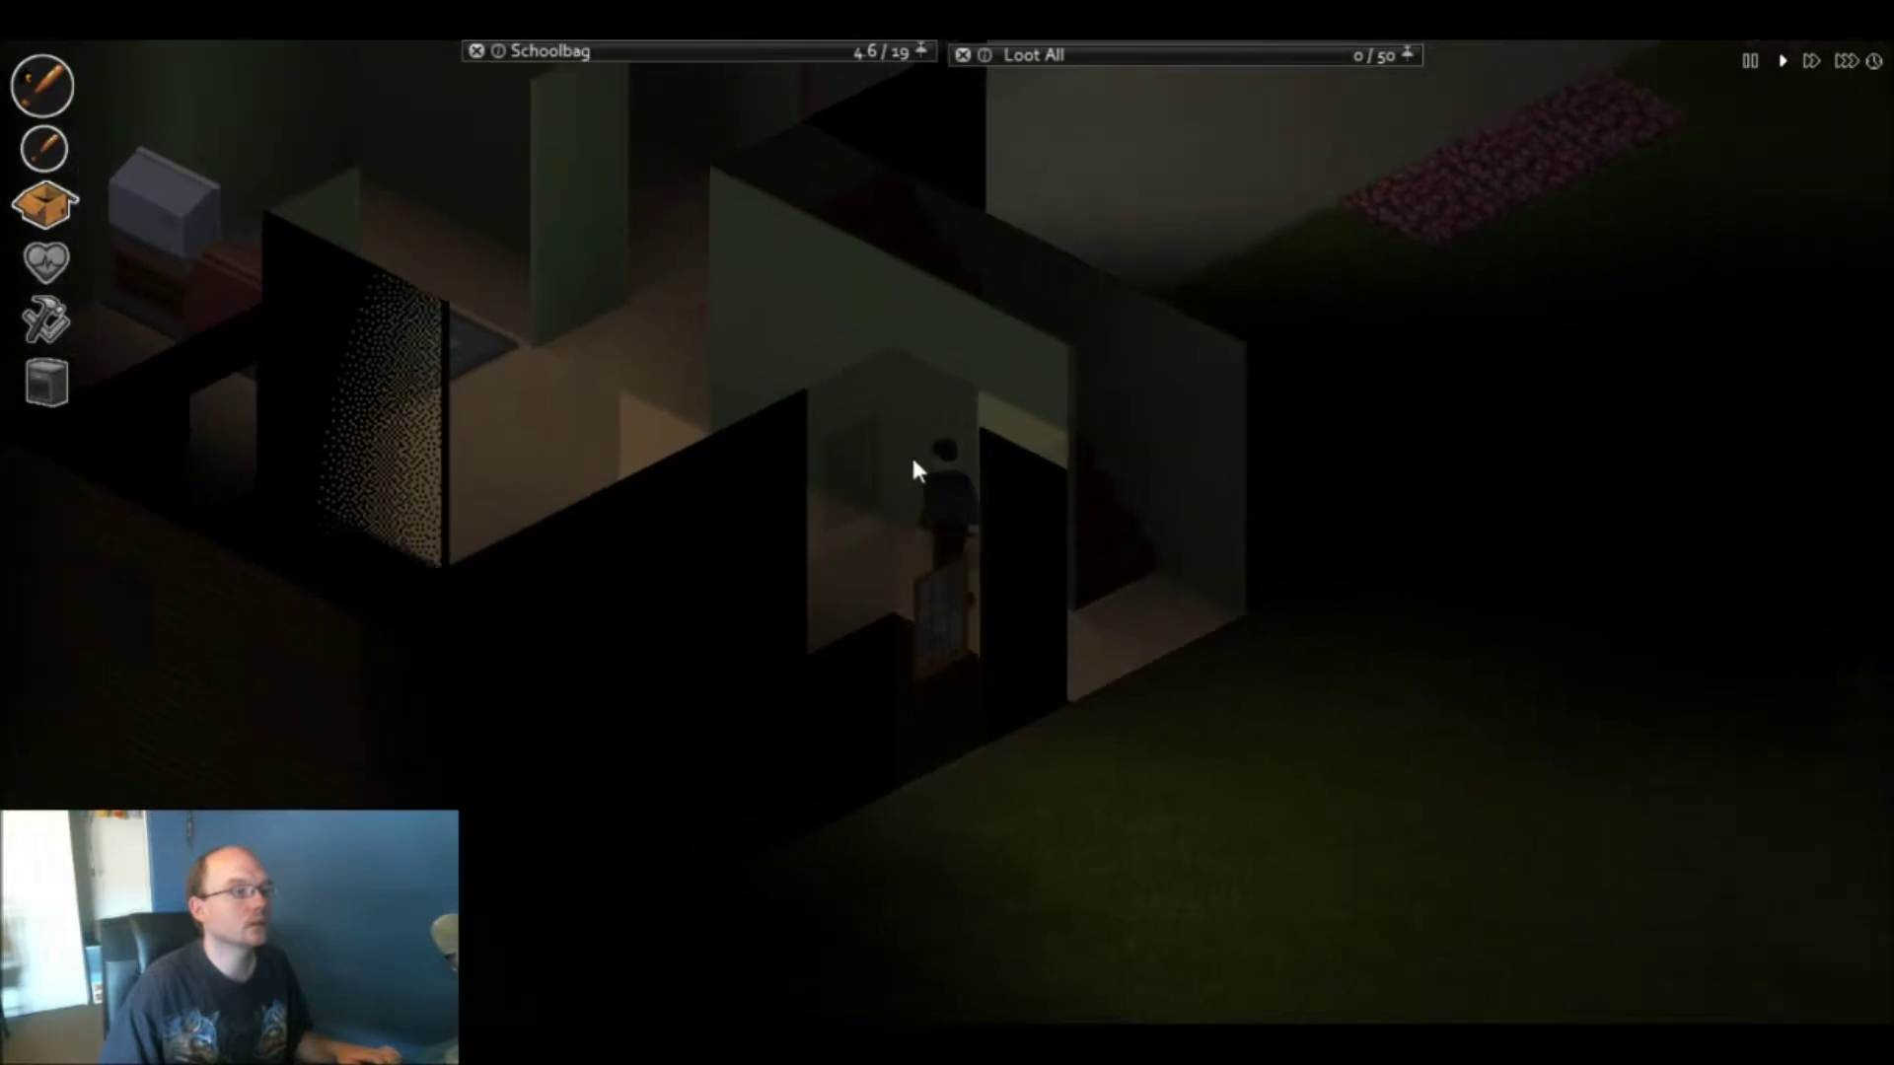
{"action": "key", "text": "w"}
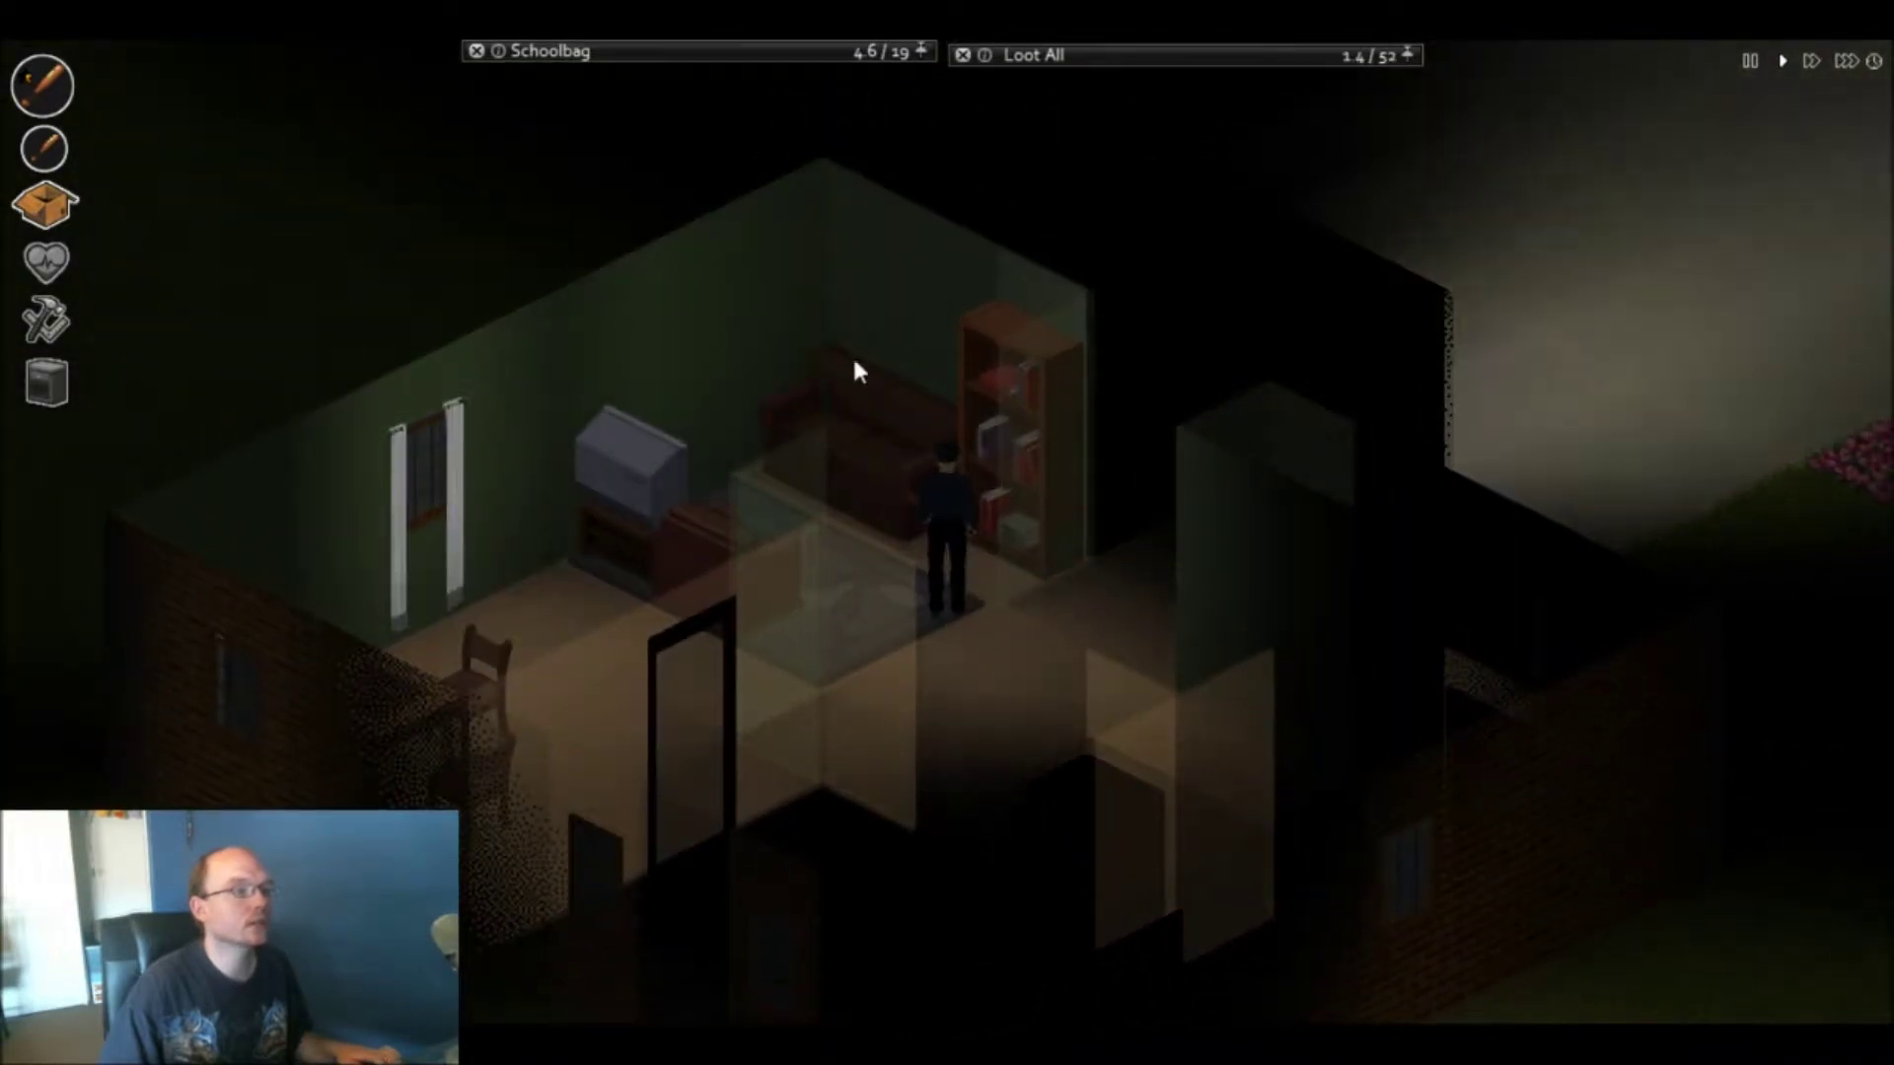
{"action": "key", "text": "a"}
{"action": "key", "text": "a"}
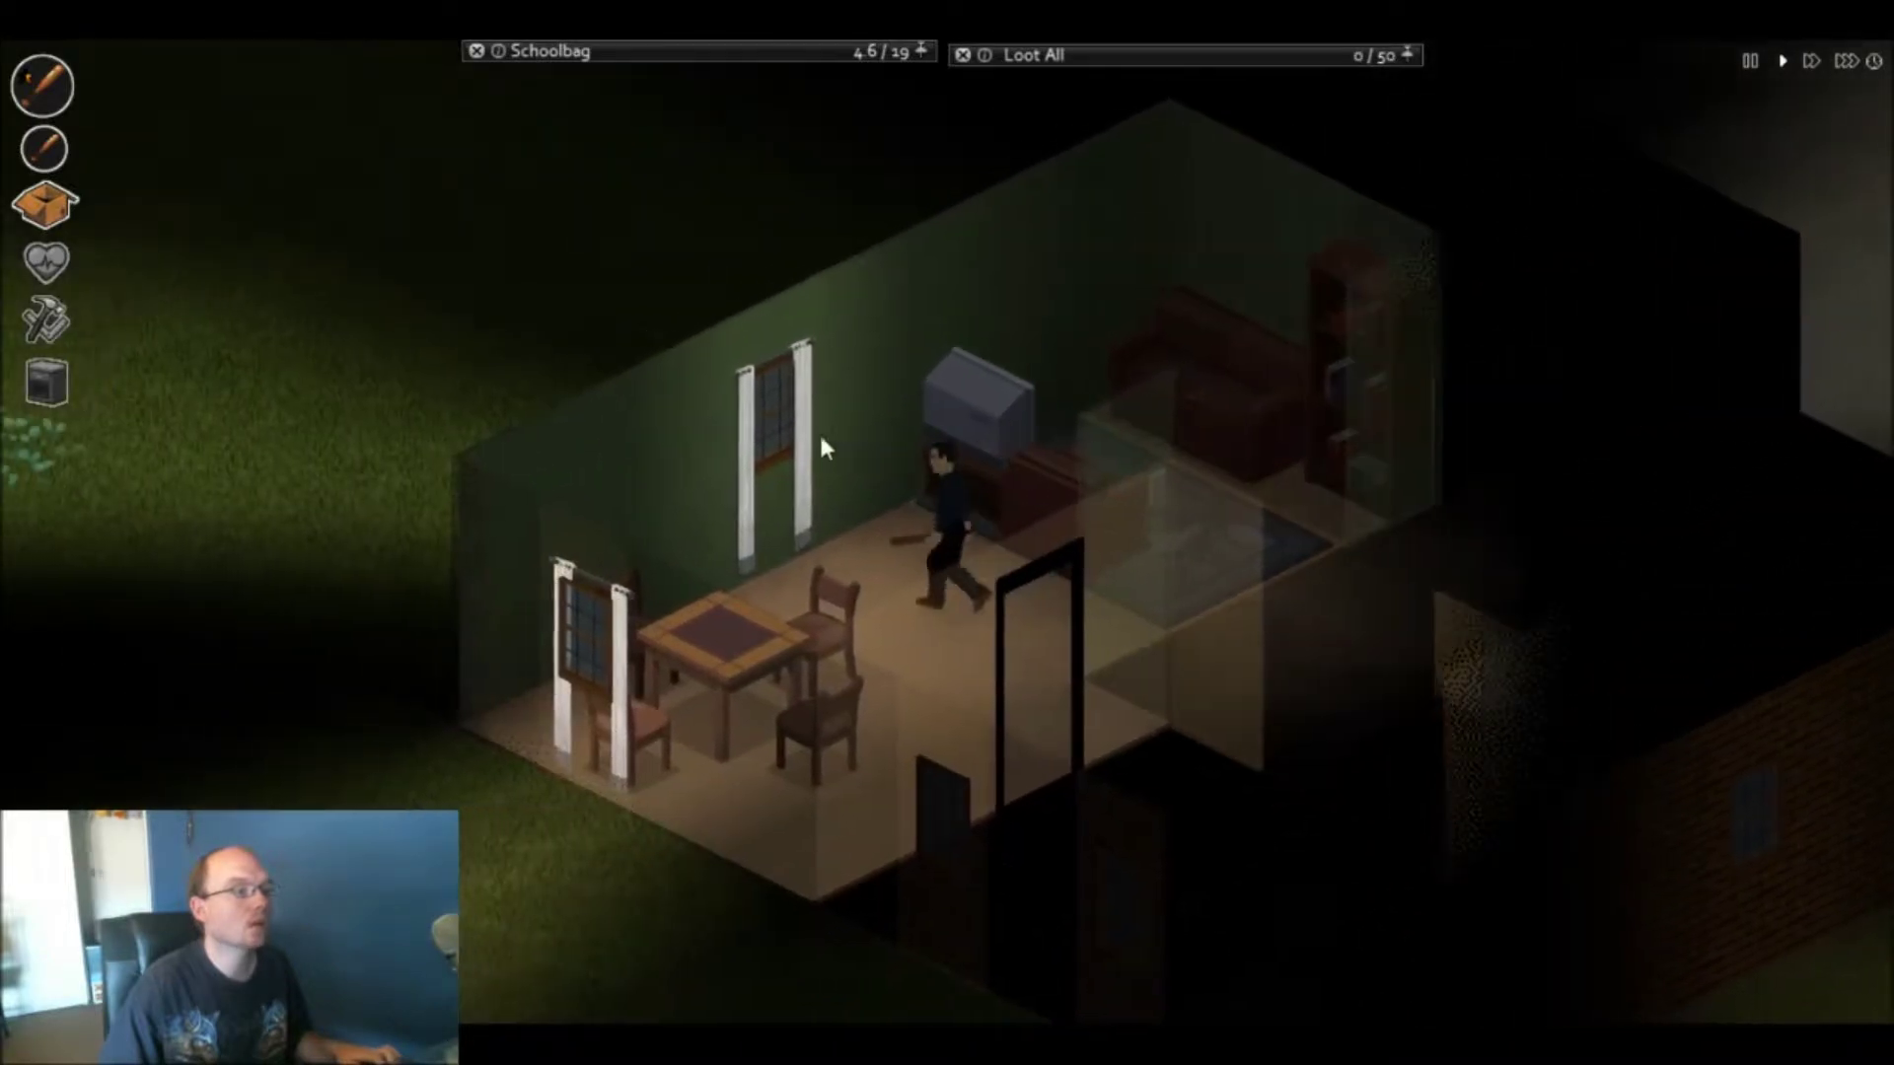
- Close the back window's curtains, check the table window, and move into the kitchen
{"action": "right_click", "coordinate": [781, 421]}
{"action": "left_click", "coordinate": [884, 541]}
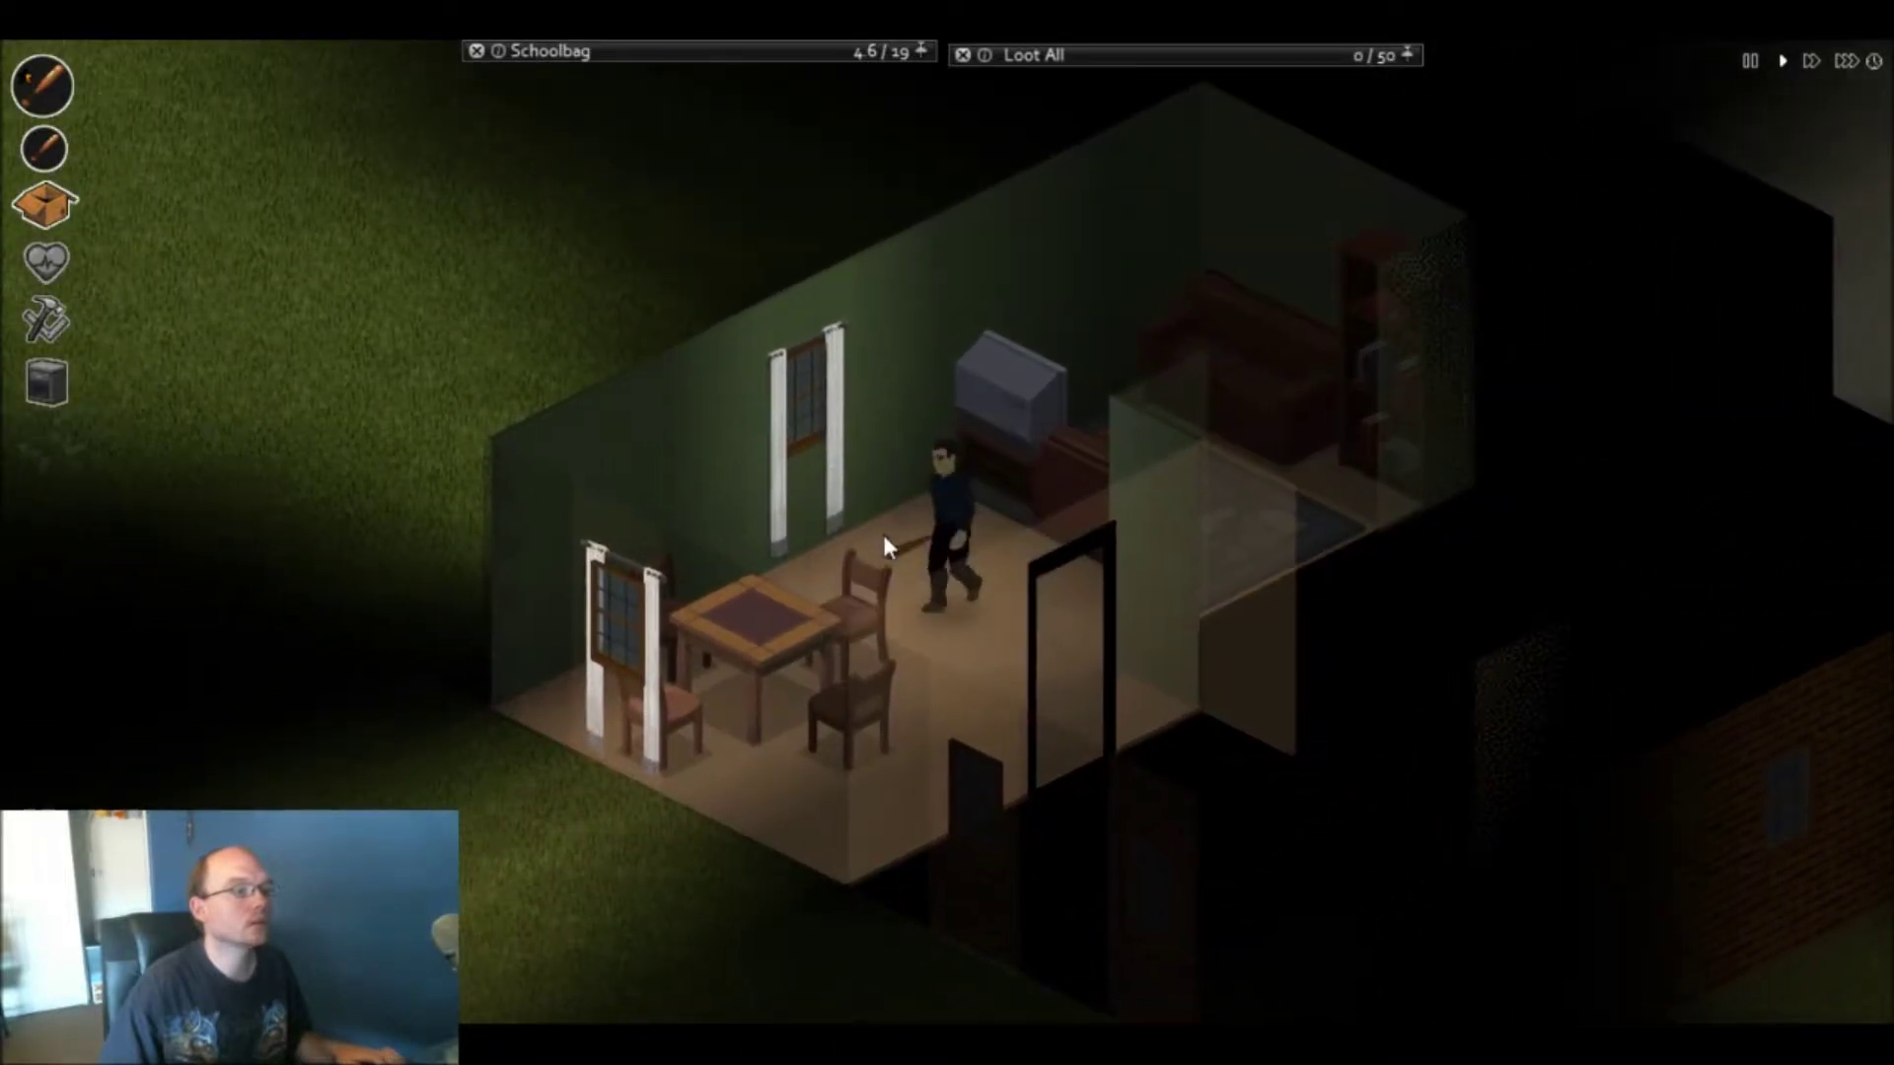
{"action": "key", "text": "a"}
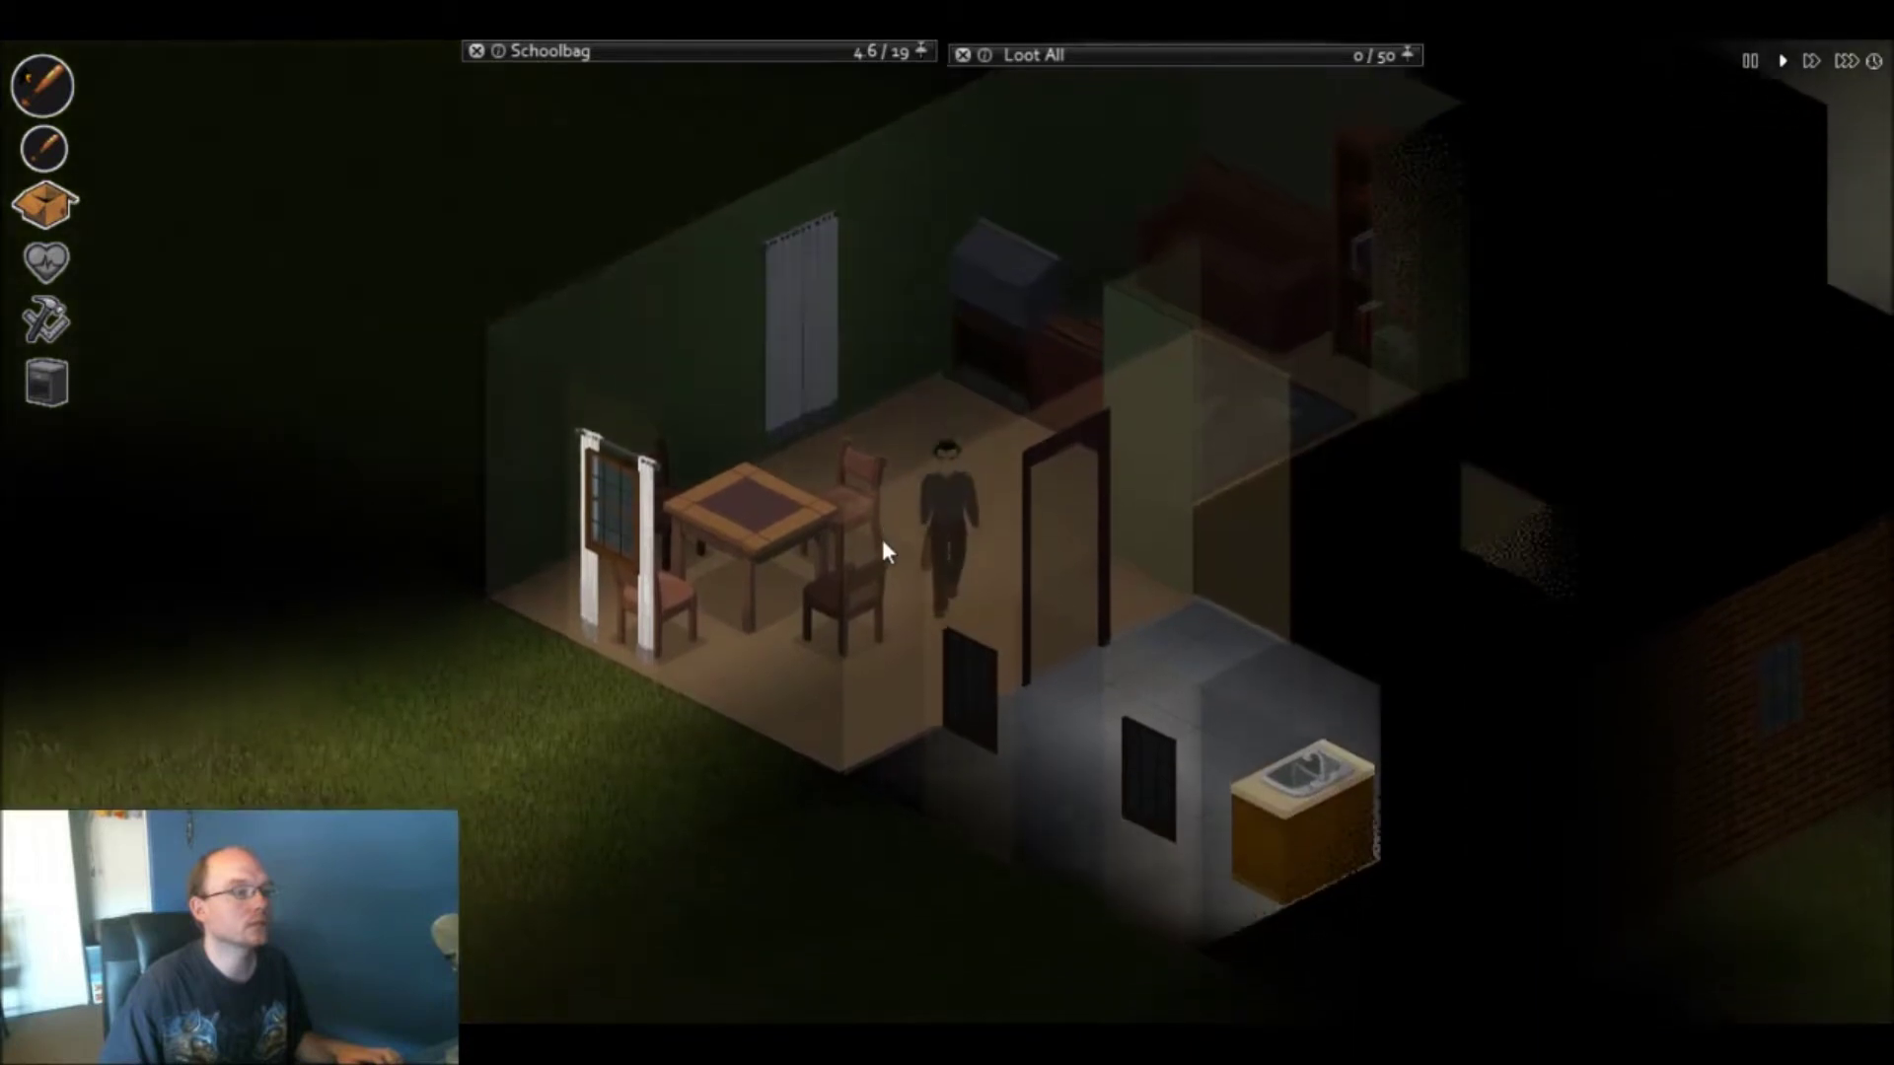
{"action": "right_click", "coordinate": [846, 481]}
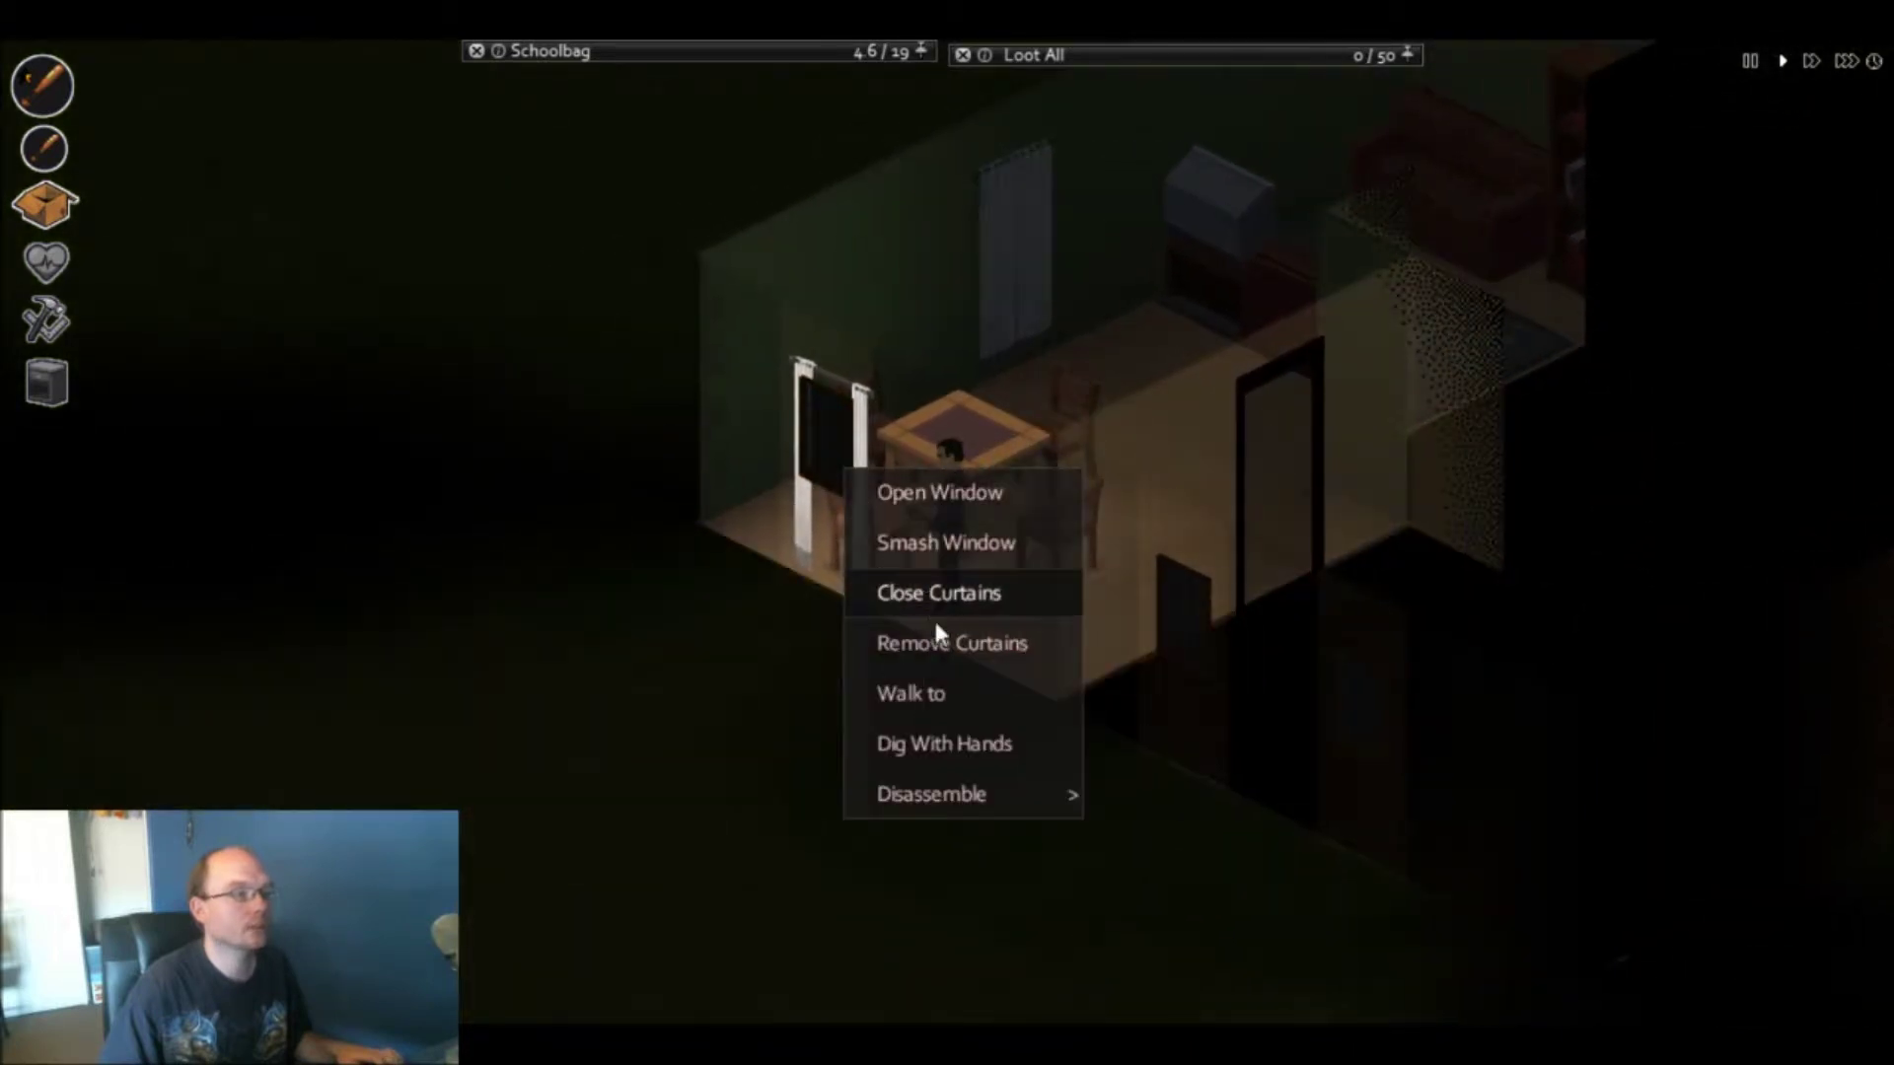
{"action": "left_click", "coordinate": [948, 600]}
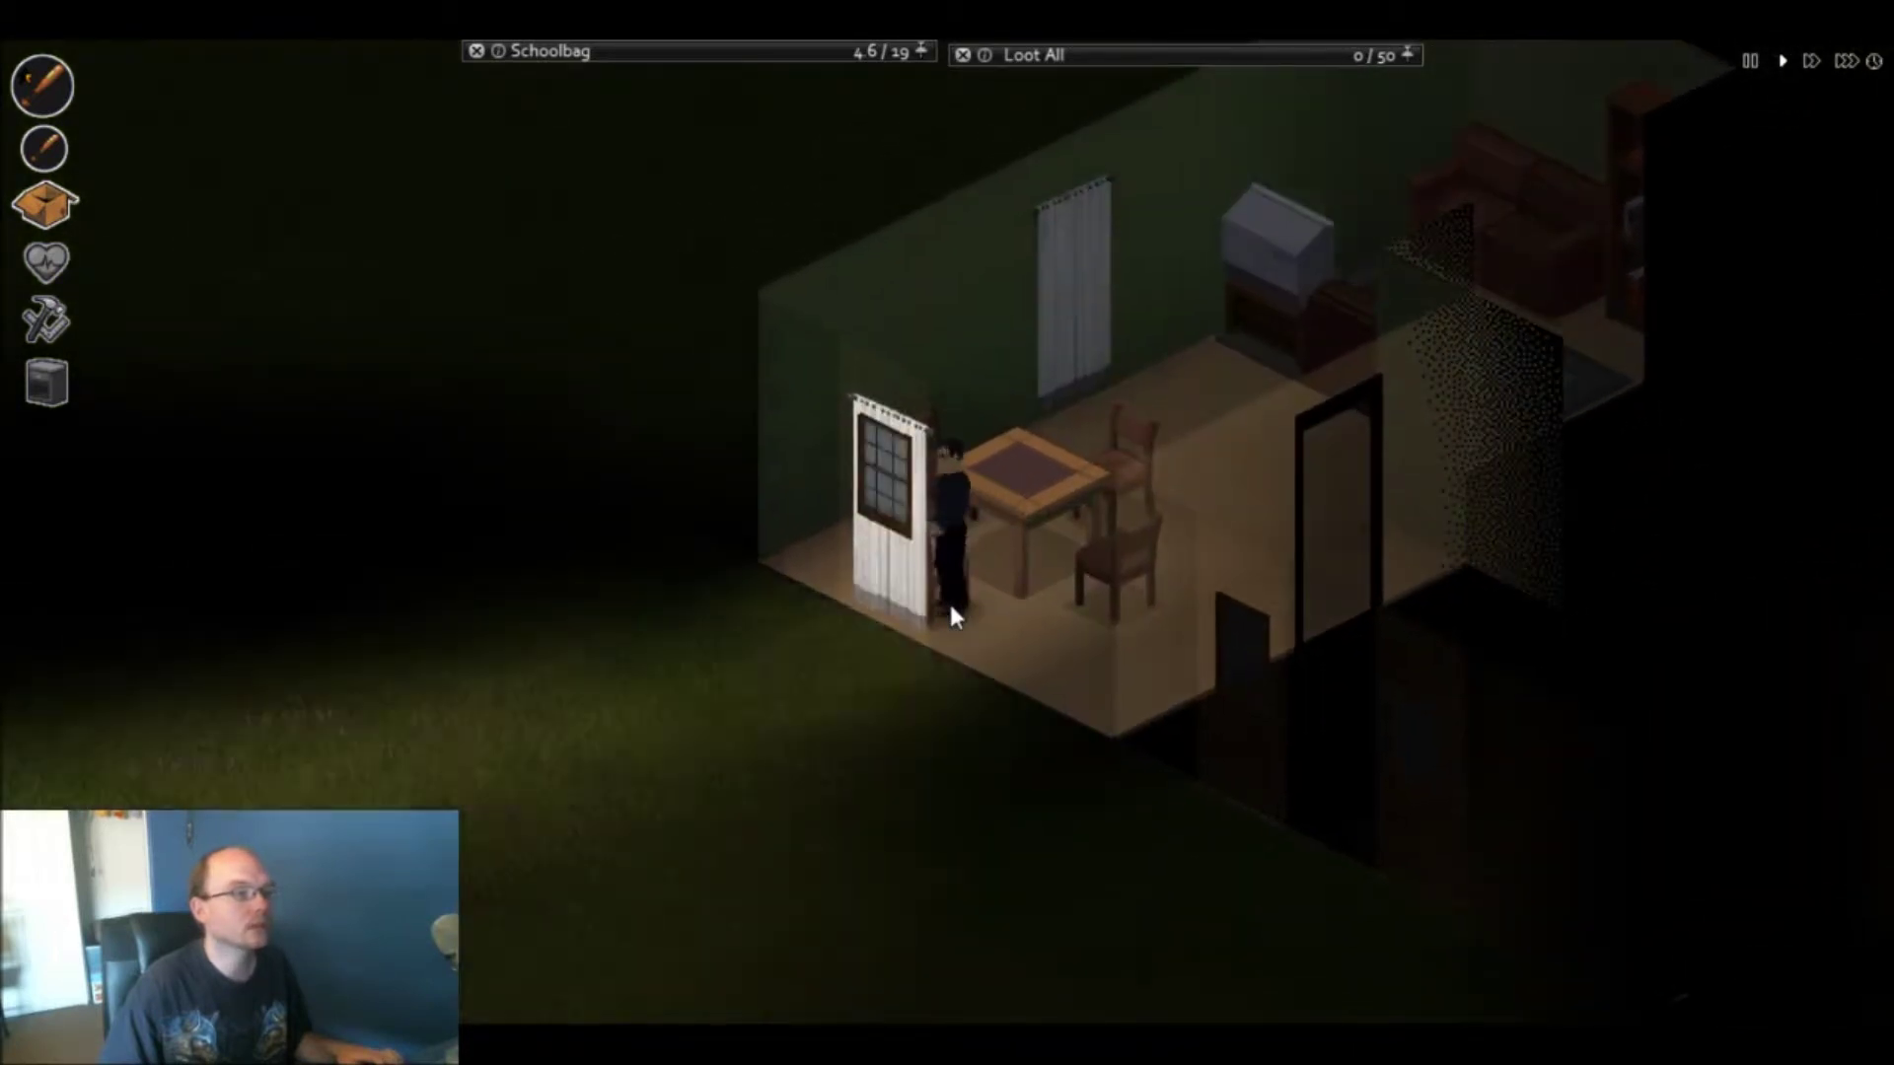
{"action": "key", "text": "d"}
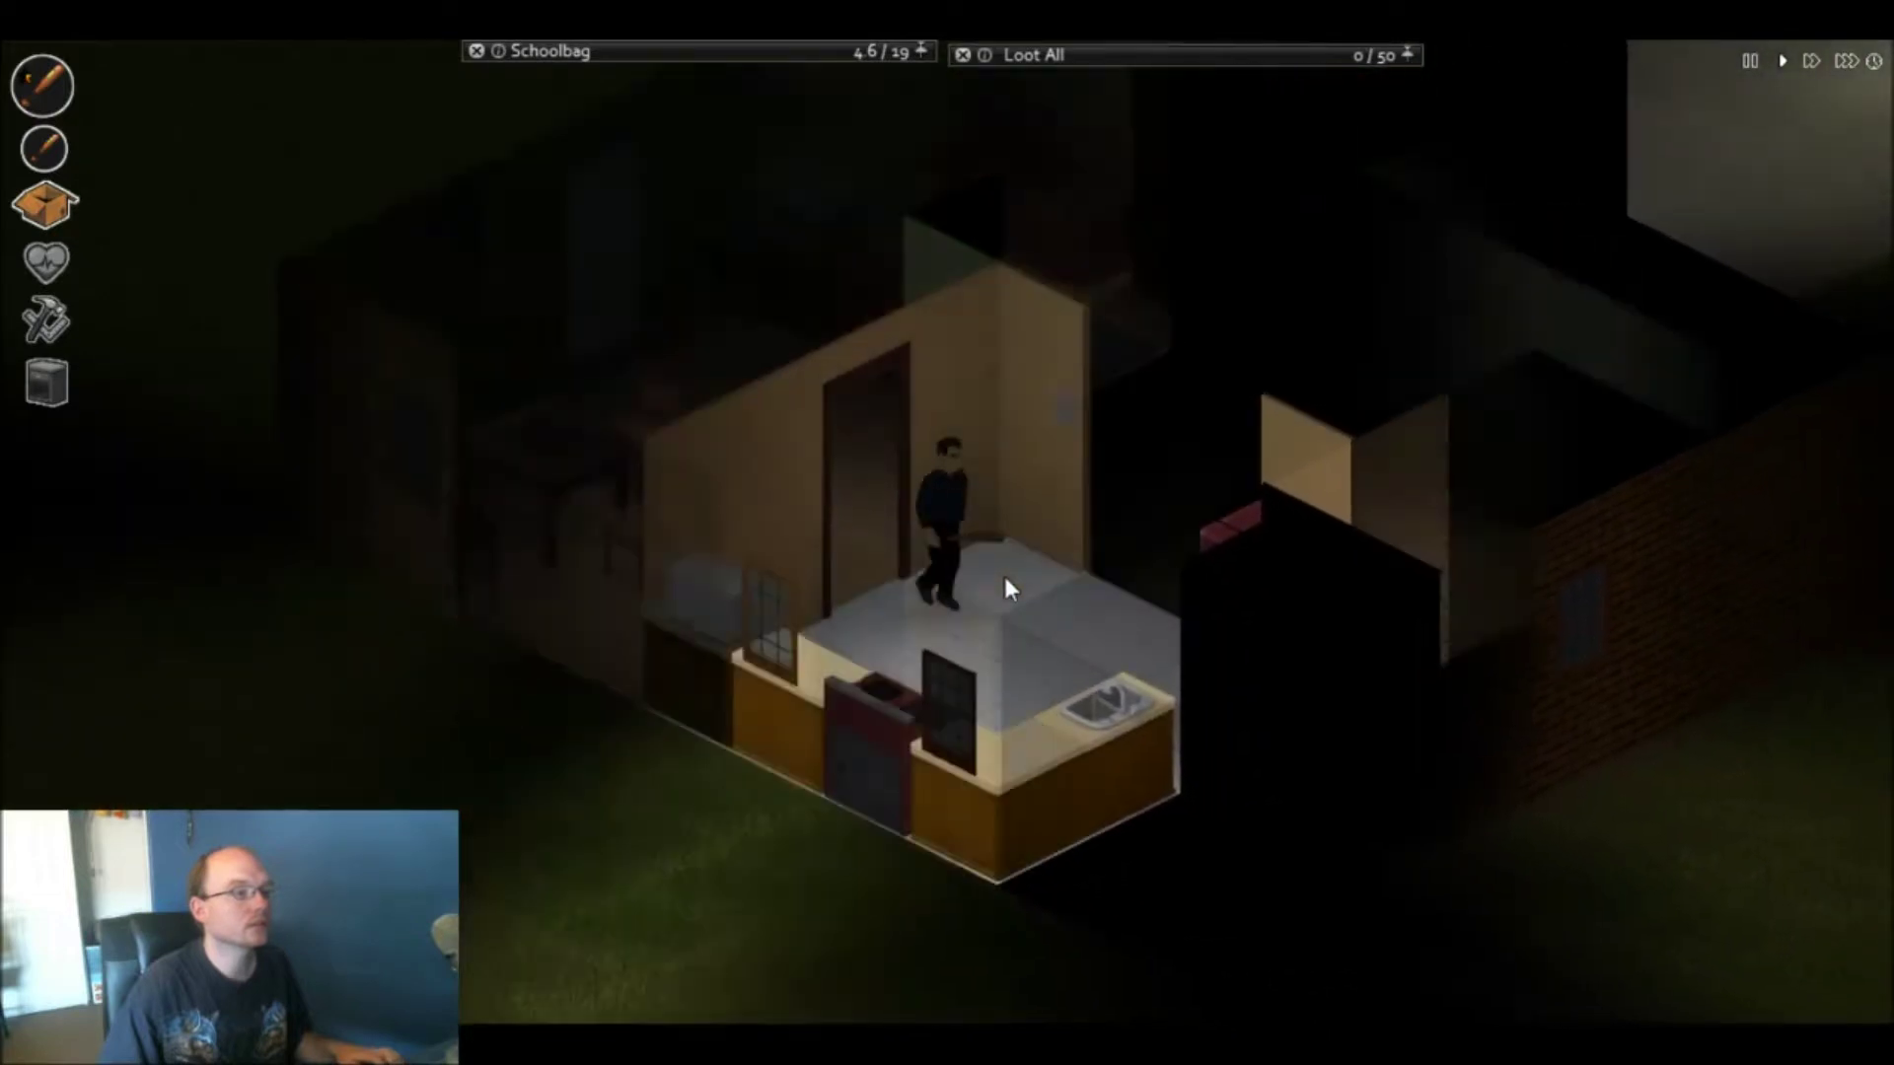
- Unpack the two sheets from the schoolbag into the main inventory
{"action": "right_click", "coordinate": [768, 621]}
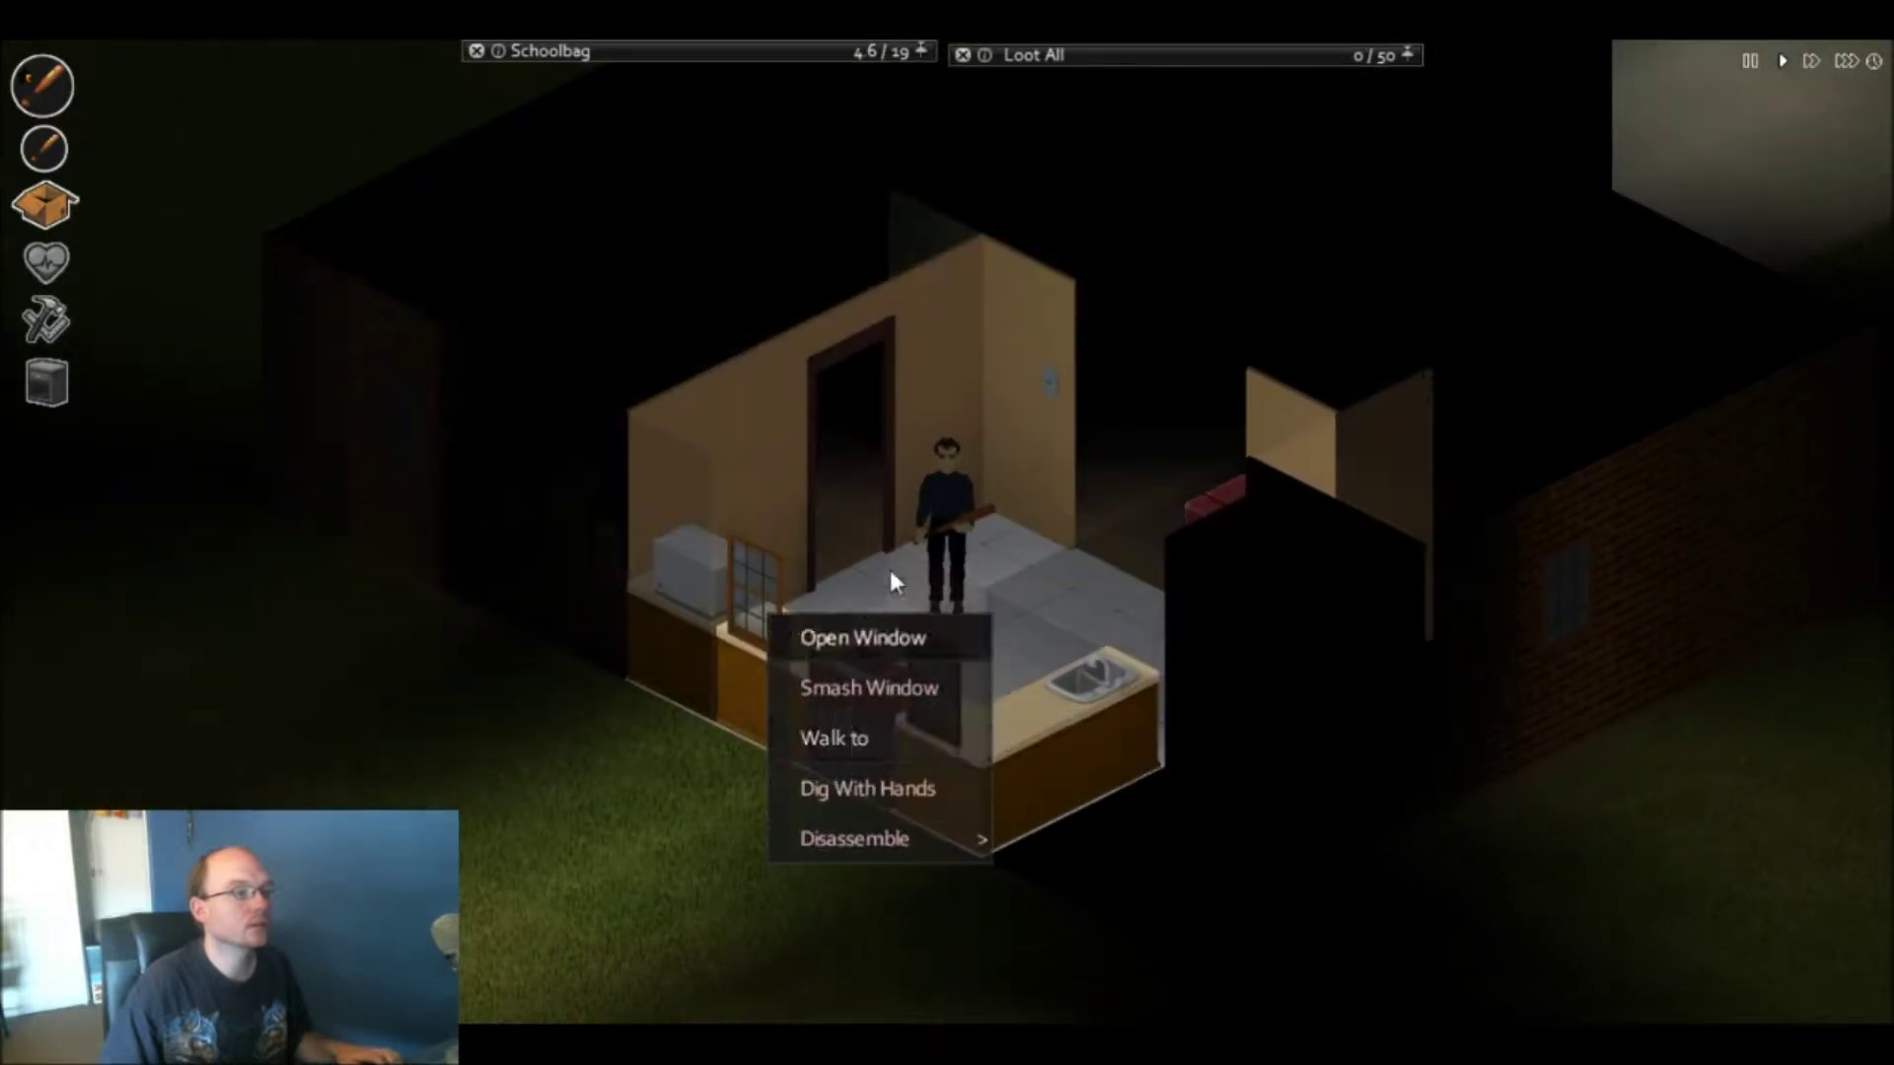
{"action": "left_click_drag", "start_coordinate": [597, 243], "coordinate": [912, 81]}
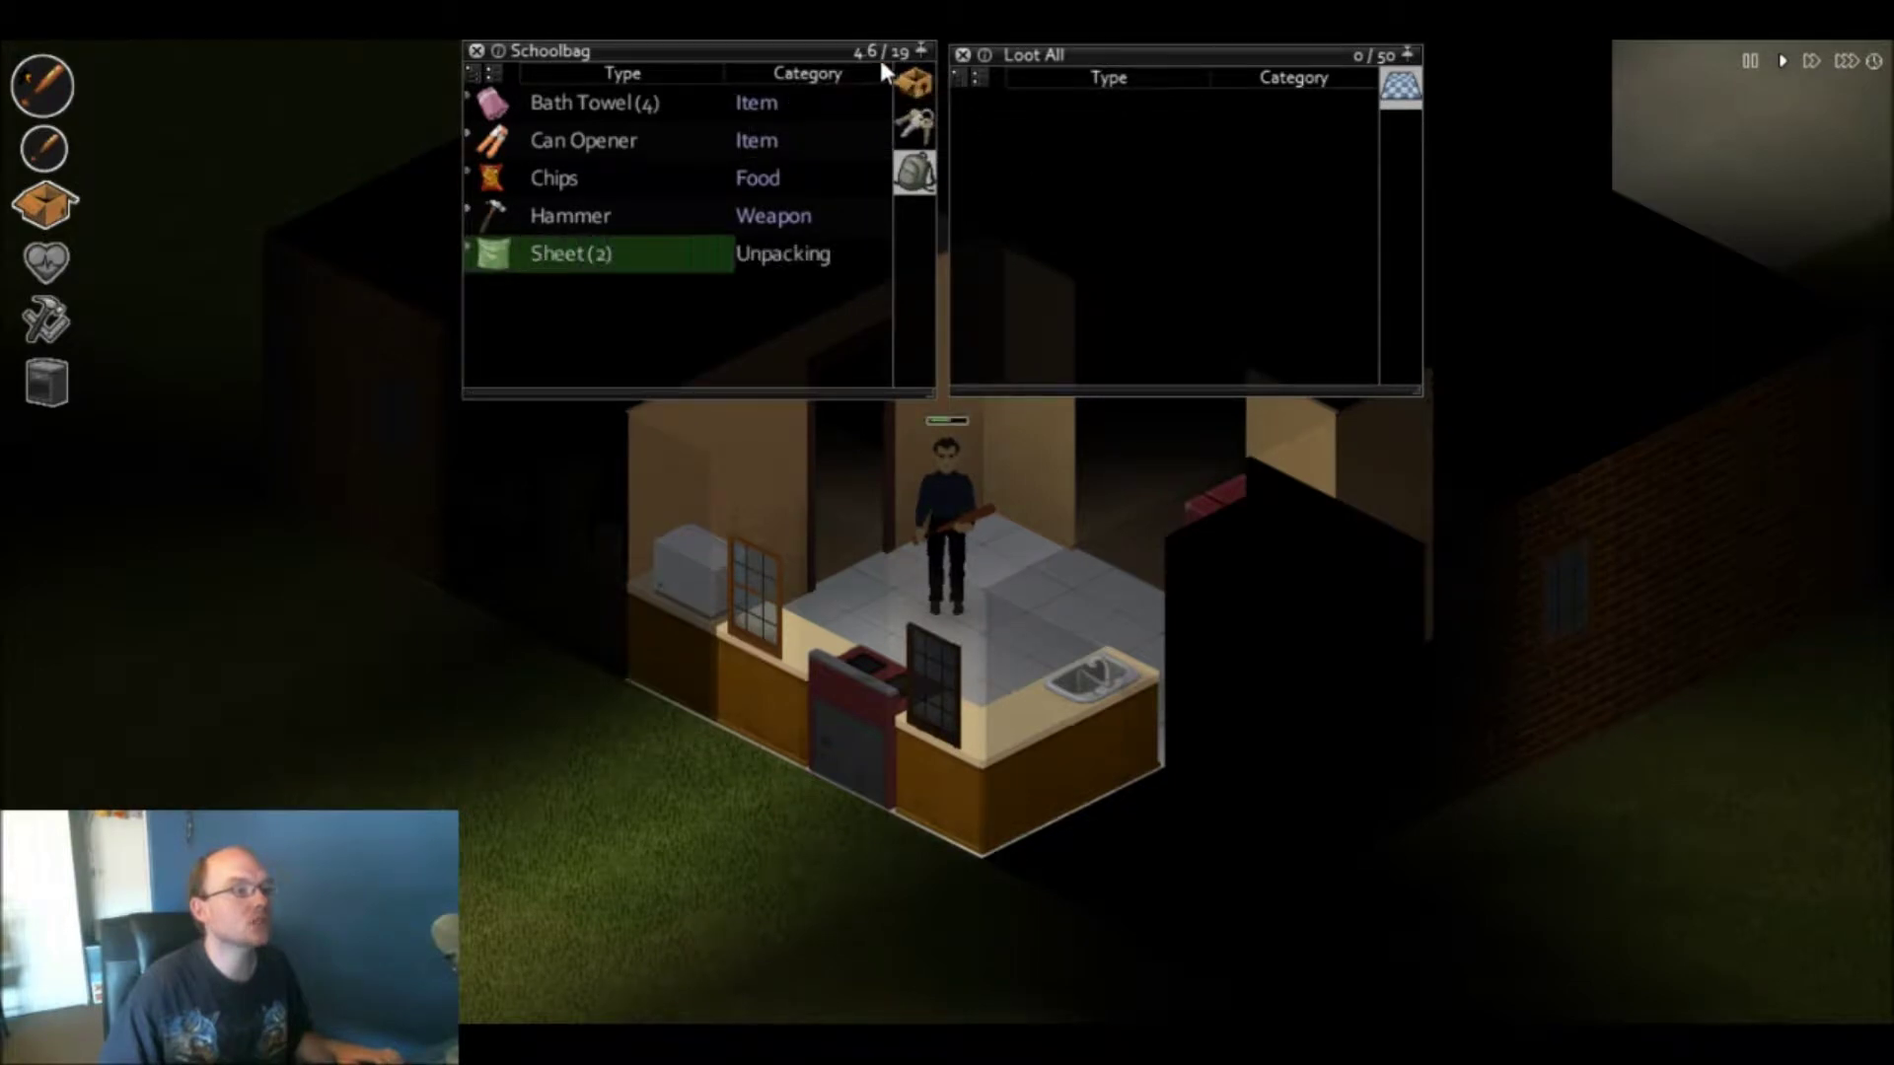
{"action": "left_click", "coordinate": [912, 82]}
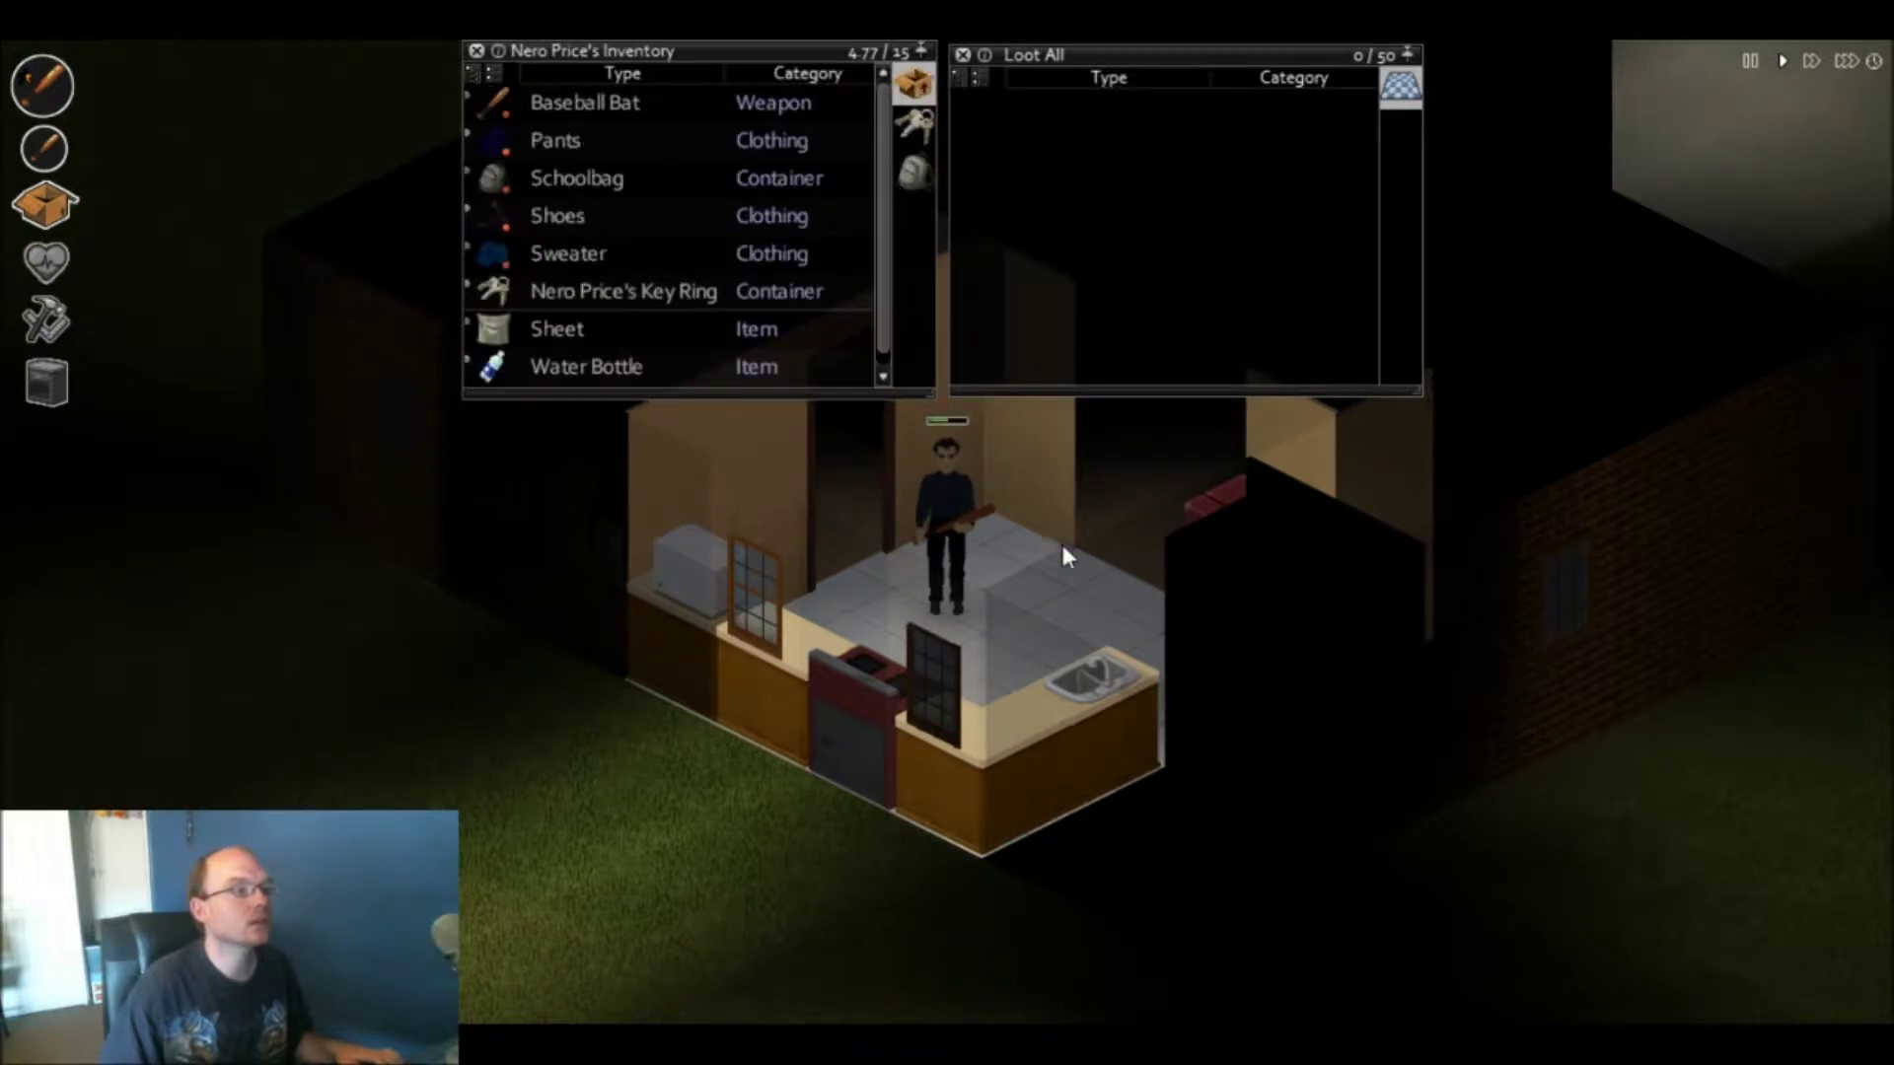
- Hang a sheet over the left kitchen window and close it as a curtain
{"action": "right_click", "coordinate": [754, 592]}
{"action": "left_click", "coordinate": [829, 614]}
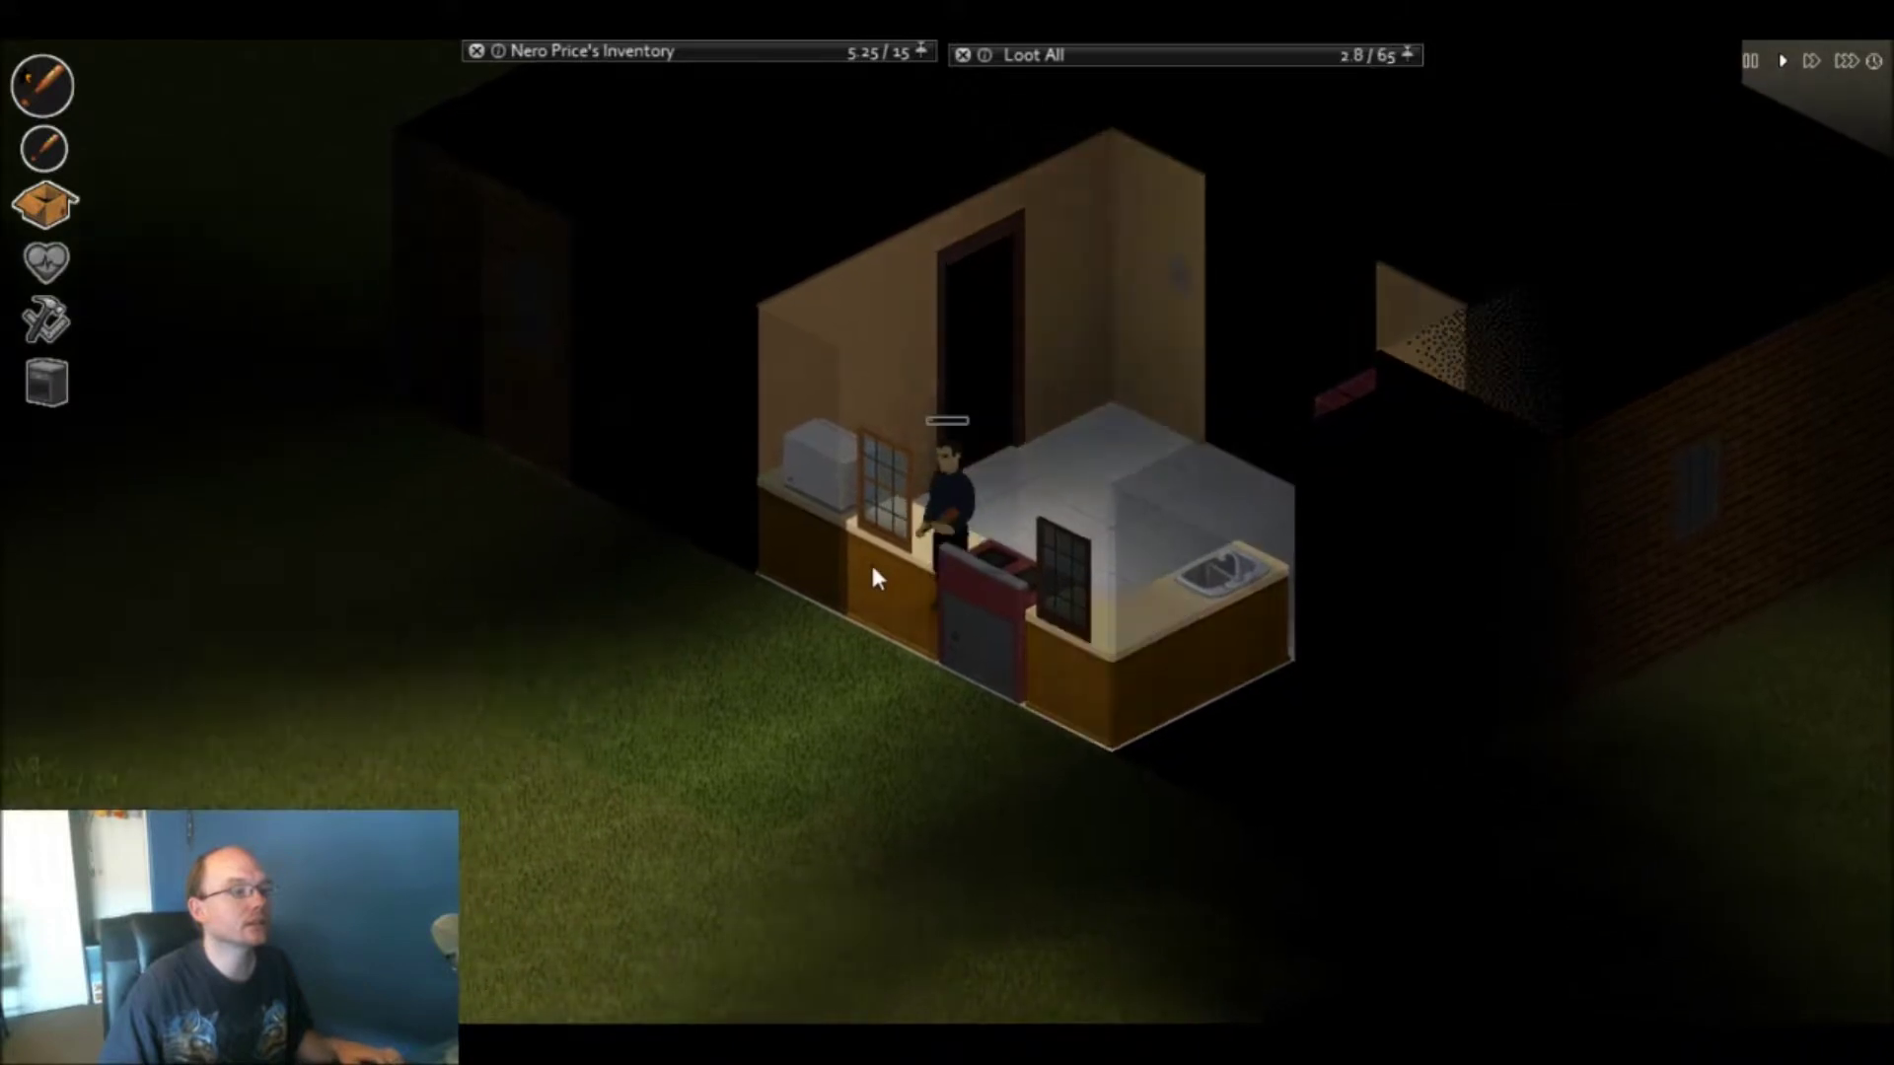
{"action": "right_click", "coordinate": [893, 493]}
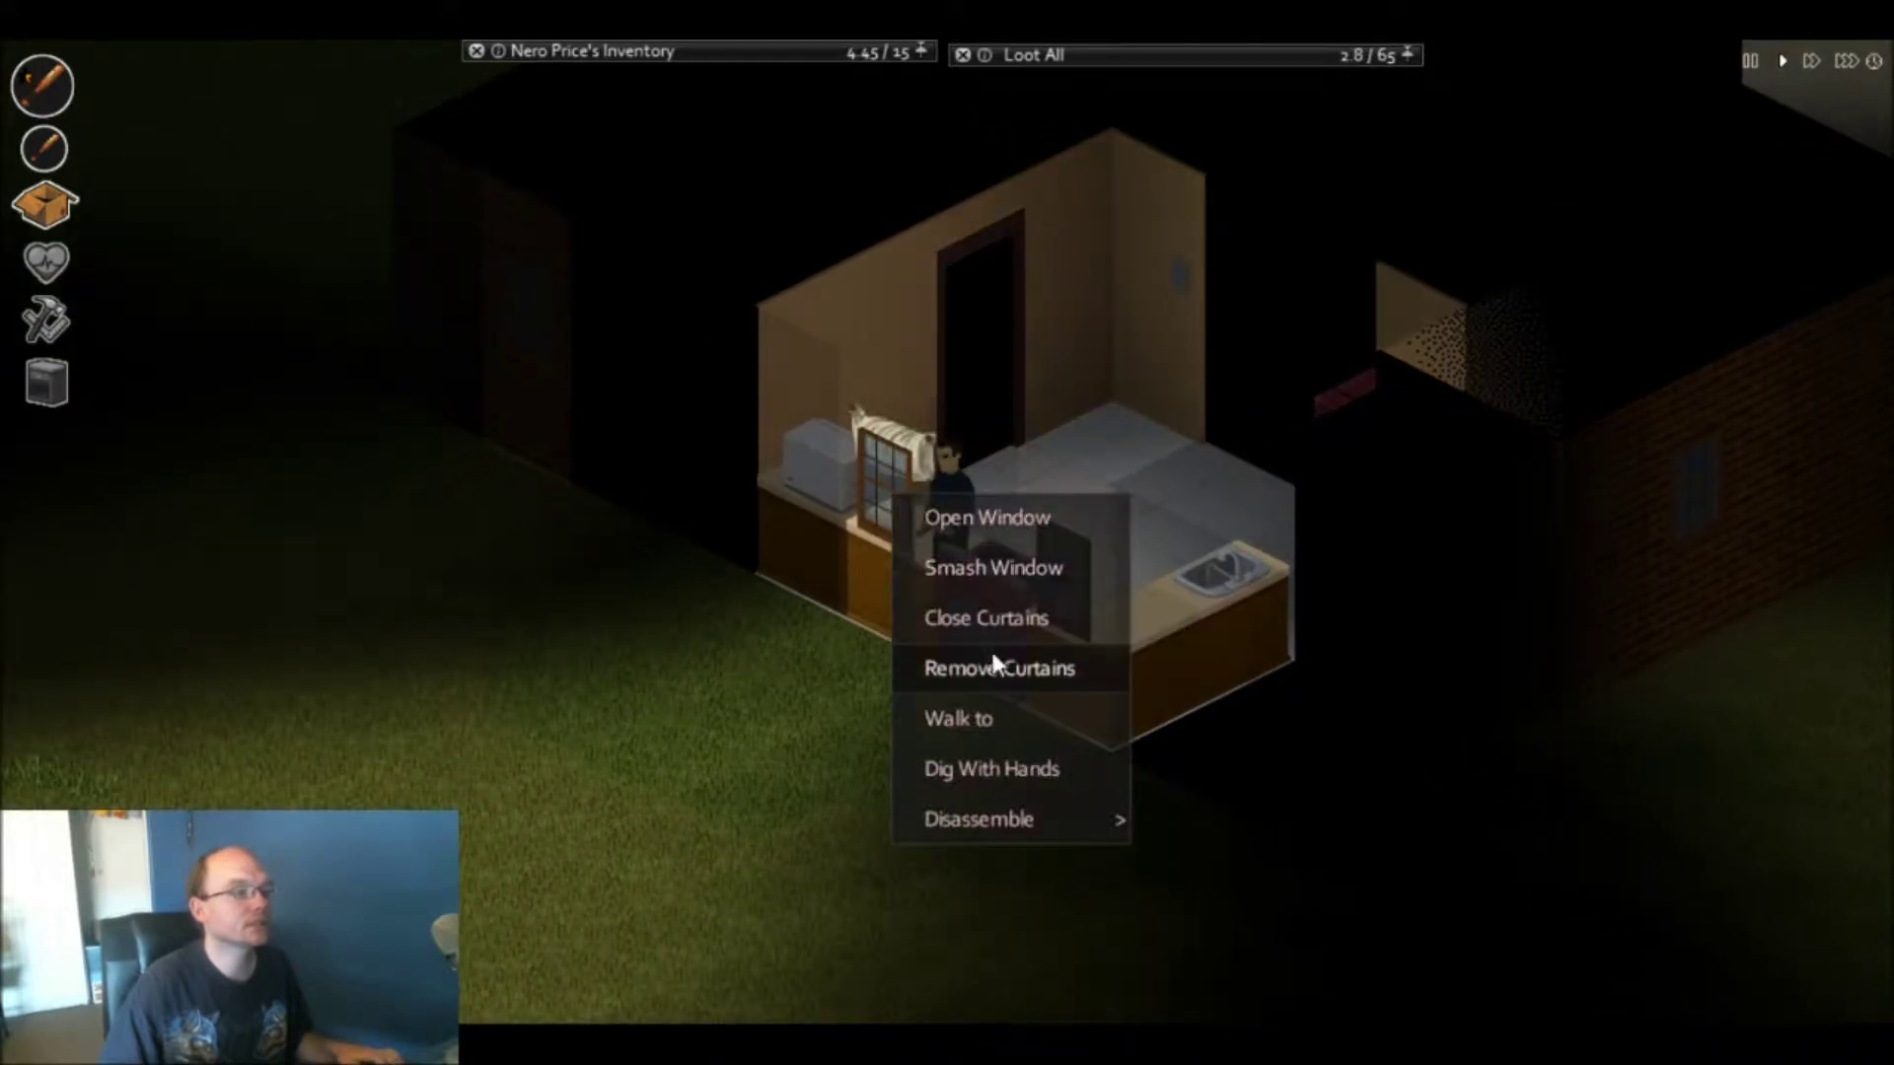
{"action": "left_click", "coordinate": [992, 620]}
- Check the windows by the stove and sink, then walk into the laundry room
{"action": "right_click", "coordinate": [1077, 578]}
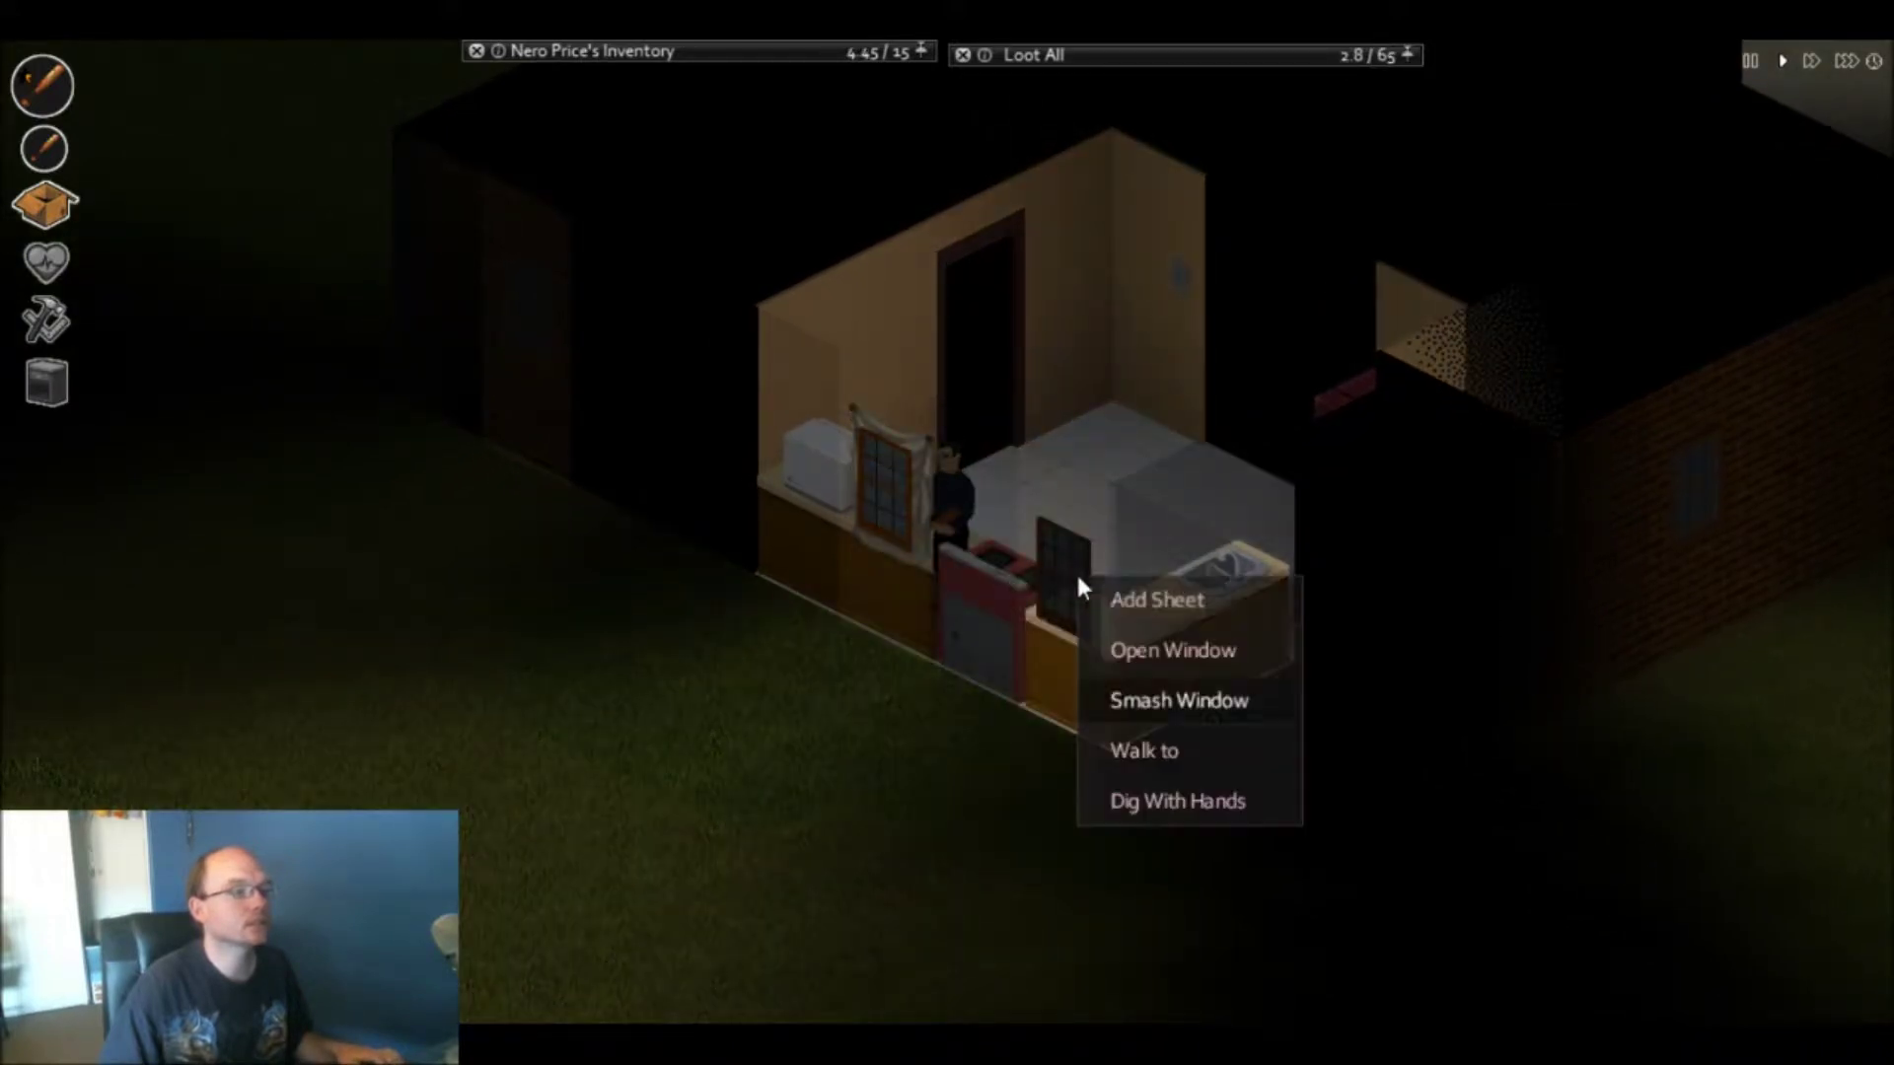
{"action": "left_click", "coordinate": [1114, 596]}
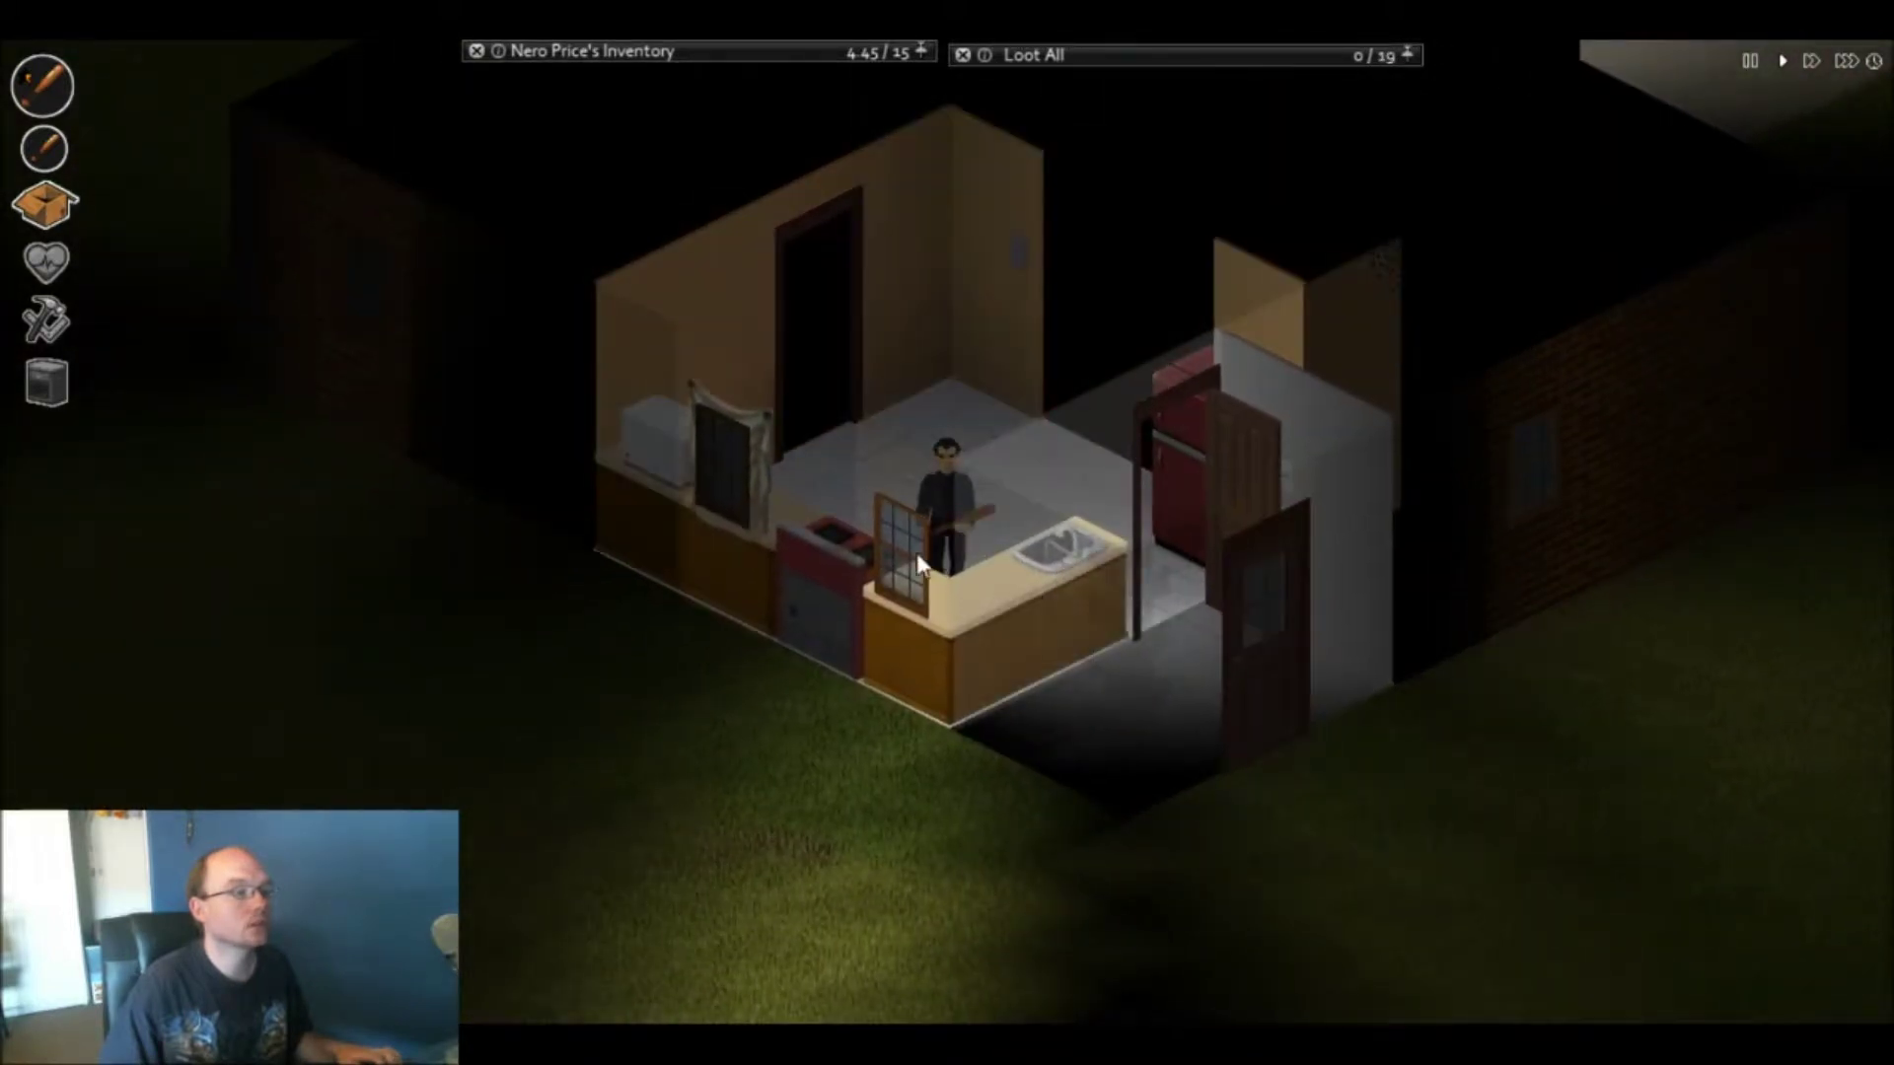
{"action": "right_click", "coordinate": [925, 560]}
{"action": "left_click", "coordinate": [947, 565]}
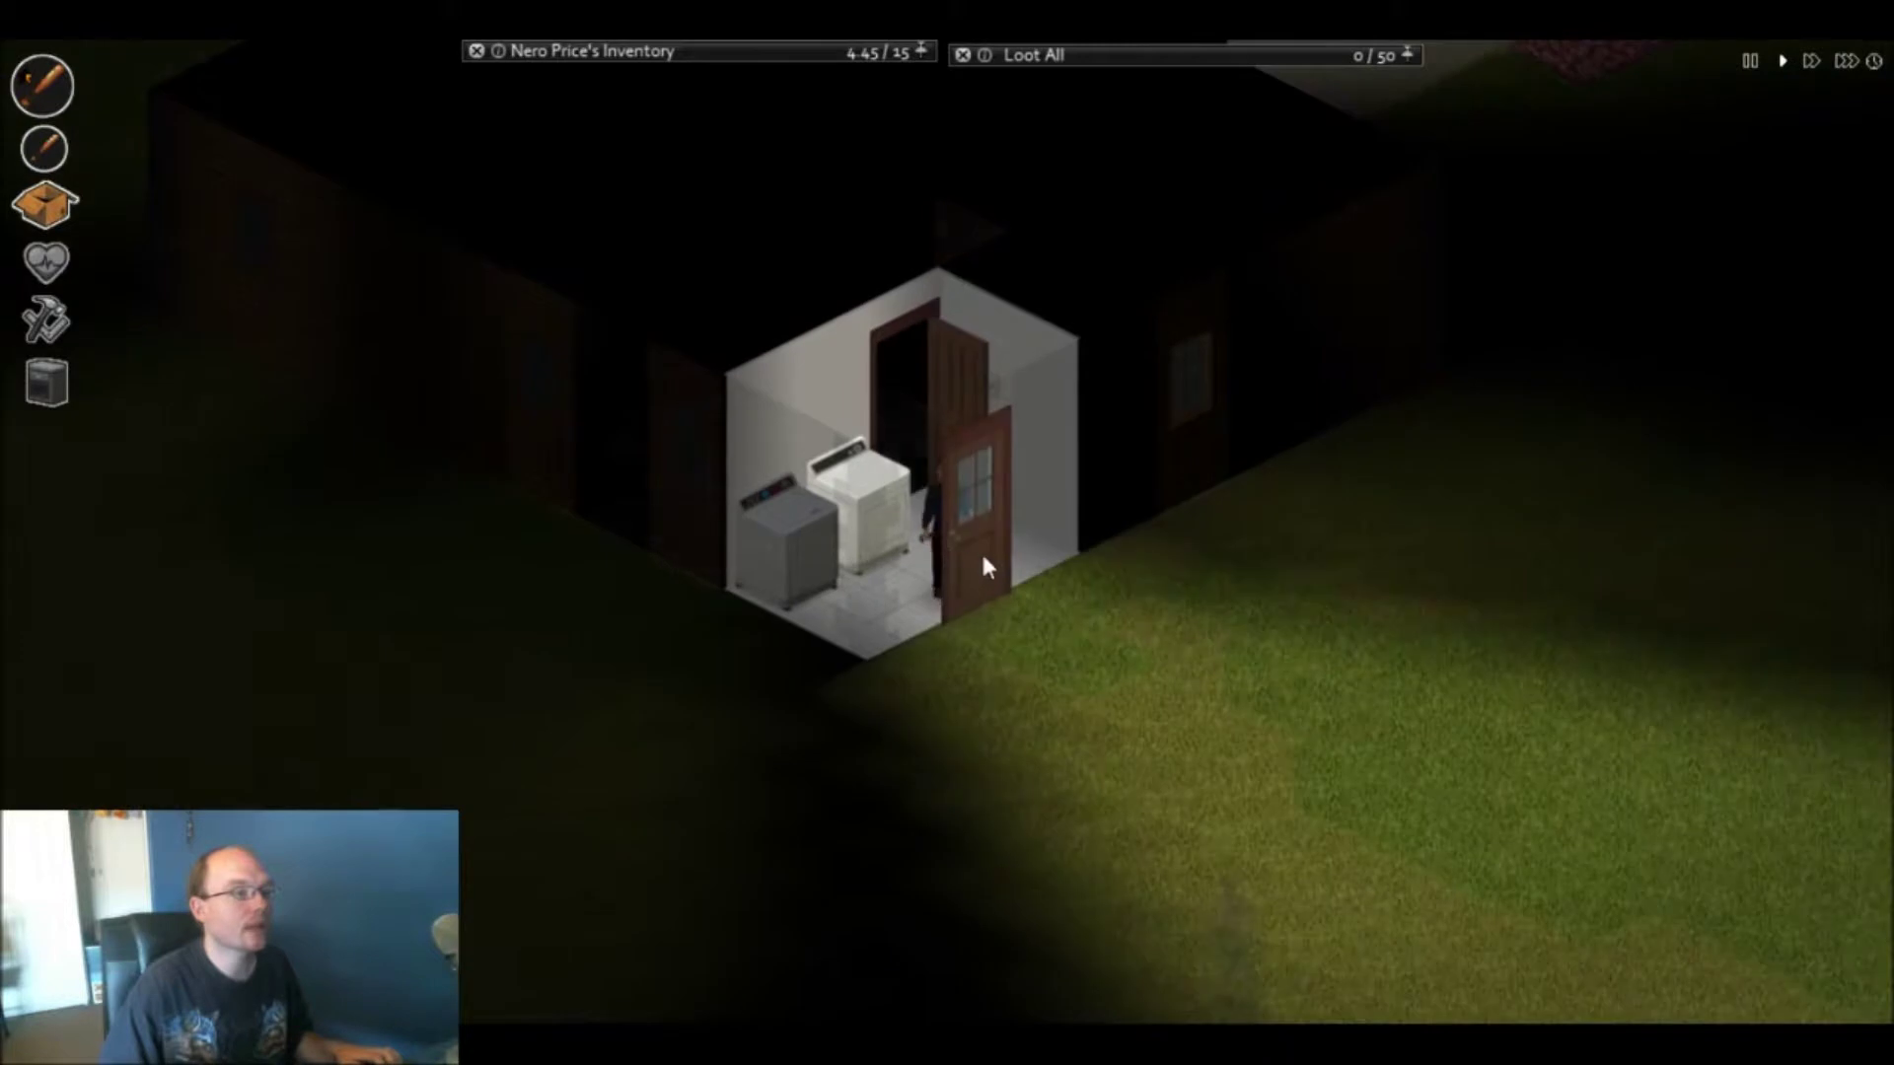
- Walk out the laundry door and club the approaching zombie to death on the lawn
{"action": "key", "text": "s"}
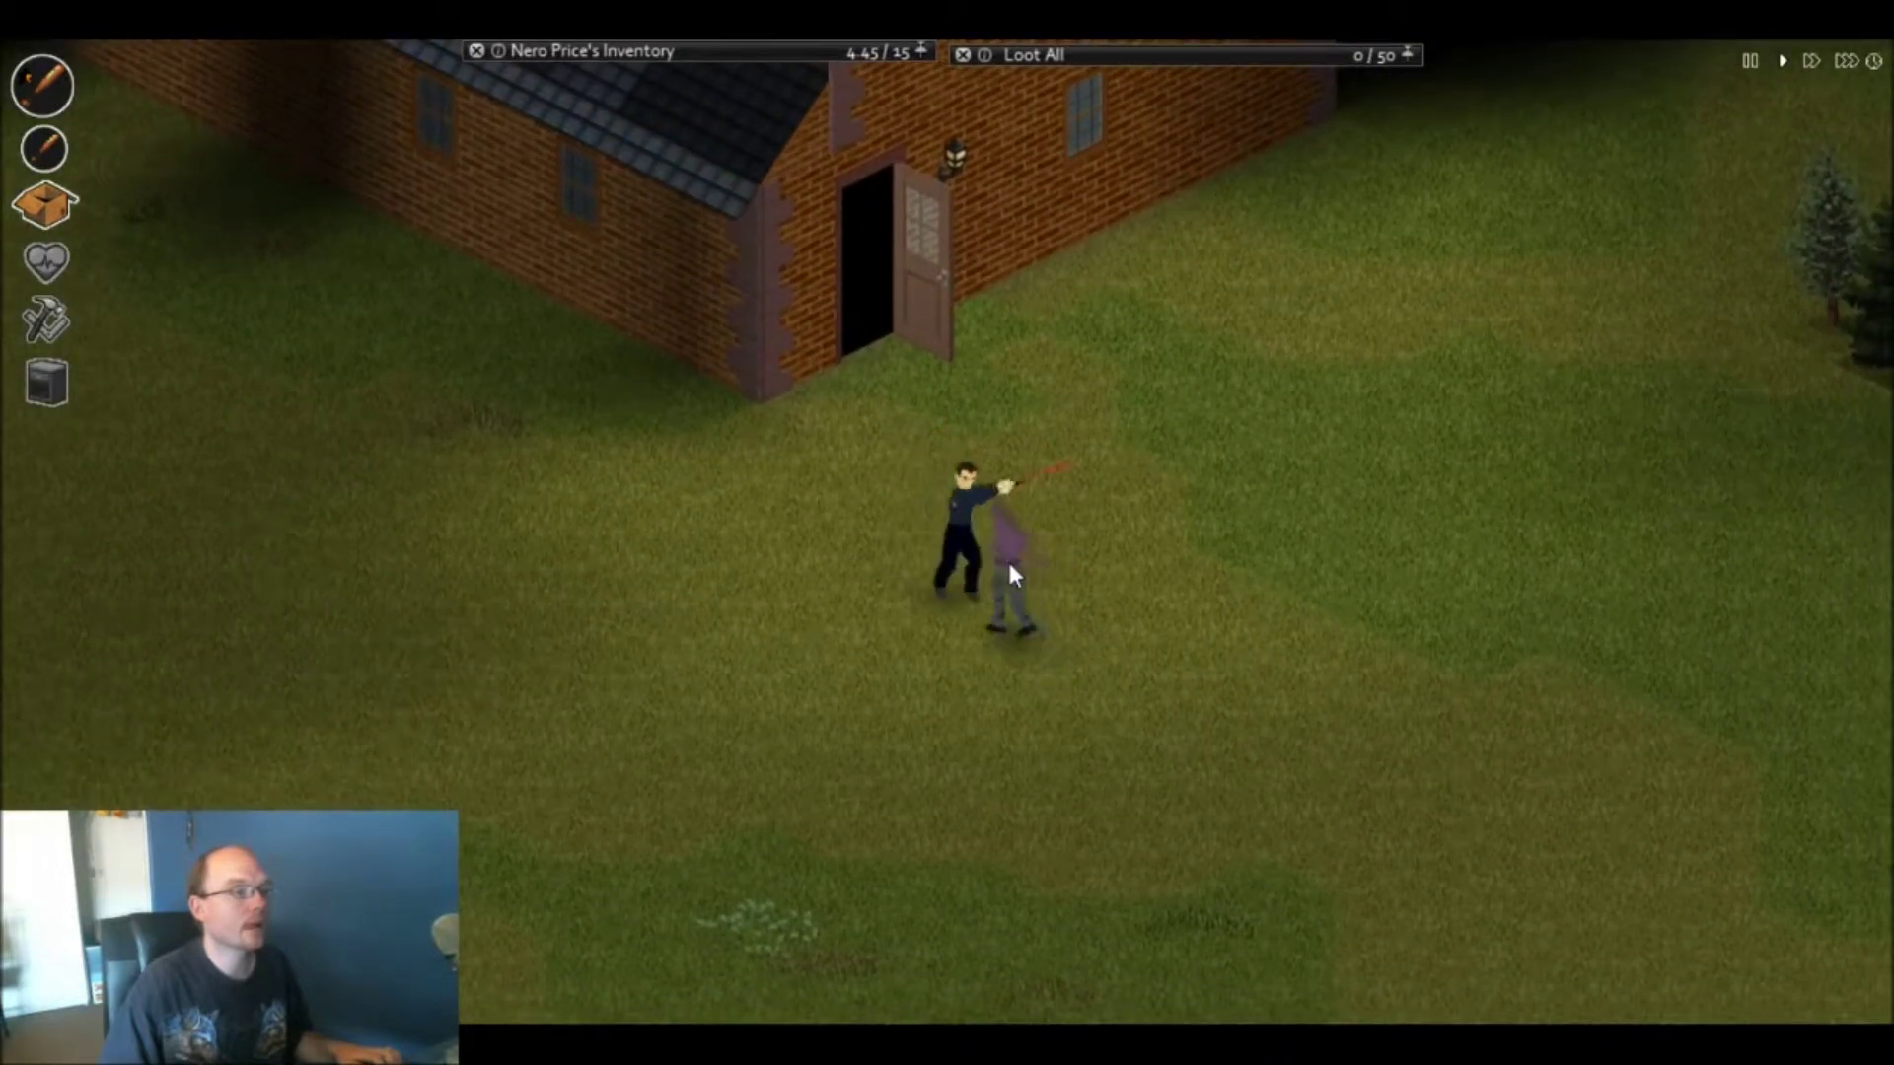
{"action": "left_click", "coordinate": [1008, 558]}
{"action": "left_click", "coordinate": [1013, 576]}
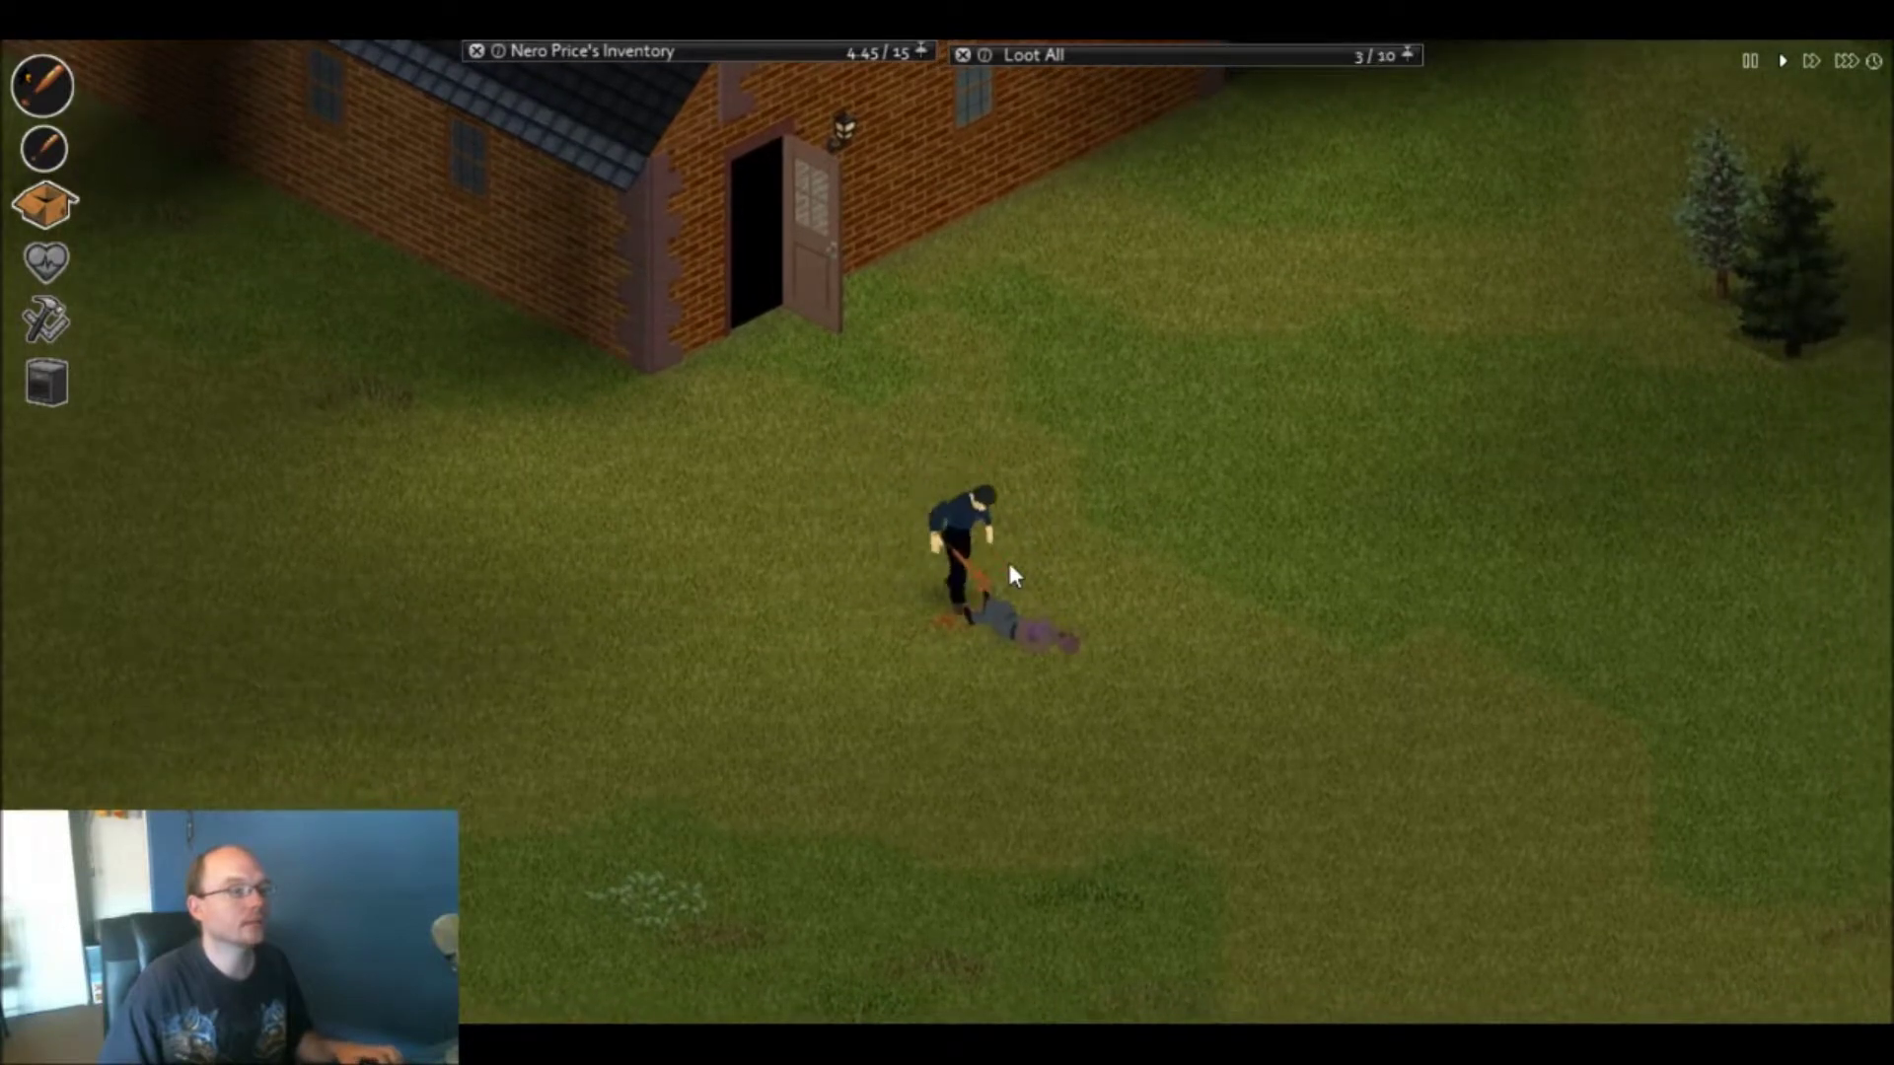
{"action": "scroll", "coordinate": [1012, 576], "scroll_direction": "down", "scroll_amount": 2}
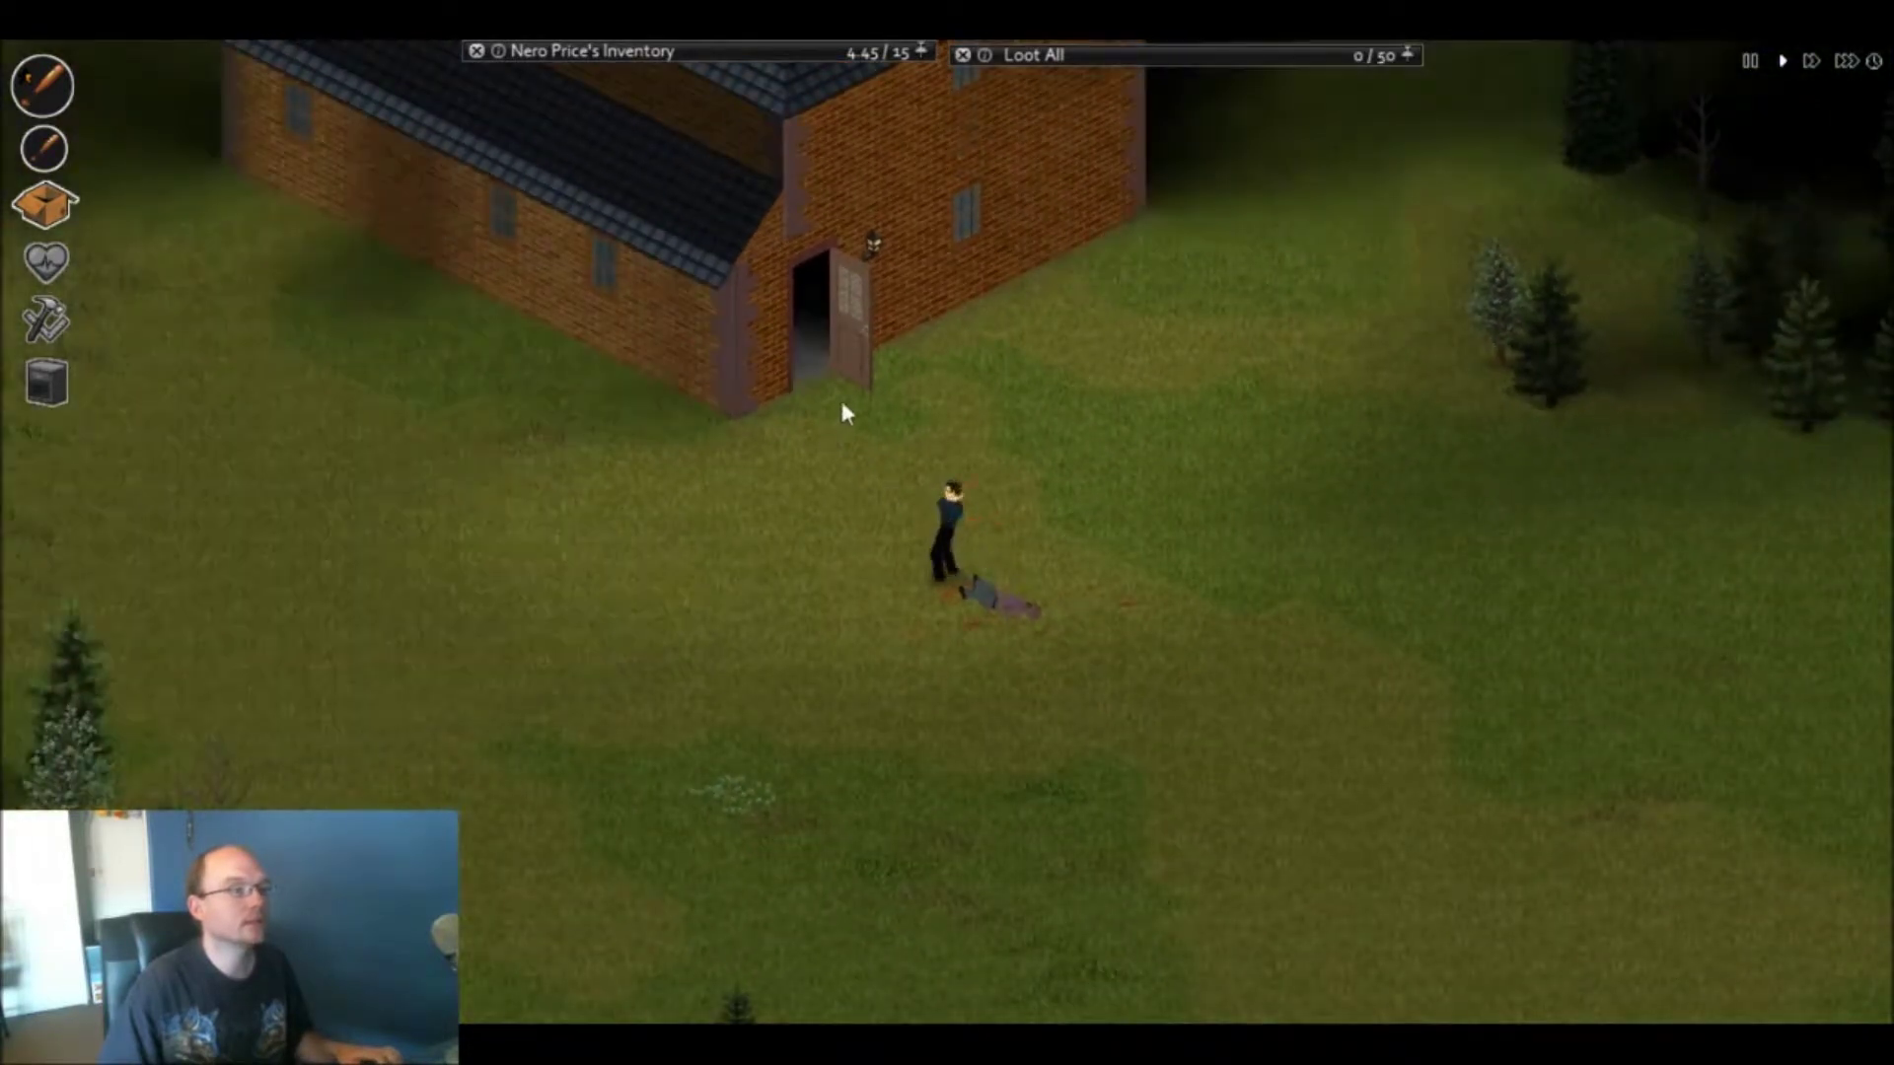
{"action": "mouse_move", "coordinate": [1169, 223]}
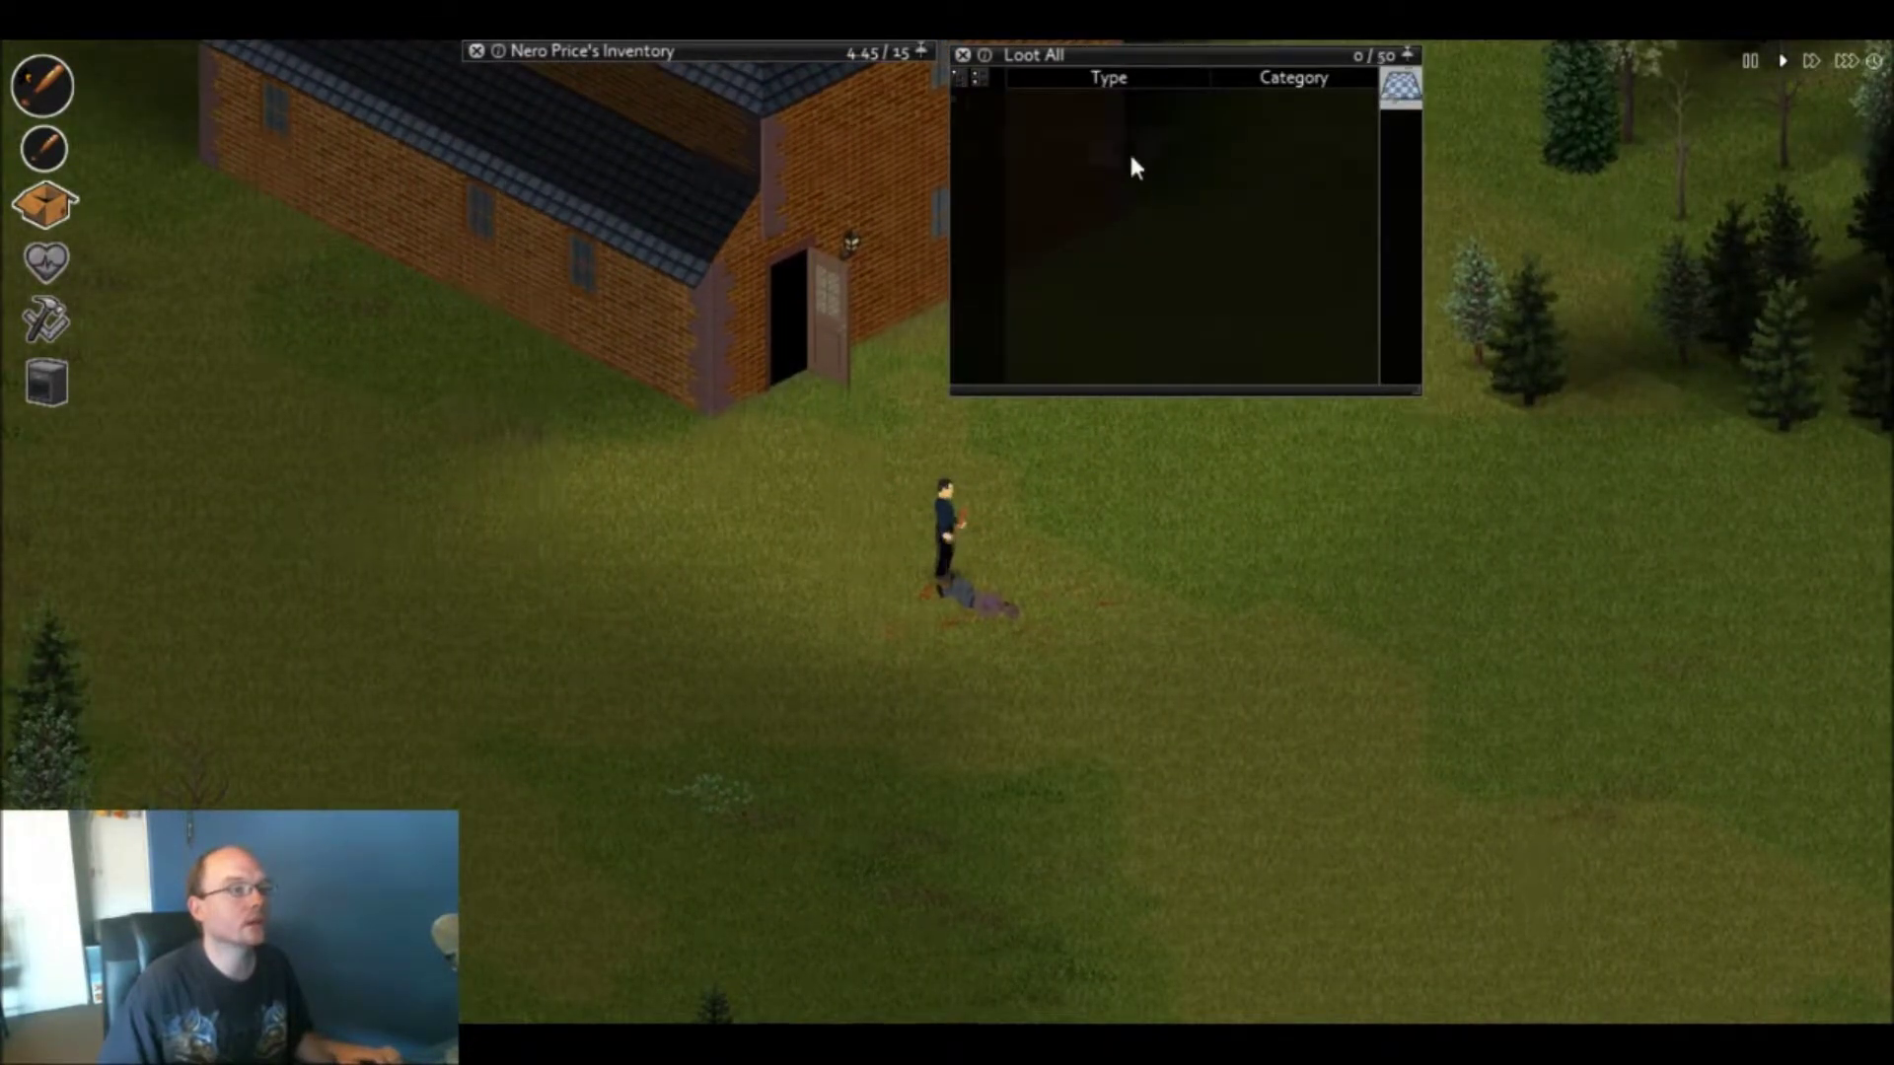
- Hang a sheet over the laundry room's outside window
{"action": "key", "text": "a"}
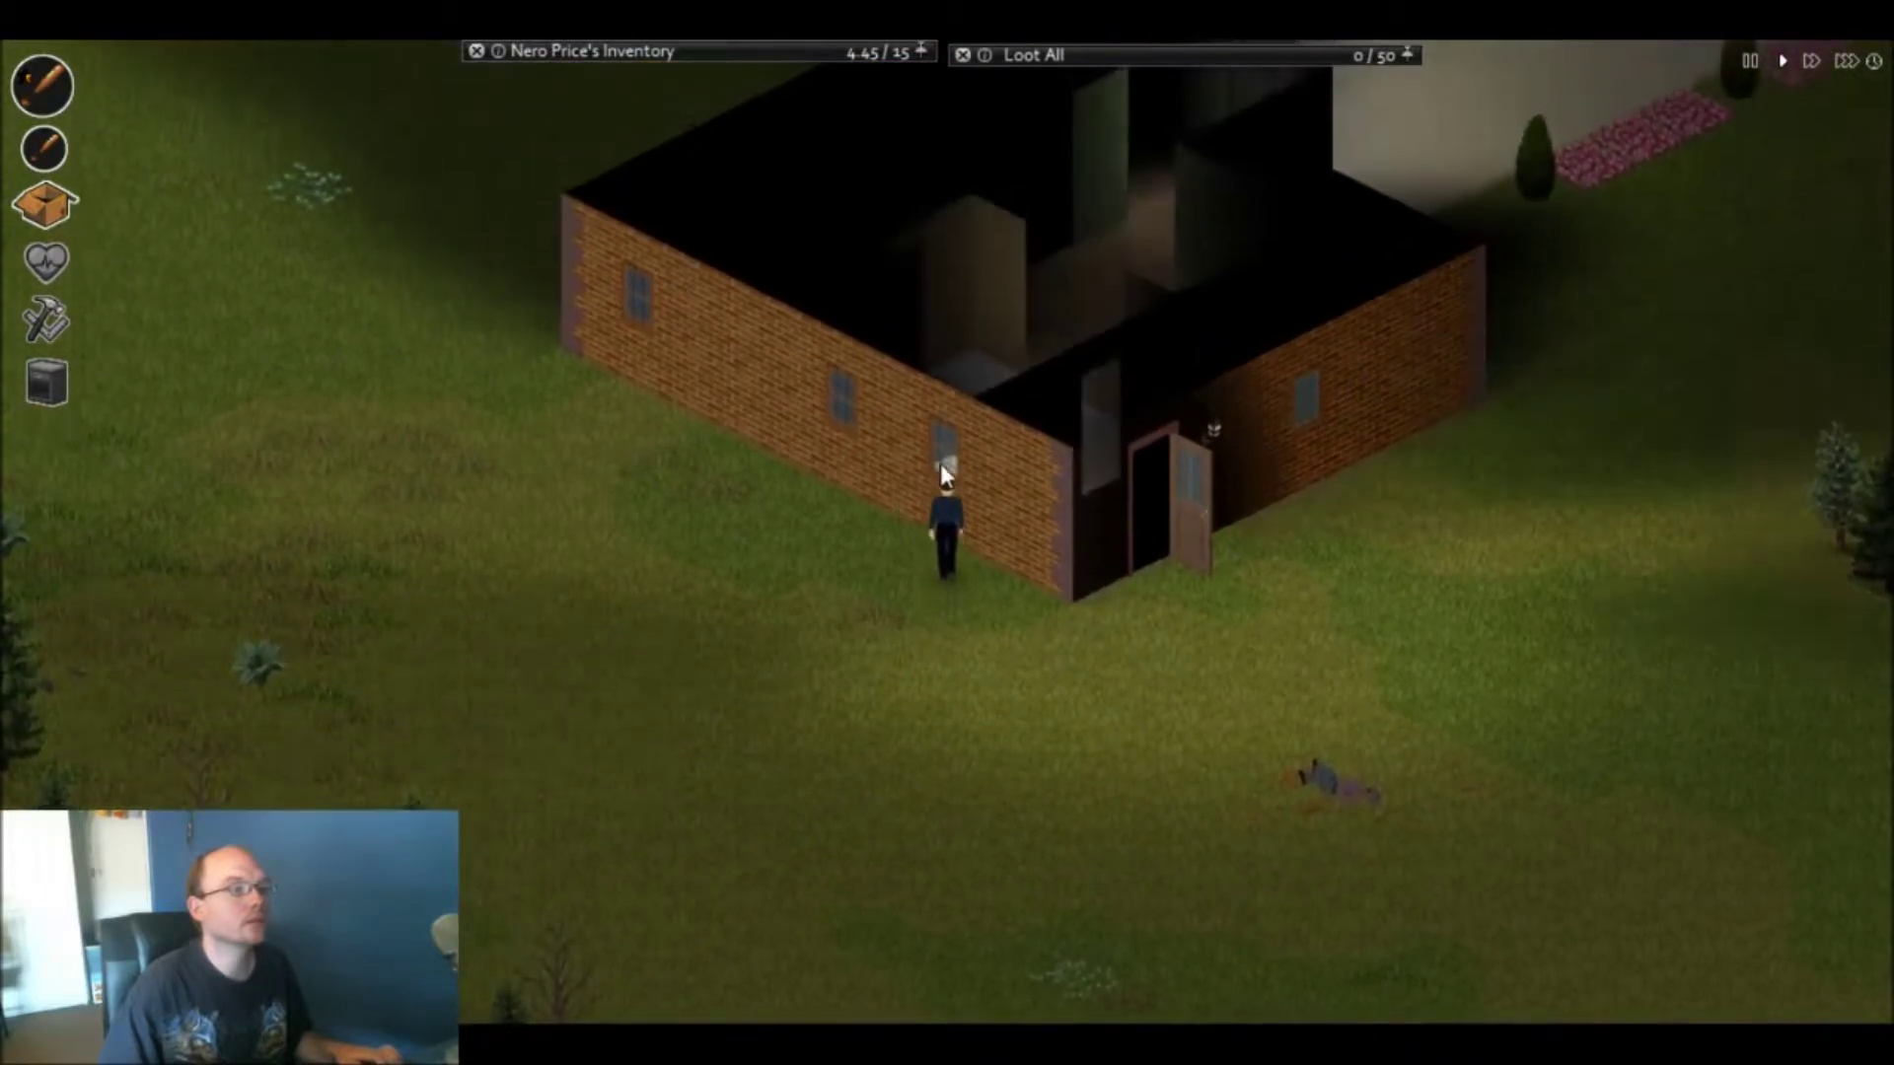
{"action": "right_click", "coordinate": [942, 472]}
{"action": "left_click", "coordinate": [995, 503]}
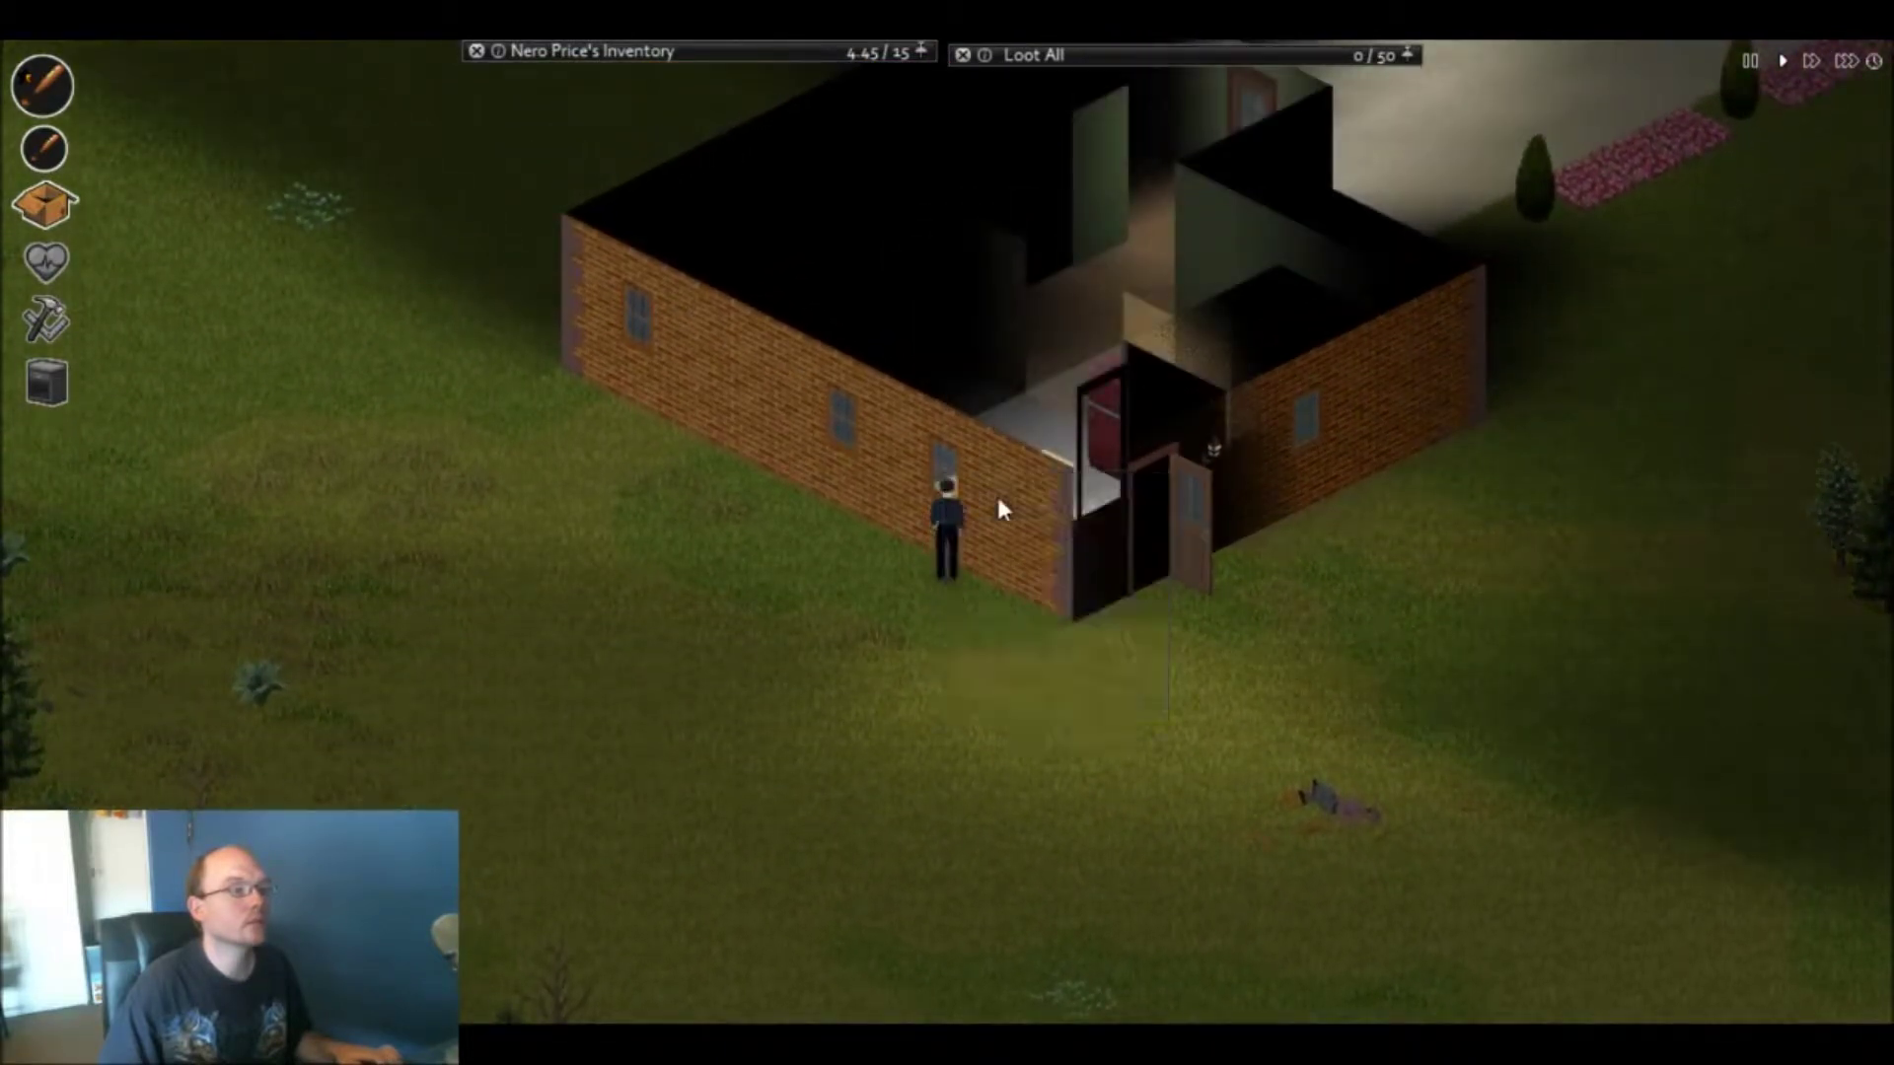
{"action": "right_click", "coordinate": [946, 510]}
- Close the sheet curtain, walk back through the laundry room, and shut the kitchen door
{"action": "left_click", "coordinate": [1035, 611]}
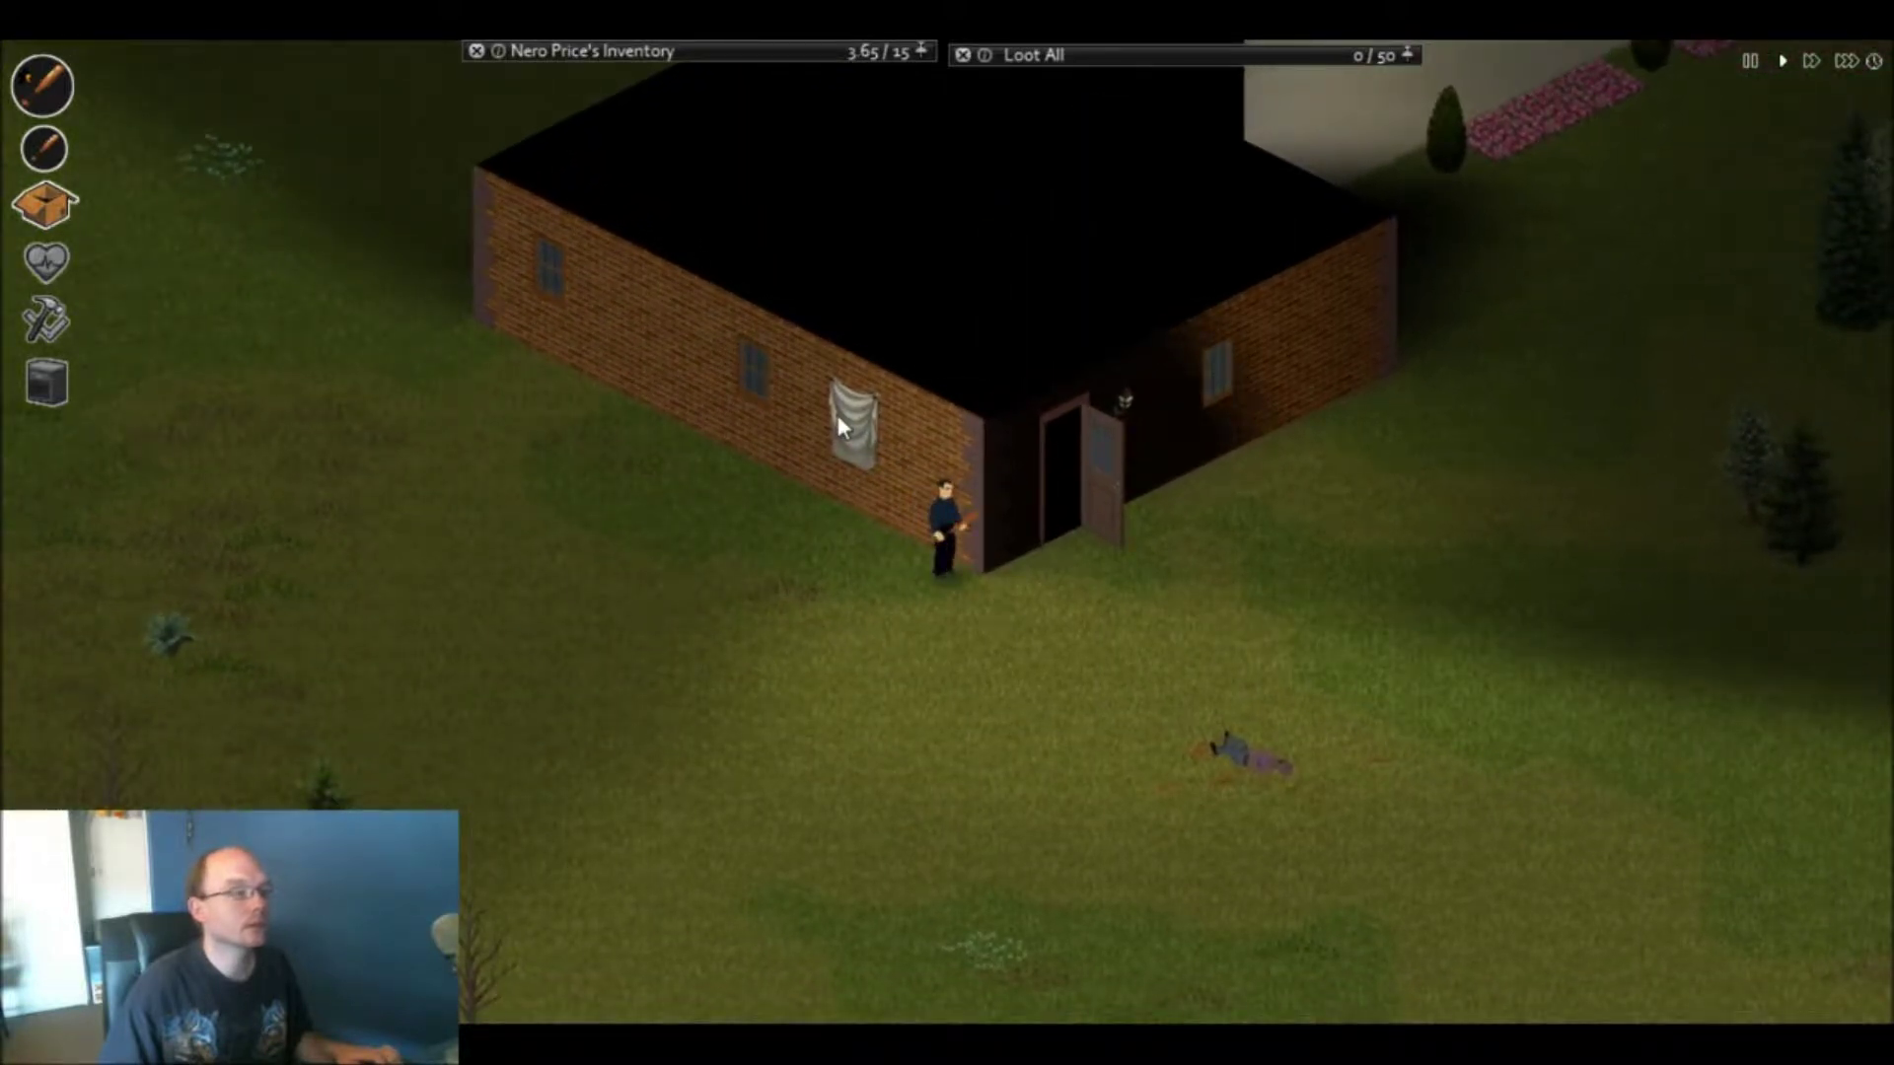
{"action": "key", "text": "d"}
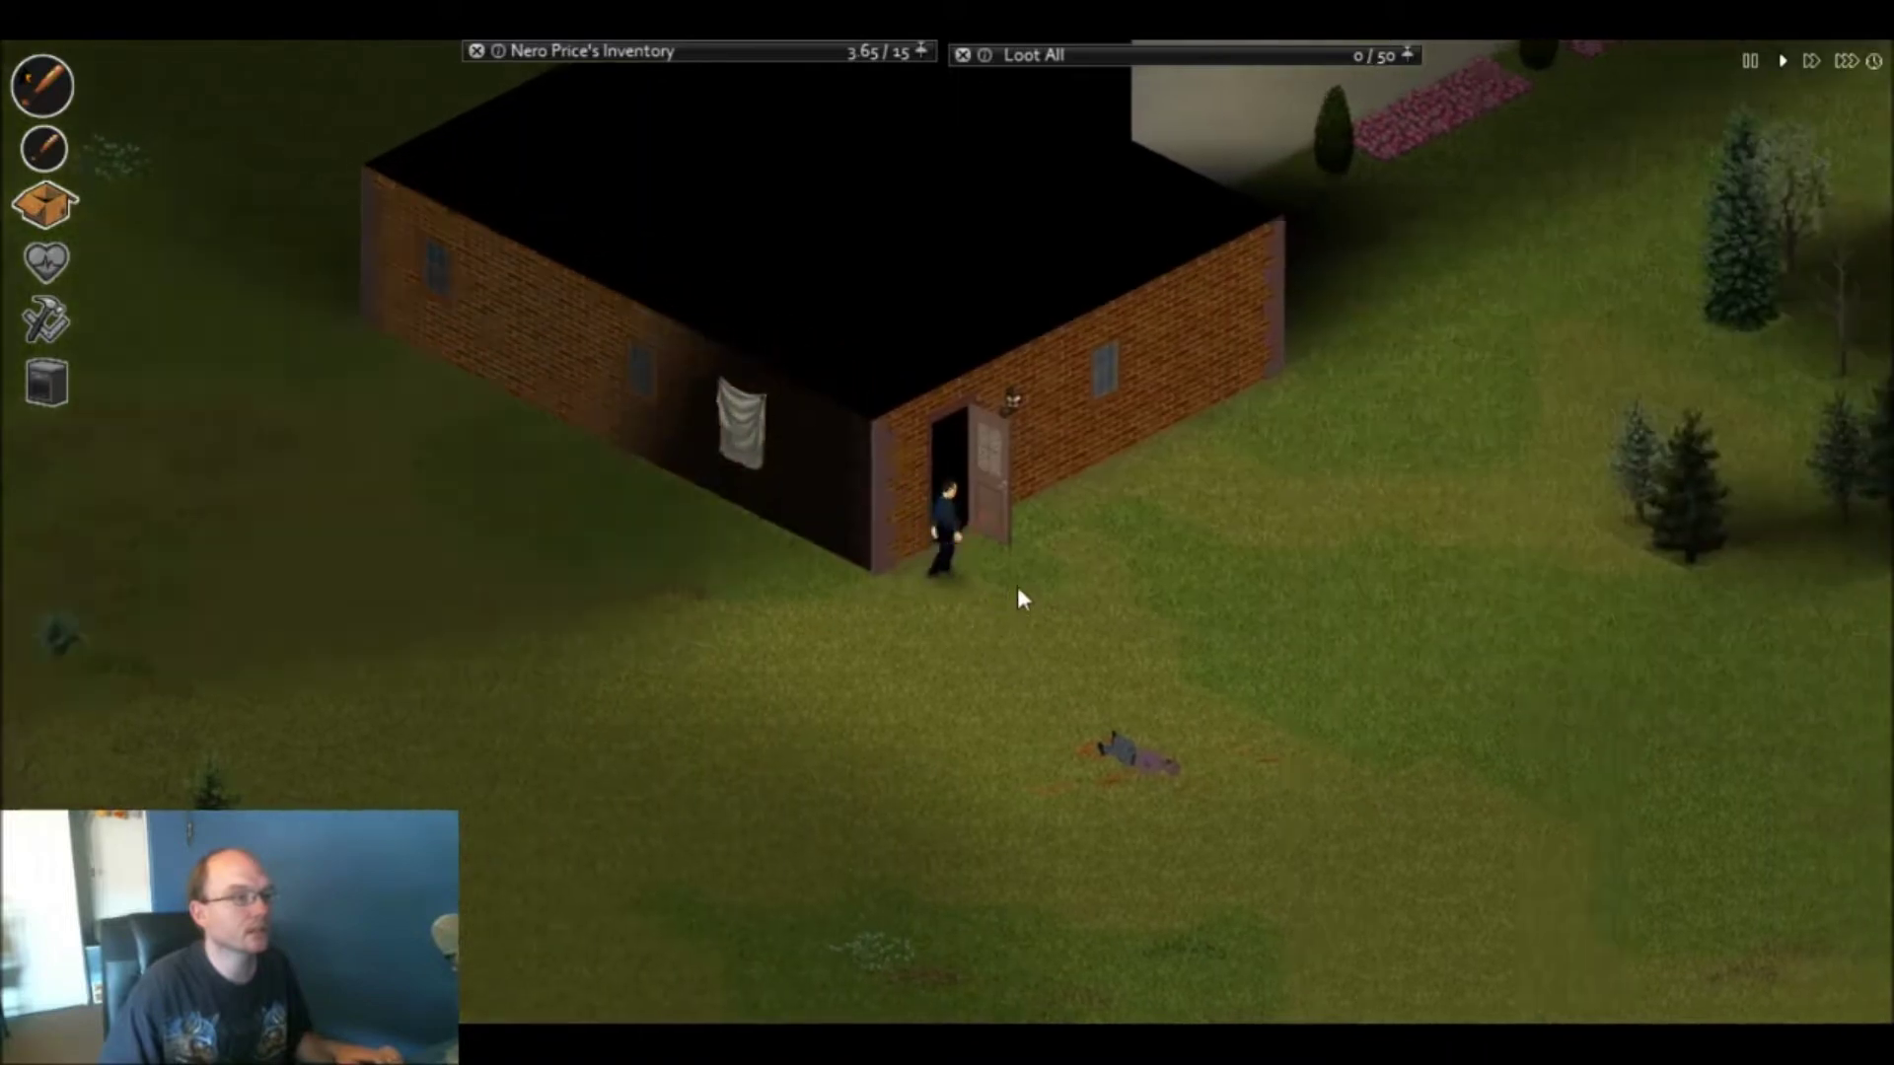
{"action": "key", "text": "w"}
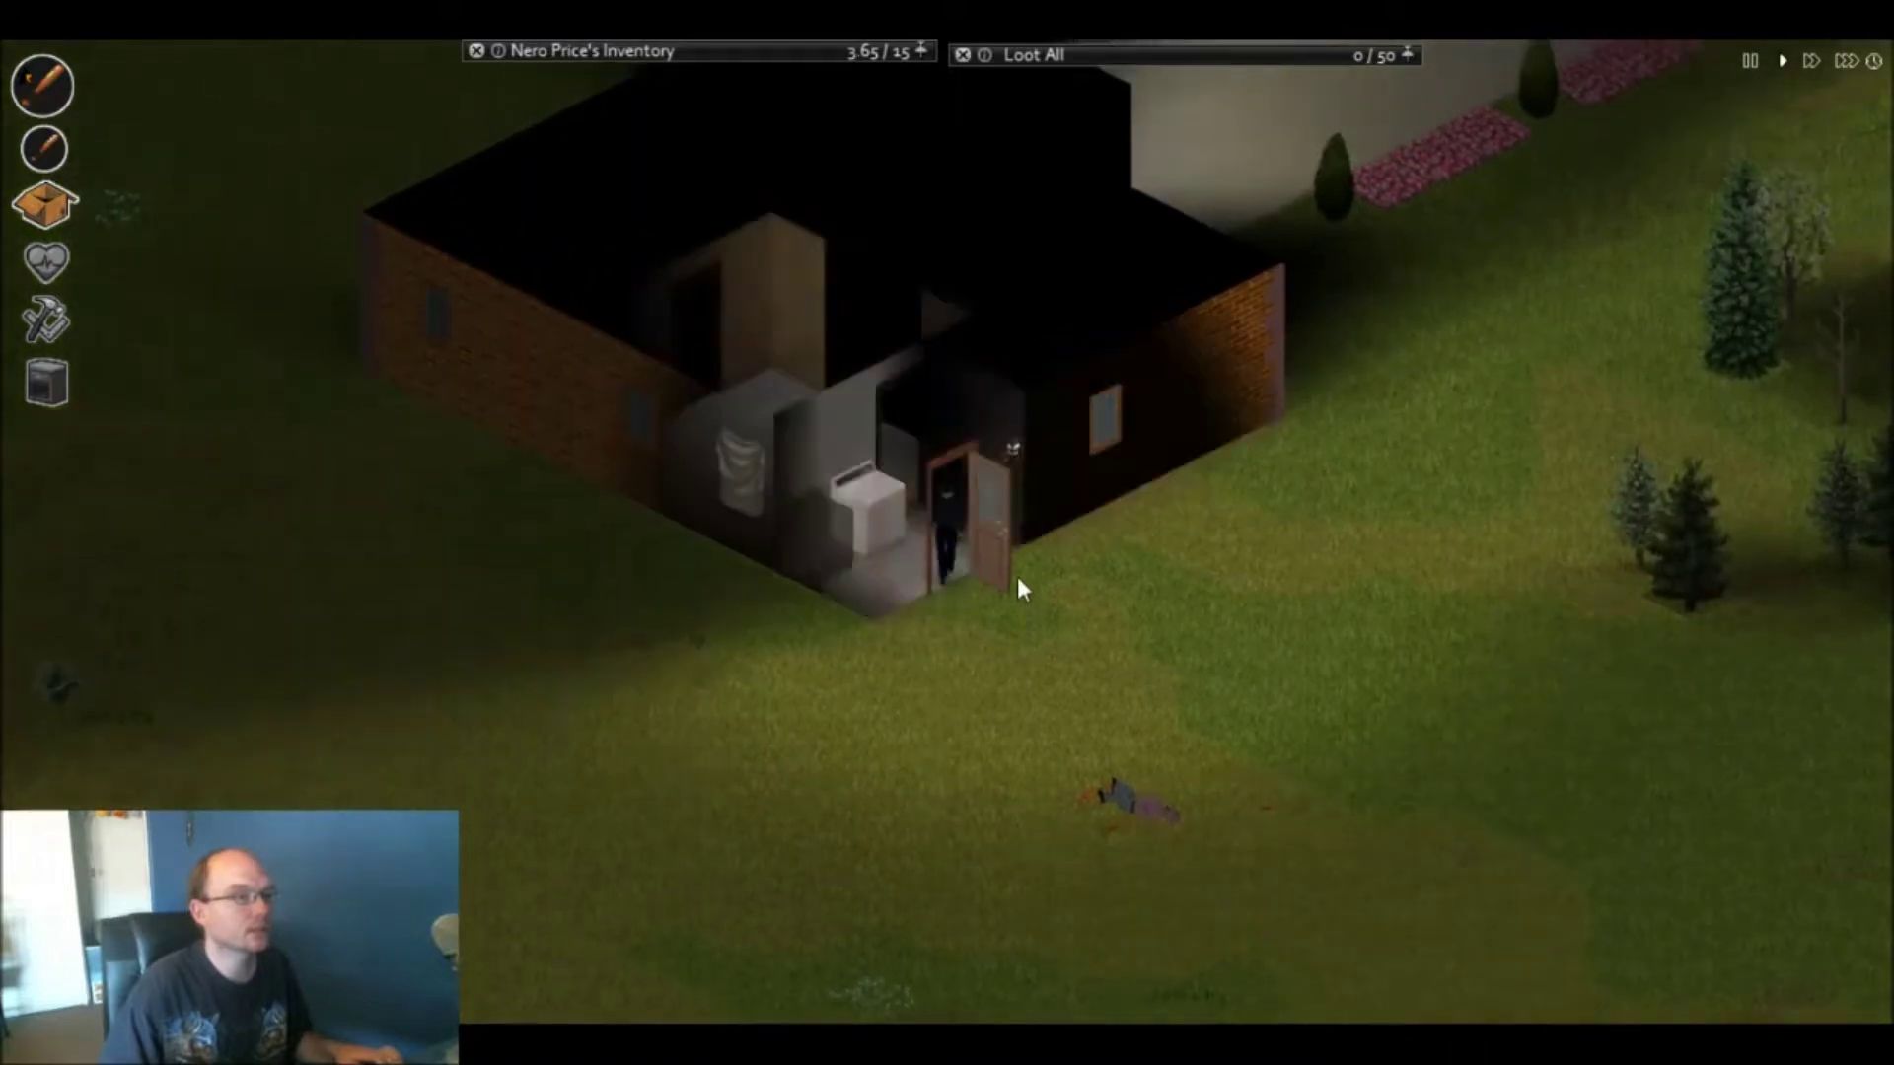
{"action": "key", "text": "w"}
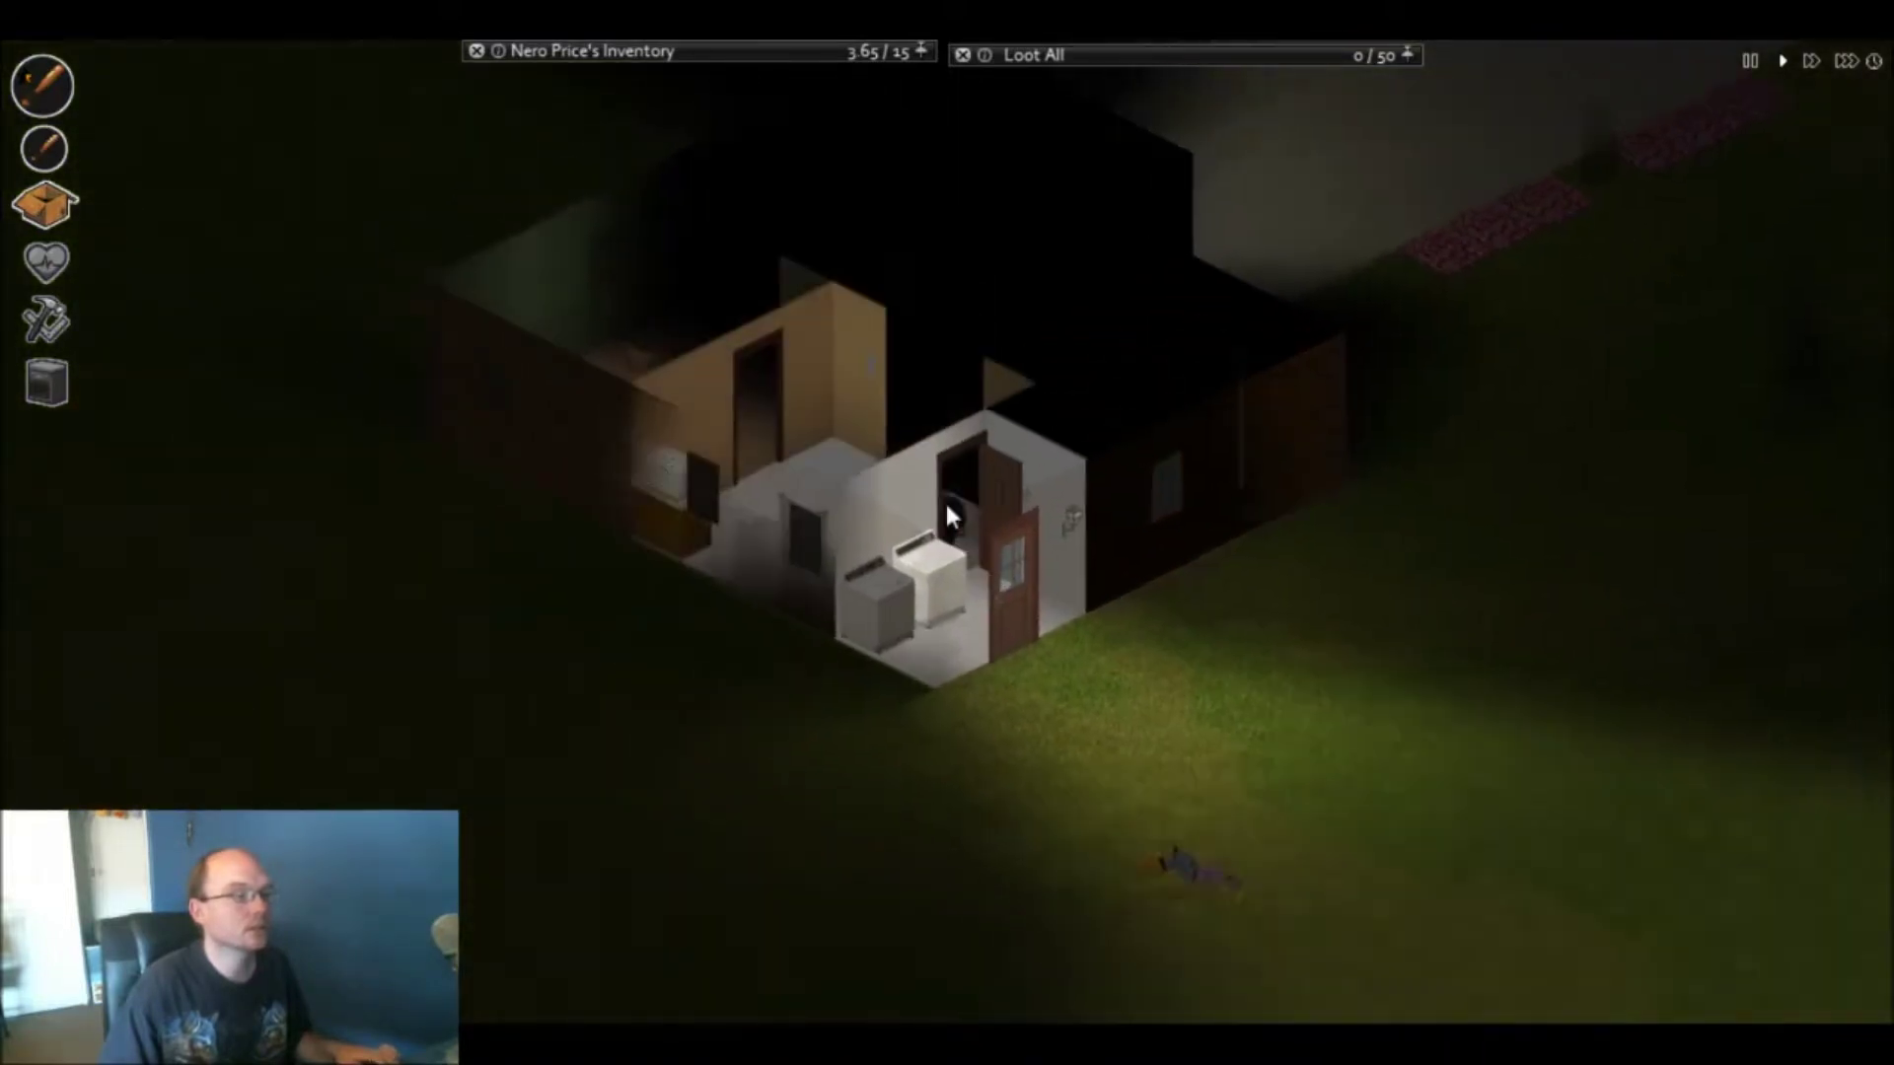
{"action": "left_click", "coordinate": [978, 511]}
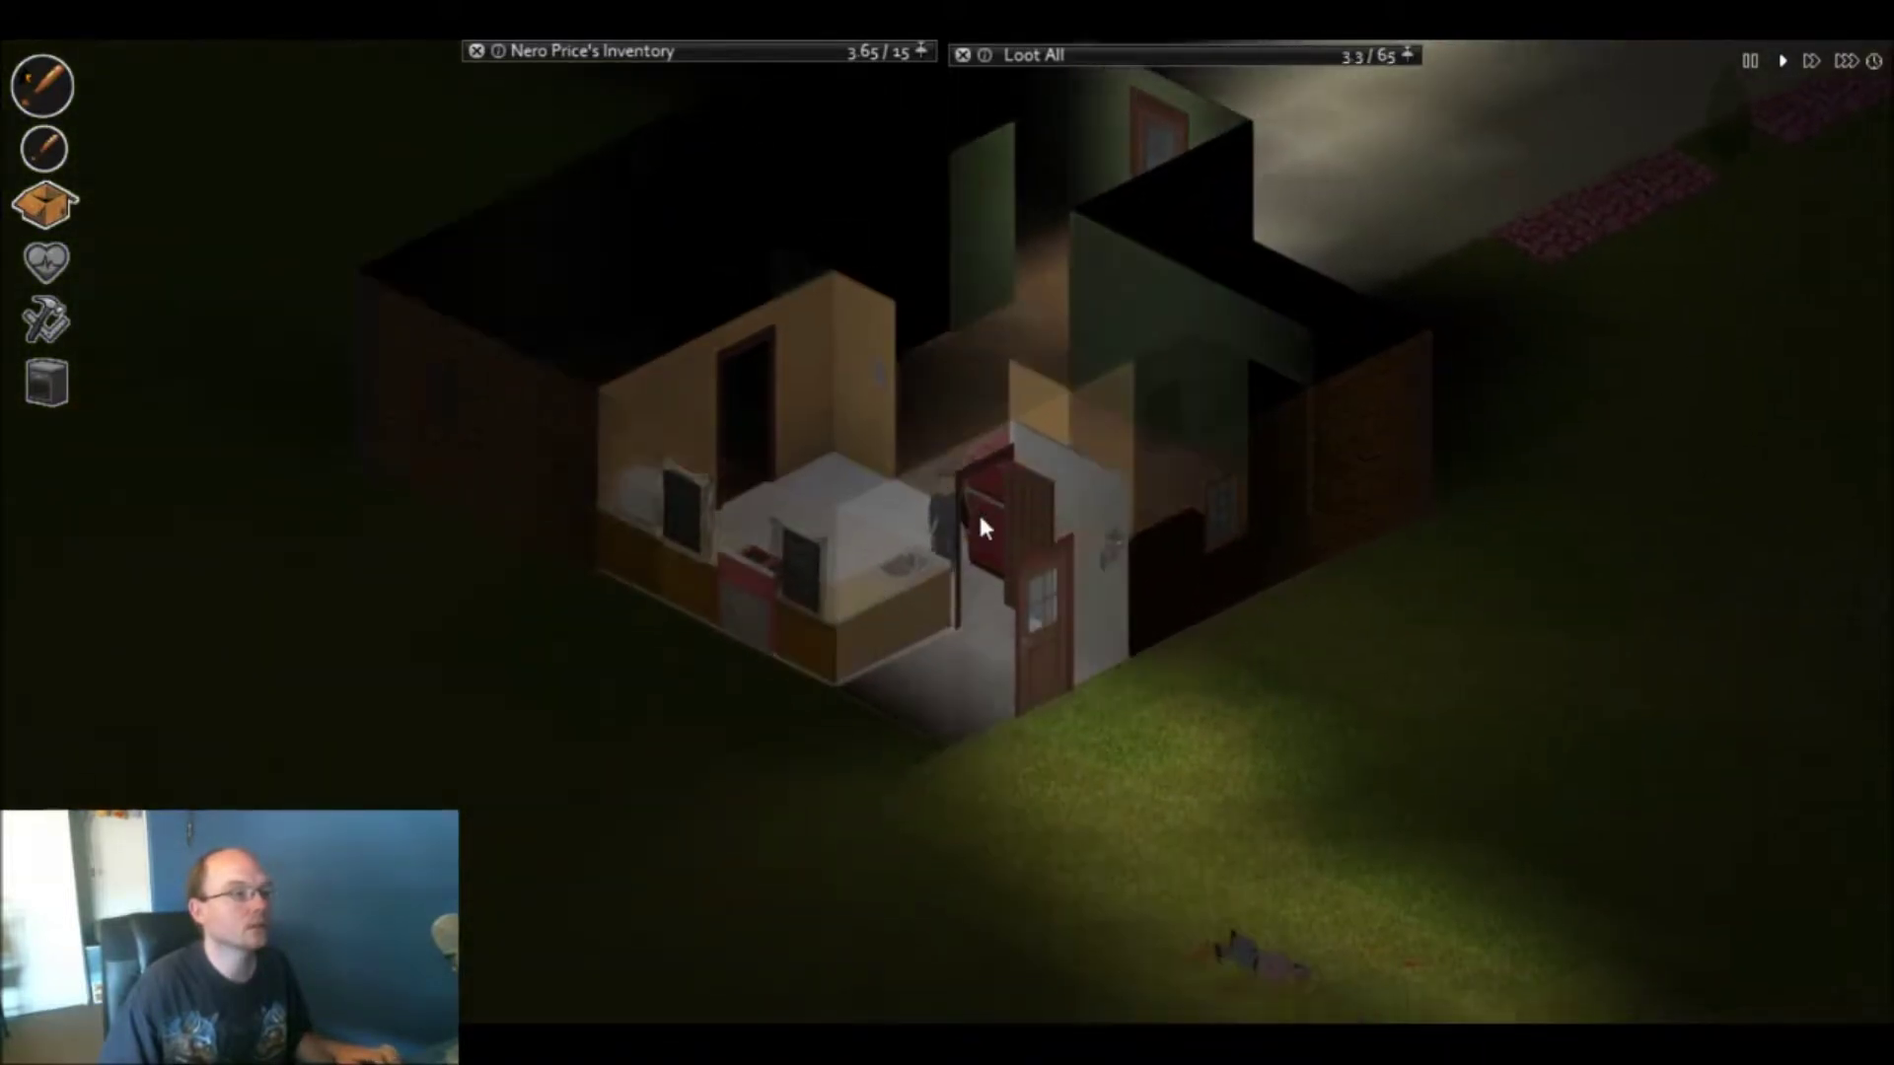
- Climb the stairs and walk into the upstairs bunk-bed bedroom
{"action": "key", "text": "w"}
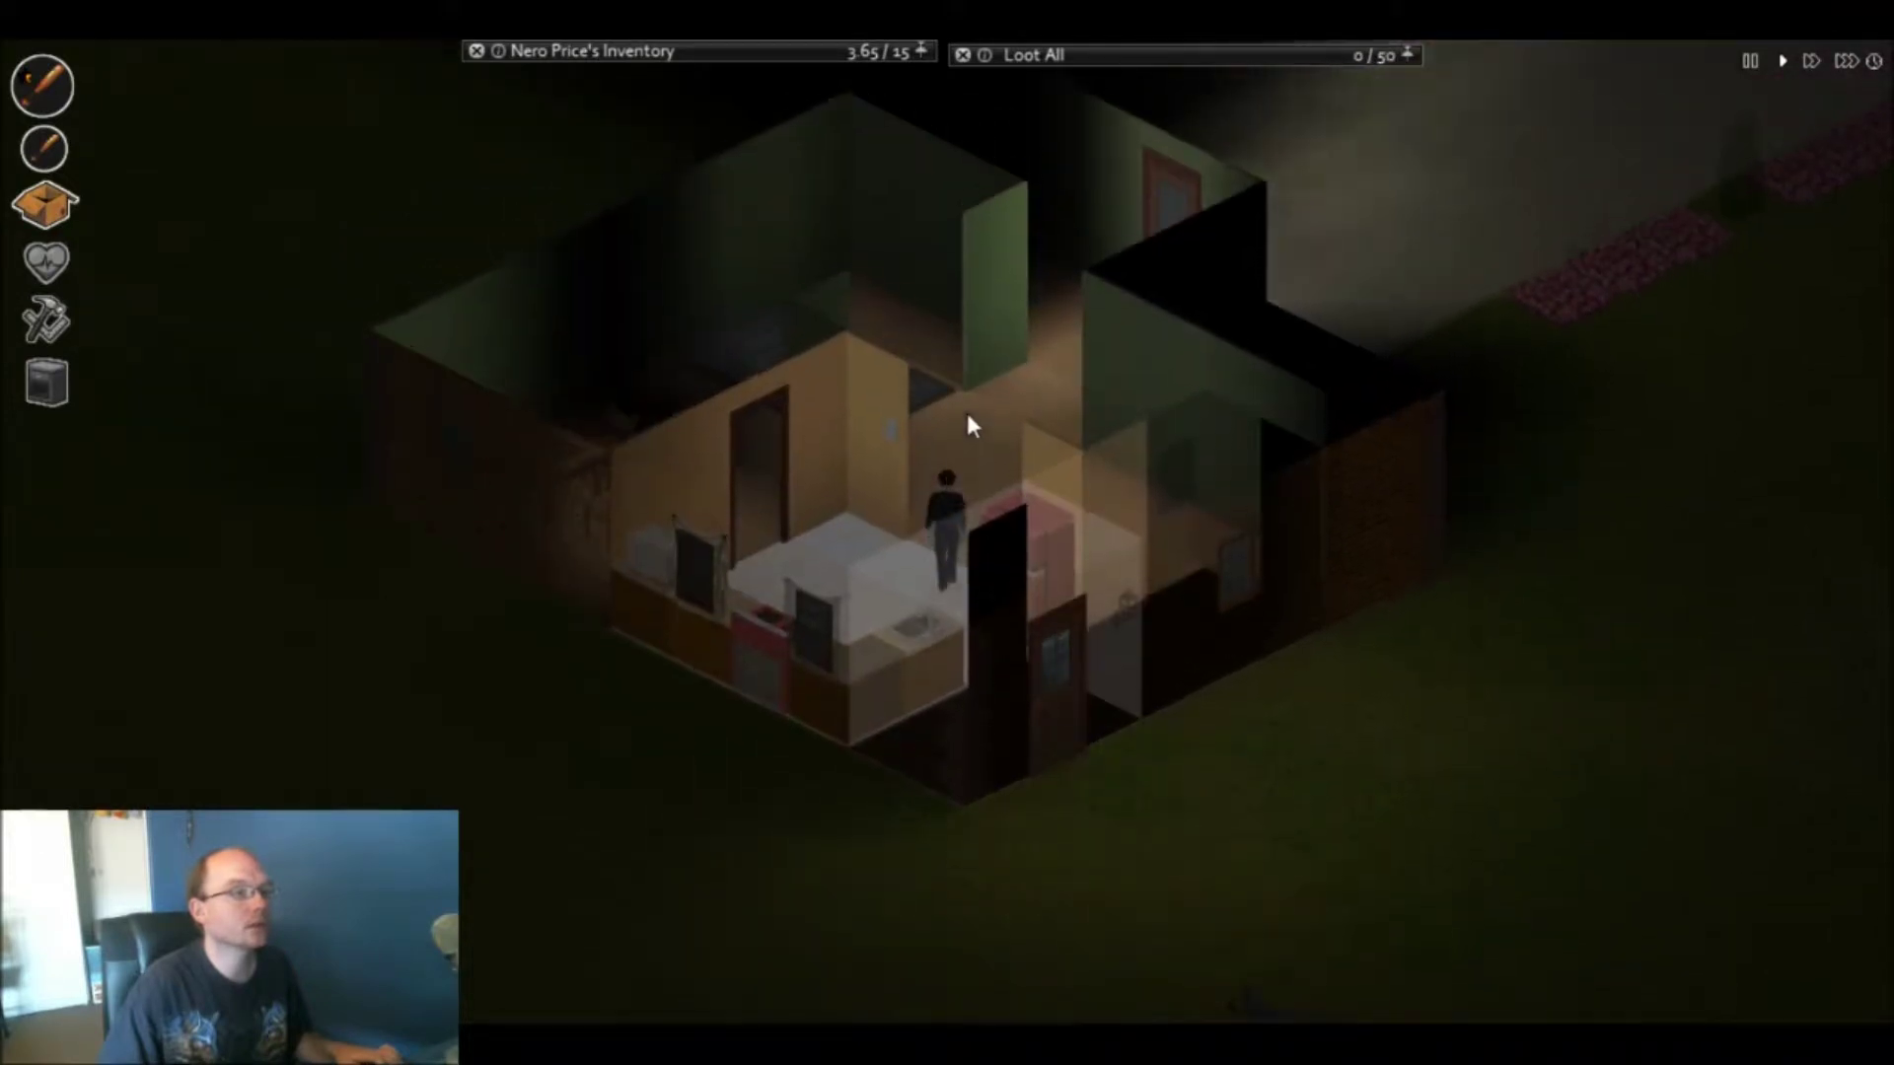
{"action": "key", "text": "d"}
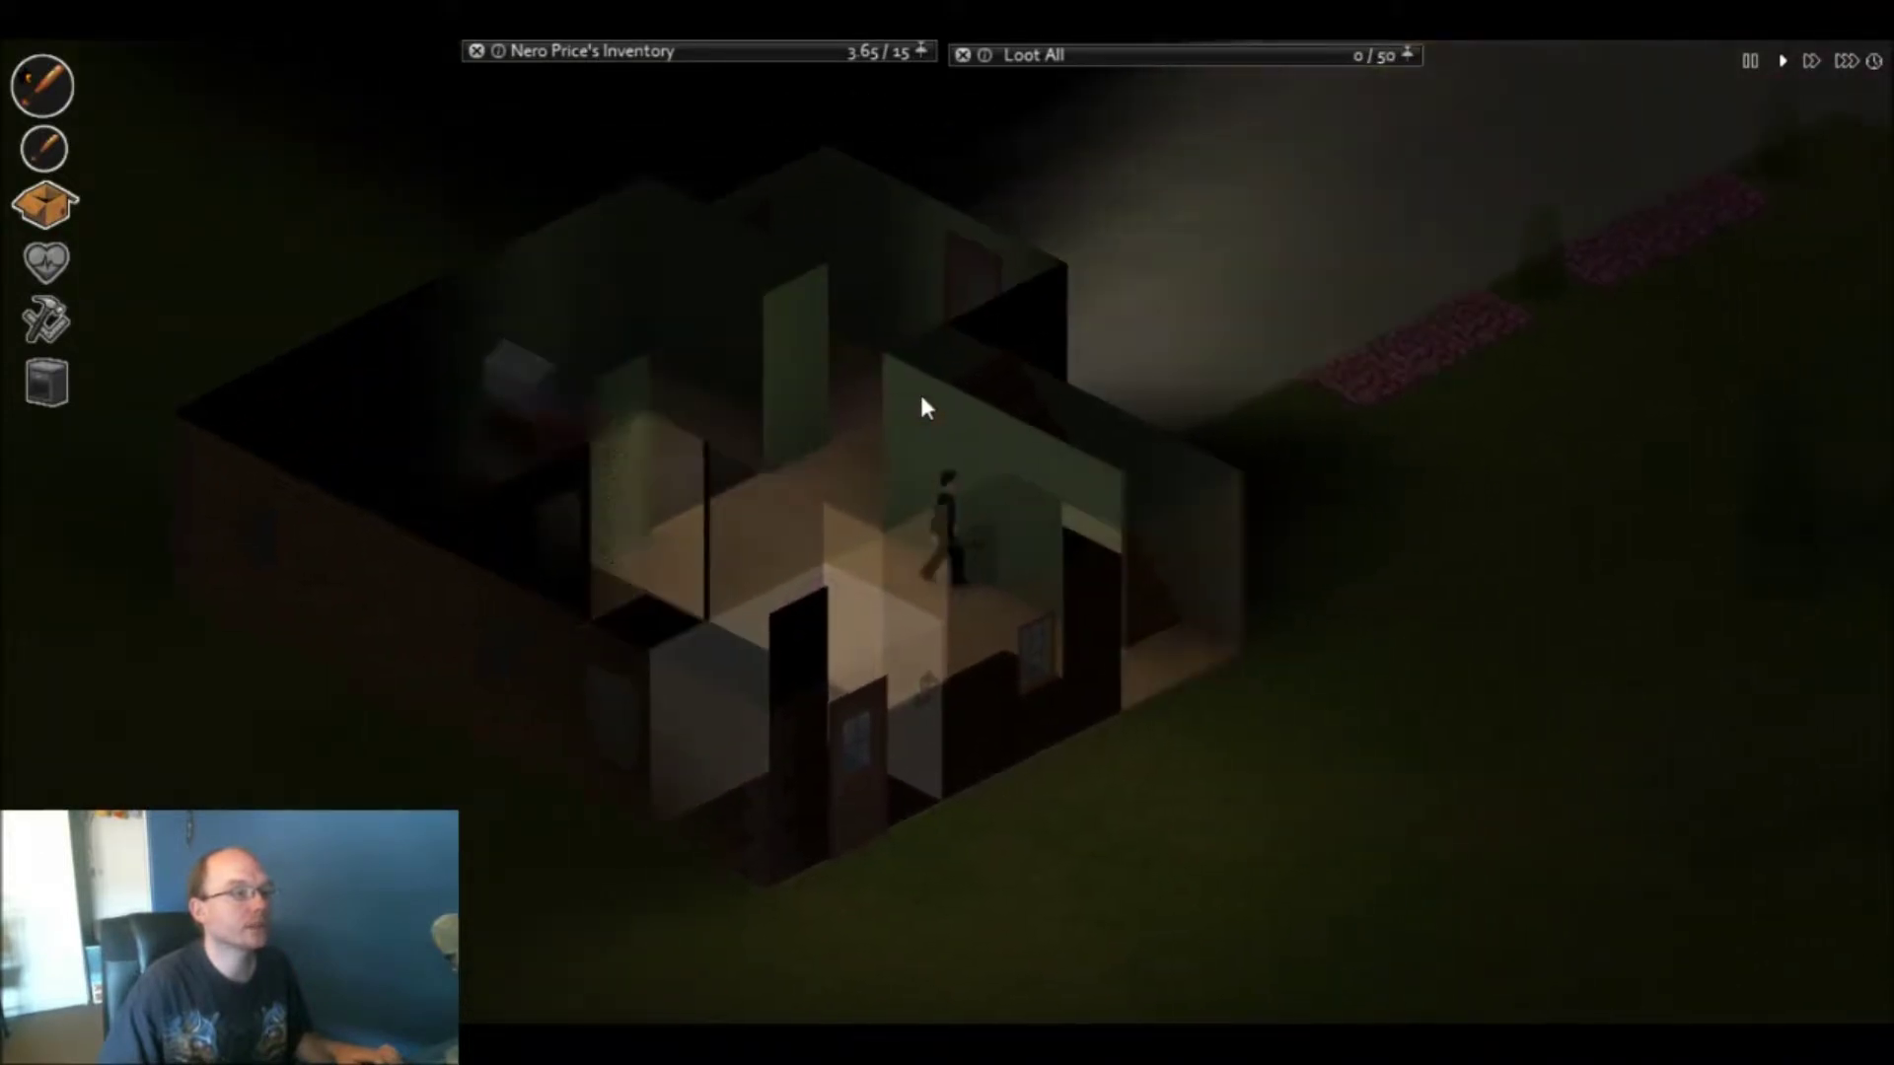
{"action": "key", "text": "w"}
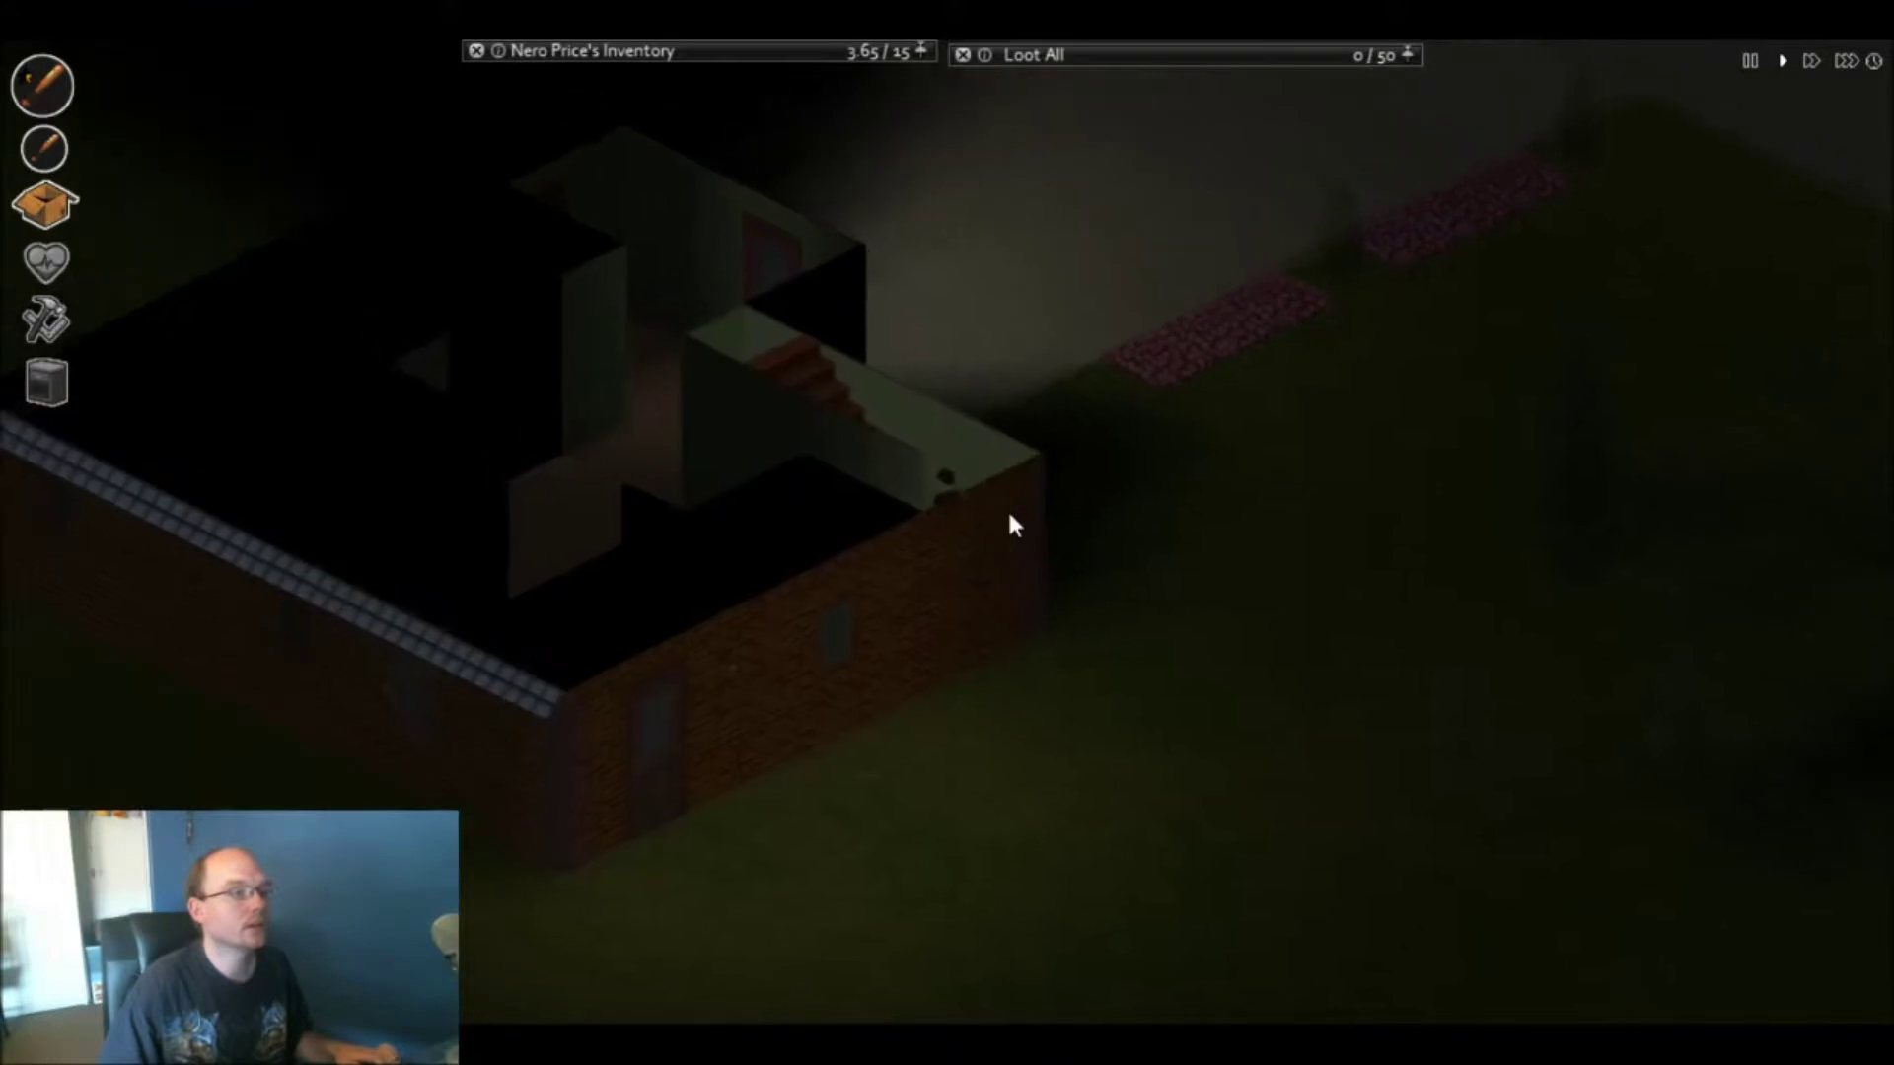
{"action": "key", "text": "w"}
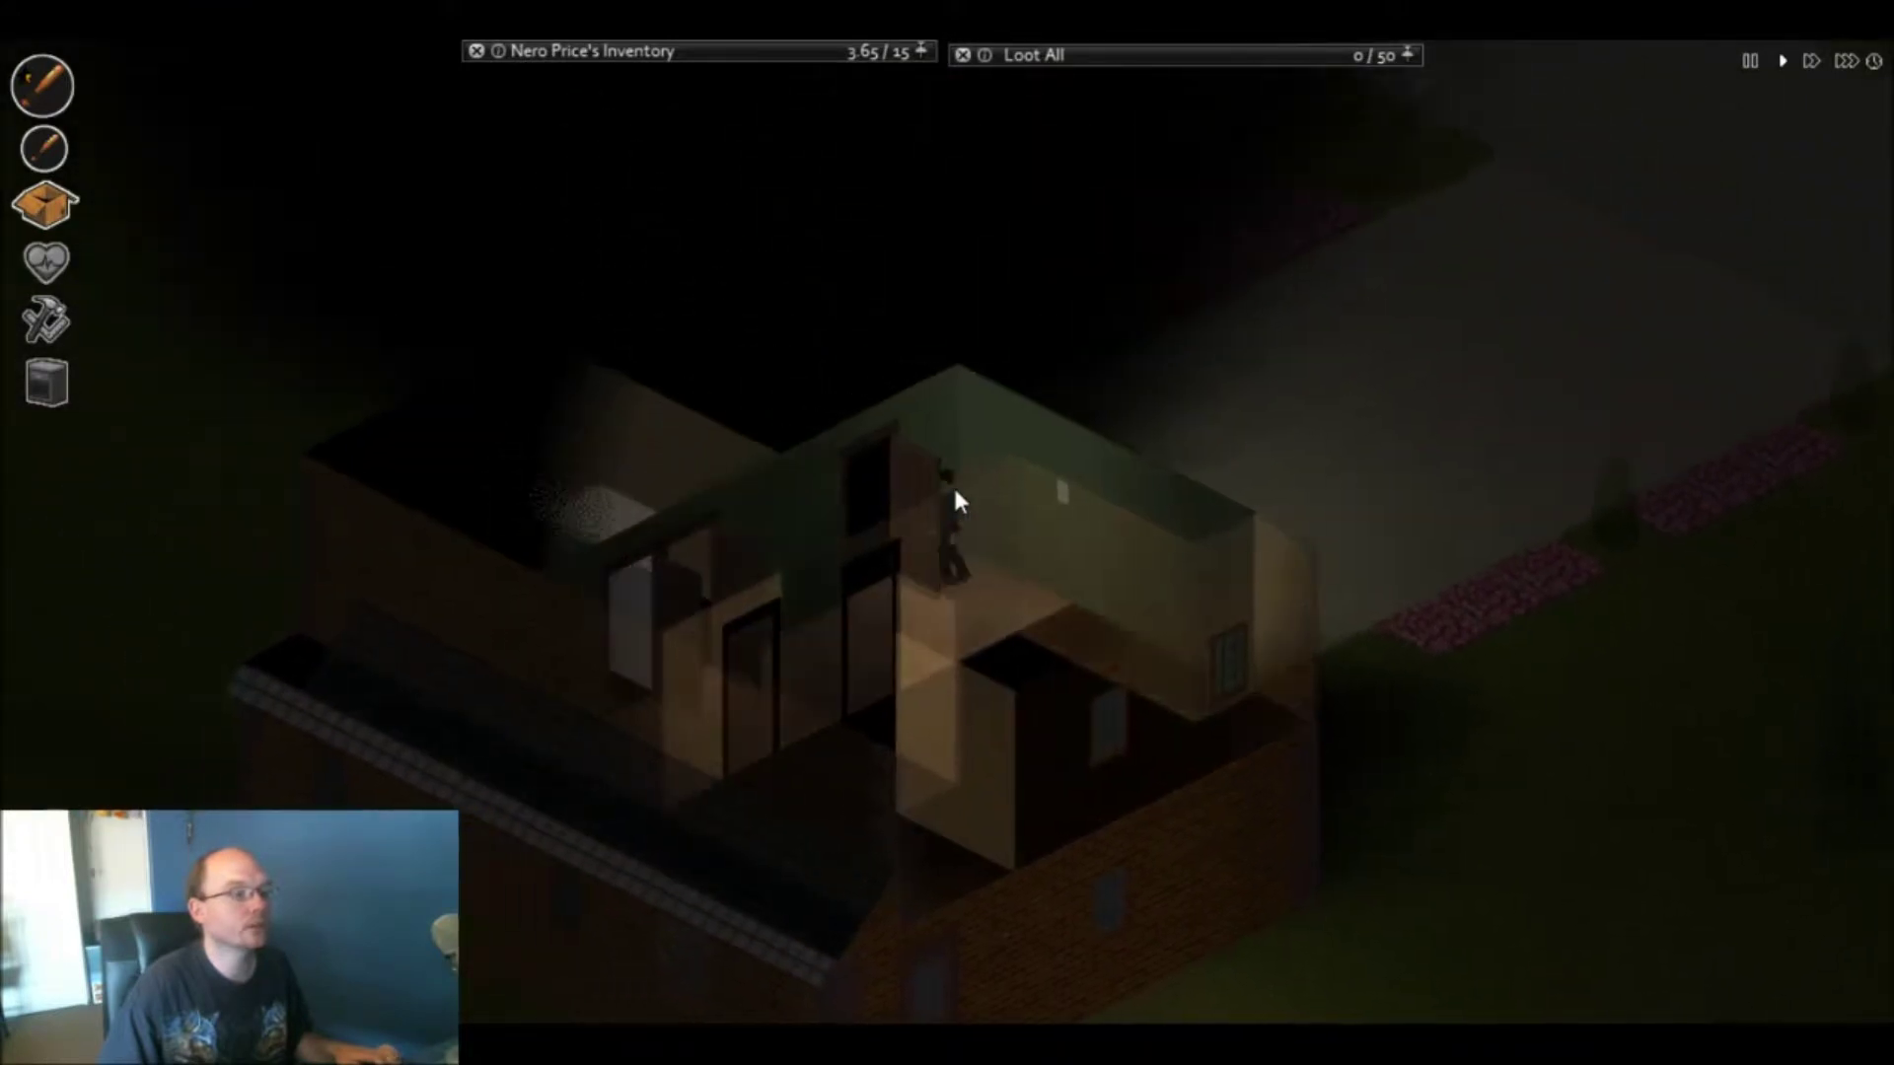
{"action": "key", "text": "w"}
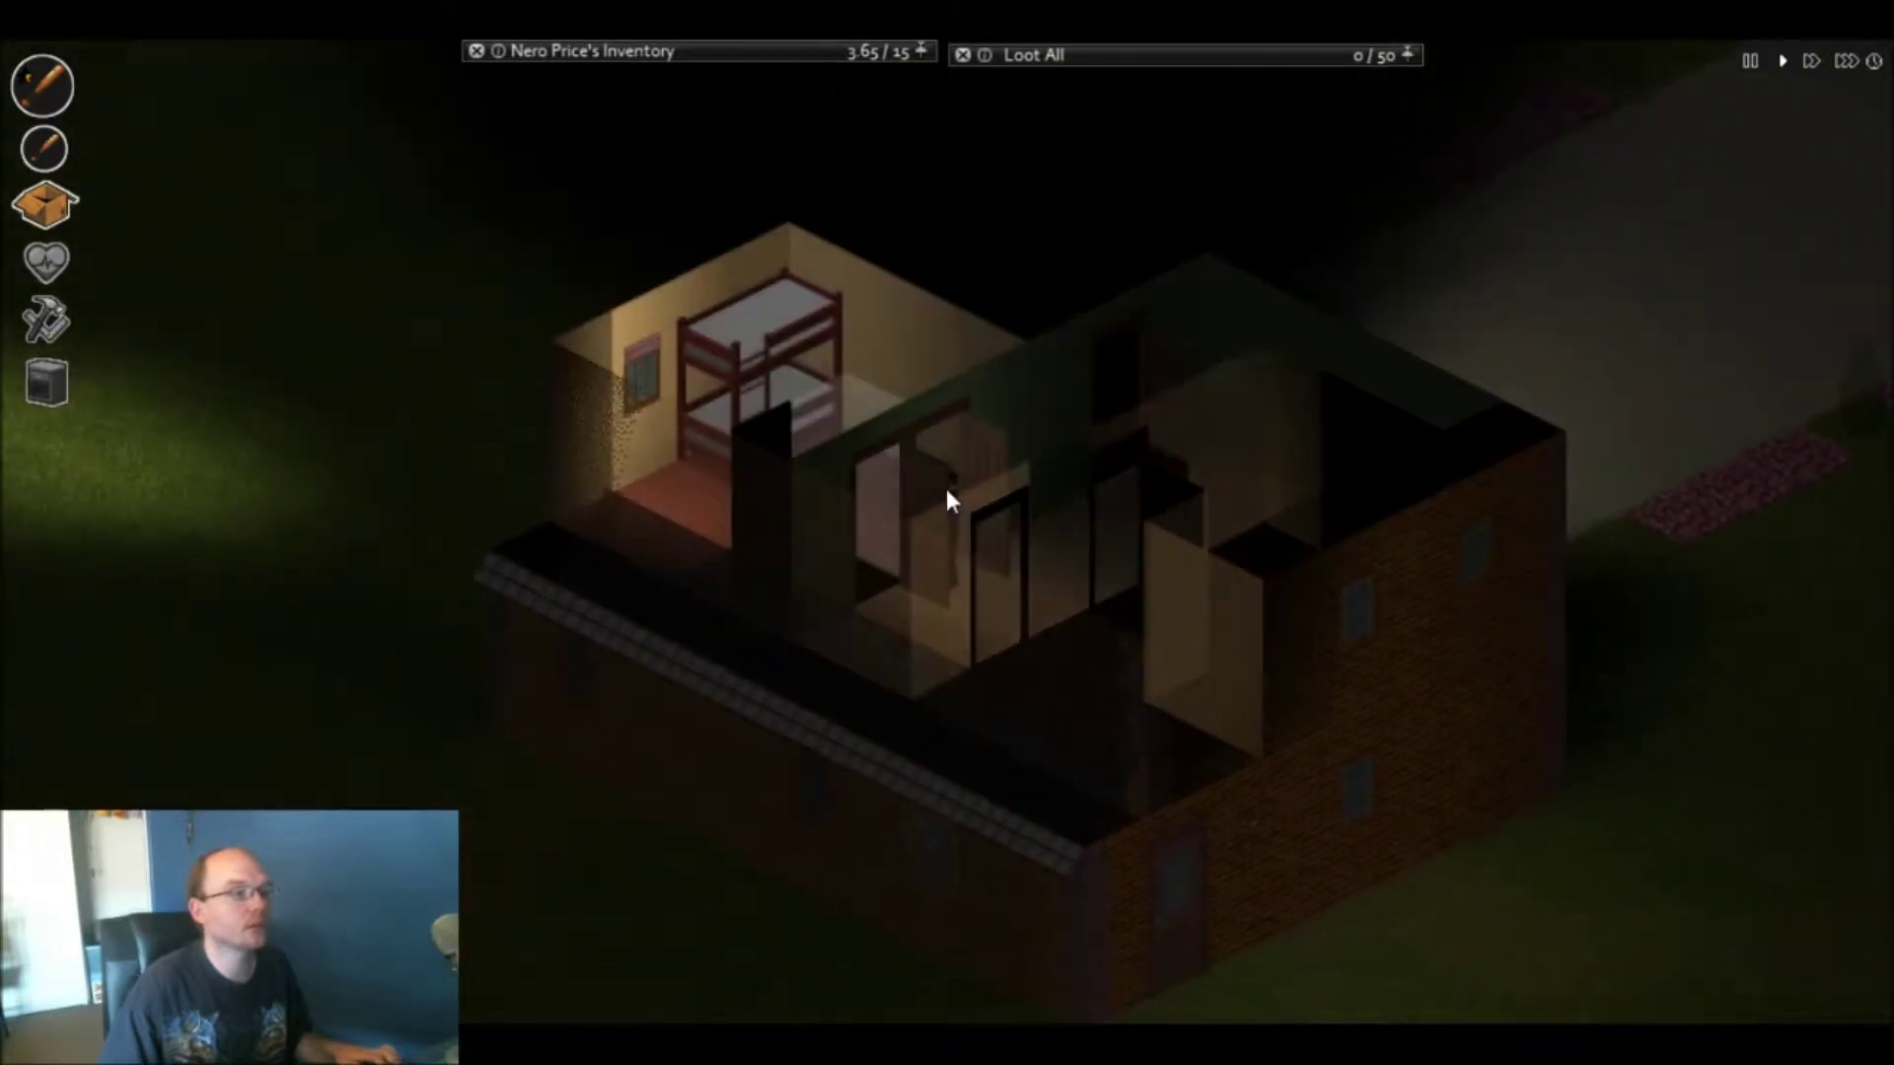
- Check the bunk-bed room's wardrobe and take down its window curtains
{"action": "key", "text": "w"}
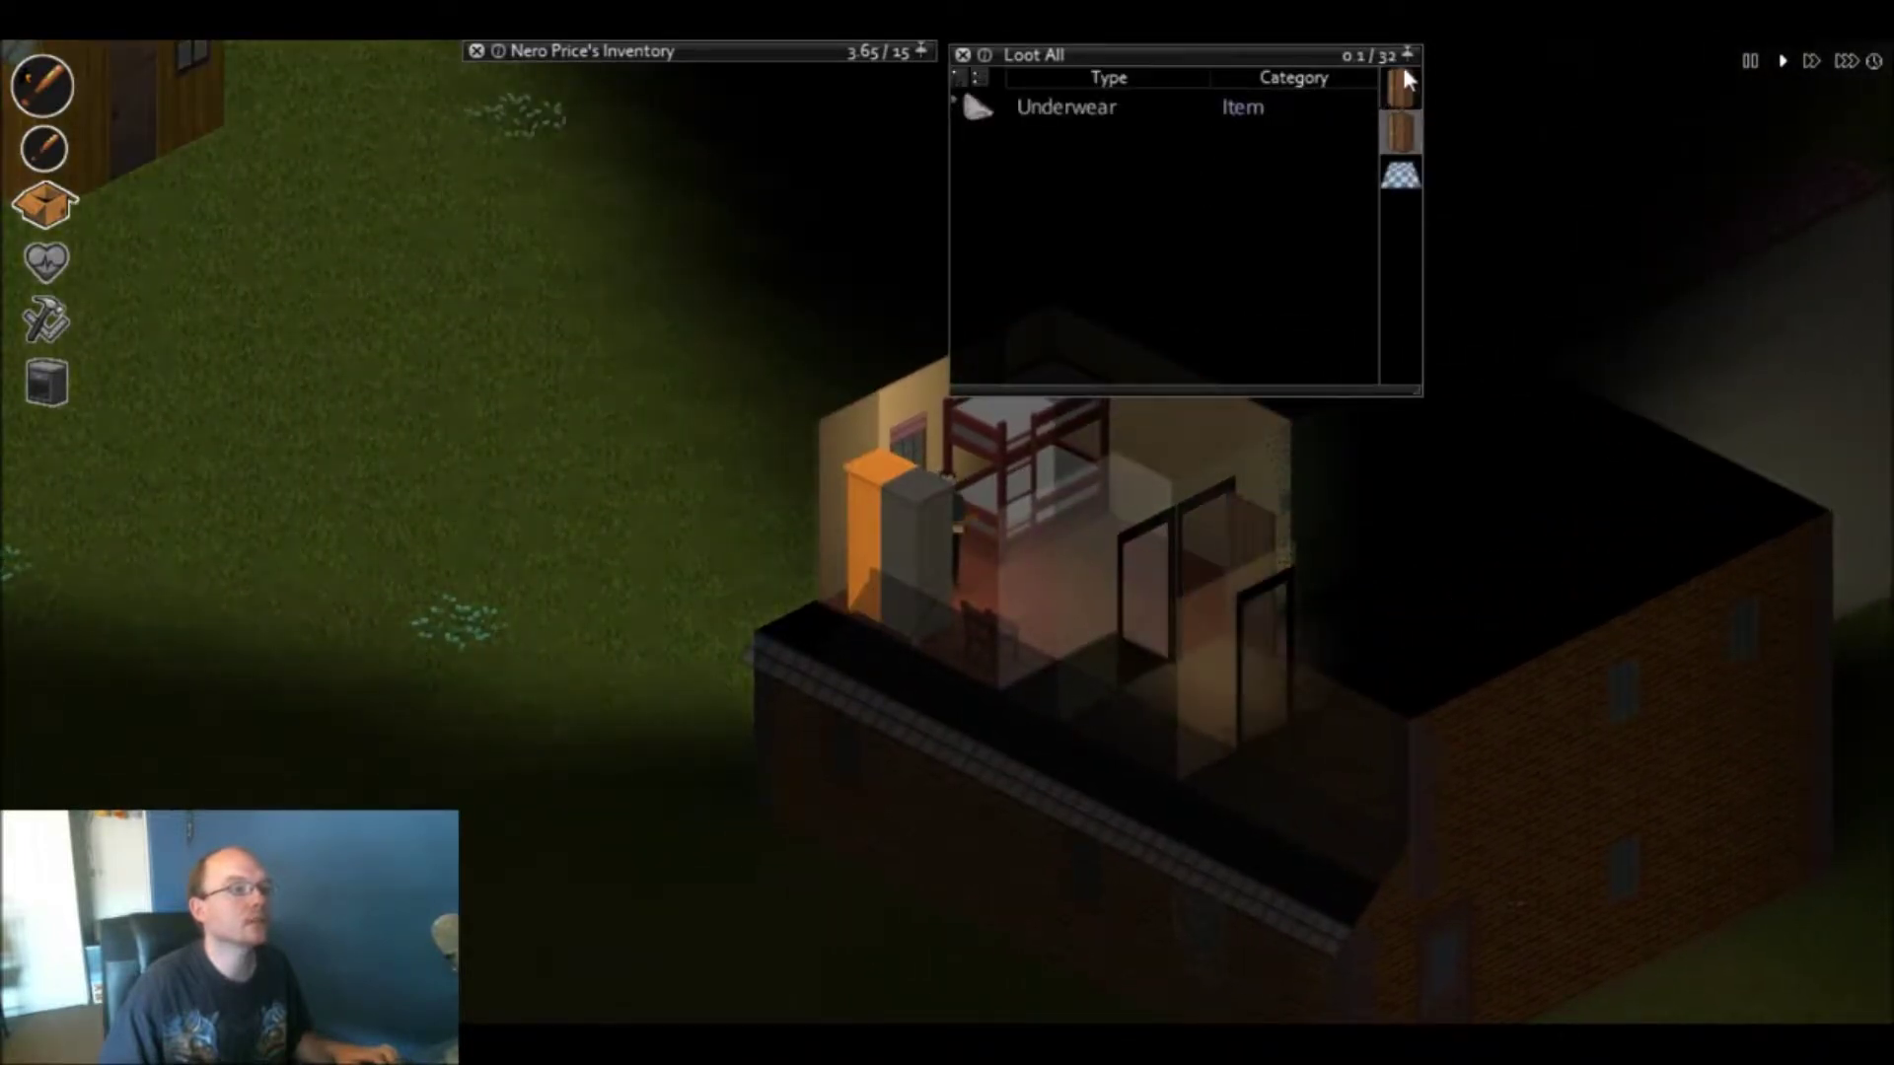
{"action": "left_click", "coordinate": [1397, 84]}
{"action": "right_click", "coordinate": [905, 433]}
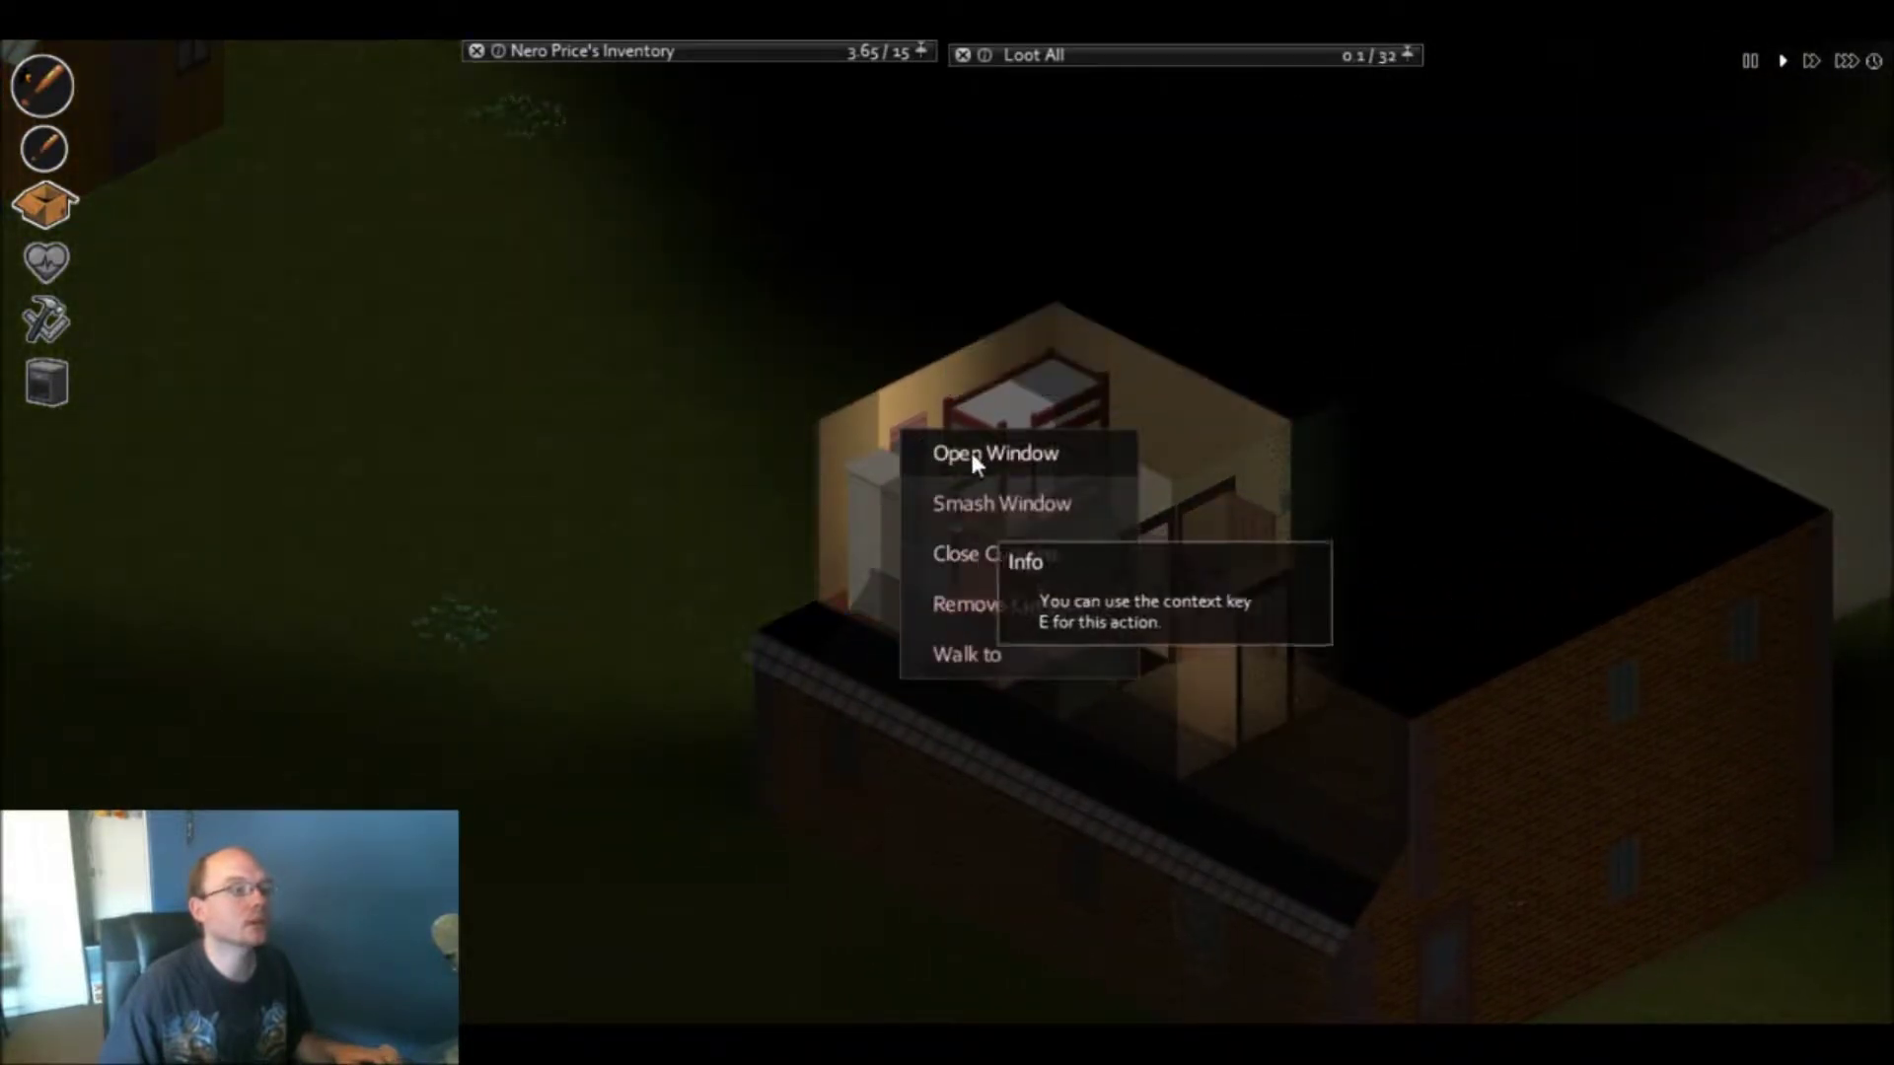
{"action": "left_click", "coordinate": [1033, 582]}
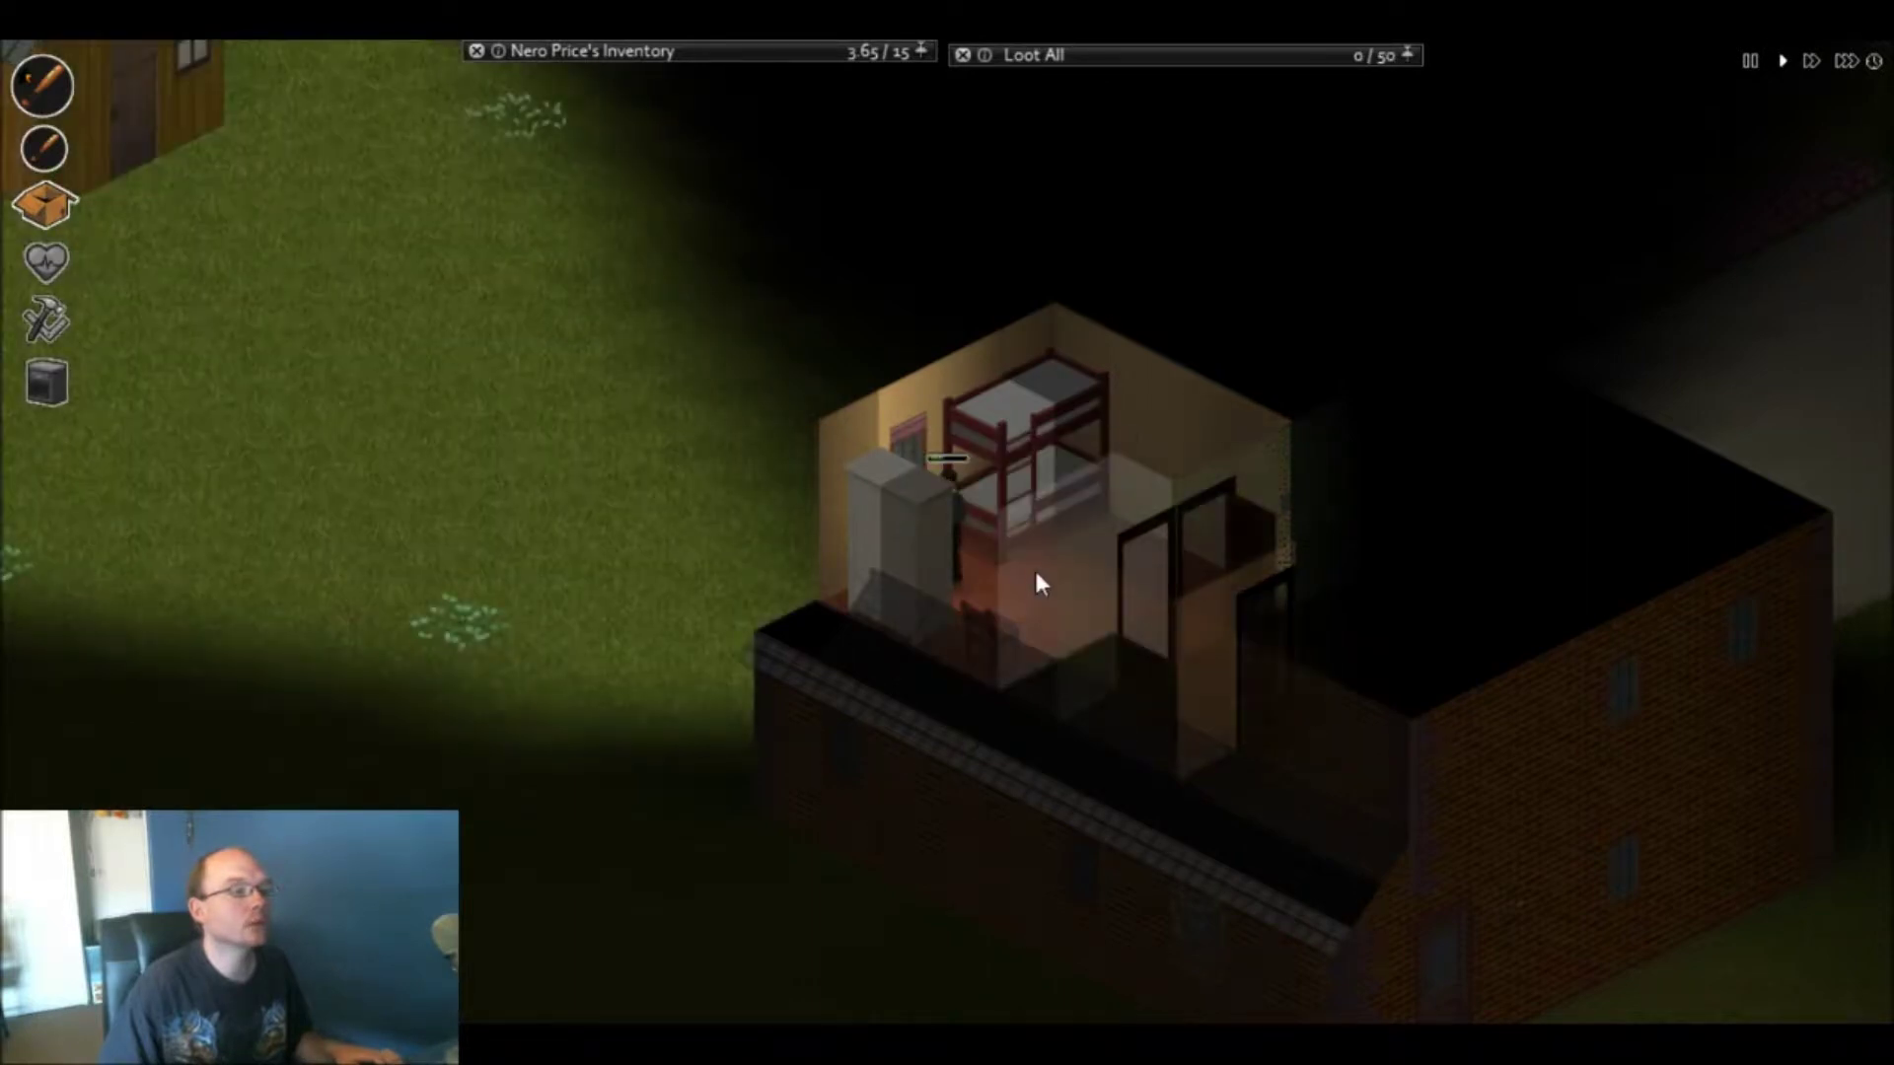
- Take down the other bedroom's curtains as sheets and store one Sheet in its container
{"action": "key", "text": "d"}
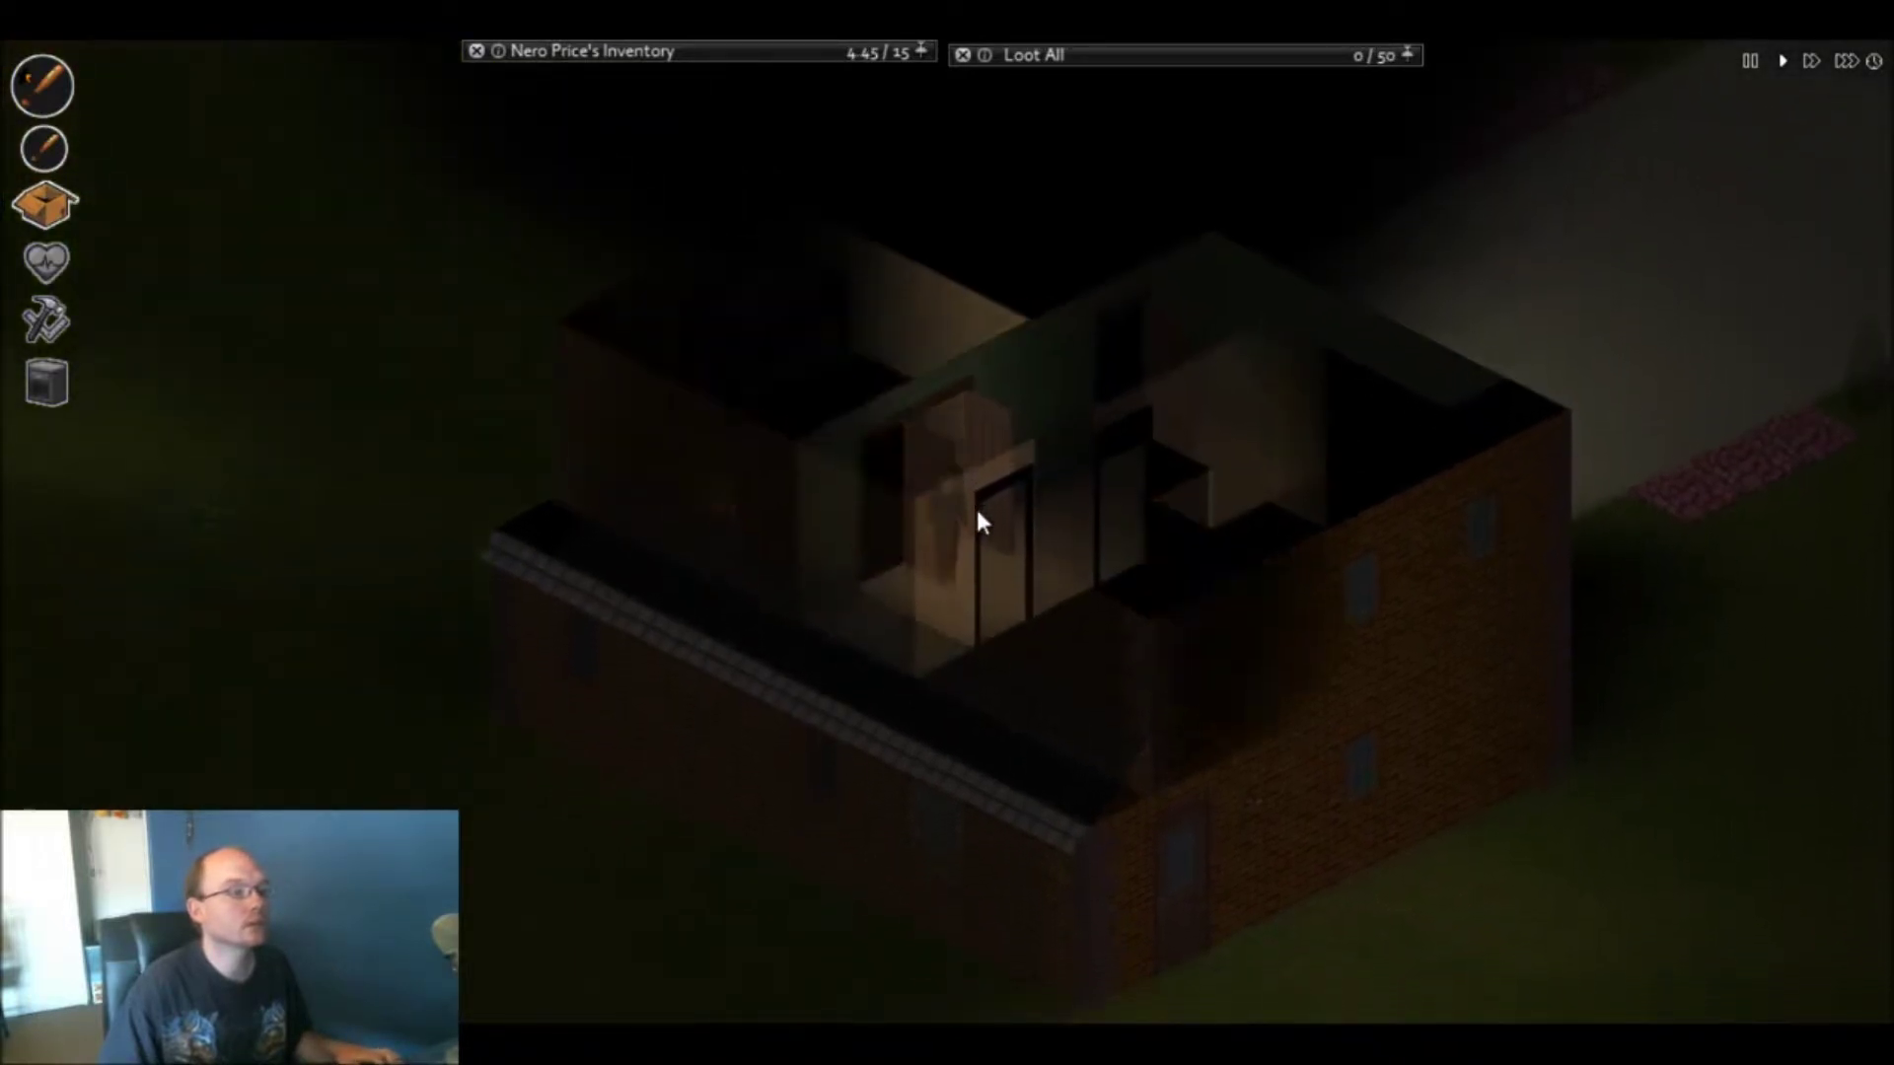
{"action": "key", "text": "d"}
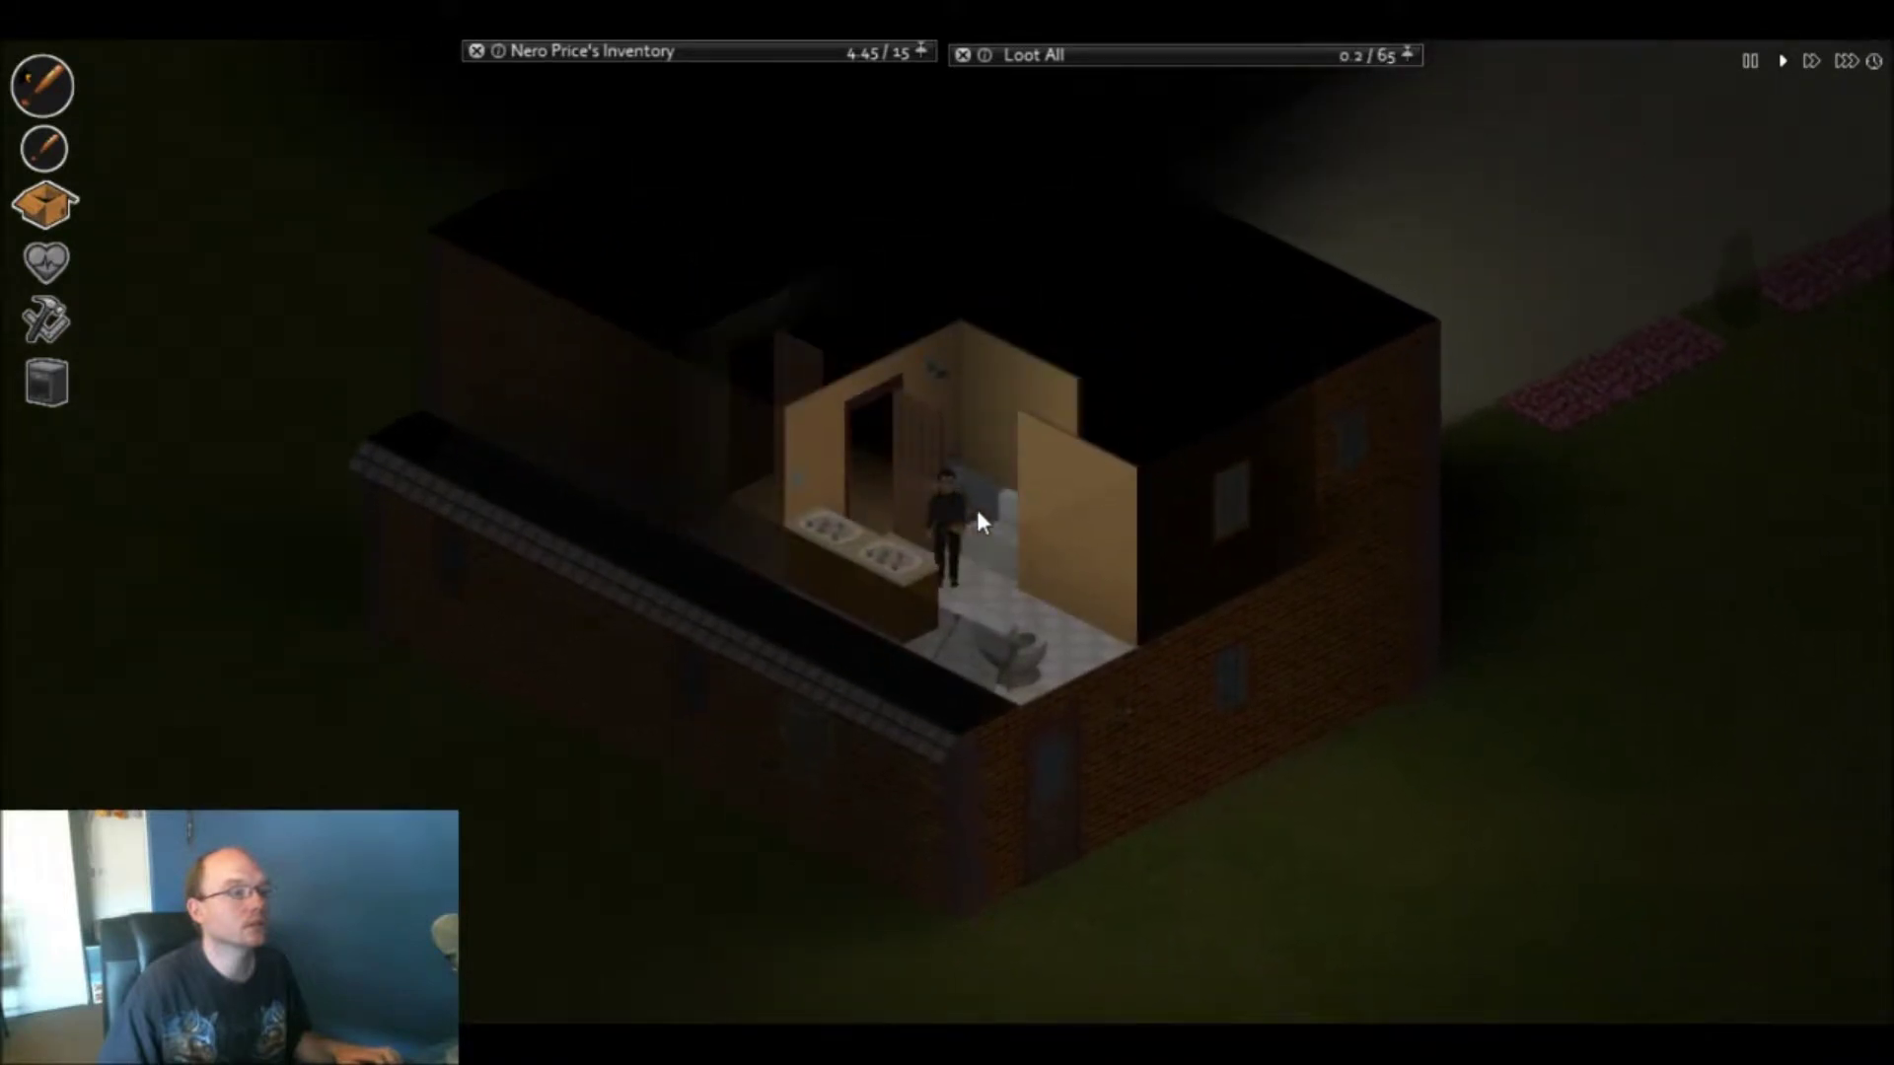
{"action": "key", "text": "w"}
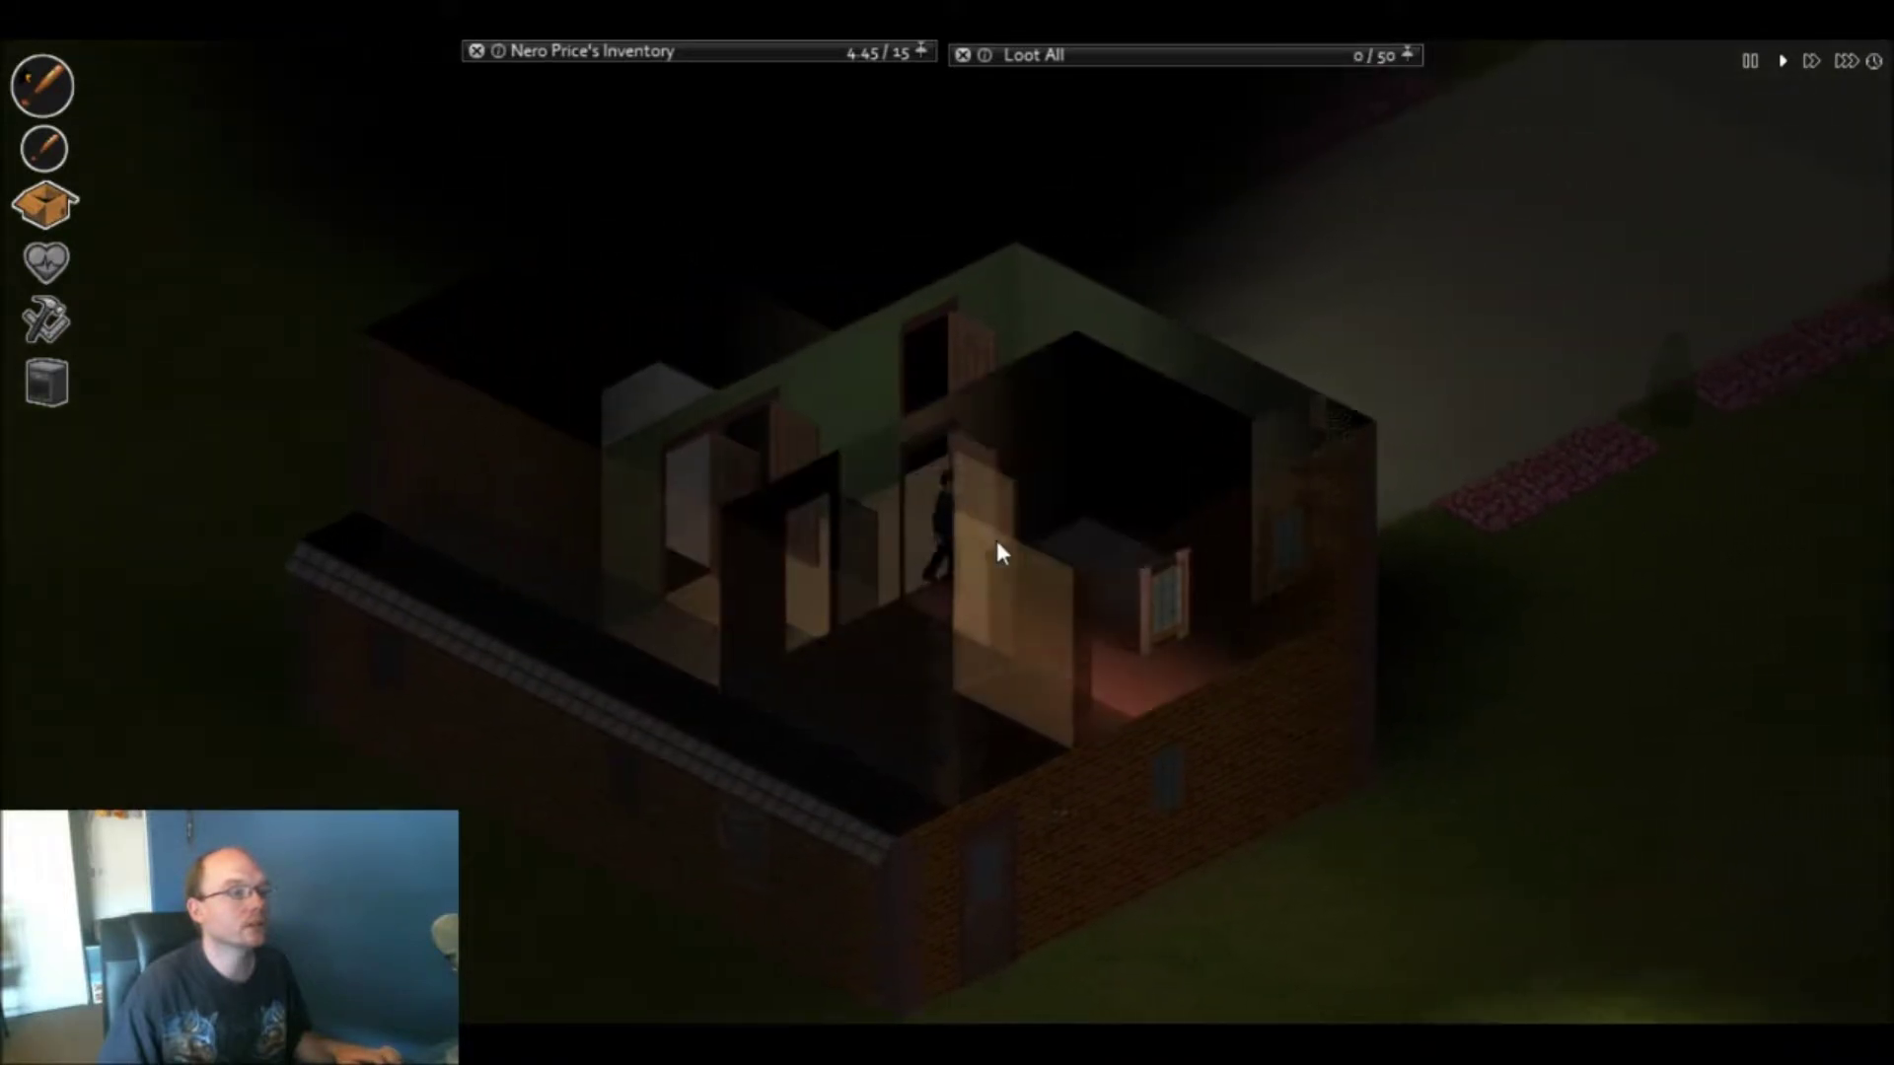
{"action": "key", "text": "d"}
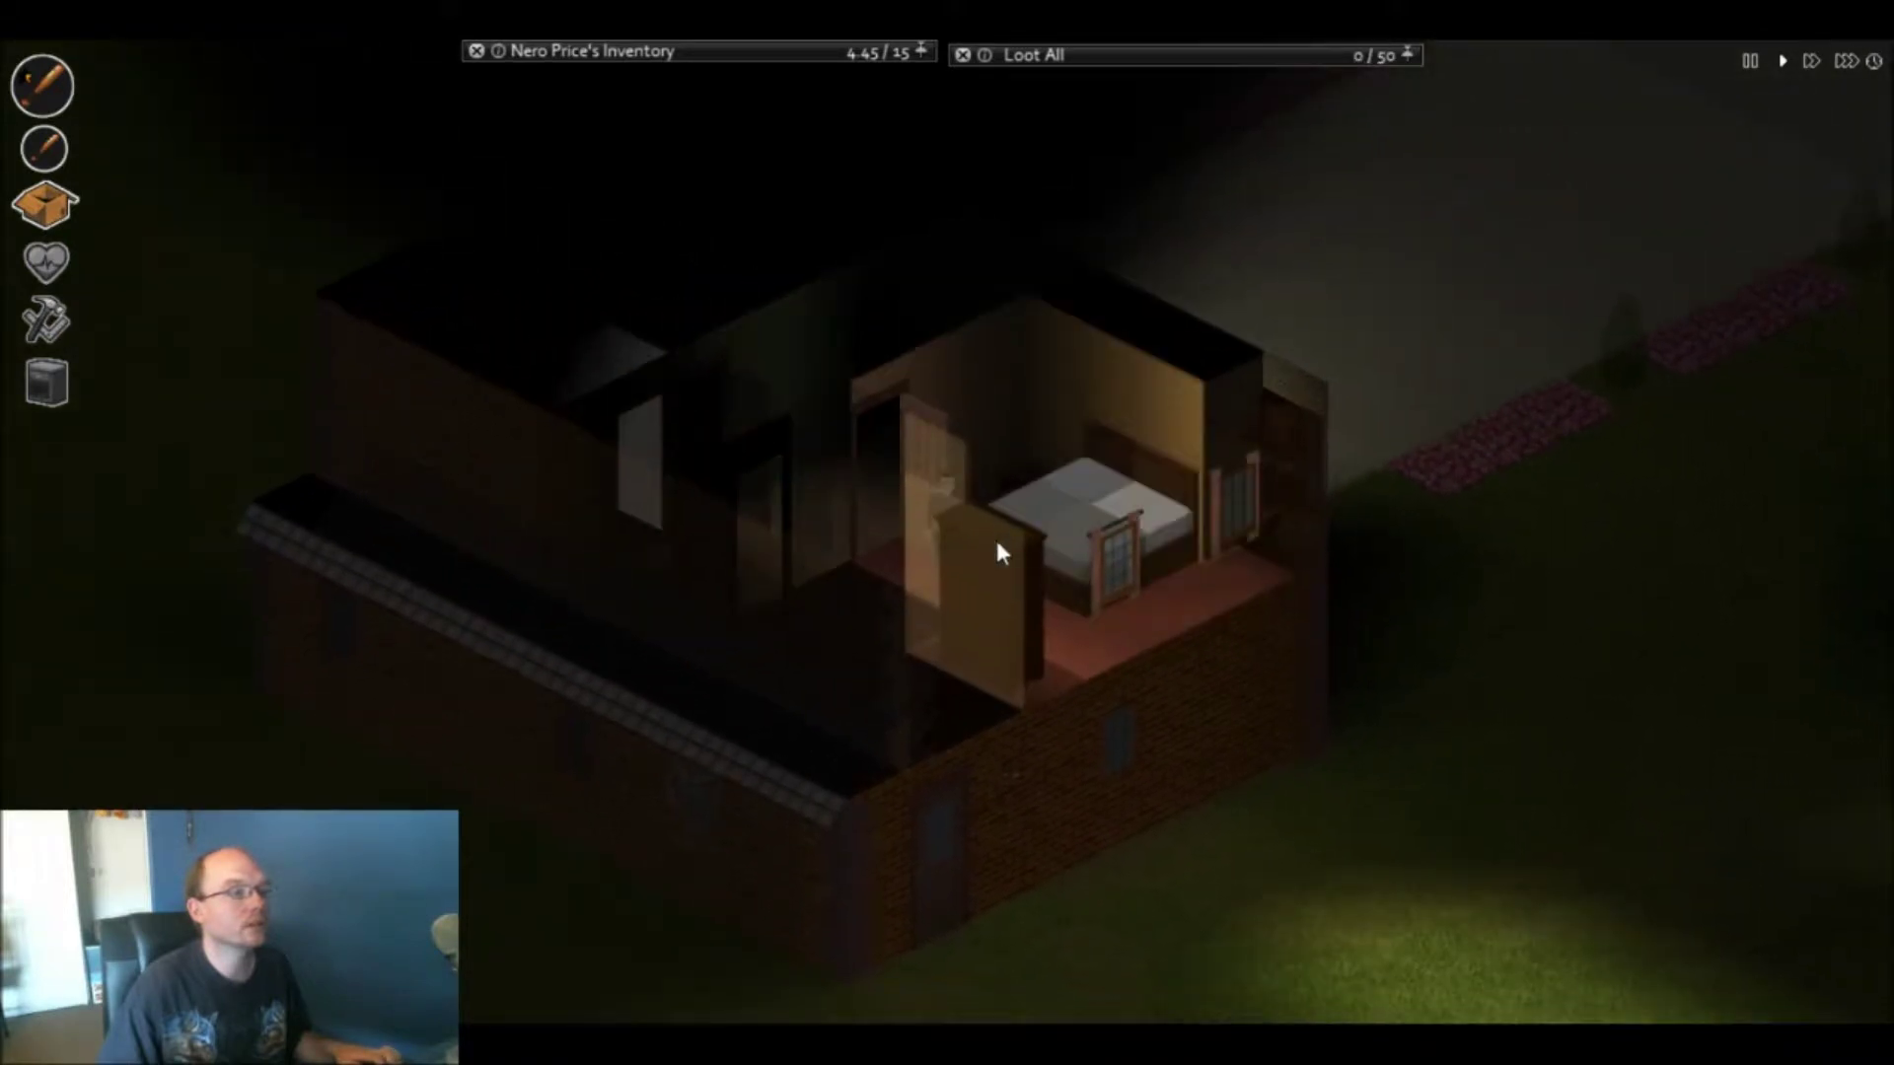
{"action": "right_click", "coordinate": [1063, 556]}
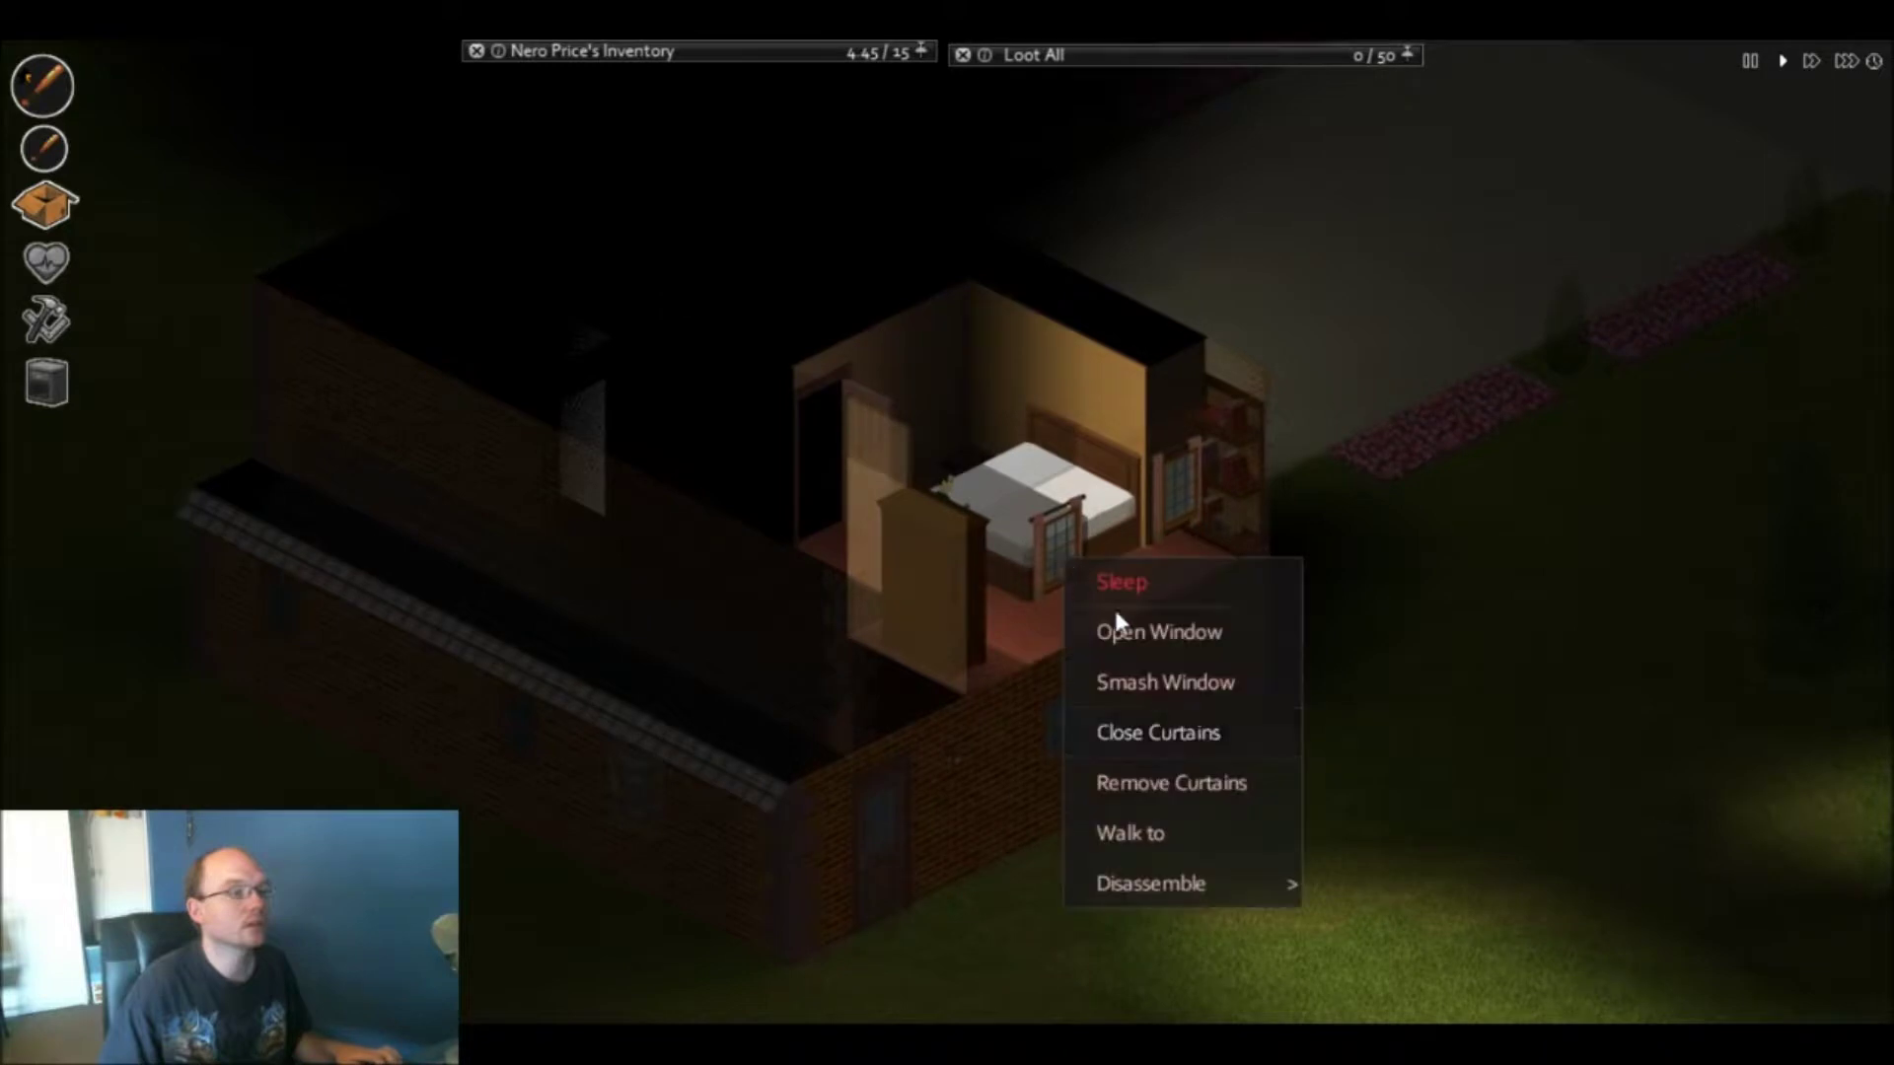
{"action": "left_click", "coordinate": [1208, 783]}
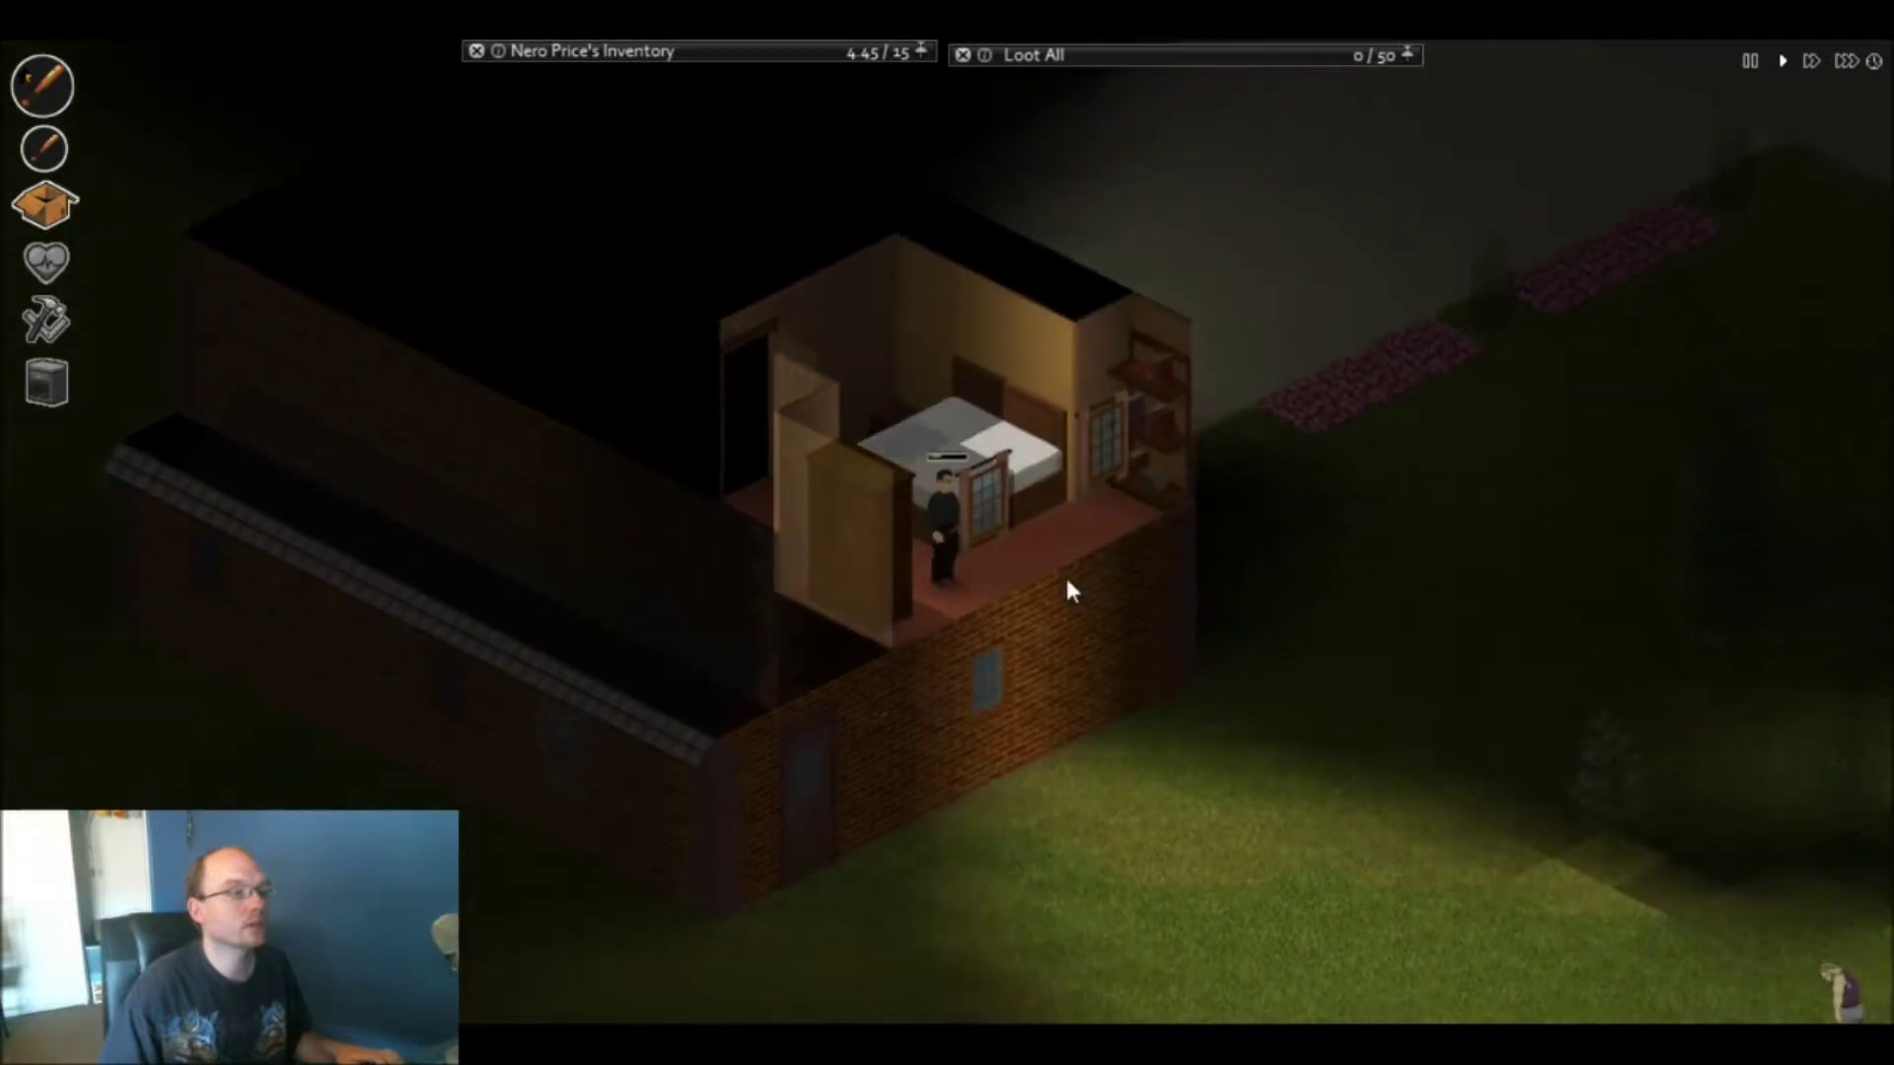
{"action": "right_click", "coordinate": [1108, 458]}
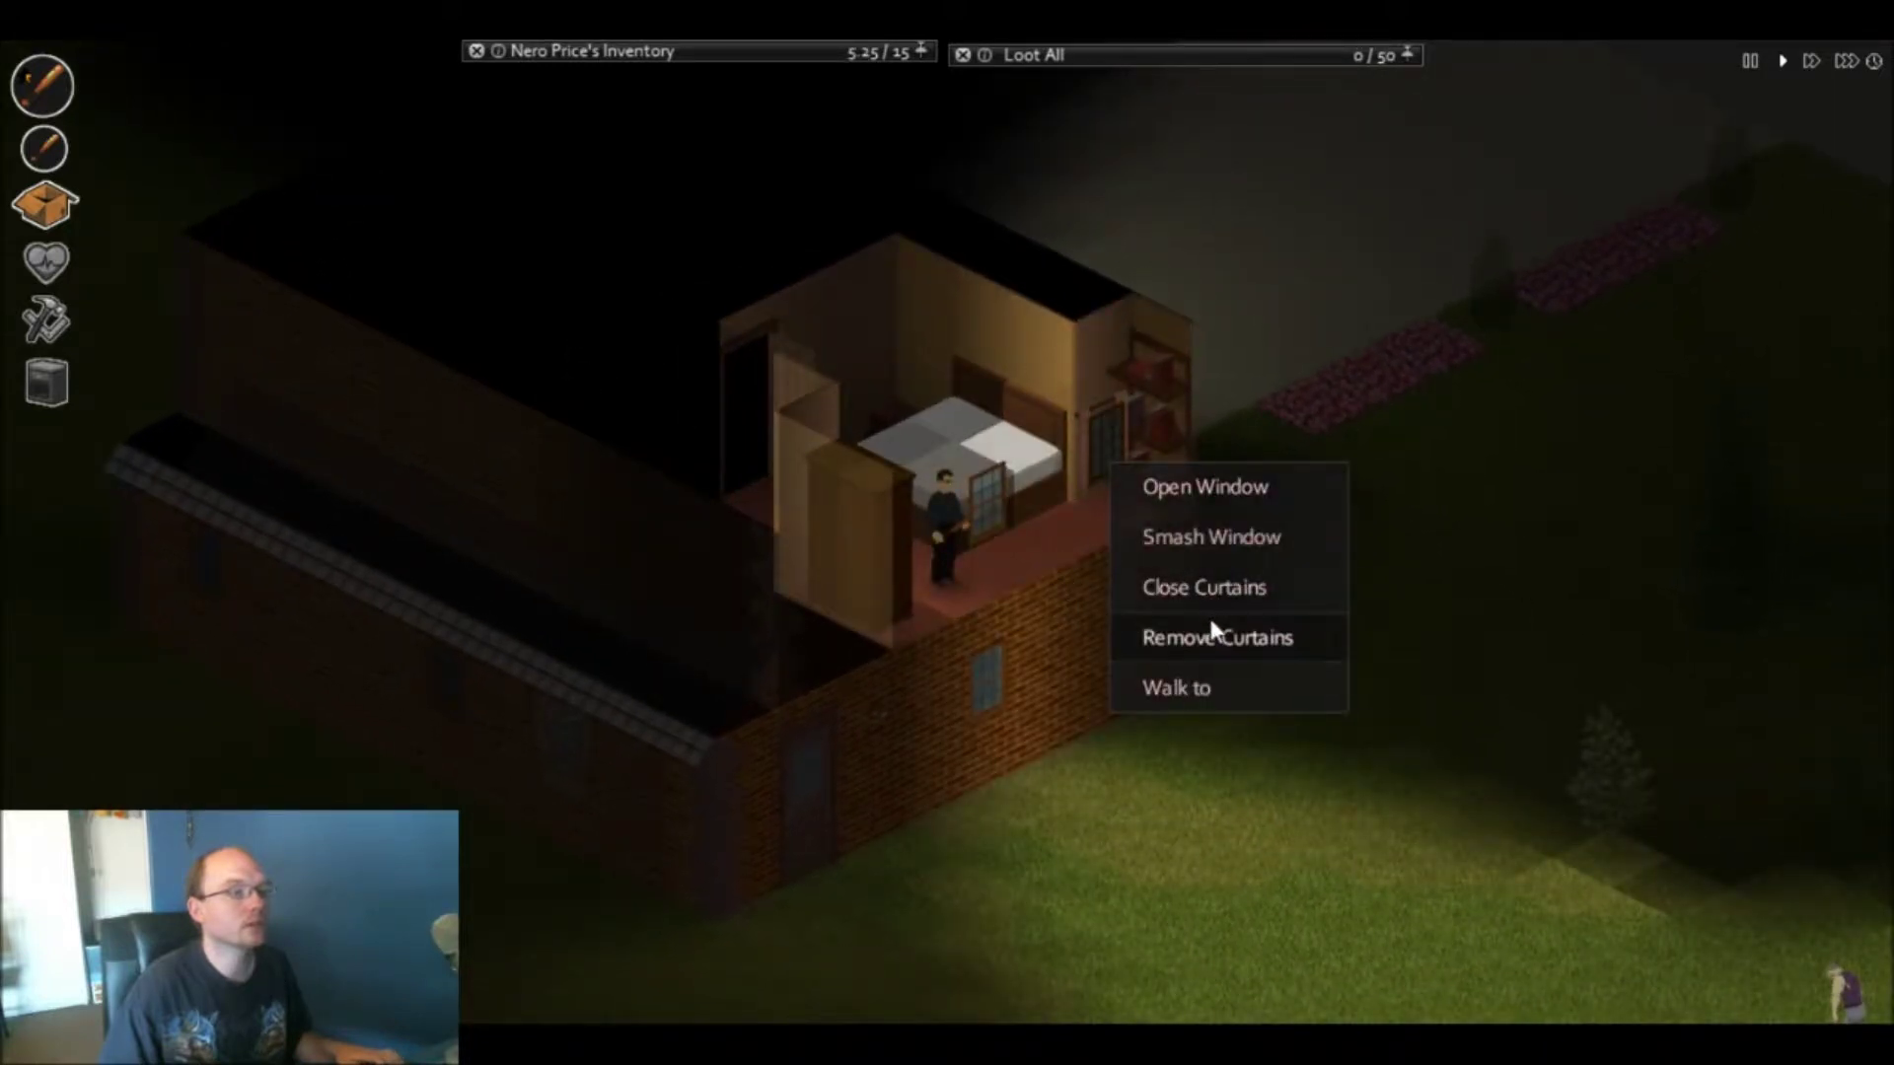
{"action": "left_click", "coordinate": [1211, 634]}
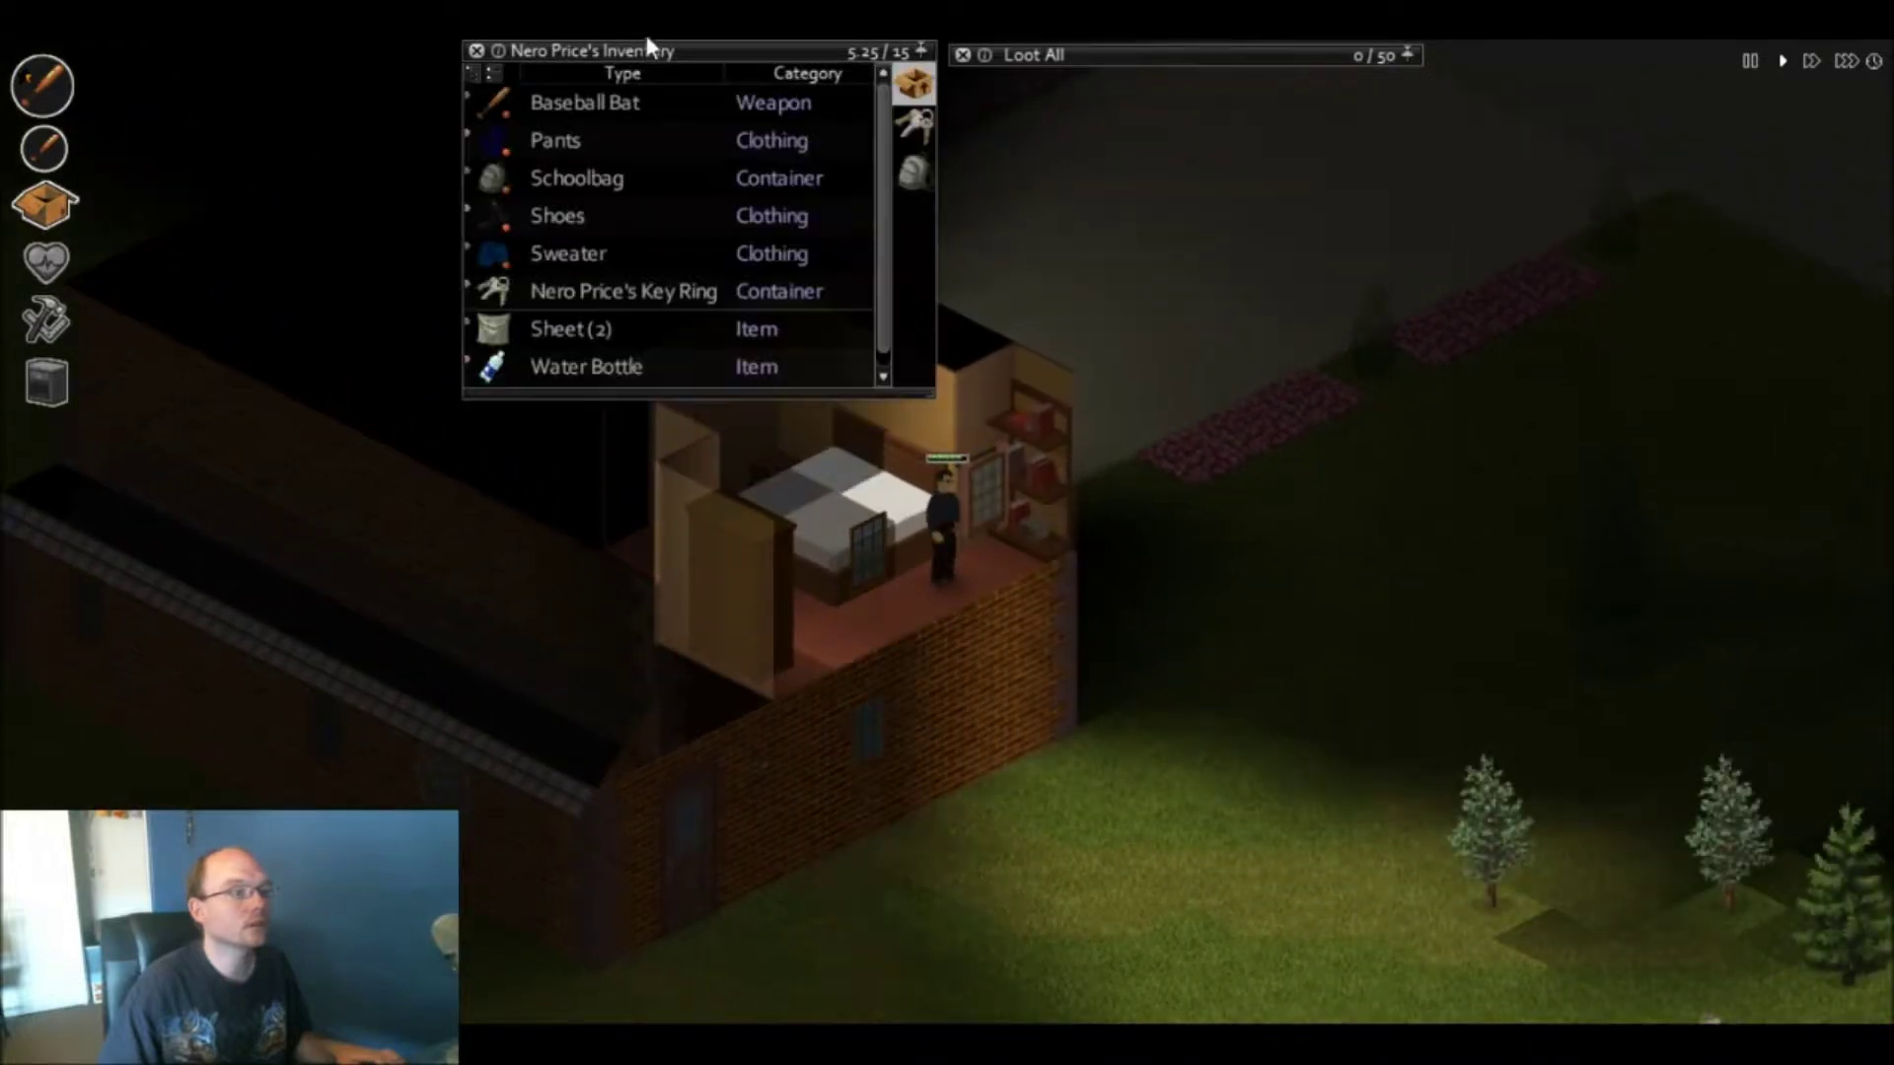
{"action": "mouse_move", "coordinate": [582, 325]}
{"action": "left_mouse_down"}
{"action": "mouse_move", "coordinate": [862, 179]}
{"action": "mouse_move", "coordinate": [1022, 175]}
{"action": "left_mouse_up"}
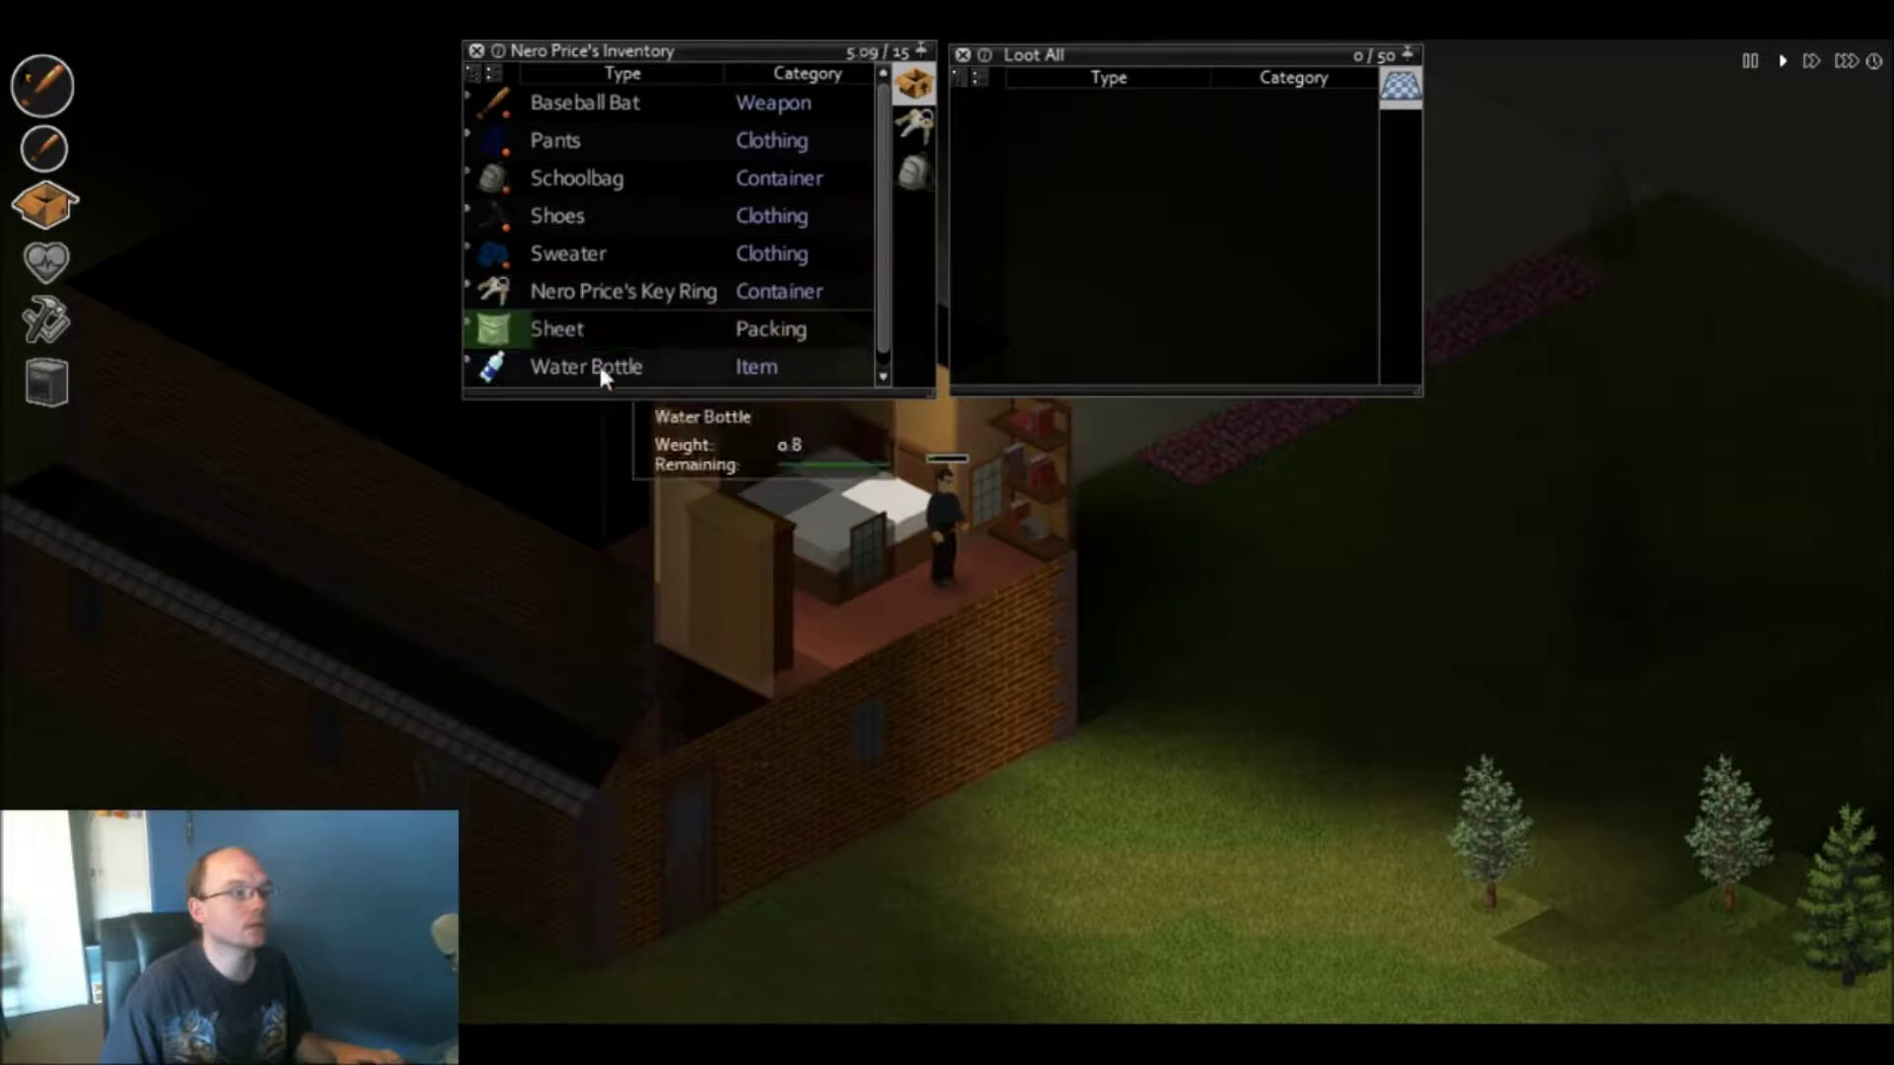
- Walk out of the bedroom through the house to the back door by the stairs
{"action": "key", "text": "a"}
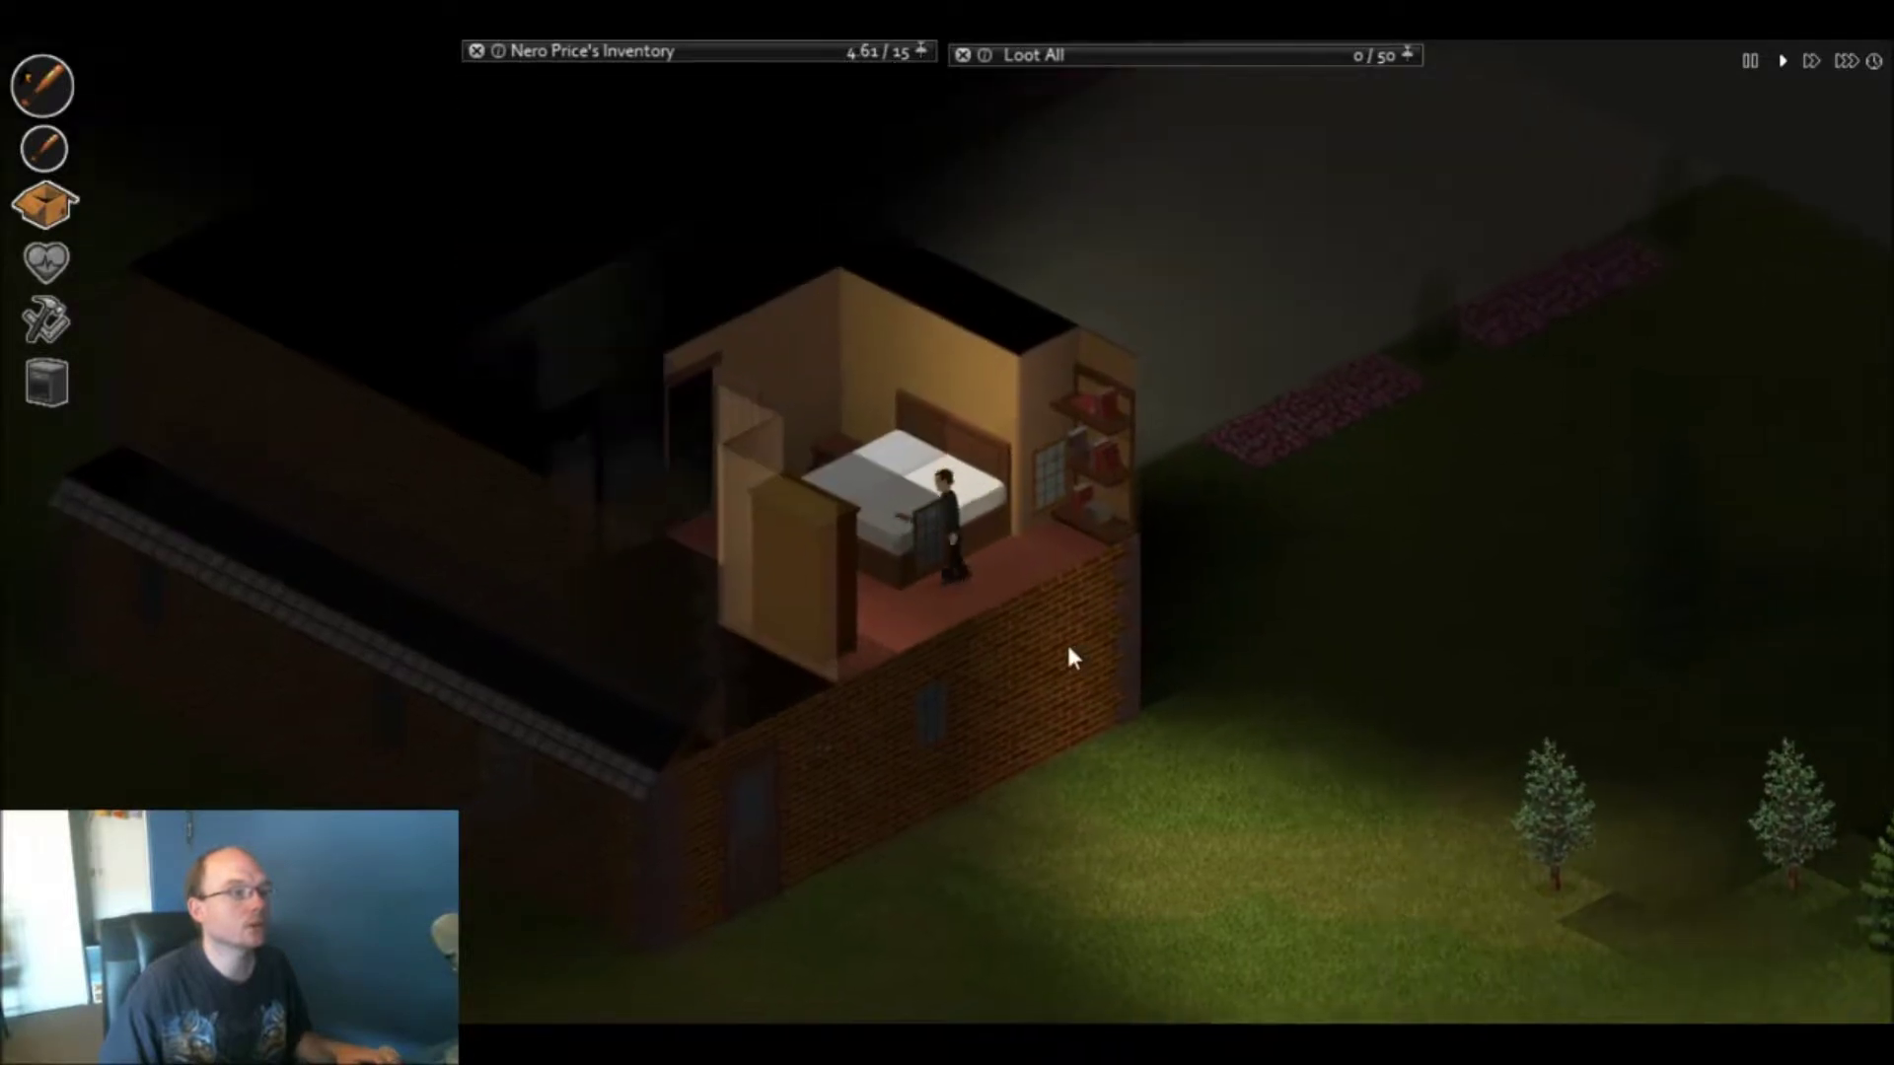
{"action": "key", "text": "a"}
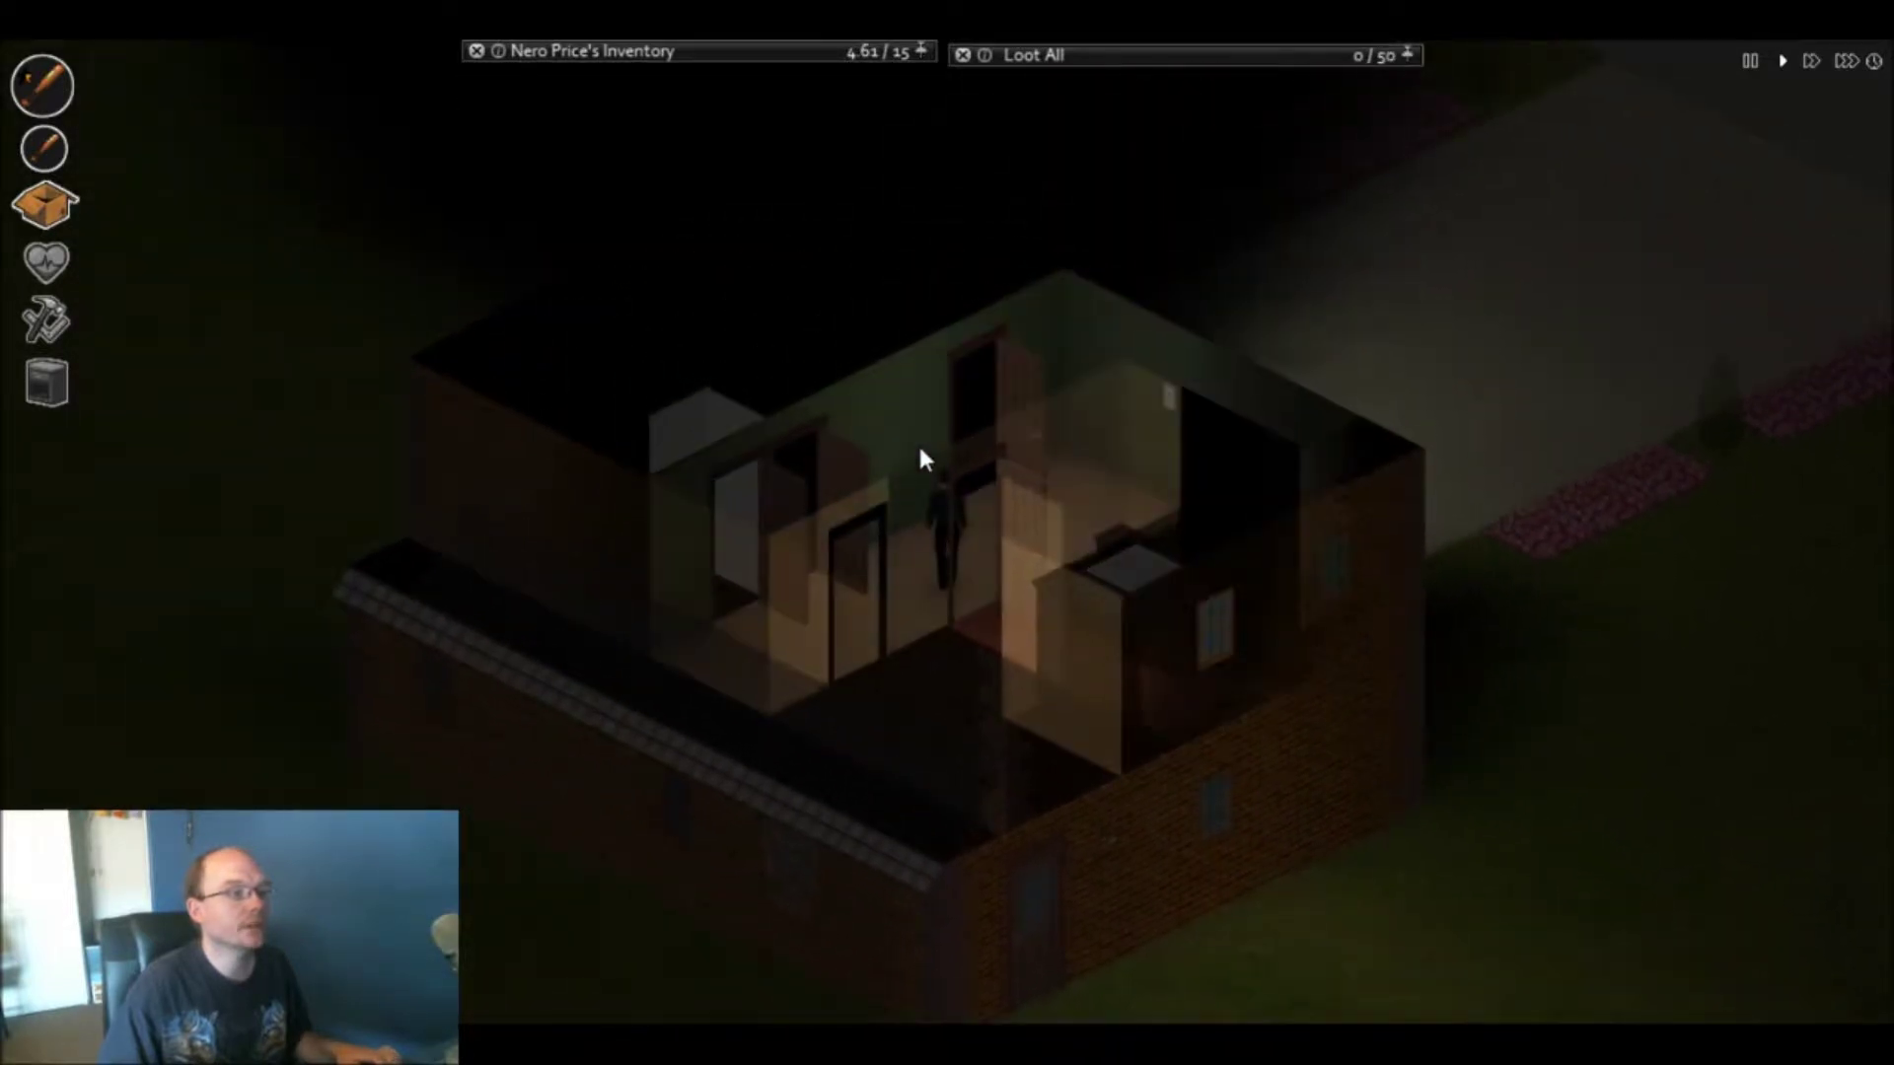
{"action": "key", "text": "d"}
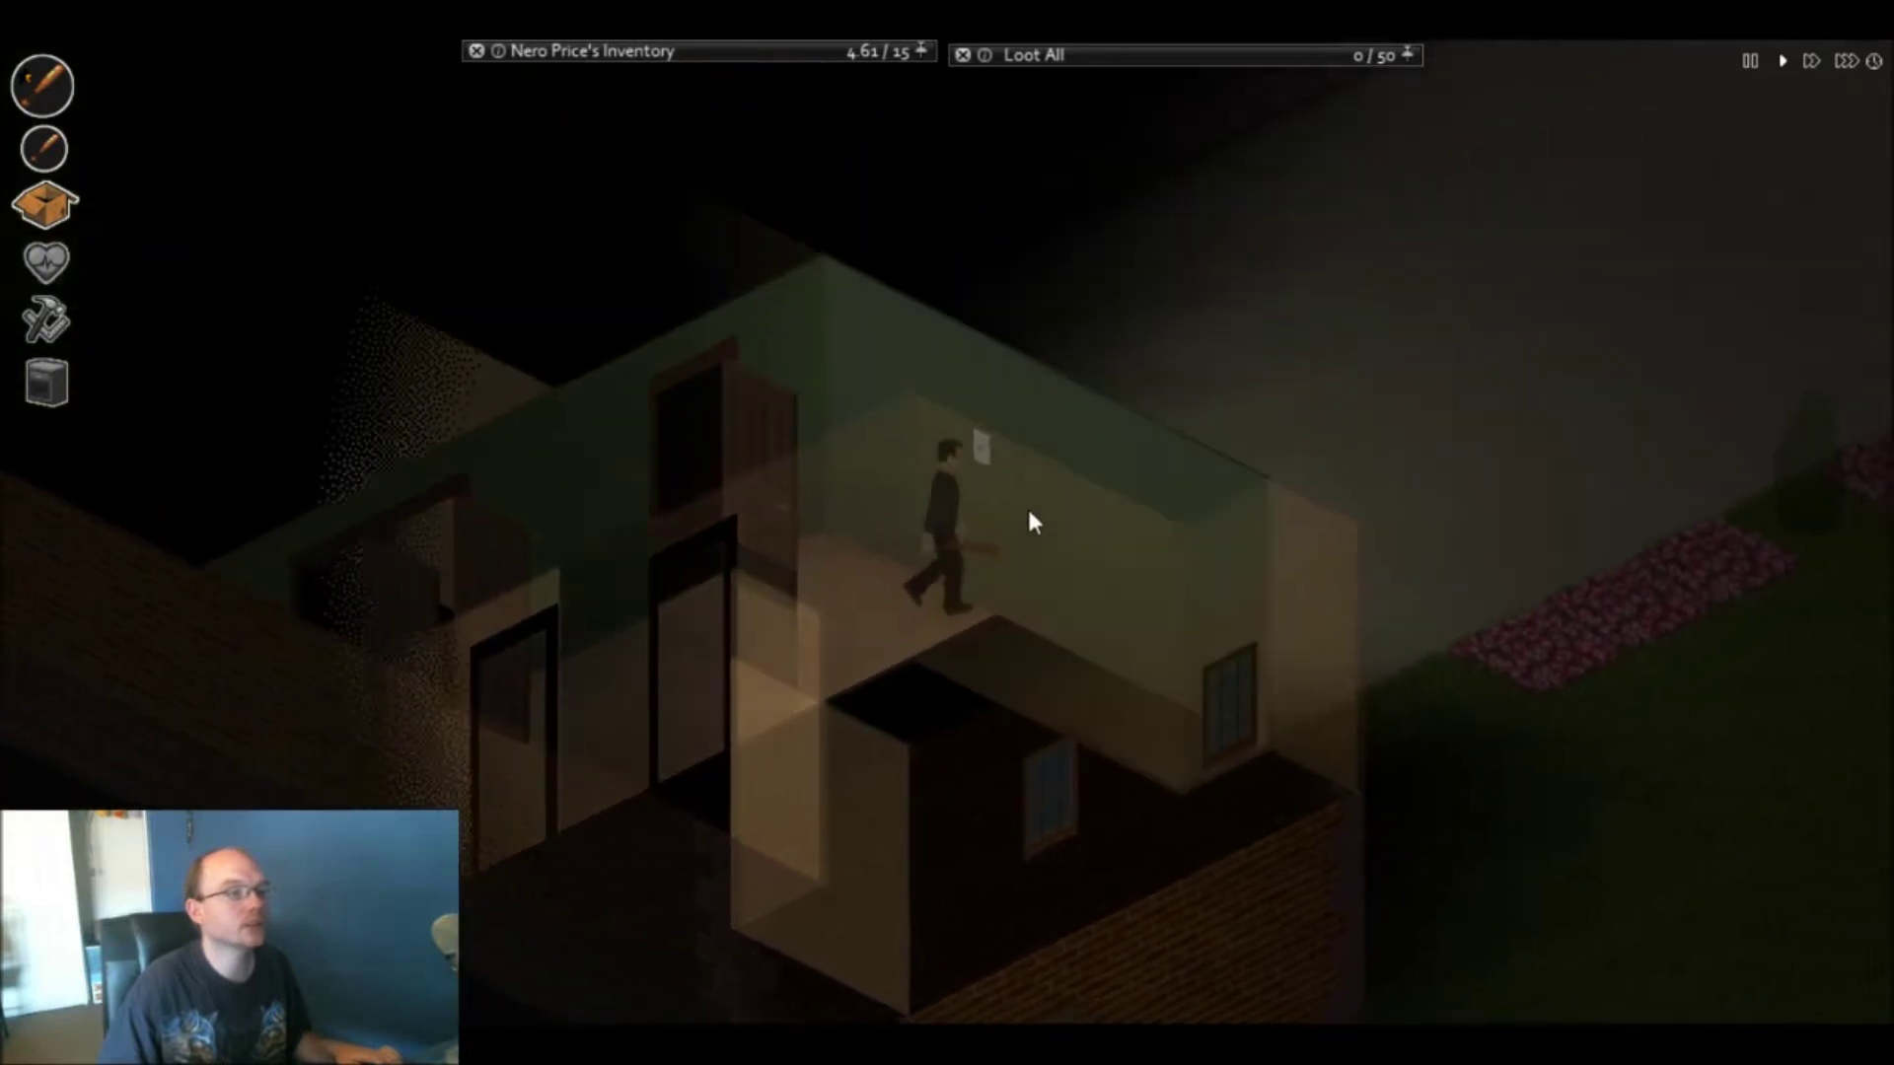
{"action": "key", "text": "a"}
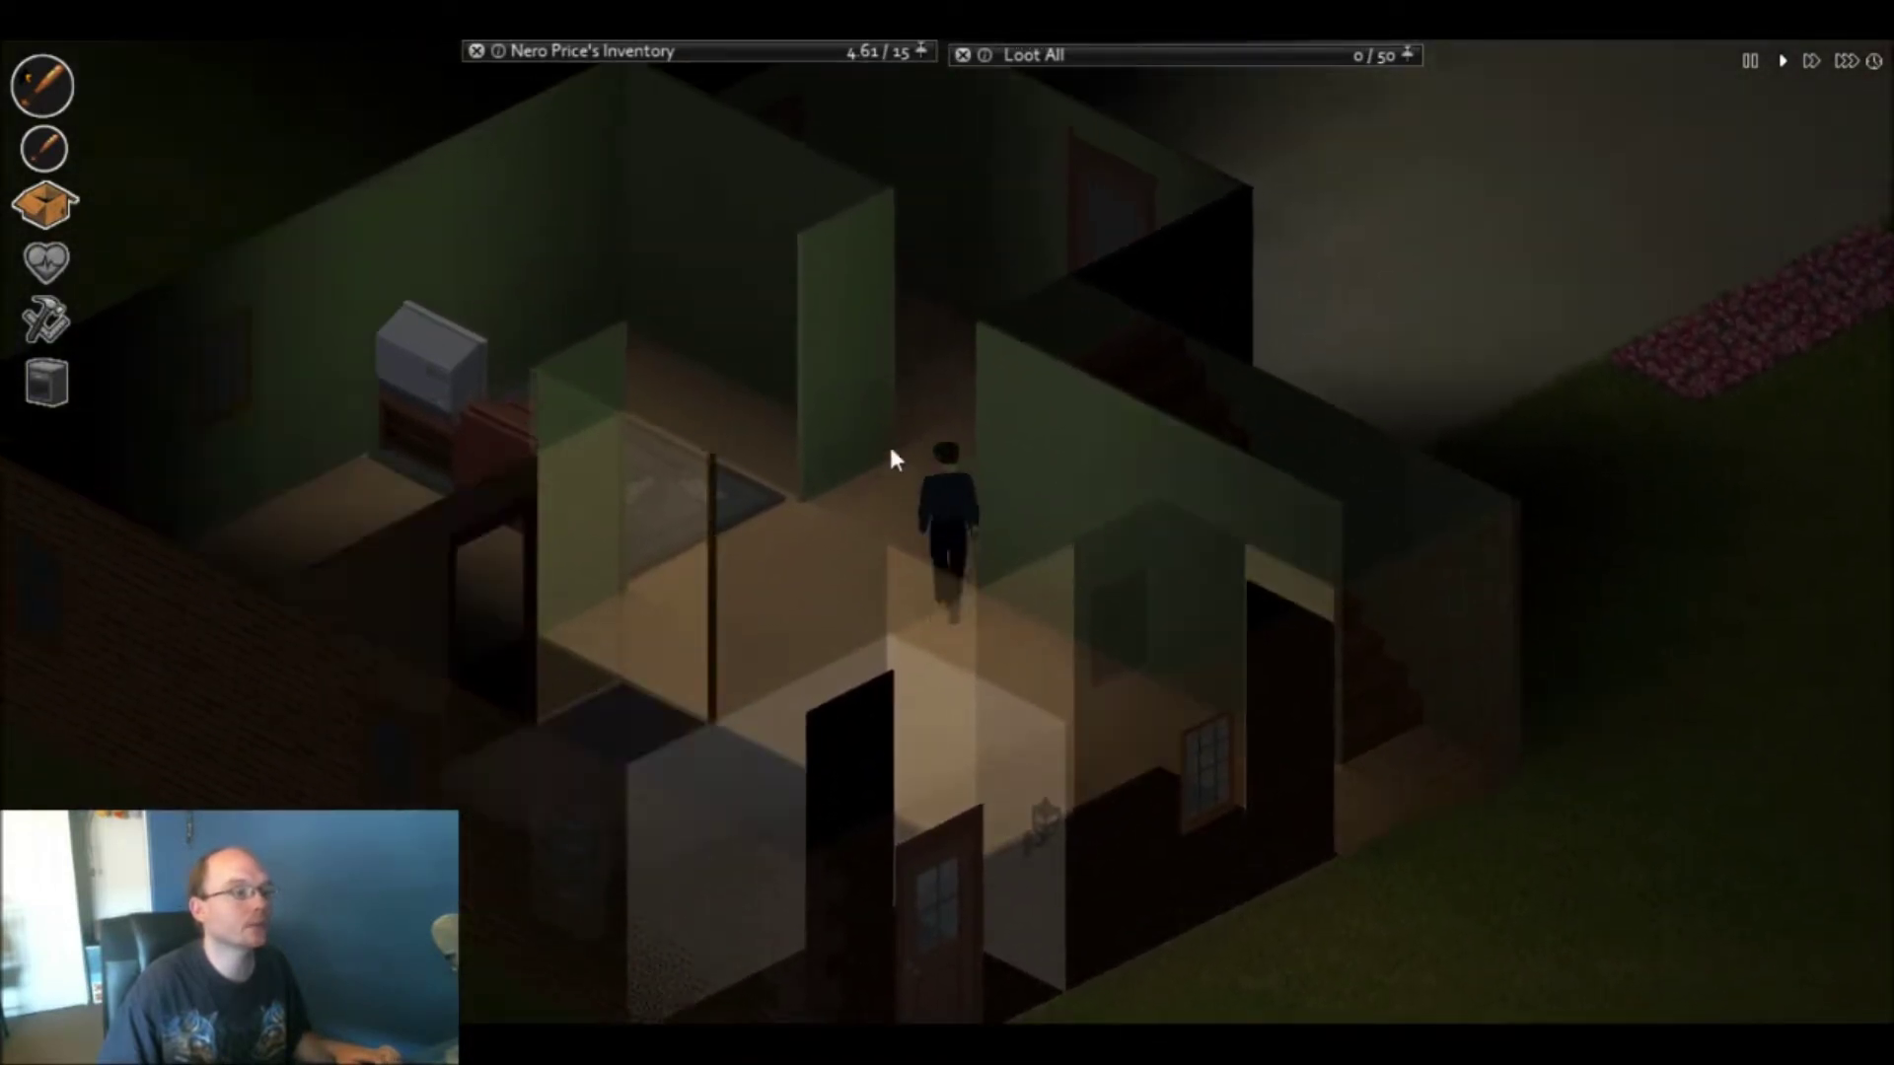
{"action": "key", "text": "w"}
{"action": "key", "text": "w"}
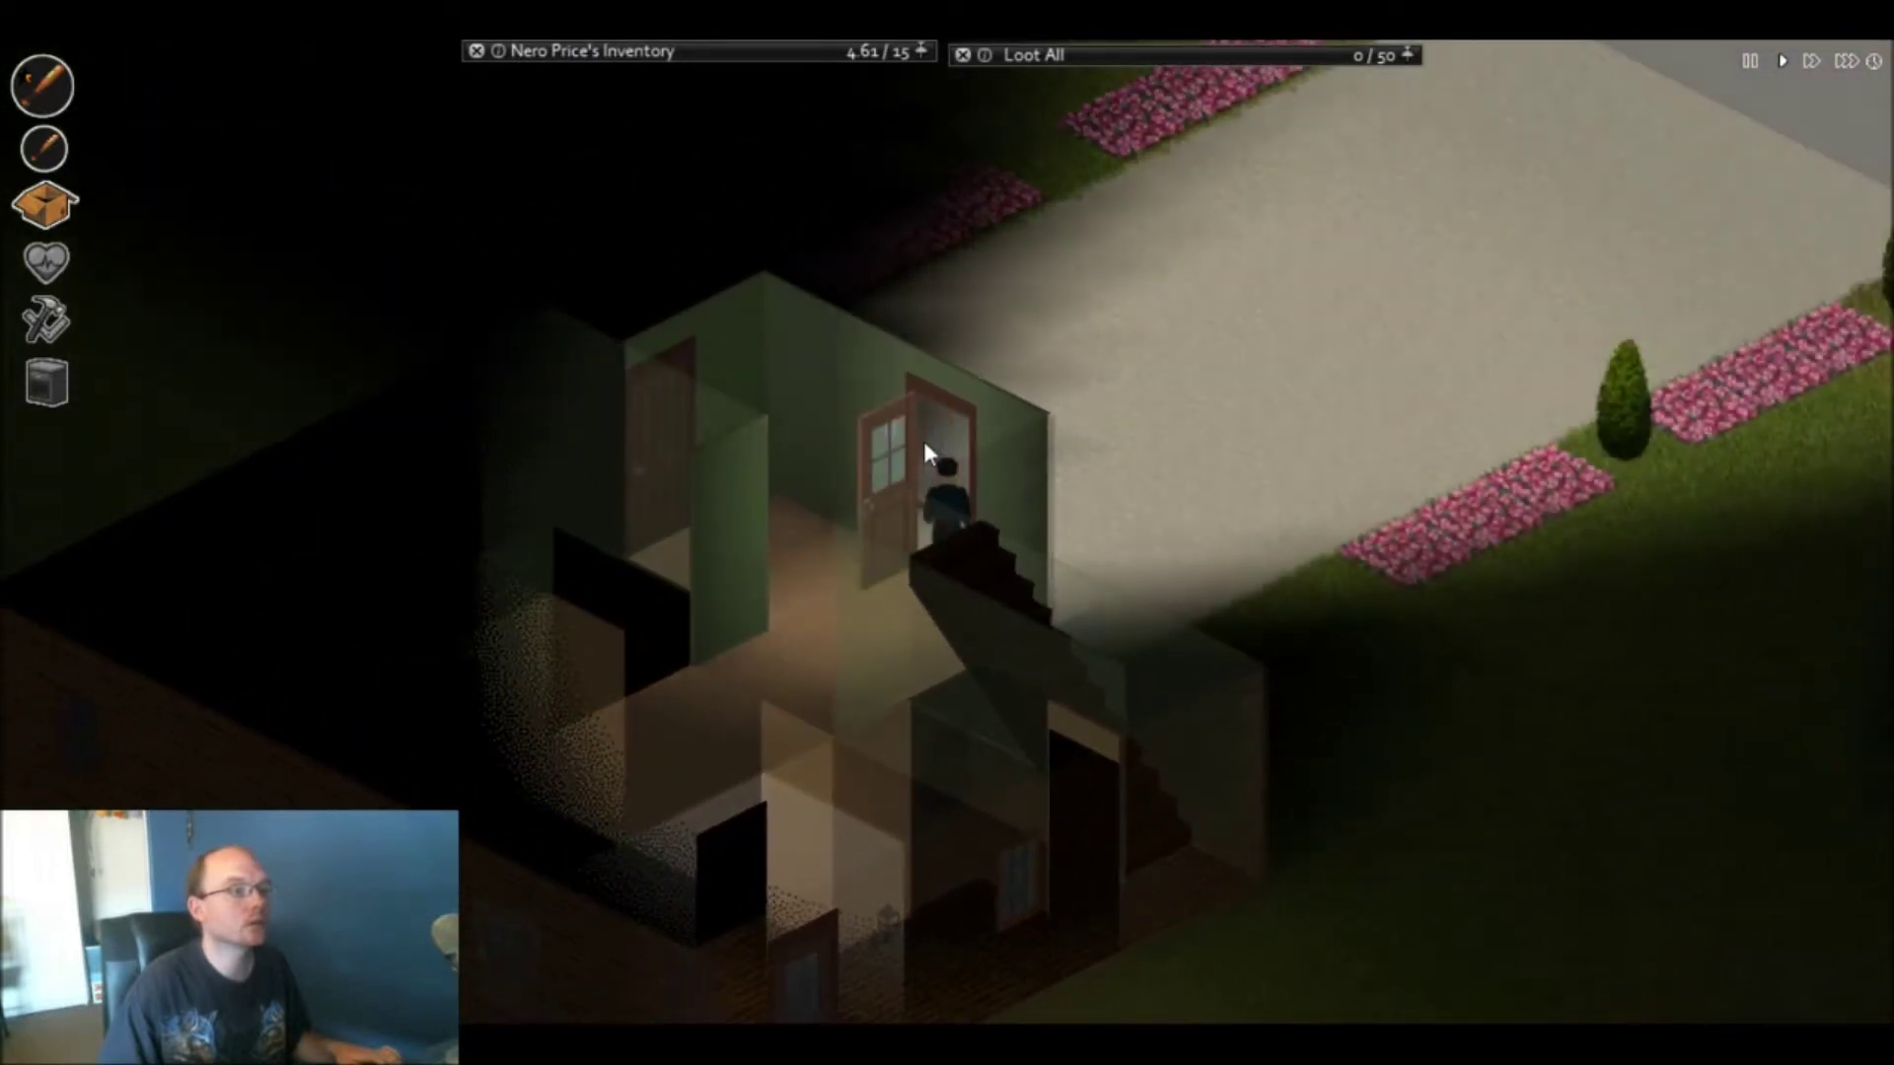
- Cross the yard and enter the wooden shed
{"action": "key", "text": "a"}
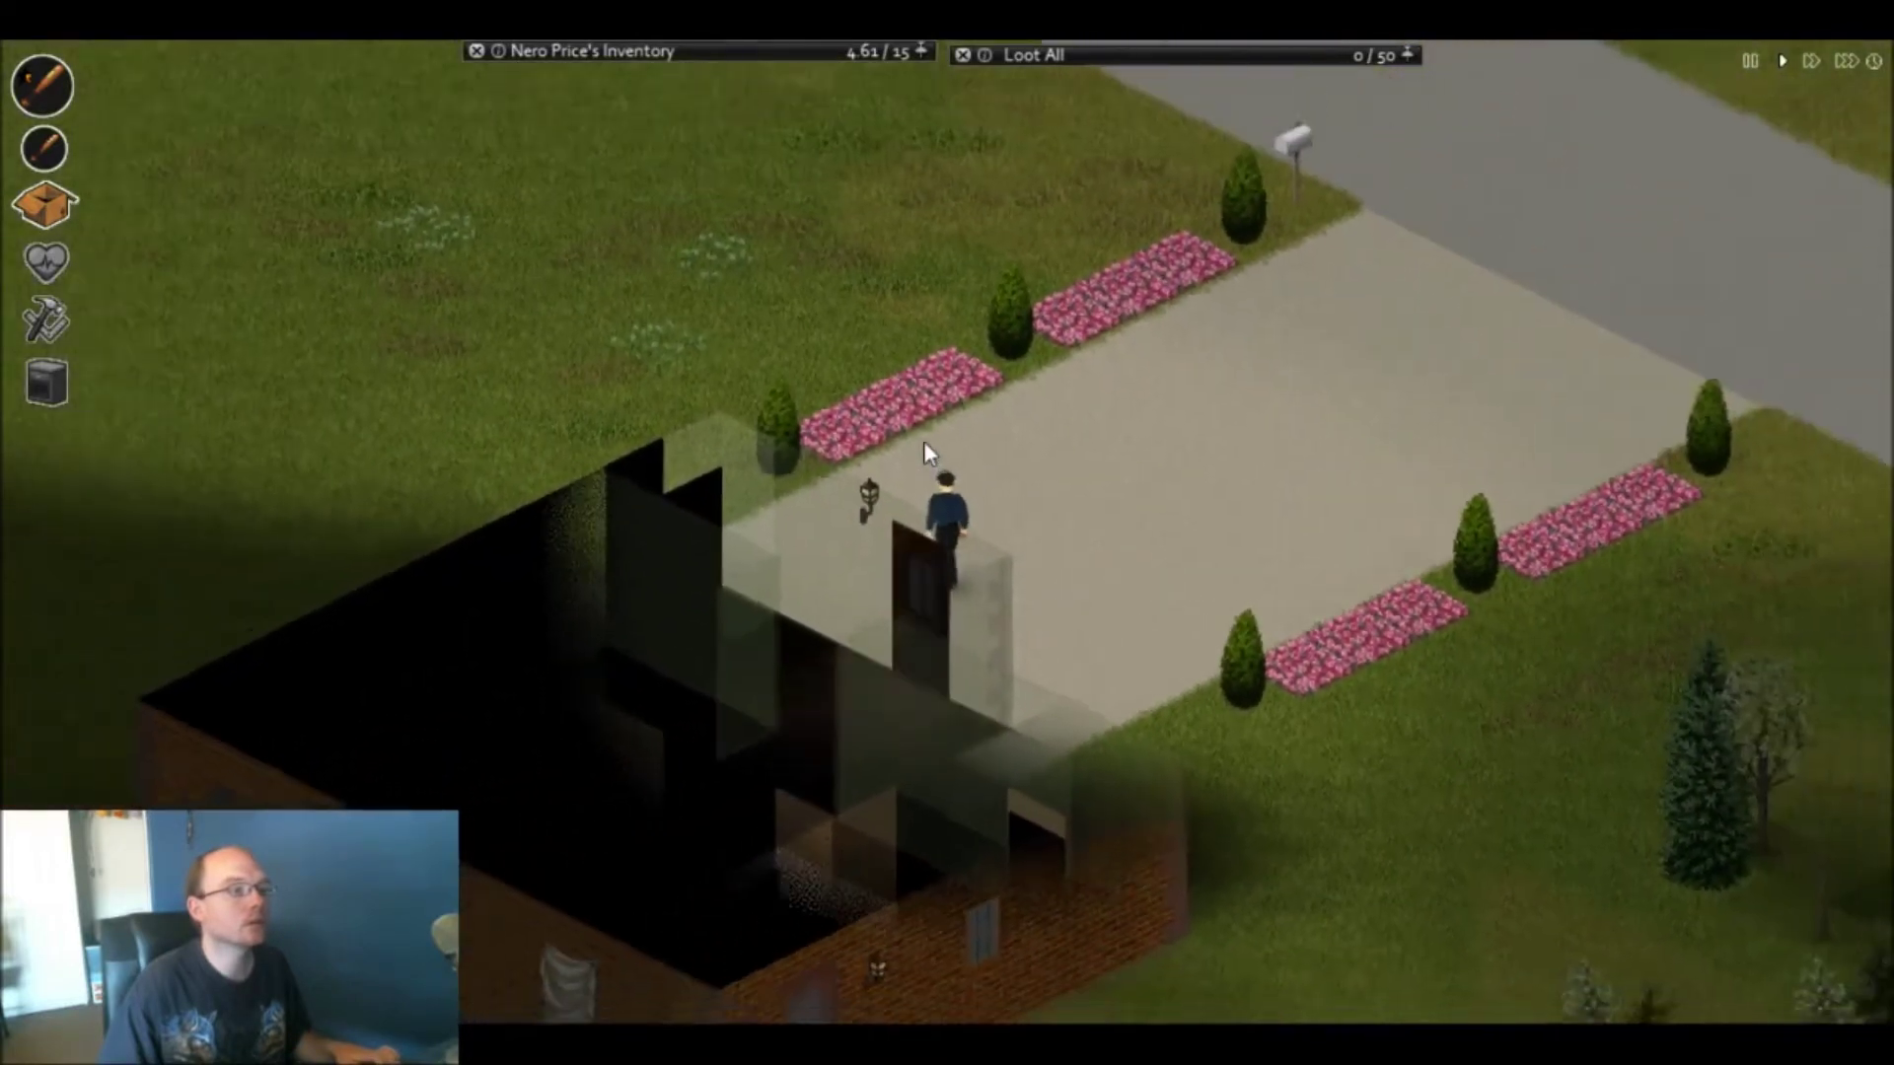
{"action": "key", "text": "a"}
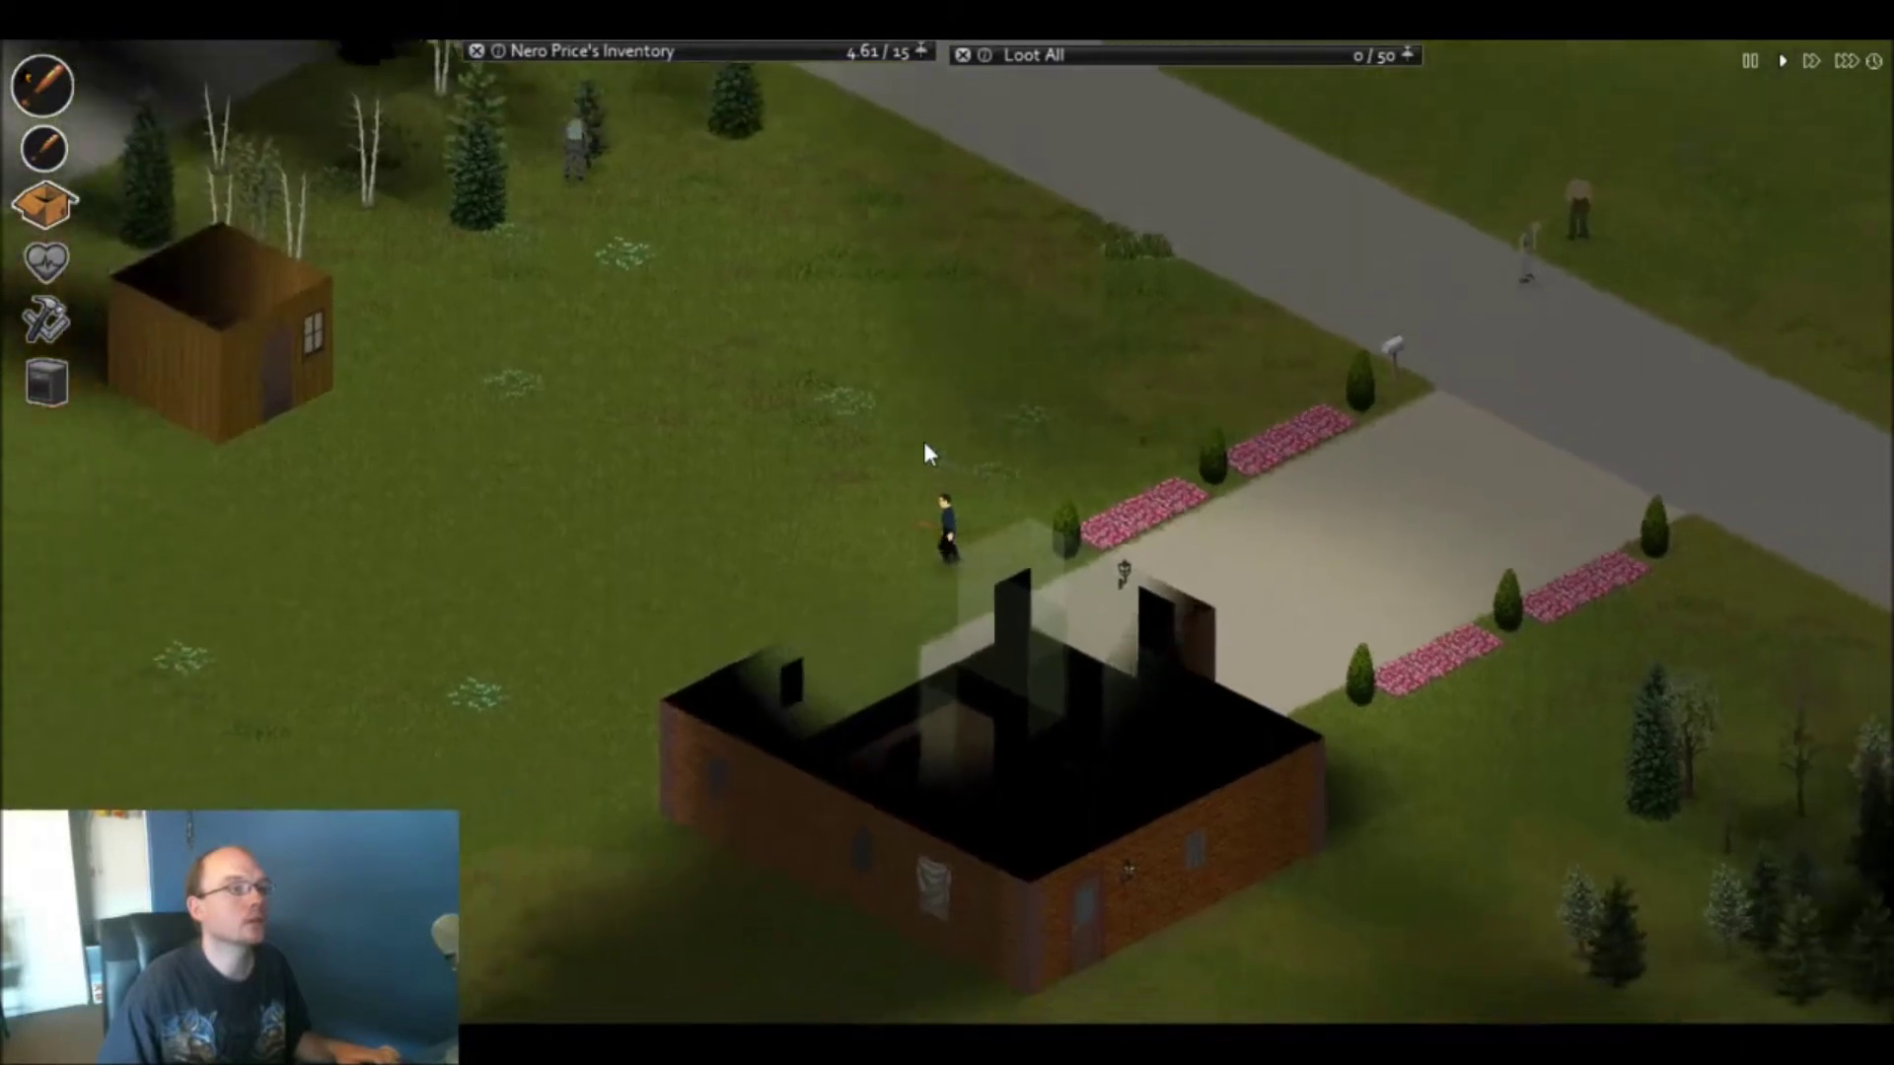
{"action": "key", "text": "a"}
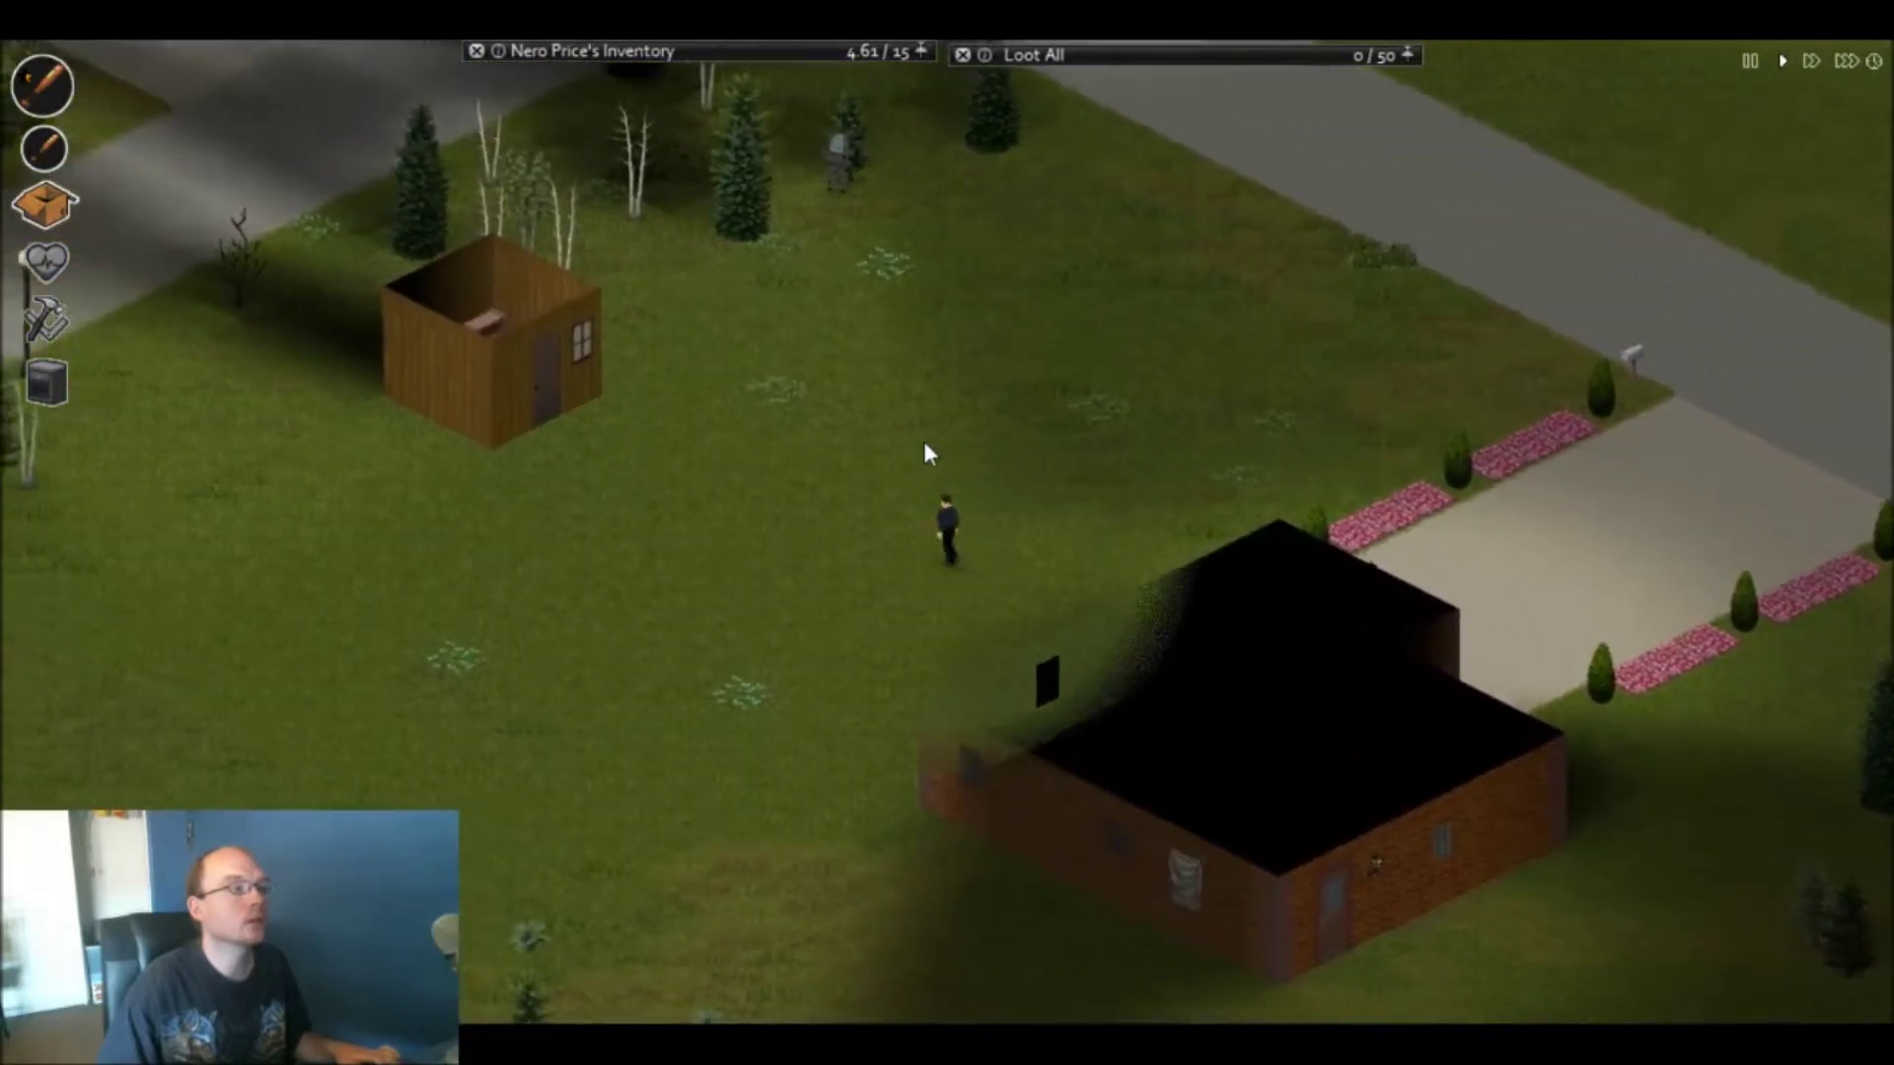
{"action": "key", "text": "a"}
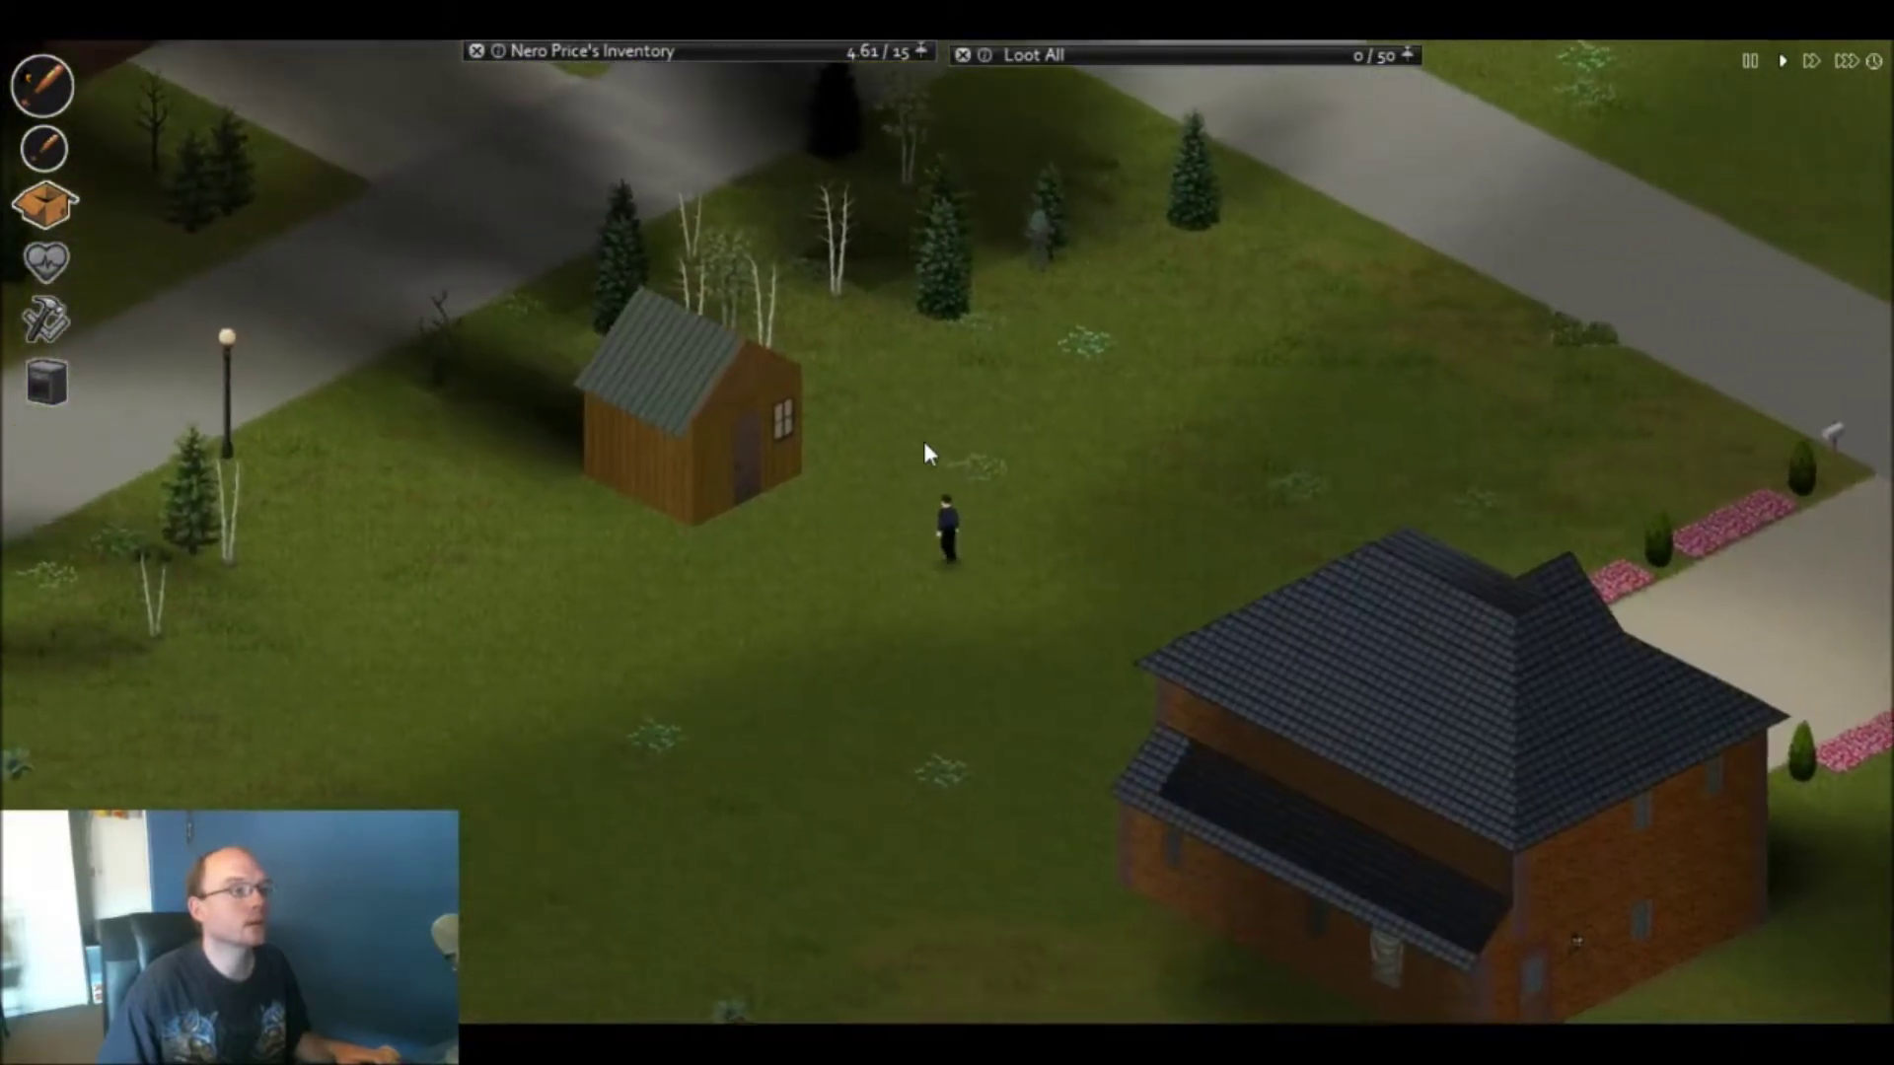
{"action": "key", "text": "a"}
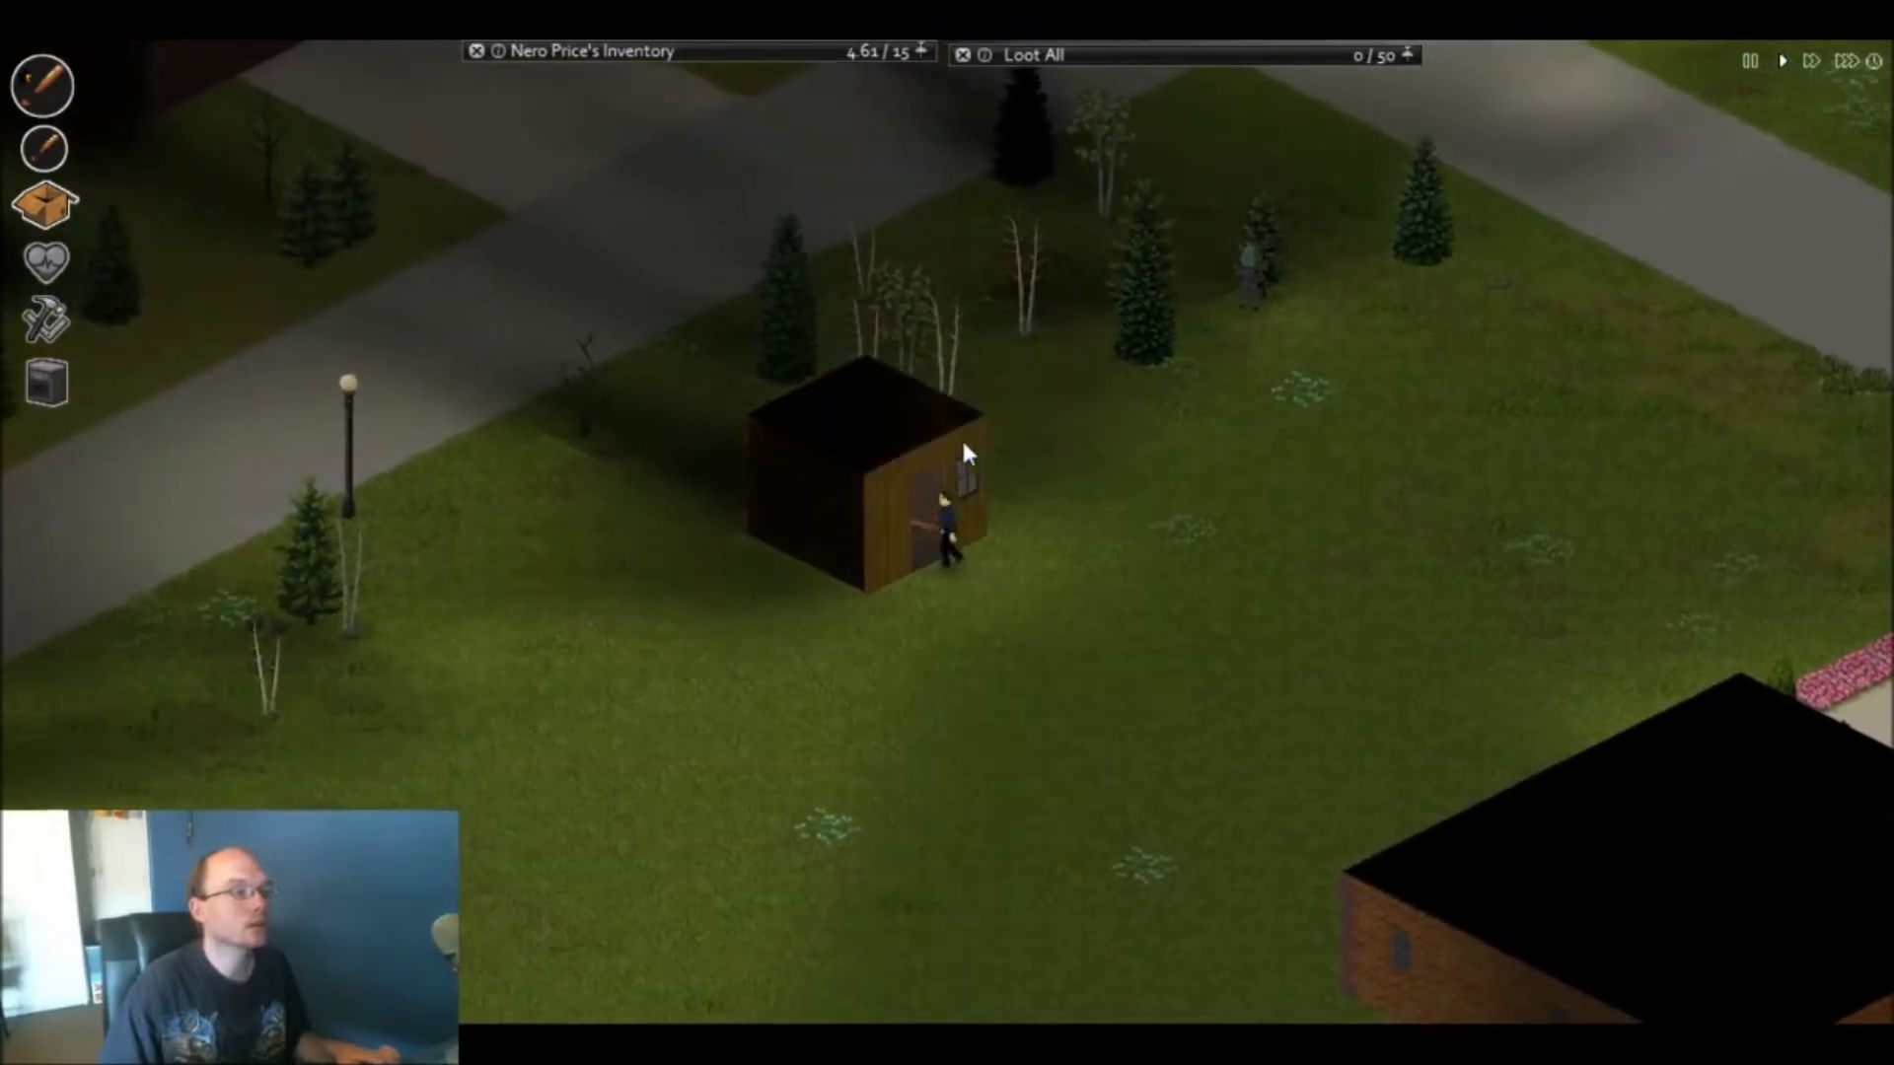
{"action": "scroll", "coordinate": [949, 469], "scroll_direction": "up", "scroll_amount": 1}
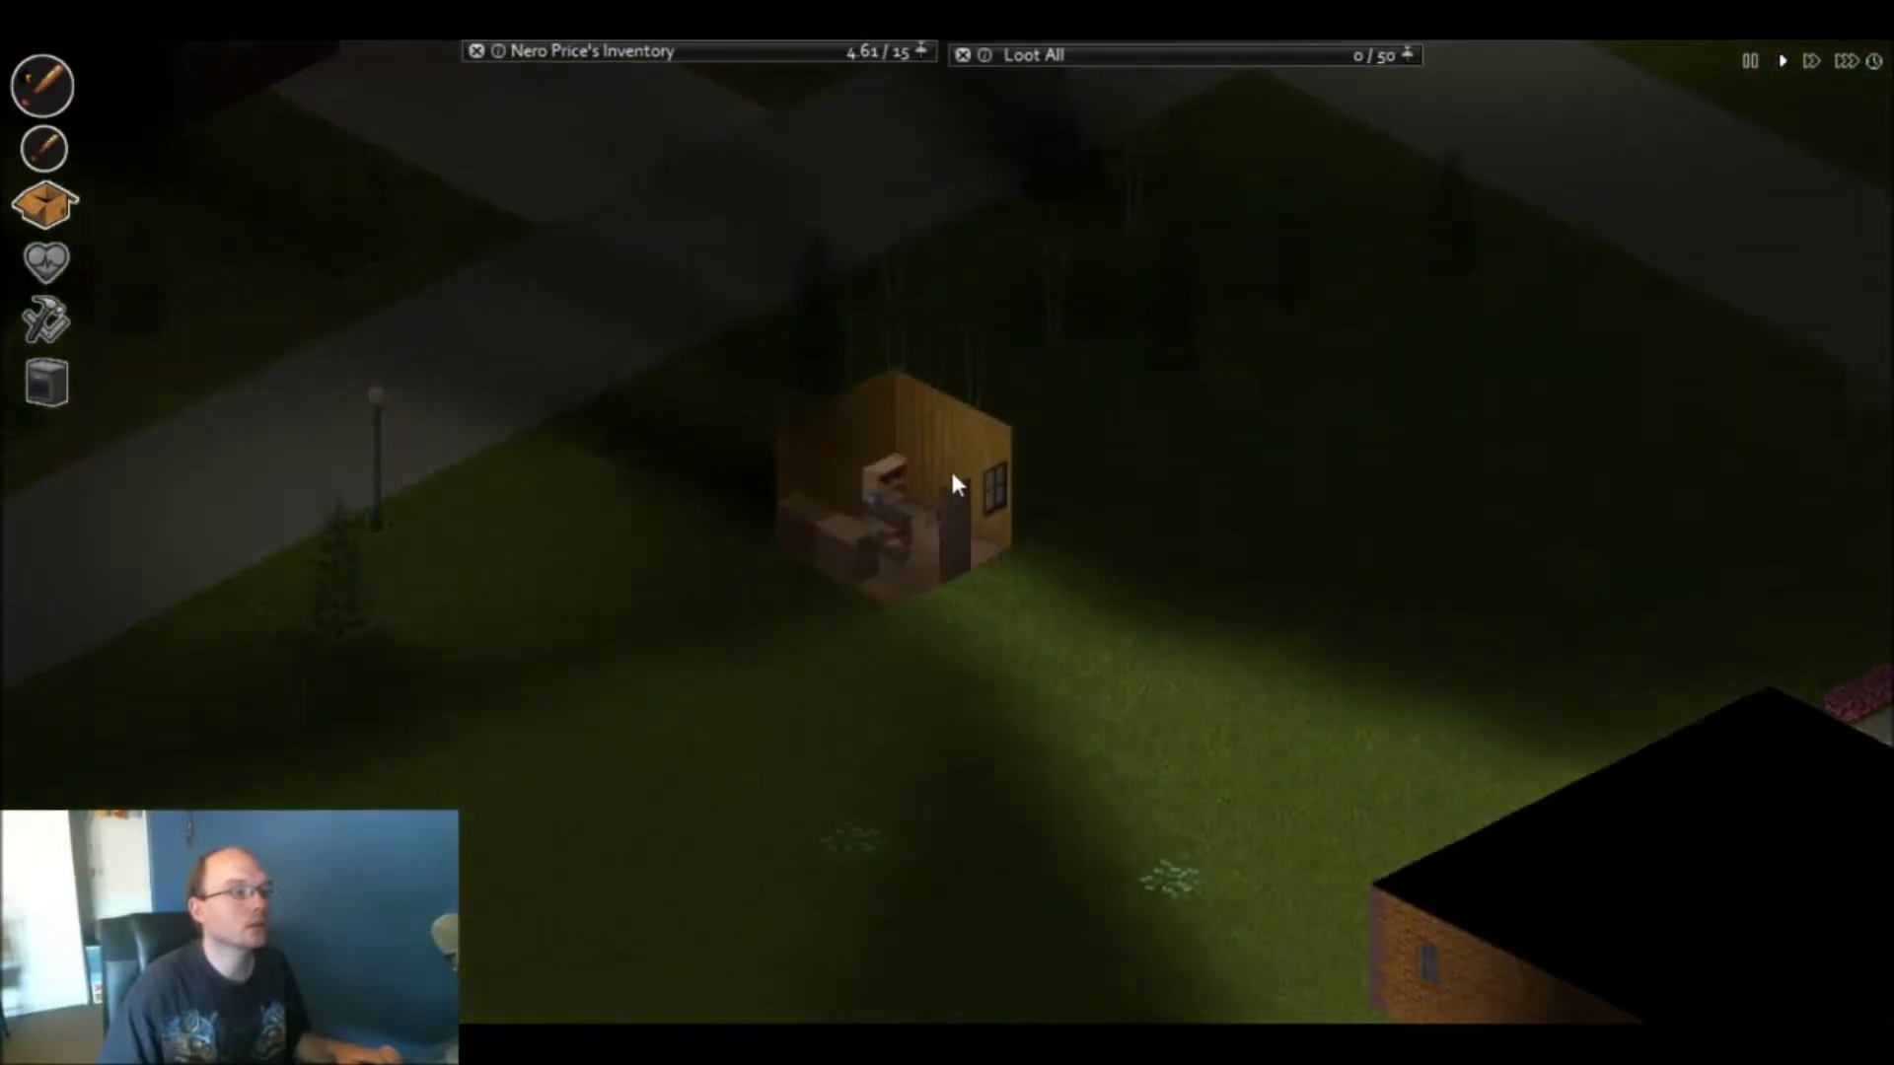
{"action": "scroll", "coordinate": [950, 468], "scroll_direction": "up", "scroll_amount": 1}
{"action": "scroll", "coordinate": [950, 469], "scroll_direction": "up", "scroll_amount": 1}
{"action": "scroll", "coordinate": [951, 469], "scroll_direction": "up", "scroll_amount": 2}
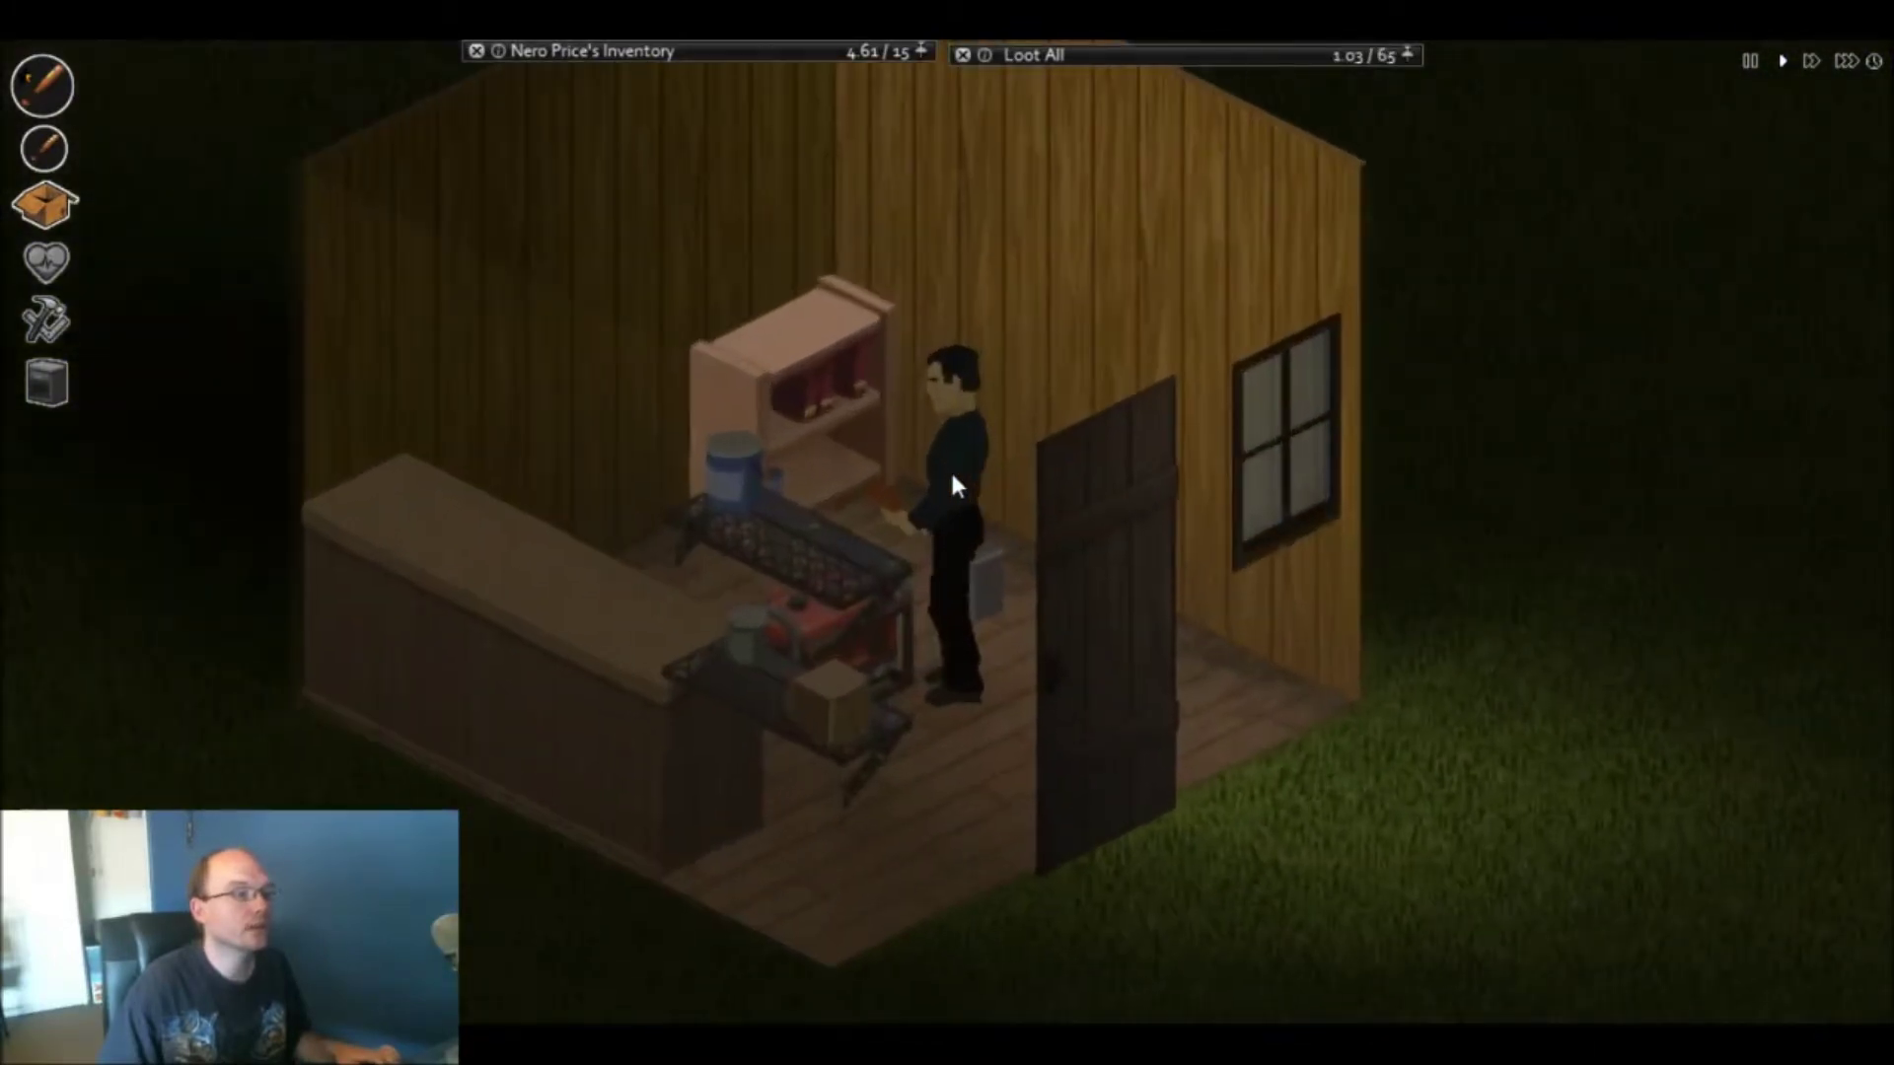
{"action": "scroll", "coordinate": [950, 470], "scroll_direction": "down", "scroll_amount": 2}
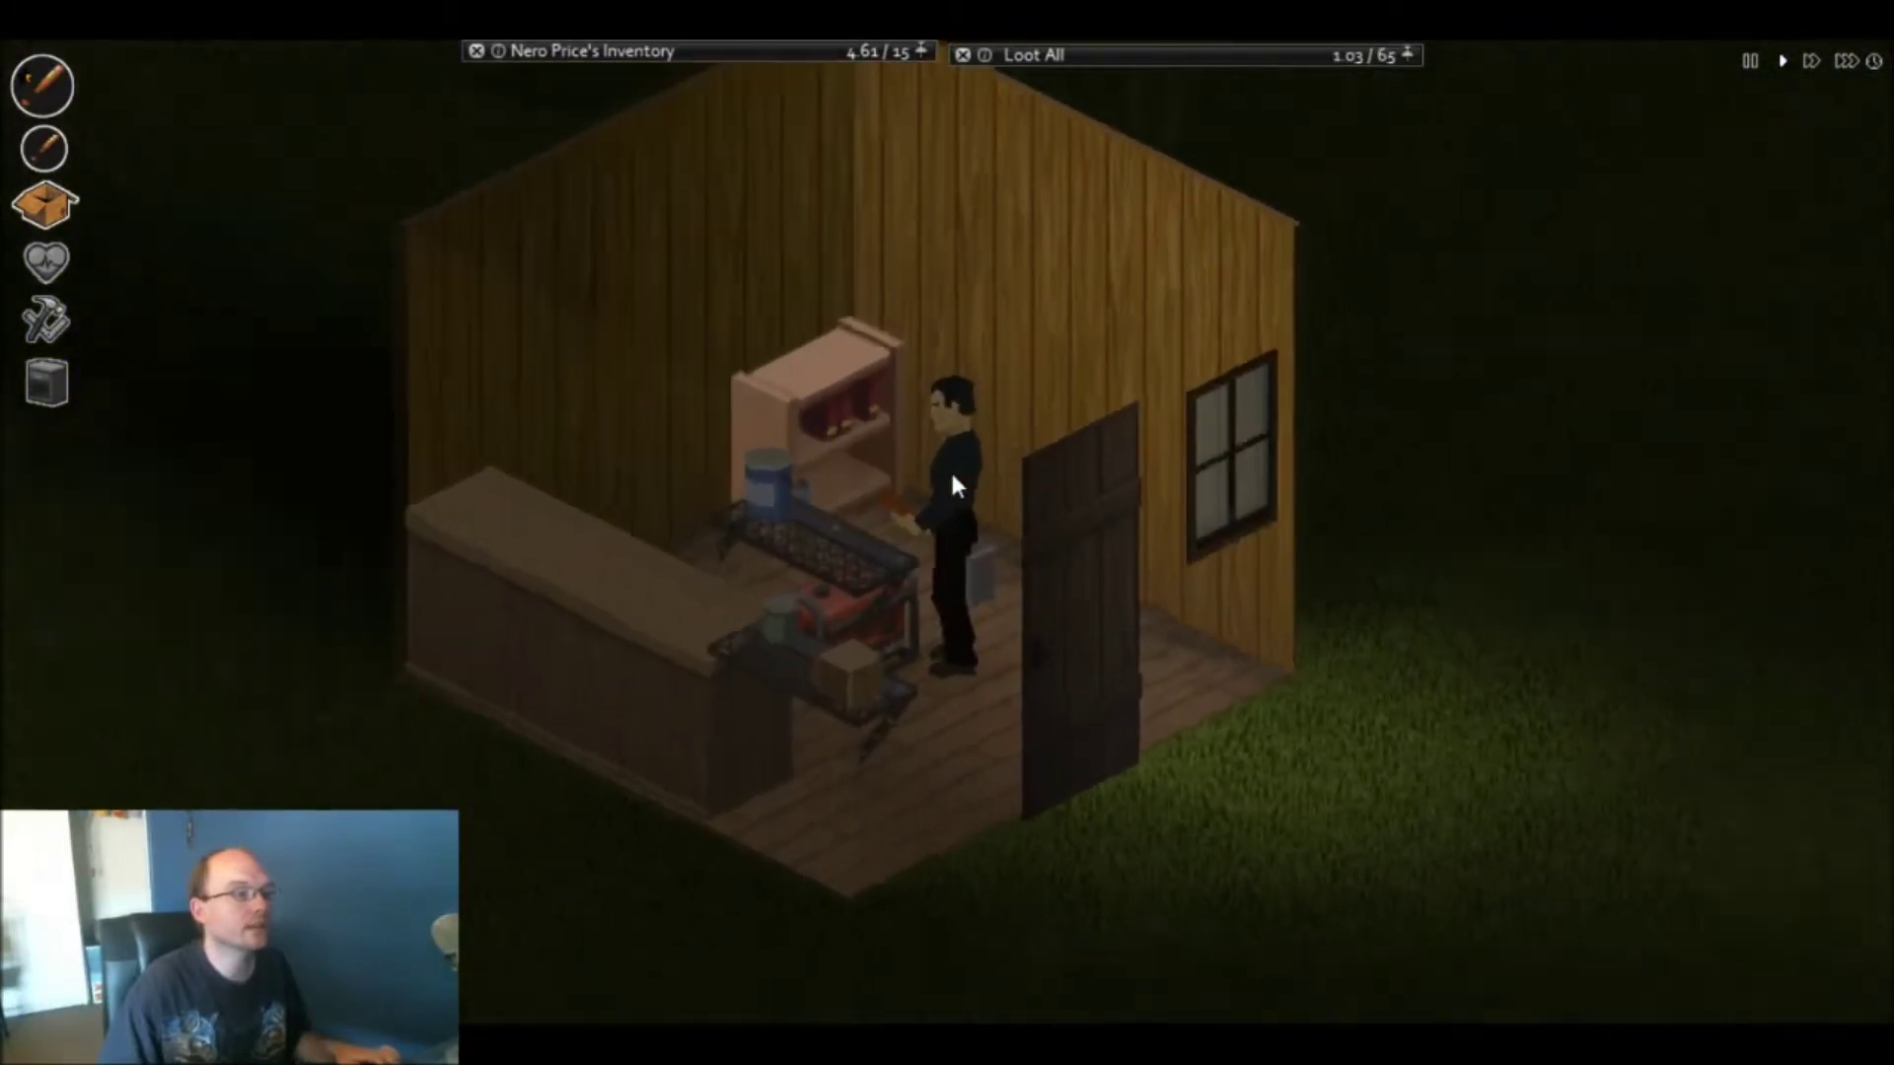
{"action": "scroll", "coordinate": [951, 470], "scroll_direction": "down", "scroll_amount": 1}
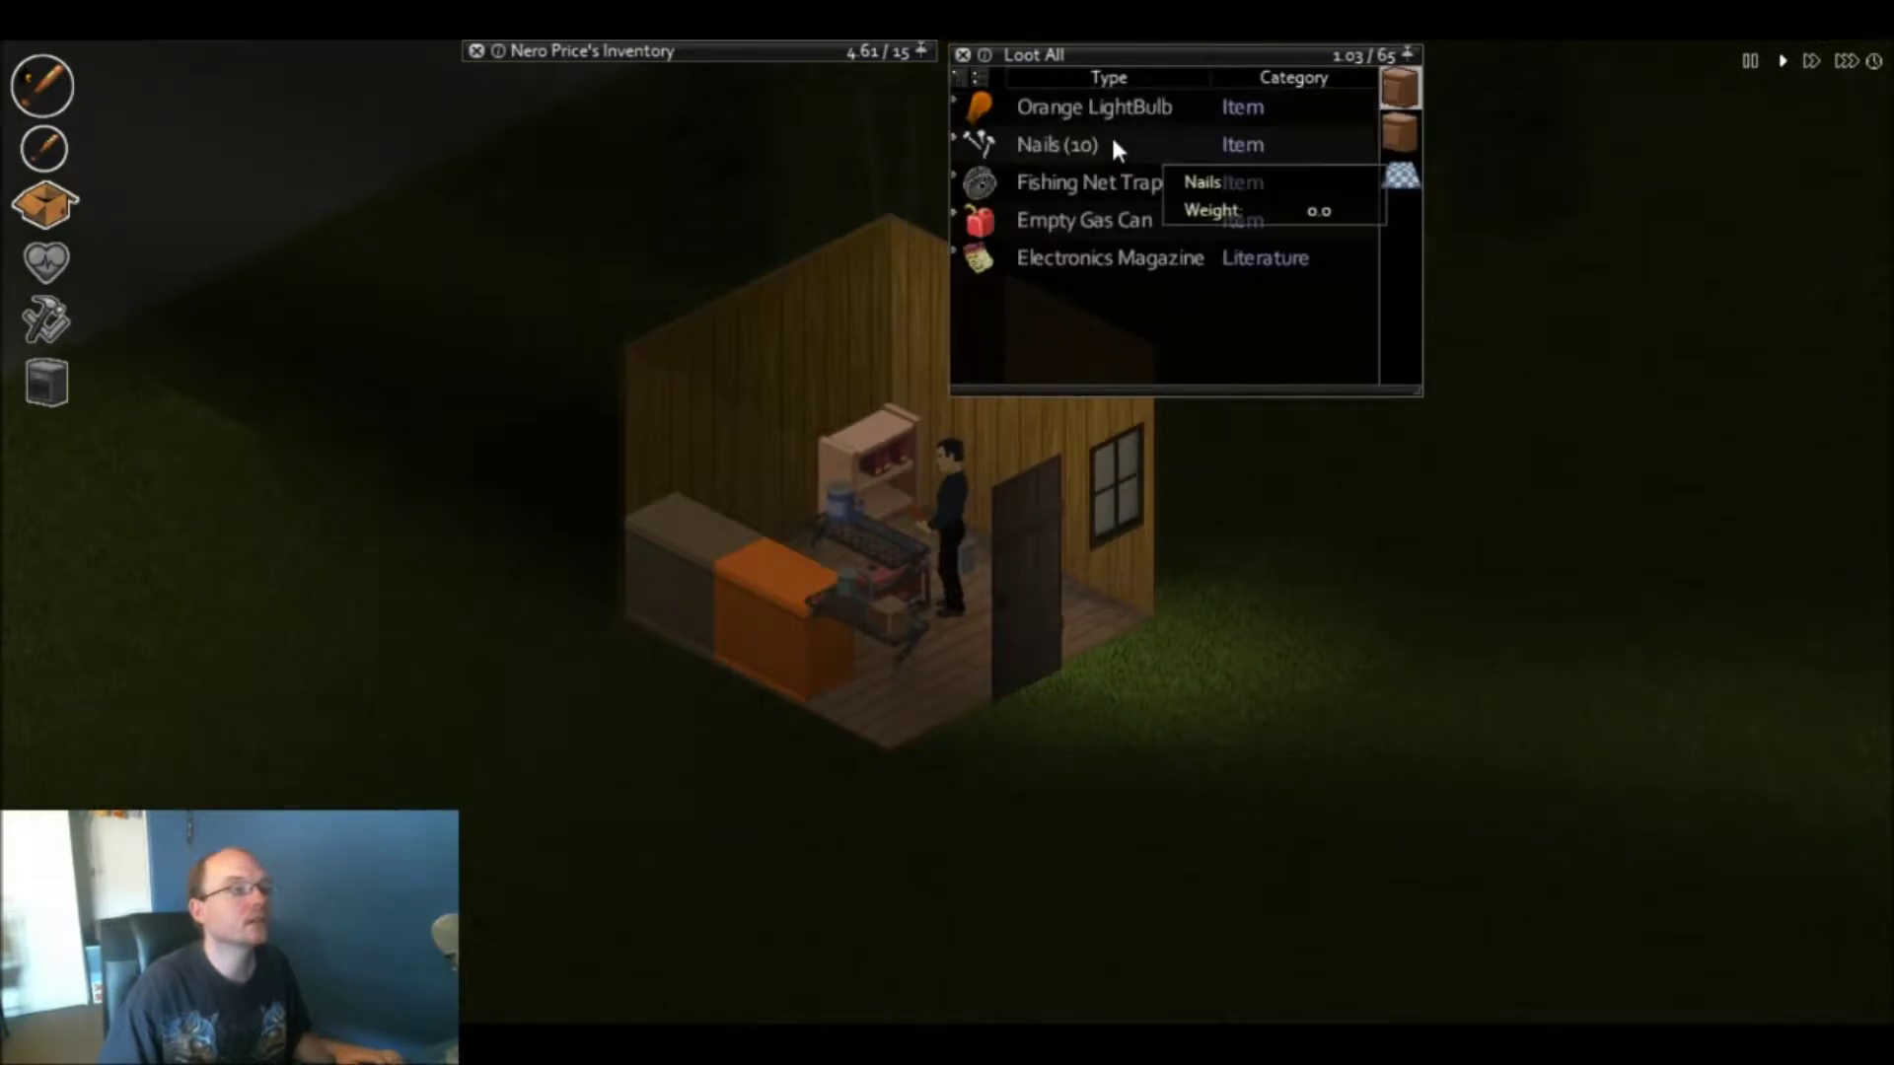
- Grab the Electronics Magazine, then return it to the shed container
{"action": "right_click", "coordinate": [1084, 255]}
{"action": "left_click", "coordinate": [1154, 426]}
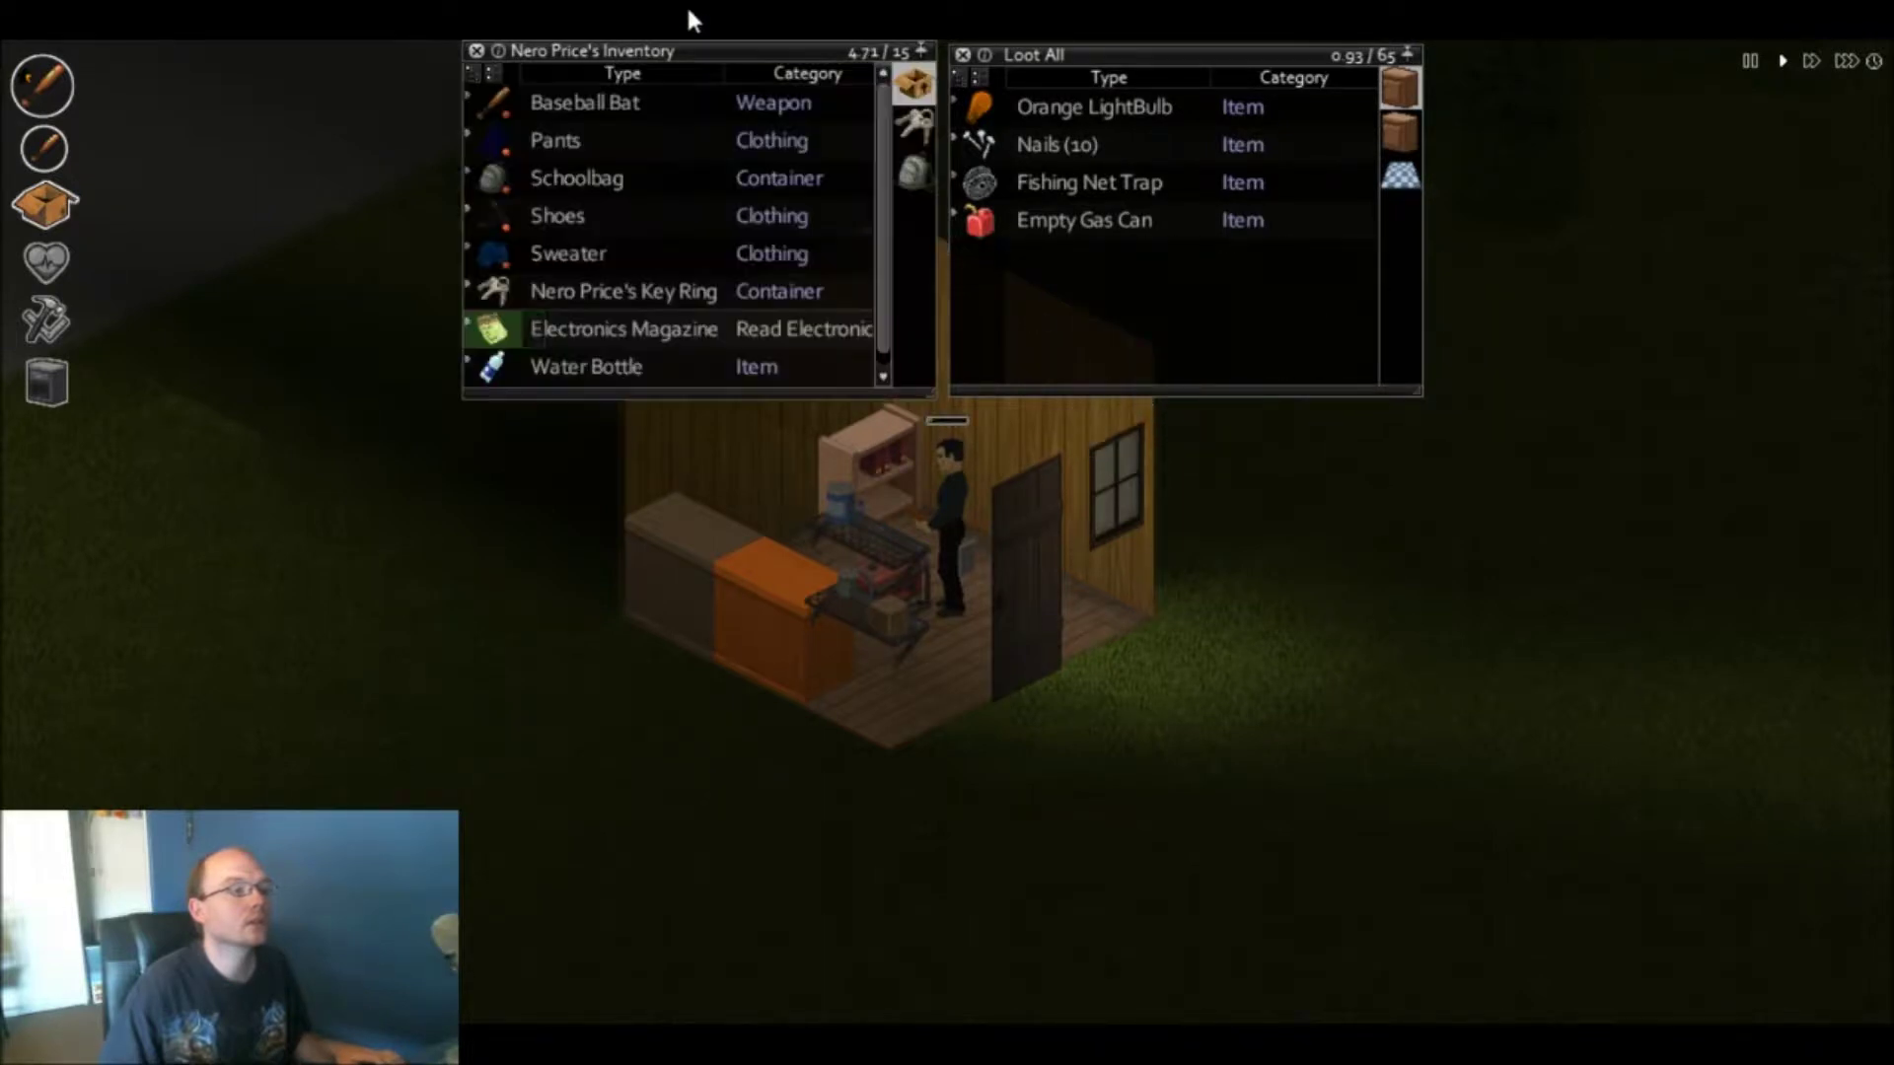
{"action": "mouse_move", "coordinate": [696, 51]}
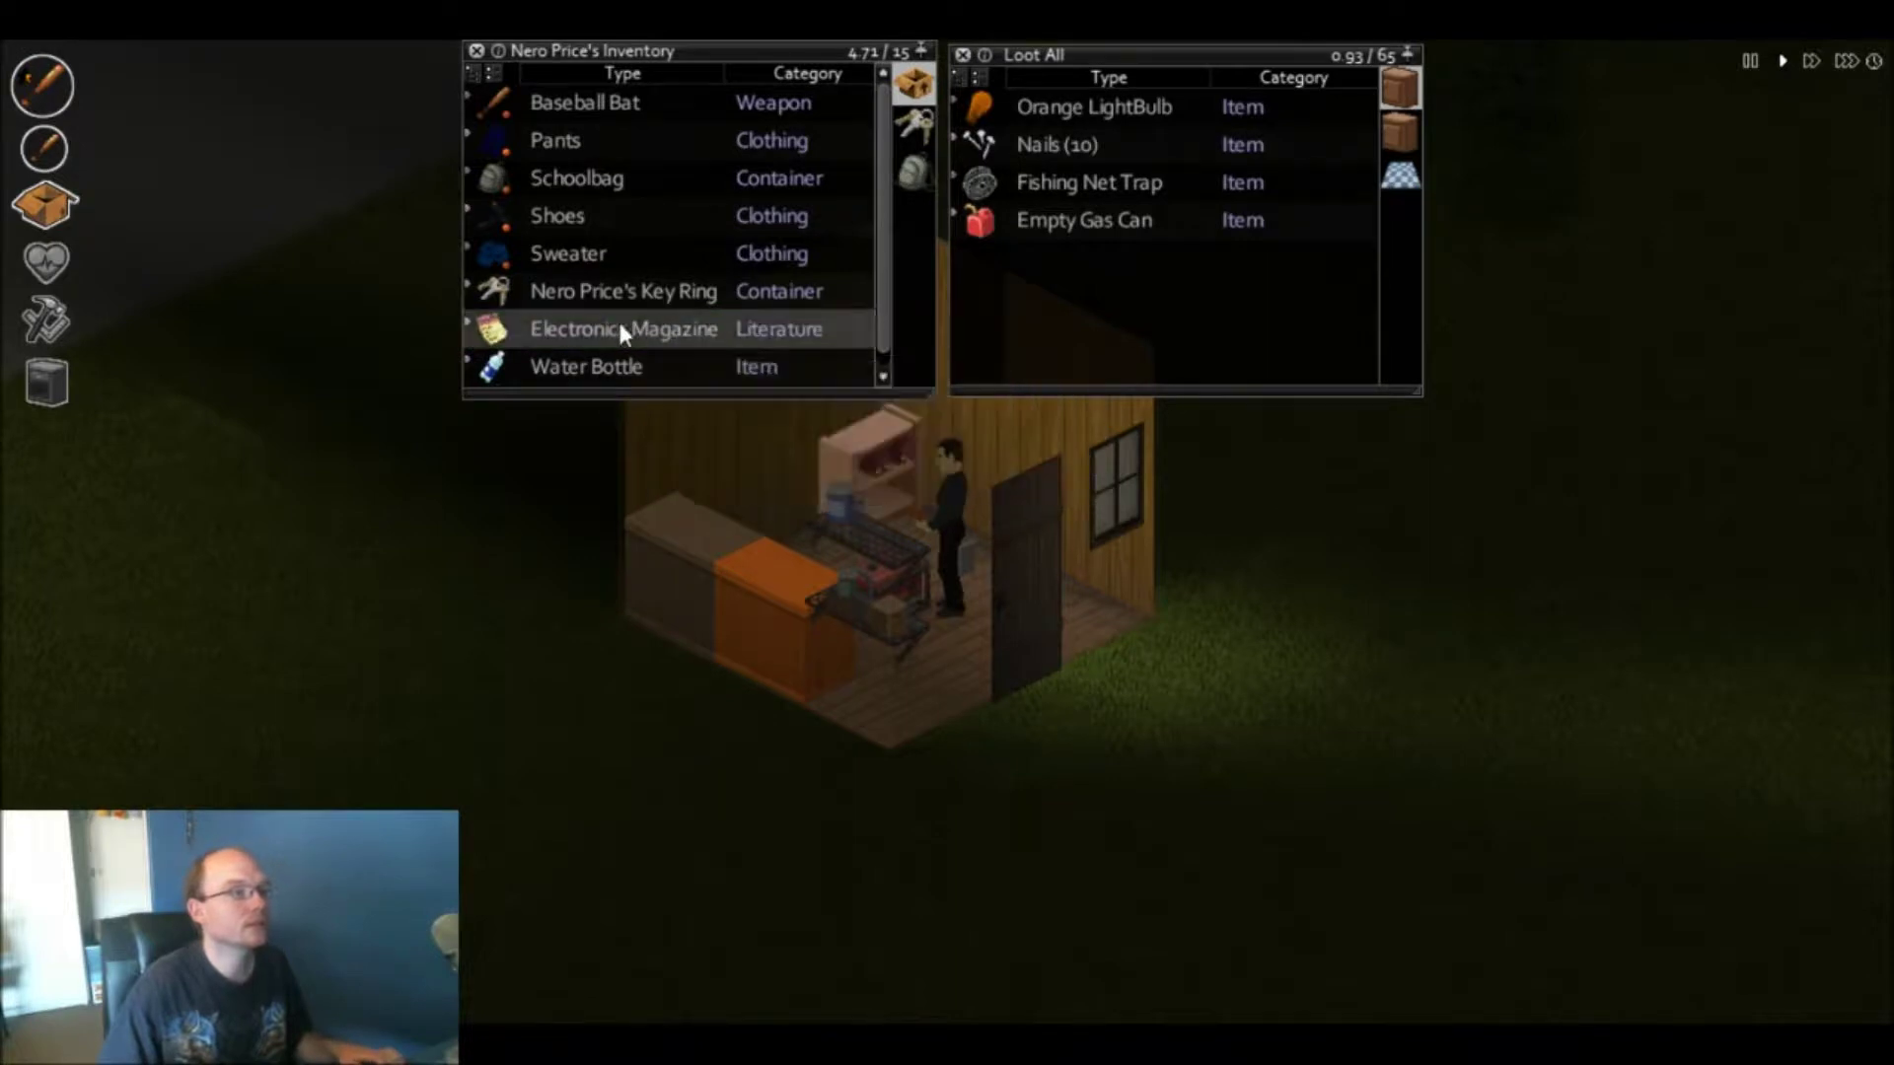
{"action": "left_click_drag", "start_coordinate": [623, 329], "coordinate": [1079, 310]}
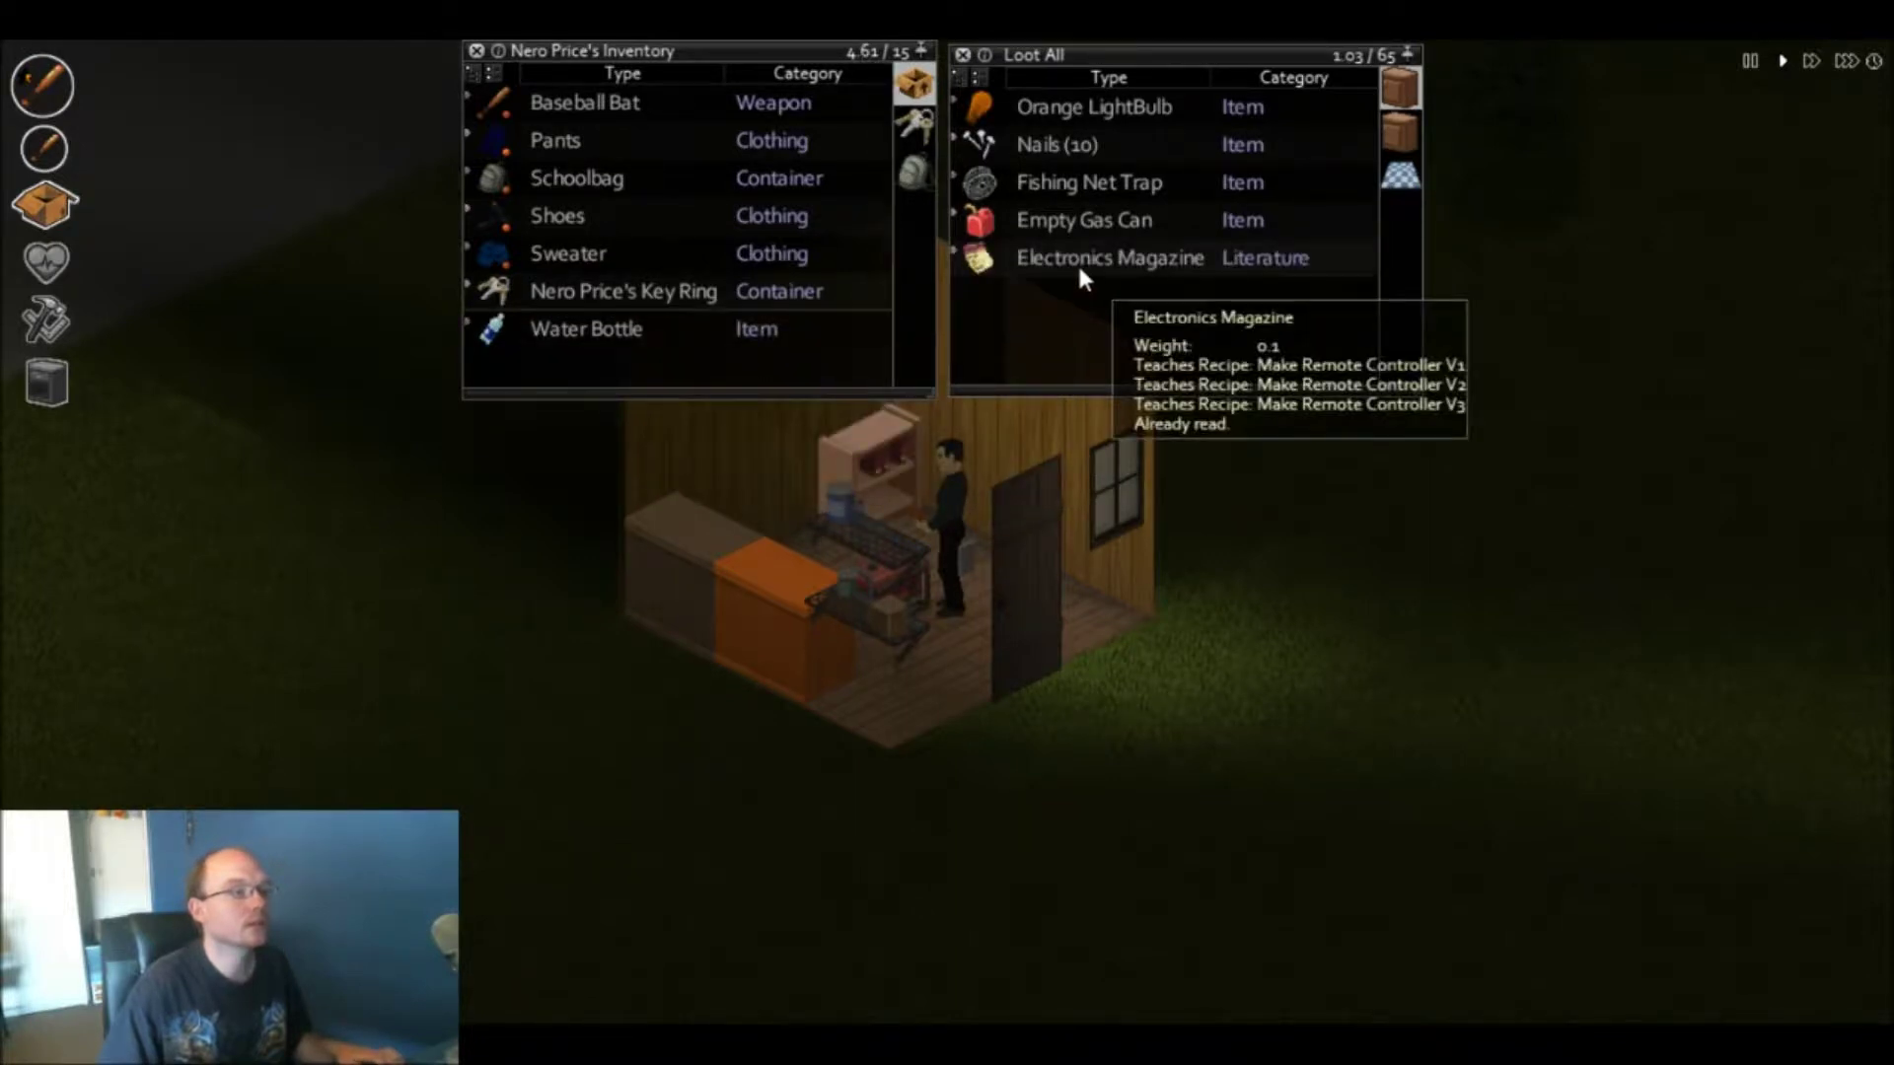
- Search the nearby shelf container and take the Nails (10)
{"action": "left_click", "coordinate": [1395, 125]}
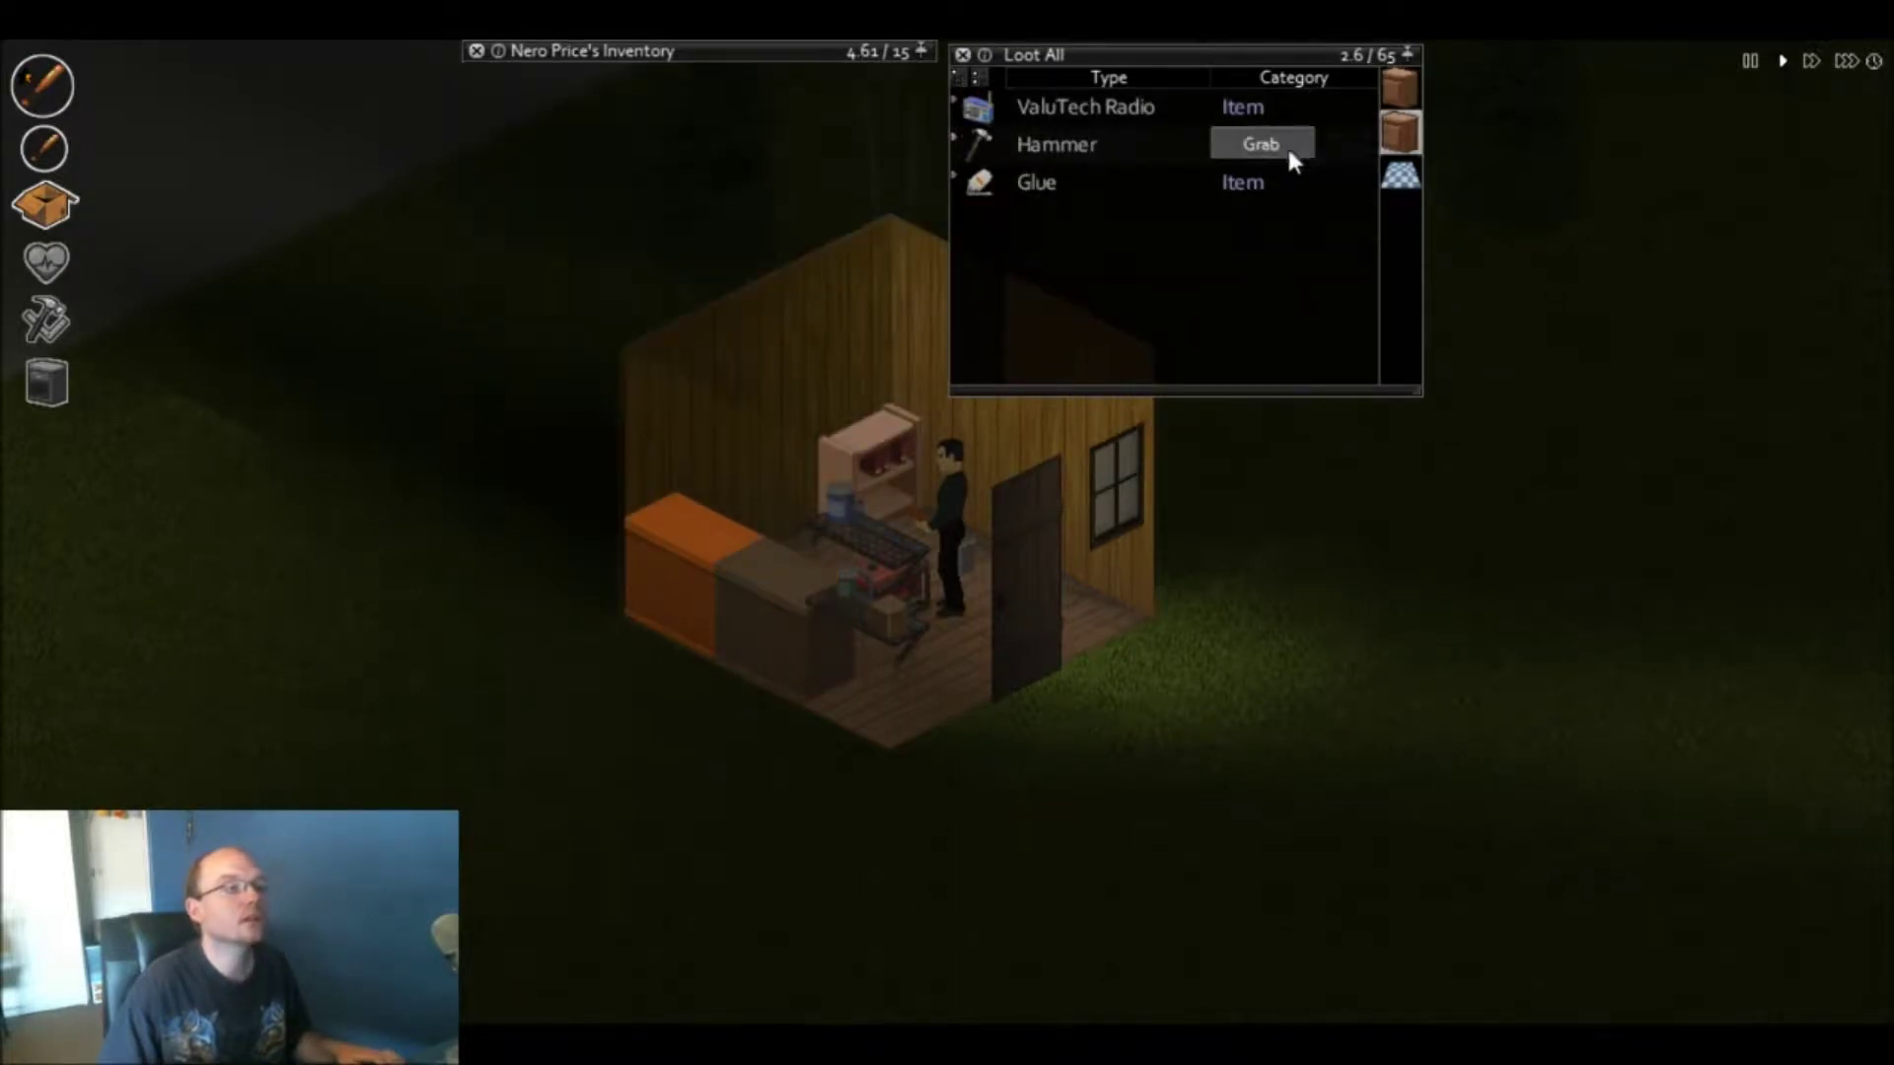
{"action": "key", "text": "w"}
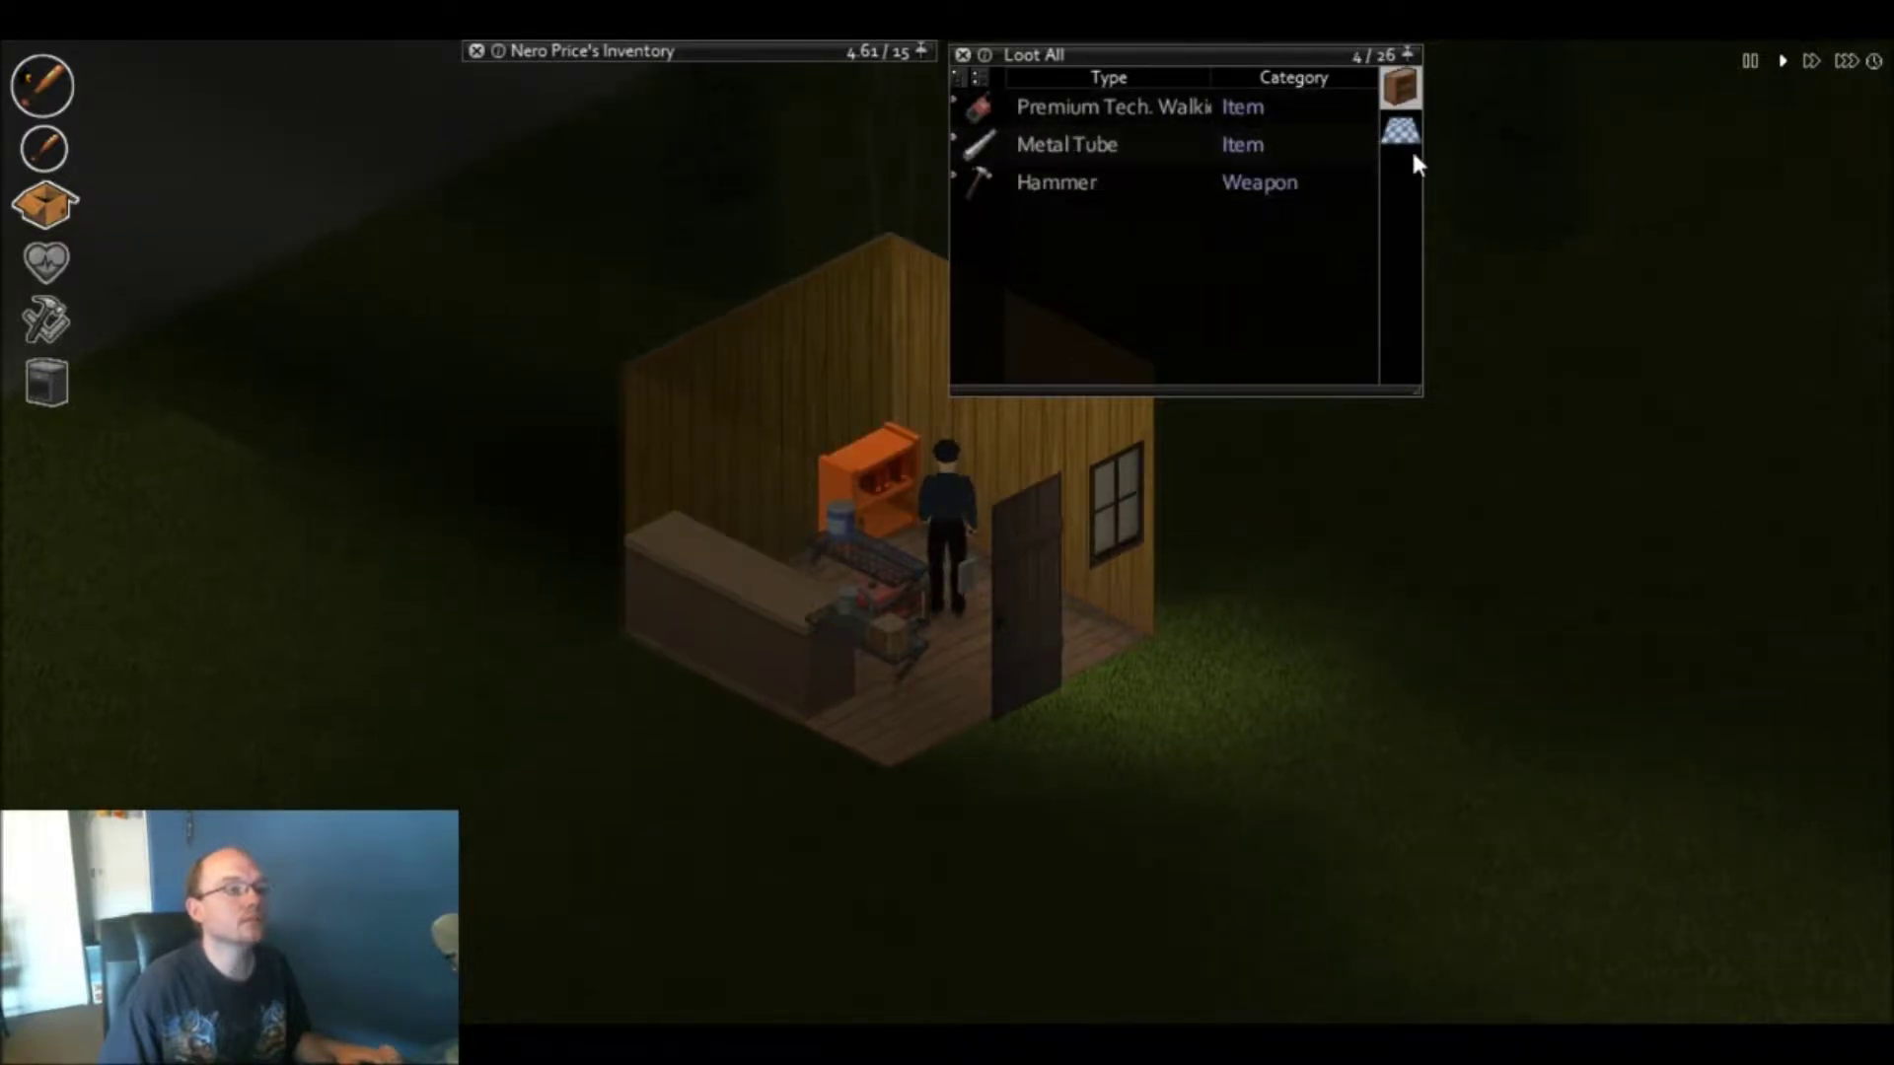
{"action": "key", "text": "s"}
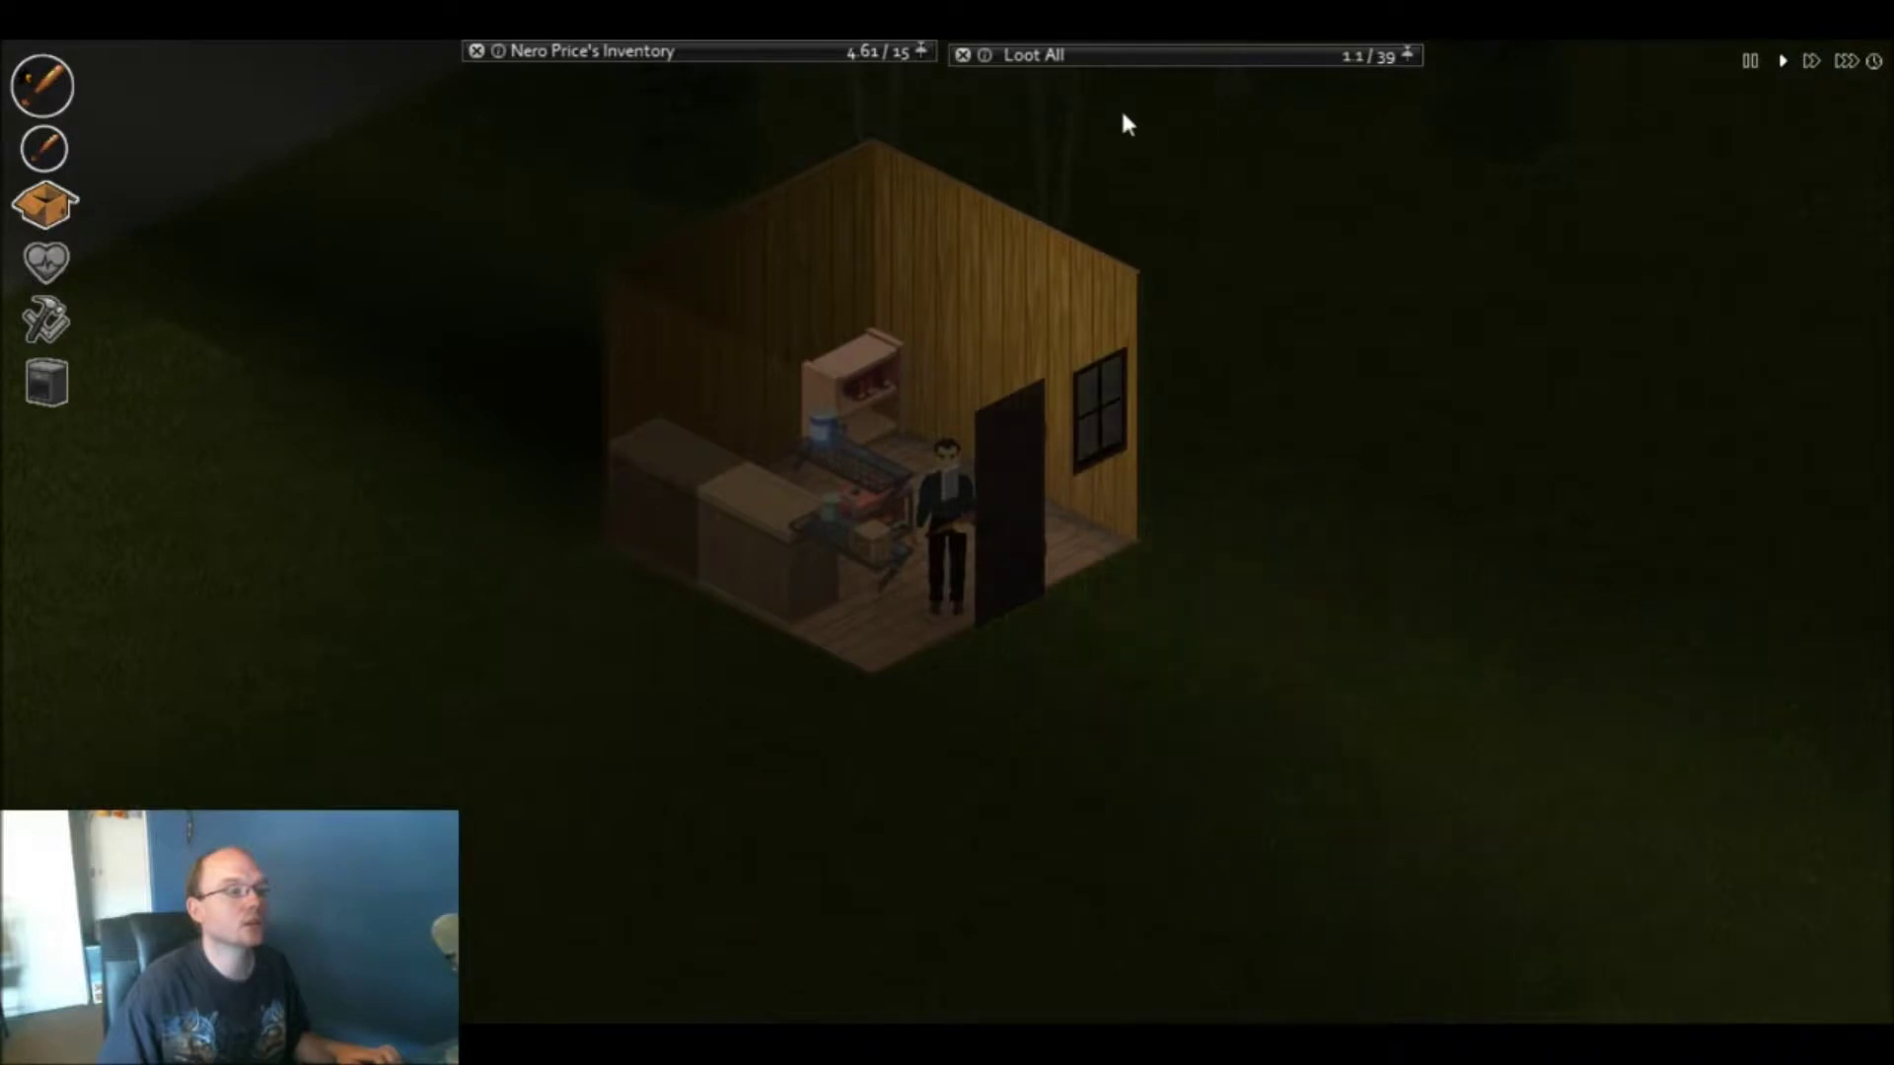
{"action": "mouse_move", "coordinate": [1399, 90]}
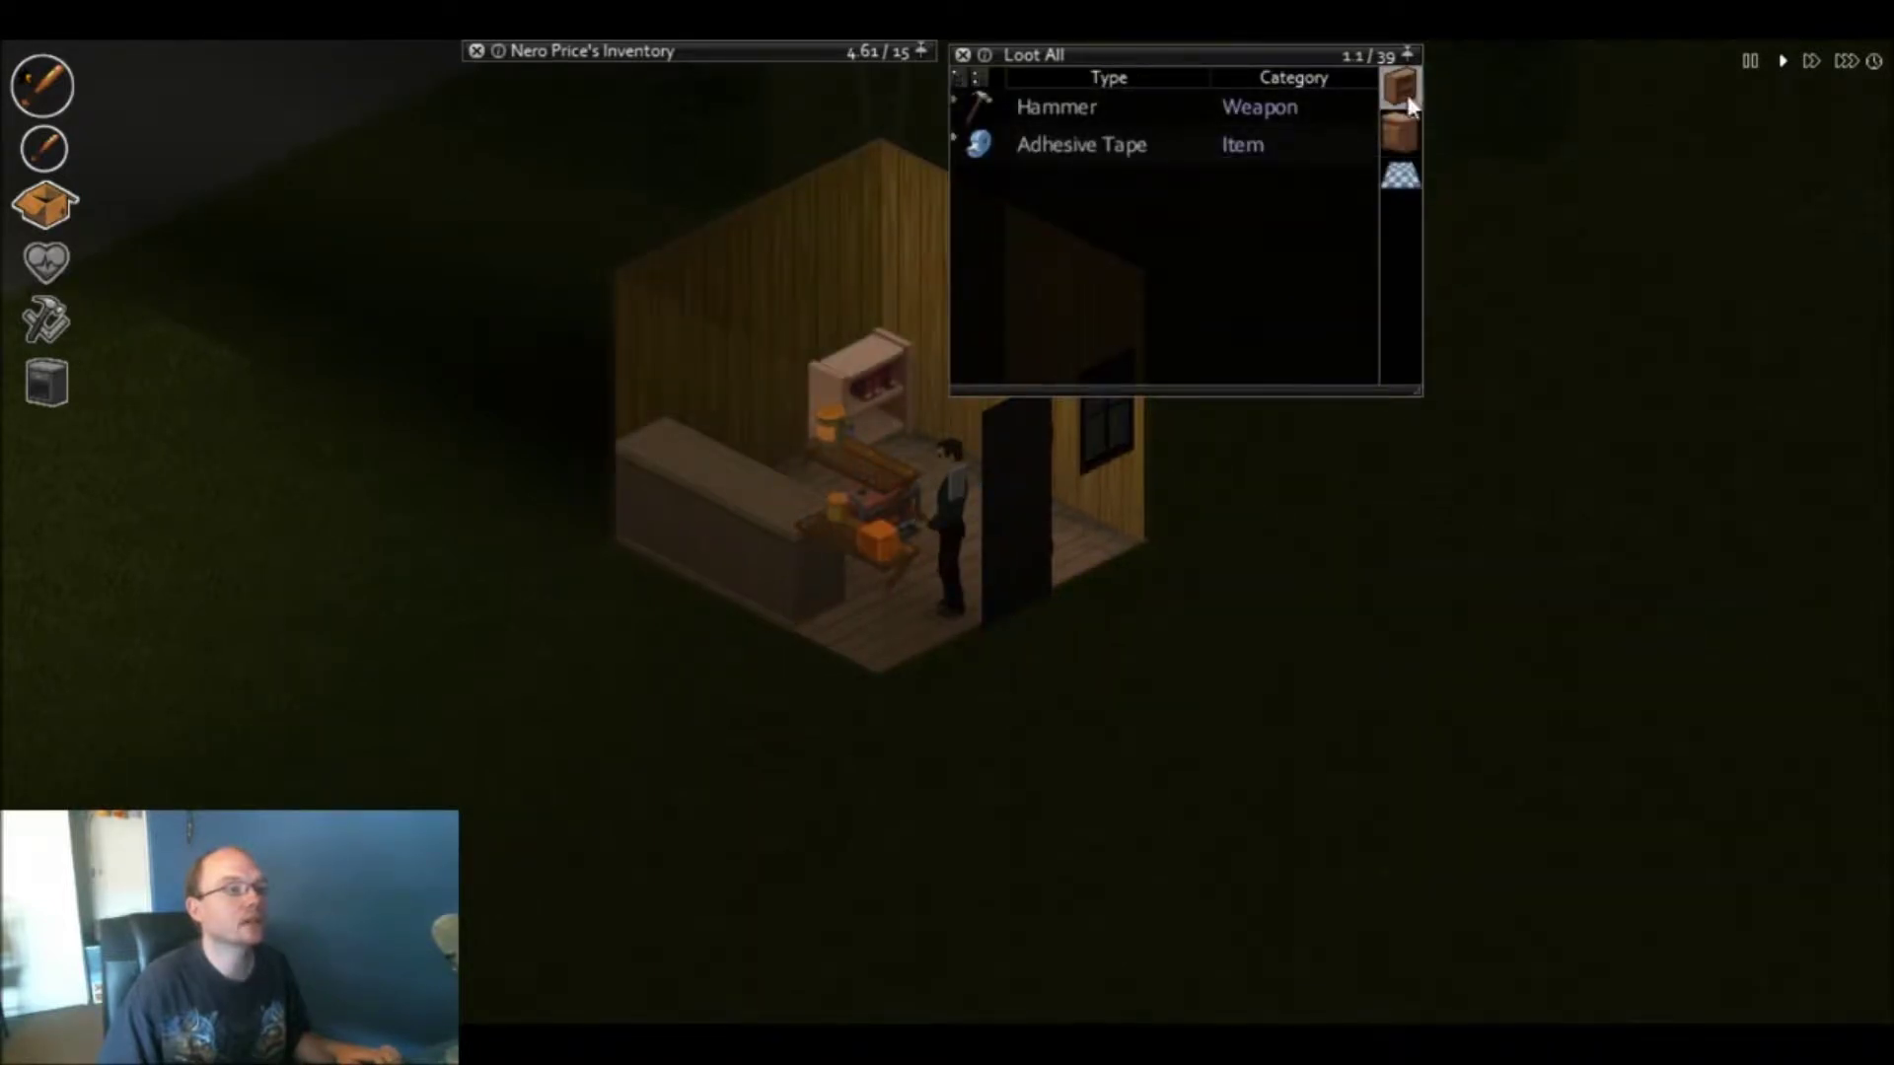
{"action": "left_click", "coordinate": [1400, 130]}
{"action": "left_click_drag", "start_coordinate": [1080, 141], "coordinate": [927, 89]}
- Move the Hammer from the Schoolbag into the main inventory
{"action": "left_click", "coordinate": [913, 172]}
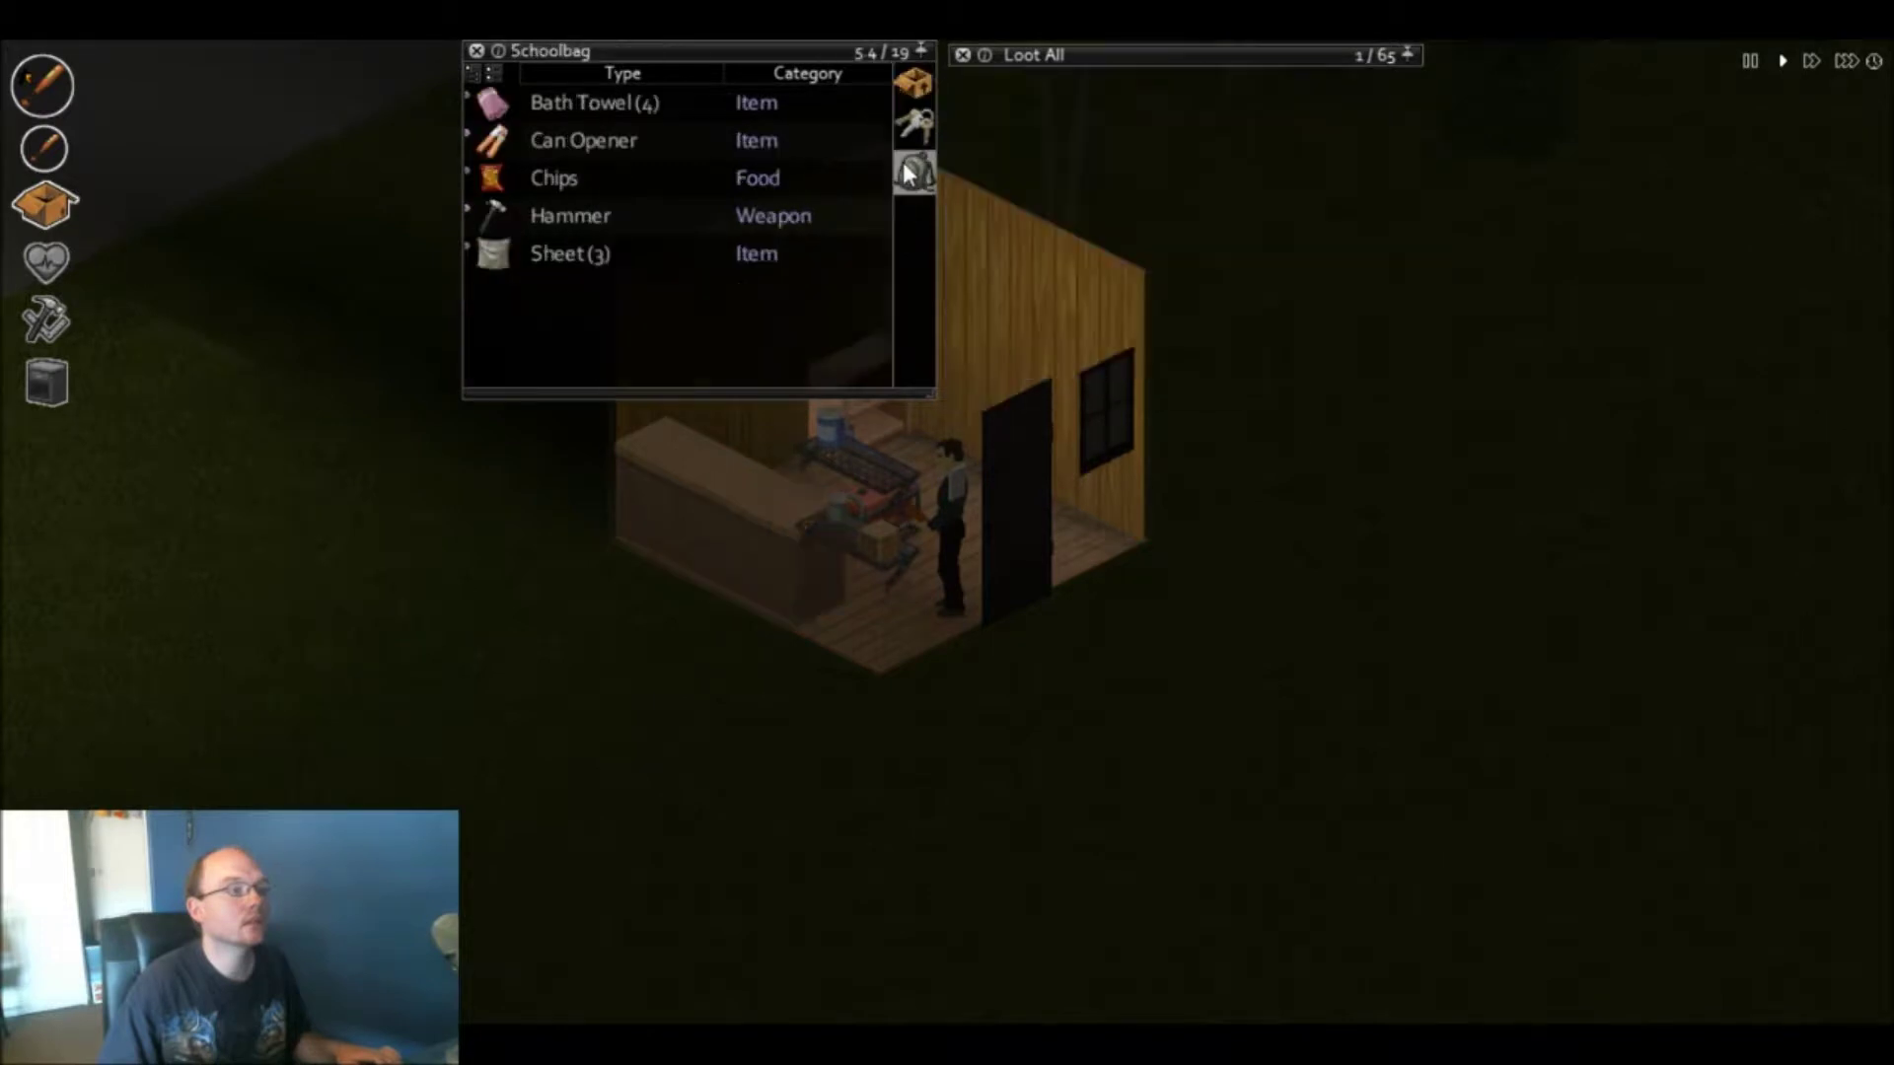
{"action": "left_click_drag", "start_coordinate": [588, 213], "coordinate": [909, 78]}
{"action": "left_click", "coordinate": [910, 78]}
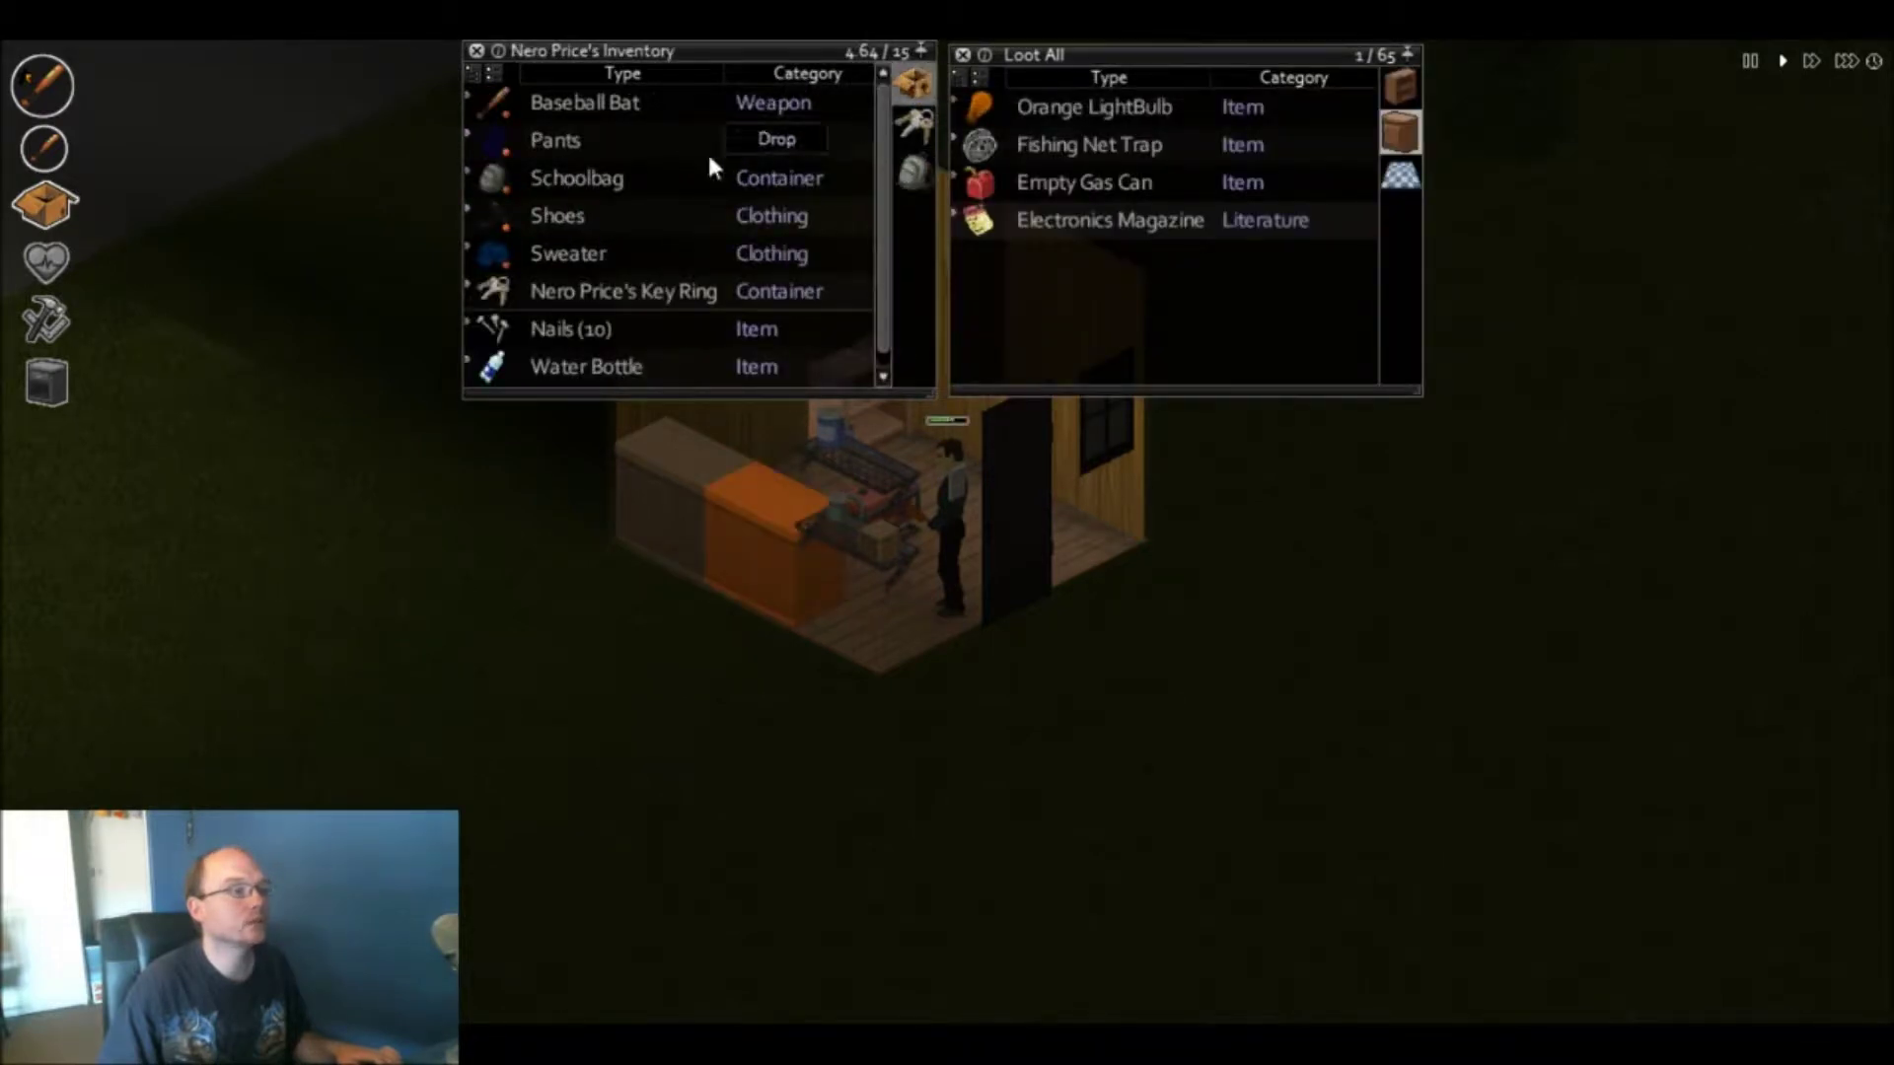
- Build a Spiked Baseball Bat from the bat and nails and equip it two-handed
{"action": "right_click", "coordinate": [596, 105]}
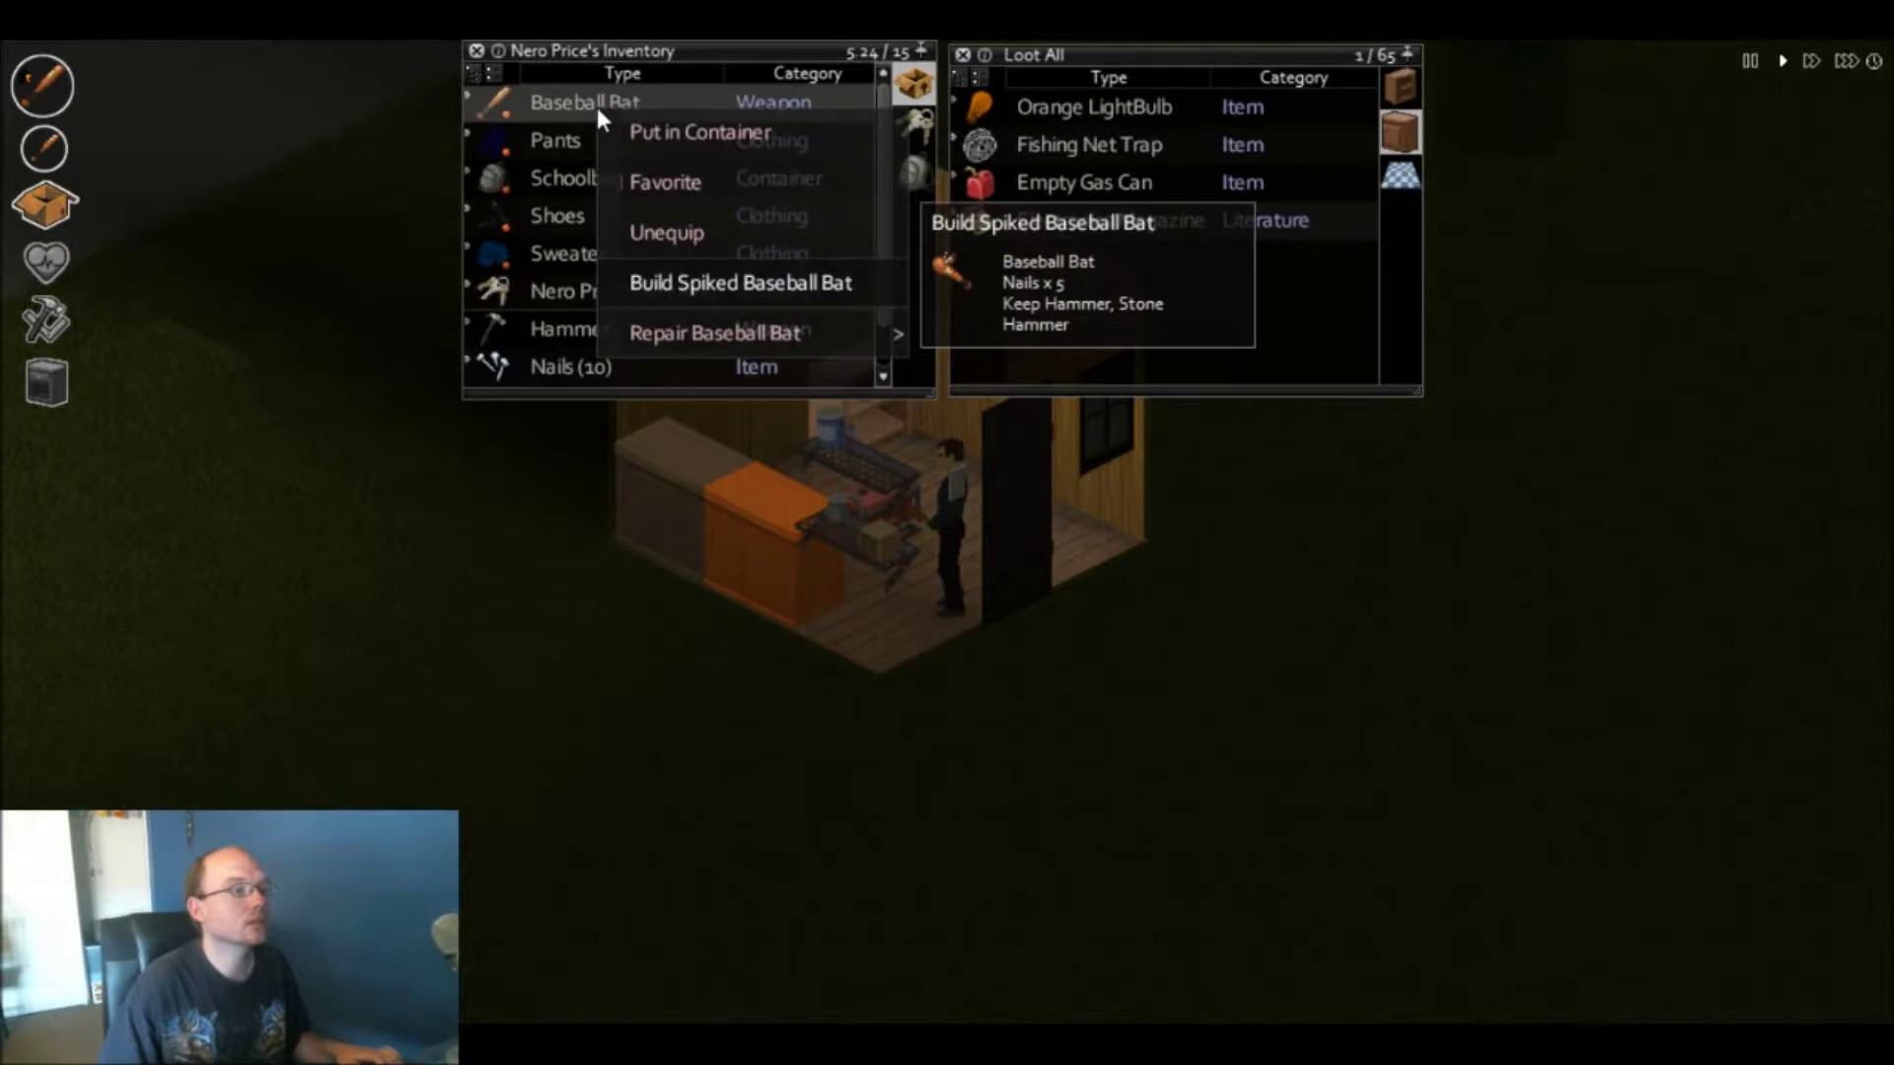
{"action": "left_click", "coordinate": [791, 284]}
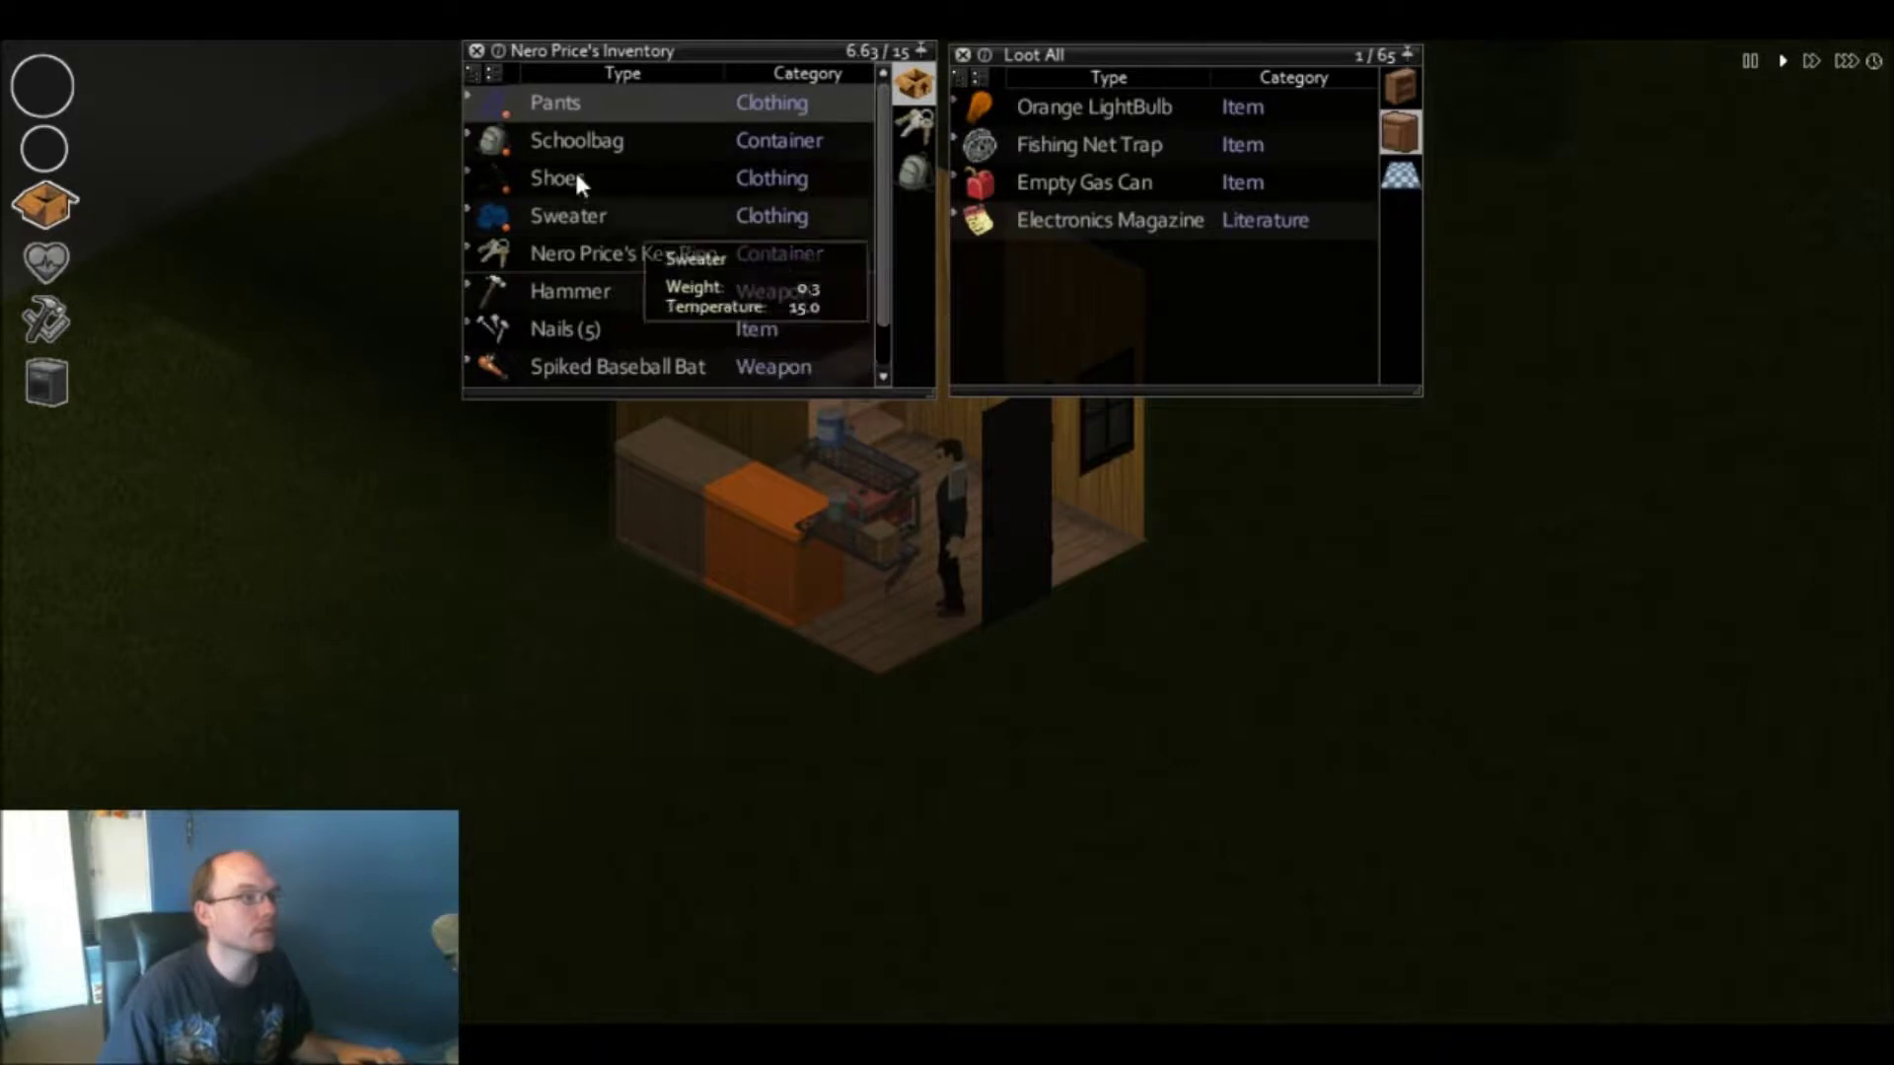
{"action": "right_click", "coordinate": [598, 368]}
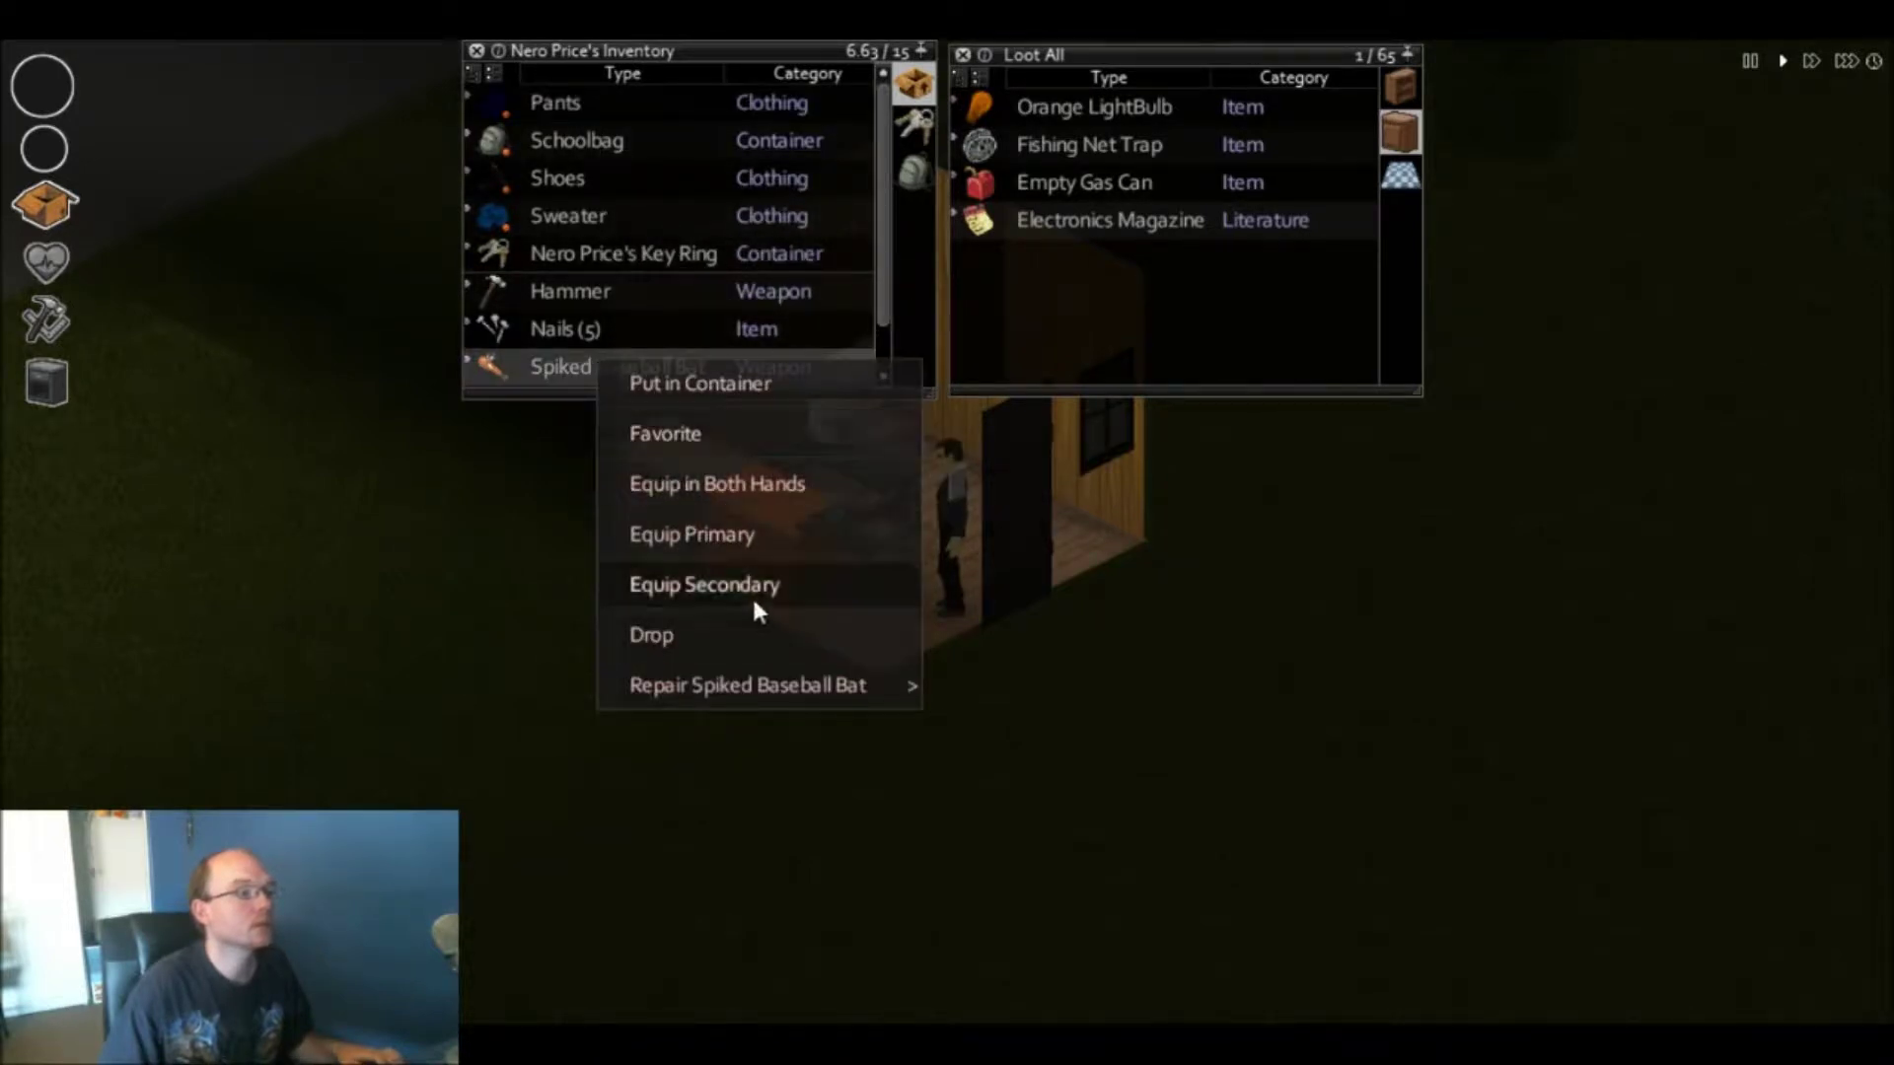
{"action": "left_click", "coordinate": [733, 485]}
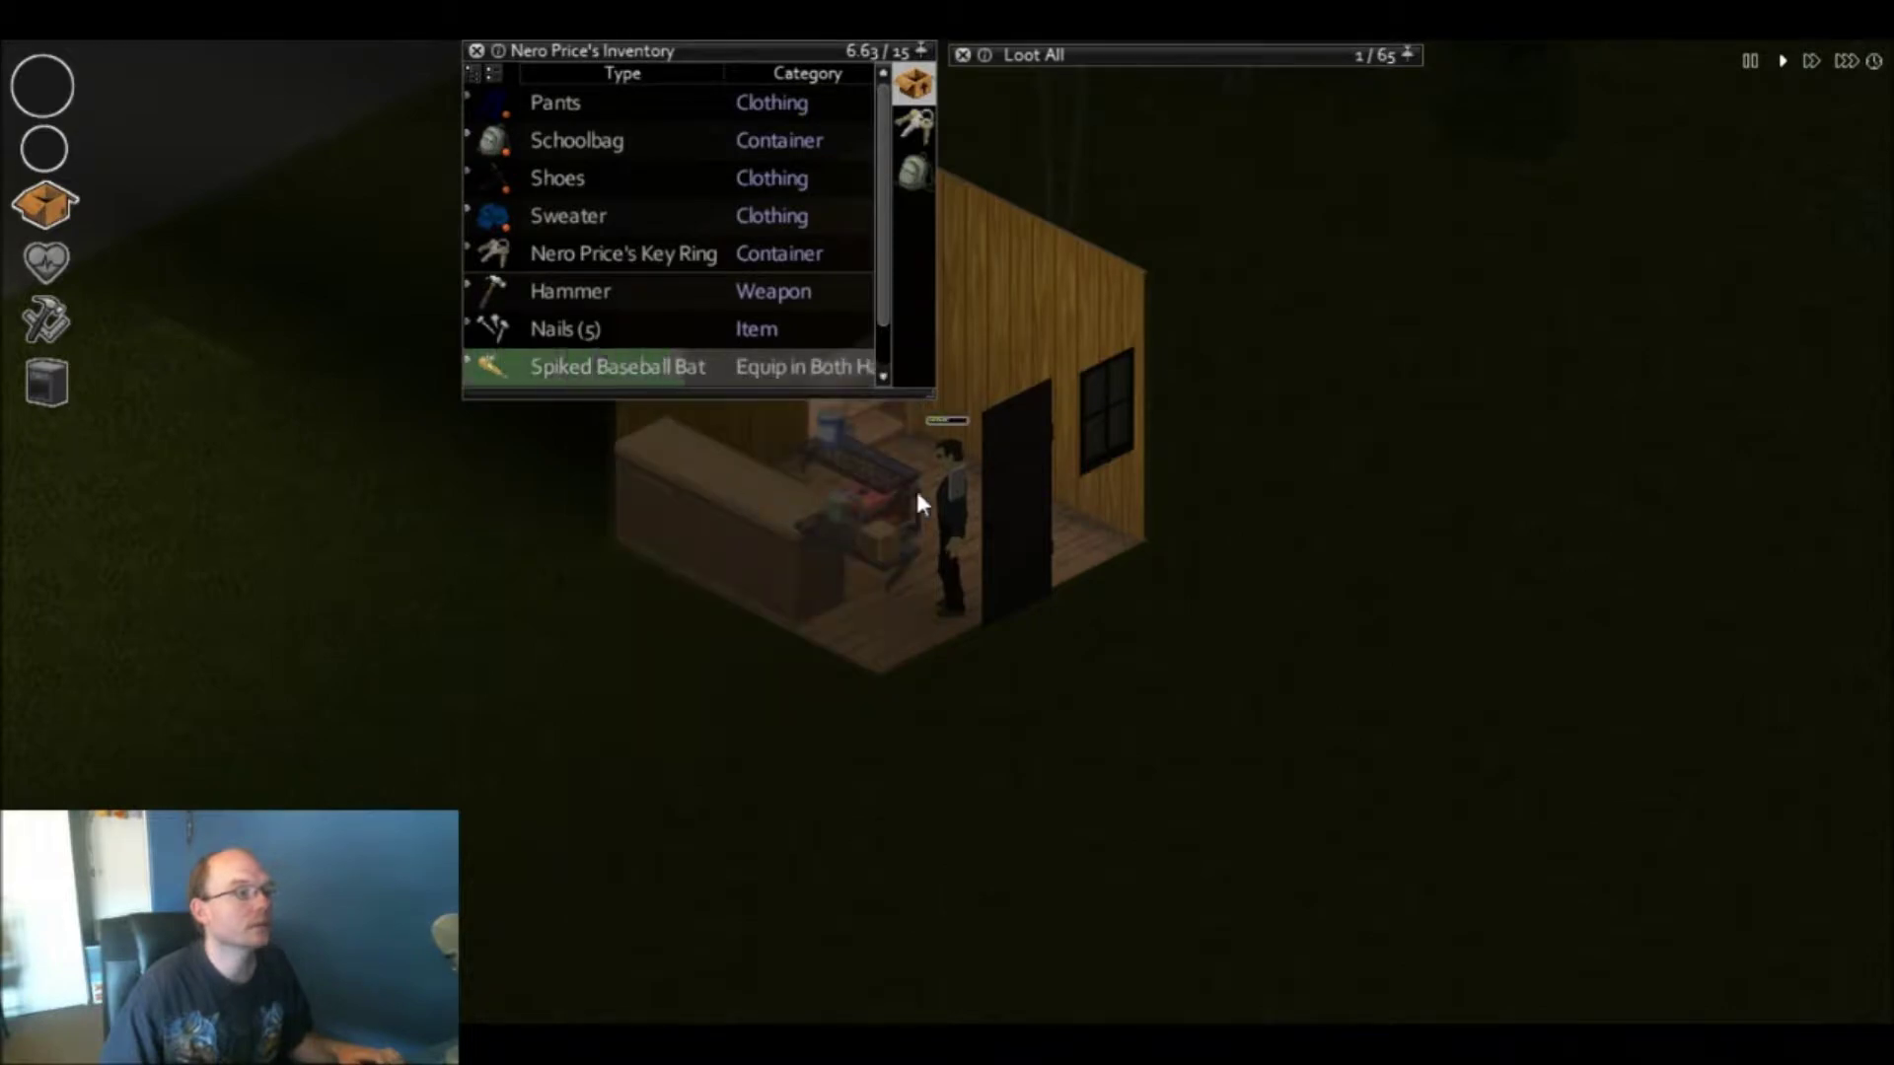
- Walk out of the shed and close its door behind you
{"action": "key", "text": "d"}
{"action": "key", "text": "e"}
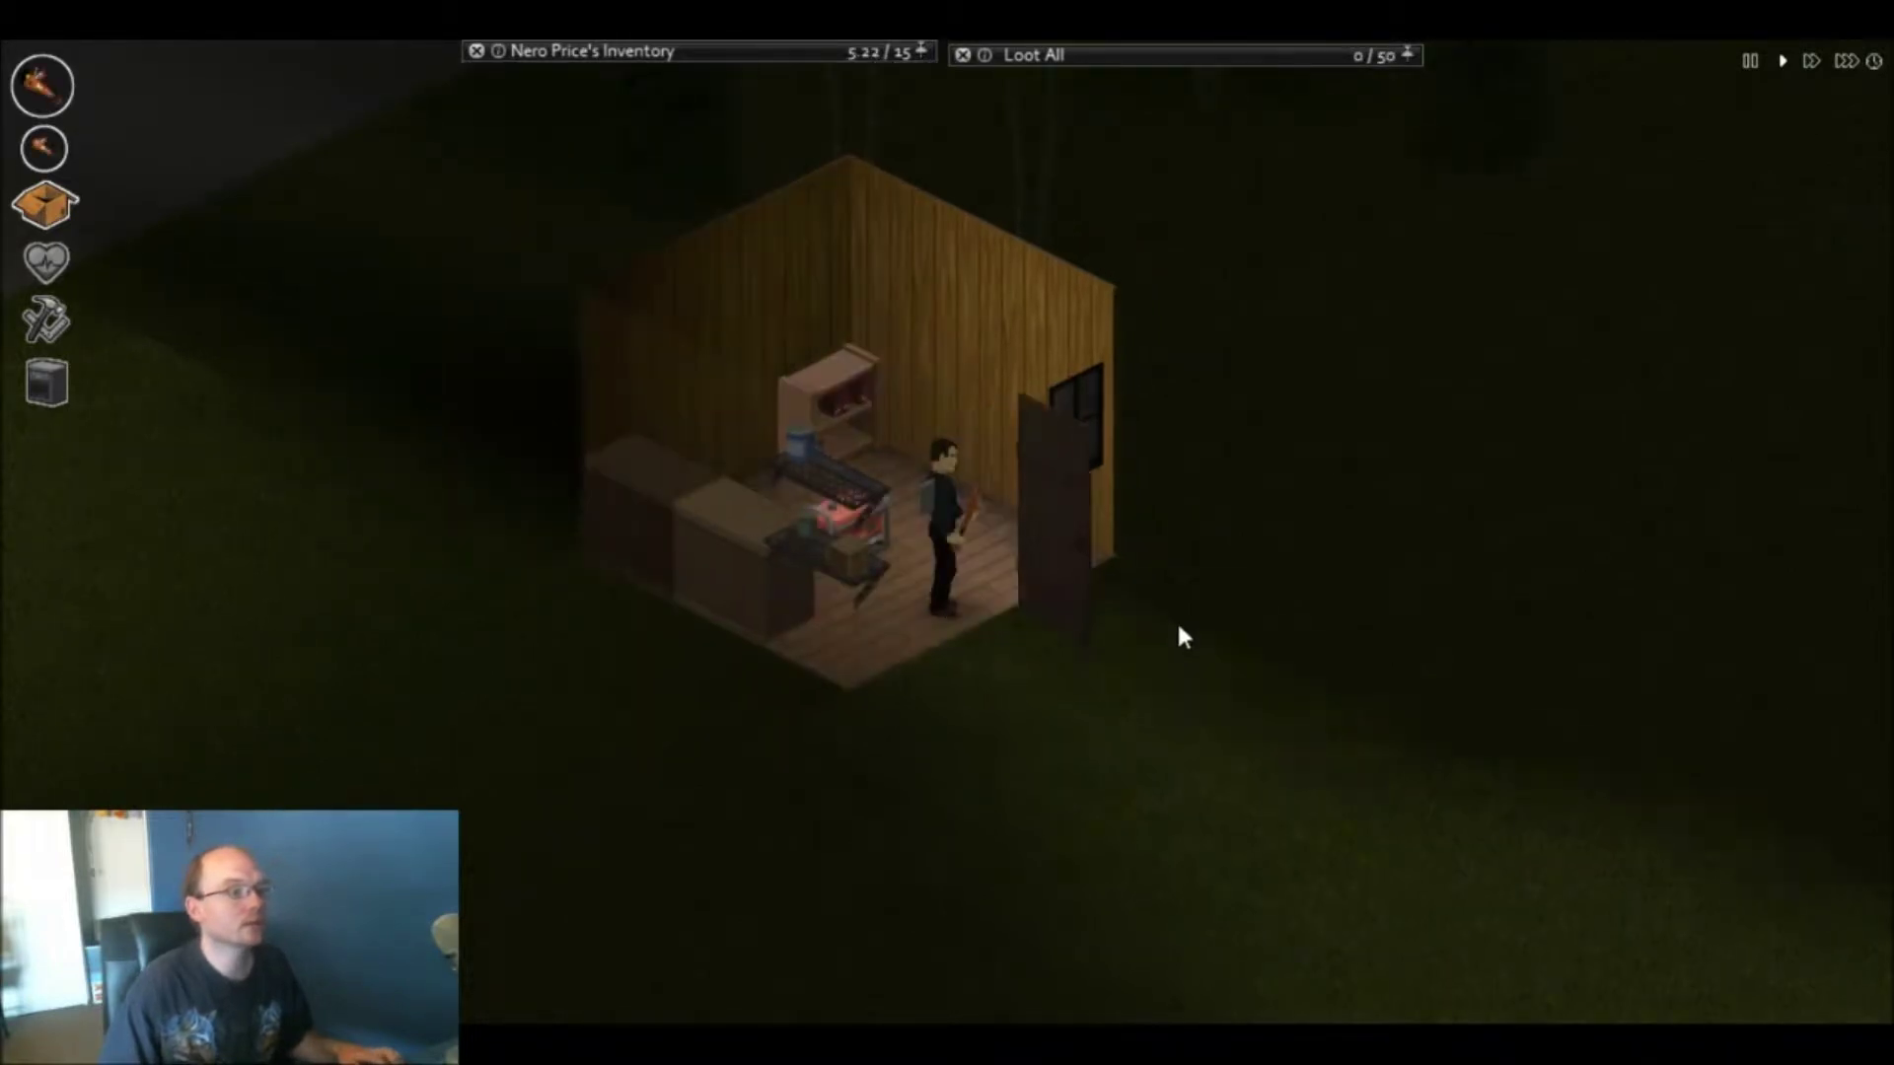
{"action": "key", "text": "e"}
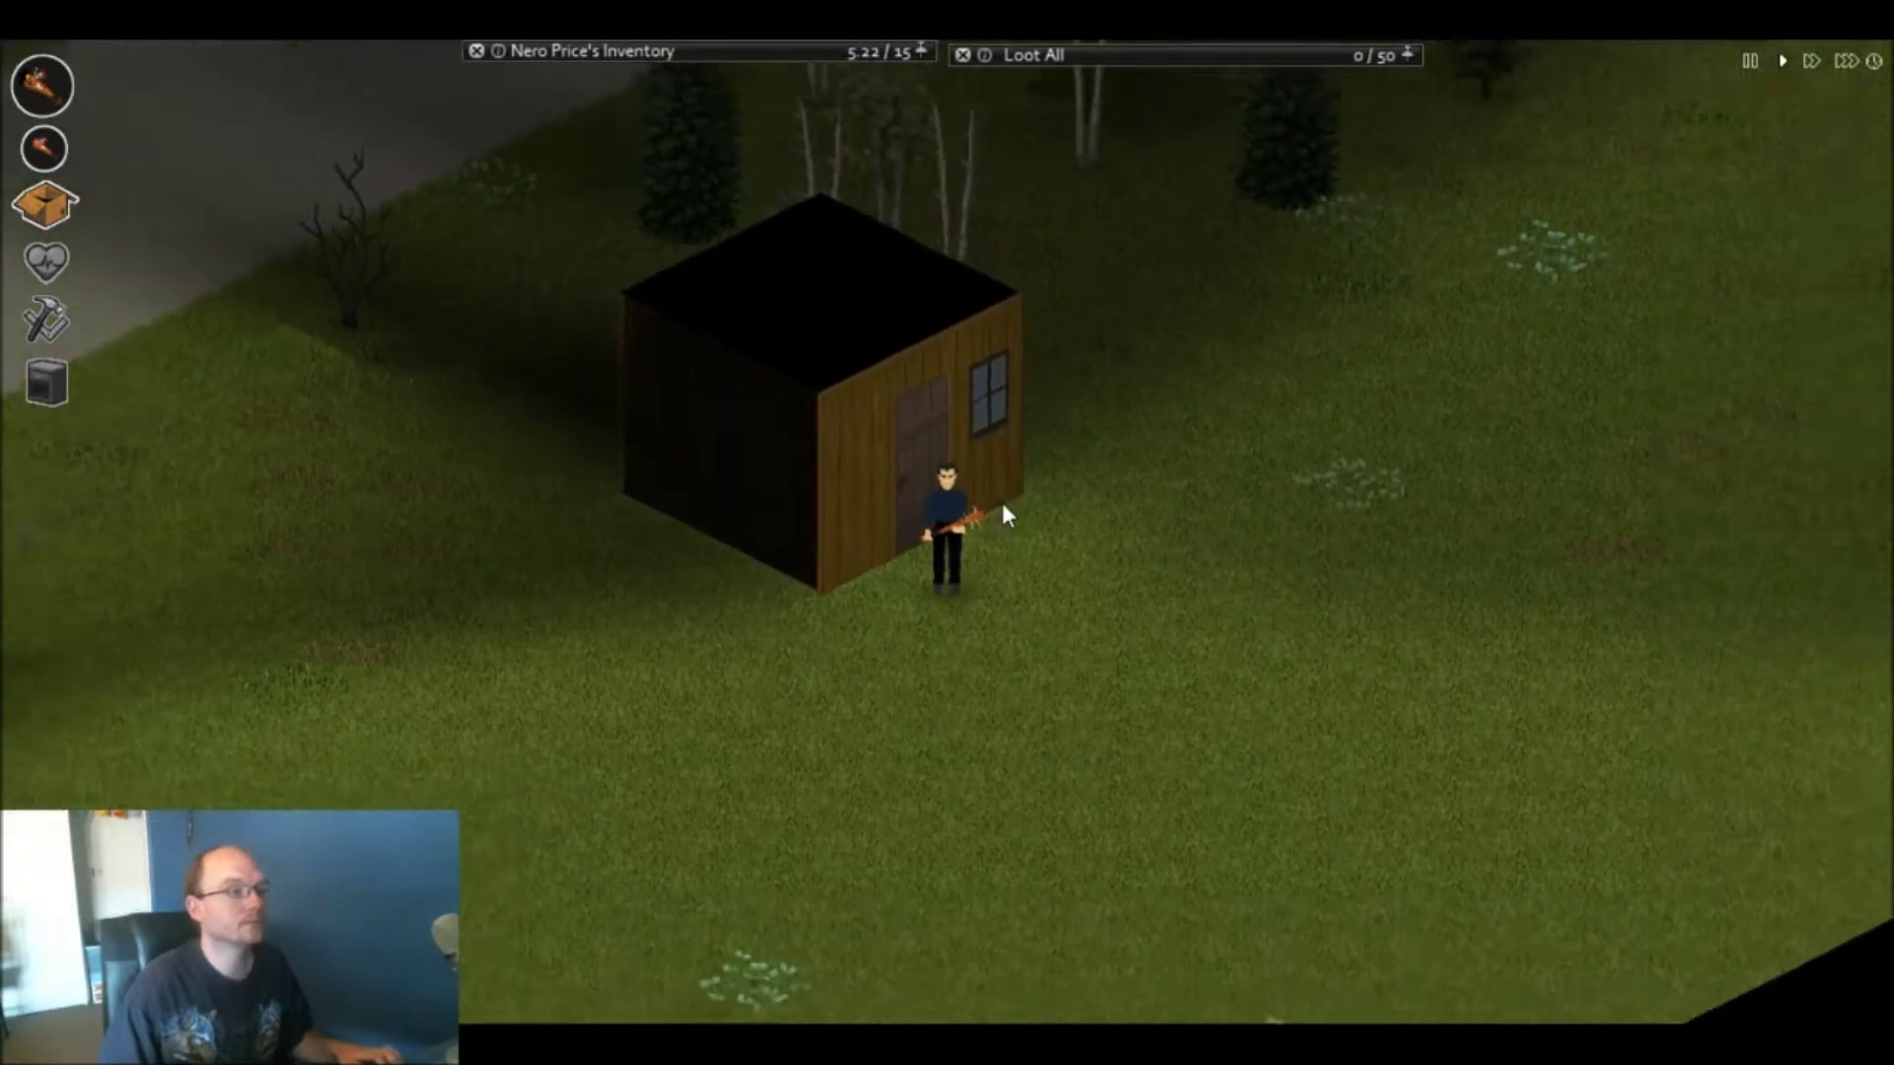
{"action": "key", "text": "d"}
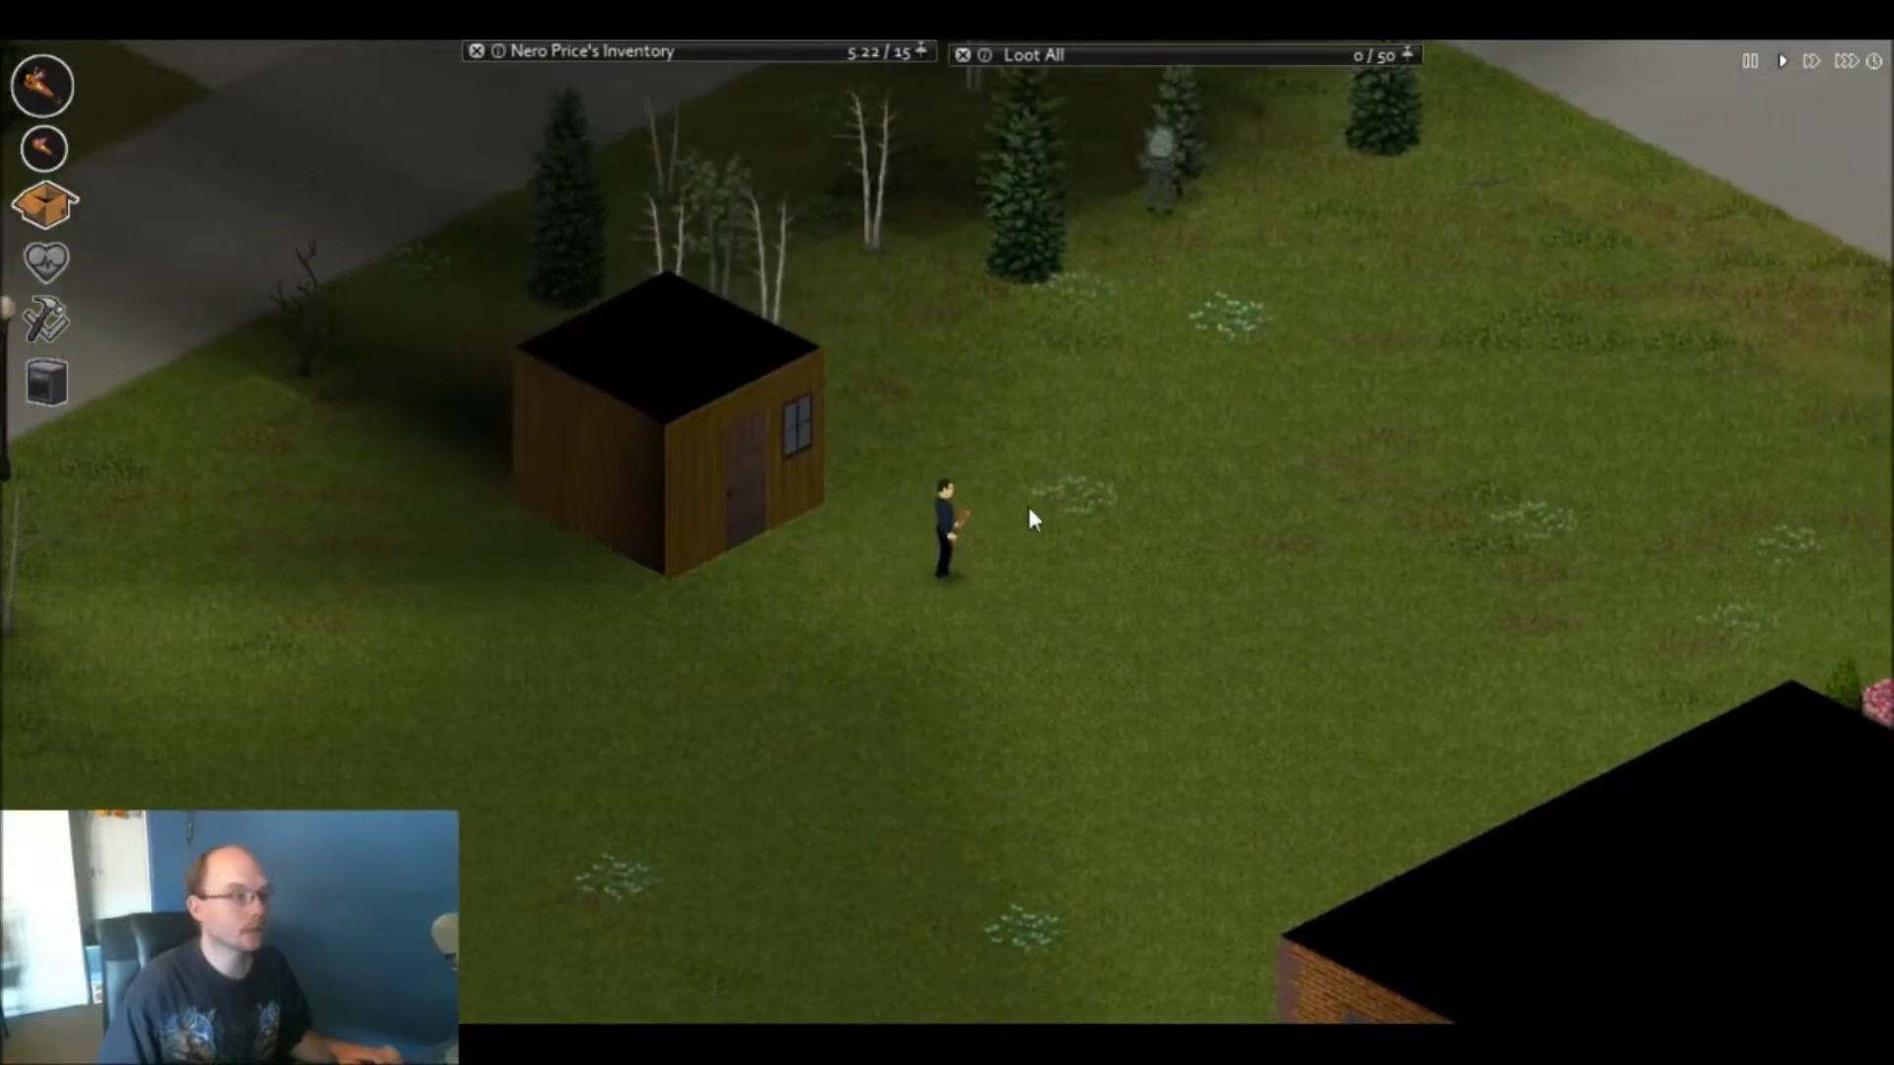
- Walk across the lawn toward the road, then turn back left
{"action": "key", "text": "d"}
{"action": "key", "text": "d"}
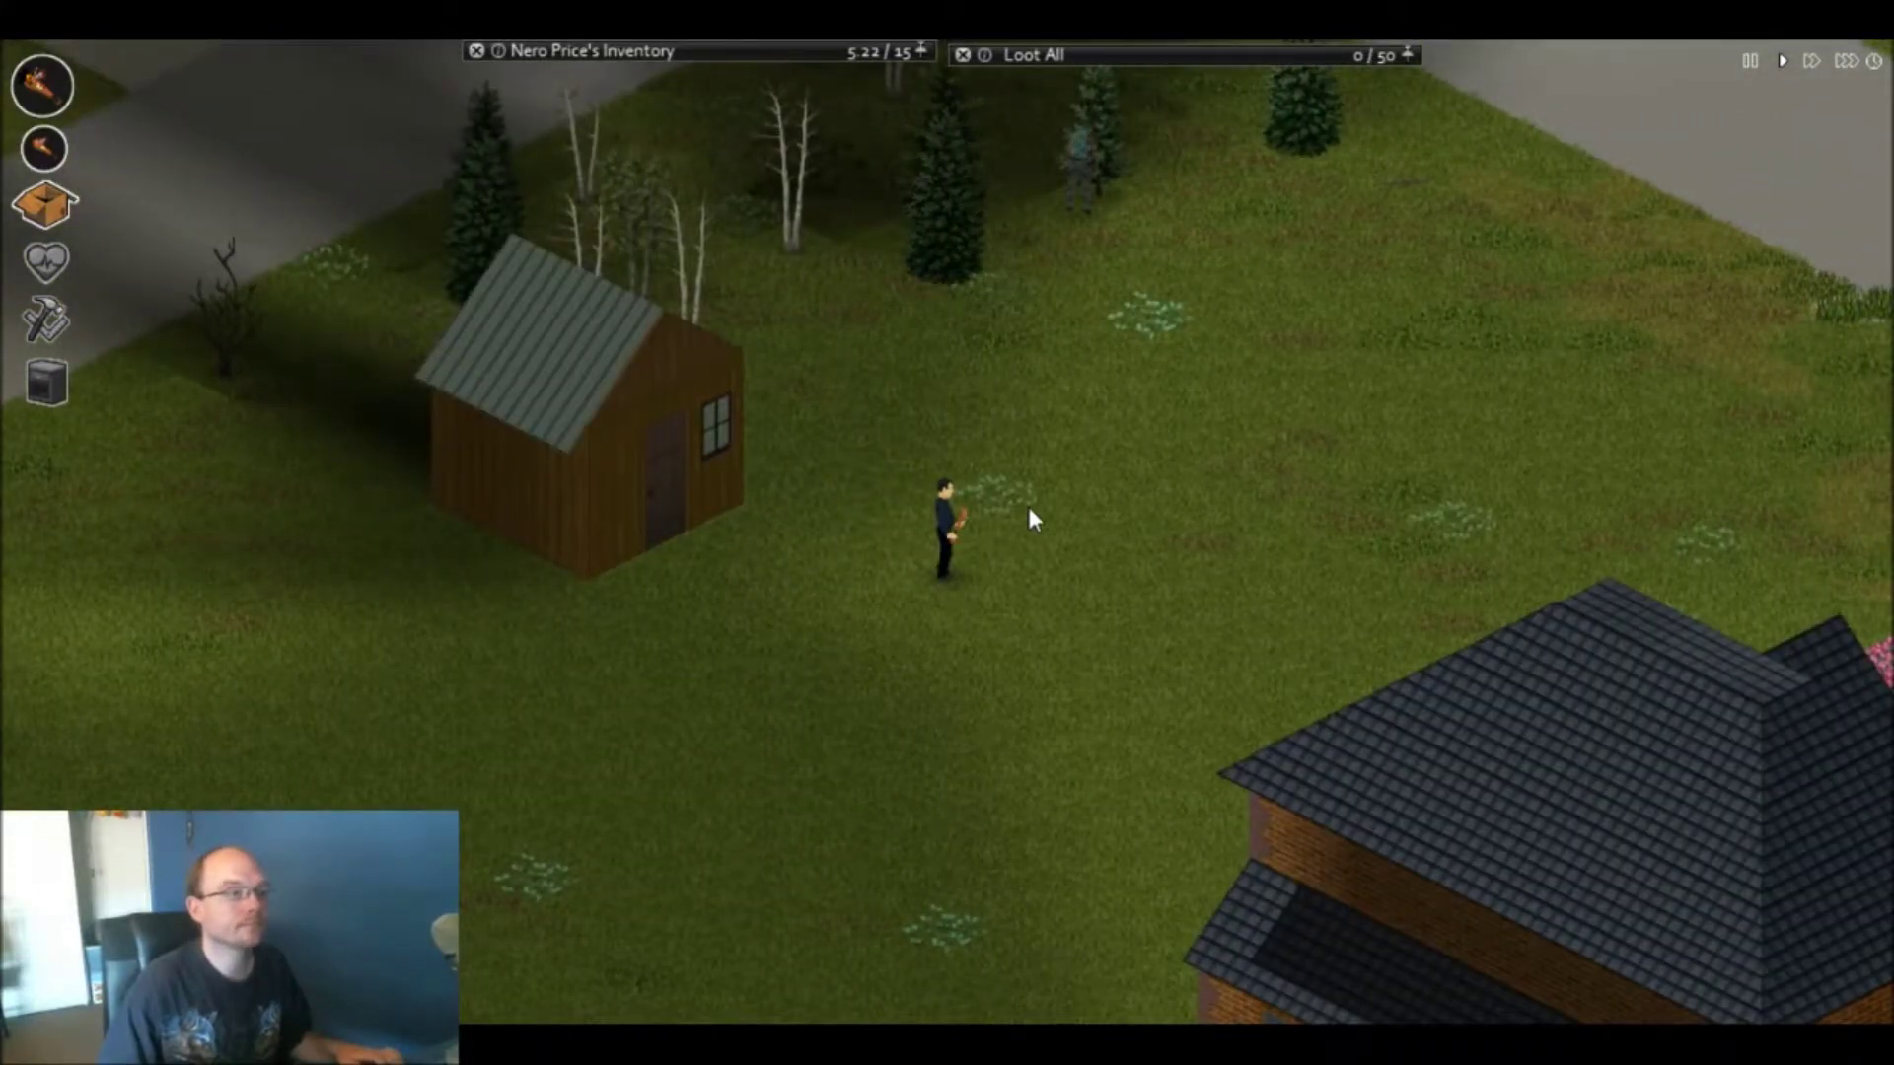
{"action": "key", "text": "d"}
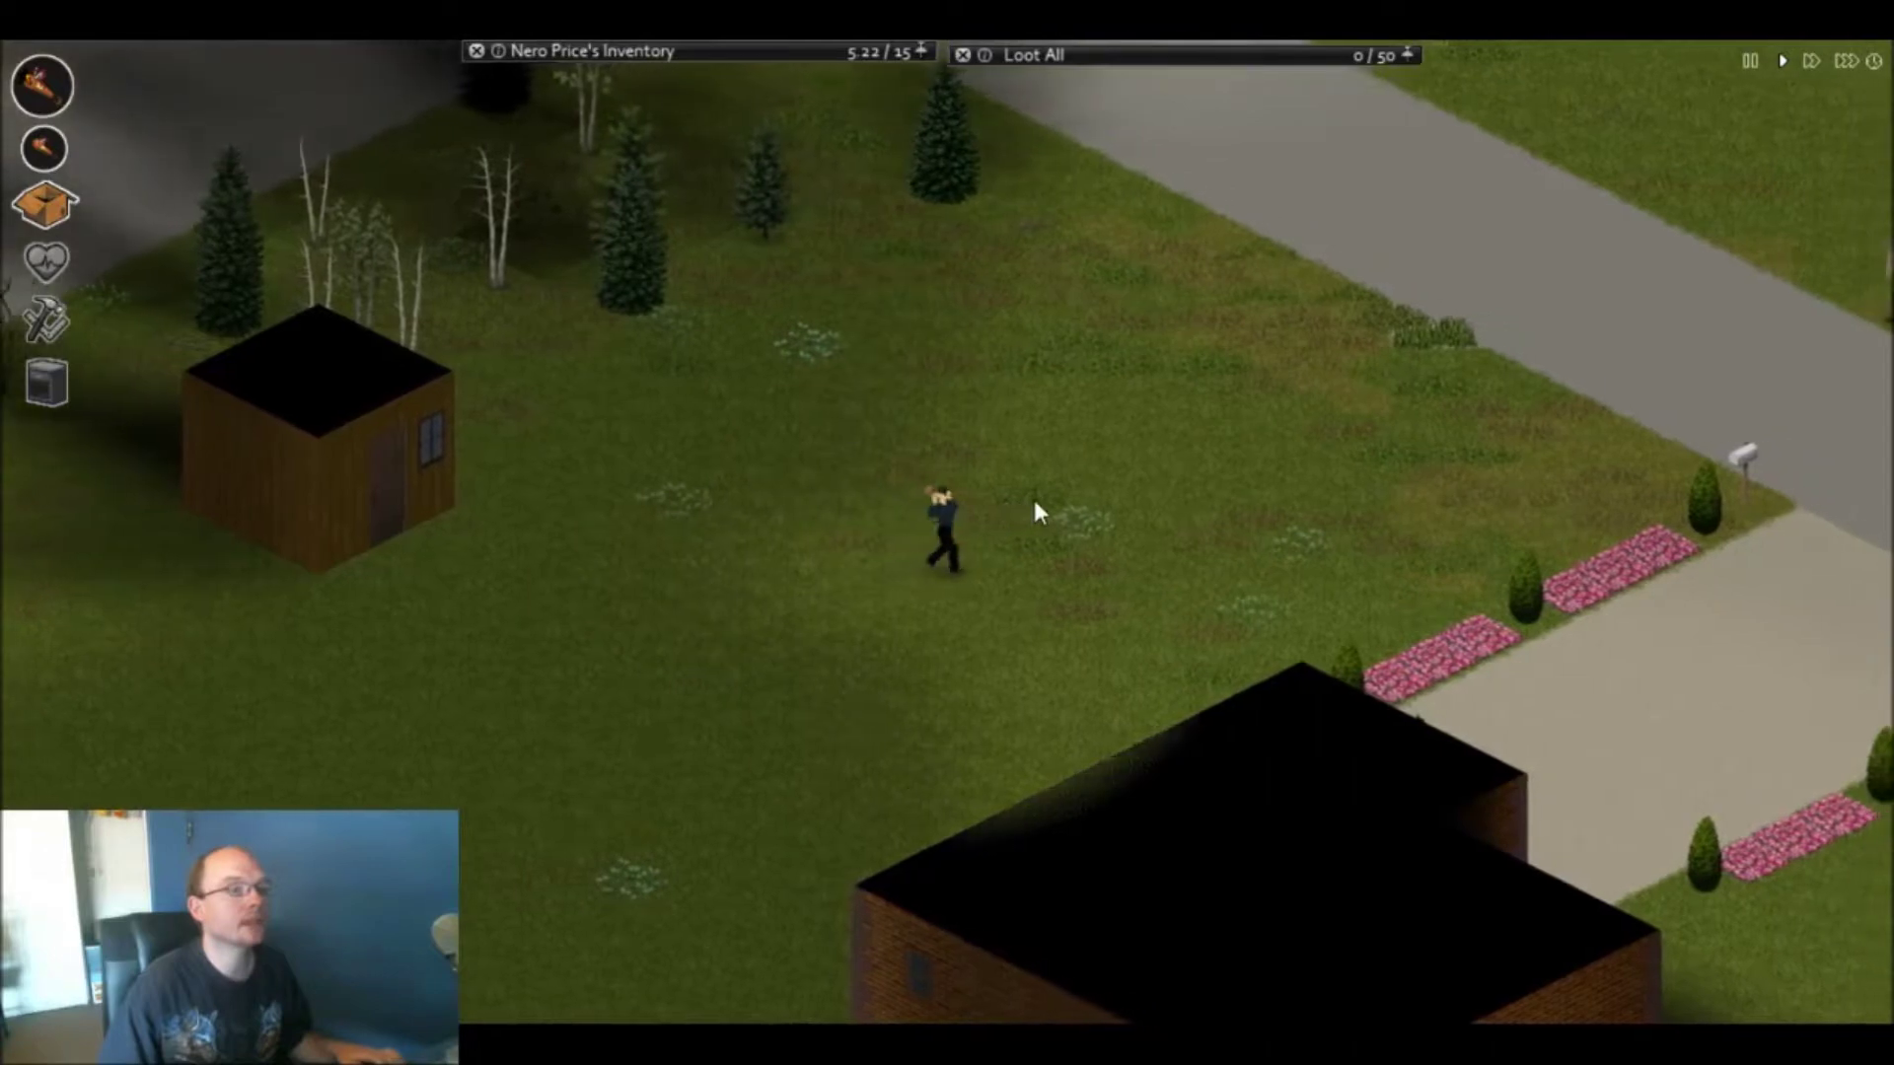
{"action": "key", "text": "d"}
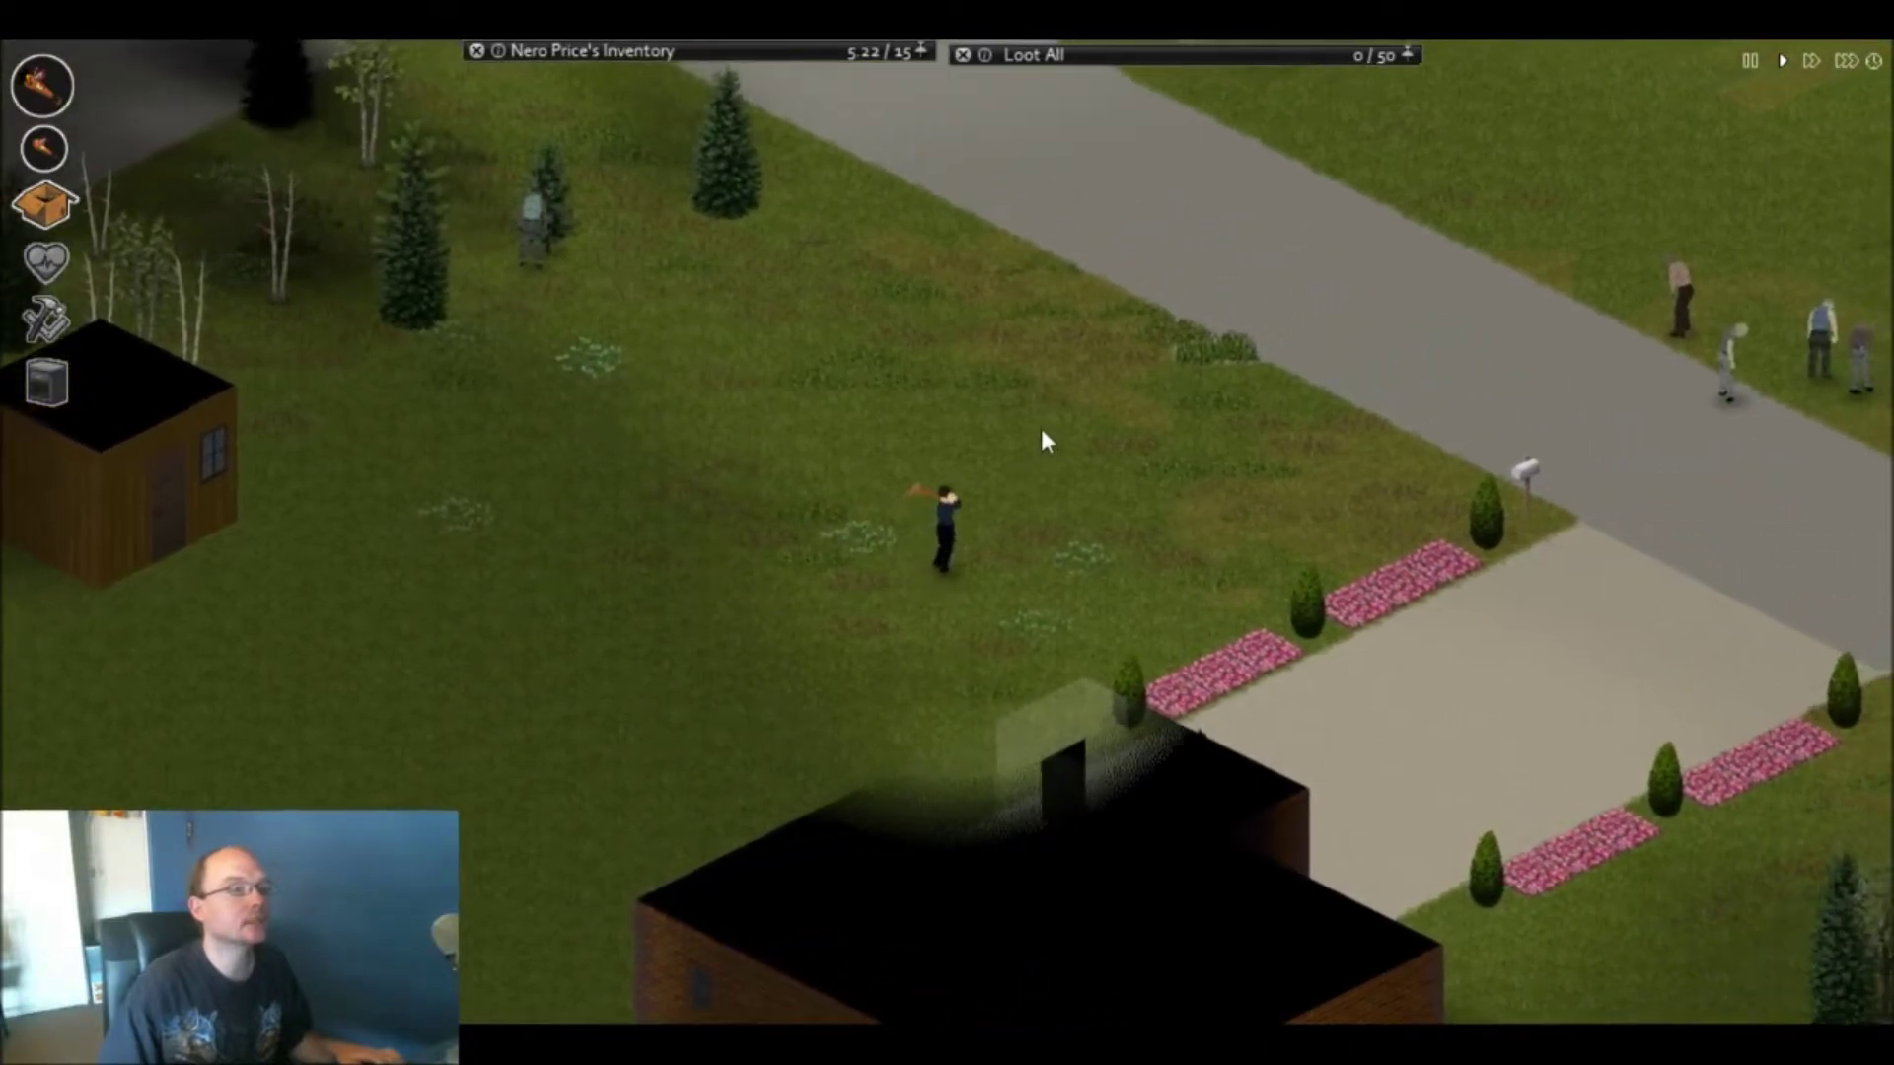
{"action": "key", "text": "a"}
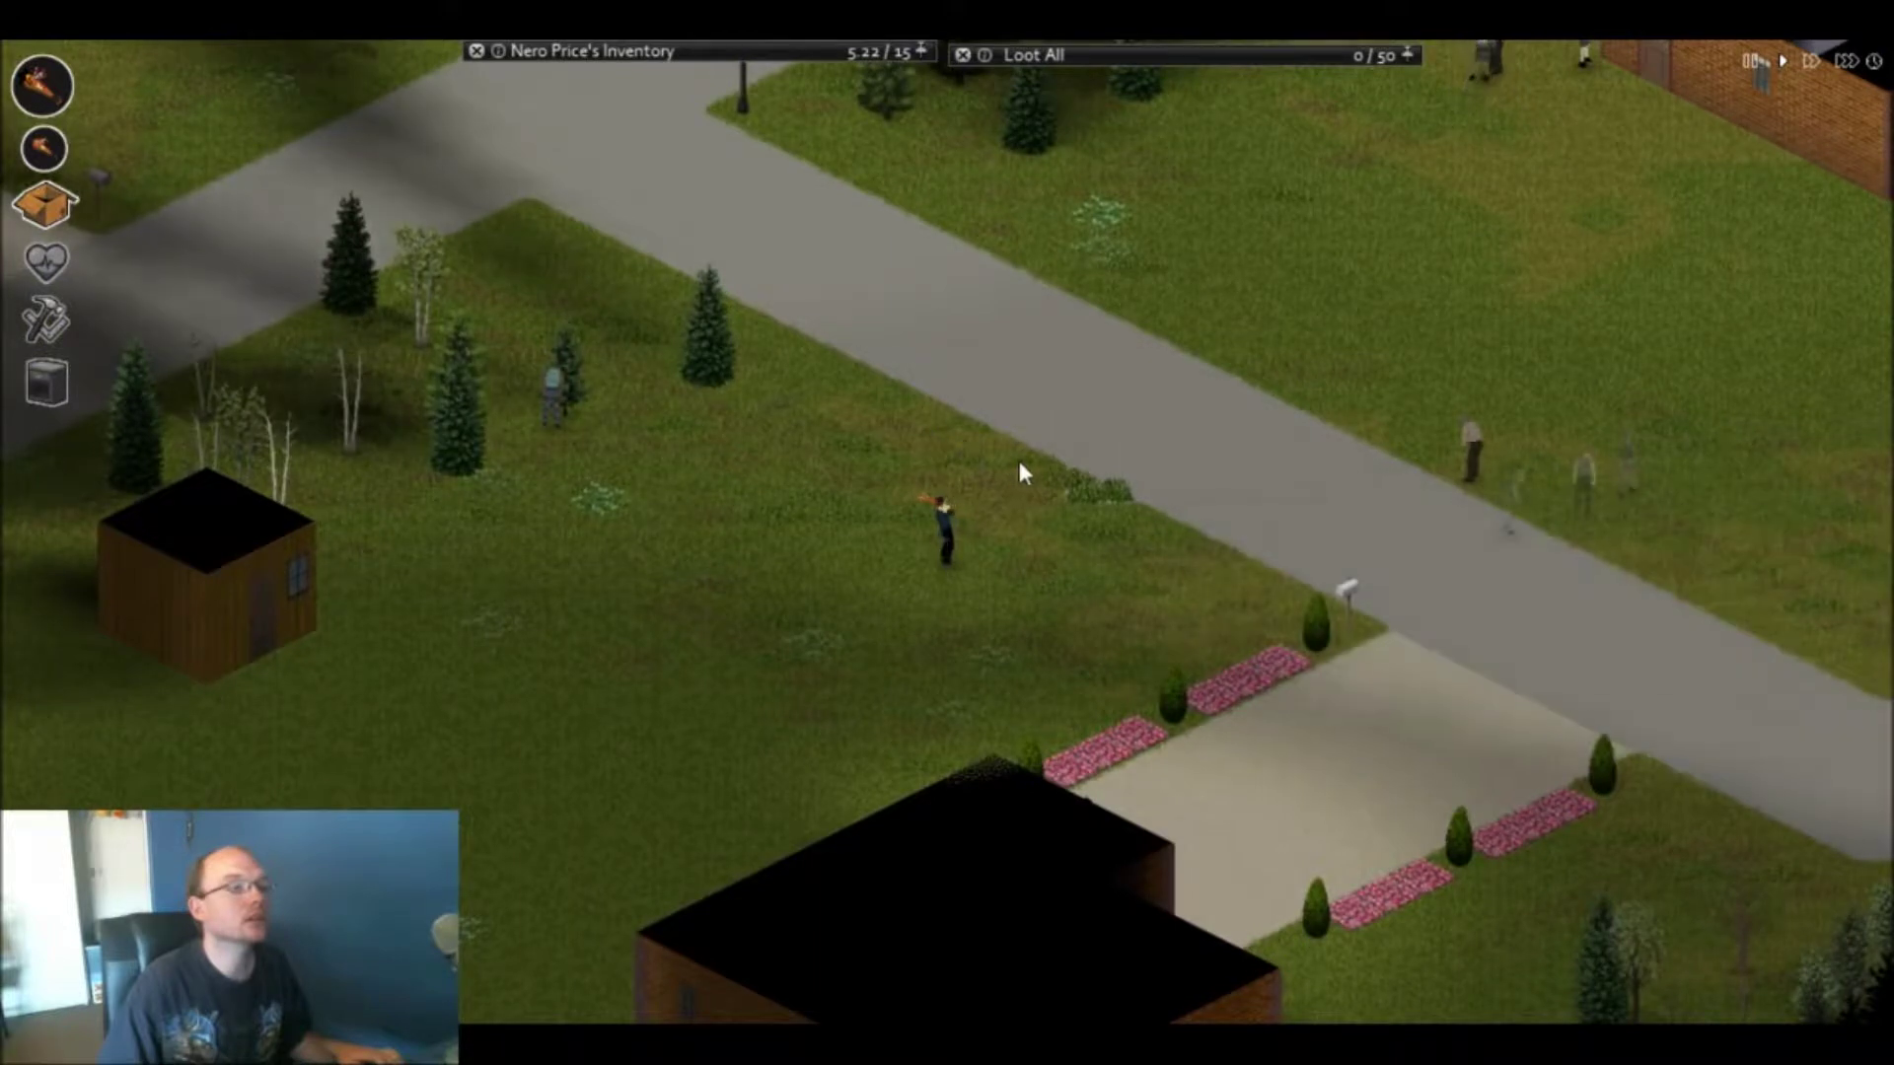
{"action": "key", "text": "d"}
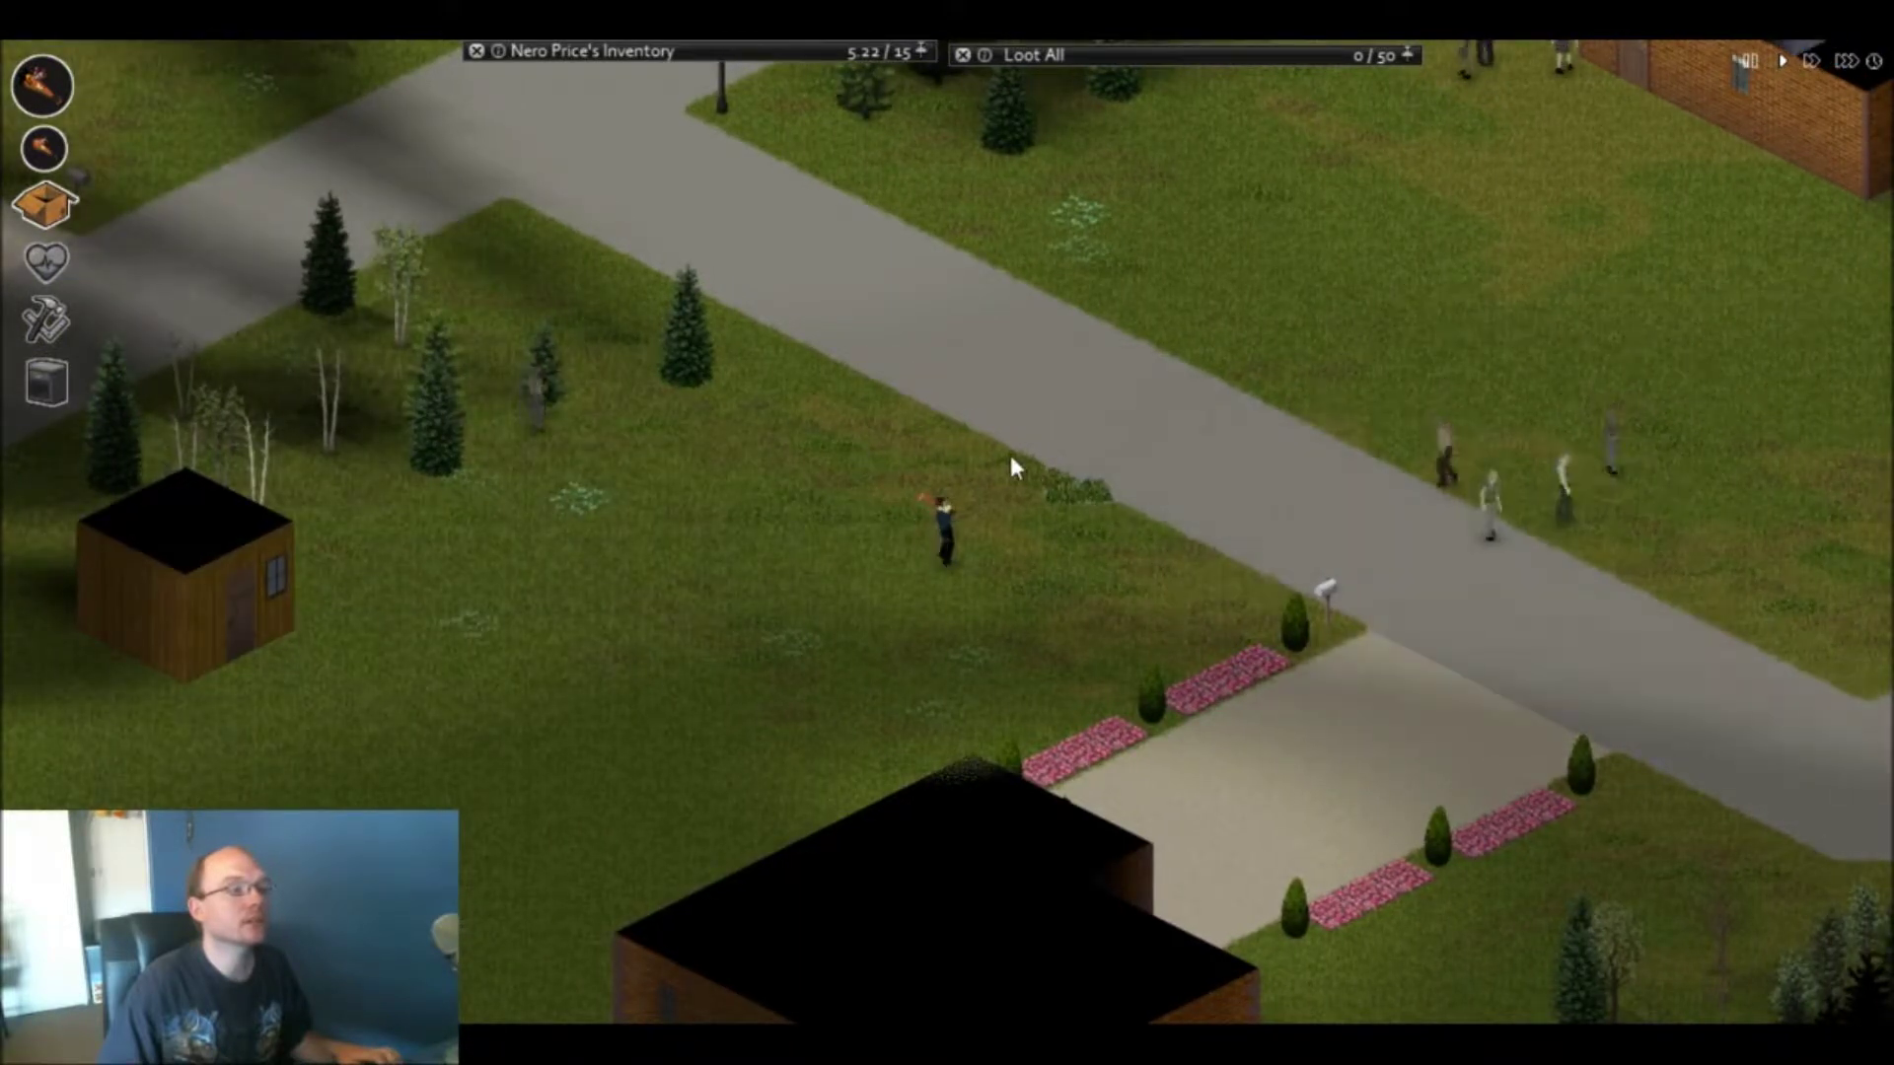
{"action": "key", "text": "a"}
- Head to the brick house wall and try its windows
{"action": "key", "text": "a+s"}
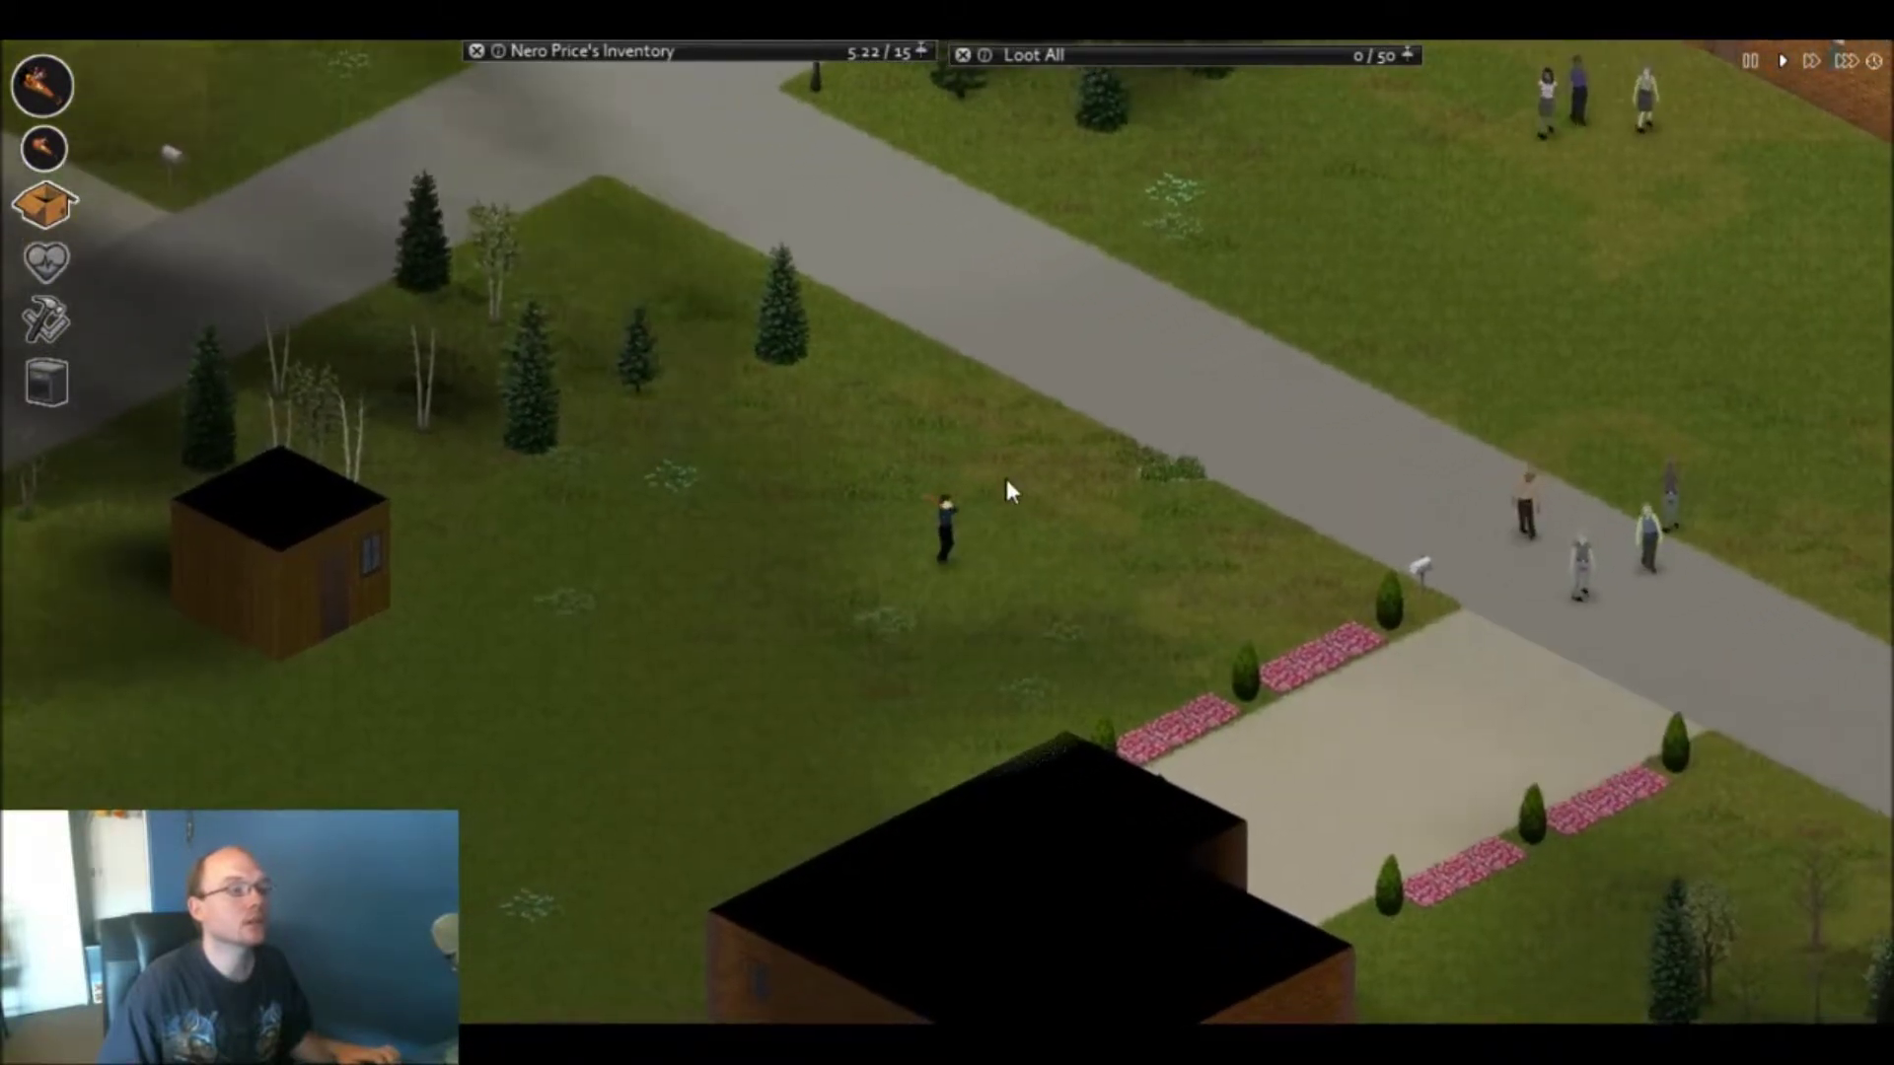
{"action": "key", "text": "s"}
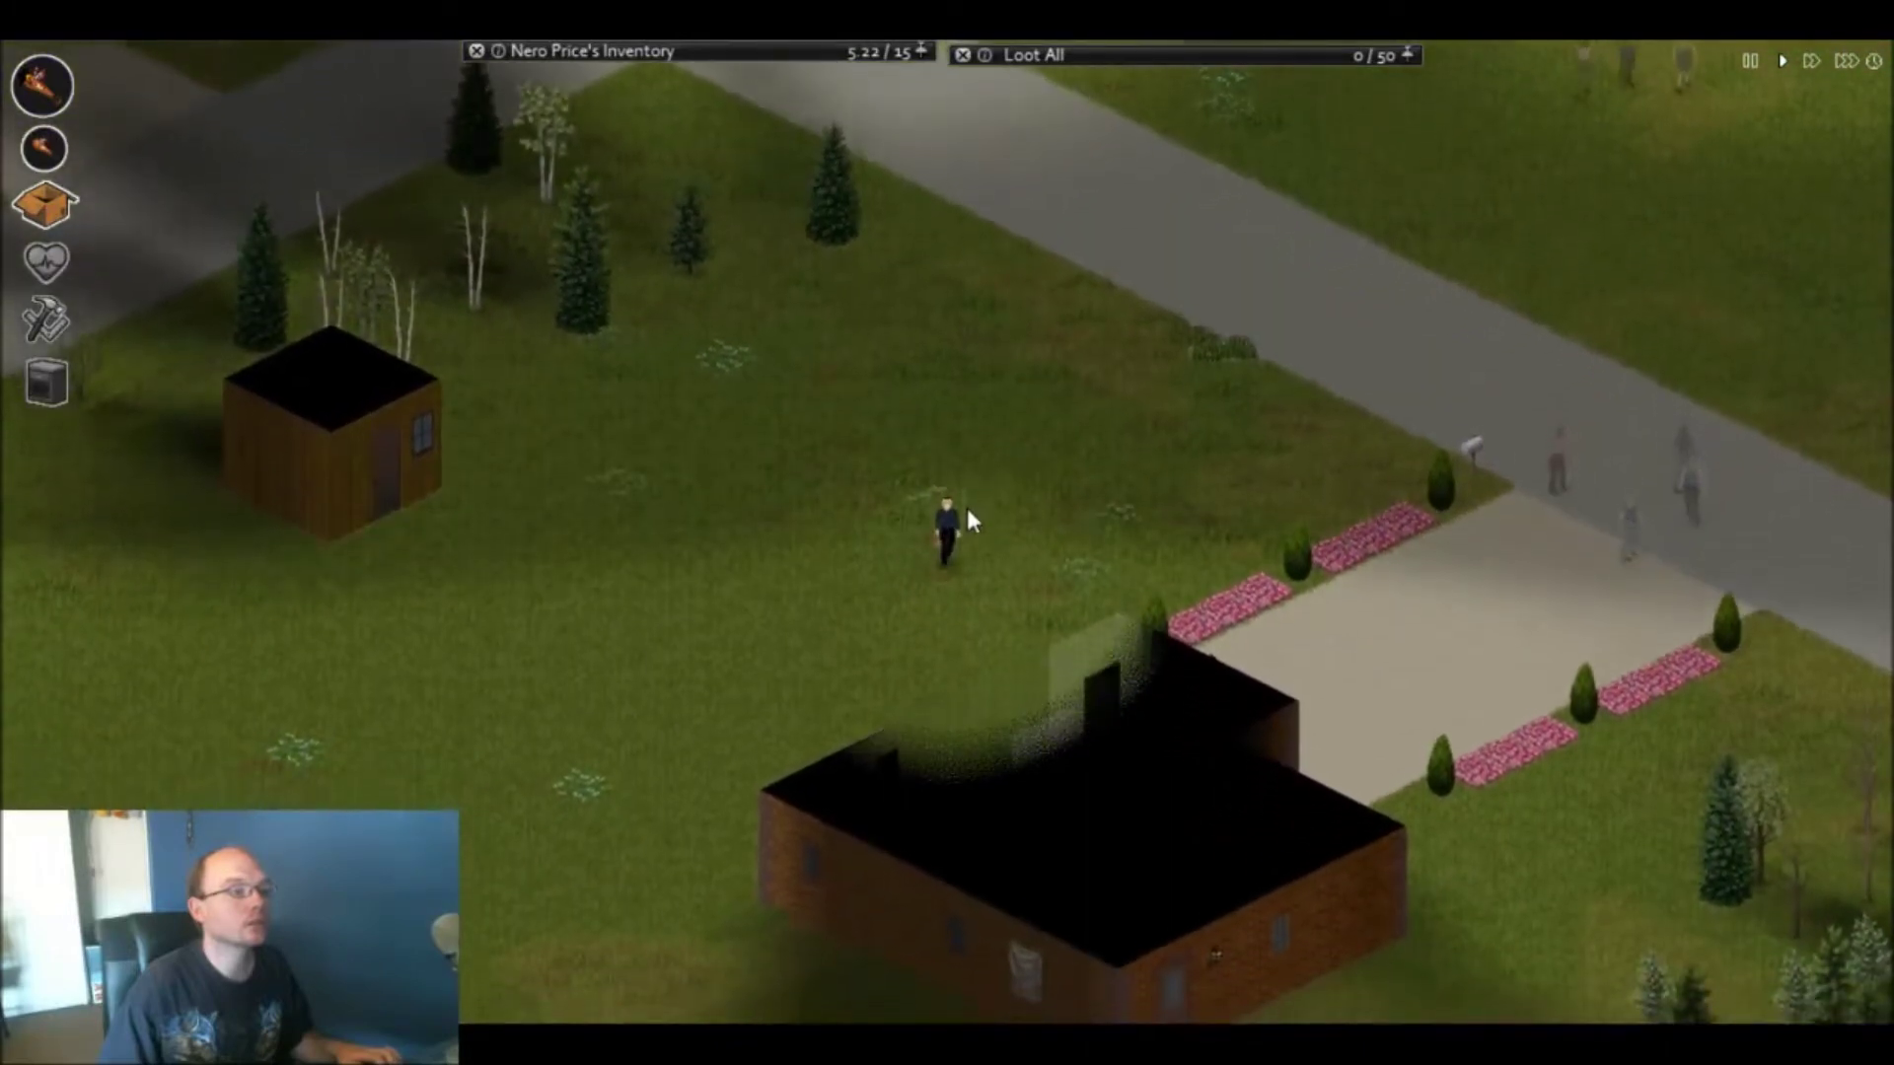
{"action": "key", "text": "a+s"}
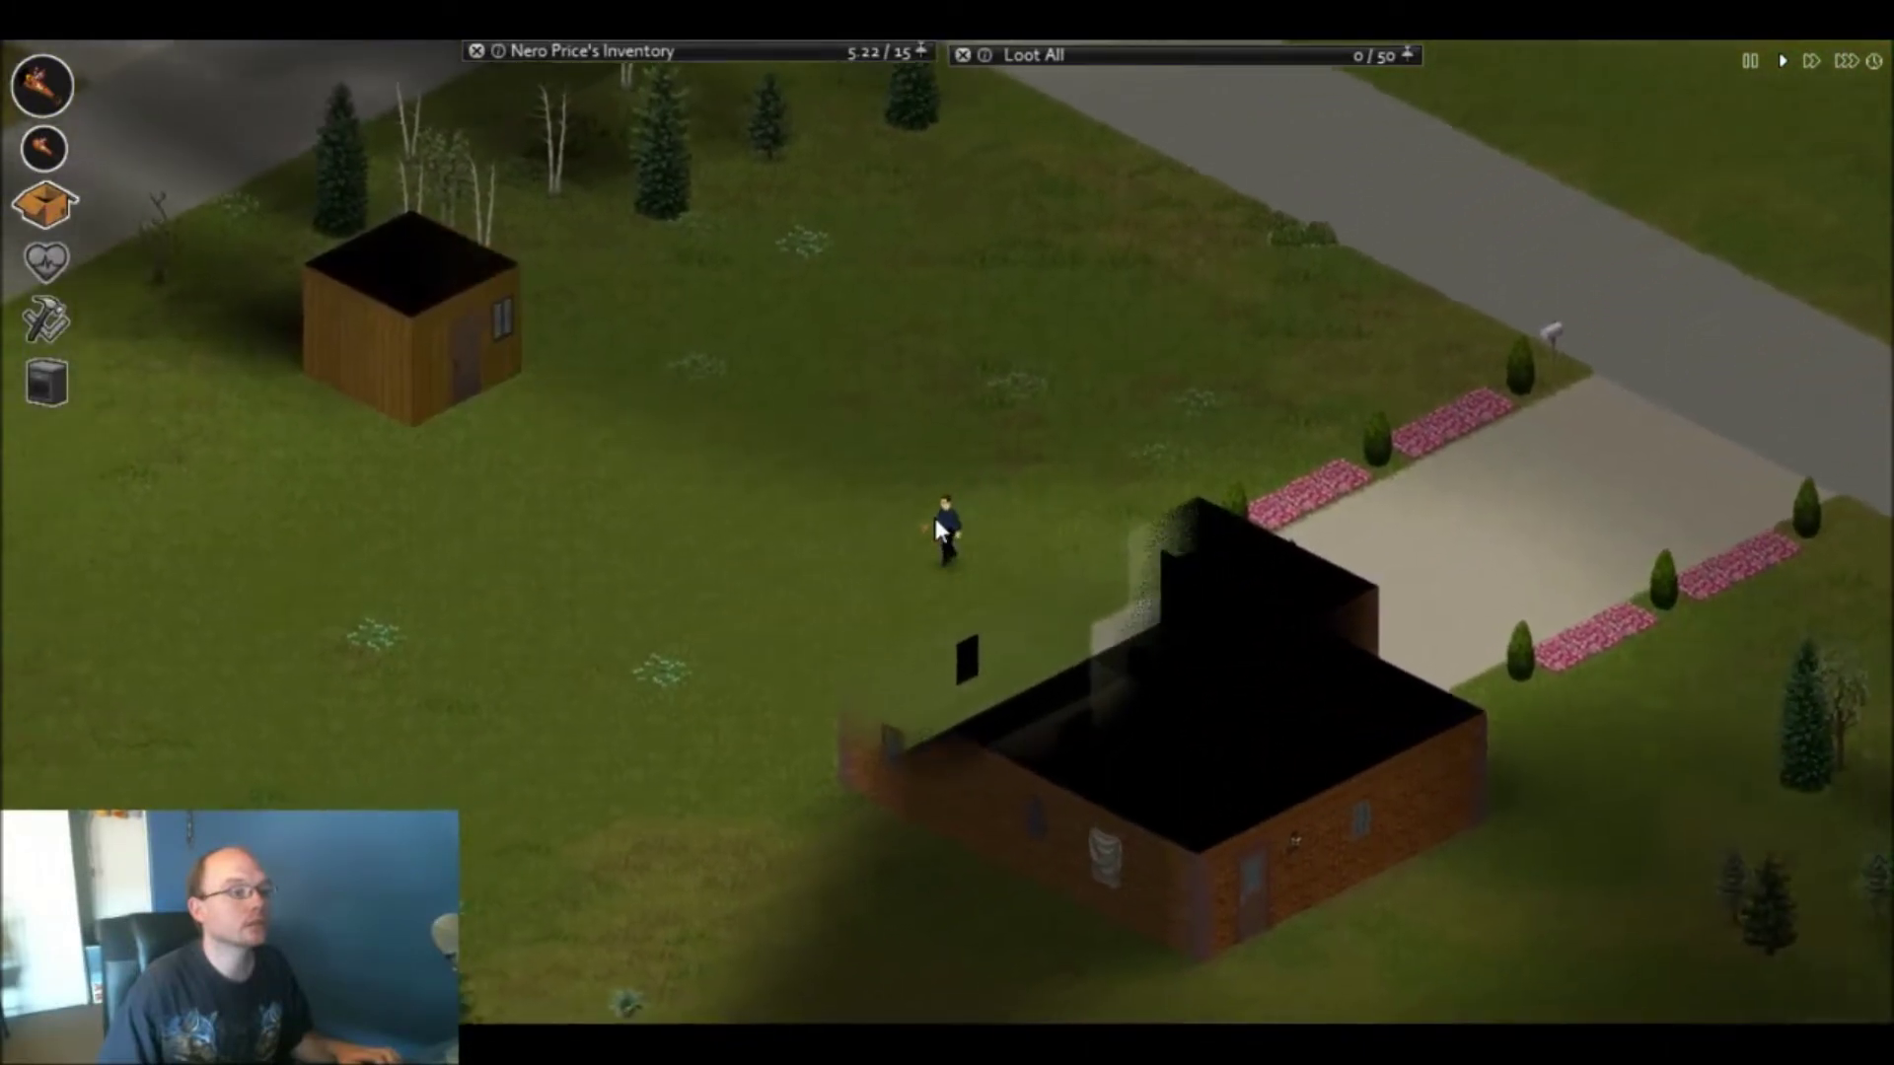
{"action": "key", "text": "a+s"}
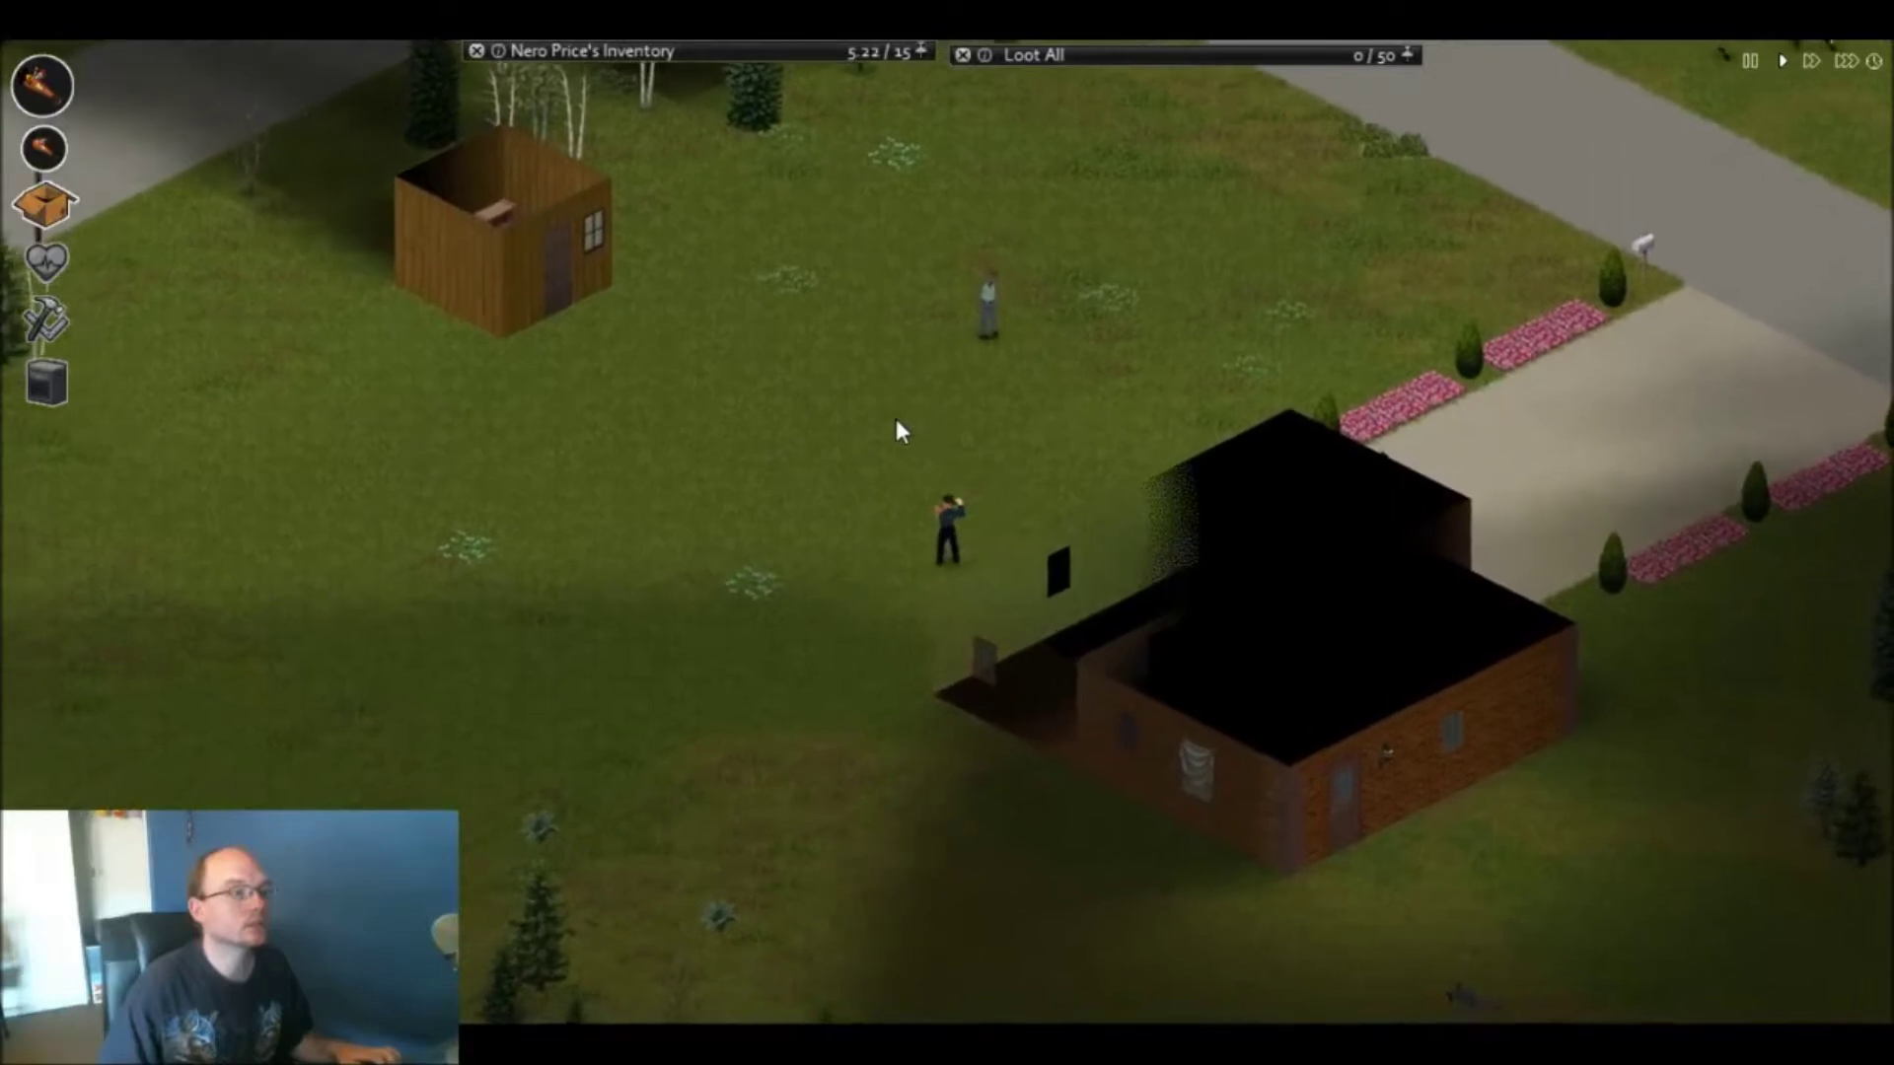
{"action": "key", "text": "s+d"}
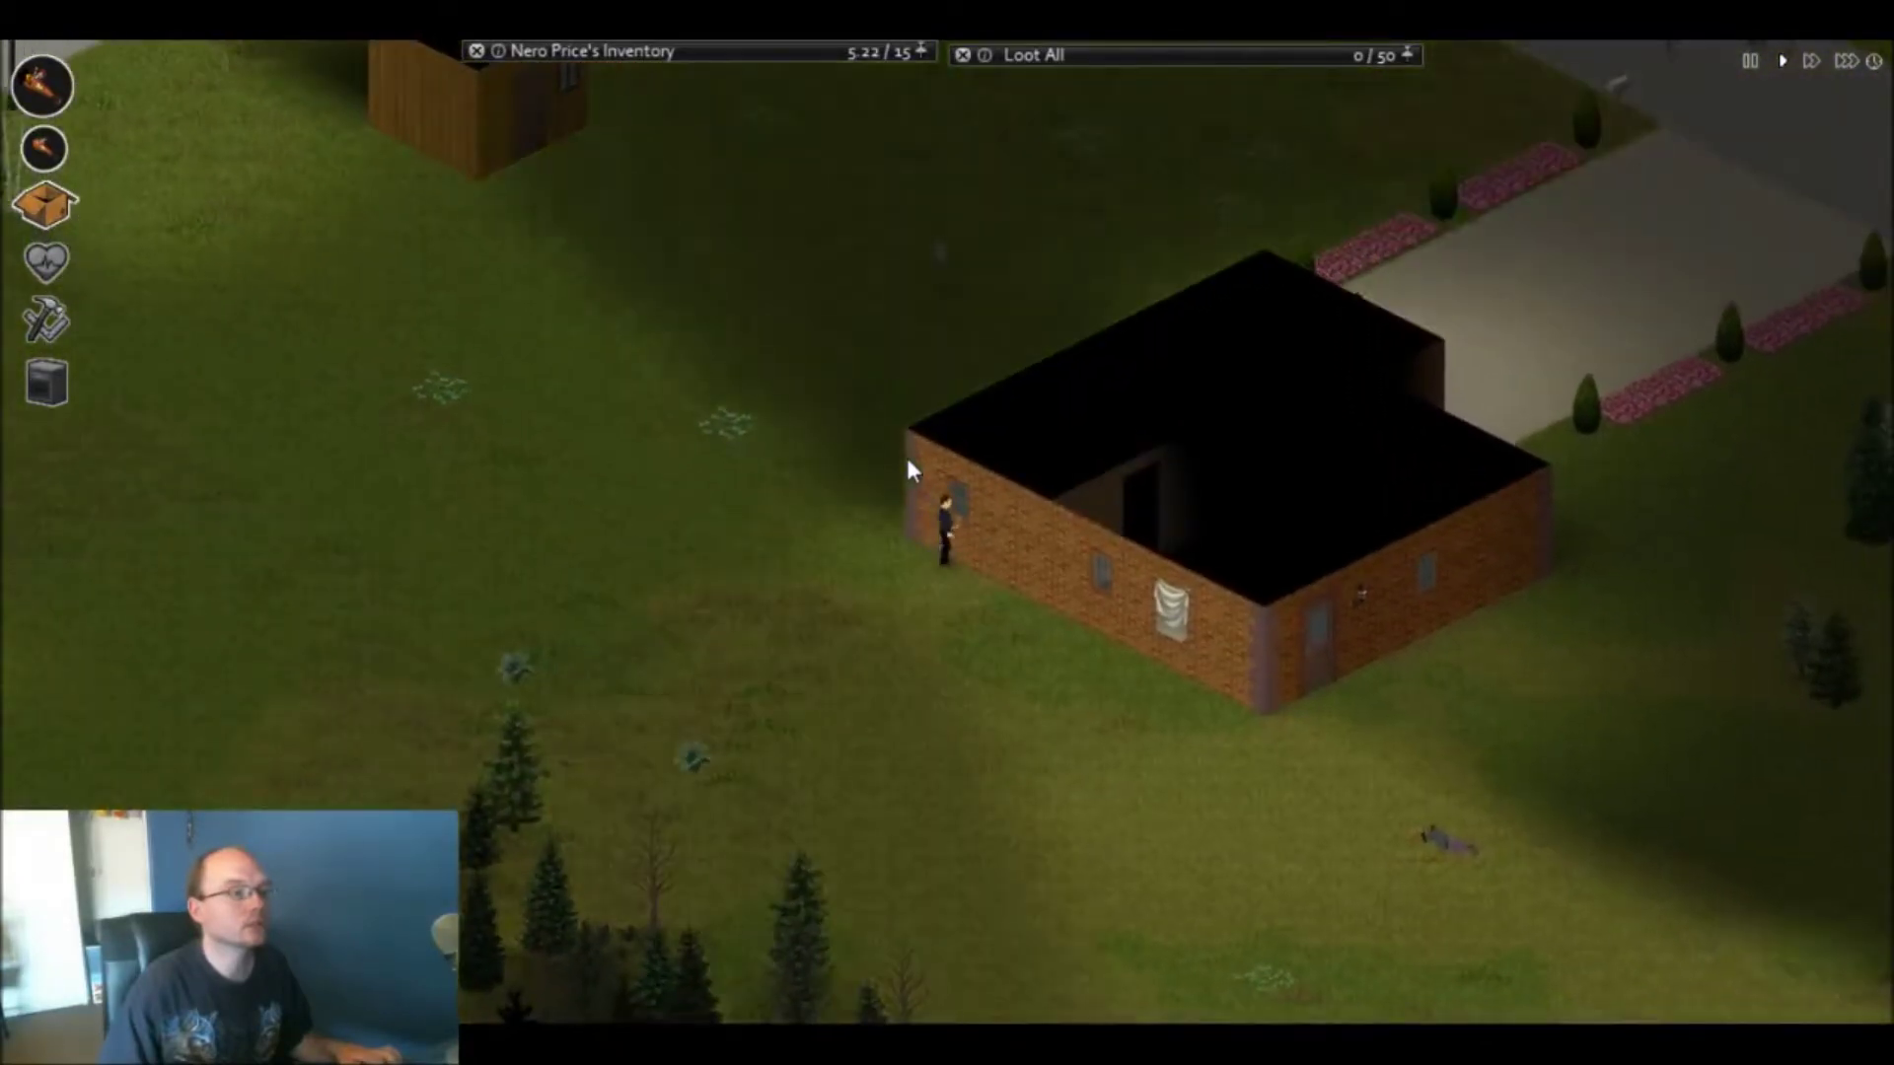
{"action": "key", "text": "e"}
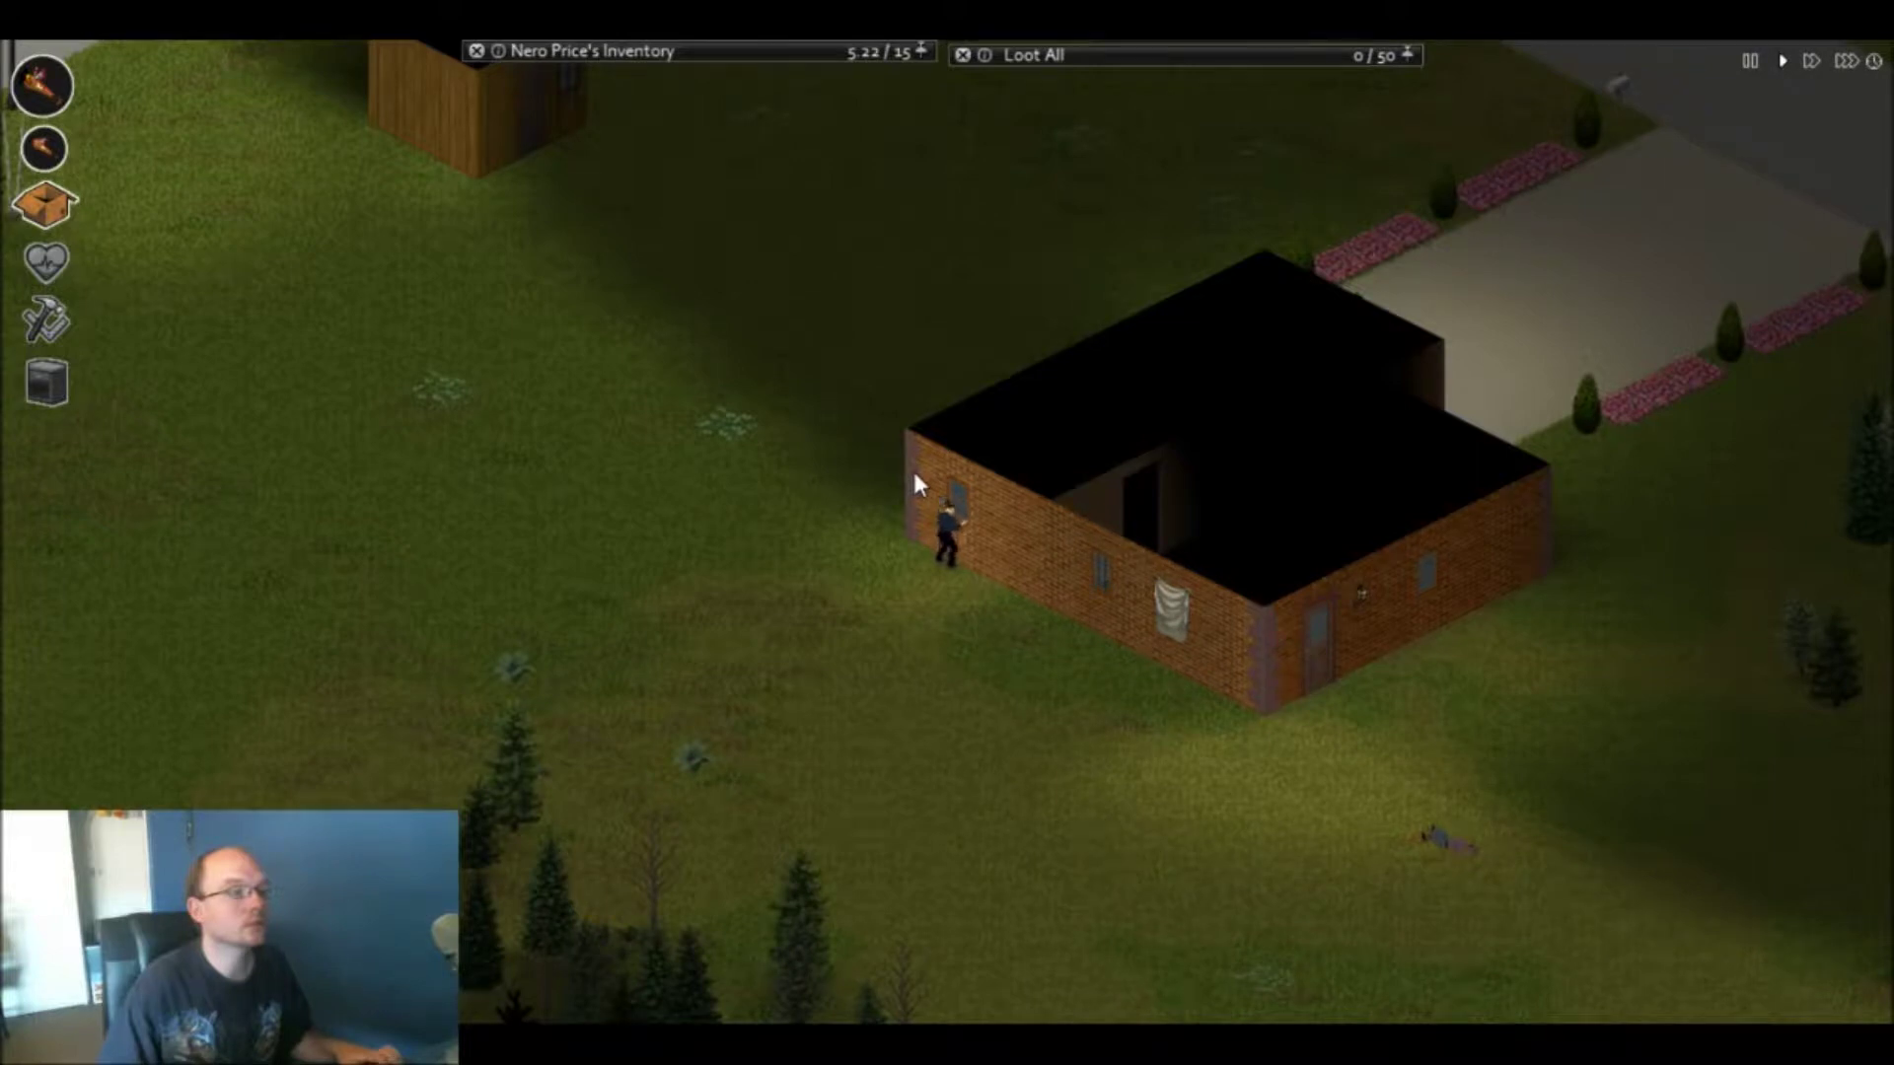
{"action": "key", "text": "s+d"}
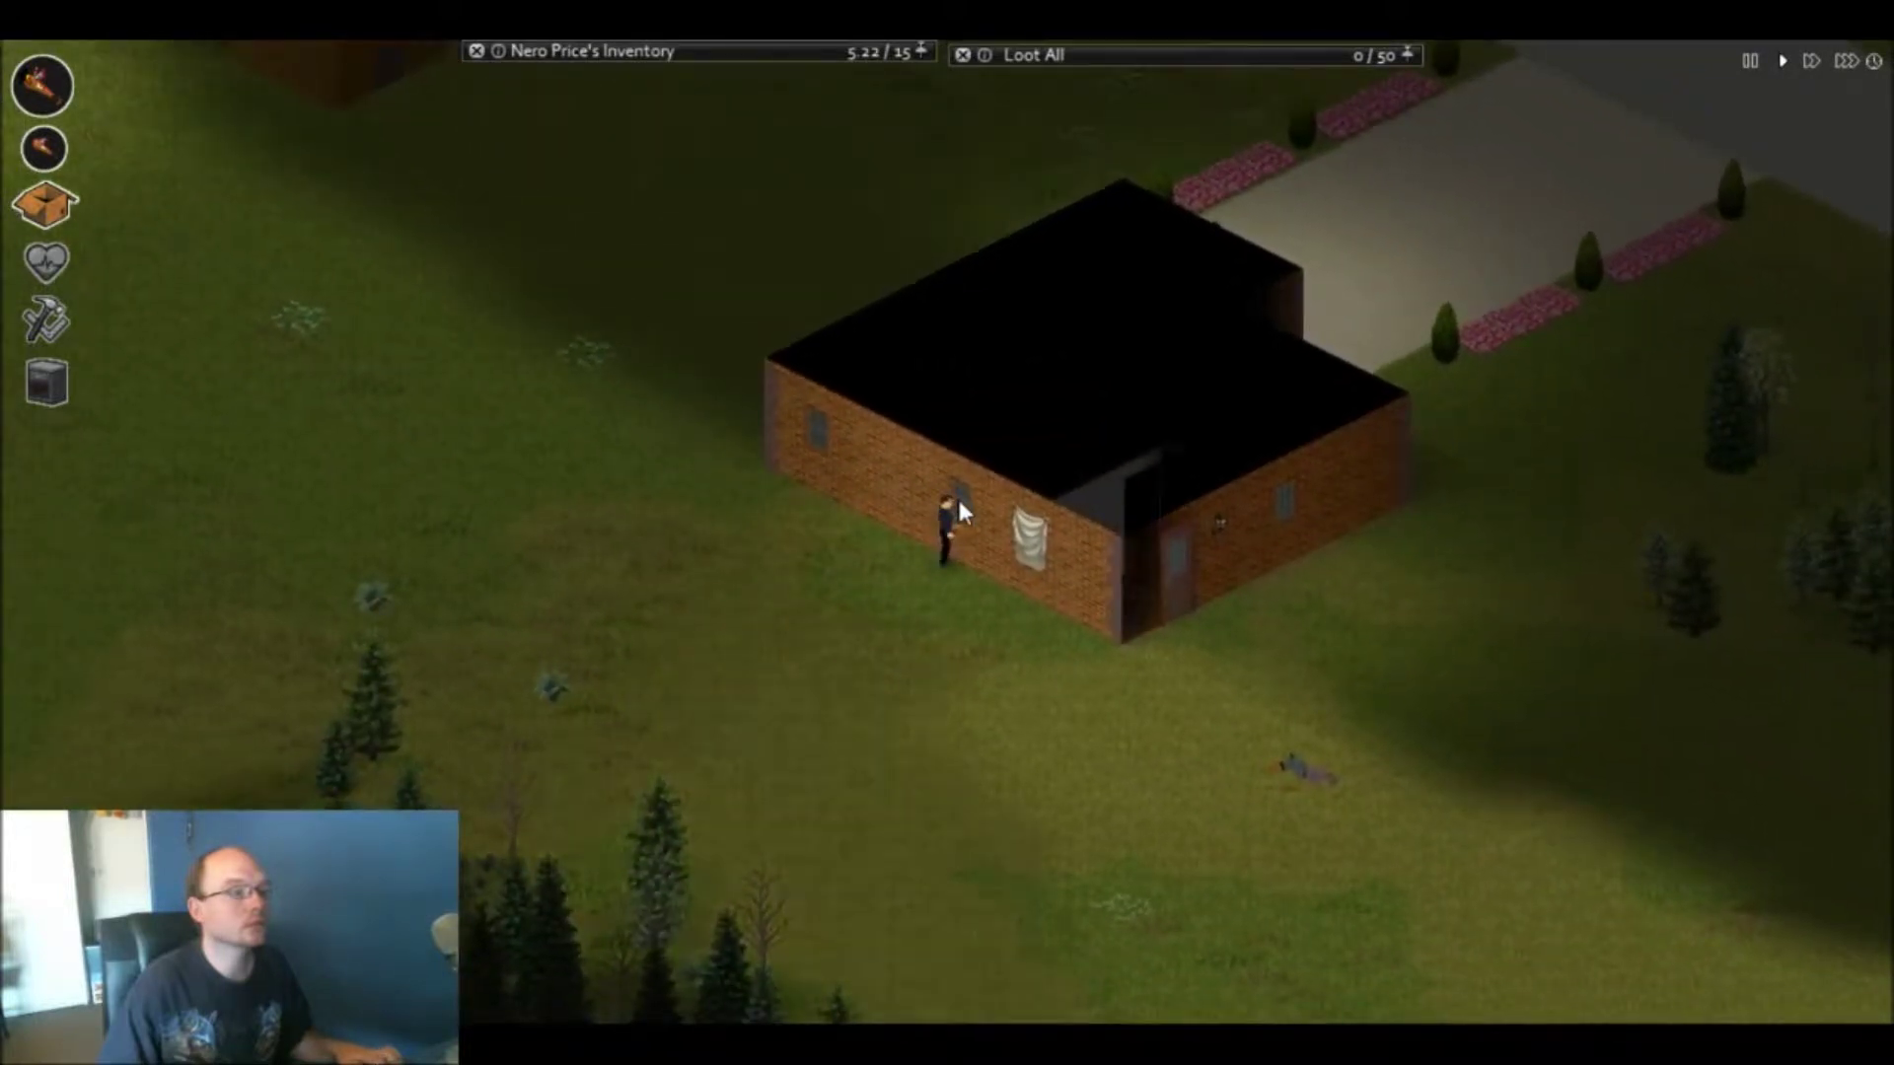
{"action": "key", "text": "e"}
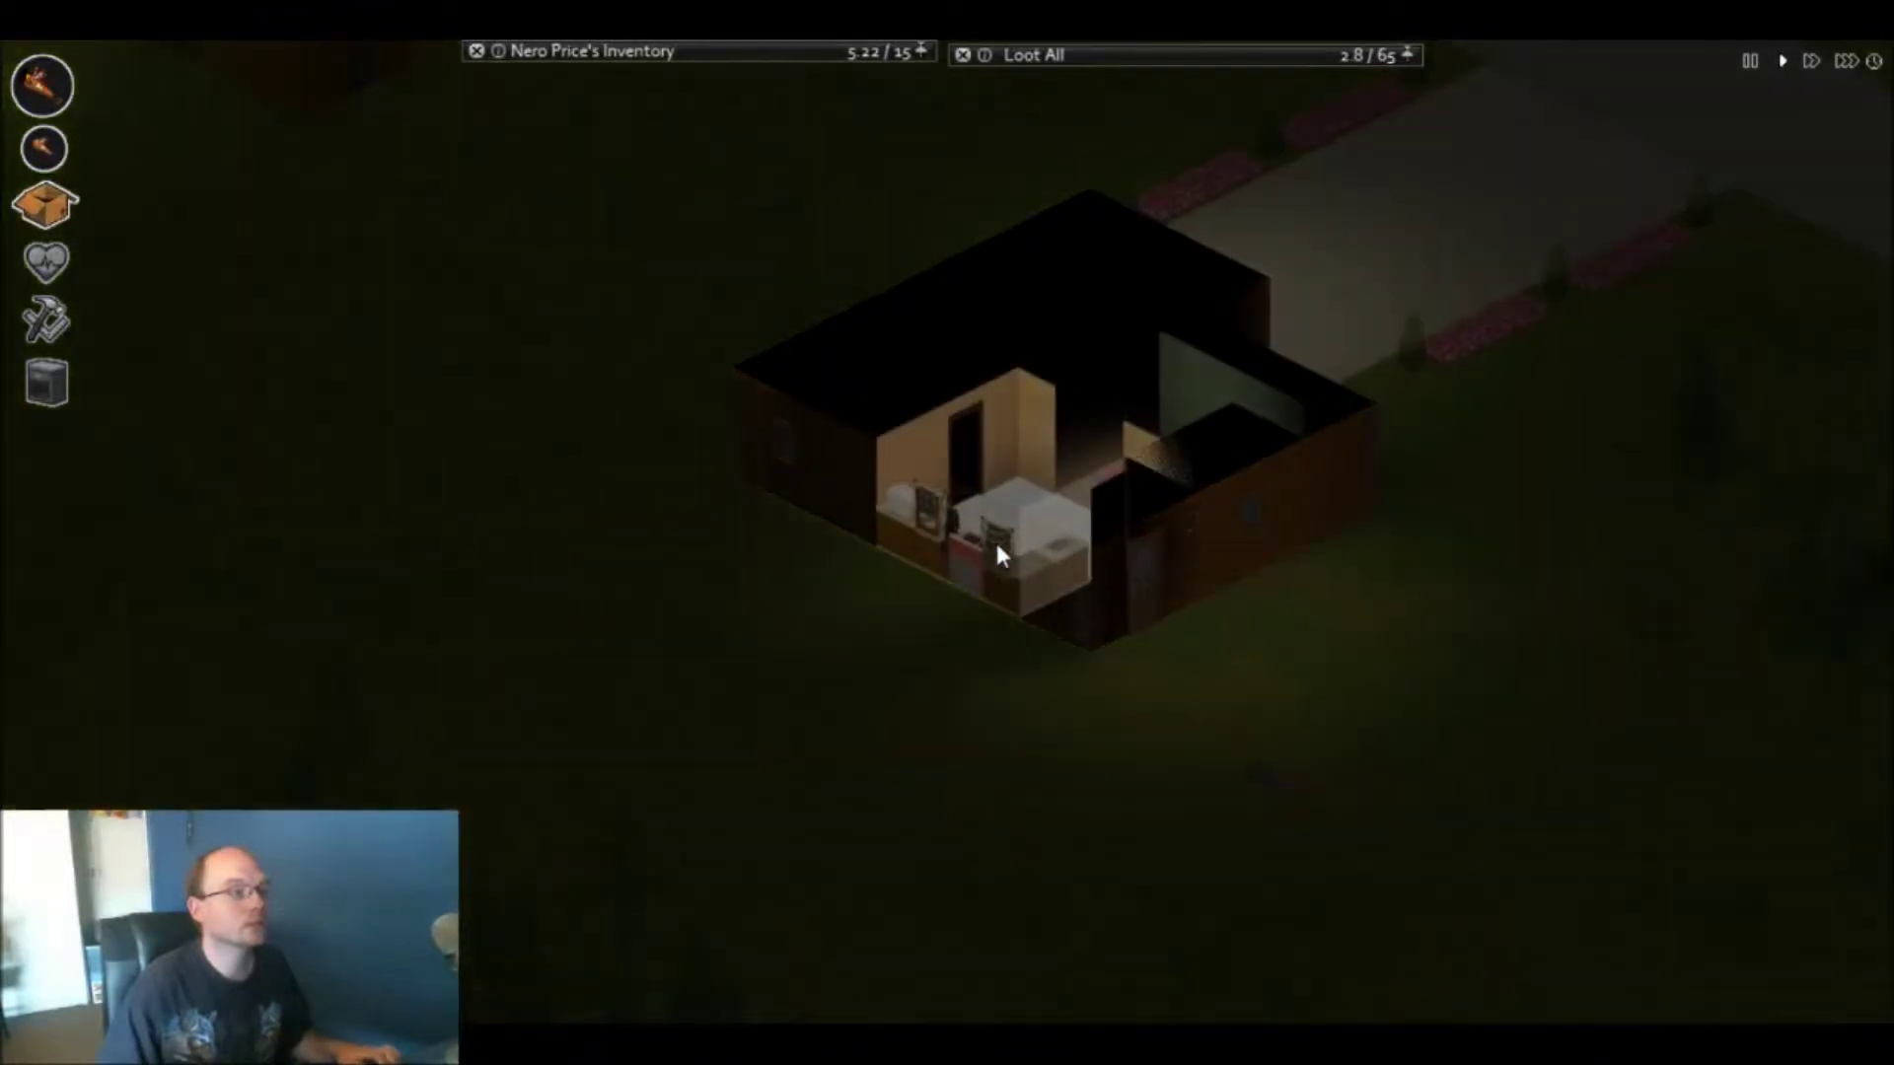
{"action": "scroll", "coordinate": [973, 510], "scroll_direction": "up", "scroll_amount": 1}
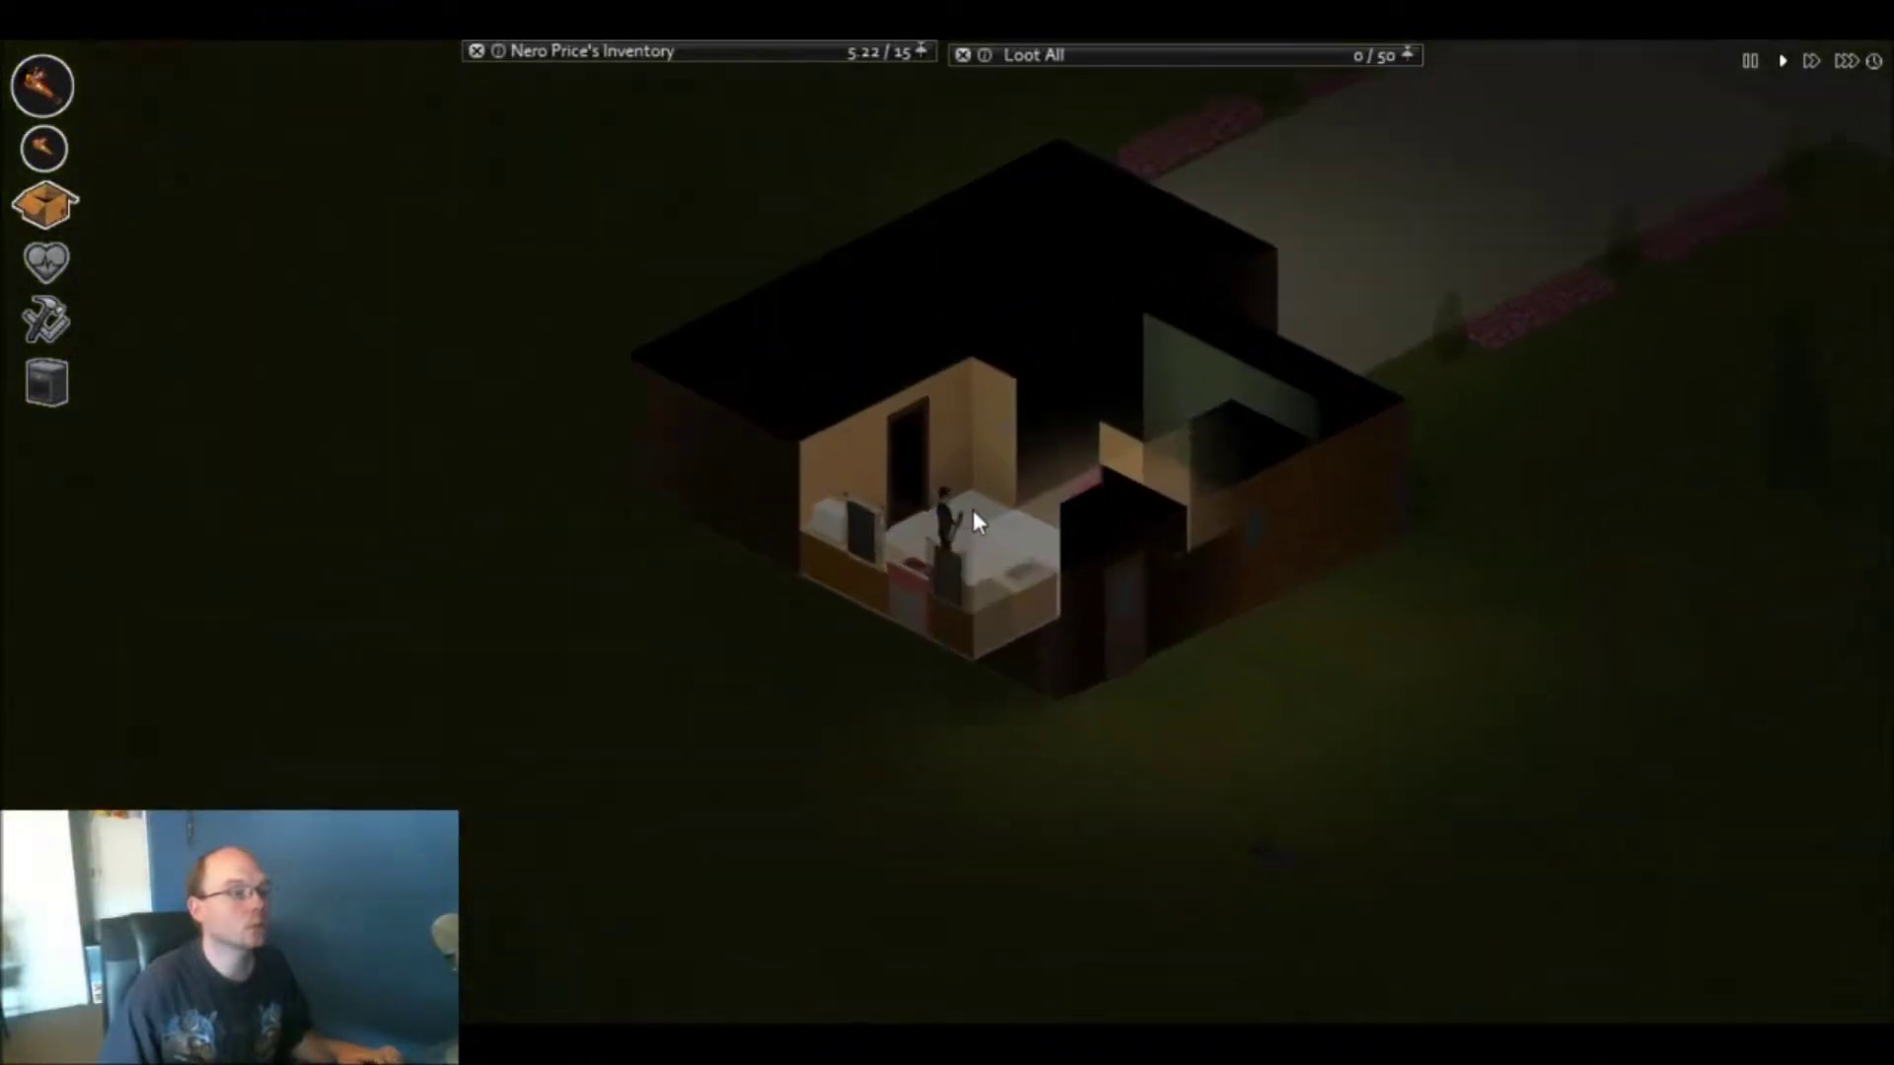
{"action": "scroll", "coordinate": [973, 508], "scroll_direction": "up", "scroll_amount": 1}
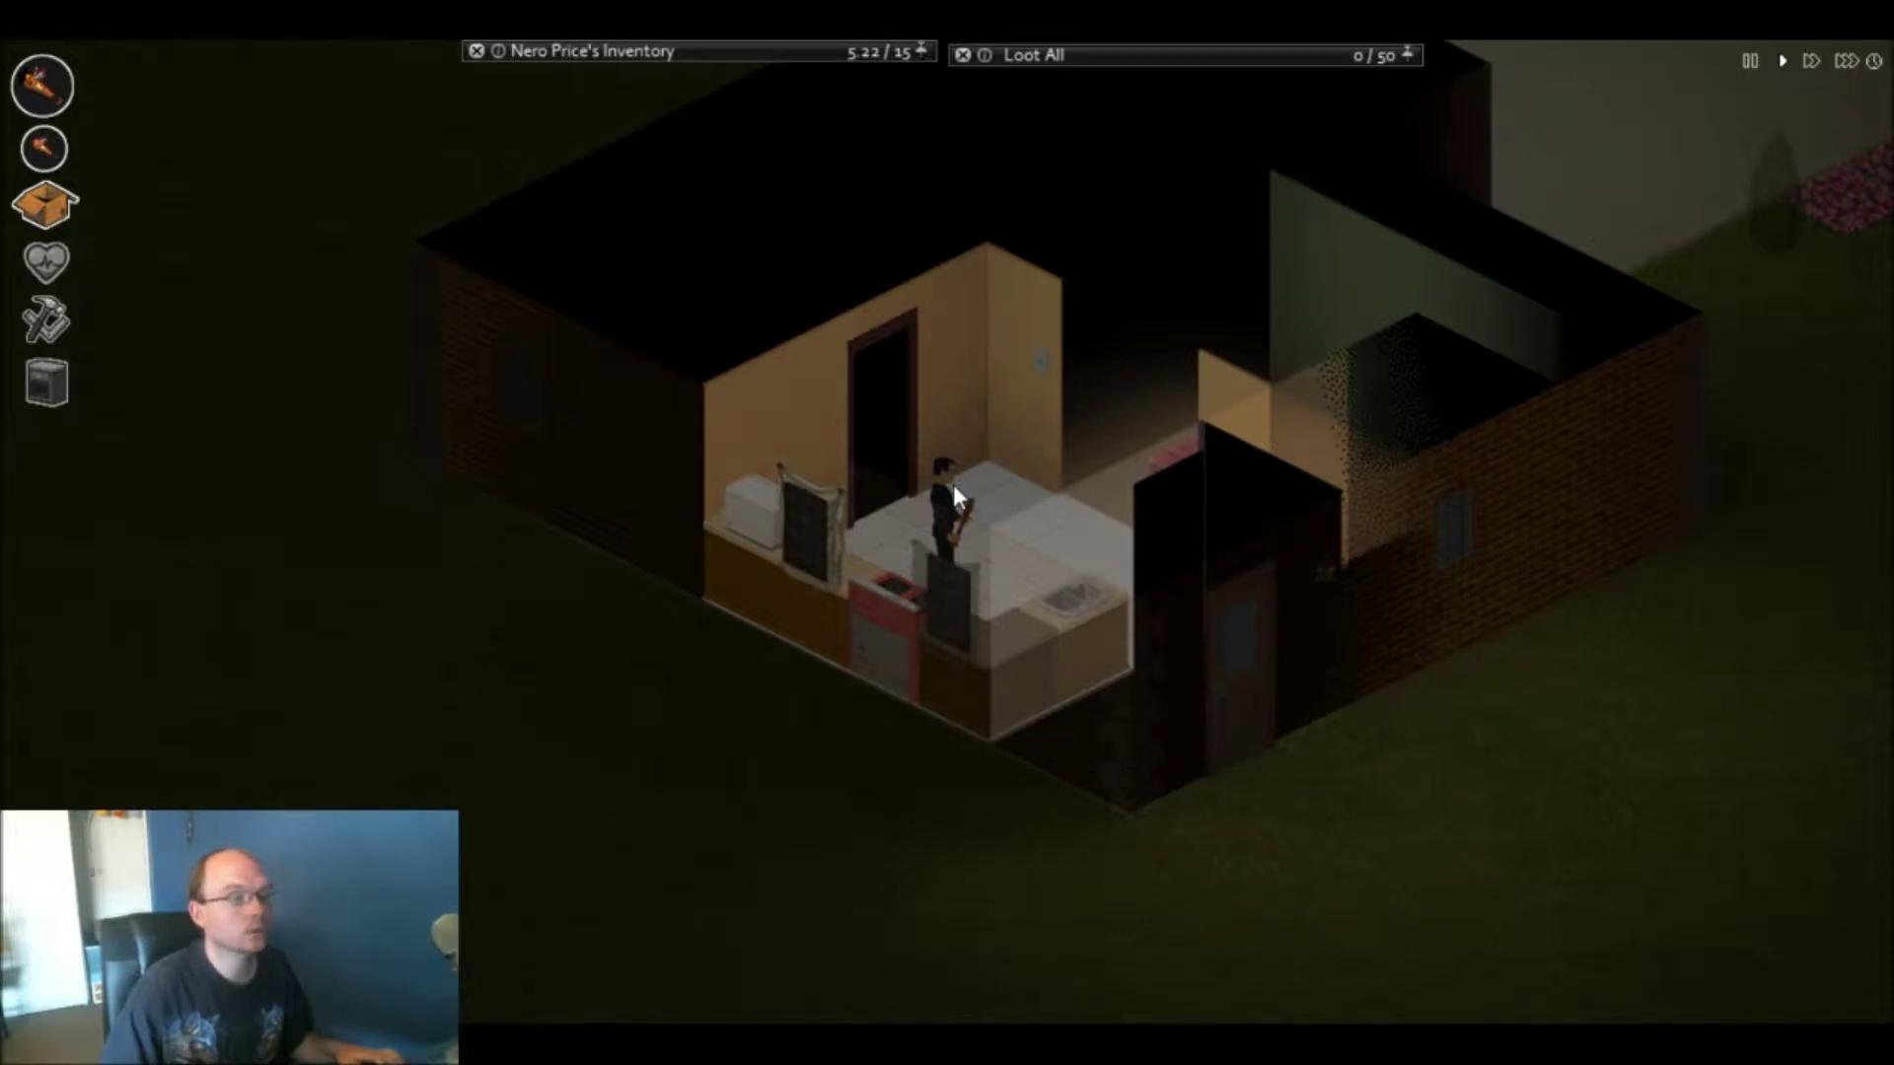
- Walk through the kitchen and hallway, open the front door, and step onto the driveway
{"action": "key", "text": "w"}
{"action": "key", "text": "w"}
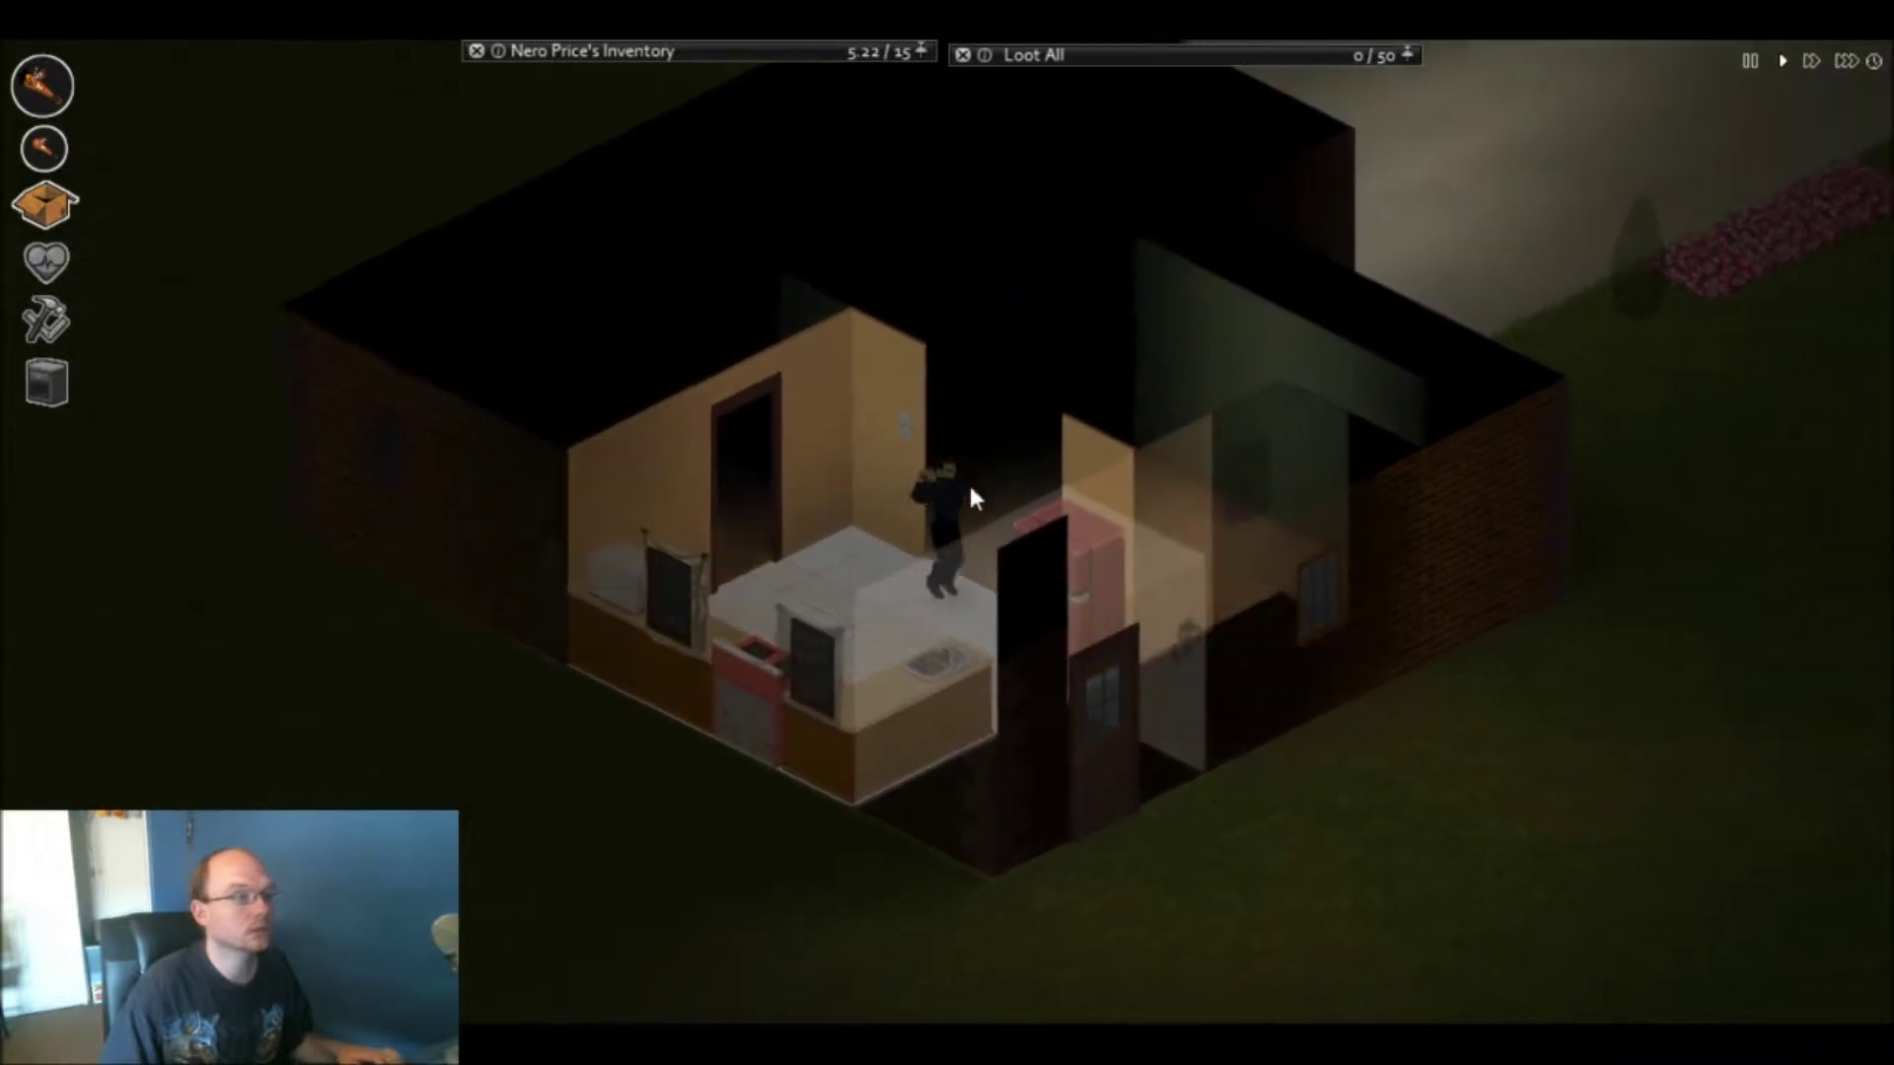
{"action": "key", "text": "w"}
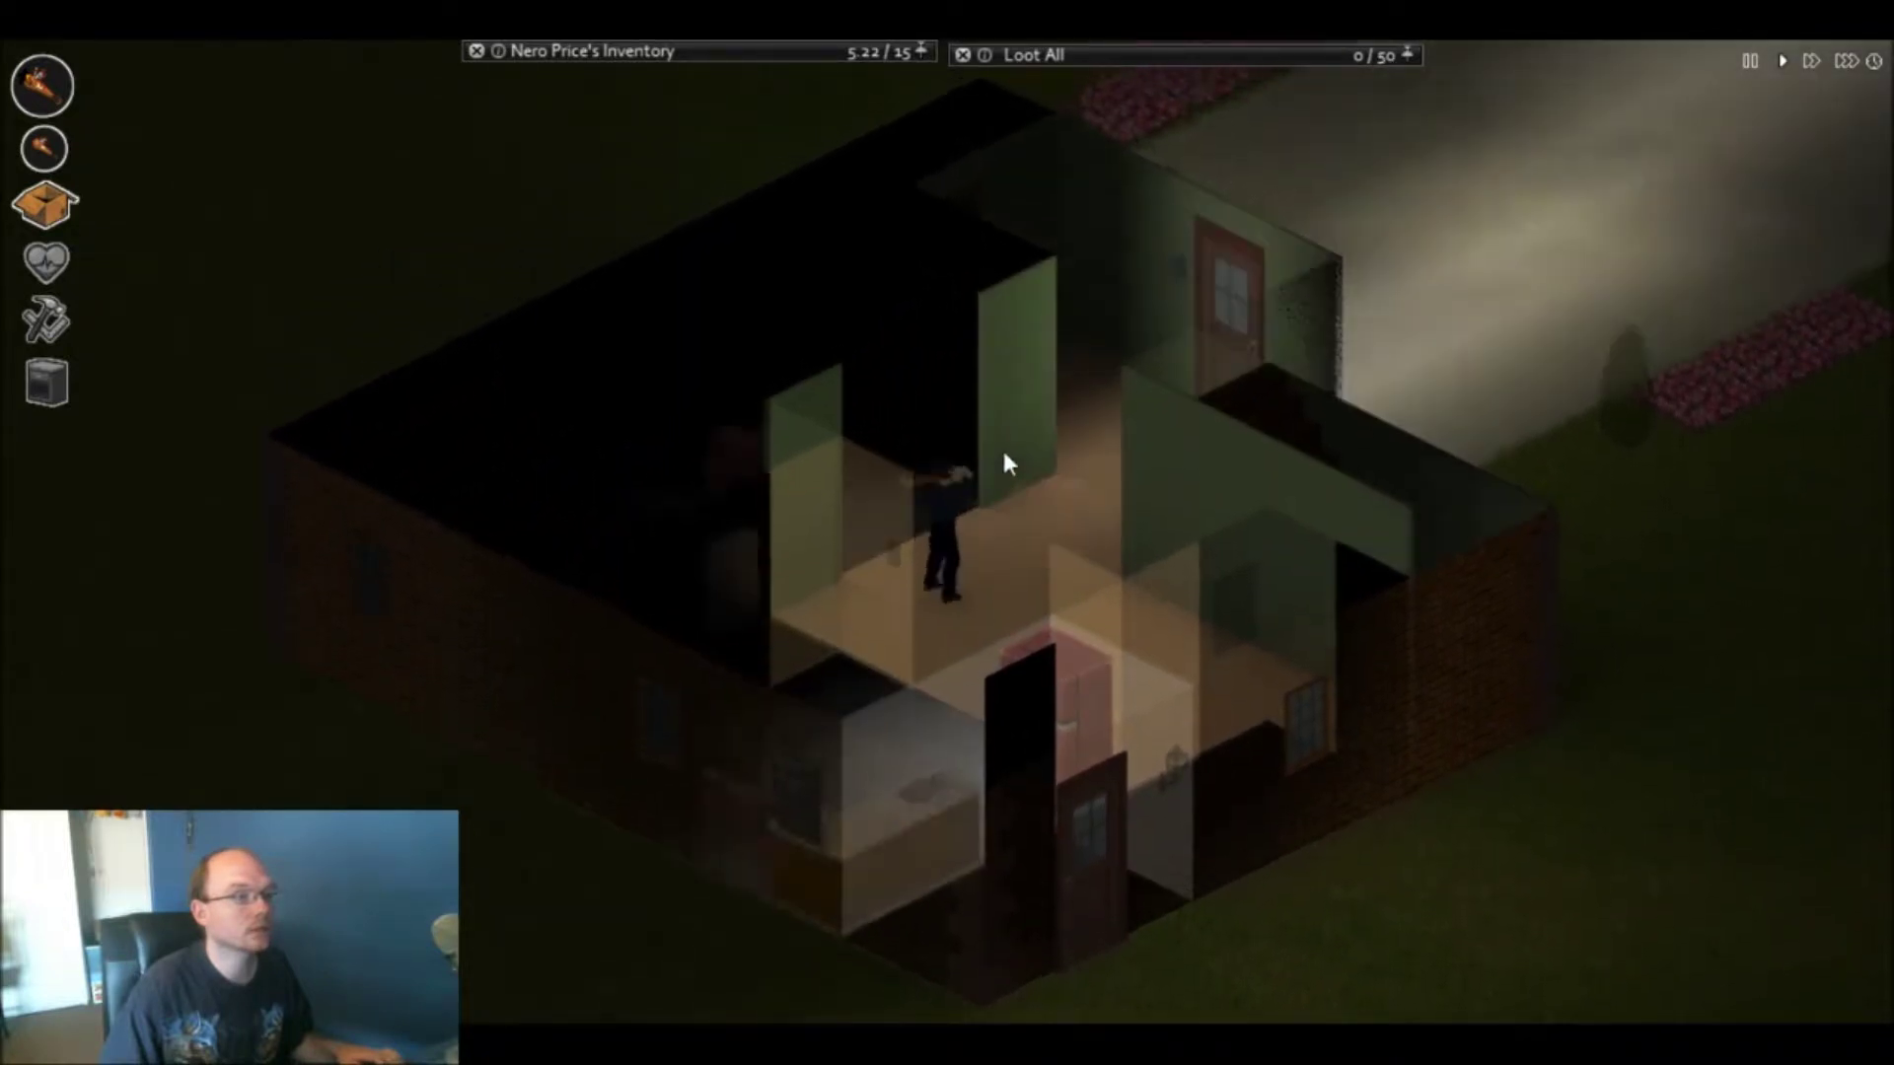
{"action": "key", "text": "w"}
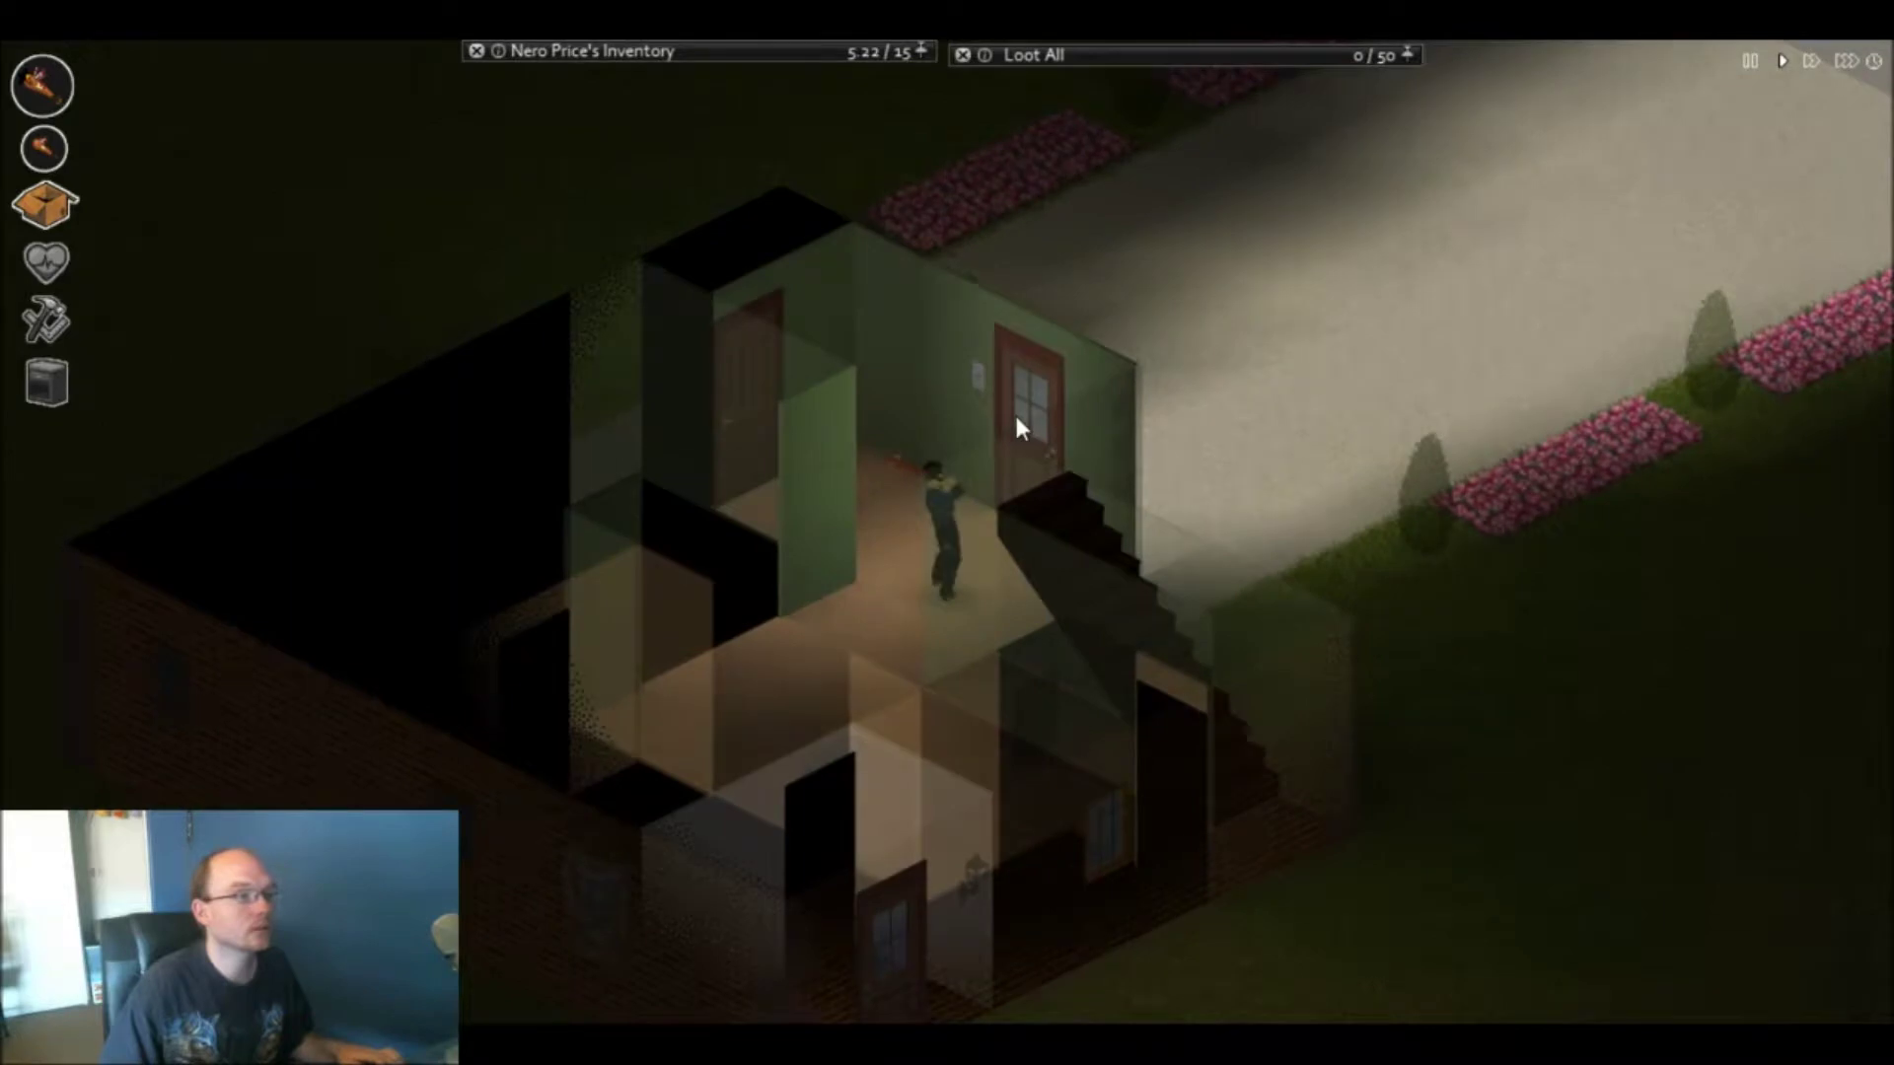
{"action": "key", "text": "w"}
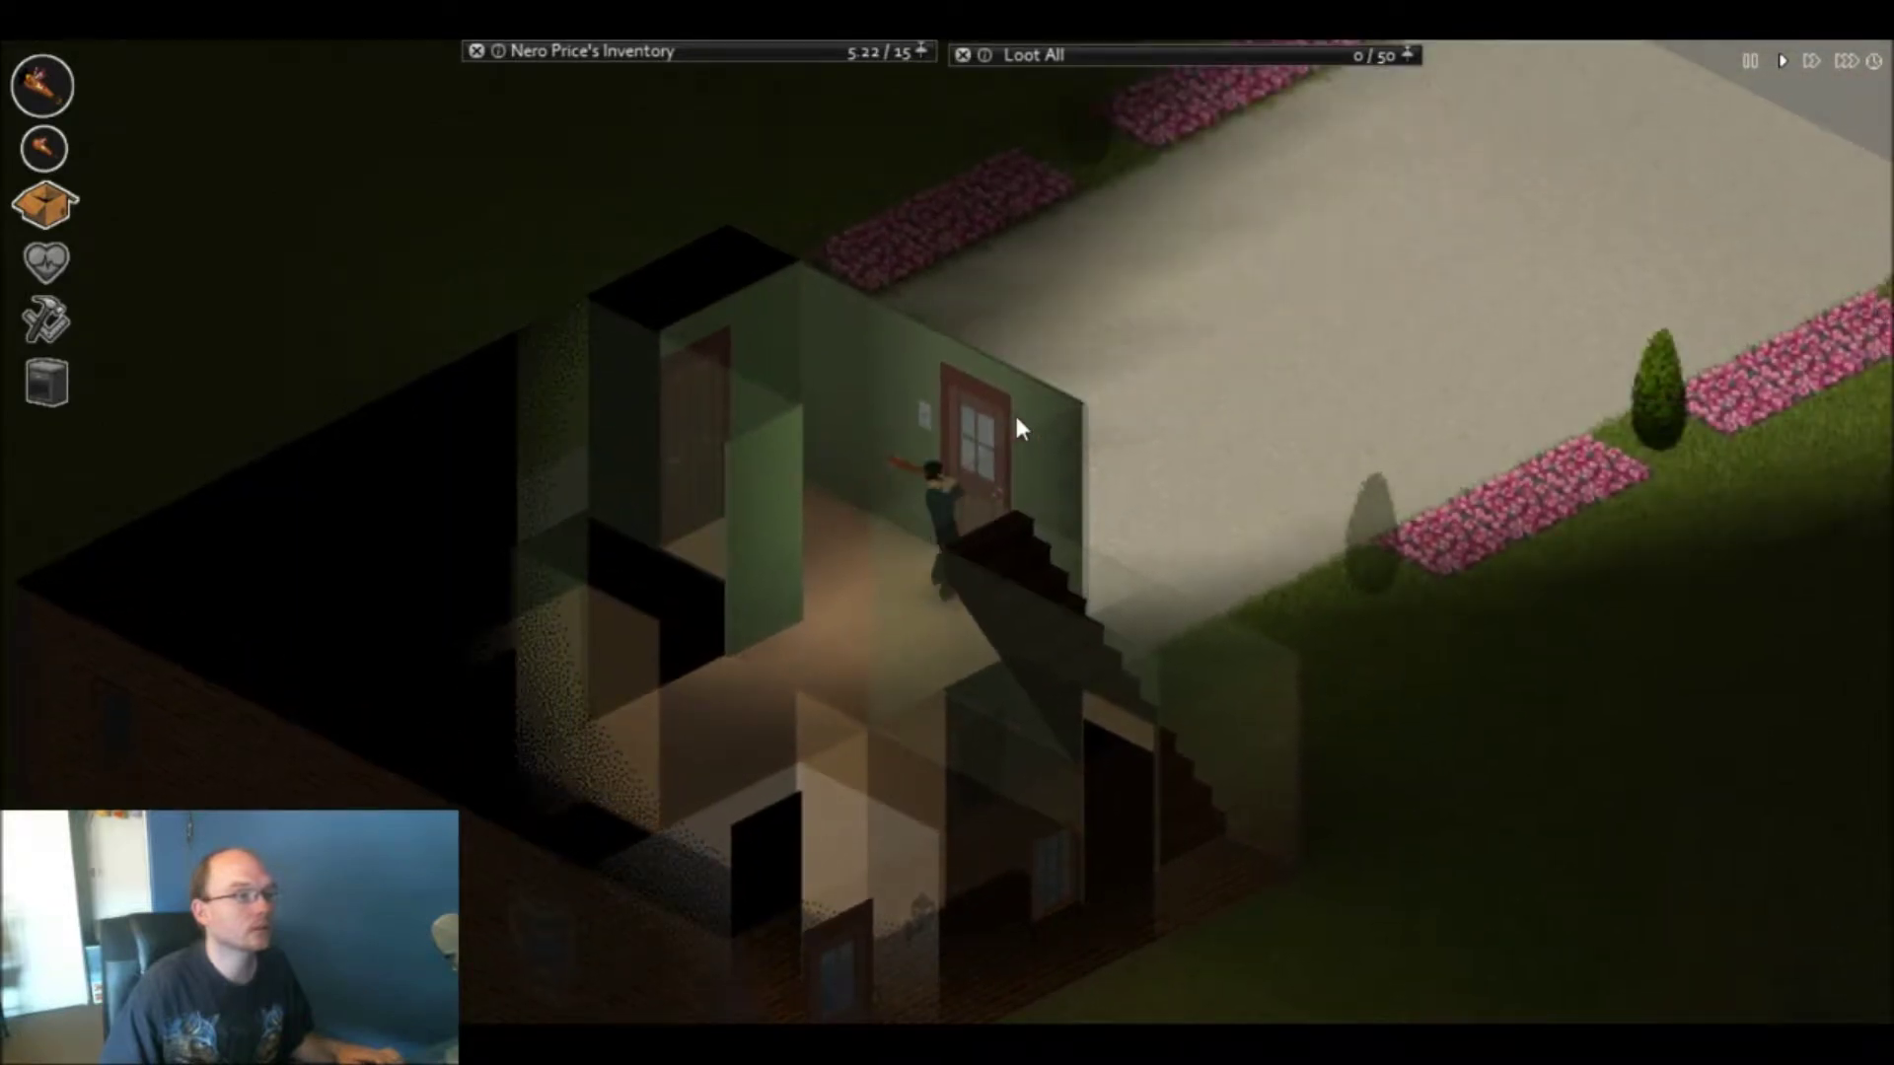
{"action": "left_click", "coordinate": [1017, 418]}
{"action": "key", "text": "w"}
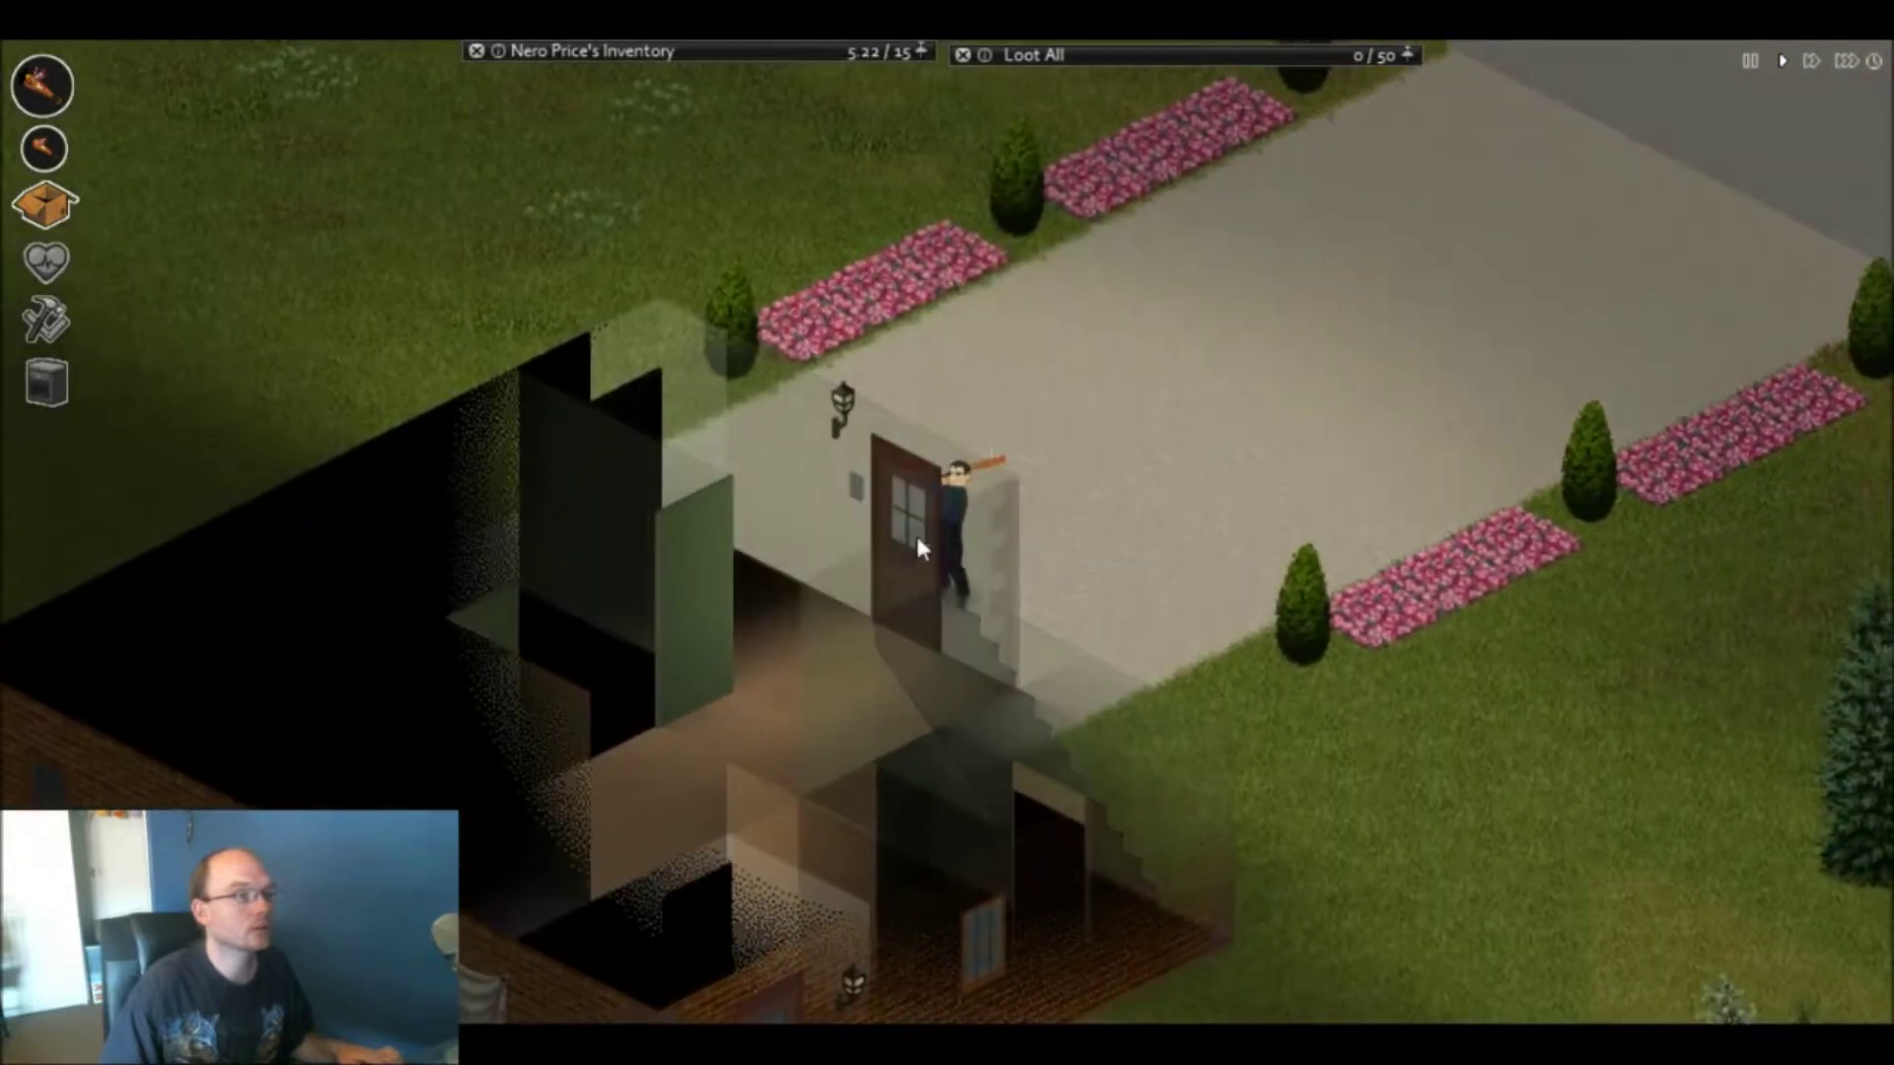
{"action": "key", "text": "w"}
- Cross the street past the mailbox and the lawn toward the brick house
{"action": "right_click", "coordinate": [1064, 411]}
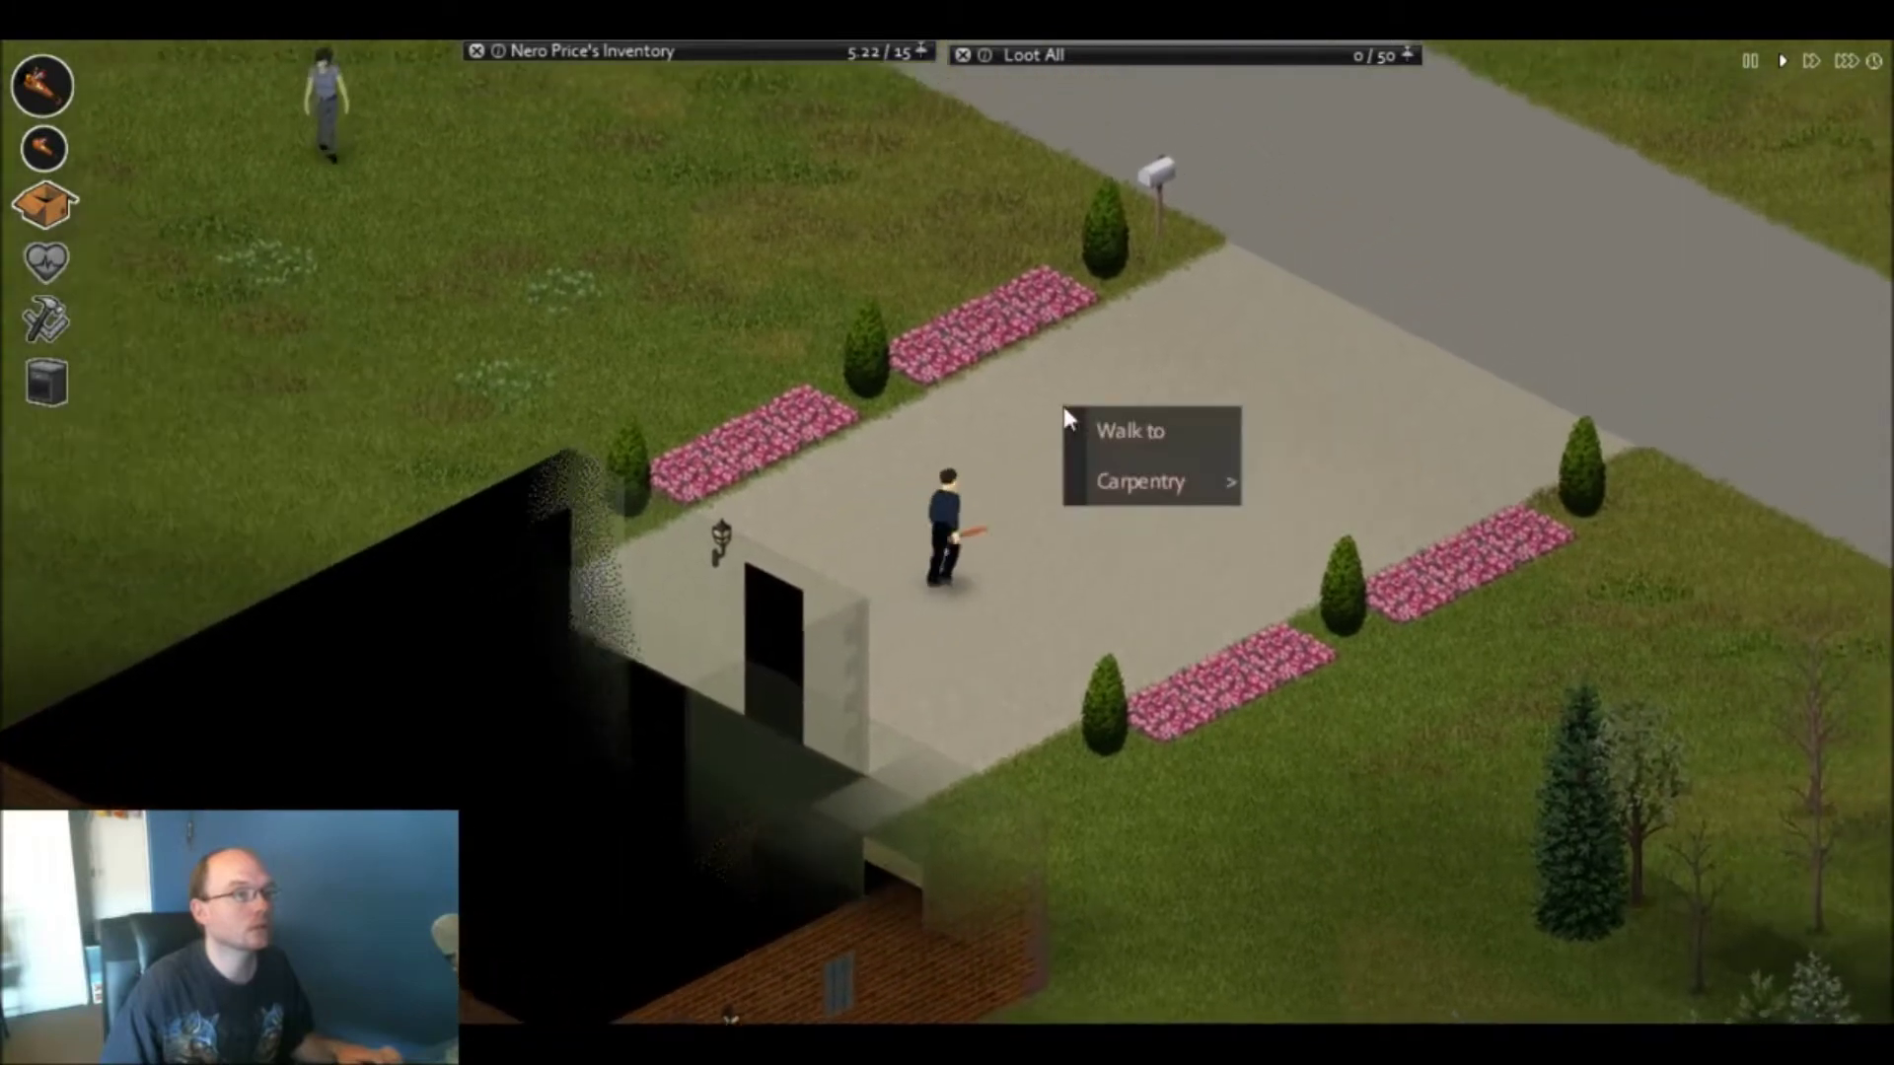
{"action": "right_click", "coordinate": [960, 423]}
{"action": "key", "text": "w"}
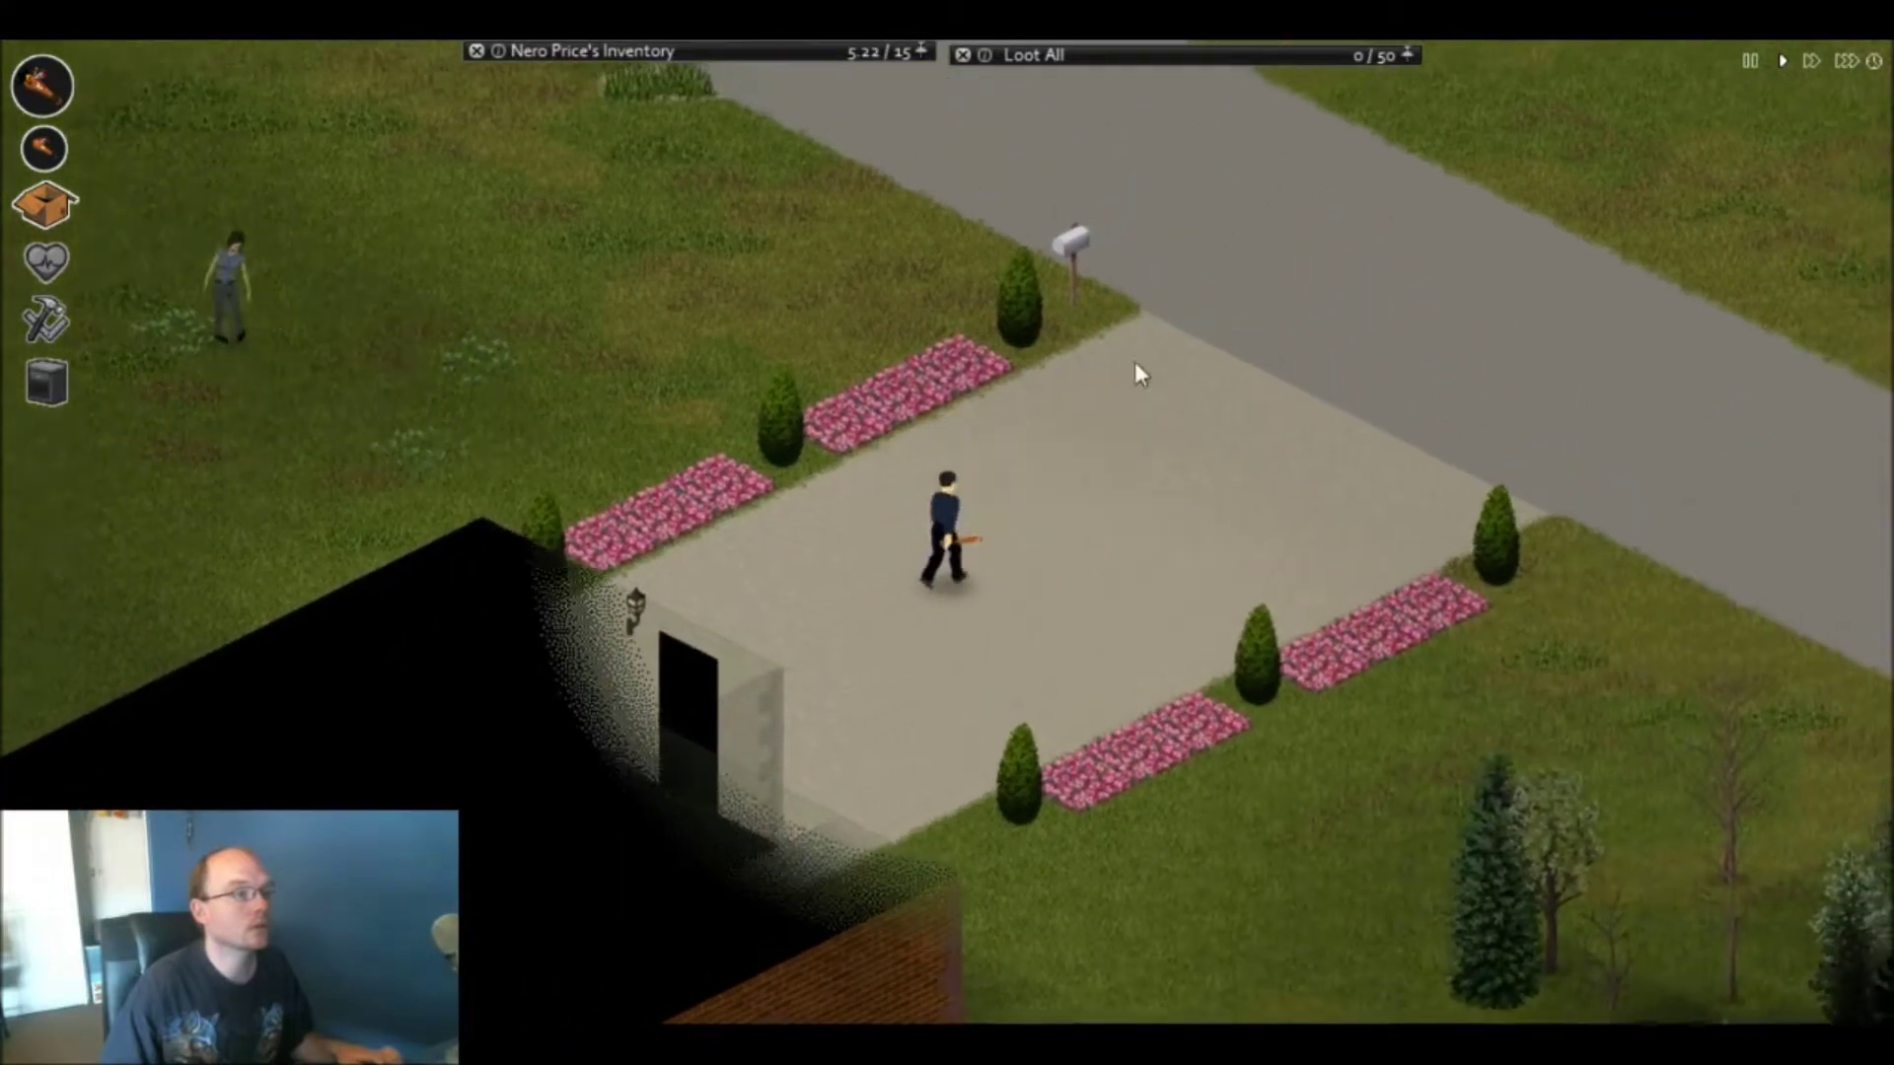
{"action": "key", "text": "w"}
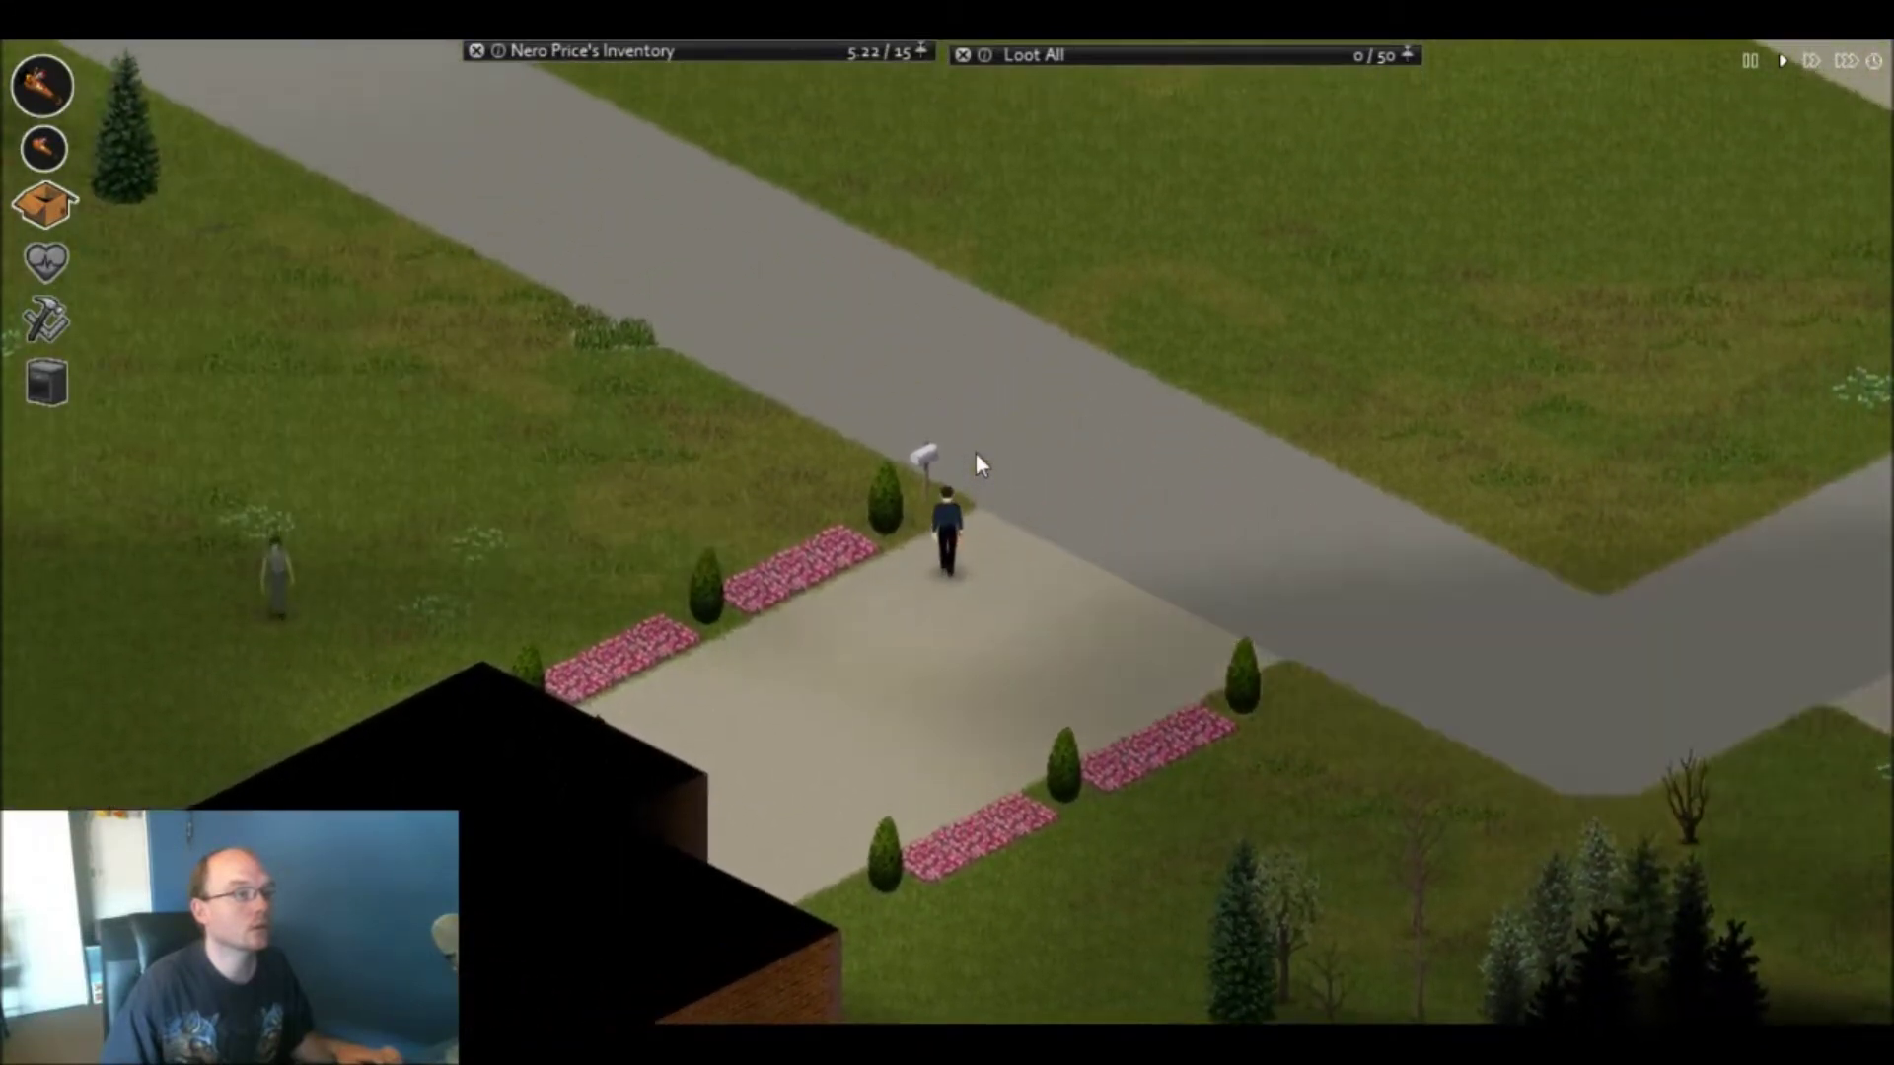
{"action": "key", "text": "w"}
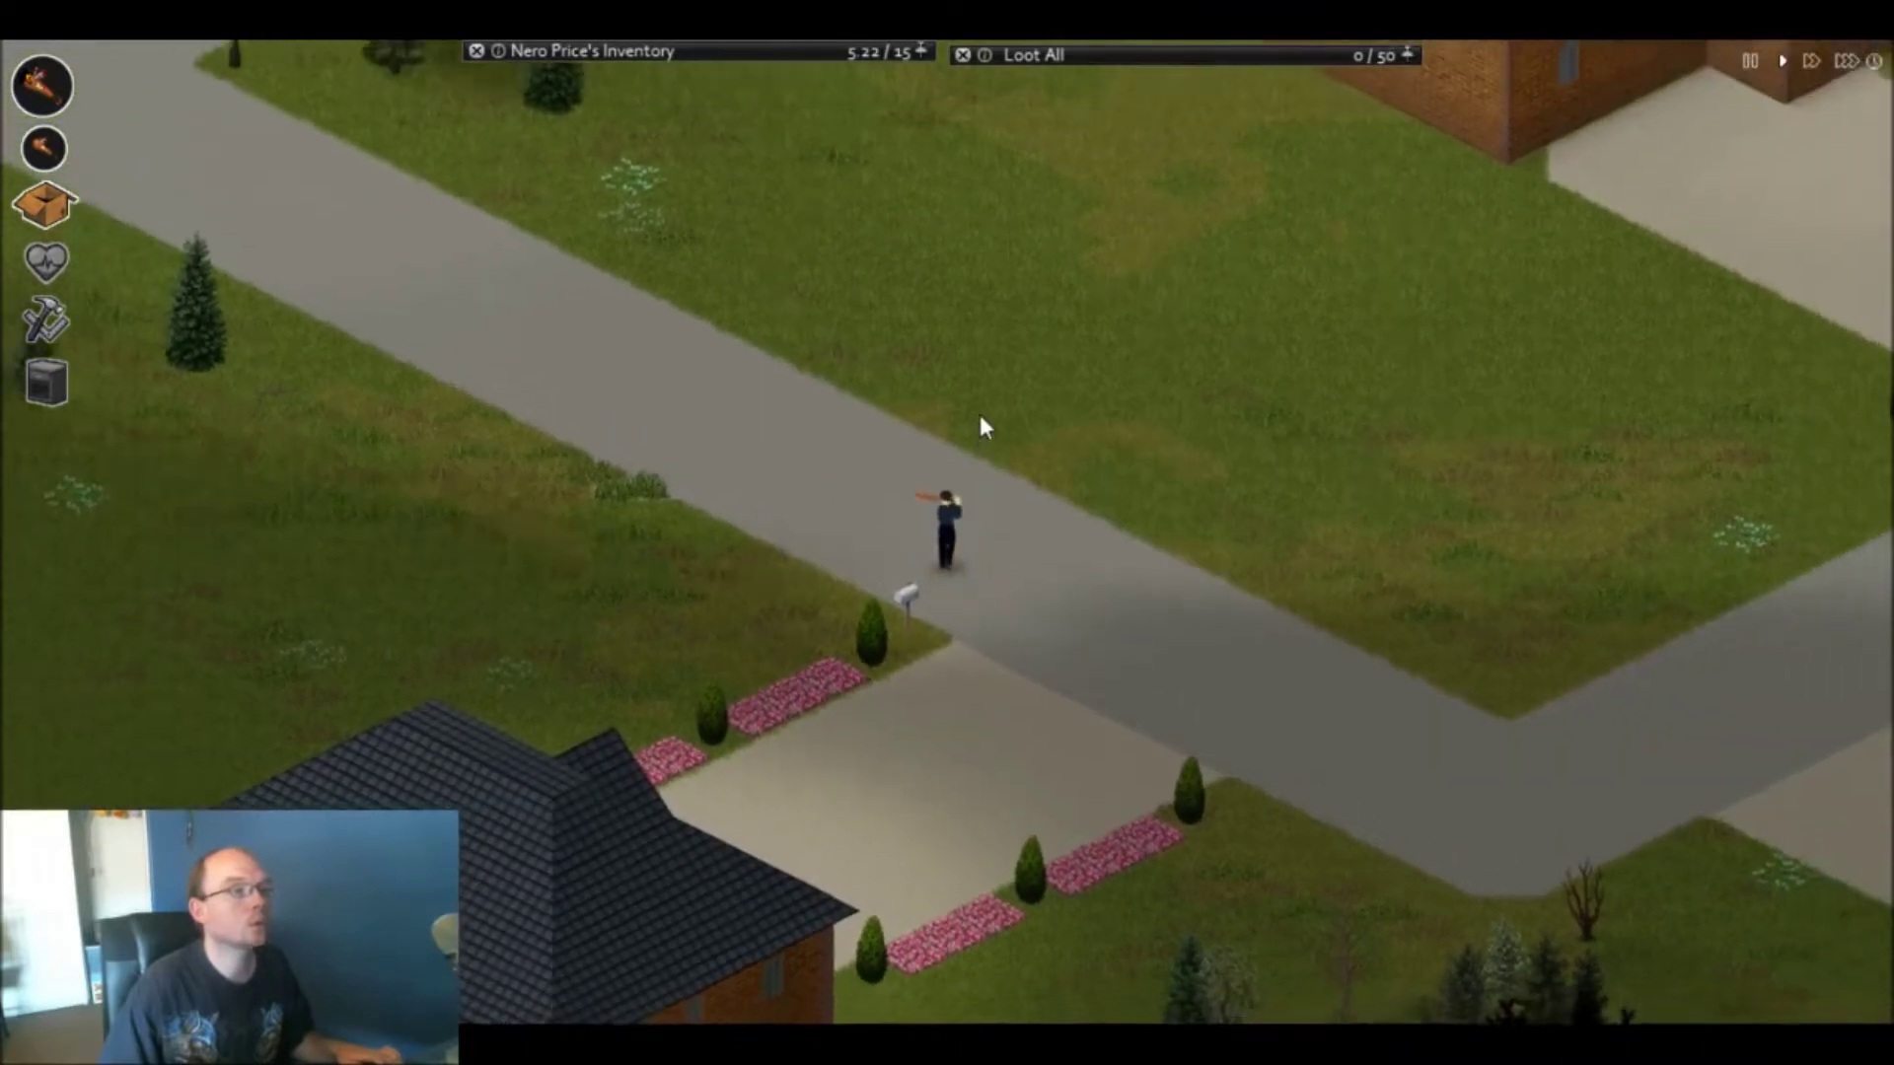
{"action": "key", "text": "w"}
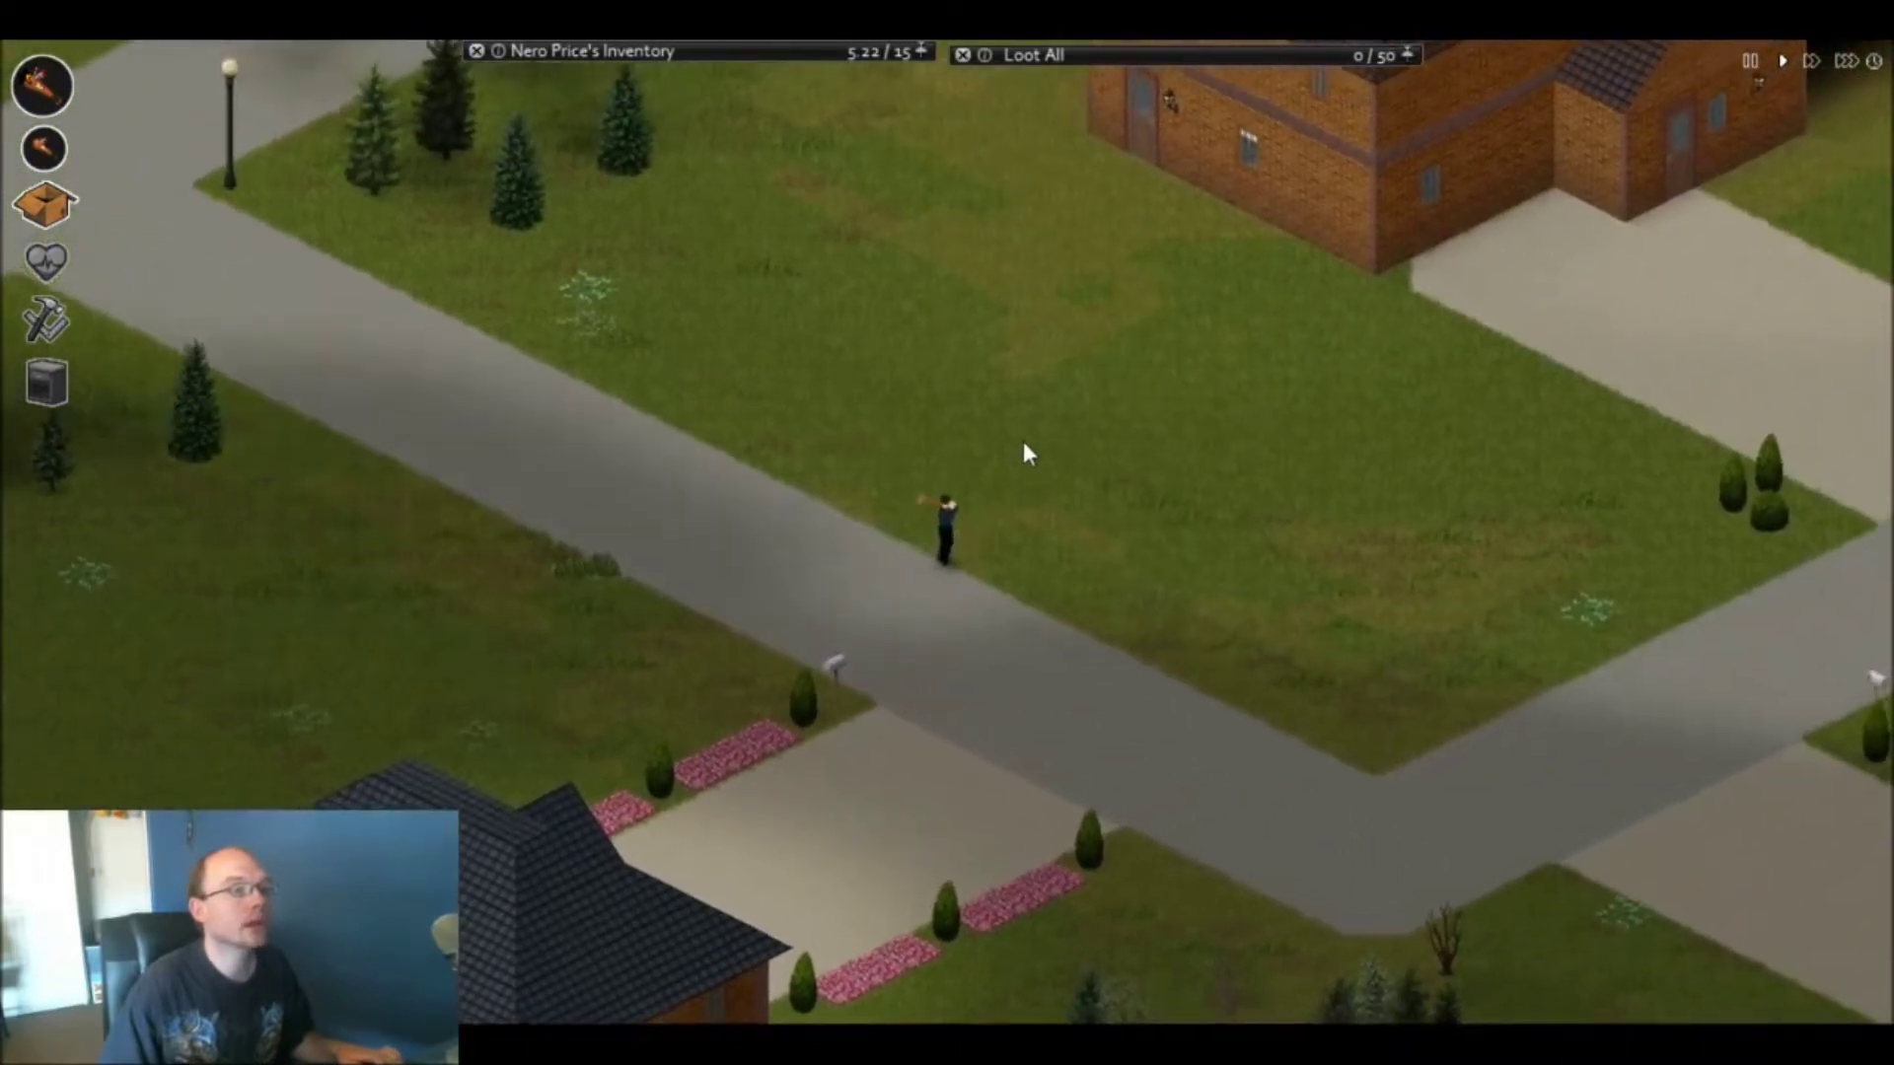
{"action": "key", "text": "w"}
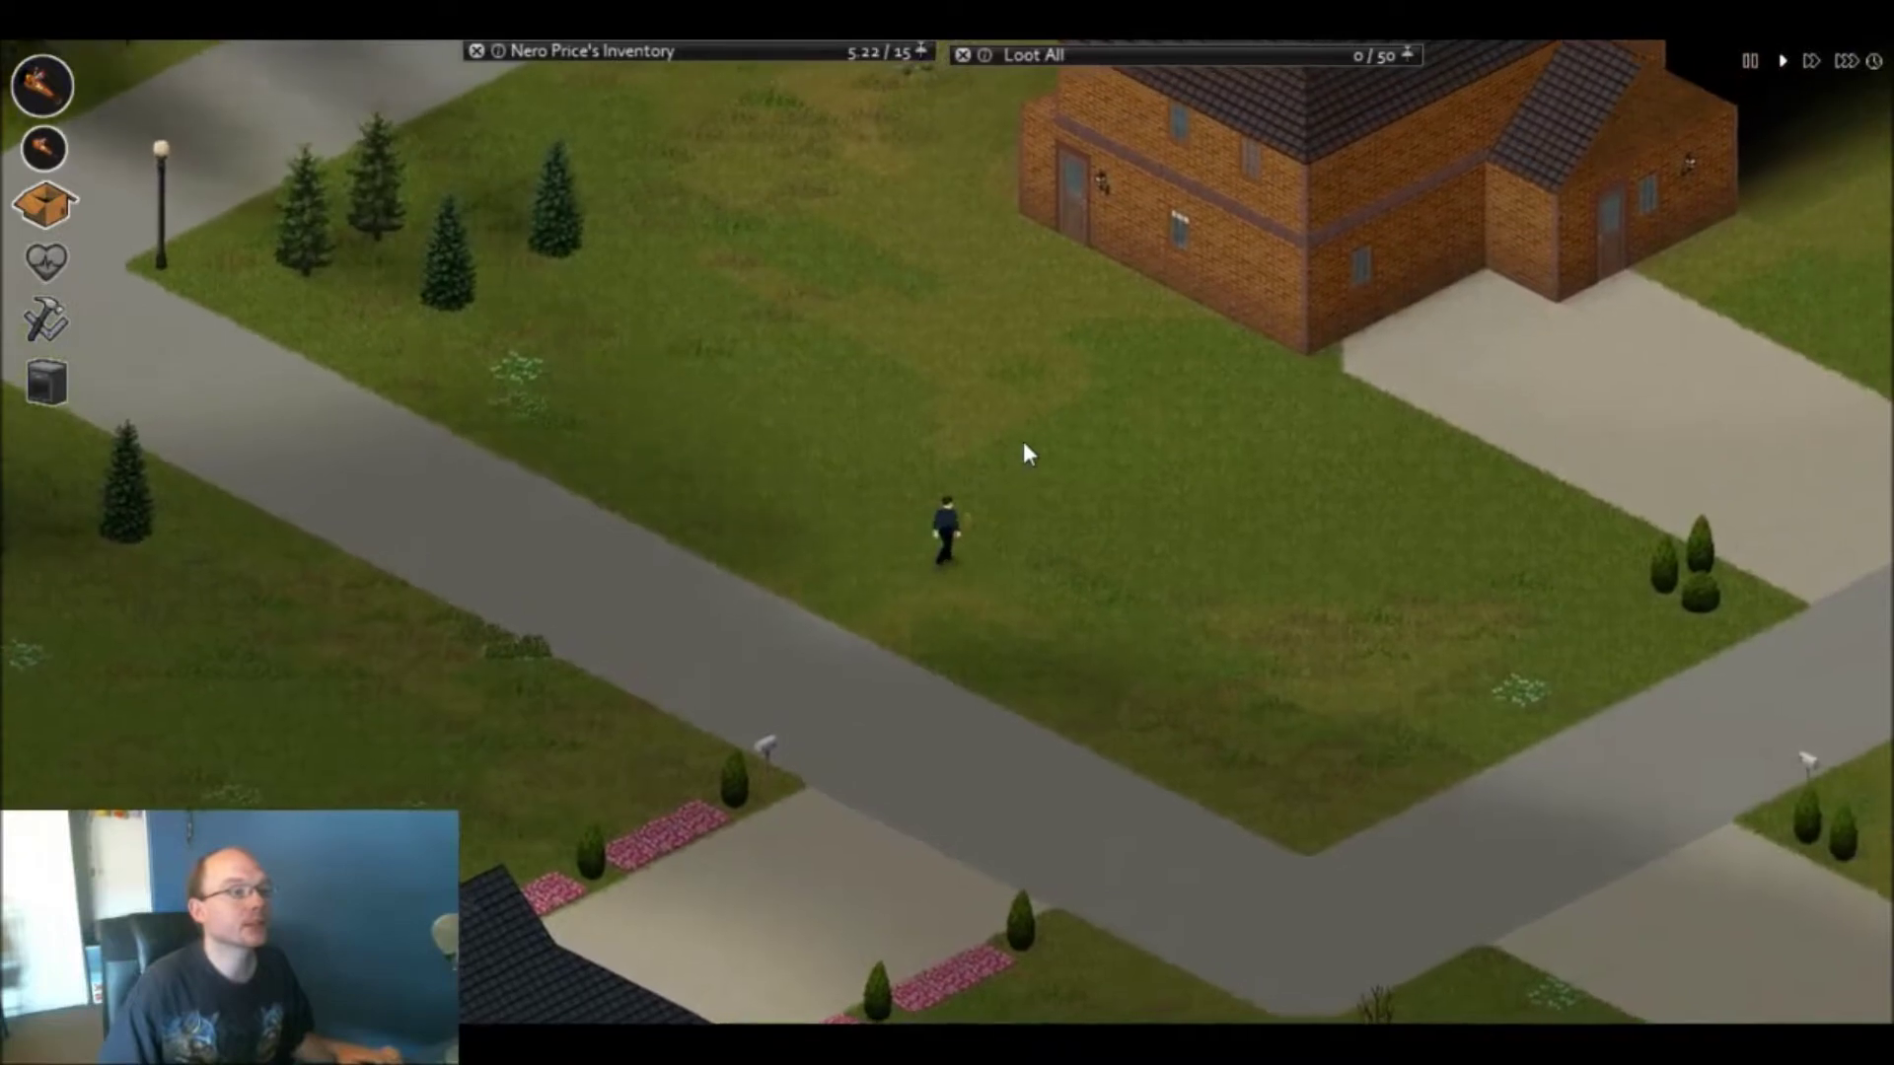
{"action": "key", "text": "w"}
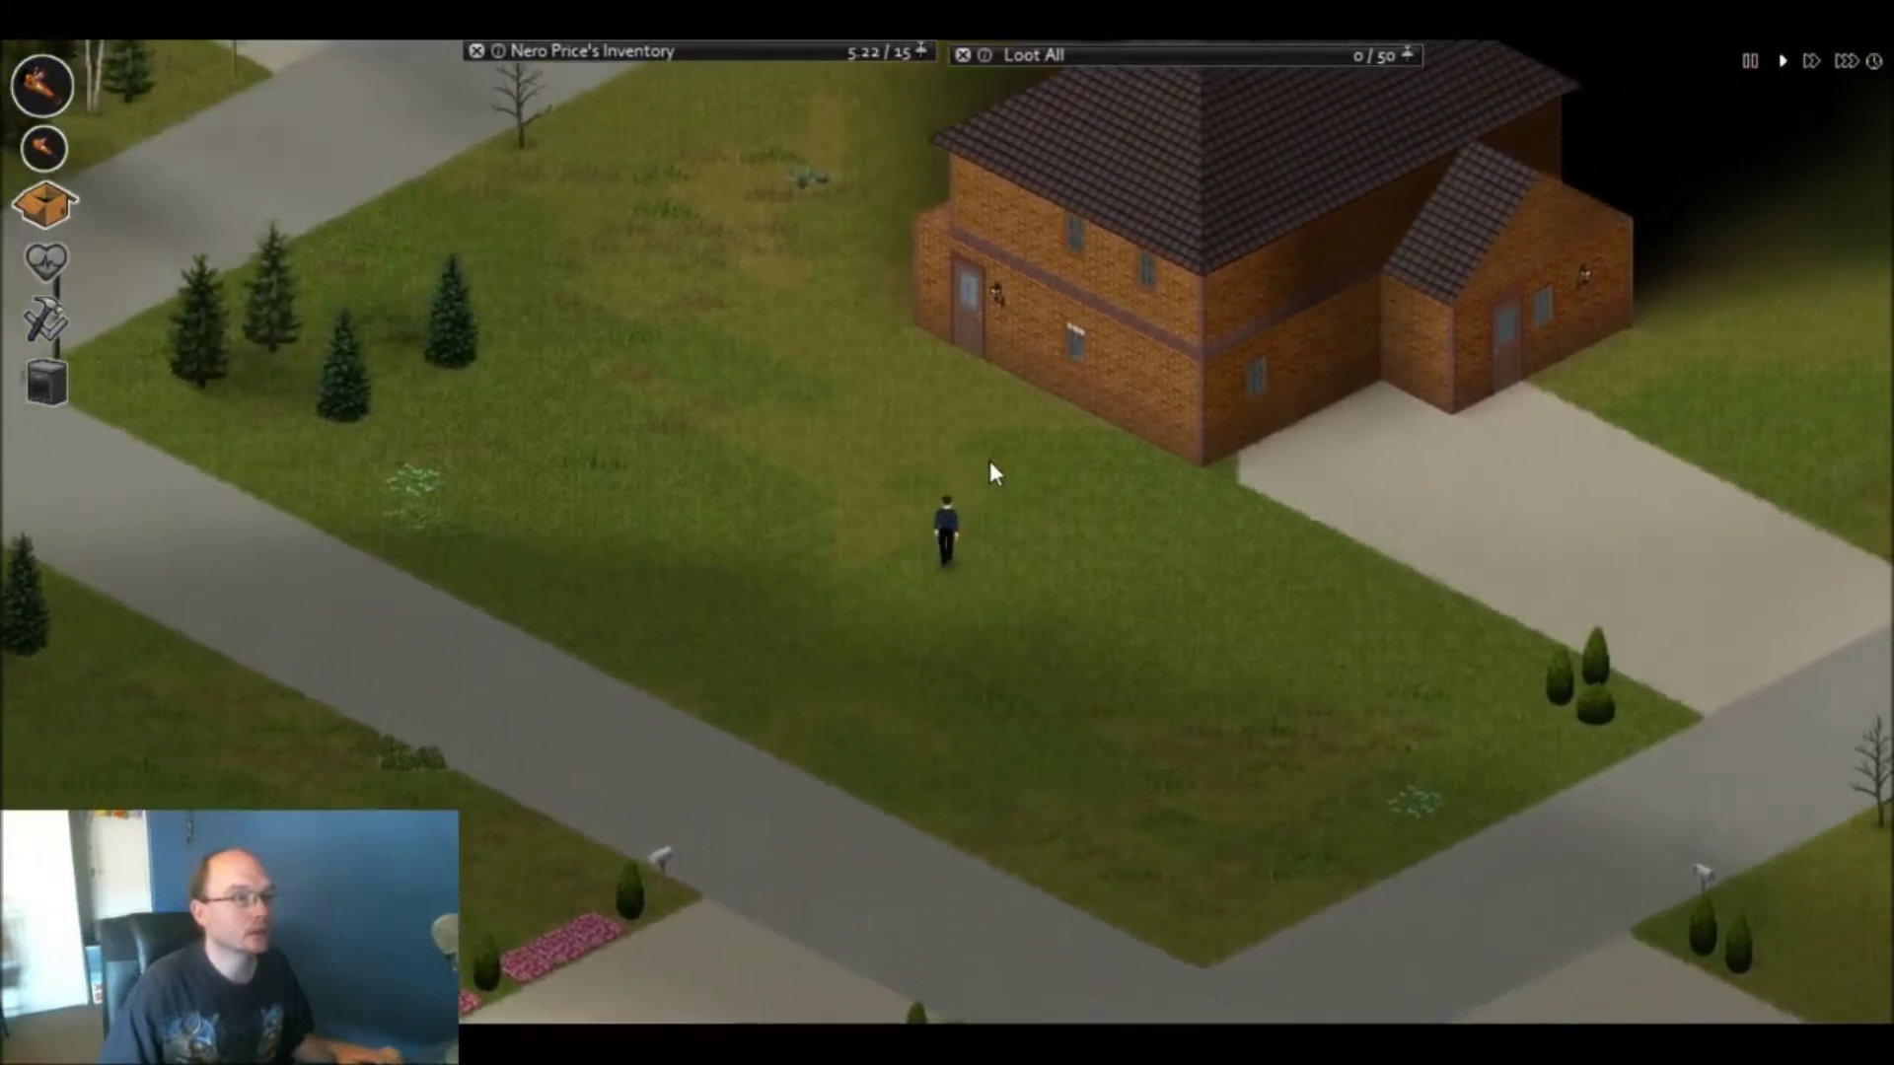
{"action": "key", "text": "w"}
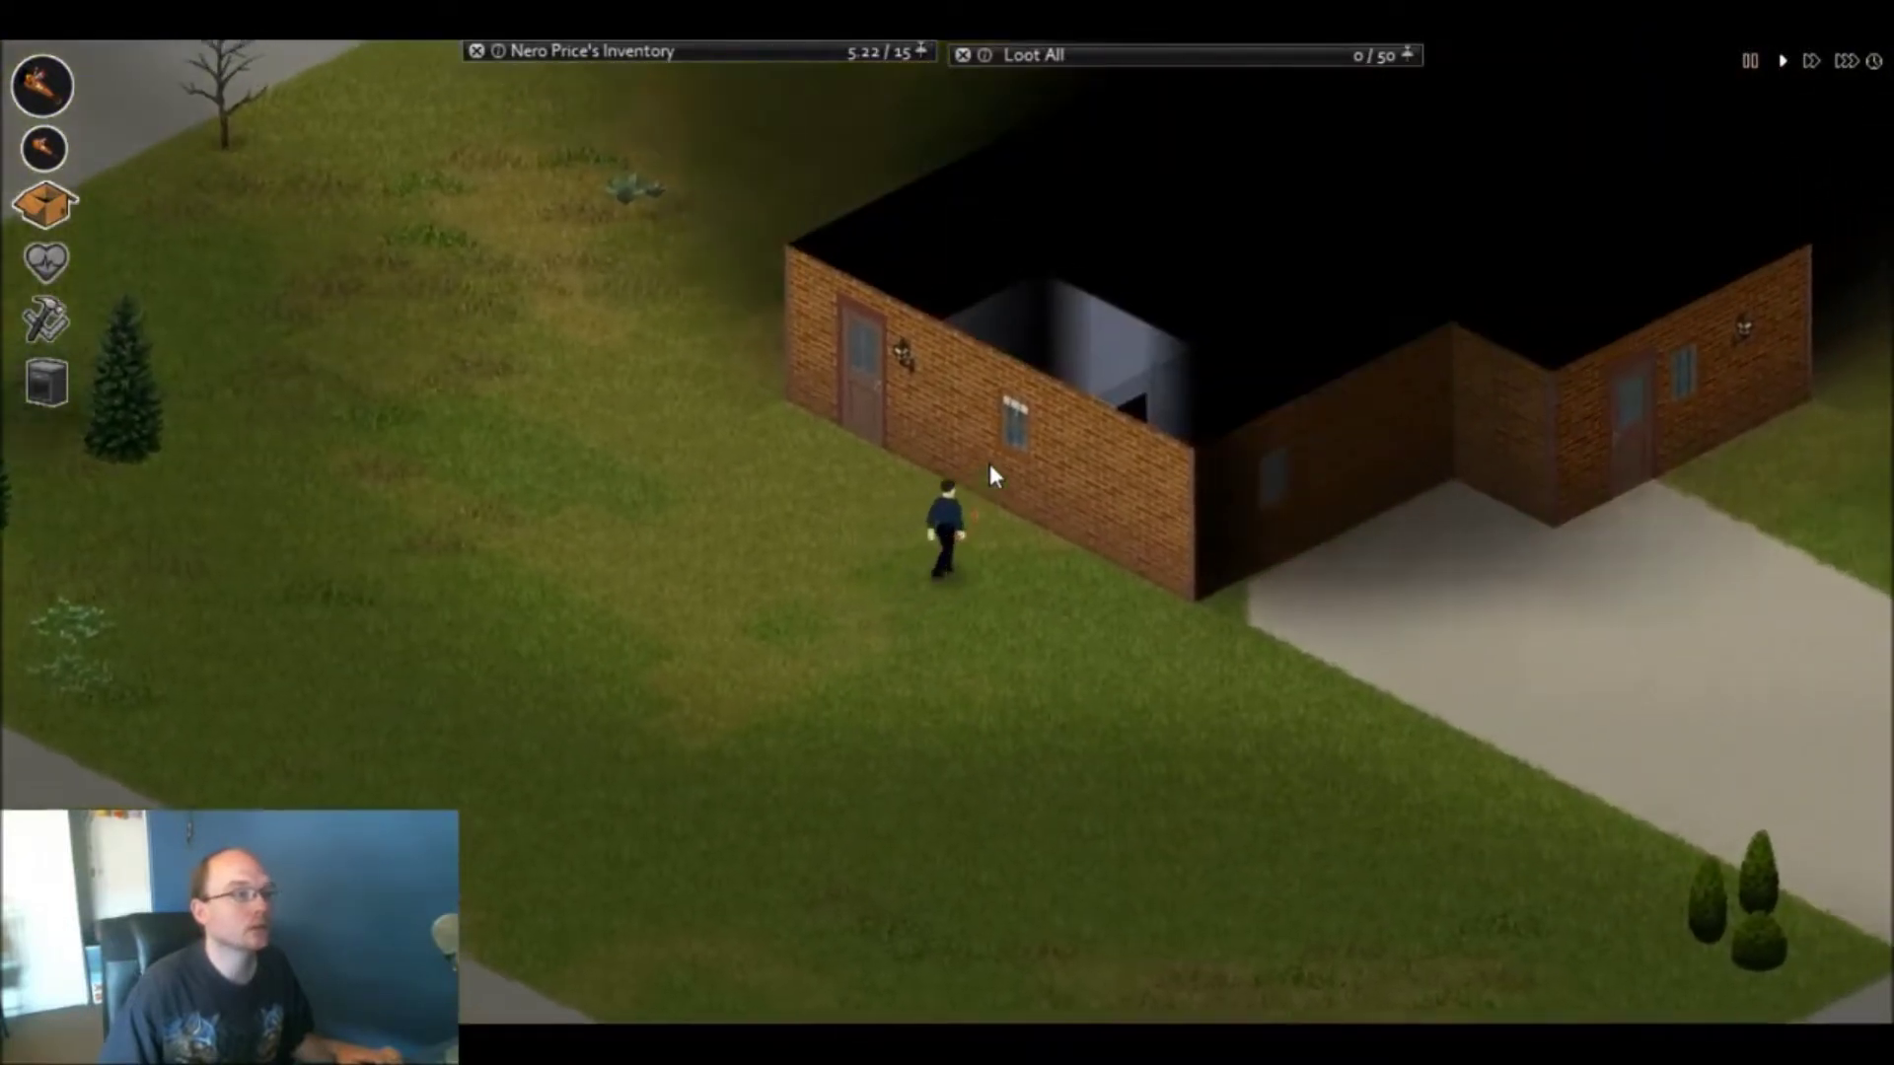
- Walk around the brick house's walls onto its driveway
{"action": "key", "text": "w+a"}
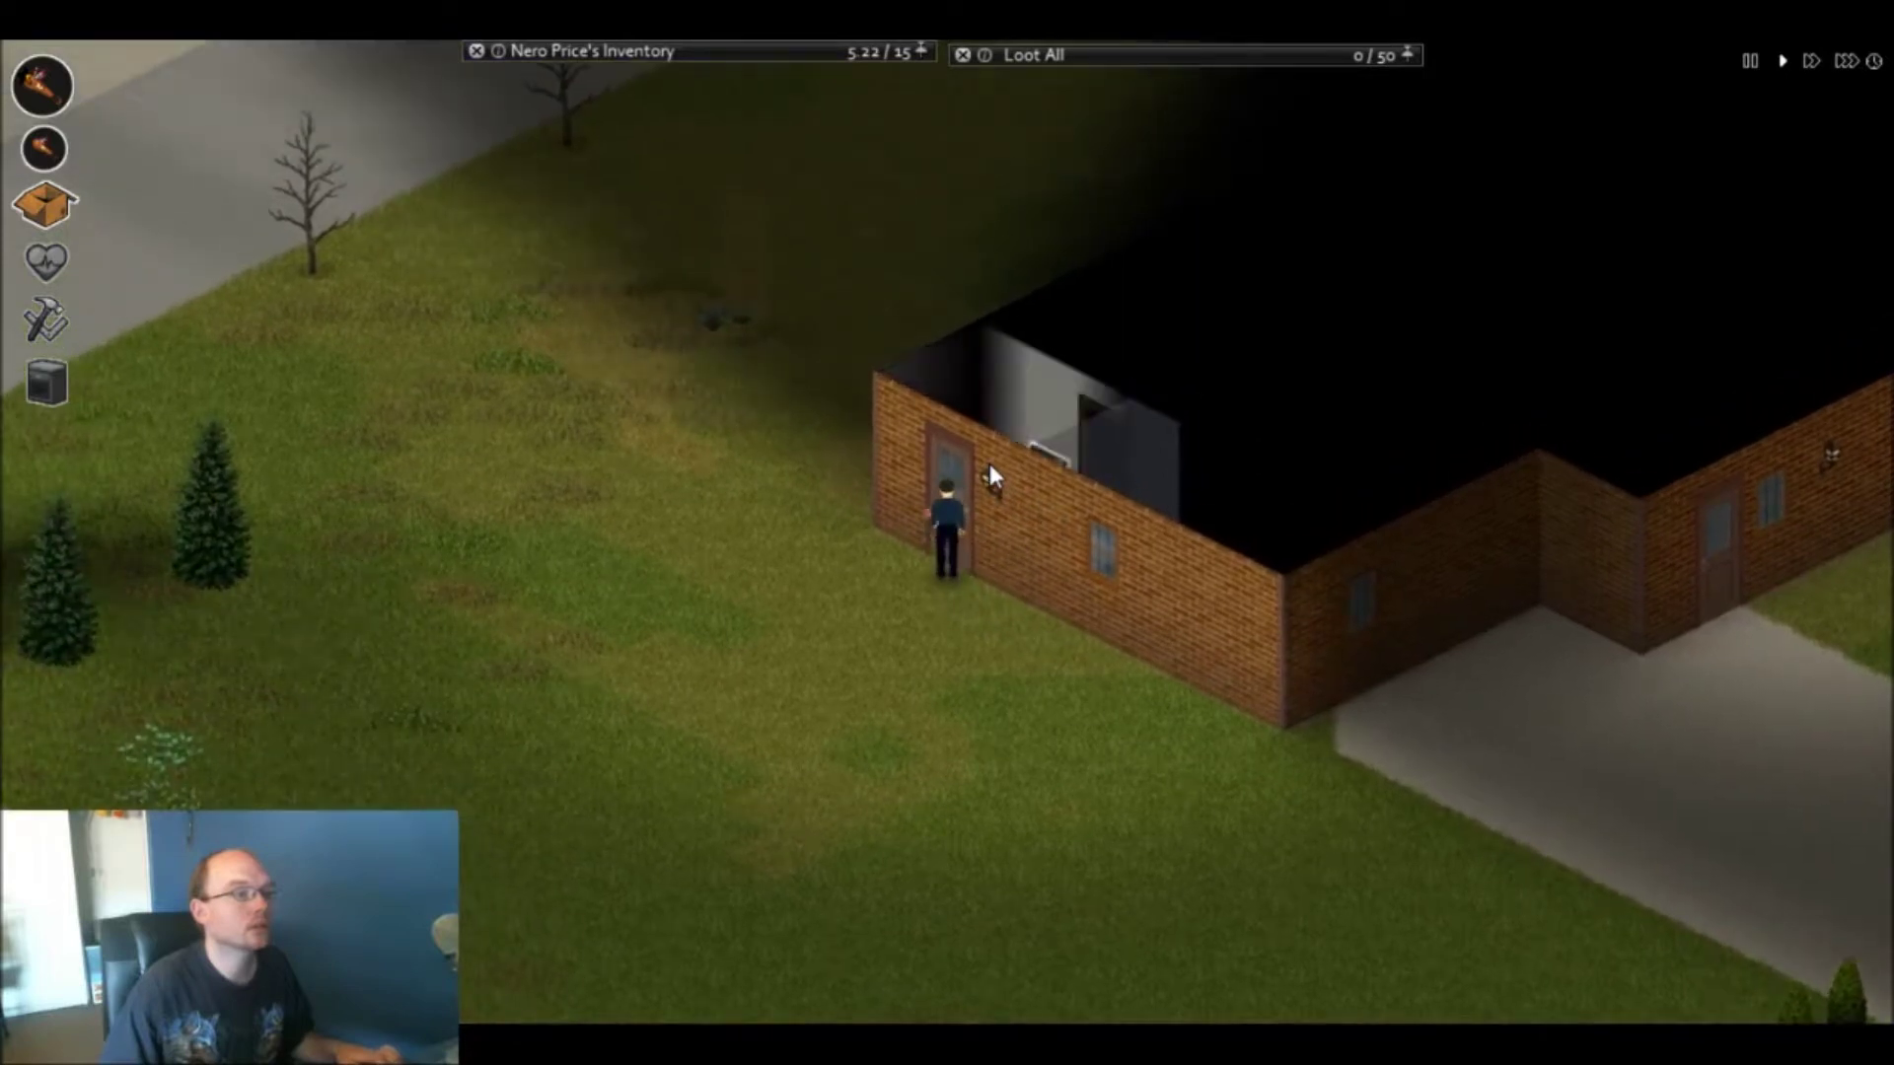
{"action": "key", "text": "s+d"}
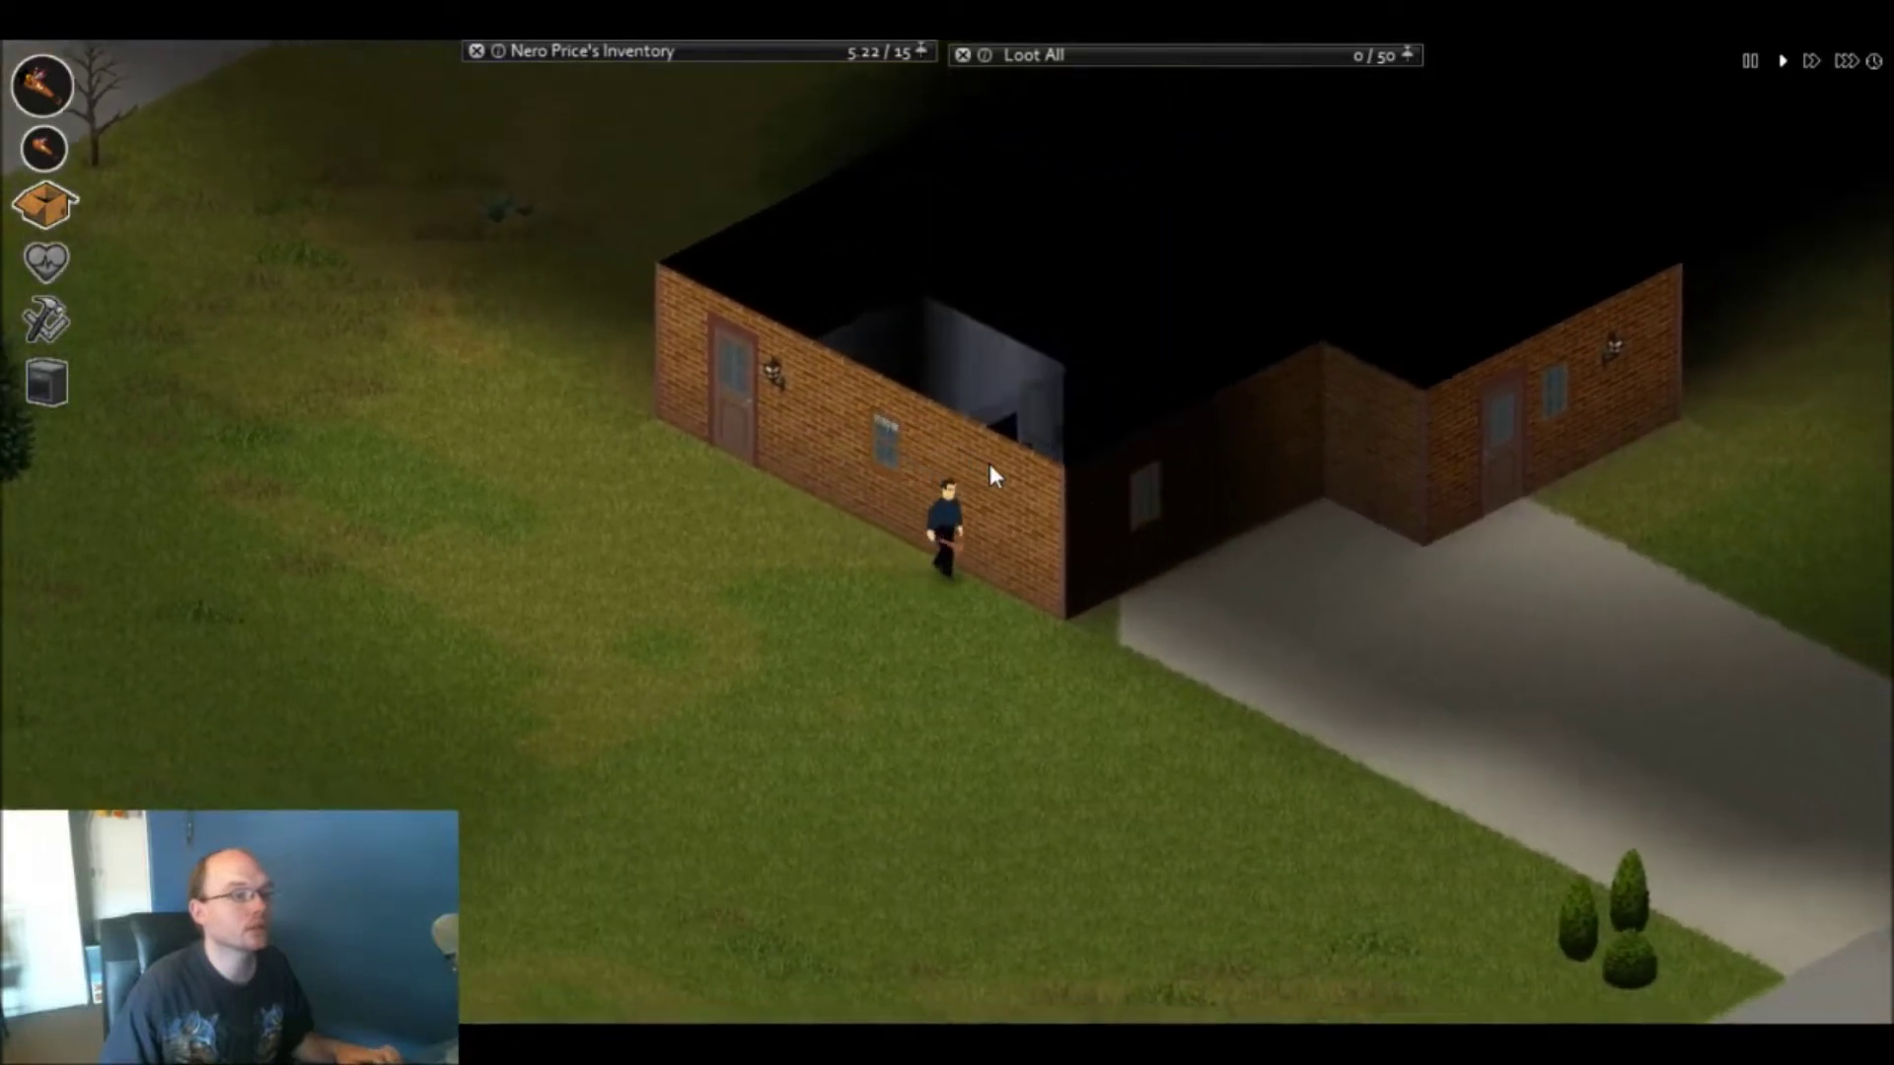
{"action": "key", "text": "d"}
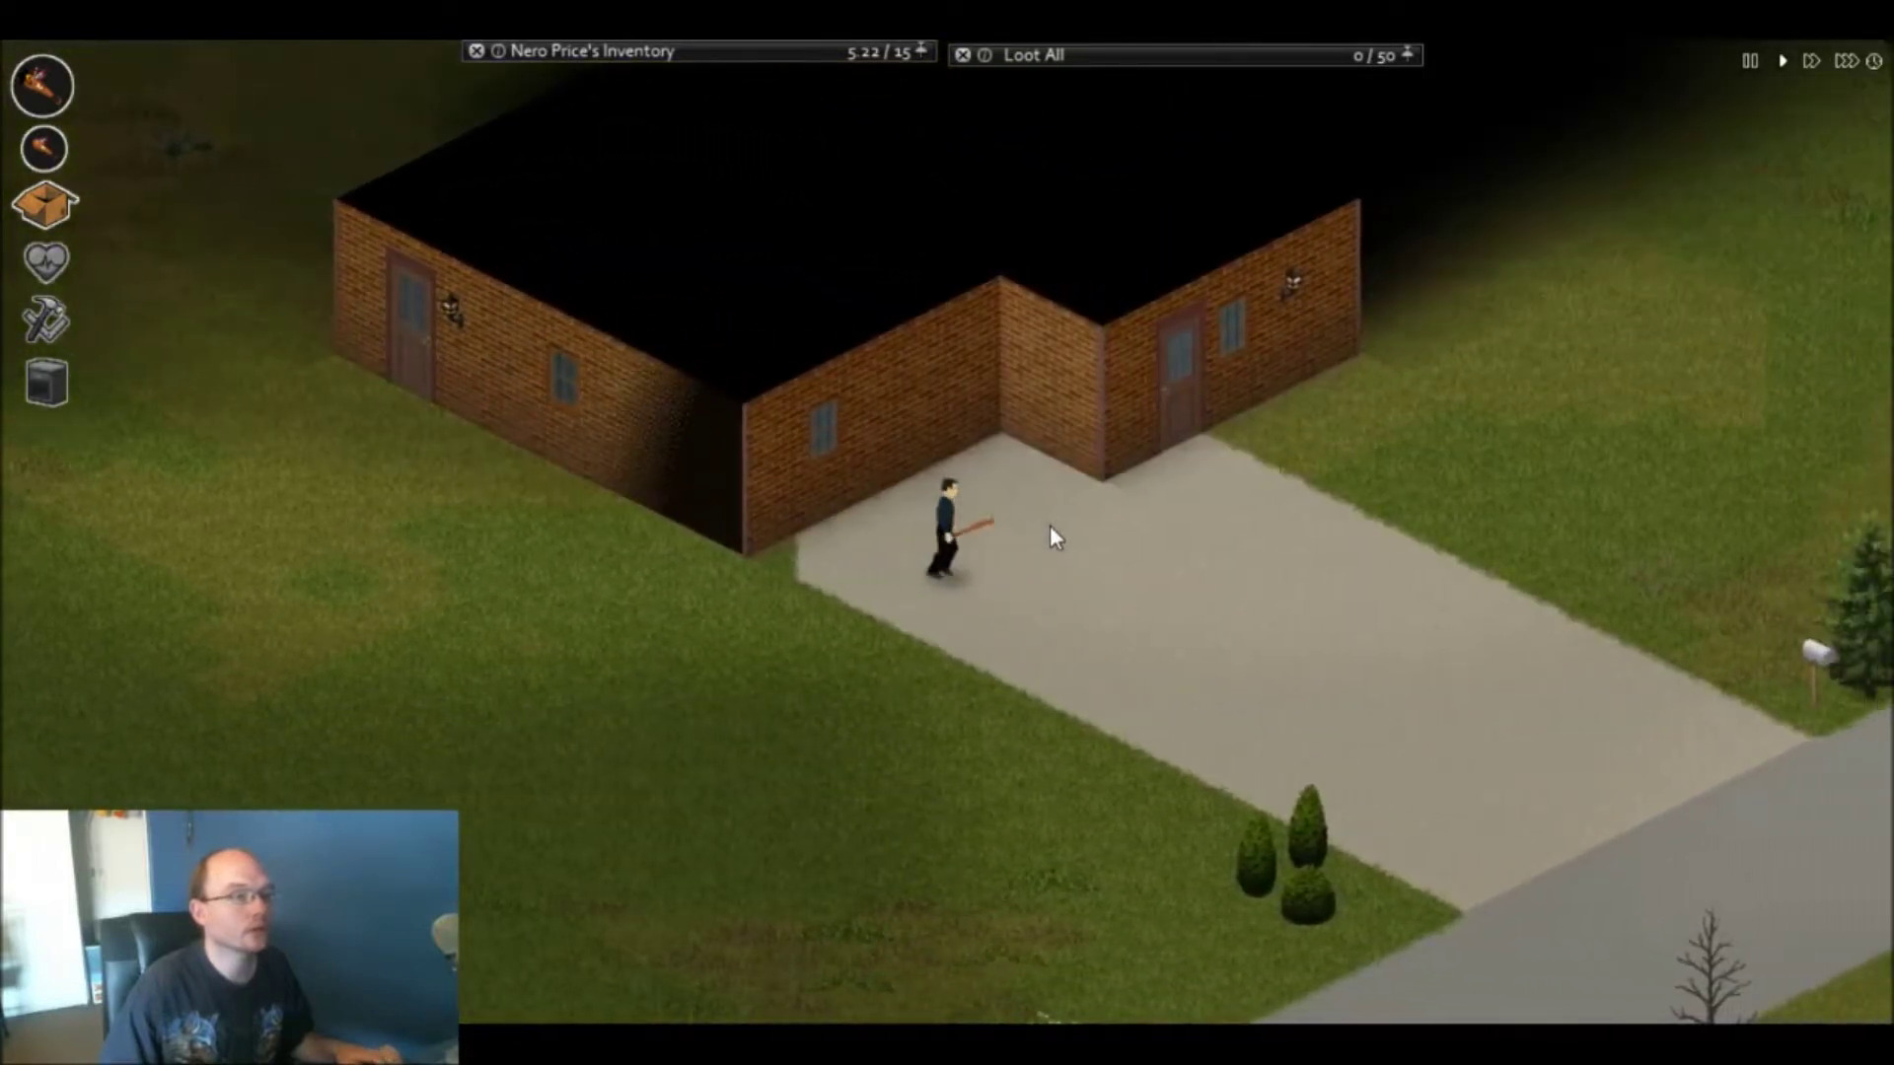
{"action": "key", "text": "w+d"}
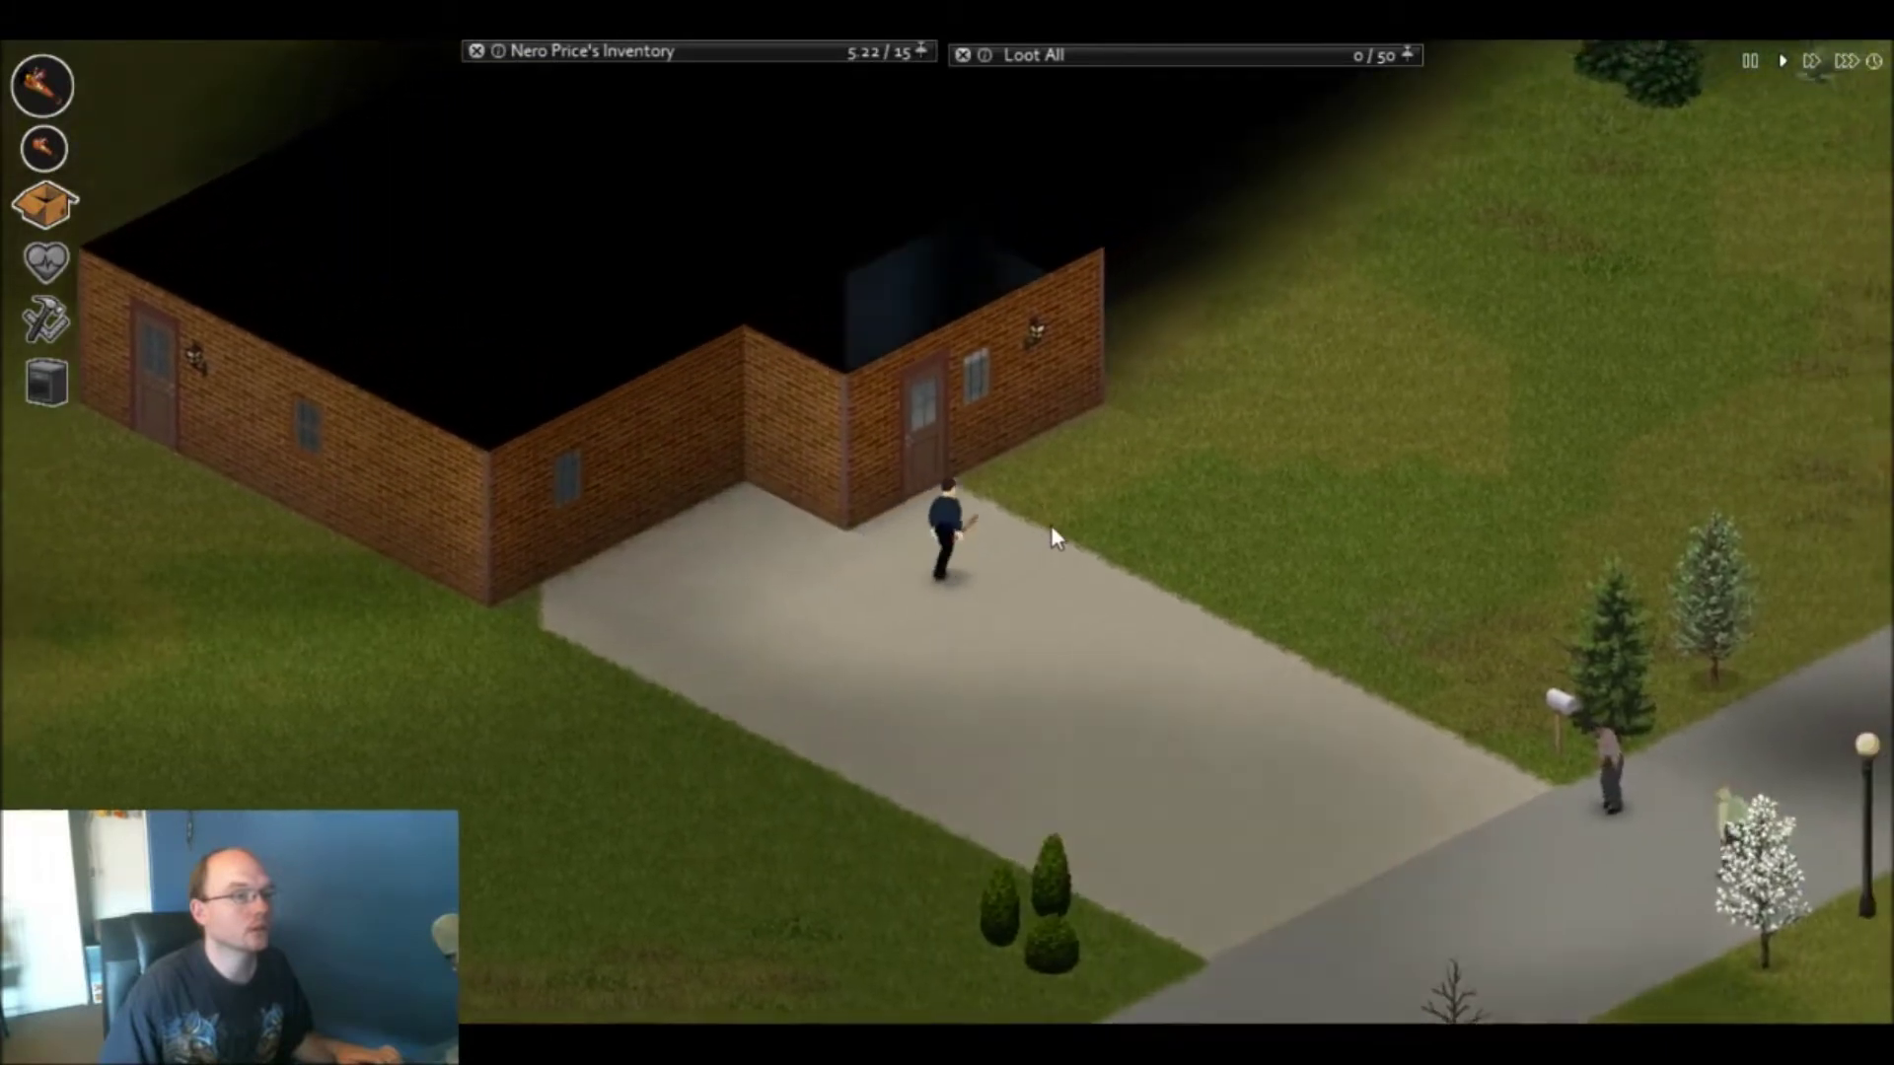
{"action": "key", "text": "s+a"}
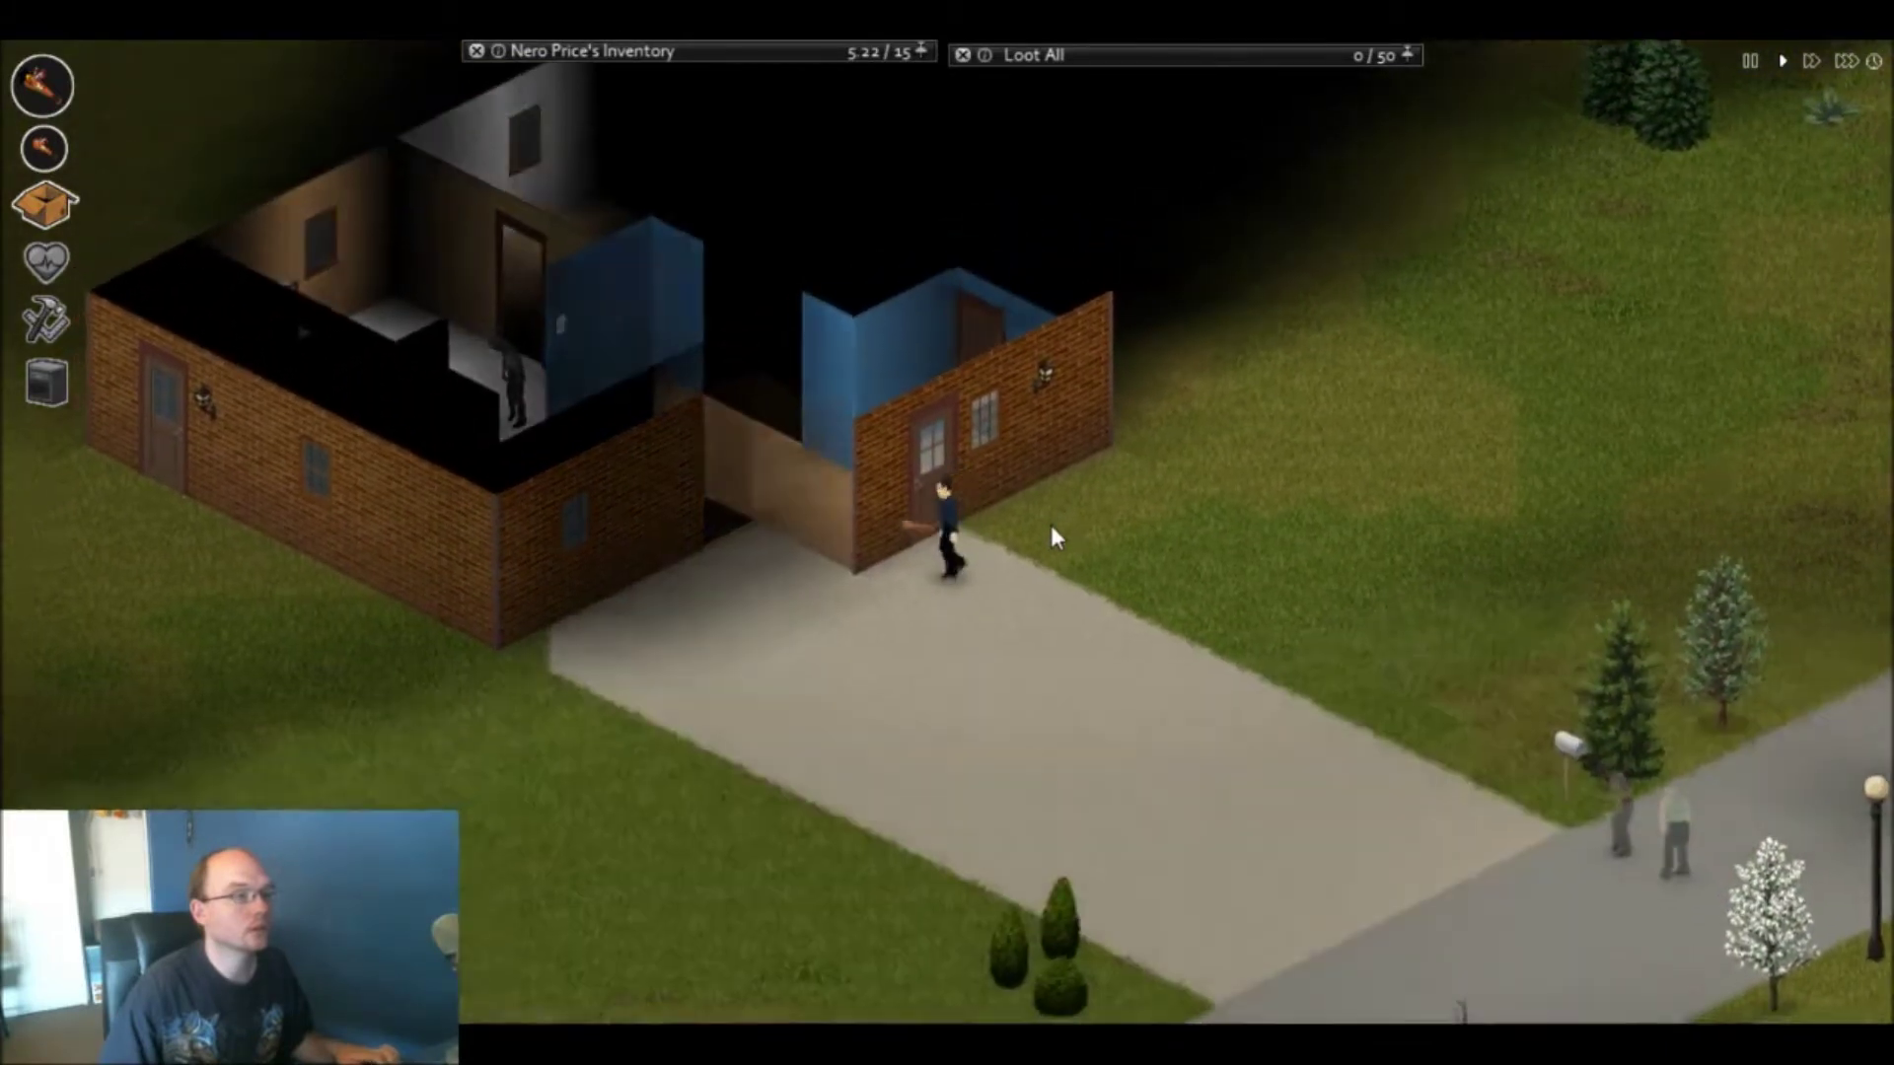
{"action": "key", "text": "a"}
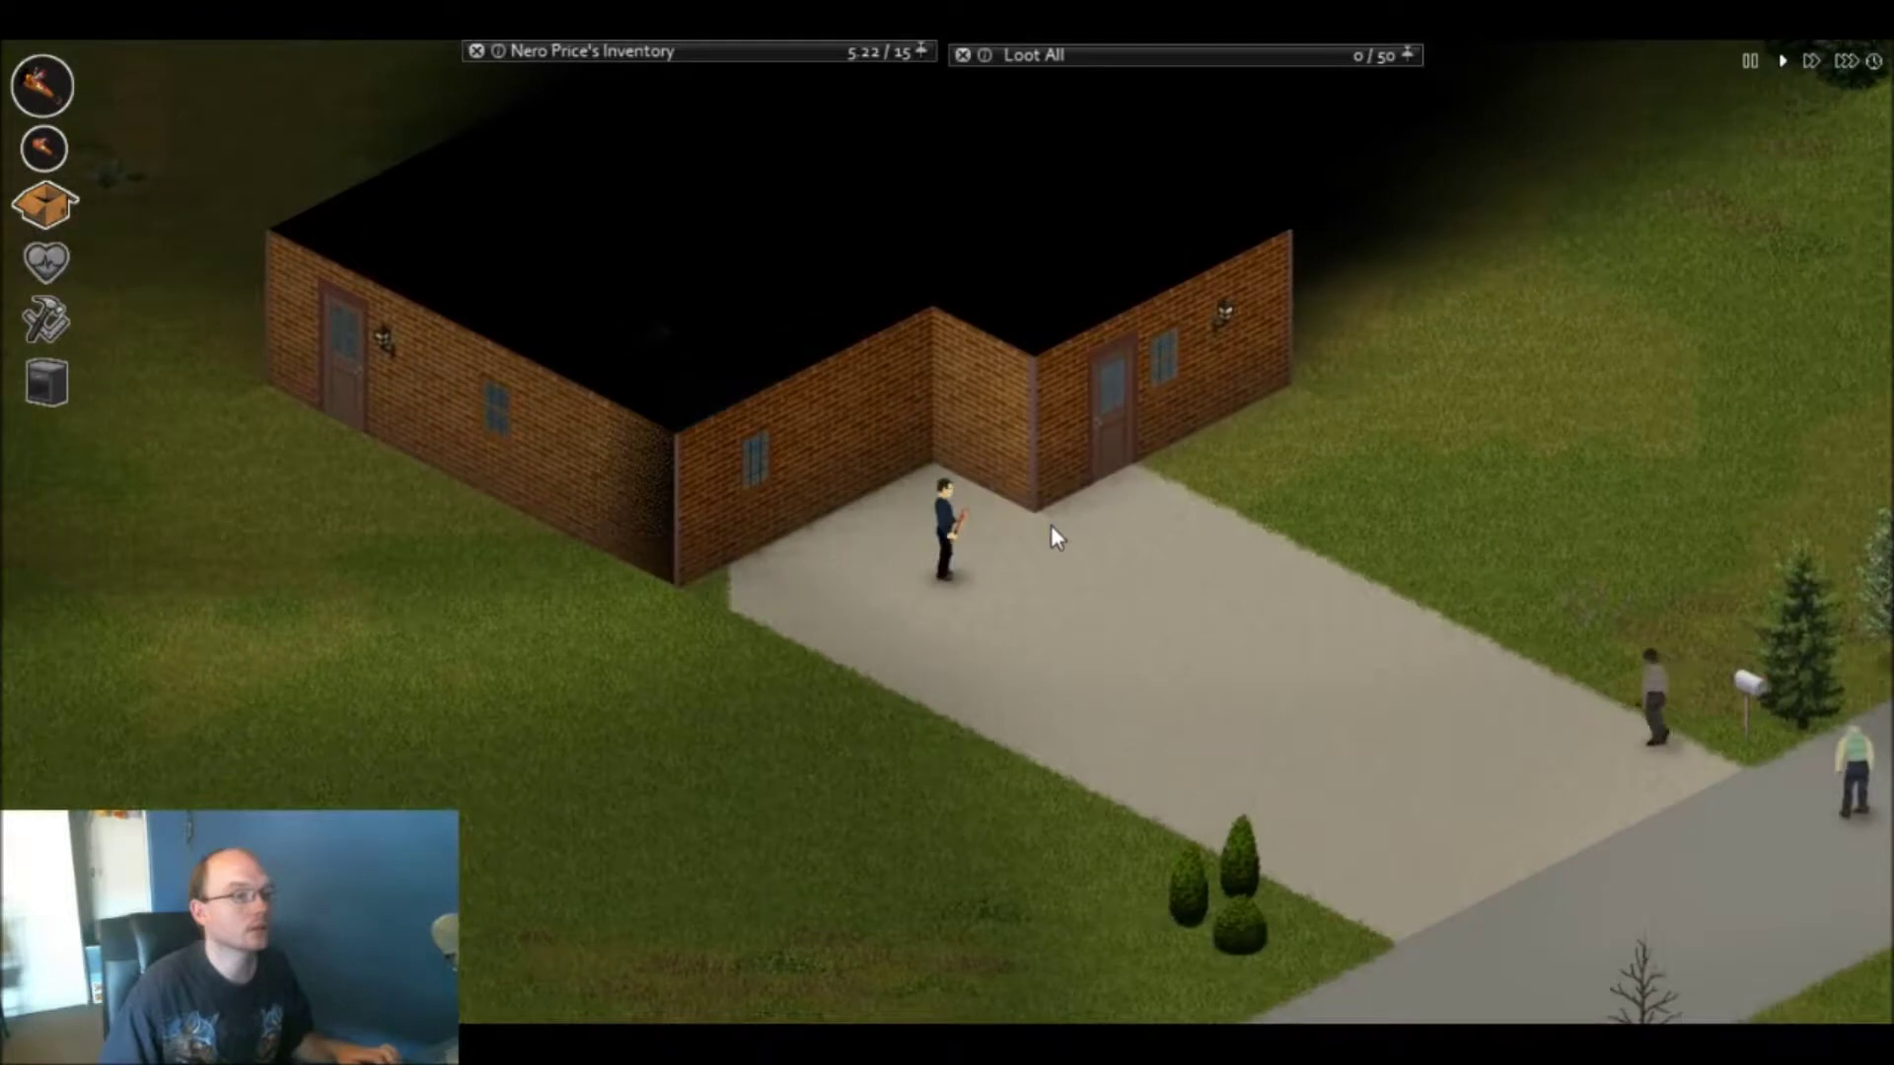
- Kill the approaching driveway zombie with the spiked bat
{"action": "key", "text": "s"}
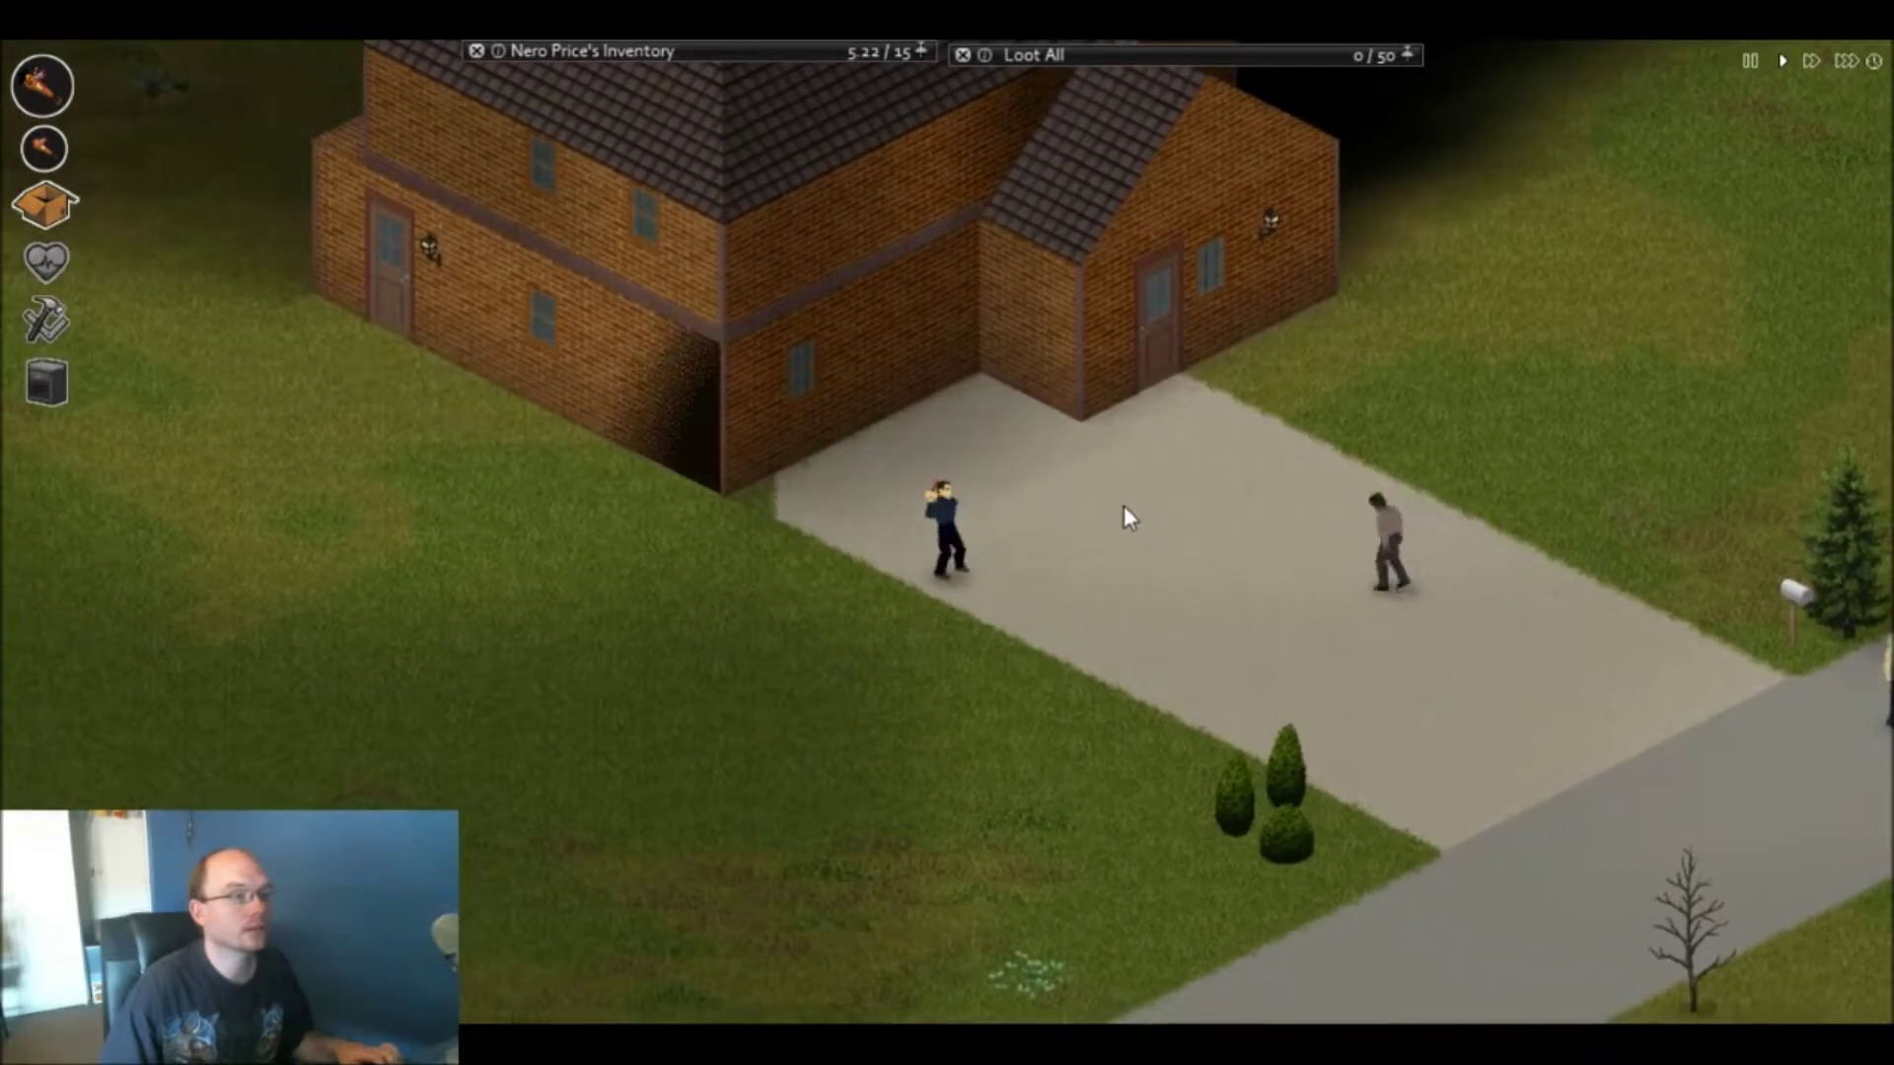
{"action": "left_click", "coordinate": [781, 454]}
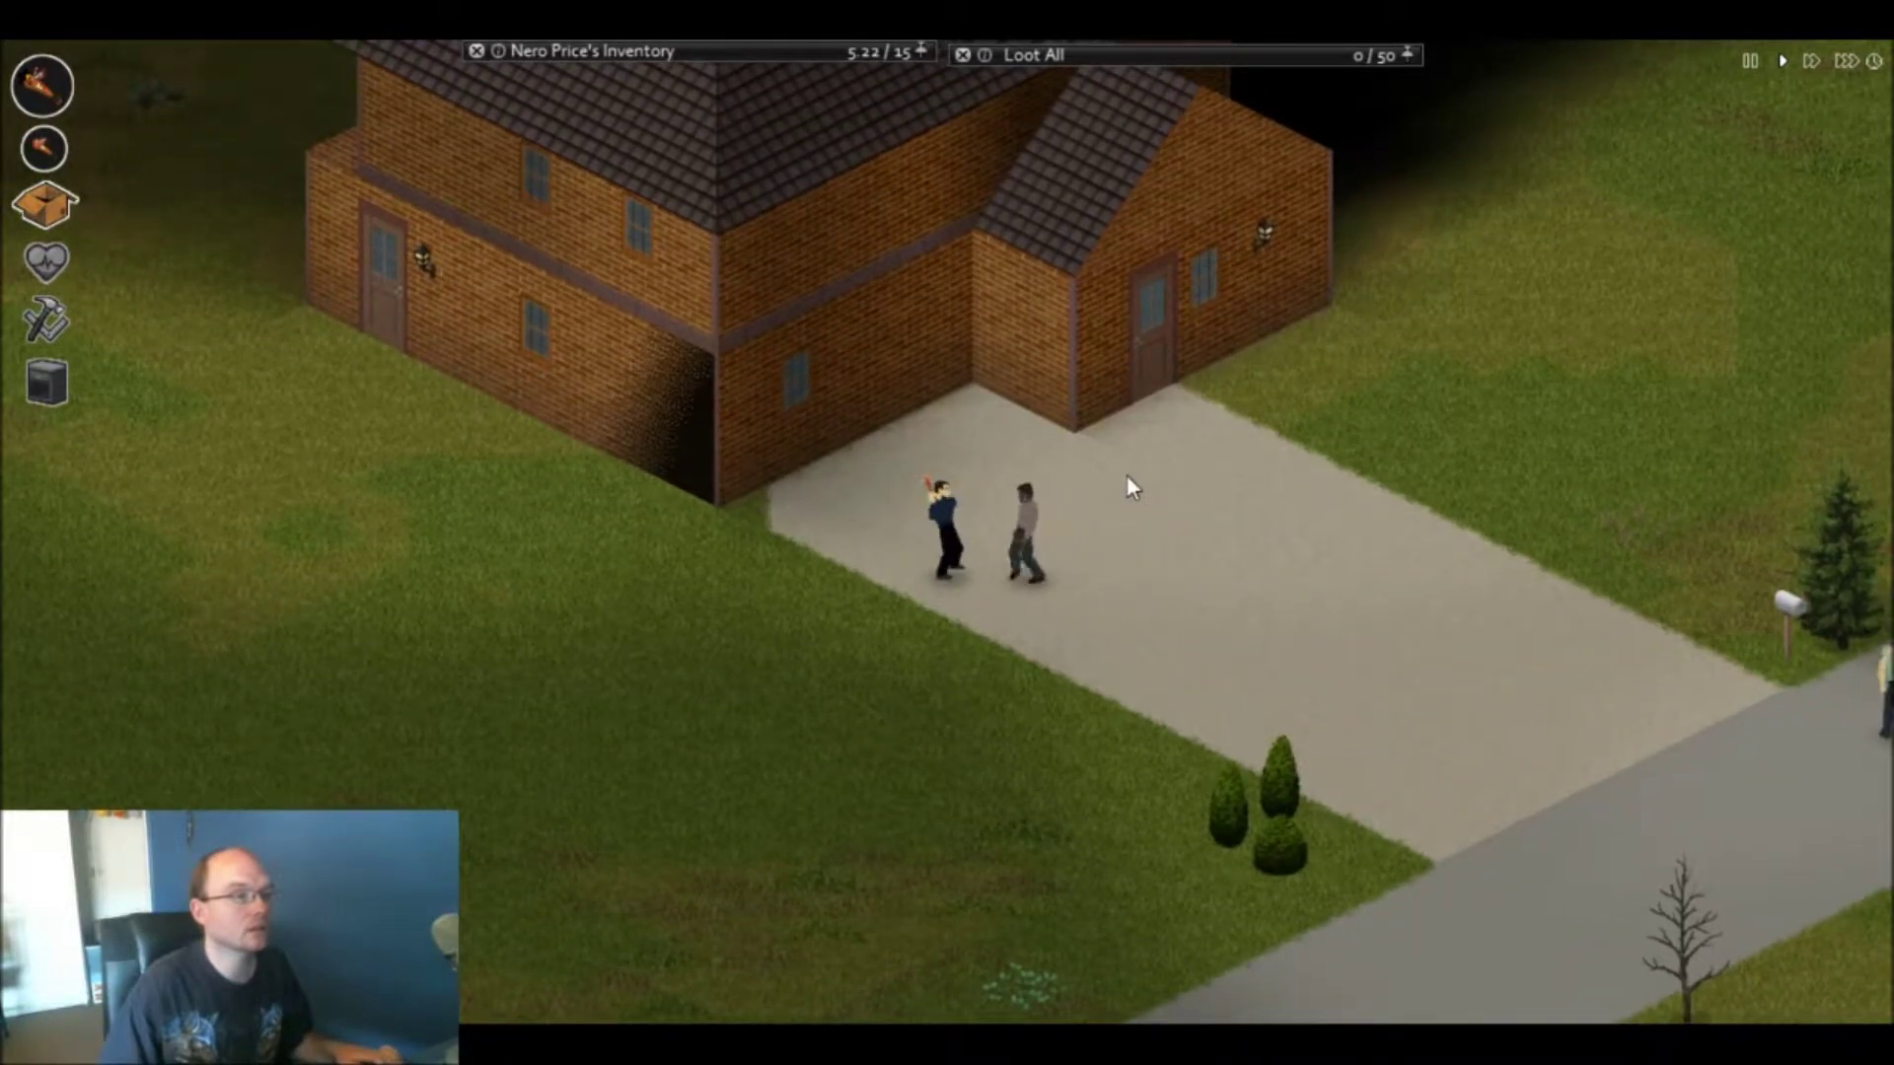
{"action": "left_click", "coordinate": [1126, 475]}
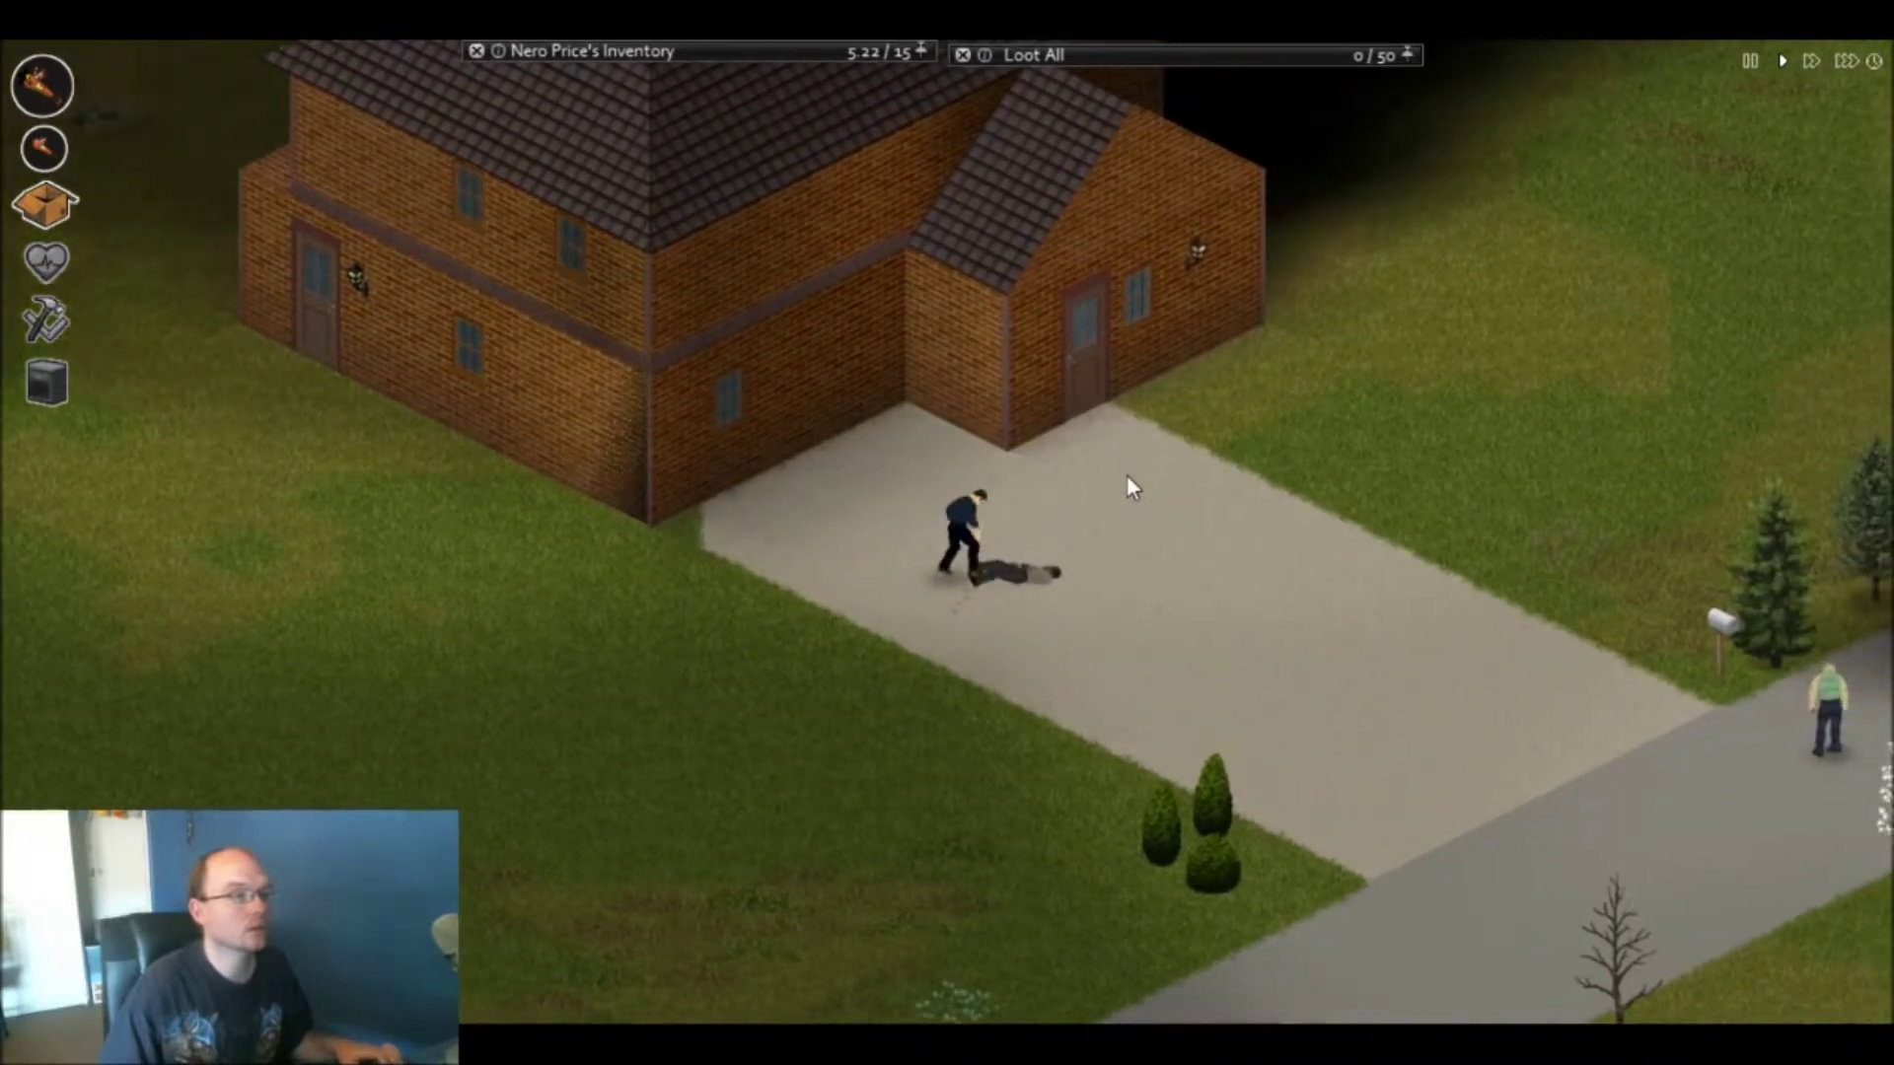
{"action": "left_click", "coordinate": [1126, 476]}
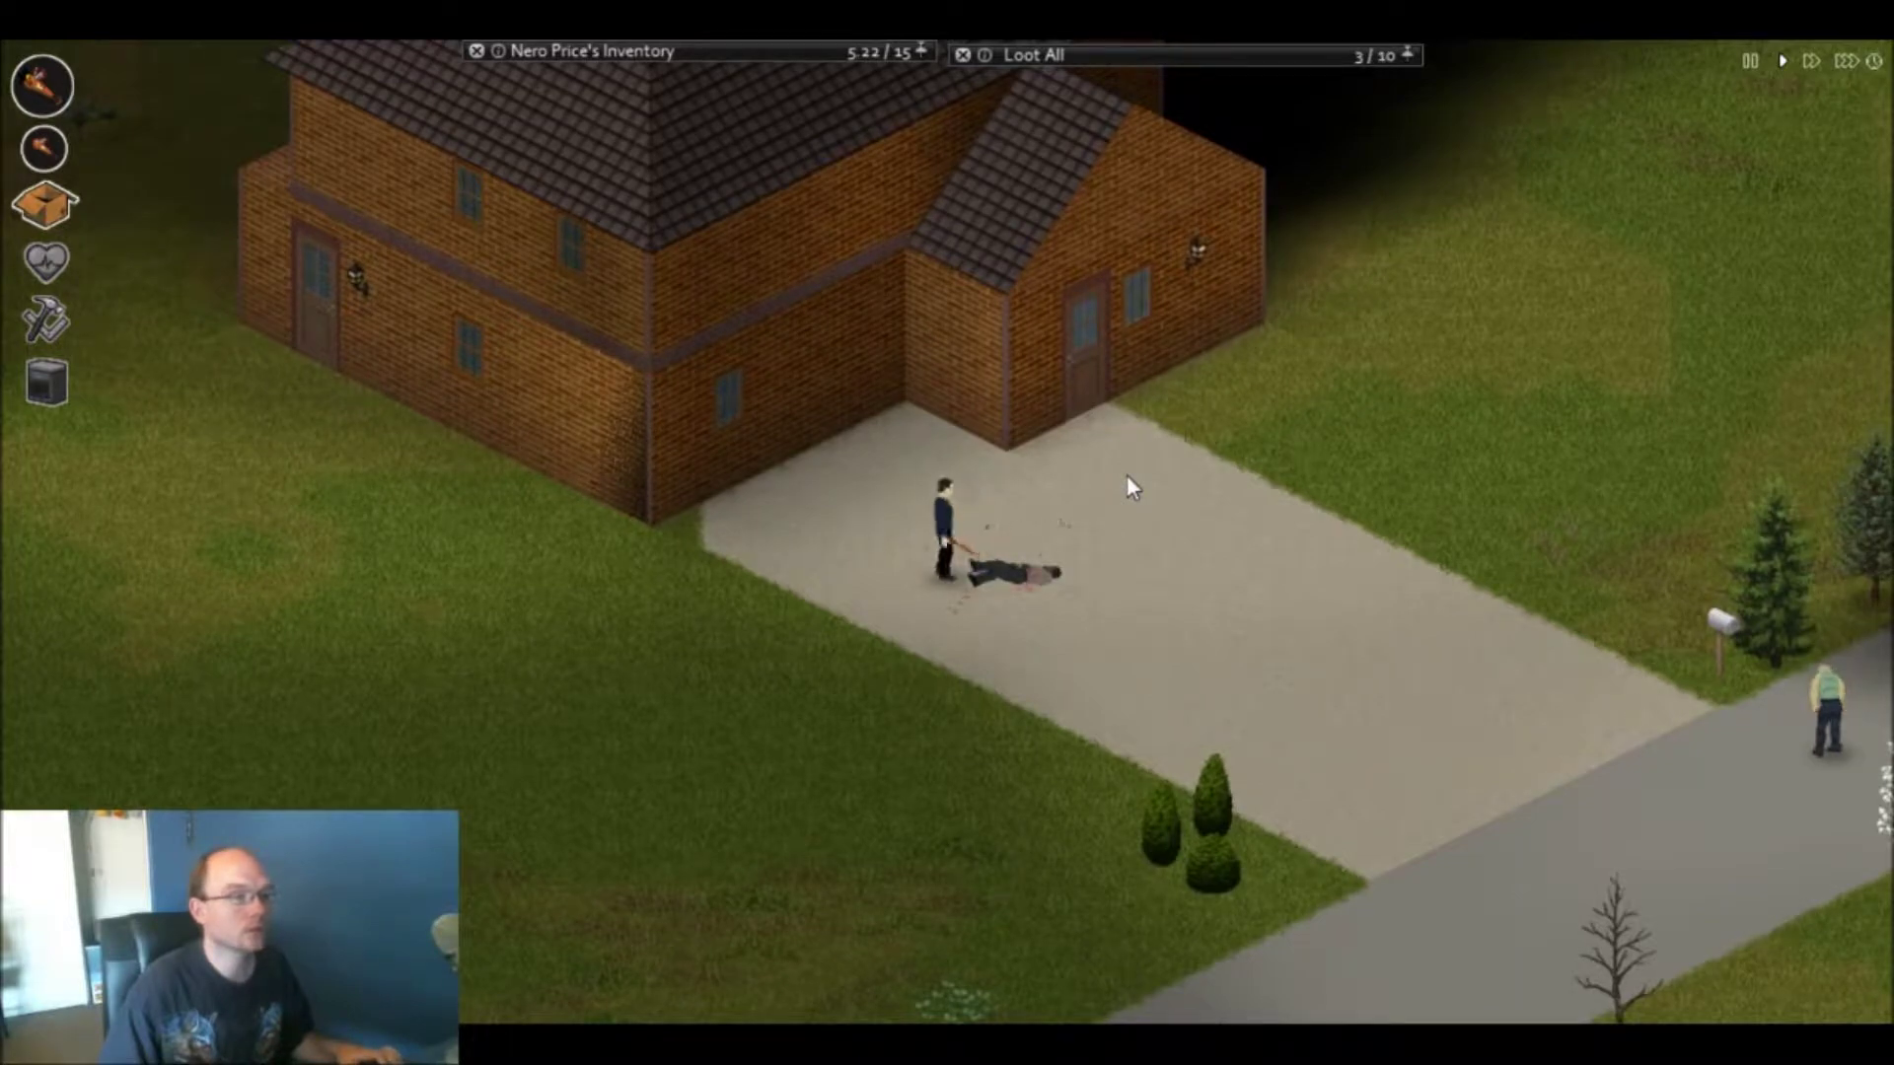
- Walk along the wall to the side window, open it, and climb in
{"action": "key", "text": "a"}
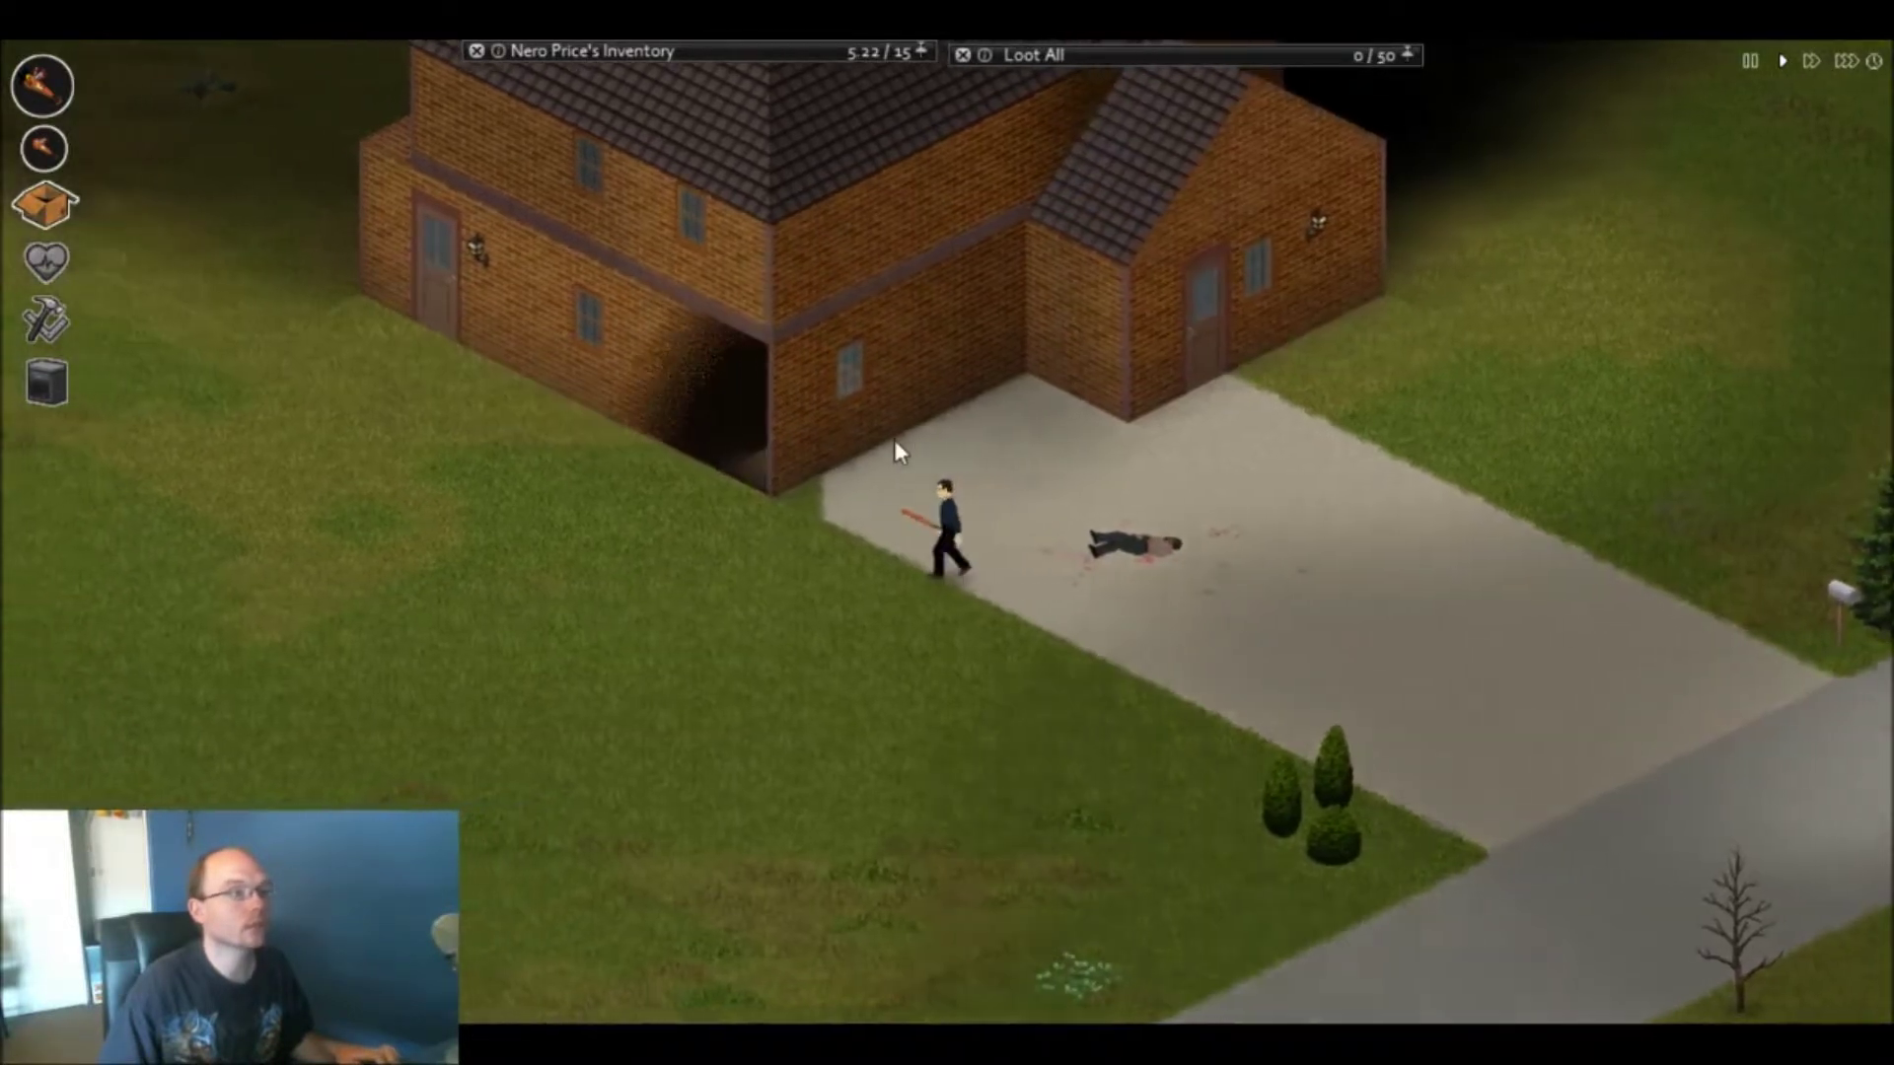
{"action": "key", "text": "a"}
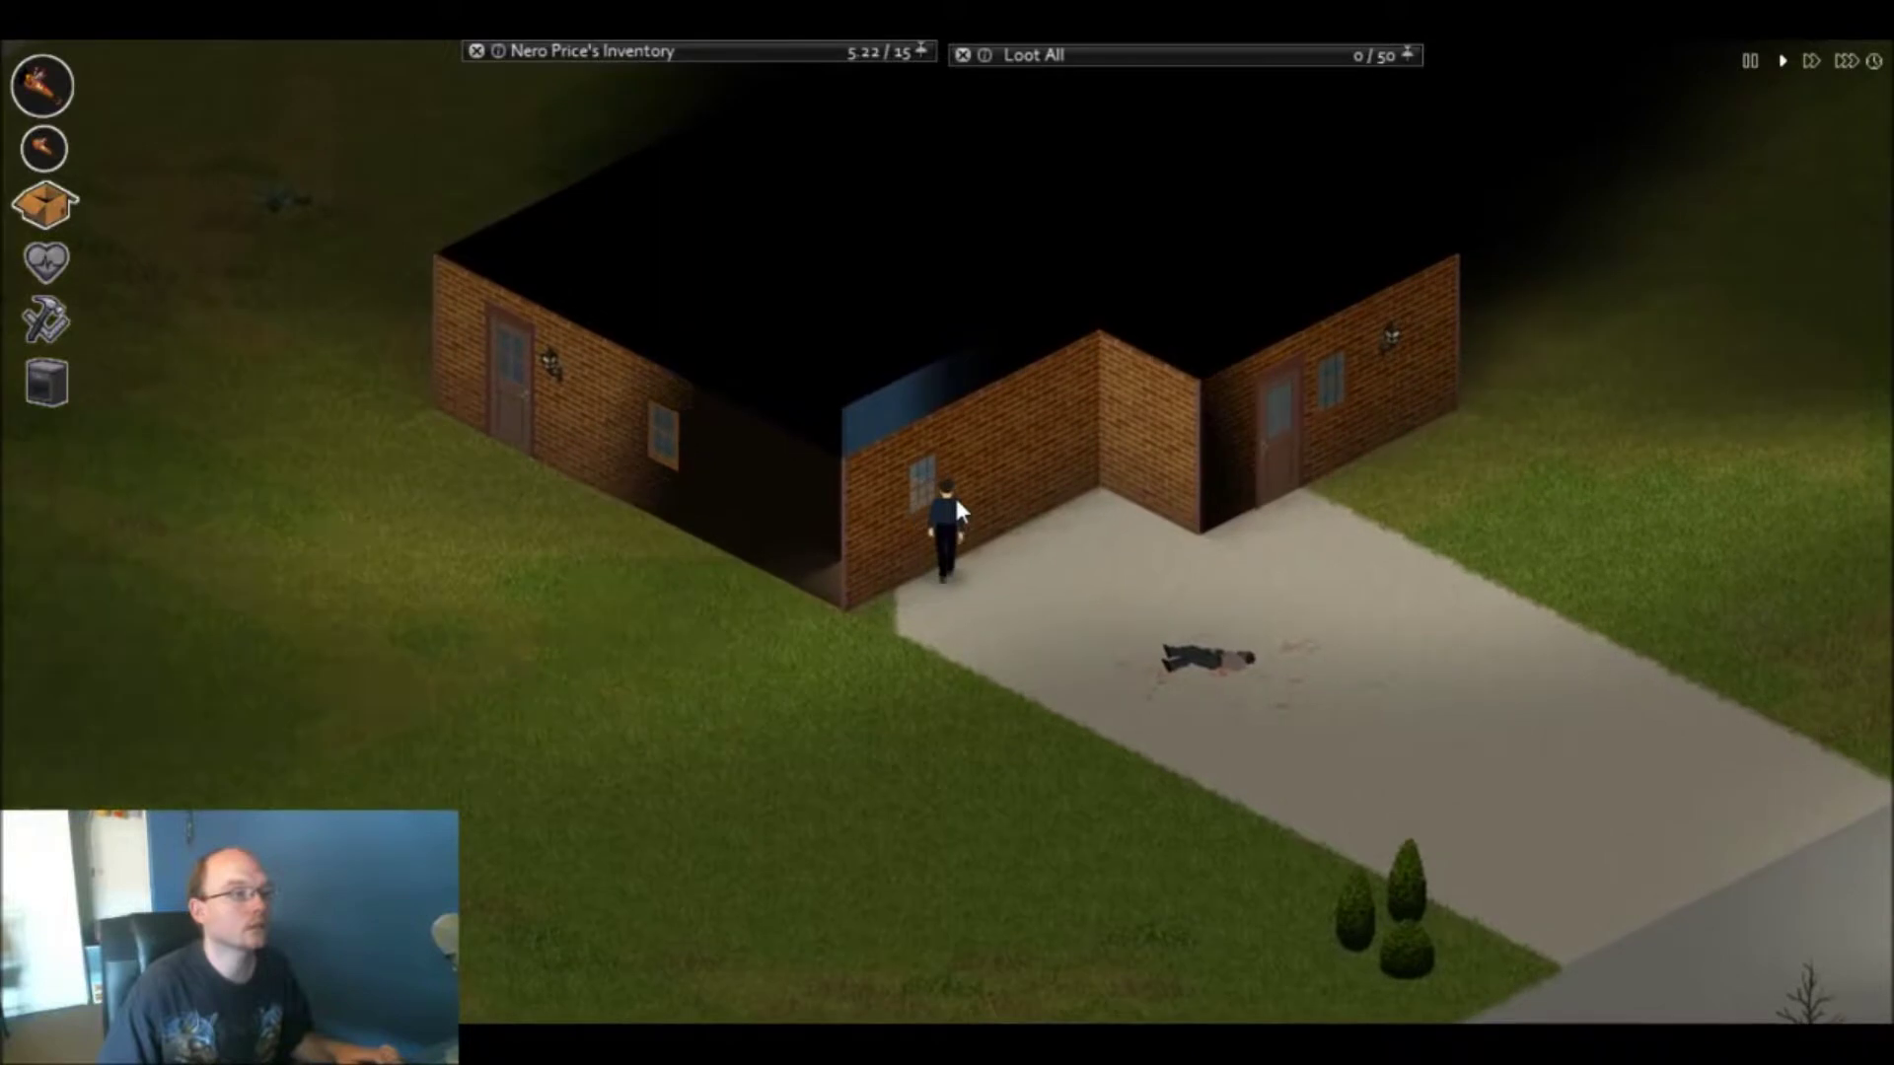
{"action": "key", "text": "a"}
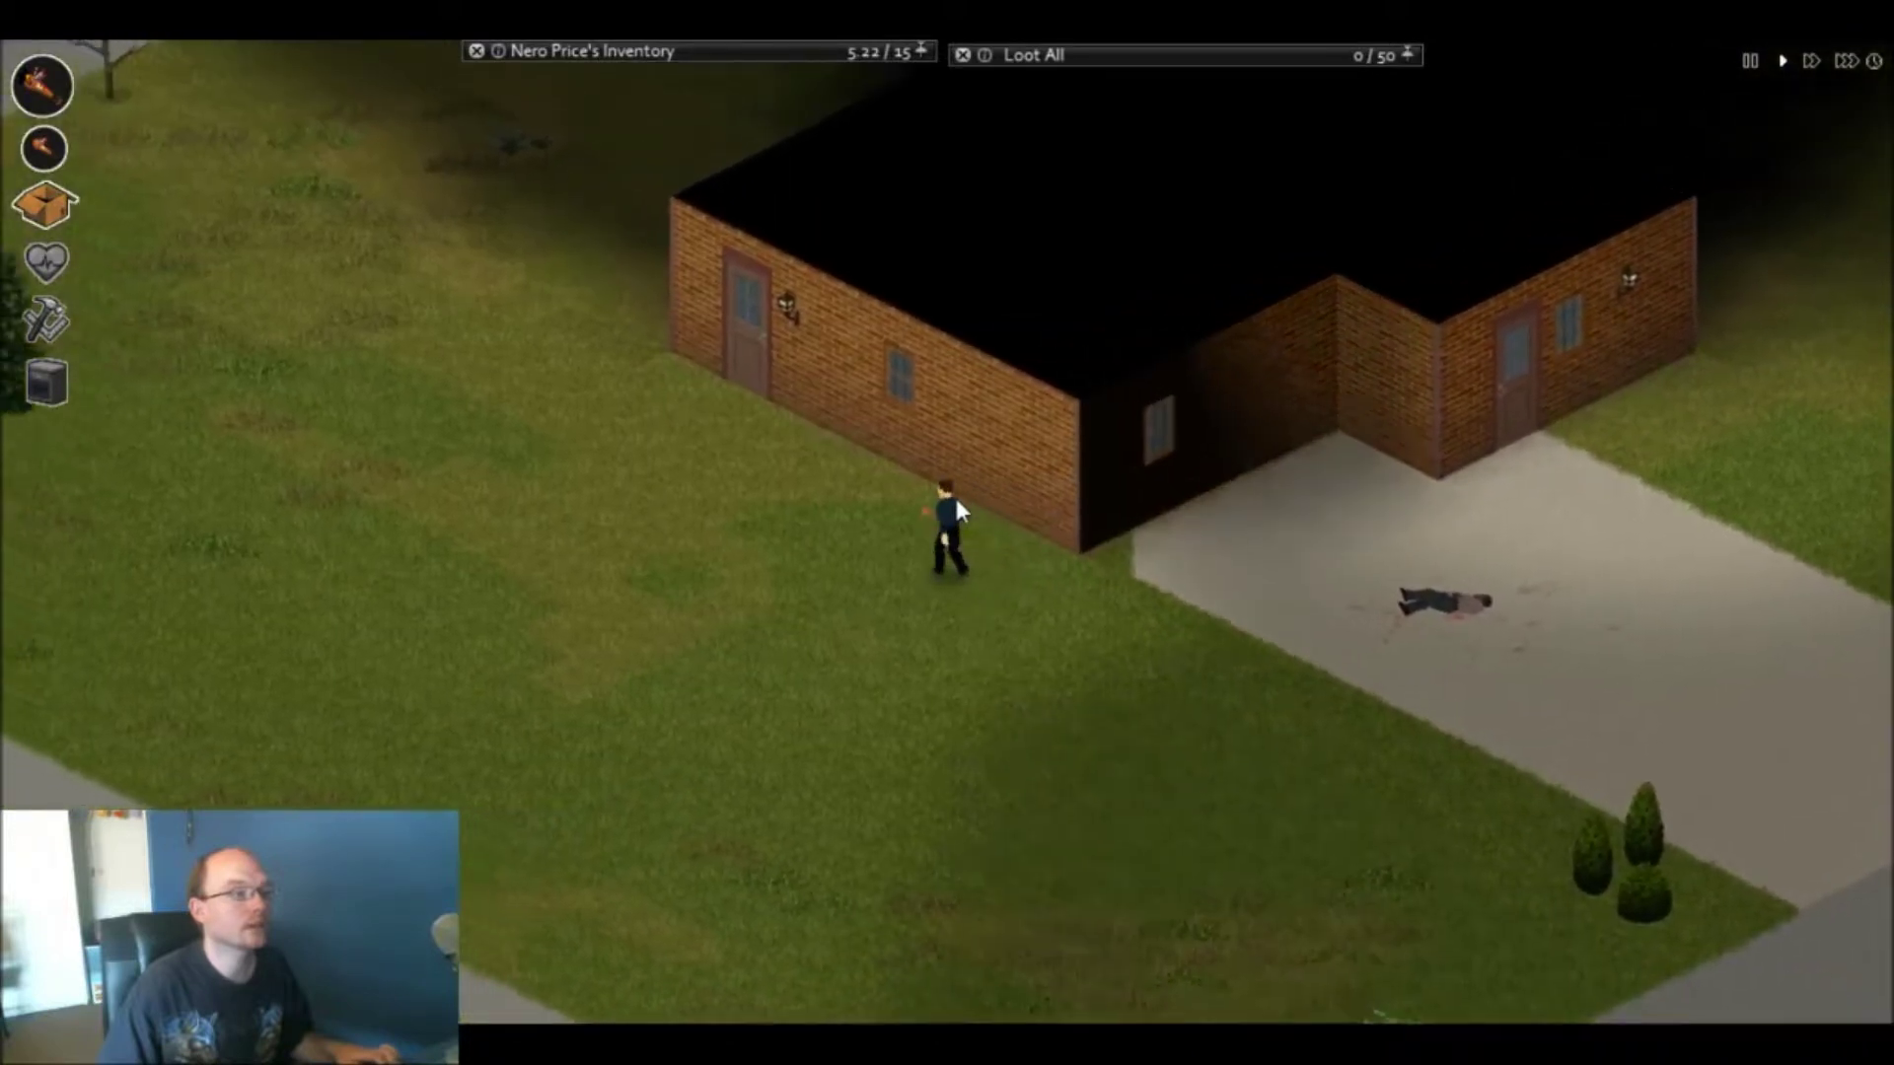
{"action": "key", "text": "a"}
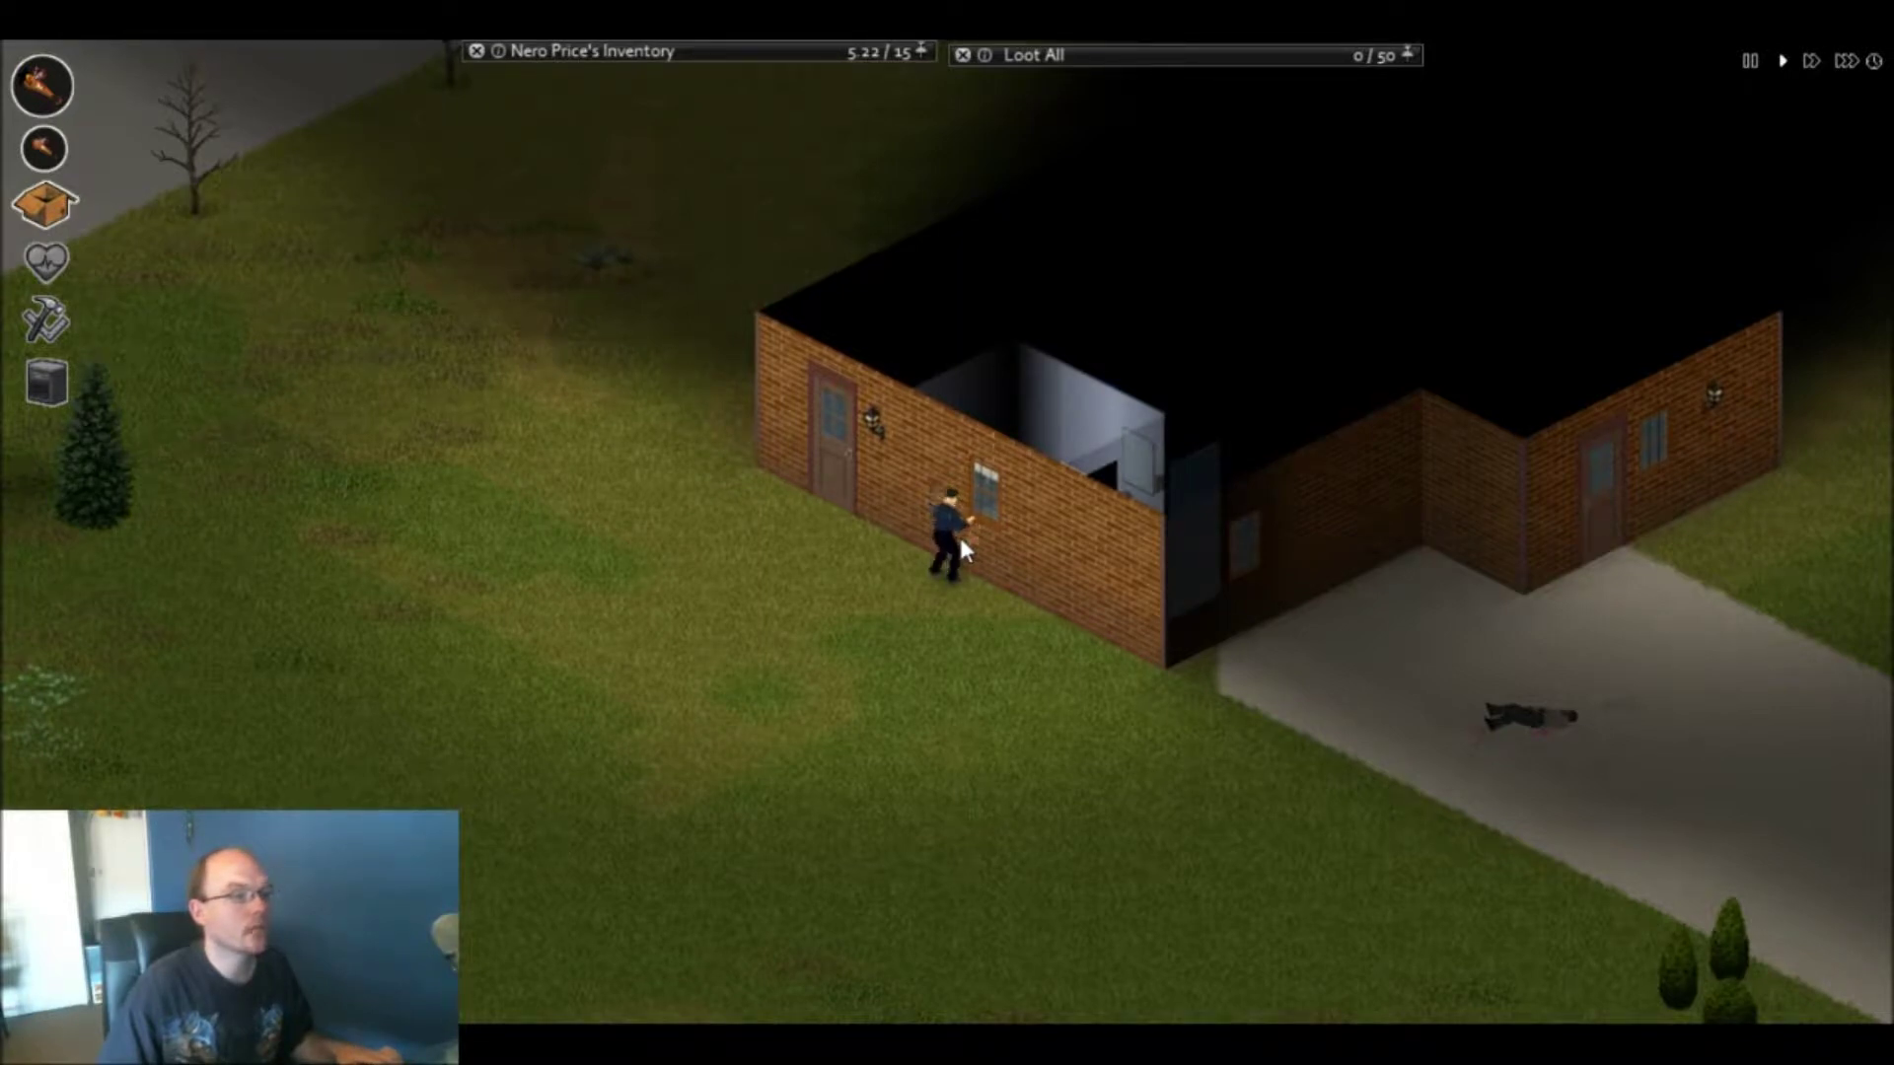
{"action": "key", "text": "e"}
{"action": "key", "text": "s"}
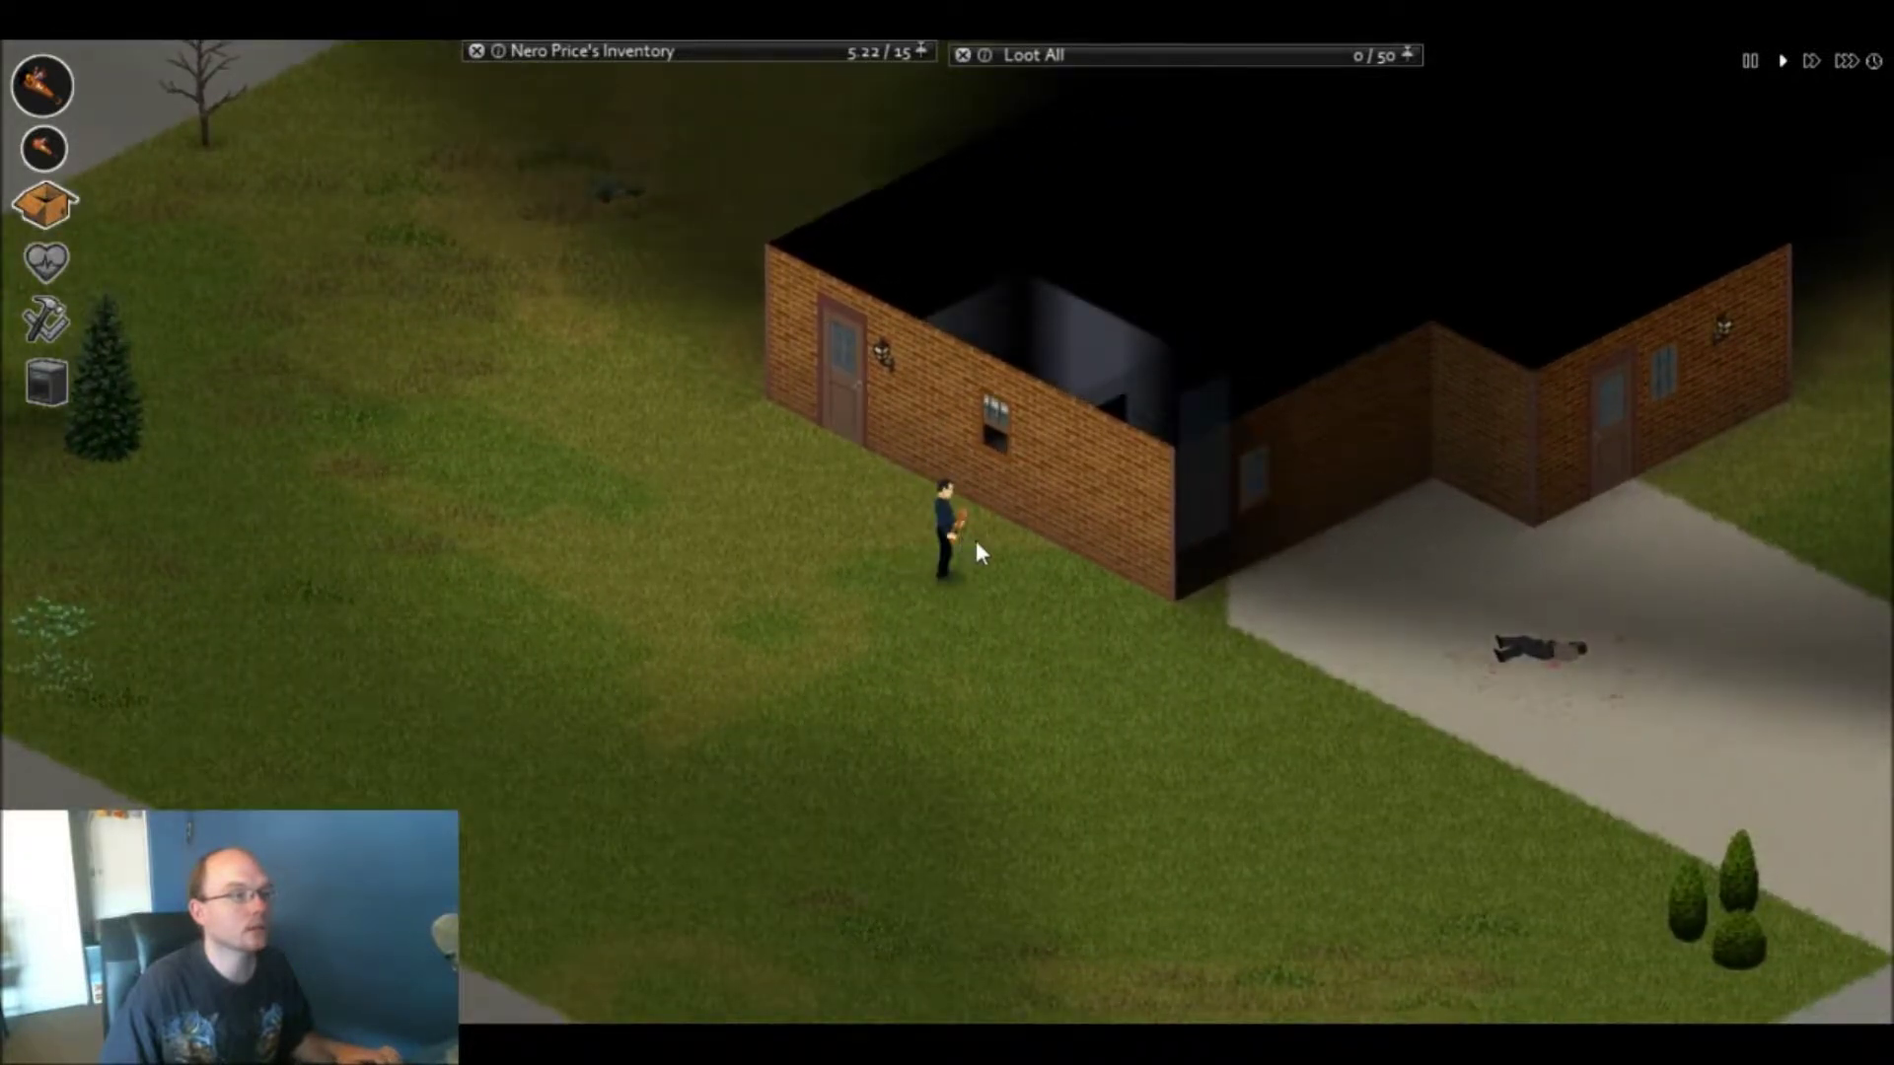
{"action": "key", "text": "w"}
- Climb in through the window, take the Sheet and Painkillers, and check the second cabinet
{"action": "key", "text": "e"}
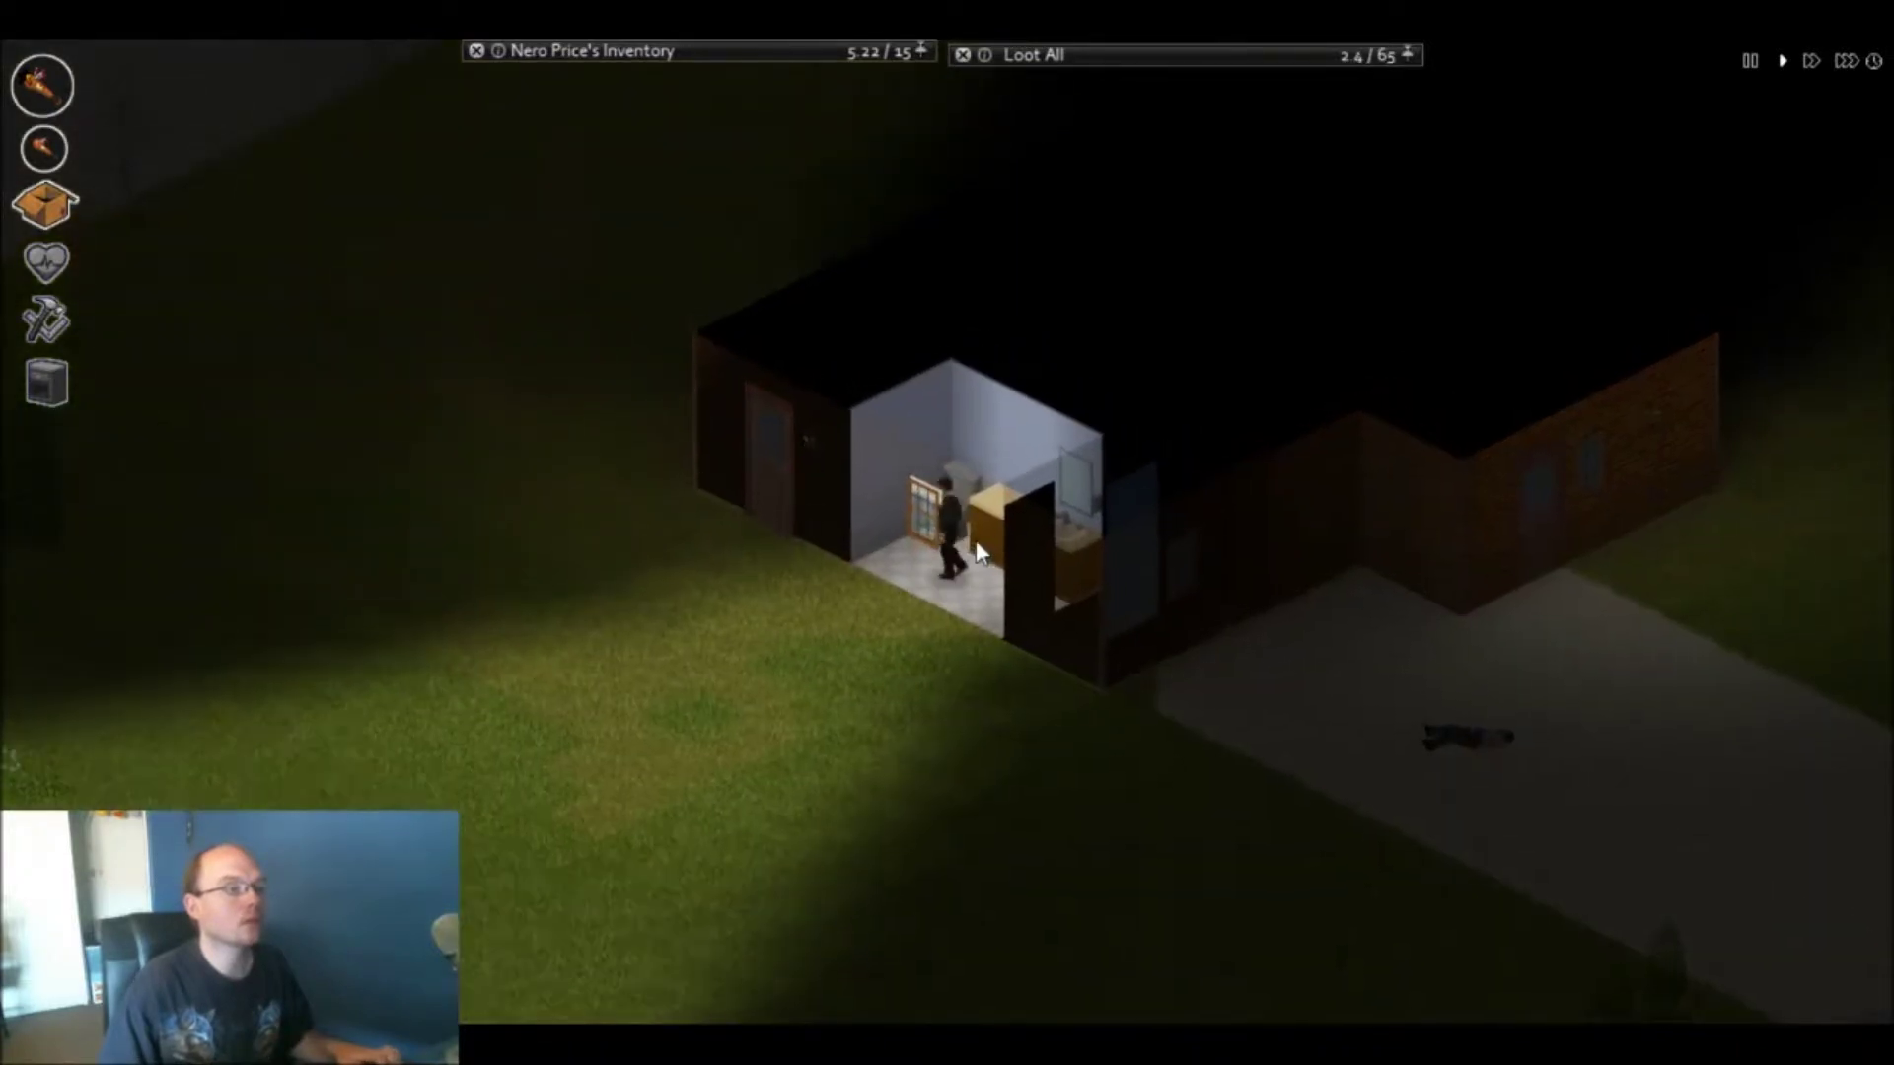
{"action": "mouse_move", "coordinate": [1185, 56]}
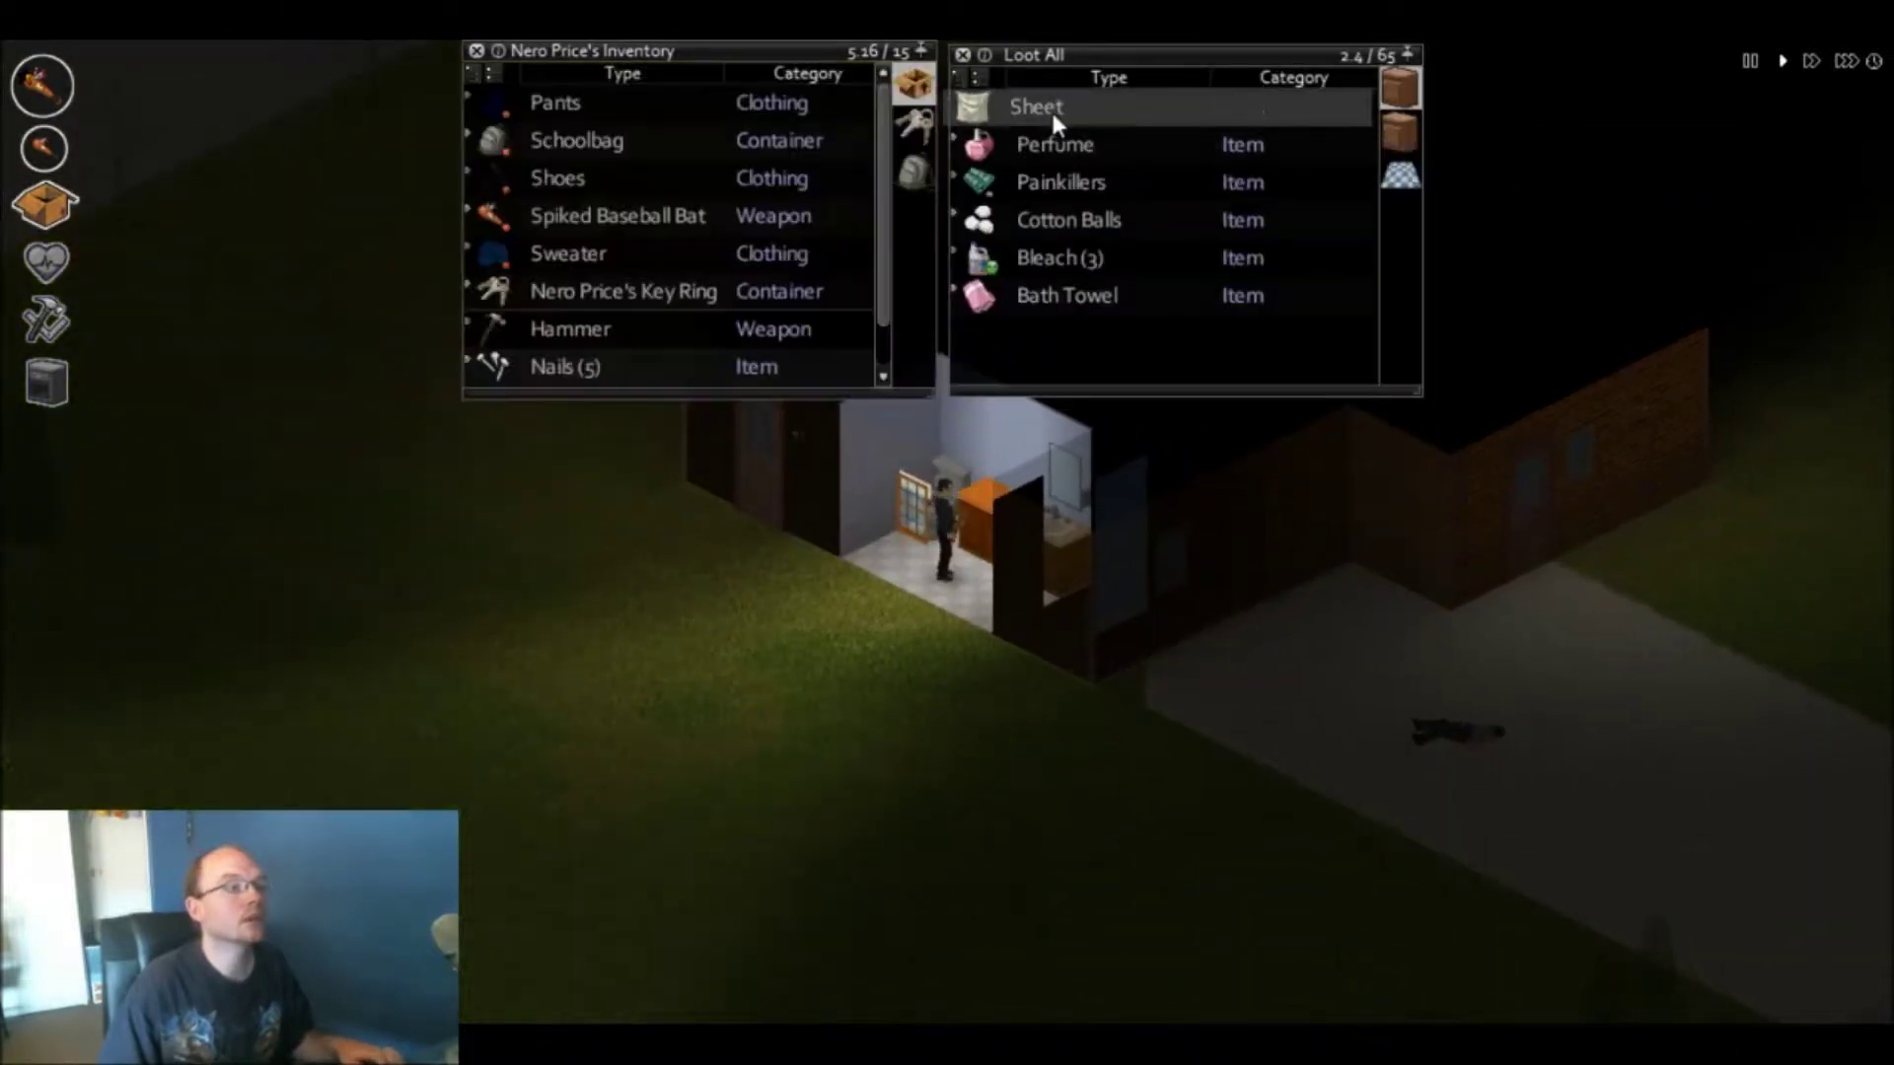
{"action": "left_click_drag", "start_coordinate": [1050, 108], "coordinate": [921, 162]}
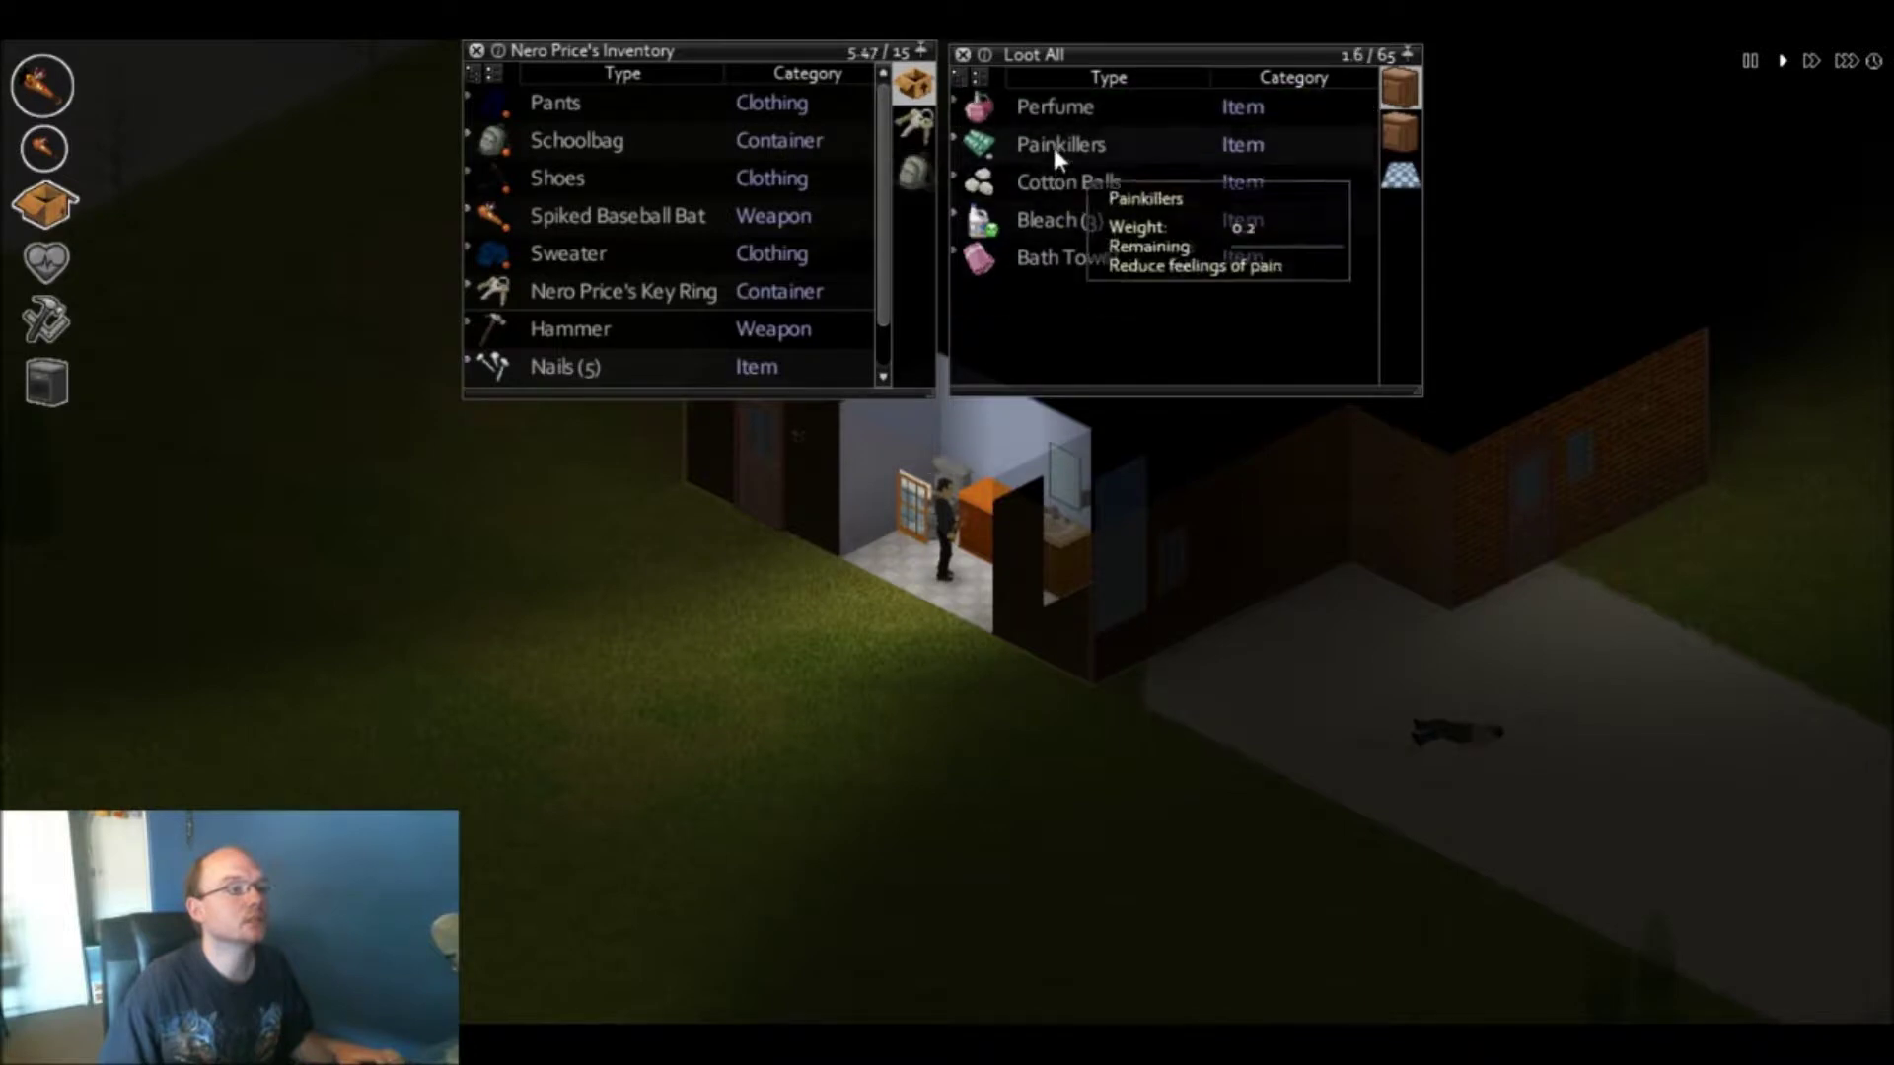
{"action": "left_click_drag", "start_coordinate": [1051, 143], "coordinate": [909, 182]}
{"action": "left_click", "coordinate": [1392, 130]}
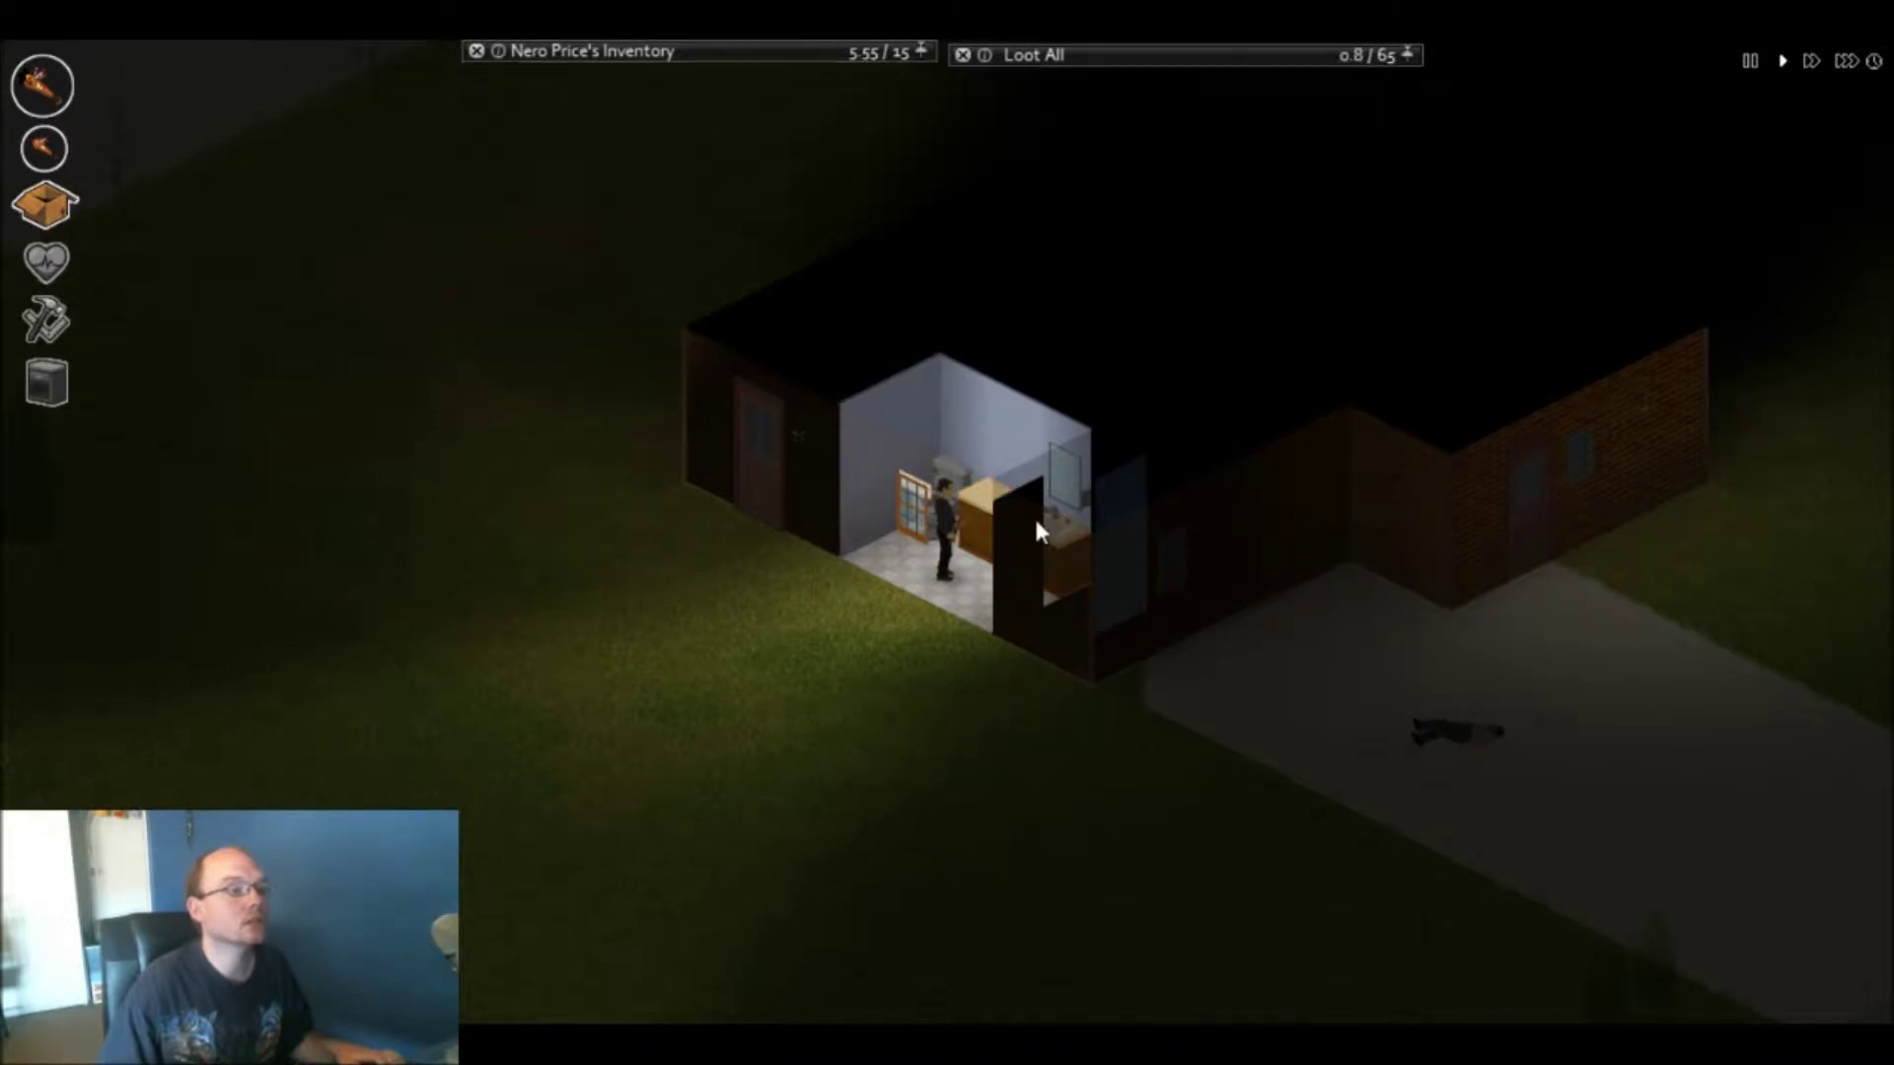
{"action": "scroll", "coordinate": [1034, 515], "scroll_direction": "up", "scroll_amount": 2}
- Walk up the stairs, kill the zombie by the door with the bat, and take its Key
{"action": "key", "text": "d"}
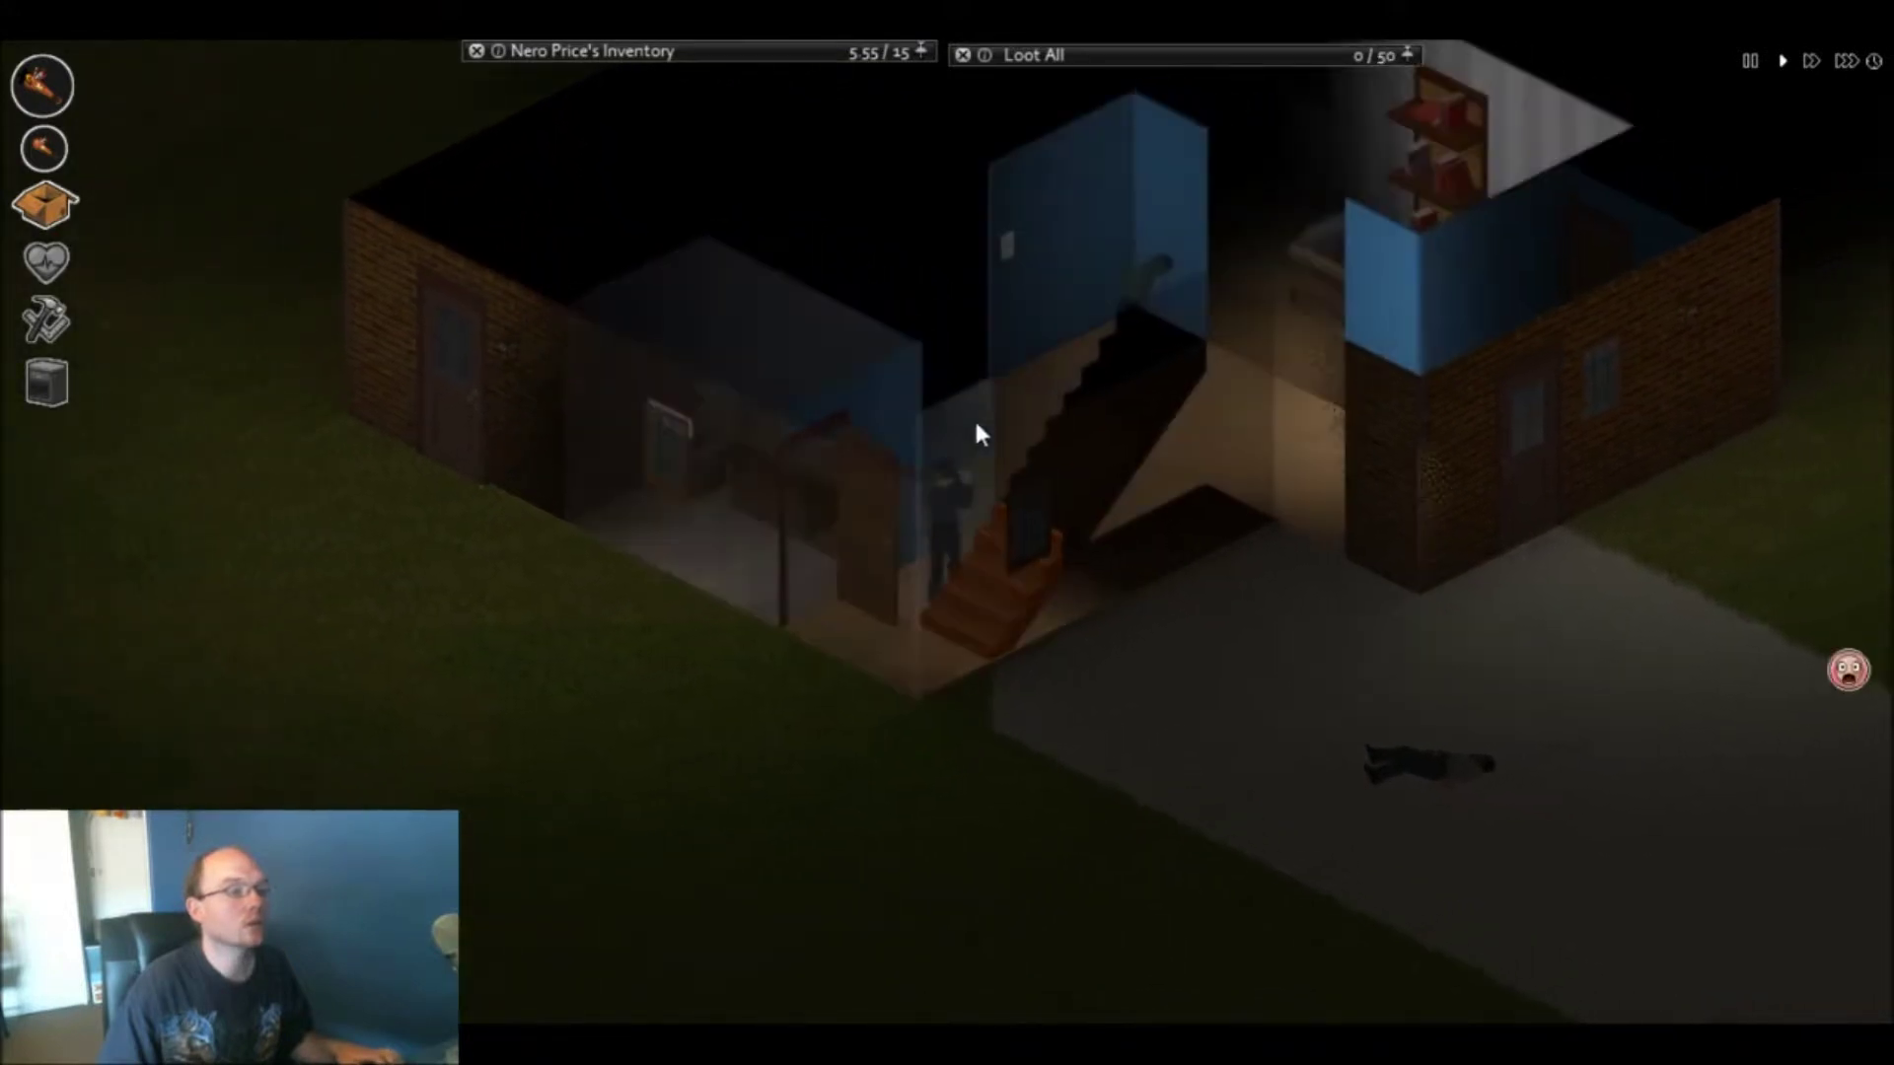
{"action": "key", "text": "w"}
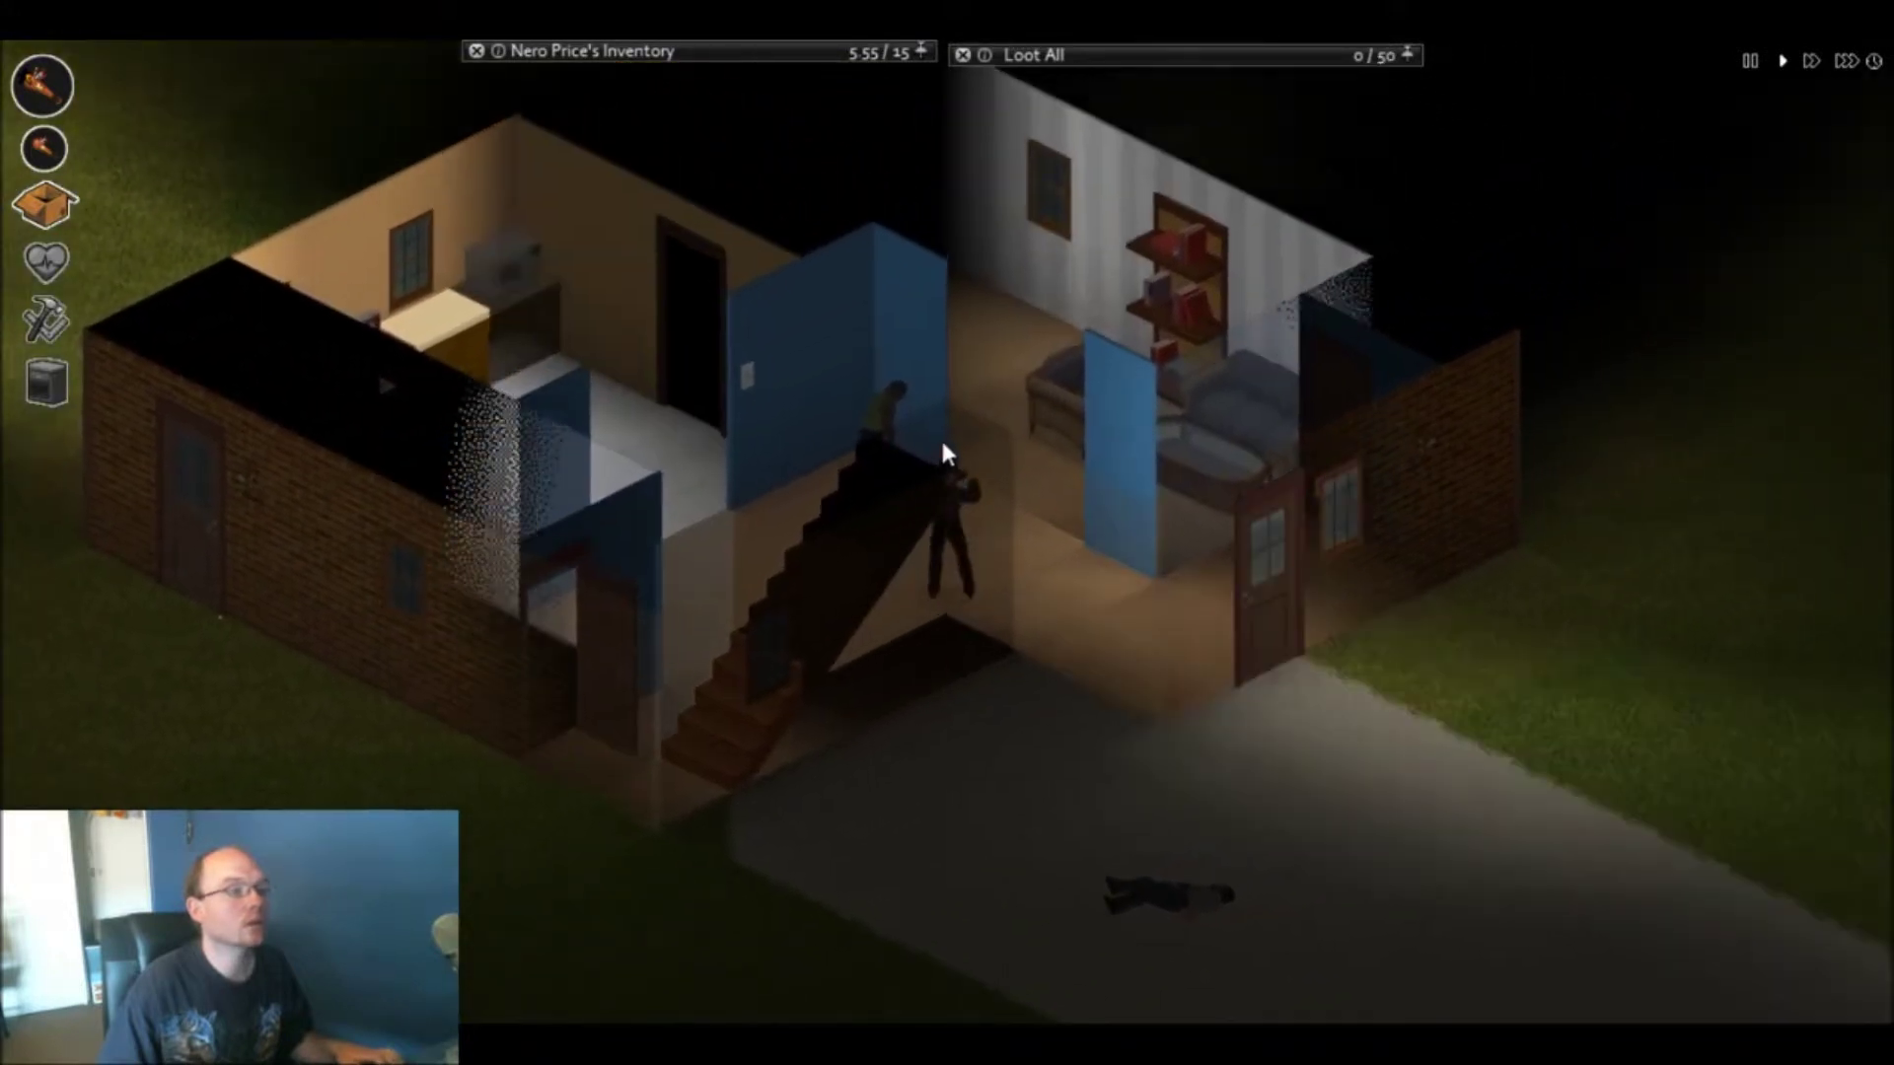
{"action": "key", "text": "w"}
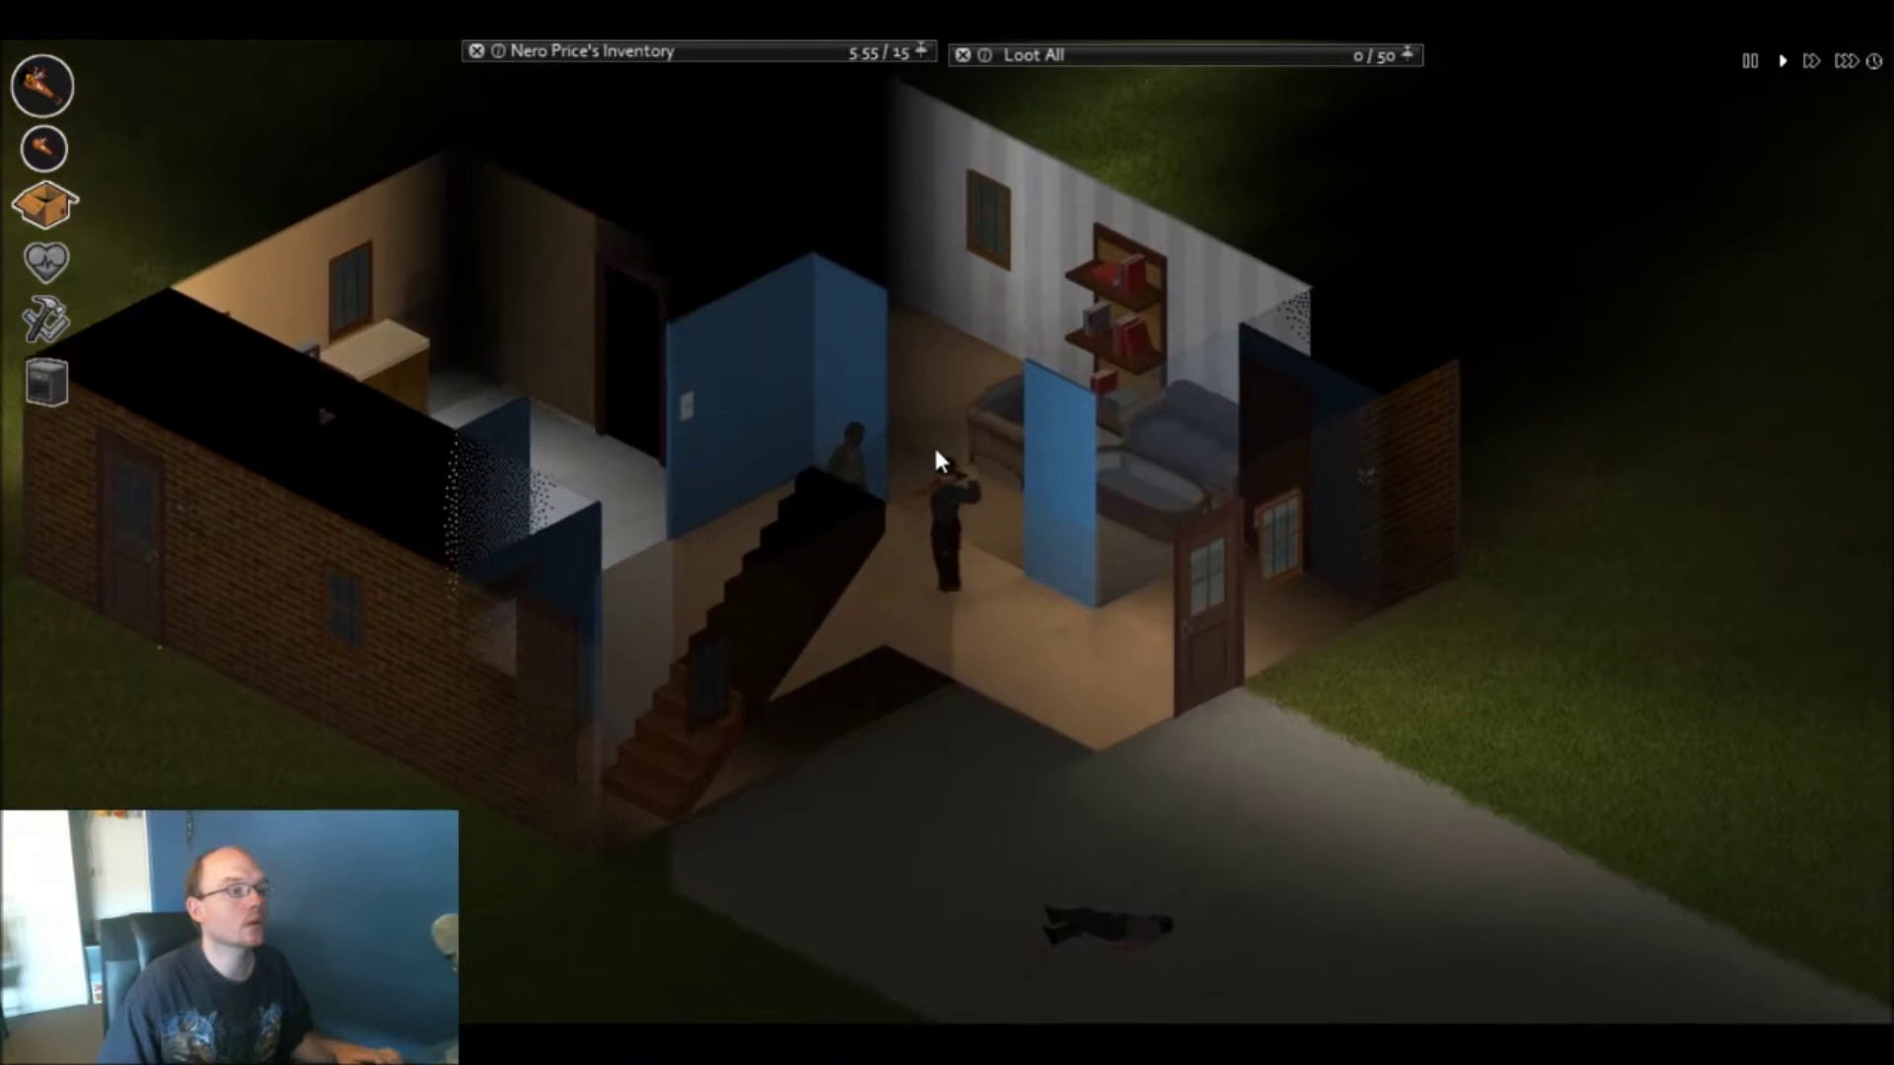
{"action": "key", "text": "a"}
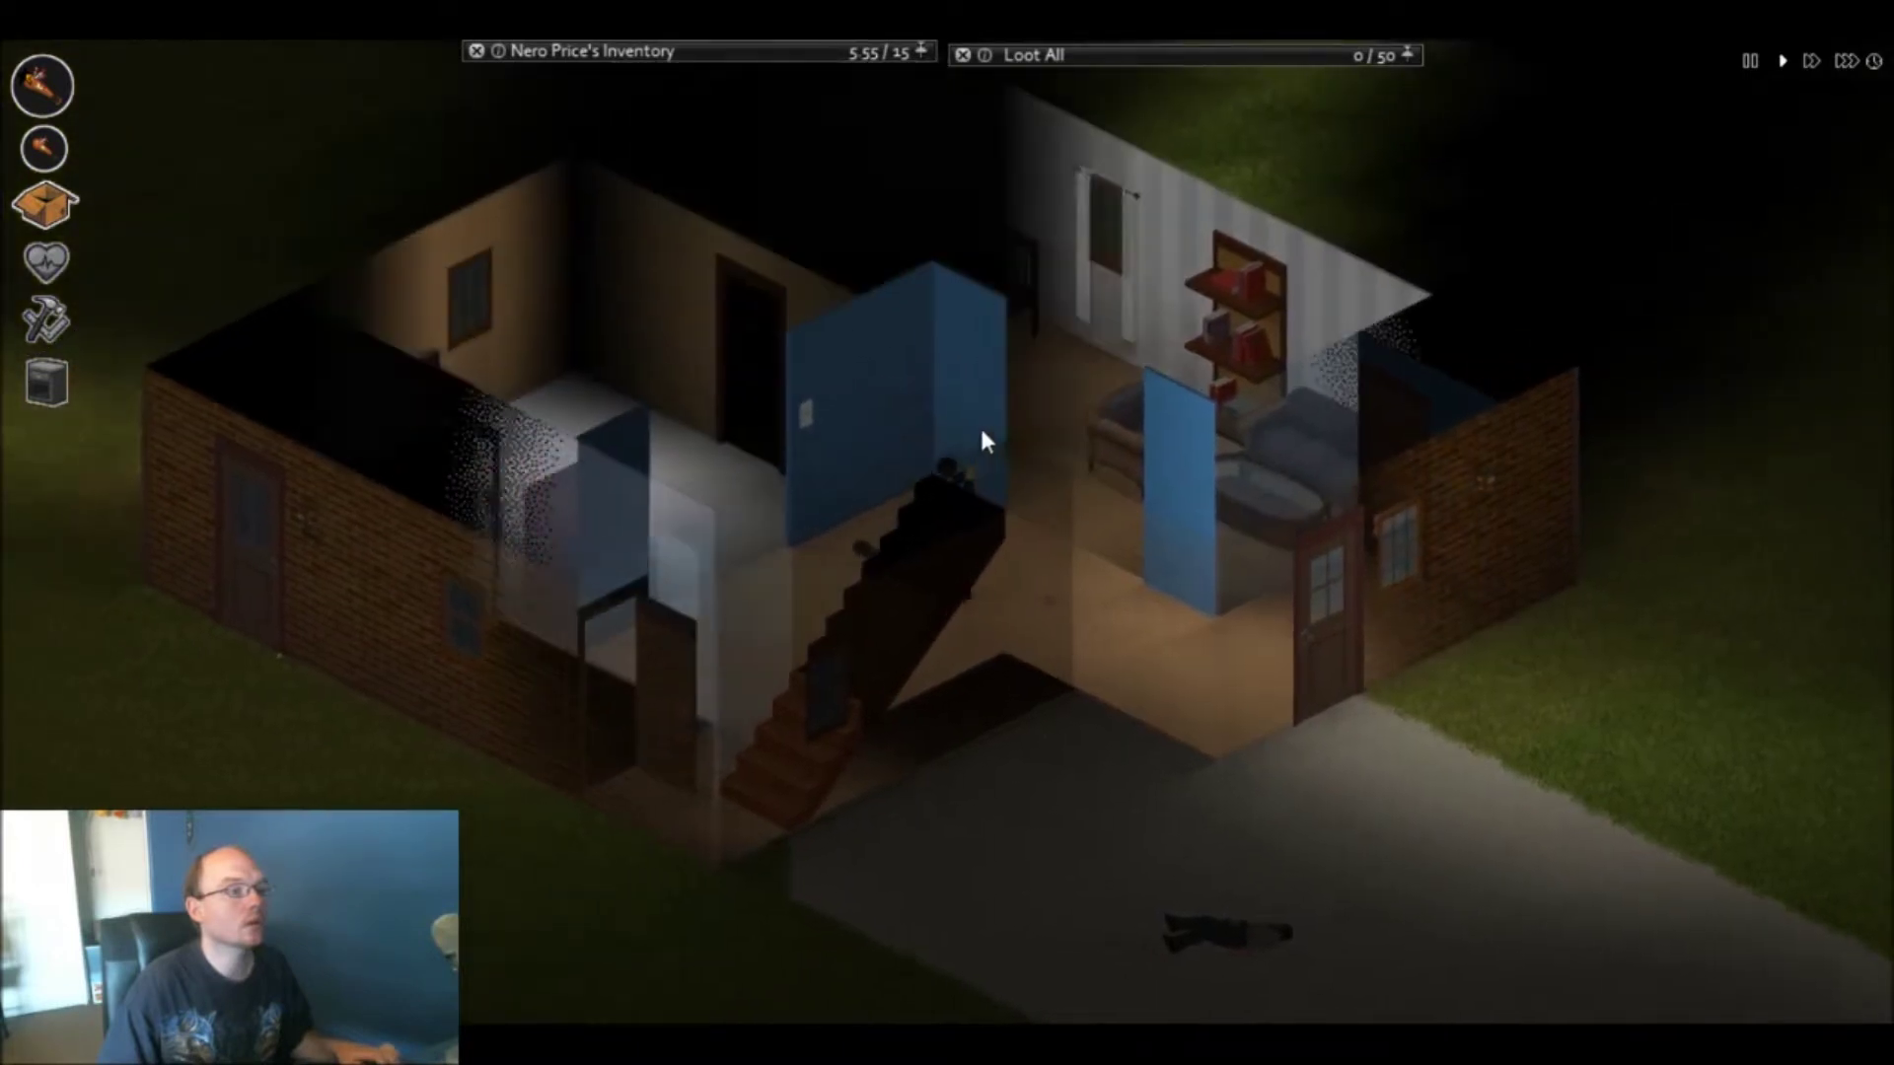
{"action": "key", "text": "a"}
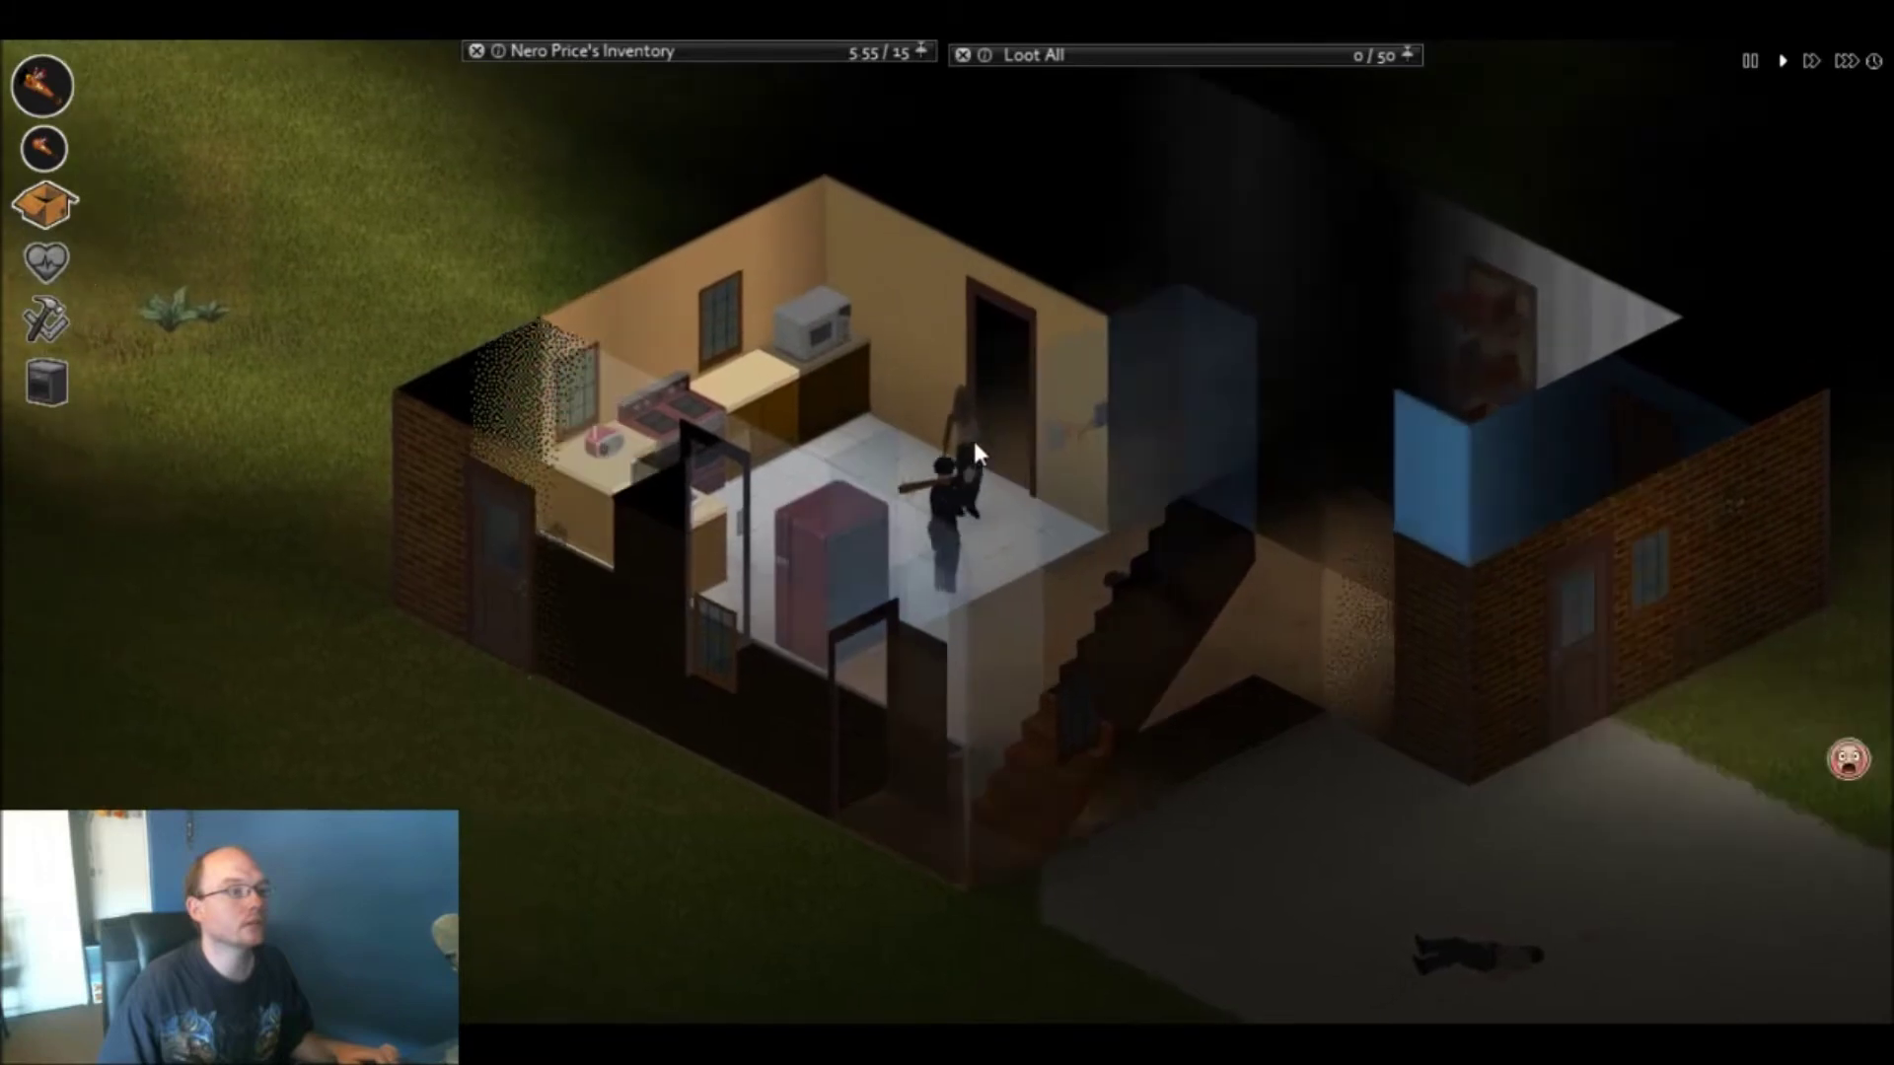
{"action": "left_click", "coordinate": [972, 437]}
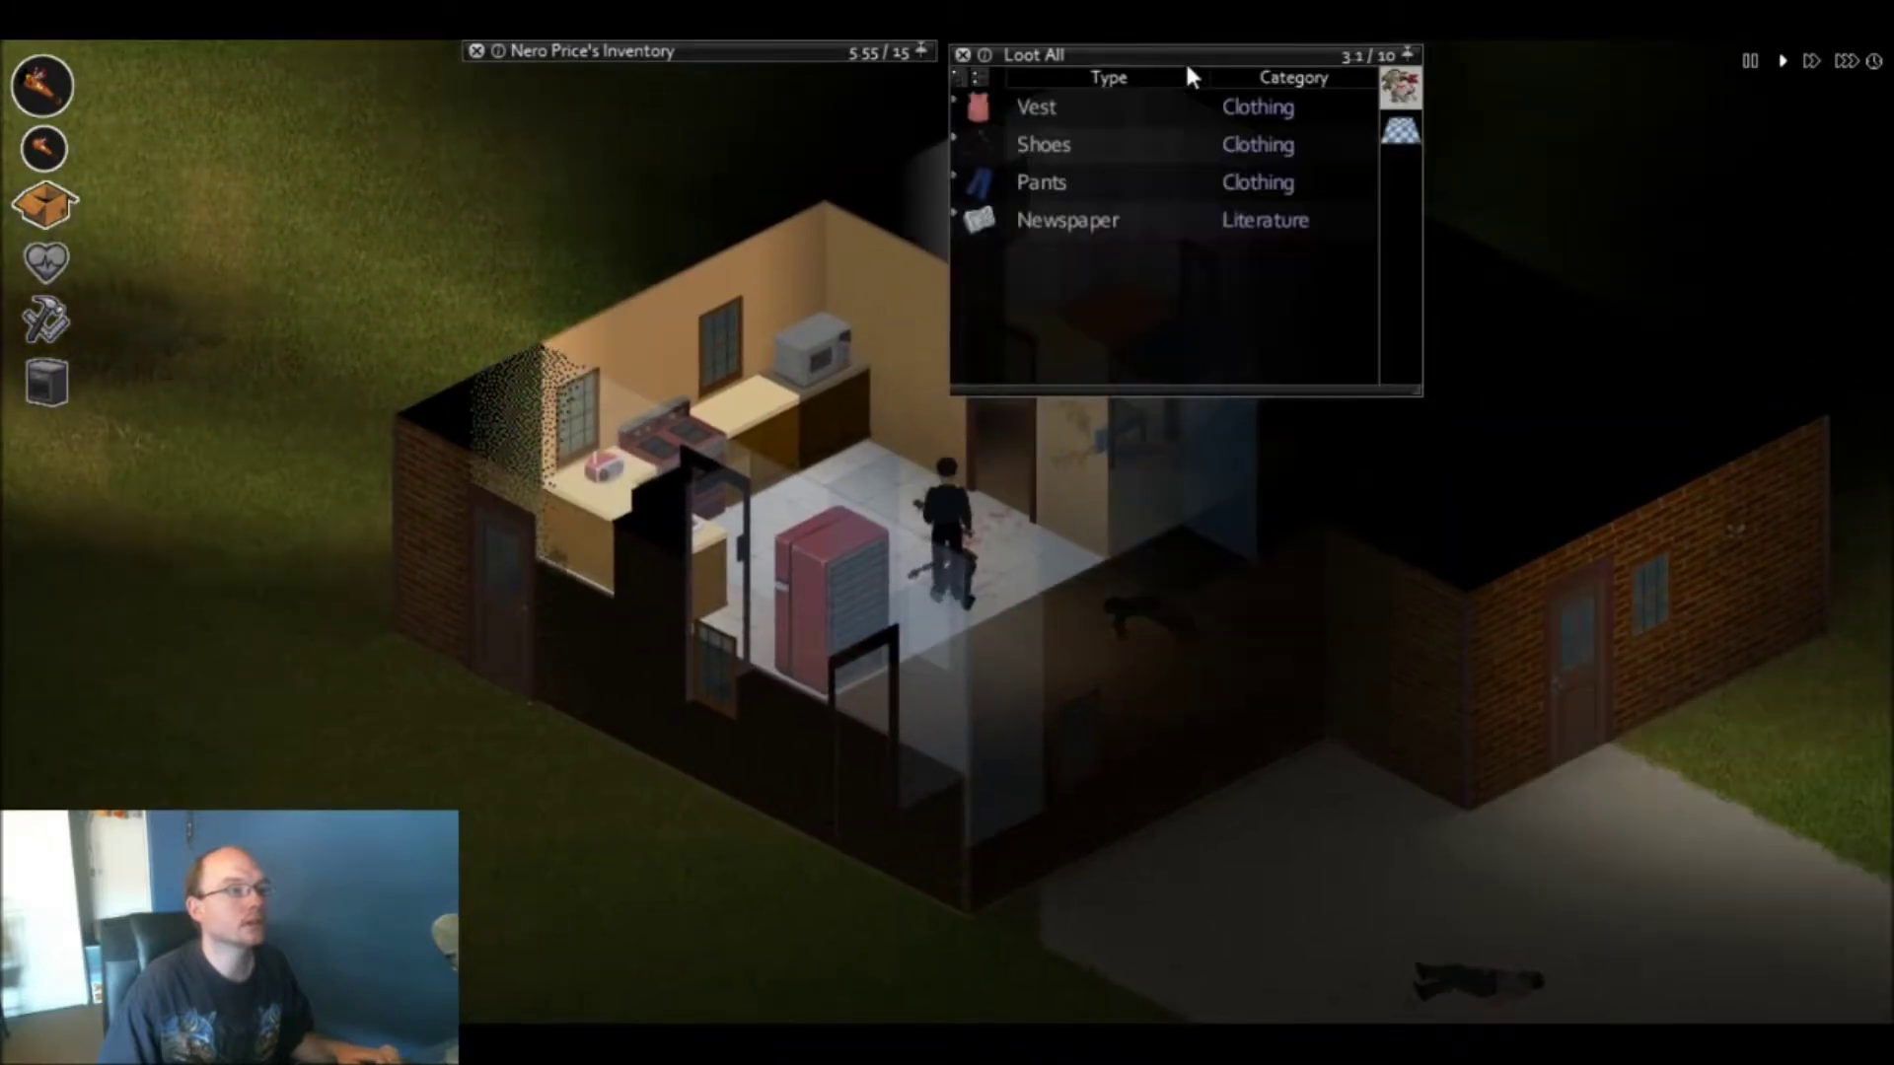
{"action": "mouse_move", "coordinate": [1034, 220]}
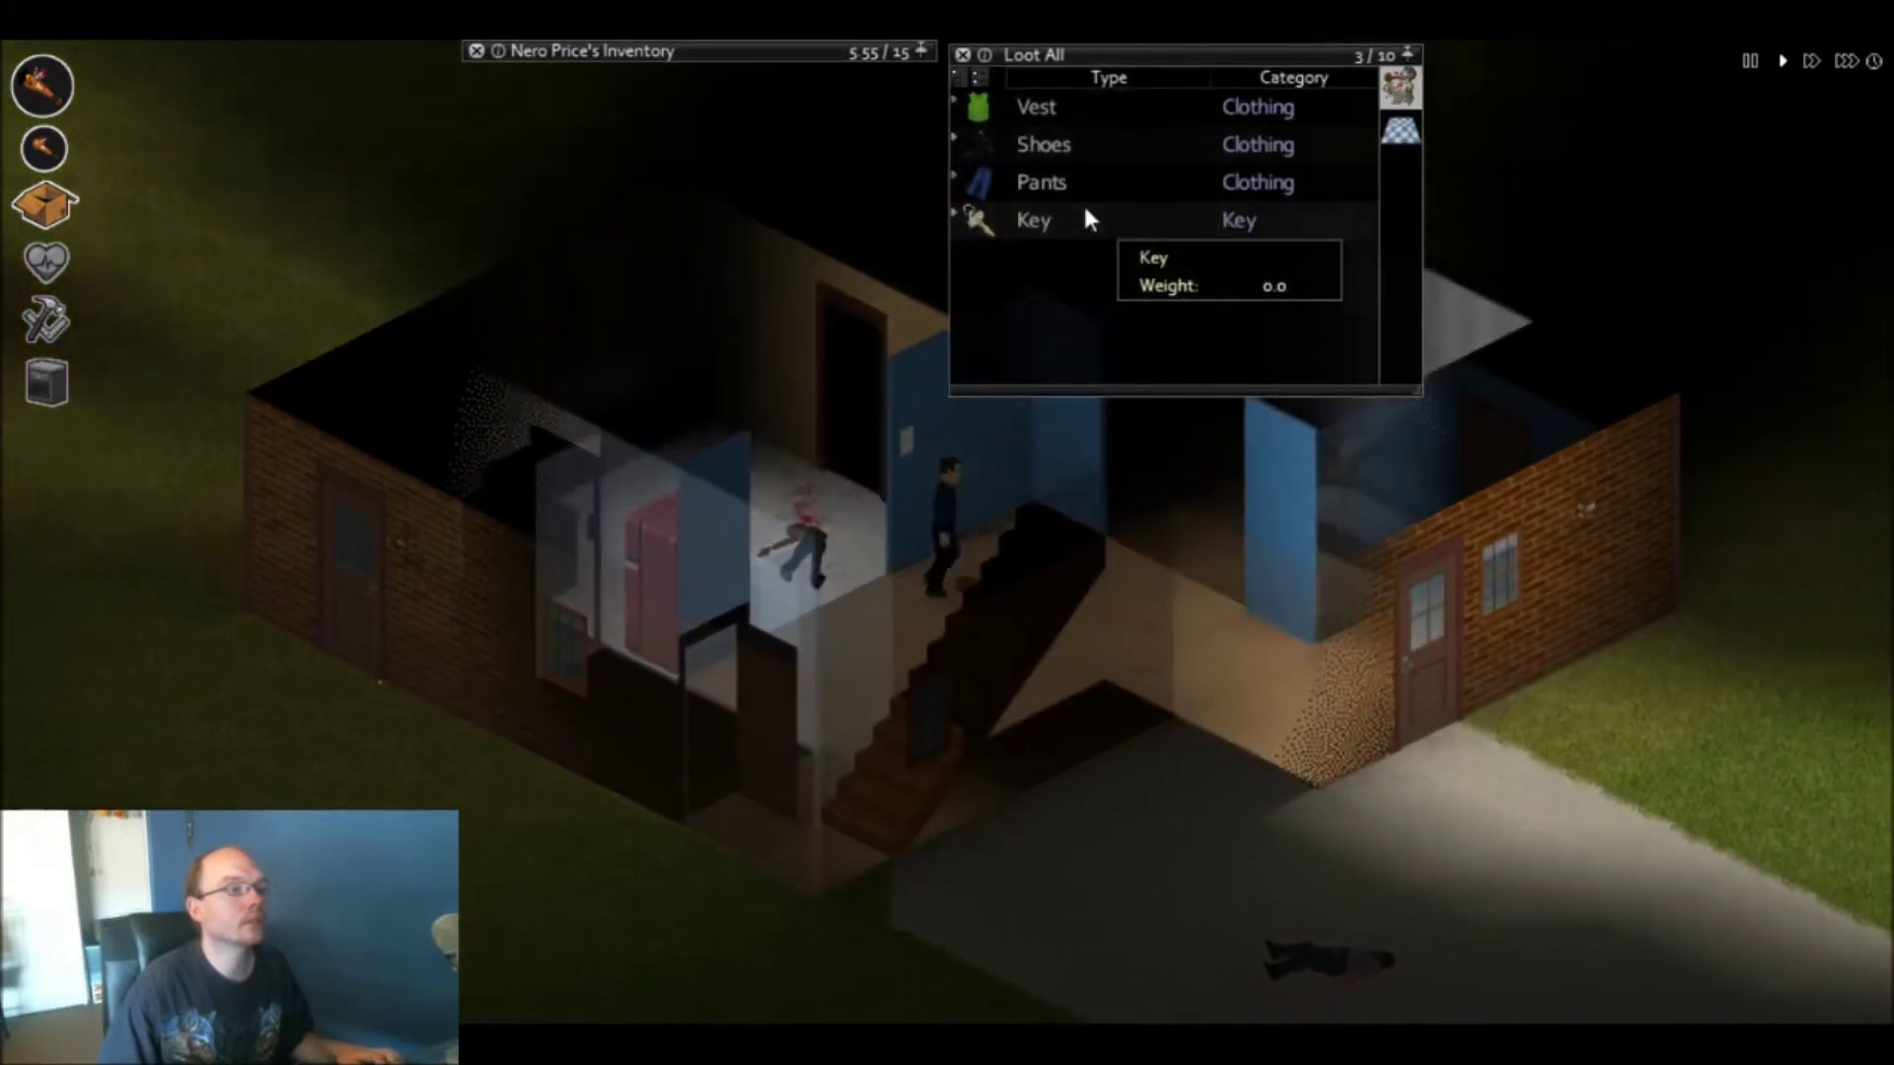
{"action": "mouse_move", "coordinate": [1084, 203]}
{"action": "left_mouse_down"}
{"action": "mouse_move", "coordinate": [984, 196]}
{"action": "mouse_move", "coordinate": [942, 161]}
{"action": "left_mouse_up"}
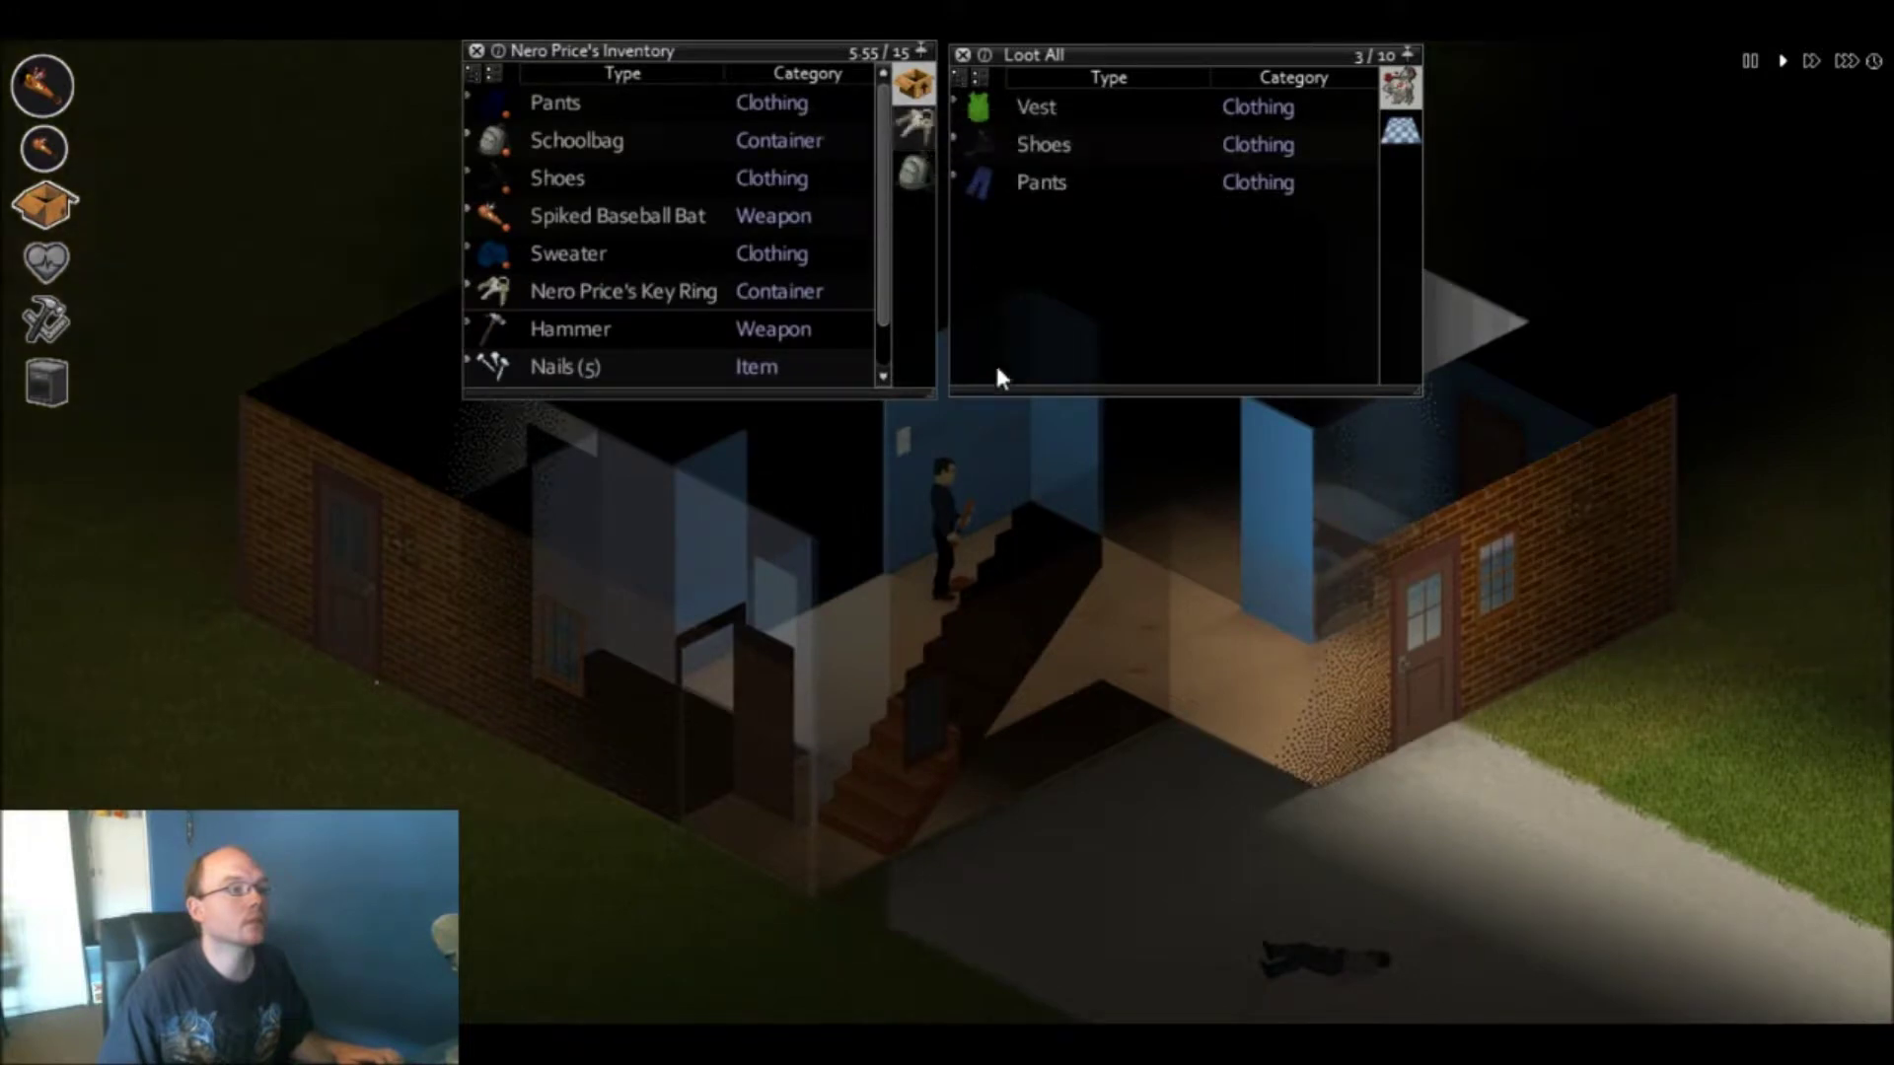
- Walk up and down the stairs, then enter the upstairs bedroom and close in on its zombie
{"action": "key", "text": "w"}
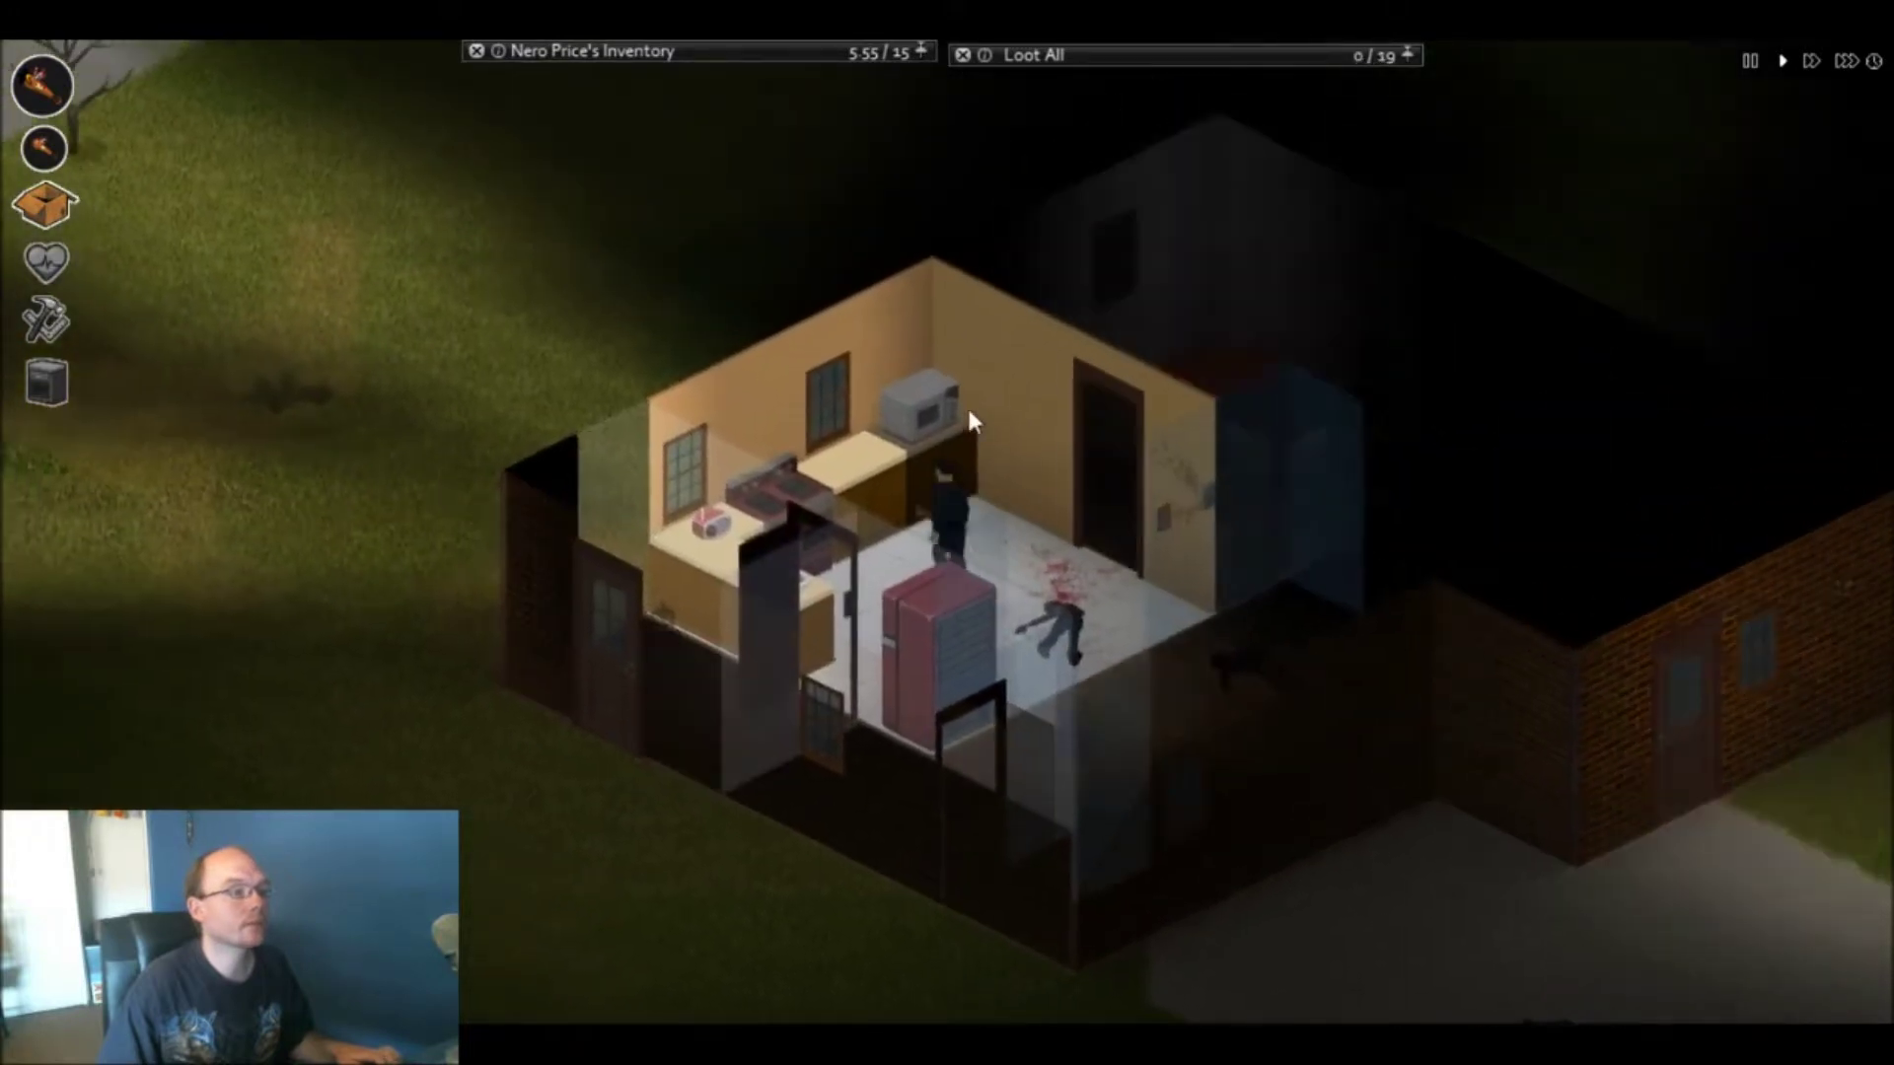
{"action": "key", "text": "s"}
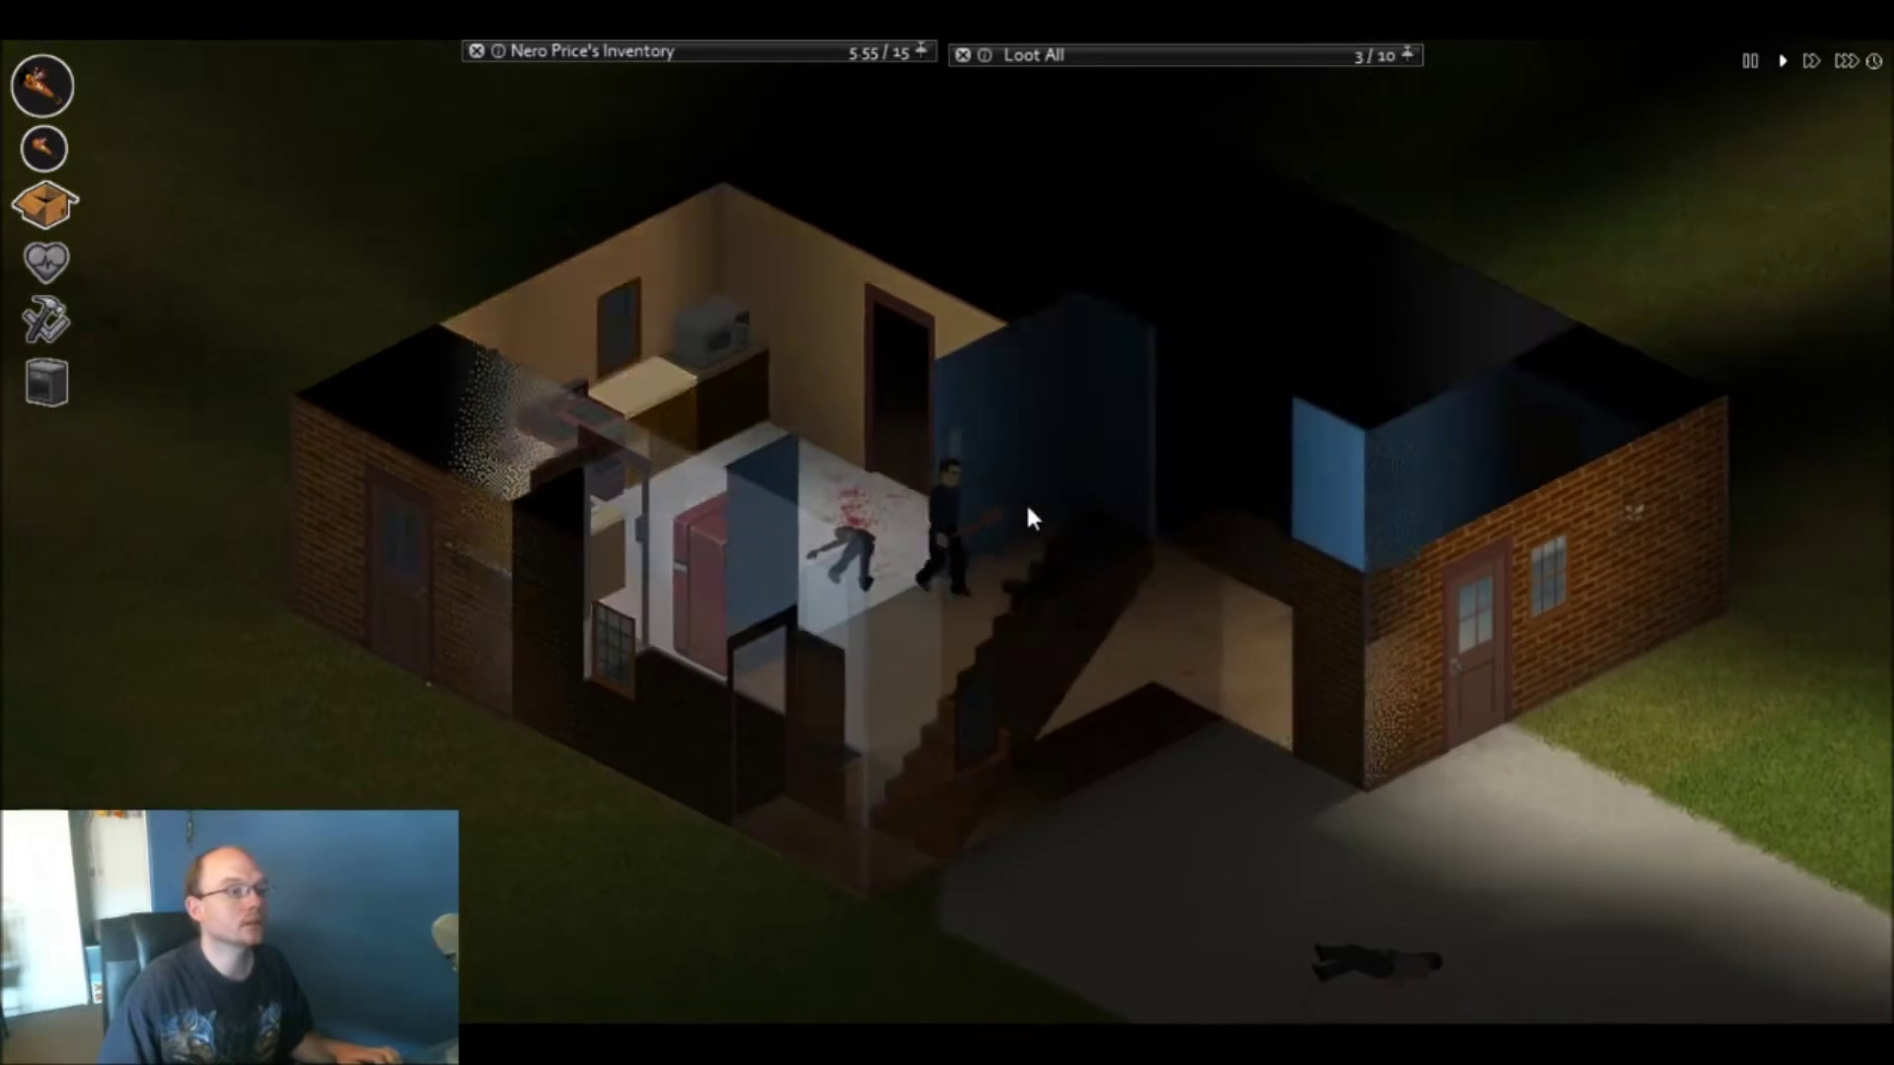
{"action": "key", "text": "w"}
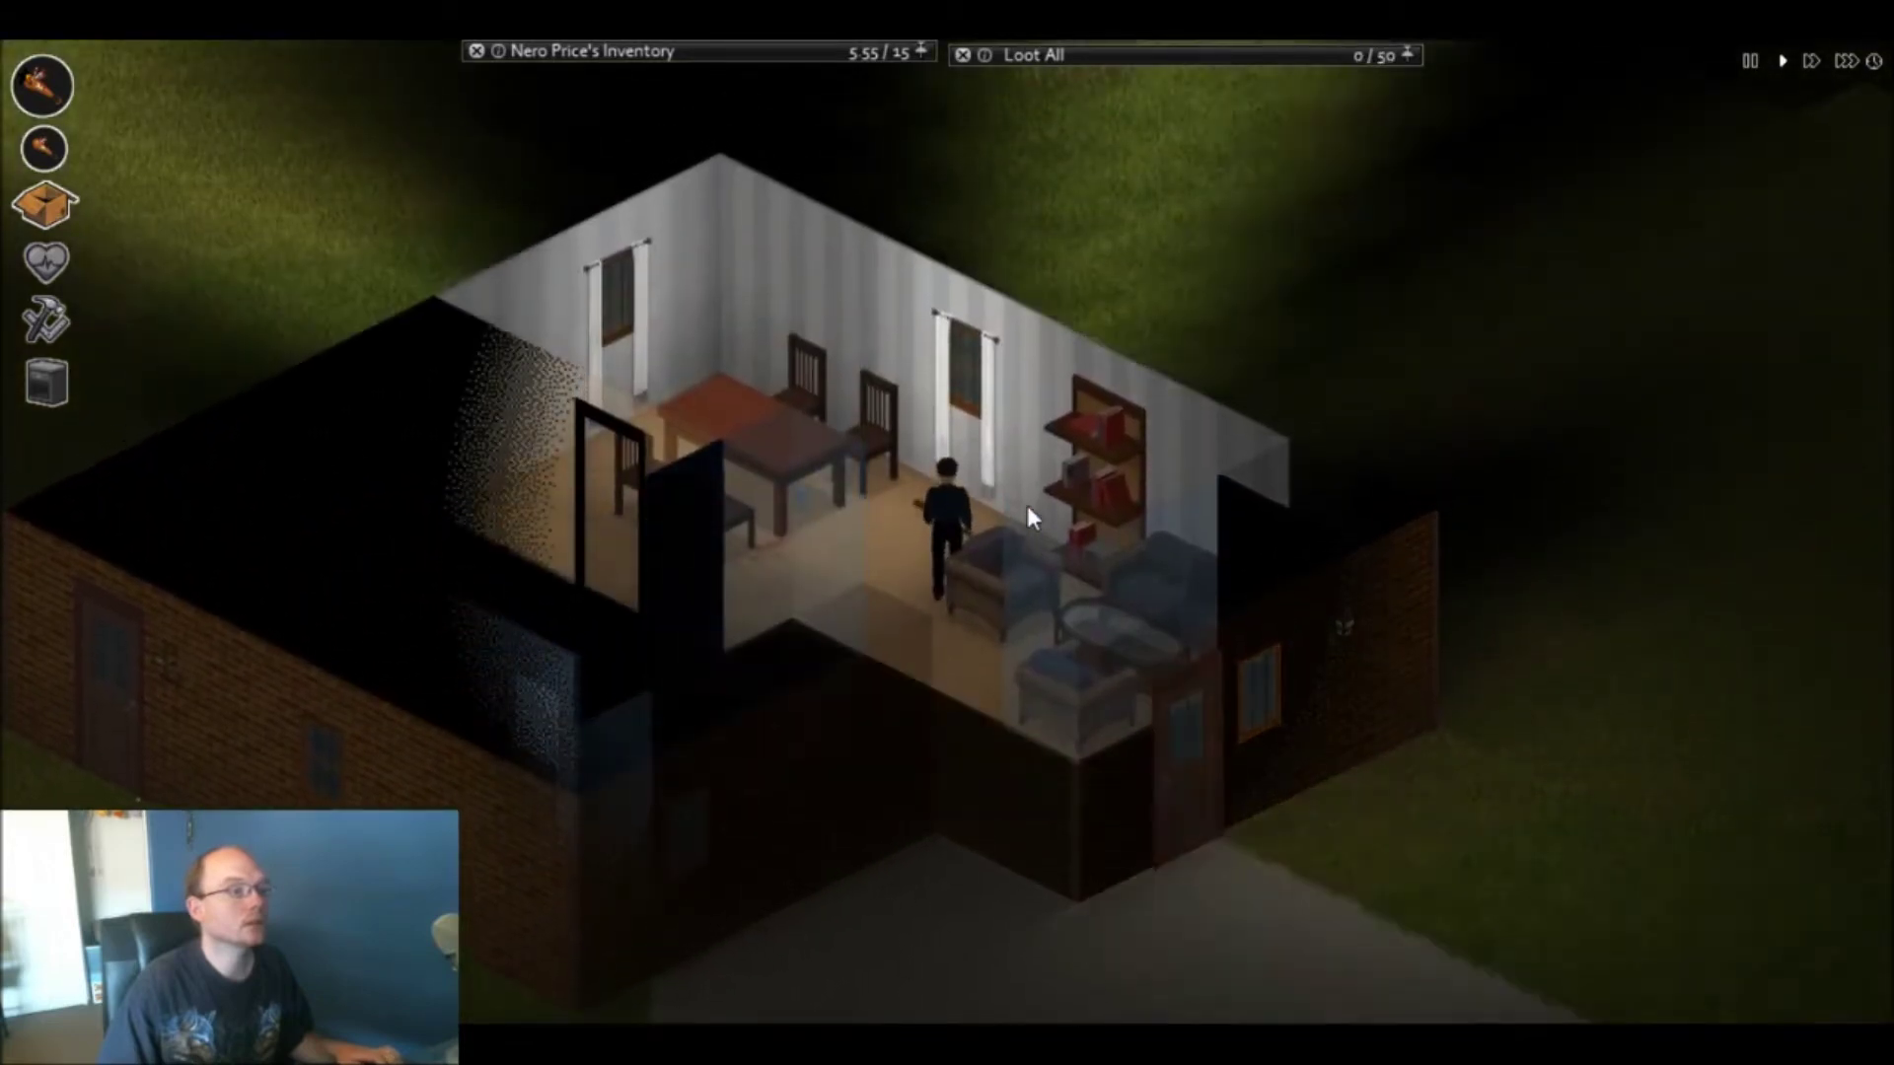
{"action": "key", "text": "s"}
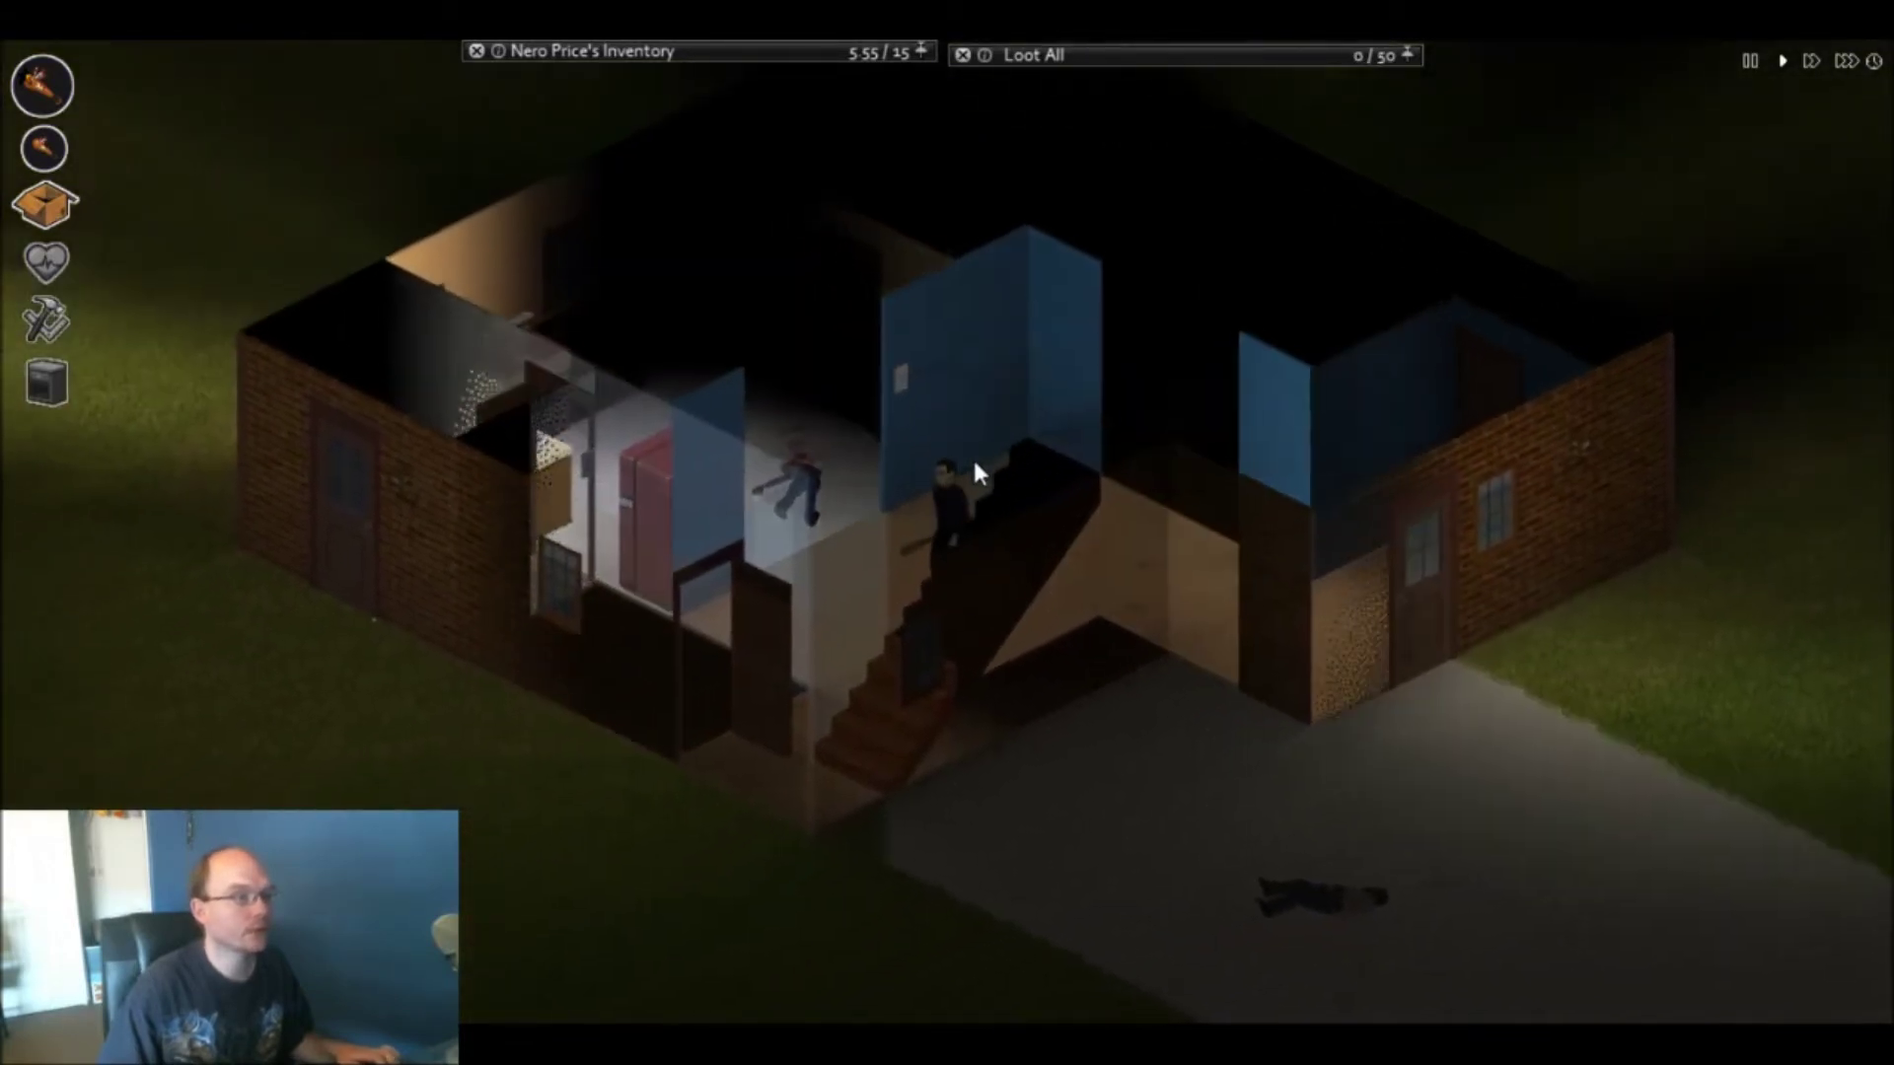
{"action": "key", "text": "s"}
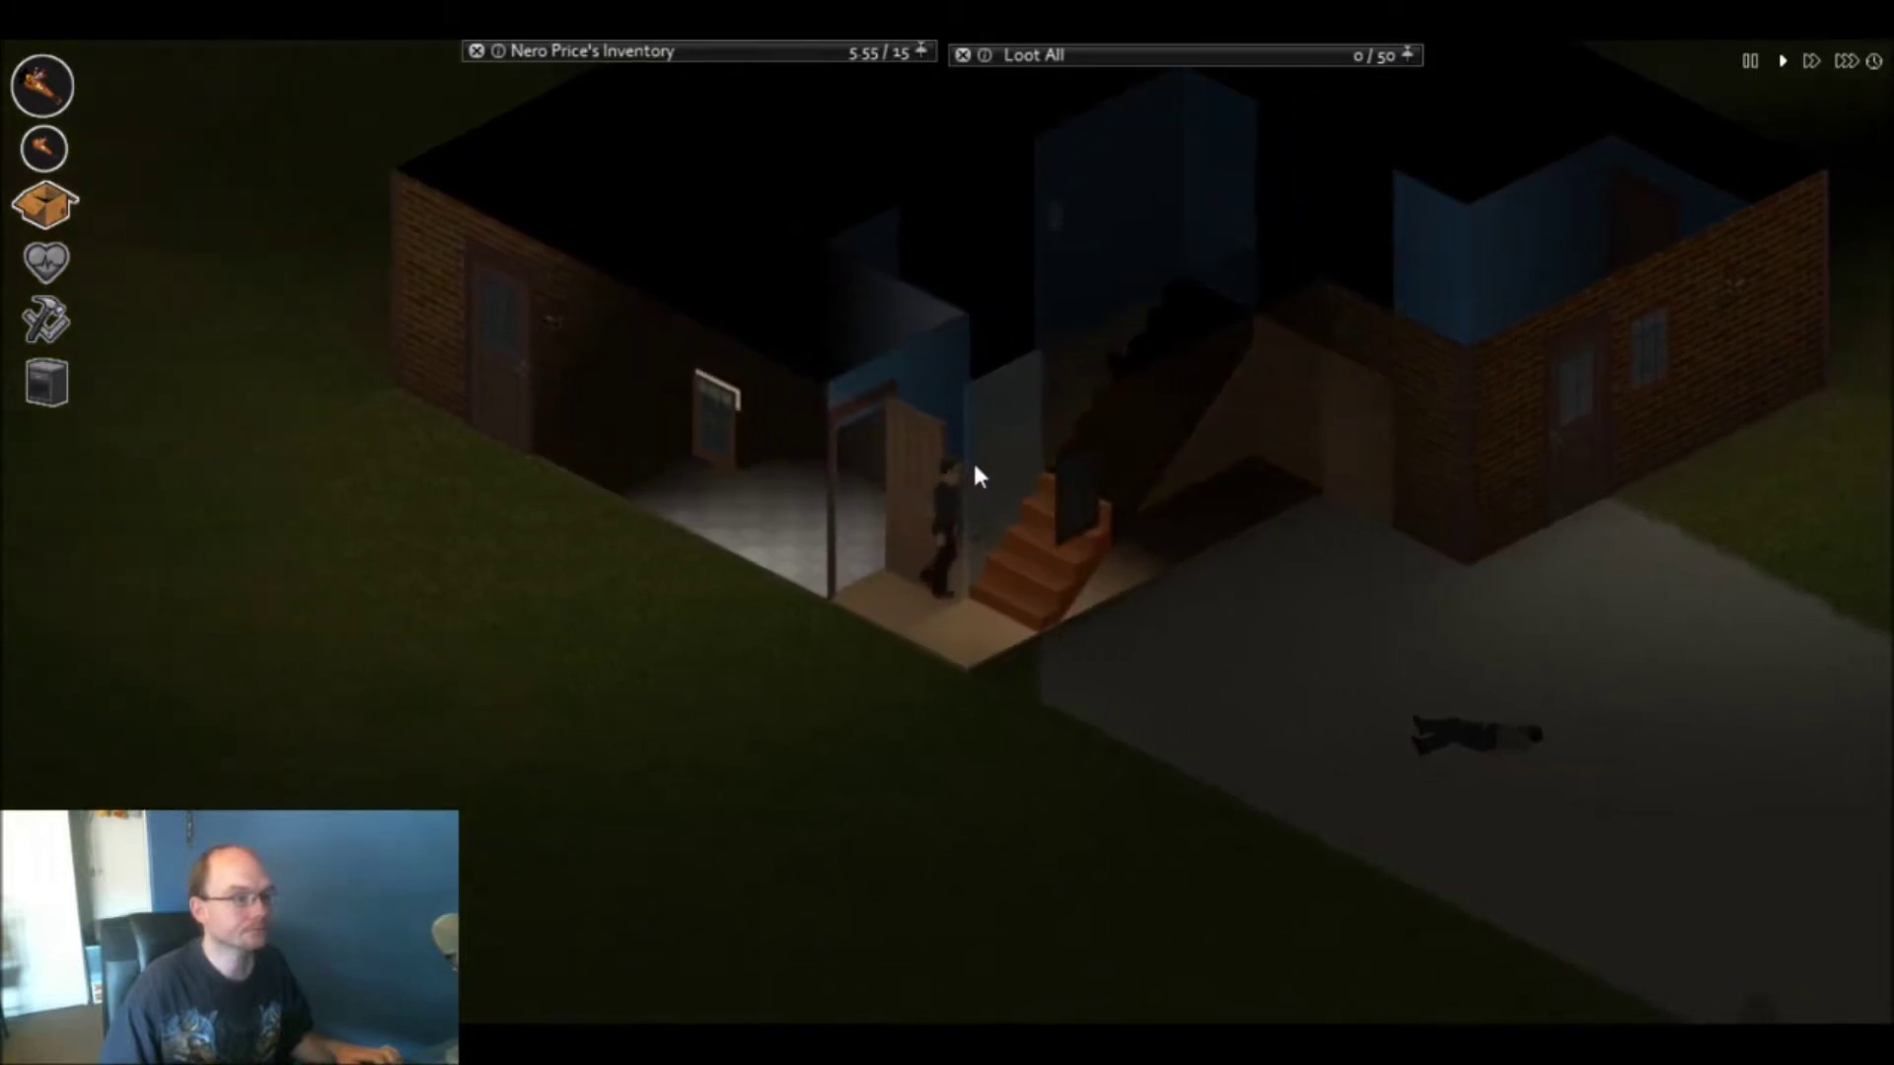
{"action": "key", "text": "w"}
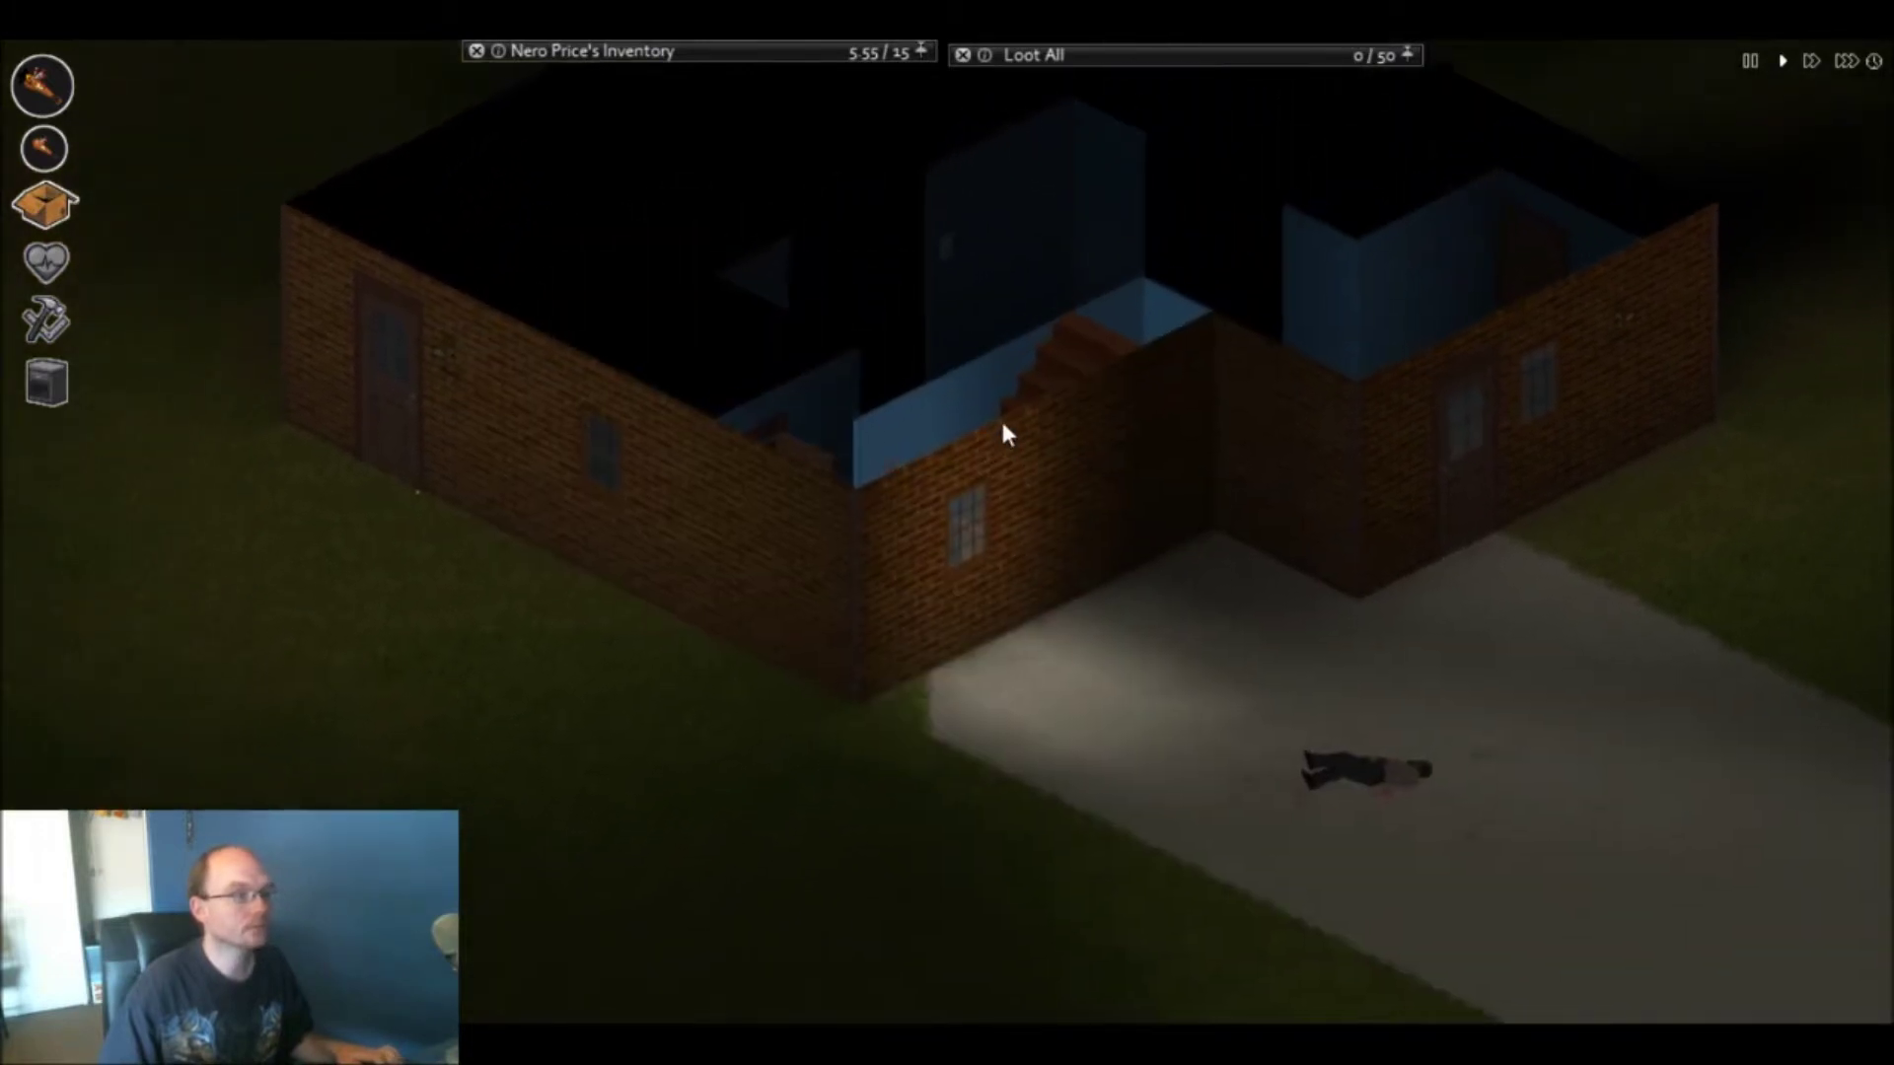
{"action": "key", "text": "w"}
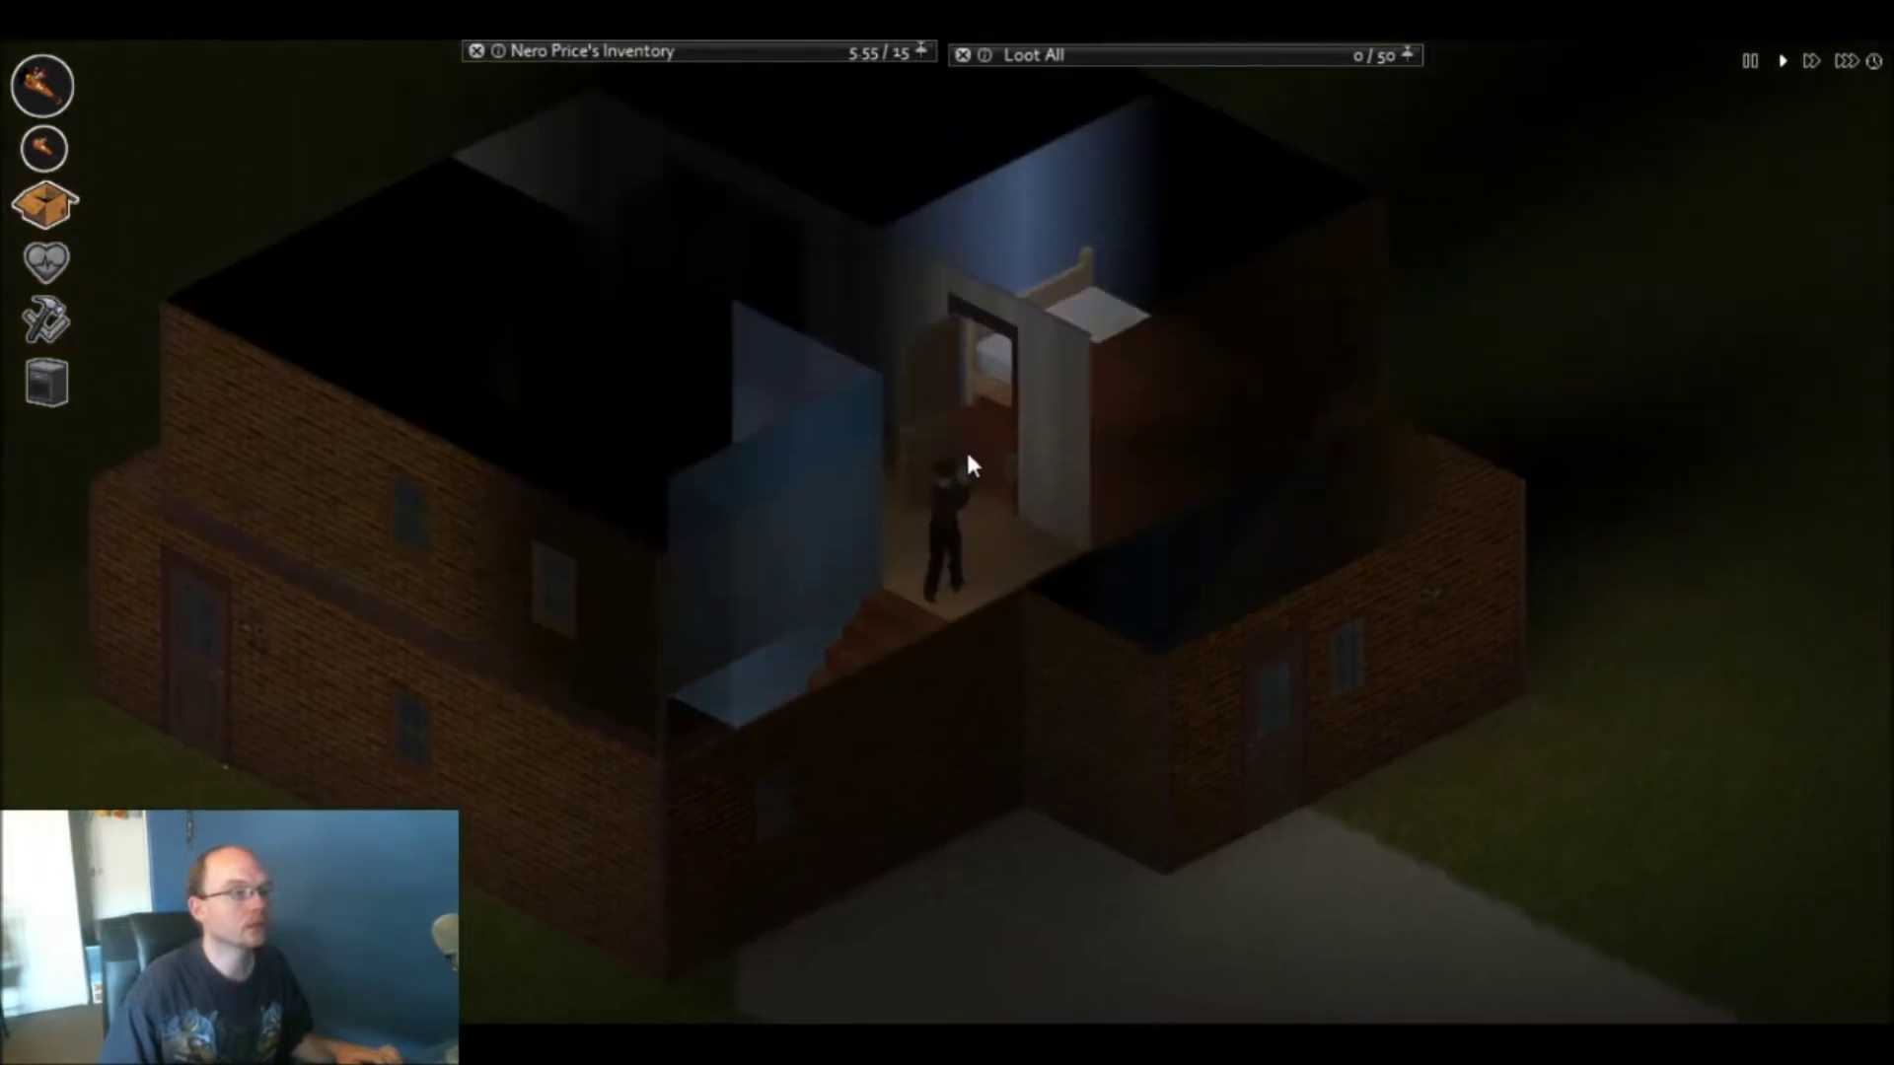
{"action": "key", "text": "w"}
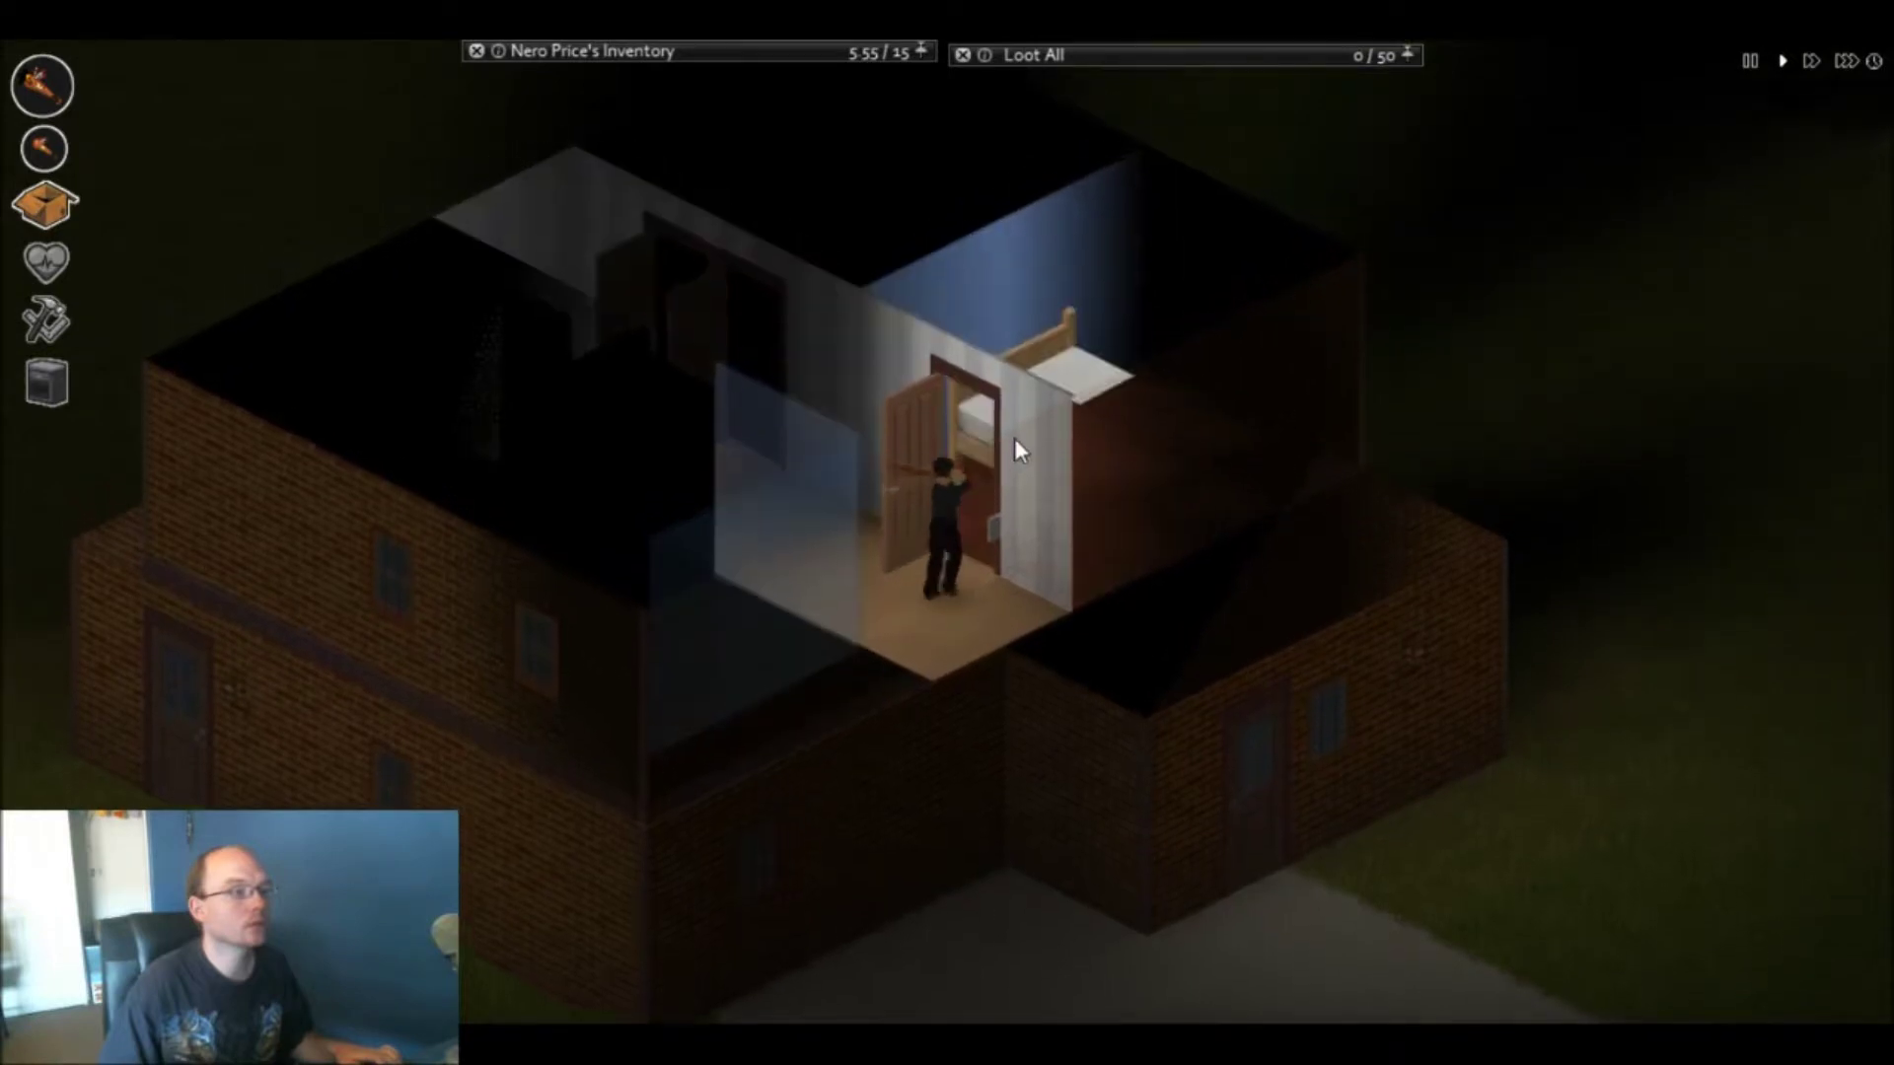
{"action": "key", "text": "d"}
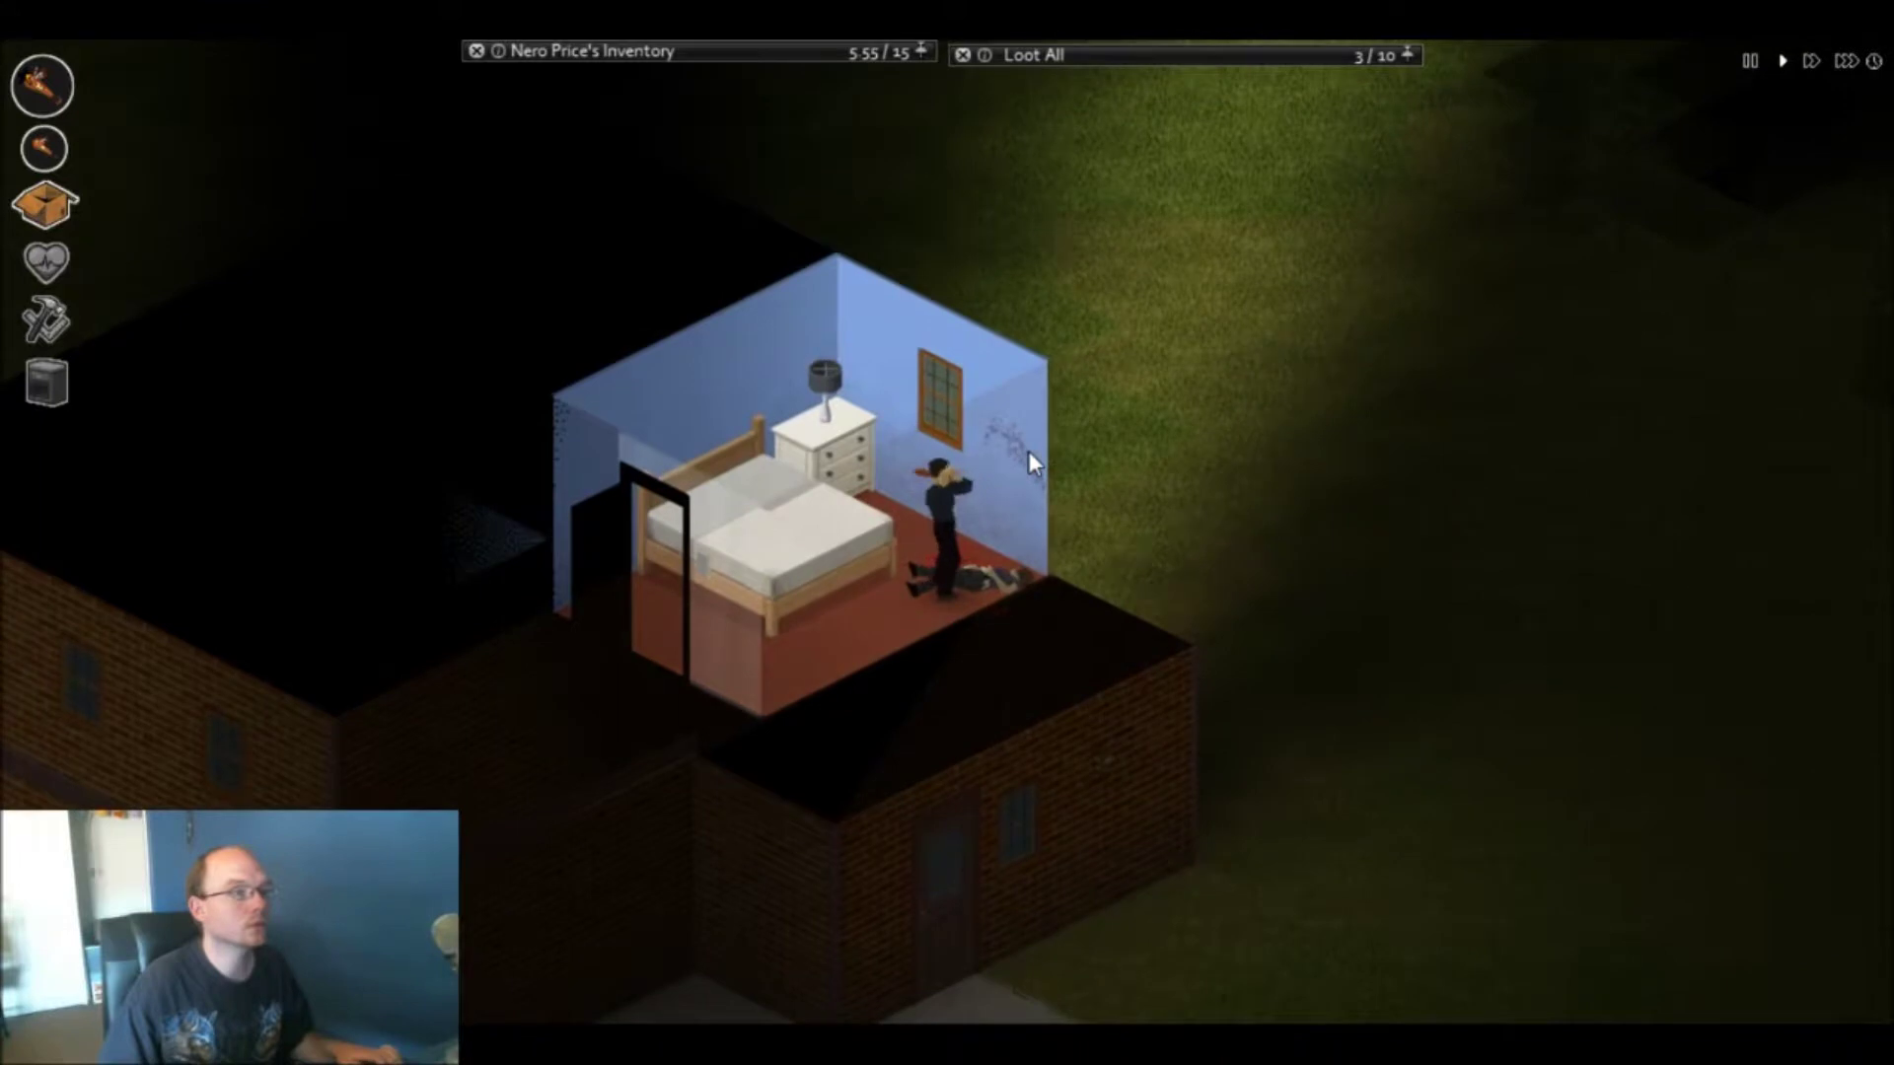
- Leave the corpse and walk through the upstairs hallway and bedrooms into the bathroom
{"action": "key", "text": "a"}
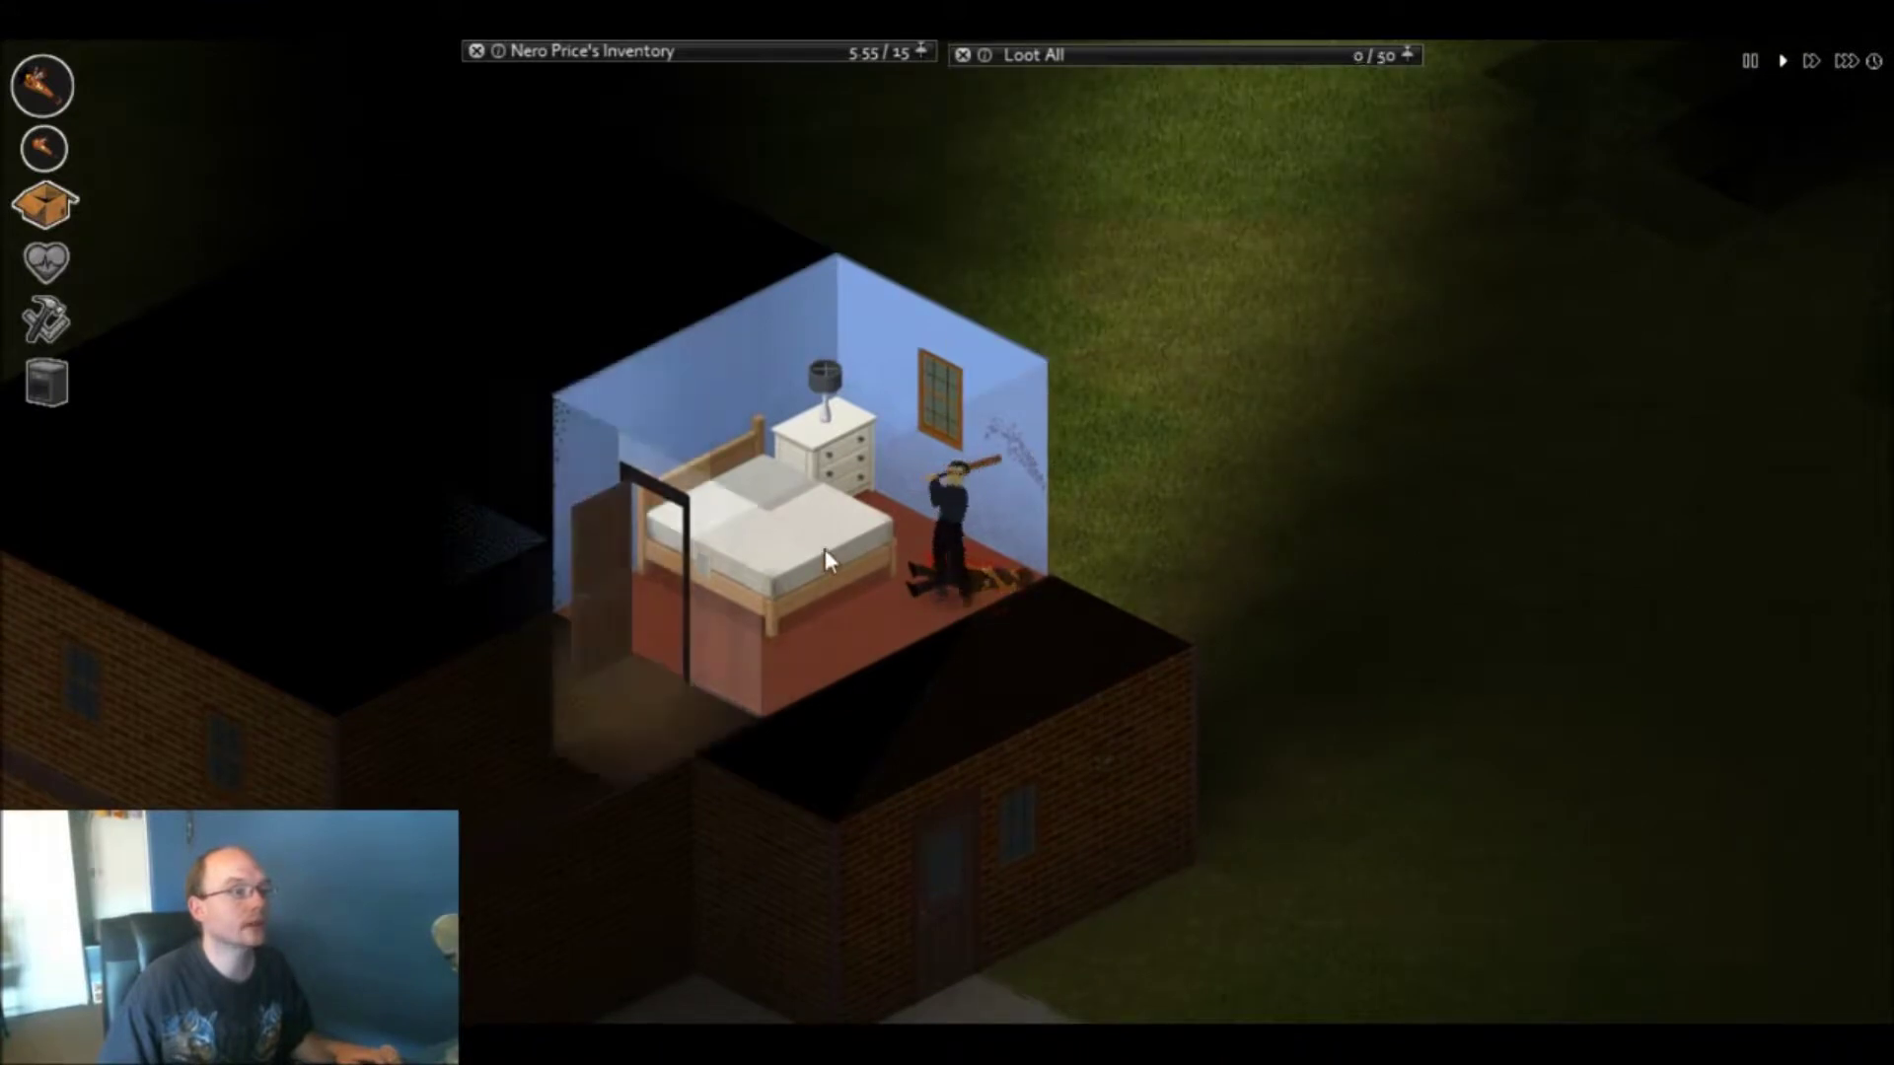
{"action": "key", "text": "a"}
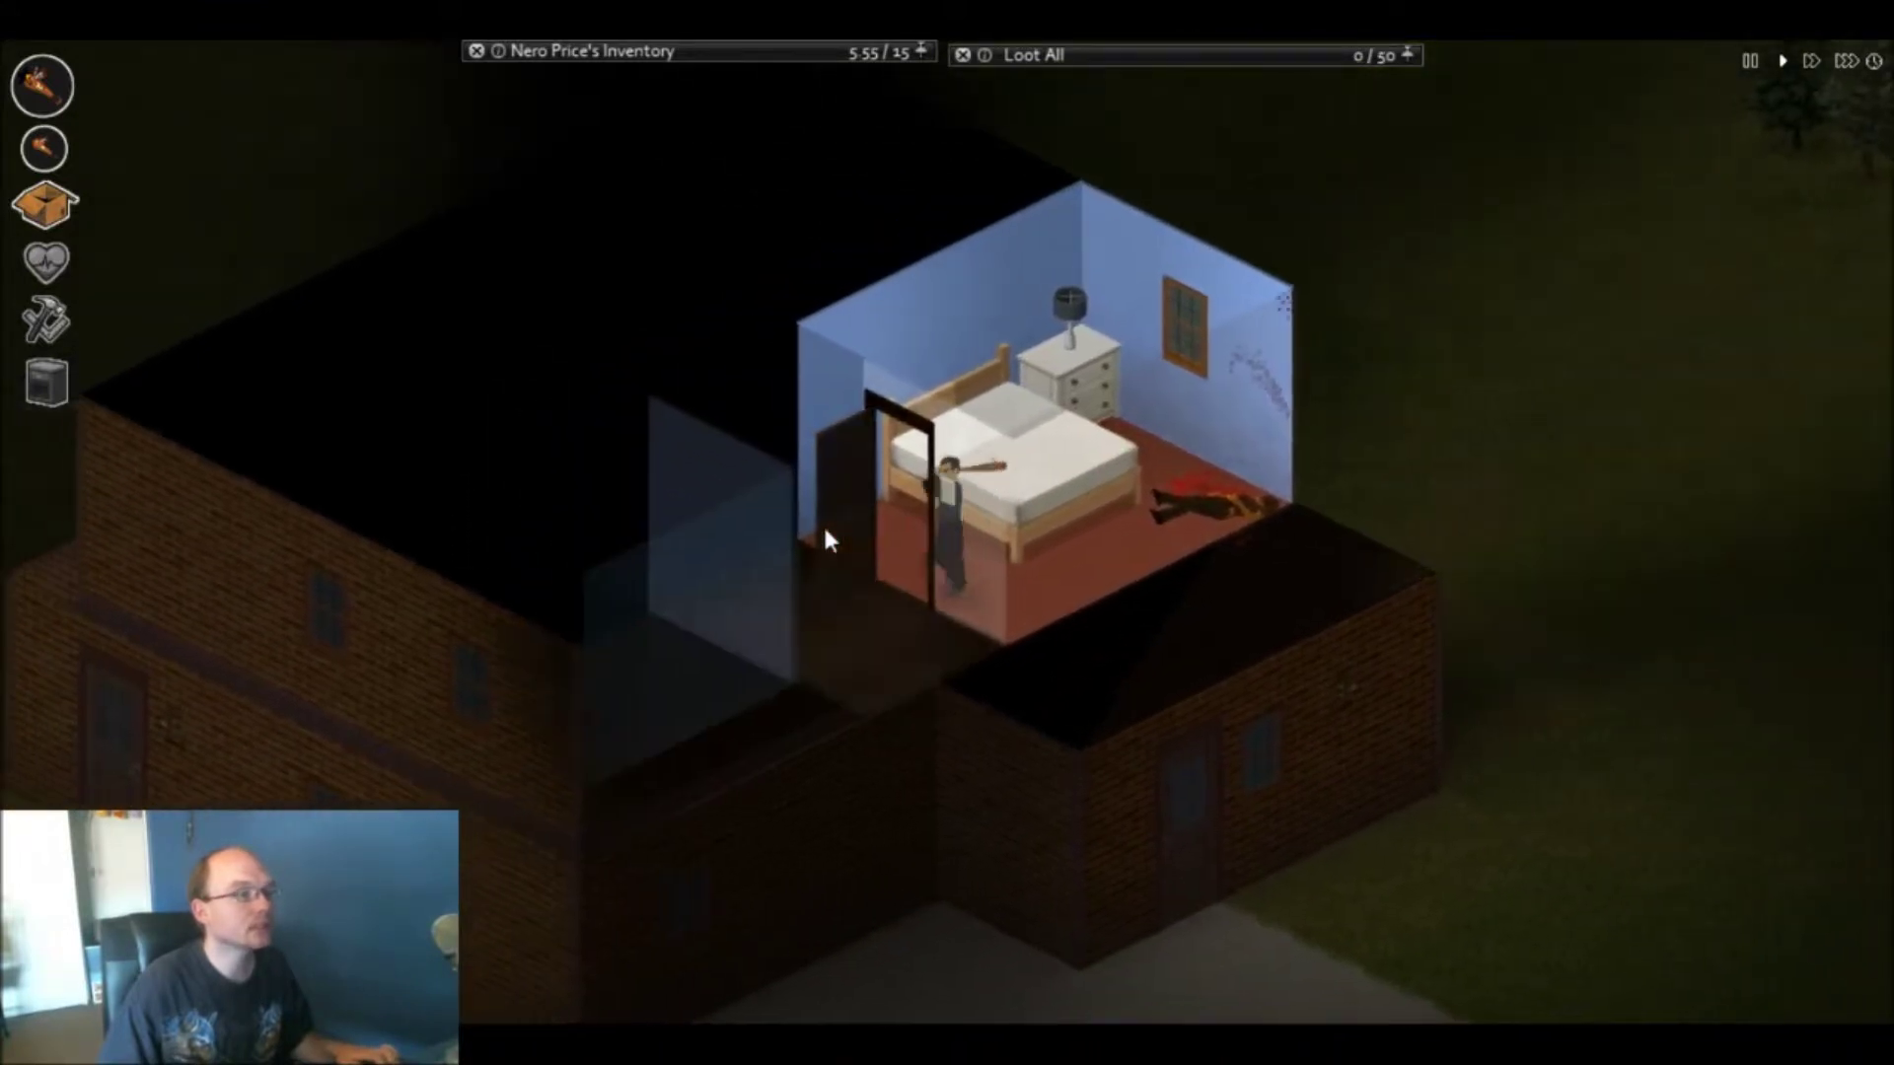
{"action": "key", "text": "a"}
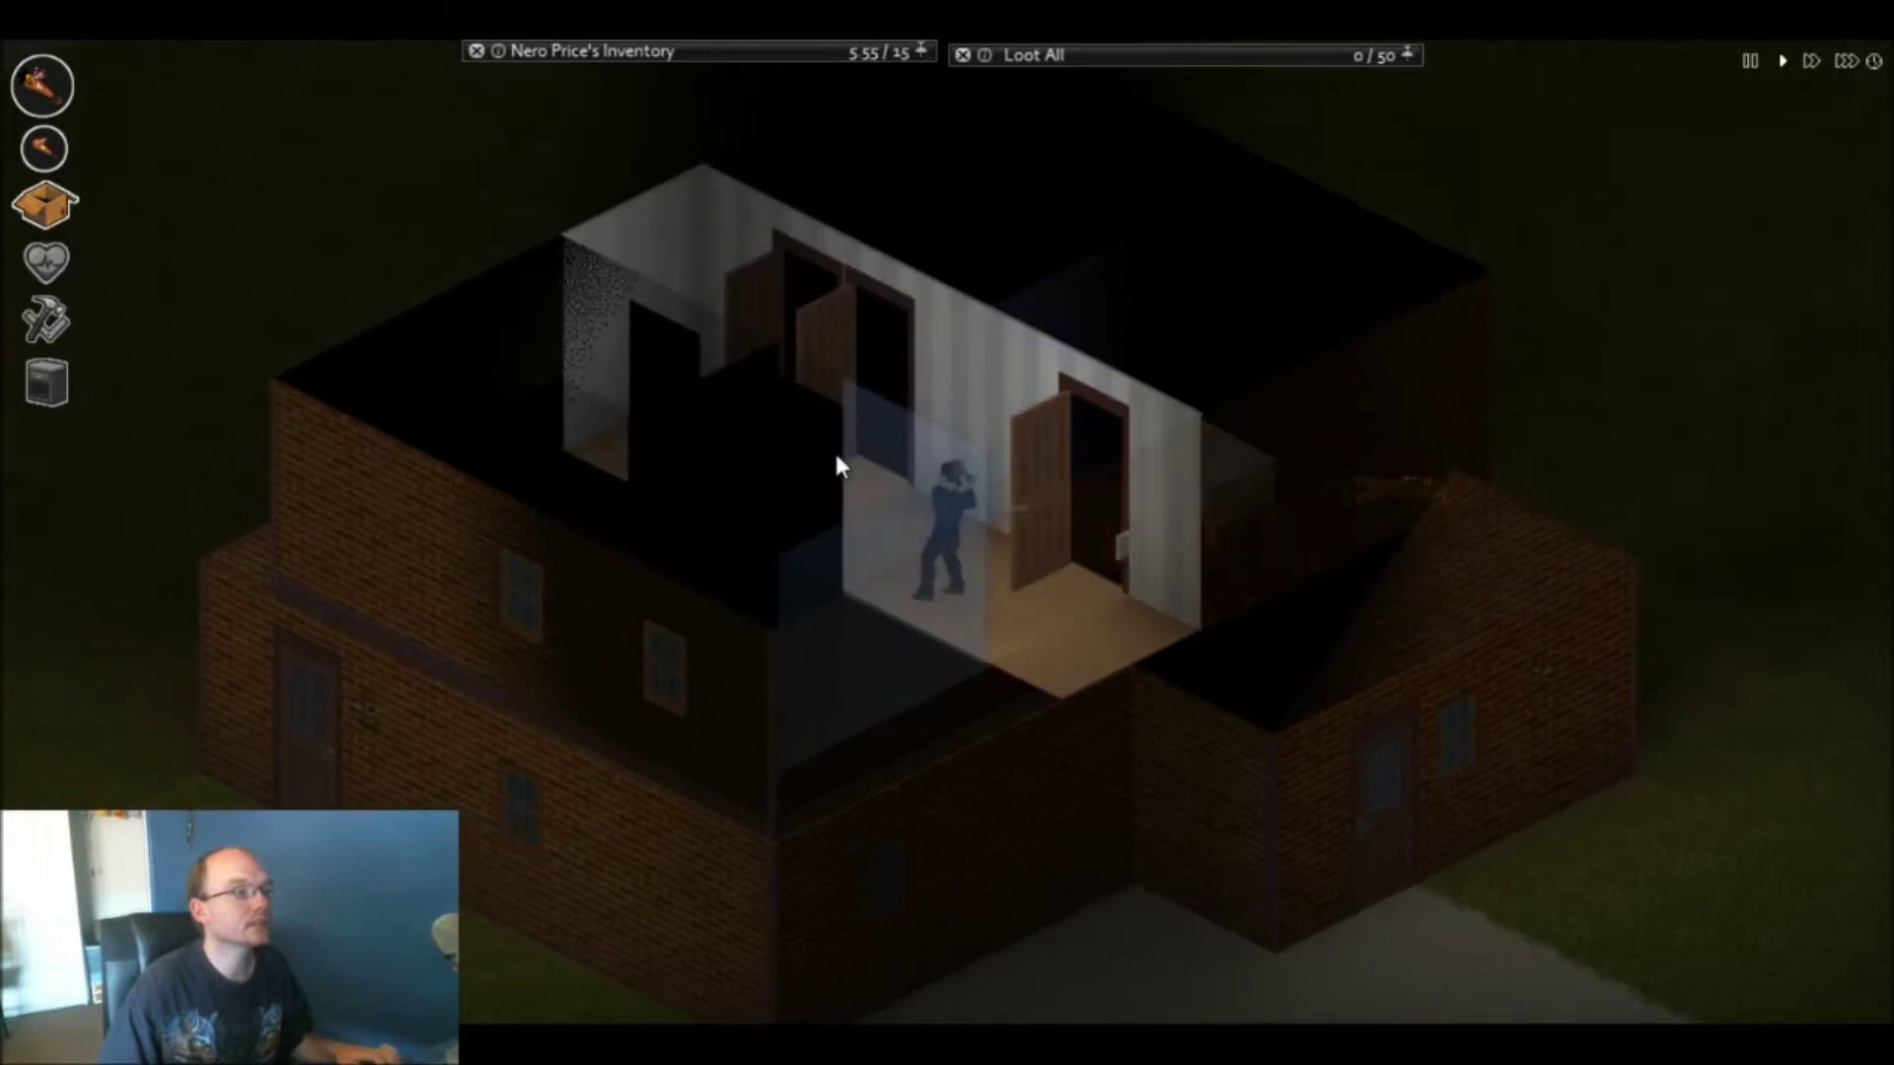
{"action": "key", "text": "w"}
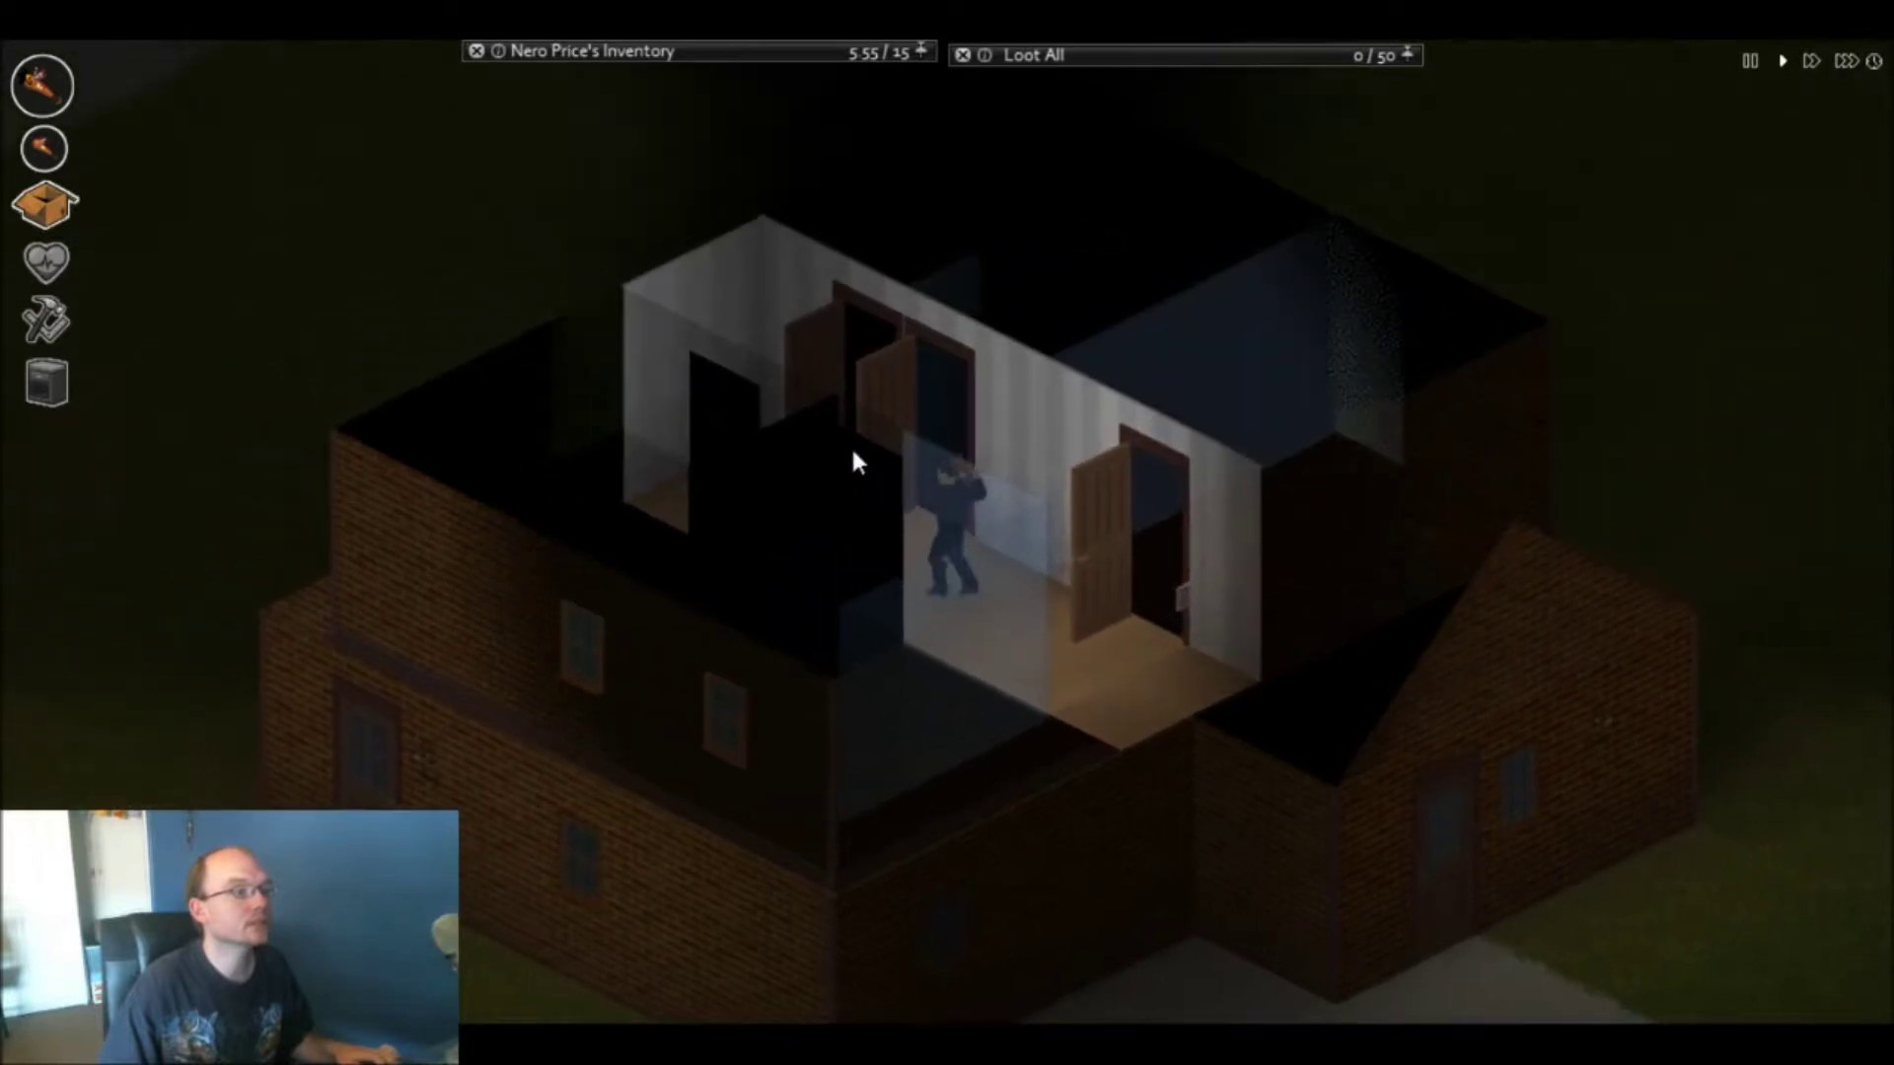
{"action": "key", "text": "w"}
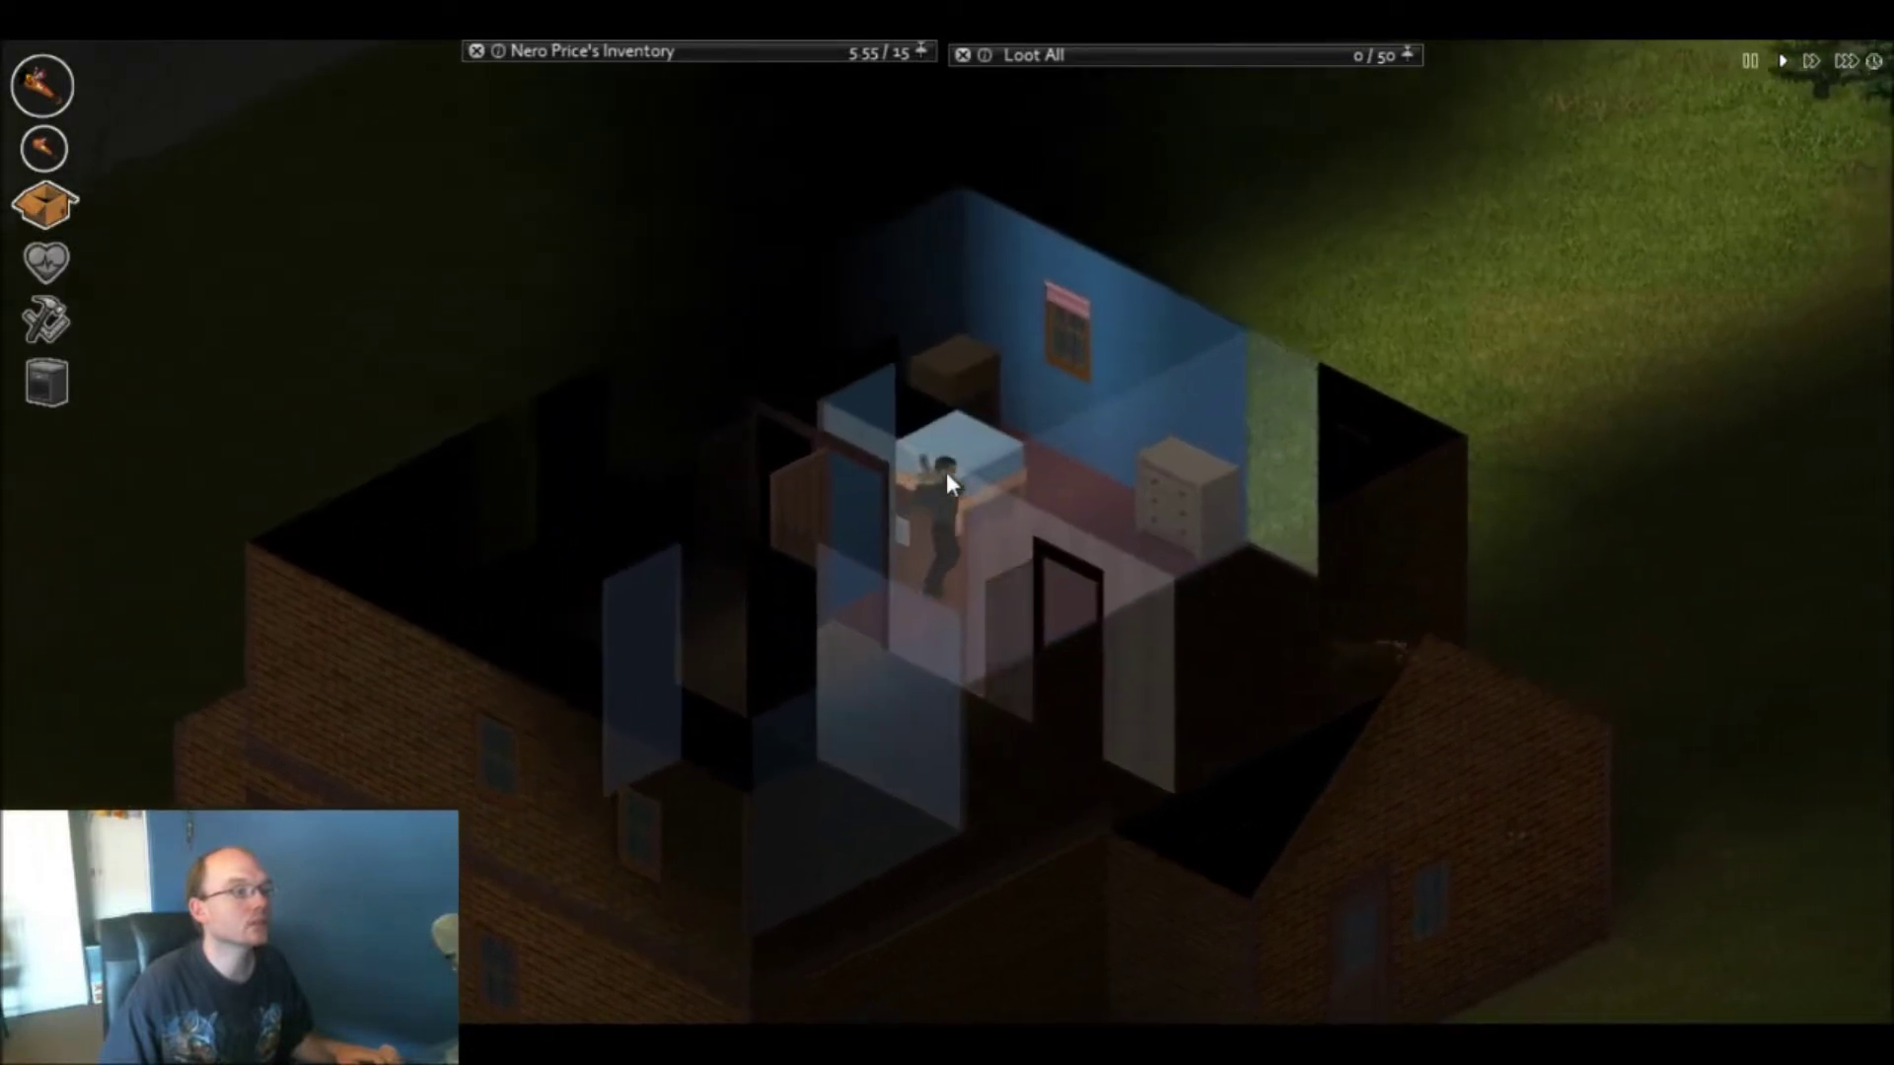
{"action": "key", "text": "a"}
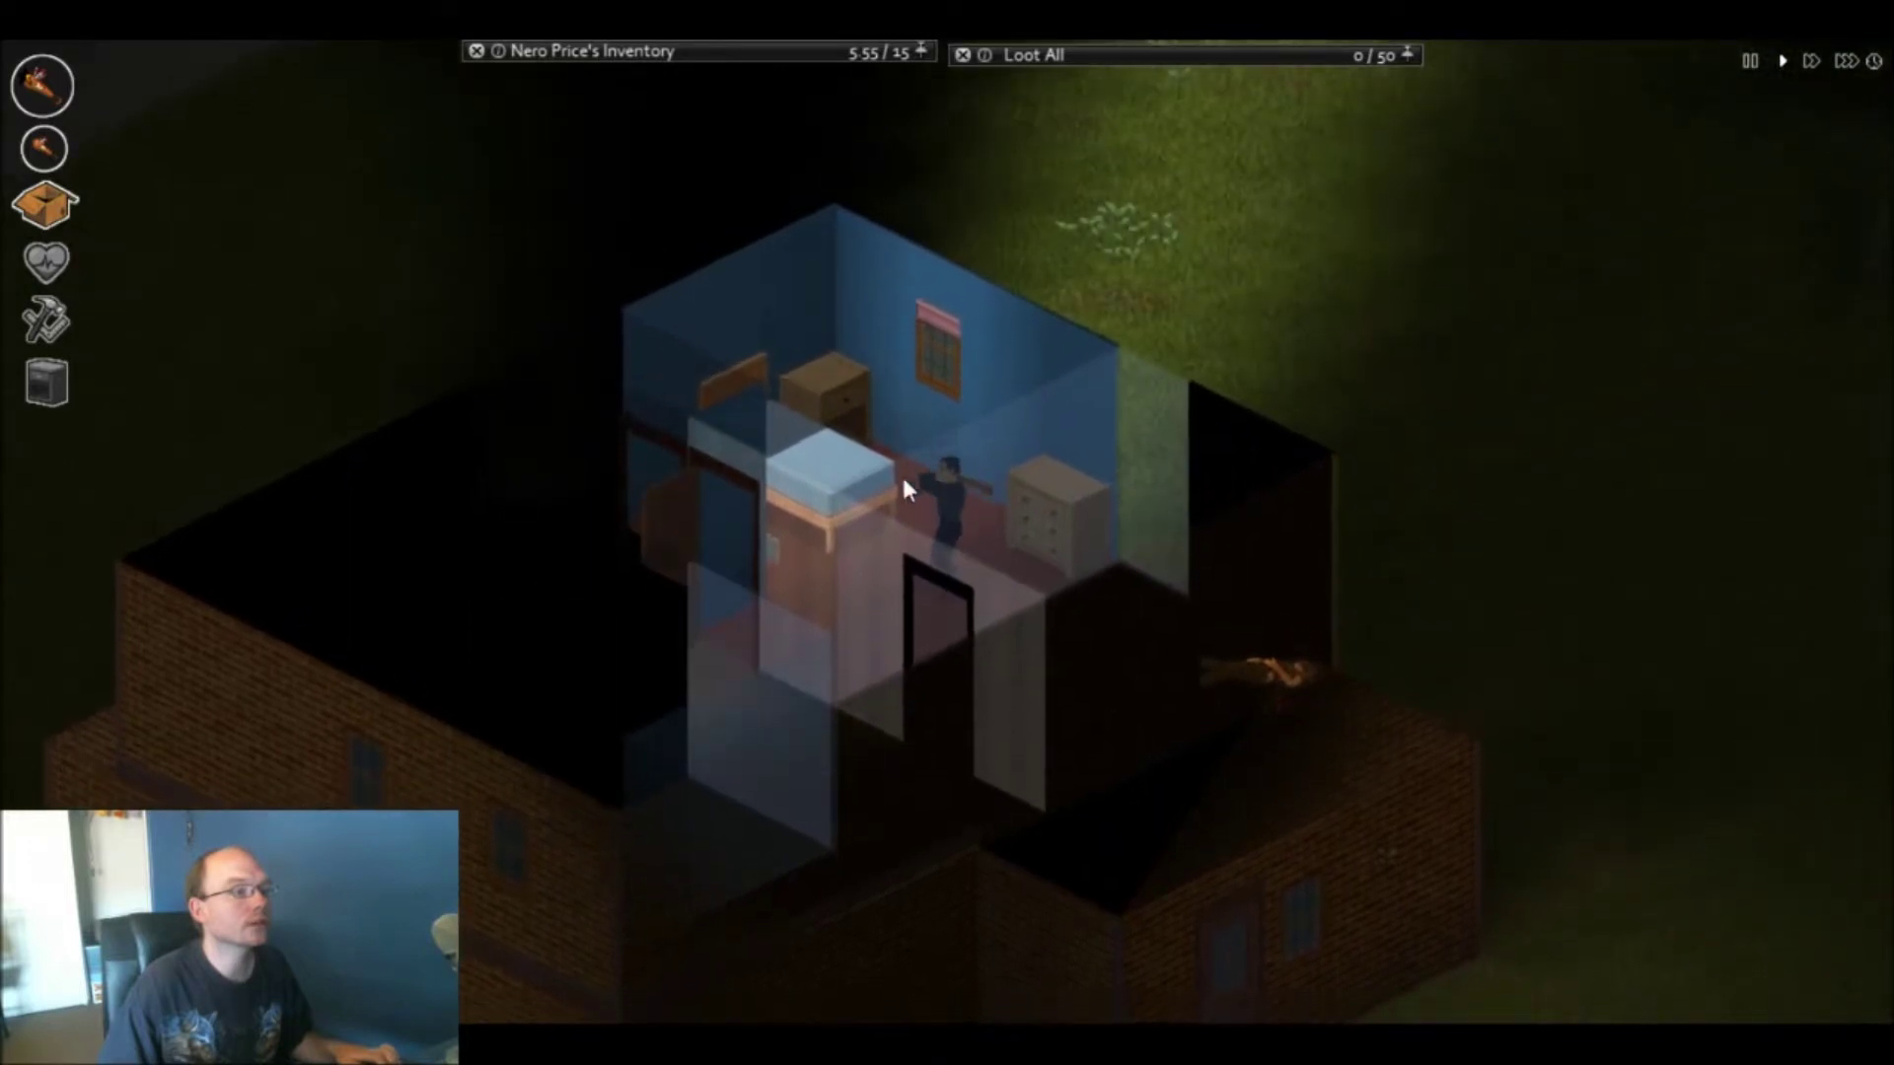
{"action": "key", "text": "w"}
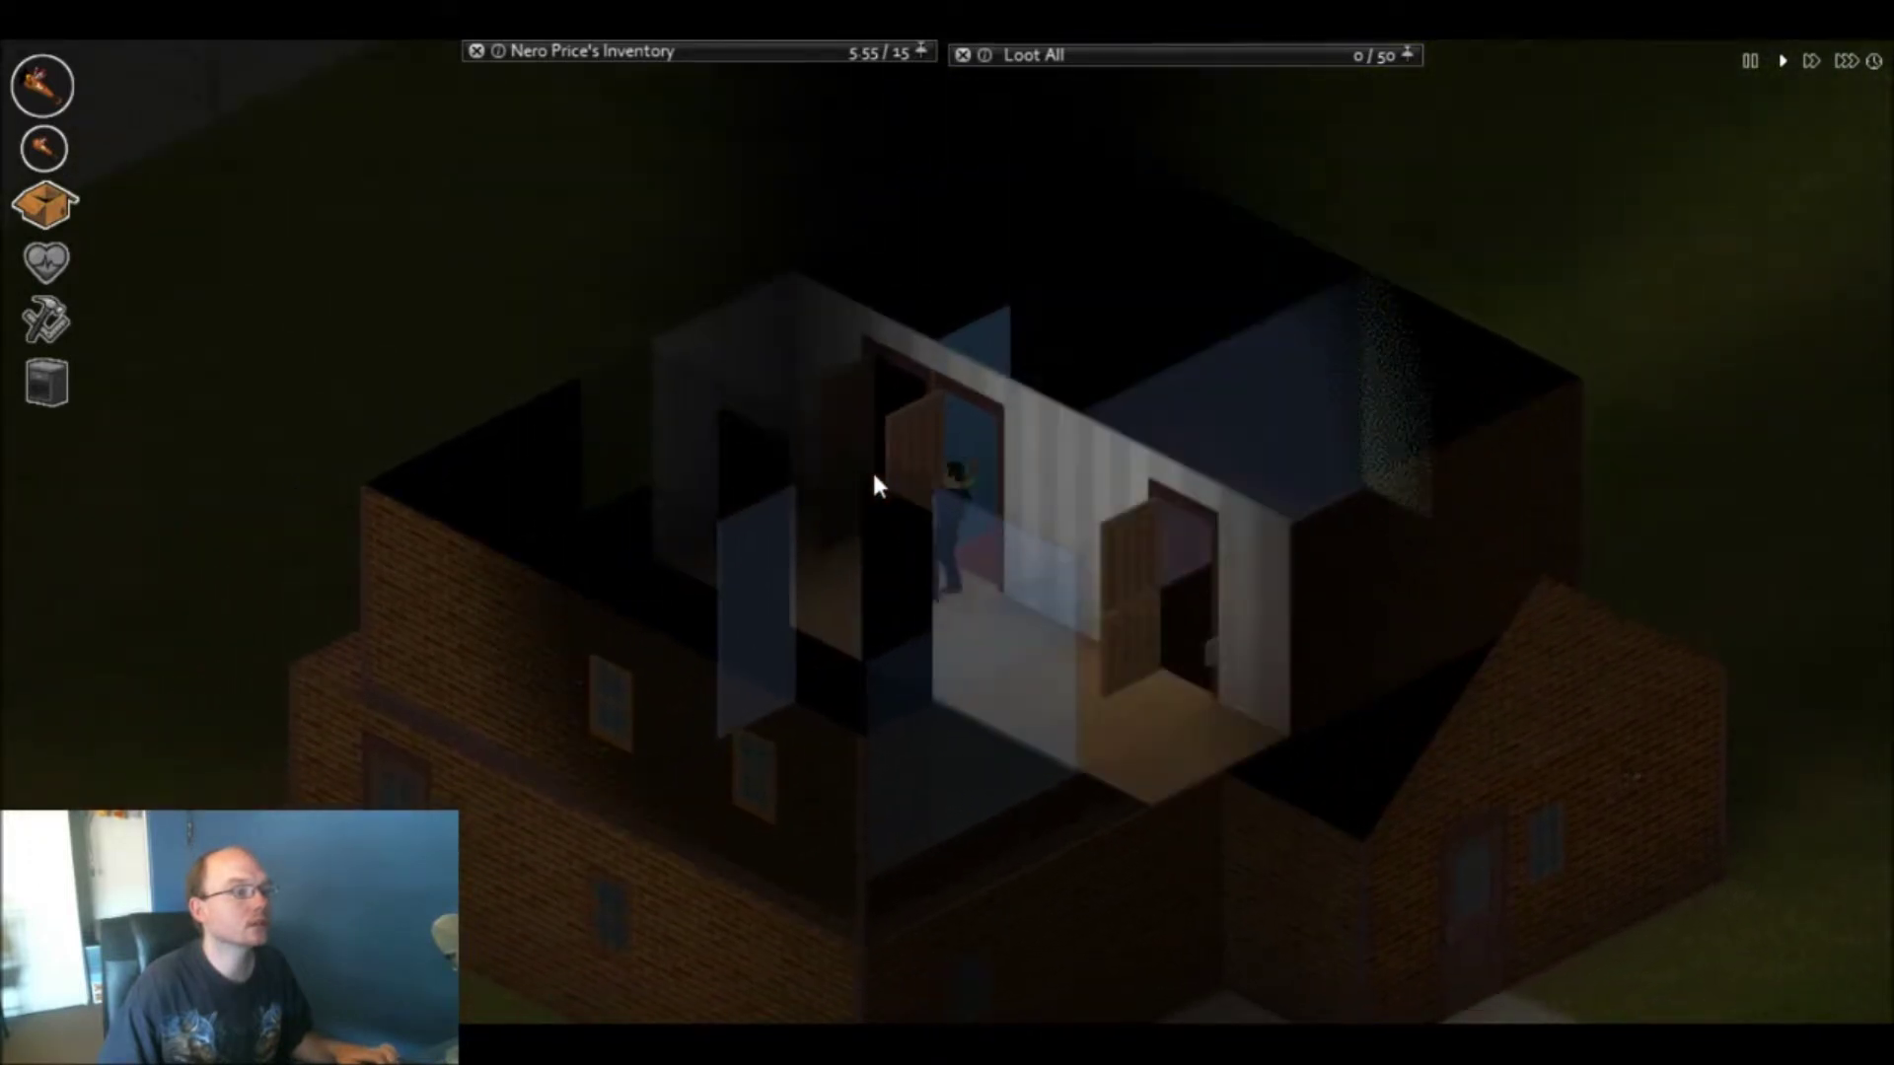
{"action": "key", "text": "a"}
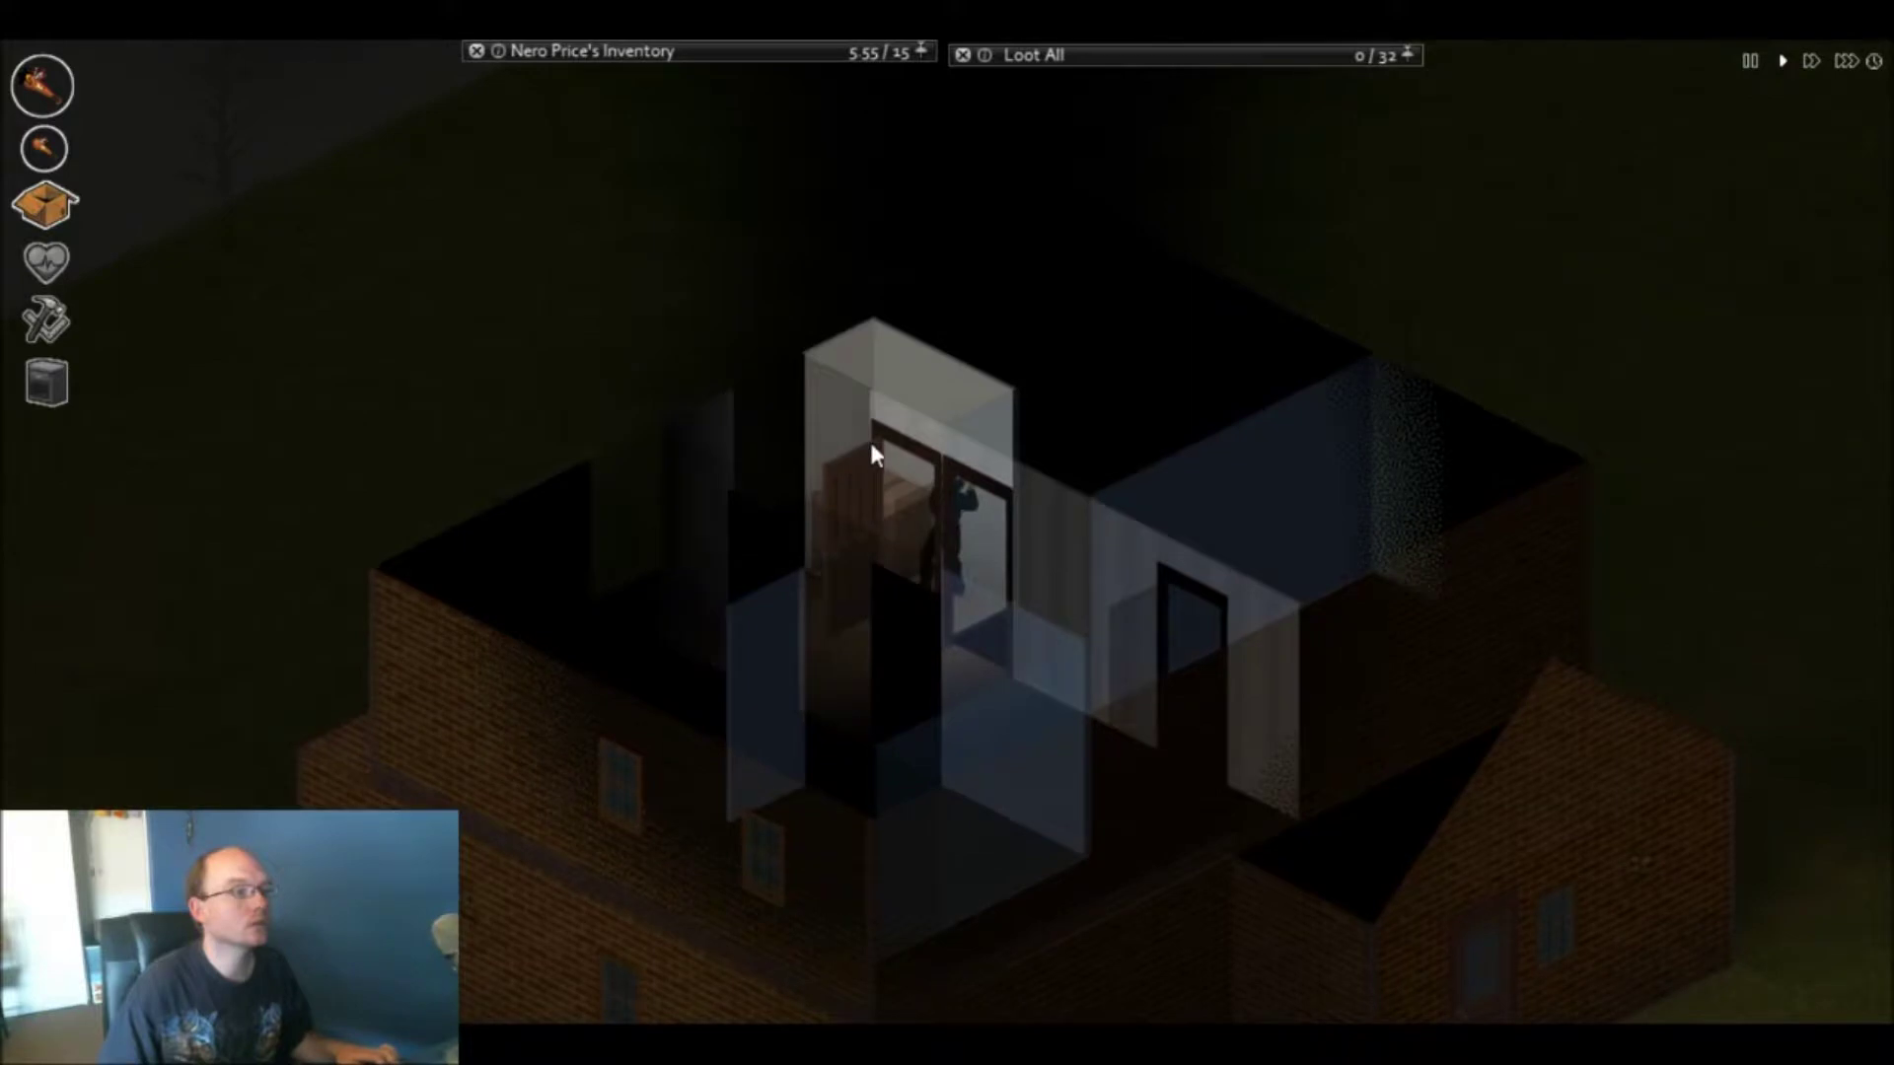
{"action": "key", "text": "s"}
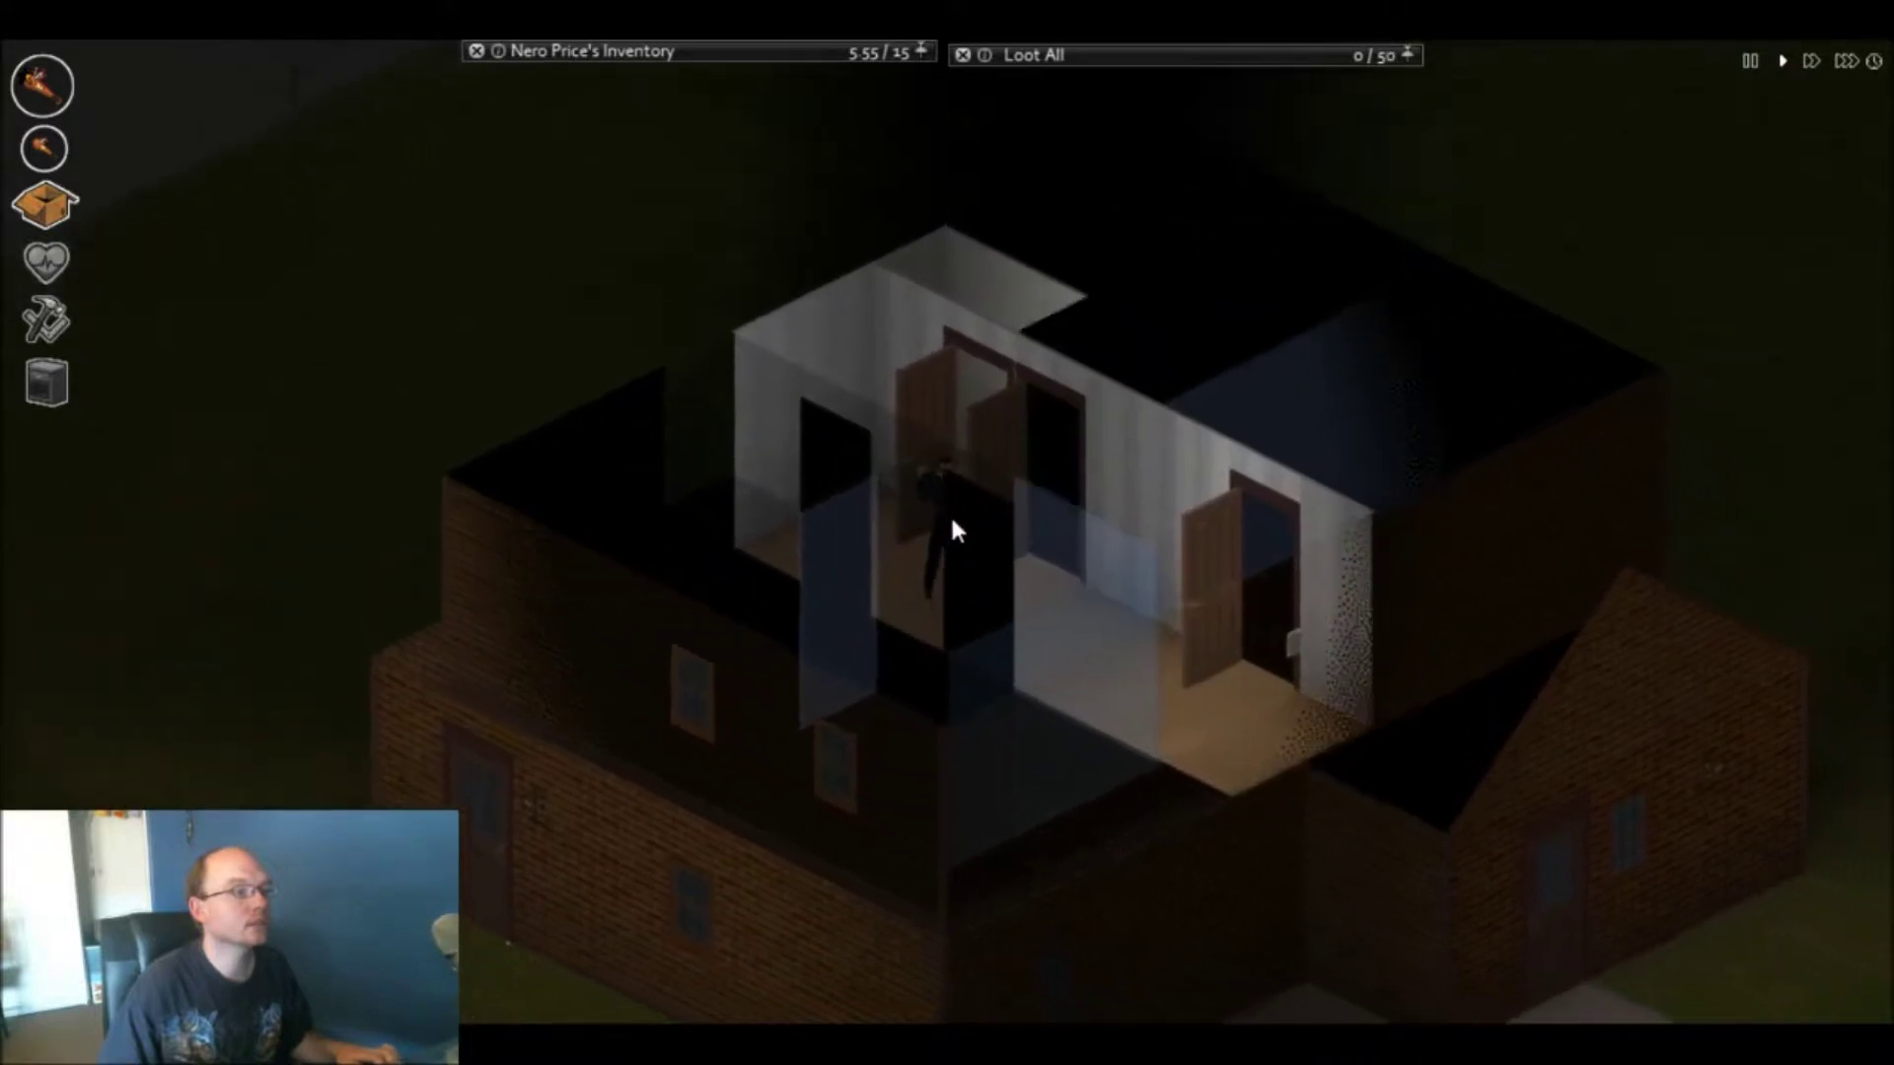
{"action": "key", "text": "s"}
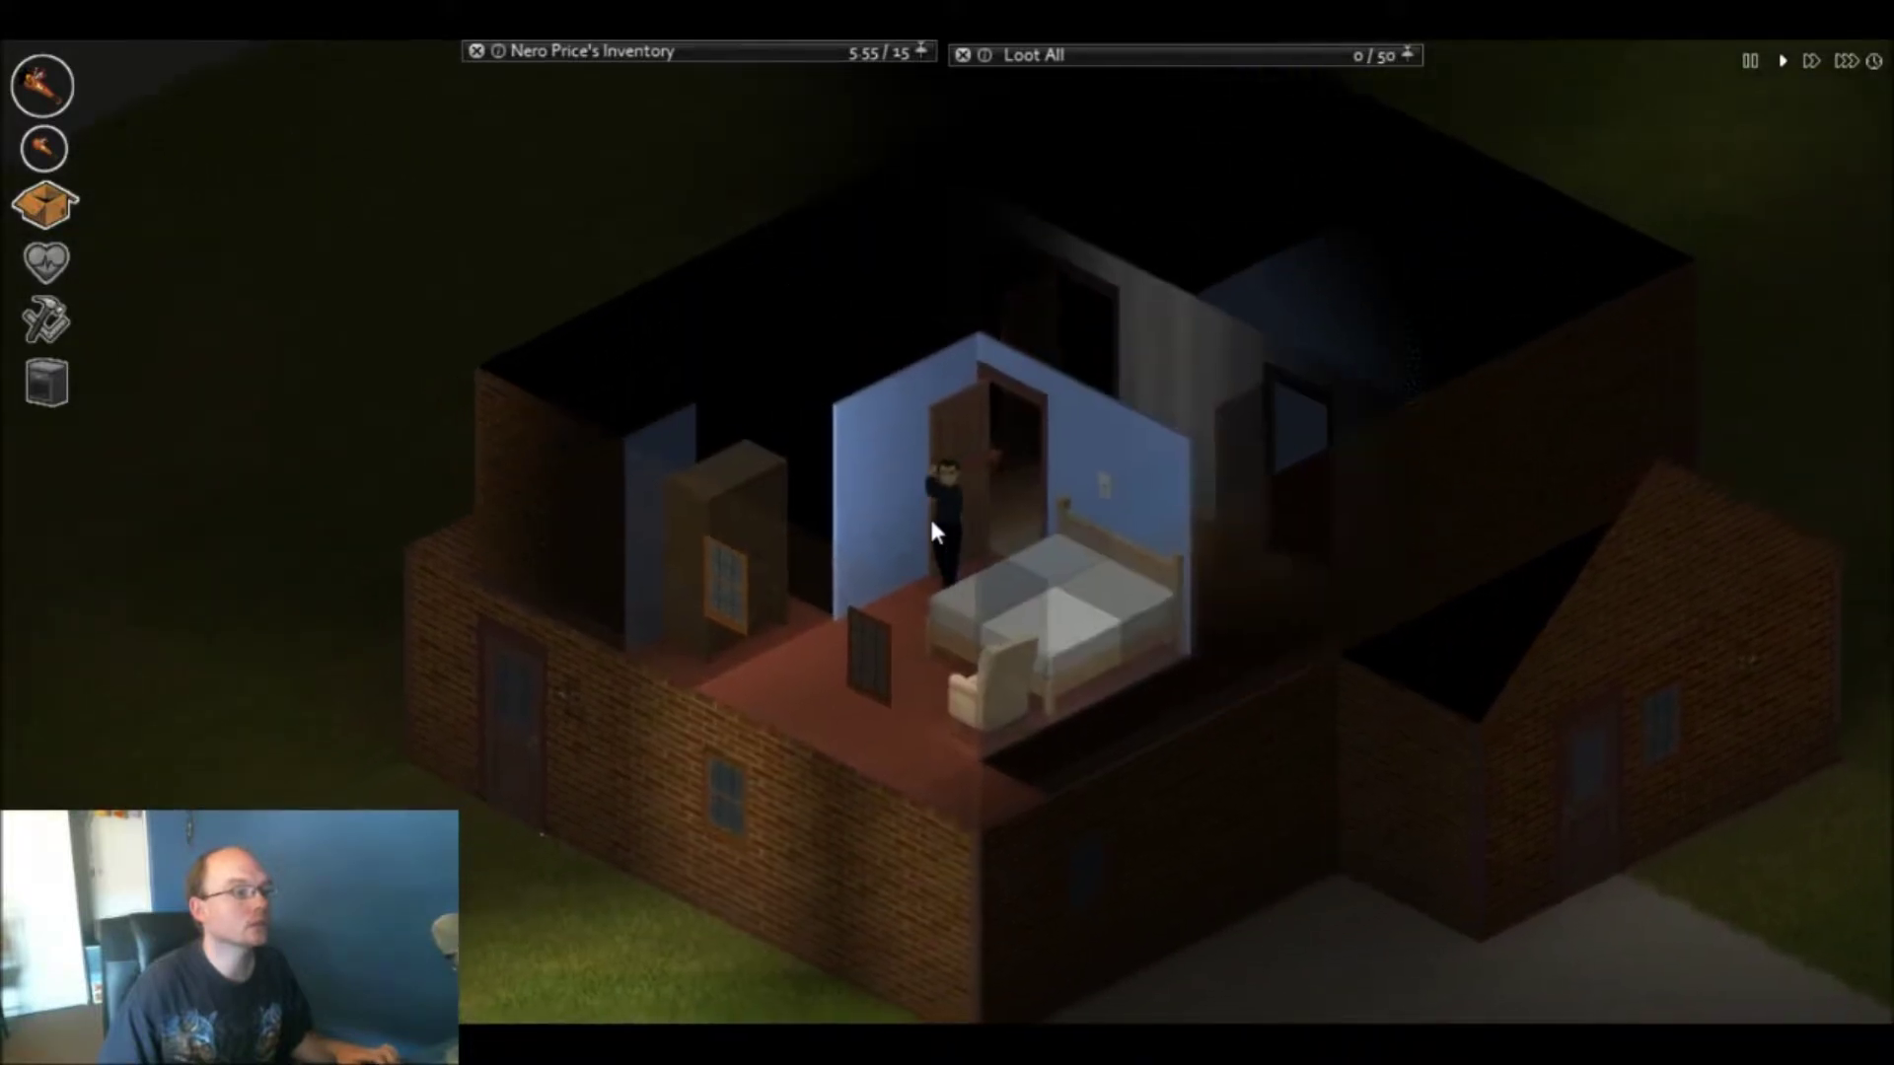
{"action": "key", "text": "w"}
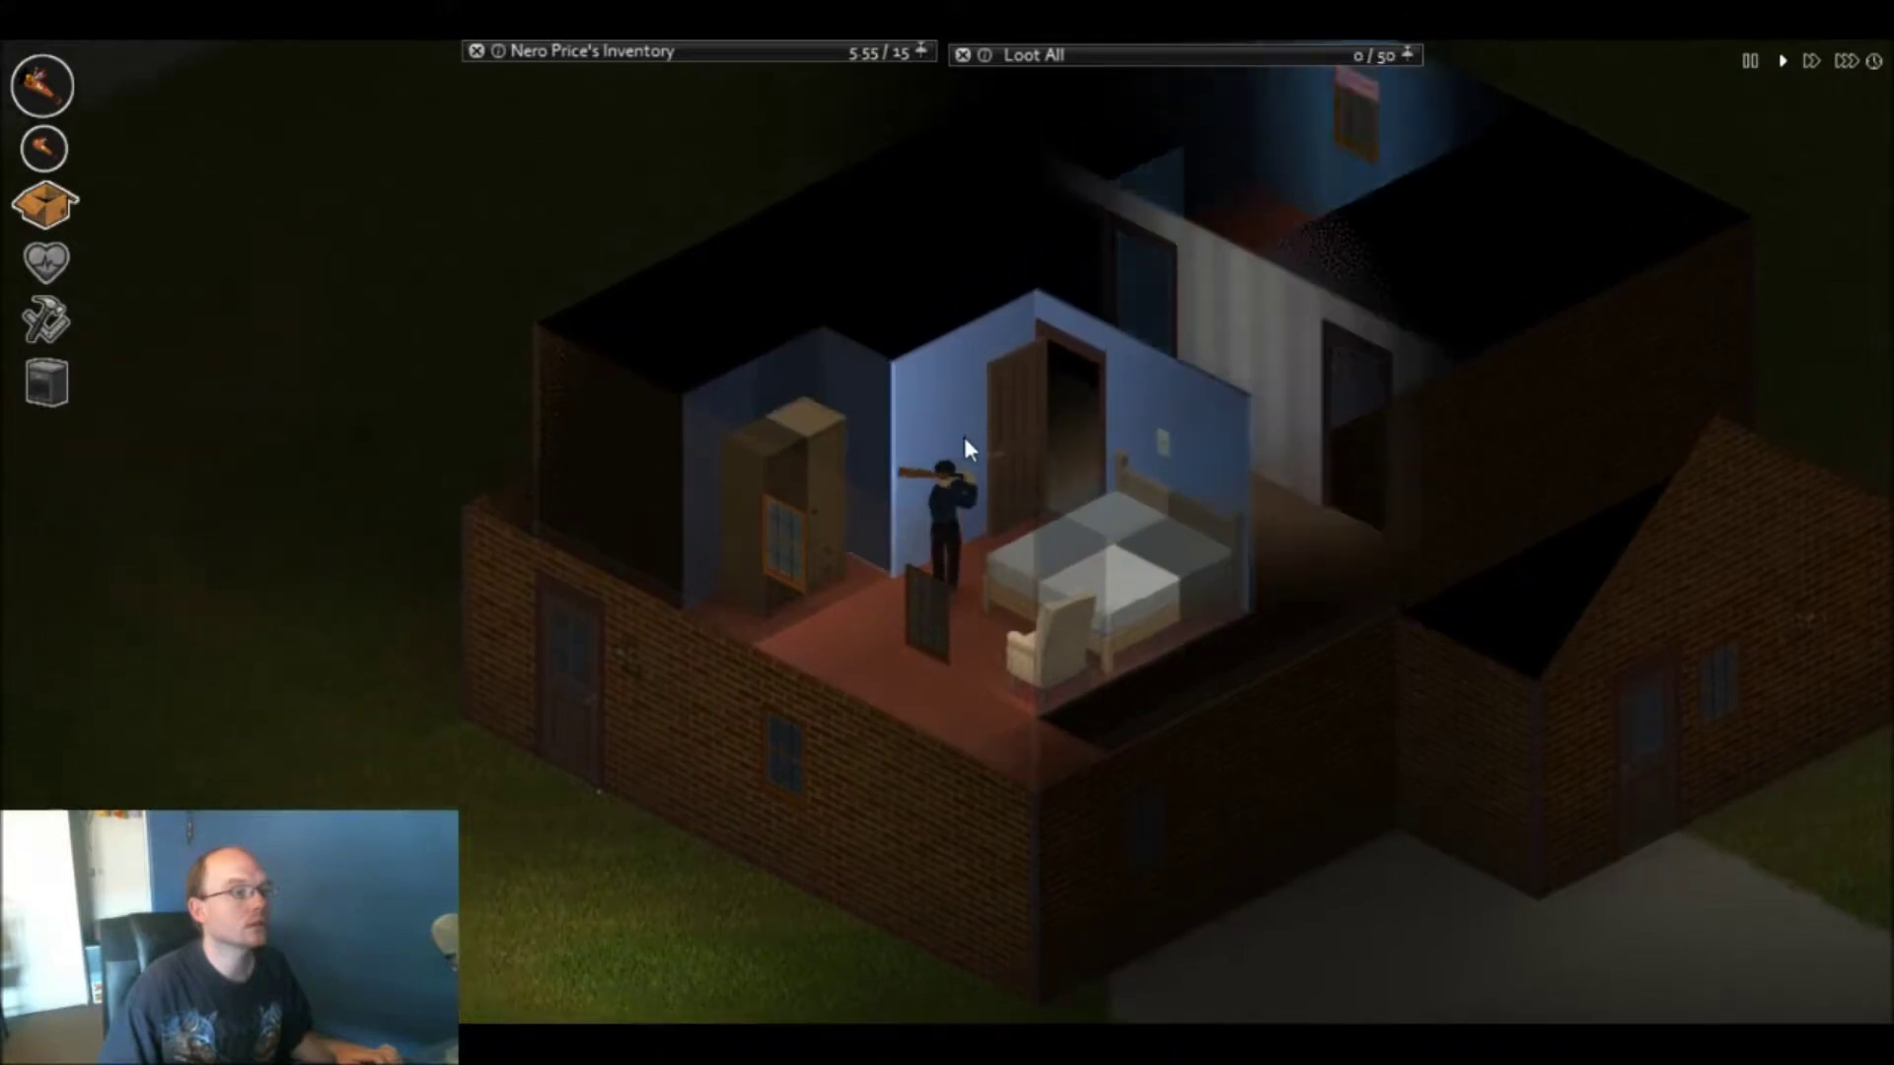
{"action": "key", "text": "w"}
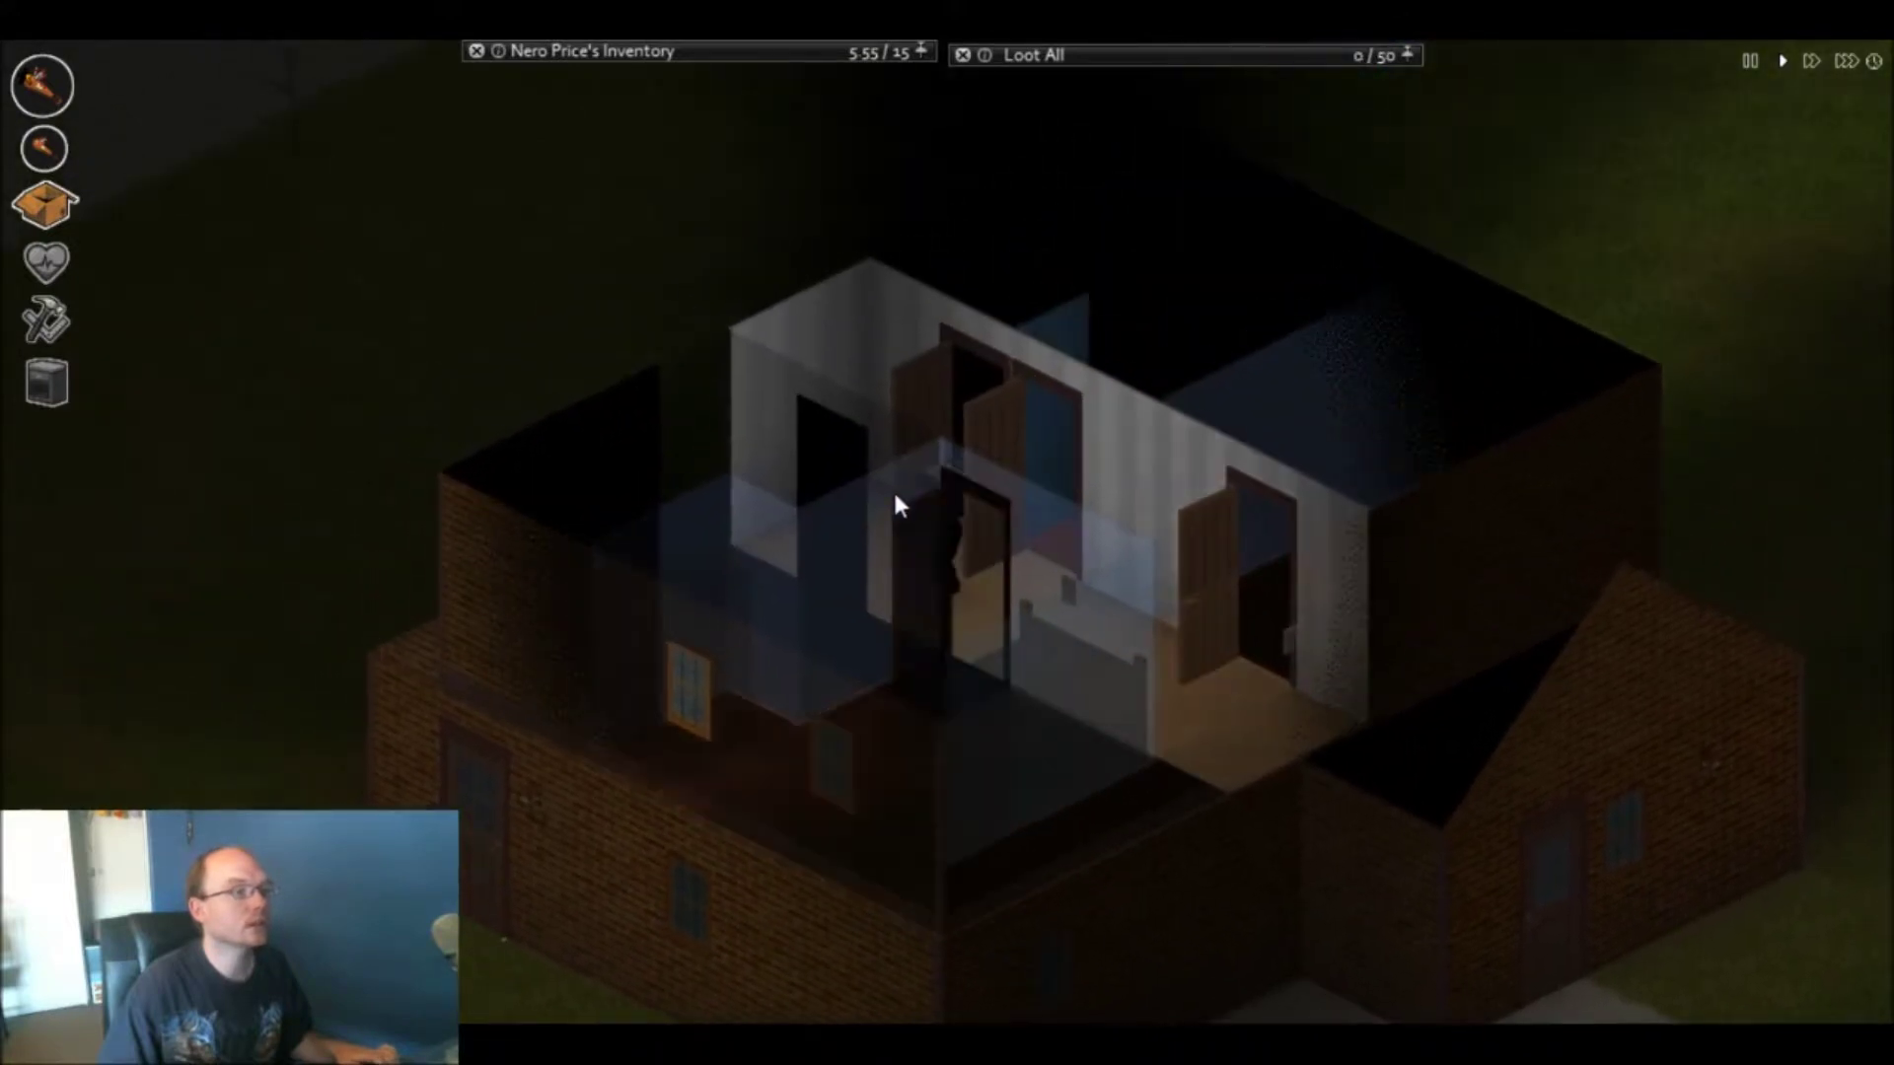
{"action": "key", "text": "s"}
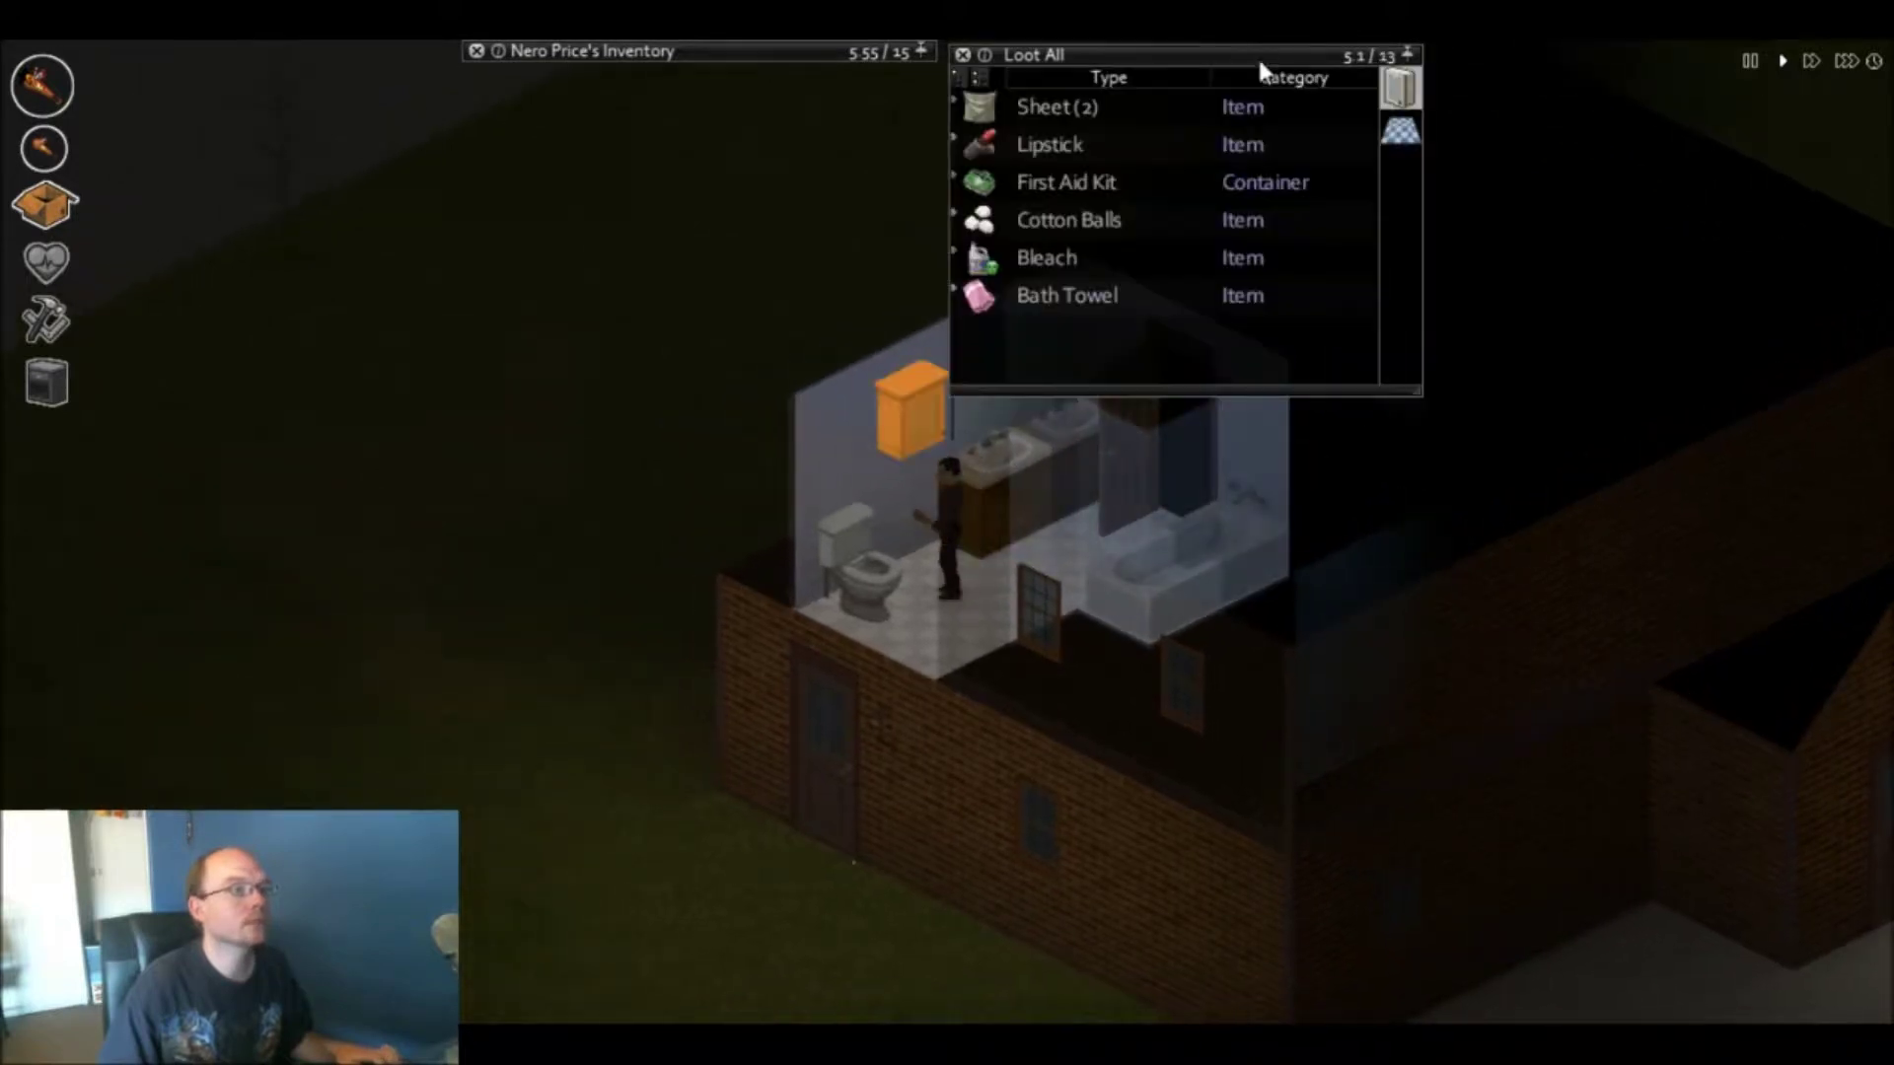
{"action": "mouse_move", "coordinate": [1033, 54]}
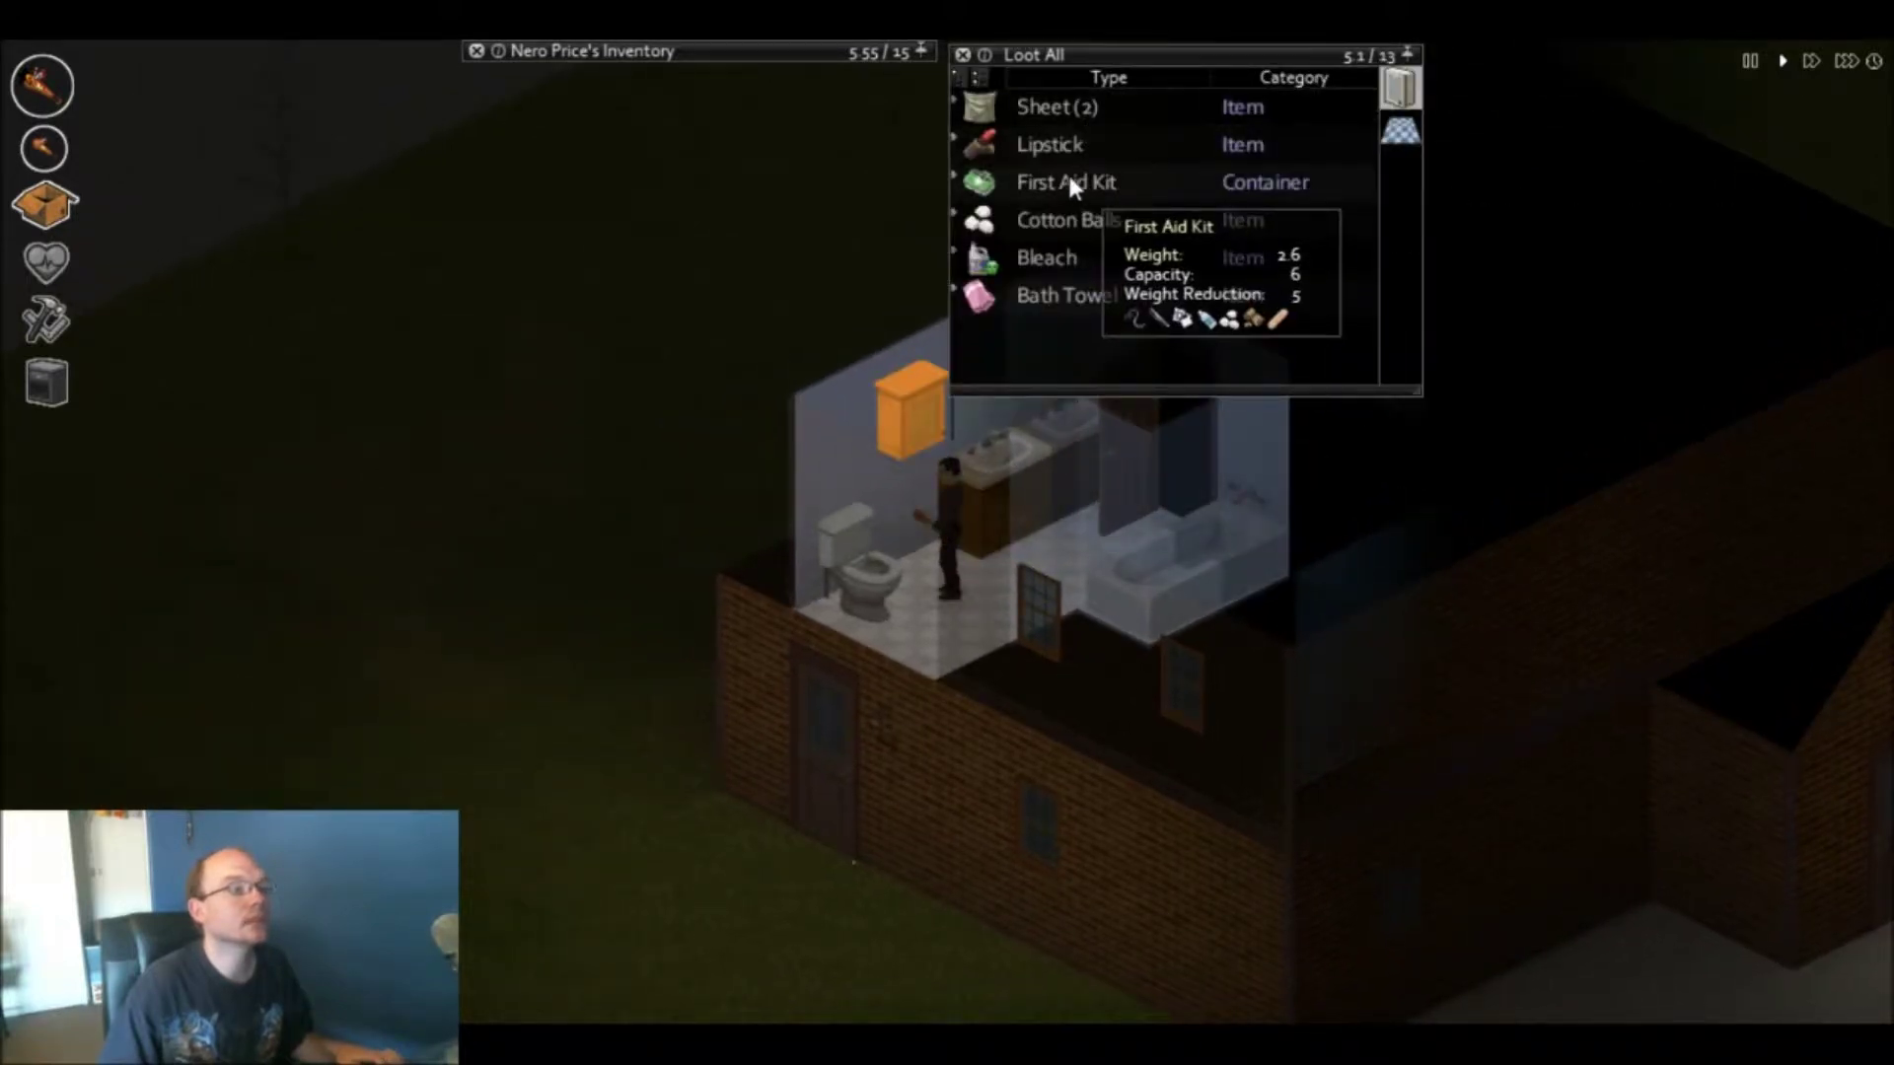
- Take the First Aid Kit, Antidepressants and Adhesive Bandages from the bathroom's cabinets and counter
{"action": "left_click_drag", "start_coordinate": [1067, 178], "coordinate": [912, 93]}
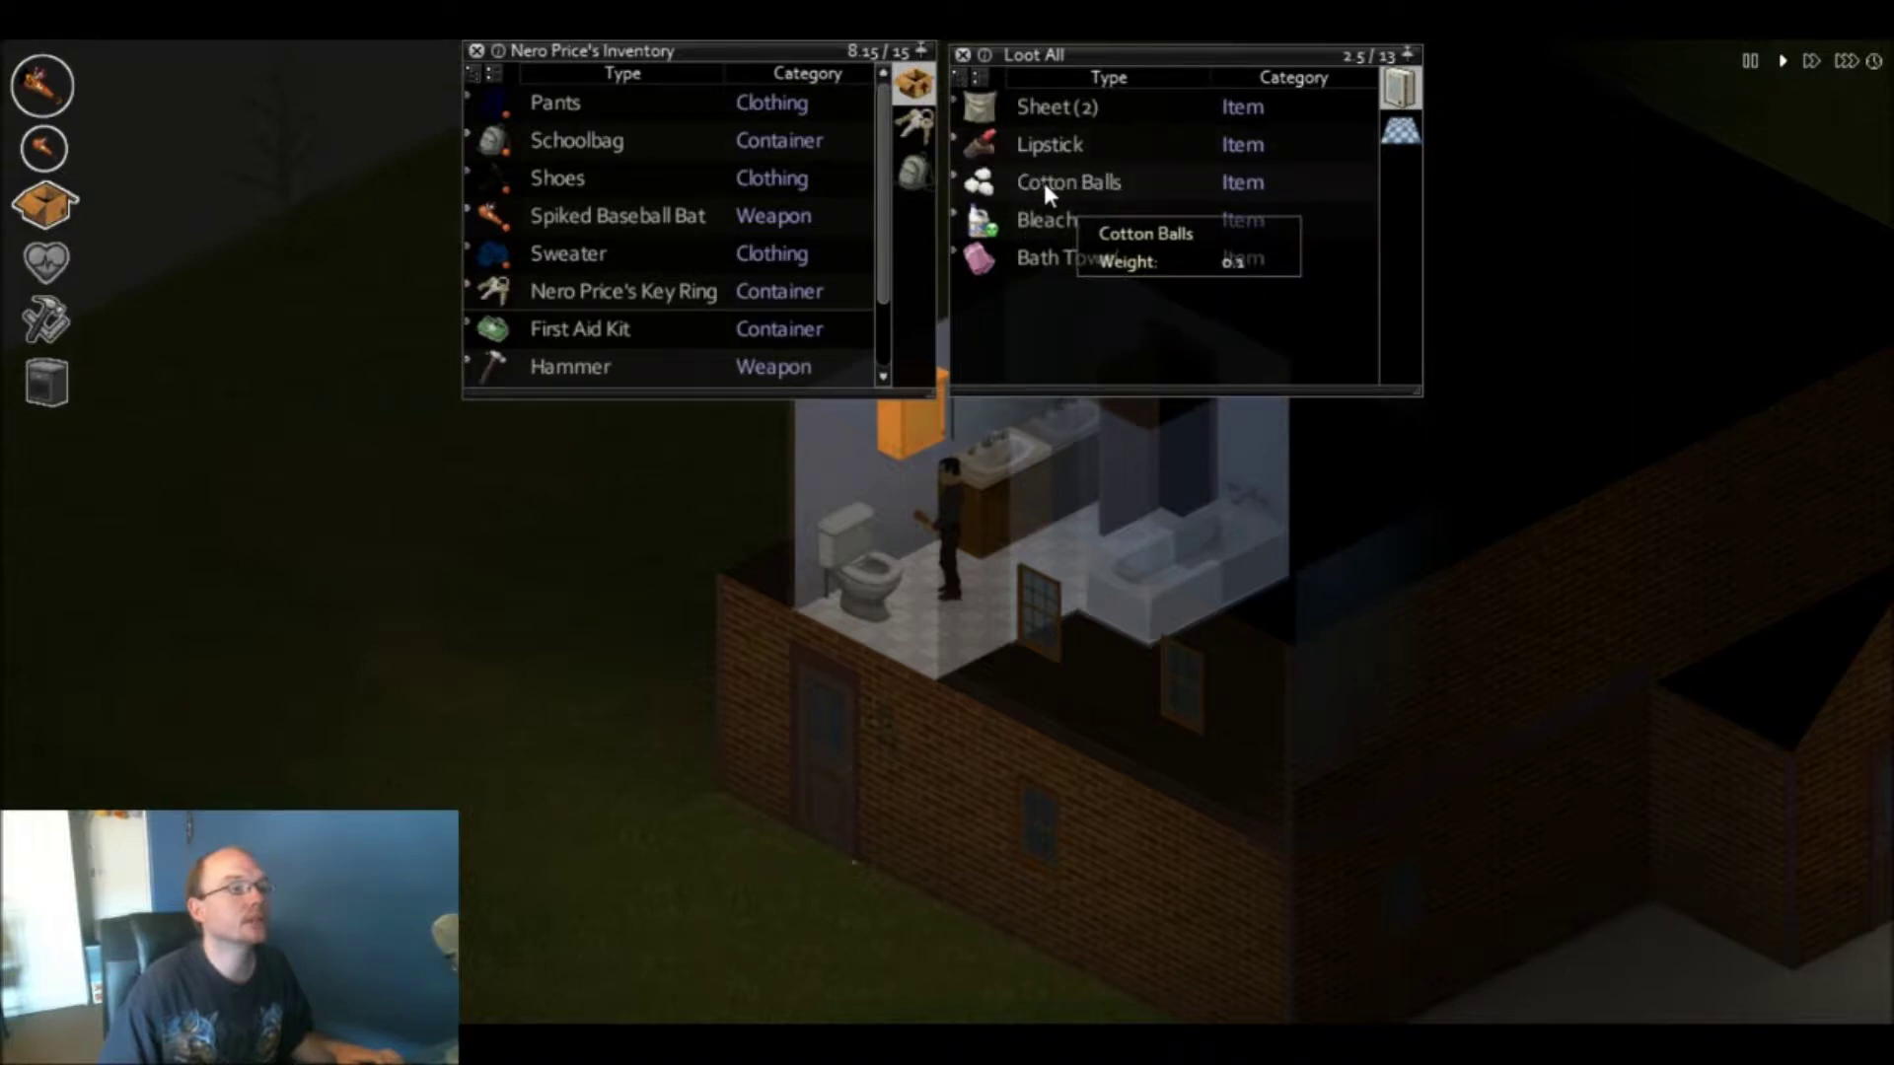
{"action": "key", "text": "w"}
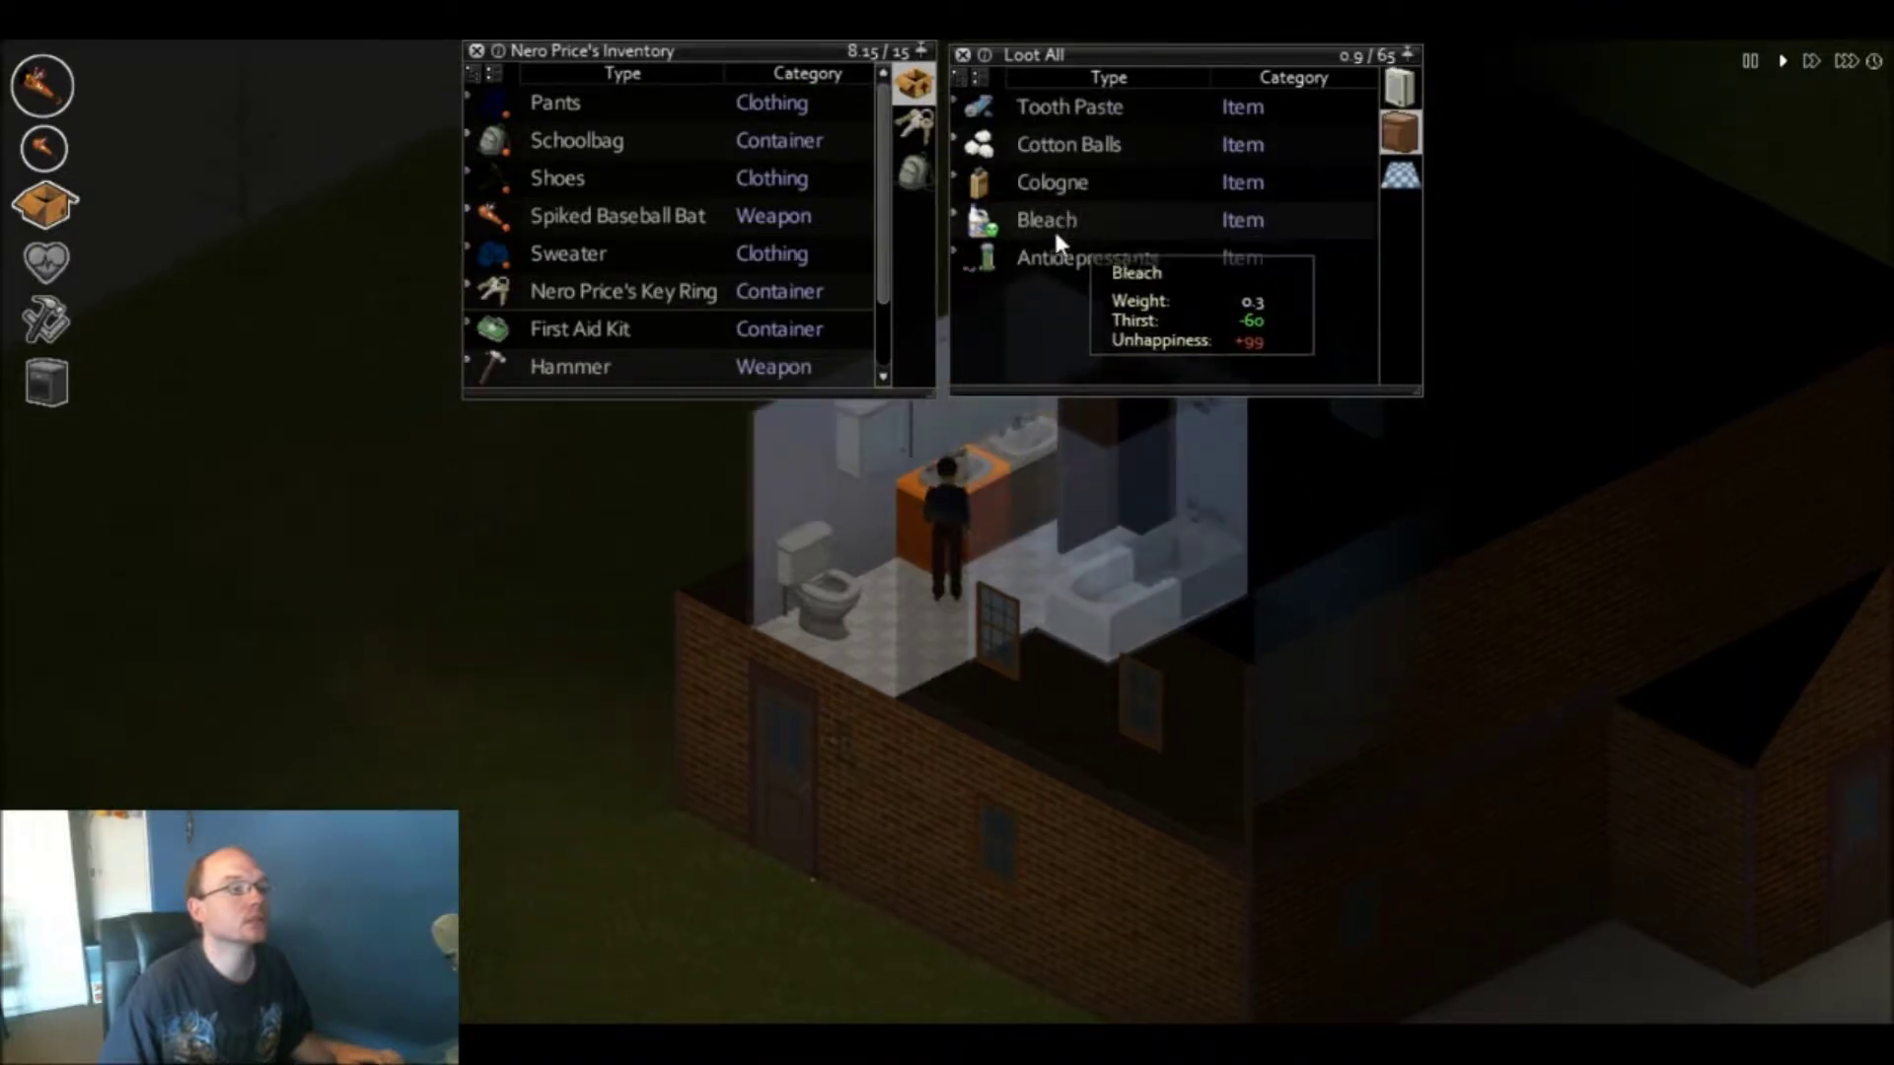
{"action": "left_click_drag", "start_coordinate": [1051, 251], "coordinate": [885, 143]}
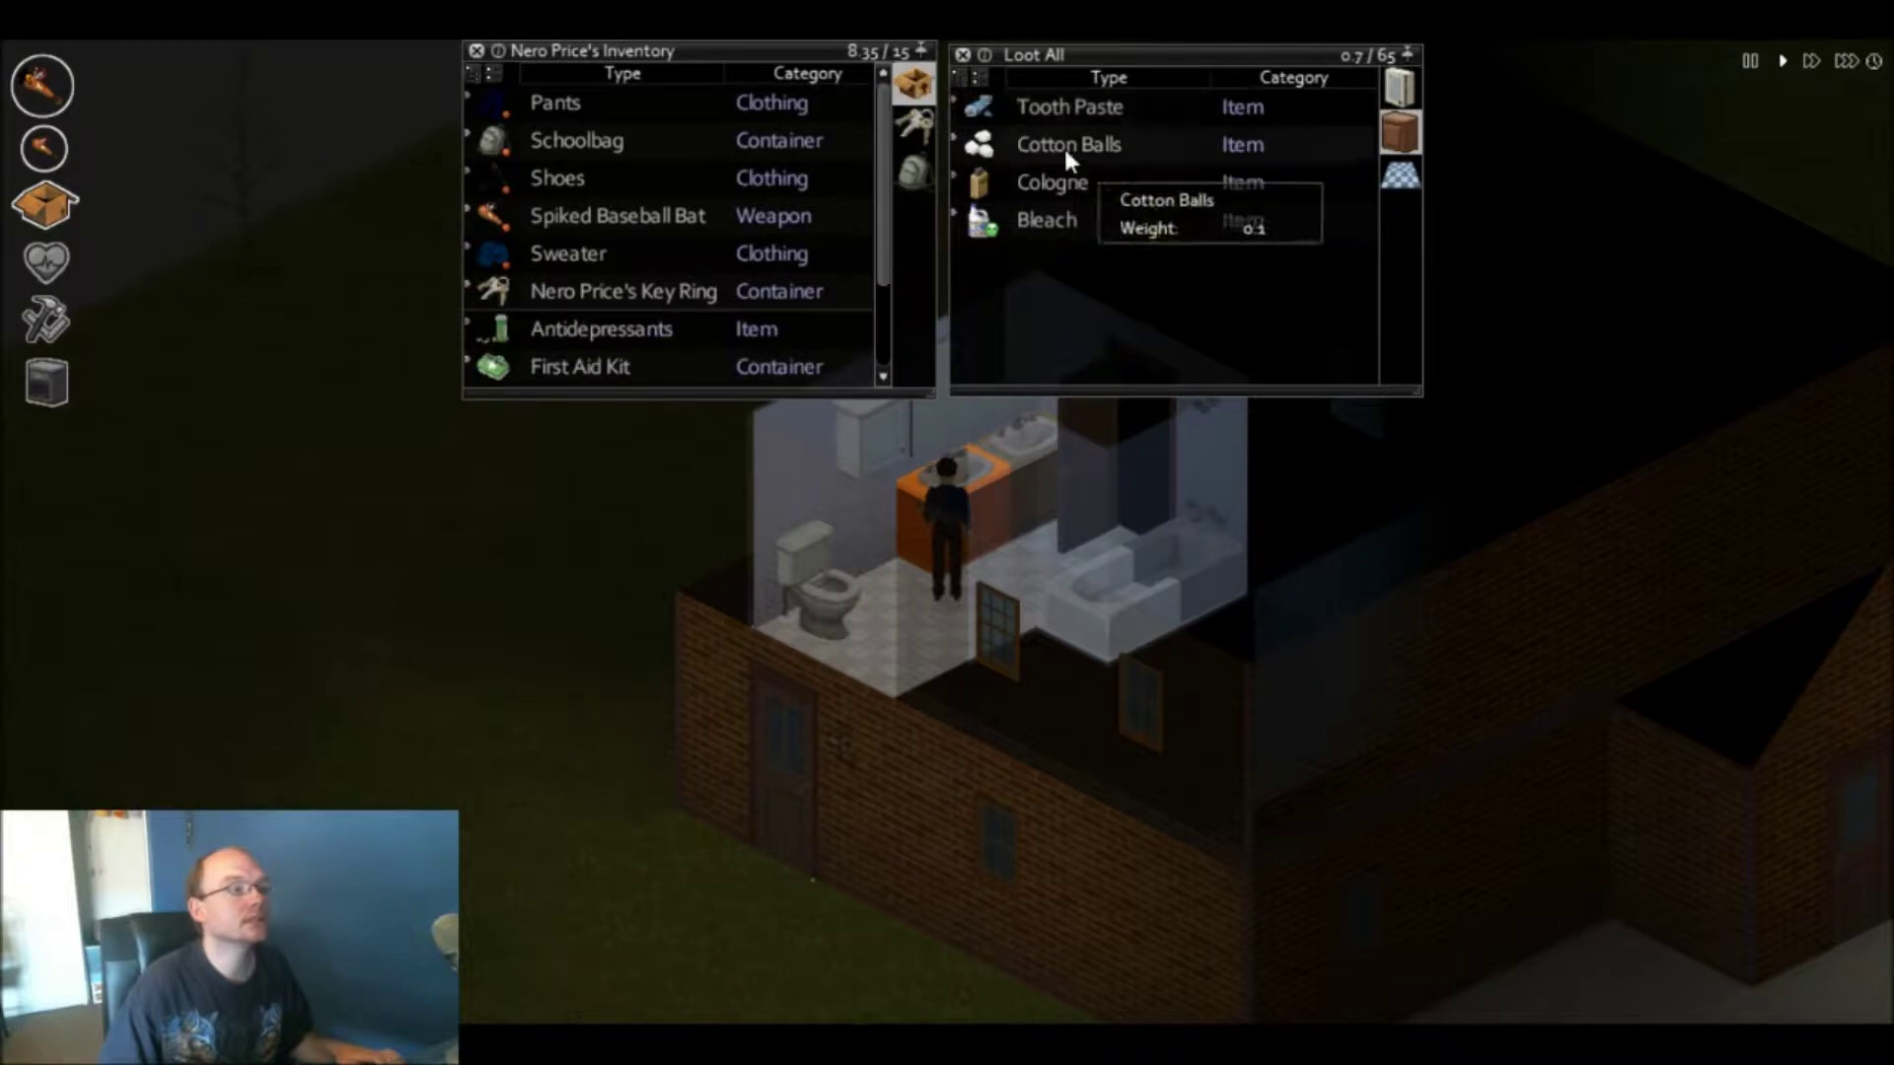
{"action": "key", "text": "d"}
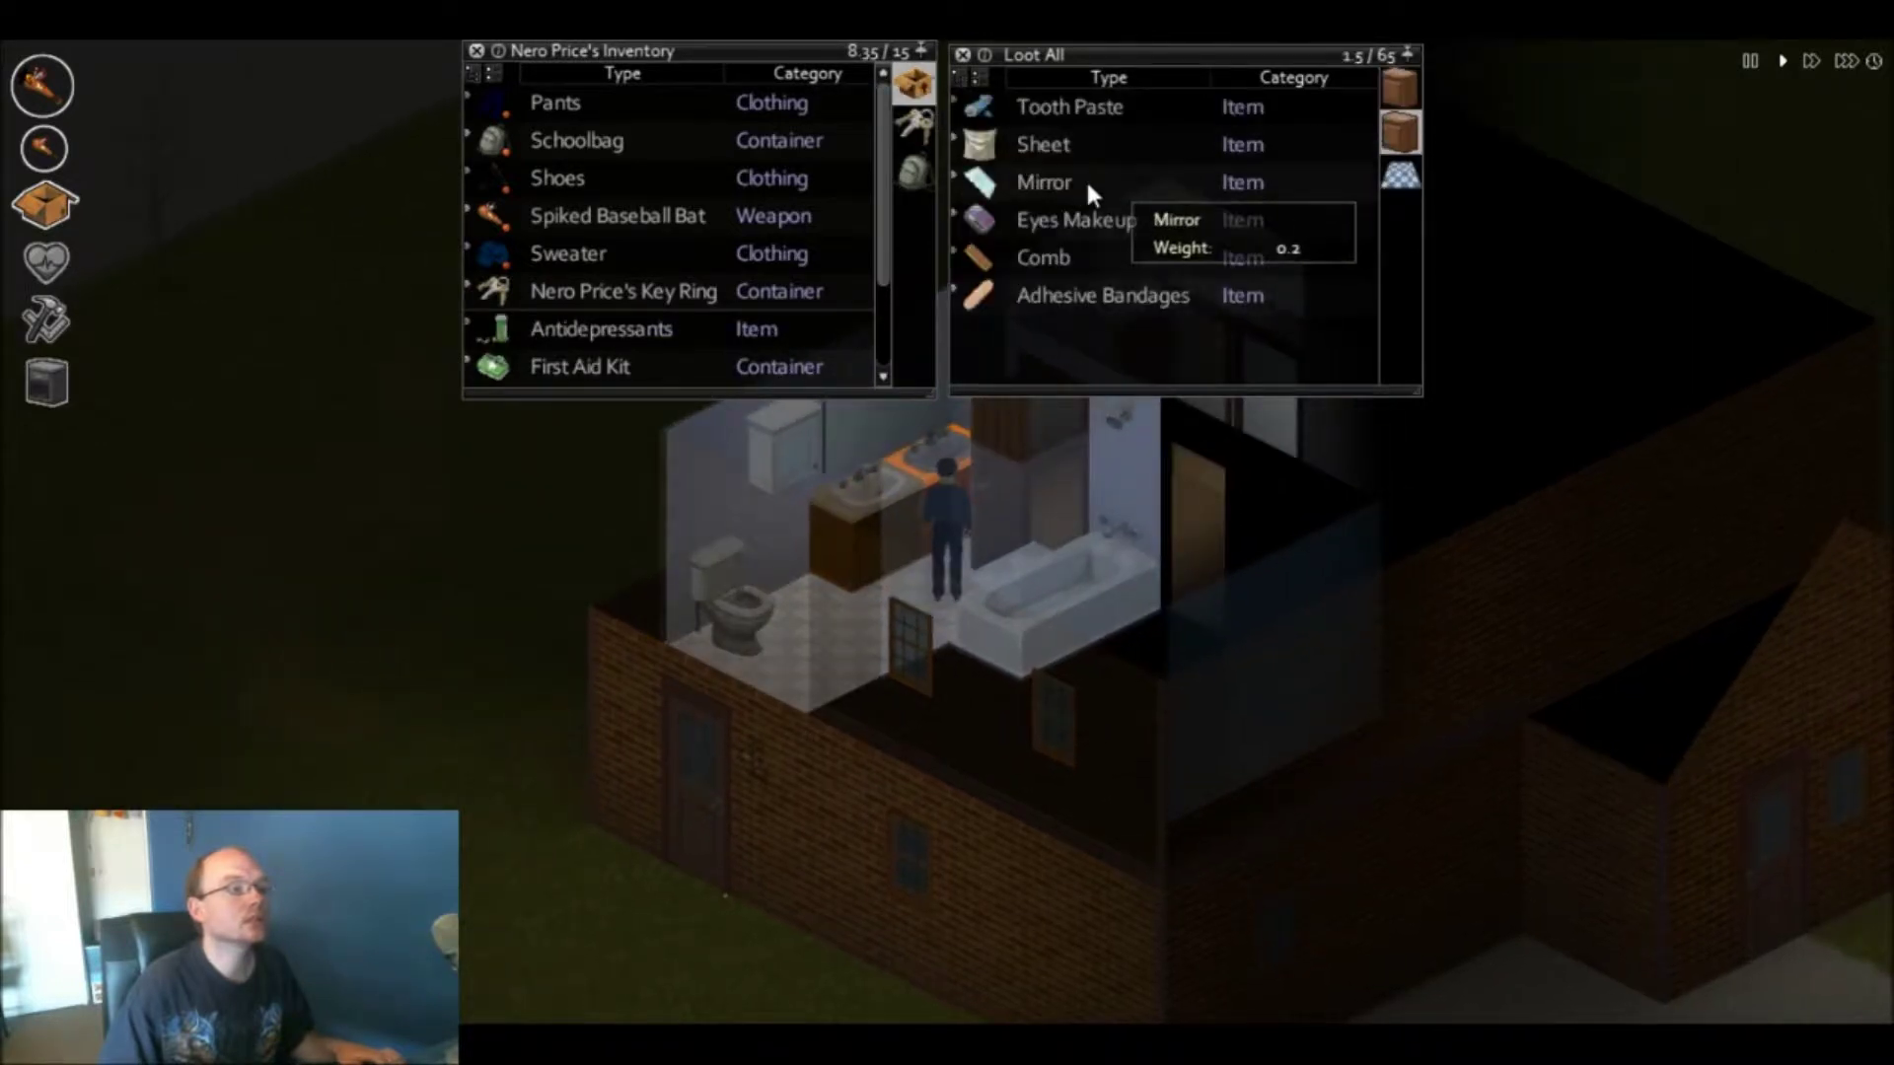
{"action": "left_click_drag", "start_coordinate": [1085, 292], "coordinate": [915, 91]}
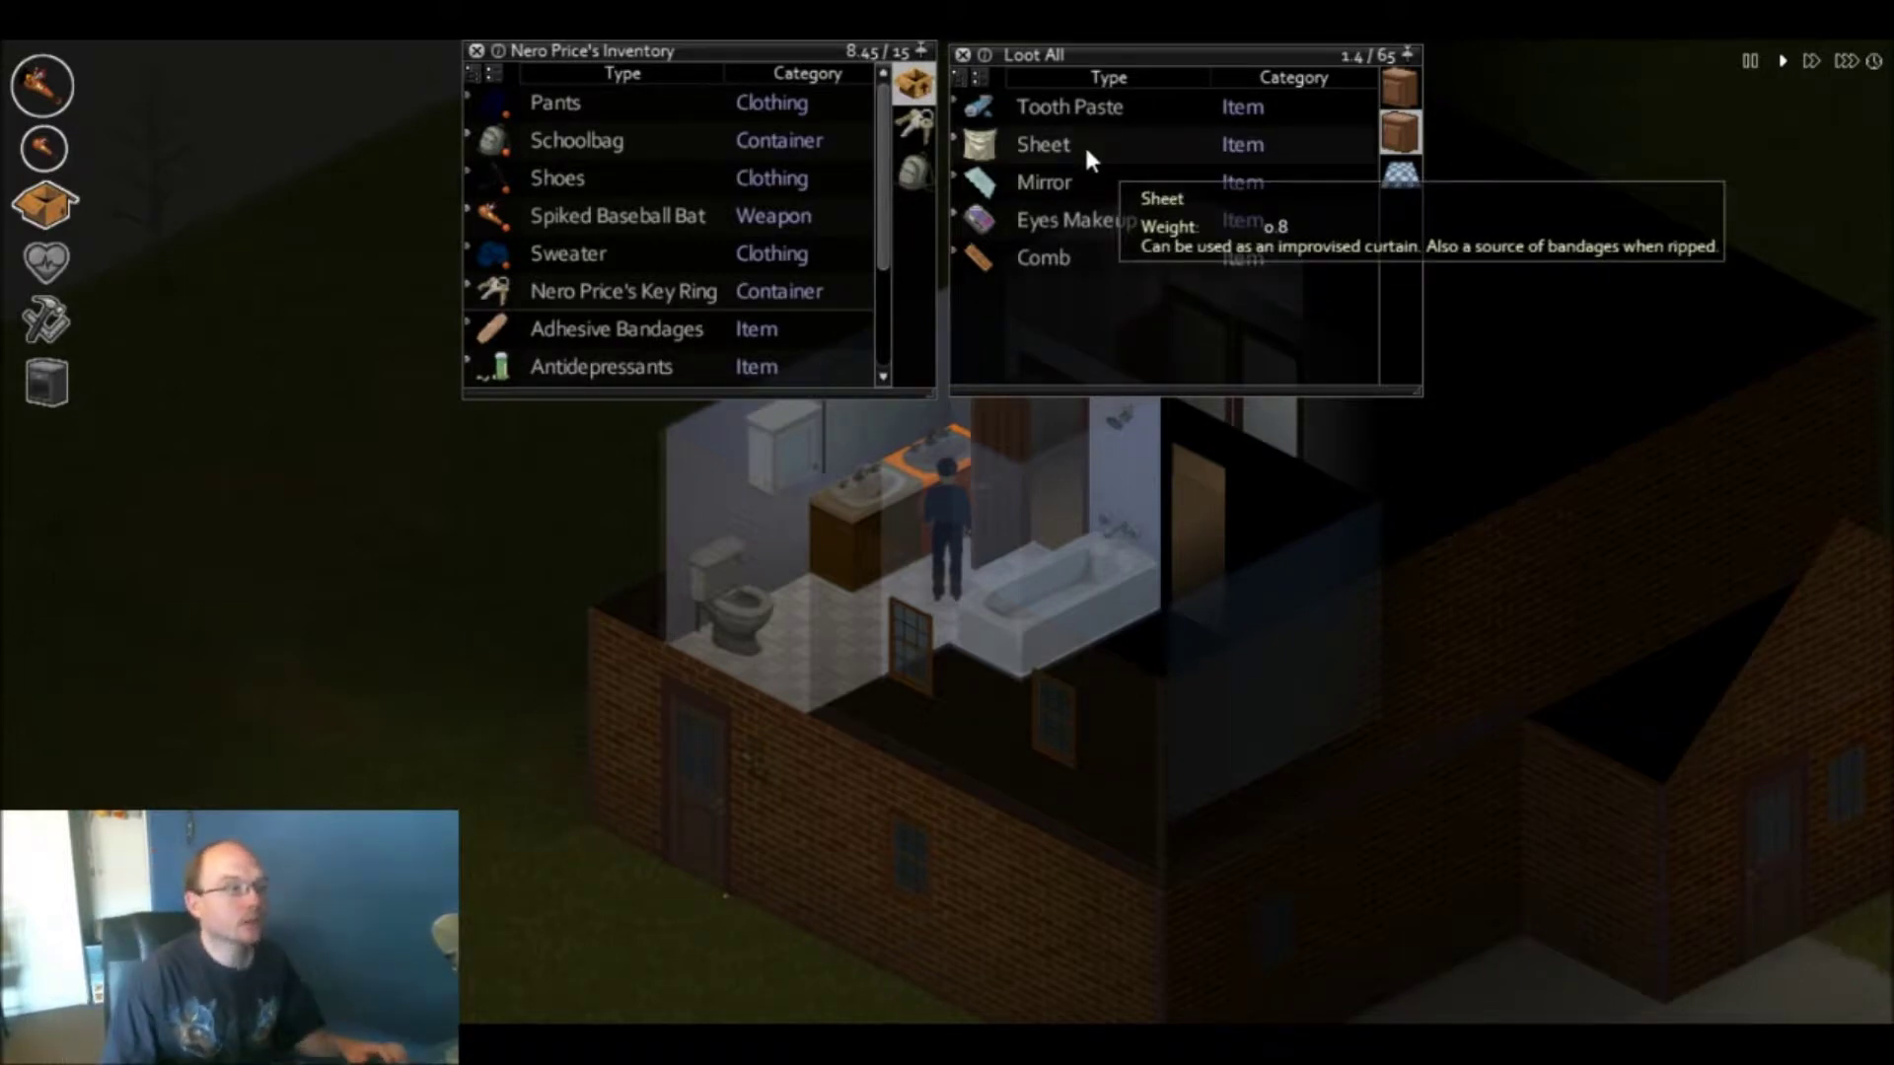
{"action": "scroll", "coordinate": [1498, 511], "scroll_direction": "up", "scroll_amount": 2}
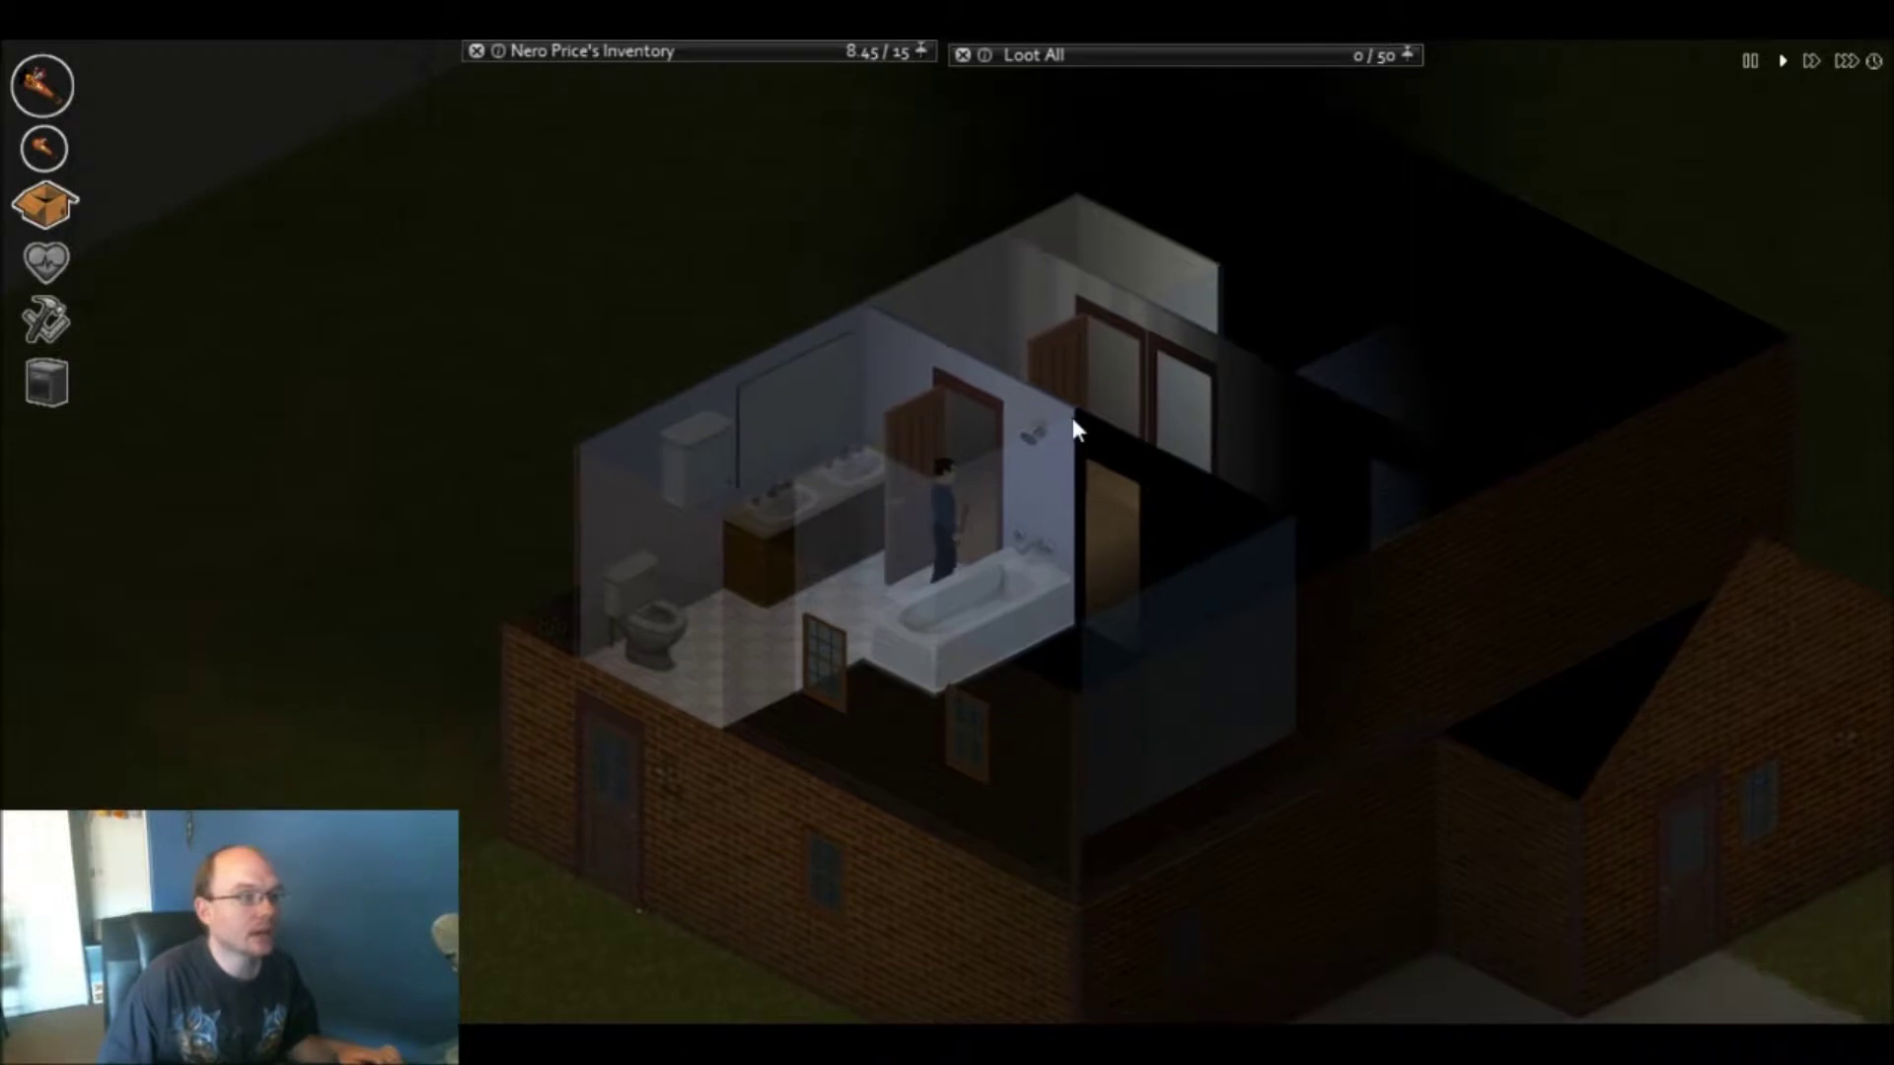
- Walk into the dresser bedroom, take the Alarm Clock, and dismiss its actions menu unused
{"action": "key", "text": "w+d"}
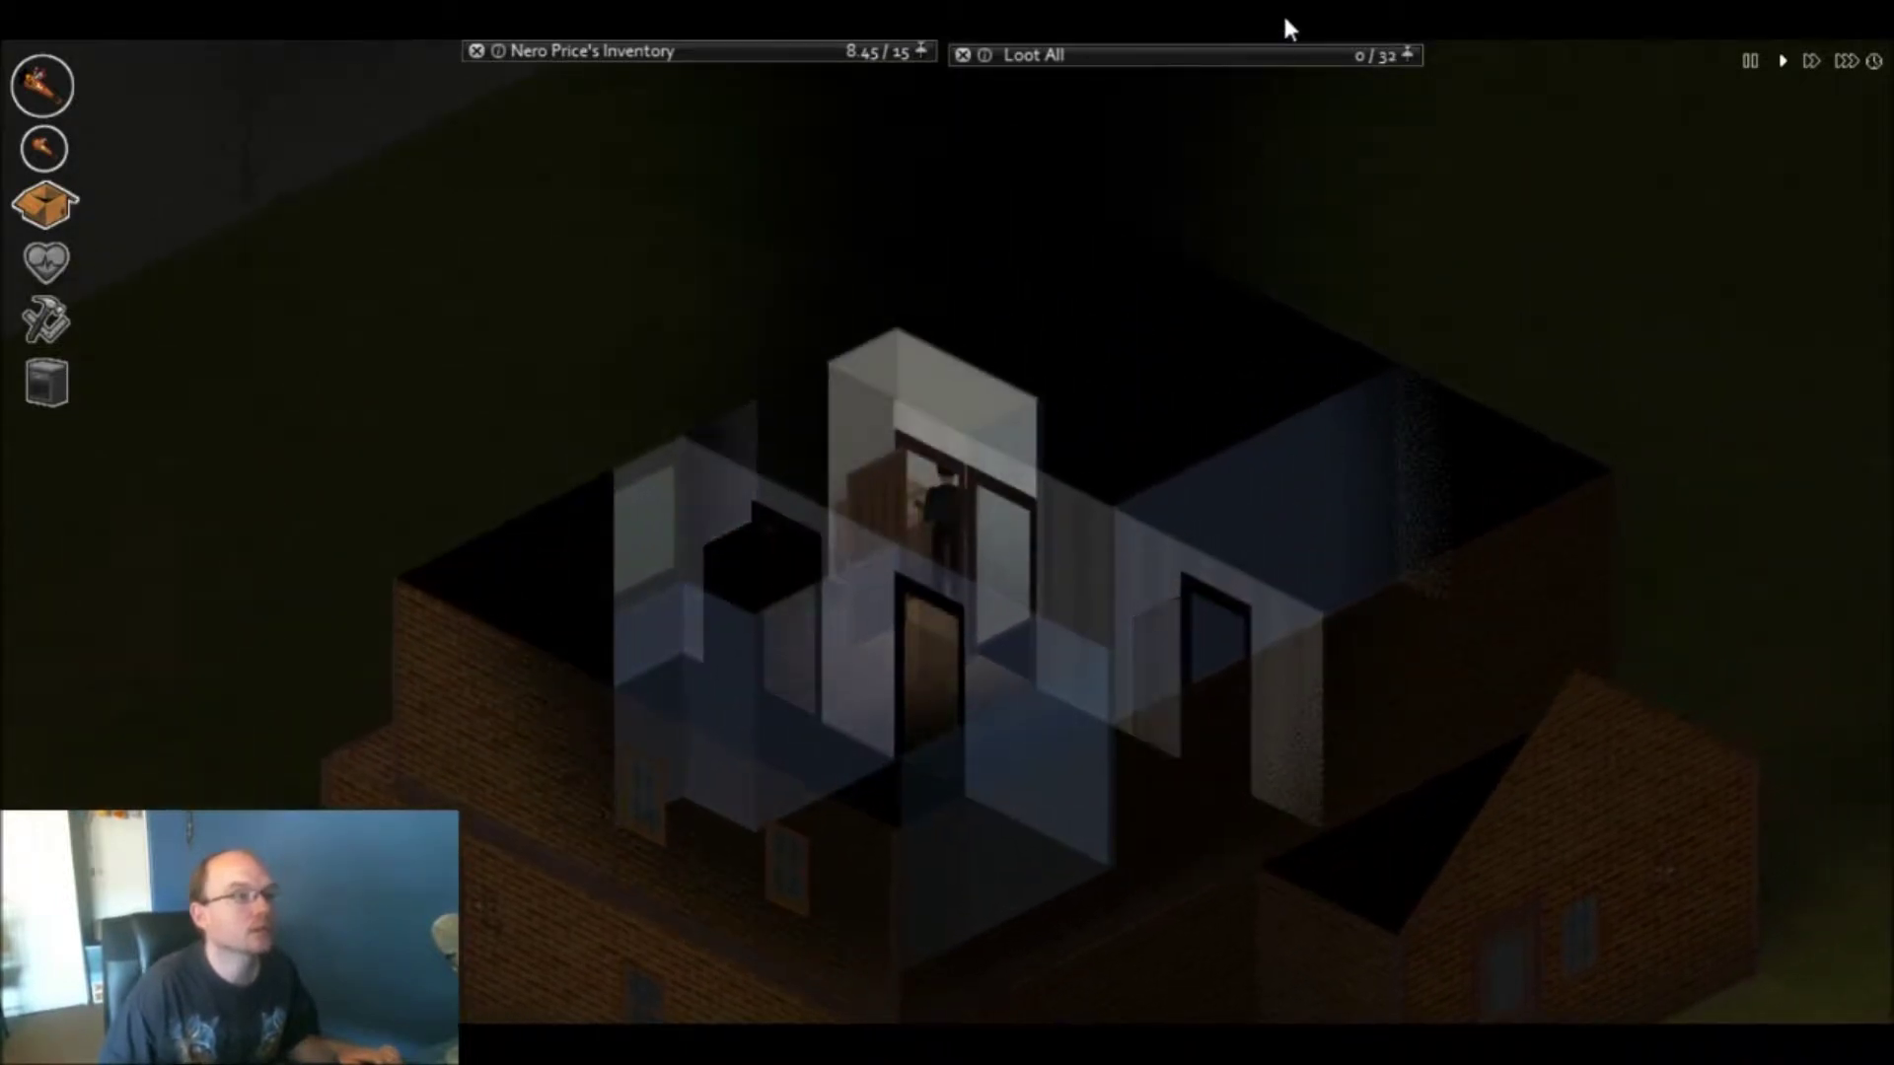
{"action": "key", "text": "s+d"}
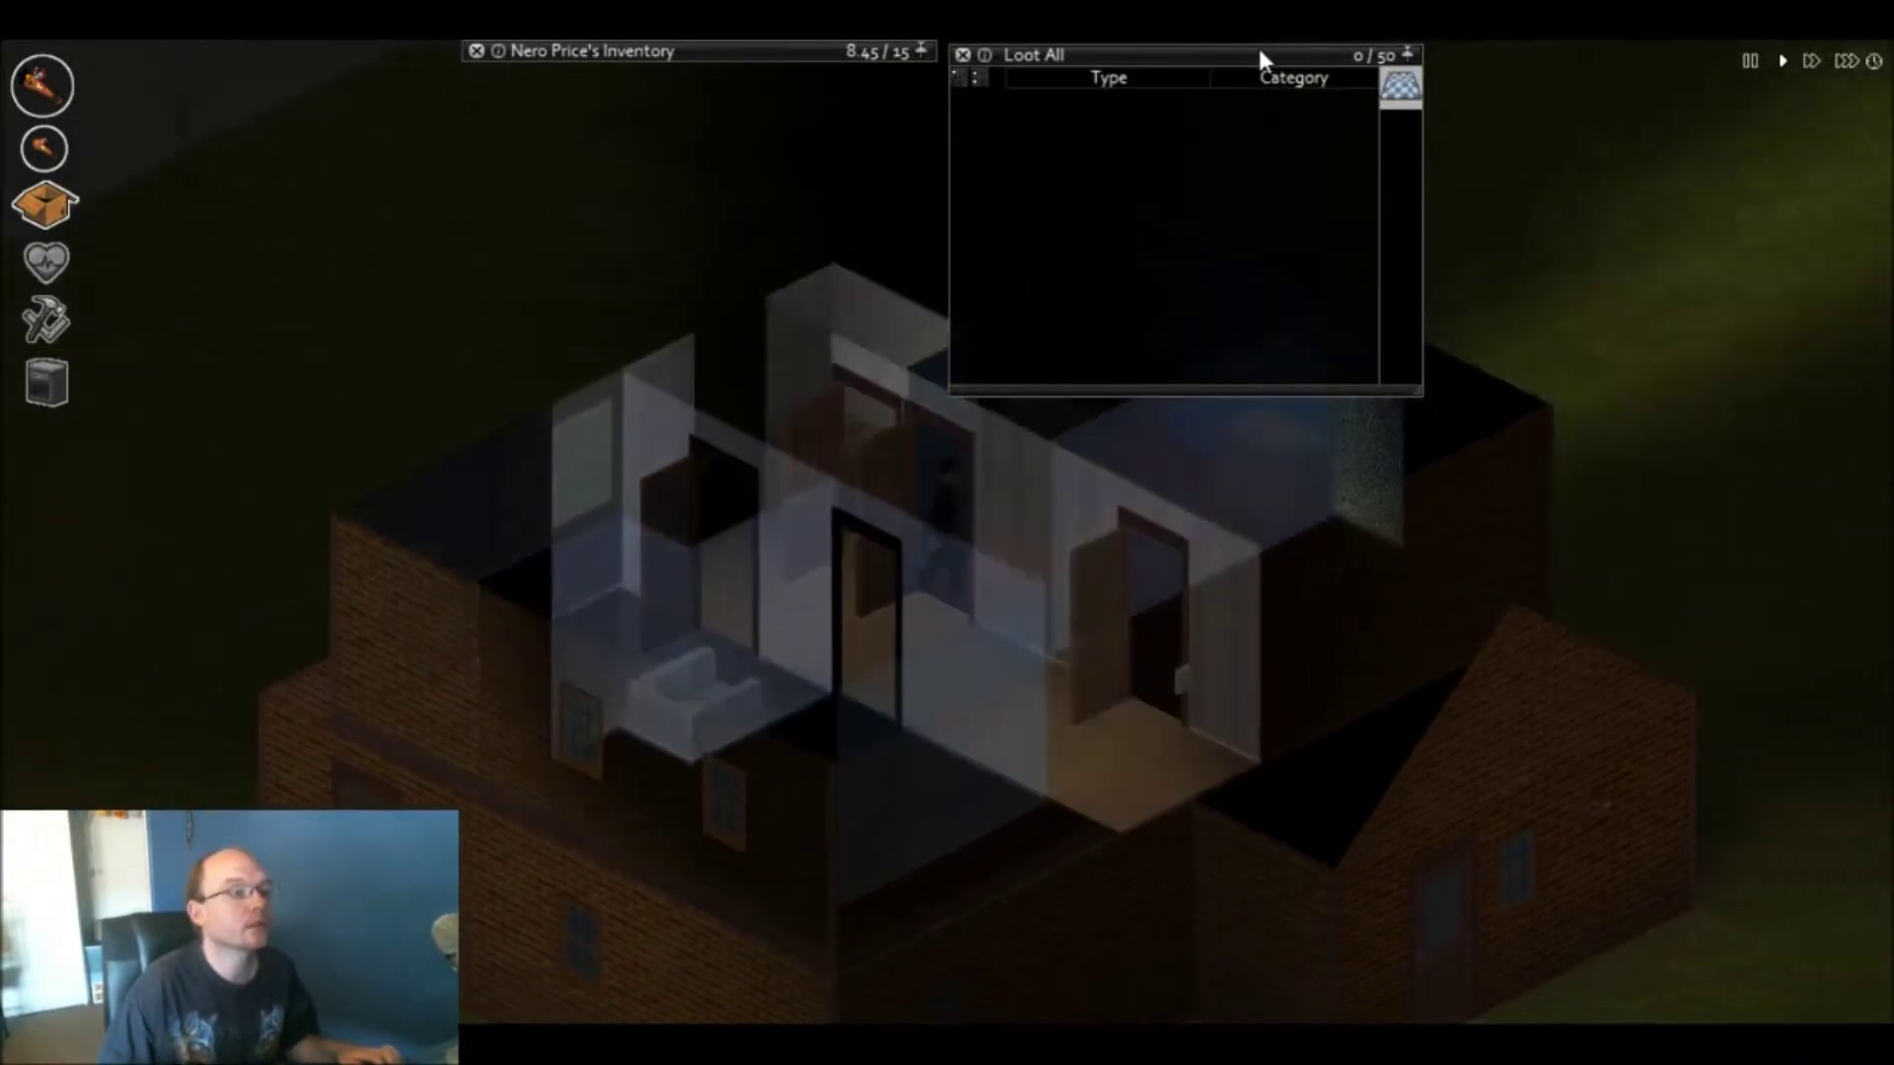
{"action": "key", "text": "w+d"}
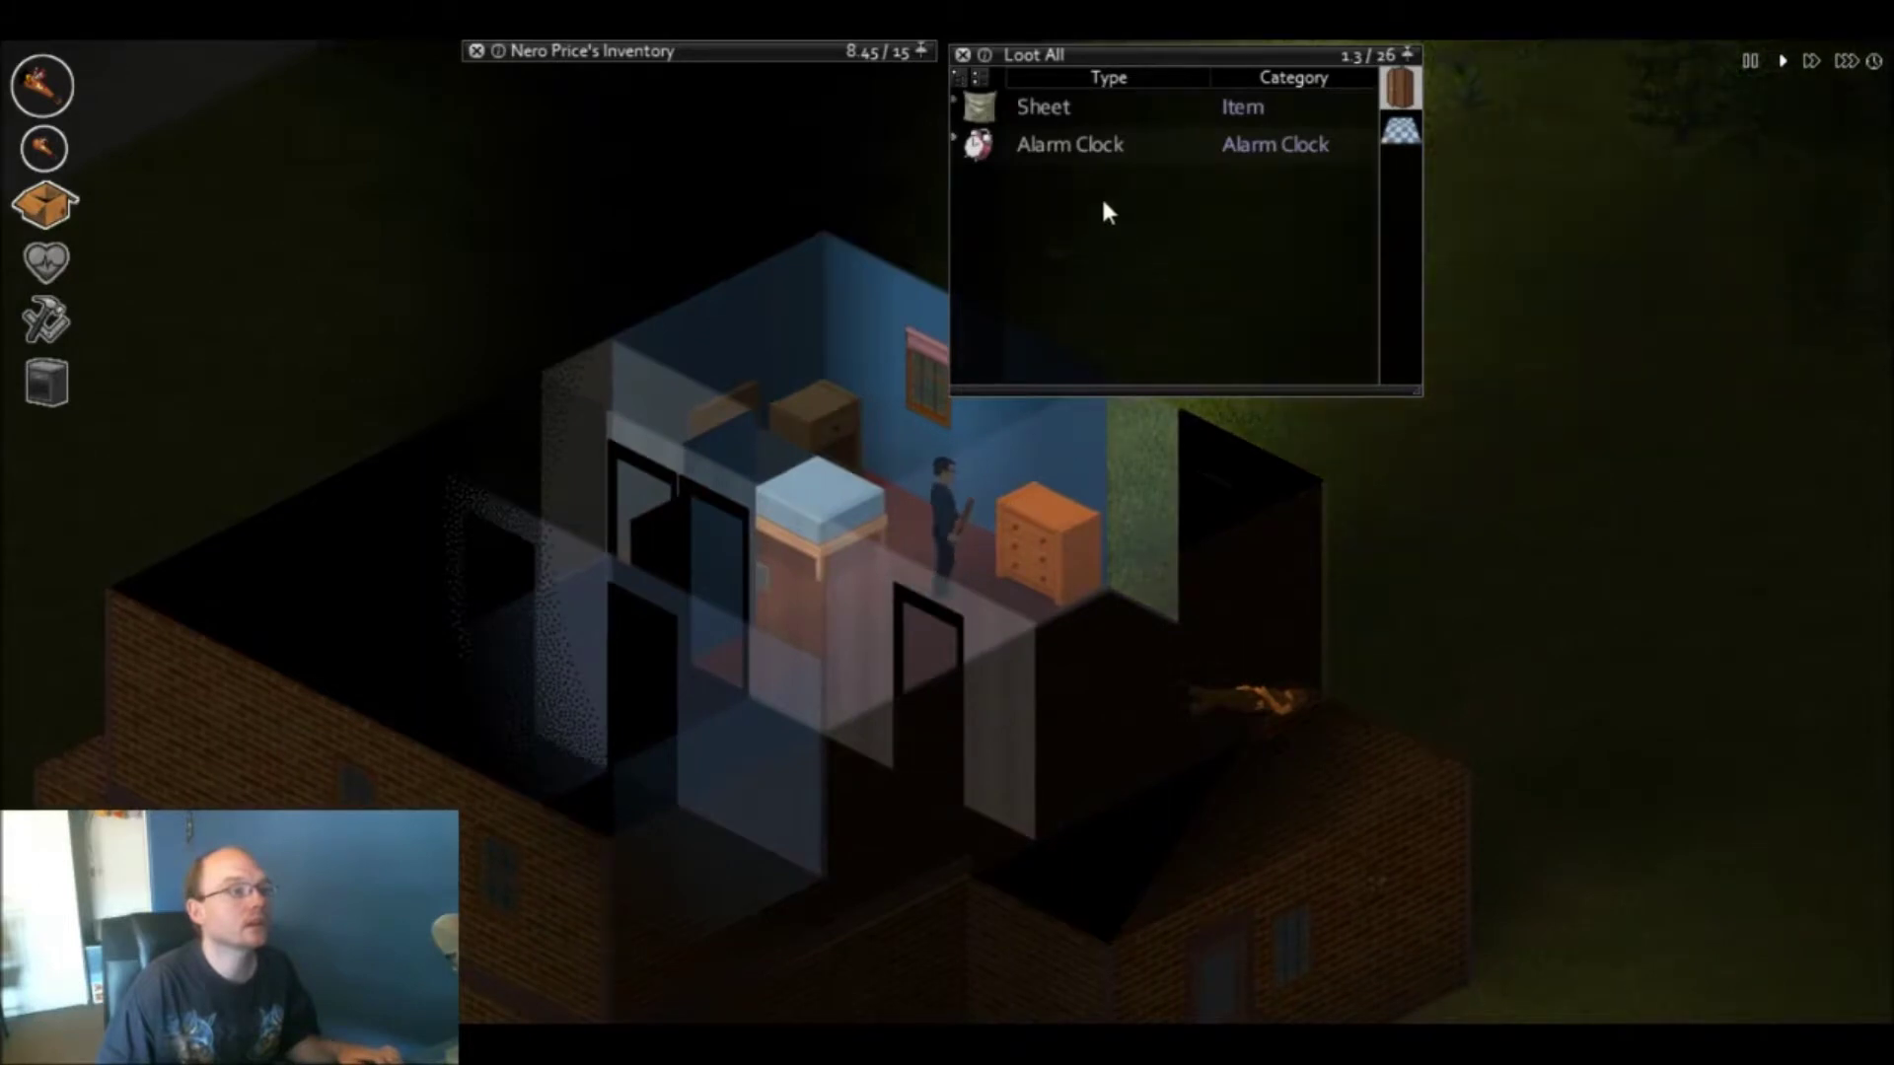
{"action": "double_click", "coordinate": [1084, 135]}
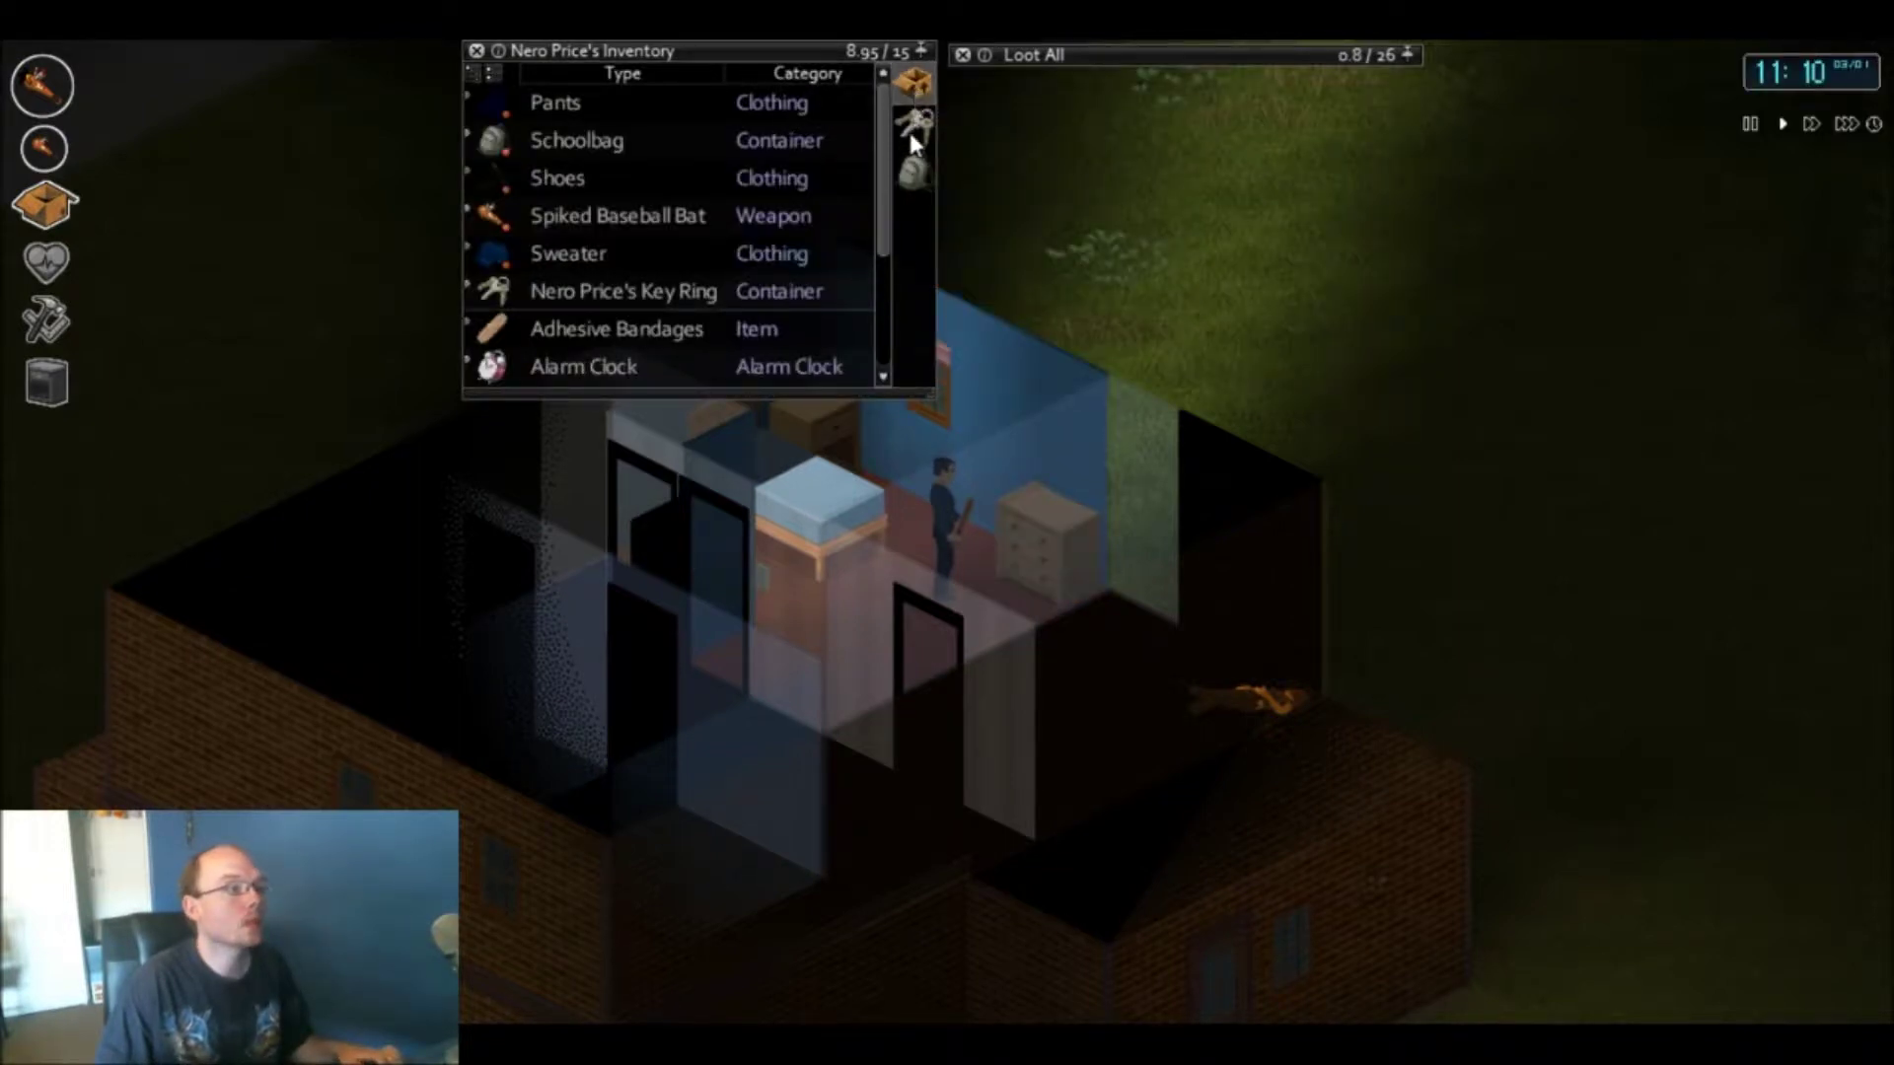
{"action": "scroll", "coordinate": [706, 348], "scroll_direction": "down", "scroll_amount": 2}
{"action": "right_click", "coordinate": [576, 291]}
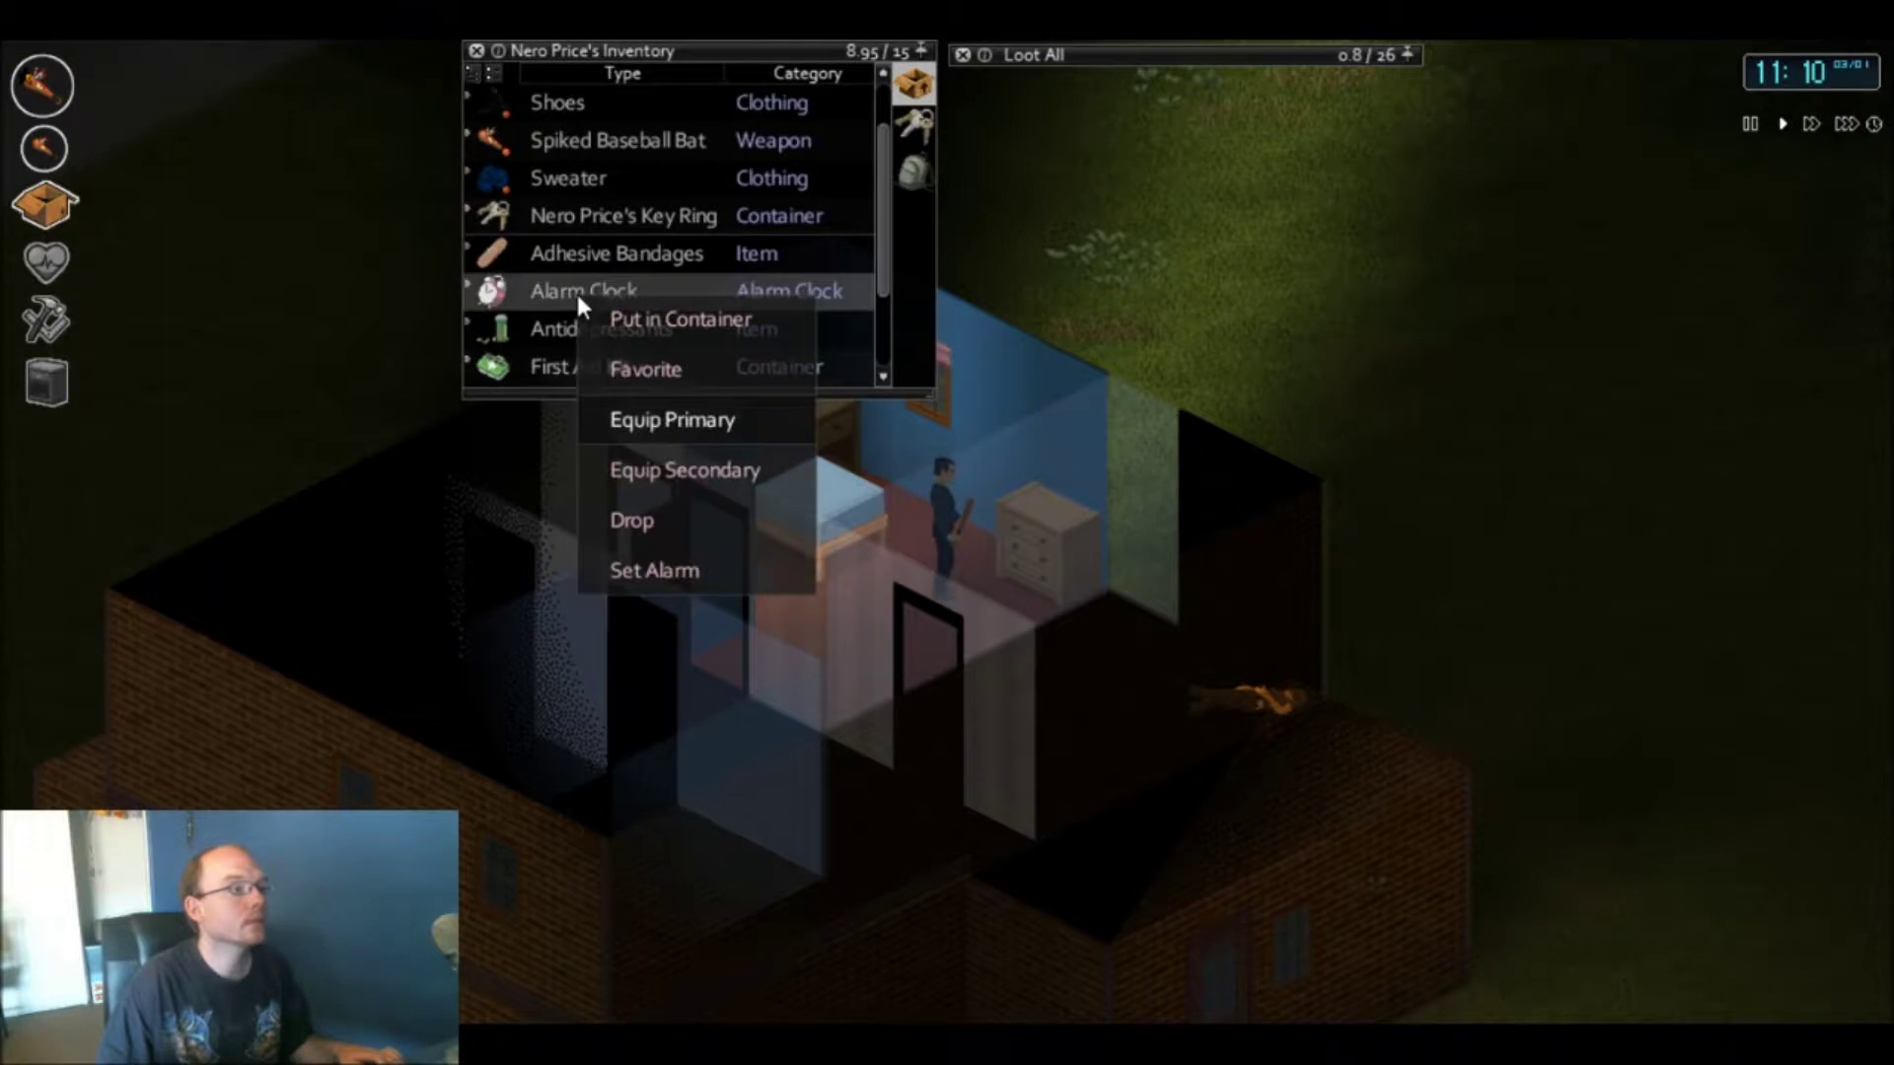
{"action": "left_click", "coordinate": [1275, 292]}
{"action": "mouse_move", "coordinate": [617, 214]}
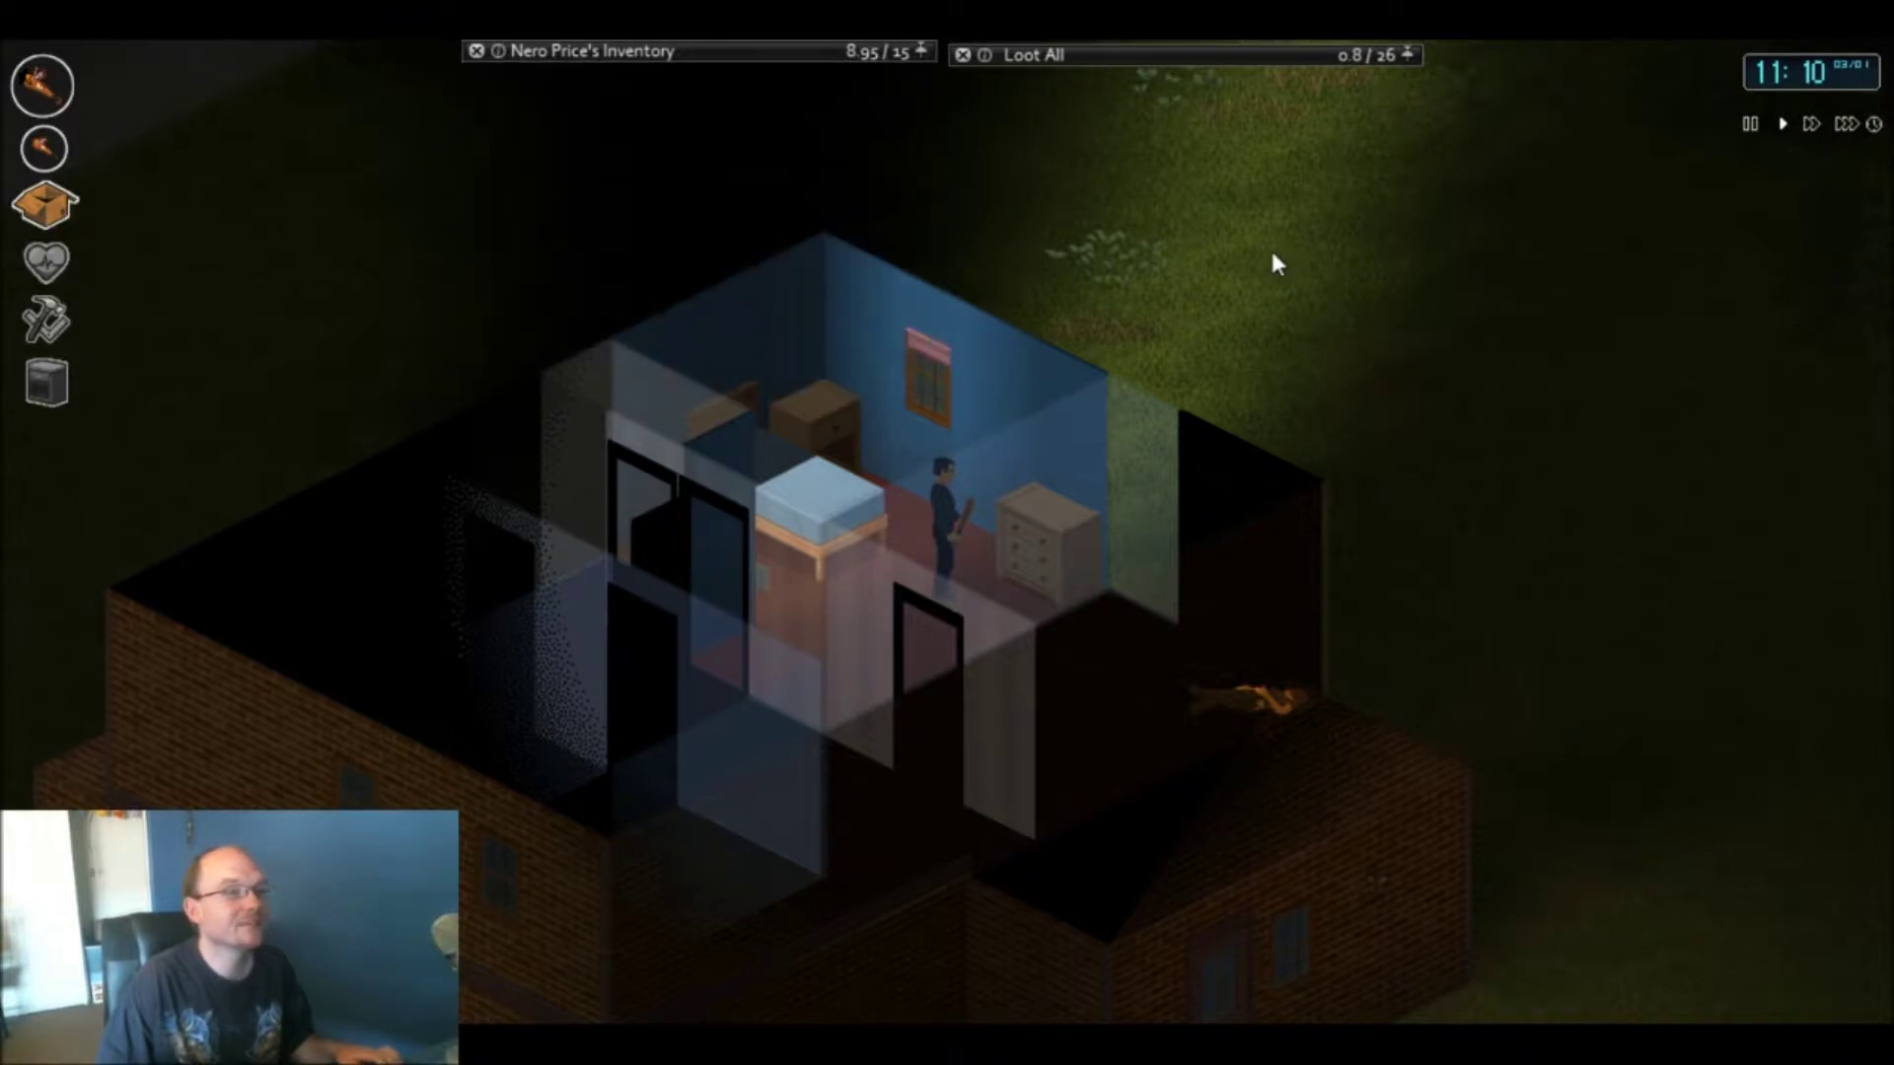
- Walk past the bed into the wardrobe bedroom, check its second container, then move next door
{"action": "key", "text": "w"}
{"action": "key", "text": "d"}
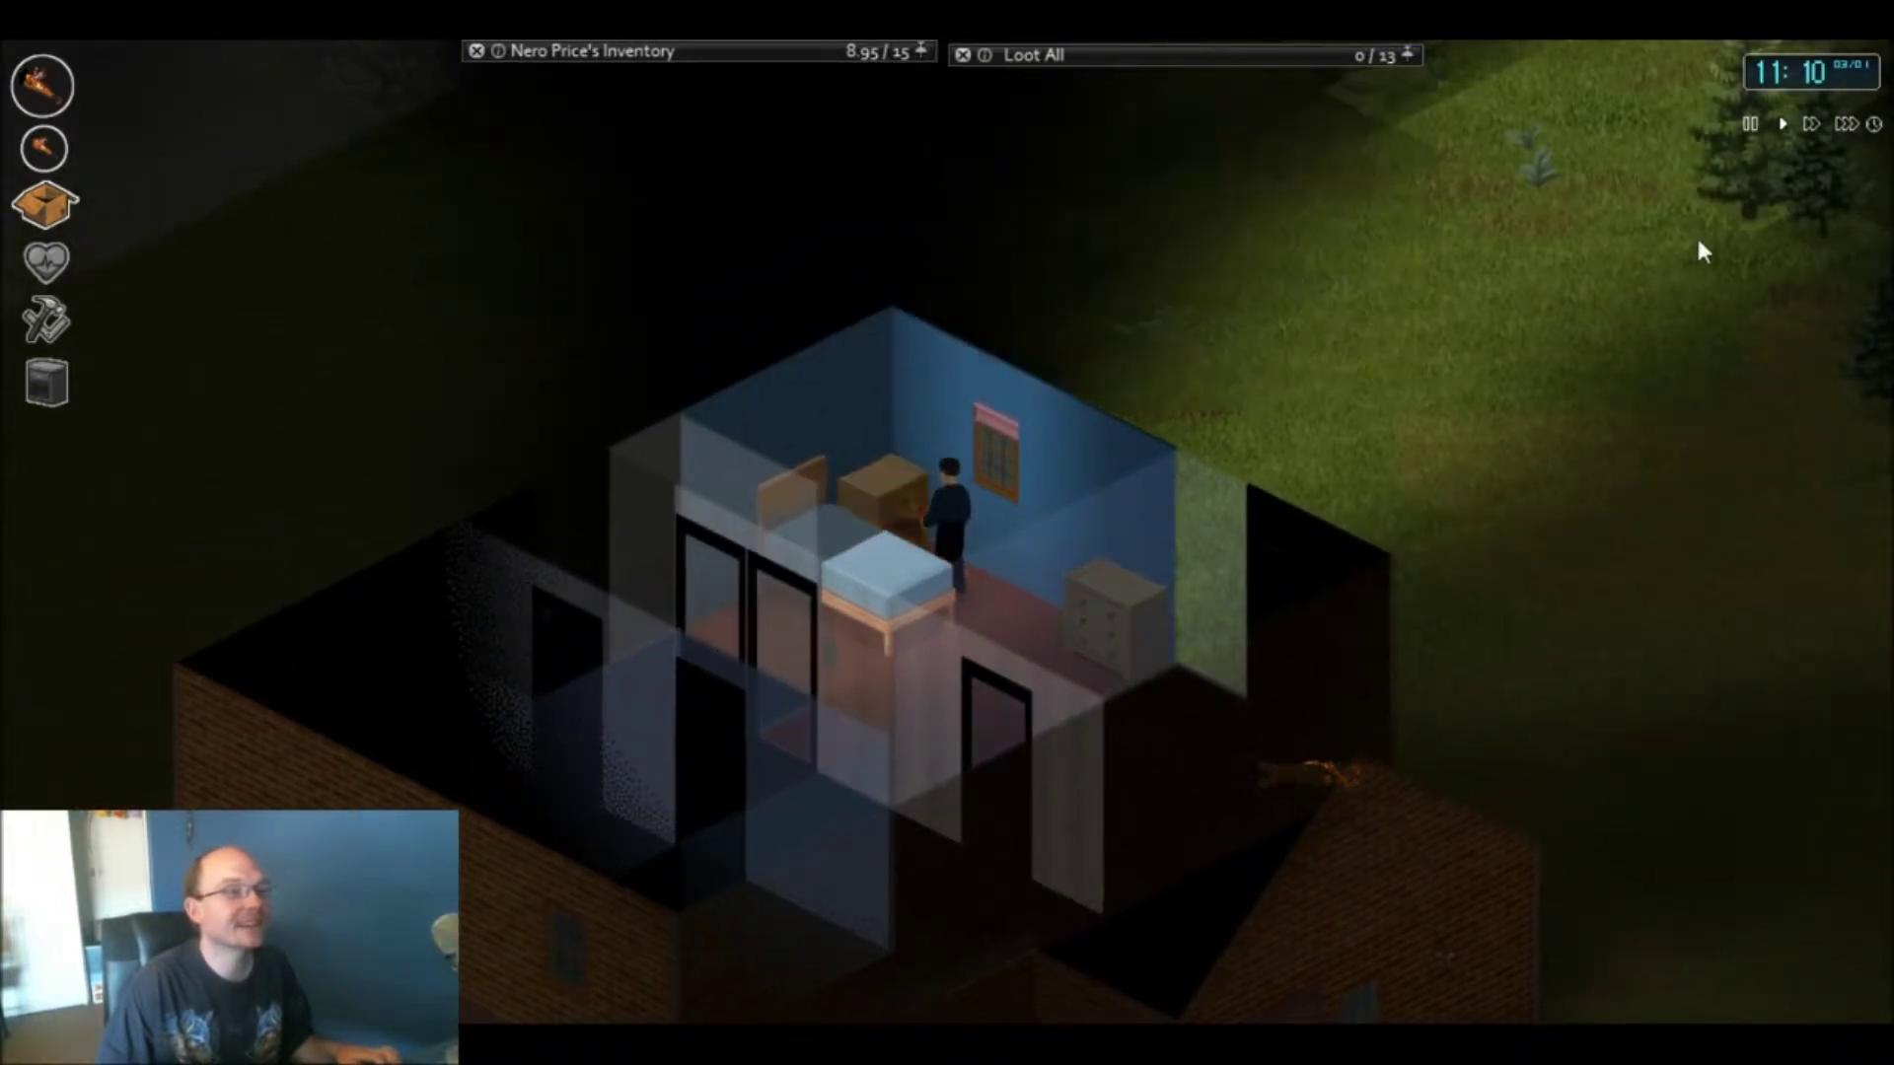
{"action": "key", "text": "a"}
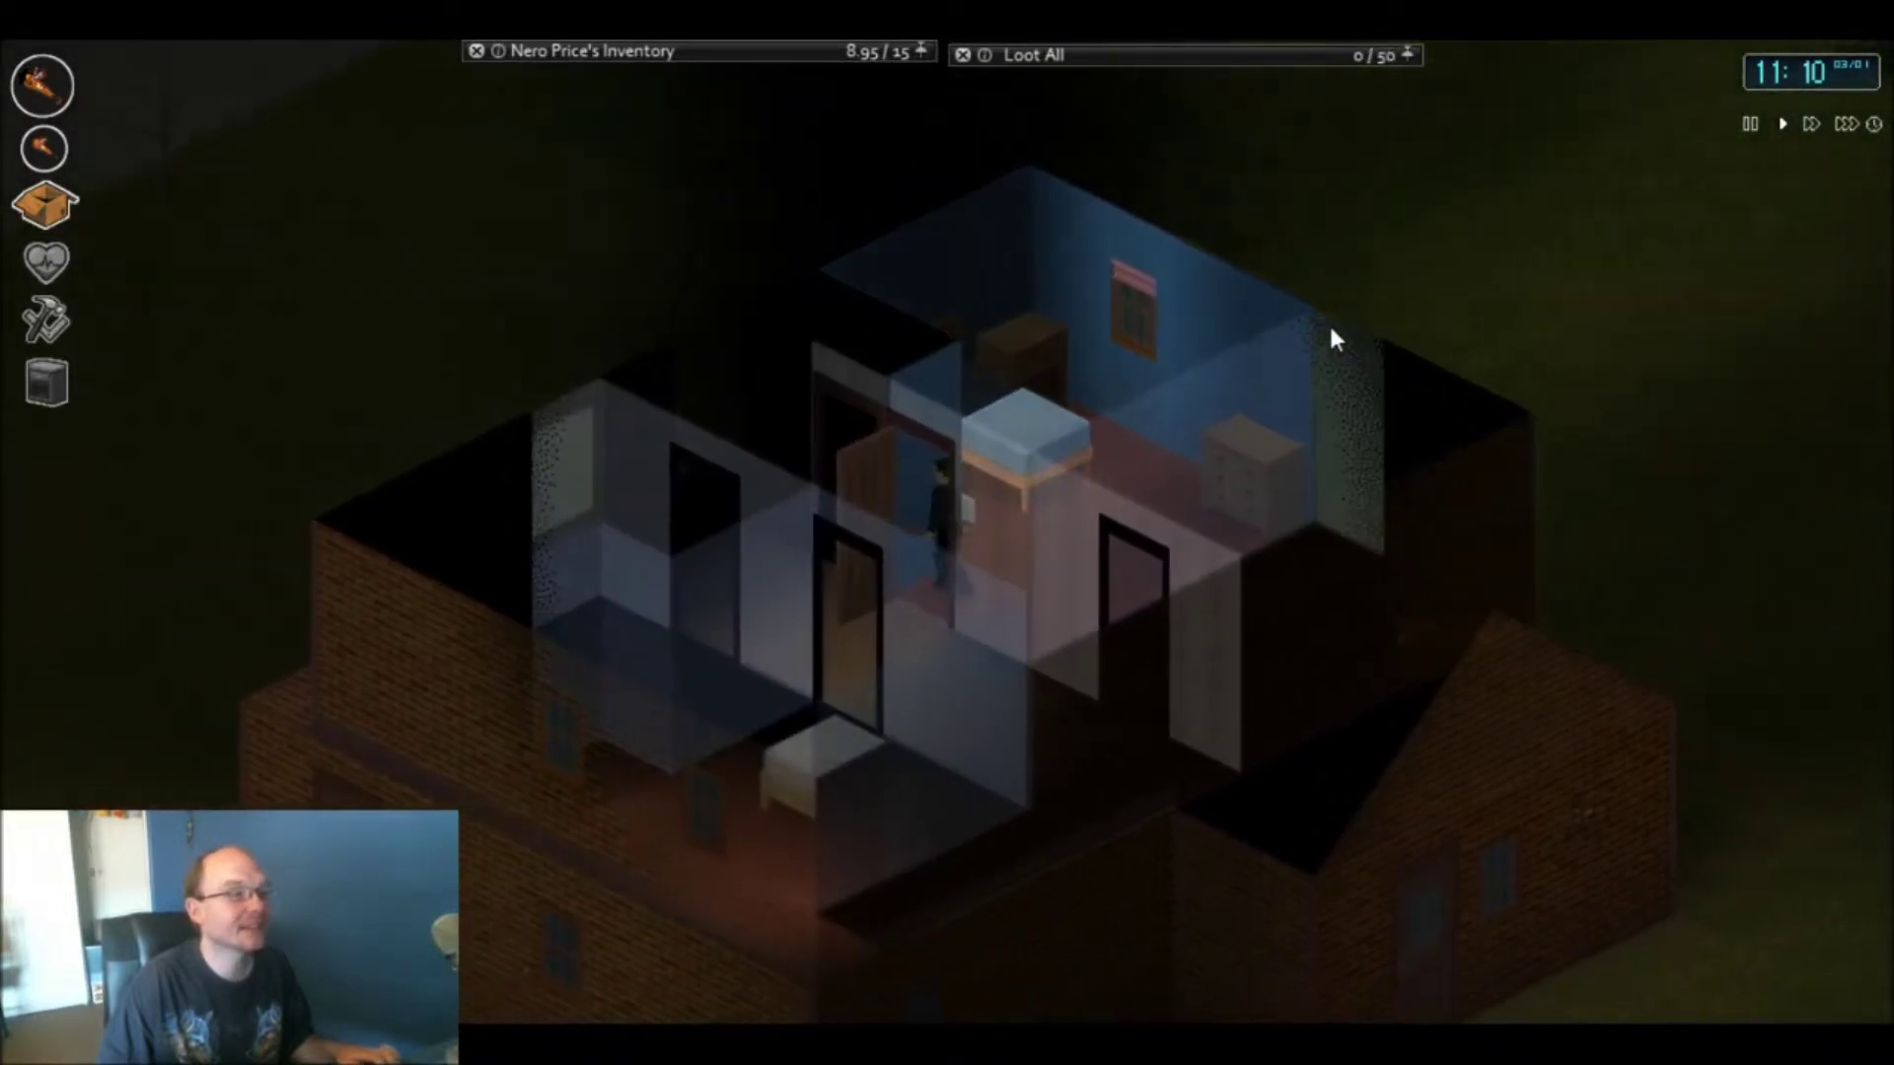
{"action": "key", "text": "a"}
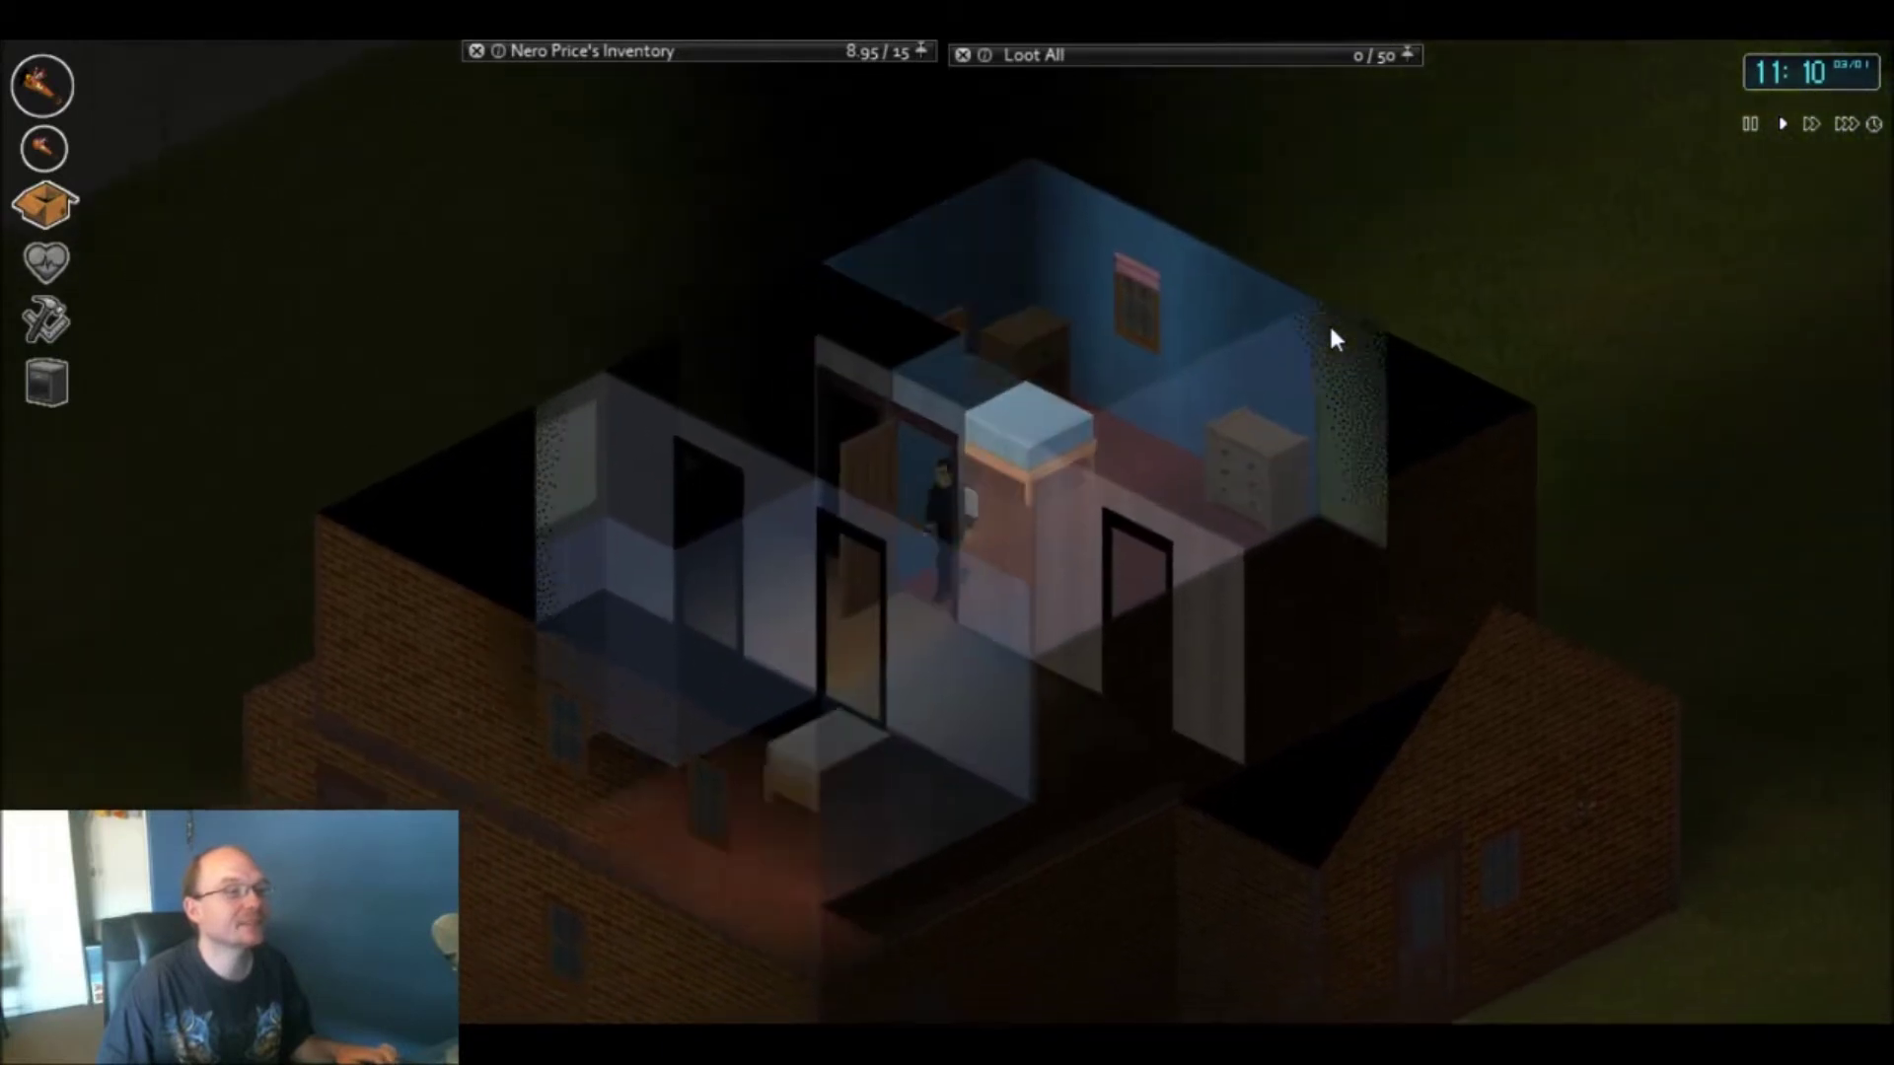
{"action": "key", "text": "a"}
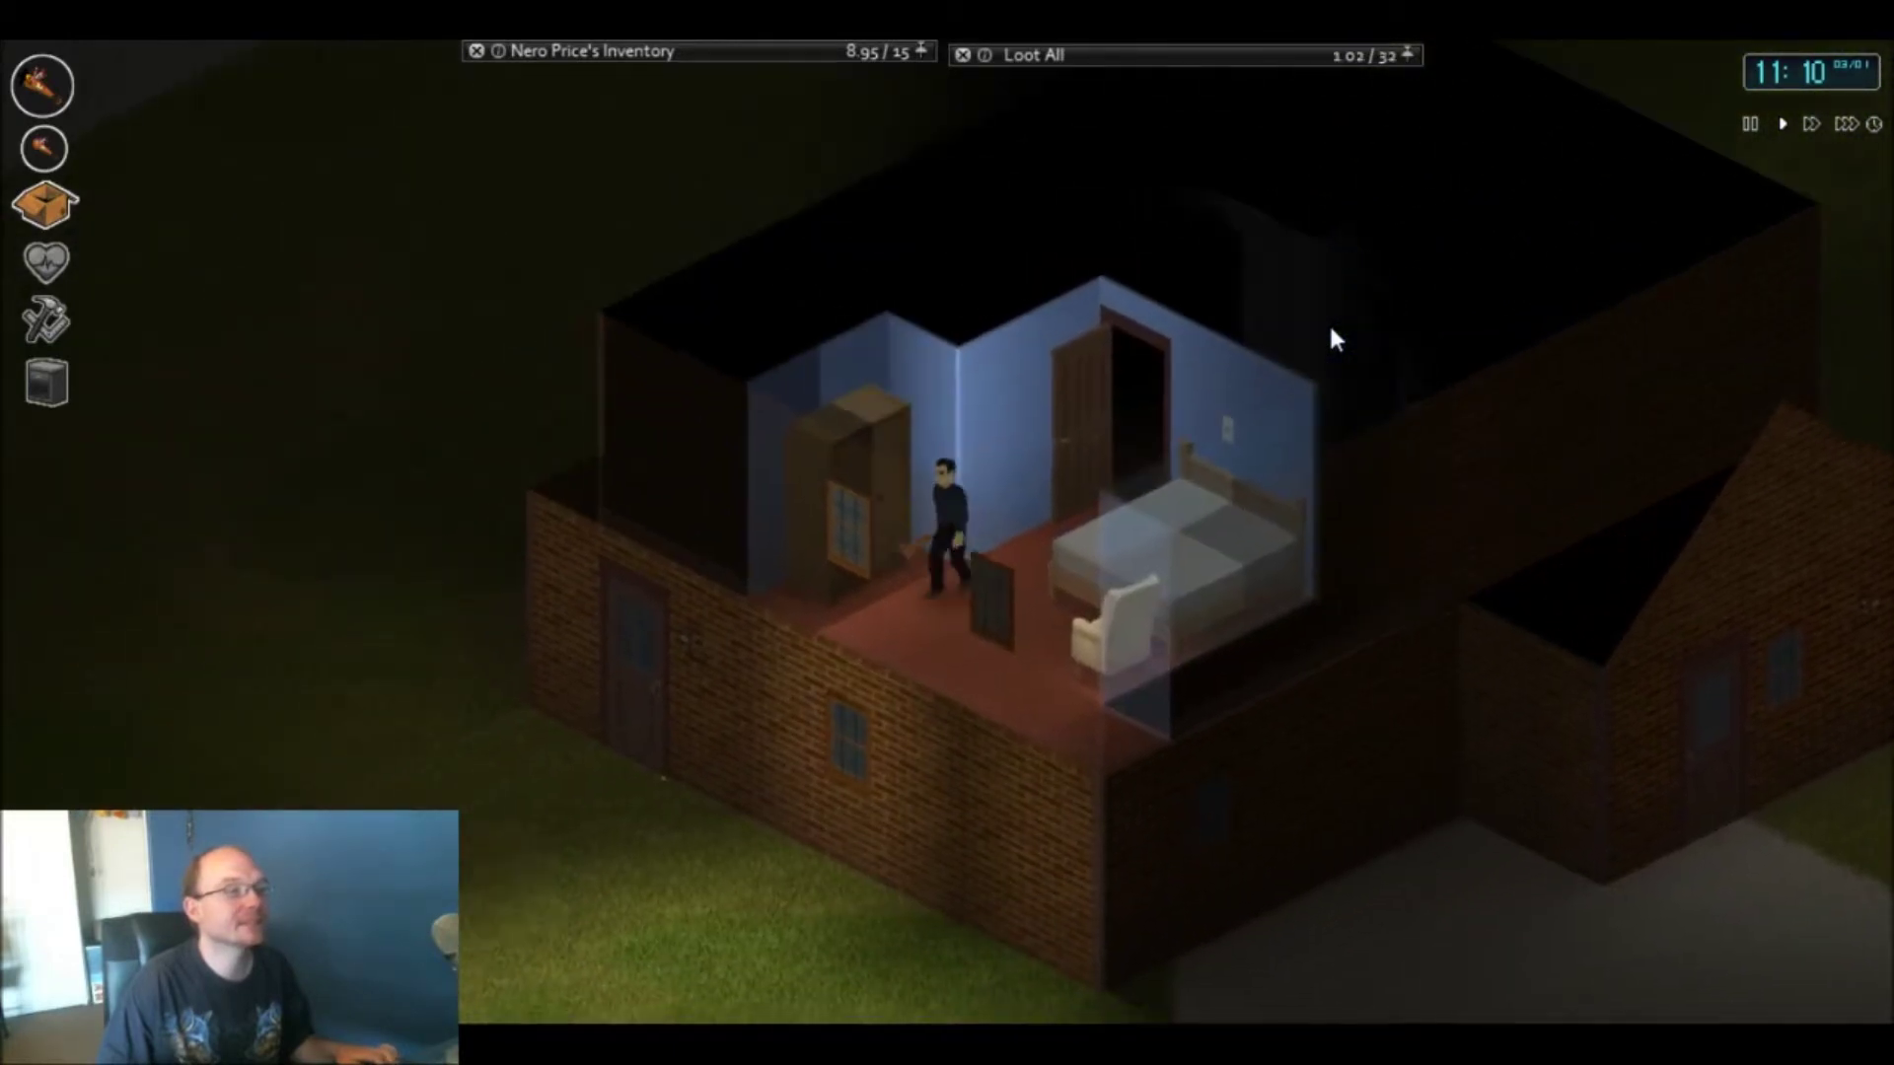
{"action": "left_click", "coordinate": [1398, 125]}
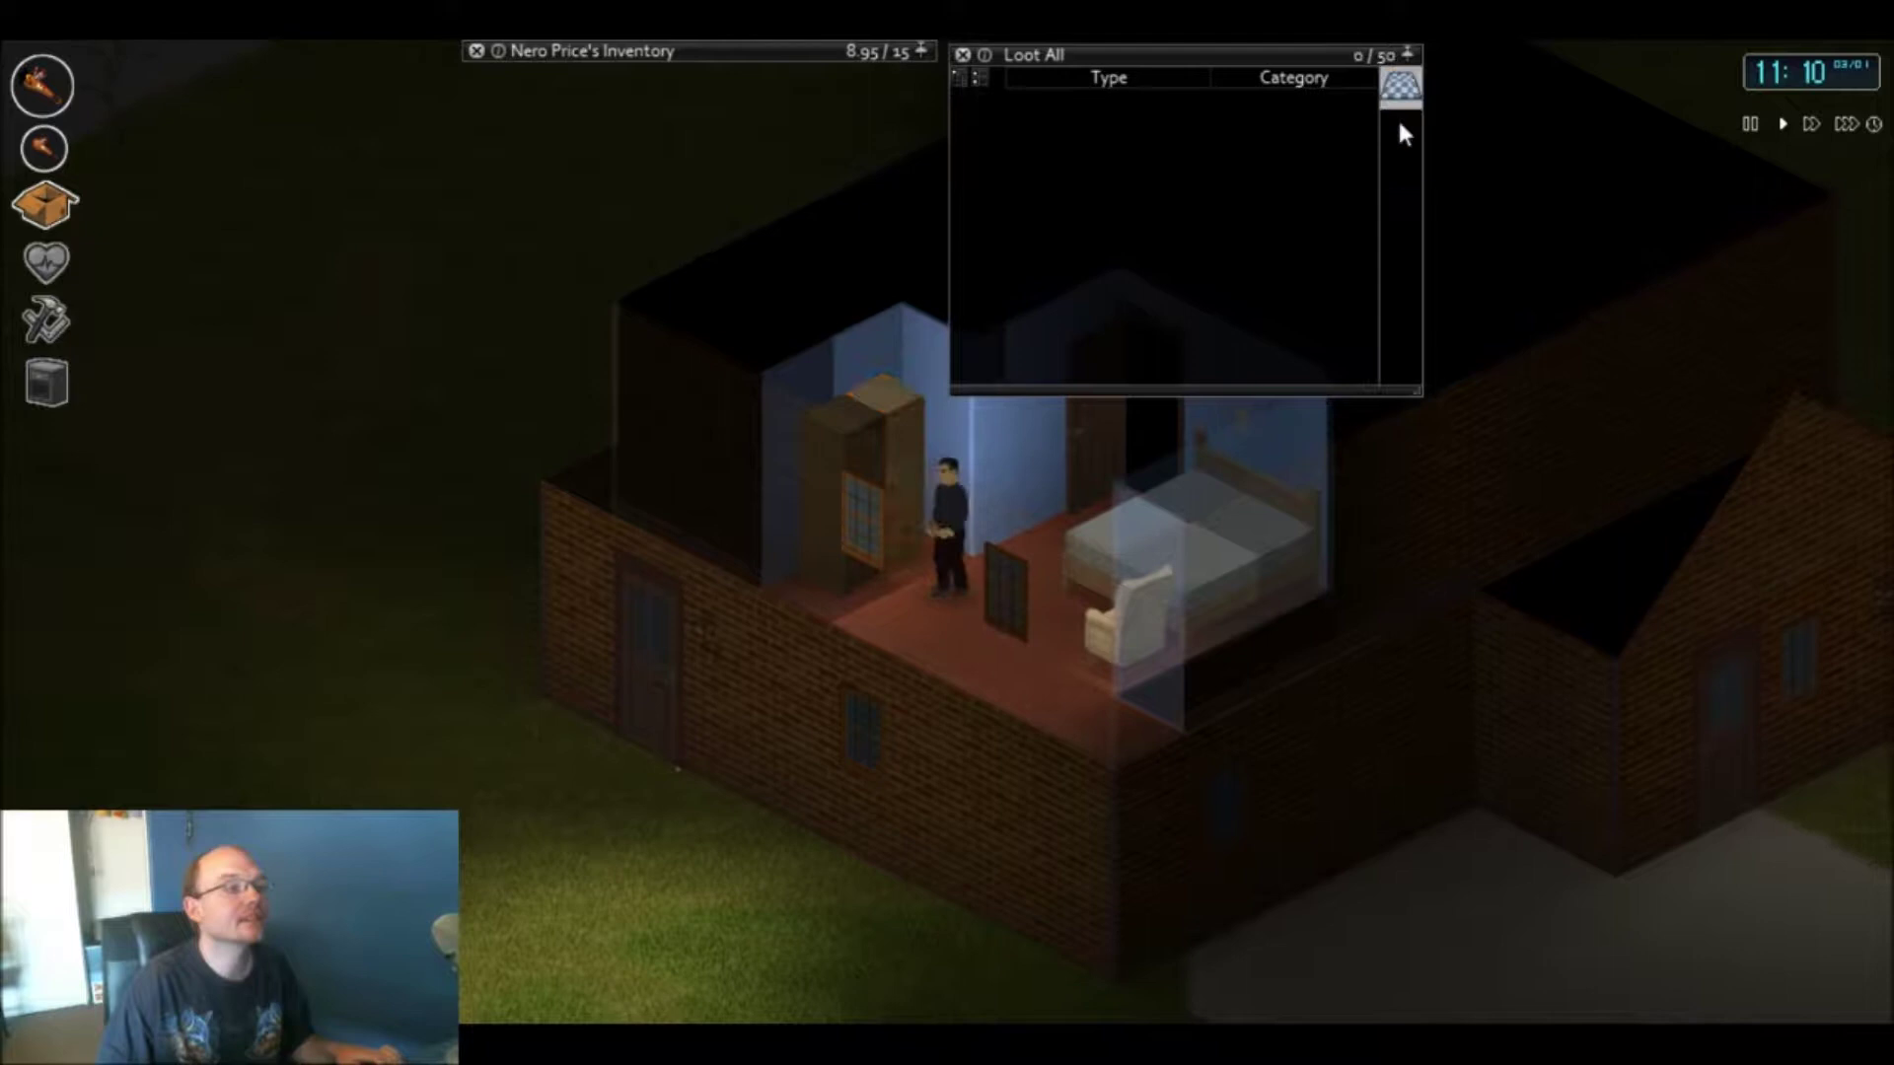
{"action": "key", "text": "d"}
{"action": "key", "text": "d"}
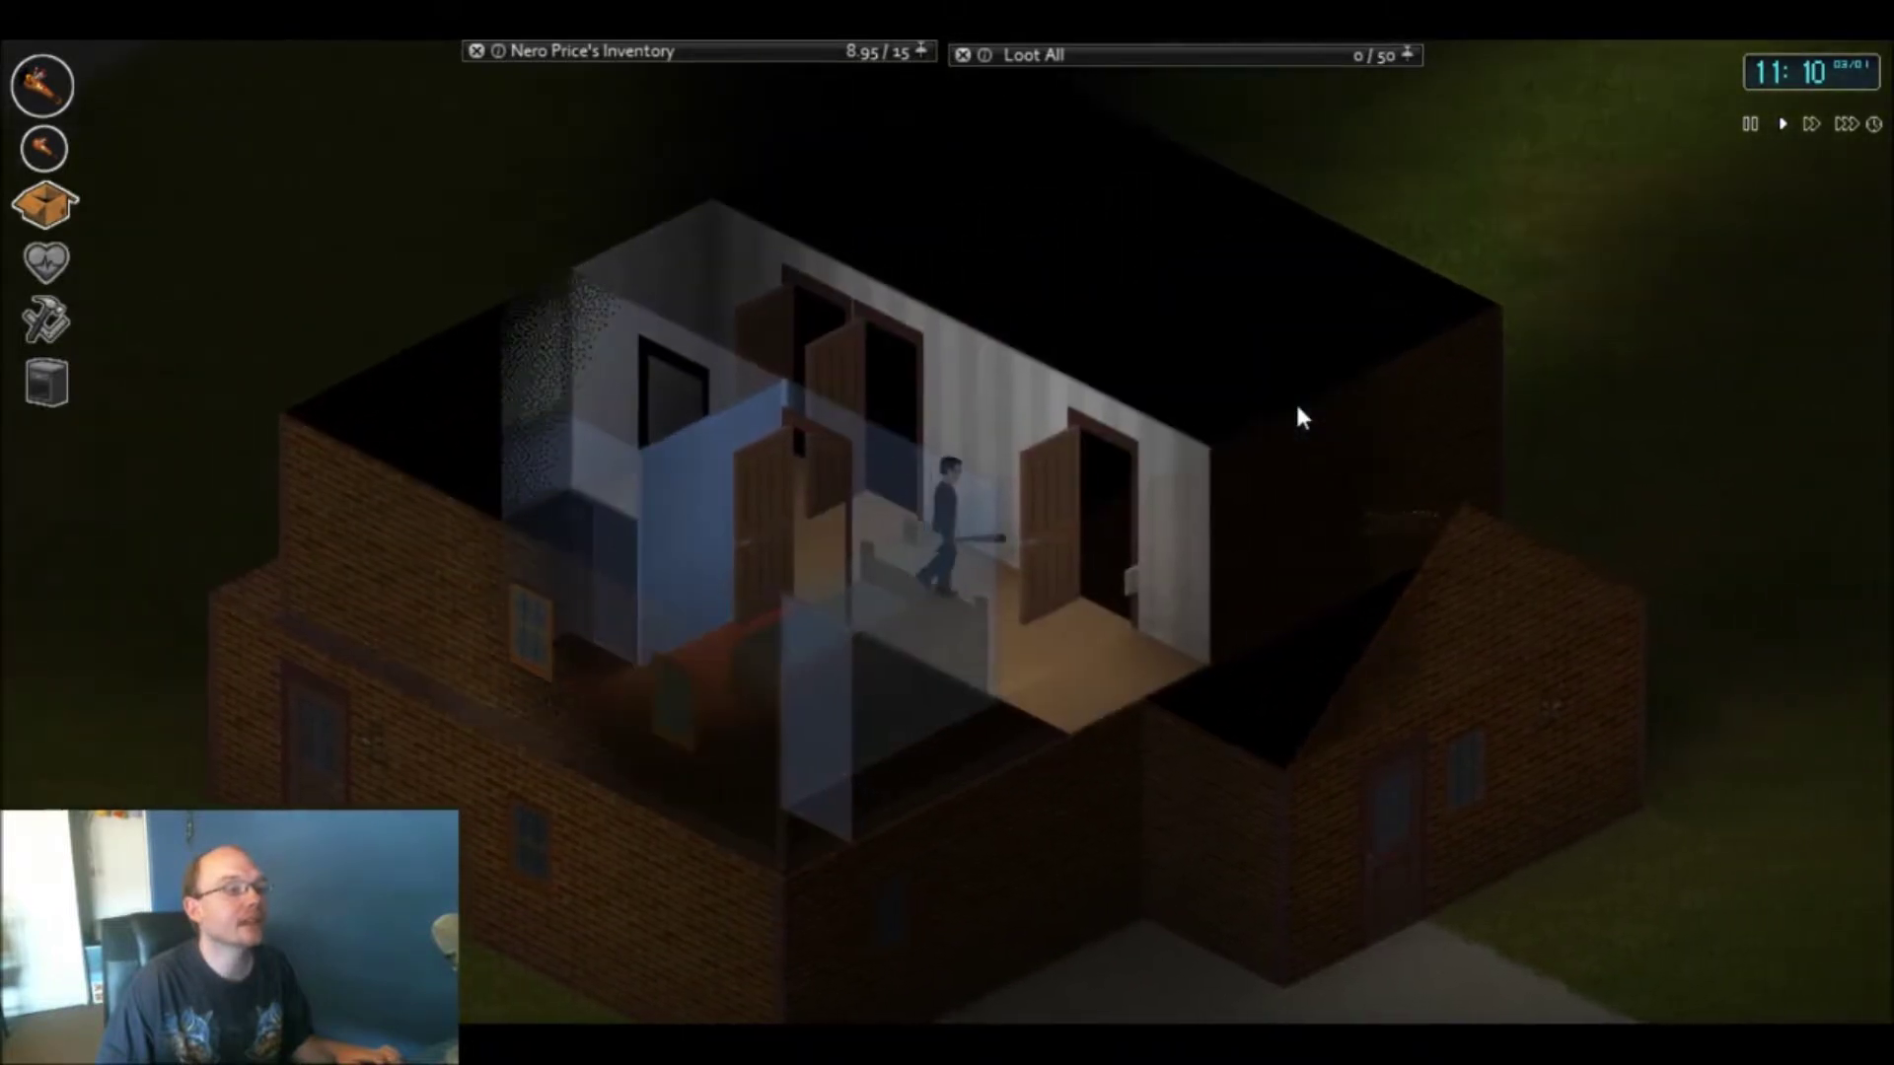
{"action": "key", "text": "d"}
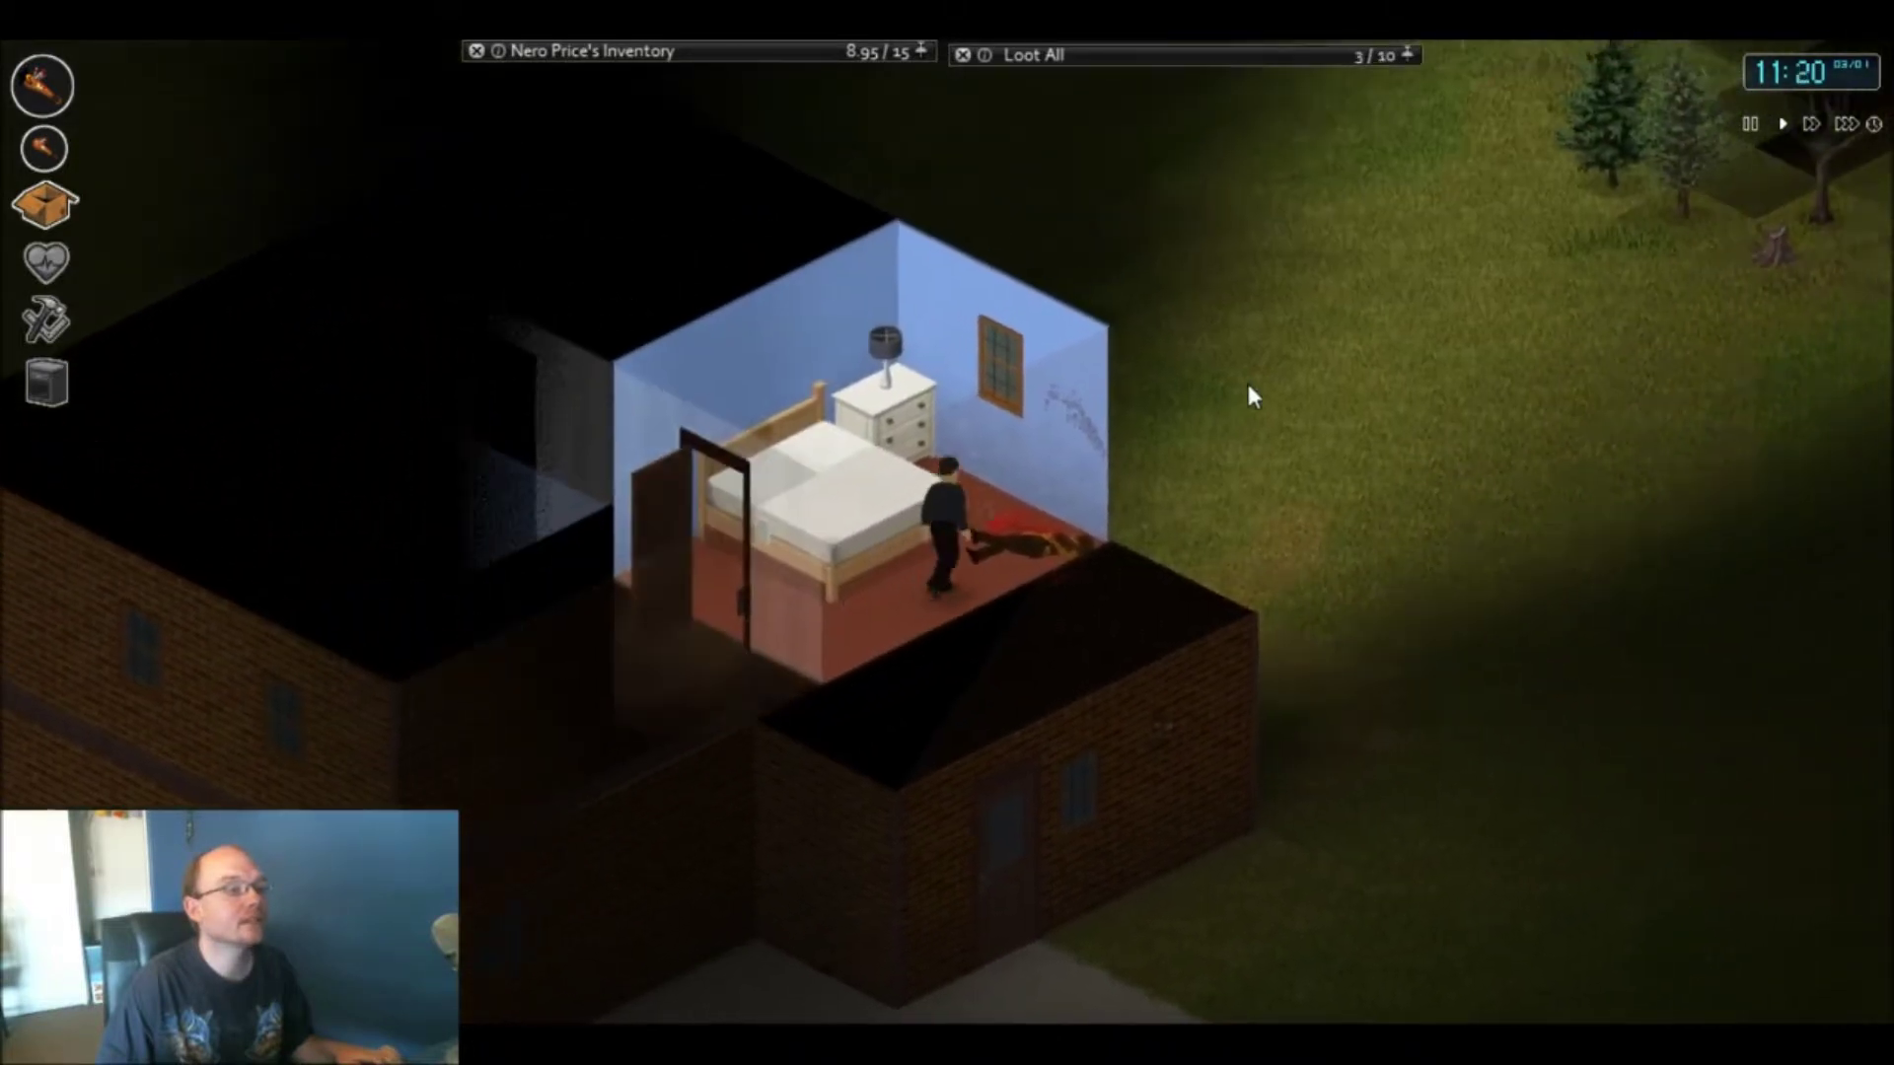
- Walk to the nightstand and confirm the Alarm Clock's alarm On at 17:30
{"action": "key", "text": "w"}
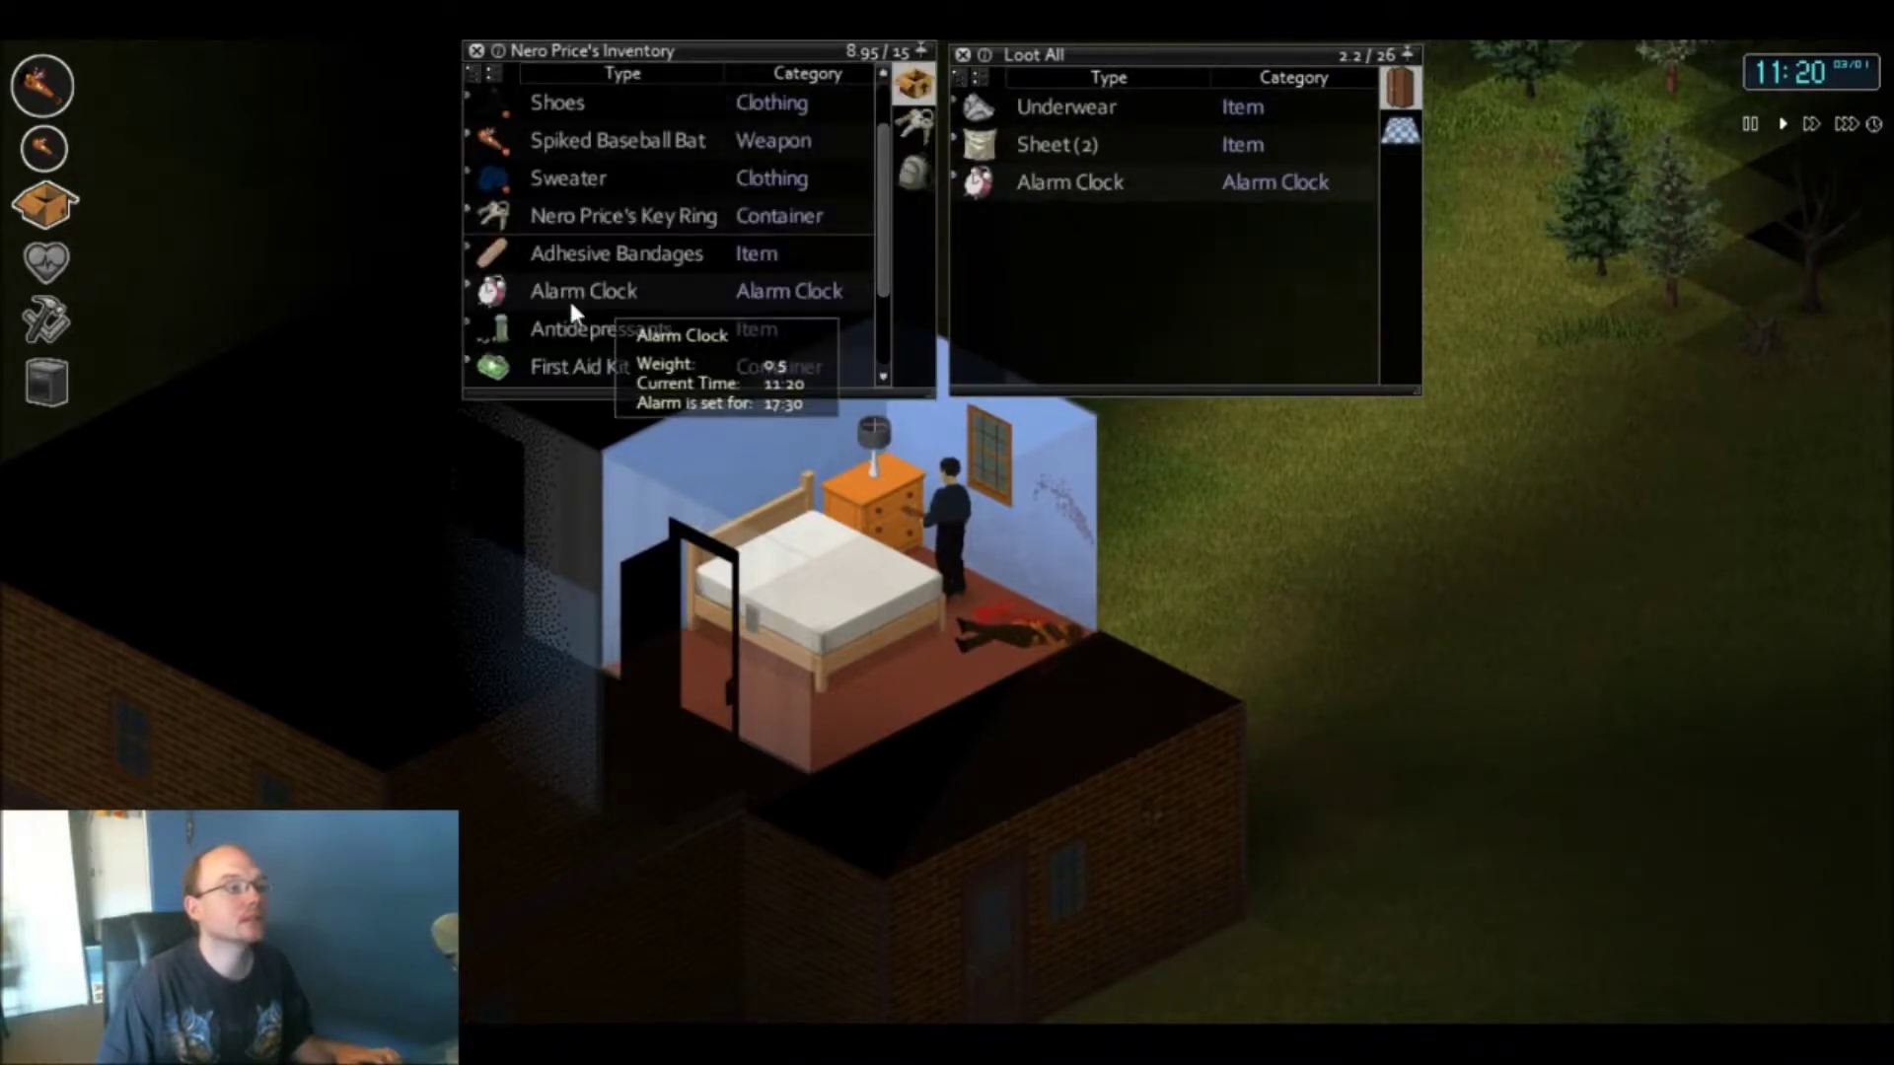
{"action": "mouse_move", "coordinate": [584, 292]}
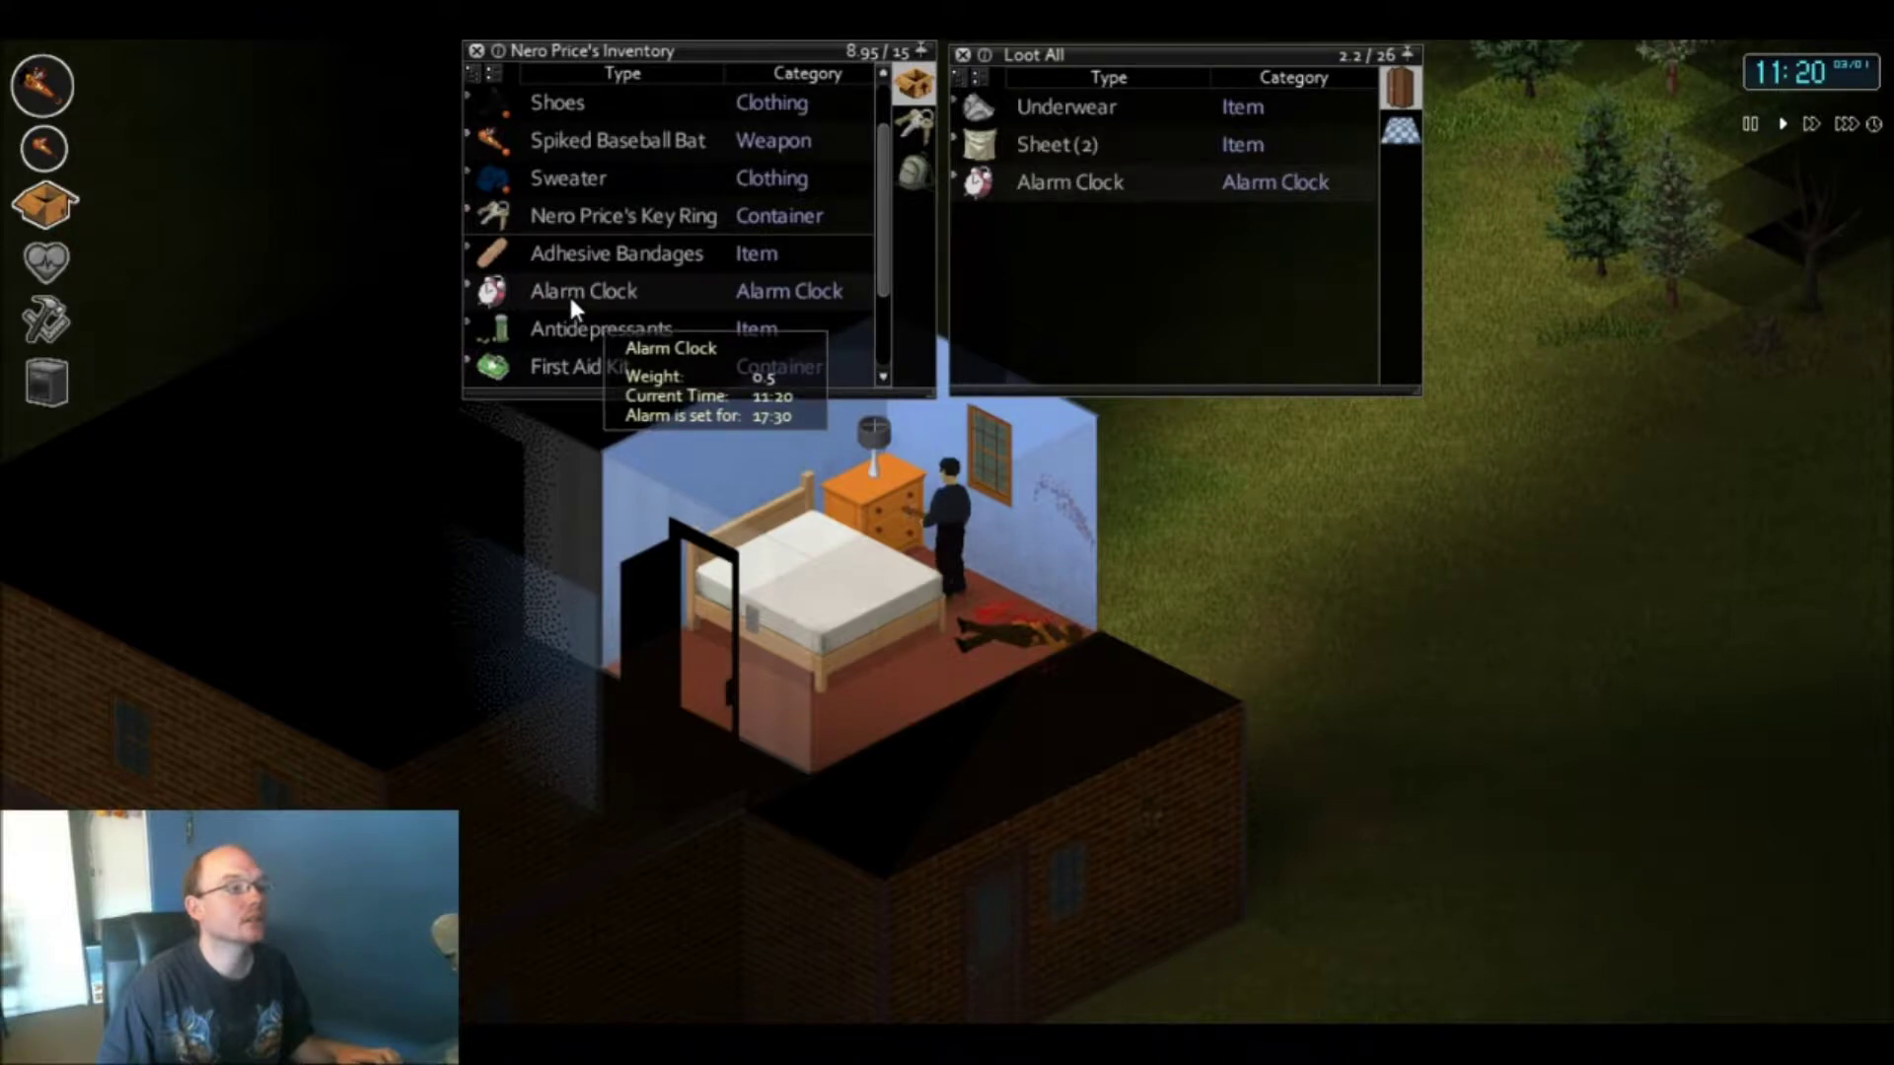
{"action": "right_click", "coordinate": [569, 290]}
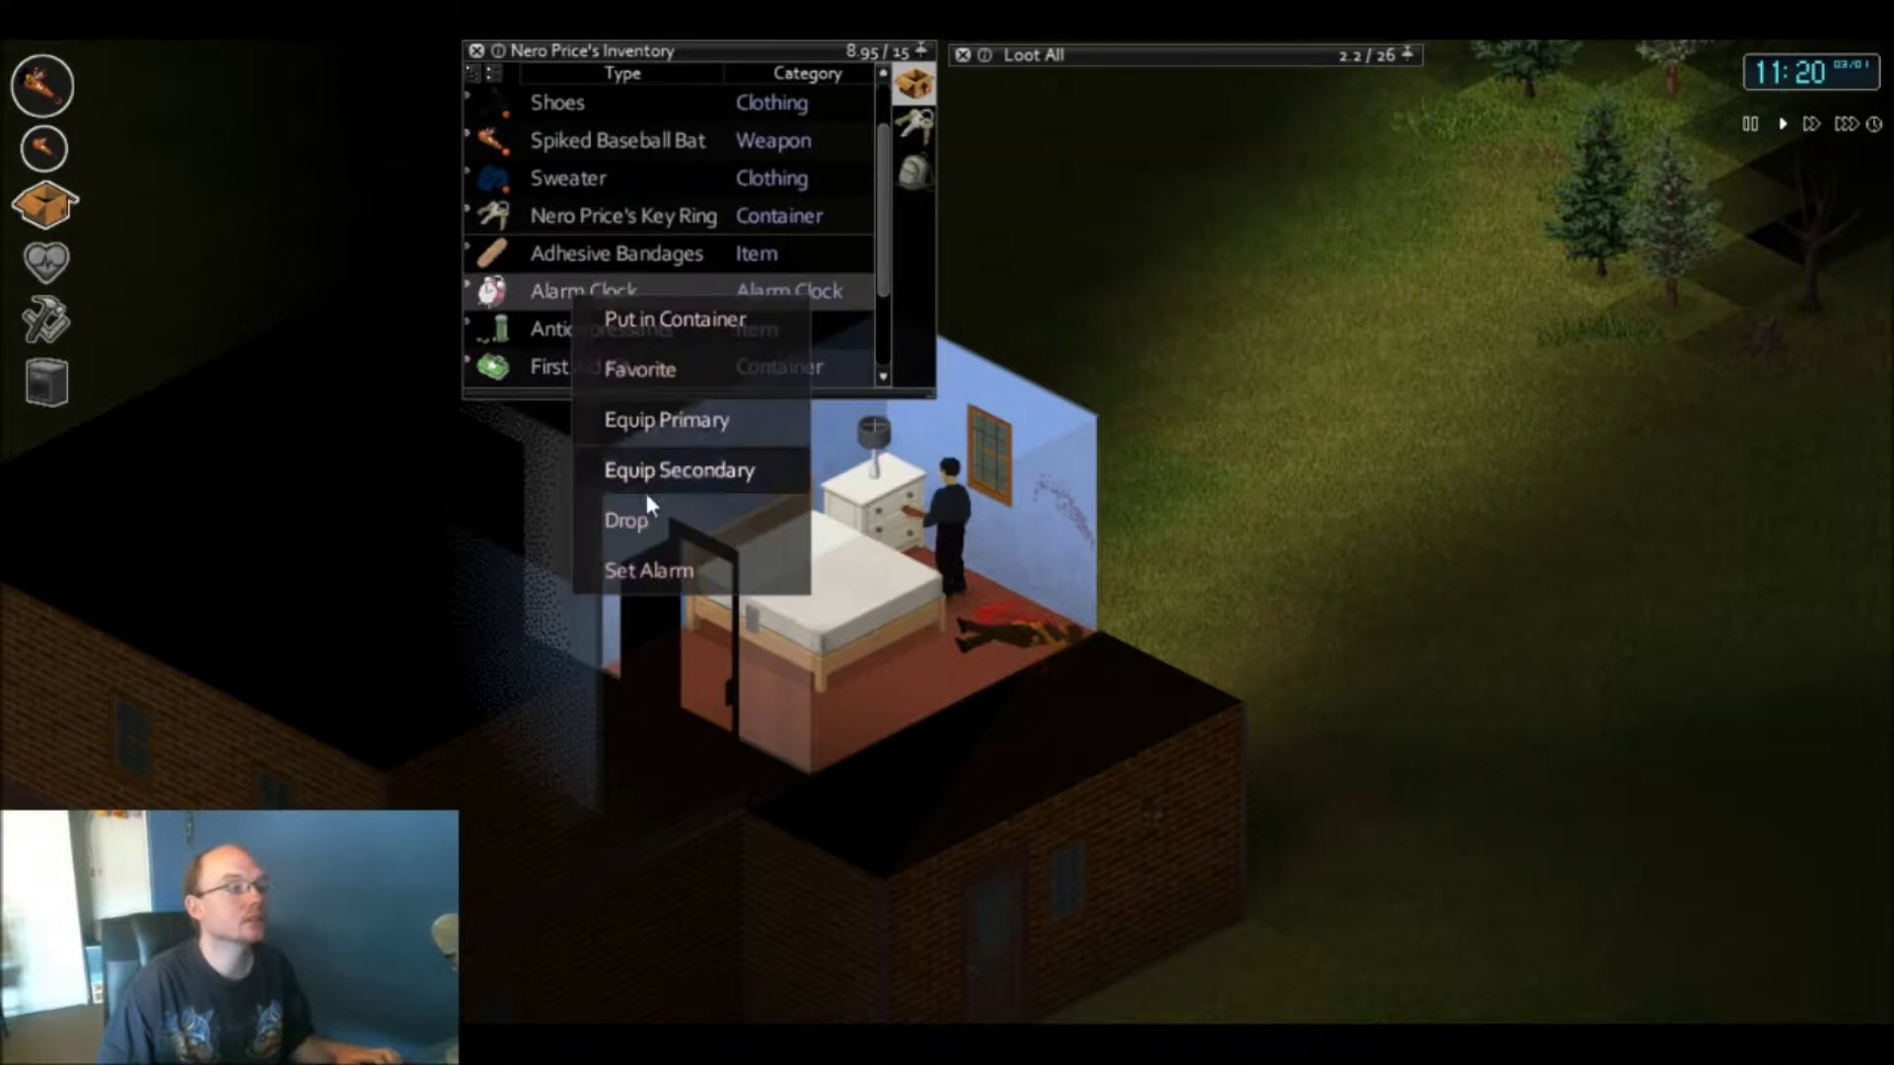
{"action": "left_click", "coordinate": [652, 556]}
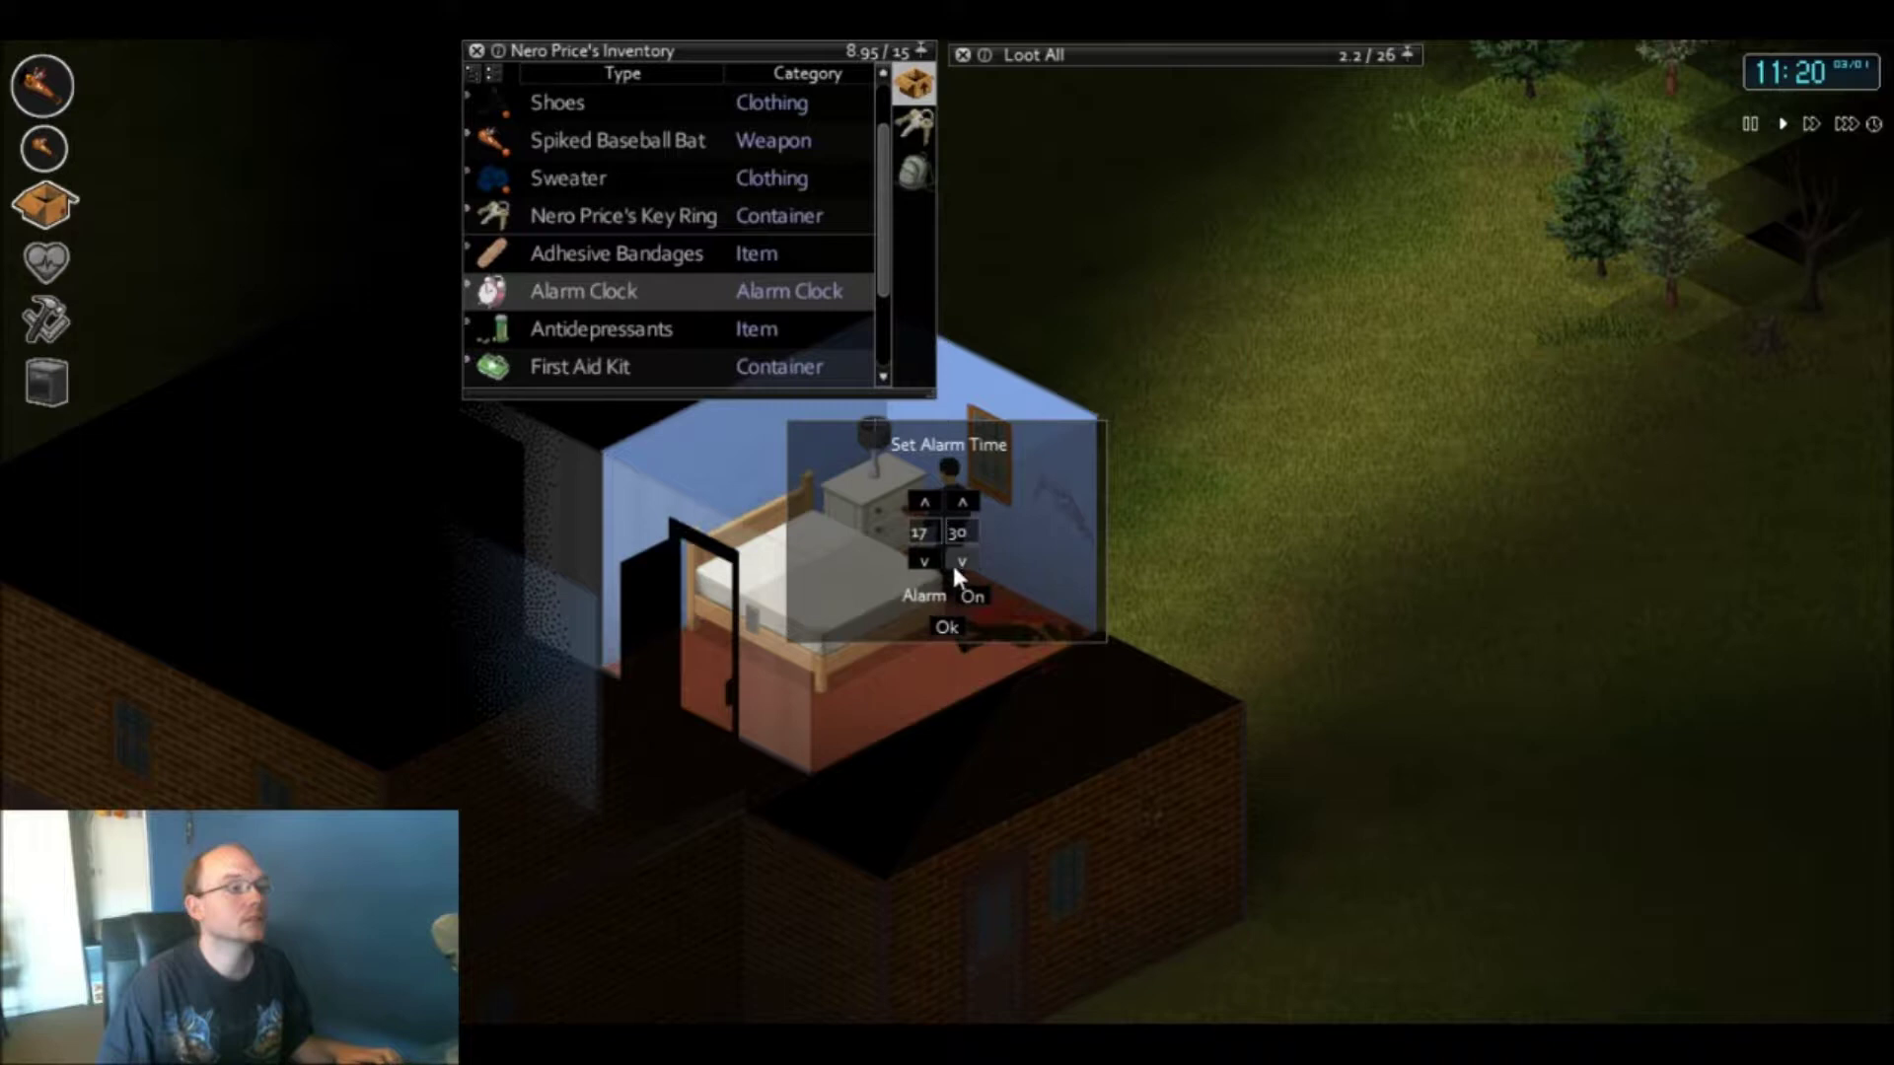
{"action": "left_click", "coordinate": [947, 626]}
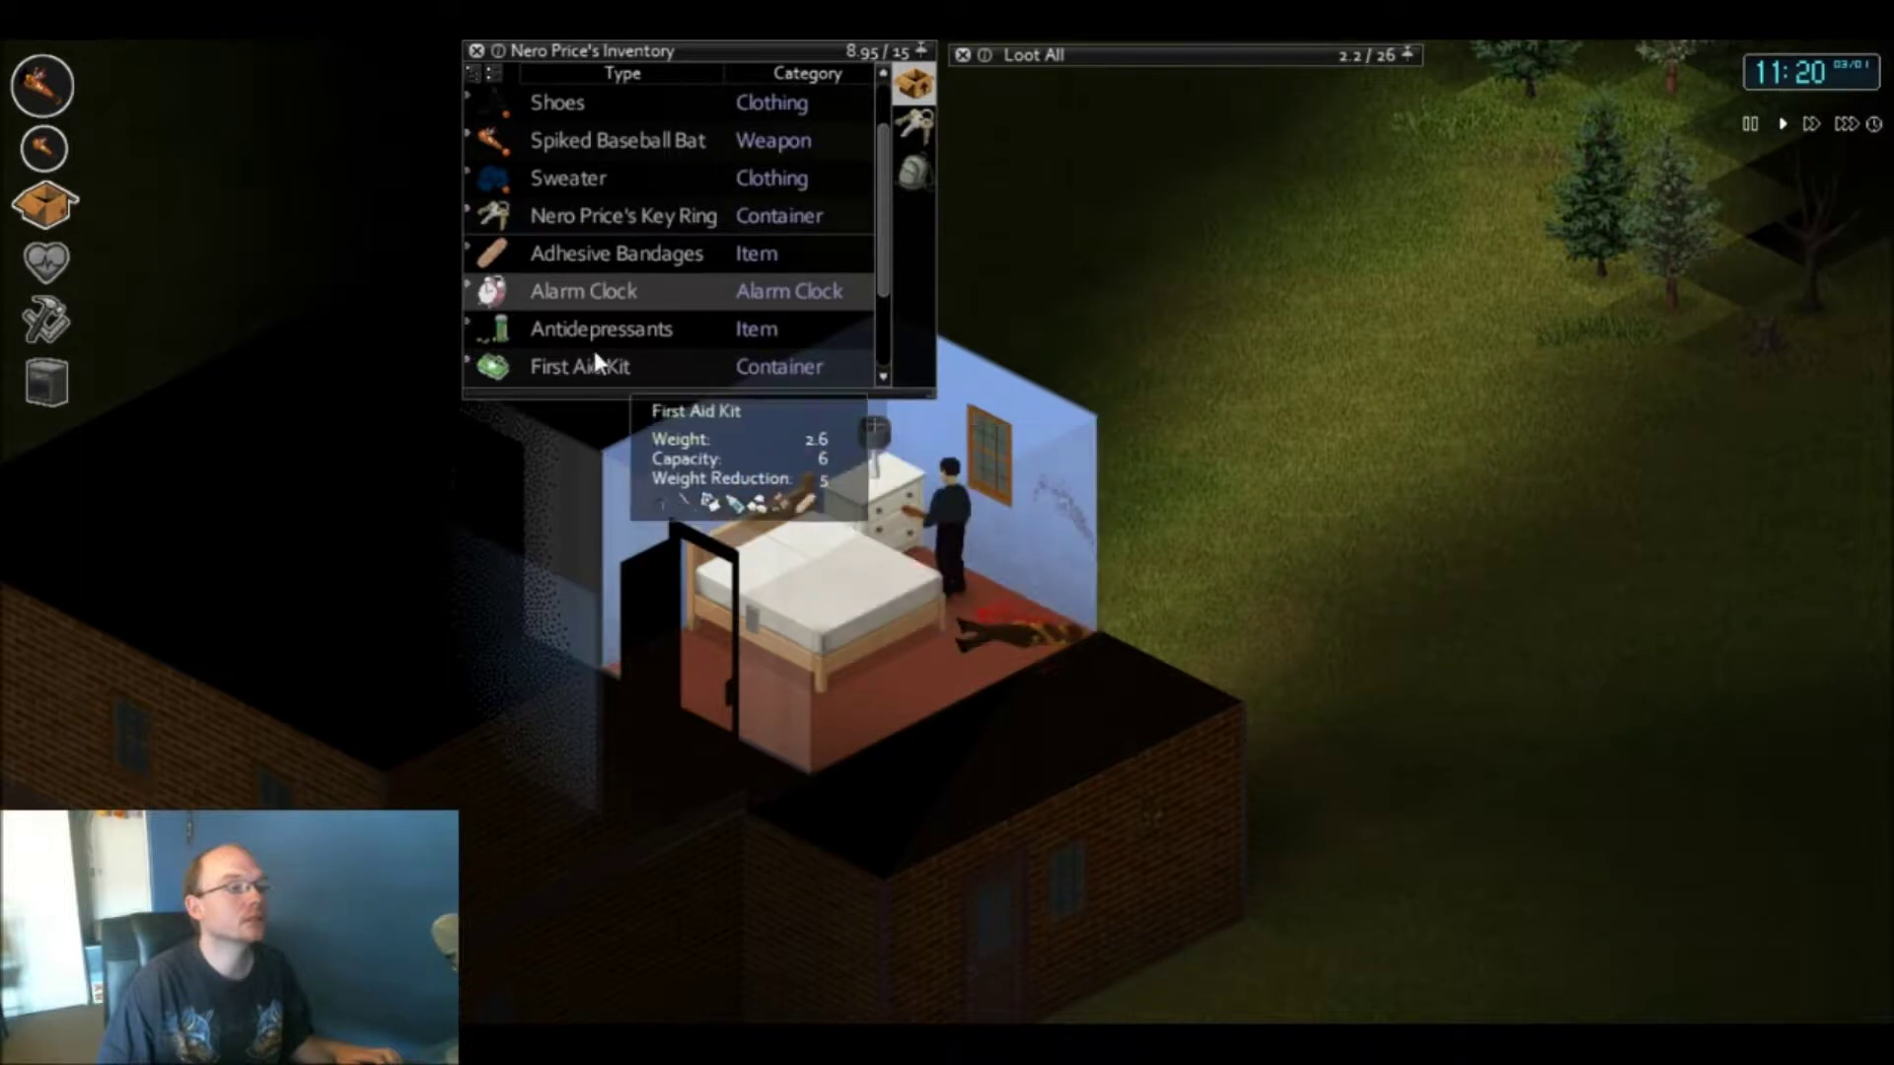
- Walk from the bedroom down the stairs and across the ground floor to the kitchen fridge
{"action": "key", "text": "s"}
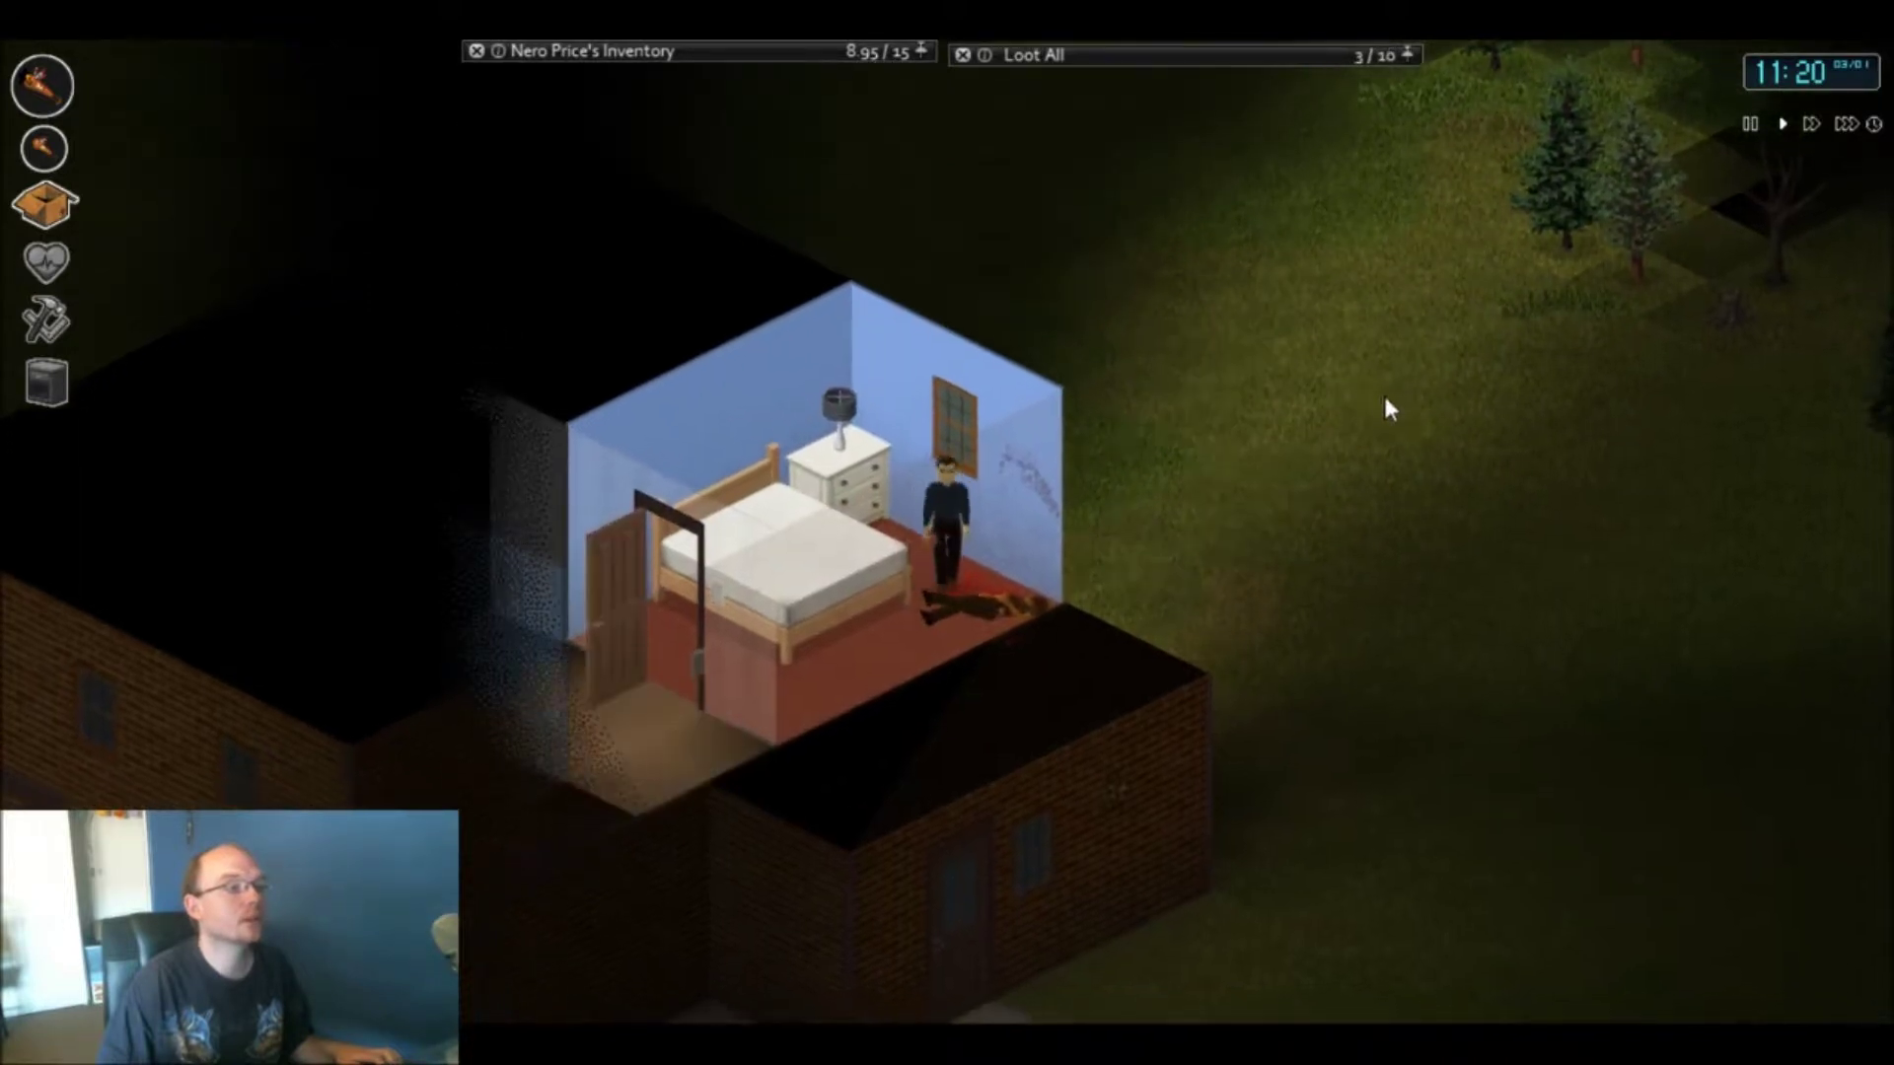
{"action": "key", "text": "a"}
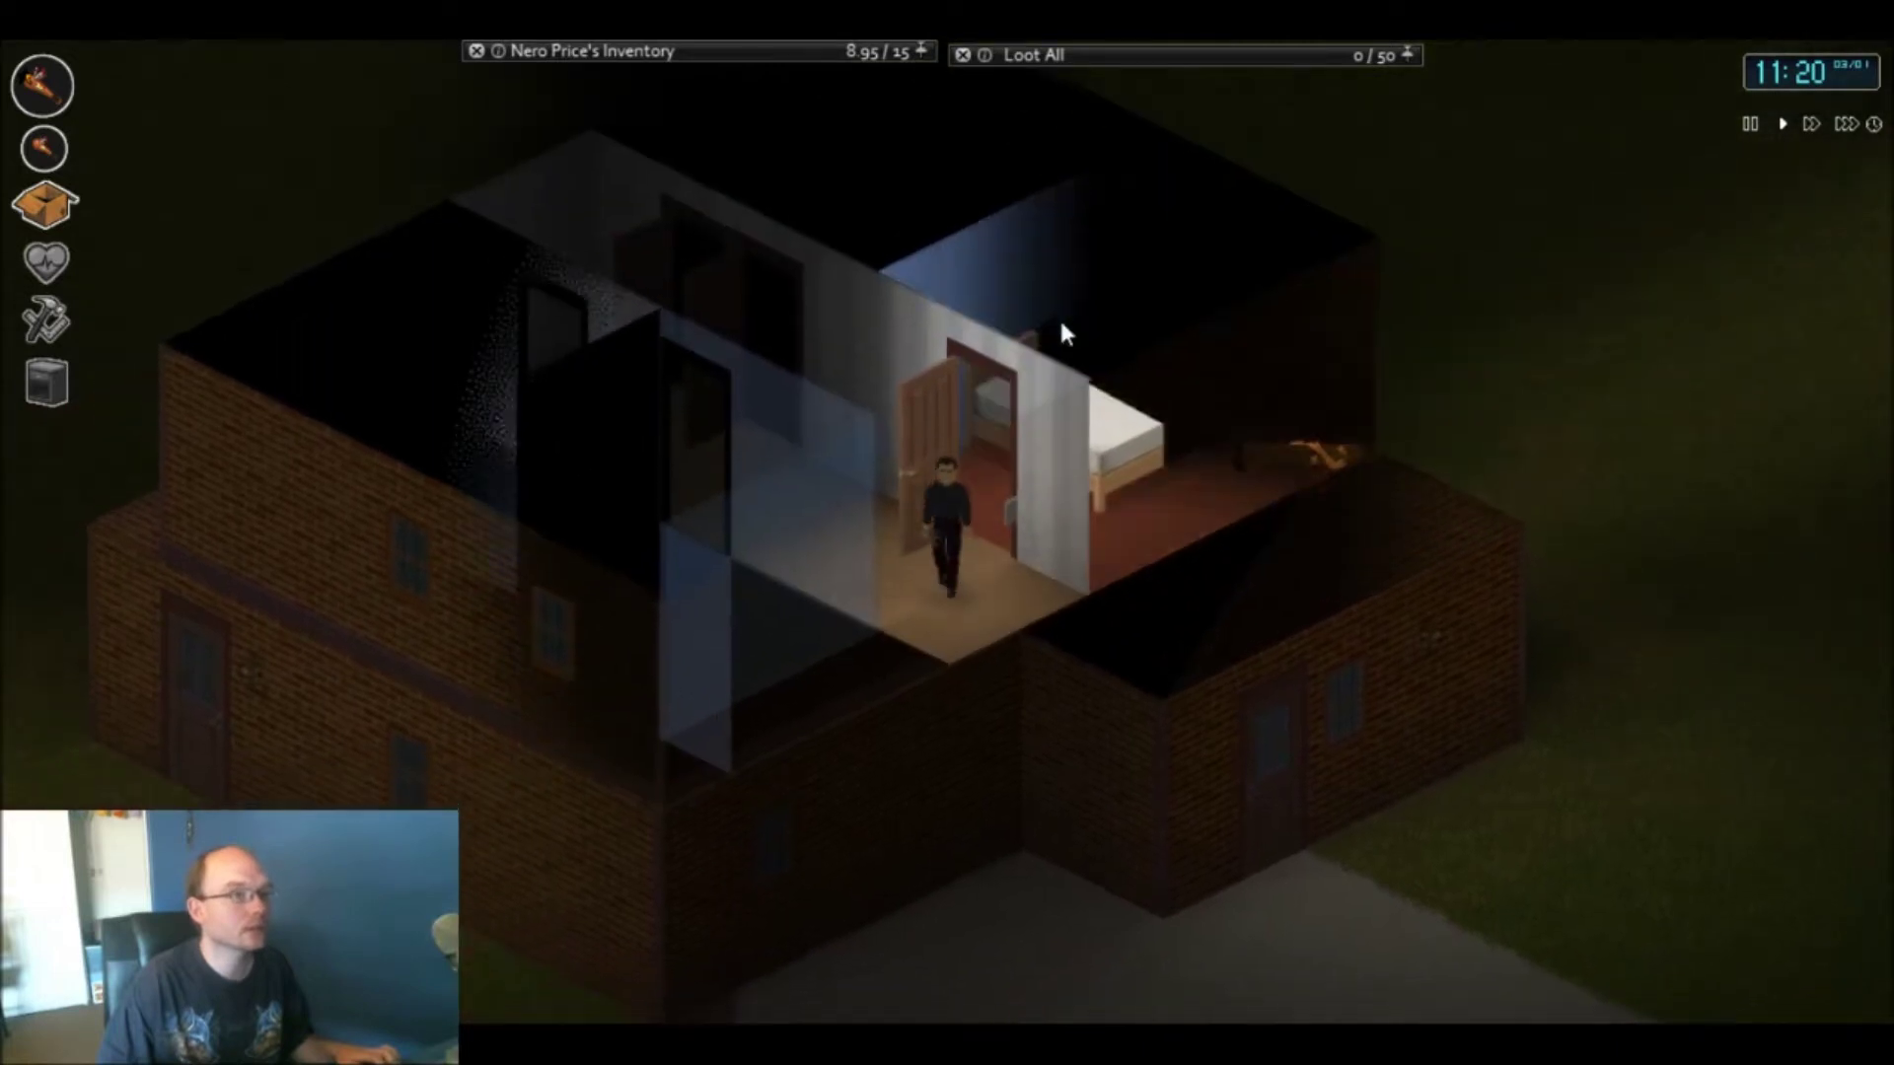
{"action": "key", "text": "a"}
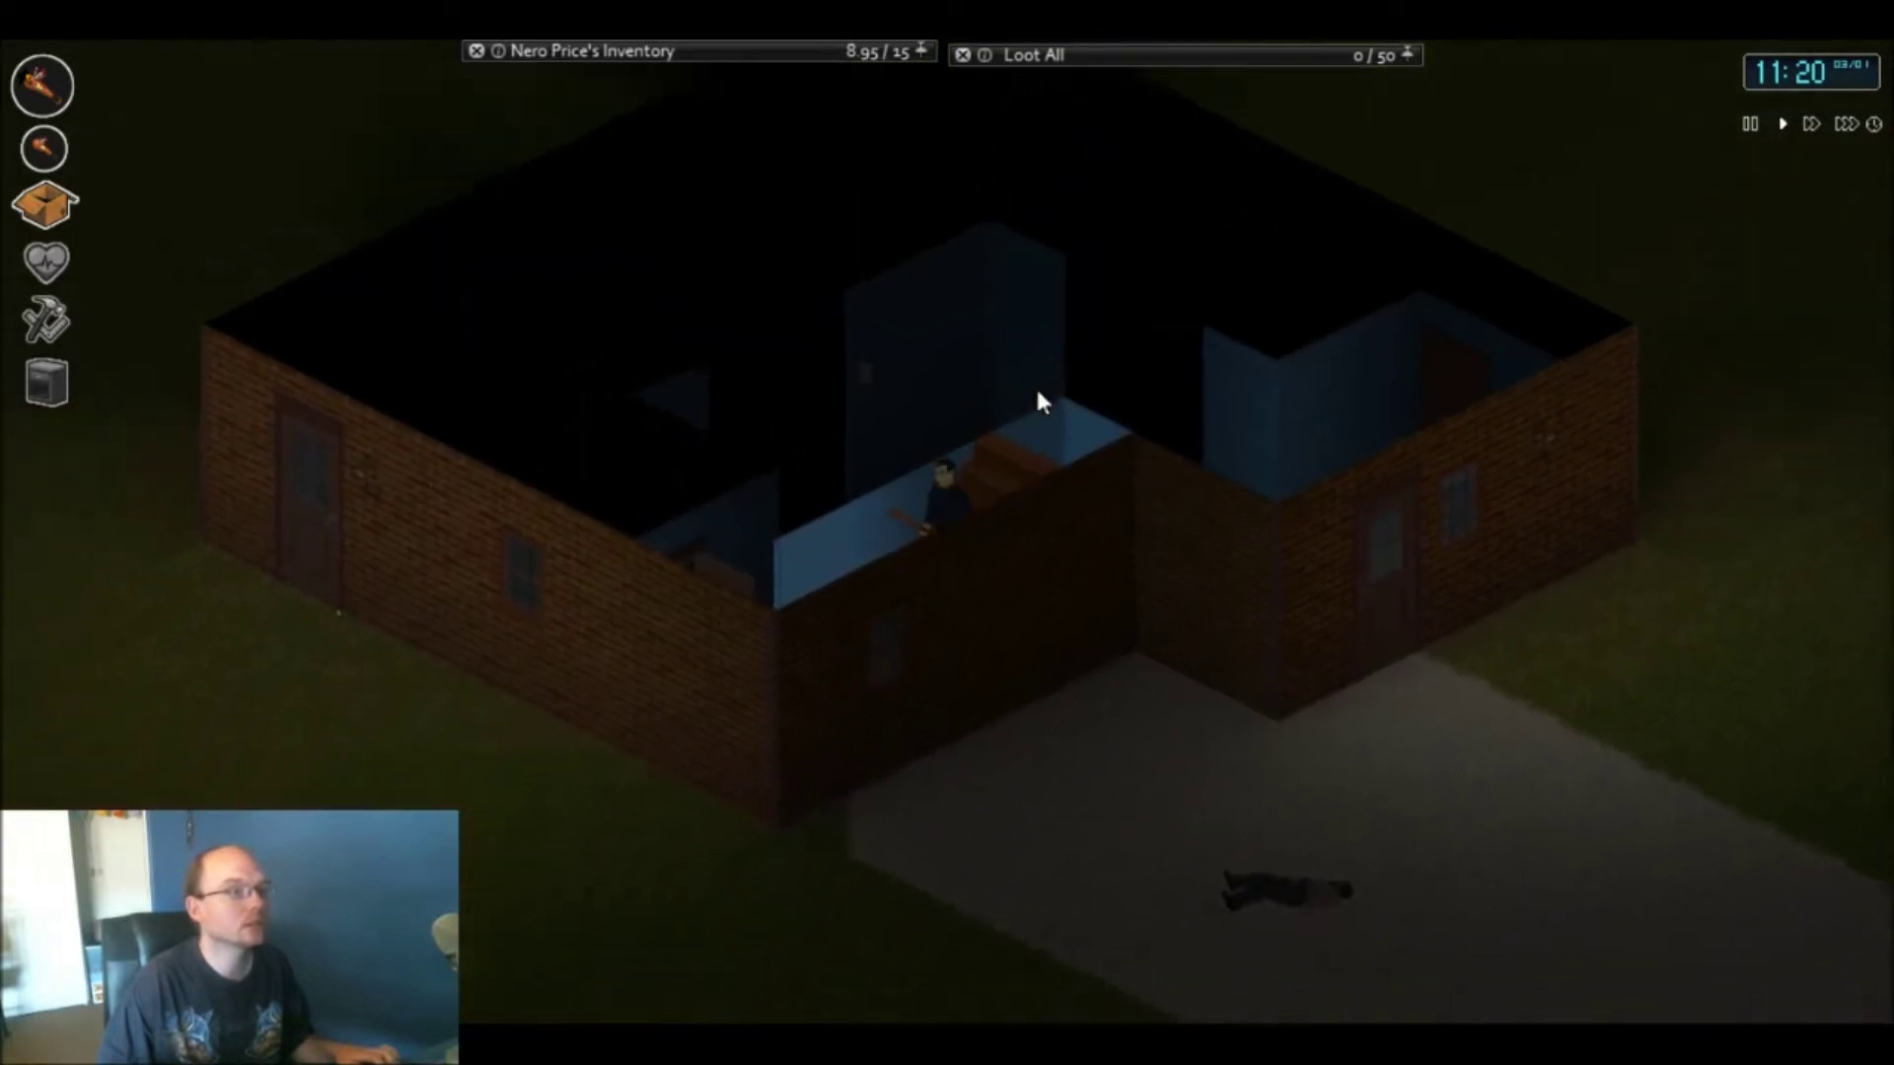
{"action": "key", "text": "a"}
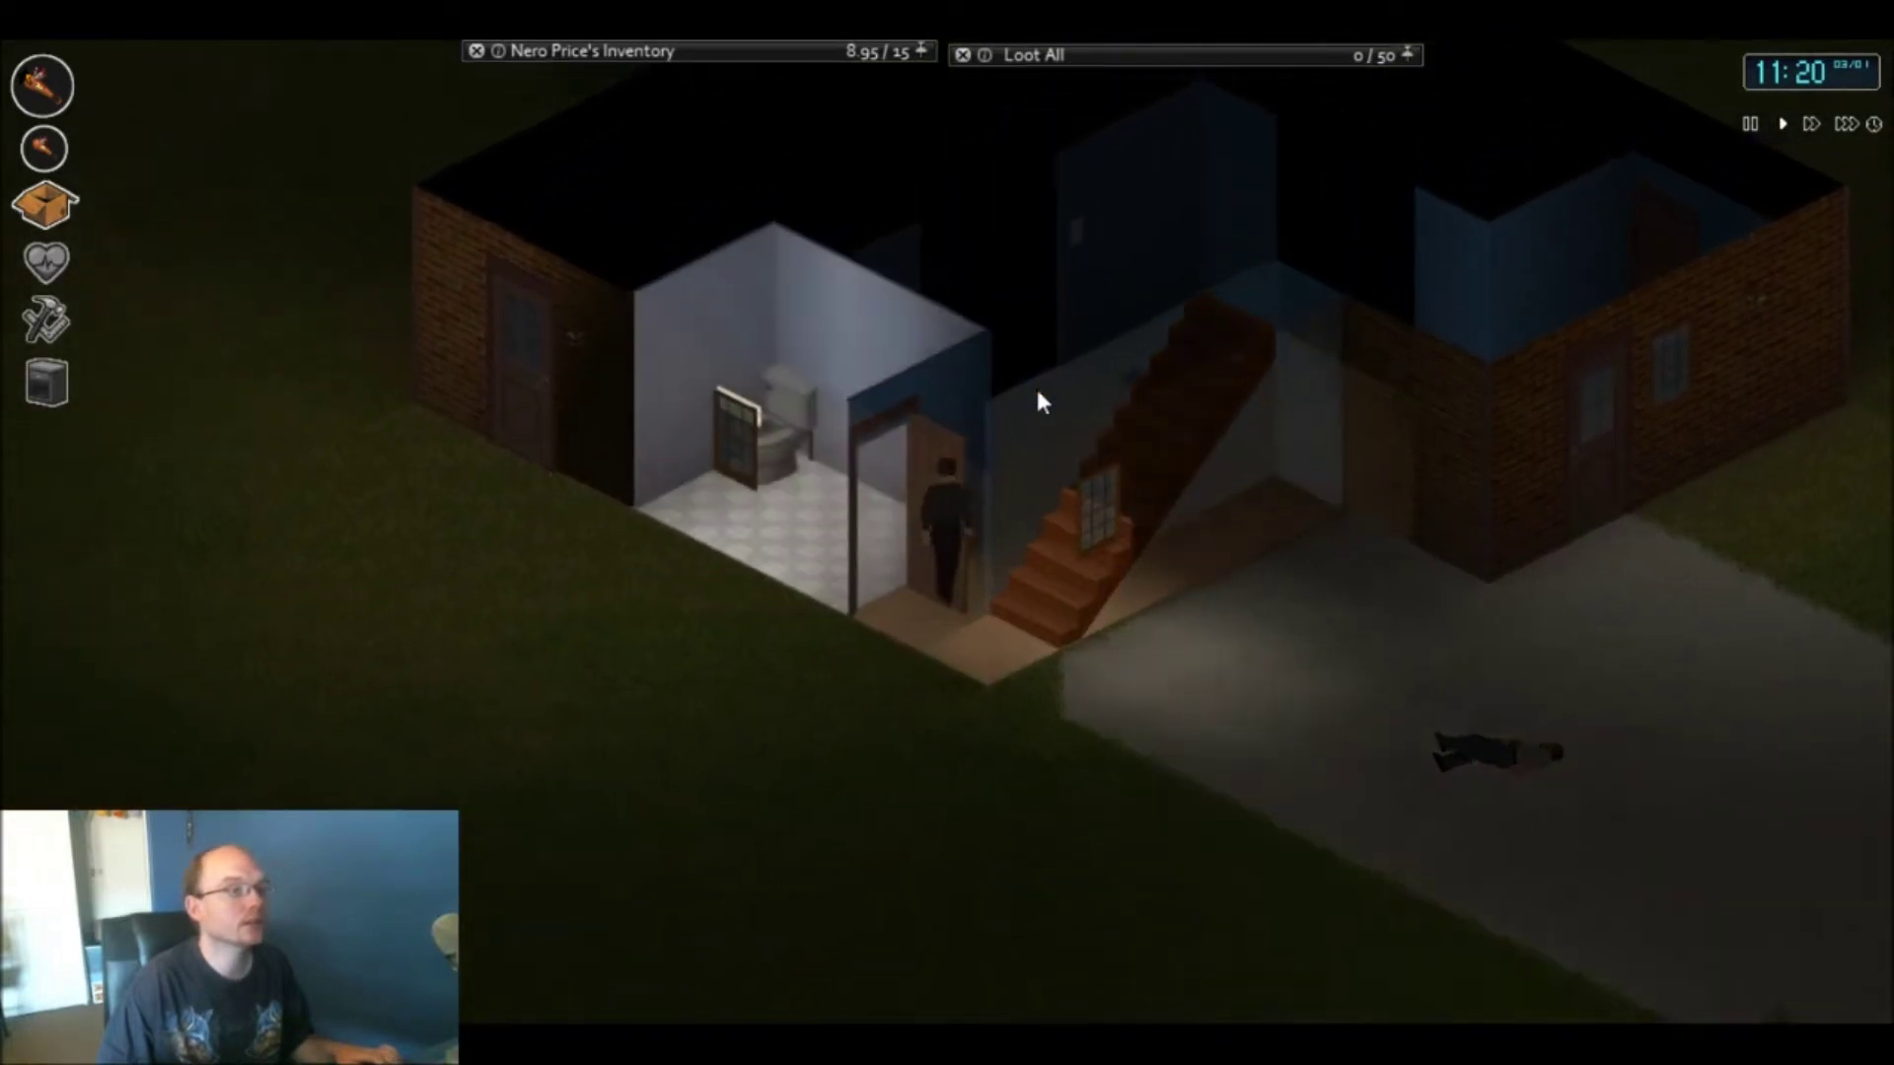
{"action": "key", "text": "a"}
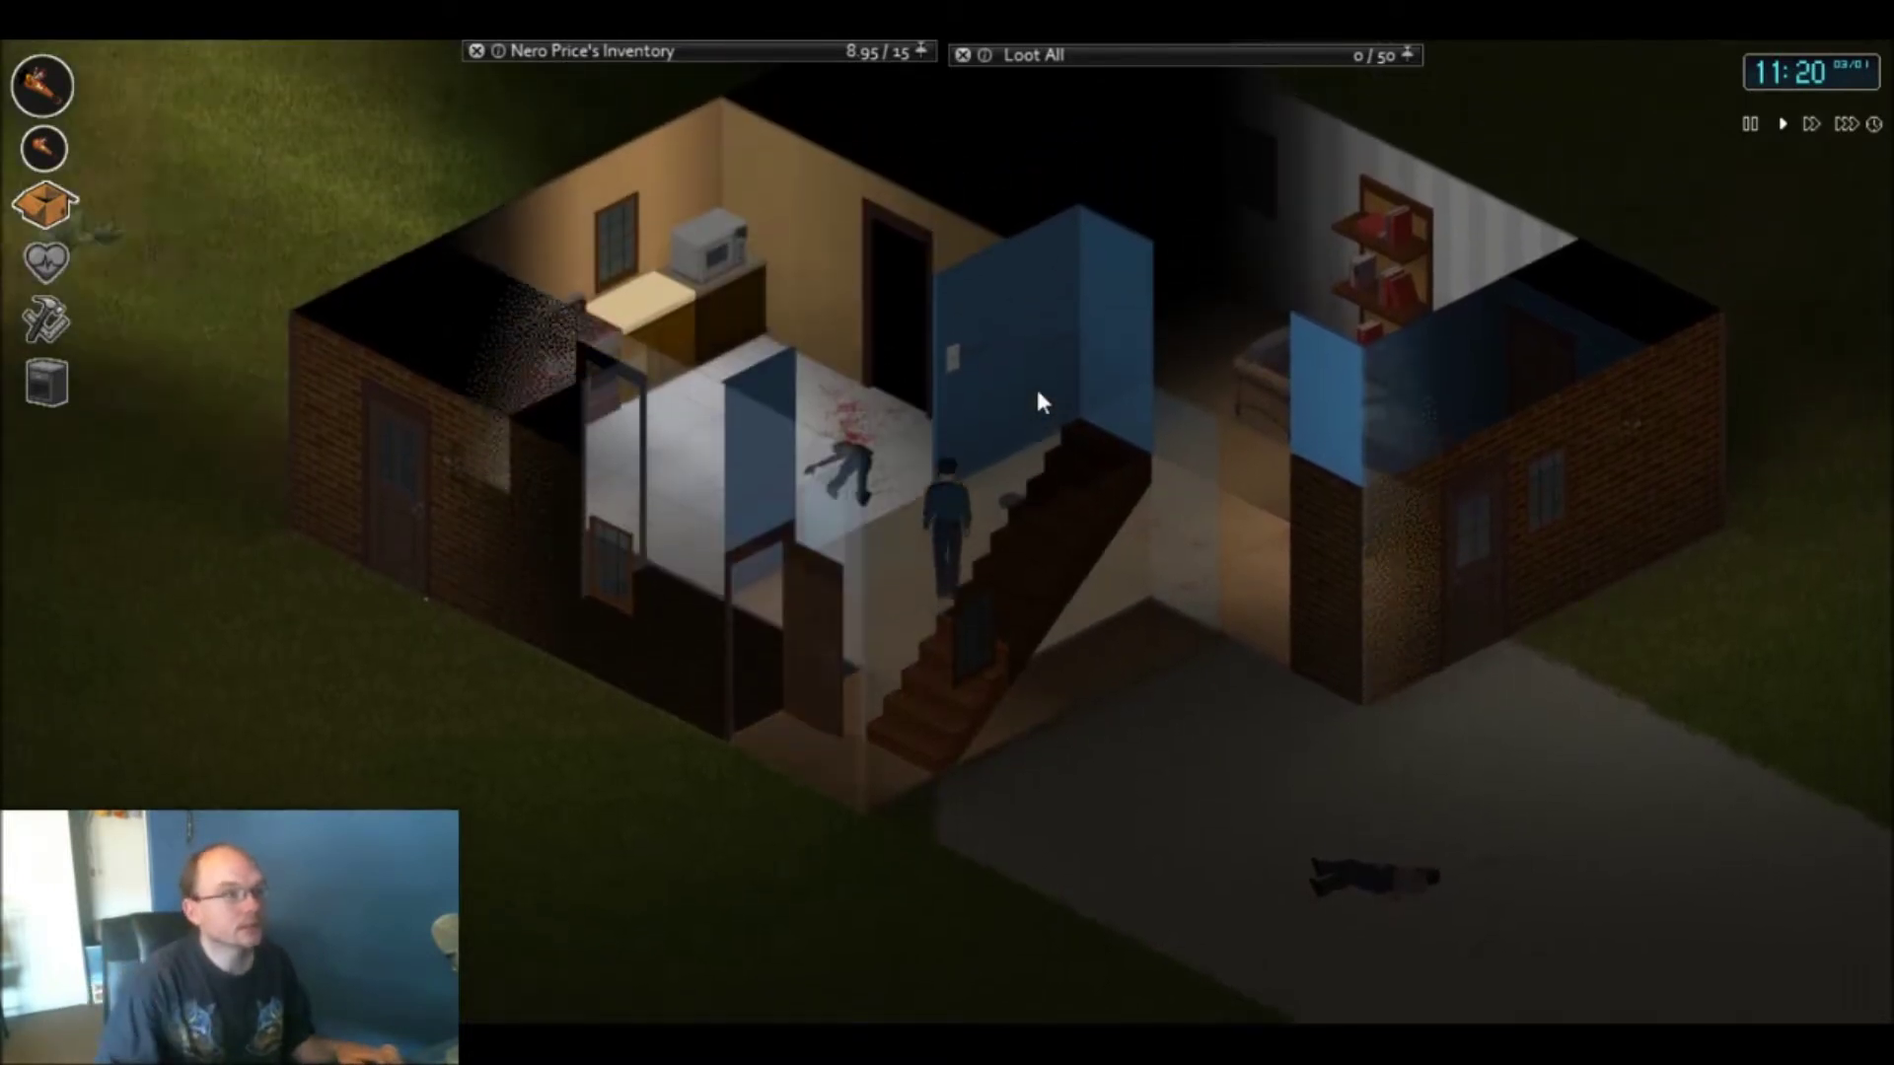
{"action": "key", "text": "a"}
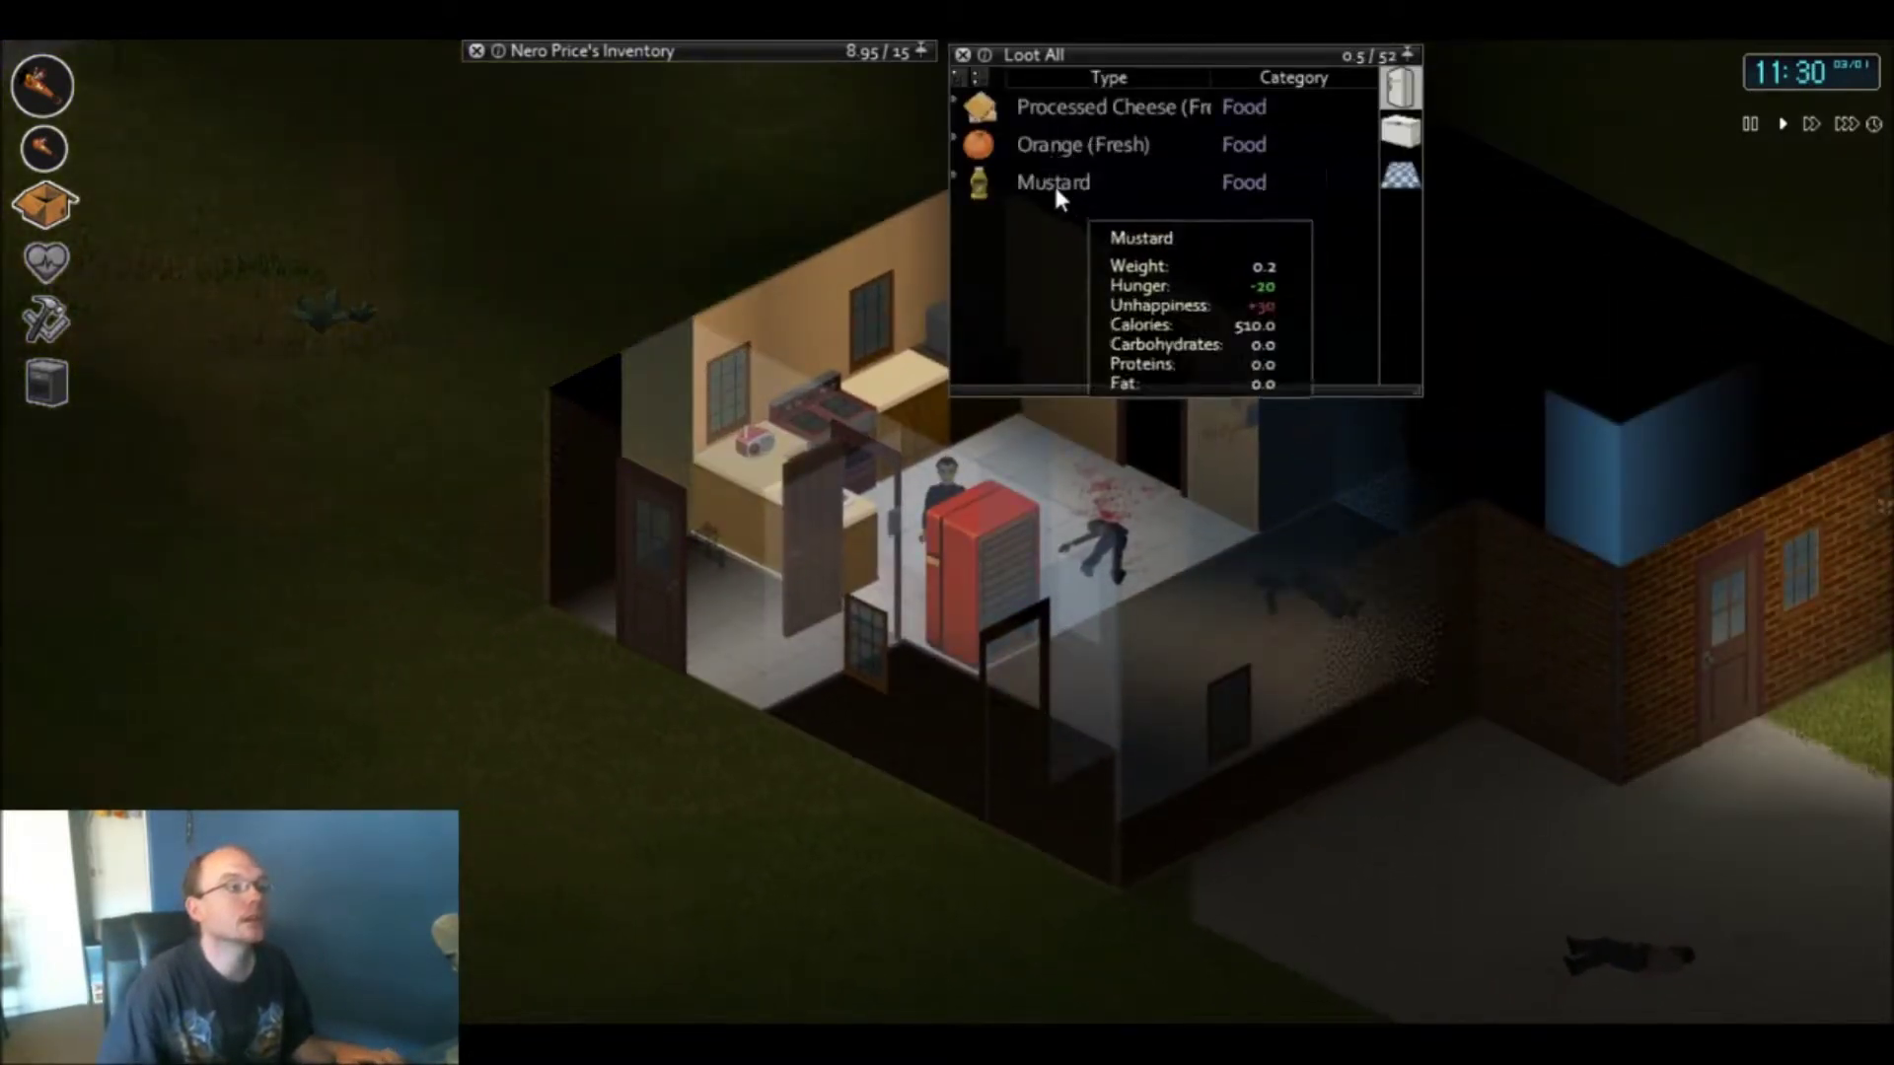
- Take the Mustard, eat the whole Orange, check the freezer, and walk to the counter
{"action": "left_click_drag", "start_coordinate": [1061, 181], "coordinate": [922, 99]}
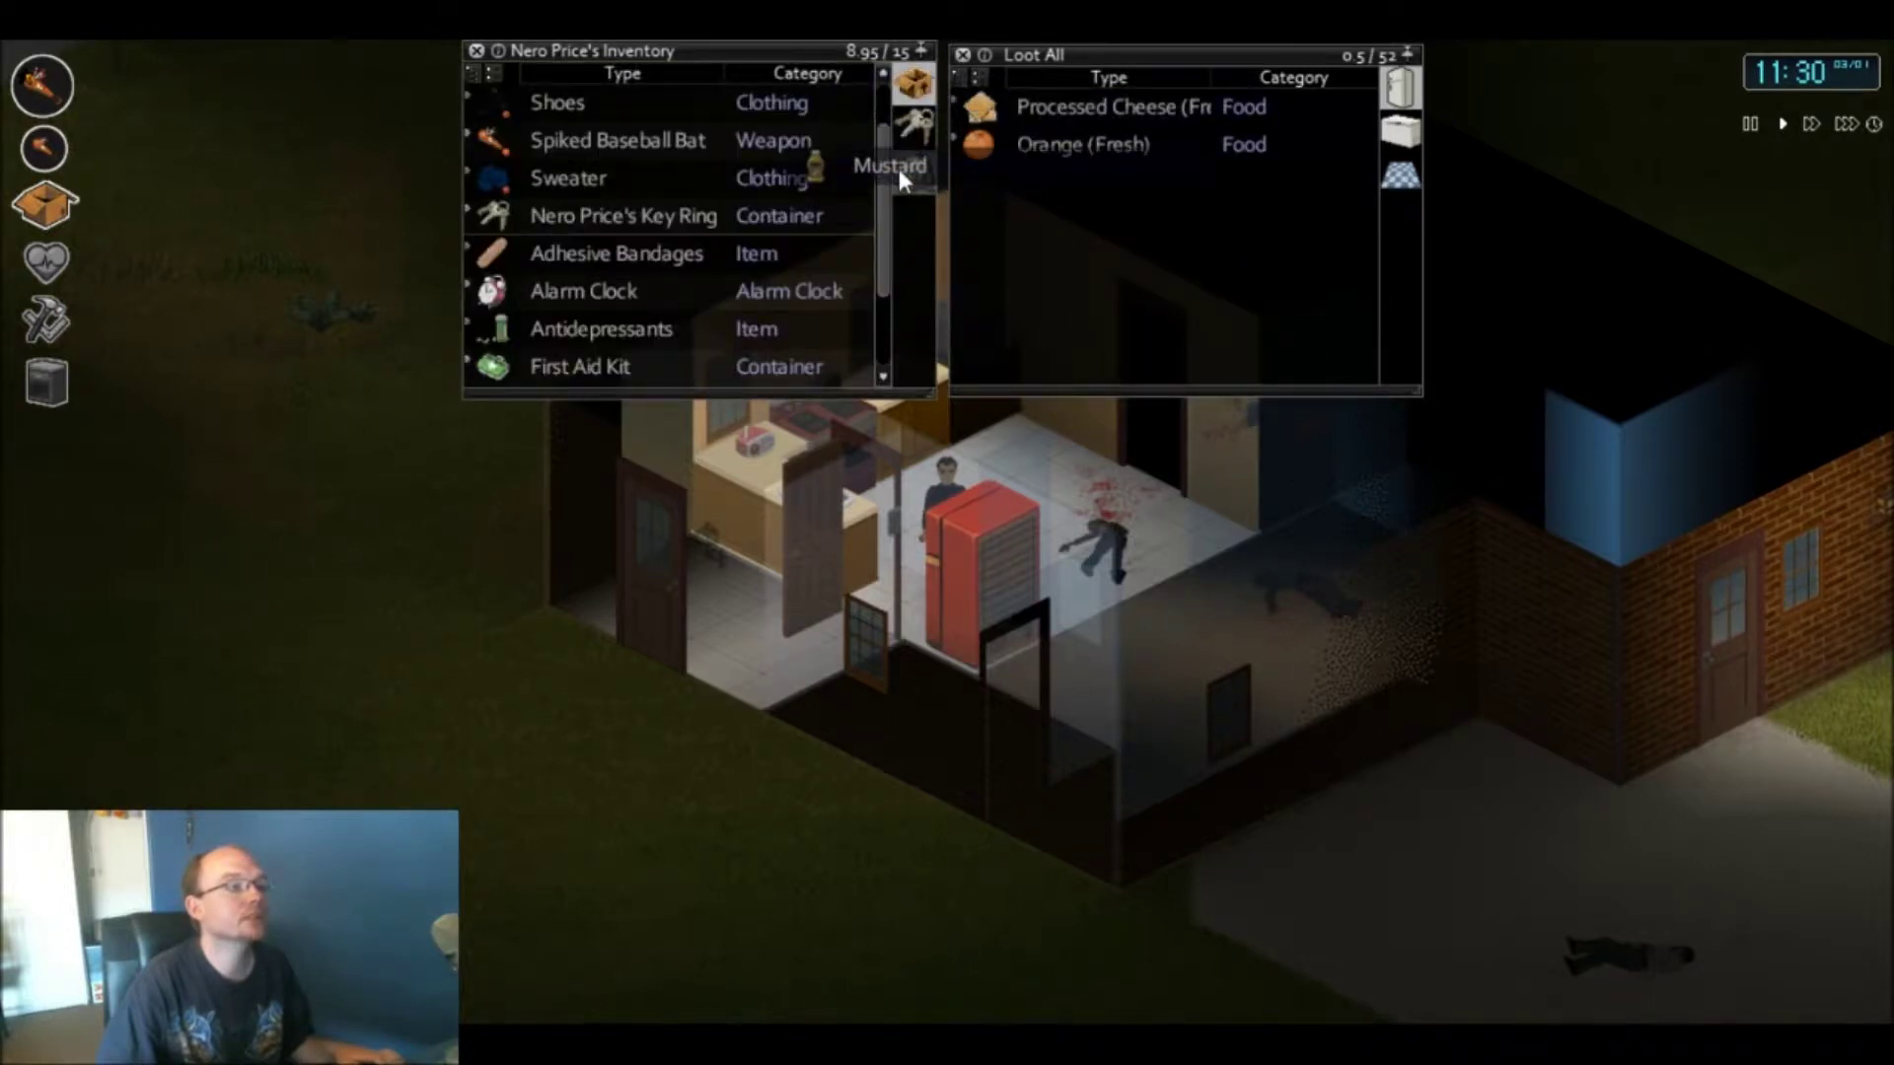
{"action": "left_click_drag", "start_coordinate": [922, 99], "coordinate": [899, 170]}
{"action": "right_click", "coordinate": [1050, 147]}
{"action": "mouse_move", "coordinate": [1102, 225]}
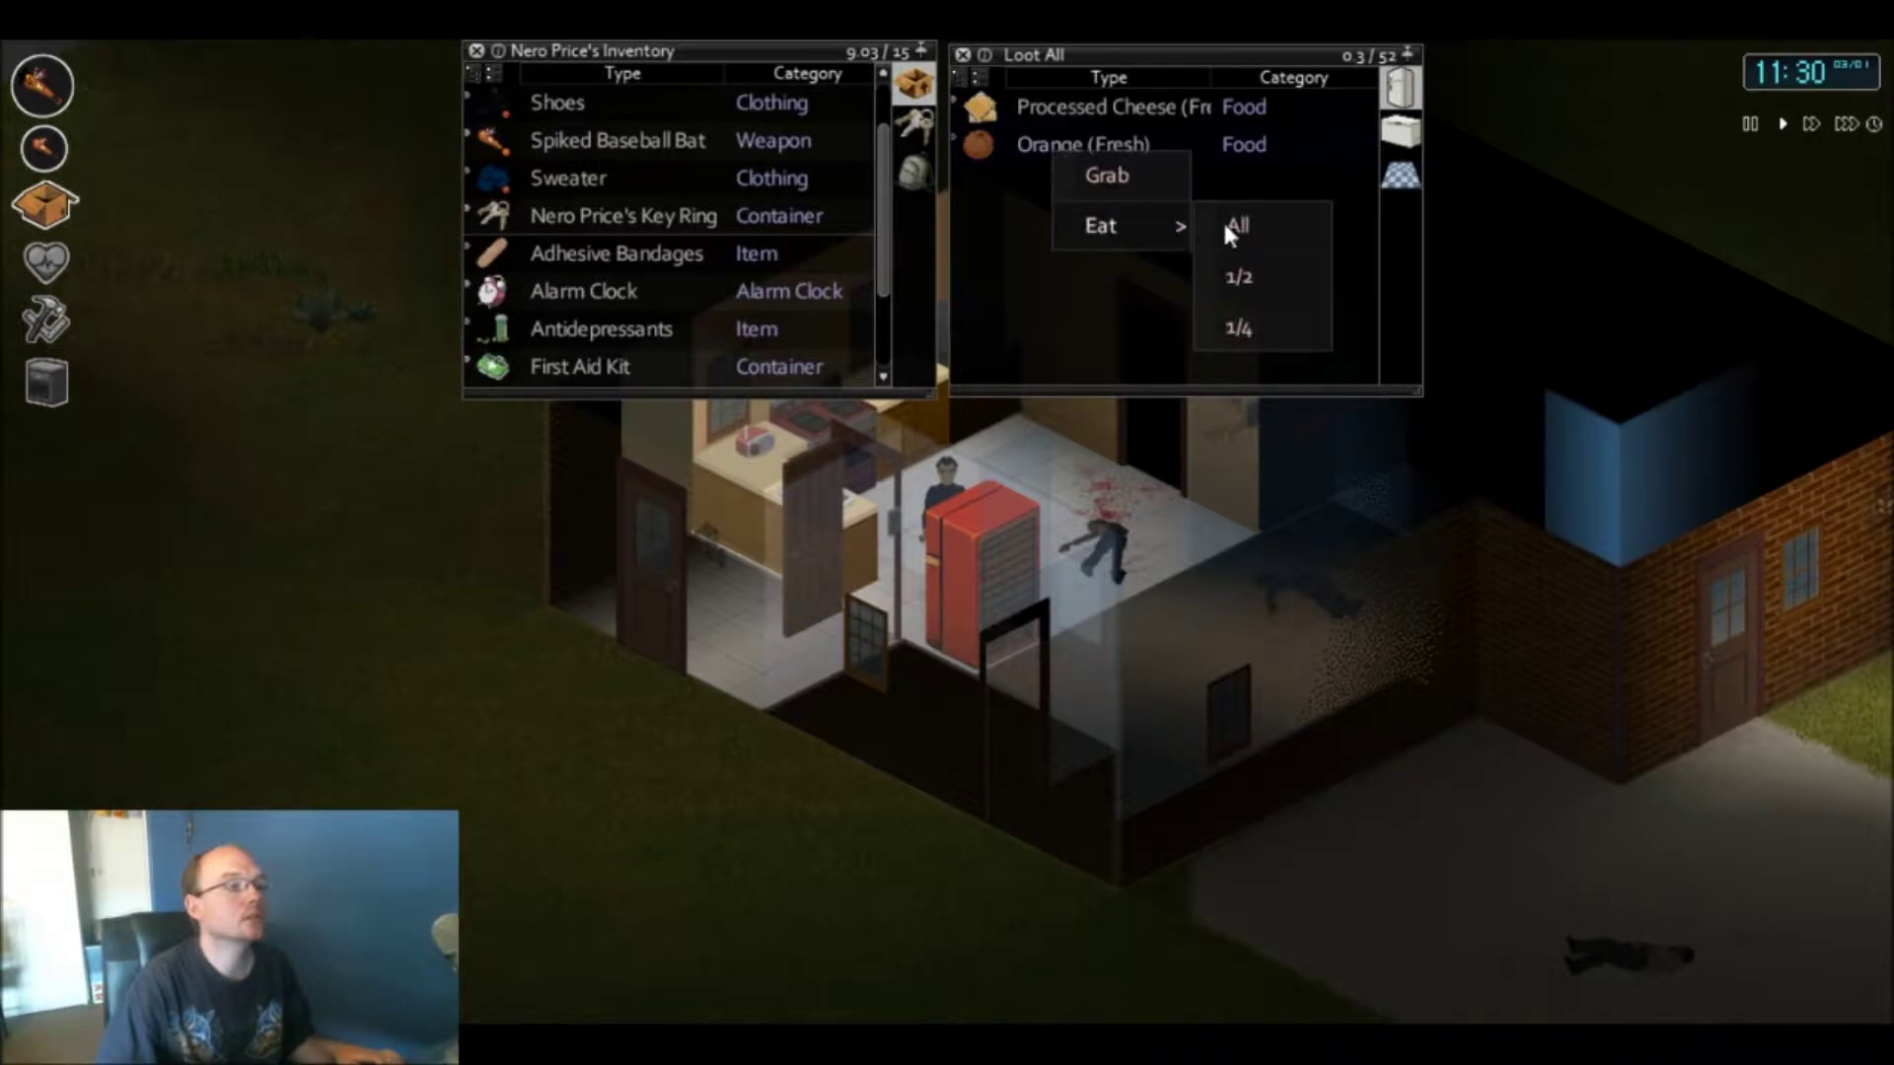
{"action": "left_click", "coordinate": [1225, 223]}
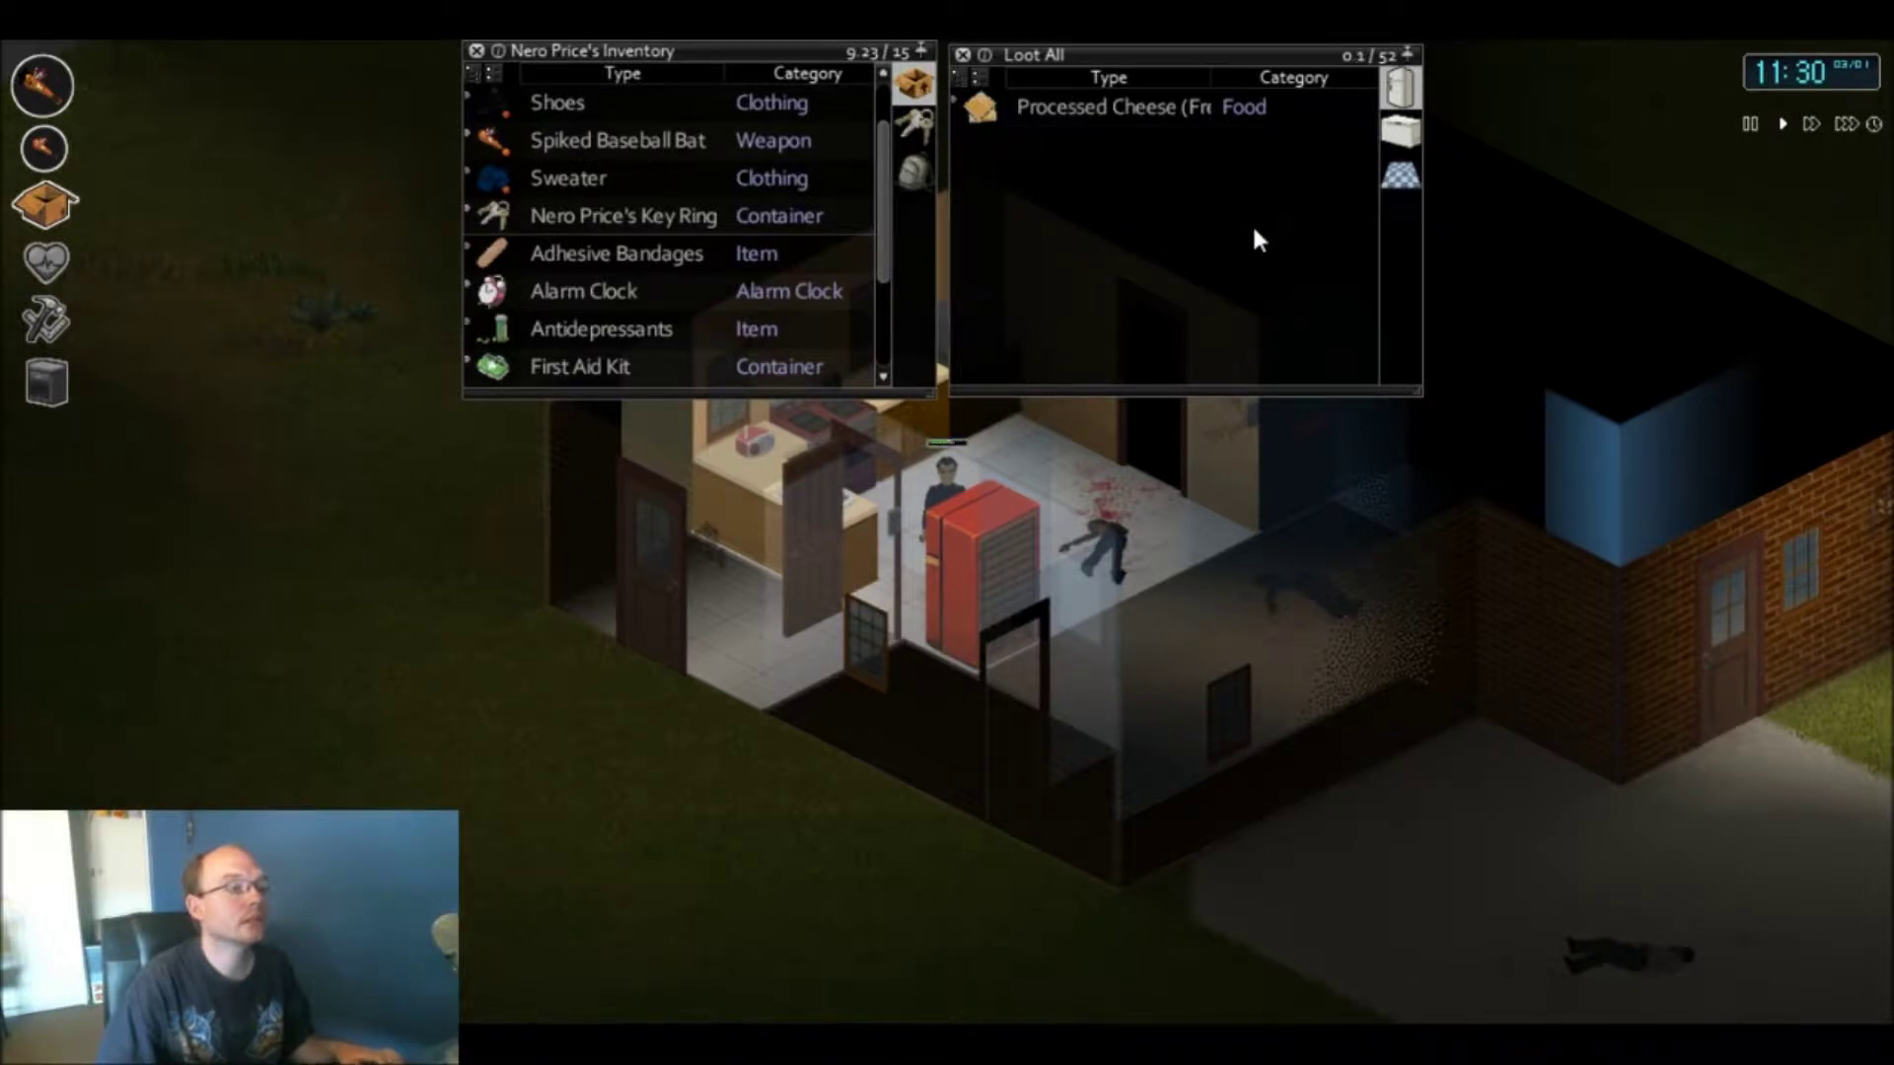
{"action": "scroll", "coordinate": [638, 254], "scroll_direction": "down", "scroll_amount": 1}
{"action": "scroll", "coordinate": [585, 304], "scroll_direction": "down", "scroll_amount": 2}
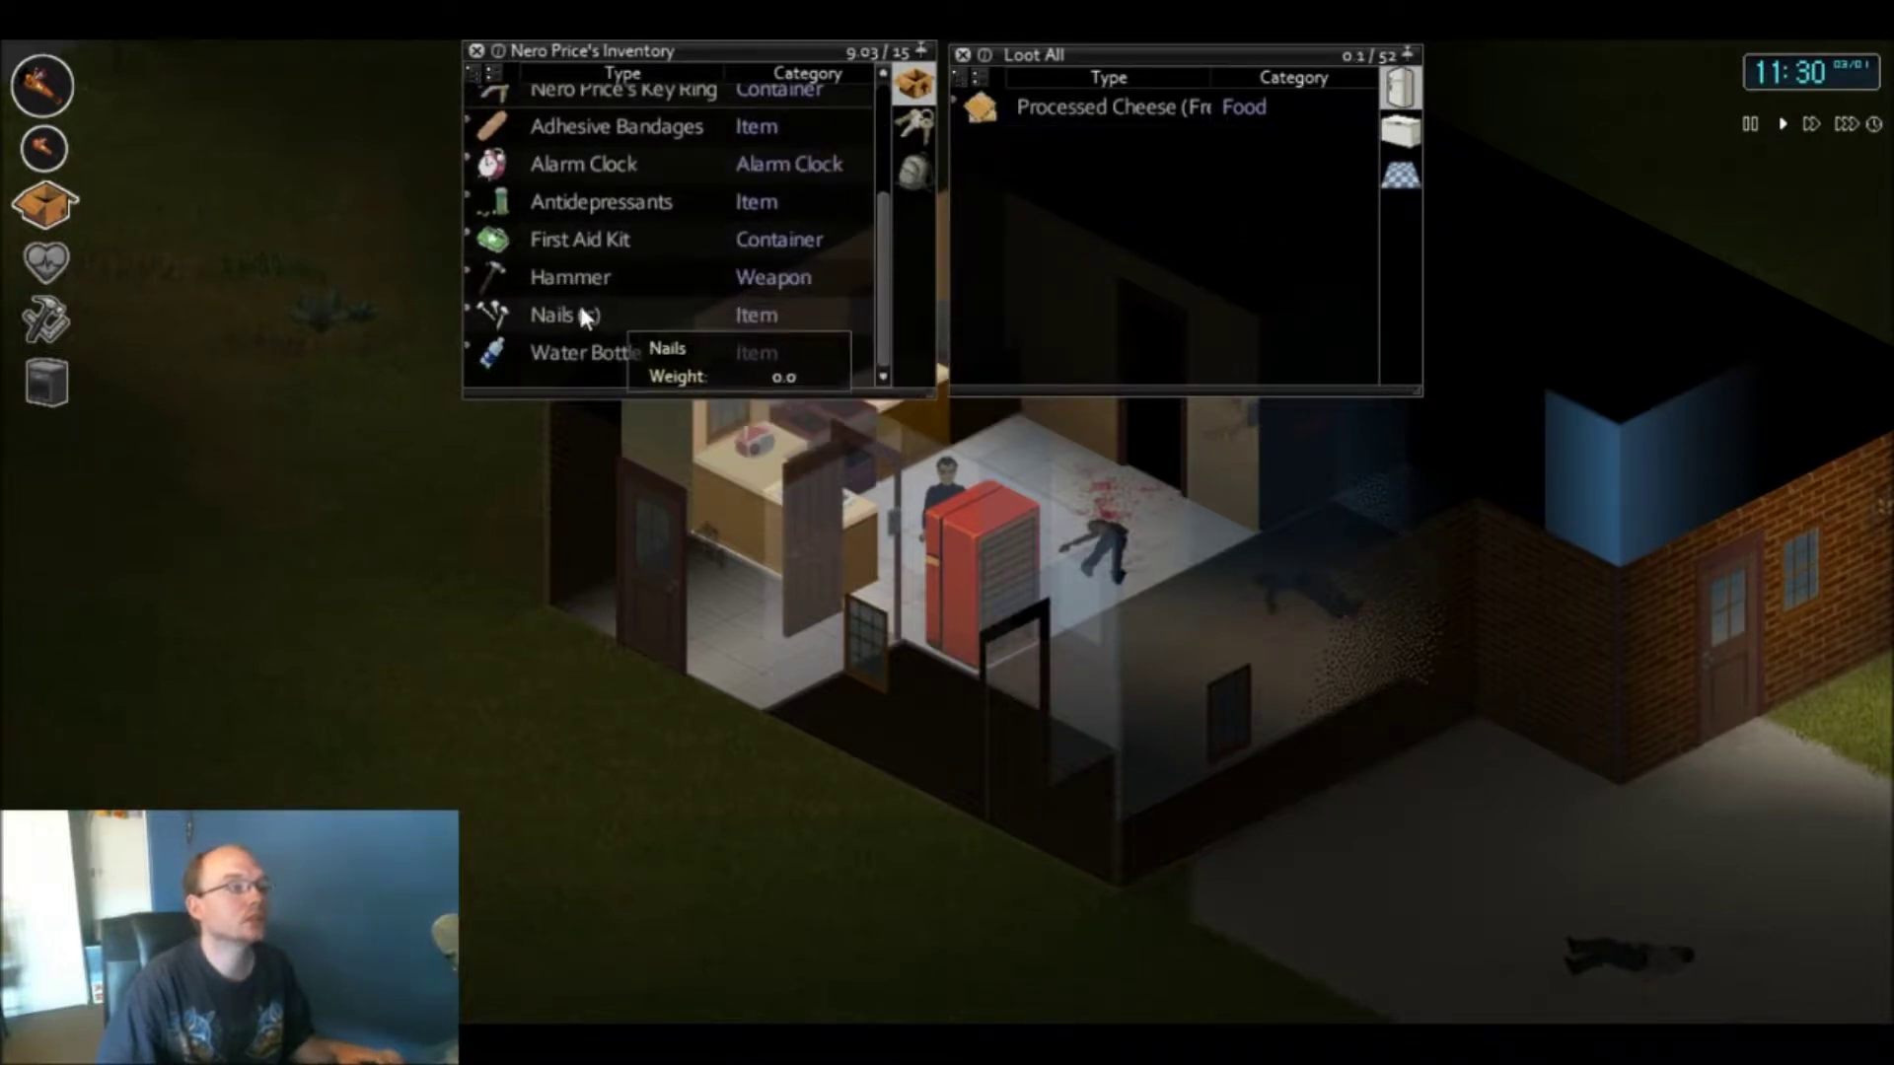
{"action": "left_click", "coordinate": [1398, 133]}
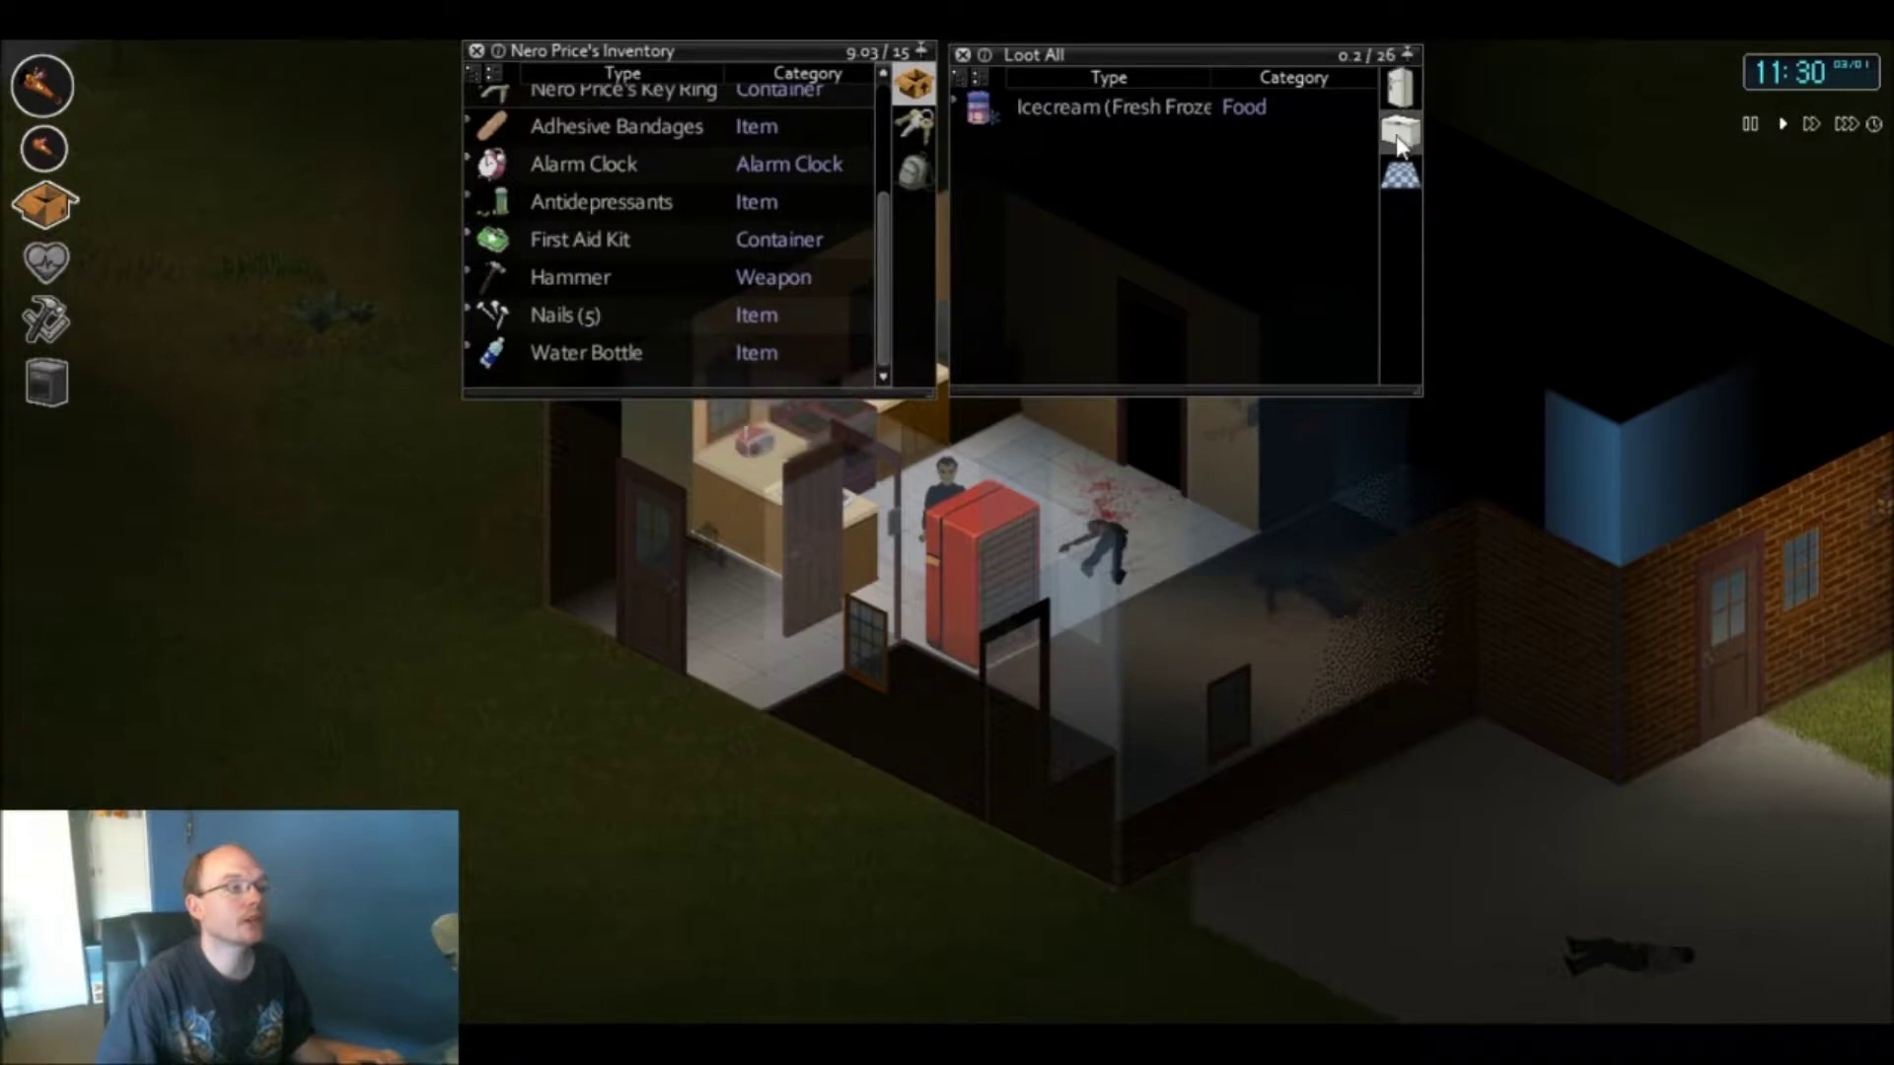
{"action": "key", "text": "a"}
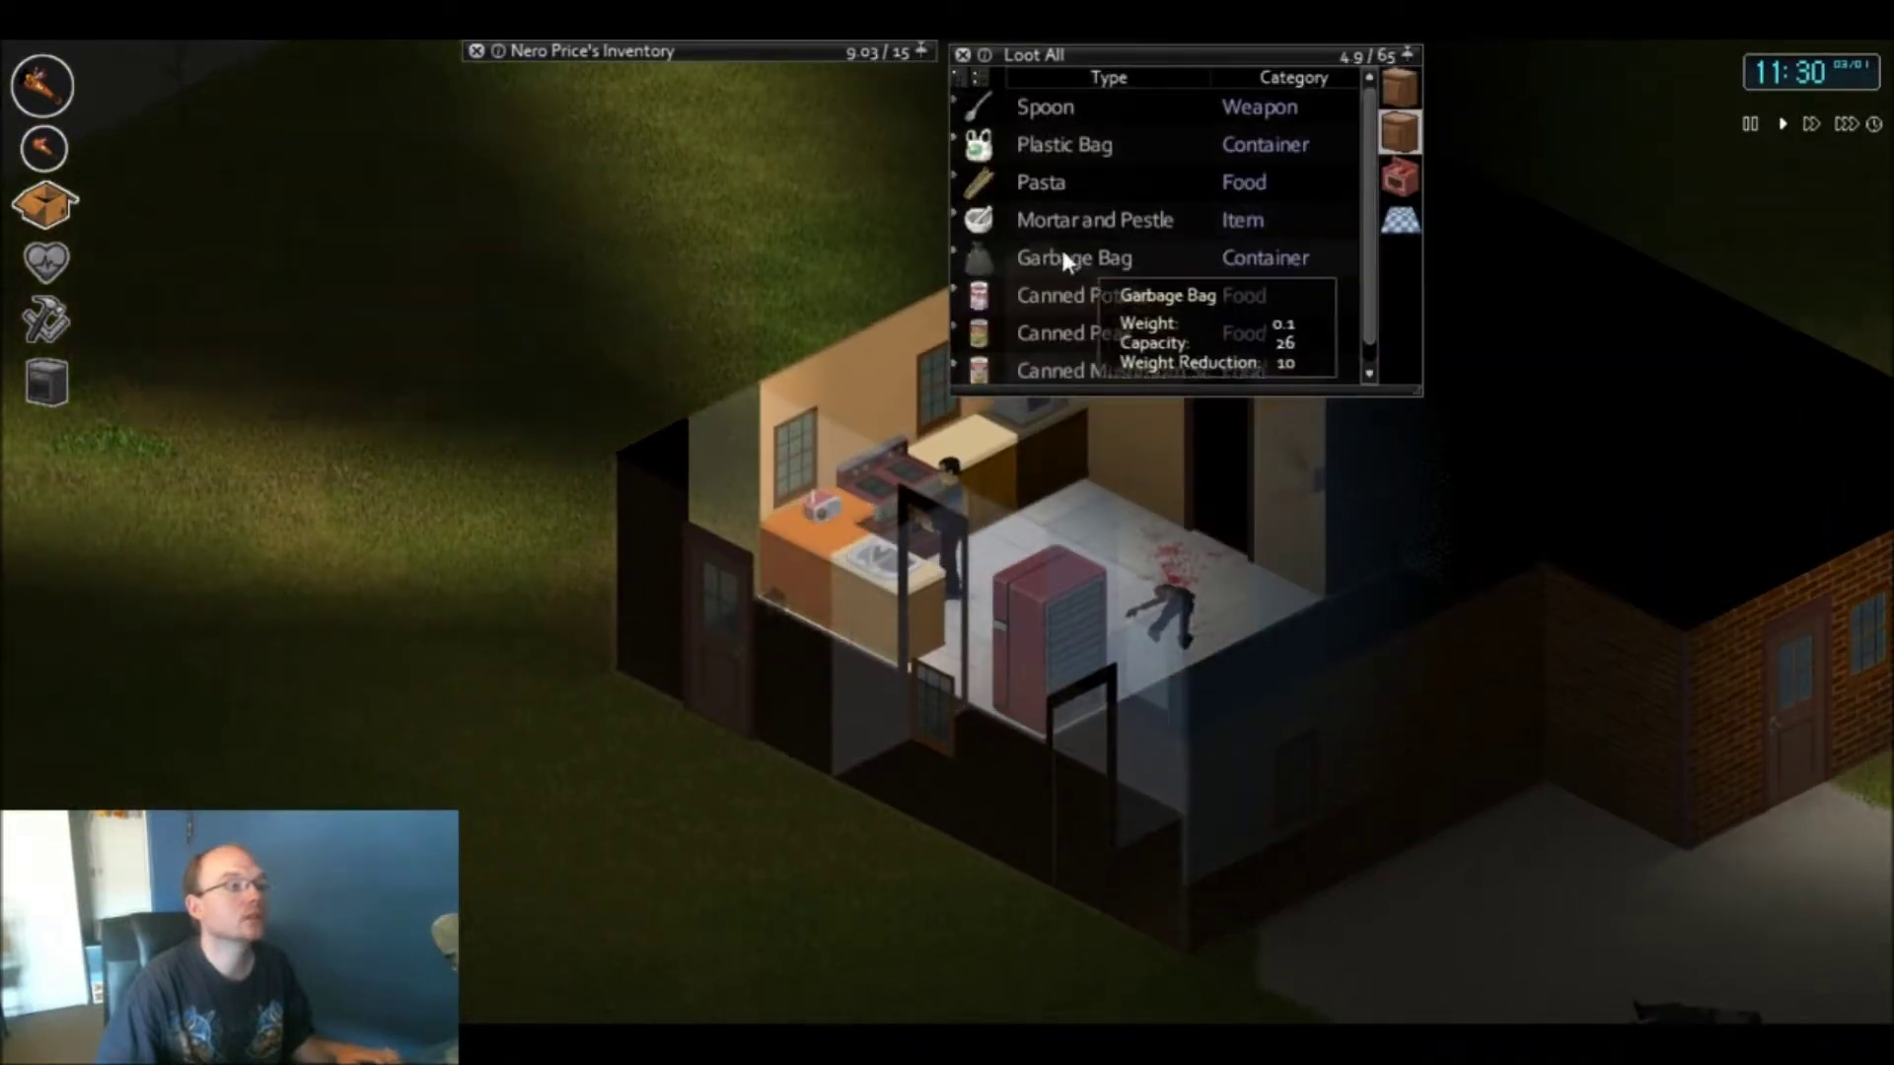
{"action": "mouse_move", "coordinate": [1073, 257]}
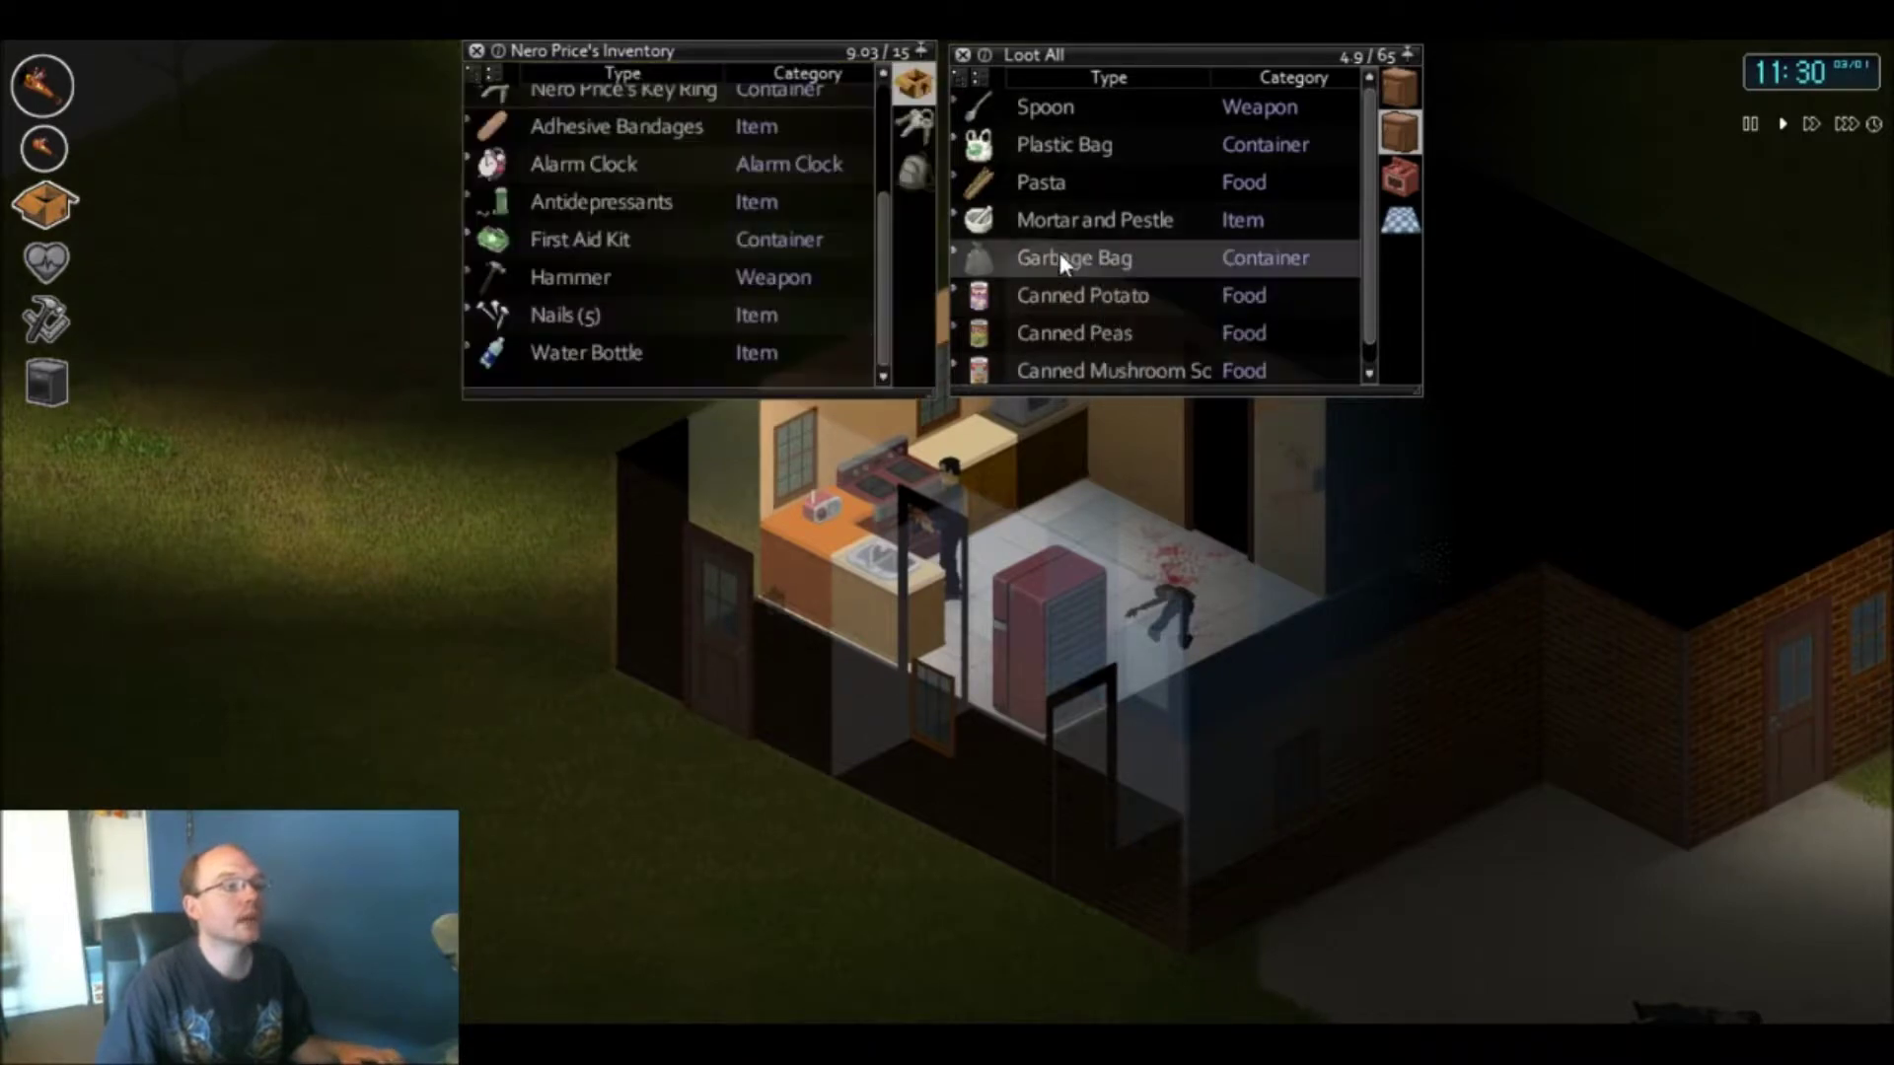
- Take the kitchen Garbage Bag into the inventory and hold it as the secondary item
{"action": "left_click_drag", "start_coordinate": [1059, 253], "coordinate": [913, 174]}
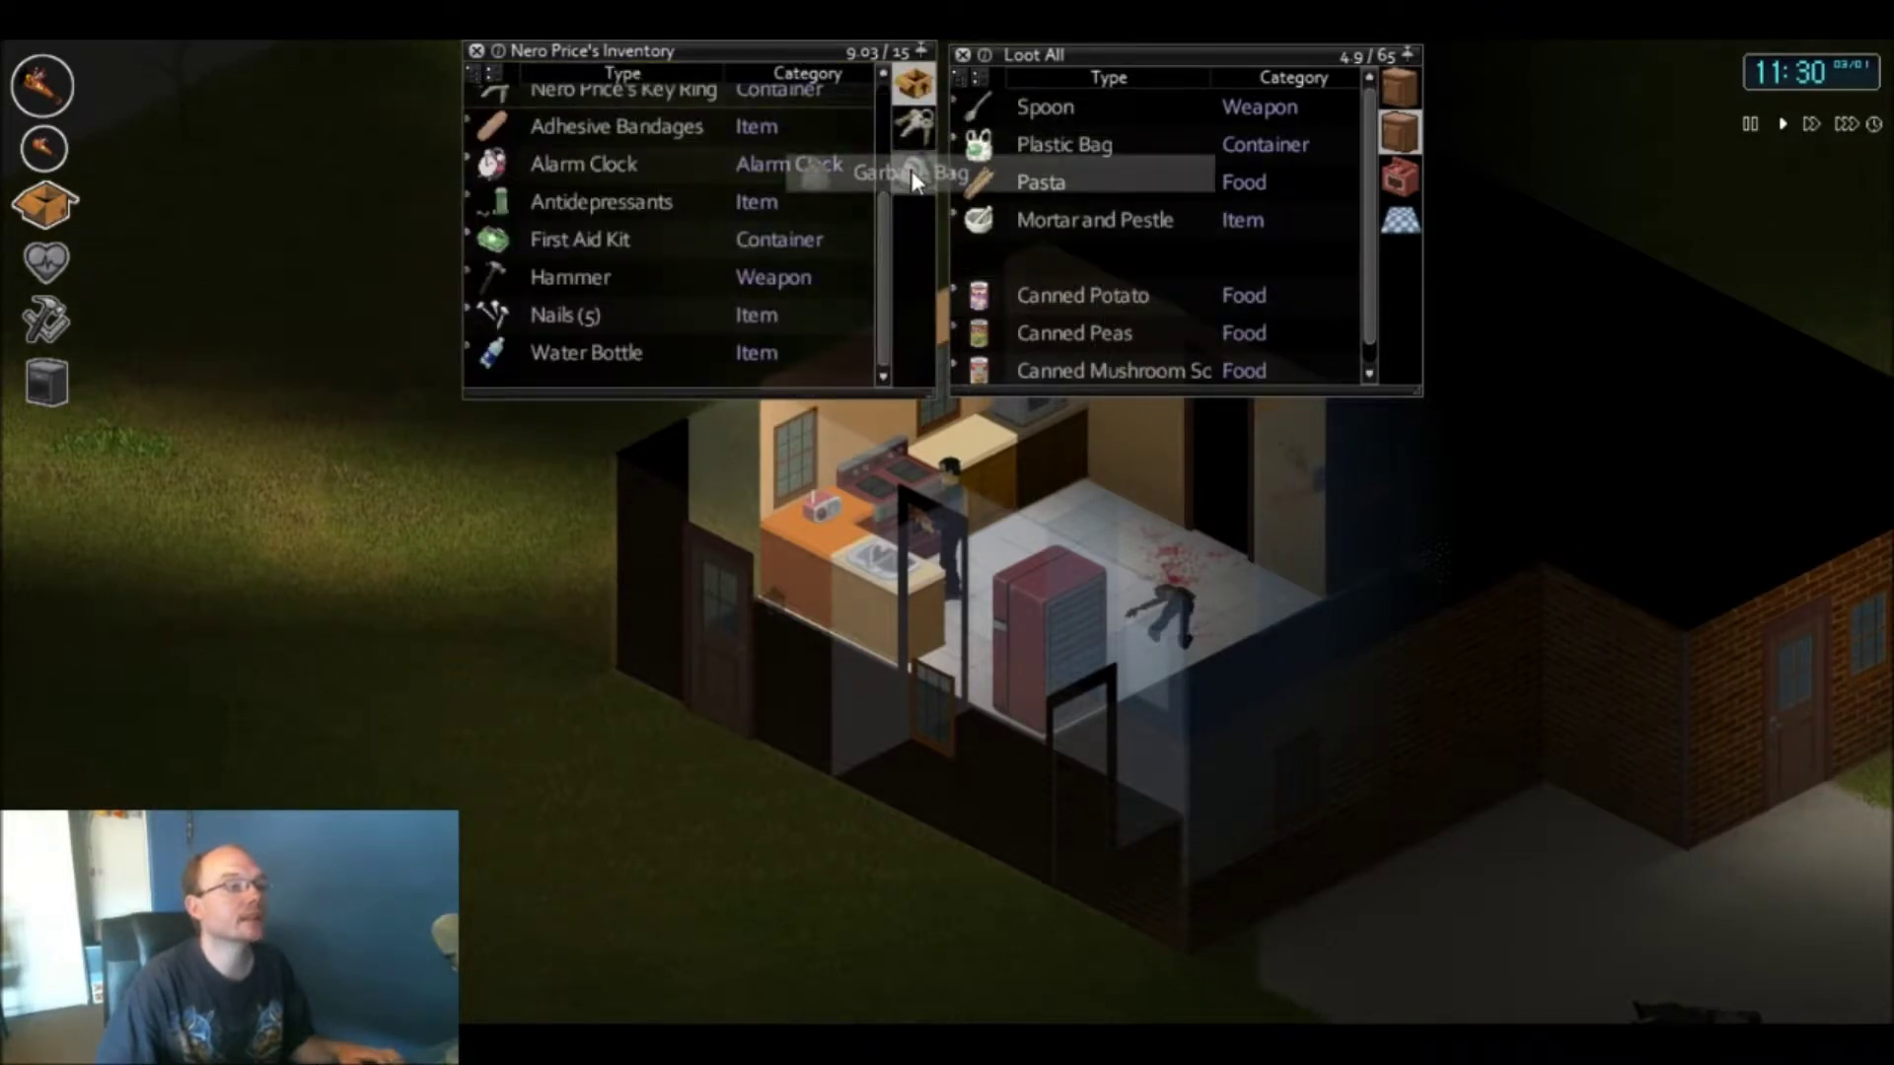
{"action": "left_click_drag", "start_coordinate": [914, 174], "coordinate": [916, 92]}
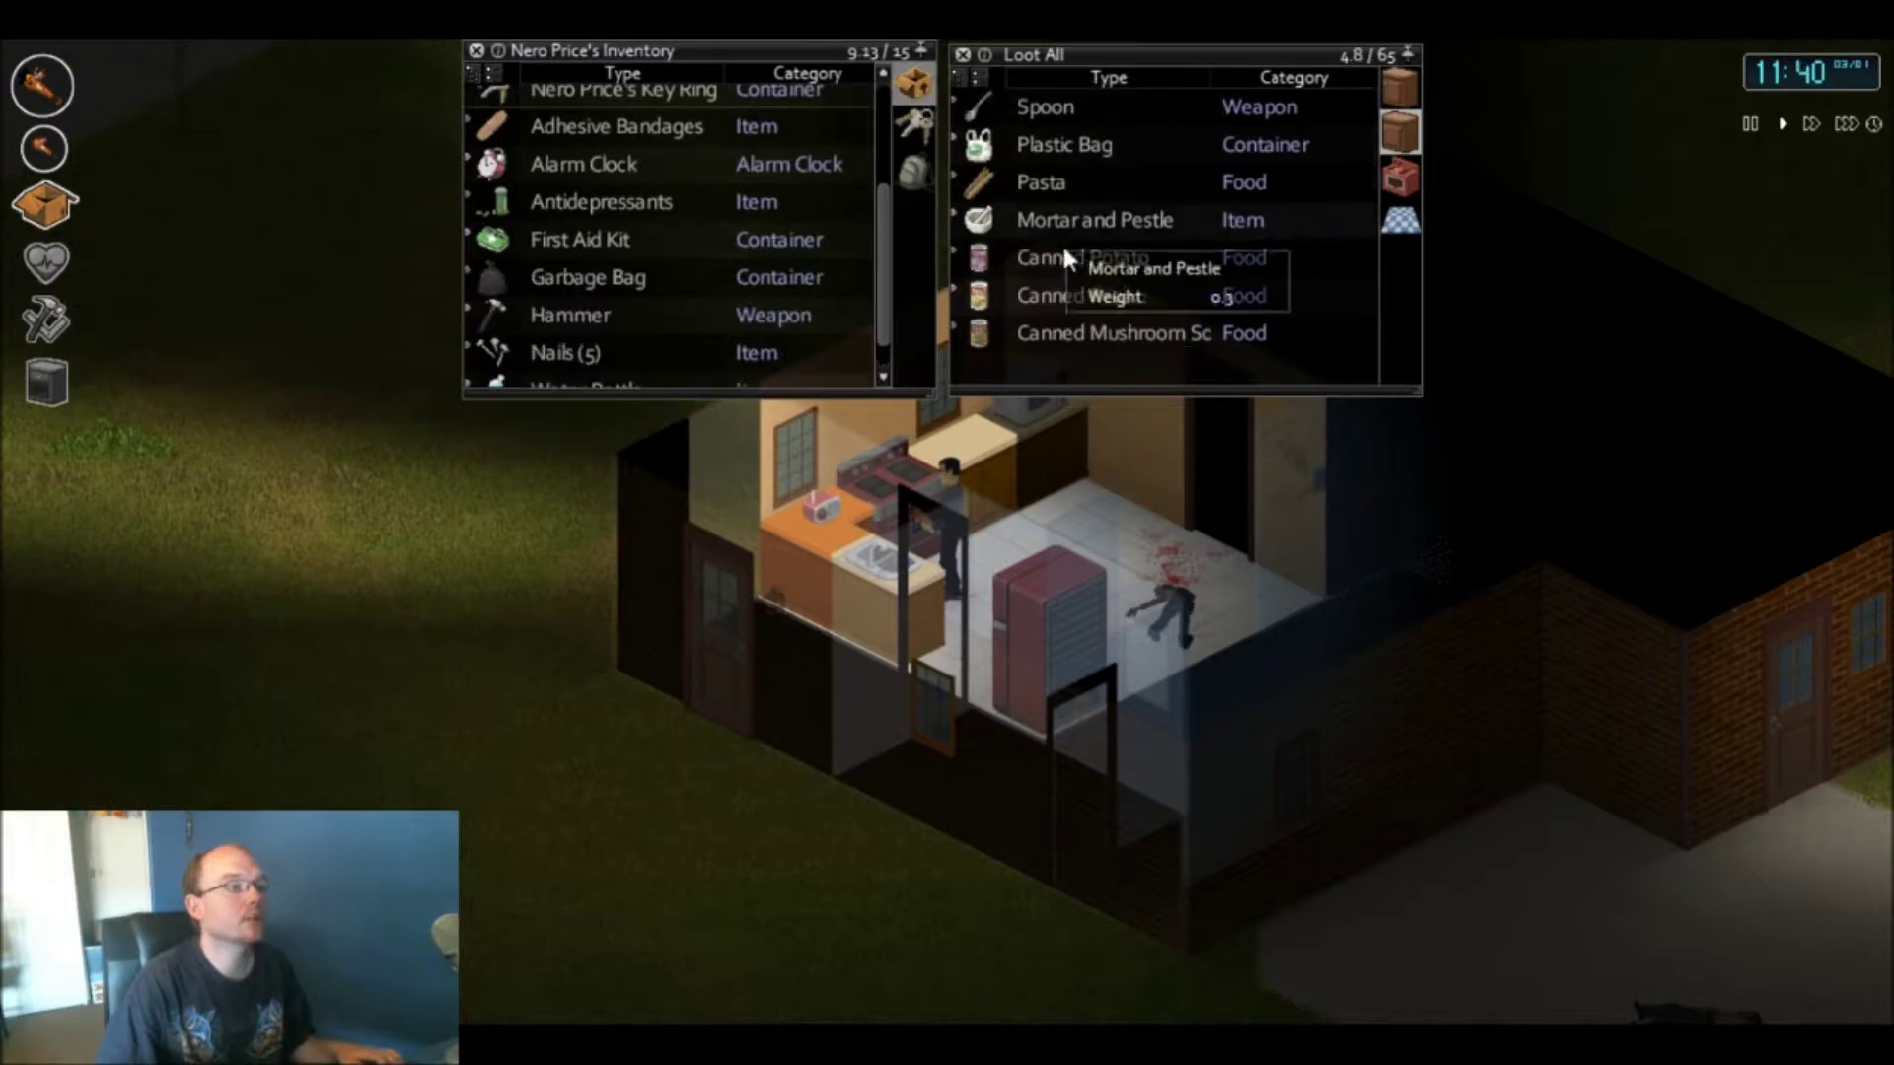
{"action": "right_click", "coordinate": [602, 277]}
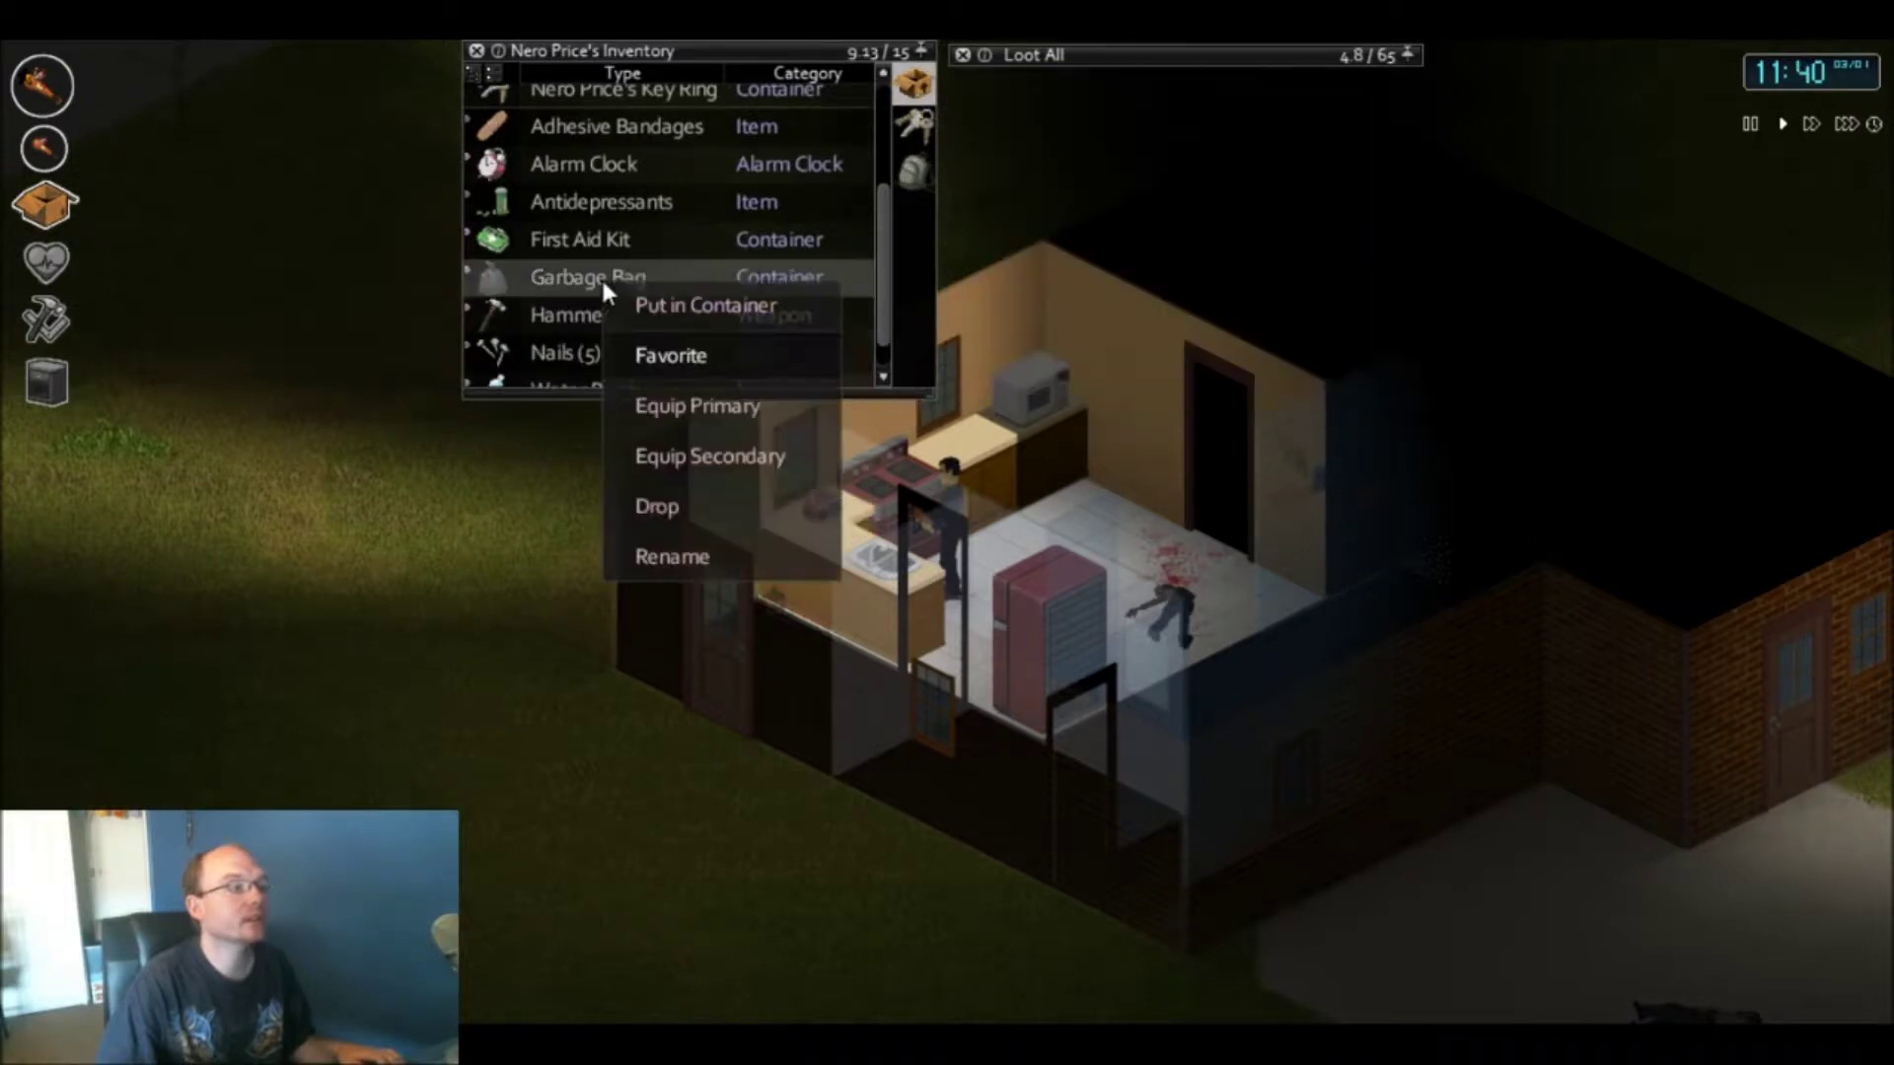
{"action": "left_click", "coordinate": [670, 432]}
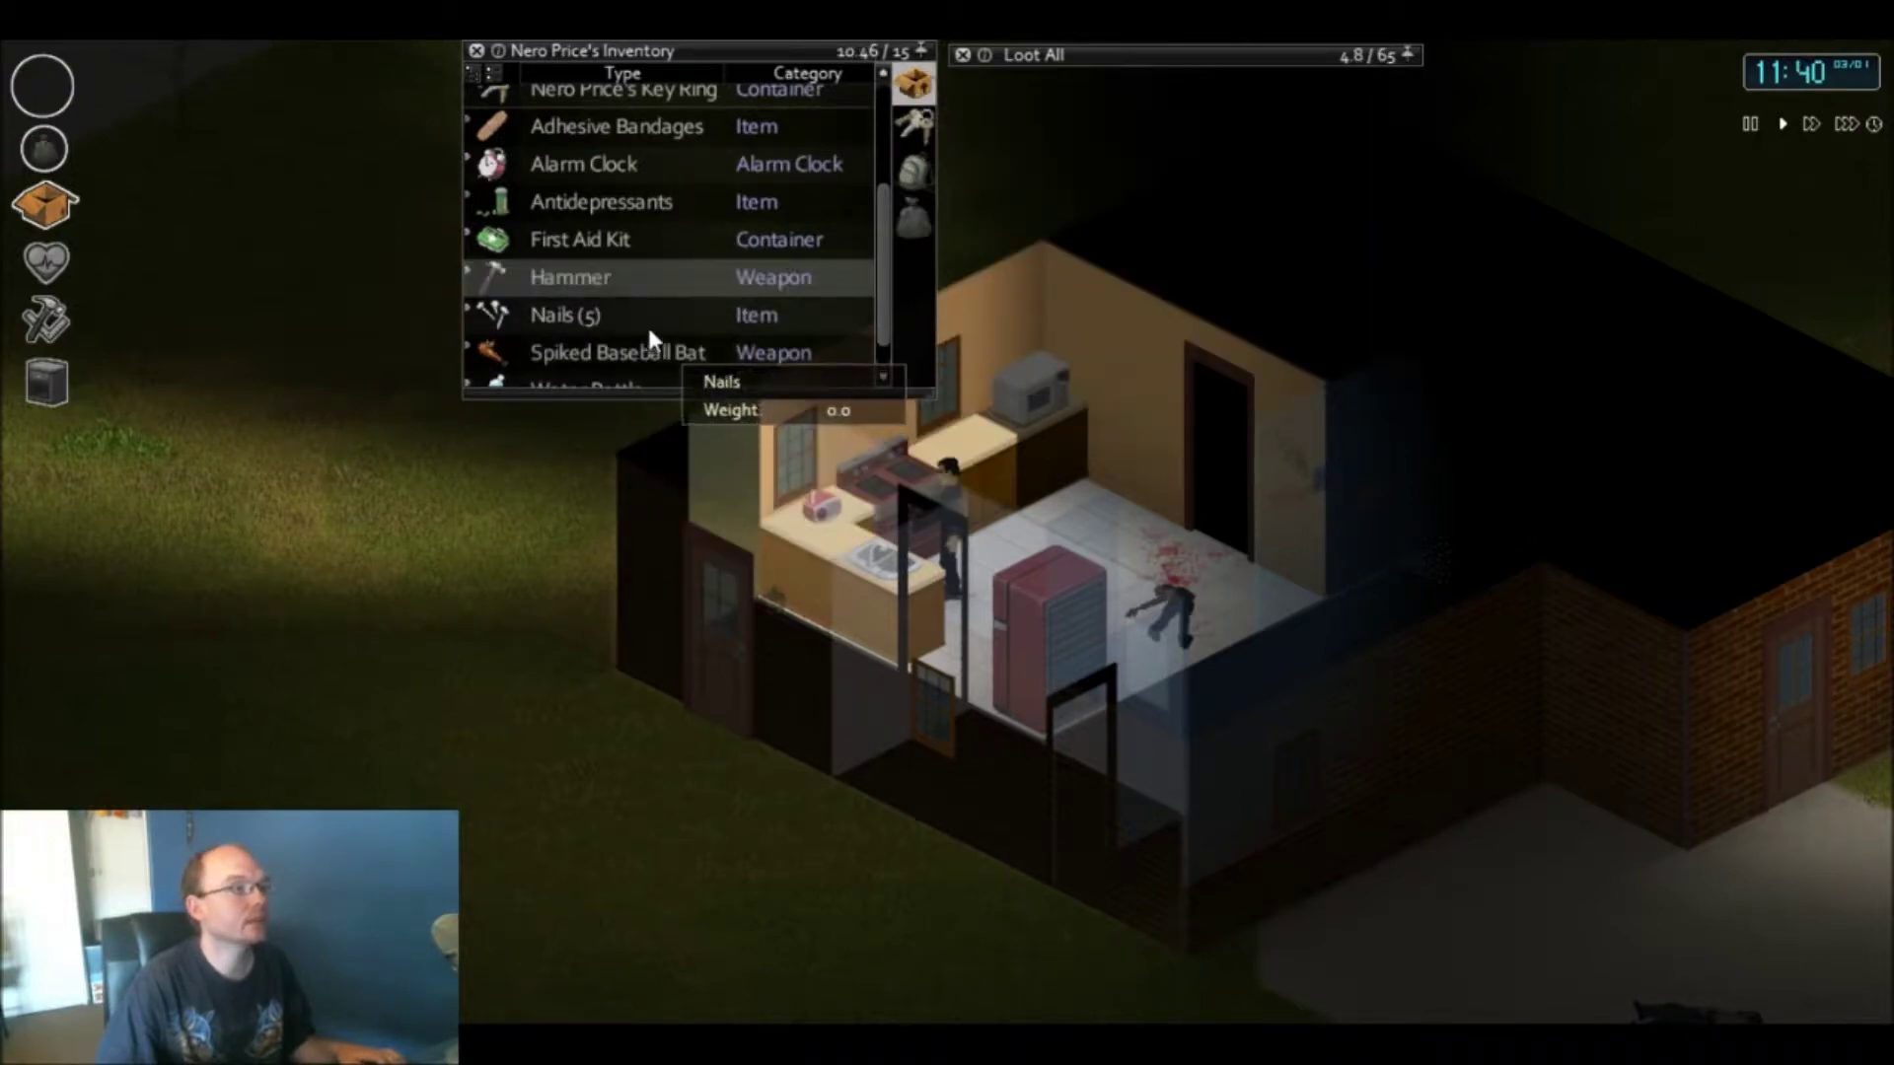
{"action": "scroll", "coordinate": [632, 338], "scroll_direction": "down", "scroll_amount": 1}
- Equip the Spiked Baseball Bat as the primary weapon and view the empty garbage bag
{"action": "right_click", "coordinate": [617, 330]}
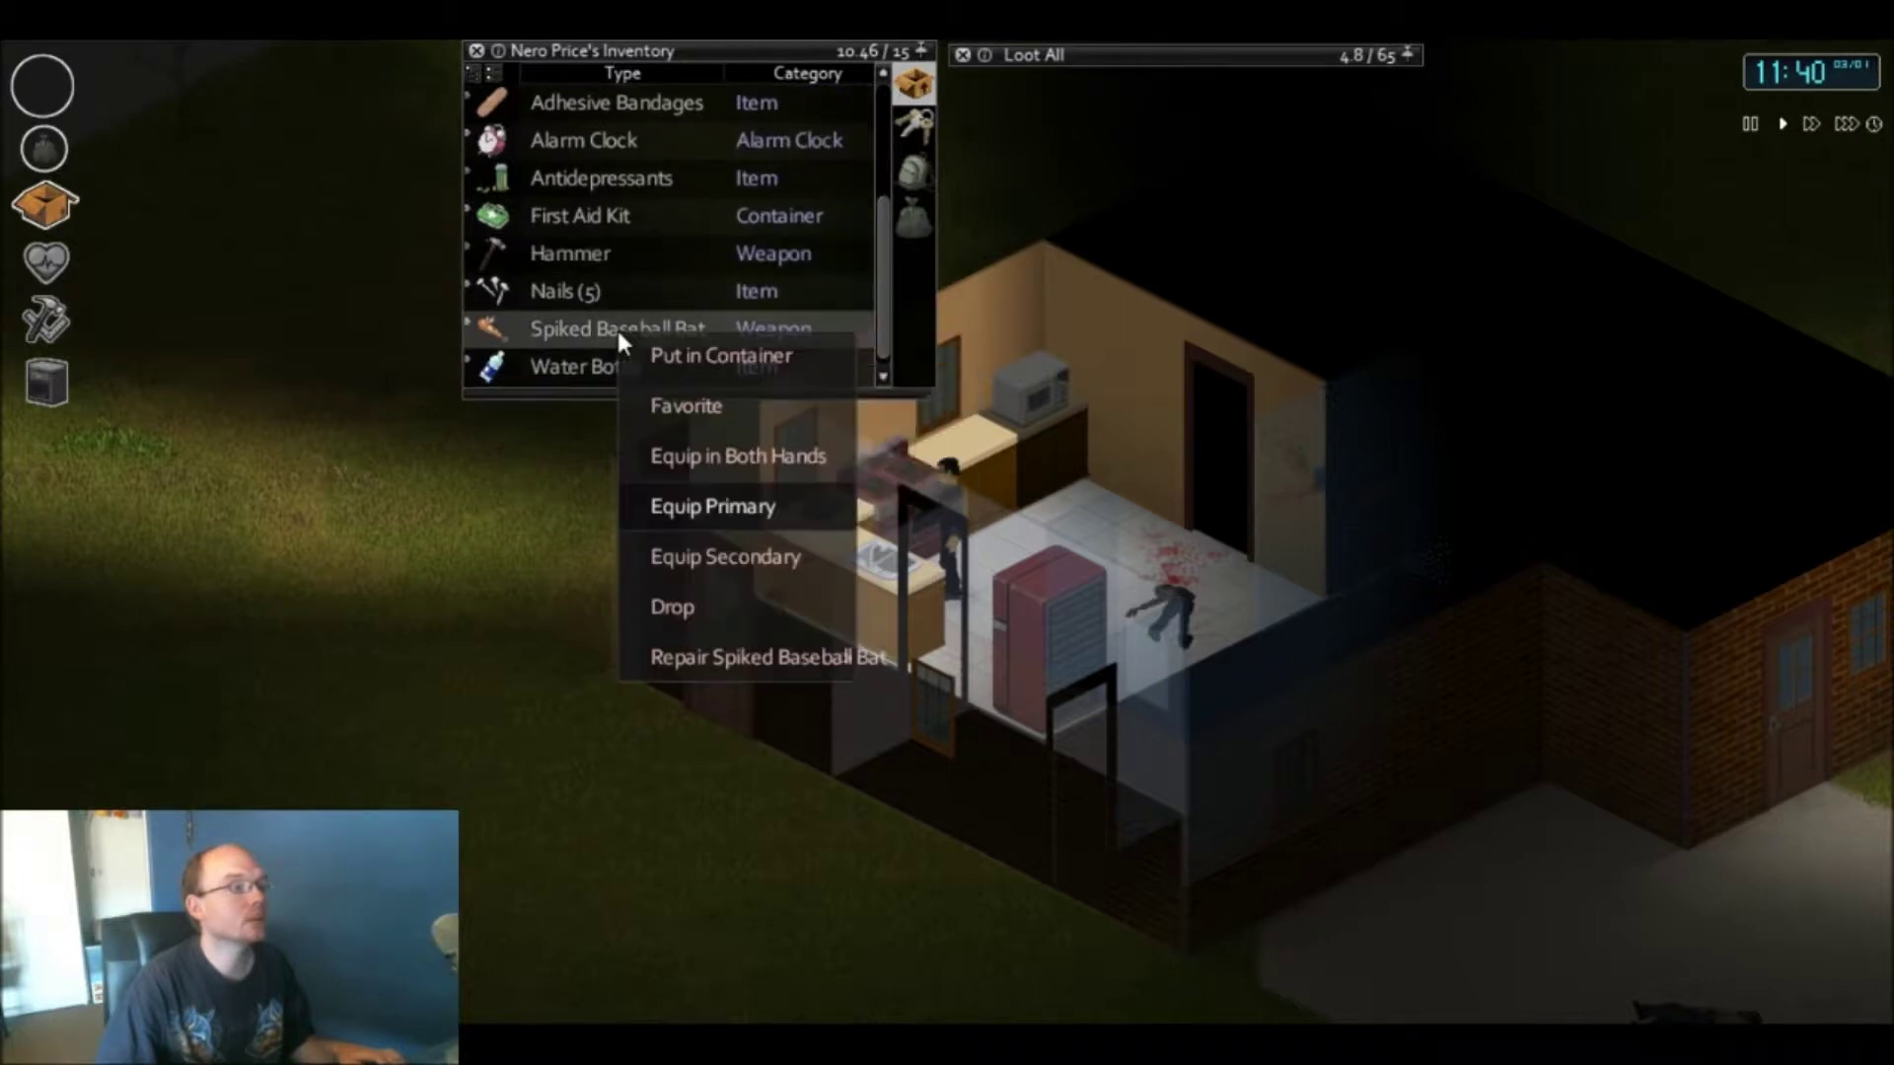
{"action": "left_click", "coordinate": [747, 512]}
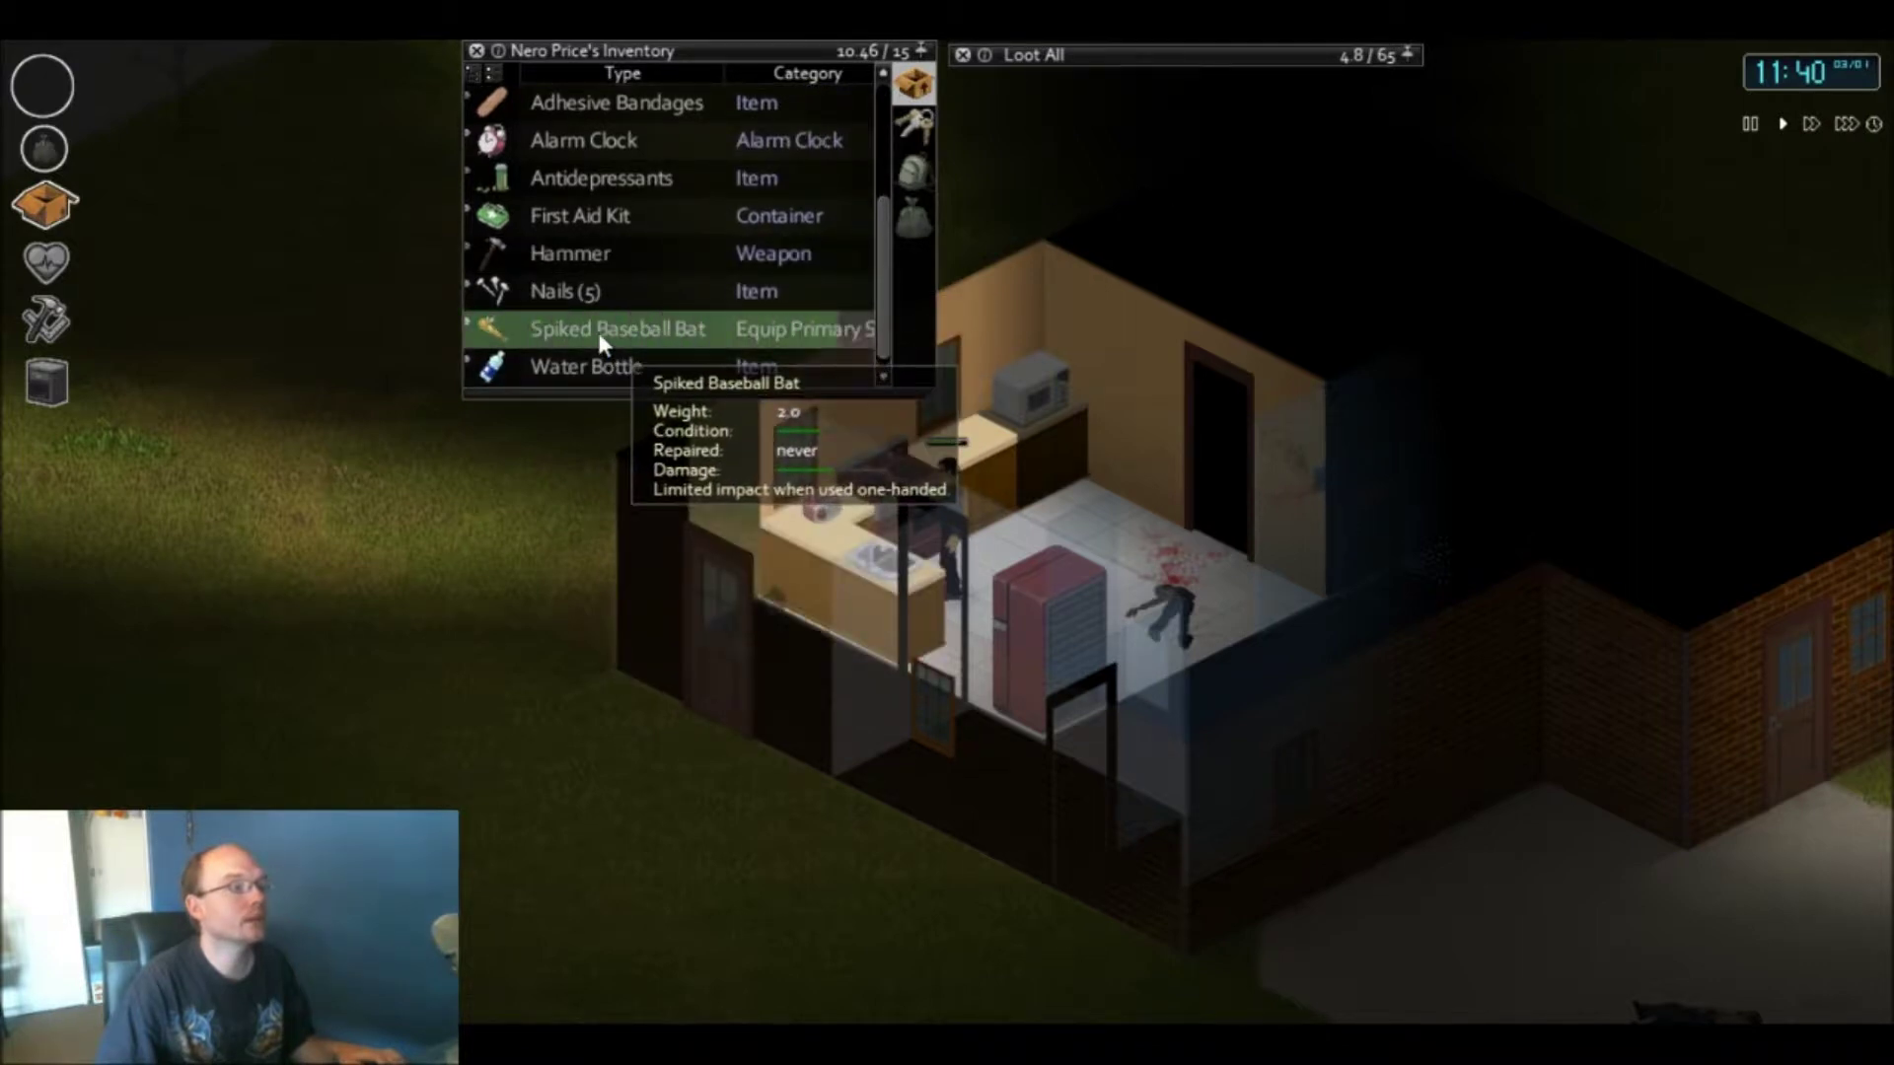
{"action": "left_click", "coordinate": [914, 215]}
{"action": "mouse_move", "coordinate": [1076, 339]}
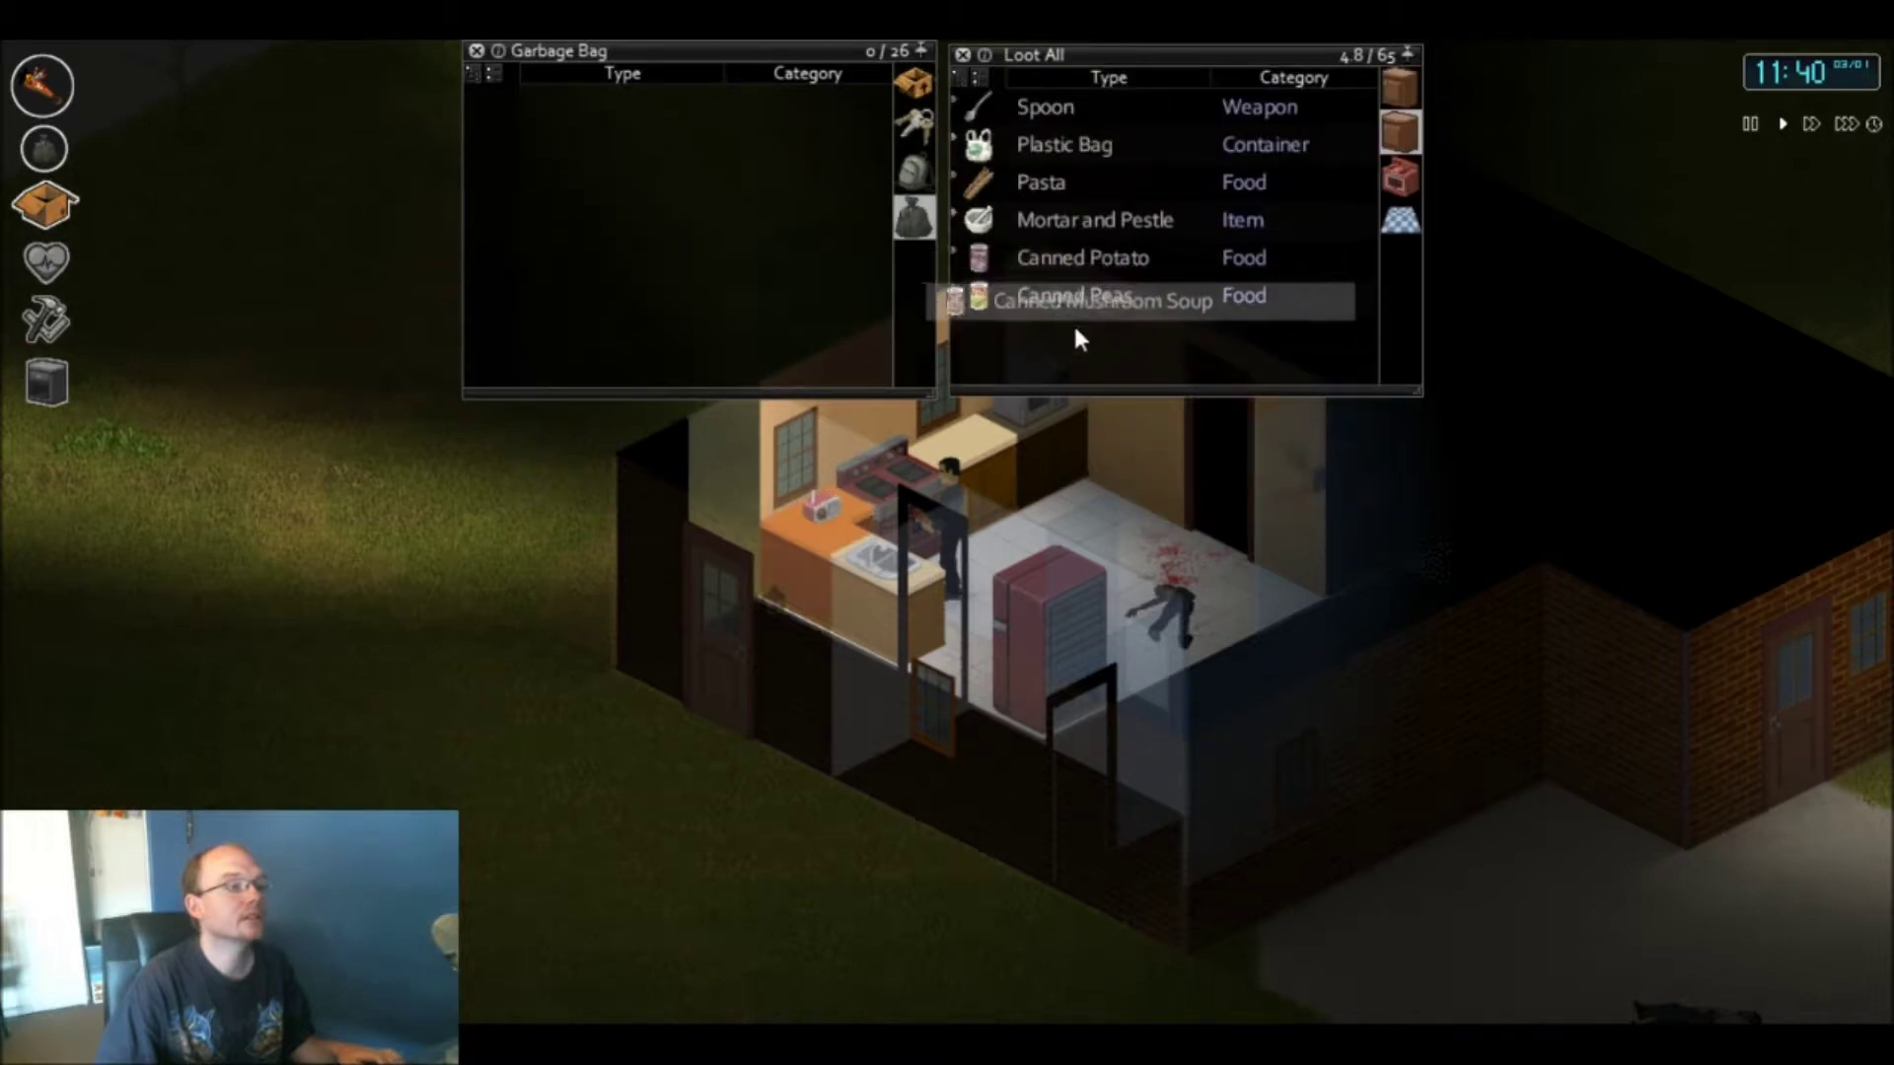
- Bag the canned potato, peas, mushroom soup, chili and carrots from the kitchen cupboards
{"action": "mouse_move", "coordinate": [1067, 337]}
{"action": "left_mouse_down"}
{"action": "mouse_move", "coordinate": [1066, 270]}
{"action": "mouse_move", "coordinate": [928, 230]}
{"action": "left_mouse_up"}
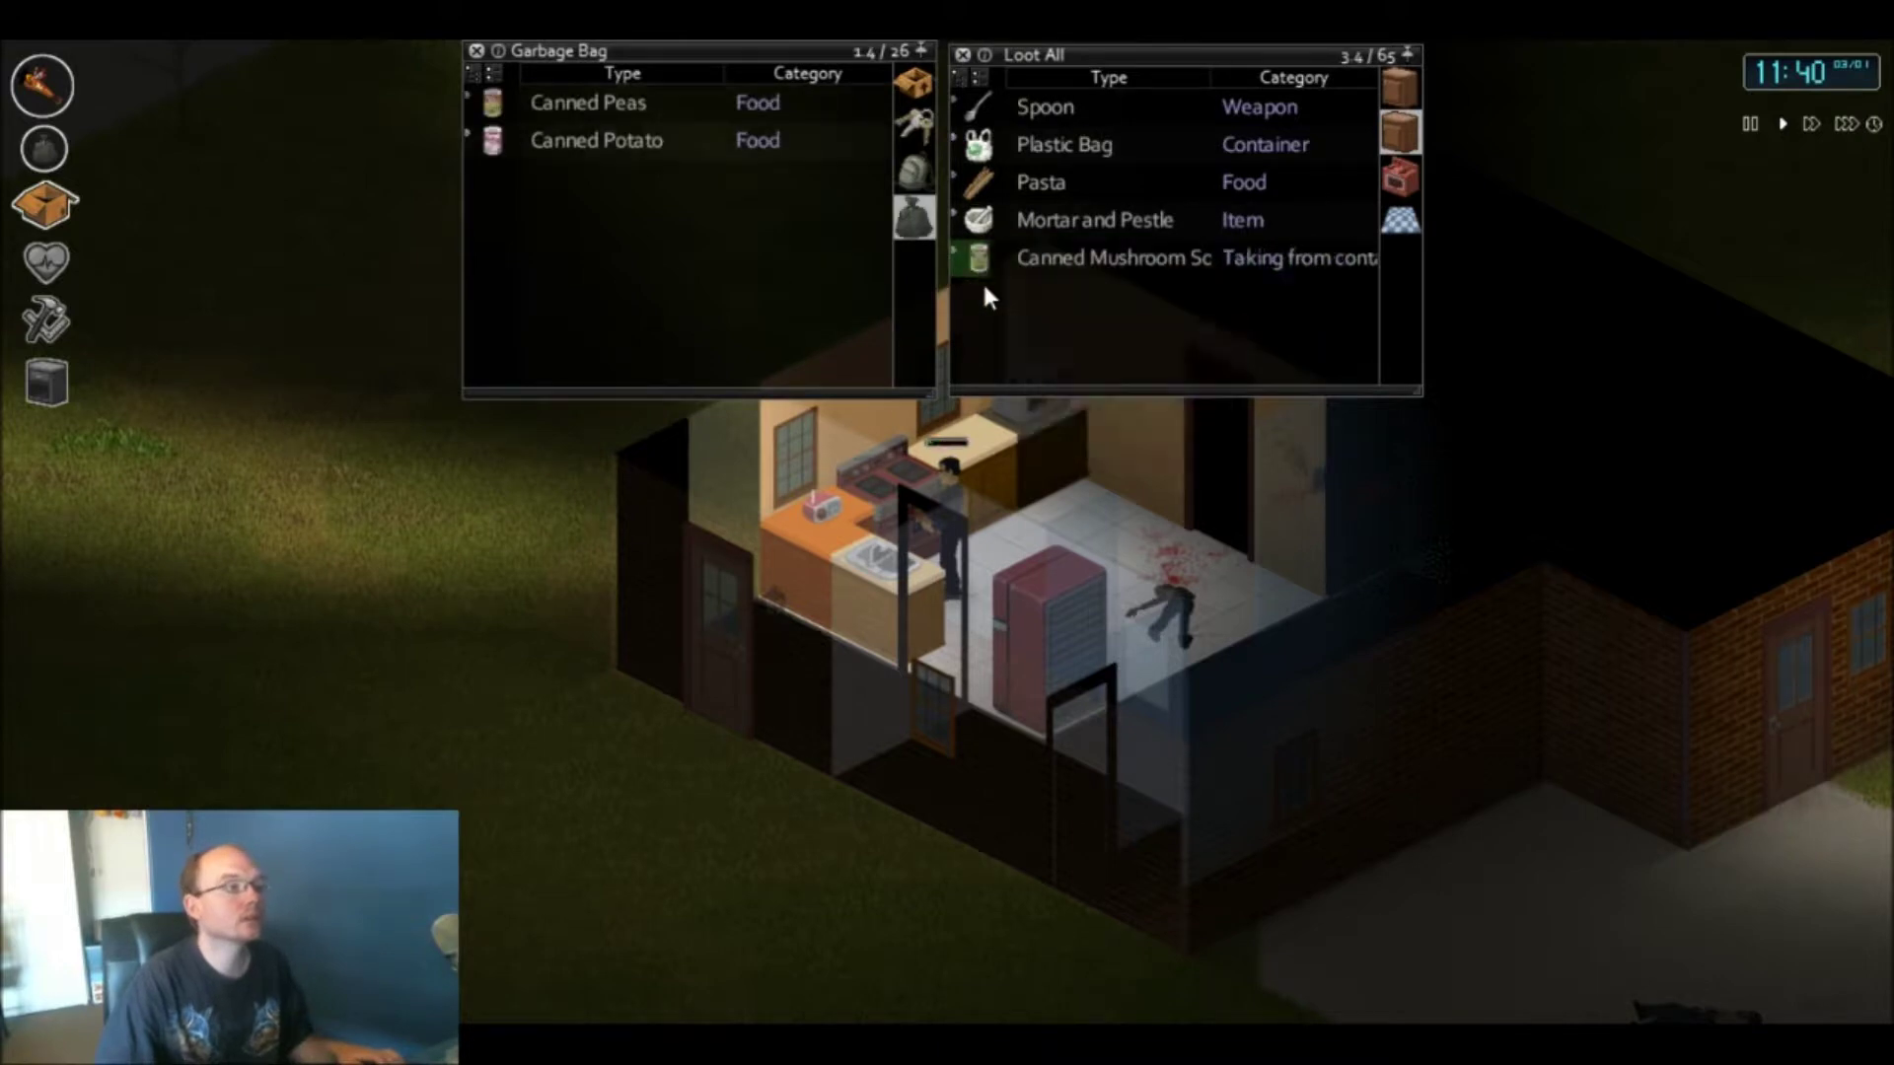
{"action": "left_click", "coordinate": [1390, 105]}
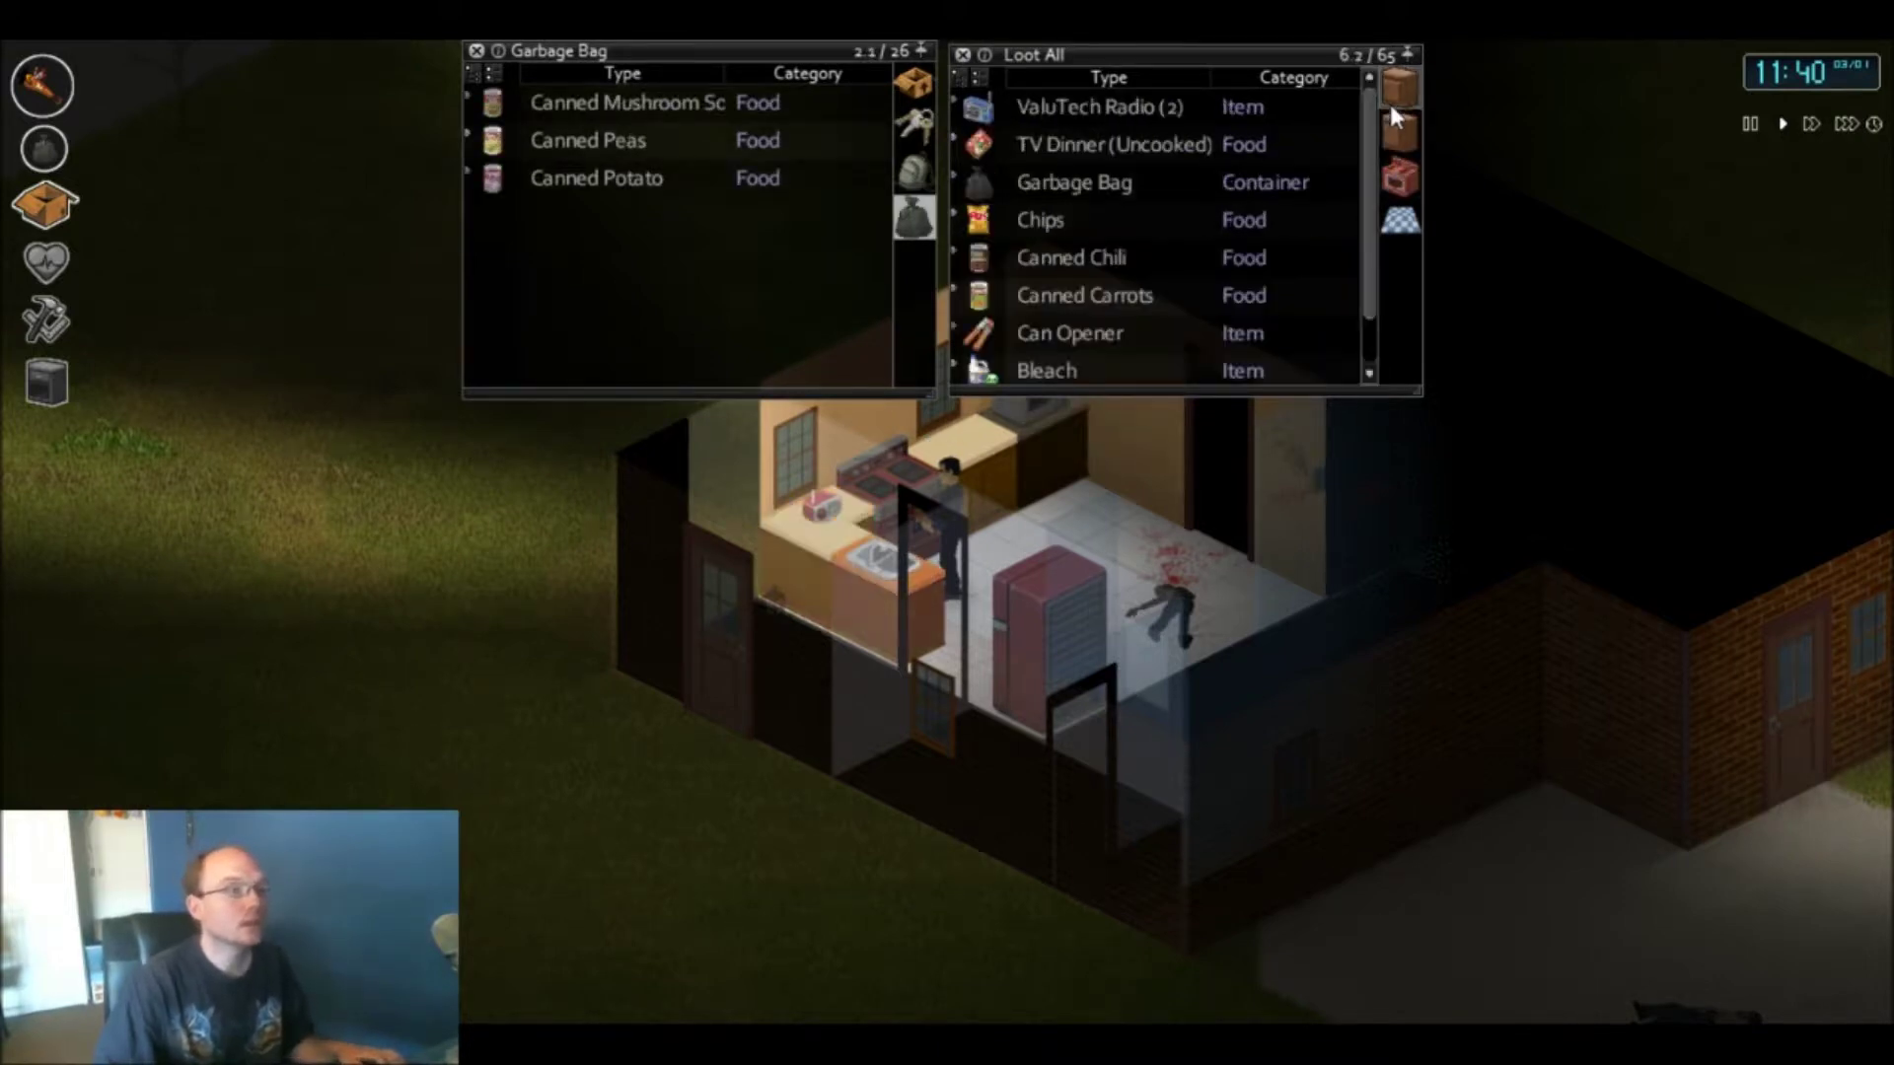
{"action": "mouse_move", "coordinate": [1073, 178]}
{"action": "left_mouse_down"}
{"action": "mouse_move", "coordinate": [906, 163]}
{"action": "mouse_move", "coordinate": [920, 223]}
{"action": "left_mouse_up"}
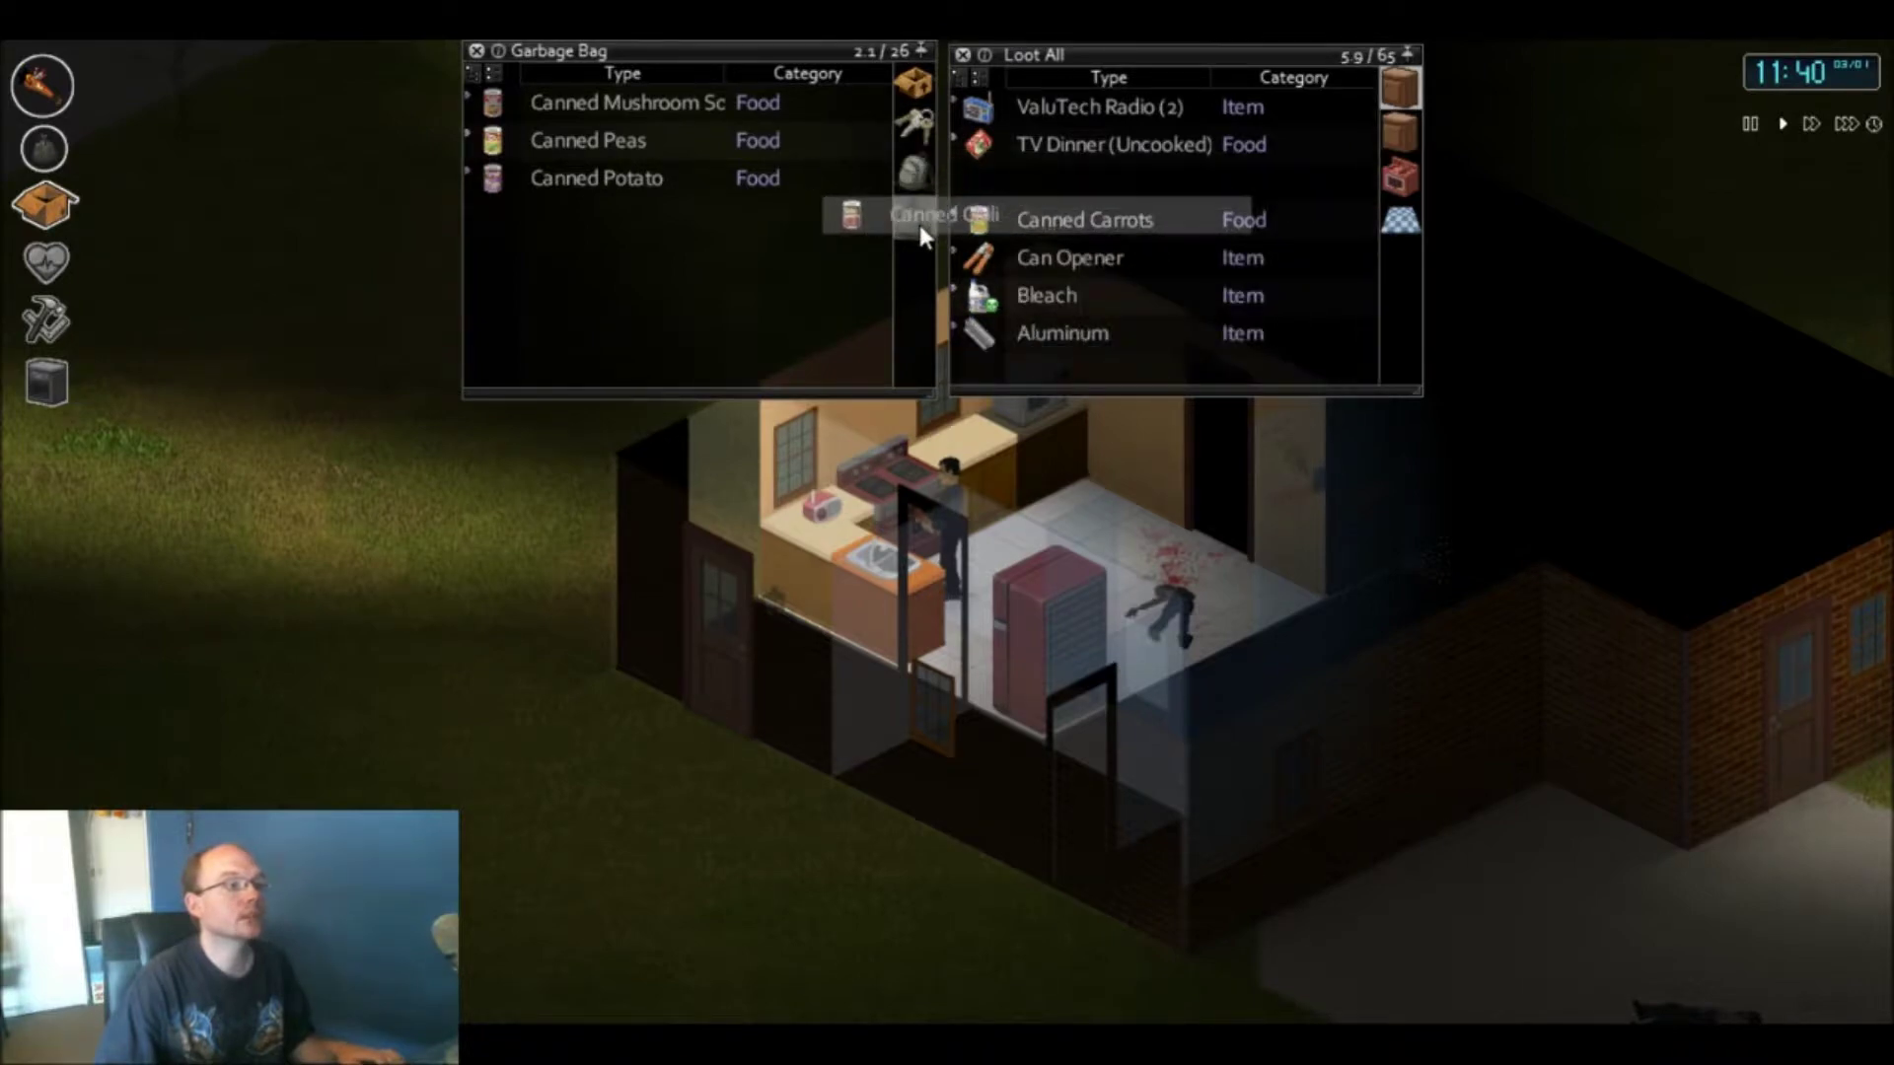
{"action": "left_click_drag", "start_coordinate": [1032, 184], "coordinate": [907, 206]}
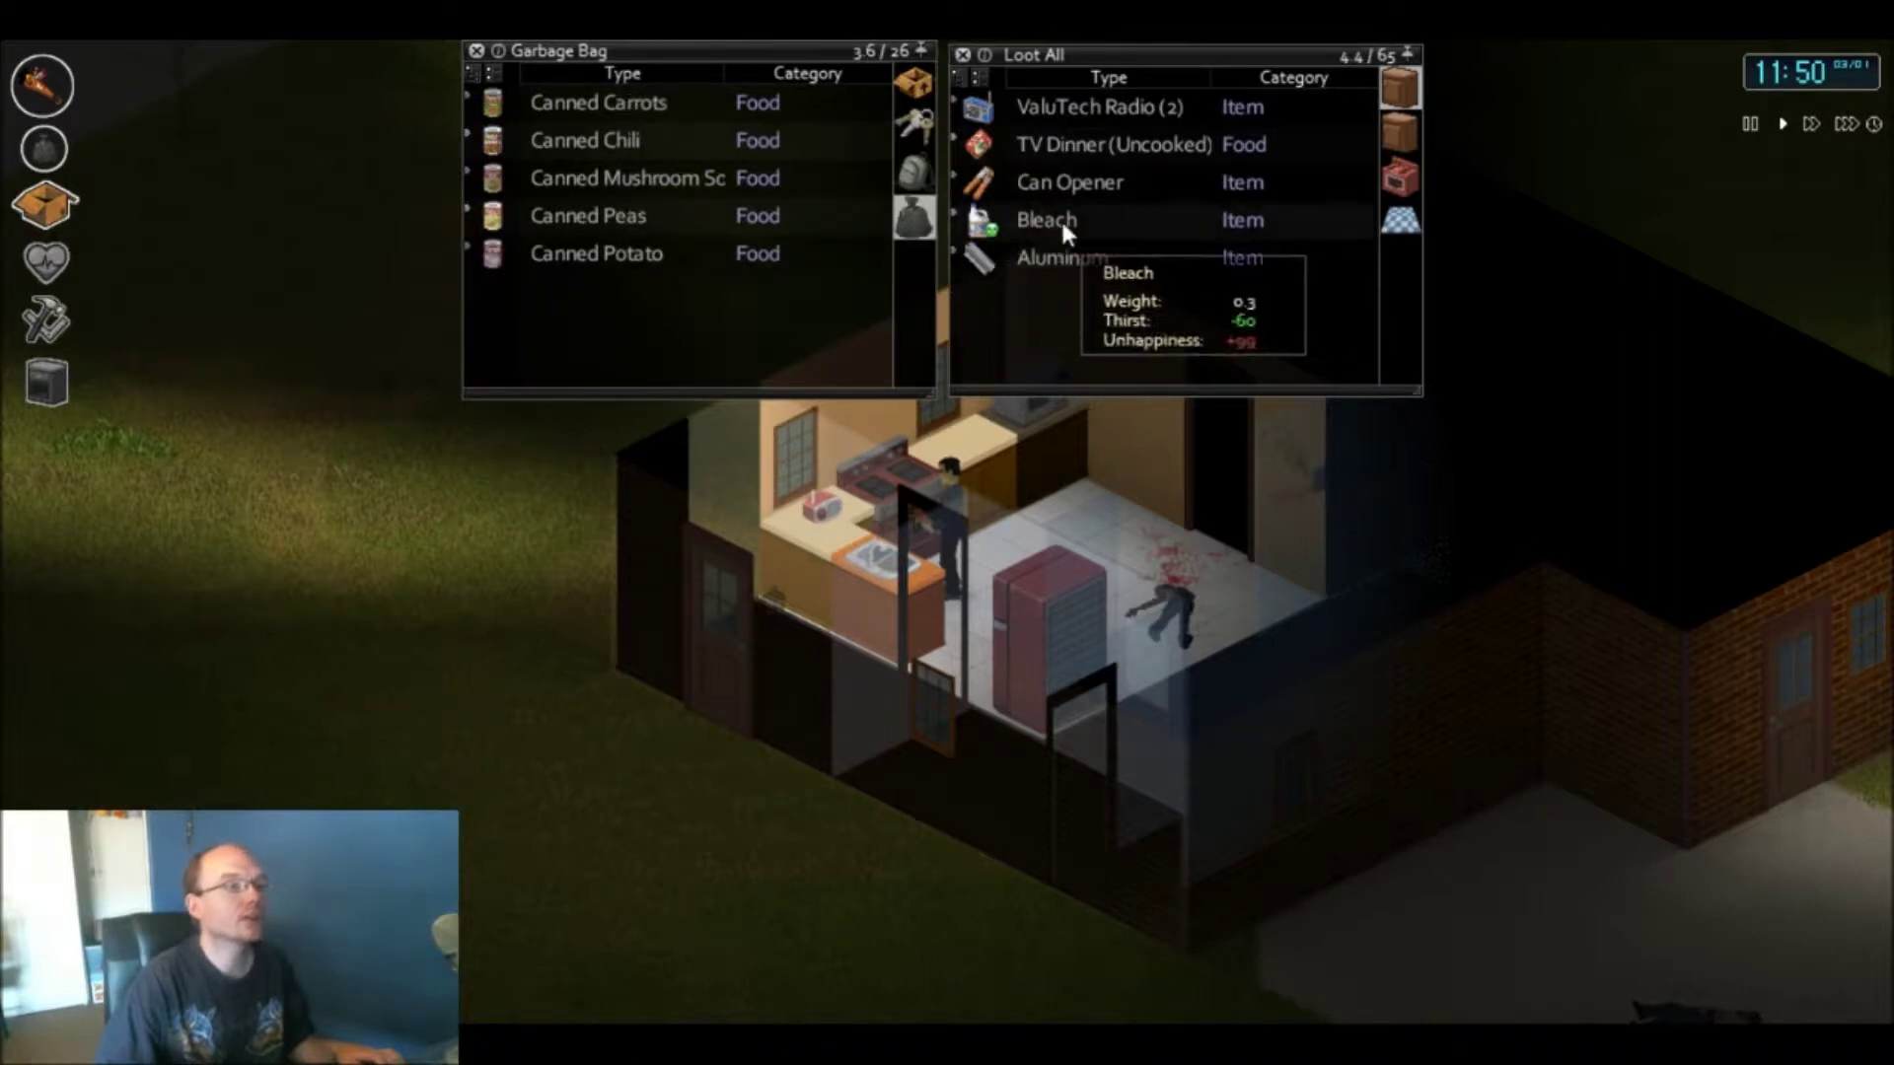
- Take the water bottle, empty mug and canned carrots from the counter
{"action": "key", "text": "d"}
{"action": "left_click", "coordinate": [1406, 131]}
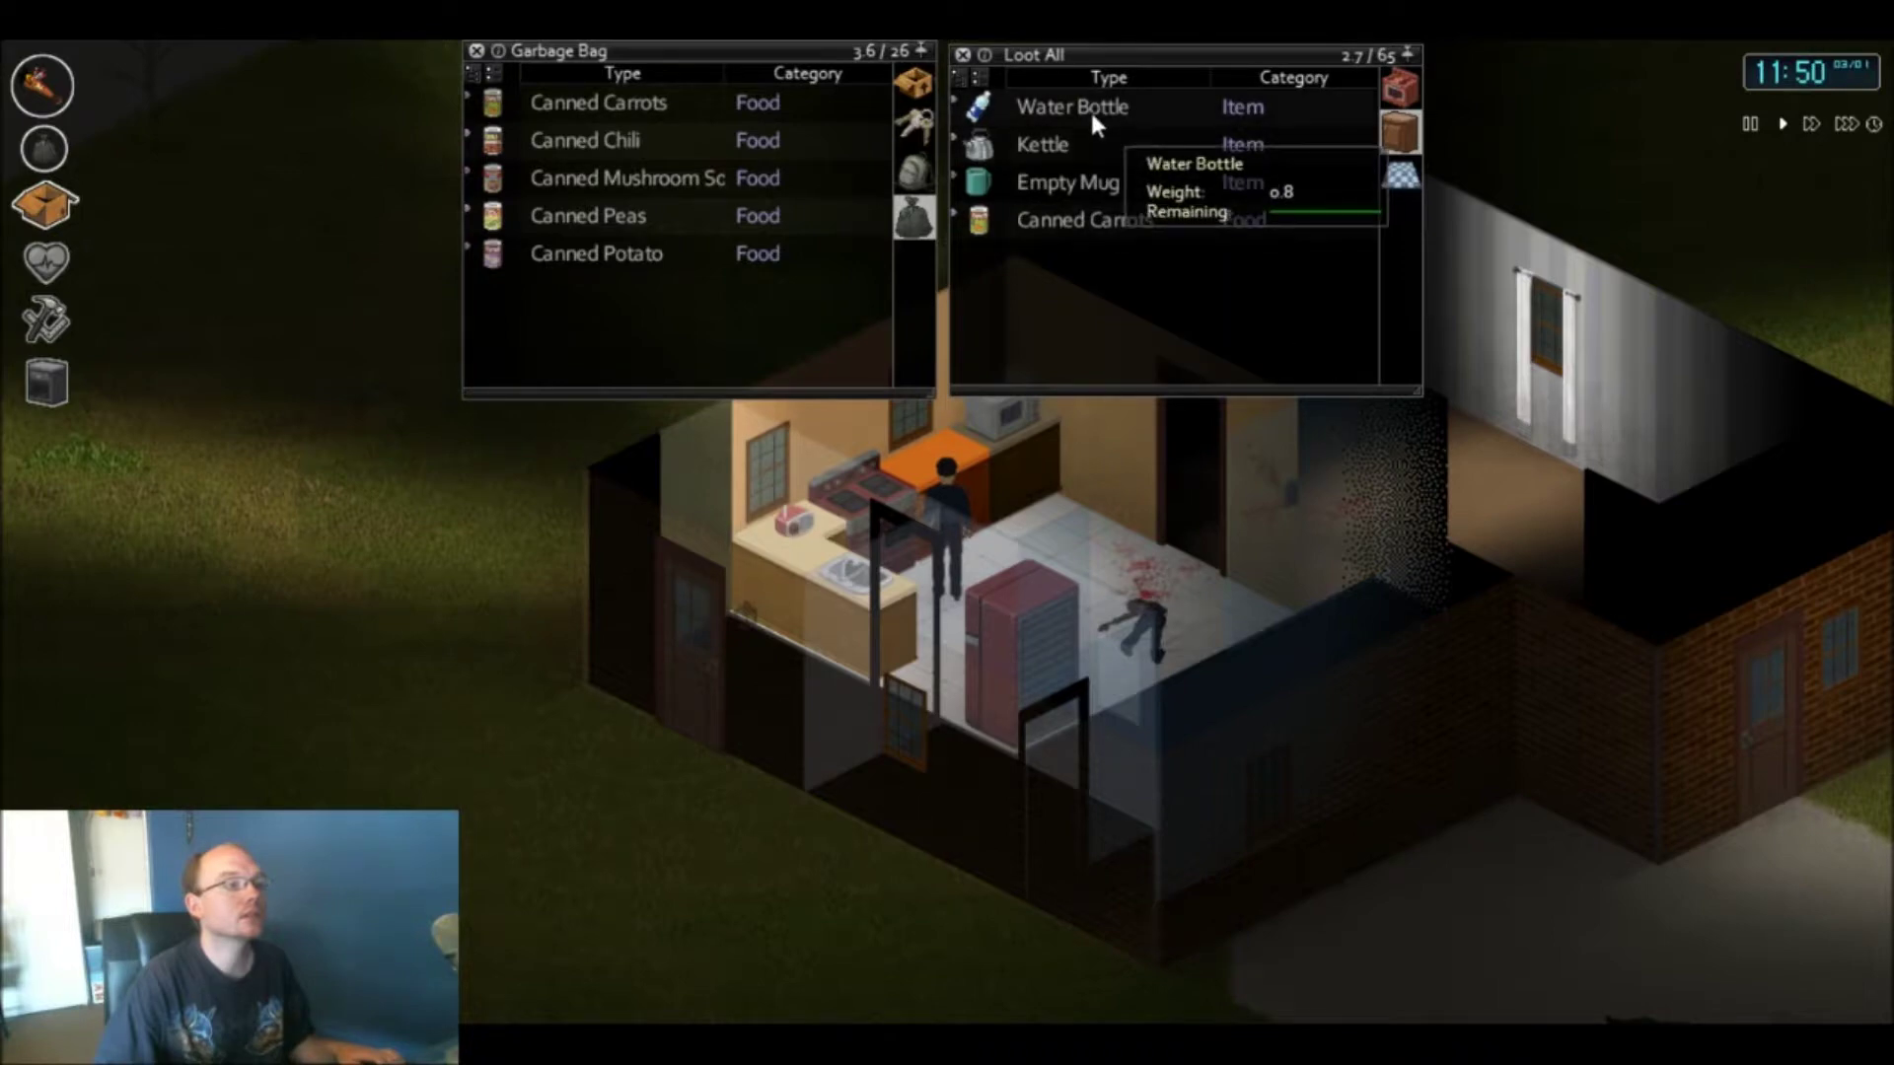
{"action": "left_click_drag", "start_coordinate": [1091, 108], "coordinate": [922, 179]}
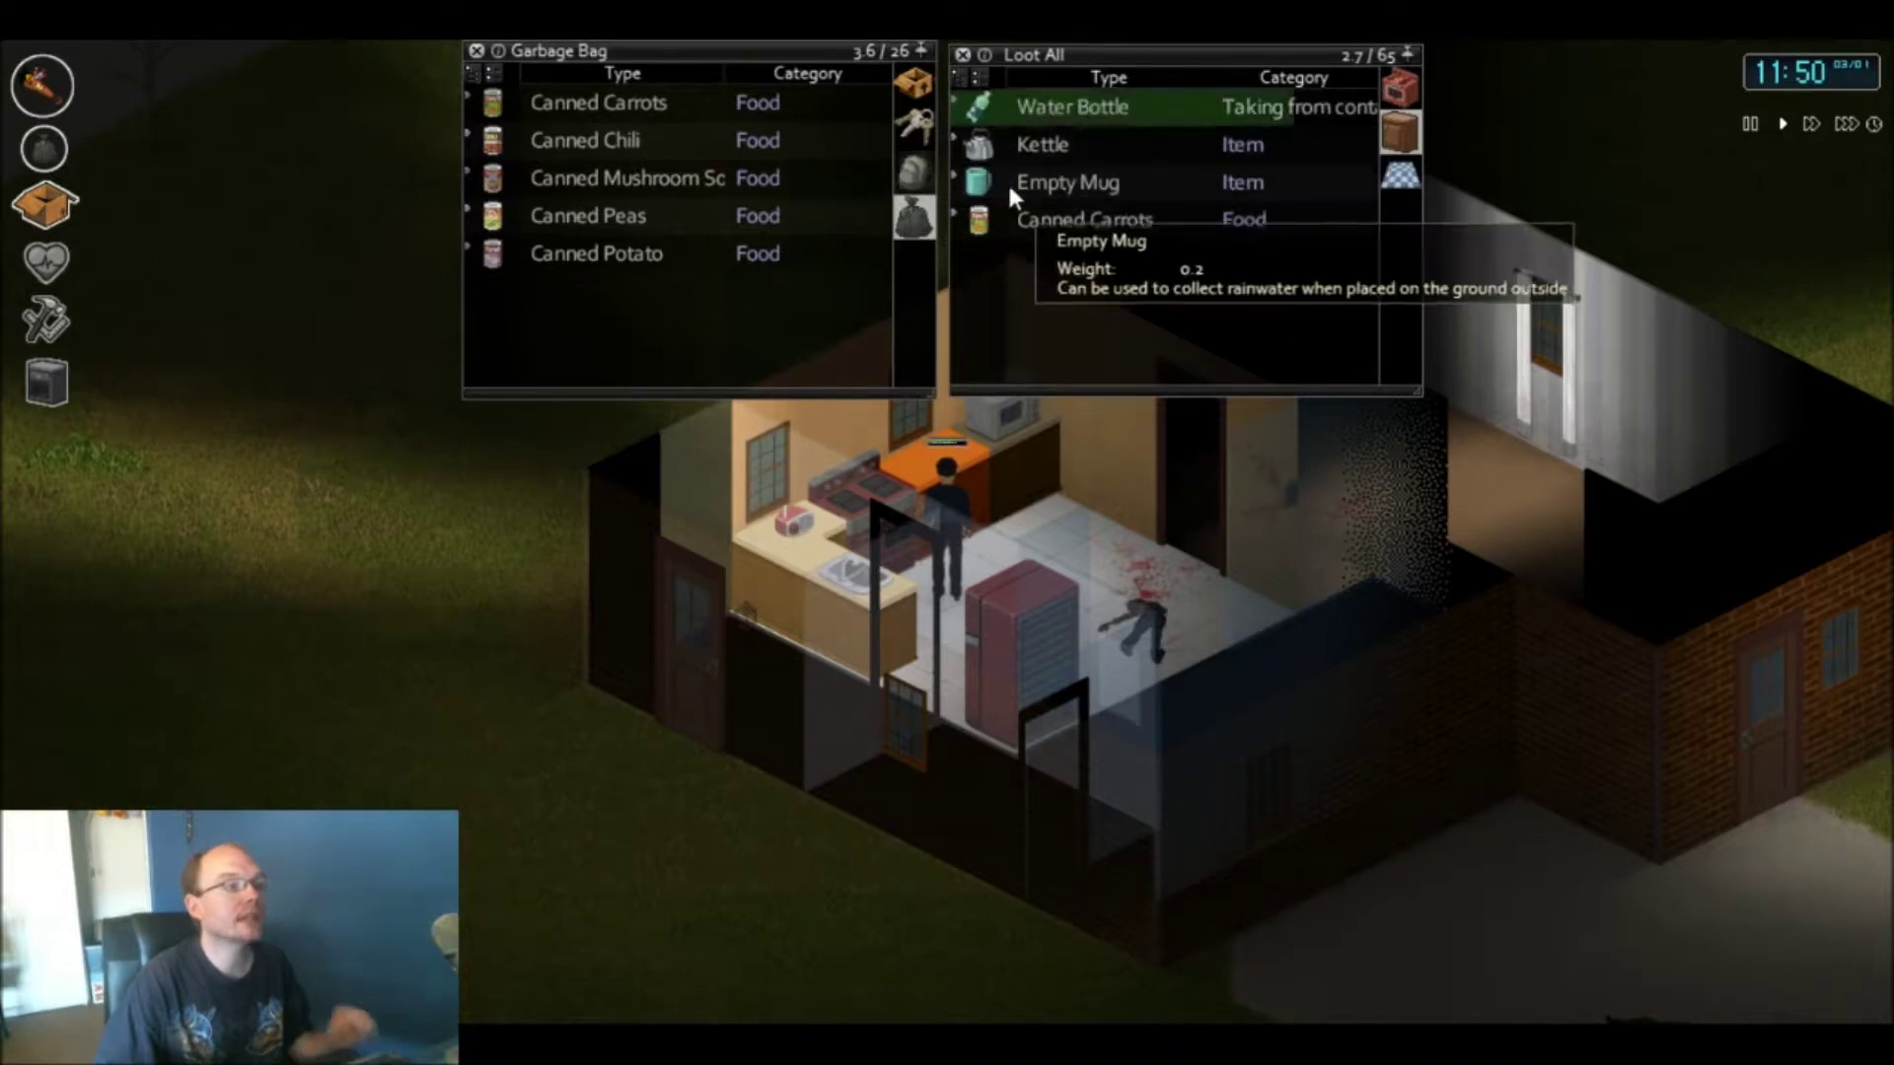
{"action": "mouse_move", "coordinate": [1058, 148]}
{"action": "left_mouse_down"}
{"action": "mouse_move", "coordinate": [921, 202]}
{"action": "mouse_move", "coordinate": [917, 177]}
{"action": "left_mouse_up"}
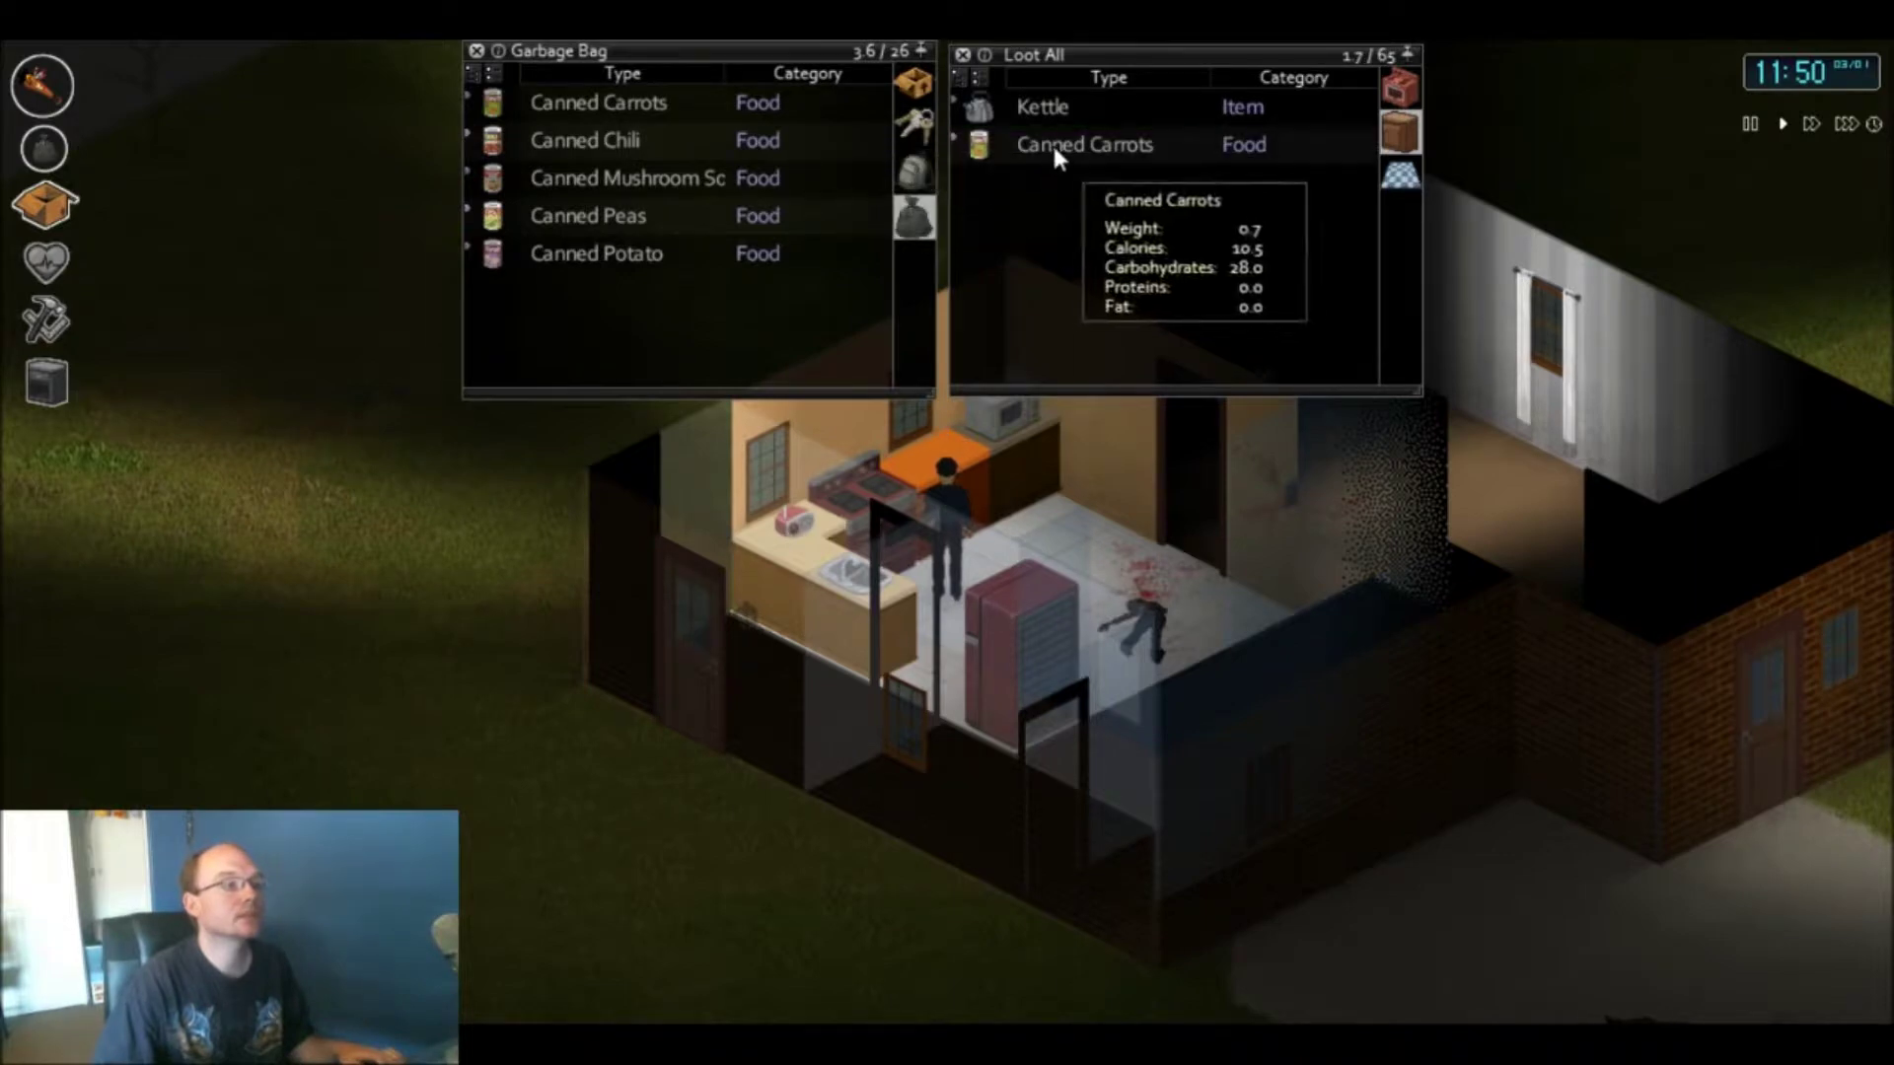
{"action": "left_click_drag", "start_coordinate": [1053, 142], "coordinate": [912, 208]}
- Take 9mm rounds and chips; bag radish seeds, pasta, coffee, cereal and corned beef
{"action": "key", "text": "d"}
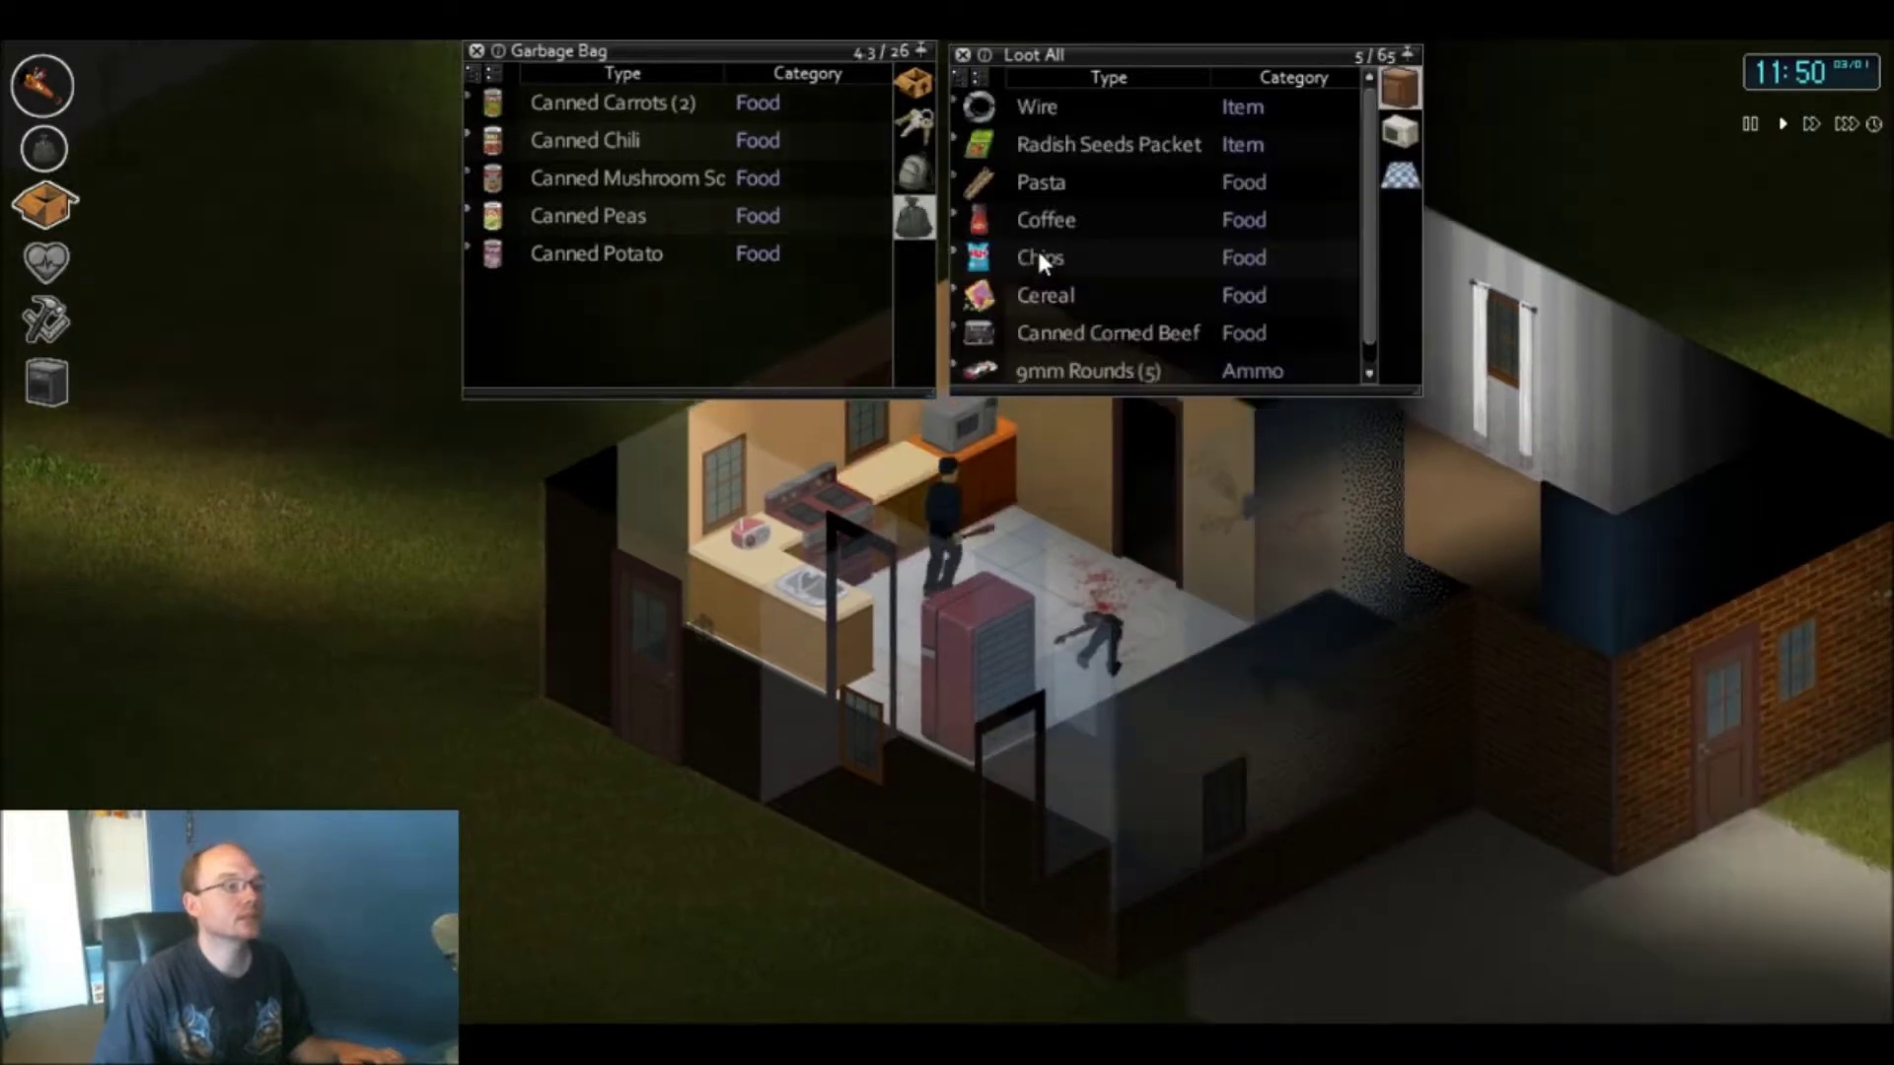
{"action": "scroll", "coordinate": [1080, 257], "scroll_direction": "down", "scroll_amount": 1}
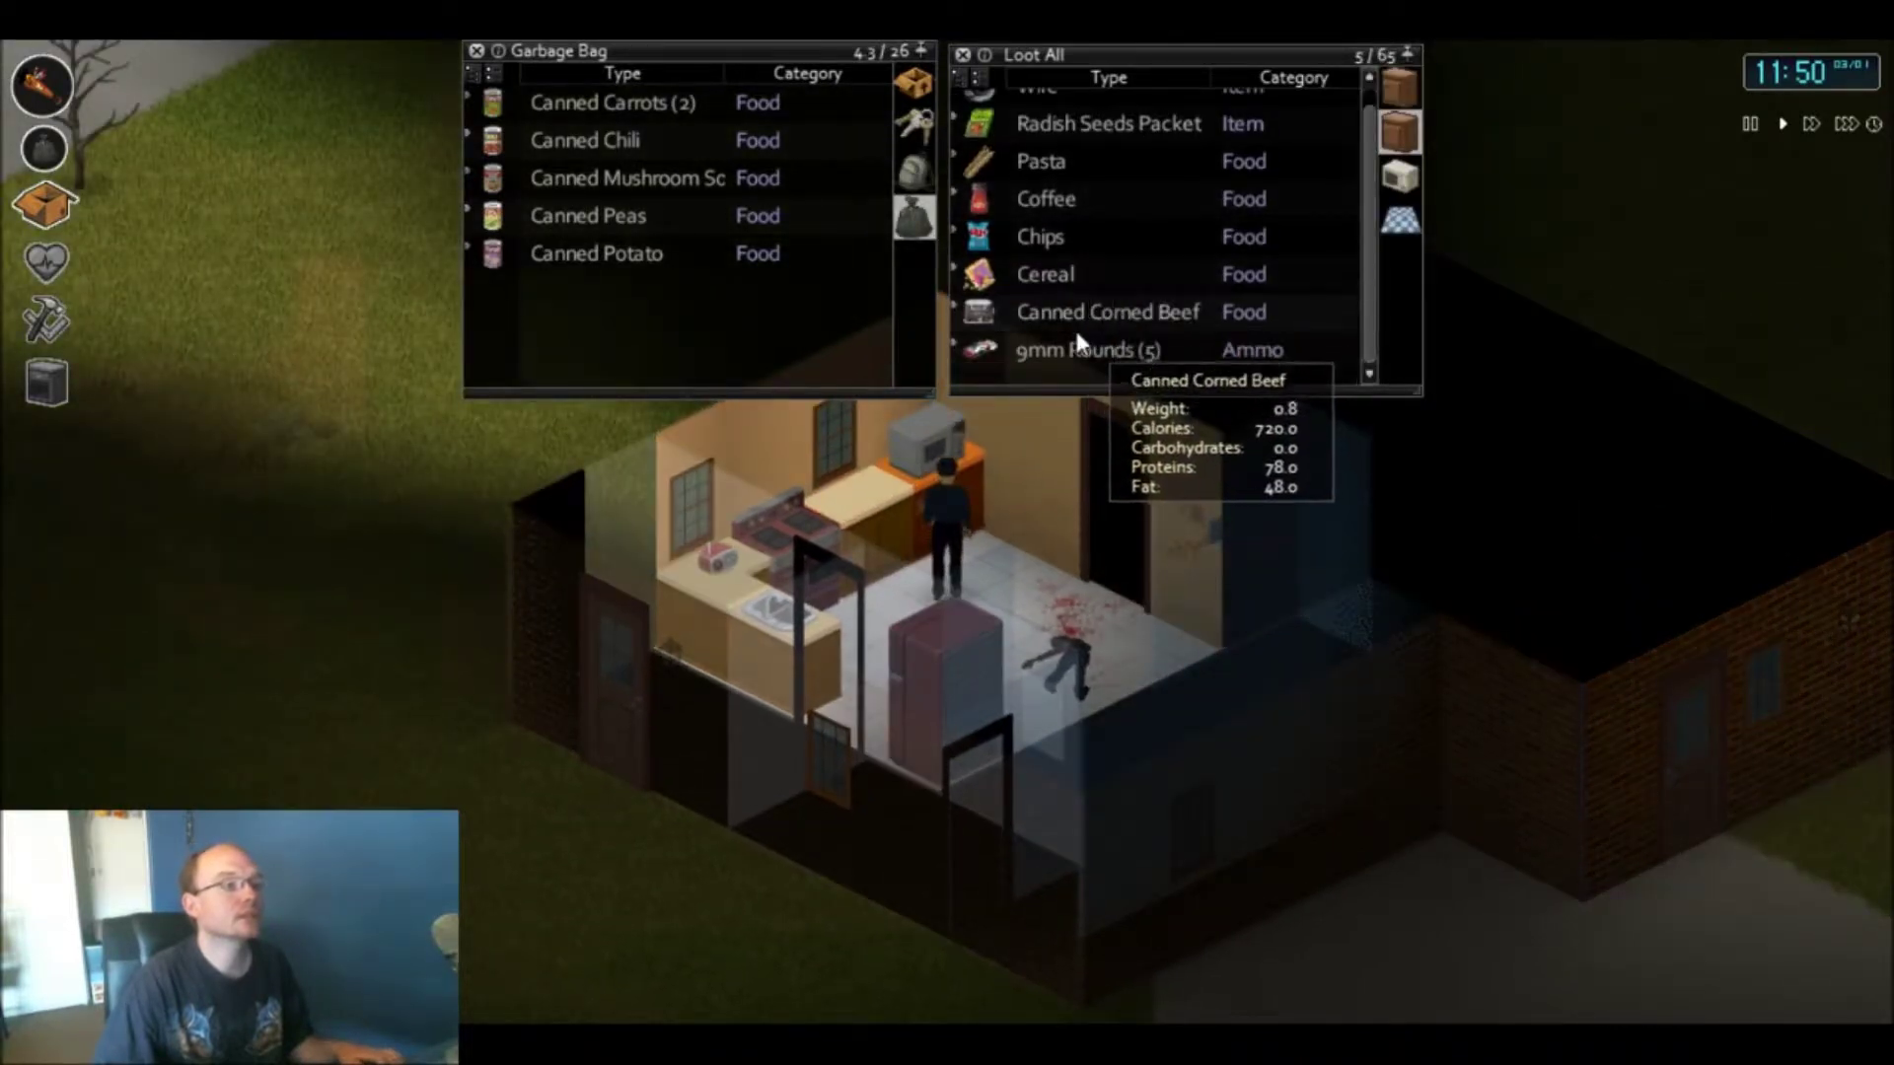
{"action": "left_click_drag", "start_coordinate": [1044, 344], "coordinate": [910, 157]}
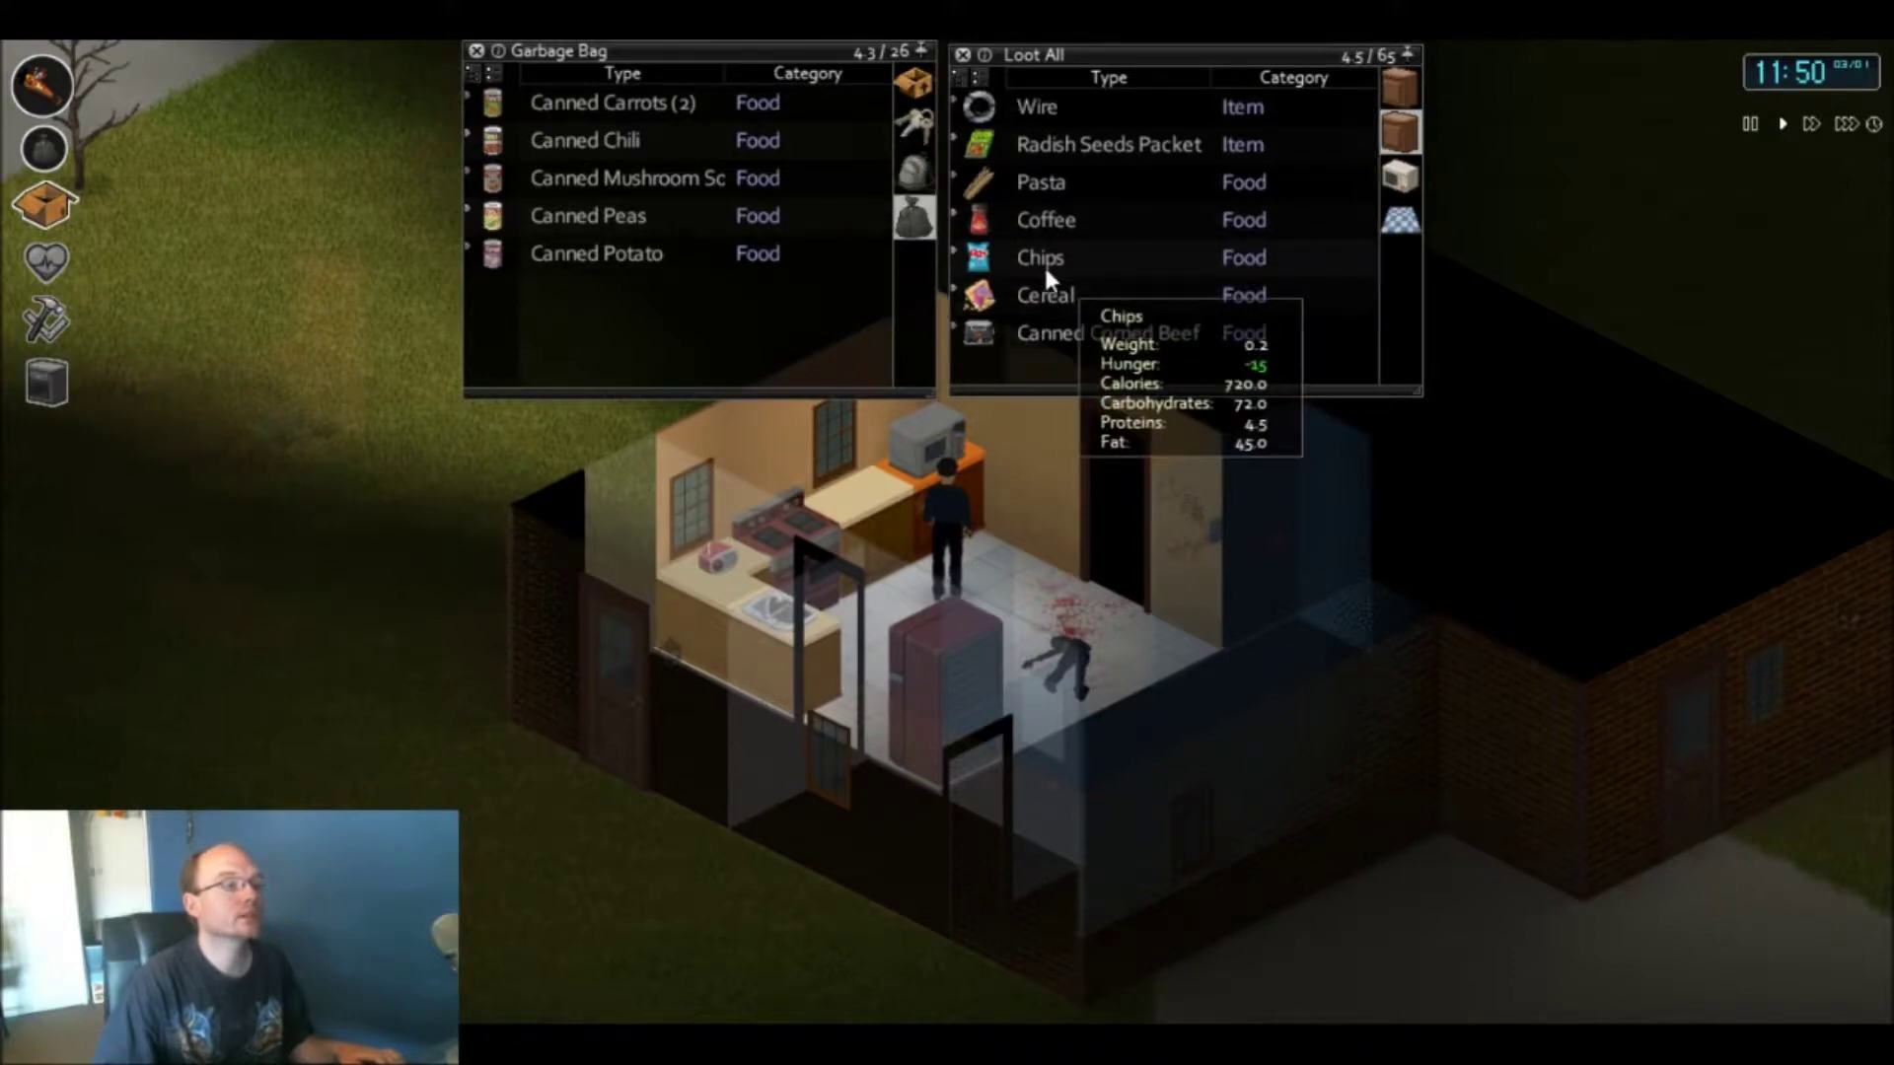
{"action": "left_click_drag", "start_coordinate": [1044, 257], "coordinate": [907, 176]}
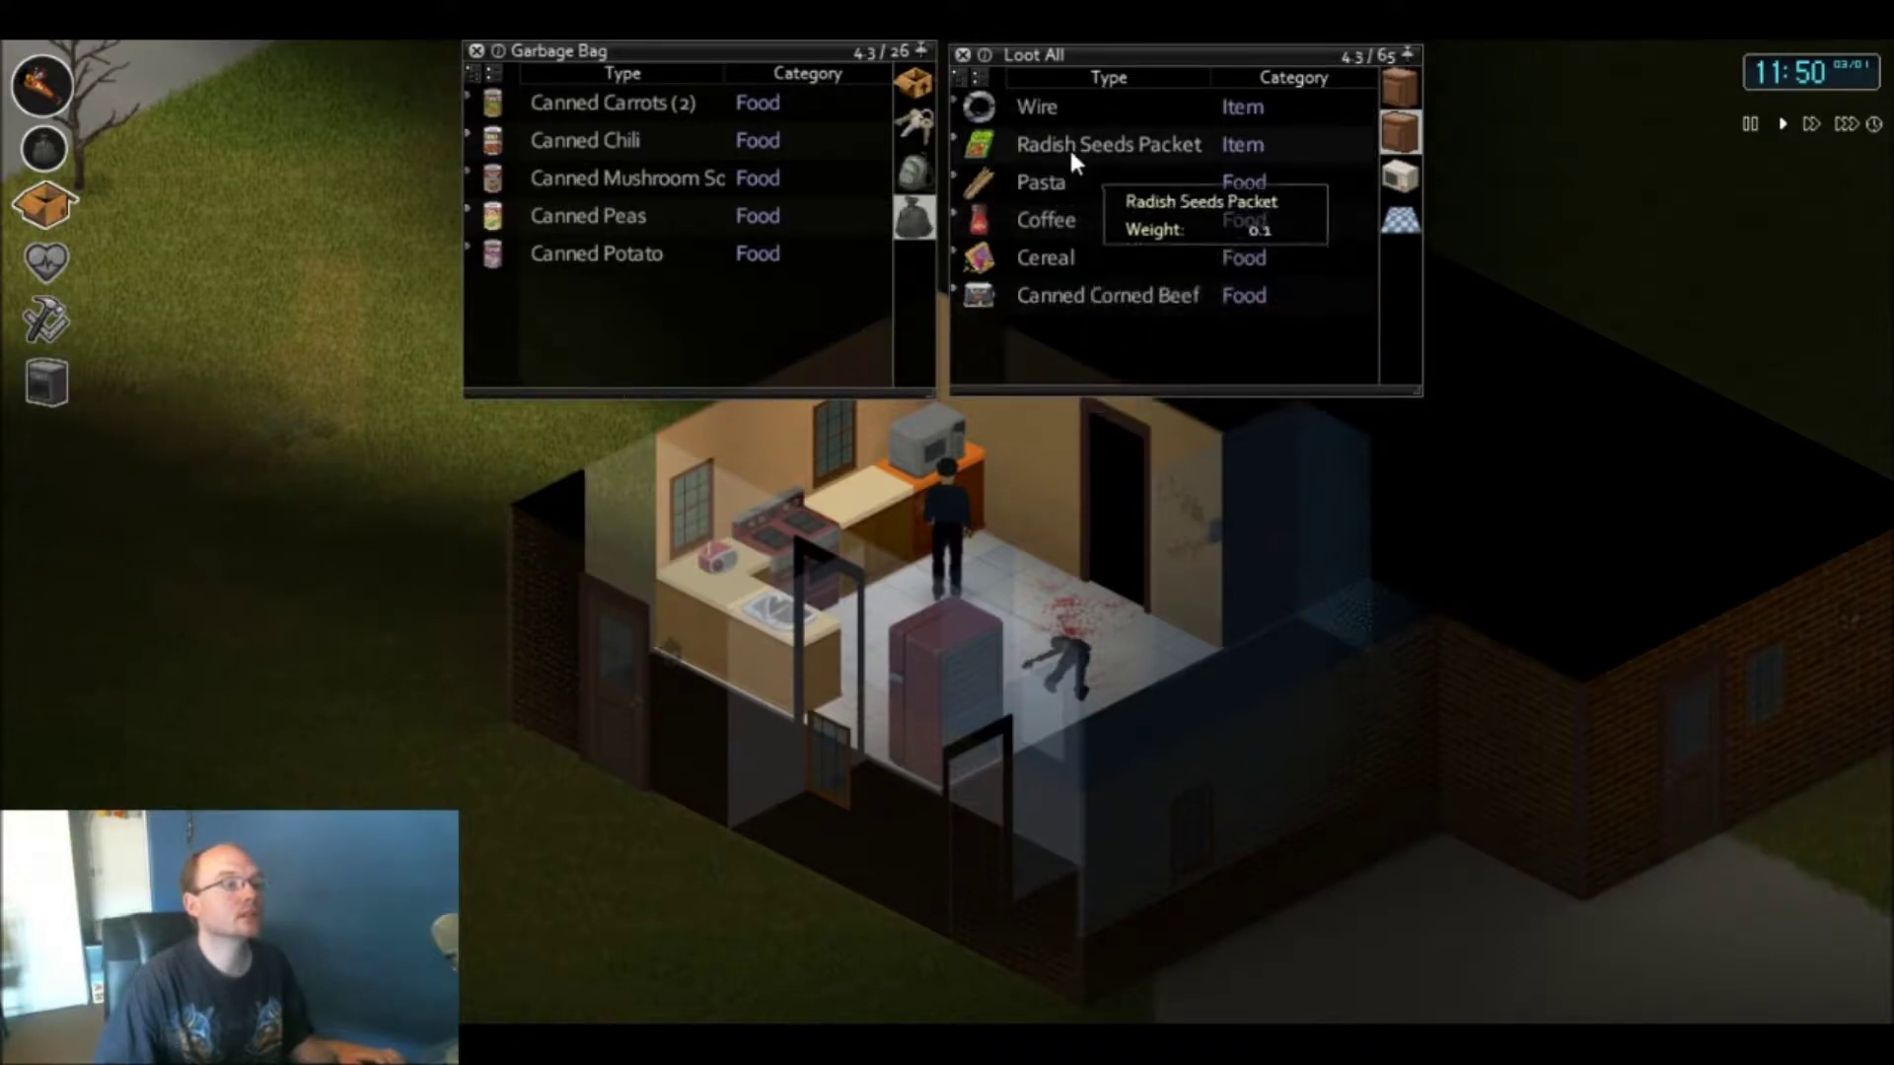
{"action": "mouse_move", "coordinate": [1068, 147]}
{"action": "left_mouse_down"}
{"action": "mouse_move", "coordinate": [922, 218]}
{"action": "mouse_move", "coordinate": [934, 208]}
{"action": "left_mouse_up"}
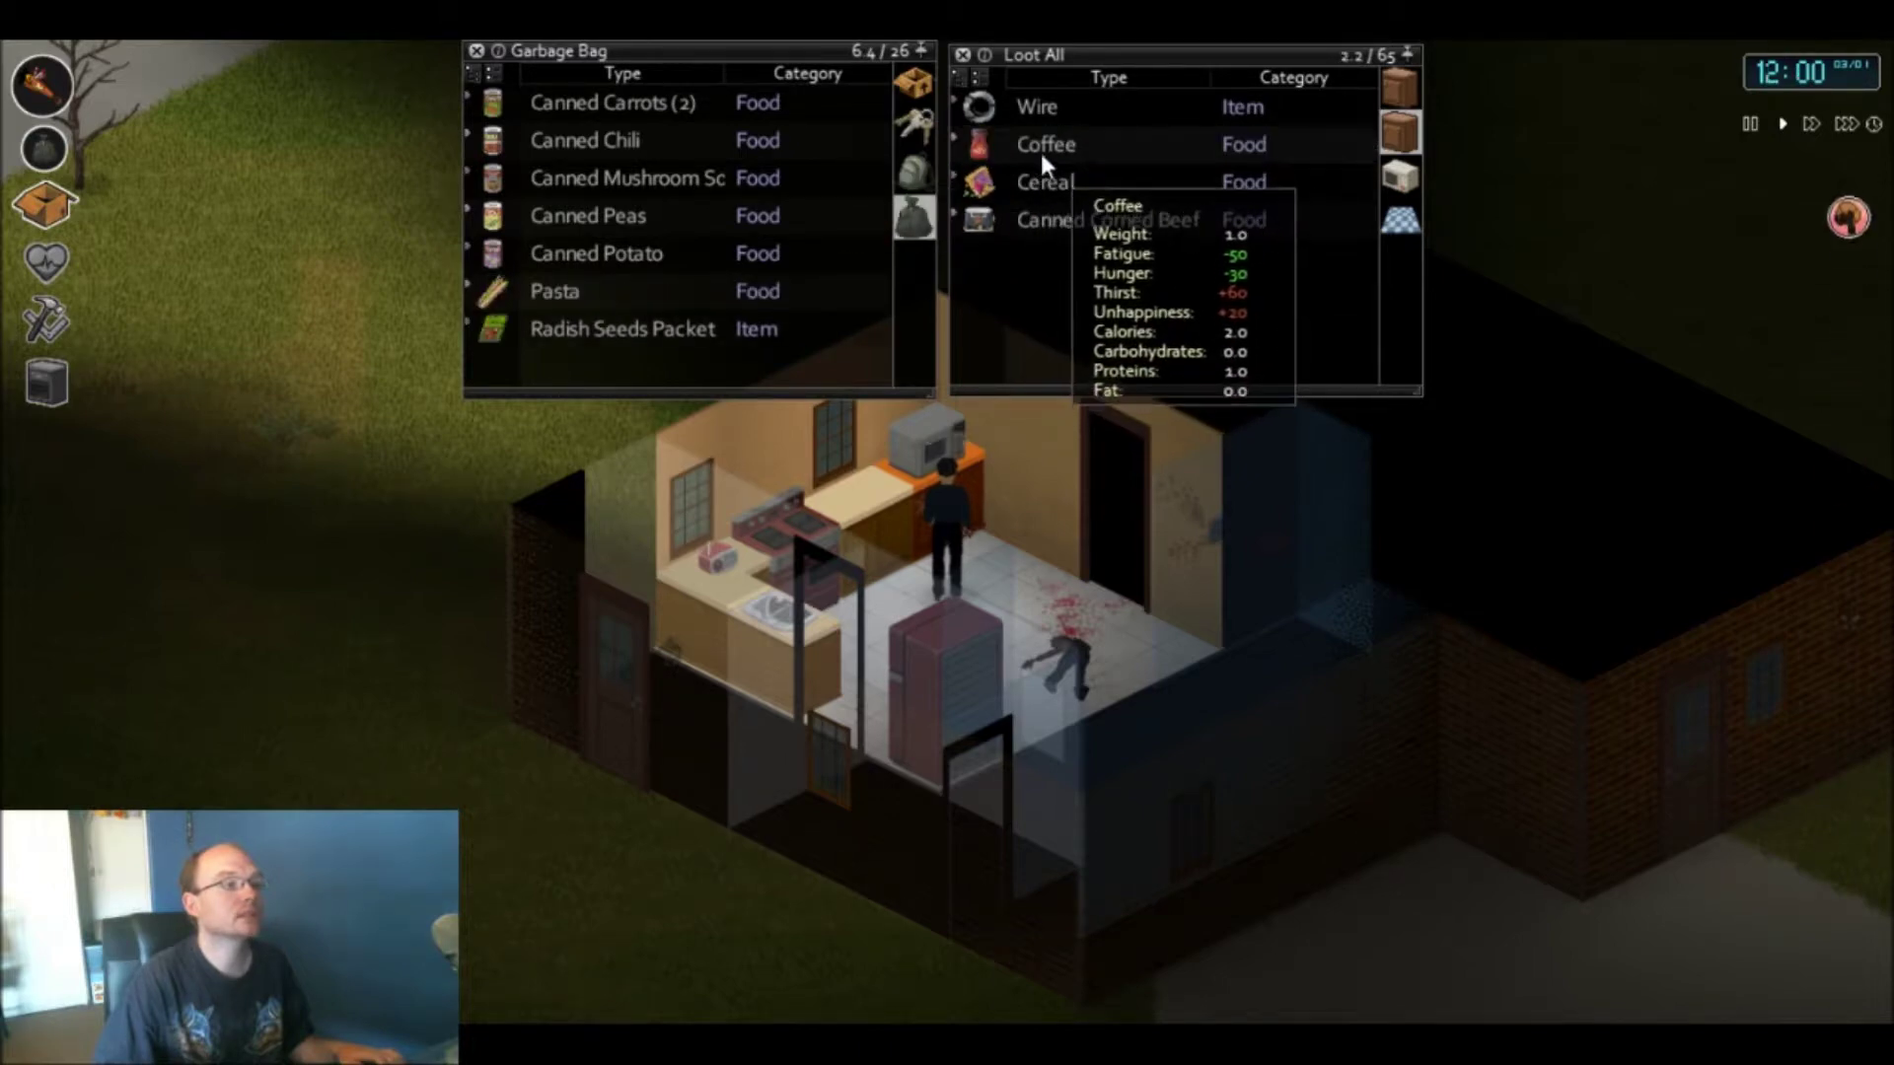
{"action": "left_click_drag", "start_coordinate": [1040, 149], "coordinate": [921, 226]}
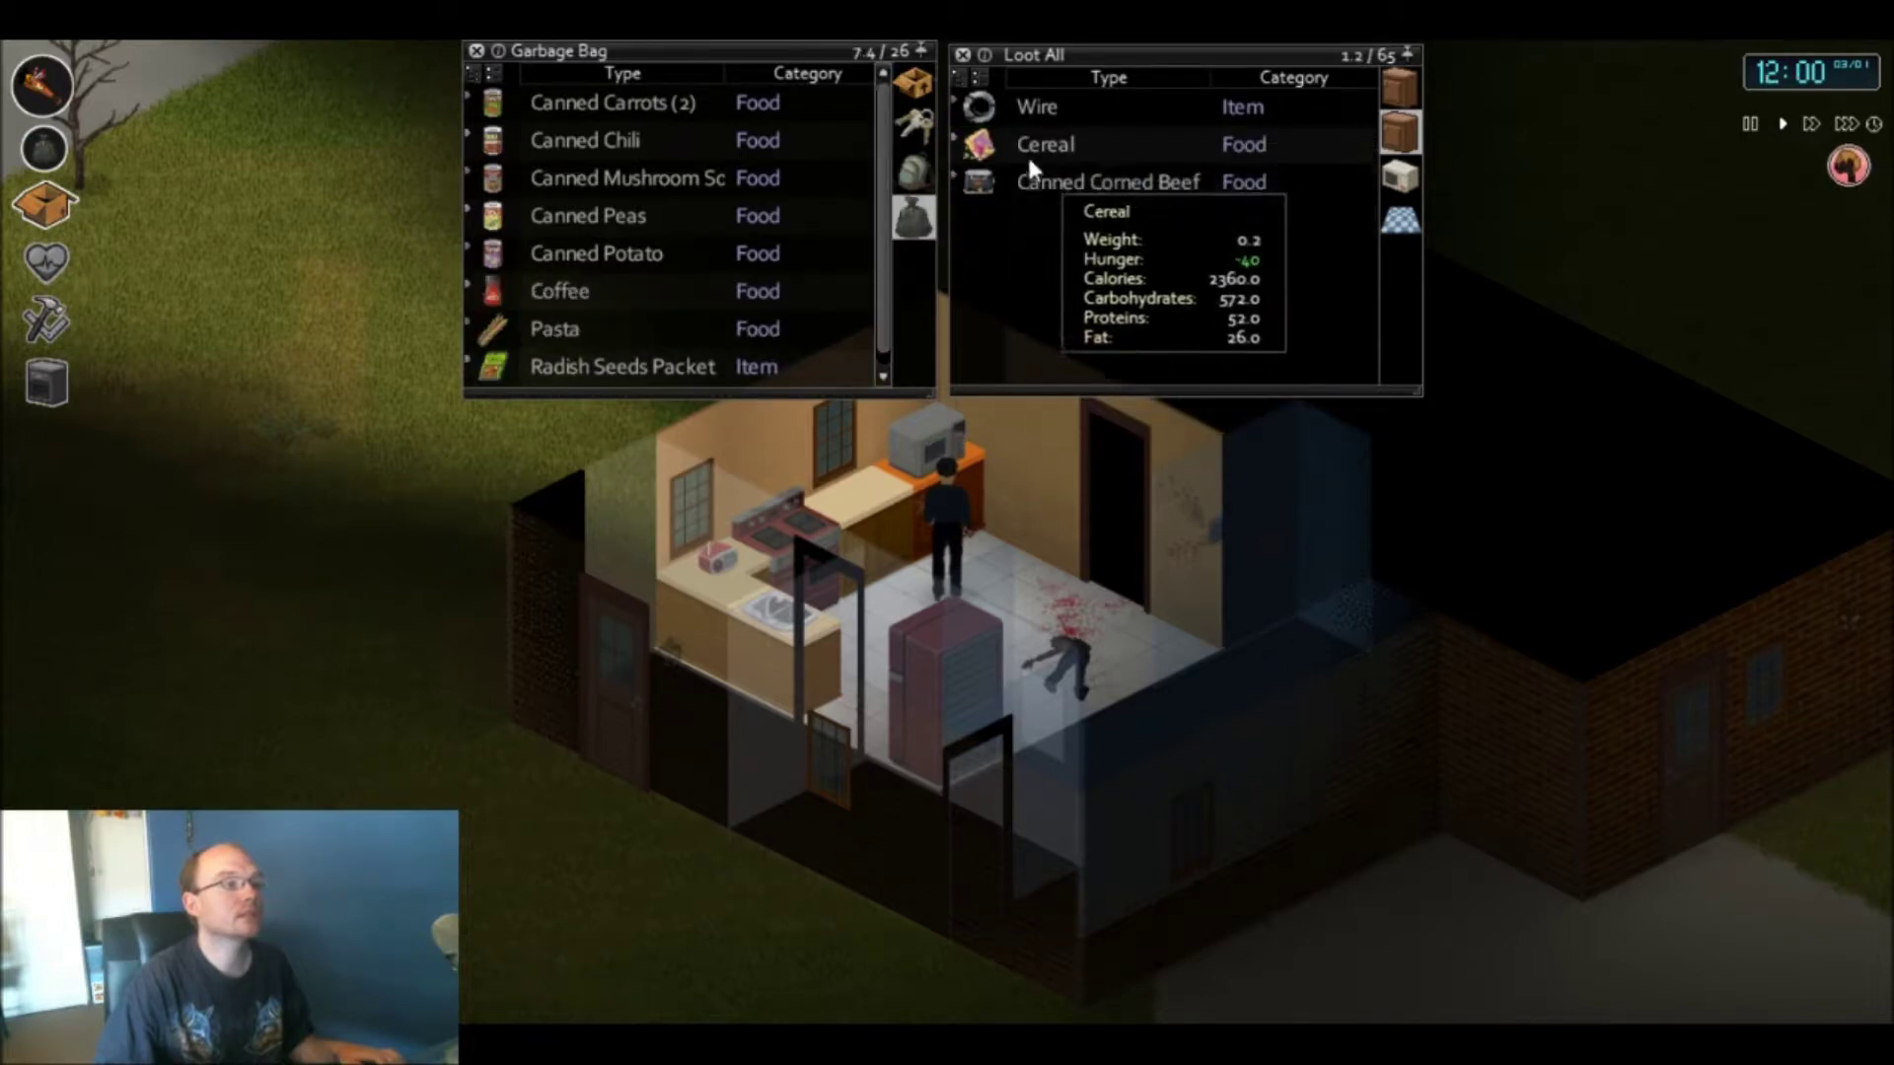
{"action": "left_click_drag", "start_coordinate": [1027, 153], "coordinate": [899, 212]}
{"action": "left_click_drag", "start_coordinate": [1062, 143], "coordinate": [910, 218]}
{"action": "left_click", "coordinate": [914, 84]}
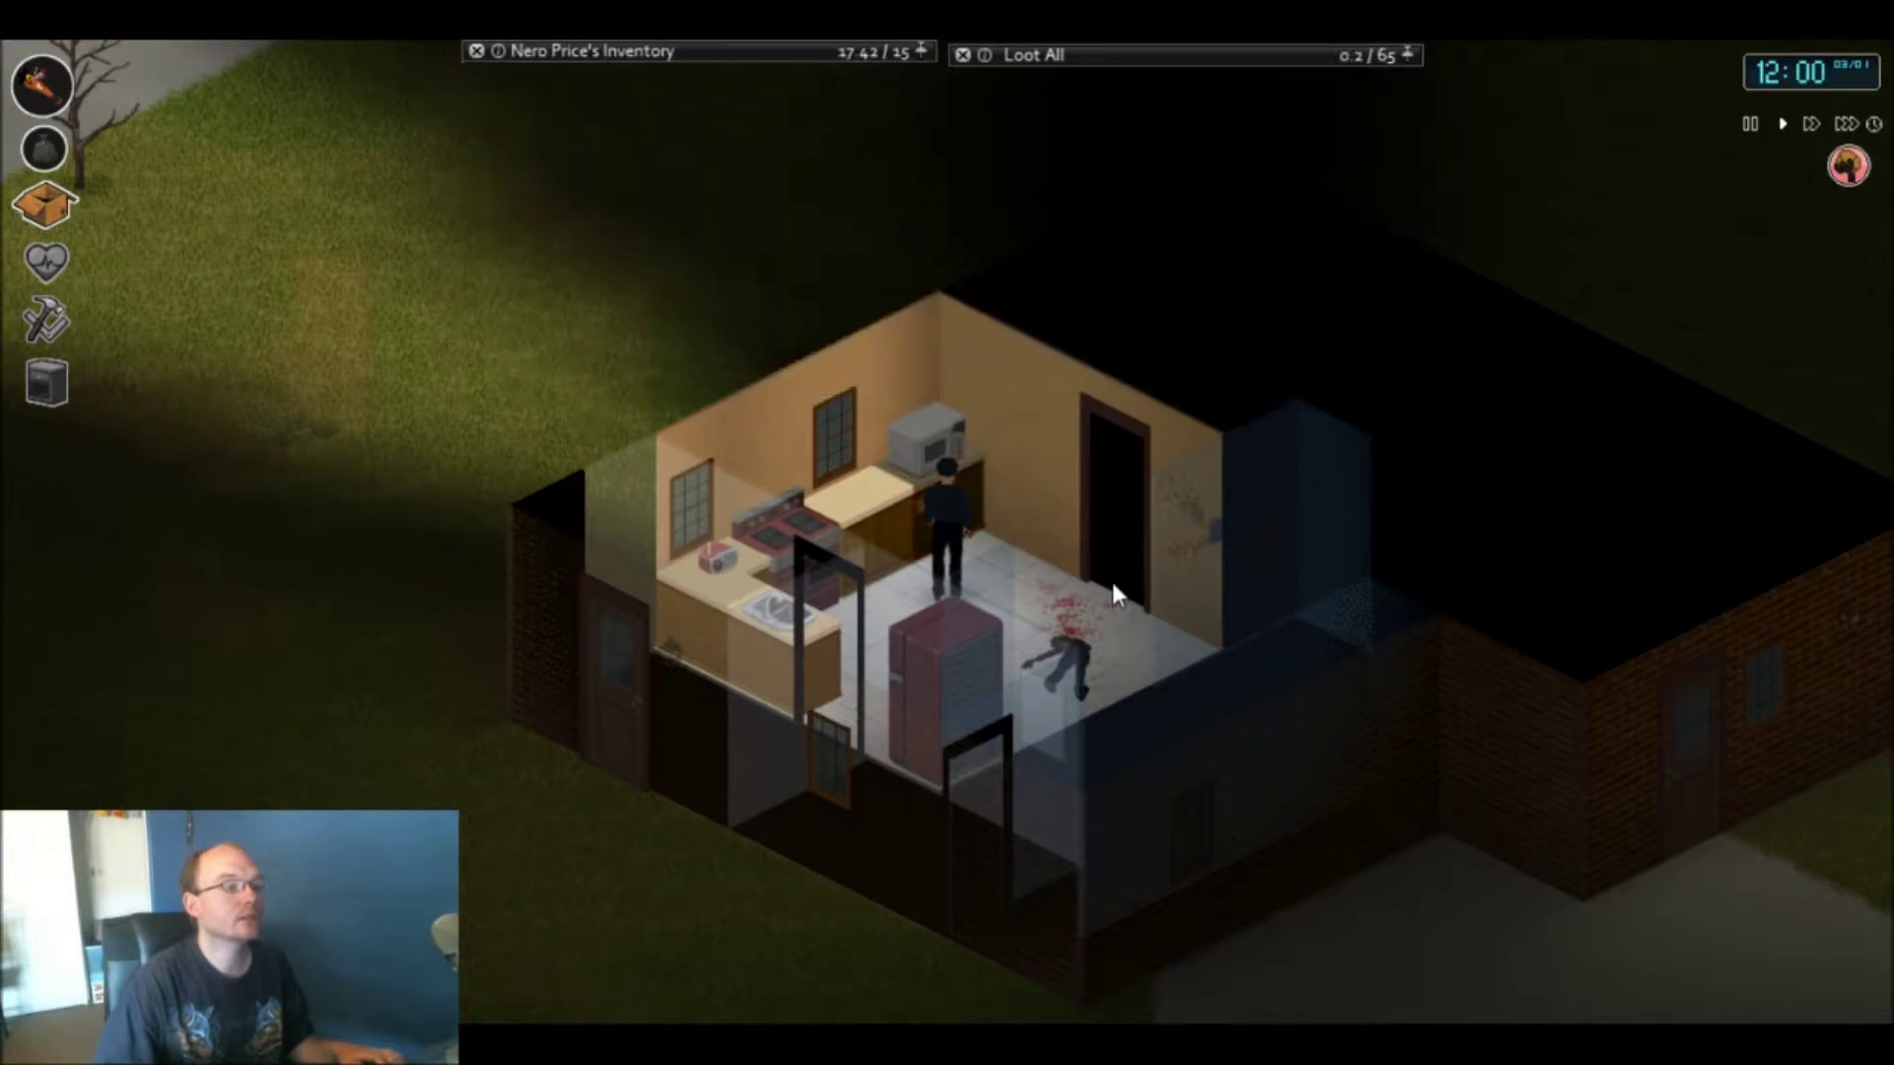
- Walk to the fridge and eat all of the Icecream from its freezer
{"action": "key", "text": "s"}
{"action": "mouse_move", "coordinate": [1033, 55]}
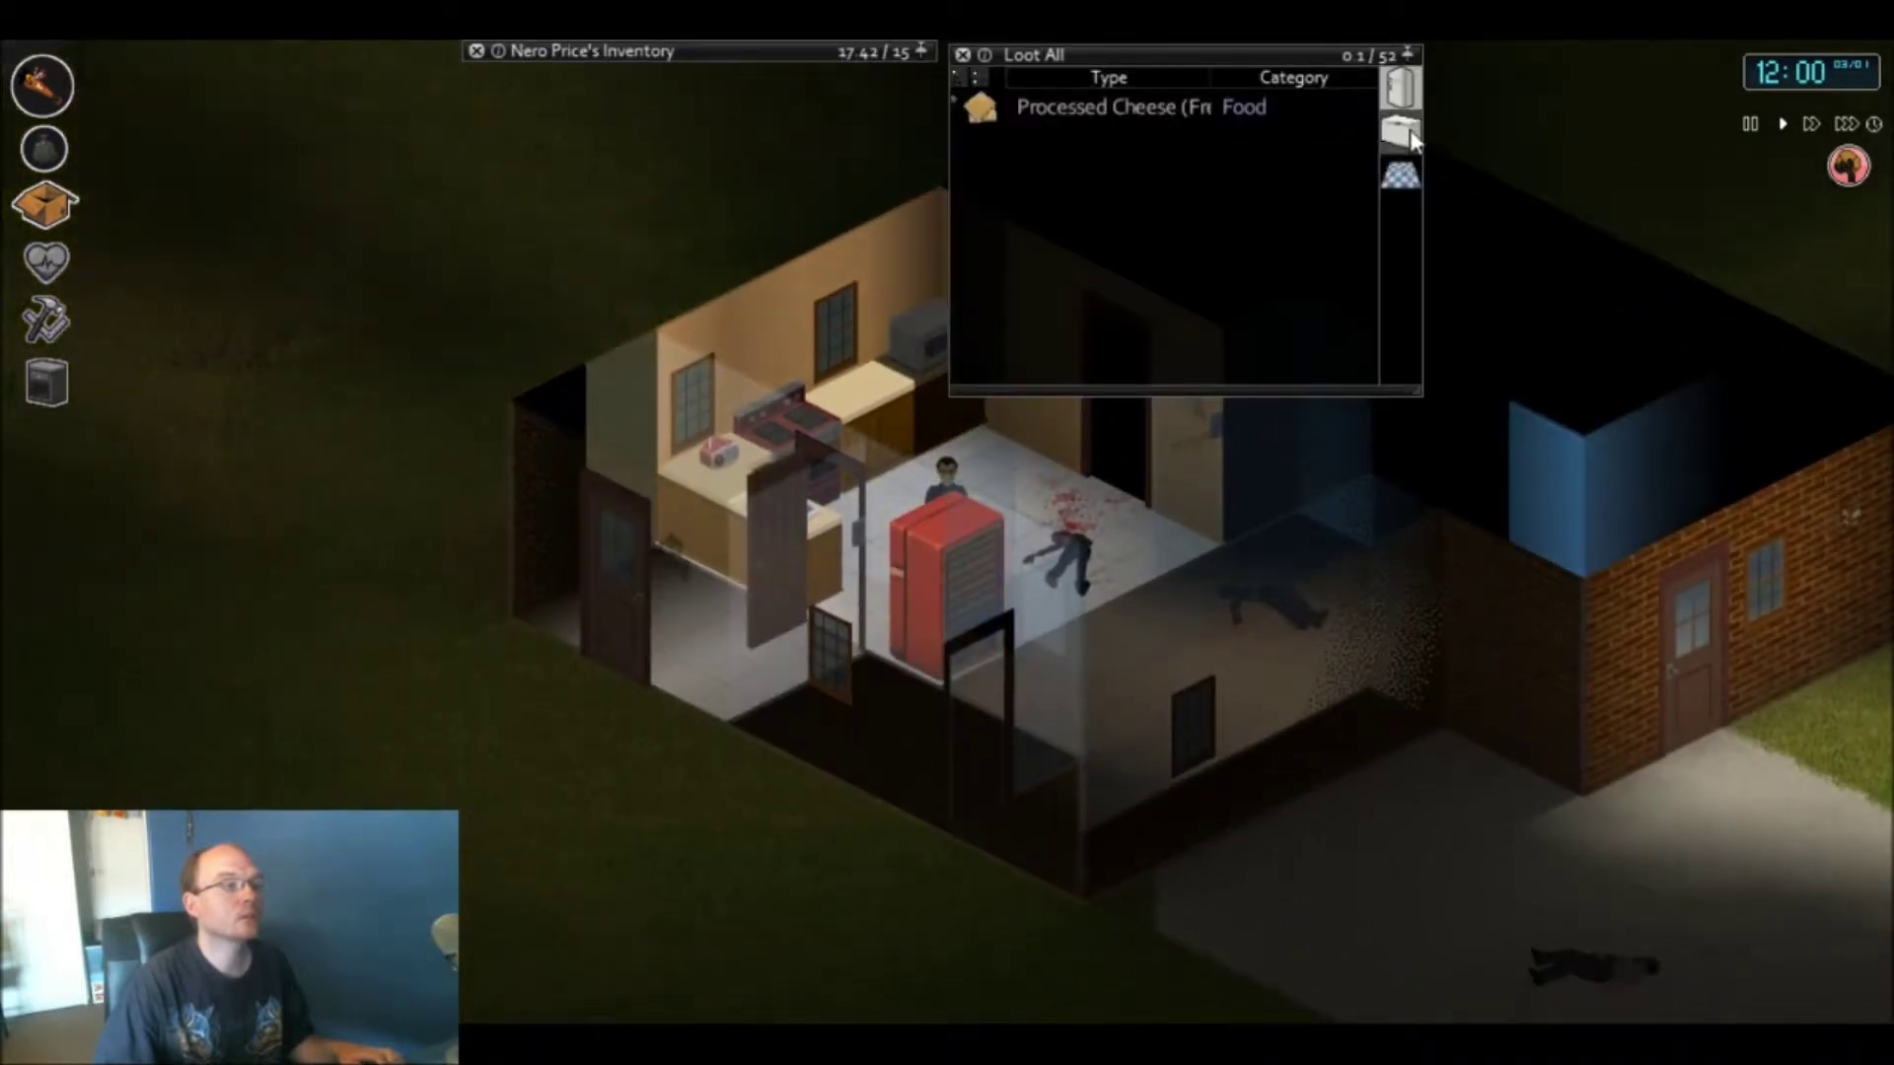
{"action": "left_click", "coordinate": [1391, 137]}
{"action": "right_click", "coordinate": [1057, 105]}
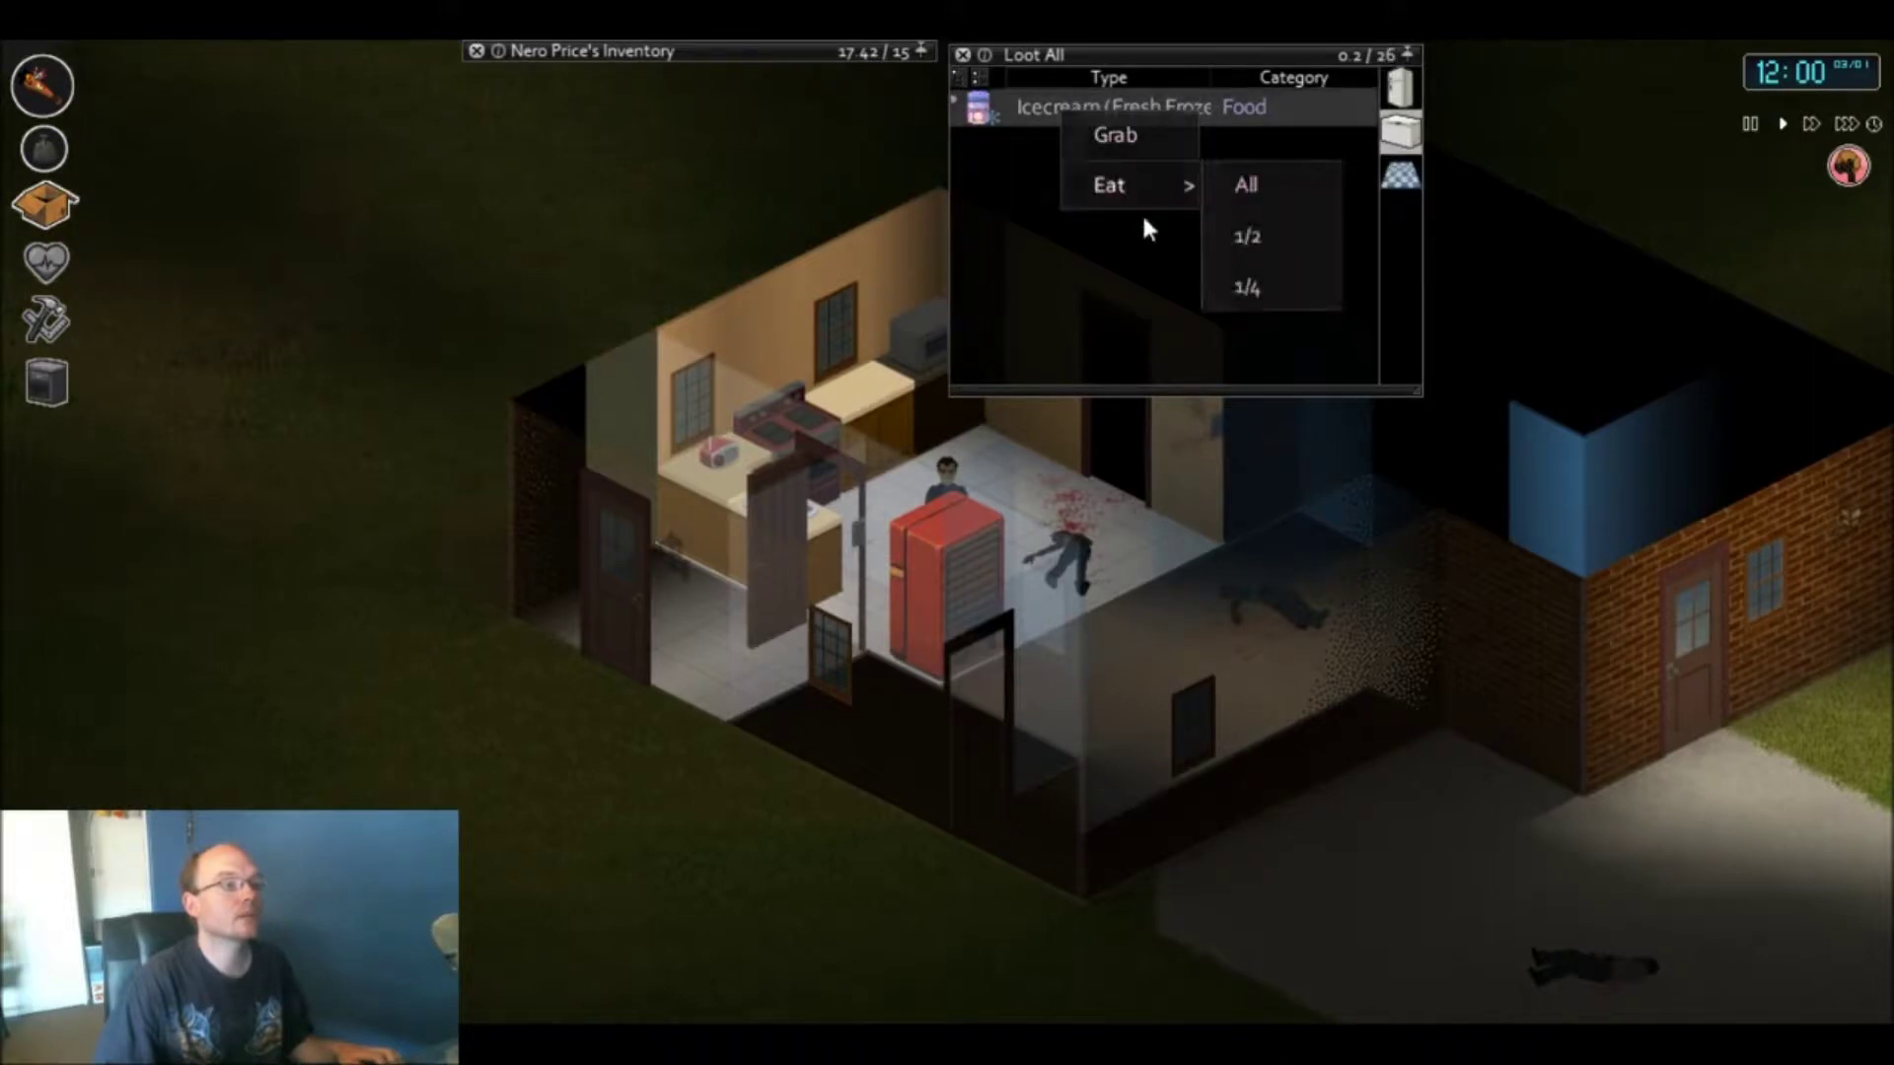
{"action": "left_click", "coordinate": [1246, 186]}
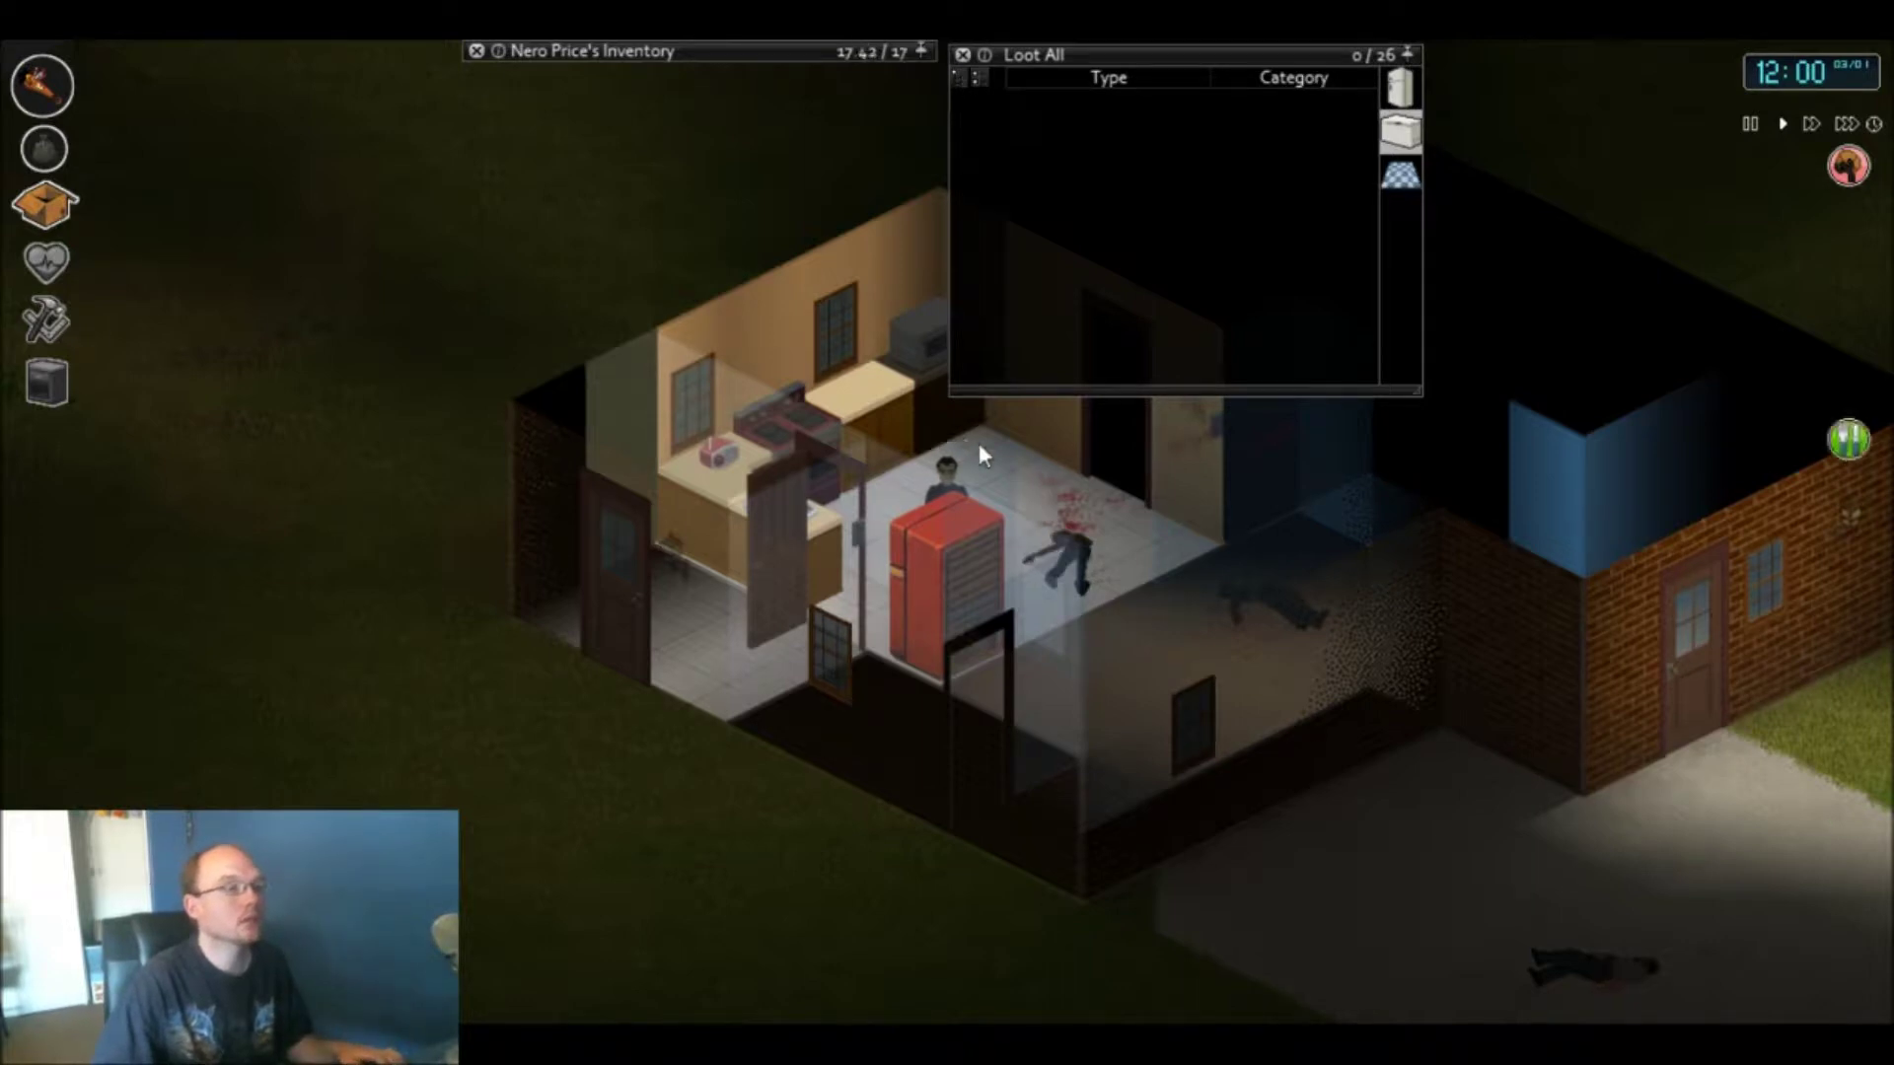
- Walk to the living-room bookshelf and take the Expert Trapping book
{"action": "key", "text": "d"}
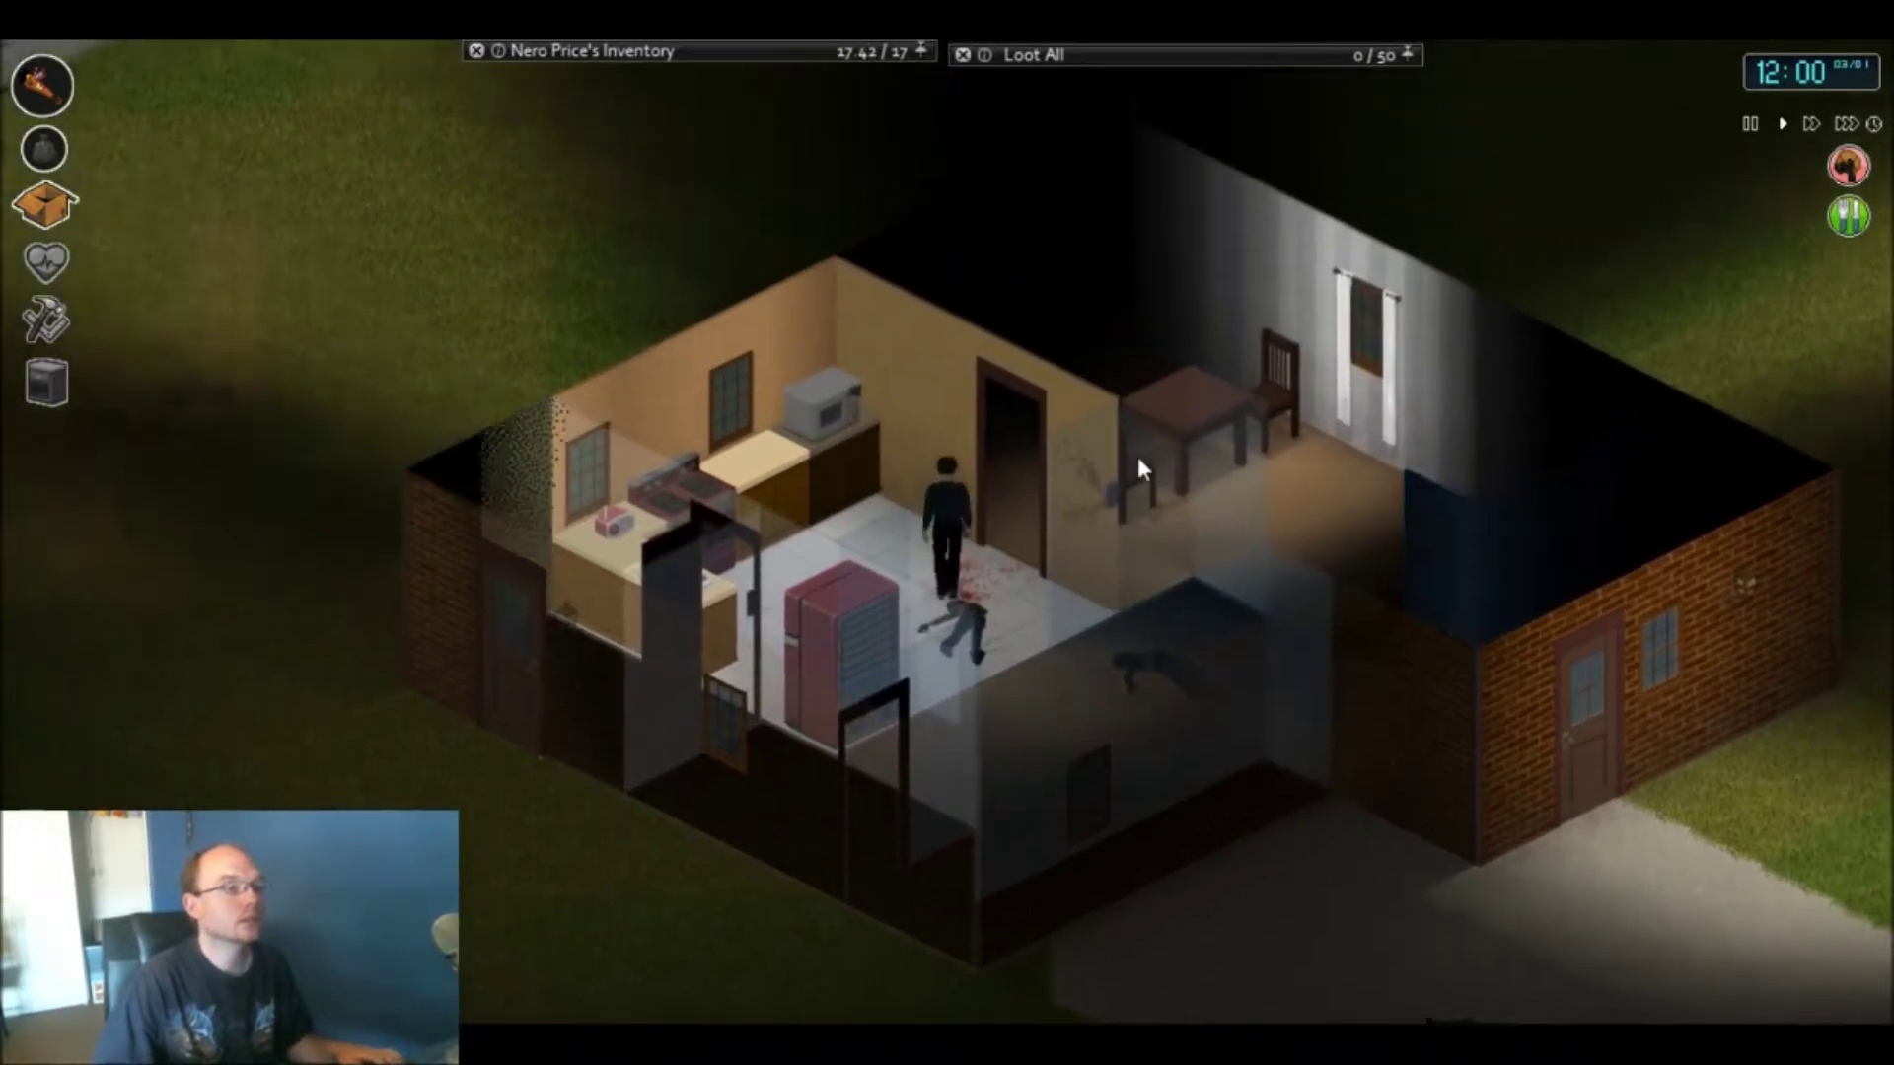
{"action": "key", "text": "d"}
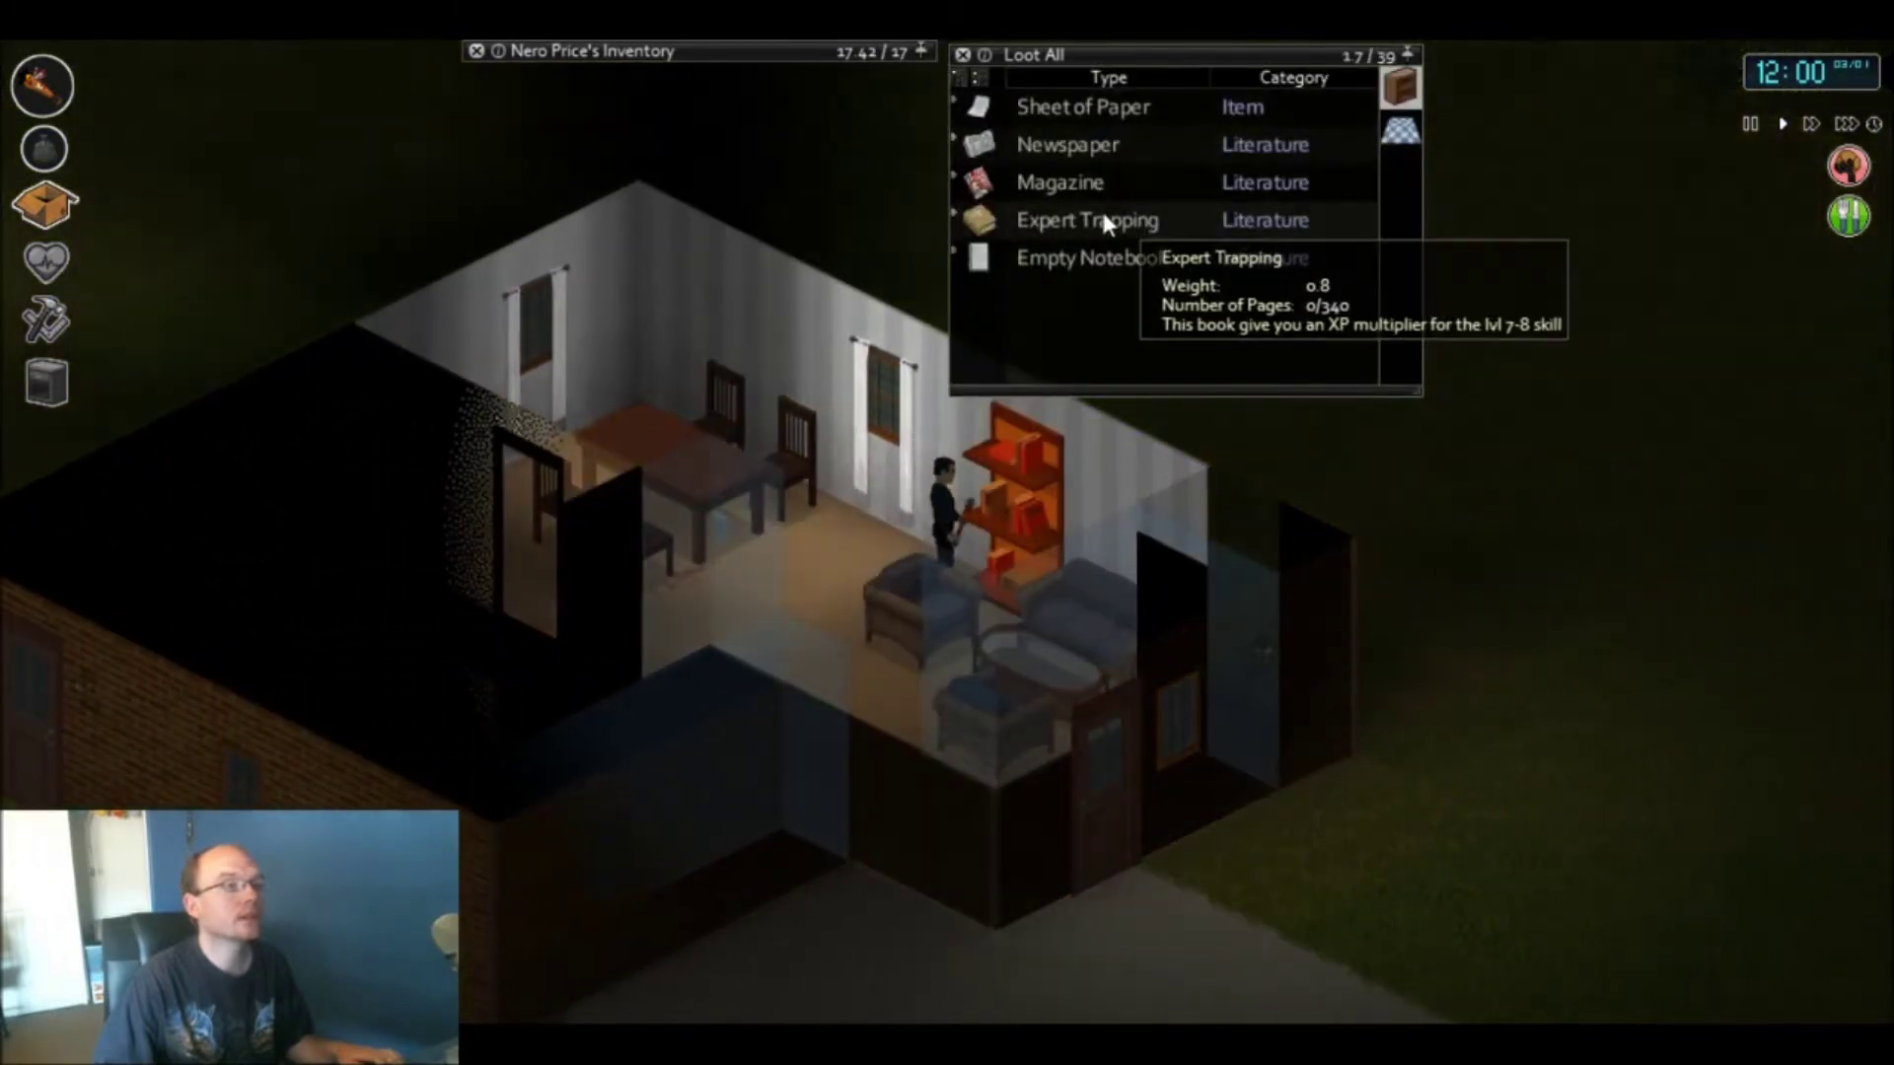
{"action": "left_click_drag", "start_coordinate": [1062, 221], "coordinate": [922, 173]}
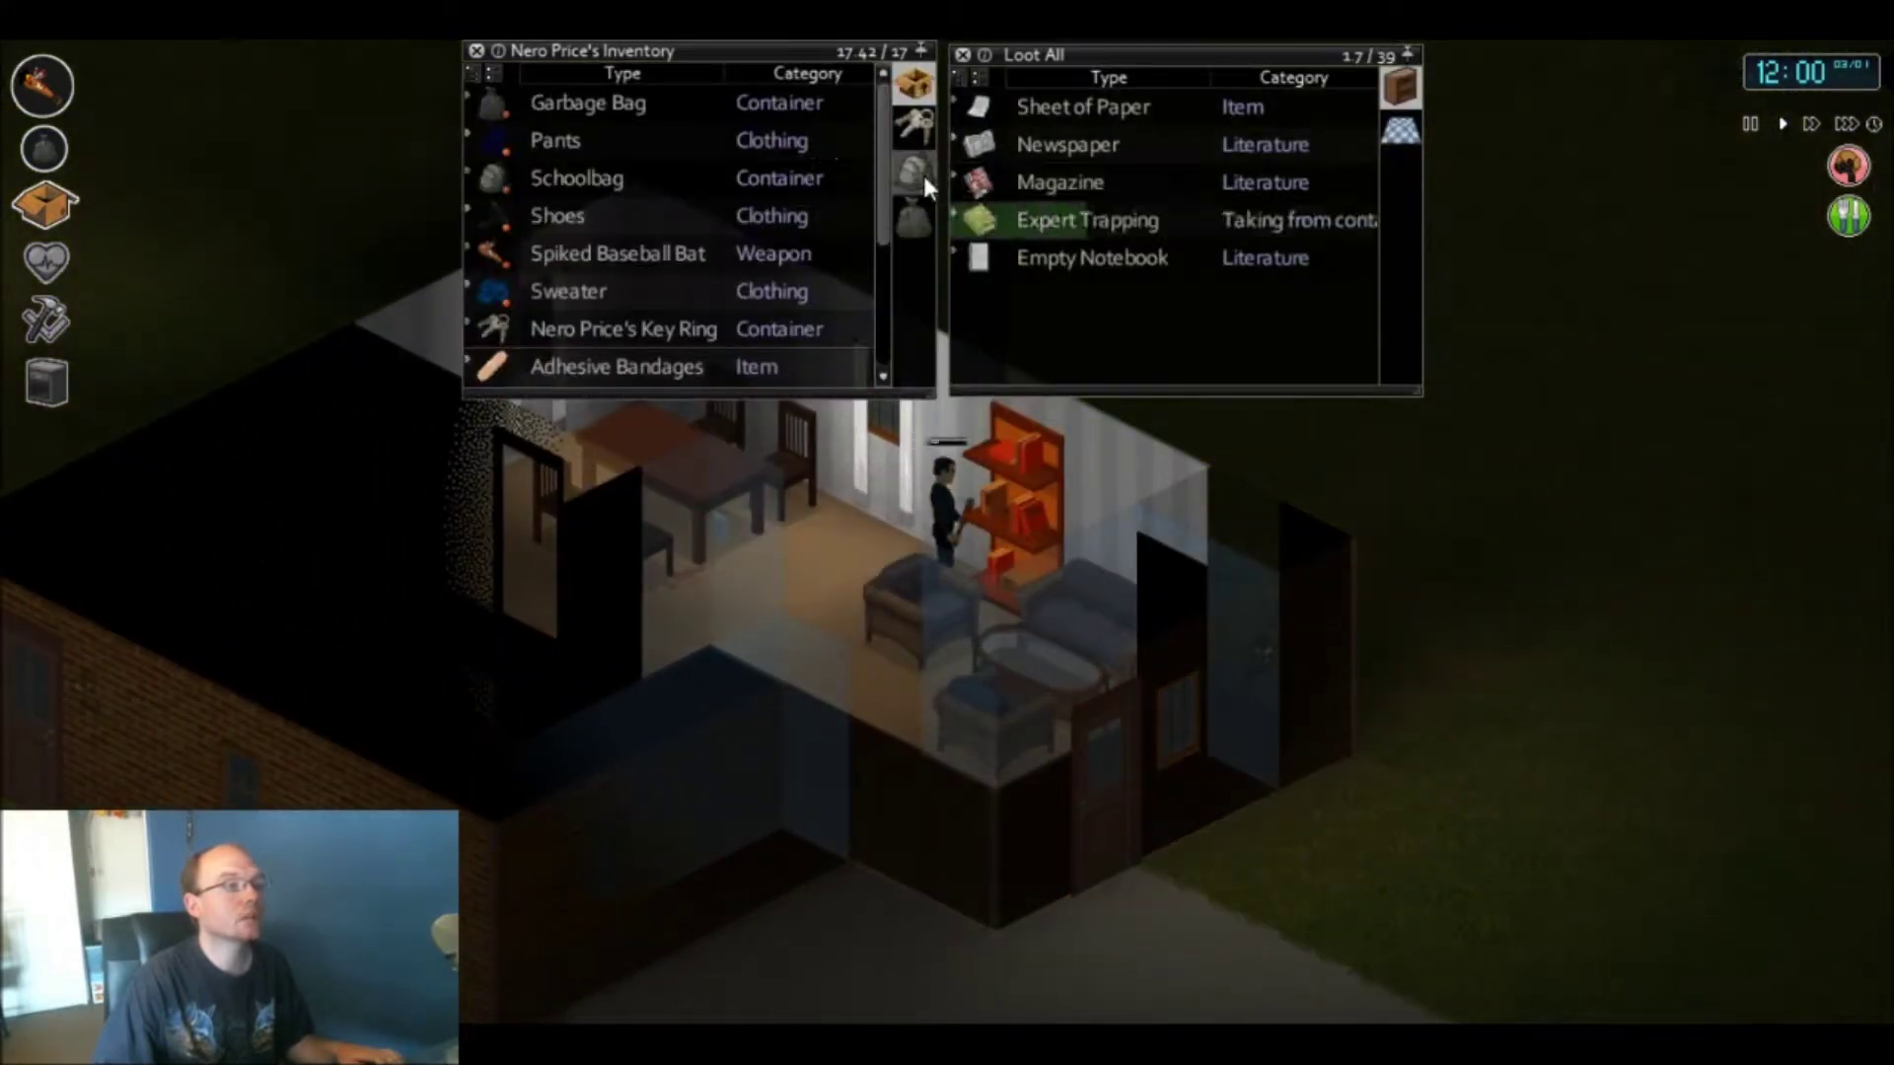
- Walk through the house and exit via the laundry-room door onto the lawn
{"action": "key", "text": "s"}
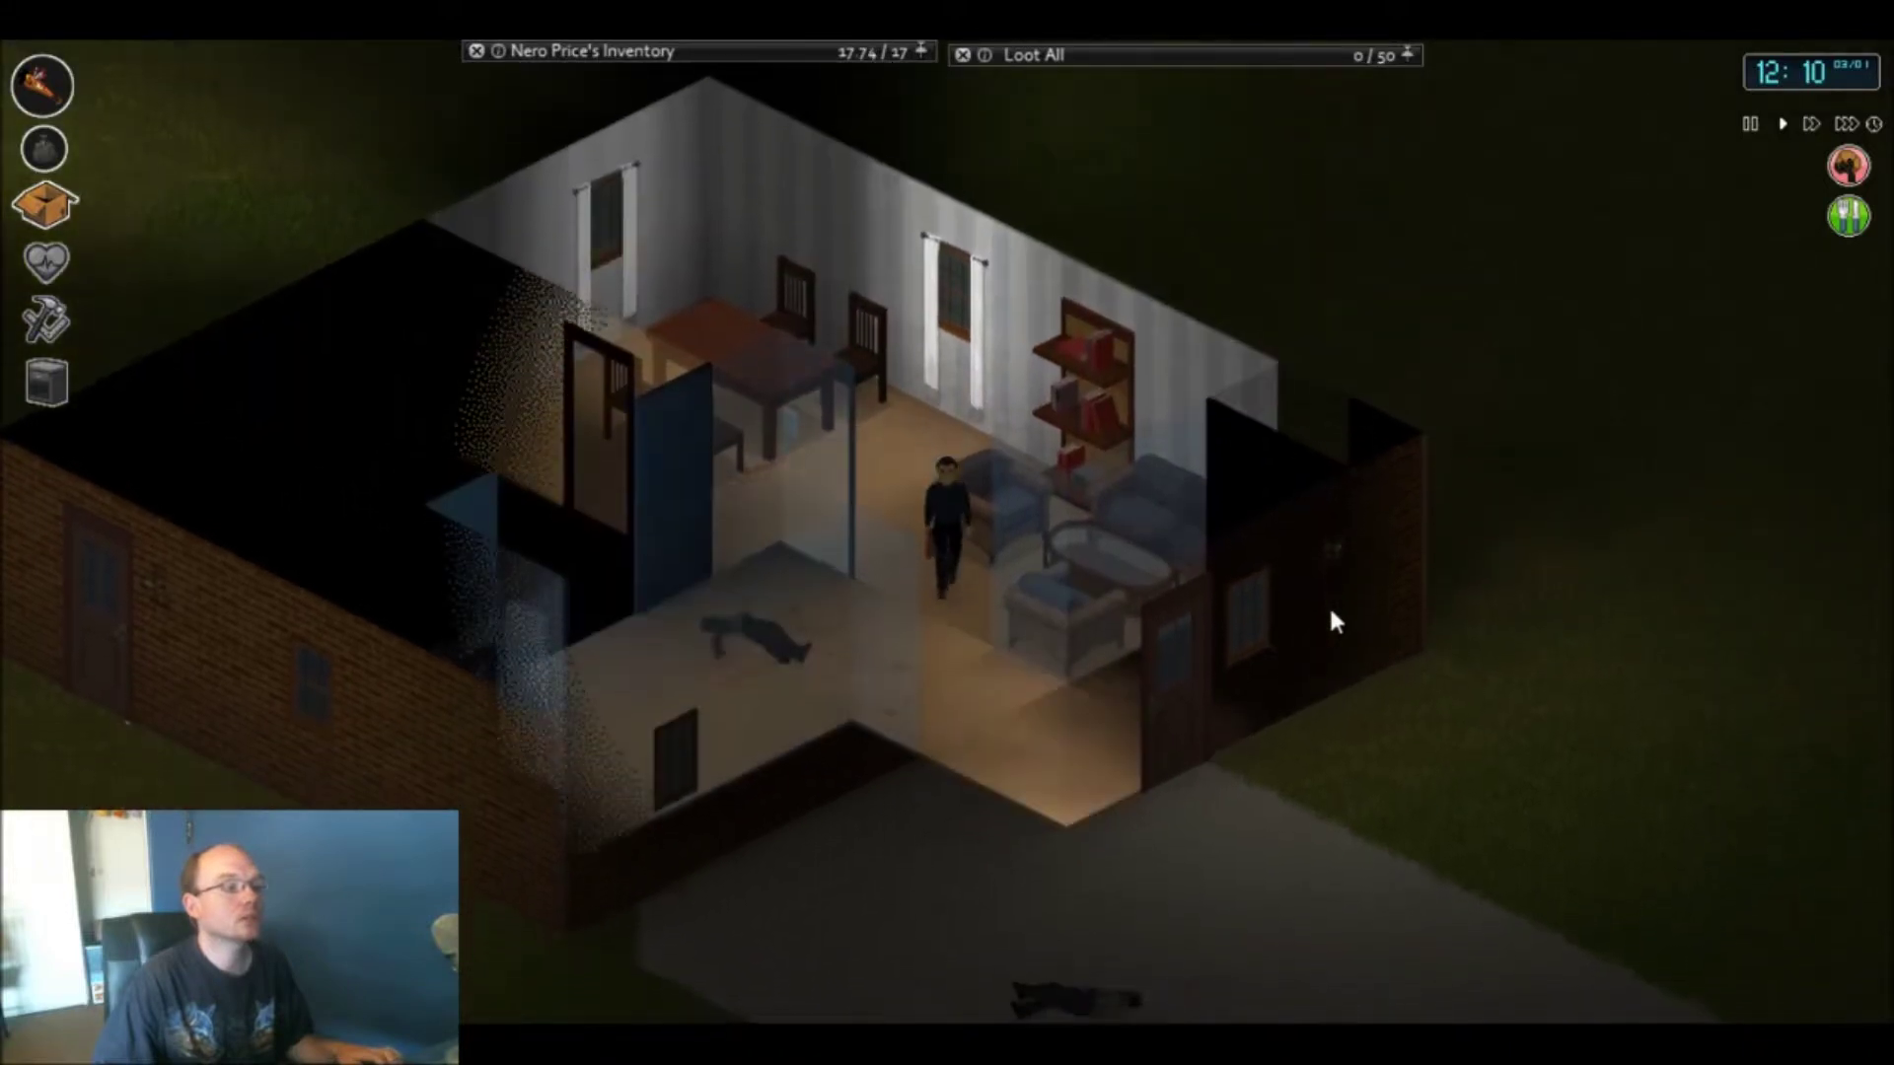
{"action": "key", "text": "d"}
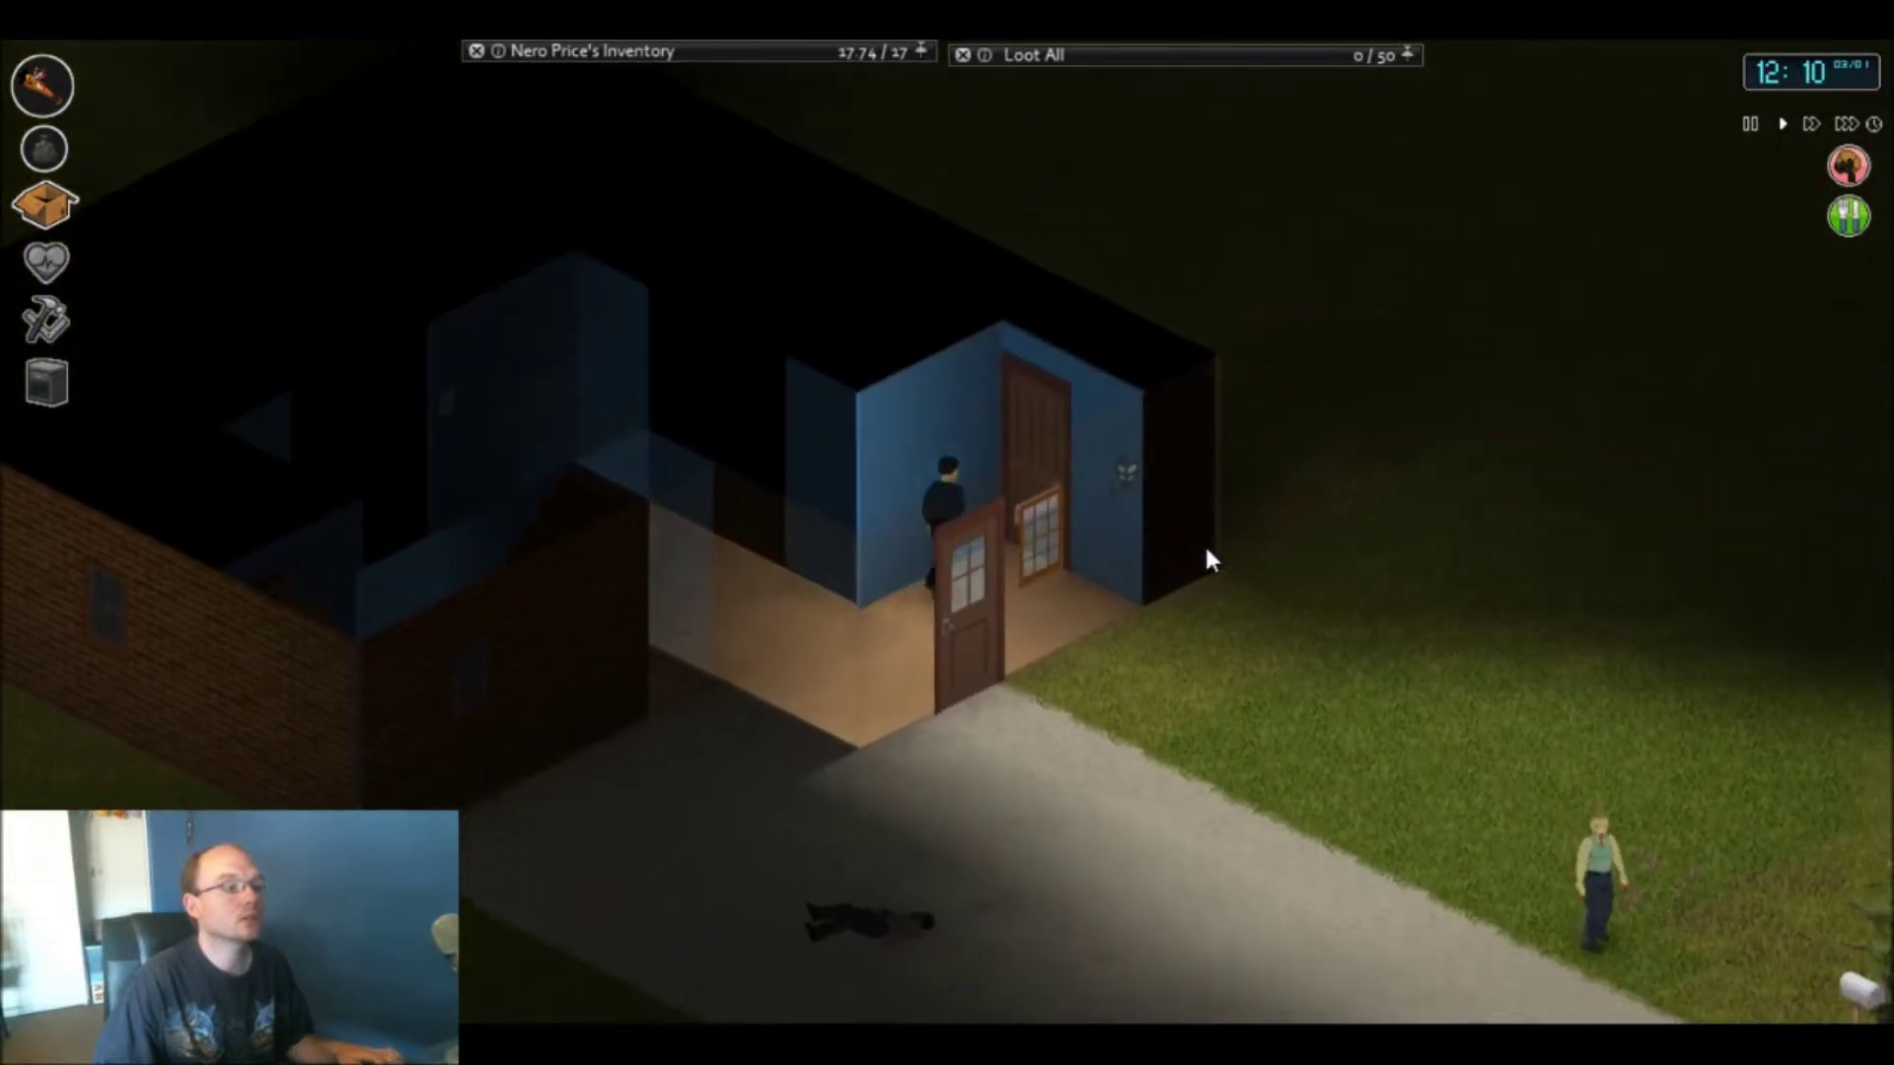
{"action": "key", "text": "d"}
{"action": "key", "text": "a"}
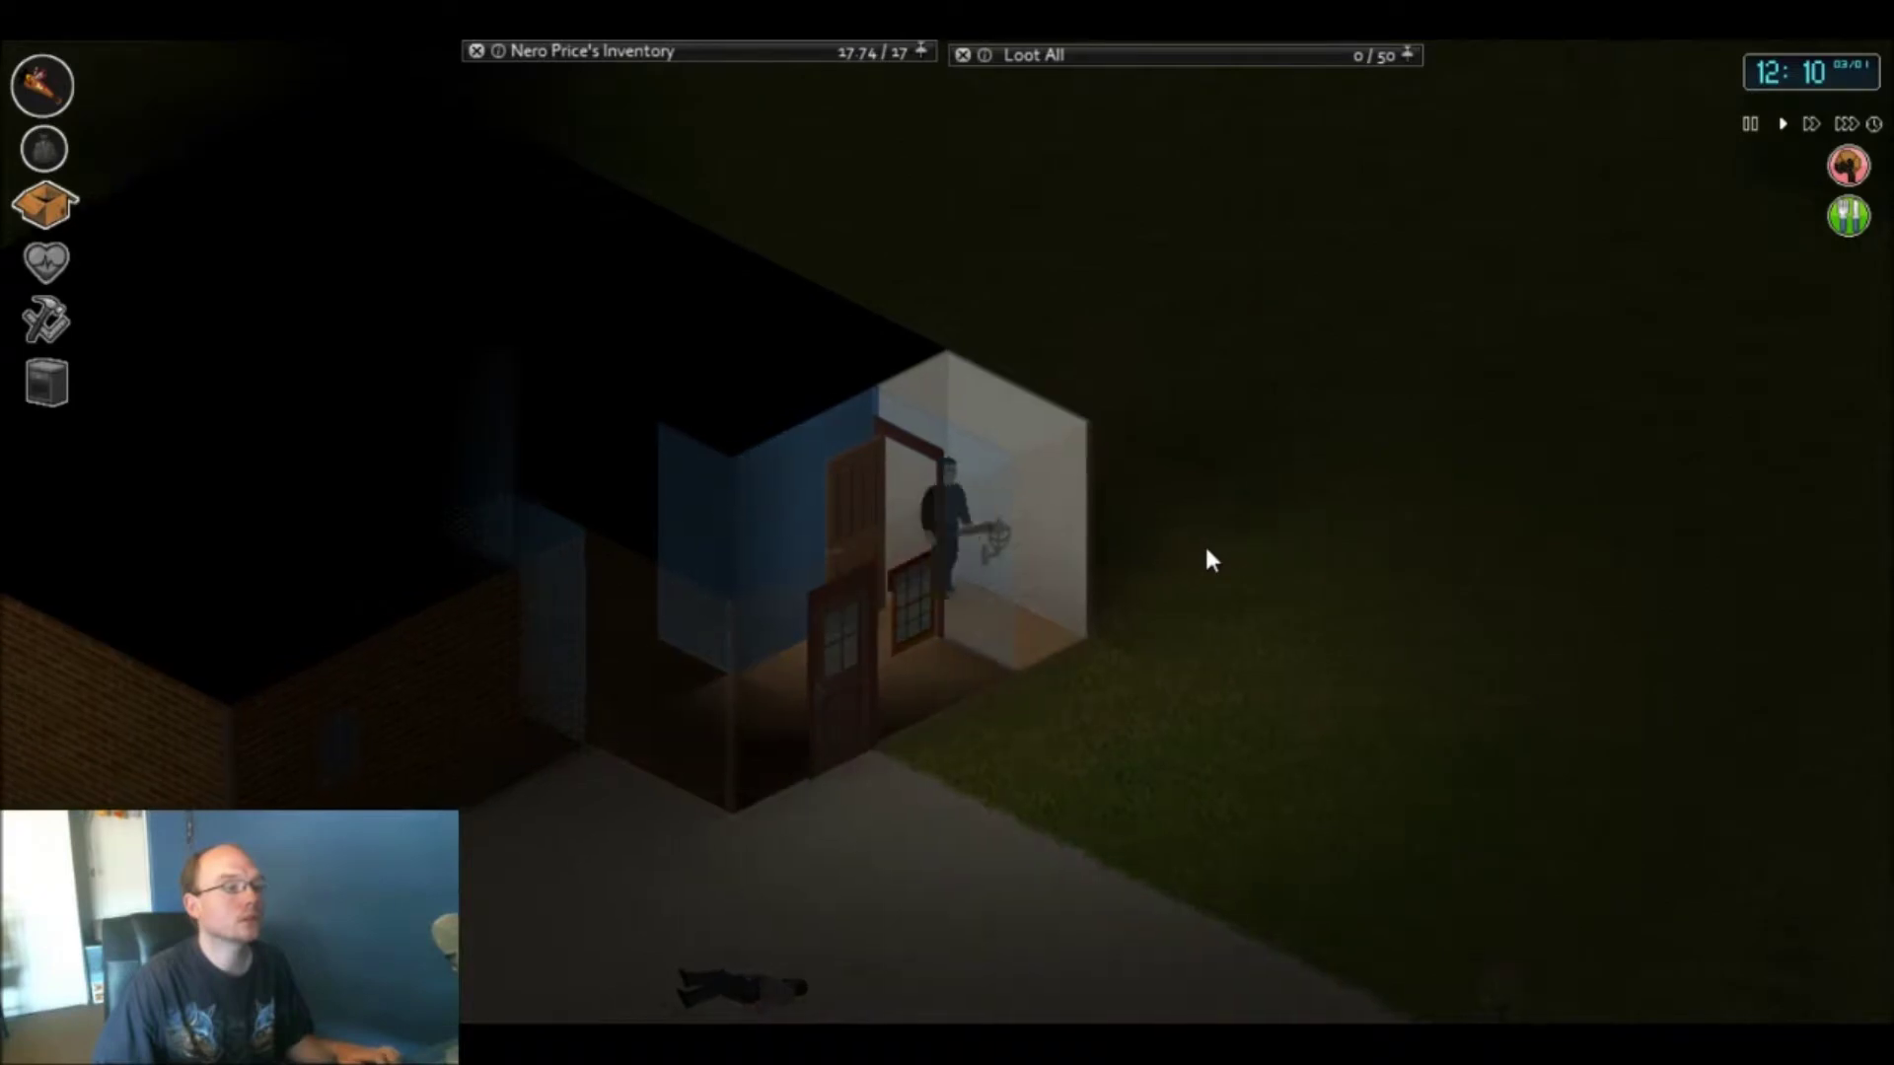
{"action": "key", "text": "a"}
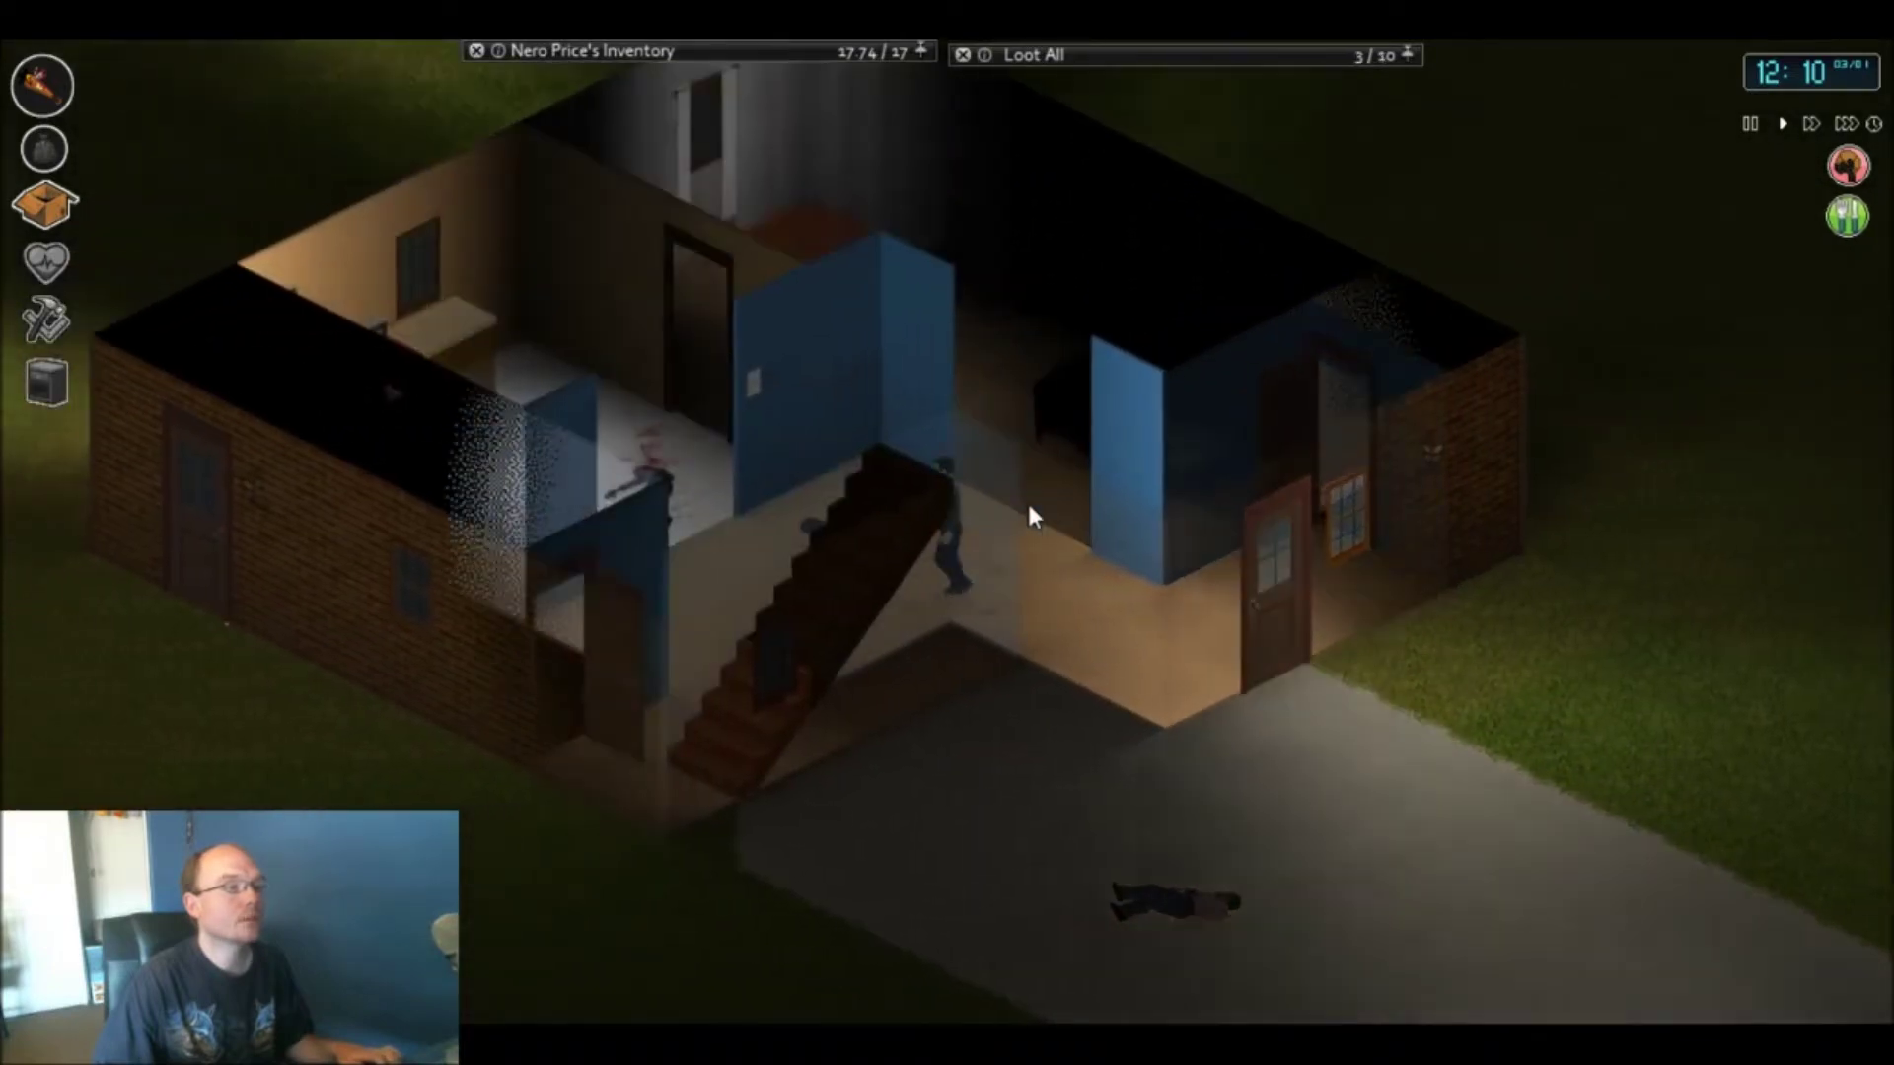
{"action": "key", "text": "a"}
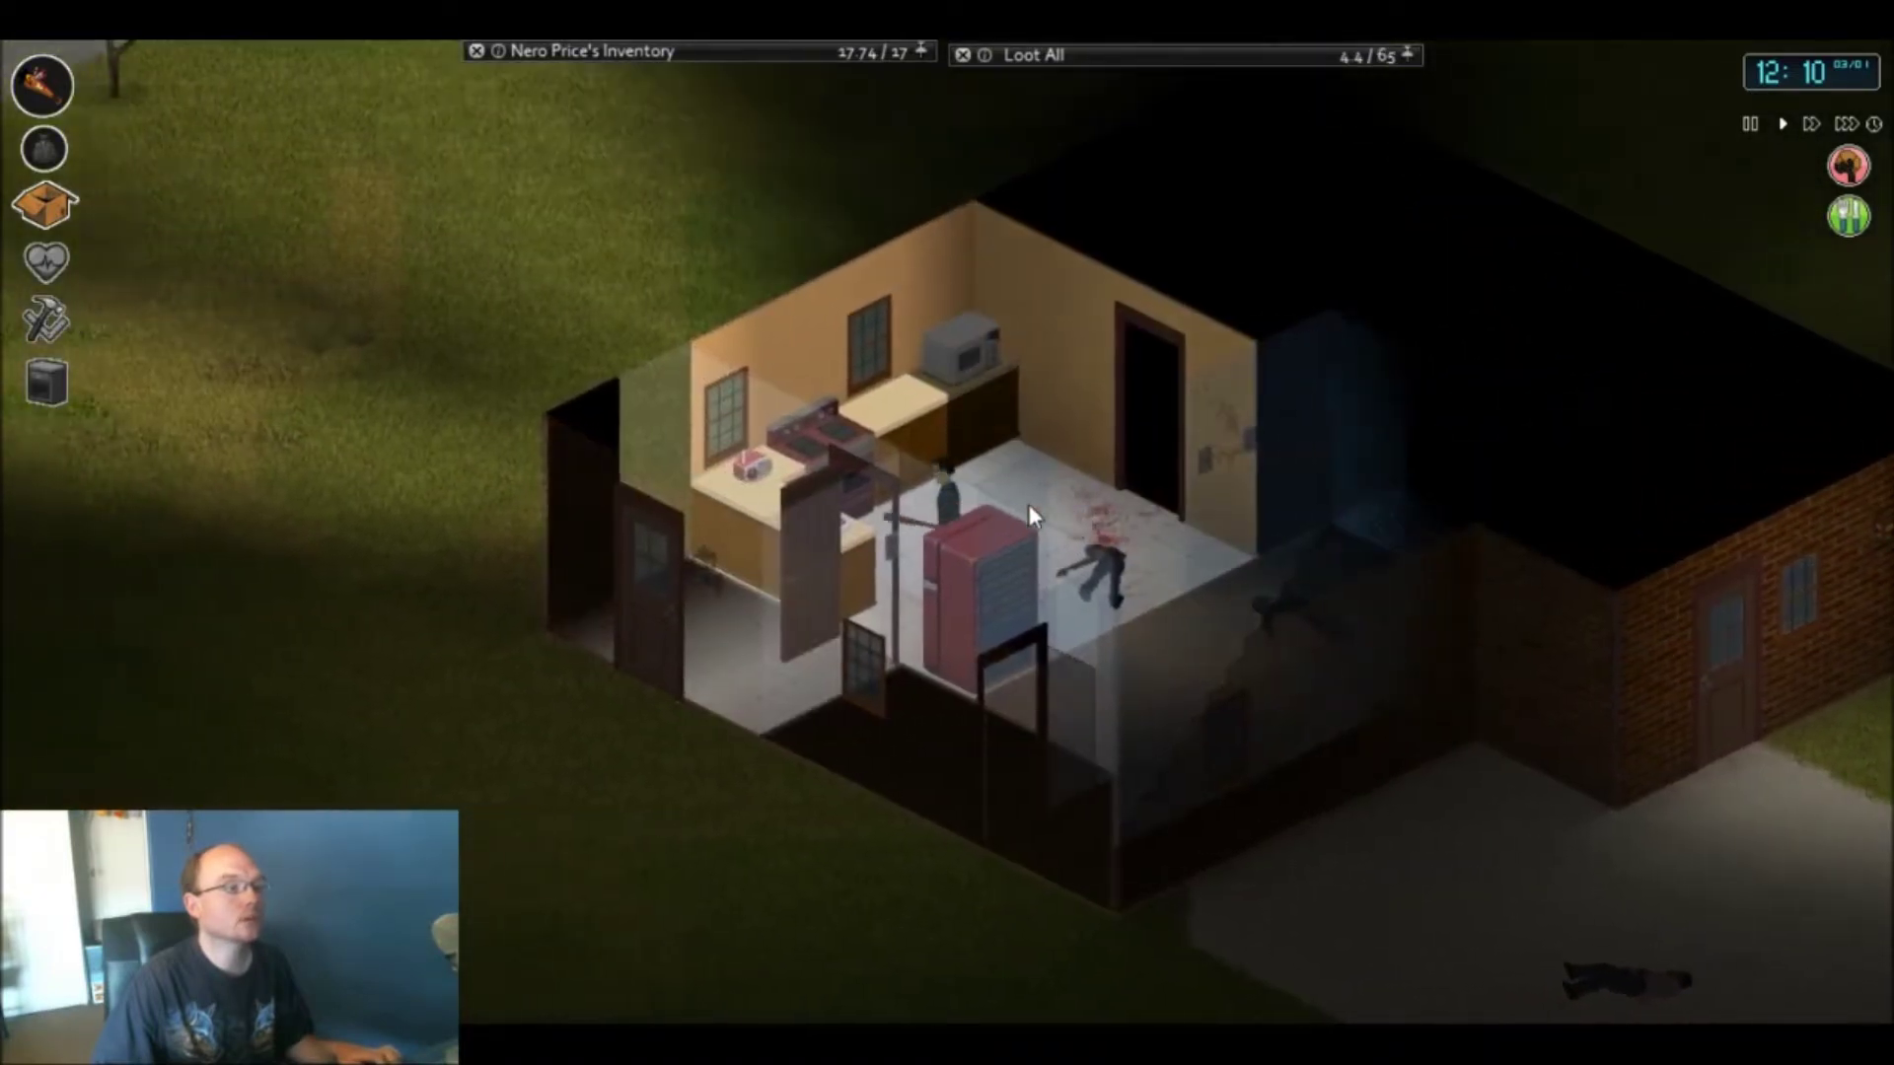
{"action": "key", "text": "a"}
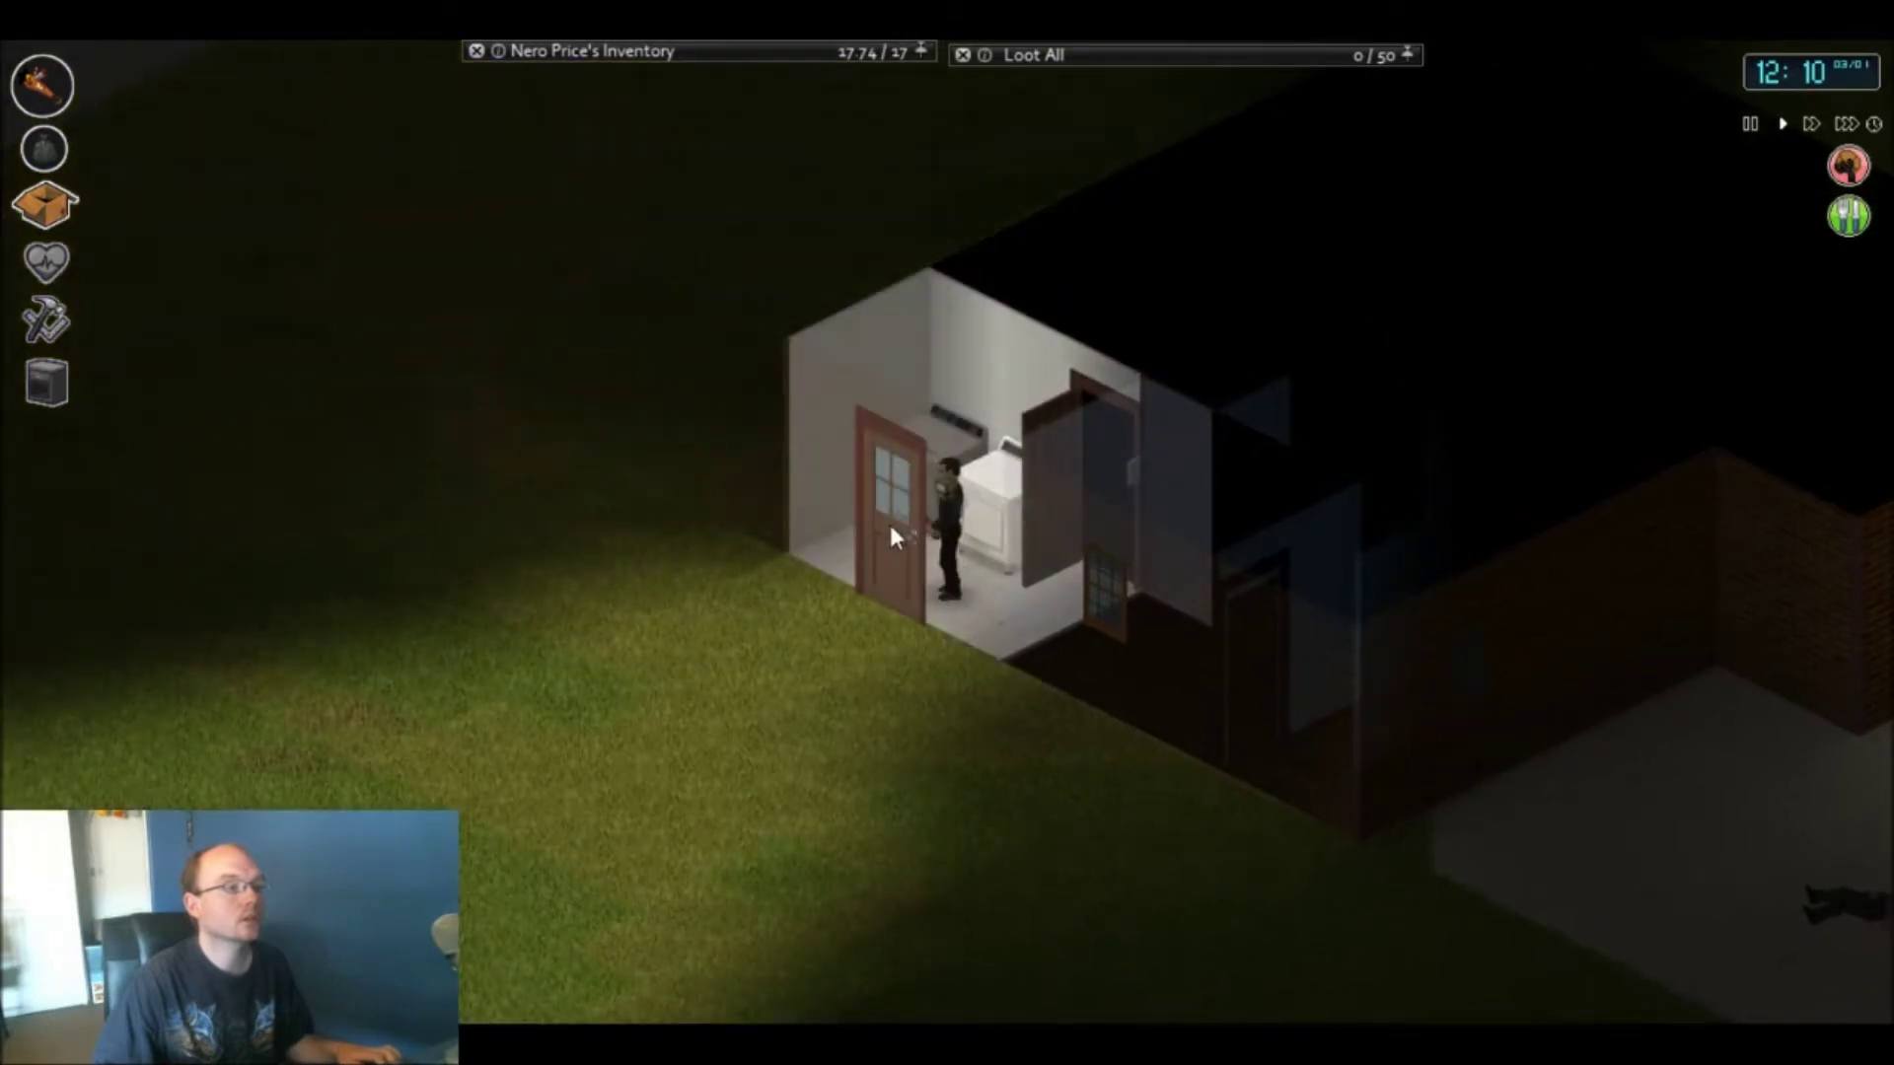
{"action": "left_click", "coordinate": [891, 524]}
{"action": "key", "text": "a"}
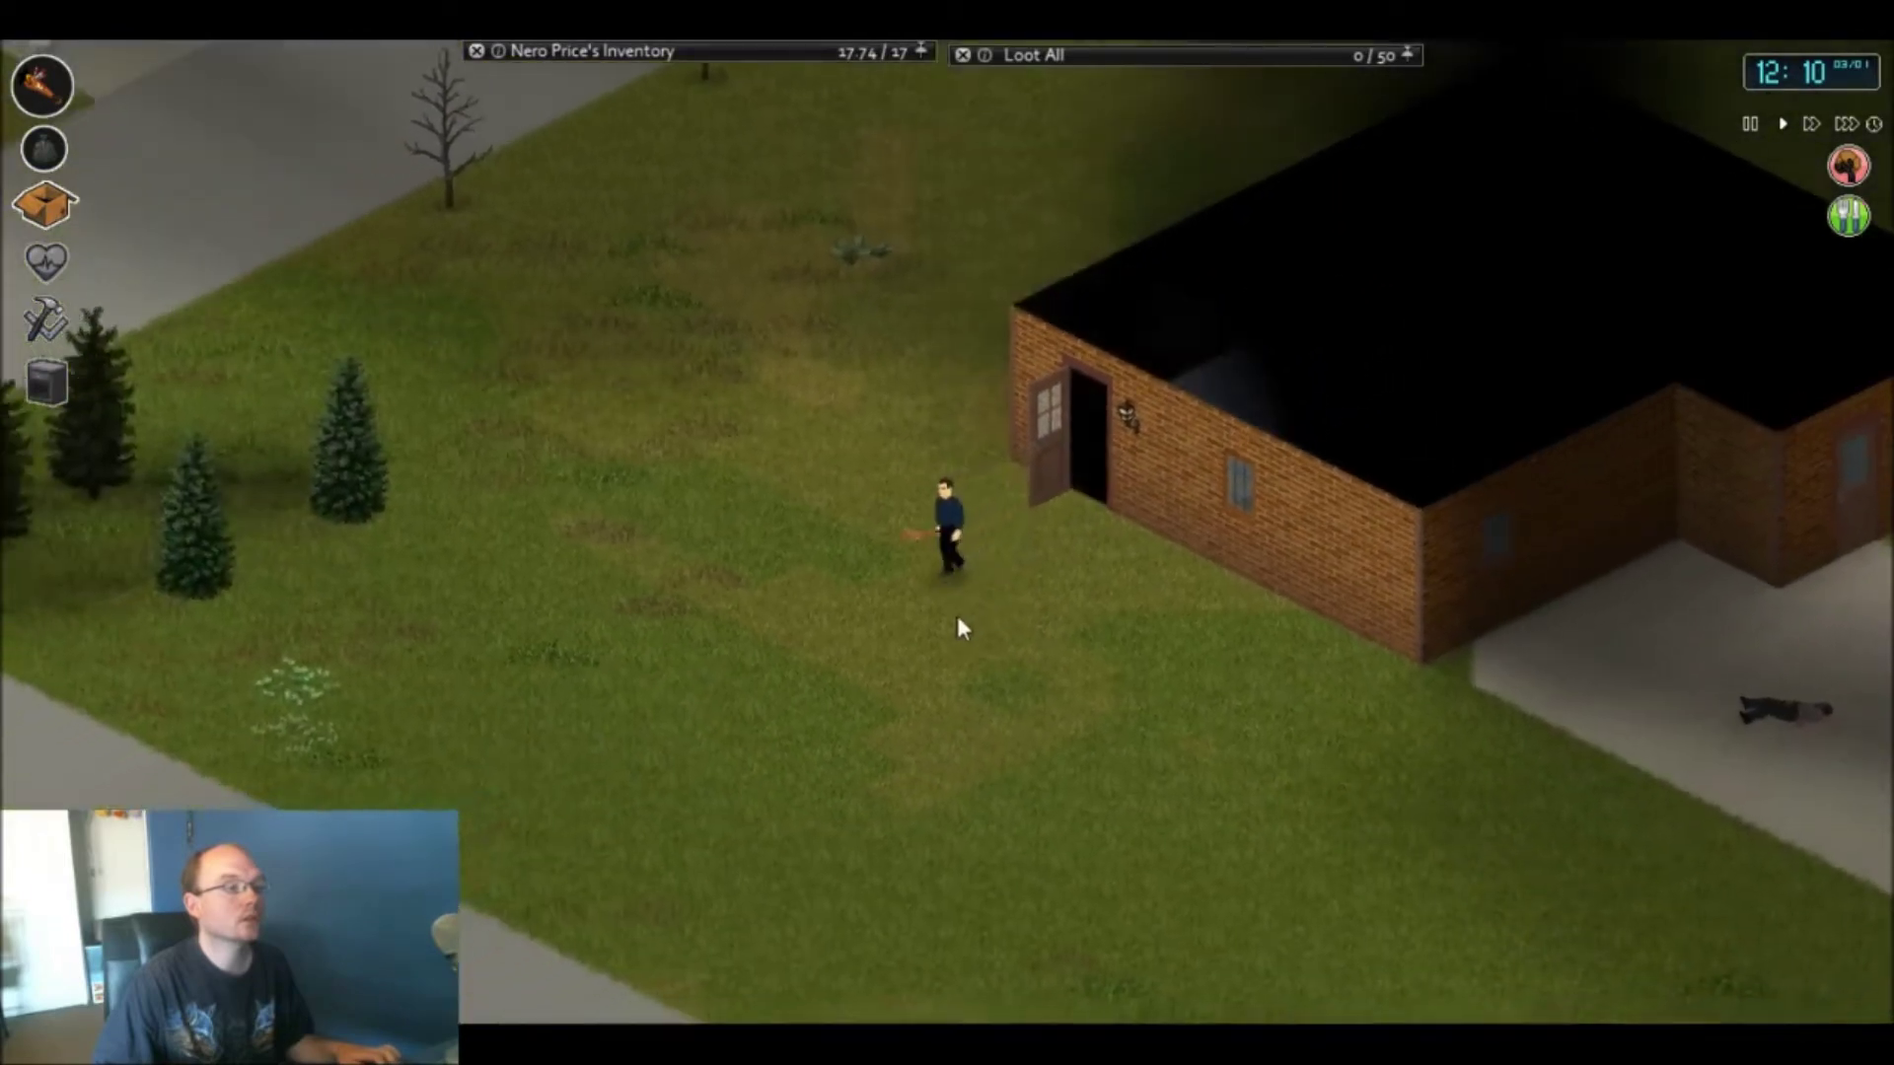
- Cross the sidewalk to the front lawn and kill the zombie with two spiked-bat strikes
{"action": "key", "text": "a"}
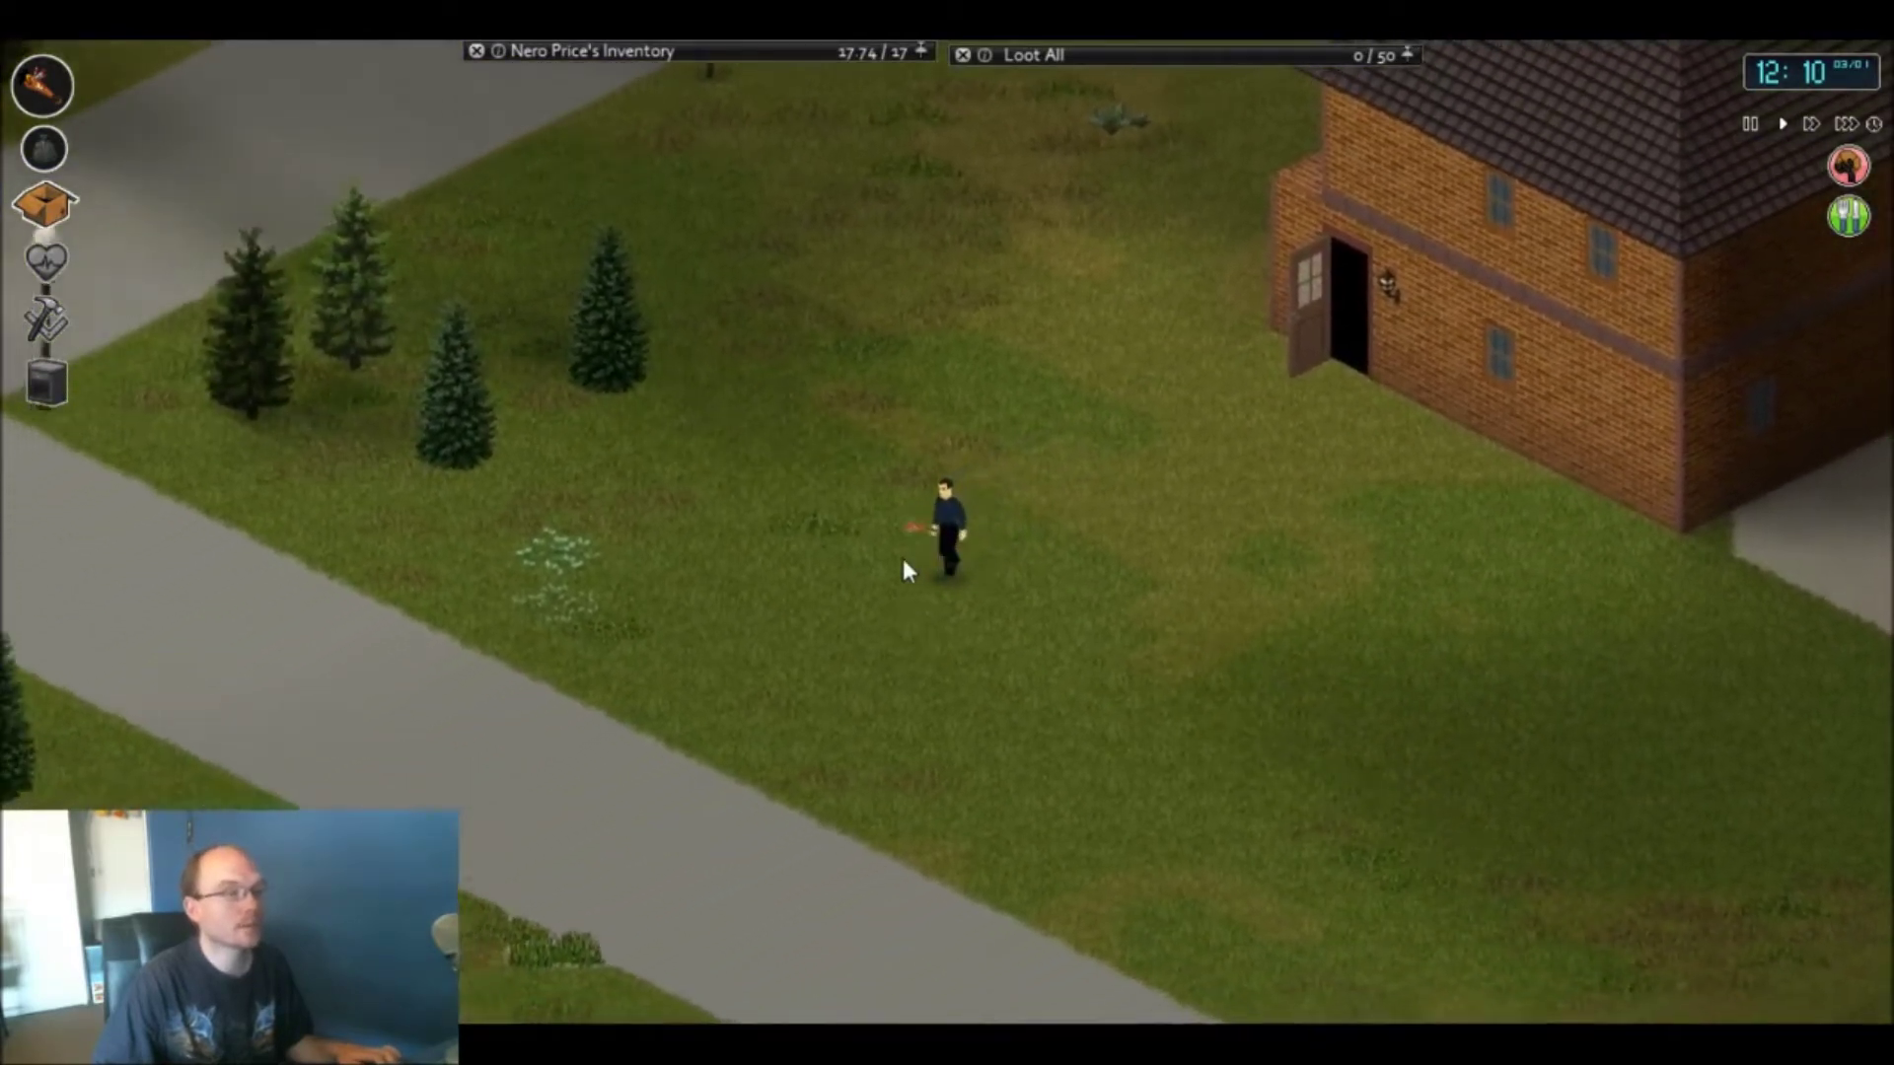
{"action": "key", "text": "a"}
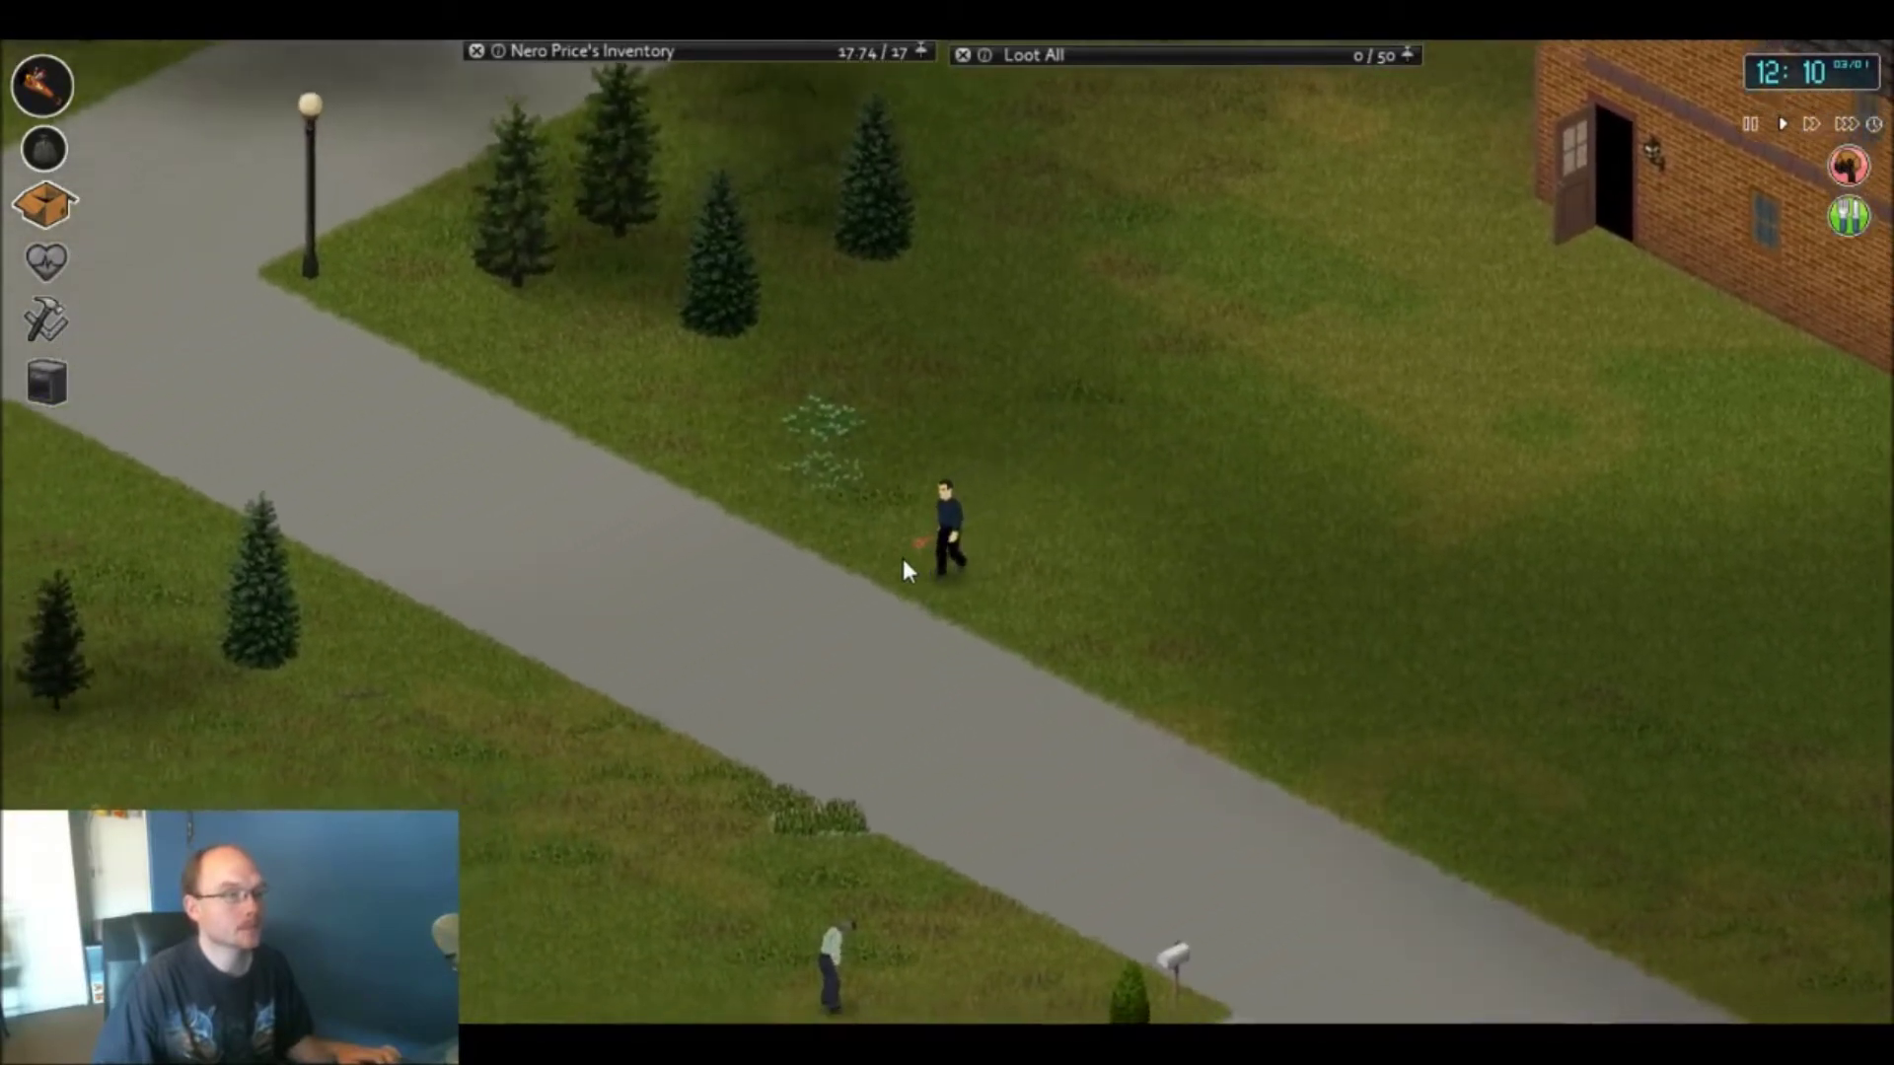
{"action": "key", "text": "a"}
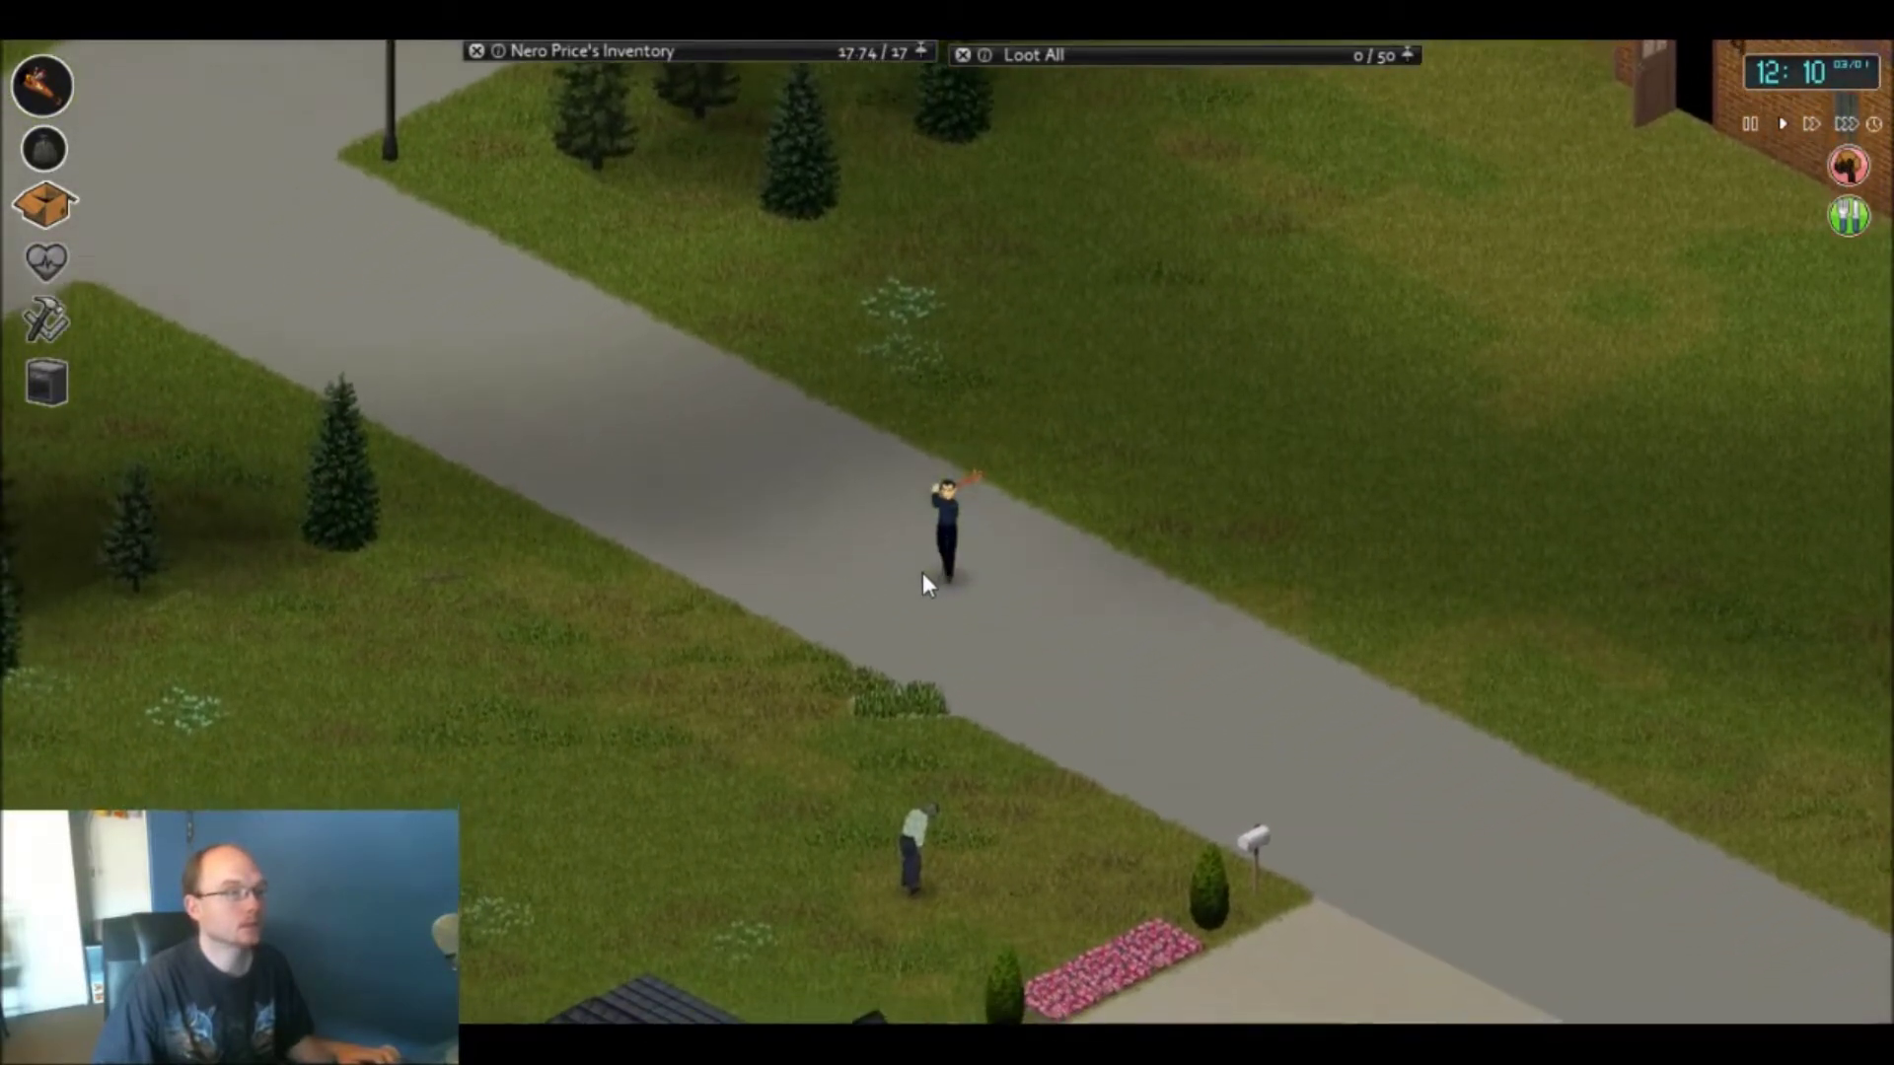
{"action": "key", "text": "a"}
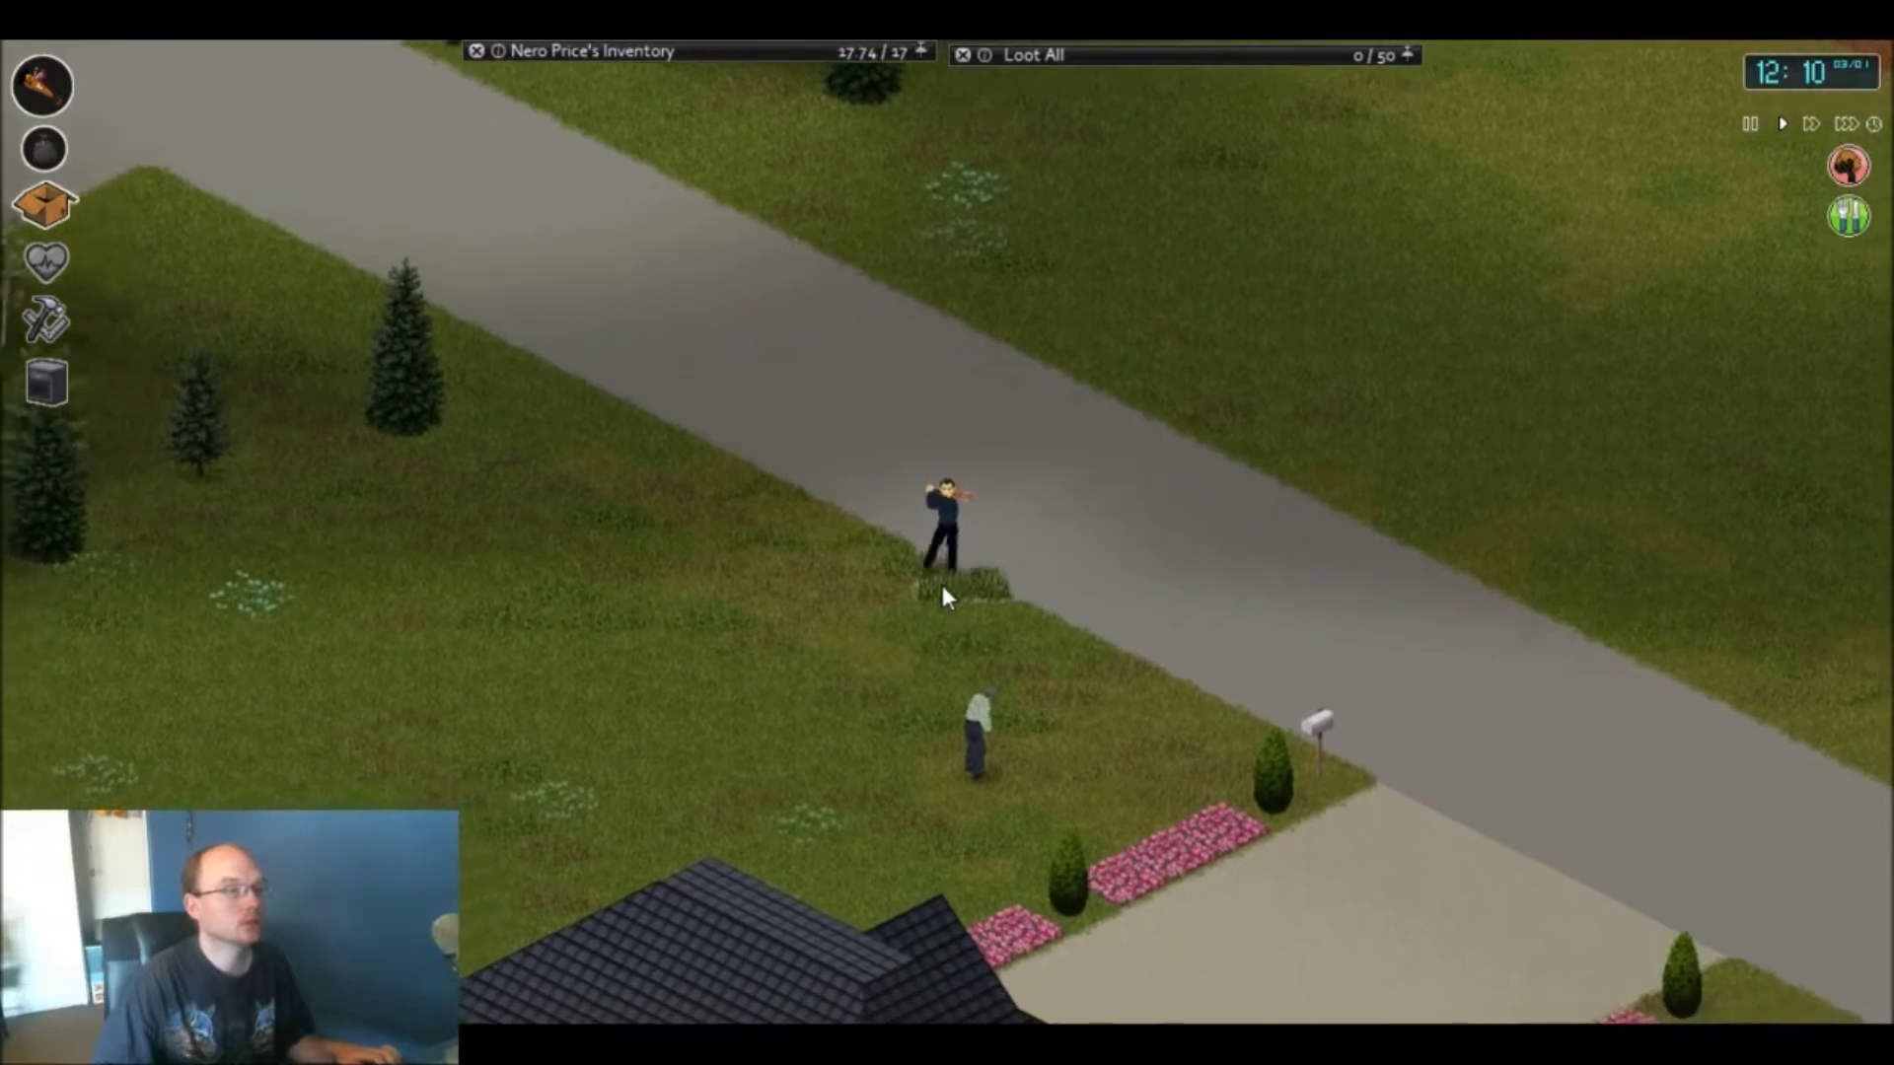
{"action": "key", "text": "s"}
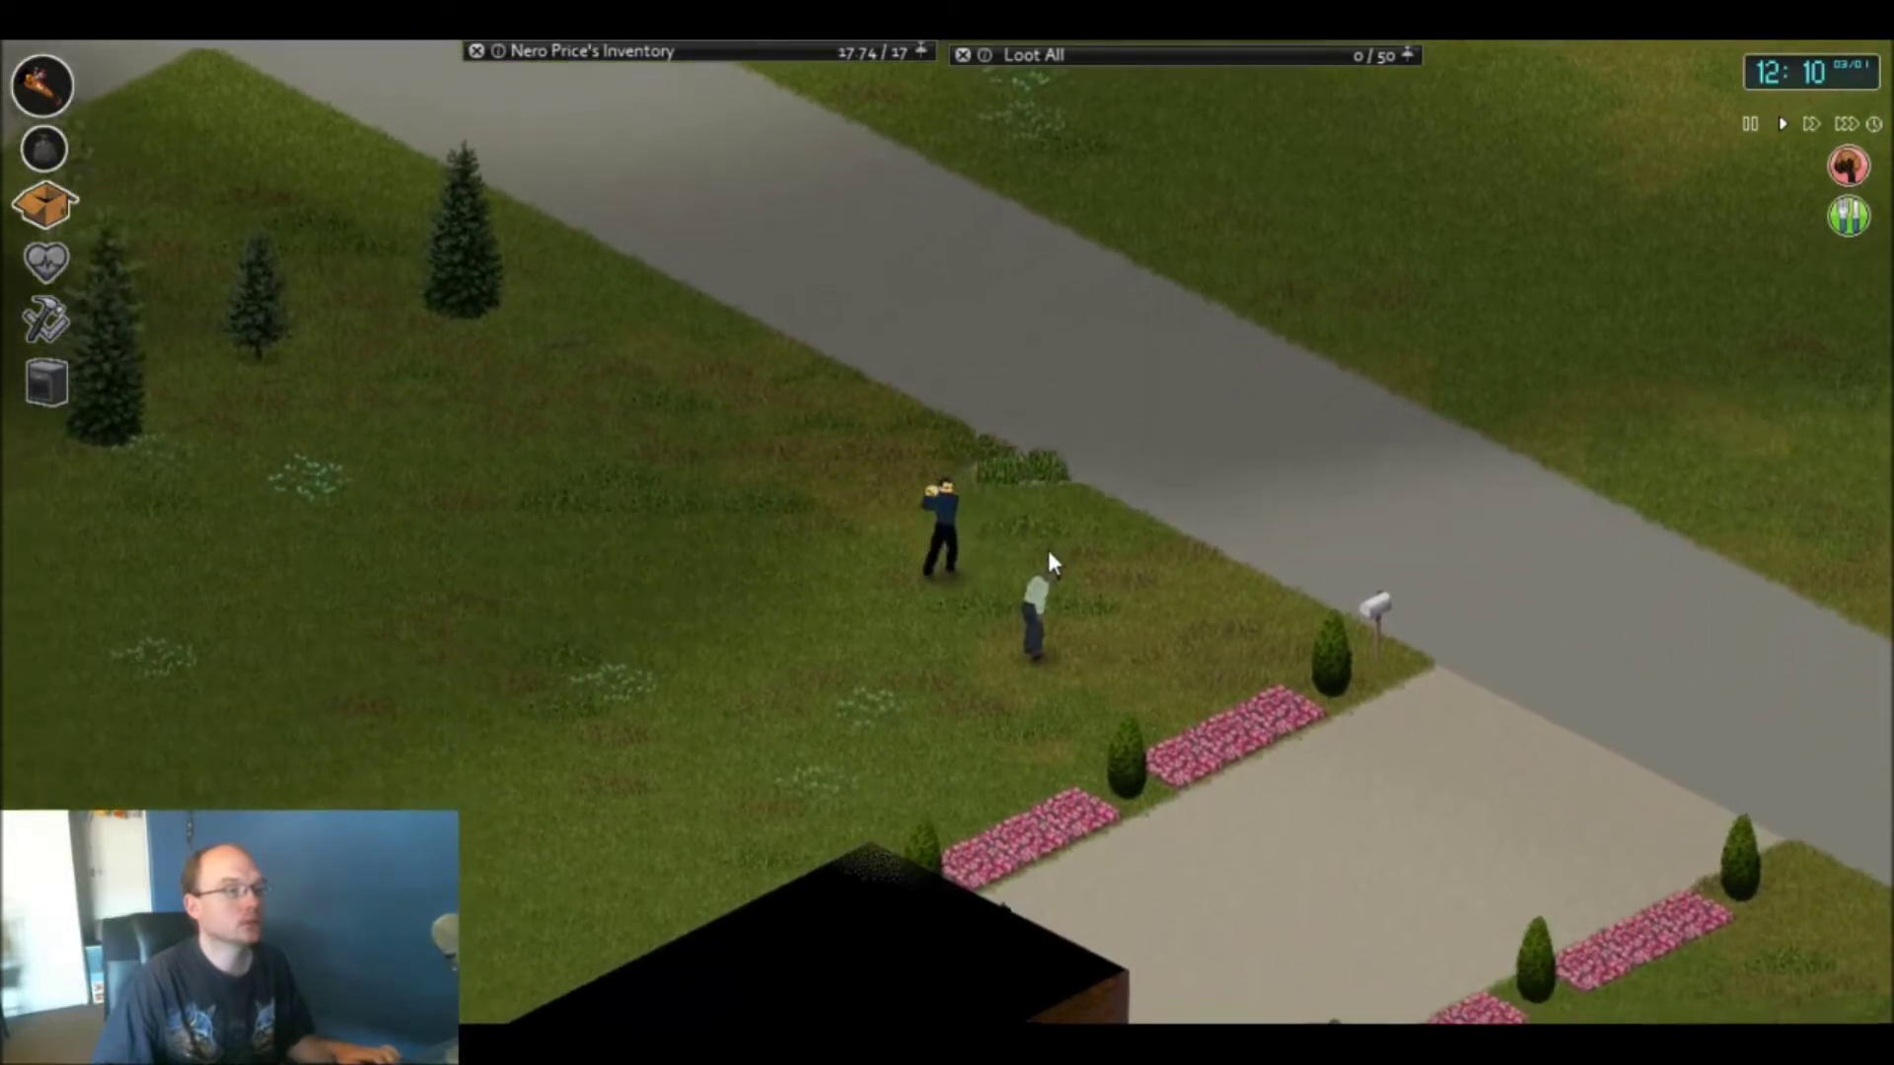
{"action": "key", "text": "d"}
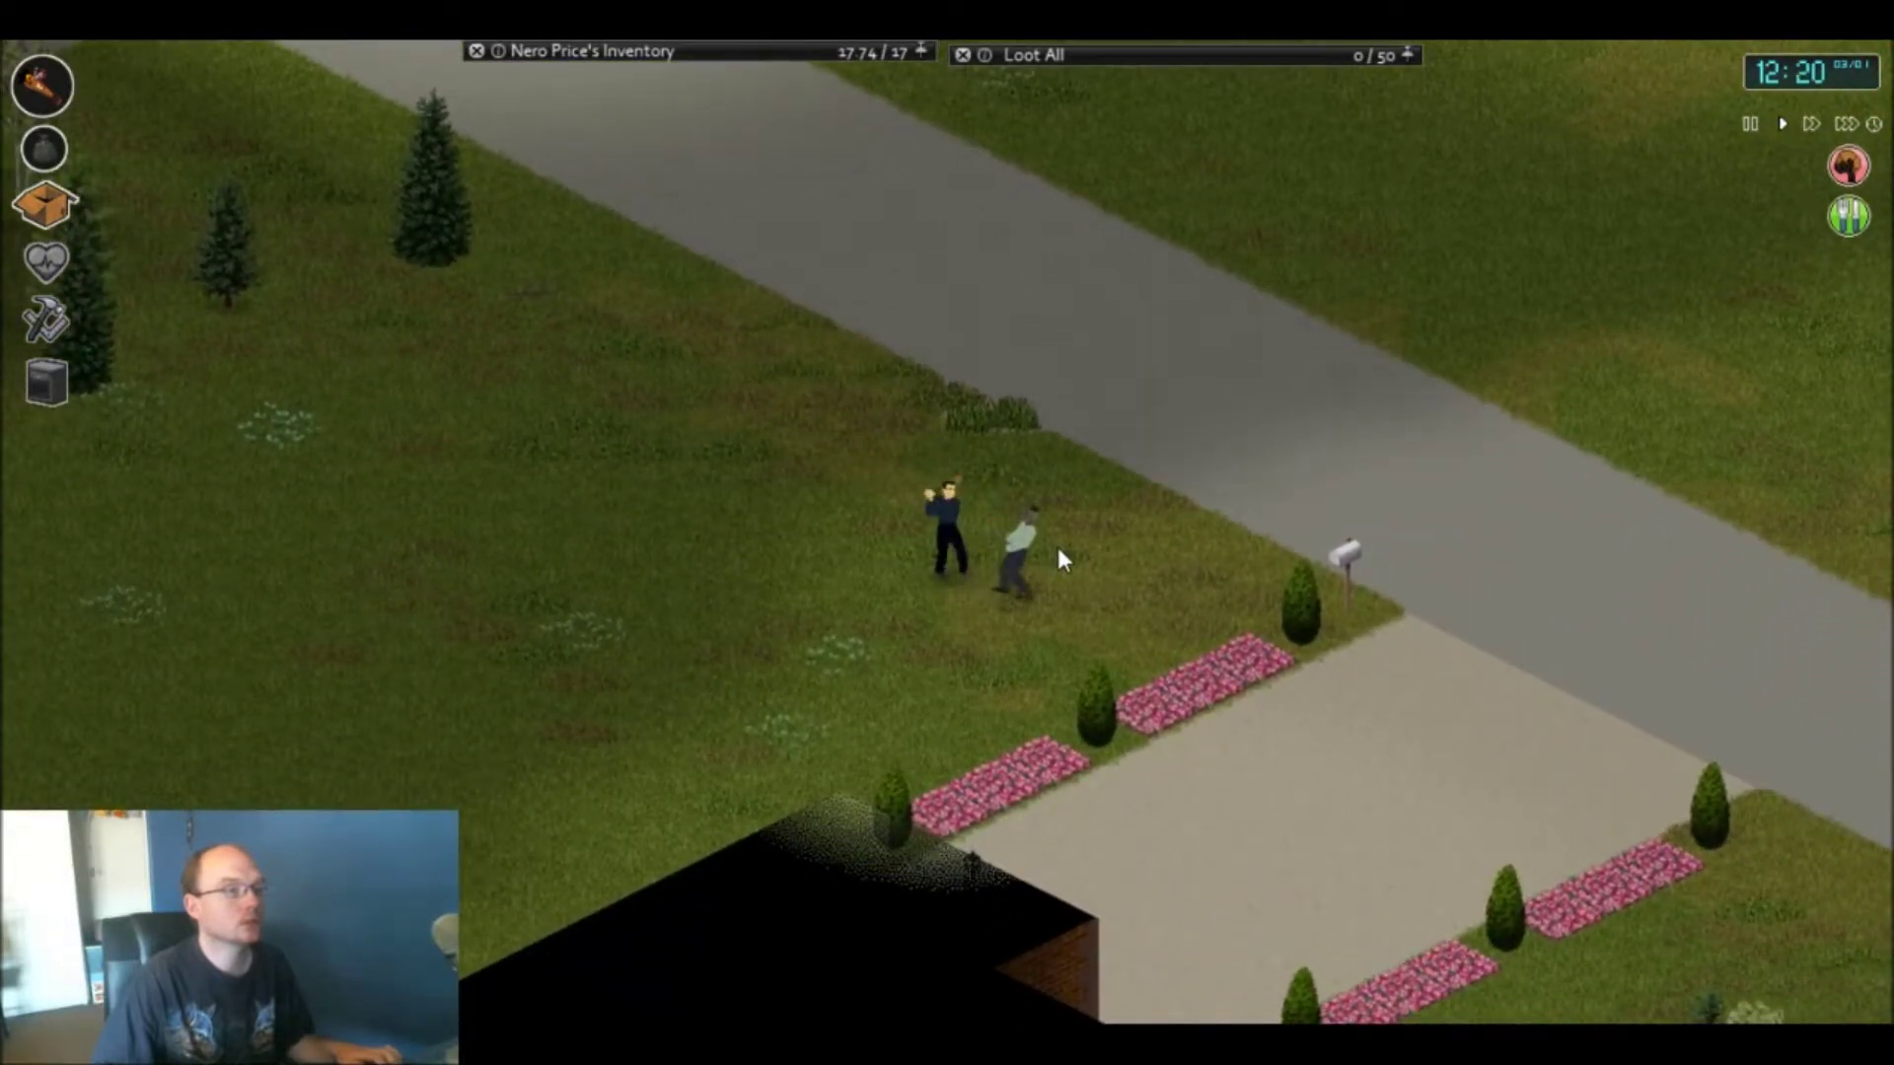
{"action": "left_click", "coordinate": [1085, 544]}
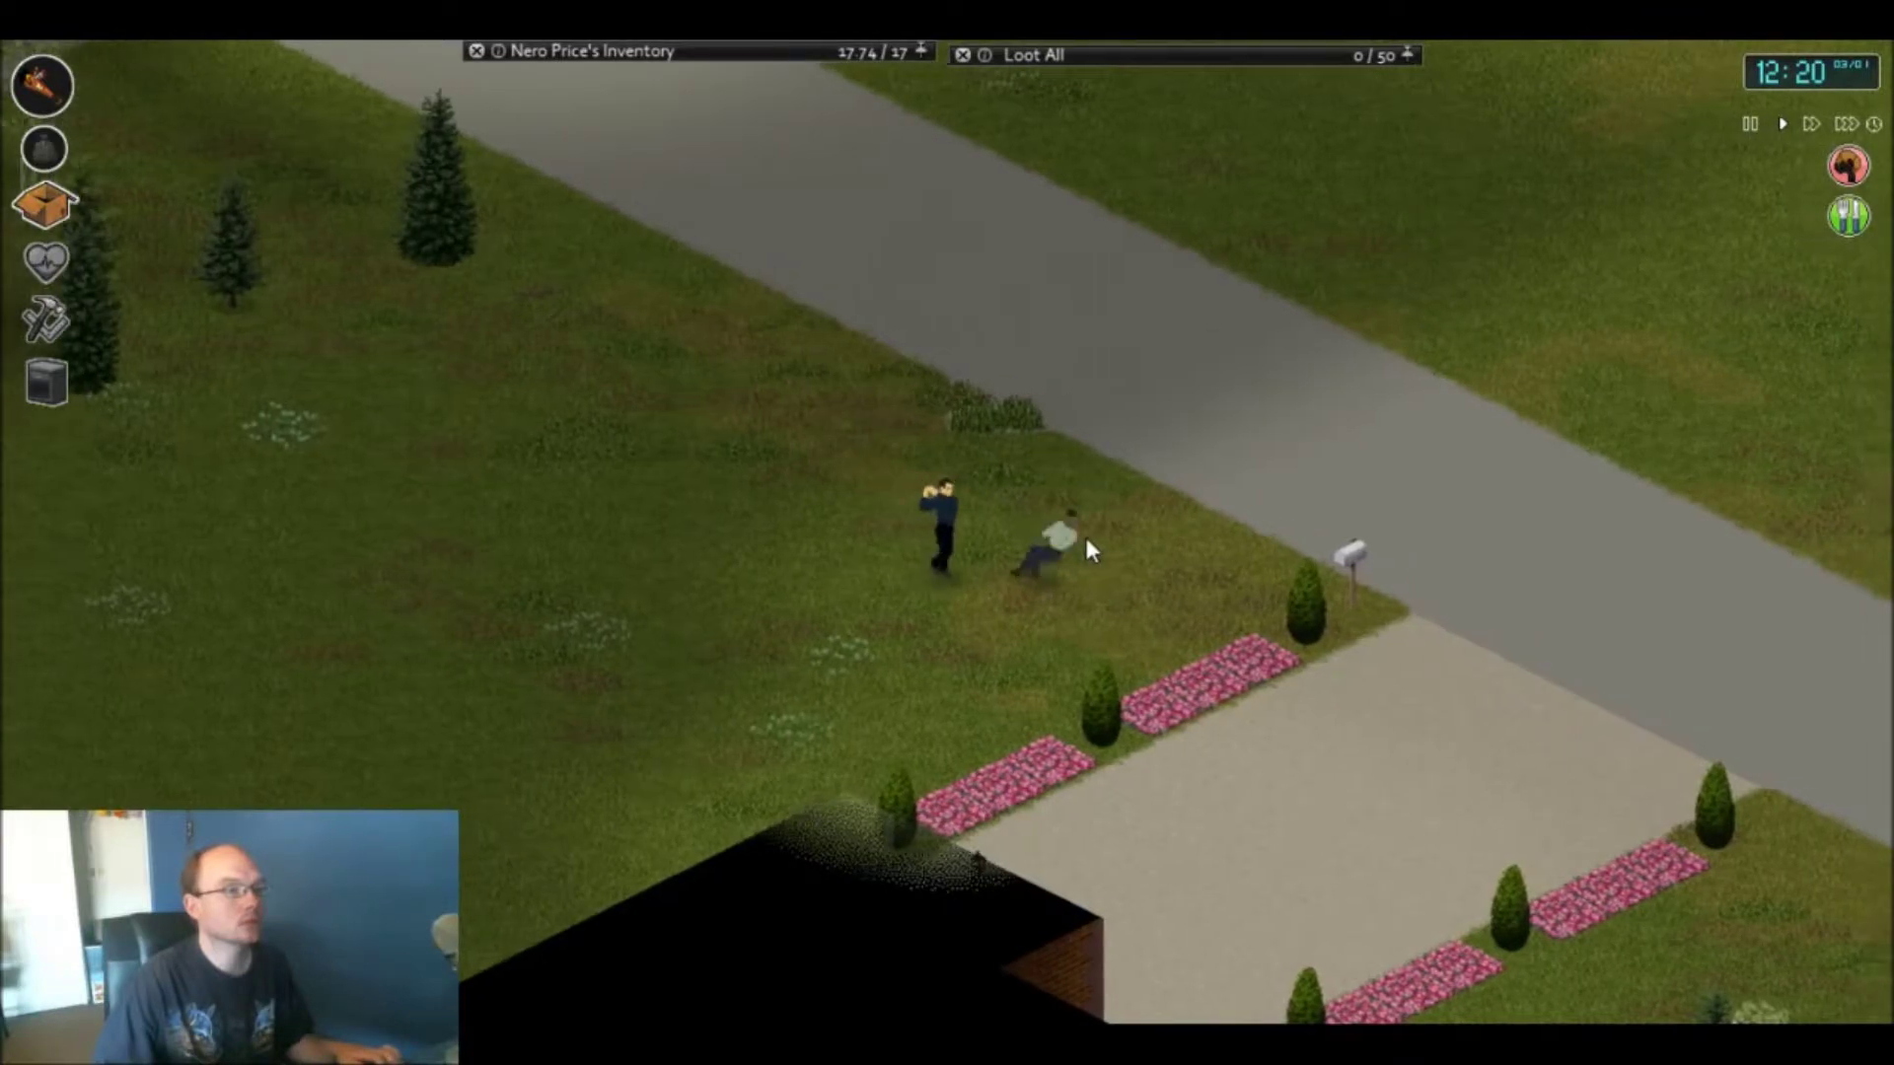
{"action": "left_click", "coordinate": [1087, 541]}
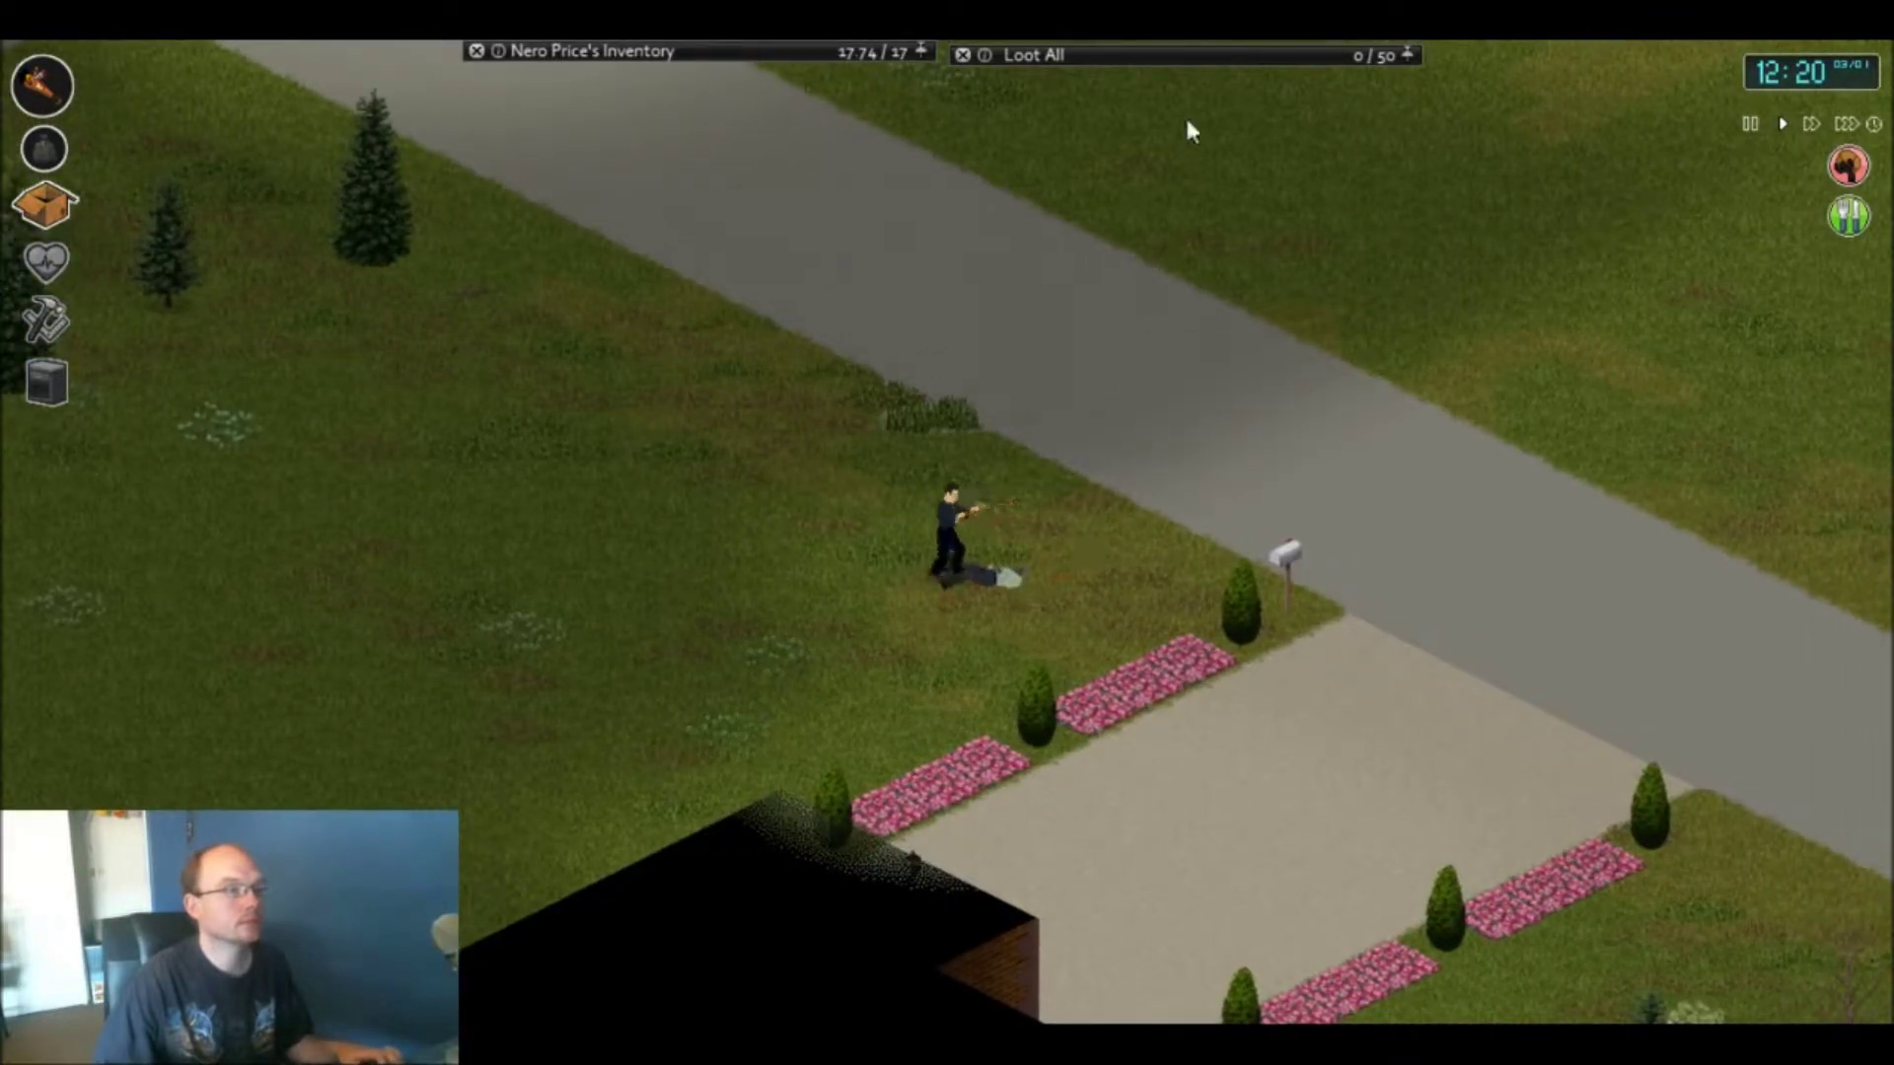
{"action": "key", "text": "s"}
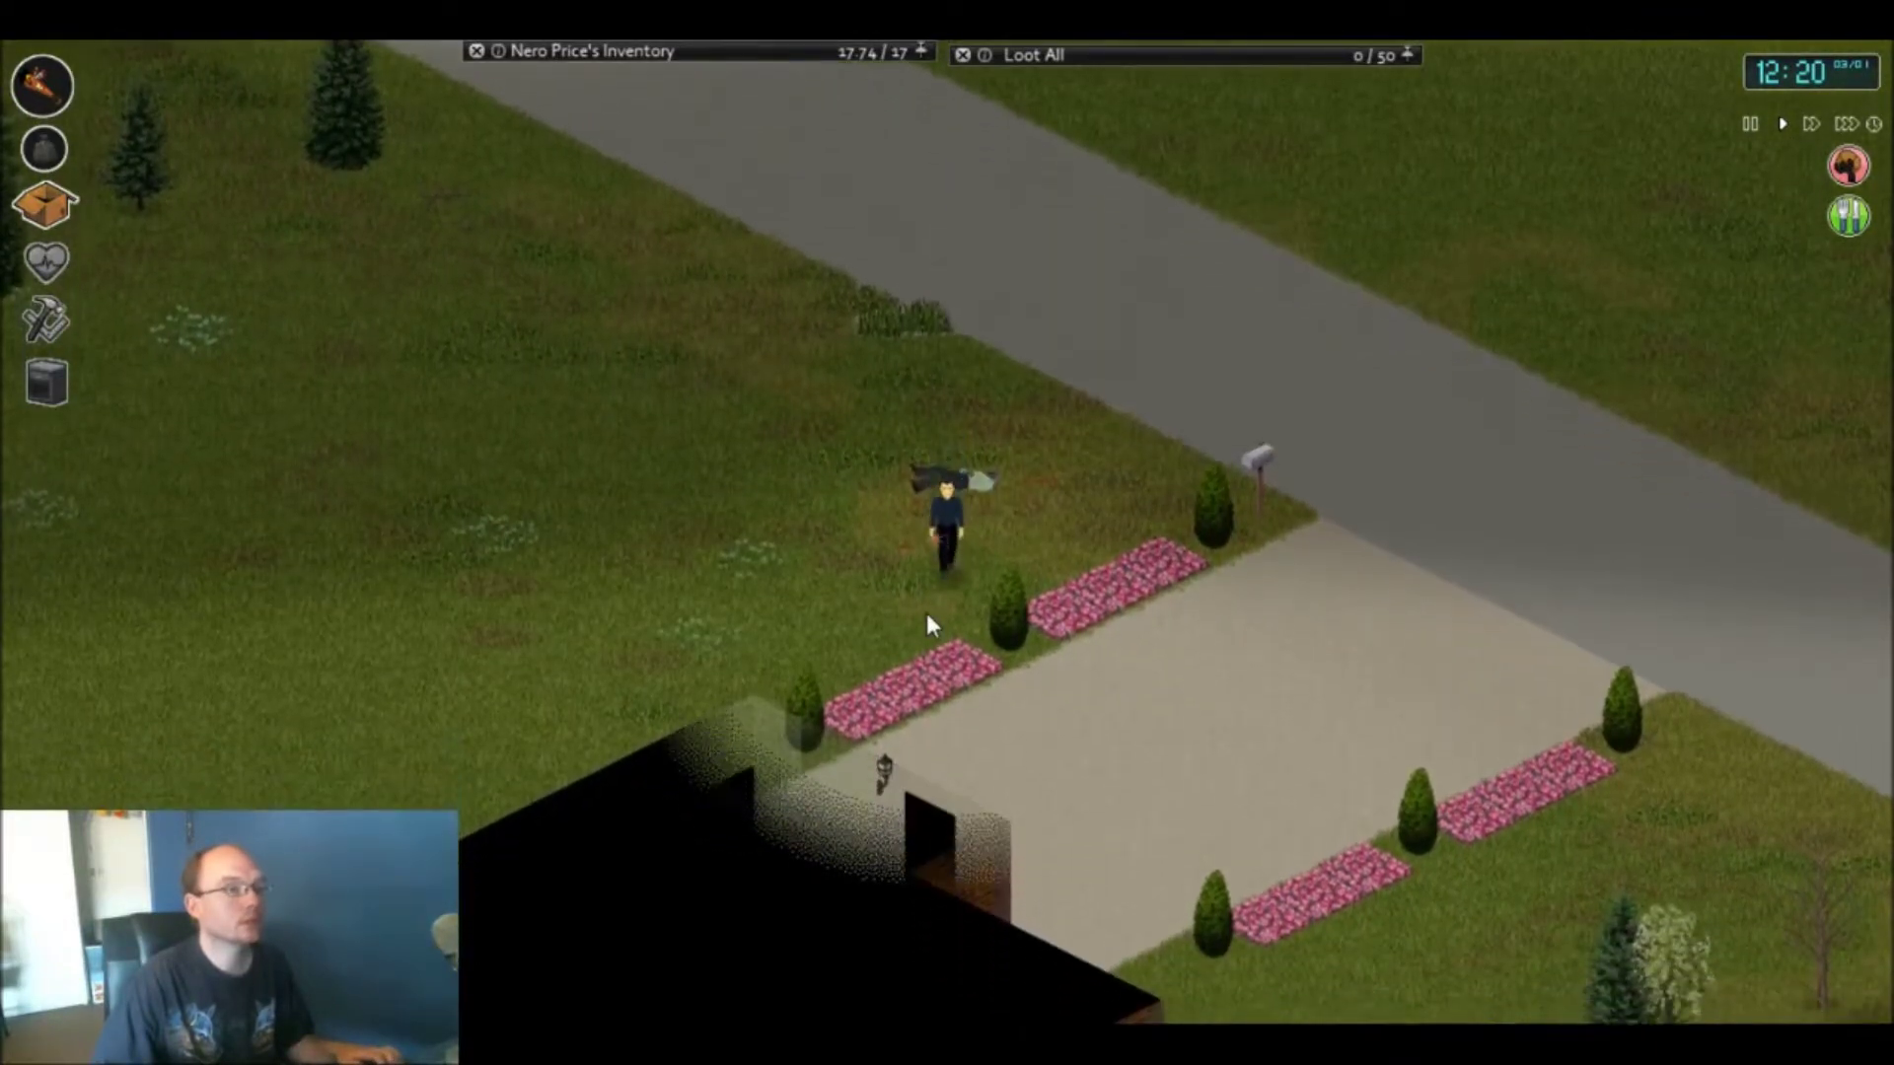
- Enter the house by the front door and walk to the kitchen counter, dismissing the floor menu
{"action": "key", "text": "s"}
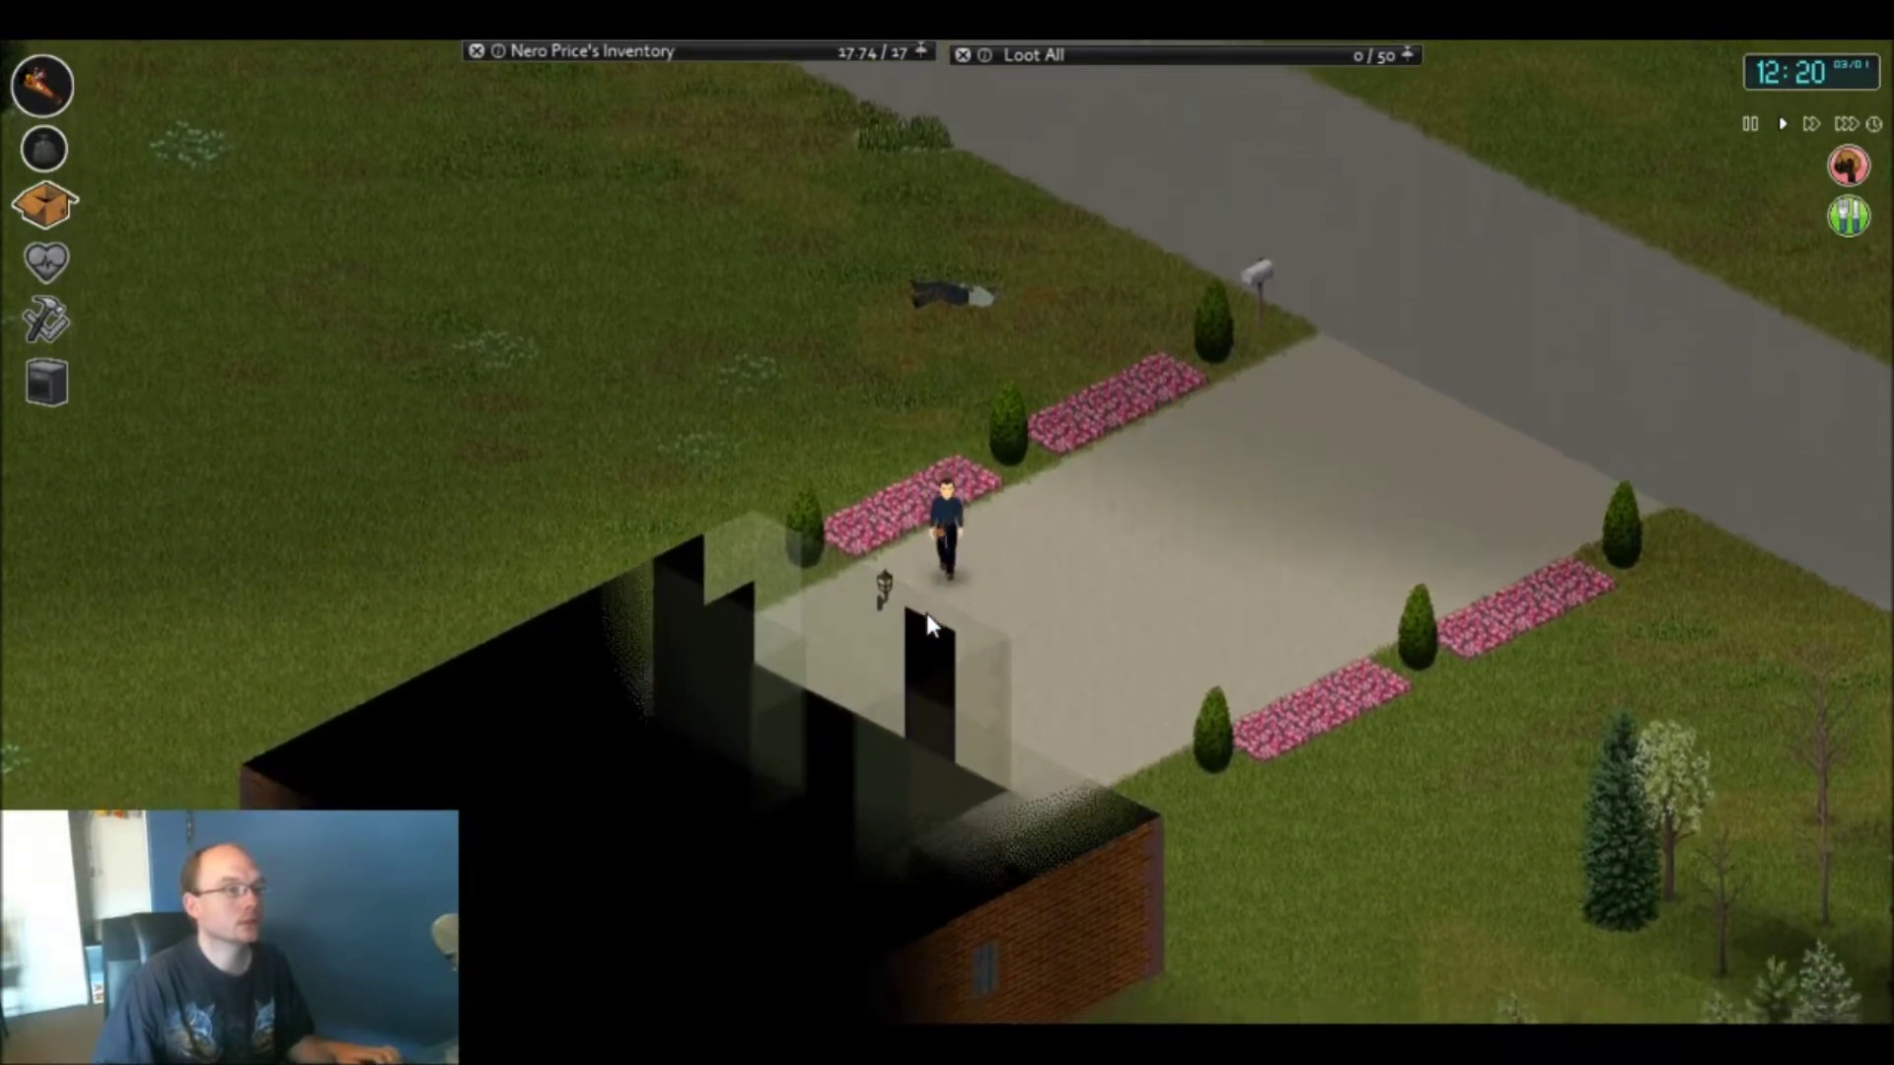
{"action": "key", "text": "s"}
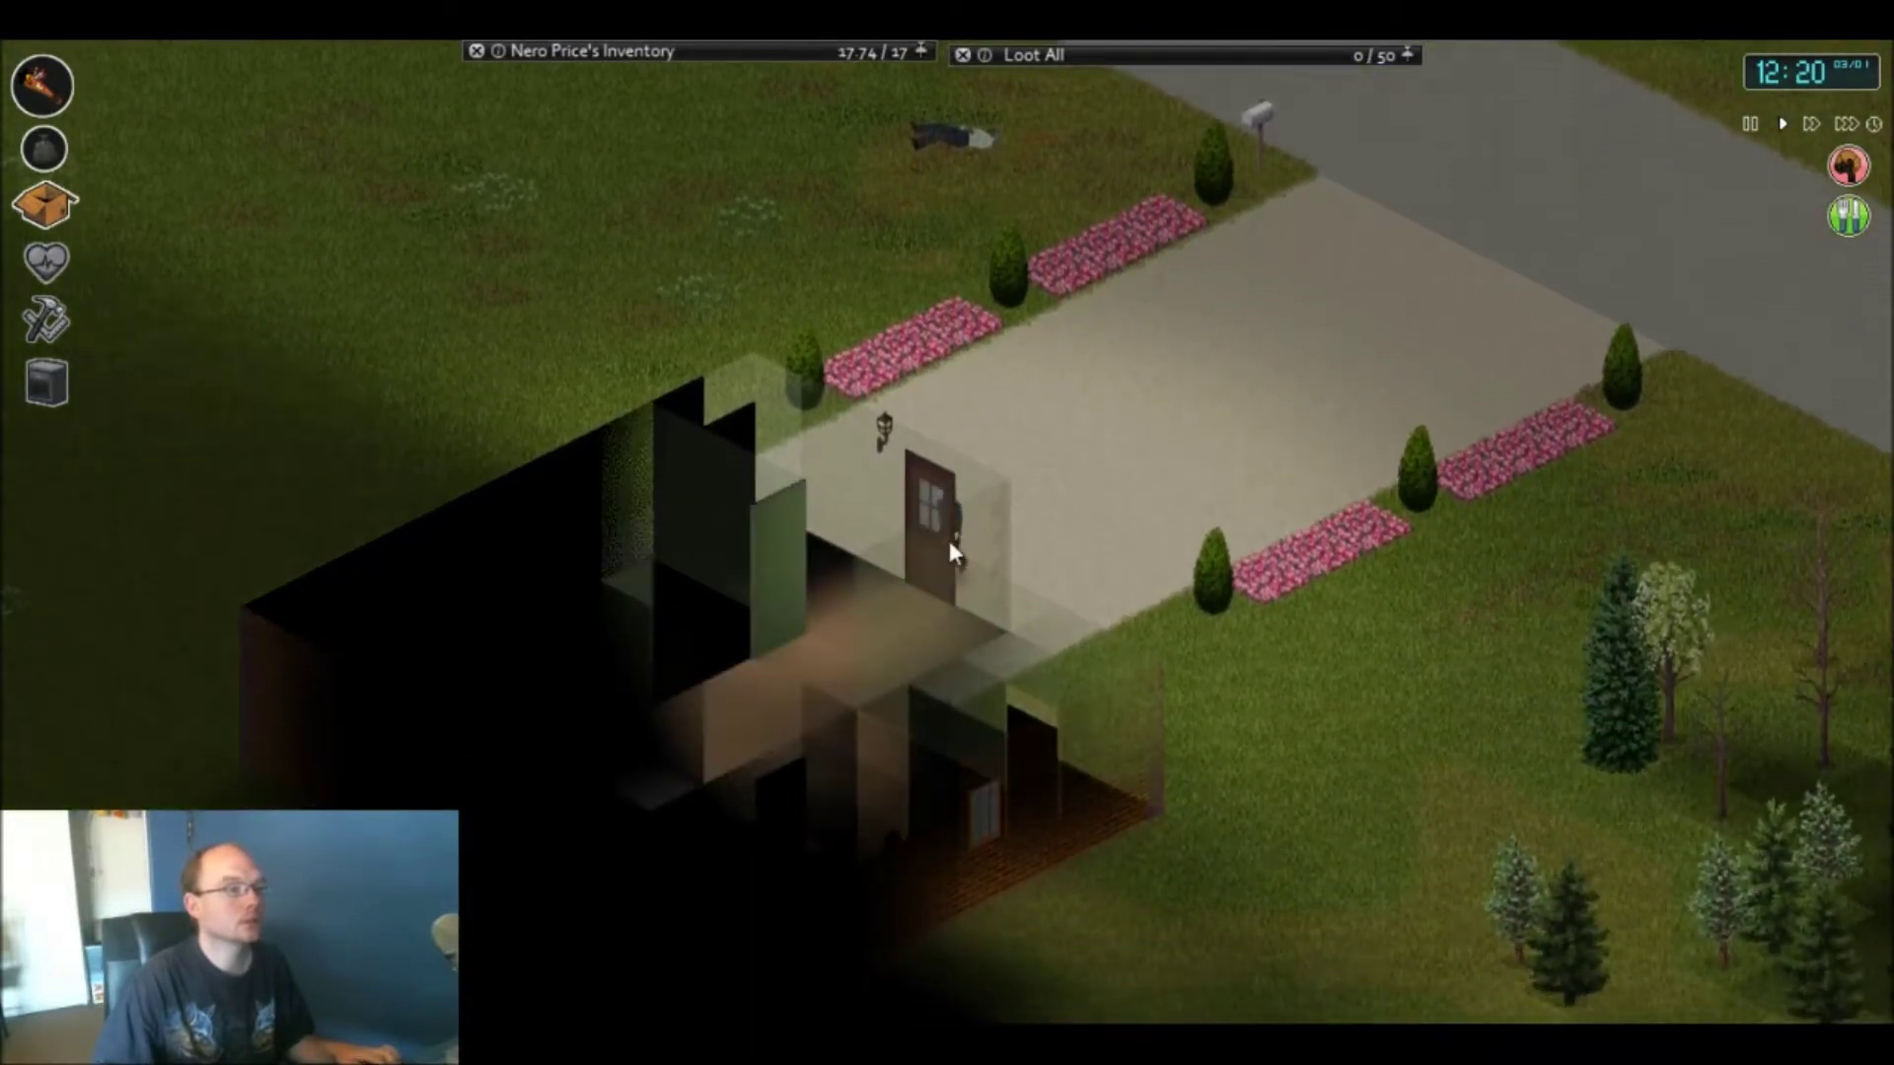
{"action": "key", "text": "s"}
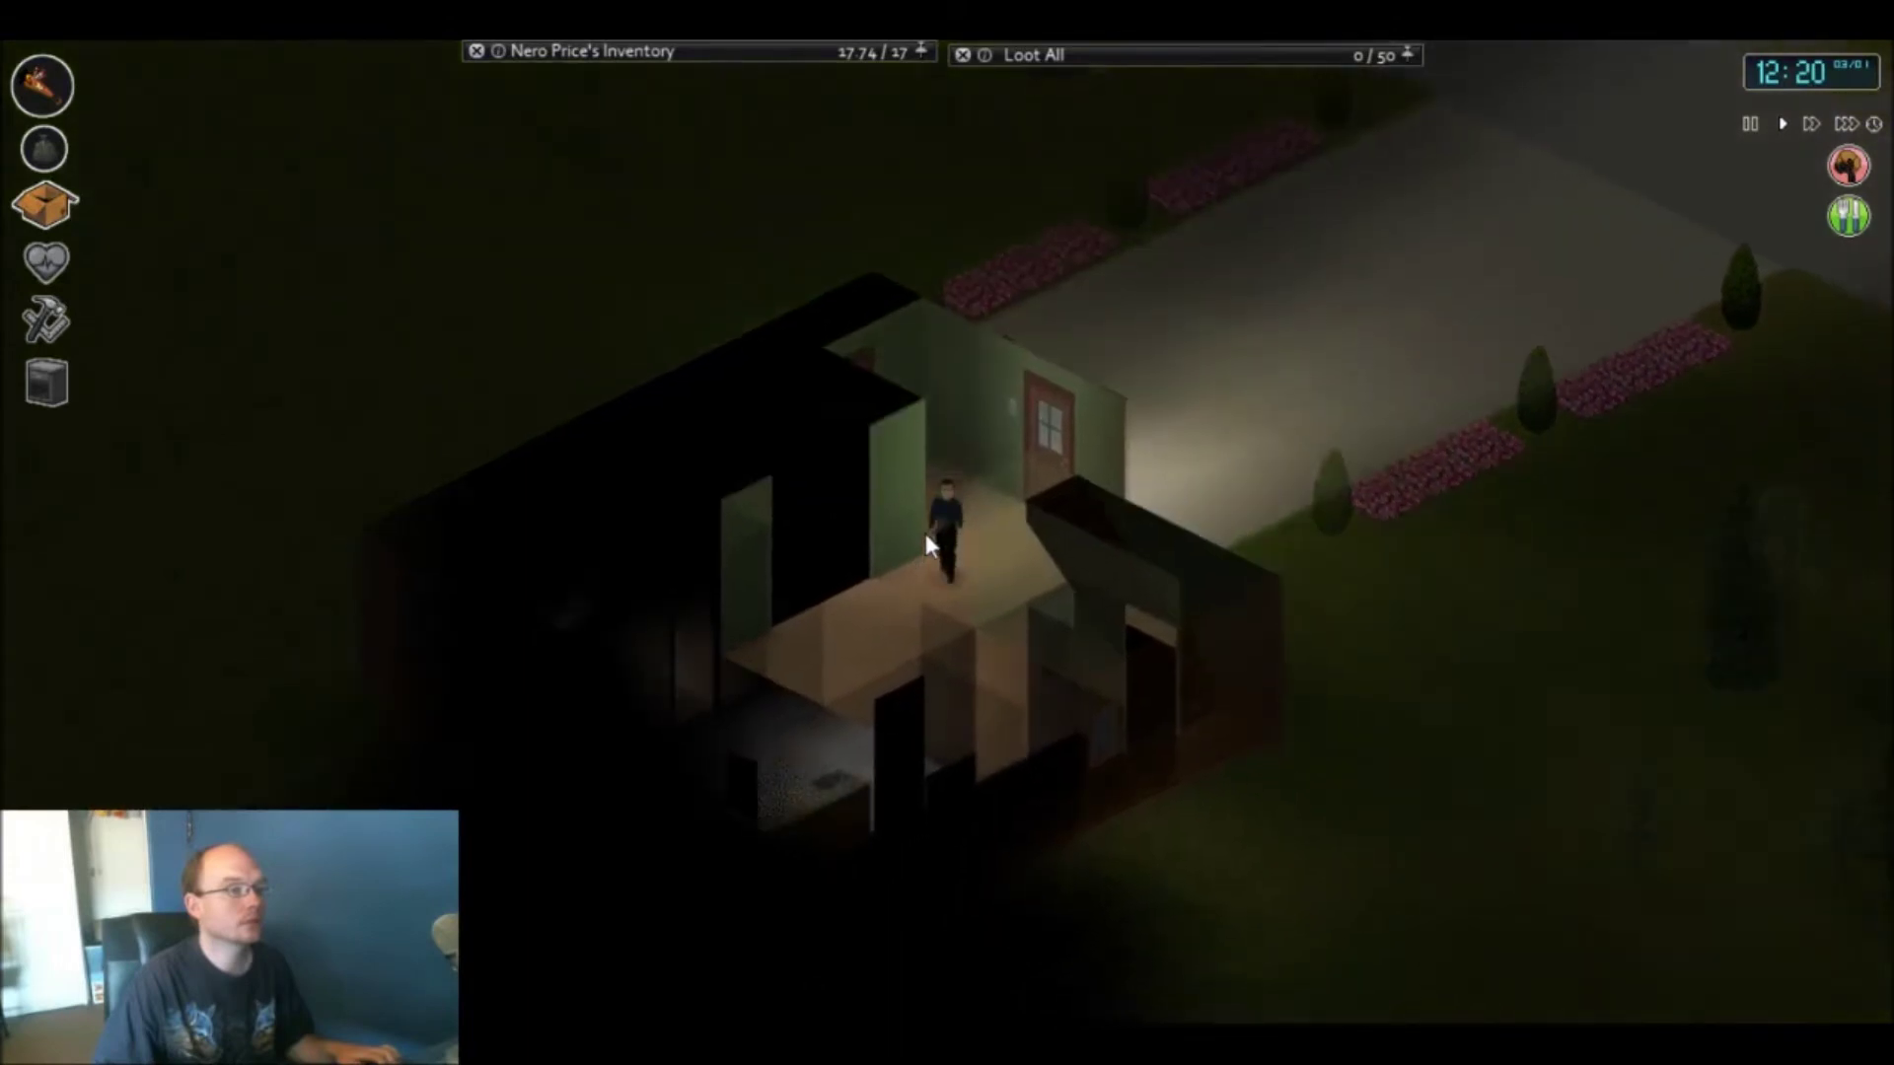
{"action": "key", "text": "a"}
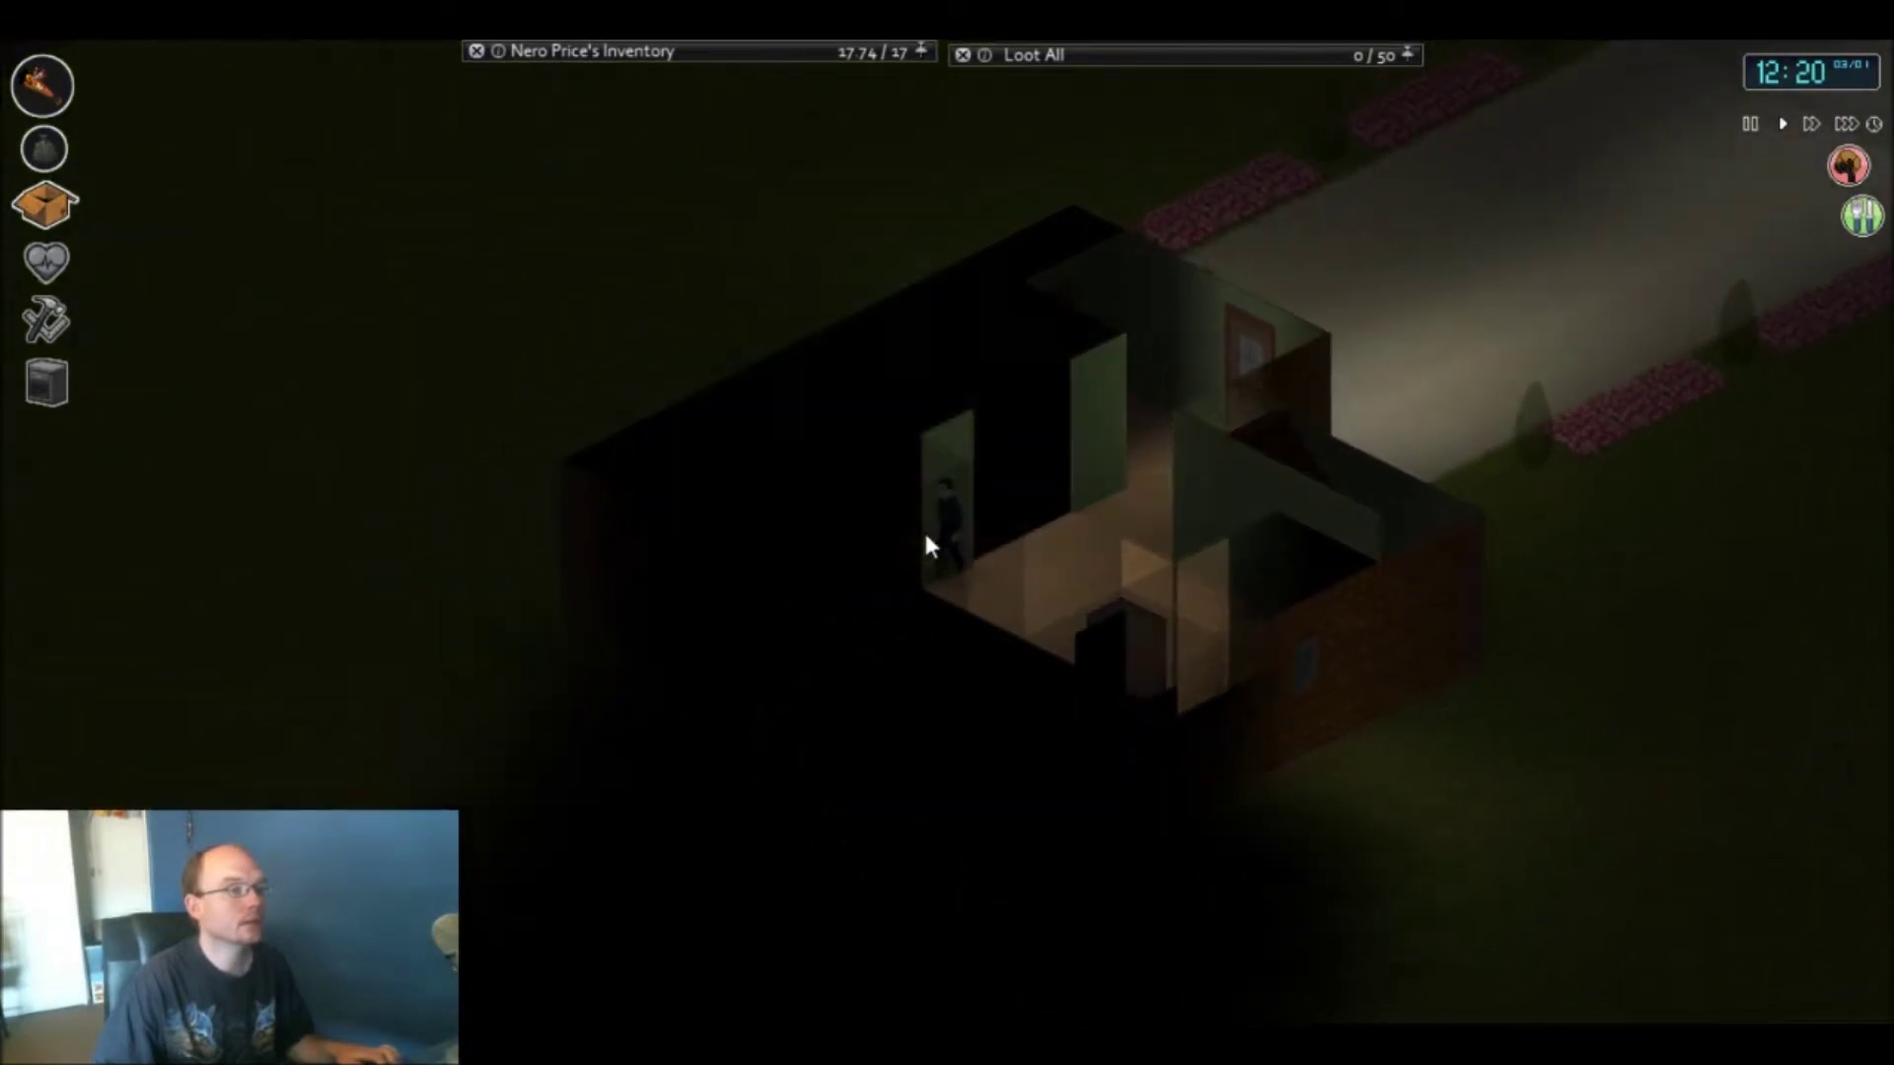
{"action": "key", "text": "s"}
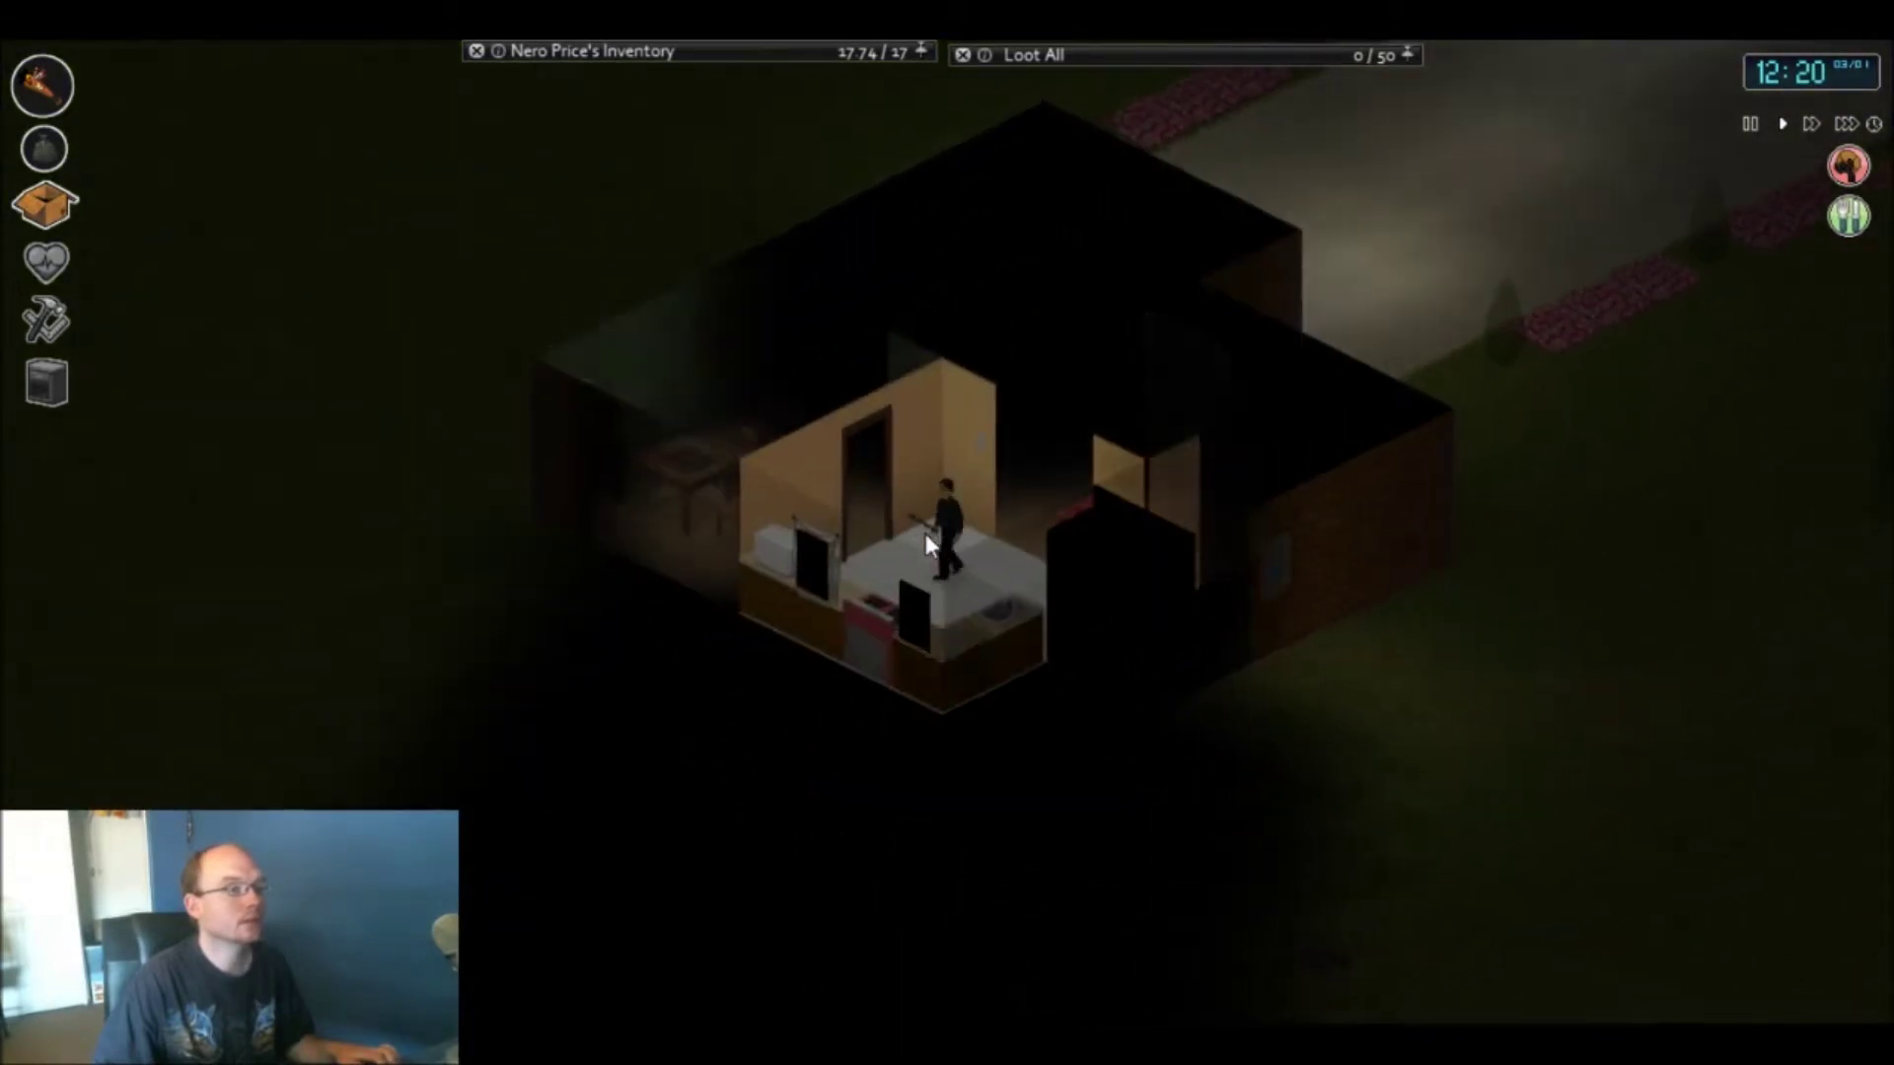
{"action": "scroll", "coordinate": [925, 535], "scroll_direction": "up", "scroll_amount": 2}
{"action": "right_click", "coordinate": [1004, 418]}
{"action": "mouse_move", "coordinate": [1077, 476]}
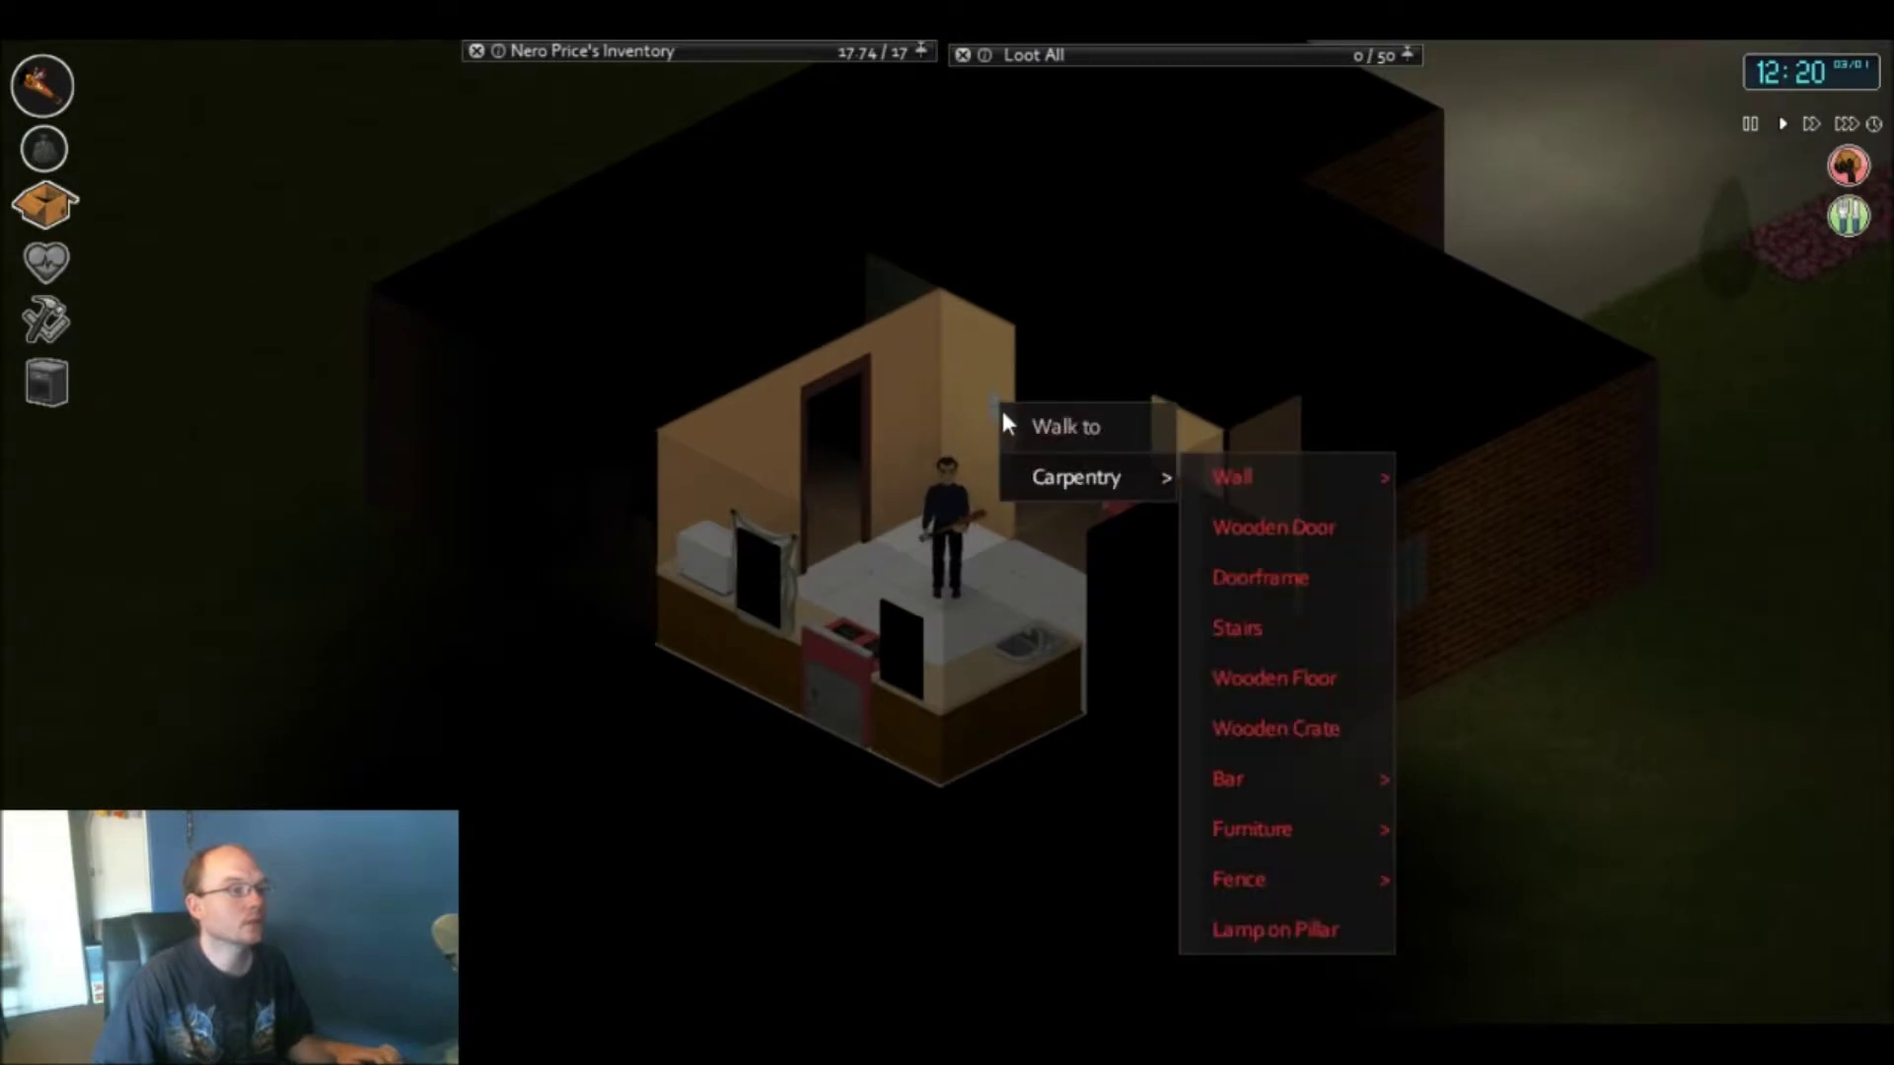
{"action": "left_click", "coordinate": [988, 401]}
{"action": "right_click", "coordinate": [990, 404]}
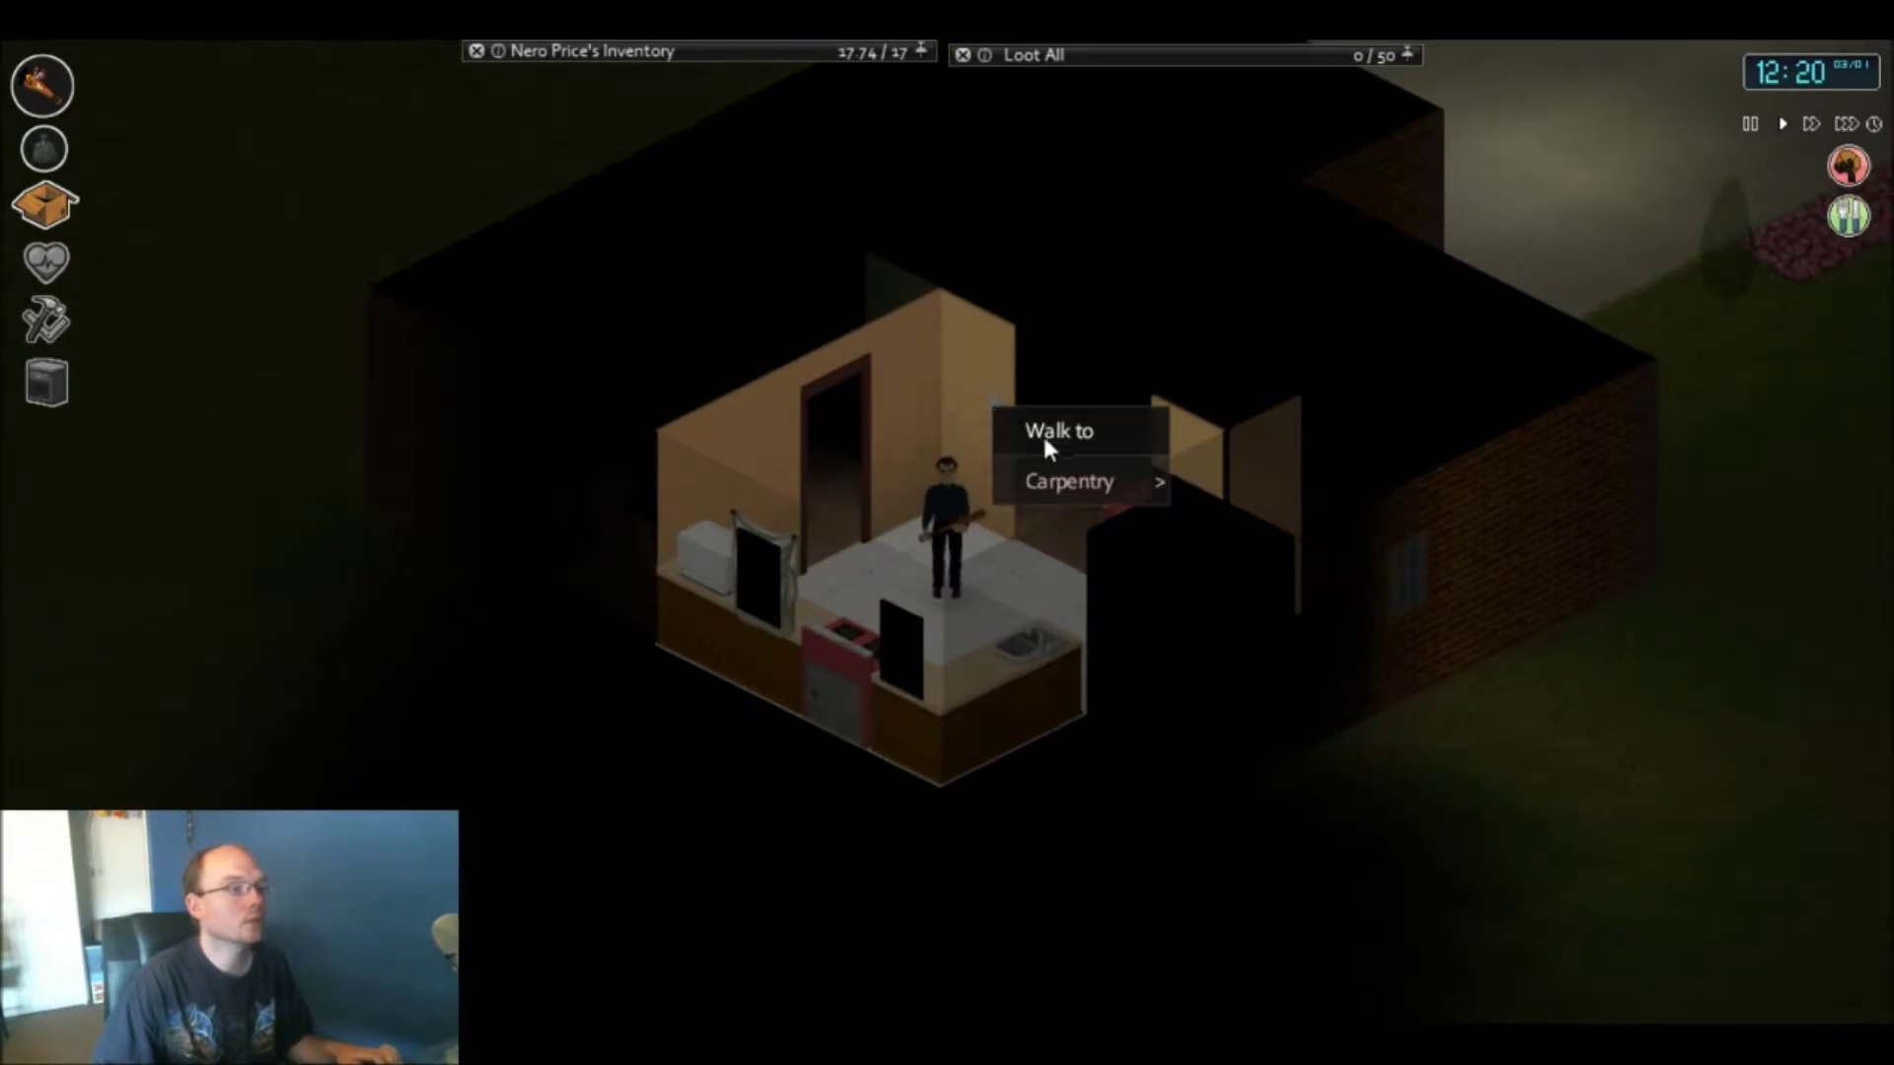
{"action": "key", "text": "s"}
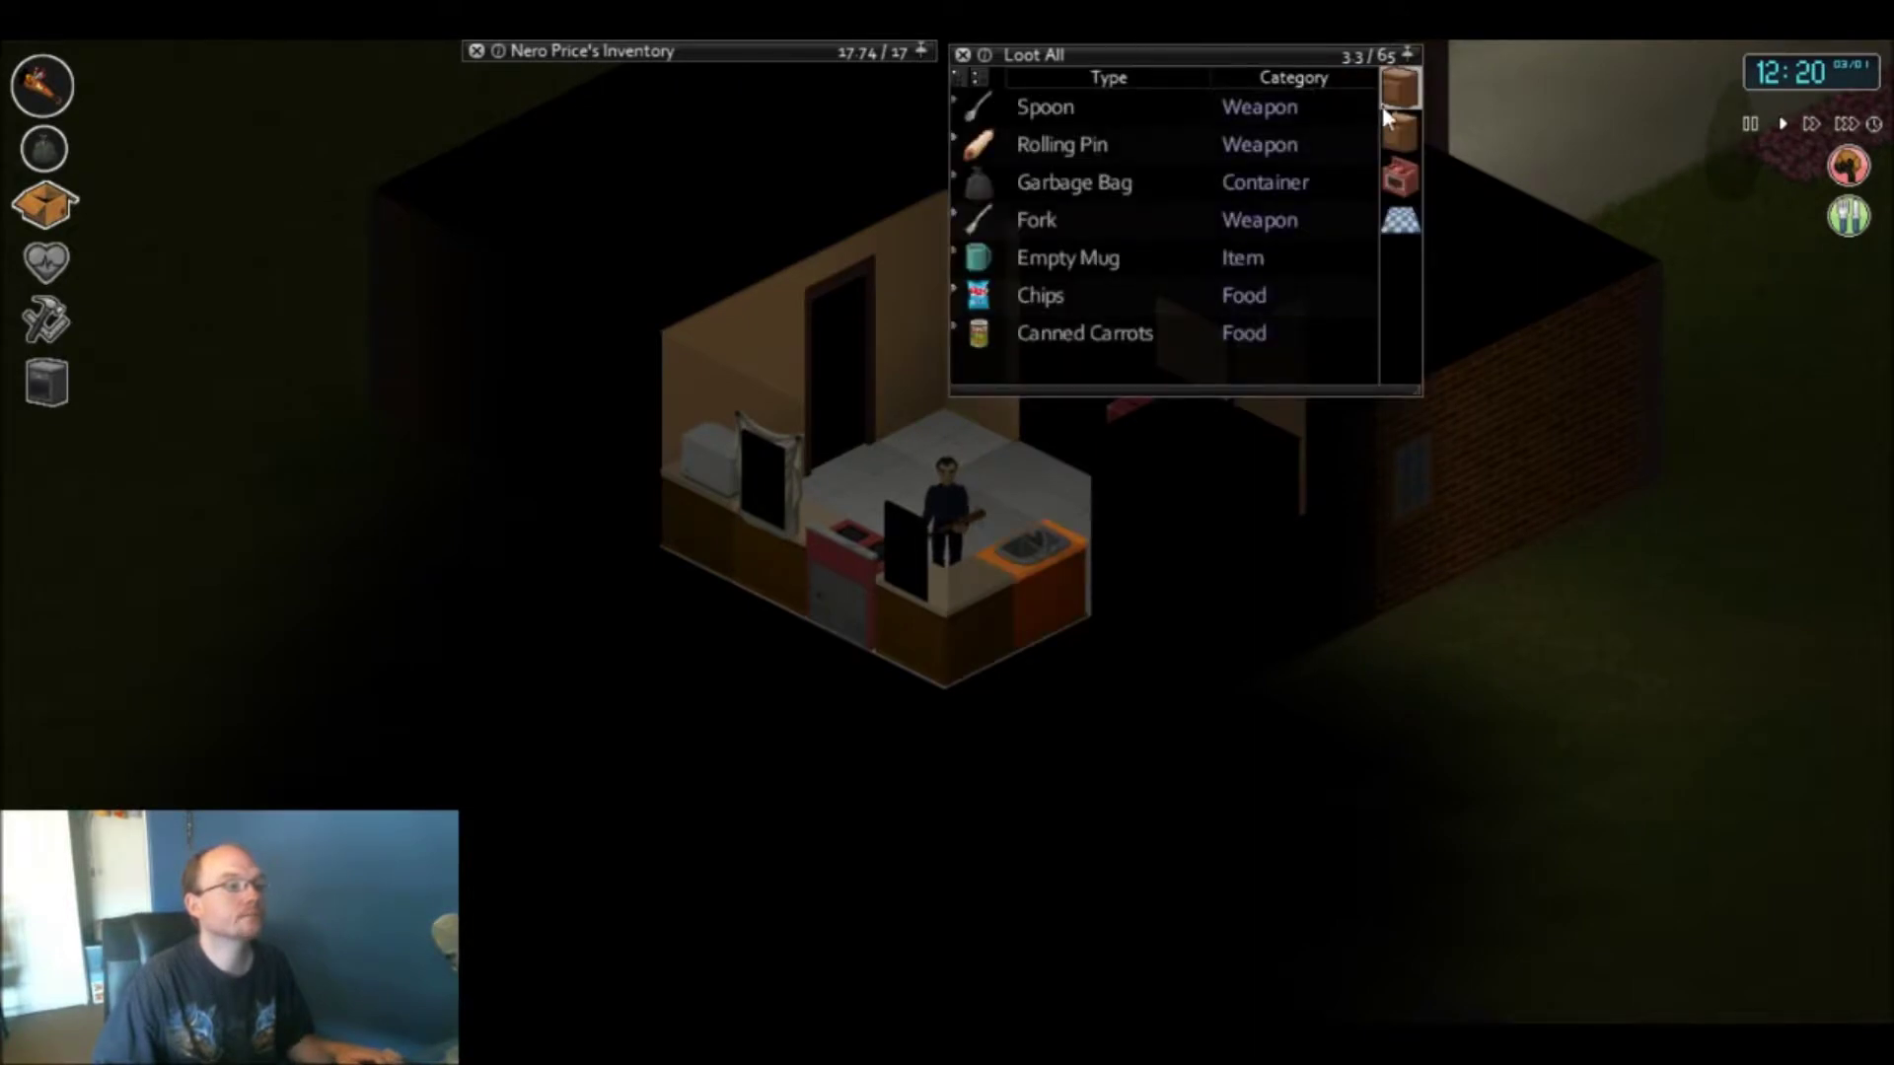
- Move the Spoon and Roasting Pan out of the second kitchen container
{"action": "left_click", "coordinate": [1401, 131]}
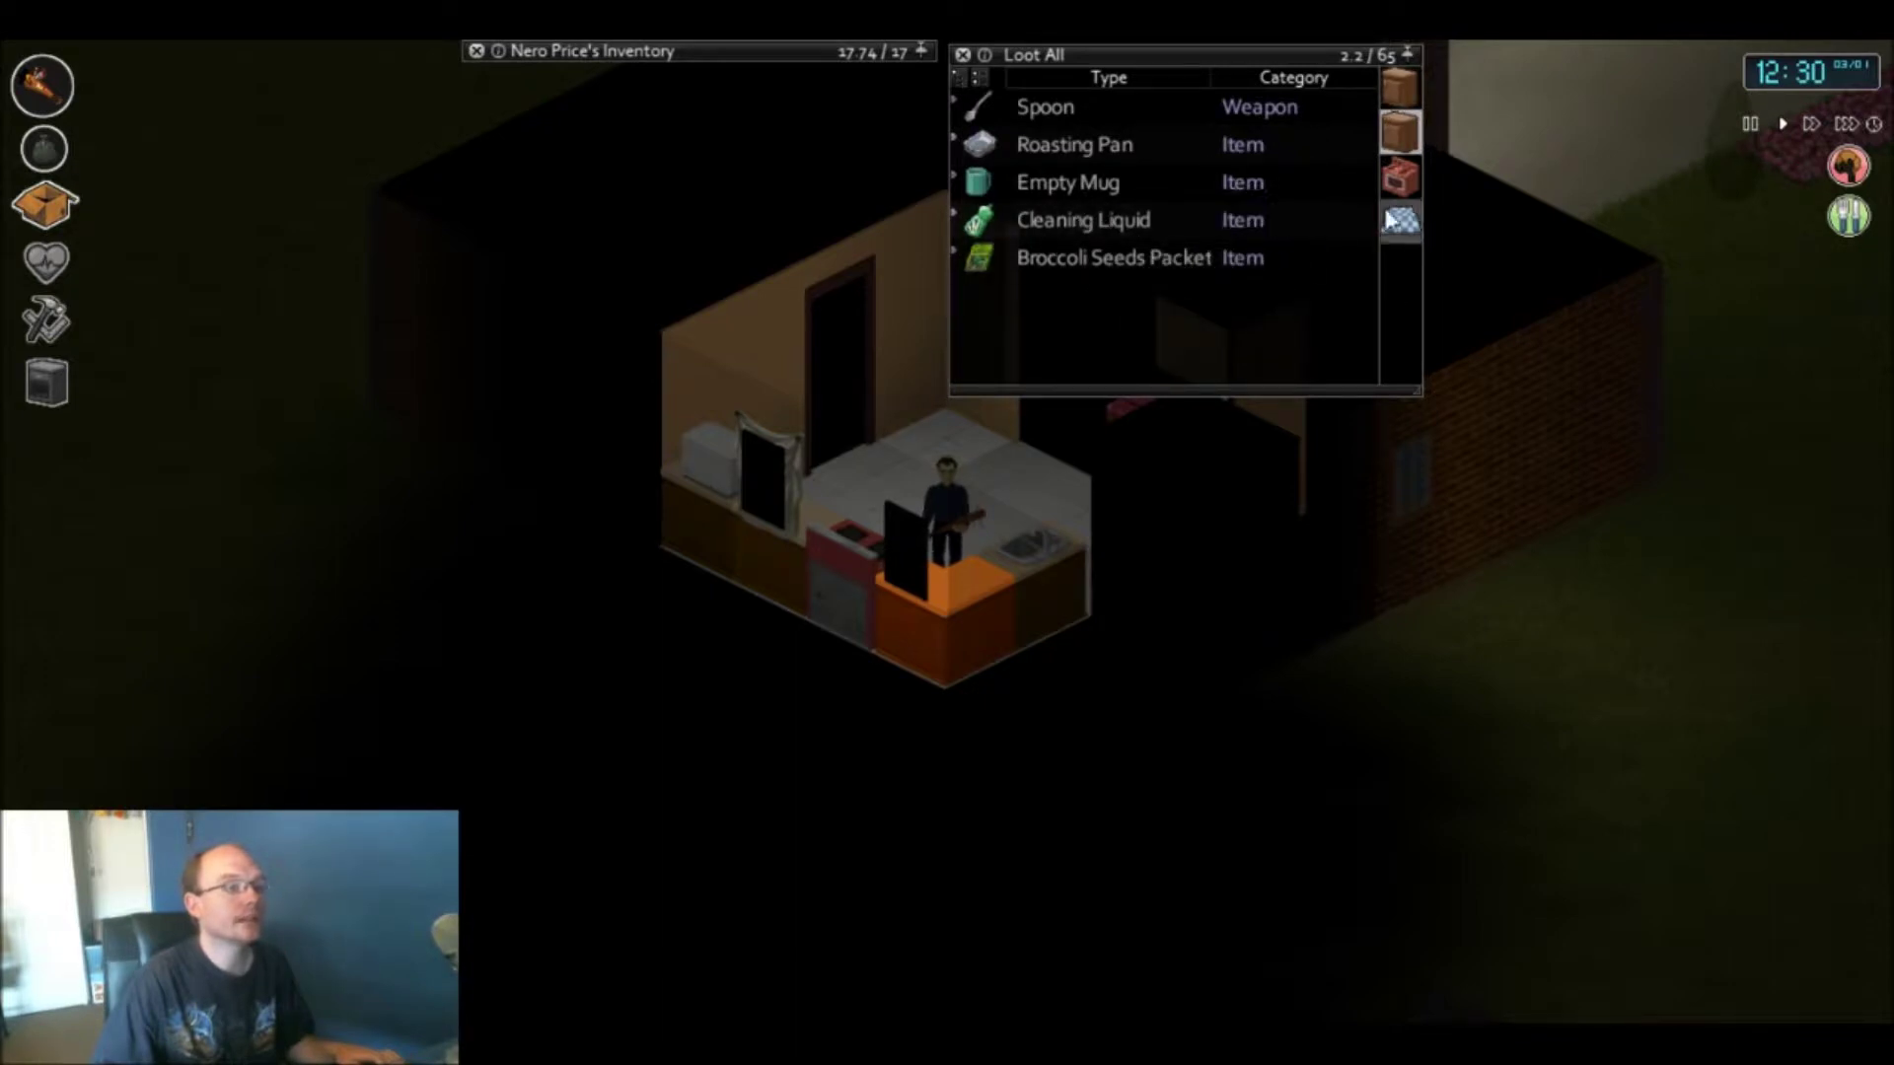
{"action": "left_click_drag", "start_coordinate": [1081, 108], "coordinate": [1396, 176]}
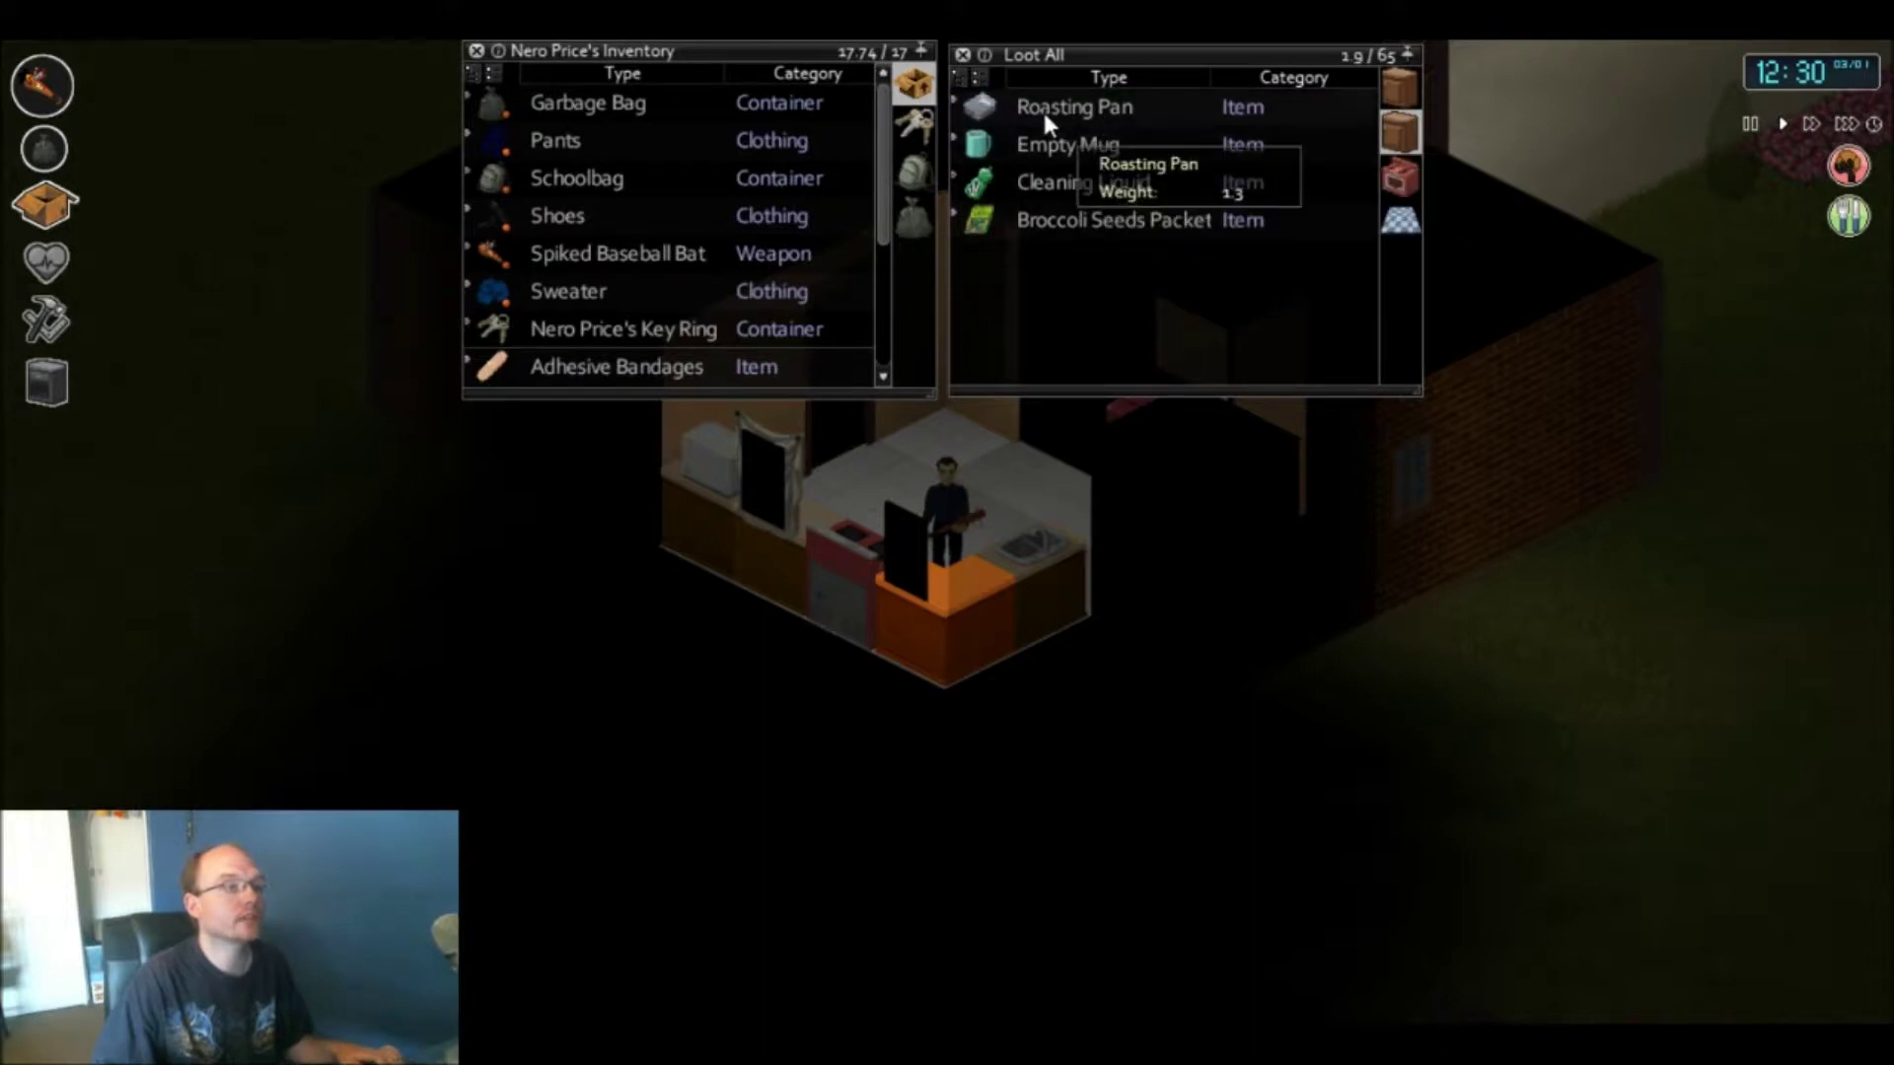
{"action": "left_click_drag", "start_coordinate": [1066, 106], "coordinate": [1413, 178]}
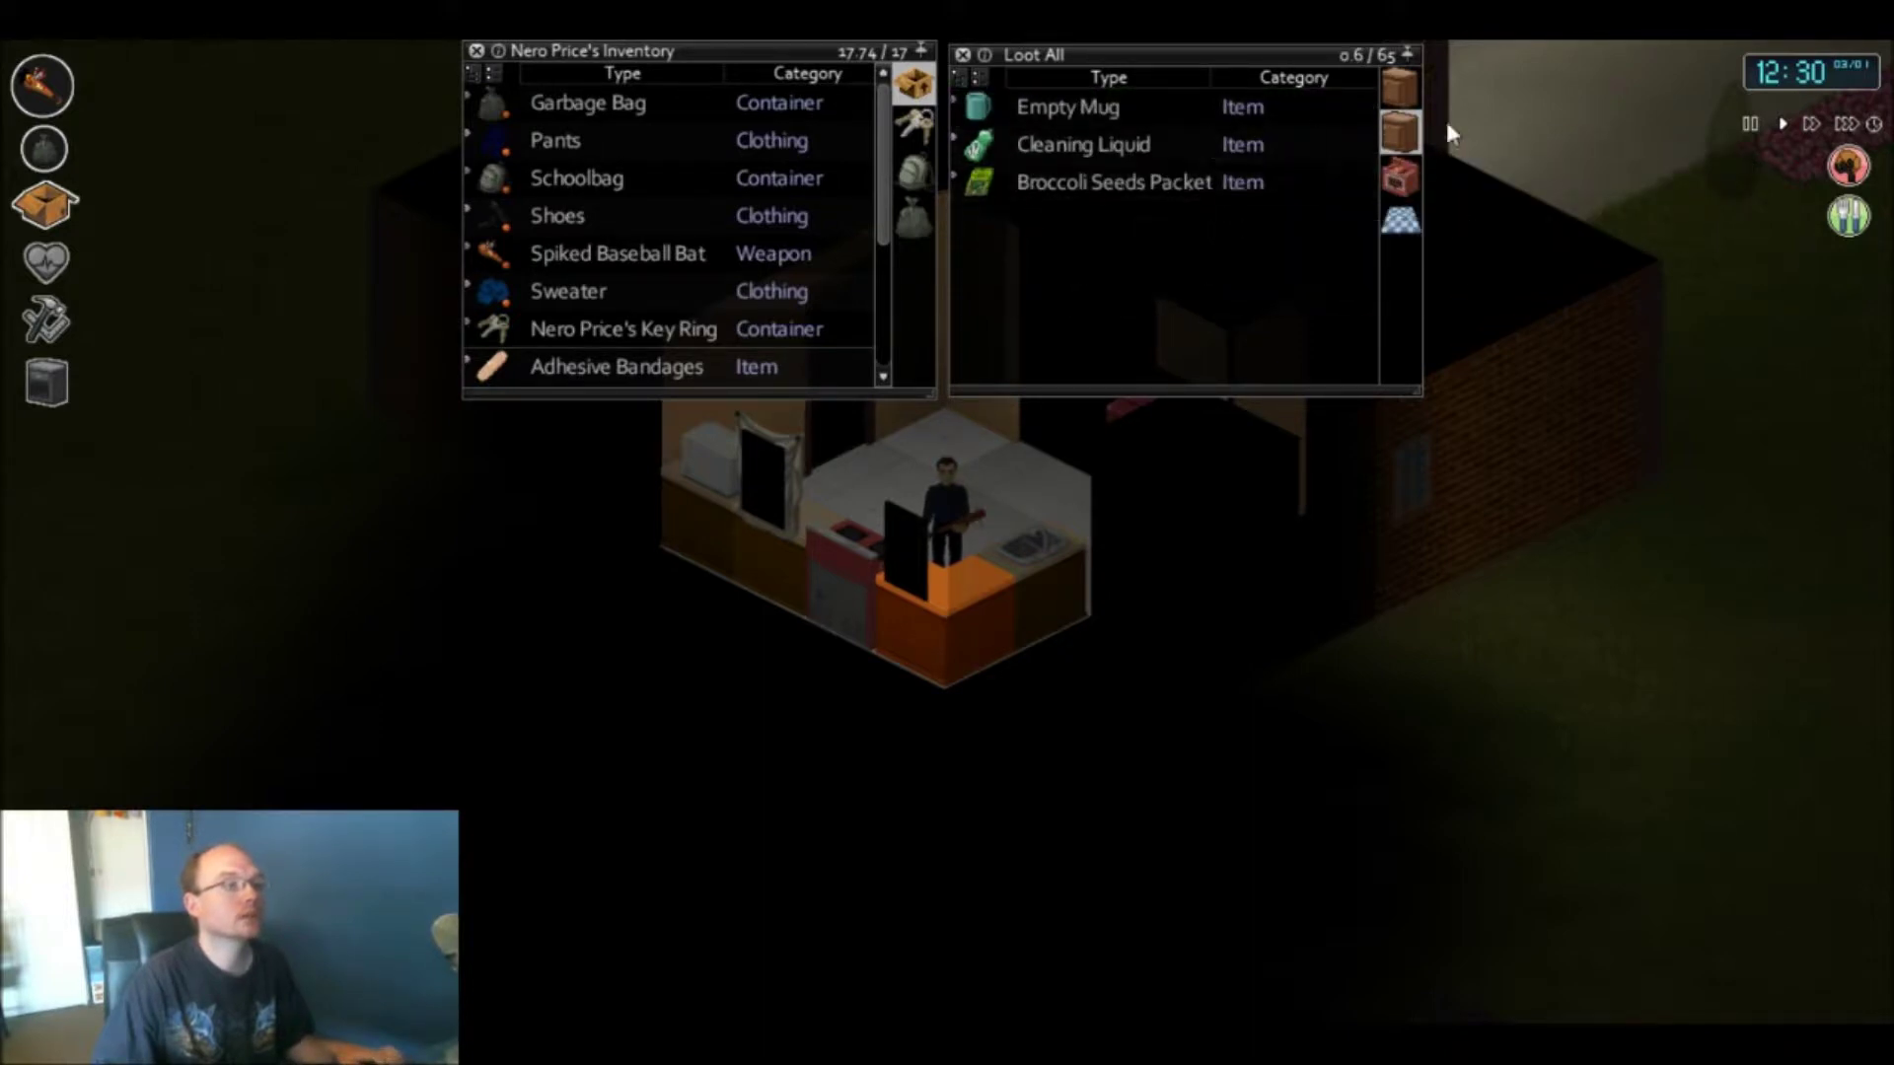
- Take the Chips from the top container and move out the Garbage Bag, Fork, Spoon and Rolling Pin
{"action": "left_click", "coordinate": [1401, 88]}
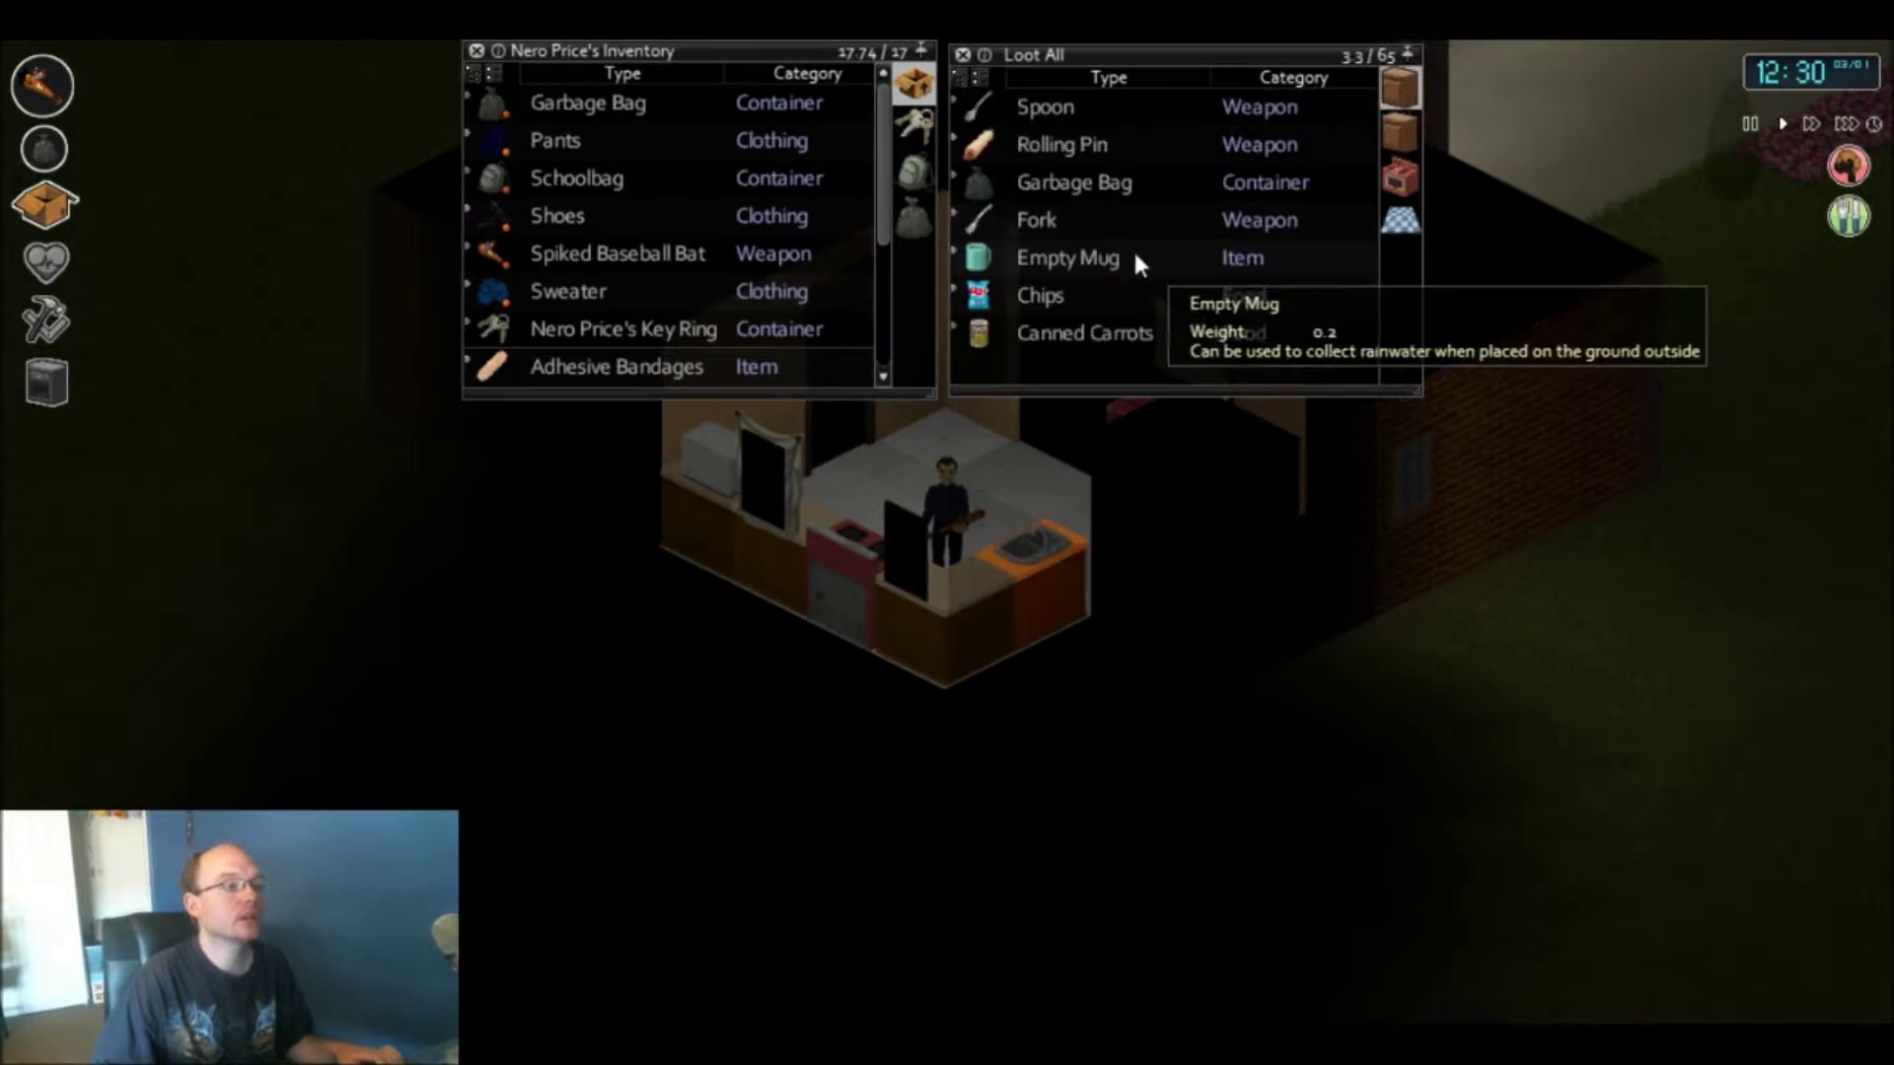
{"action": "left_click_drag", "start_coordinate": [1042, 300], "coordinate": [919, 169]}
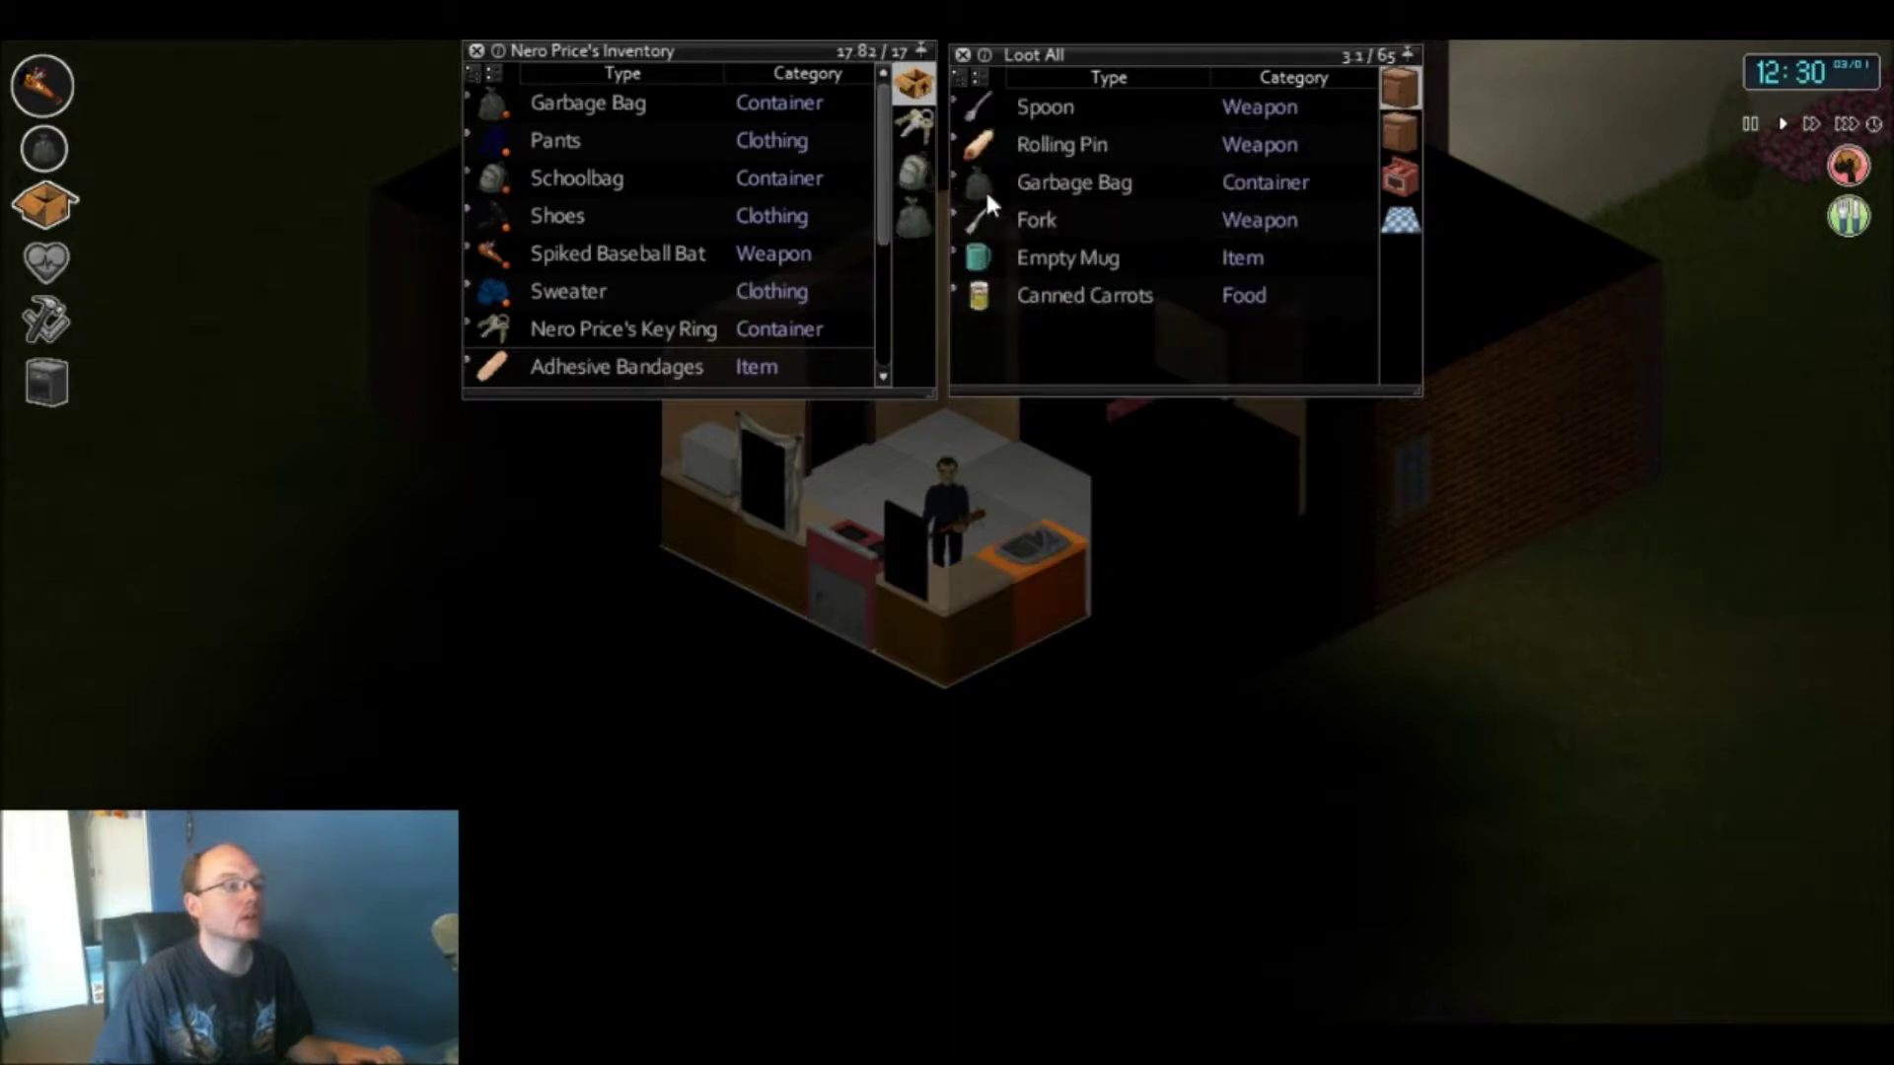
{"action": "left_click_drag", "start_coordinate": [1036, 179], "coordinate": [1404, 136]}
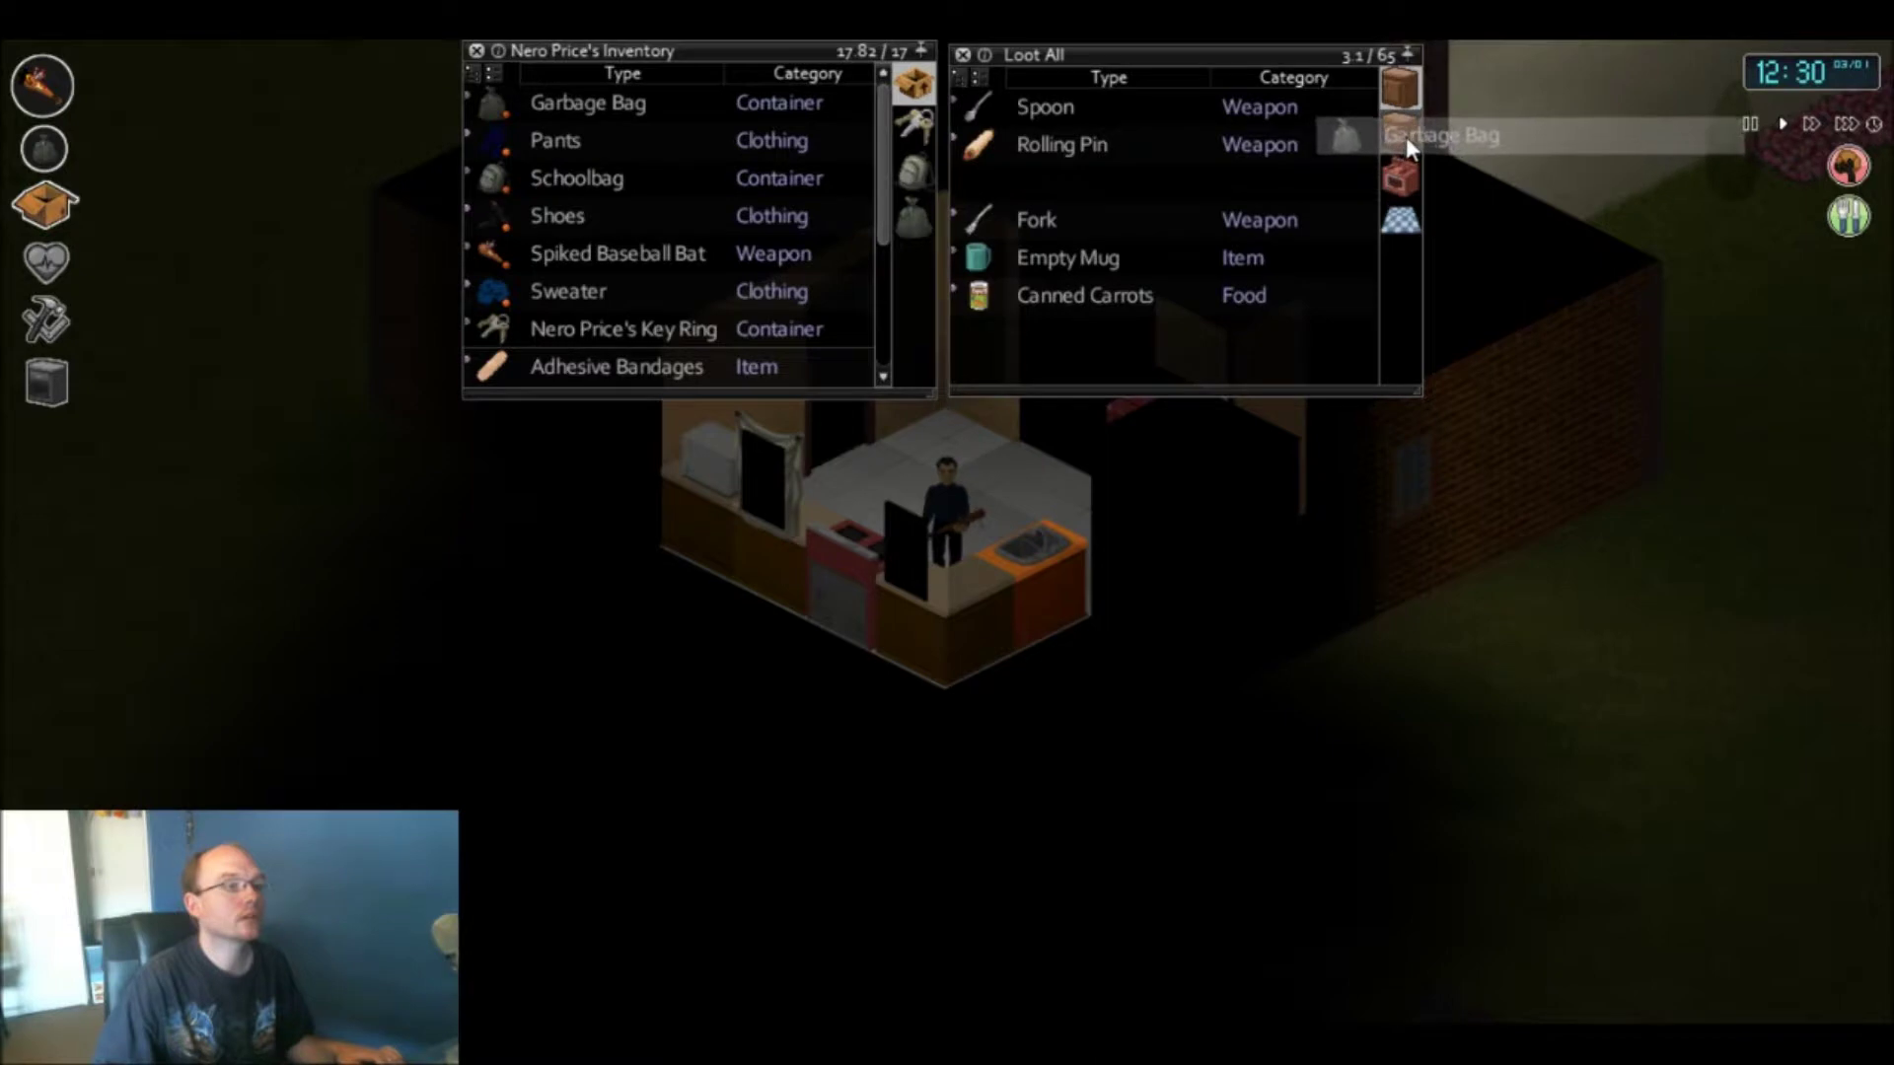
{"action": "left_click_drag", "start_coordinate": [1039, 182], "coordinate": [1397, 175]}
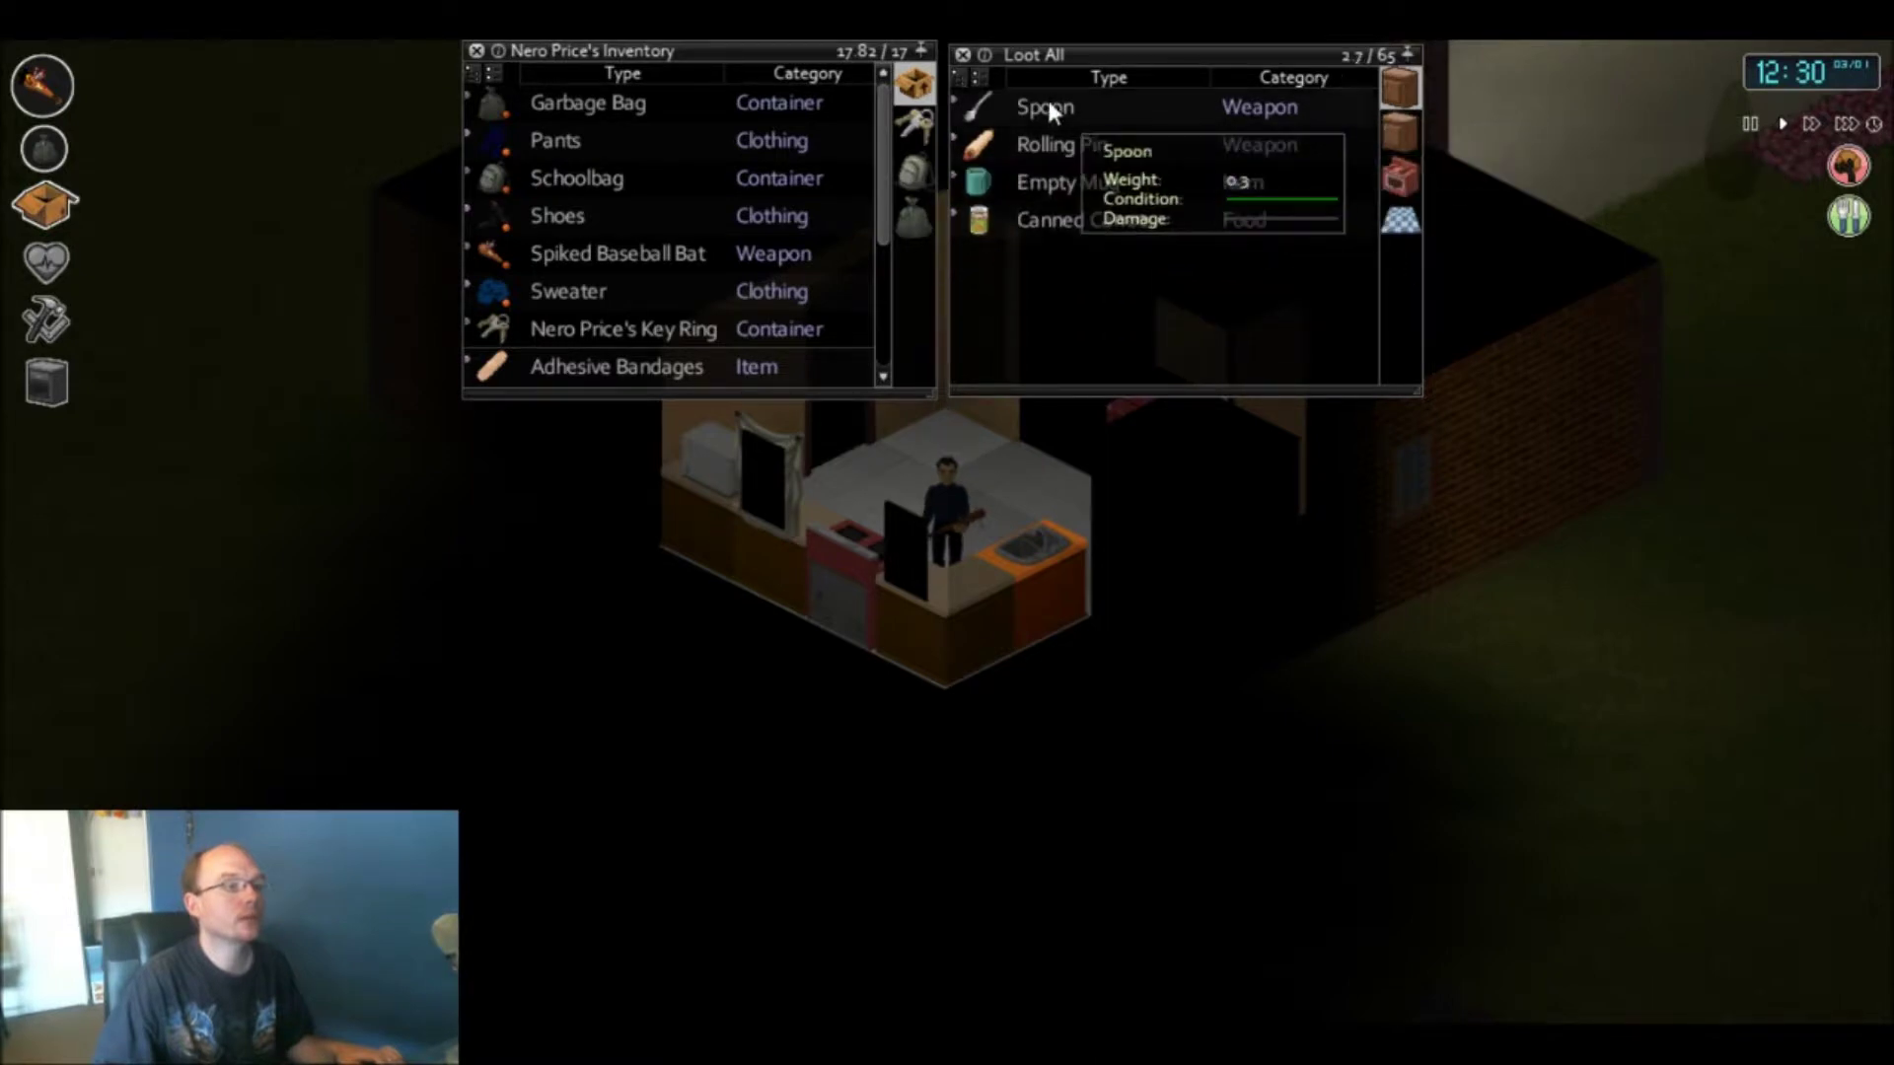
{"action": "left_click_drag", "start_coordinate": [1046, 106], "coordinate": [1420, 186]}
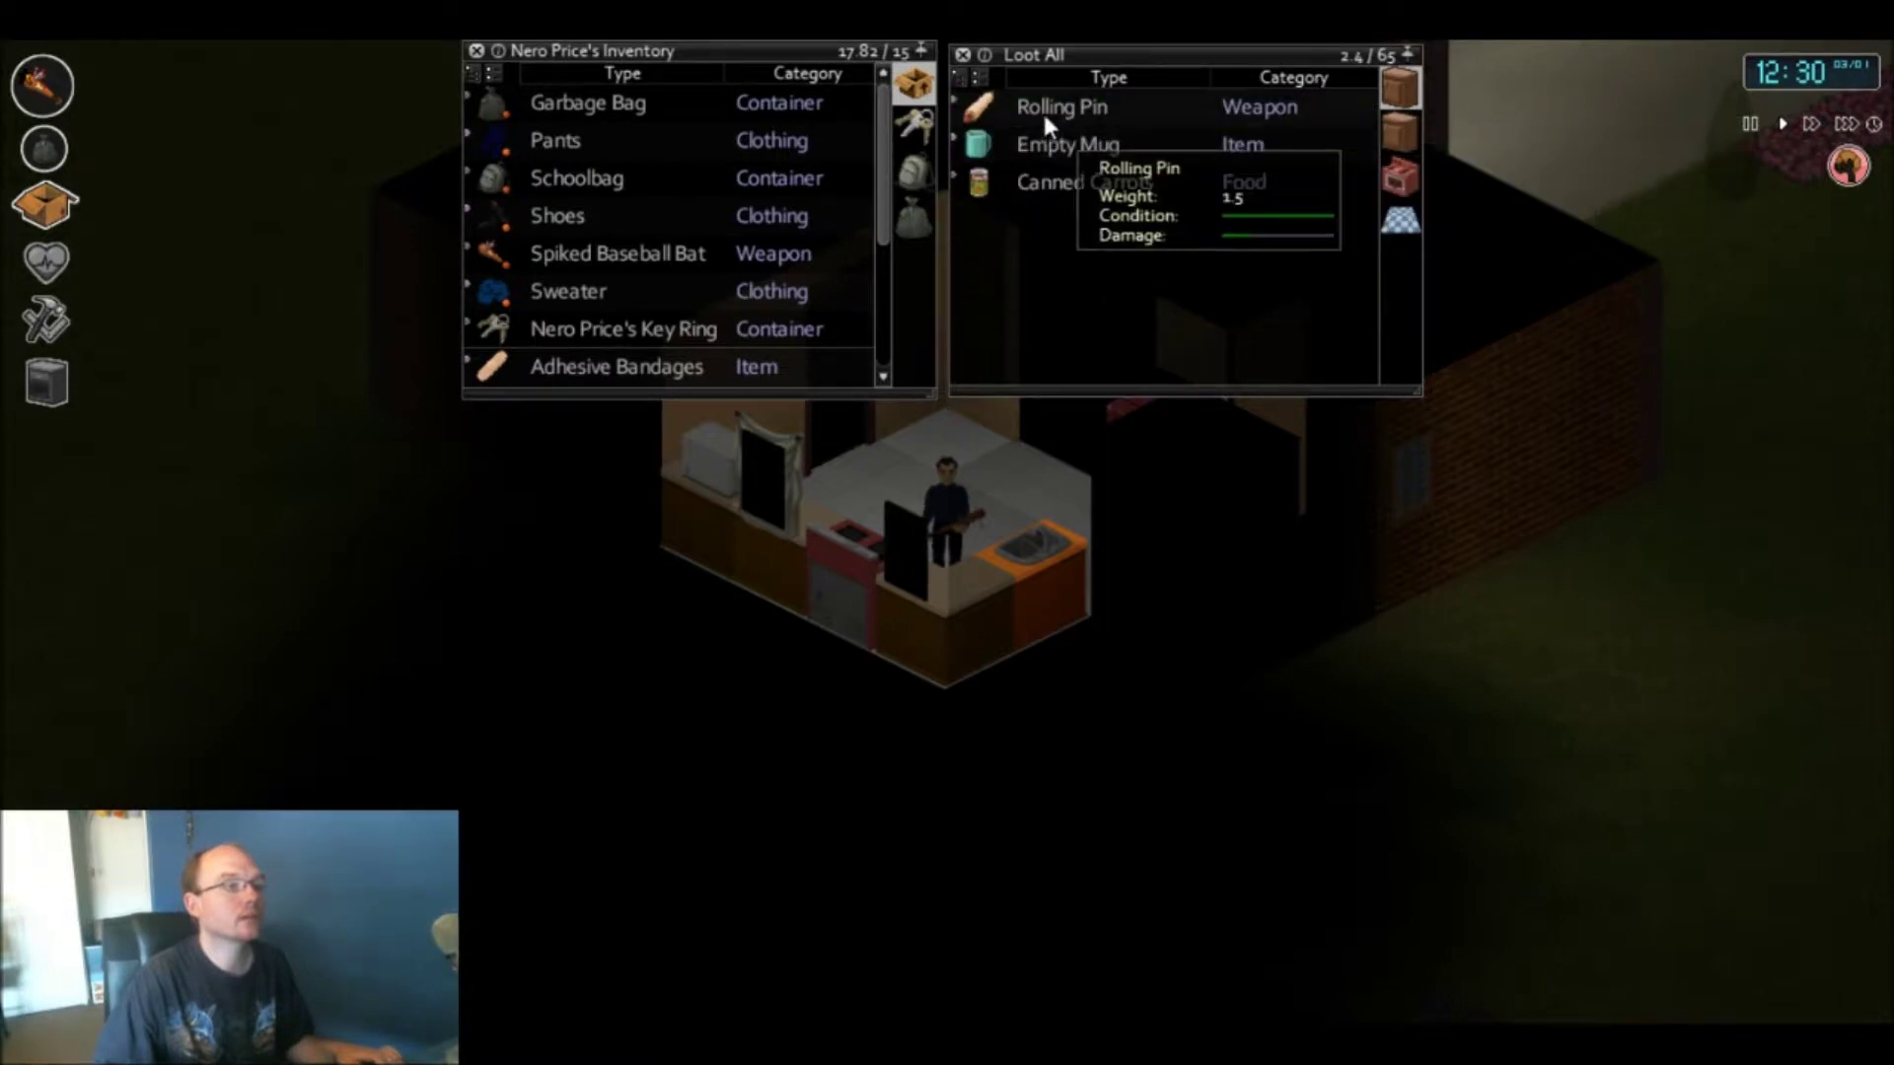
{"action": "mouse_move", "coordinate": [1043, 144]}
{"action": "left_mouse_down"}
{"action": "mouse_move", "coordinate": [1351, 157]}
{"action": "mouse_move", "coordinate": [1397, 179]}
{"action": "left_mouse_up"}
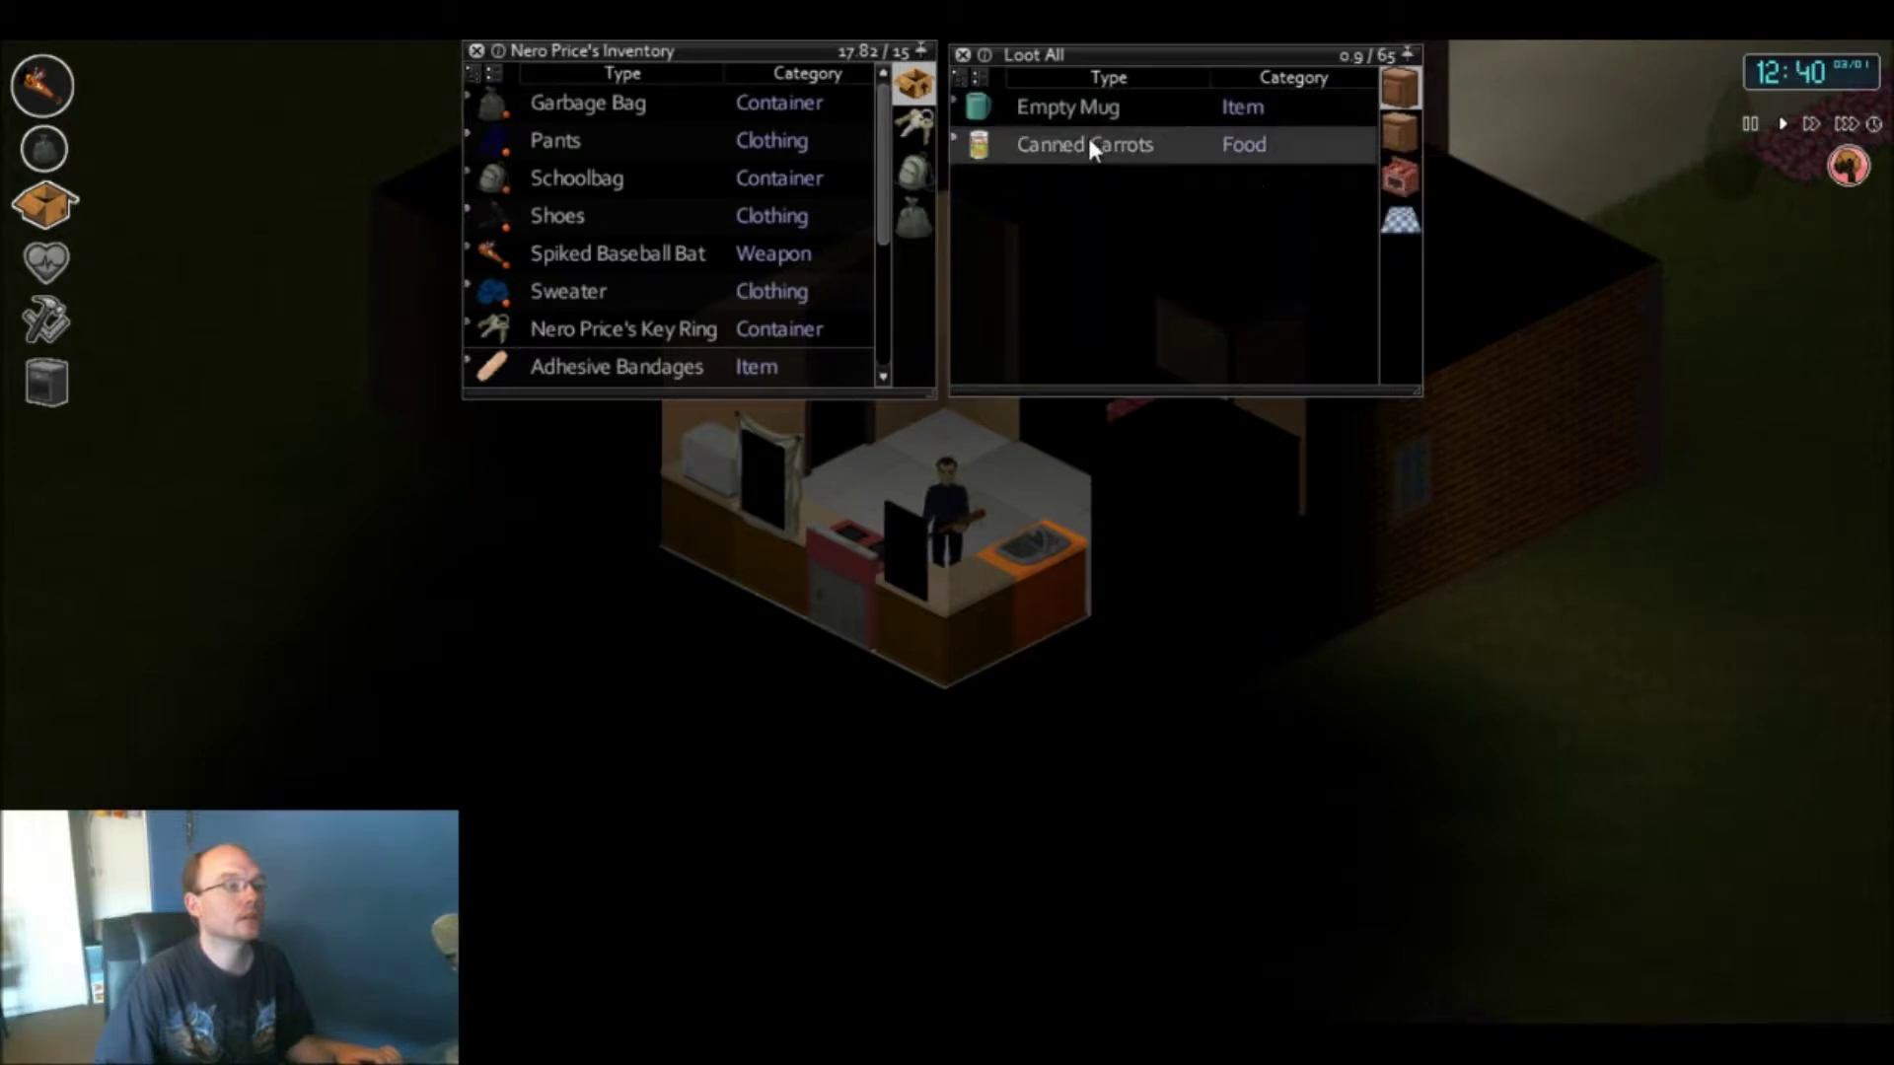
- Take the Canned Carrots and drop the Empty Mug into the second container
{"action": "mouse_move", "coordinate": [1091, 146]}
{"action": "left_mouse_down"}
{"action": "mouse_move", "coordinate": [895, 206]}
{"action": "mouse_move", "coordinate": [909, 217]}
{"action": "left_mouse_up"}
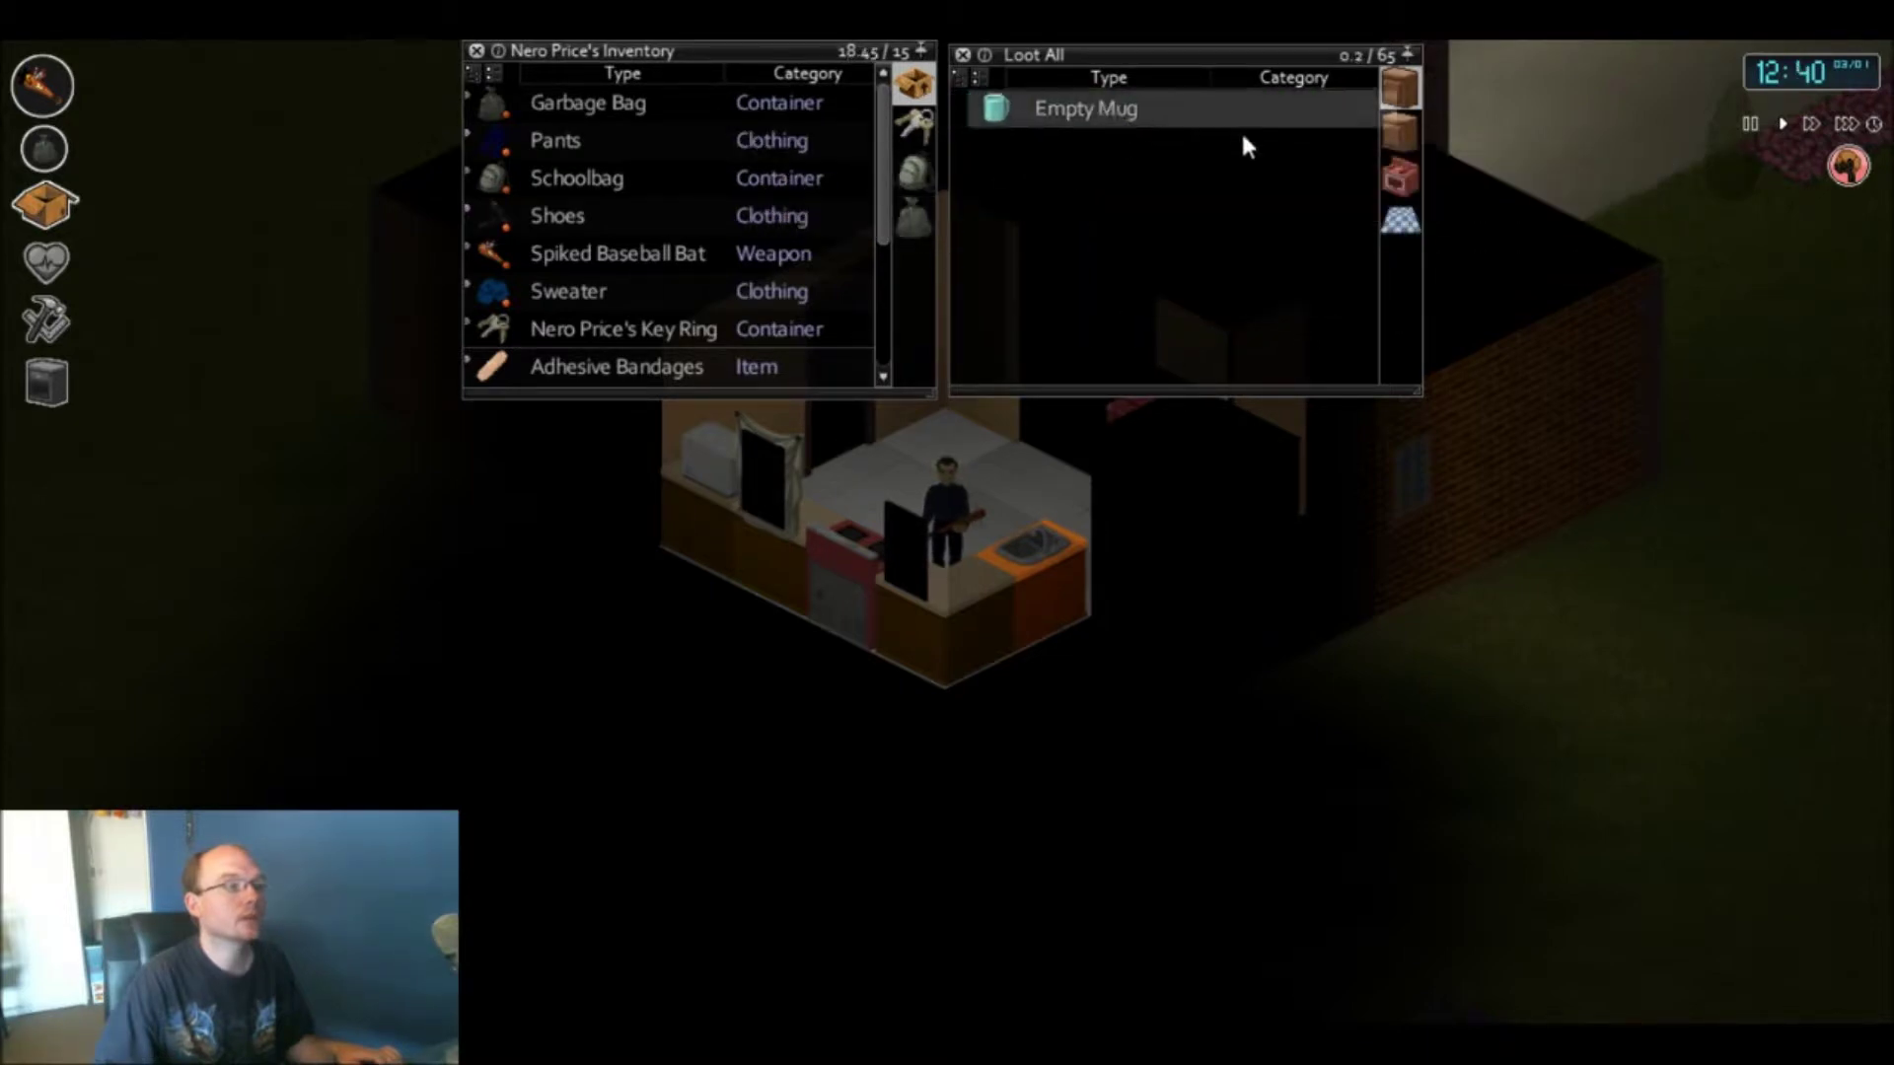
{"action": "left_click_drag", "start_coordinate": [1240, 129], "coordinate": [1402, 122]}
{"action": "left_click", "coordinate": [1400, 129]}
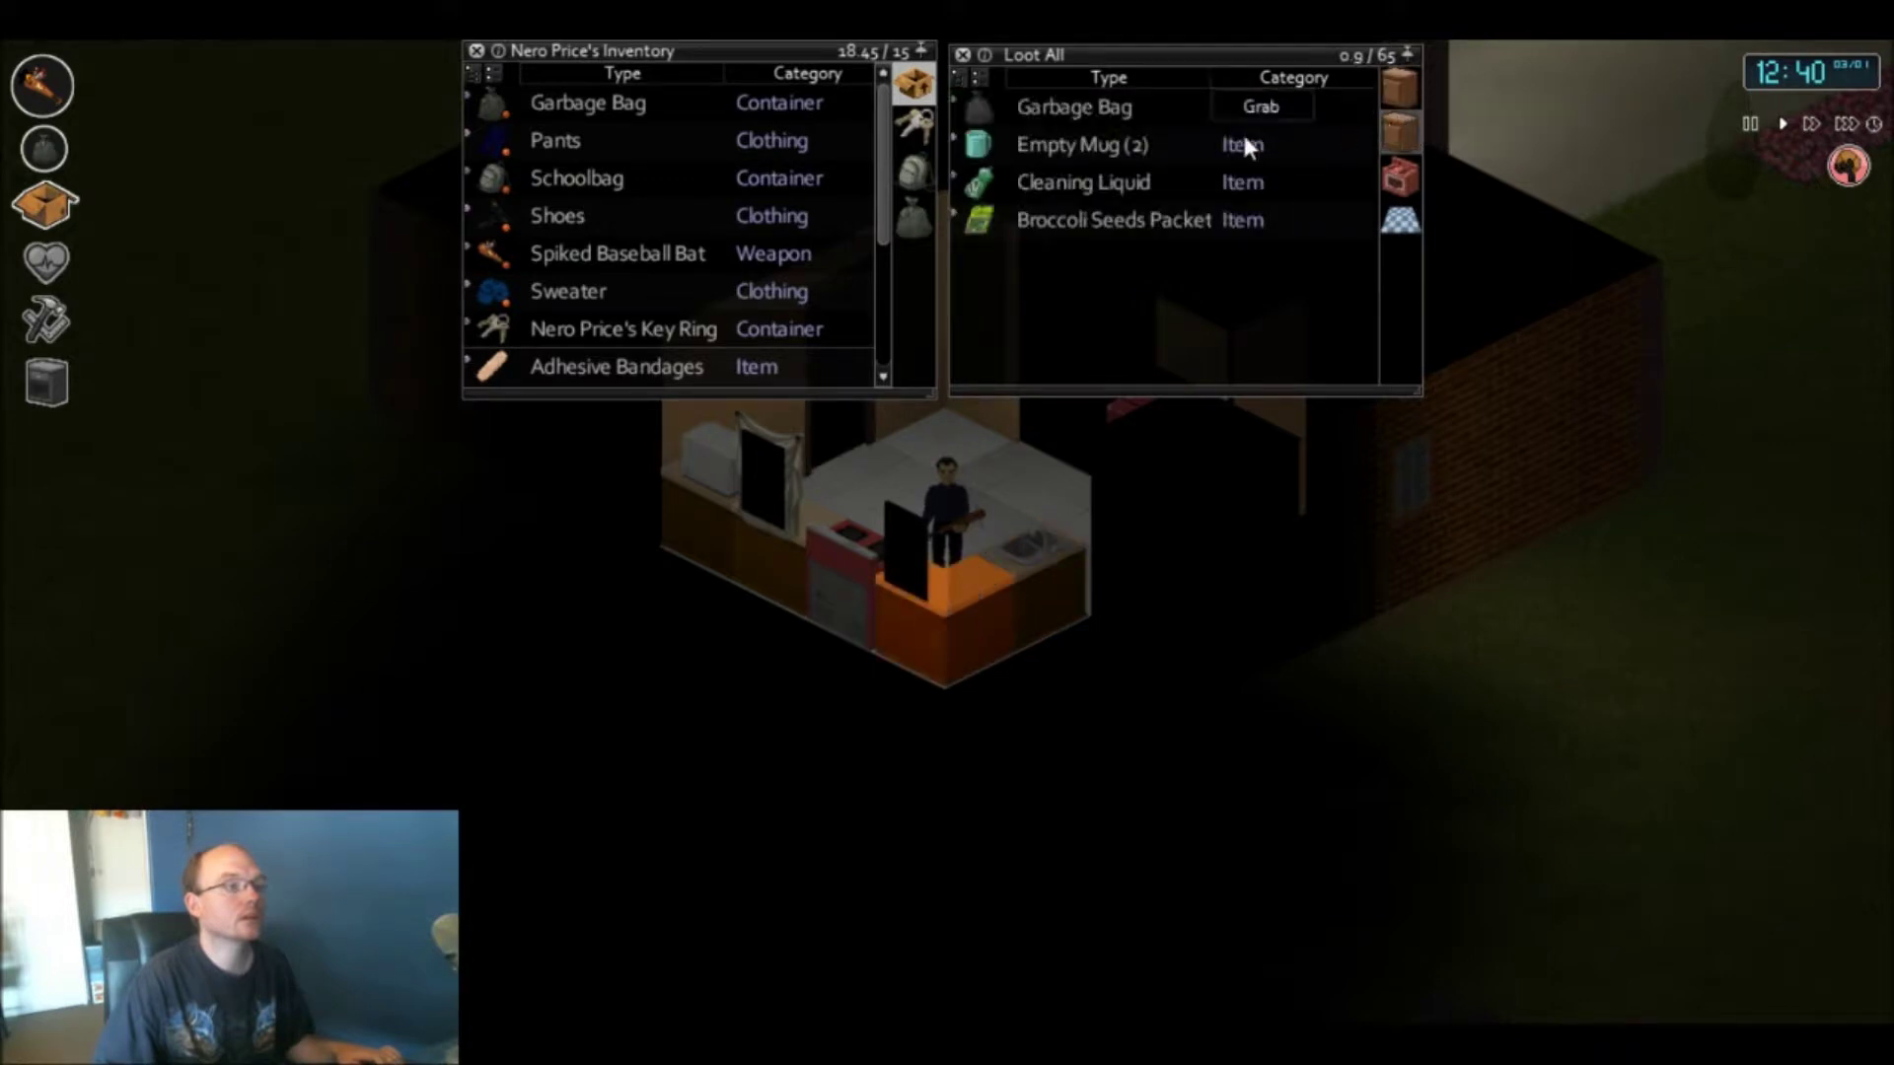
{"action": "scroll", "coordinate": [589, 315], "scroll_direction": "down", "scroll_amount": 3}
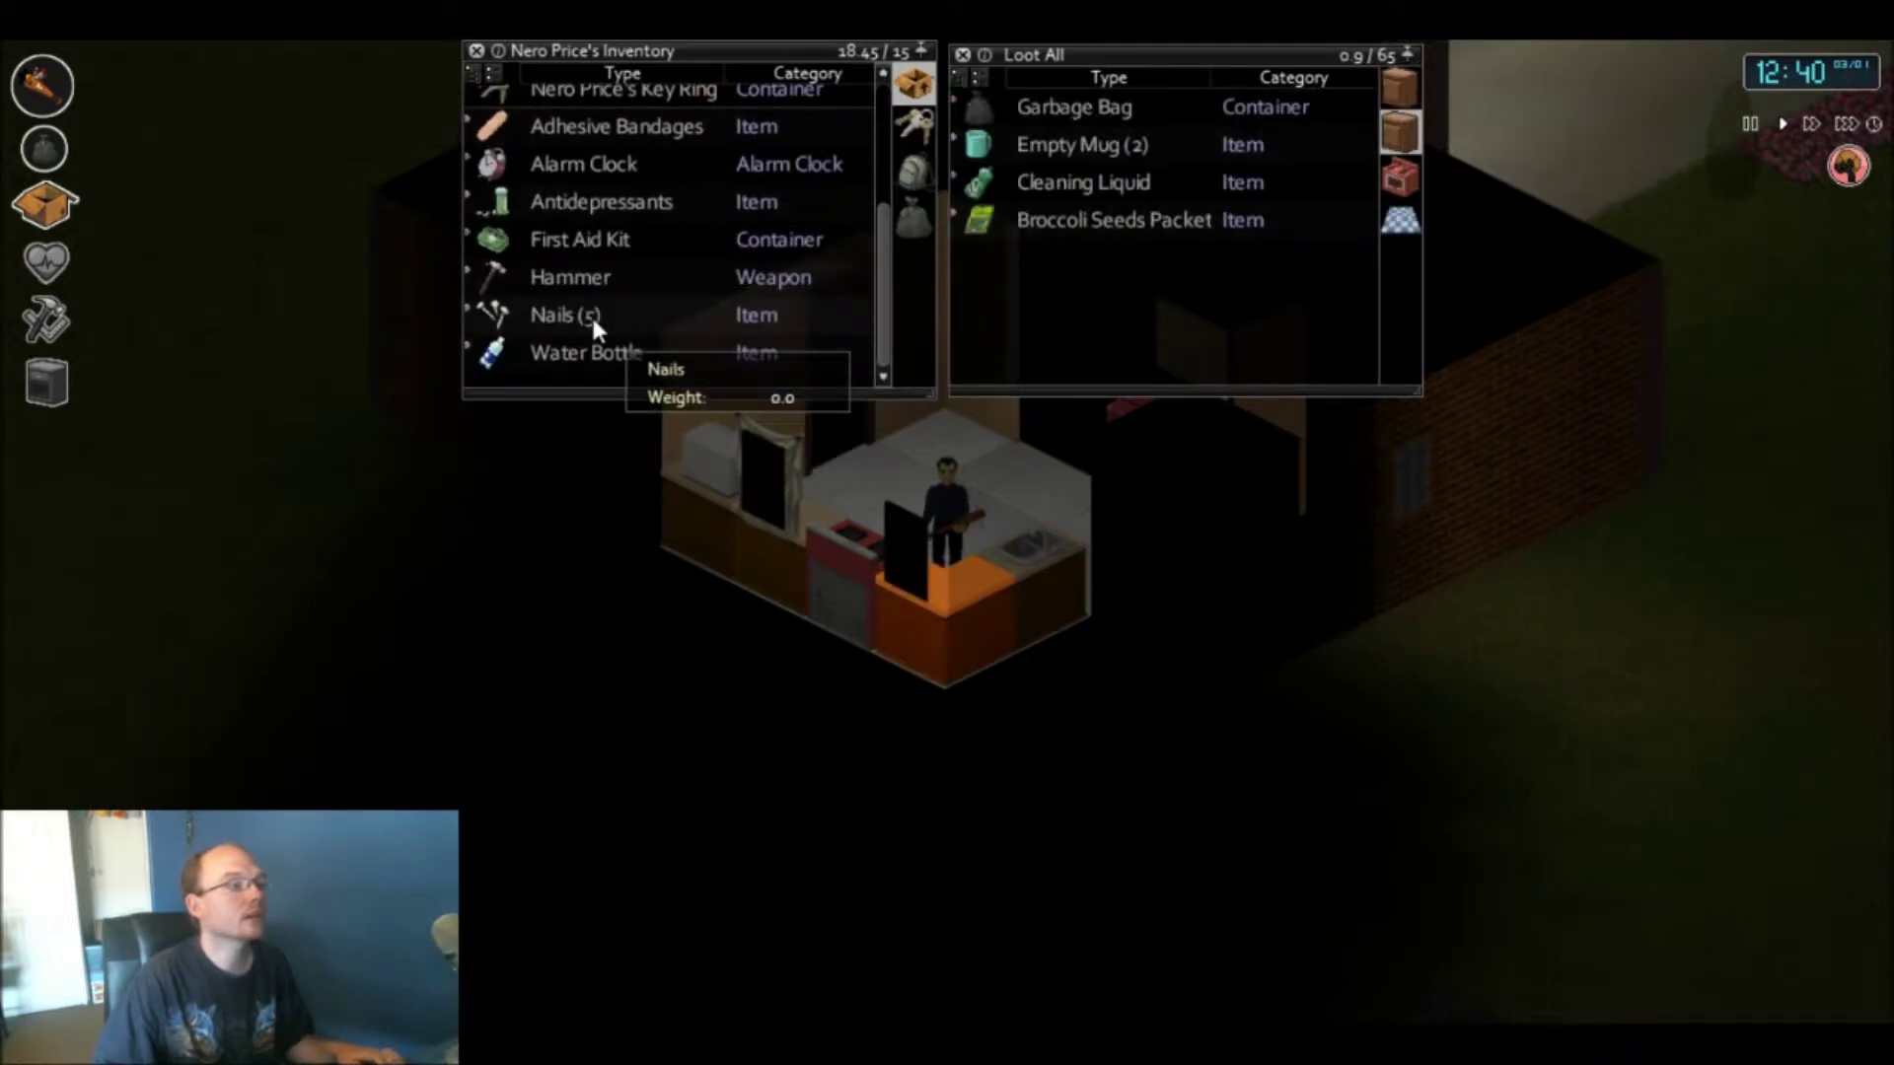
- Store the Antidepressants in the kitchen container and put the Mustard into the fridge
{"action": "left_click_drag", "start_coordinate": [588, 196], "coordinate": [1132, 309]}
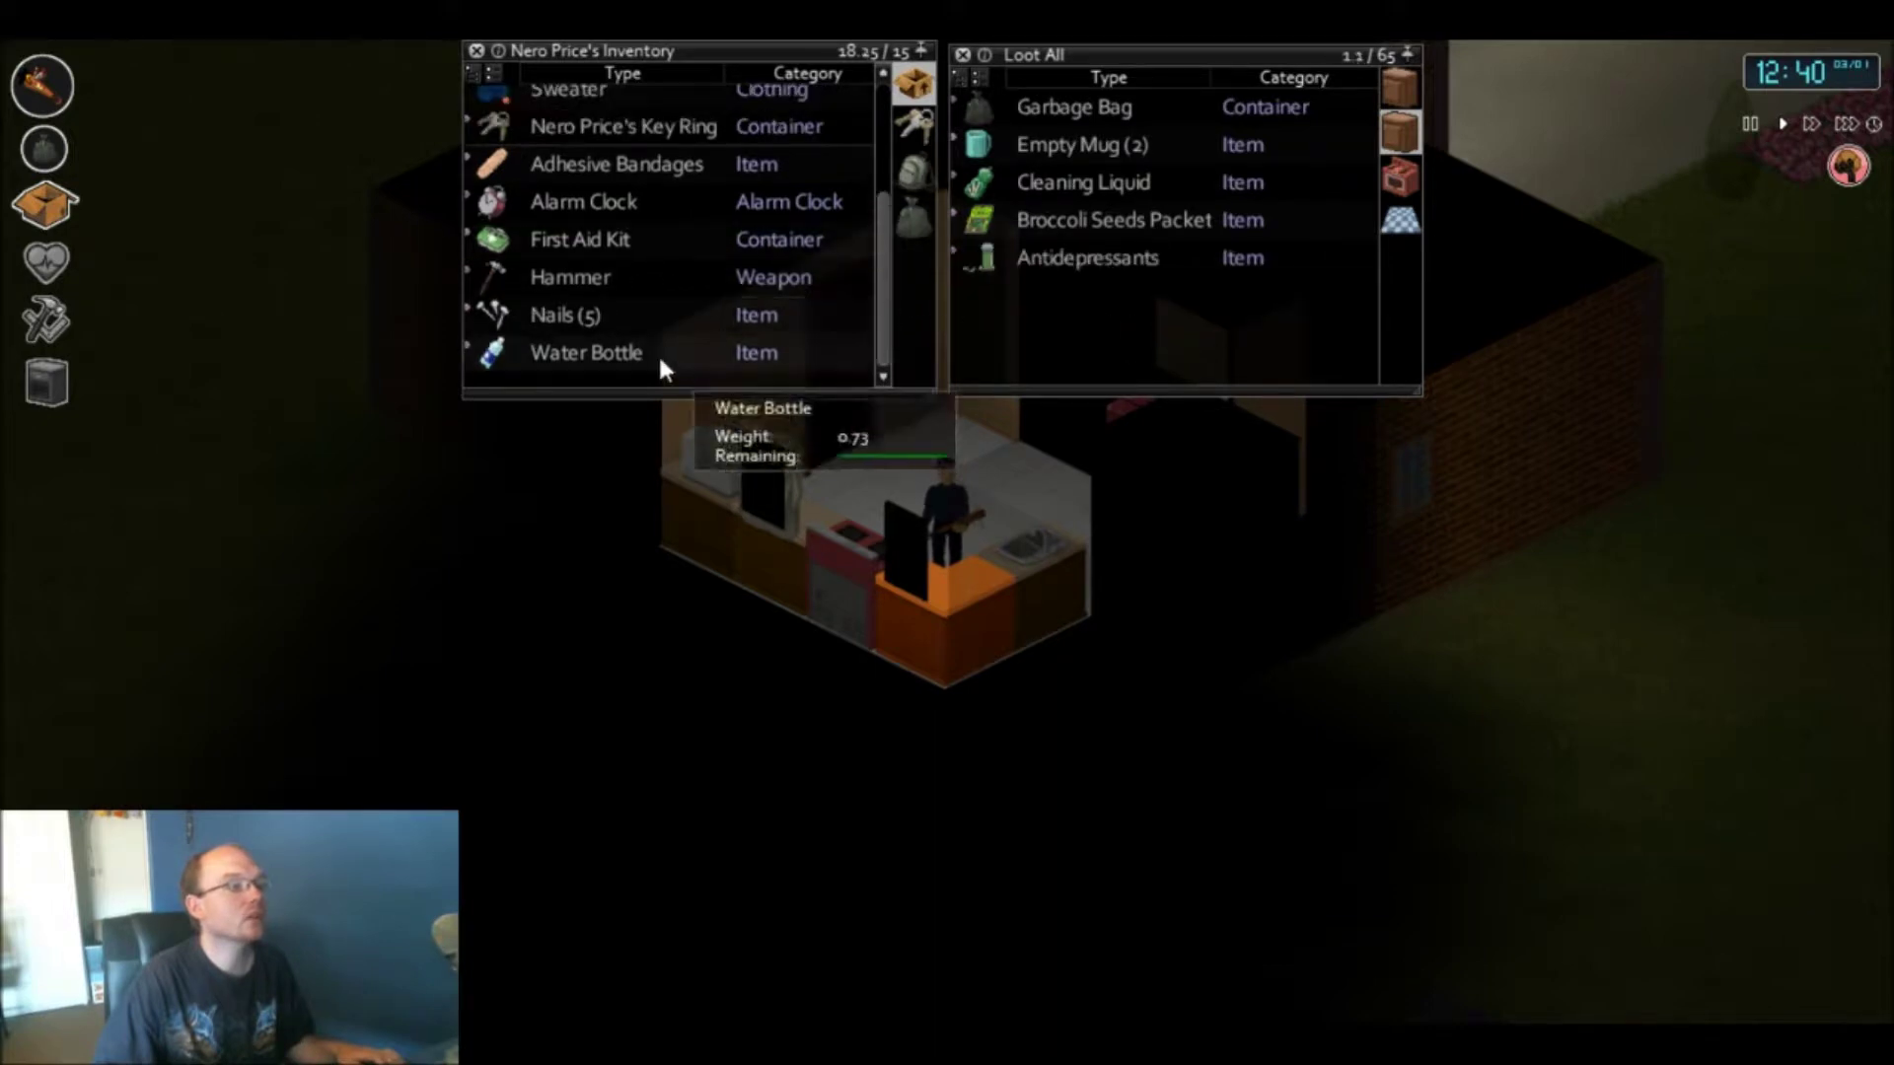
{"action": "left_click", "coordinate": [912, 171]}
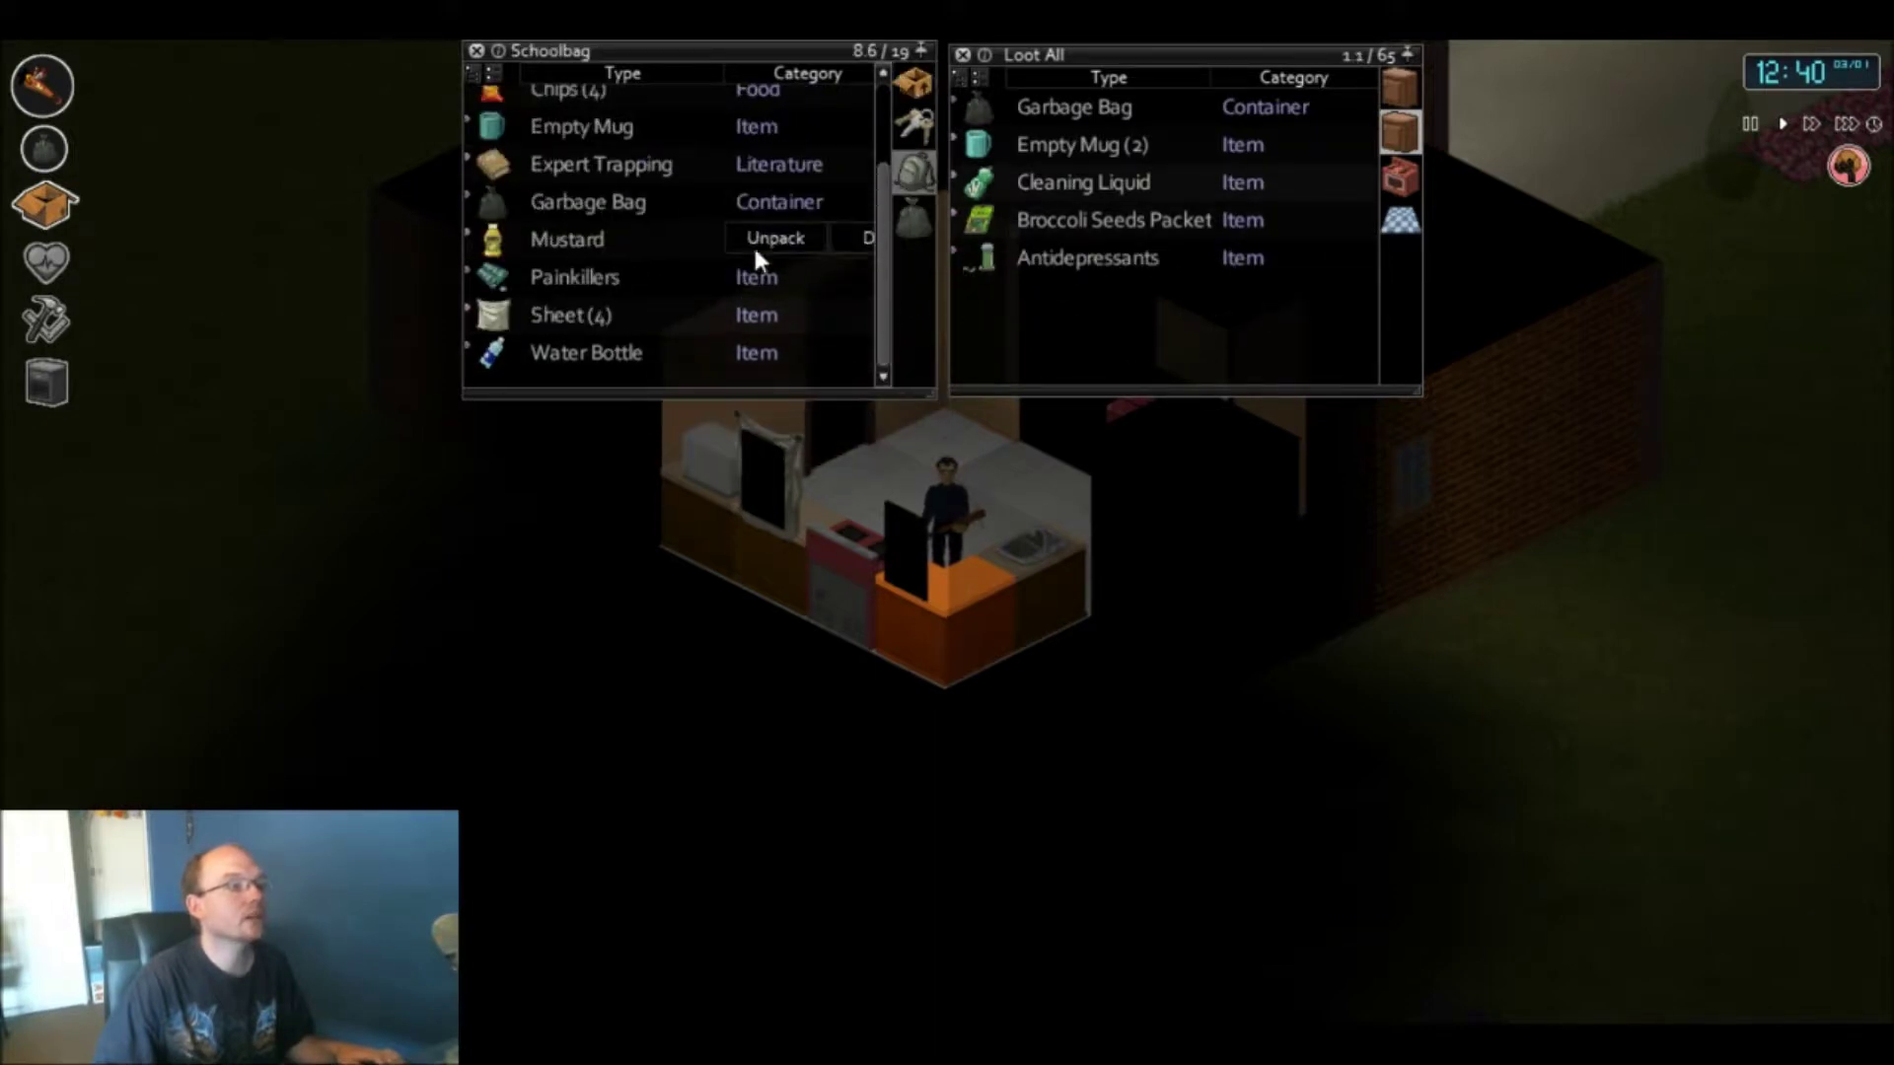
{"action": "scroll", "coordinate": [648, 235], "scroll_direction": "up", "scroll_amount": 2}
{"action": "left_click_drag", "start_coordinate": [593, 177], "coordinate": [1090, 342]}
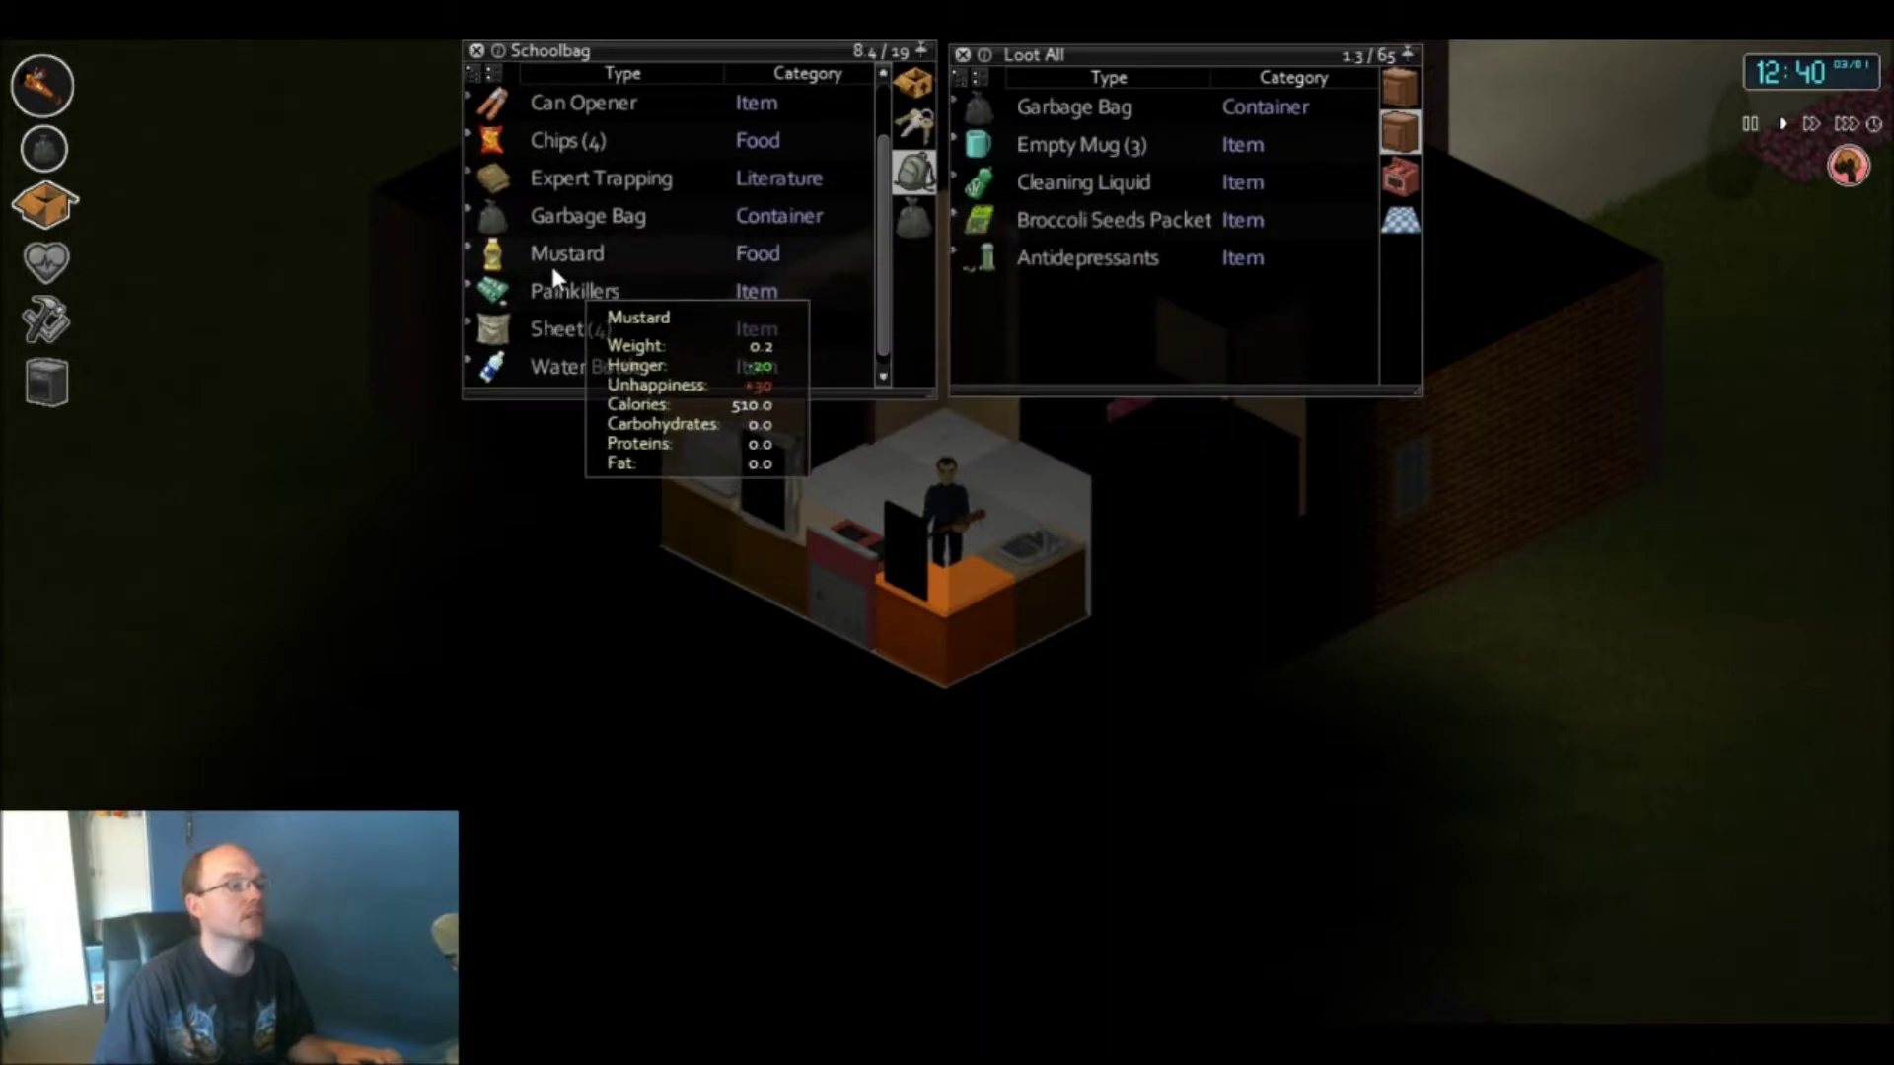
{"action": "key", "text": "w"}
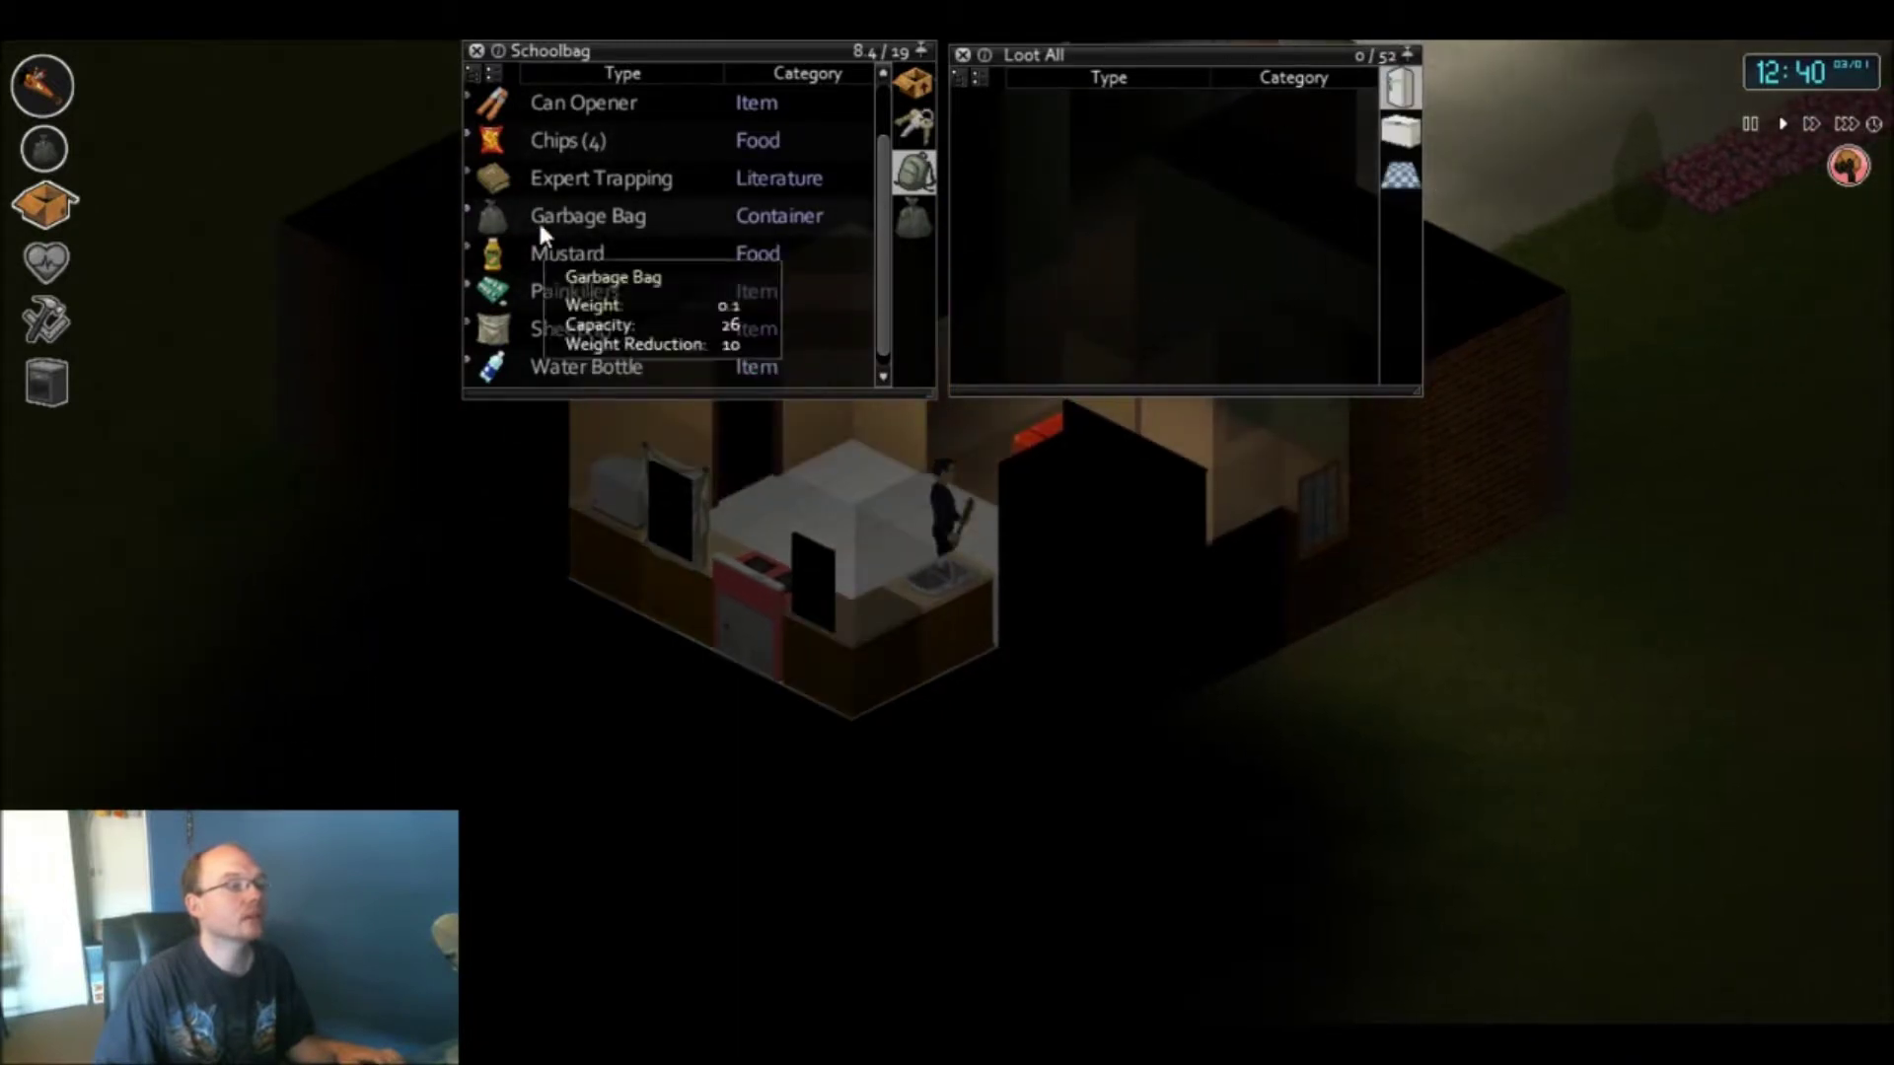
{"action": "left_click_drag", "start_coordinate": [761, 253], "coordinate": [1125, 239]}
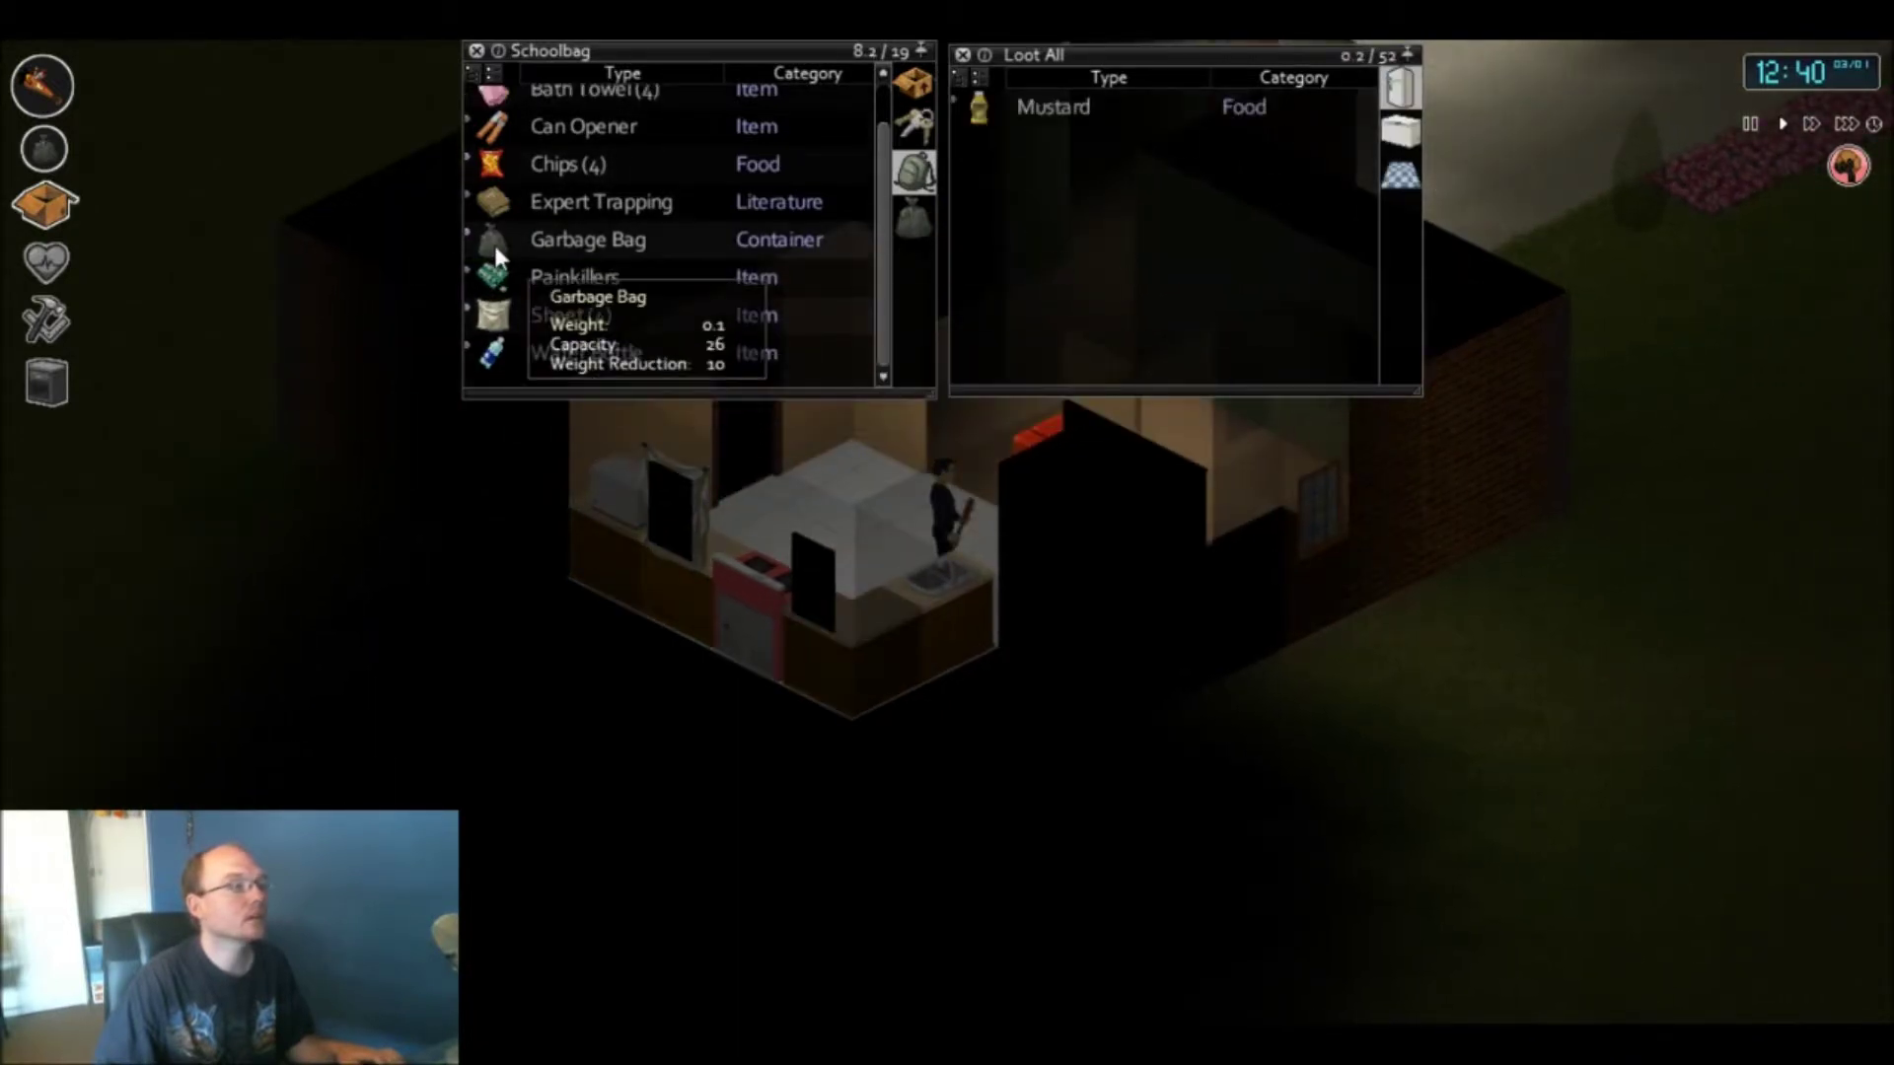
{"action": "left_click", "coordinate": [912, 215]}
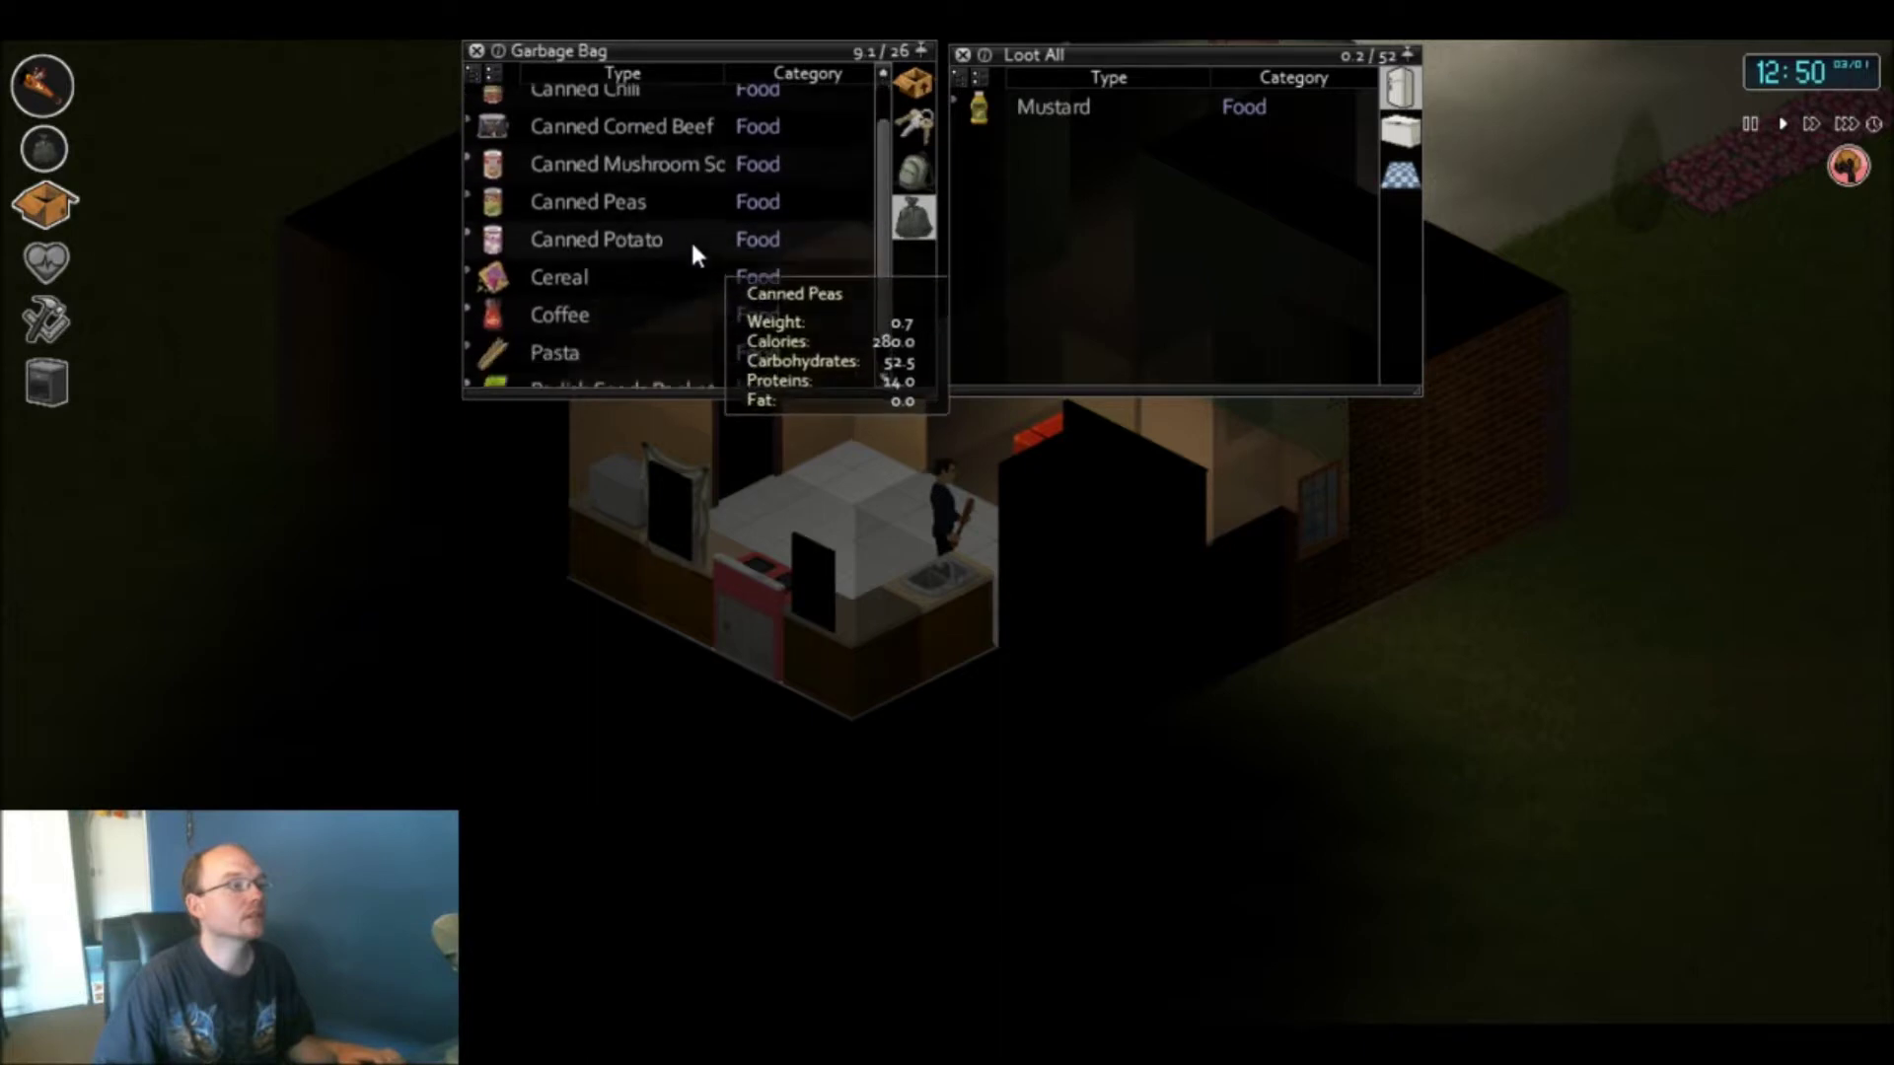
- Put the Broccoli Seeds Packet, then the Radish Seeds Packet, into the counter cupboard
{"action": "key", "text": "a"}
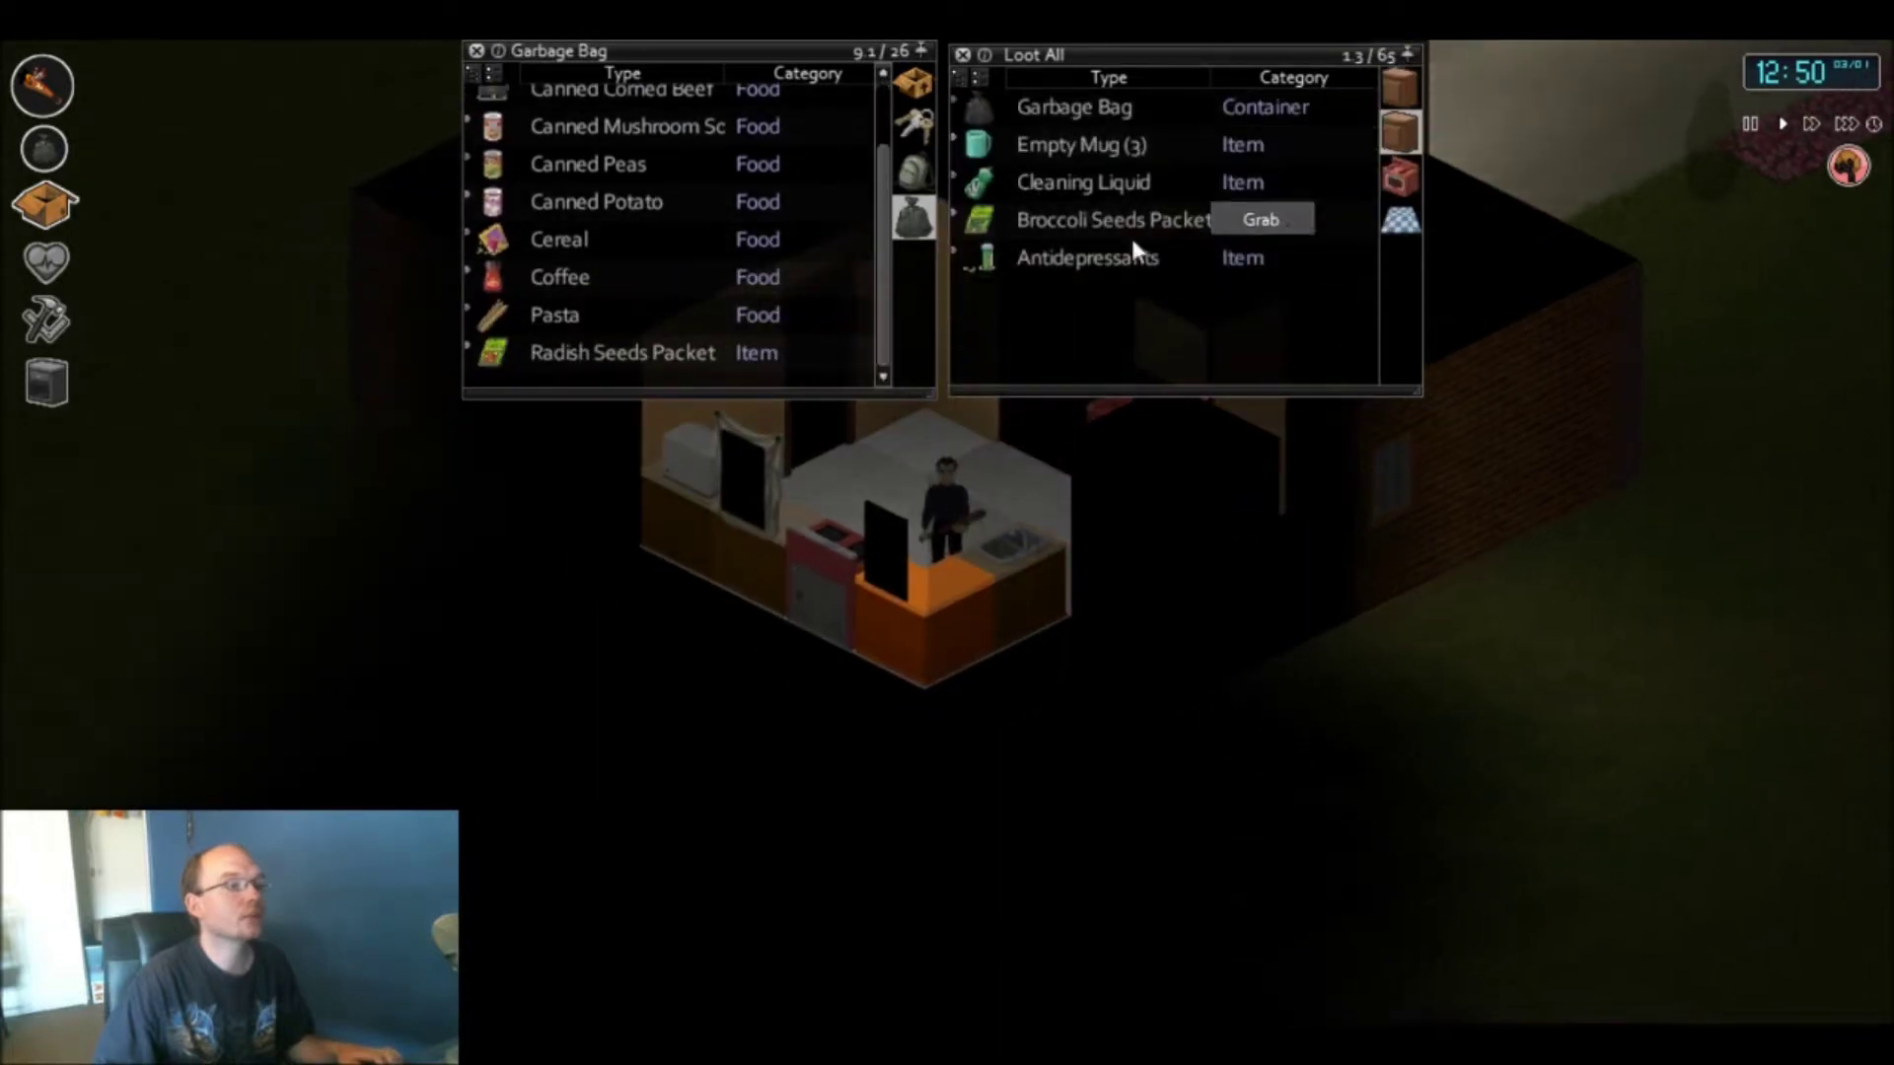
{"action": "left_click_drag", "start_coordinate": [1067, 227], "coordinate": [1390, 102]}
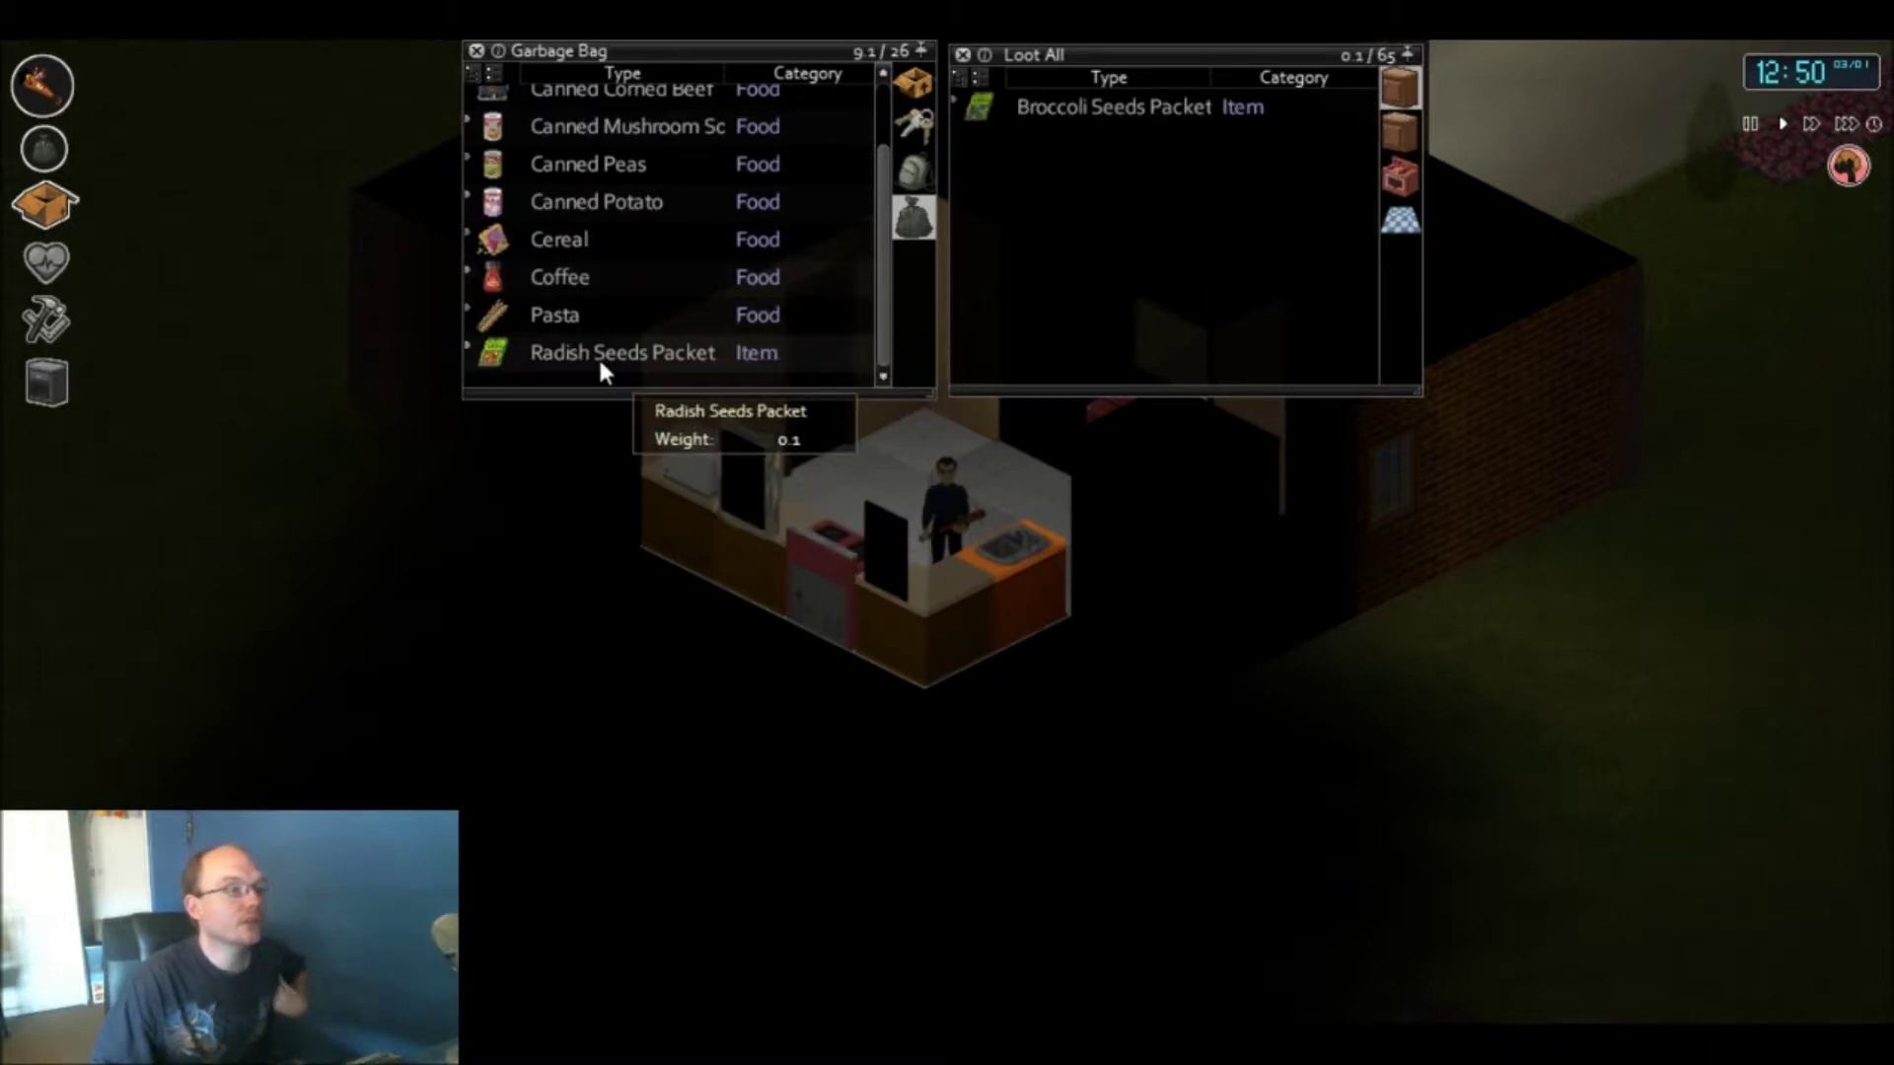
{"action": "left_click_drag", "start_coordinate": [598, 356], "coordinate": [1152, 284]}
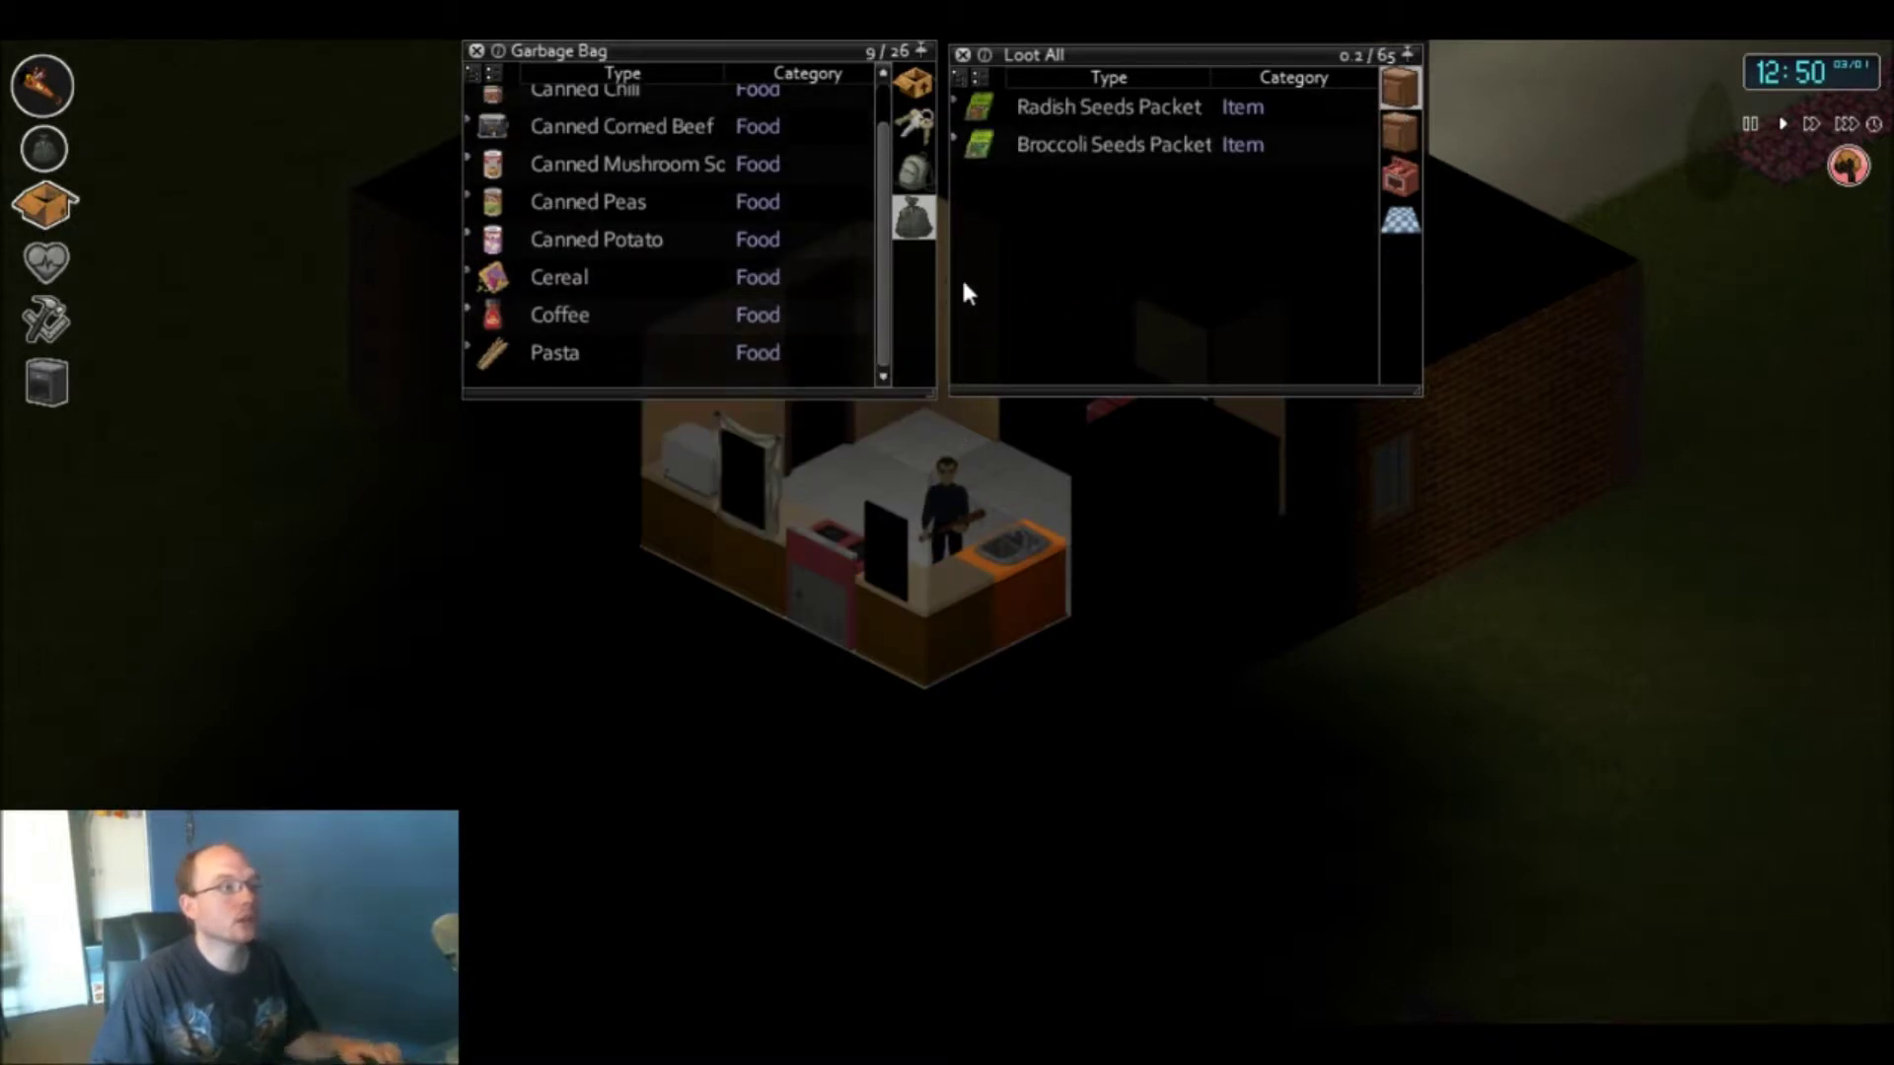
{"action": "key", "text": "w"}
{"action": "key", "text": "w"}
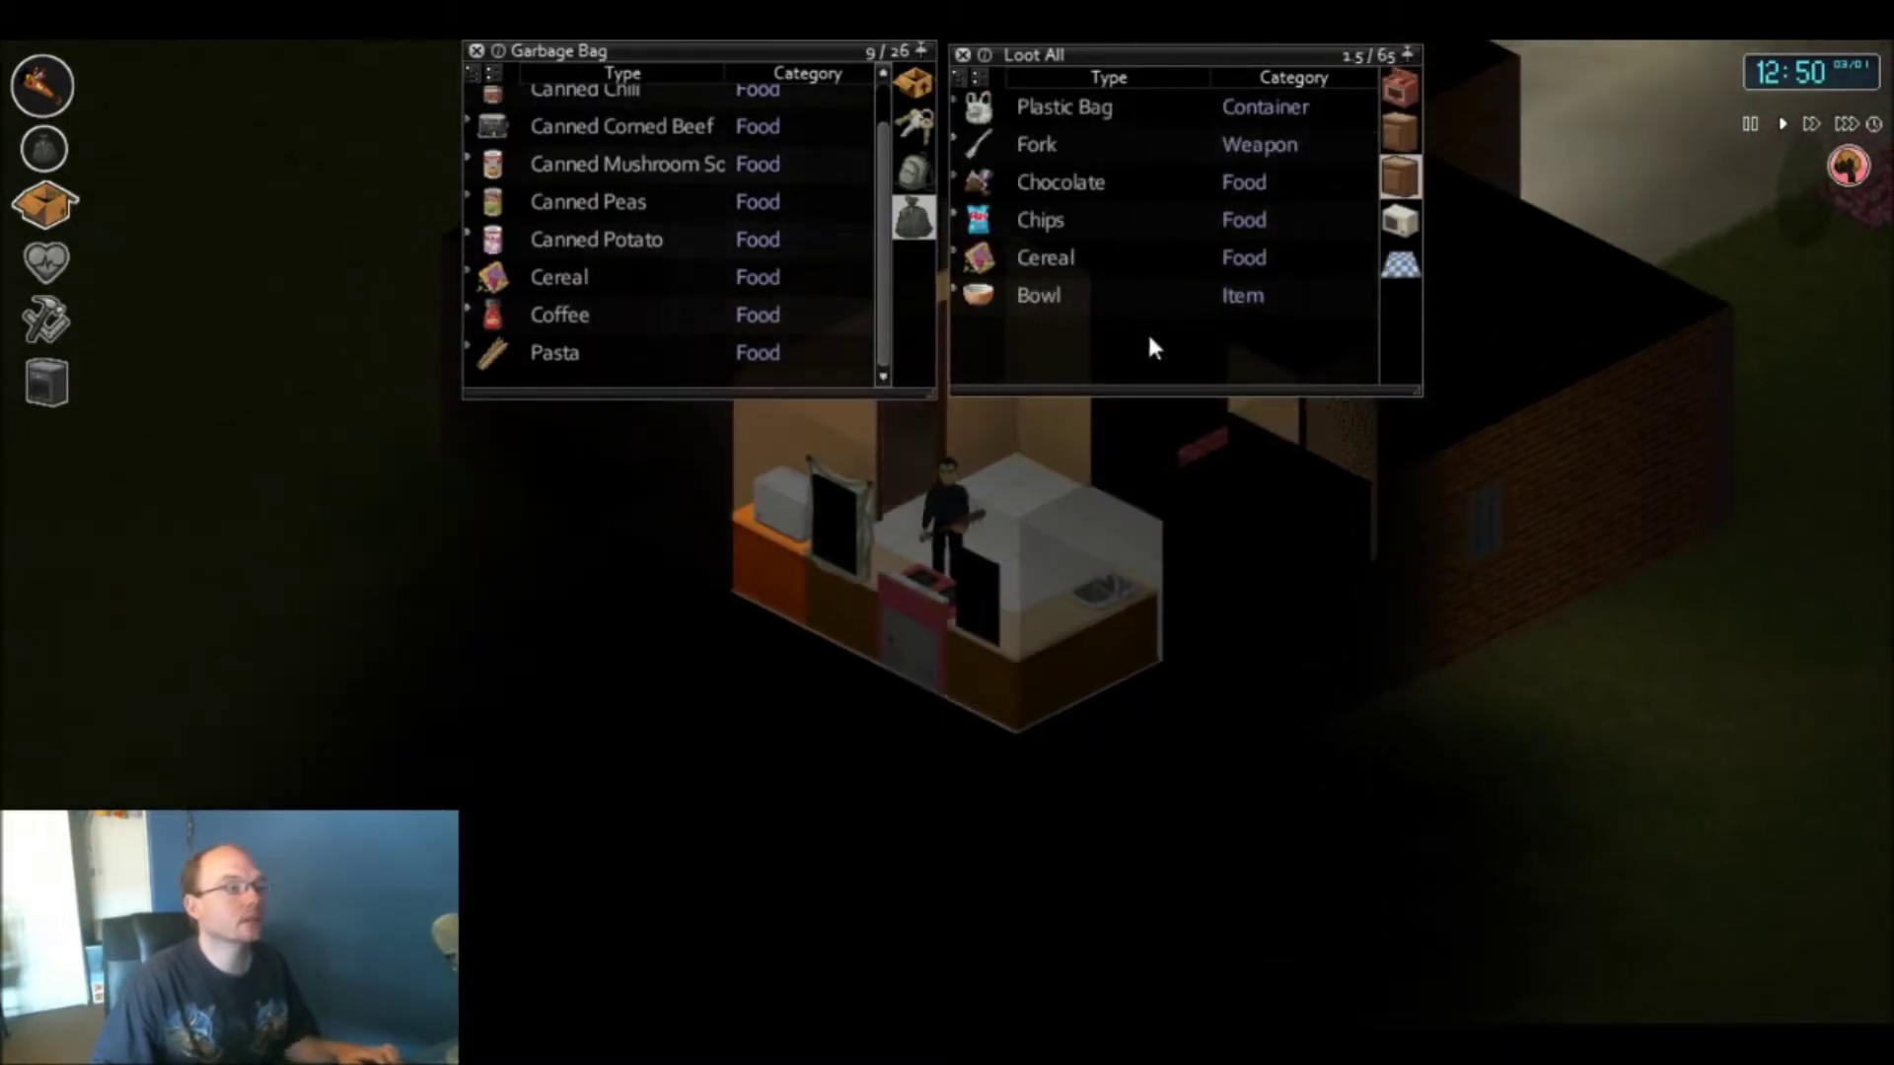
- From the second container, take the Cooking Pot, spare Garbage Bag and TV Dinner
{"action": "left_click", "coordinate": [1399, 135]}
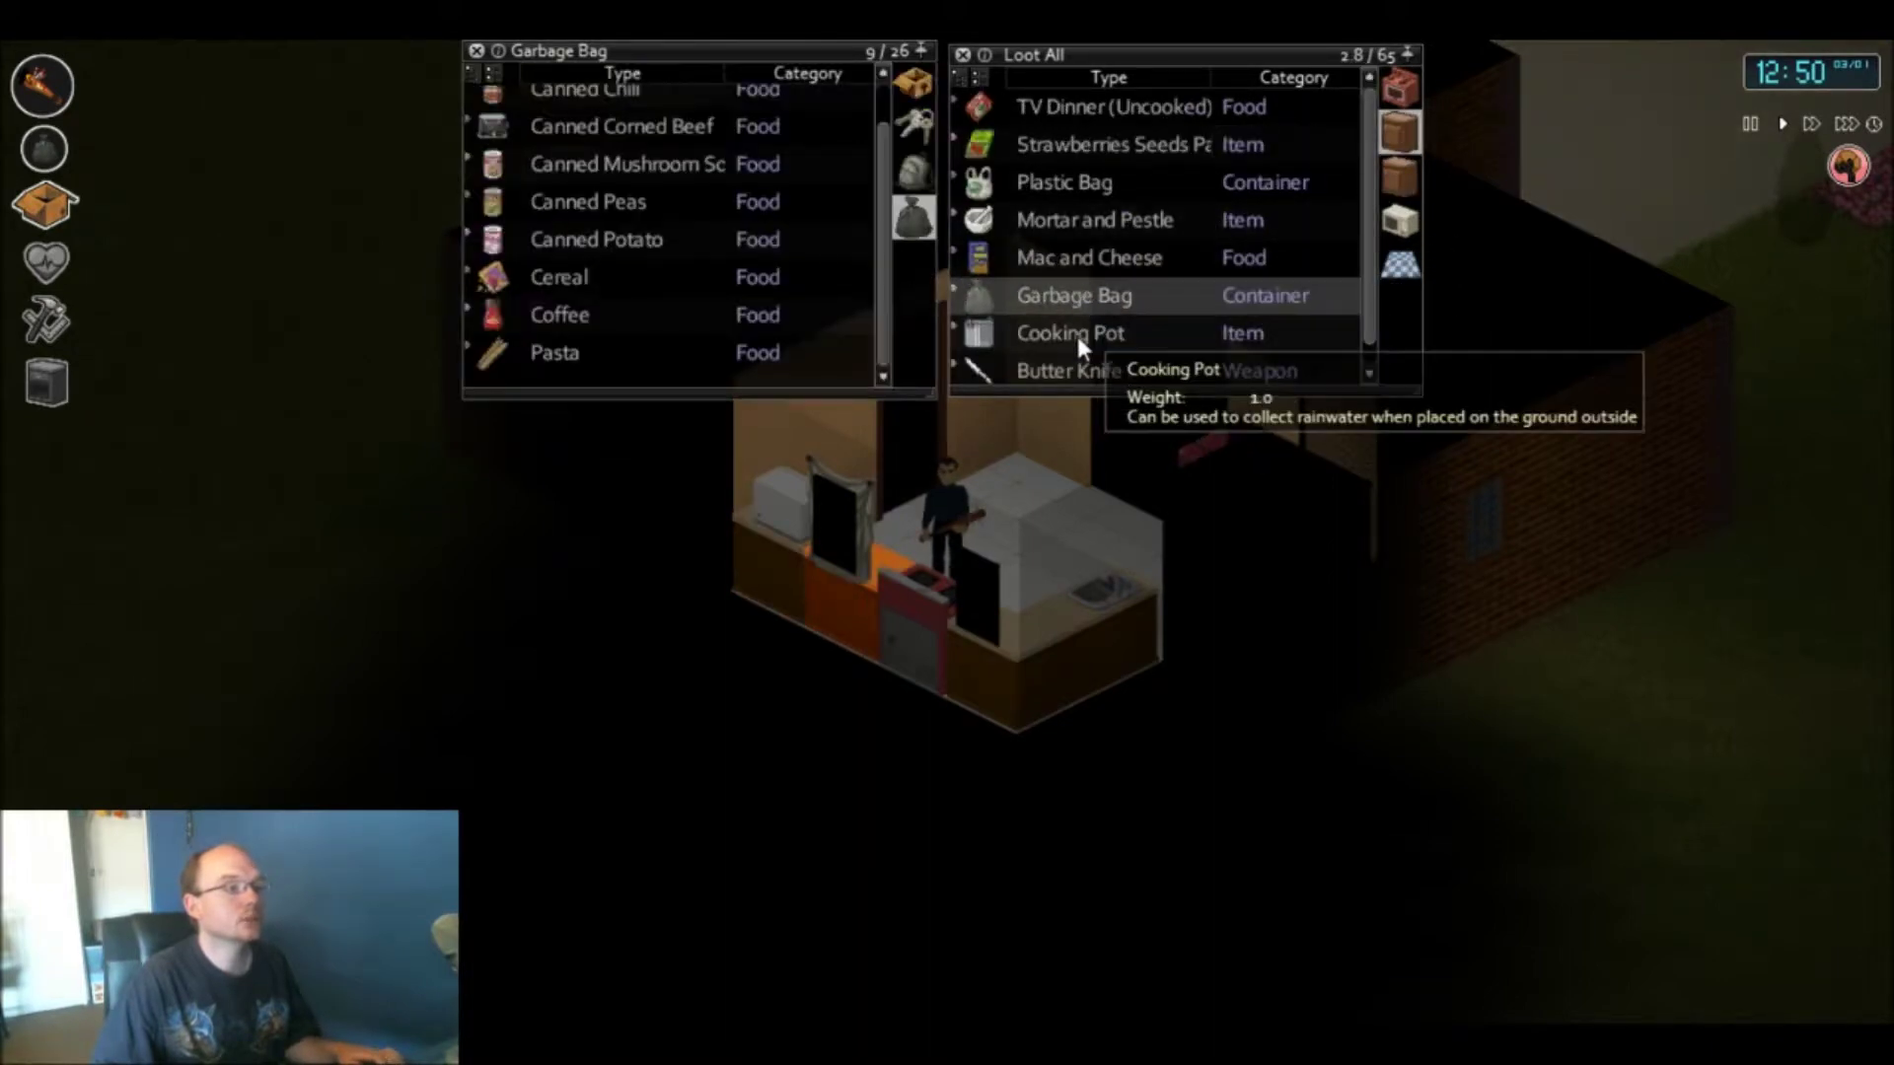
{"action": "left_click_drag", "start_coordinate": [1070, 334], "coordinate": [919, 78]}
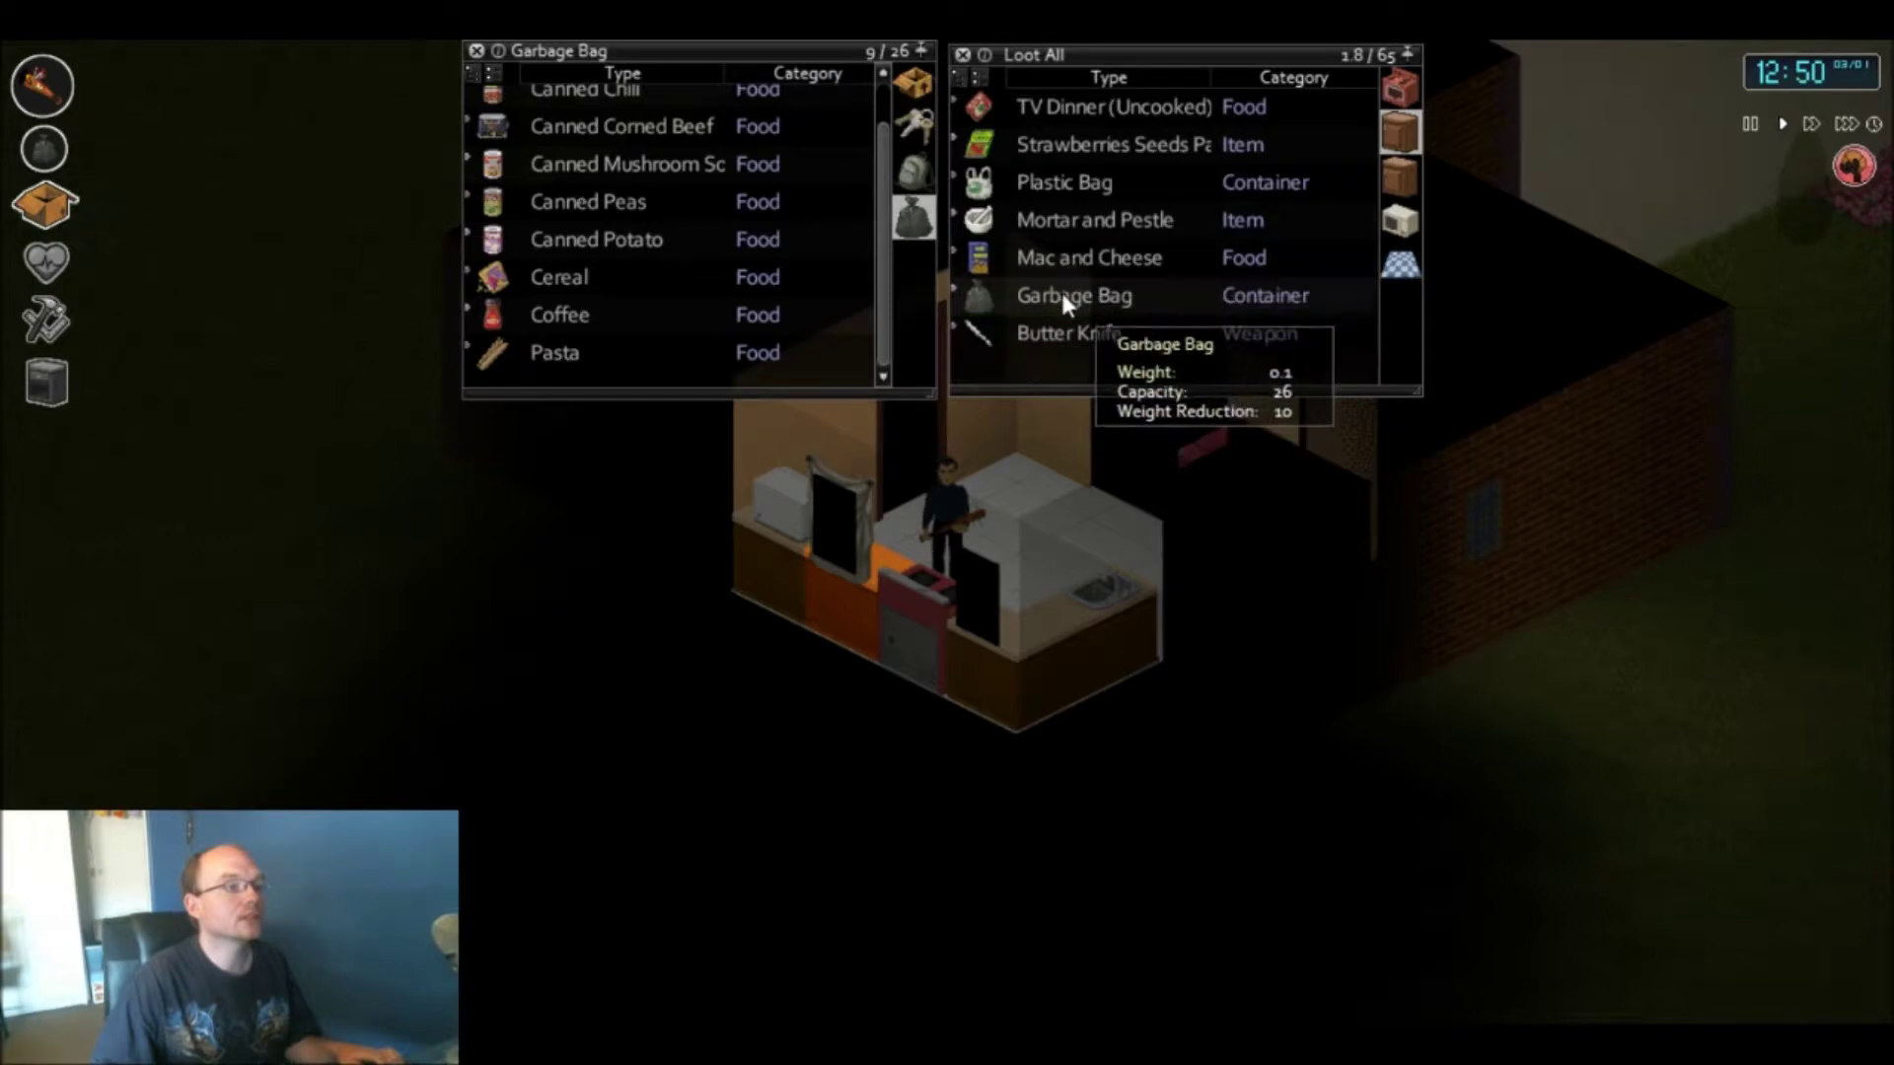
{"action": "left_click_drag", "start_coordinate": [1060, 295], "coordinate": [920, 211]}
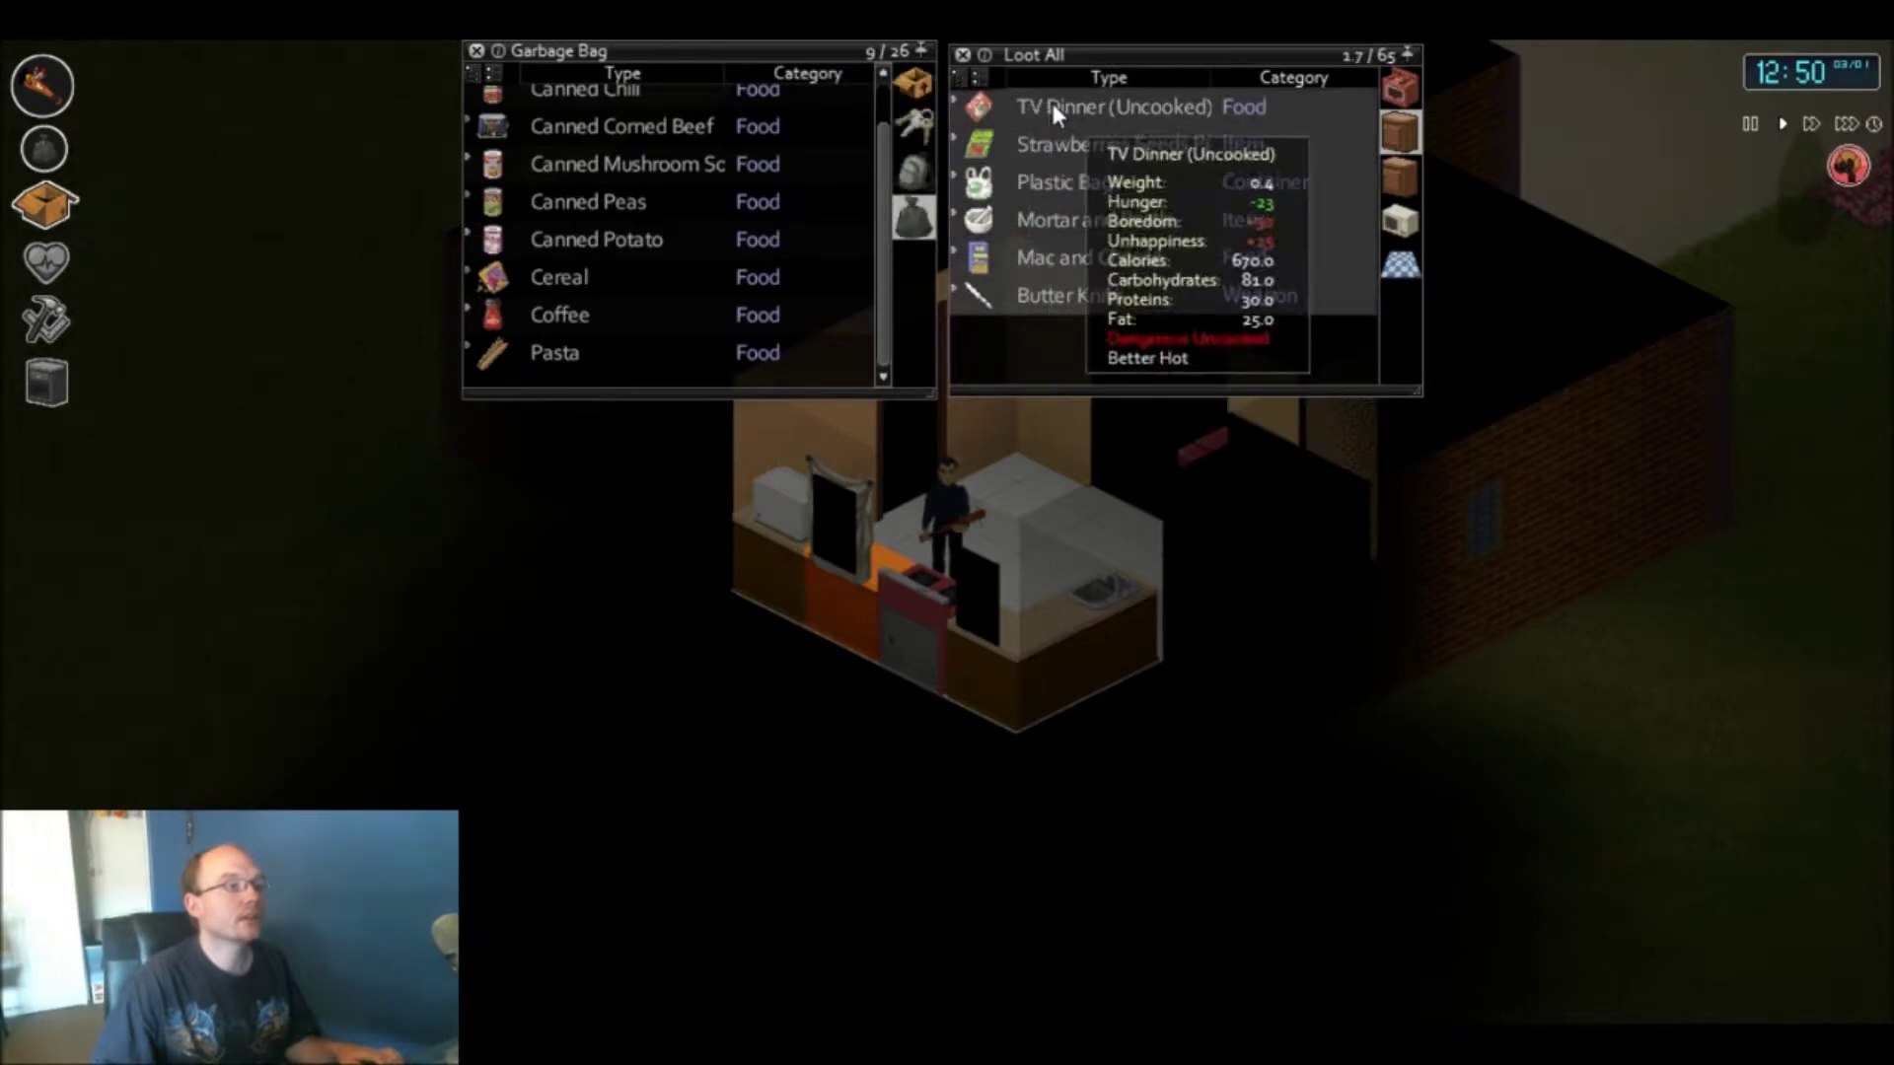
{"action": "left_click_drag", "start_coordinate": [1053, 104], "coordinate": [916, 85]}
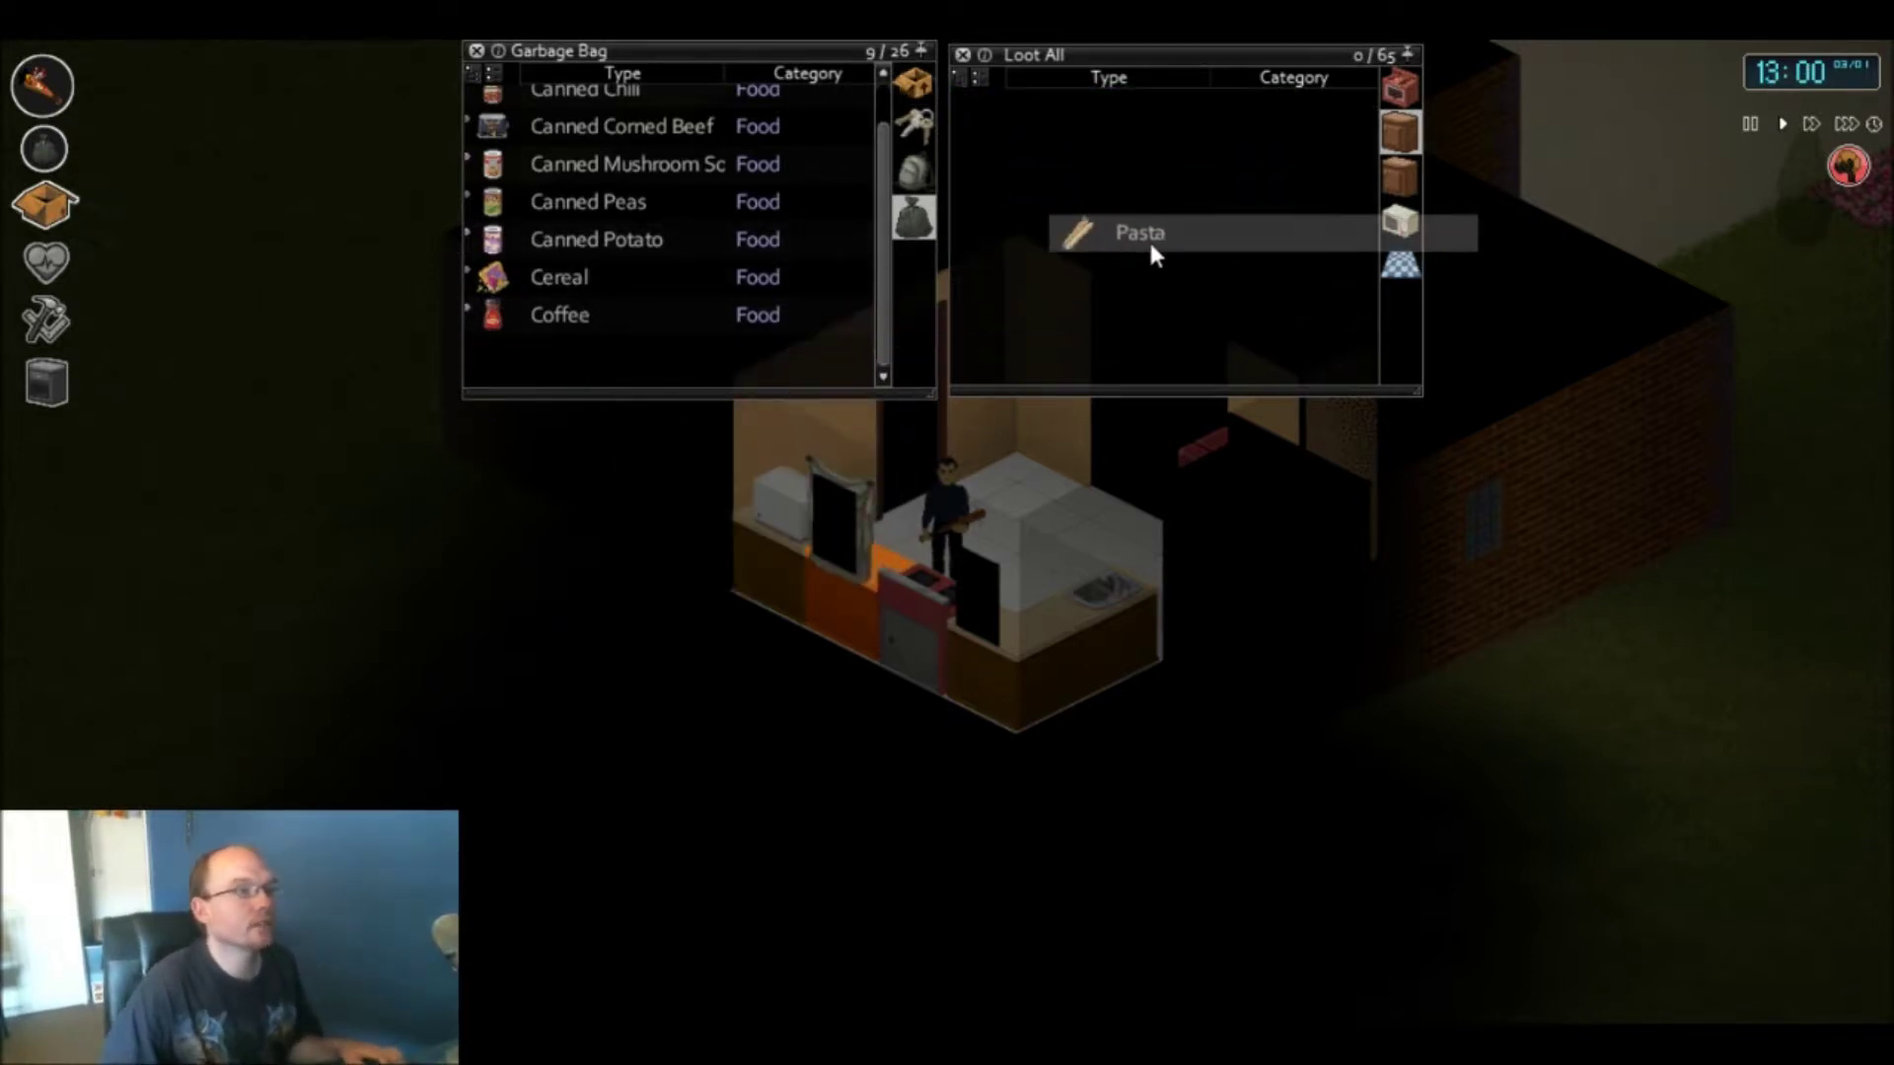
- Store the Pasta, Cereal and all the canned foods from the garbage bag in the cupboard
{"action": "left_click_drag", "start_coordinate": [569, 360], "coordinate": [1149, 238]}
{"action": "left_click_drag", "start_coordinate": [553, 280], "coordinate": [1108, 251]}
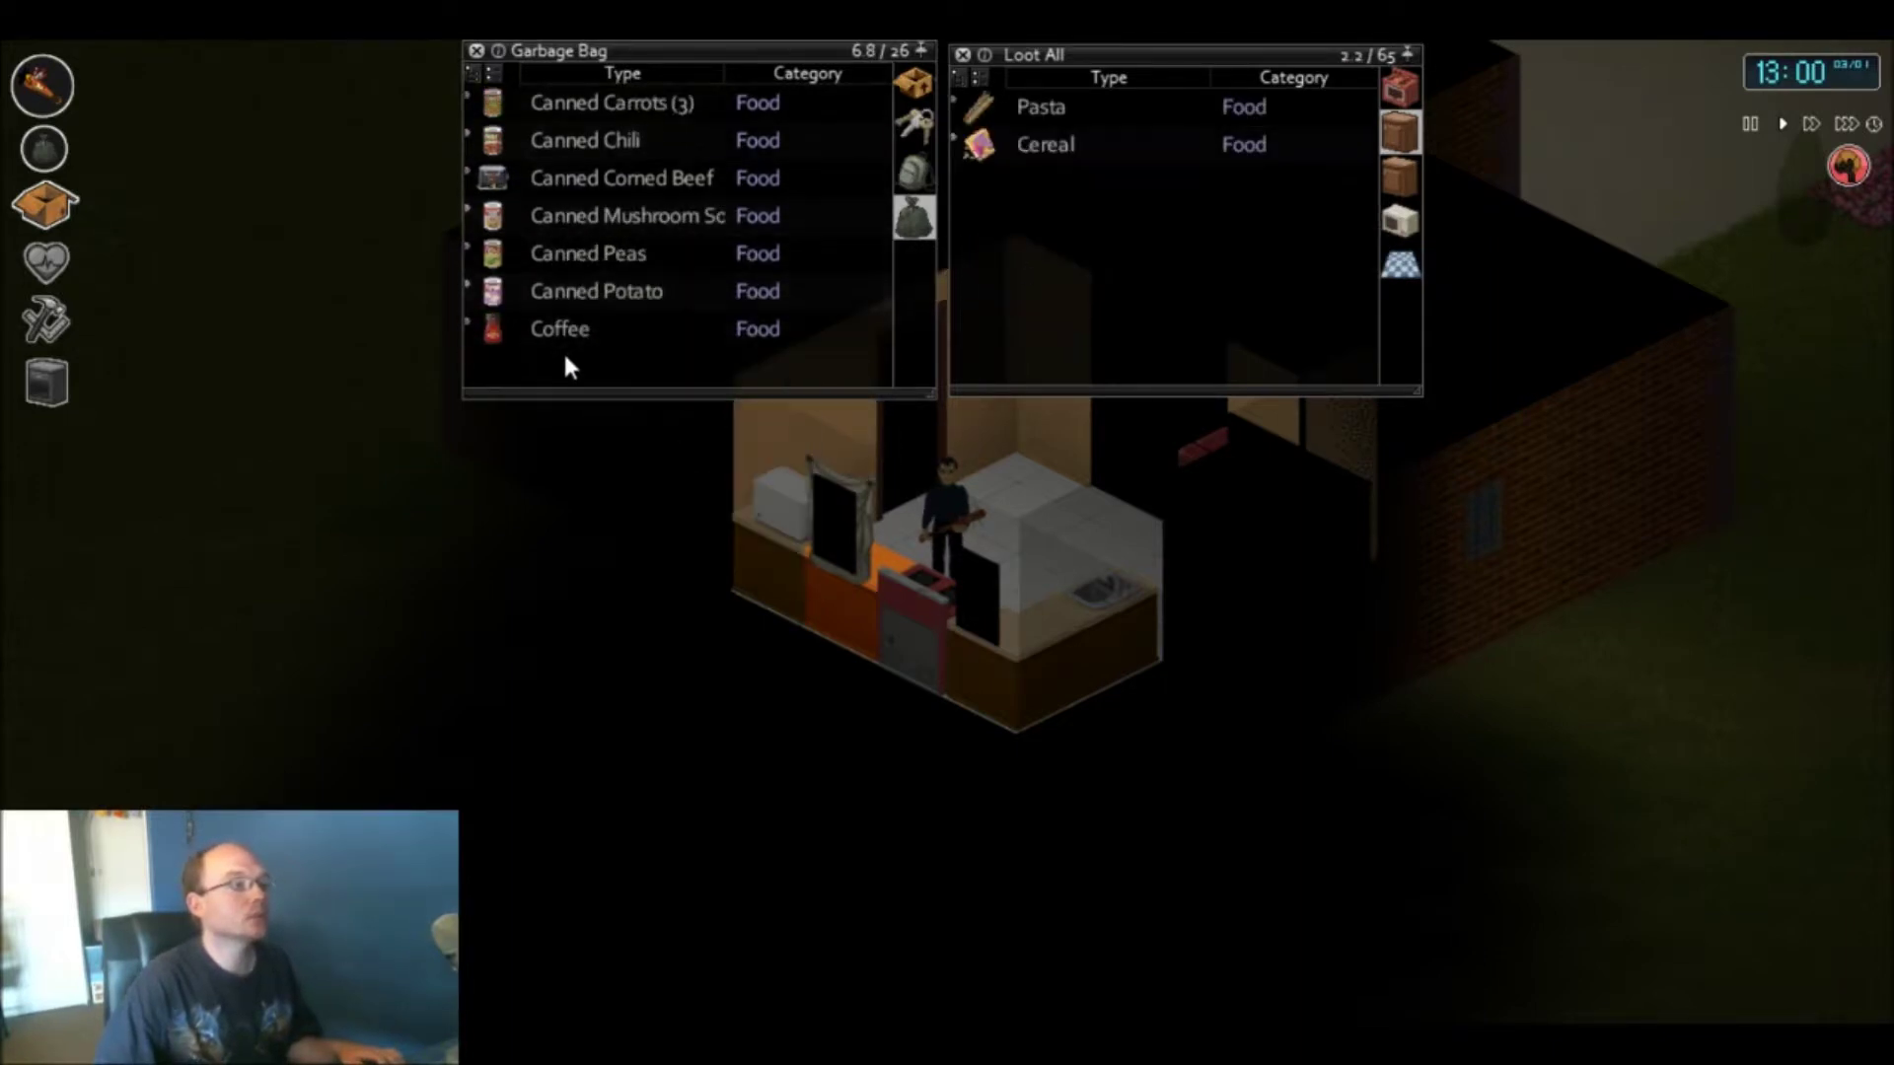
{"action": "left_click", "coordinate": [607, 103]}
{"action": "left_click_drag", "start_coordinate": [584, 134], "coordinate": [578, 288]}
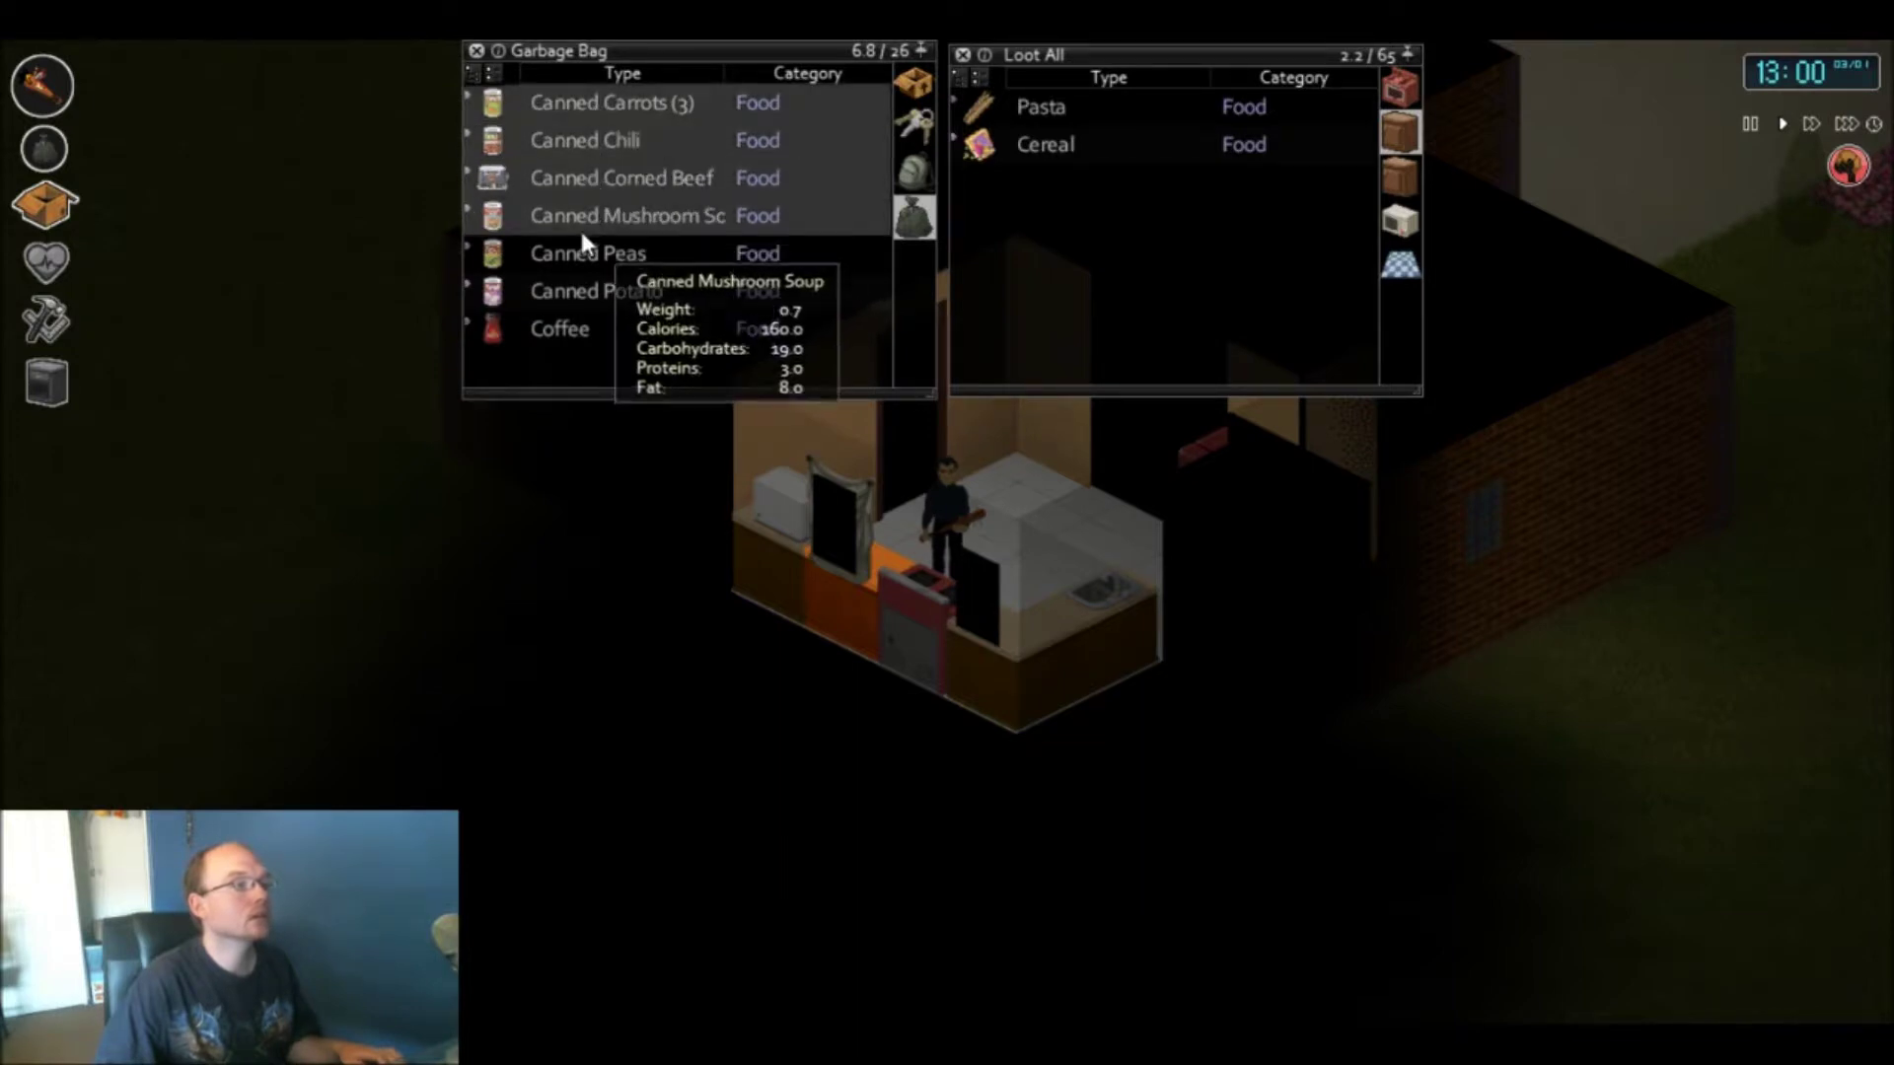
{"action": "left_click_drag", "start_coordinate": [558, 158], "coordinate": [1075, 240]}
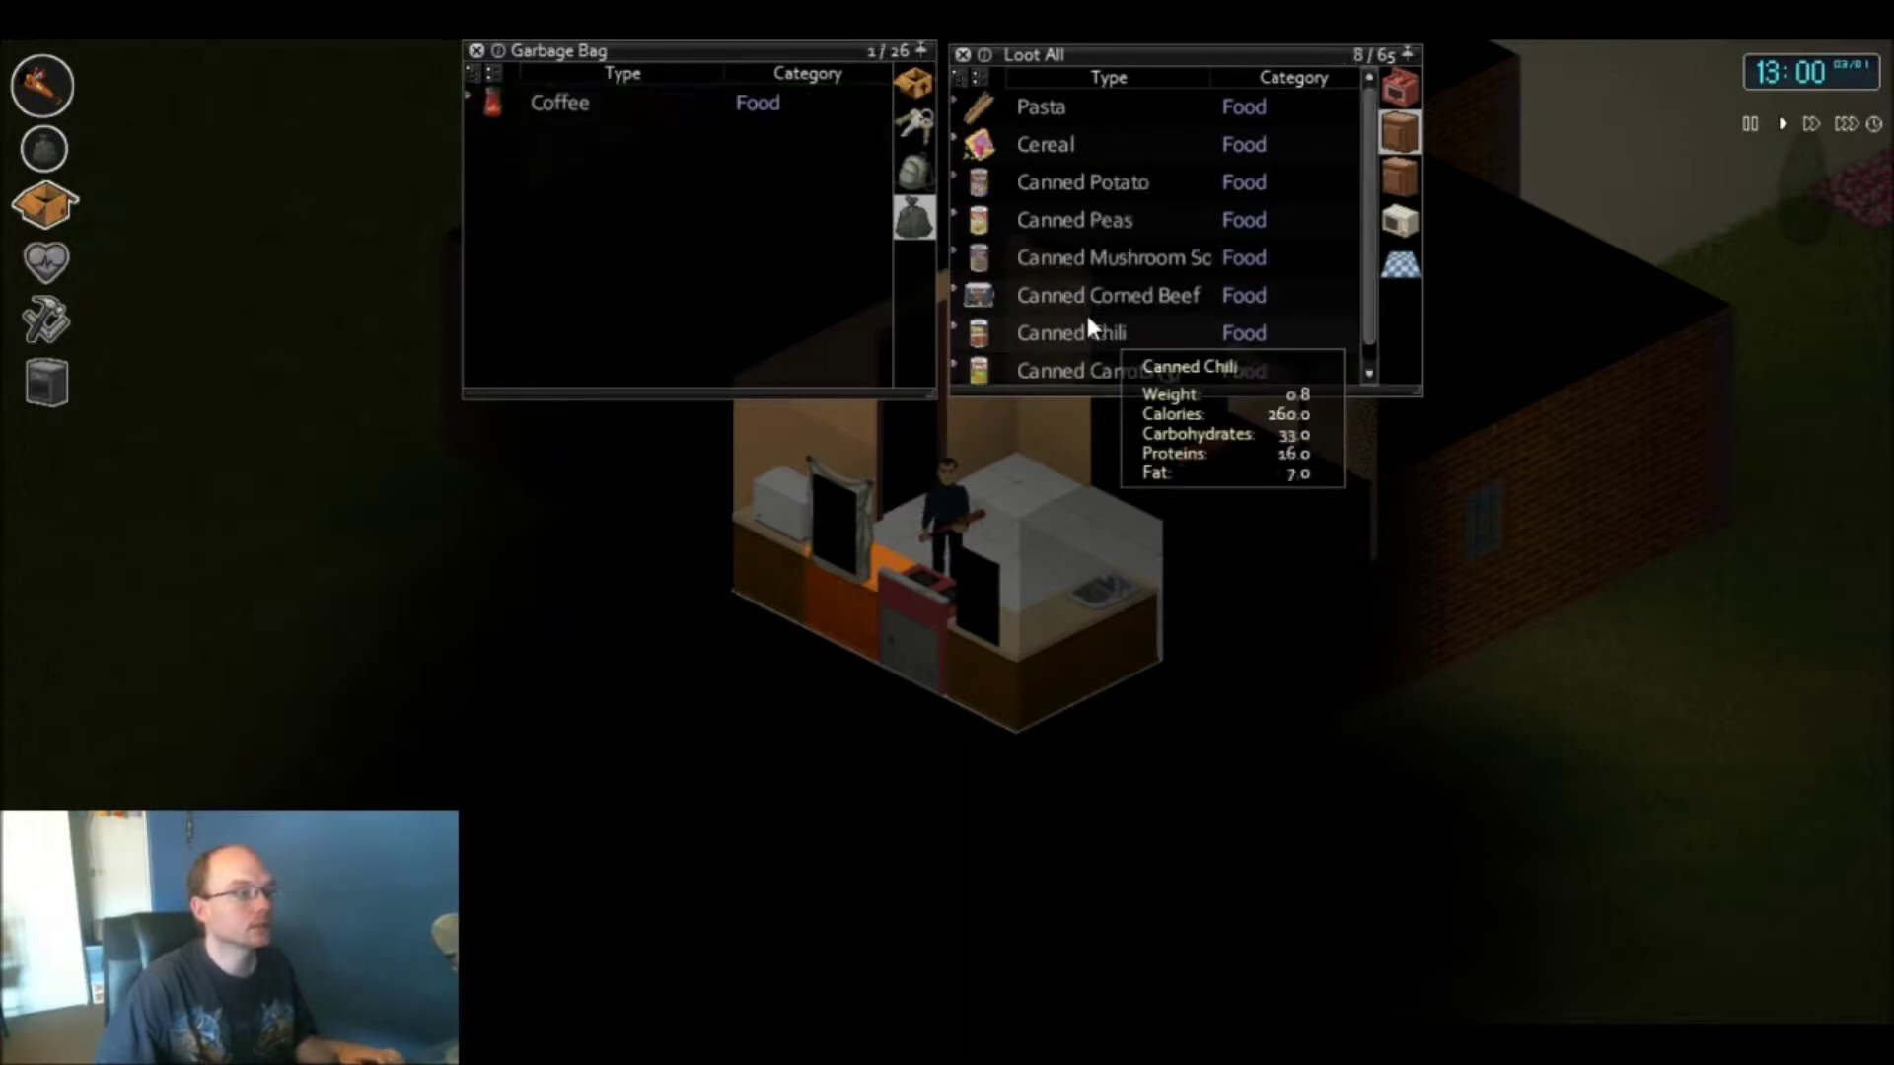
{"action": "key", "text": "d"}
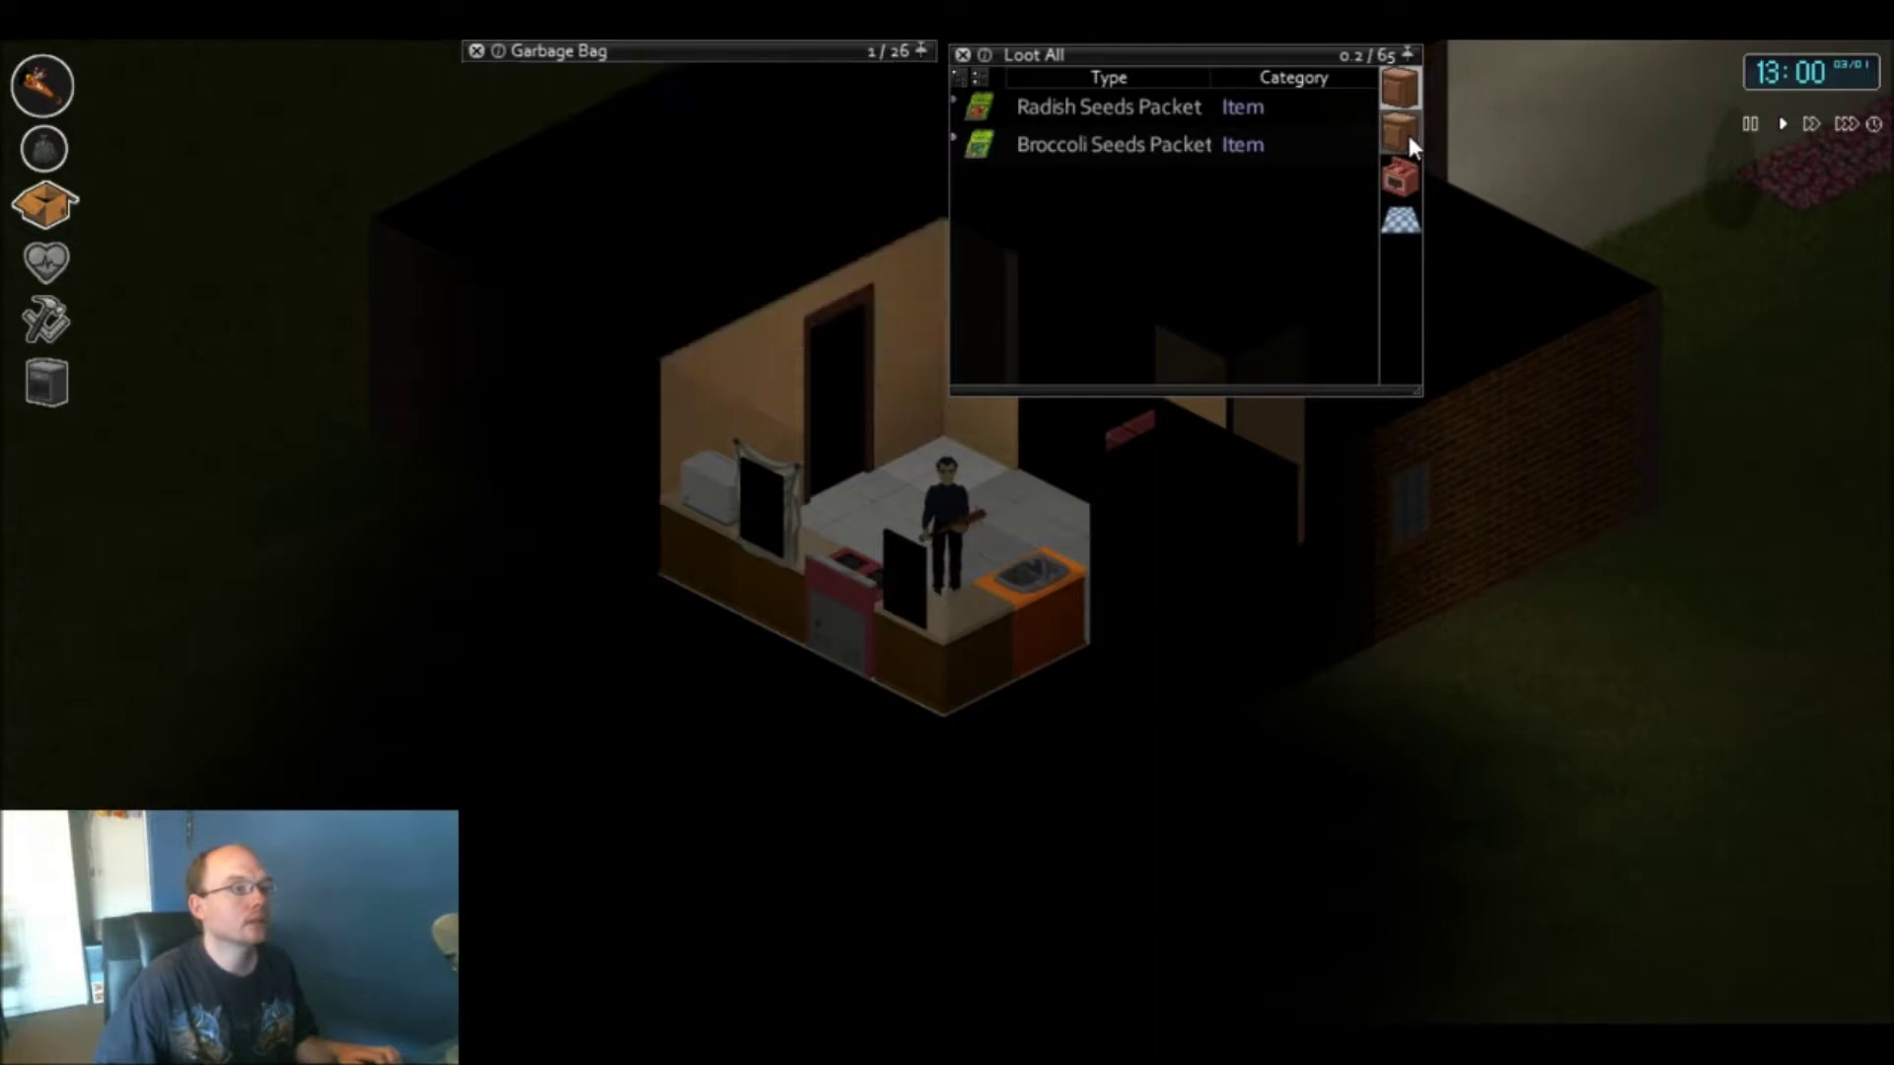
- Take the Cleaning Liquid, Coffee, Antidepressants, spare Garbage Bag and the oven's Roasting Pan
{"action": "left_click", "coordinate": [1407, 133]}
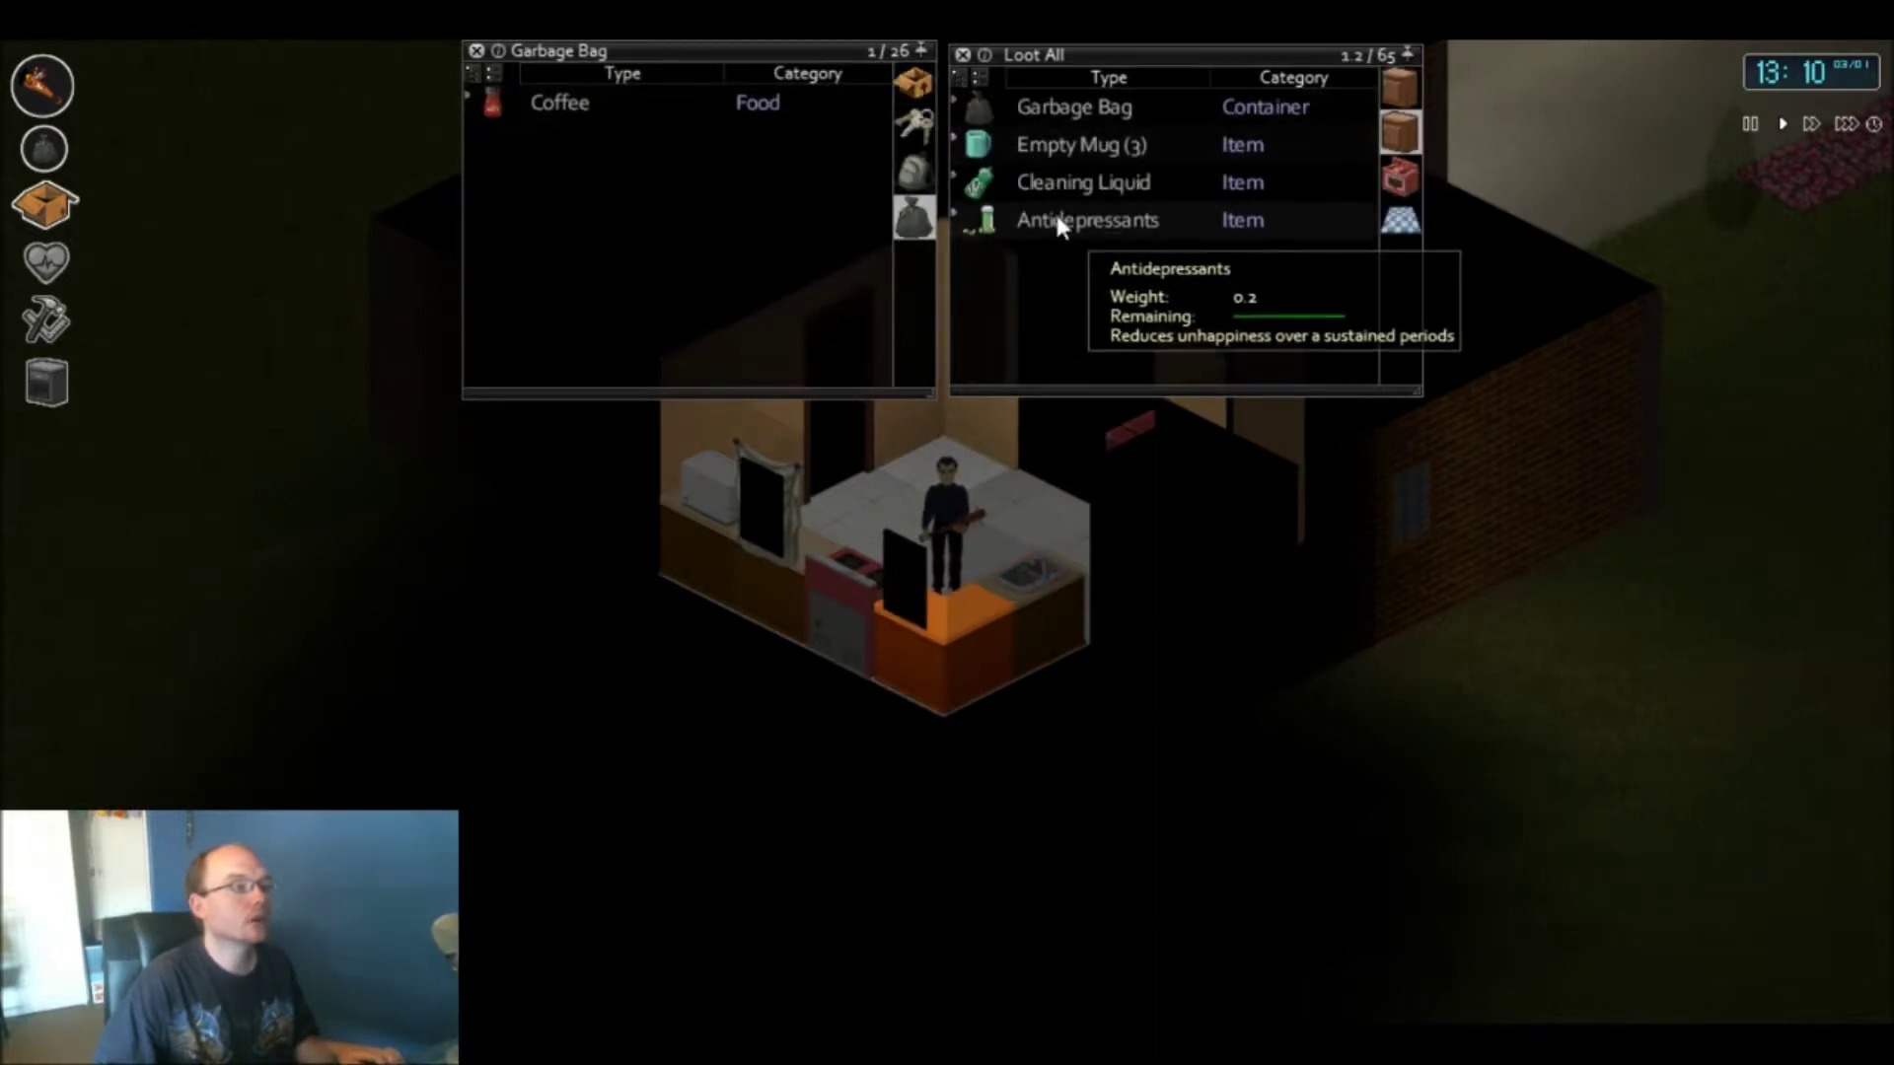
{"action": "left_click_drag", "start_coordinate": [1050, 187], "coordinate": [892, 86]}
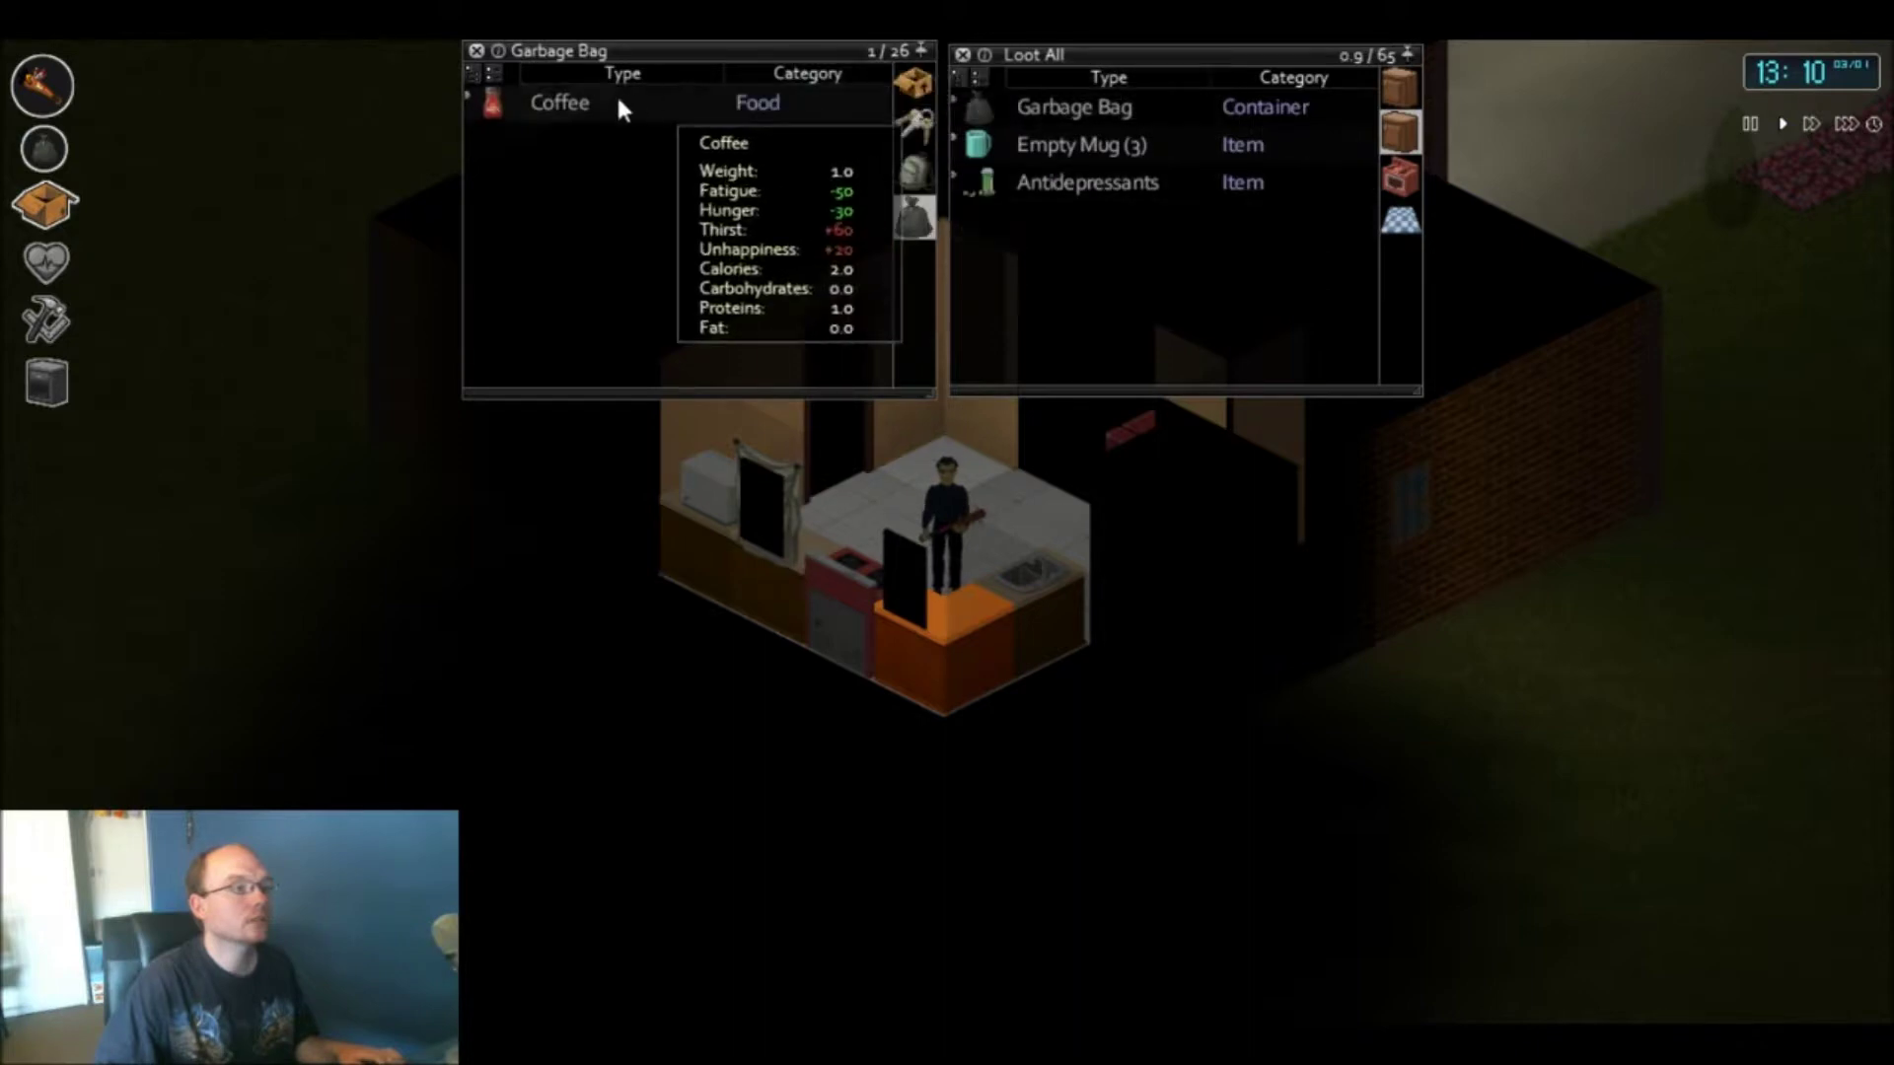
{"action": "left_click_drag", "start_coordinate": [617, 92], "coordinate": [912, 82]}
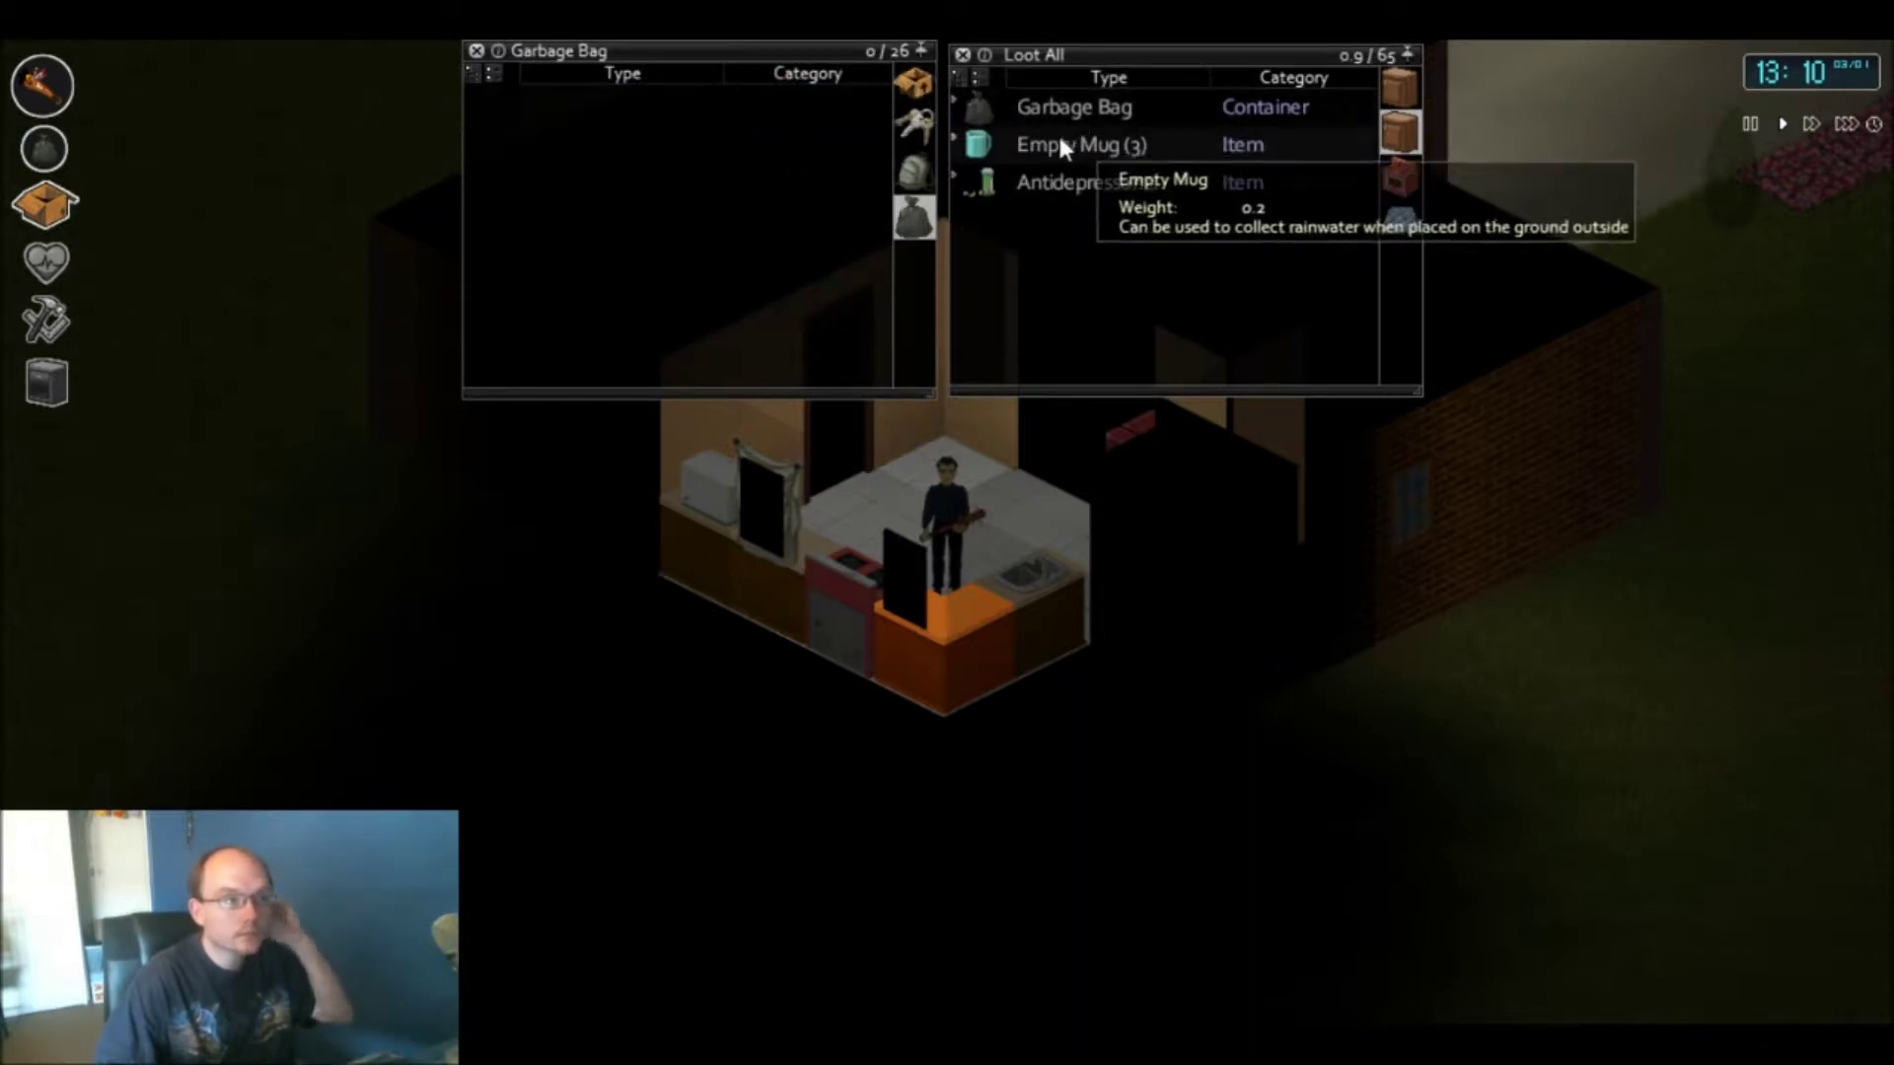
{"action": "left_click_drag", "start_coordinate": [1047, 183], "coordinate": [909, 92]}
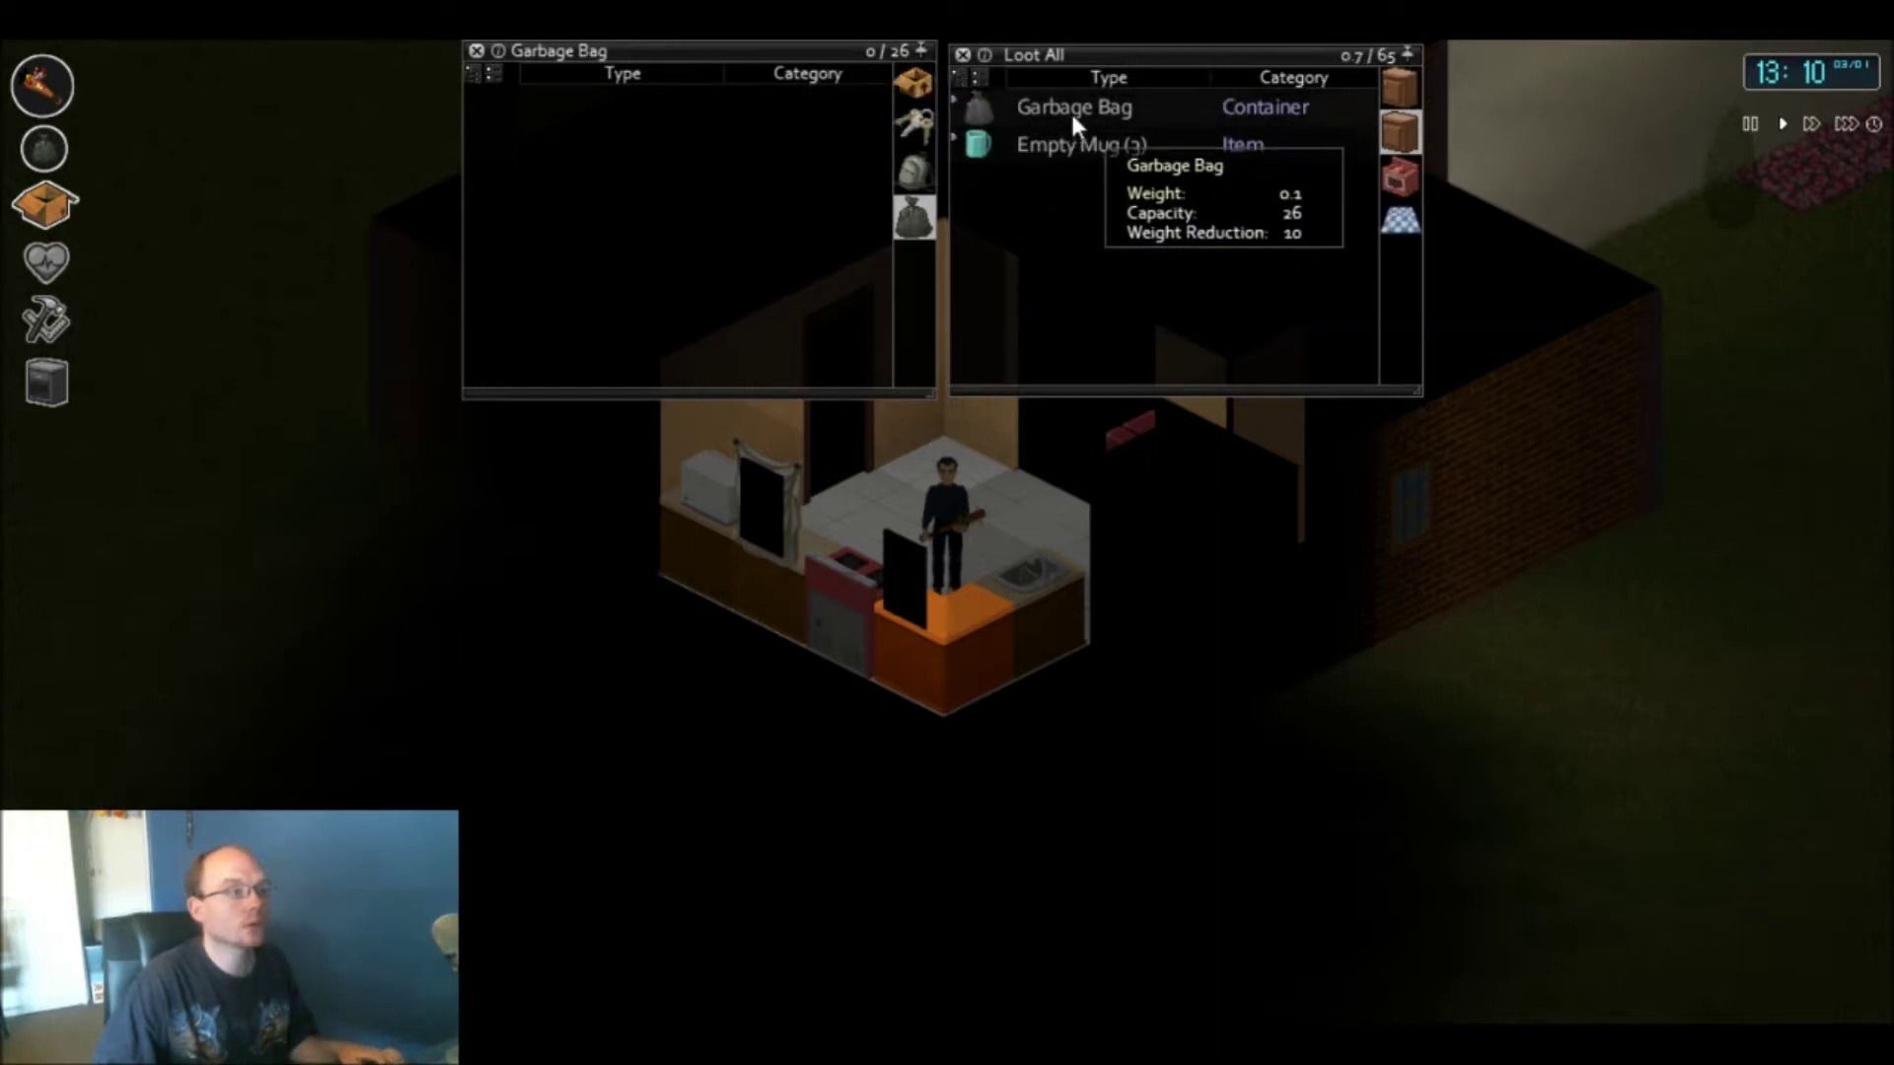
{"action": "left_click_drag", "start_coordinate": [1070, 110], "coordinate": [912, 85]}
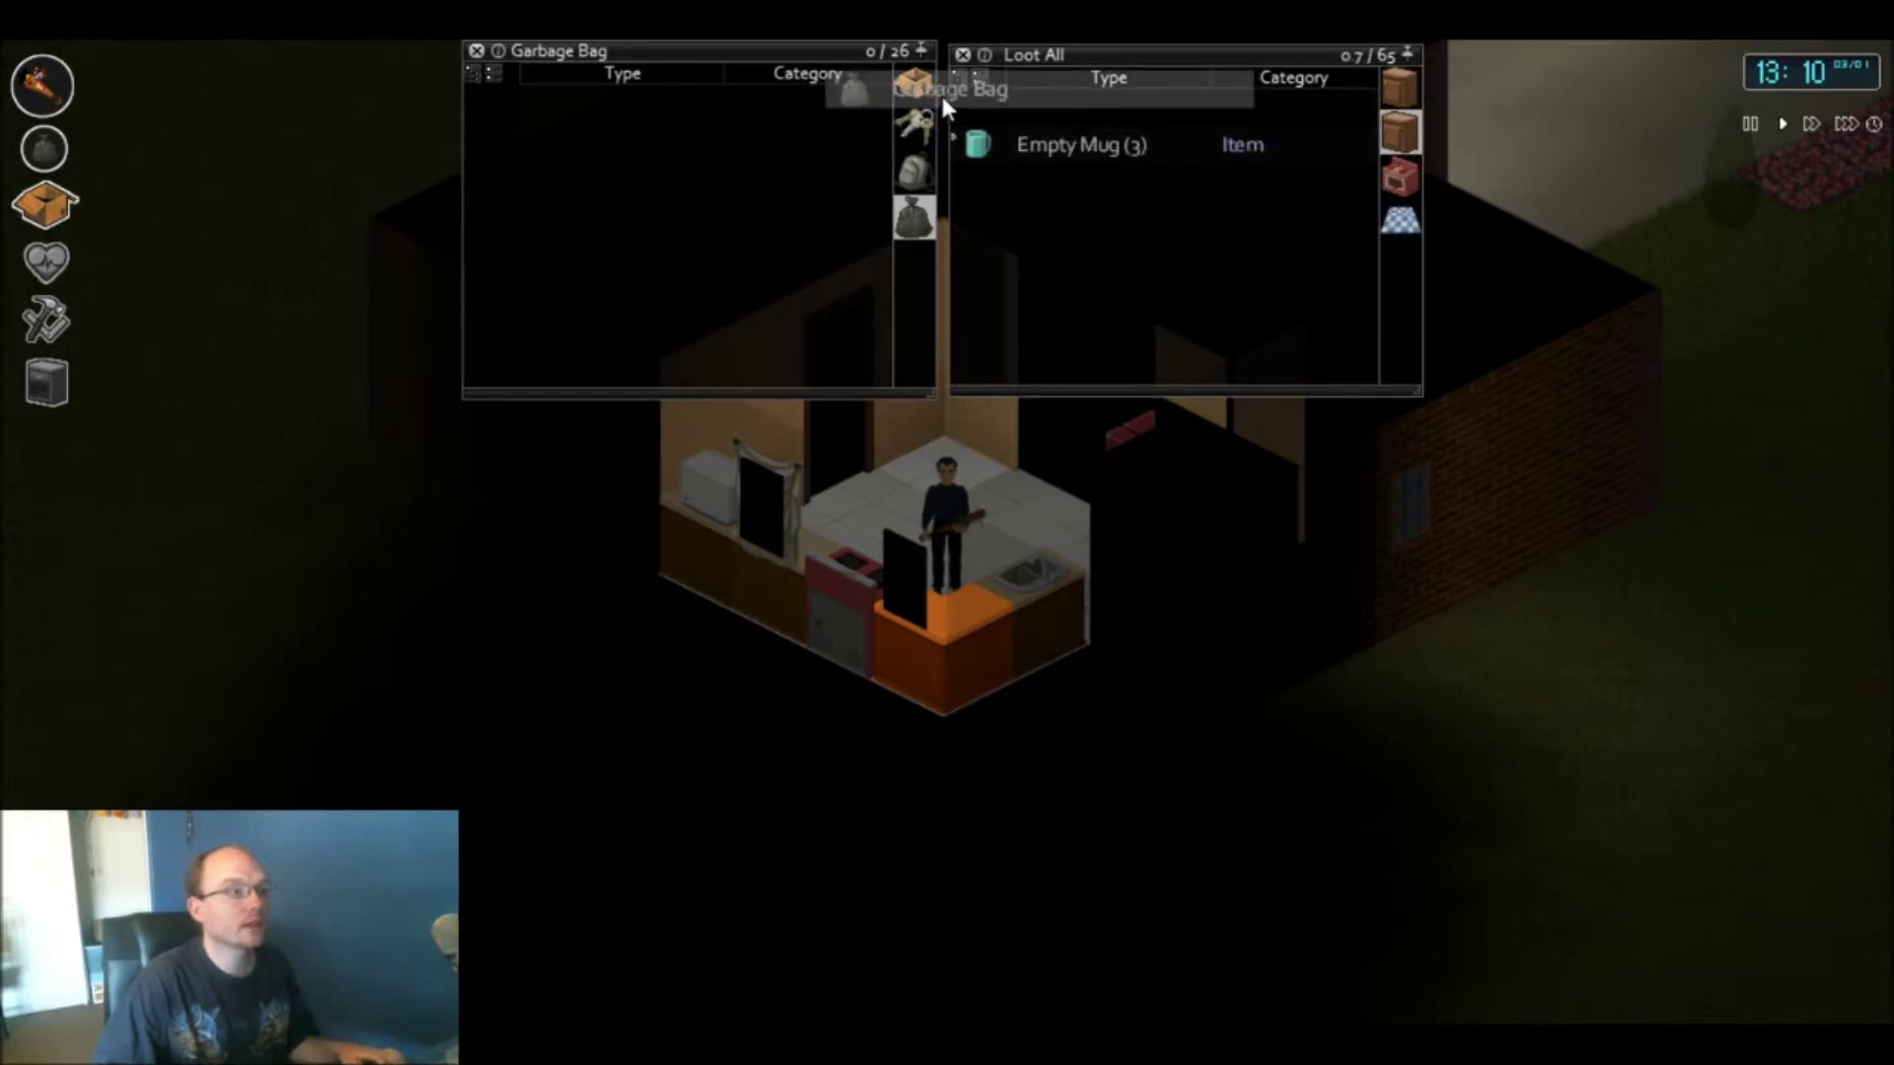
{"action": "left_click", "coordinate": [1394, 180]}
{"action": "mouse_move", "coordinate": [1049, 186]}
{"action": "left_mouse_down"}
{"action": "mouse_move", "coordinate": [1104, 178]}
{"action": "mouse_move", "coordinate": [910, 81]}
{"action": "left_mouse_up"}
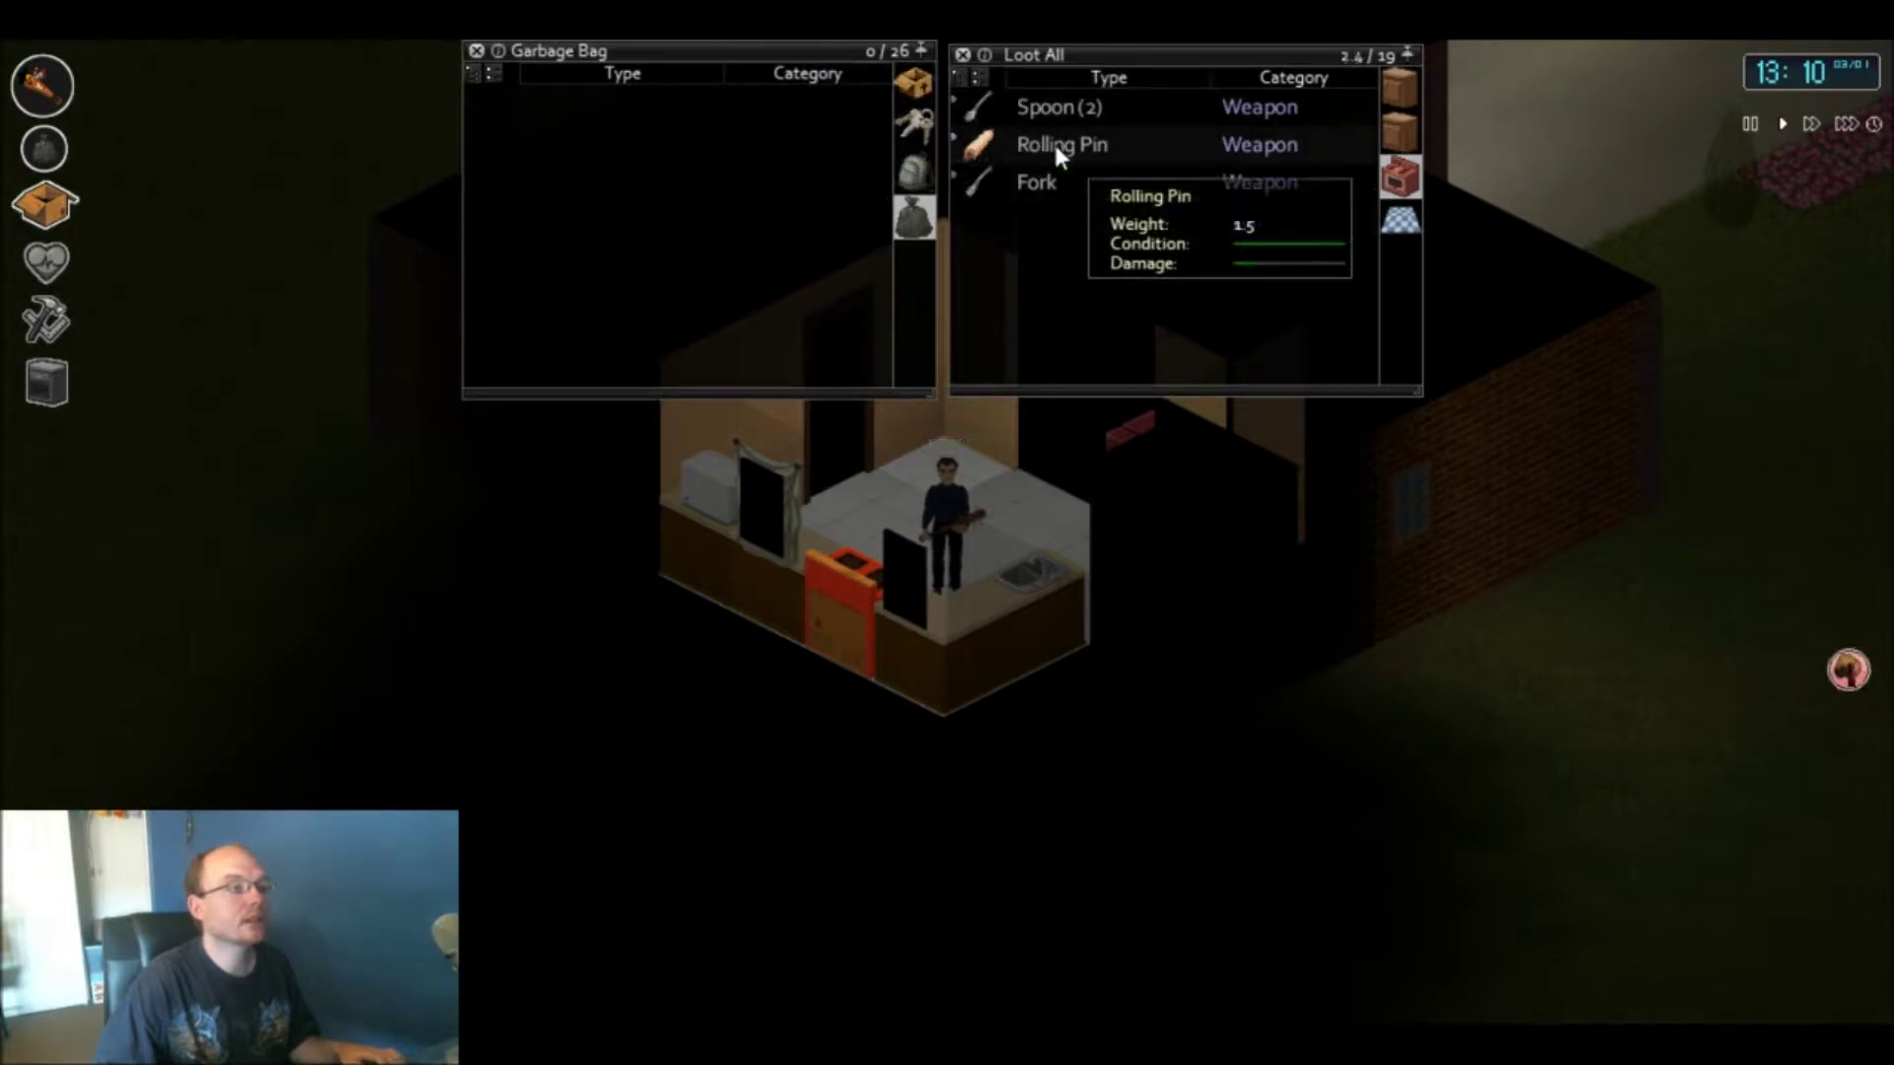
- Unequip the worn garbage bag from the survivor's main inventory
{"action": "left_click", "coordinate": [916, 85]}
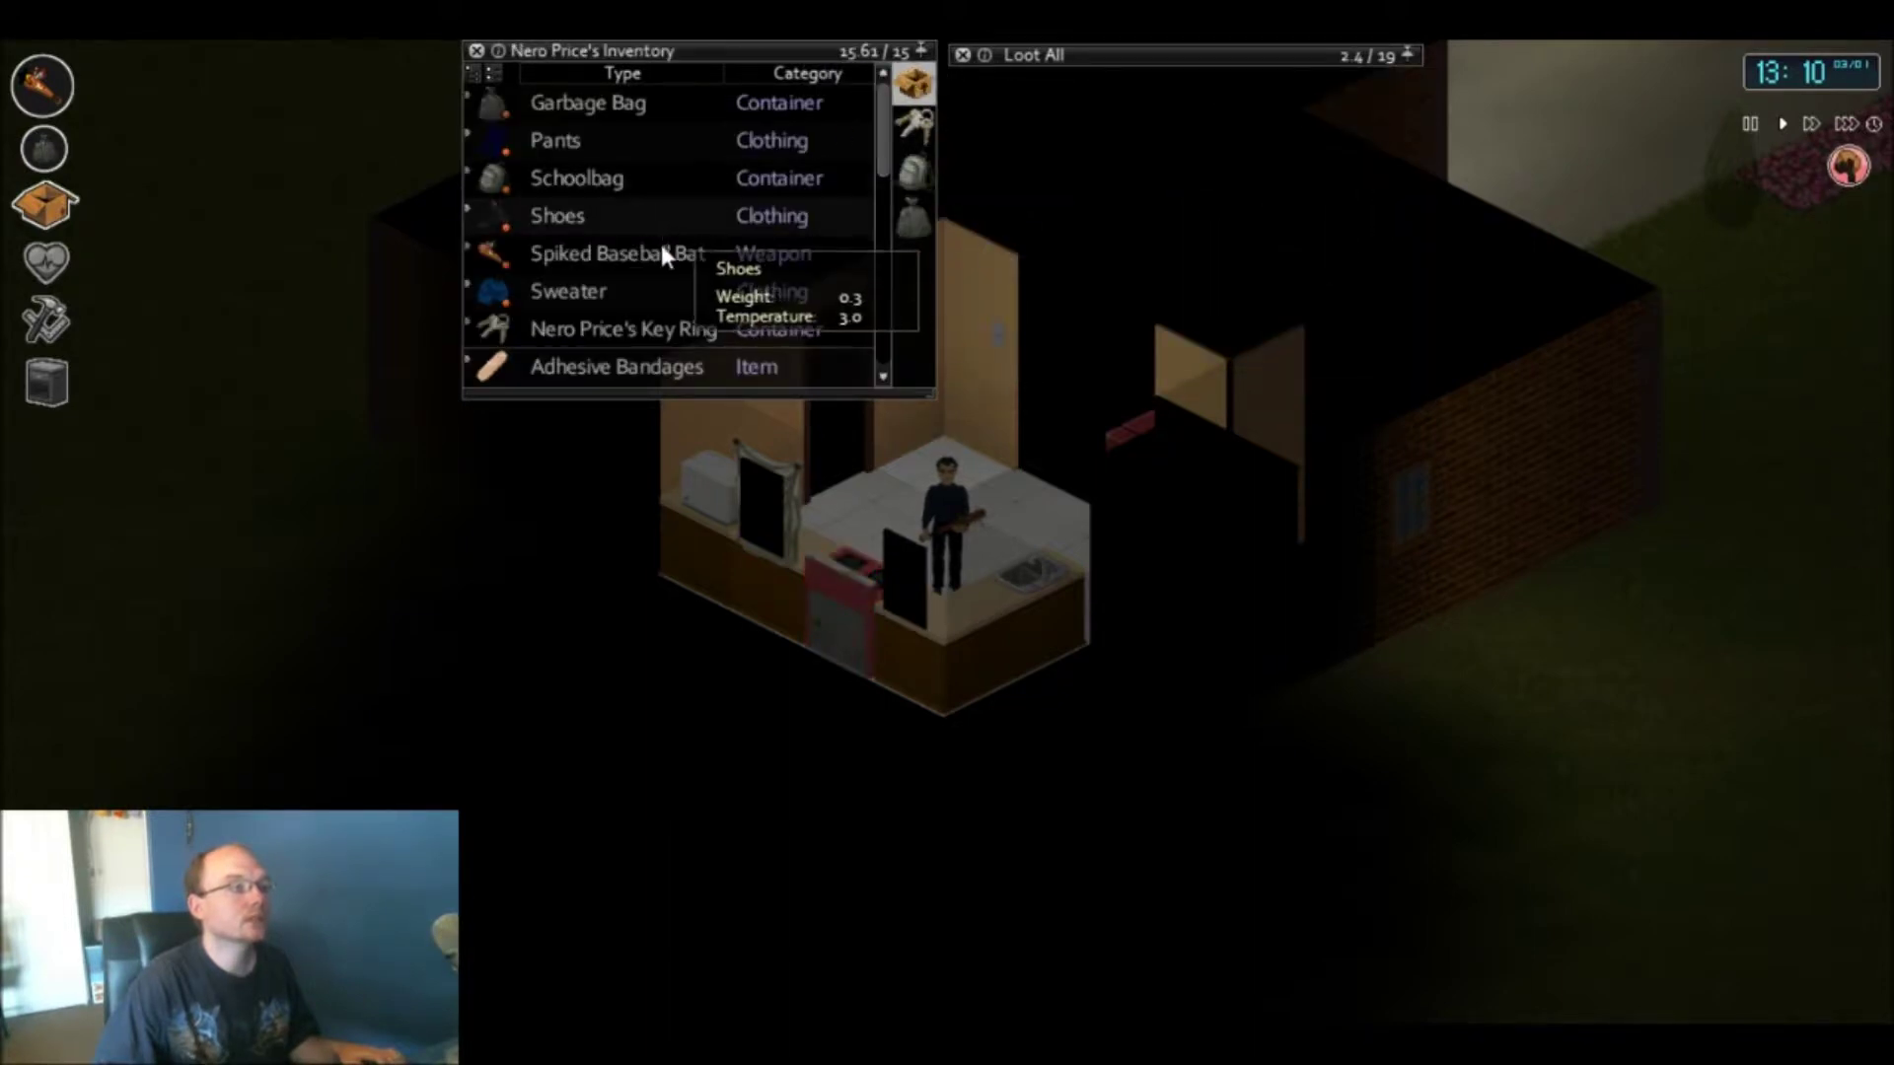
{"action": "scroll", "coordinate": [652, 245], "scroll_direction": "down", "scroll_amount": 1}
{"action": "scroll", "coordinate": [644, 230], "scroll_direction": "up", "scroll_amount": 1}
{"action": "right_click", "coordinate": [573, 103]}
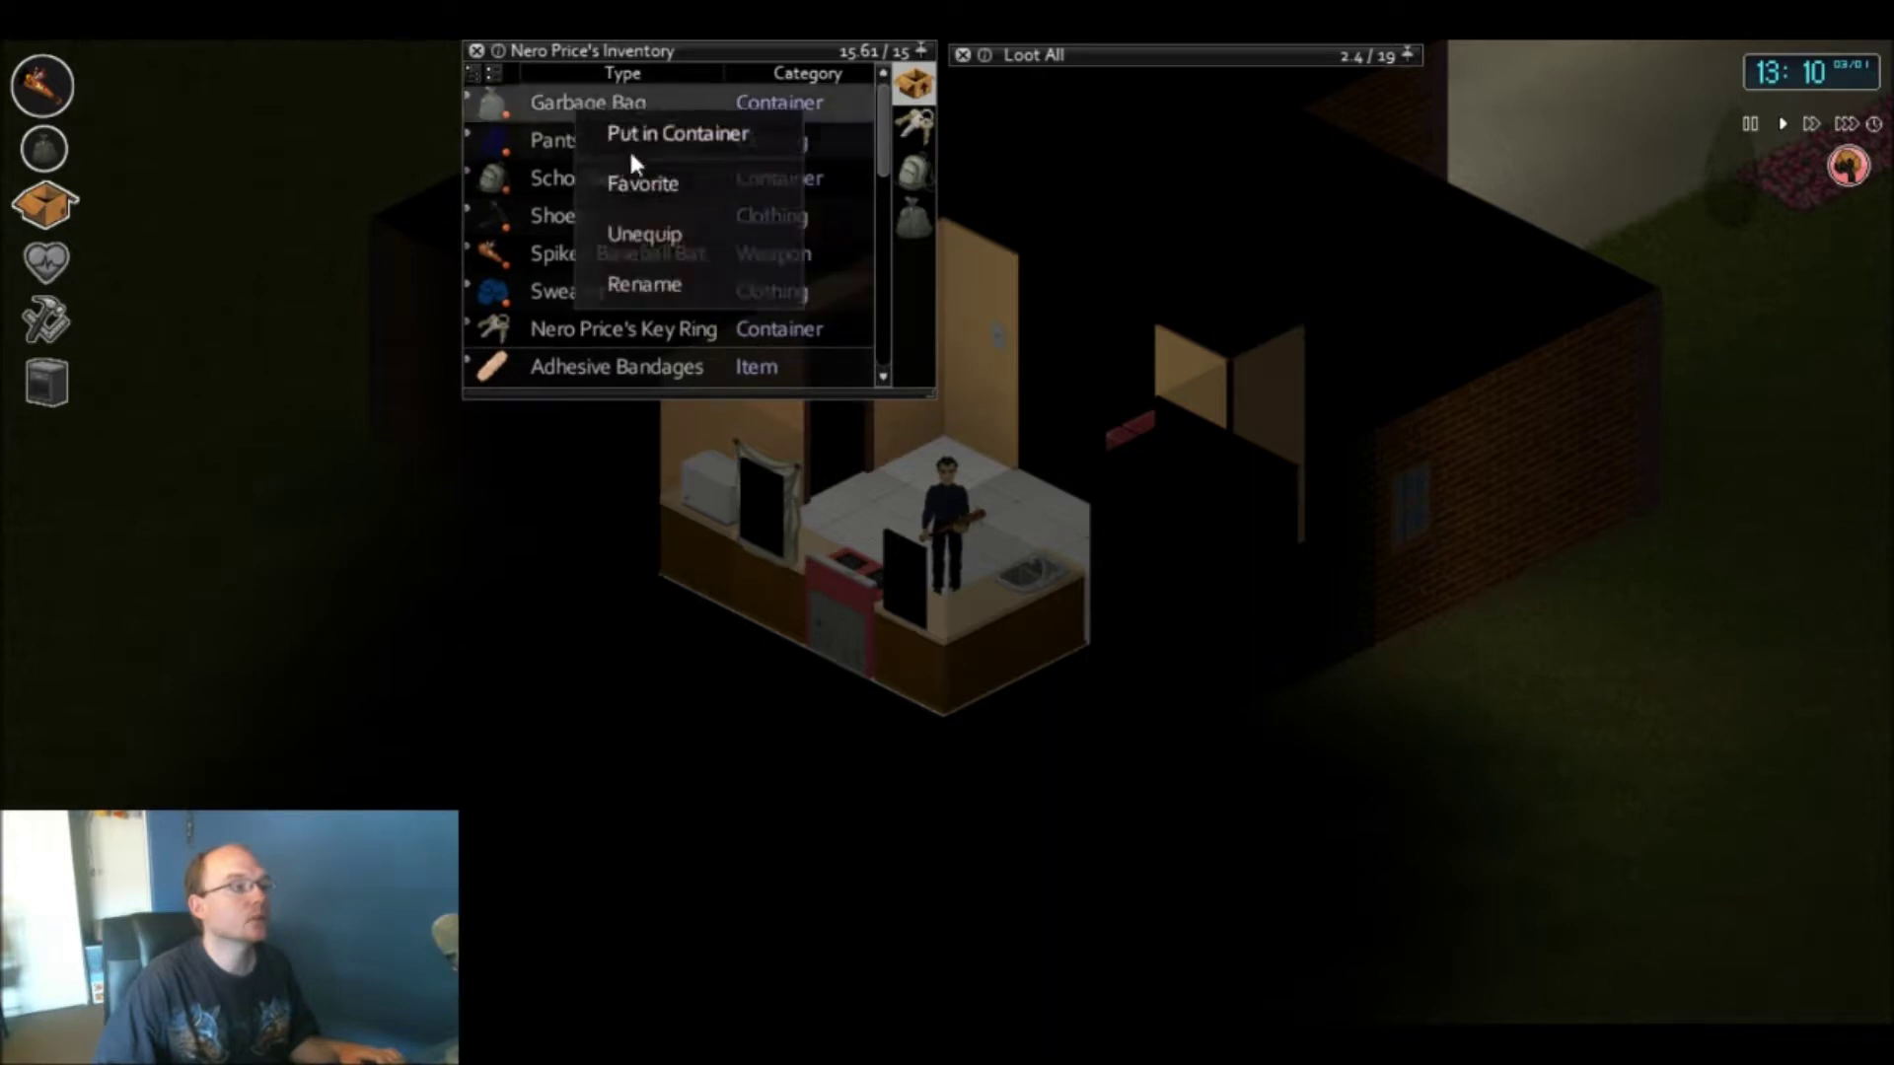
{"action": "left_click", "coordinate": [656, 219]}
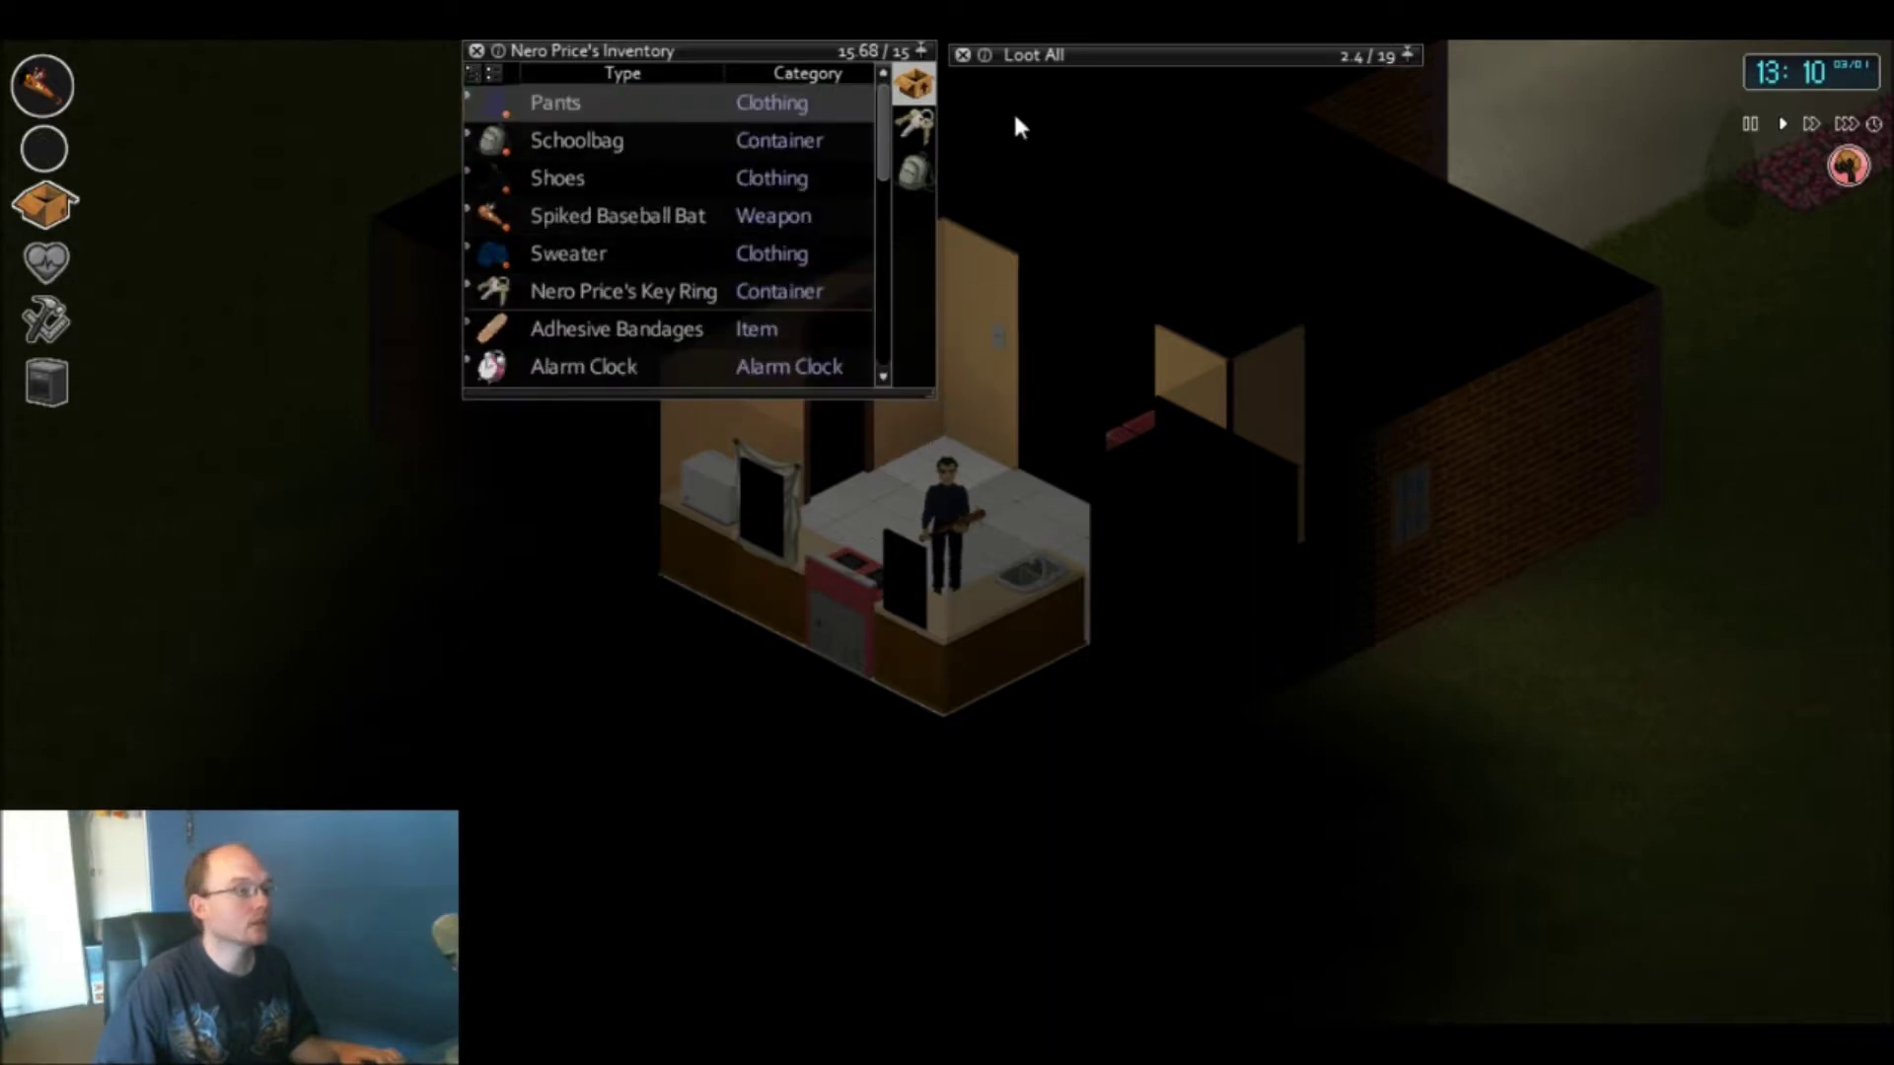
{"action": "scroll", "coordinate": [684, 178], "scroll_direction": "down", "scroll_amount": 2}
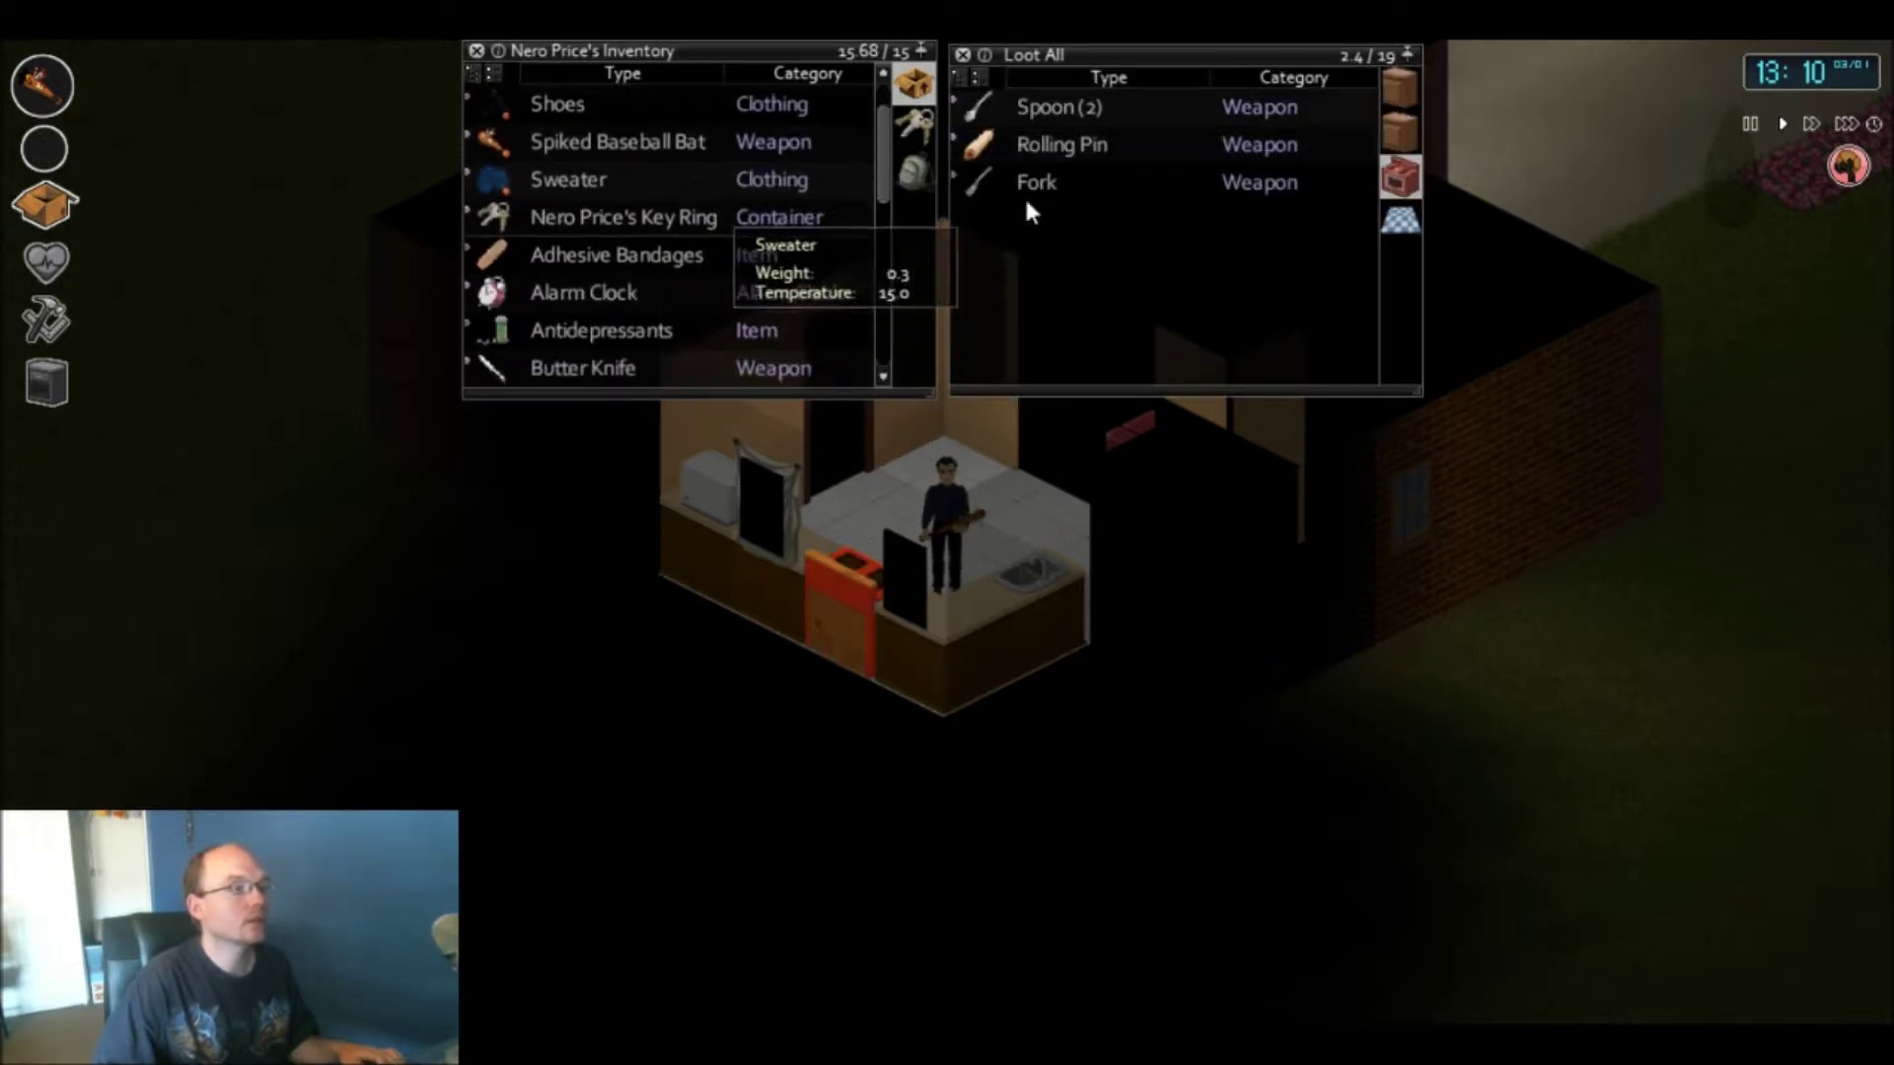
{"action": "left_click", "coordinate": [1410, 125]}
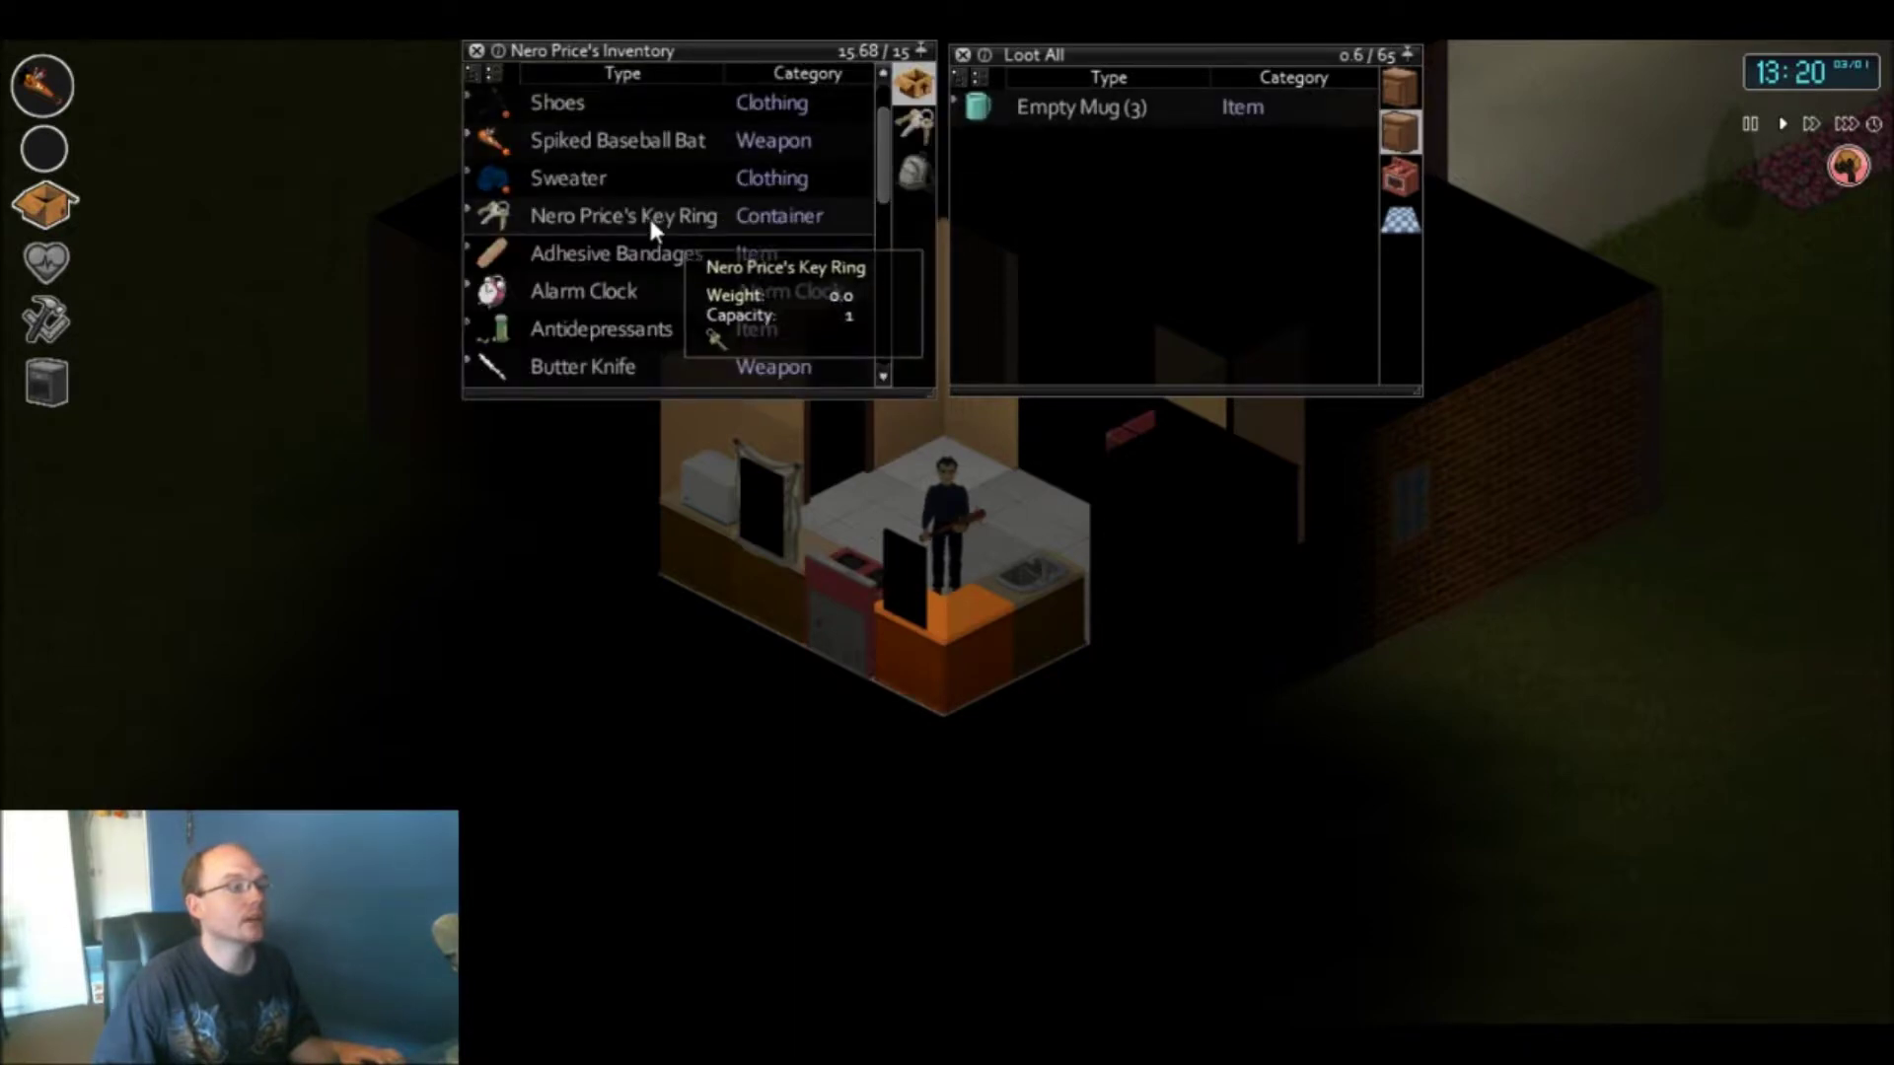
{"action": "scroll", "coordinate": [642, 229], "scroll_direction": "down", "scroll_amount": 3}
{"action": "scroll", "coordinate": [757, 215], "scroll_direction": "down", "scroll_amount": 1}
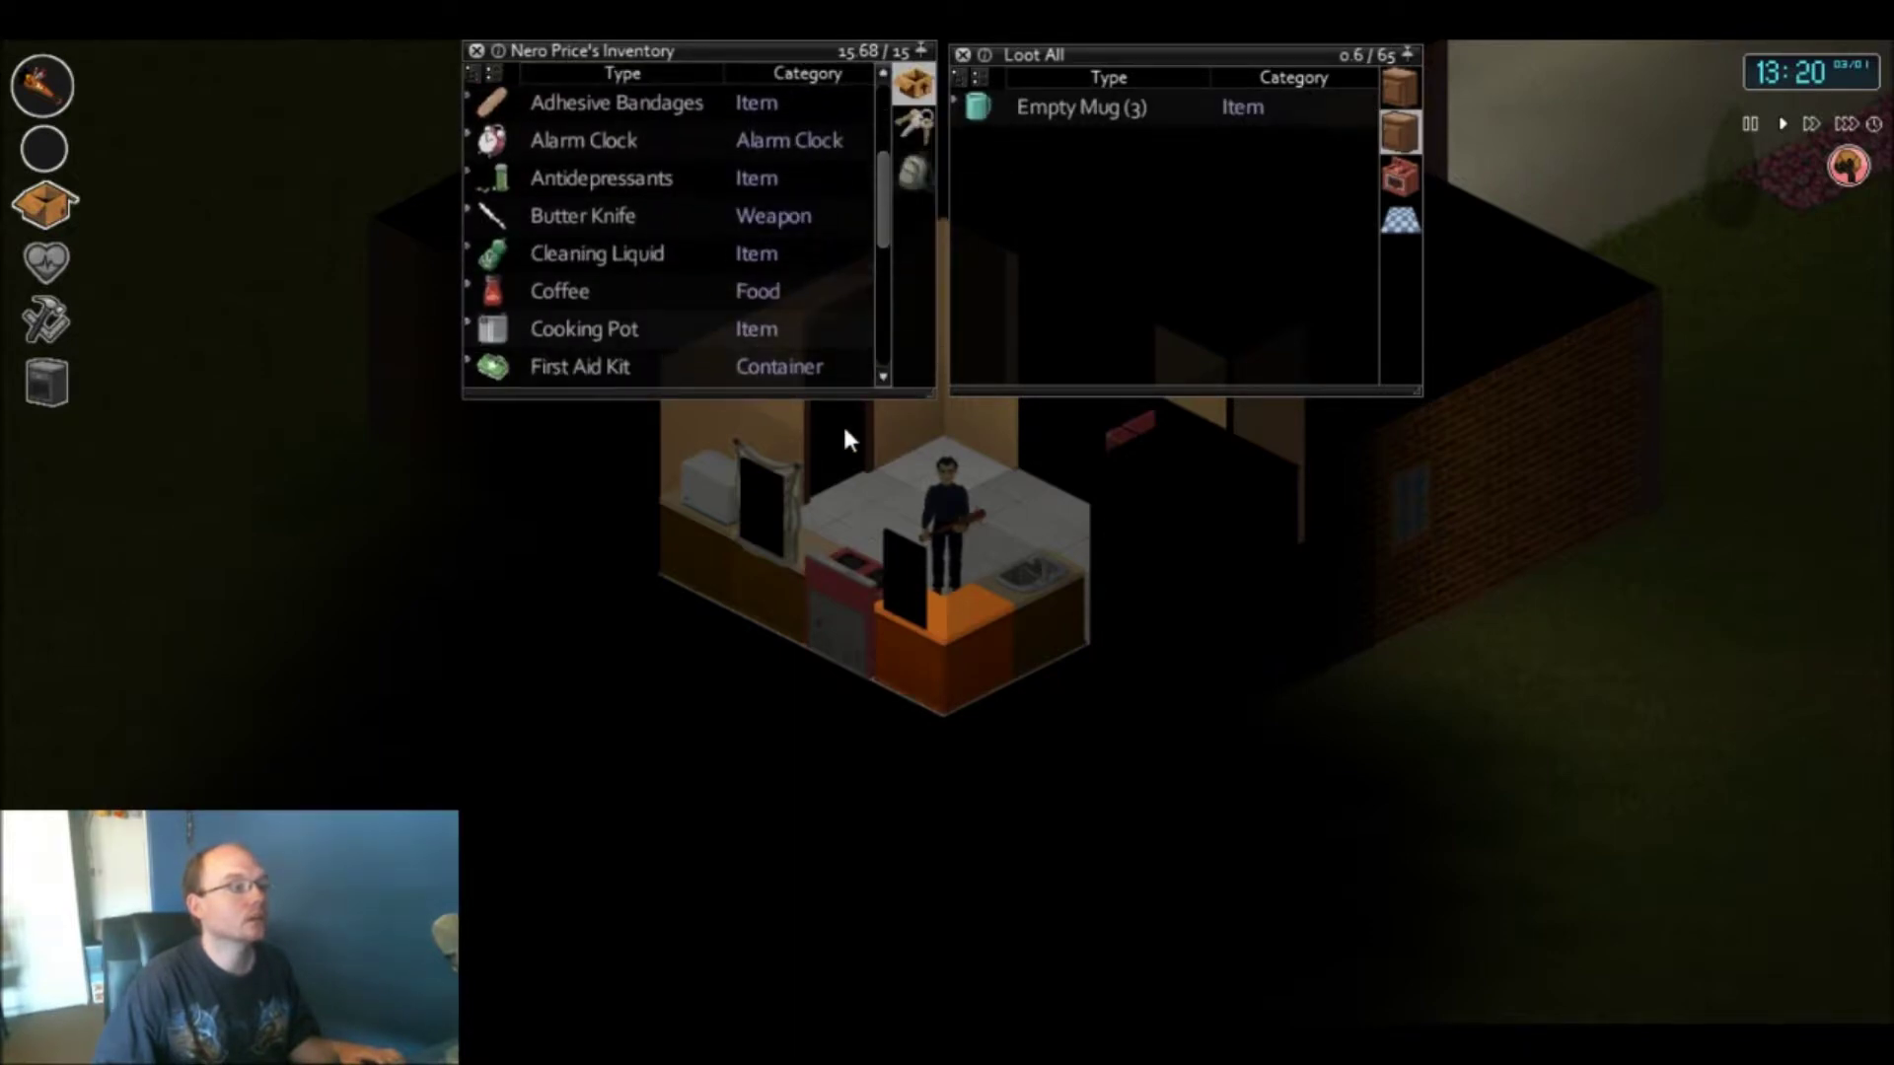
- Fill the cooking pot with water at the sink and store it in the cupboard
{"action": "right_click", "coordinate": [1034, 581]}
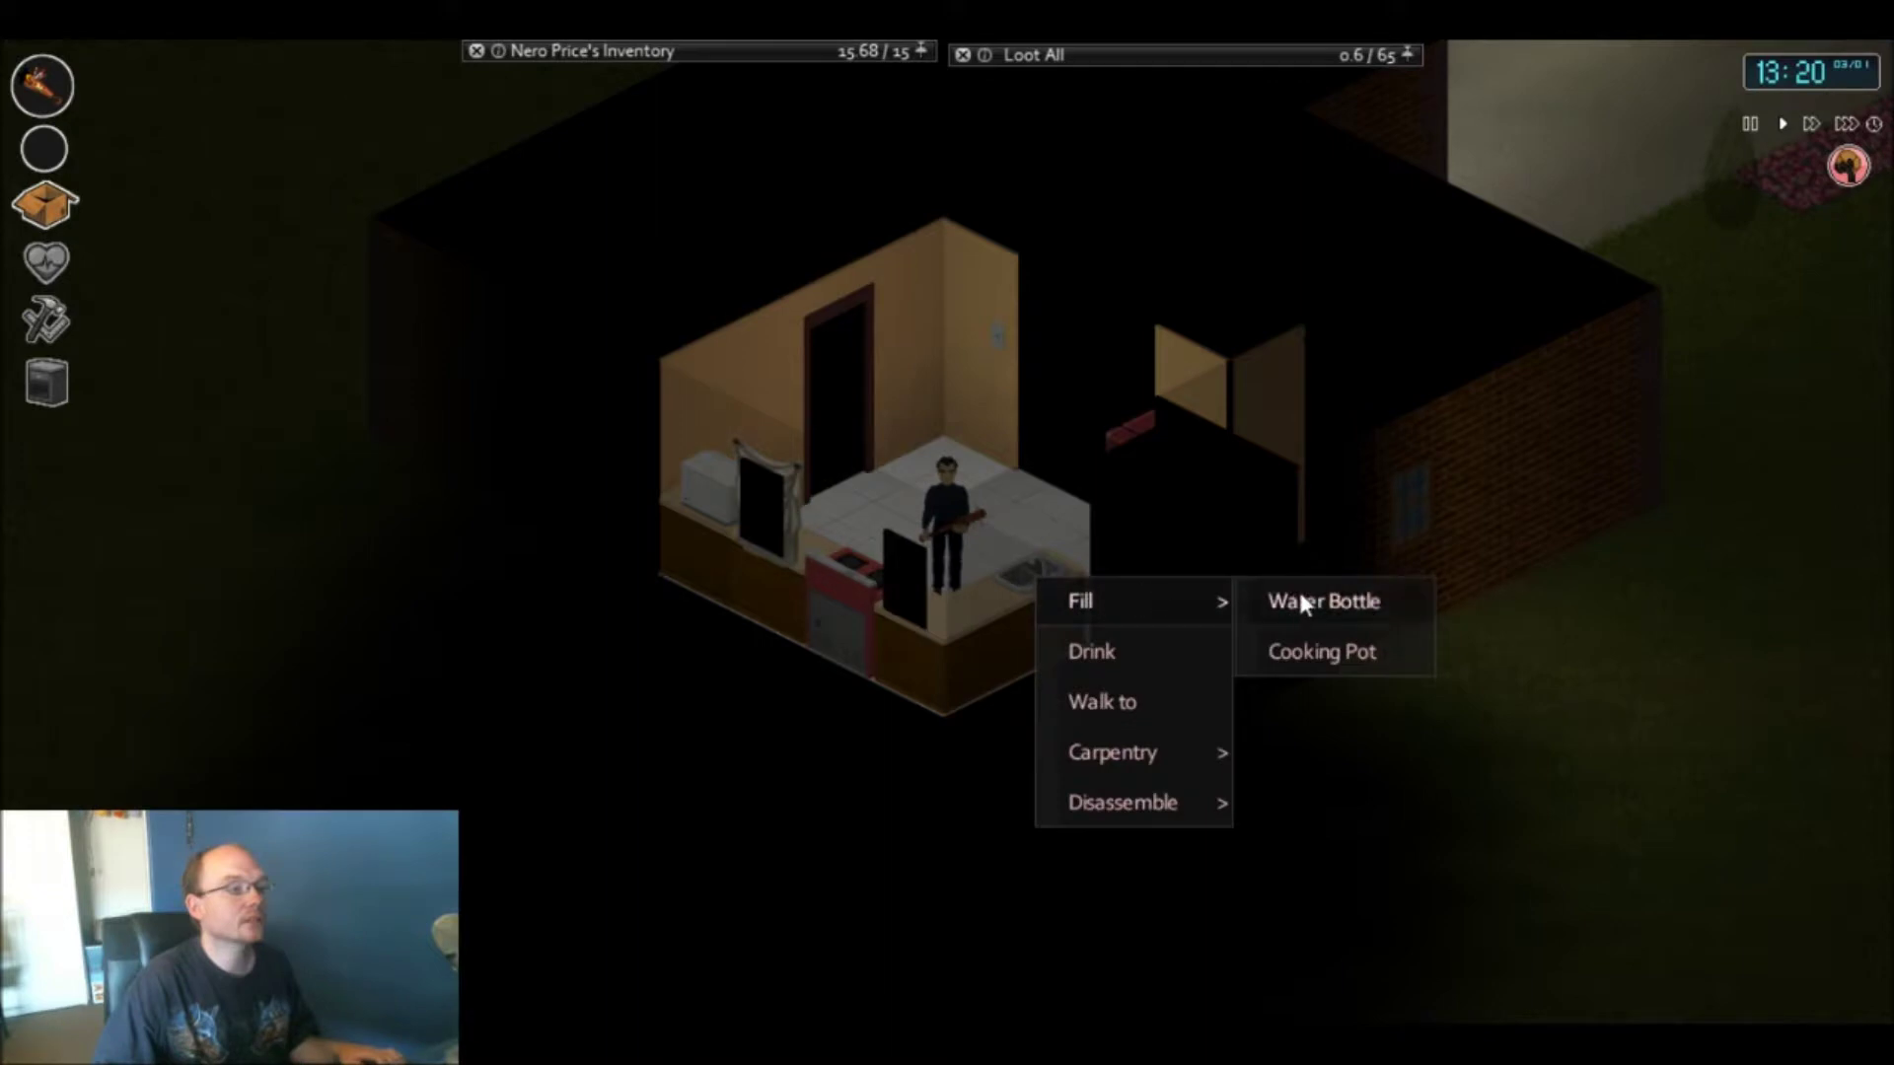
{"action": "left_click", "coordinate": [1339, 647]}
{"action": "mouse_move", "coordinate": [695, 51]}
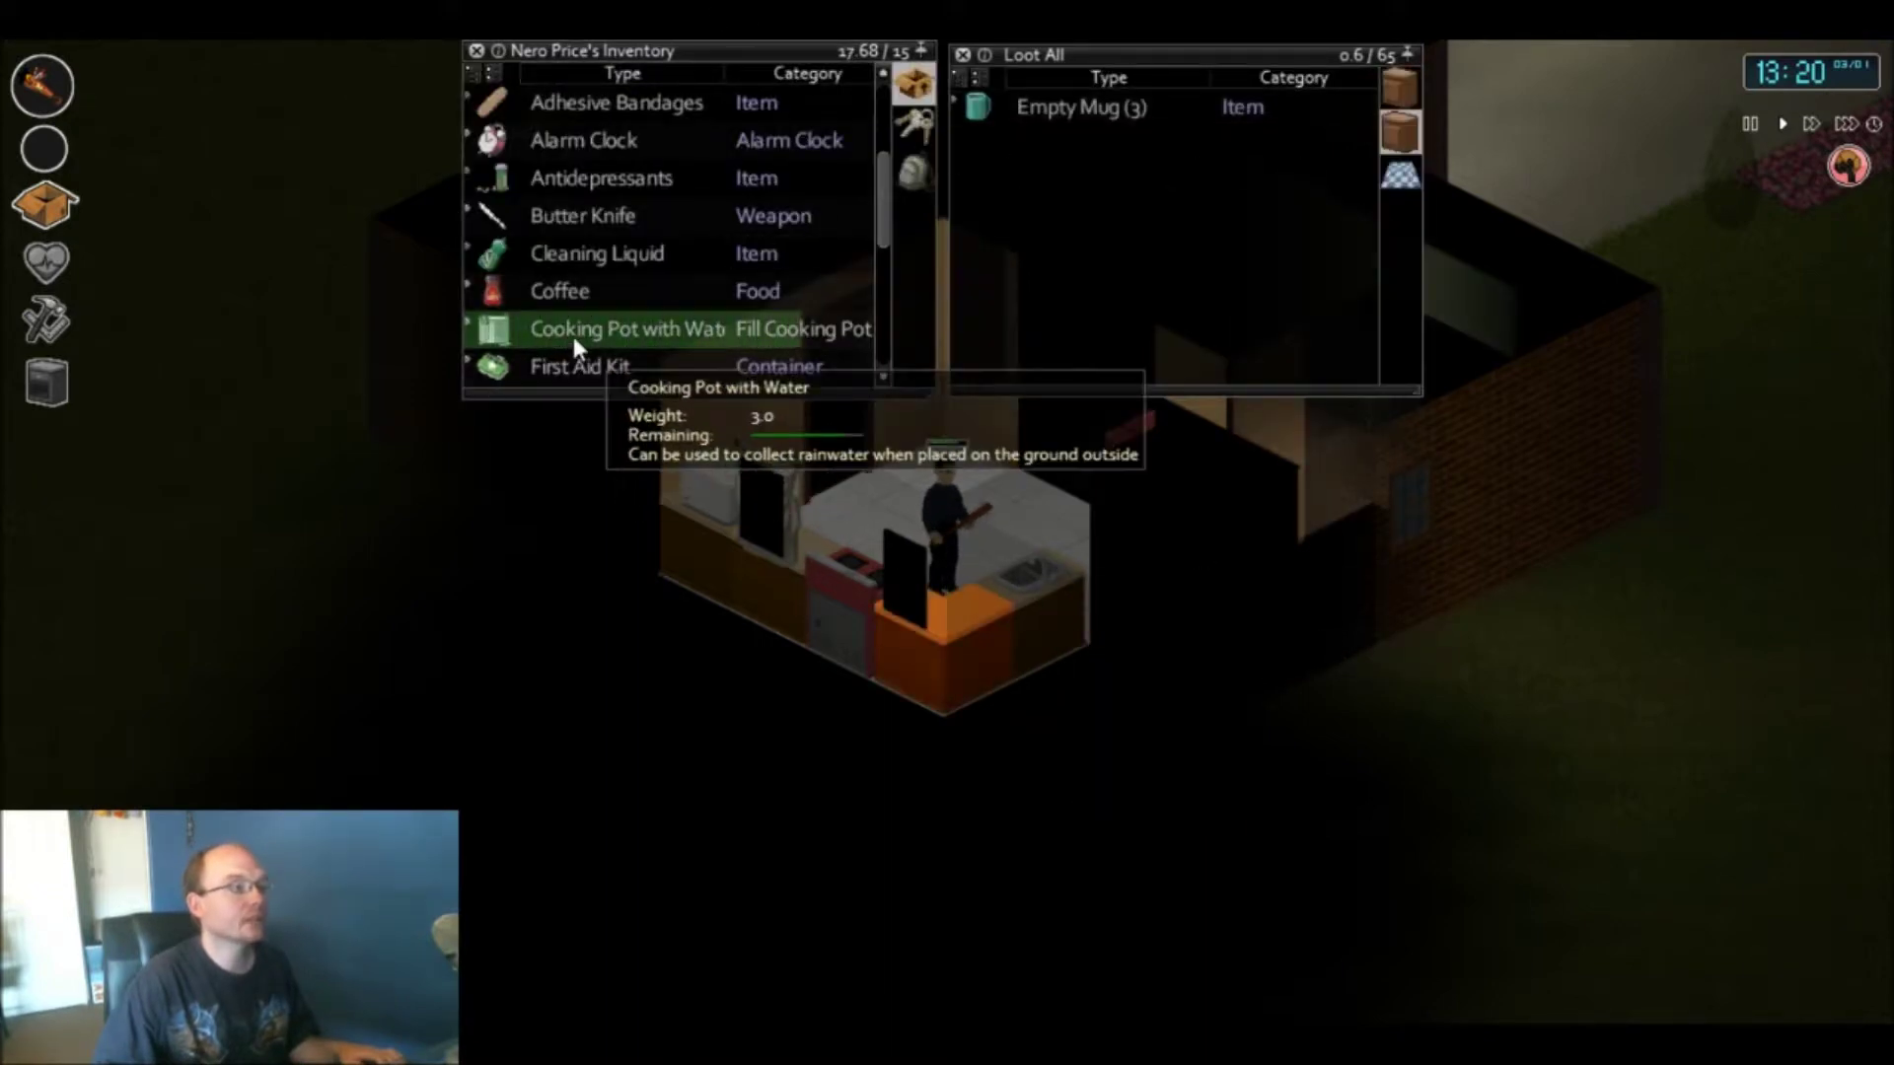
{"action": "left_click_drag", "start_coordinate": [554, 328], "coordinate": [1087, 271]}
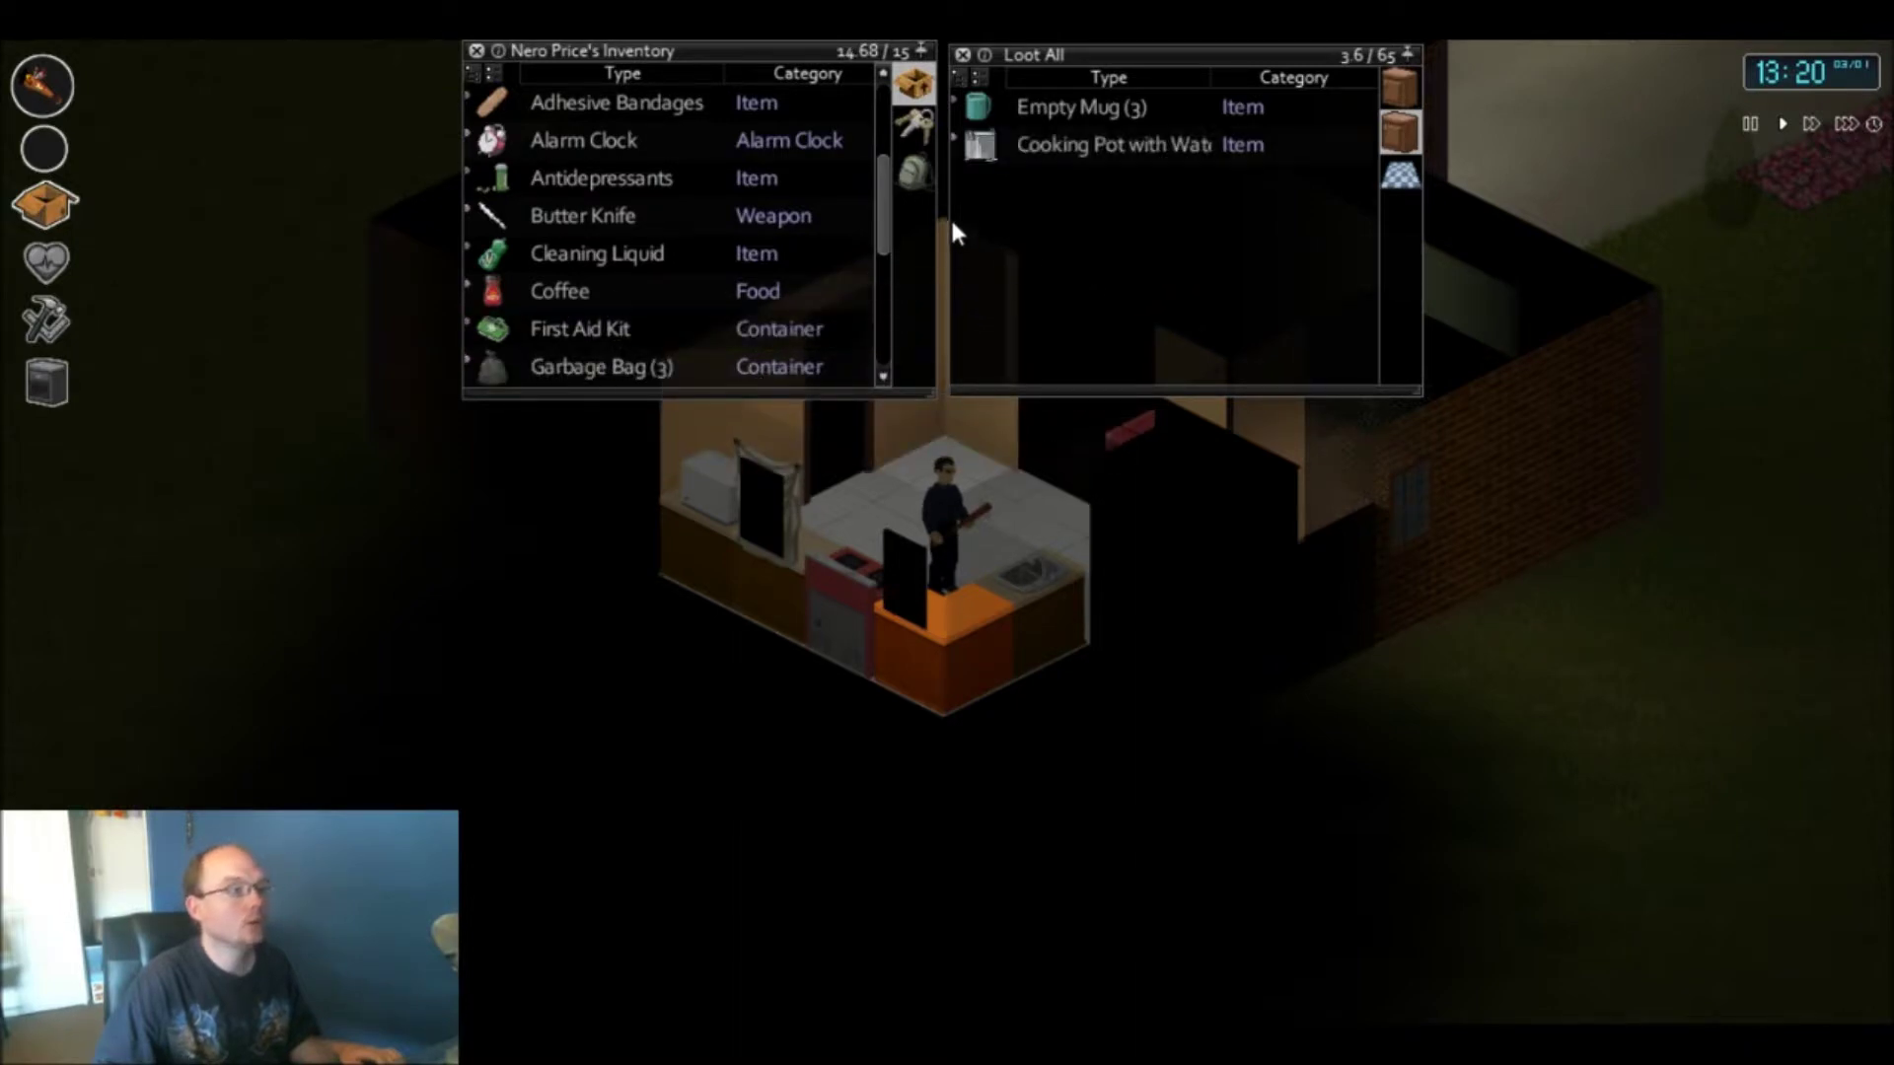
{"action": "left_click", "coordinate": [906, 166]}
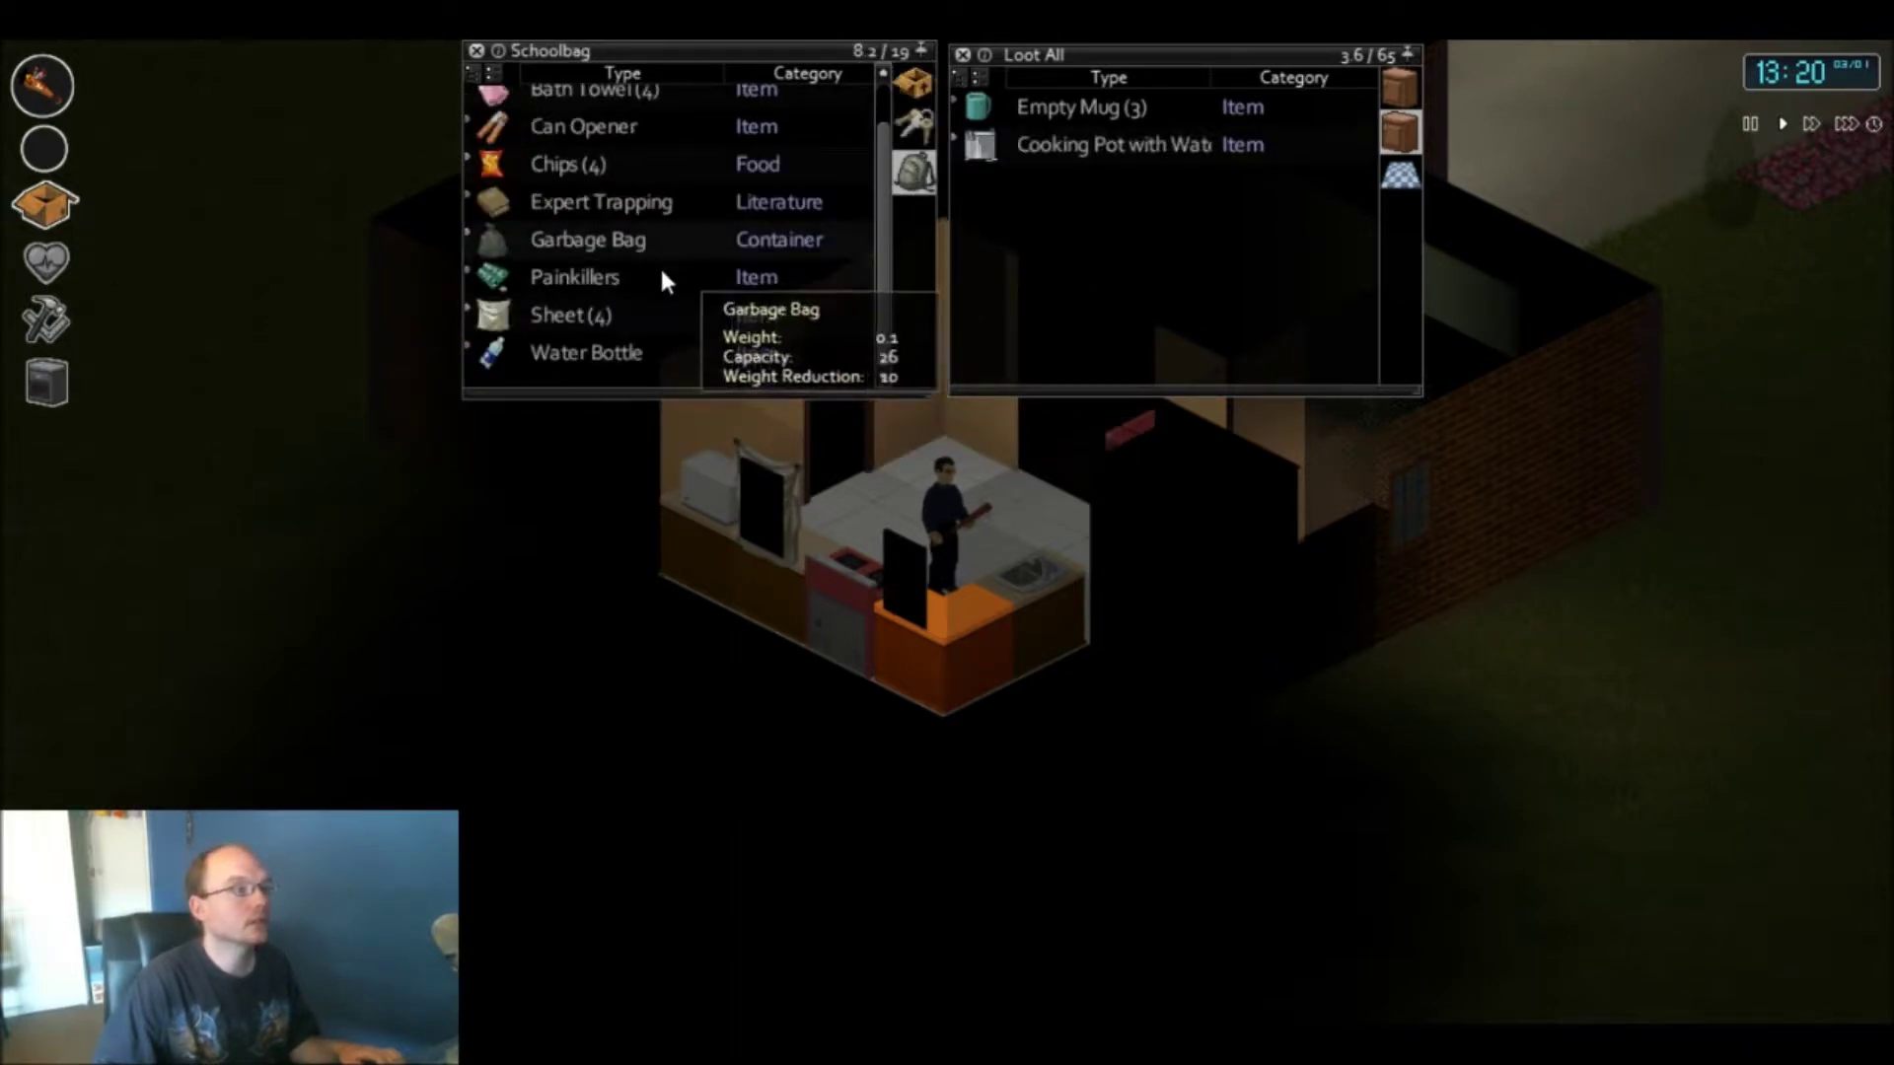
{"action": "scroll", "coordinate": [647, 296], "scroll_direction": "up", "scroll_amount": 1}
{"action": "scroll", "coordinate": [645, 292], "scroll_direction": "up", "scroll_amount": 1}
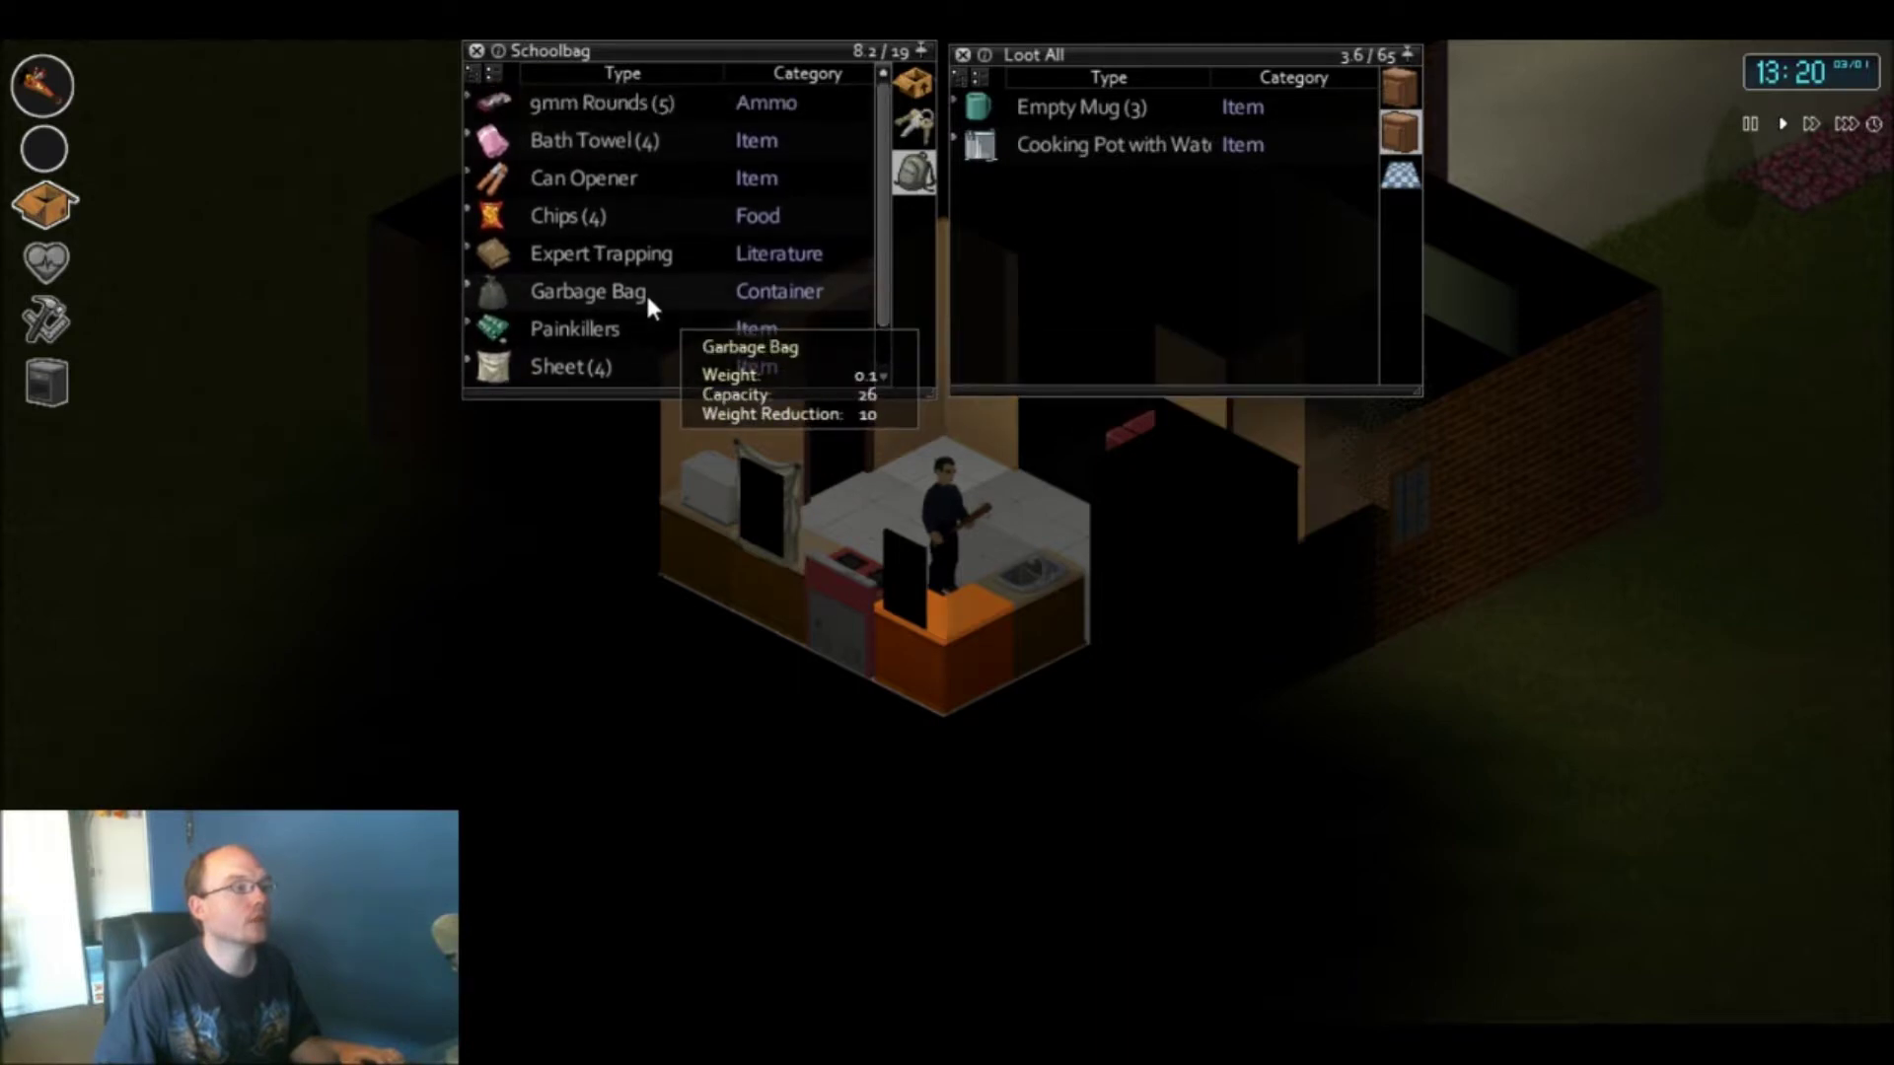
- Move the counter loot into the schoolbag, then store its Garbage Bag, Painkillers and 9mm Rounds
{"action": "key", "text": "w"}
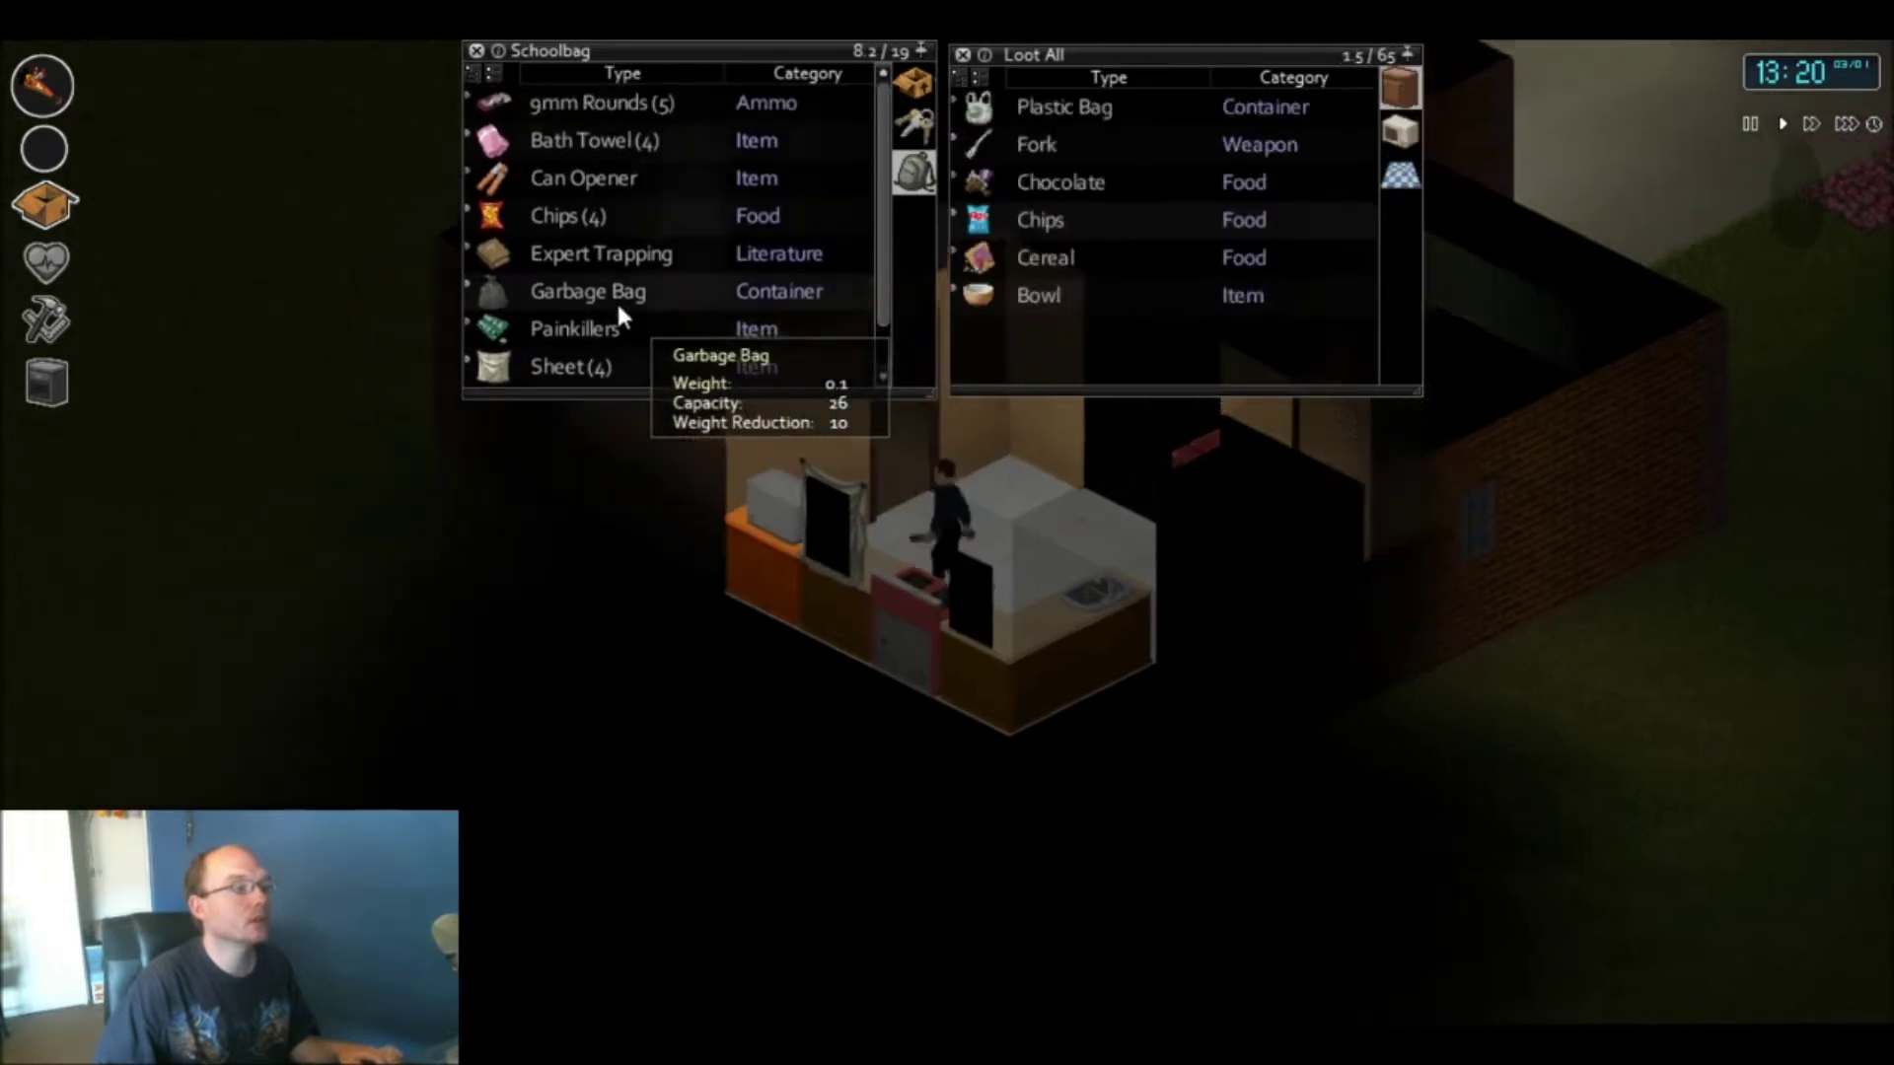
{"action": "left_click_drag", "start_coordinate": [1011, 313], "coordinate": [1043, 100]}
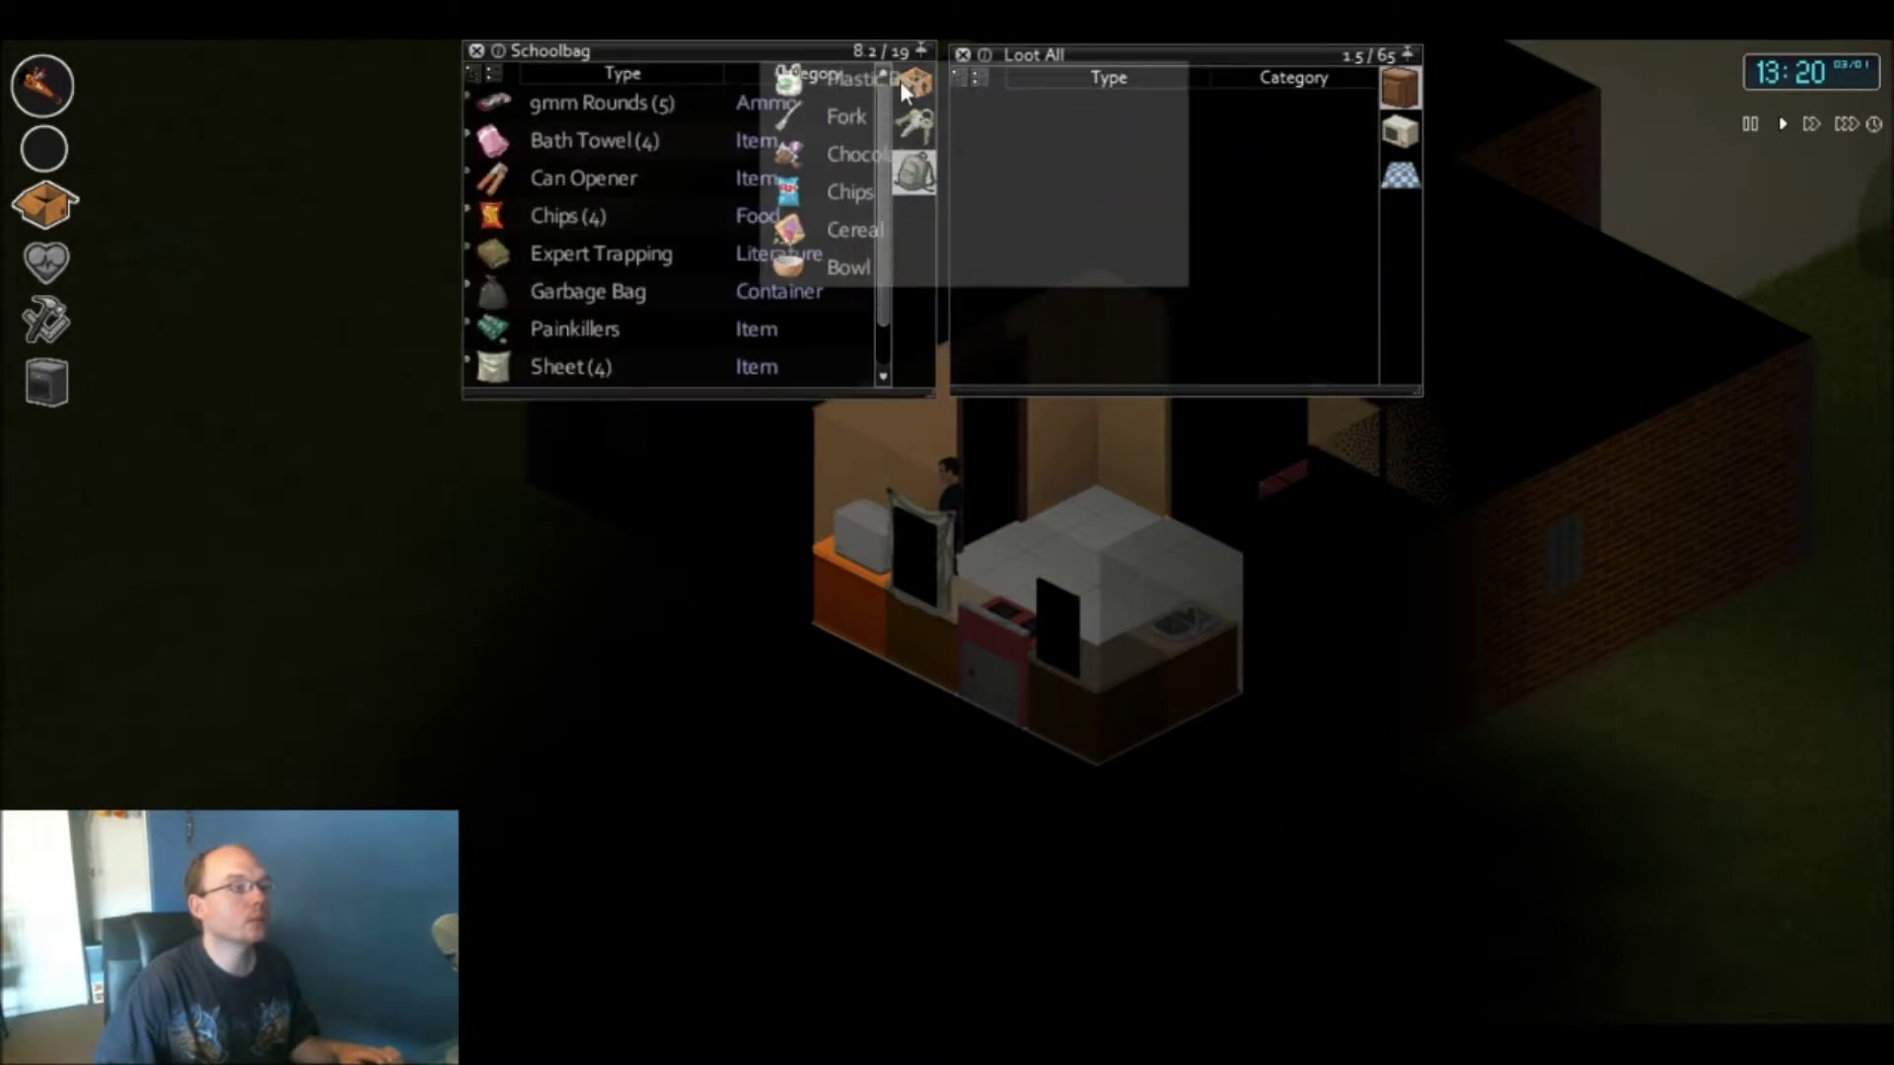
{"action": "left_click_drag", "start_coordinate": [1077, 99], "coordinate": [911, 79]}
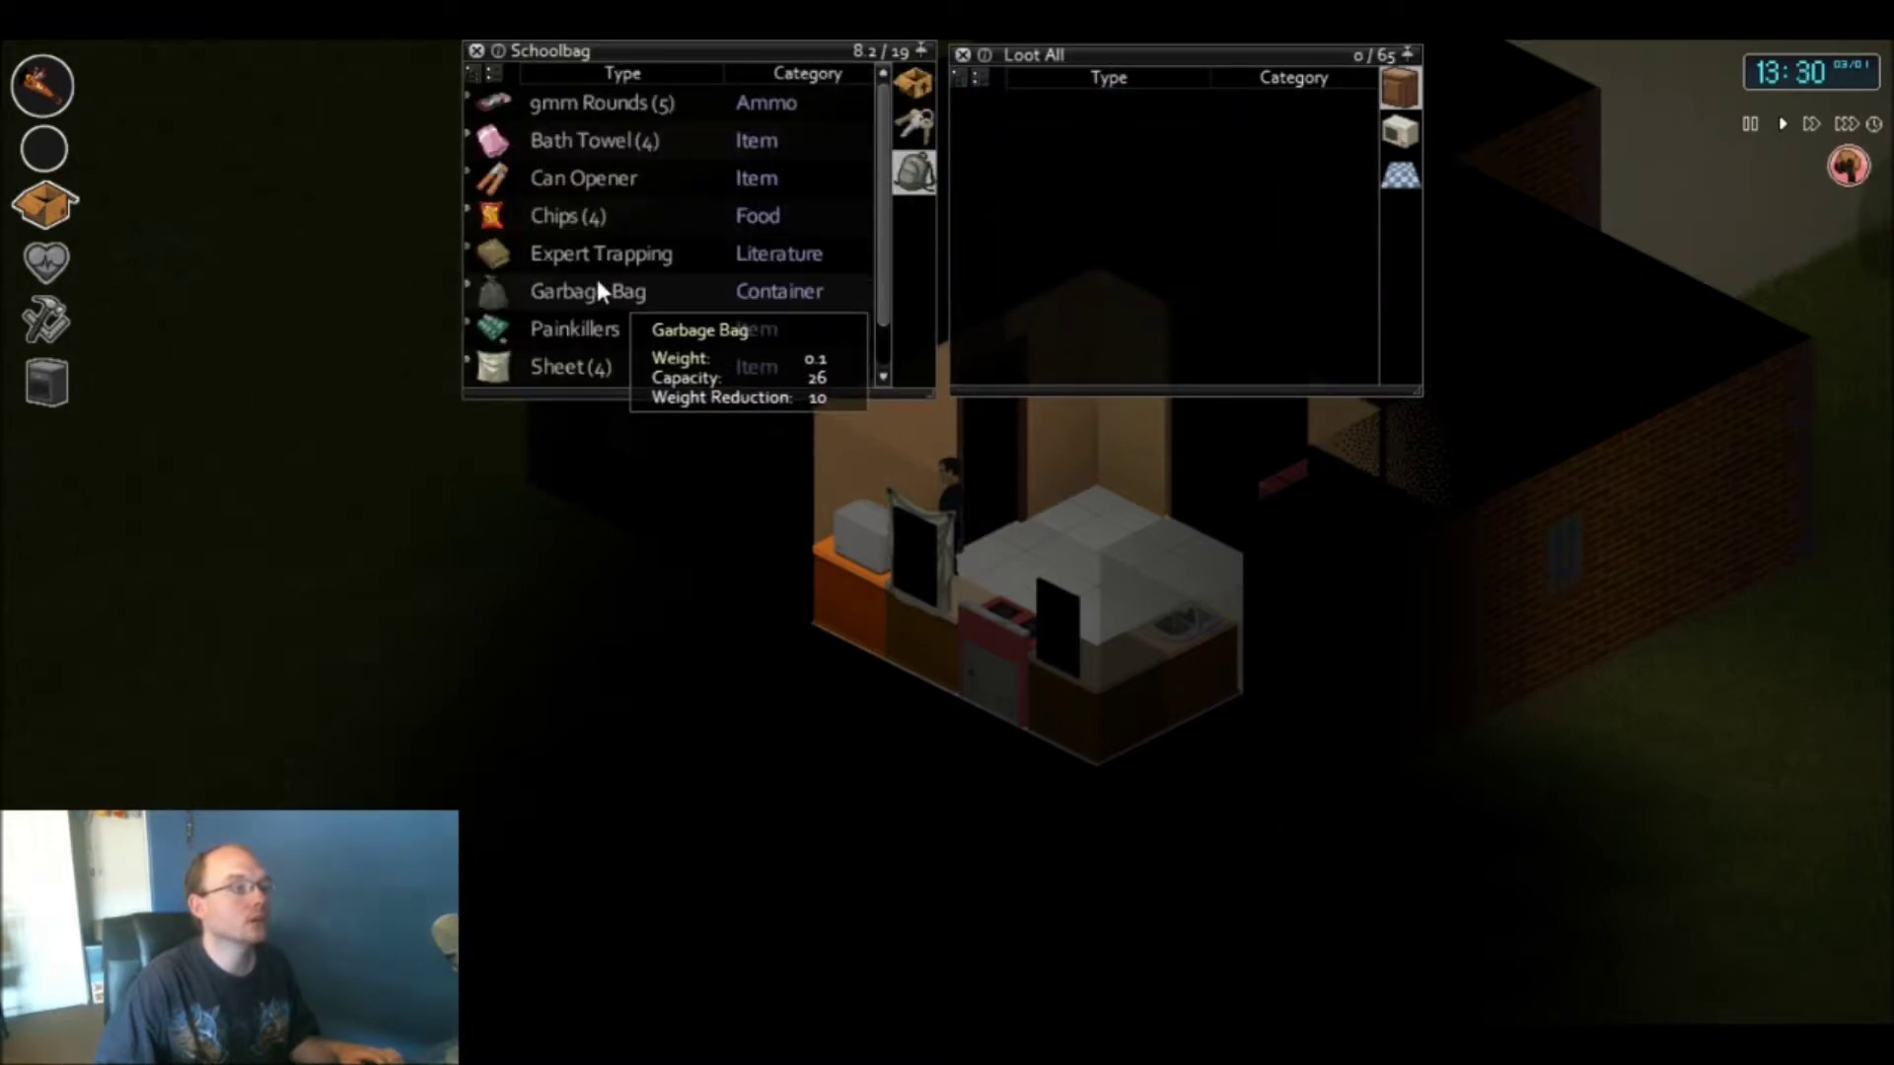
{"action": "left_click_drag", "start_coordinate": [596, 291], "coordinate": [1103, 203]}
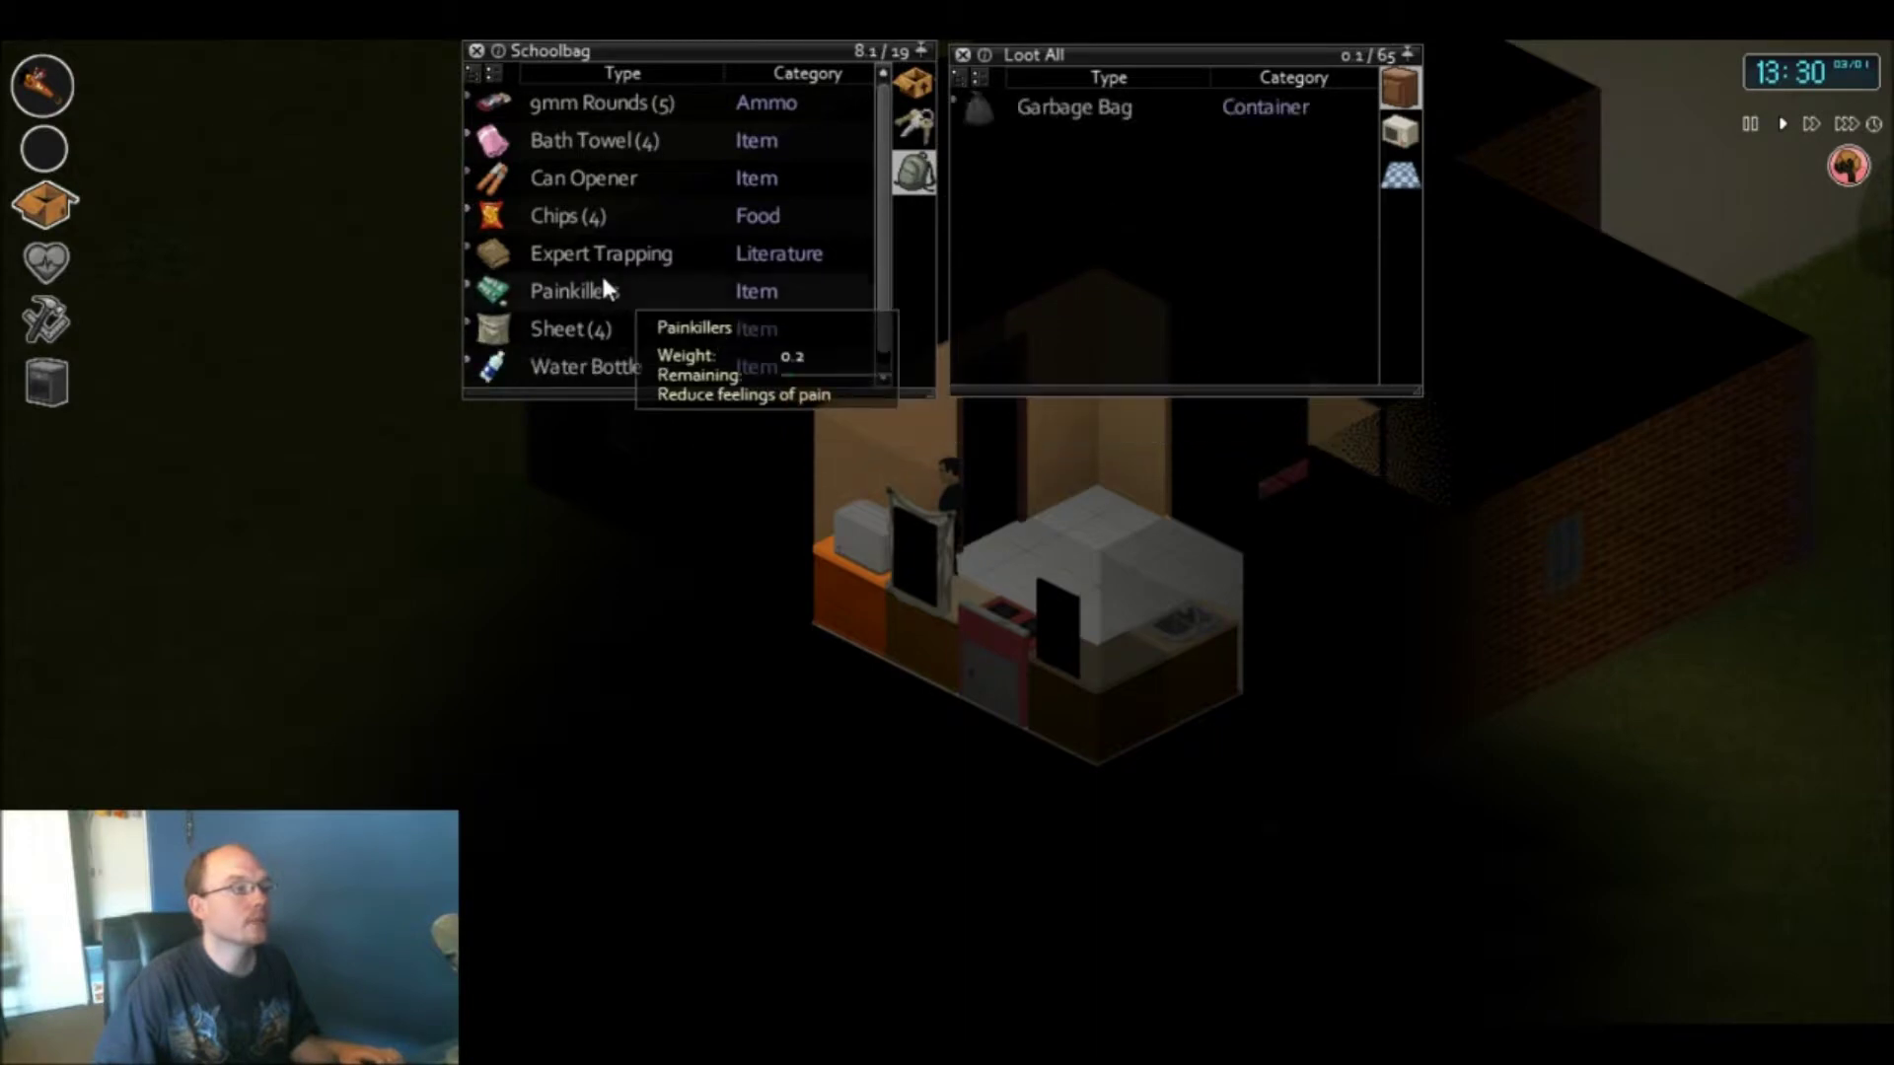
{"action": "left_click_drag", "start_coordinate": [641, 292], "coordinate": [1112, 264]}
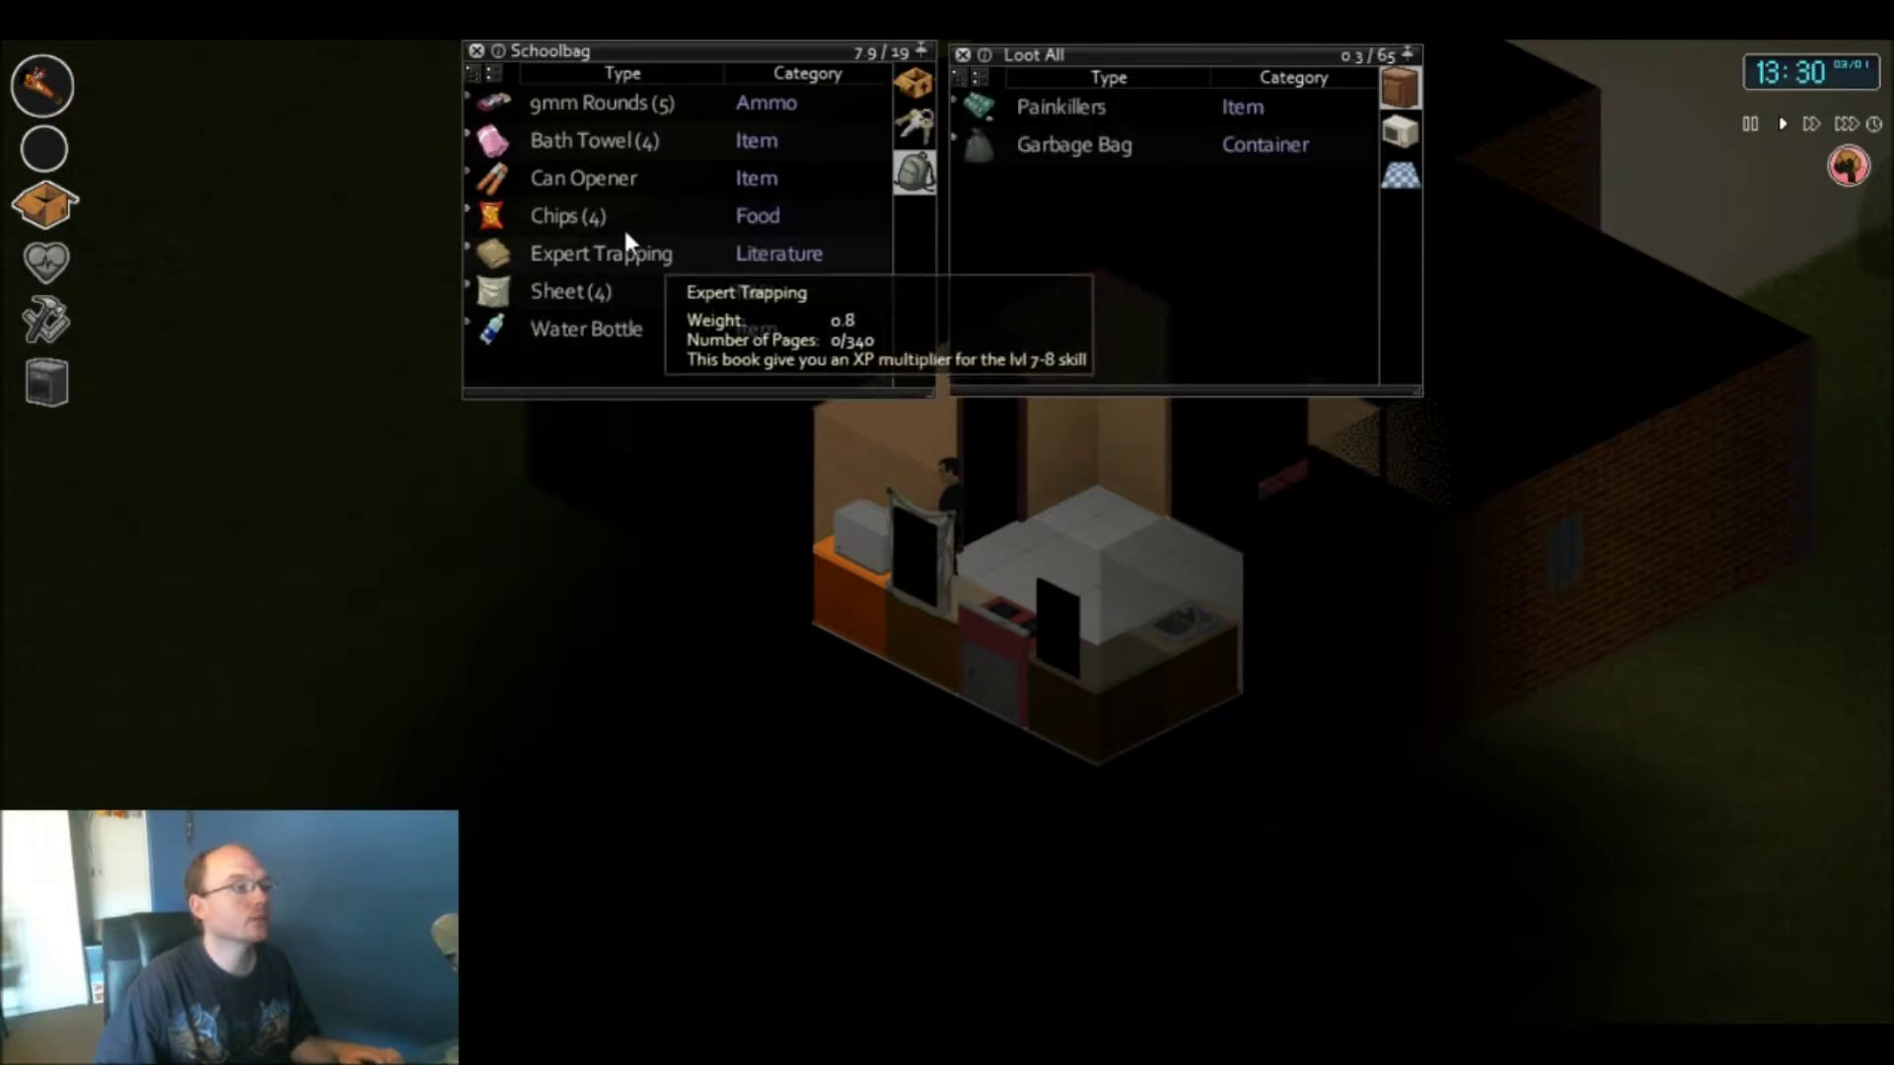
{"action": "left_click_drag", "start_coordinate": [550, 92], "coordinate": [1112, 261]}
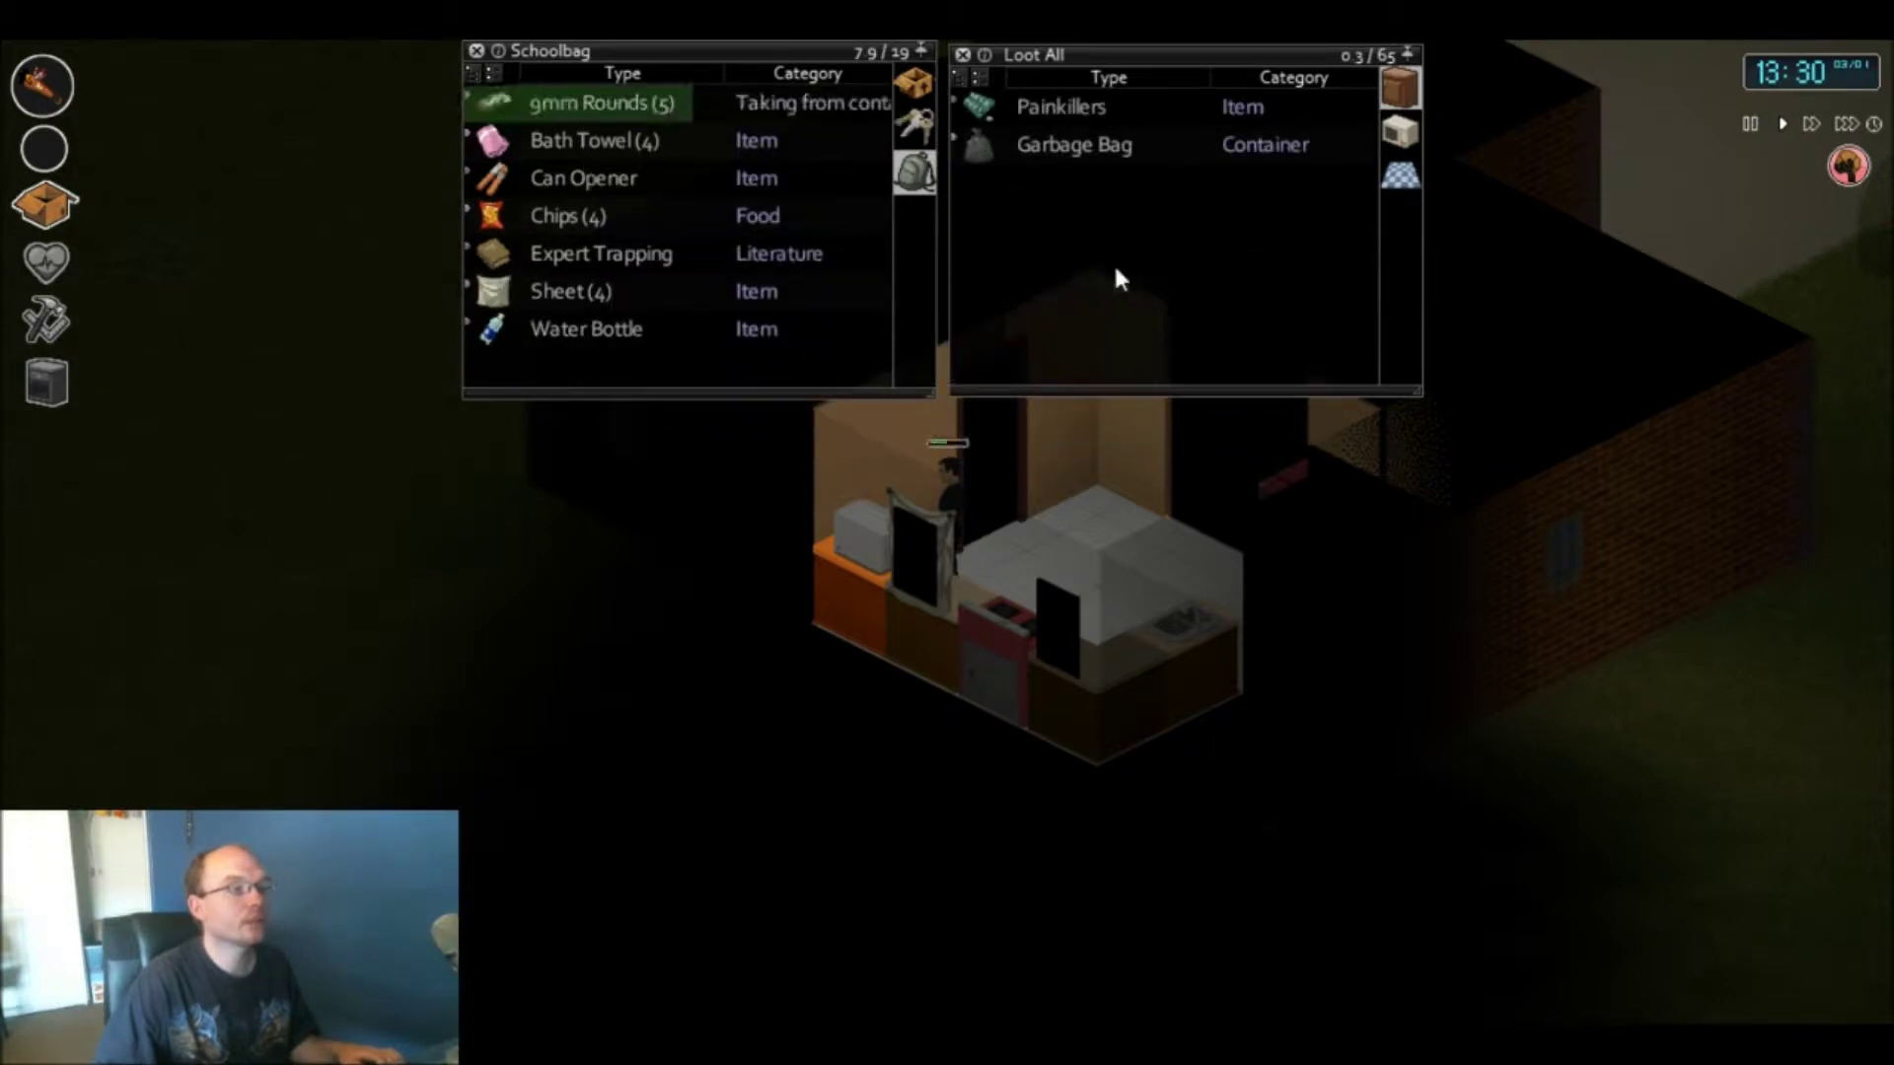
- Store the Antidepressants, Butter Knife, Garbage Bag, Fork, Plastic Bag and TV Dinner in kitchen containers
{"action": "left_click", "coordinate": [914, 84]}
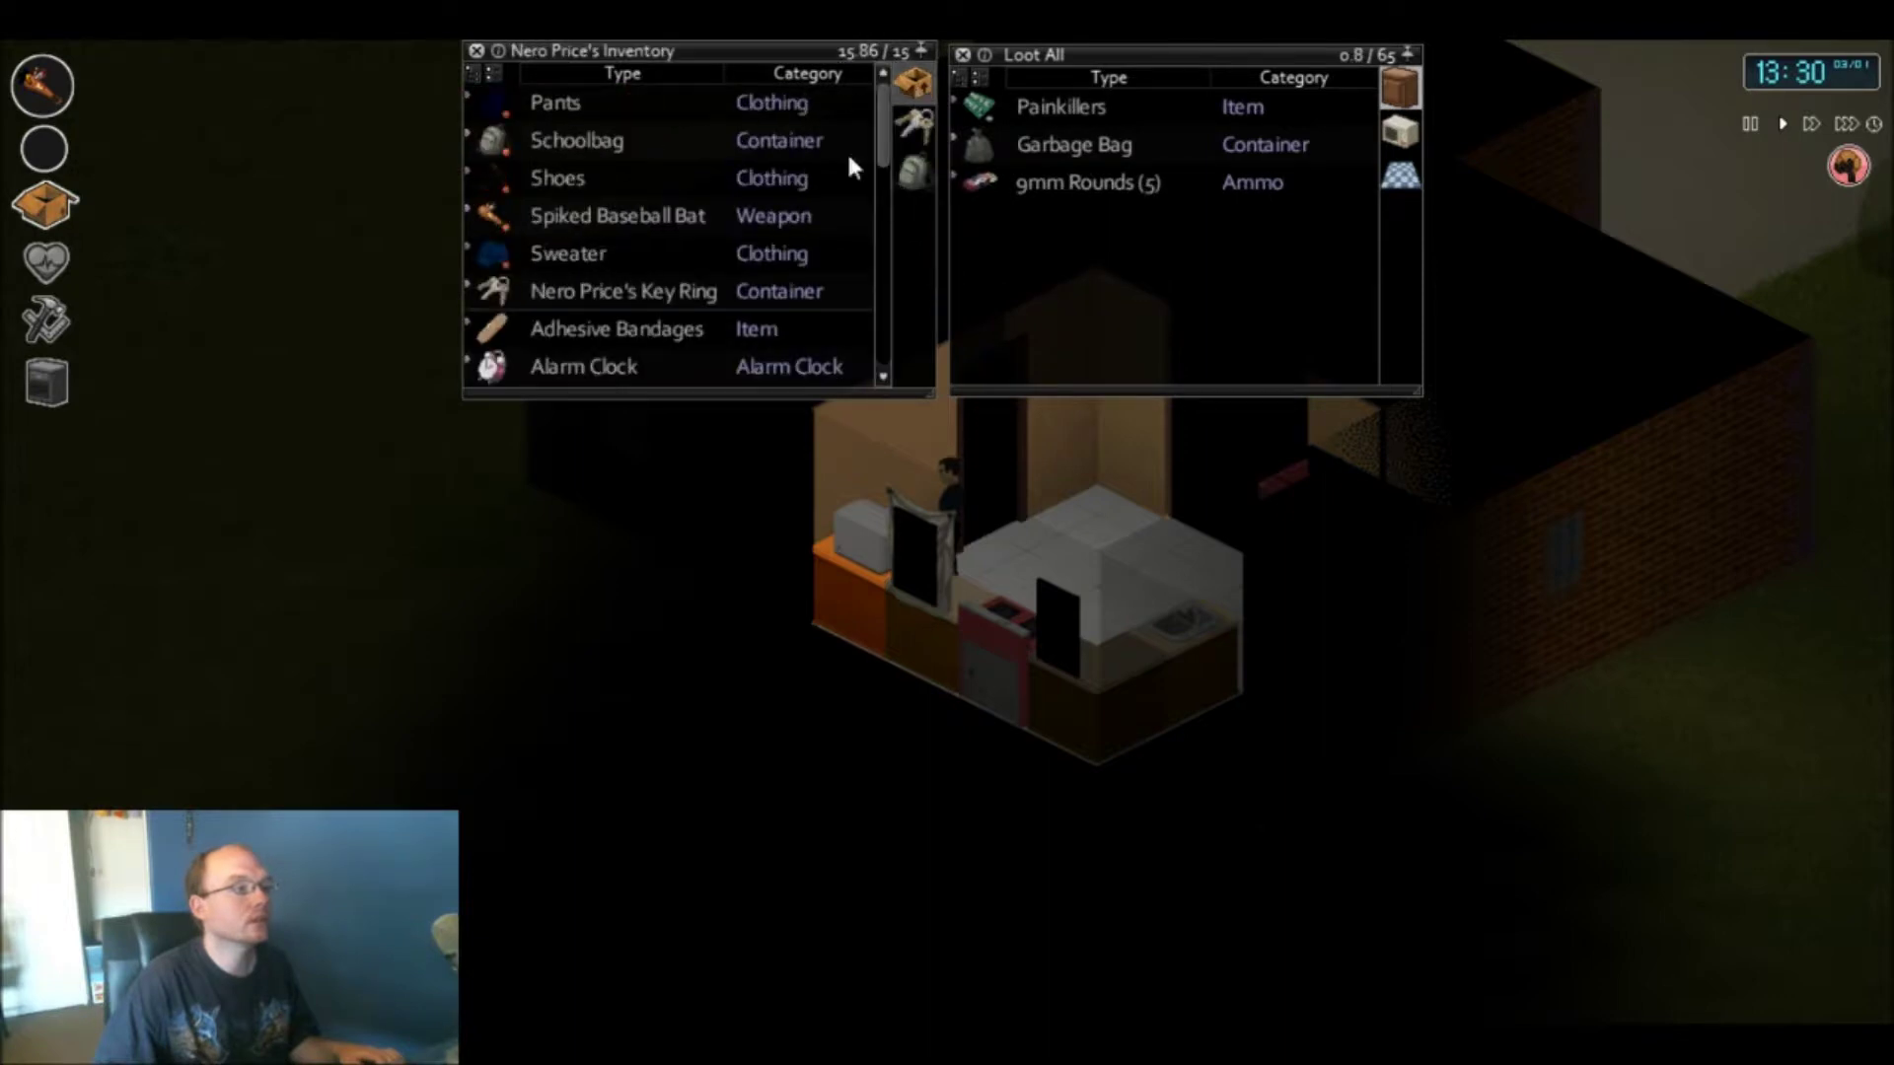
{"action": "left_click_drag", "start_coordinate": [707, 322], "coordinate": [1064, 301]}
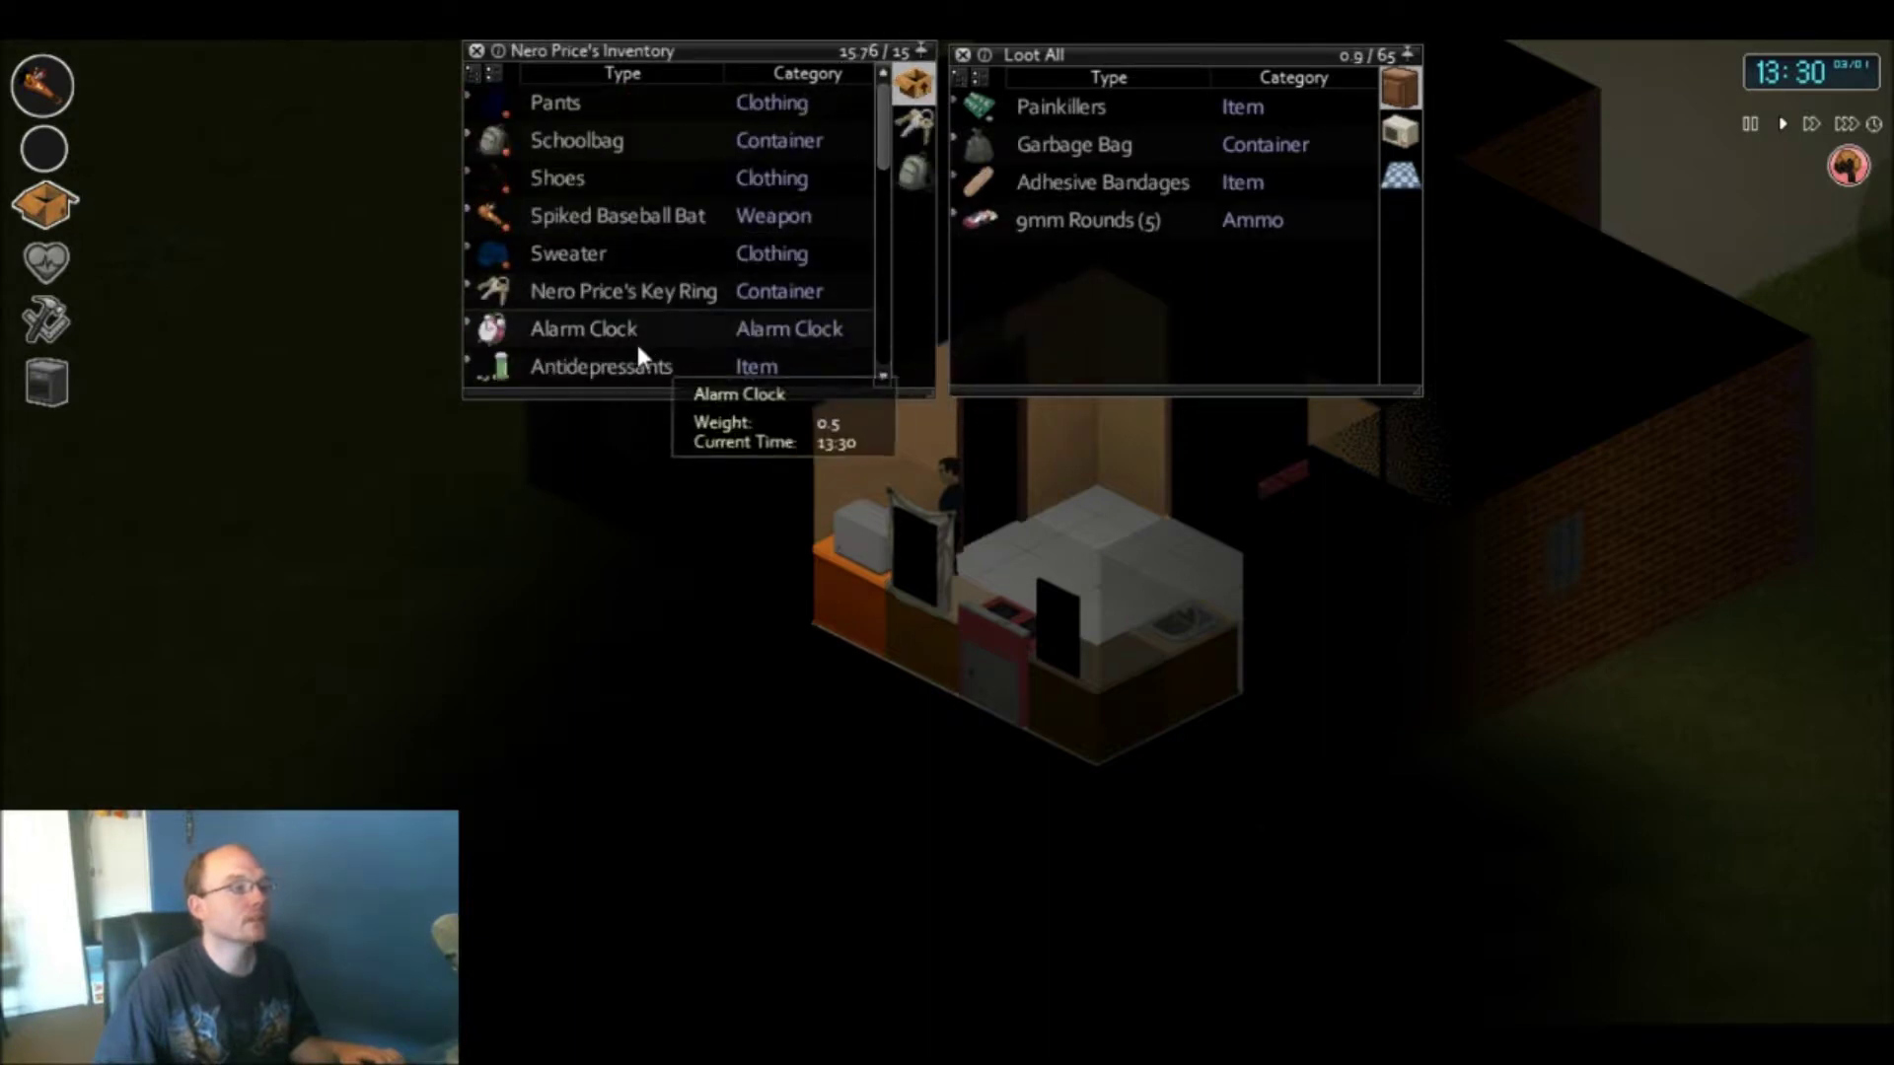
{"action": "scroll", "coordinate": [614, 338], "scroll_direction": "down", "scroll_amount": 1}
{"action": "left_click_drag", "start_coordinate": [605, 333], "coordinate": [1054, 317]}
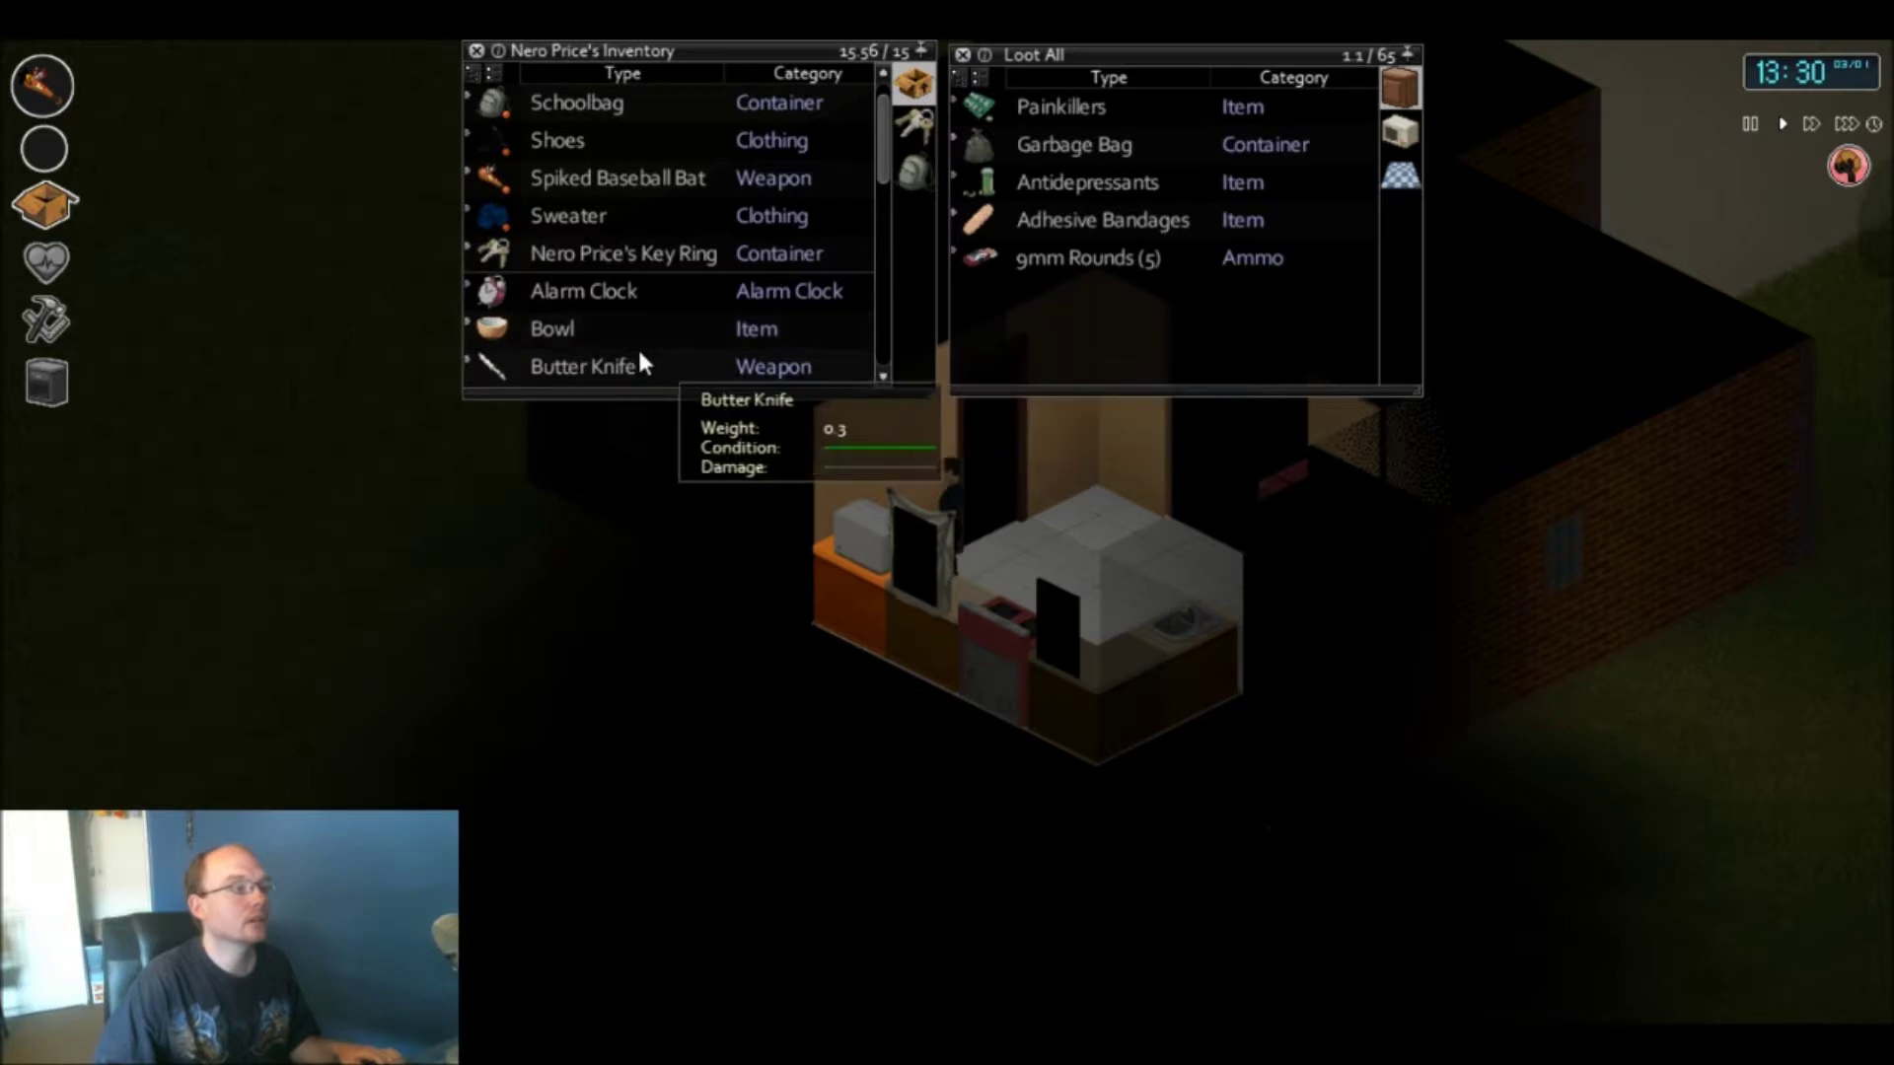
{"action": "left_click_drag", "start_coordinate": [638, 346], "coordinate": [1390, 137]}
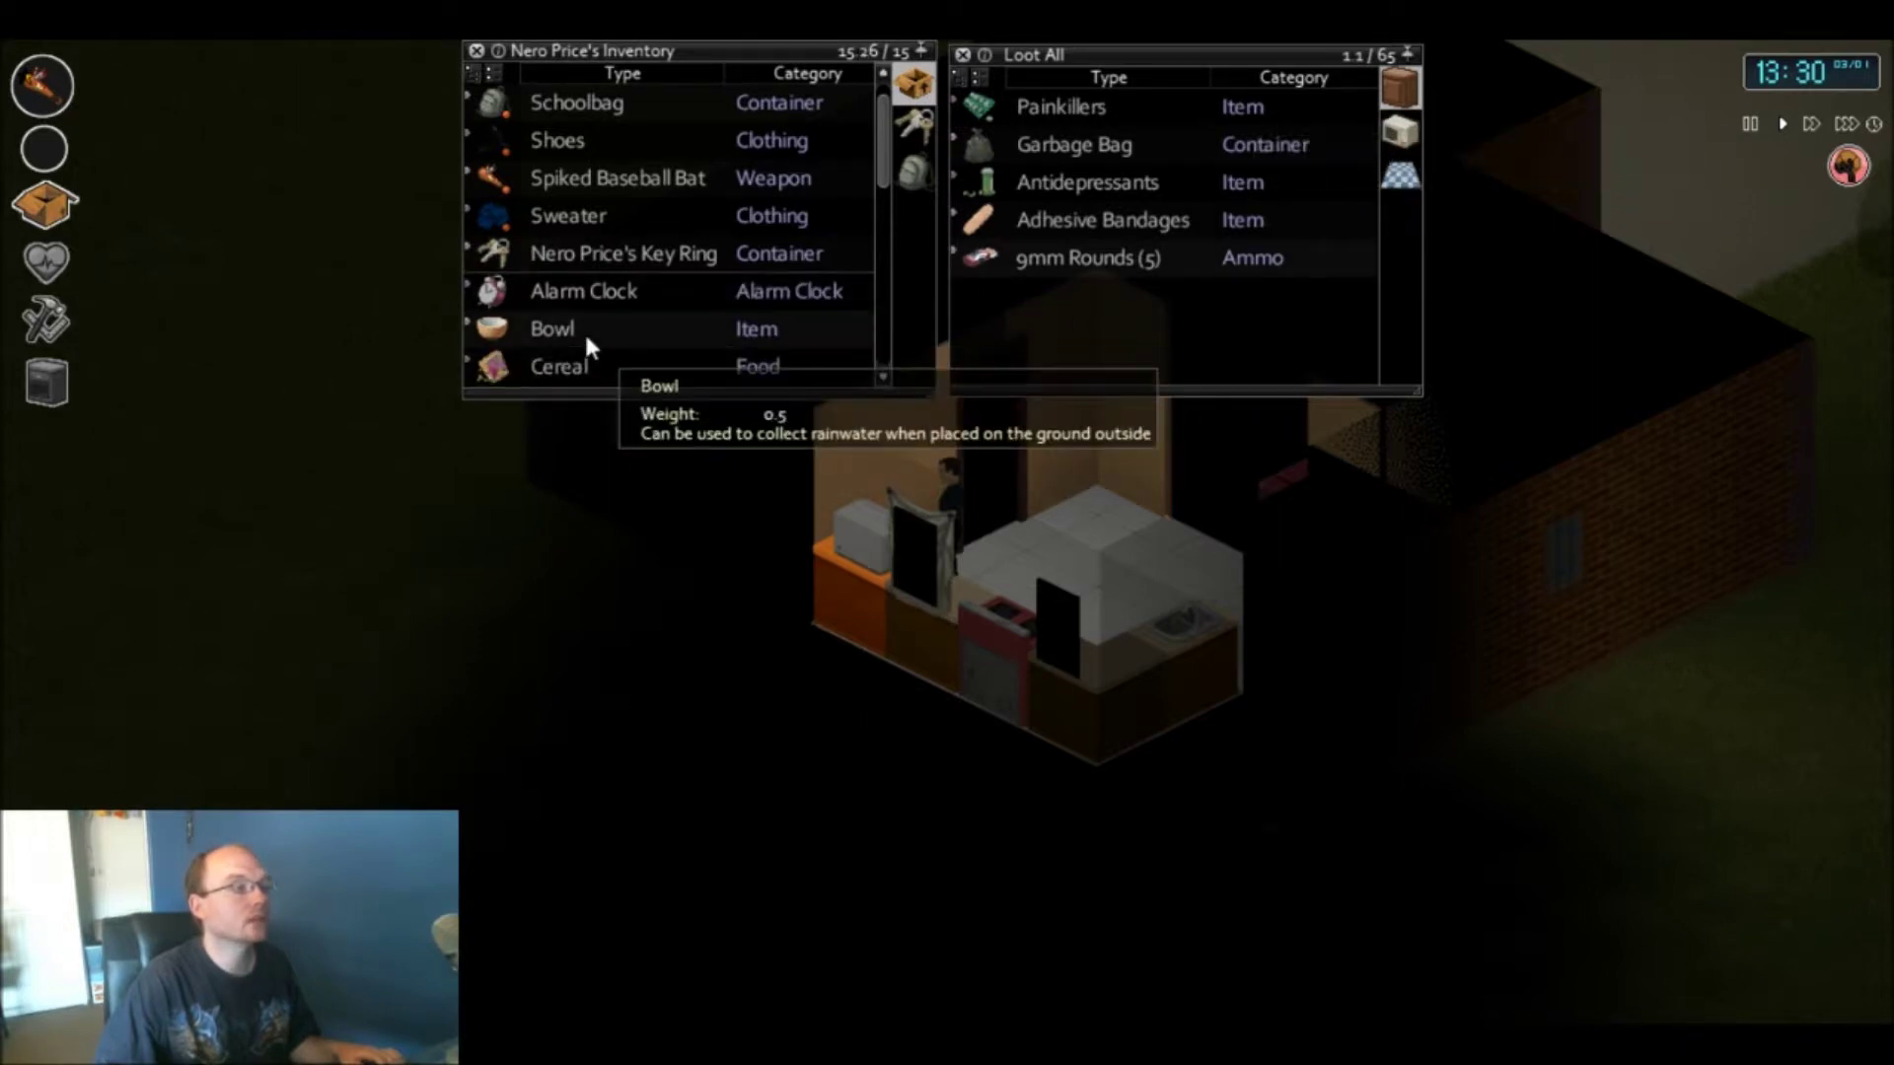
{"action": "scroll", "coordinate": [584, 330], "scroll_direction": "down", "scroll_amount": 3}
{"action": "scroll", "coordinate": [584, 329], "scroll_direction": "down", "scroll_amount": 3}
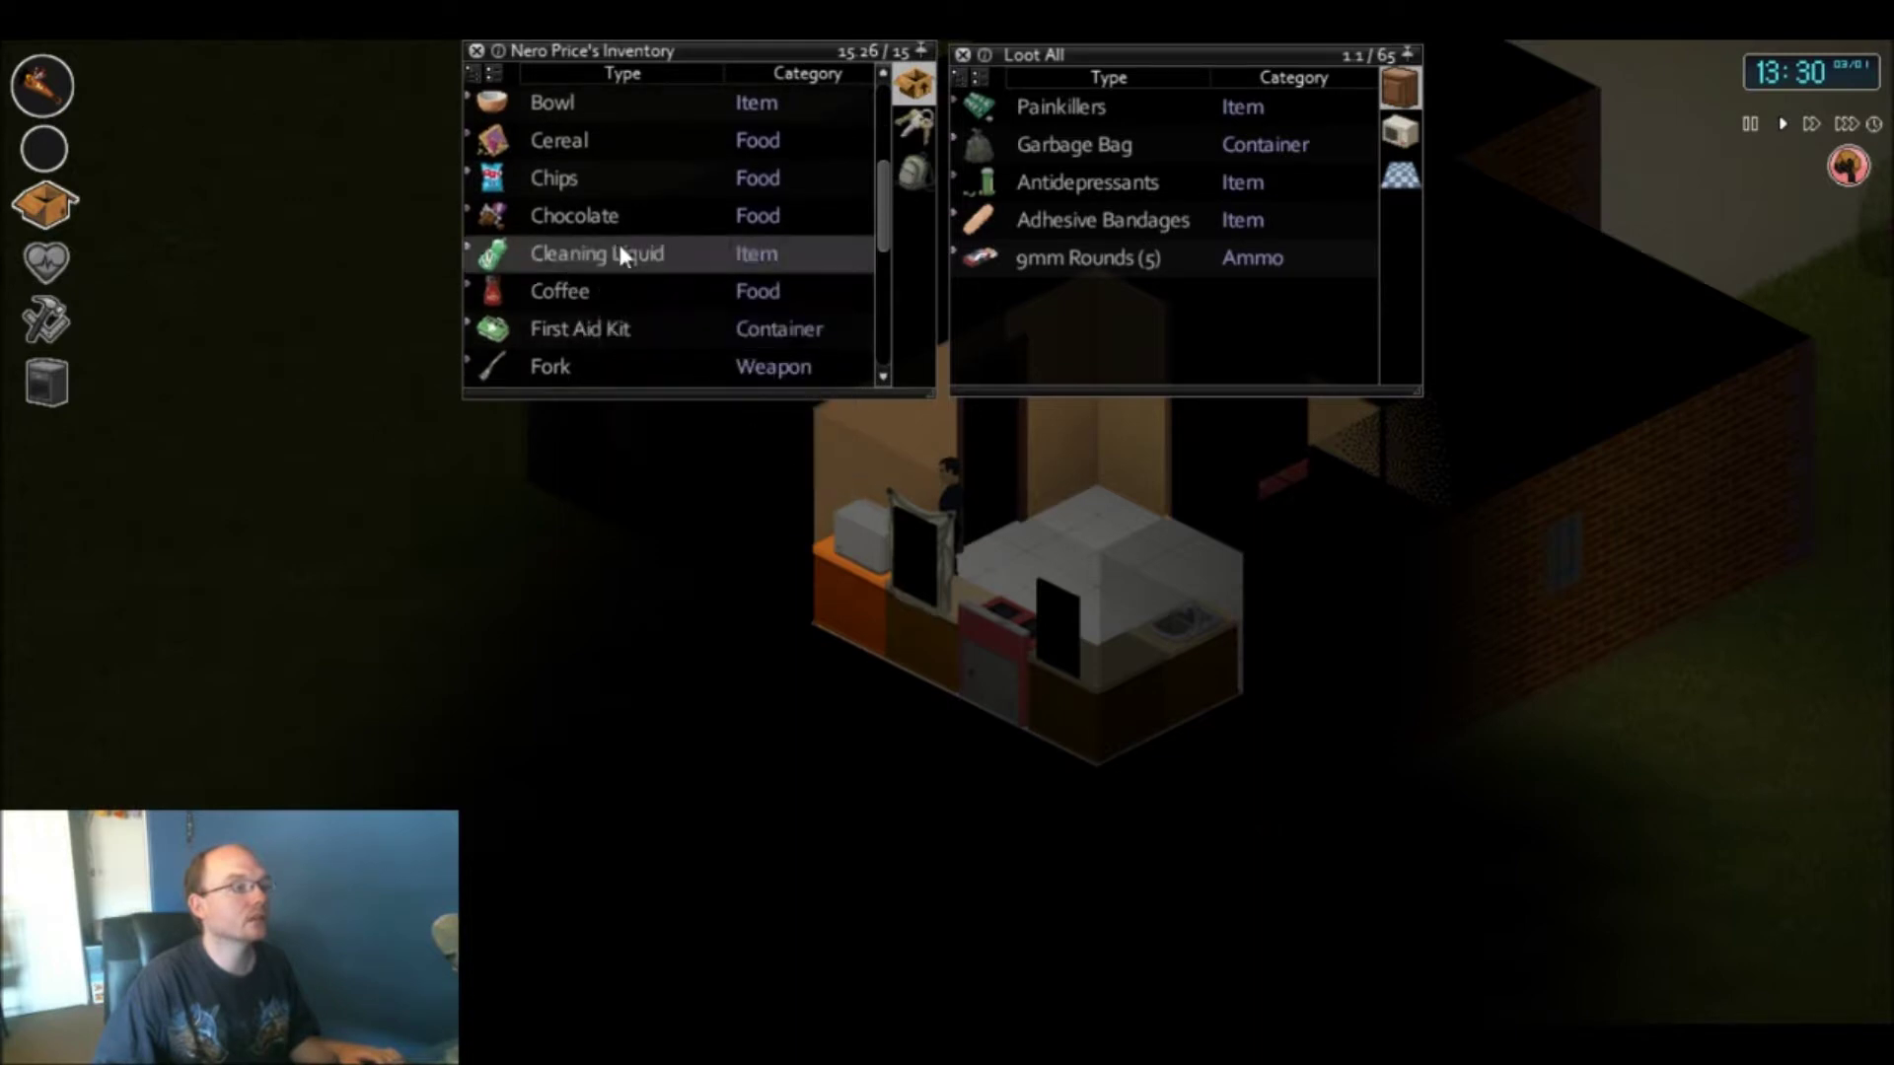
{"action": "left_click_drag", "start_coordinate": [618, 252], "coordinate": [1428, 159]}
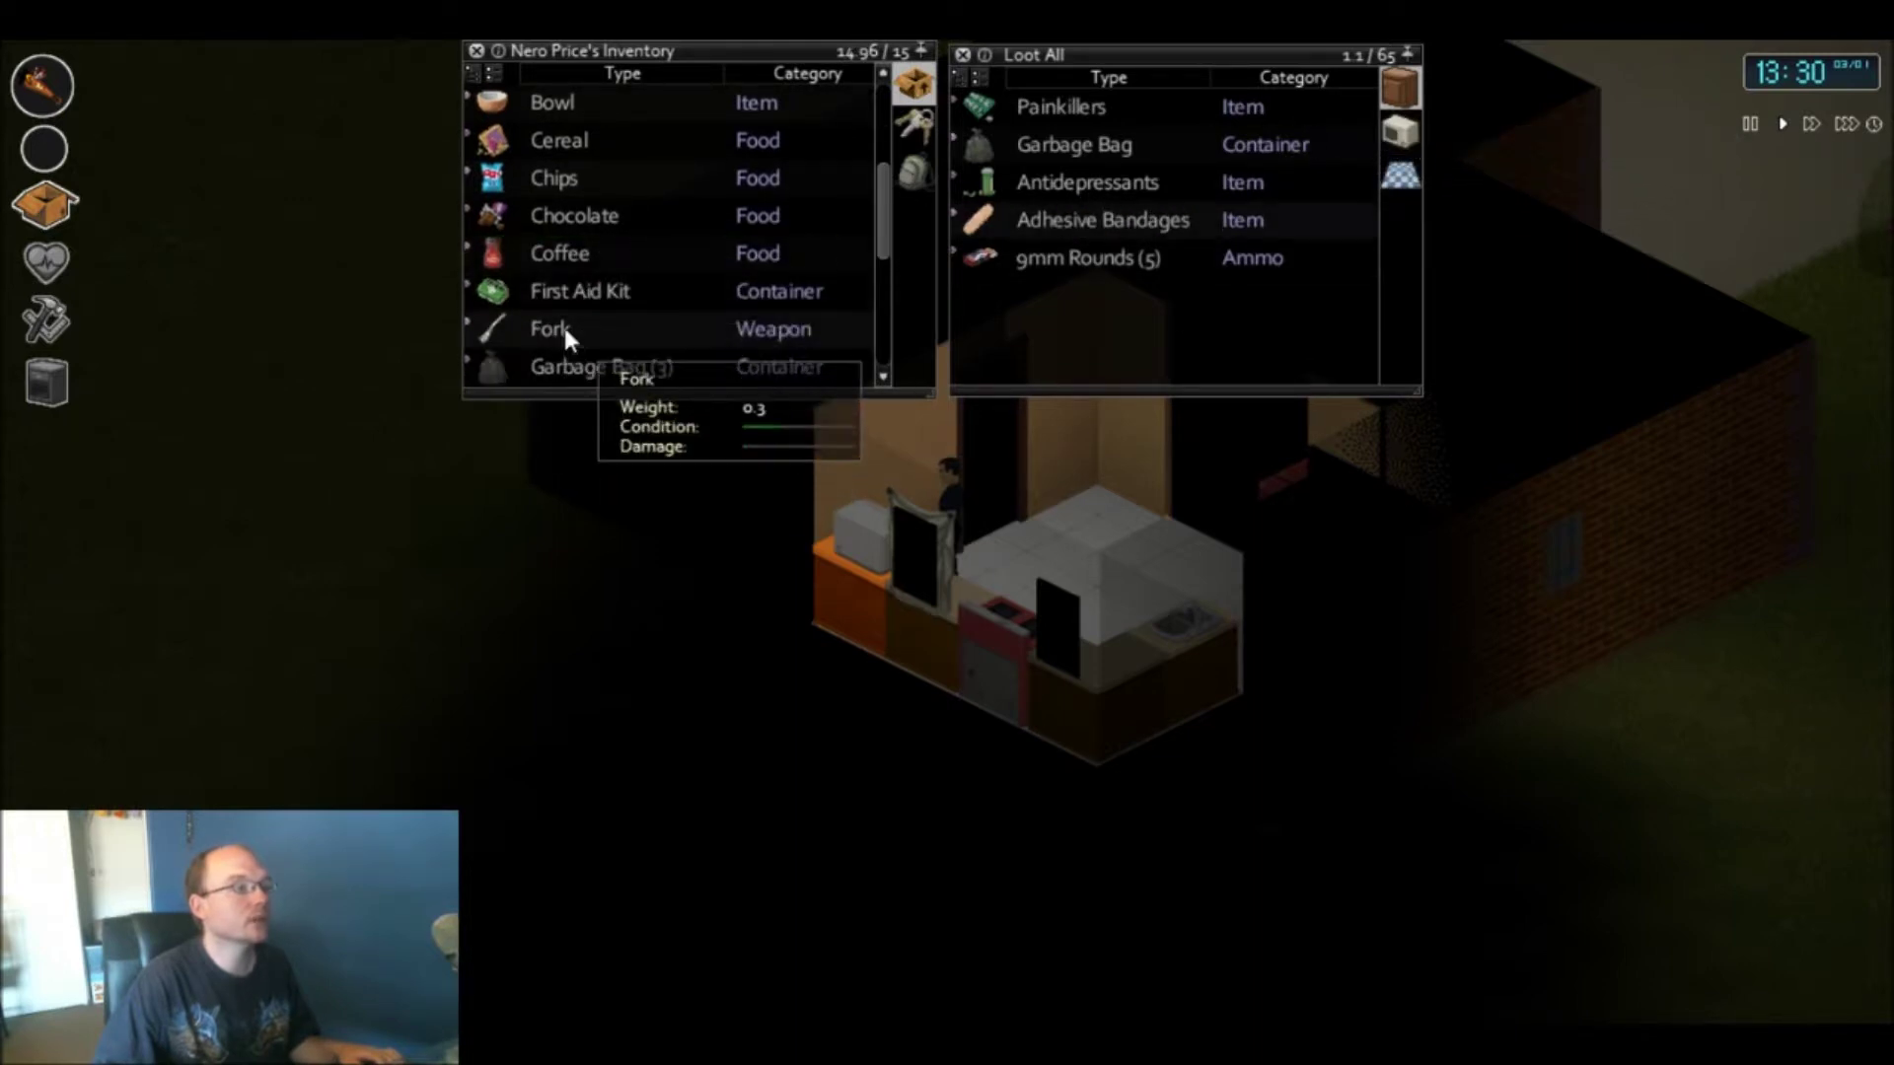
{"action": "left_click_drag", "start_coordinate": [589, 370], "coordinate": [1215, 296]}
{"action": "mouse_move", "coordinate": [591, 329]}
{"action": "left_mouse_down"}
{"action": "mouse_move", "coordinate": [1147, 238]}
{"action": "mouse_move", "coordinate": [1406, 134]}
{"action": "left_mouse_up"}
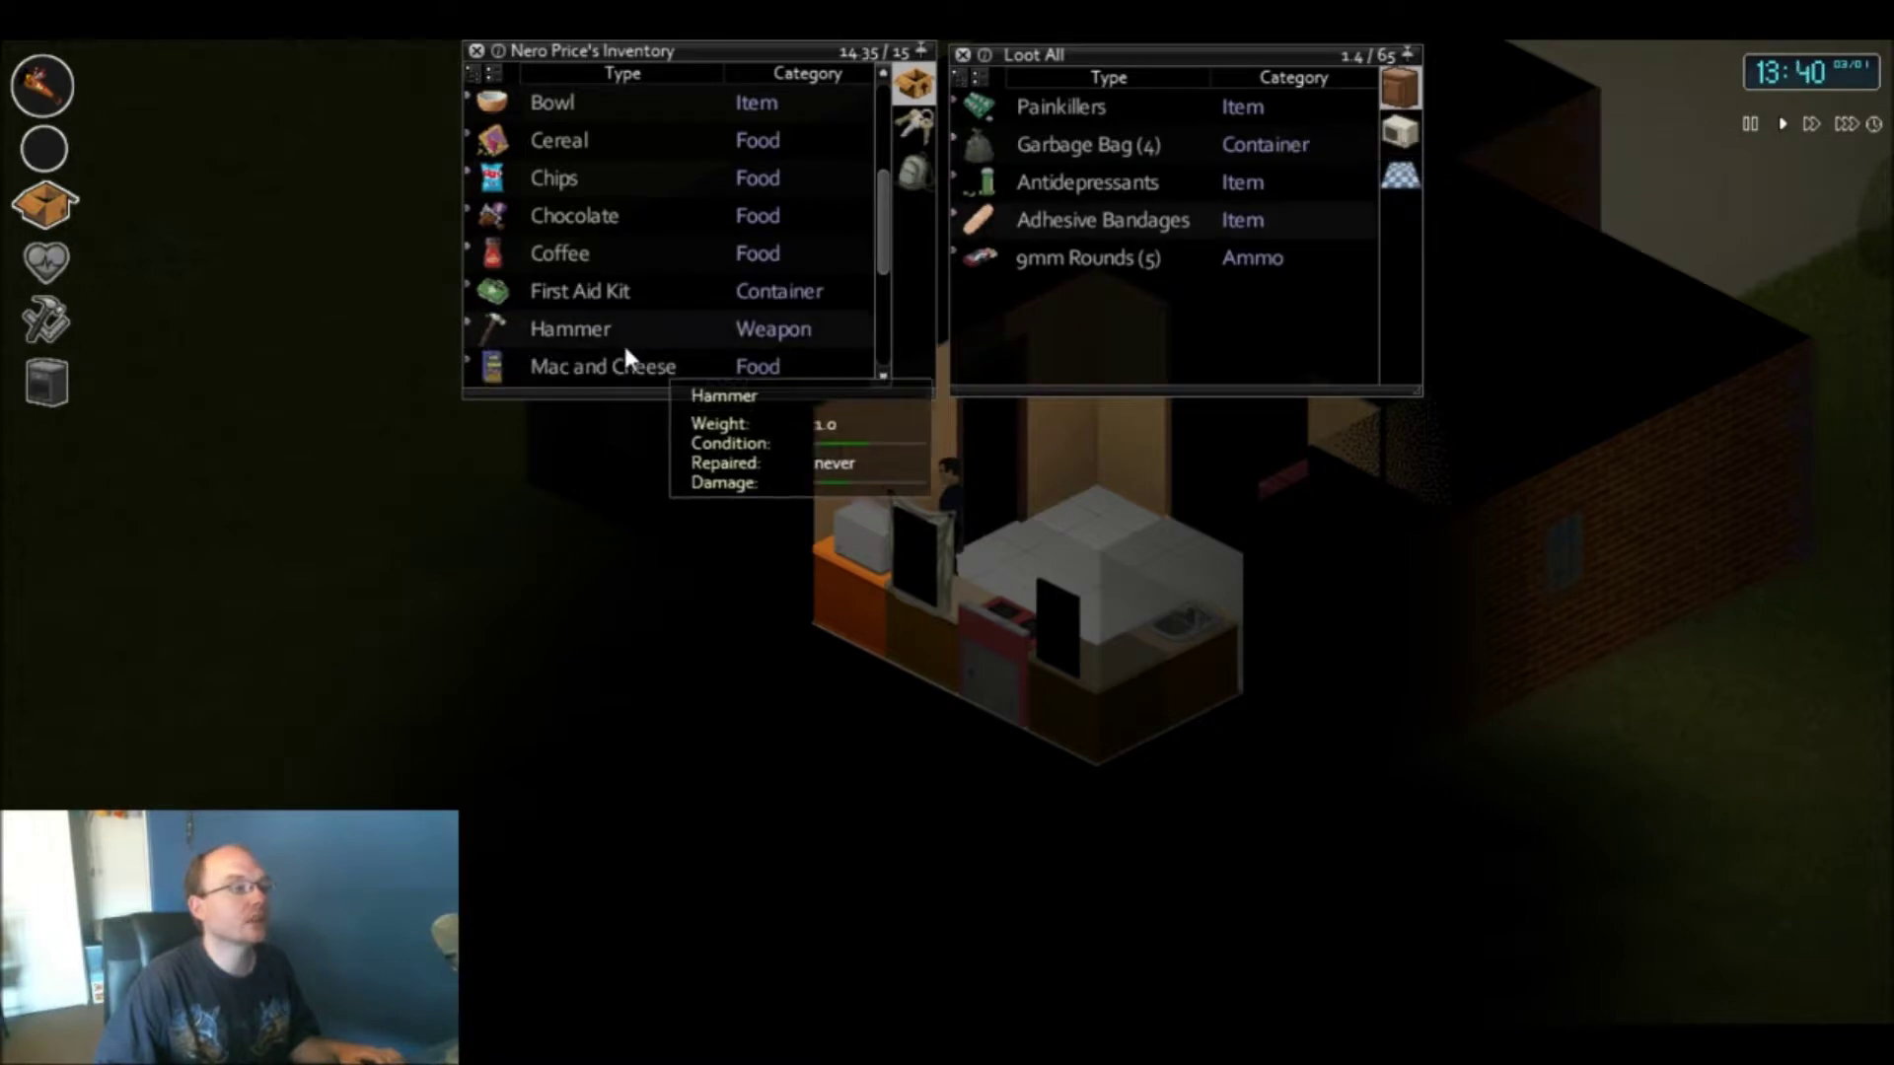
{"action": "scroll", "coordinate": [606, 344], "scroll_direction": "down", "scroll_amount": 3}
{"action": "mouse_move", "coordinate": [582, 221]}
{"action": "left_mouse_down"}
{"action": "mouse_move", "coordinate": [785, 232]}
{"action": "mouse_move", "coordinate": [1034, 309]}
{"action": "left_mouse_up"}
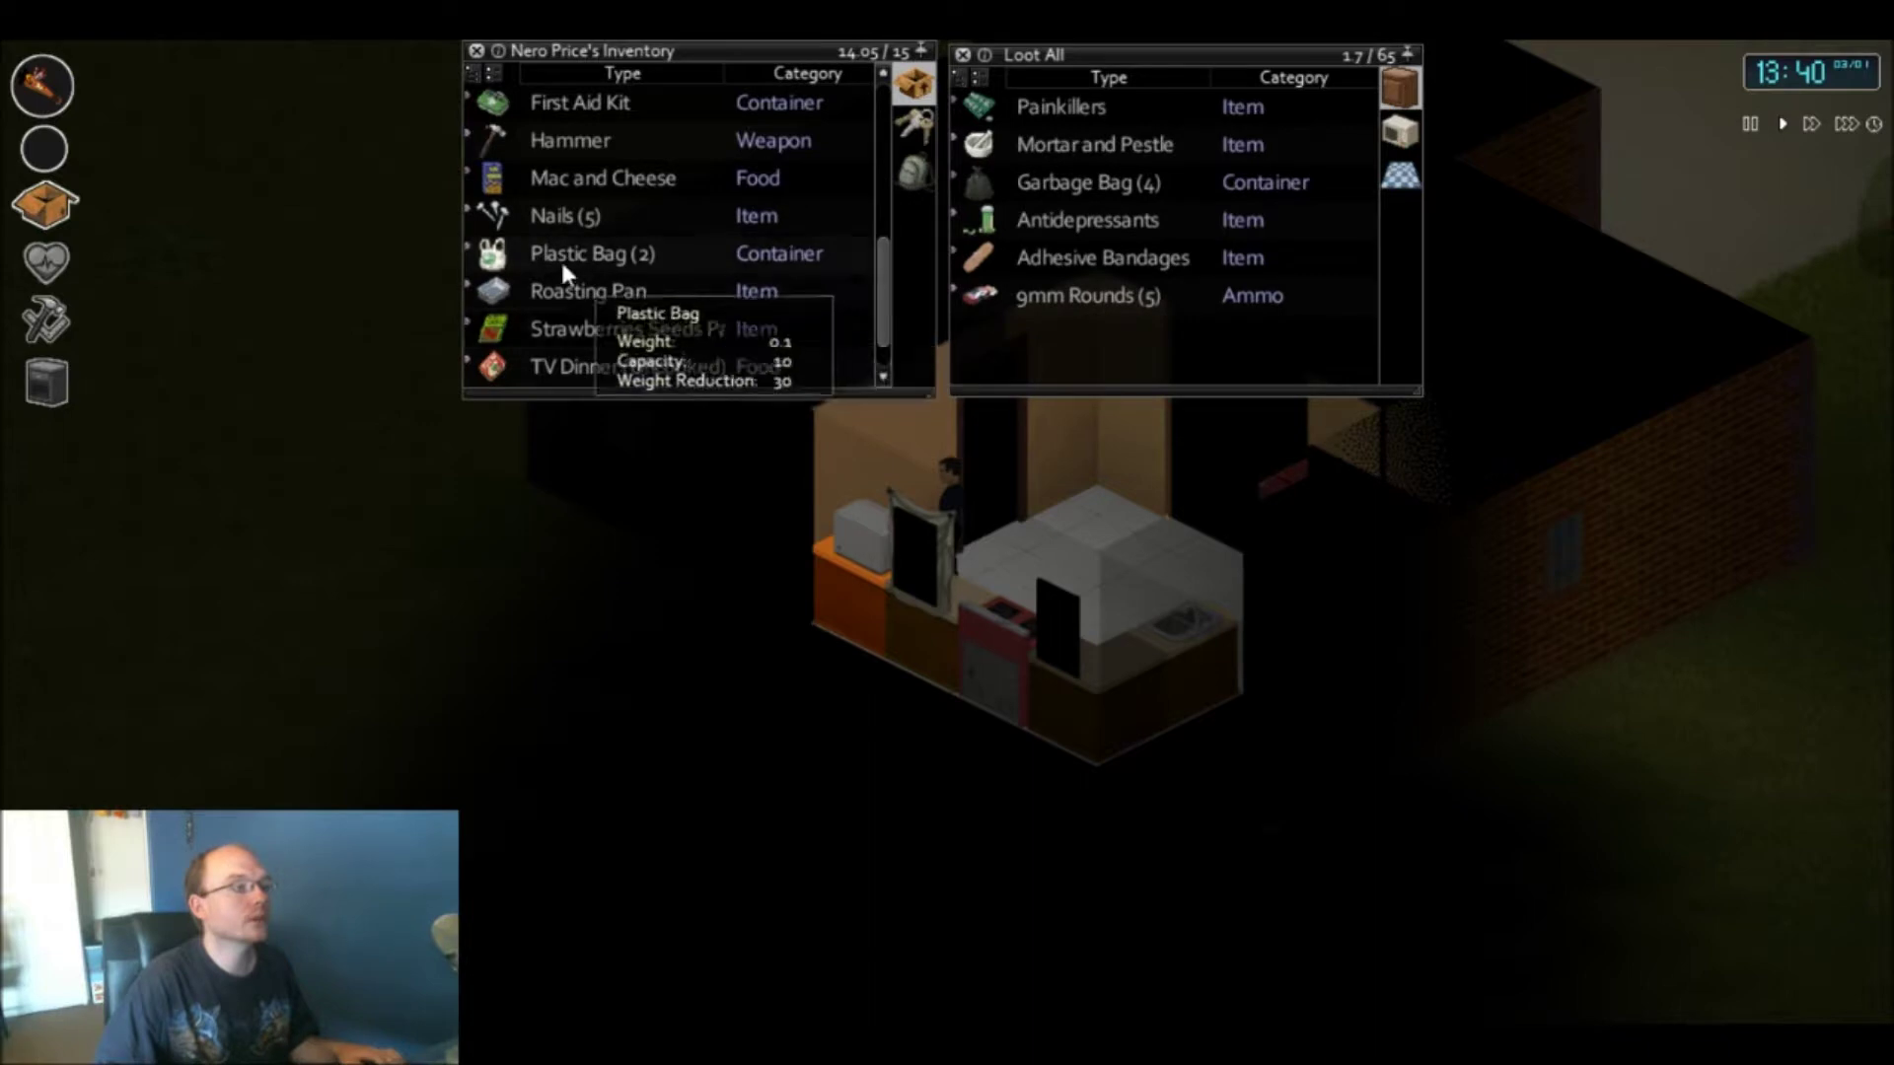
{"action": "left_click_drag", "start_coordinate": [561, 257], "coordinate": [1399, 133]}
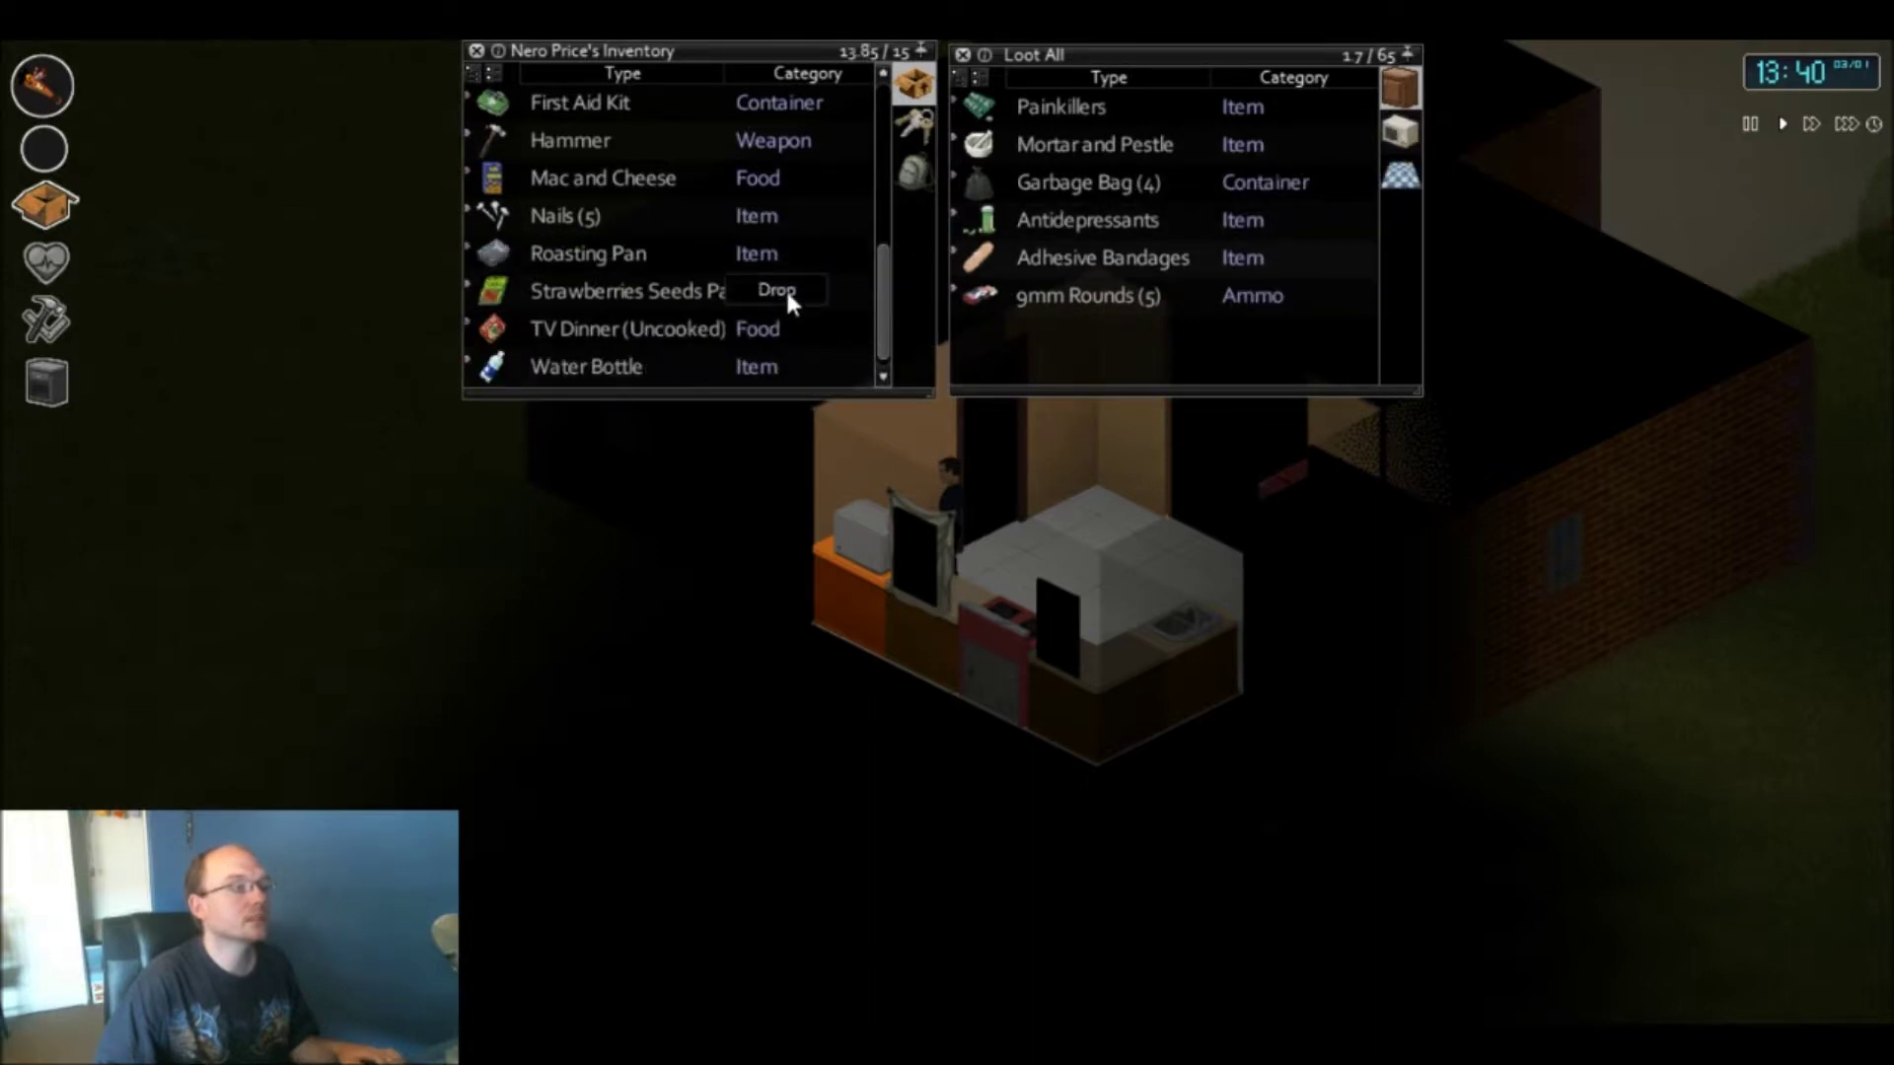
{"action": "mouse_move", "coordinate": [579, 329]}
{"action": "left_mouse_down"}
{"action": "mouse_move", "coordinate": [1393, 163]}
{"action": "mouse_move", "coordinate": [1404, 135]}
{"action": "left_mouse_up"}
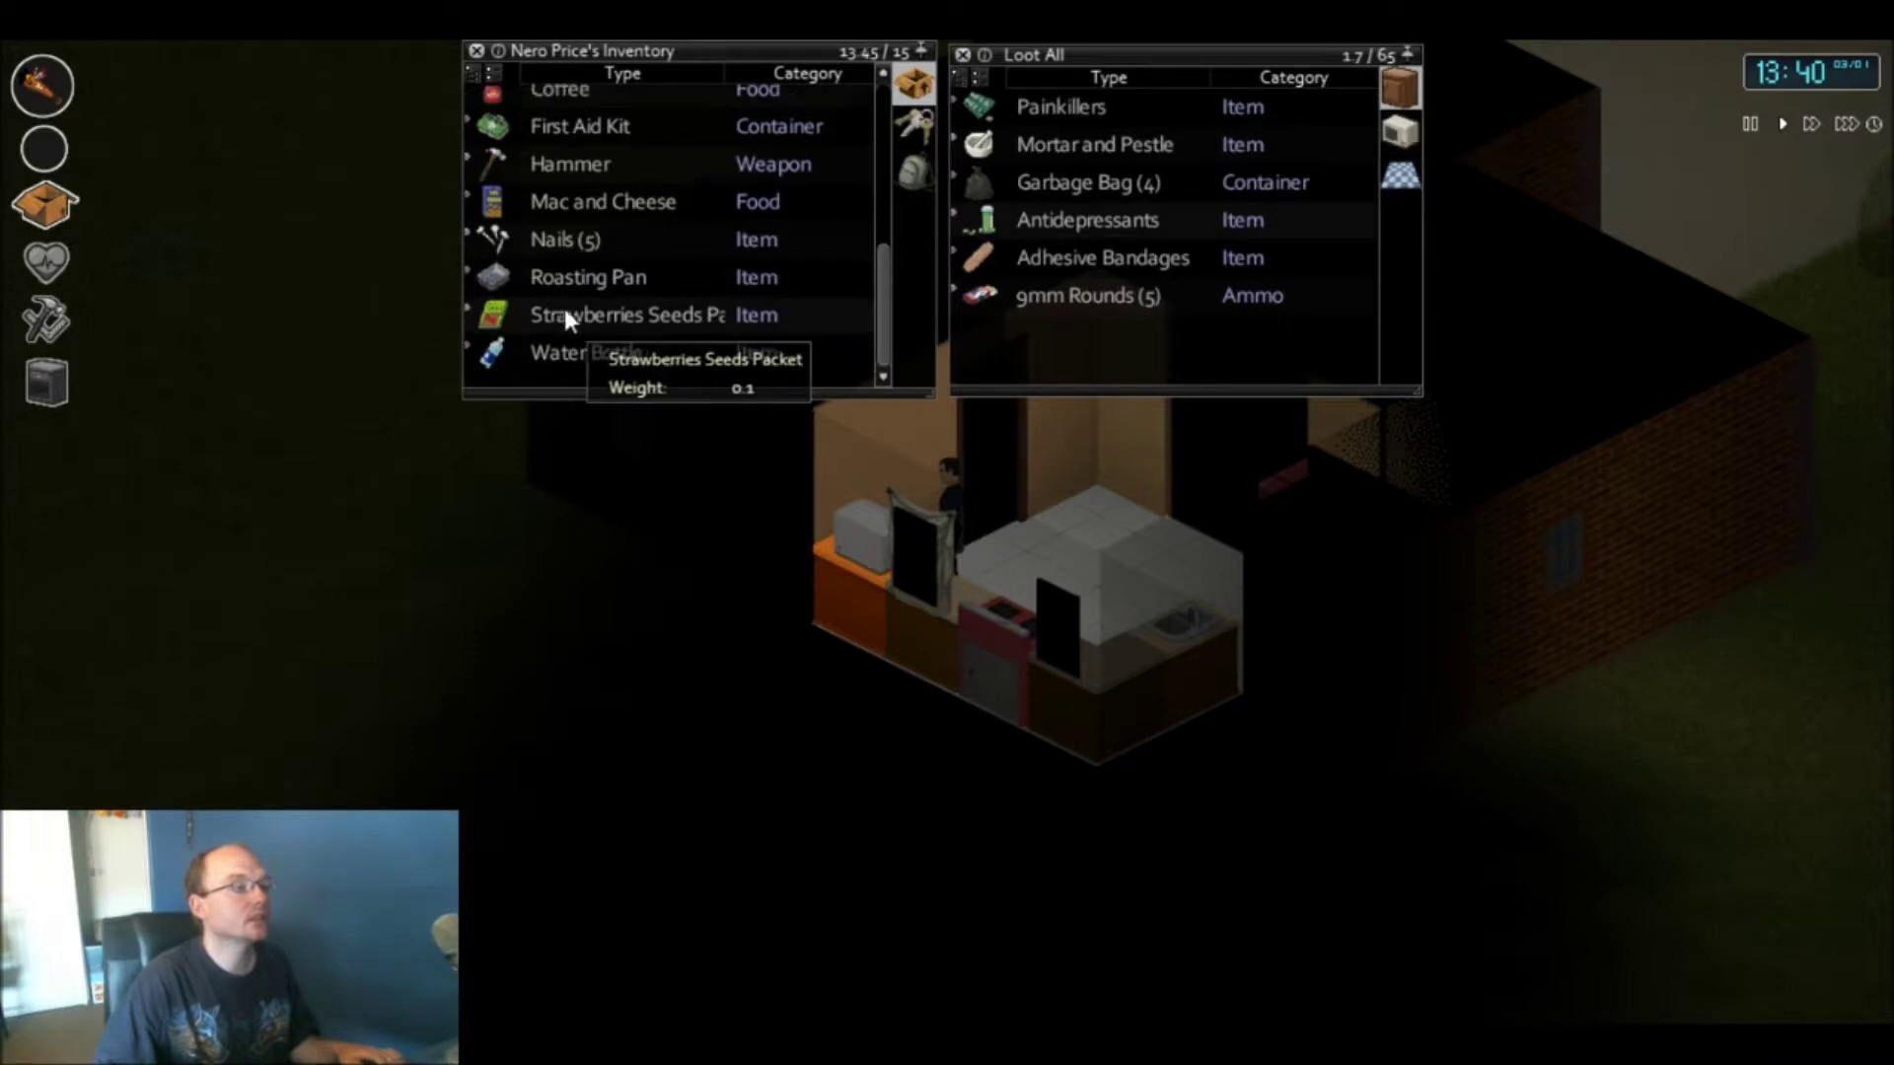
- Store the Roasting Pan with the mugs and the Strawberries Seeds Packet with the seeds
{"action": "key", "text": "d"}
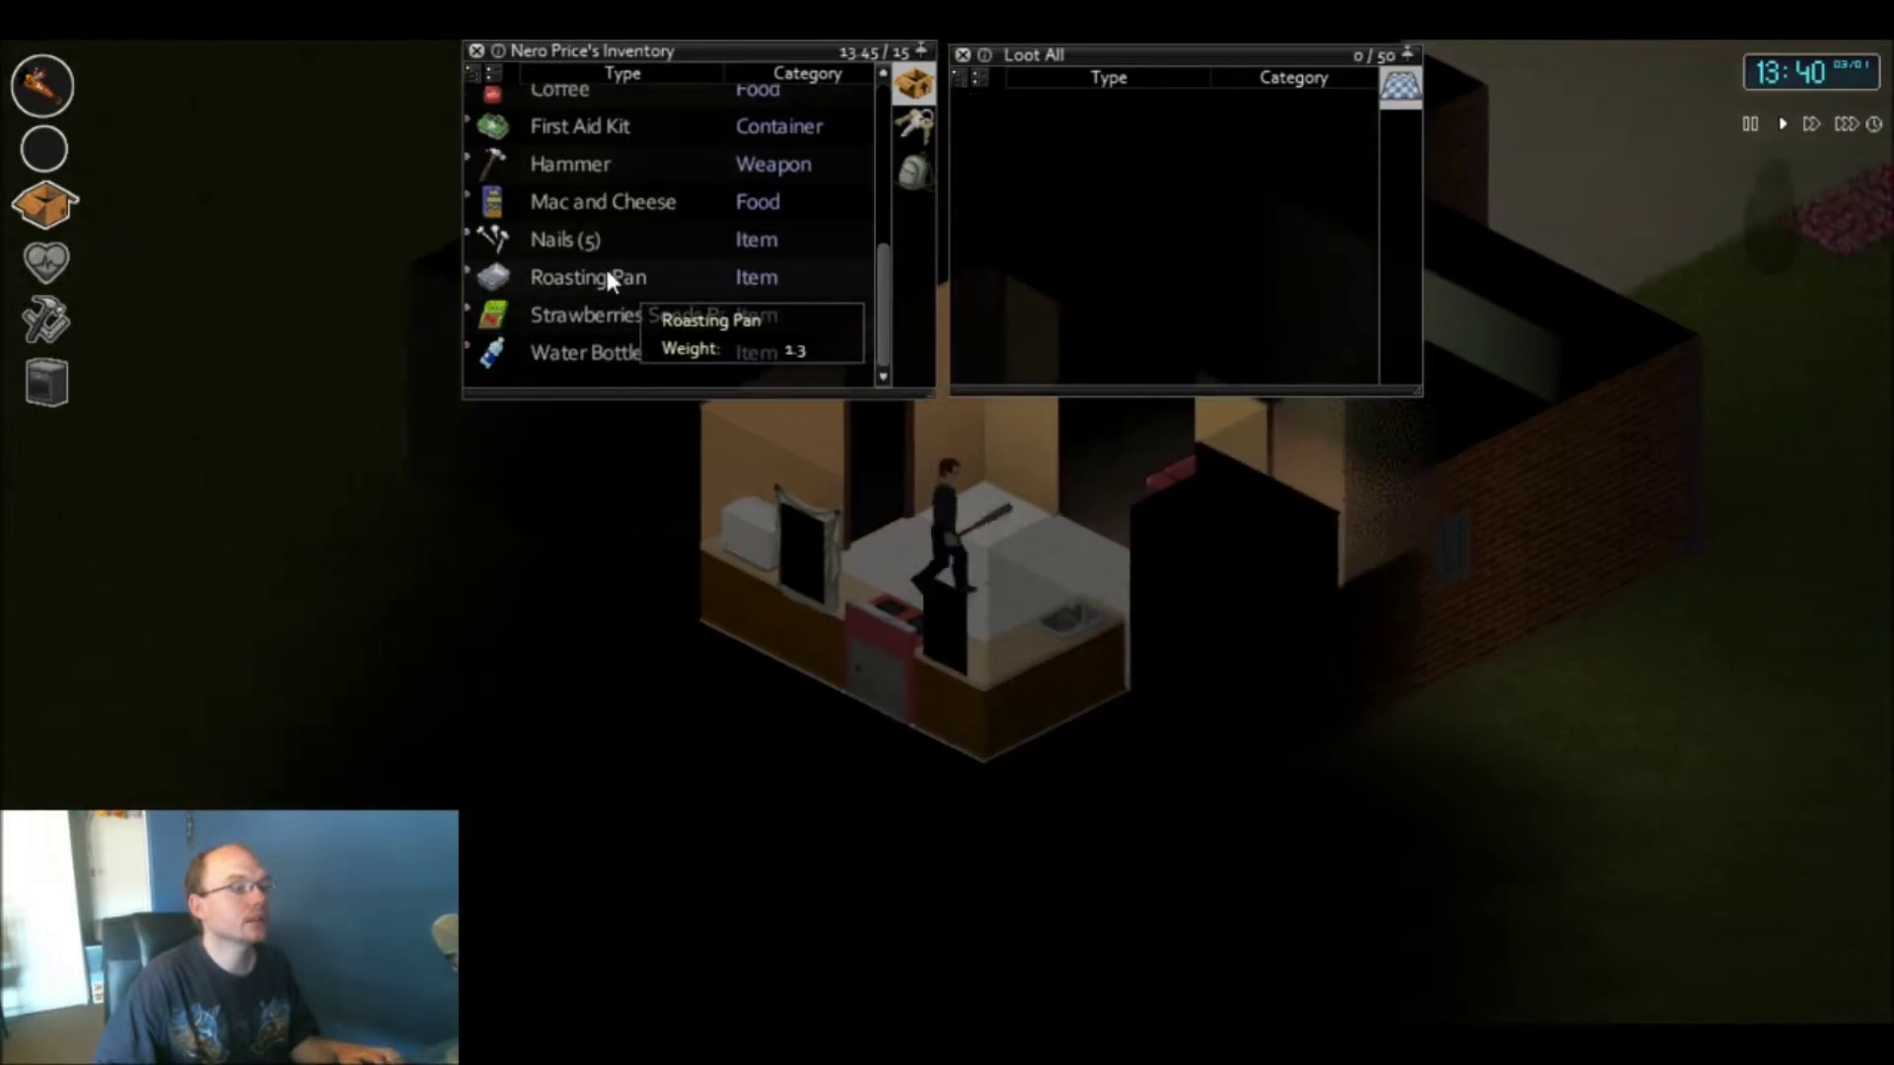
{"action": "left_click", "coordinate": [1401, 134]}
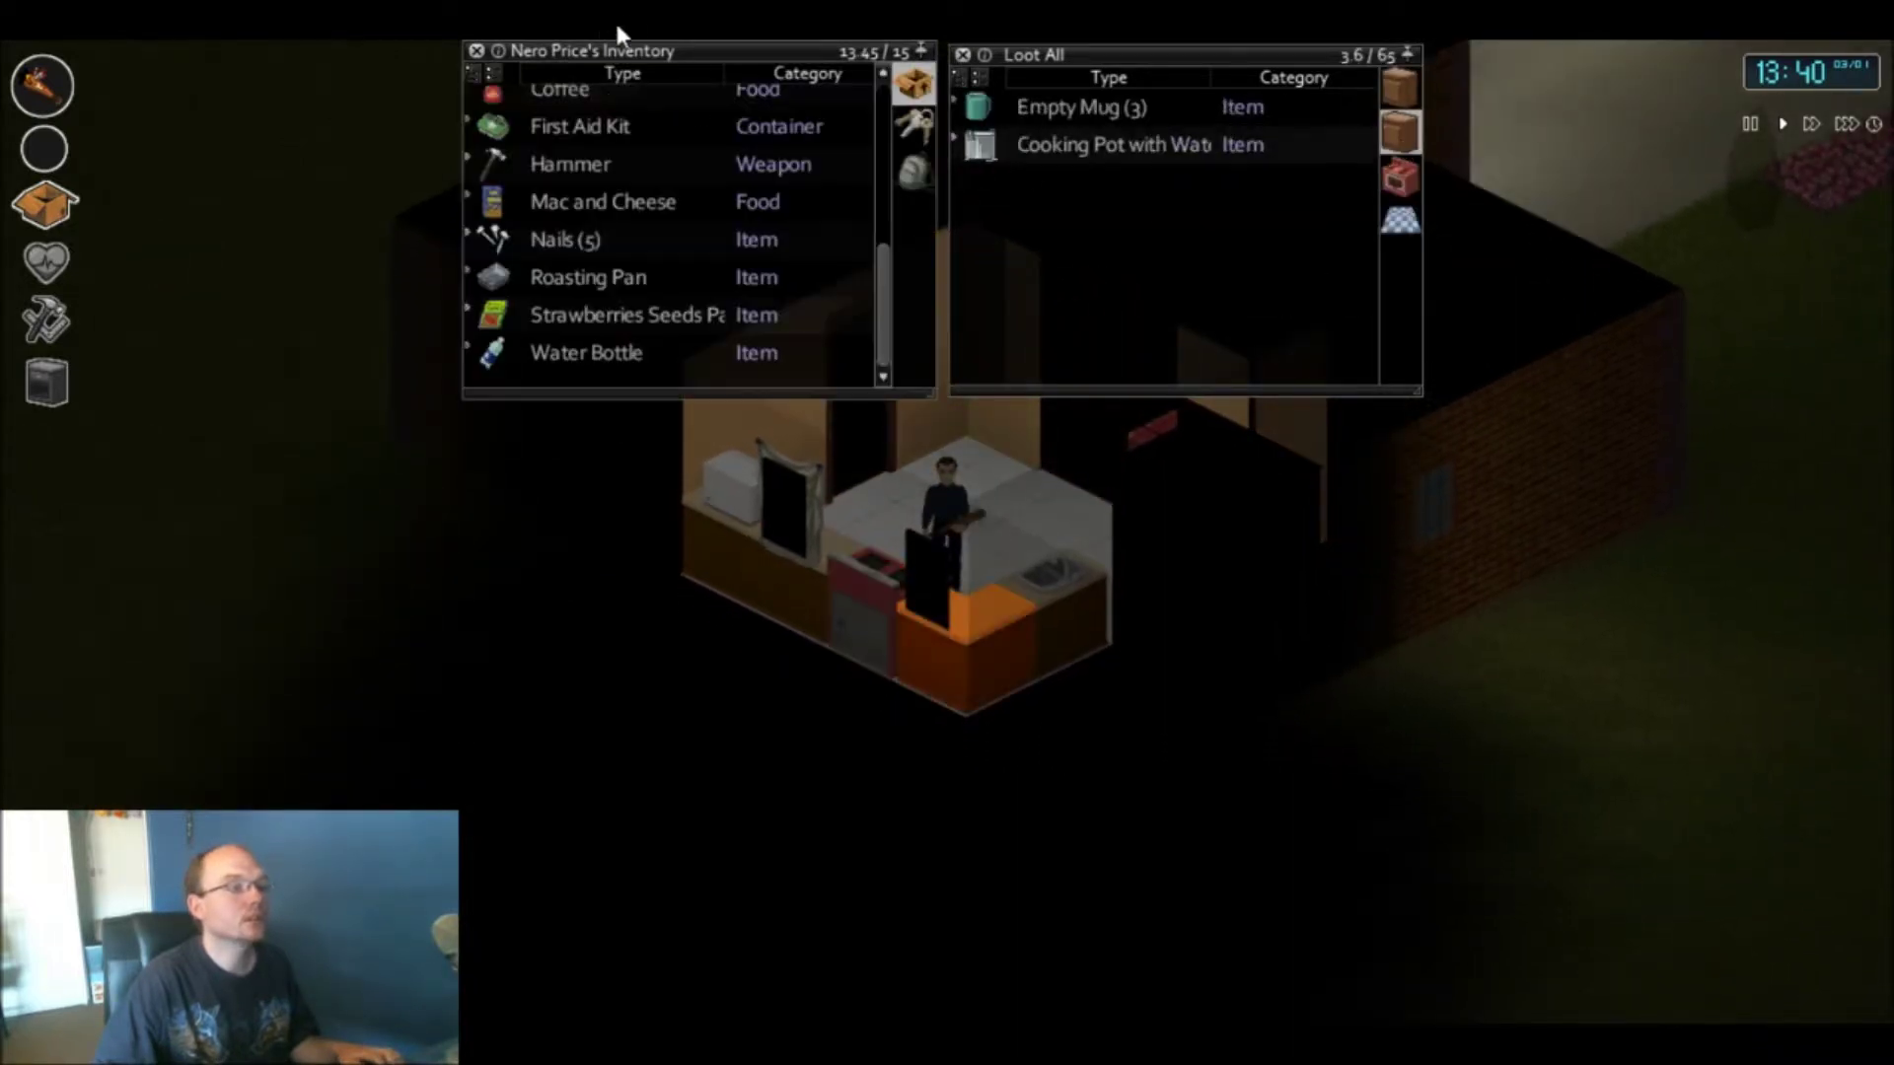
{"action": "left_click_drag", "start_coordinate": [558, 262], "coordinate": [1404, 125]}
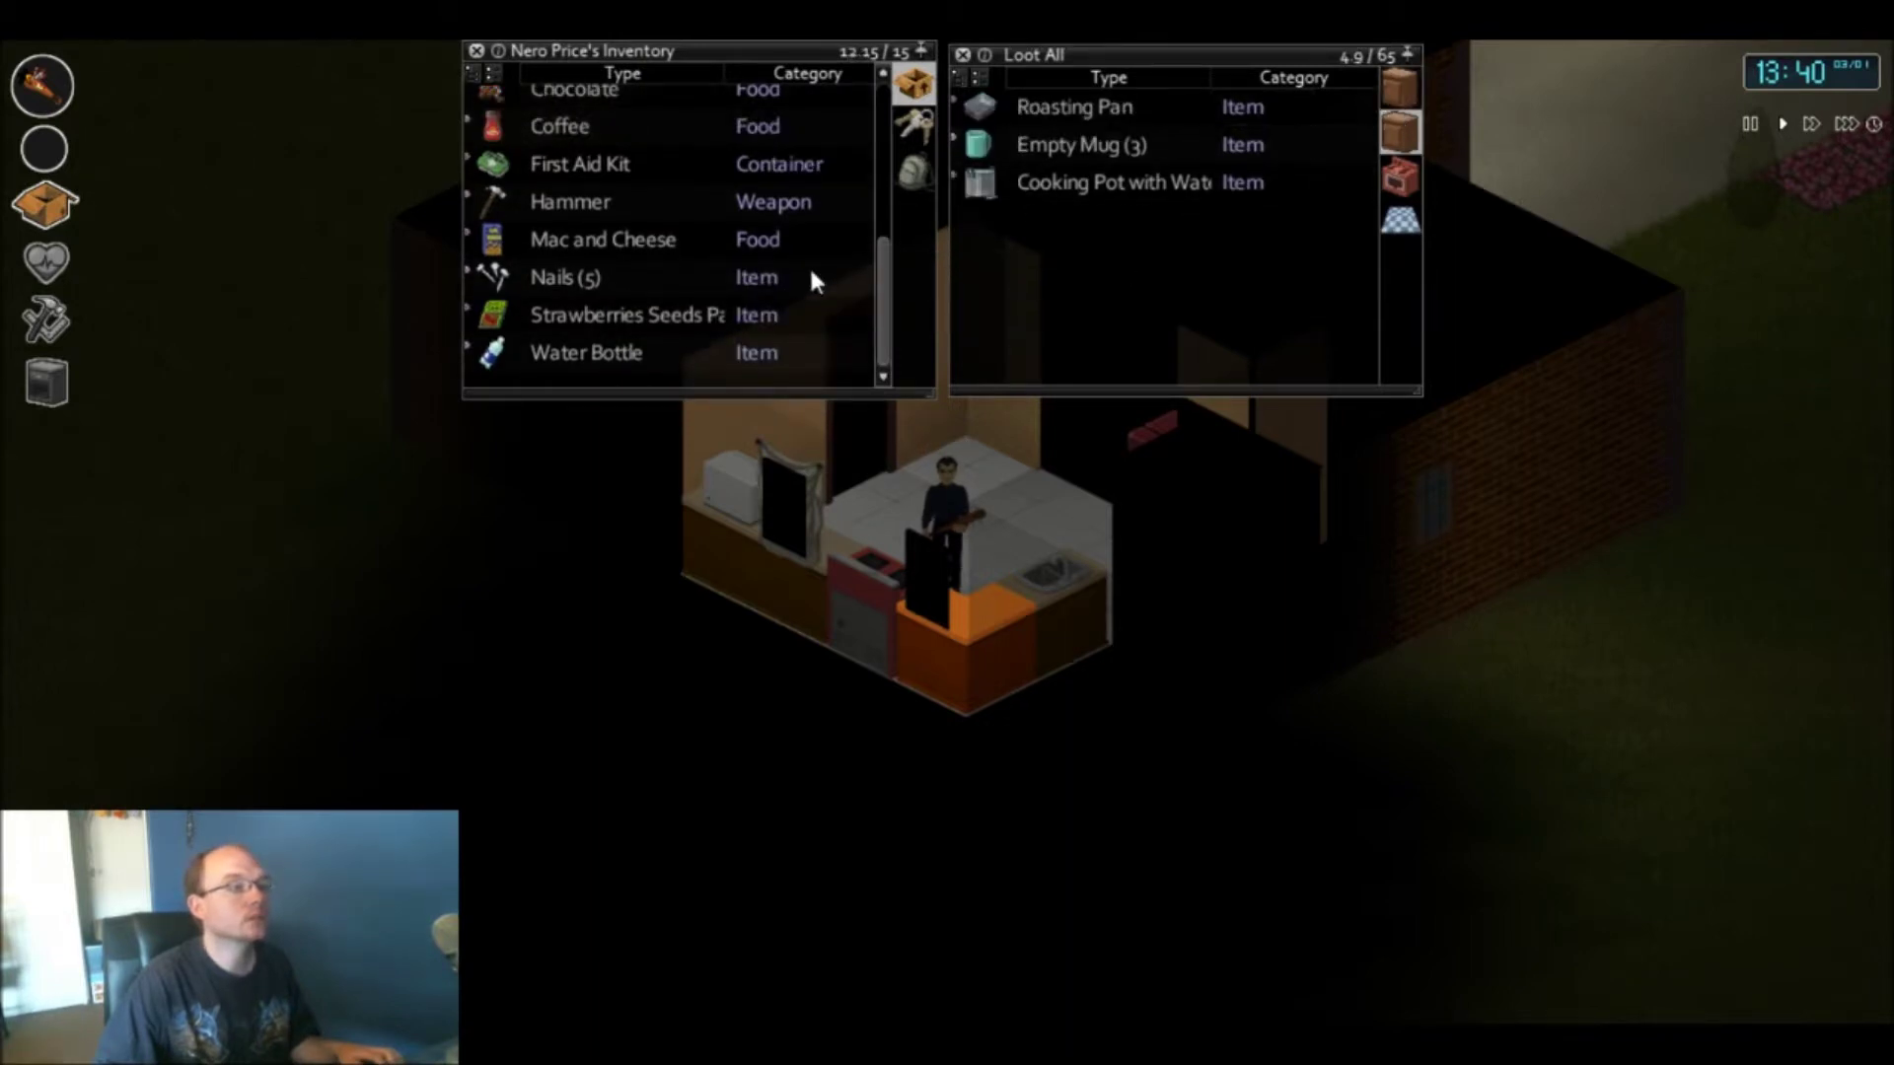
{"action": "left_click", "coordinate": [1404, 88]}
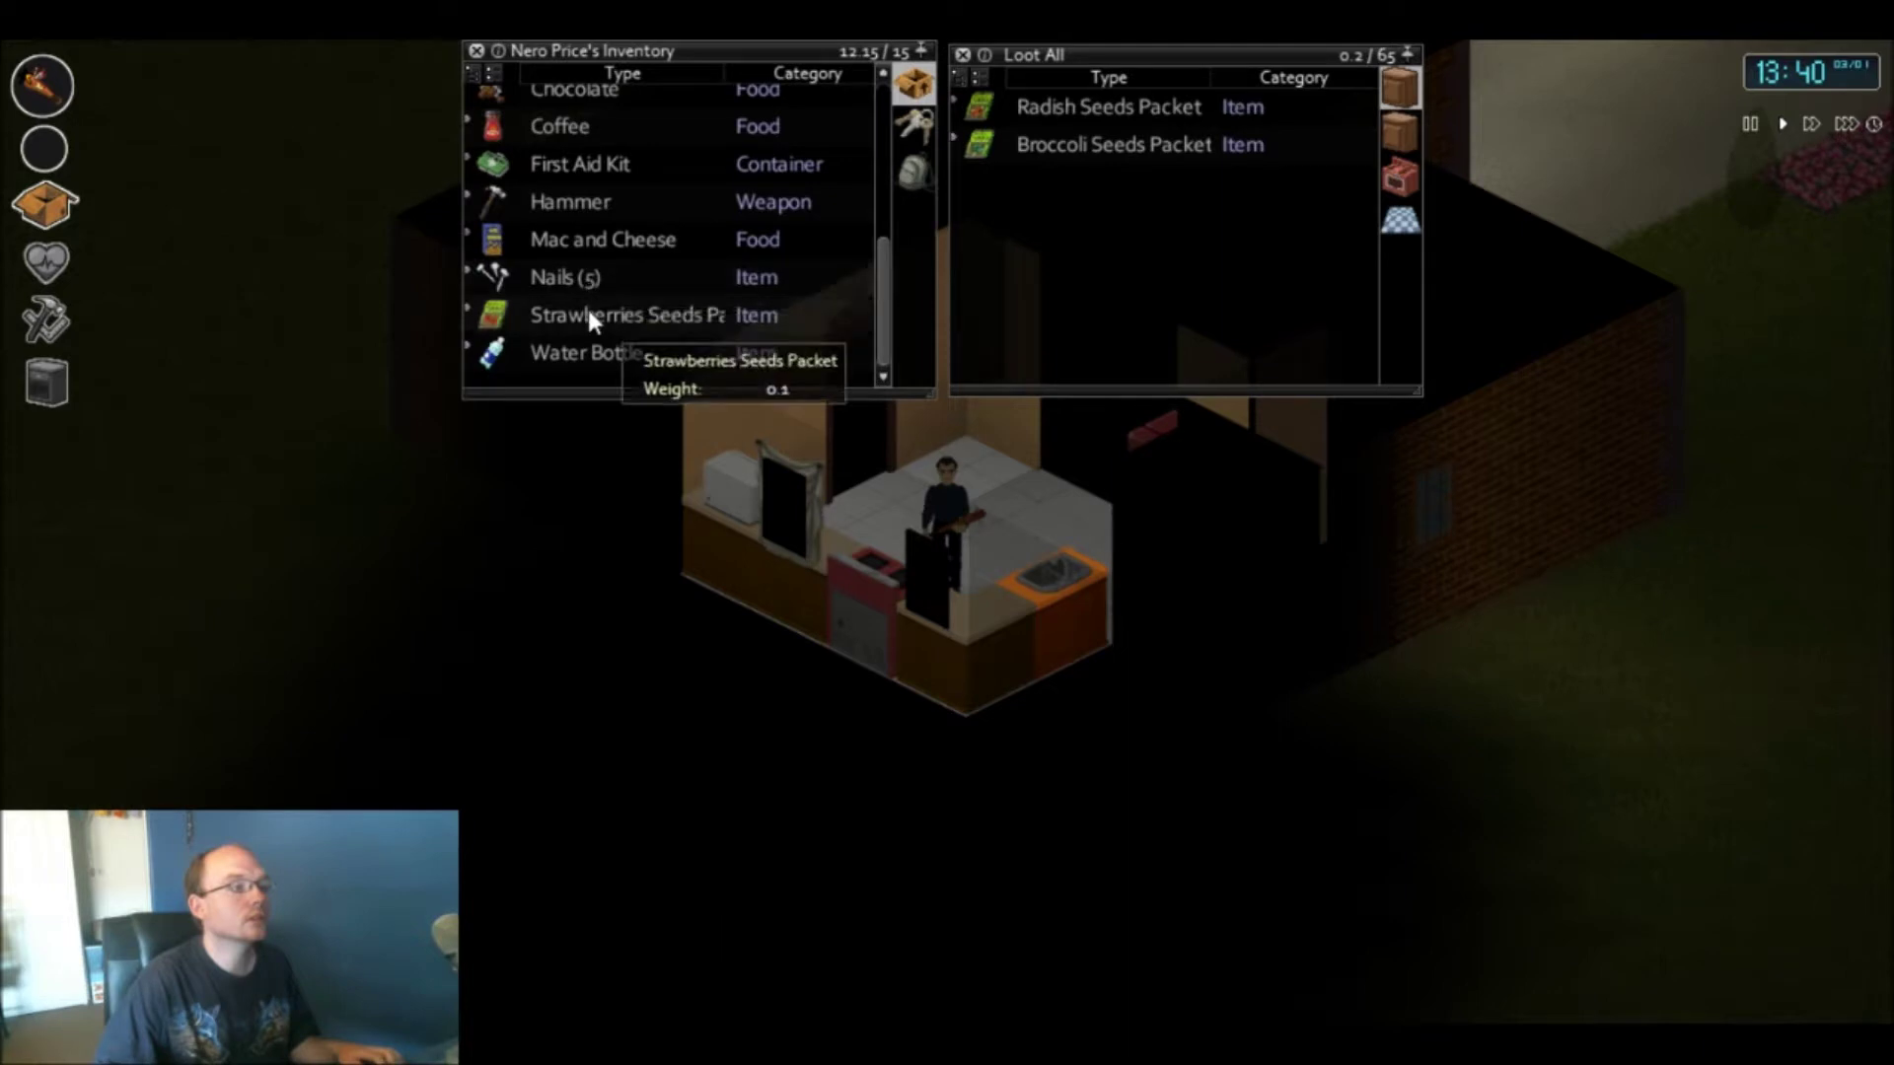
{"action": "left_click_drag", "start_coordinate": [587, 313], "coordinate": [1137, 258]}
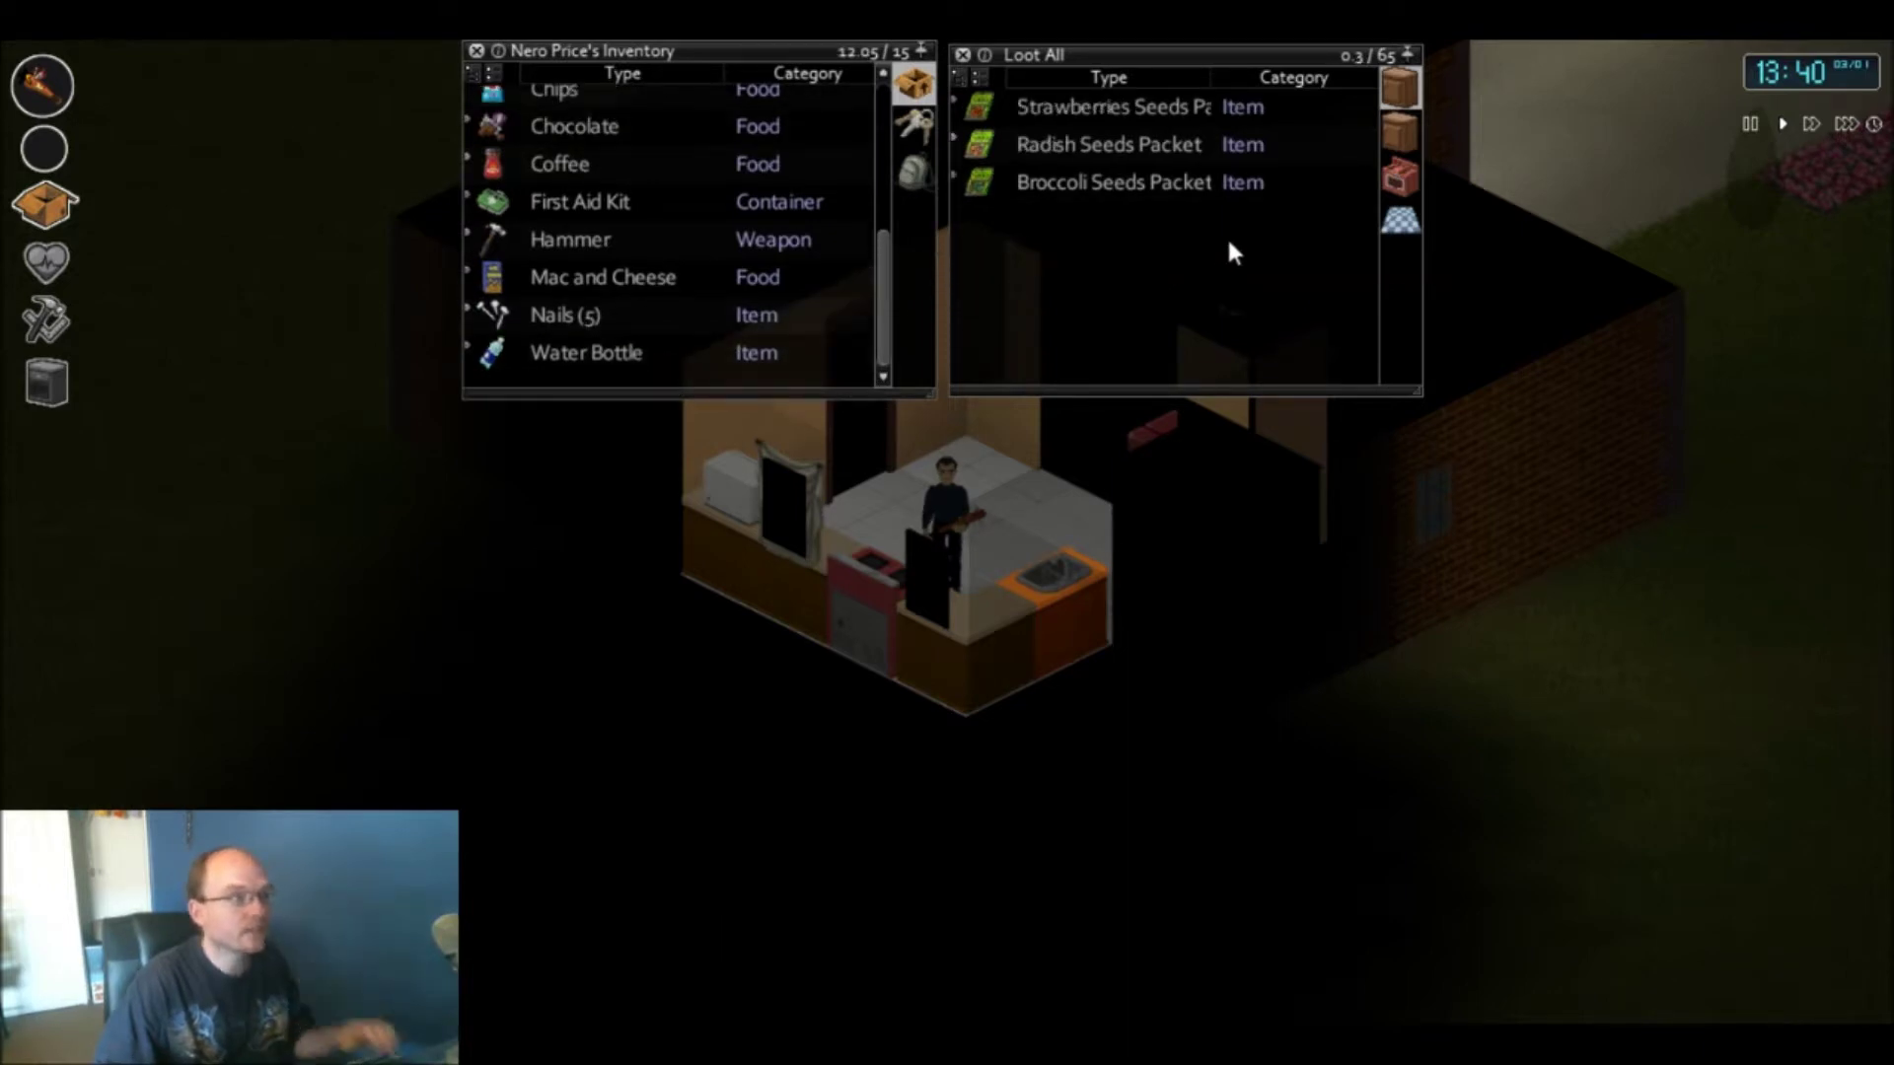
- Store the Chocolate and Mac and Cheese in the food container
{"action": "left_click", "coordinate": [1397, 141]}
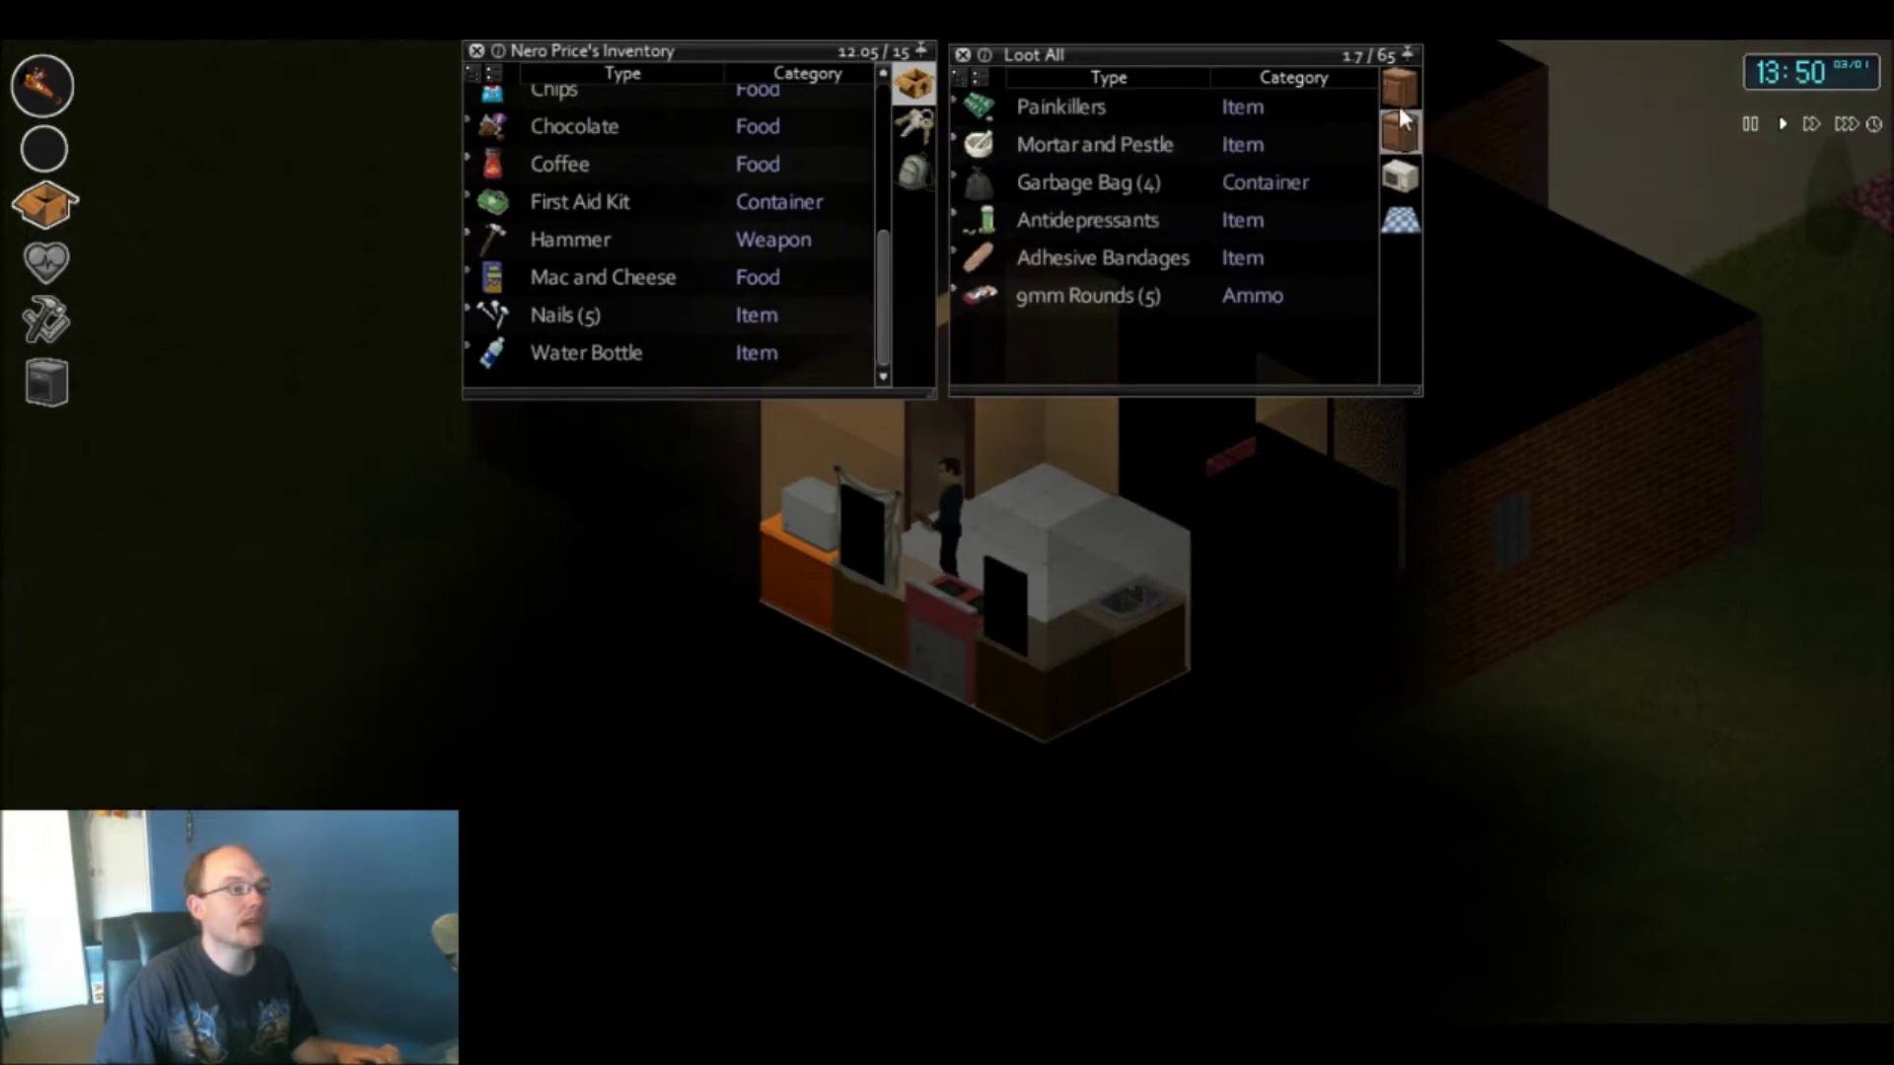
{"action": "left_click", "coordinate": [1399, 88]}
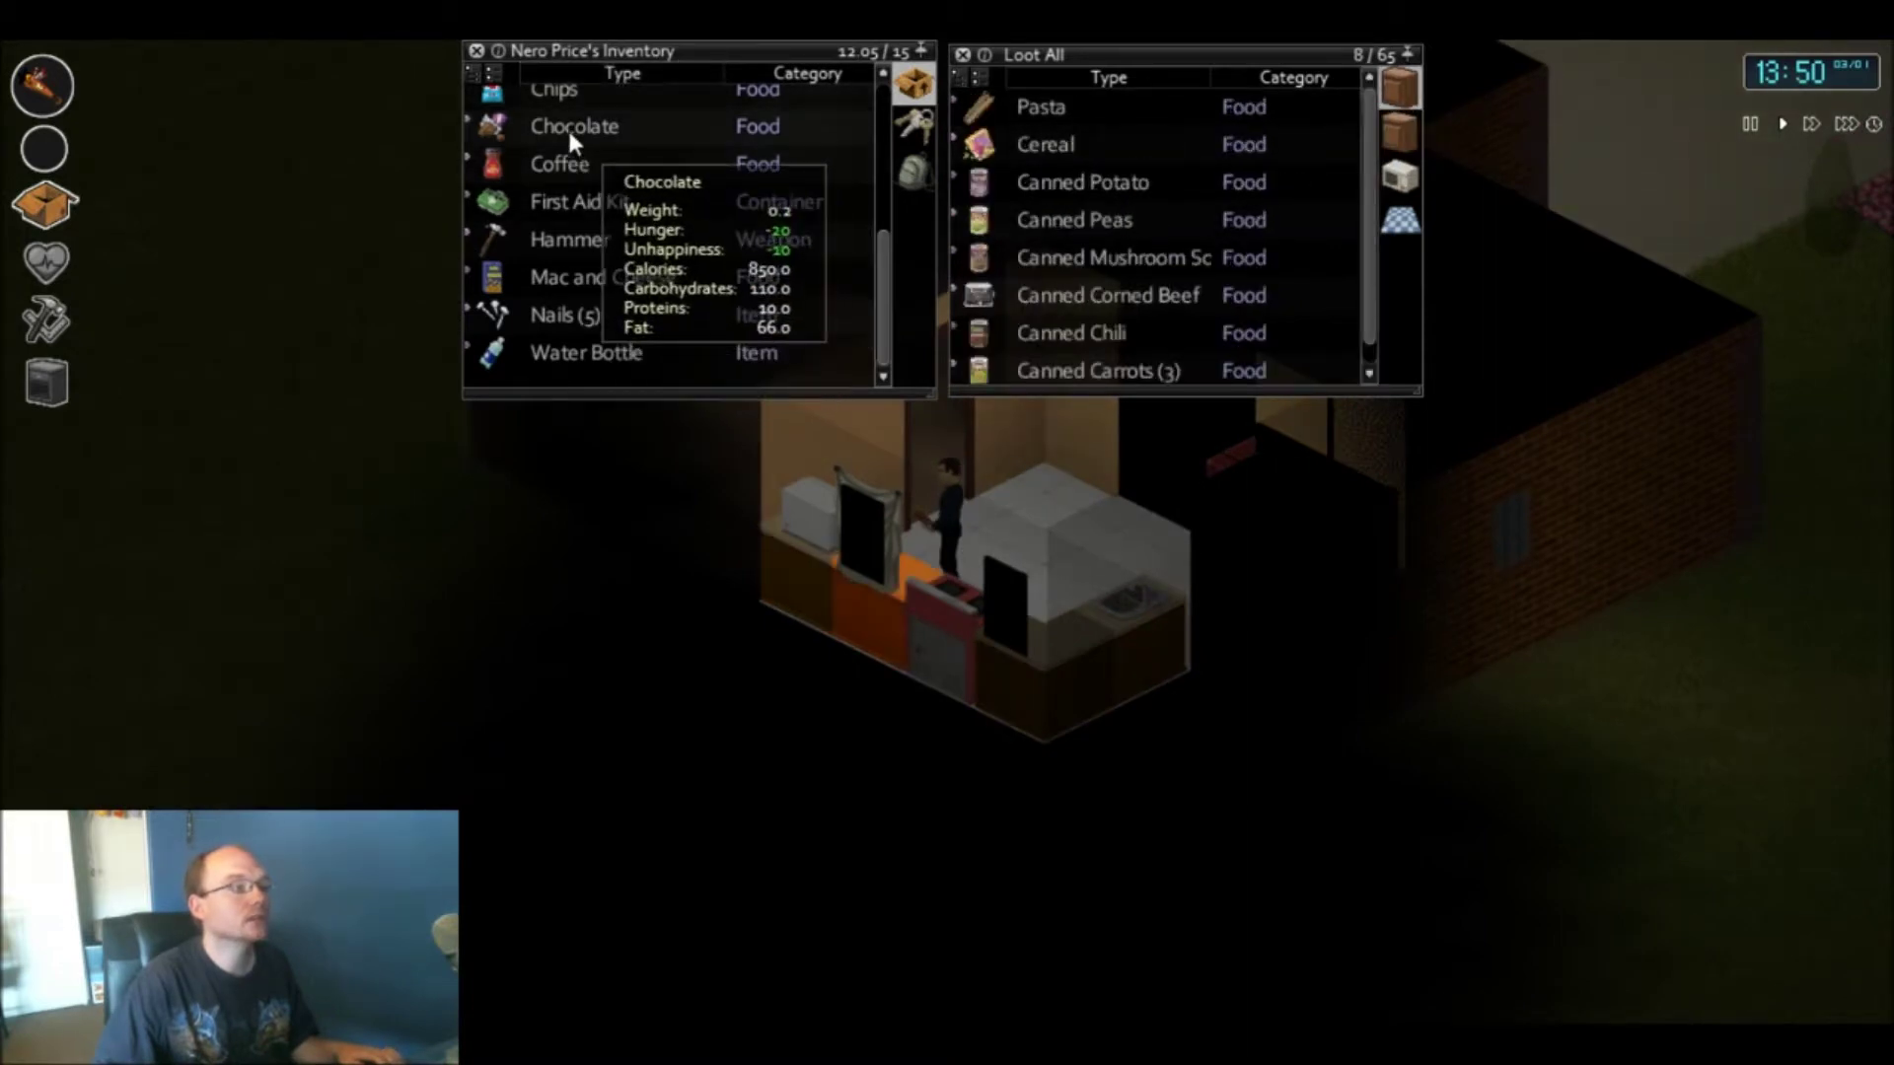
{"action": "left_click_drag", "start_coordinate": [568, 125], "coordinate": [1057, 216]}
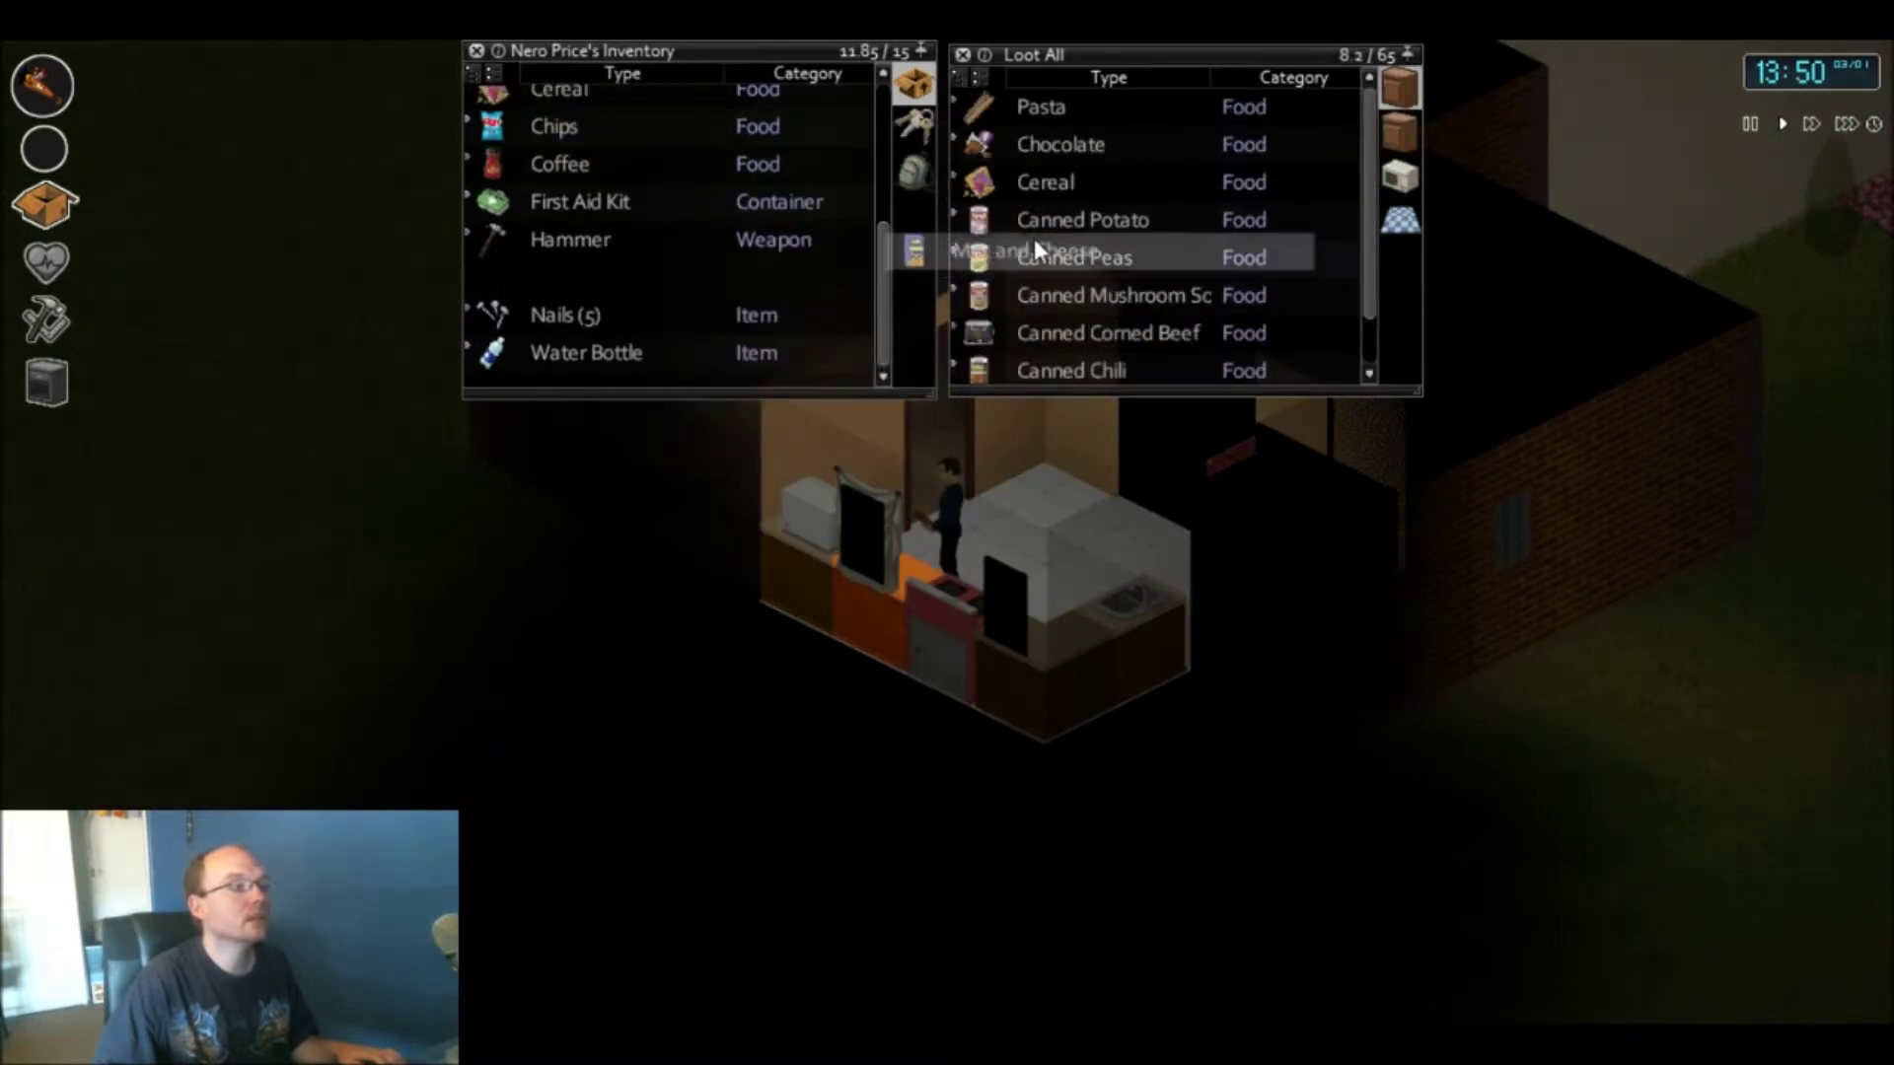
{"action": "left_click_drag", "start_coordinate": [579, 277], "coordinate": [1034, 239]}
{"action": "scroll", "coordinate": [599, 244], "scroll_direction": "up", "scroll_amount": 2}
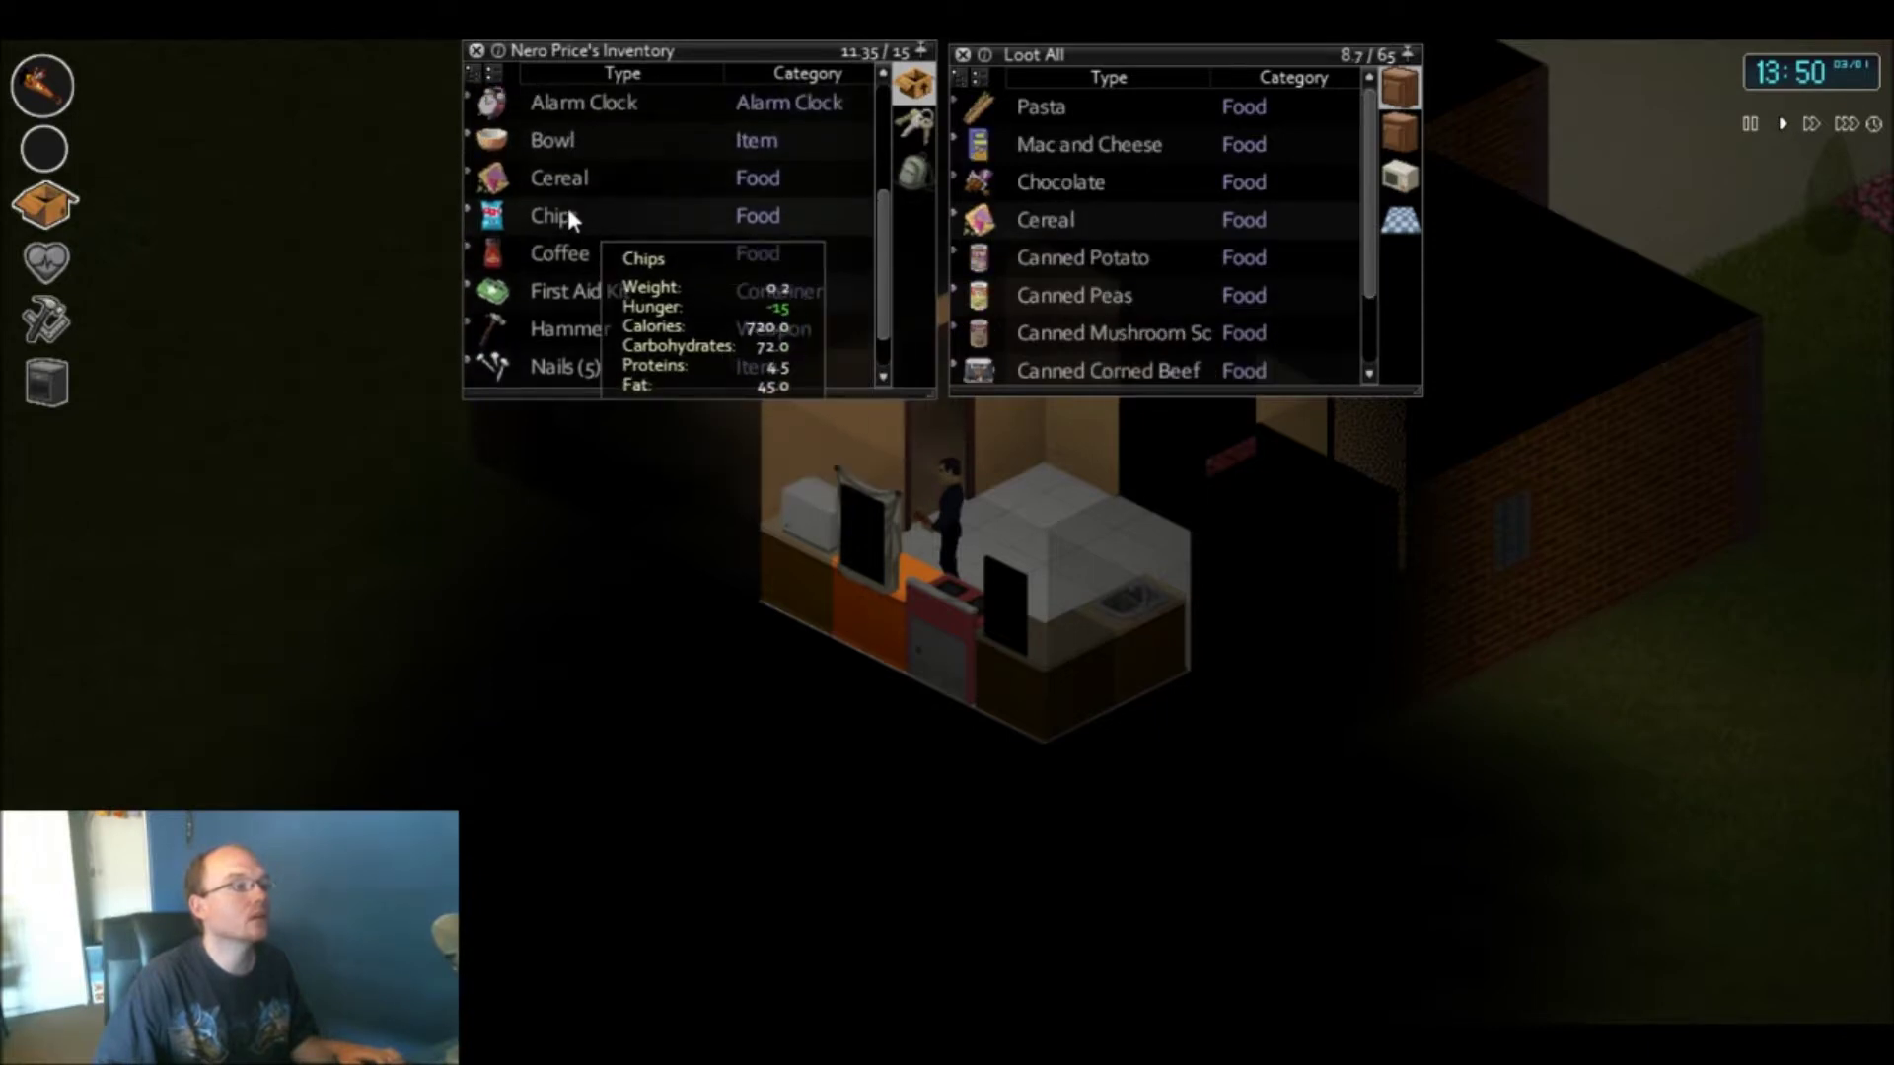
{"action": "left_click_drag", "start_coordinate": [569, 177], "coordinate": [953, 218]}
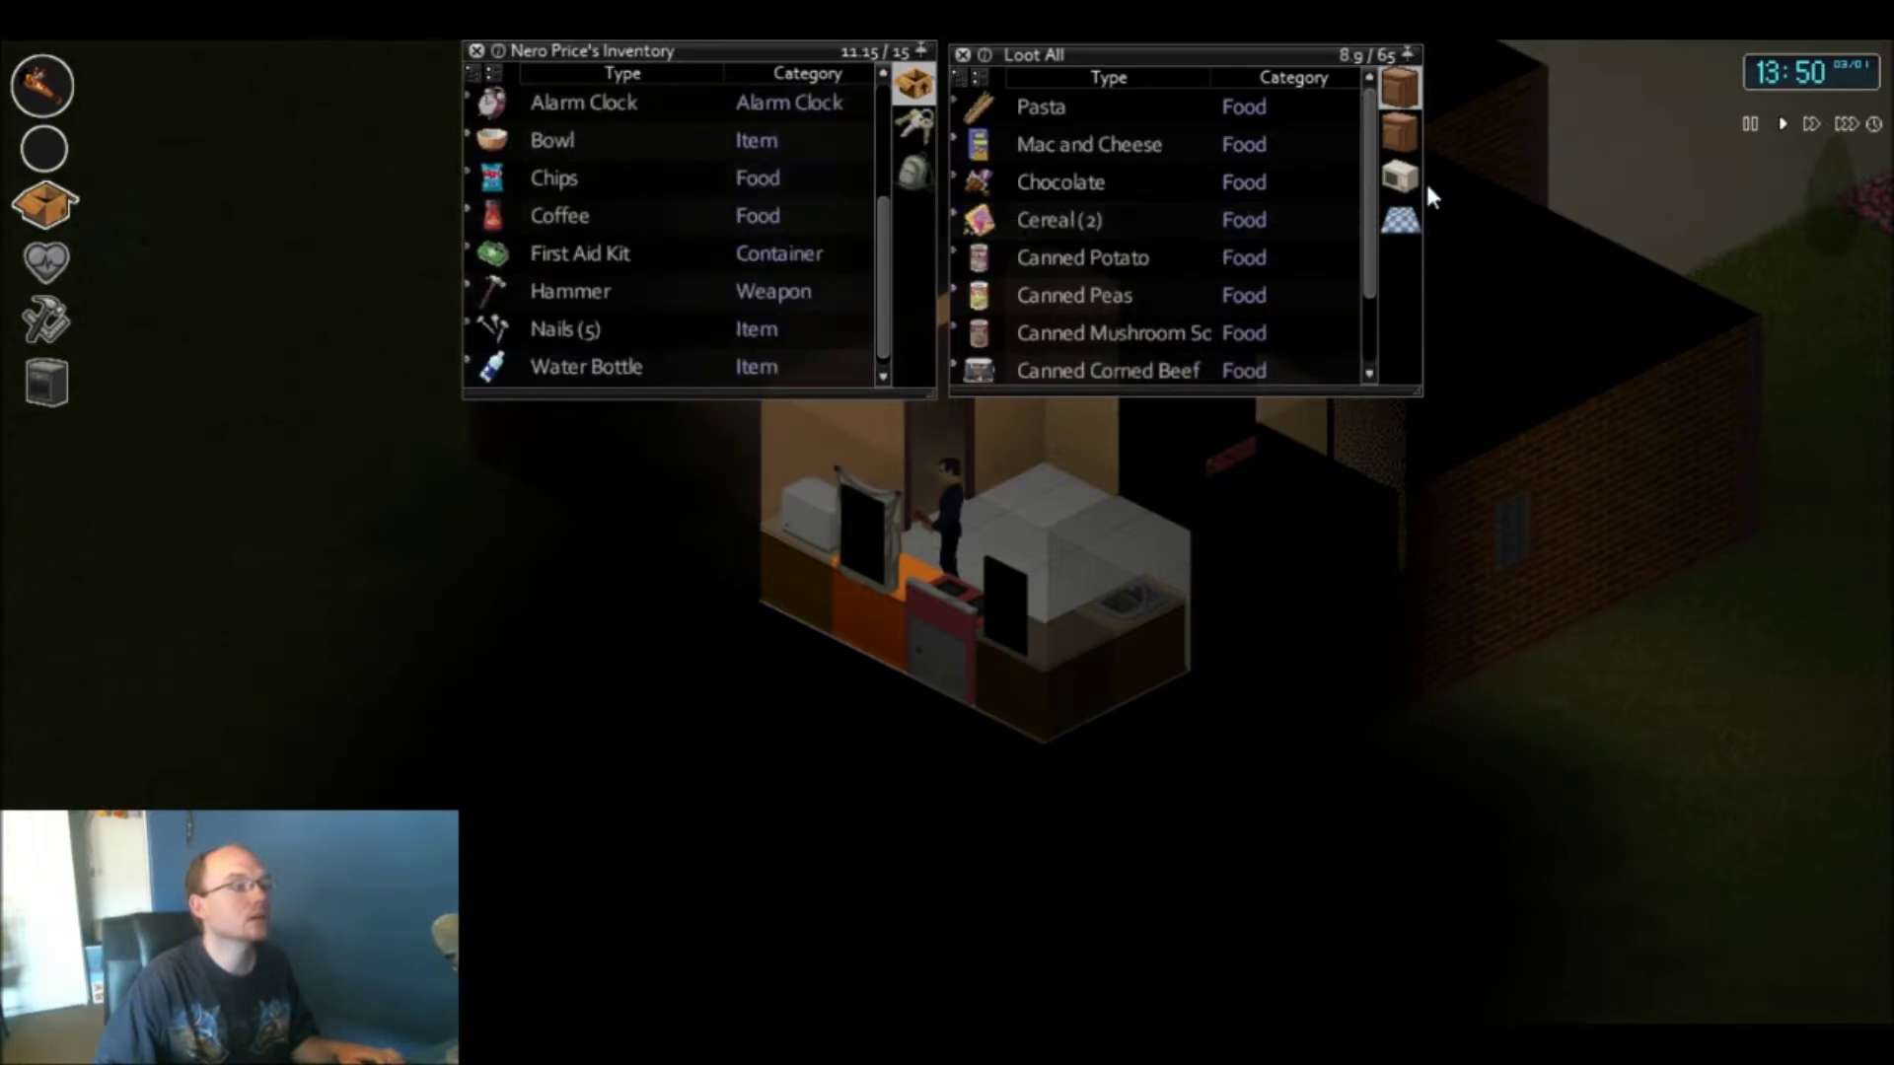
- Put the Bowl and Coffee with the mugs and pot, and pack the First Aid Kit into the schoolbag
{"action": "left_click", "coordinate": [1406, 137]}
{"action": "key", "text": "s"}
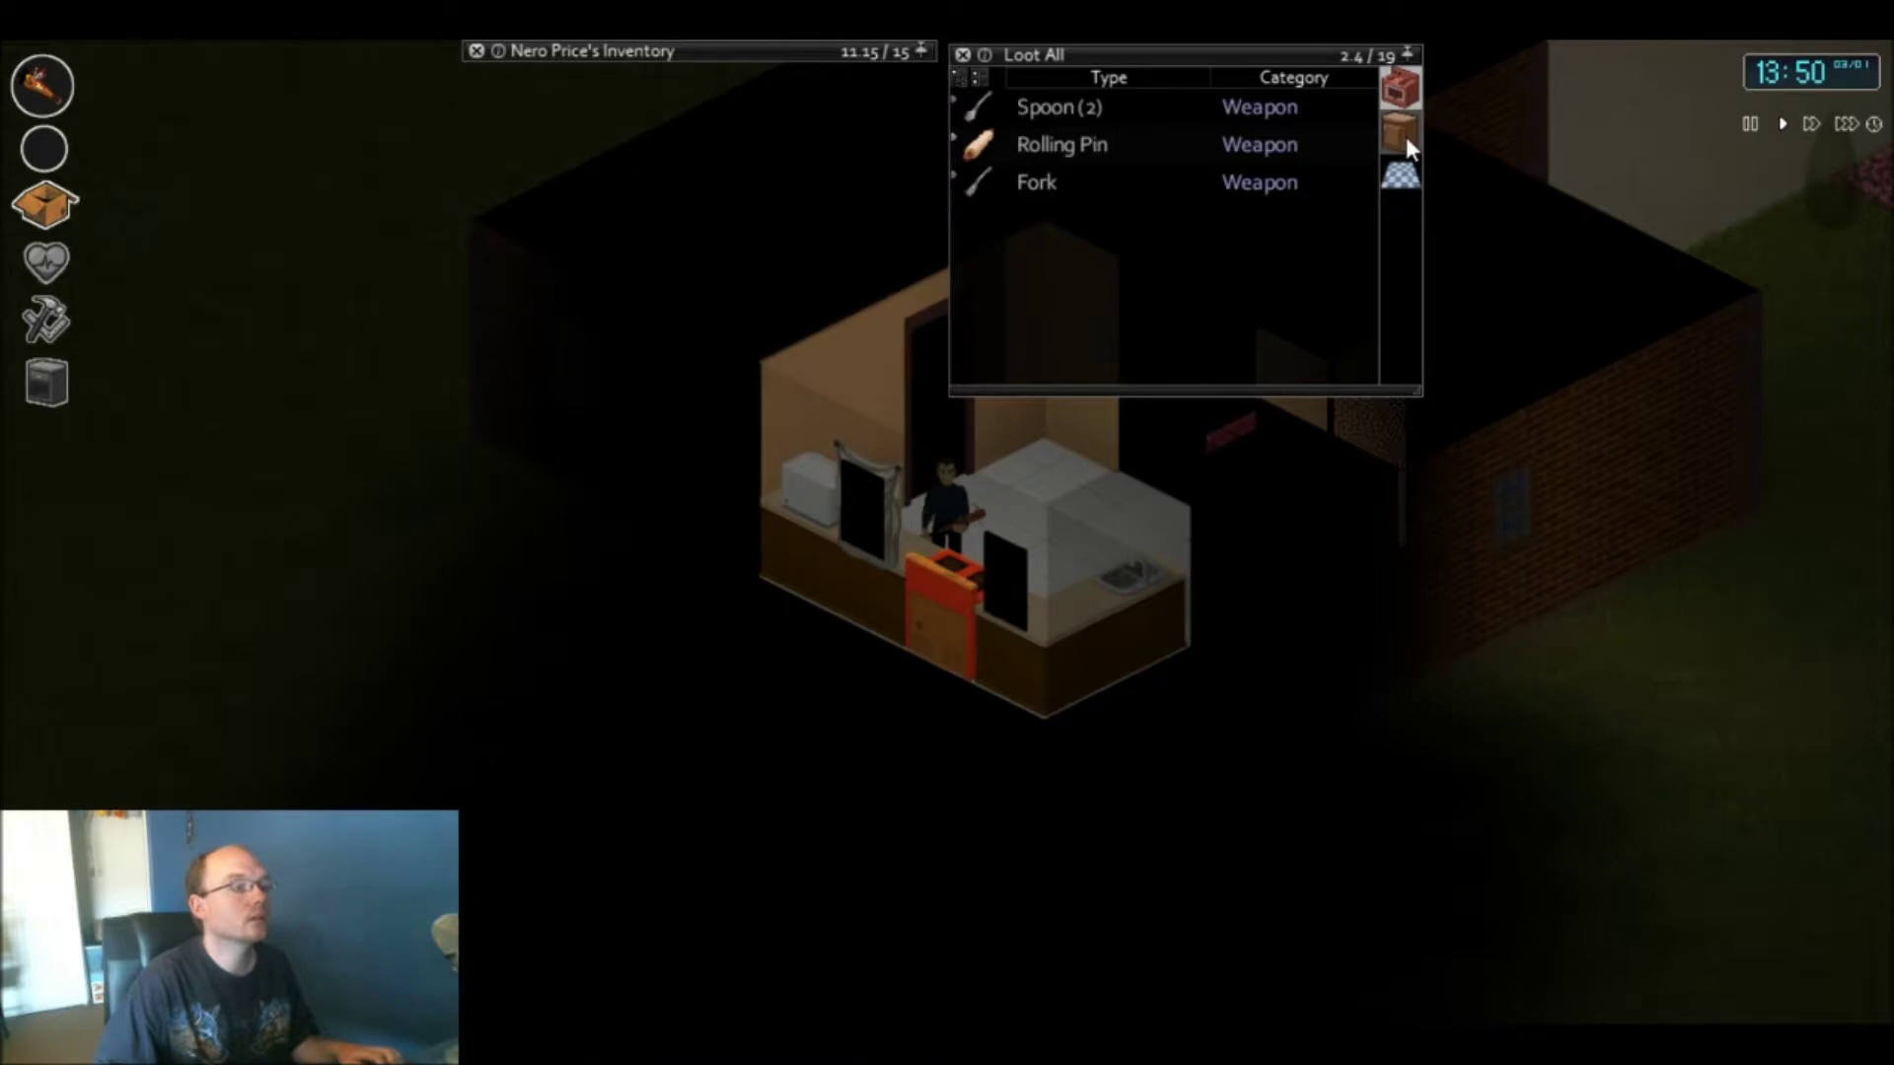
{"action": "left_click", "coordinate": [1404, 136]}
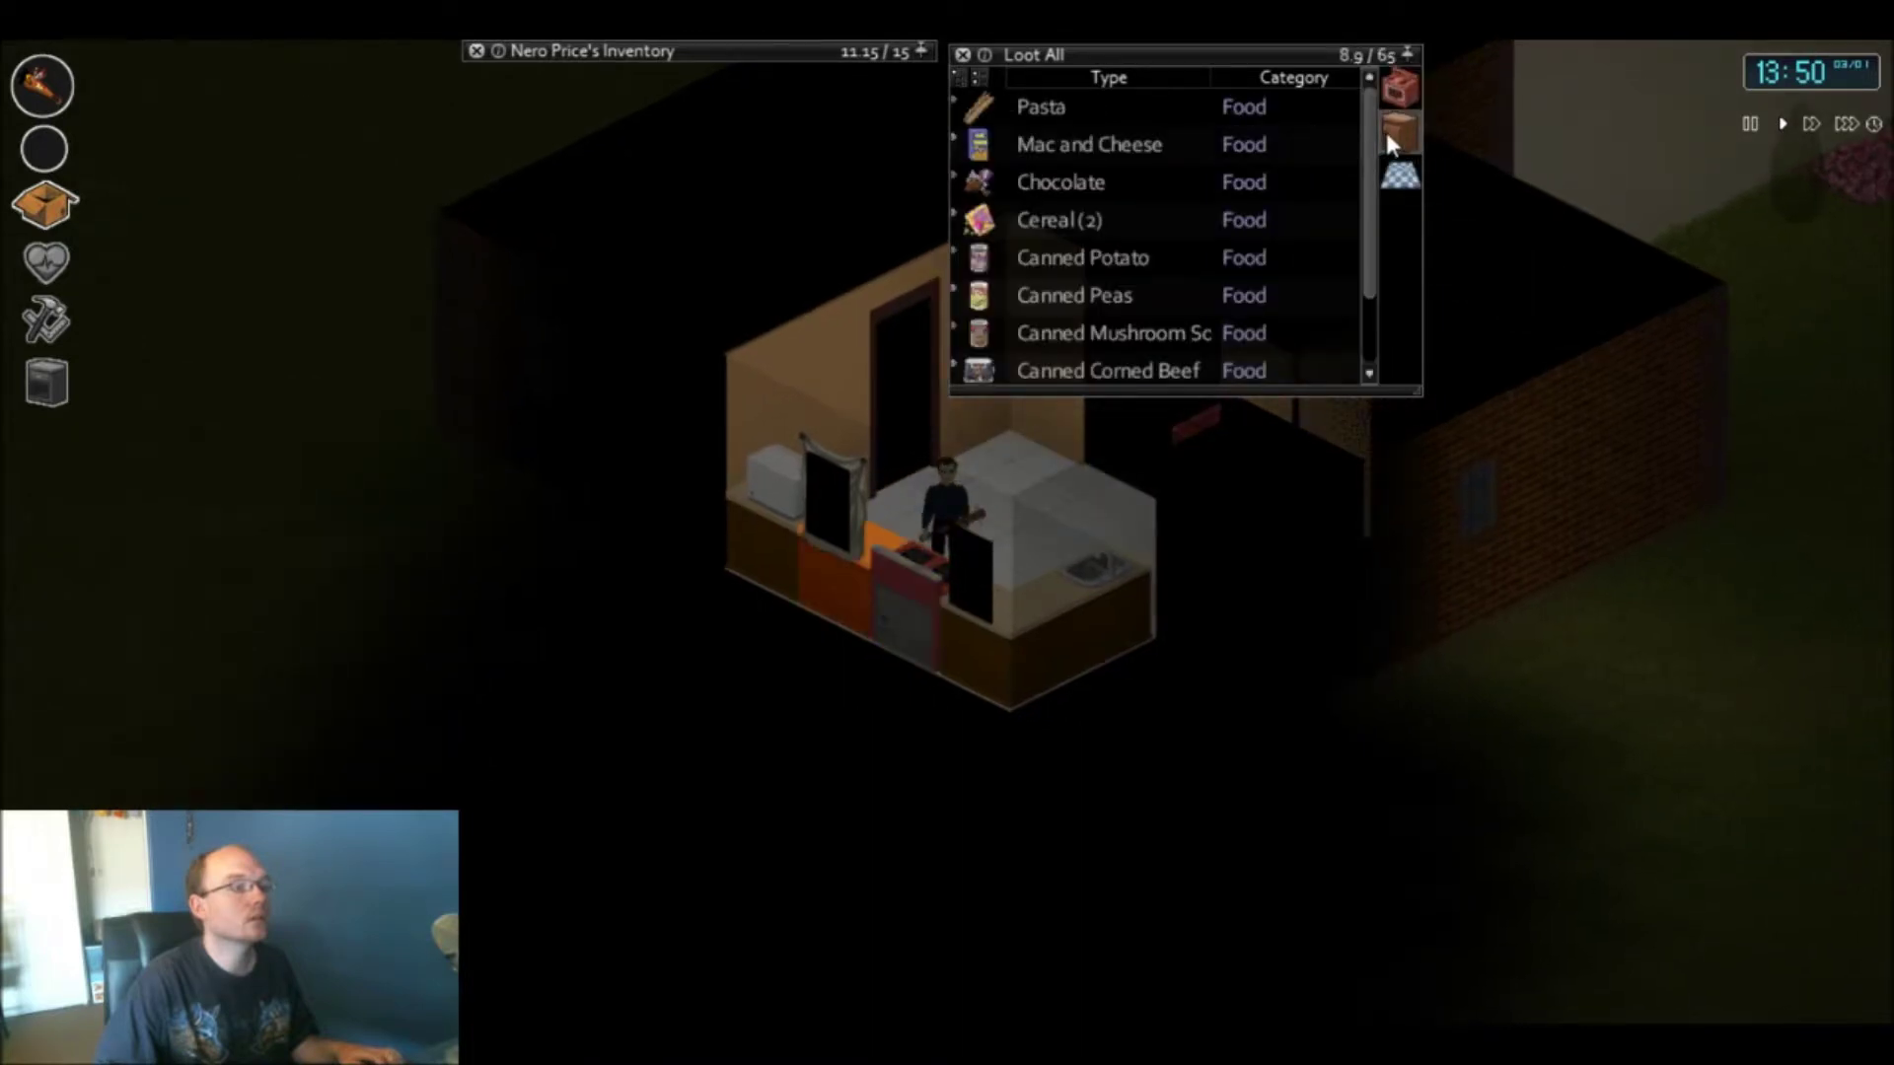
{"action": "key", "text": "d"}
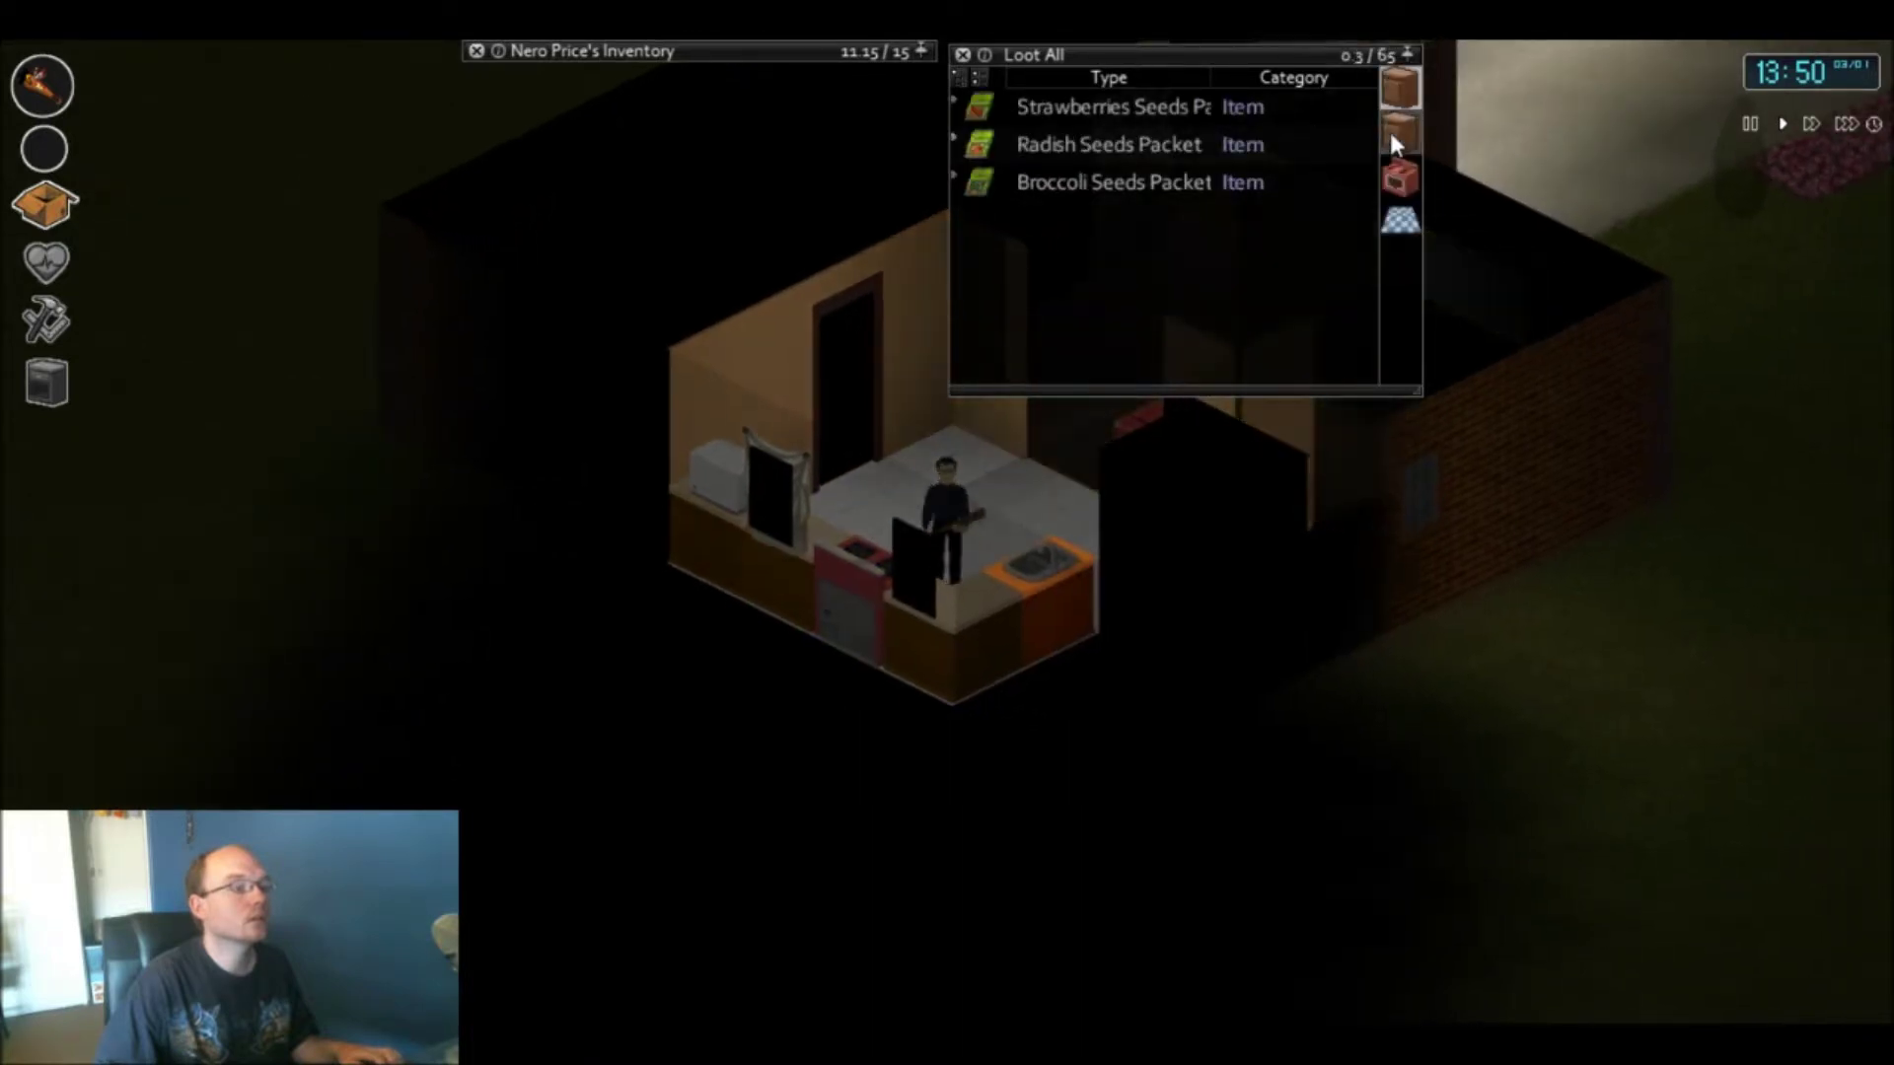
{"action": "left_click", "coordinate": [1393, 130]}
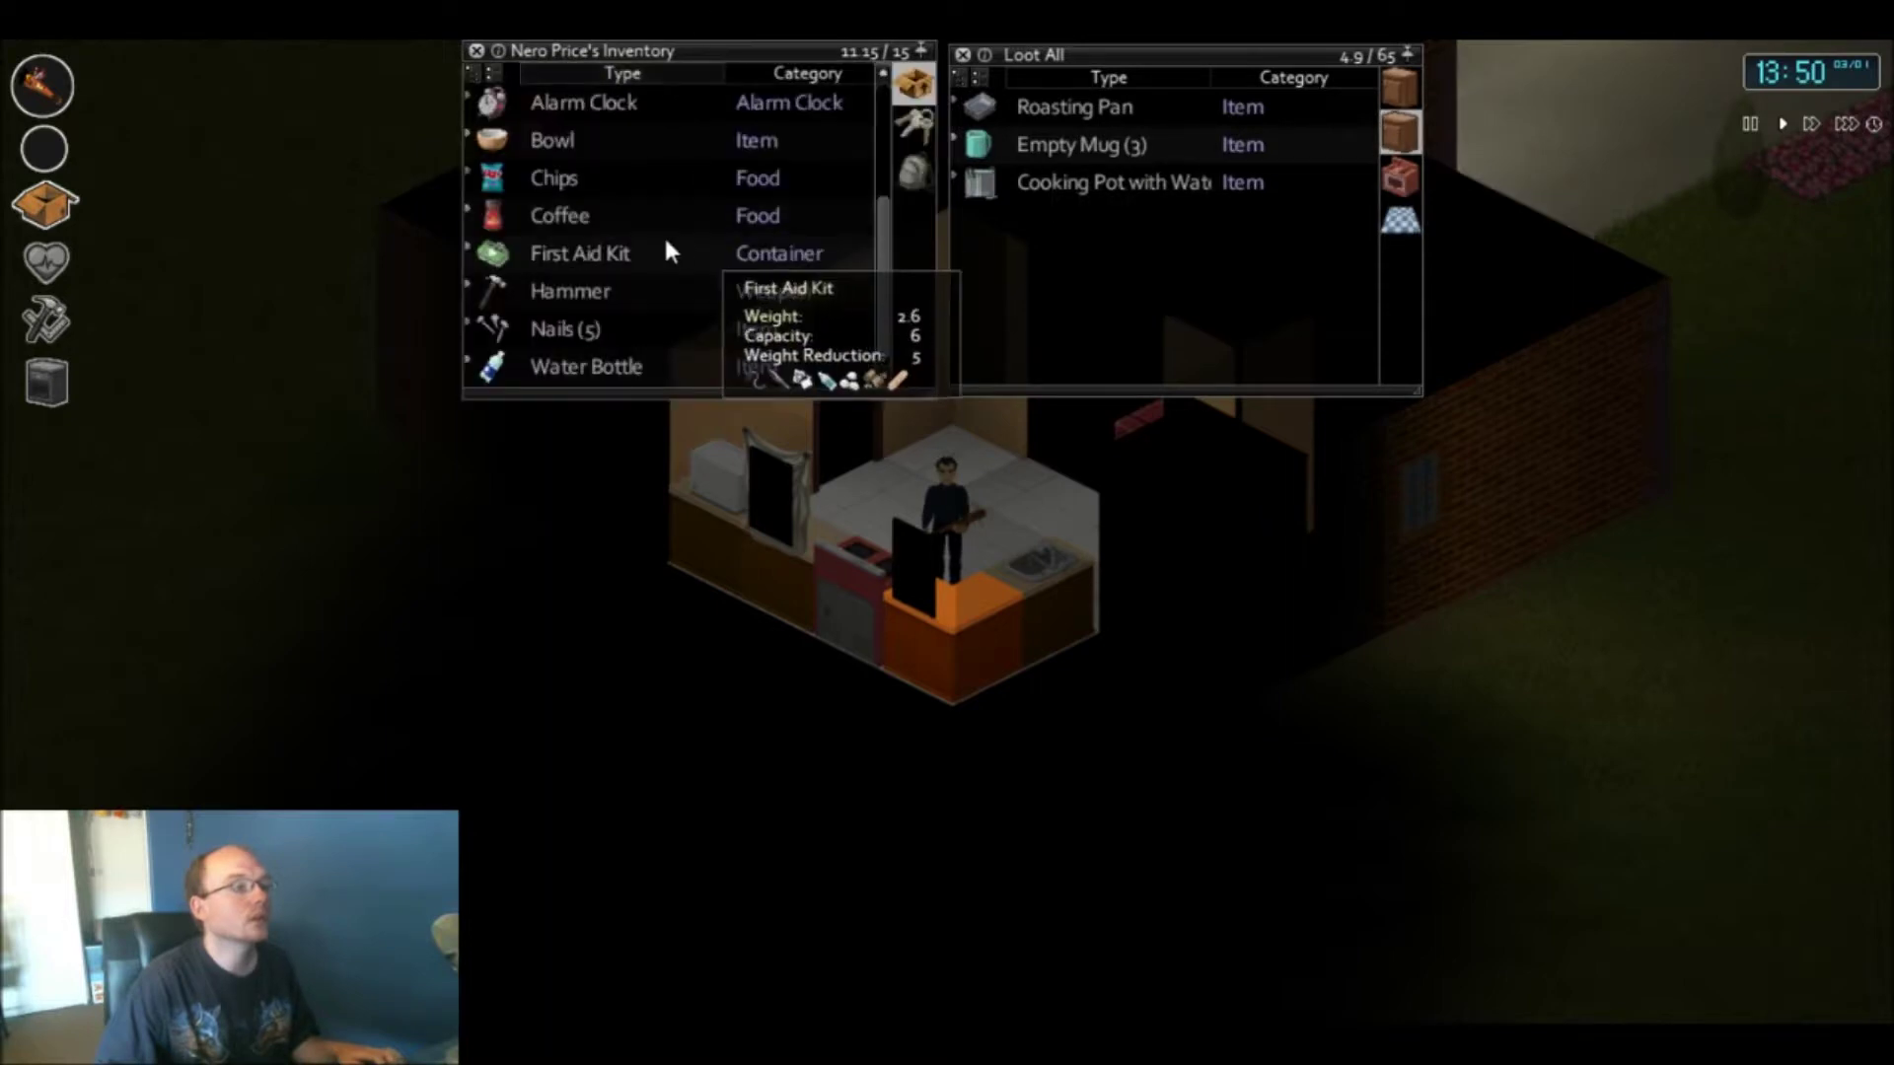
{"action": "left_click_drag", "start_coordinate": [563, 152], "coordinate": [1169, 258]}
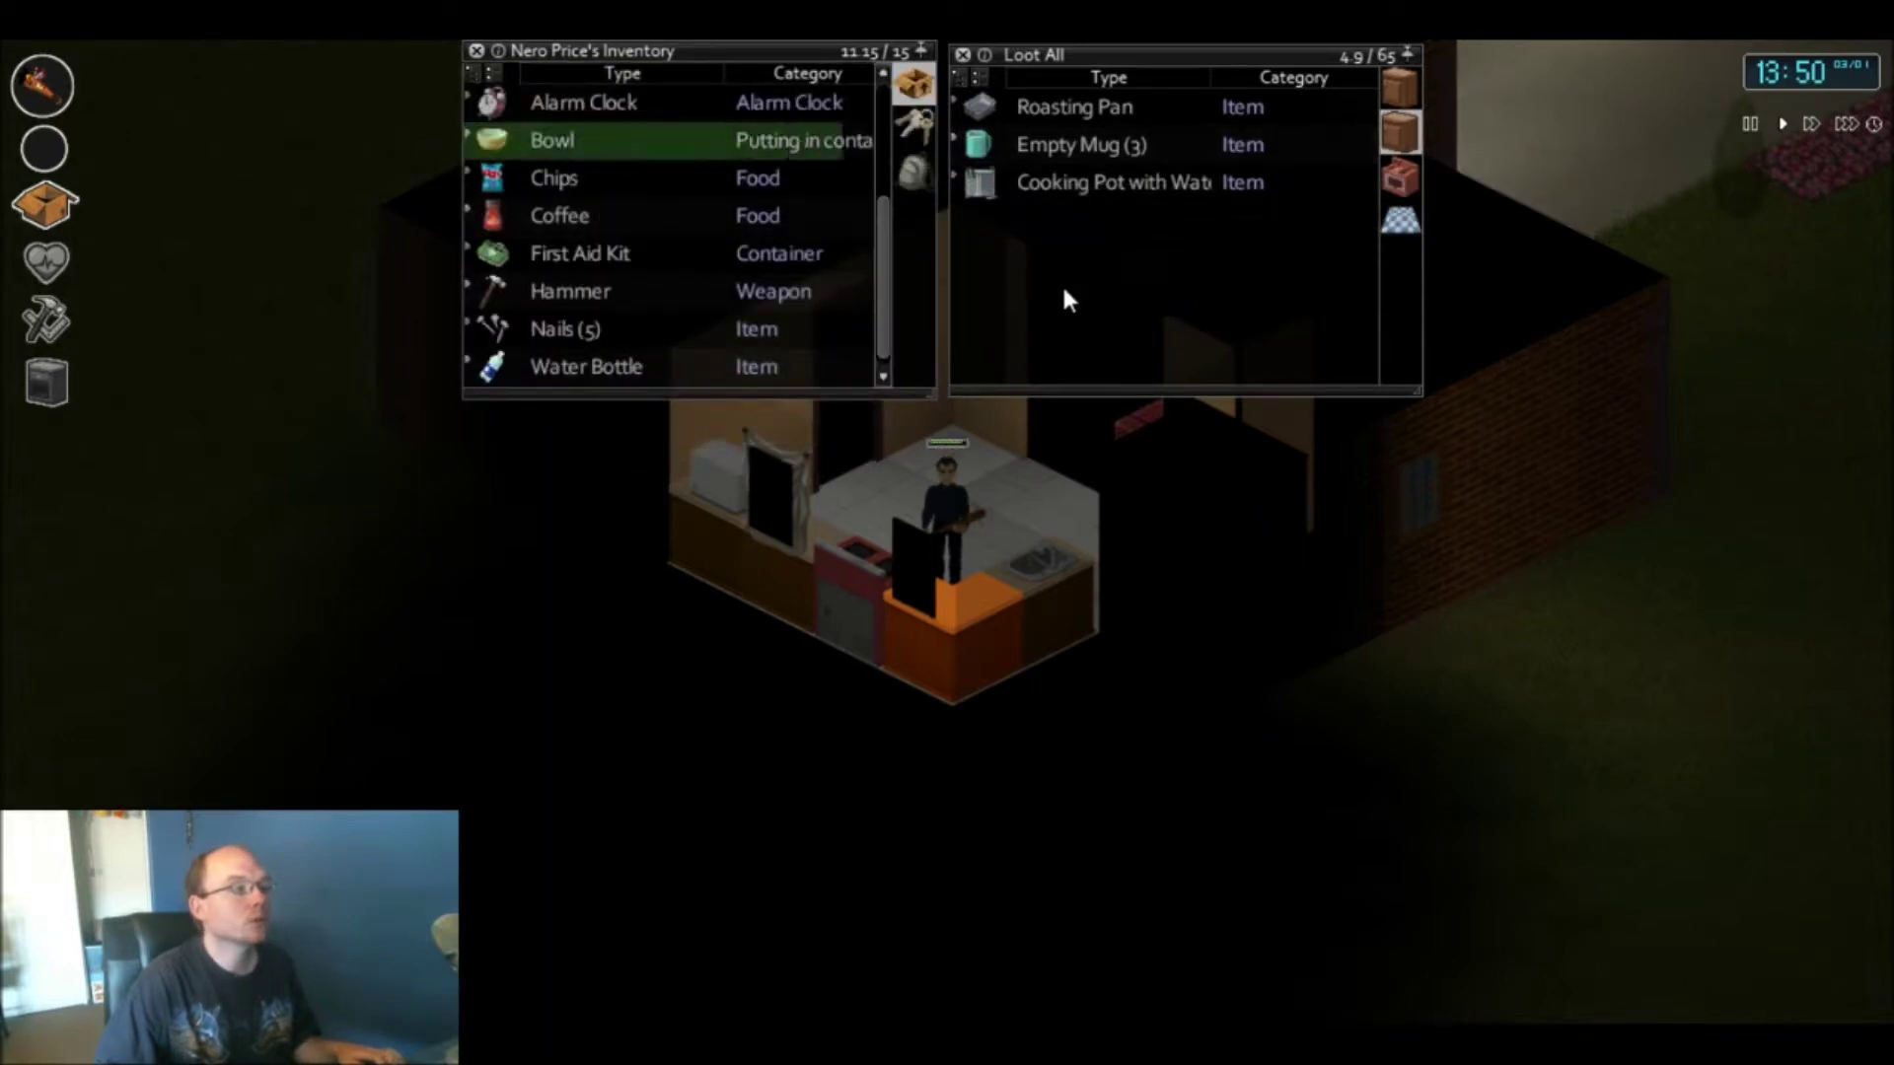
{"action": "left_click_drag", "start_coordinate": [564, 201], "coordinate": [1078, 304]}
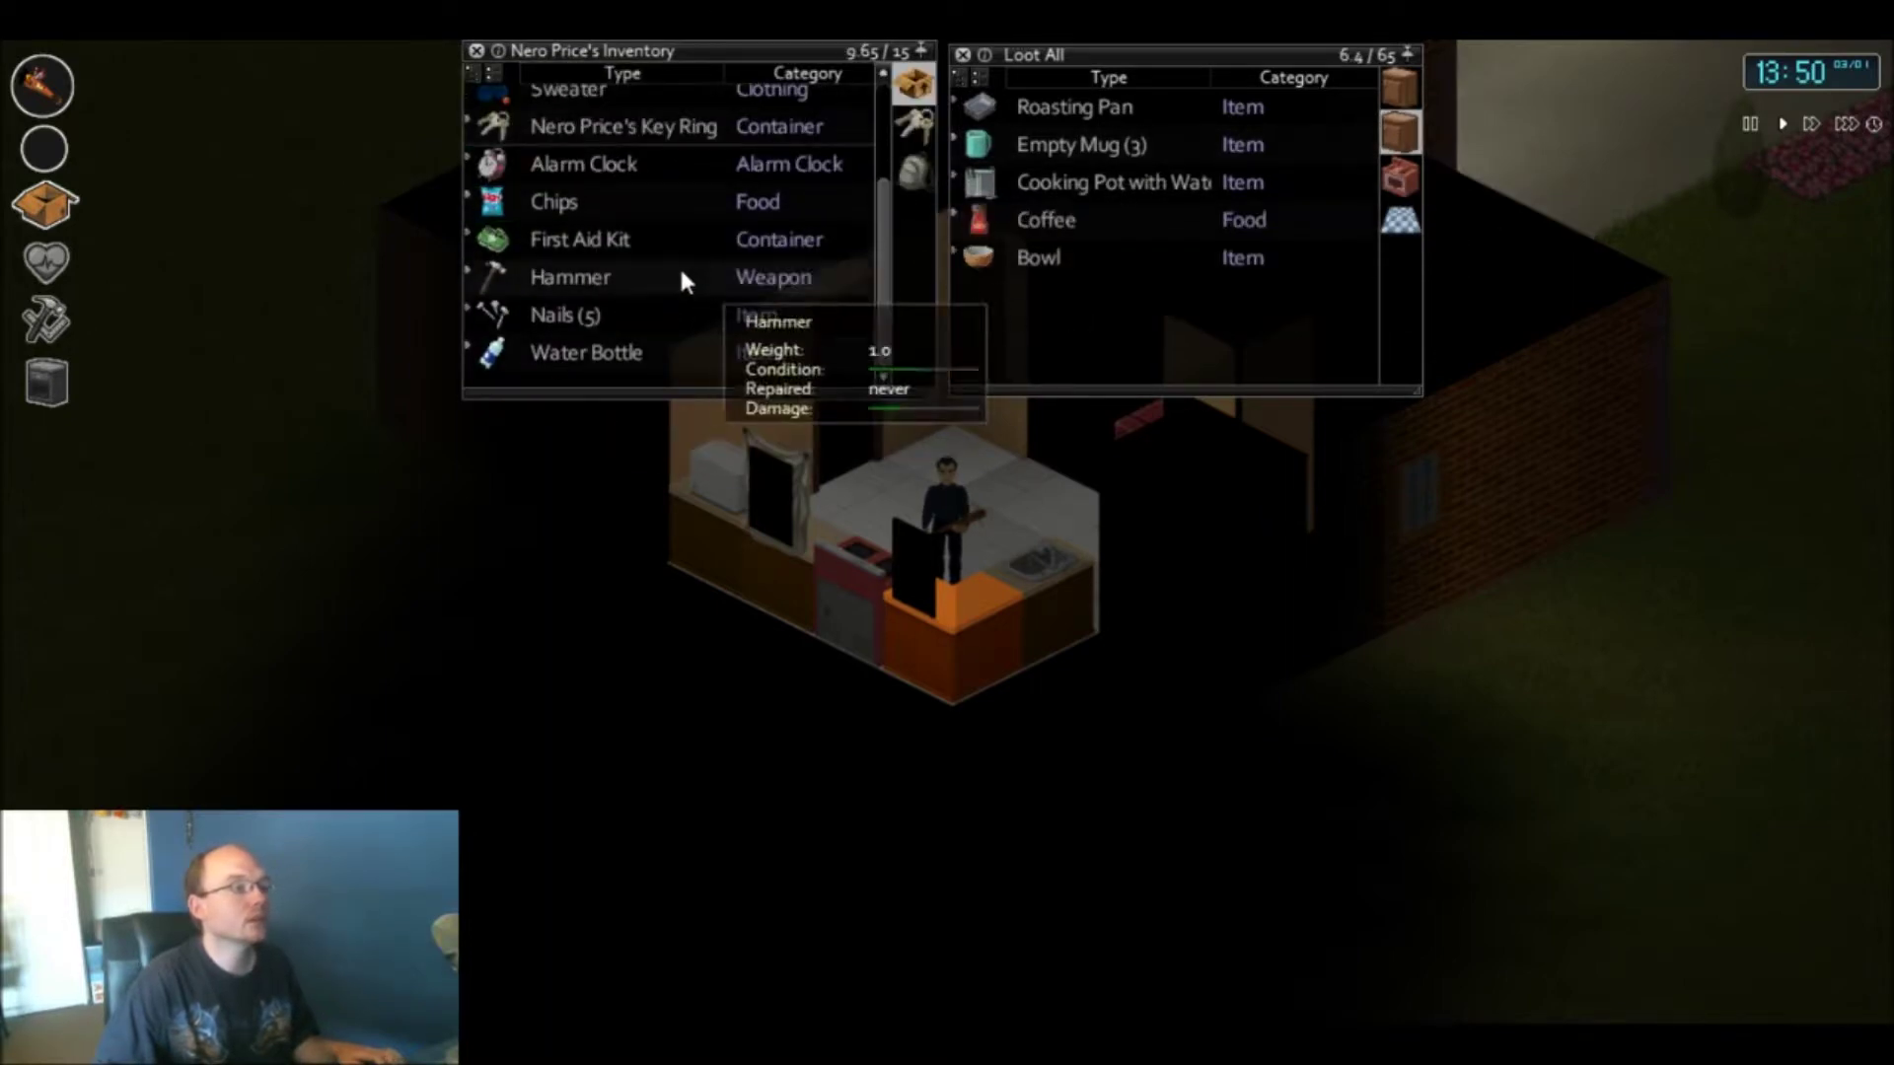
{"action": "scroll", "coordinate": [599, 244], "scroll_direction": "up", "scroll_amount": 1}
{"action": "left_click_drag", "start_coordinate": [599, 244], "coordinate": [912, 168]}
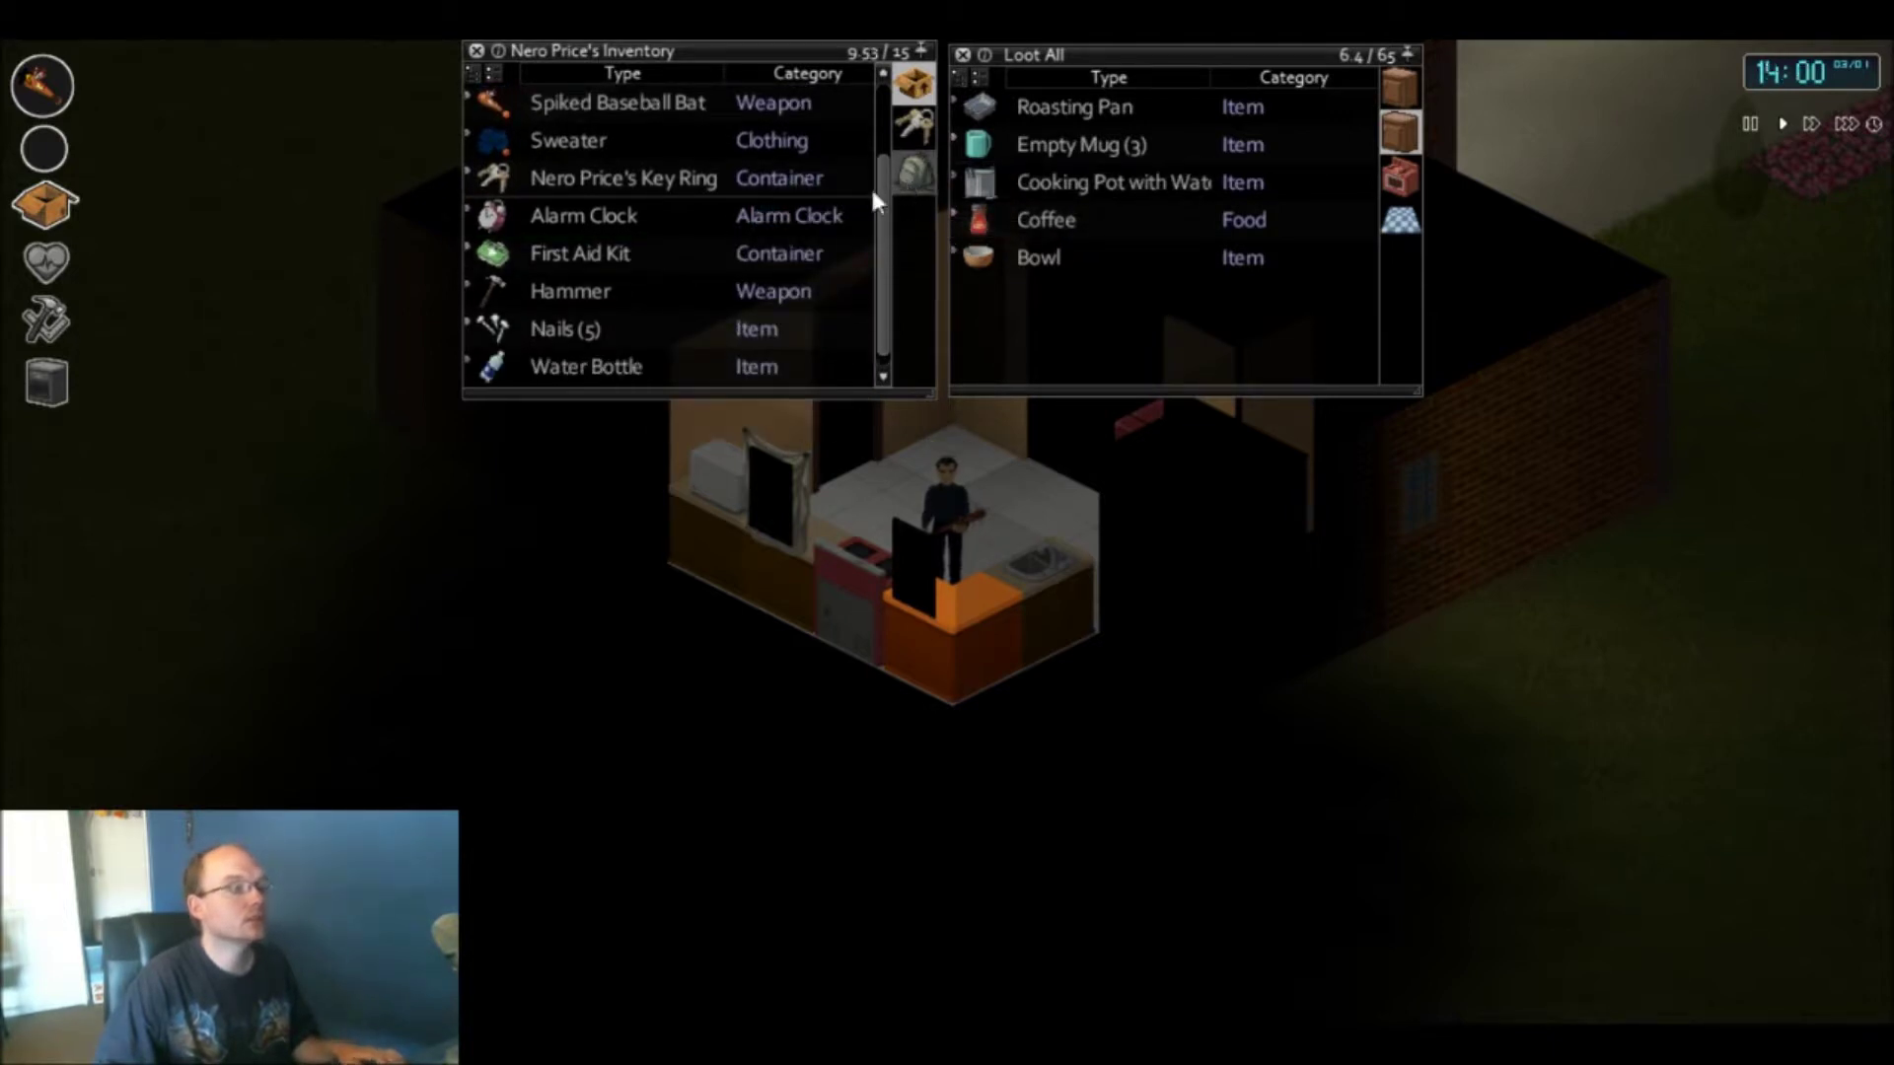
{"action": "left_click_drag", "start_coordinate": [585, 263], "coordinate": [909, 174]}
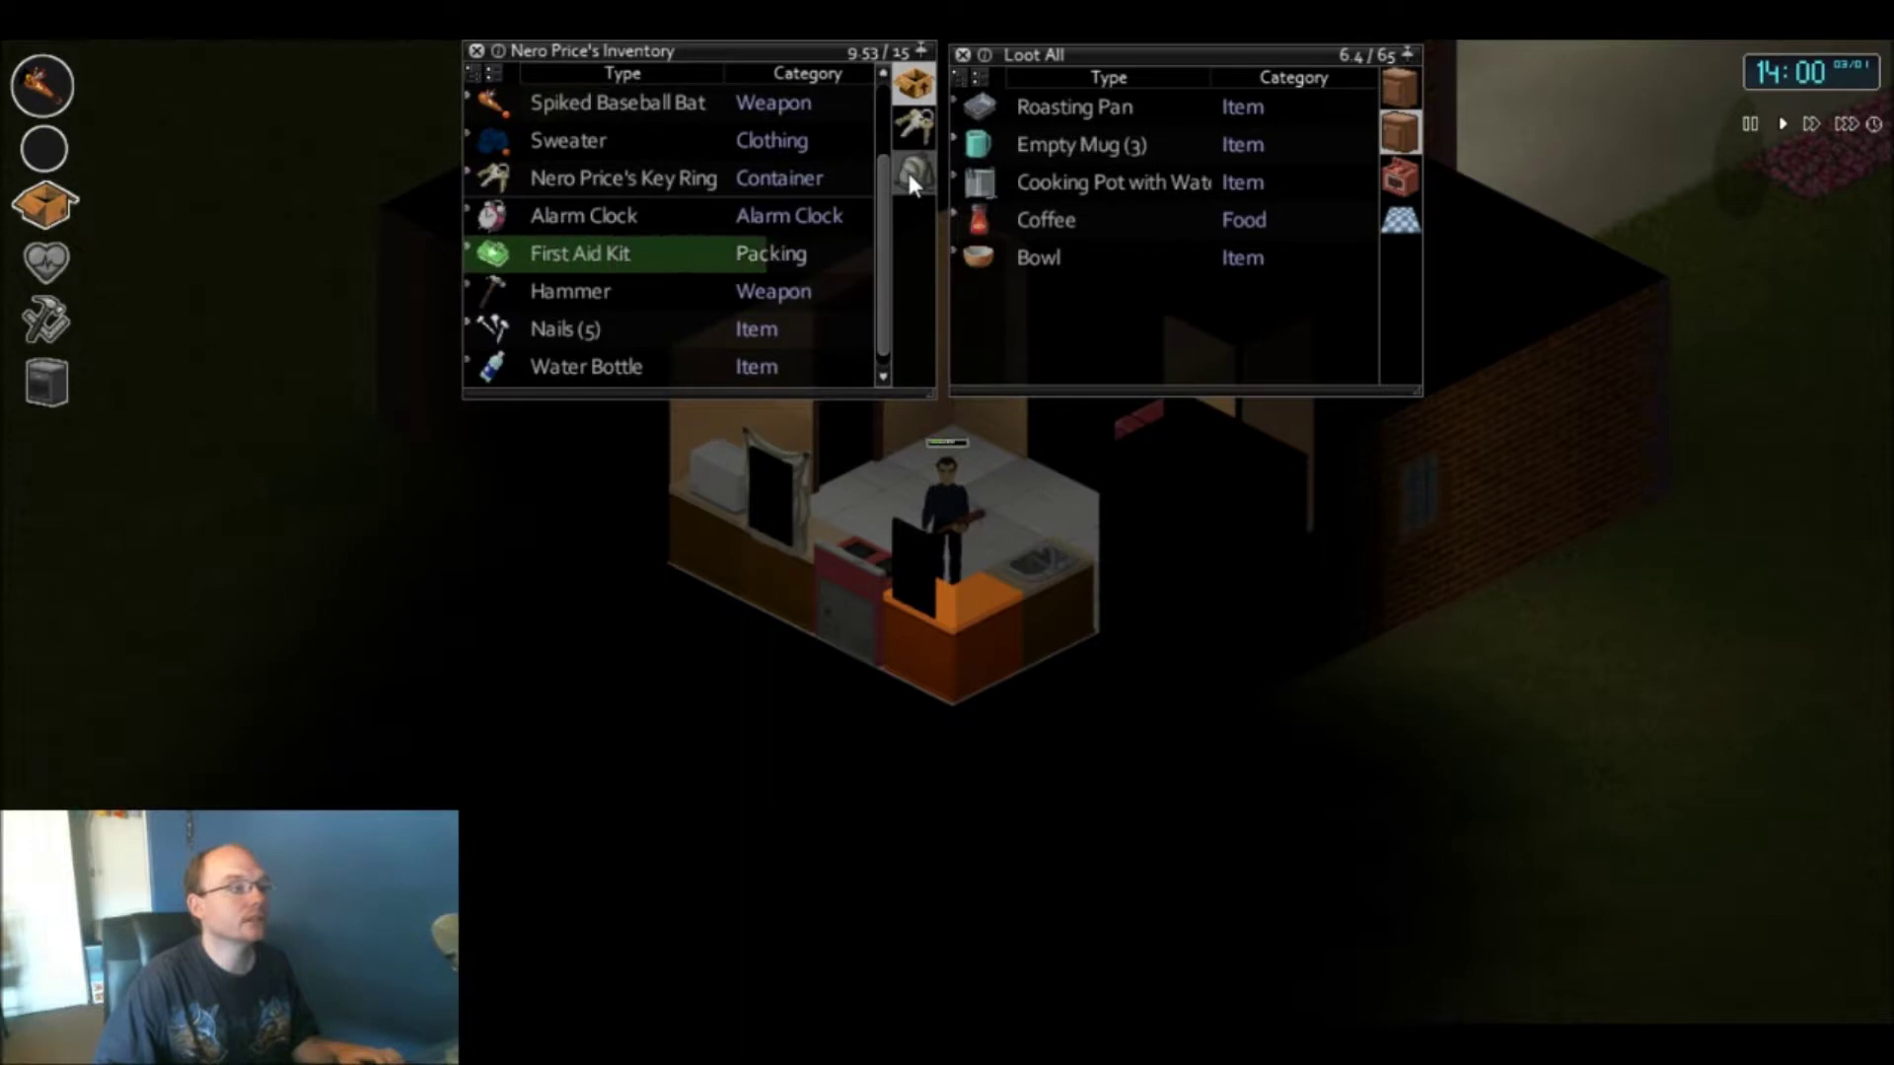
{"action": "left_click", "coordinate": [908, 173]}
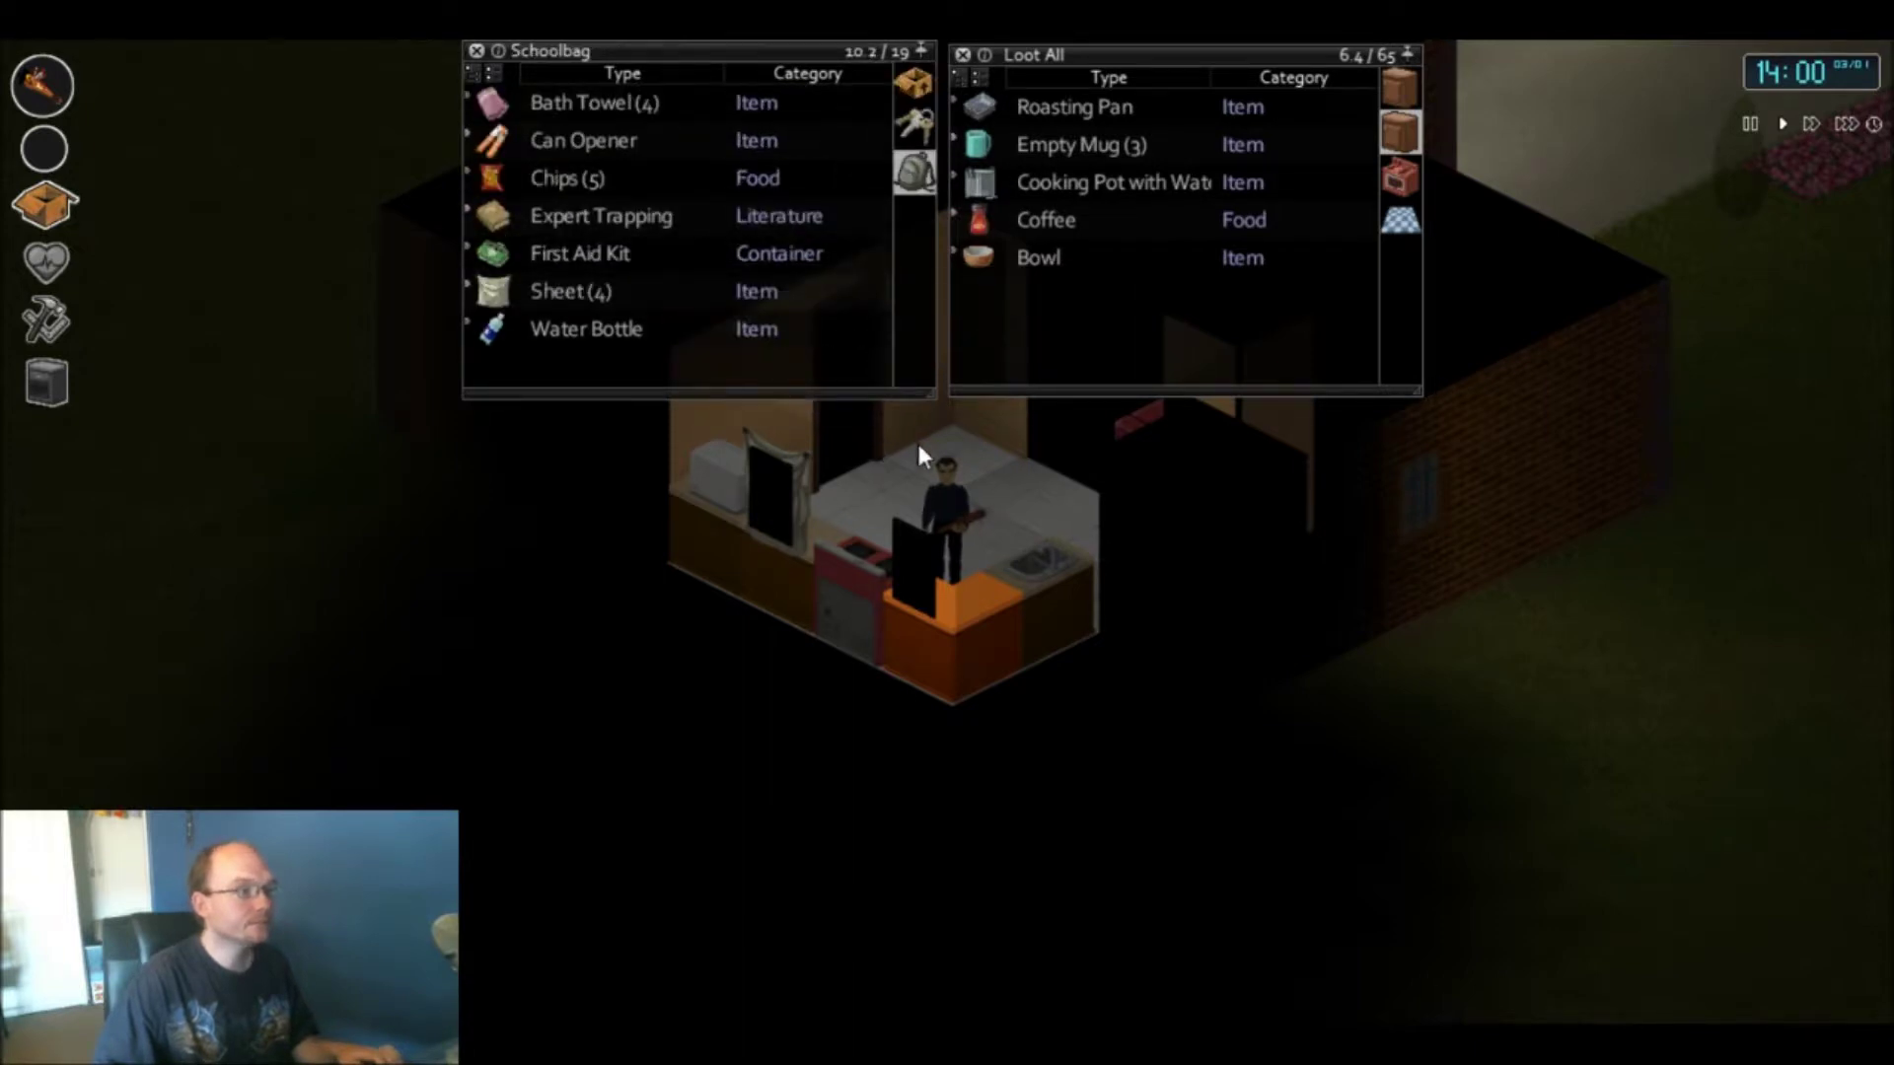
- Walk from the kitchen up the stairs to the bedroom bookshelf
{"action": "key", "text": "w"}
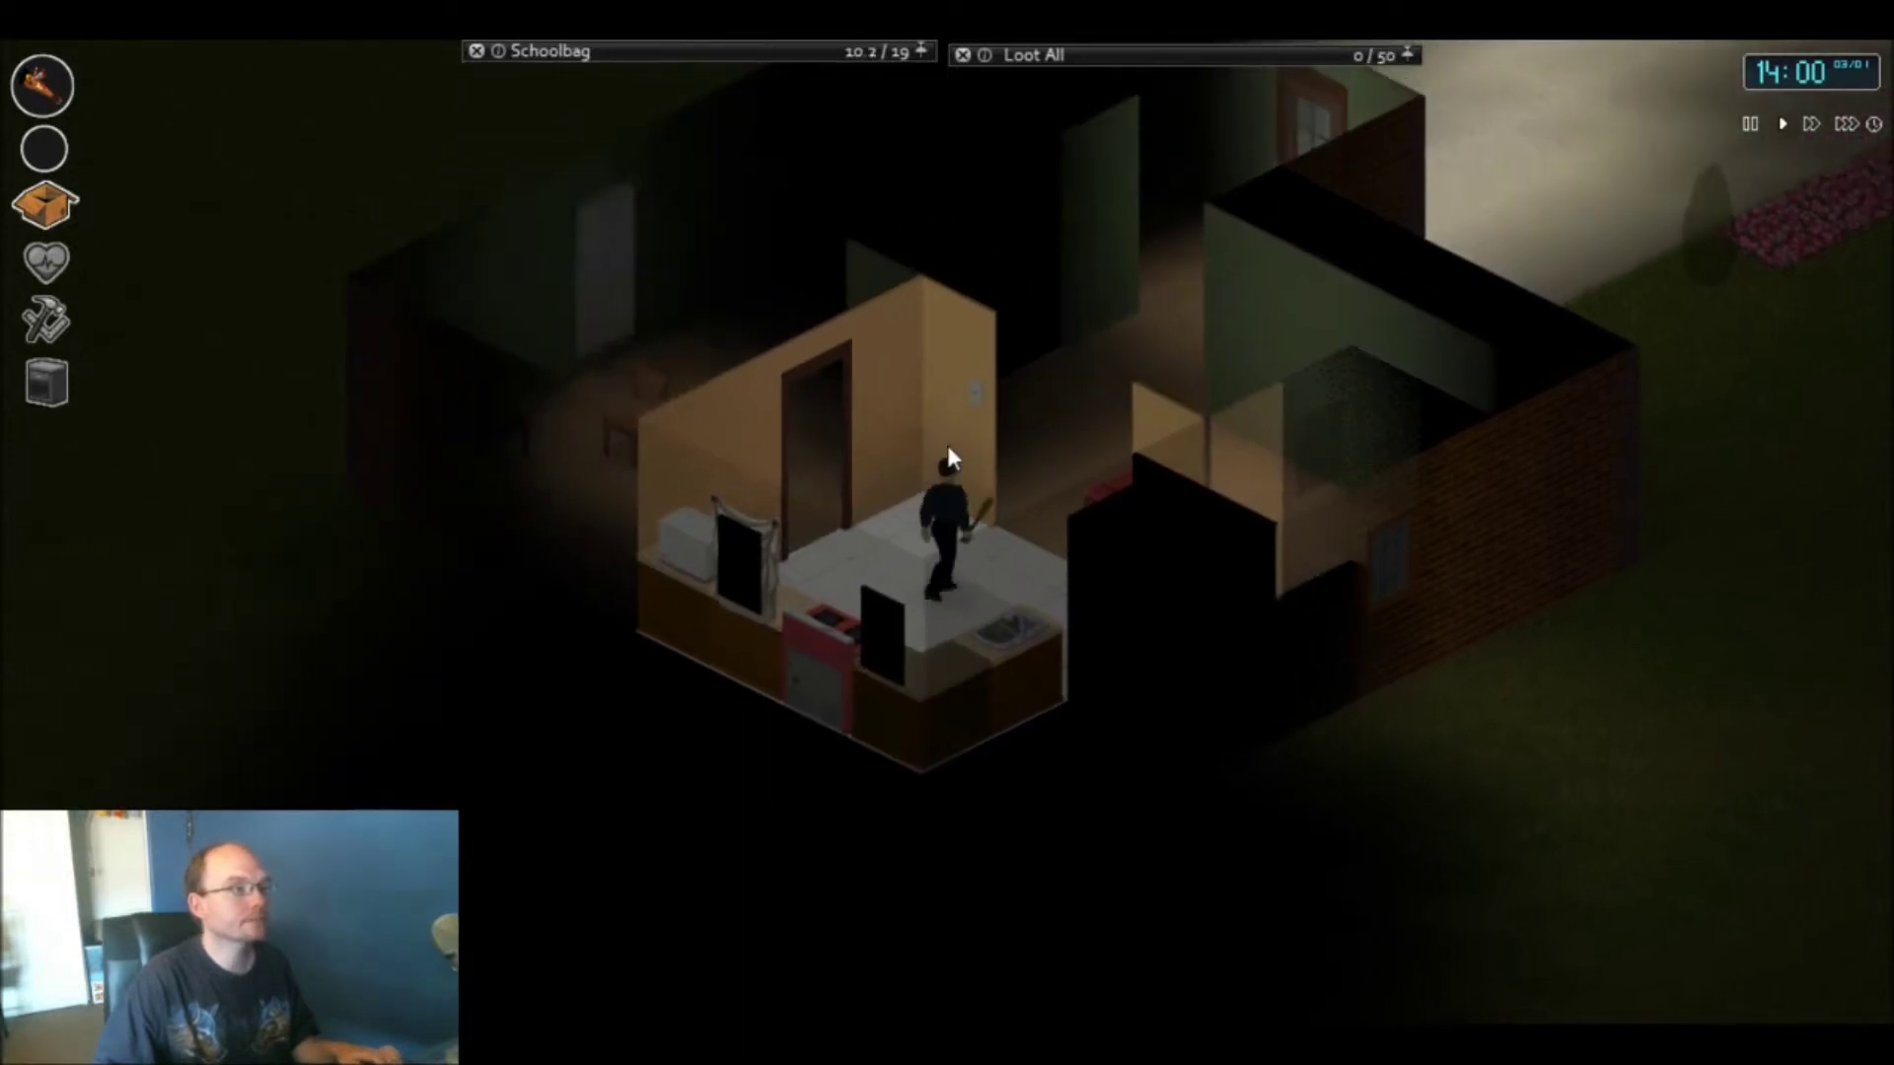
{"action": "key", "text": "w"}
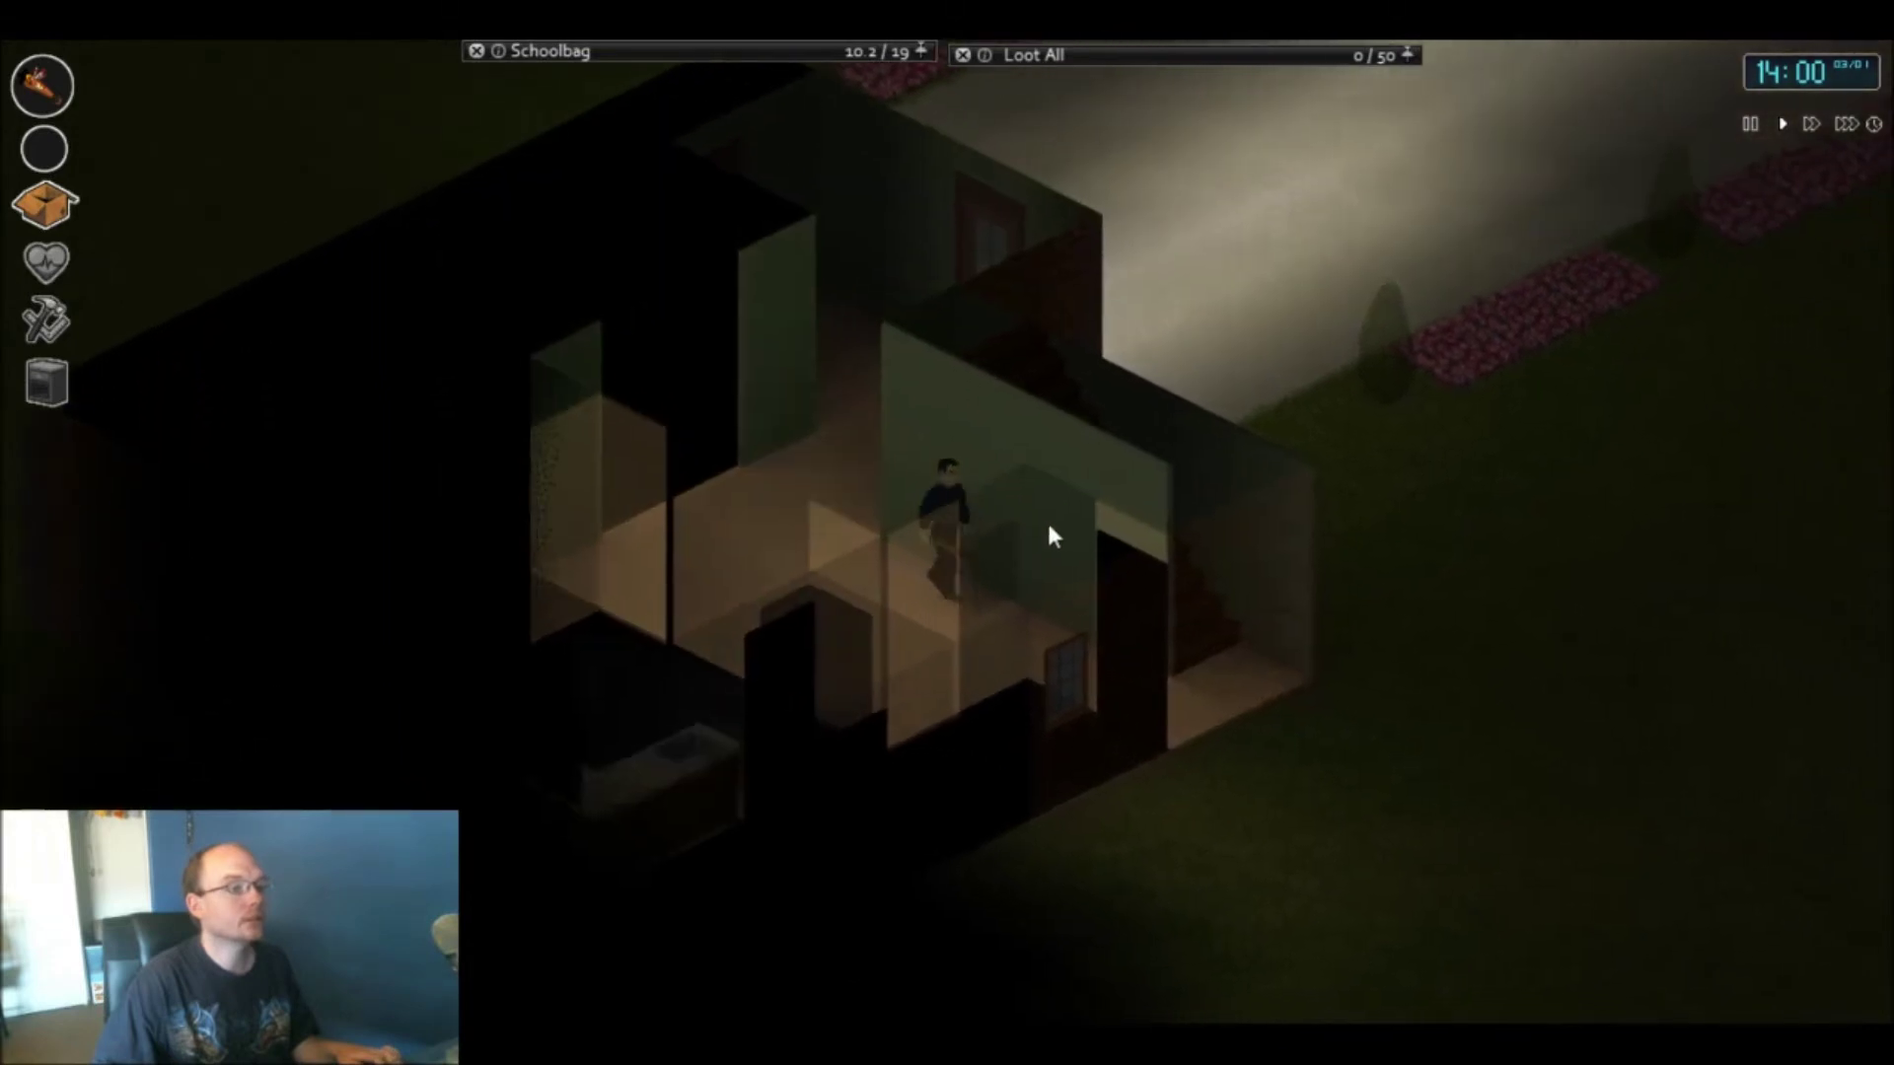
{"action": "key", "text": "w"}
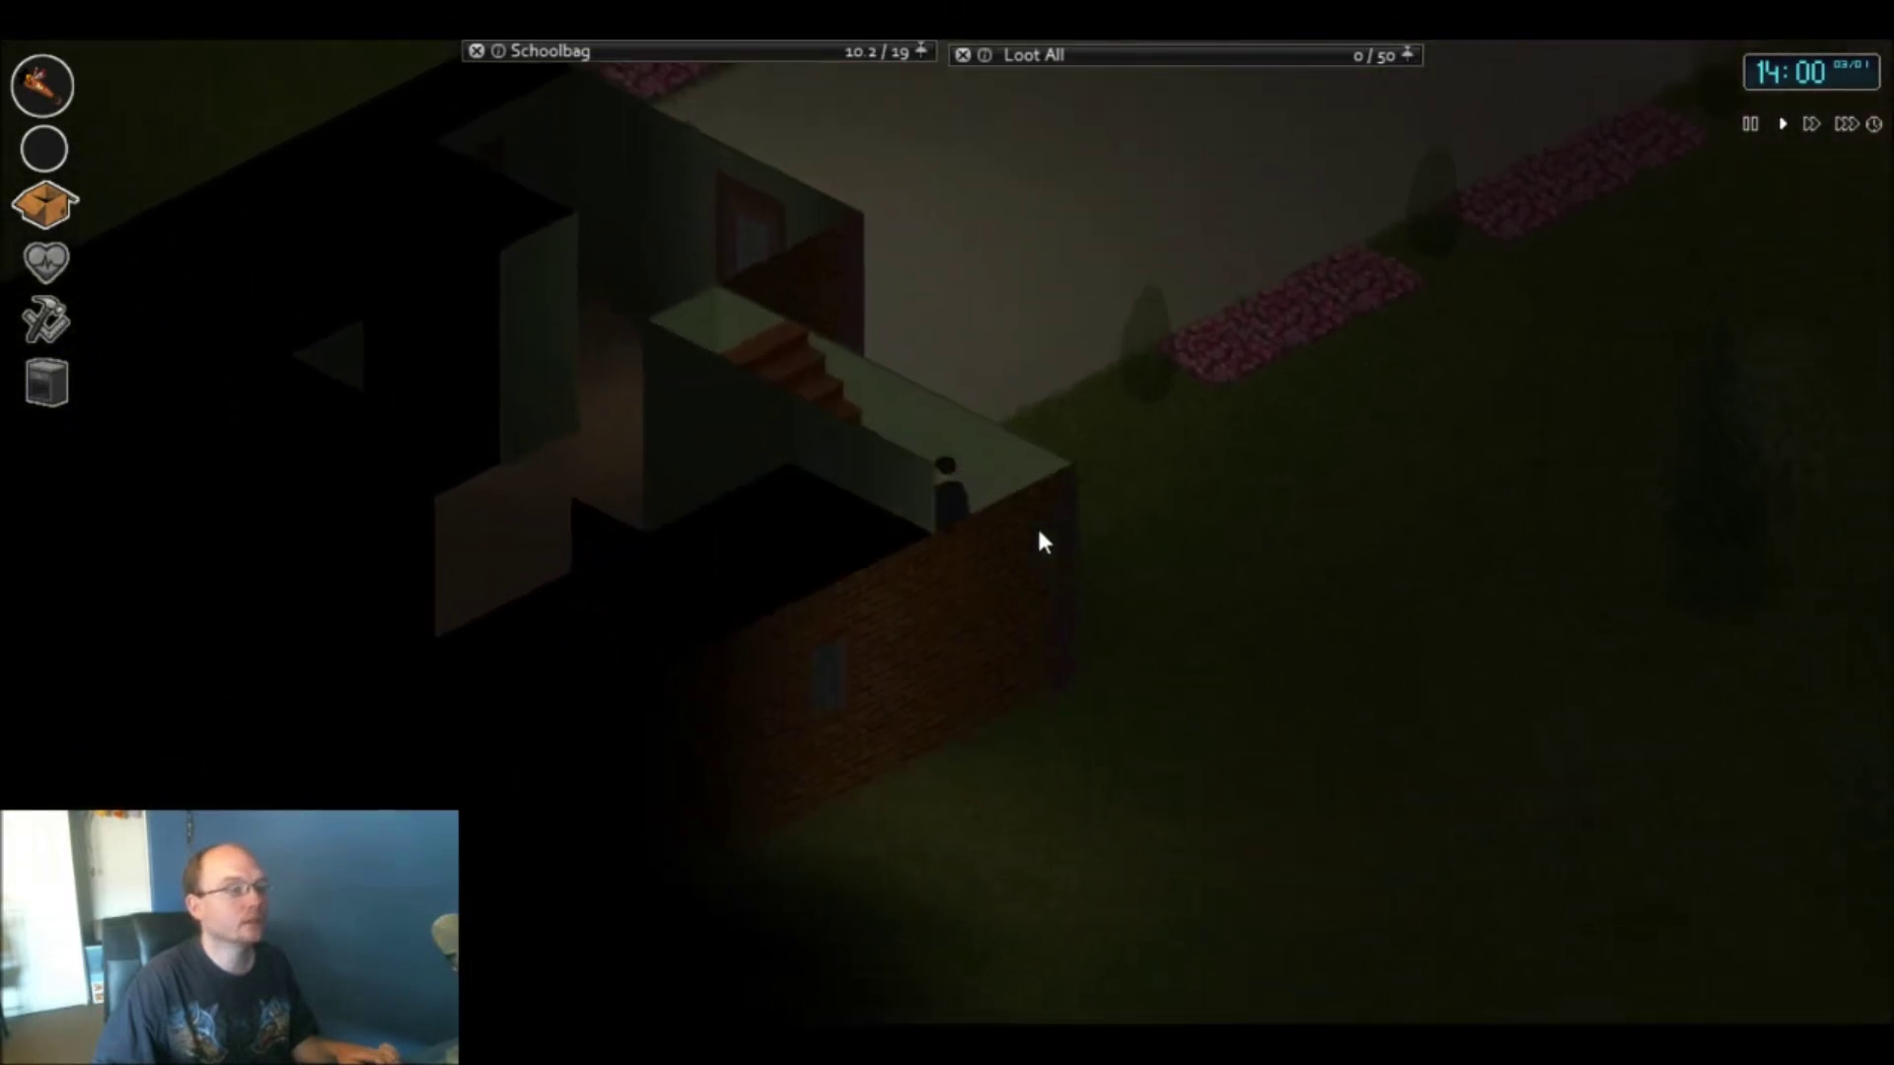
{"action": "key", "text": "w"}
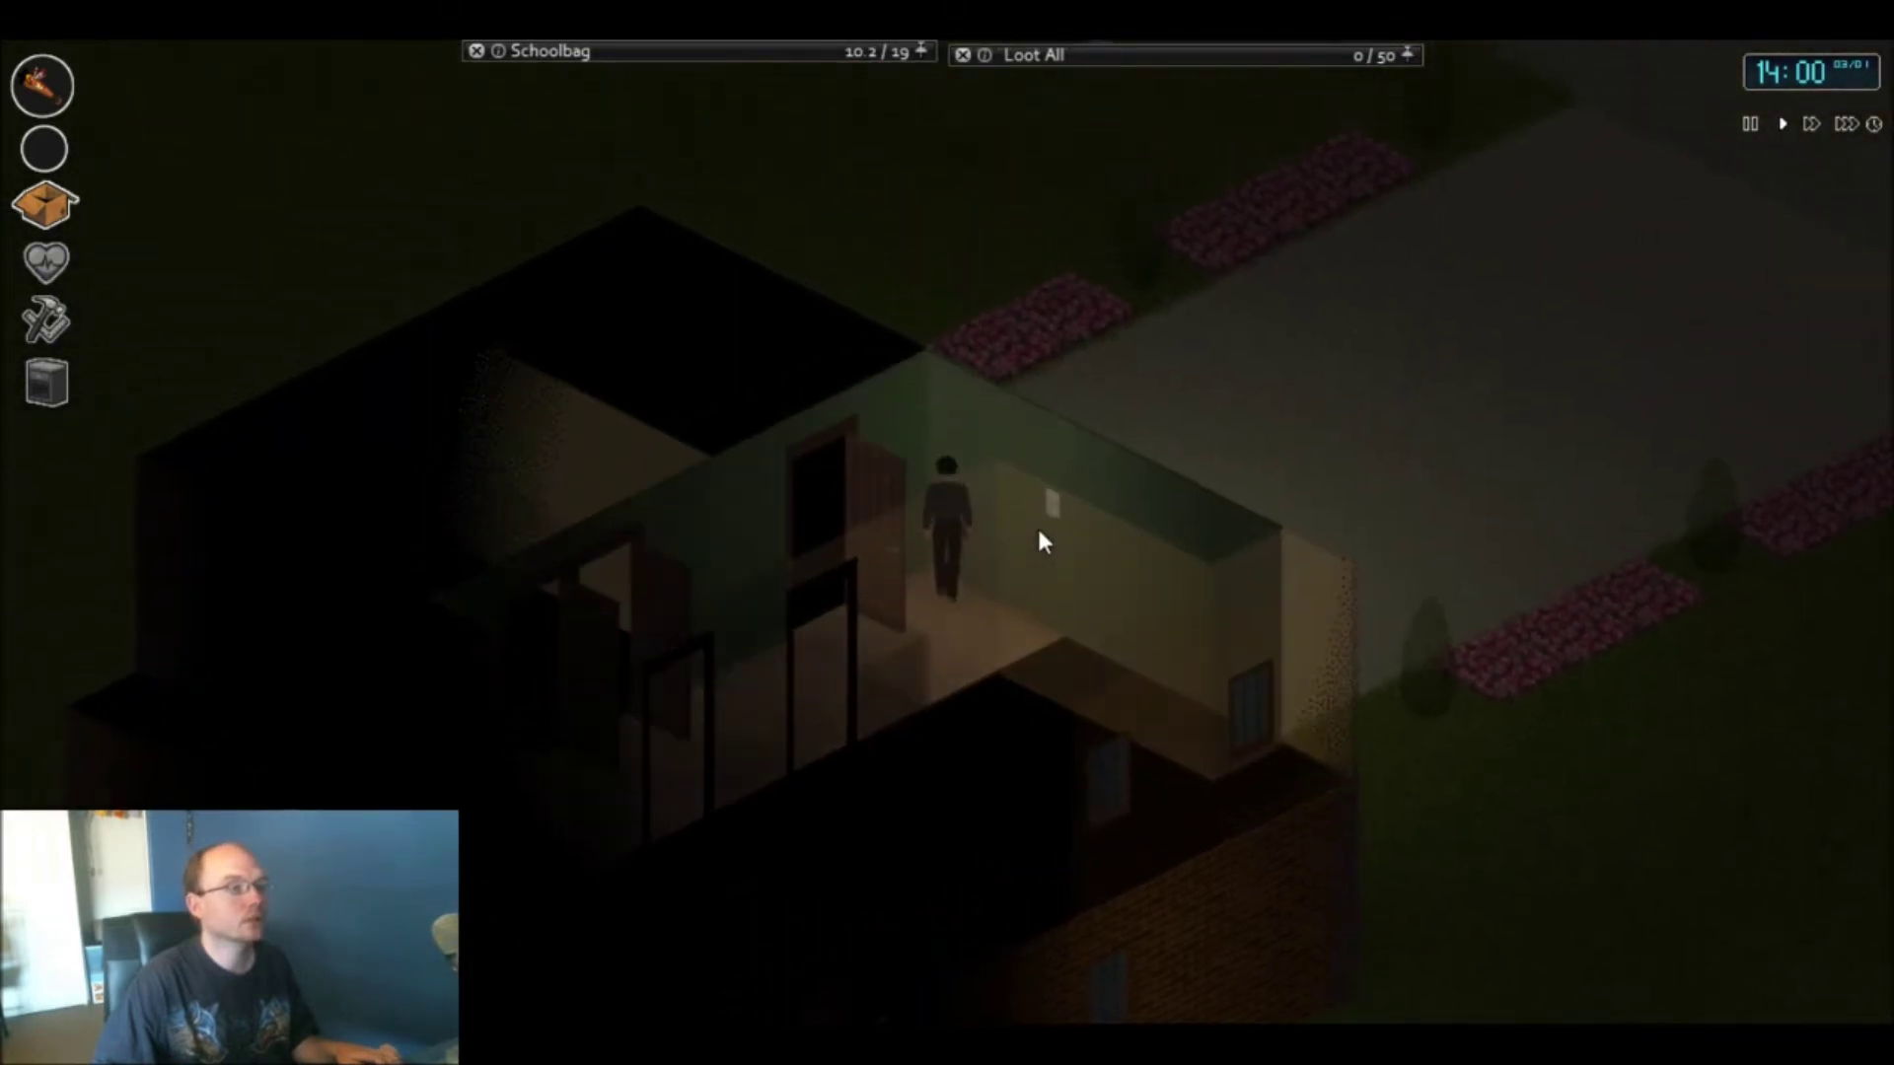
{"action": "key", "text": "s"}
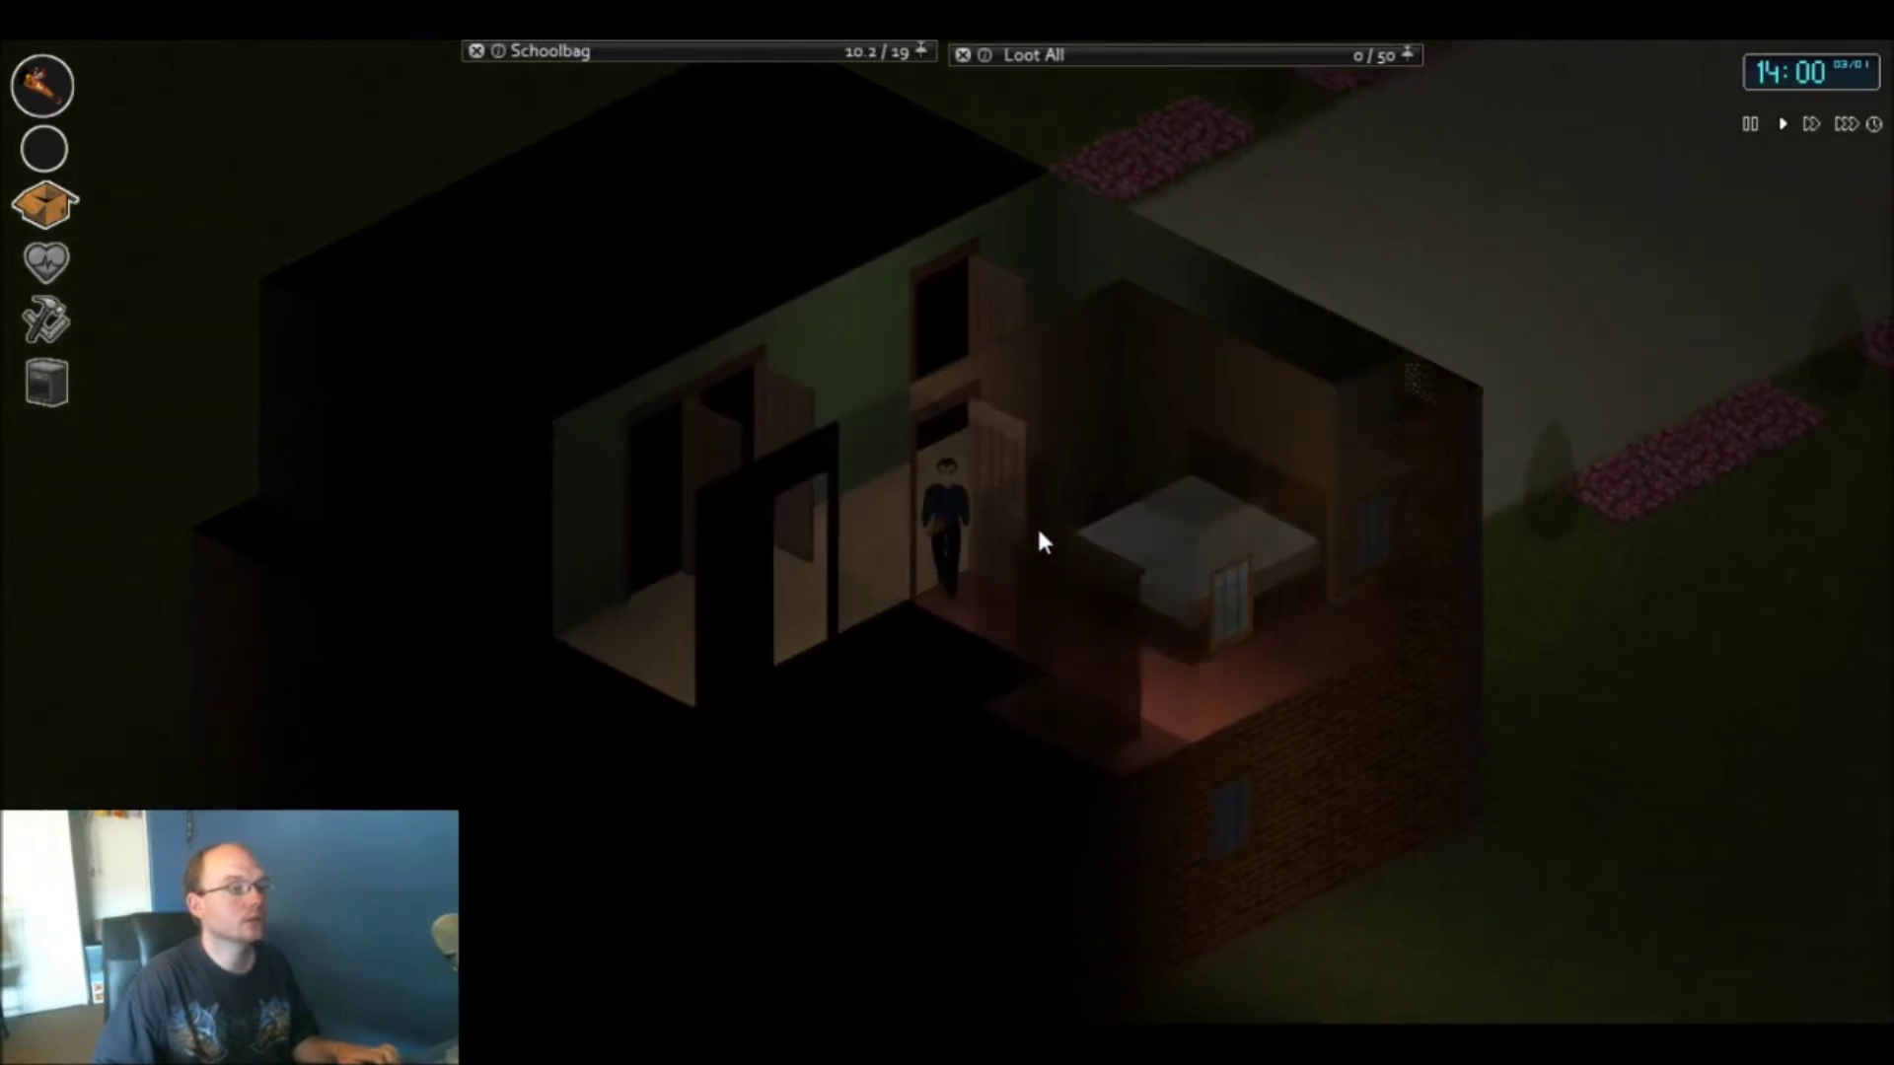
{"action": "key", "text": "d"}
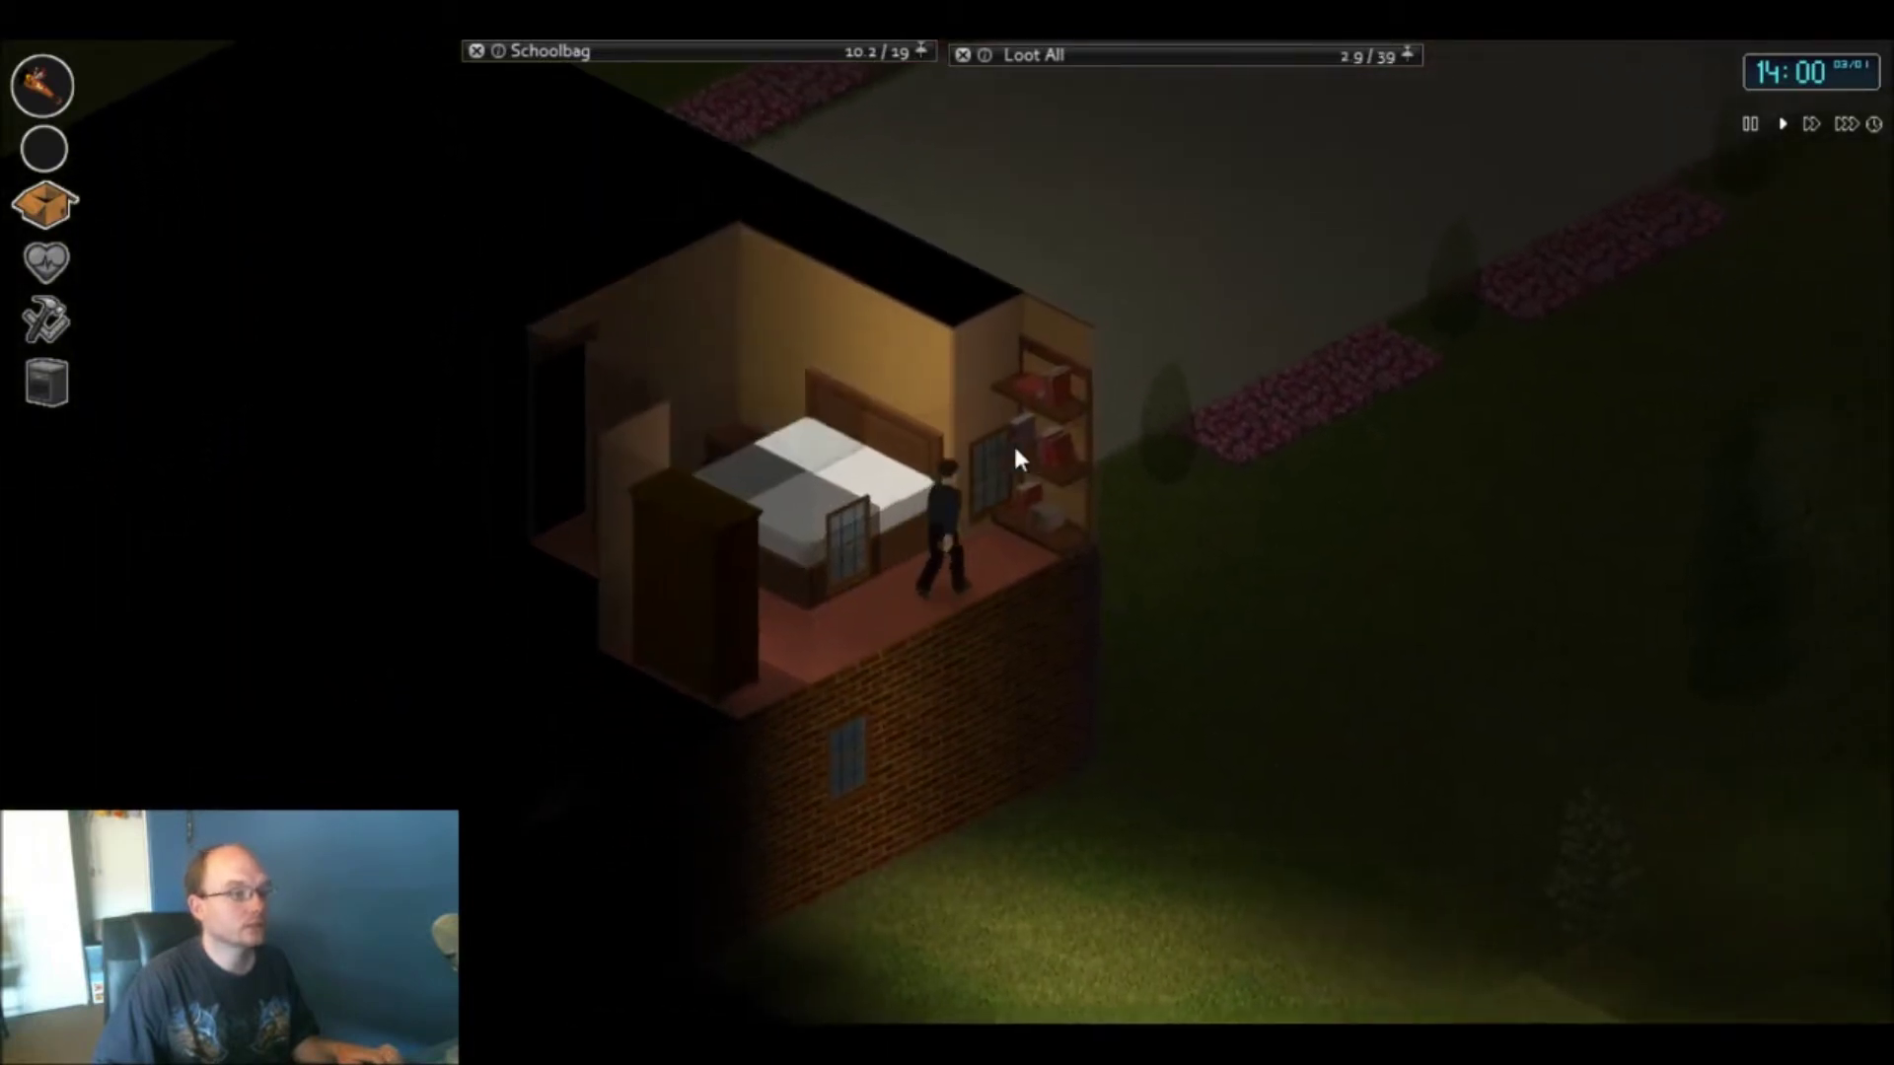
{"action": "mouse_move", "coordinate": [696, 53]}
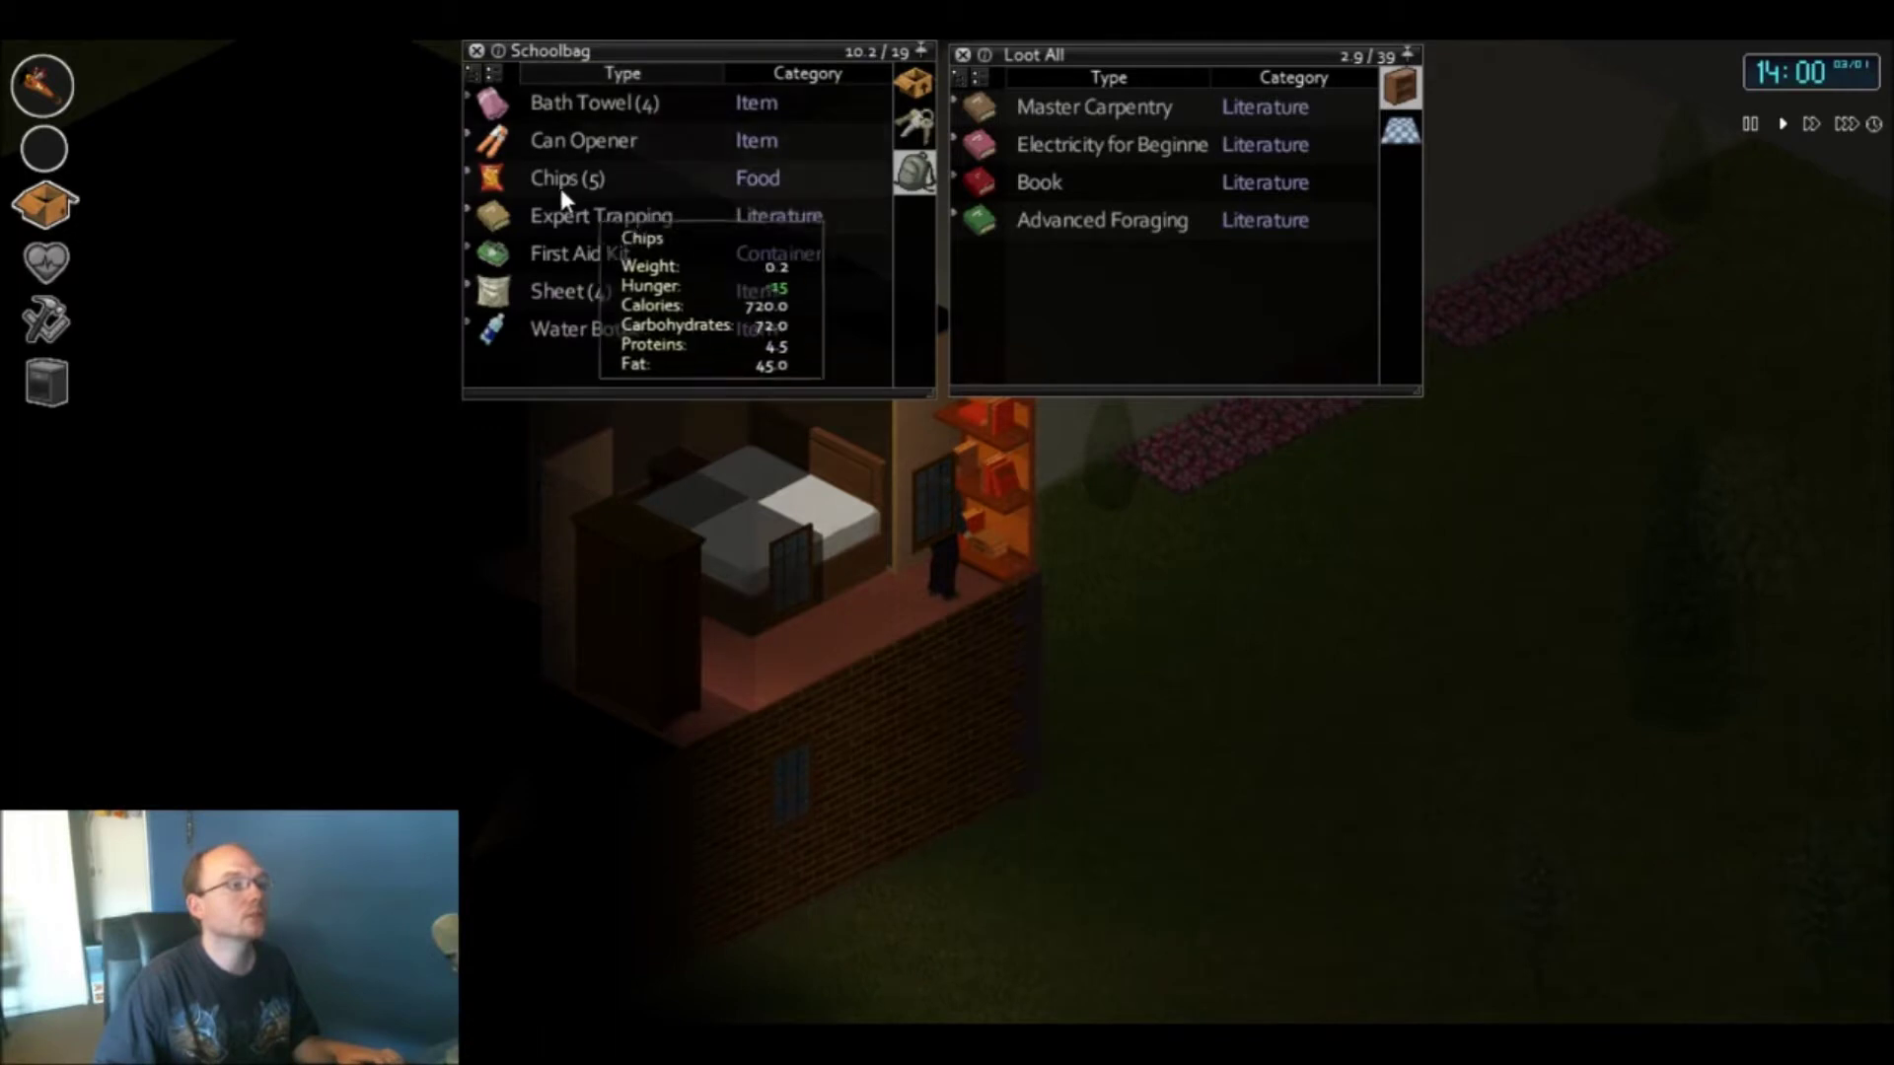
- Shelve Expert Trapping and re-equip the Spiked Baseball Bat in both hands
{"action": "left_click_drag", "start_coordinate": [554, 206], "coordinate": [1133, 301]}
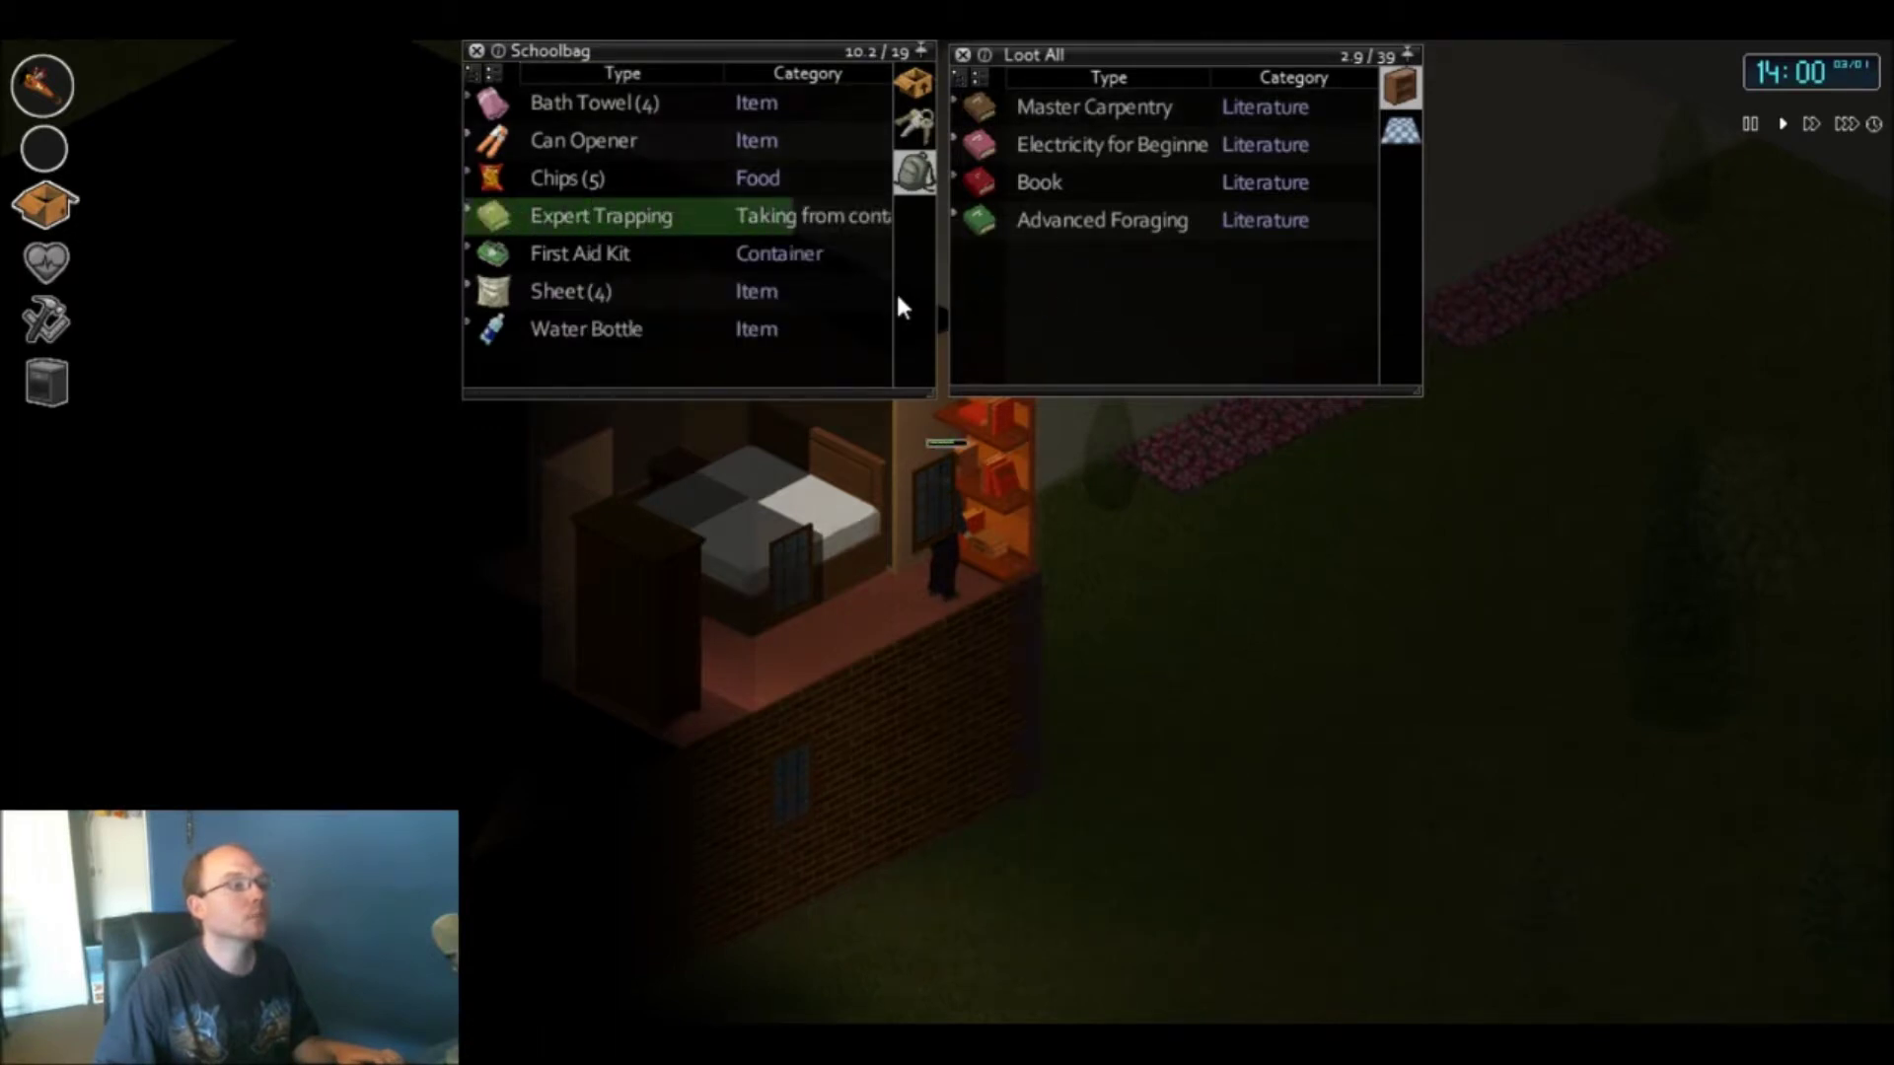
{"action": "left_click", "coordinate": [916, 84]}
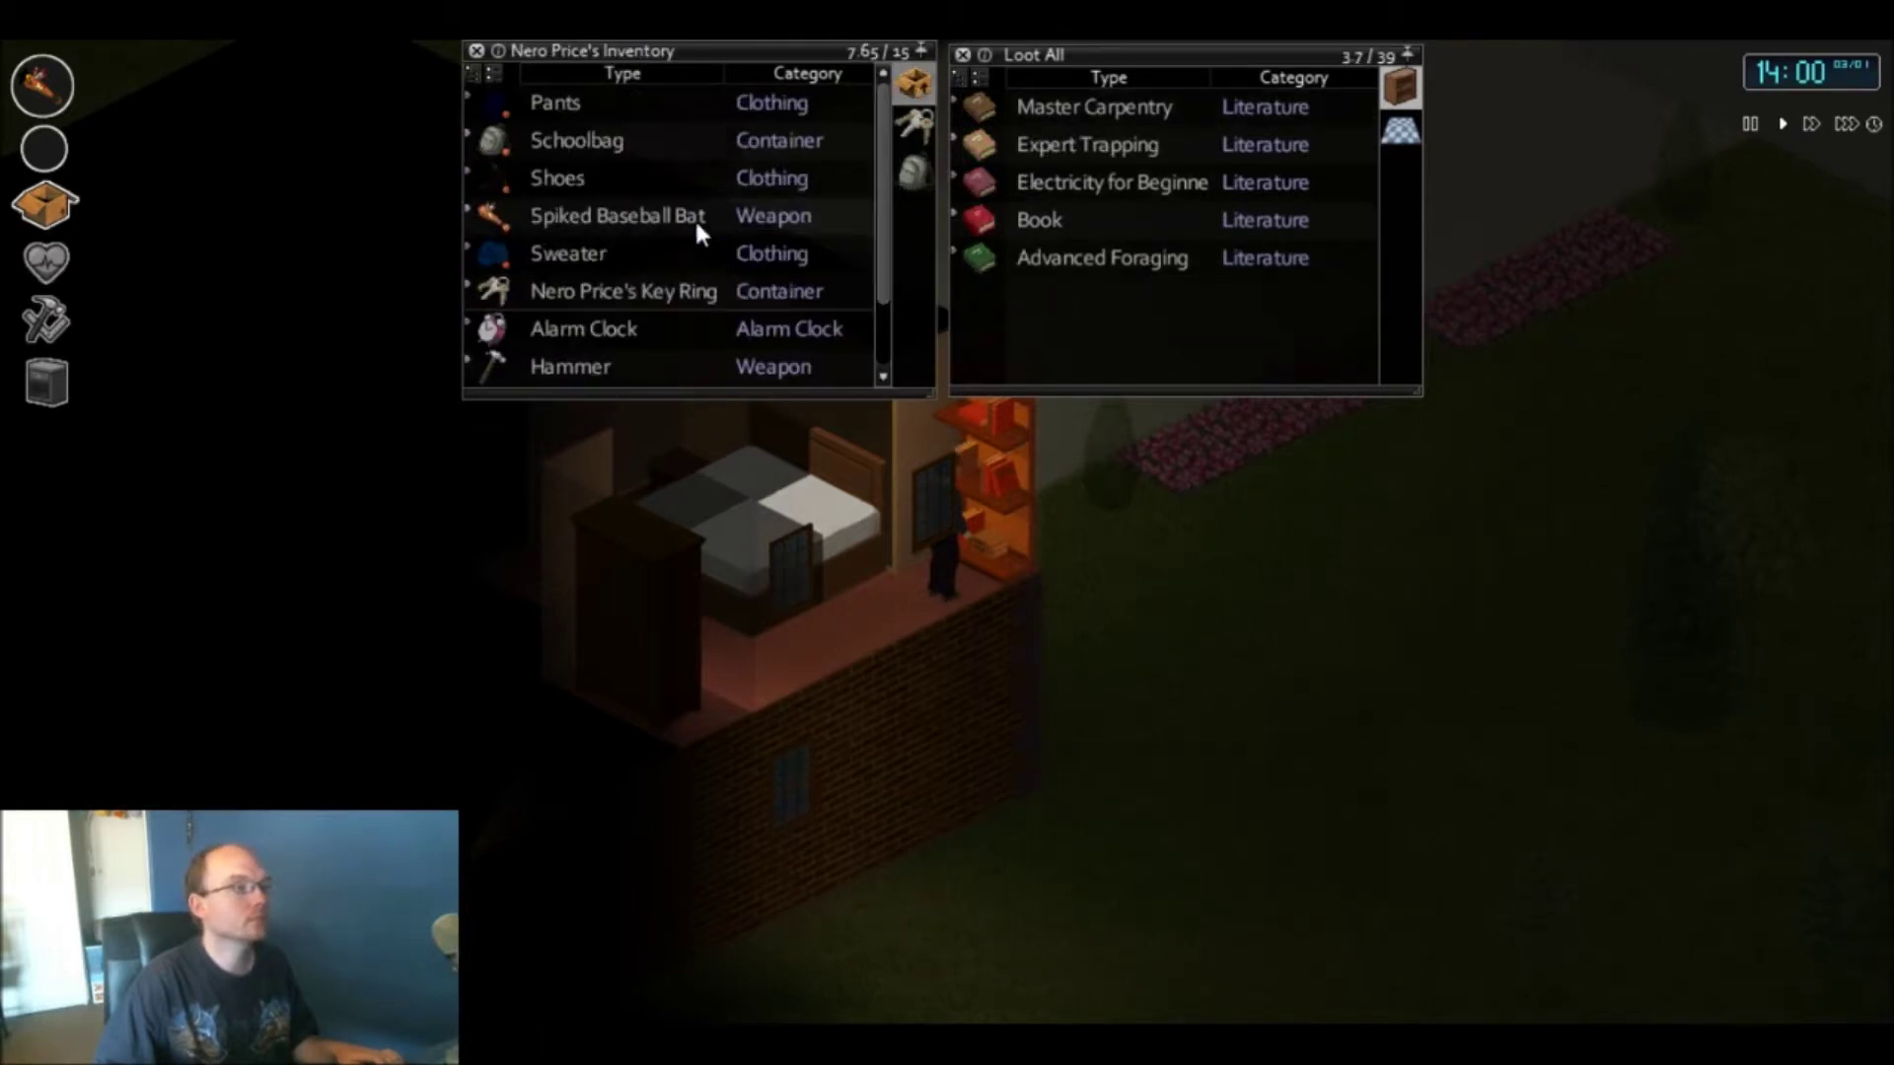
{"action": "scroll", "coordinate": [683, 278], "scroll_direction": "down", "scroll_amount": 2}
{"action": "mouse_move", "coordinate": [572, 272]}
{"action": "left_mouse_down"}
{"action": "mouse_move", "coordinate": [668, 295]}
{"action": "mouse_move", "coordinate": [582, 287]}
{"action": "left_mouse_up"}
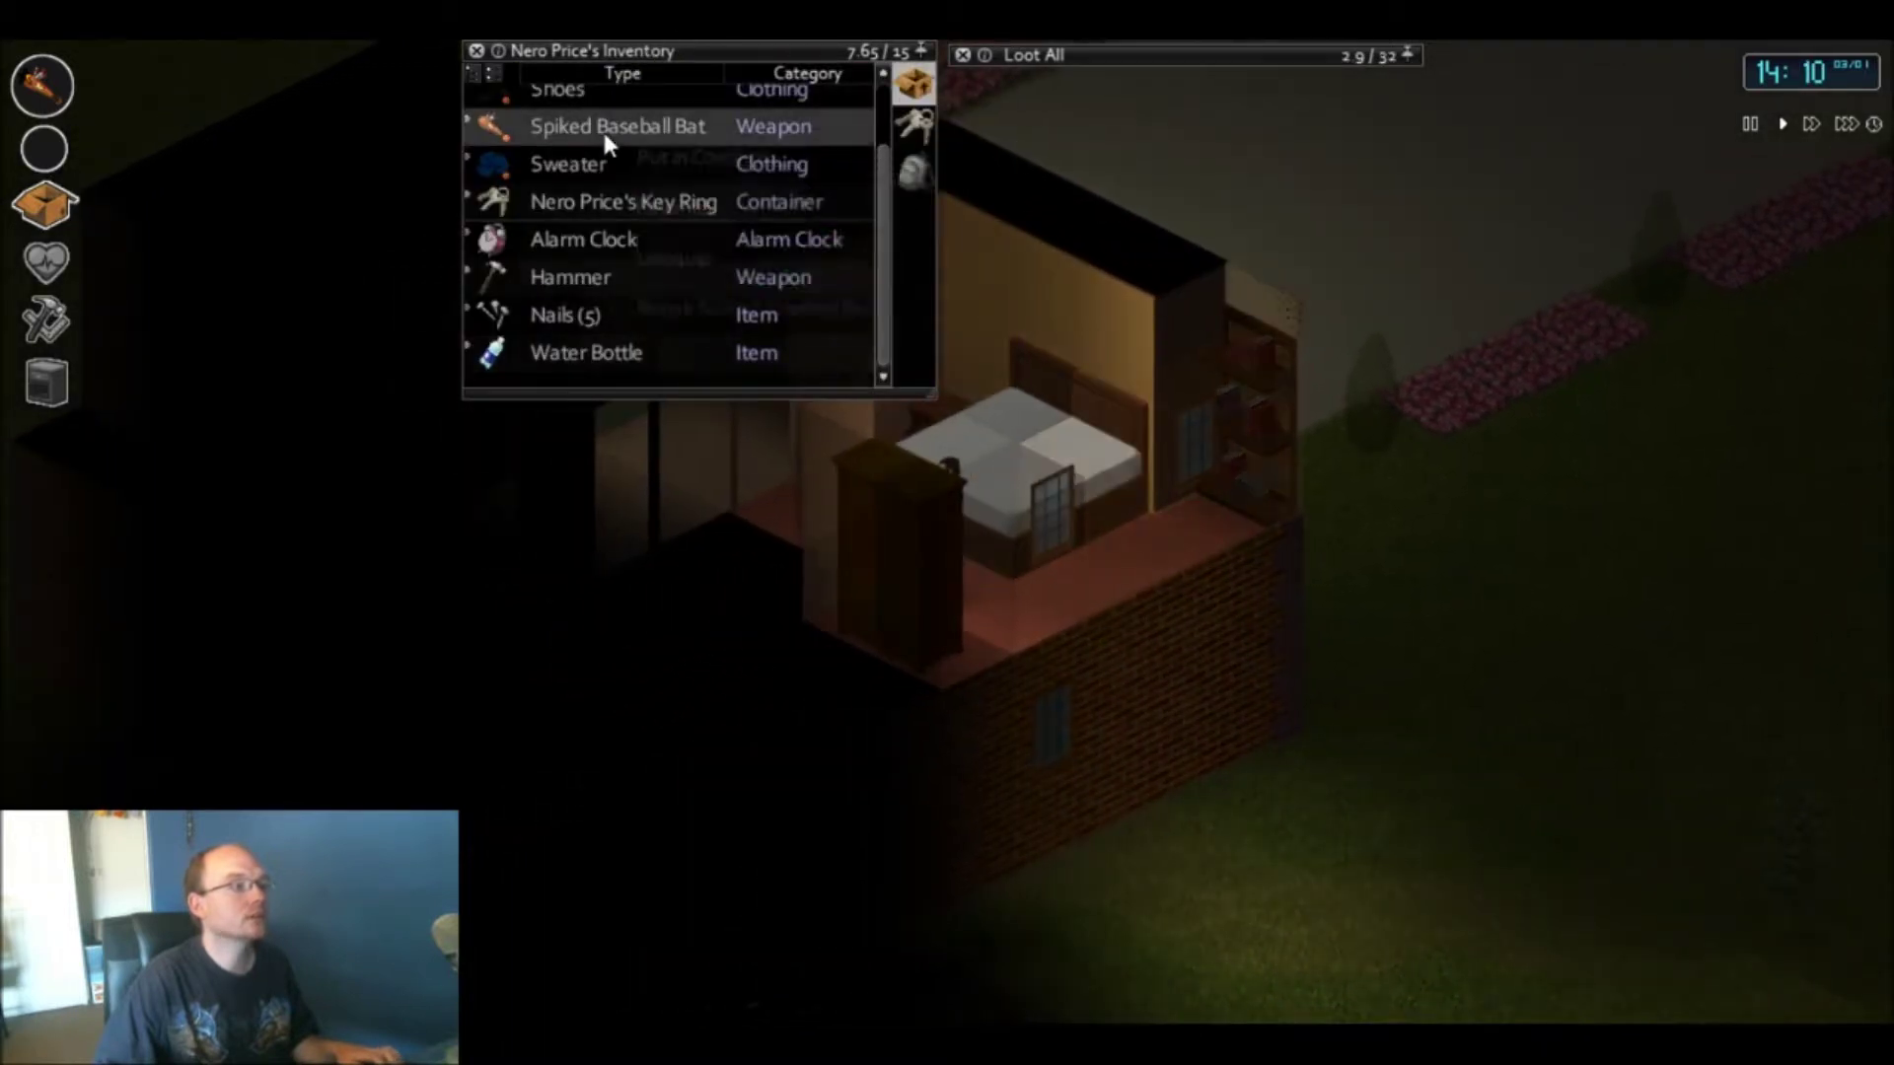
{"action": "right_click", "coordinate": [620, 133]}
{"action": "left_click", "coordinate": [704, 258]}
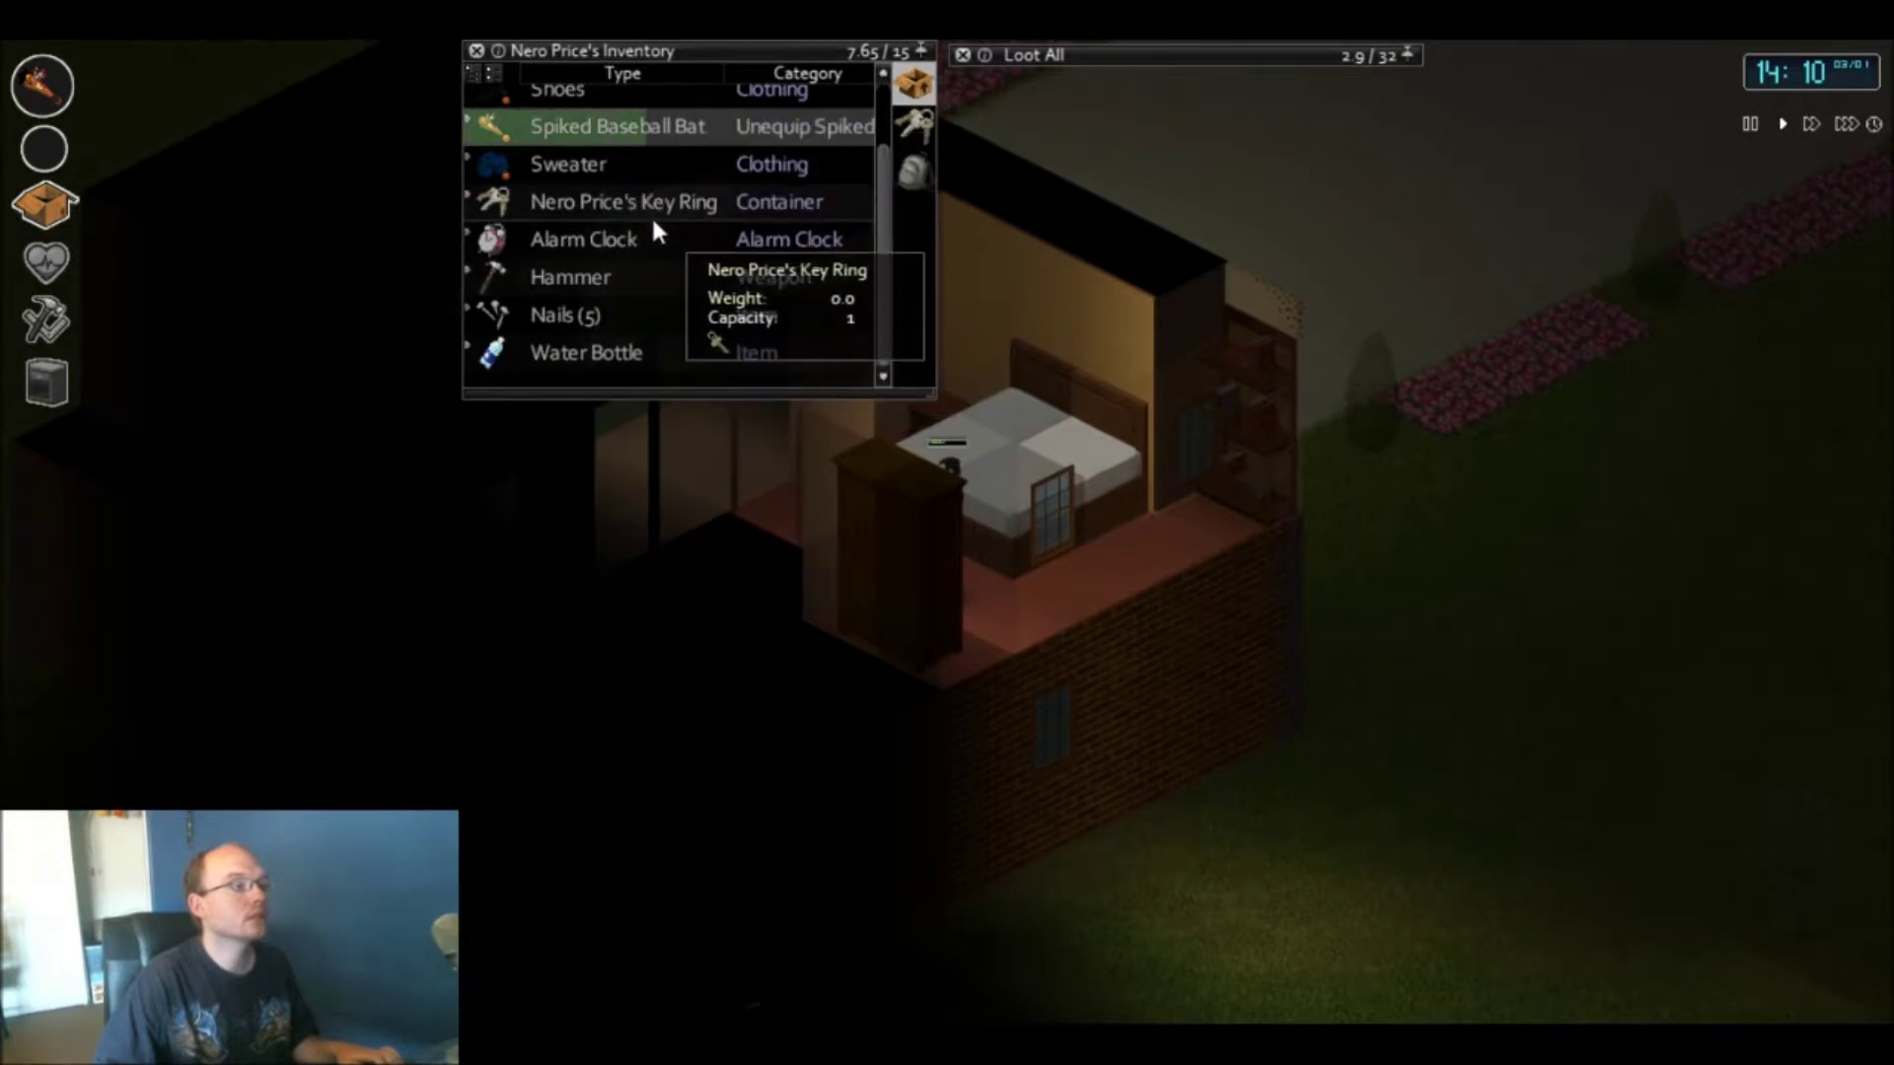
{"action": "right_click", "coordinate": [582, 314]}
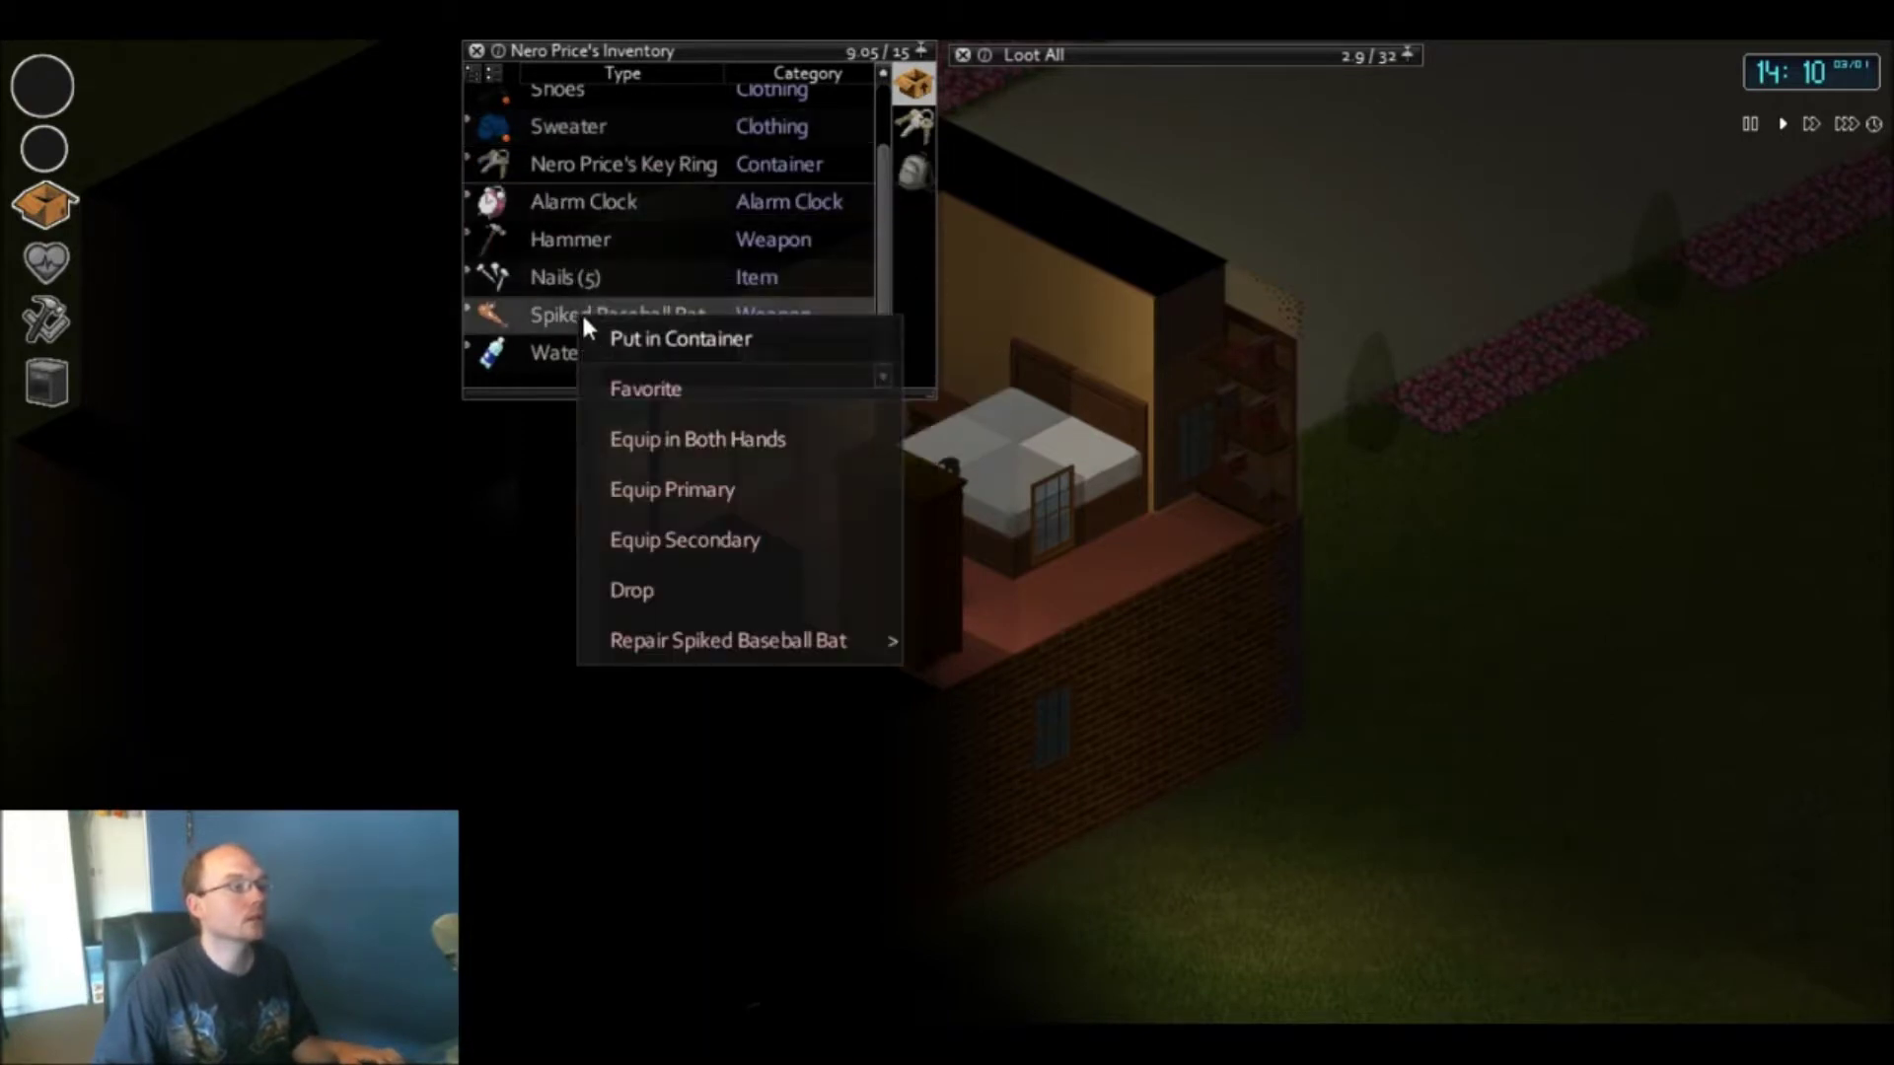
{"action": "left_click", "coordinate": [686, 452]}
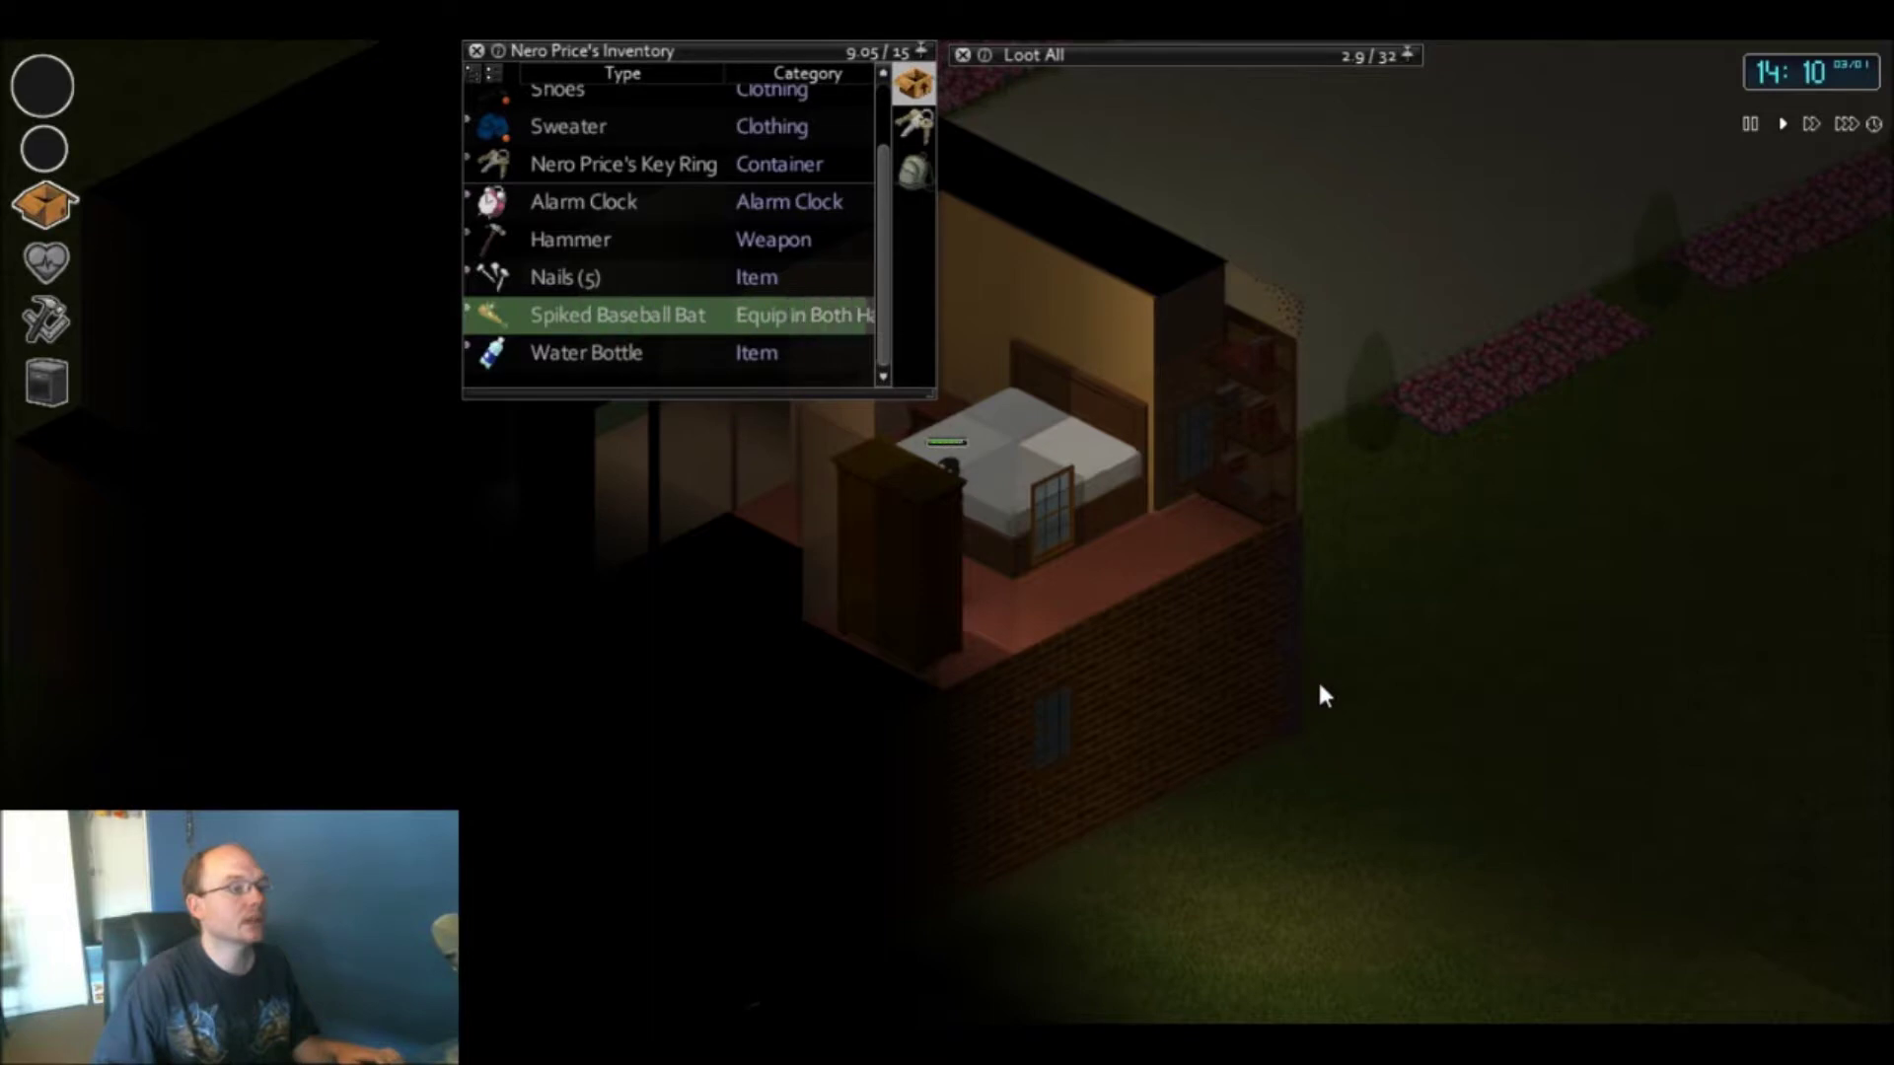
{"action": "key", "text": "a"}
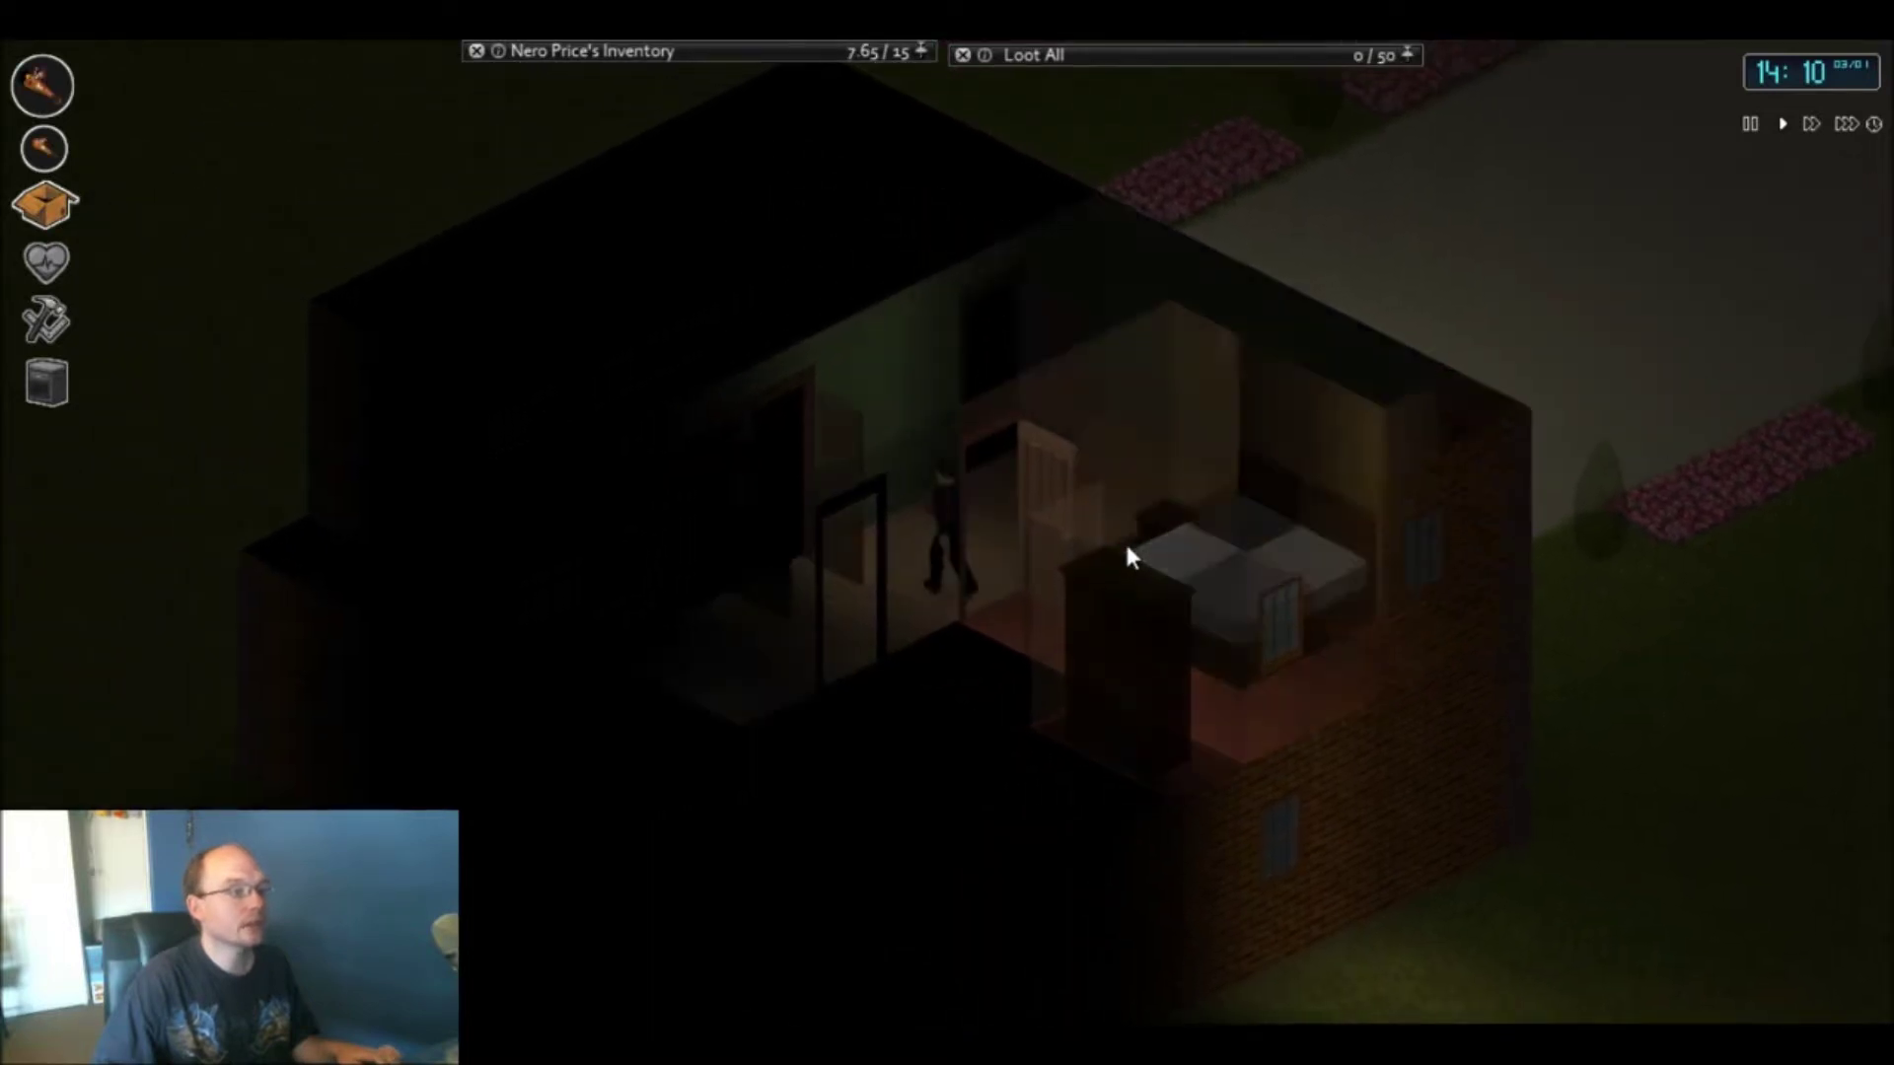
- Walk downstairs, out of the house, and across the lawn and road to the brick house
{"action": "key", "text": "d"}
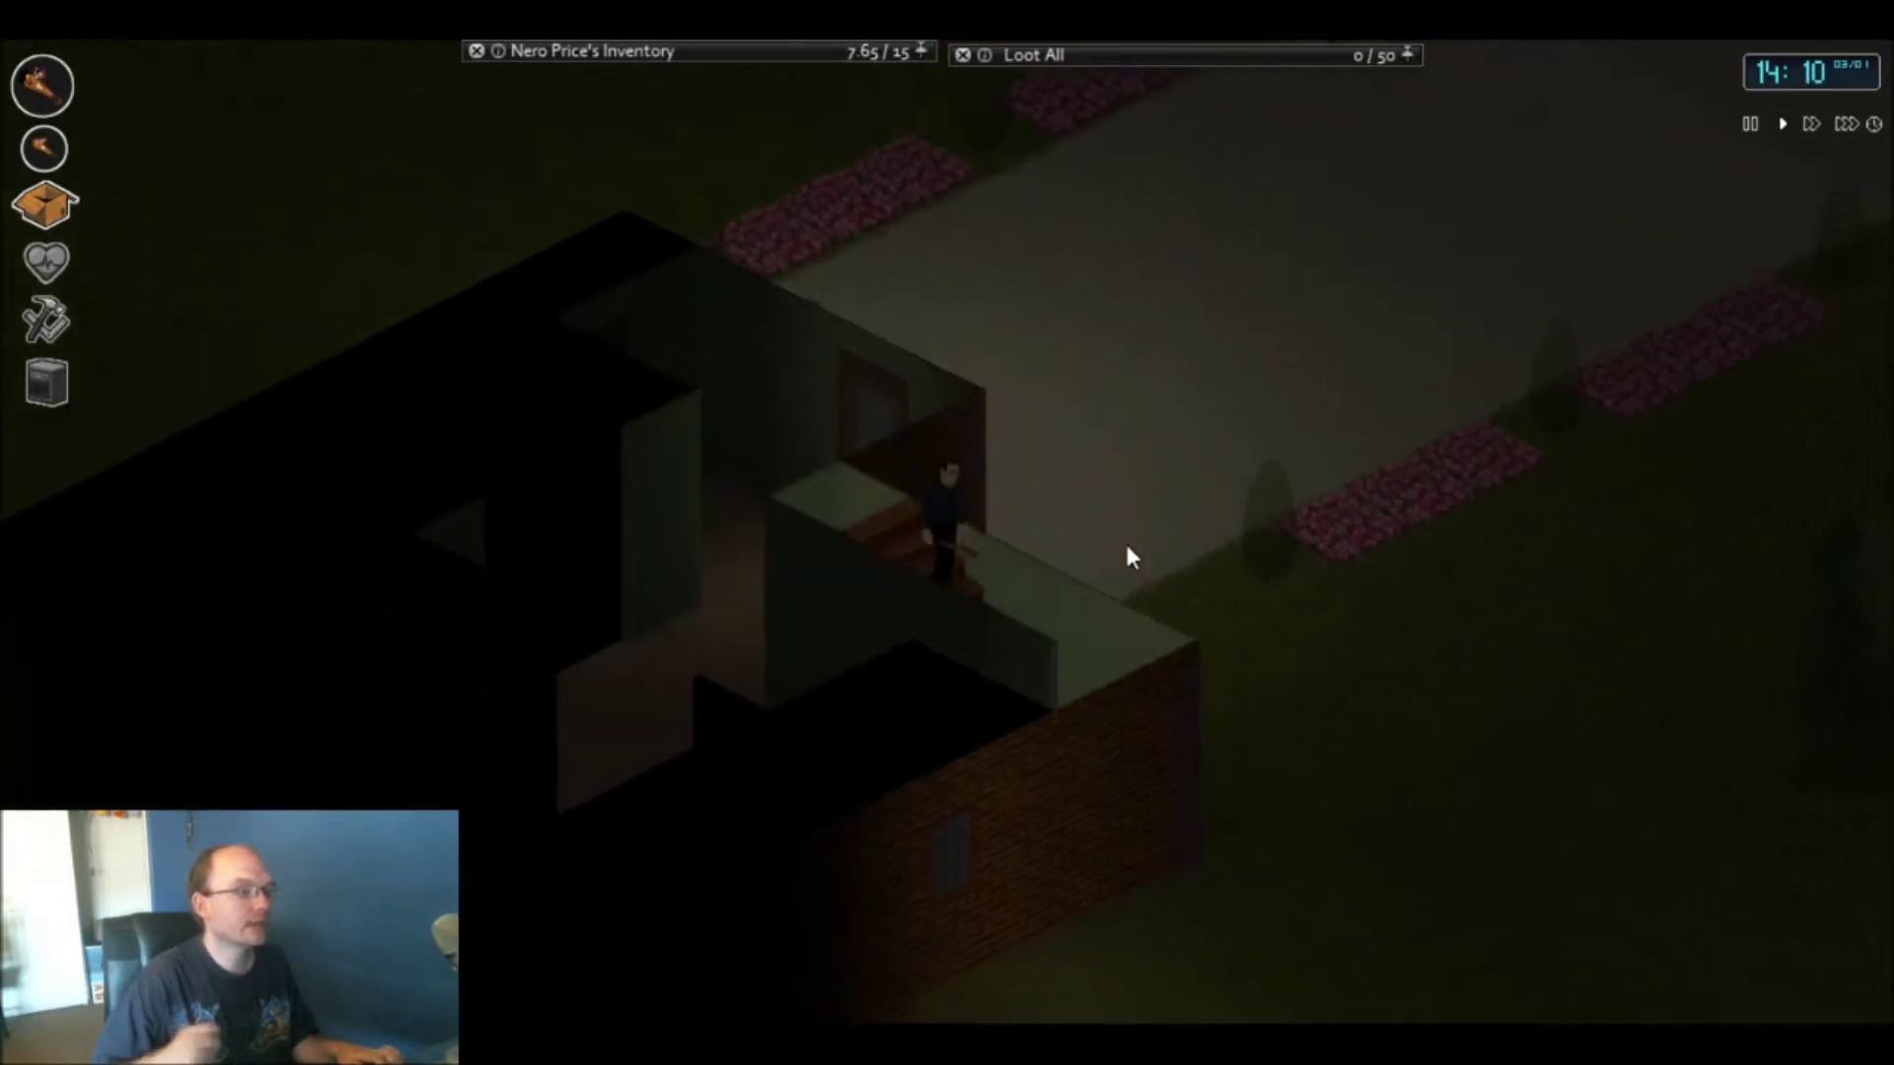
{"action": "key", "text": "s"}
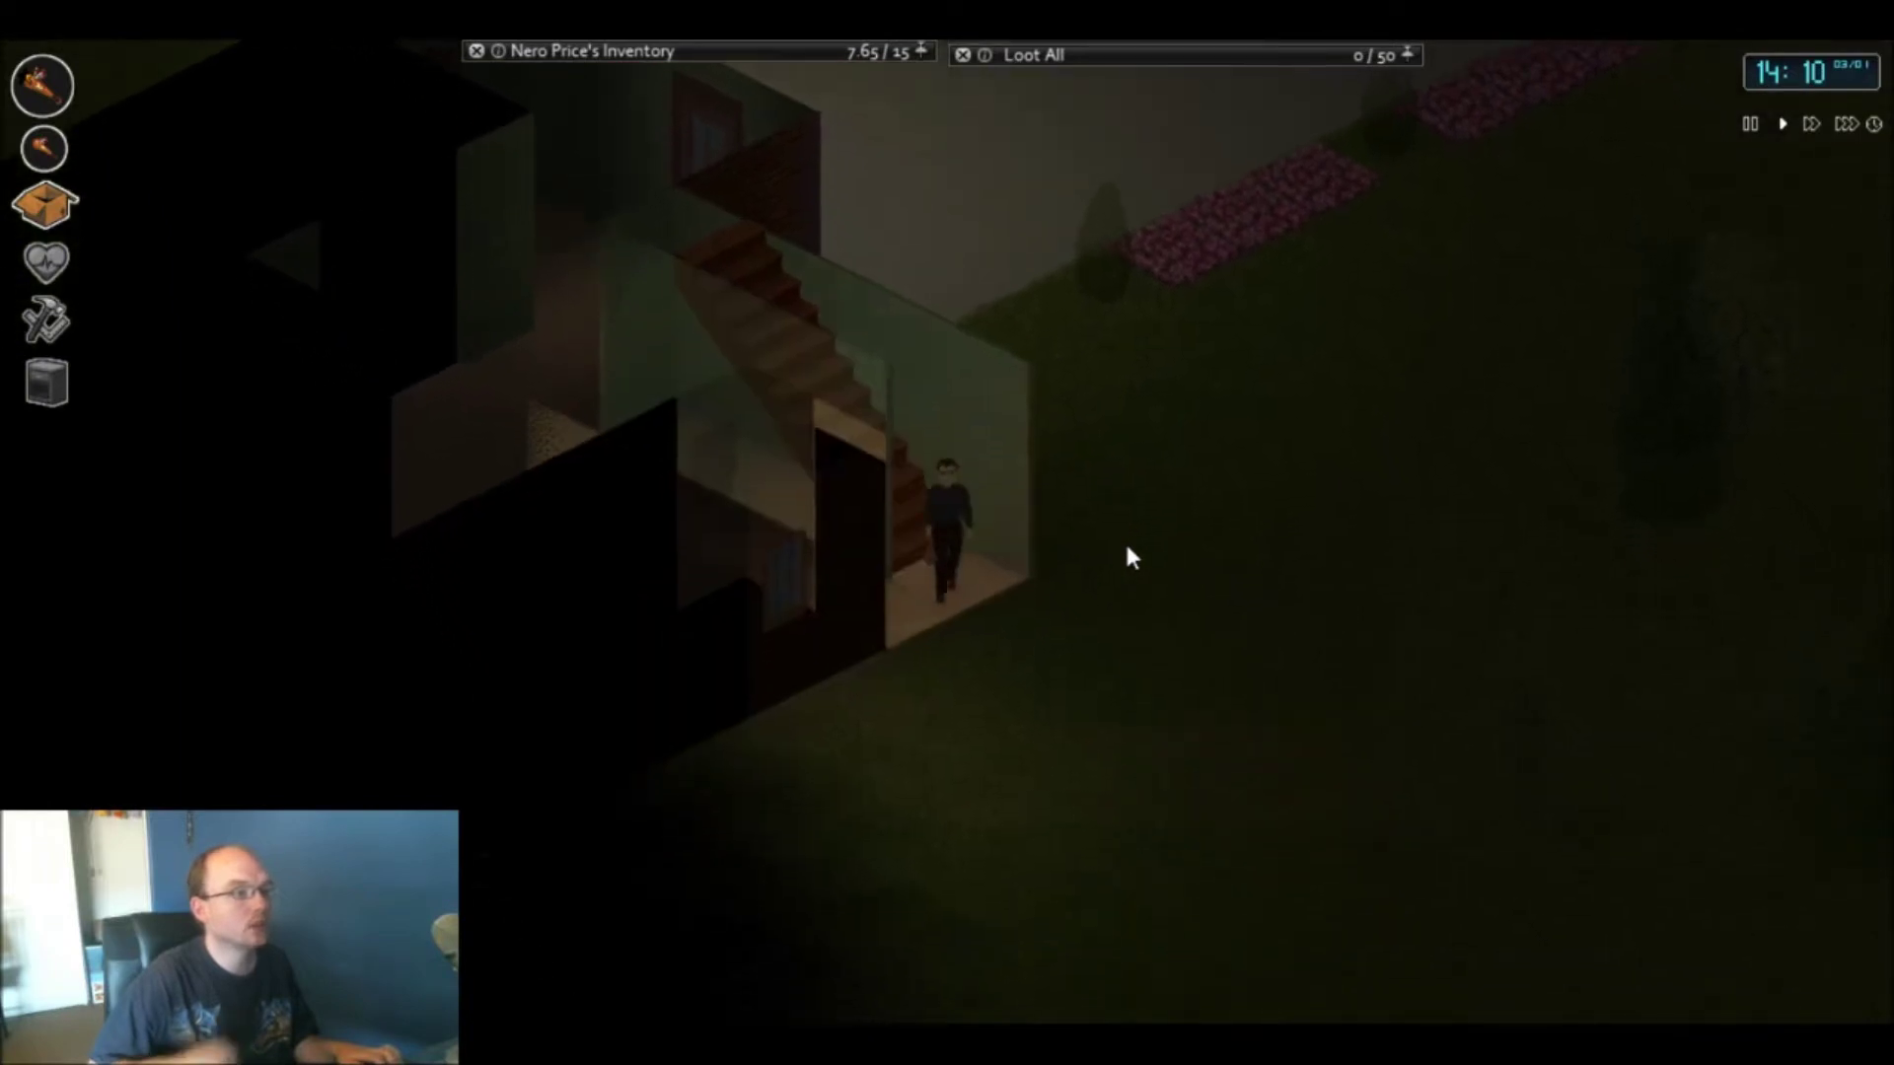
{"action": "key", "text": "a"}
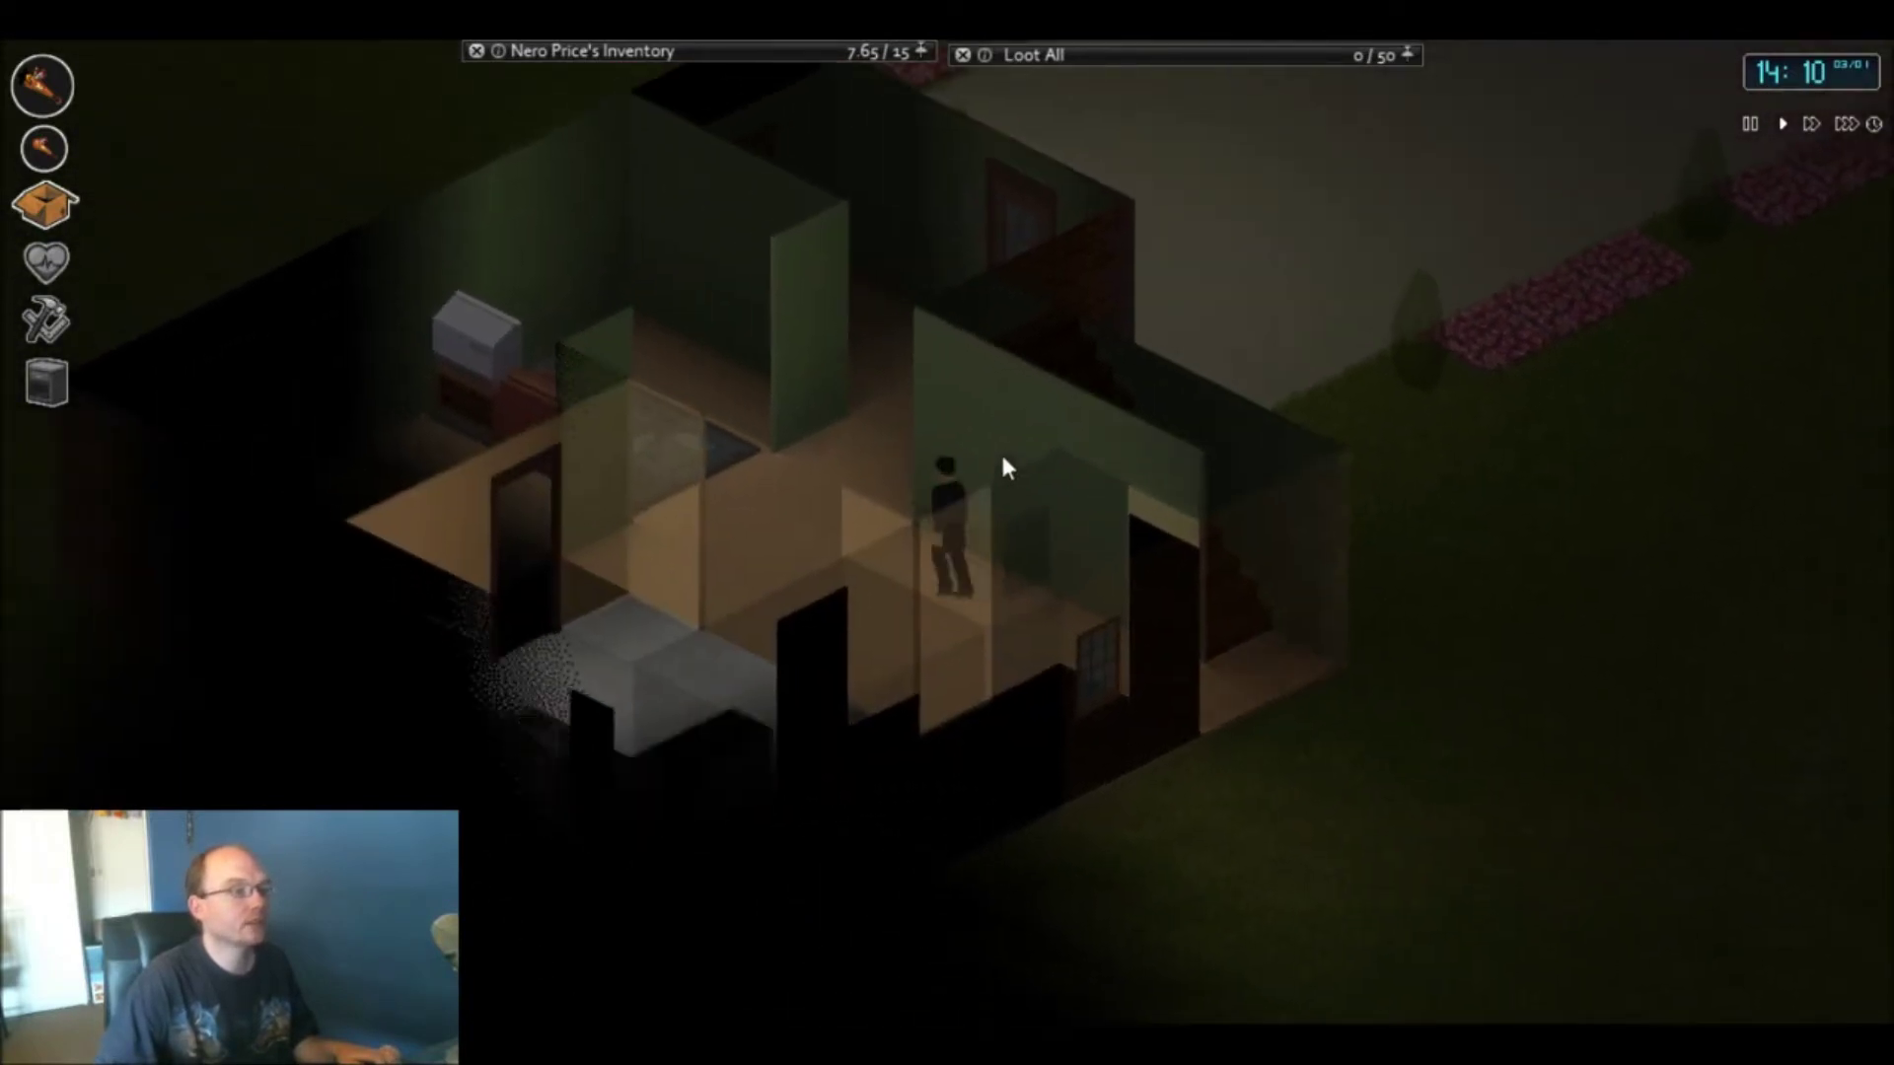
{"action": "key", "text": "w"}
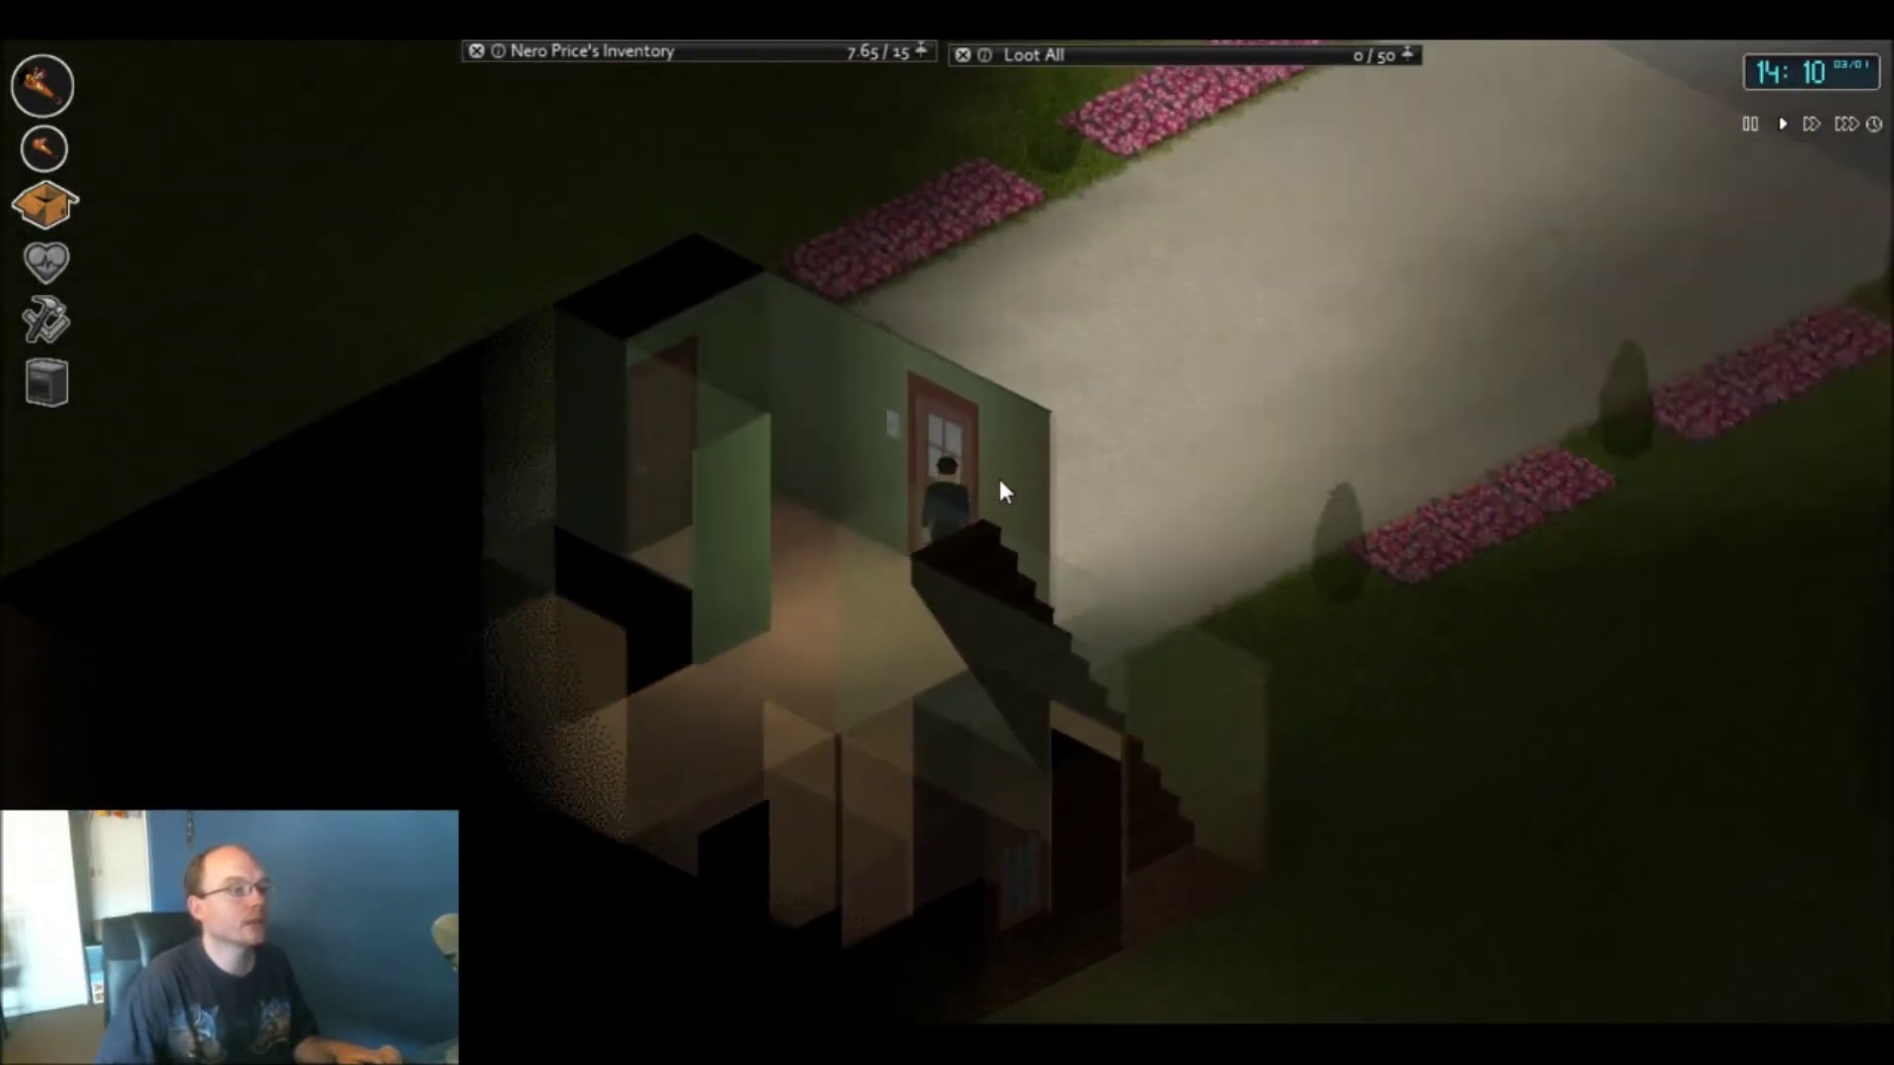
{"action": "key", "text": "w"}
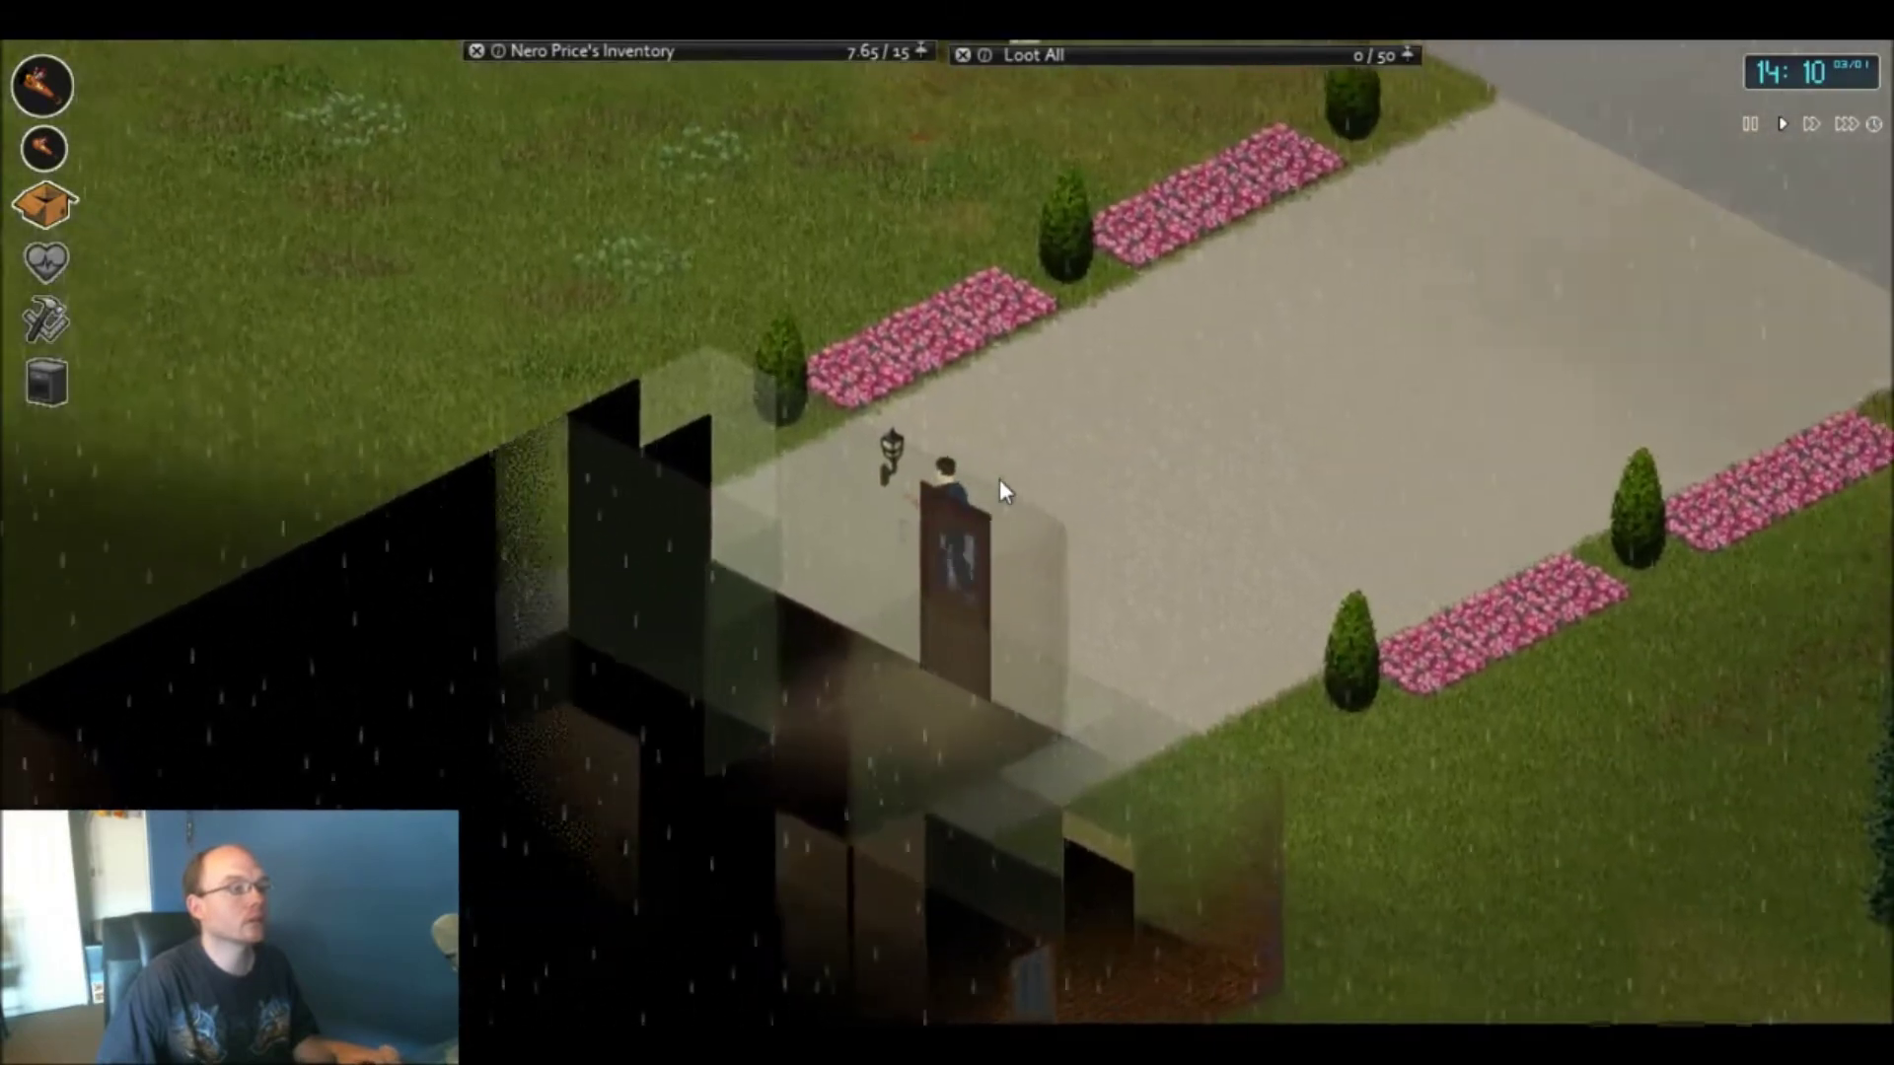
{"action": "key", "text": "w"}
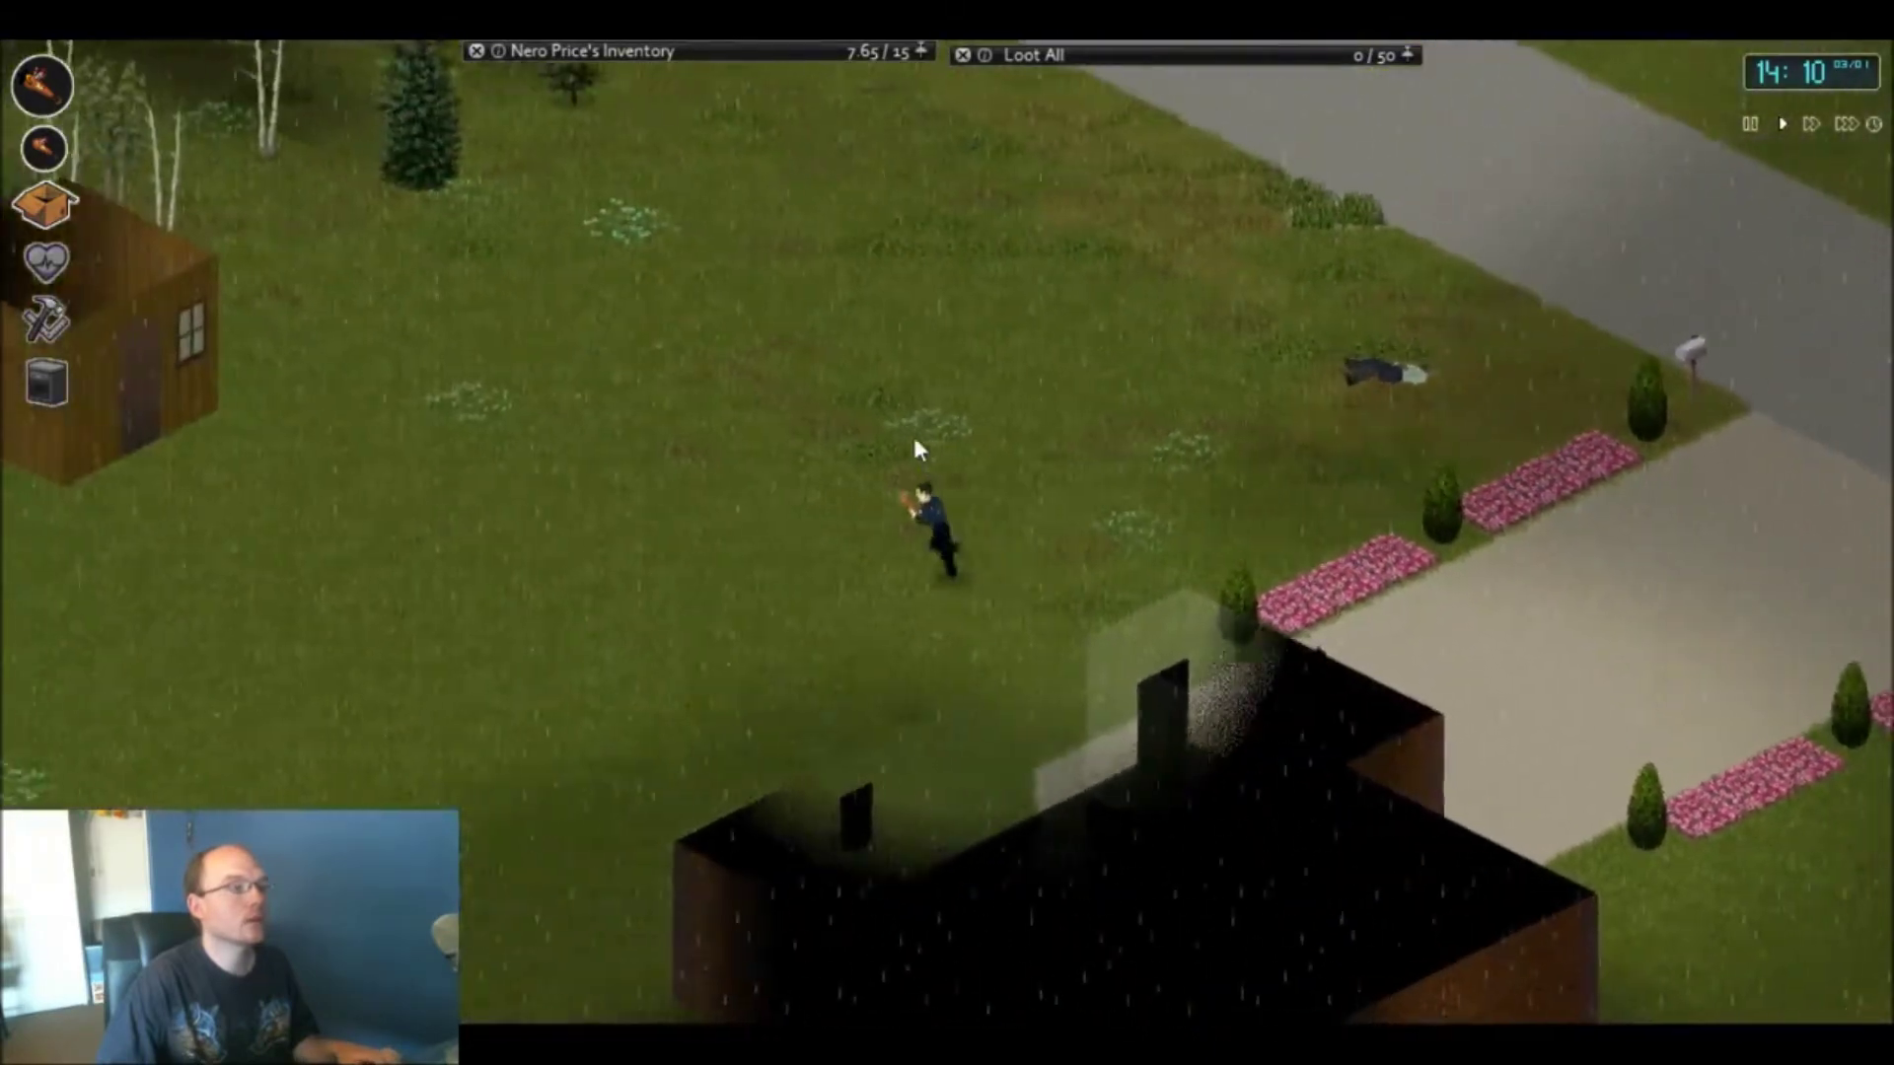
{"action": "key", "text": "w"}
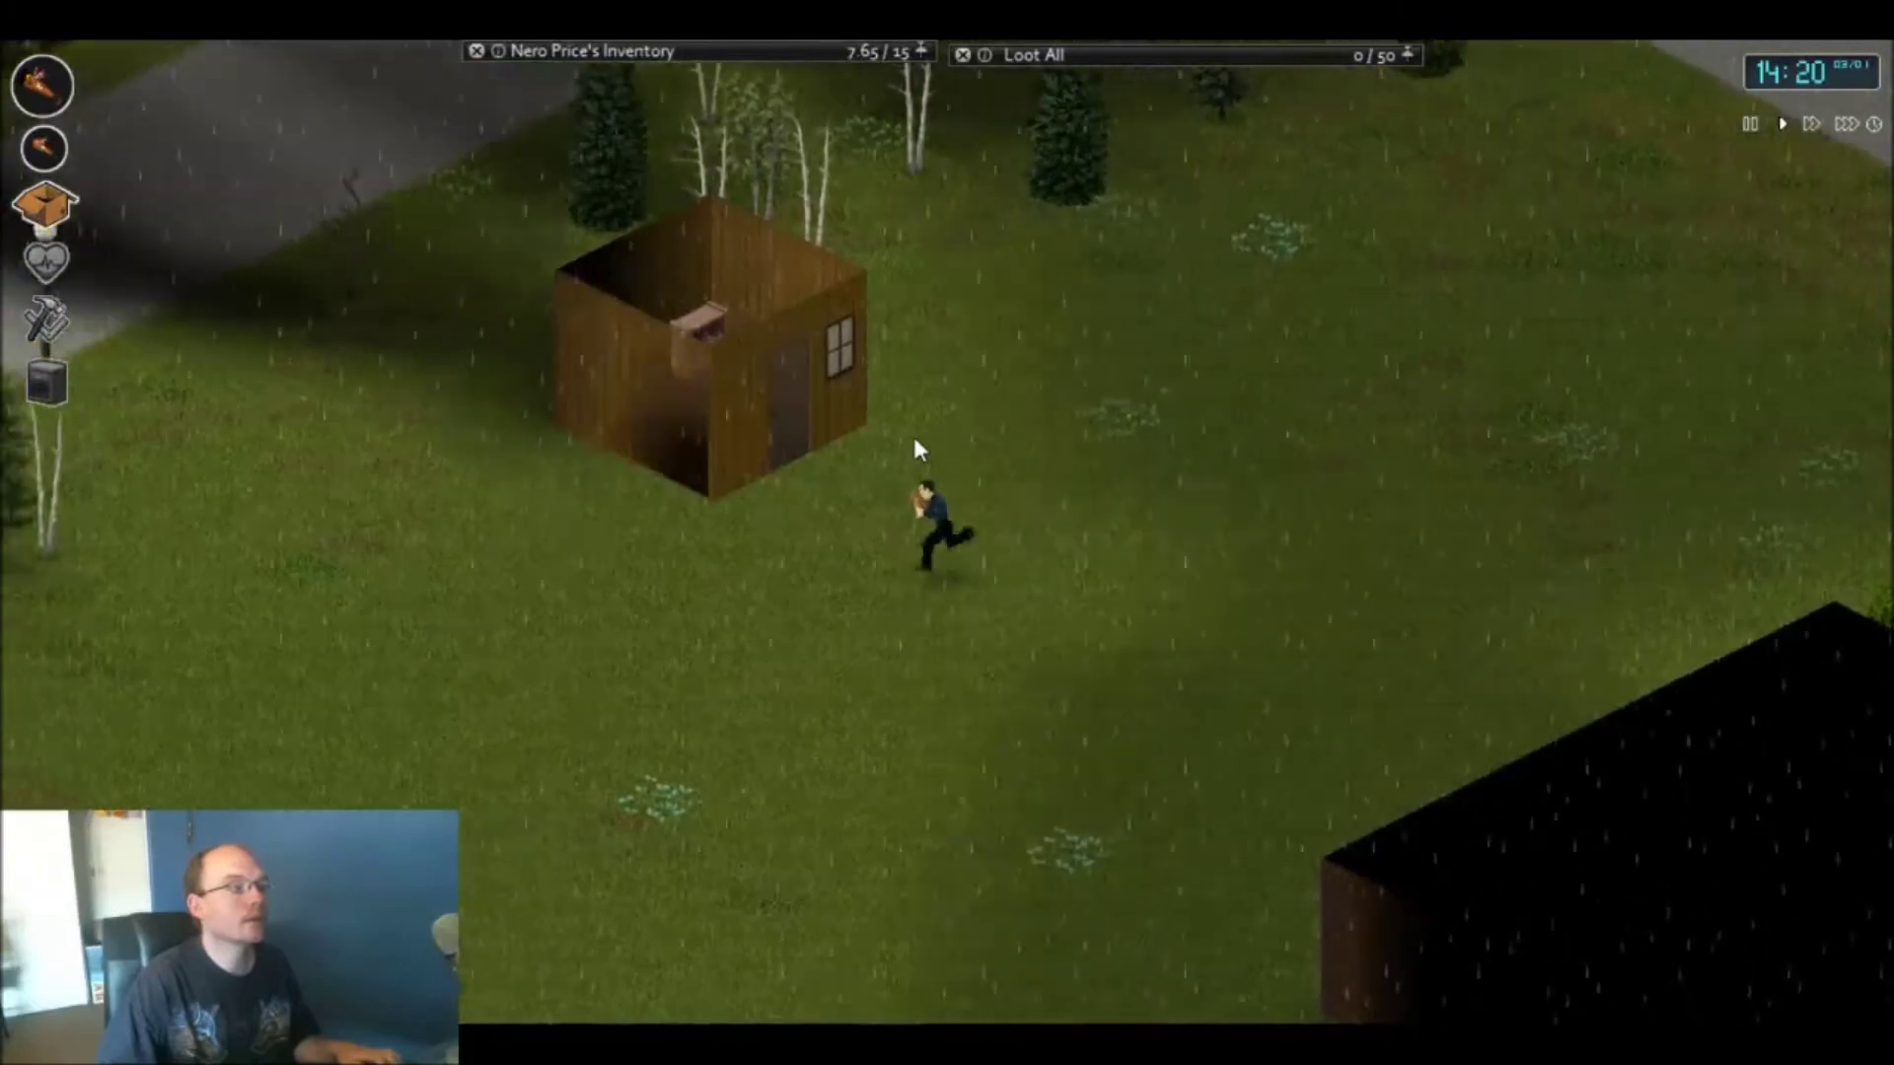
{"action": "key", "text": "w"}
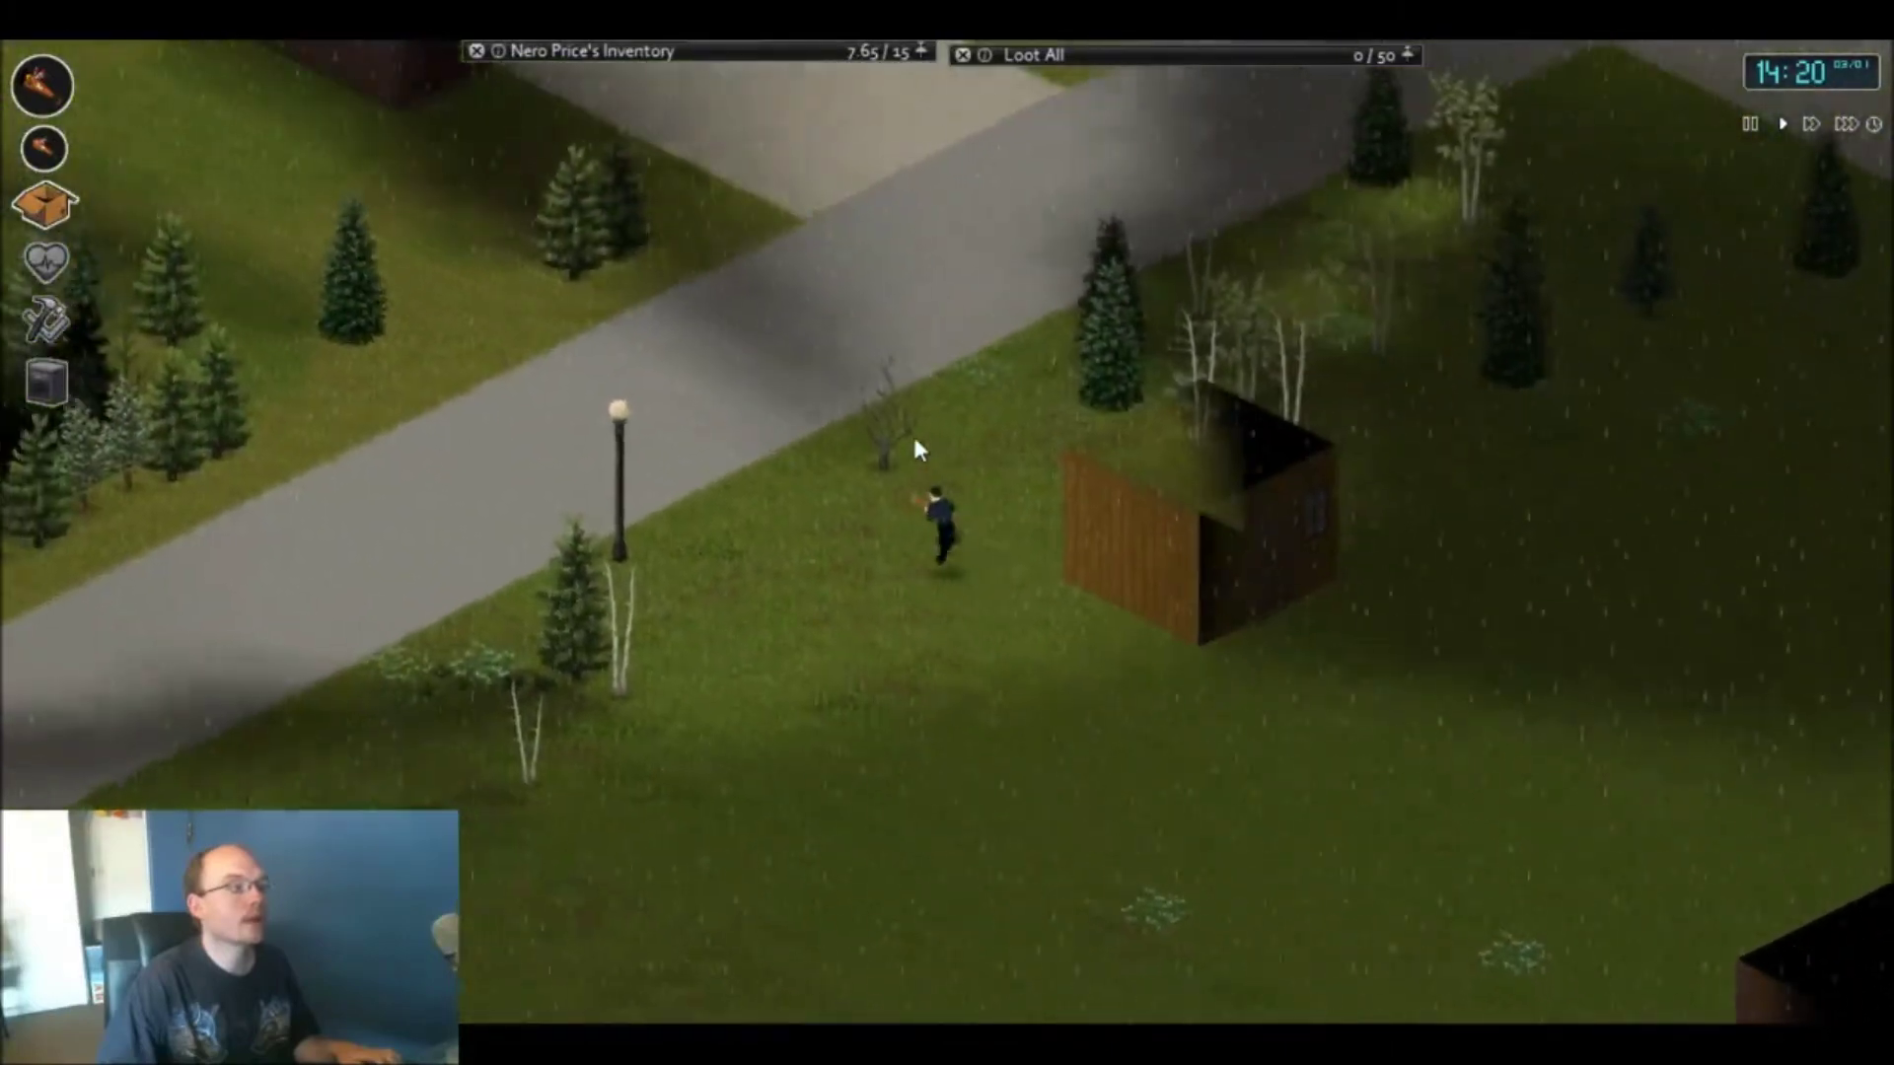
{"action": "key", "text": "w"}
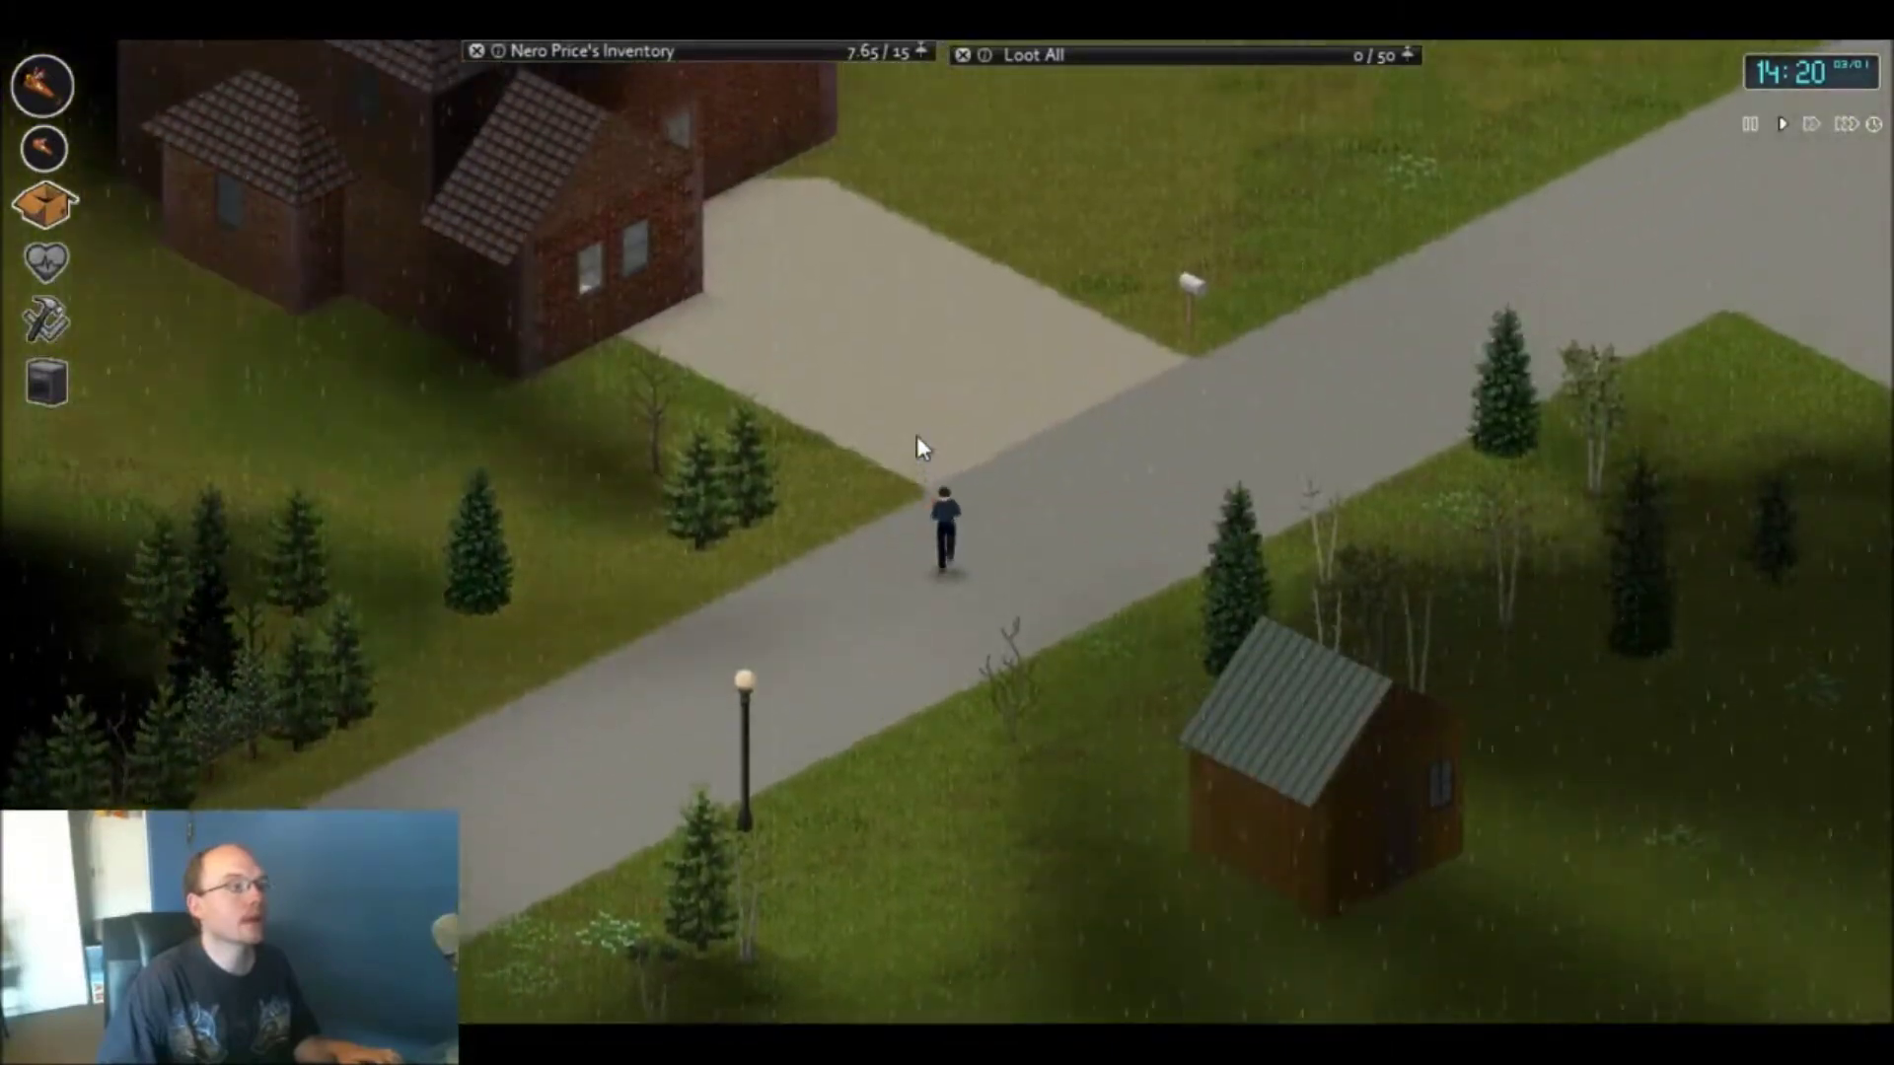
{"action": "key", "text": "w"}
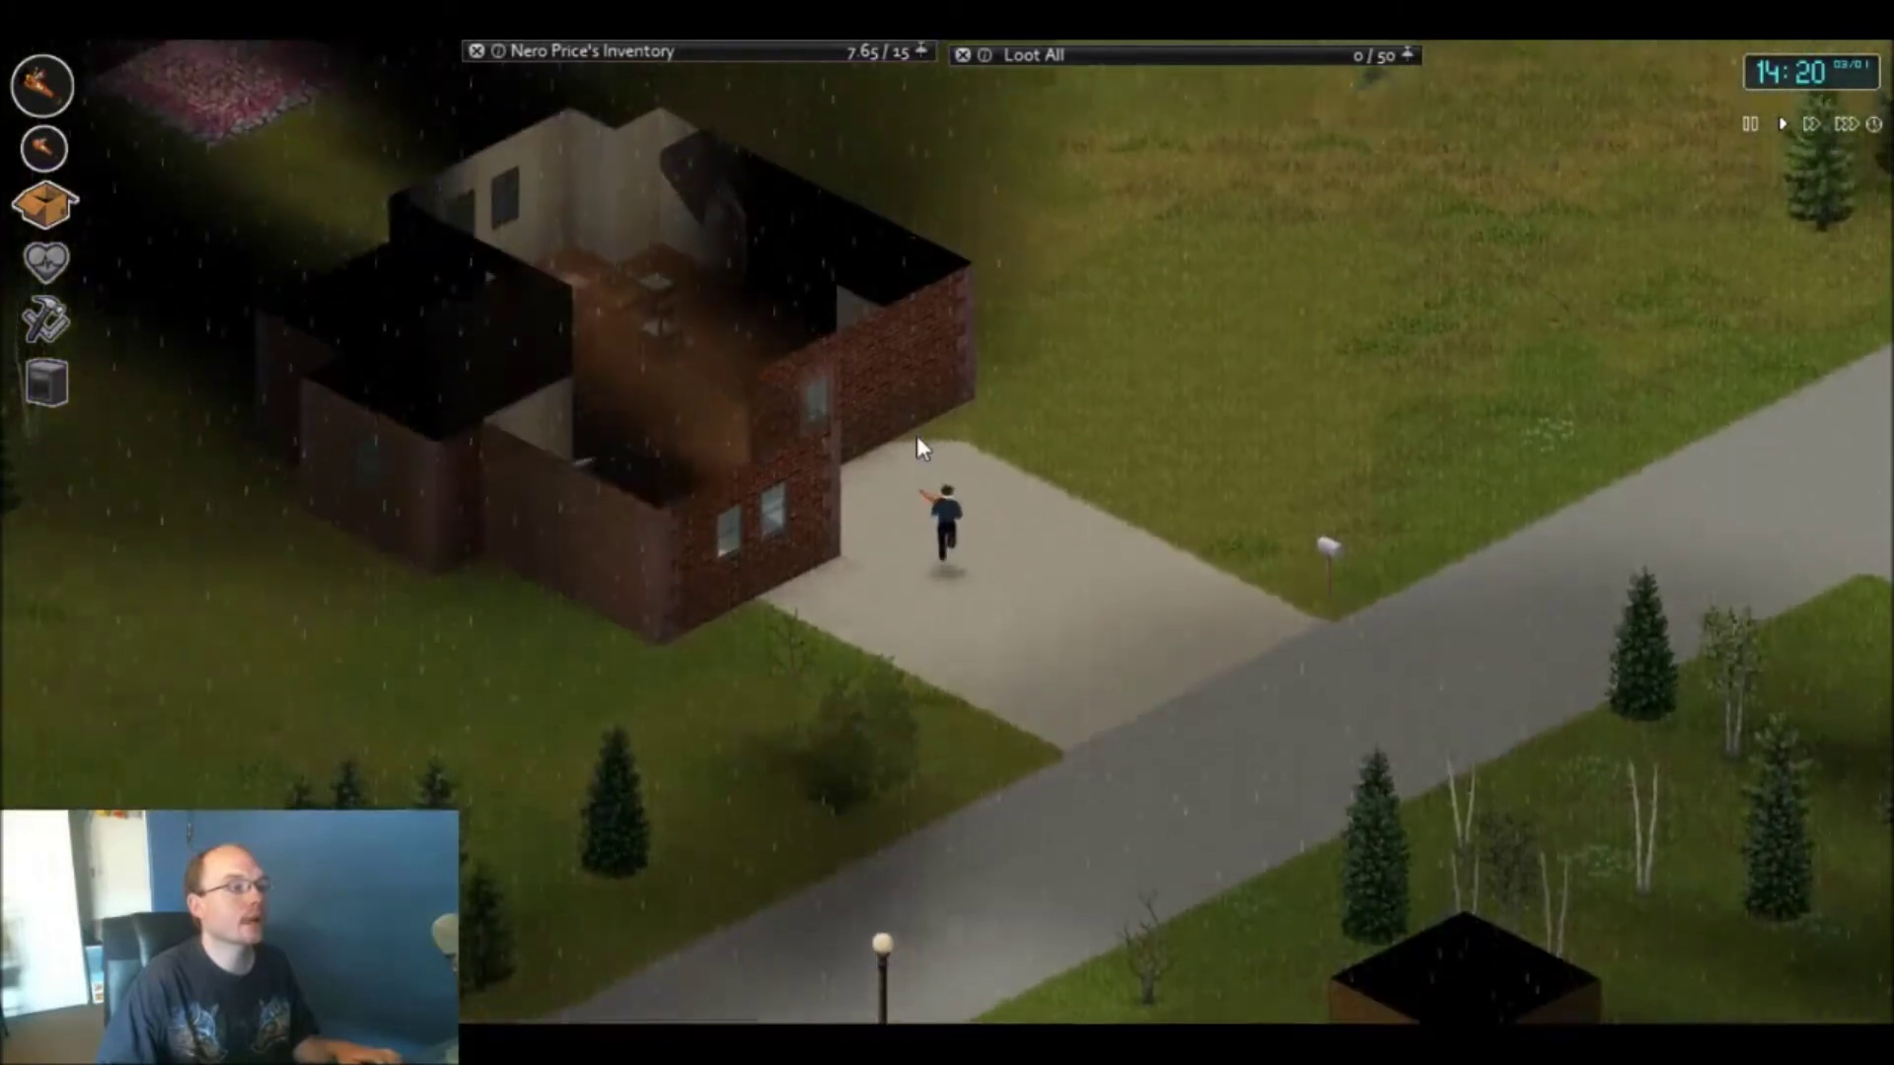
{"action": "key", "text": "w"}
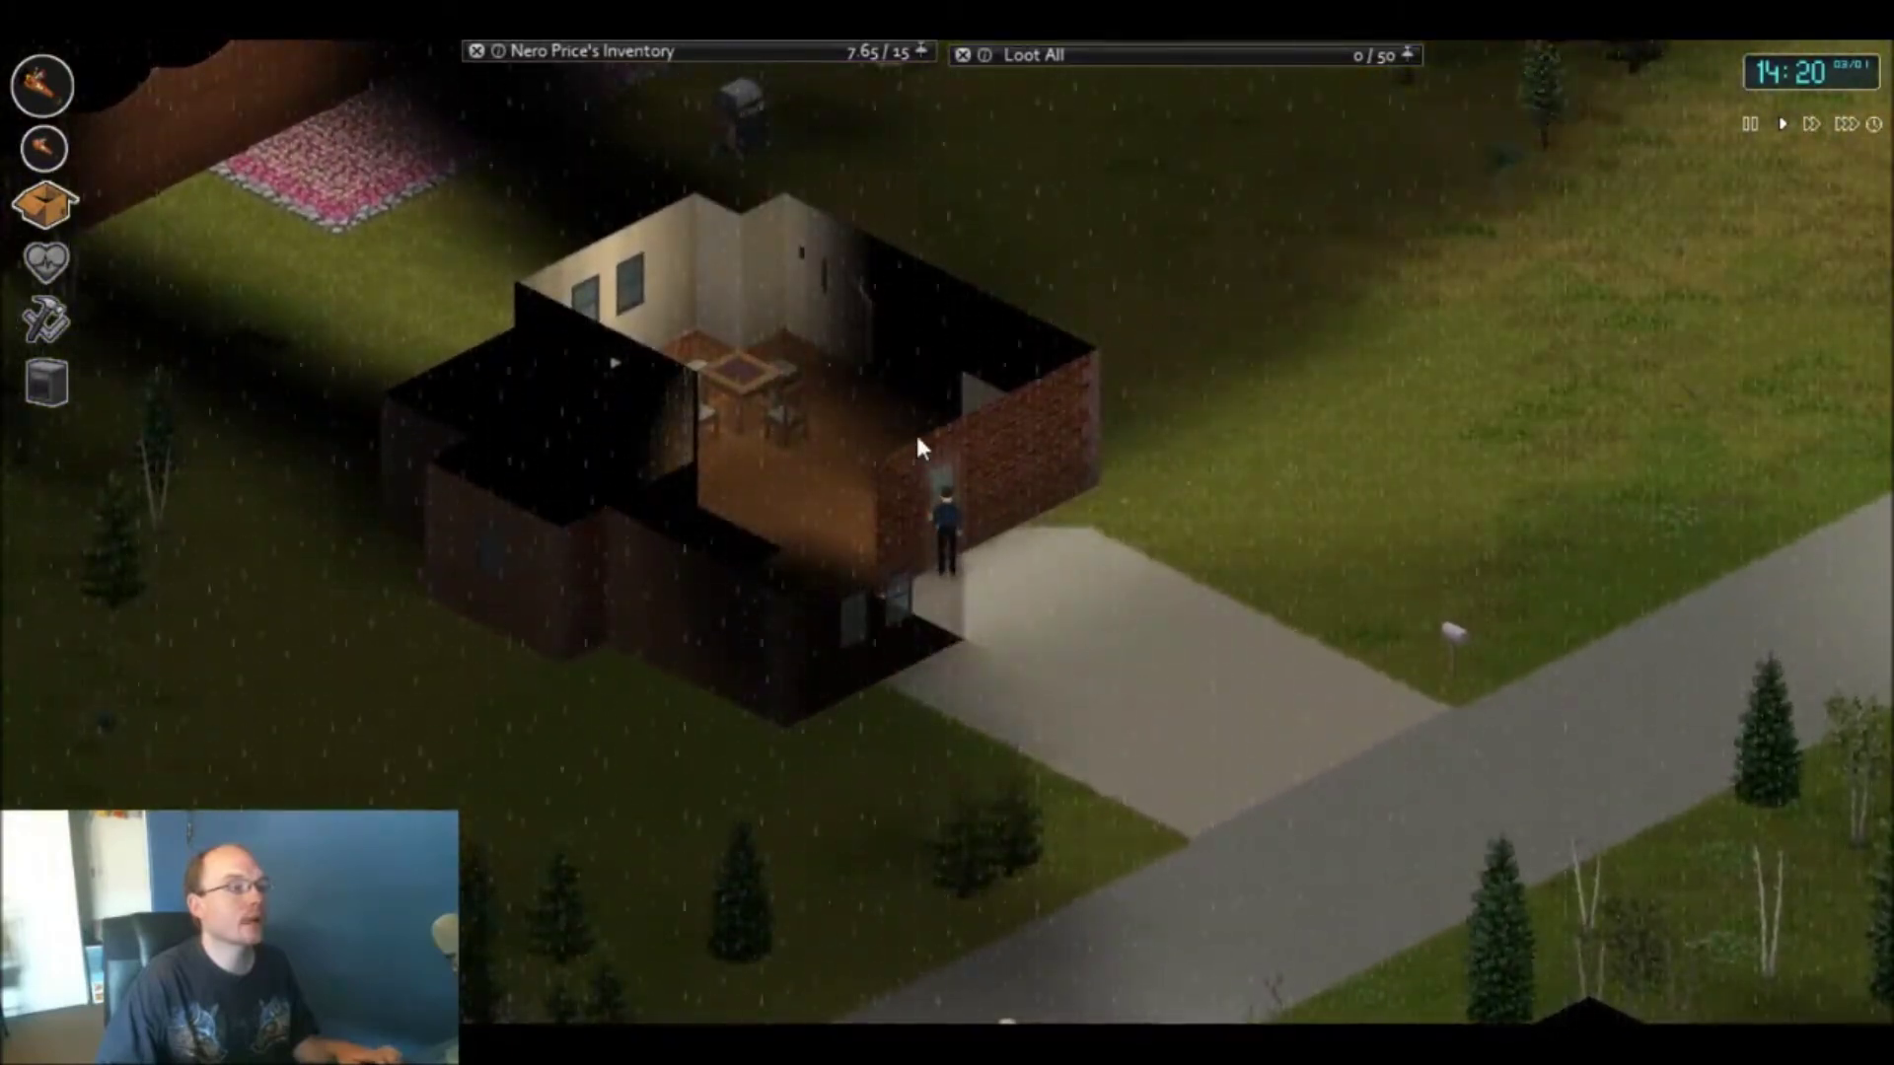
{"action": "key", "text": "a"}
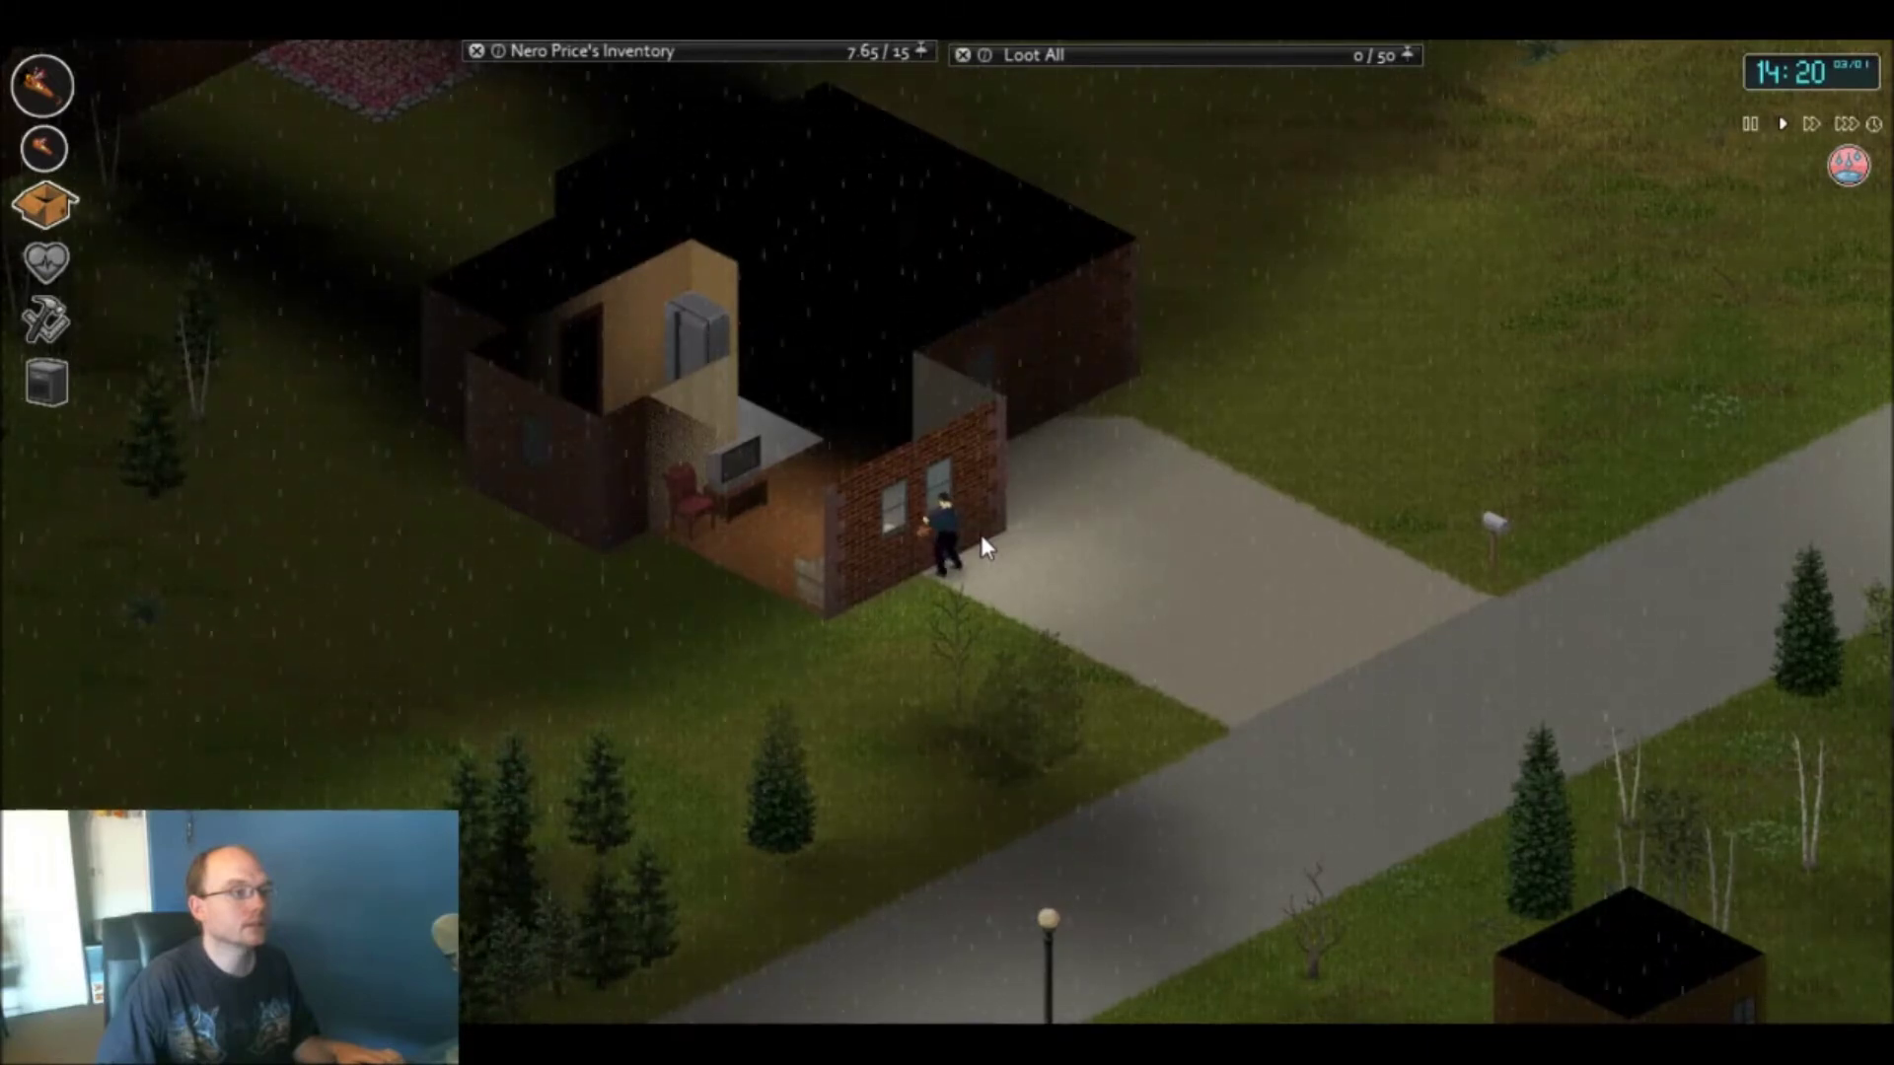
- Walk down the driveway, across the grass, and through the front door into the kitchen hallway
{"action": "key", "text": "s+d"}
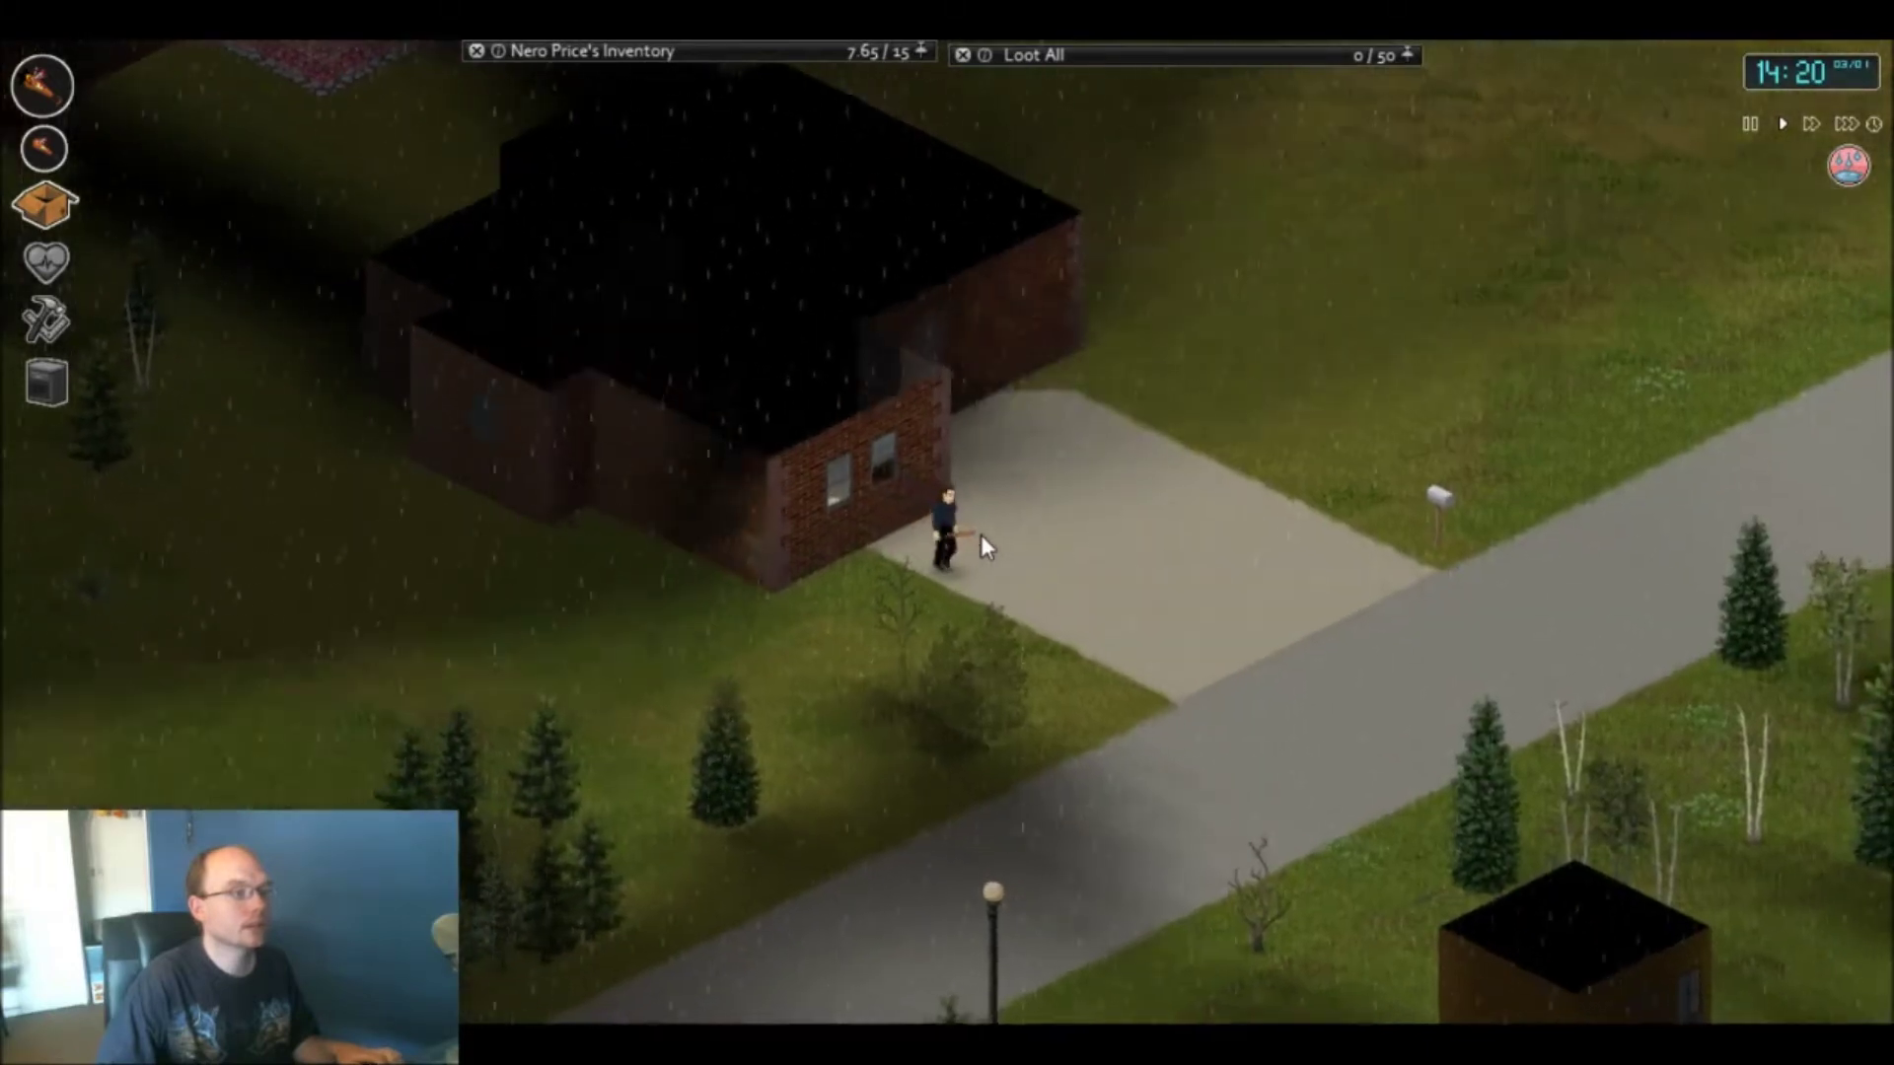
{"action": "key", "text": "s+d"}
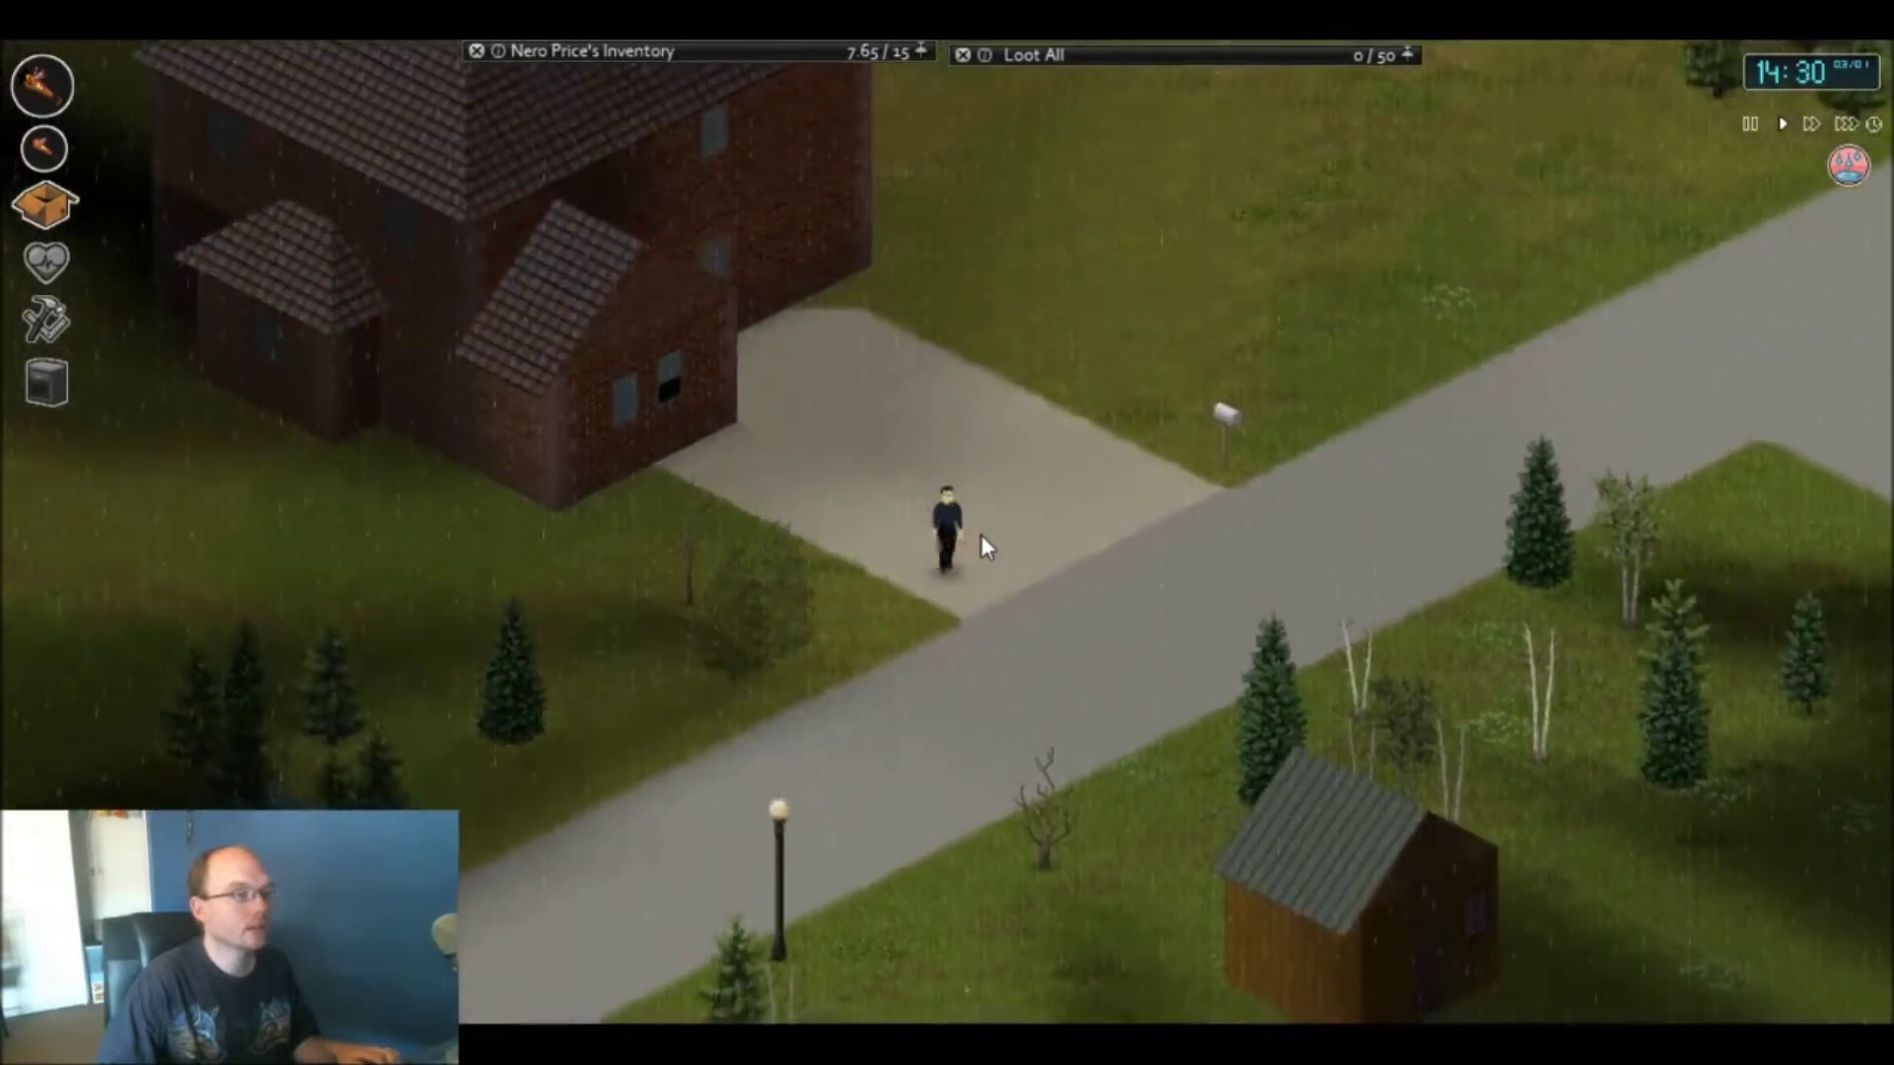
{"action": "key", "text": "s+d"}
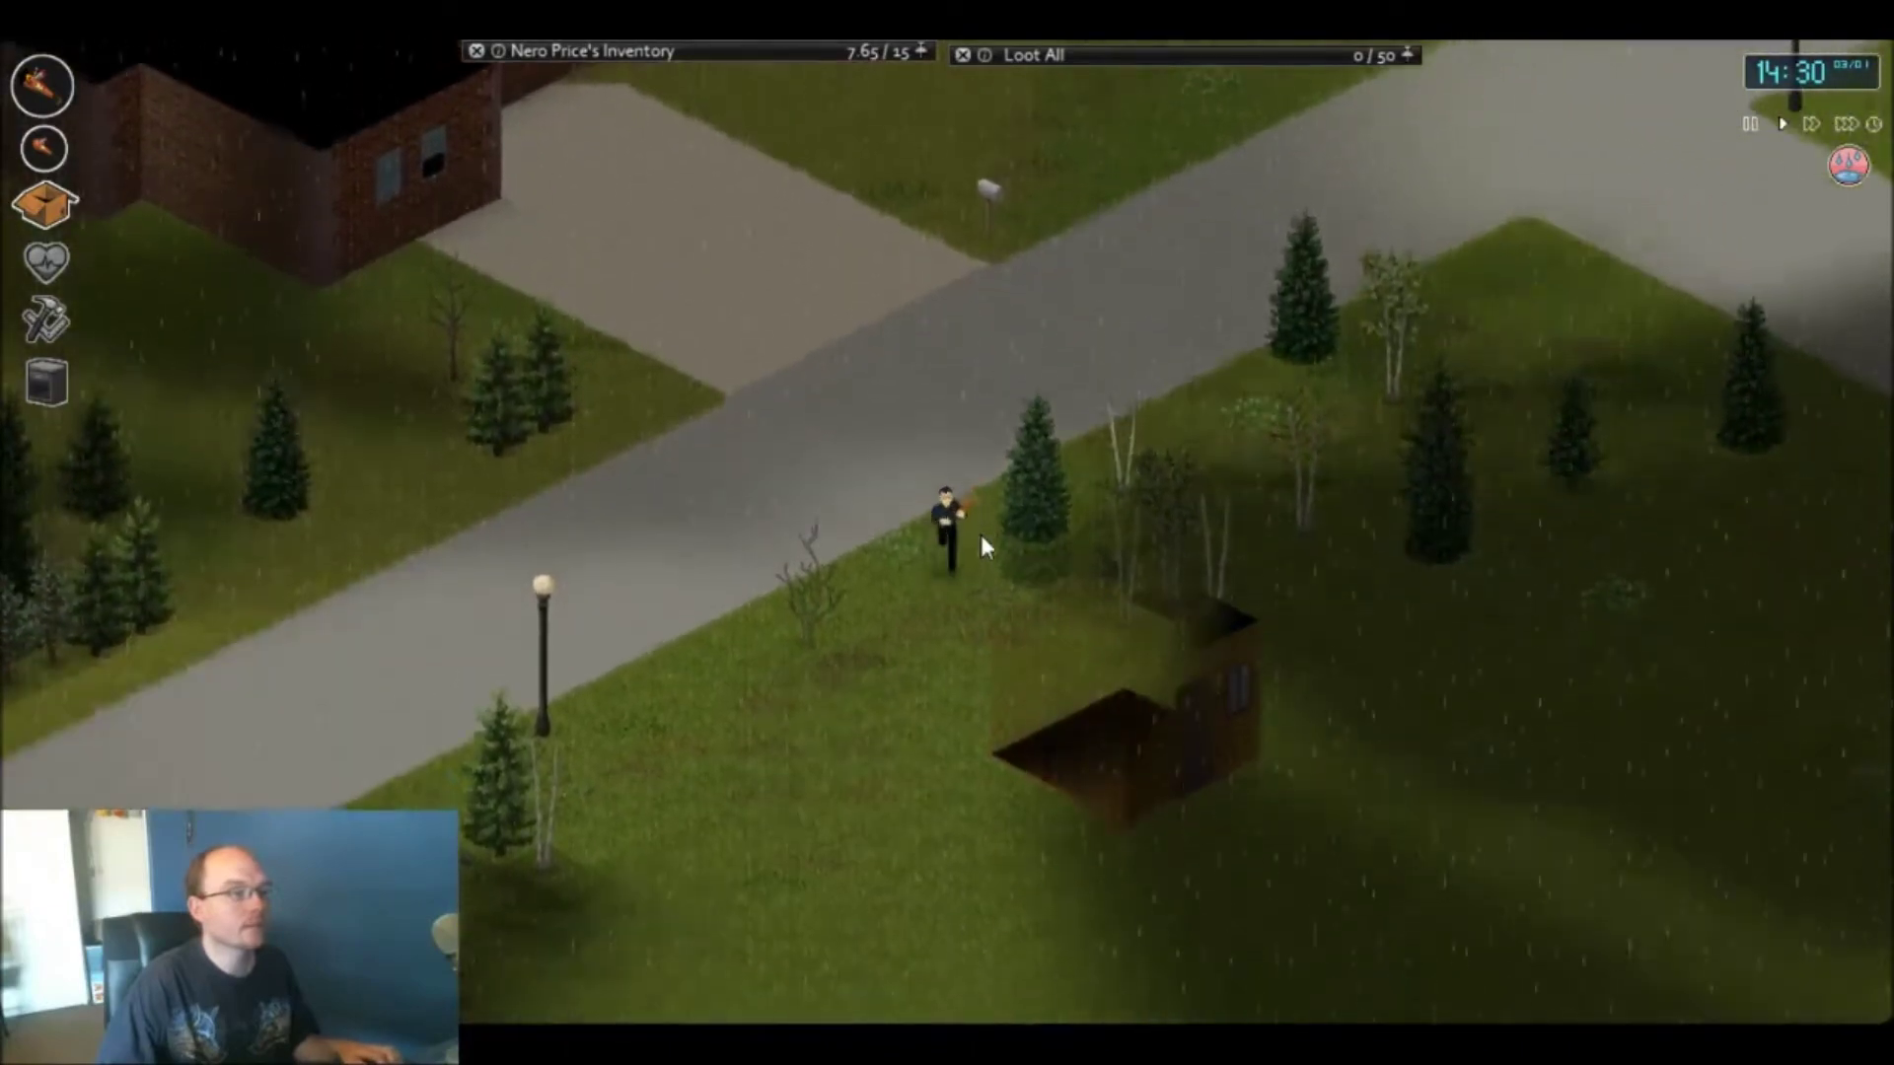
{"action": "key", "text": "d"}
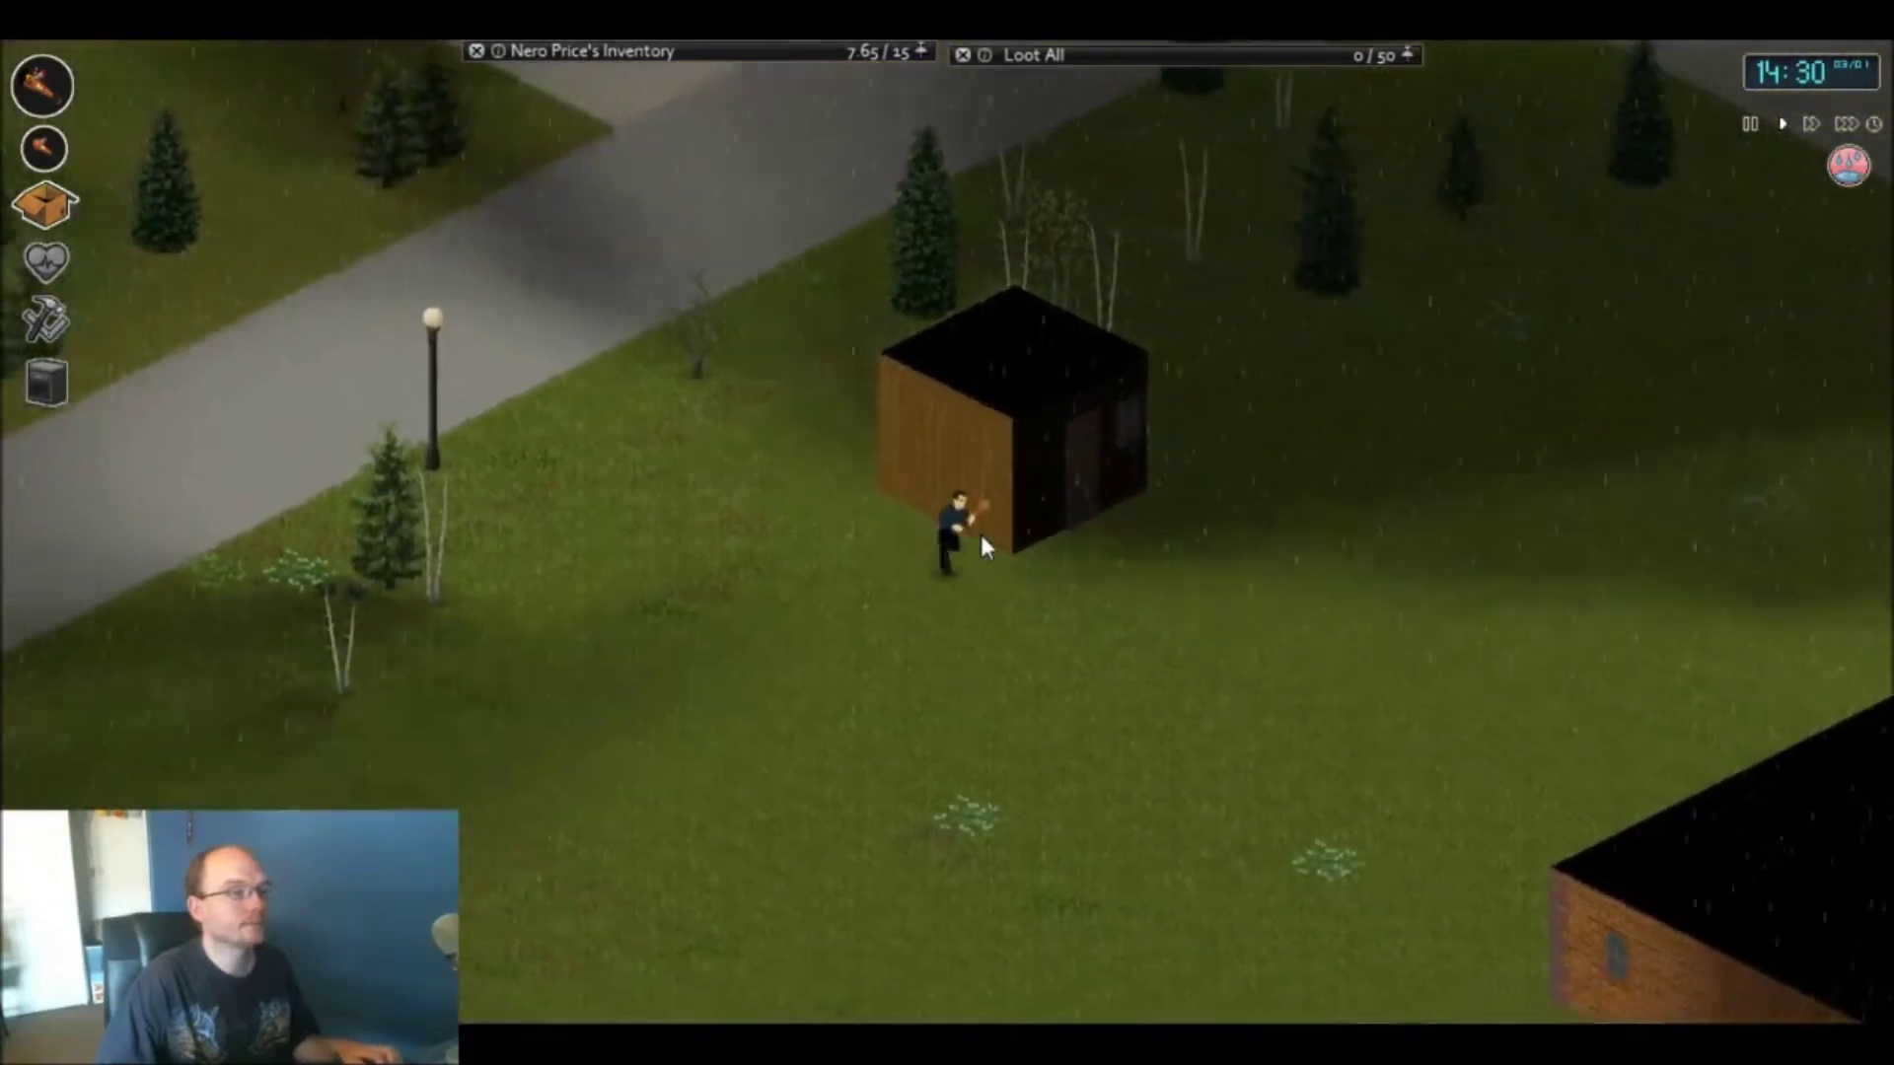
{"action": "key", "text": "d"}
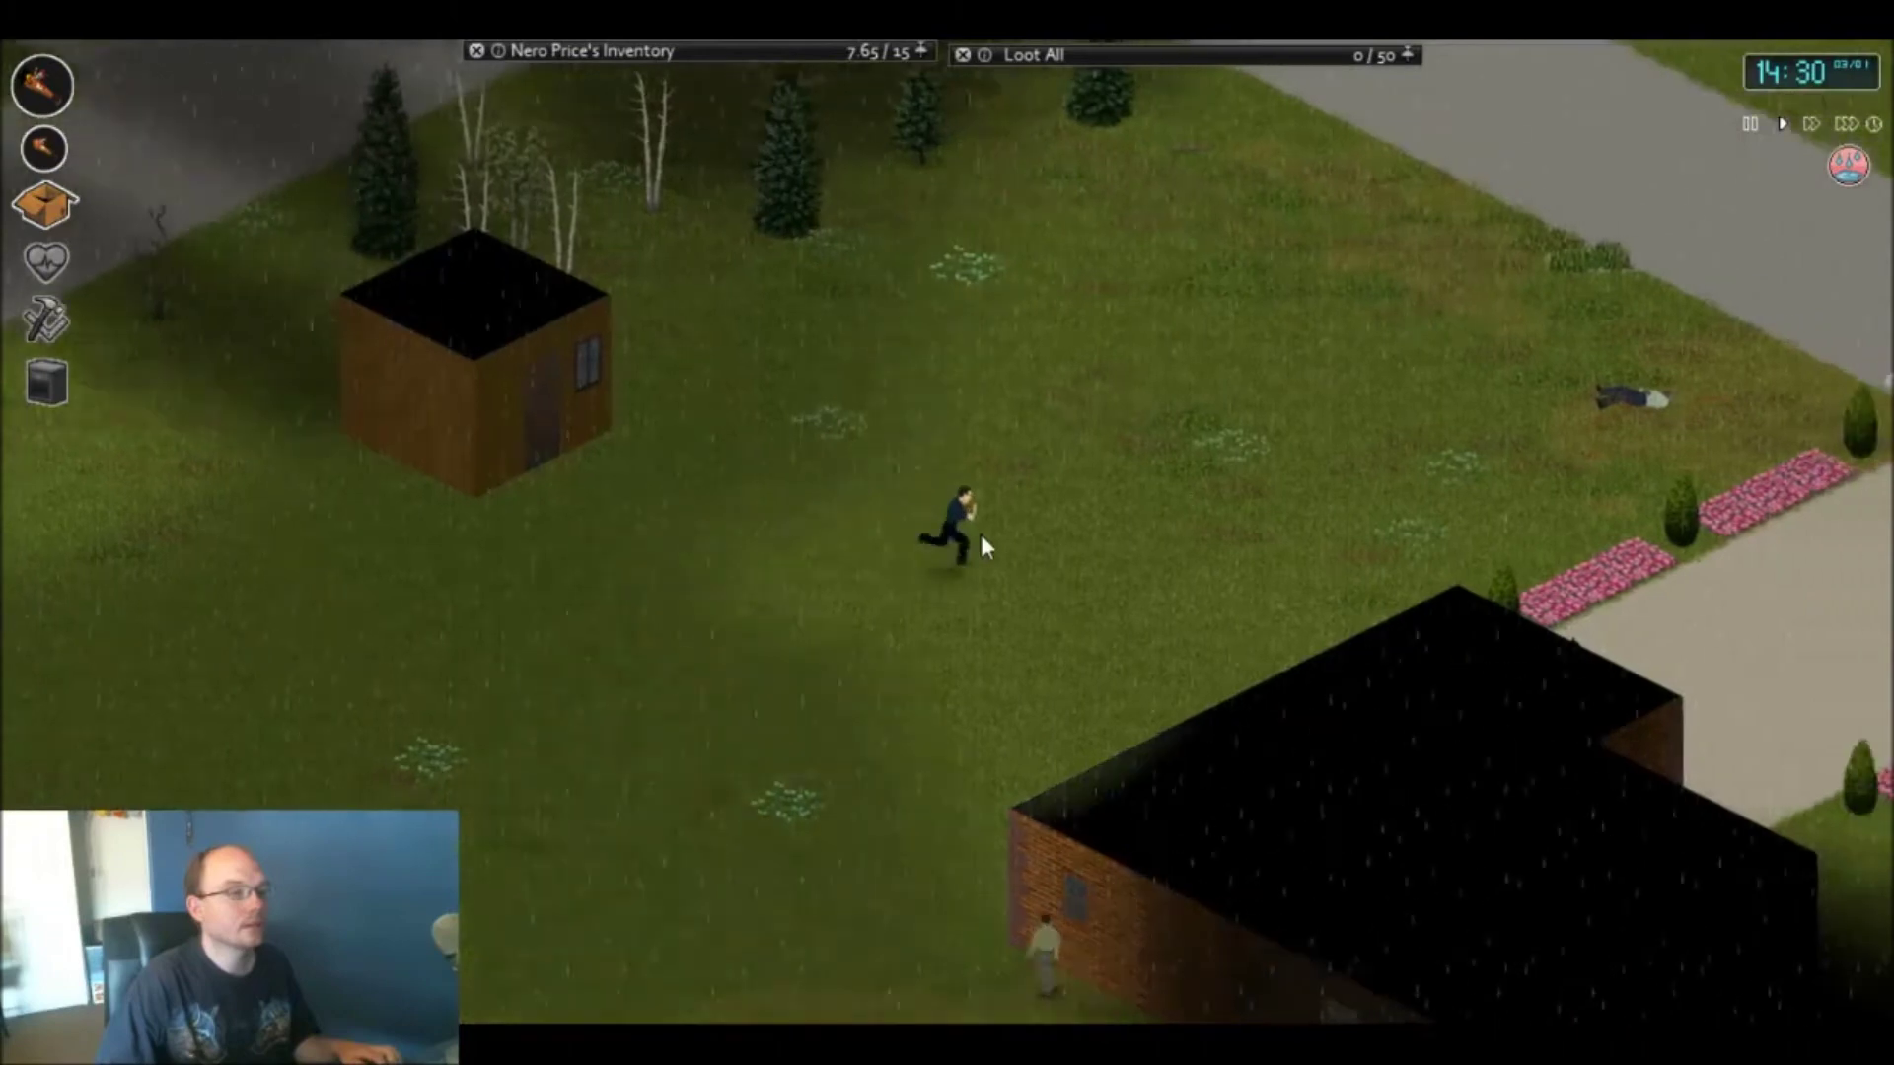
{"action": "key", "text": "d"}
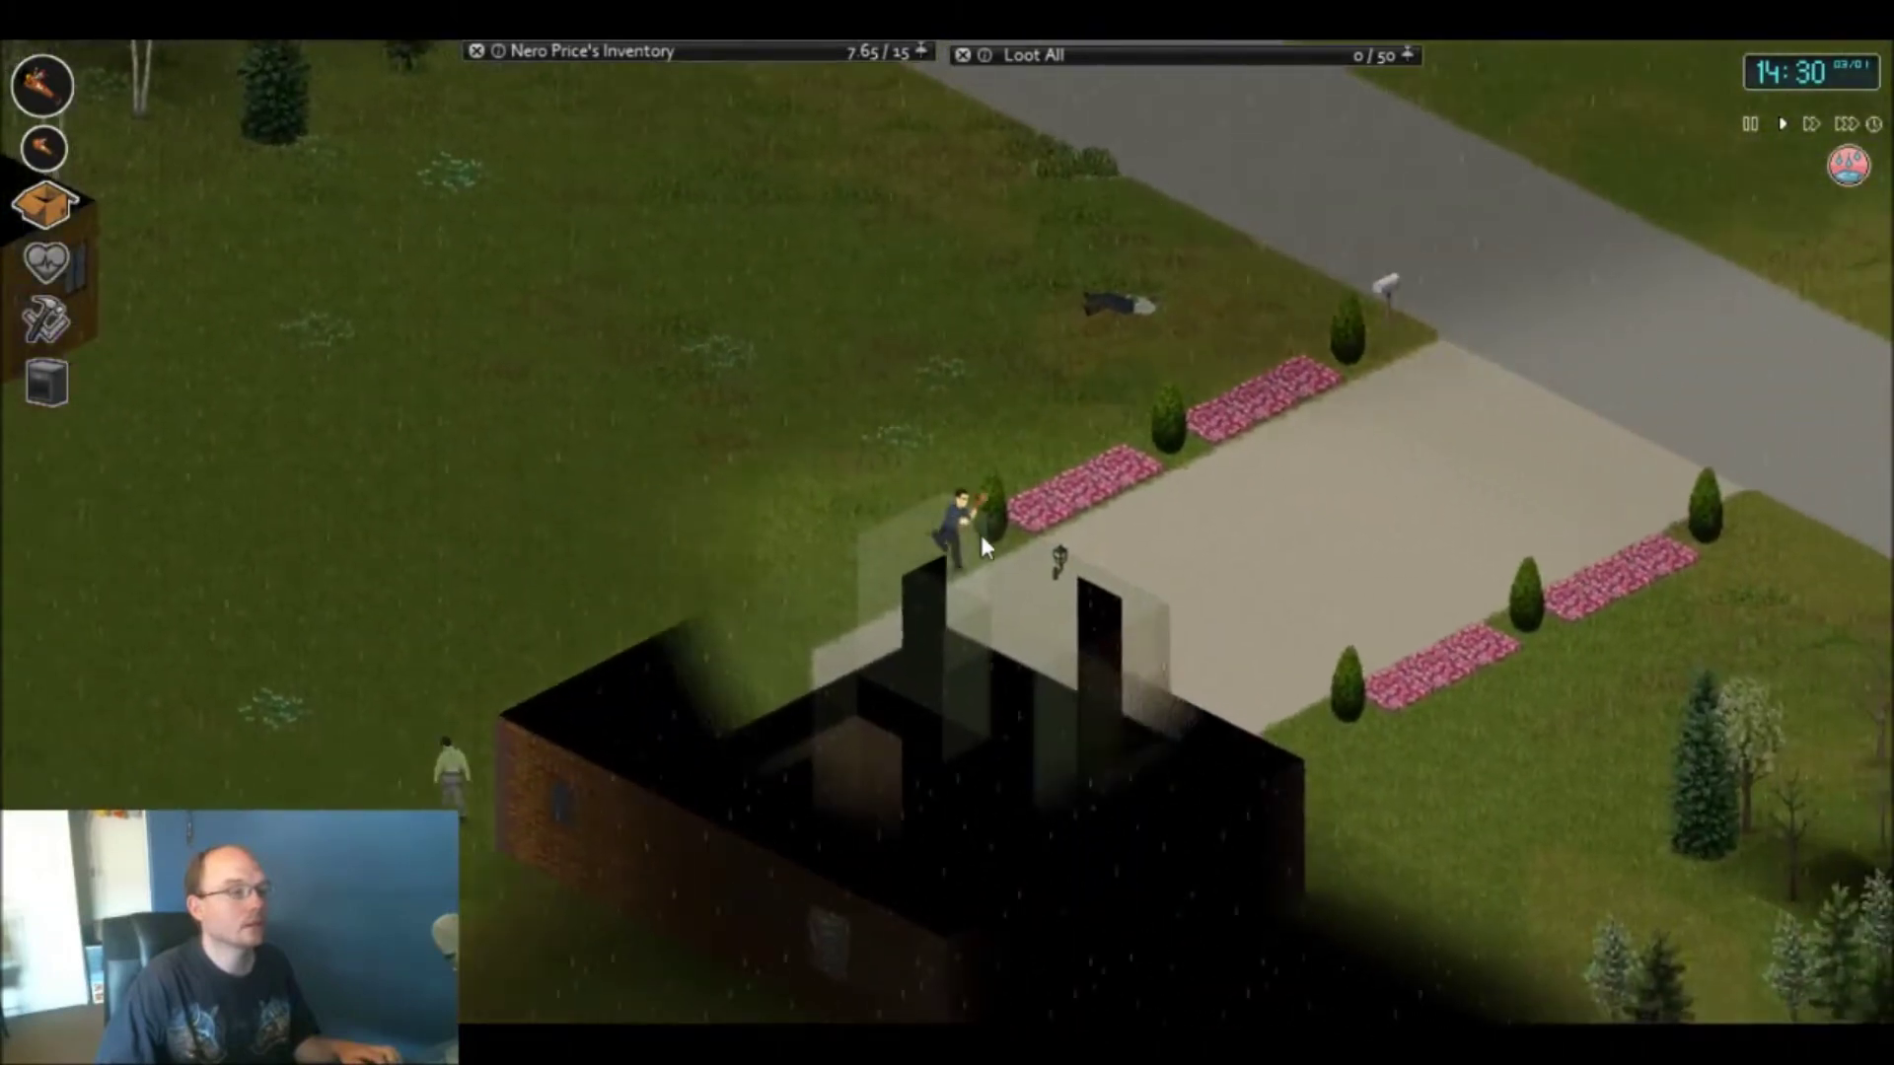
{"action": "key", "text": "s"}
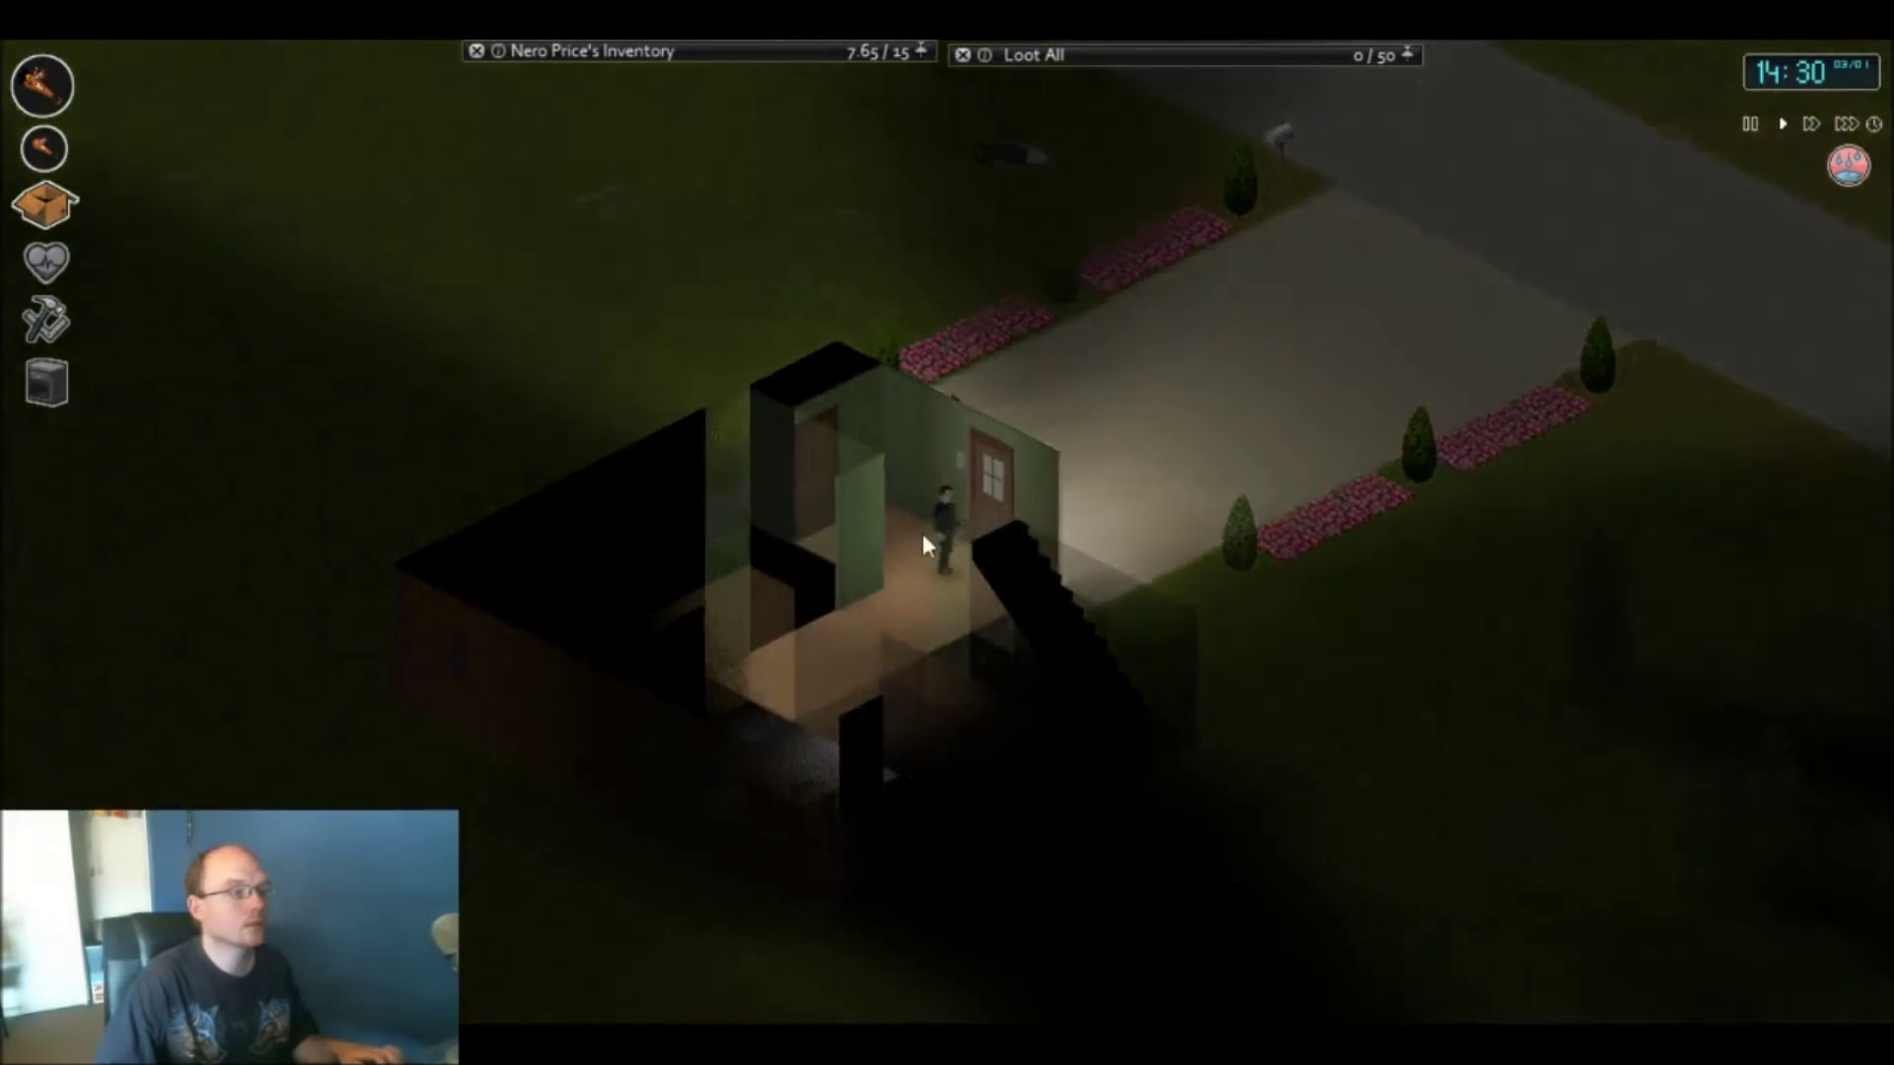
{"action": "scroll", "coordinate": [921, 532], "scroll_direction": "up", "scroll_amount": 2}
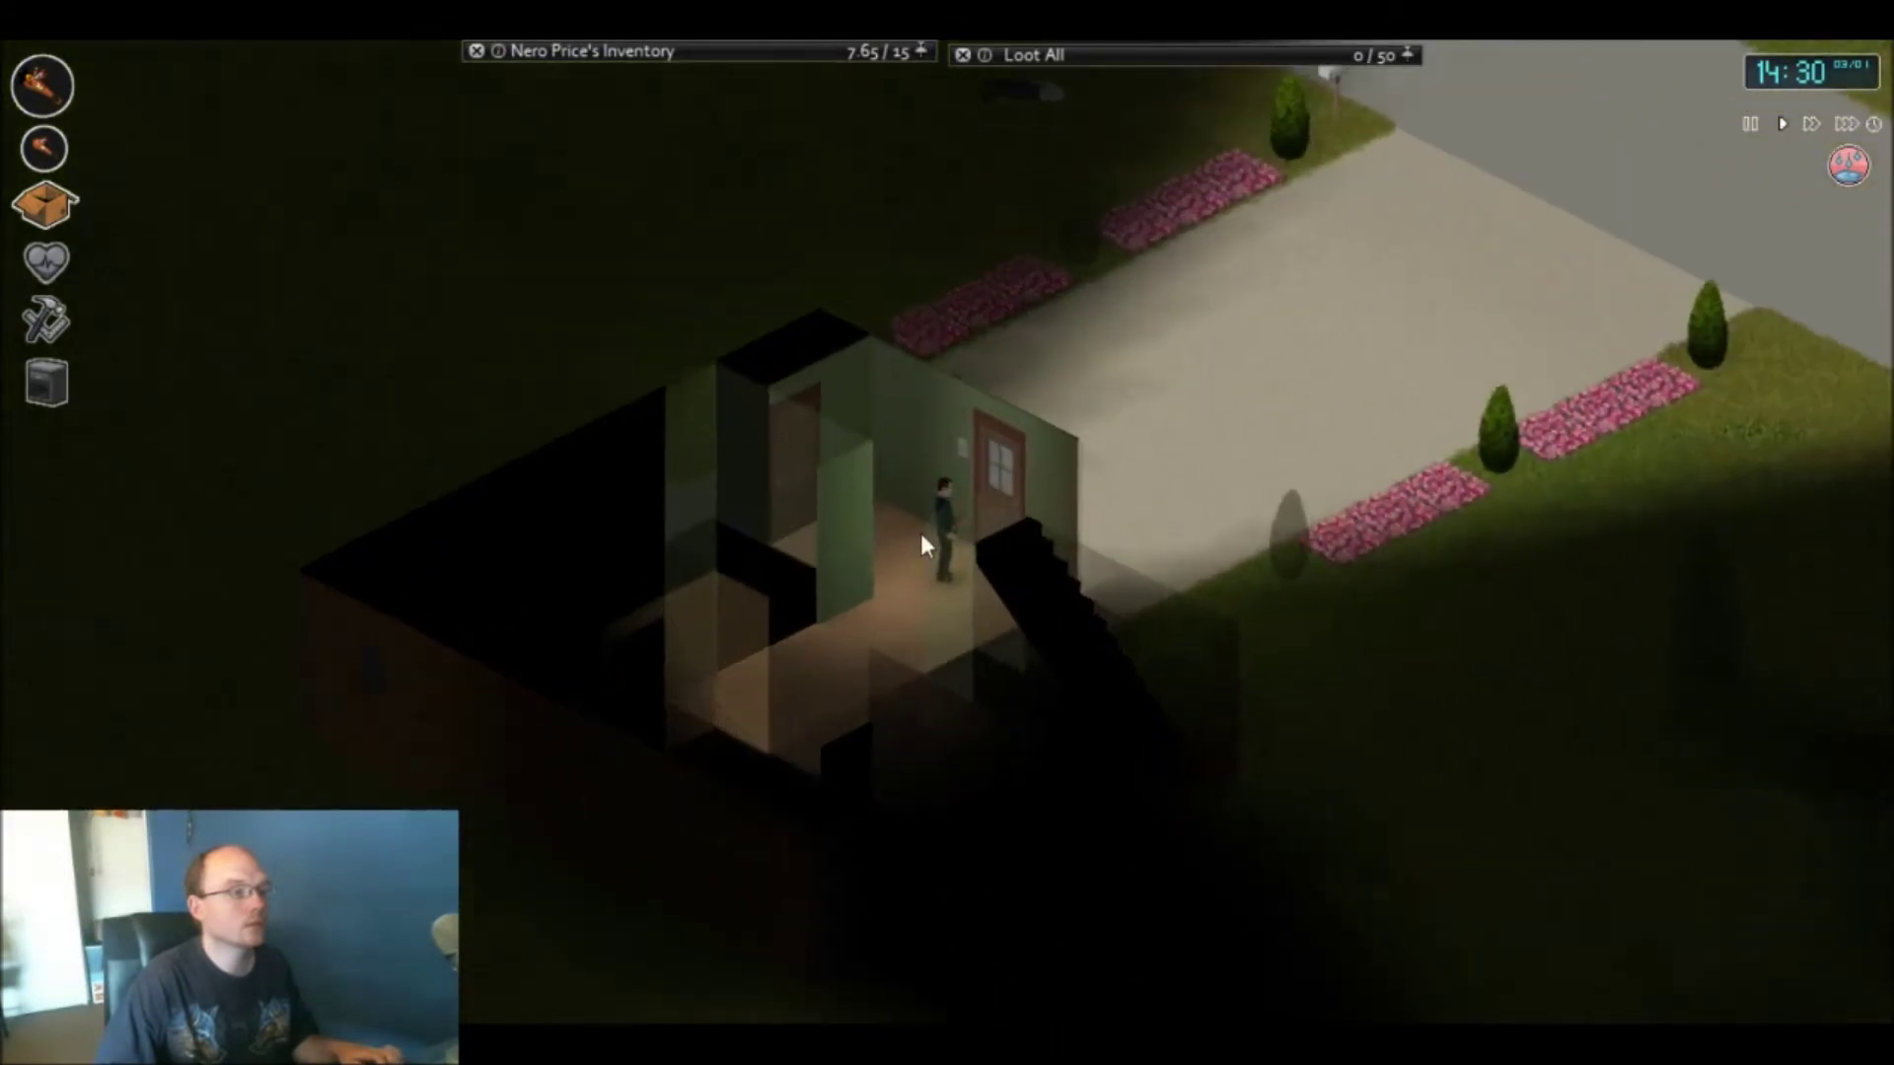
{"action": "key", "text": "s+a"}
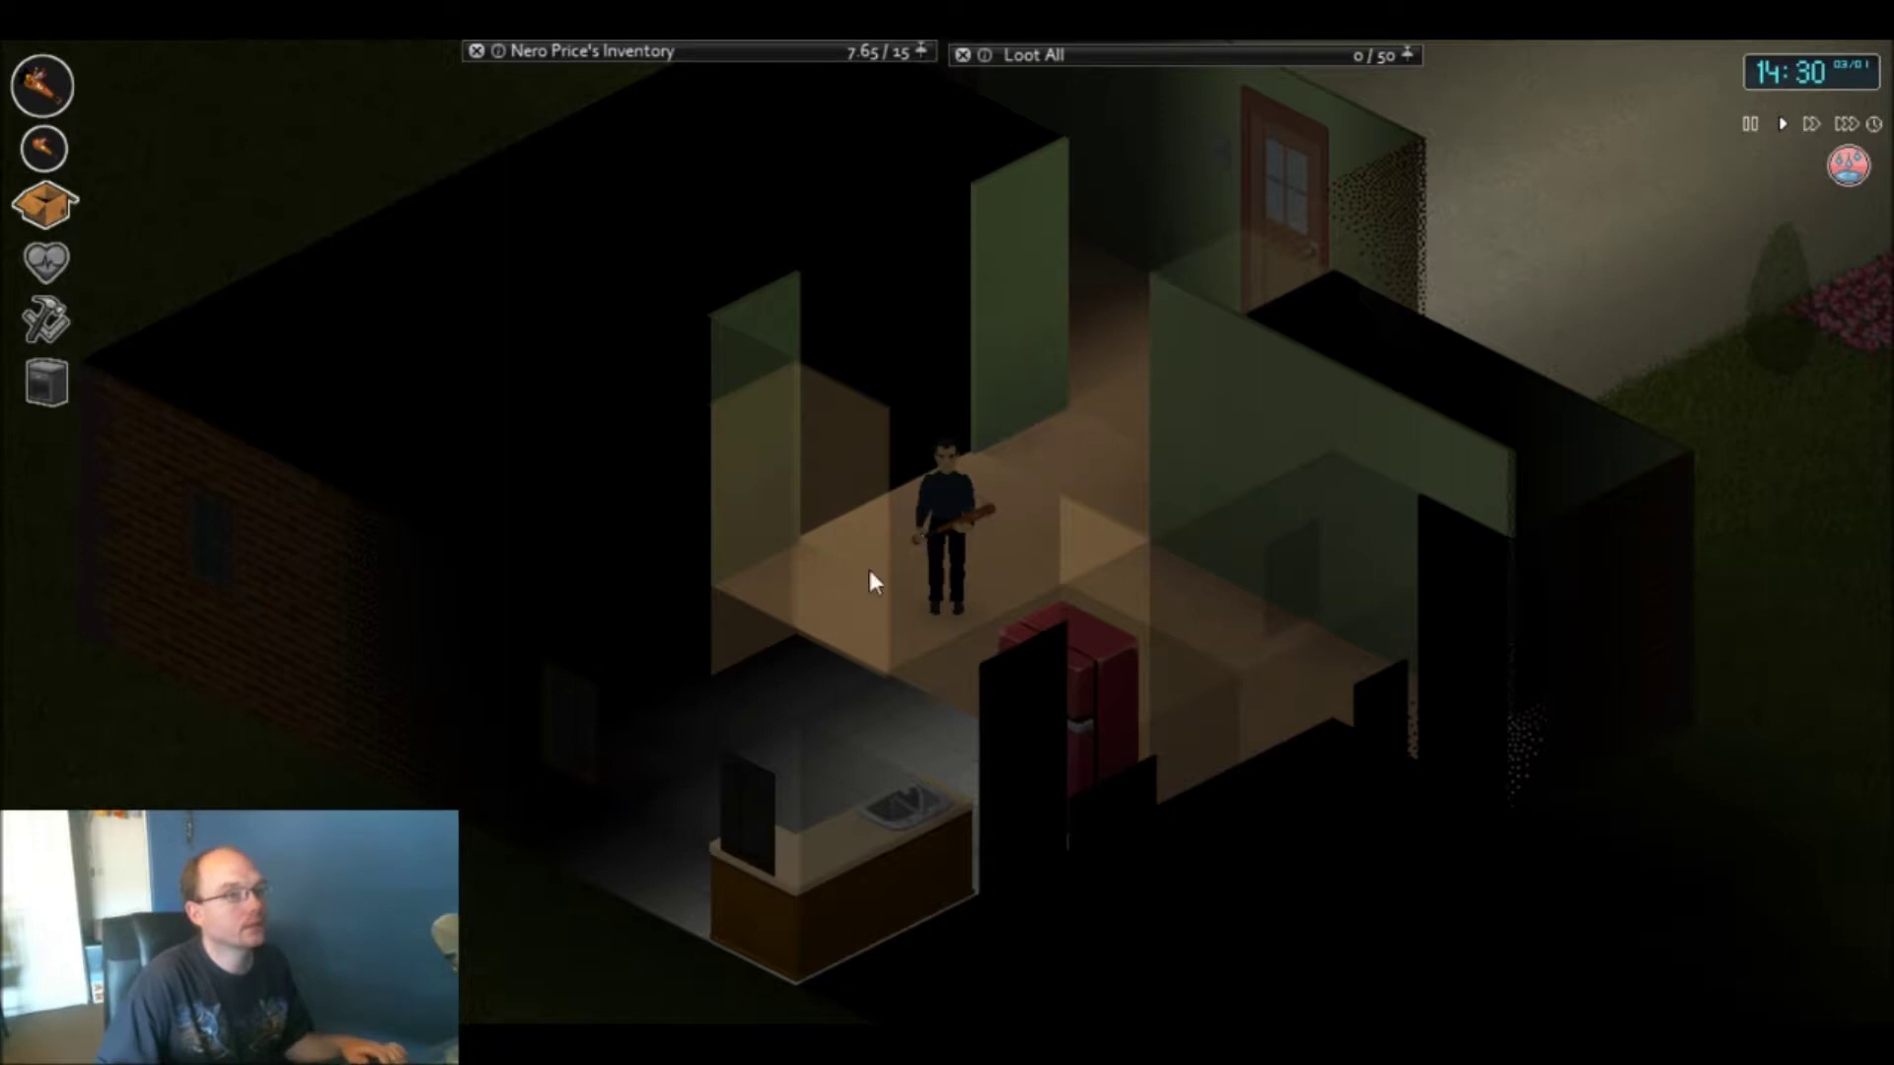
- Check the schoolbag's contents, including the Bath Towel stack, then walk toward the back door
{"action": "left_click", "coordinate": [912, 169]}
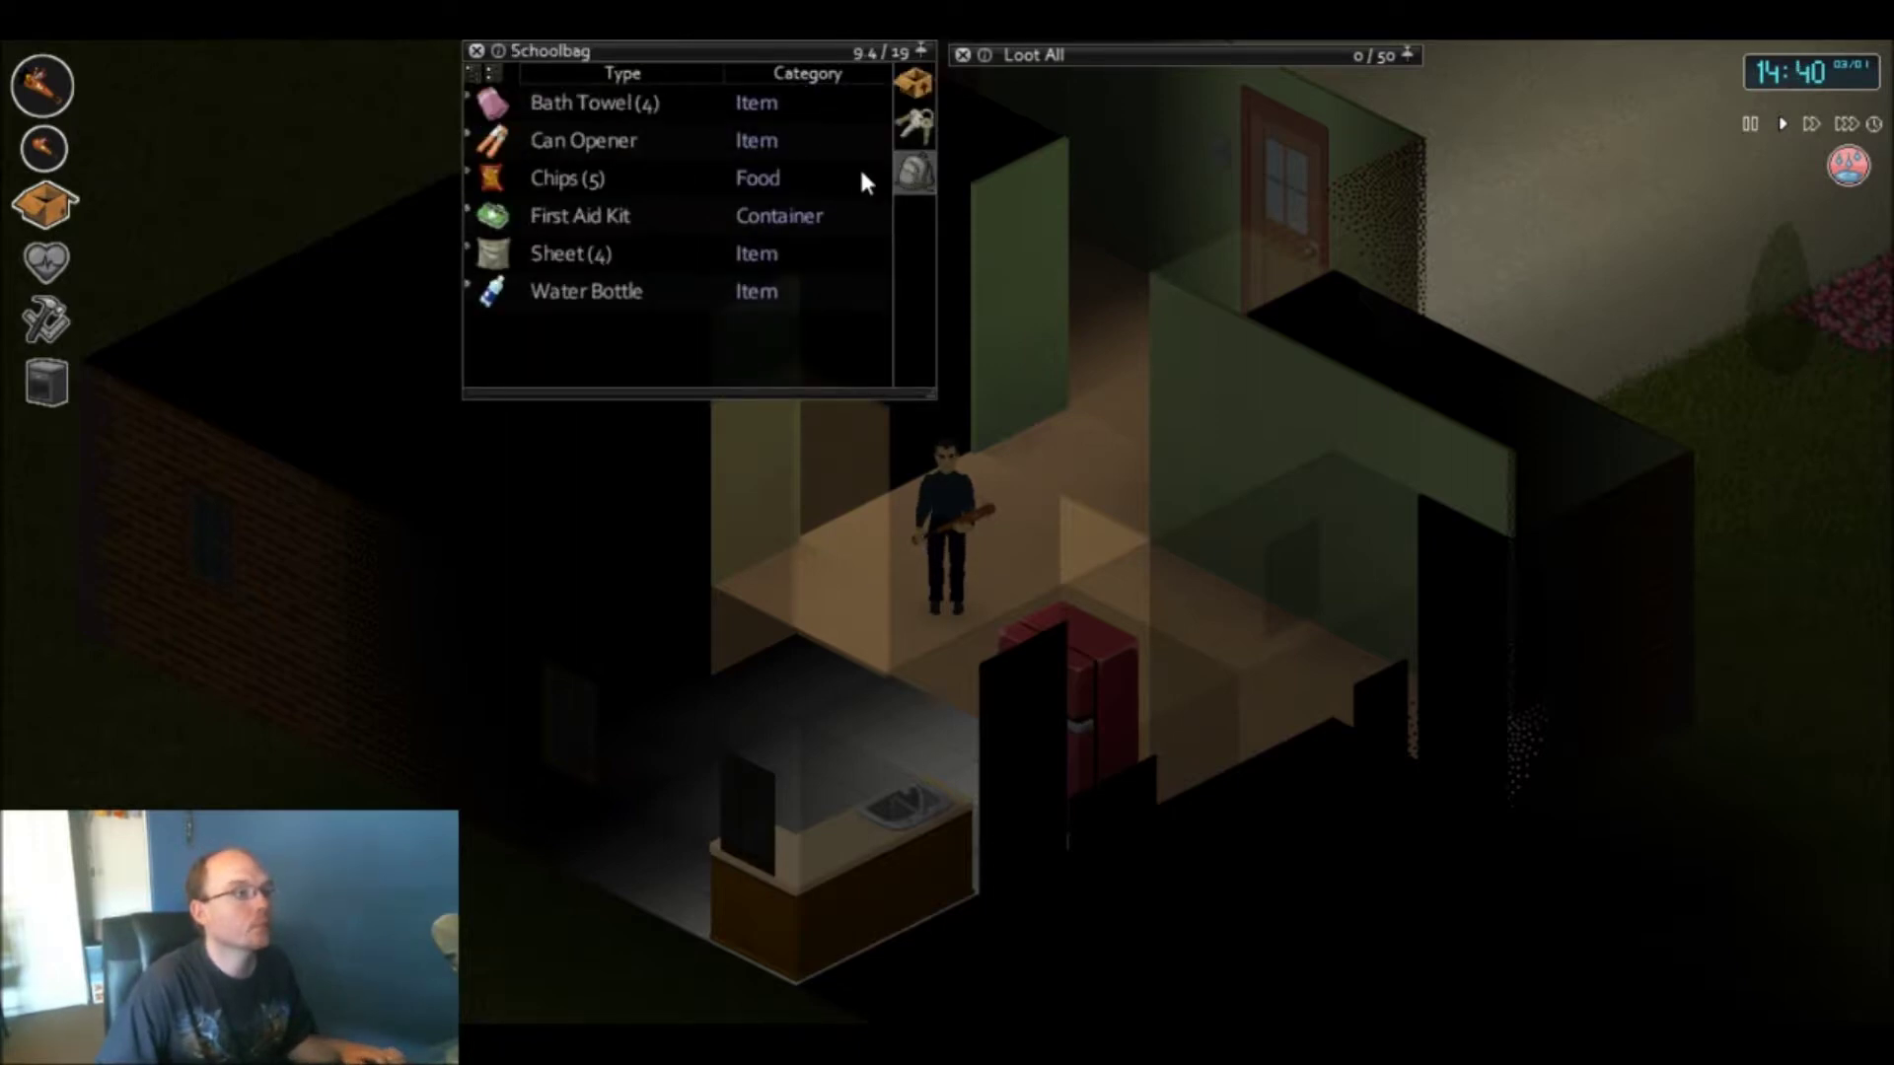
{"action": "left_click", "coordinate": [470, 99]}
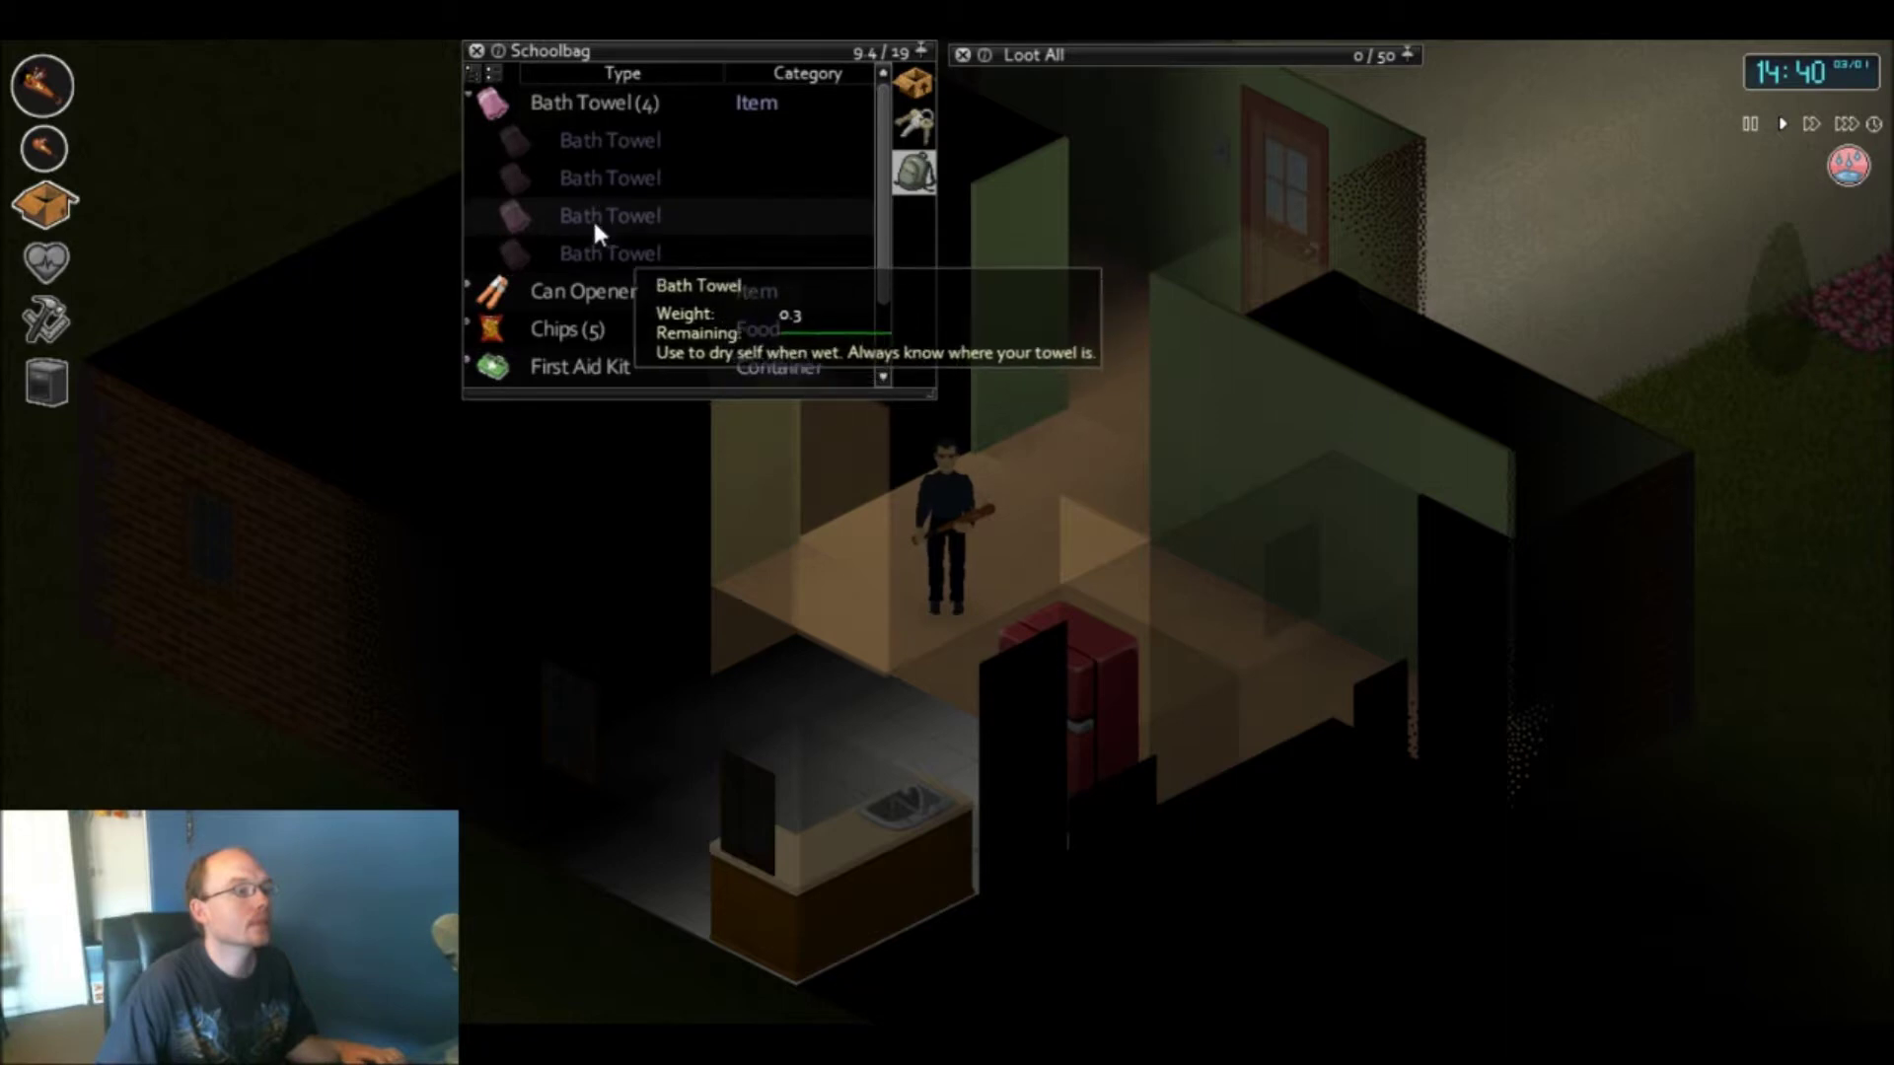
{"action": "left_click", "coordinate": [469, 100]}
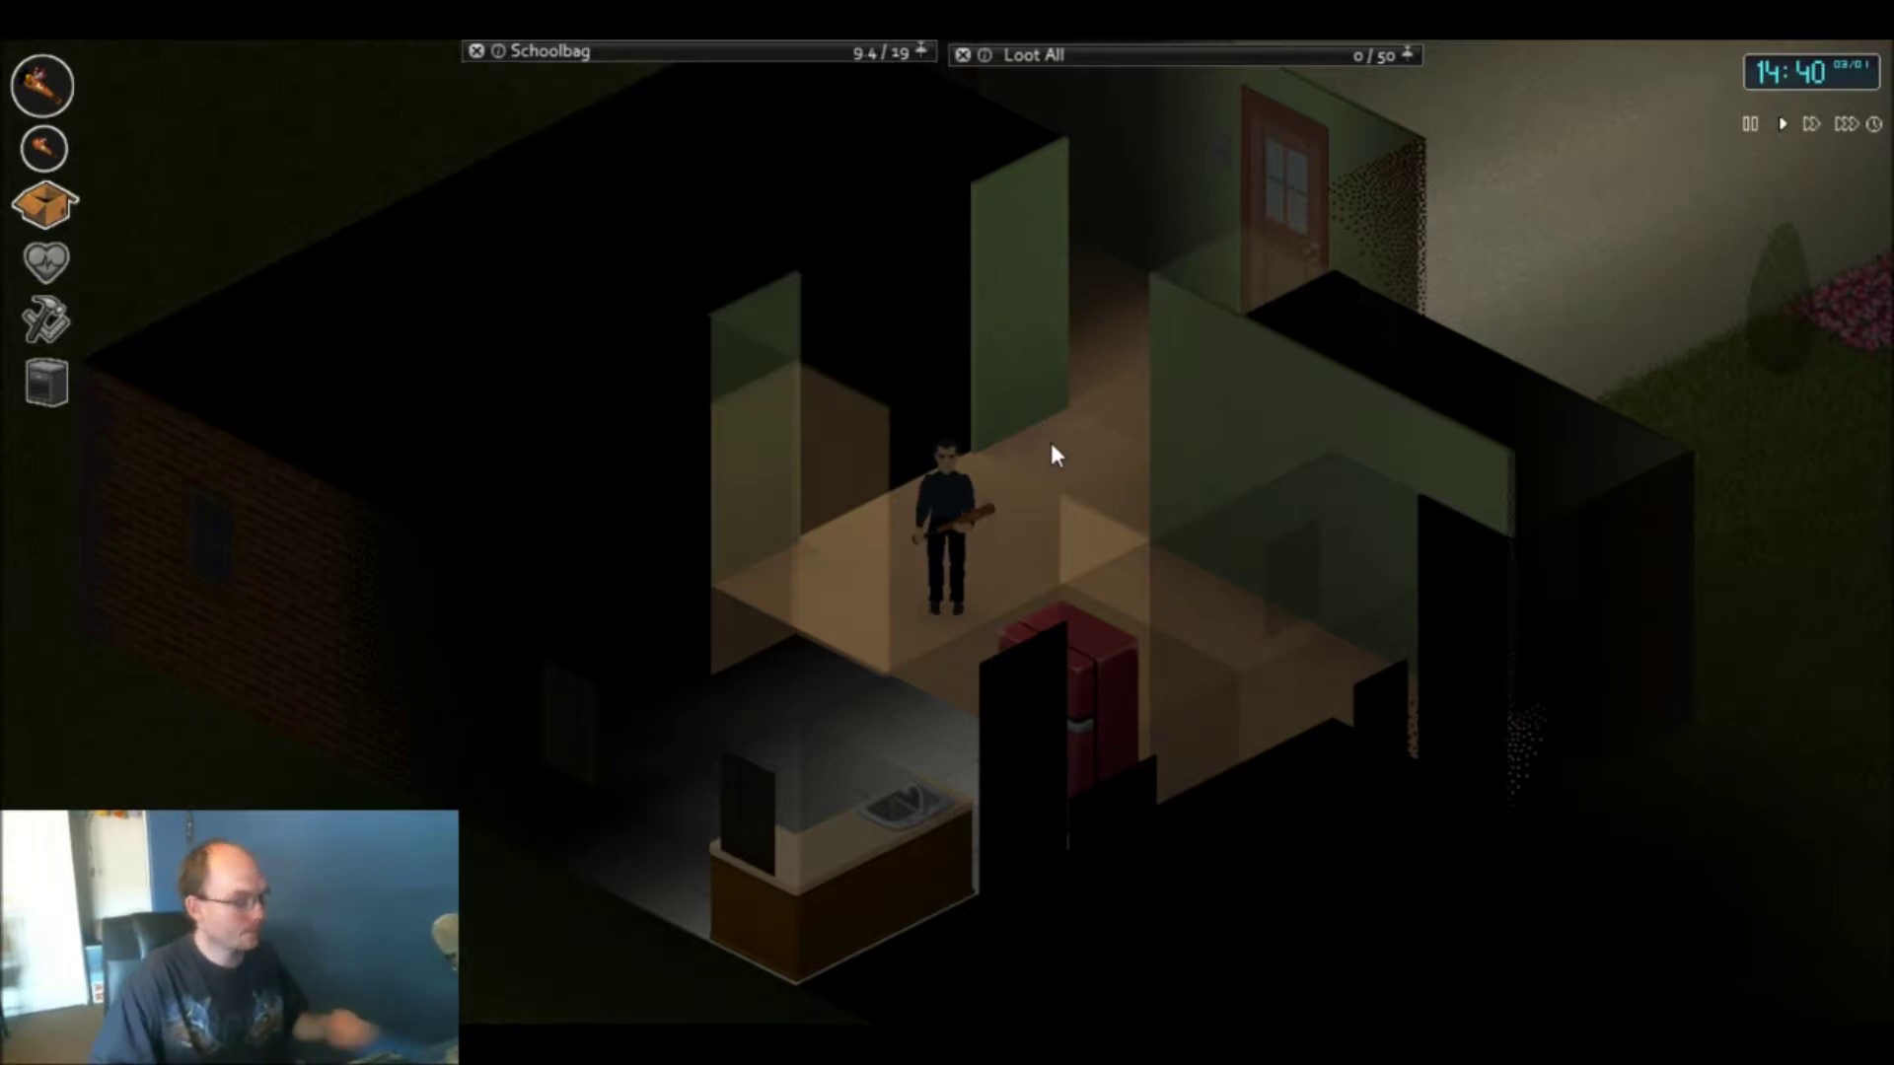
{"action": "key", "text": "w"}
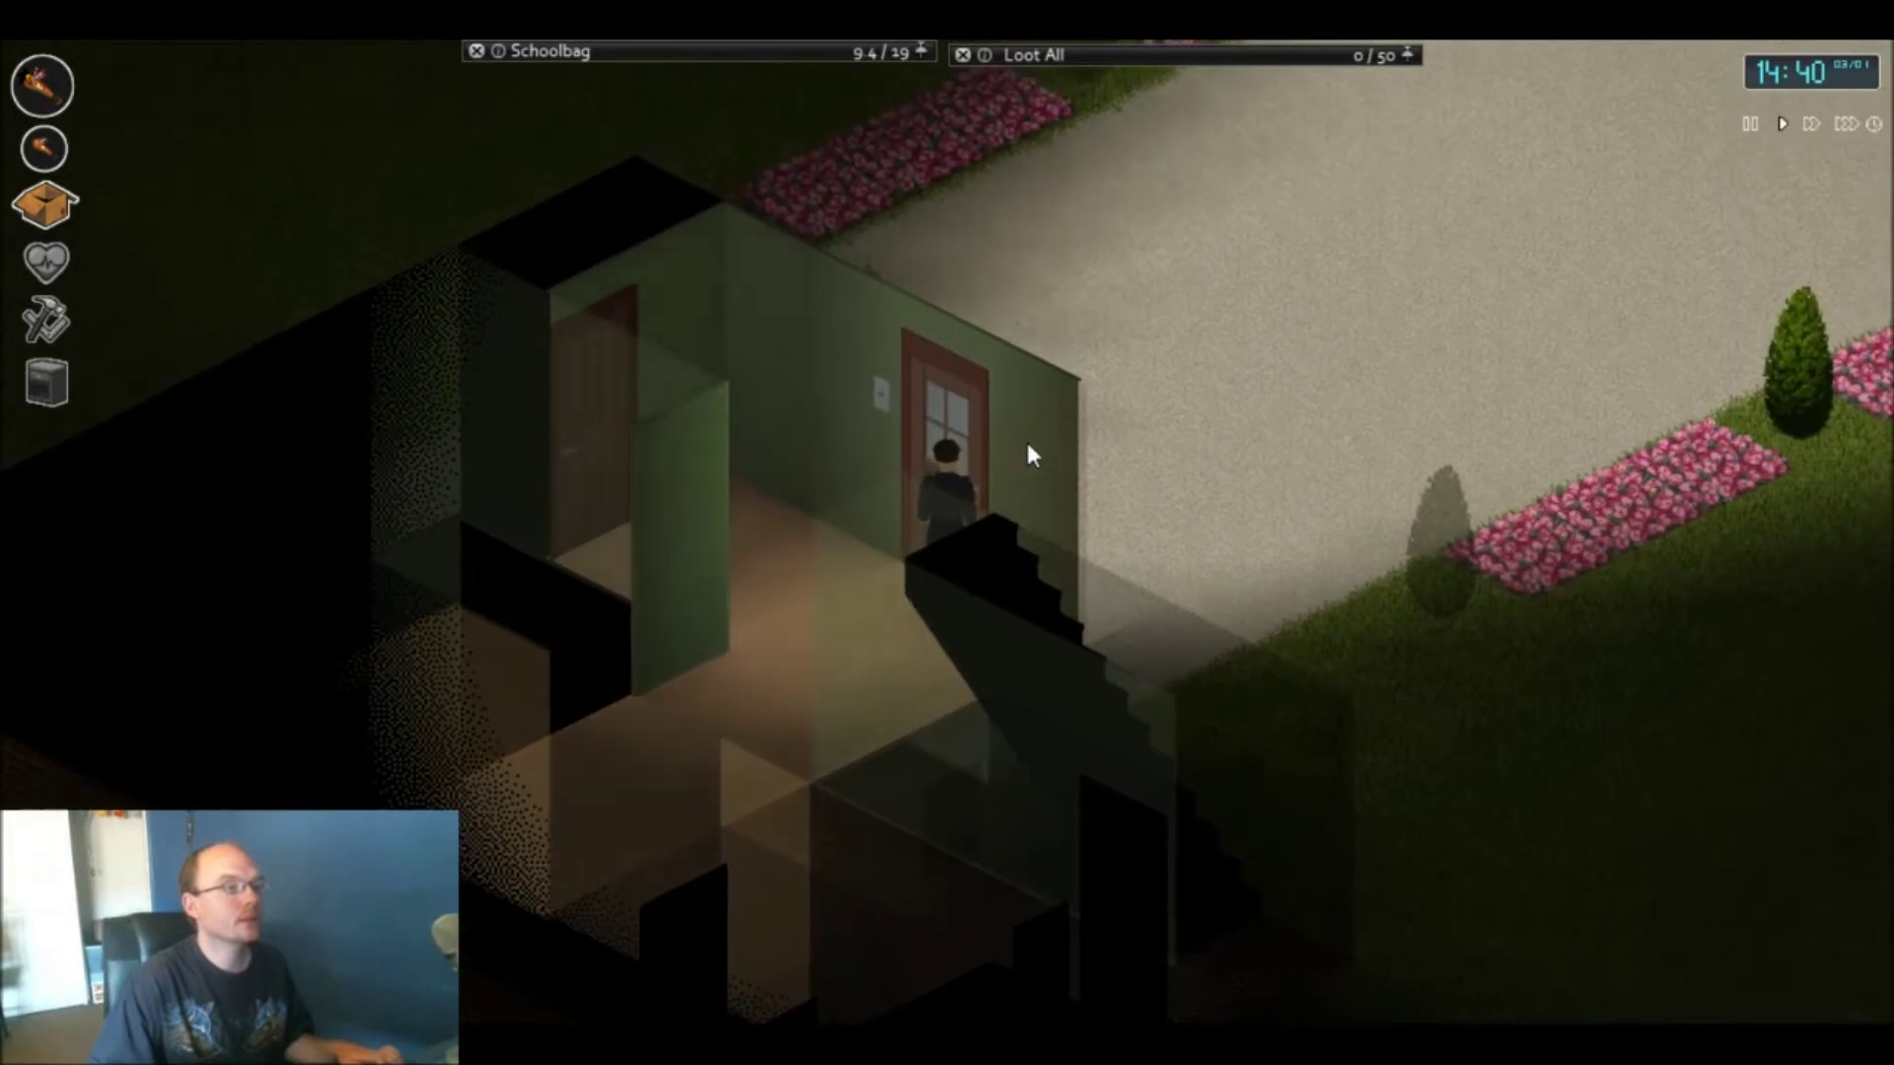
- Go out the back door and cross the yard and field to confront the zombie
{"action": "left_click", "coordinate": [1026, 439]}
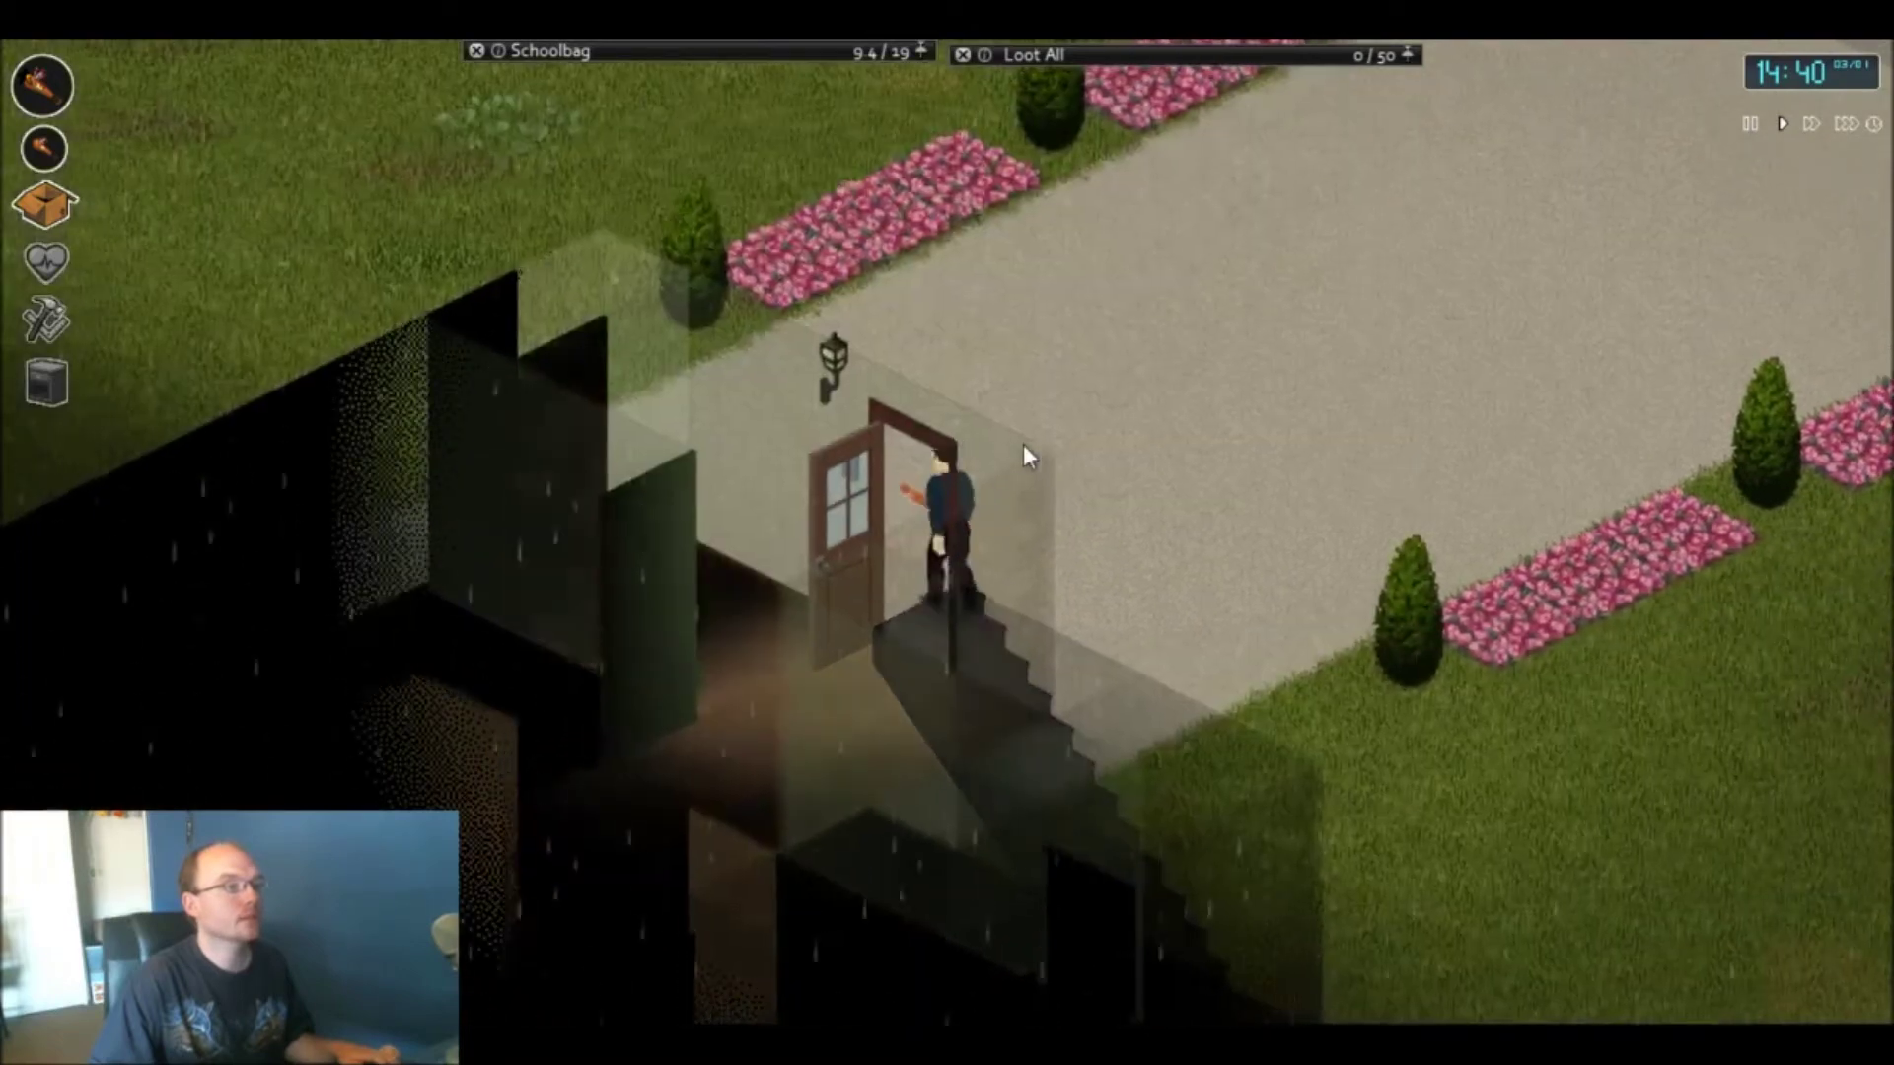
{"action": "scroll", "coordinate": [1022, 443], "scroll_direction": "down", "scroll_amount": 3}
{"action": "scroll", "coordinate": [1021, 446], "scroll_direction": "up", "scroll_amount": 1}
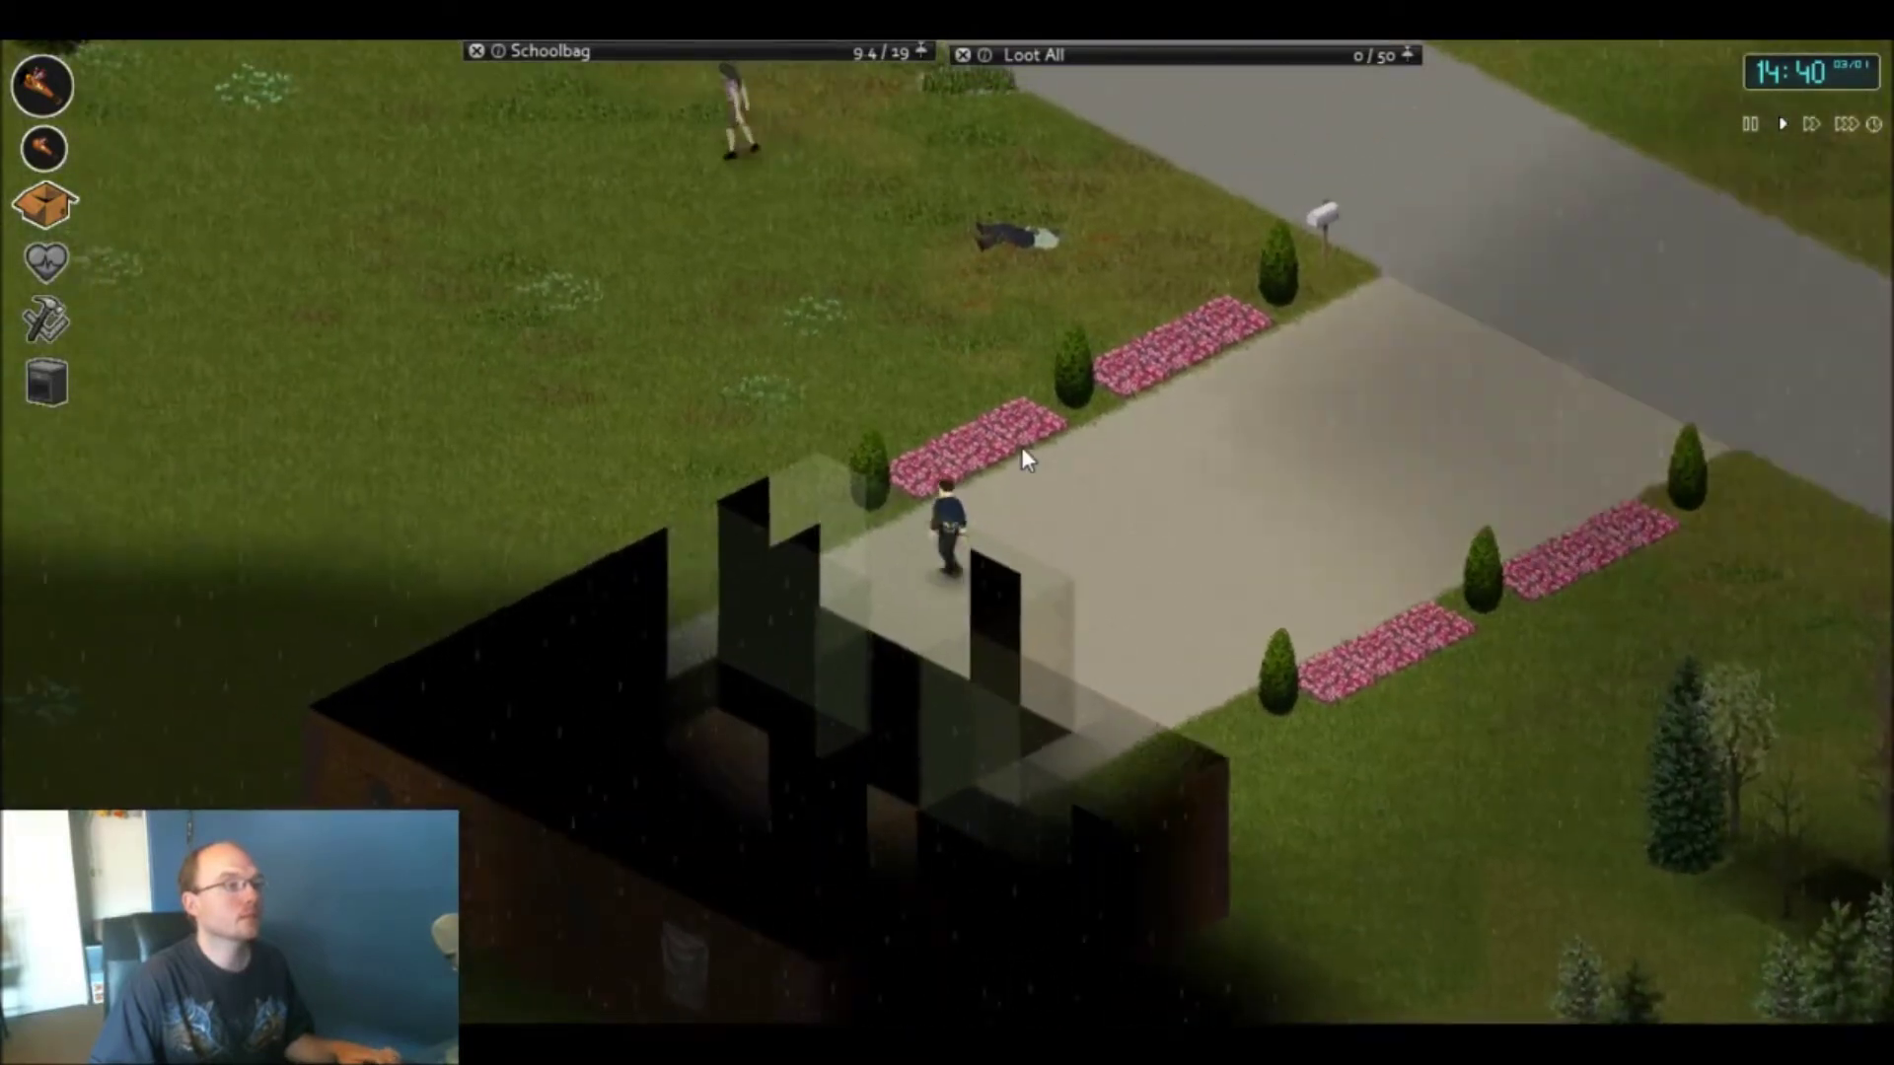
{"action": "right_click", "coordinate": [1021, 447]}
{"action": "scroll", "coordinate": [932, 356], "scroll_direction": "down", "scroll_amount": 2}
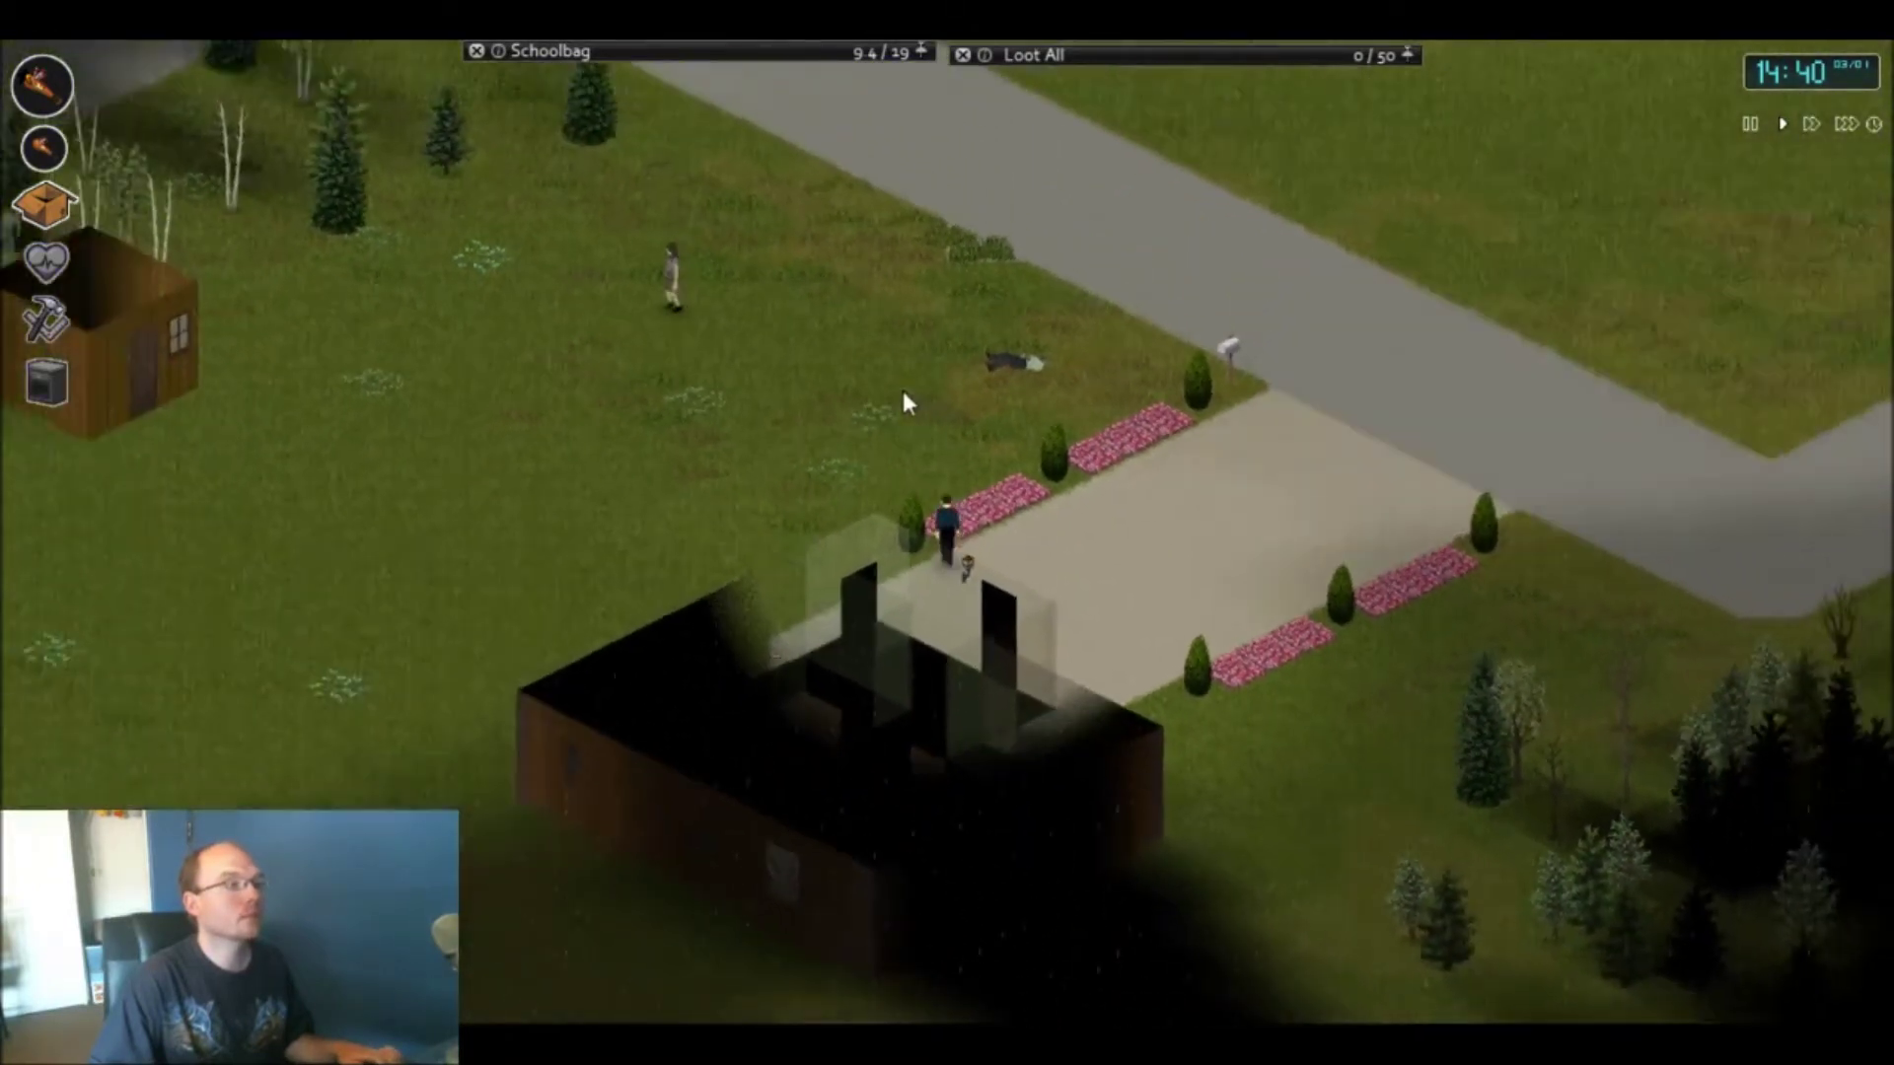
{"action": "key", "text": "a"}
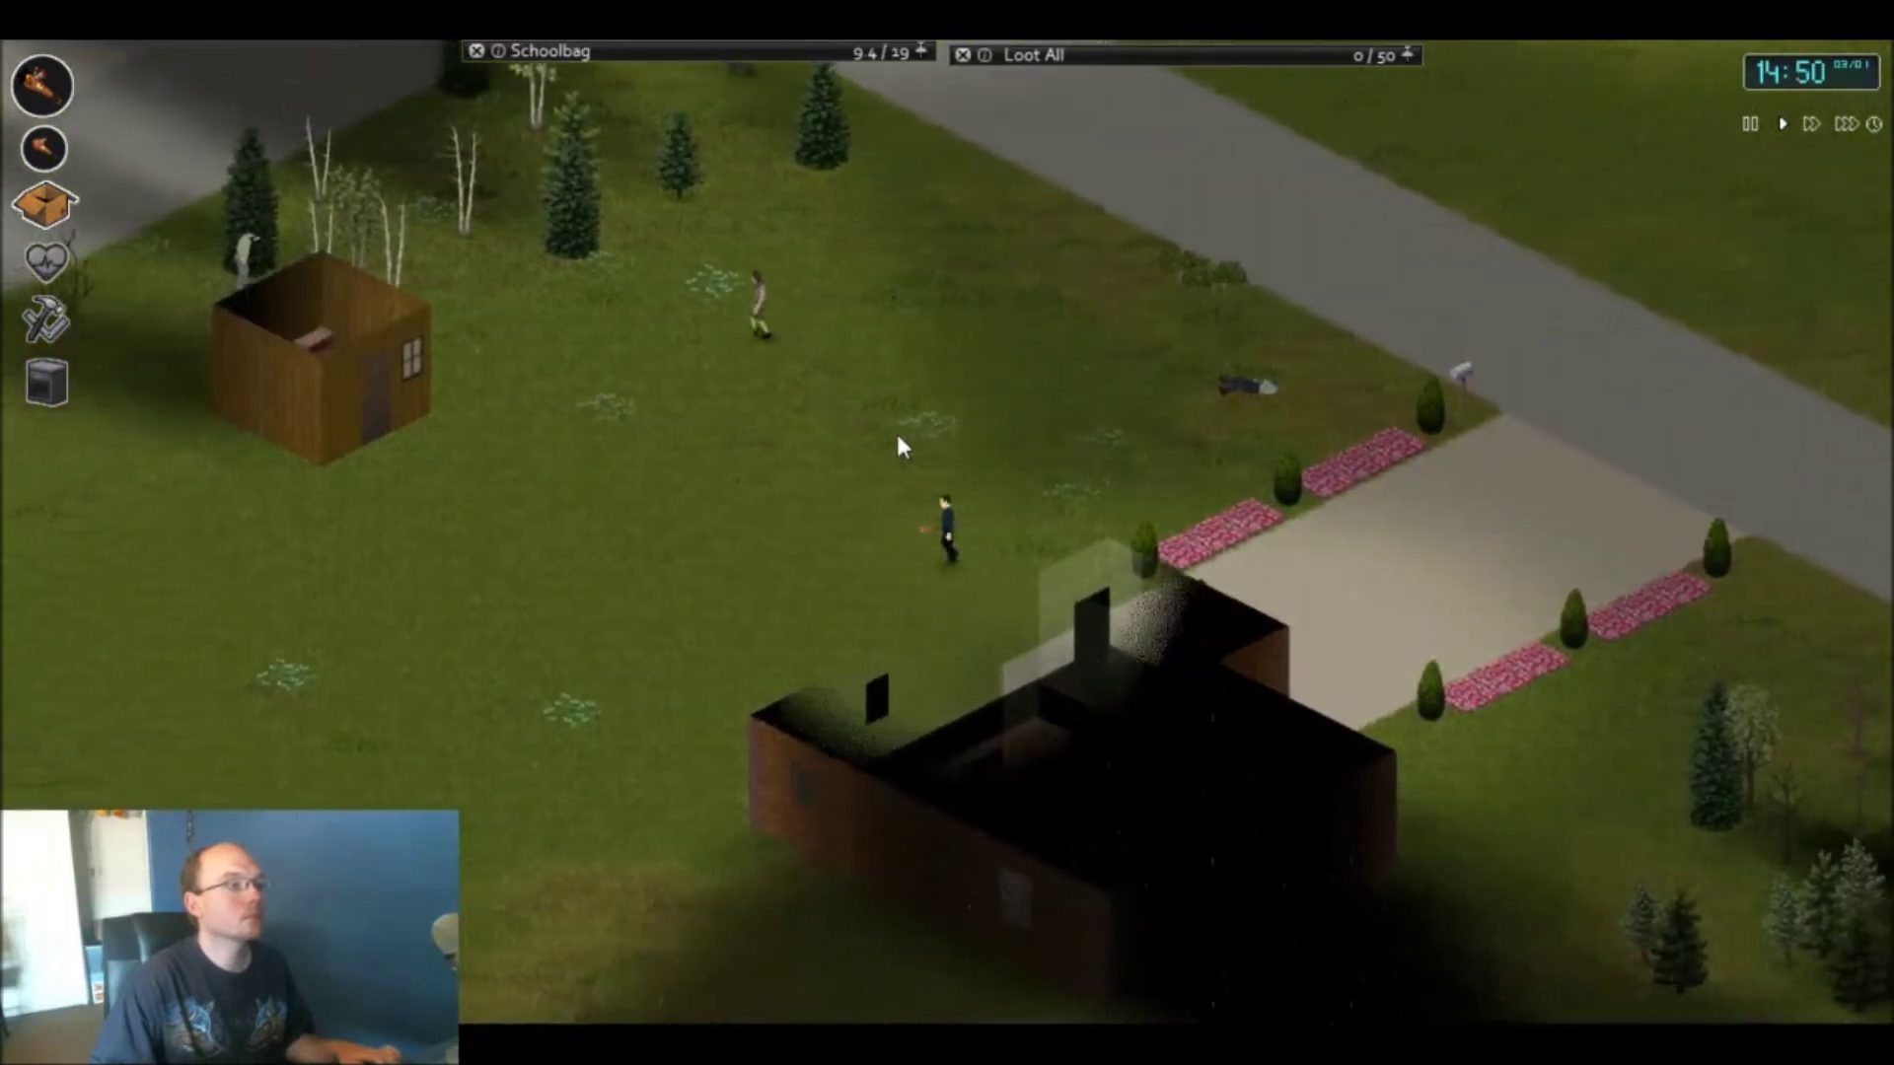
{"action": "key", "text": "a"}
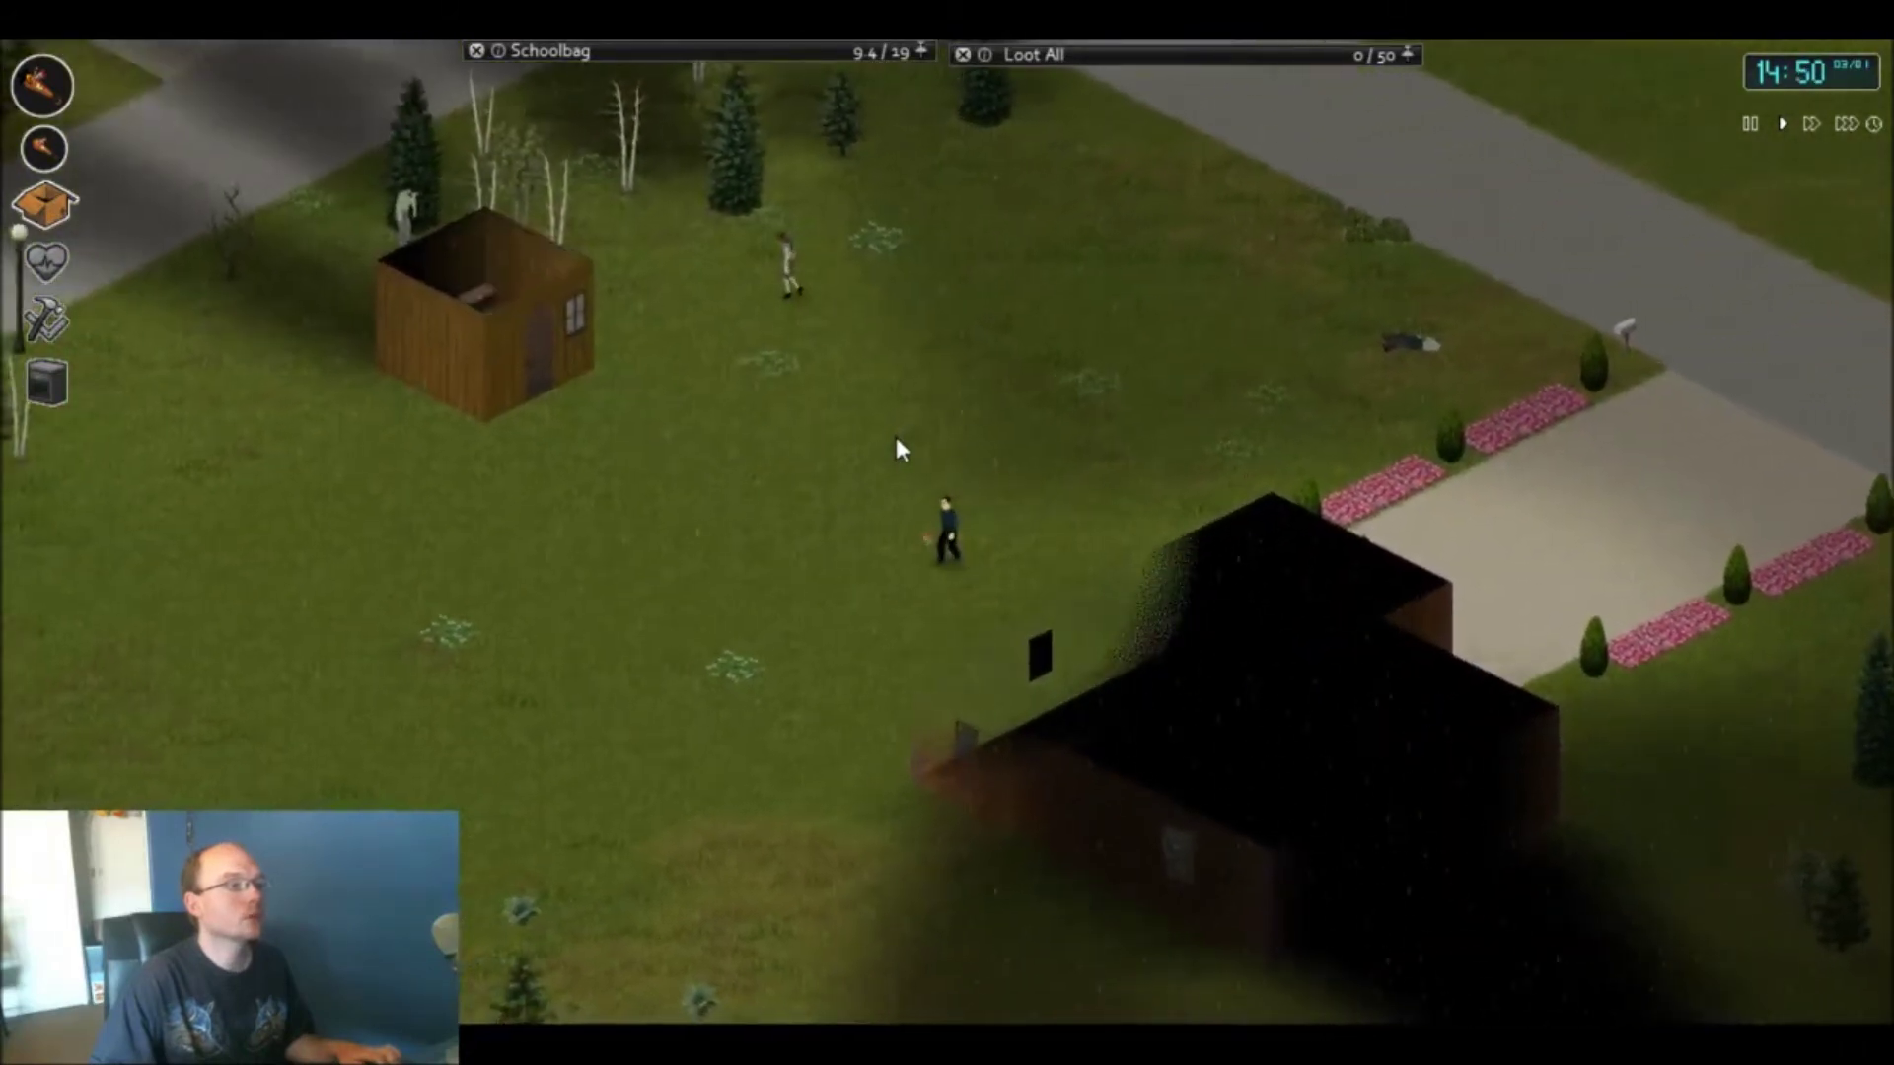
{"action": "key", "text": "a"}
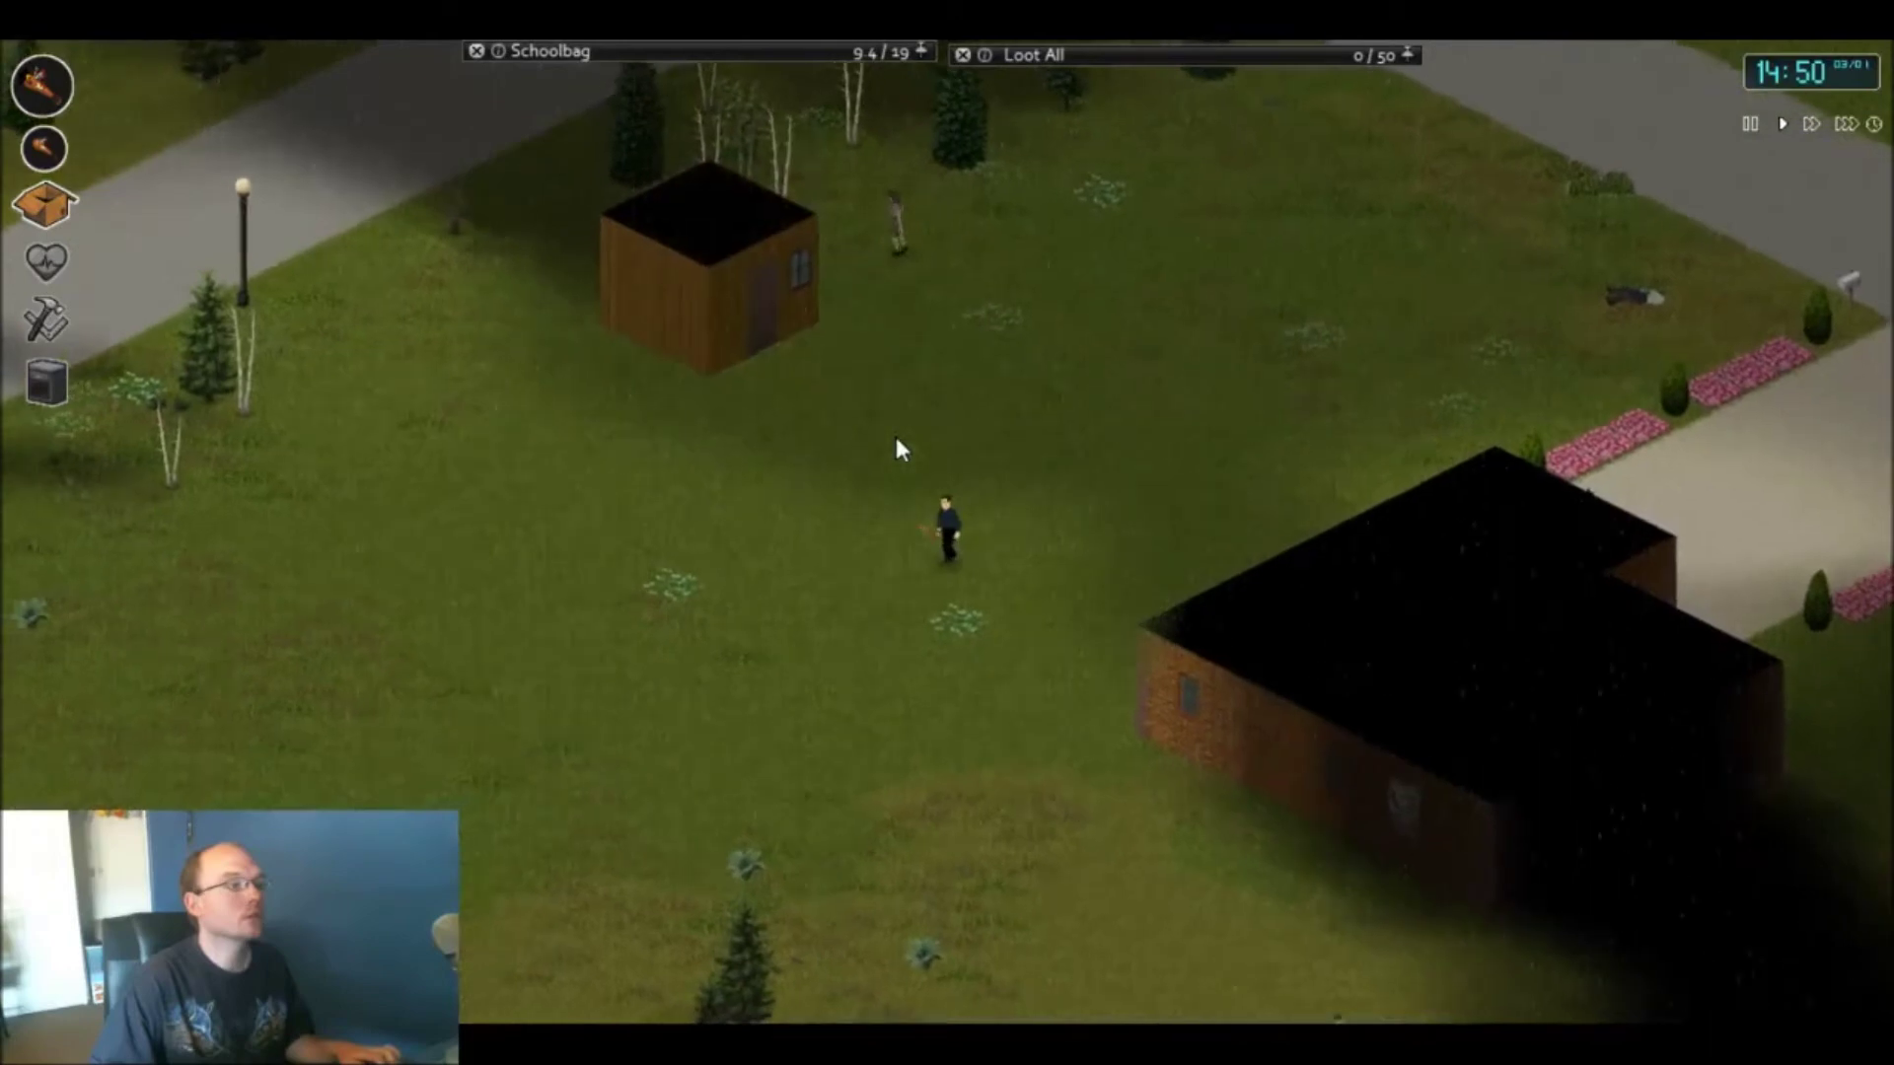
{"action": "key", "text": "a"}
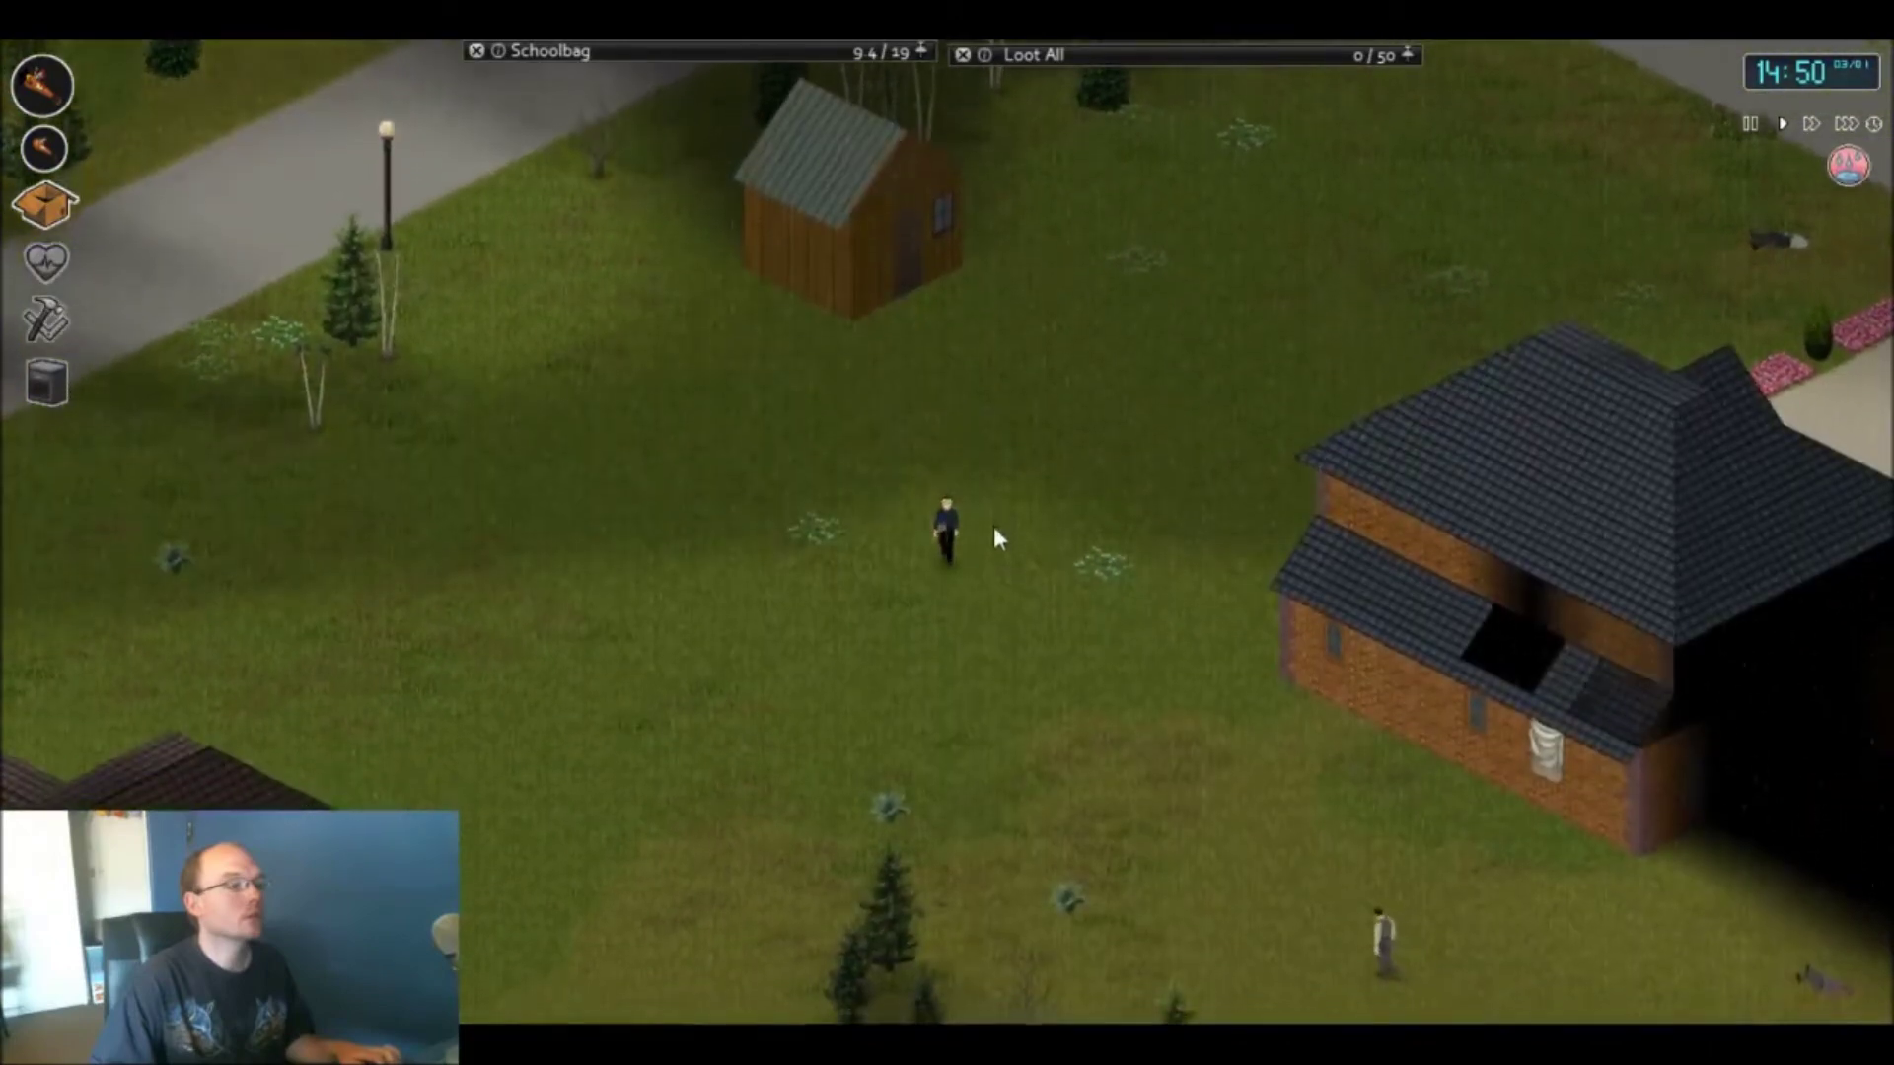
{"action": "key", "text": "s"}
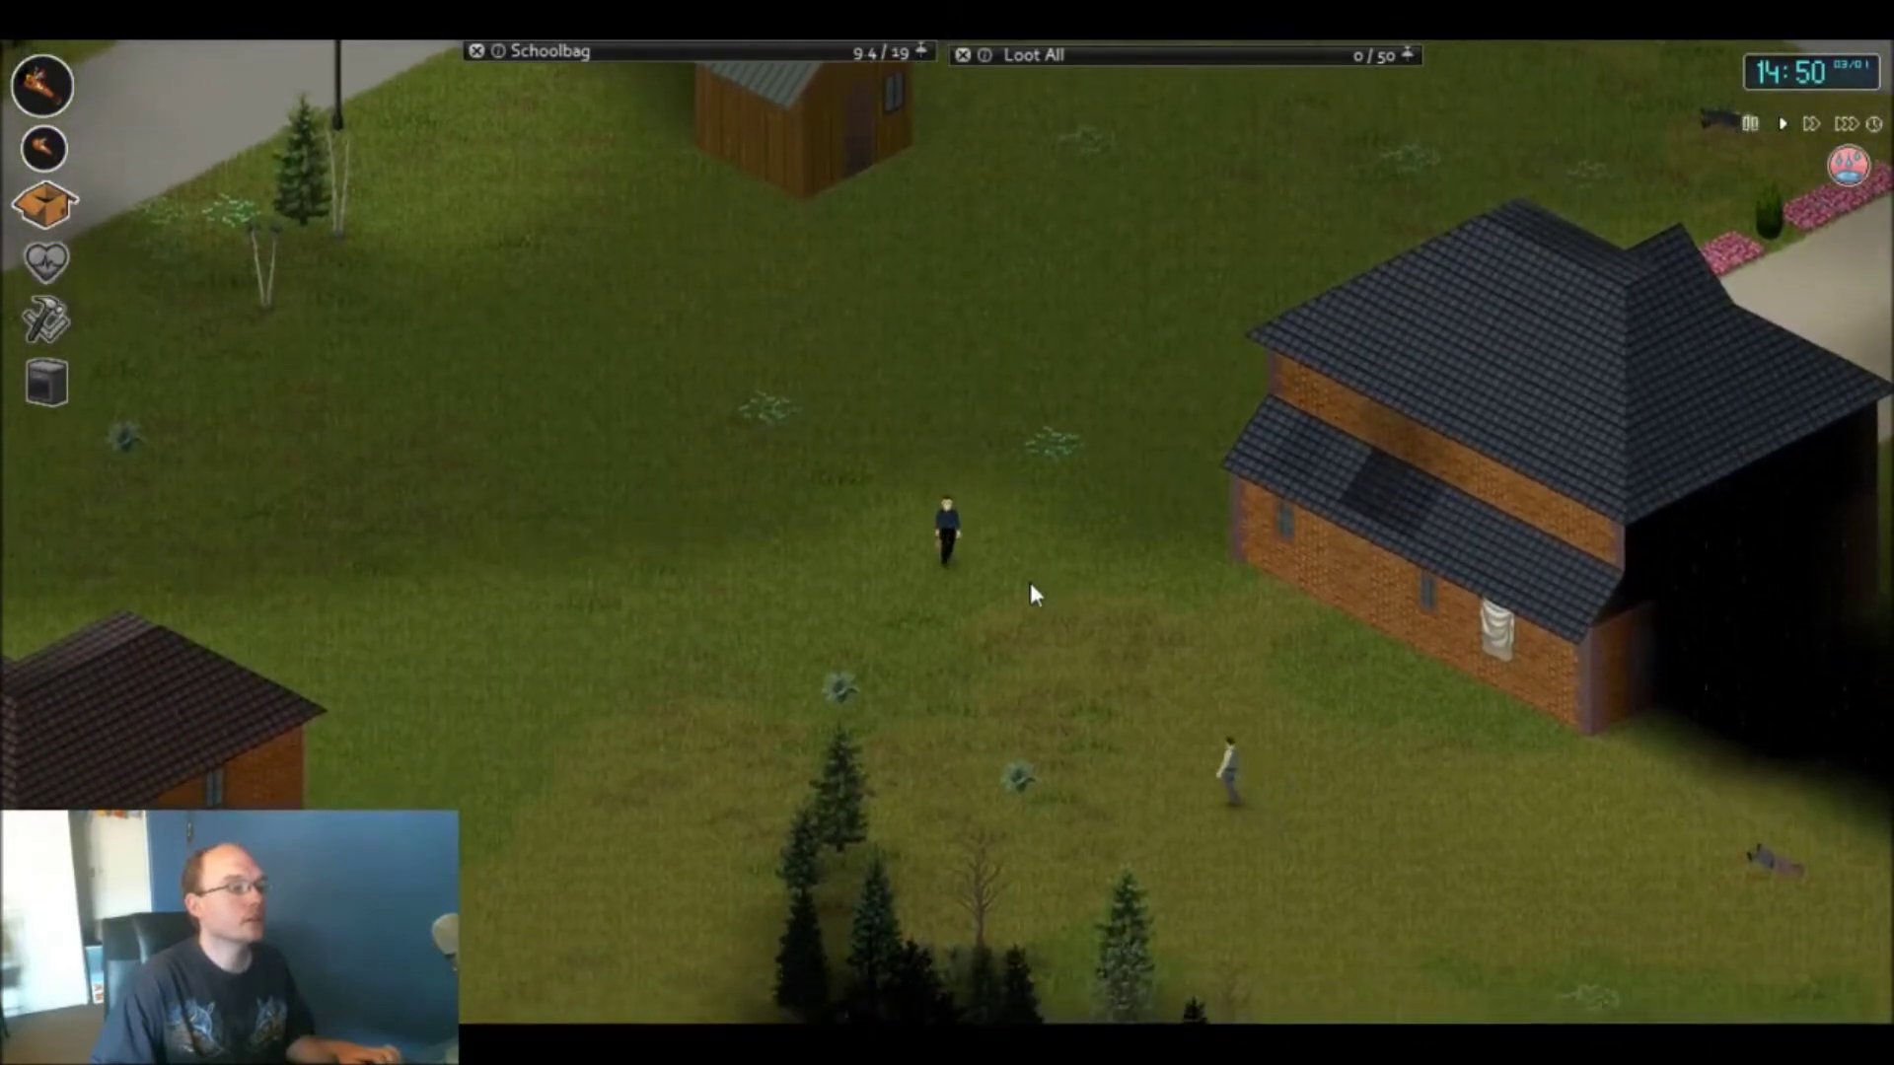
{"action": "key", "text": "s"}
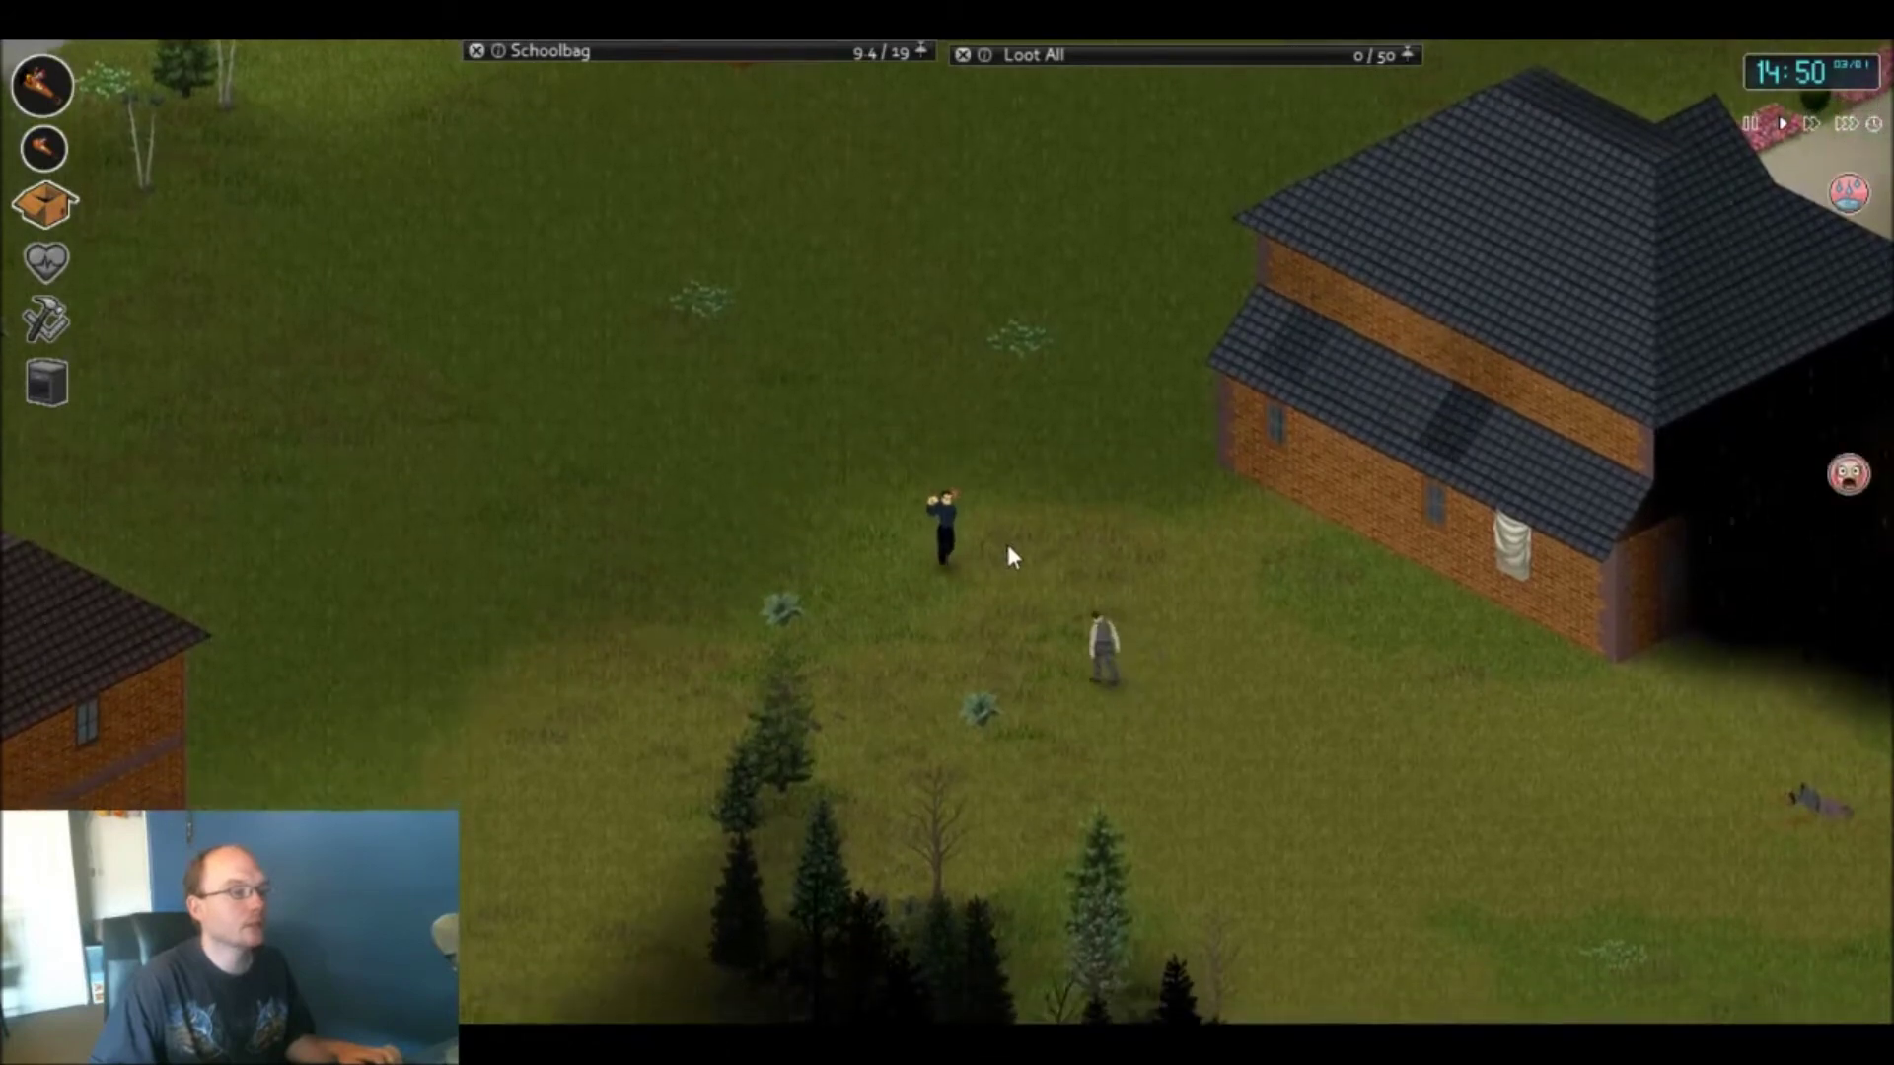
{"action": "key", "text": "d"}
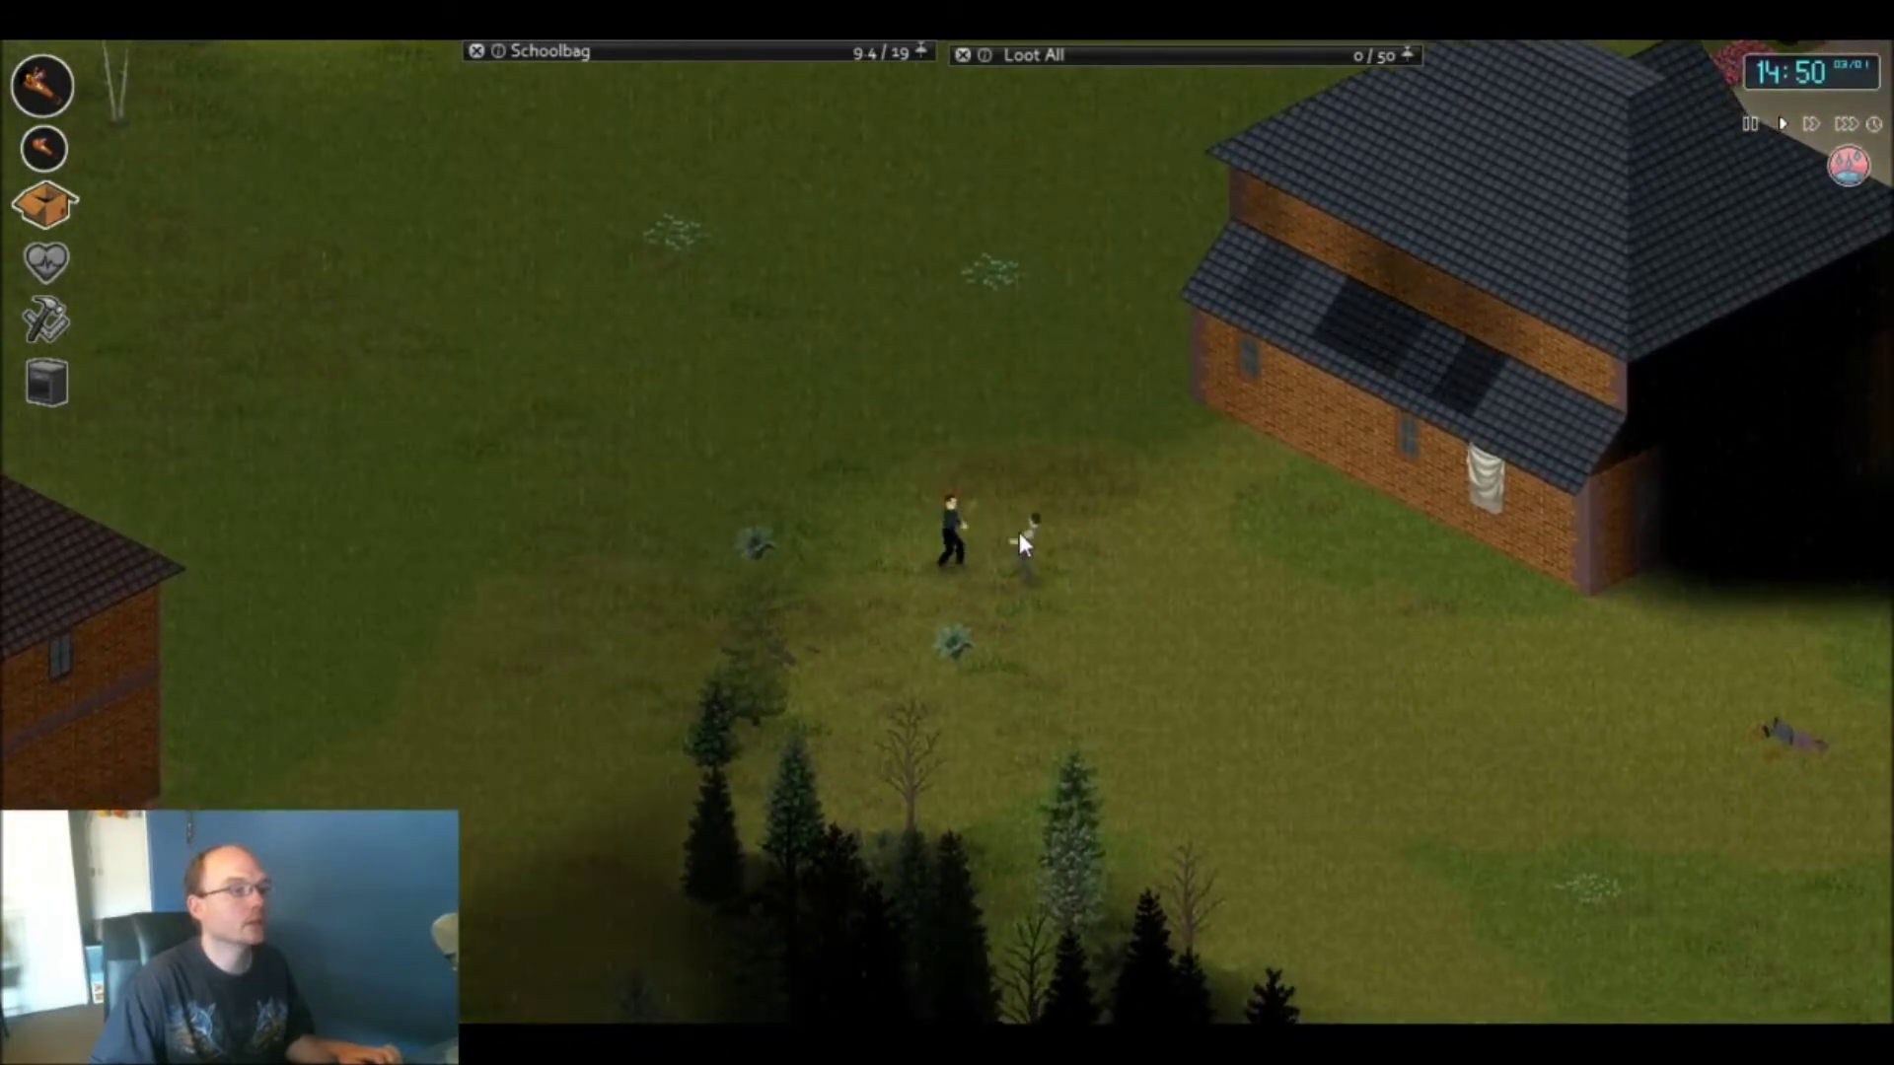
- Kill the field zombie, then run left to the dark brick house's door
{"action": "left_click", "coordinate": [1018, 534]}
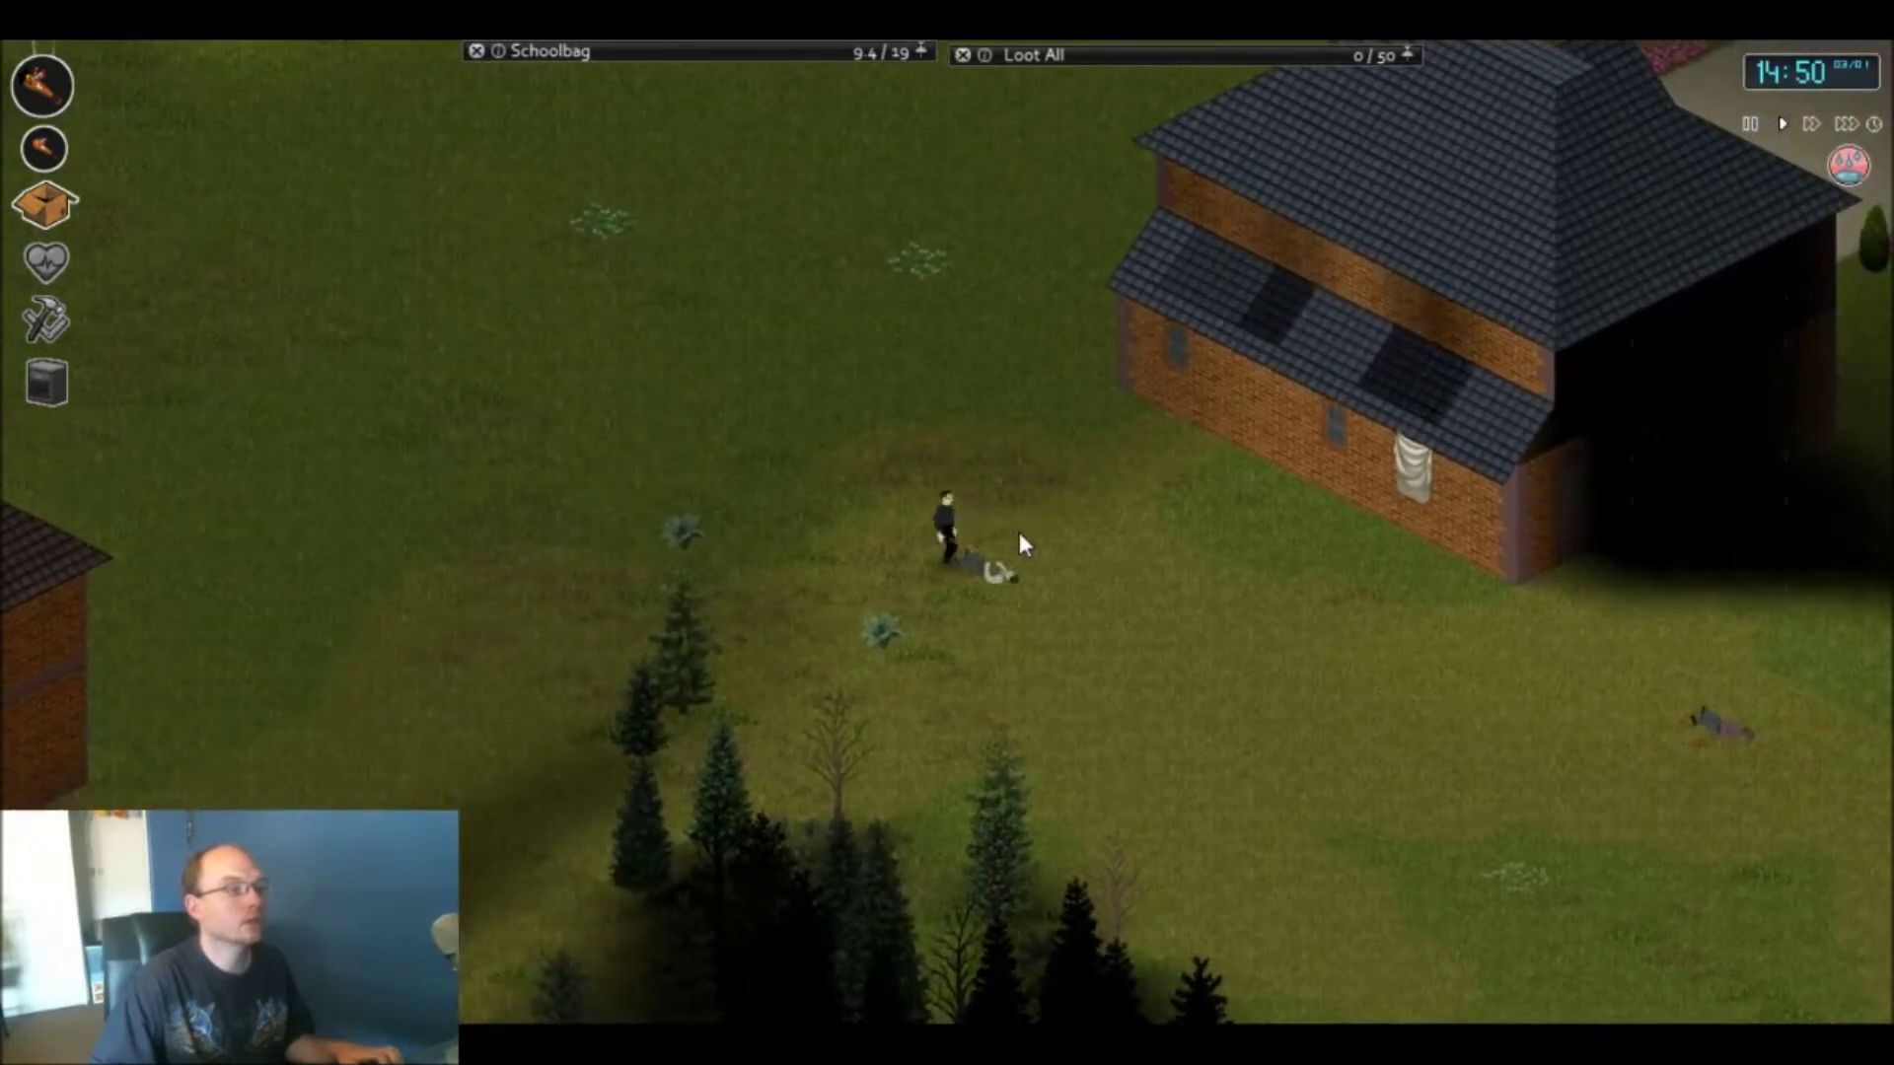
{"action": "mouse_move", "coordinate": [1183, 56]}
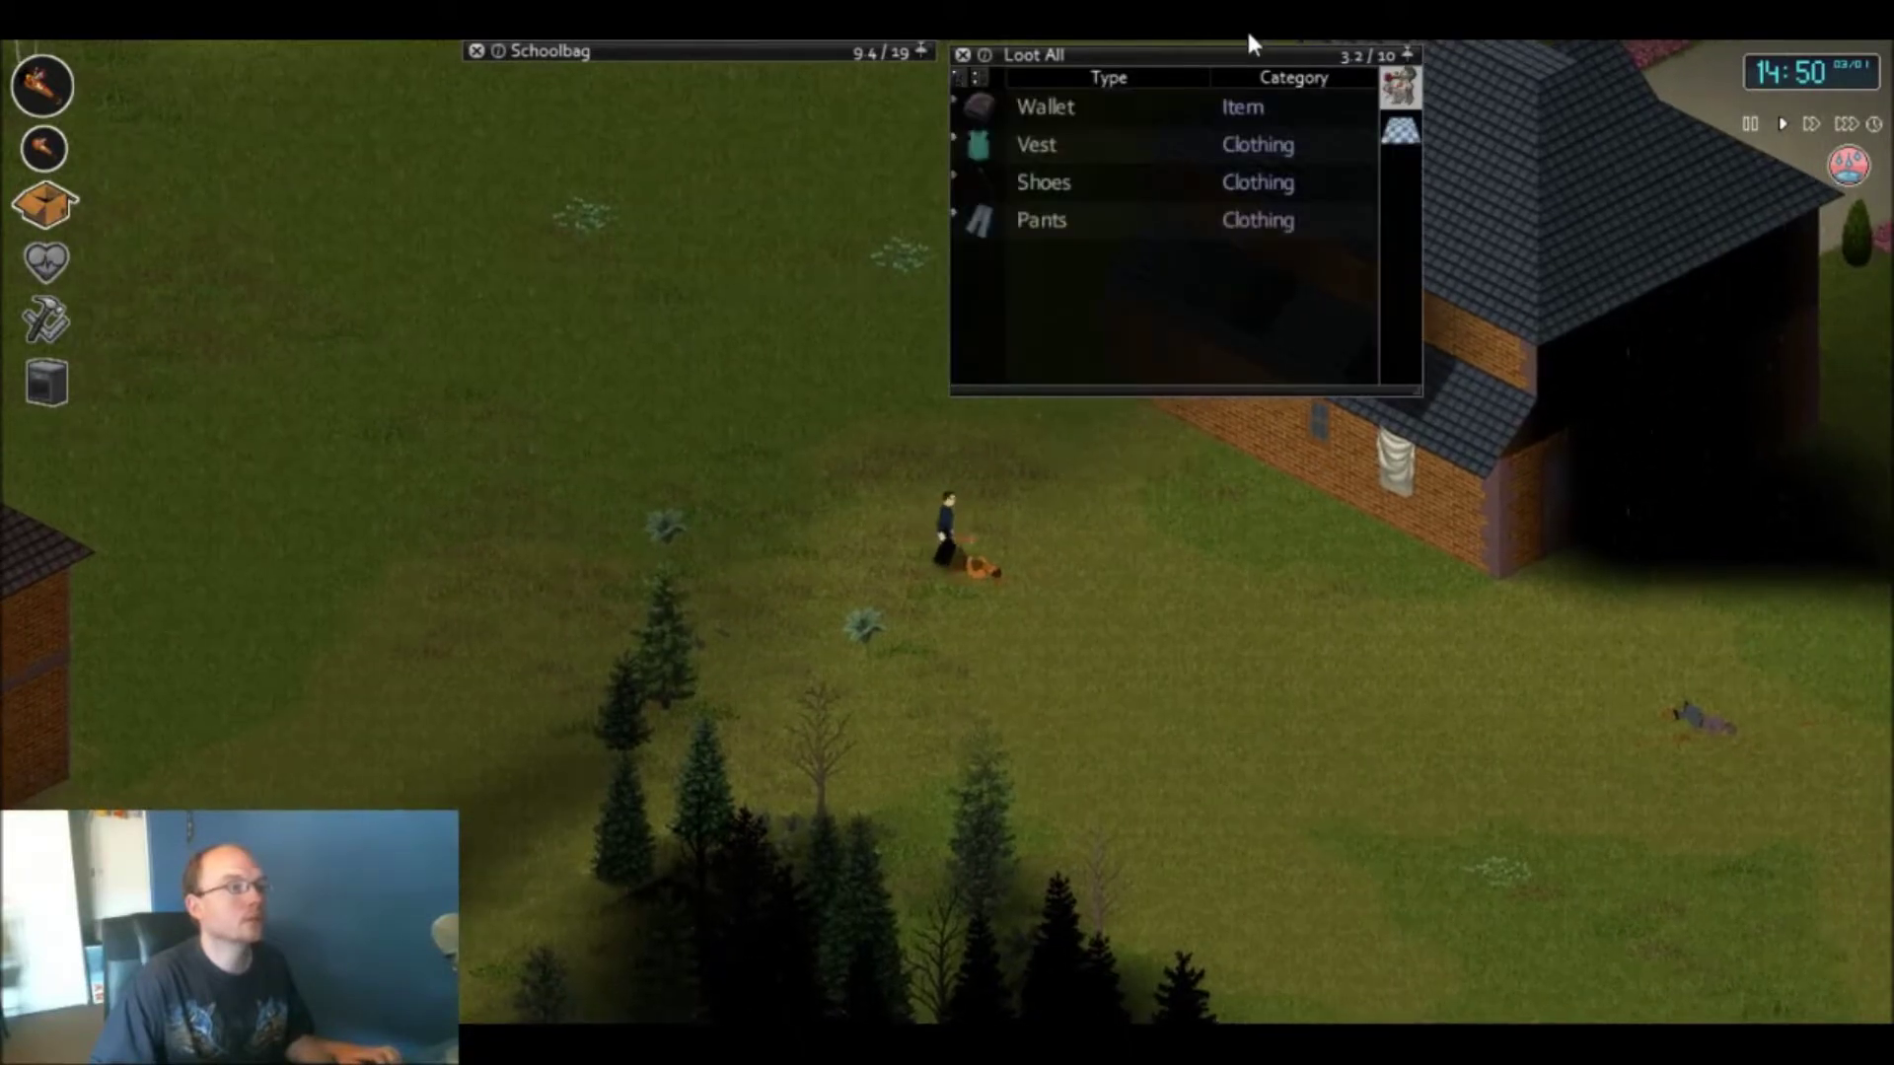
{"action": "key", "text": "a"}
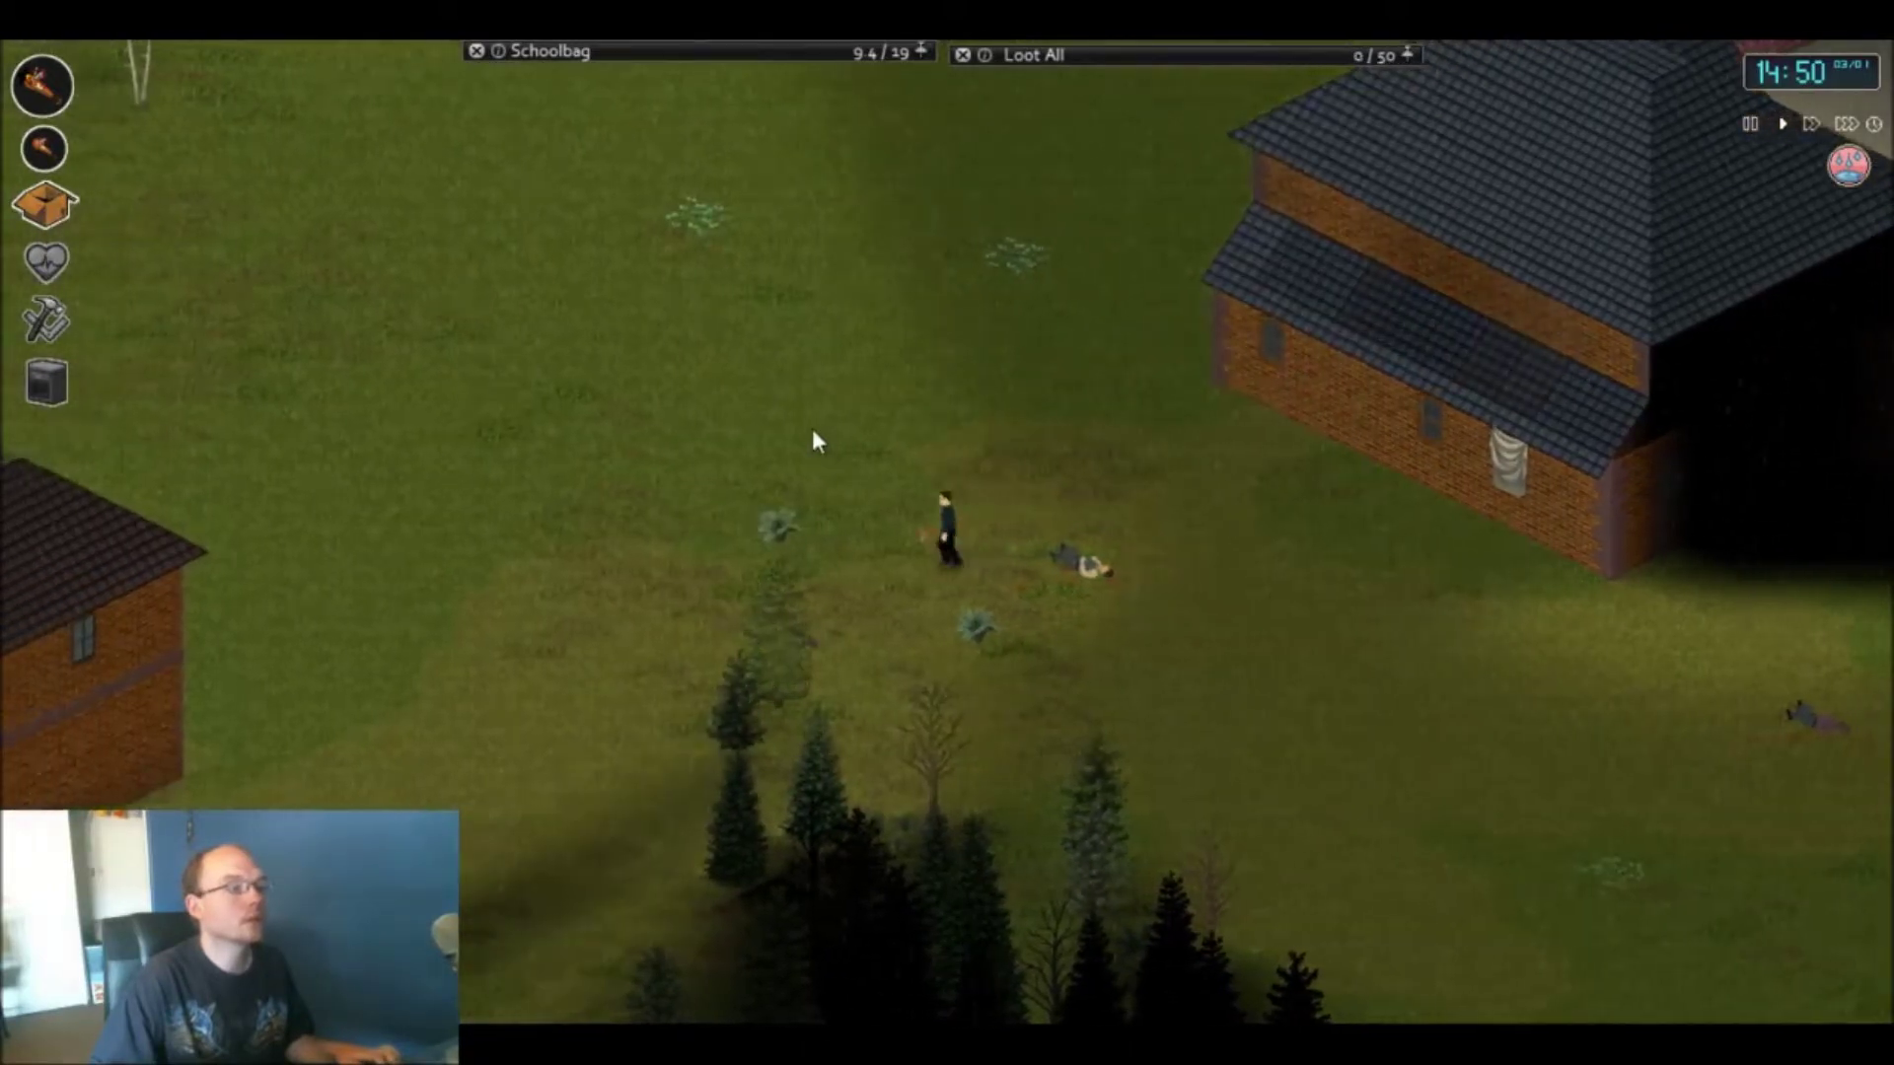
{"action": "key", "text": "a"}
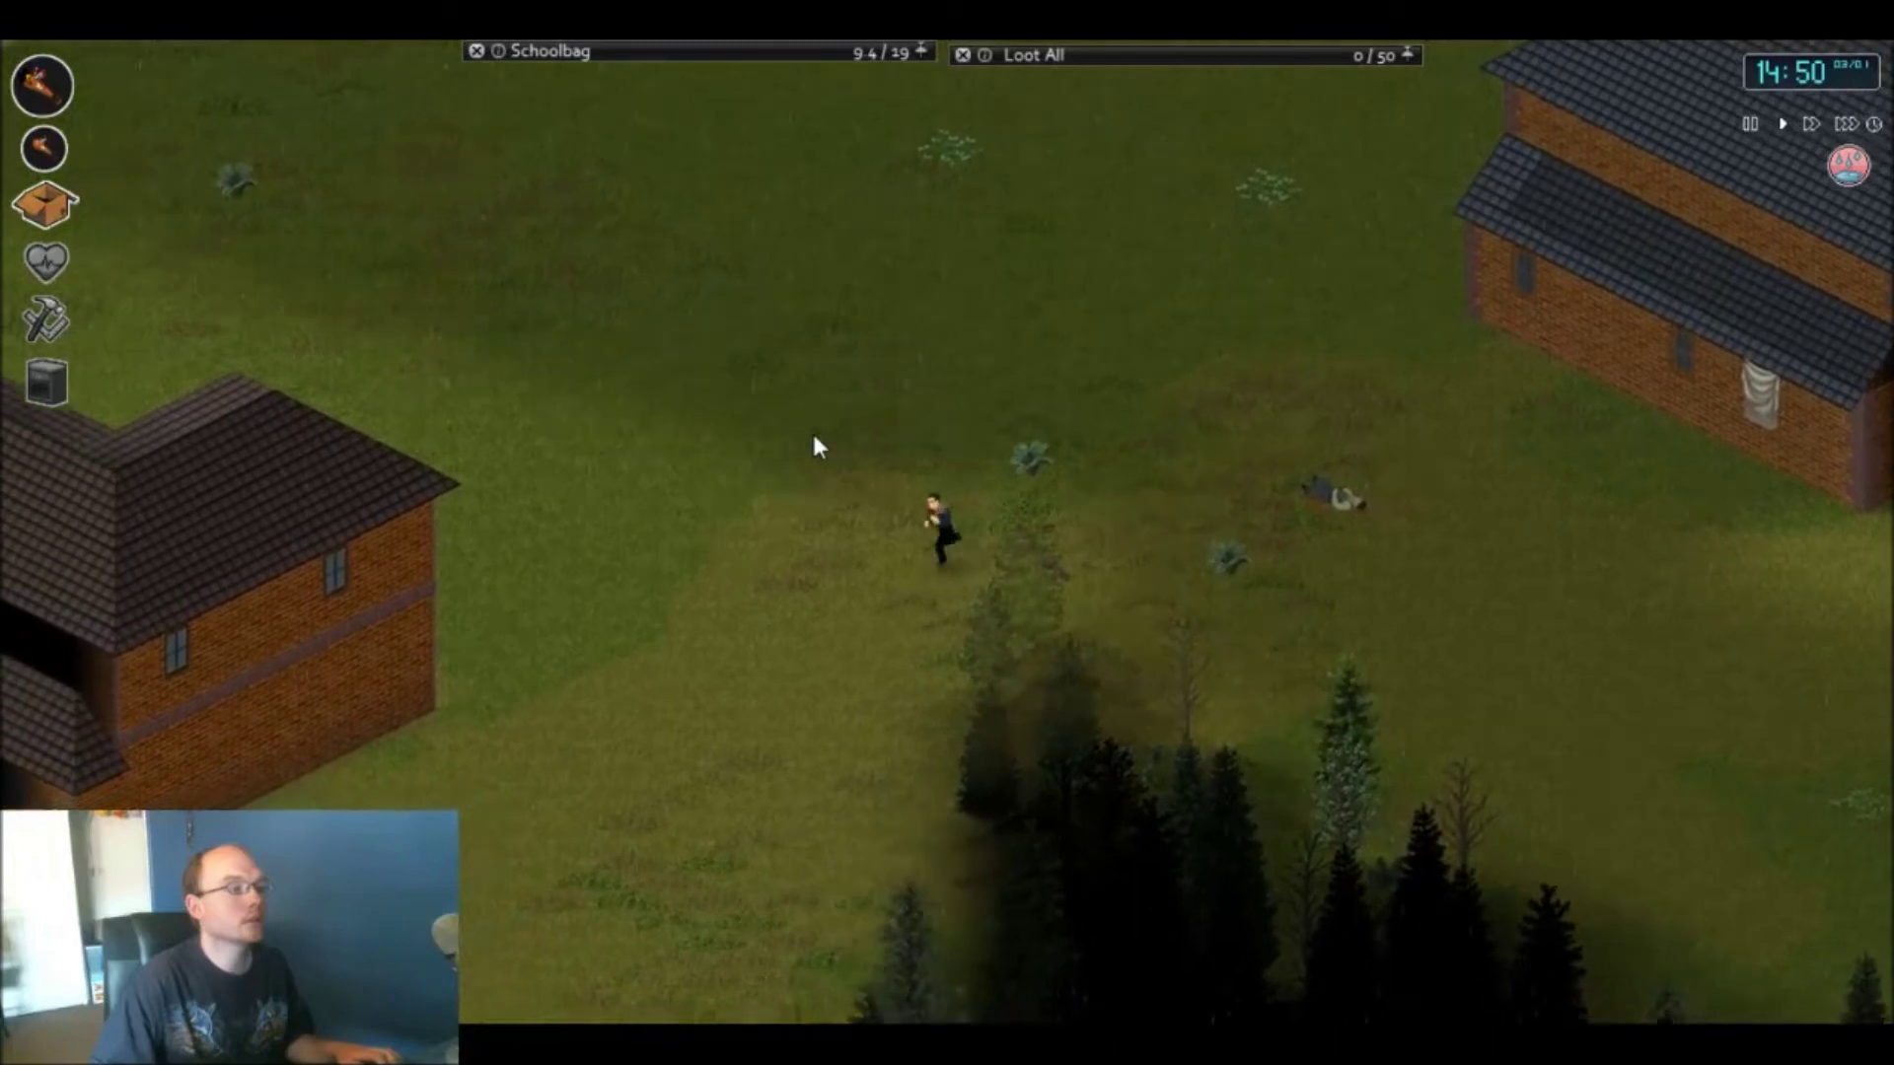
{"action": "key", "text": "a"}
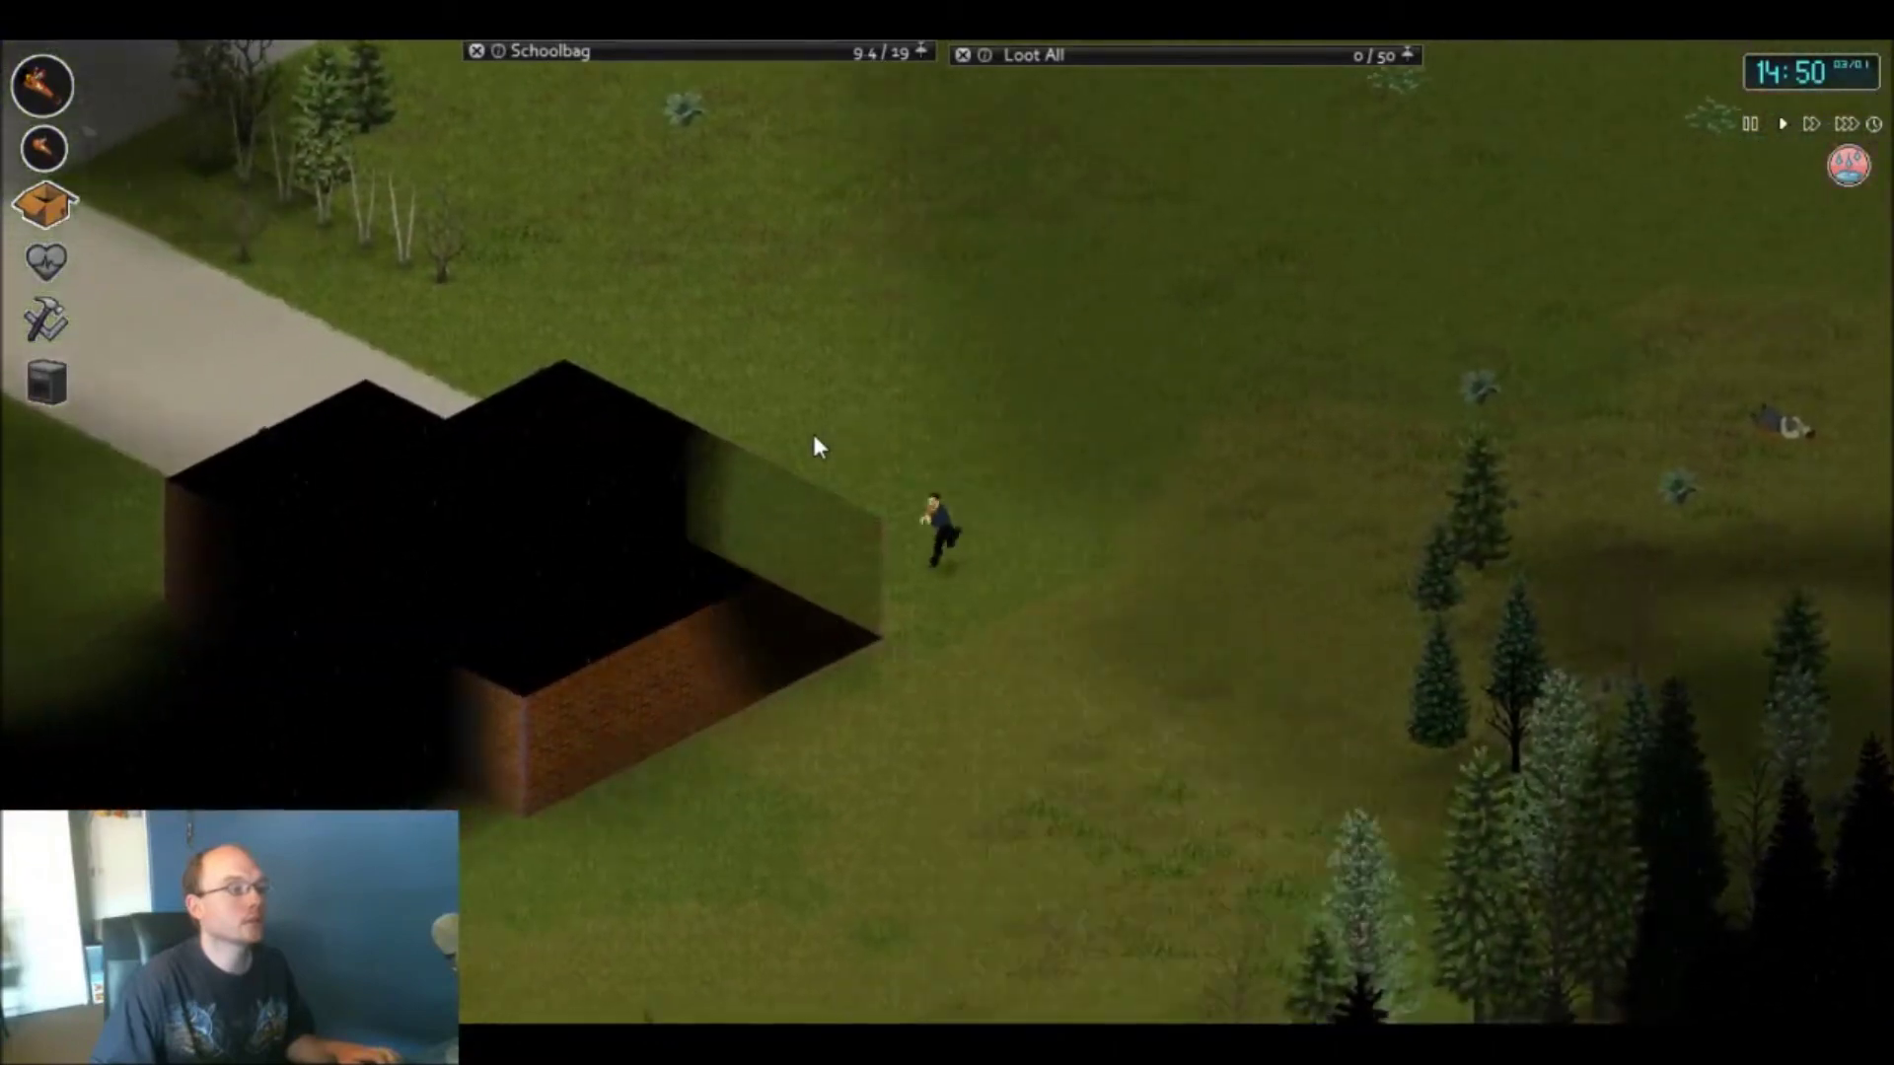
{"action": "key", "text": "a"}
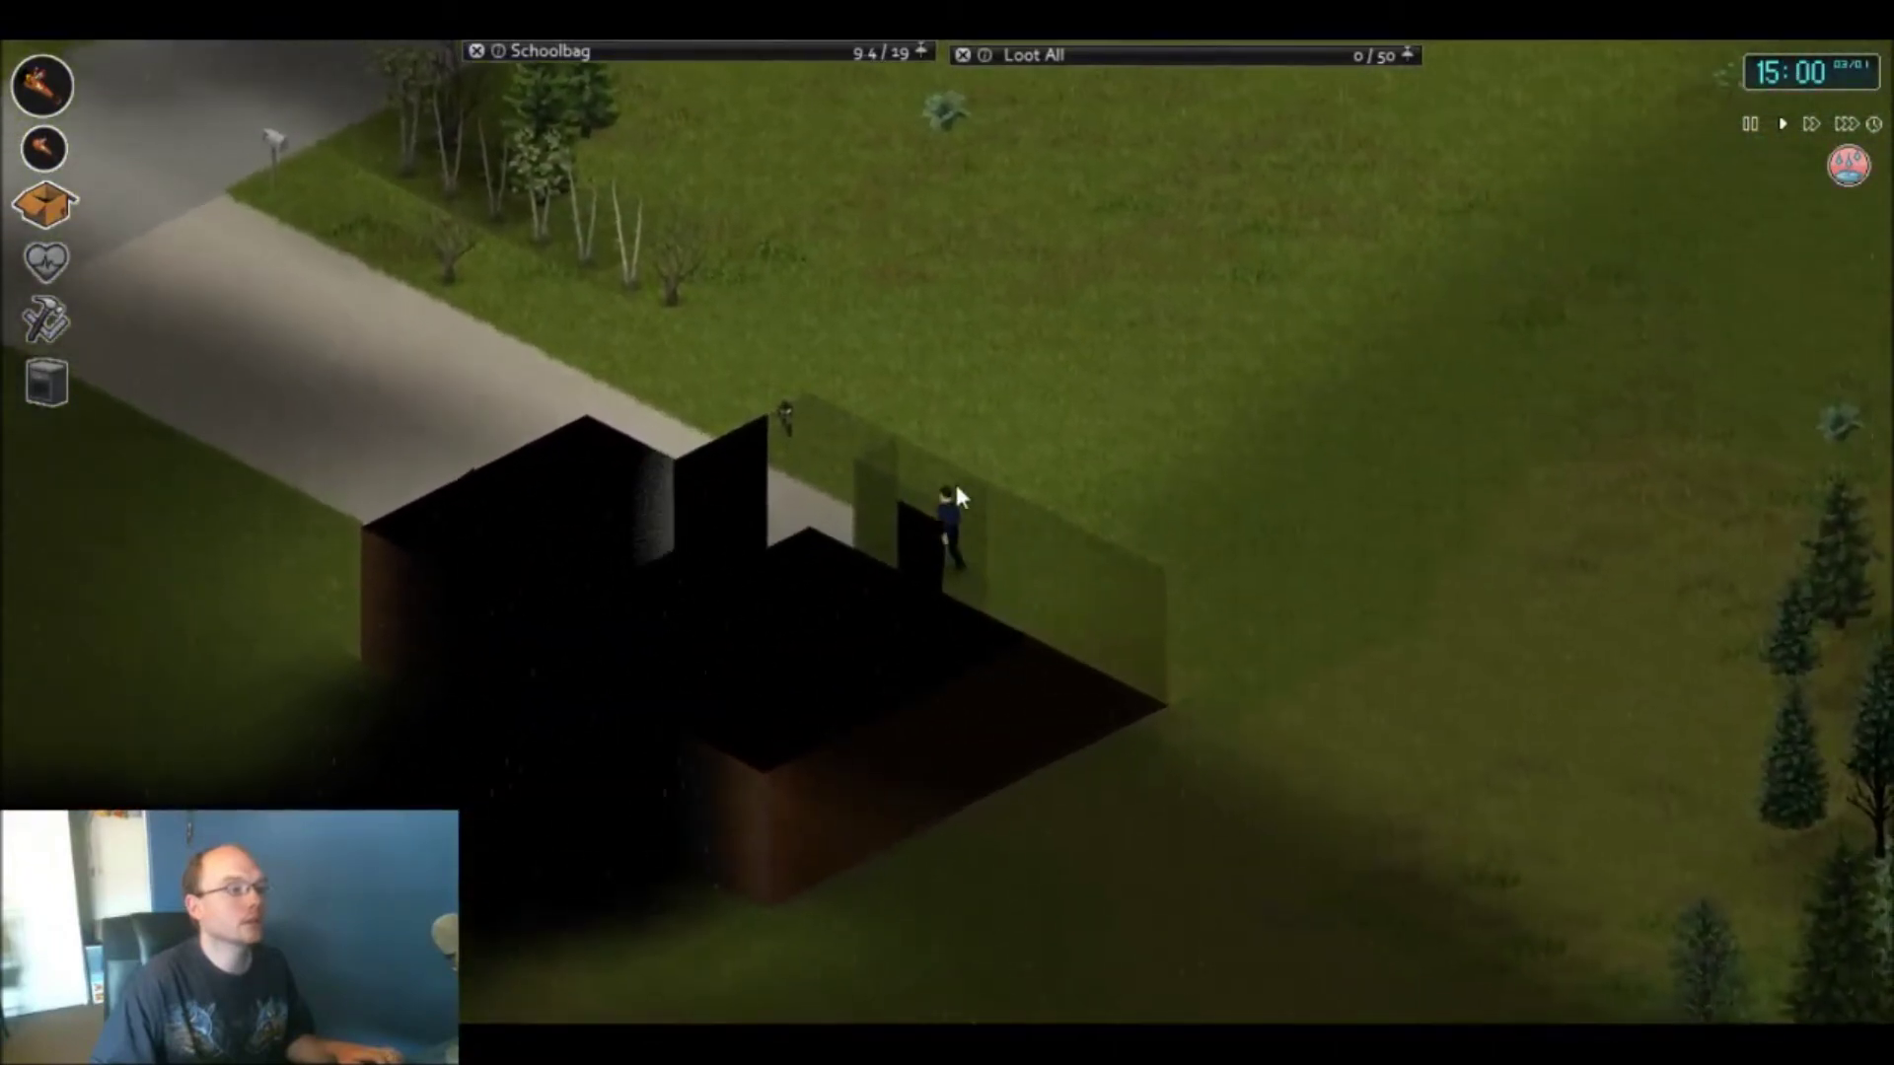
- Circle the house via the side doorway and driveway, entering through the front door
{"action": "key", "text": "a"}
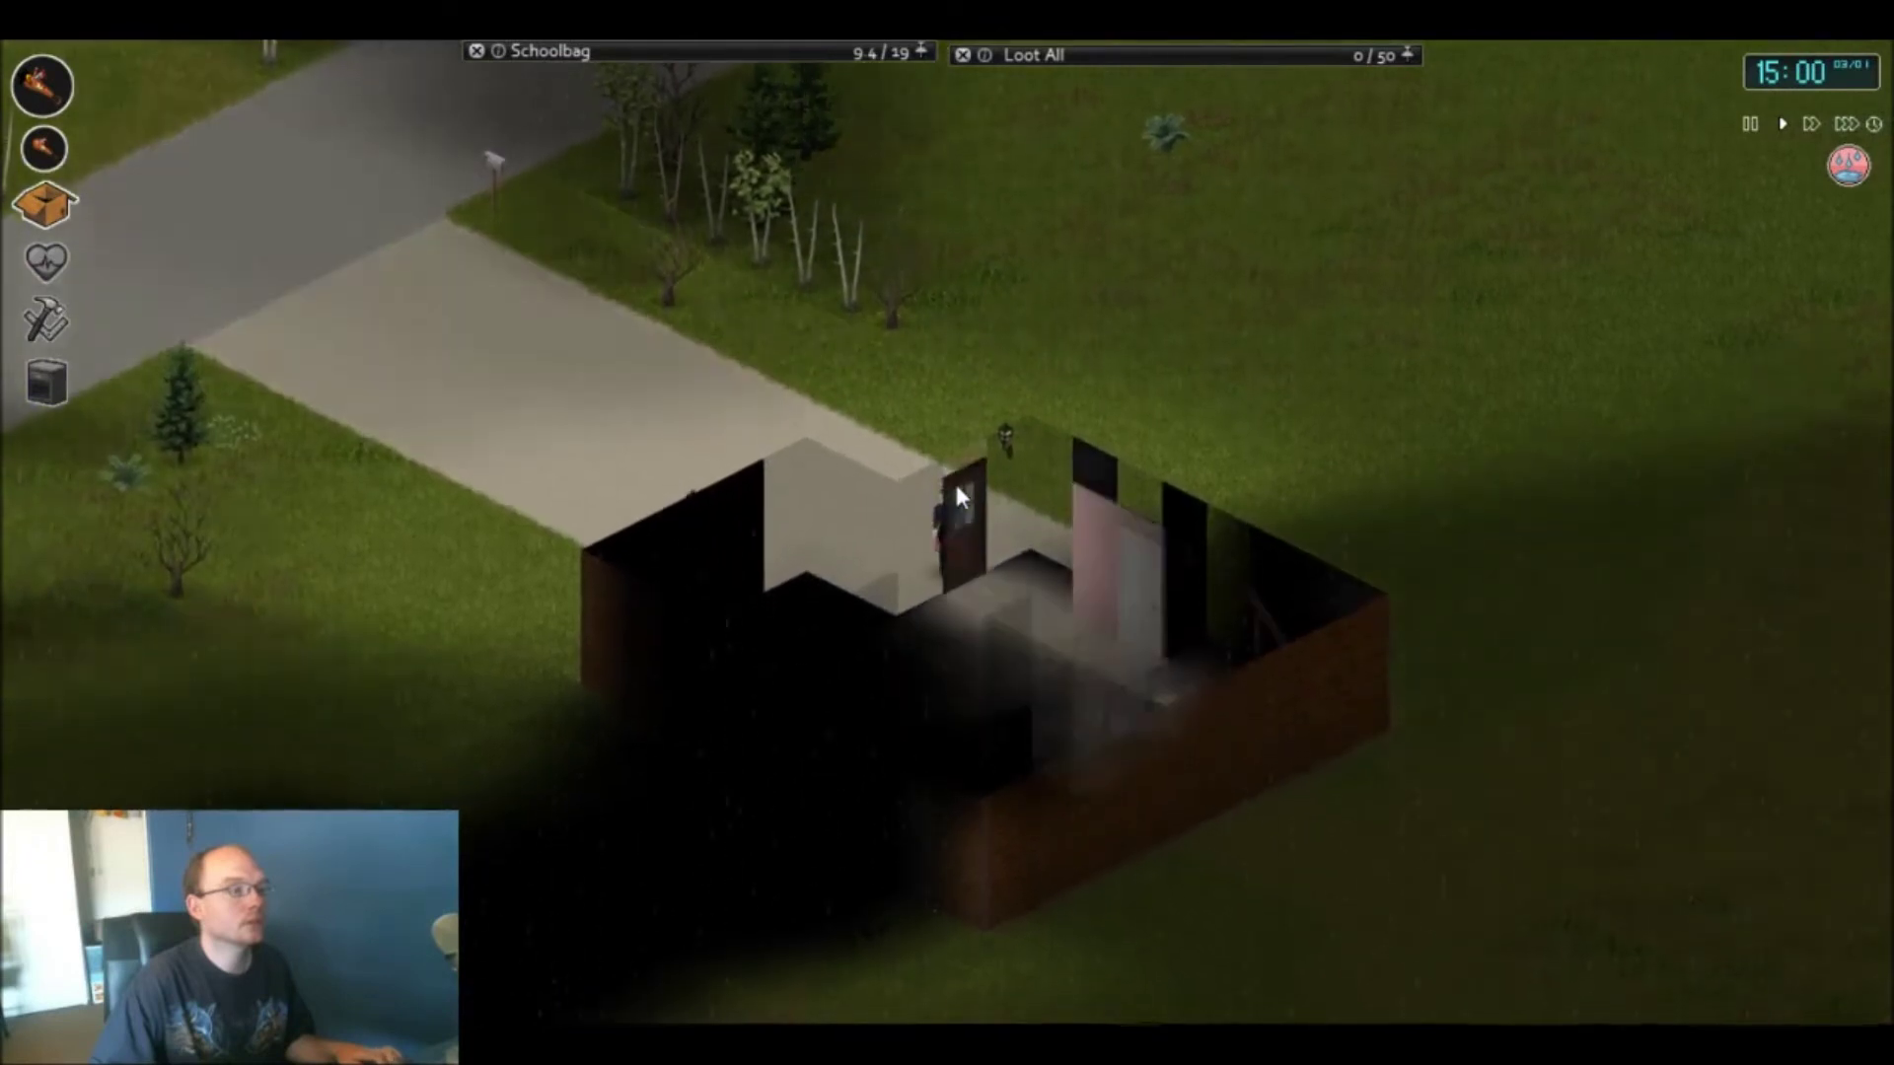
{"action": "key", "text": "a"}
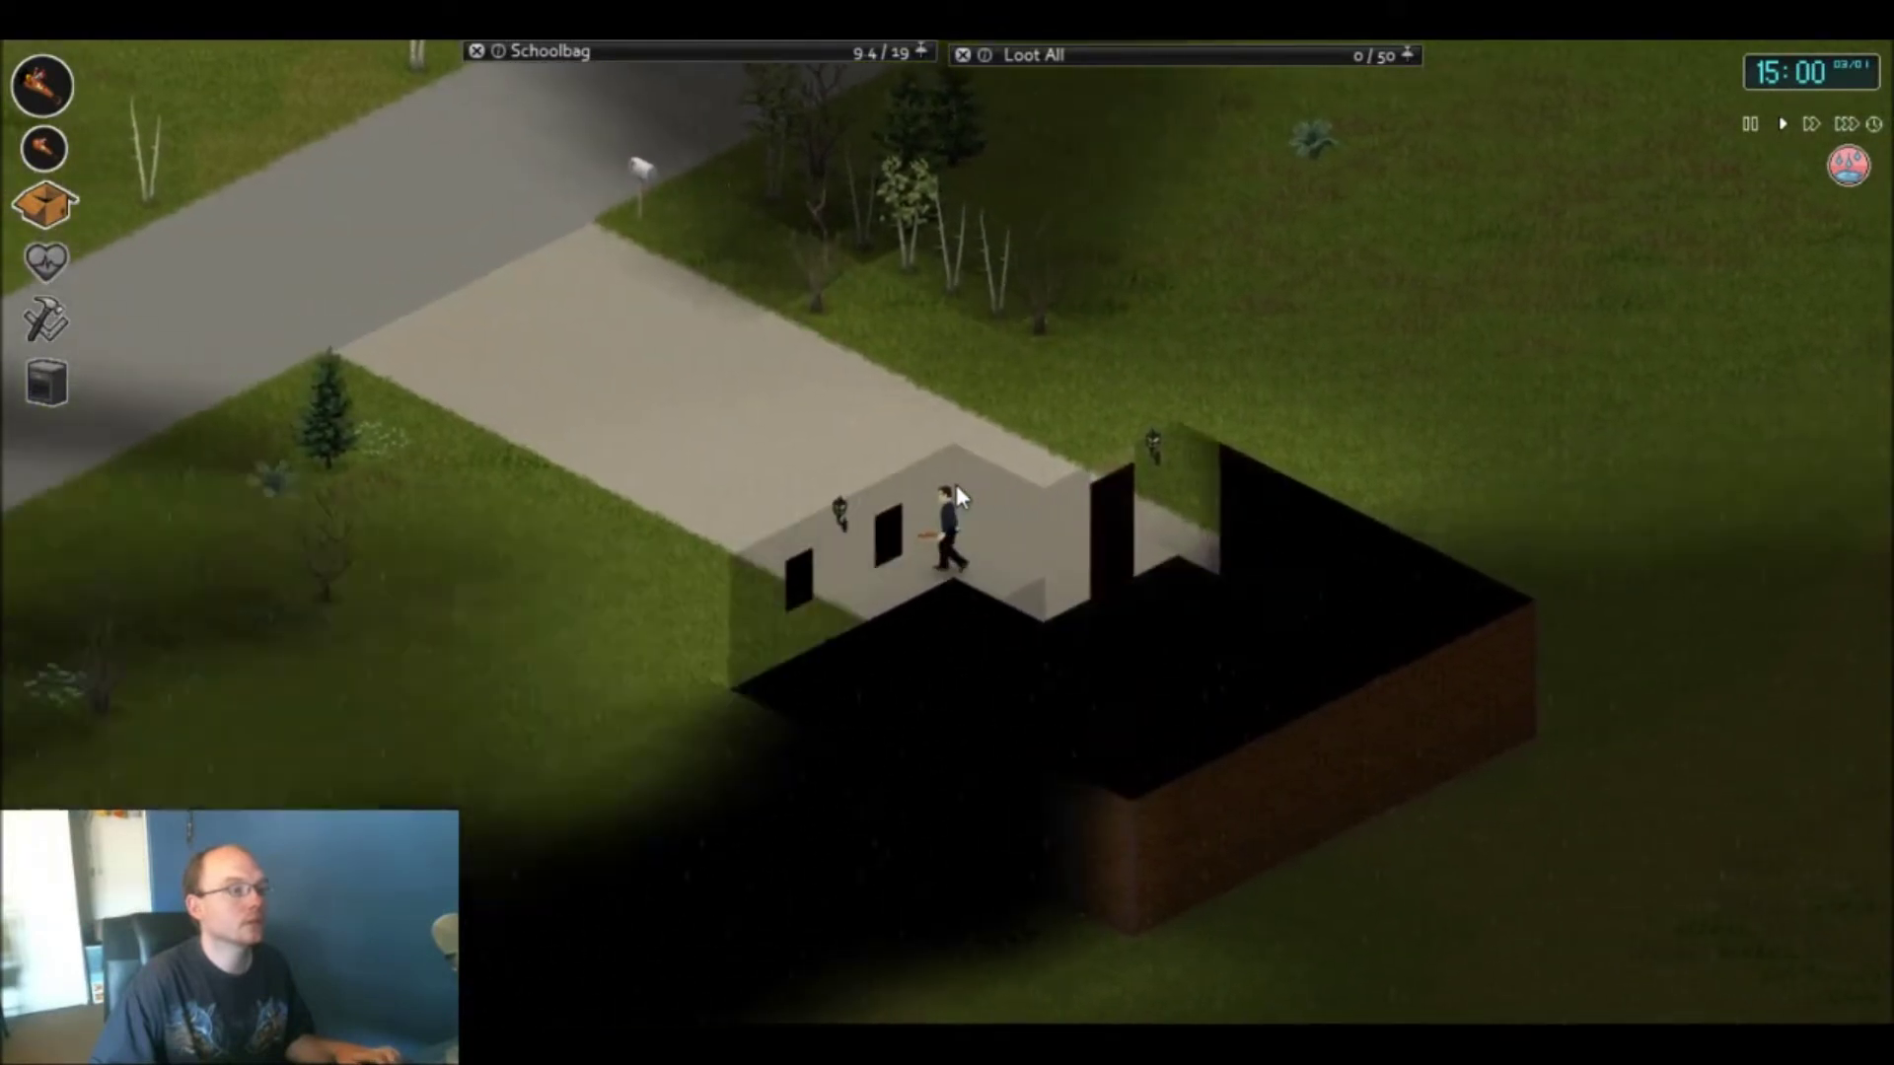
{"action": "key", "text": "a"}
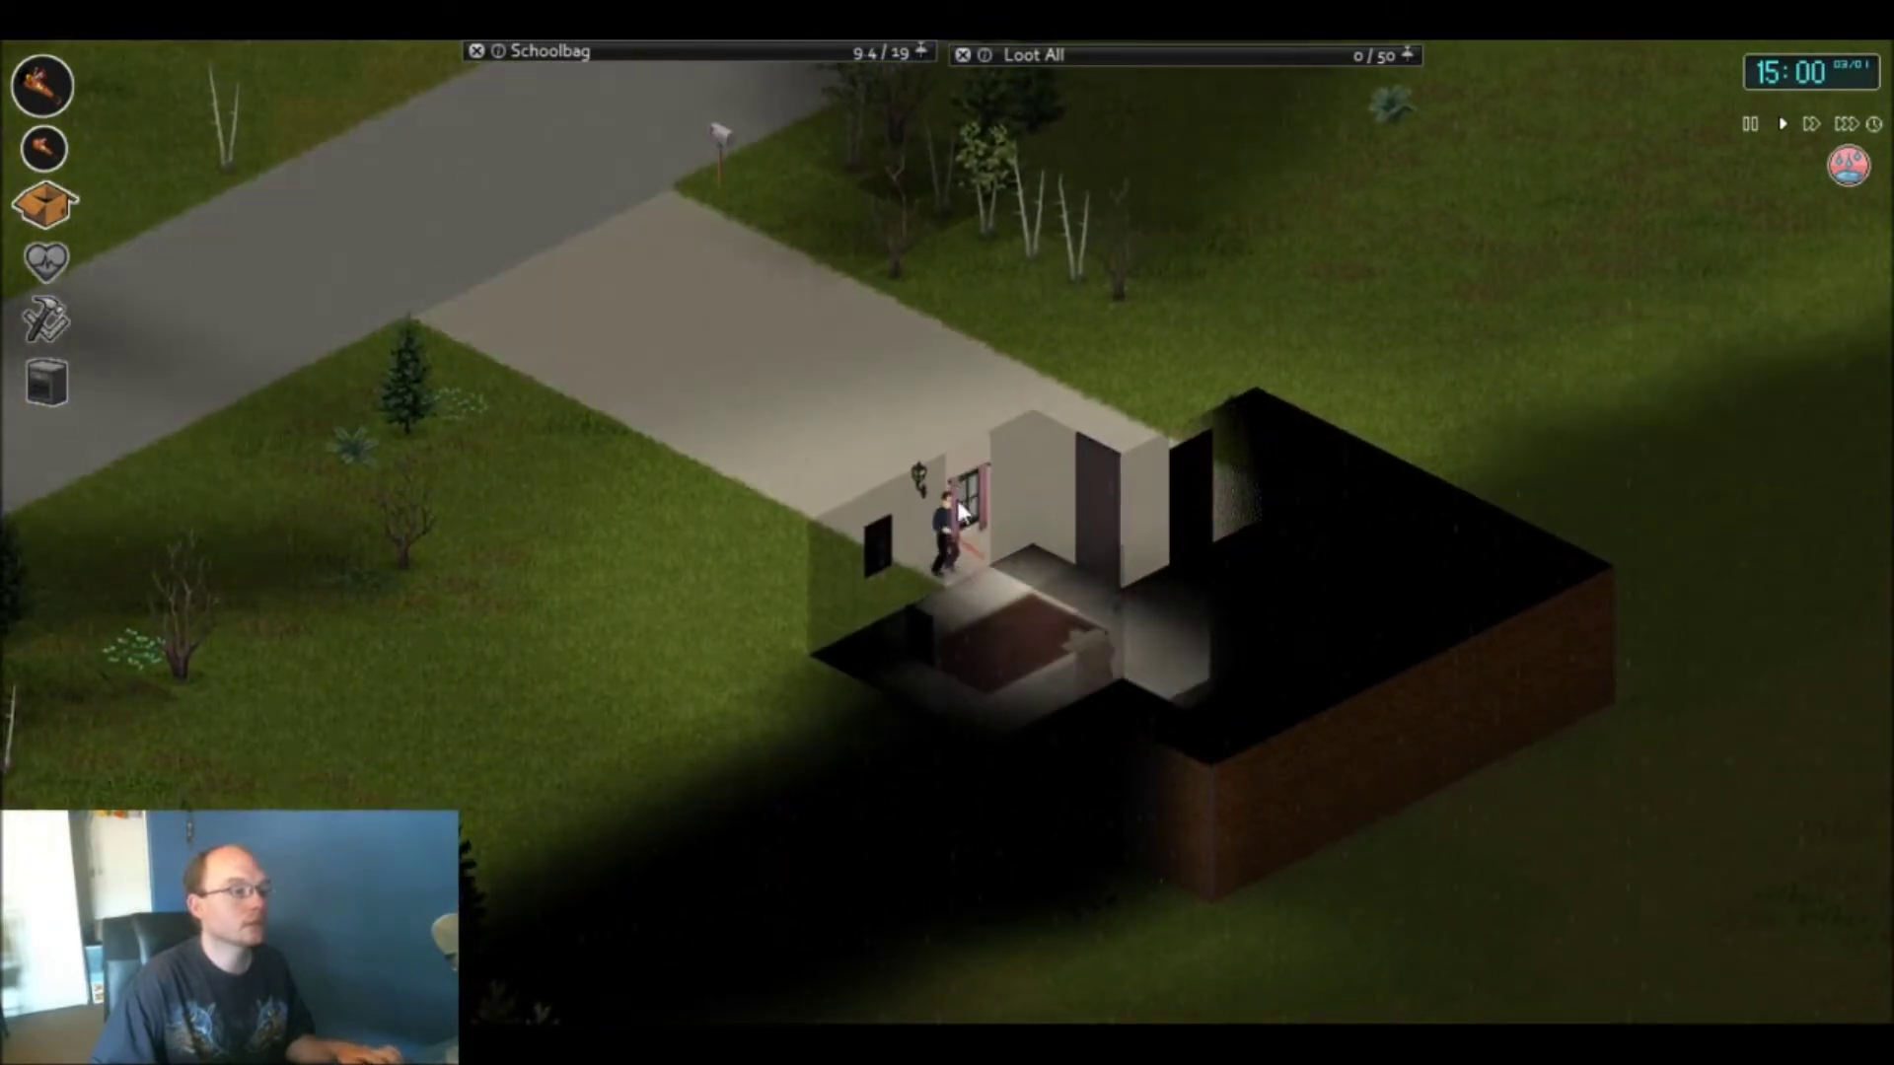
{"action": "key", "text": "a+s"}
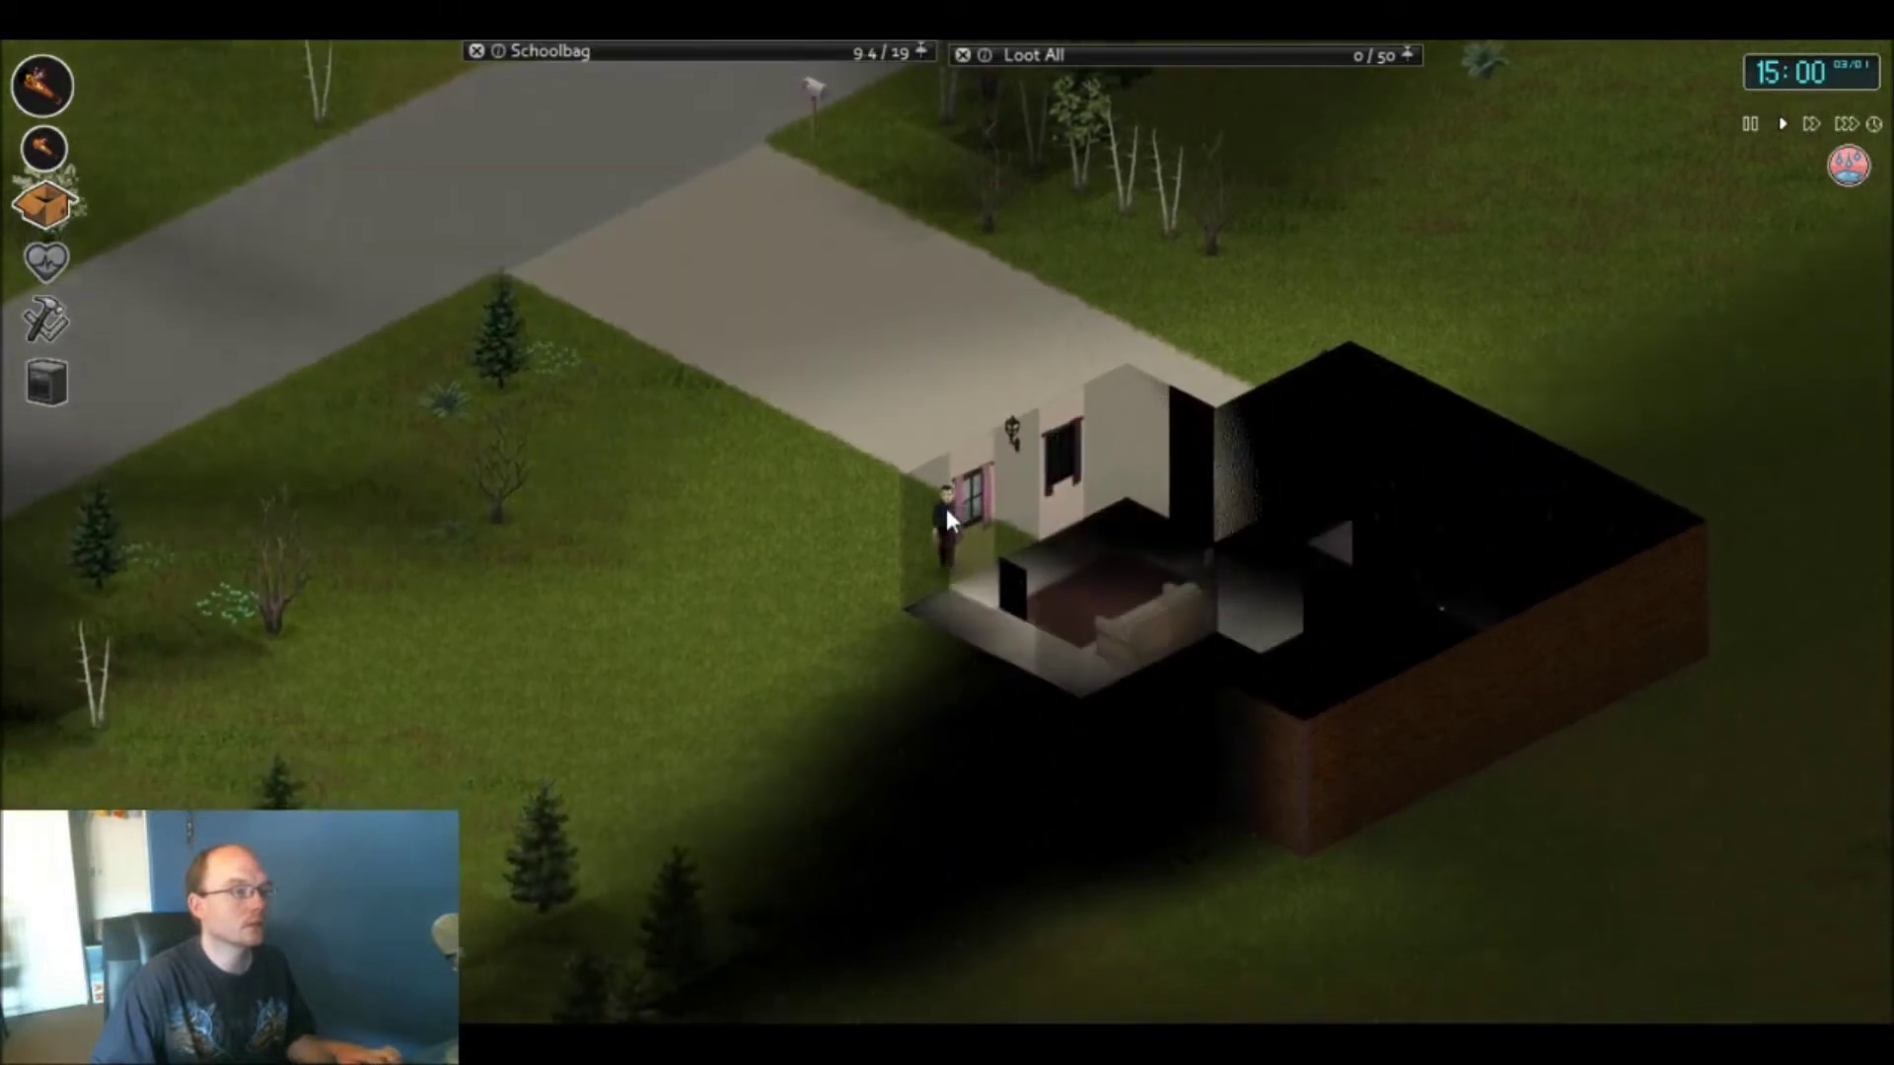
{"action": "key", "text": "w"}
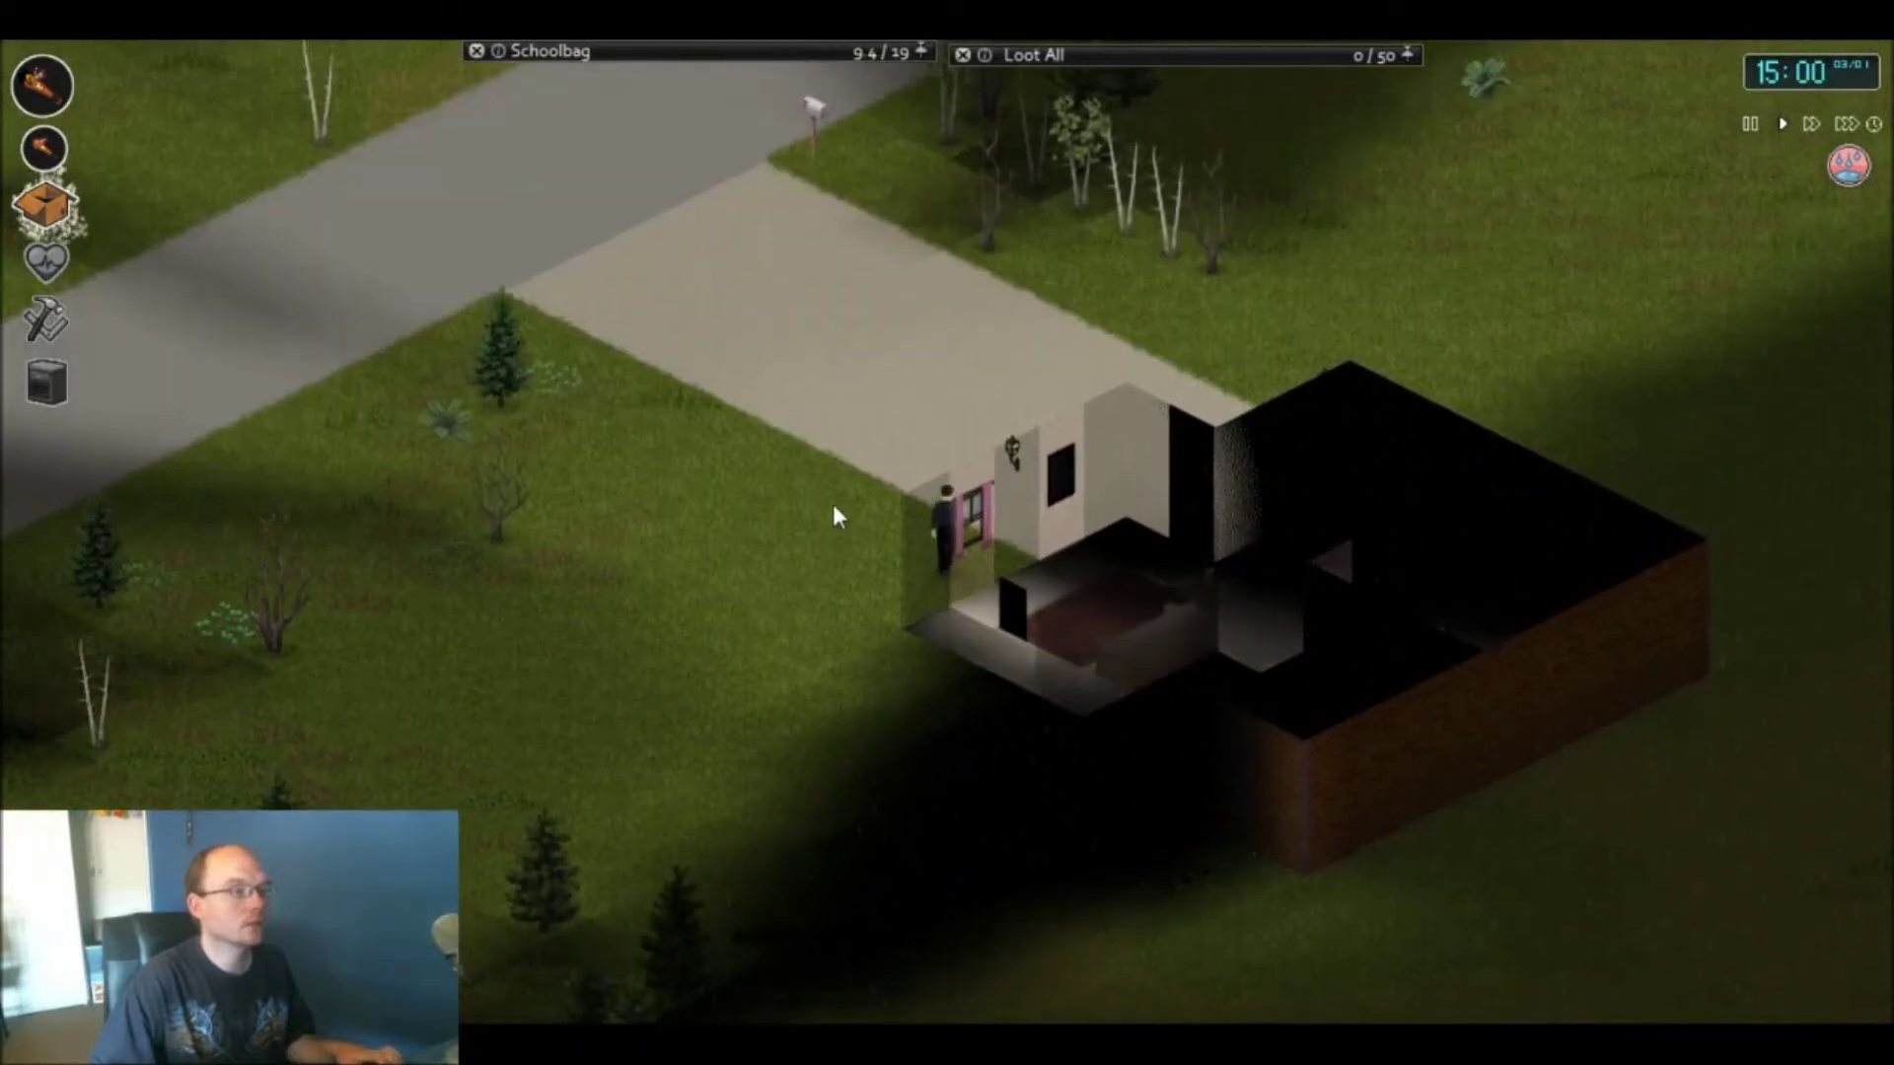
{"action": "key", "text": "w"}
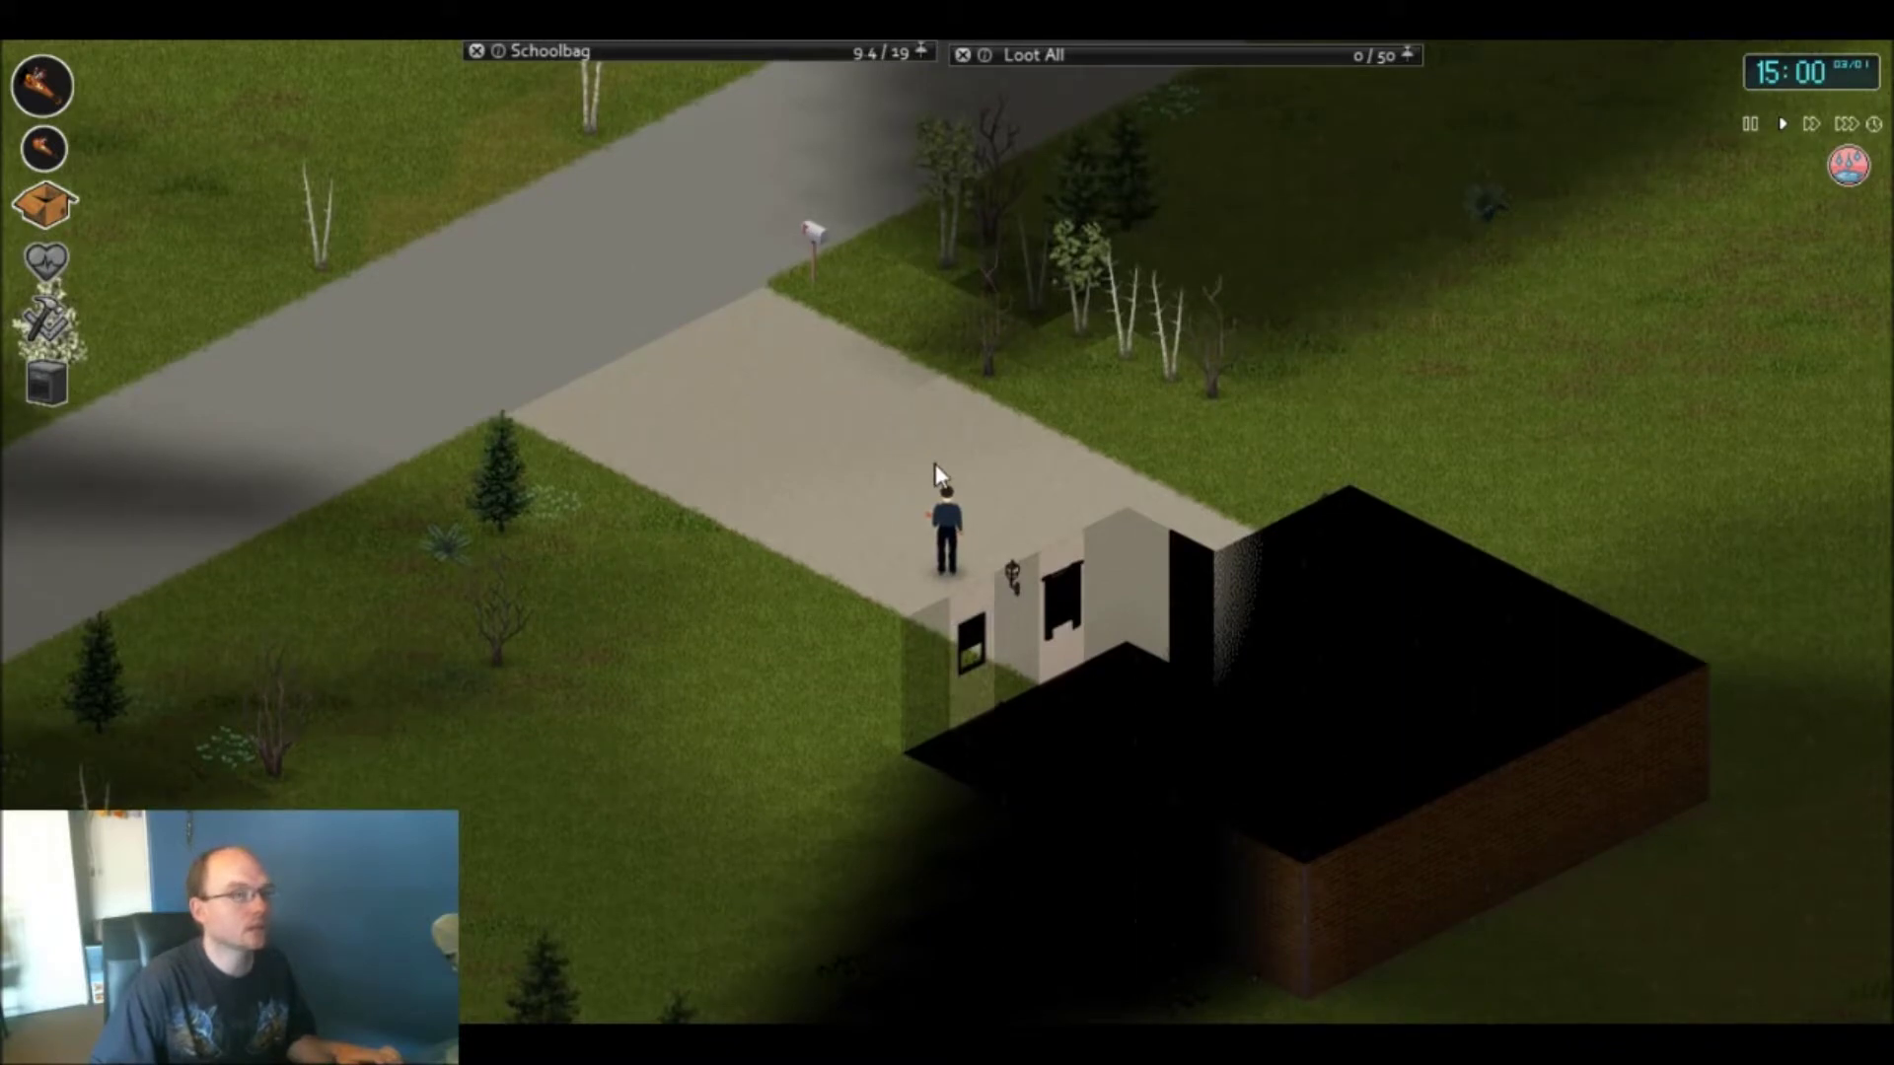
{"action": "key", "text": "s"}
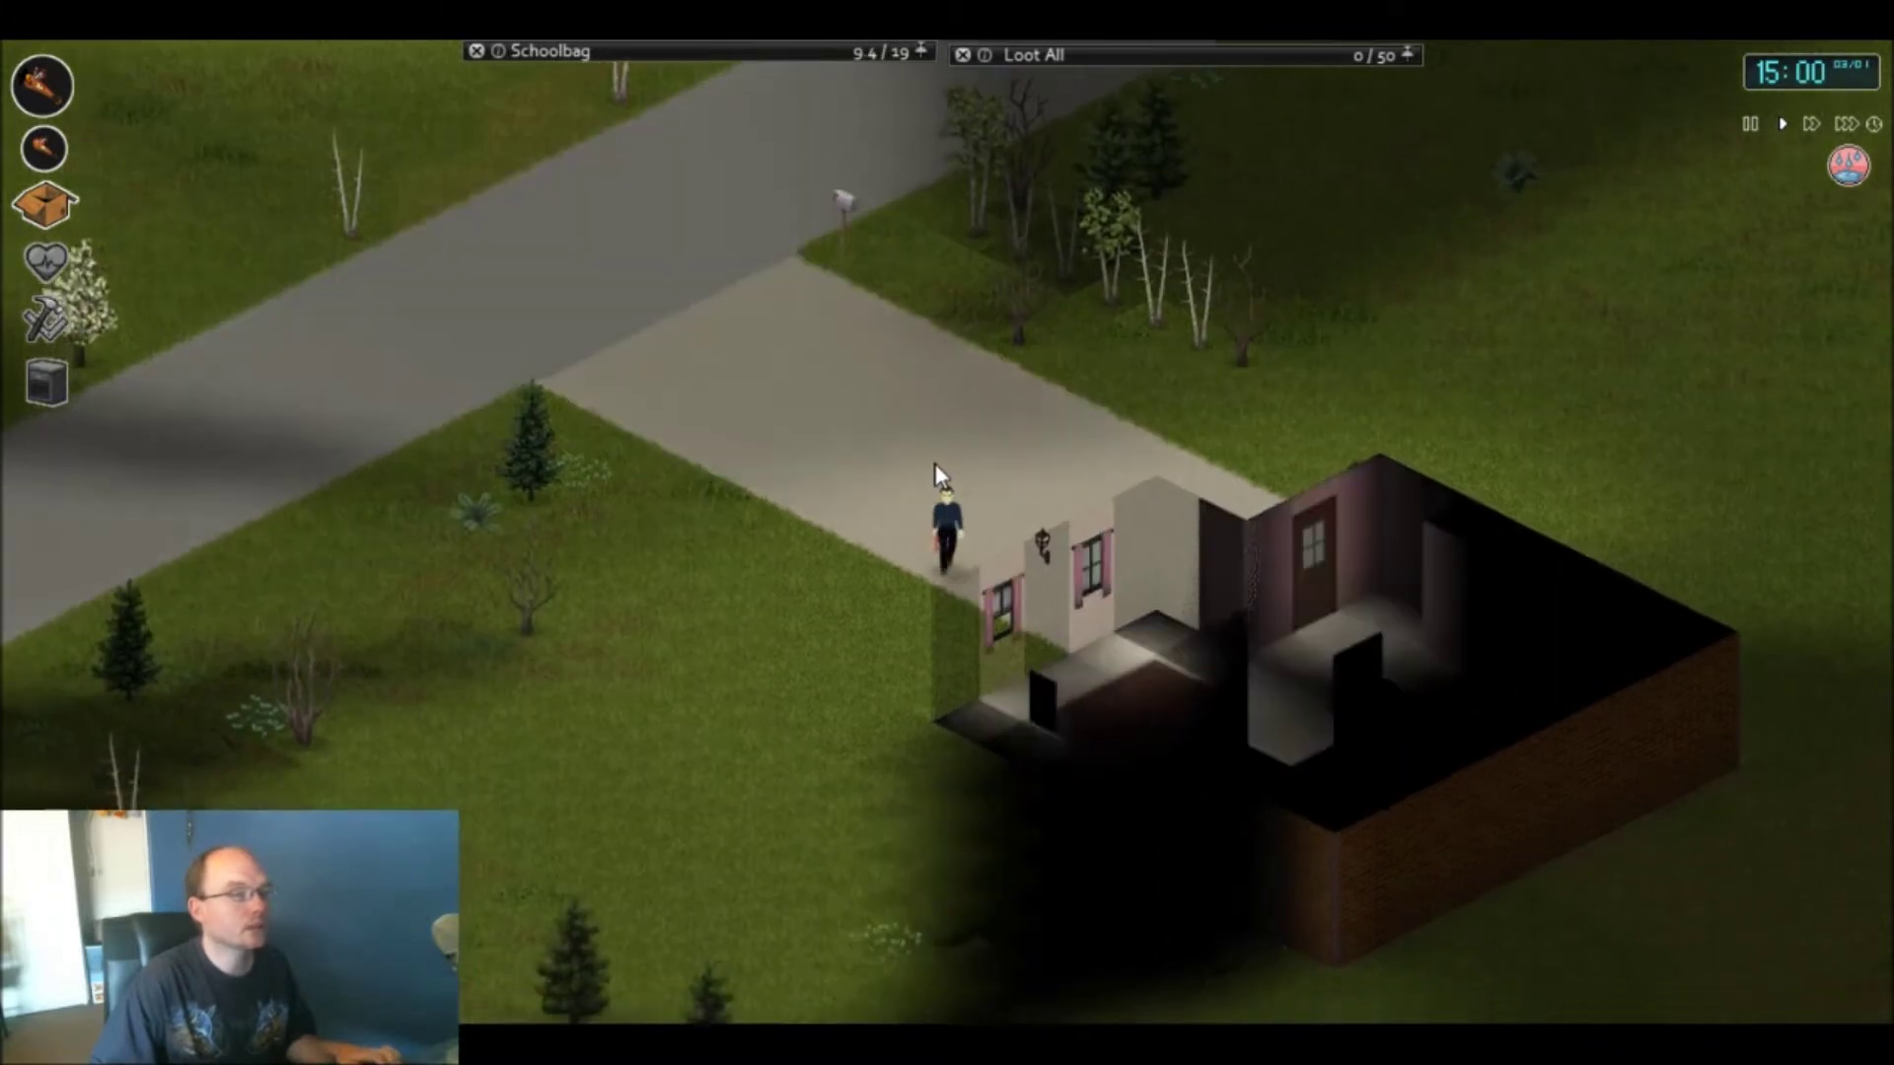
{"action": "key", "text": "s"}
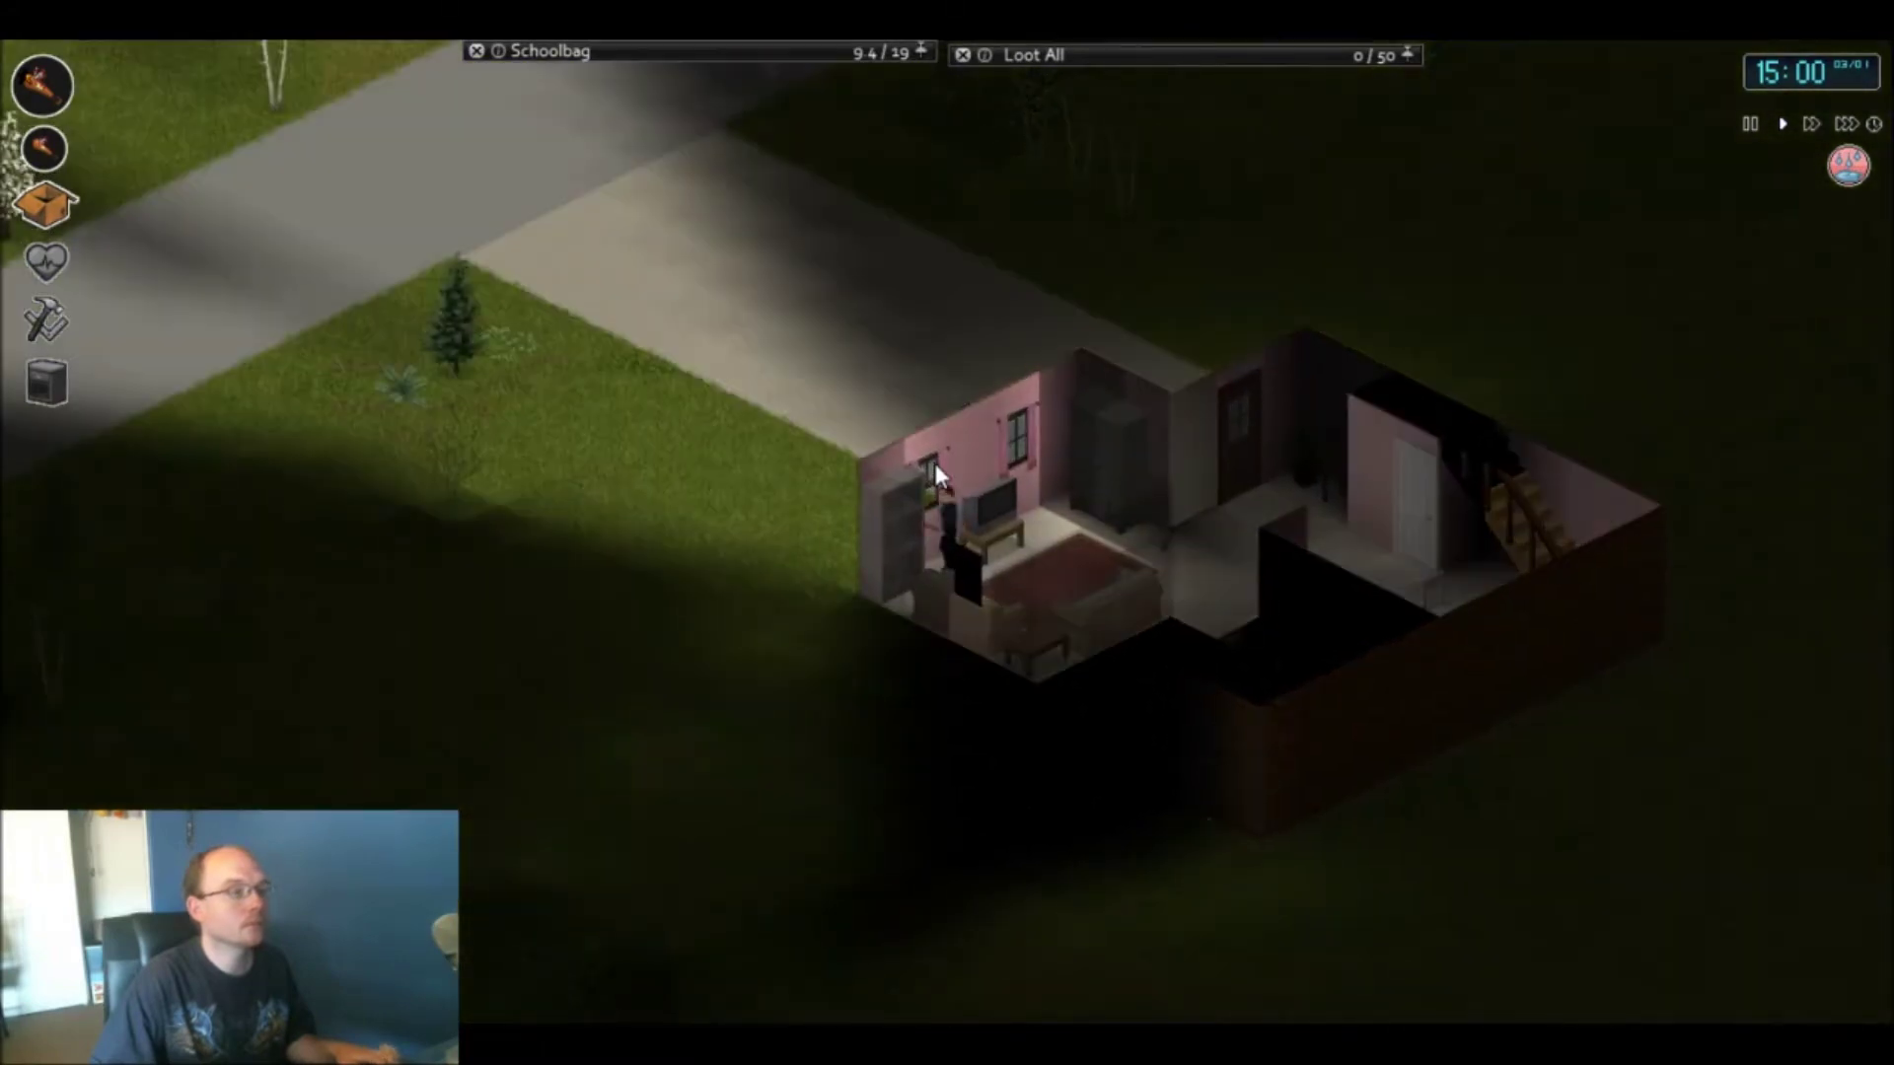
{"action": "scroll", "coordinate": [952, 484], "scroll_direction": "up", "scroll_amount": 1}
{"action": "scroll", "coordinate": [968, 495], "scroll_direction": "up", "scroll_amount": 1}
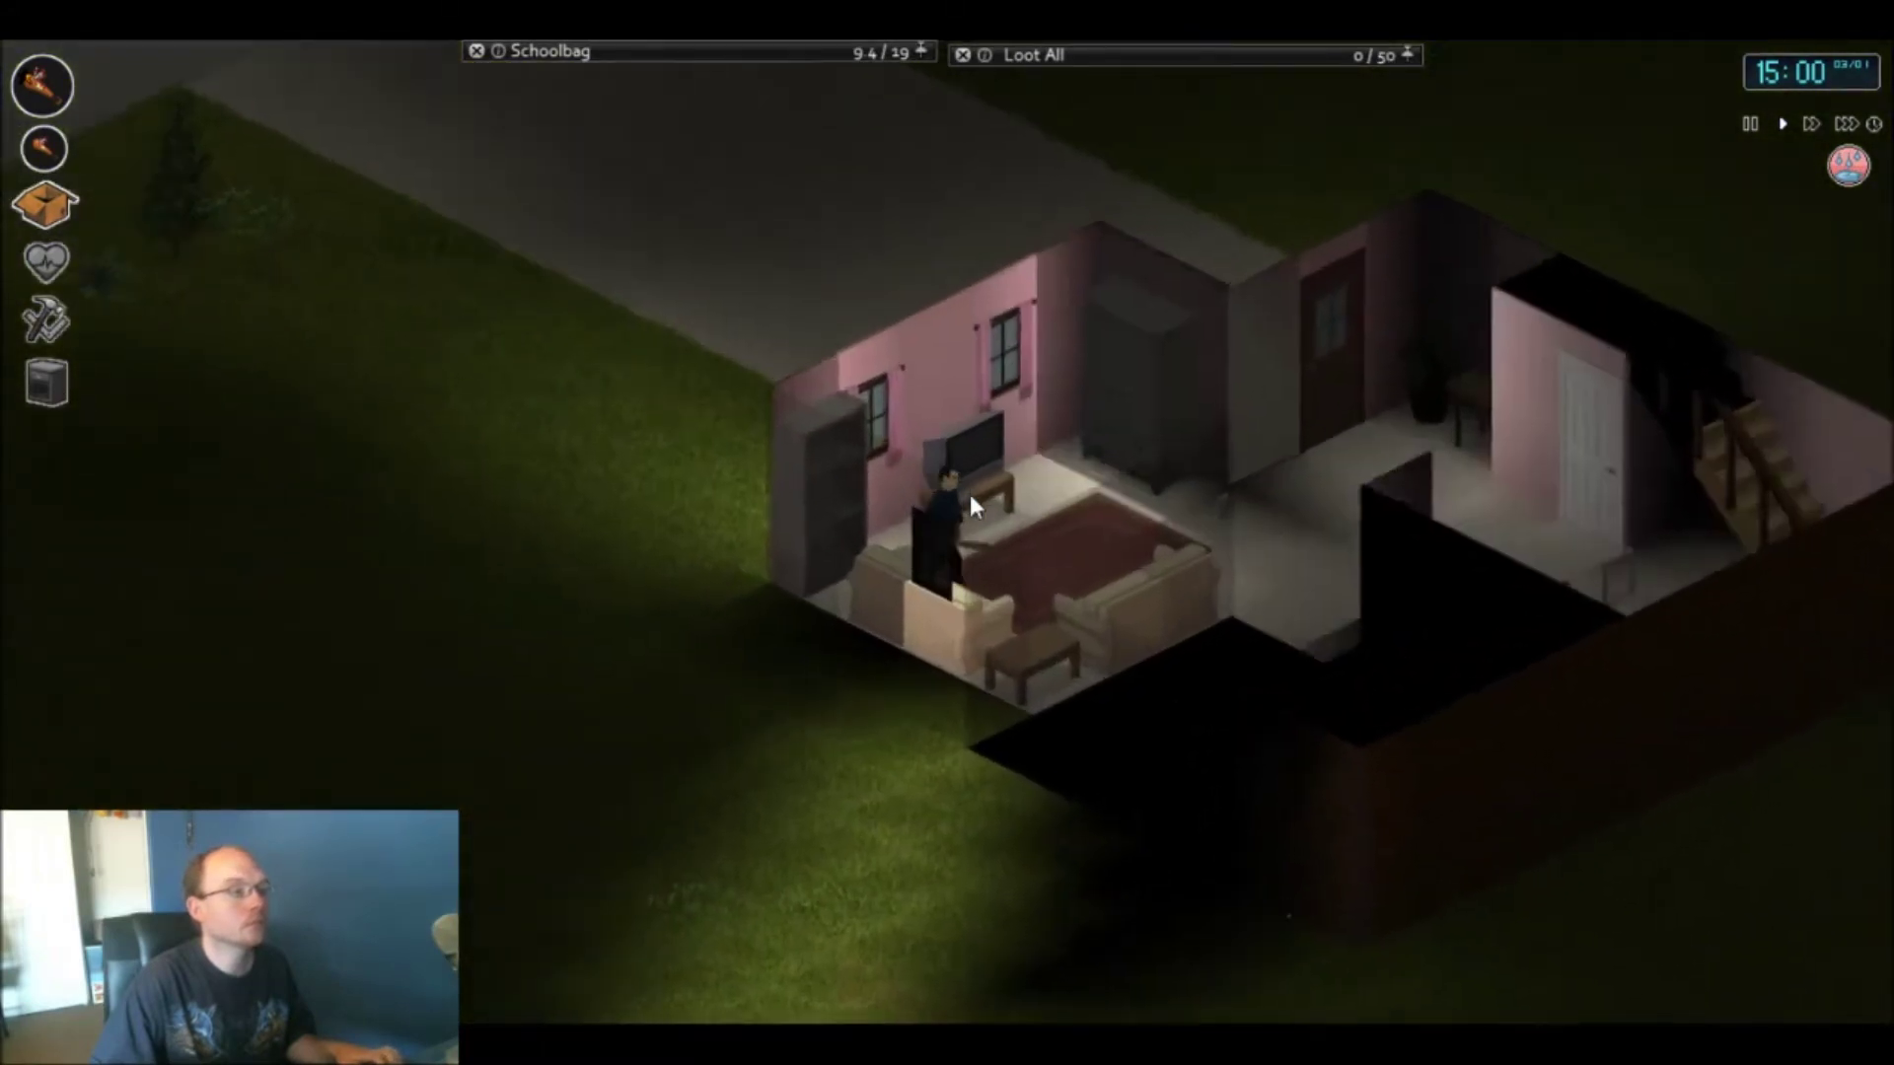
- Walk from the living room wardrobe through the hallway, a dark room and the kitchen
{"action": "key", "text": "d"}
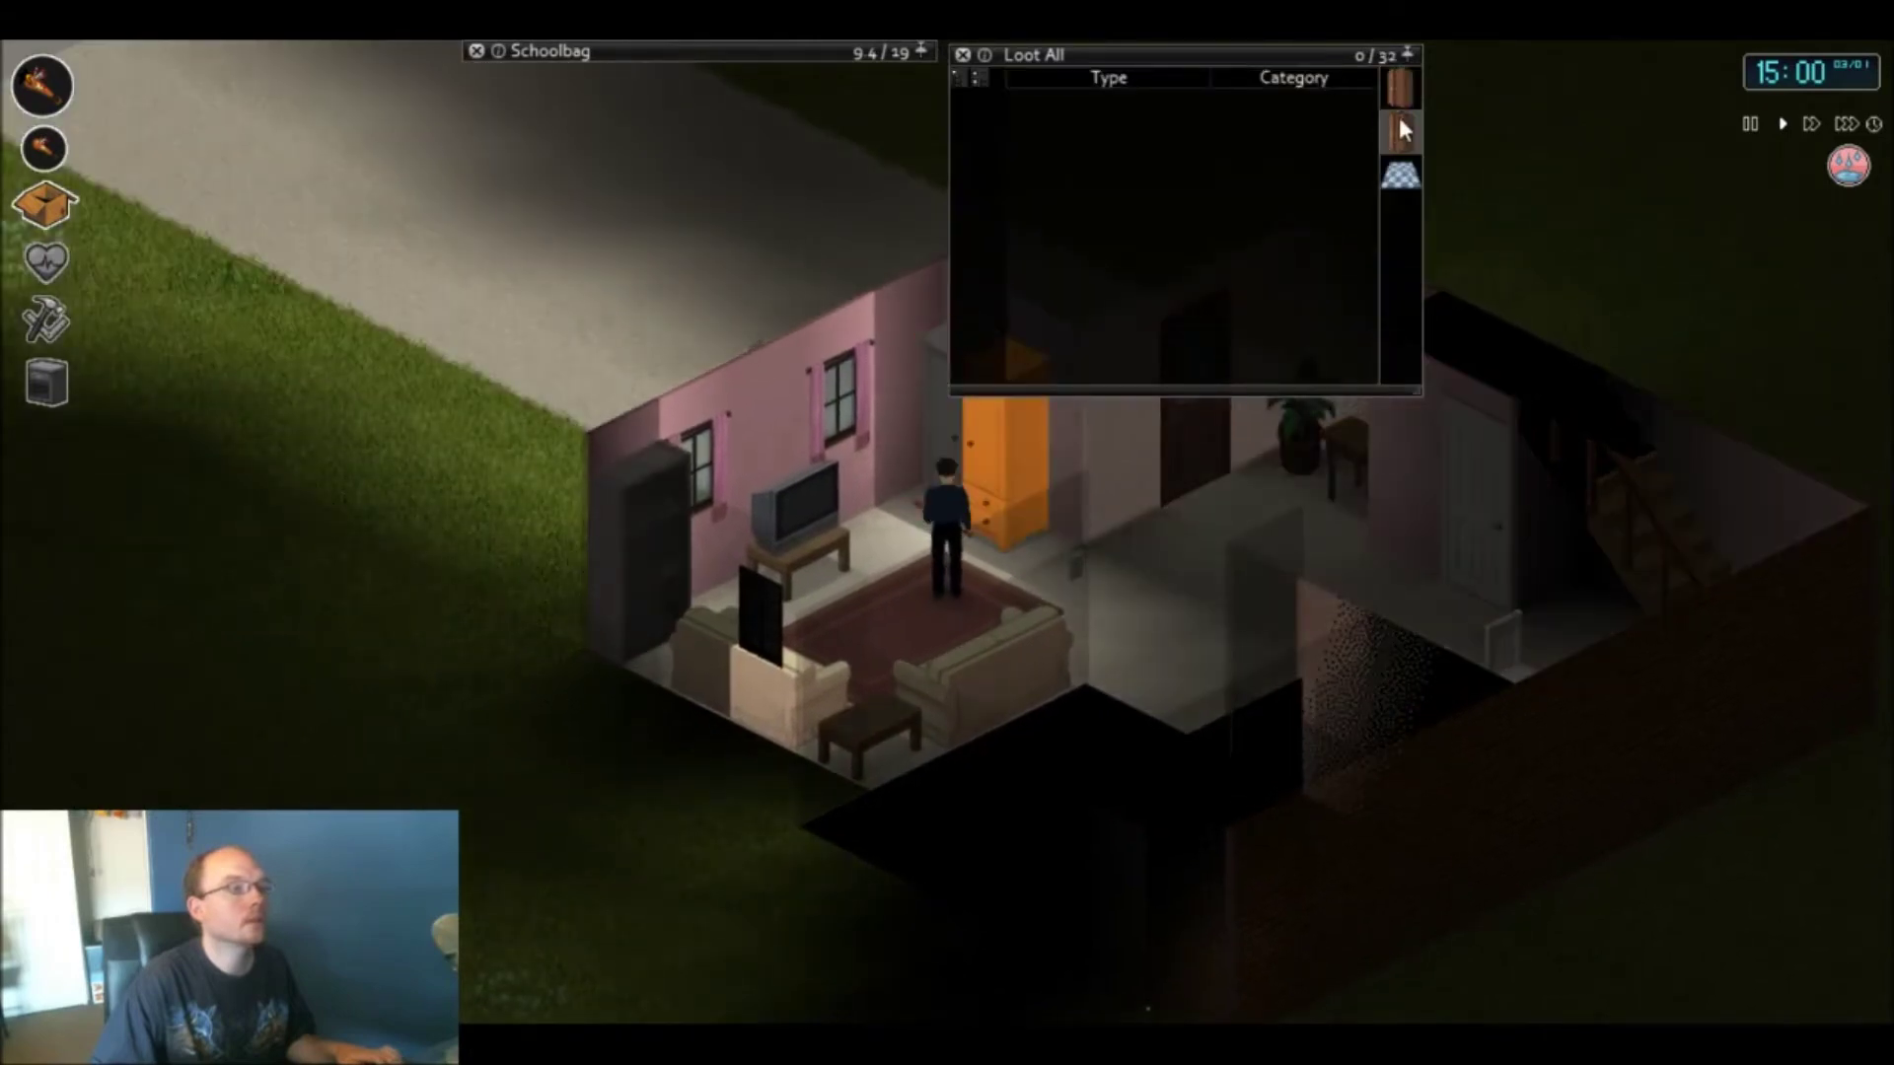
{"action": "key", "text": "d"}
{"action": "key", "text": "d"}
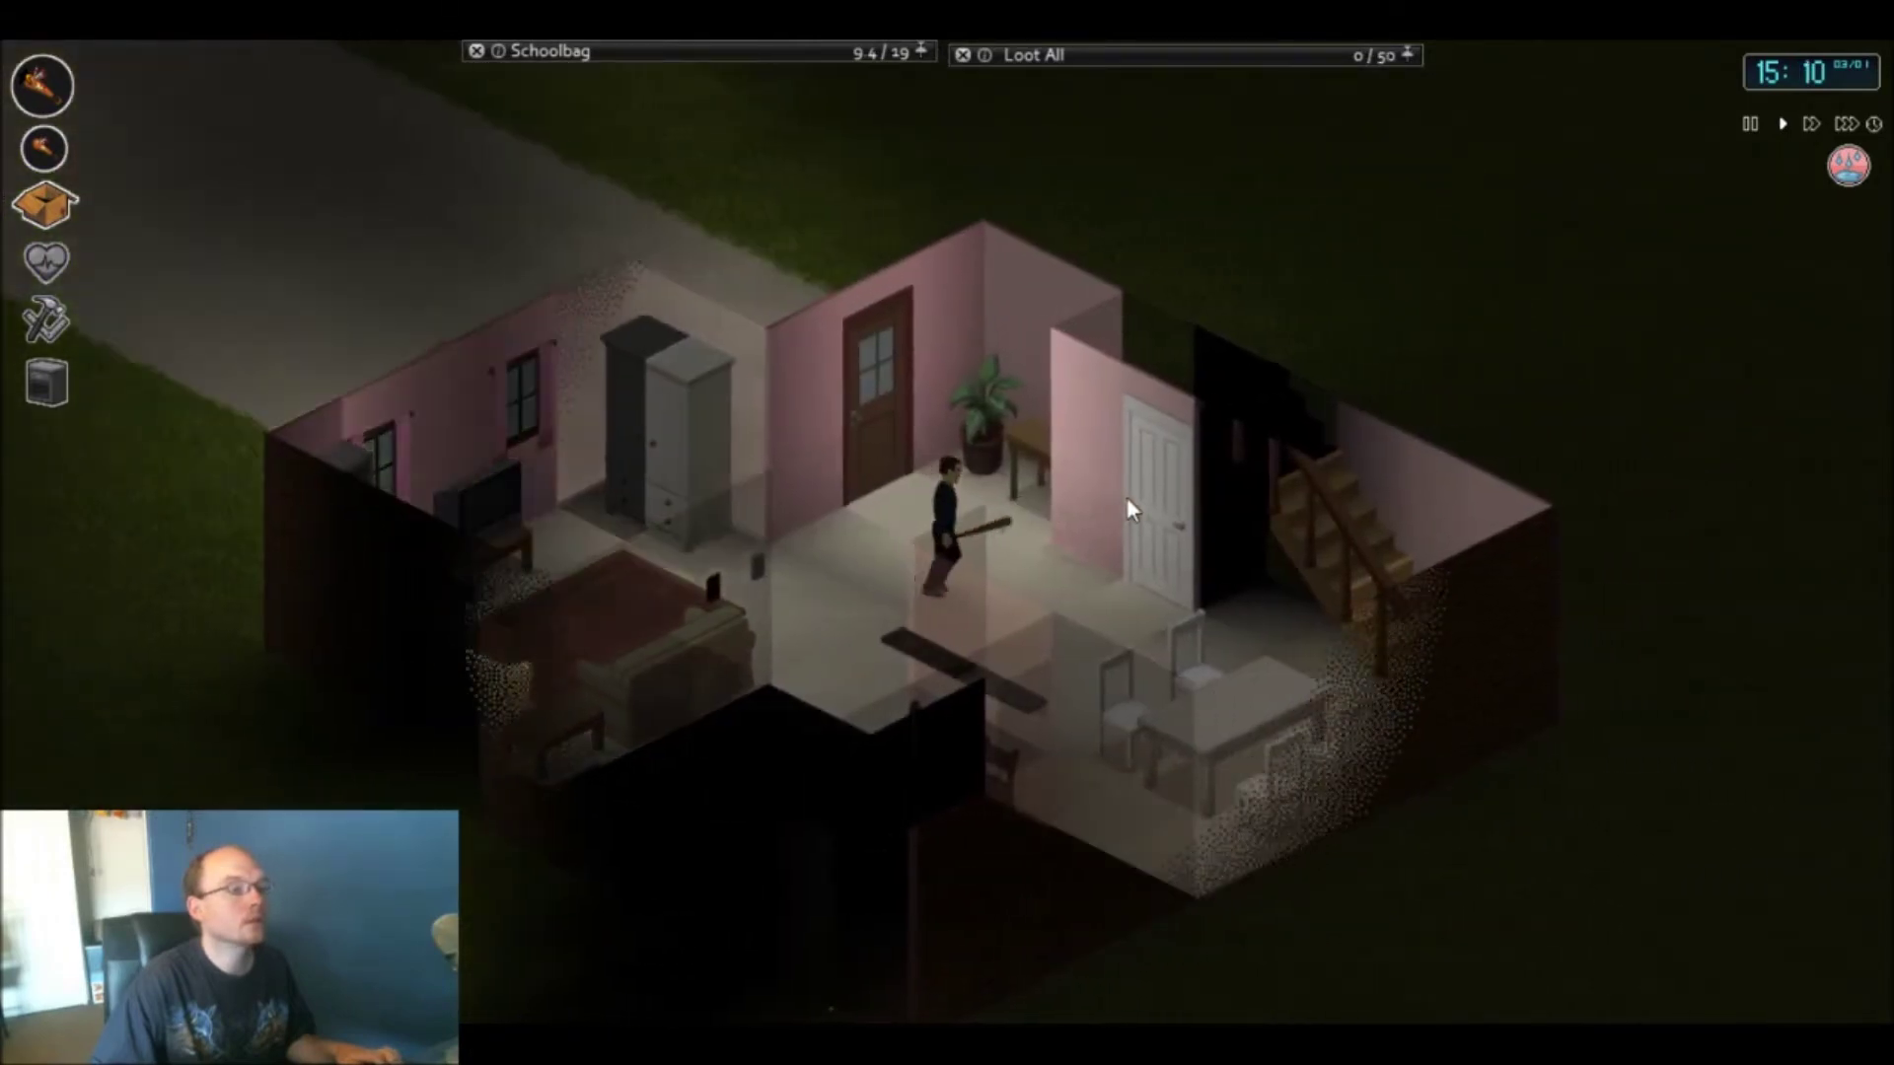
{"action": "key", "text": "w"}
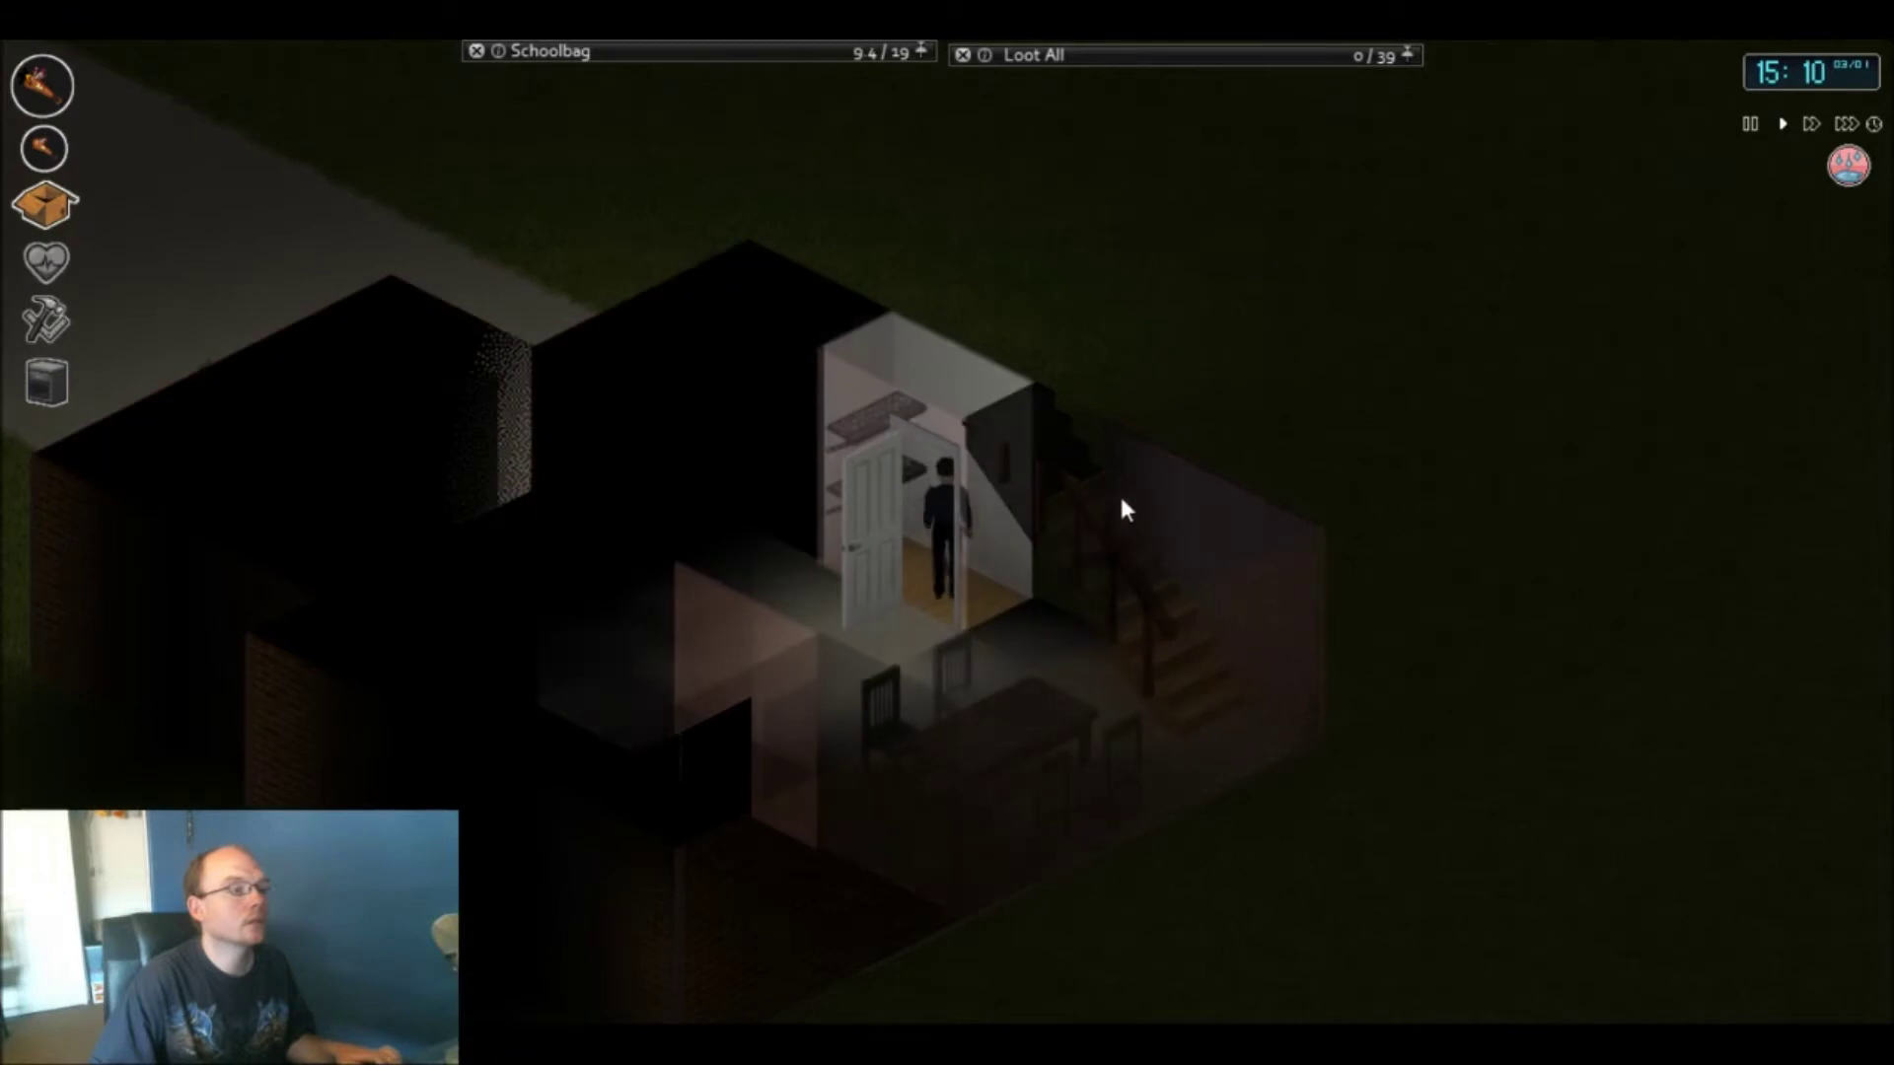
{"action": "key", "text": "s"}
{"action": "key", "text": "a"}
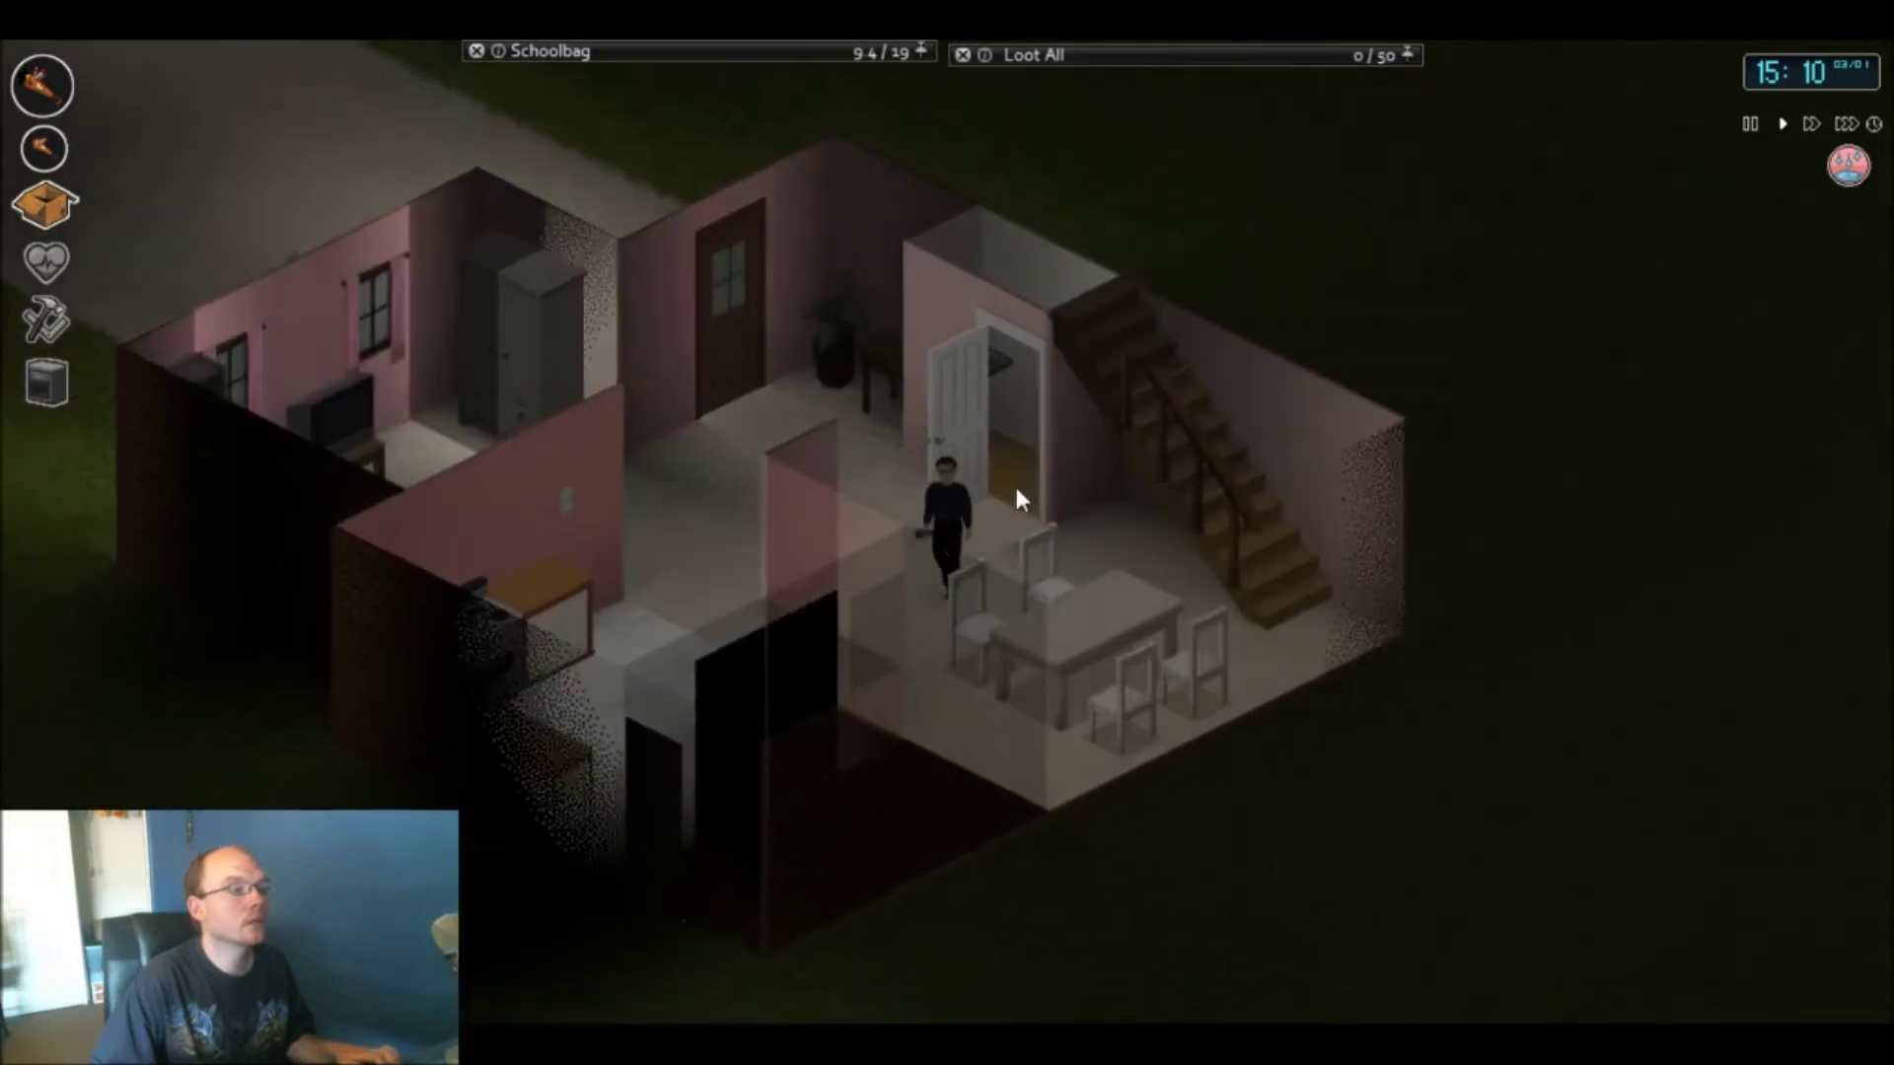
{"action": "key", "text": "d"}
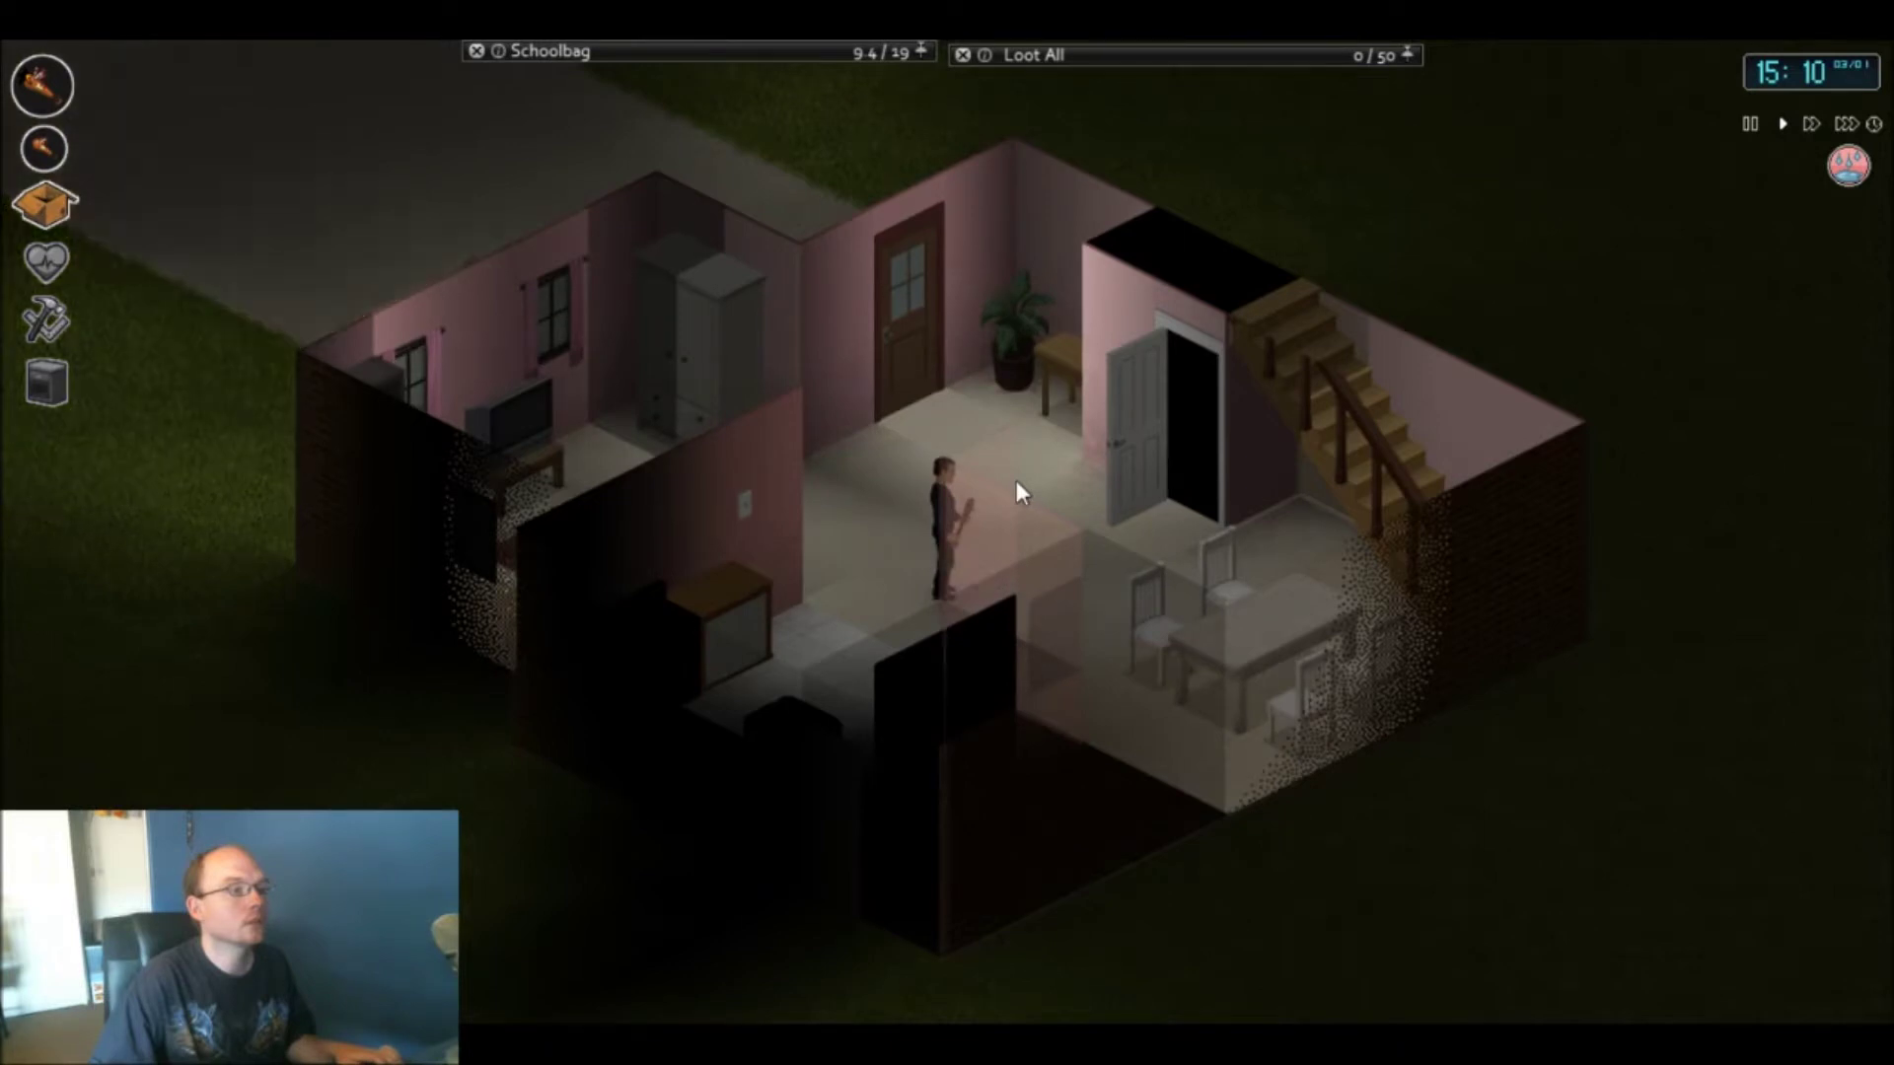
{"action": "key", "text": "s"}
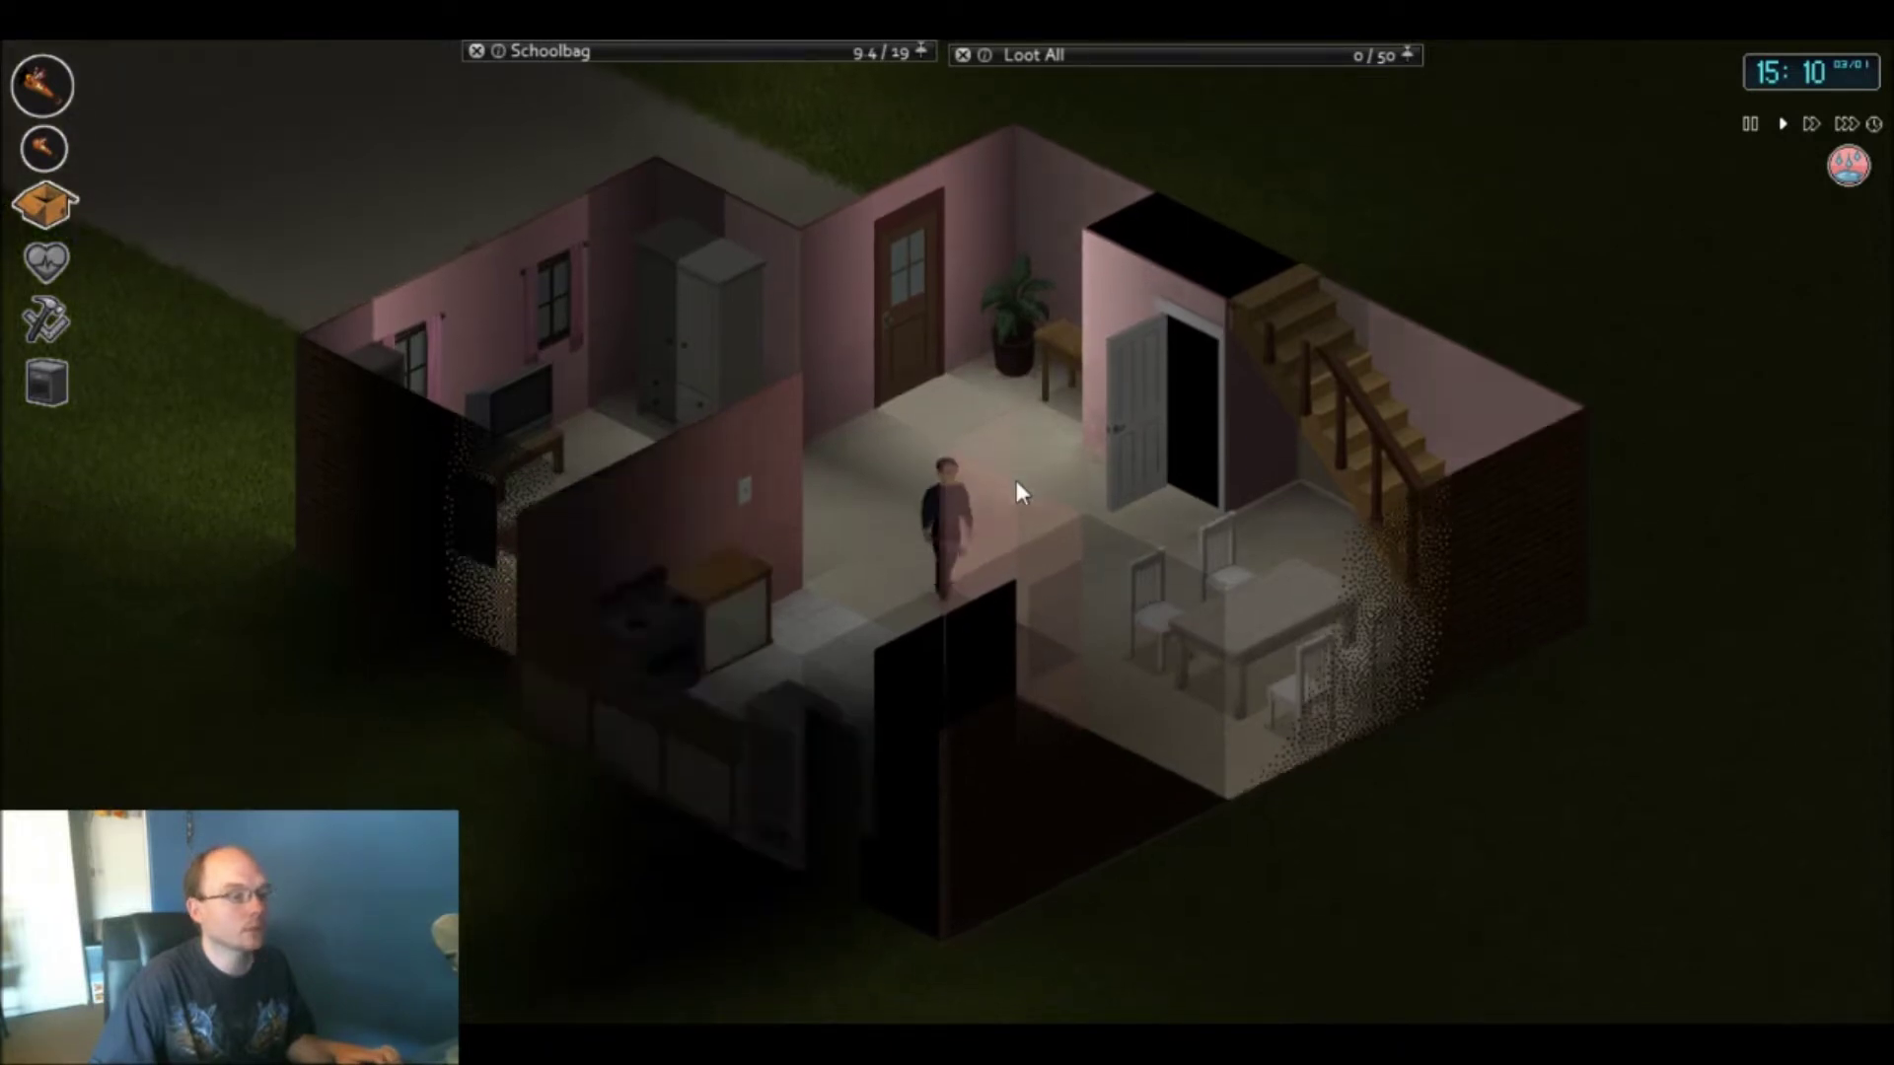
- Check the small pink side room and the bathroom, then reach the dining room
{"action": "key", "text": "d"}
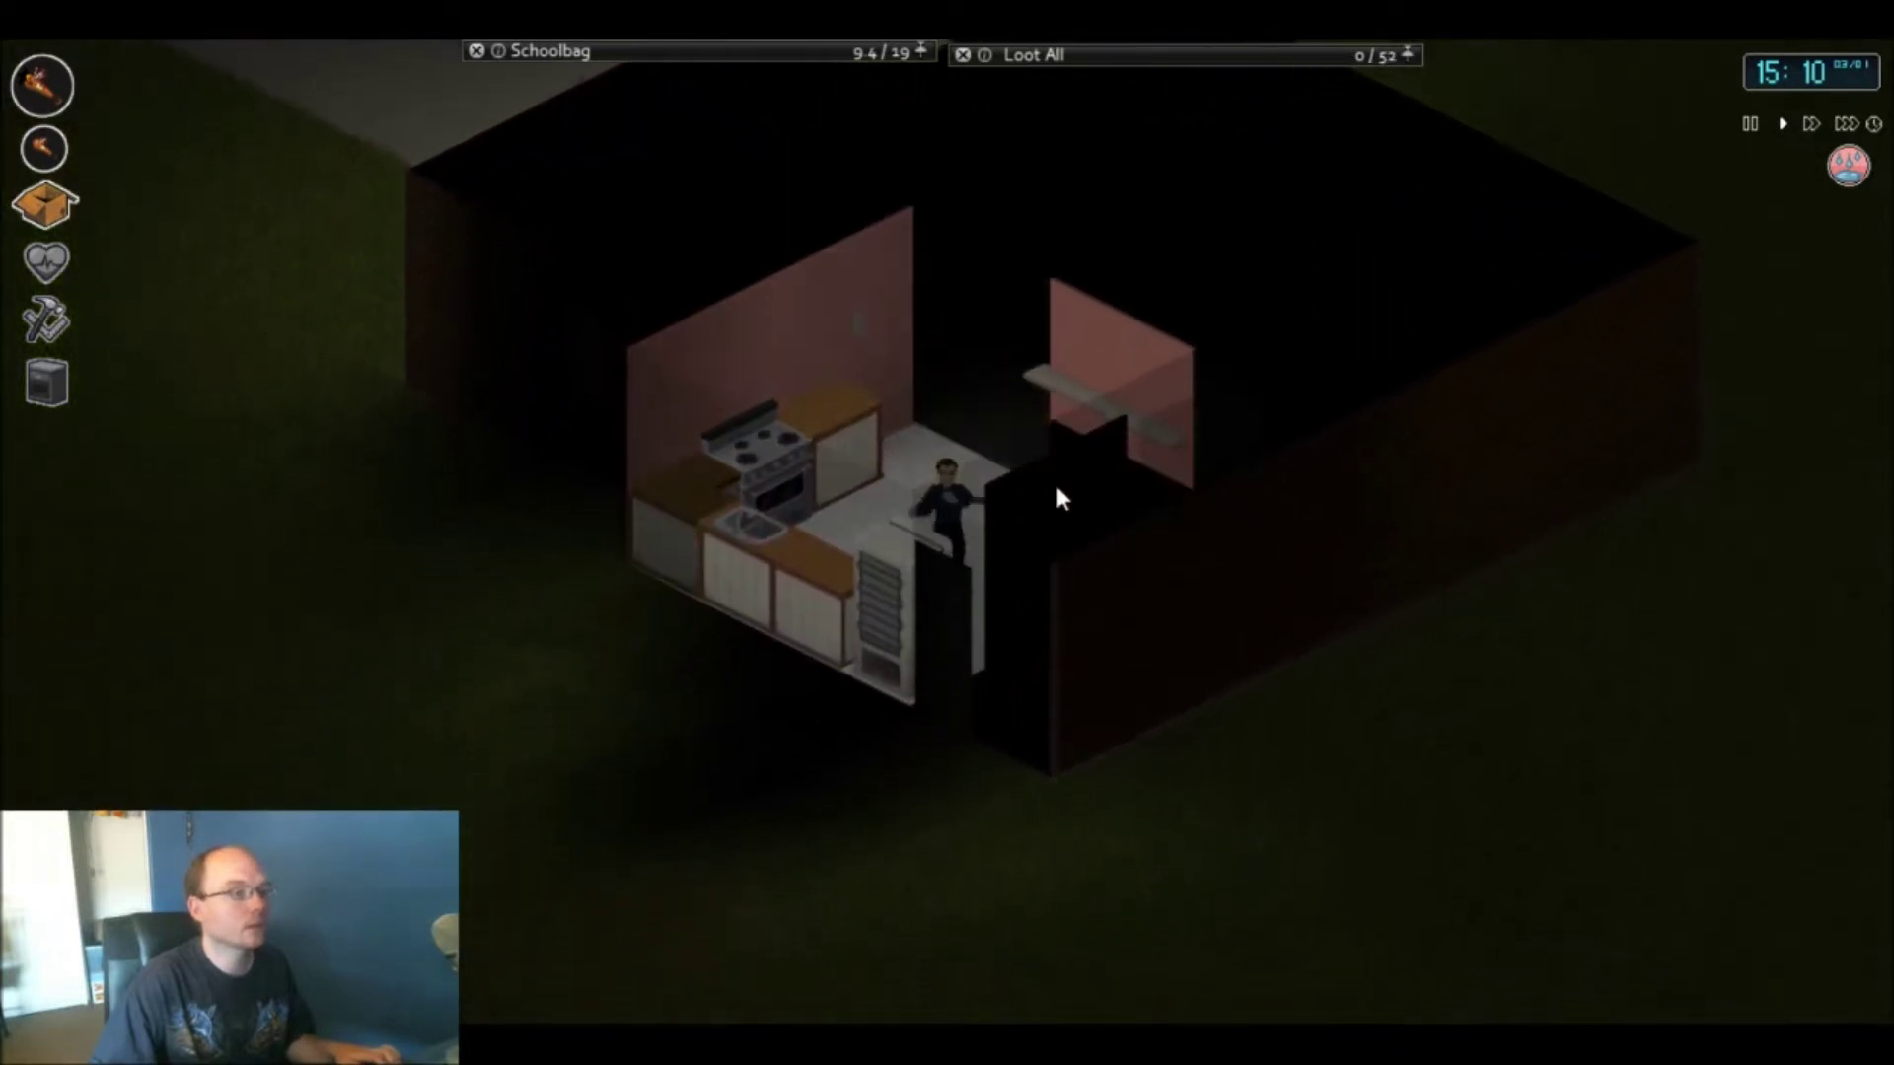
{"action": "key", "text": "d"}
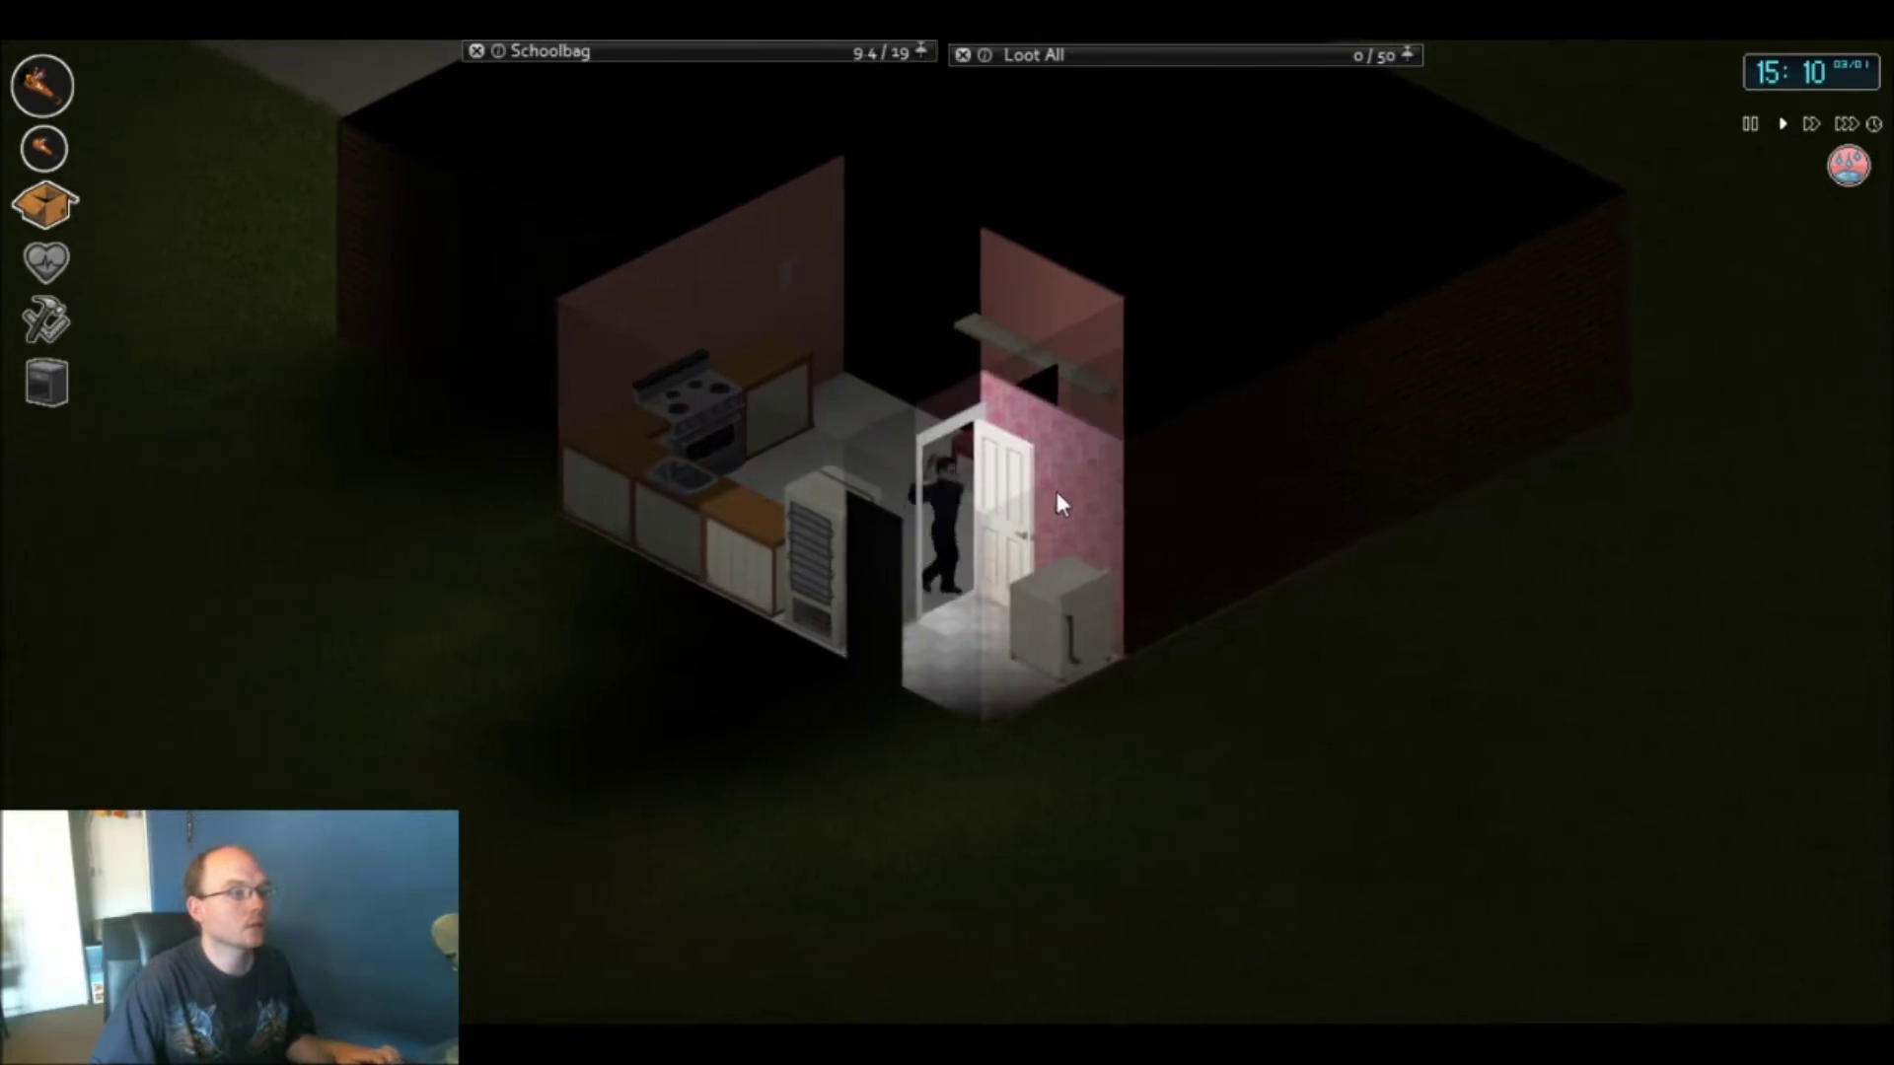
{"action": "key", "text": "w"}
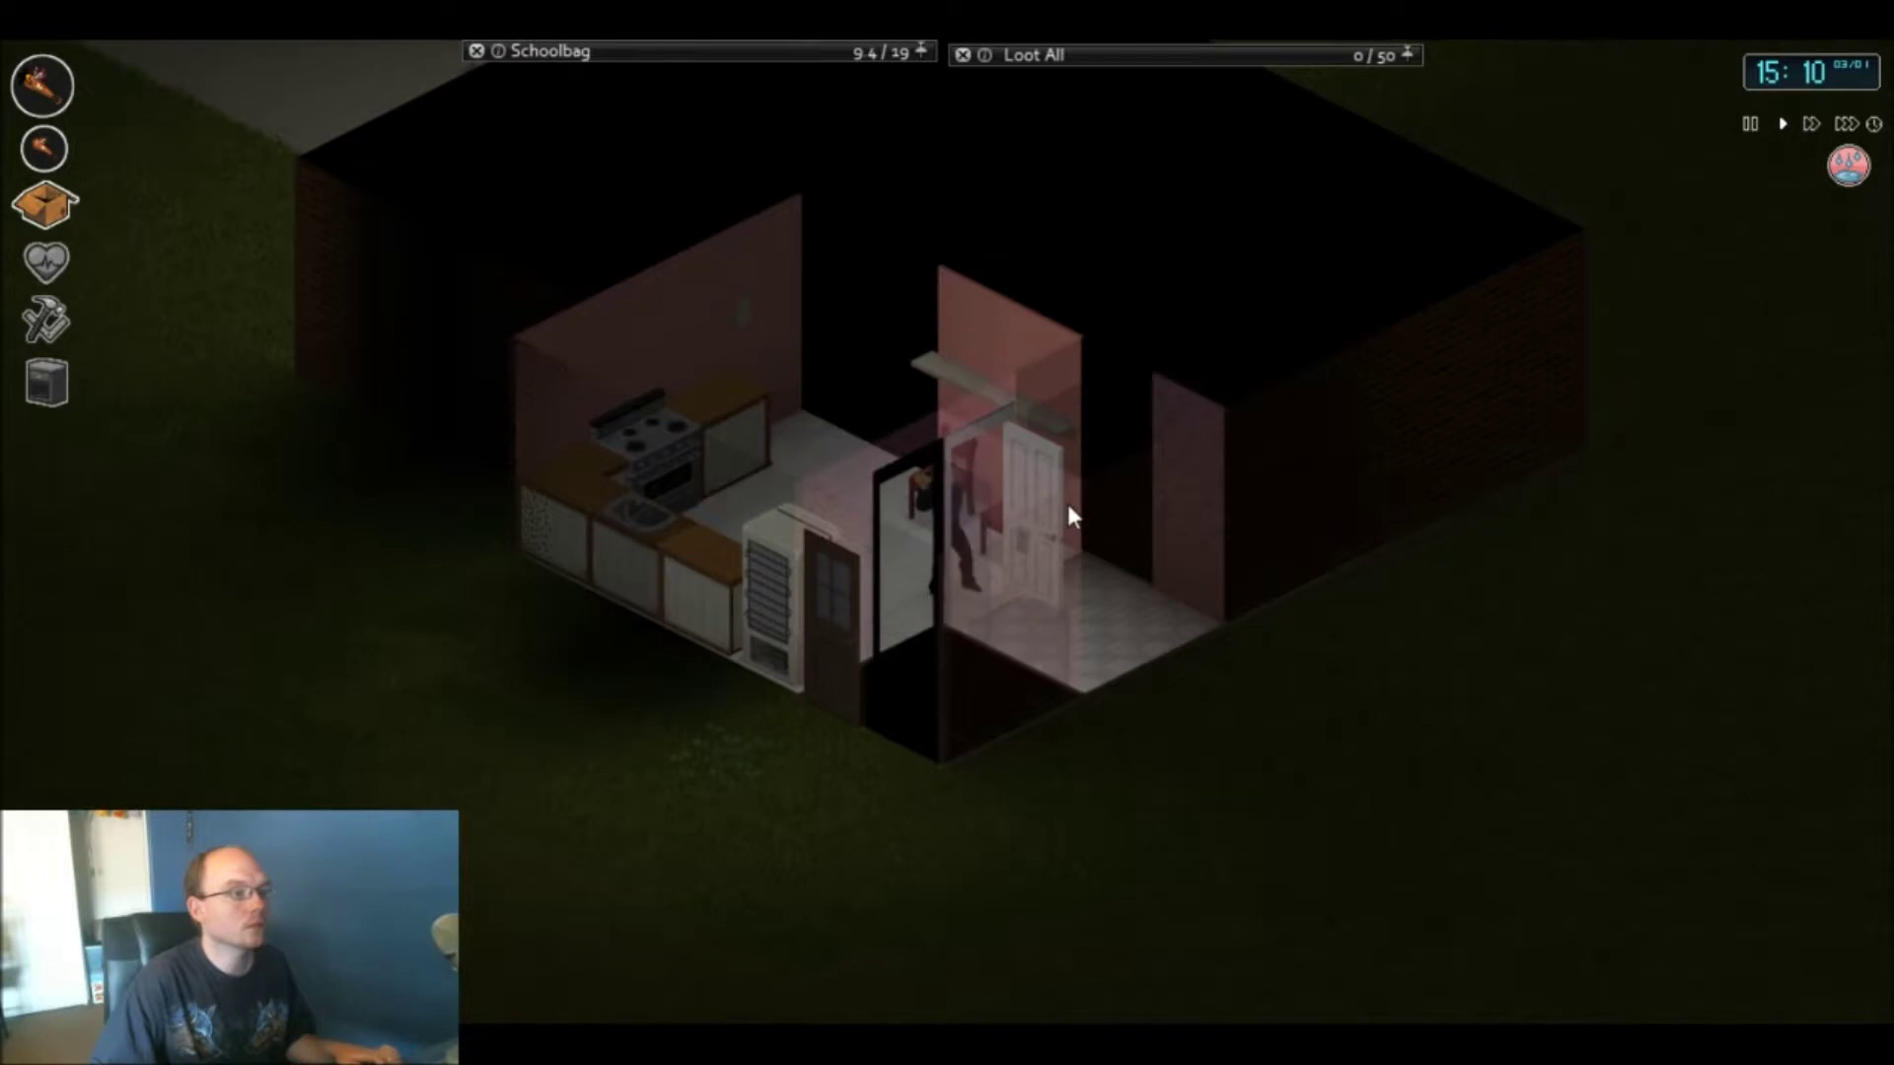
{"action": "key", "text": "d"}
{"action": "key", "text": "w"}
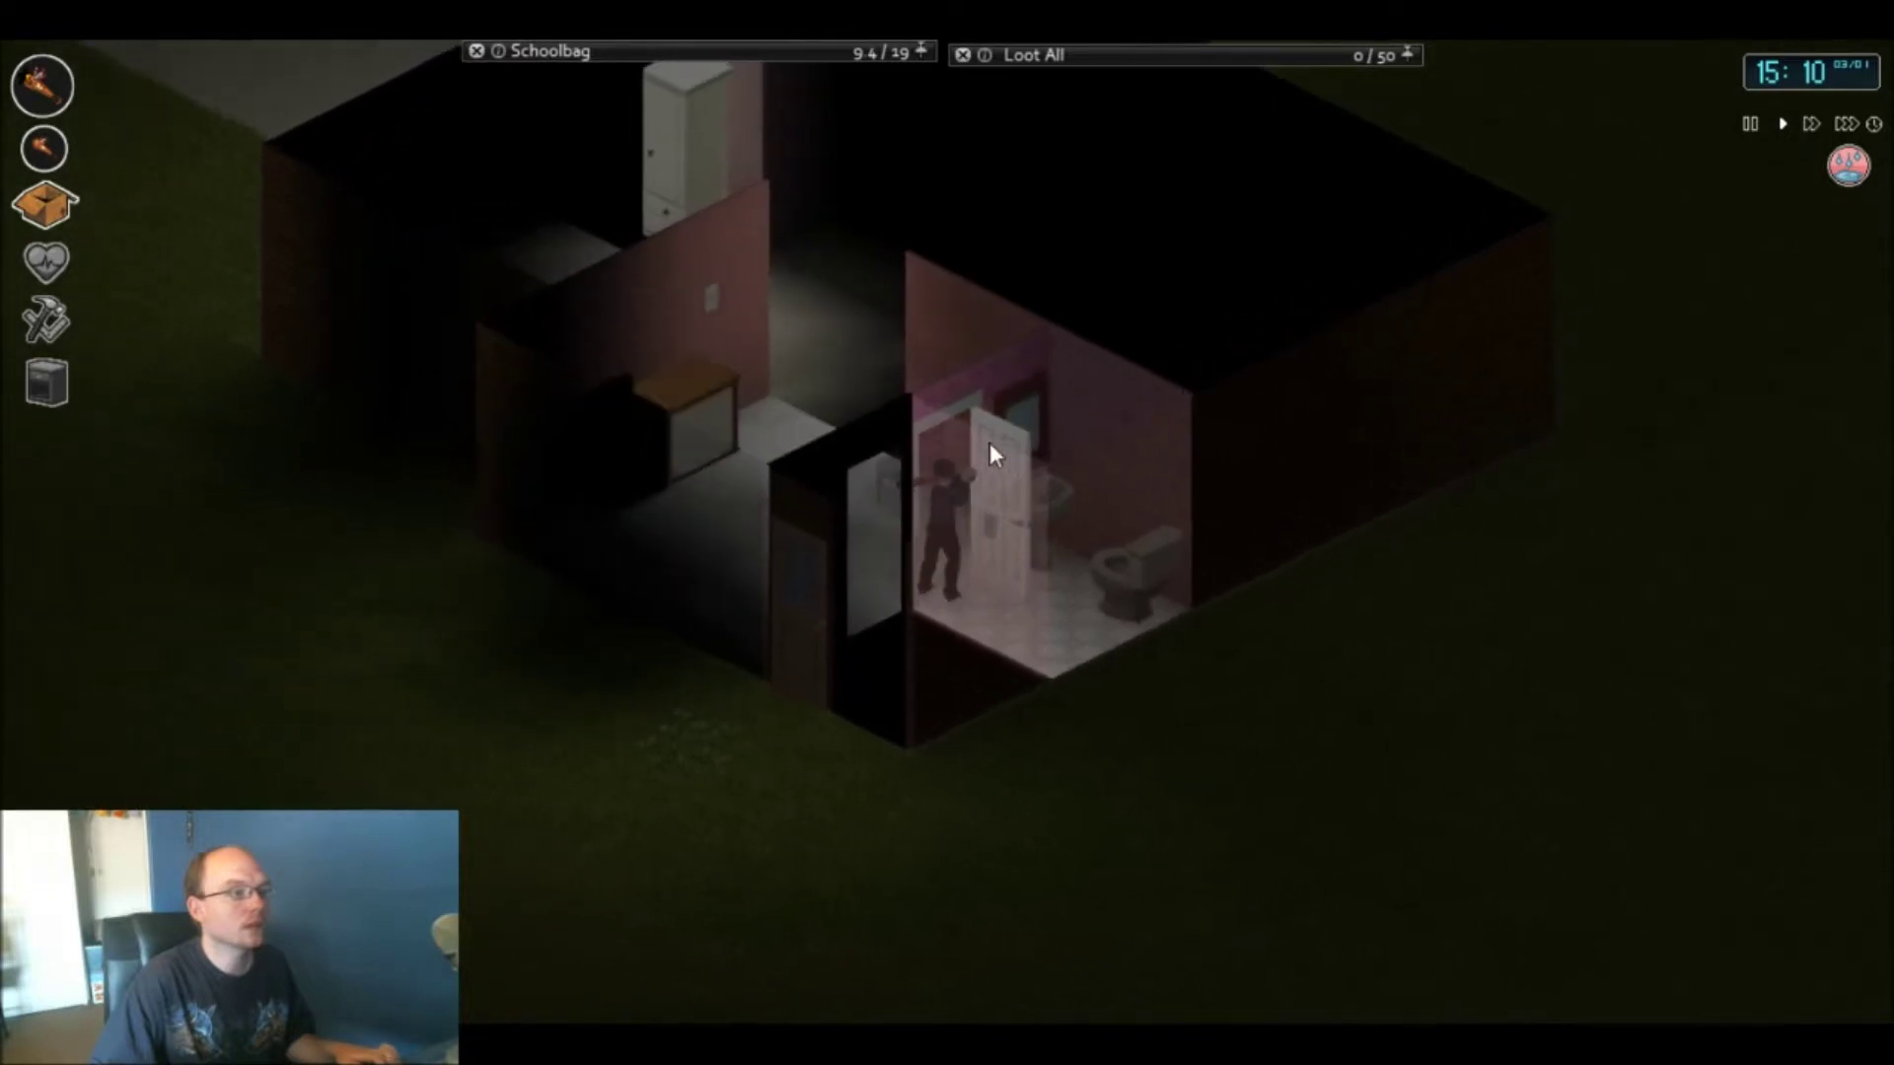
{"action": "key", "text": "d"}
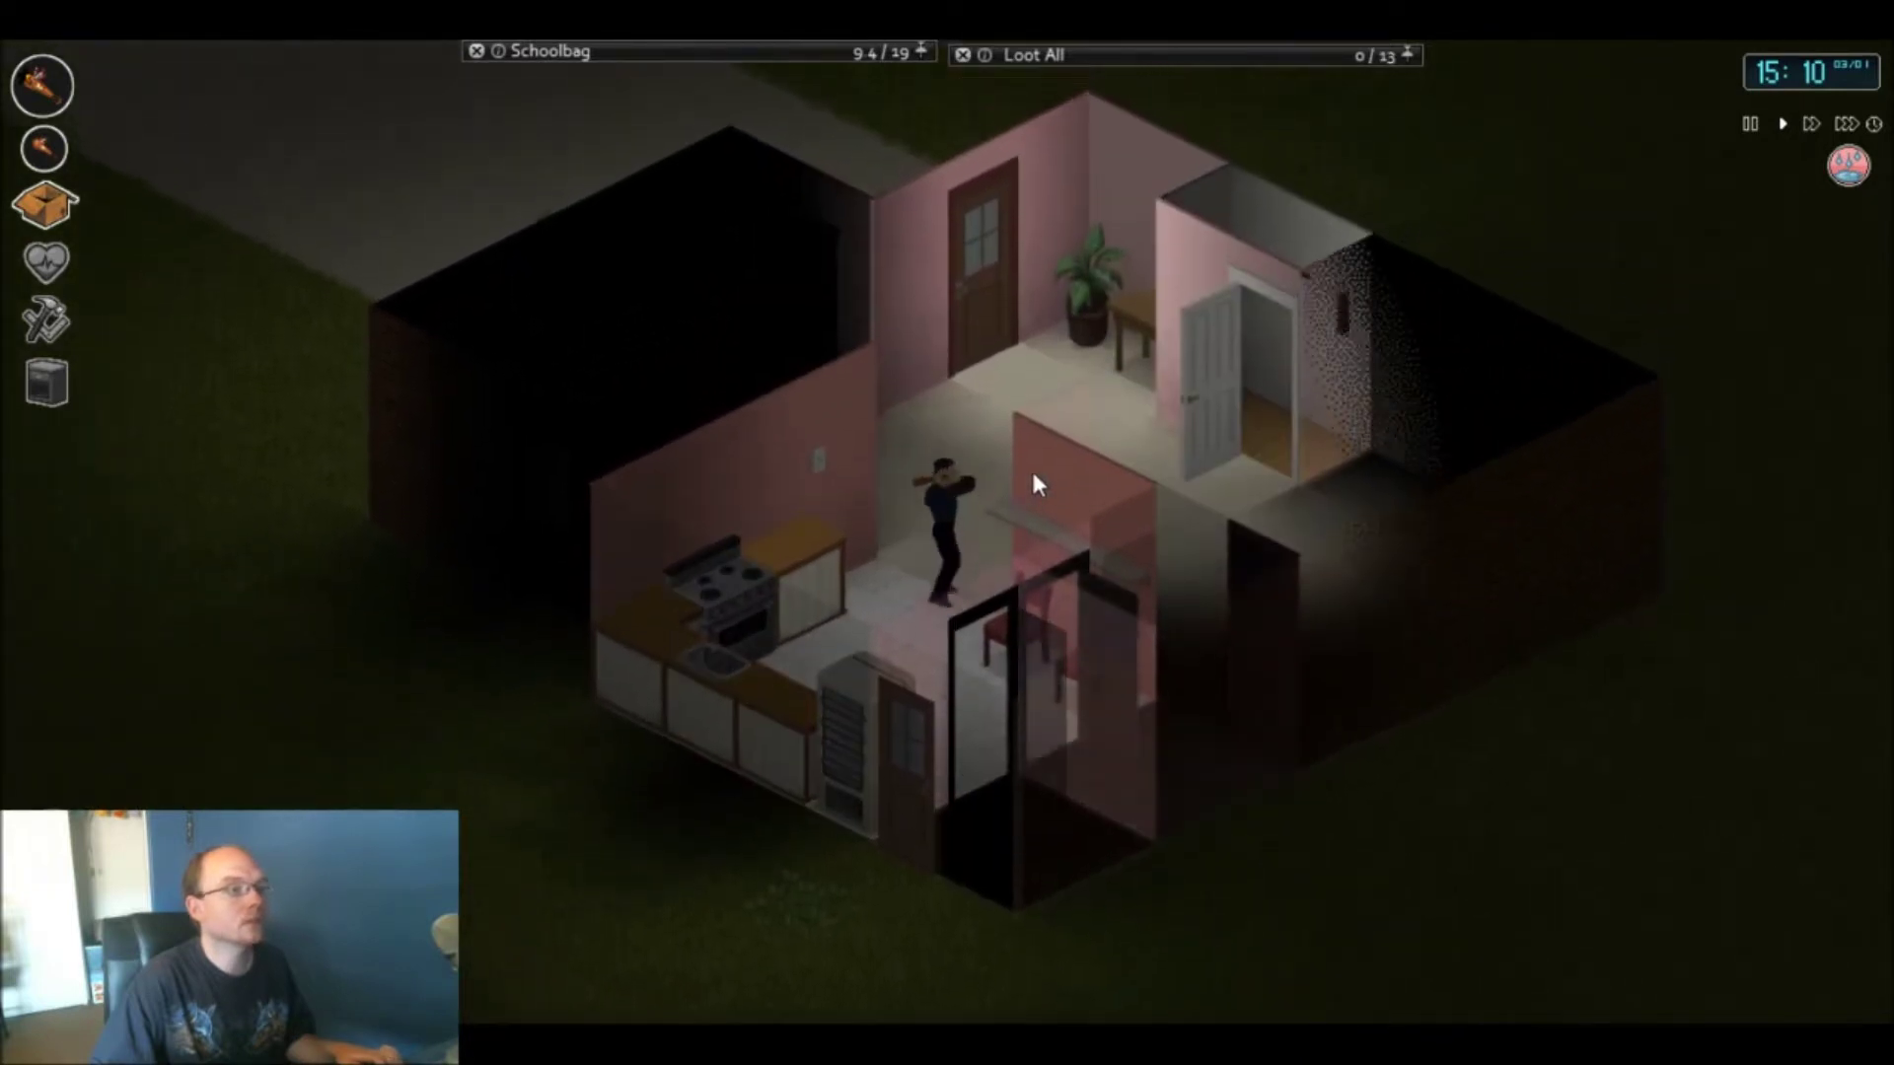
- Climb the stairs and walk across the upstairs purple bedroom
{"action": "key", "text": "d"}
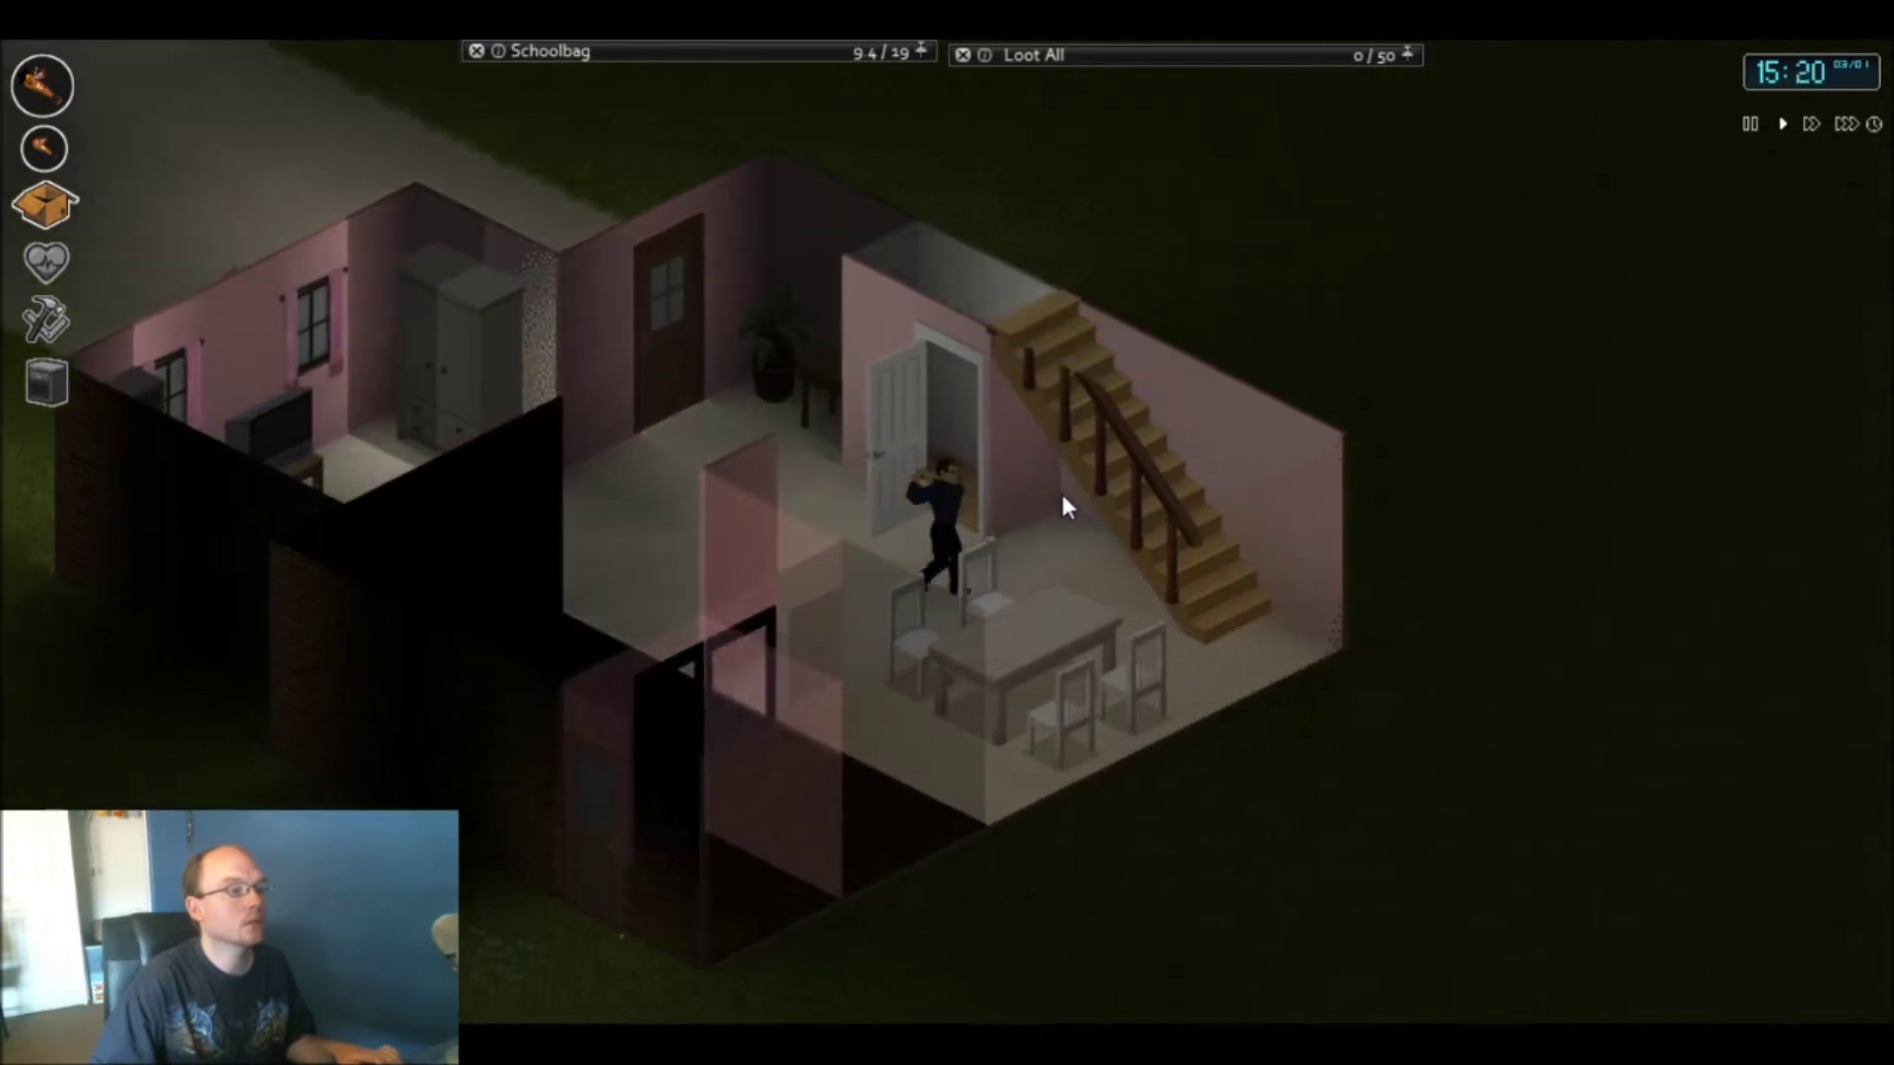
{"action": "key", "text": "w"}
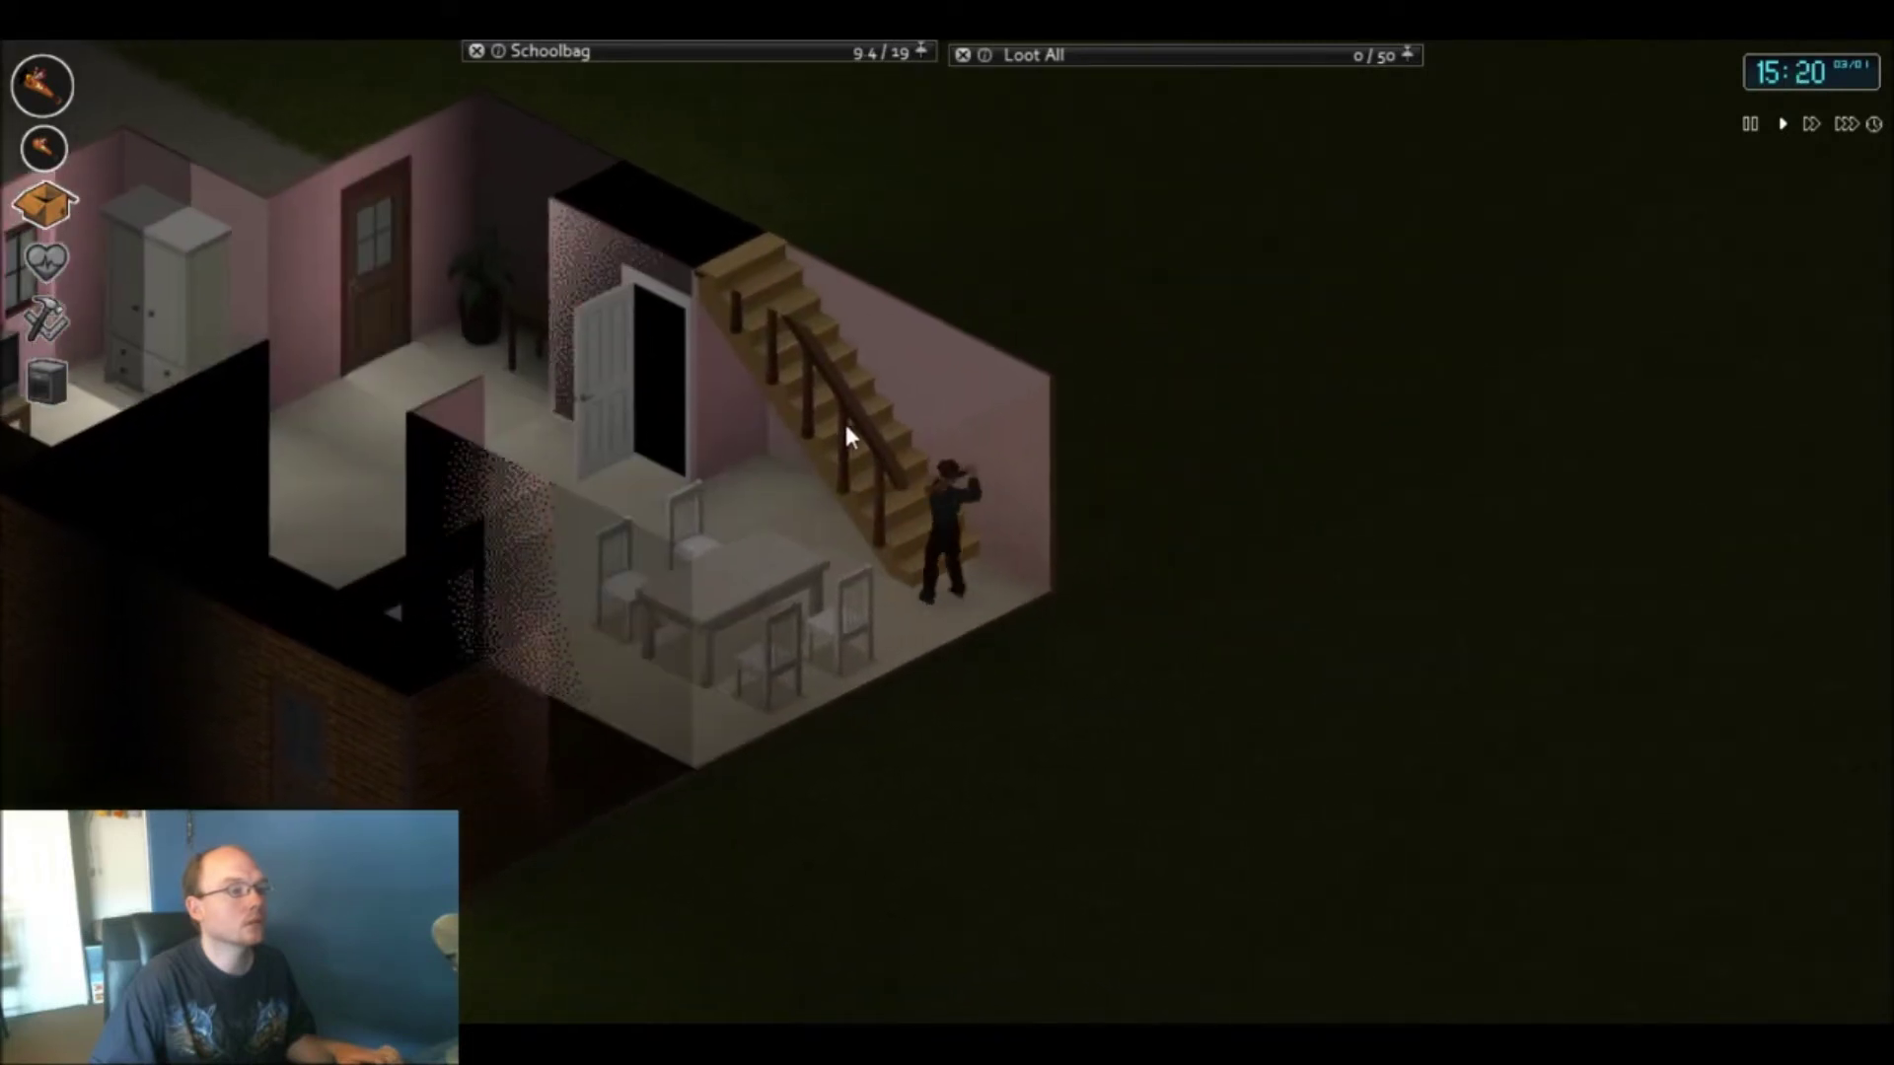
{"action": "key", "text": "w"}
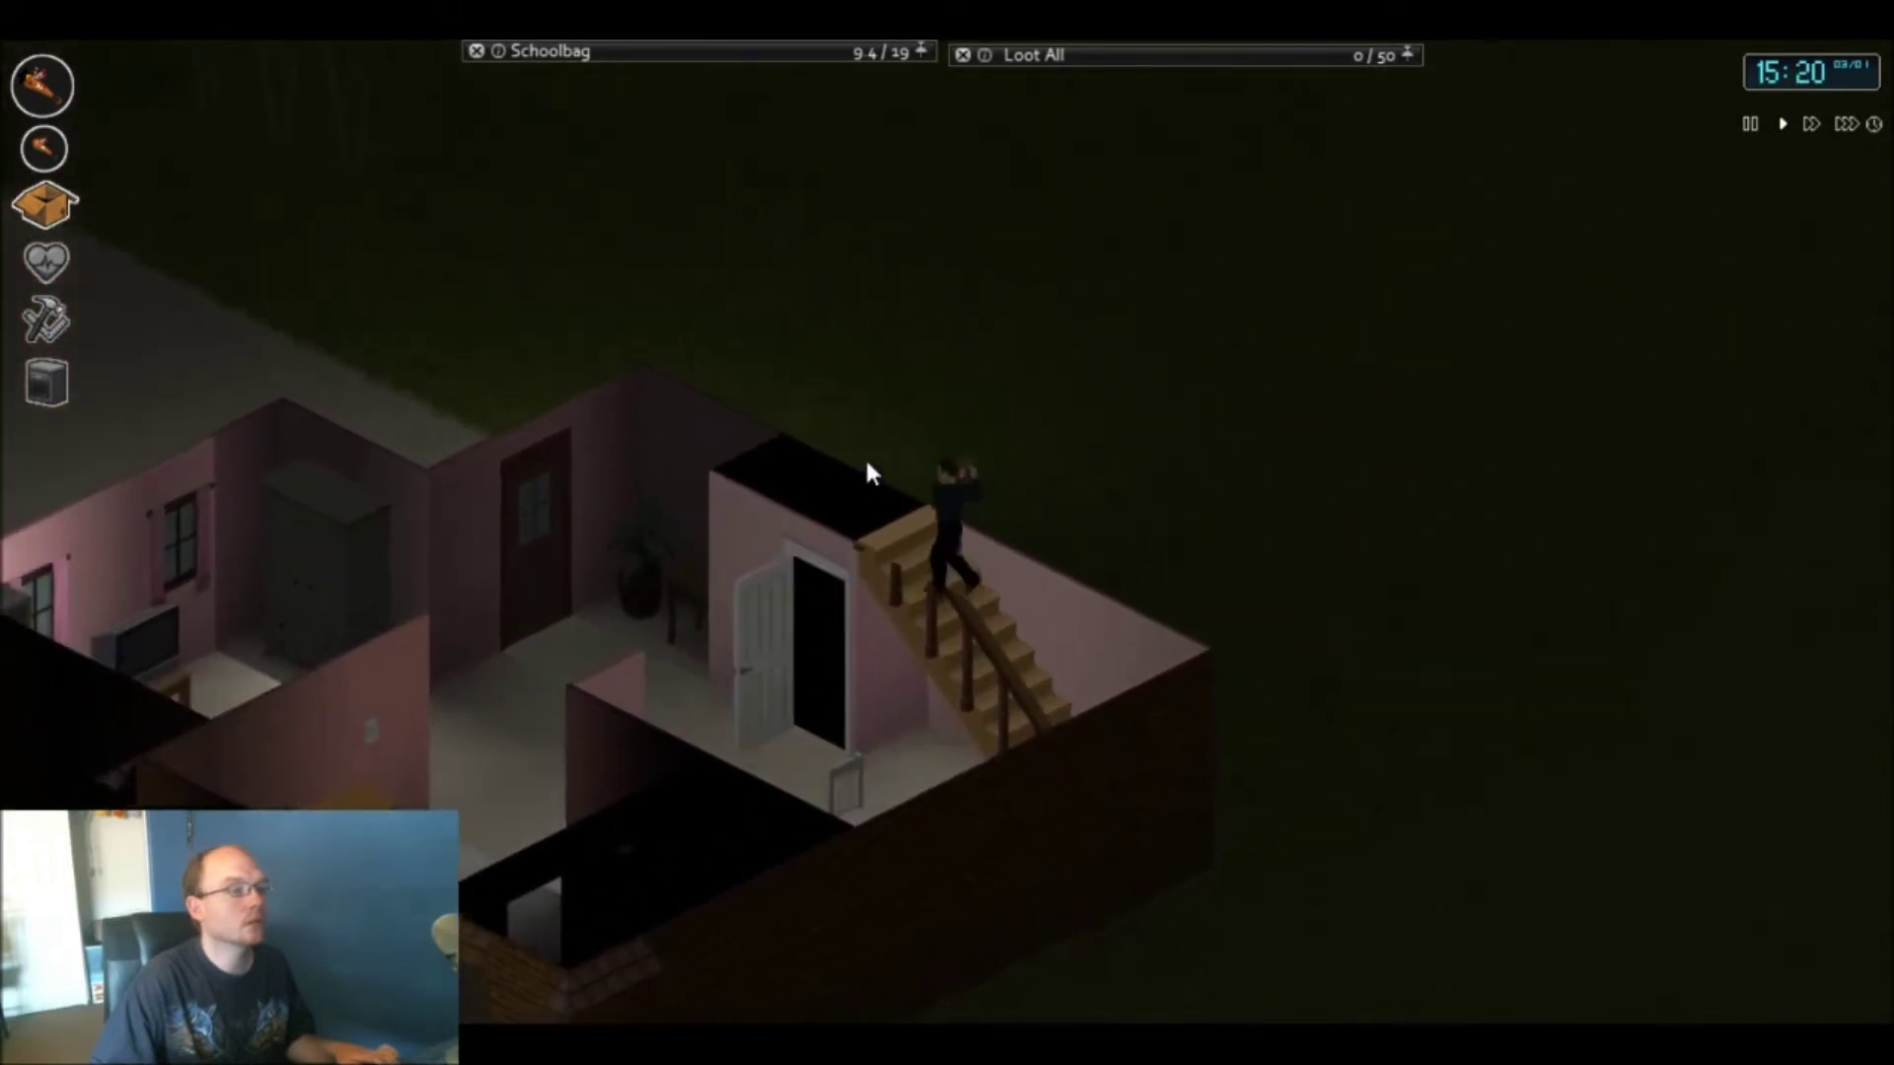
{"action": "key", "text": "a"}
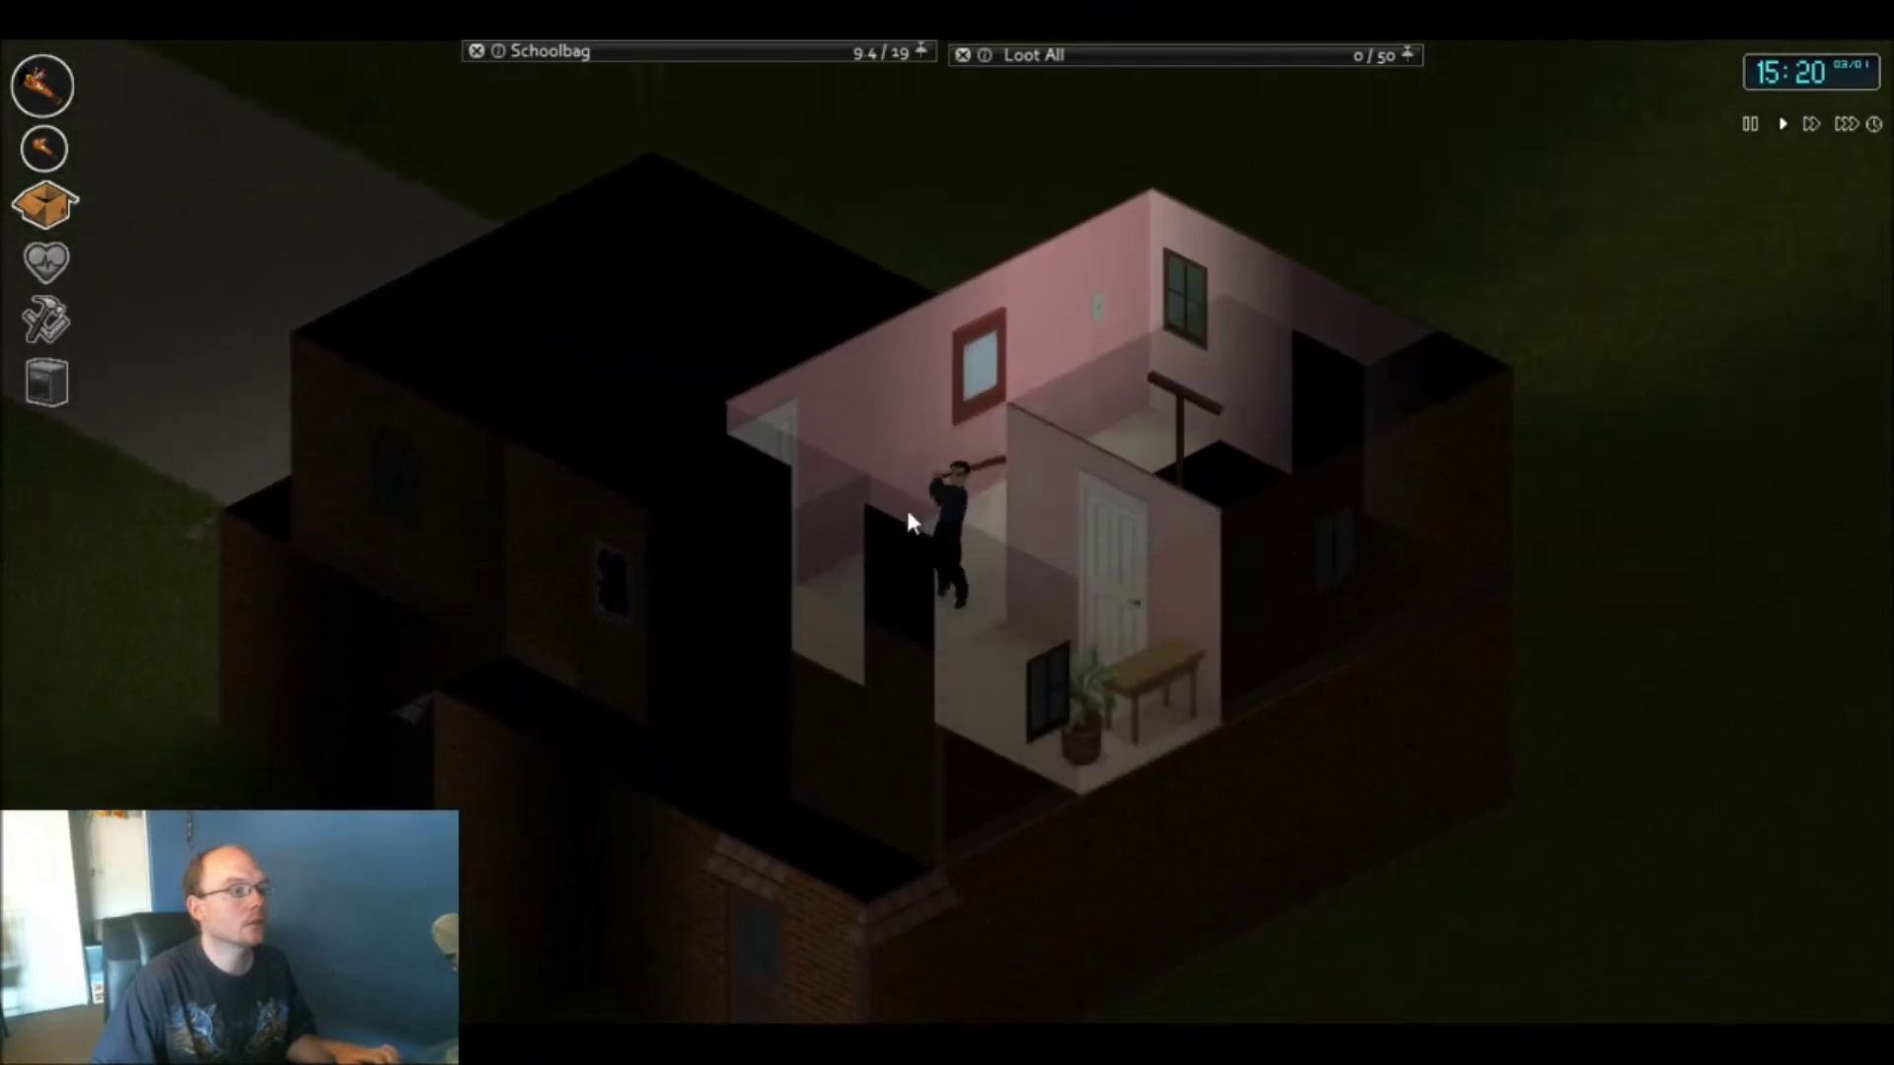
{"action": "key", "text": "a"}
{"action": "key", "text": "a"}
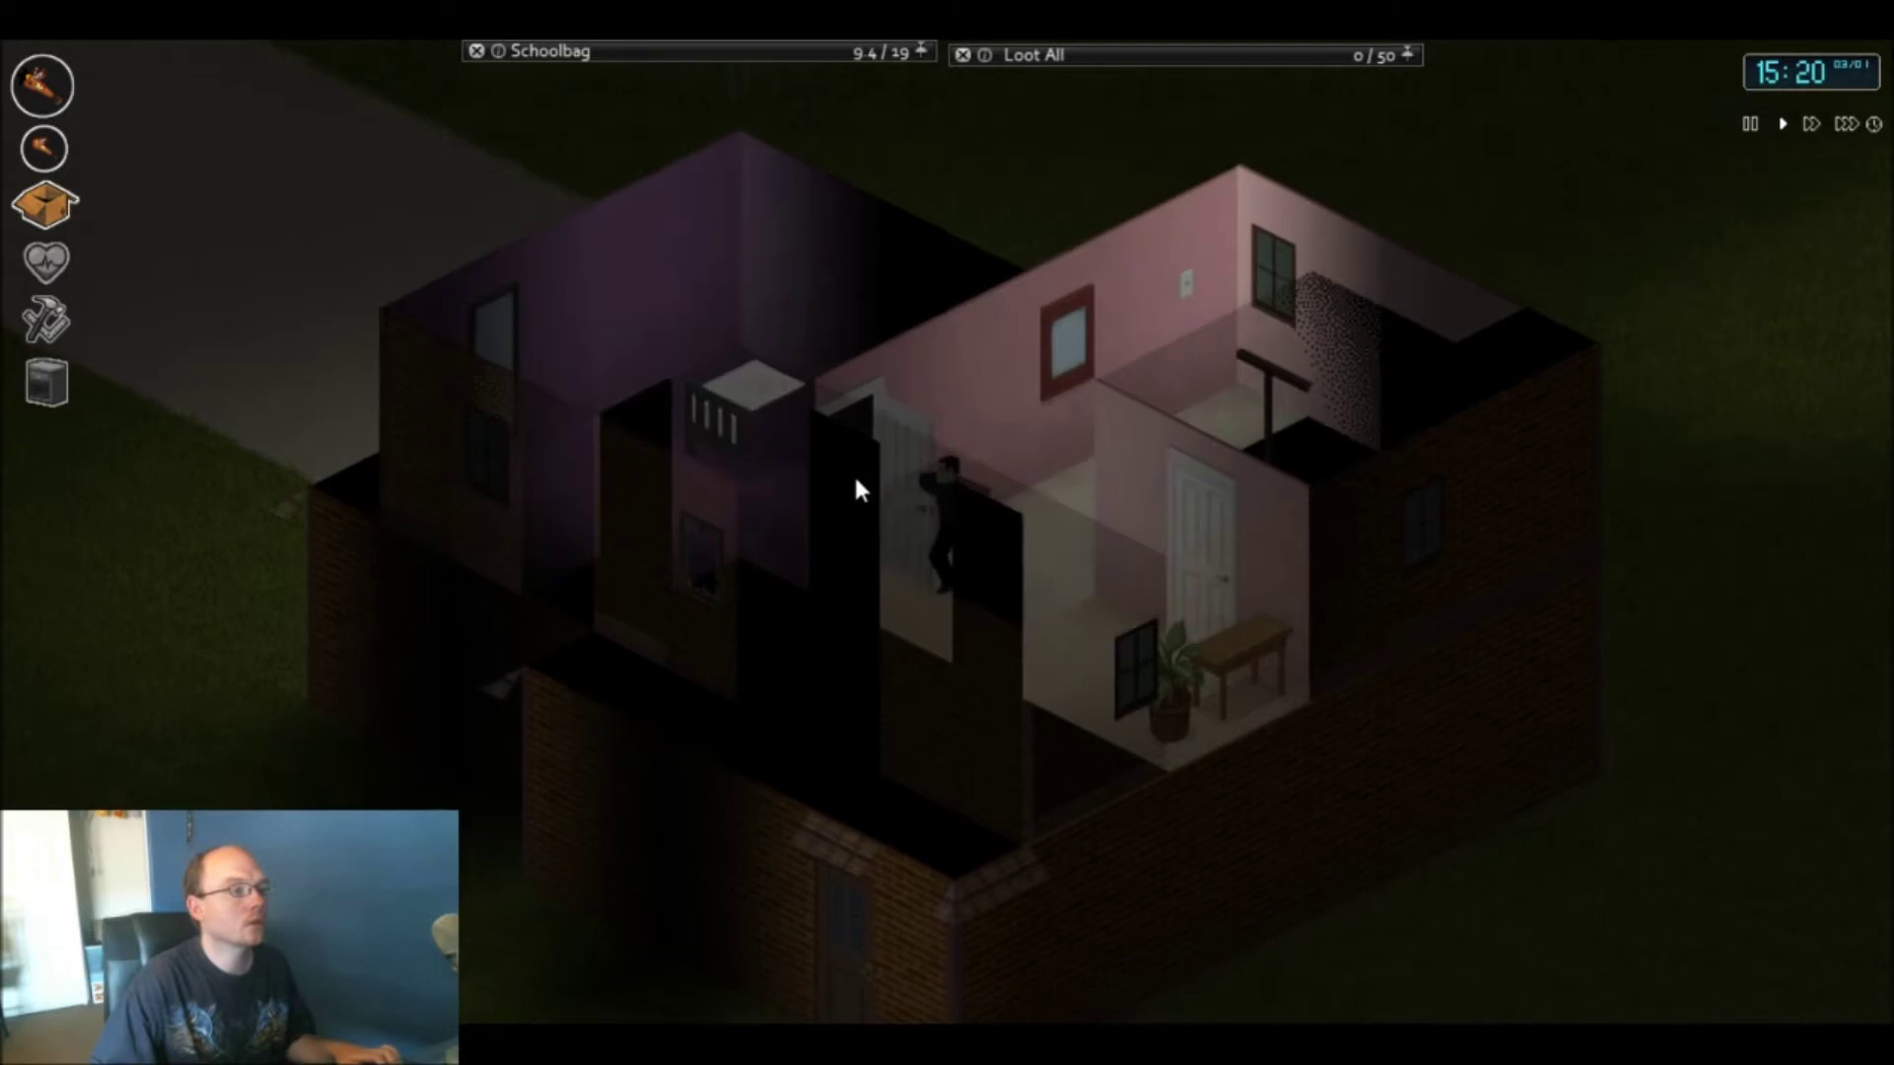
{"action": "key", "text": "a"}
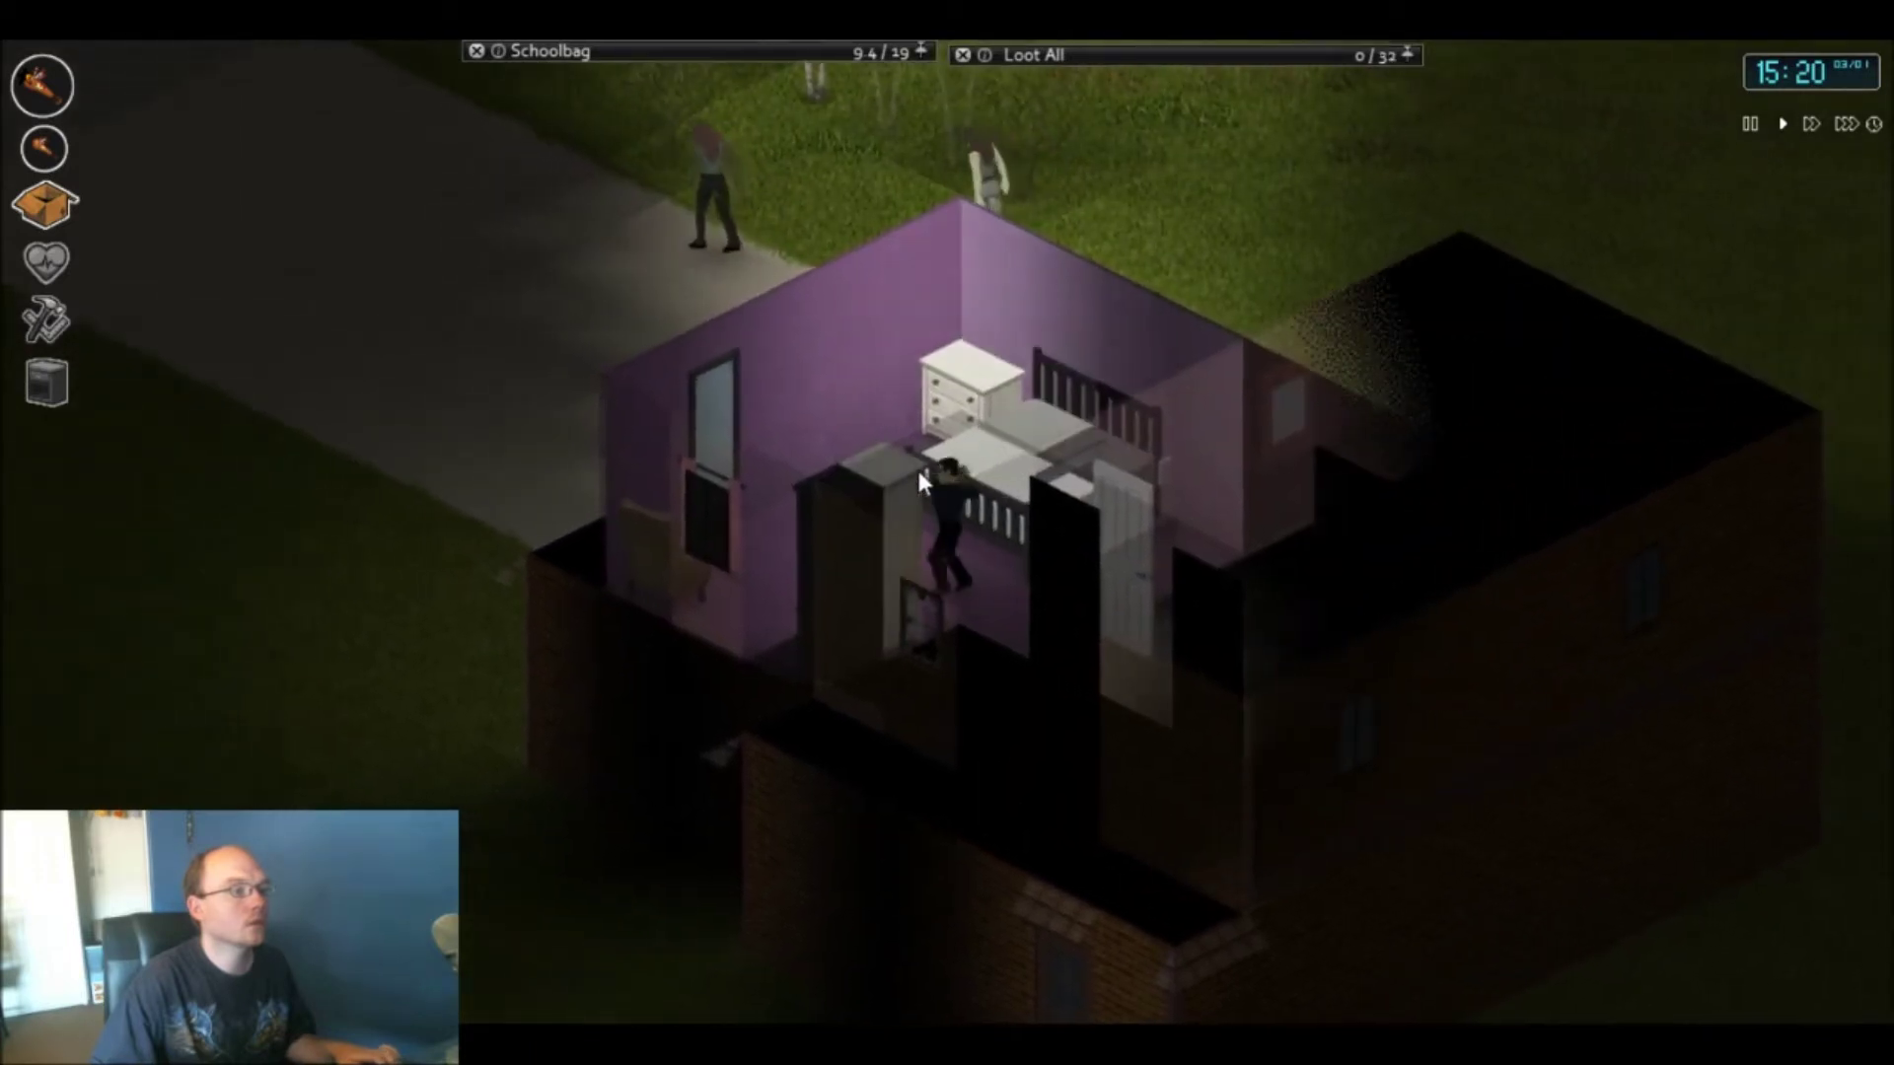
{"action": "key", "text": "w"}
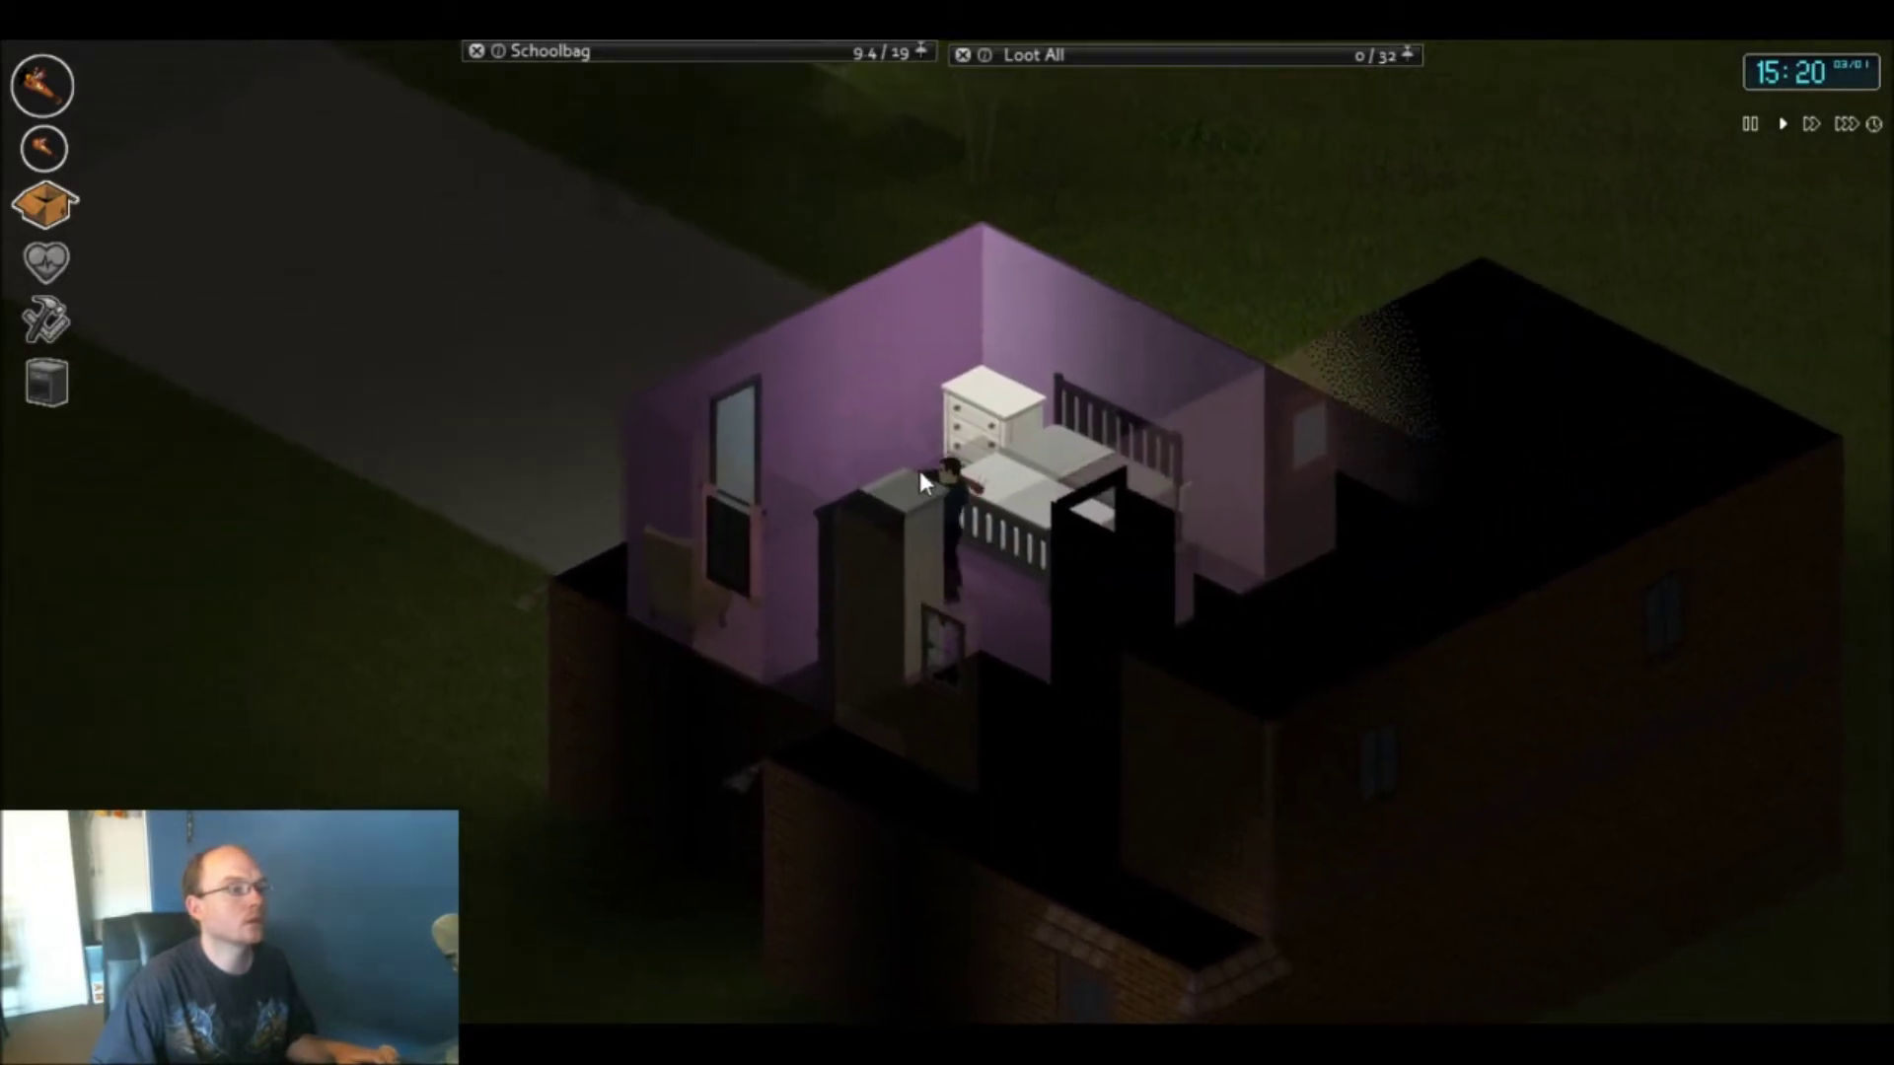
- Open the pink room's white door and check the bunk-bed and desk rooms
{"action": "key", "text": "d"}
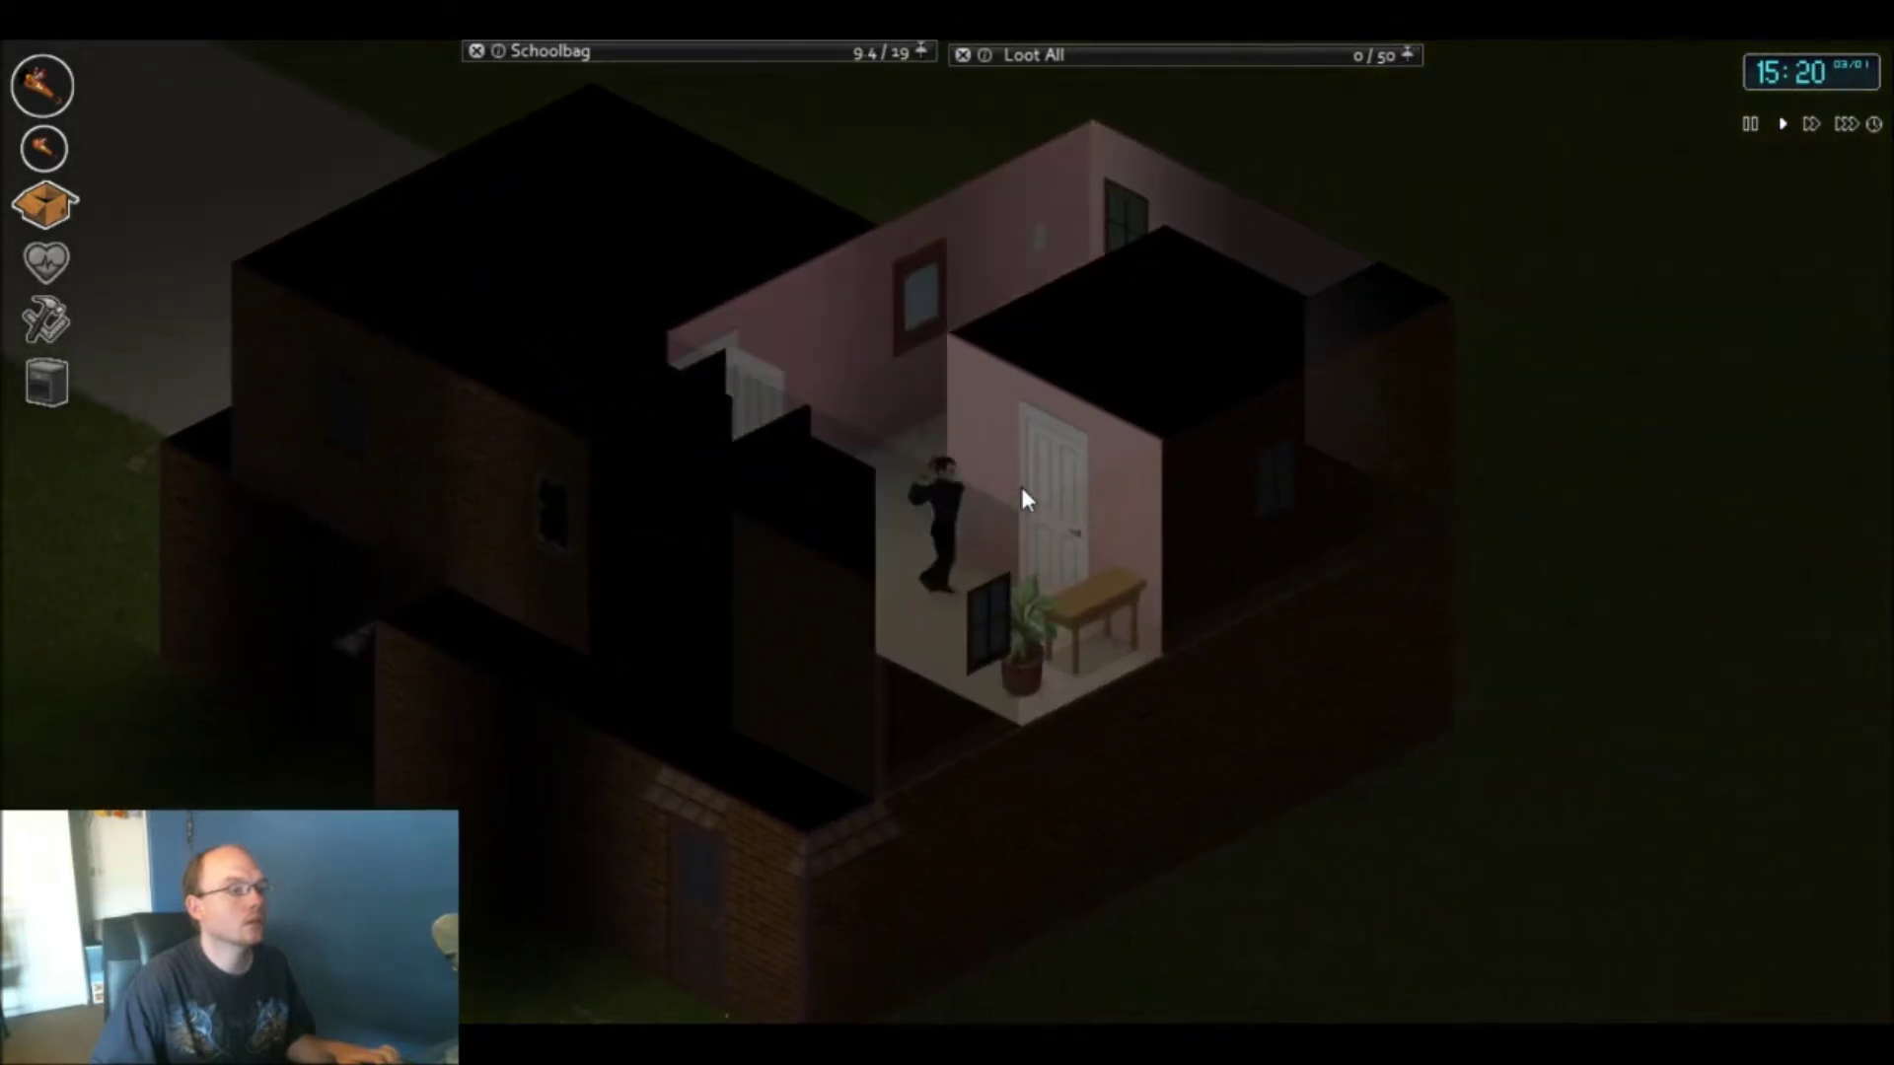
{"action": "left_click", "coordinate": [1019, 472]}
{"action": "key", "text": "d"}
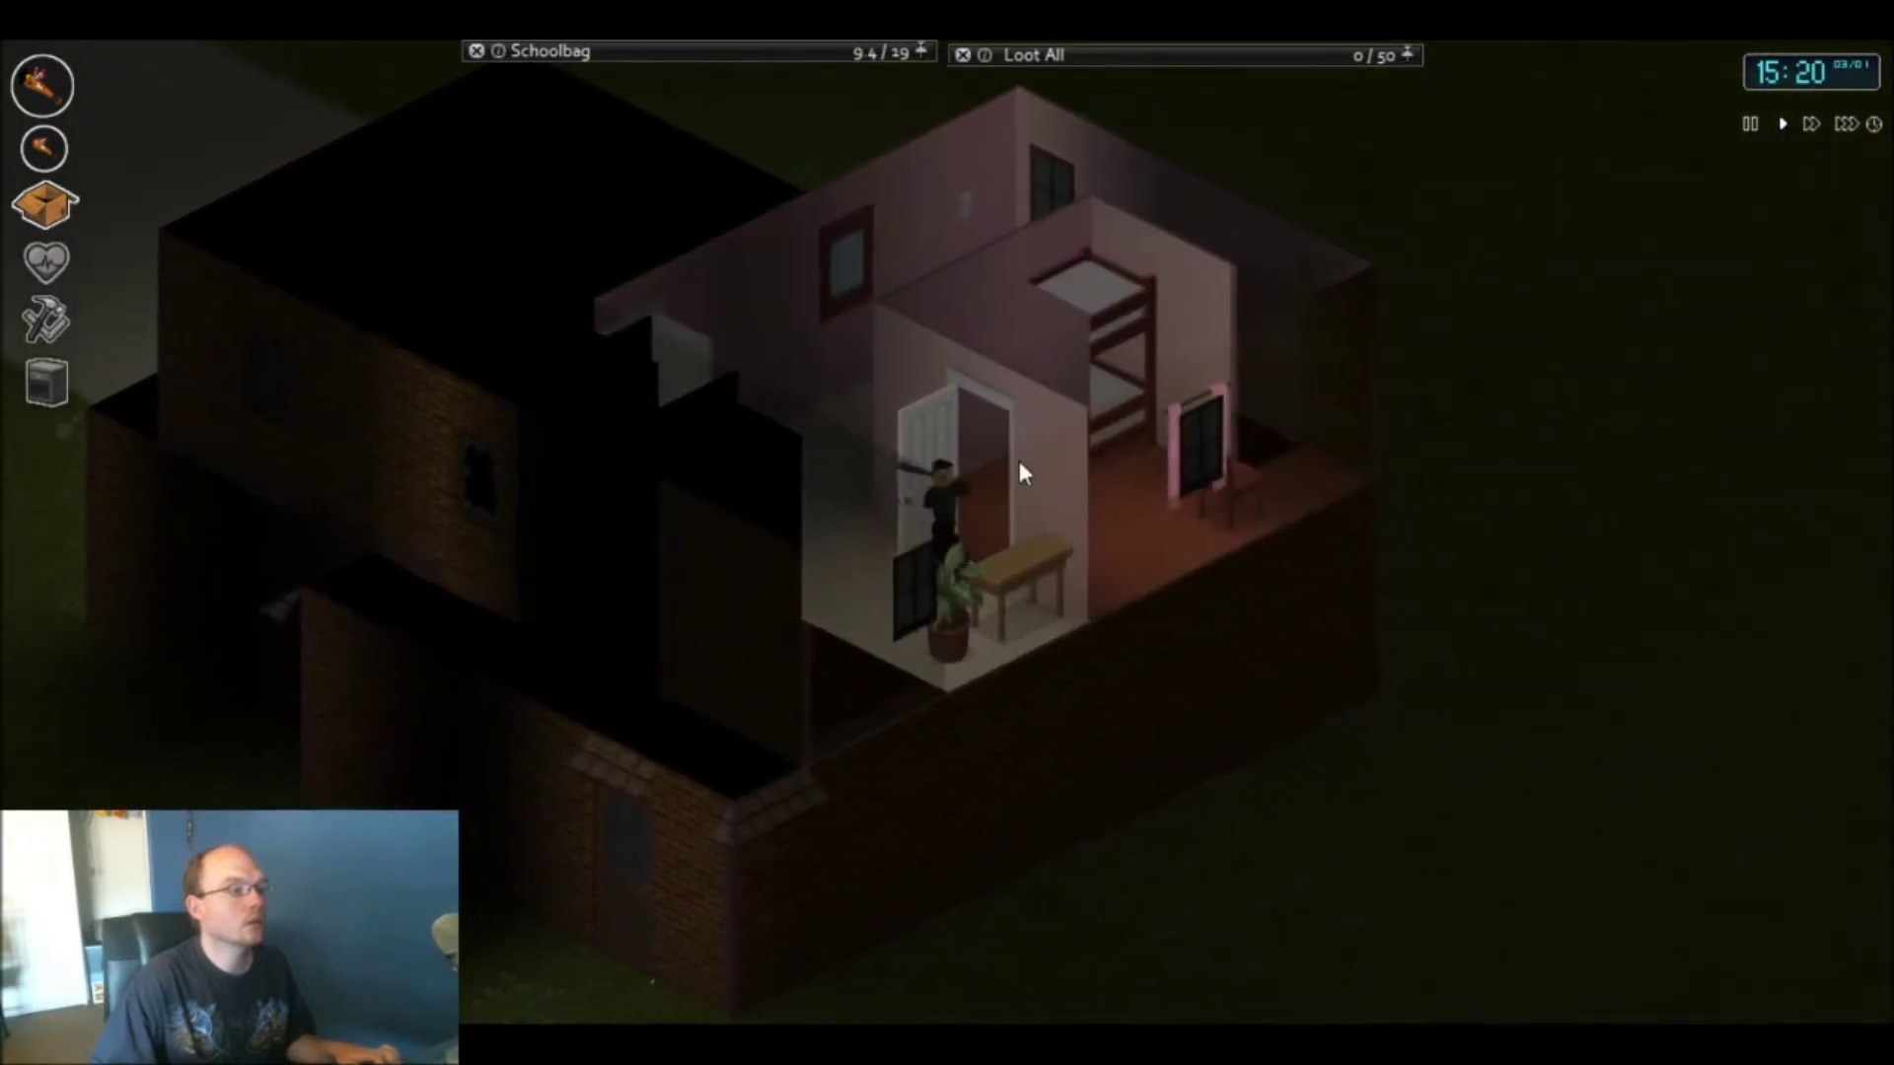
{"action": "key", "text": "a"}
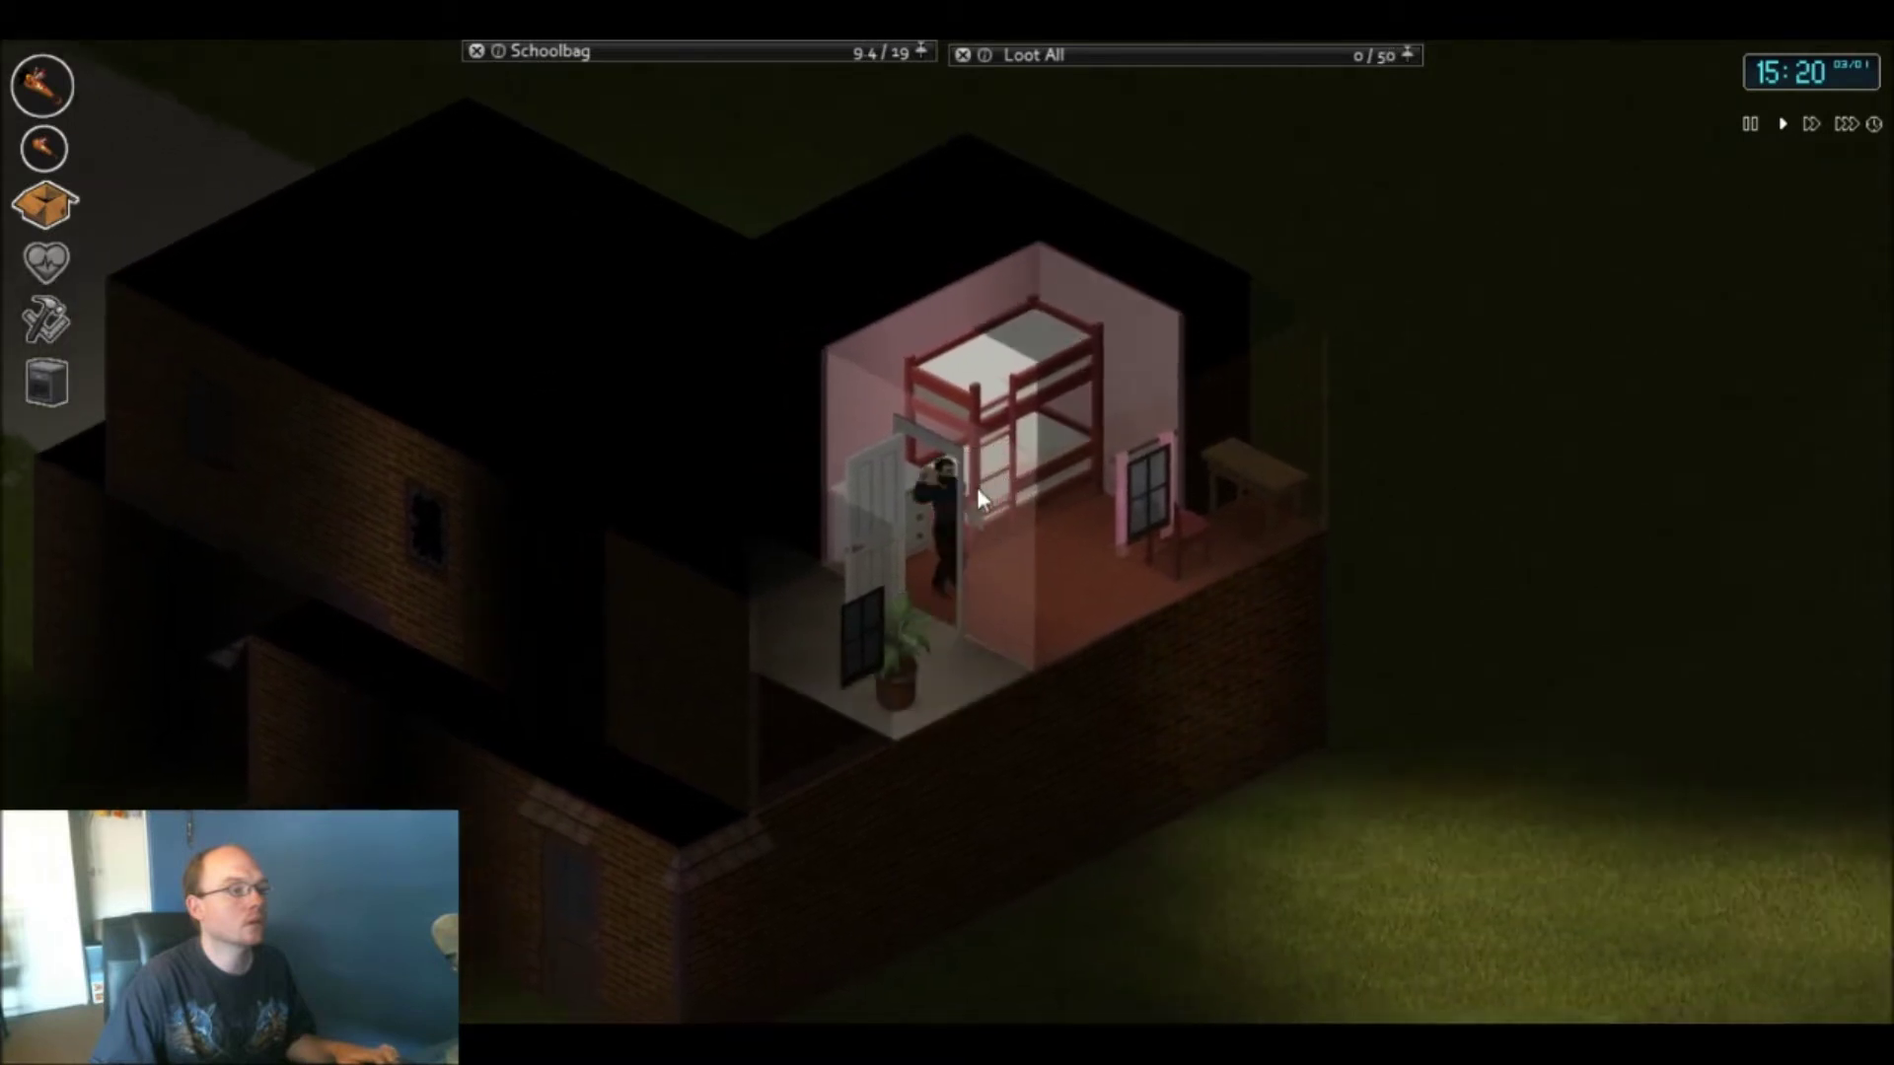
{"action": "key", "text": "a"}
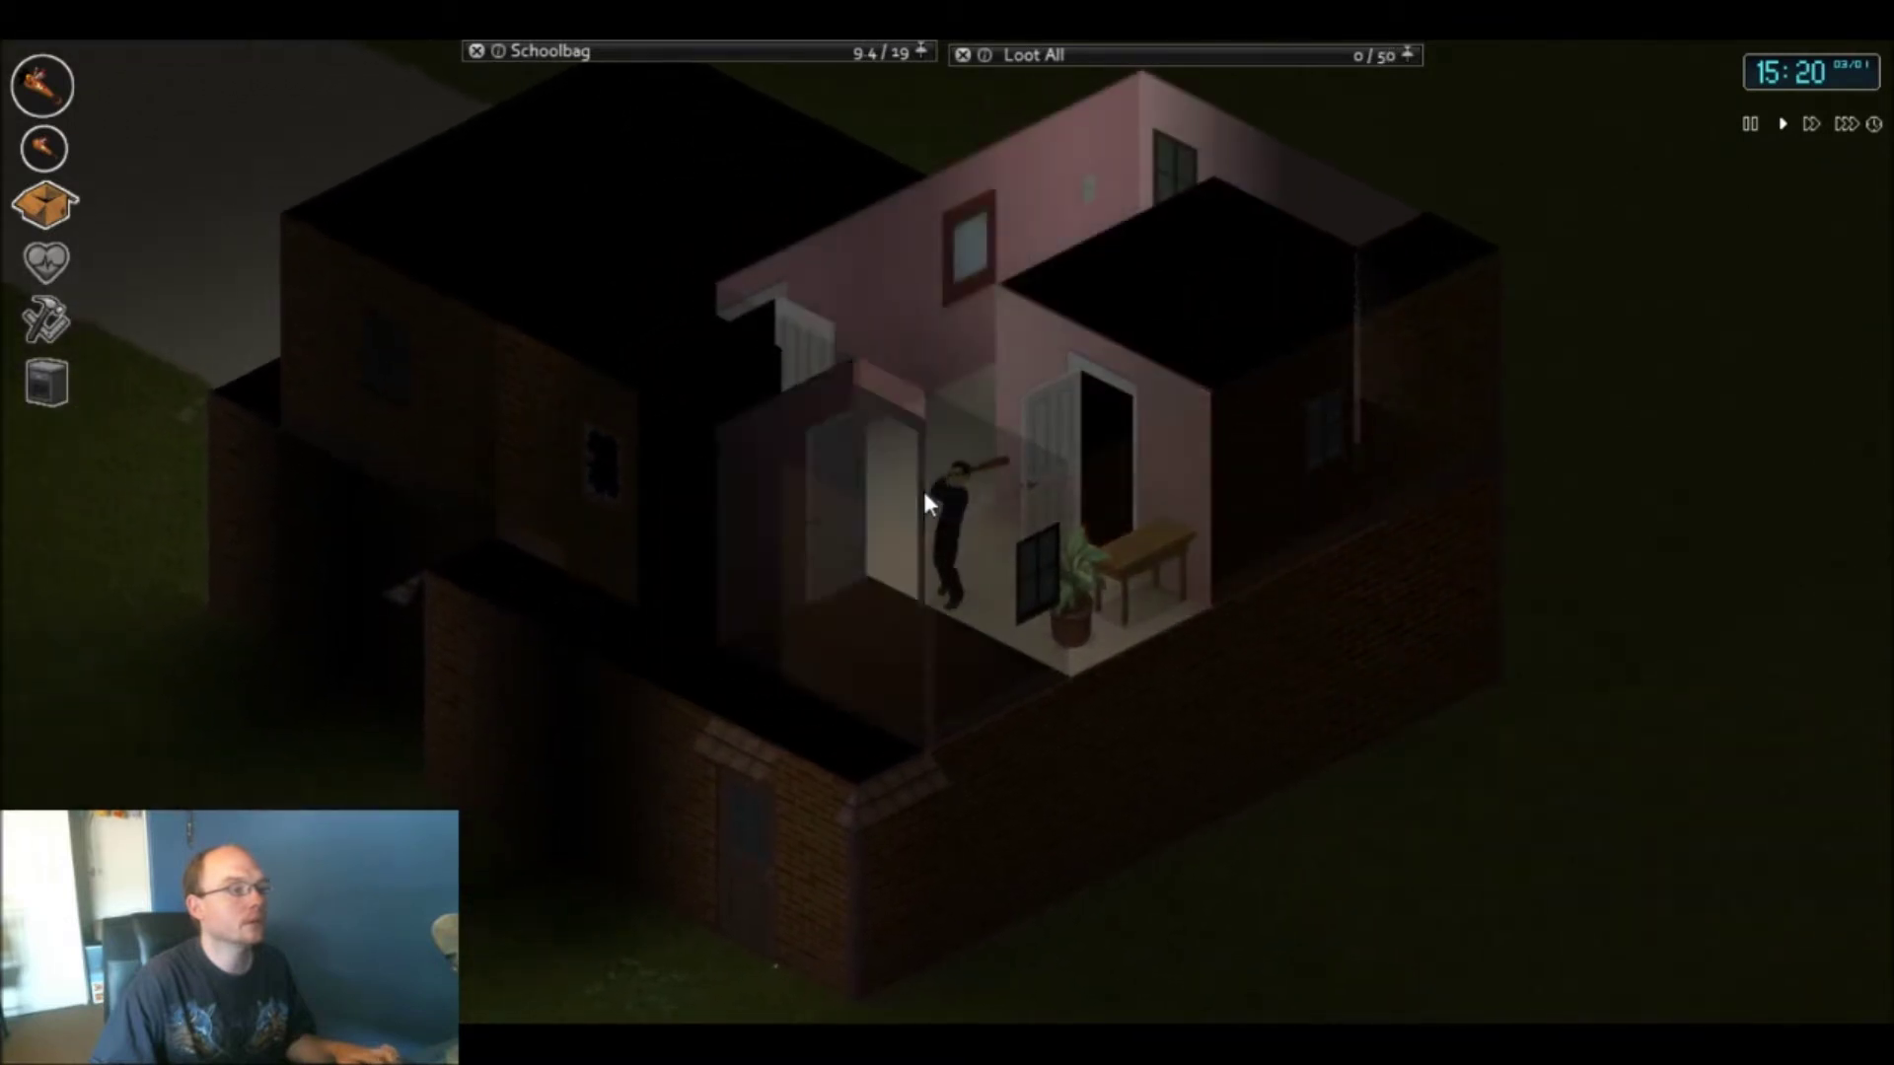
{"action": "key", "text": "w"}
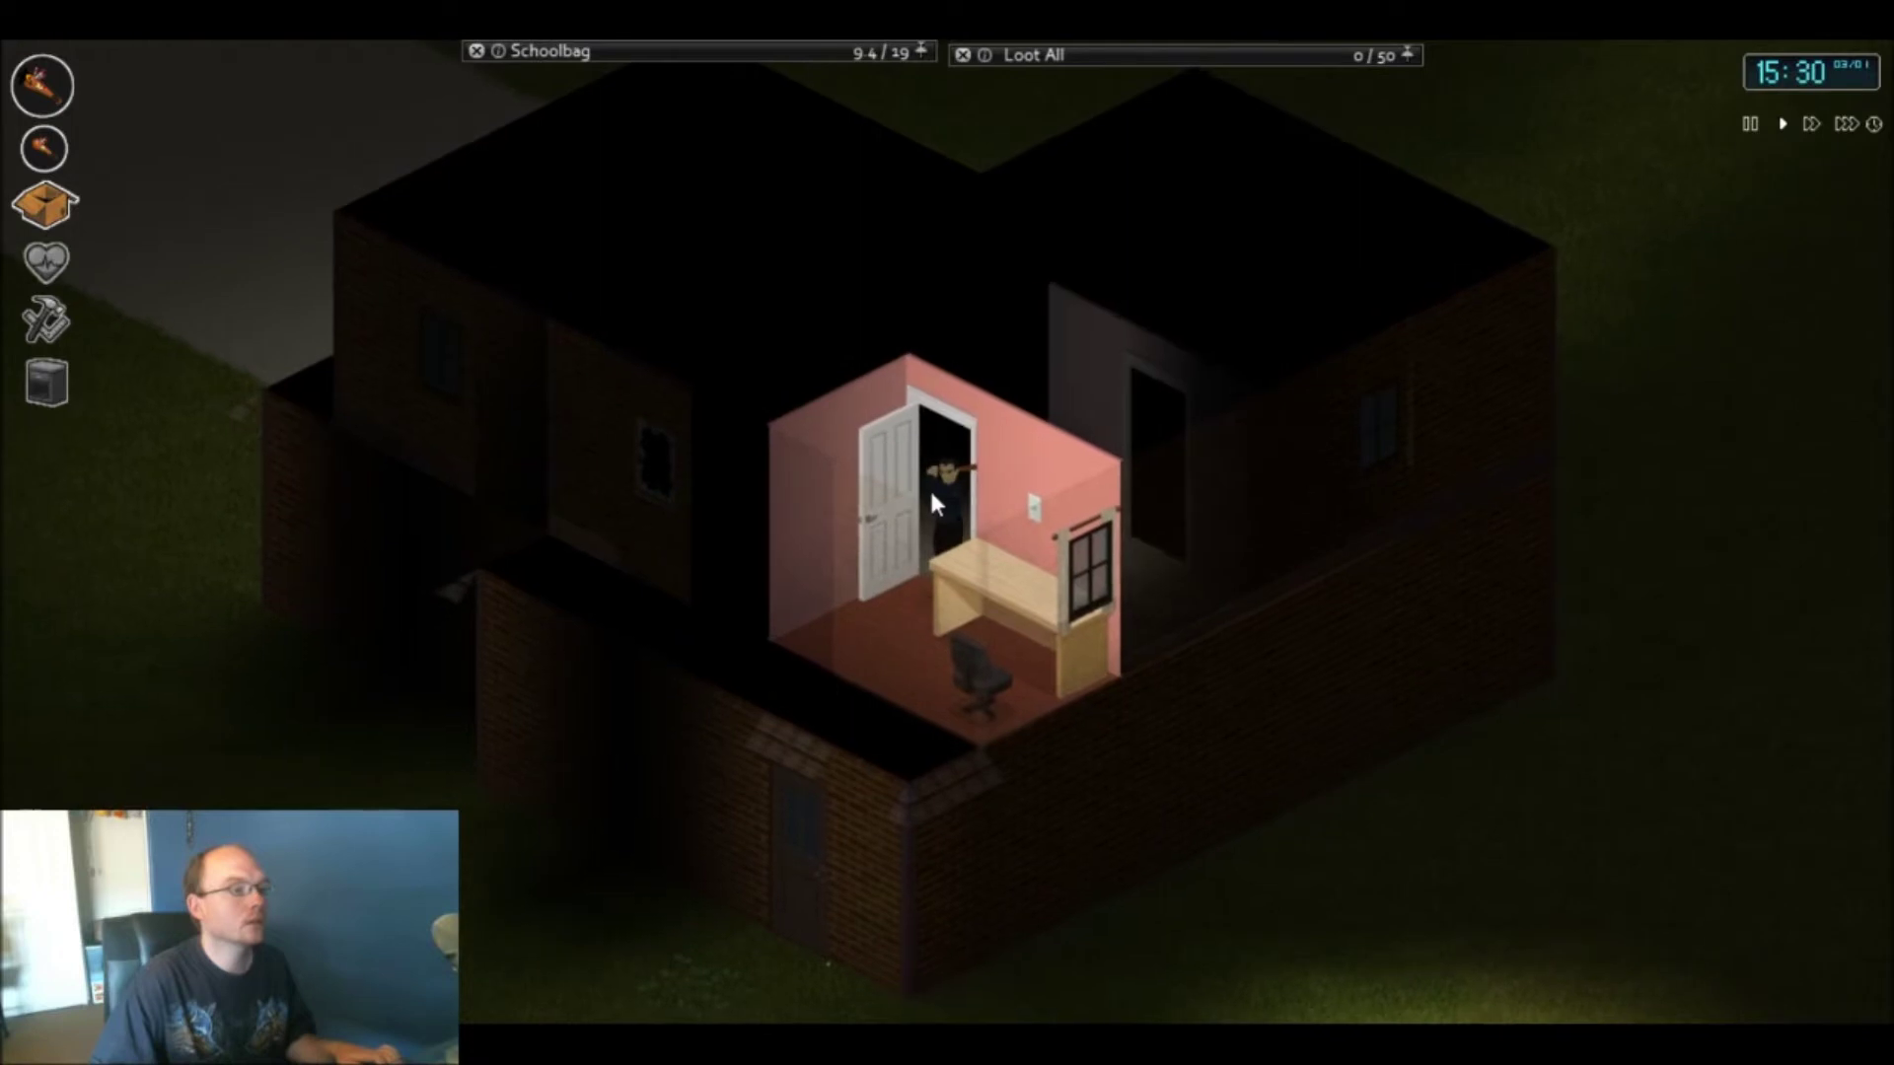
- Search the upstairs bathroom sink's container
{"action": "key", "text": "w"}
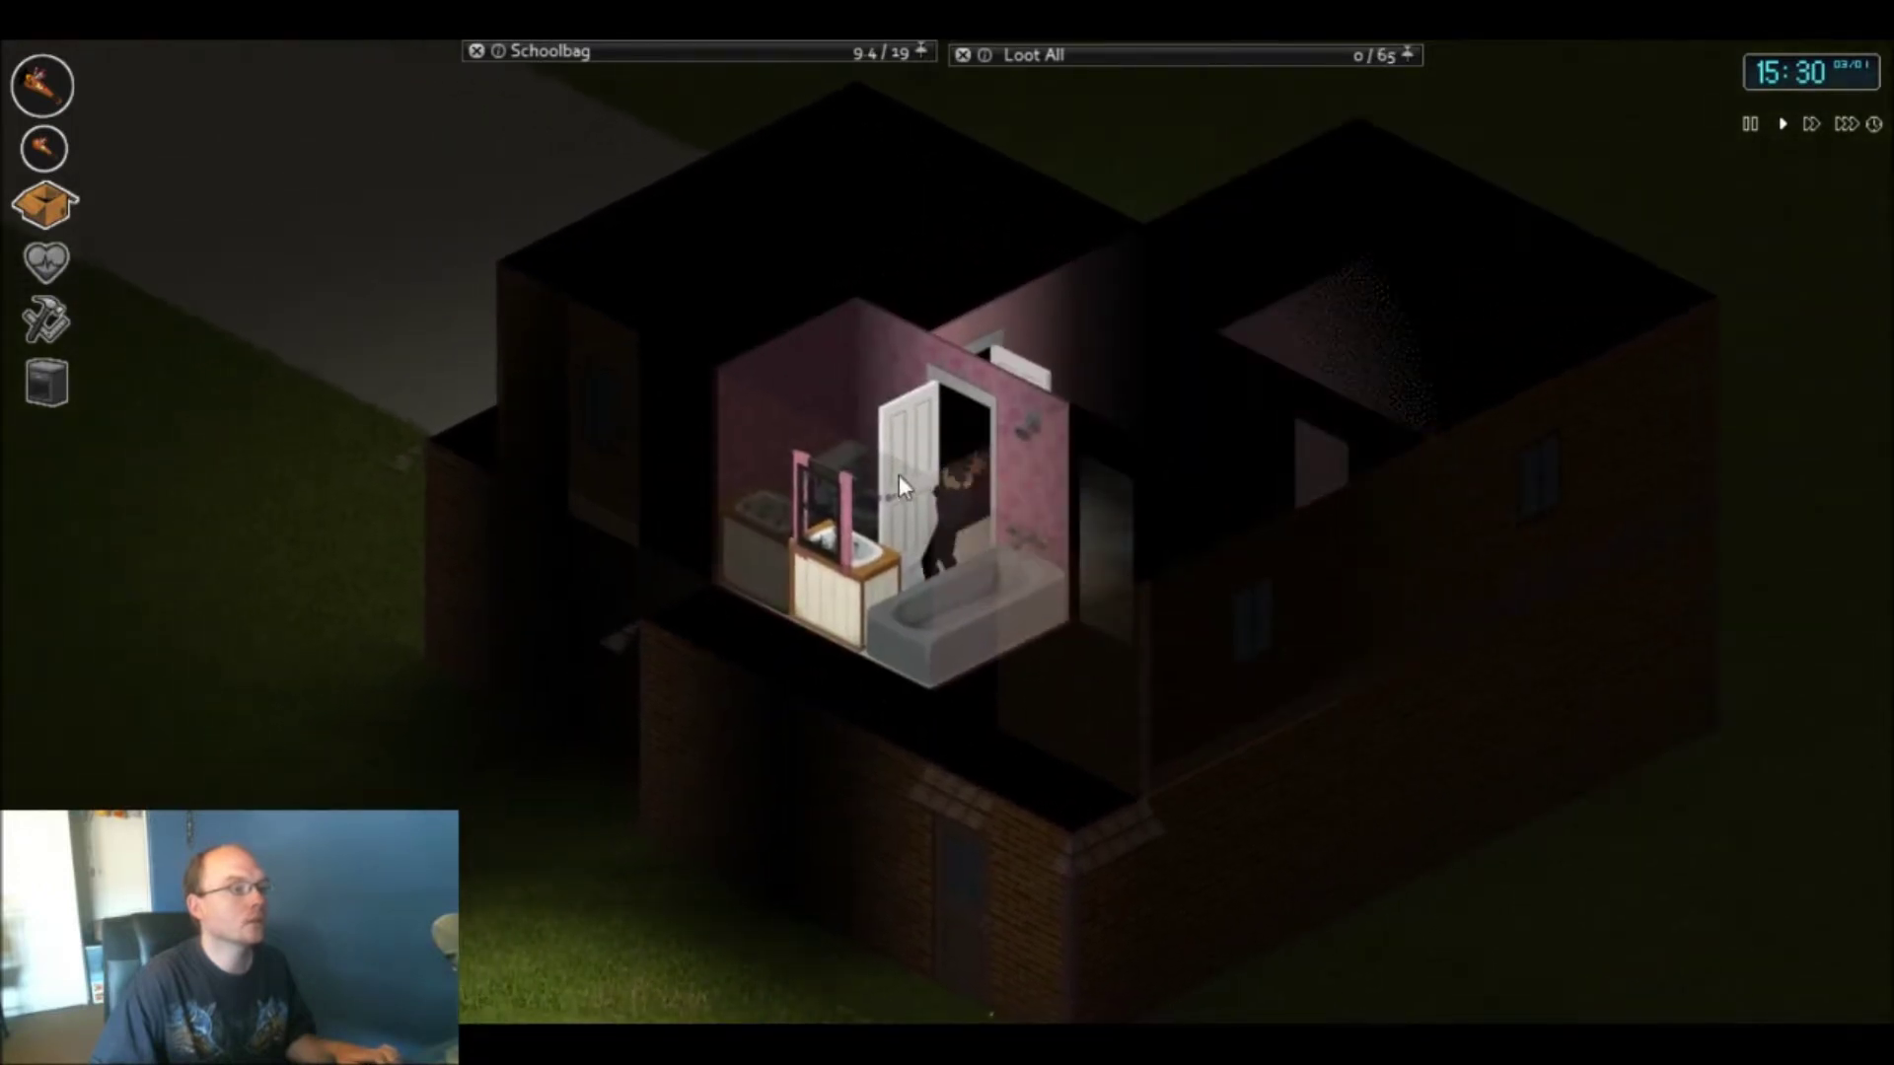
{"action": "key", "text": "w"}
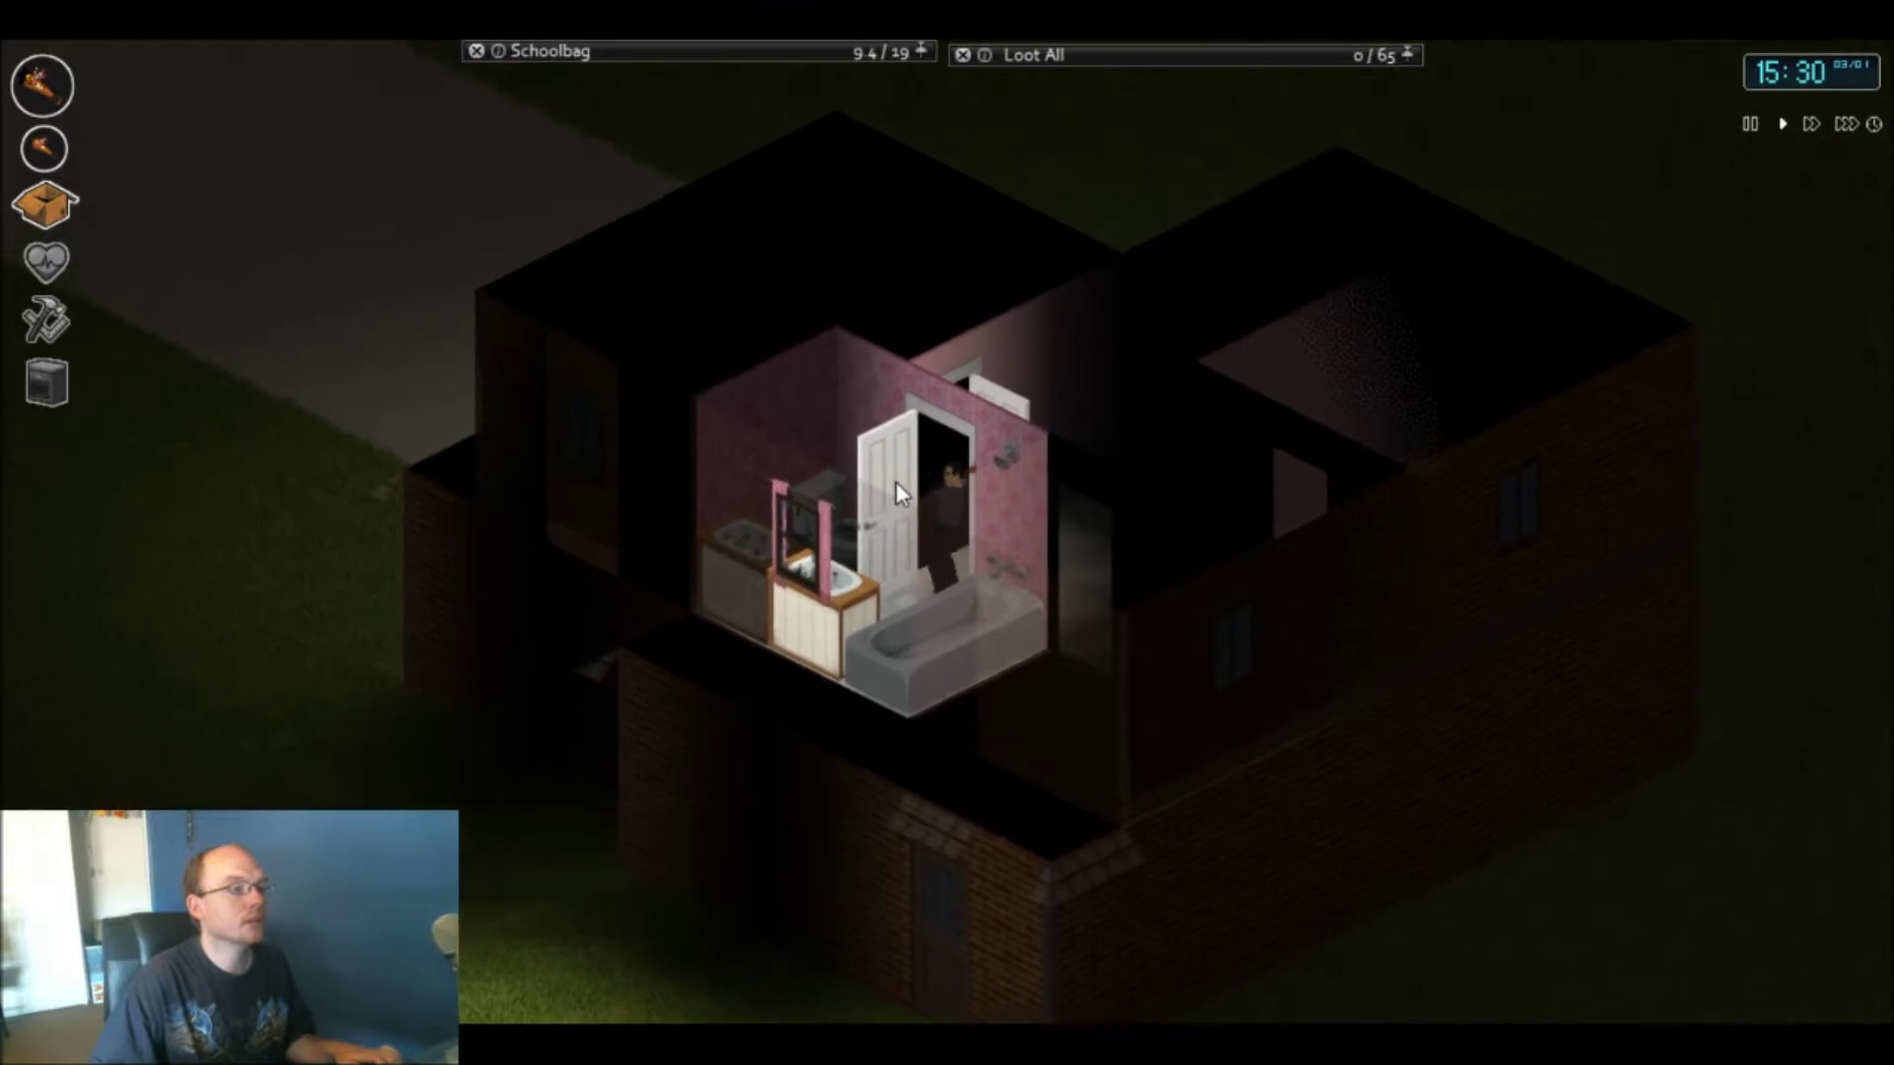
{"action": "key", "text": "a"}
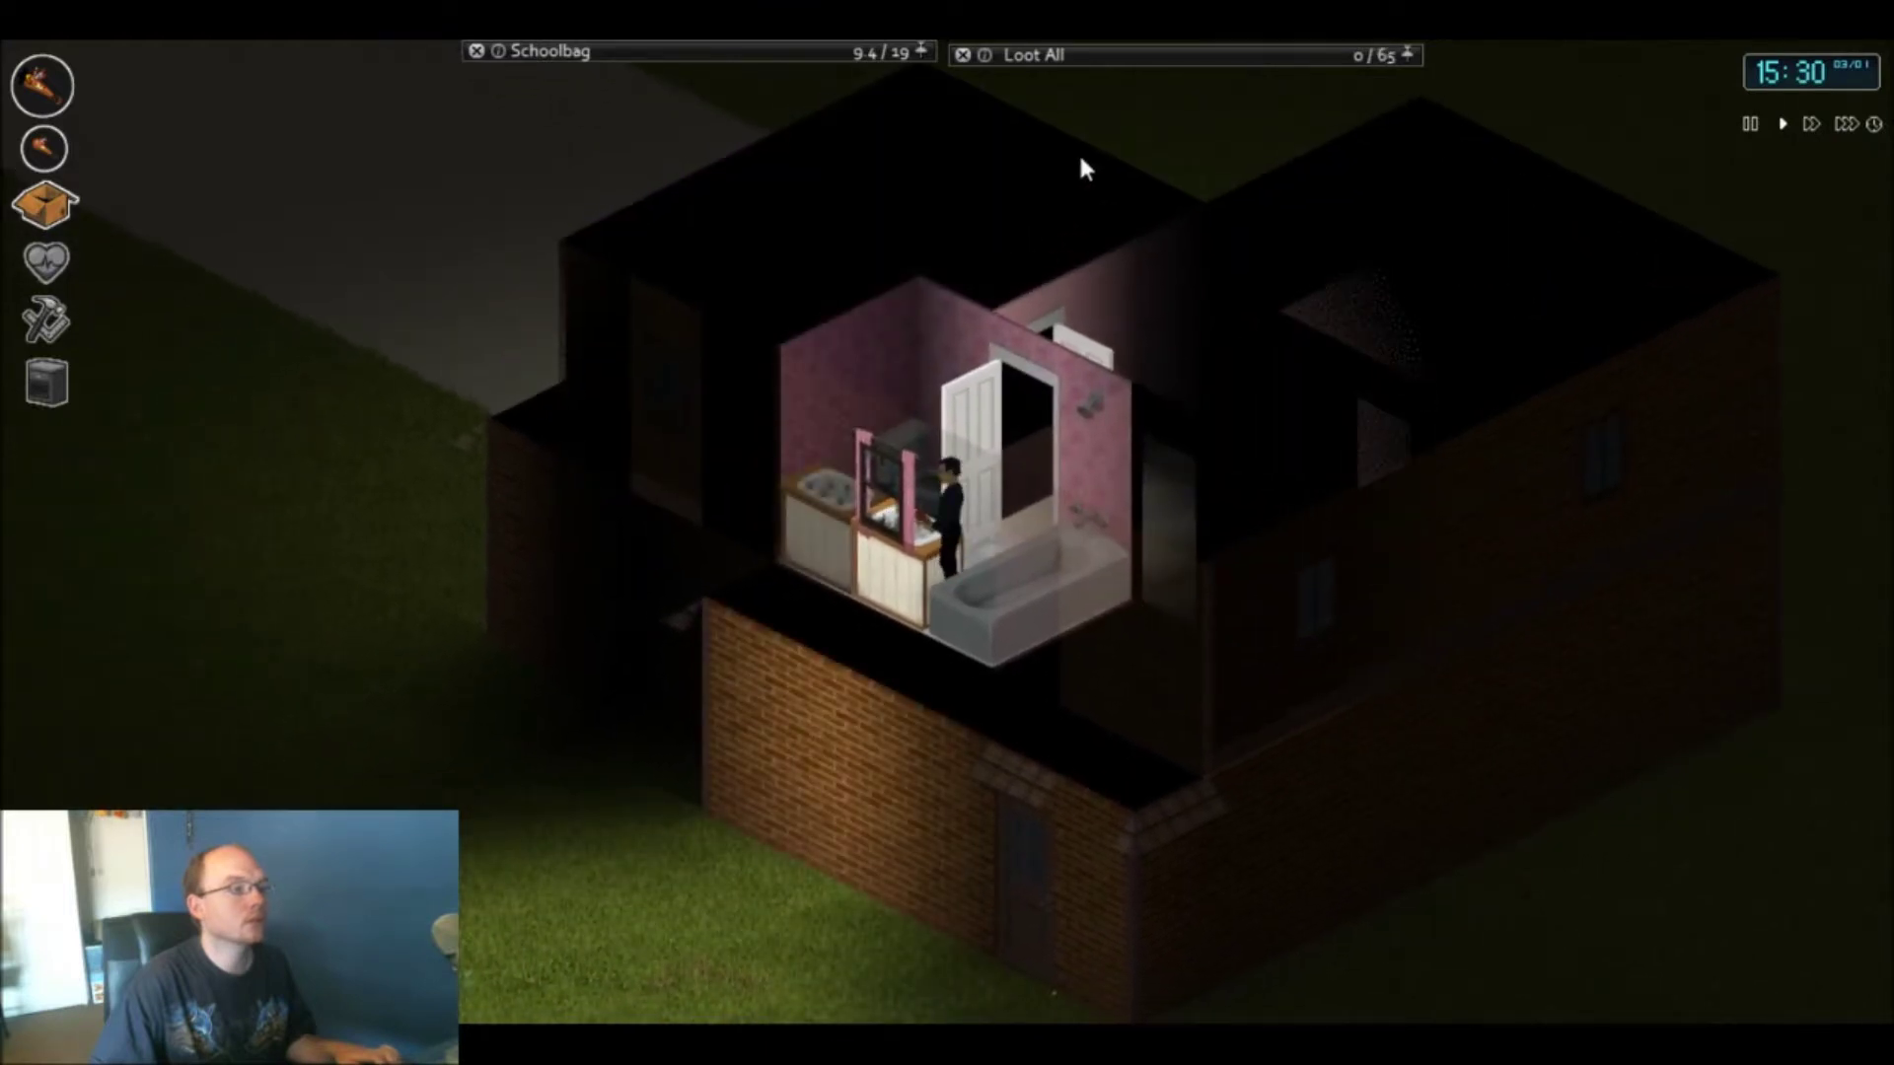
{"action": "left_click", "coordinate": [1394, 126]}
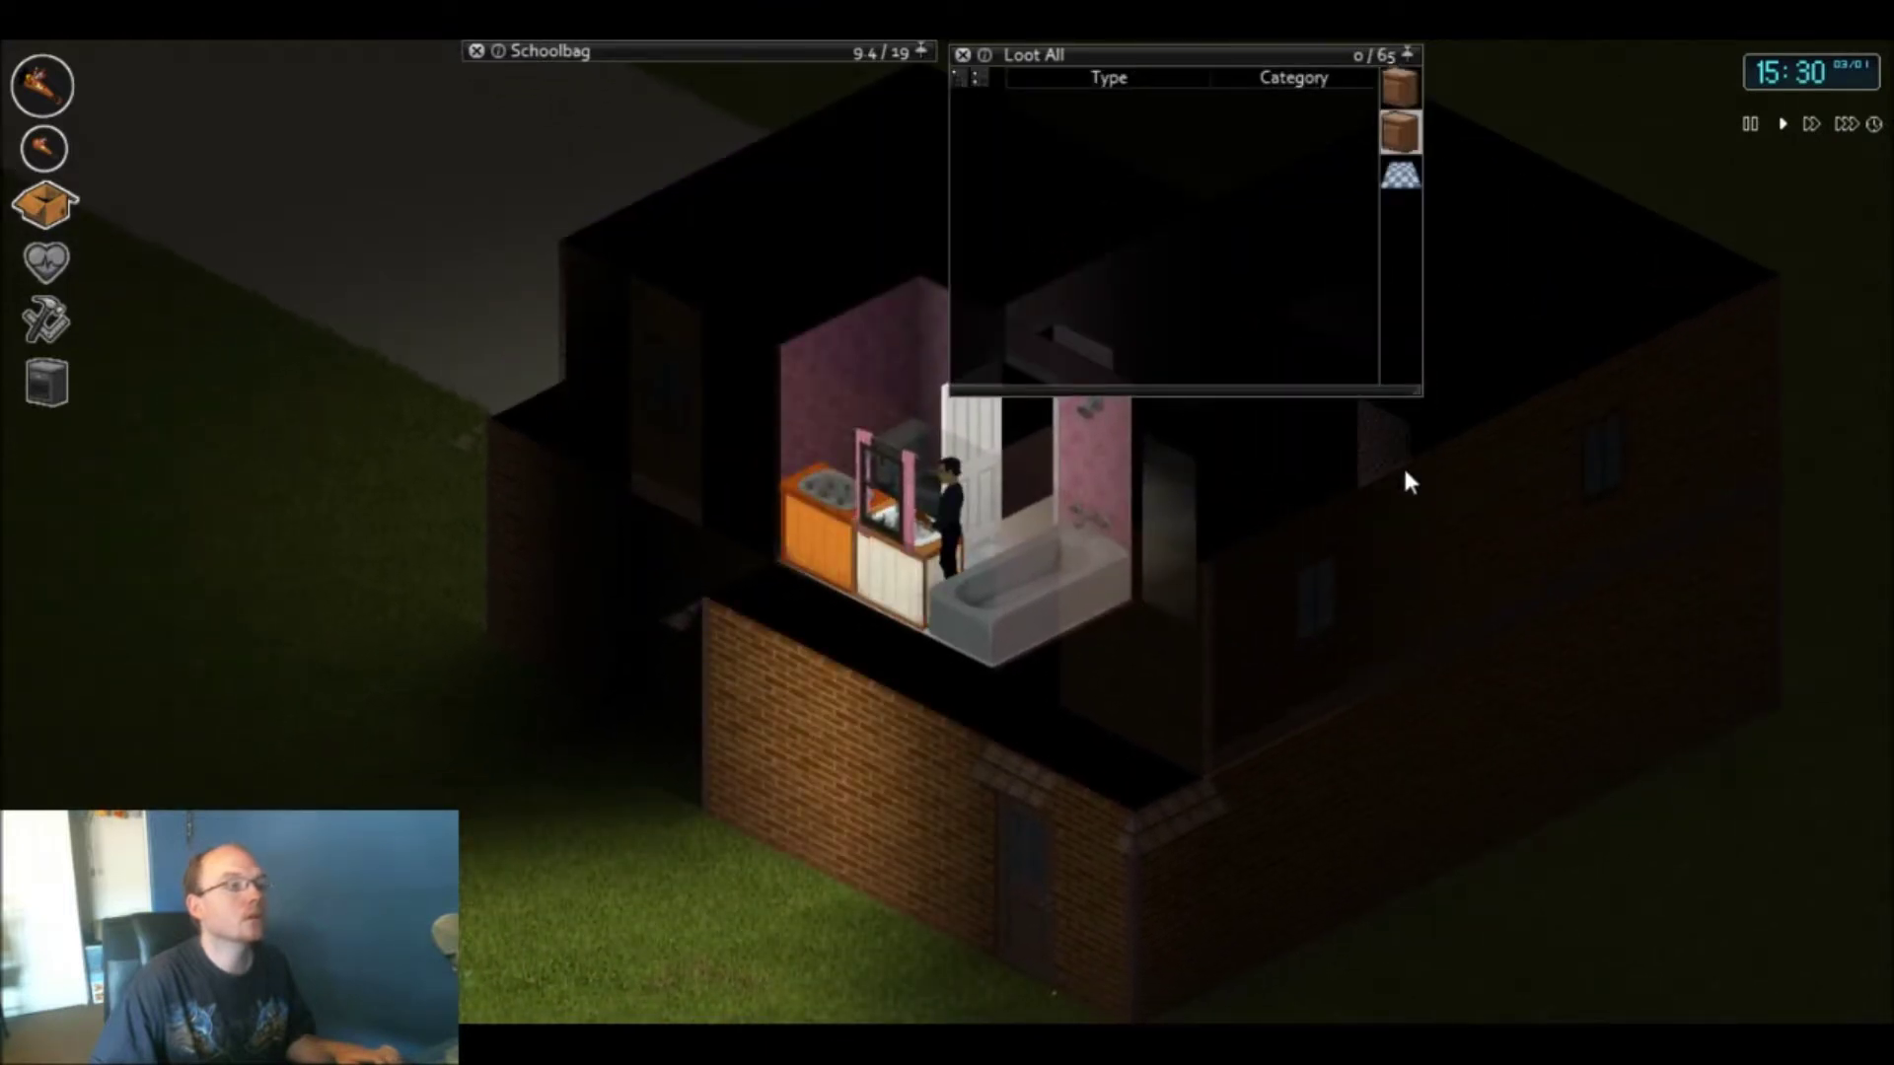
{"action": "key", "text": "d"}
- Check the bedroom wardrobe, then pass the bunk-bed room into the adjacent pink room
{"action": "key", "text": "a"}
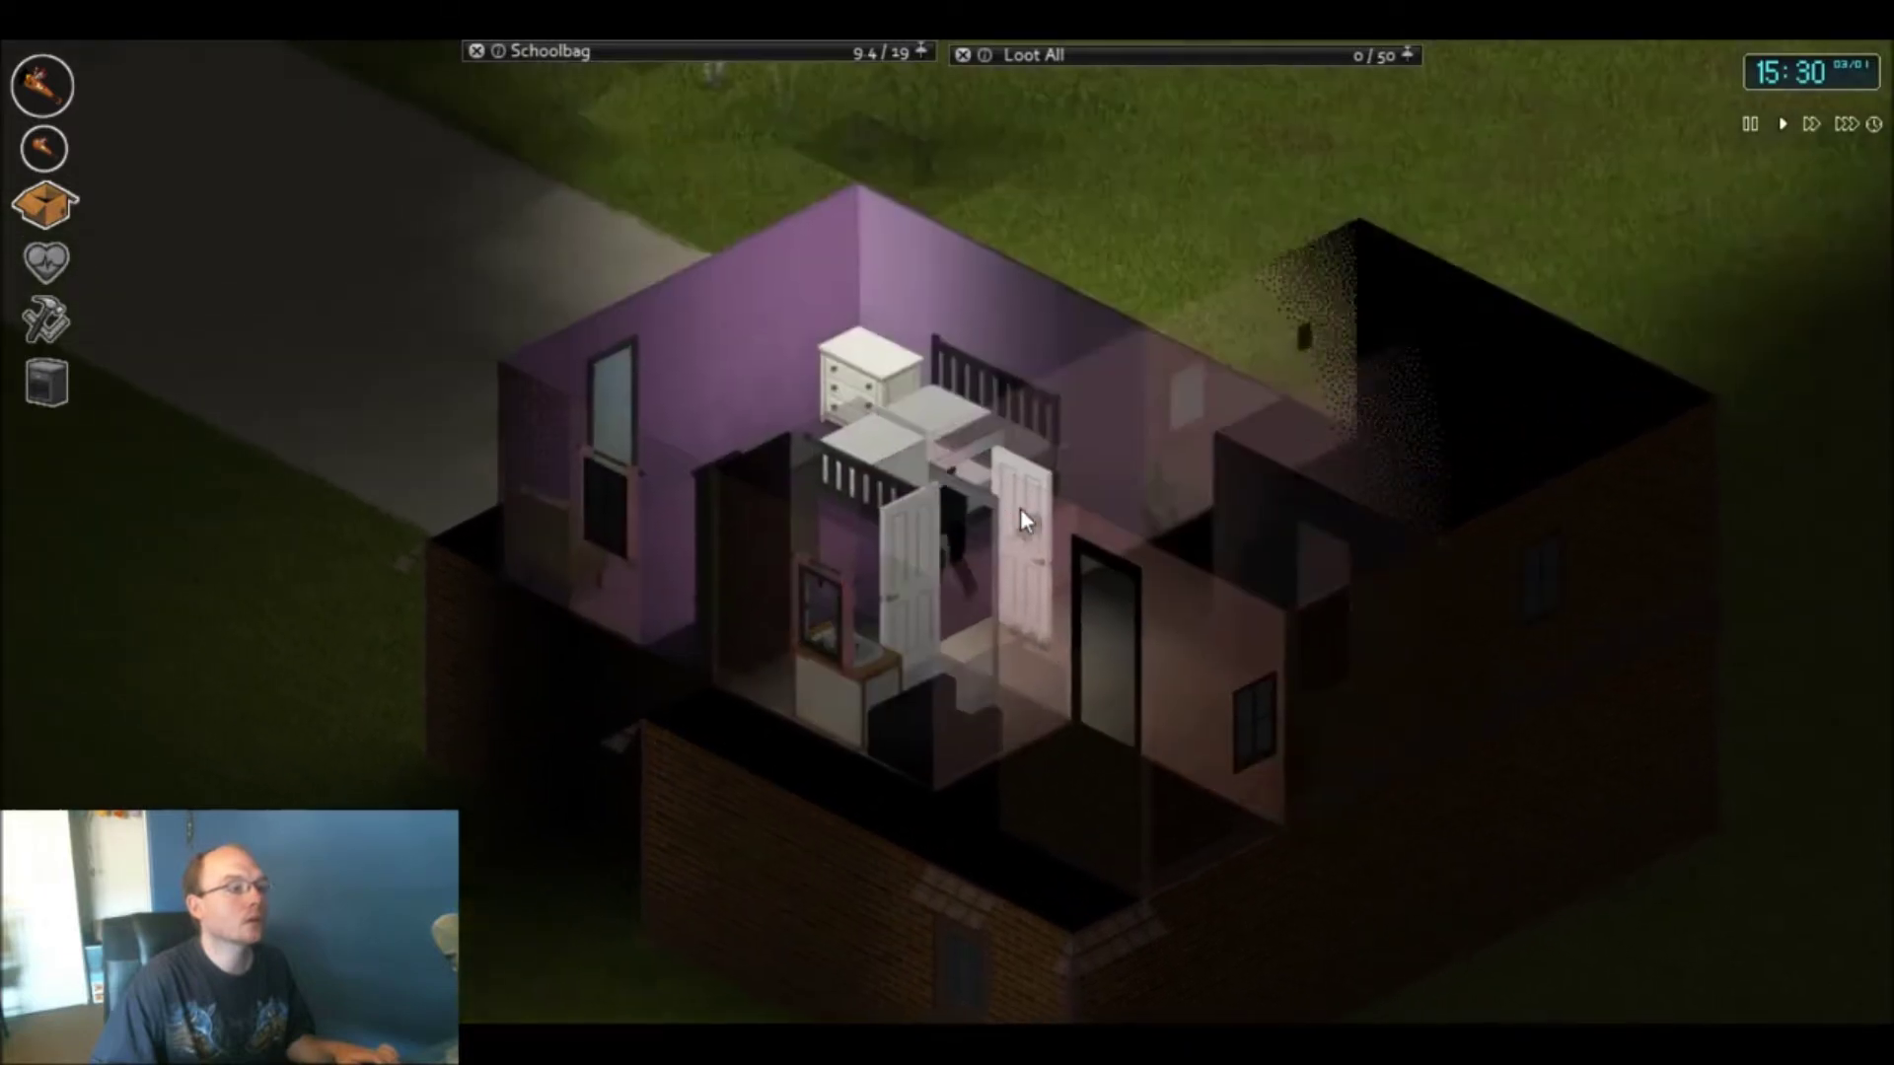
{"action": "key", "text": "s"}
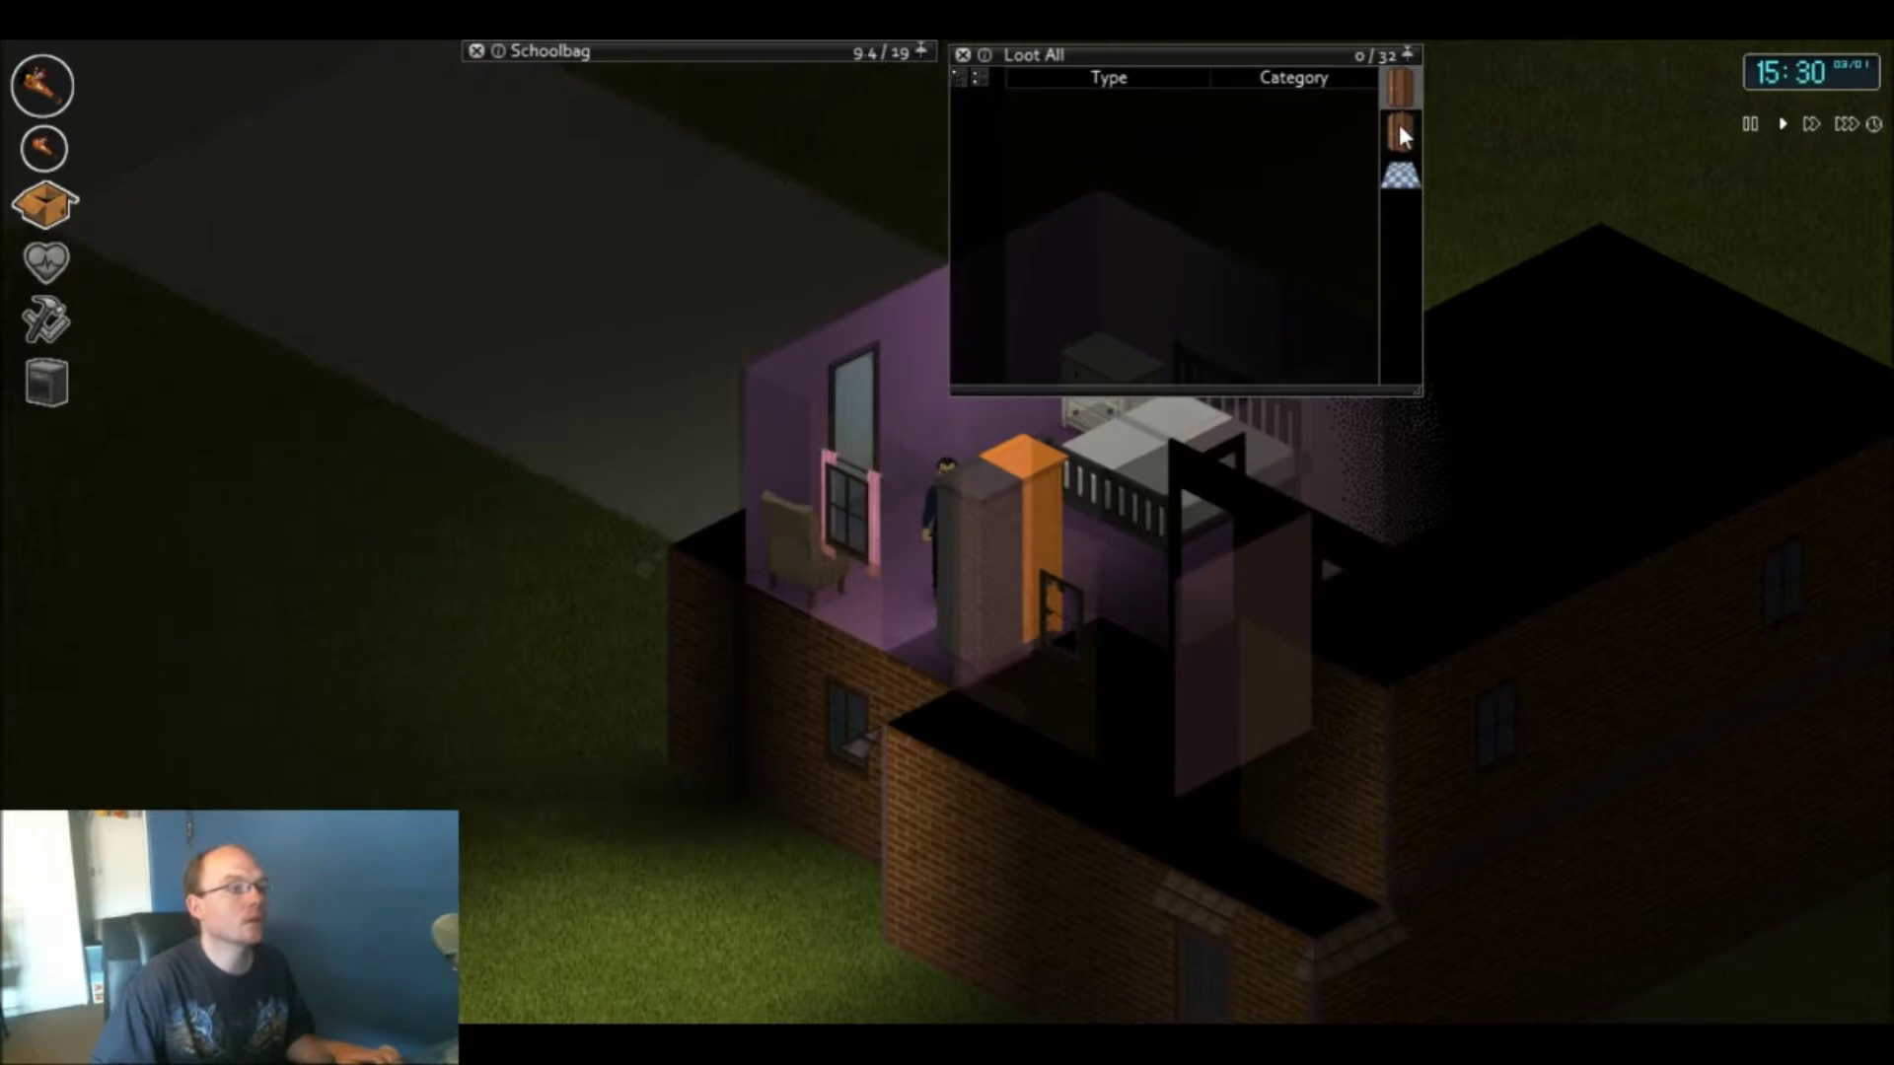
{"action": "key", "text": "d"}
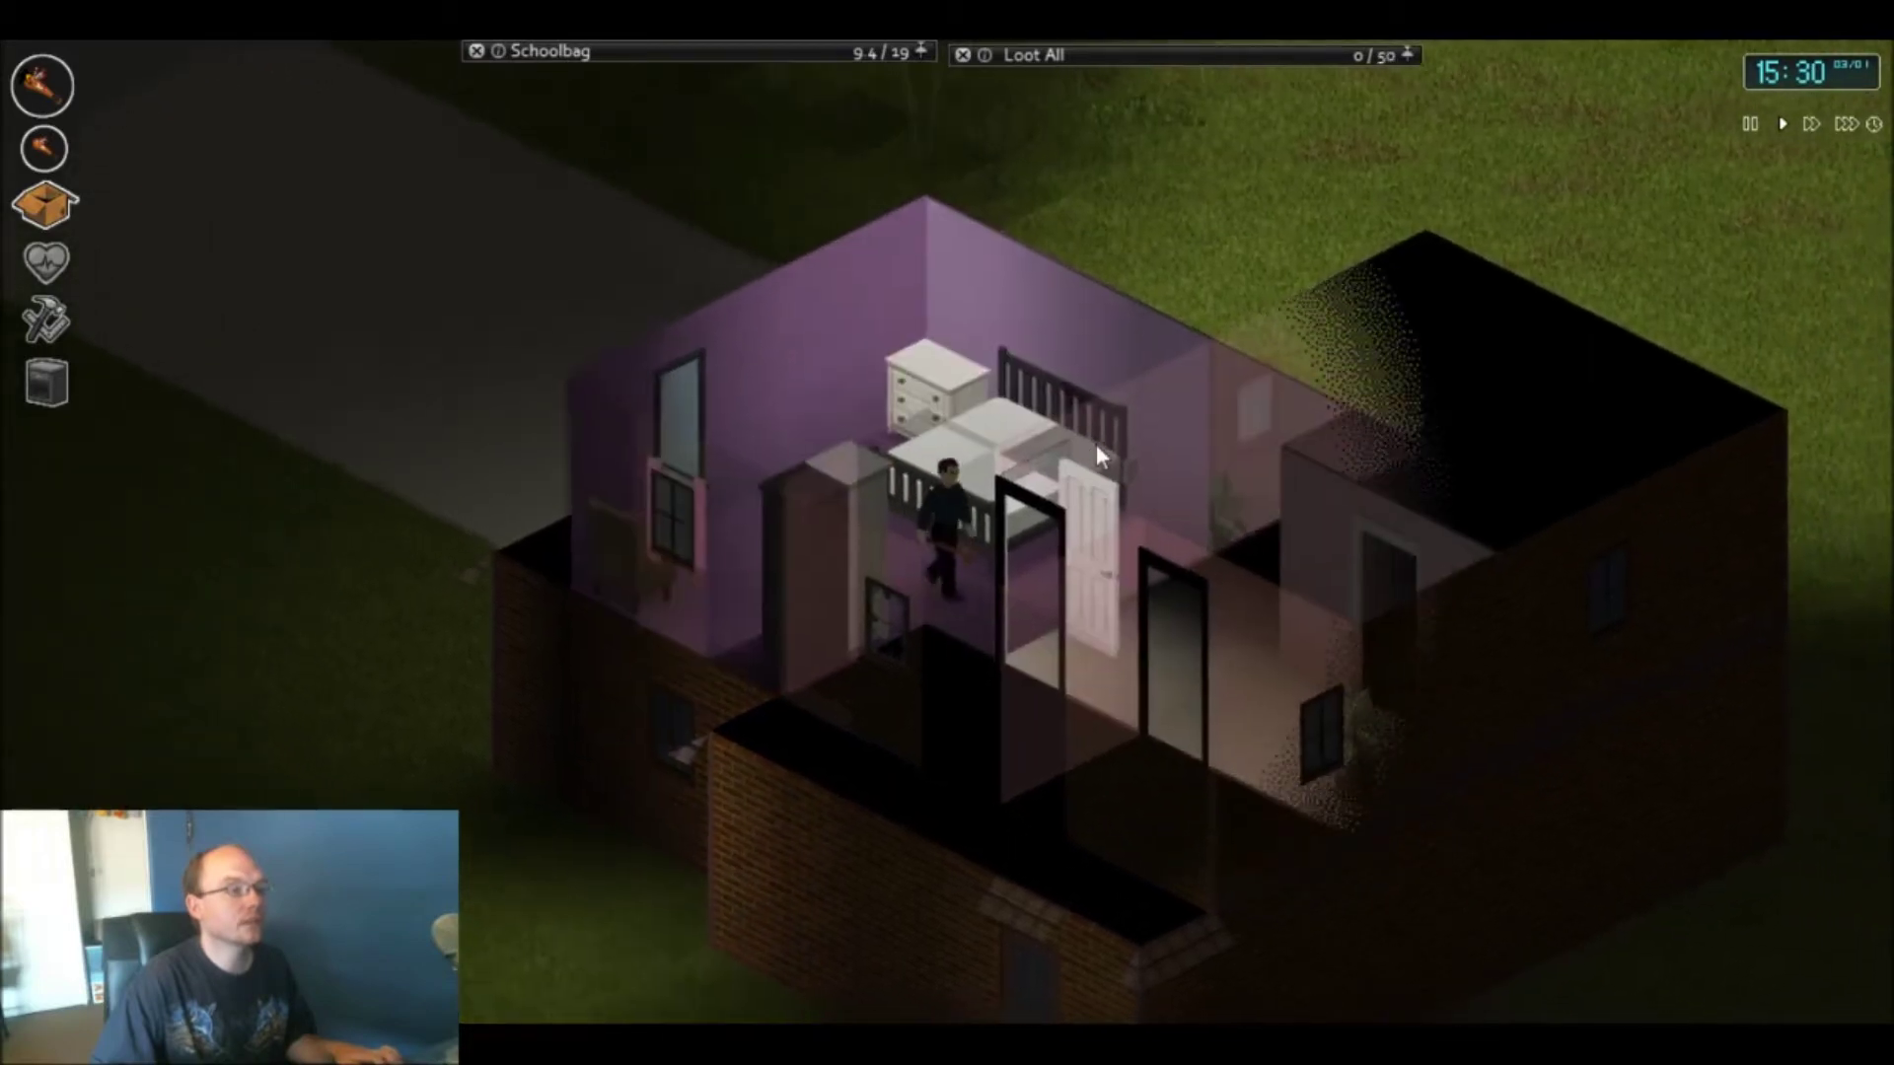
{"action": "key", "text": "d"}
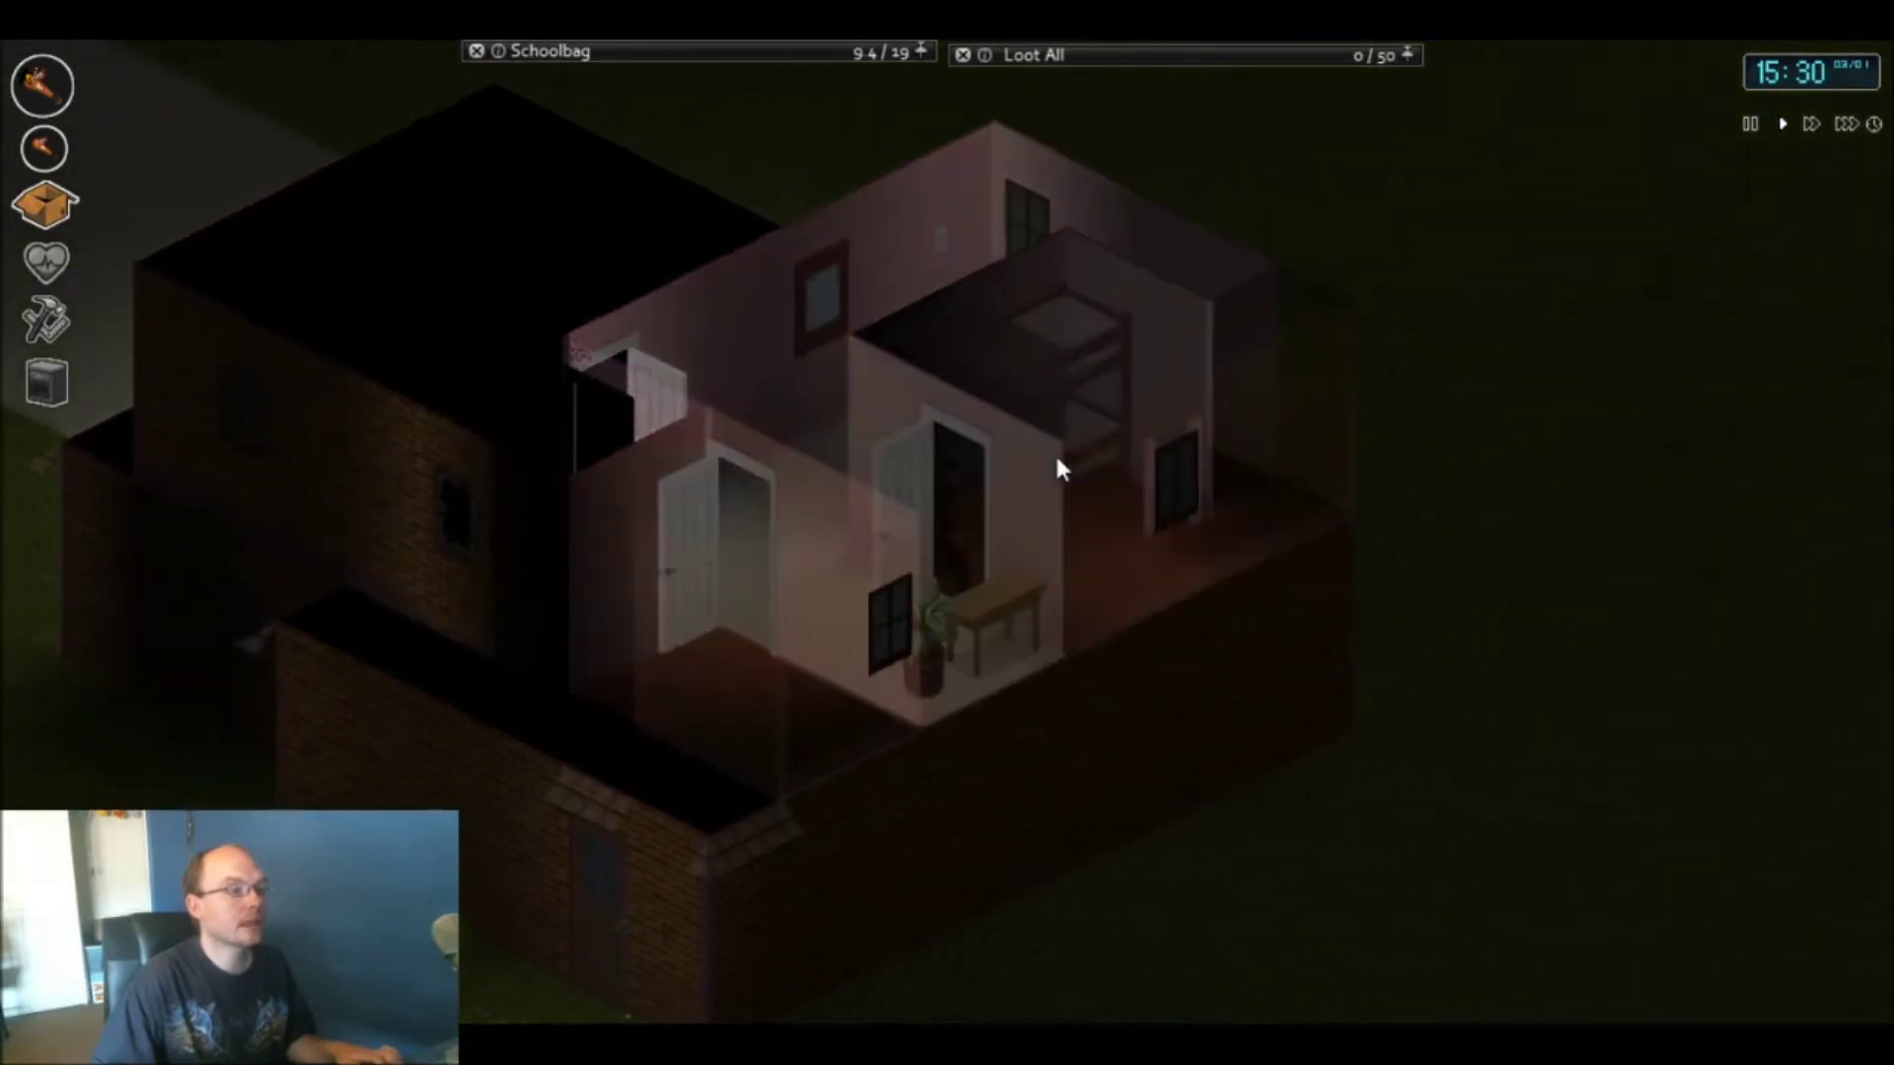
{"action": "key", "text": "d"}
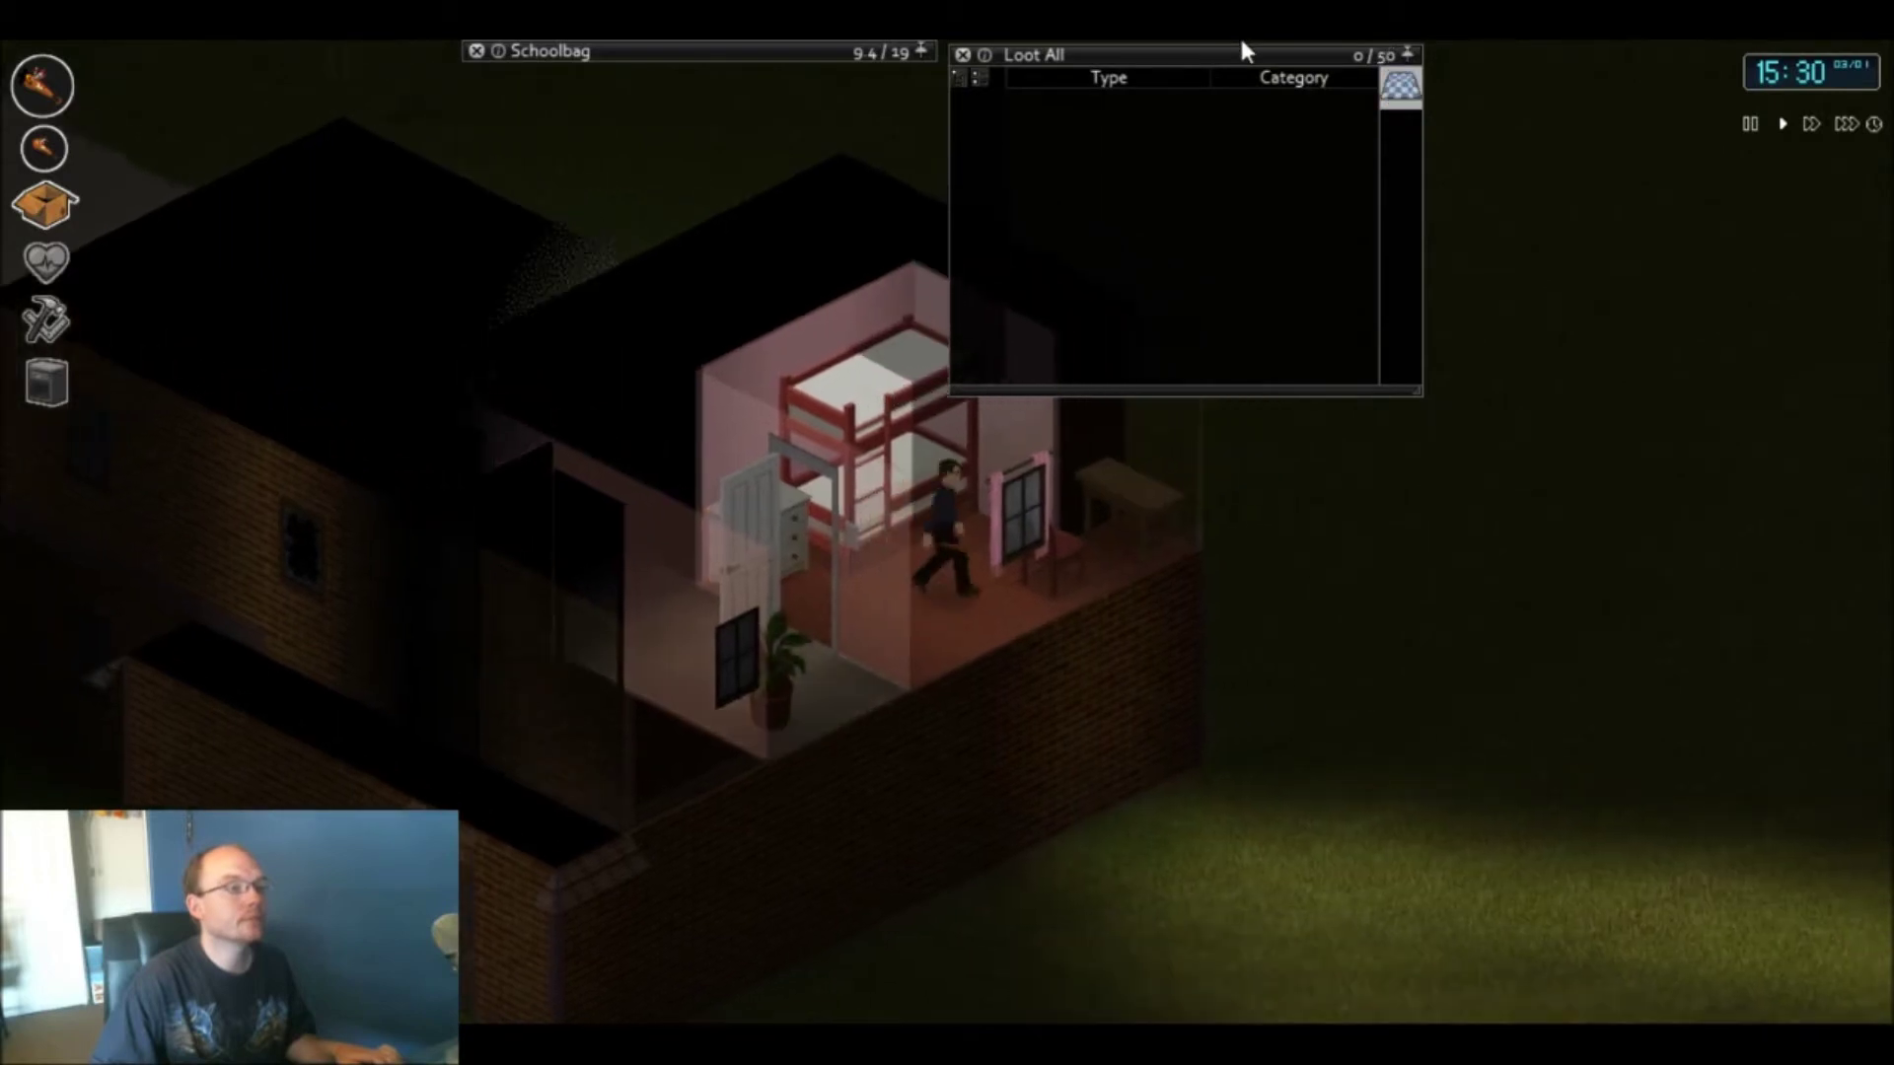
{"action": "key", "text": "a"}
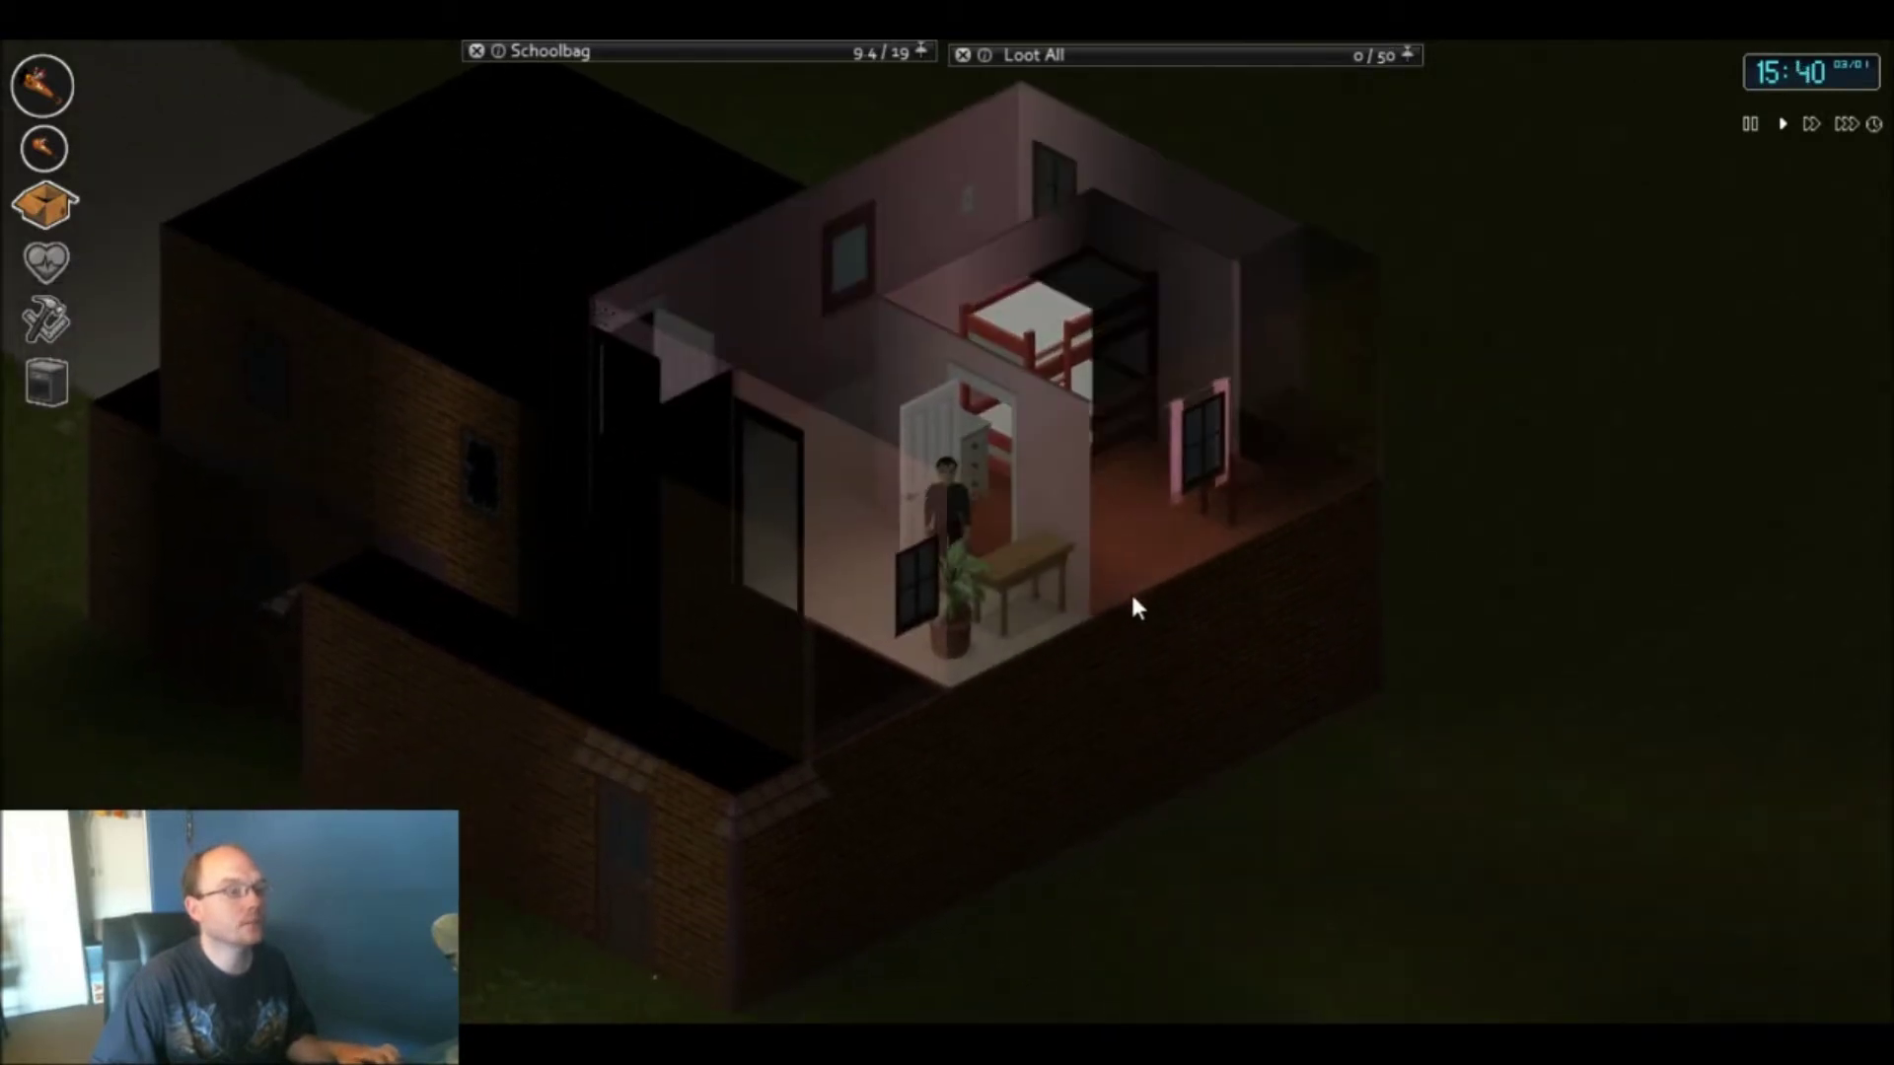
{"action": "key", "text": "w"}
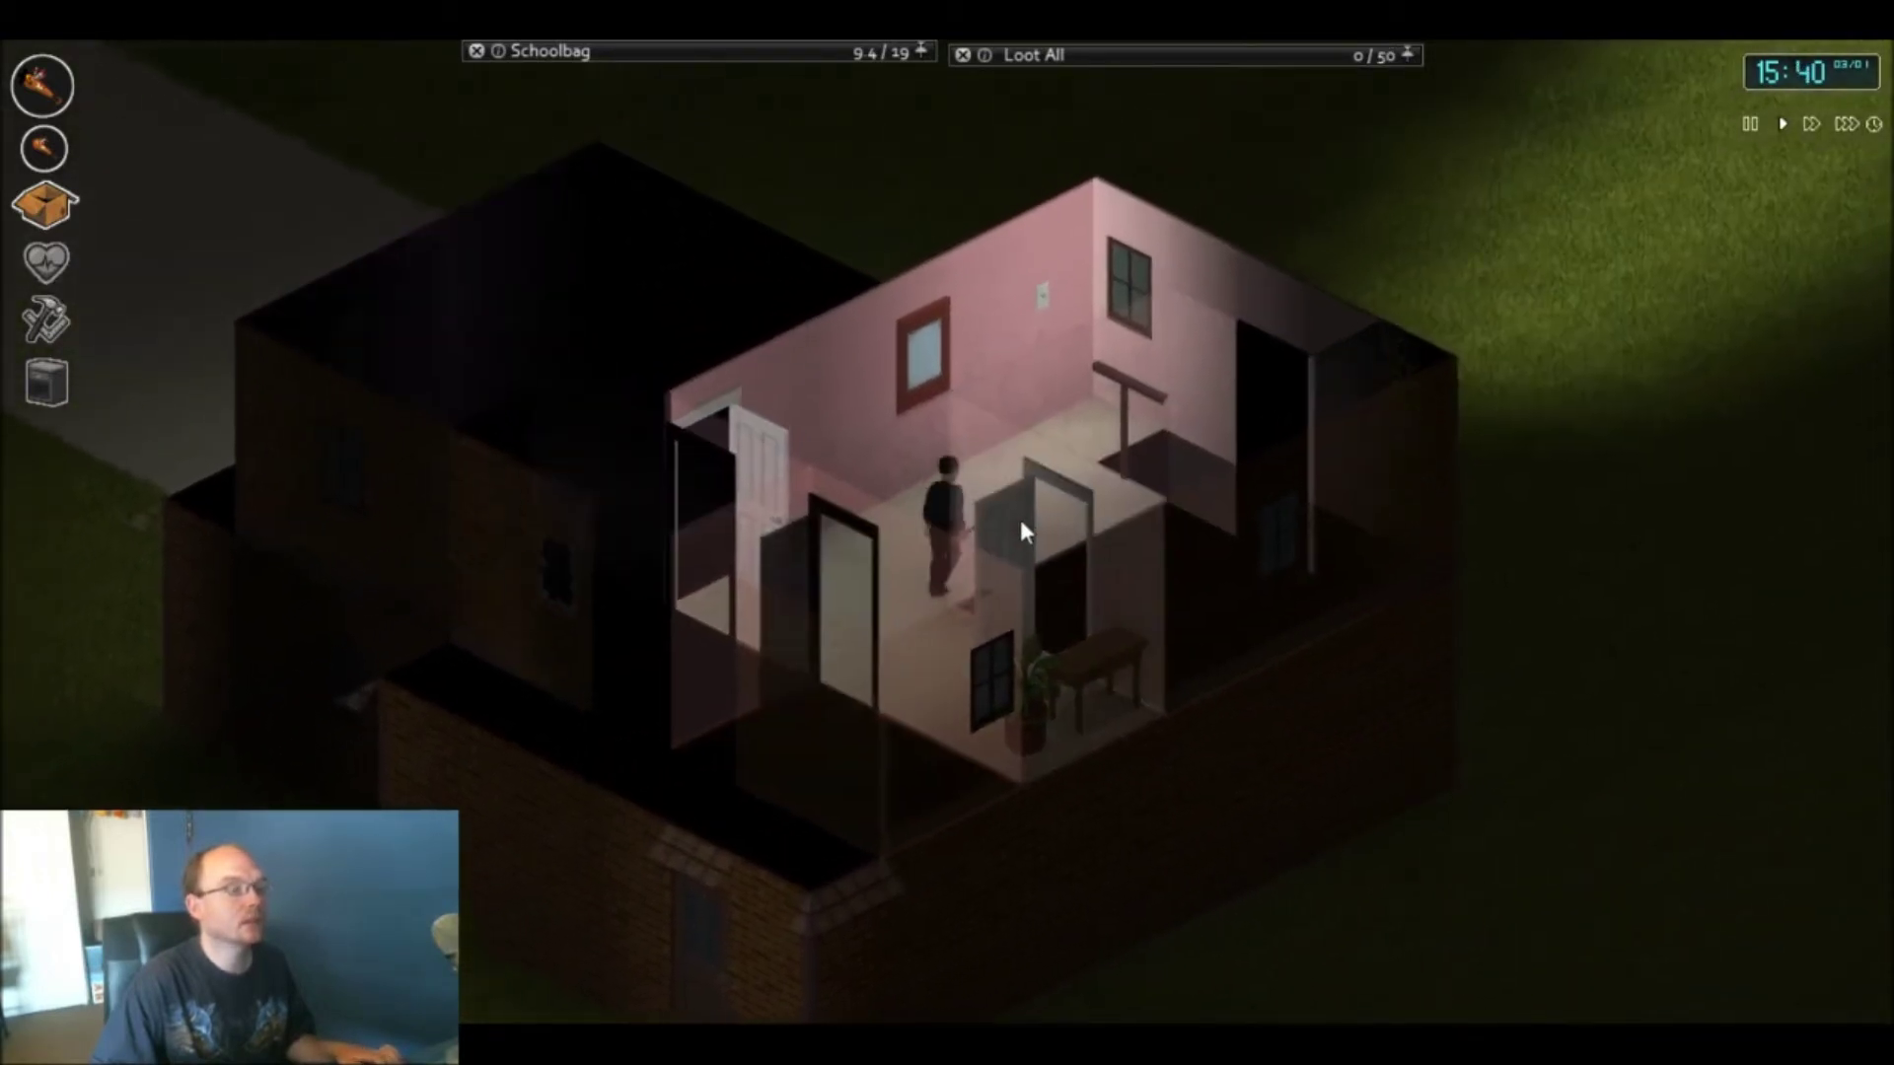
- Go downstairs through the dining room and kitchen to the fridge
{"action": "key", "text": "d"}
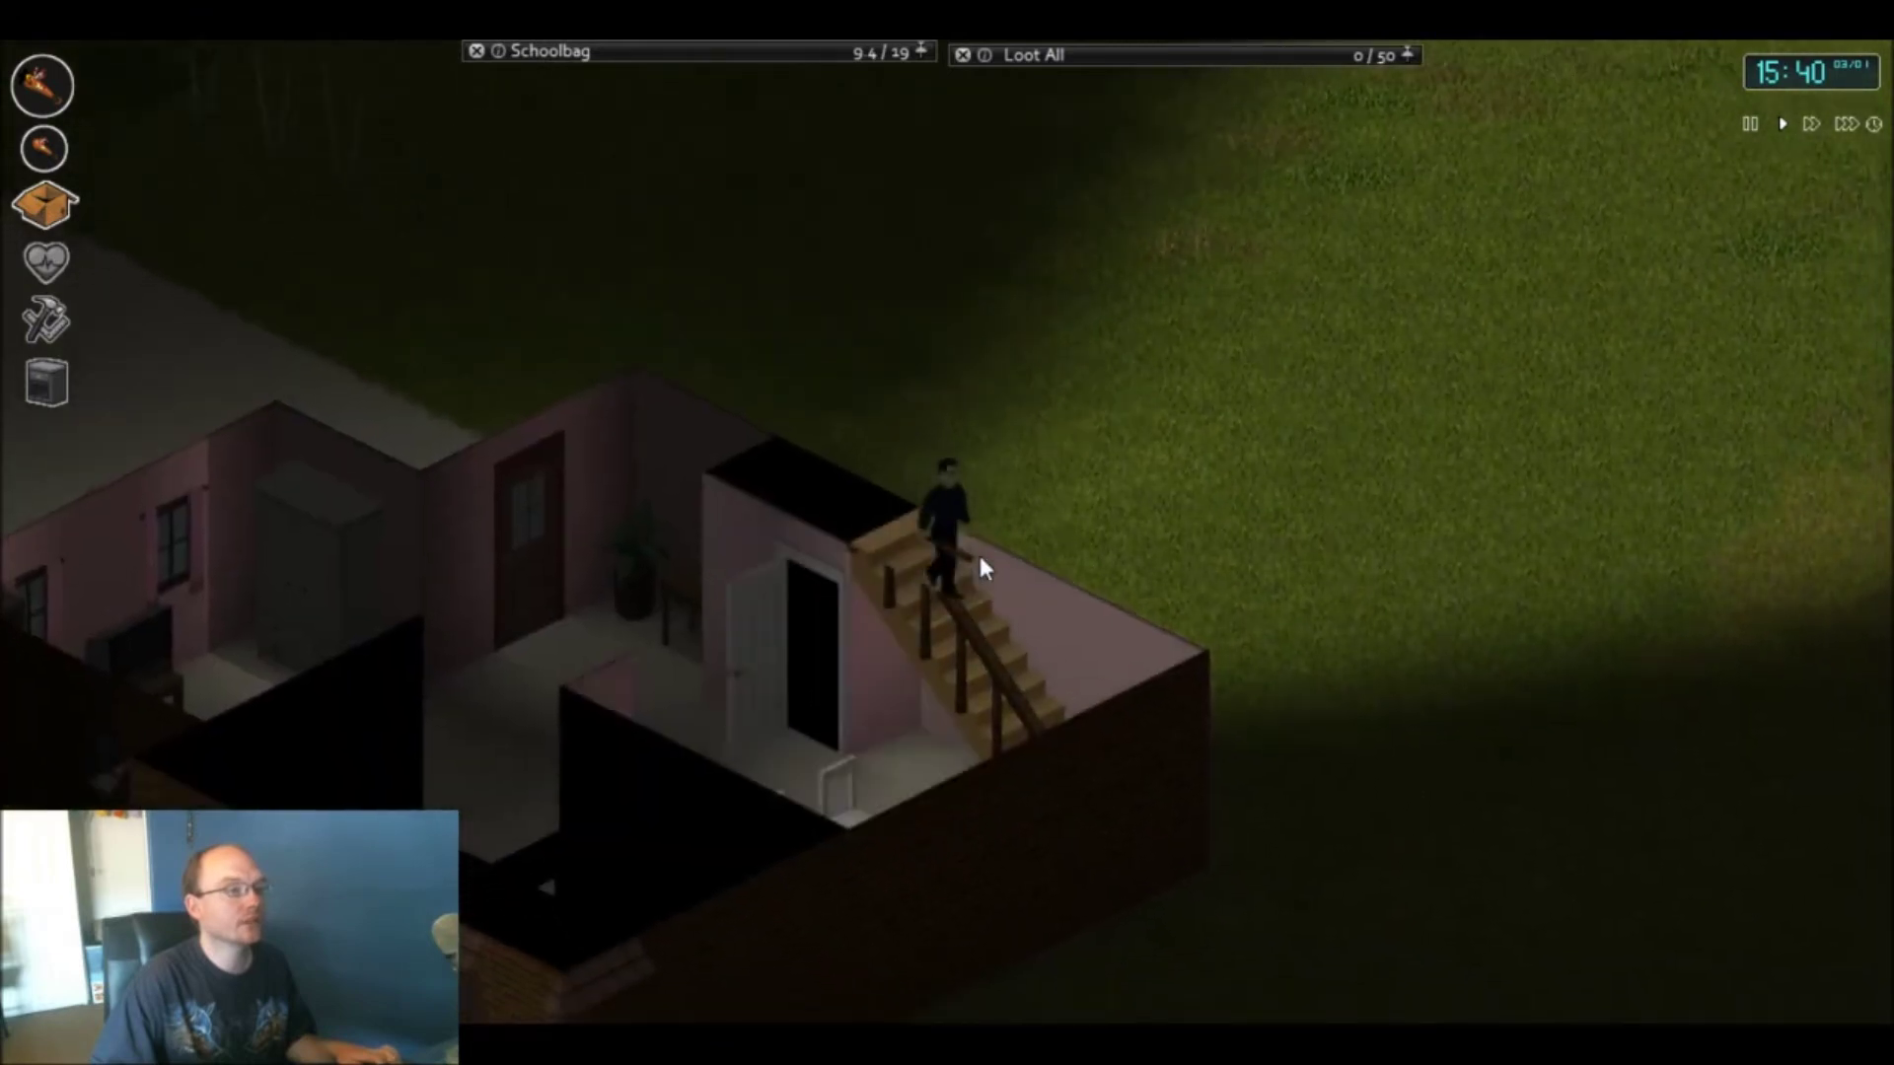
{"action": "key", "text": "a"}
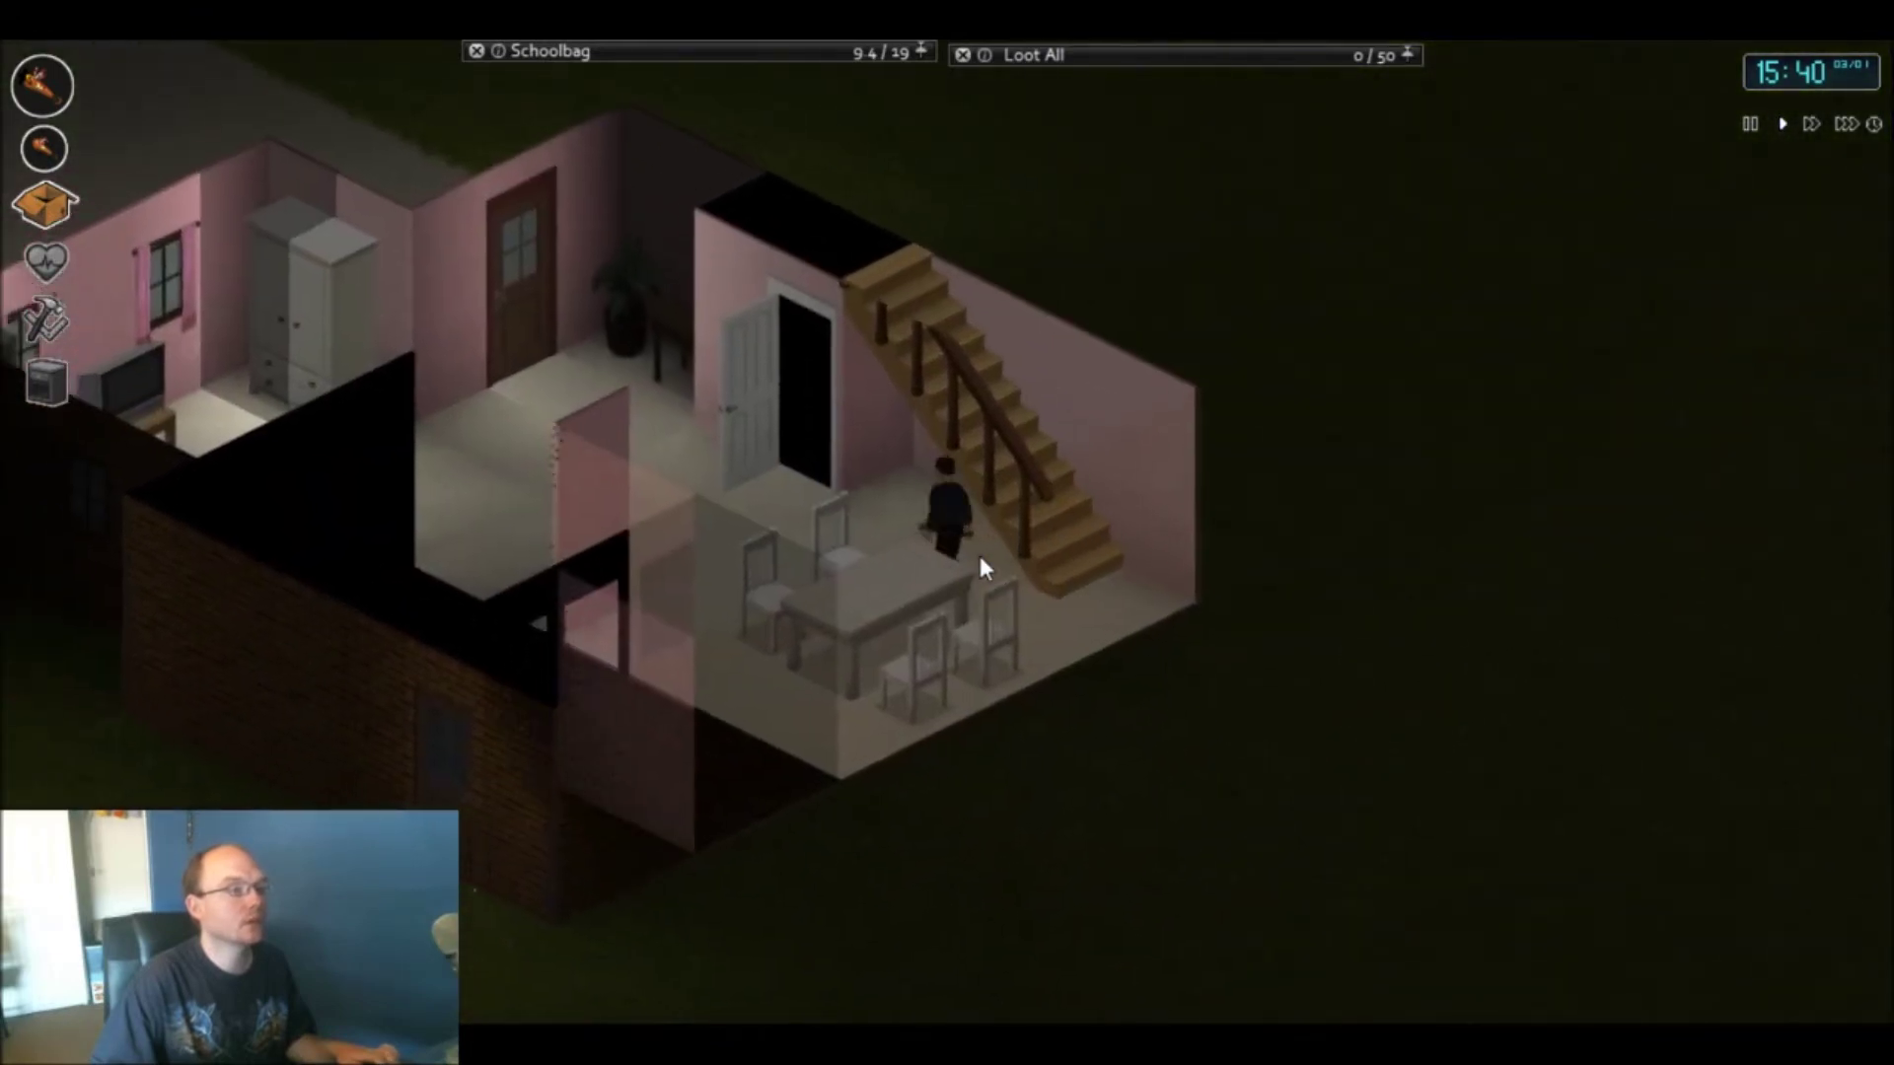
{"action": "key", "text": "a"}
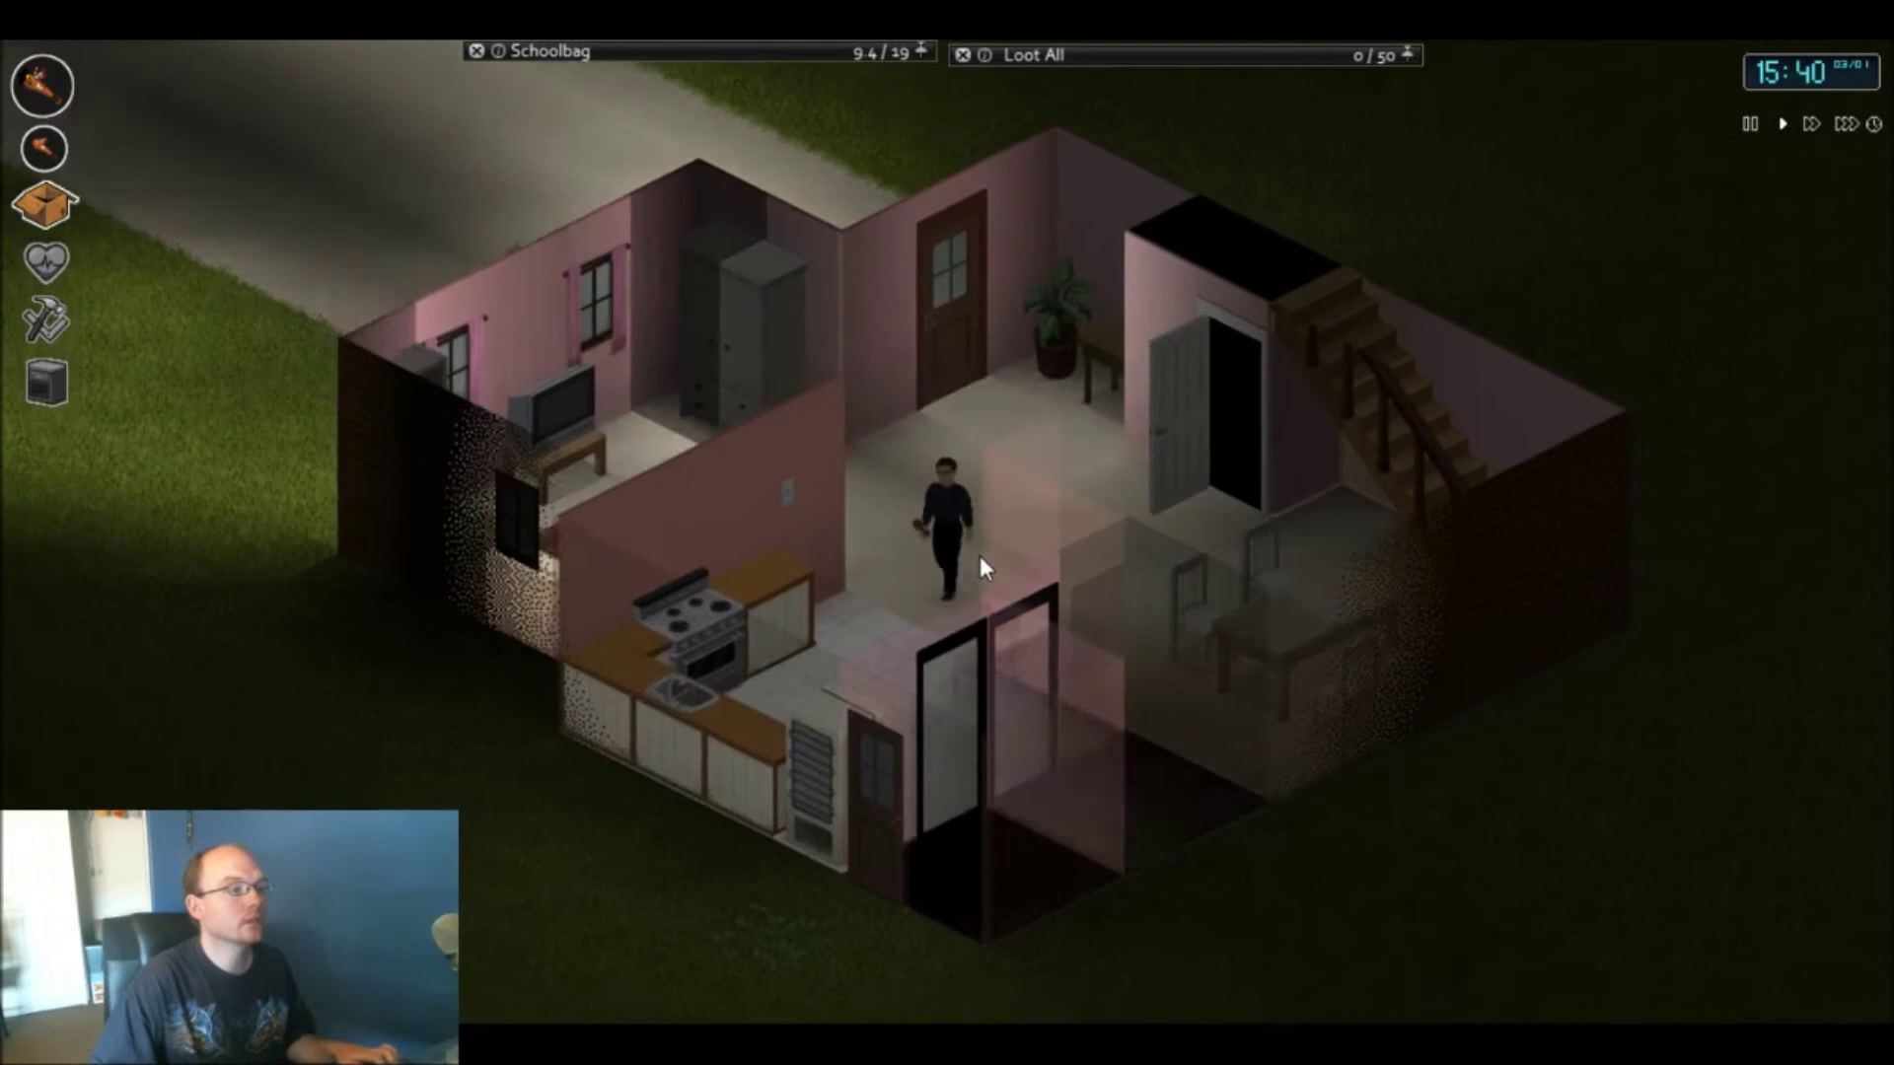
{"action": "key", "text": "a"}
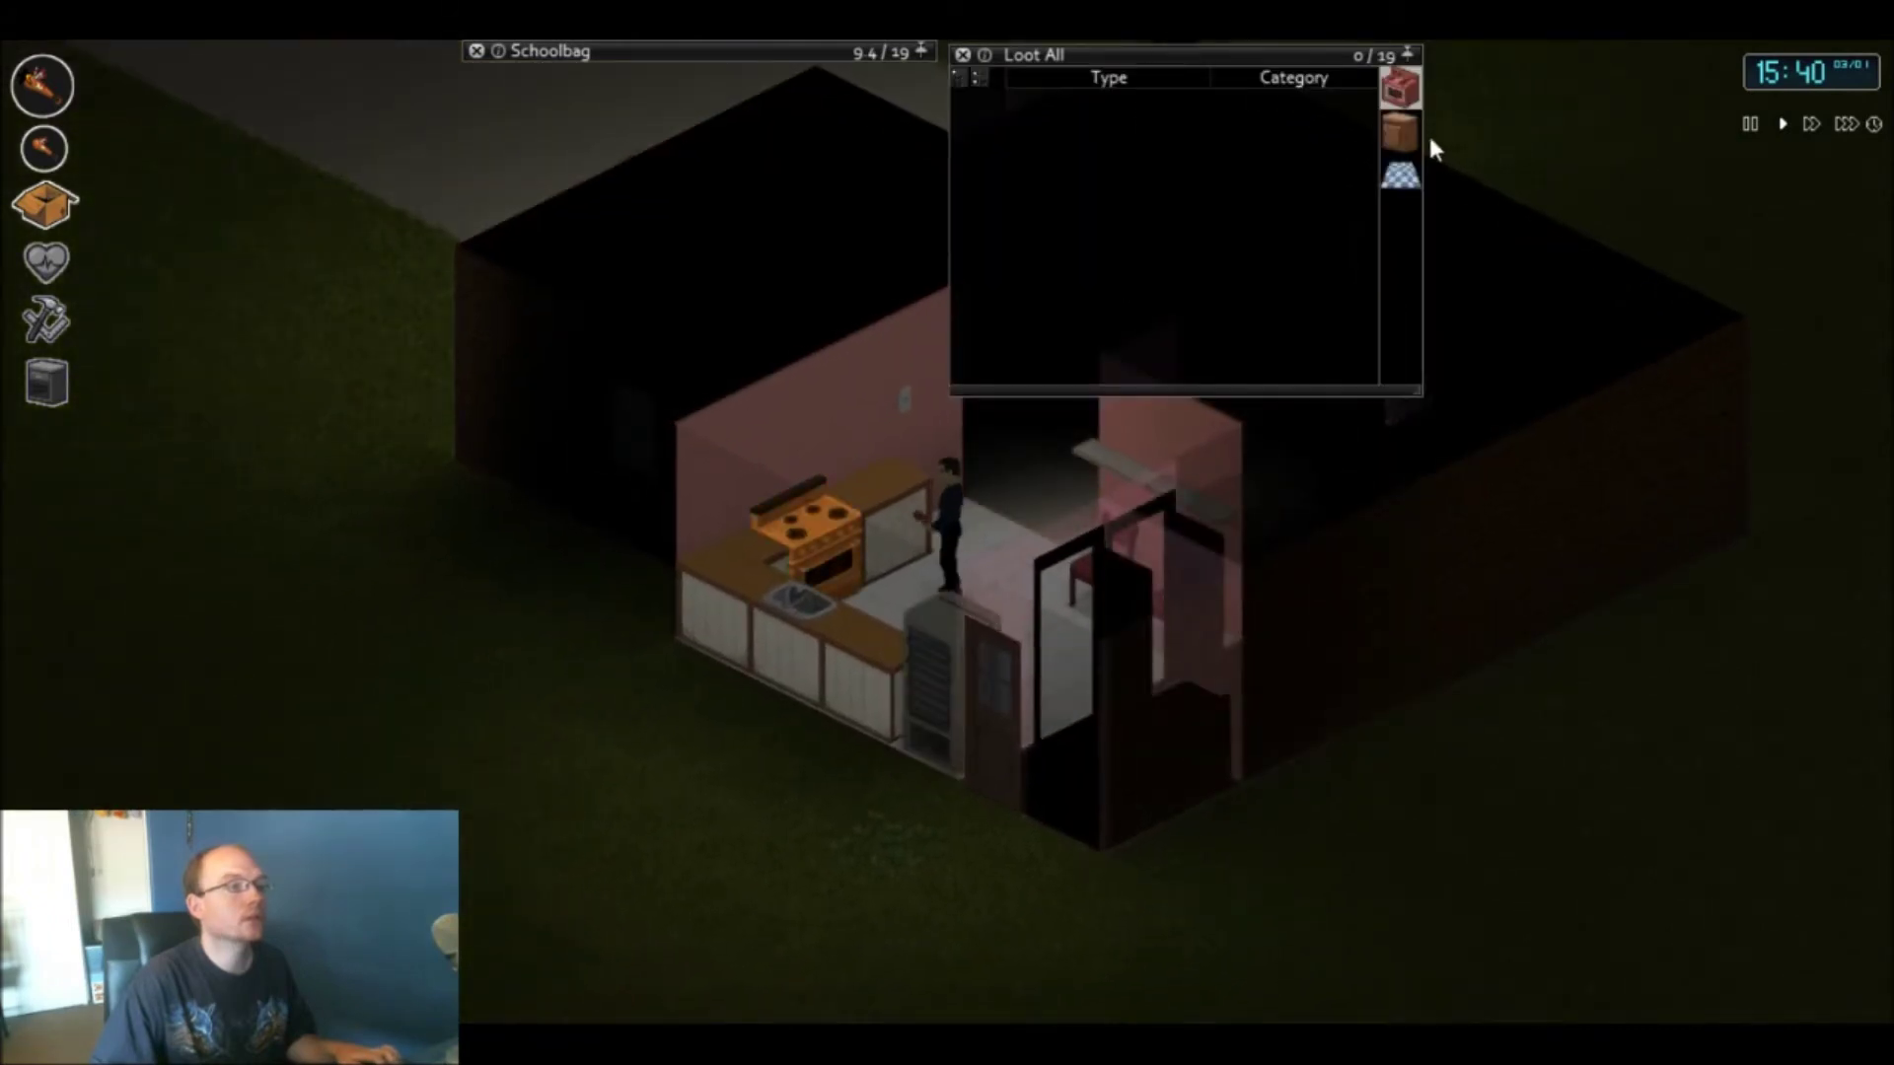
{"action": "key", "text": "a"}
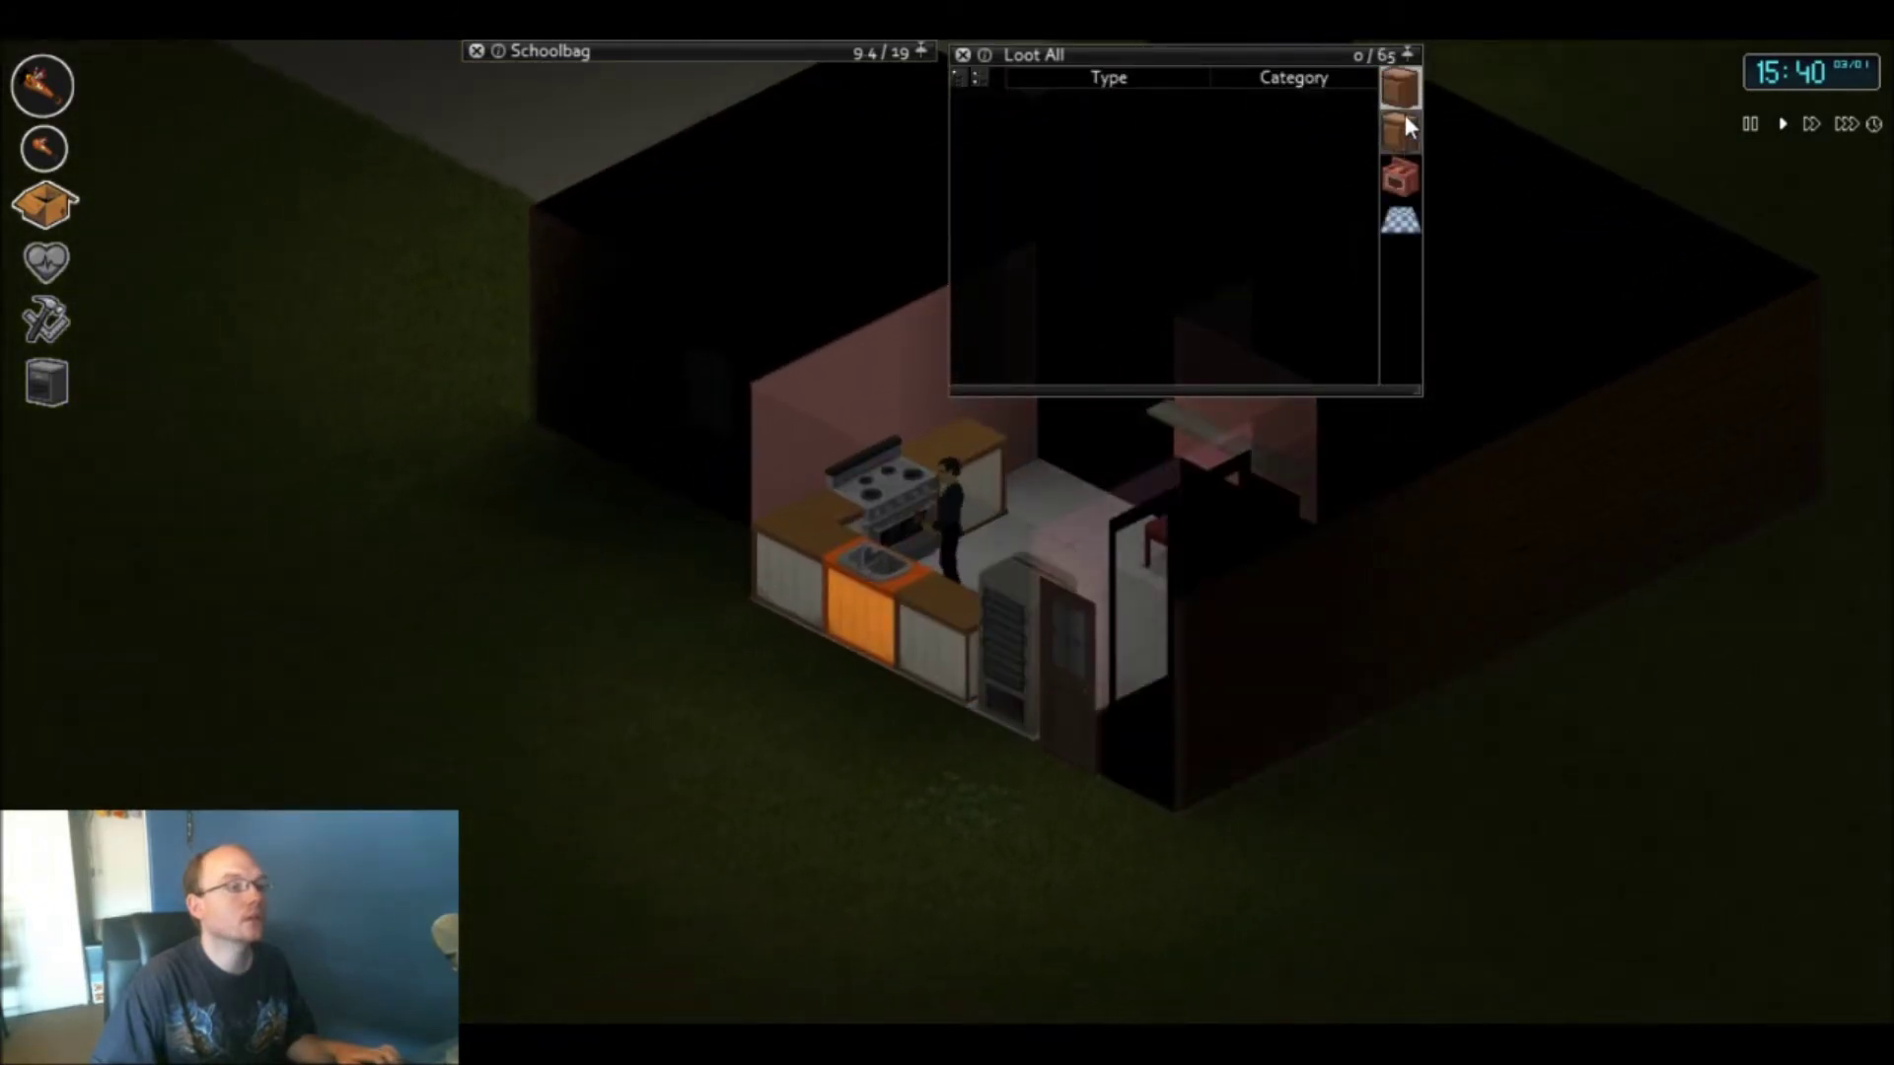
{"action": "key", "text": "s"}
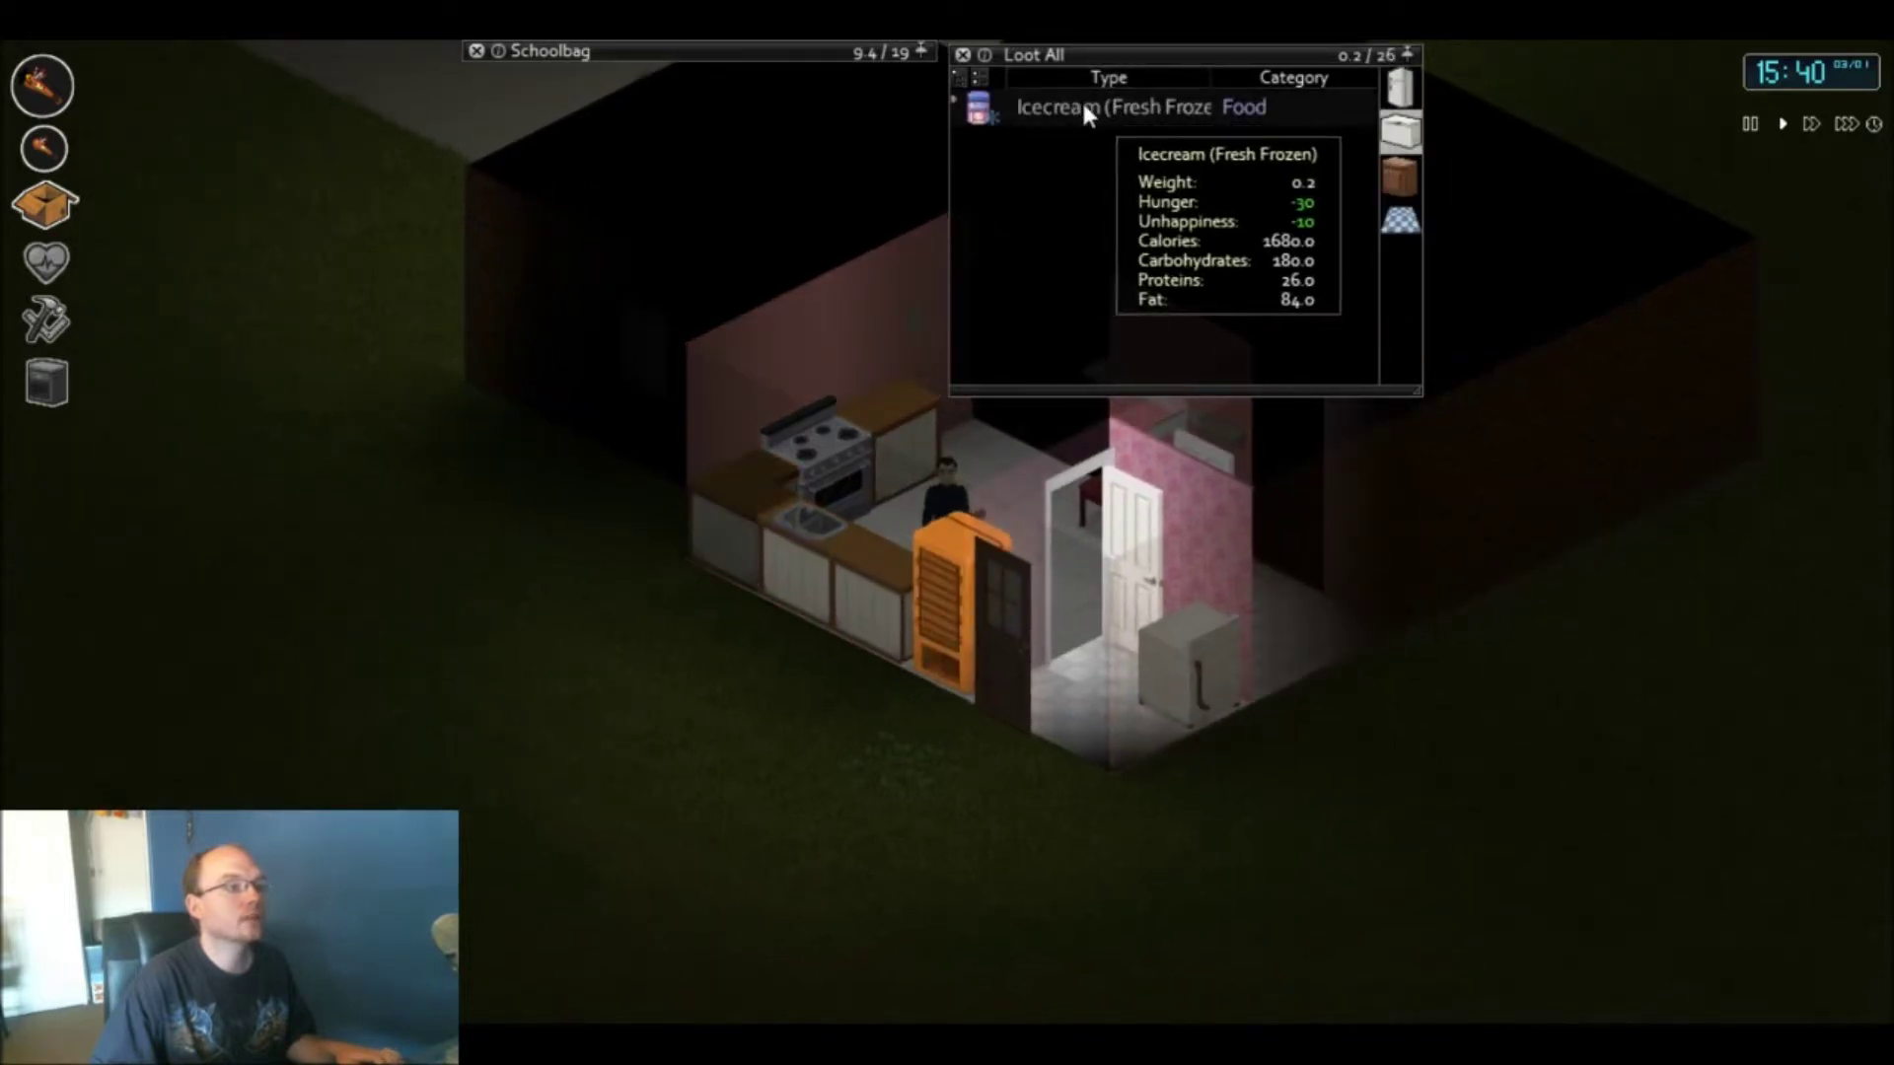
- Move the Icecream from the fridge into the Schoolbag
{"action": "left_click", "coordinate": [1081, 114]}
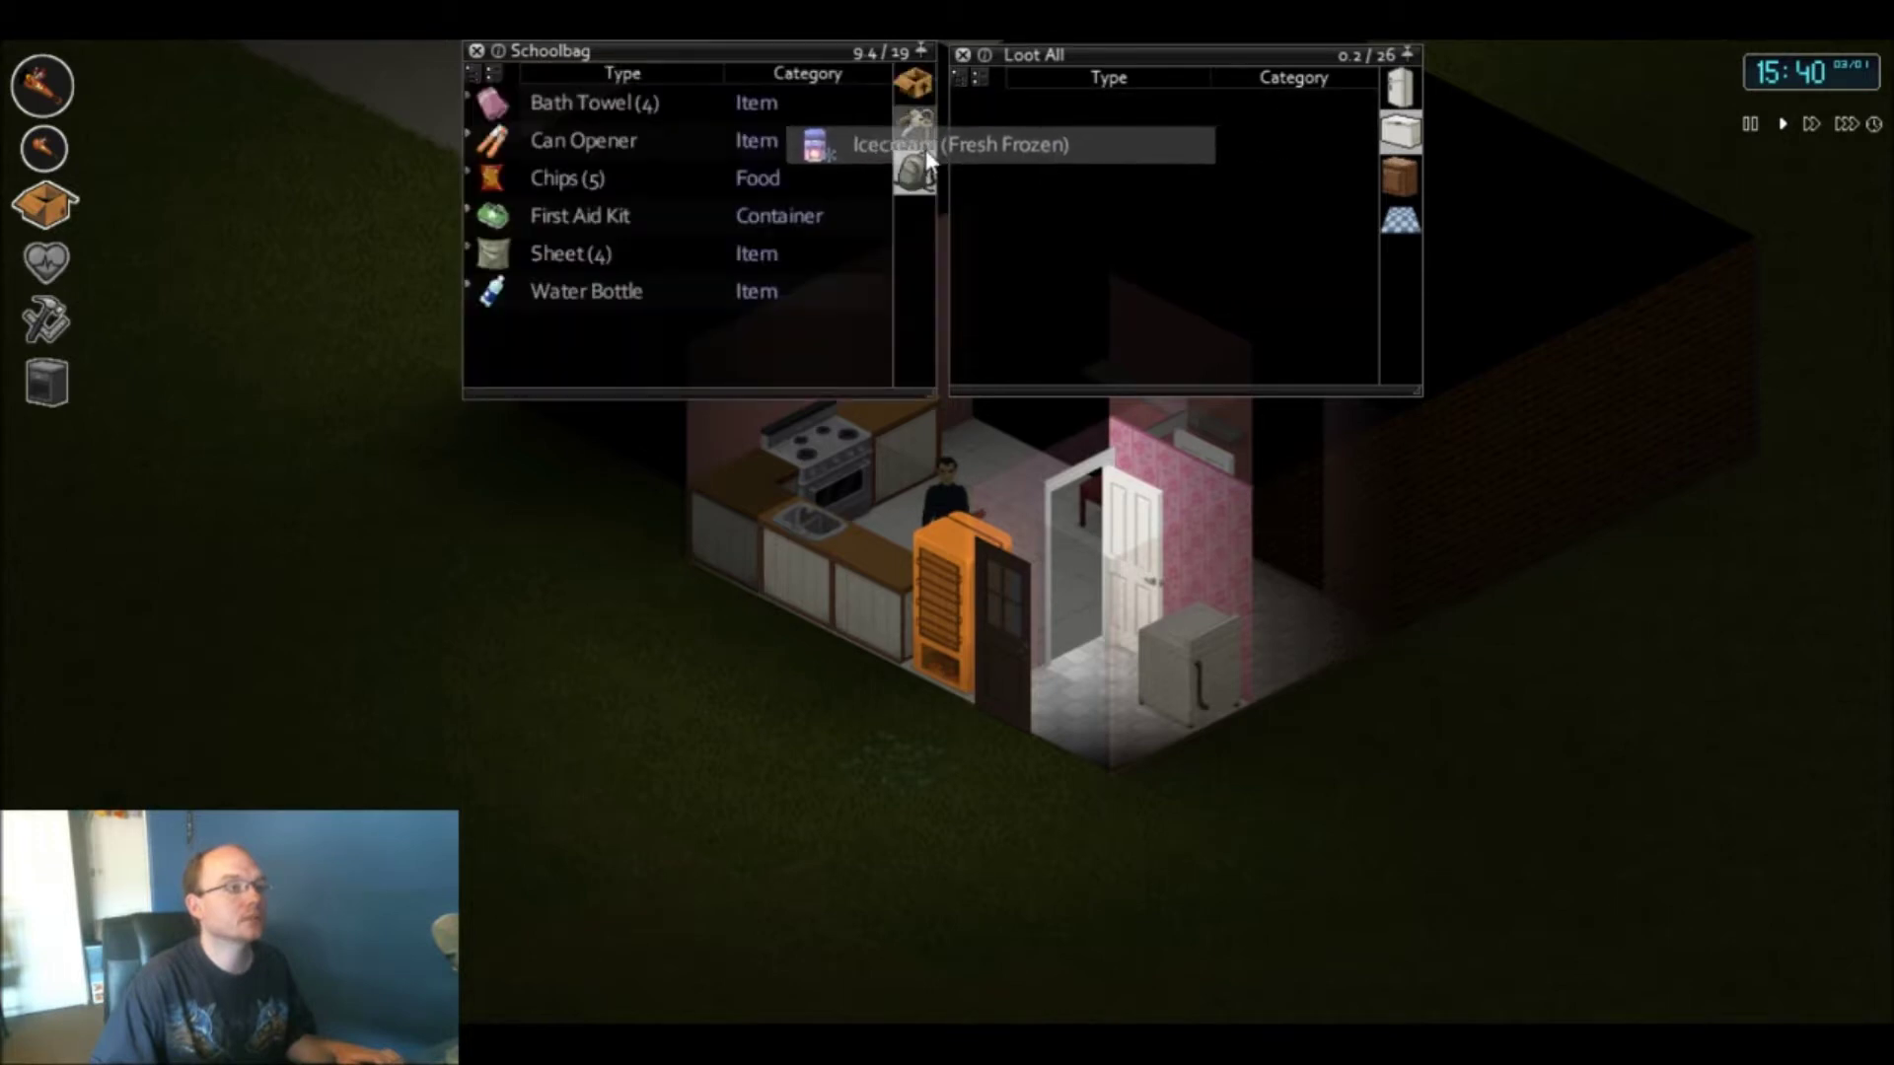
{"action": "left_click_drag", "start_coordinate": [924, 150], "coordinate": [909, 163]}
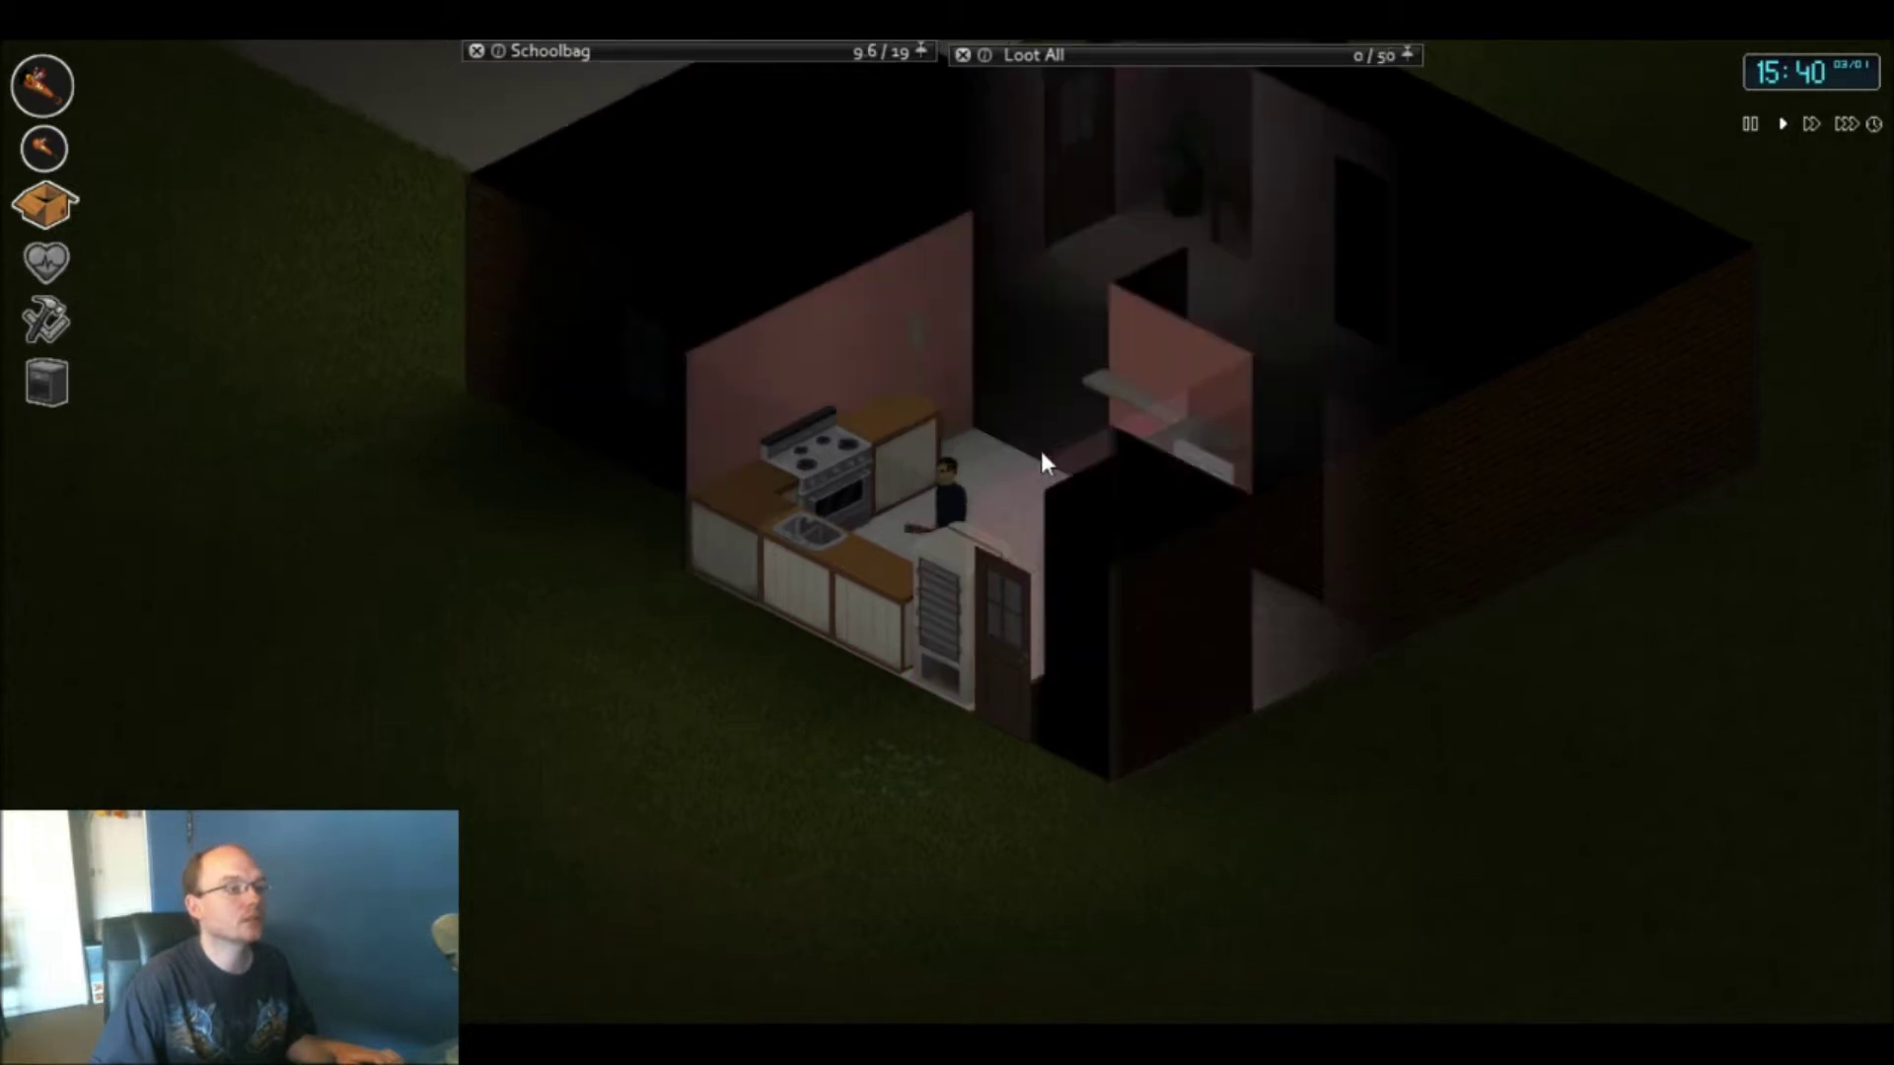
{"action": "key", "text": "w"}
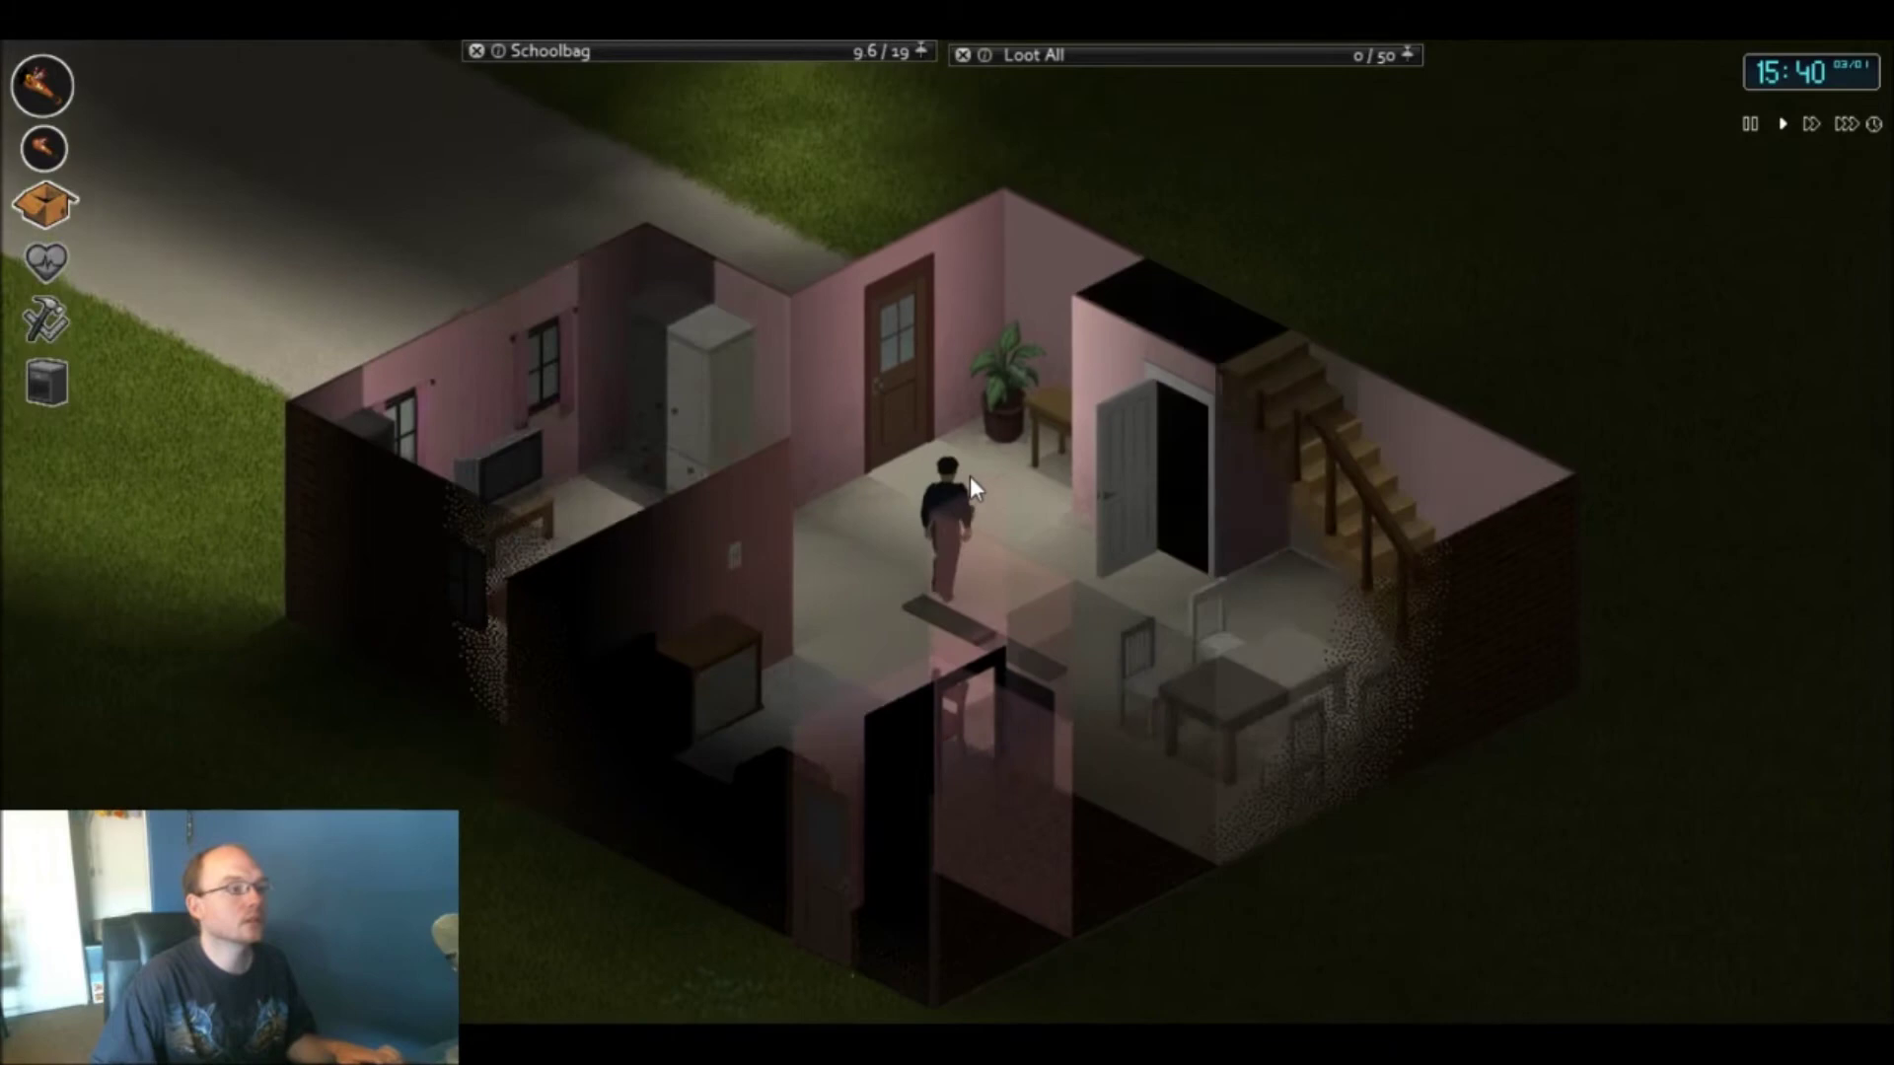
- Leave through the front door and cross the lawn to the corpse
{"action": "key", "text": "w"}
{"action": "key", "text": "e"}
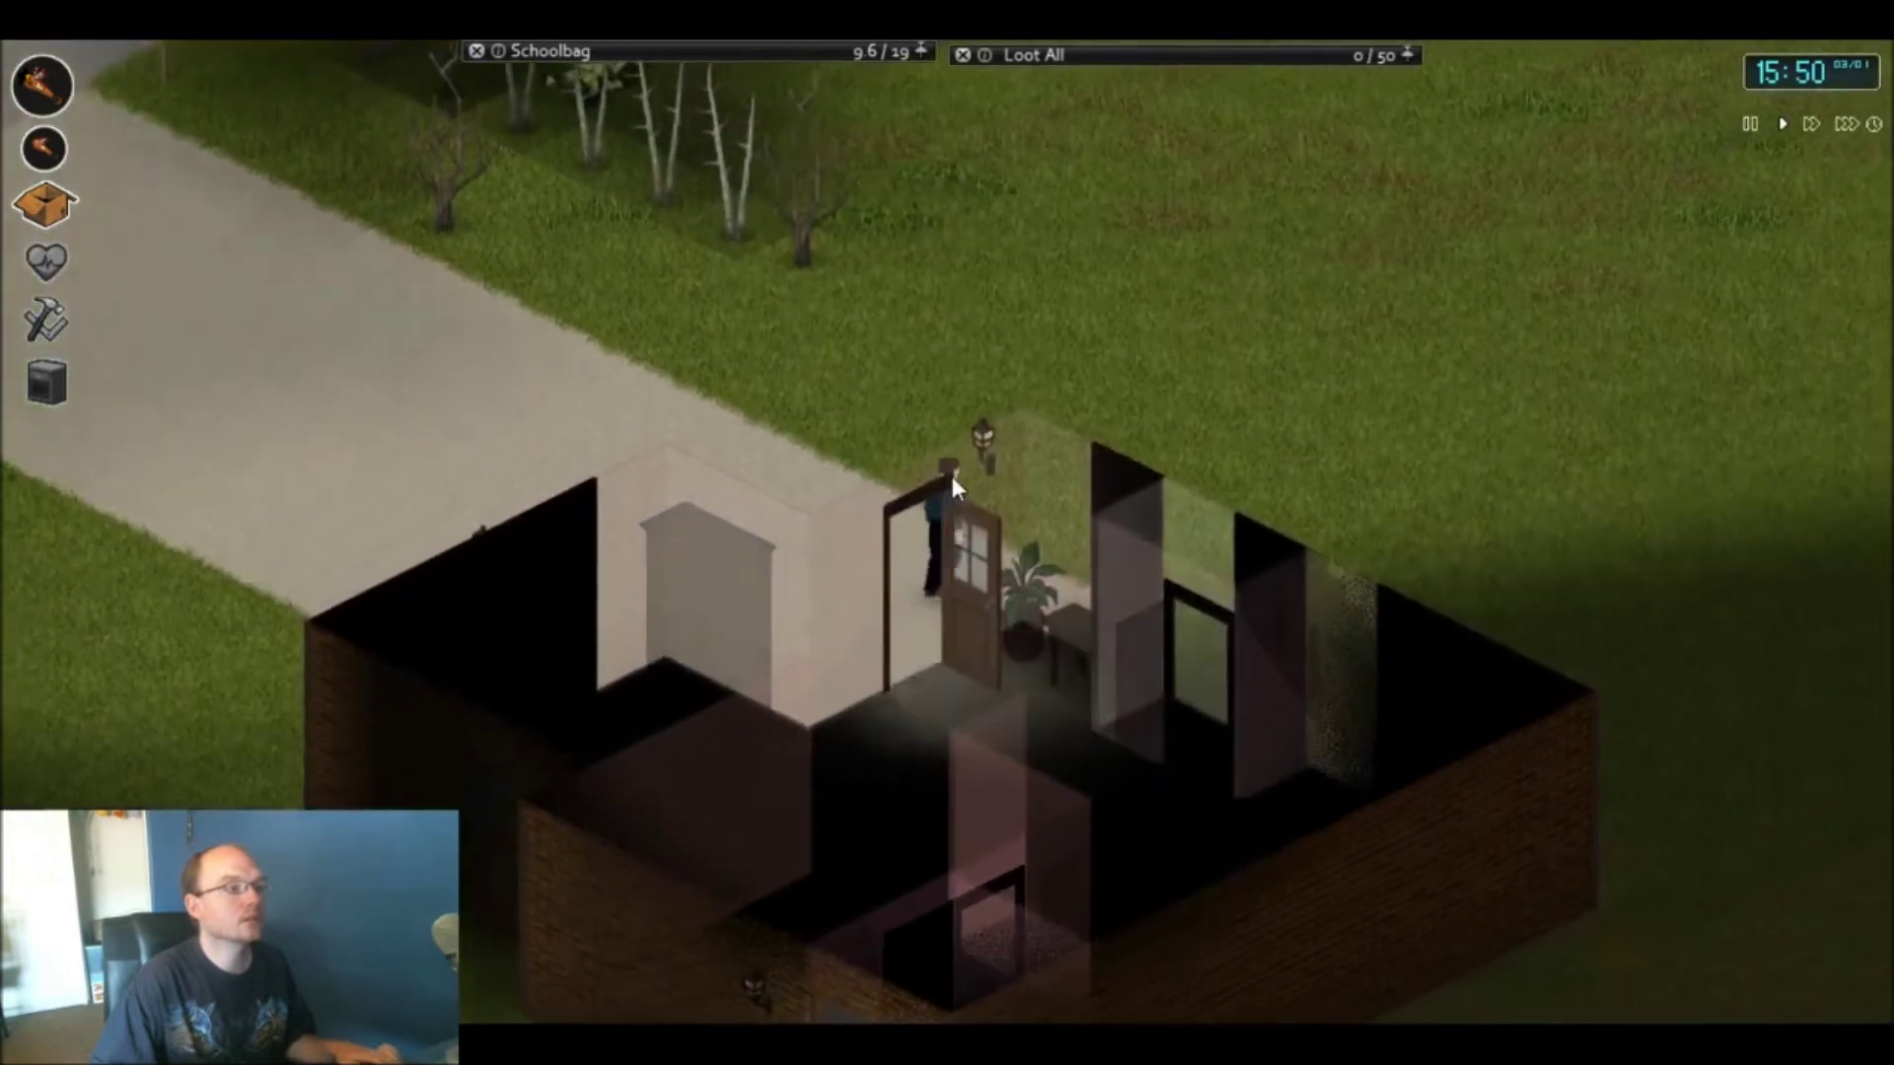
{"action": "key", "text": "w"}
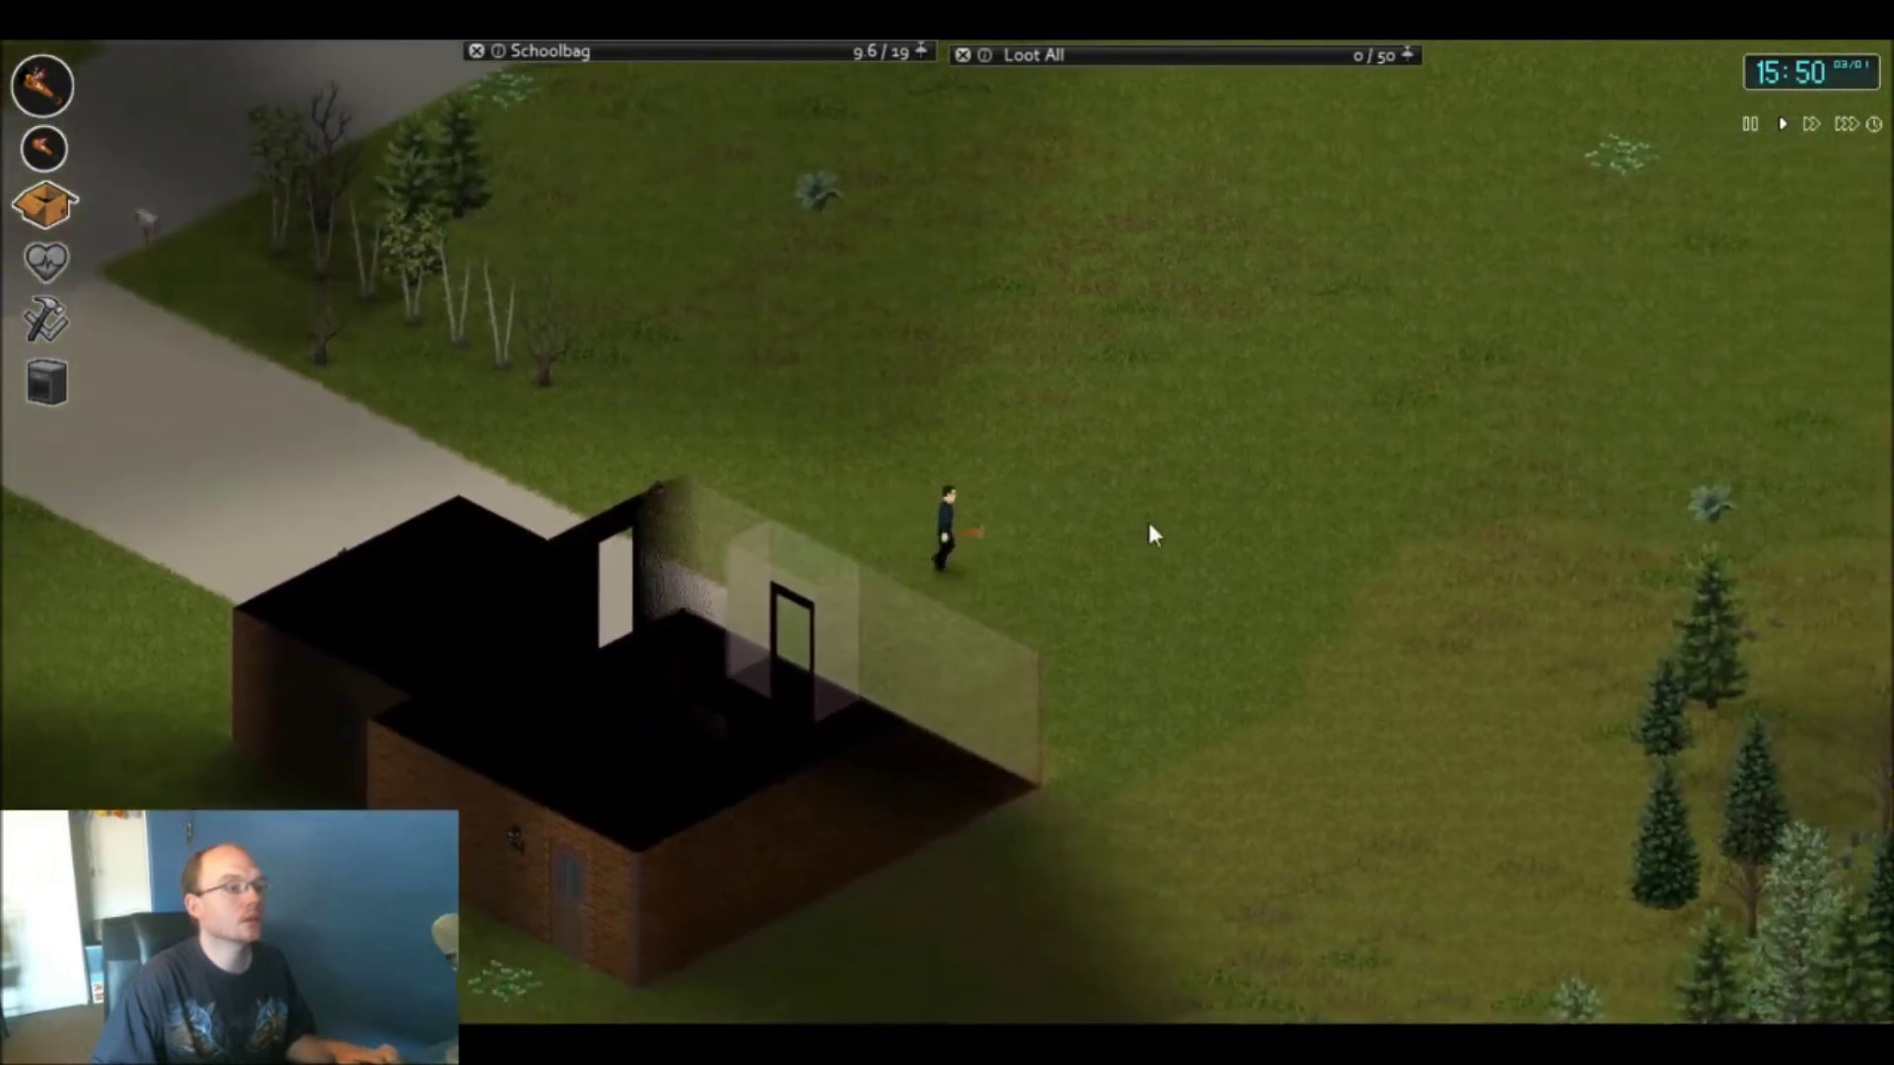
{"action": "key", "text": "d"}
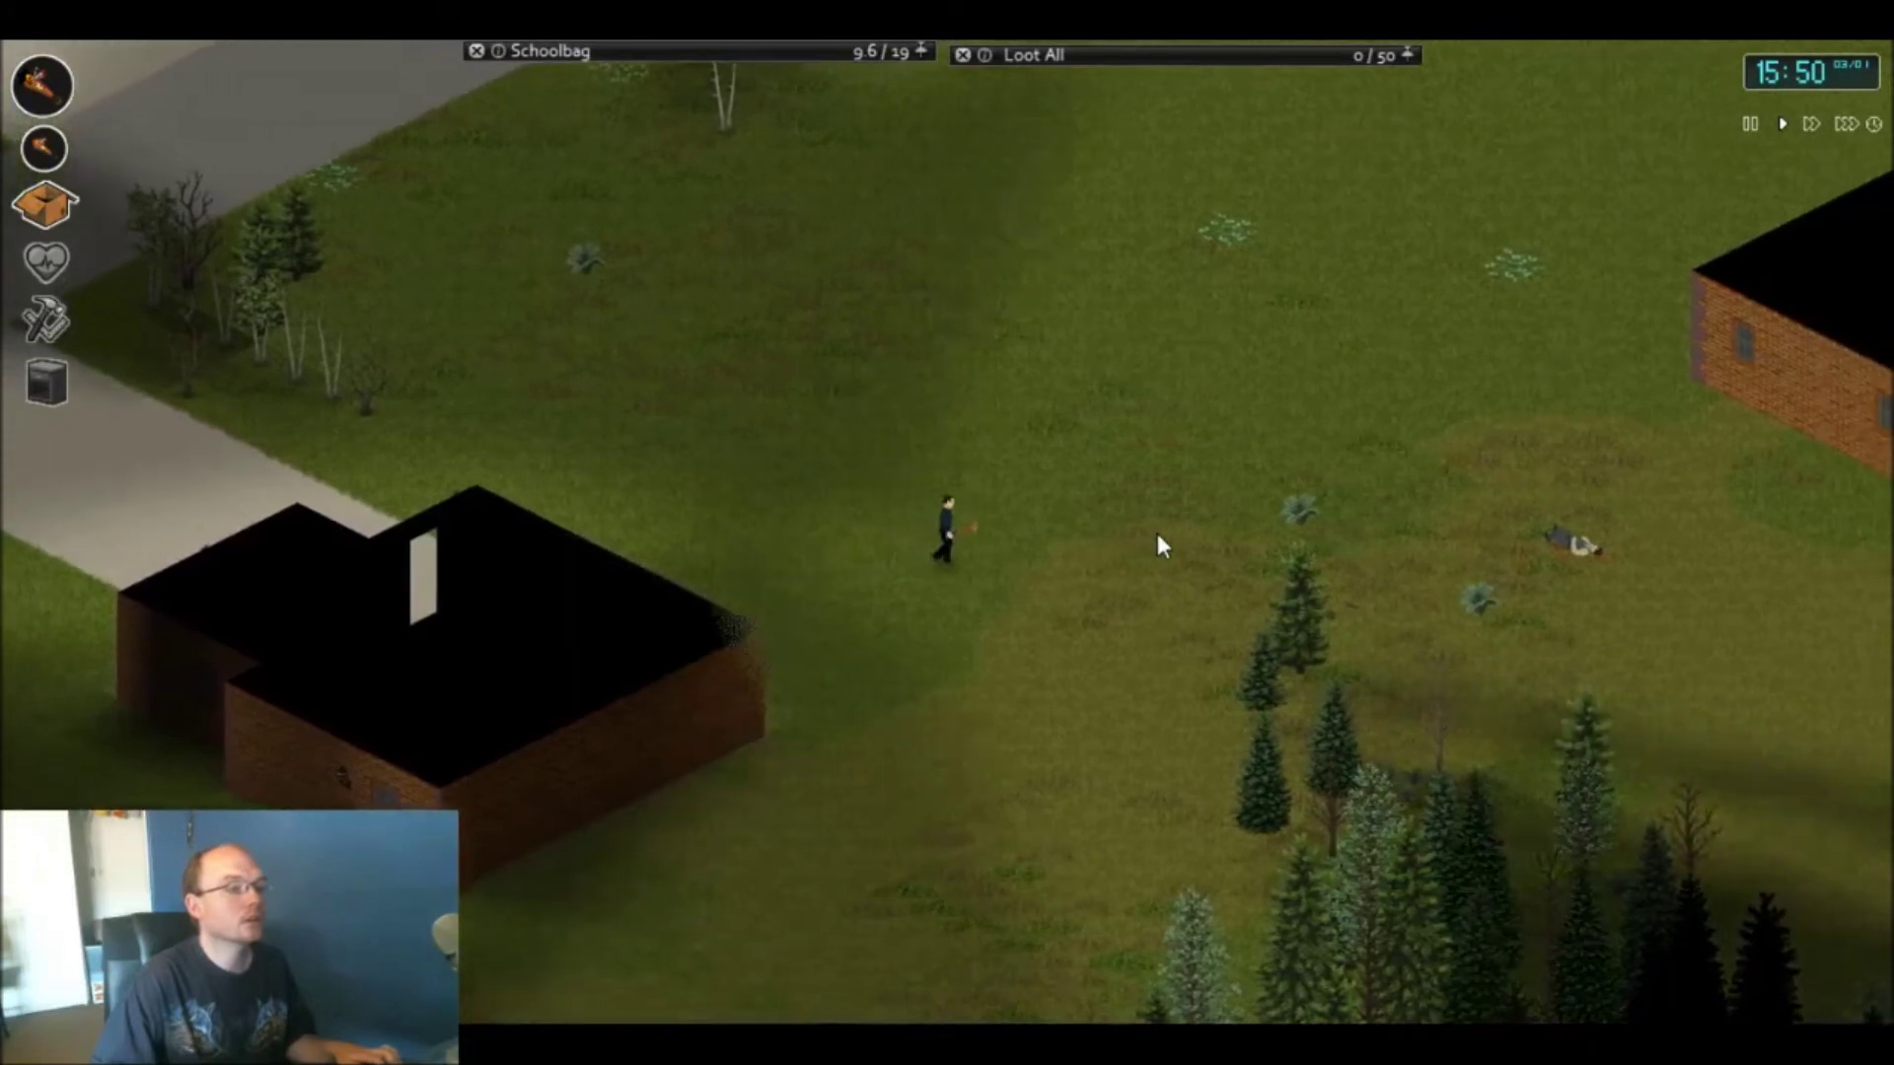
{"action": "key", "text": "d"}
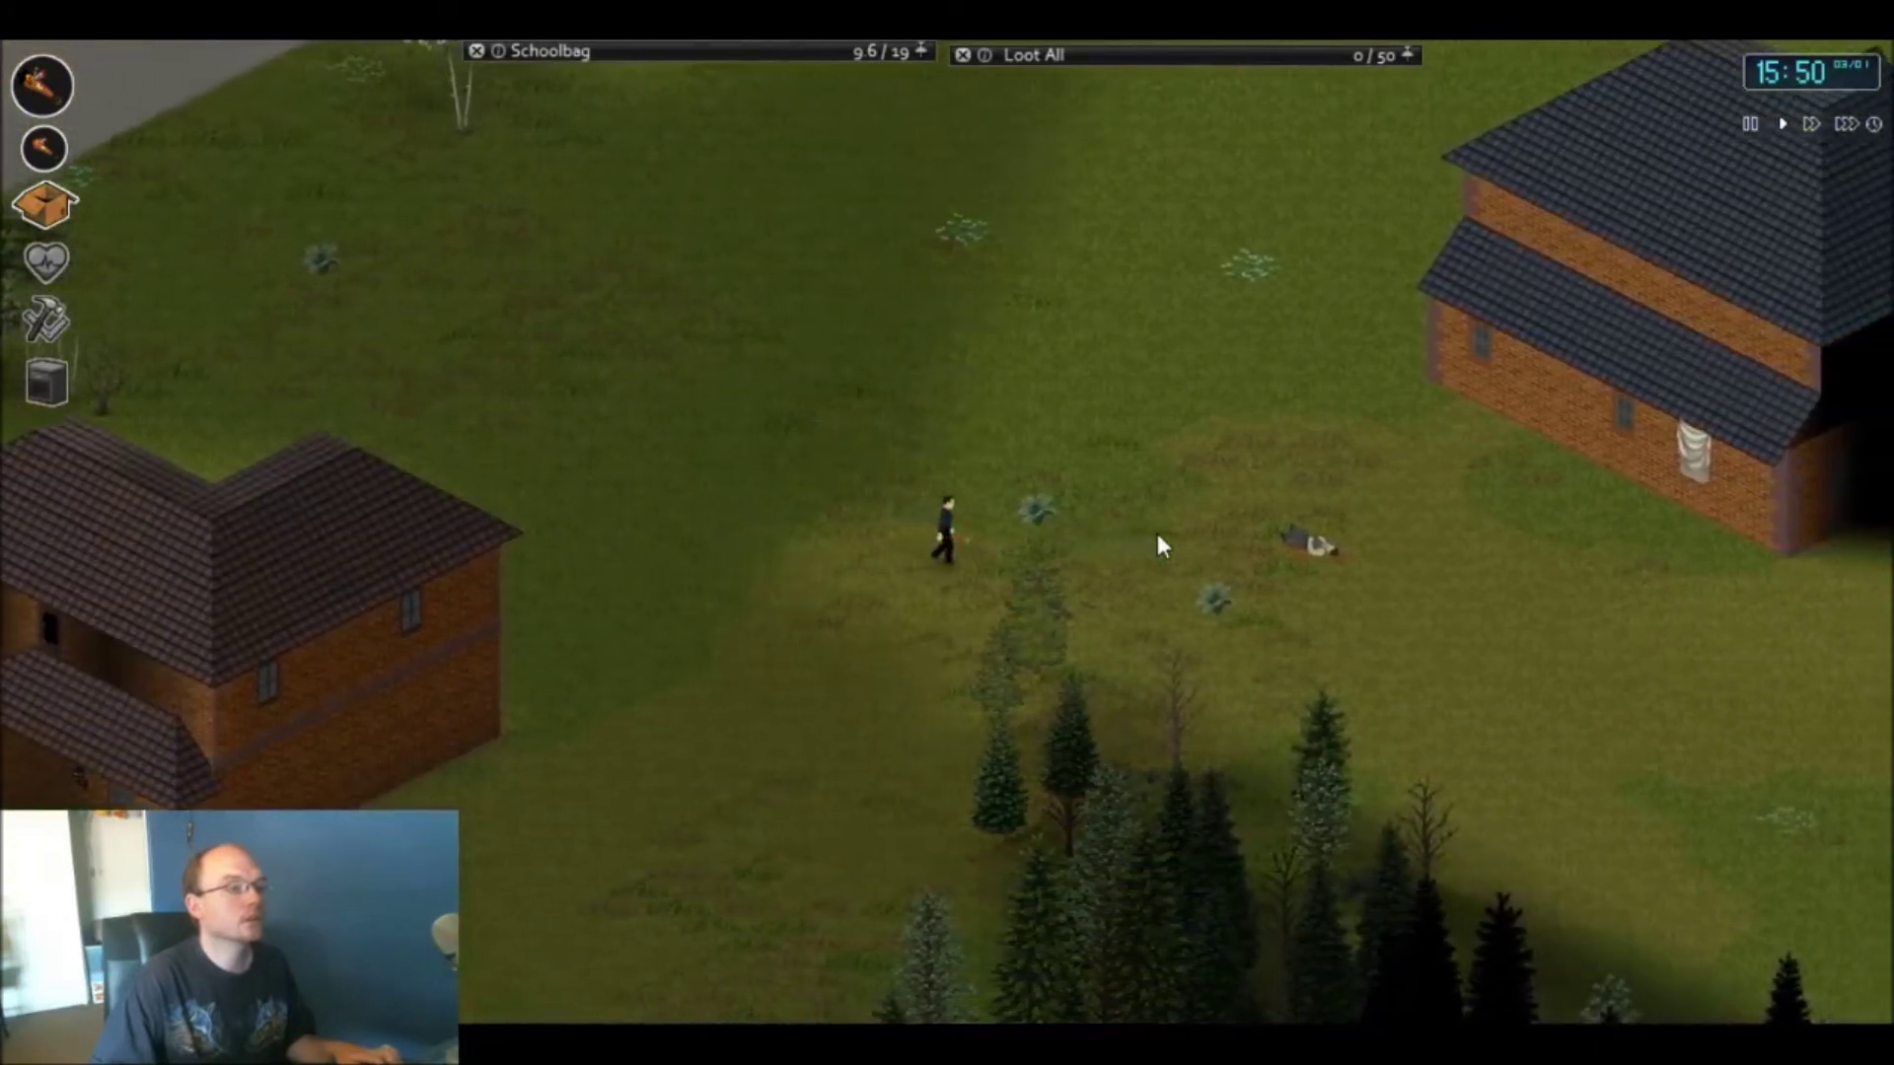
{"action": "key", "text": "d"}
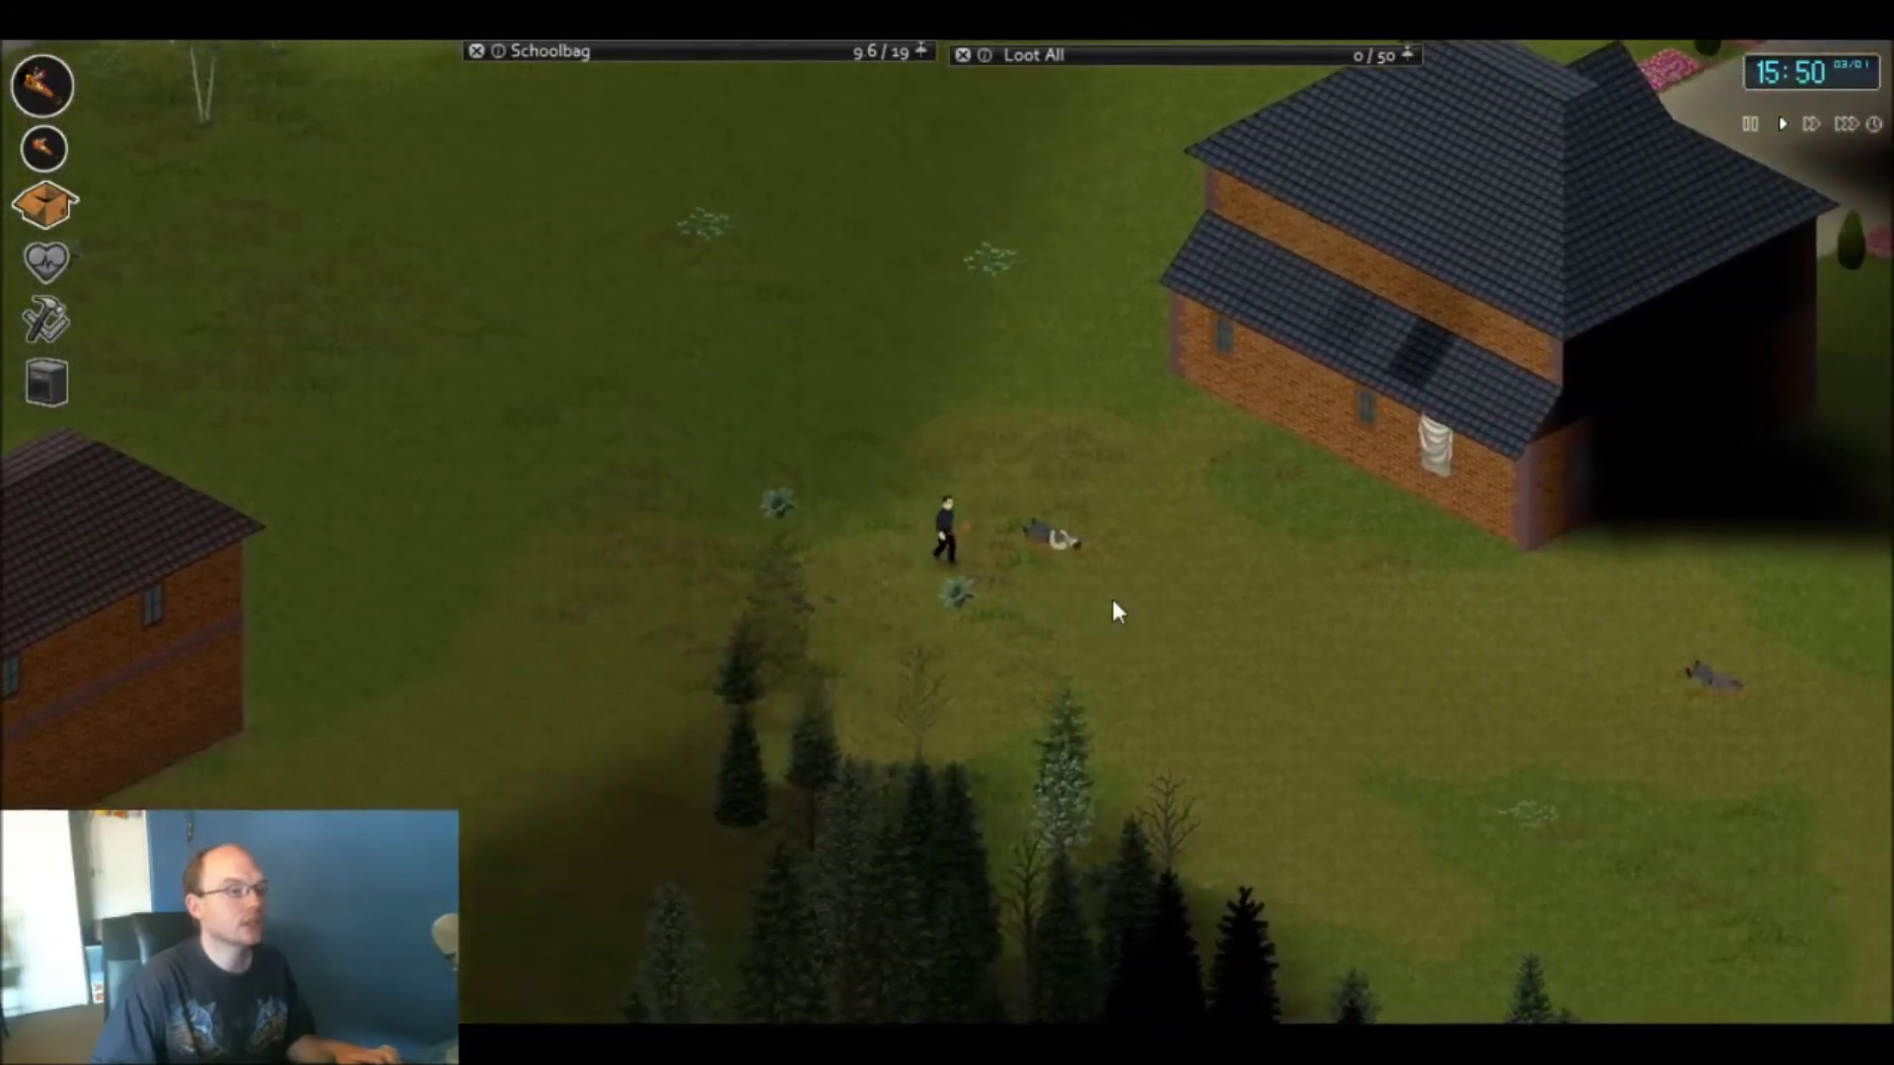
{"action": "key", "text": "d"}
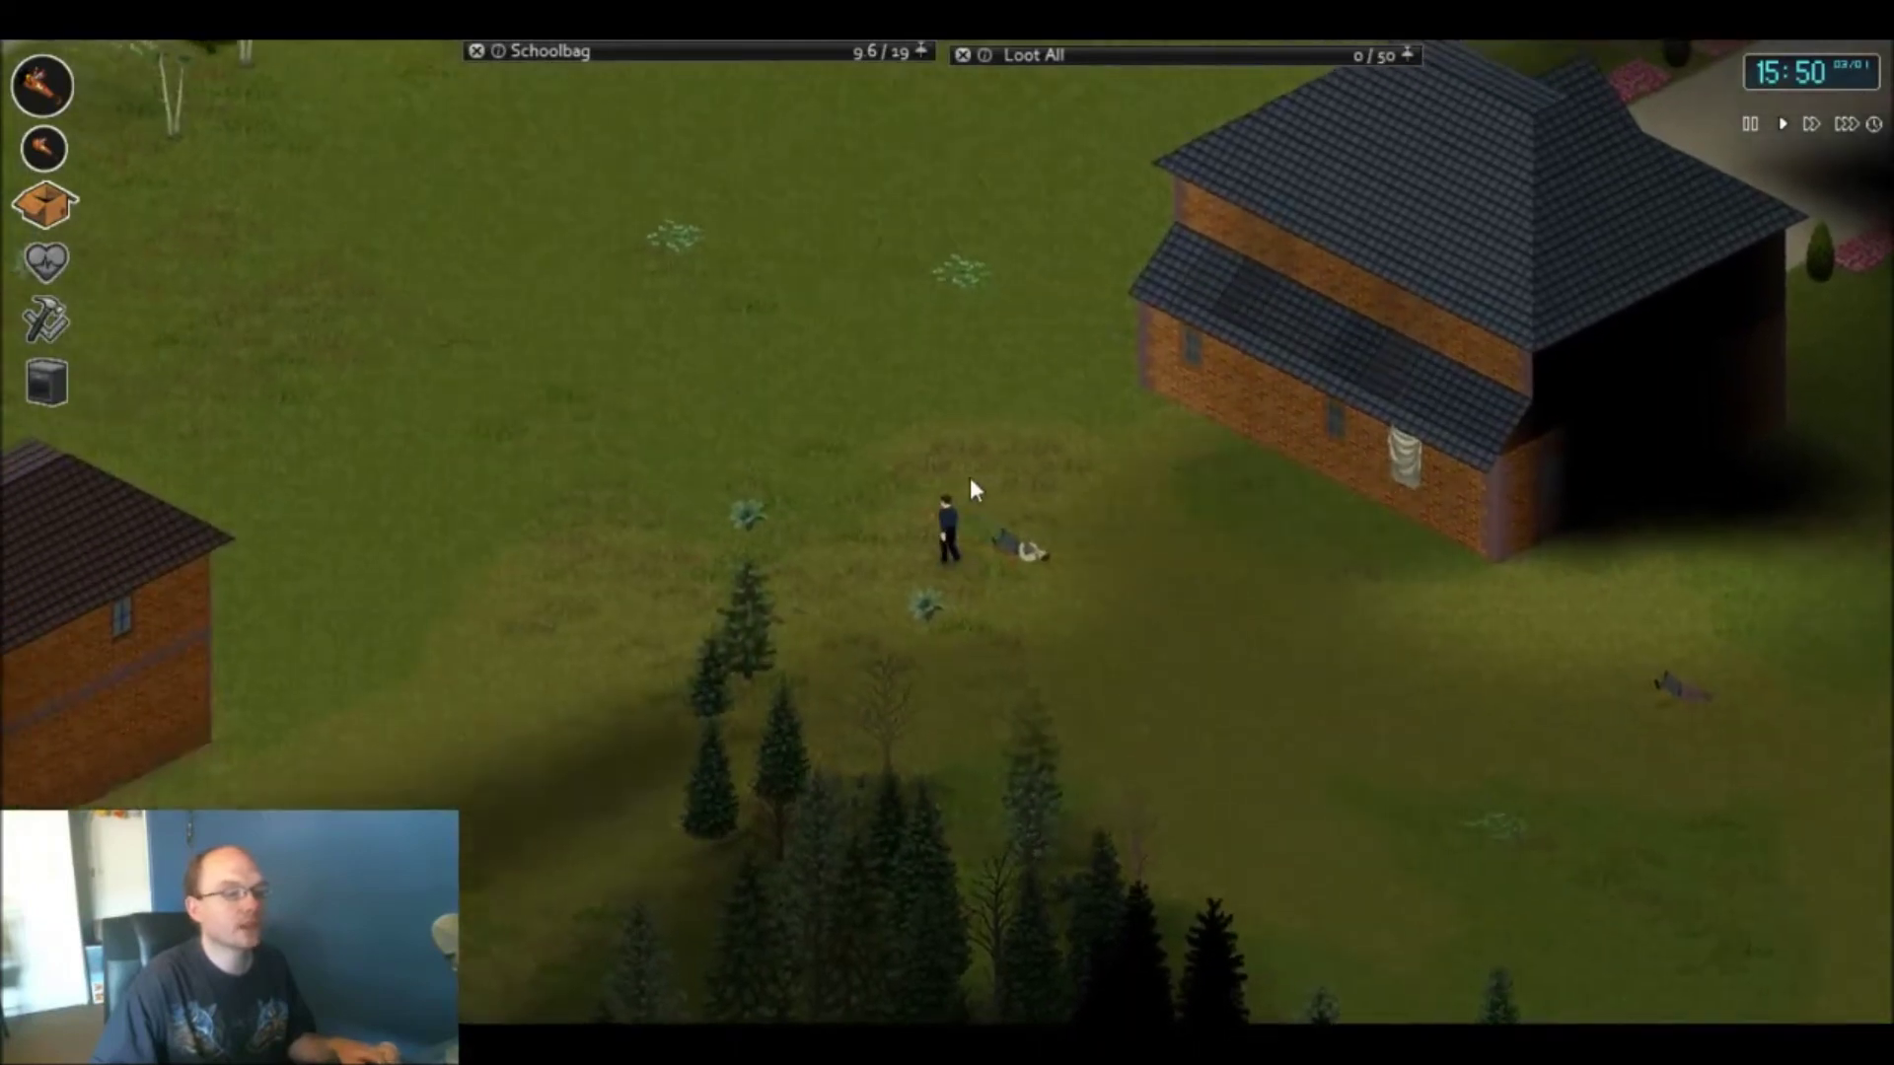
- Head up the lawn past the wooden shed toward the road
{"action": "key", "text": "w+a"}
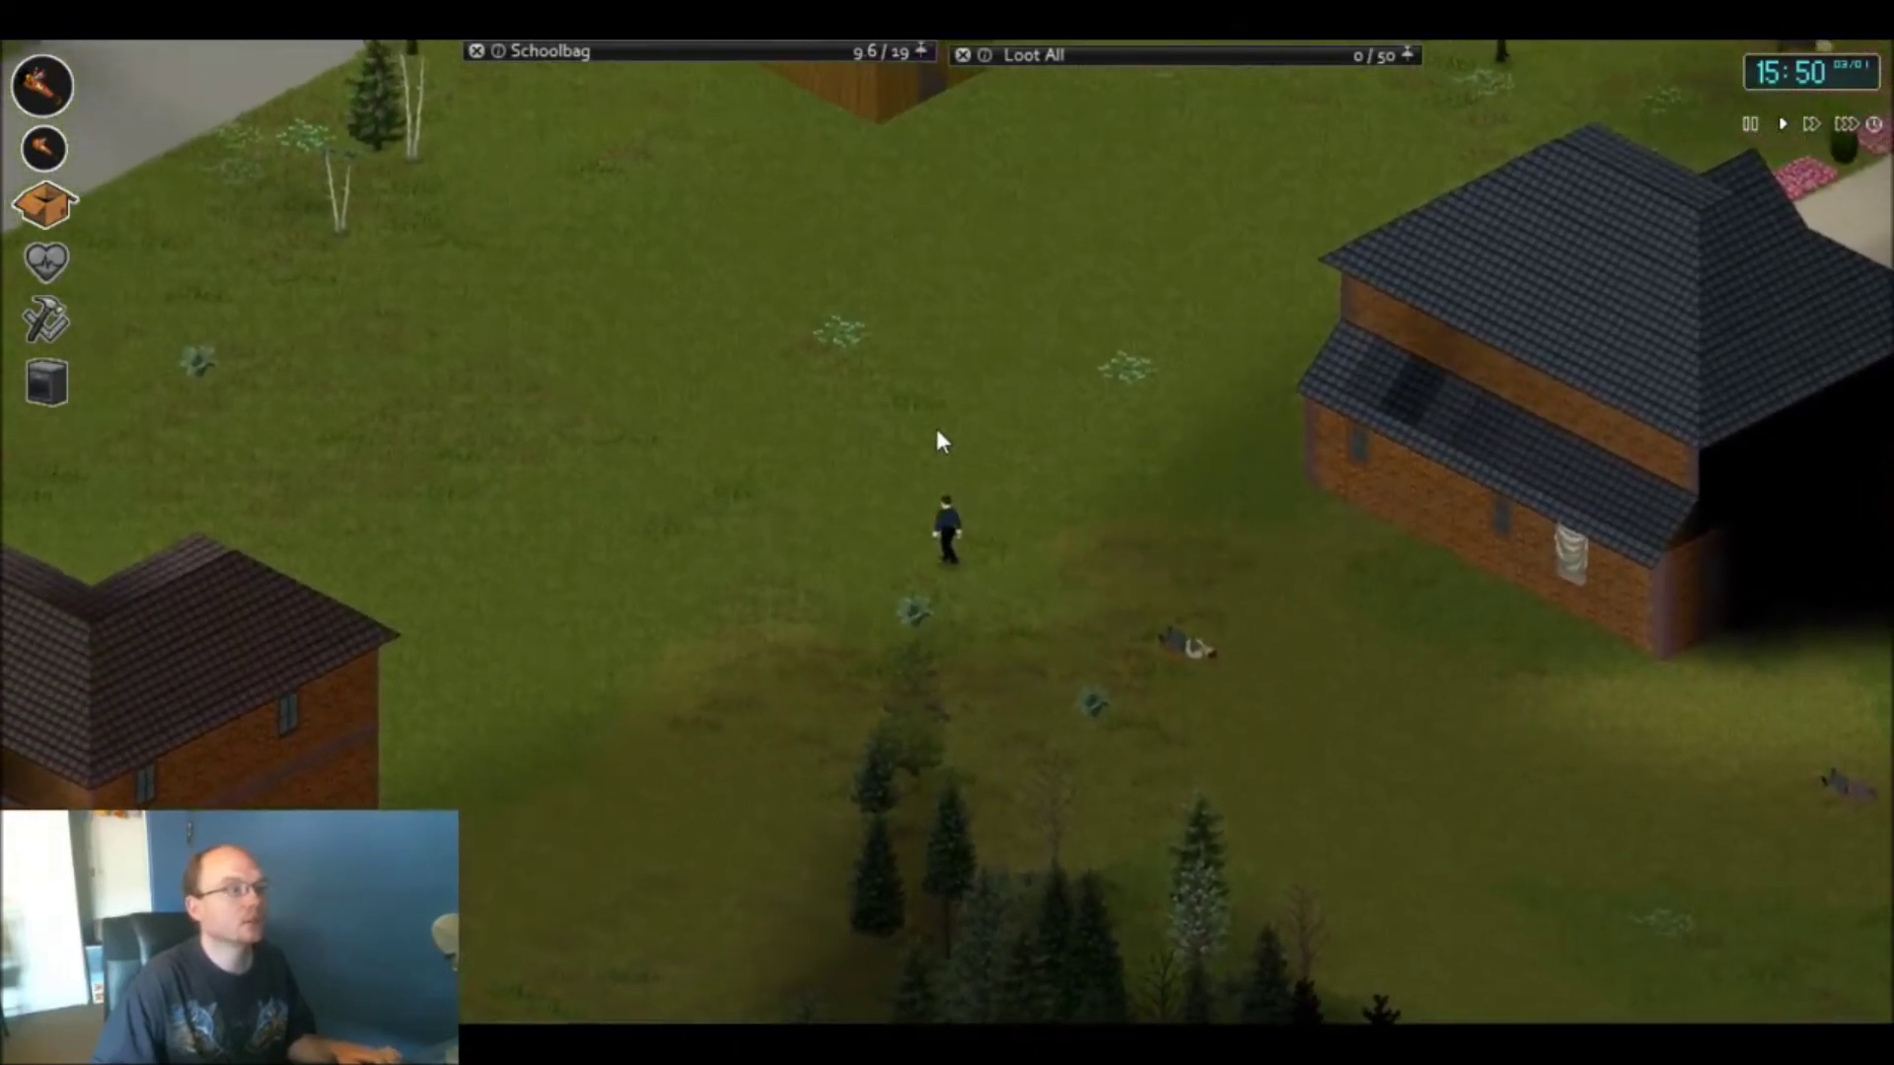
{"action": "key", "text": "w+a"}
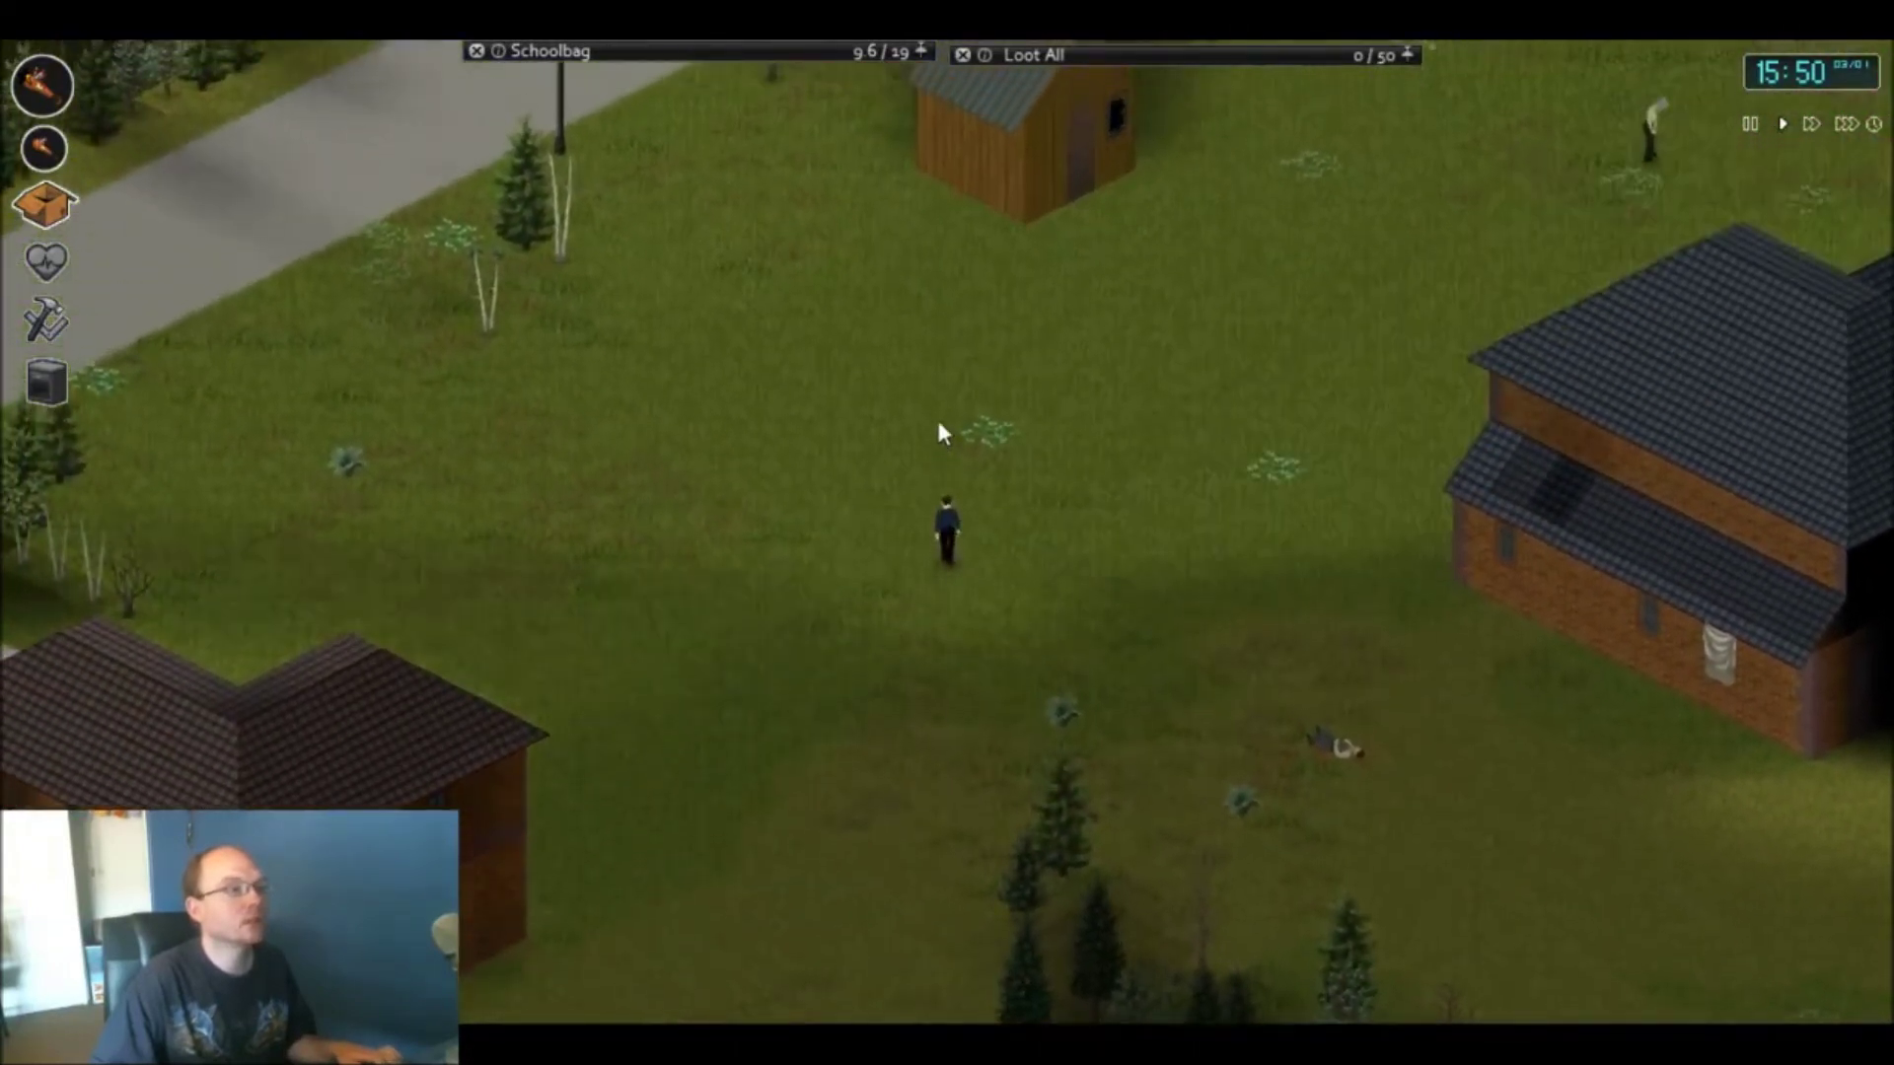
{"action": "key", "text": "w"}
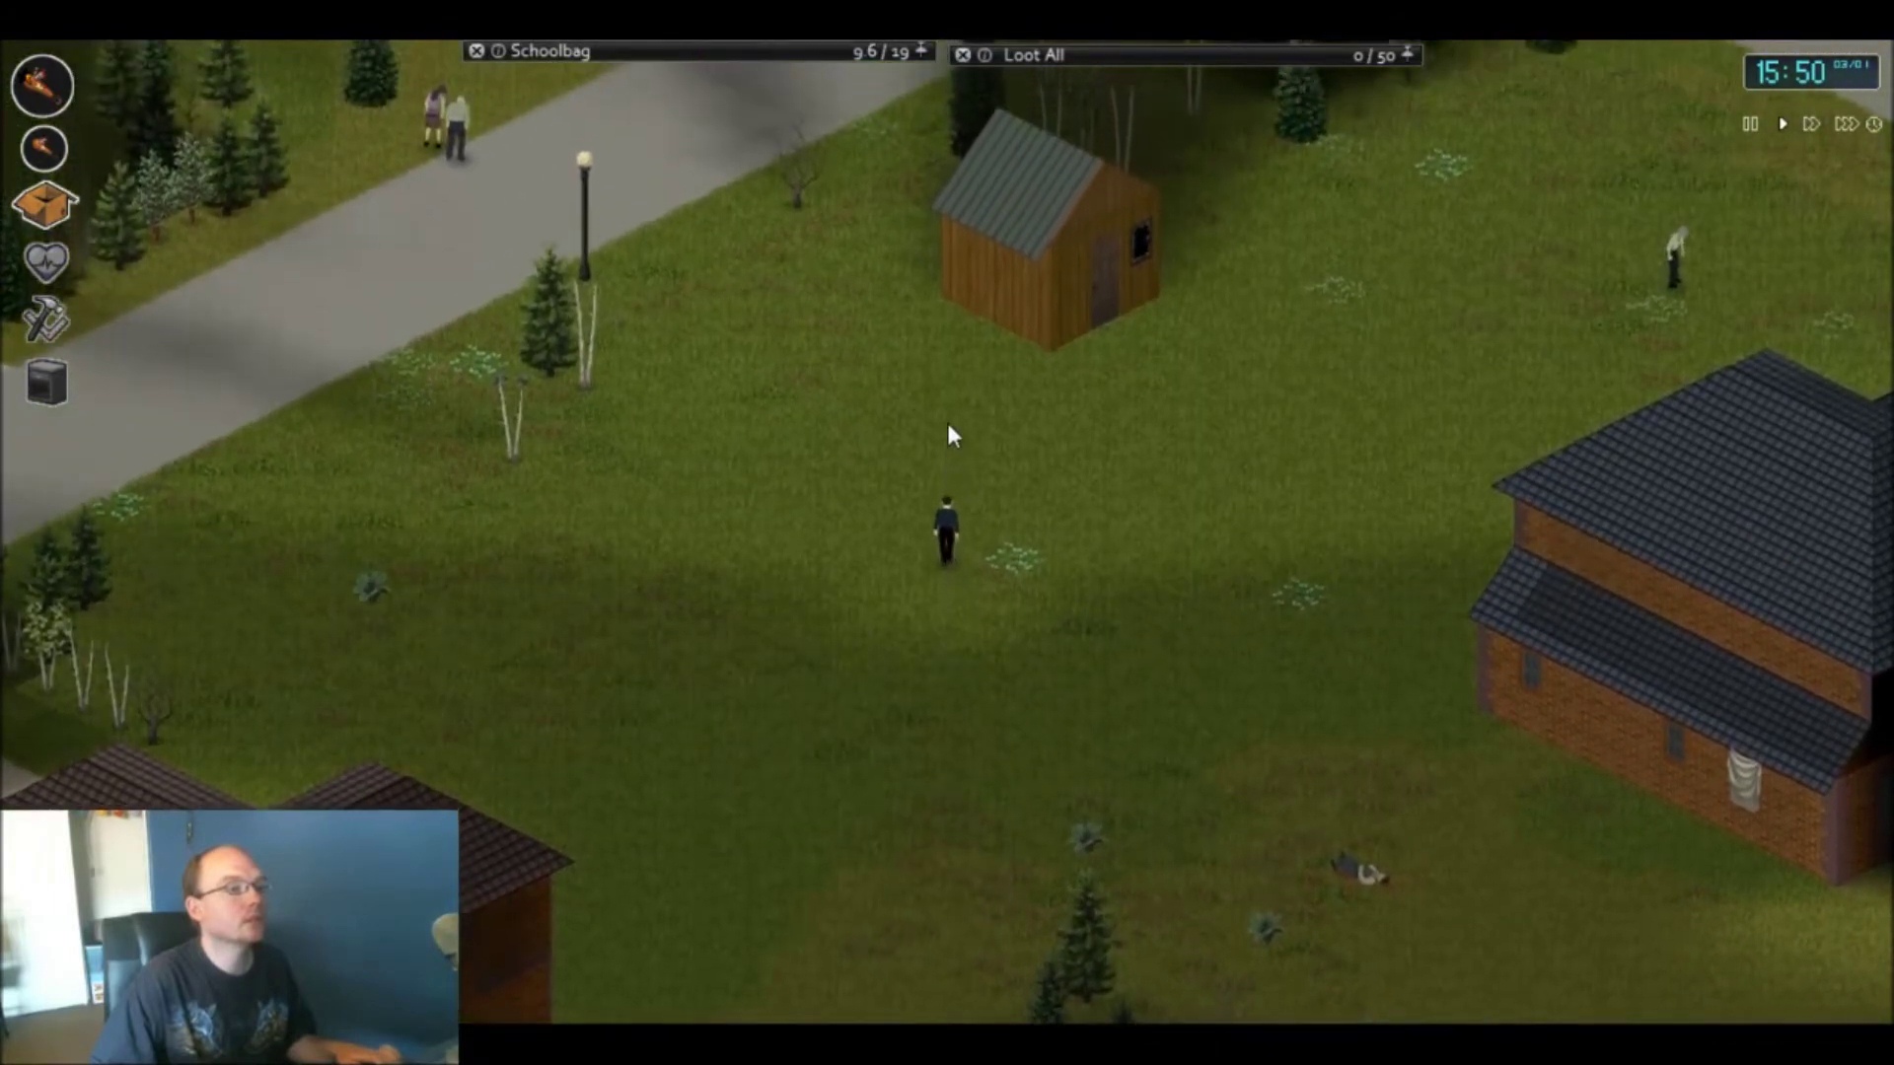
{"action": "key", "text": "w"}
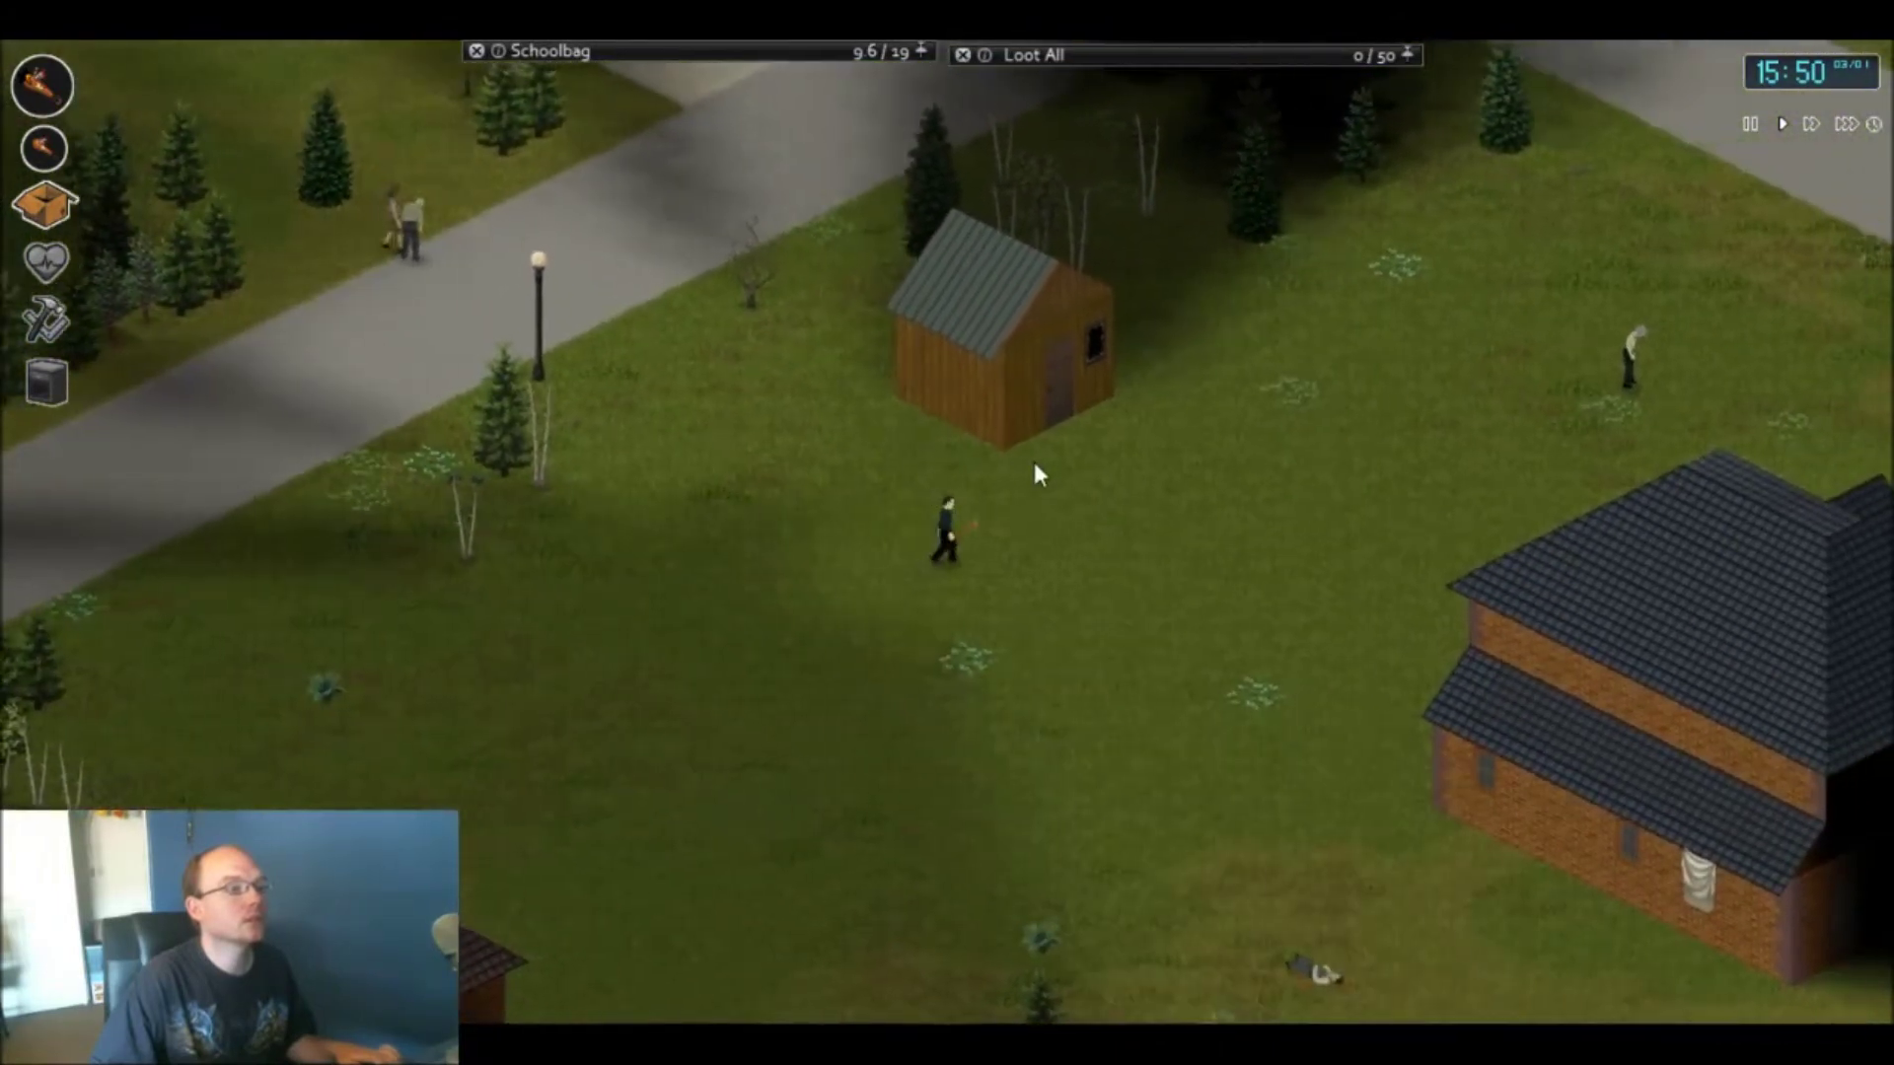
{"action": "key", "text": "d"}
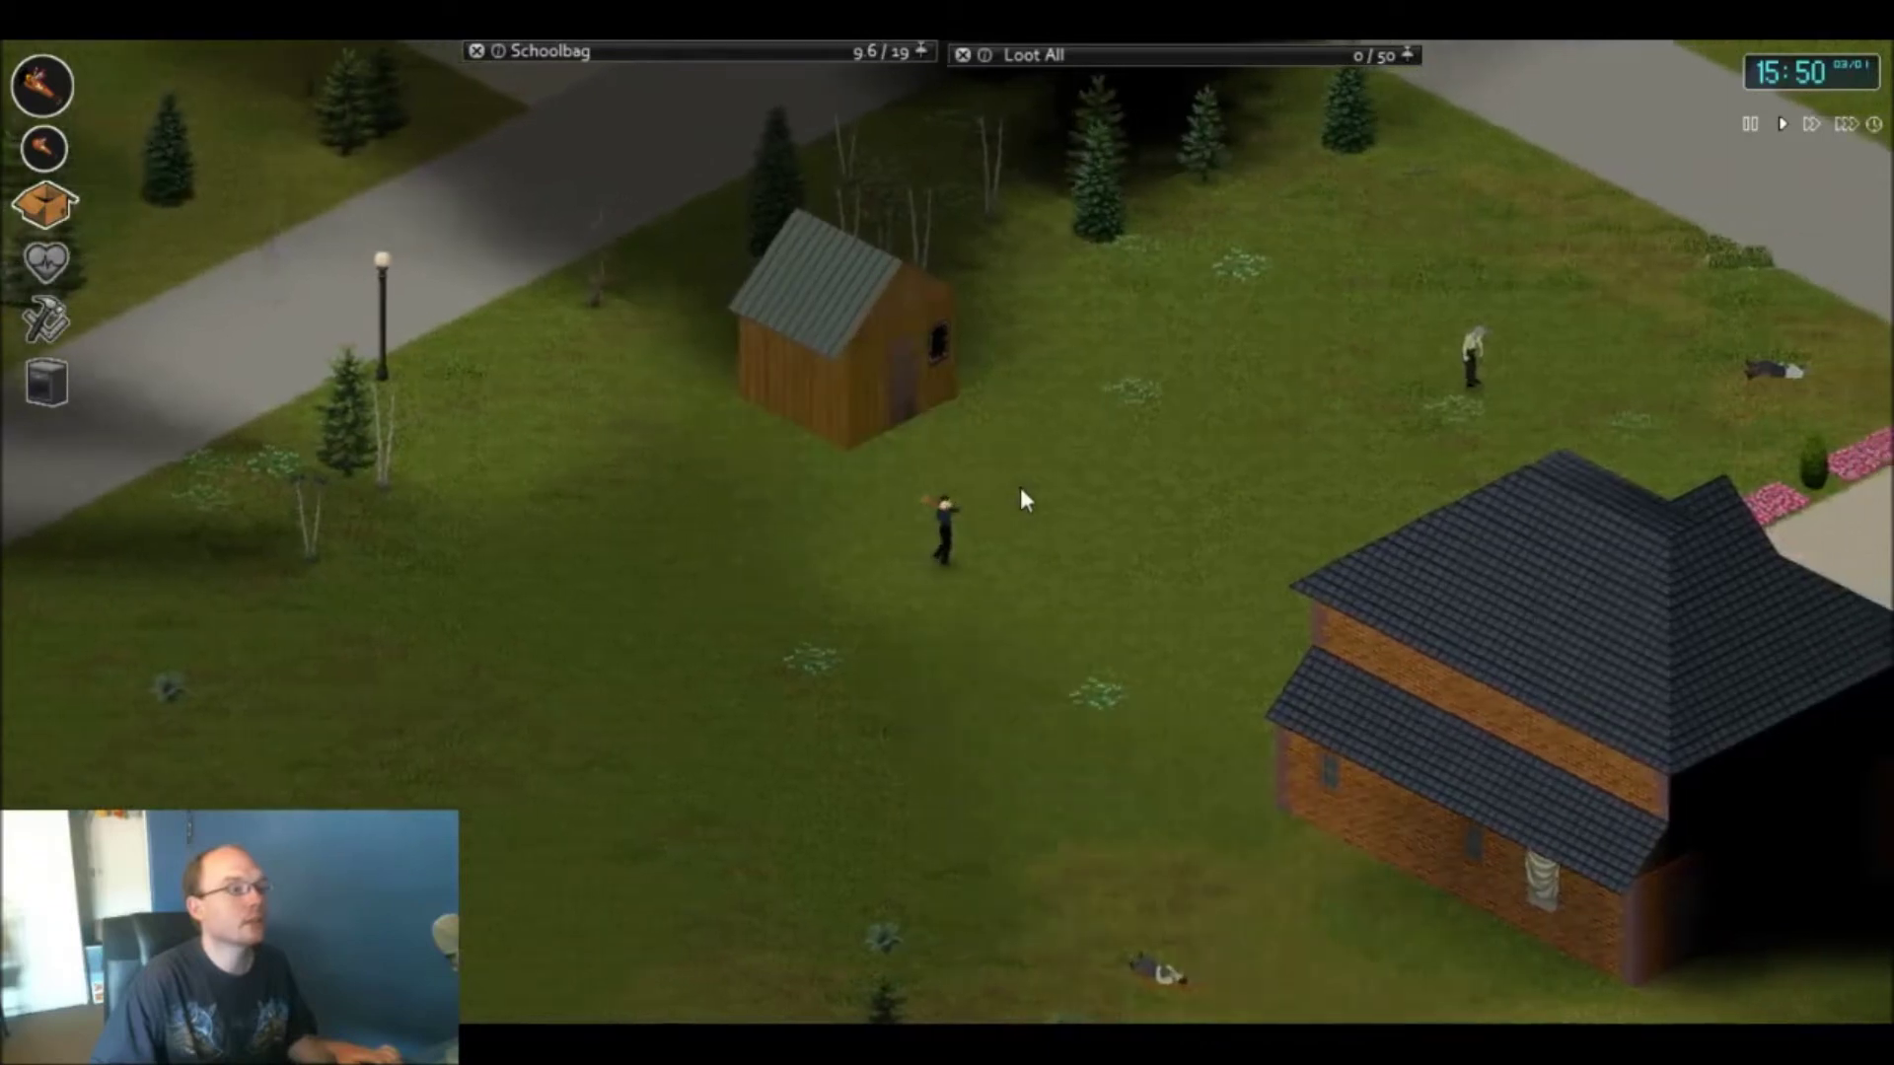
{"action": "key", "text": "a"}
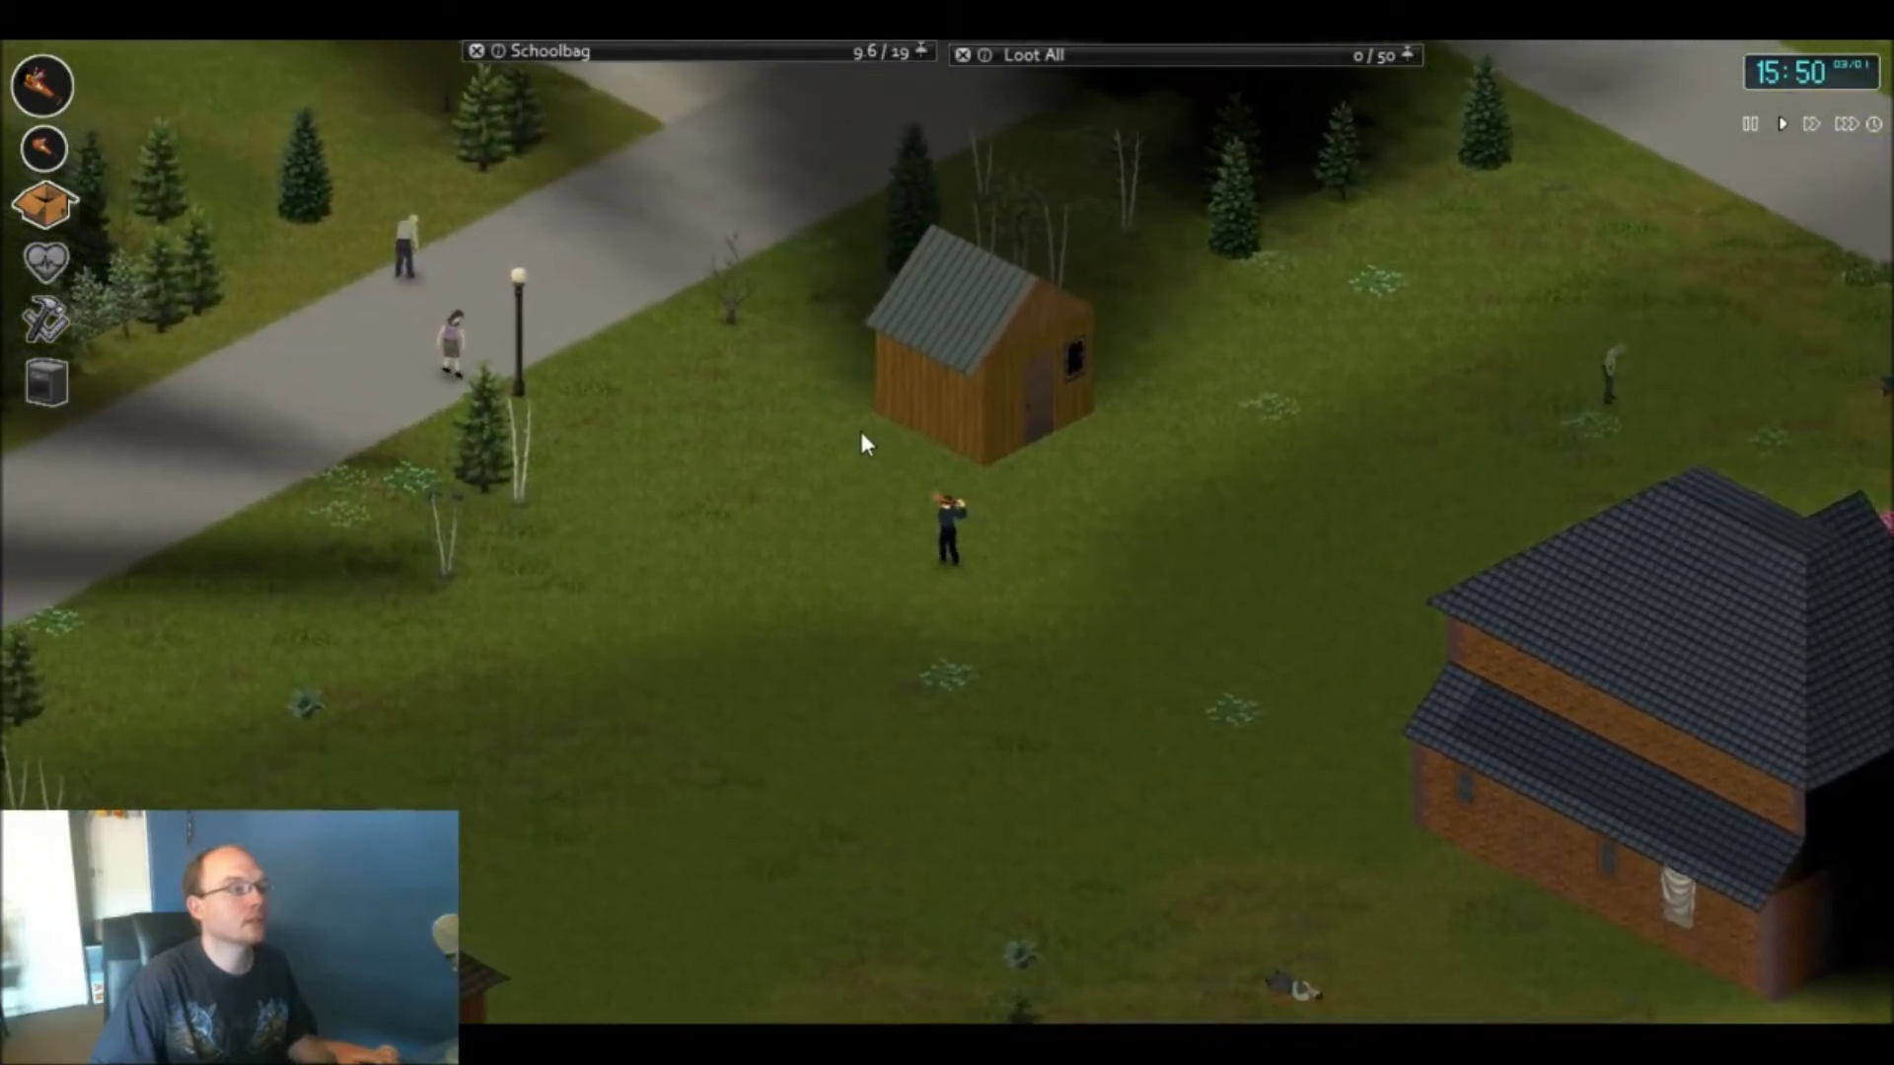
{"action": "key", "text": "a"}
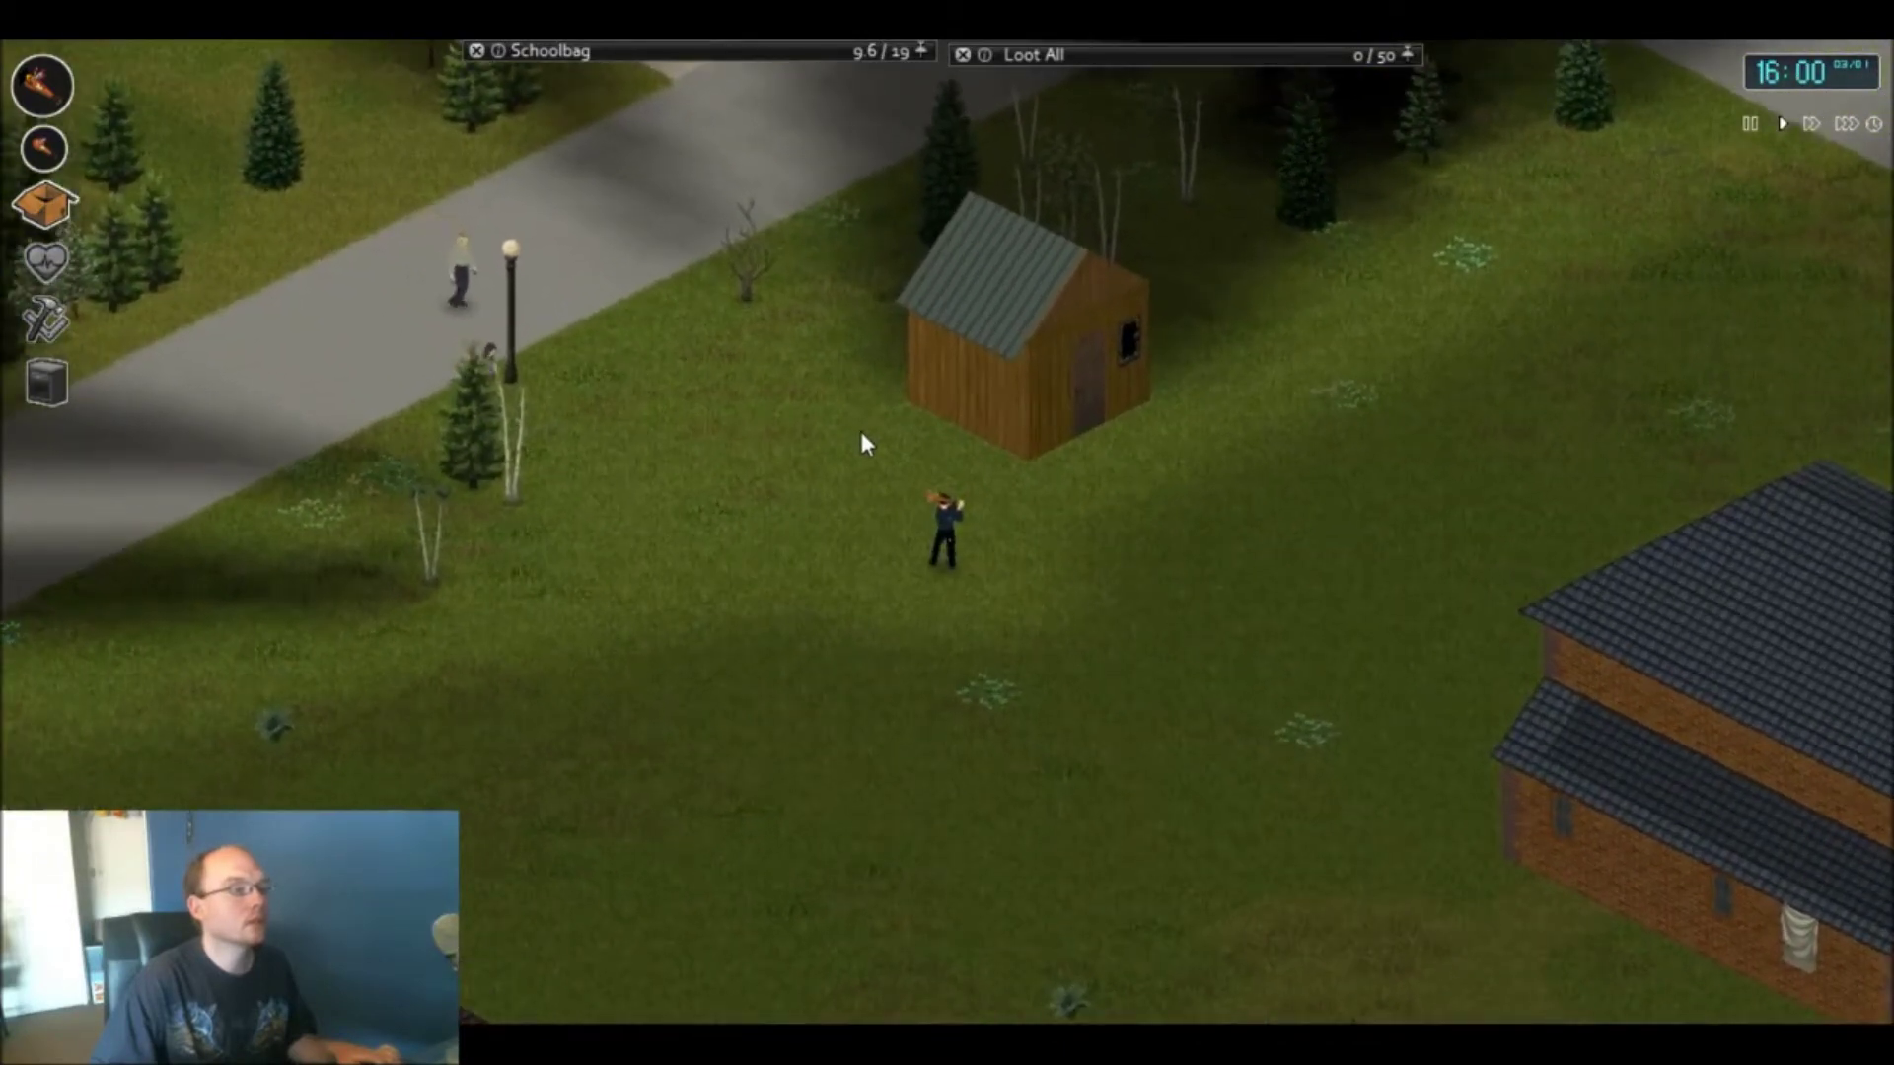
{"action": "key", "text": "a"}
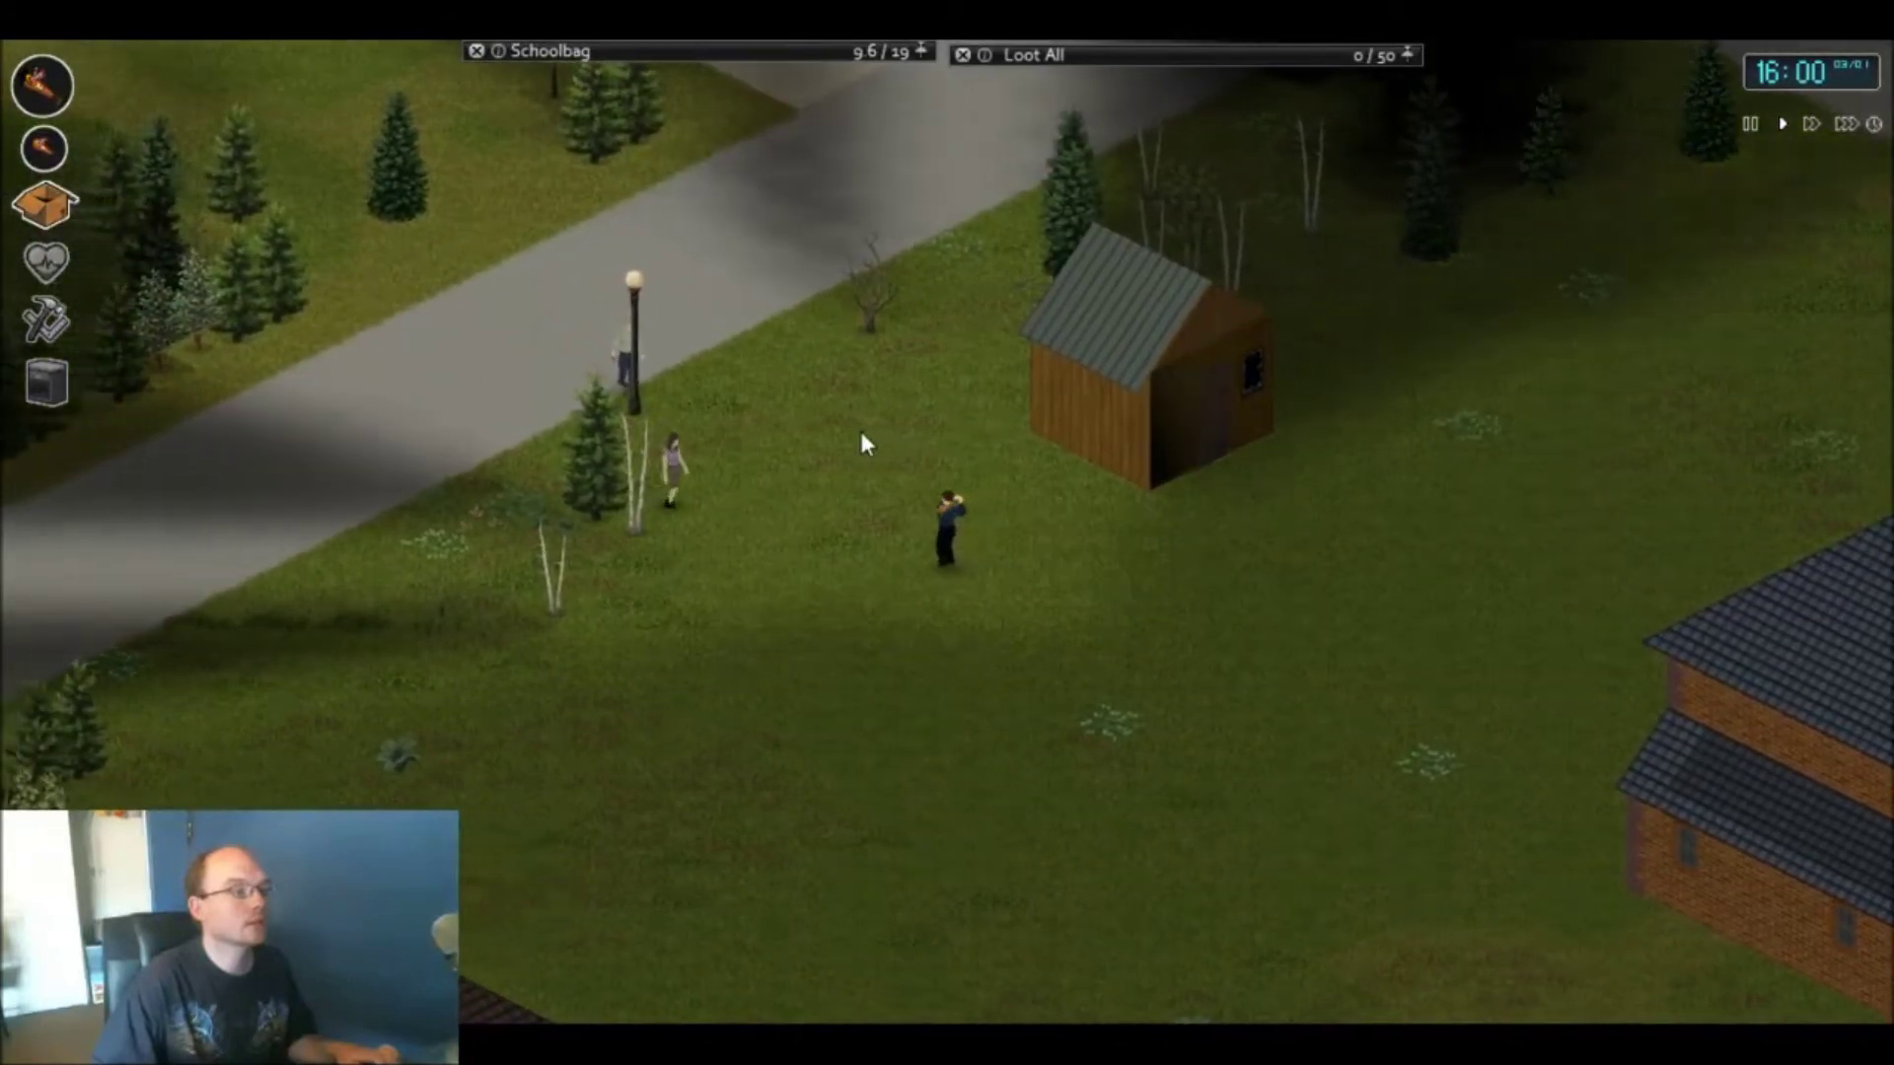
- Shove the first approaching zombie down and stomp it dead
{"action": "key", "text": "a"}
{"action": "left_click", "coordinate": [860, 428]}
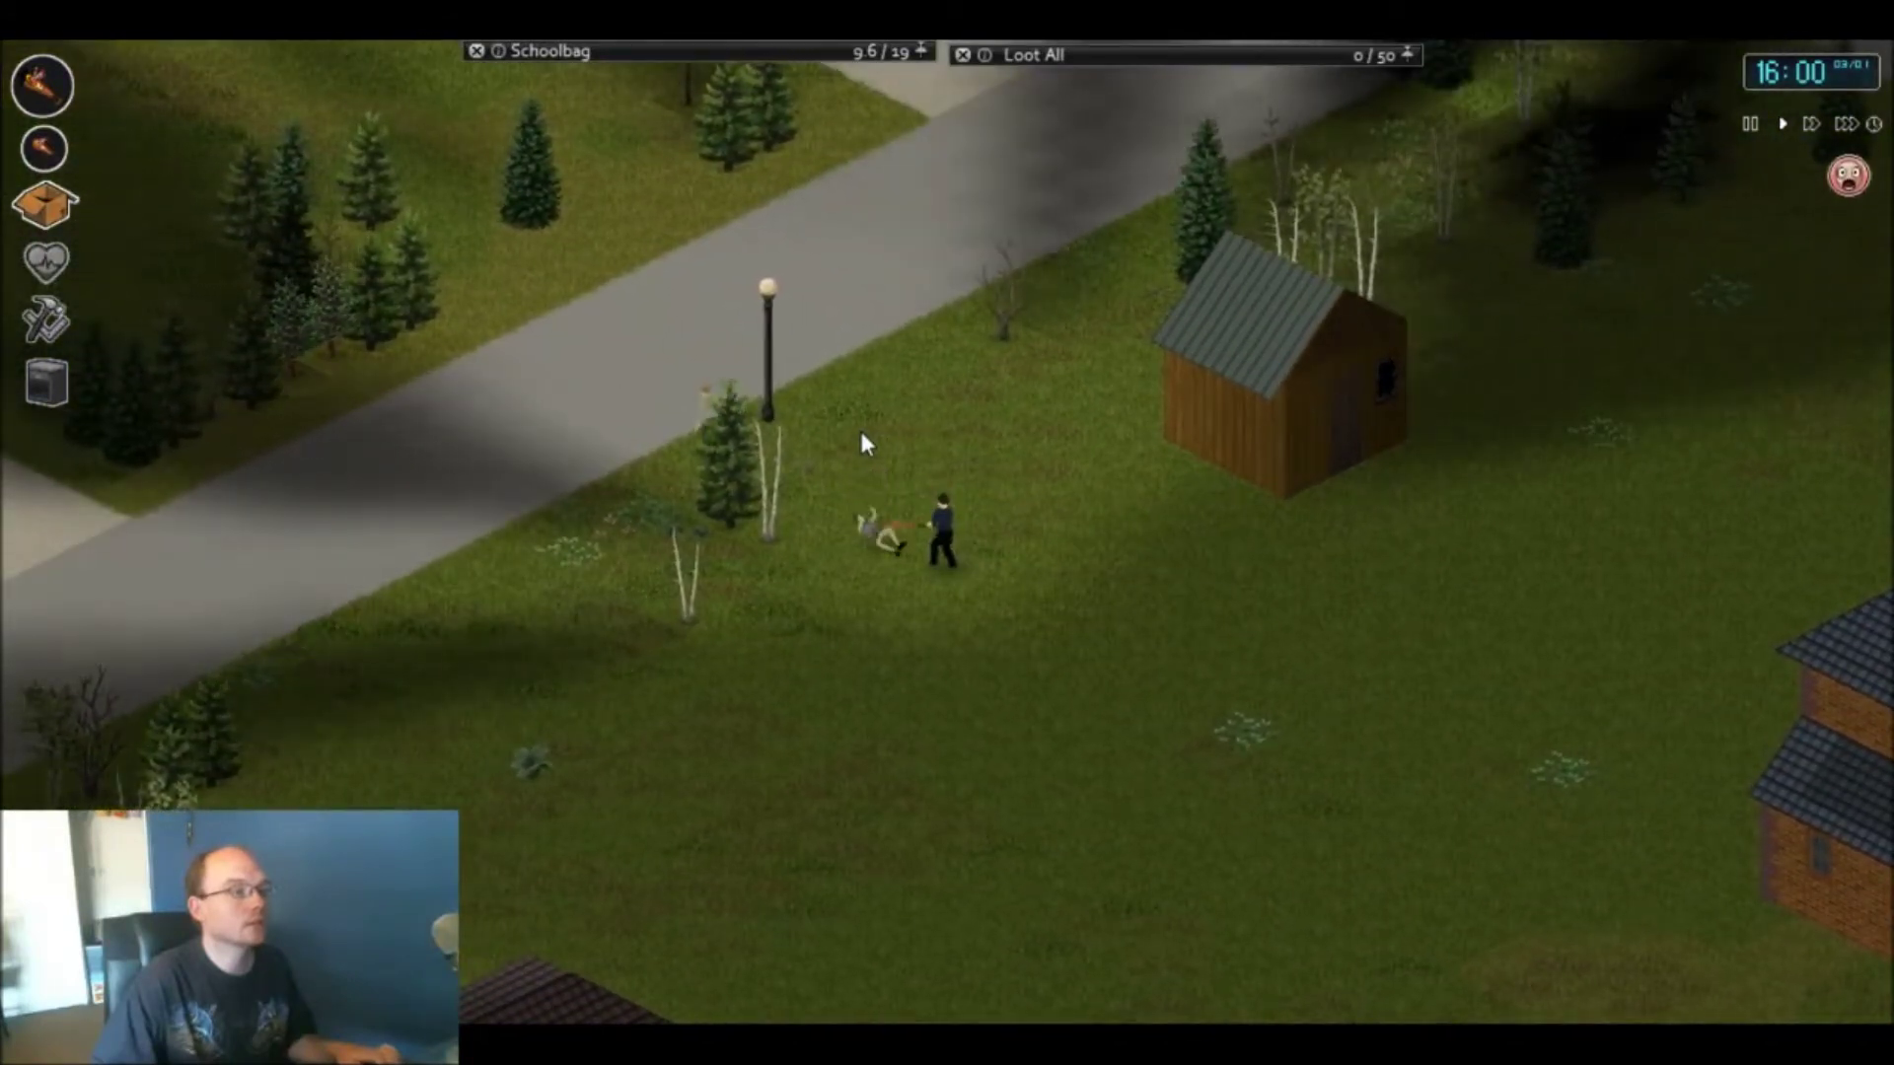
{"action": "key", "text": "a"}
{"action": "left_click", "coordinate": [859, 428]}
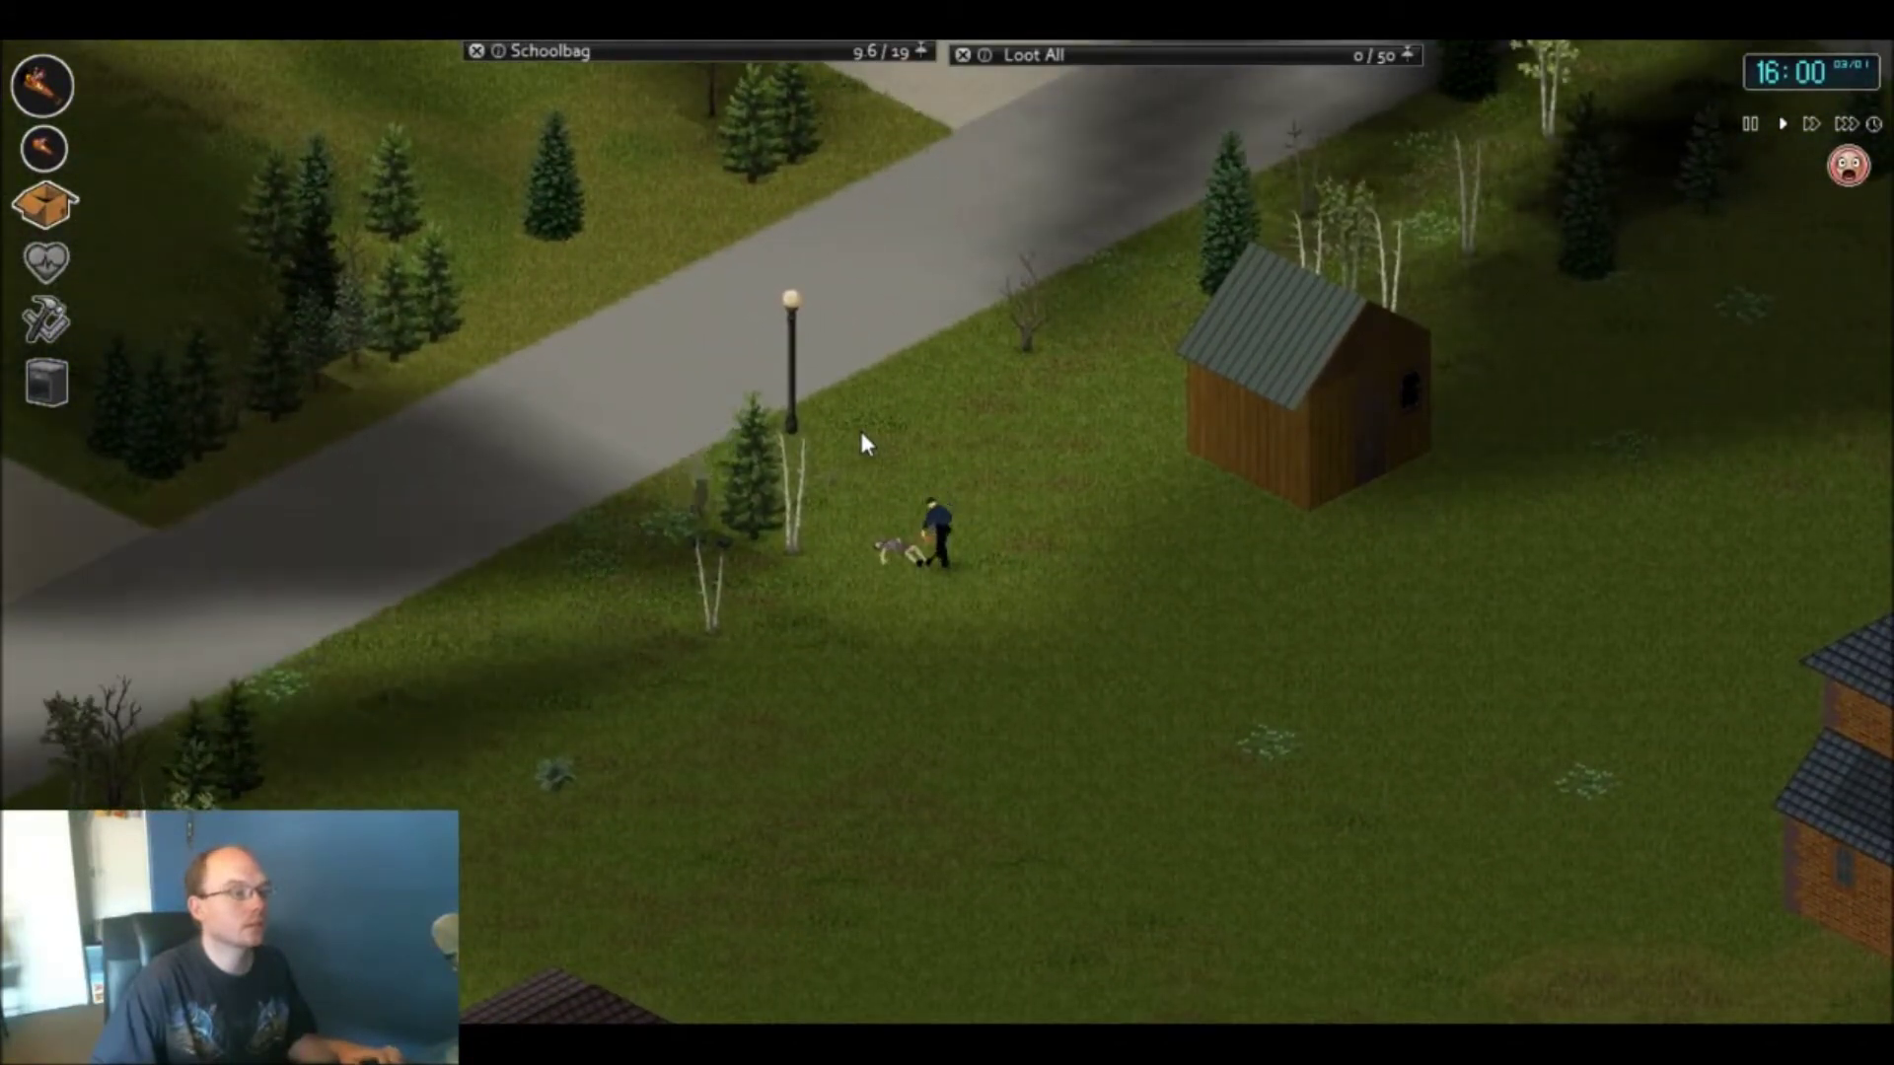
{"action": "left_click", "coordinate": [860, 428]}
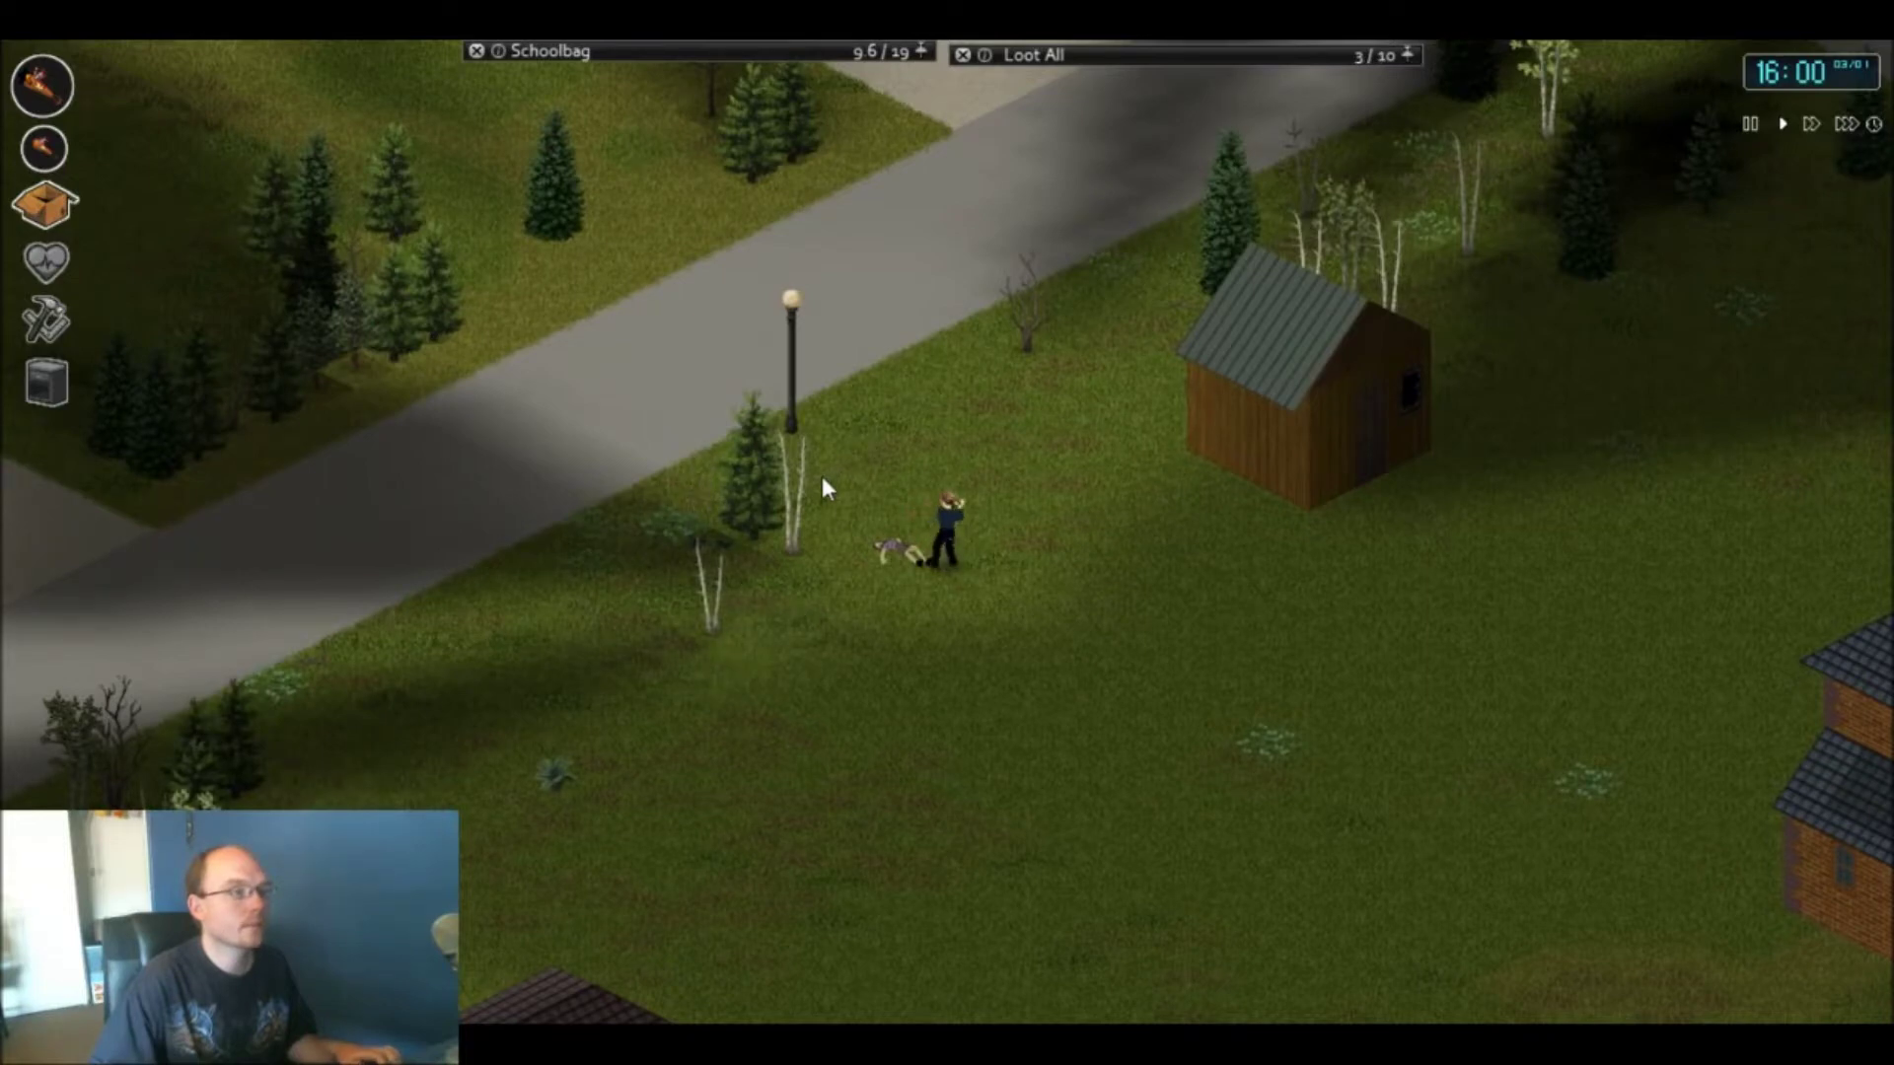
- Knock down the second zombie, step onto its corpse, then walk toward the road
{"action": "key", "text": "d"}
{"action": "key", "text": "d"}
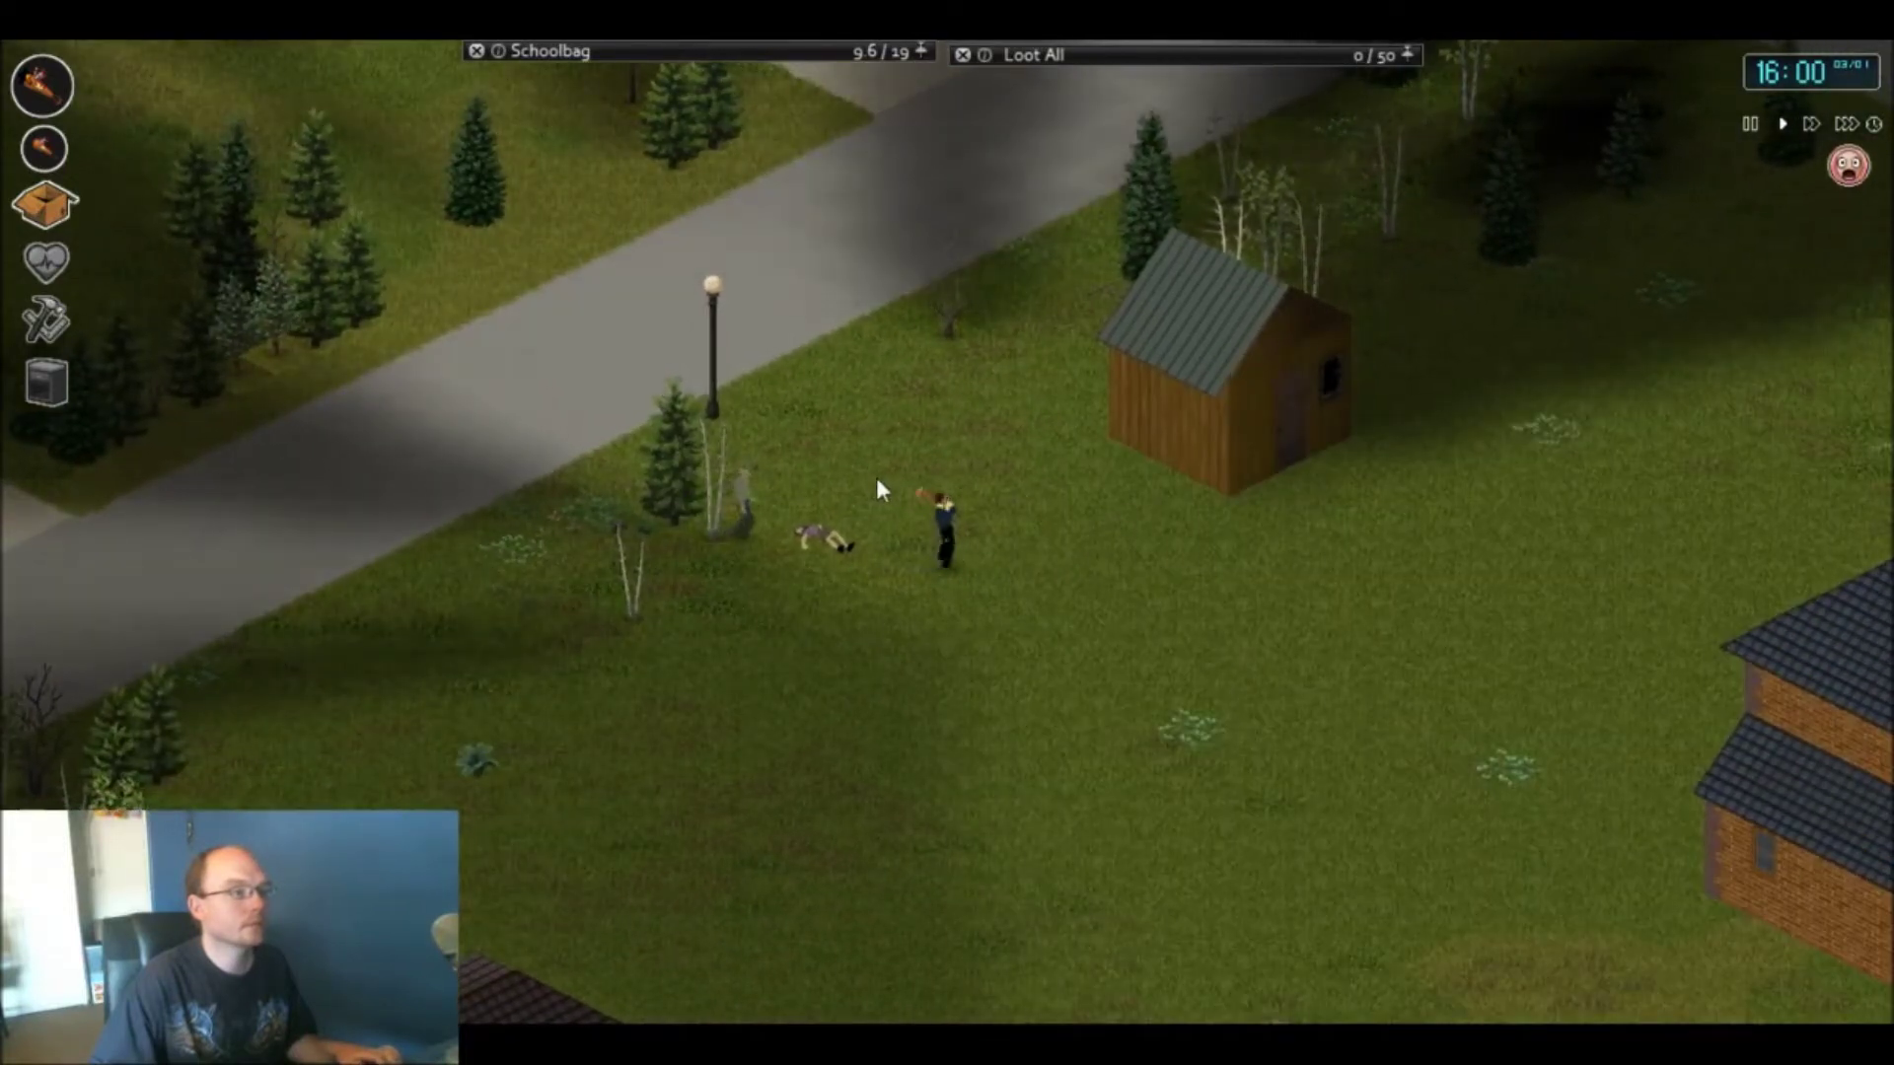
{"action": "left_click", "coordinate": [860, 470]}
{"action": "key", "text": "a"}
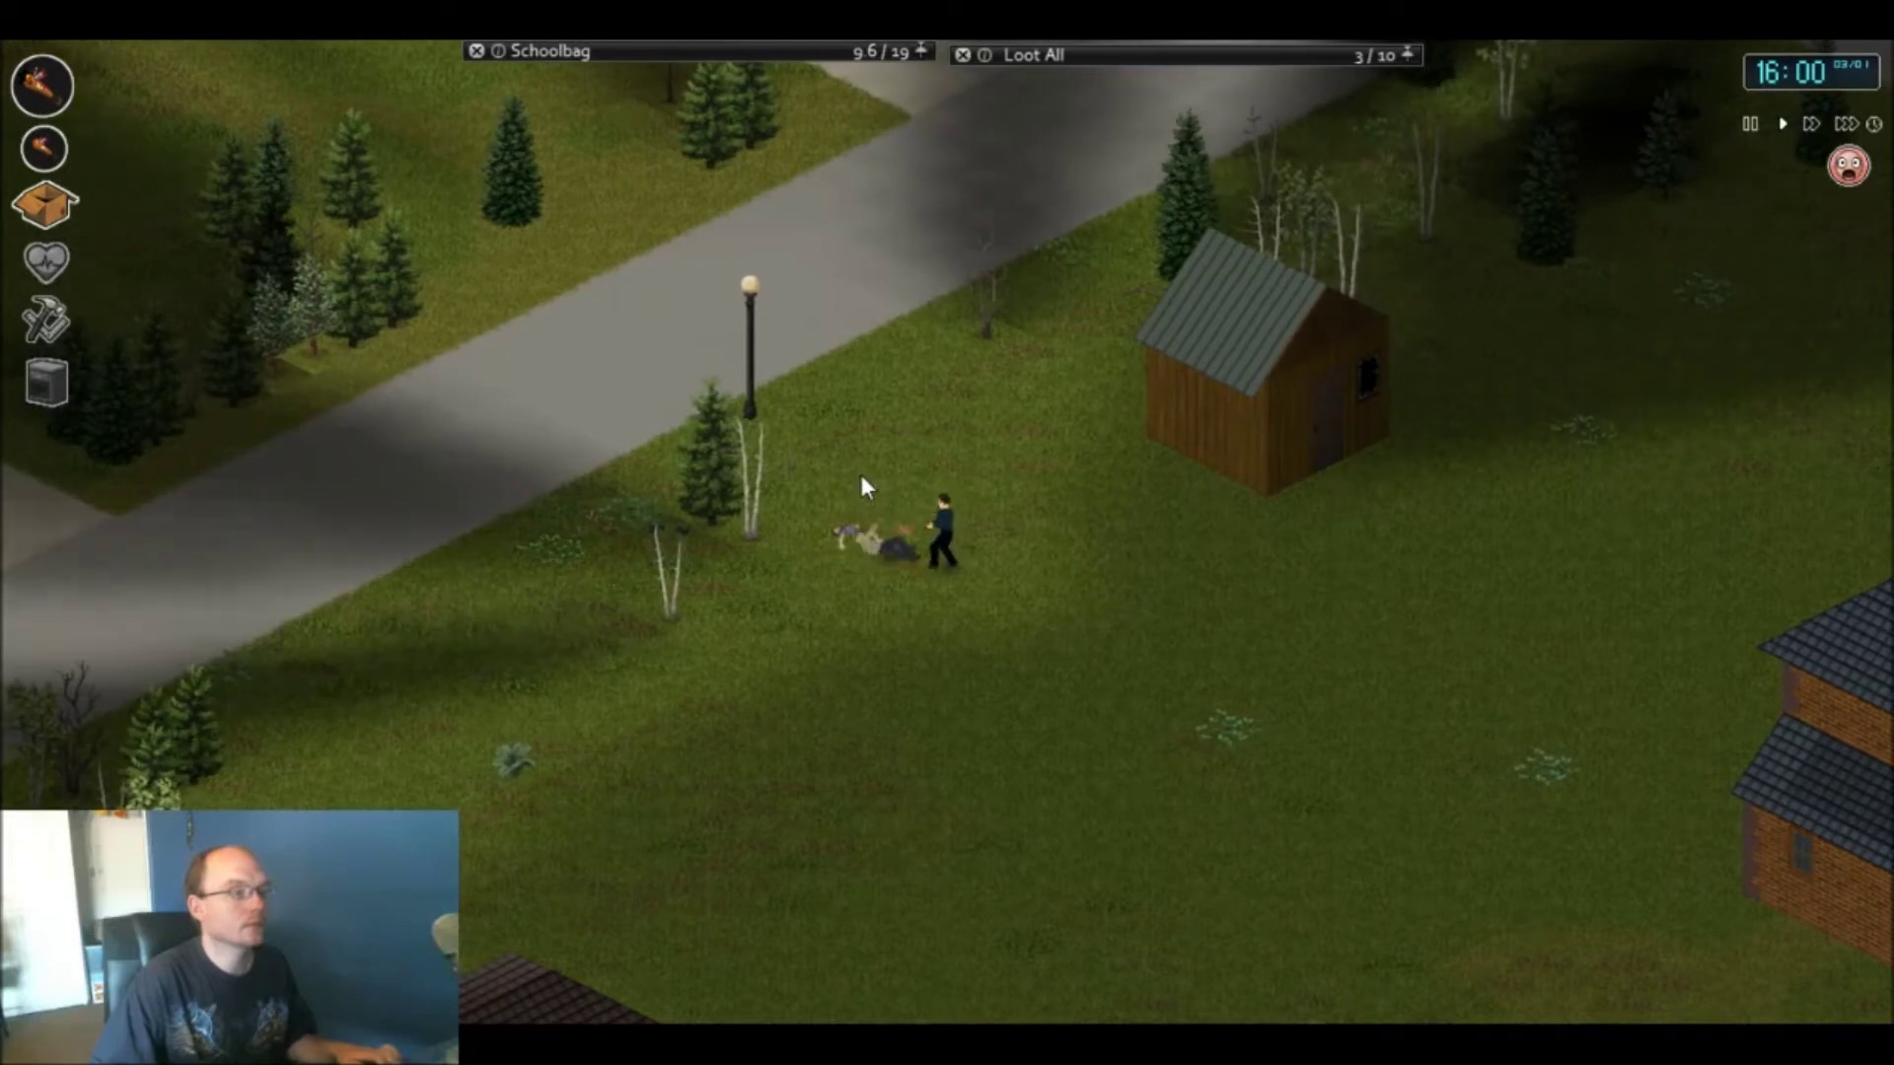
{"action": "key", "text": "a"}
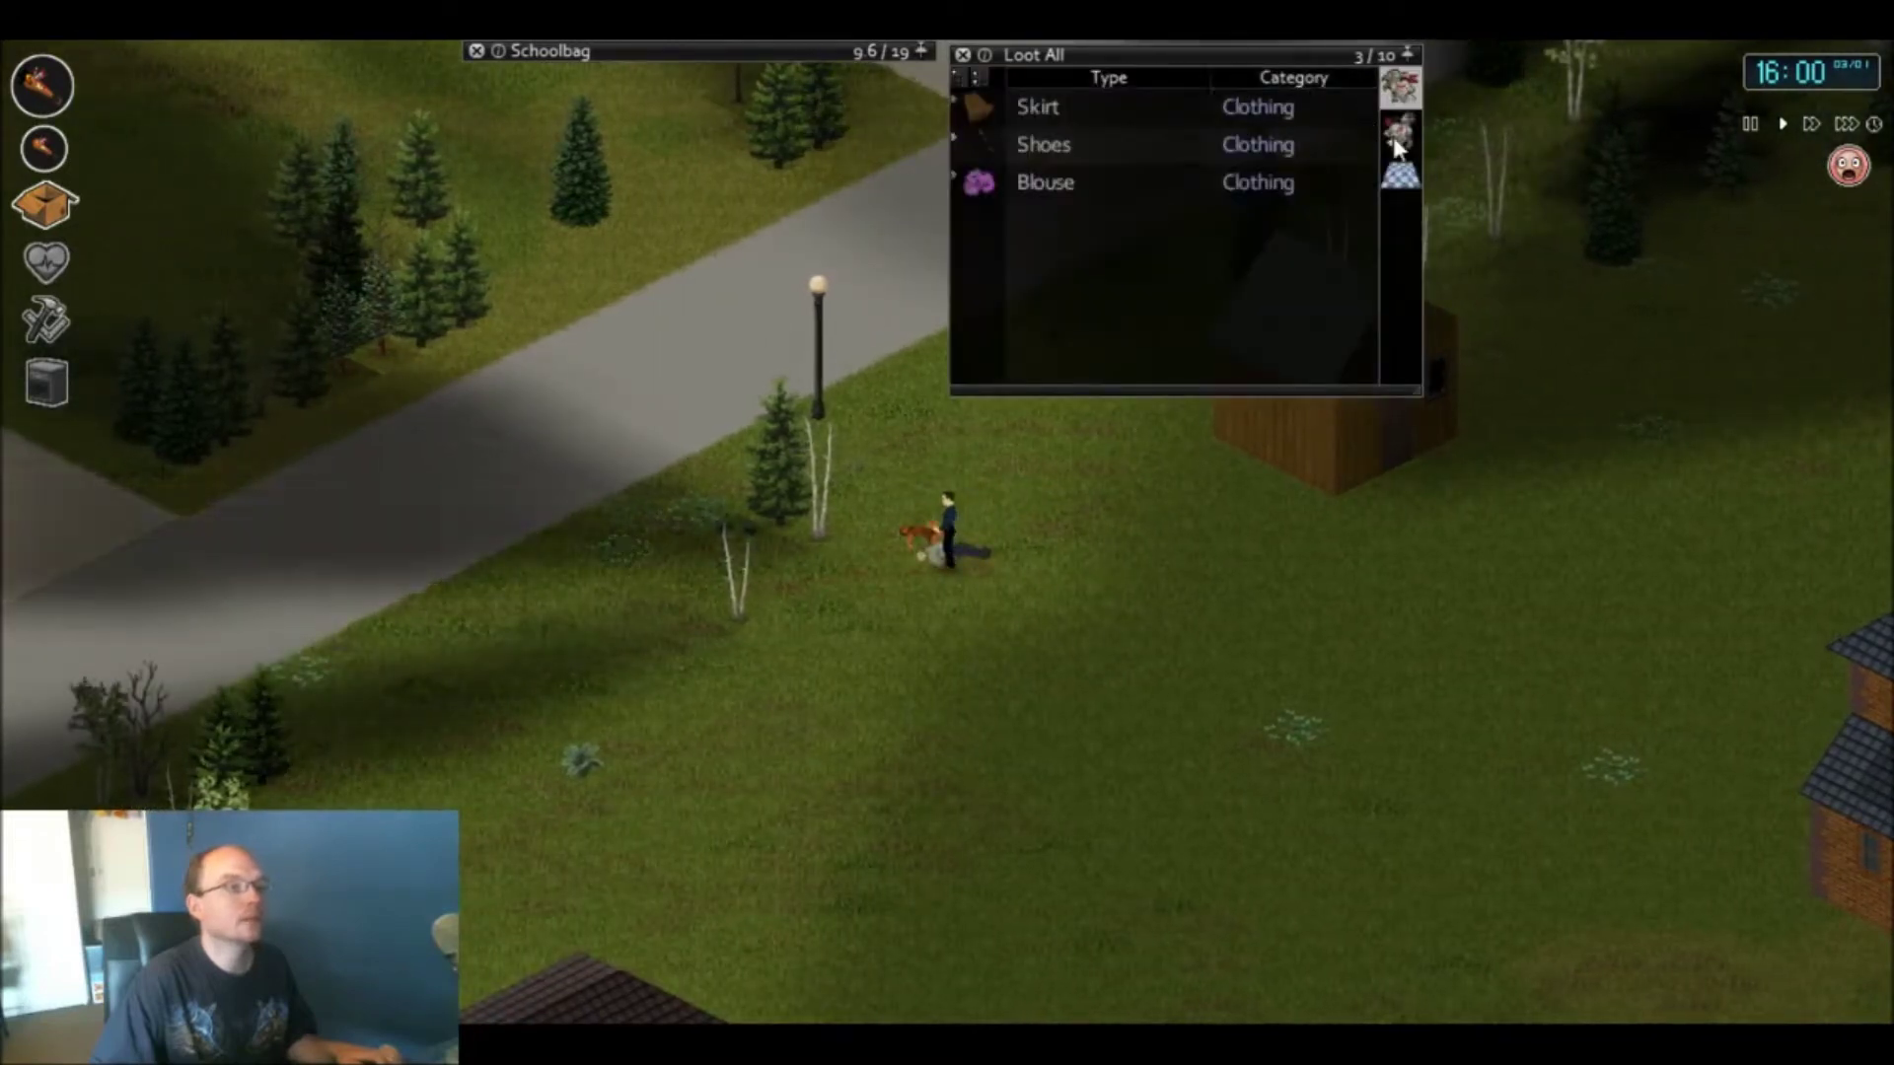
{"action": "key", "text": "w"}
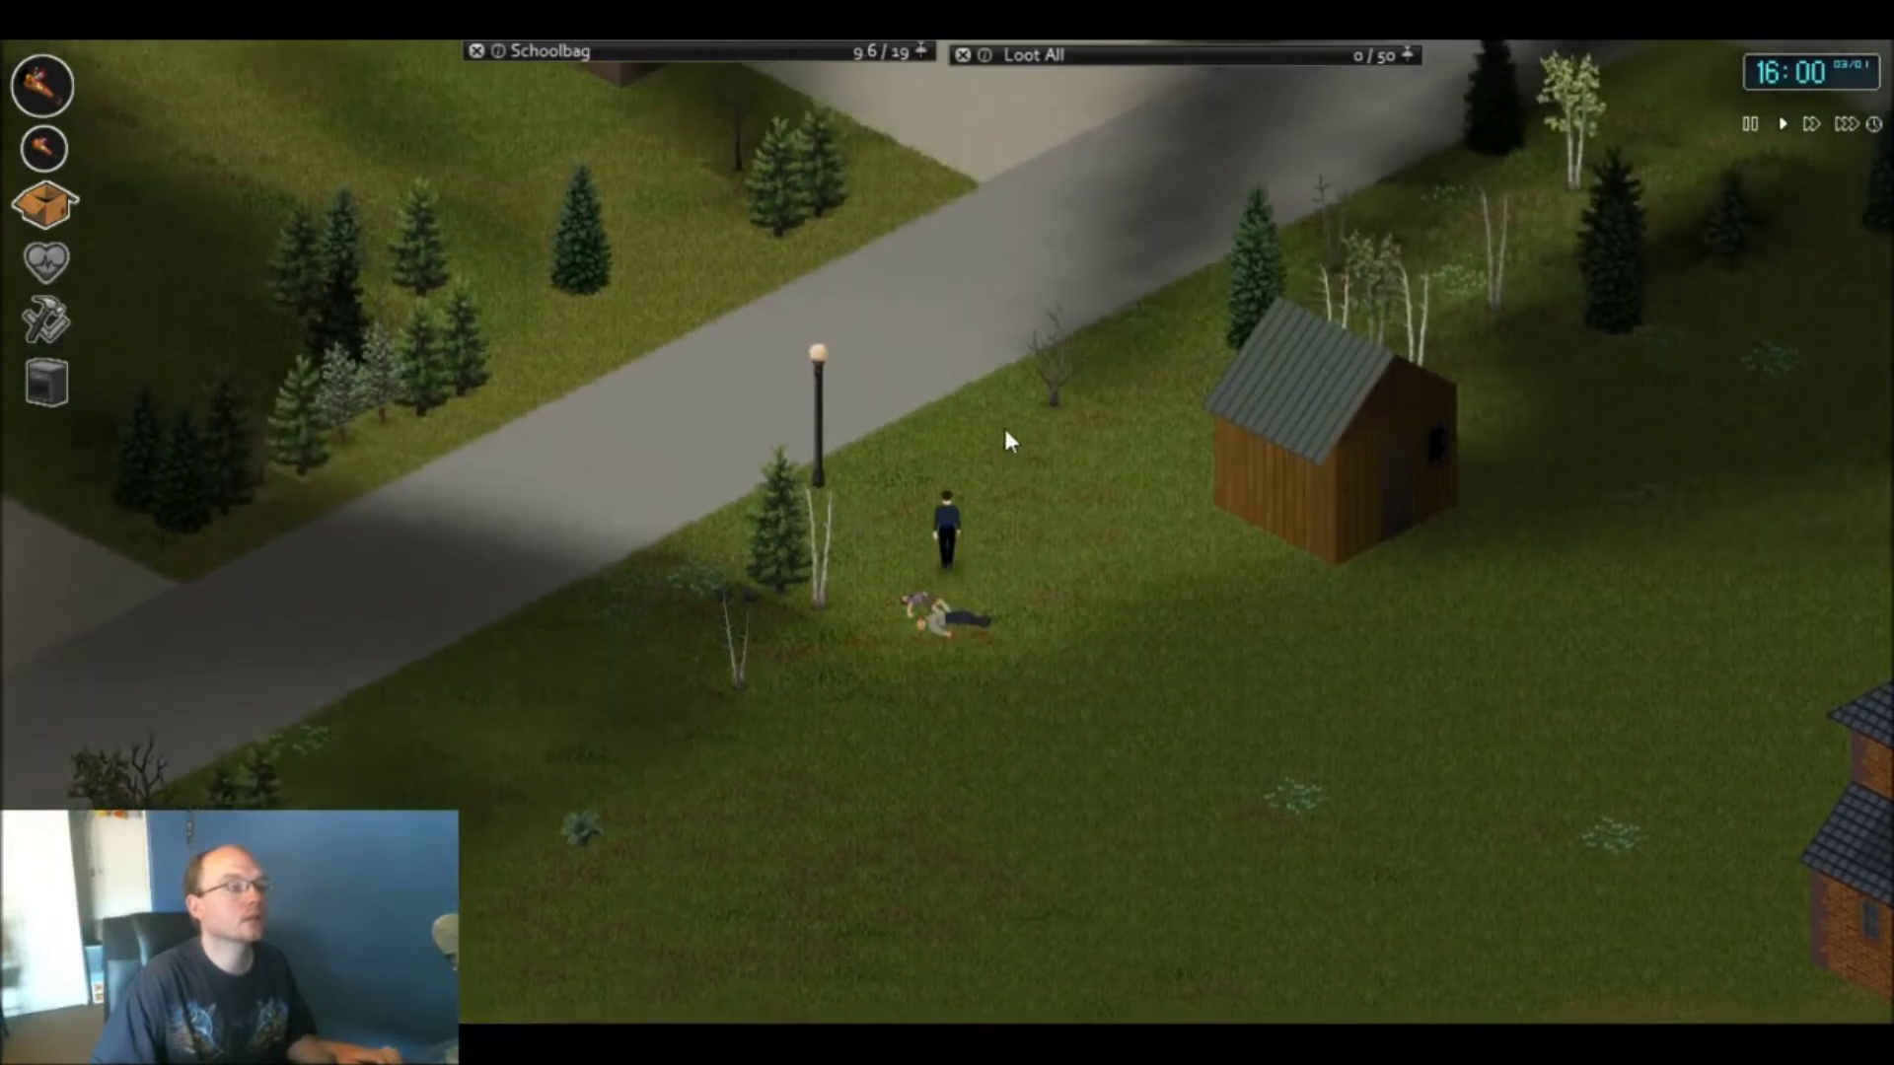
- Ready the weapon, approach the shed and kill the zombie emerging from it
{"action": "key", "text": "w"}
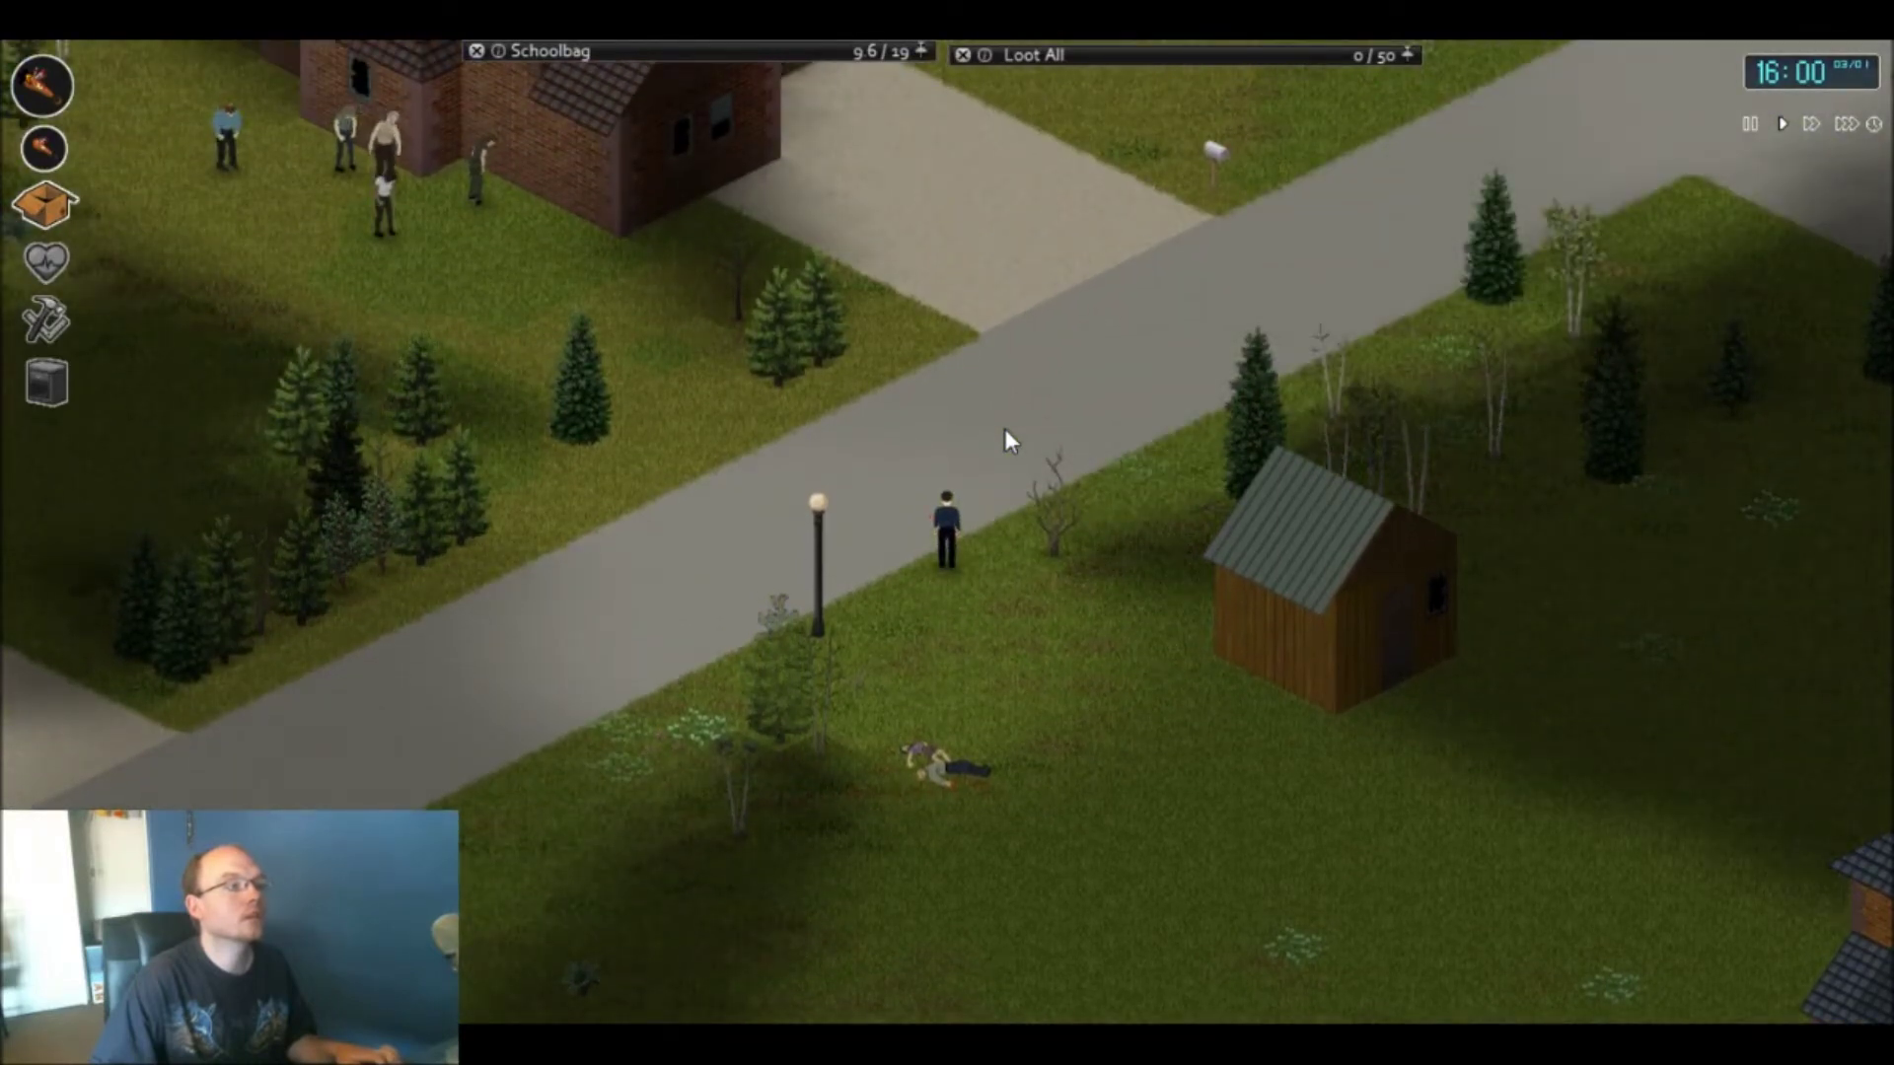
{"action": "right_click", "coordinate": [899, 488]}
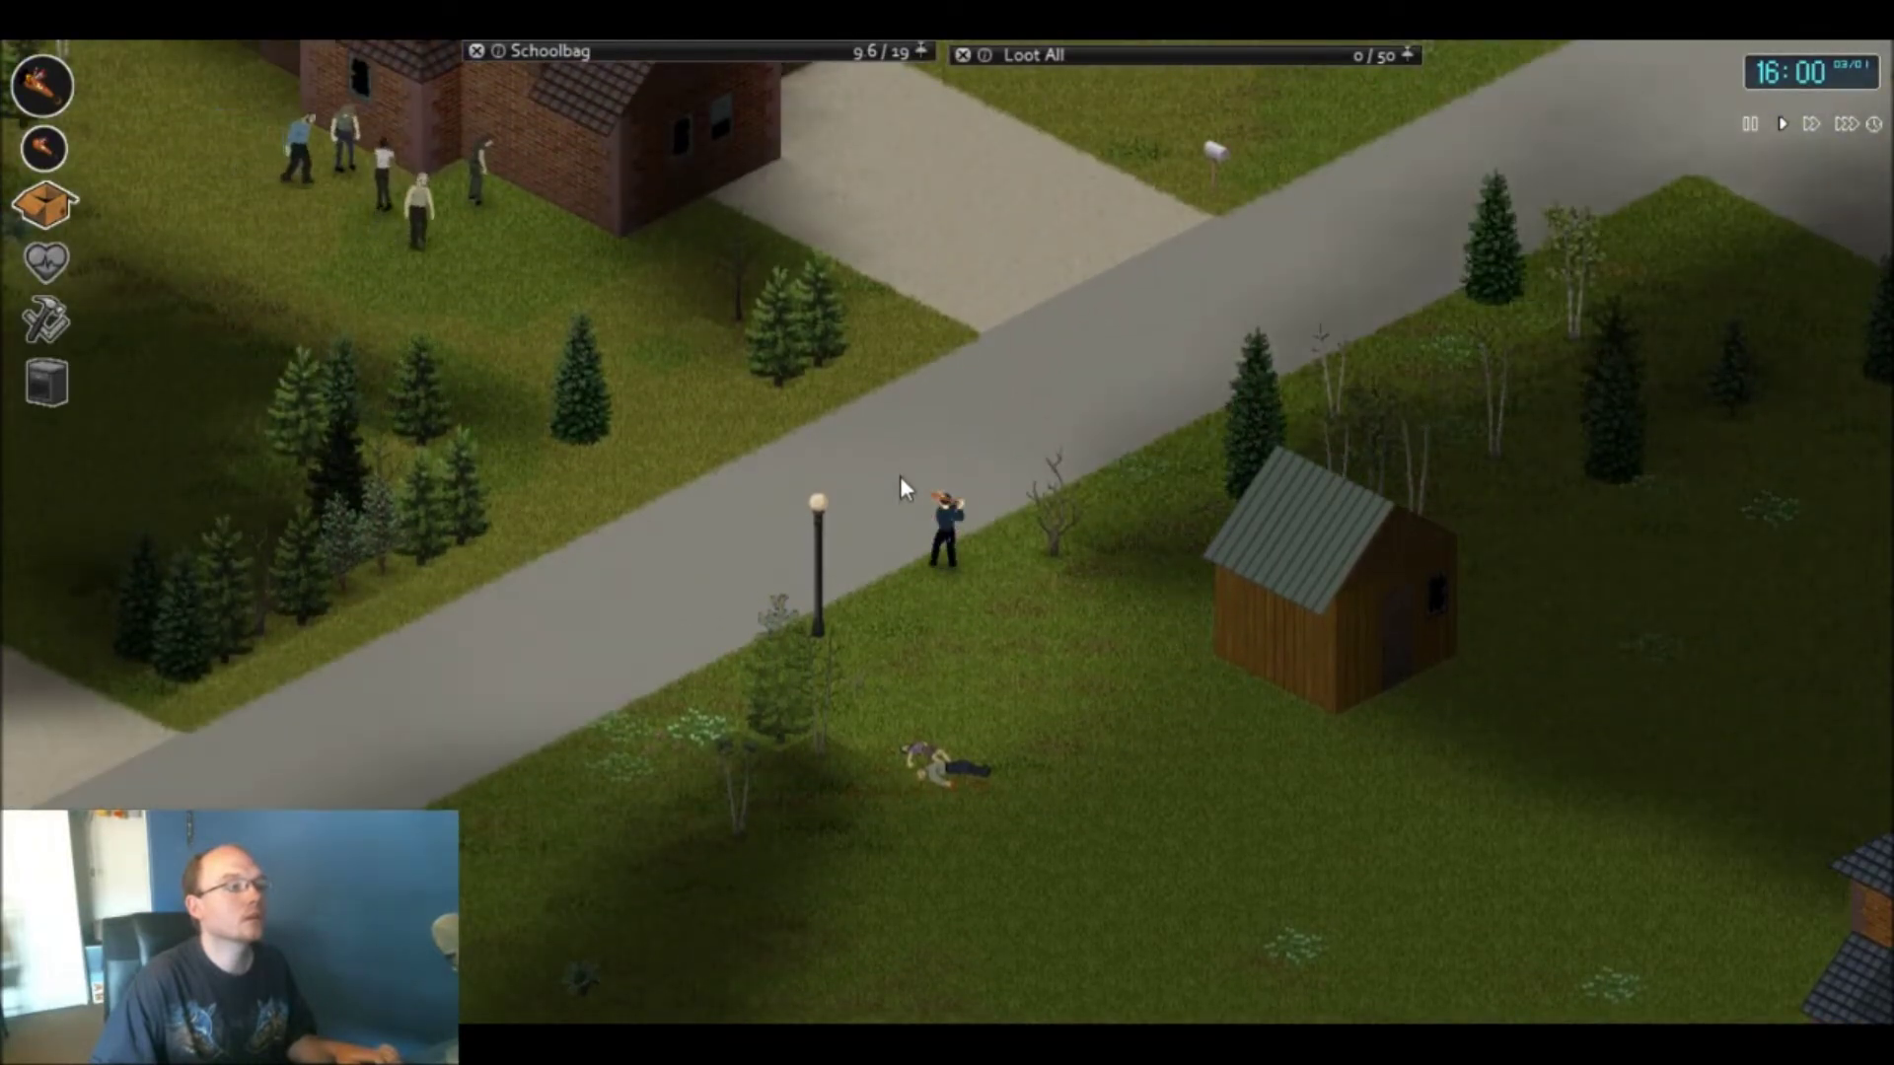
{"action": "key", "text": "w"}
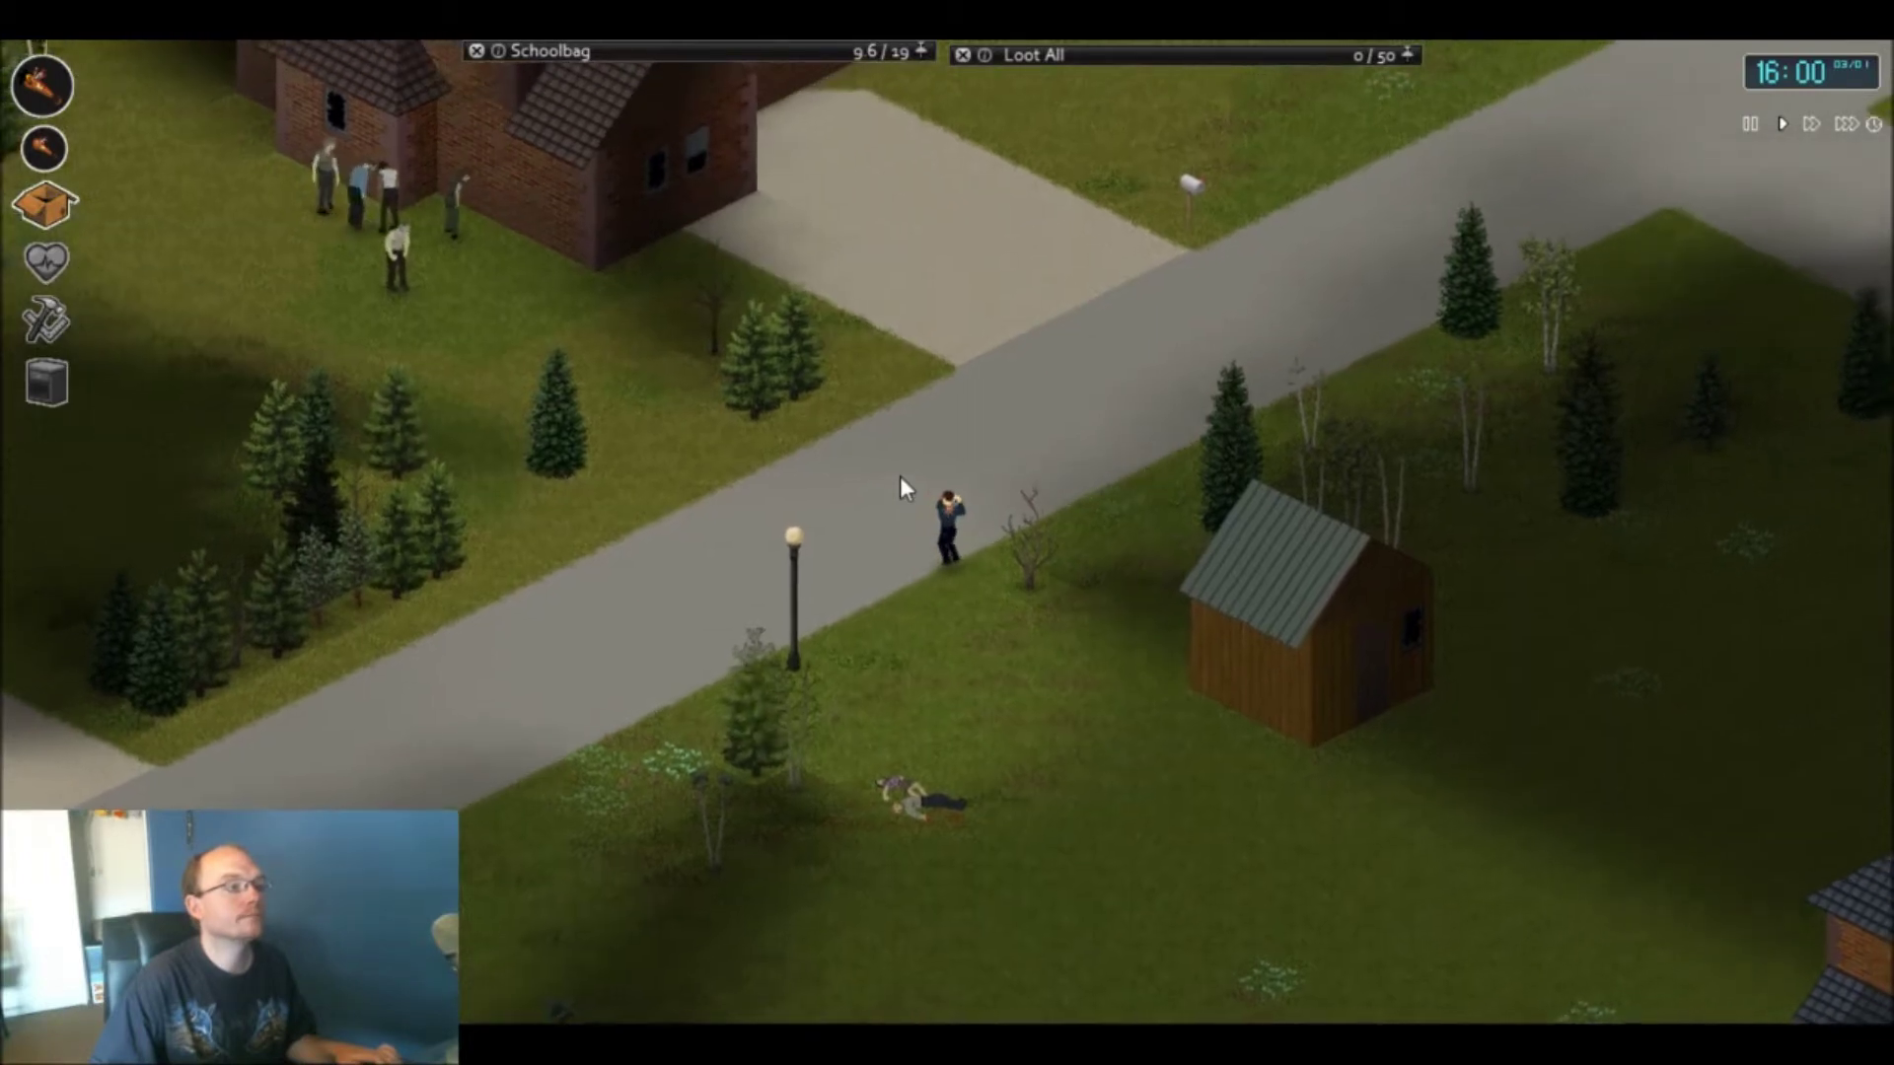
{"action": "key", "text": "d"}
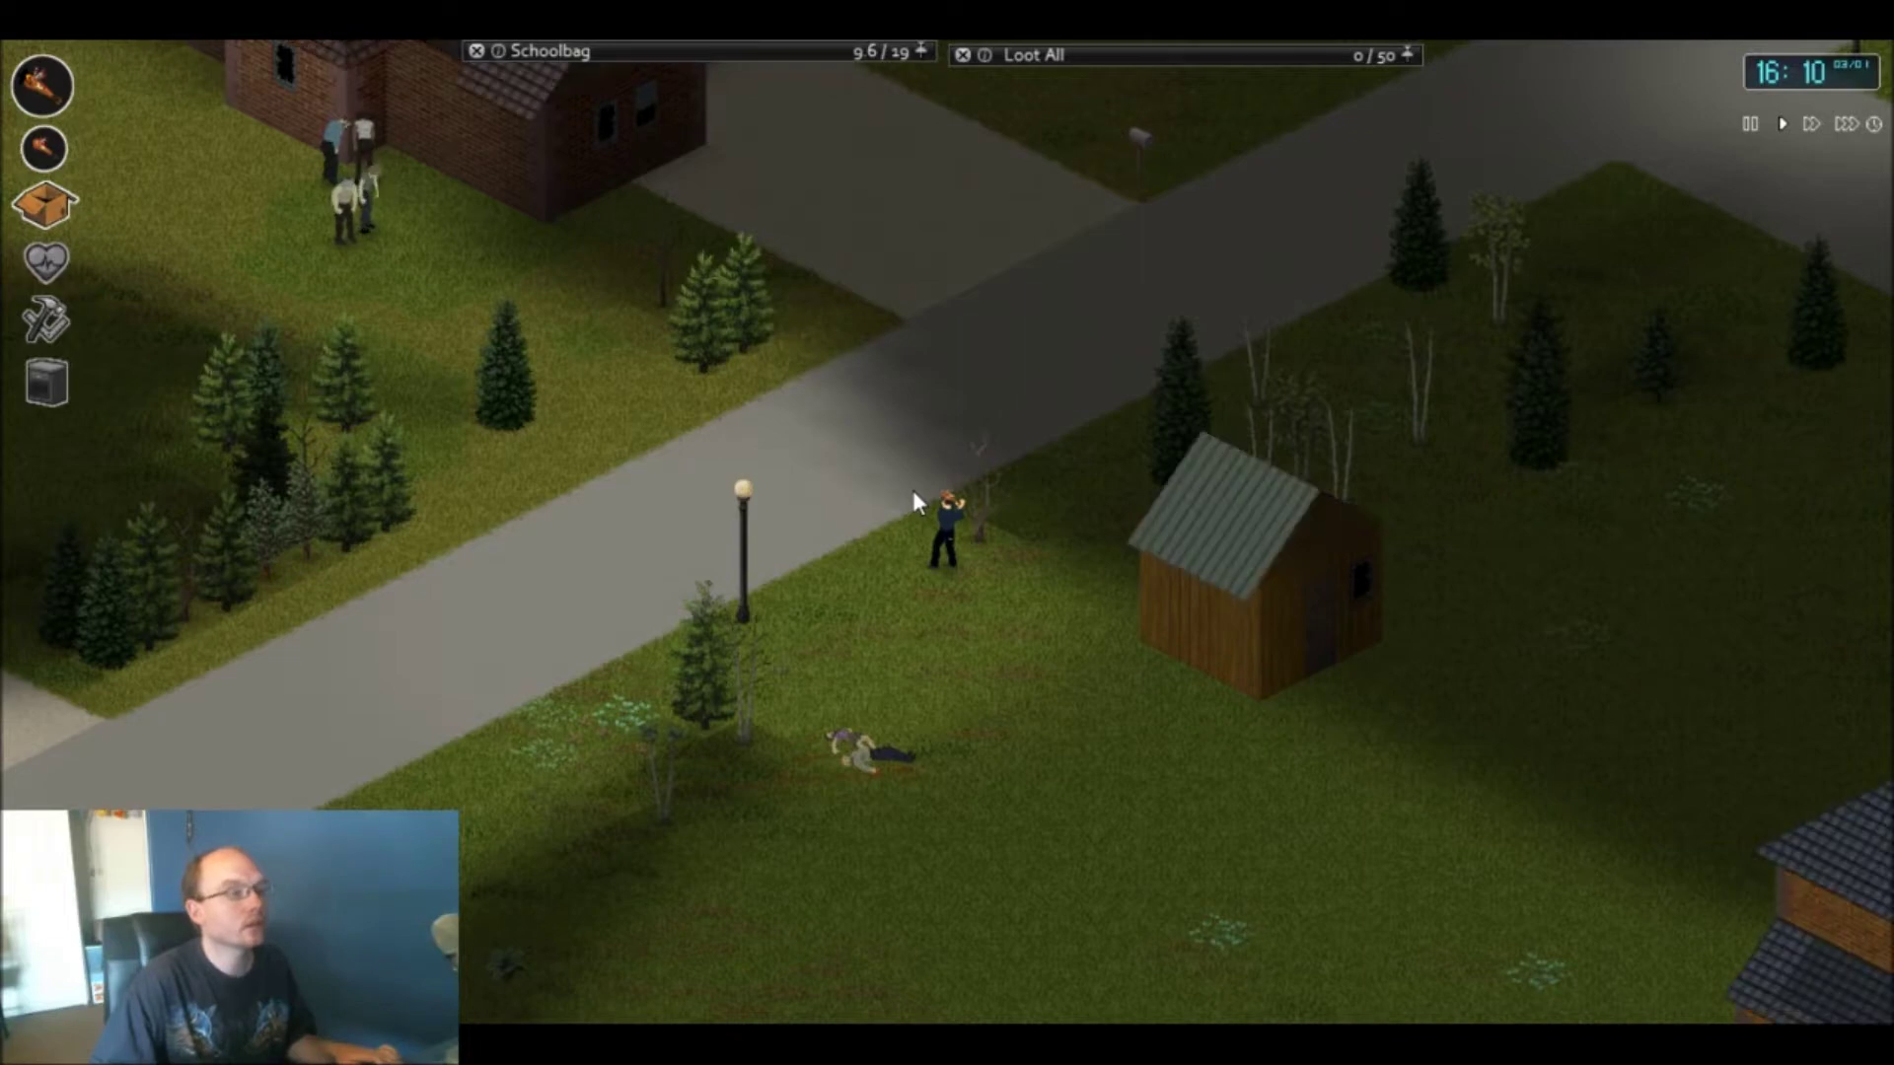
{"action": "key", "text": "d"}
{"action": "key", "text": "d"}
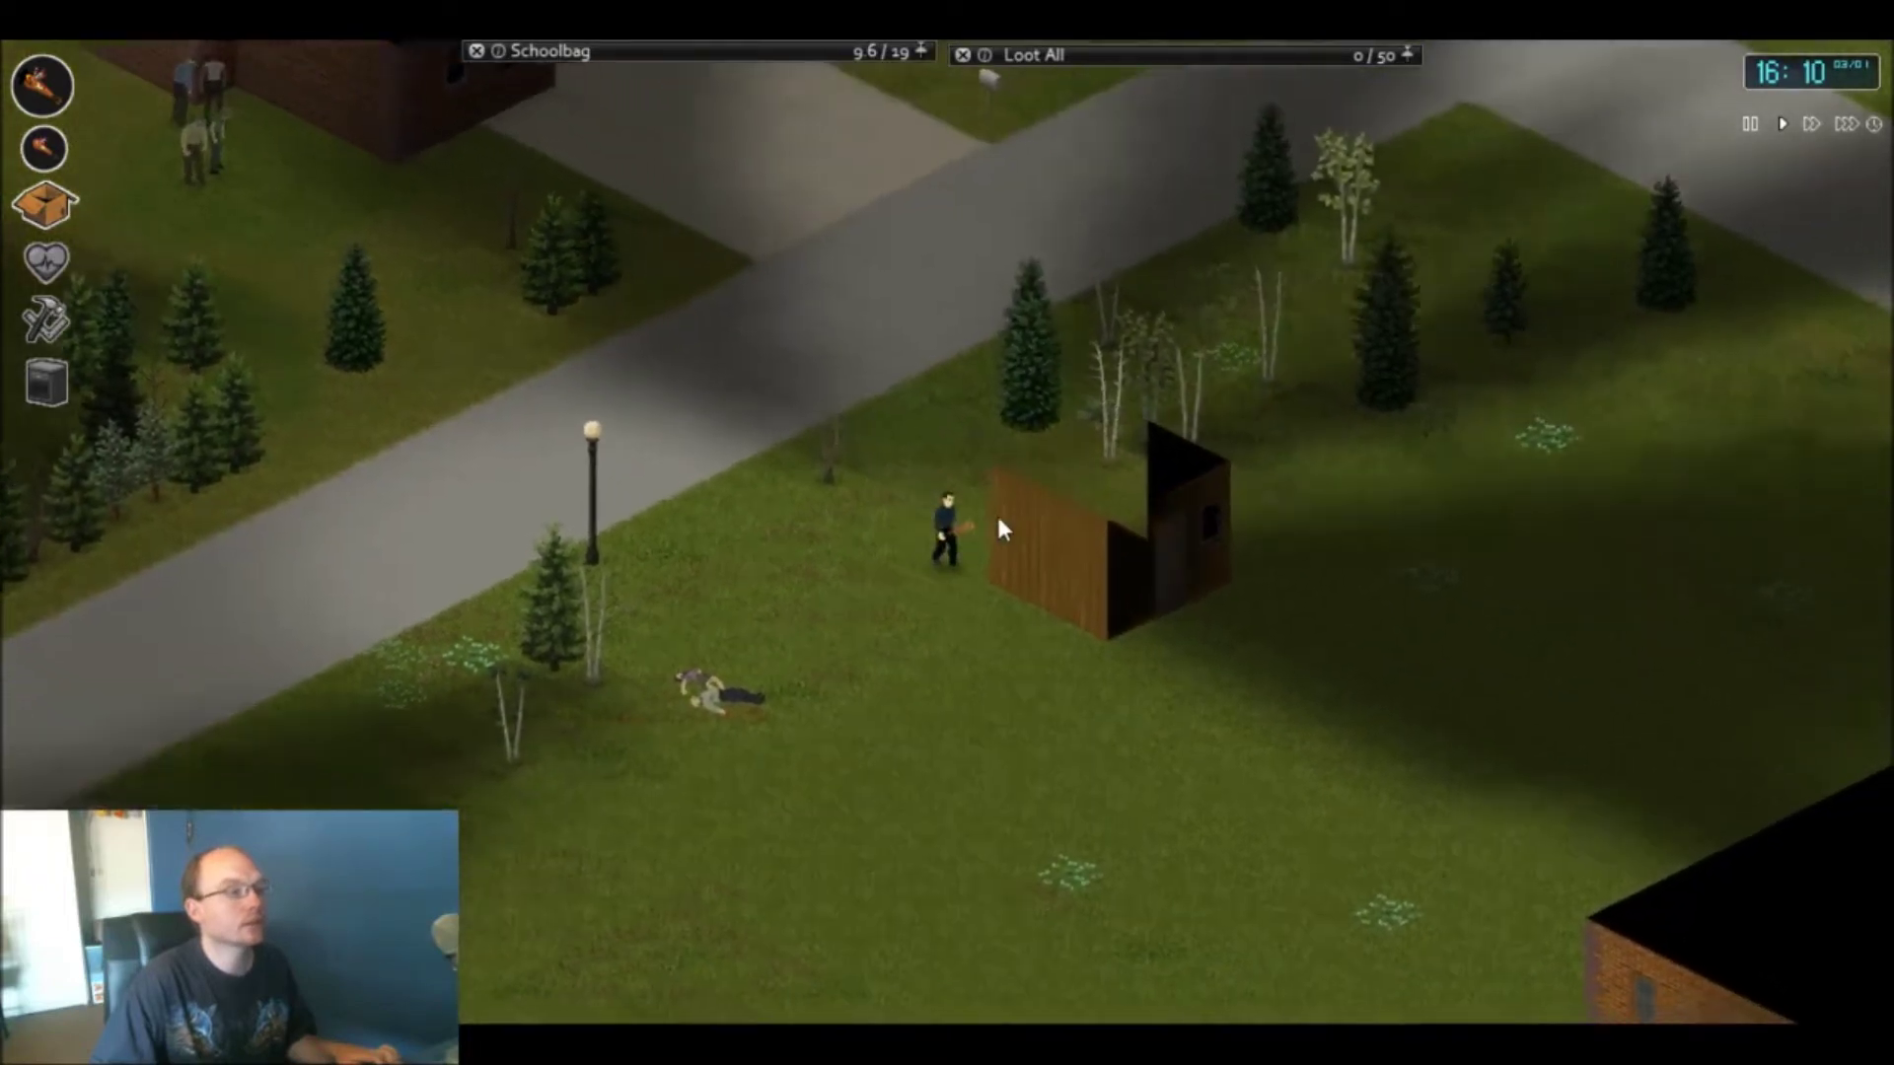
{"action": "key", "text": "d"}
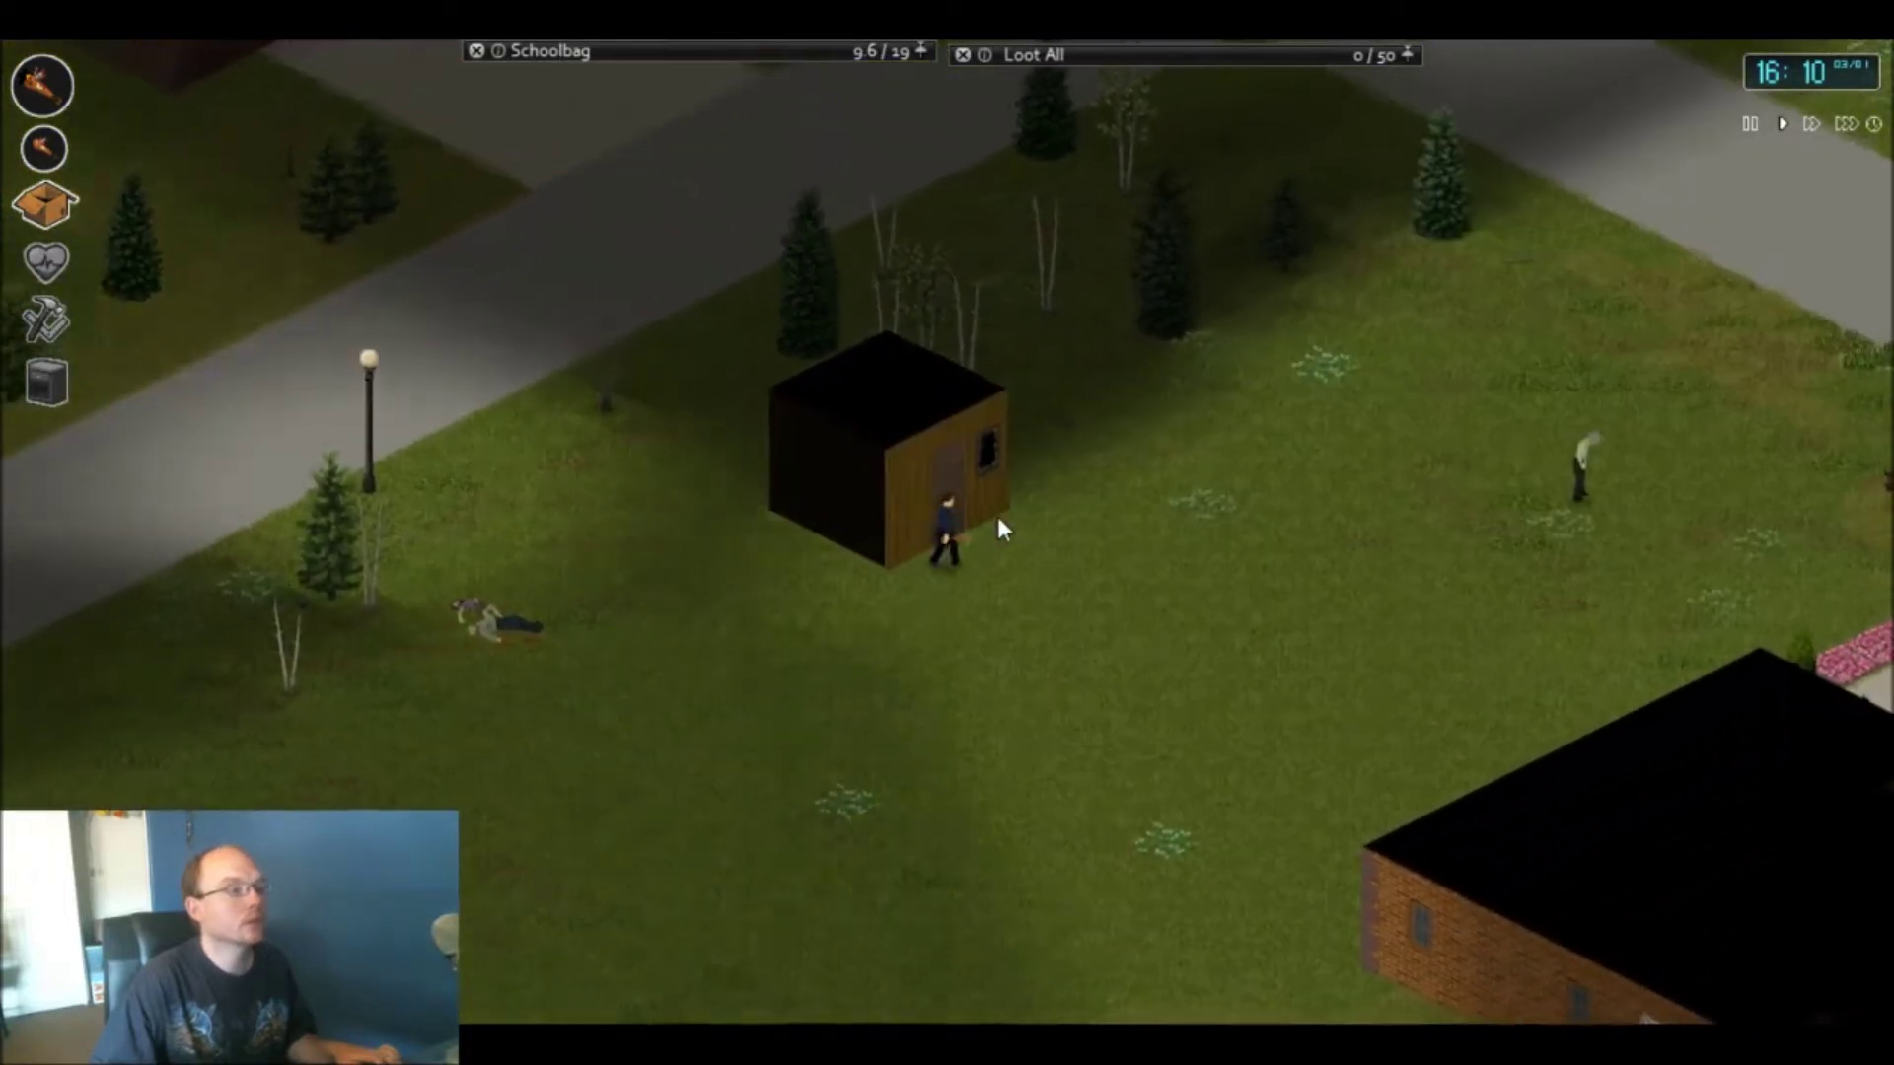
{"action": "key", "text": "a"}
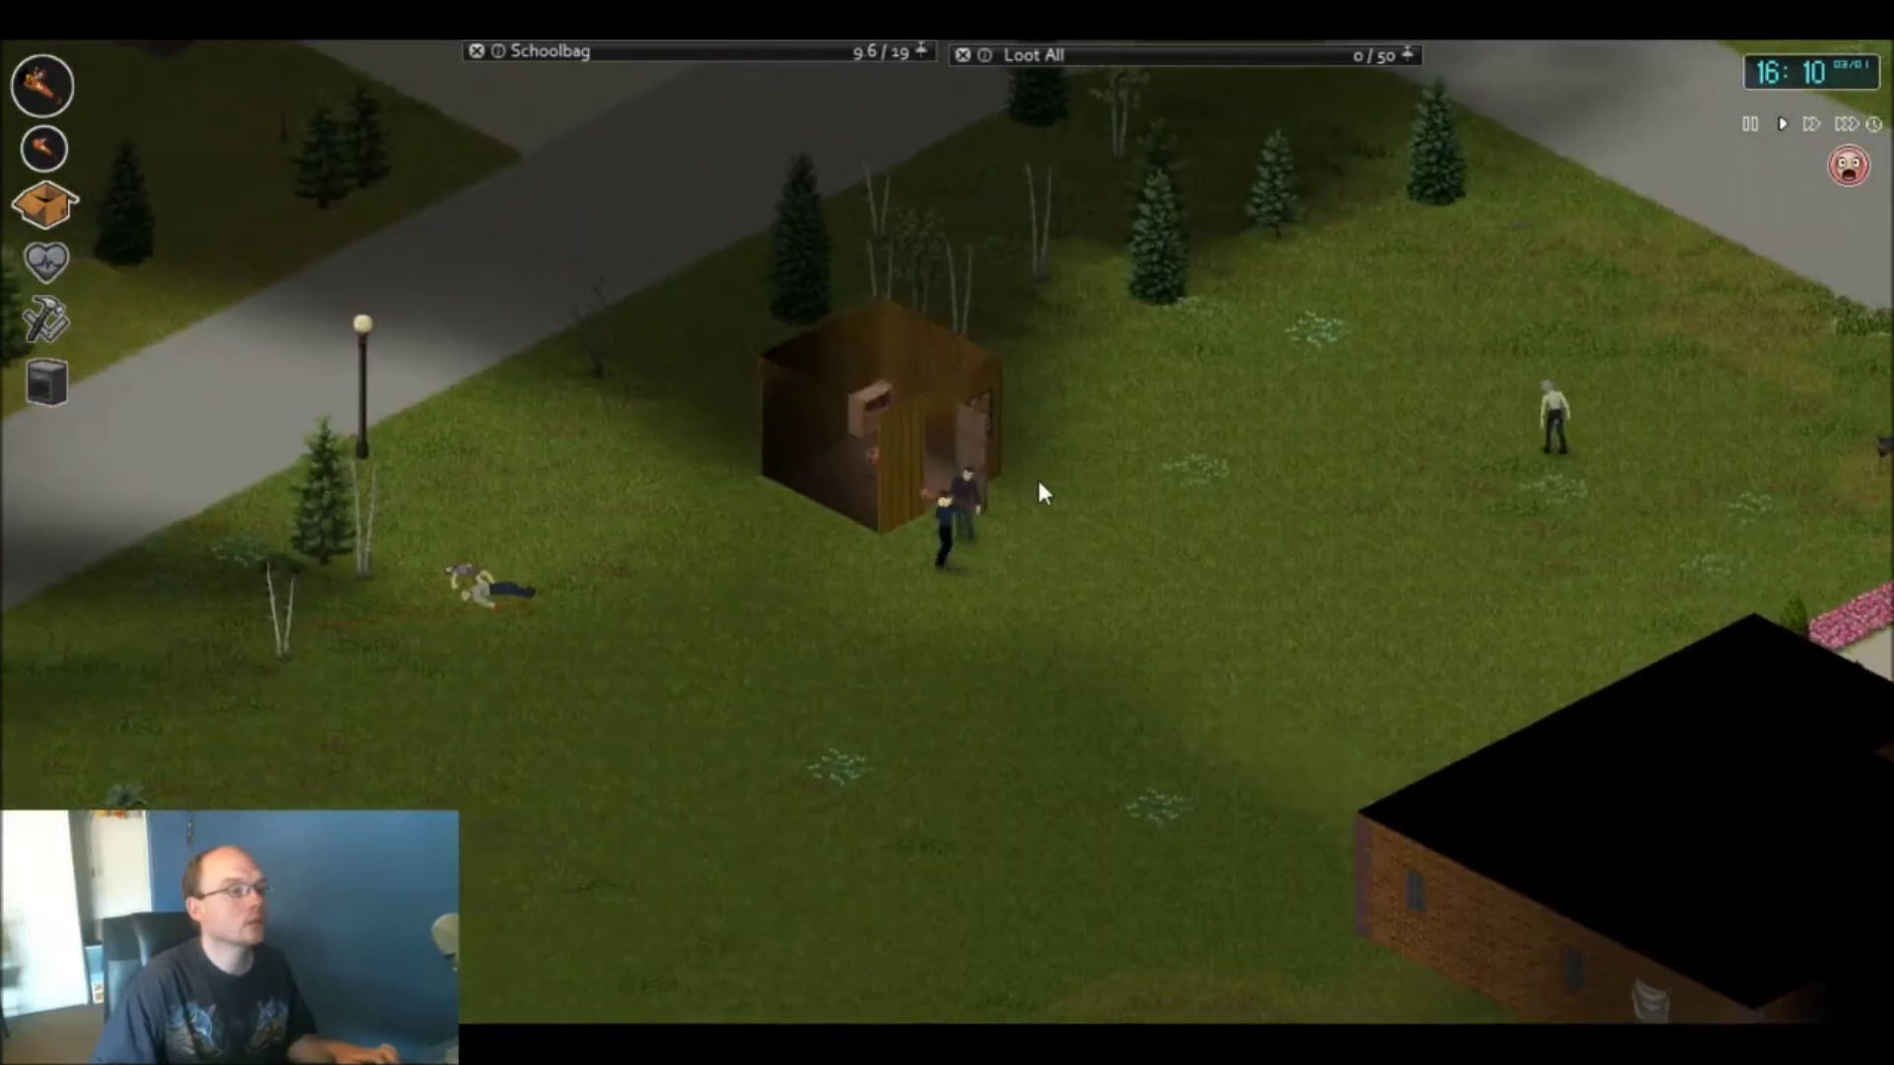
{"action": "key", "text": "d"}
{"action": "left_click", "coordinate": [1055, 490]}
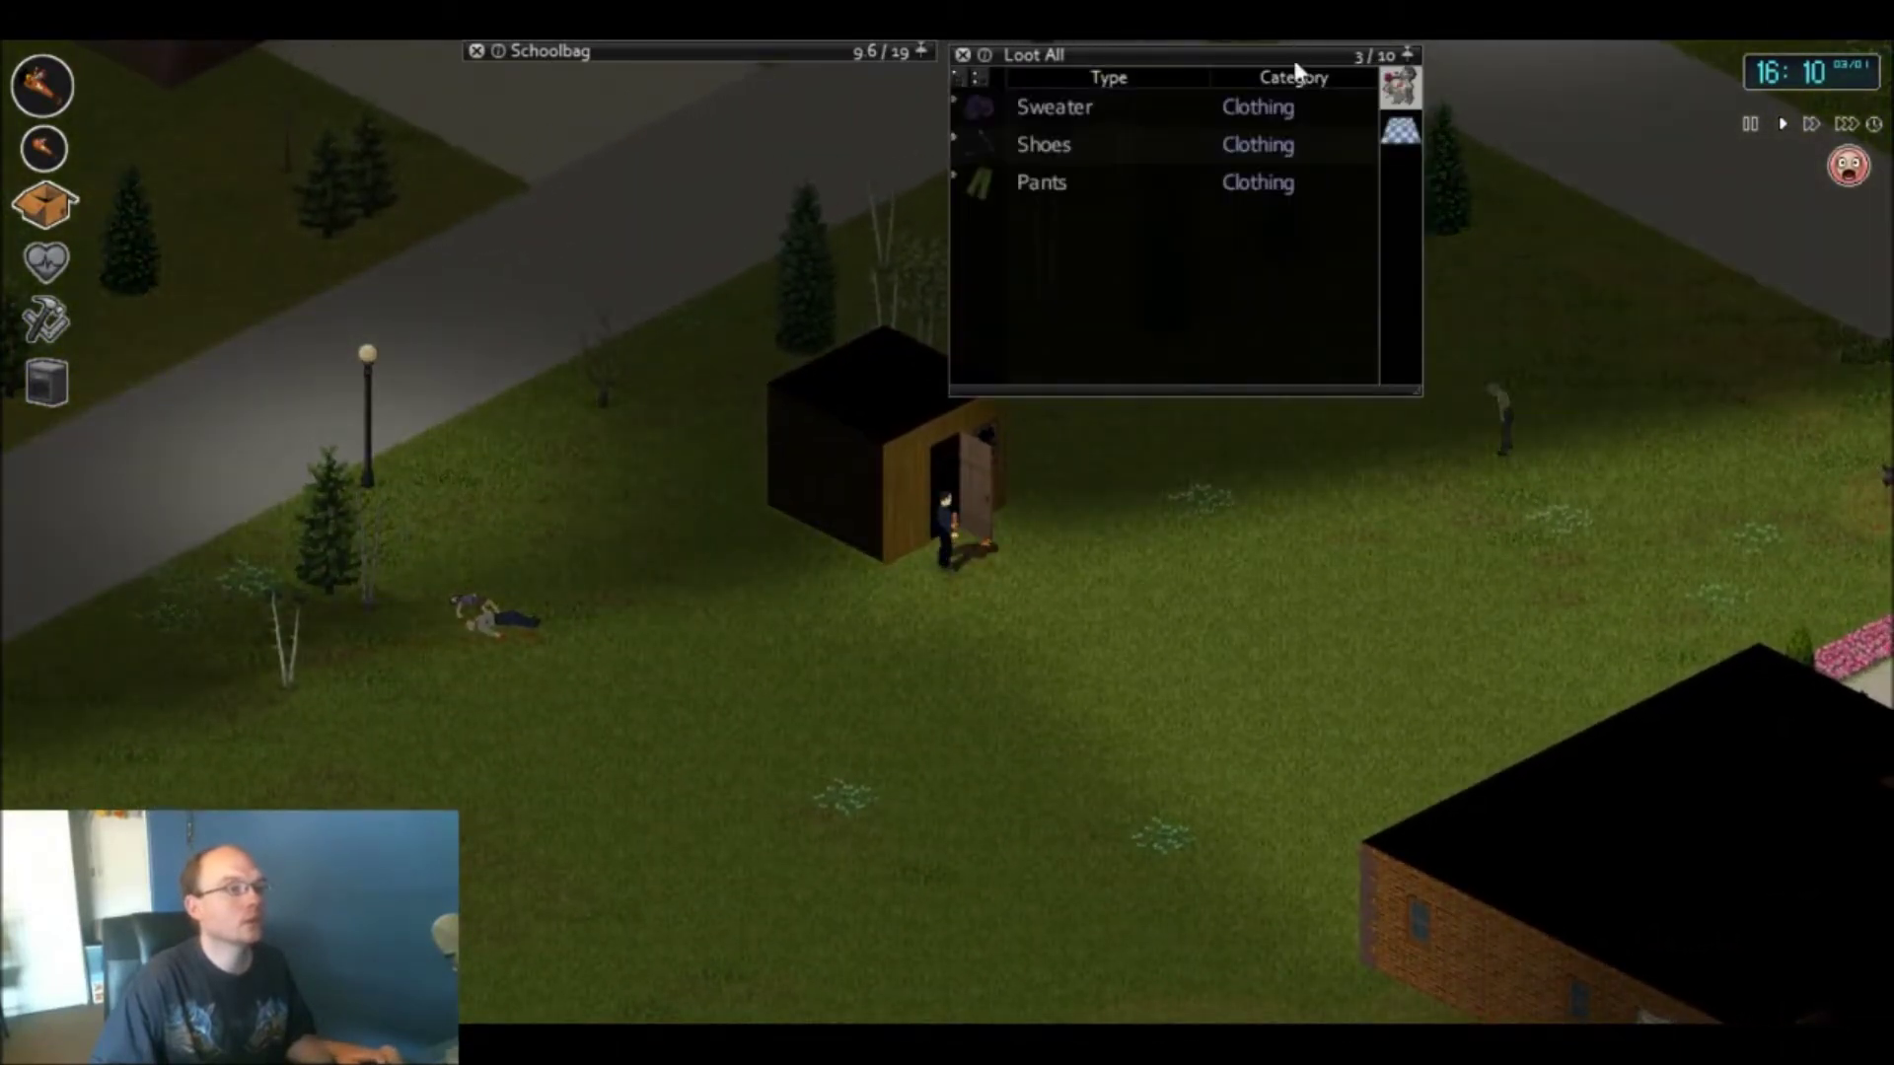
- Cross the lawn and knock down and stomp the second zombie
{"action": "key", "text": "d"}
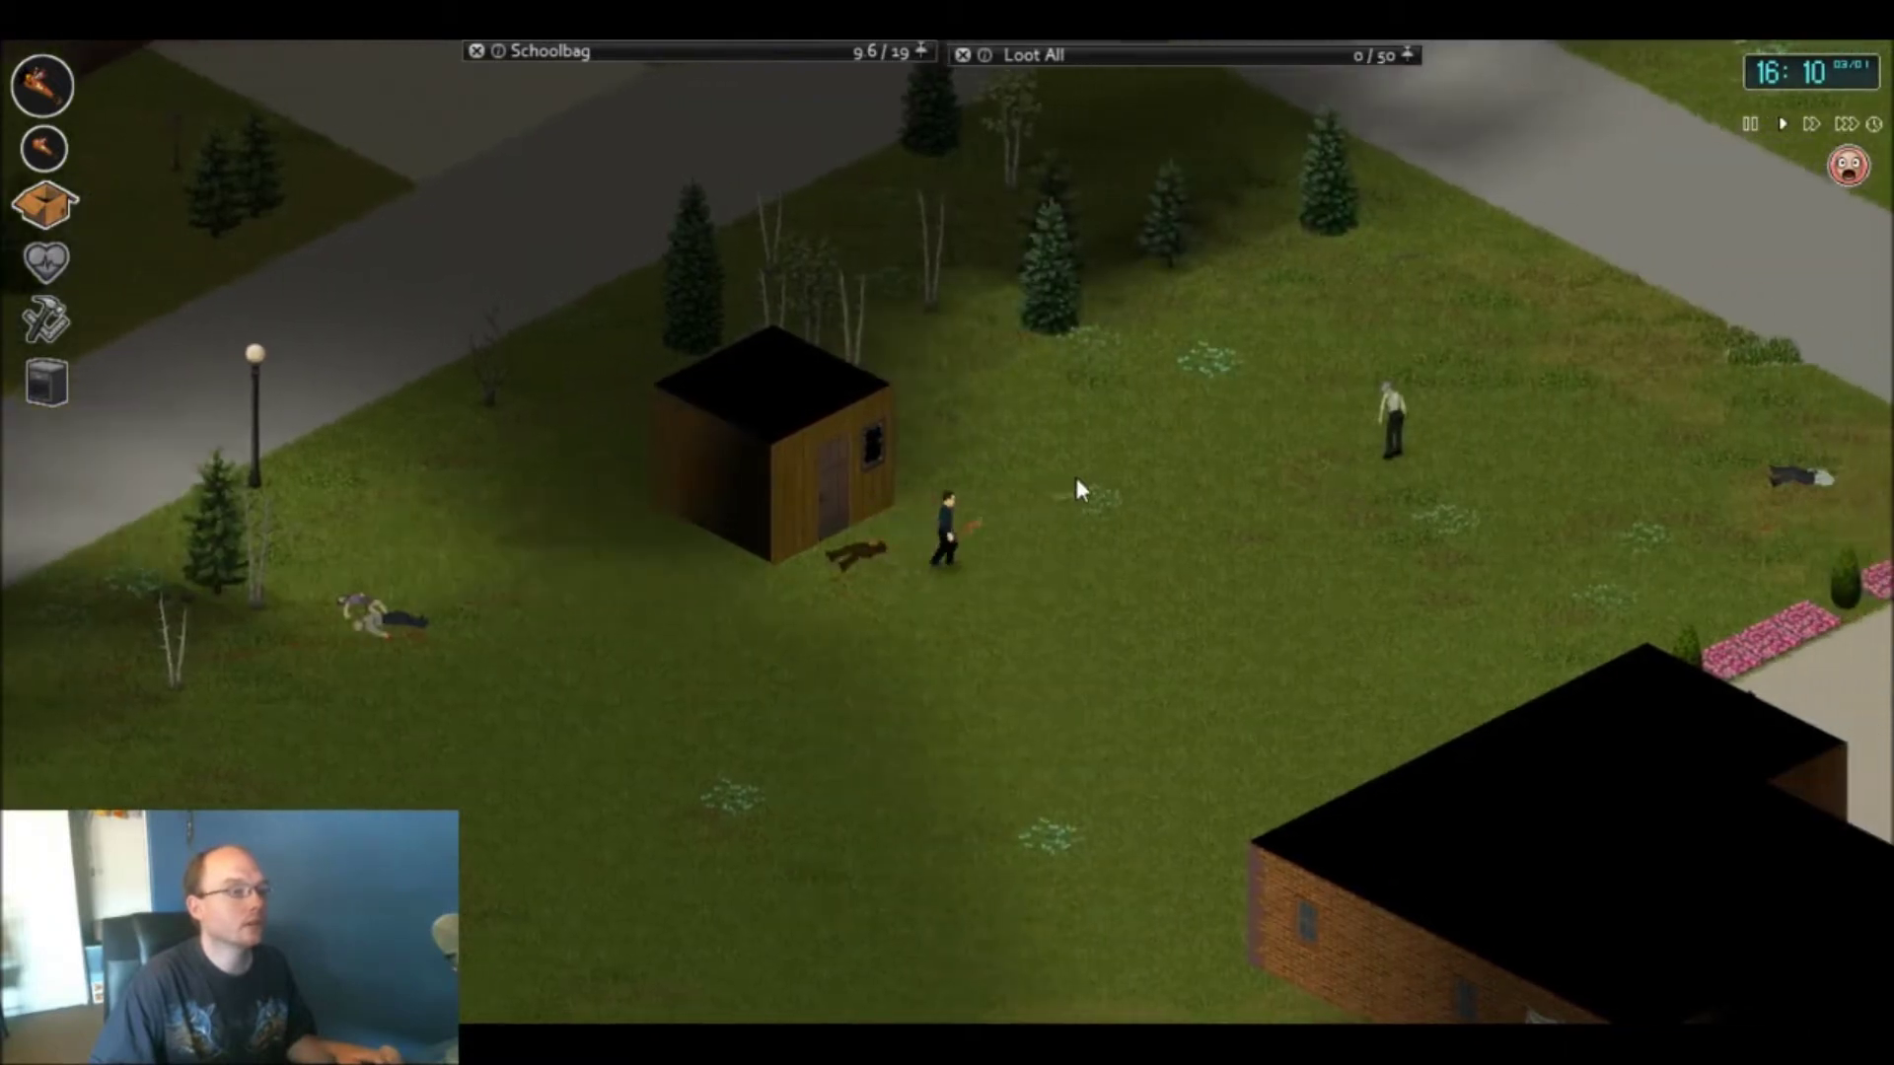
{"action": "key", "text": "d"}
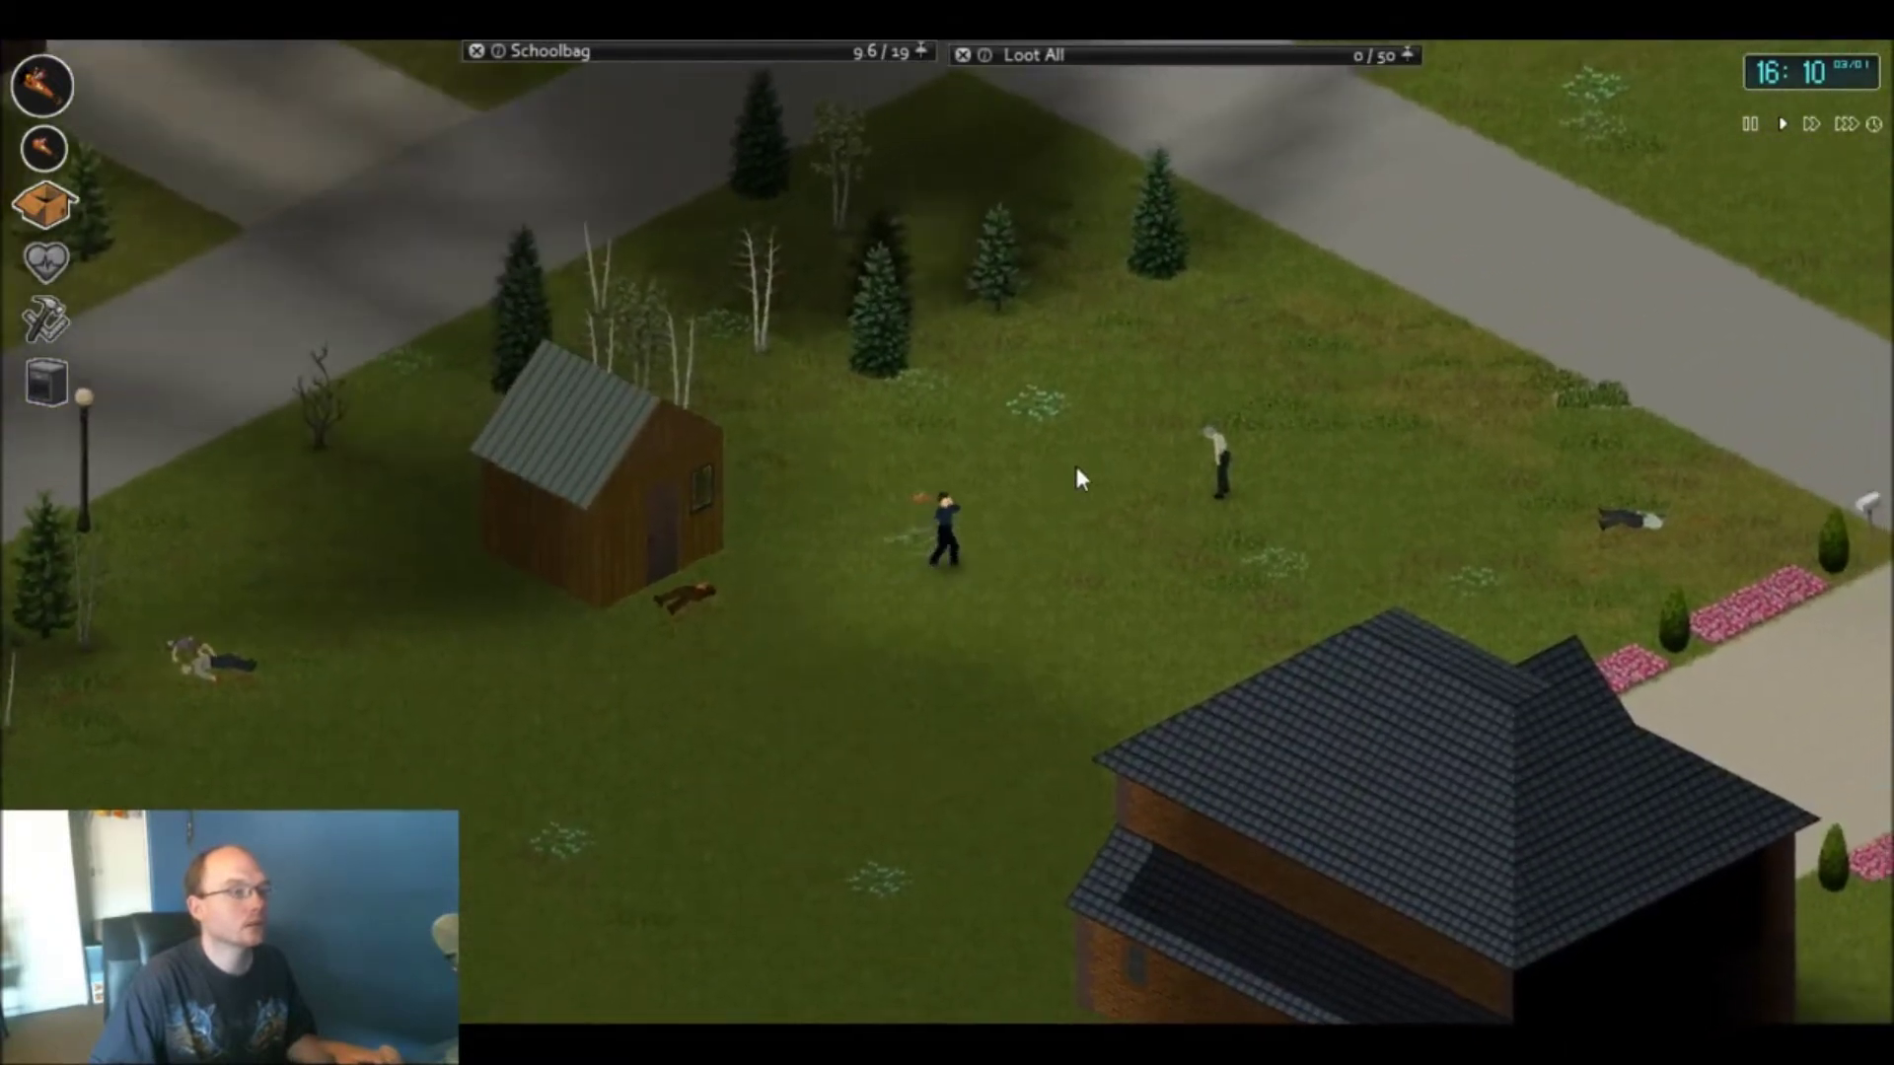
{"action": "key", "text": "d"}
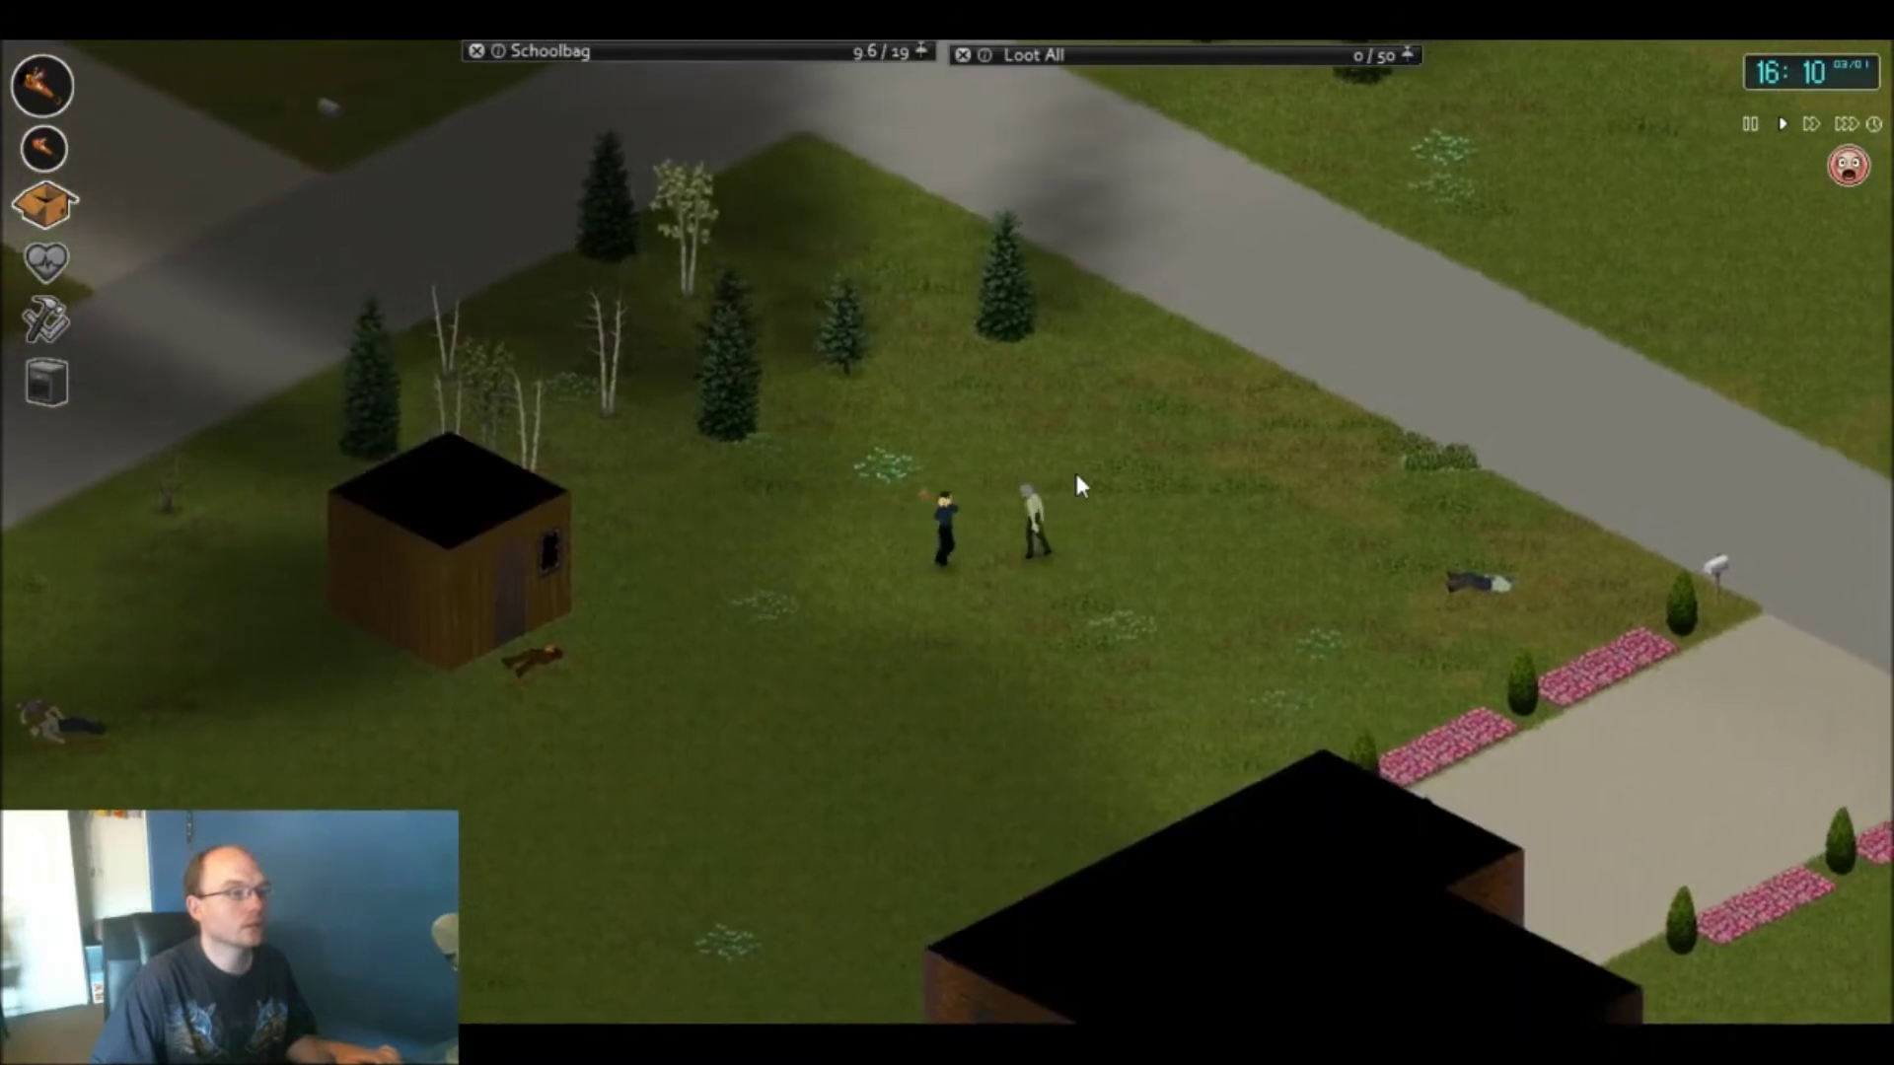
{"action": "left_click", "coordinate": [1075, 470]}
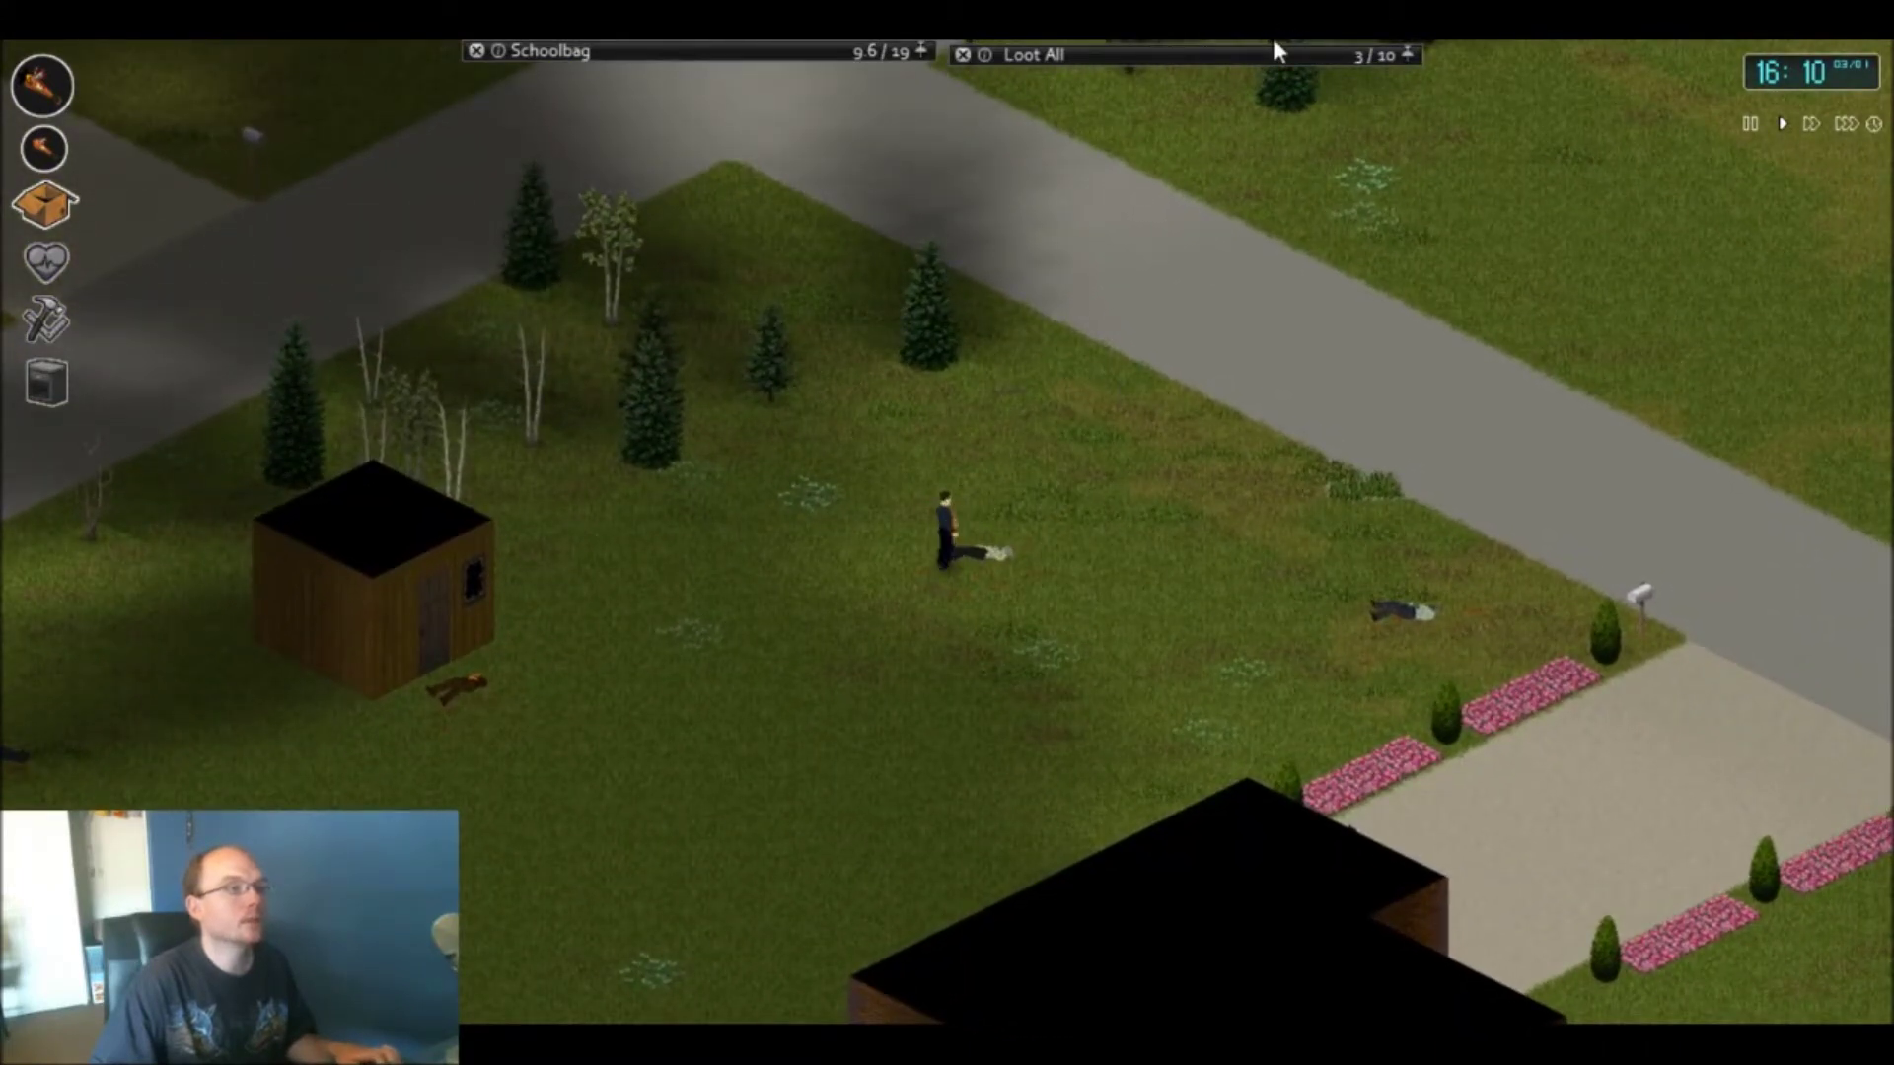
{"action": "key", "text": "d"}
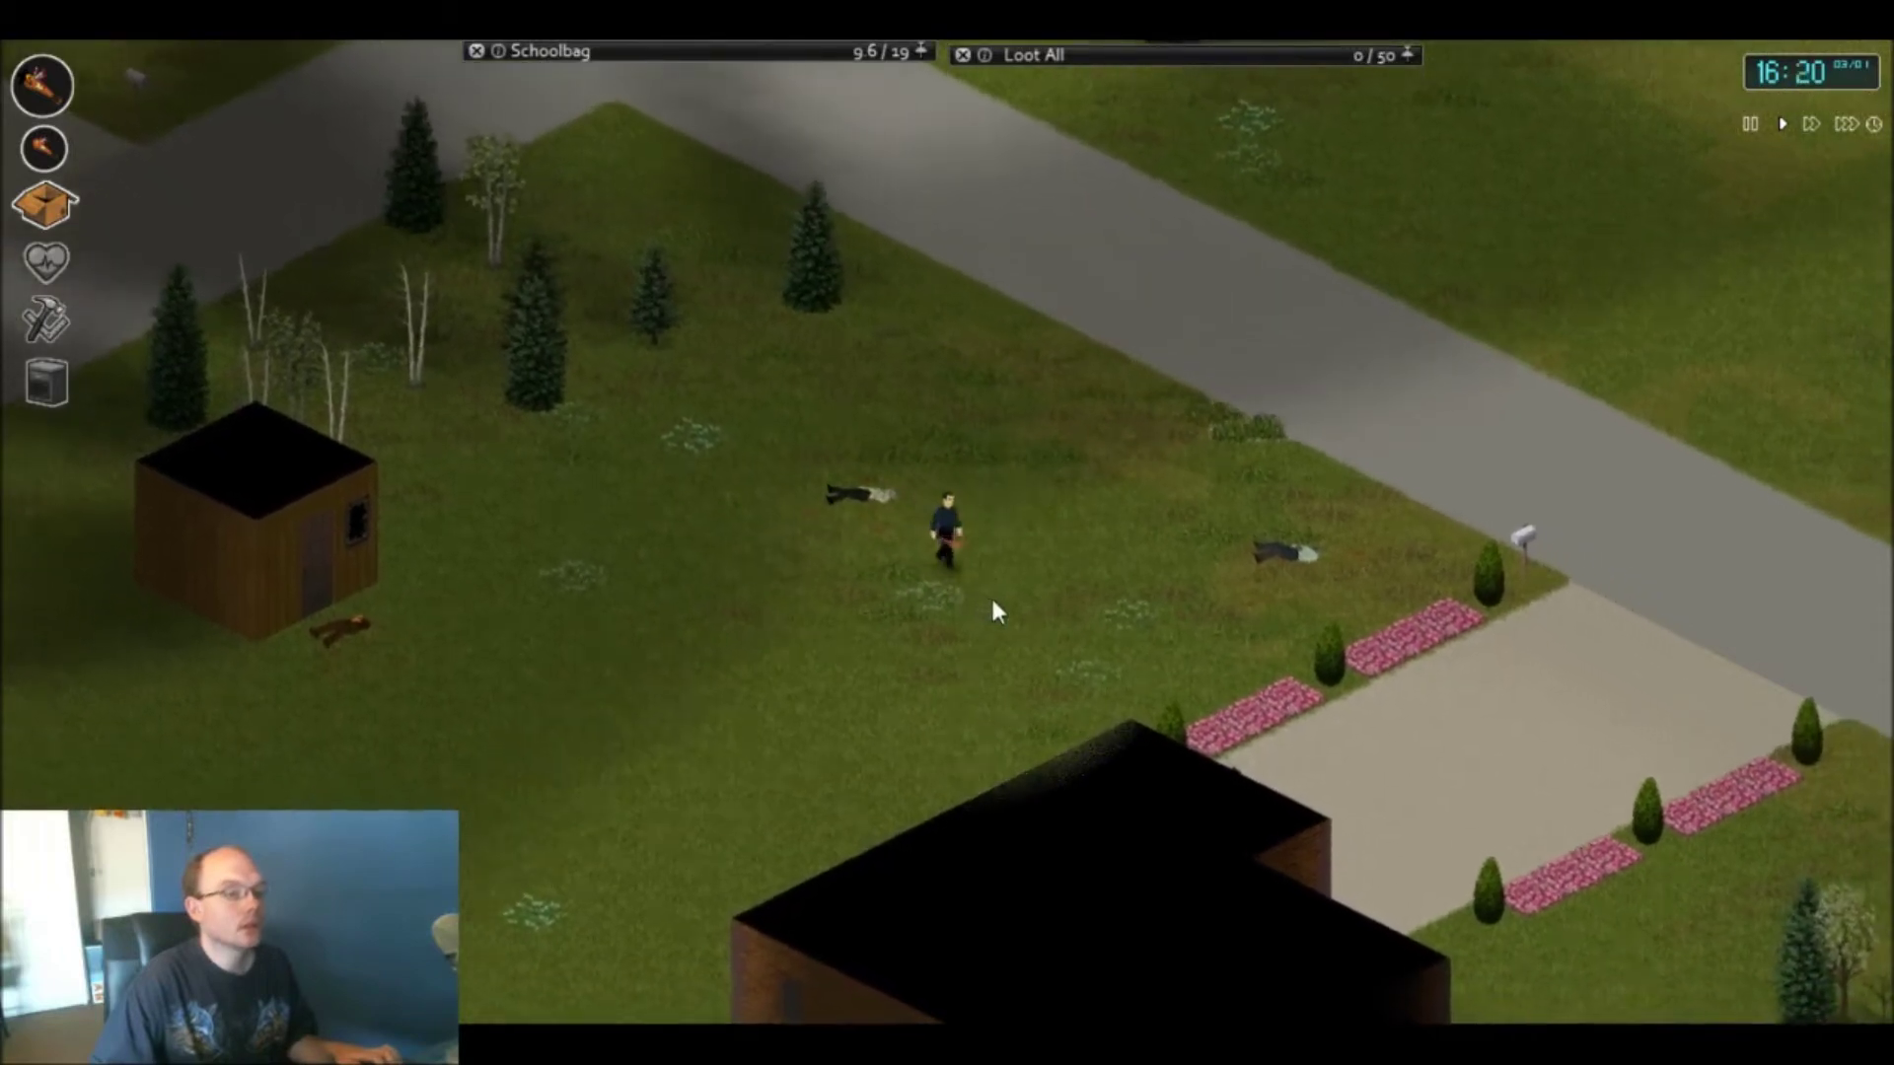
- Walk onto the flower-lined driveway and show Nero's own inventory instead of the schoolbag
{"action": "key", "text": "s+d"}
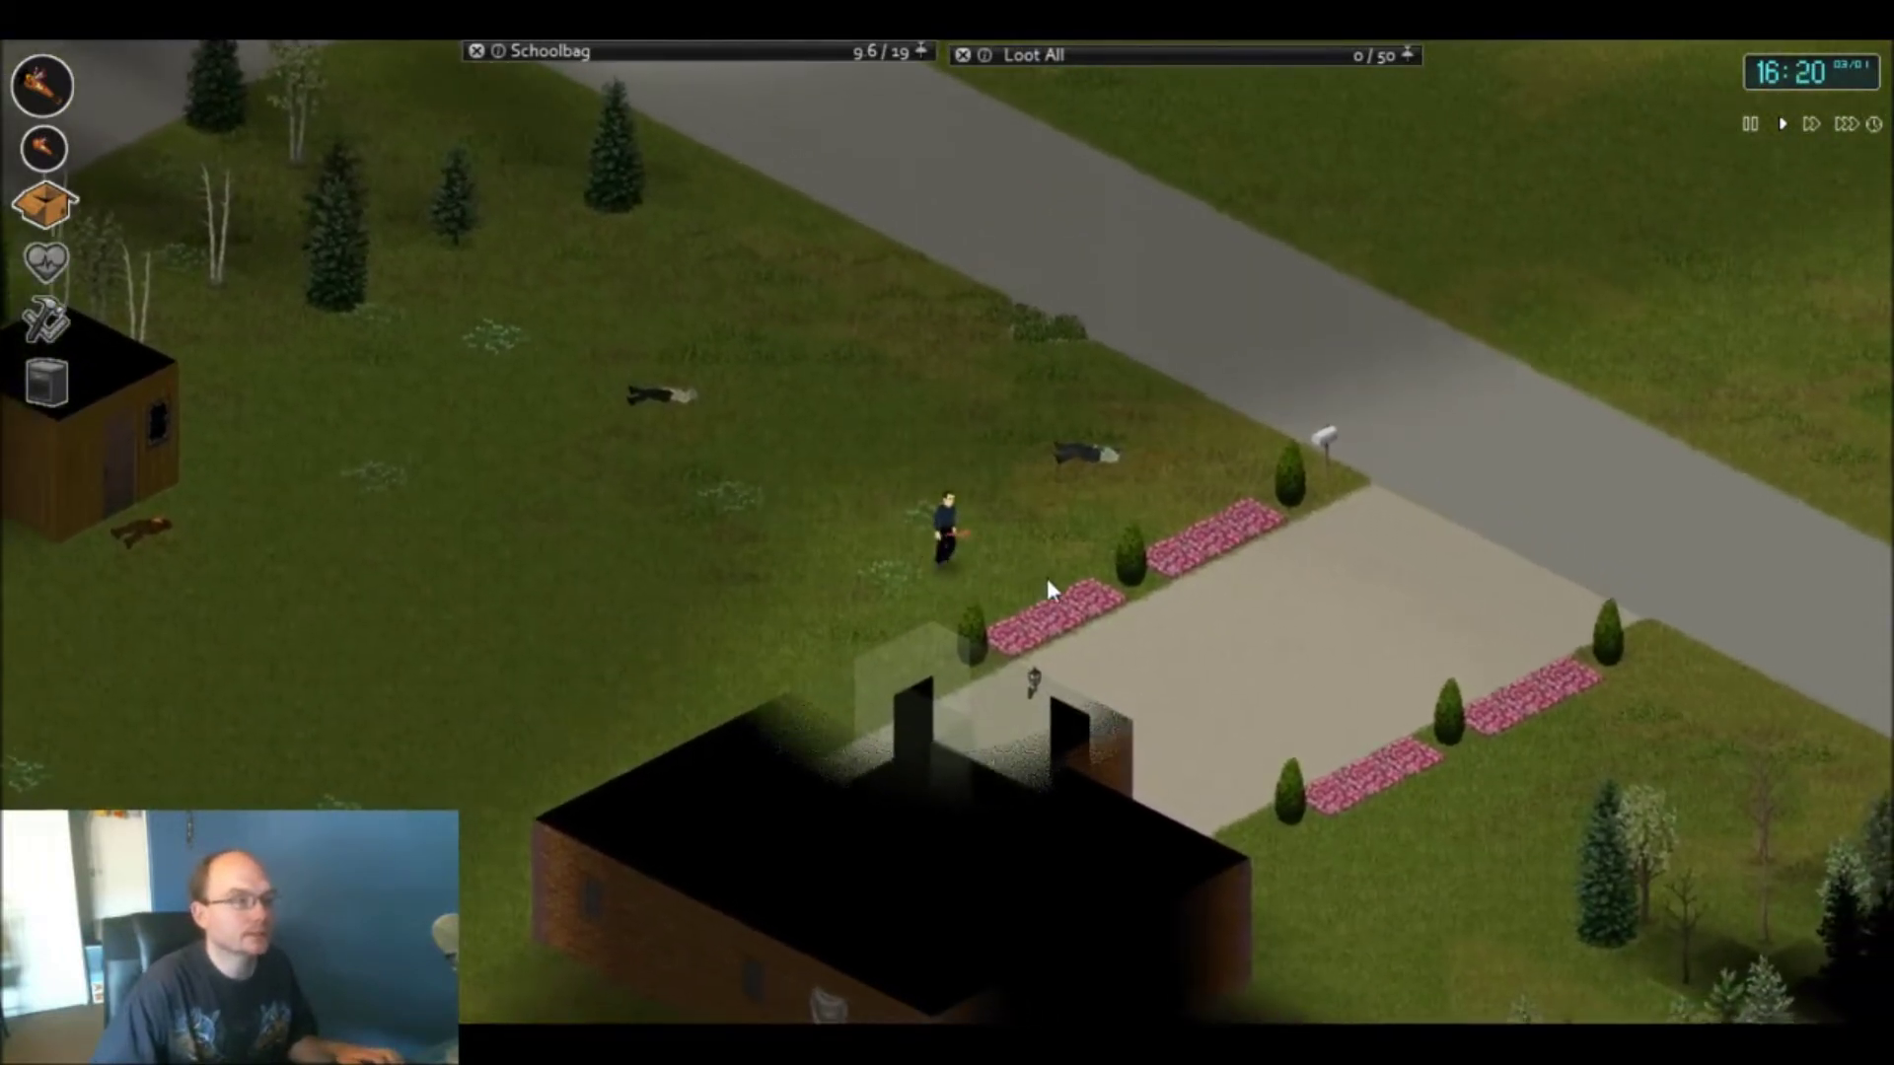
{"action": "key", "text": "s+d"}
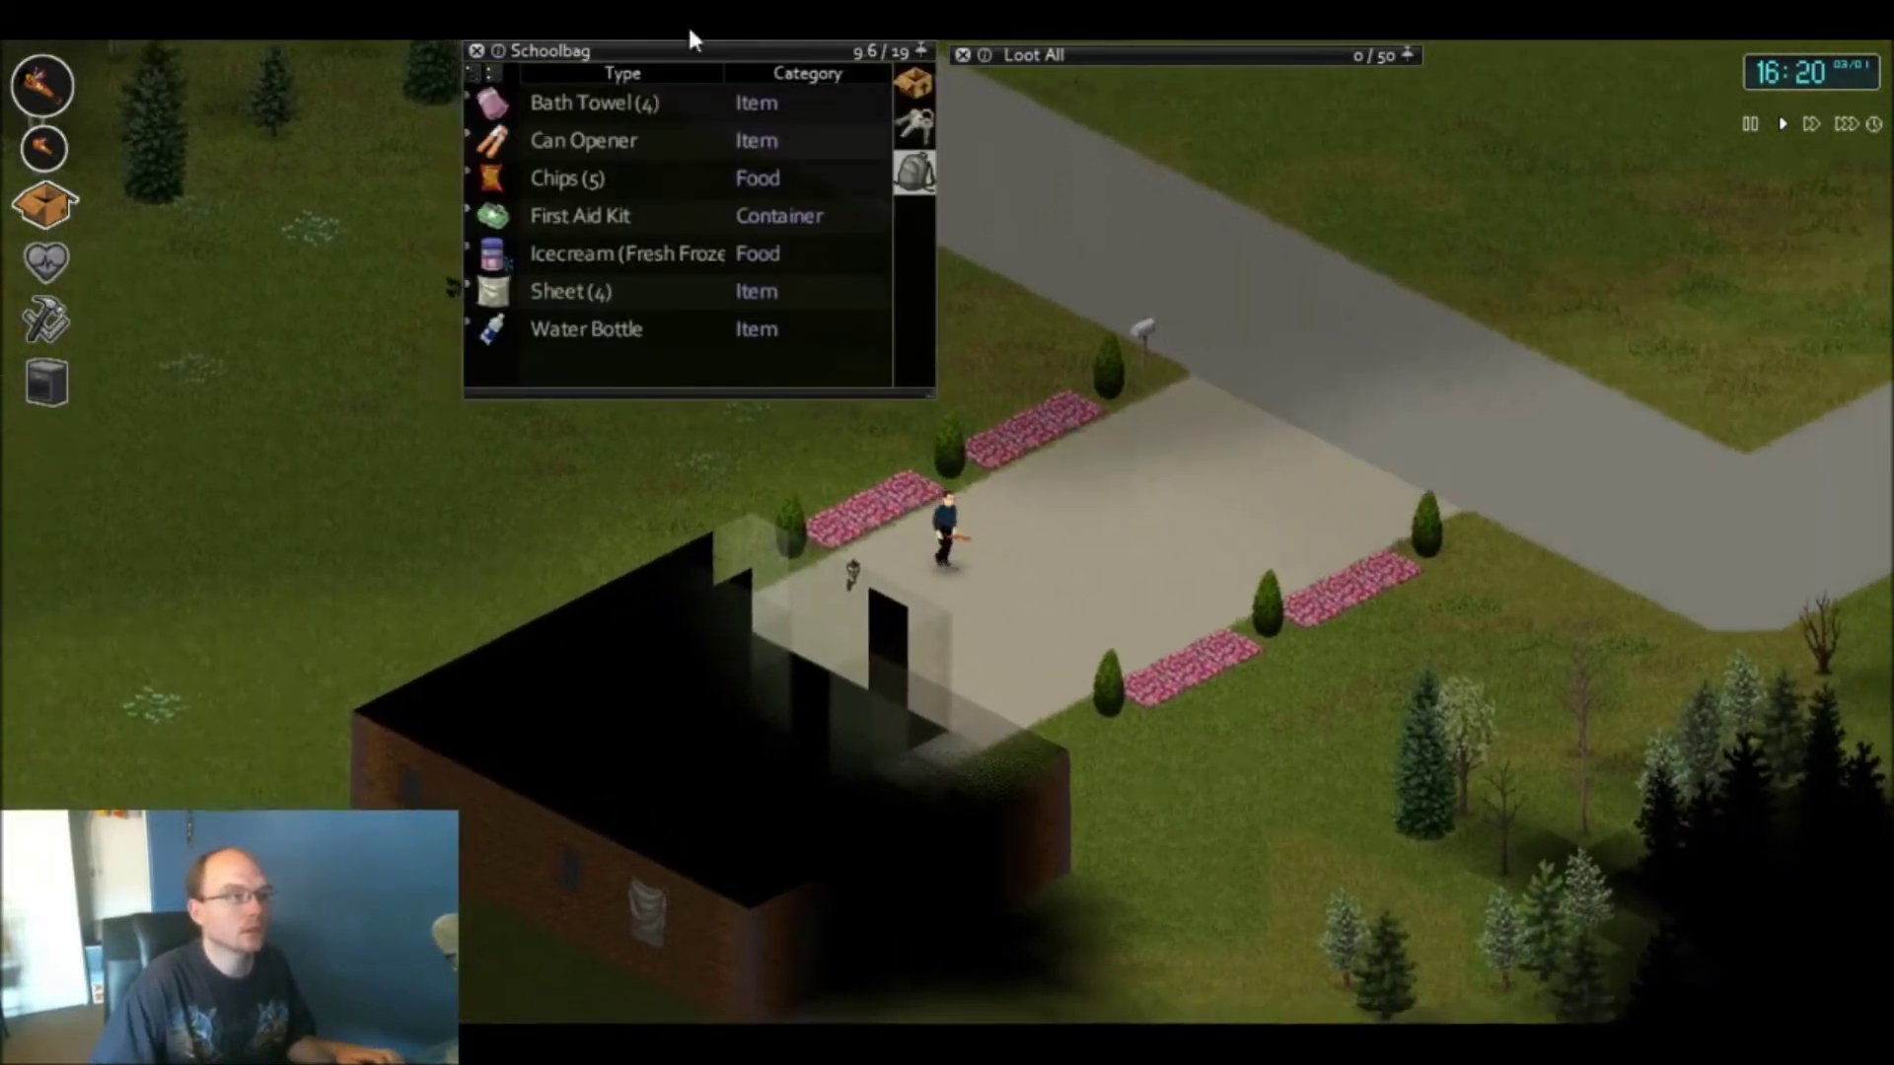
{"action": "key", "text": "s+d"}
{"action": "left_click", "coordinate": [913, 82]}
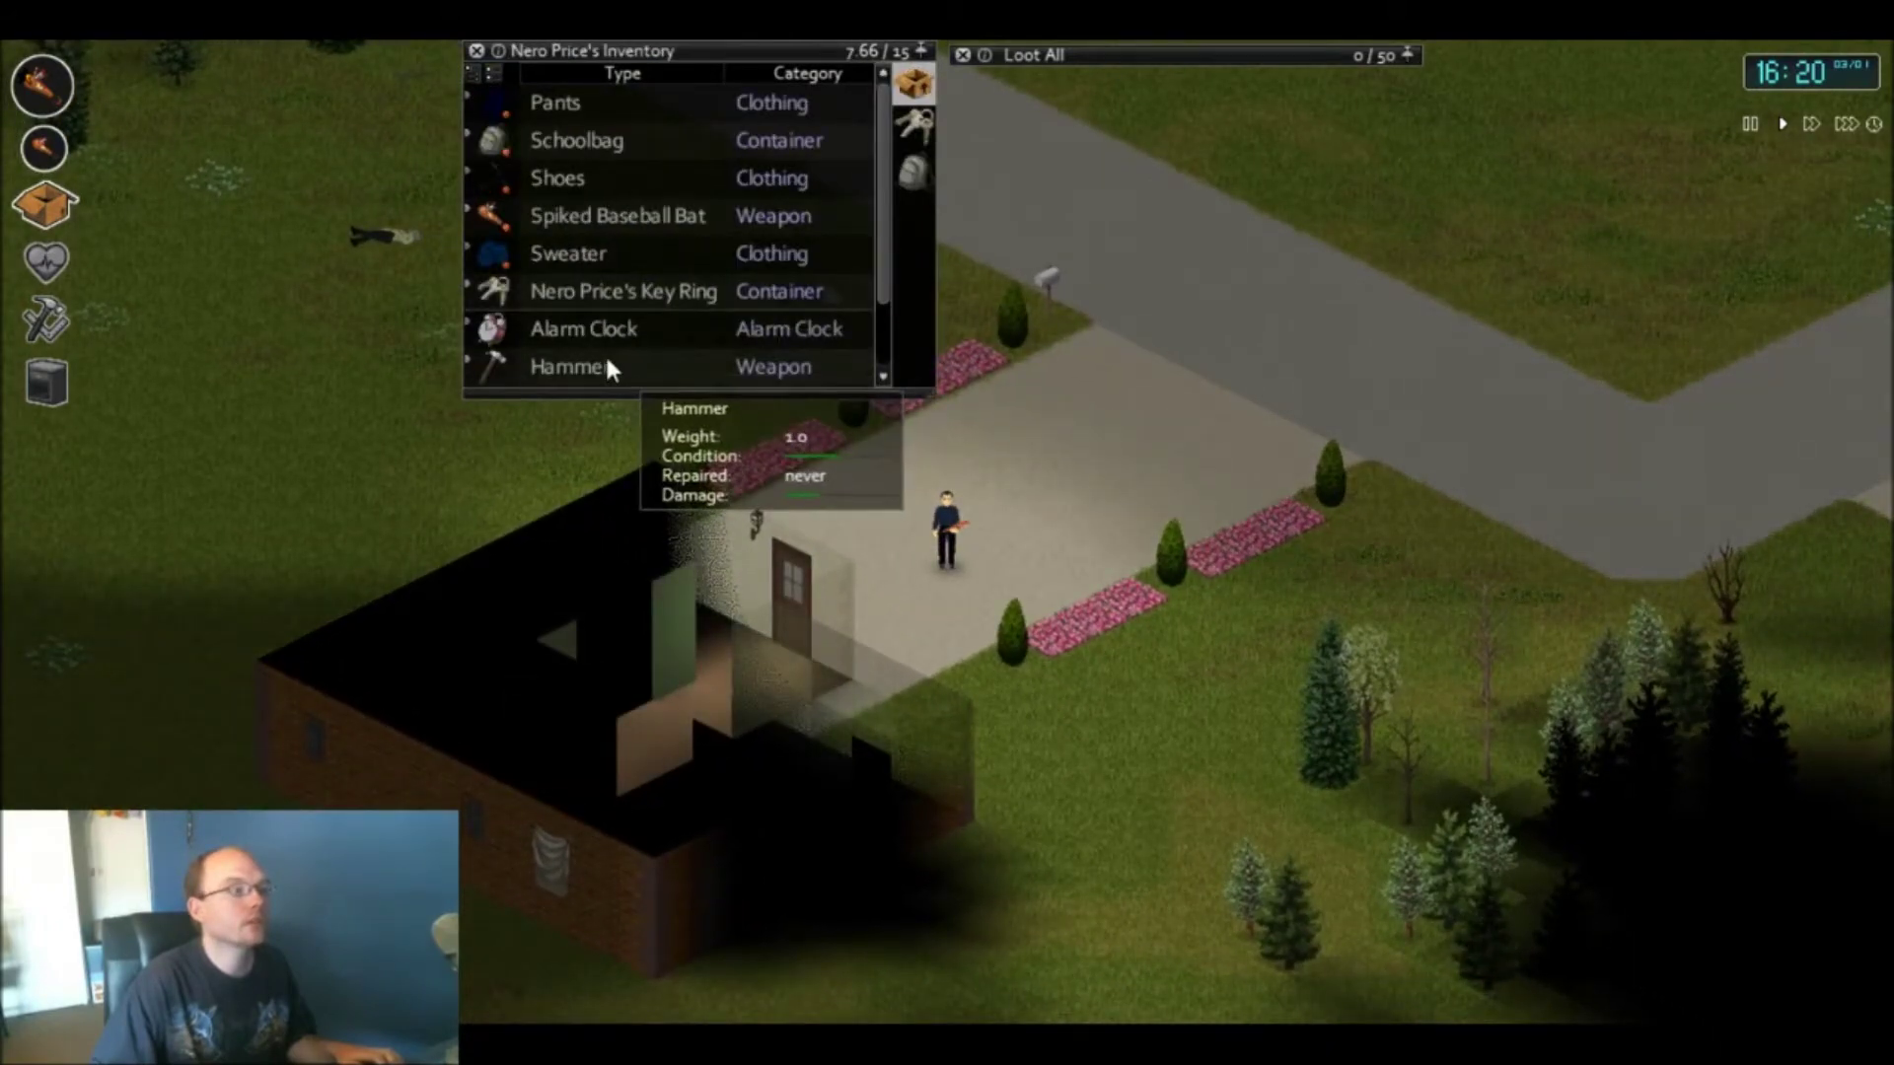
{"action": "scroll", "coordinate": [588, 363], "scroll_direction": "down", "scroll_amount": 1}
{"action": "scroll", "coordinate": [588, 363], "scroll_direction": "down", "scroll_amount": 2}
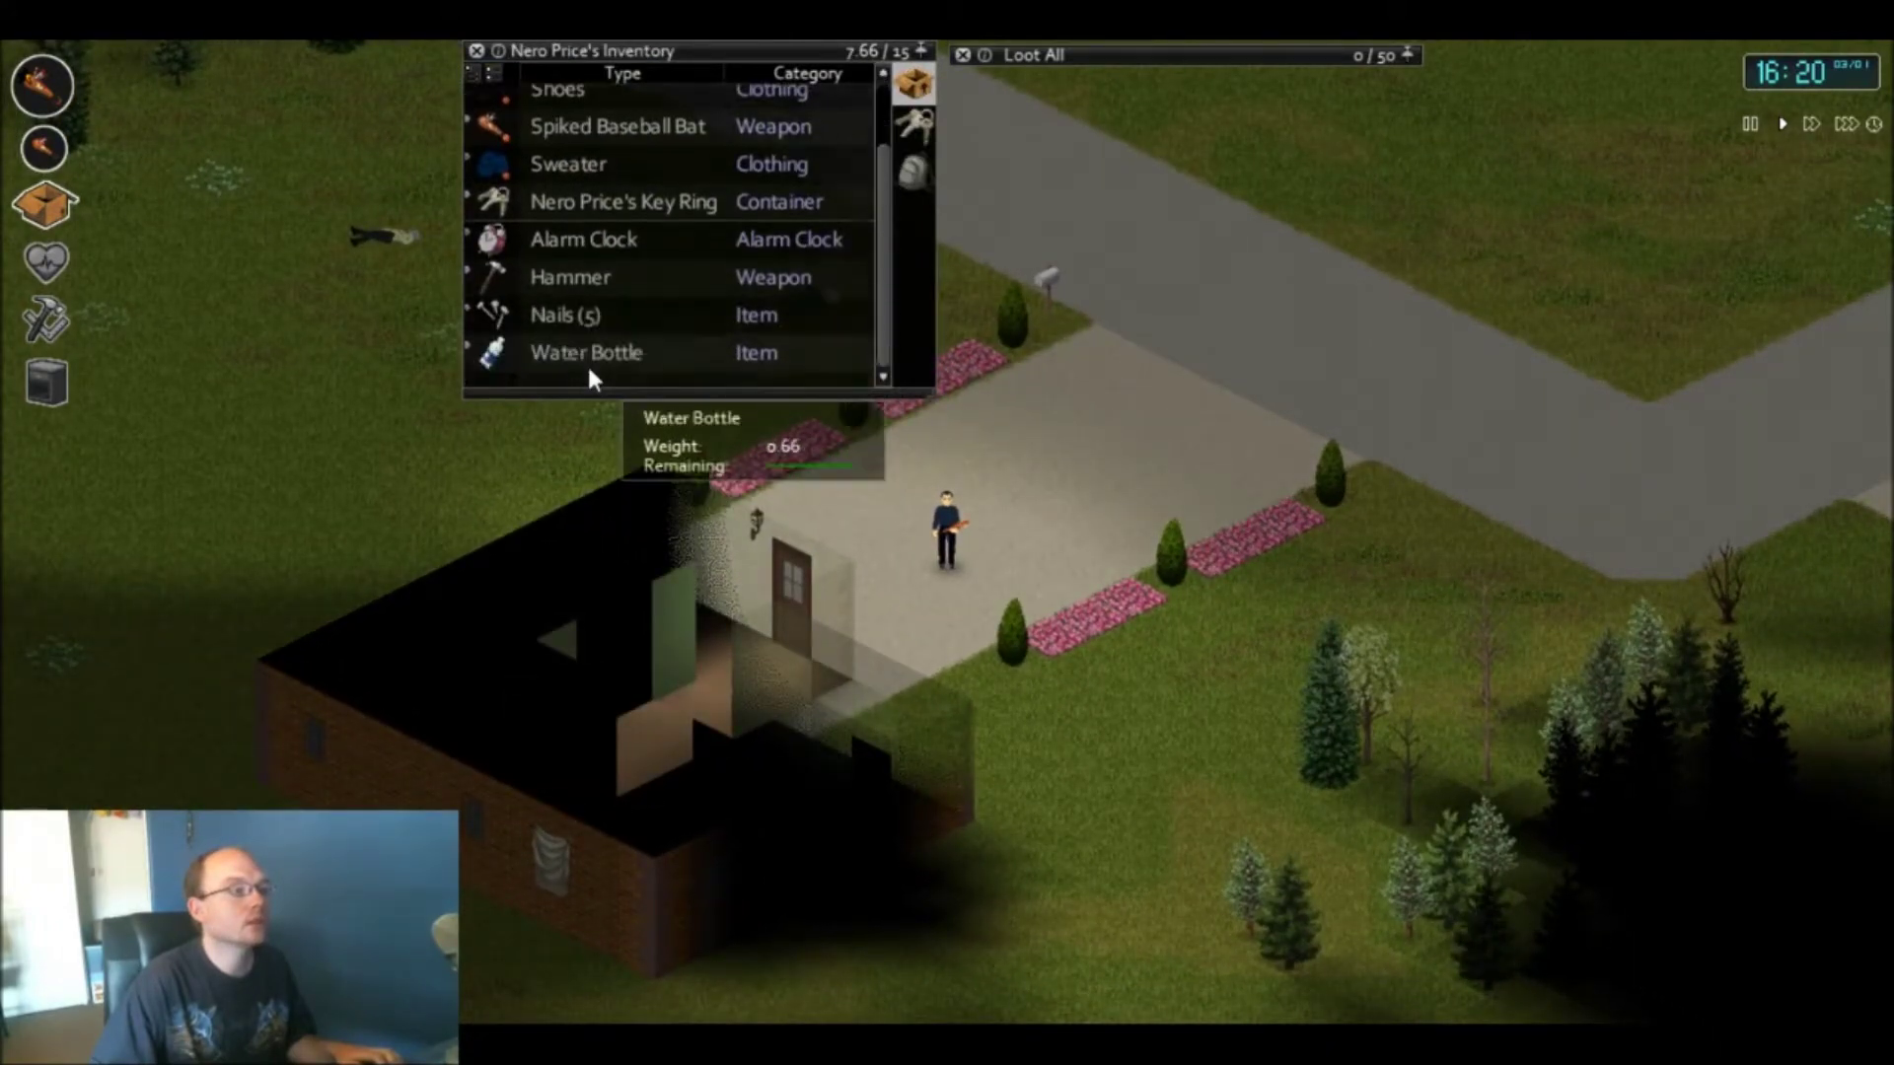
{"action": "key", "text": "d"}
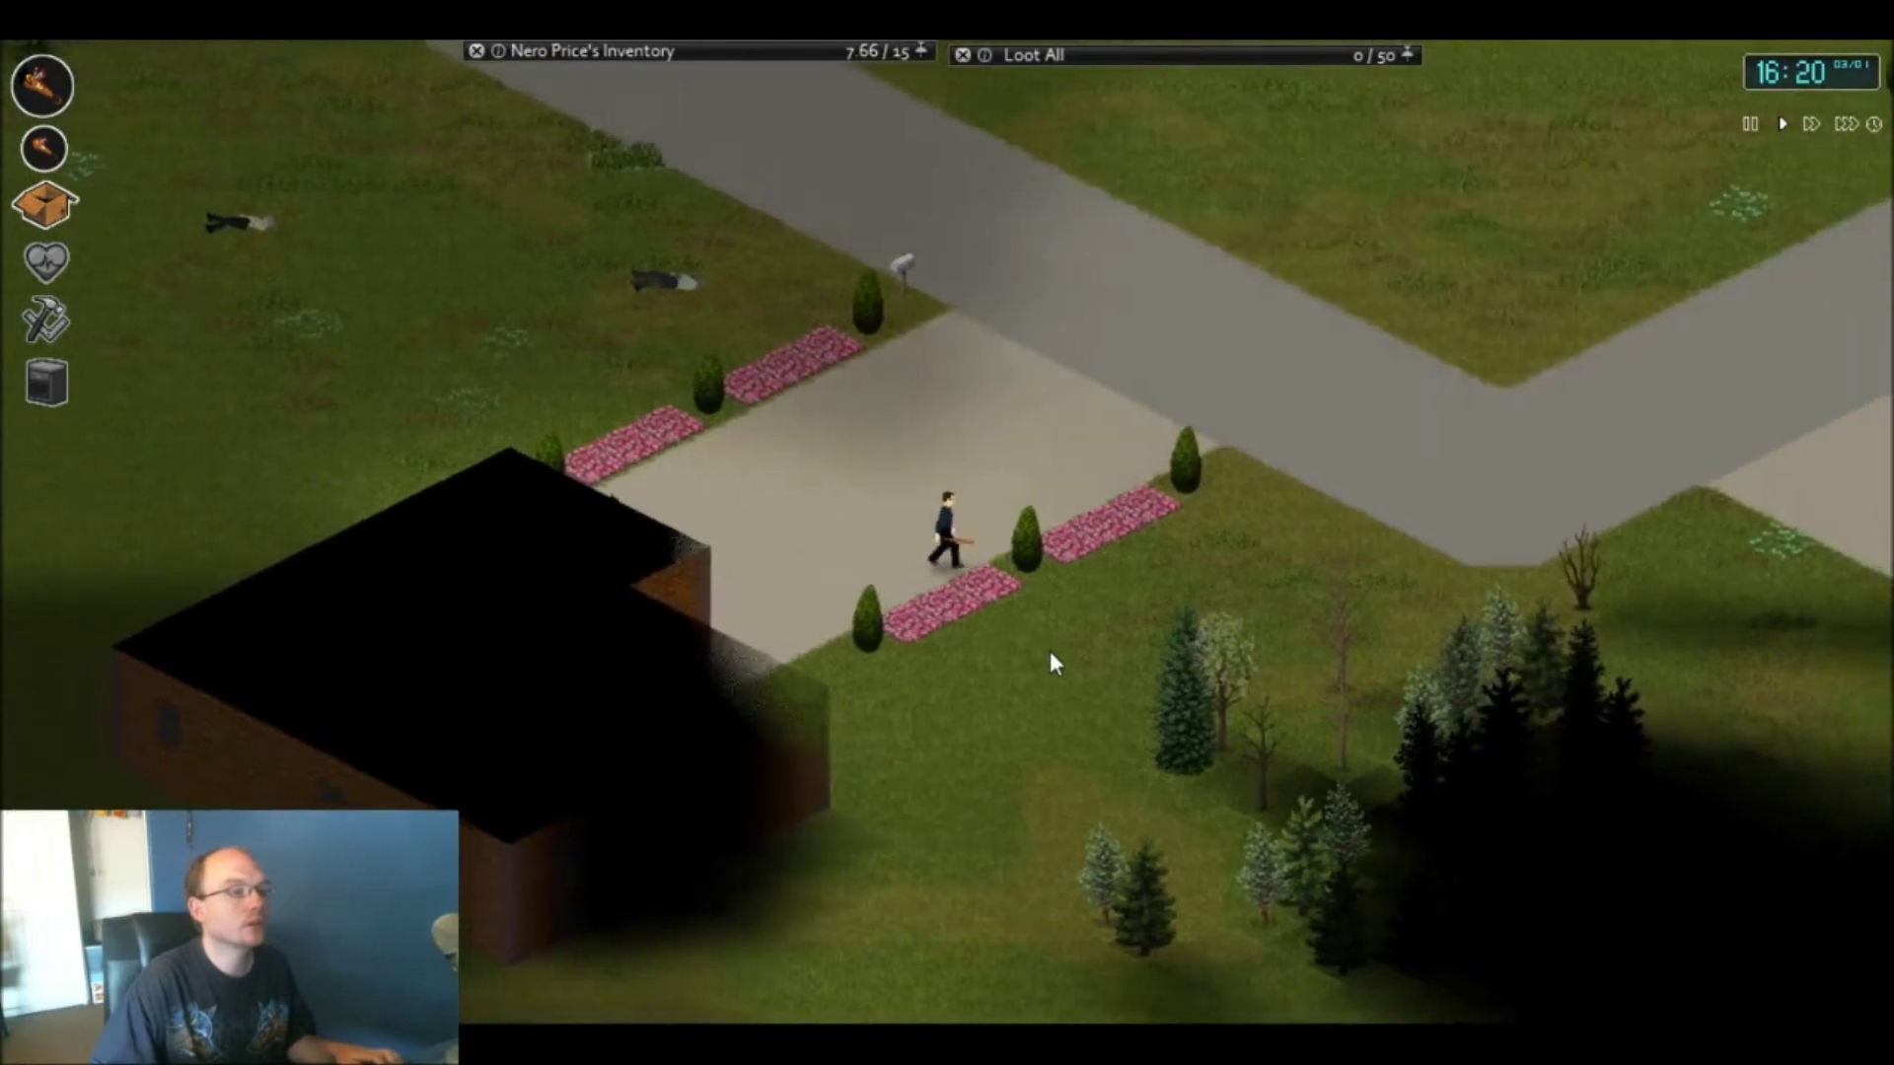
- Follow the road and the next brick house's driveway up to its porch door
{"action": "key", "text": "d"}
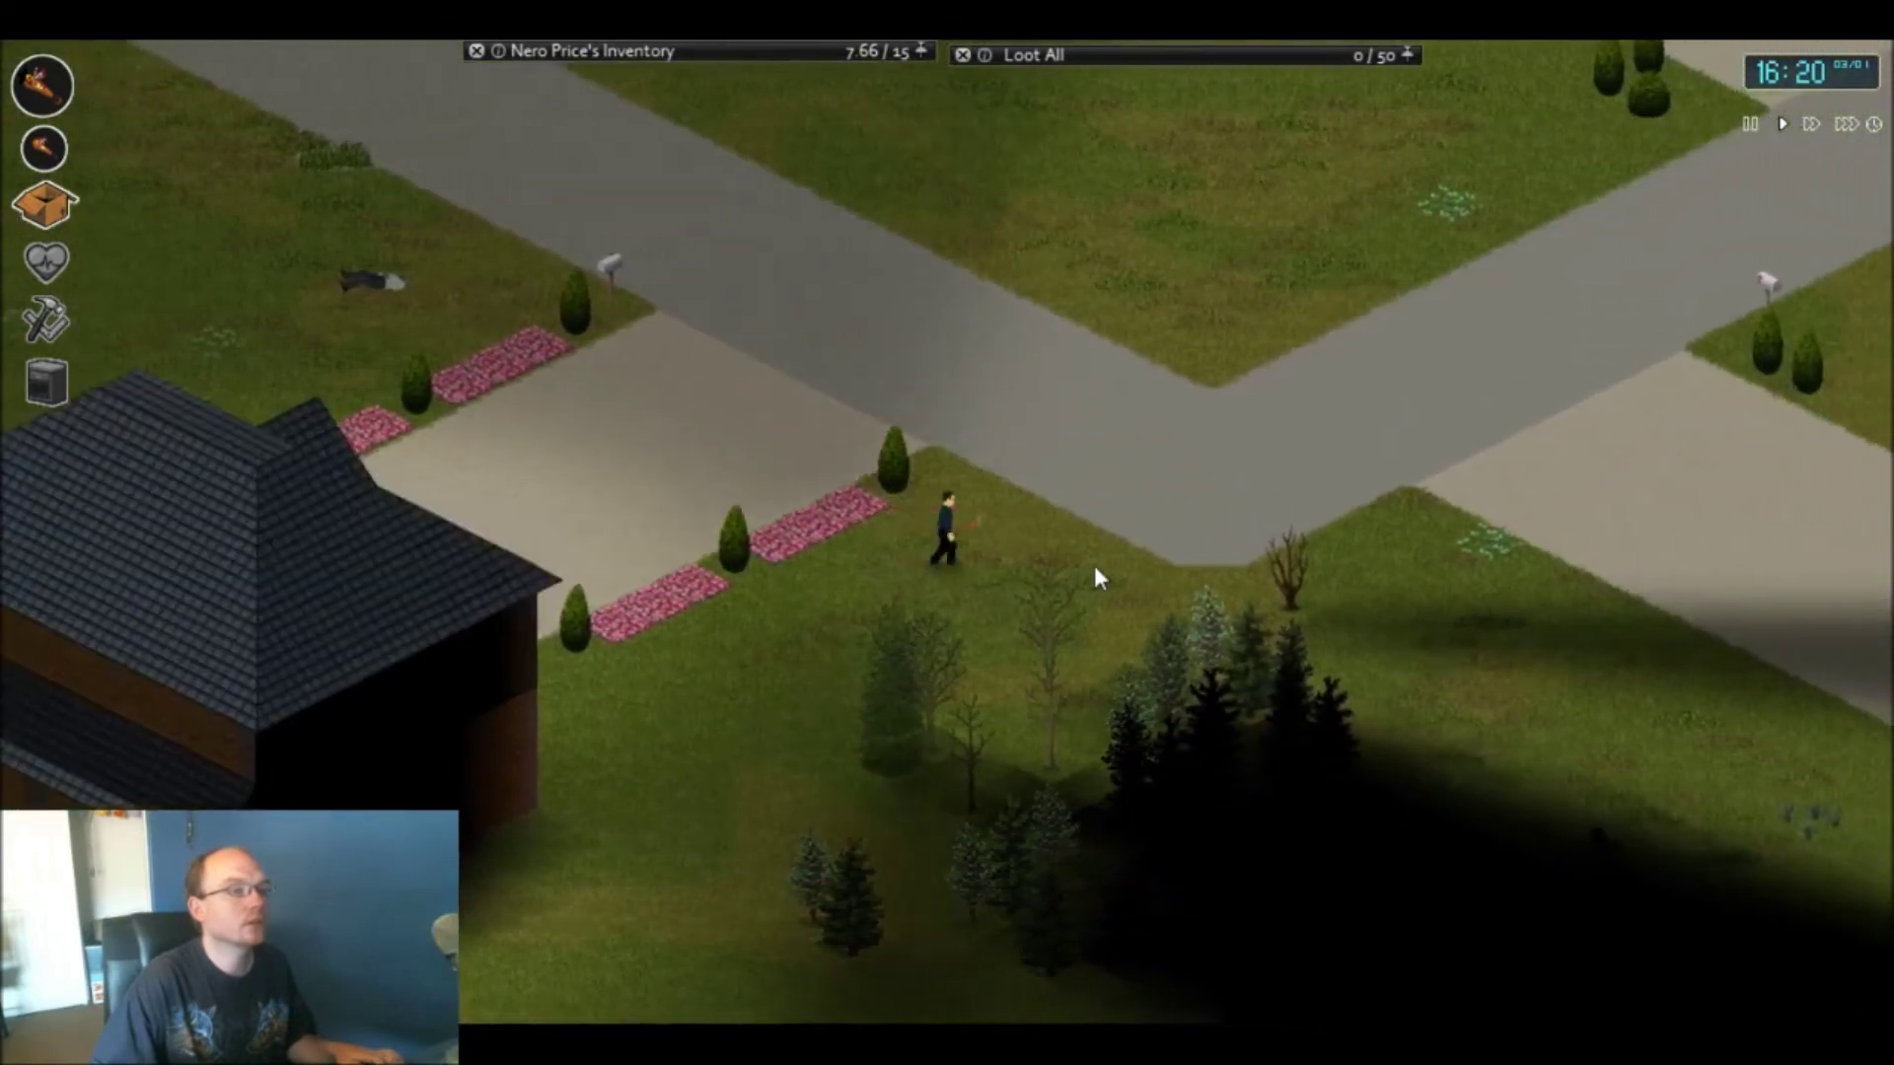
{"action": "key", "text": "d"}
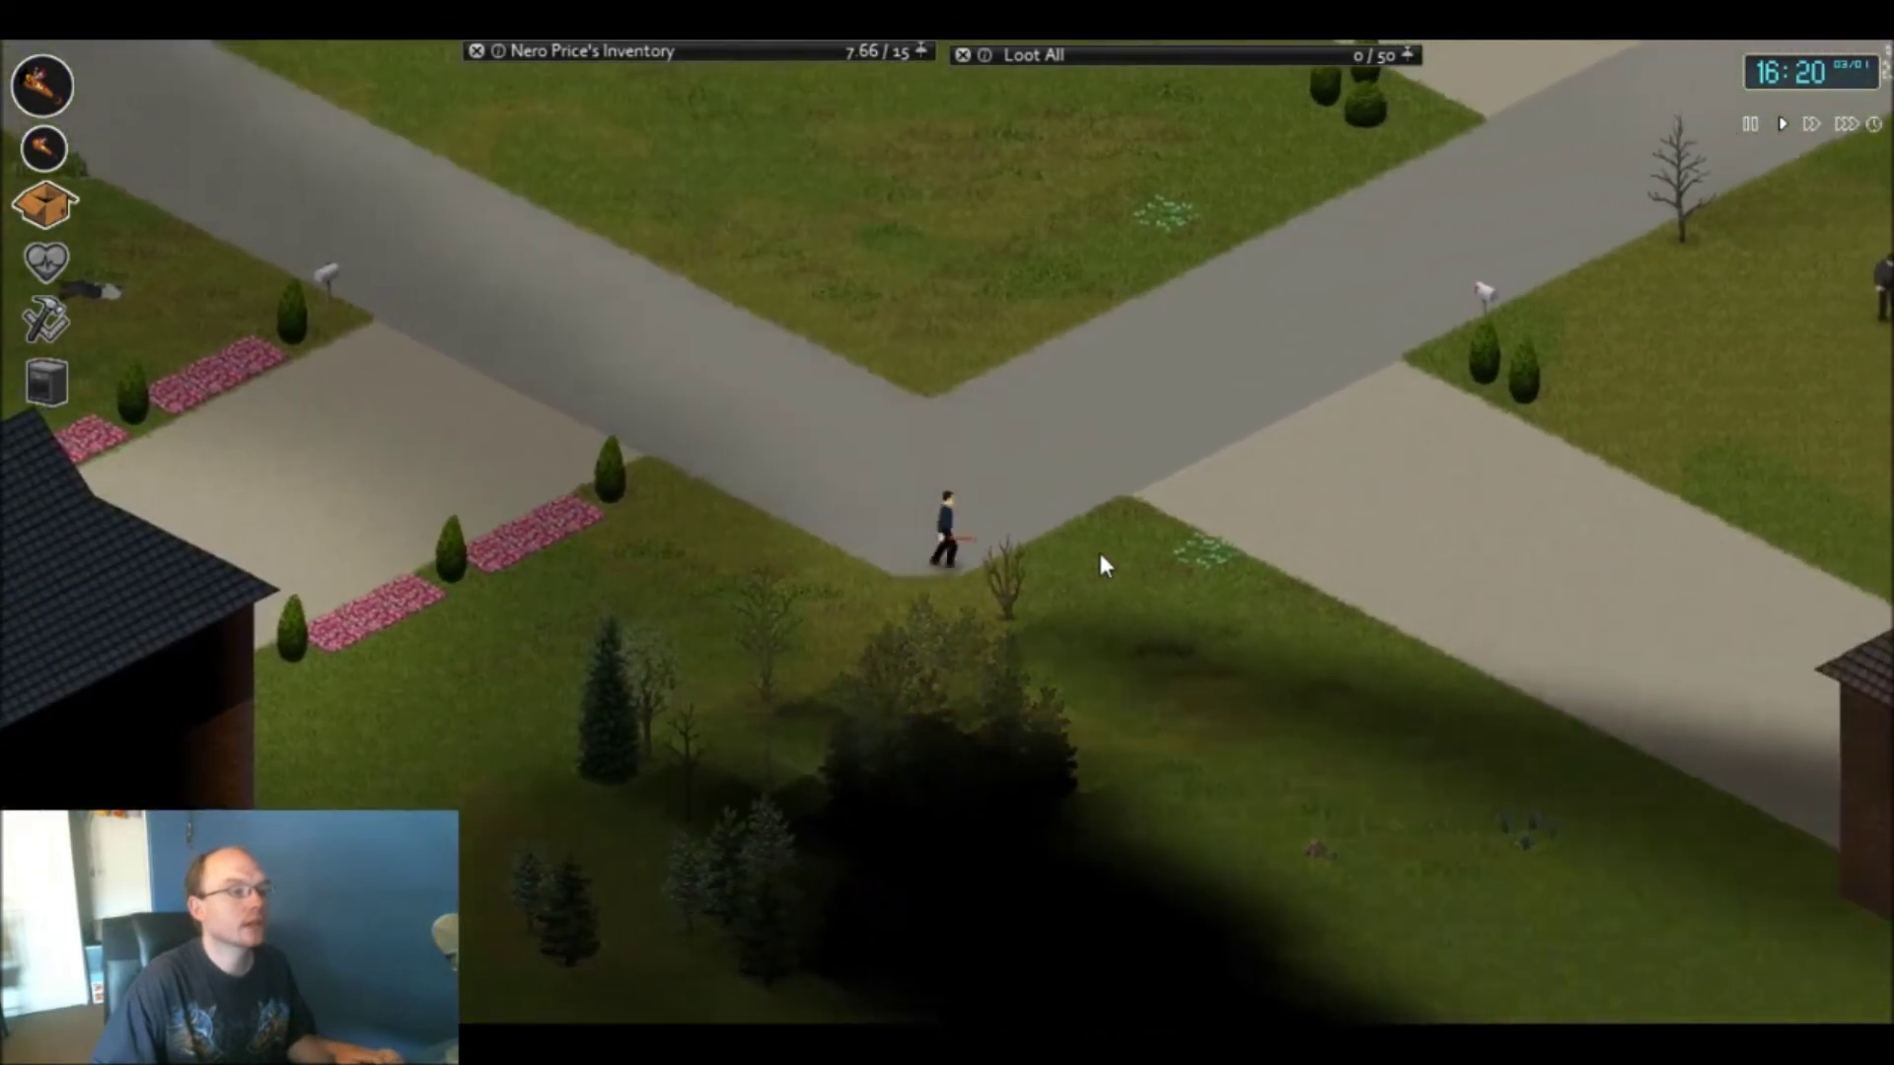
{"action": "key", "text": "d"}
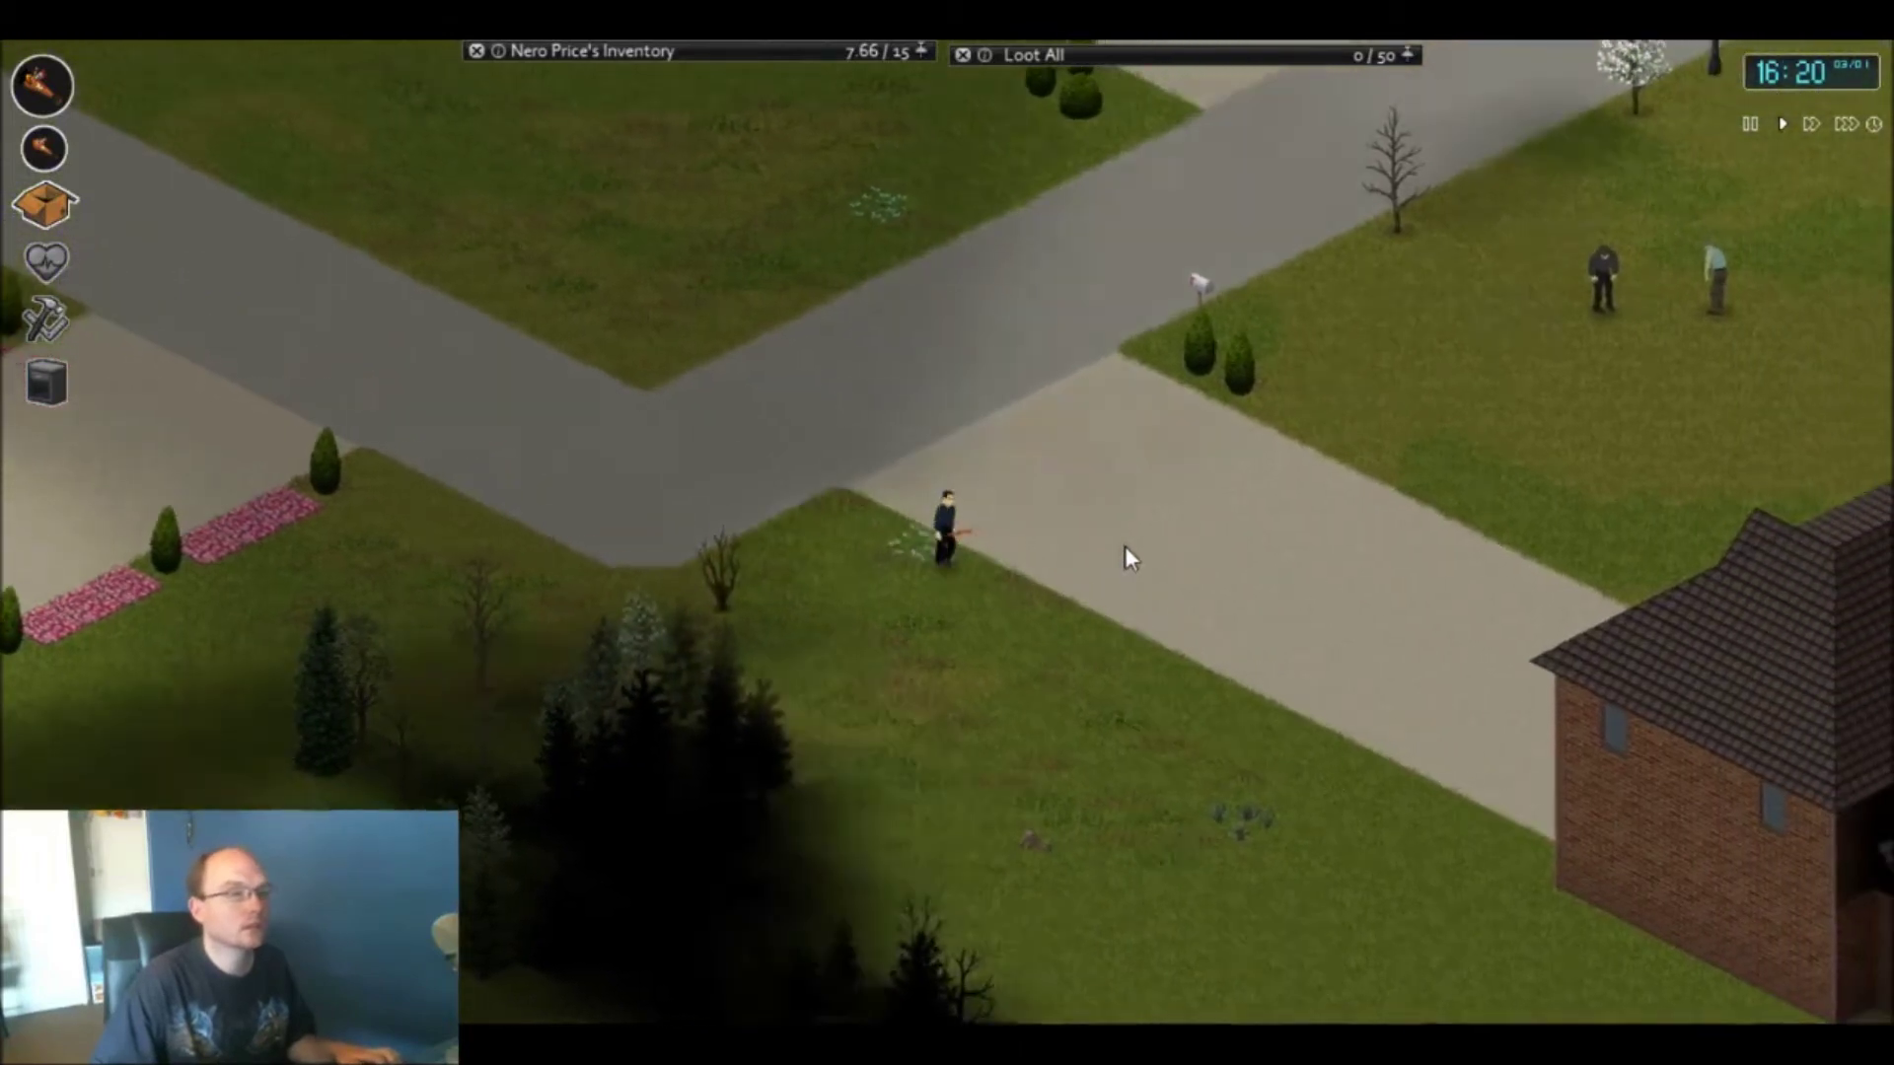
{"action": "key", "text": "d"}
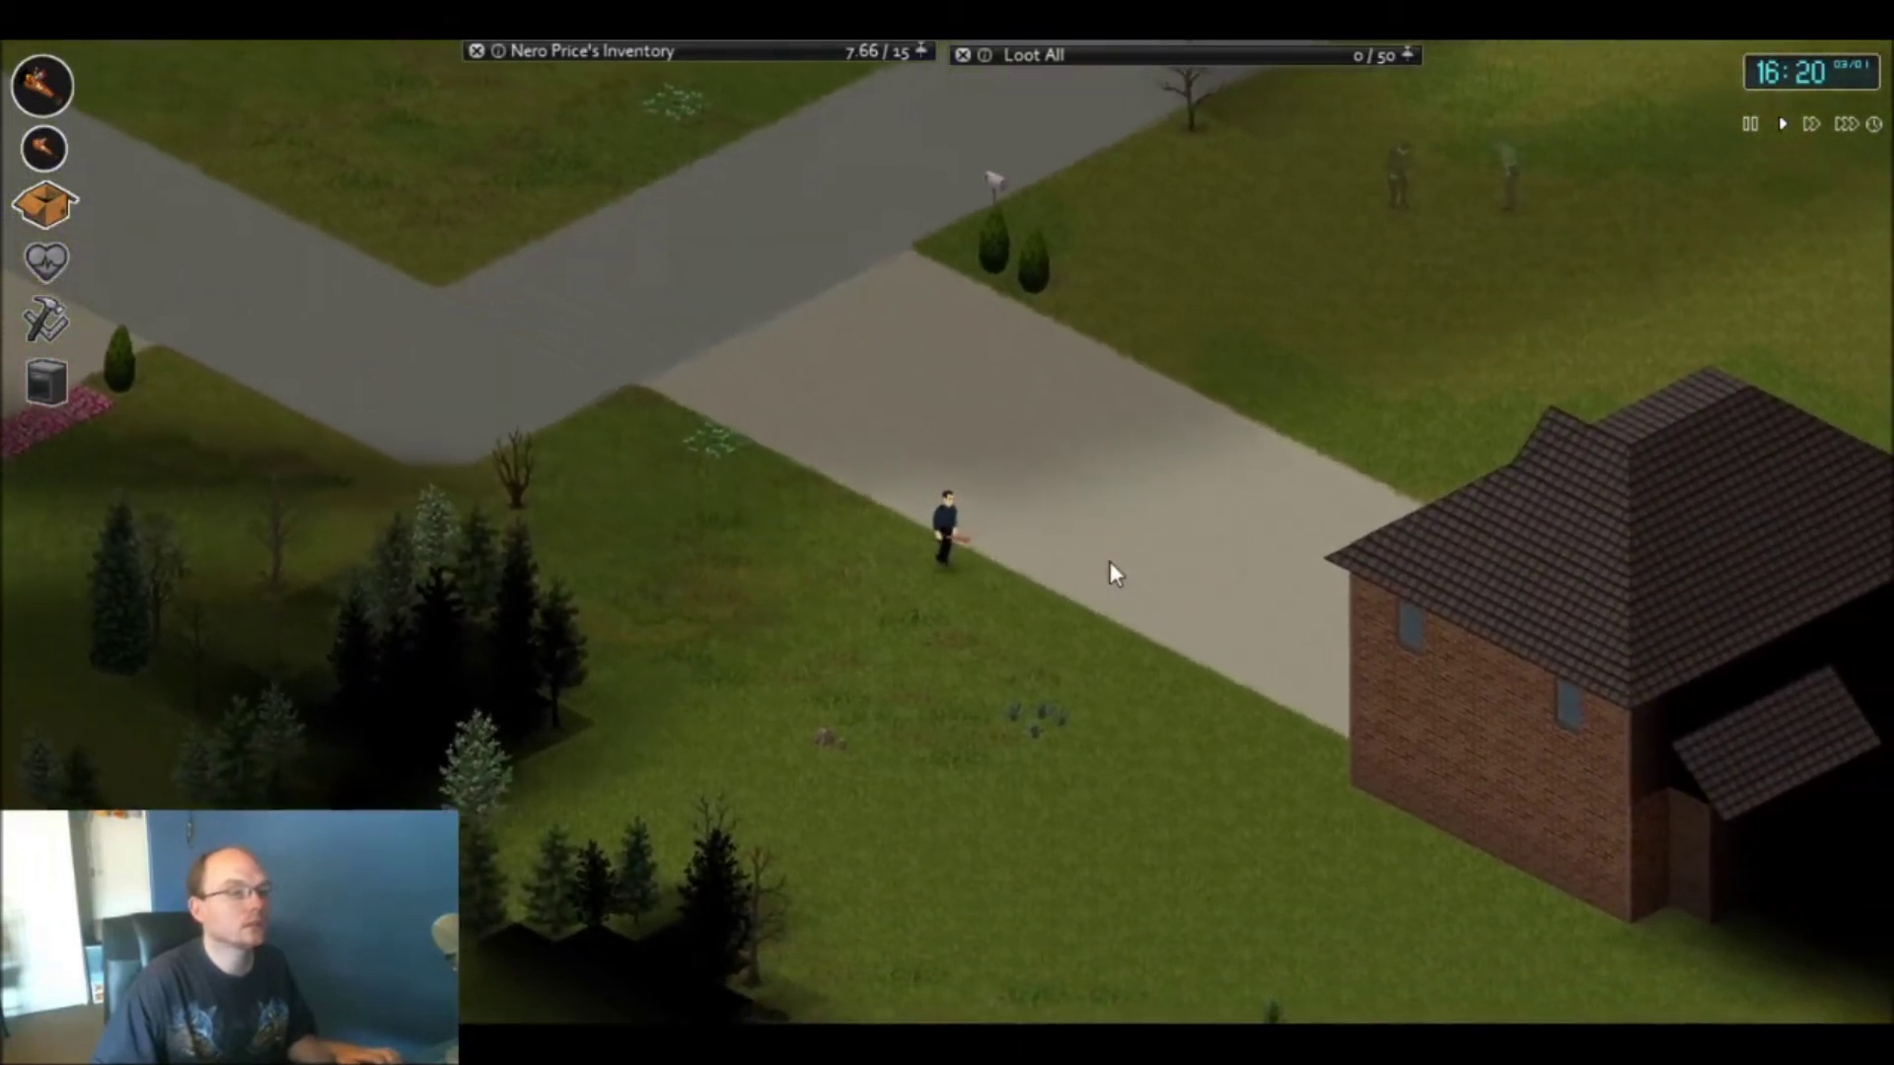
{"action": "key", "text": "d"}
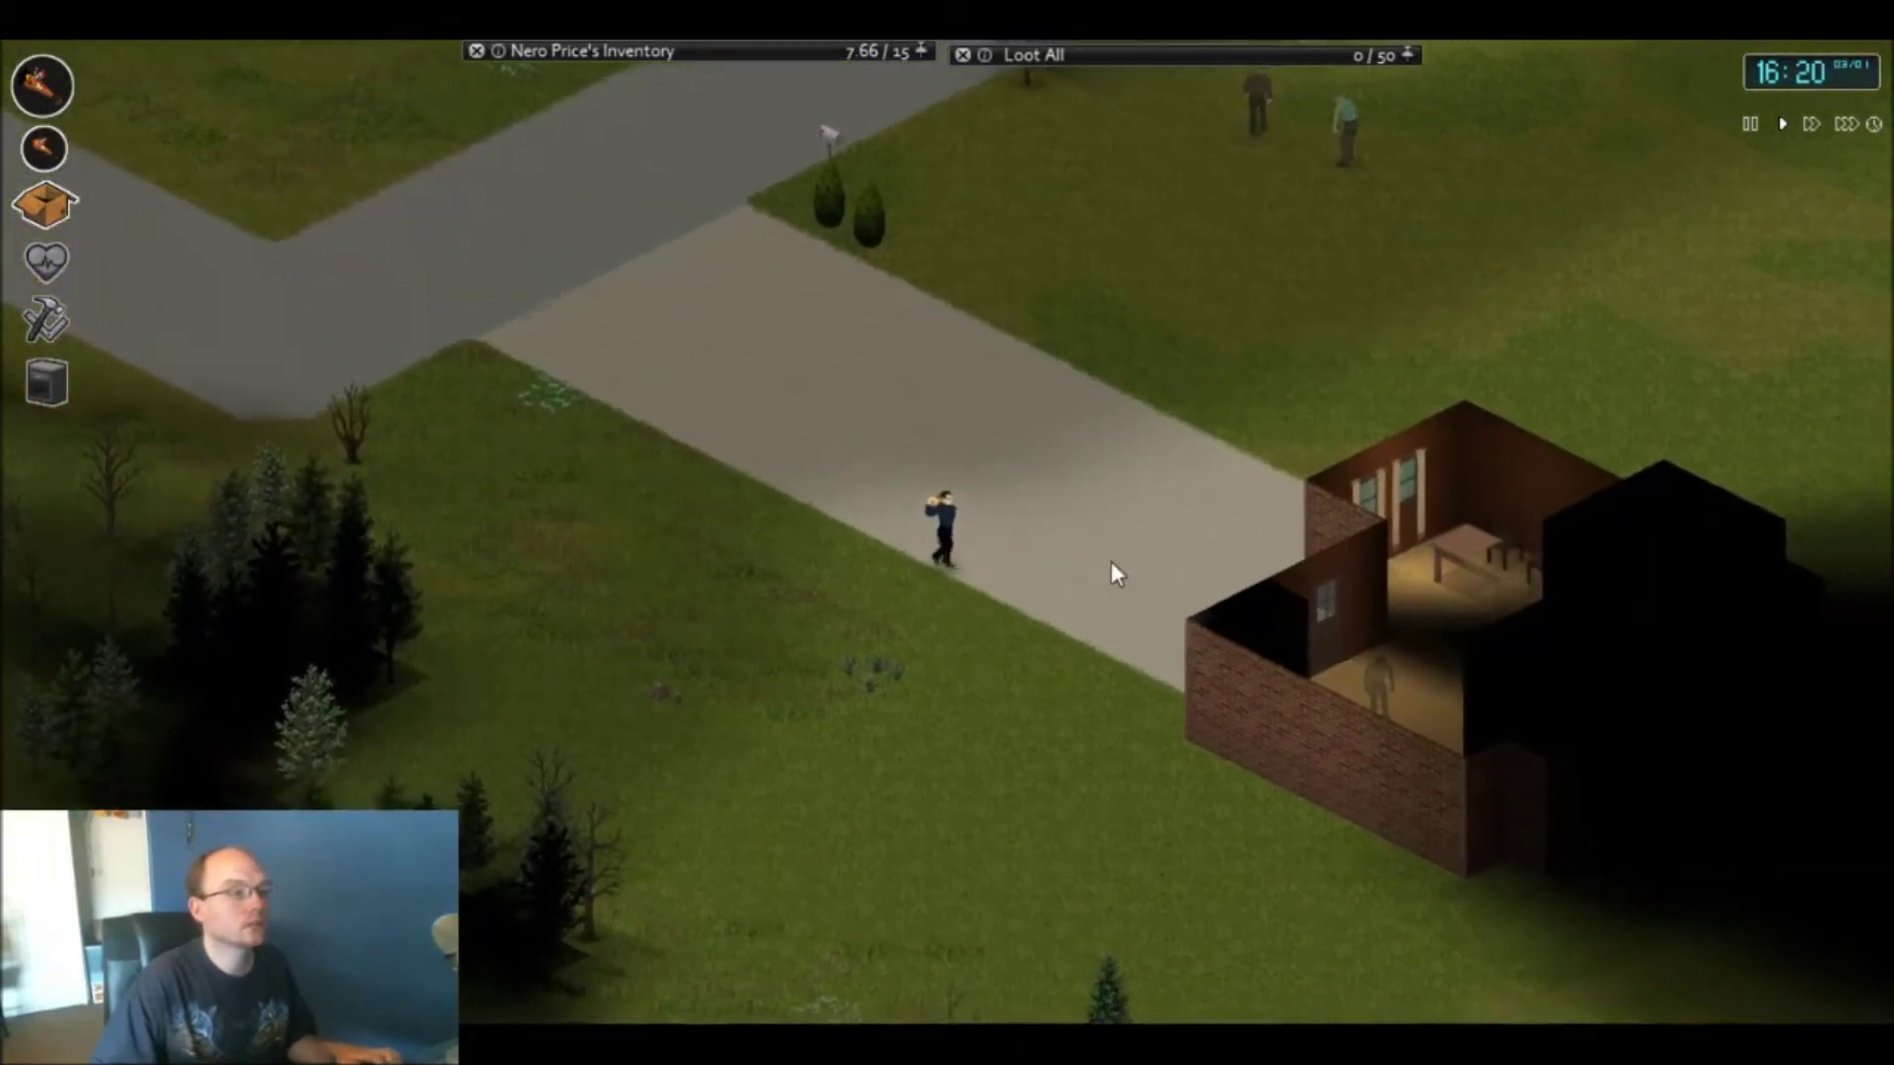
{"action": "key", "text": "d"}
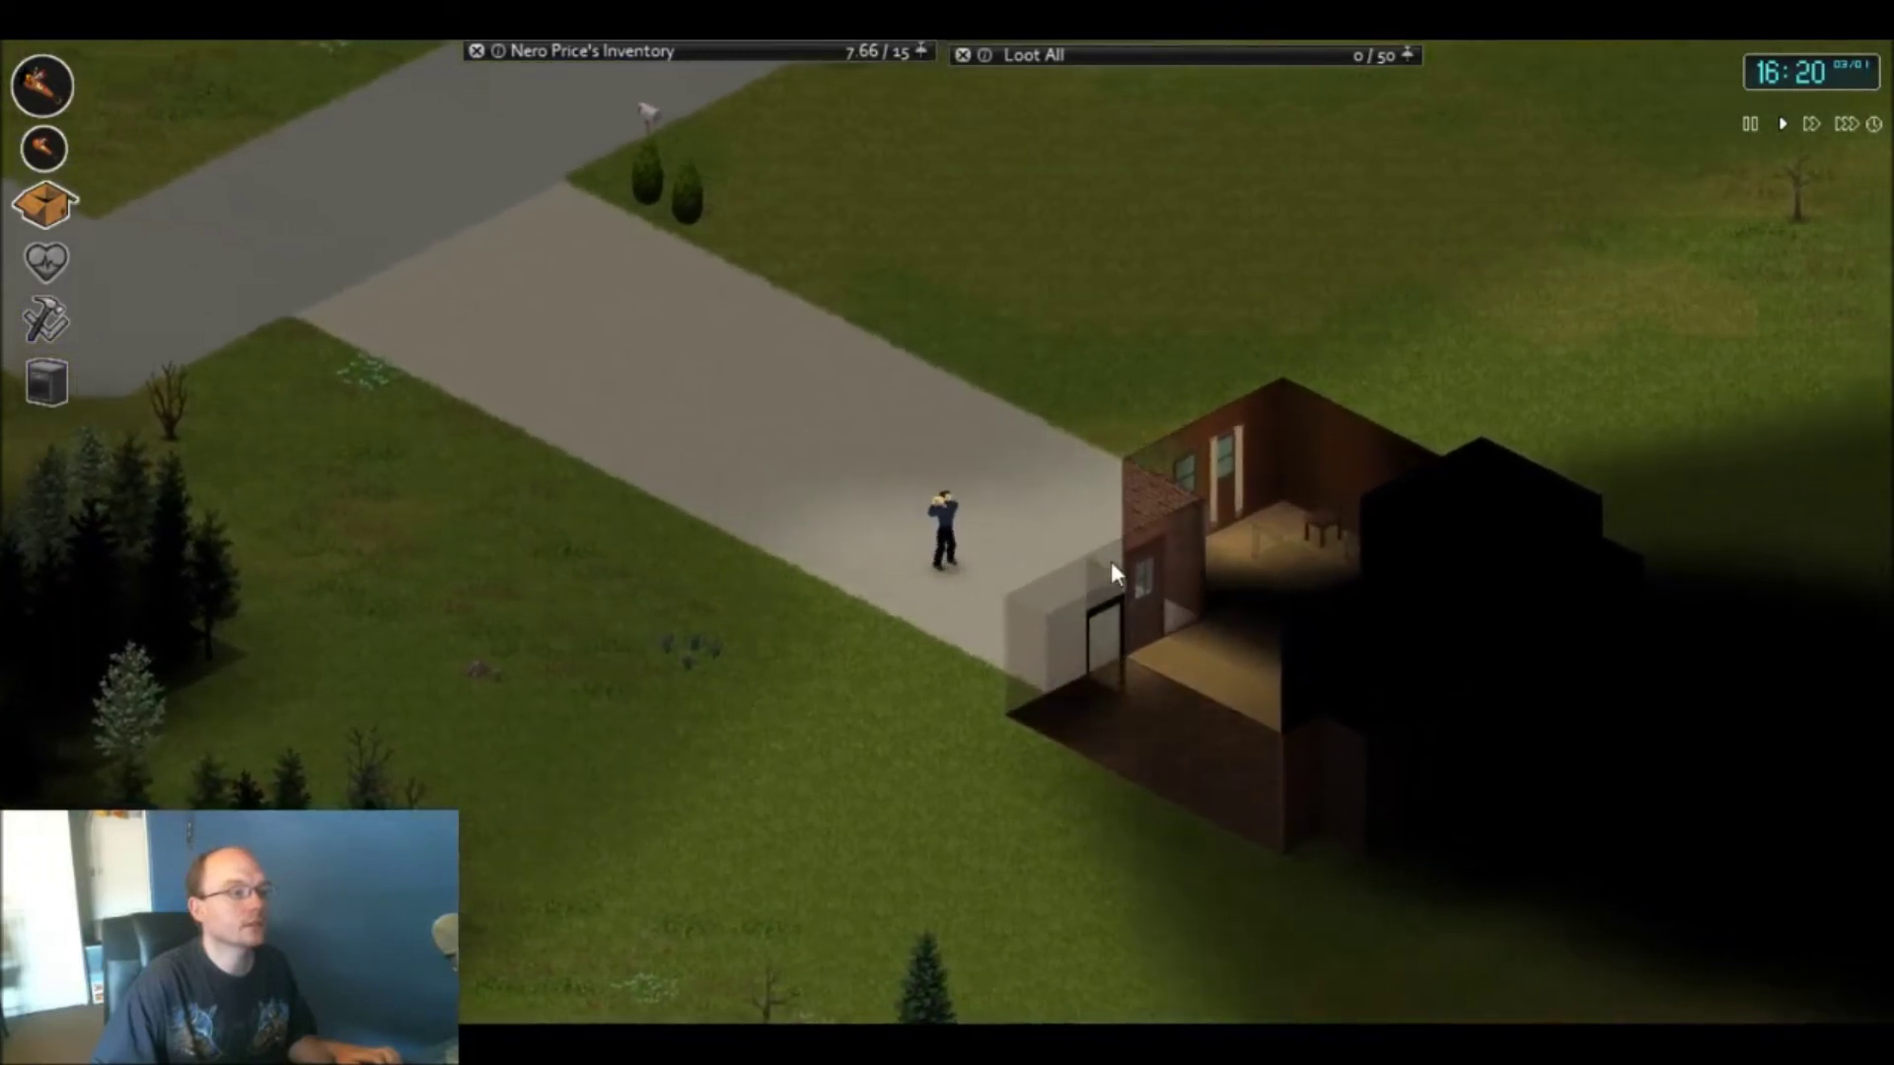
{"action": "key", "text": "d"}
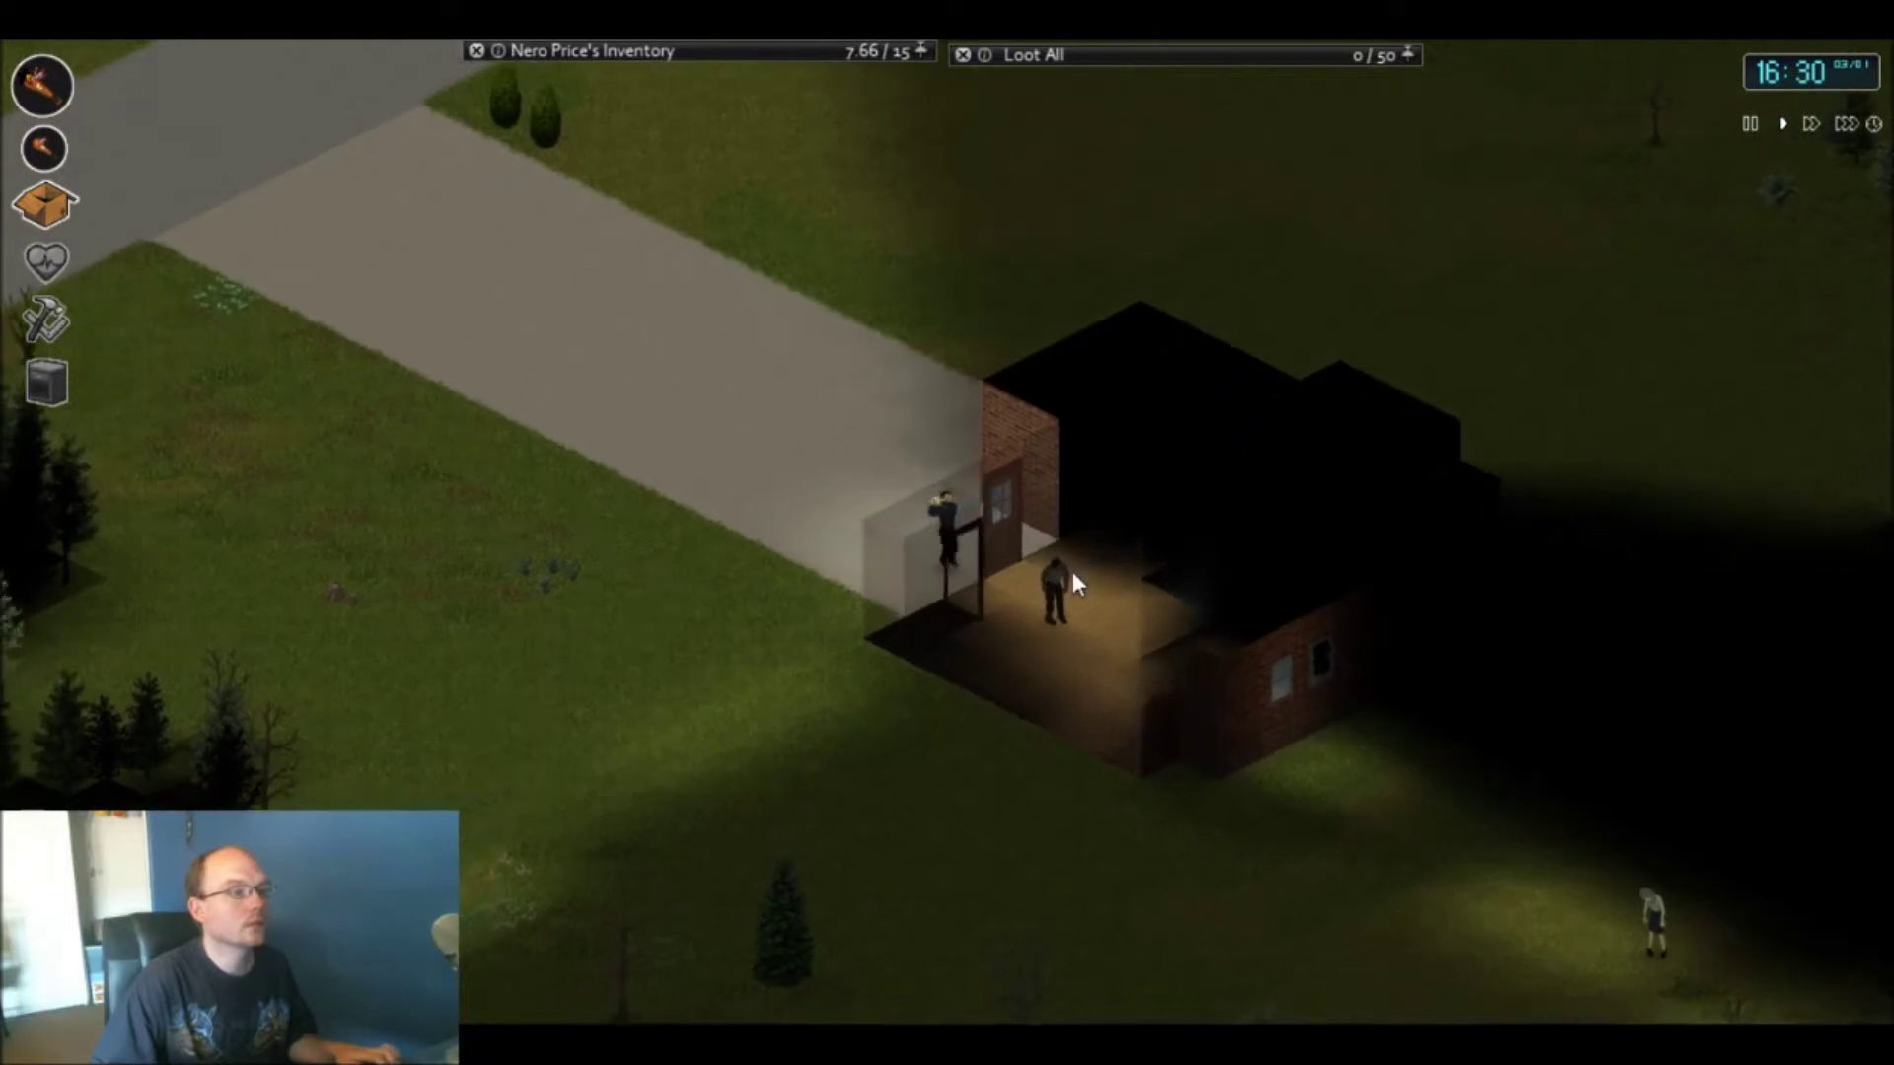
- Shove the doorway zombie, knock it down on the driveway and stomp it dead
{"action": "key", "text": "w+a"}
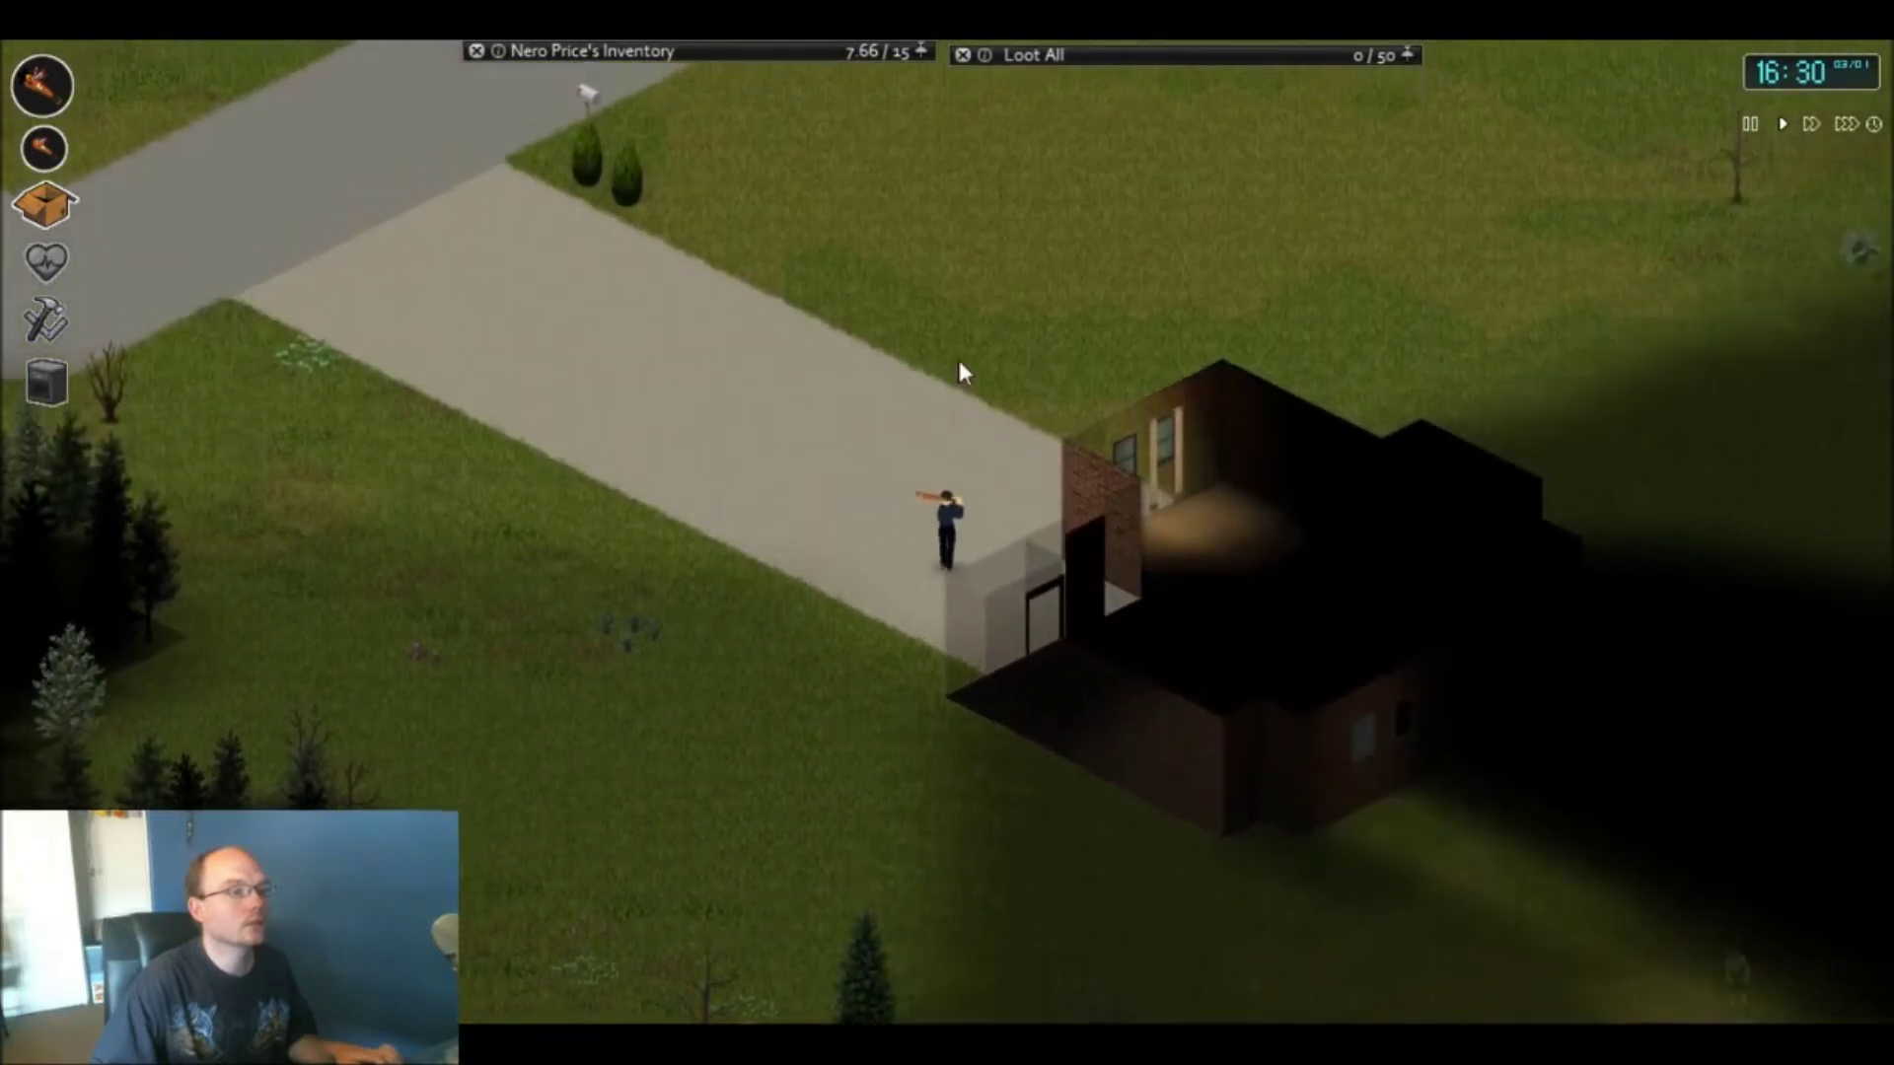
{"action": "key", "text": "w+d"}
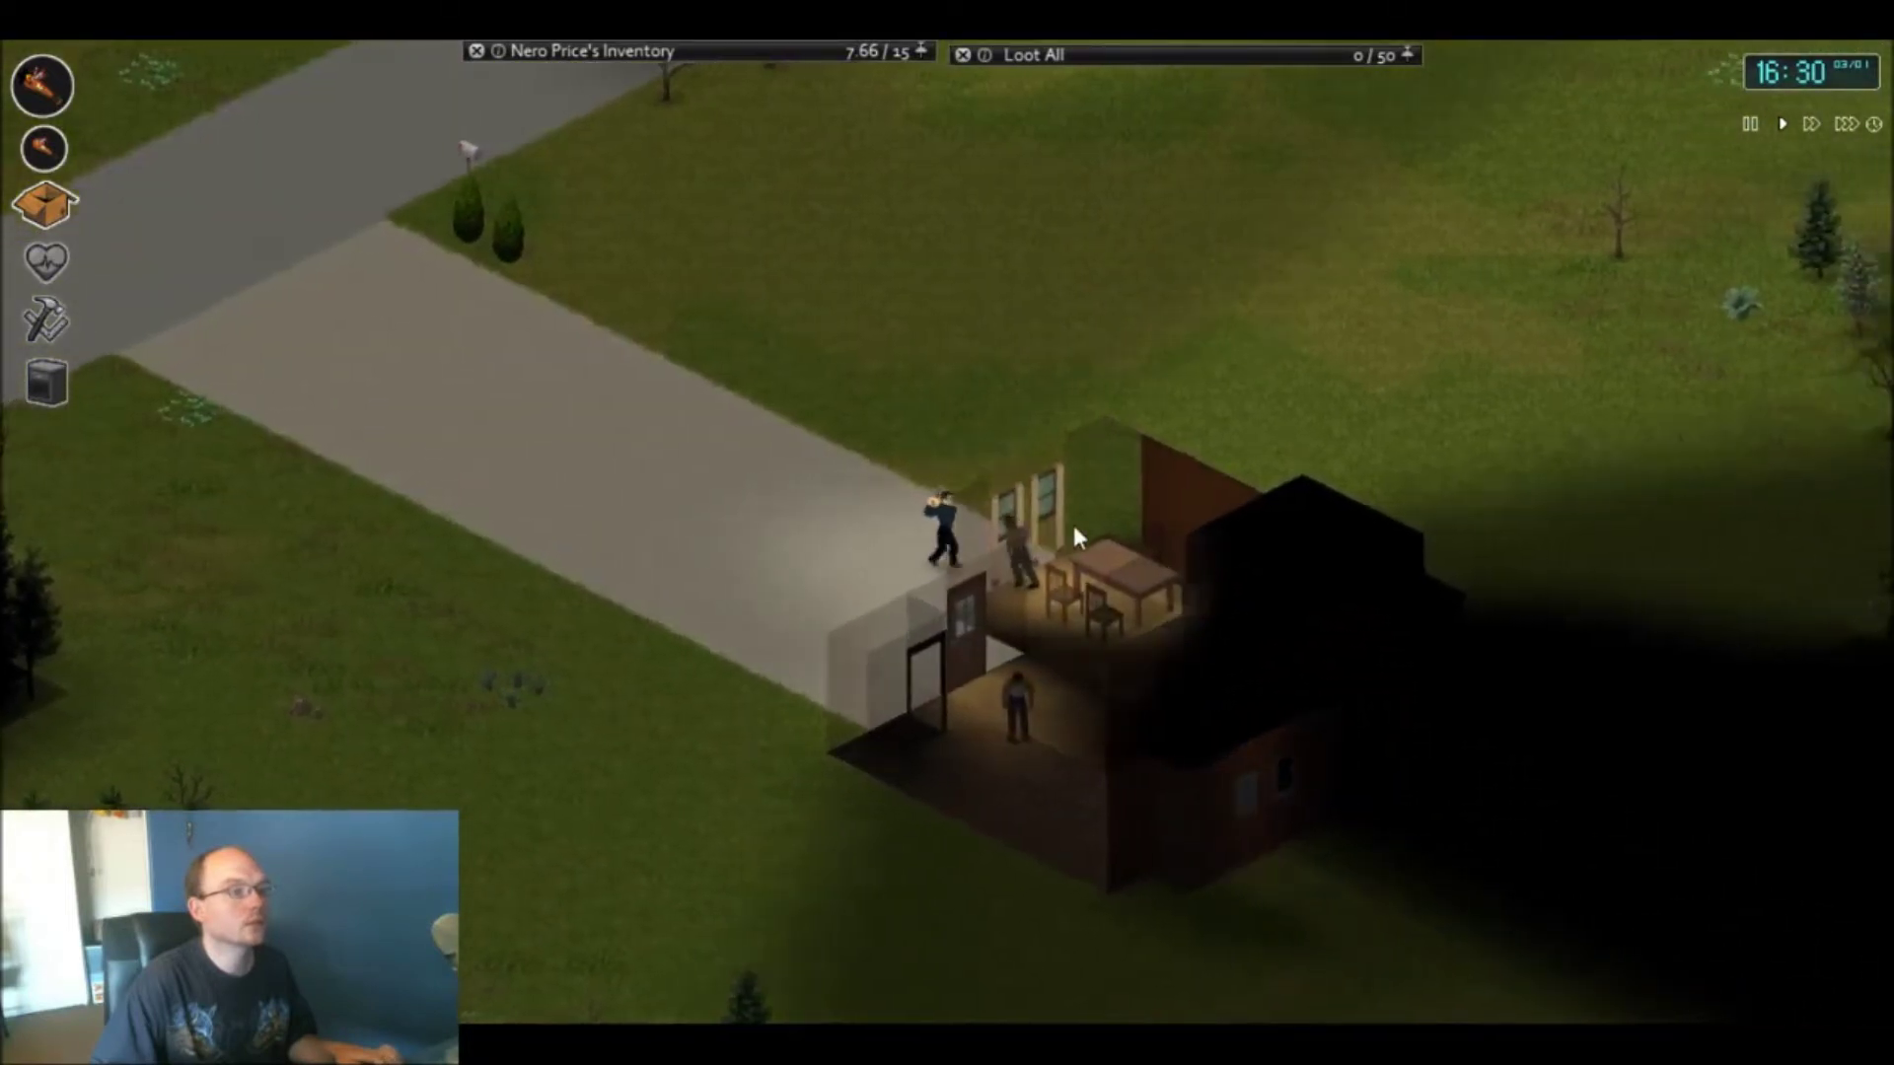
{"action": "key", "text": "d"}
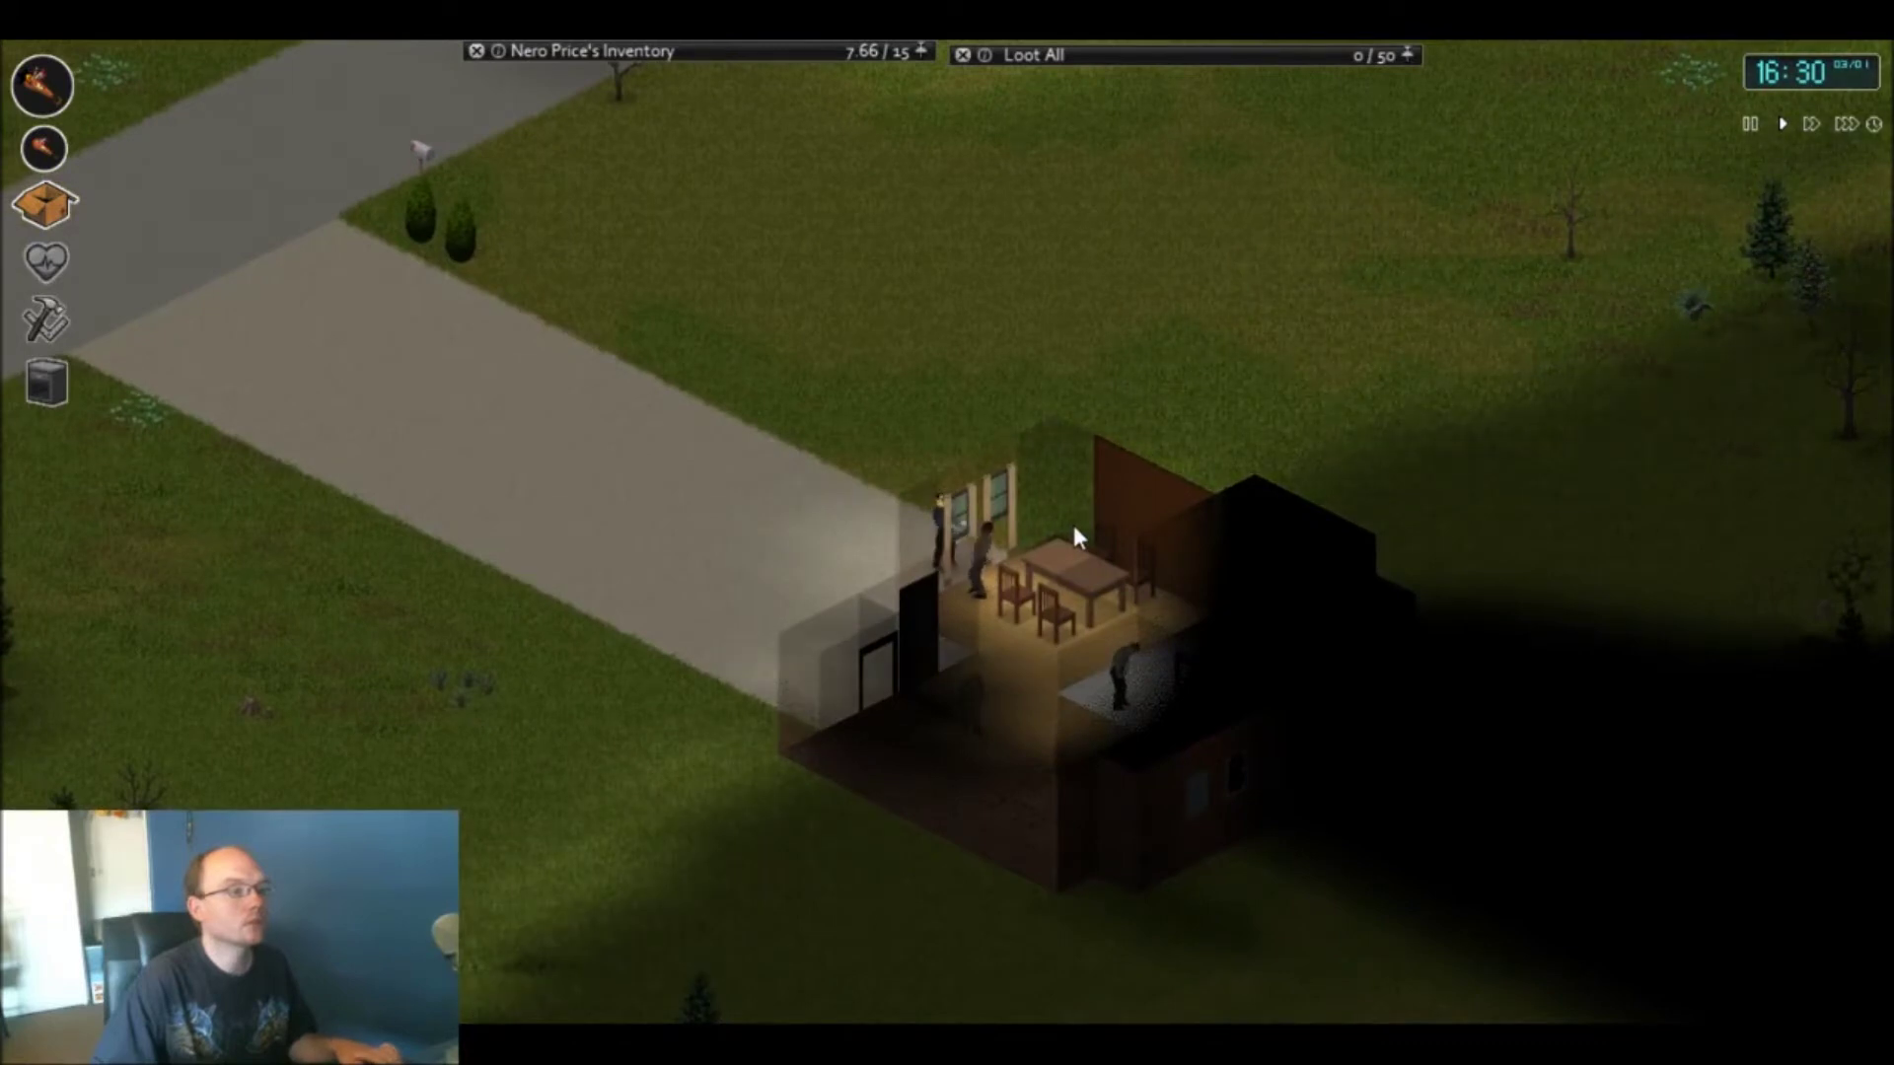
{"action": "key", "text": "space"}
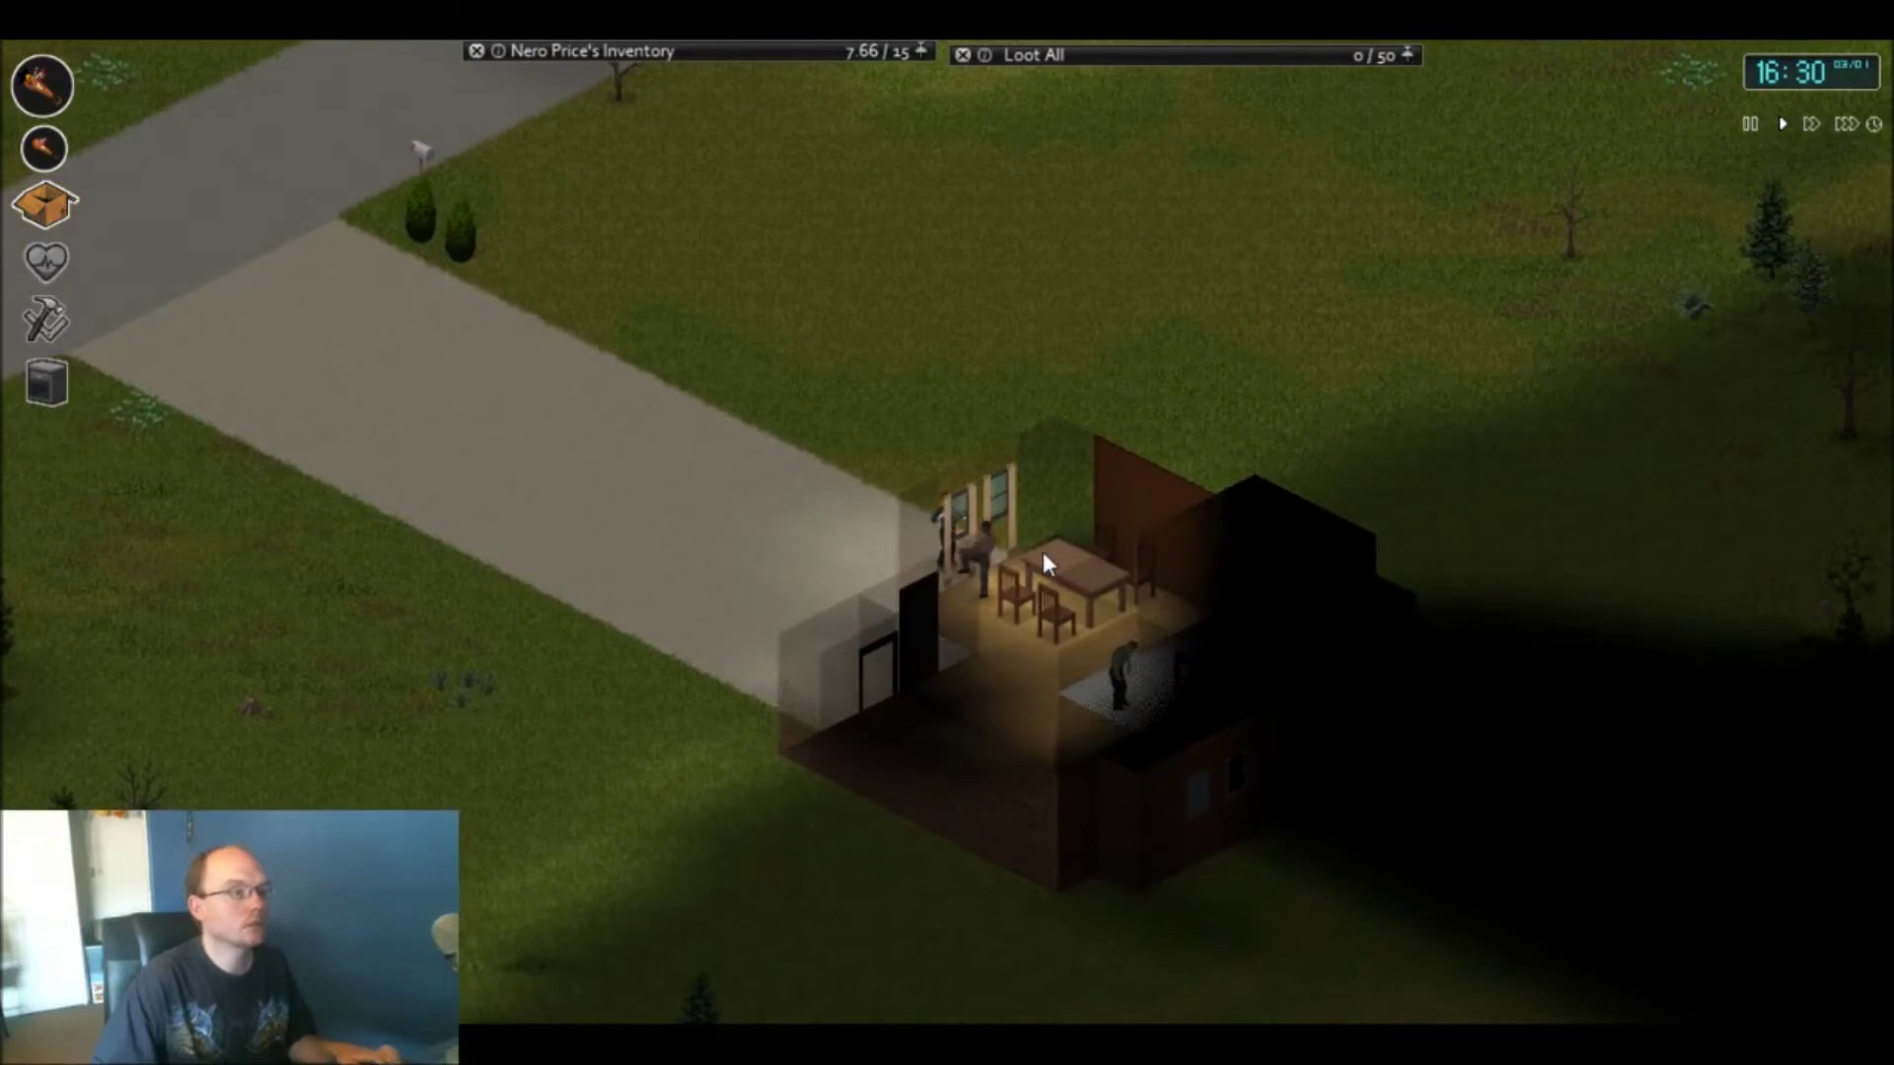
{"action": "key", "text": "a"}
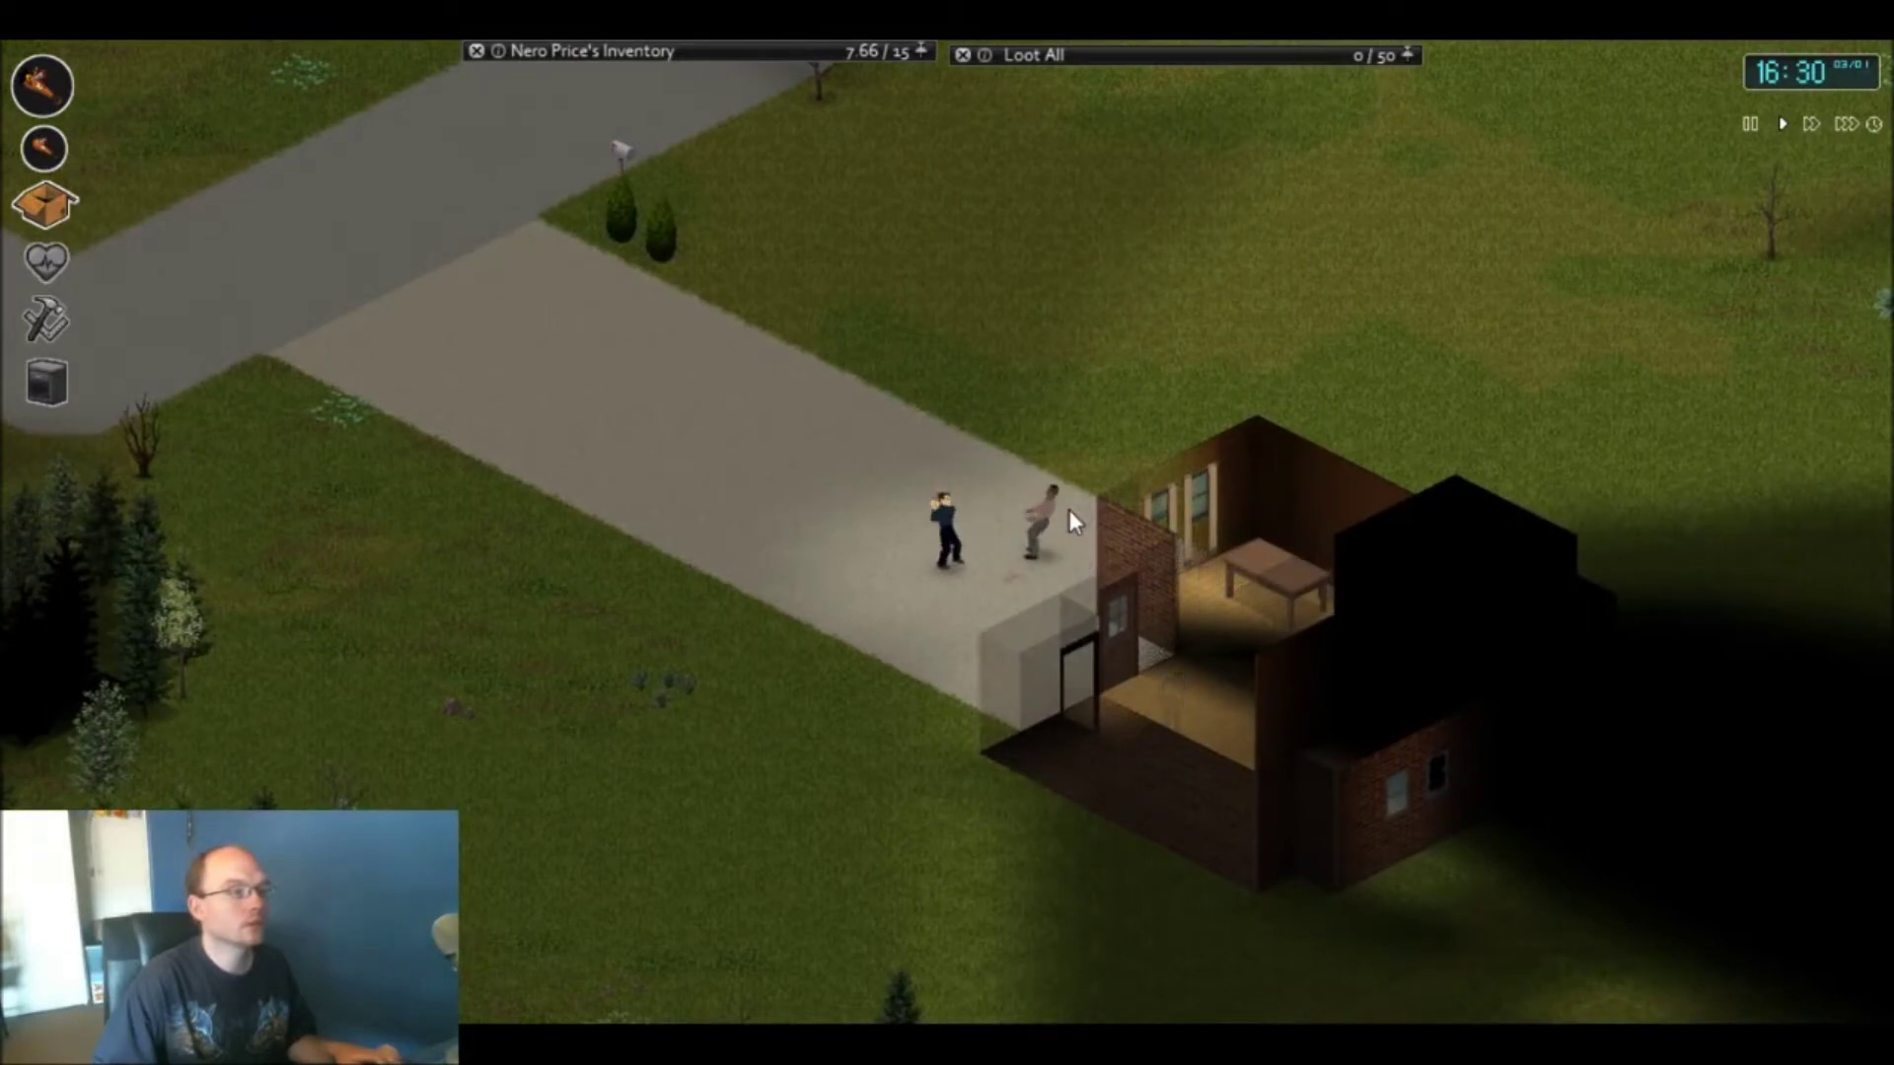
{"action": "key", "text": "space"}
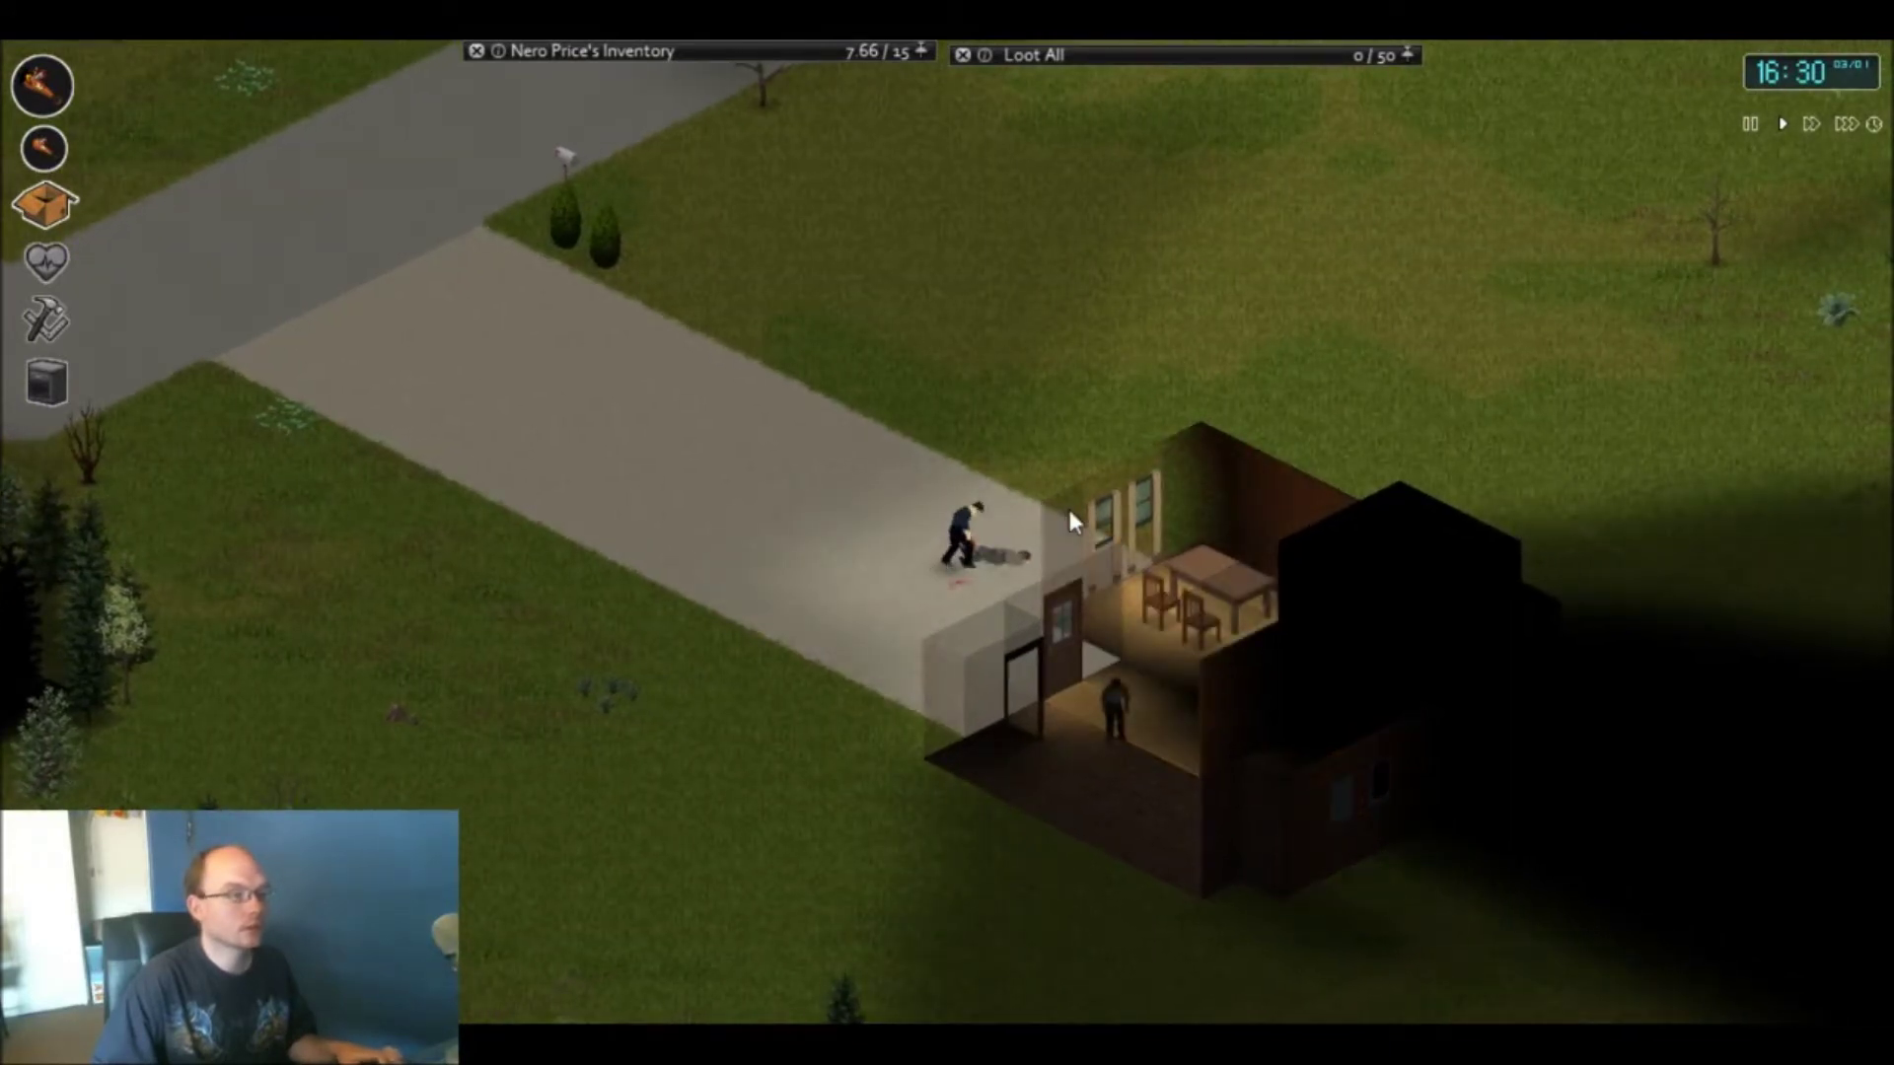
{"action": "key", "text": "space"}
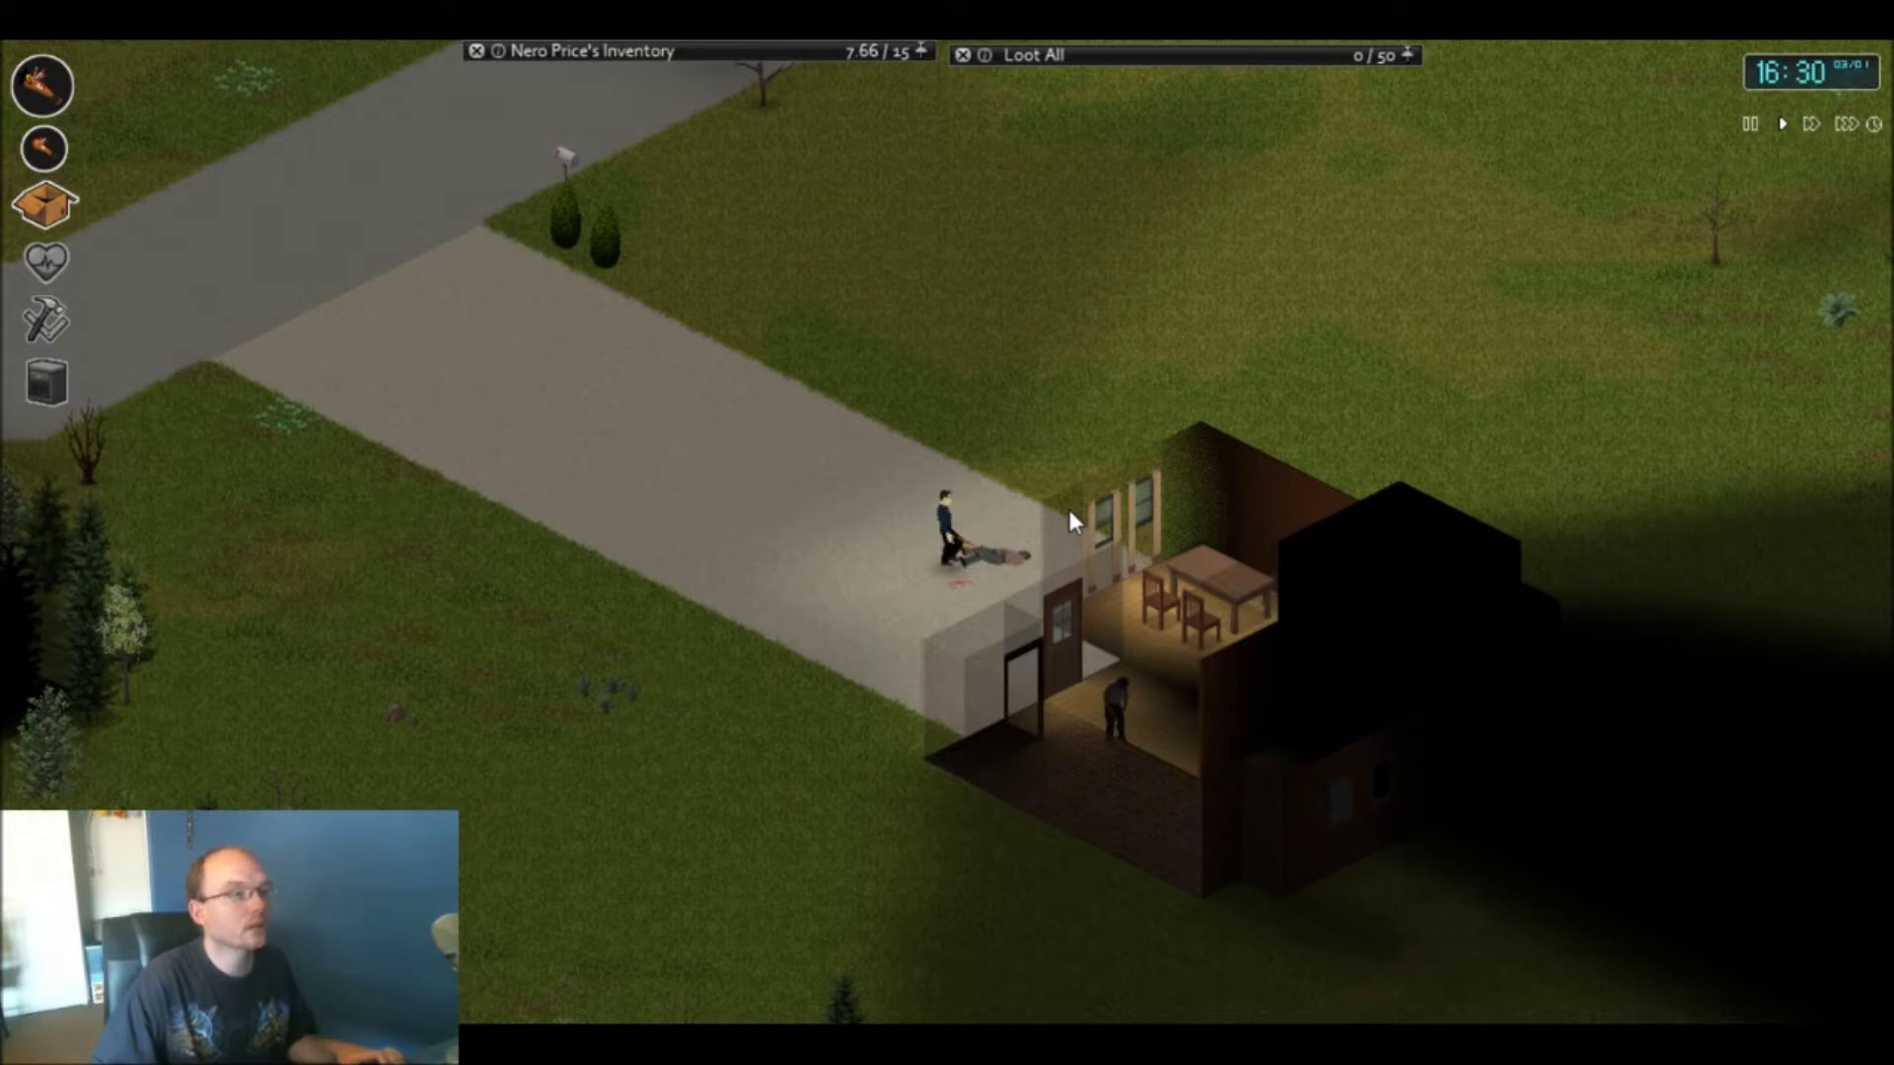
{"action": "key", "text": "space"}
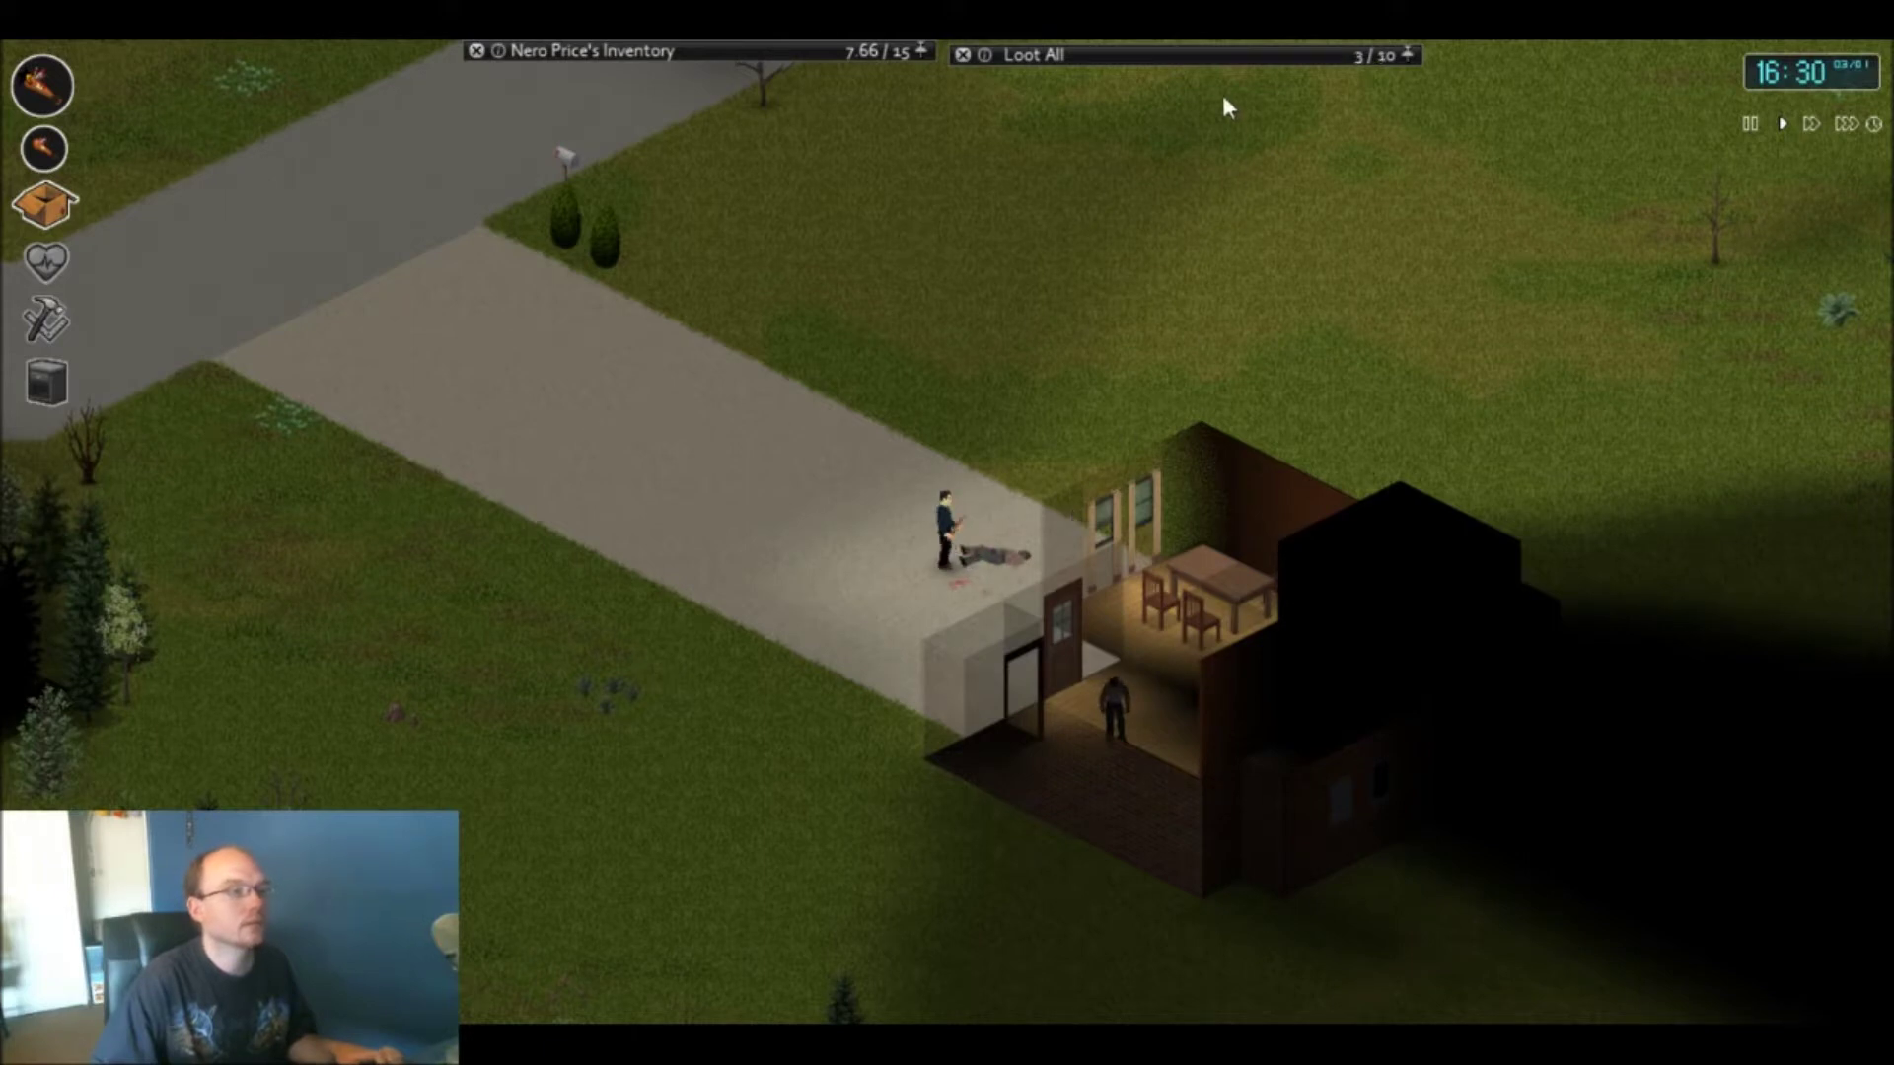
- Walk from the corpse to the front window and climb in
{"action": "key", "text": "d"}
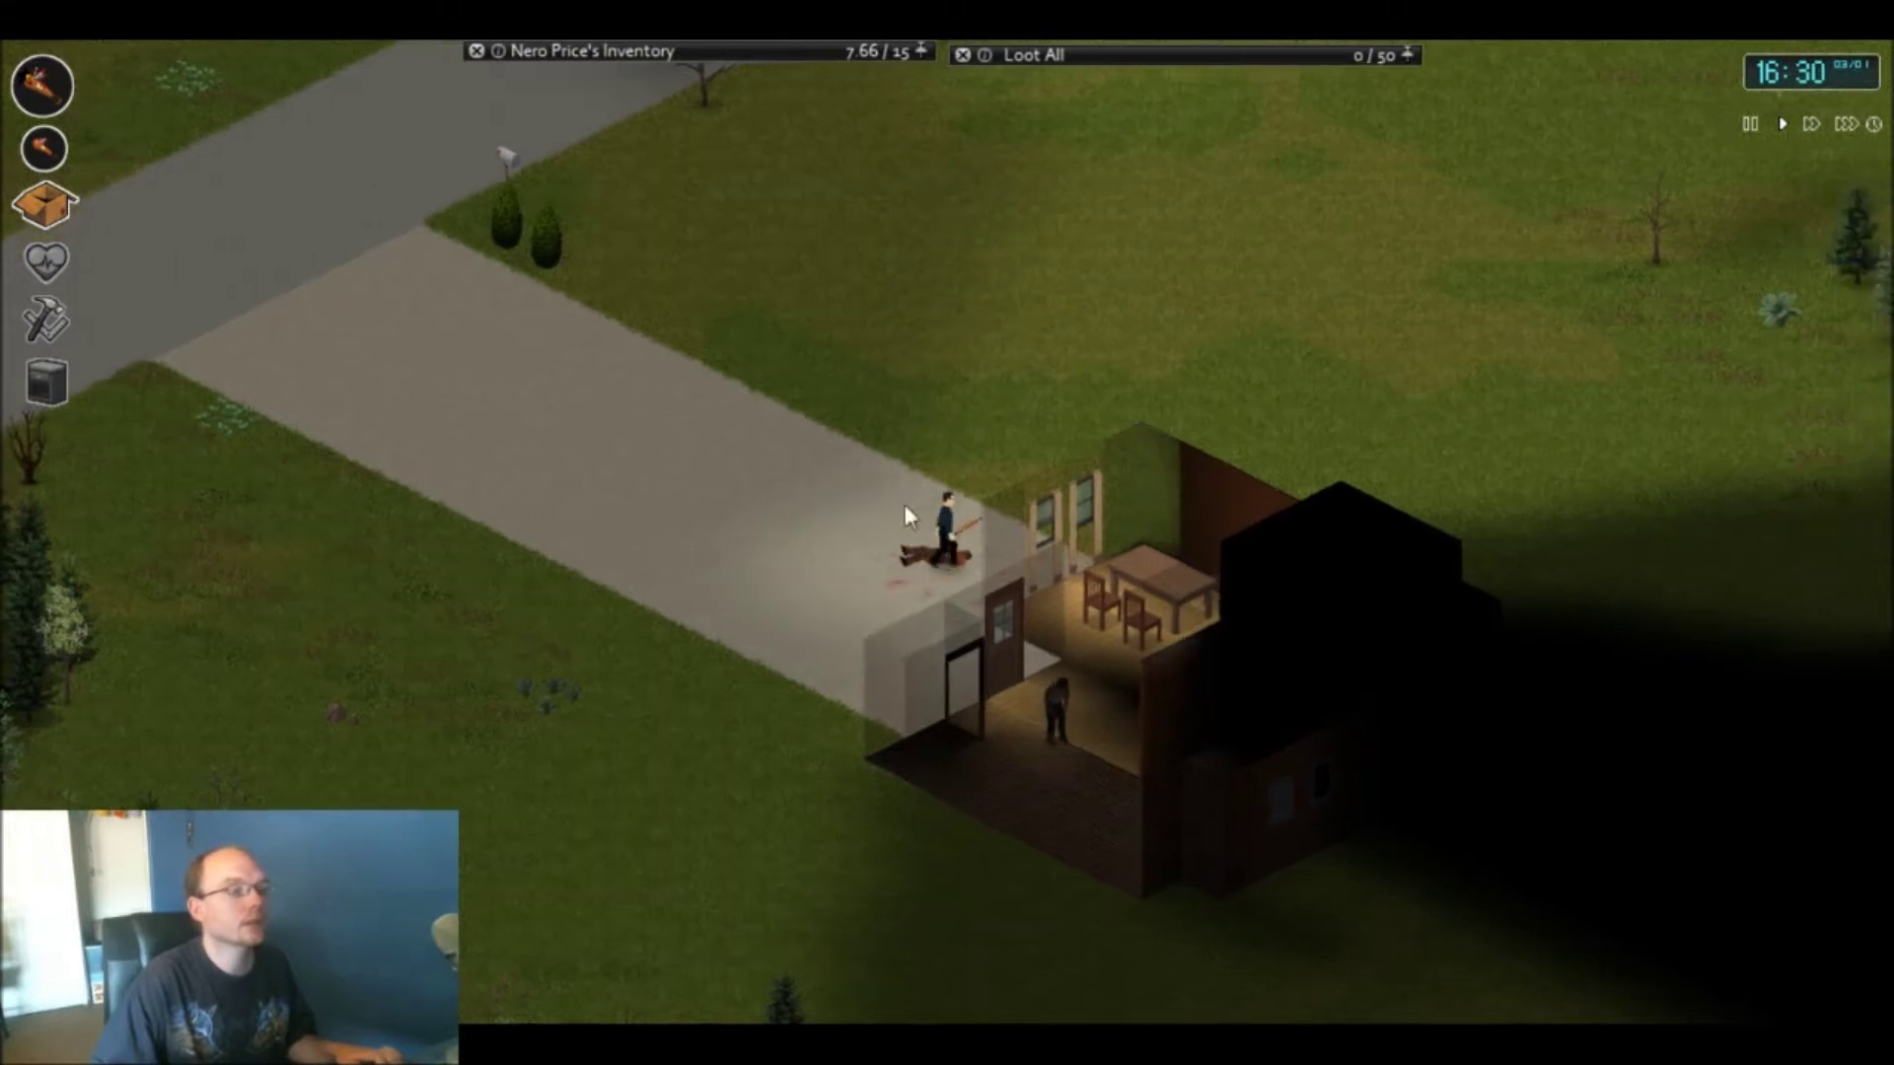
{"action": "key", "text": "d"}
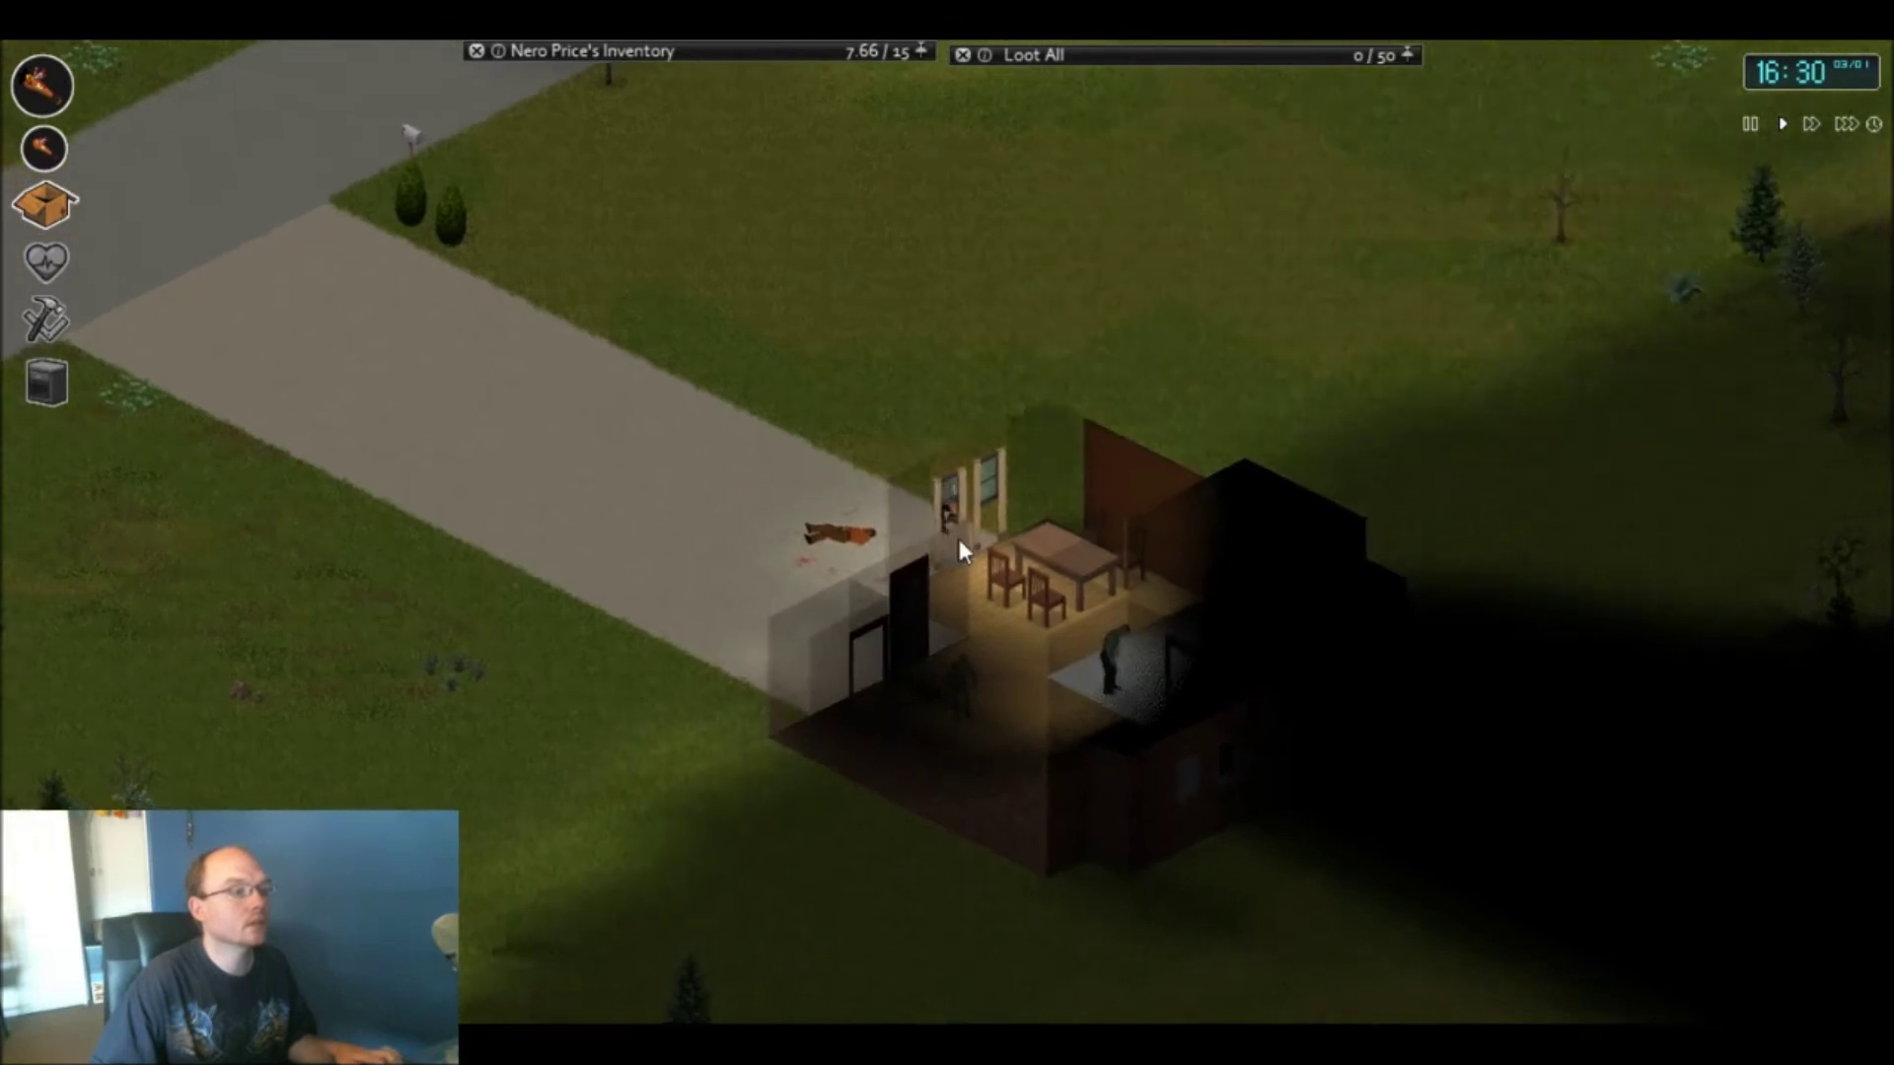
{"action": "key", "text": "e"}
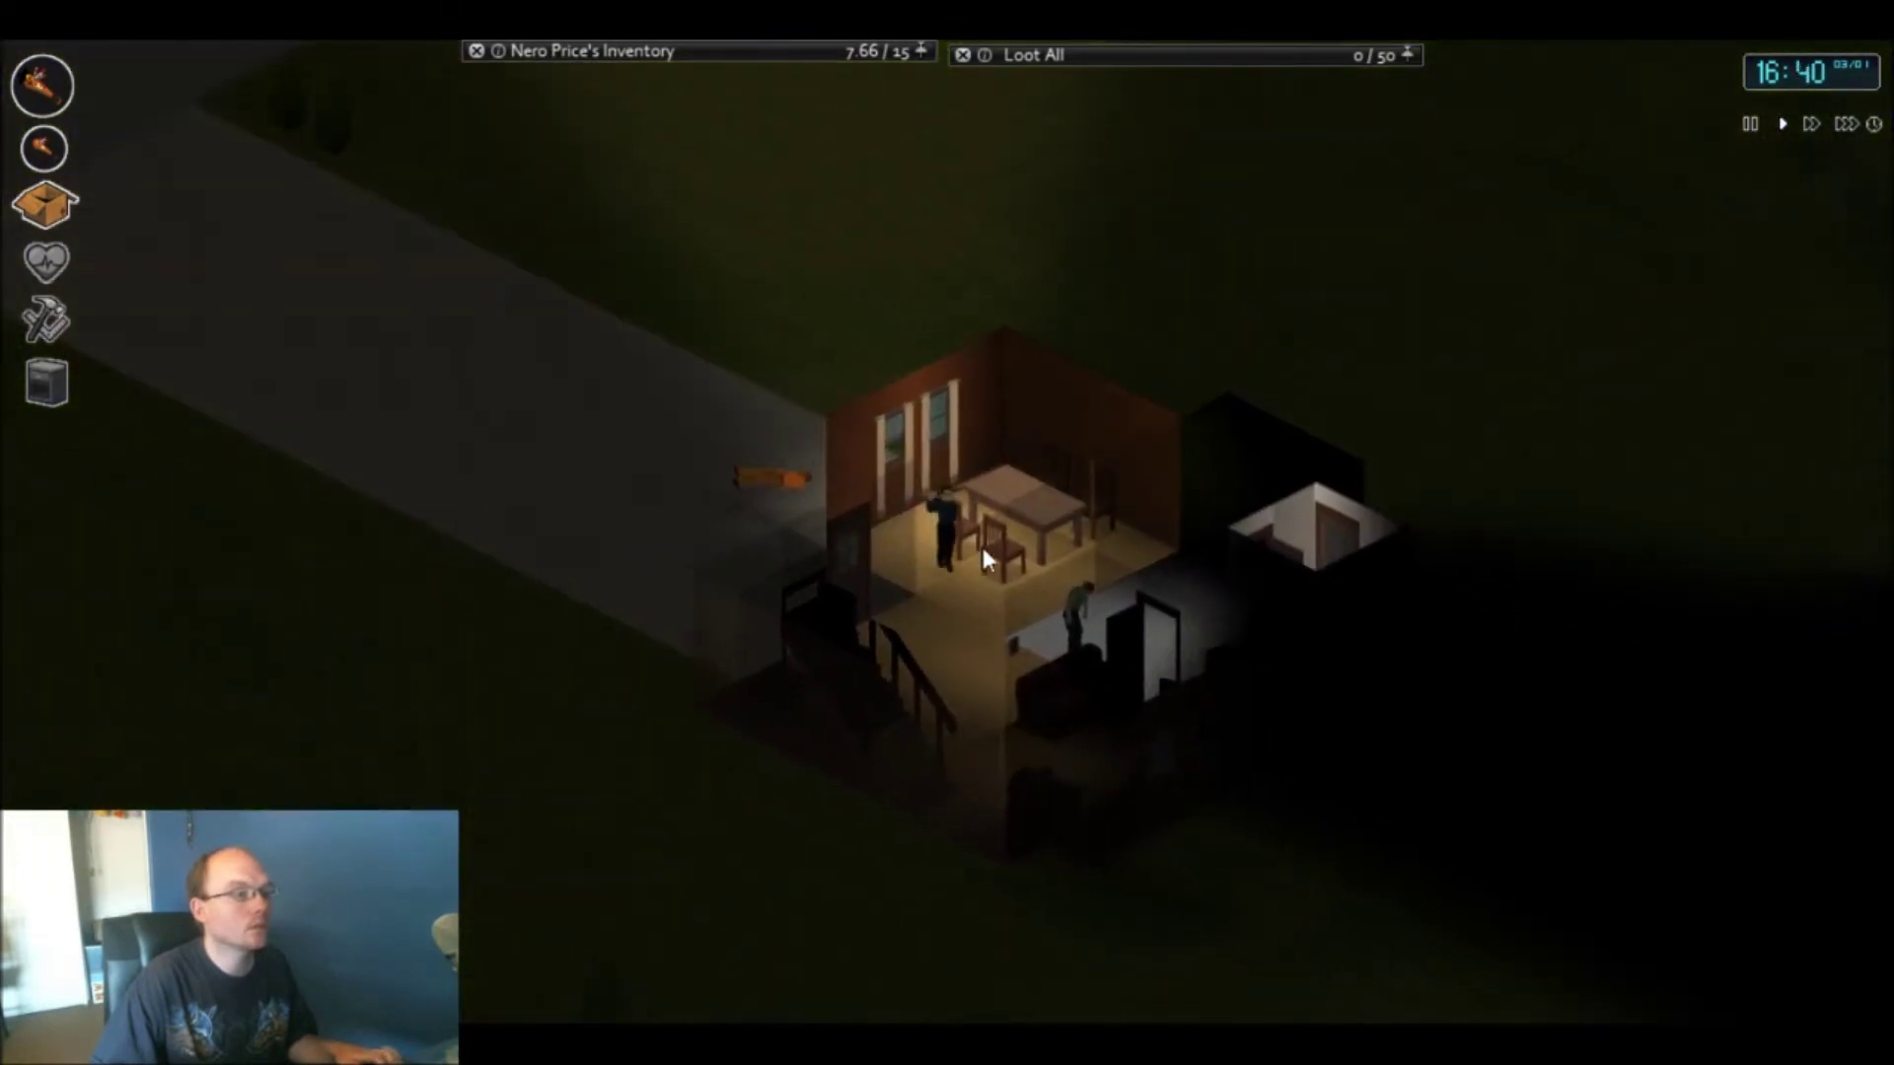
- Walk past the dining table into the kitchen to the dead zombie, then back
{"action": "key", "text": "s"}
{"action": "key", "text": "d"}
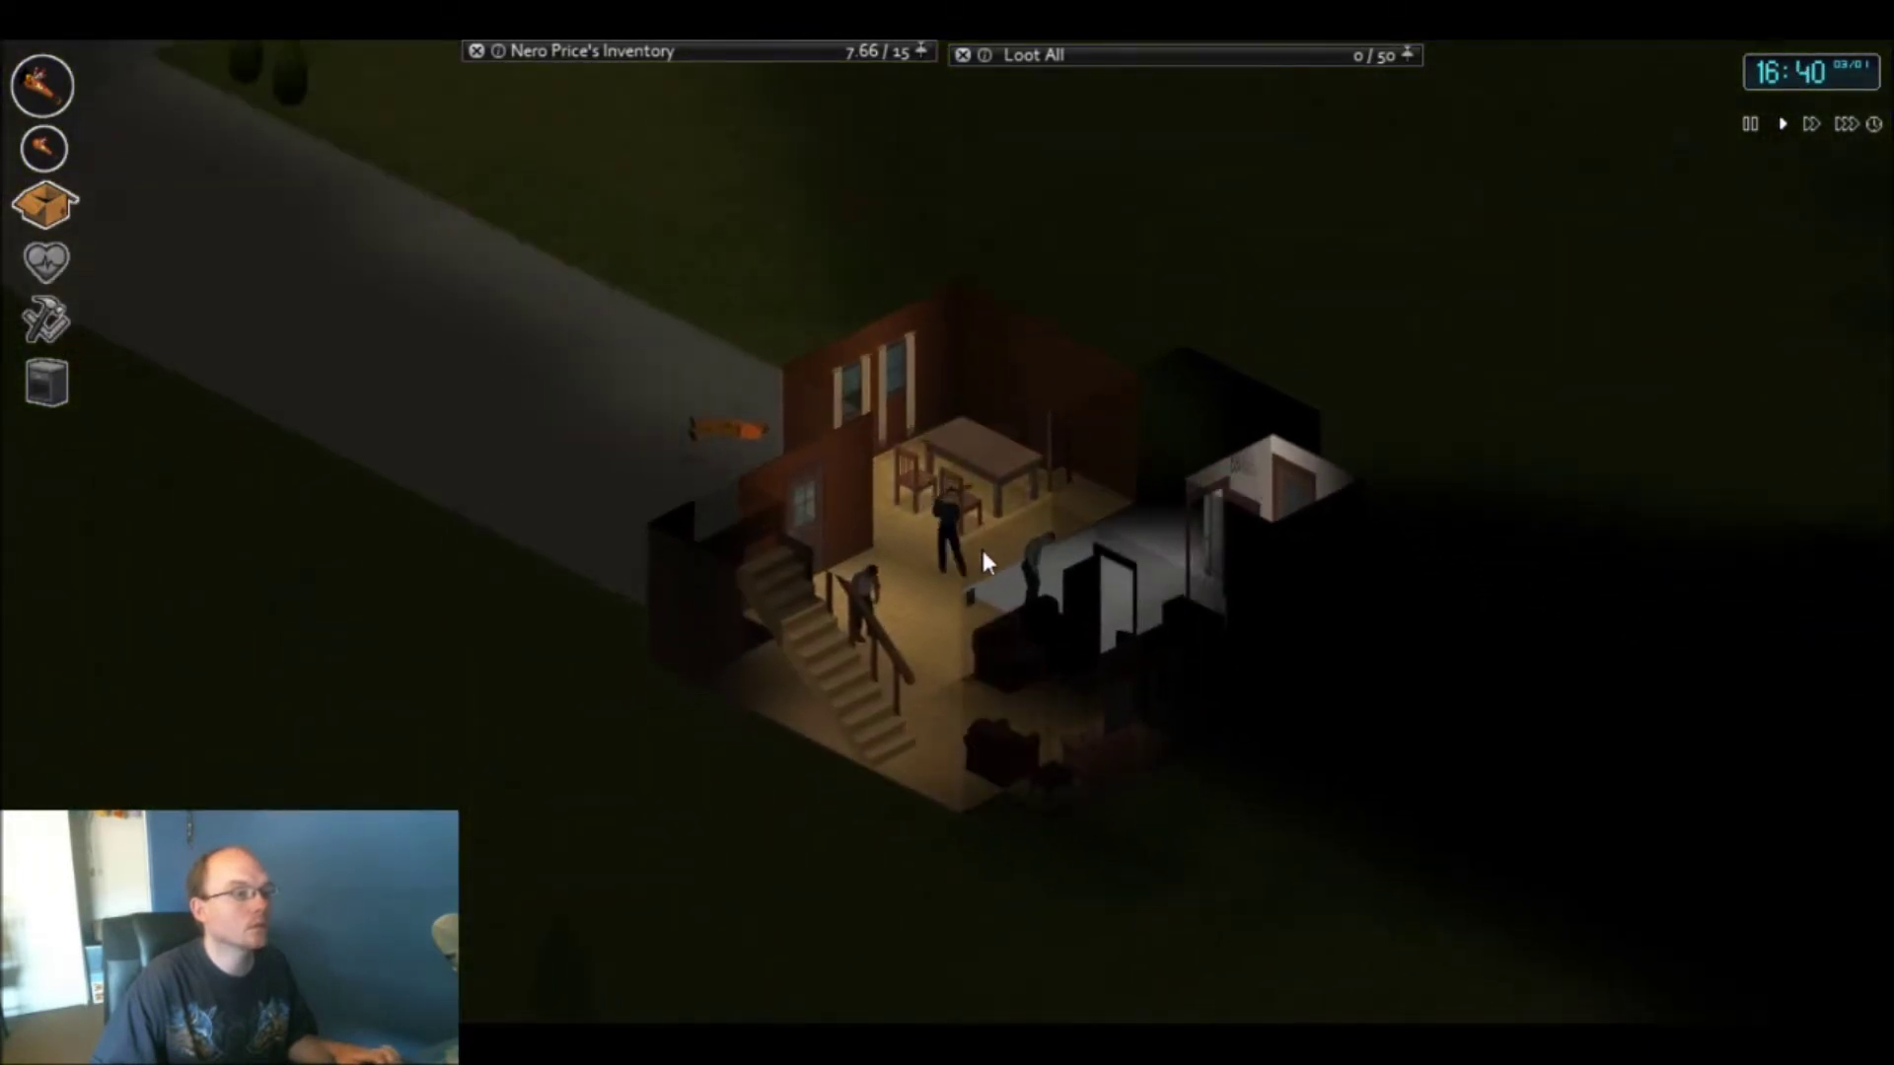
{"action": "key", "text": "d"}
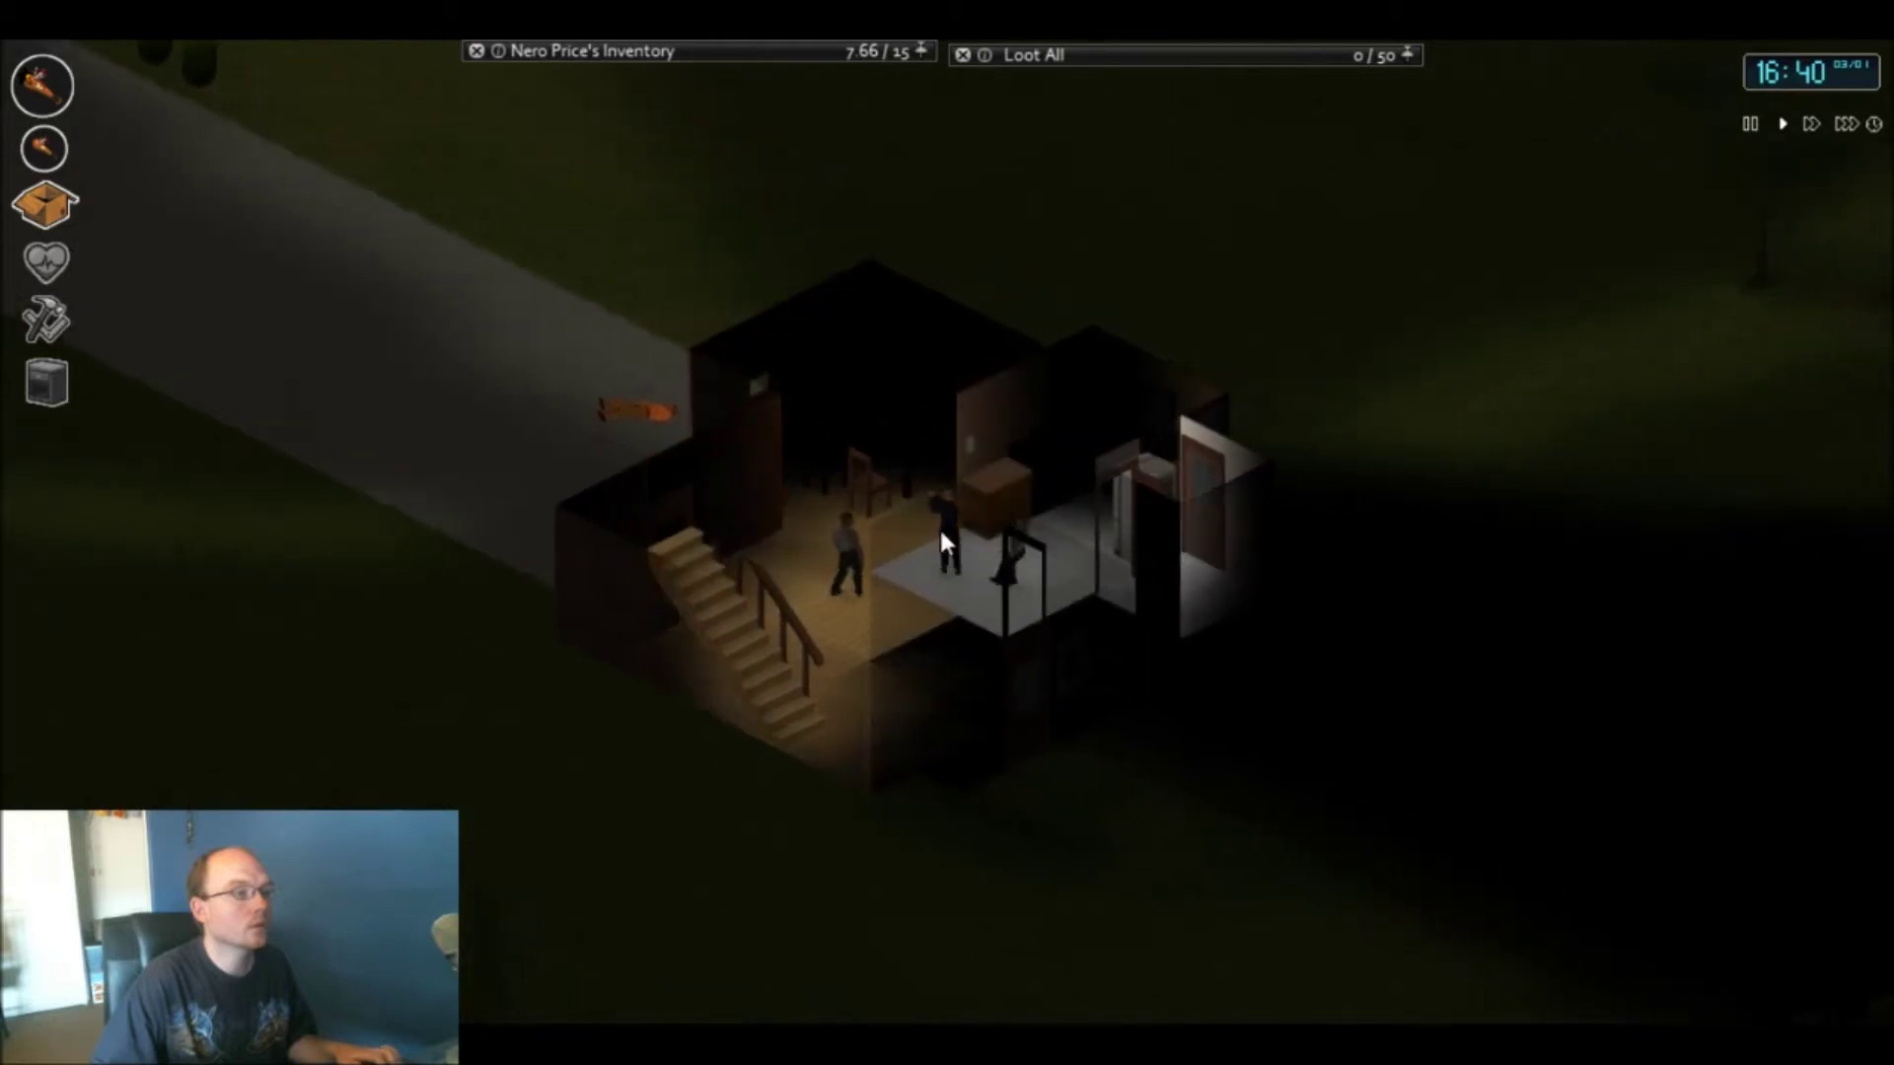
{"action": "key", "text": "d"}
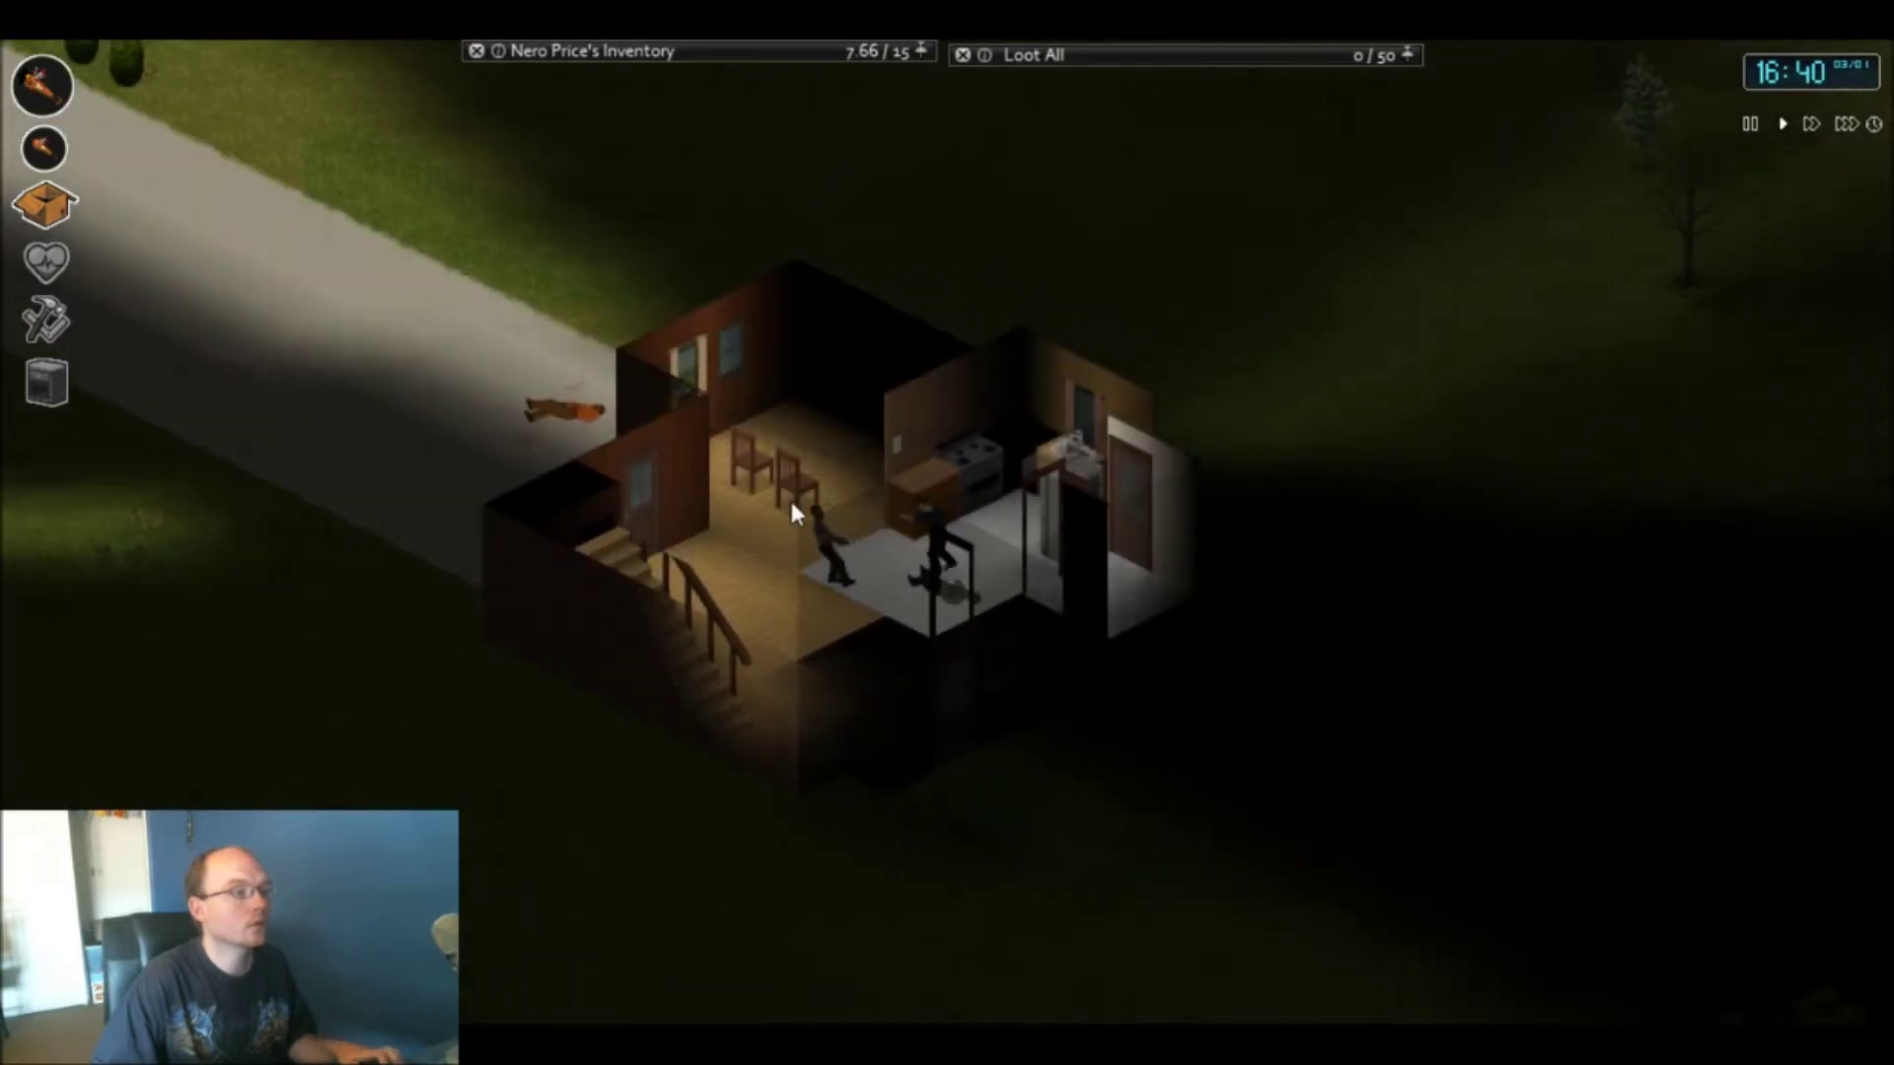
{"action": "key", "text": "a"}
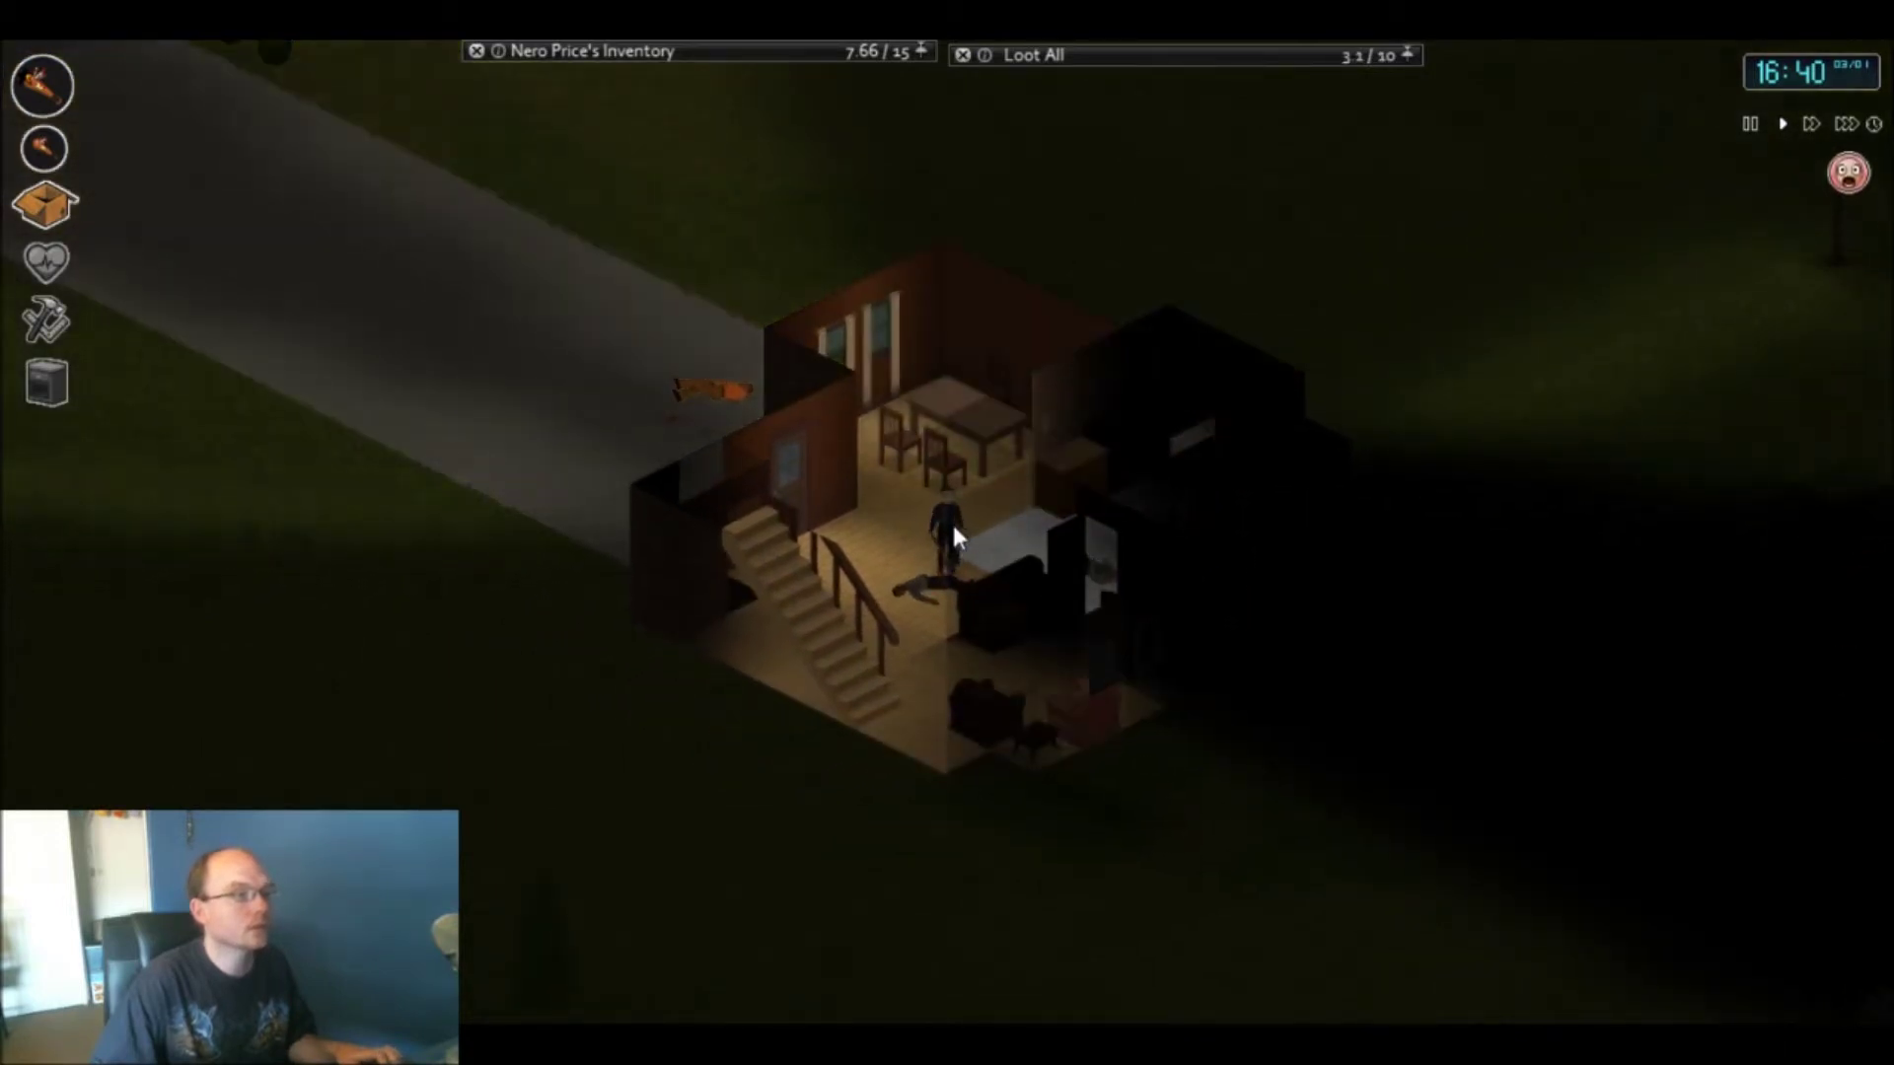
{"action": "key", "text": "w"}
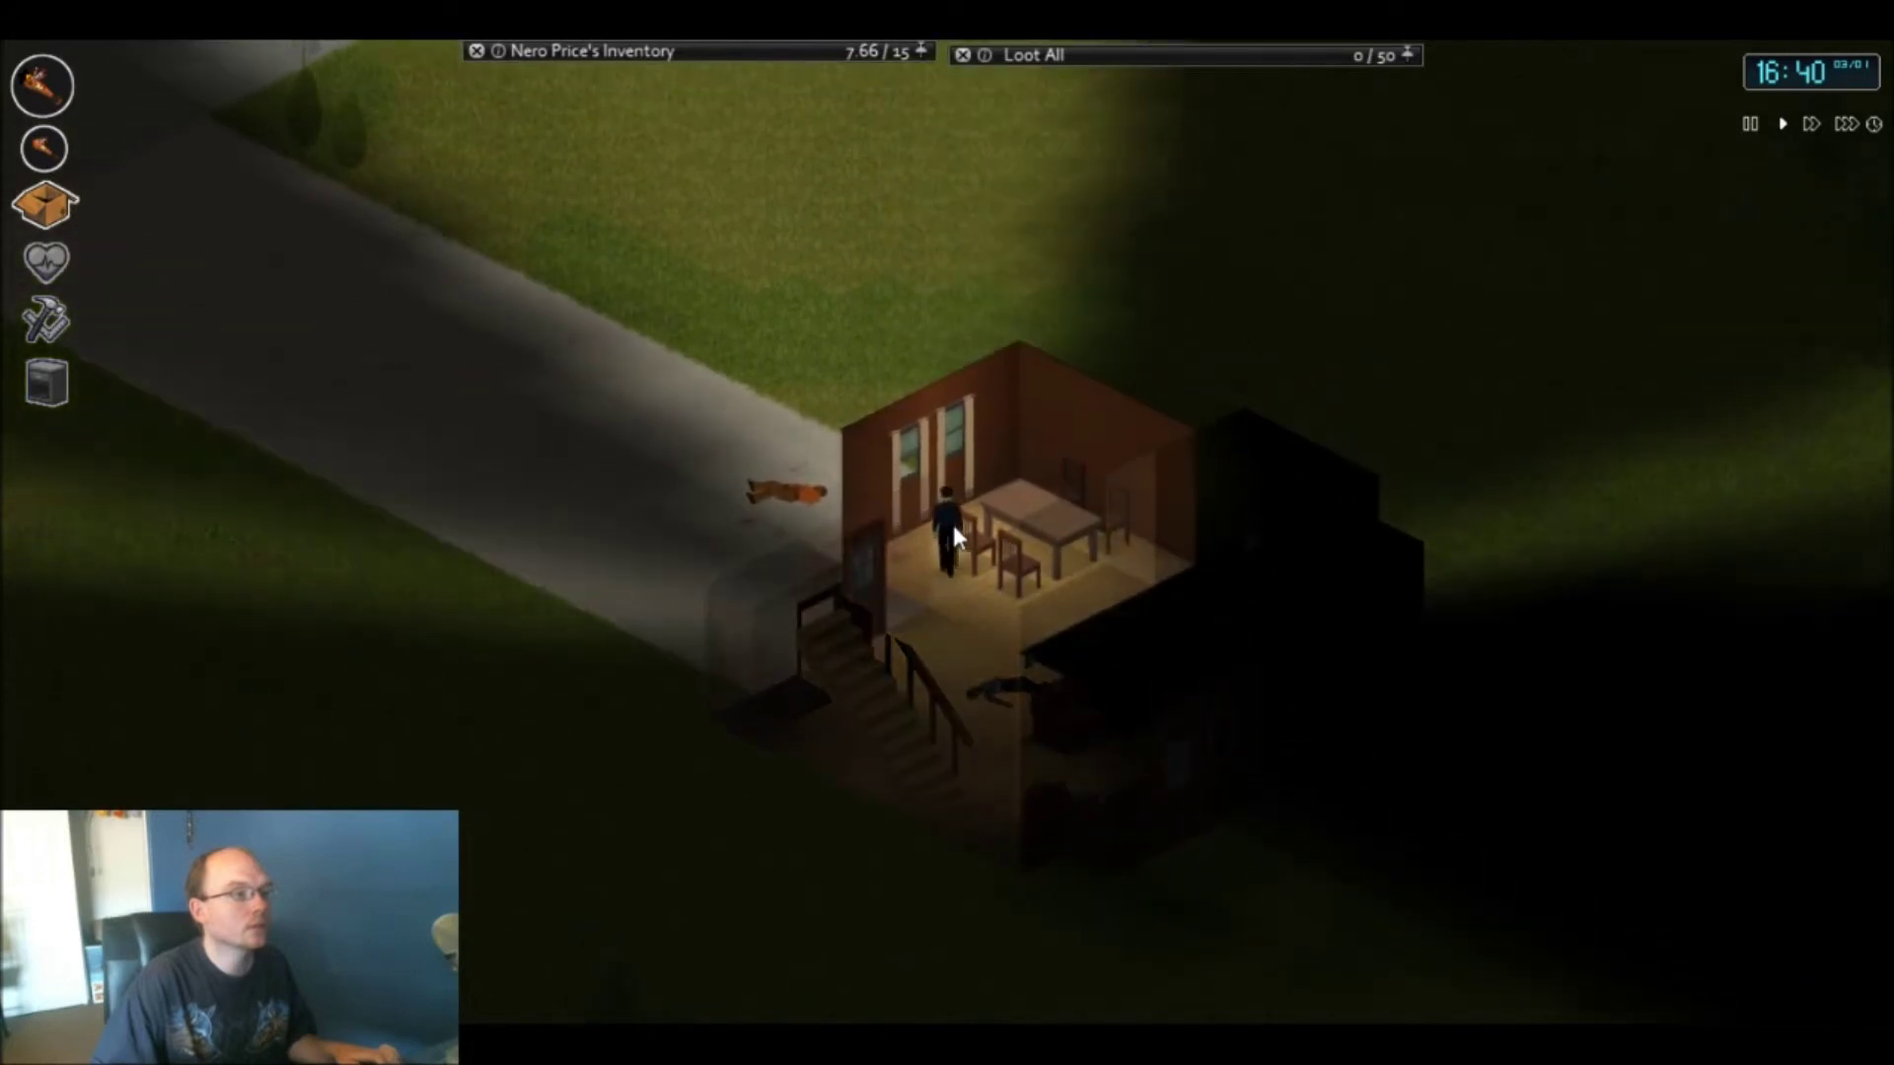
{"action": "key", "text": "s"}
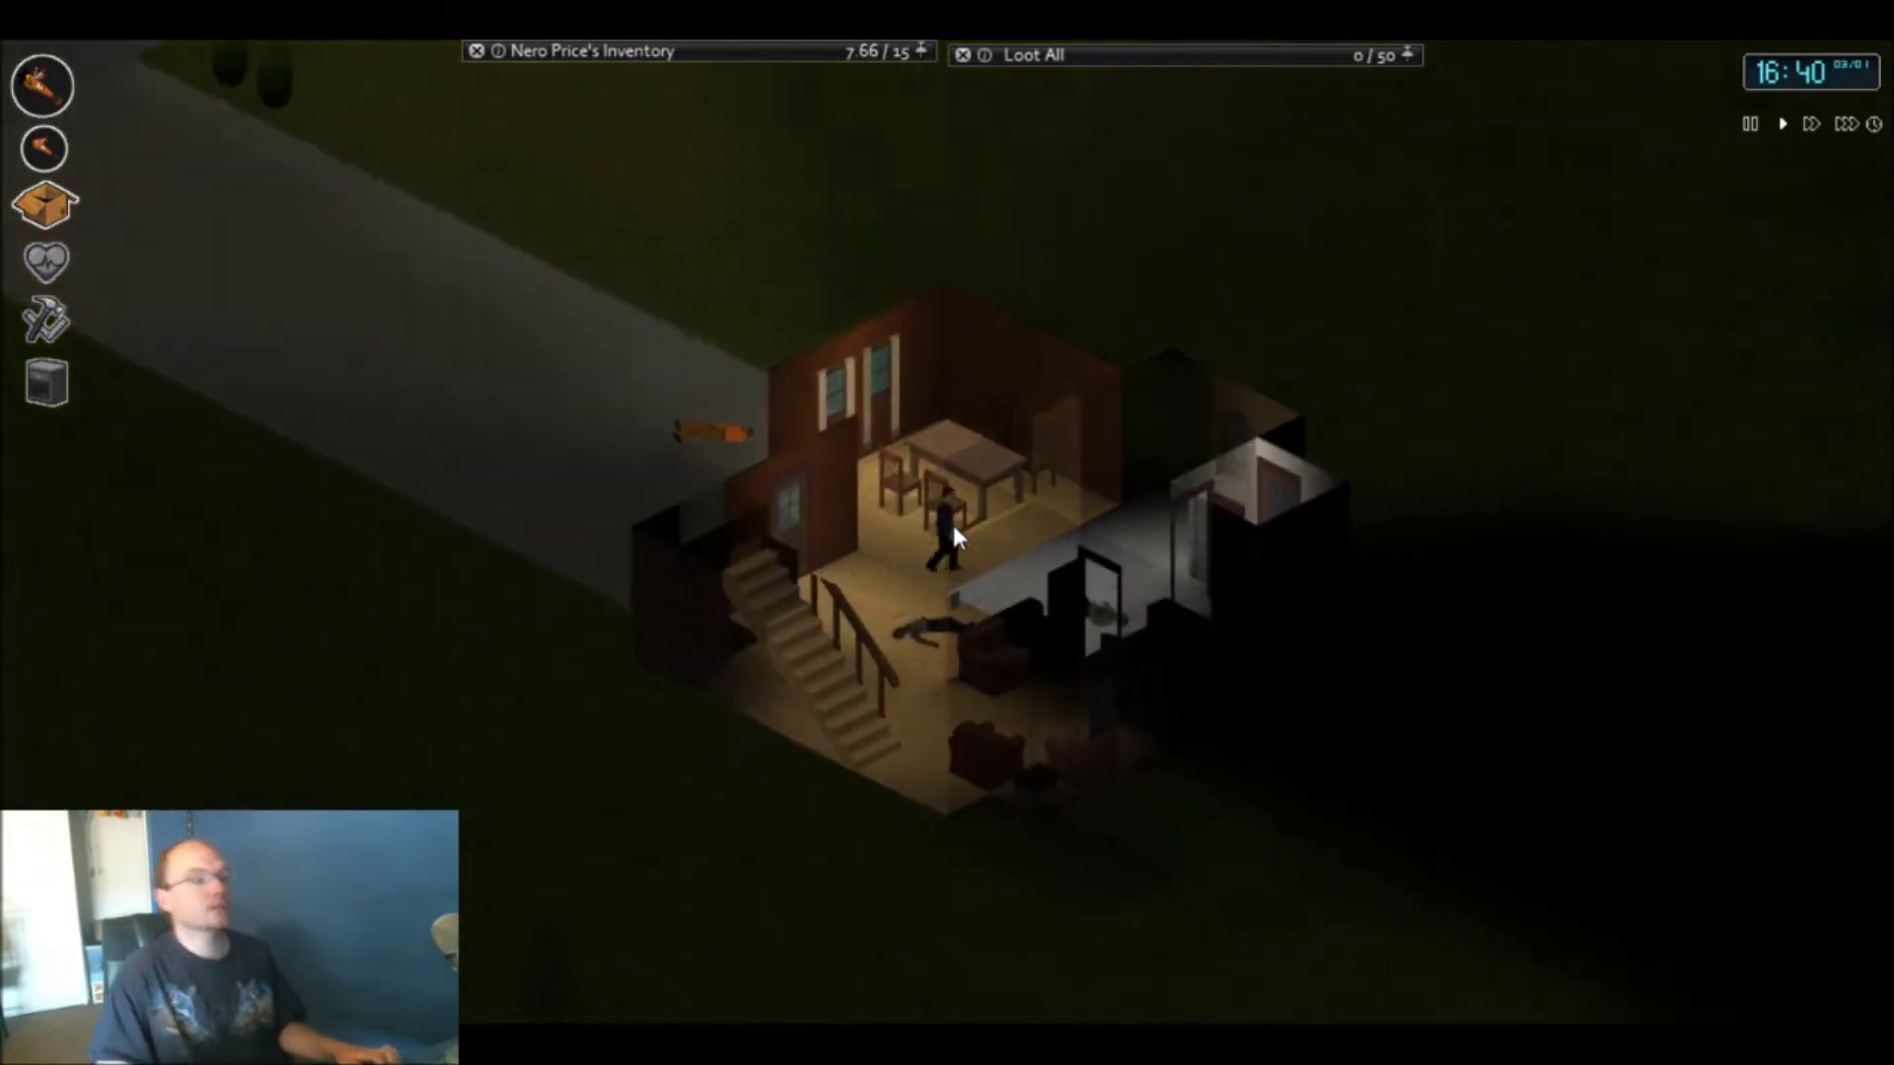
- Swap the Alarm Clock for the kitchen corpse's Digital Watch, then head to the living room
{"action": "key", "text": "d"}
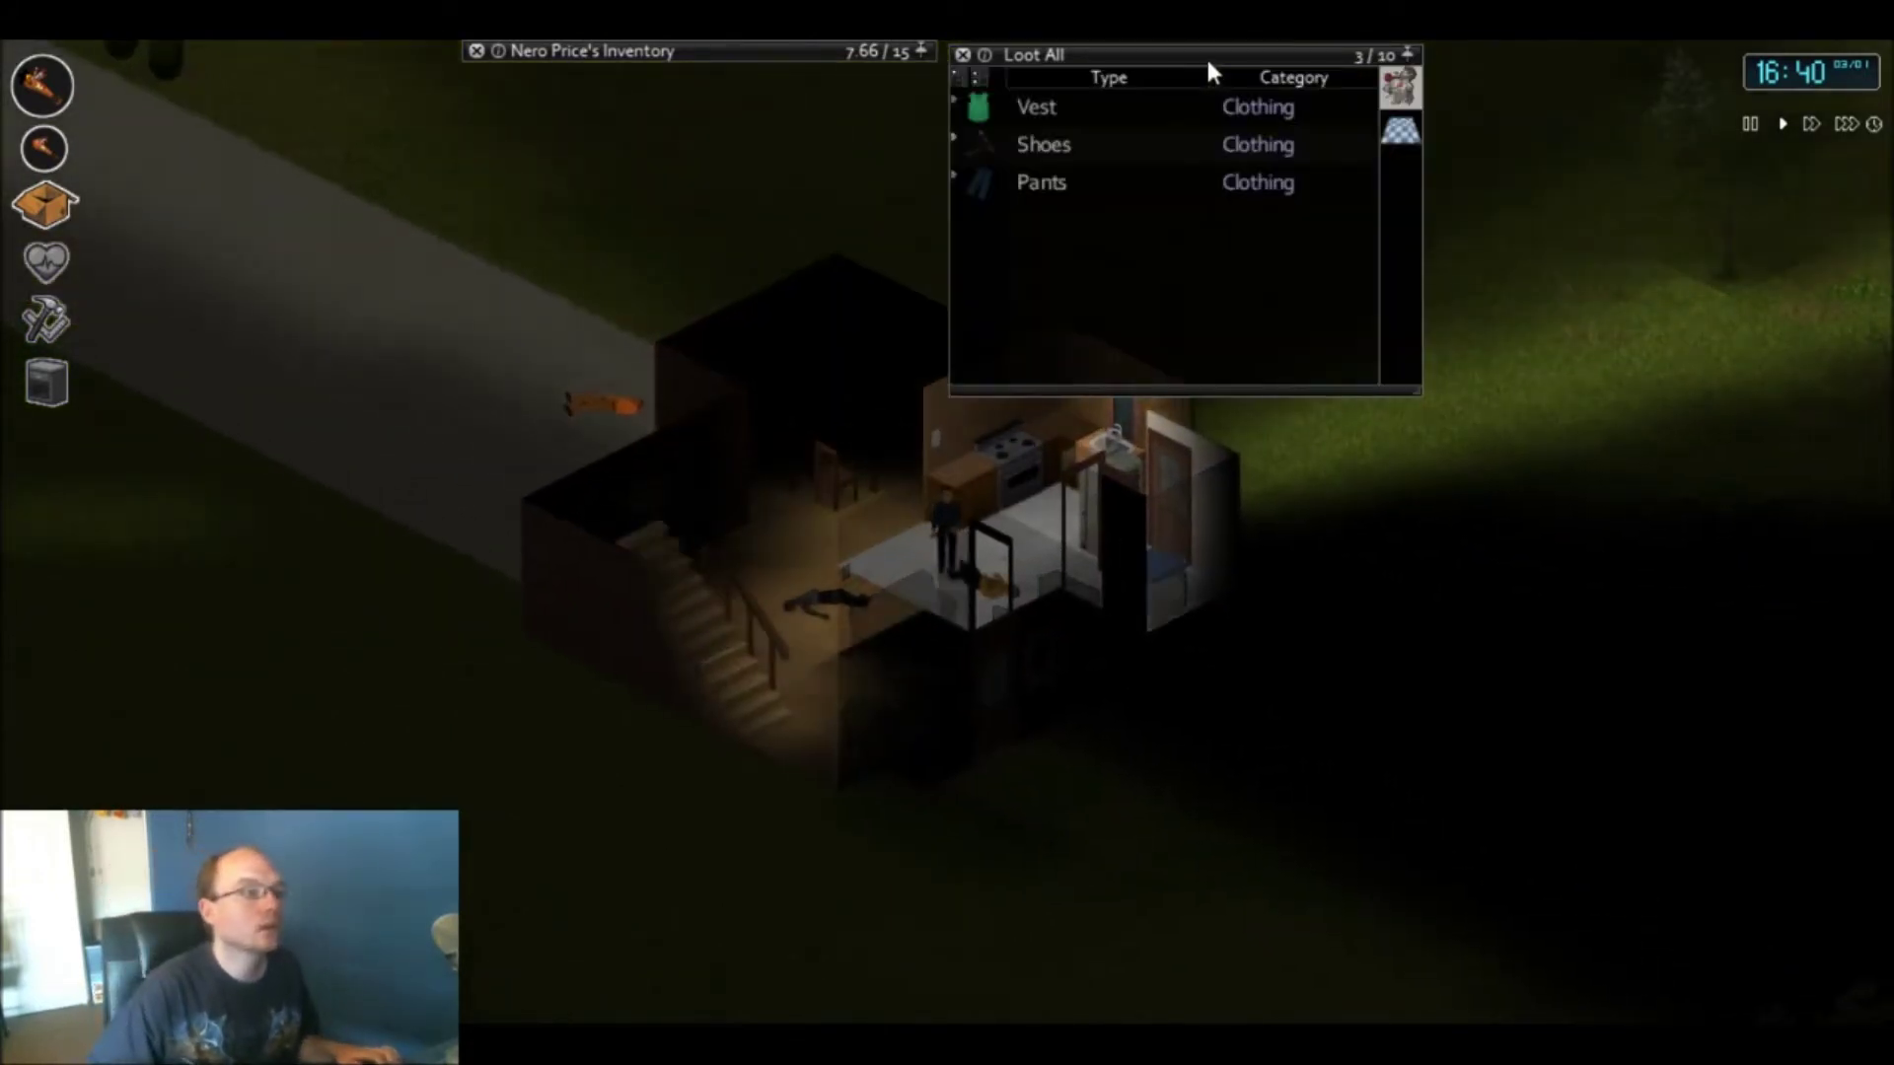
{"action": "key", "text": "a"}
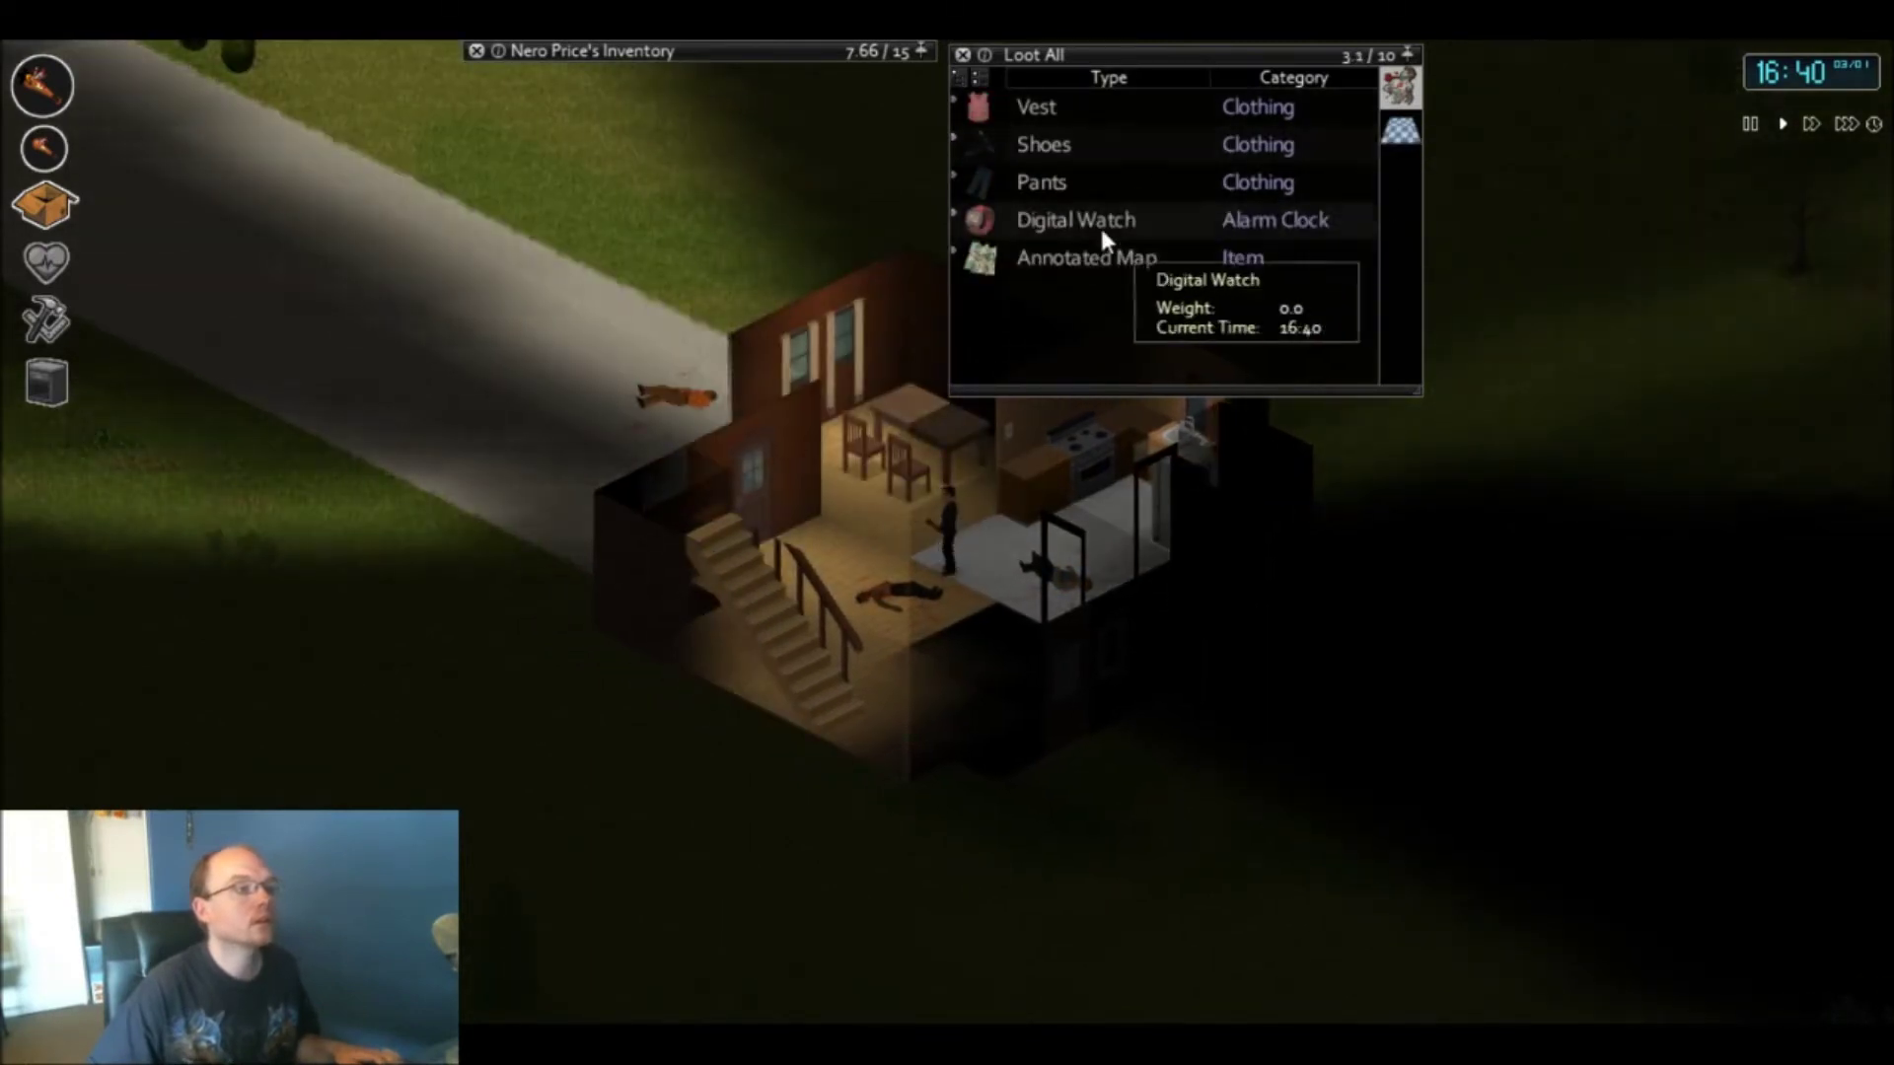
{"action": "left_click_drag", "start_coordinate": [1099, 223], "coordinate": [908, 84]}
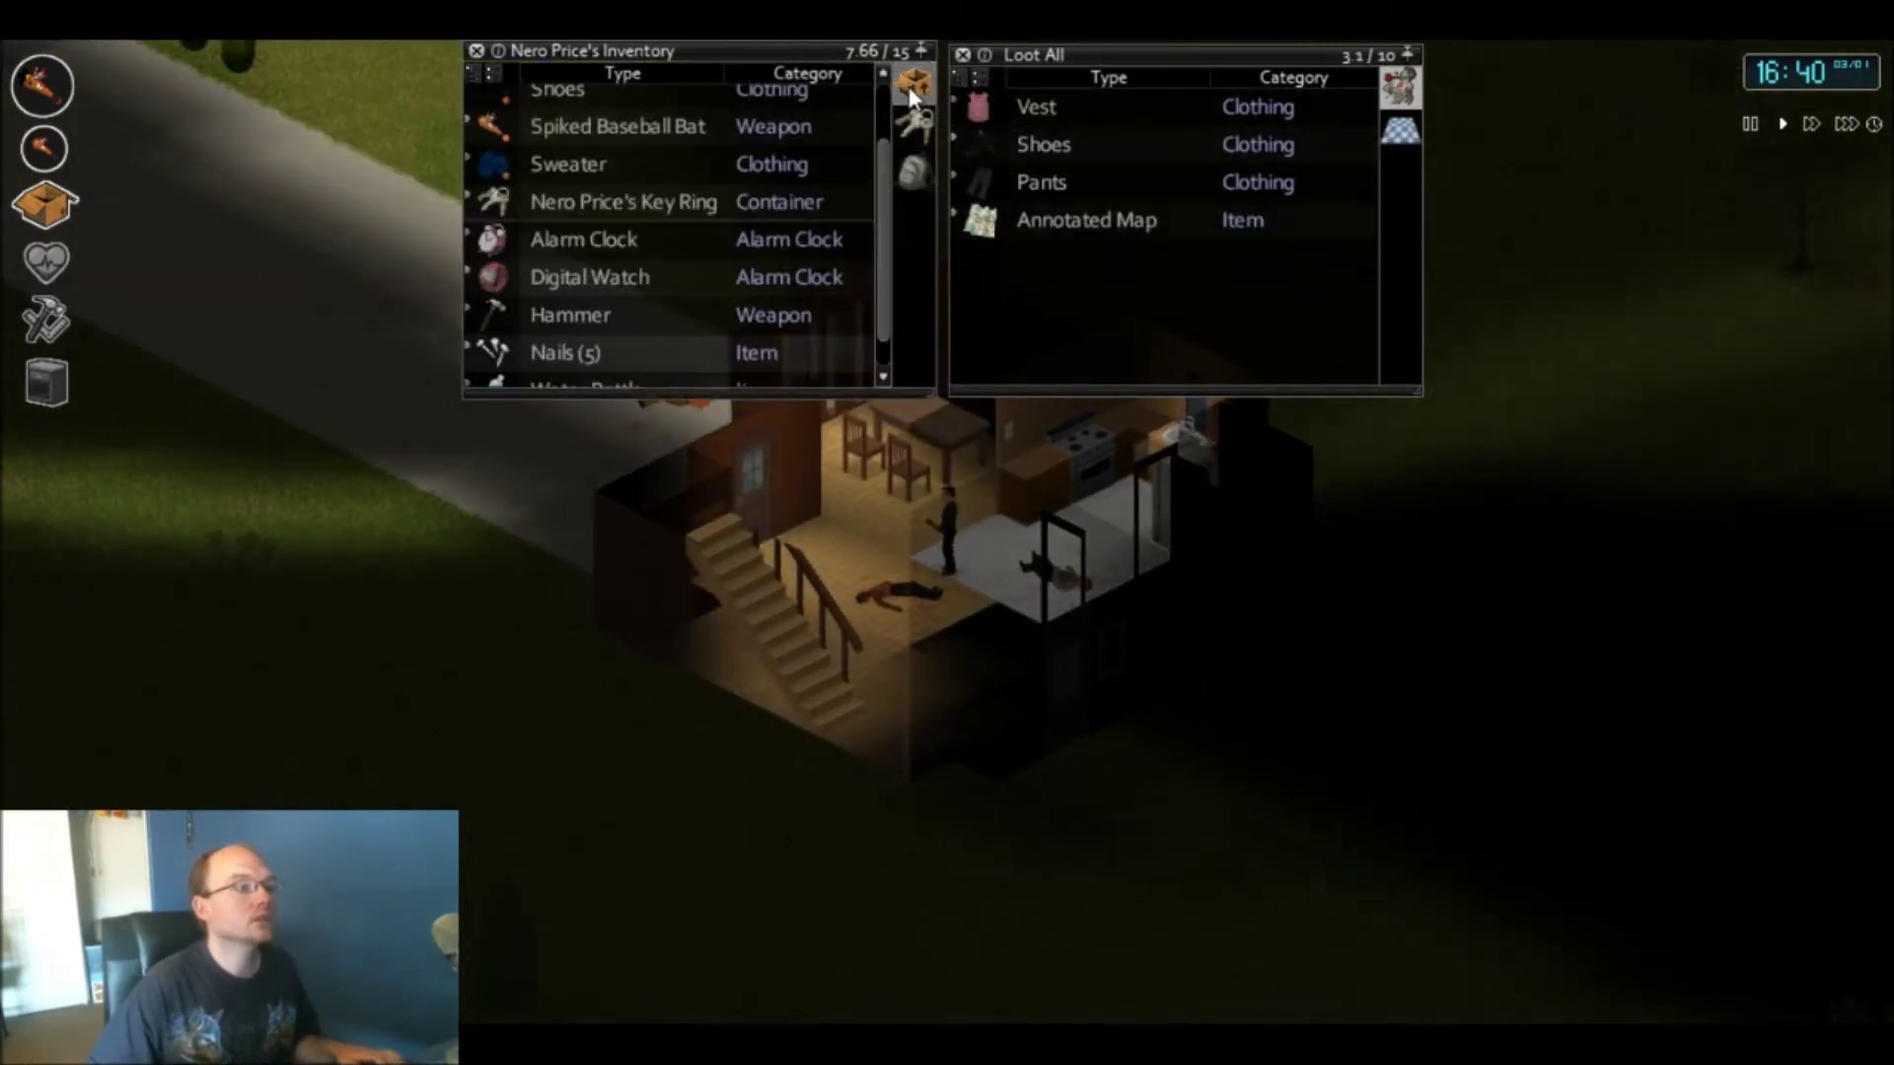
{"action": "left_click_drag", "start_coordinate": [578, 239], "coordinate": [1088, 303]}
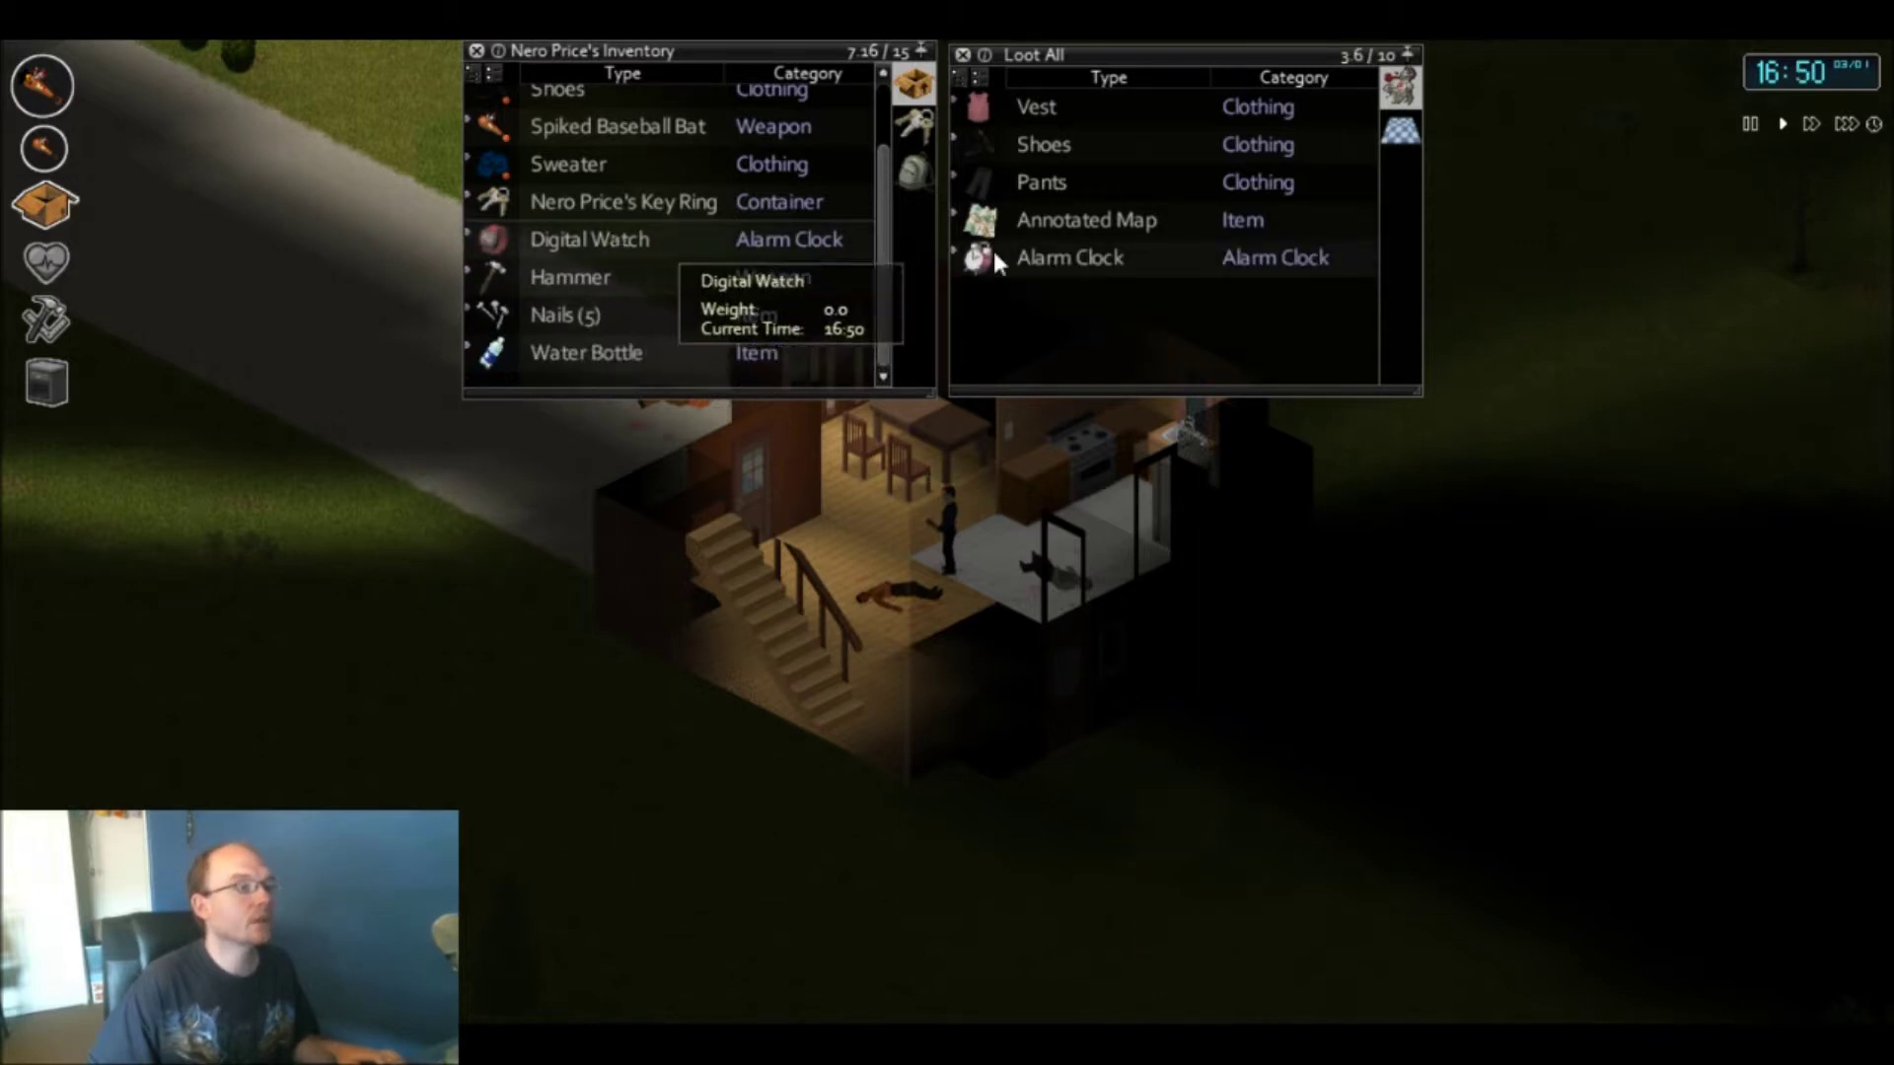
{"action": "key", "text": "a"}
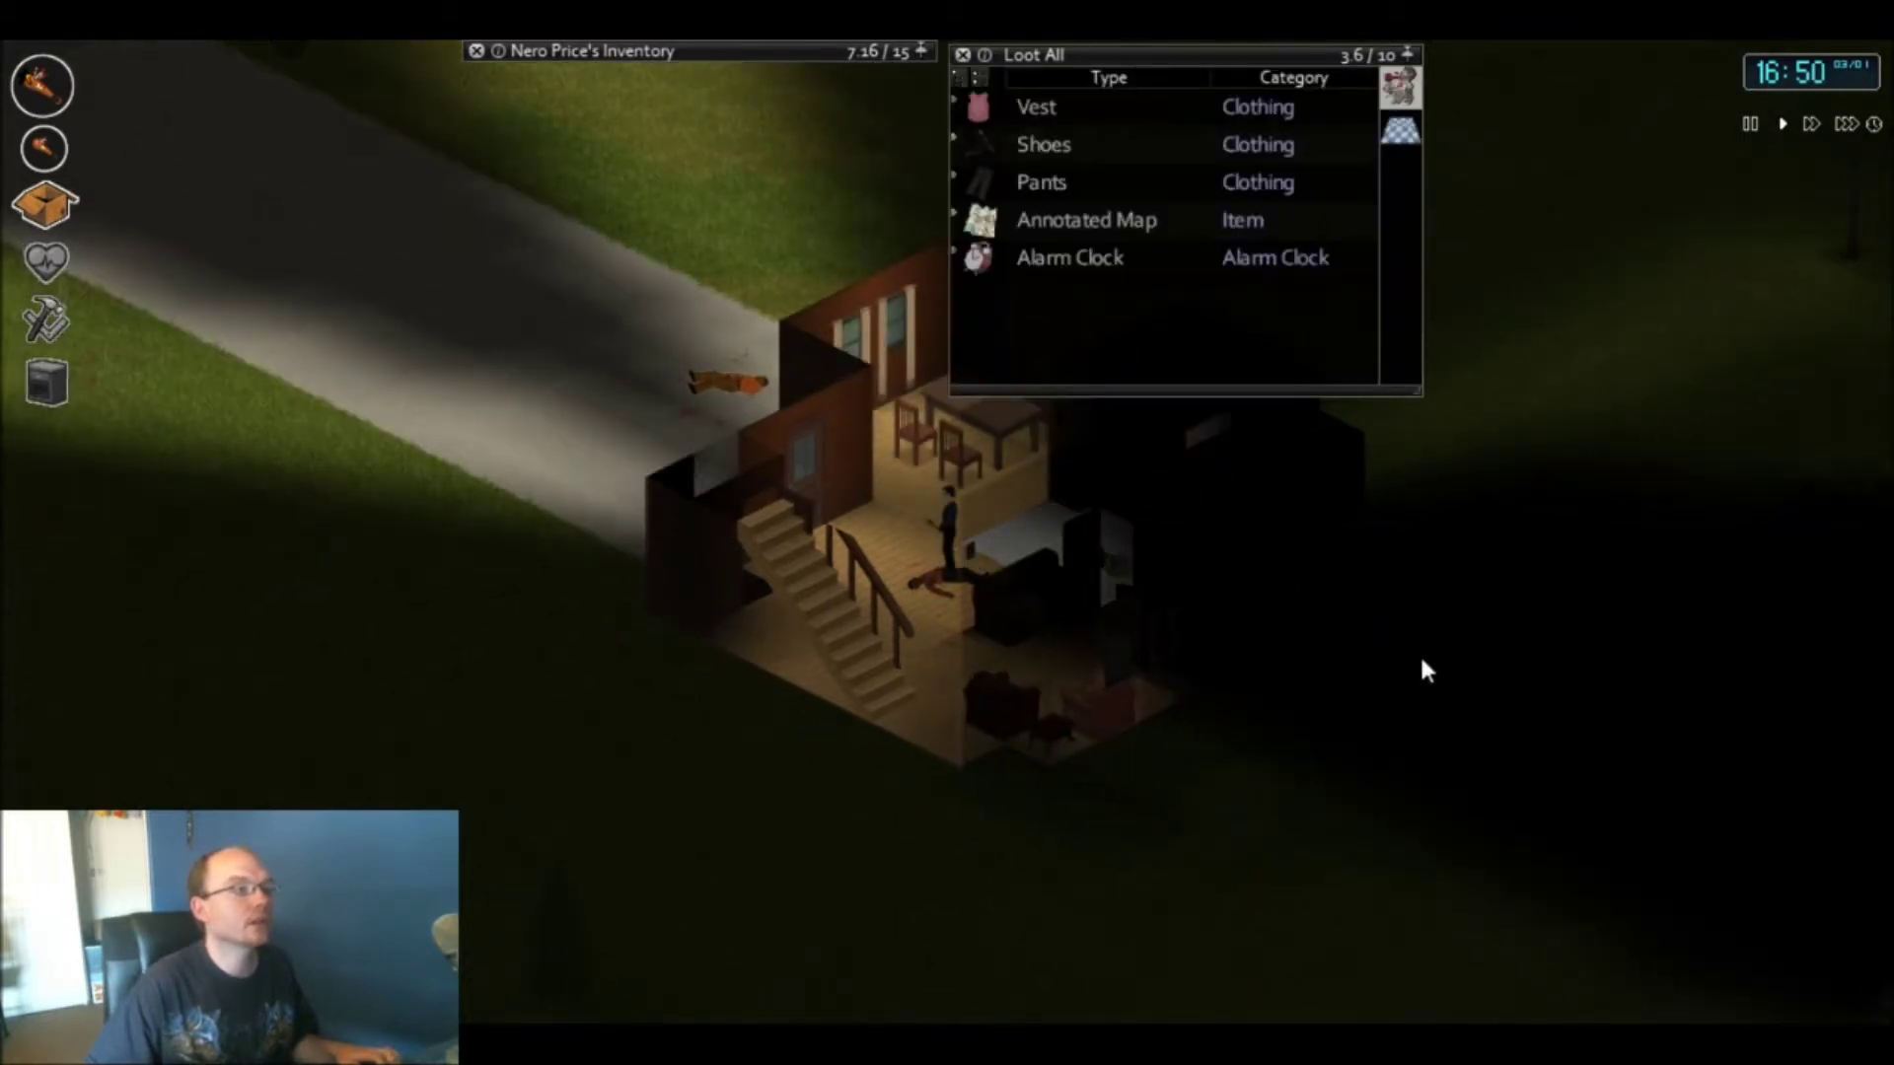
{"action": "key", "text": "s"}
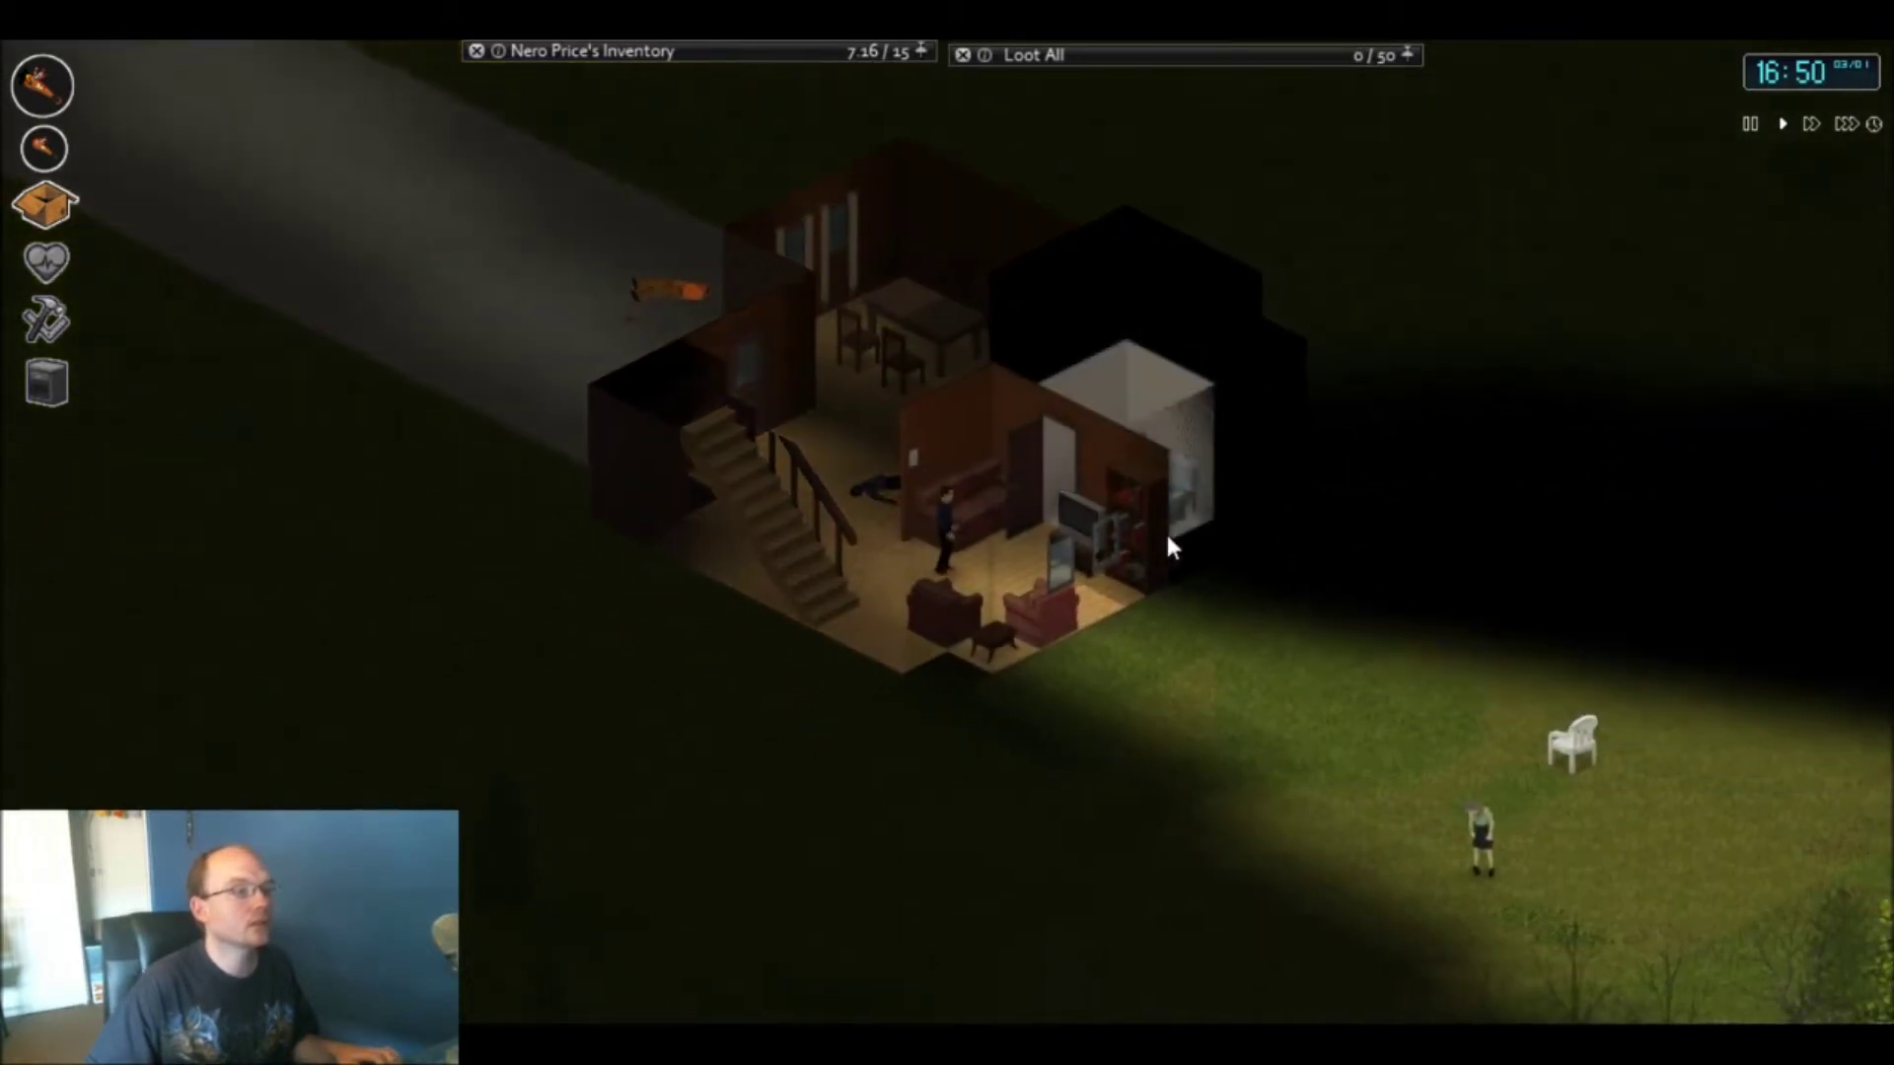
- Check the bathroom doorway and bookshelf, then head toward the stairs
{"action": "key", "text": "d"}
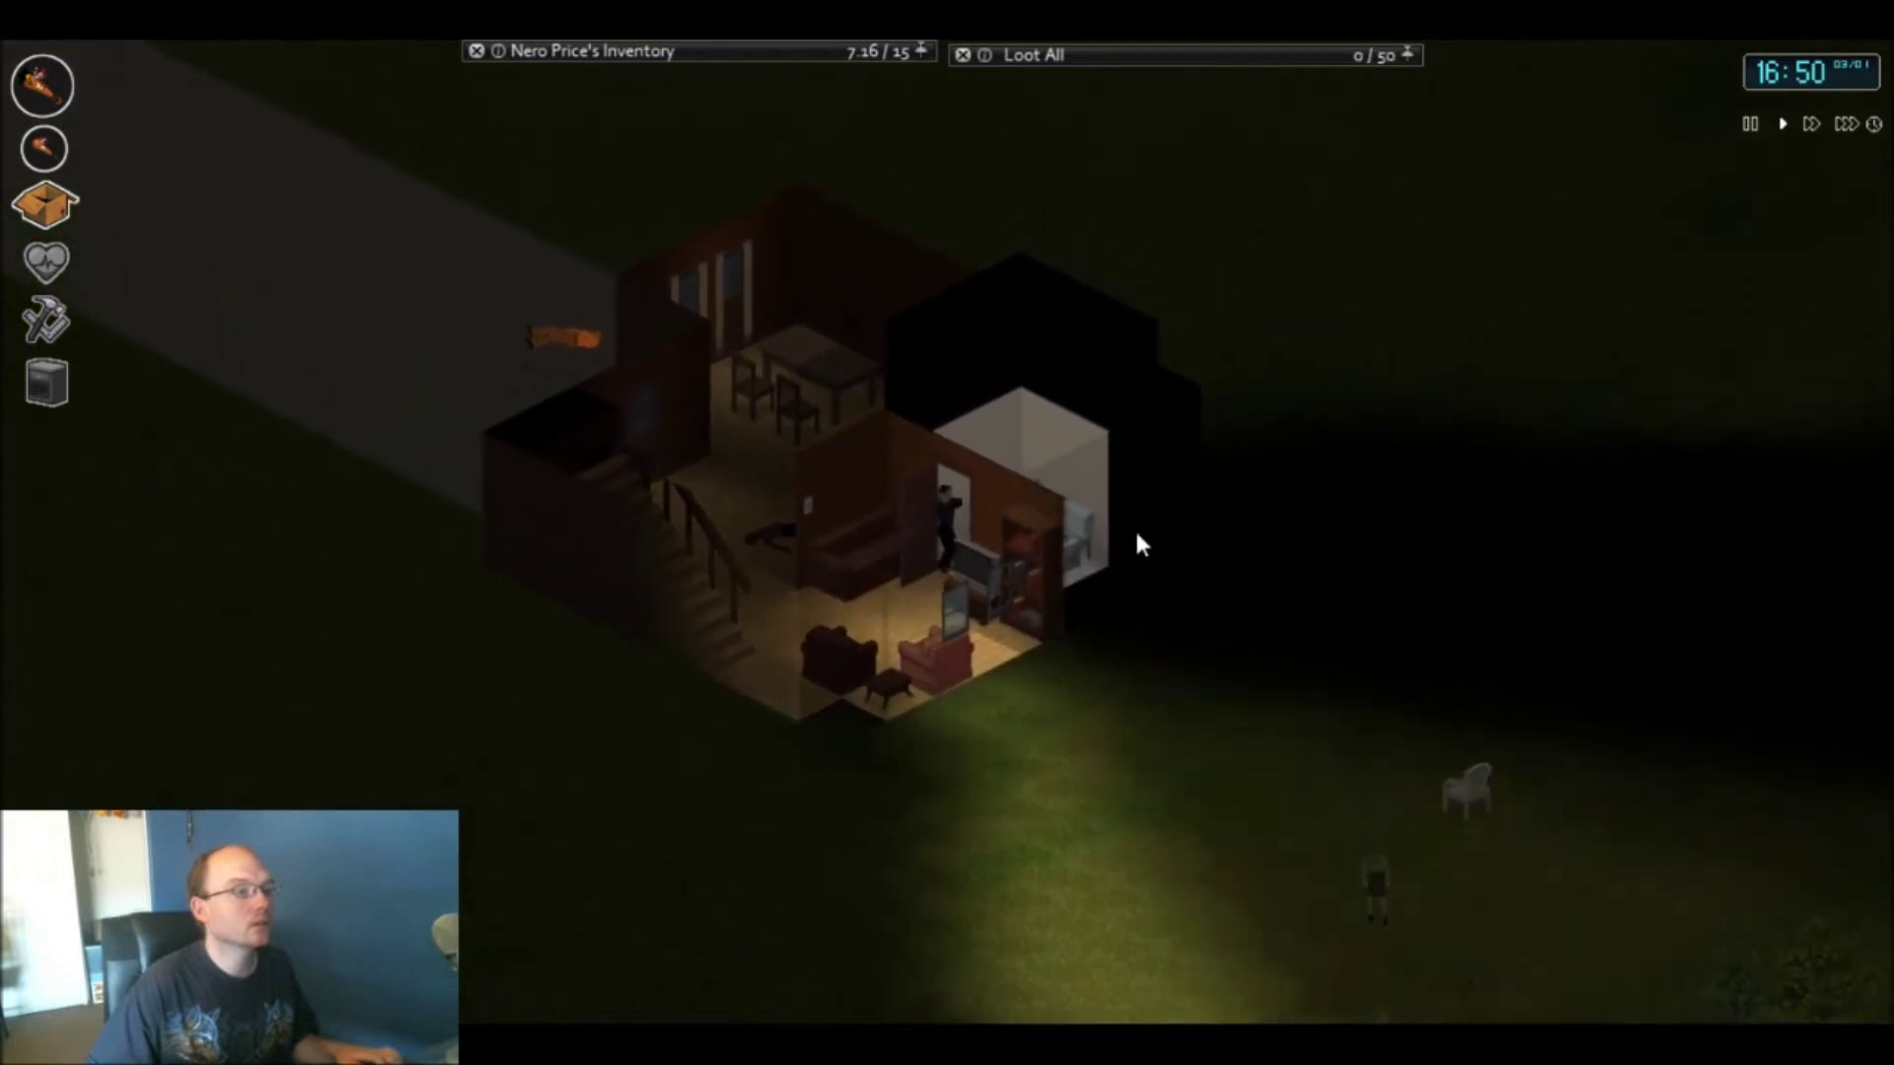
{"action": "key", "text": "s"}
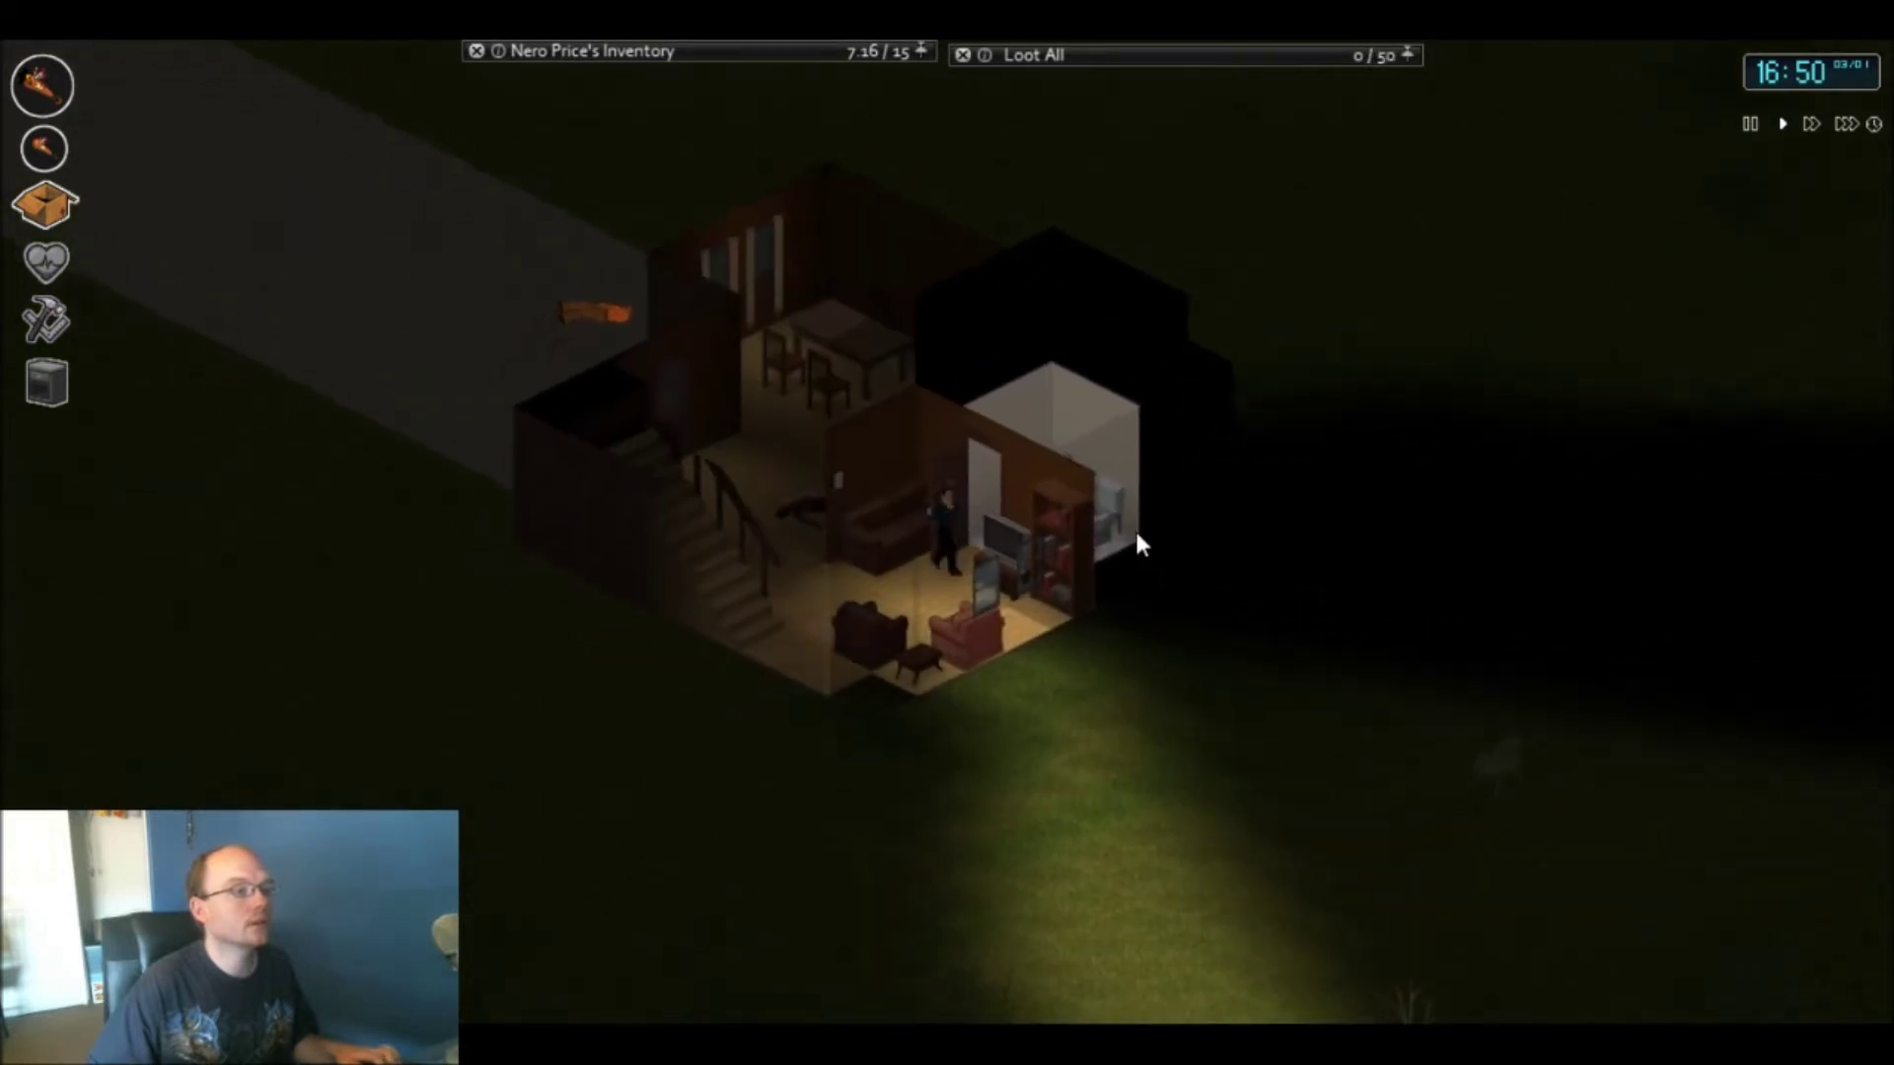
{"action": "scroll", "coordinate": [1135, 528], "scroll_direction": "up", "scroll_amount": 1}
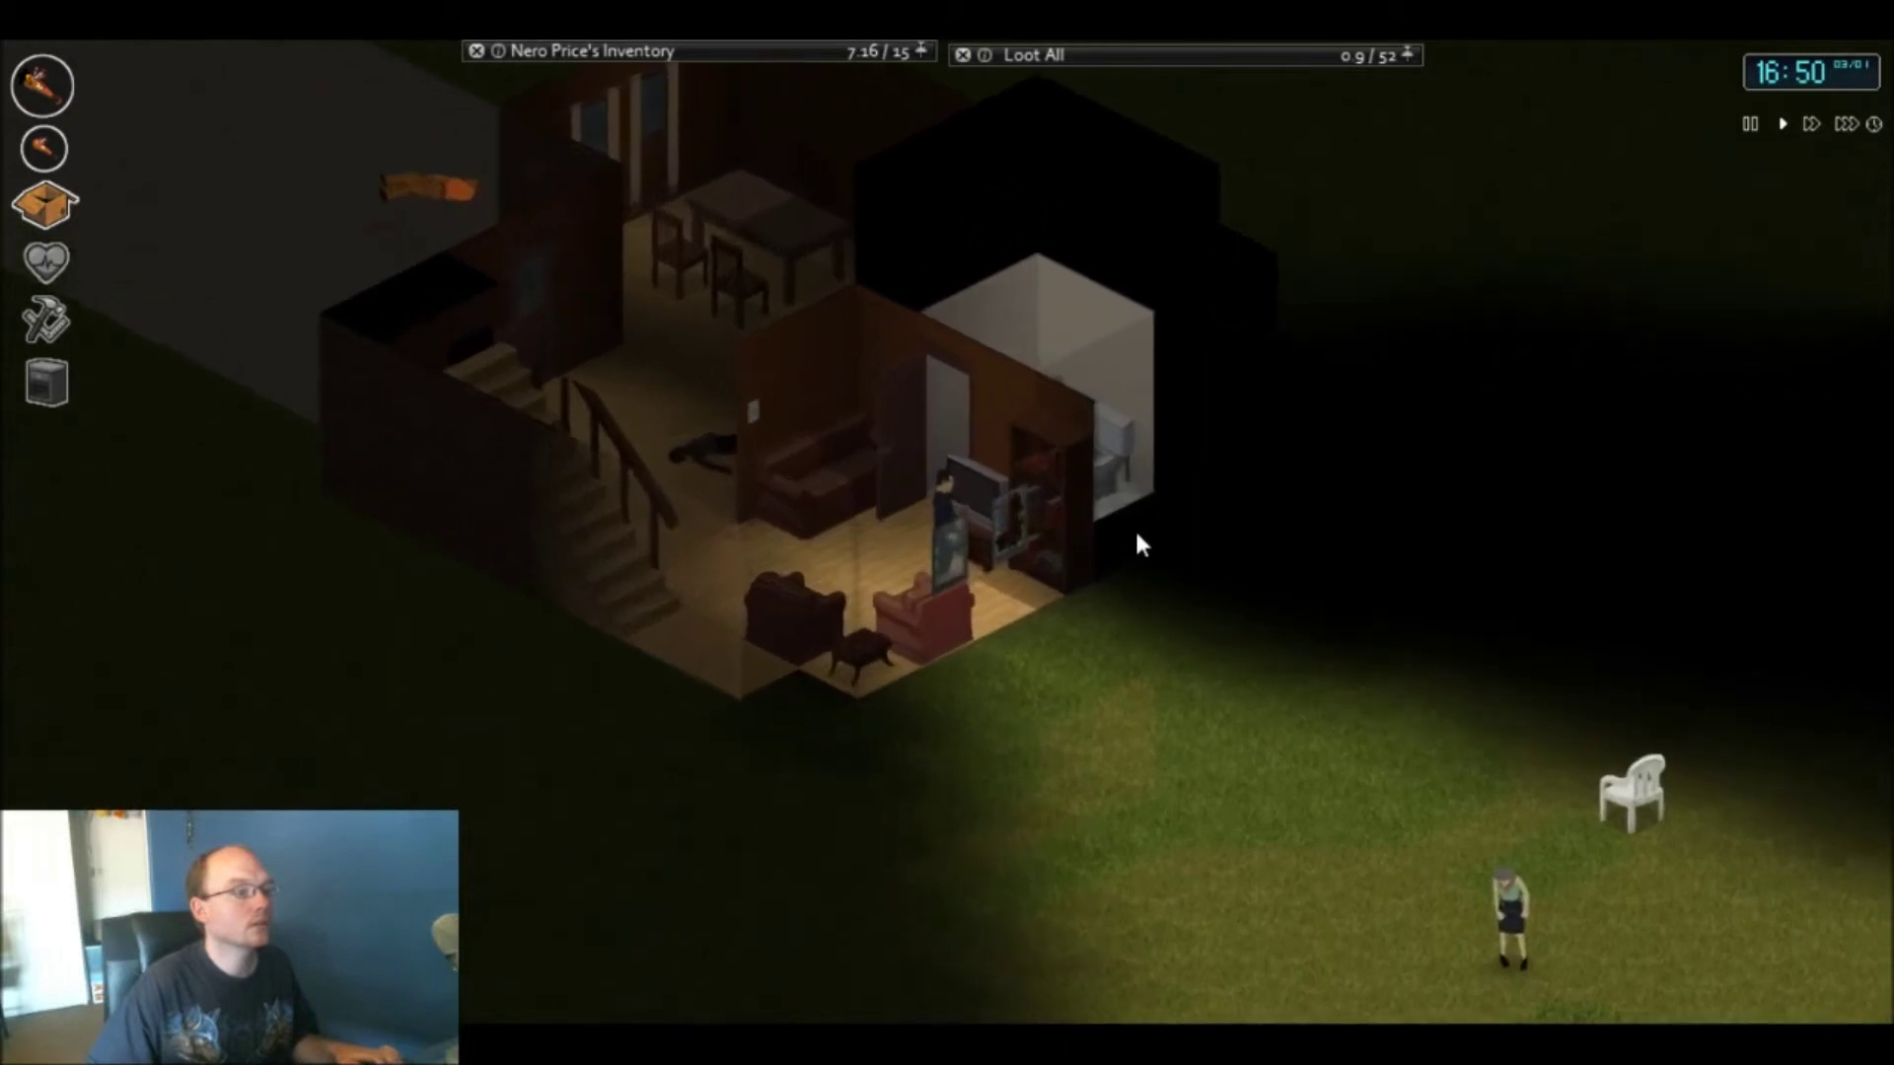
{"action": "key", "text": "d"}
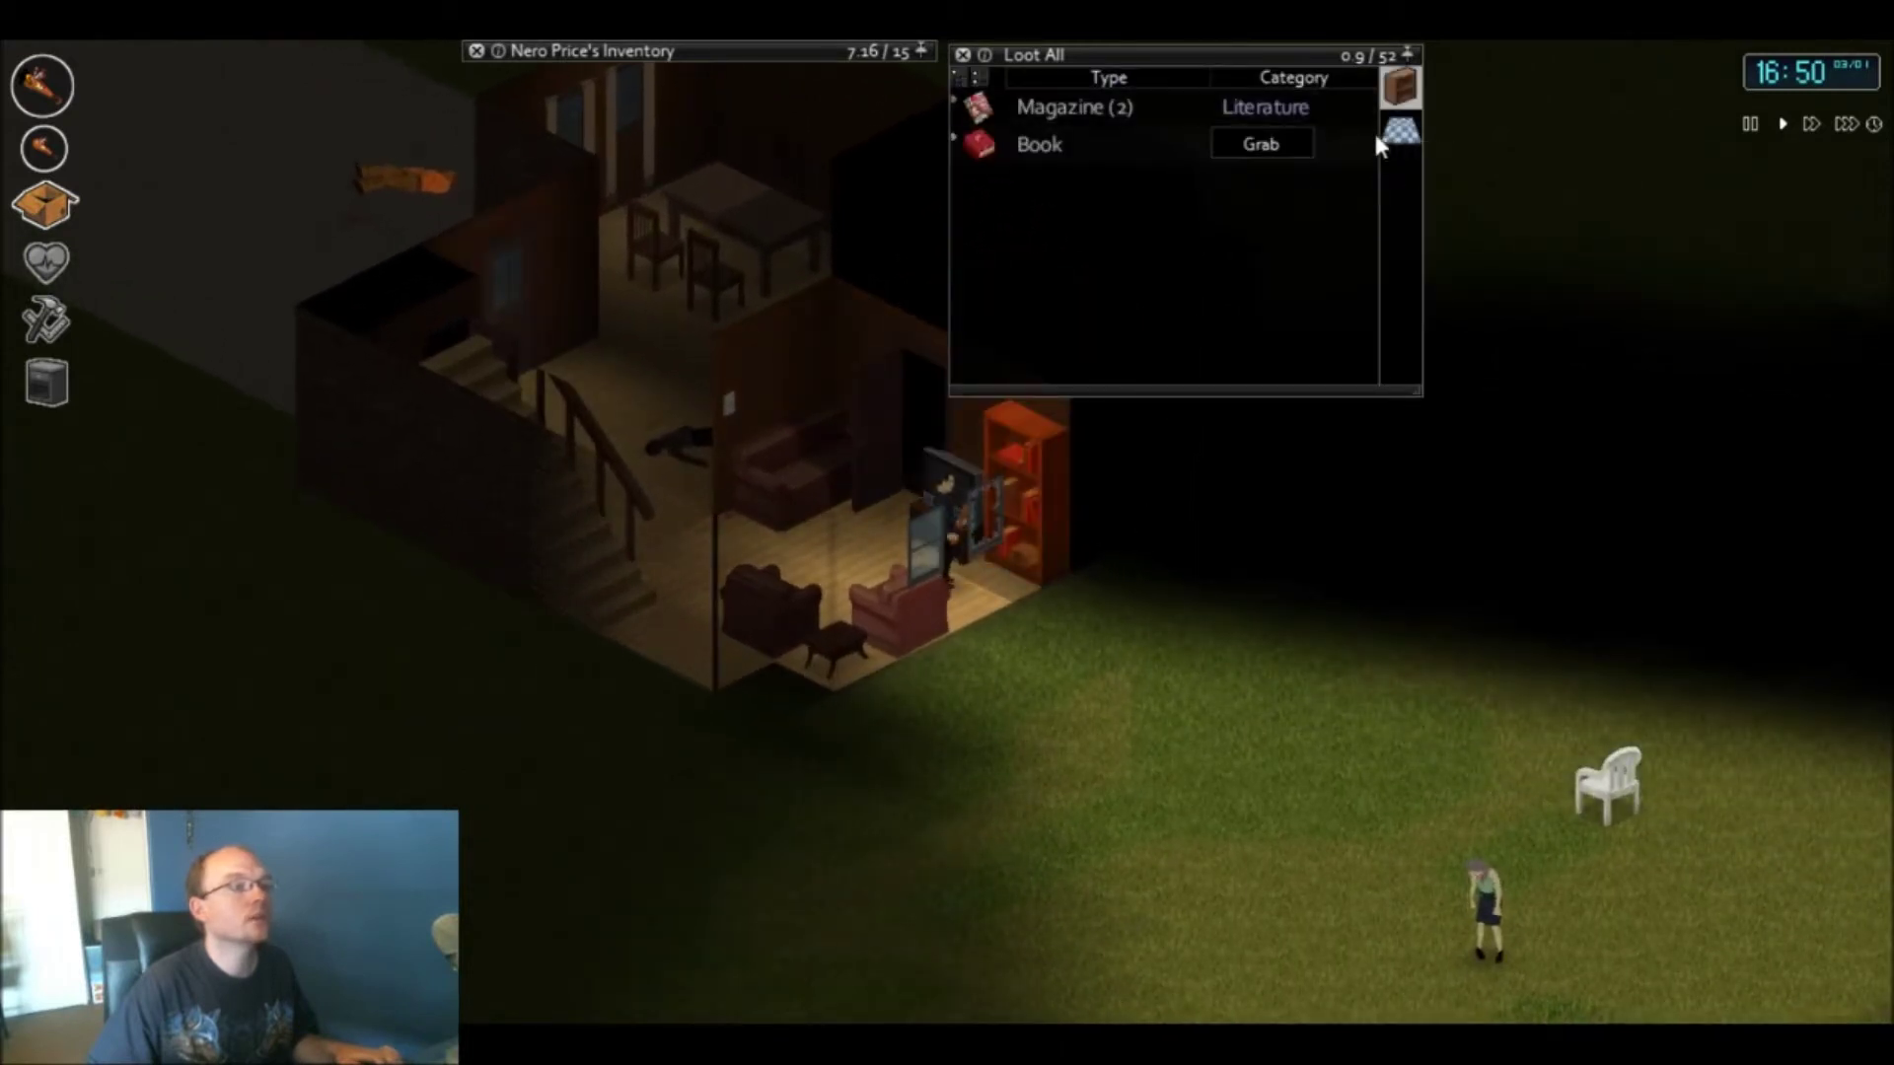
{"action": "key", "text": "a"}
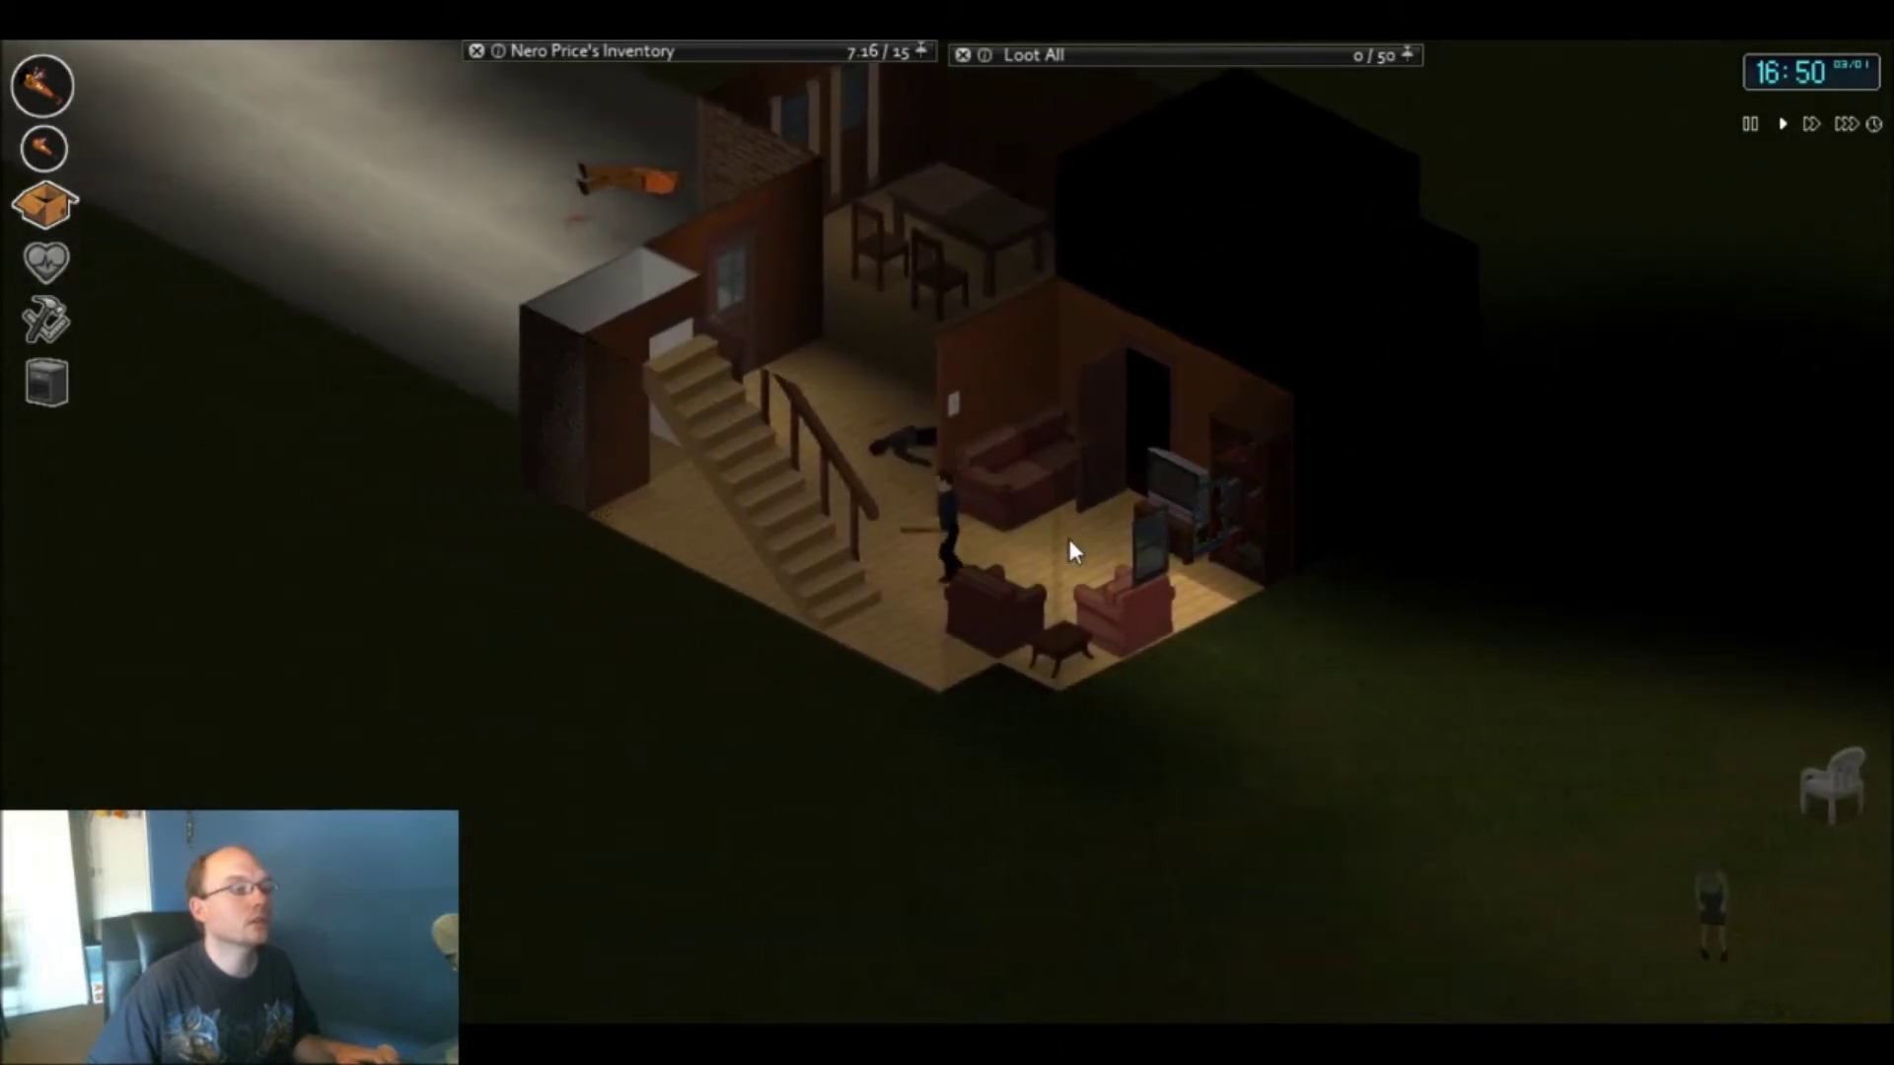
{"action": "key", "text": "a"}
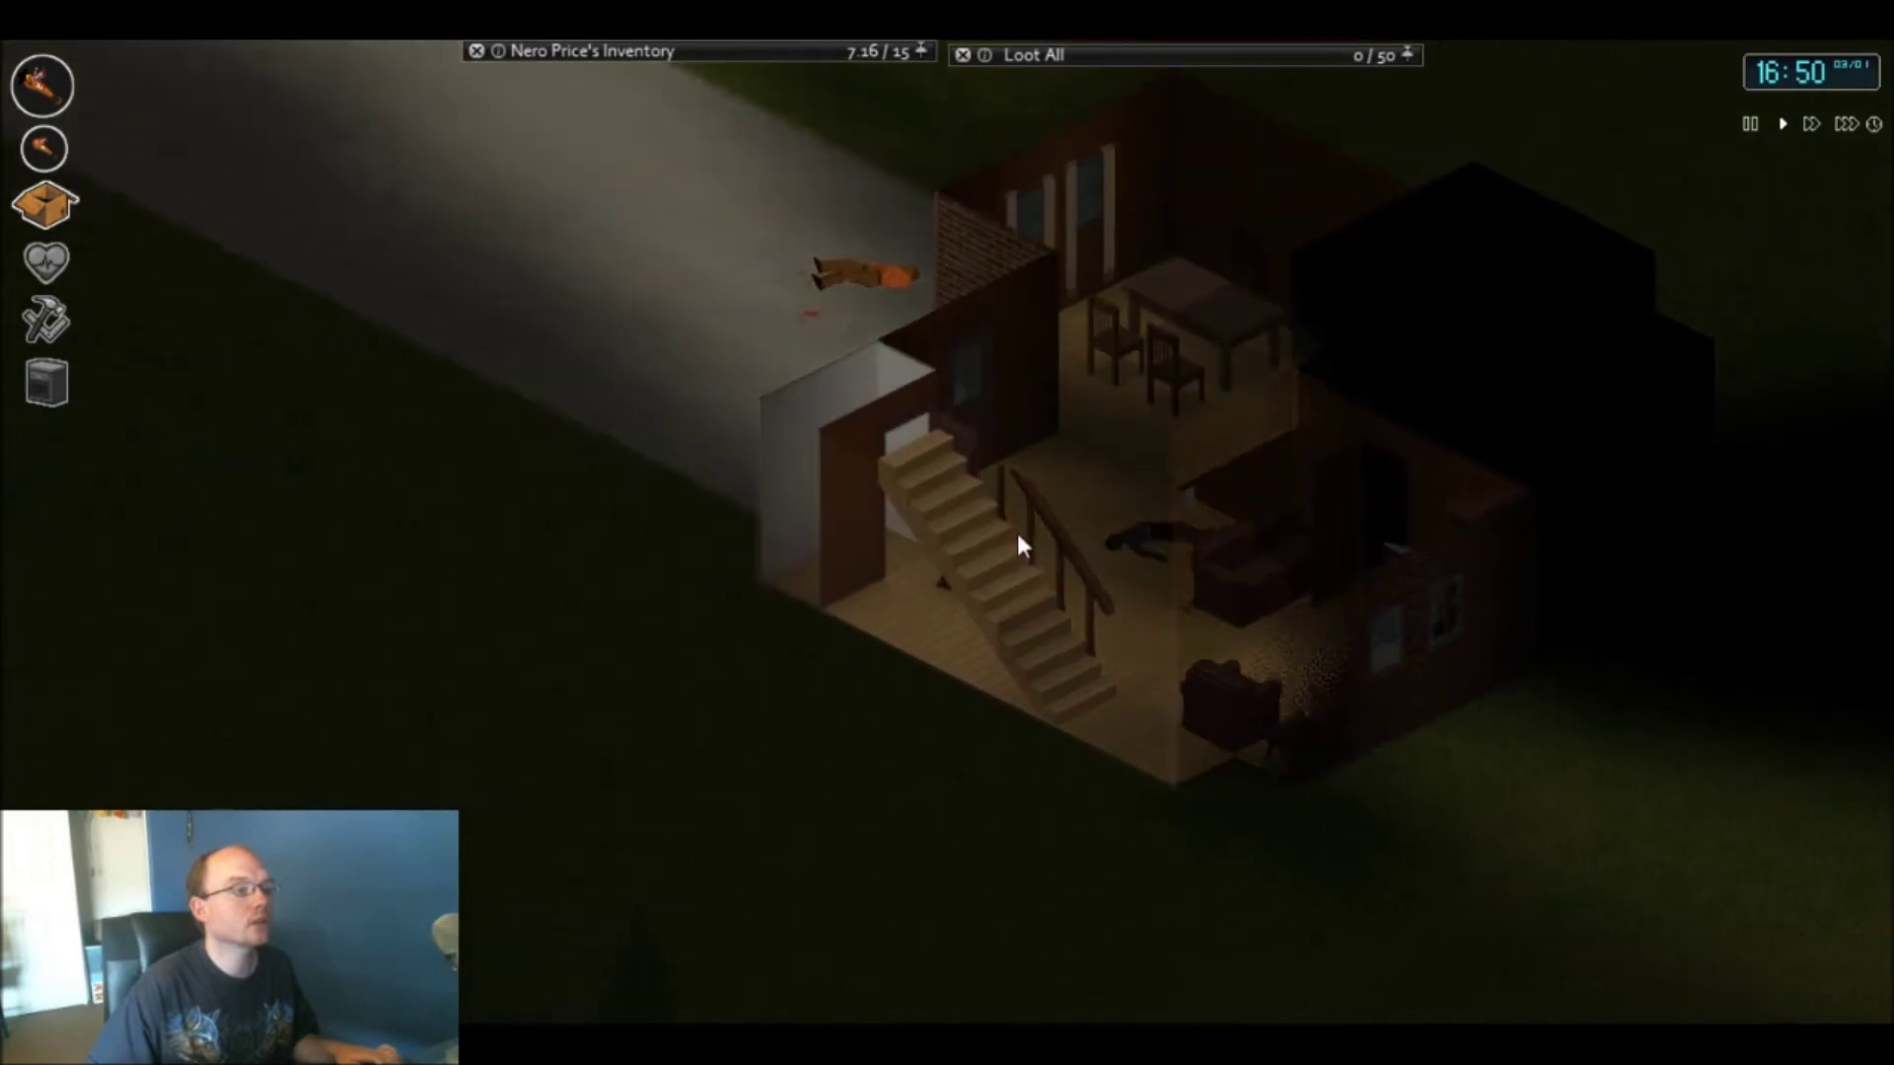
- Take the Battery from the small room's crate and return to the kitchen counter
{"action": "key", "text": "a"}
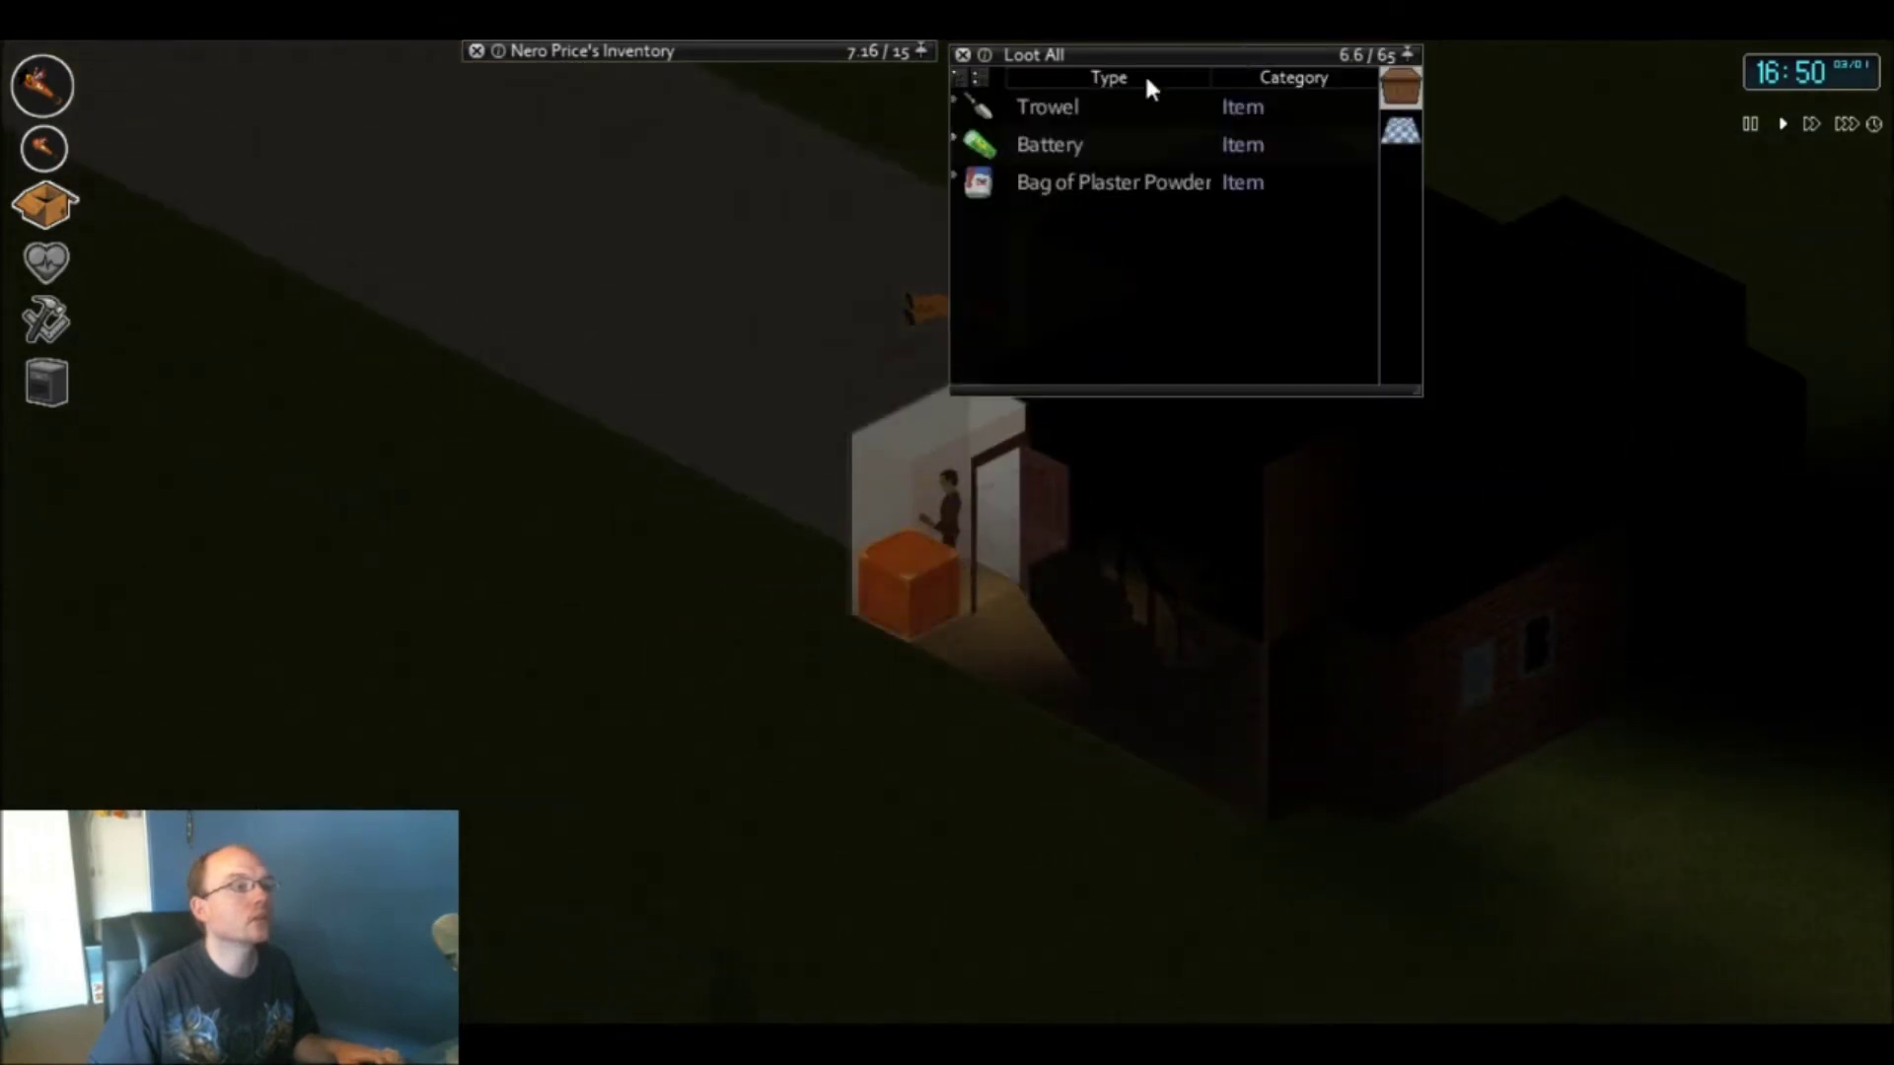
{"action": "mouse_move", "coordinate": [1044, 141]}
{"action": "left_mouse_down"}
{"action": "mouse_move", "coordinate": [1055, 118]}
{"action": "mouse_move", "coordinate": [911, 163]}
{"action": "left_mouse_up"}
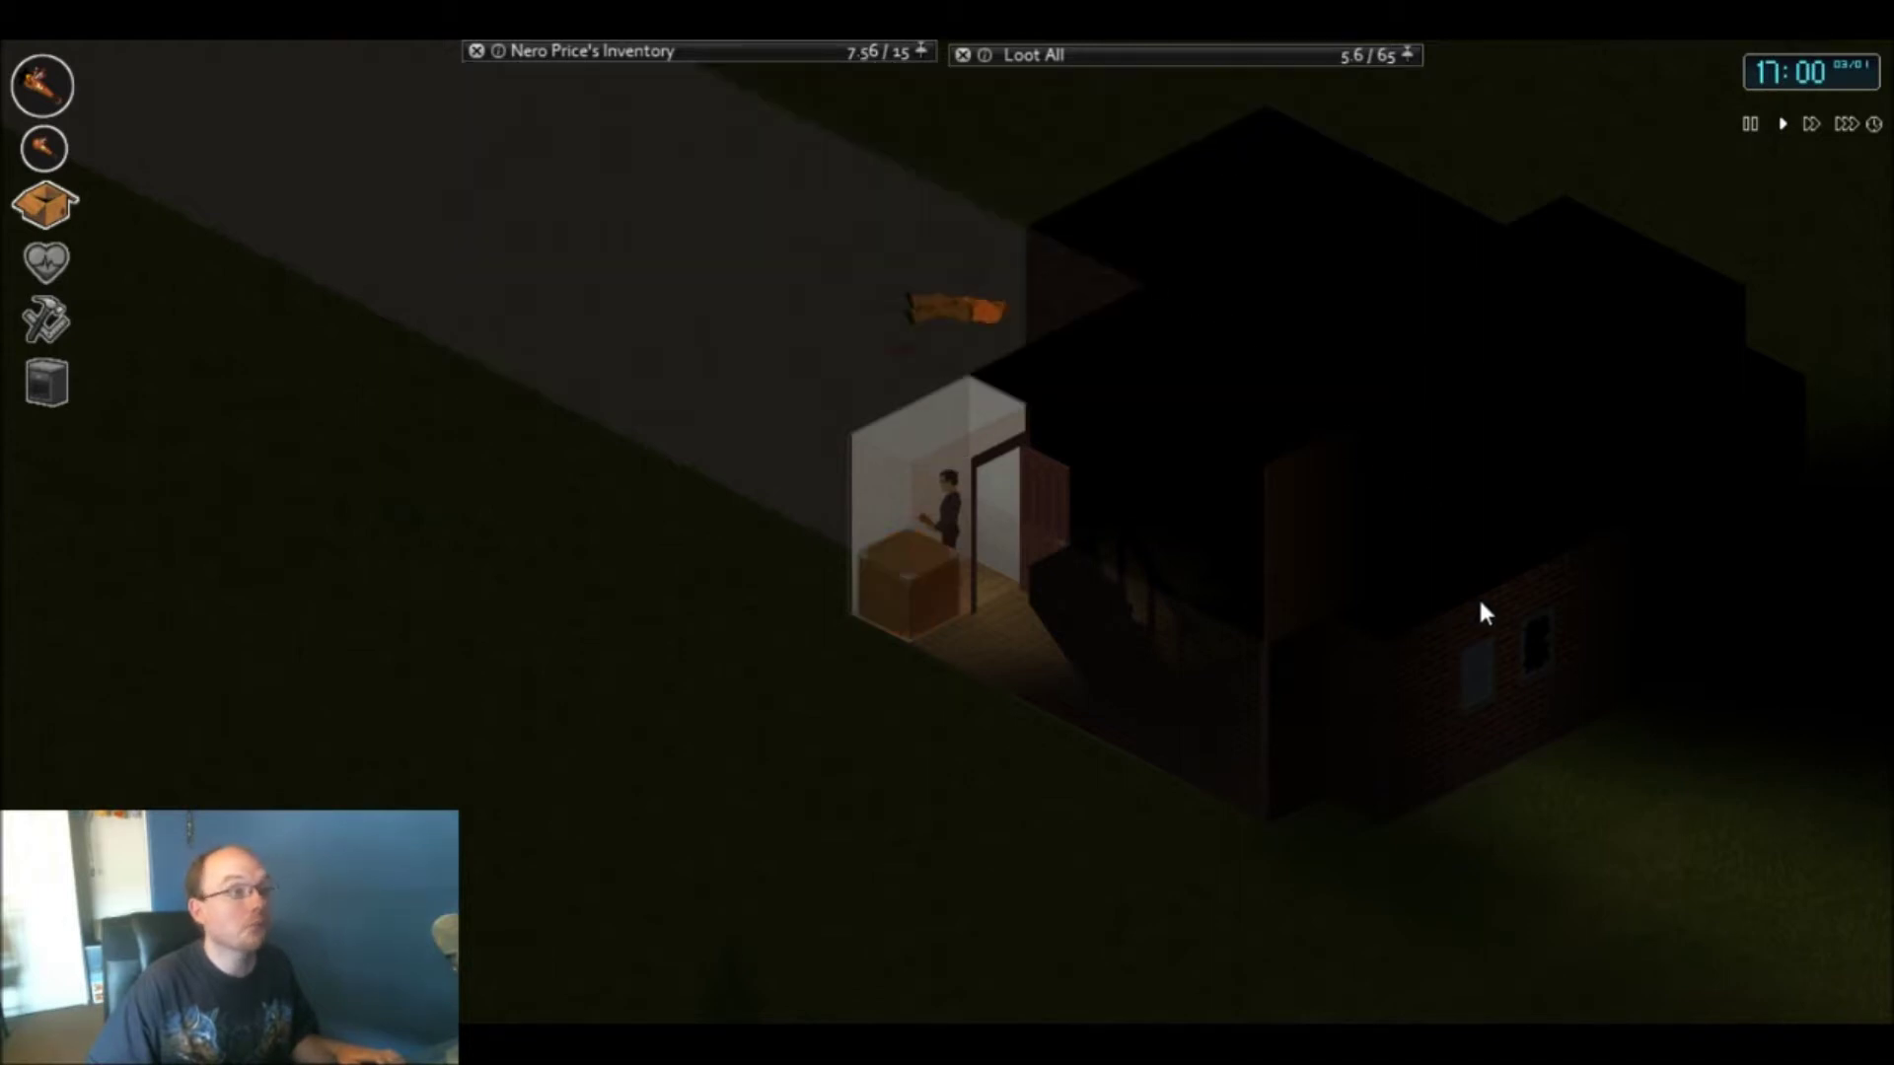
{"action": "key", "text": "d"}
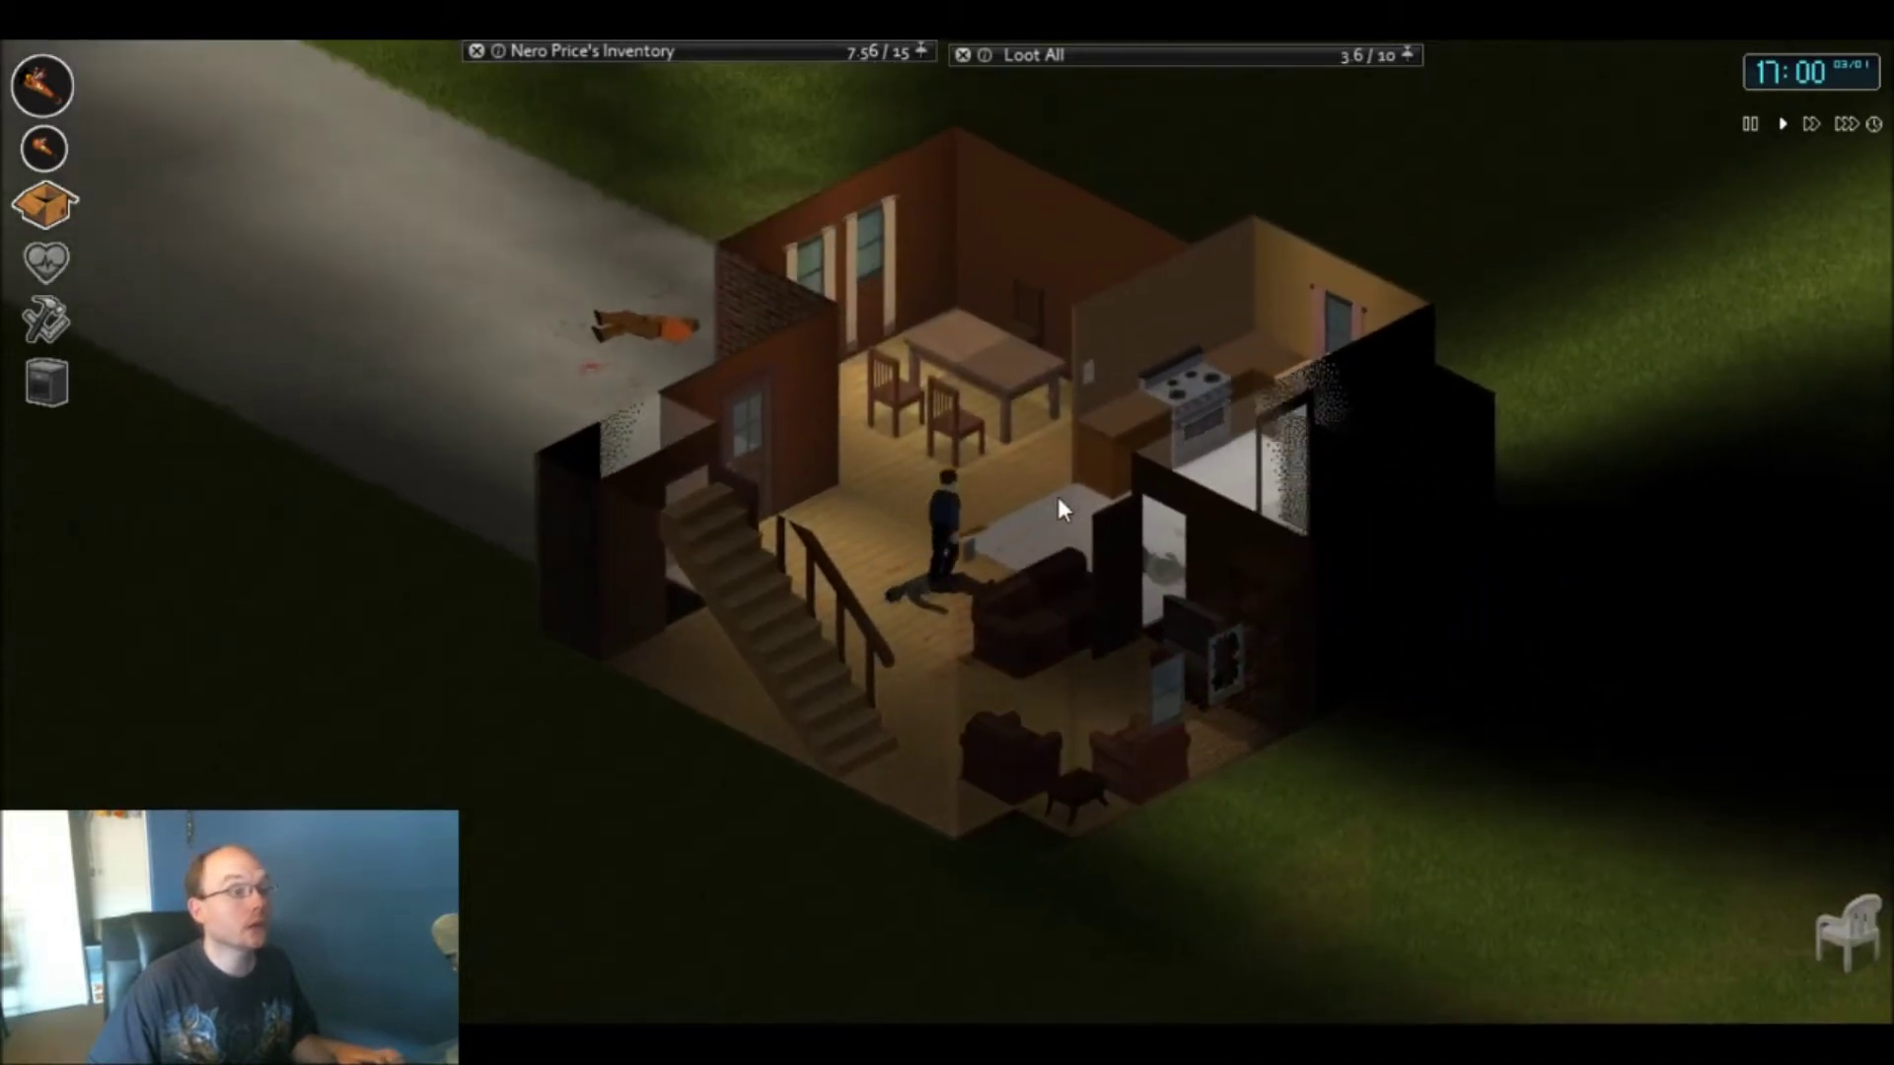
{"action": "key", "text": "w"}
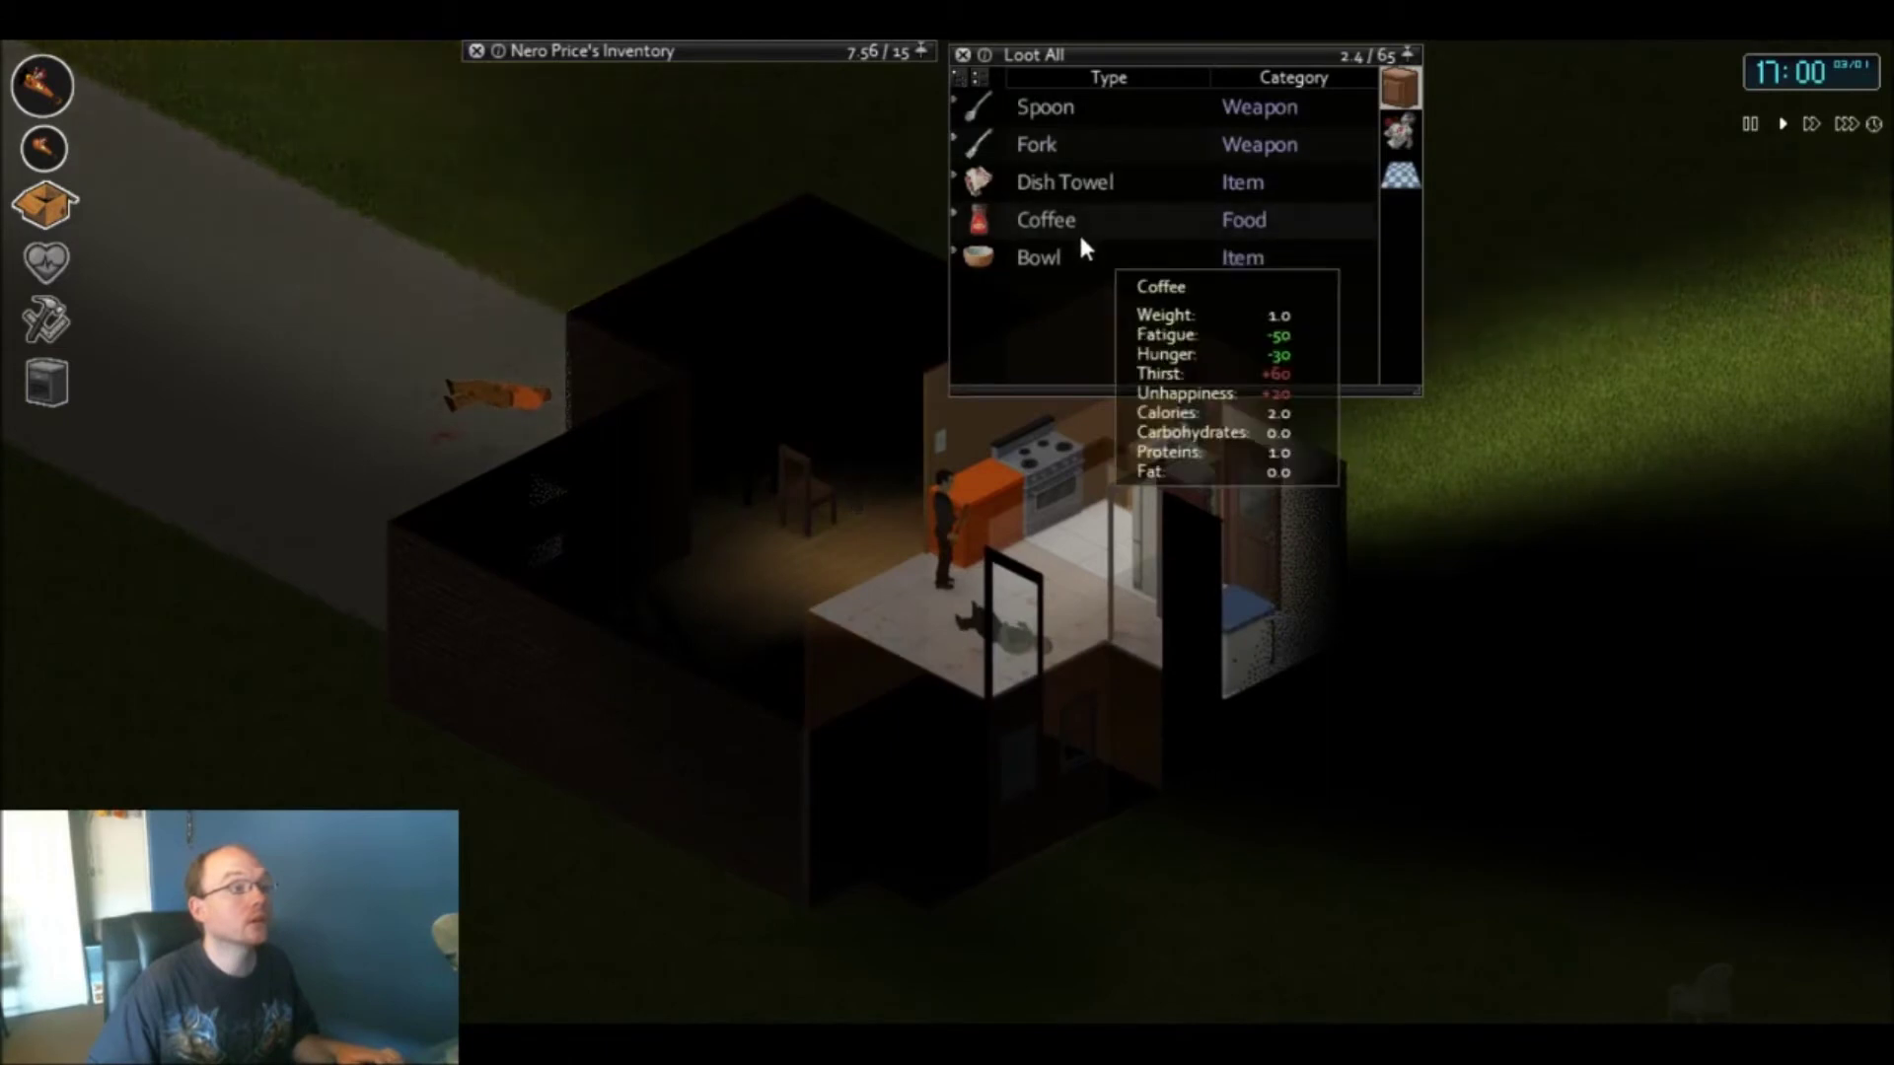
- Take the Coffee, Bowl and Saucepan from the kitchen counter
{"action": "mouse_move", "coordinate": [1067, 270]}
{"action": "left_mouse_down"}
{"action": "mouse_move", "coordinate": [1066, 219]}
{"action": "mouse_move", "coordinate": [925, 170]}
{"action": "left_mouse_up"}
{"action": "key", "text": "d"}
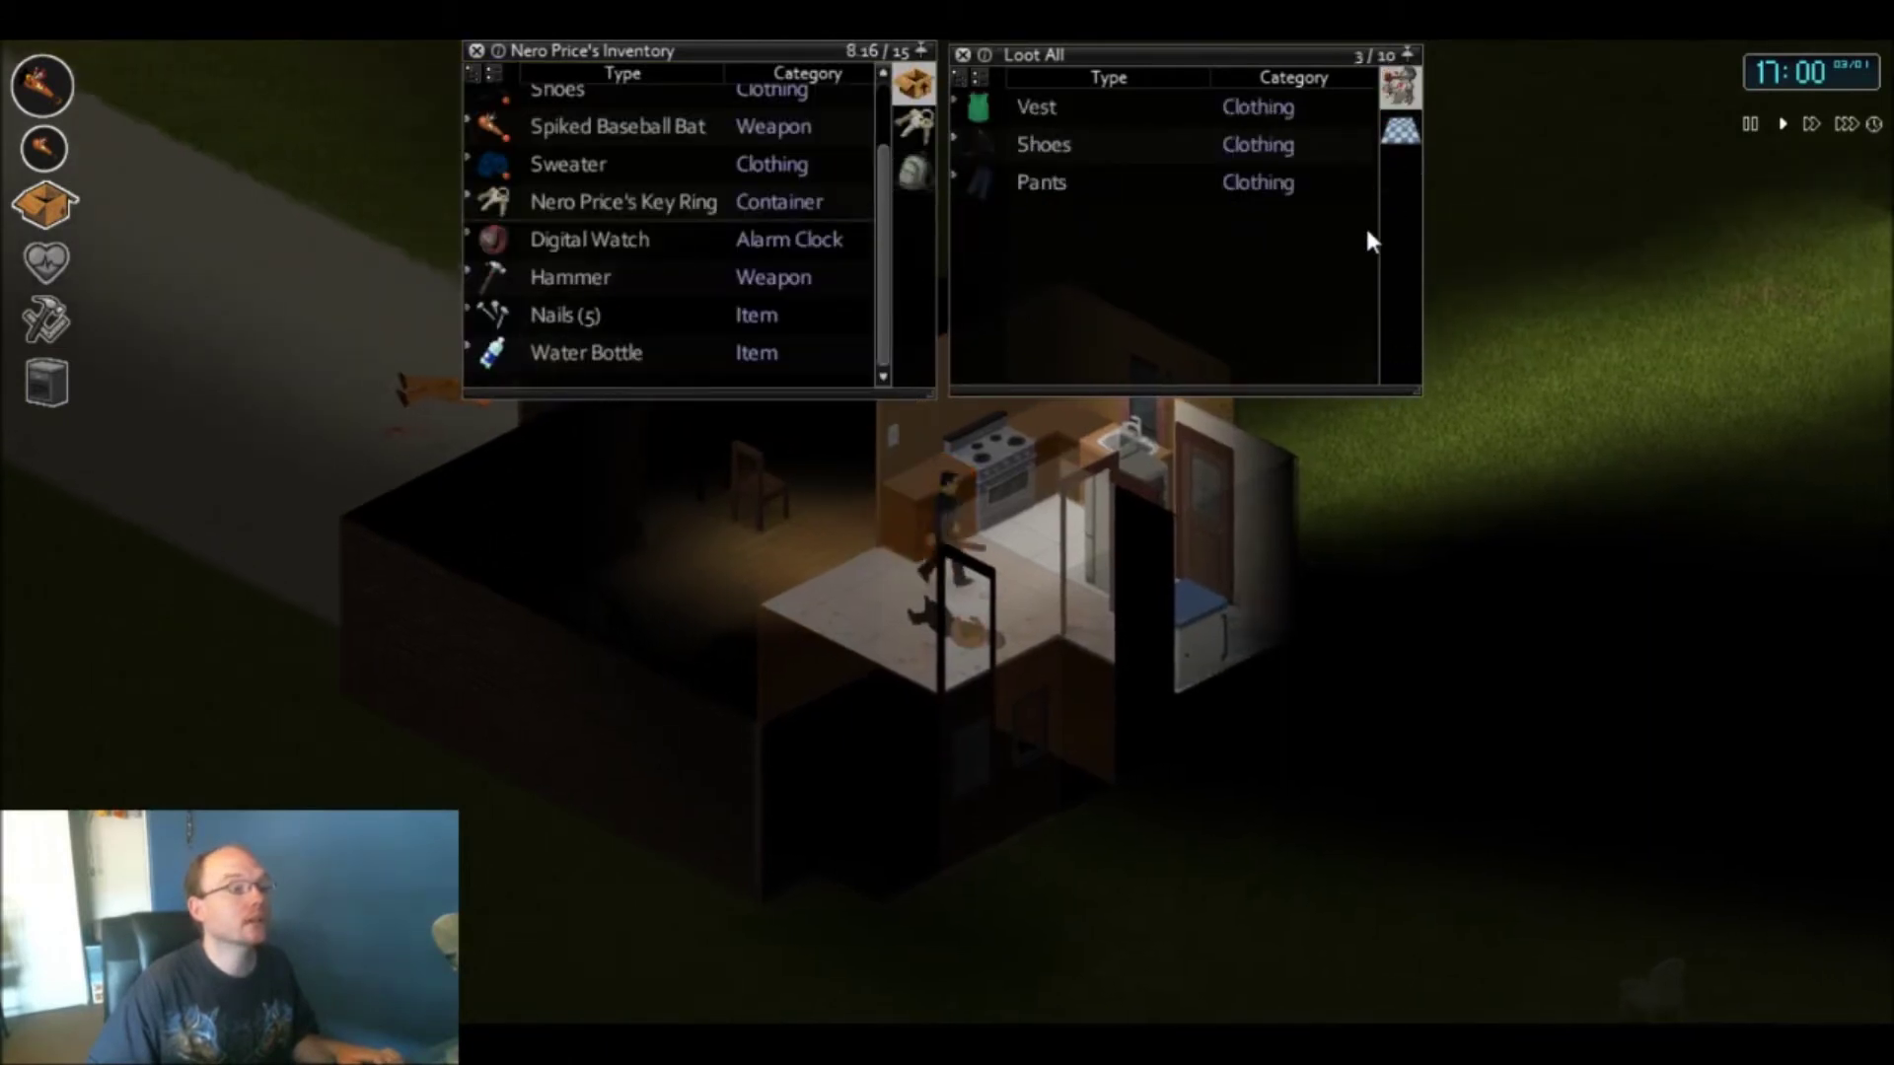
{"action": "key", "text": "w"}
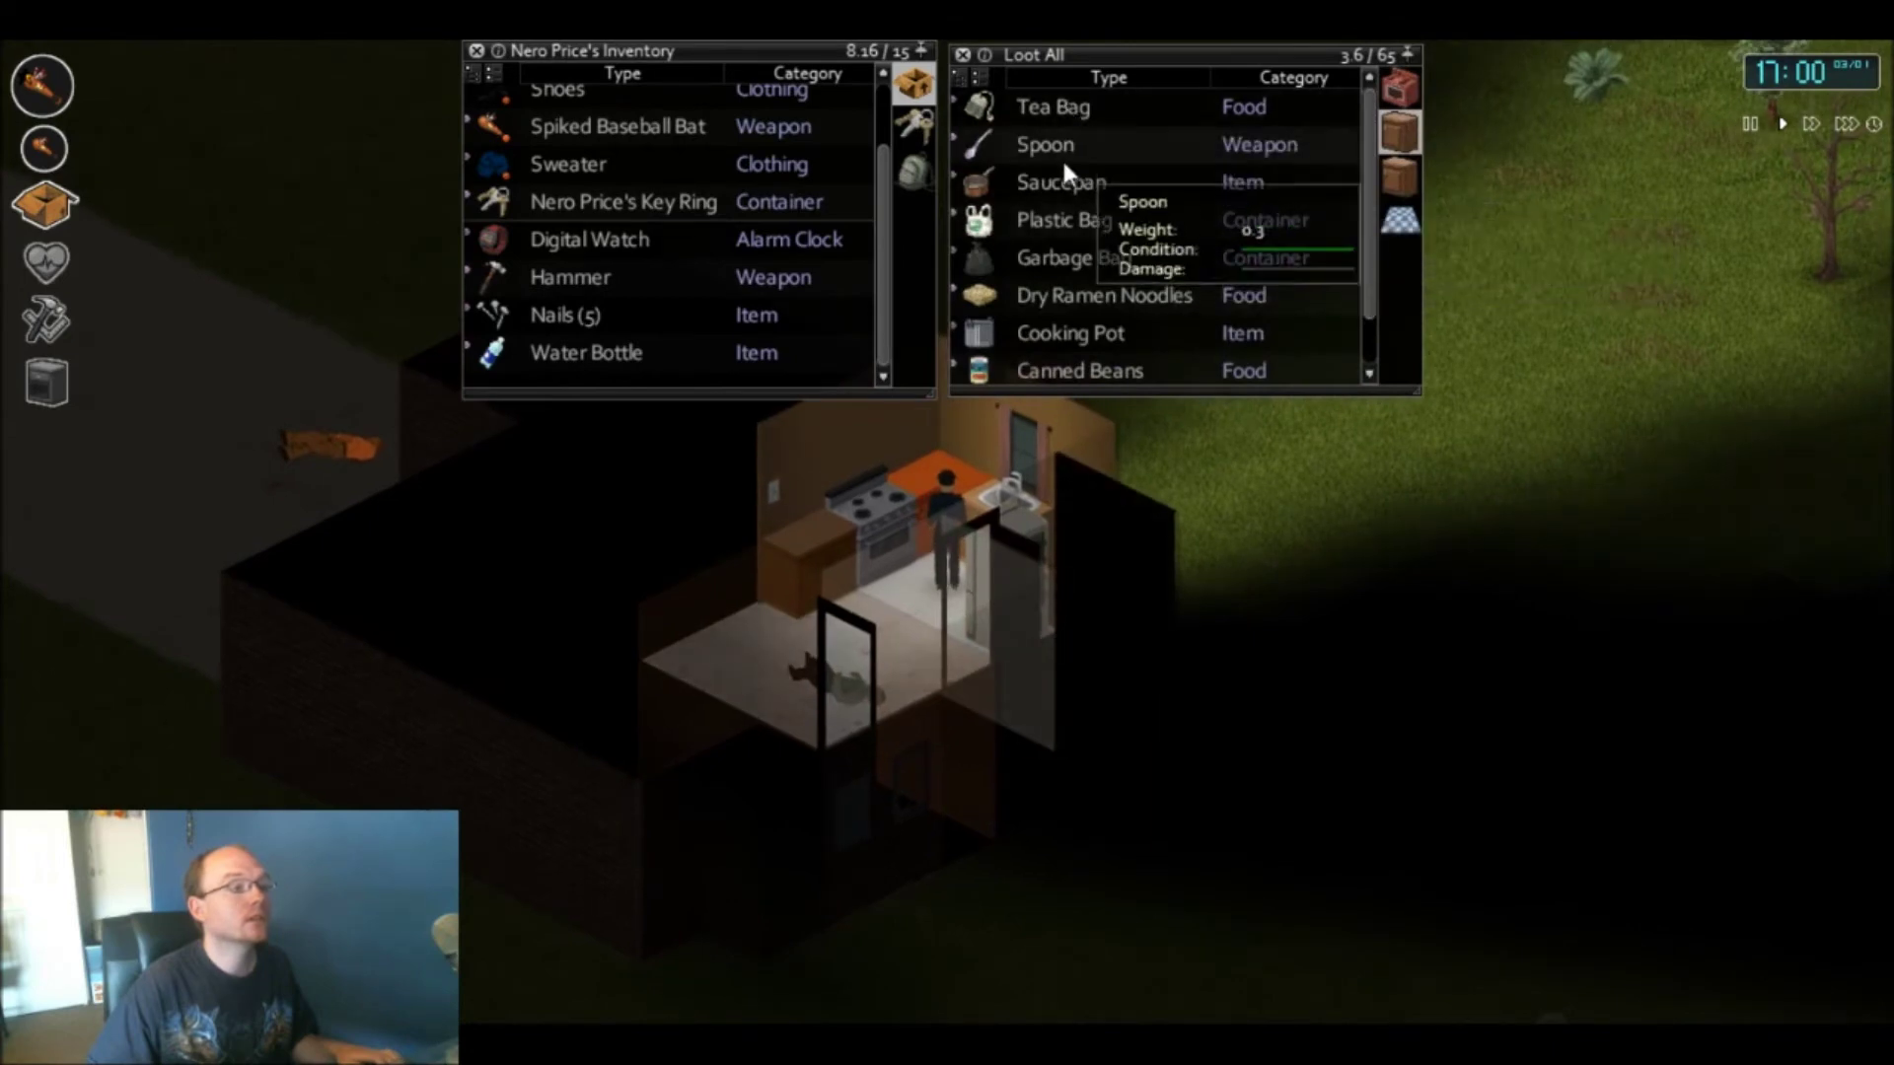
{"action": "left_click_drag", "start_coordinate": [1057, 174], "coordinate": [906, 96]}
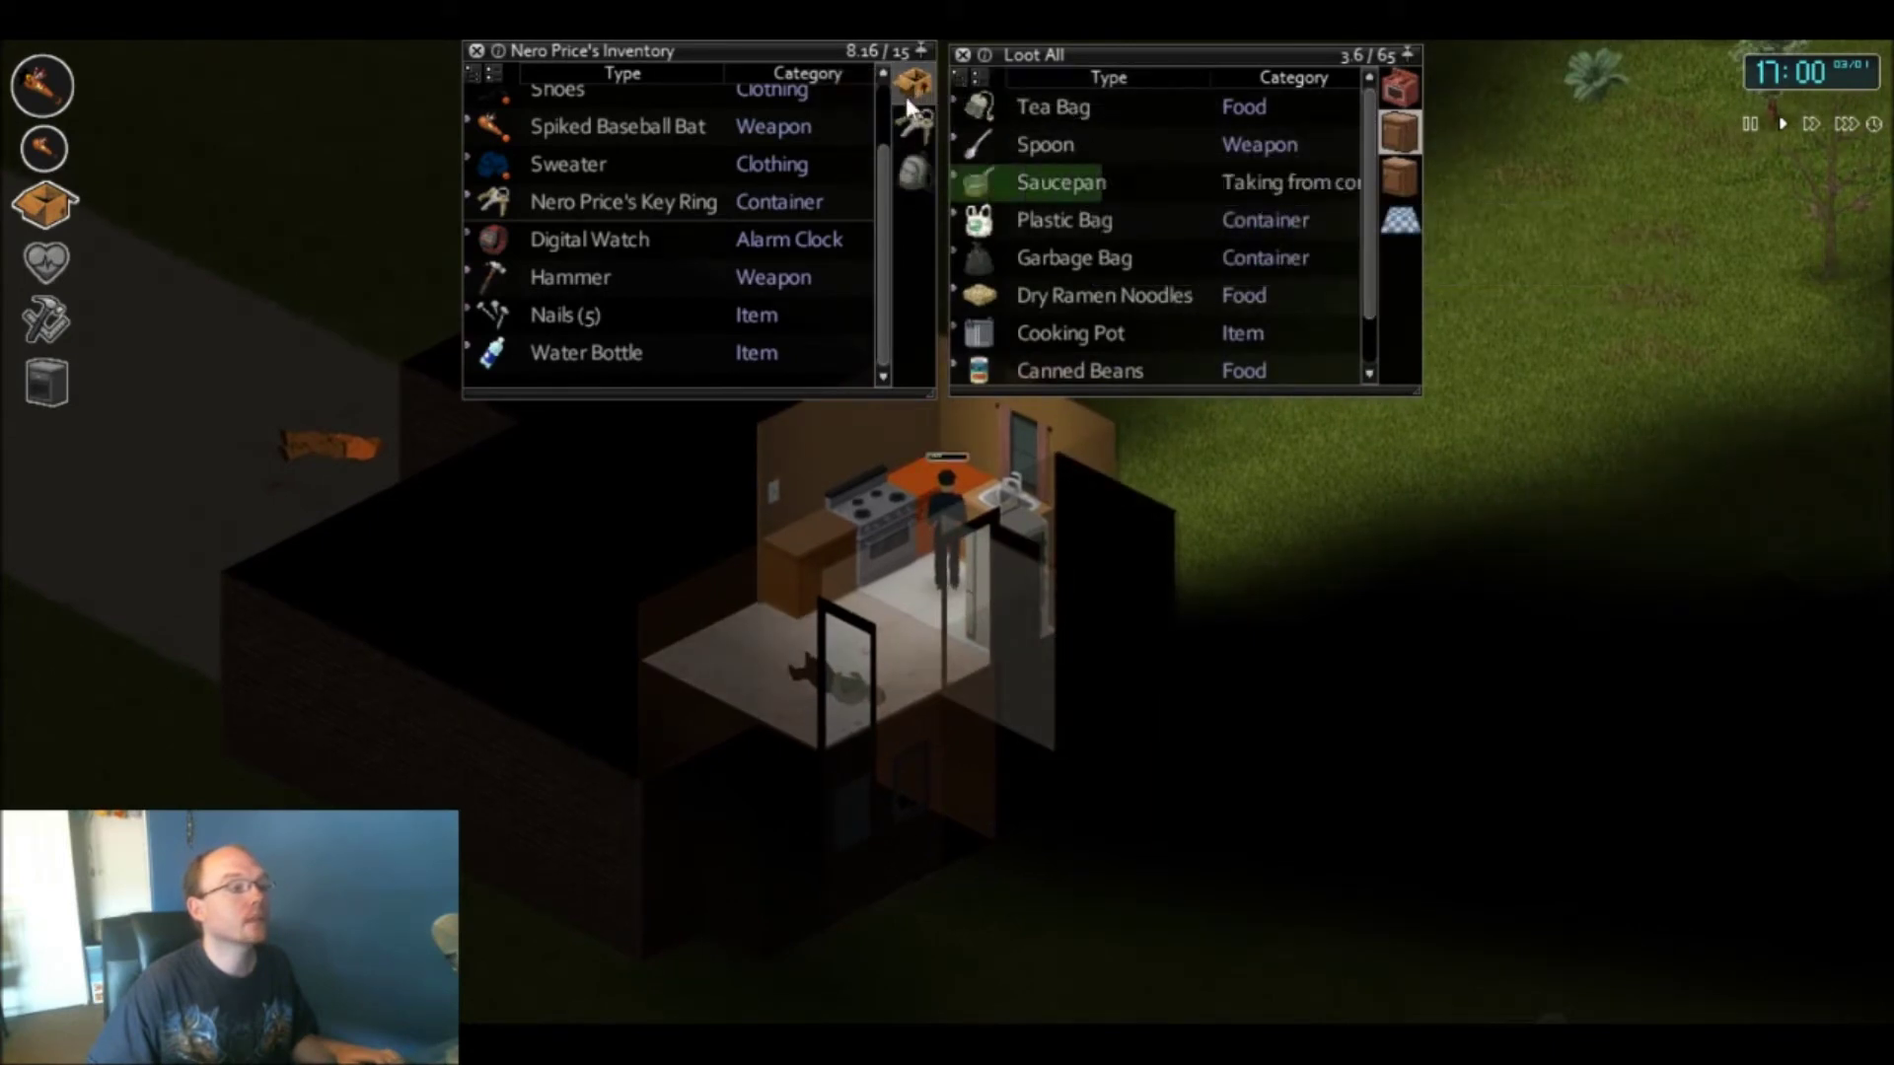
- Fill the Saucepan with water at the sink, set it down, and take the Cooking Pot
{"action": "right_click", "coordinate": [1003, 476]}
{"action": "left_click", "coordinate": [1336, 554]}
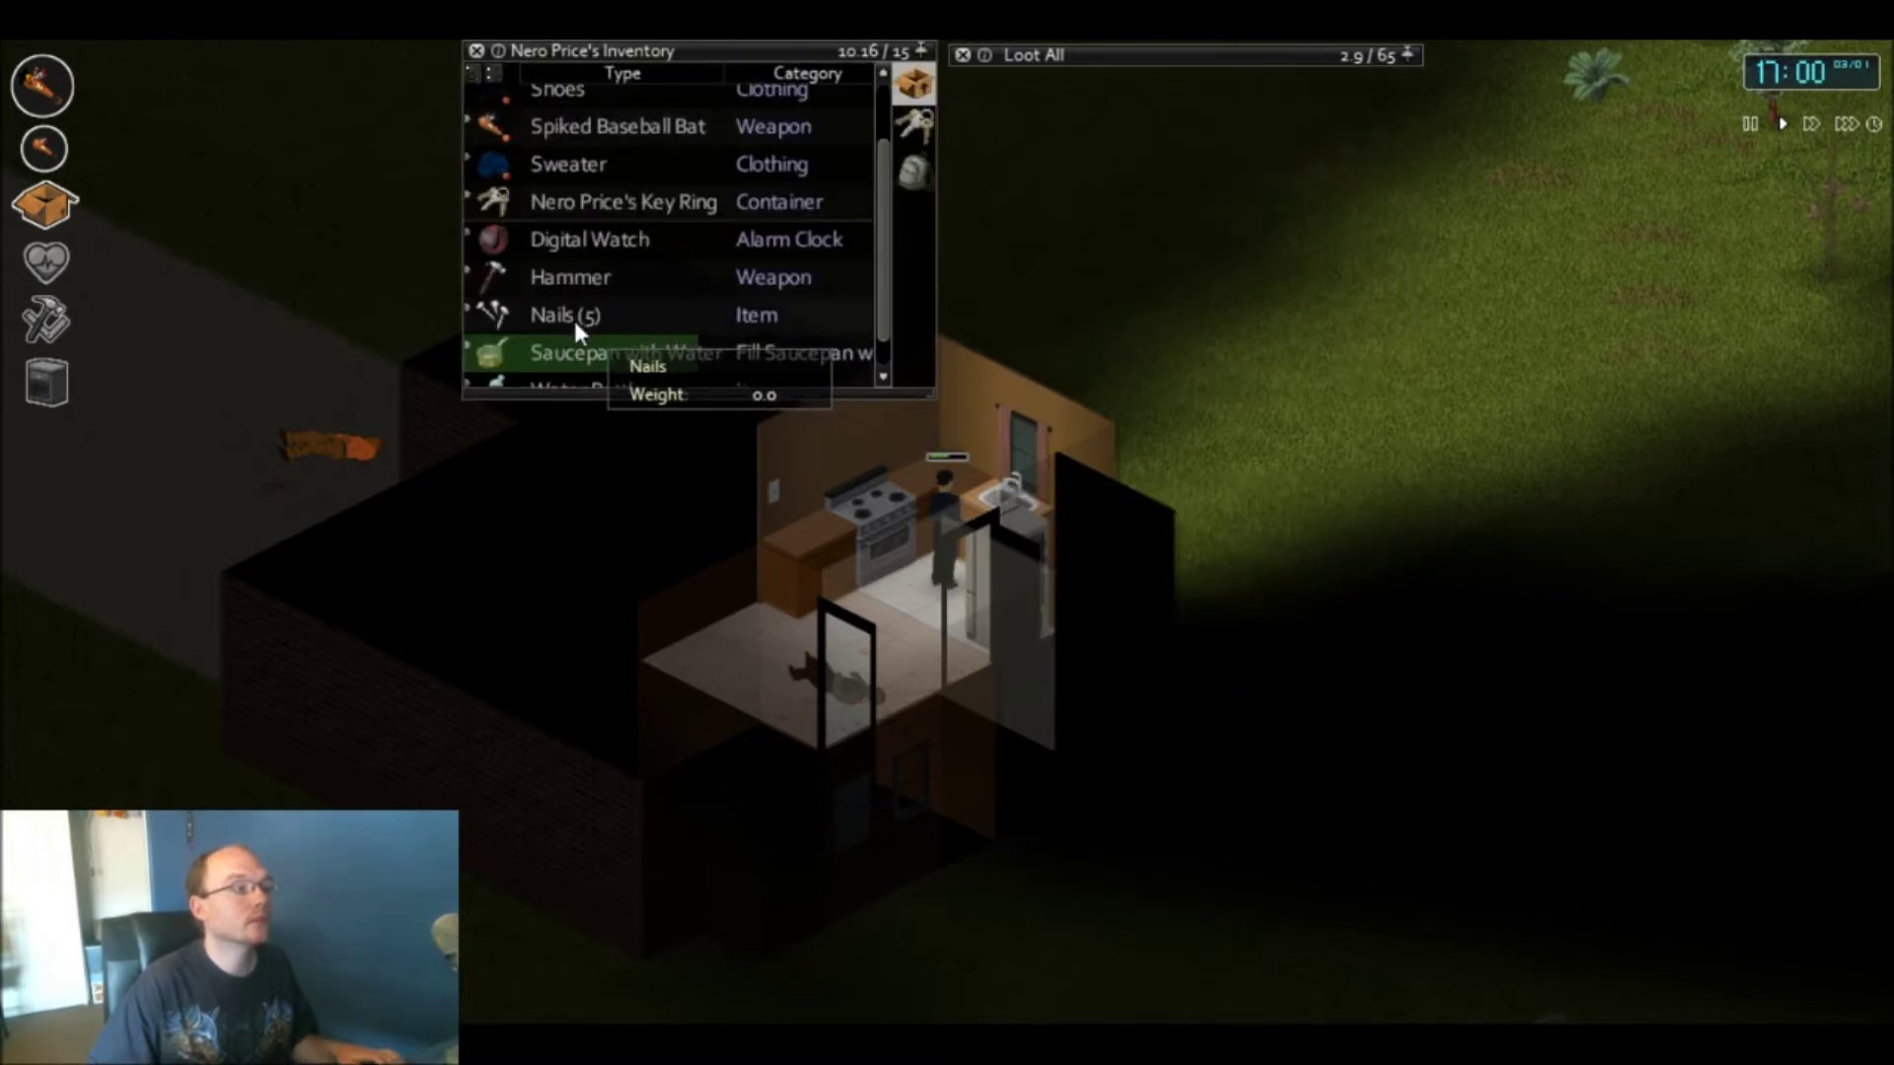
{"action": "mouse_move", "coordinate": [575, 352]}
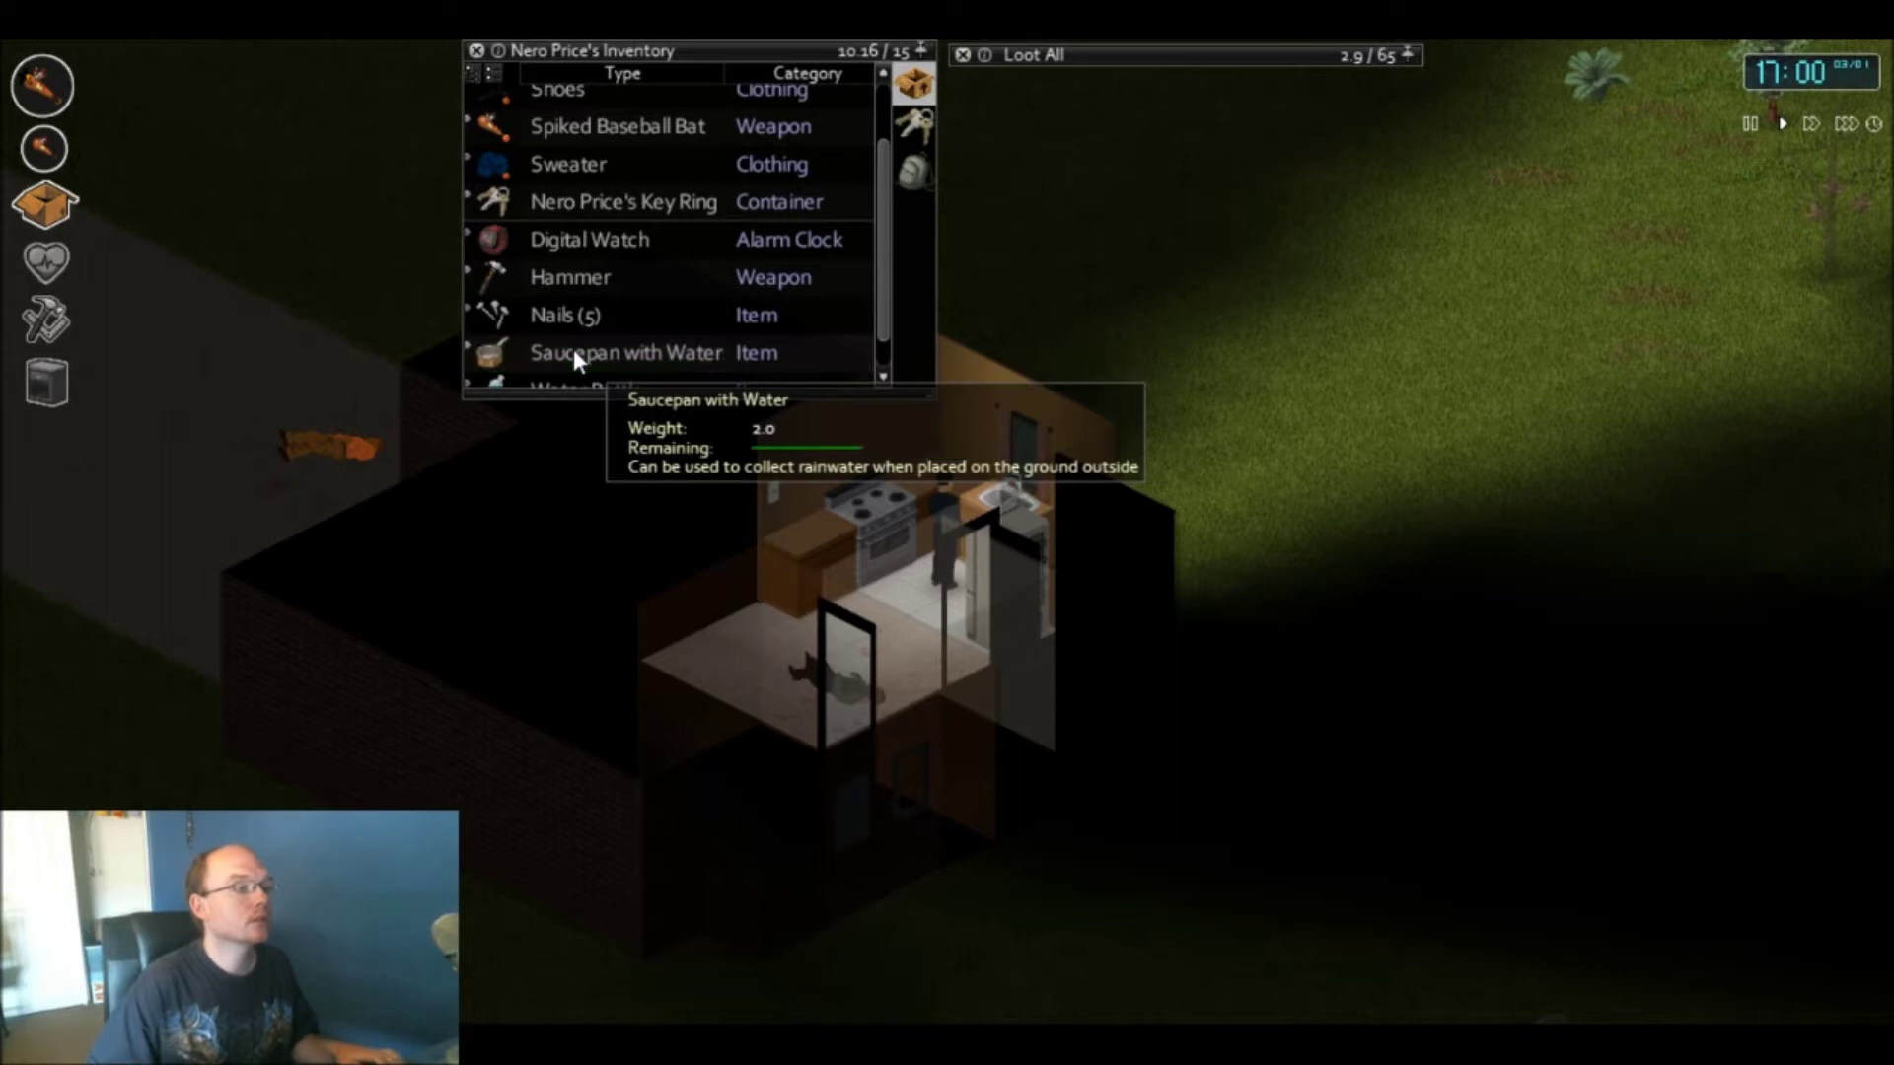
{"action": "mouse_move", "coordinate": [574, 352]}
{"action": "left_mouse_down"}
{"action": "mouse_move", "coordinate": [890, 146]}
{"action": "mouse_move", "coordinate": [908, 160]}
{"action": "left_mouse_up"}
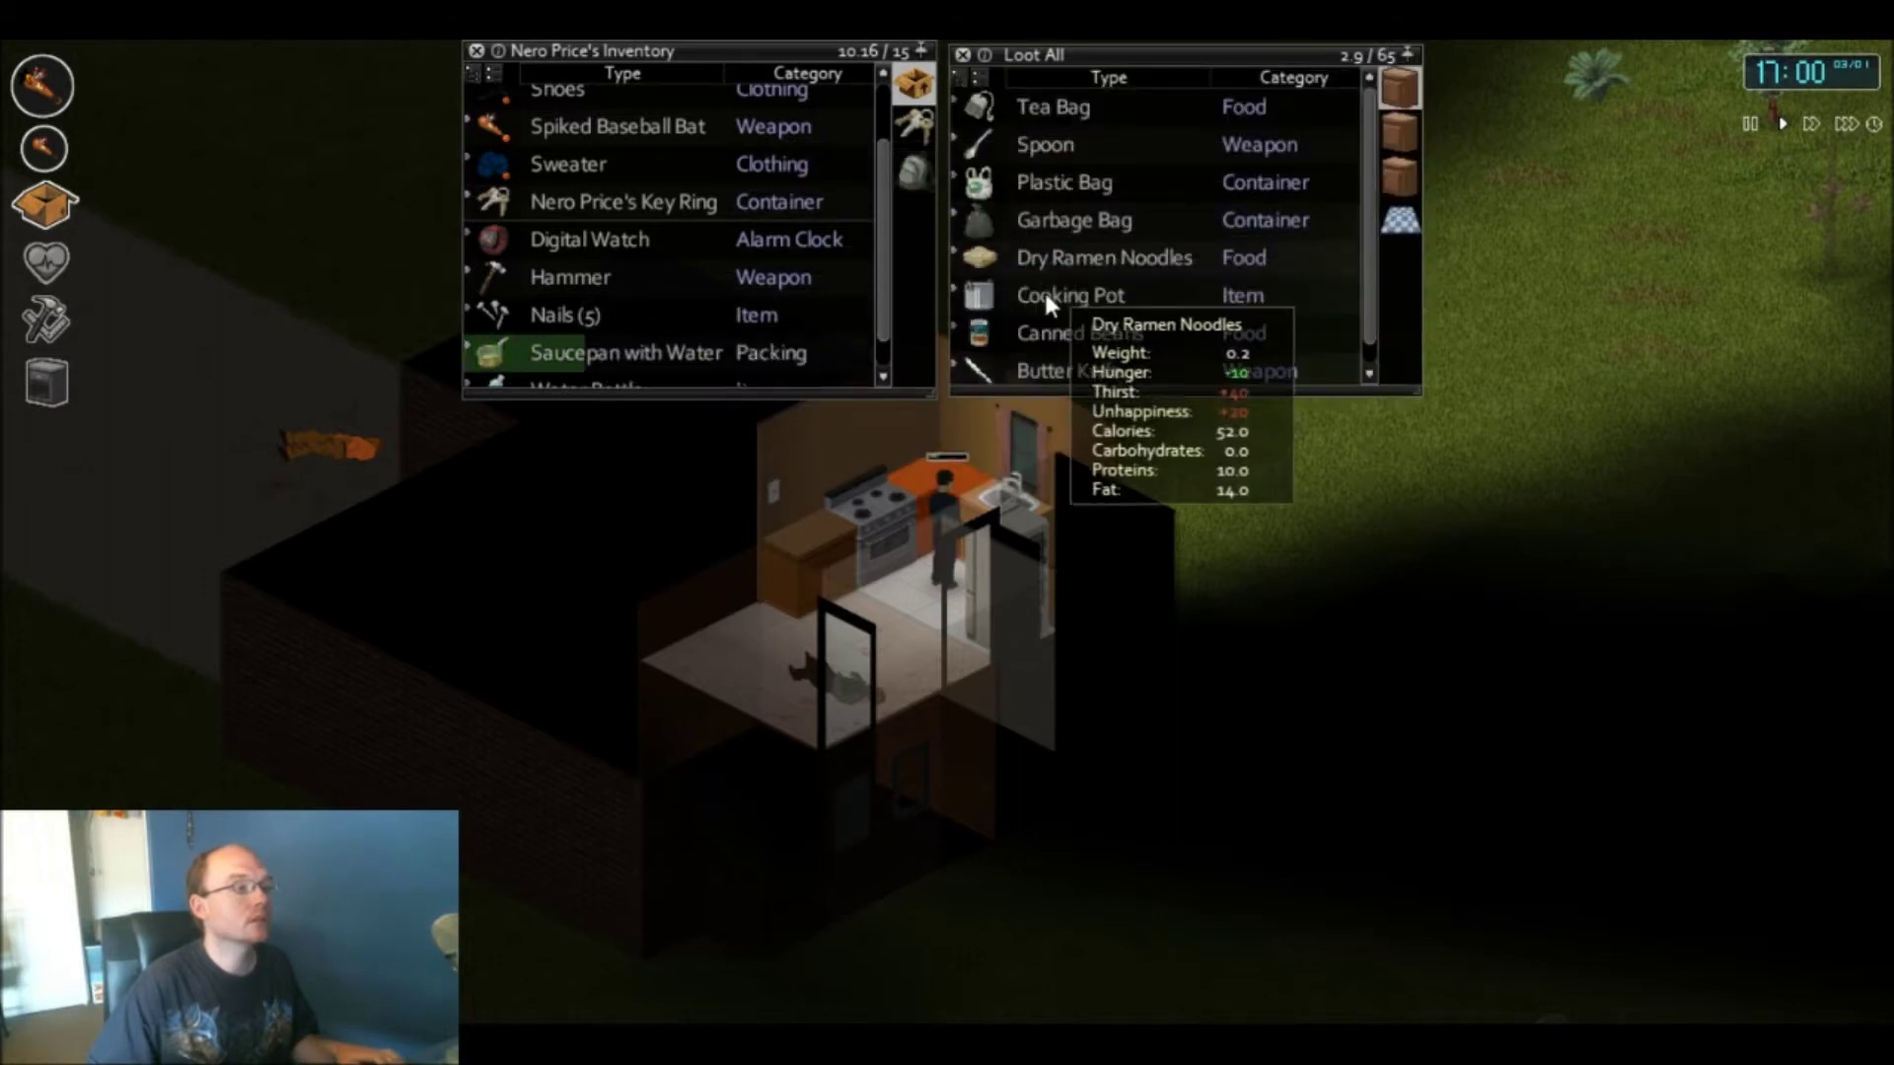
{"action": "left_click_drag", "start_coordinate": [1061, 294], "coordinate": [932, 82]}
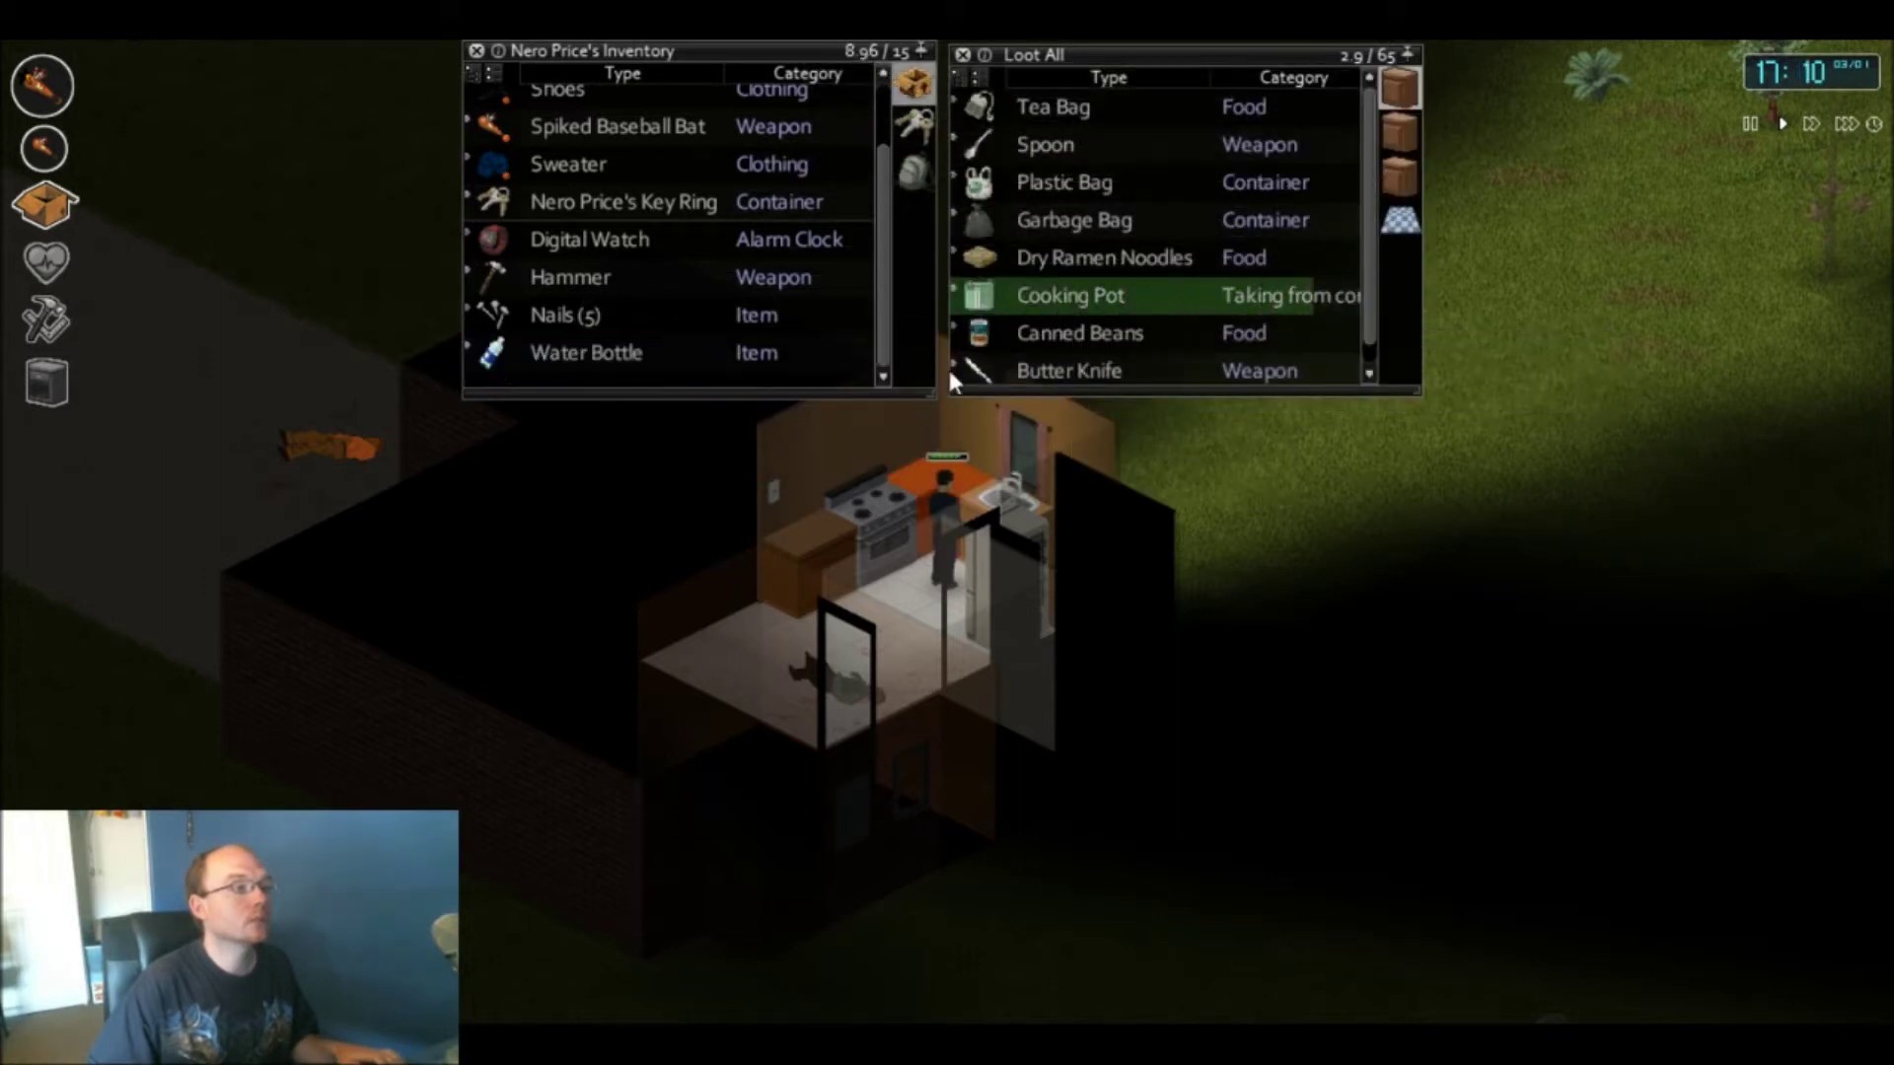
- Fill the Cooking Pot with water at the sink and set it aside
{"action": "right_click", "coordinate": [1004, 497]}
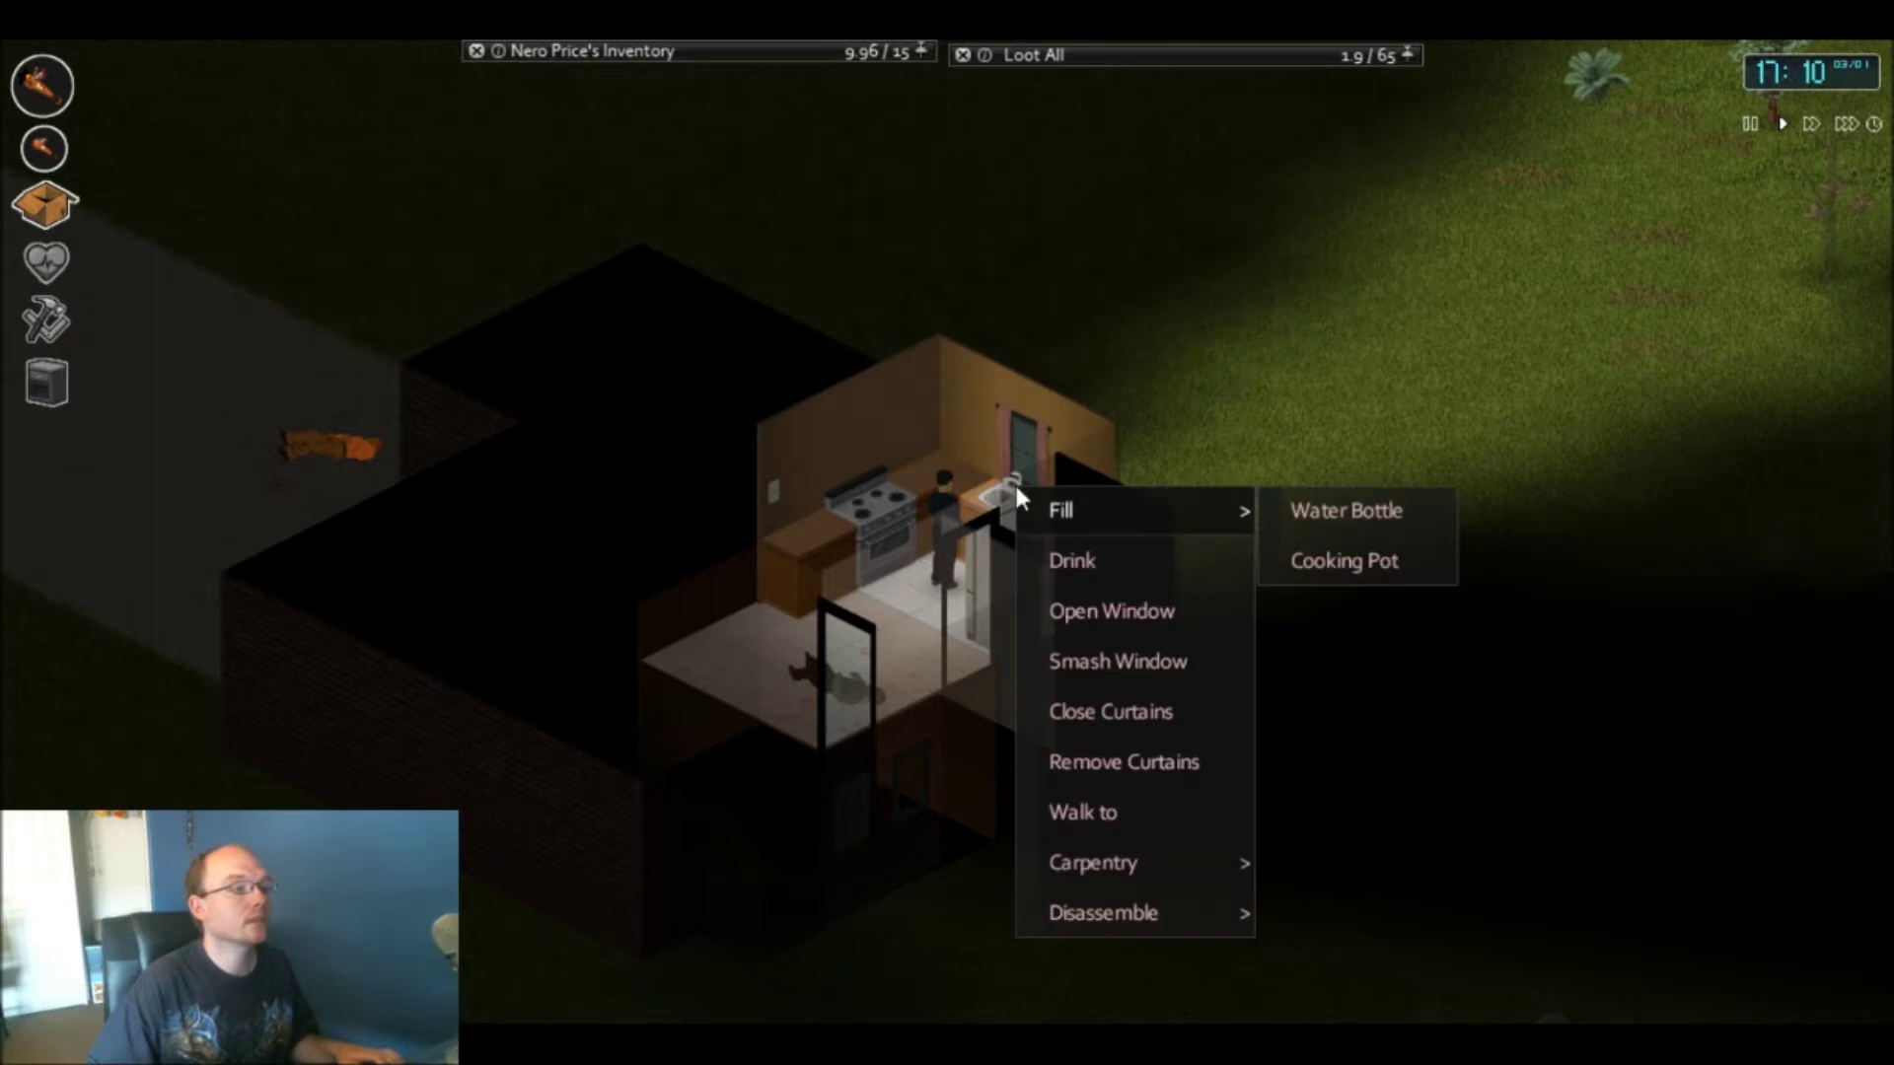
{"action": "left_click", "coordinate": [1348, 547]}
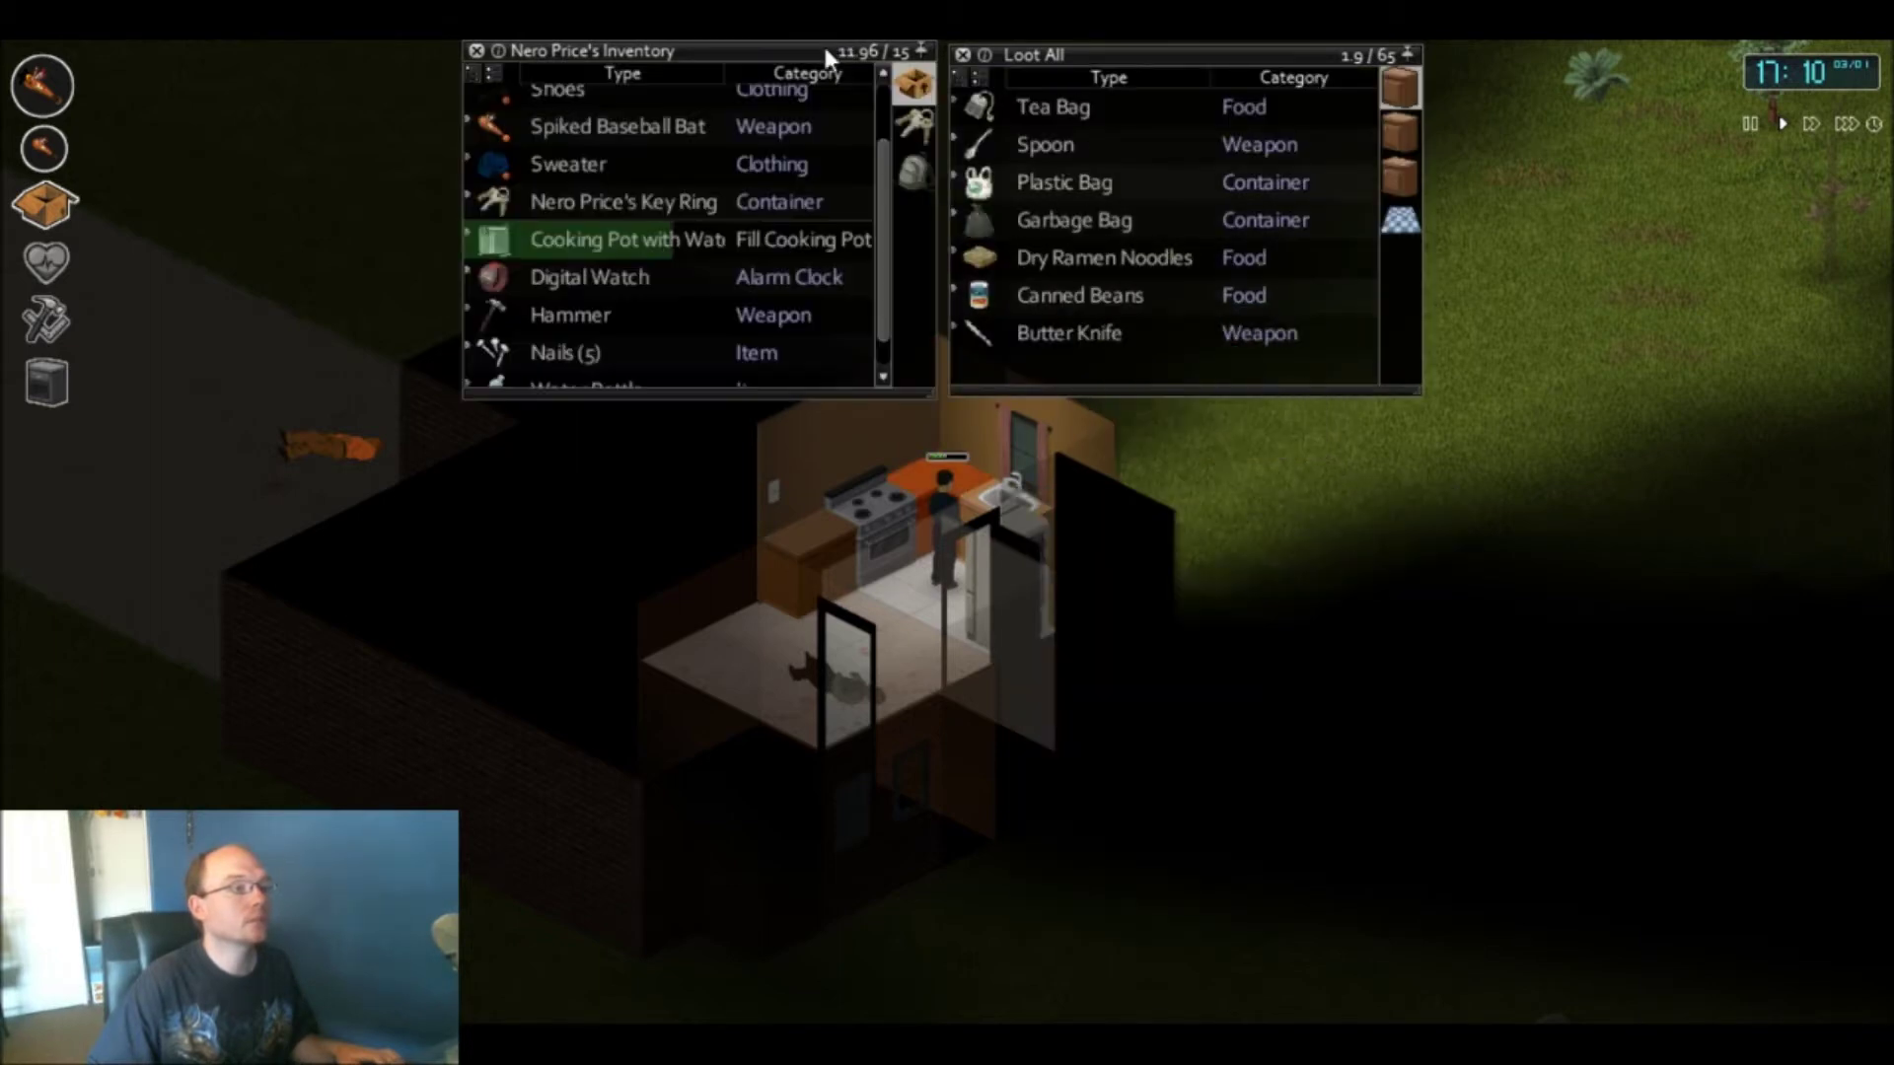
{"action": "mouse_move", "coordinate": [628, 240]}
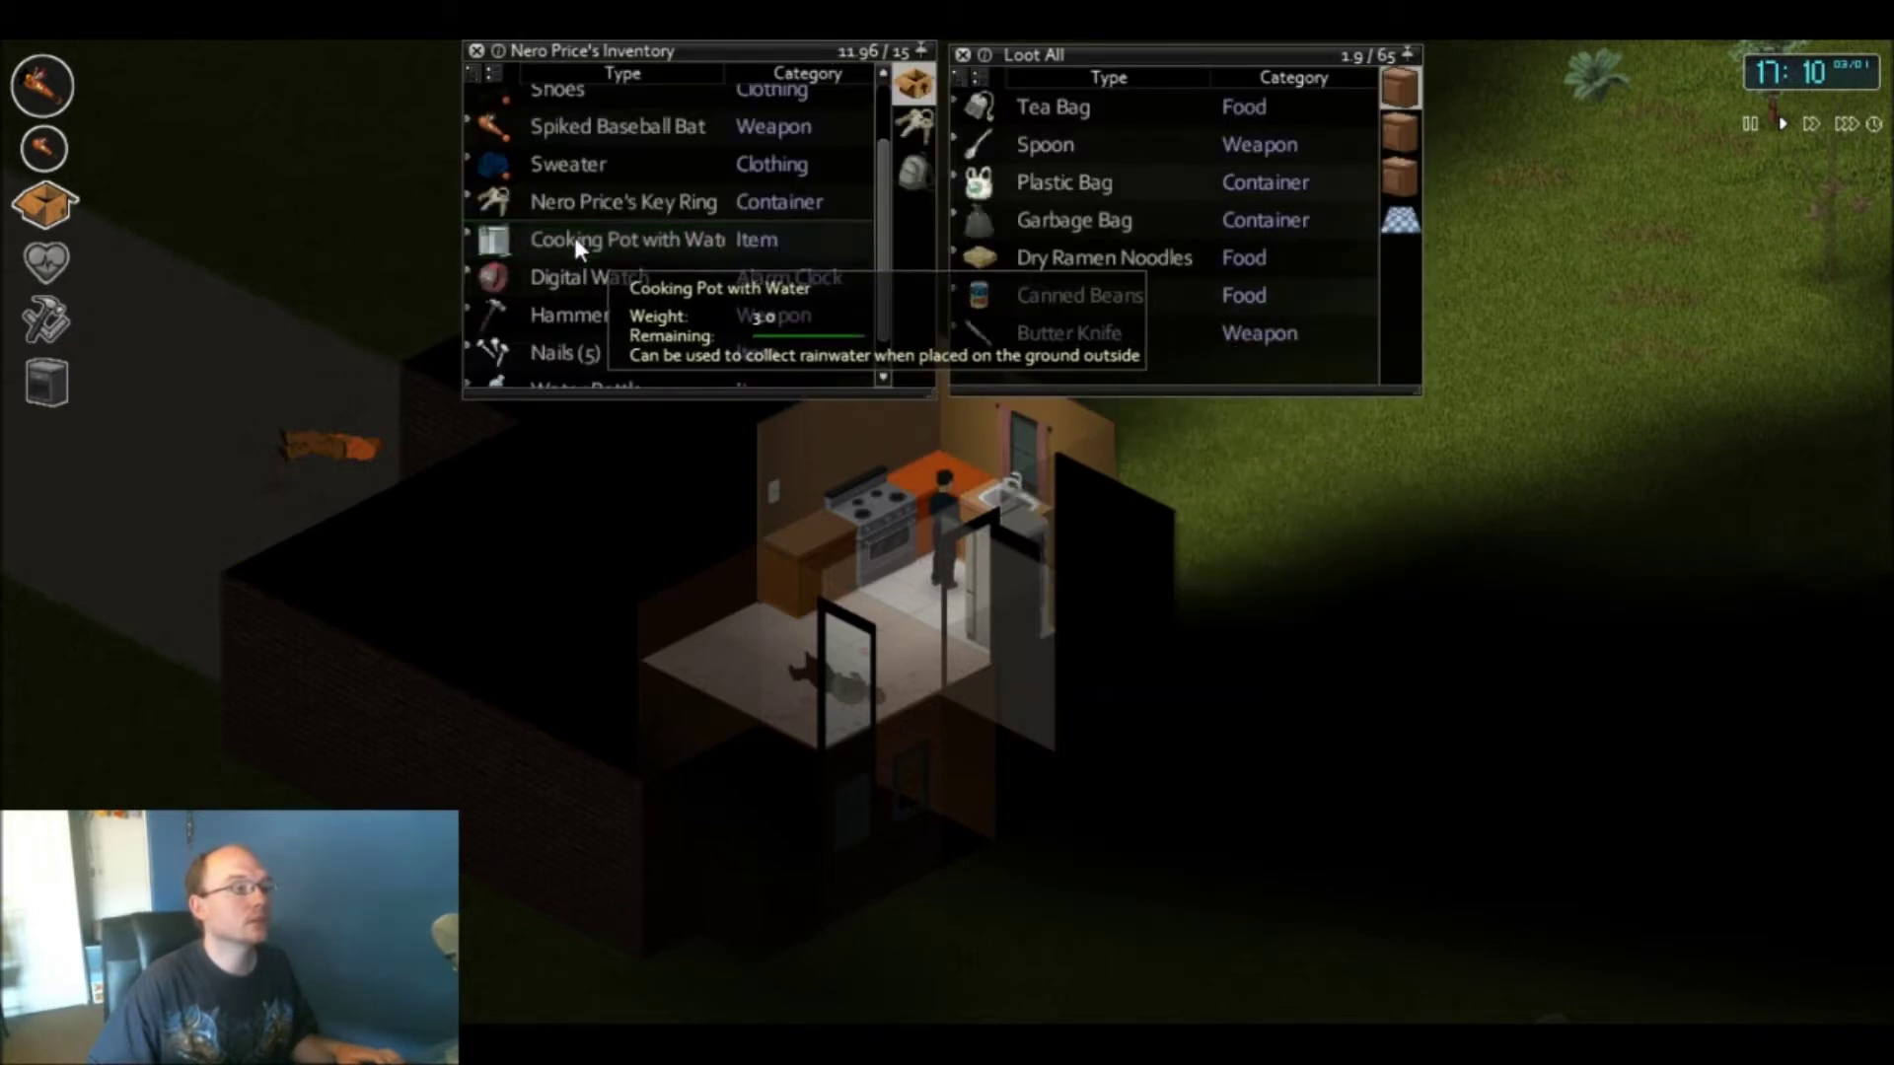
{"action": "mouse_move", "coordinate": [578, 237]}
{"action": "left_mouse_down"}
{"action": "mouse_move", "coordinate": [834, 151]}
{"action": "mouse_move", "coordinate": [931, 189]}
{"action": "left_mouse_up"}
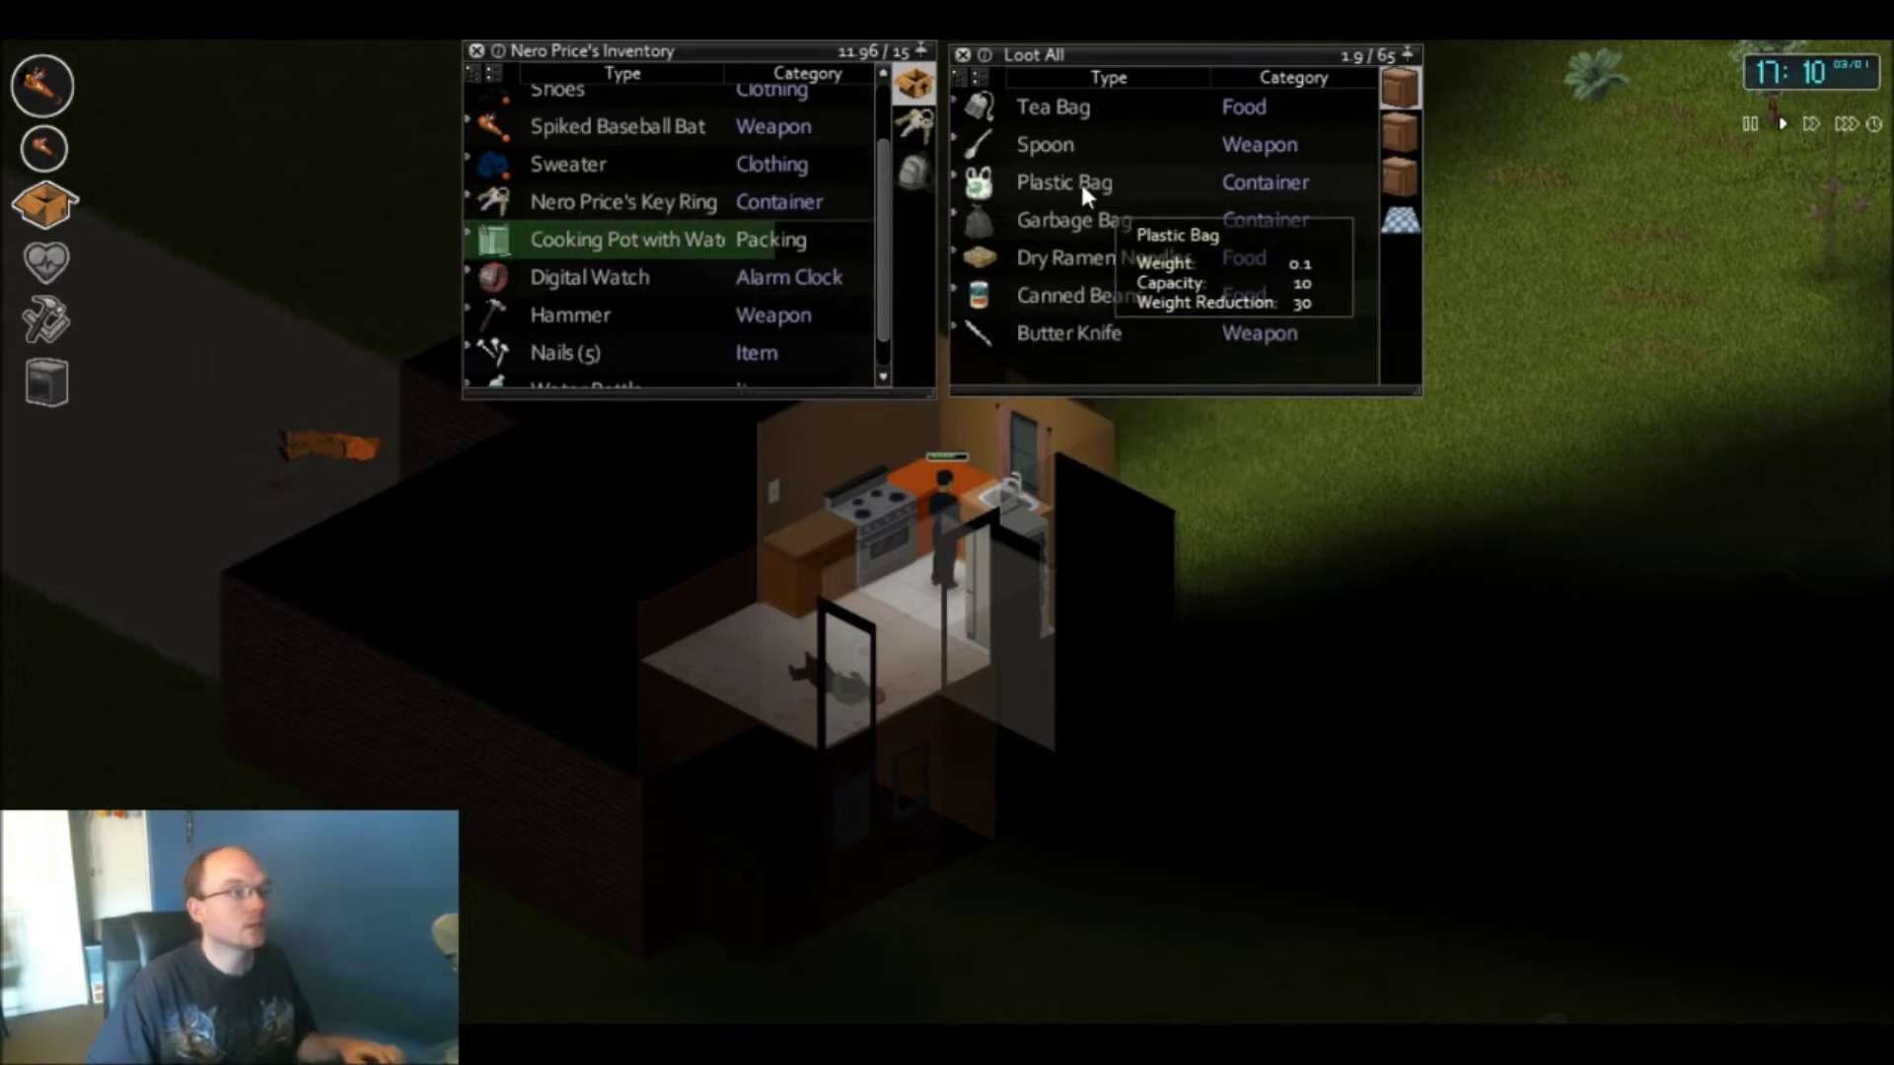
- Move the Garbage Bag, Dry Ramen and Canned Beans into the inventory
{"action": "left_click", "coordinate": [1060, 222]}
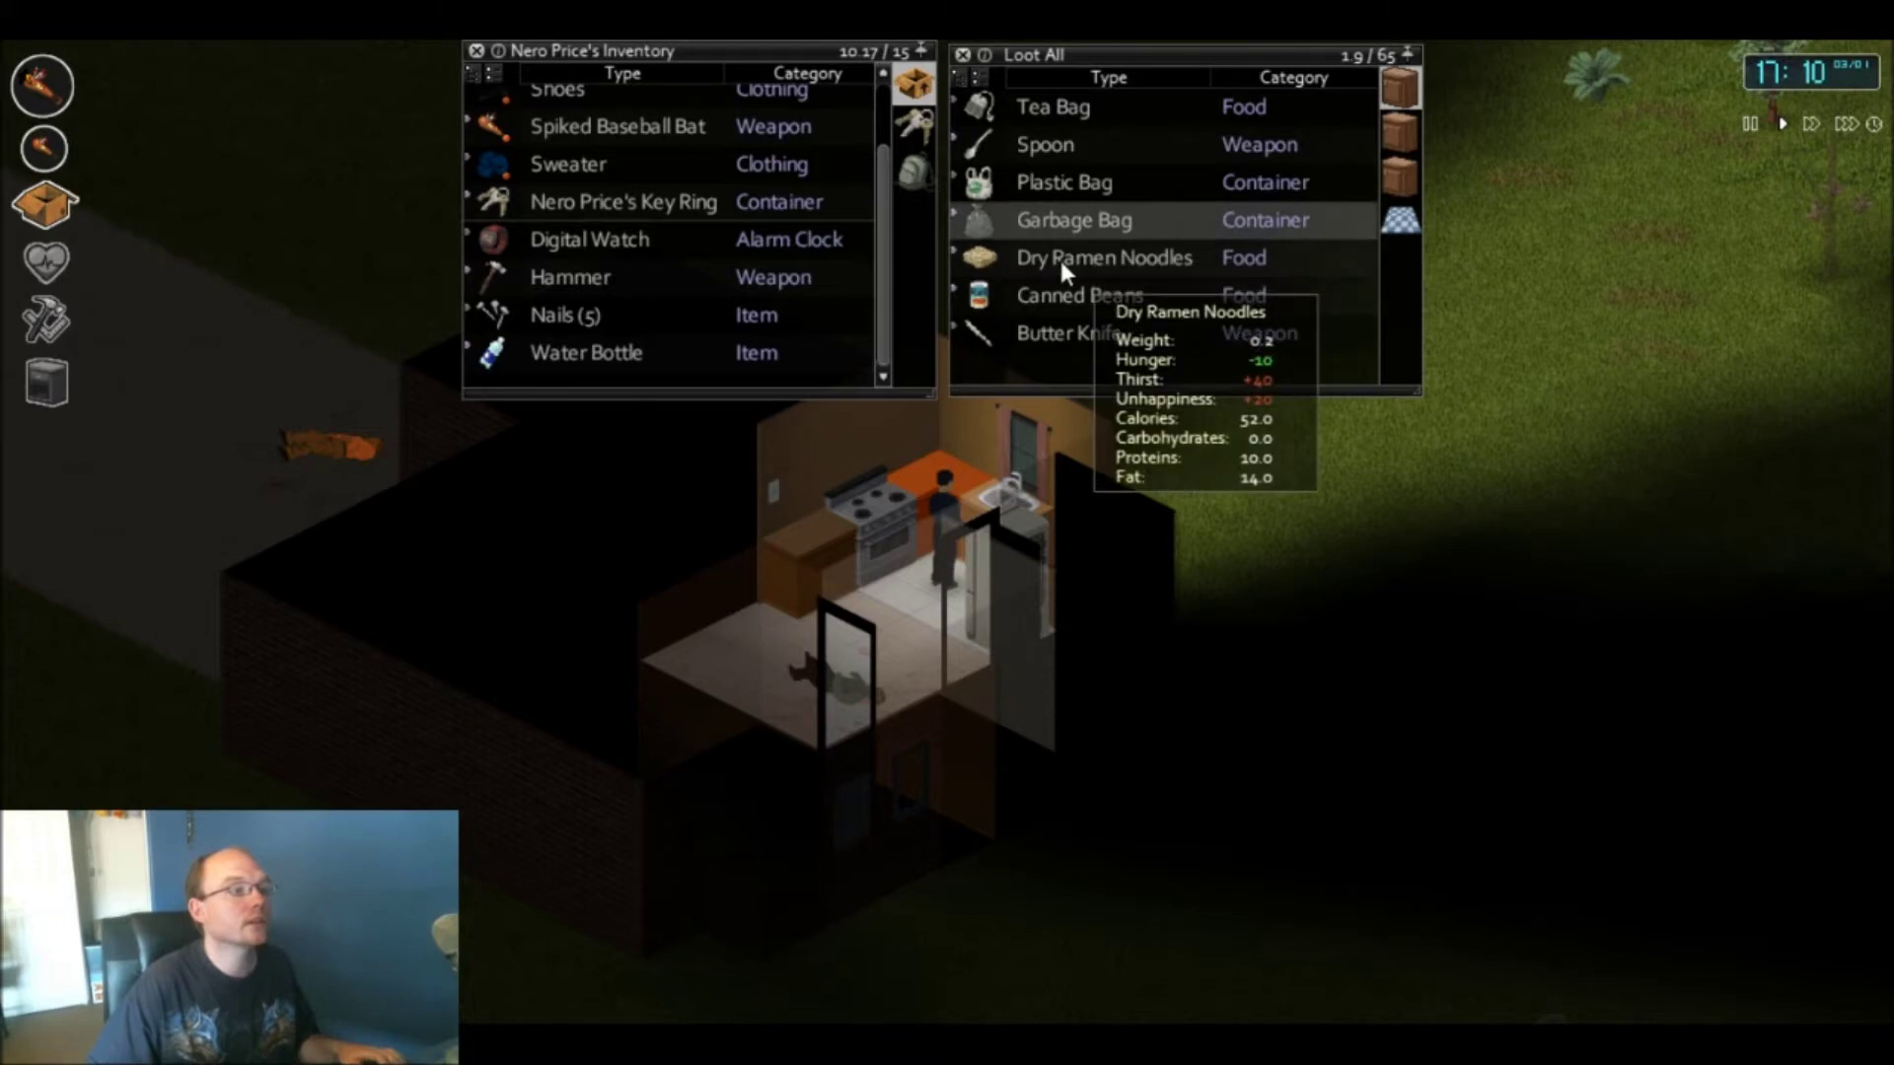
{"action": "left_click", "coordinate": [1053, 295], "text": "shift"}
{"action": "left_click_drag", "start_coordinate": [1053, 221], "coordinate": [910, 170]}
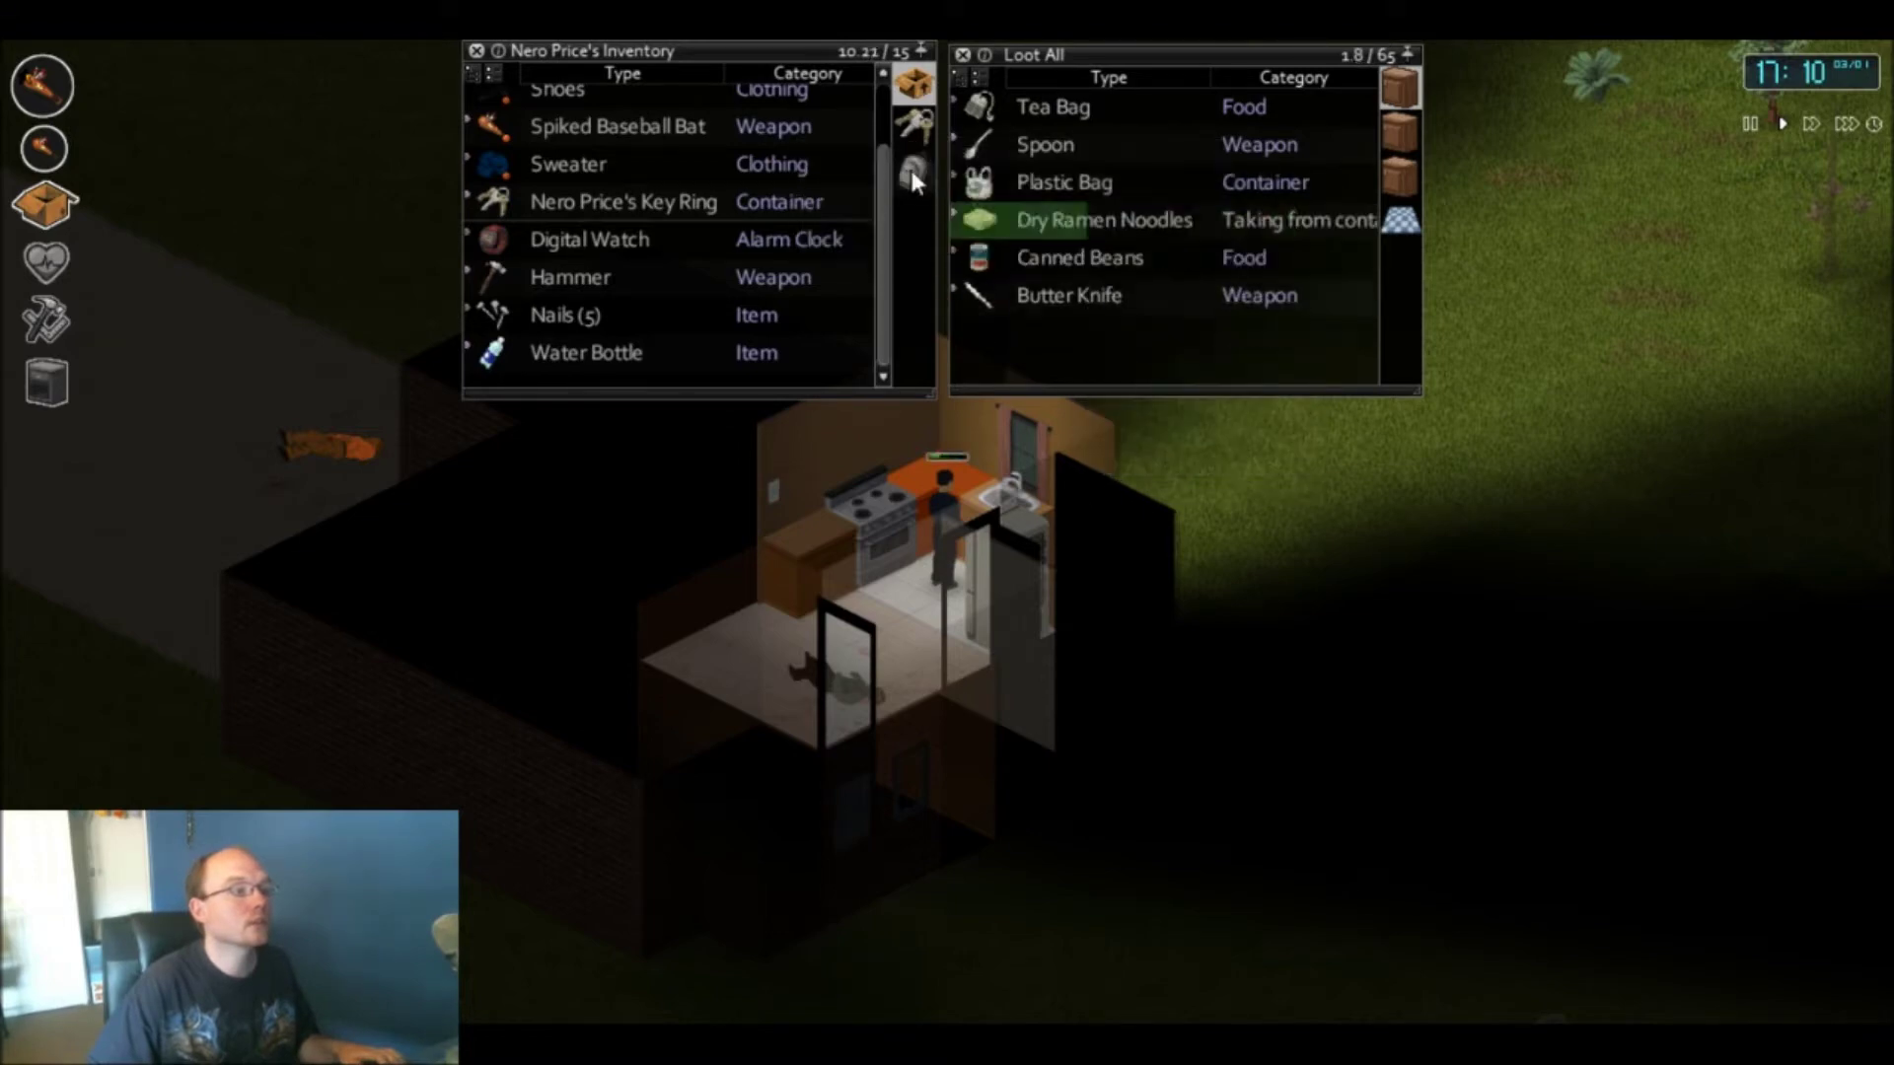
{"action": "left_click", "coordinate": [1401, 132]}
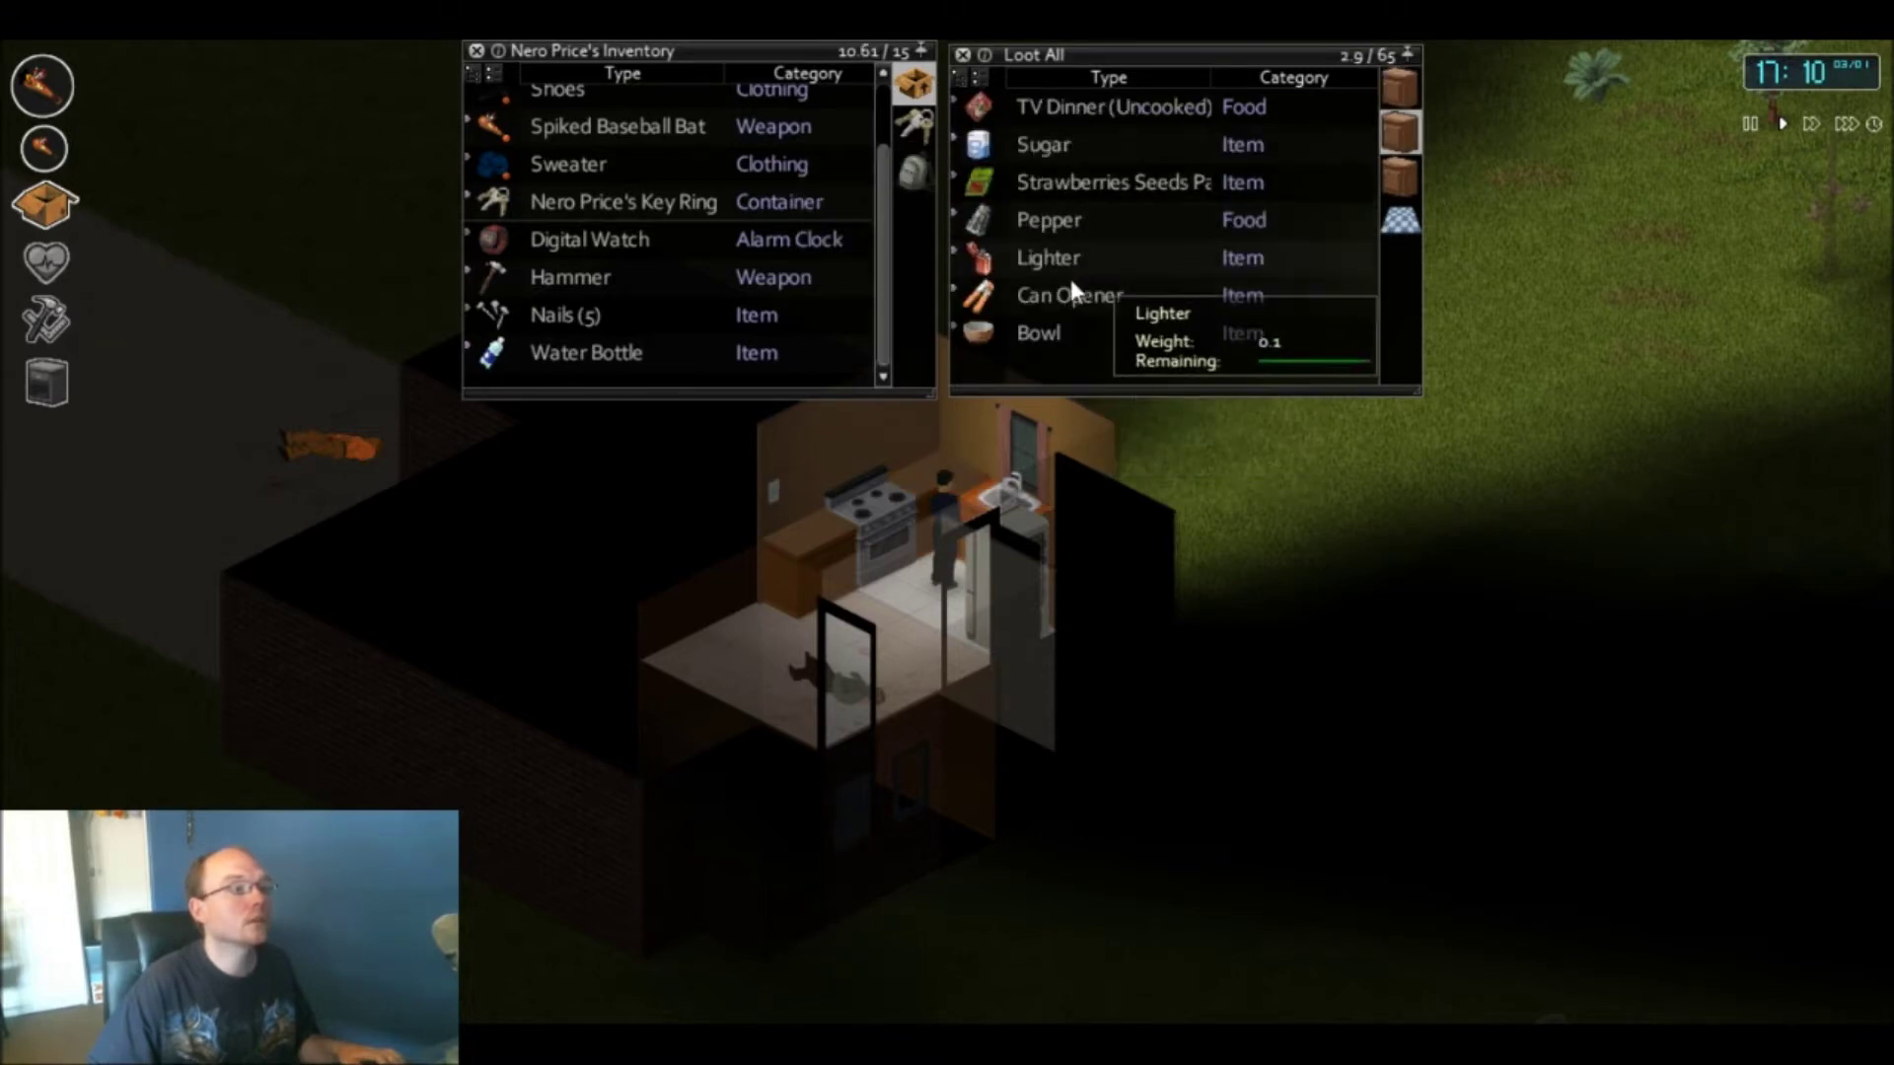
- Take the Lighter, TV Dinner, Sugar, Strawberries Seeds and Pepper into the inventory
{"action": "left_click_drag", "start_coordinate": [1042, 257], "coordinate": [851, 178]}
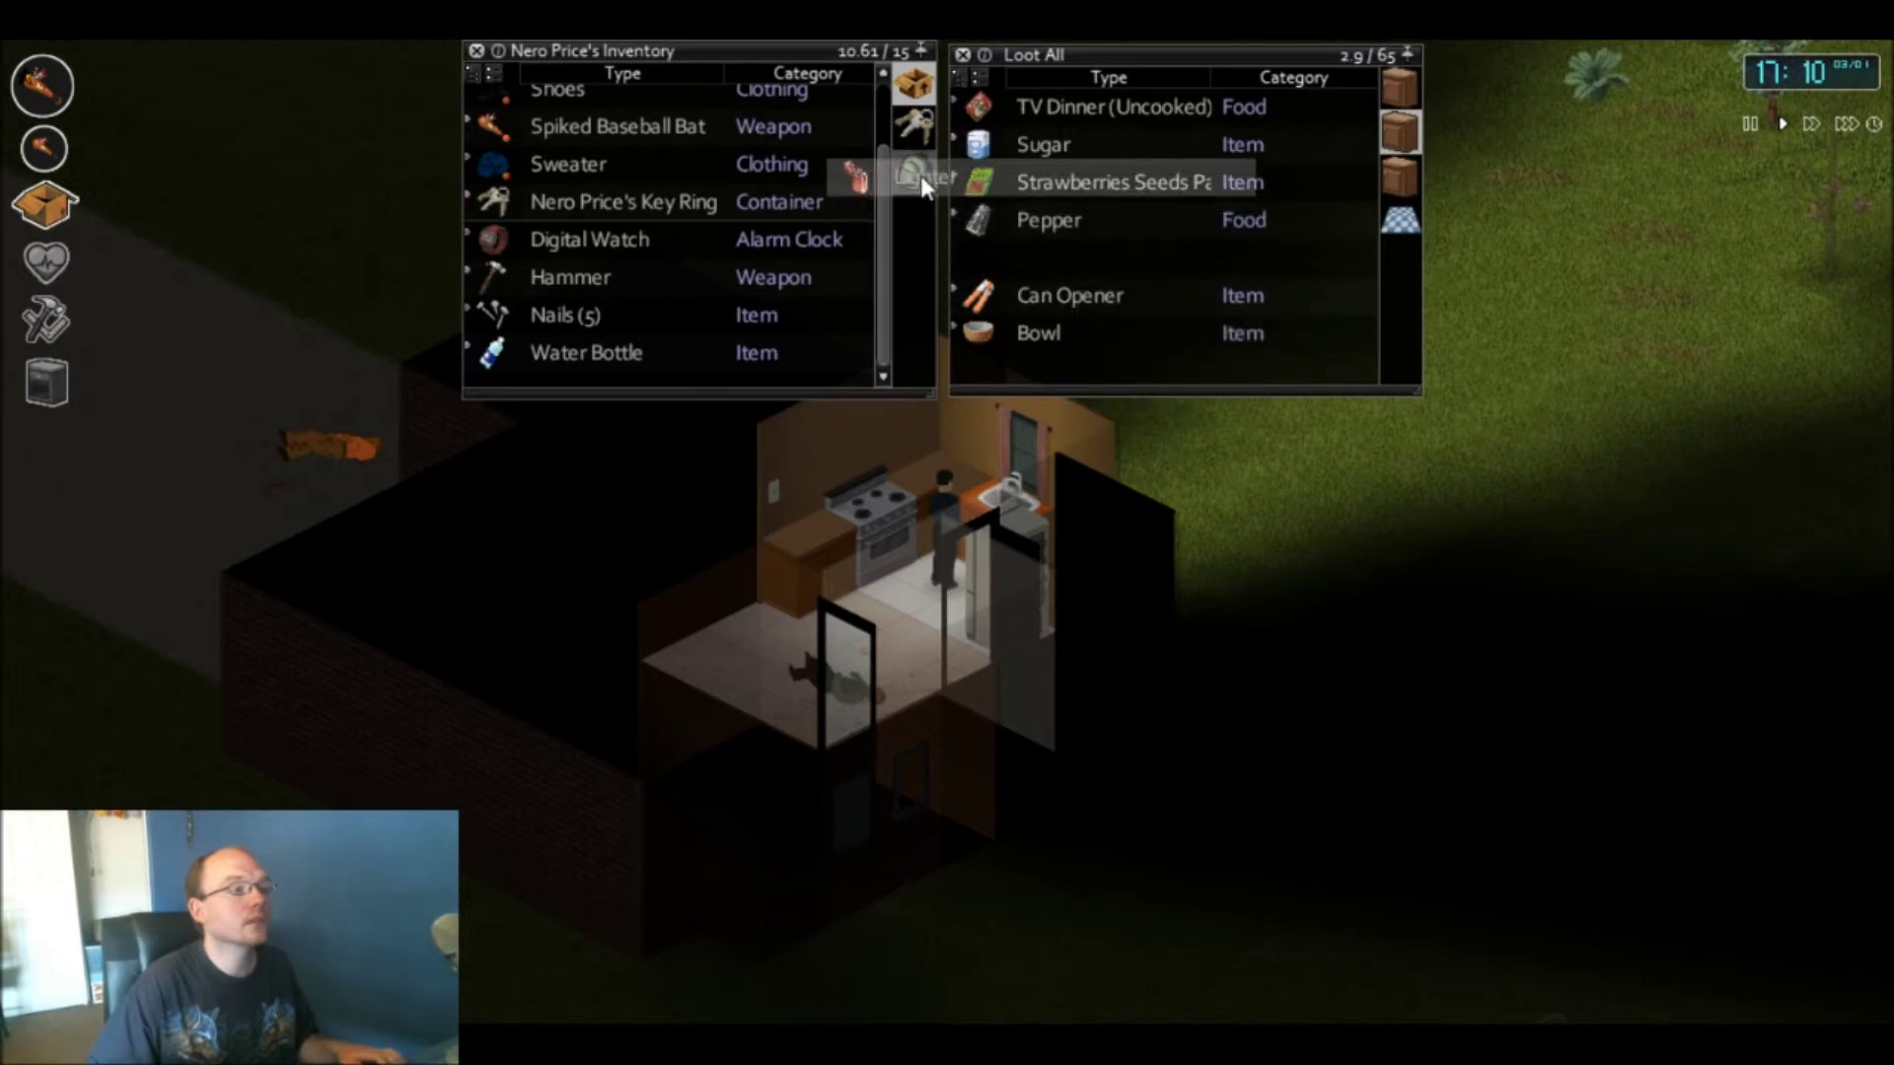
{"action": "left_click_drag", "start_coordinate": [1075, 104], "coordinate": [920, 163]}
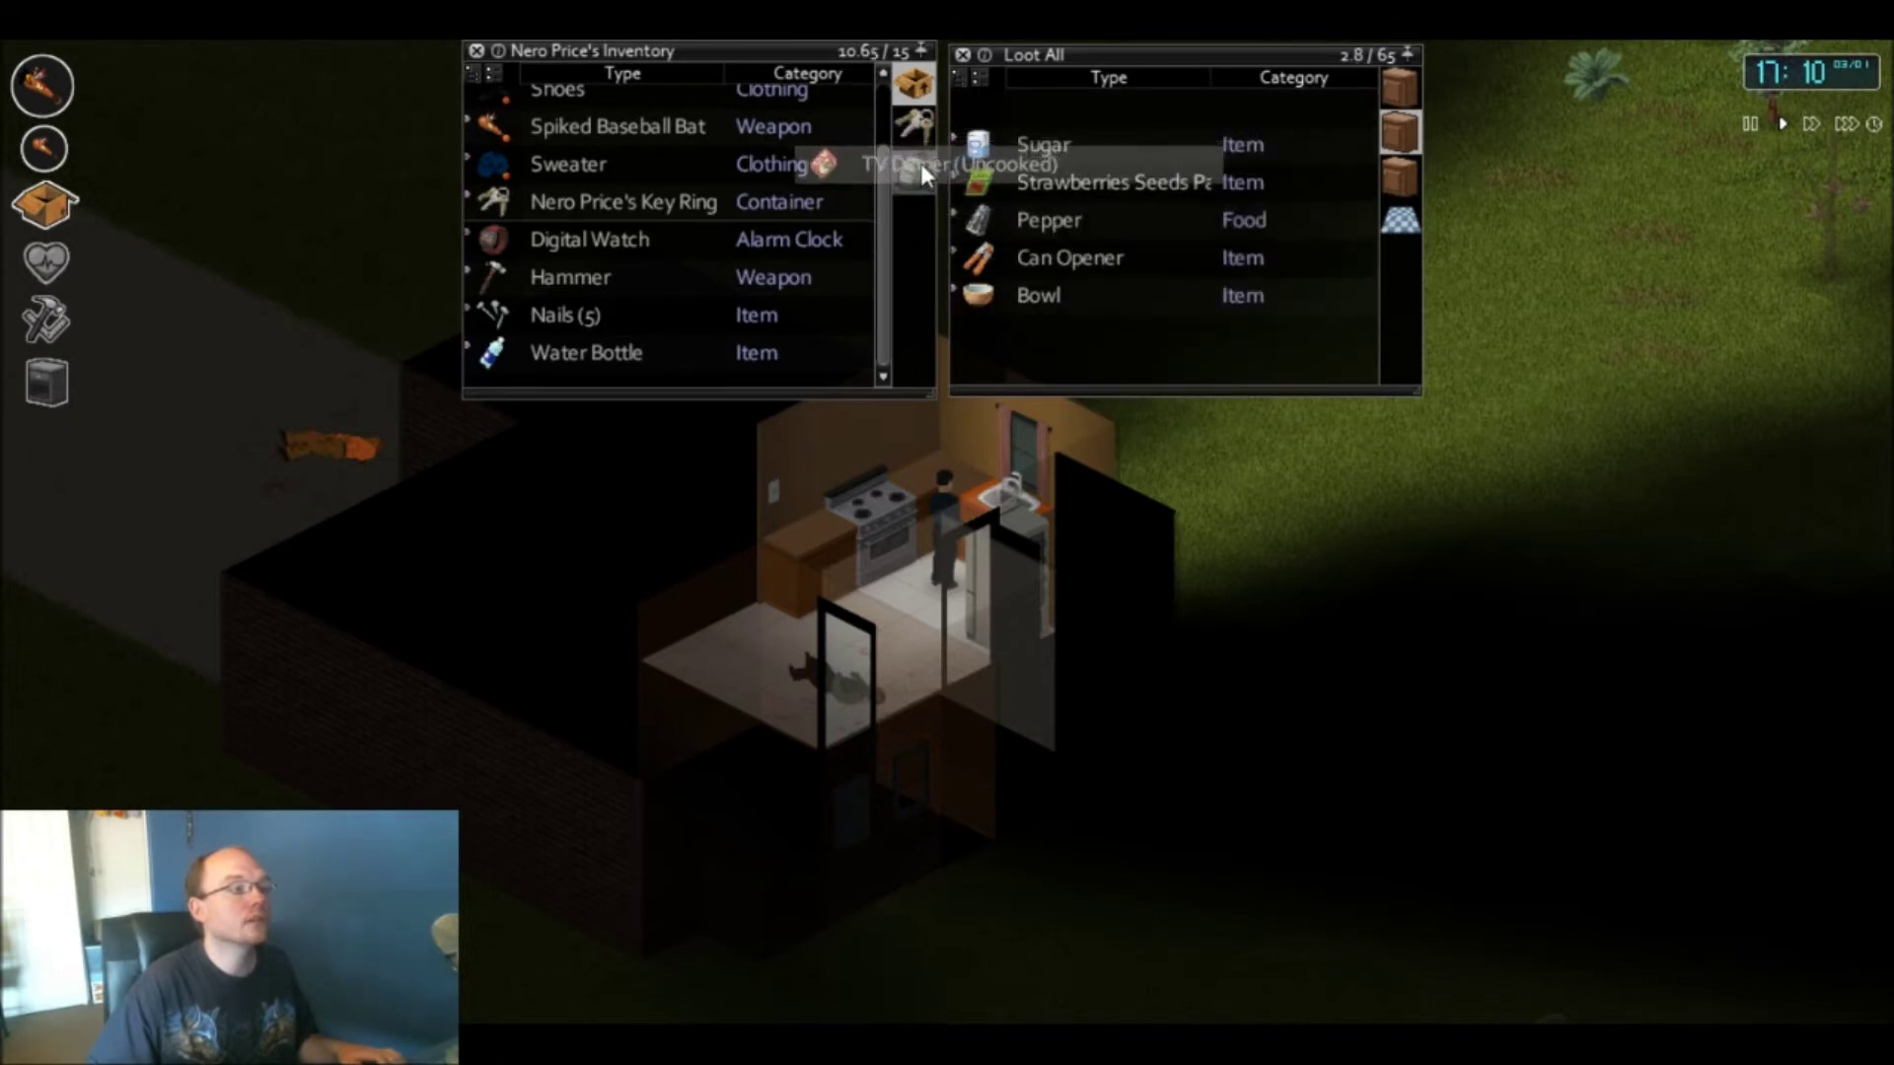
{"action": "left_click_drag", "start_coordinate": [1024, 110], "coordinate": [1028, 169]}
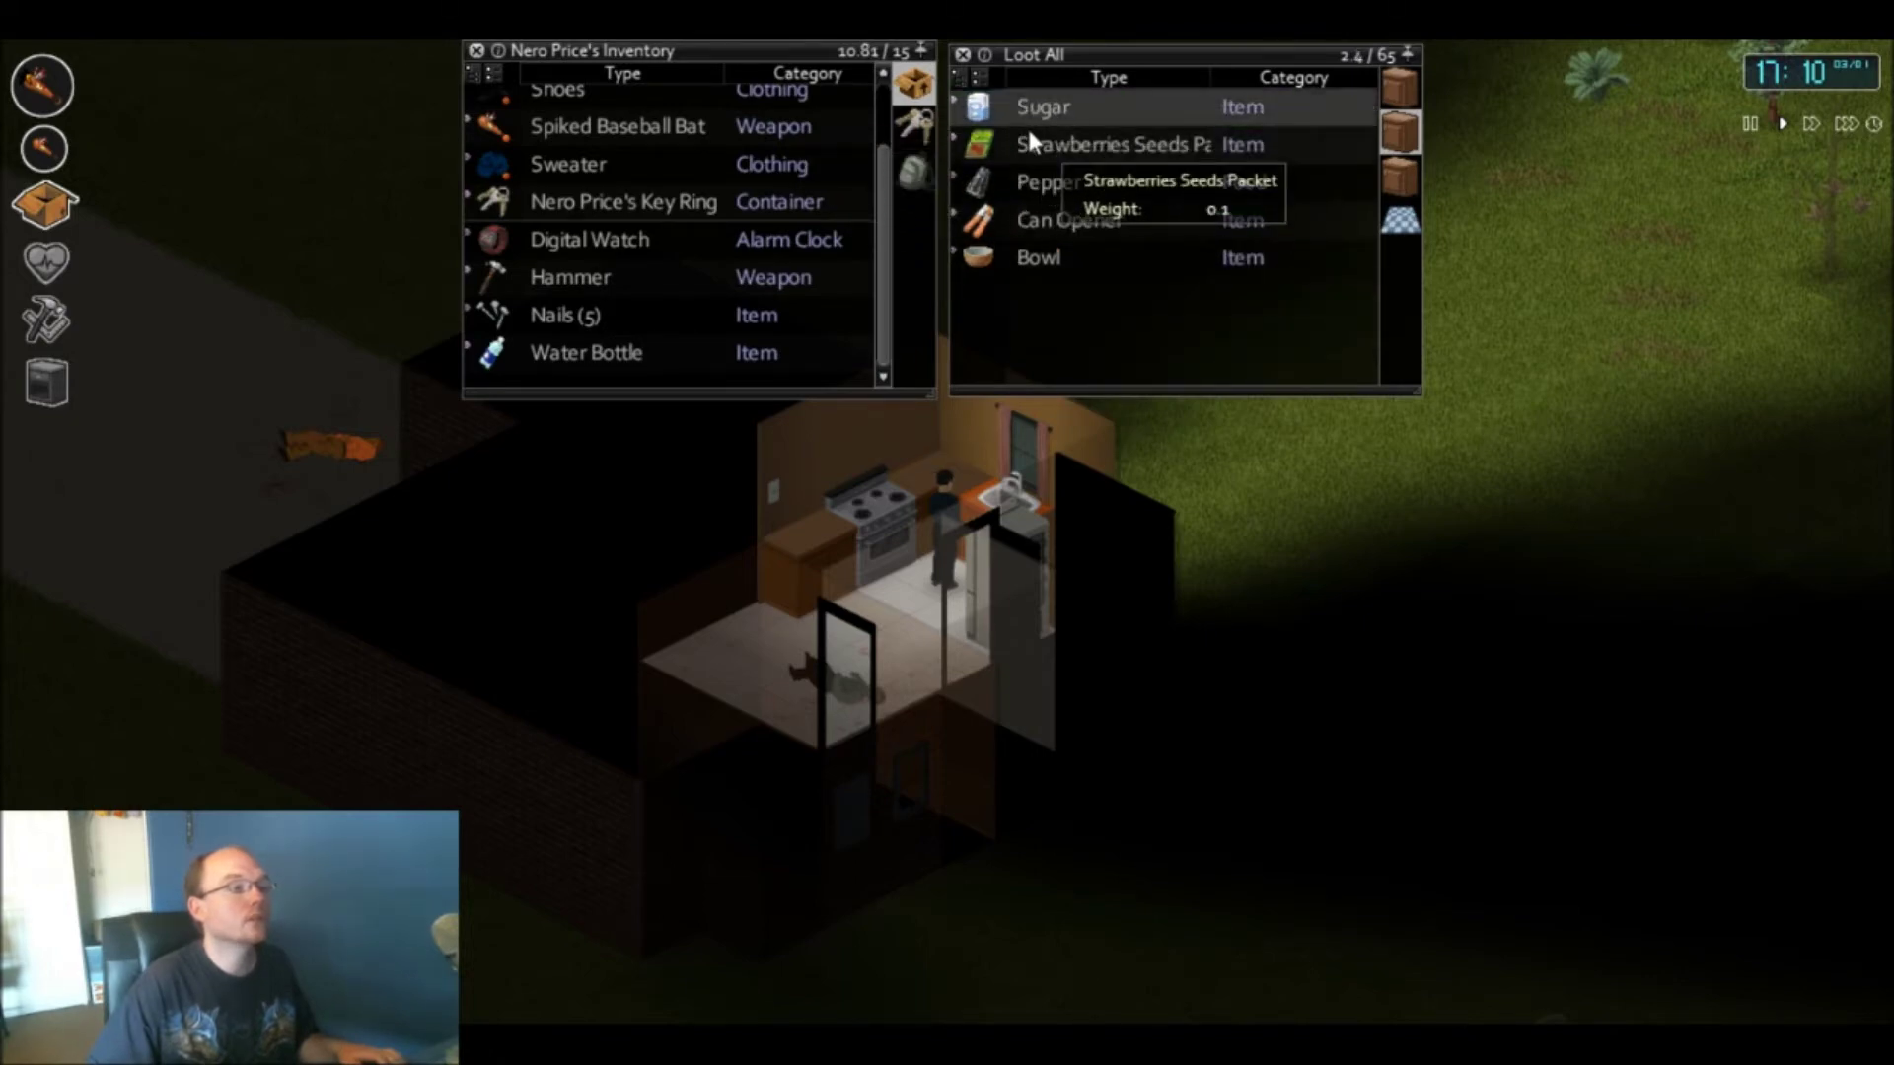
{"action": "left_click_drag", "start_coordinate": [1023, 111], "coordinate": [1310, 147]}
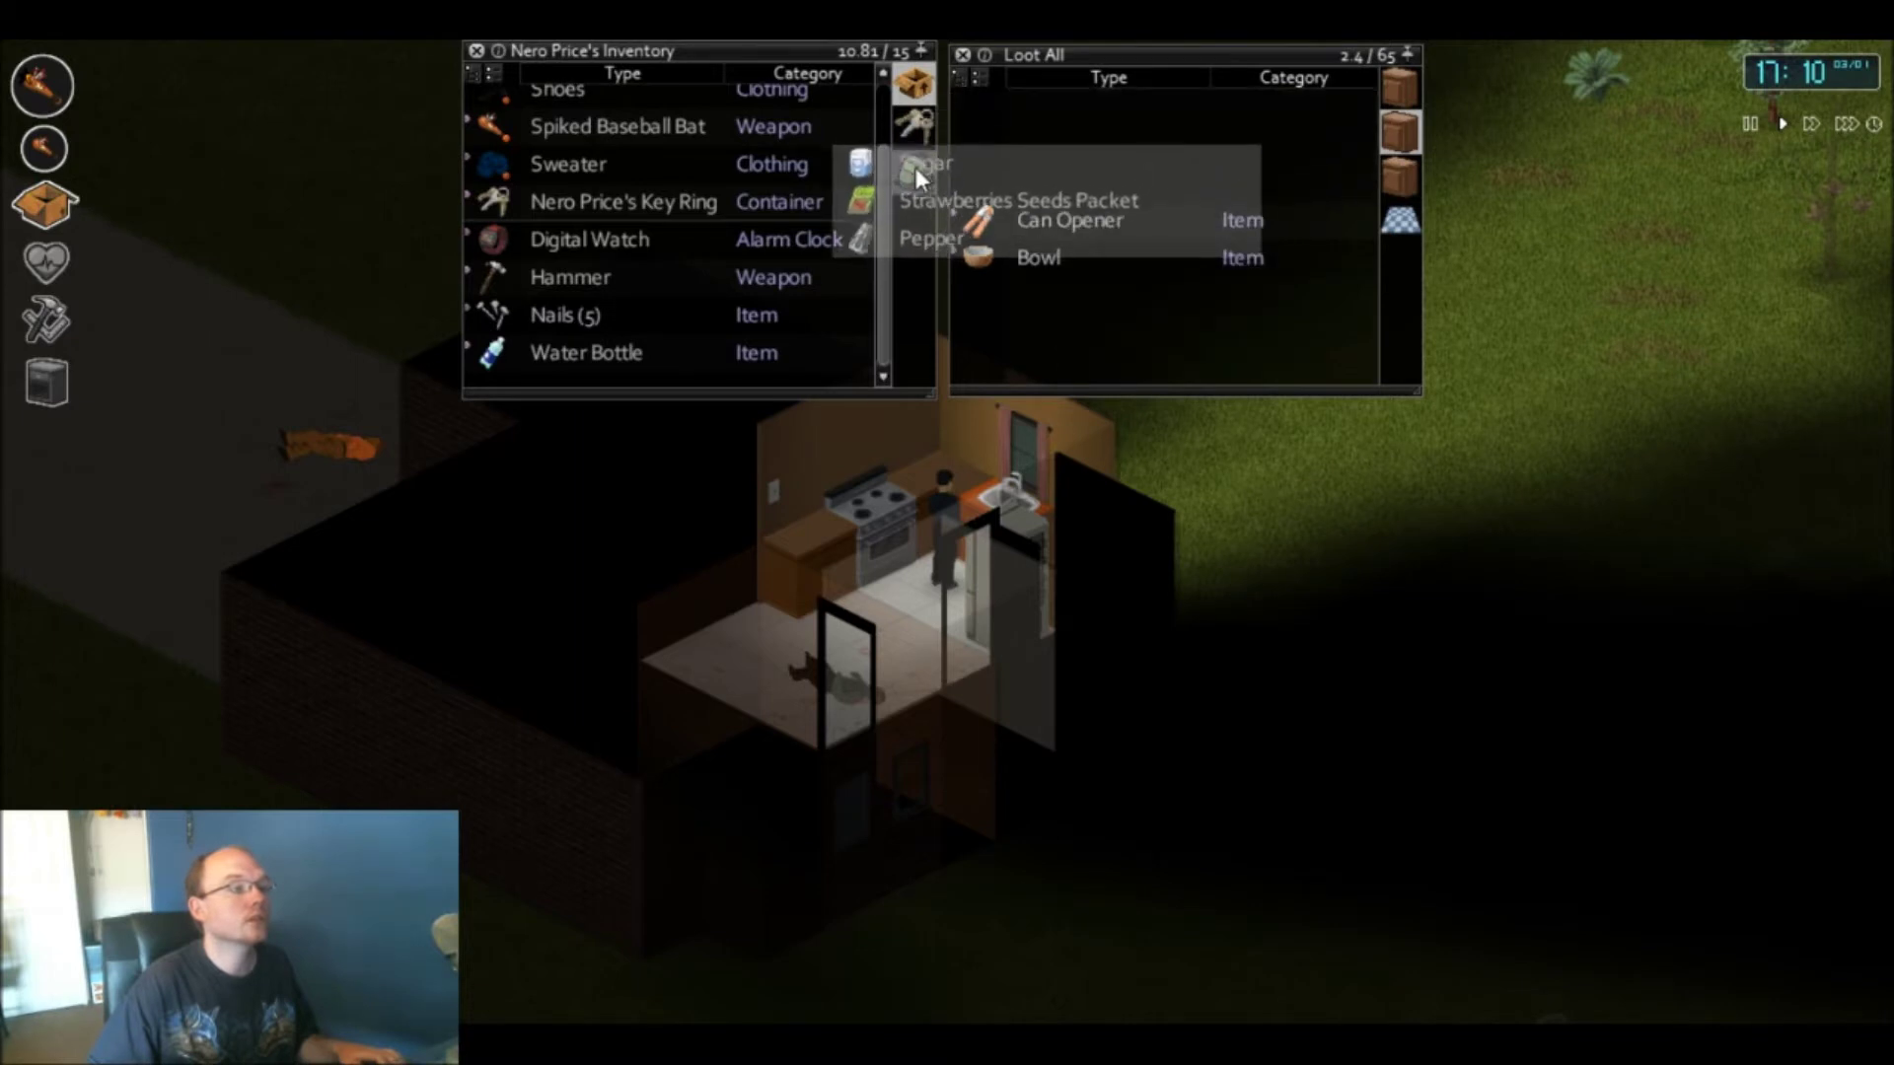
{"action": "mouse_move", "coordinate": [1046, 103]}
{"action": "left_mouse_down"}
{"action": "mouse_move", "coordinate": [1028, 173]}
{"action": "mouse_move", "coordinate": [906, 89]}
{"action": "left_mouse_up"}
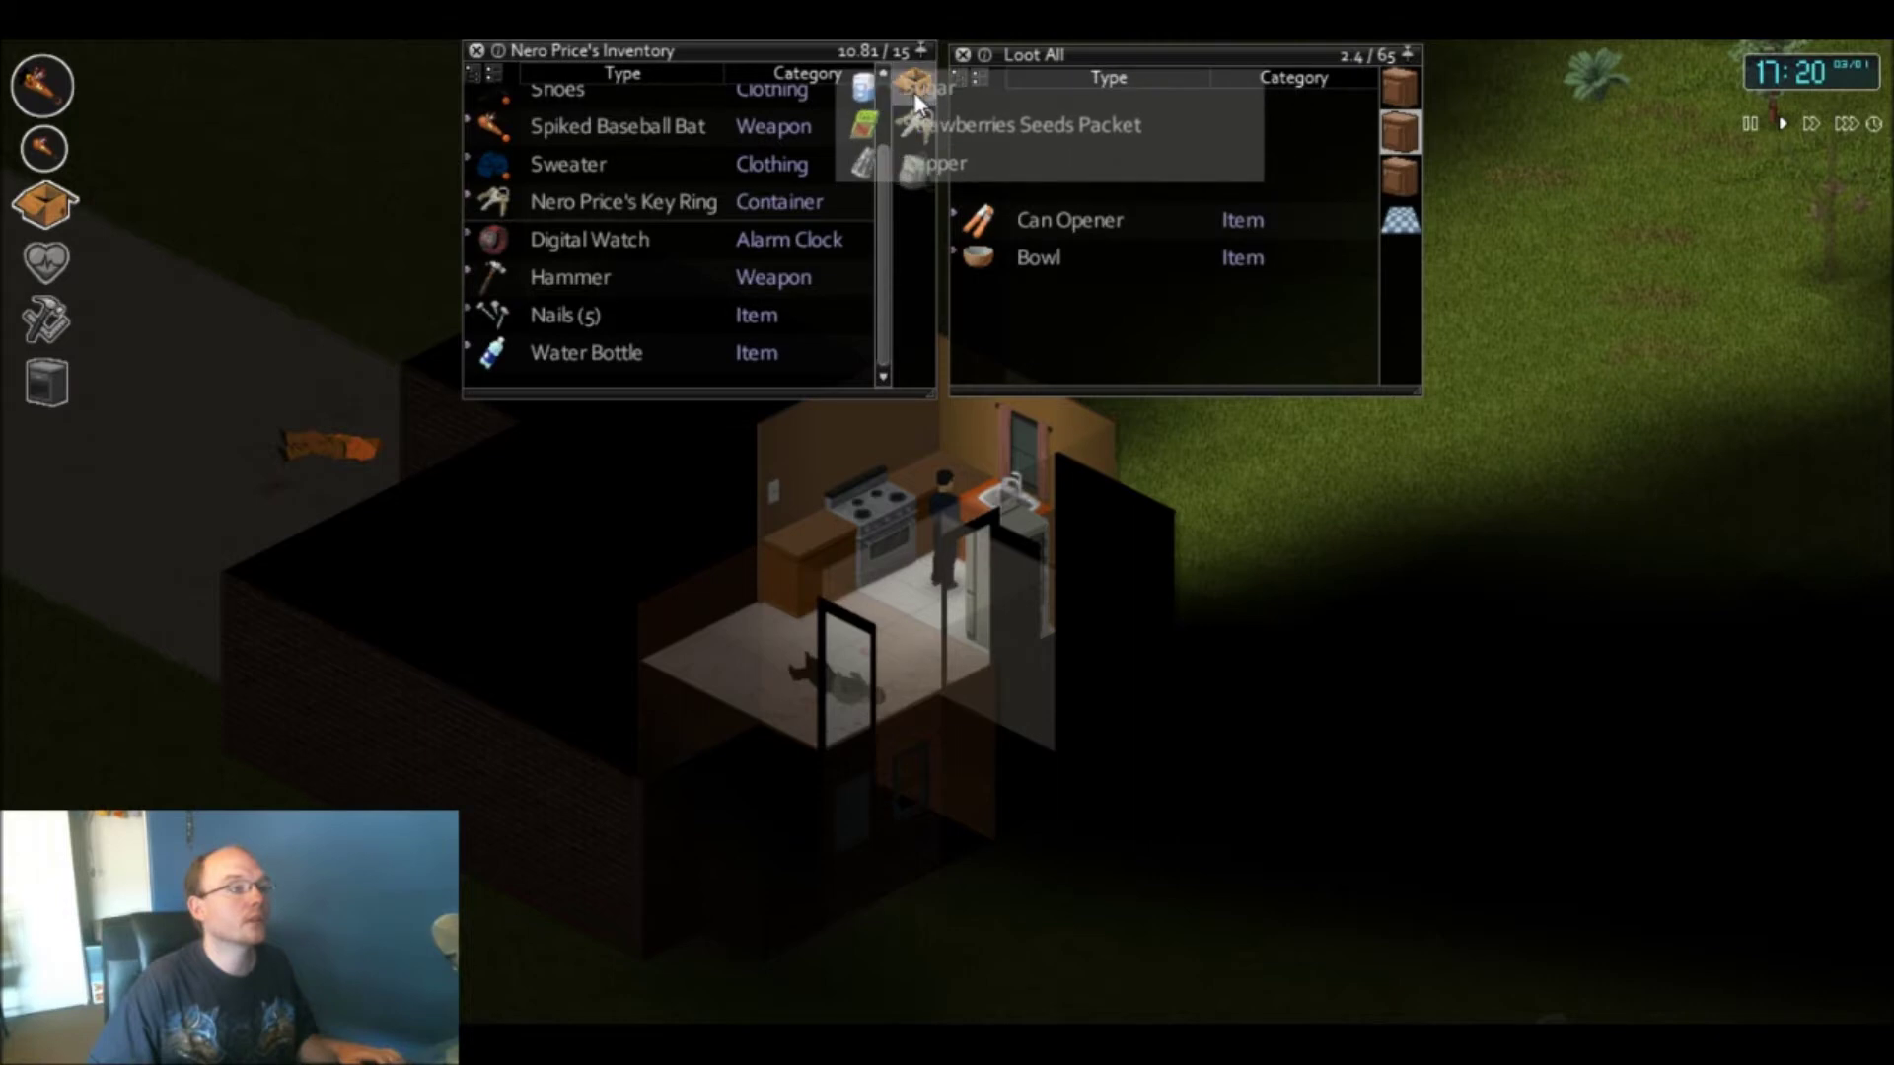
- Take the Coffee, Chocolate and Canned Corn from the third container
{"action": "left_click", "coordinate": [1399, 172]}
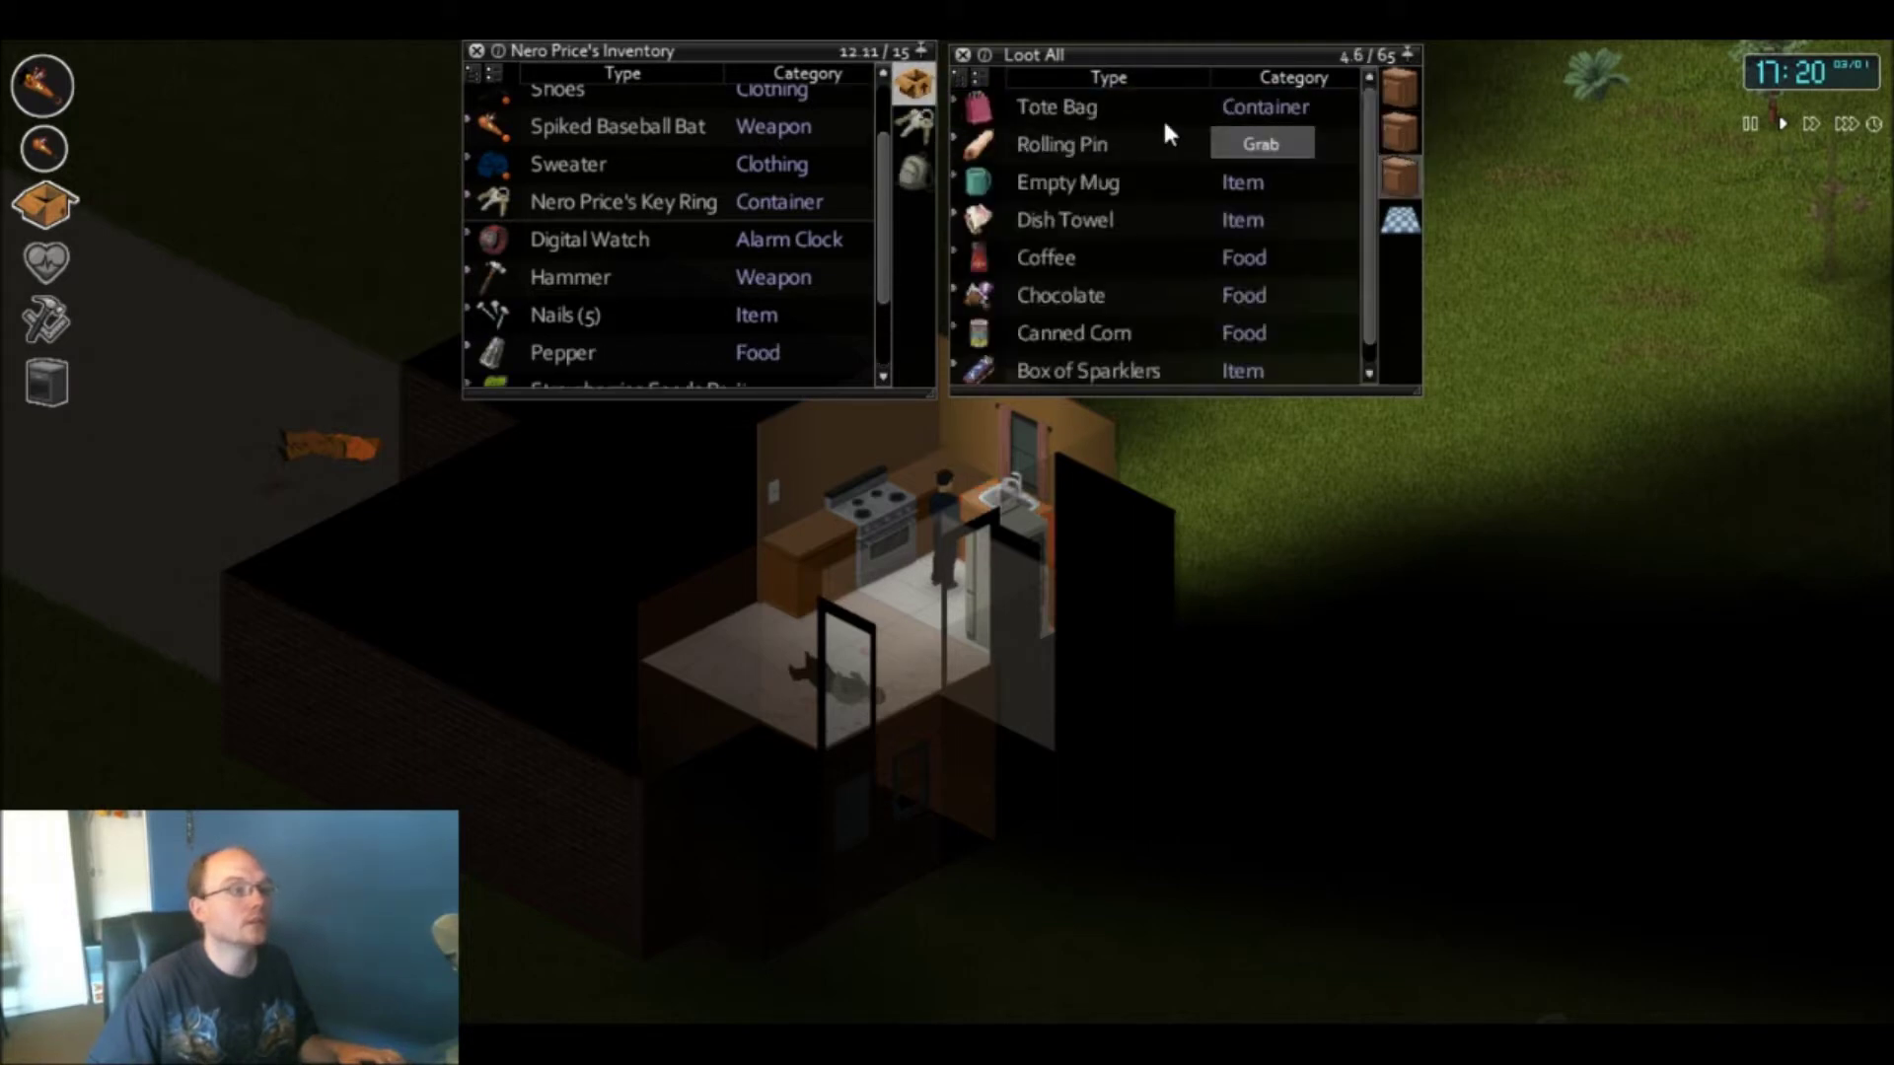
{"action": "scroll", "coordinate": [1063, 234], "scroll_direction": "down", "scroll_amount": 1}
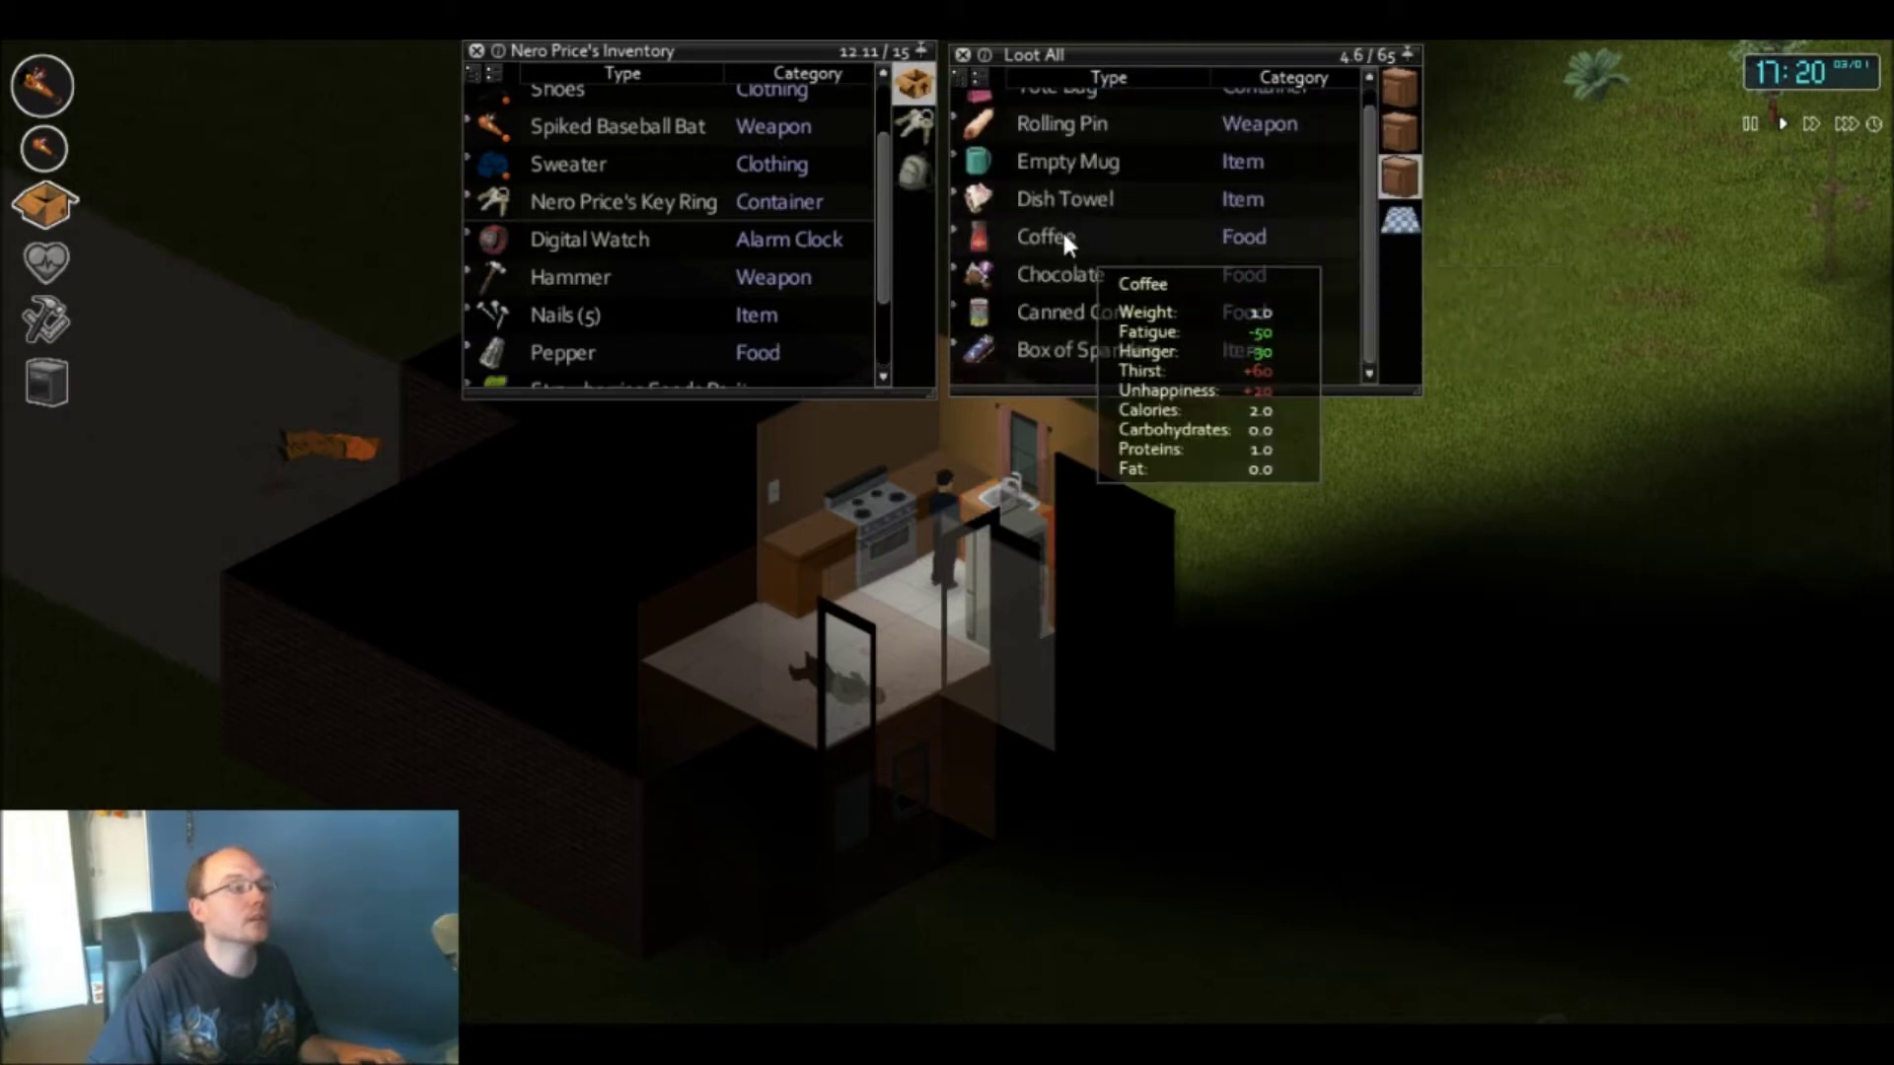
{"action": "left_click", "coordinate": [1057, 224]}
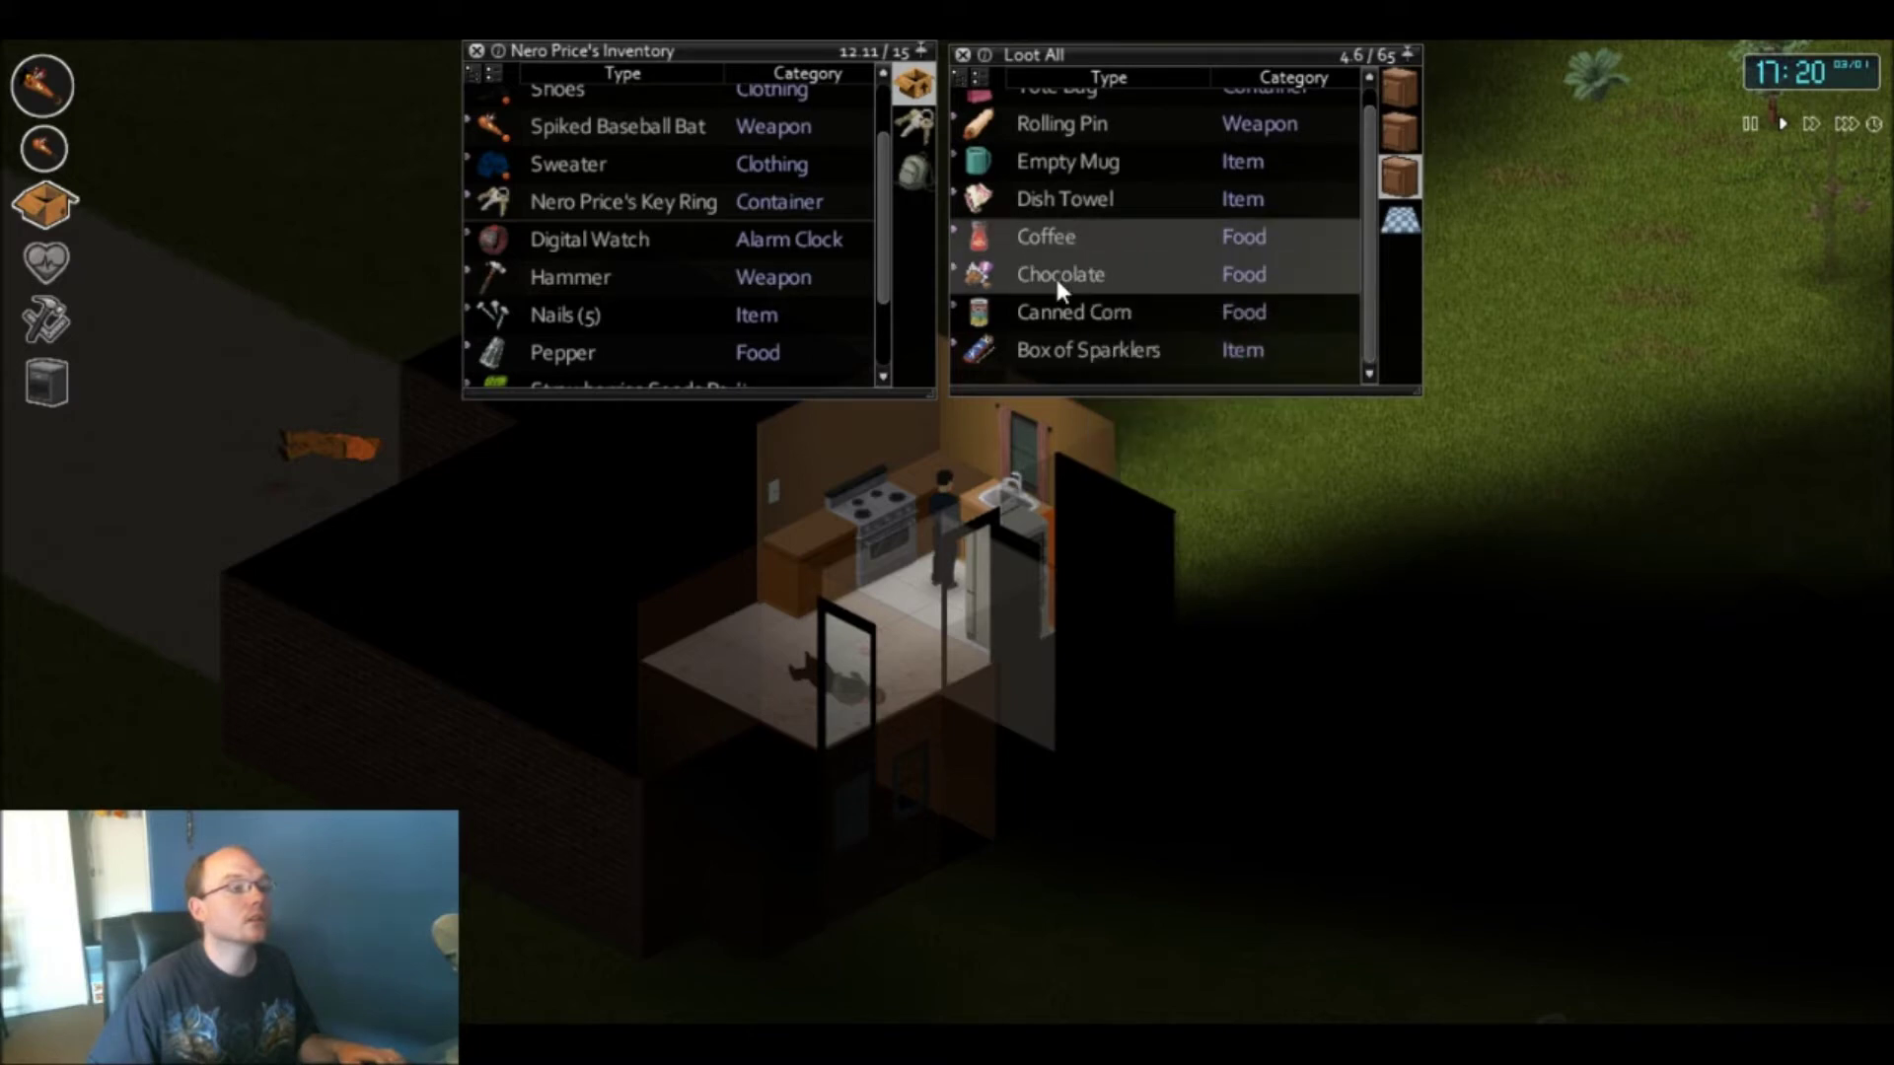
{"action": "left_click", "coordinate": [1056, 309], "text": "shift"}
{"action": "left_click_drag", "start_coordinate": [1045, 239], "coordinate": [909, 82]}
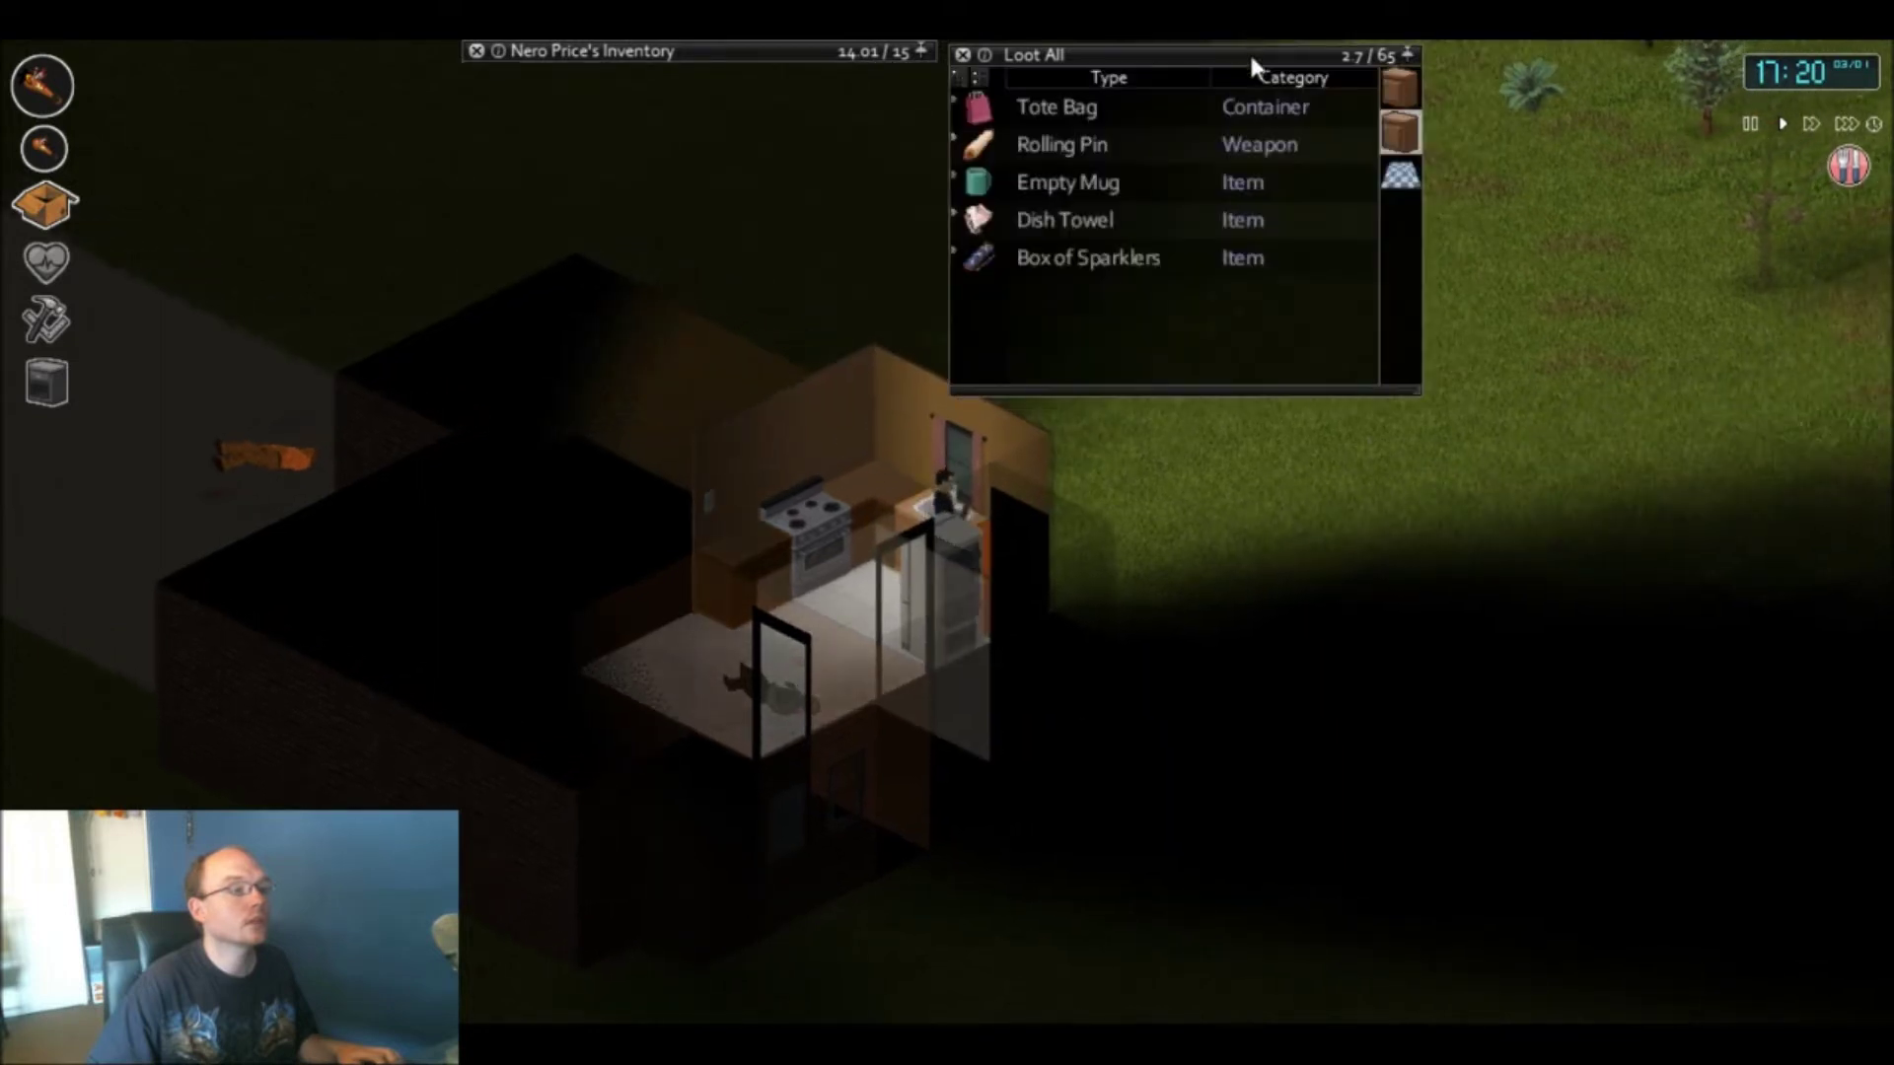
- Walk to the fridge and eat all the Strawberries
{"action": "left_click", "coordinate": [1400, 93]}
{"action": "key", "text": "s"}
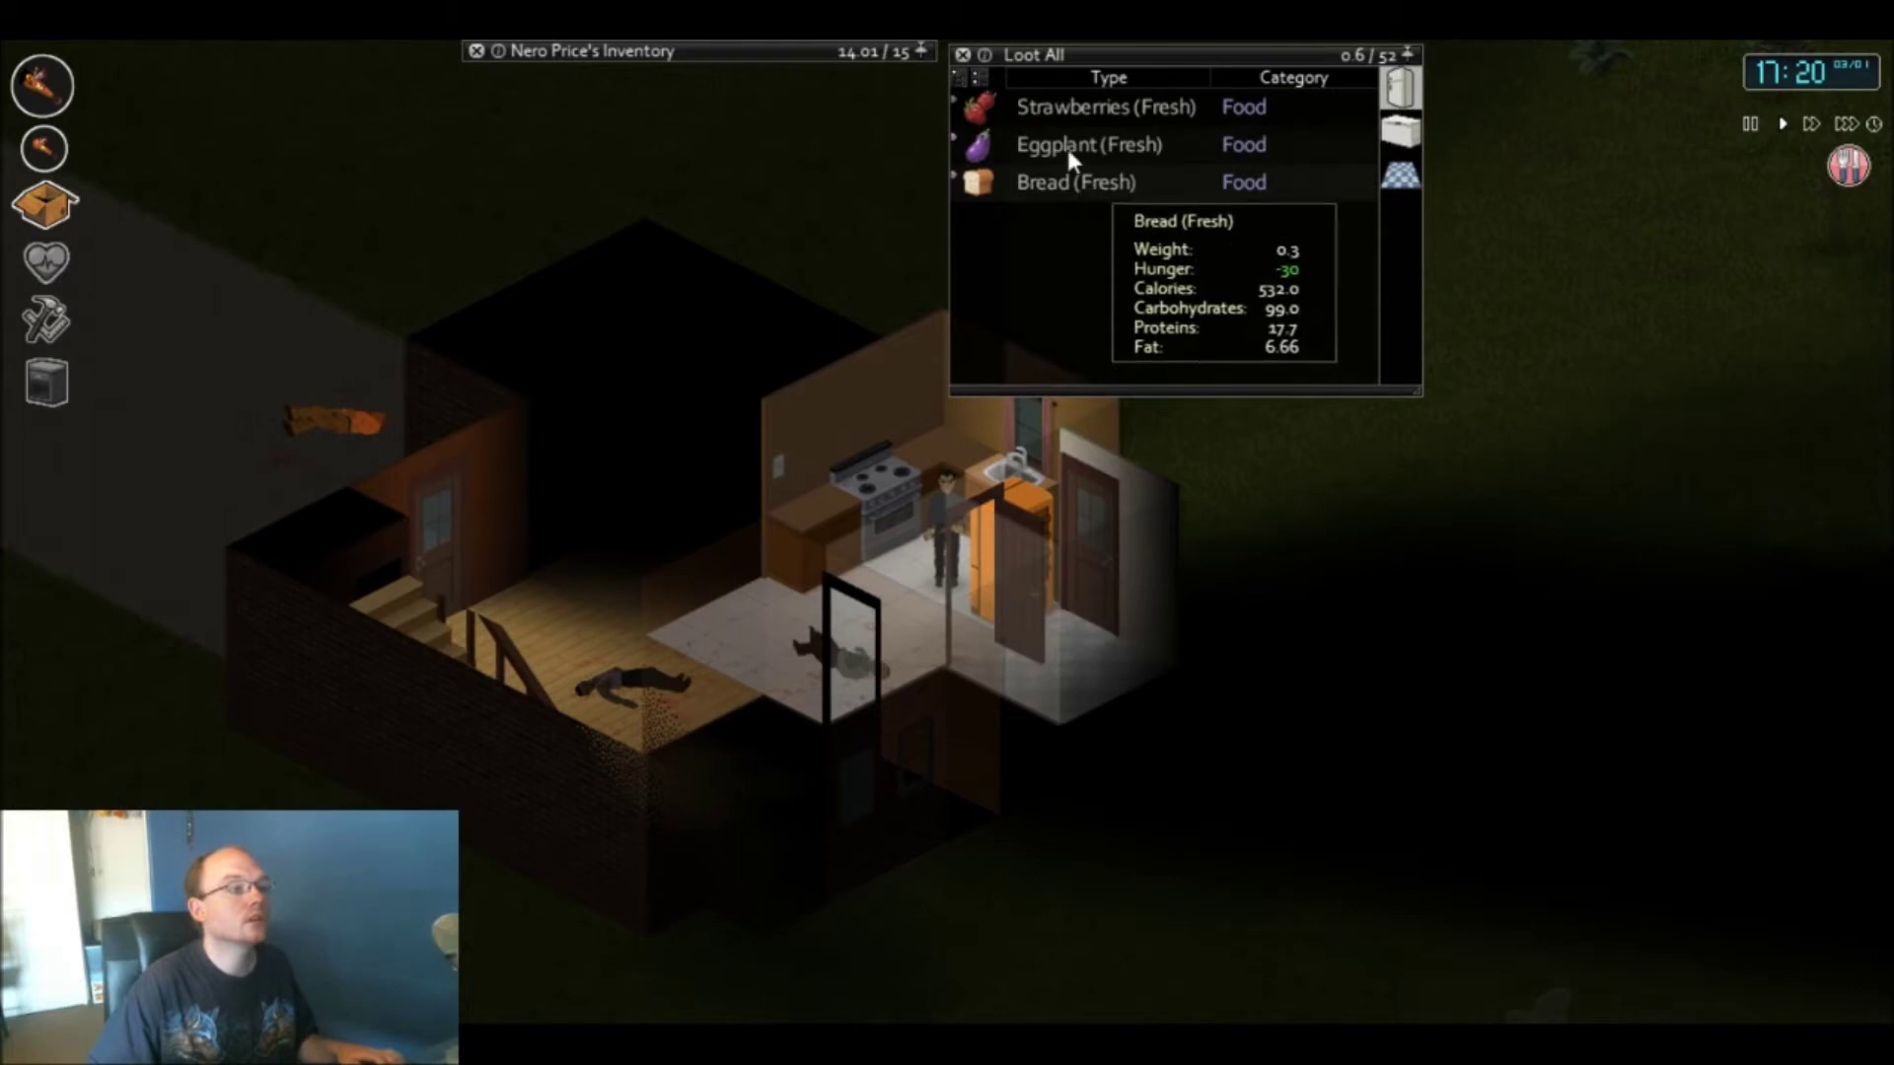
{"action": "right_click", "coordinate": [1064, 102]}
{"action": "mouse_move", "coordinate": [1116, 180]}
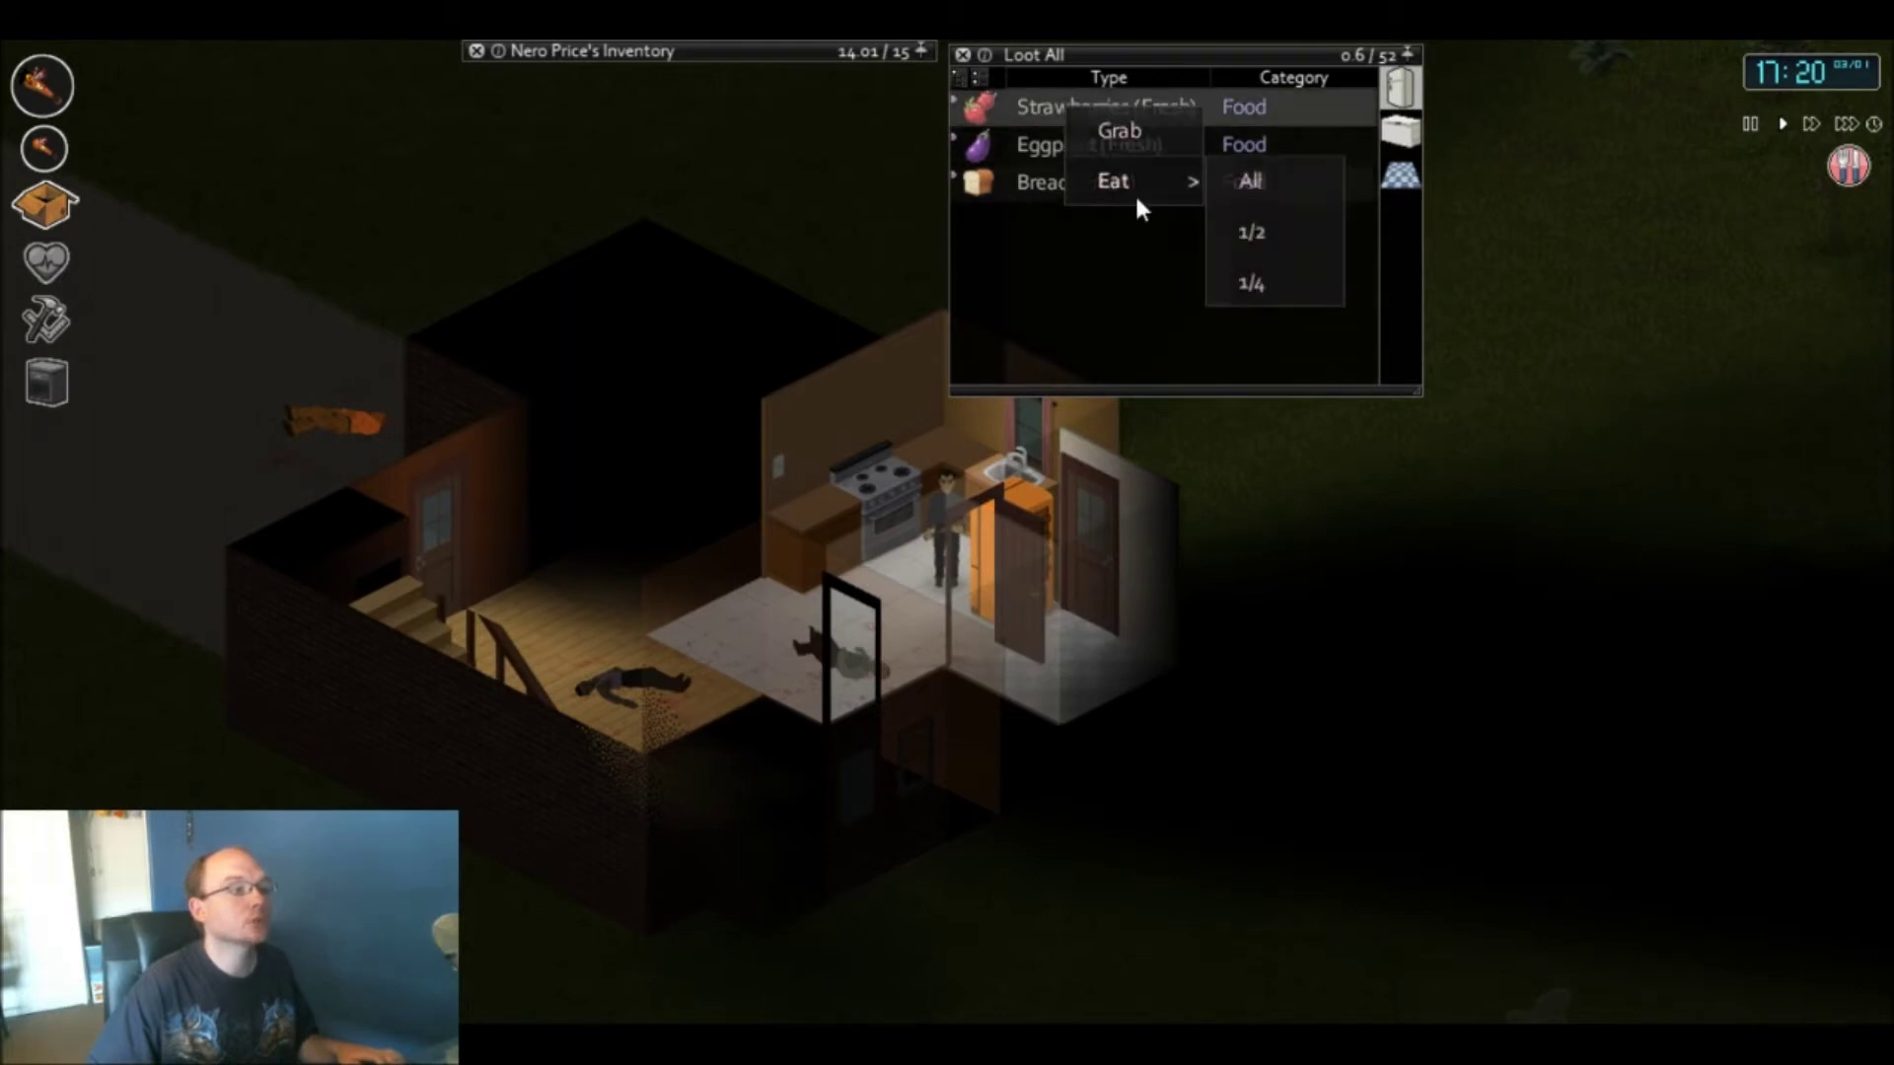
{"action": "left_click", "coordinate": [1238, 184]}
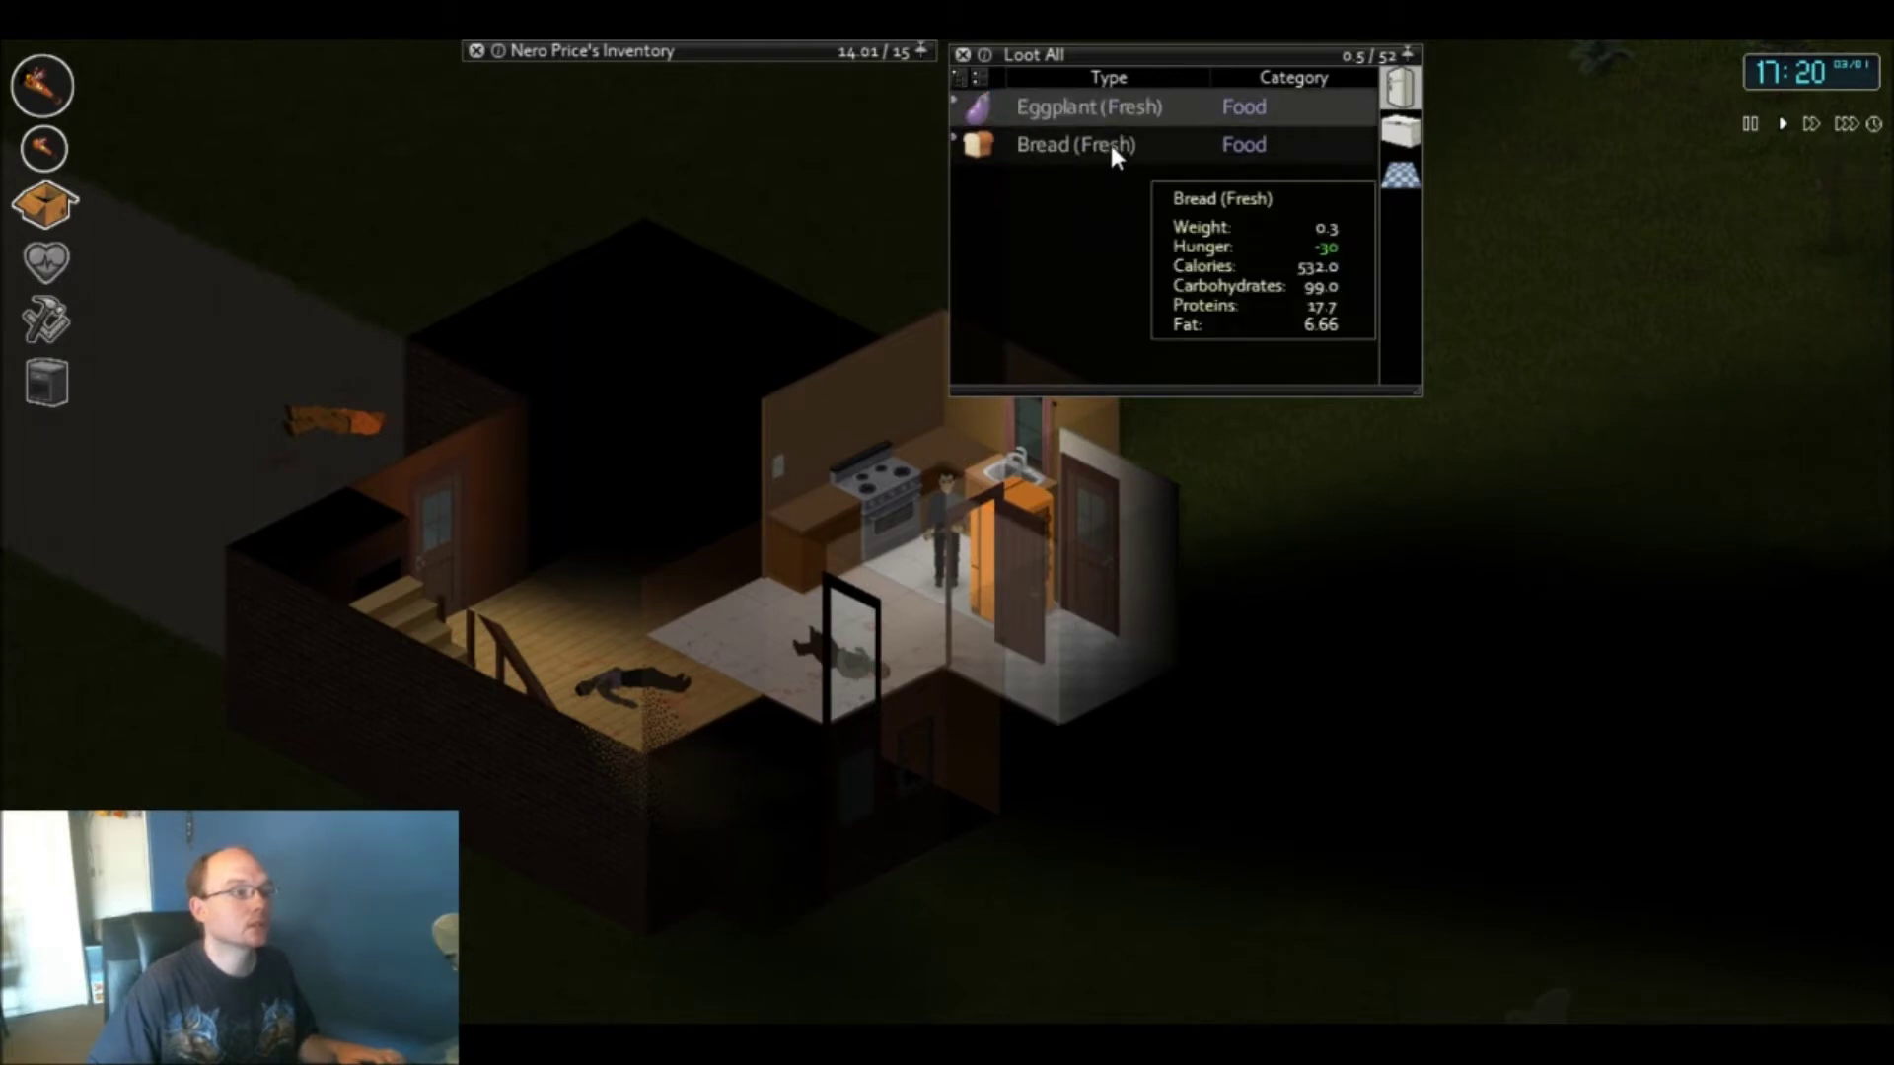
- Find the freezer among the kitchen containers and eat the whole Pie Slice
{"action": "key", "text": "w"}
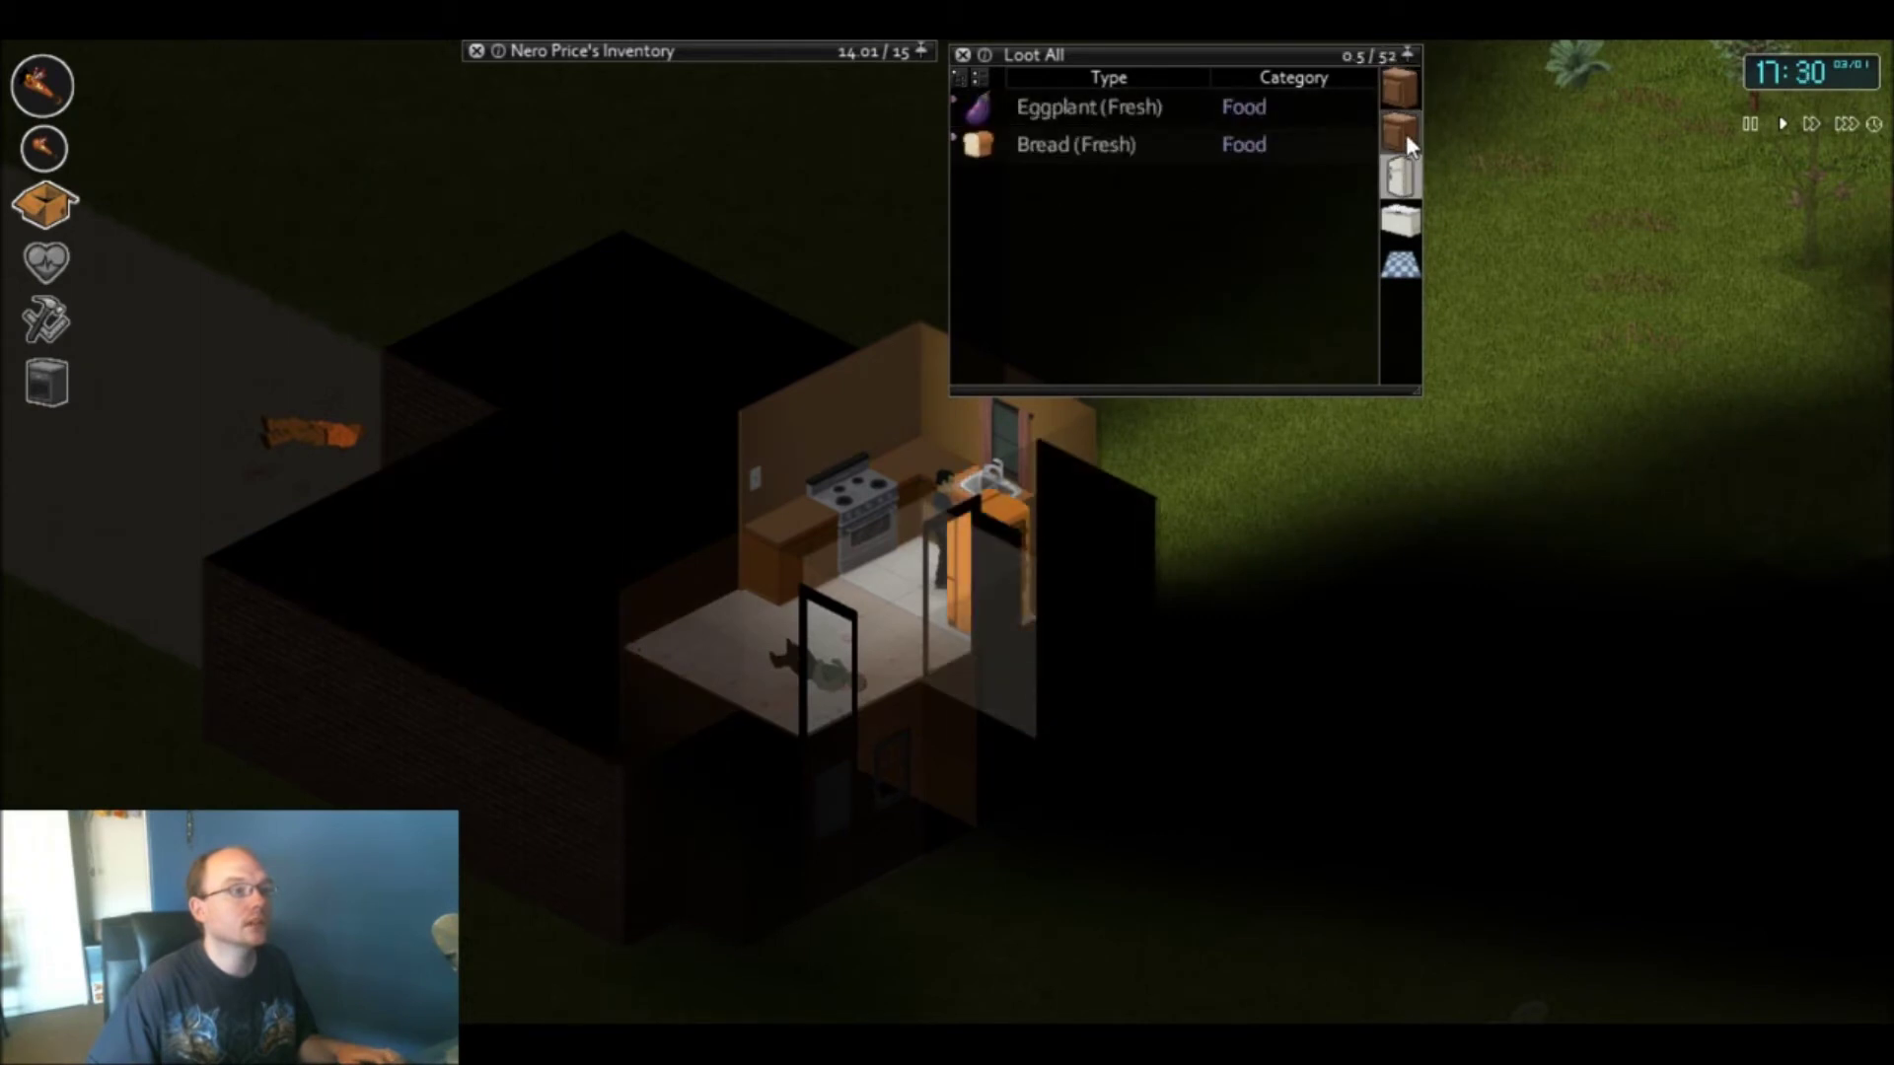
{"action": "left_click", "coordinate": [1400, 133]}
{"action": "left_click", "coordinate": [1400, 95]}
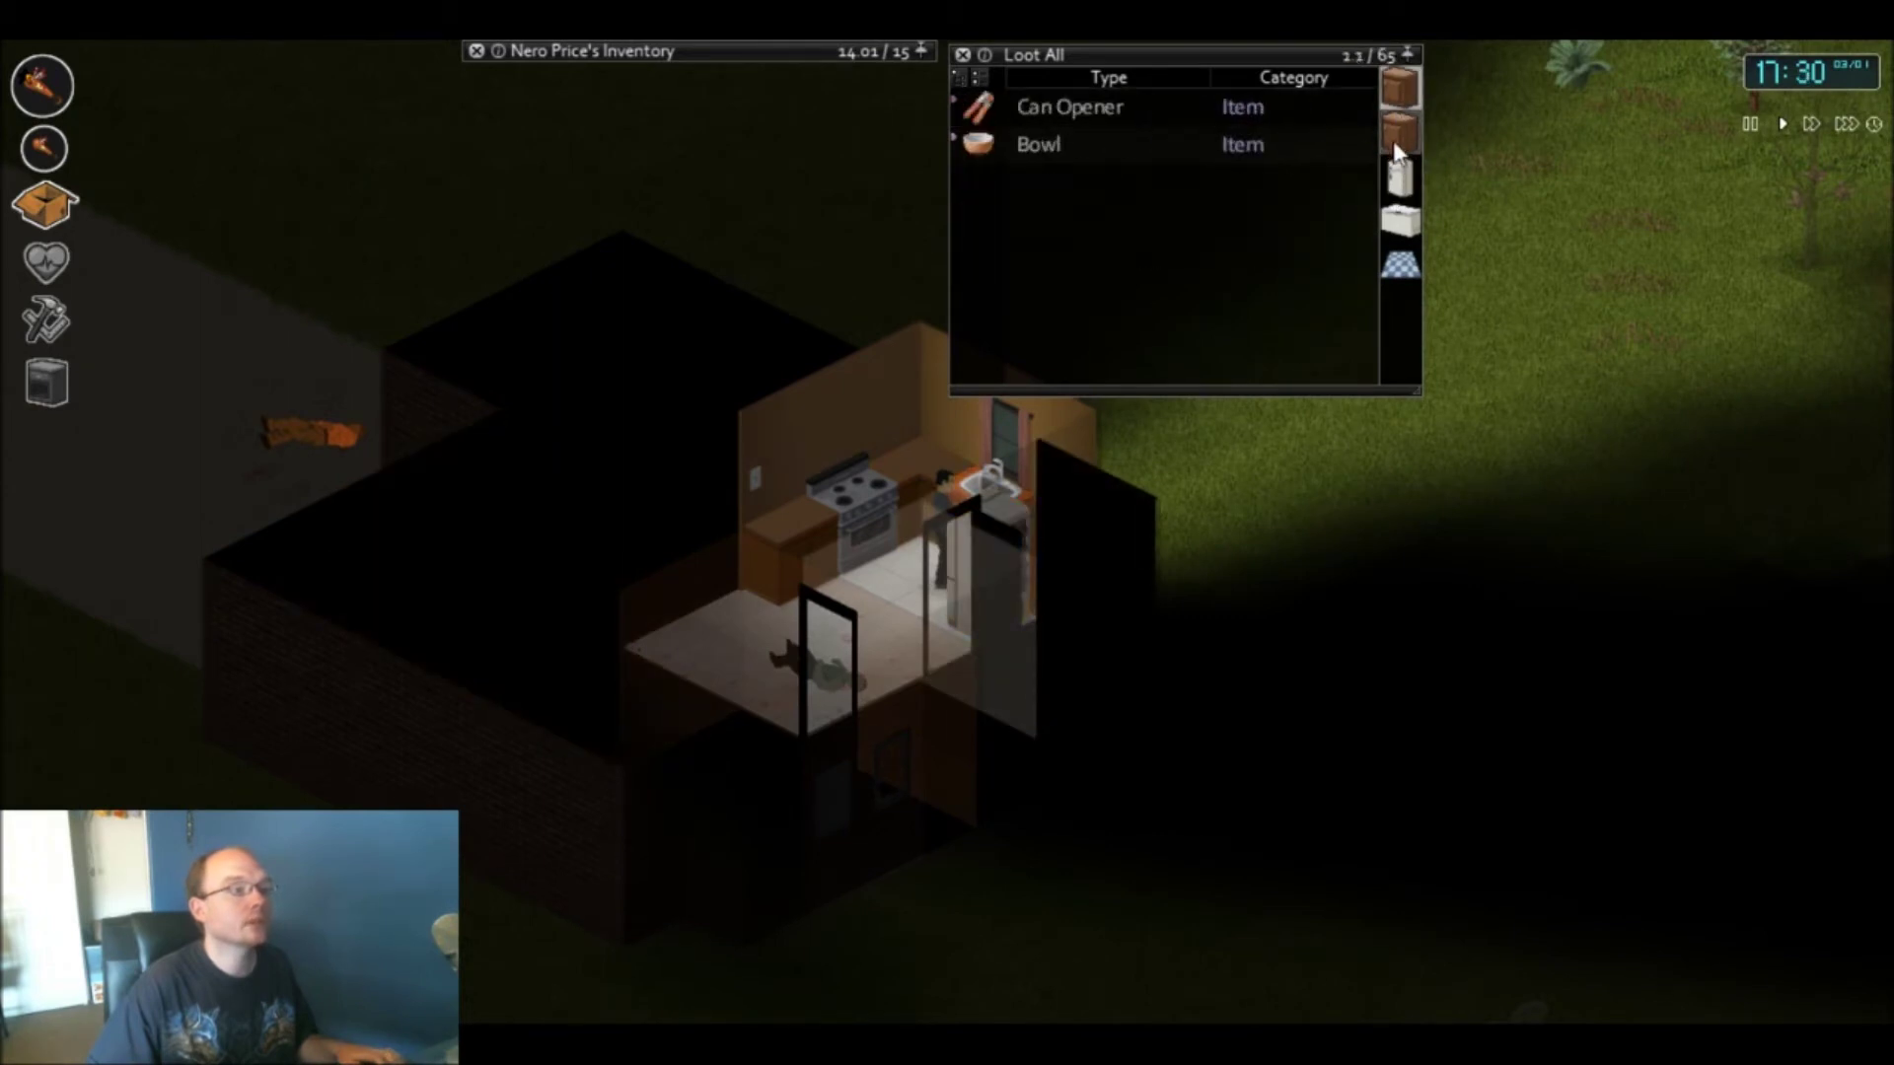
{"action": "left_click", "coordinate": [1400, 134]}
{"action": "left_click", "coordinate": [1398, 176]}
{"action": "left_click", "coordinate": [1398, 223]}
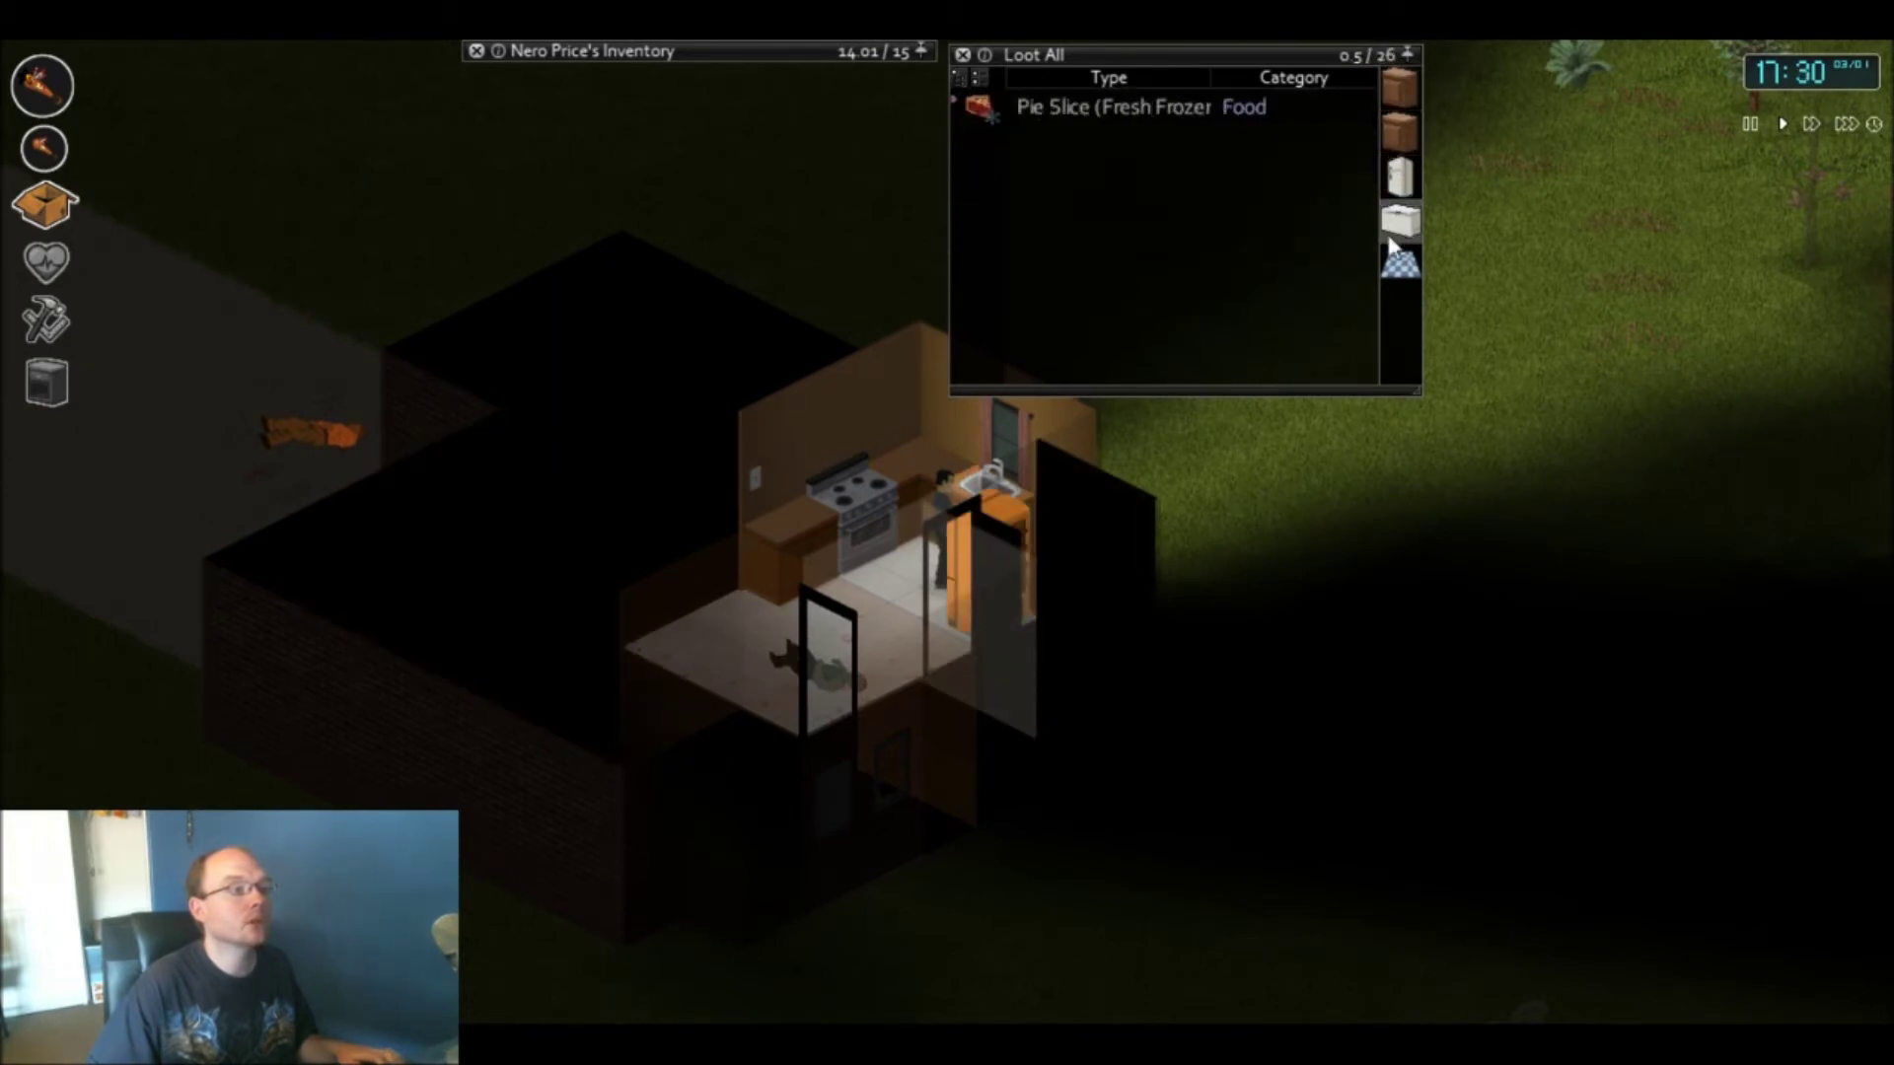
{"action": "right_click", "coordinate": [1092, 116]}
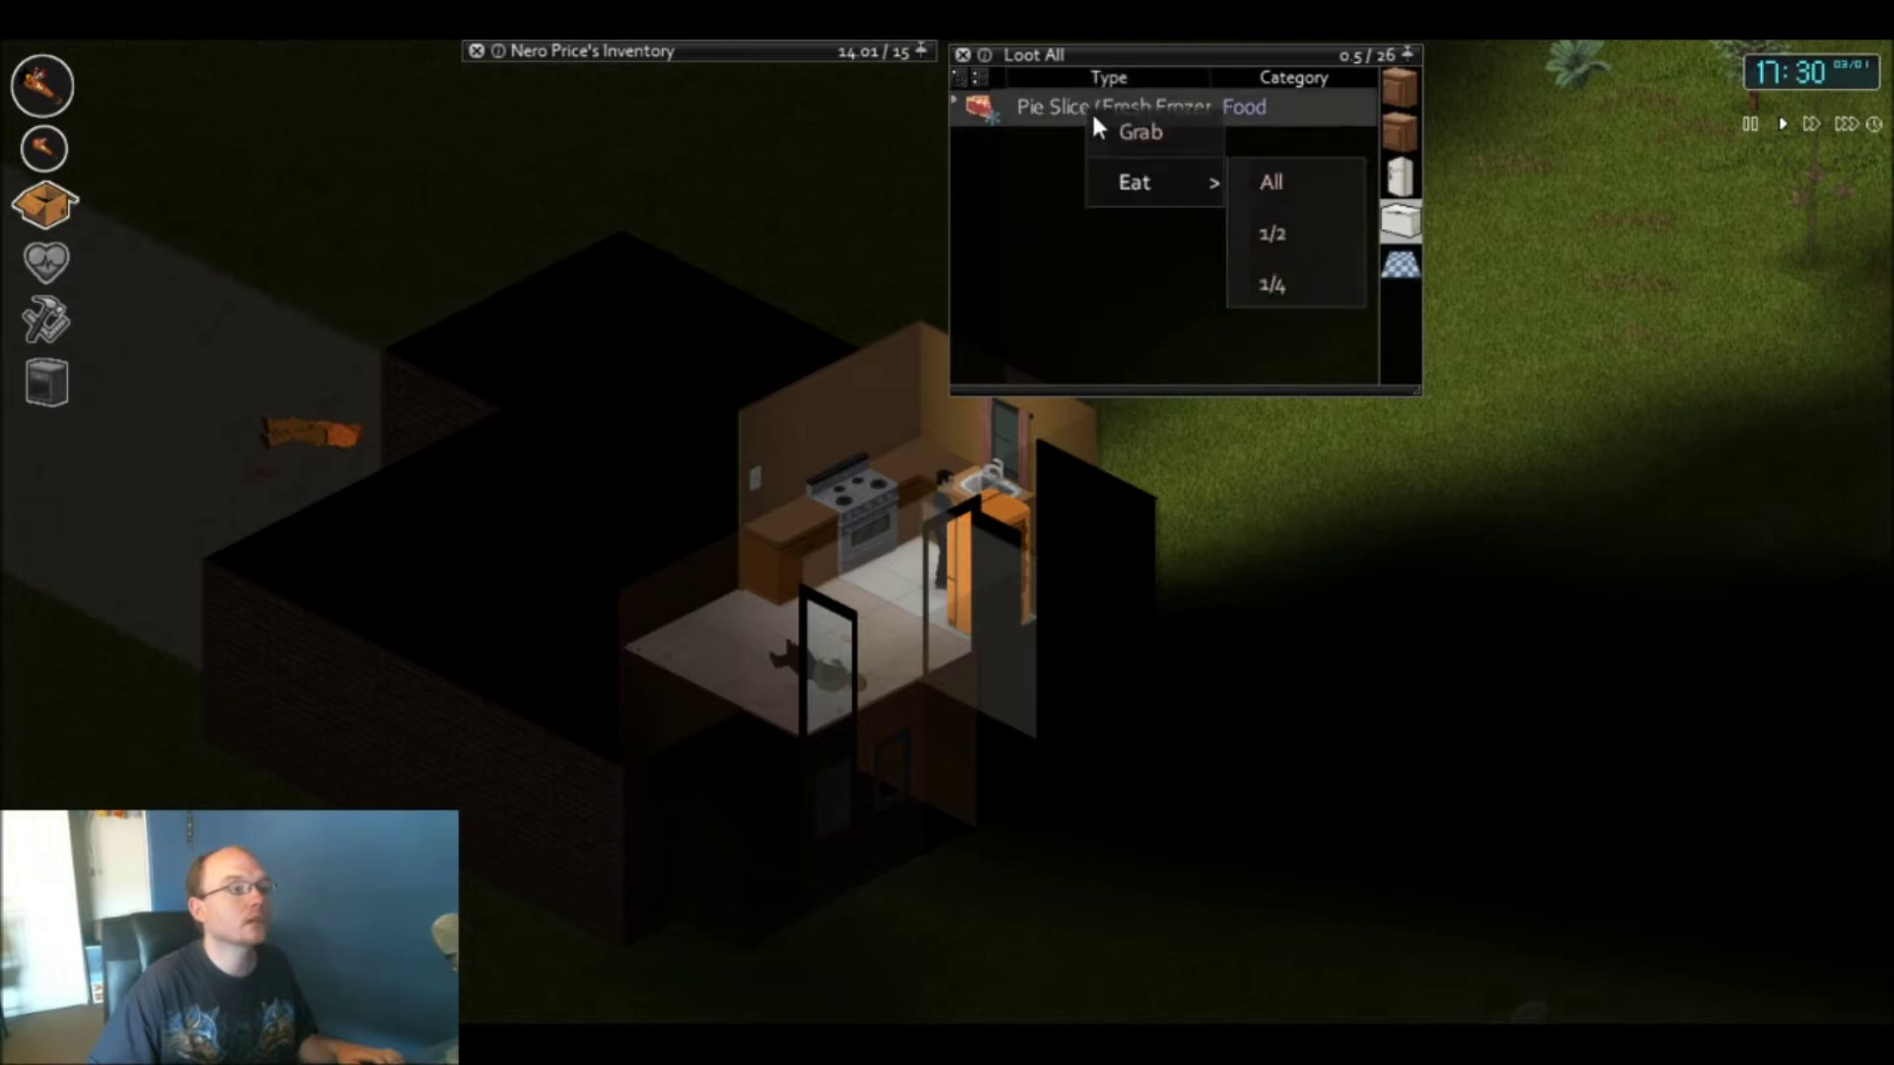
{"action": "left_click", "coordinate": [1268, 181]}
- Take the Butter Knife from a counter container and return to the fridge
{"action": "left_click", "coordinate": [1406, 93]}
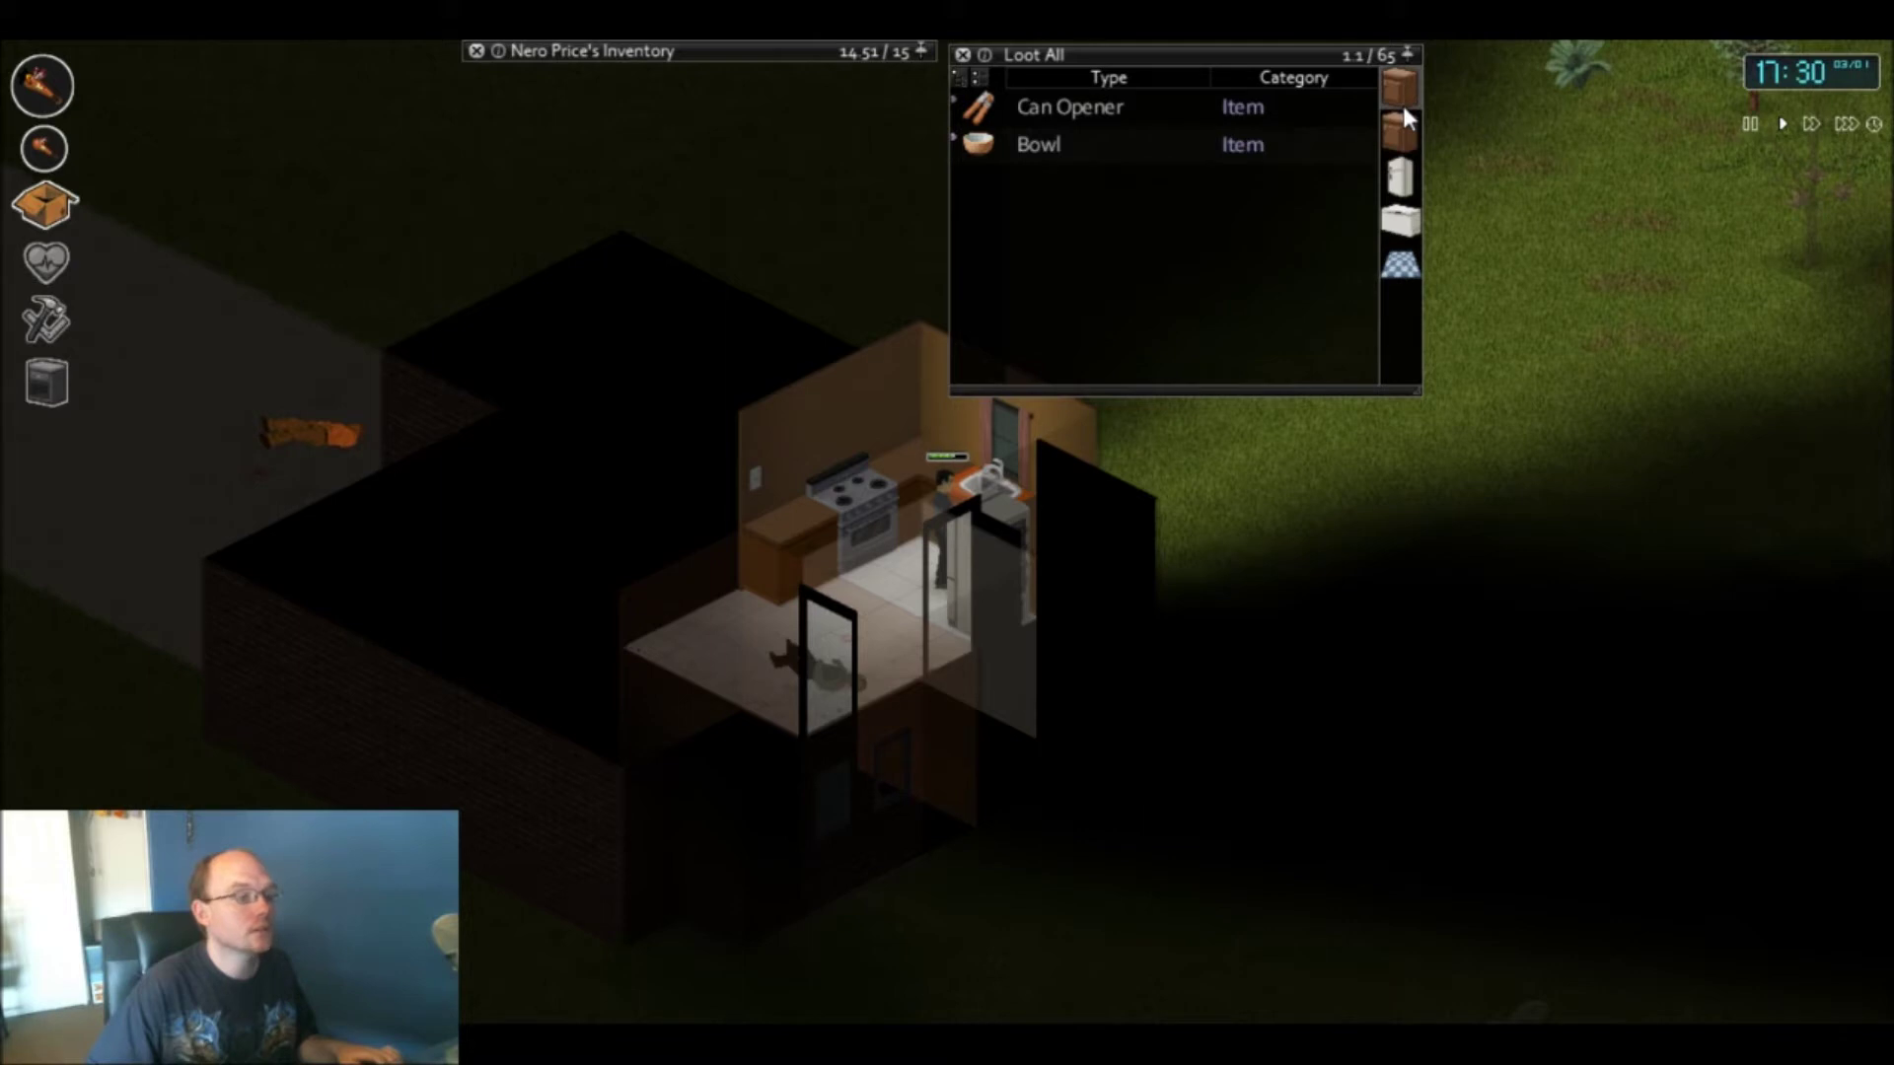
{"action": "key", "text": "a"}
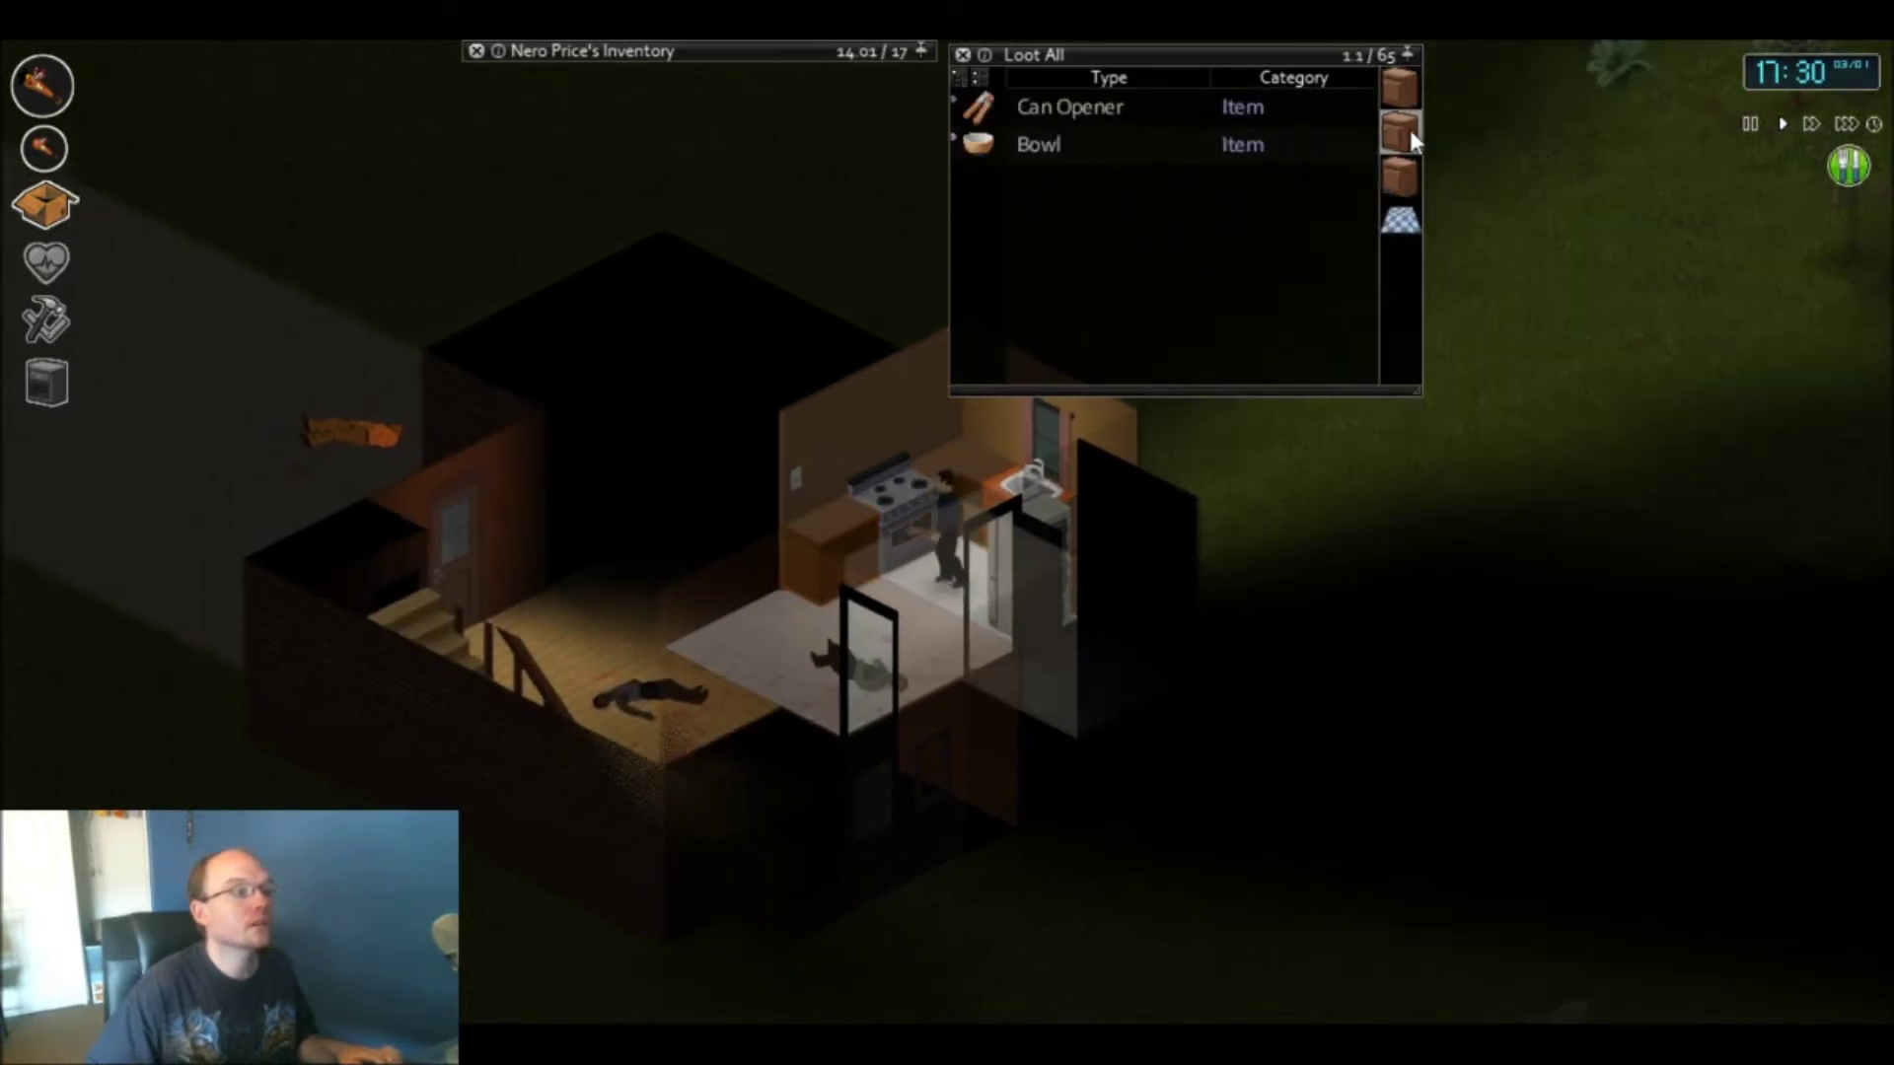
{"action": "left_click", "coordinate": [1410, 115]}
{"action": "left_click_drag", "start_coordinate": [1087, 219], "coordinate": [910, 81]}
{"action": "key", "text": "d"}
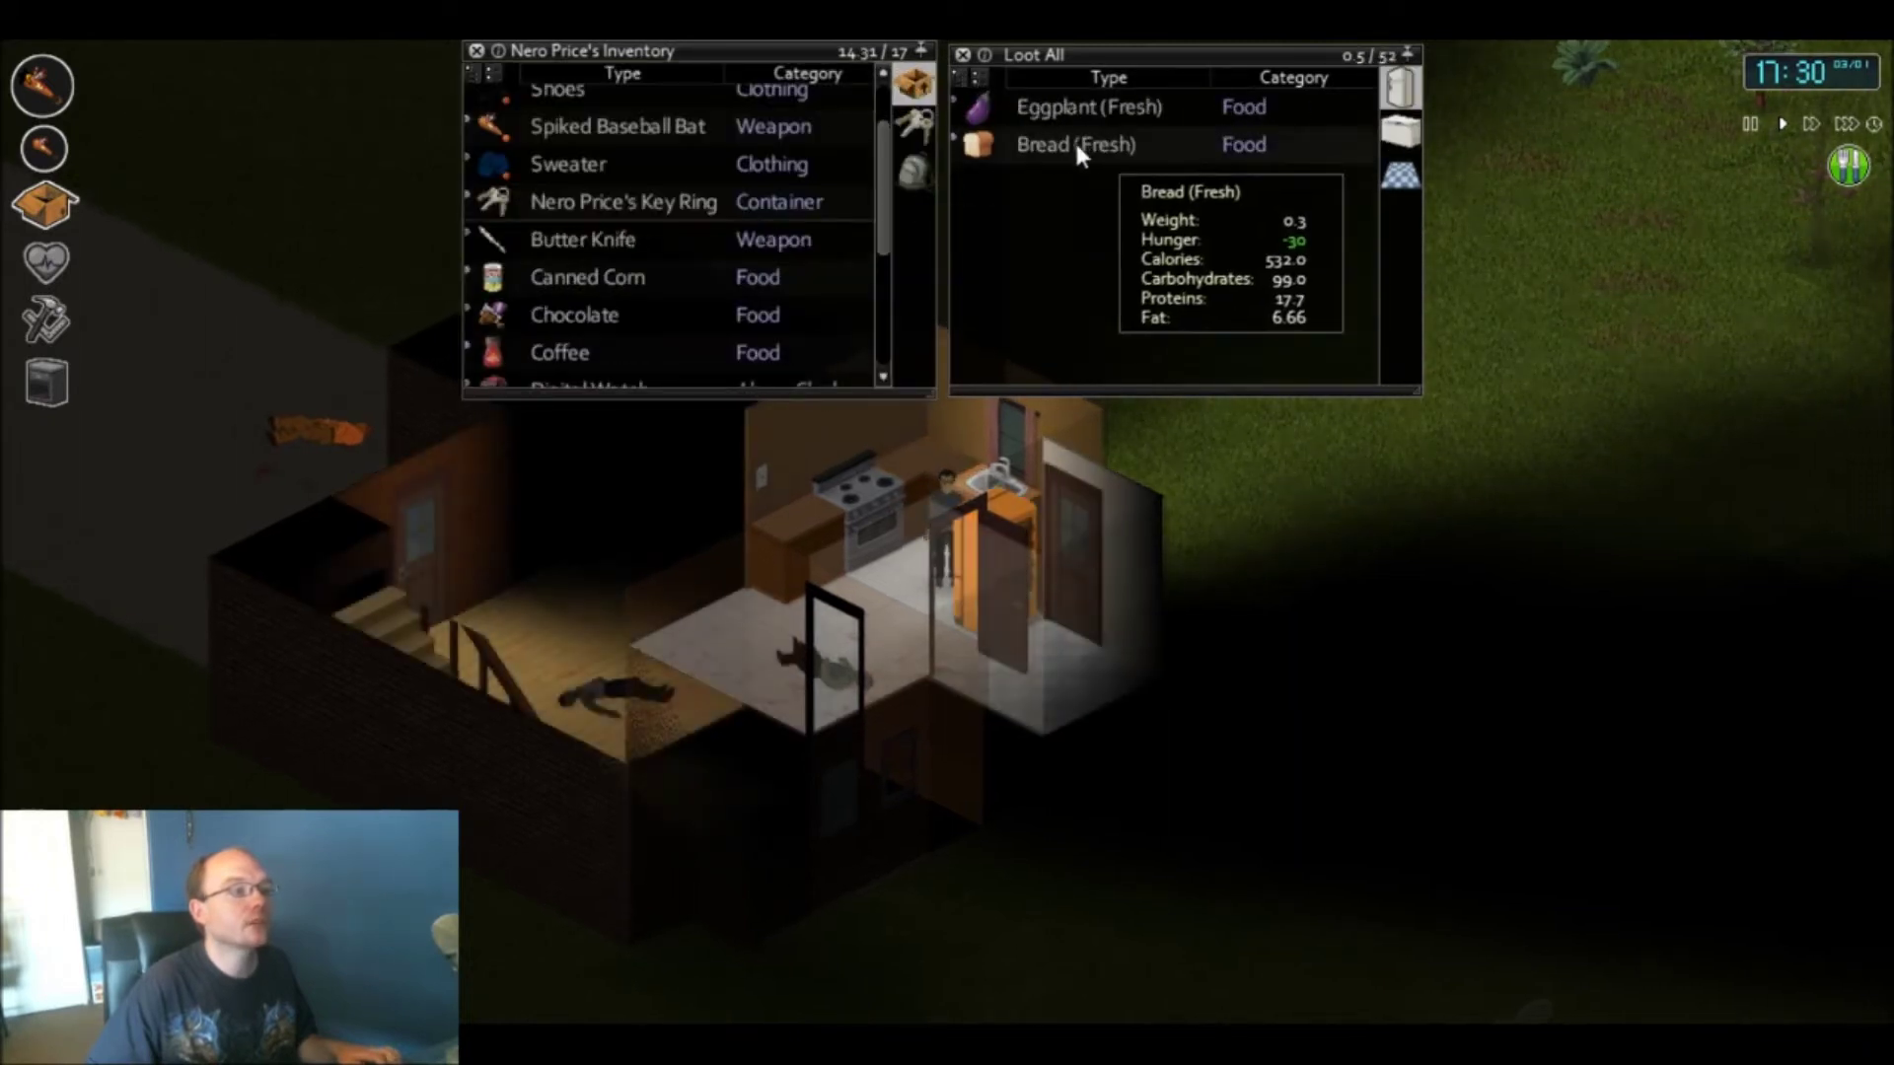
- Check the Bread and Eggplant actions, then move both from the fridge into the inventory
{"action": "right_click", "coordinate": [1069, 141]}
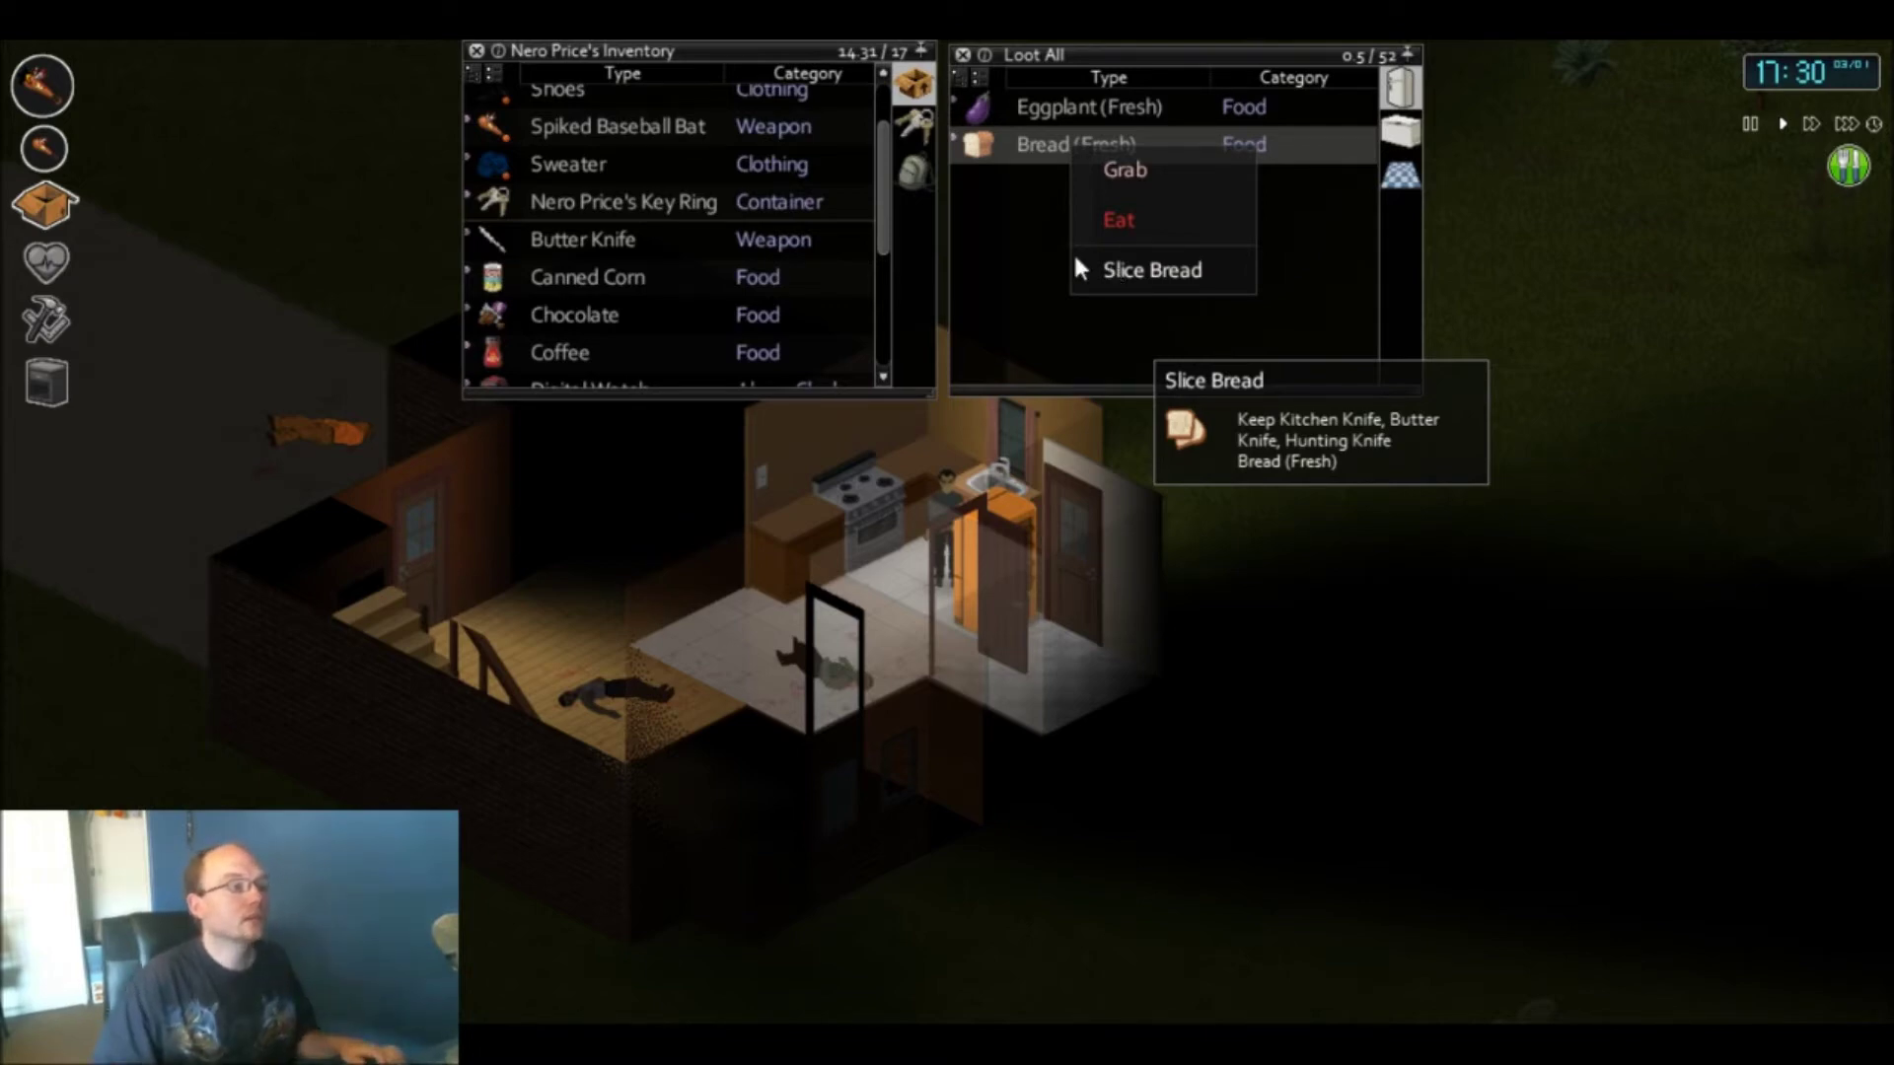
{"action": "right_click", "coordinate": [1059, 107]}
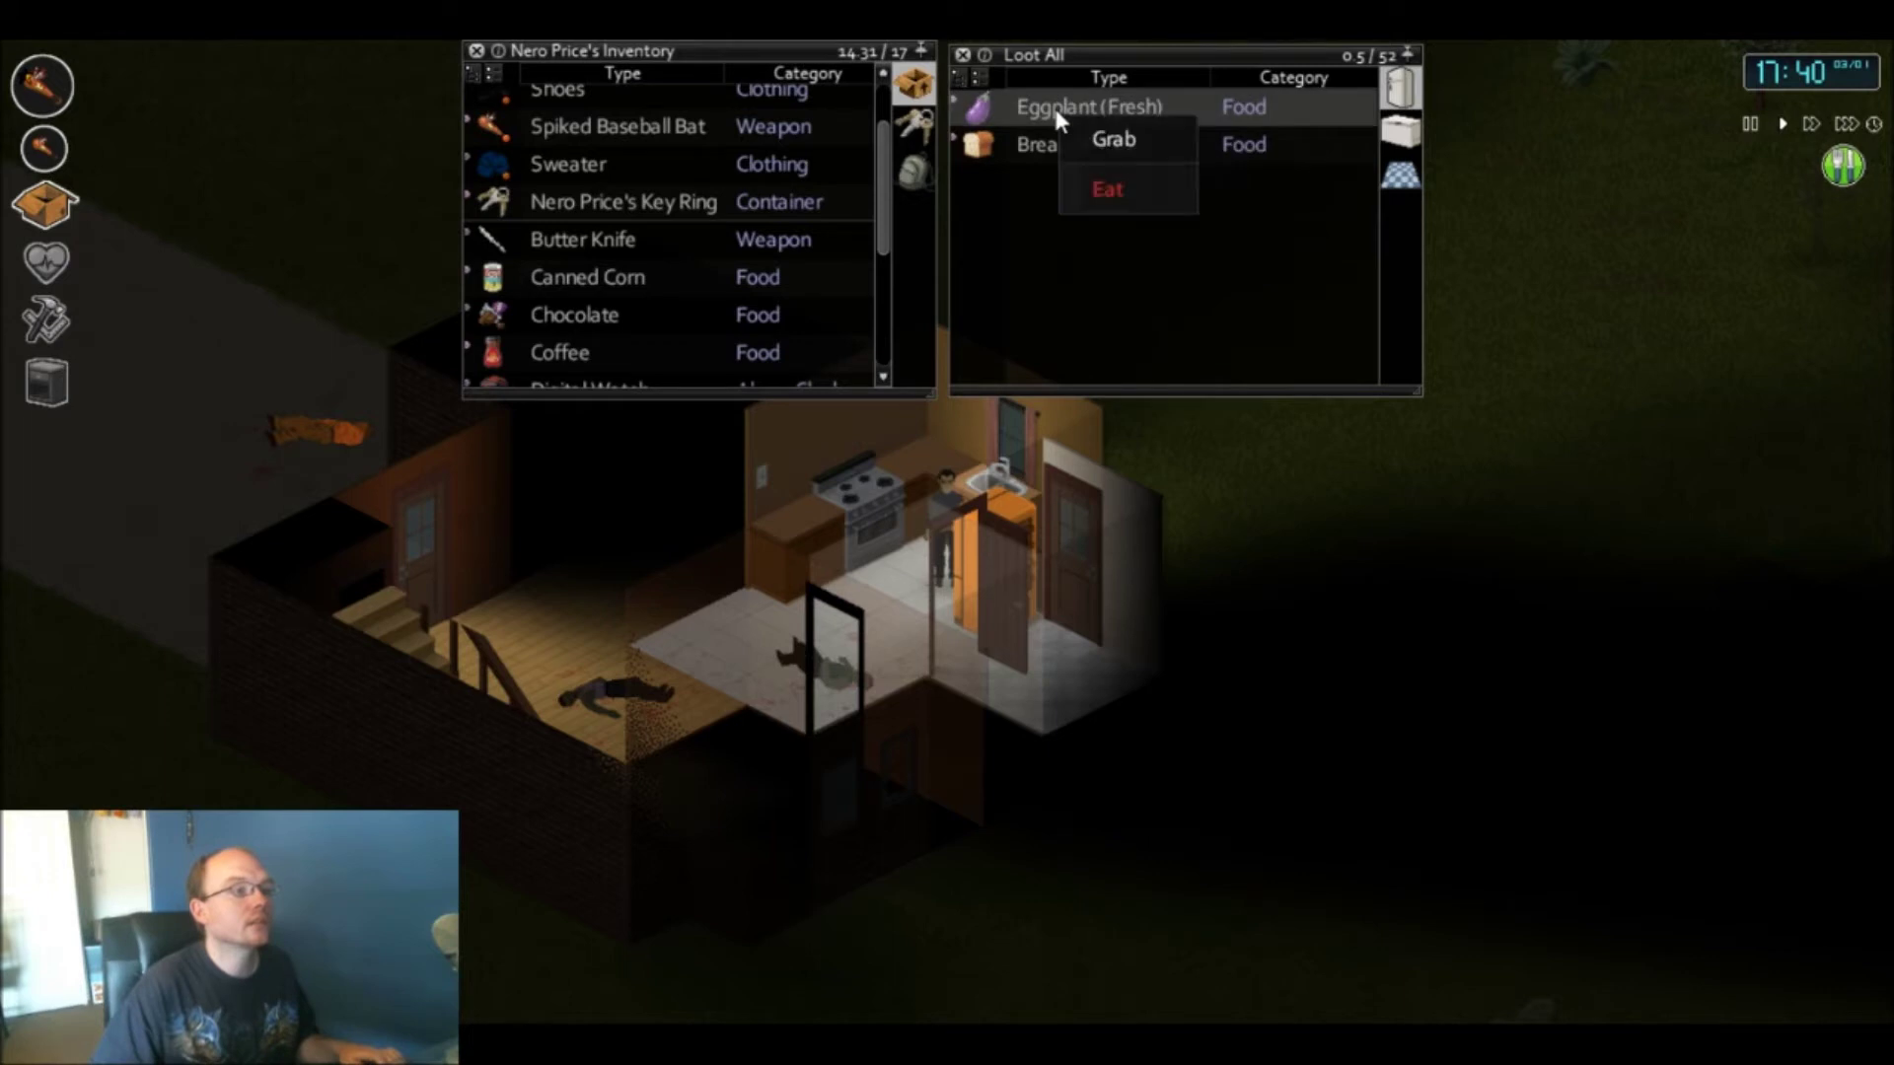
{"action": "left_click", "coordinate": [1107, 187]}
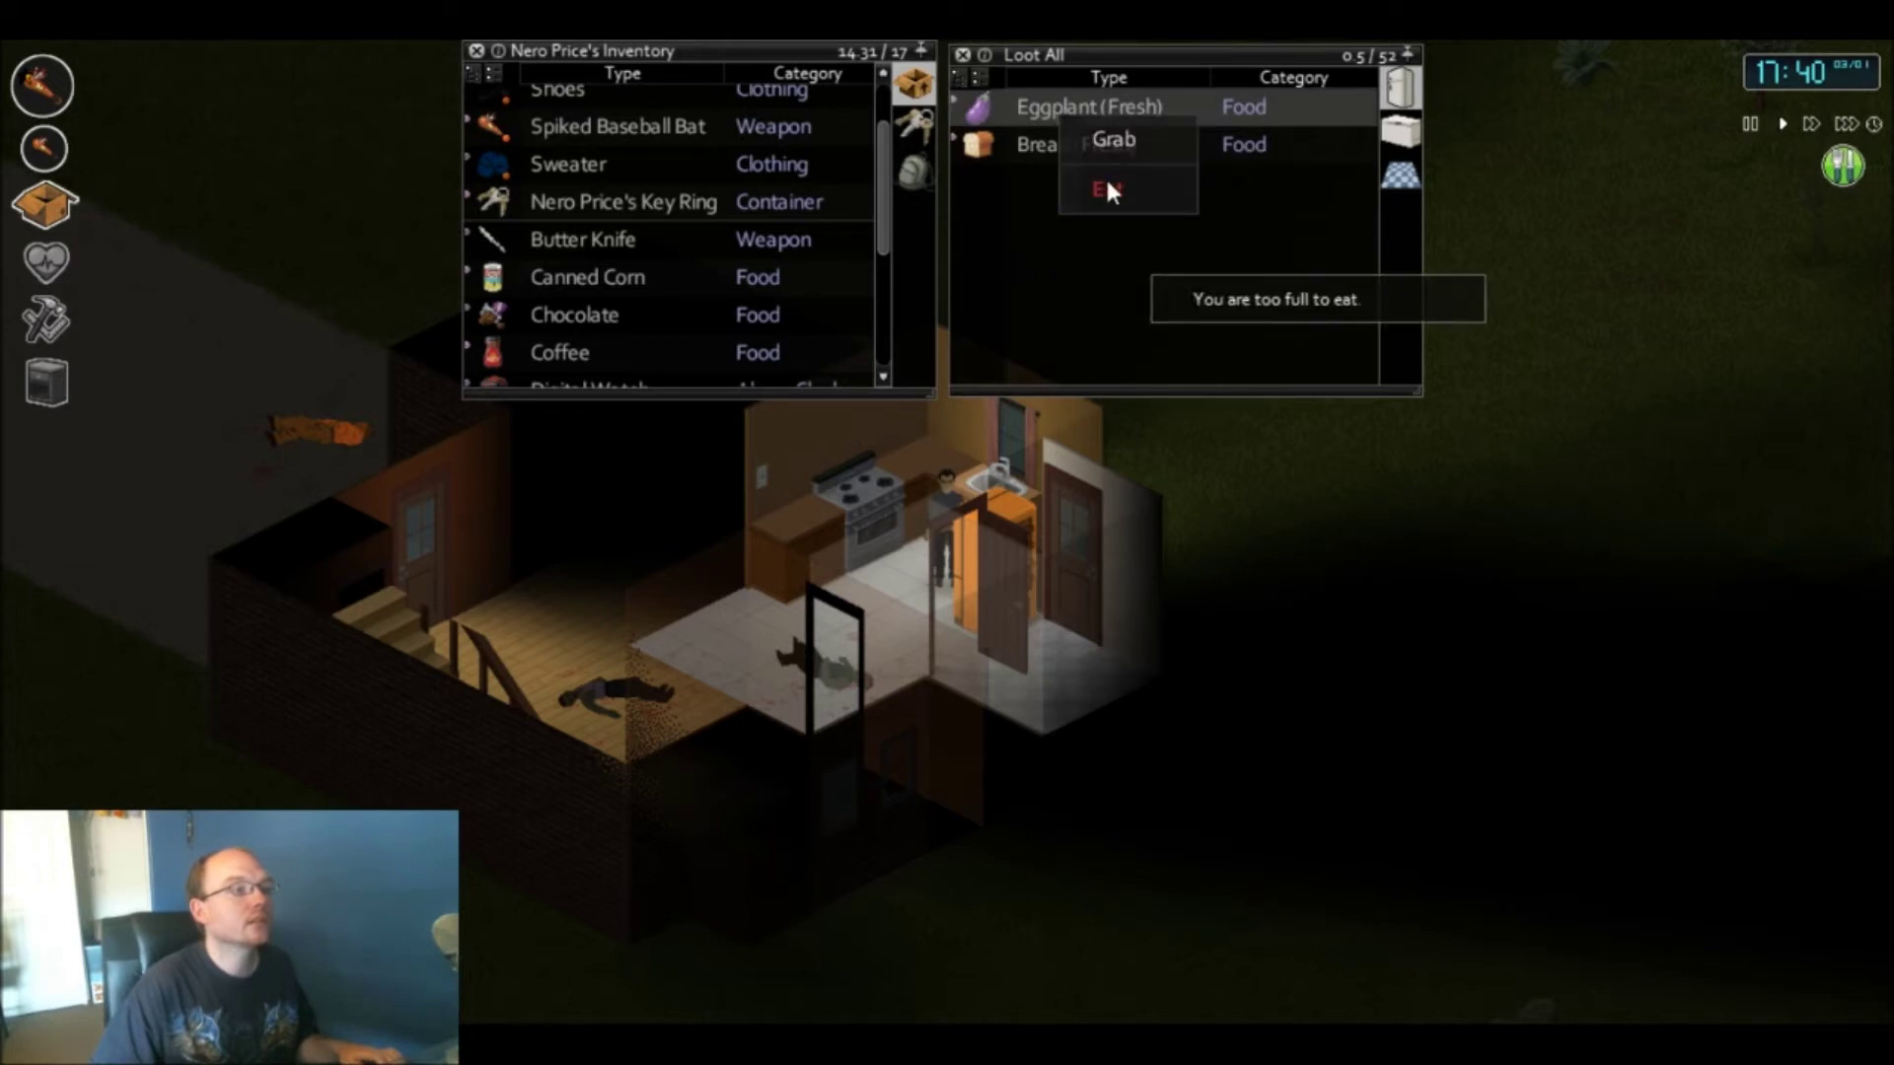
{"action": "left_click", "coordinate": [1107, 266]}
{"action": "mouse_move", "coordinate": [1076, 185]}
{"action": "left_mouse_down"}
{"action": "mouse_move", "coordinate": [1076, 92]}
{"action": "mouse_move", "coordinate": [909, 159]}
{"action": "mouse_move", "coordinate": [937, 96]}
{"action": "left_mouse_up"}
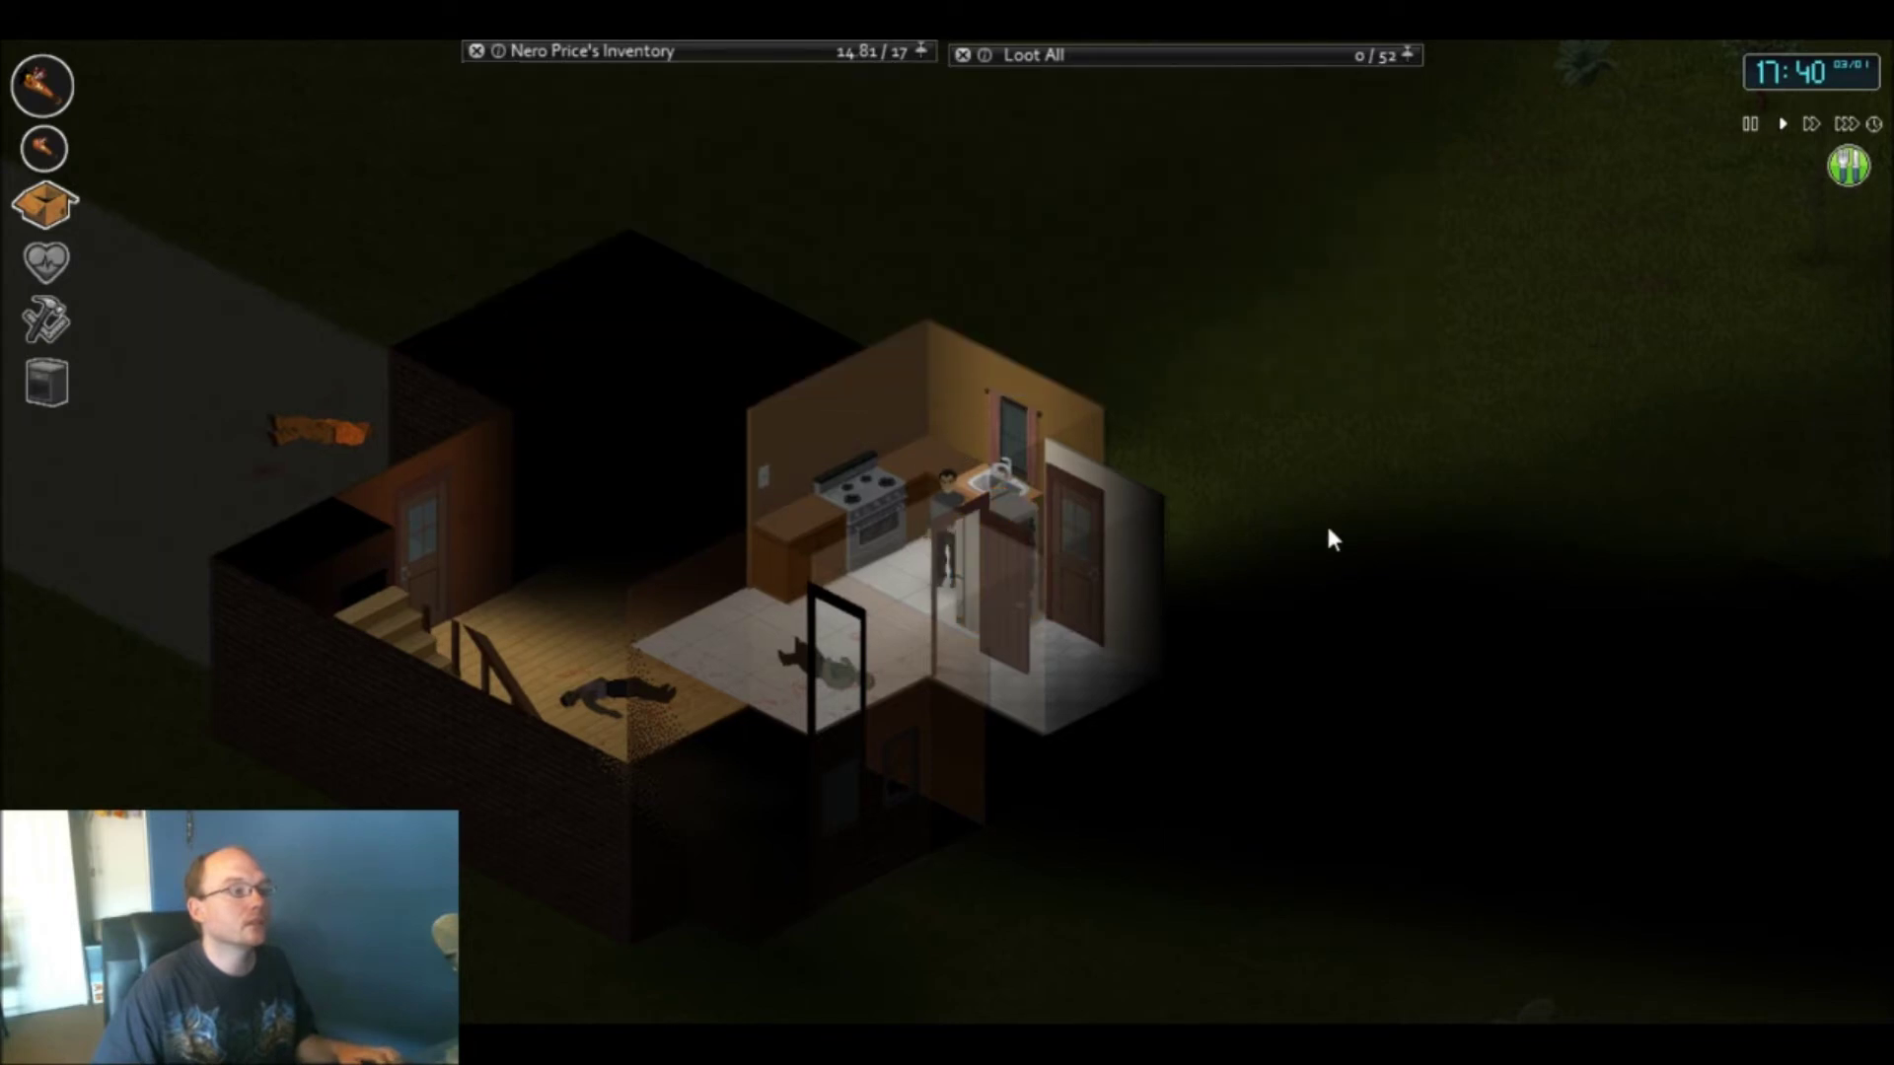
- Walk through the kitchen and living room and climb the stairs
{"action": "key", "text": "a"}
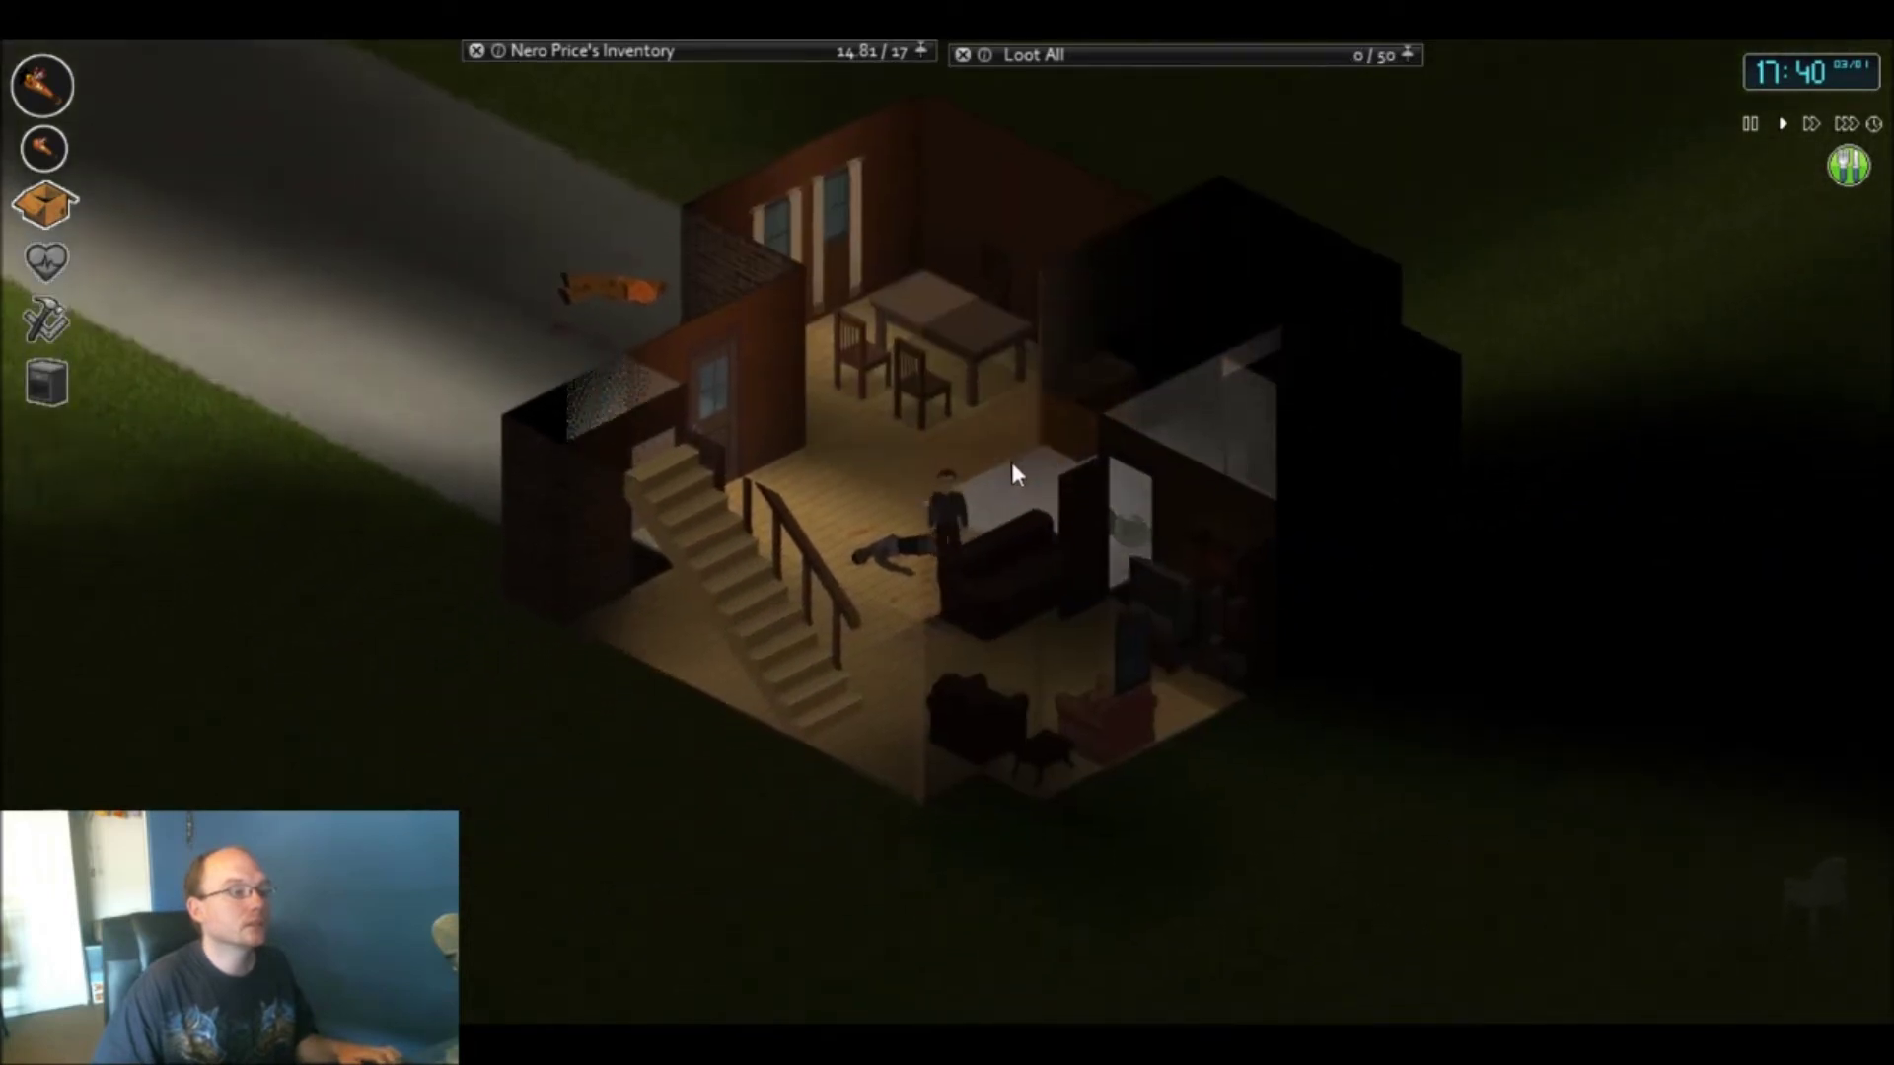
{"action": "key", "text": "a"}
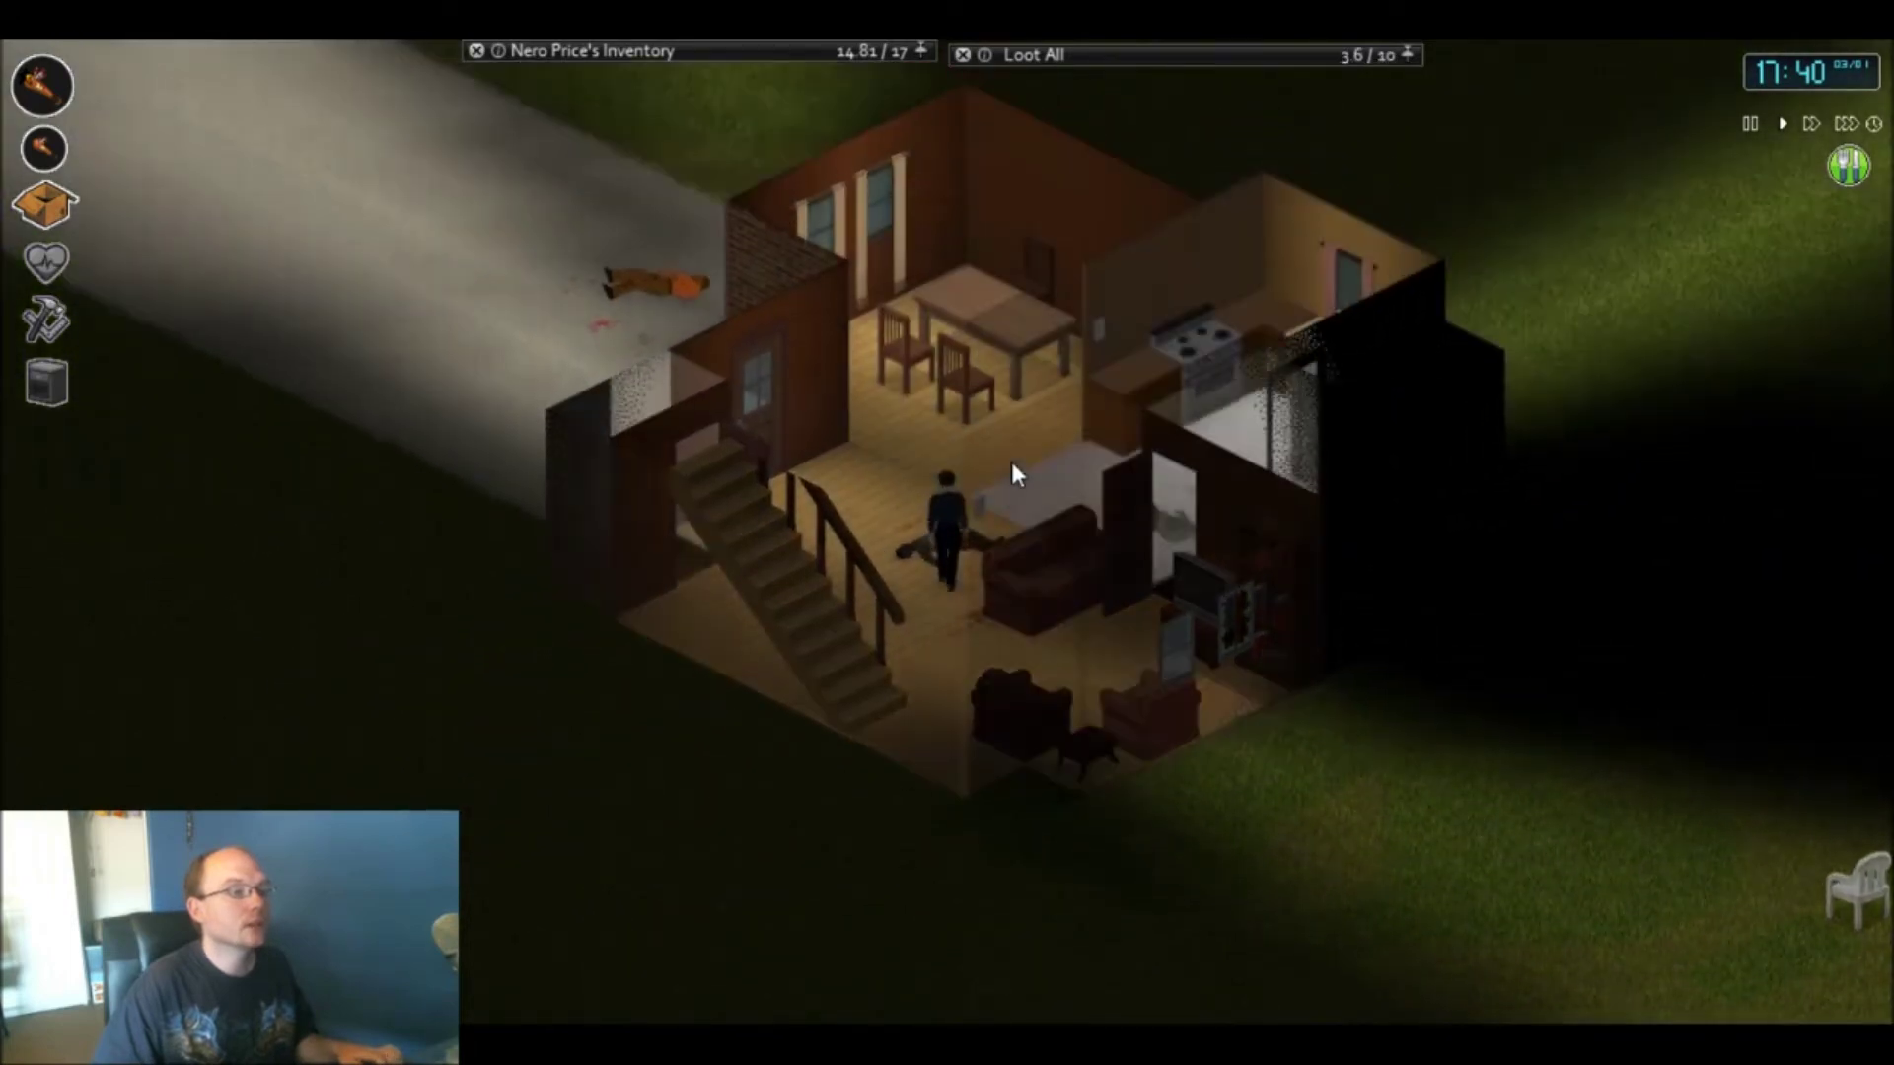
{"action": "key", "text": "d"}
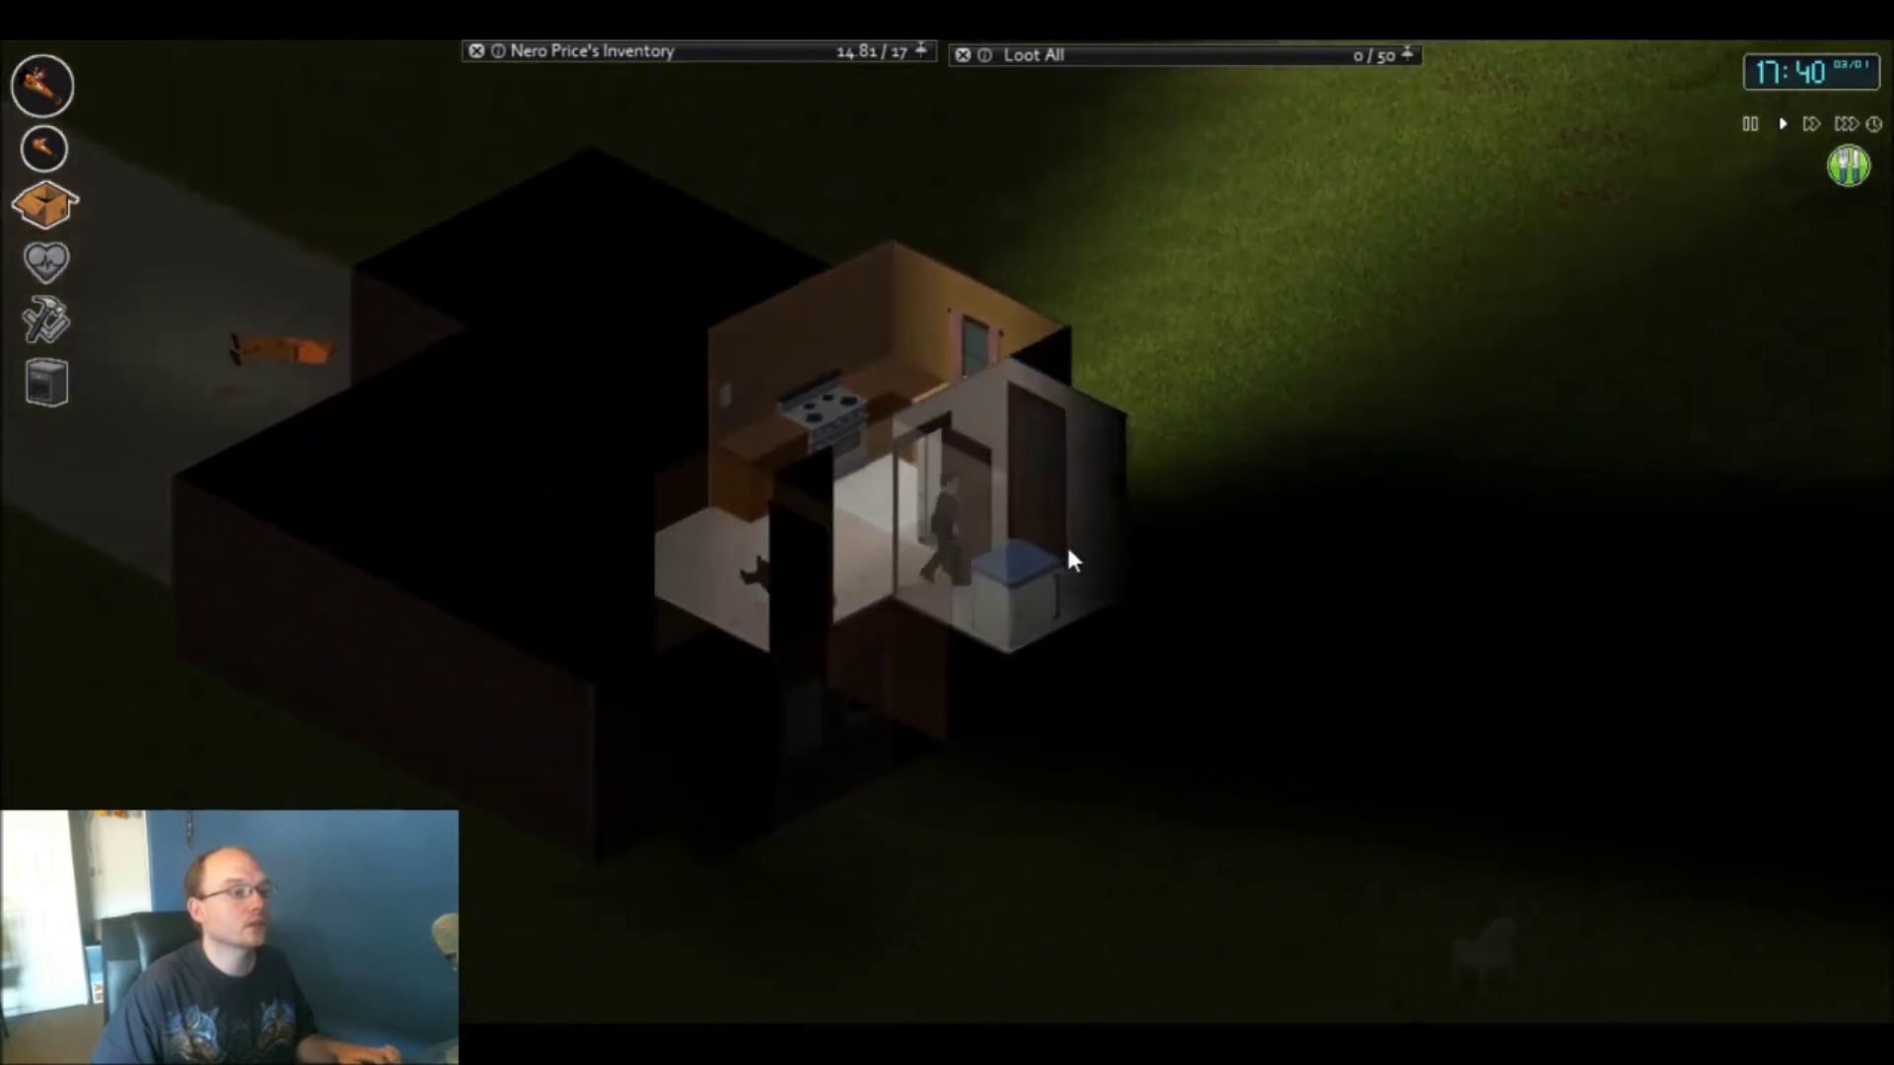
{"action": "key", "text": "a"}
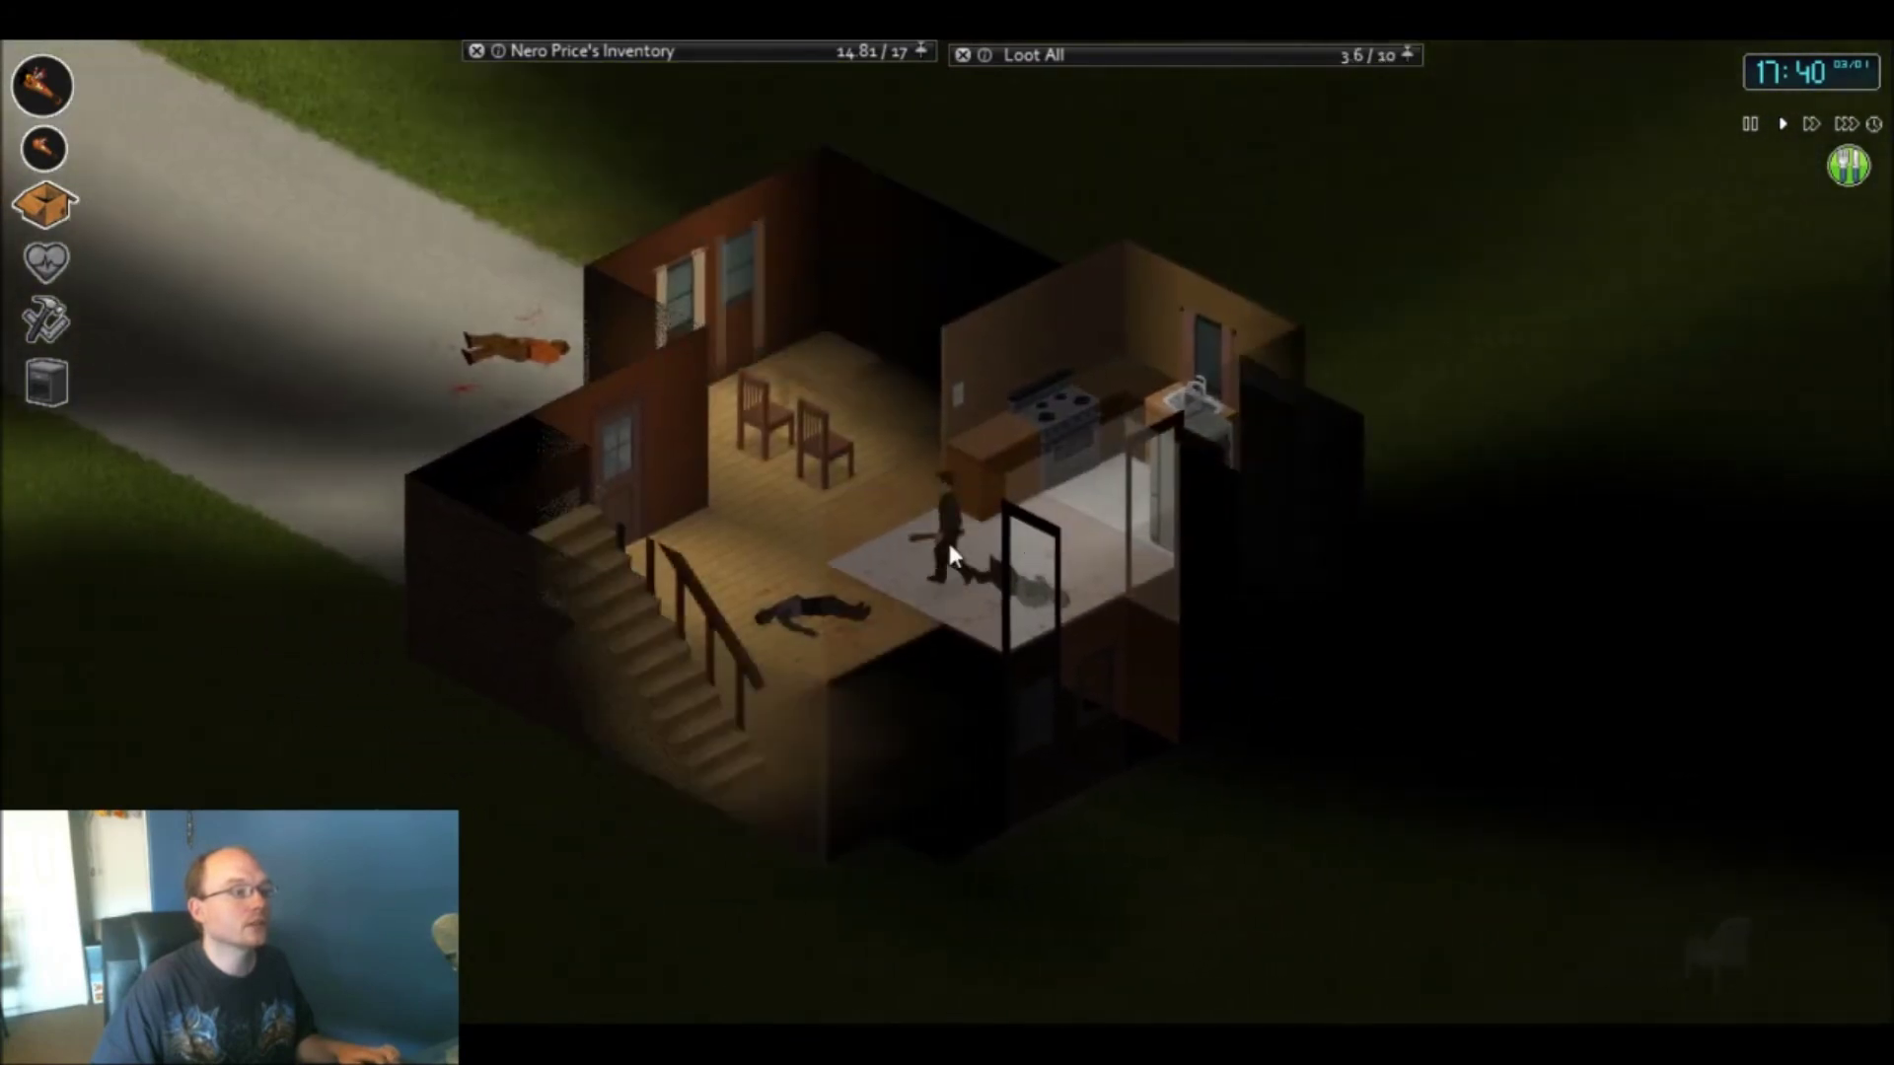
{"action": "key", "text": "s"}
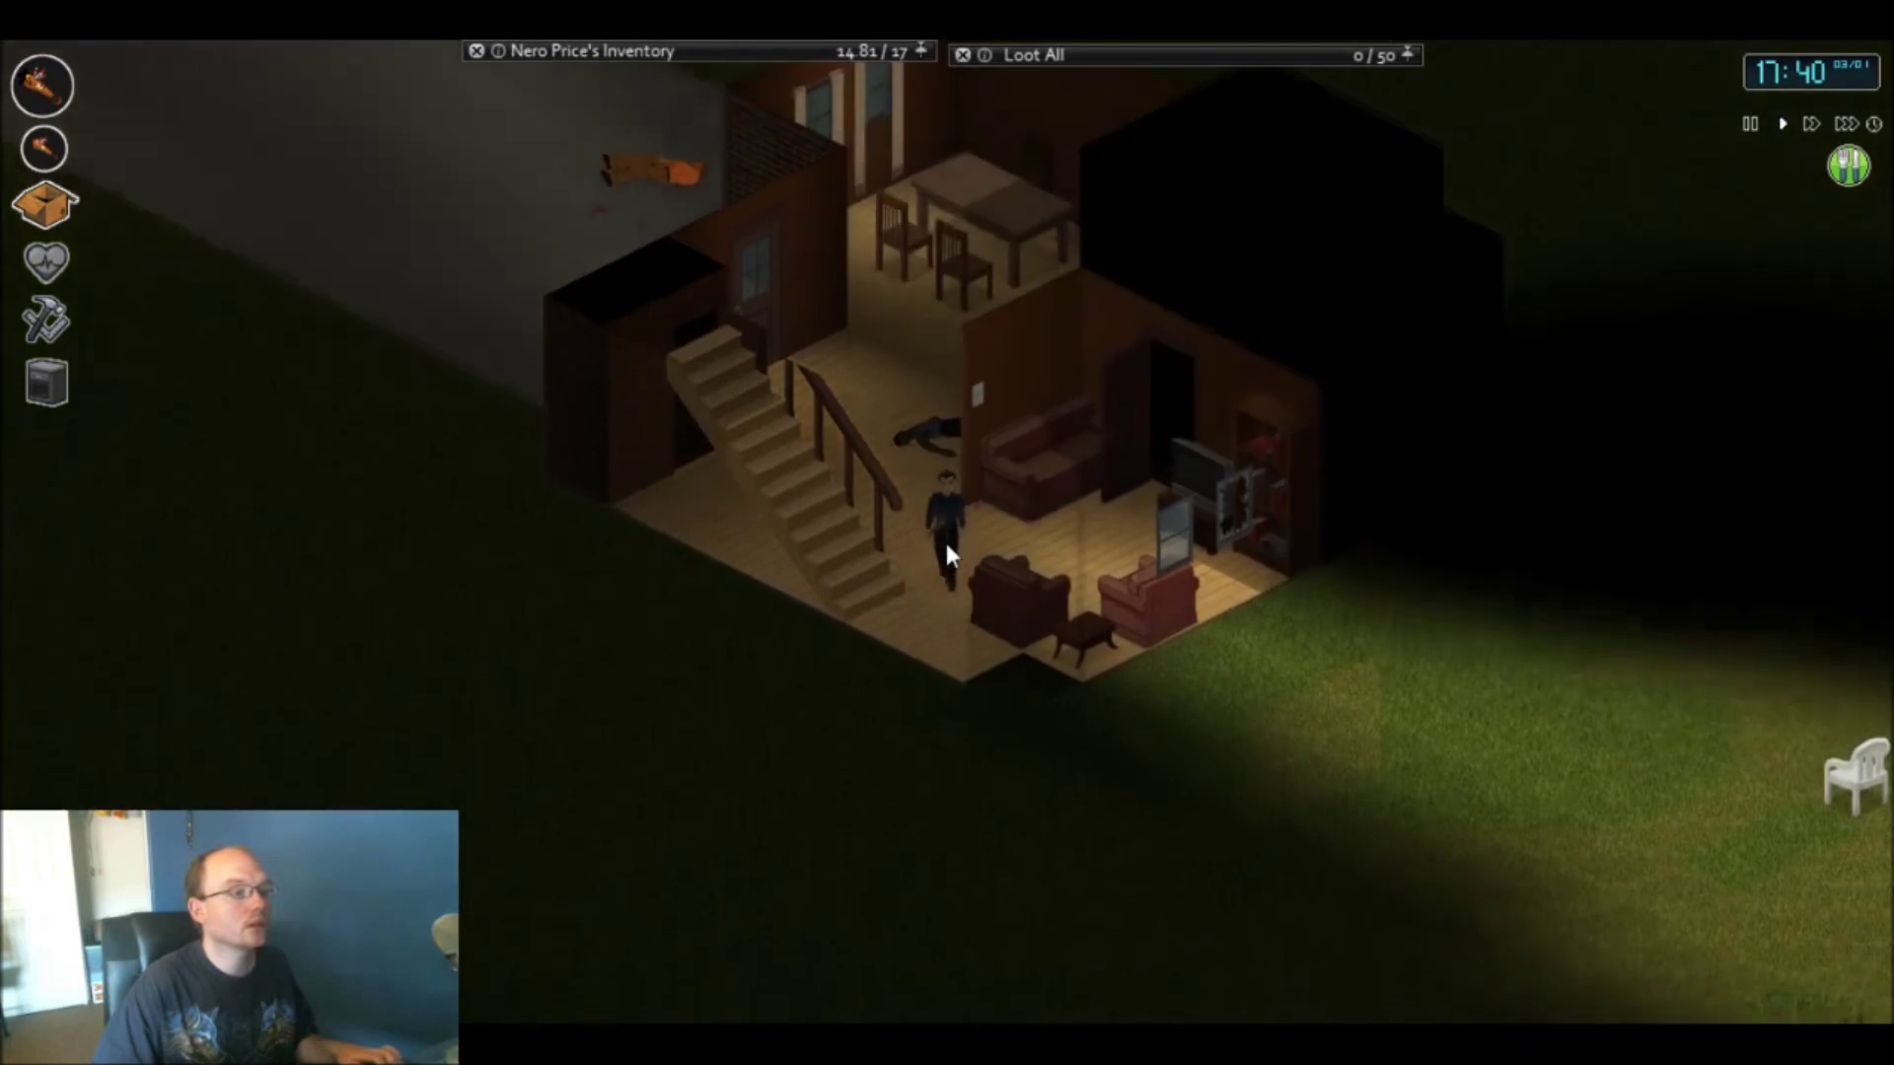
{"action": "key", "text": "a"}
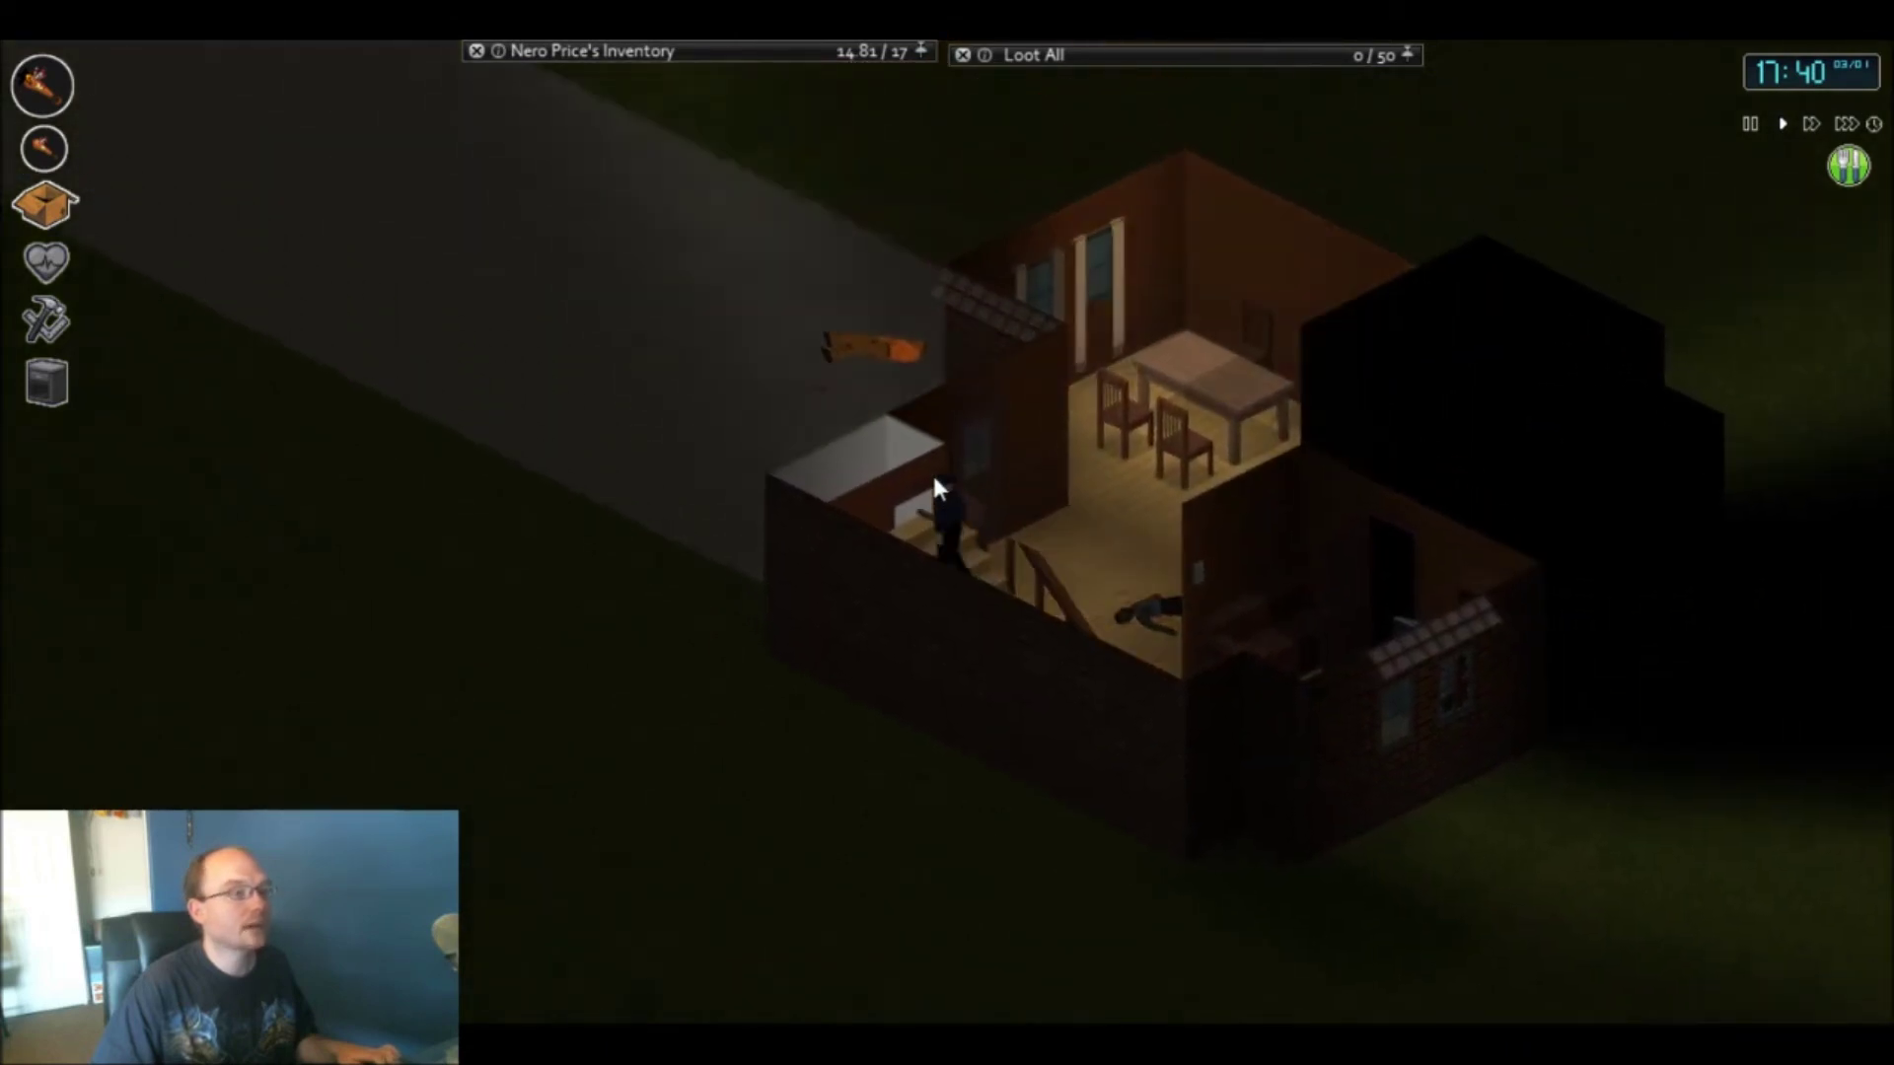
{"action": "key", "text": "w"}
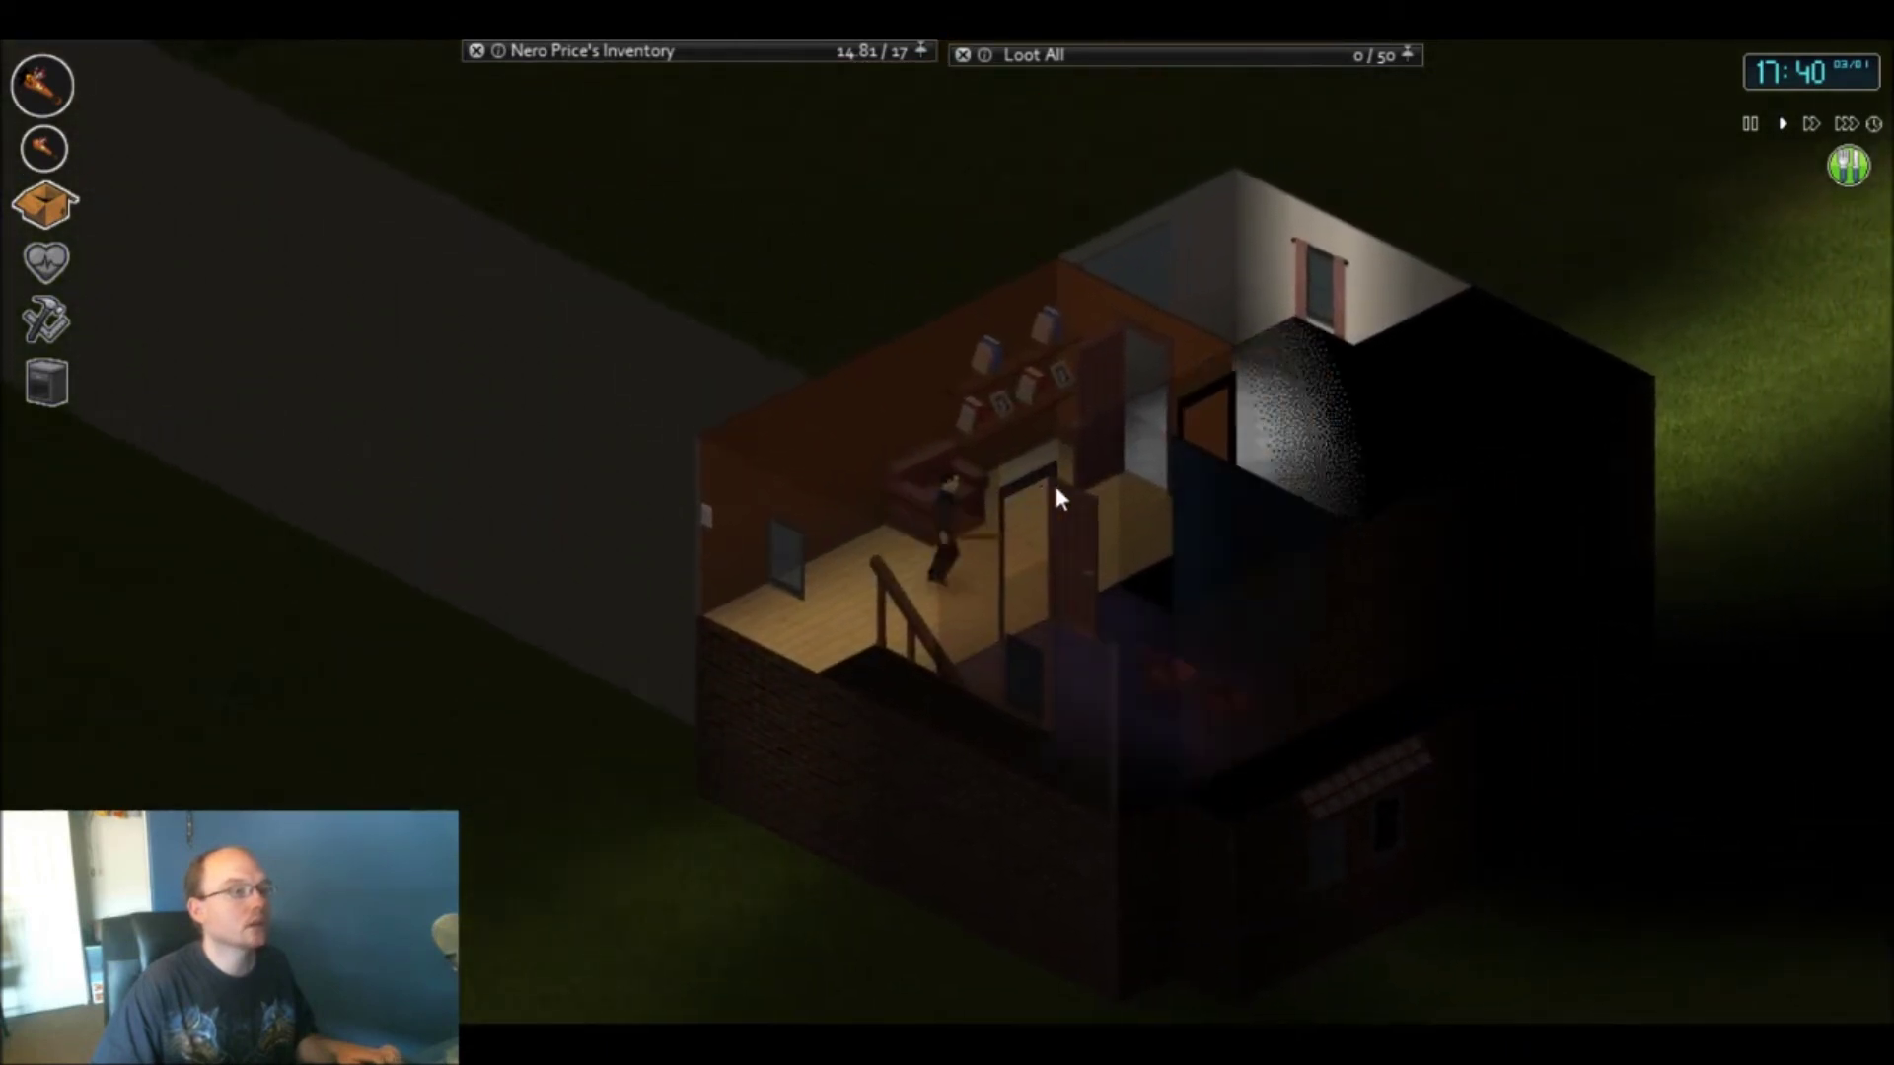
- Check the hall bookshelf's second container upstairs
{"action": "key", "text": "d"}
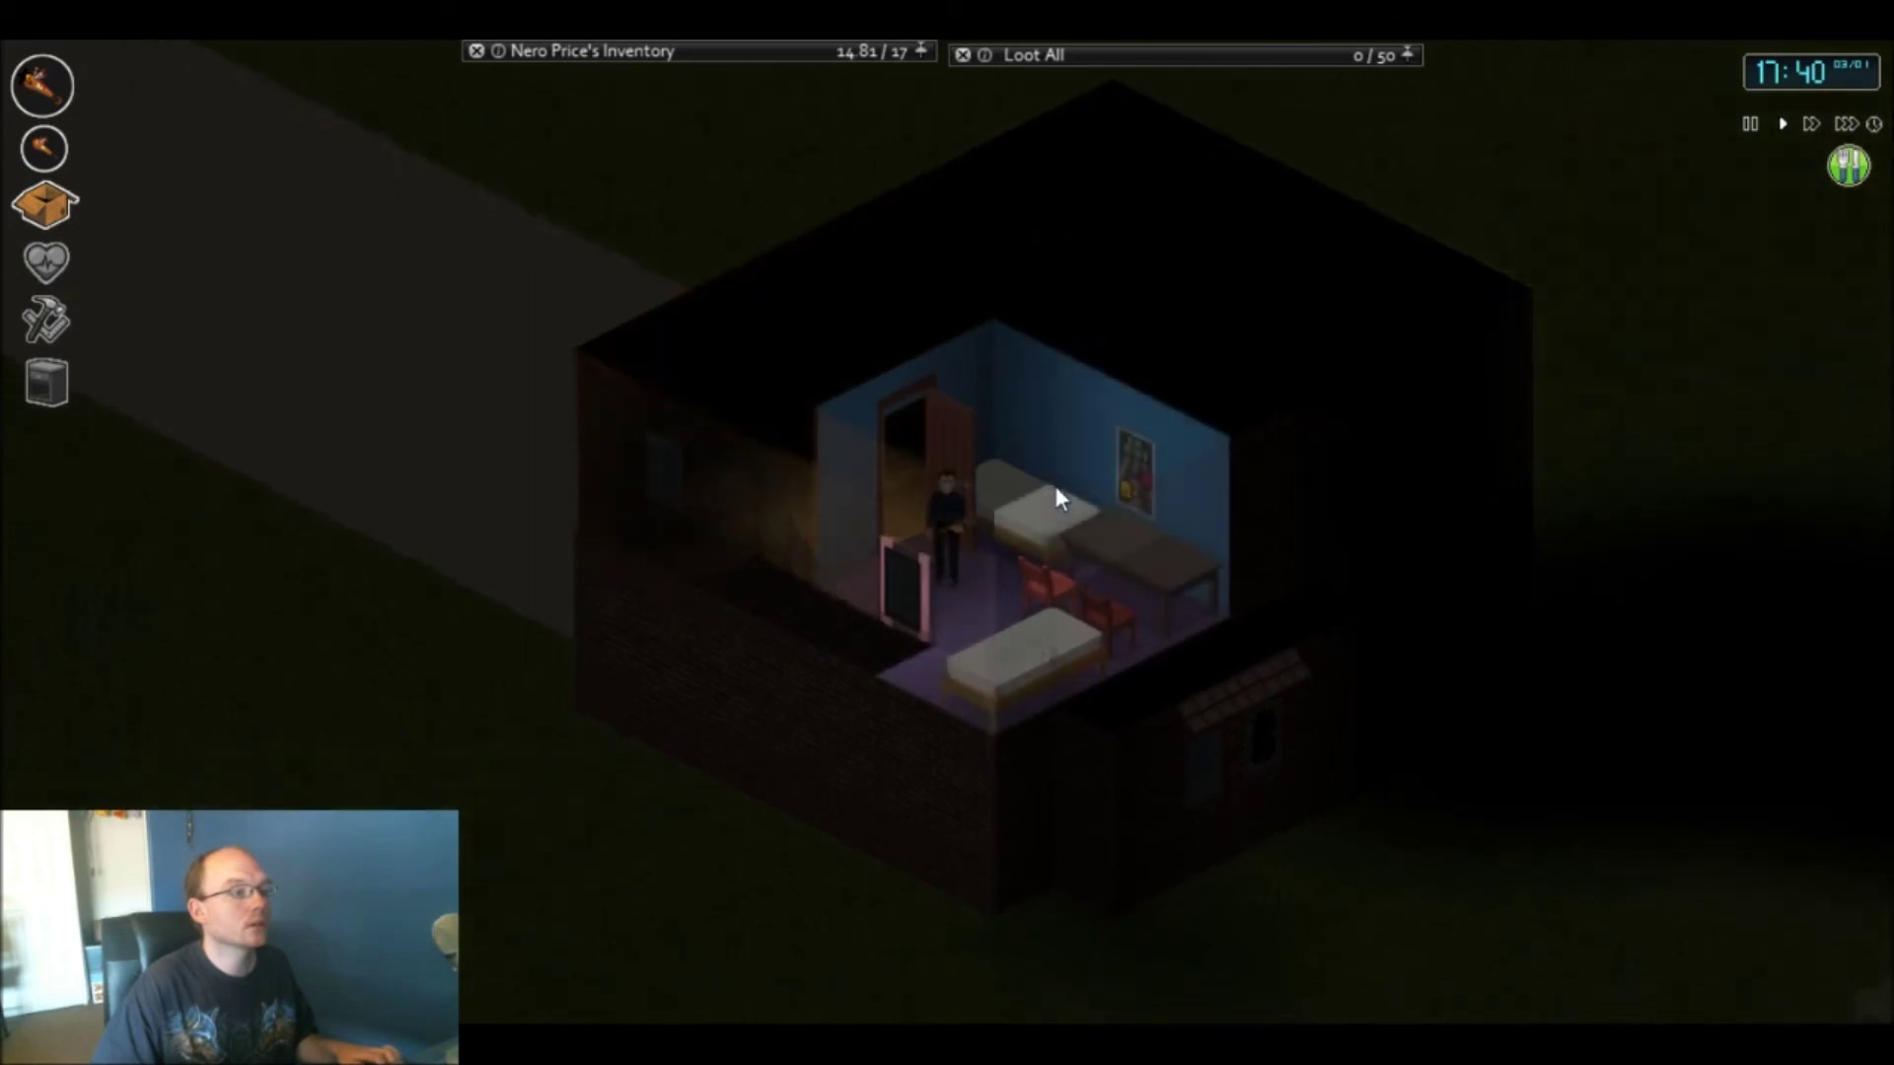
{"action": "key", "text": "a"}
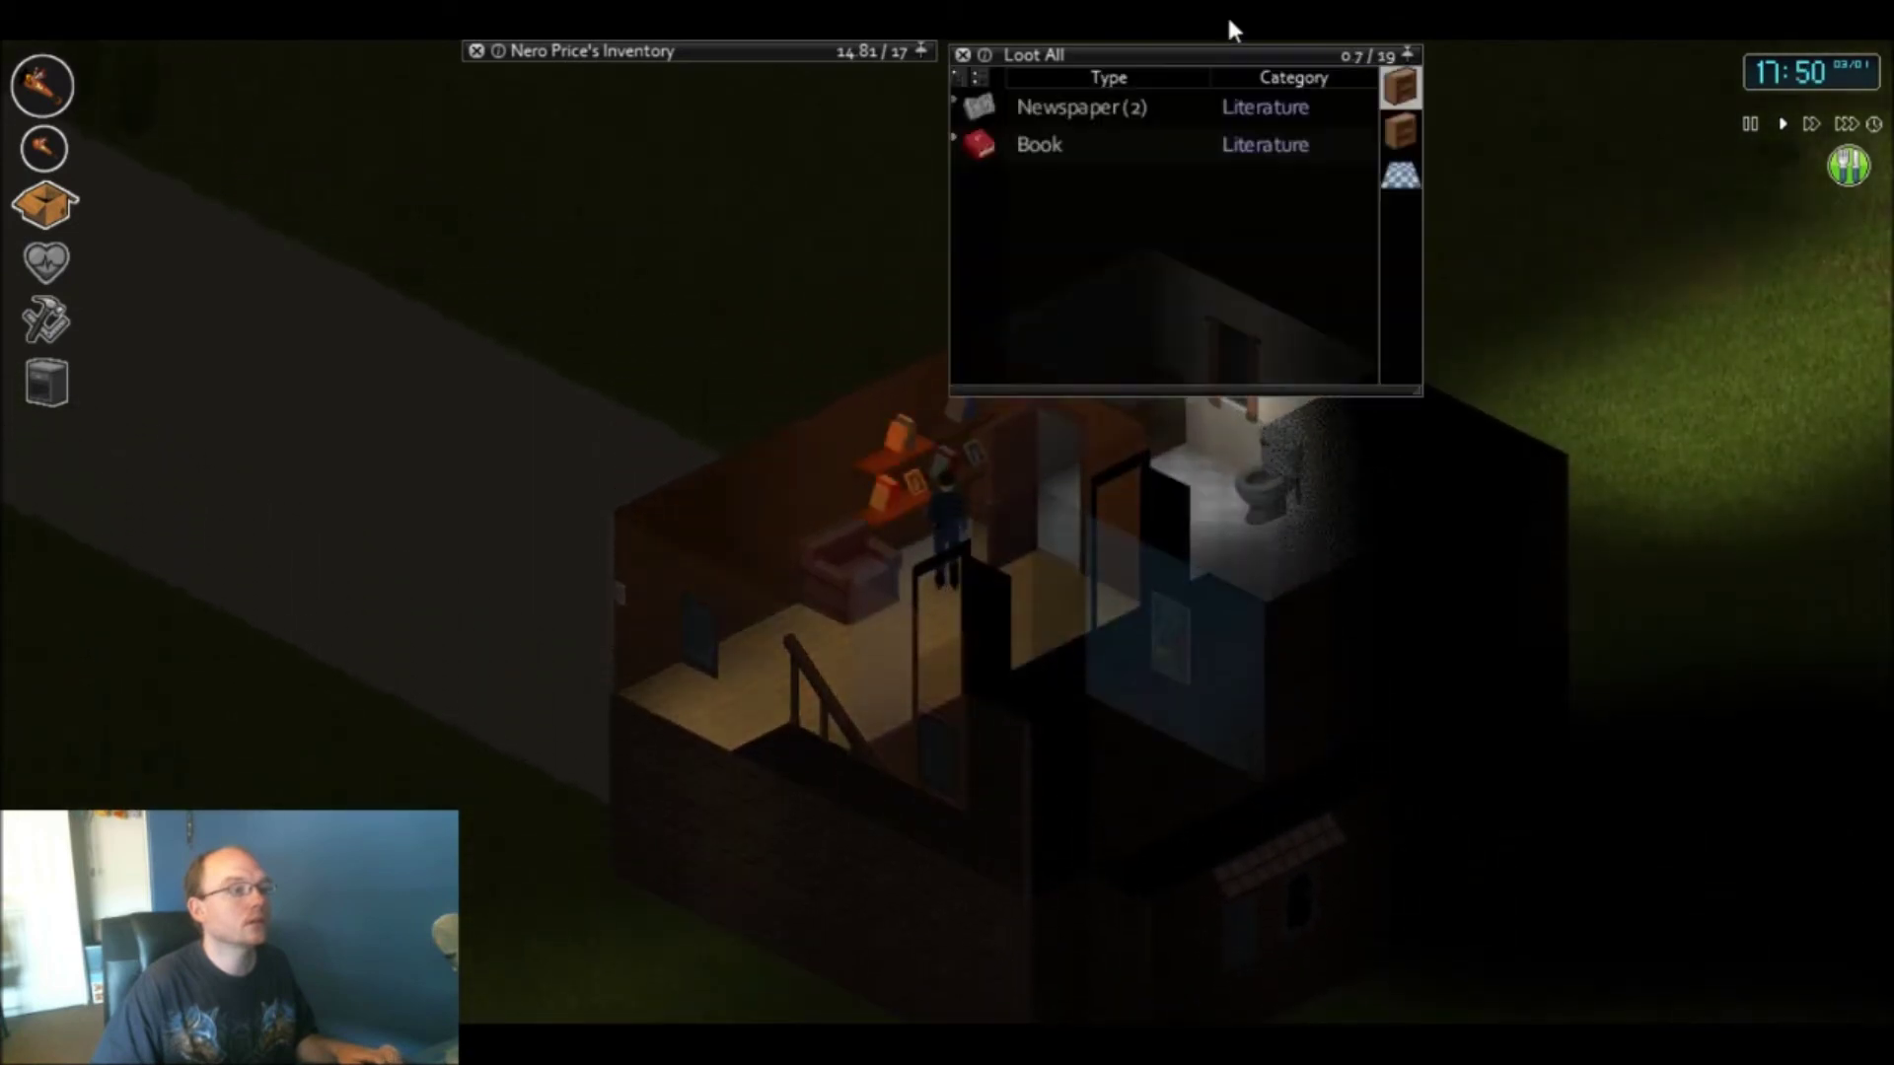
{"action": "left_click", "coordinate": [1400, 116]}
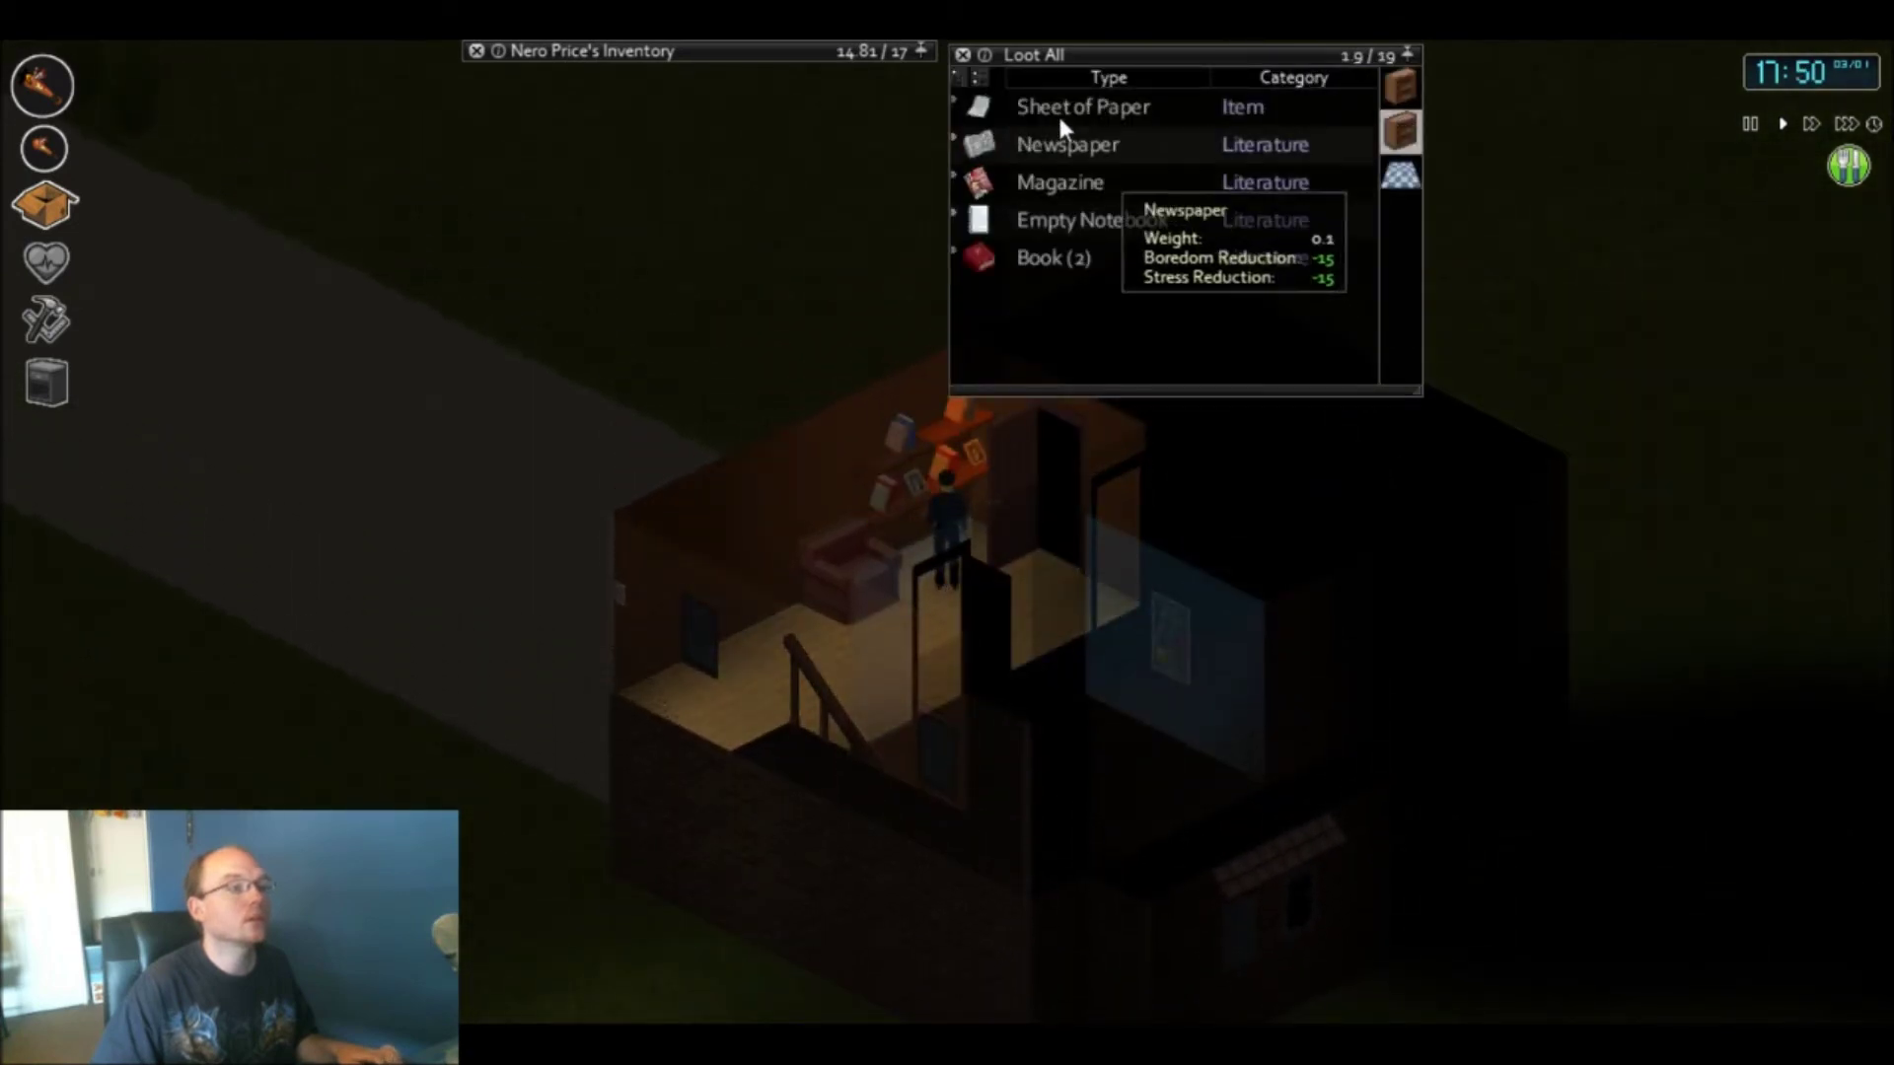
- Search the bedroom wardrobe, then walk on into the bathroom
{"action": "key", "text": "d"}
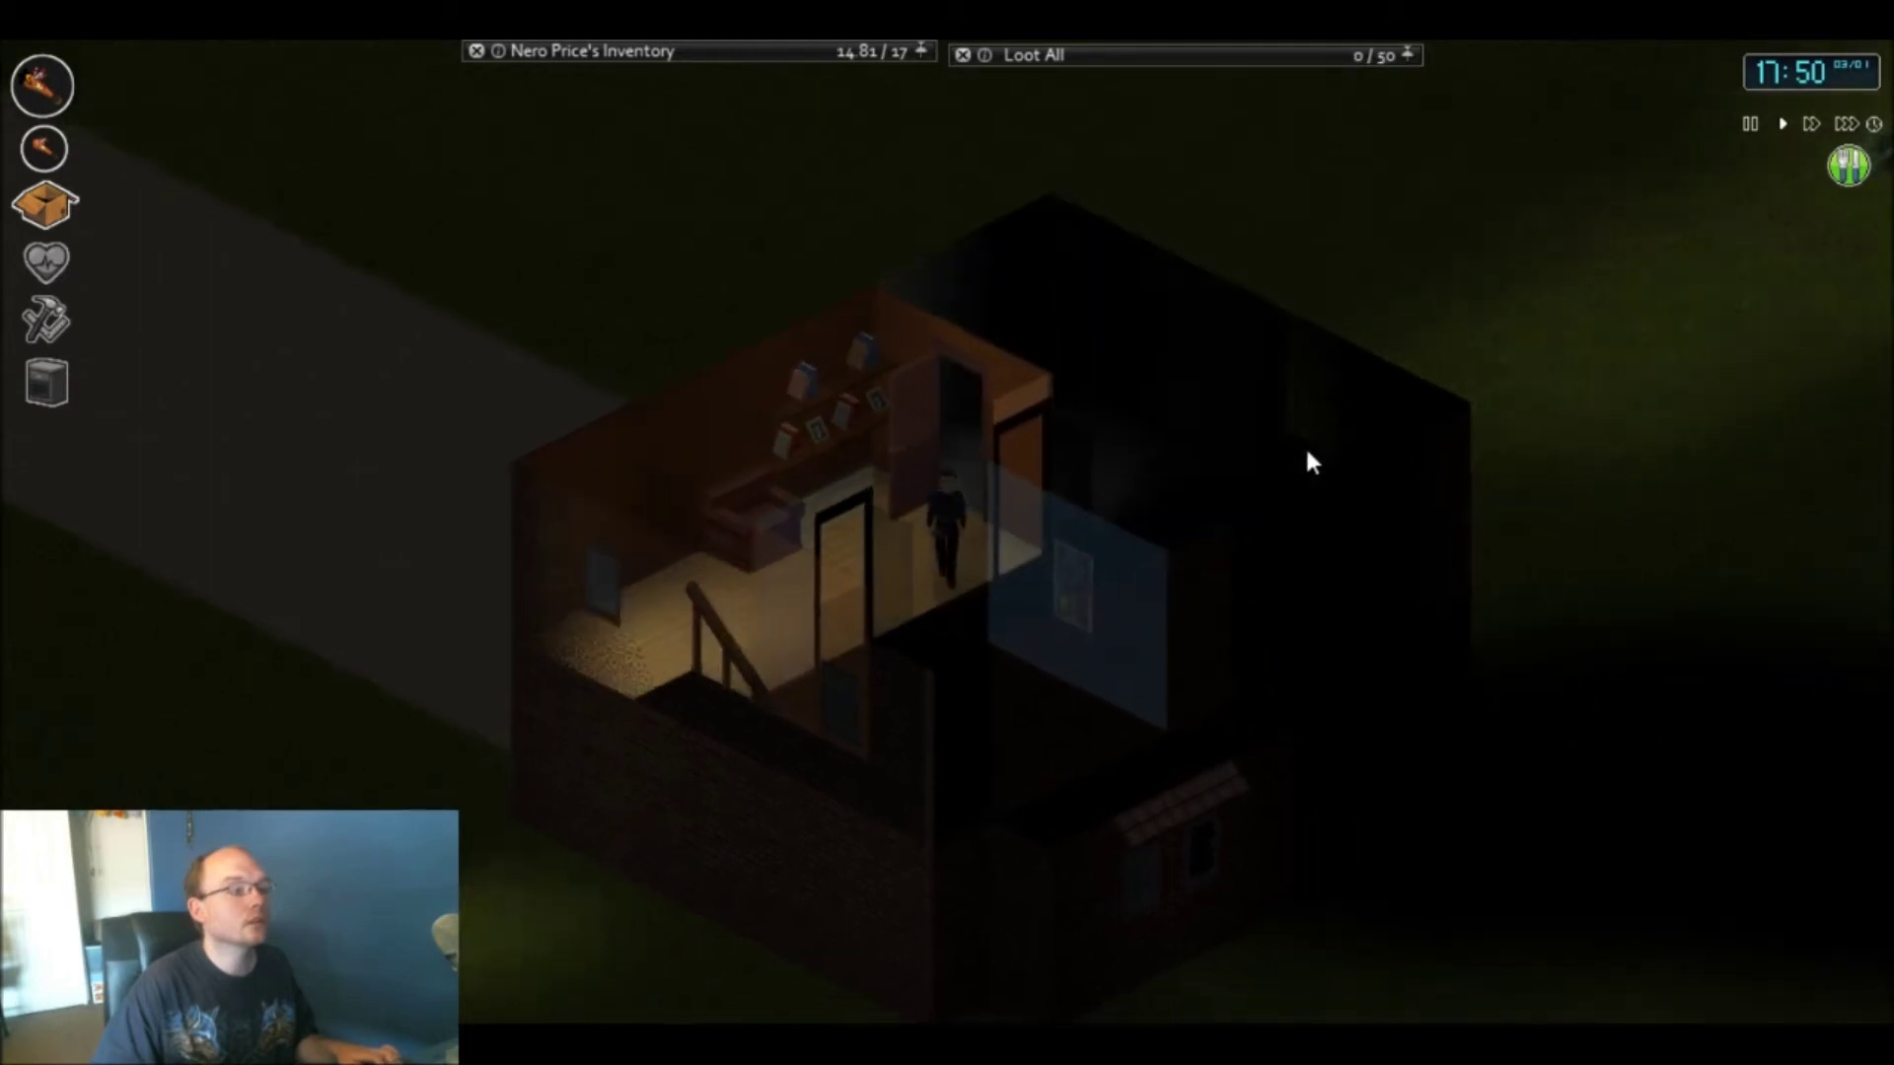
{"action": "key", "text": "d"}
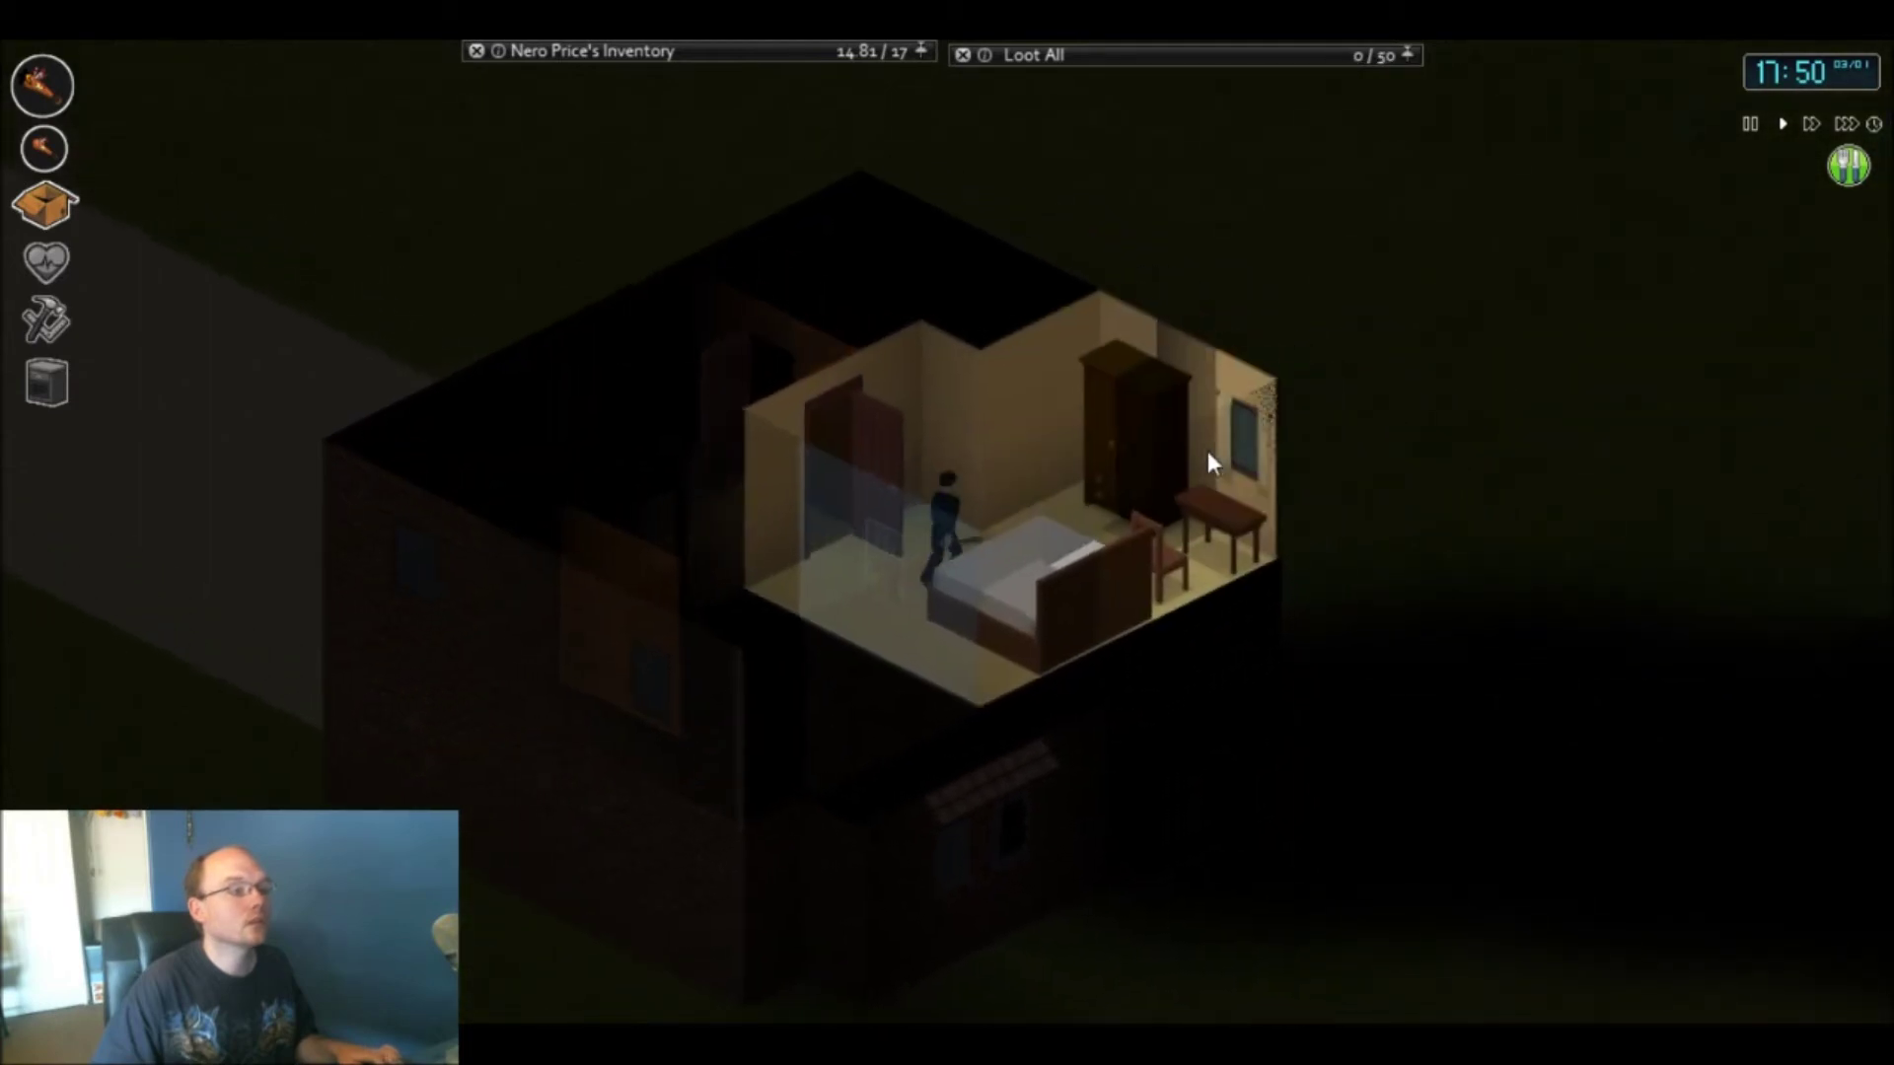
{"action": "key", "text": "d"}
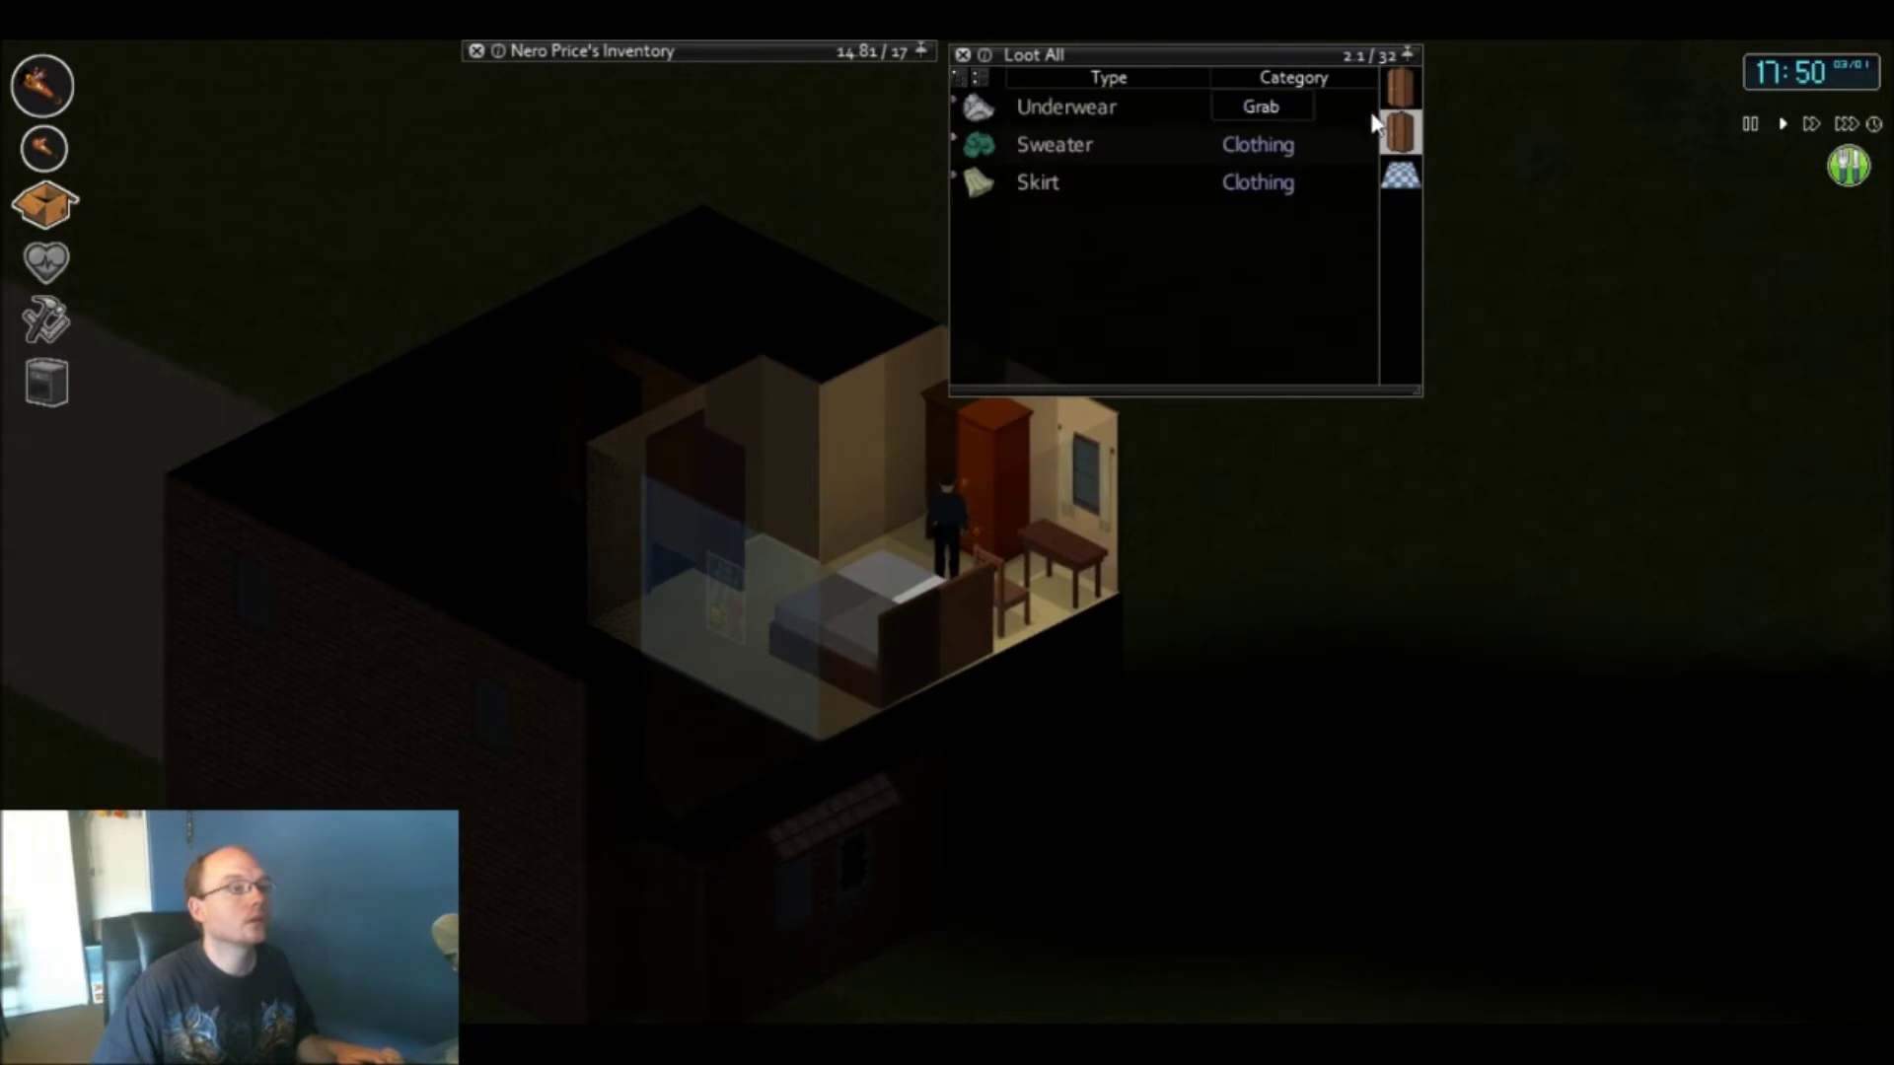
{"action": "left_click", "coordinate": [1400, 88]}
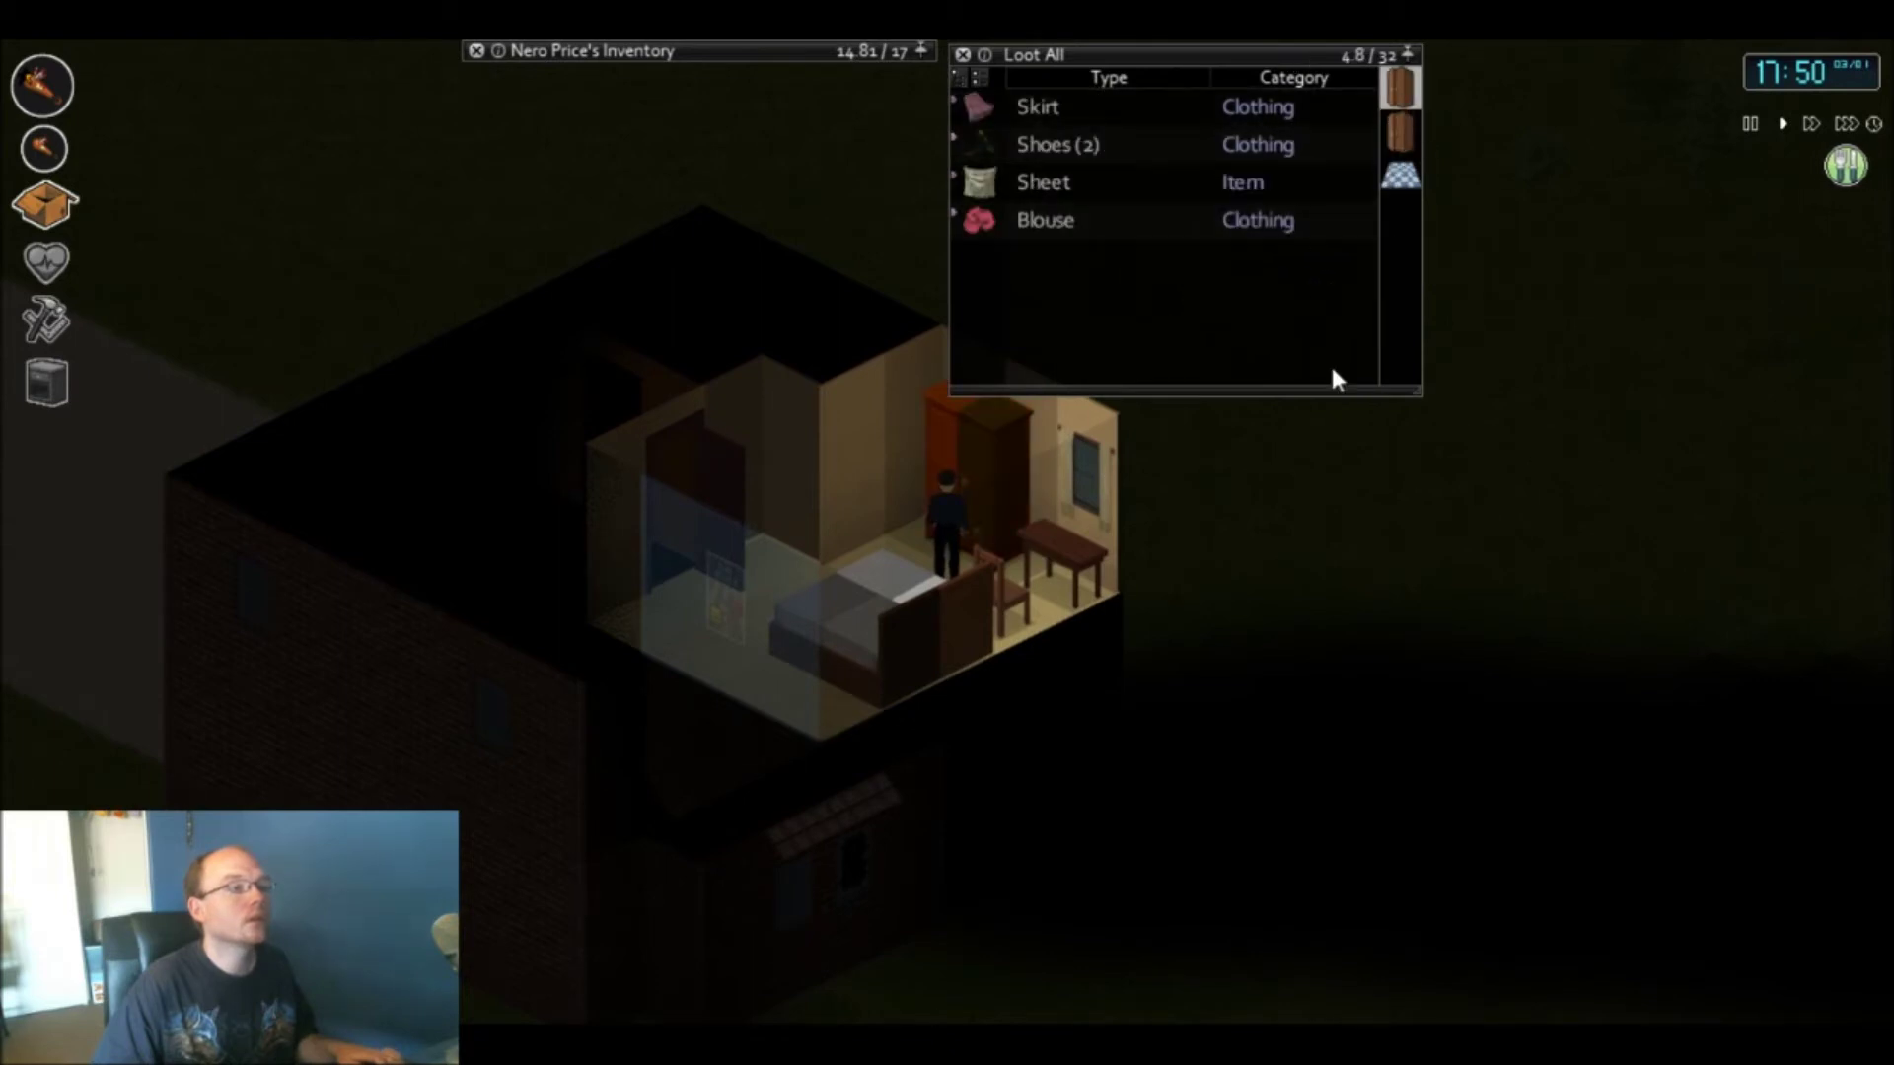
{"action": "key", "text": "a"}
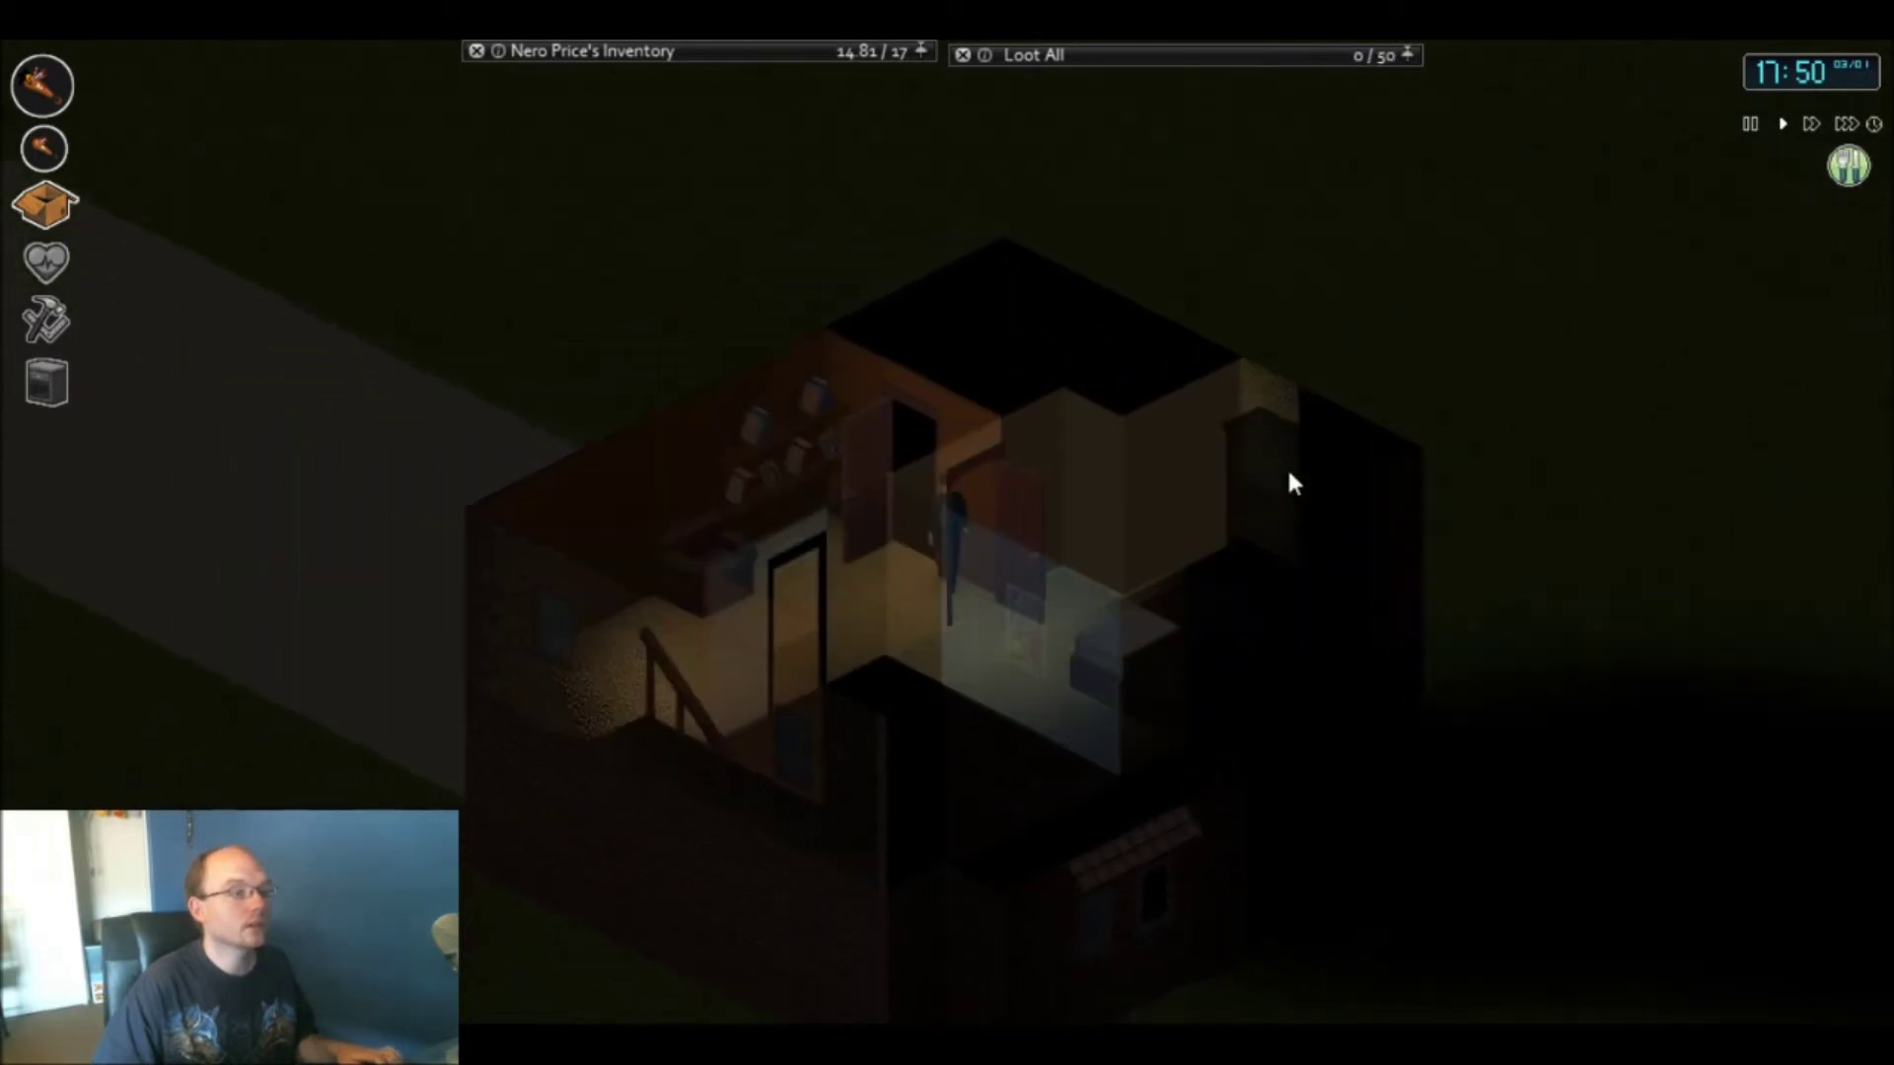
{"action": "key", "text": "w"}
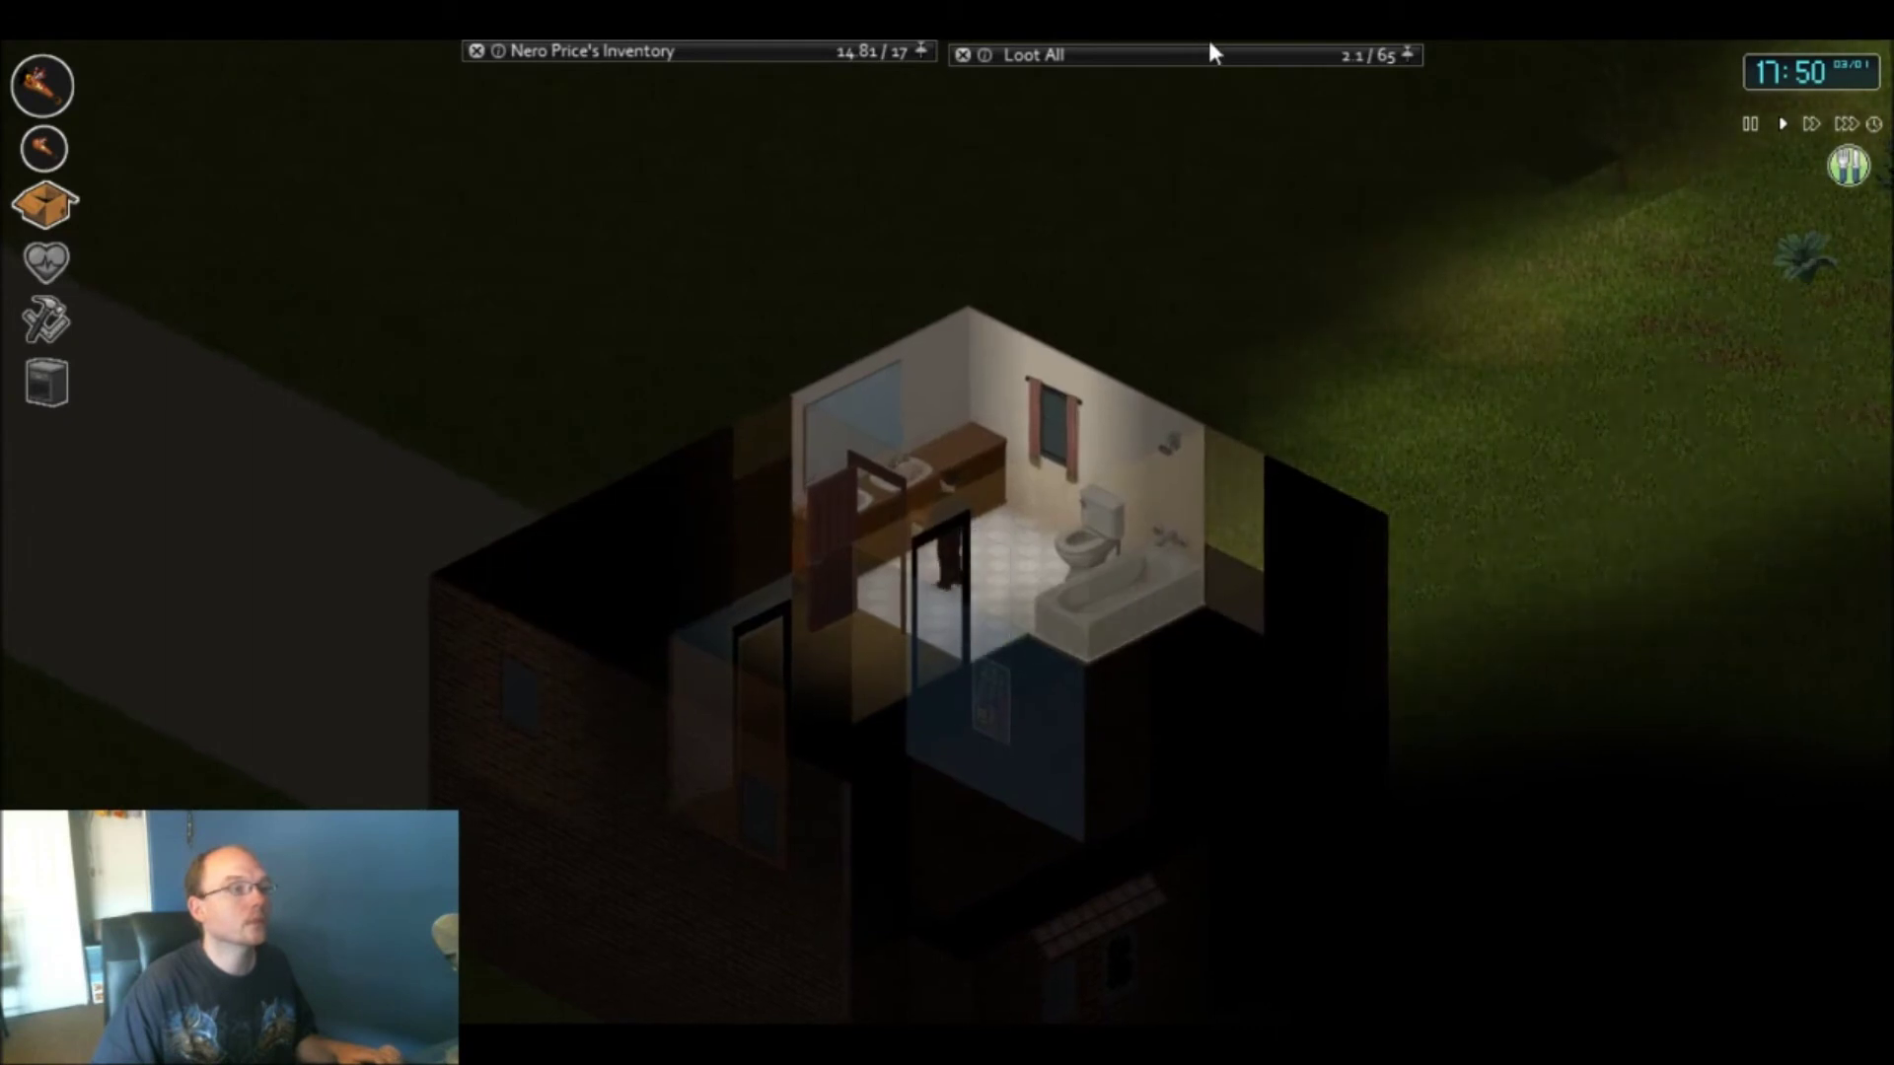
{"action": "mouse_move", "coordinate": [1079, 258]}
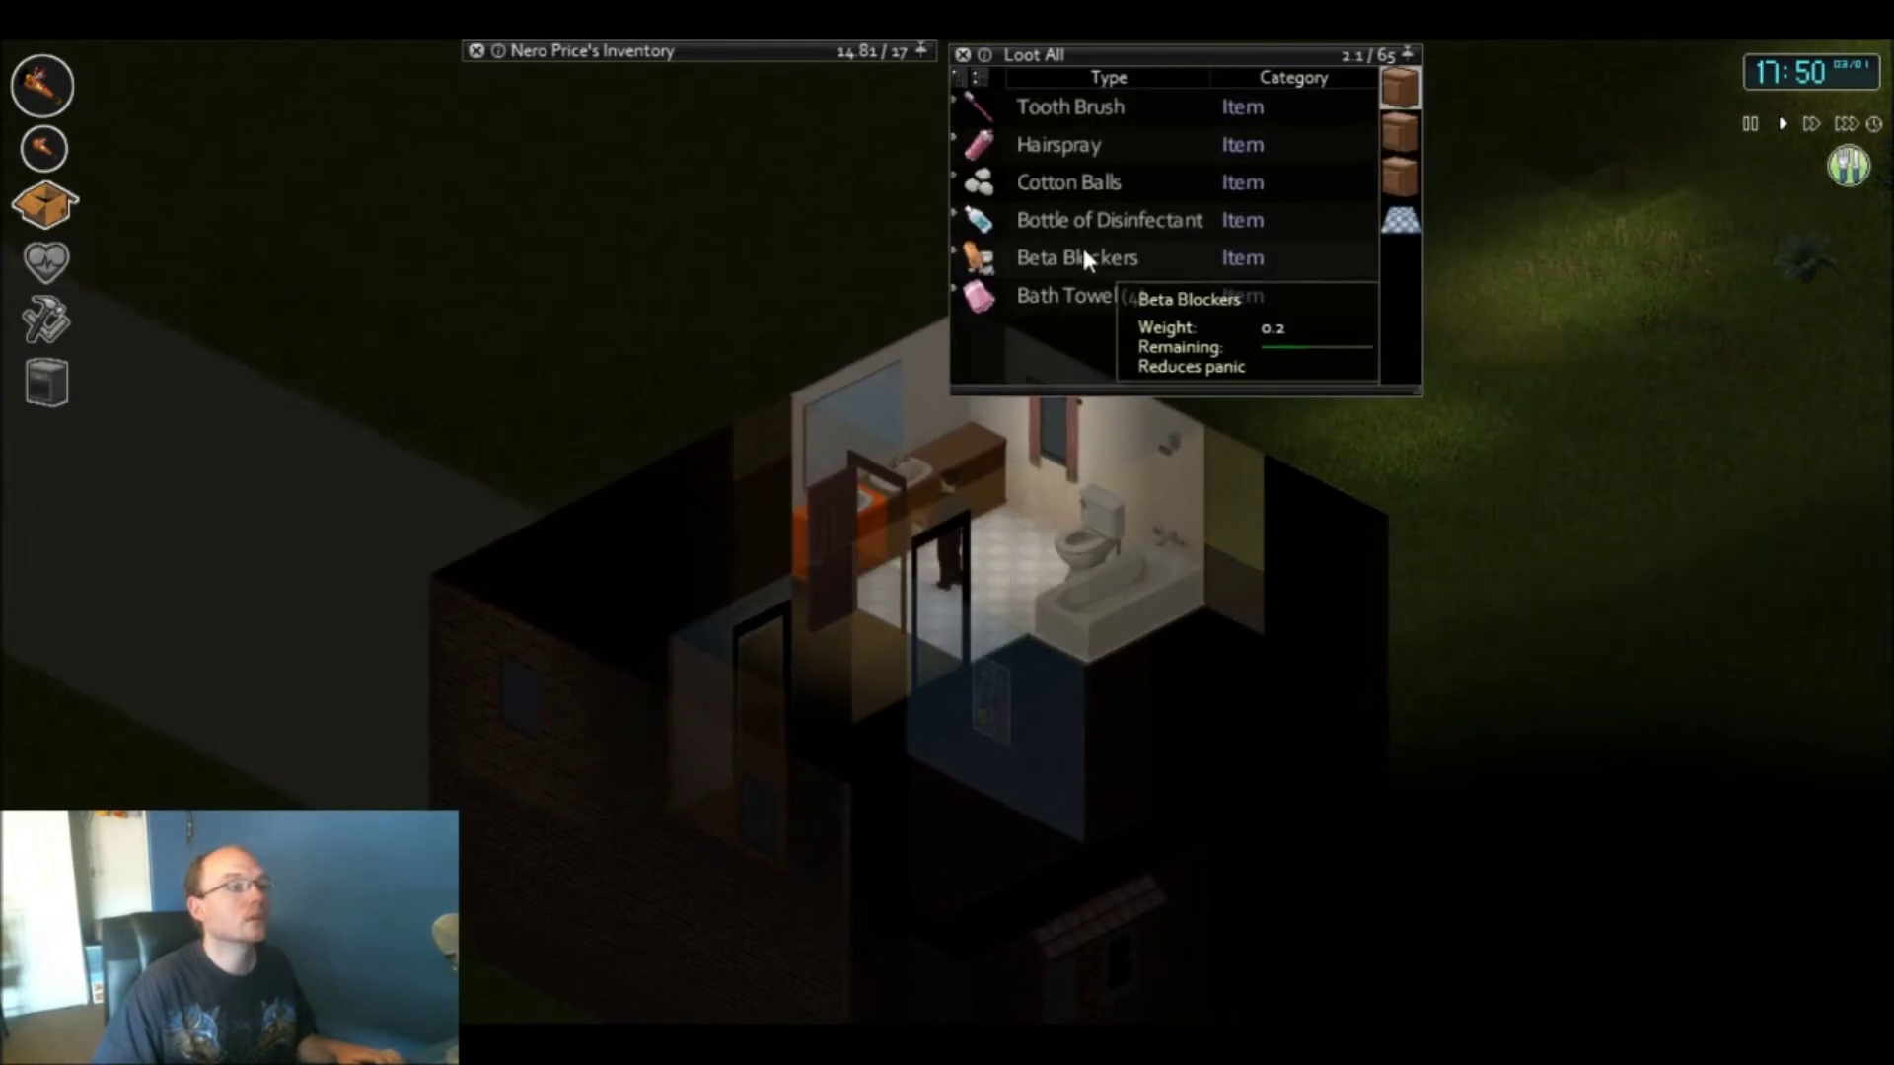
- Take the Bottle of Disinfectant, Beta Blockers and Antidepressants from the bathroom cabinets
{"action": "left_click", "coordinate": [1079, 219]}
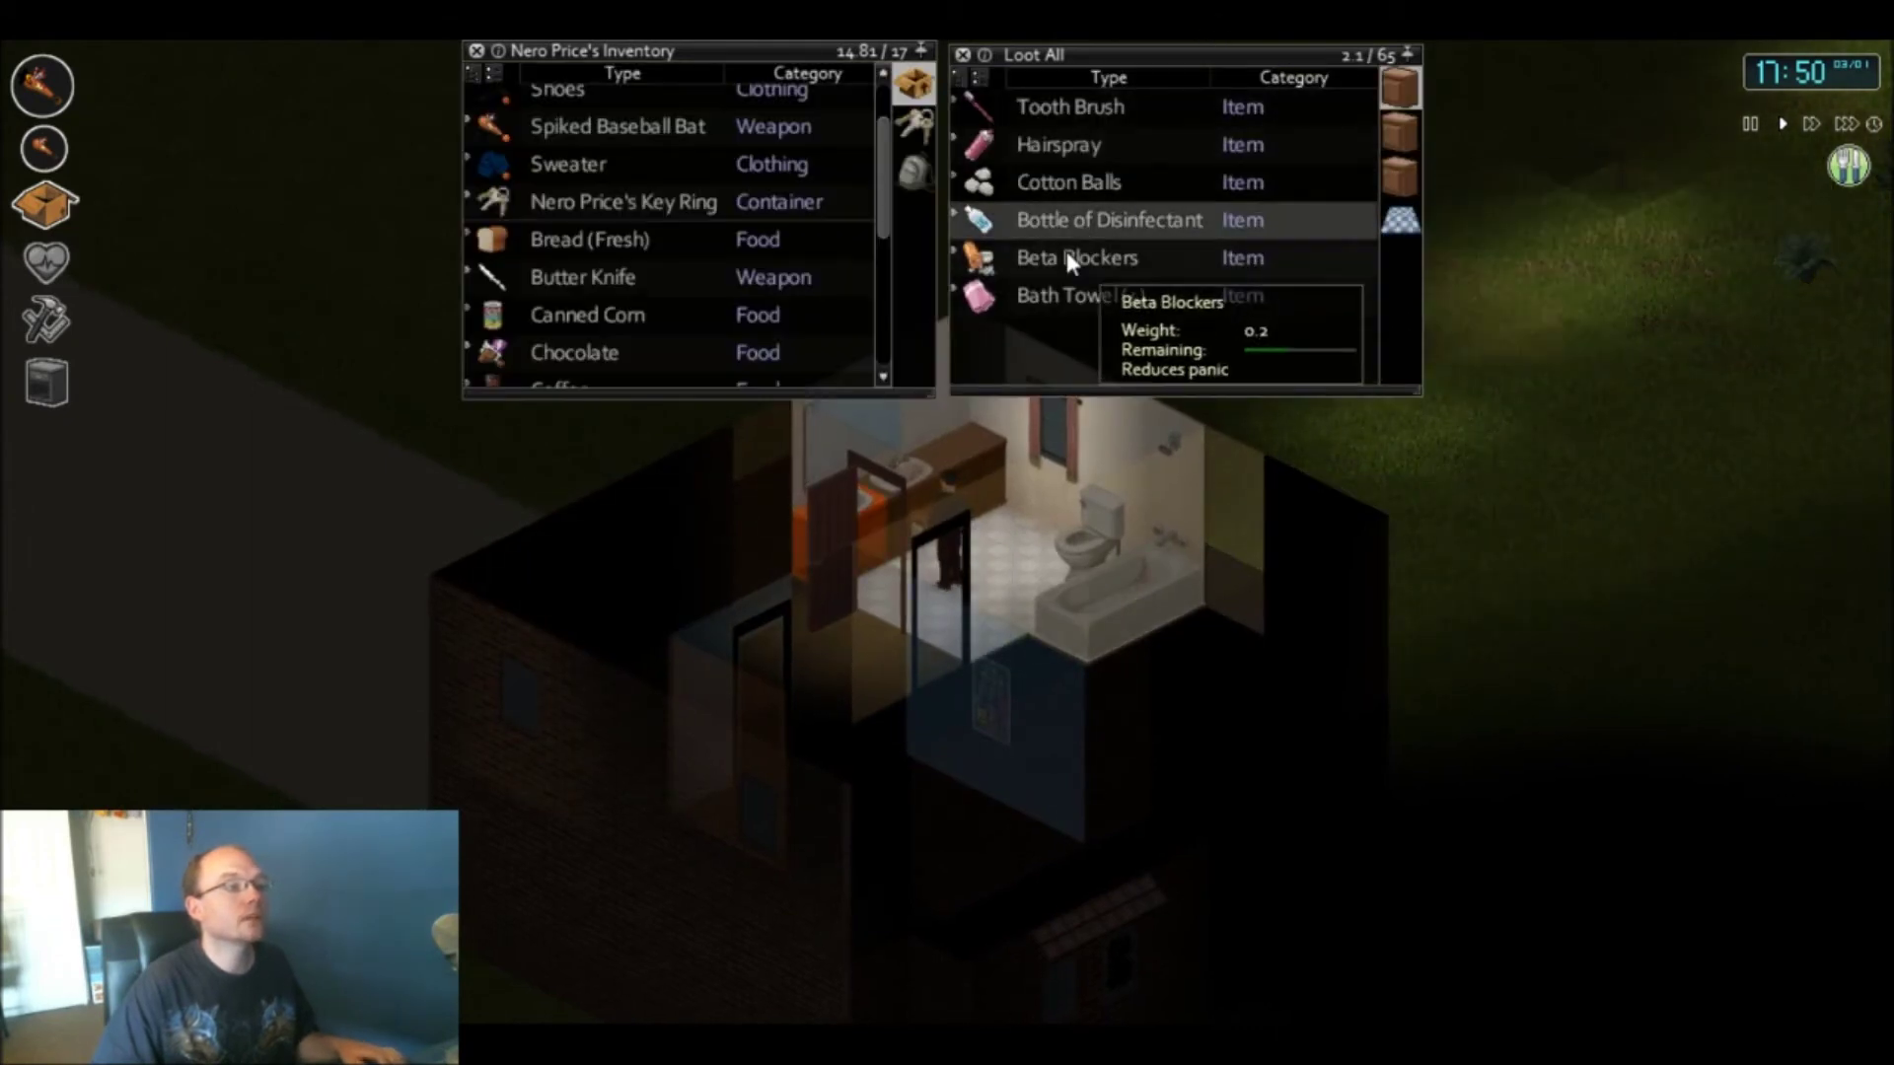
{"action": "left_click_drag", "start_coordinate": [1057, 212], "coordinate": [828, 111]}
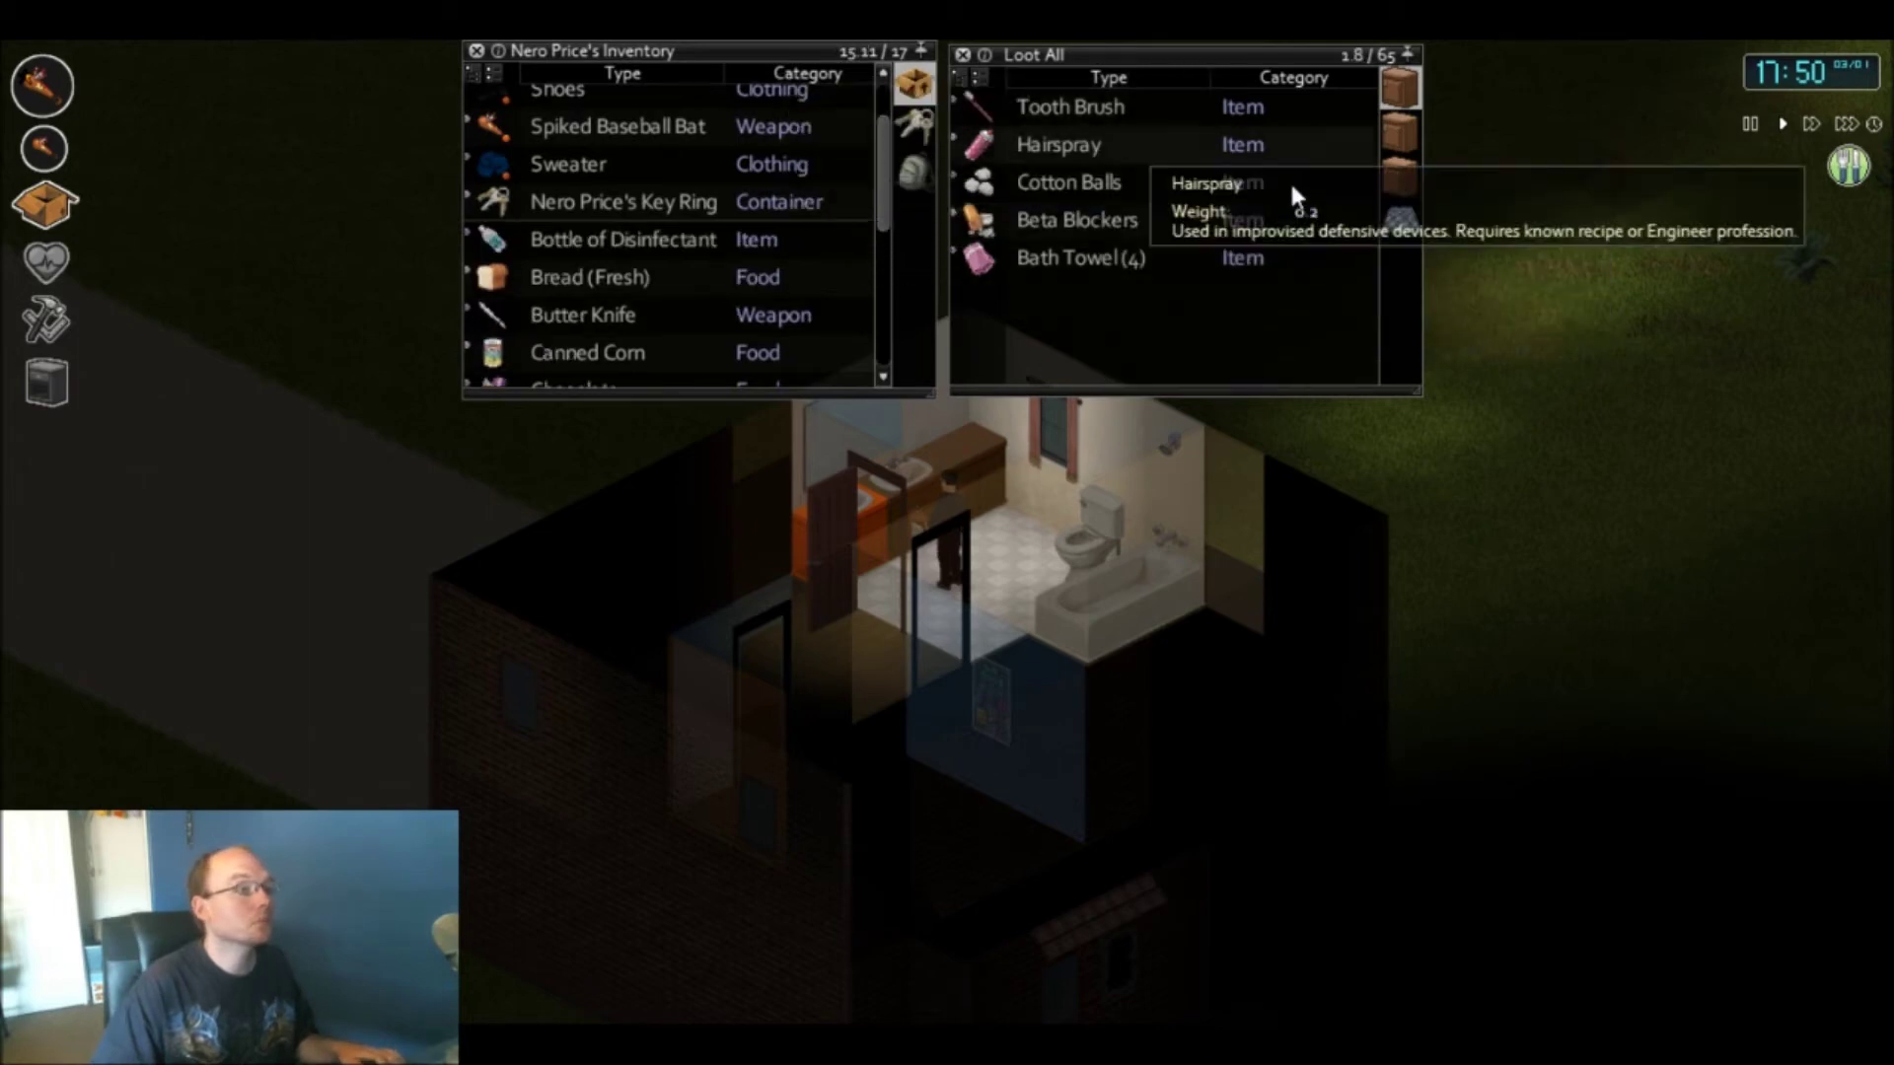
{"action": "left_click", "coordinate": [1400, 130]}
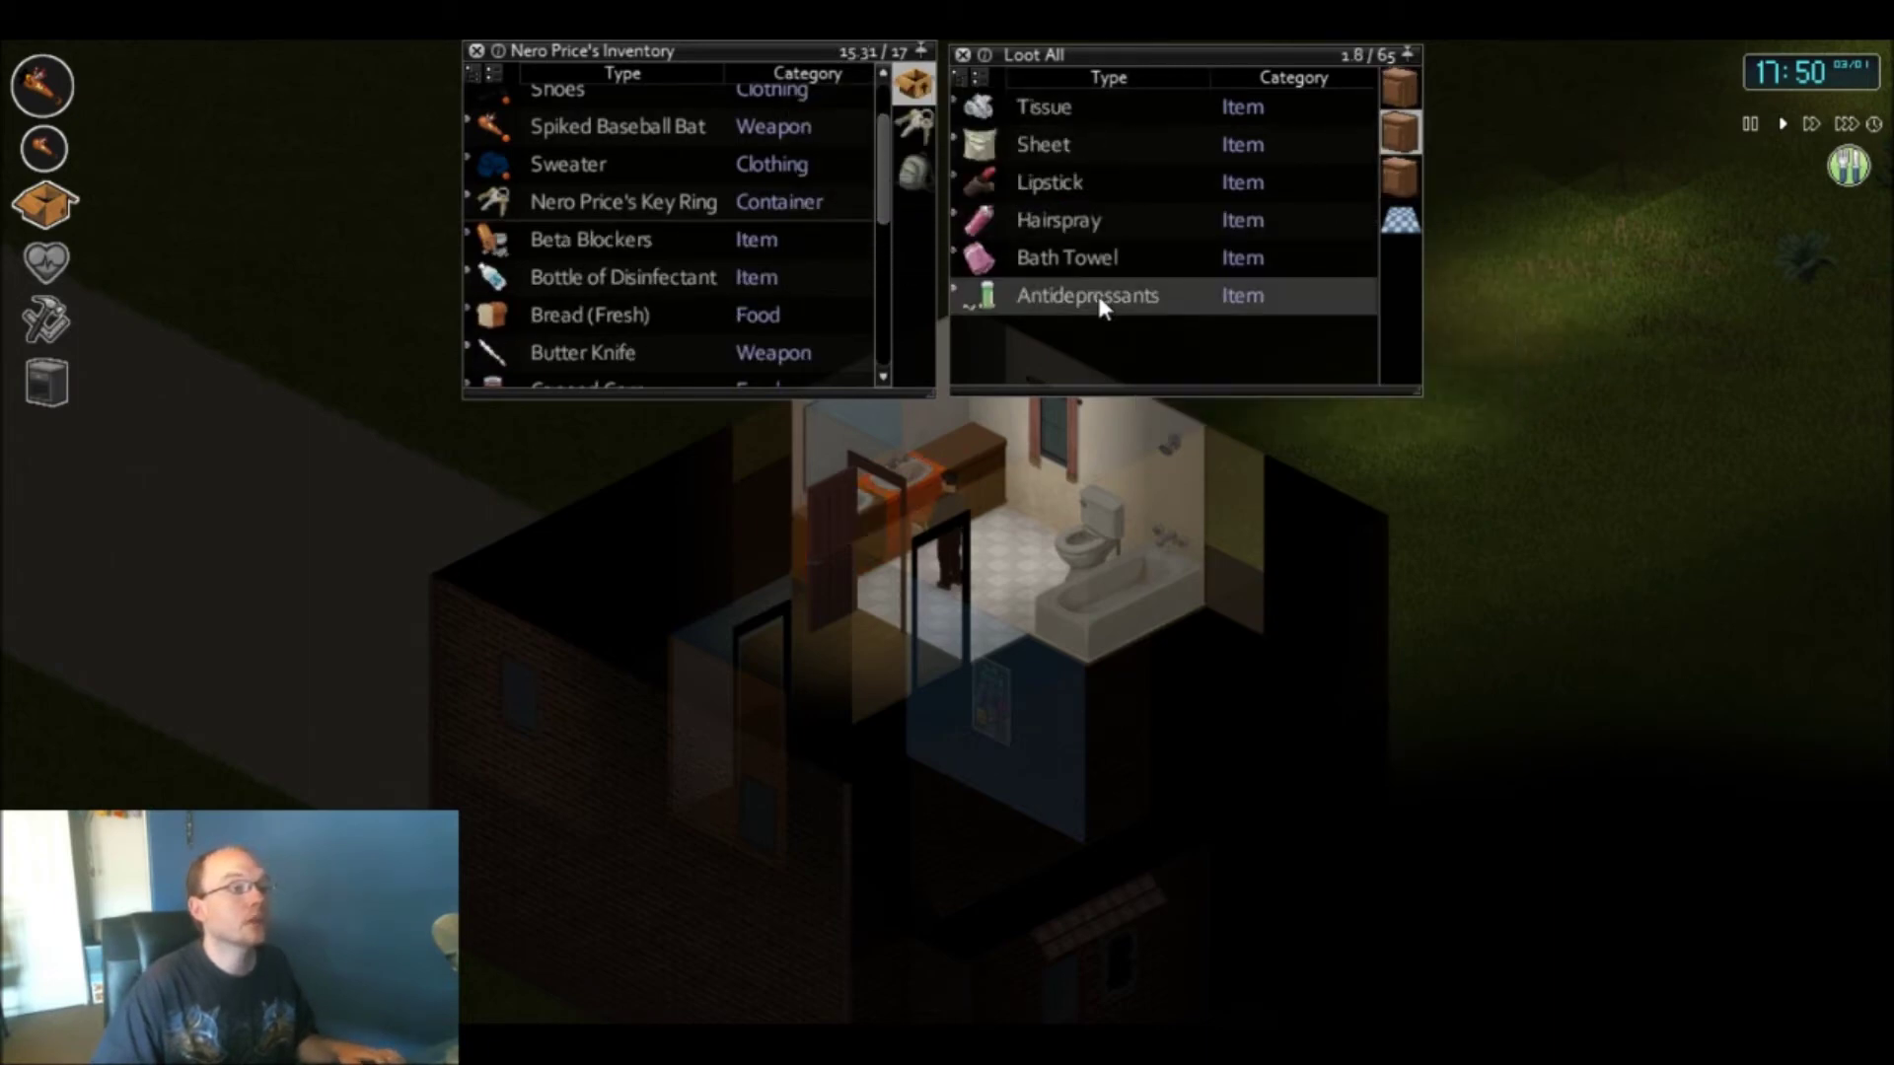
{"action": "left_click_drag", "start_coordinate": [1100, 306], "coordinate": [916, 84]}
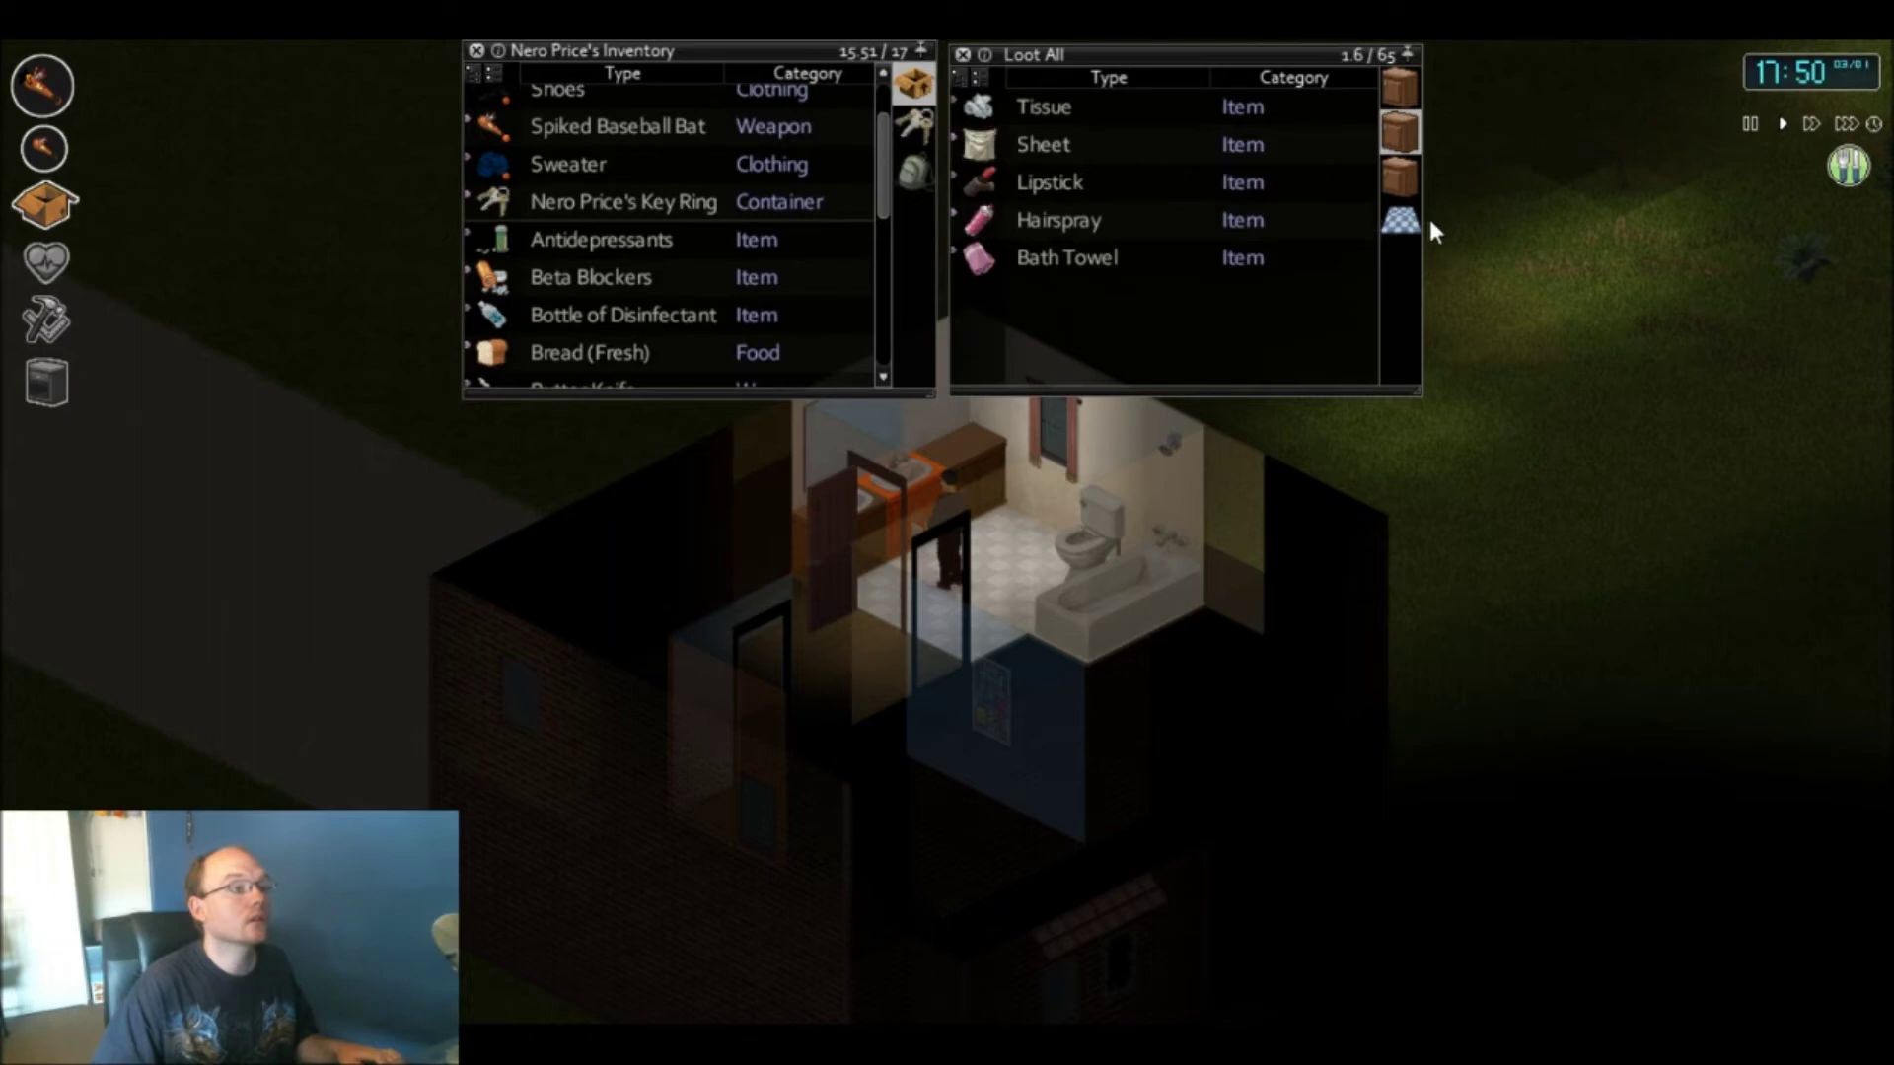
{"action": "left_click", "coordinate": [1400, 176]}
{"action": "left_click_drag", "start_coordinate": [1053, 144], "coordinate": [899, 88]}
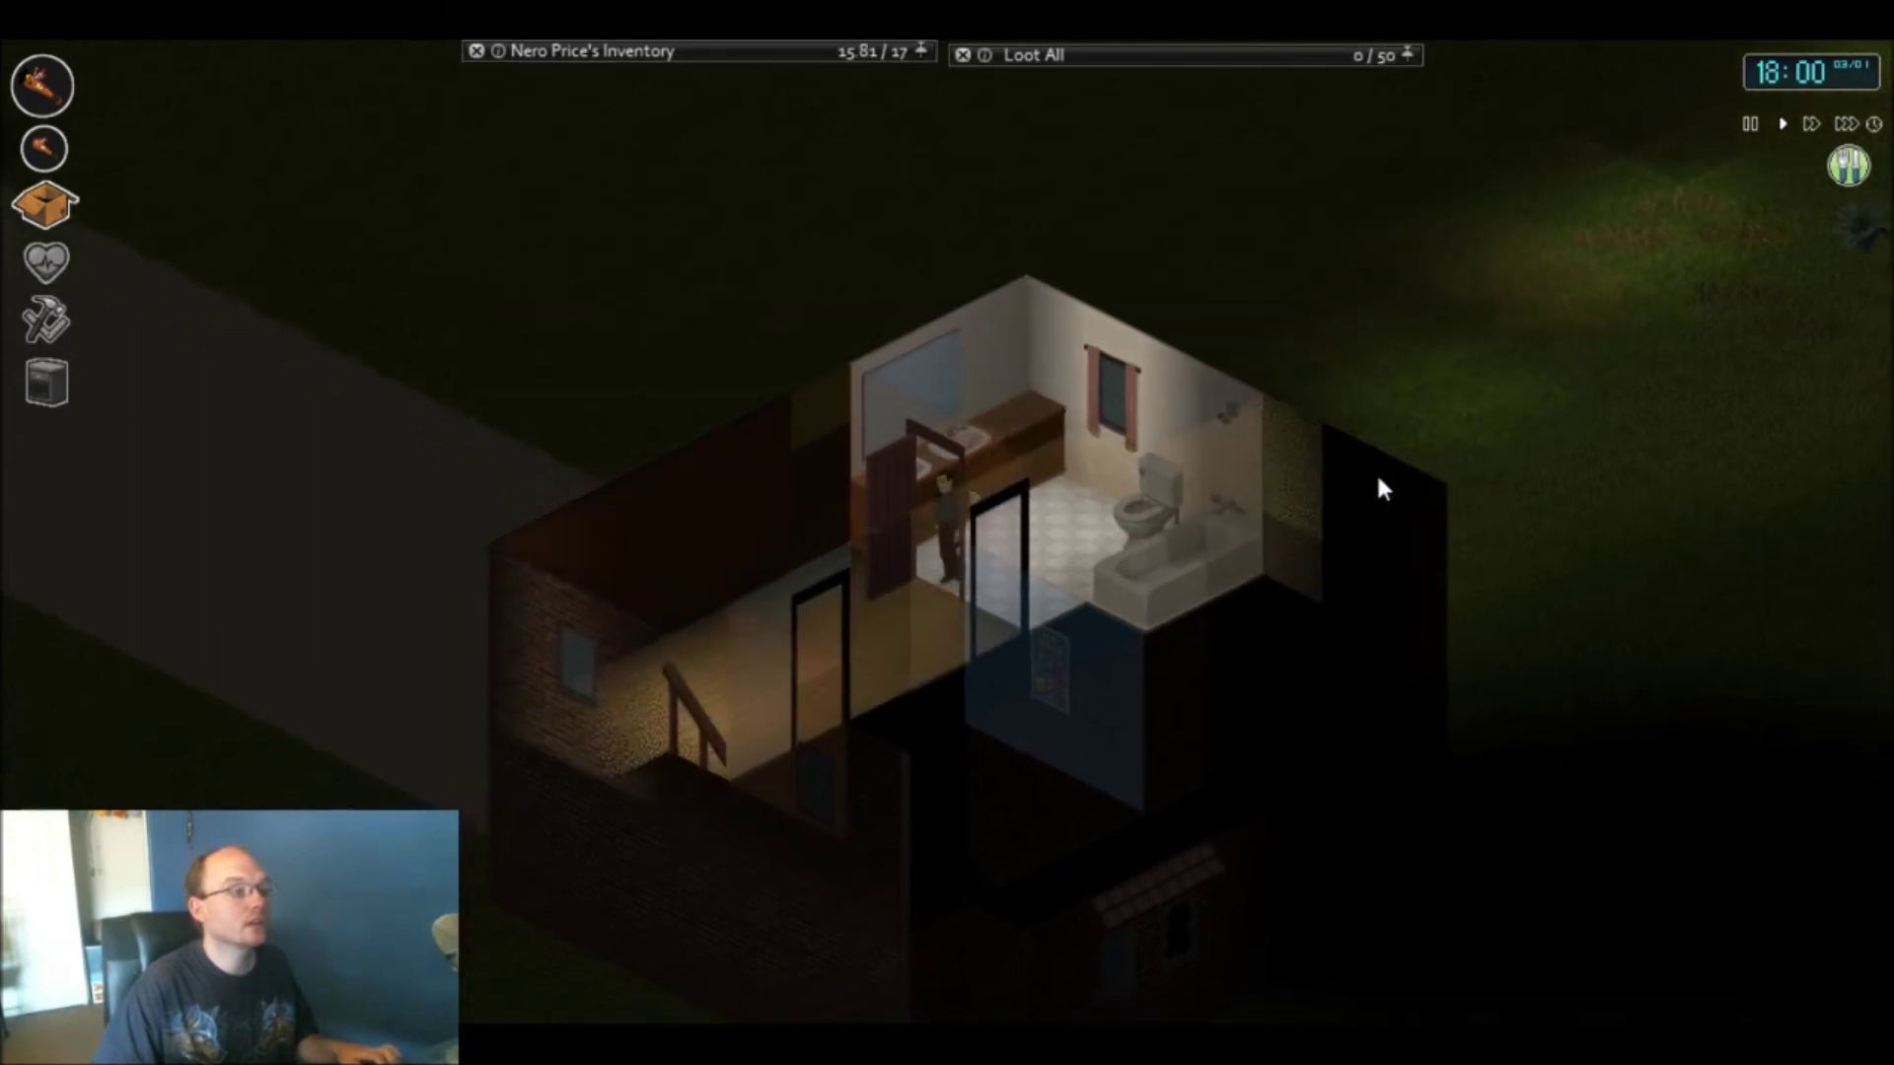
- Leave the house, cross the road intersection and lawn, and enter the brick house
{"action": "key", "text": "a"}
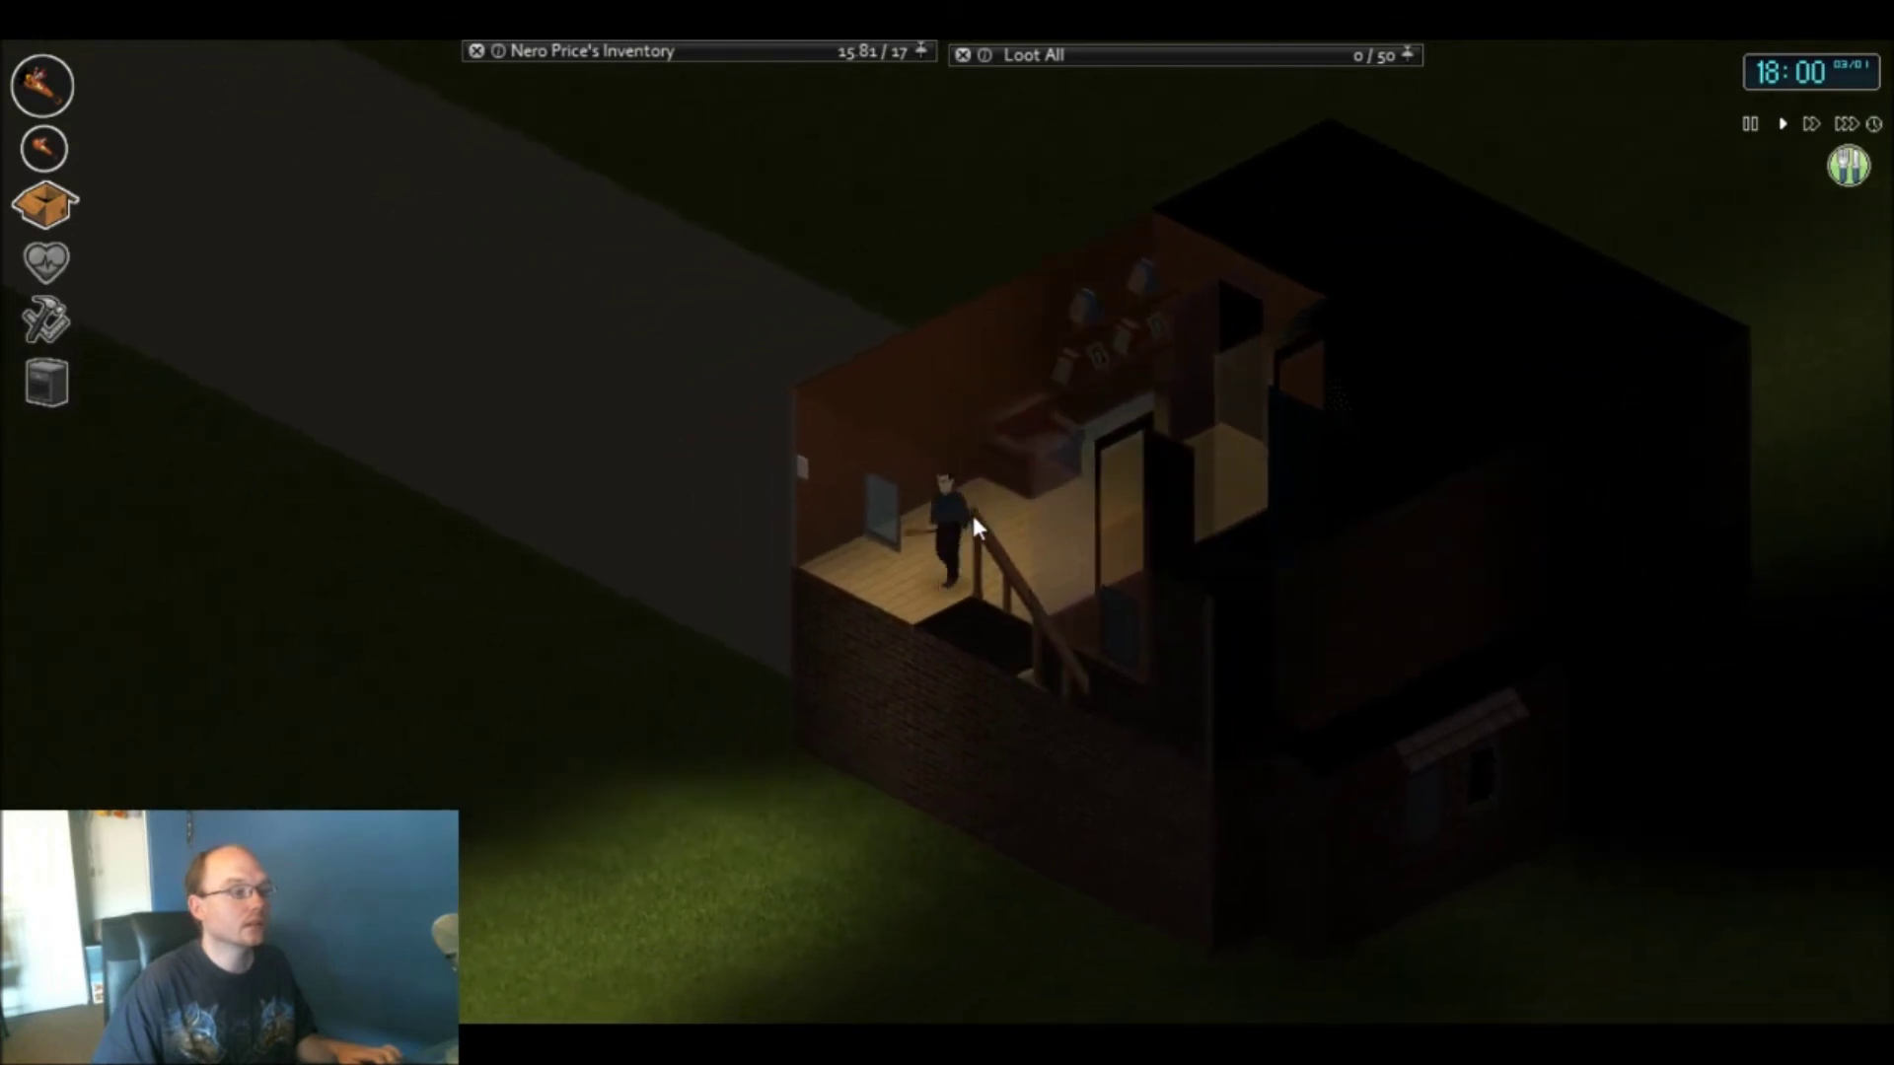
{"action": "key", "text": "s"}
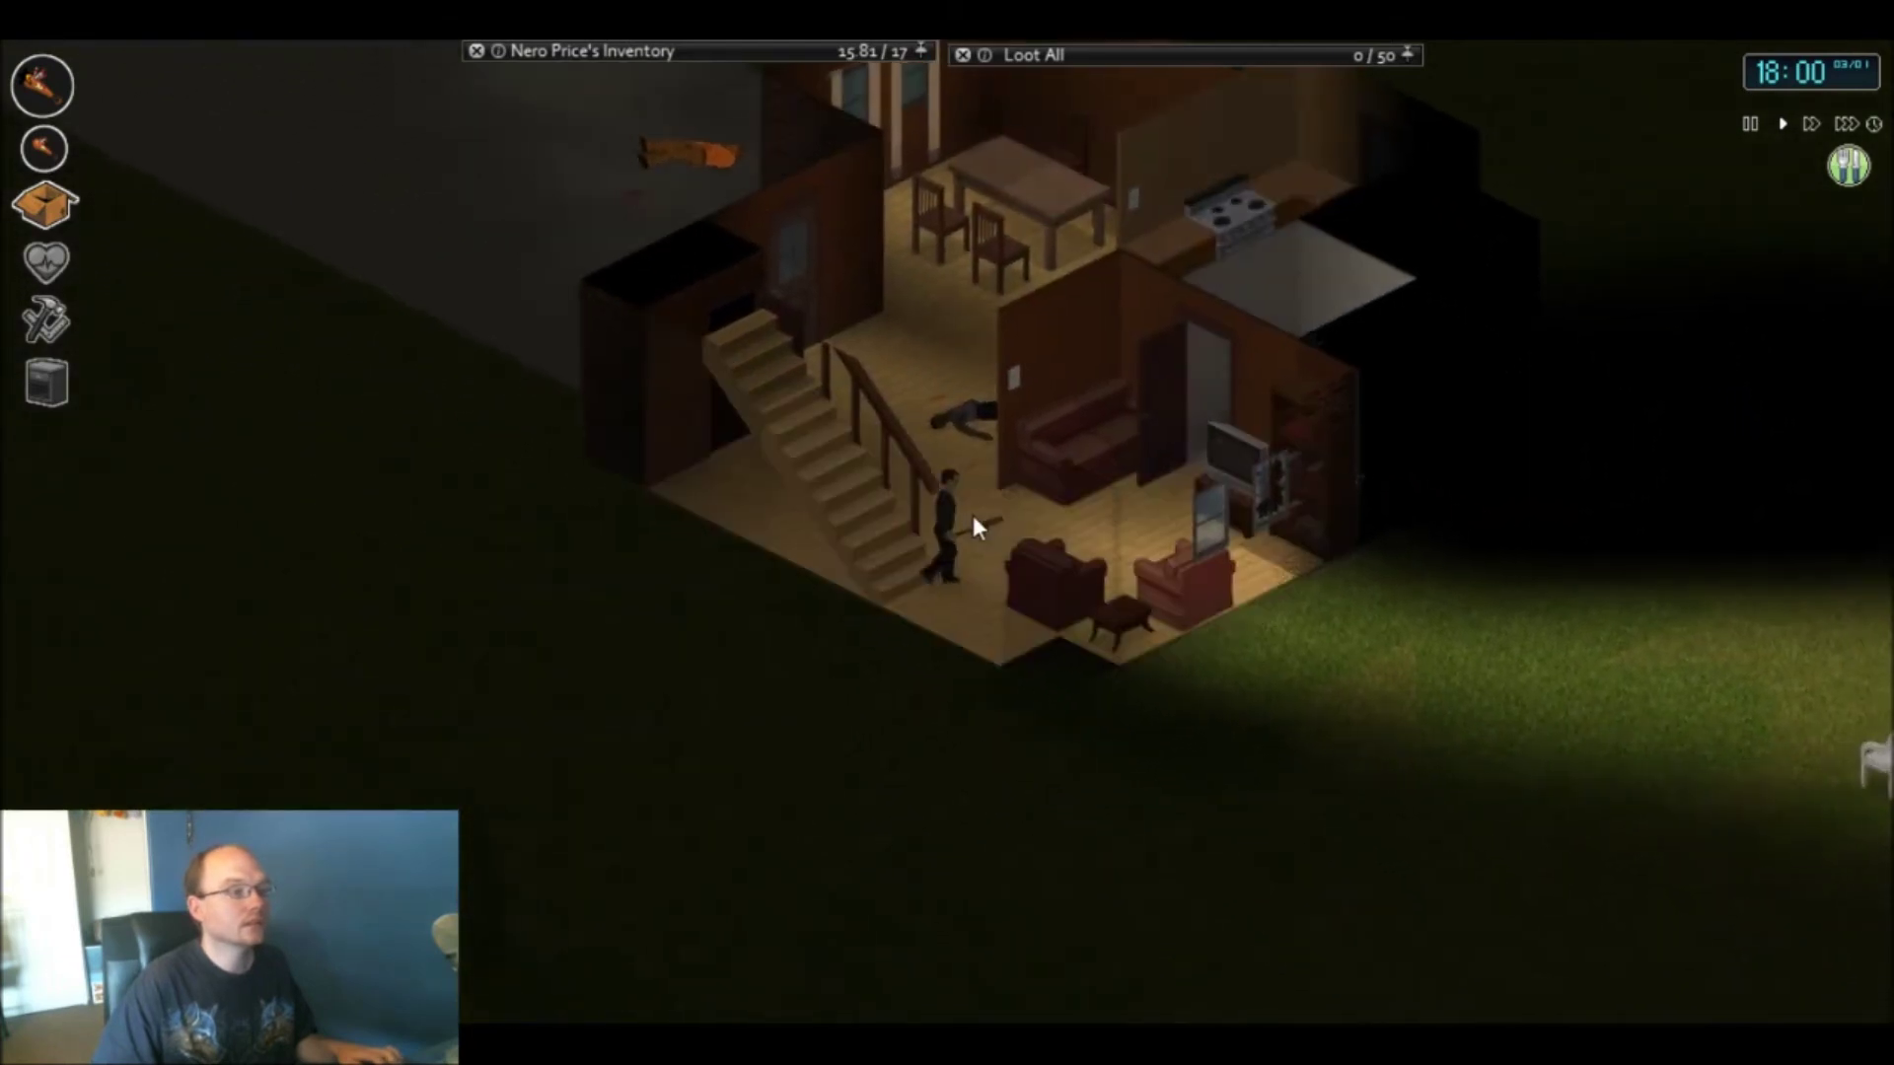
{"action": "key", "text": "w"}
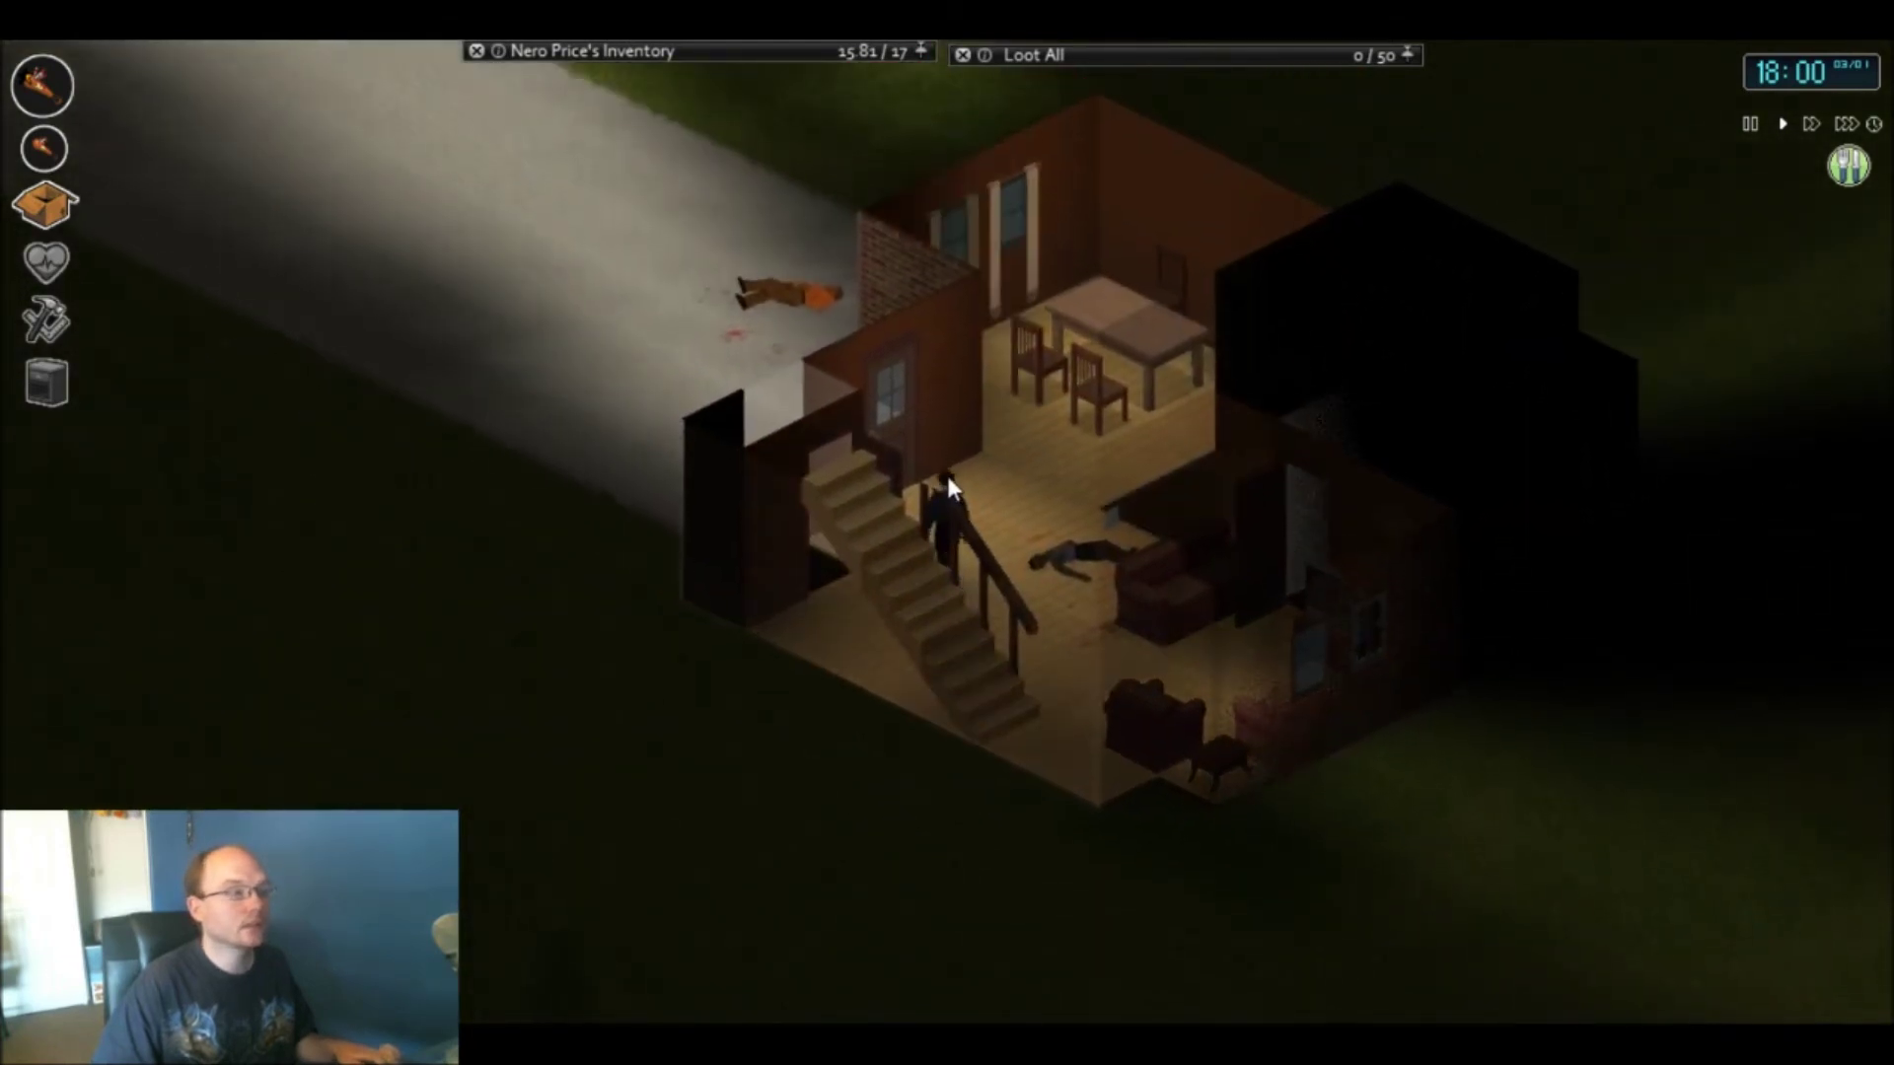
{"action": "key", "text": "w"}
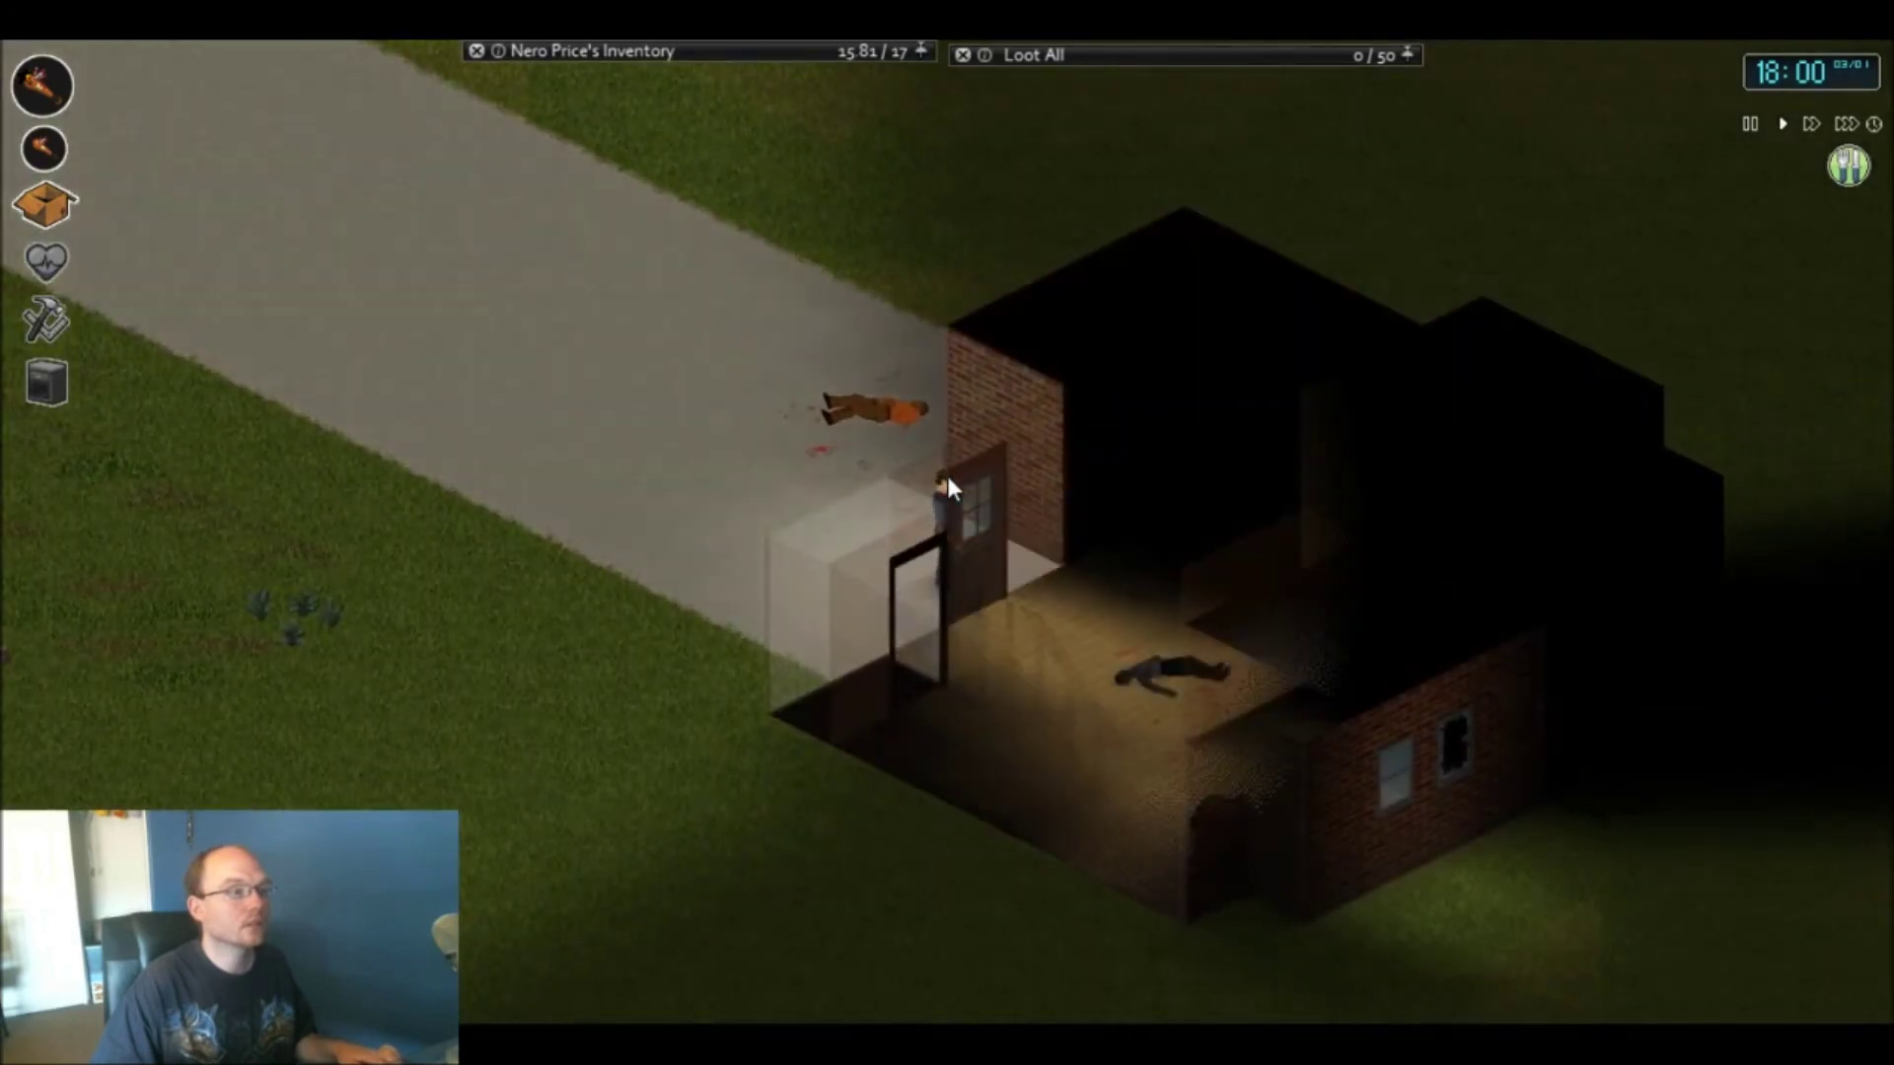
{"action": "key", "text": "w"}
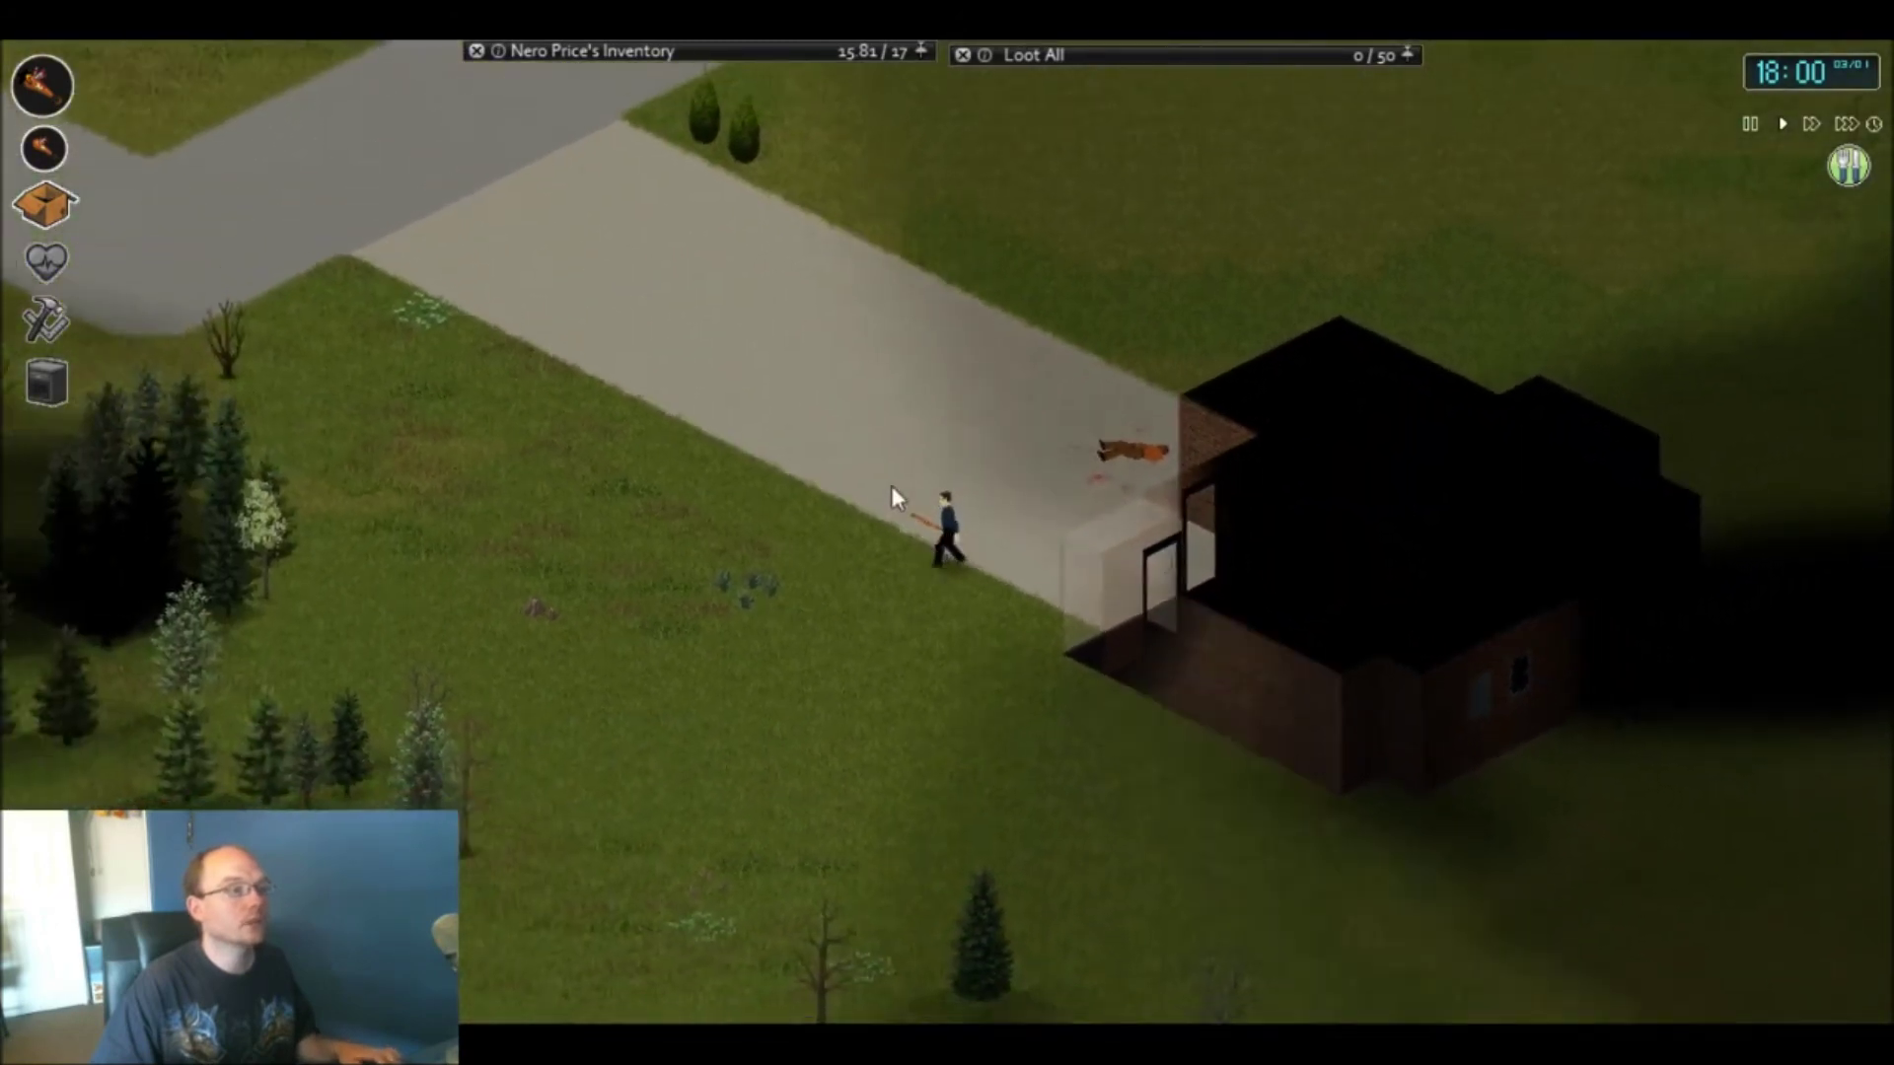
{"action": "key", "text": "a"}
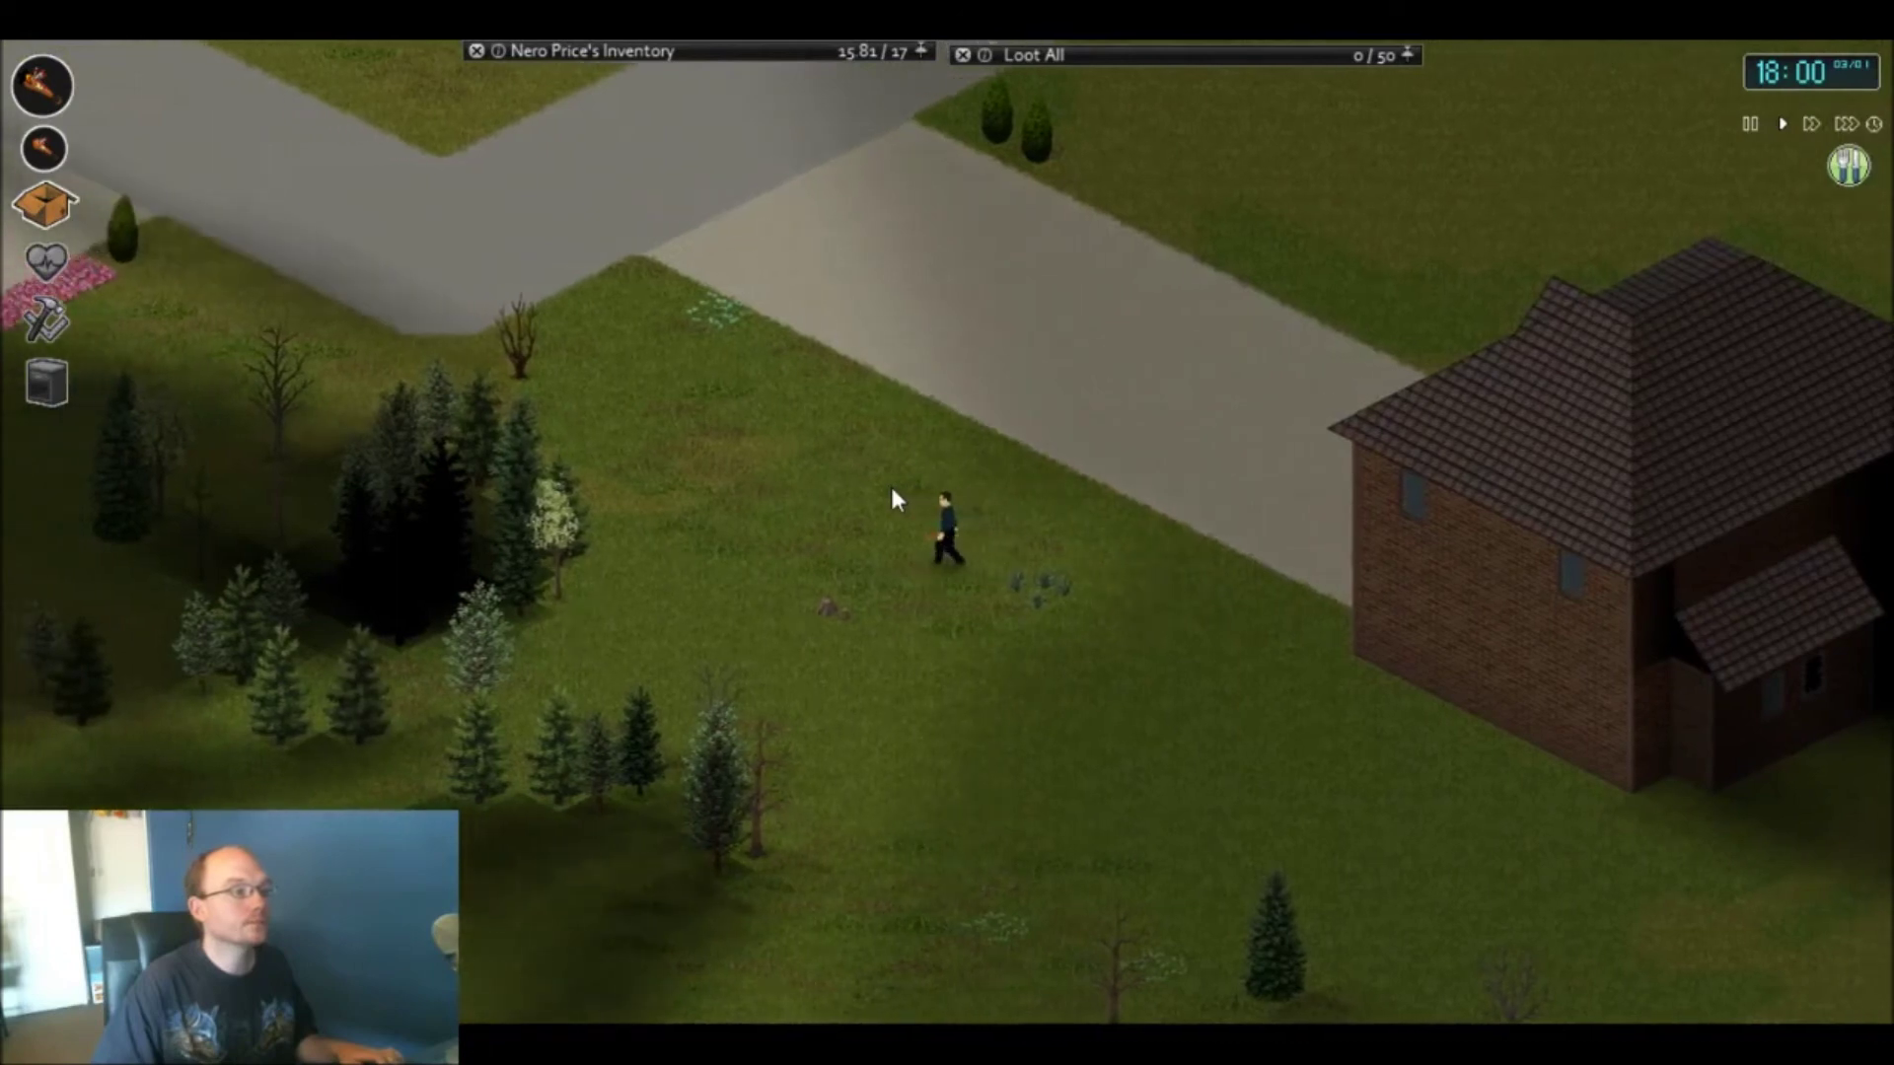
{"action": "key", "text": "a"}
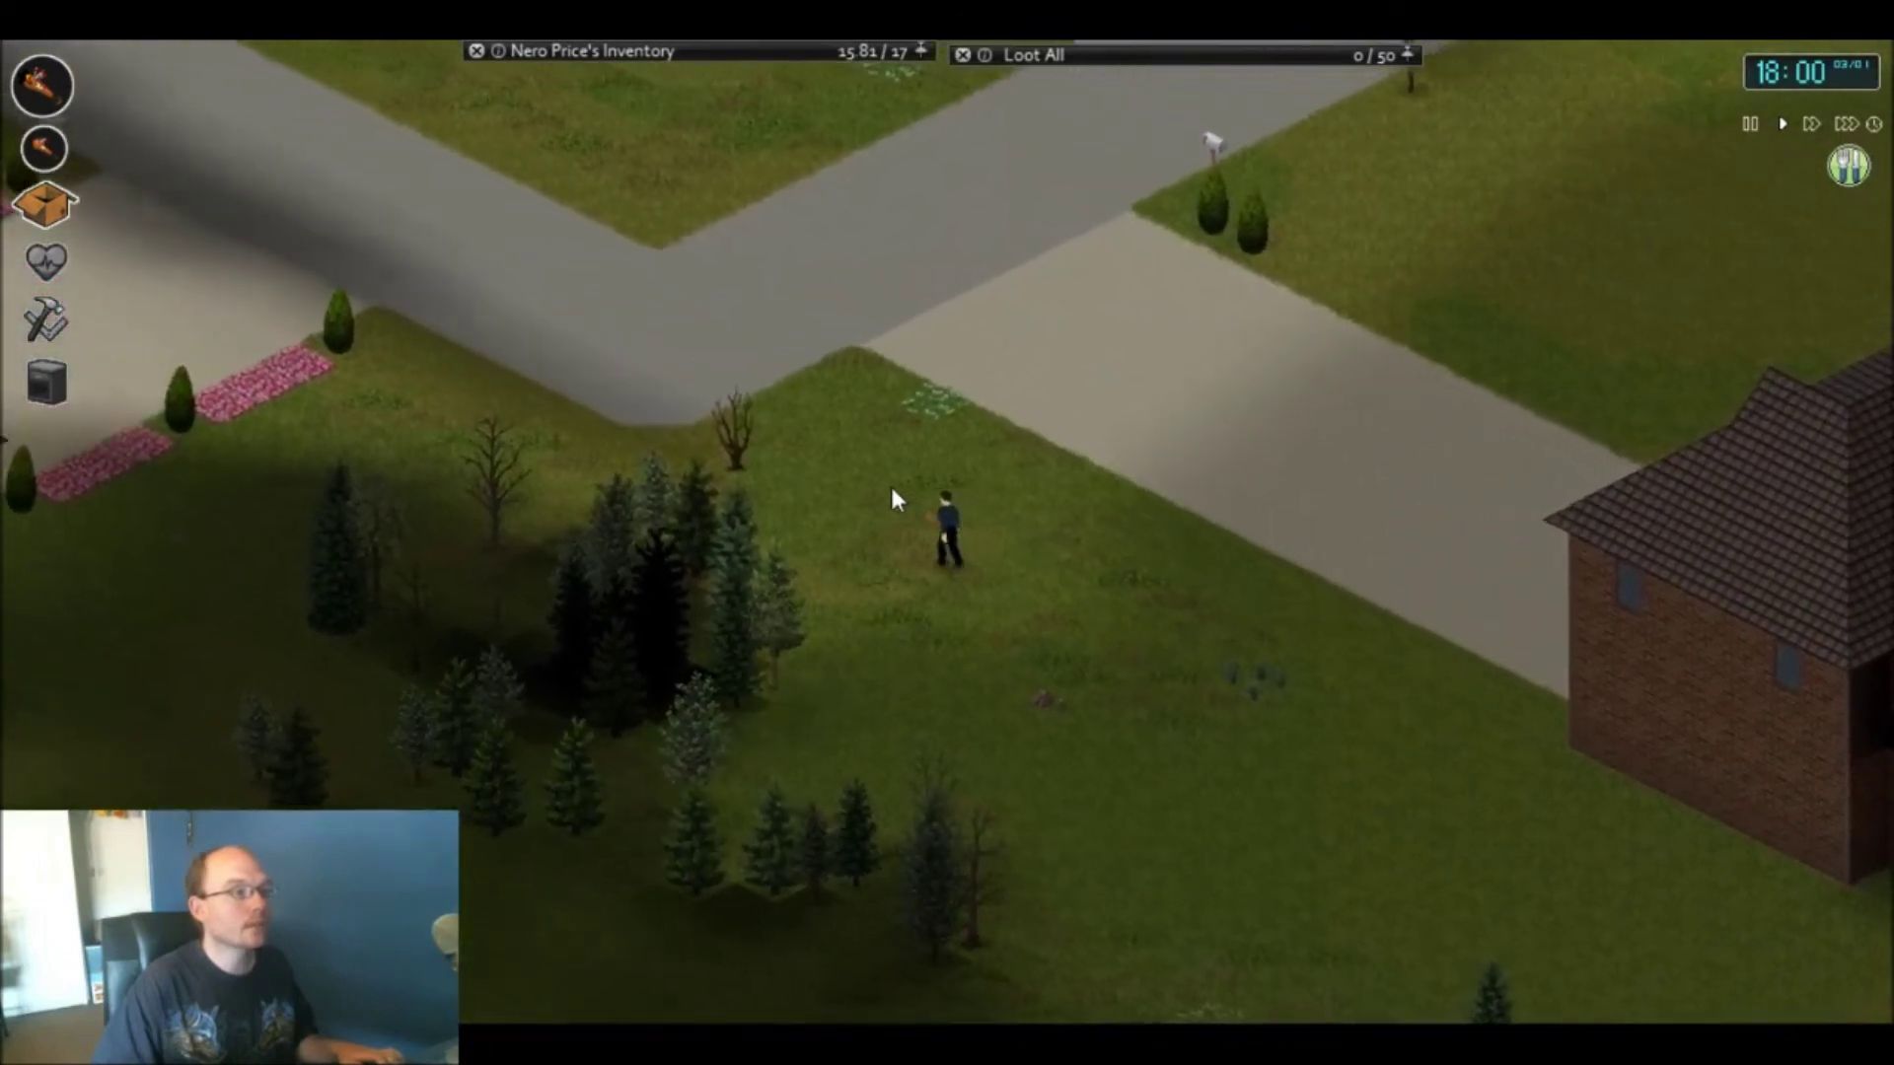
{"action": "key", "text": "a"}
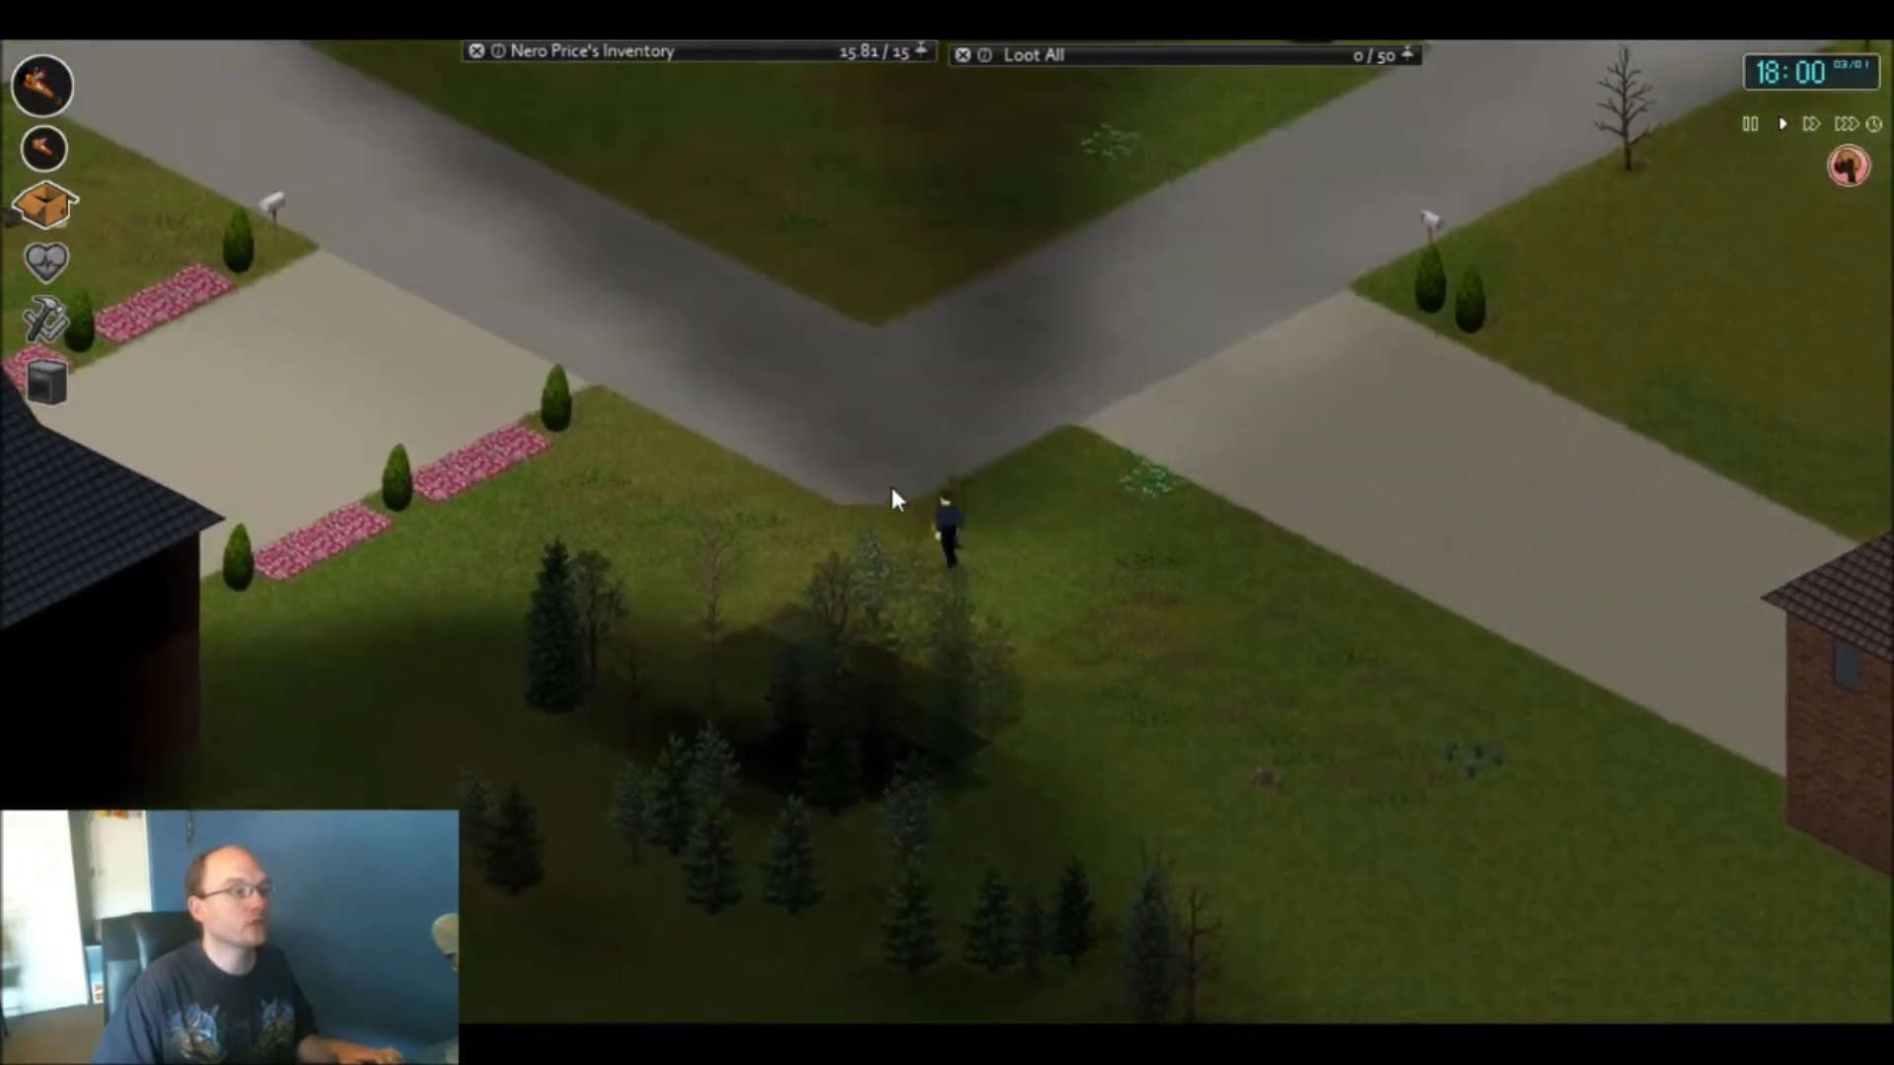
{"action": "key", "text": "a"}
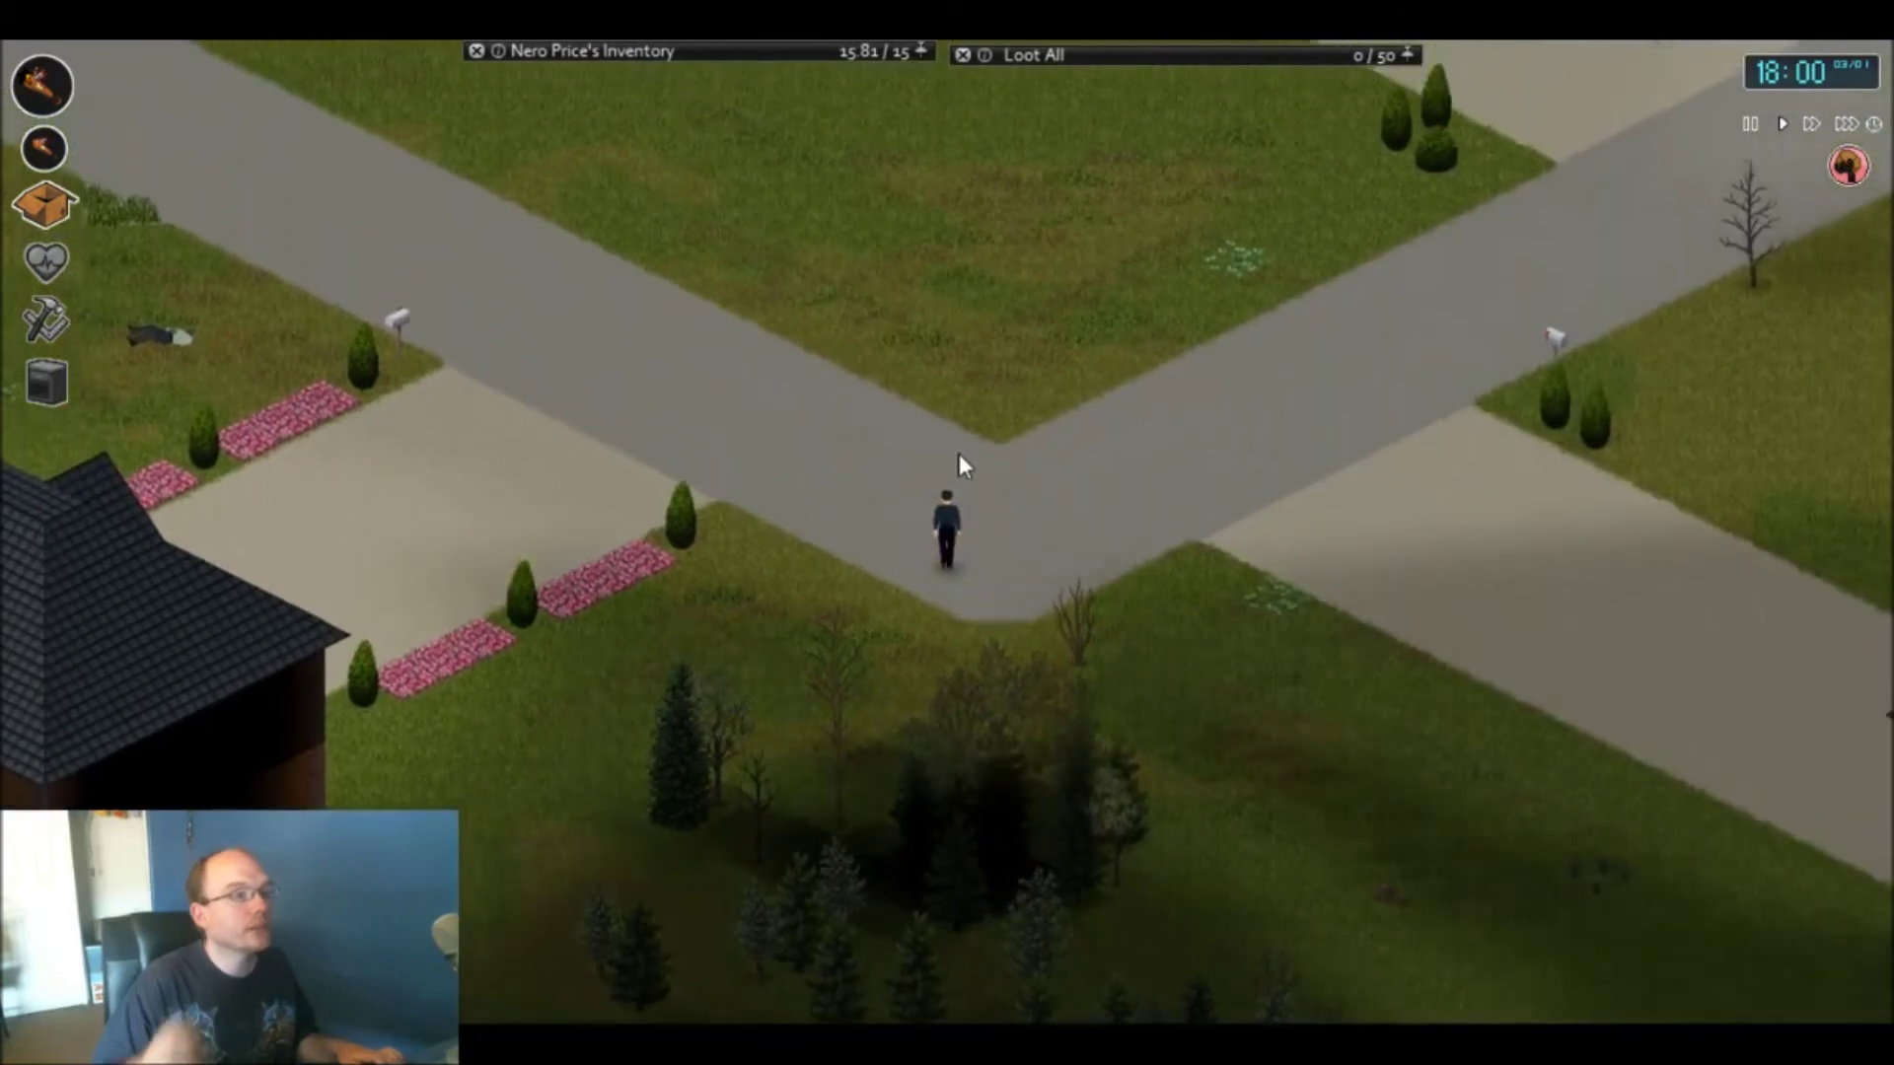
{"action": "key", "text": "w"}
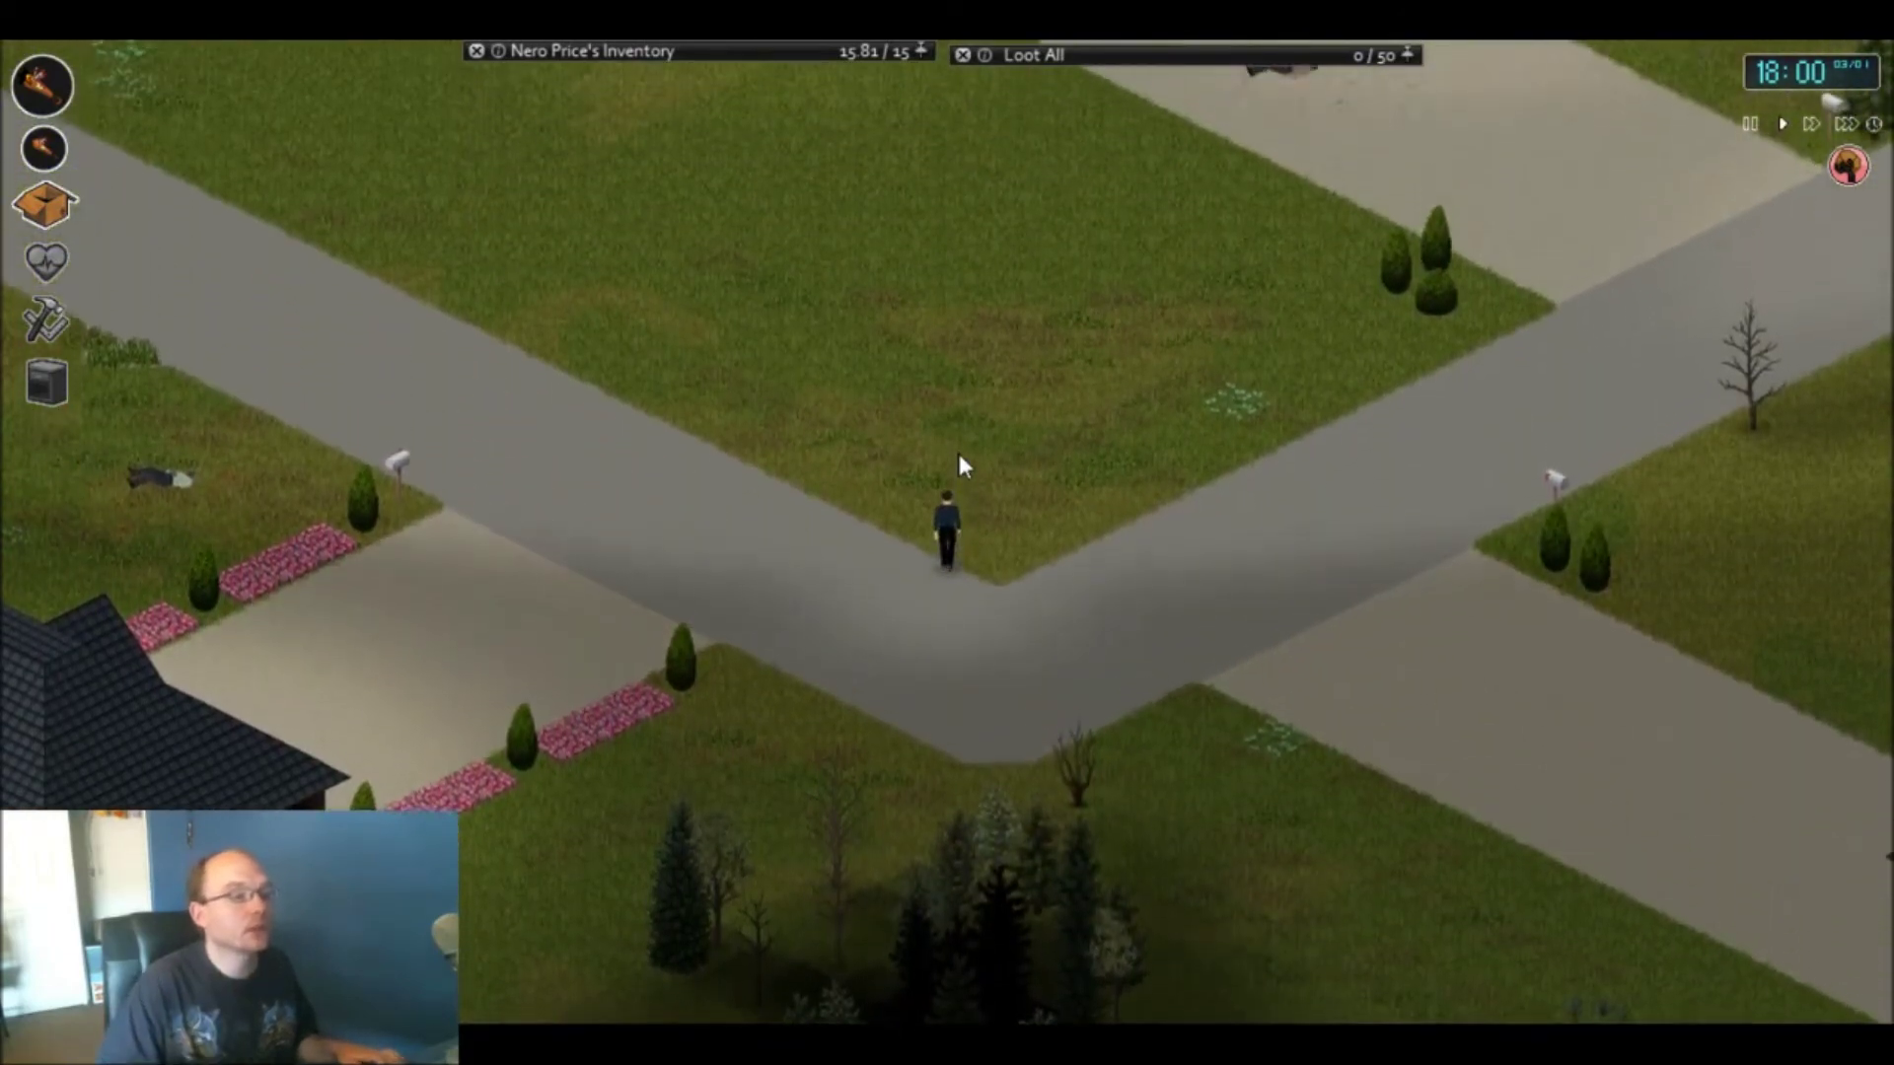
{"action": "key", "text": "w"}
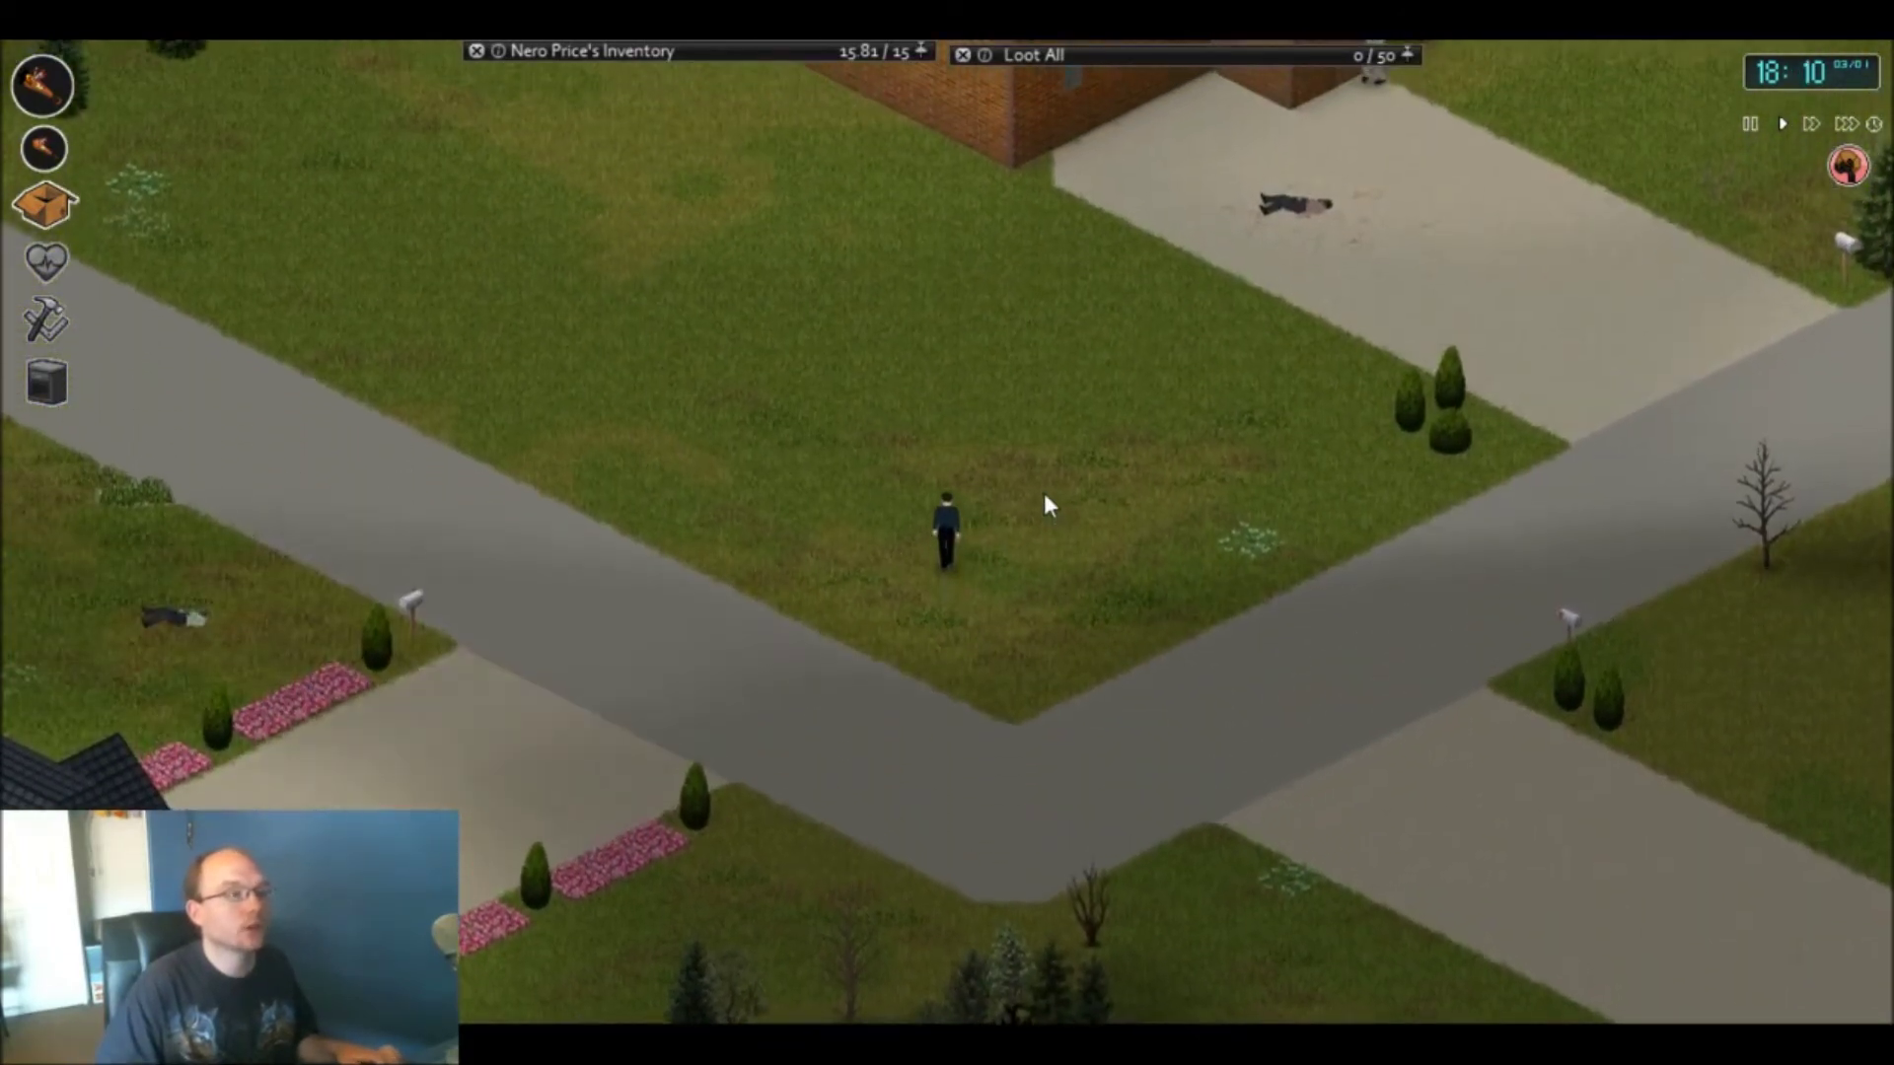
{"action": "key", "text": "w"}
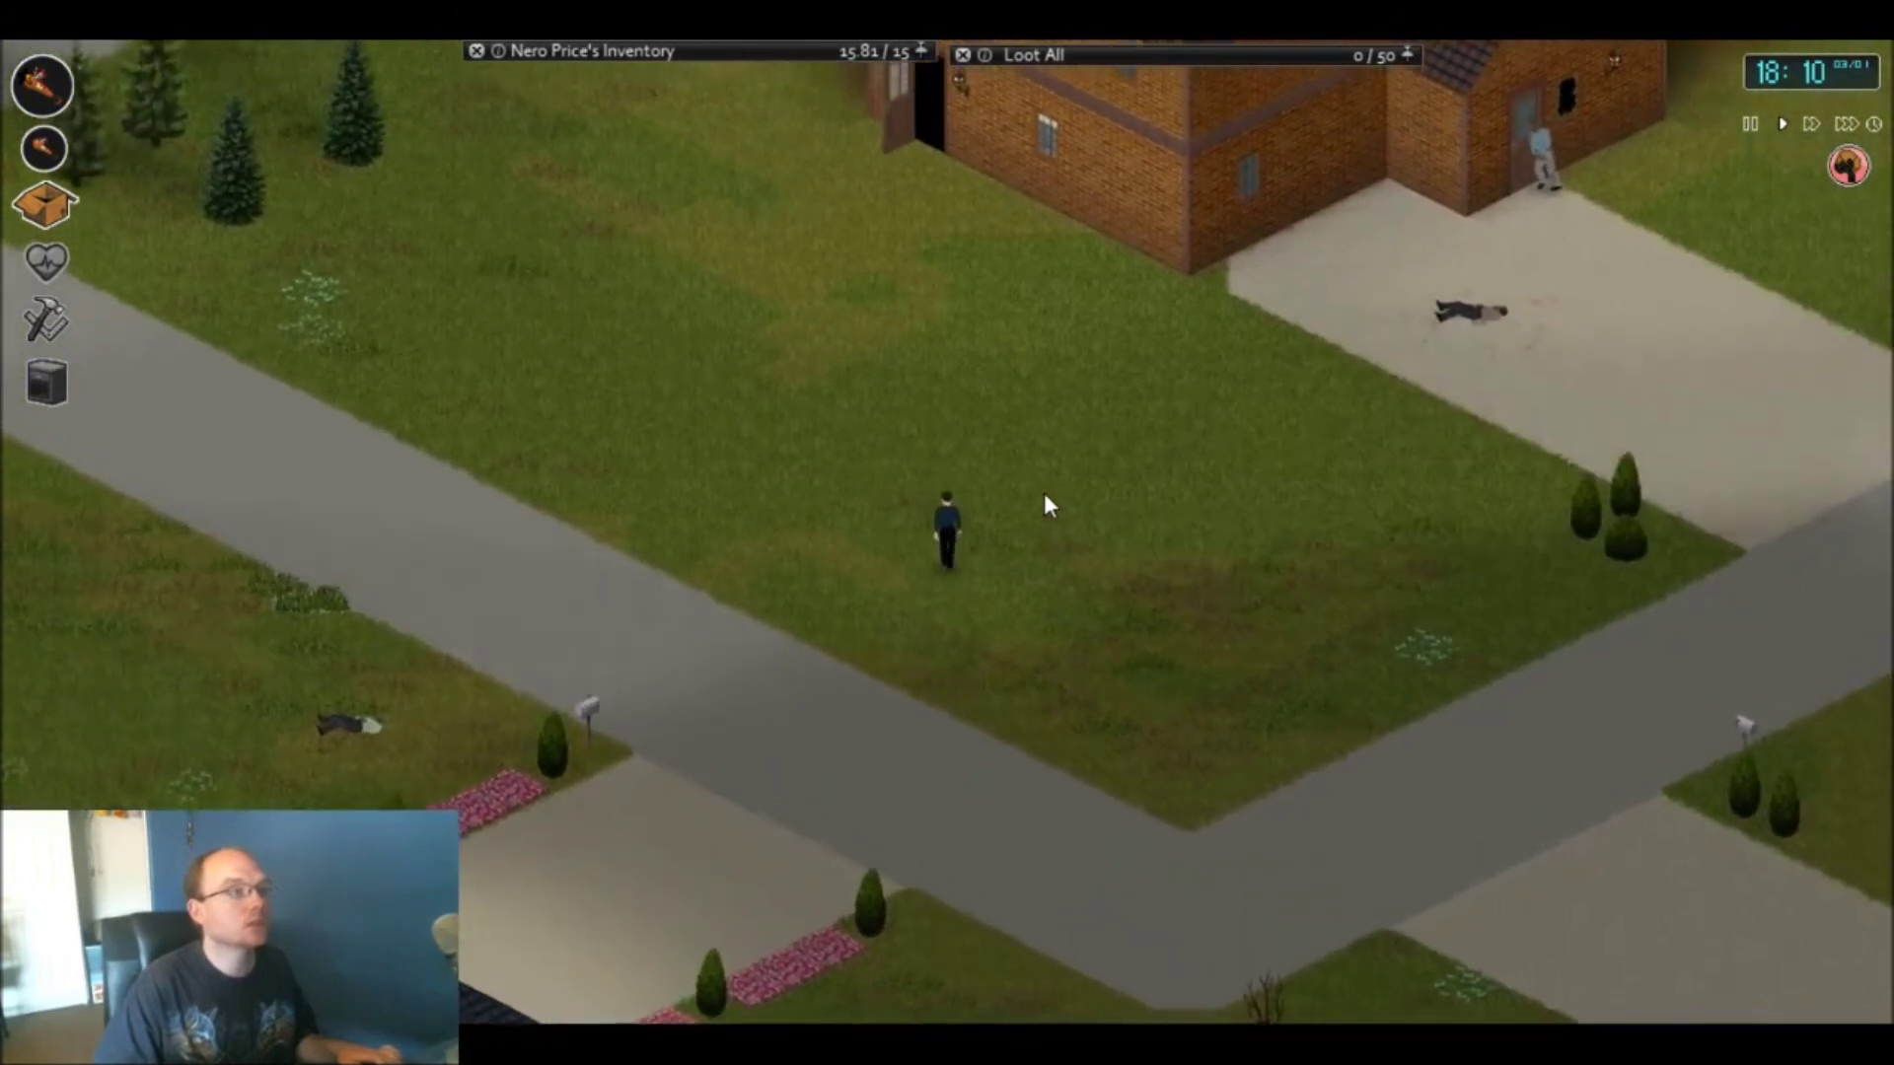
{"action": "key", "text": "w"}
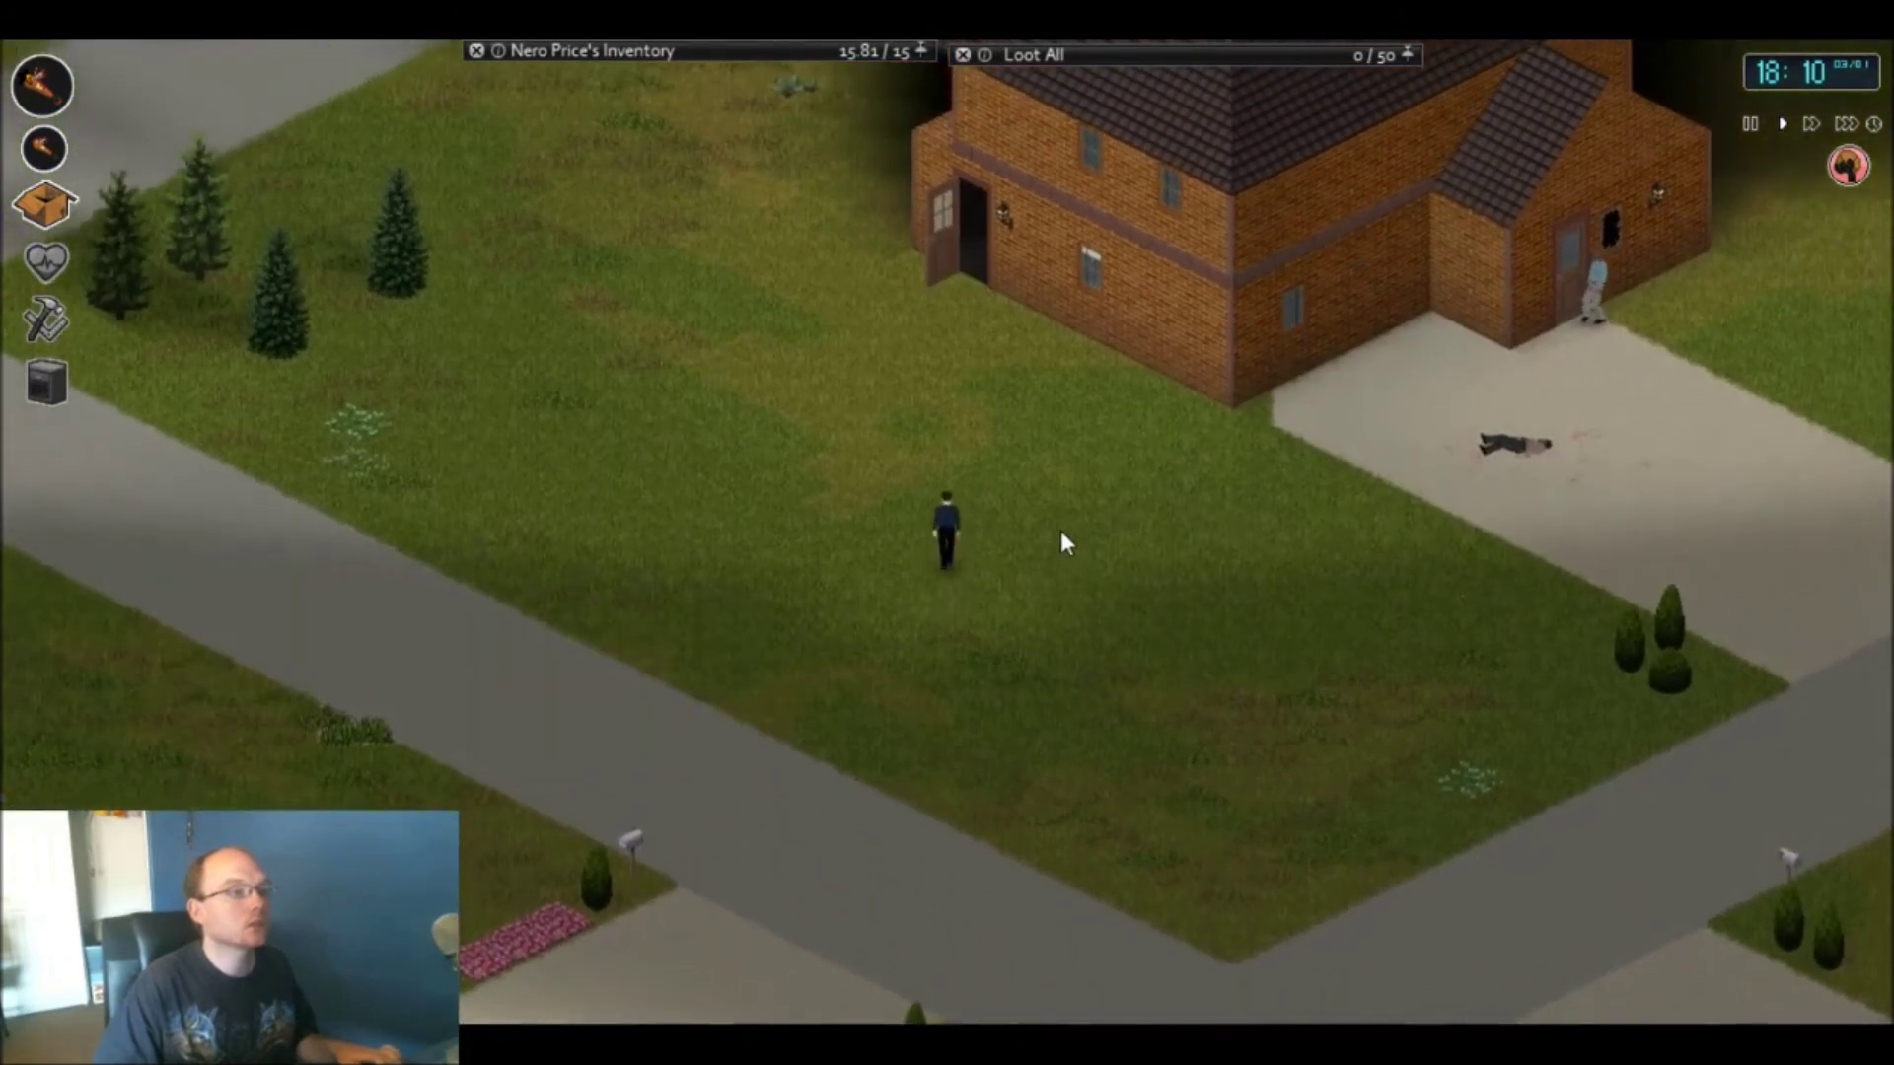
{"action": "key", "text": "w"}
{"action": "scroll", "coordinate": [1061, 532], "scroll_direction": "up", "scroll_amount": 1}
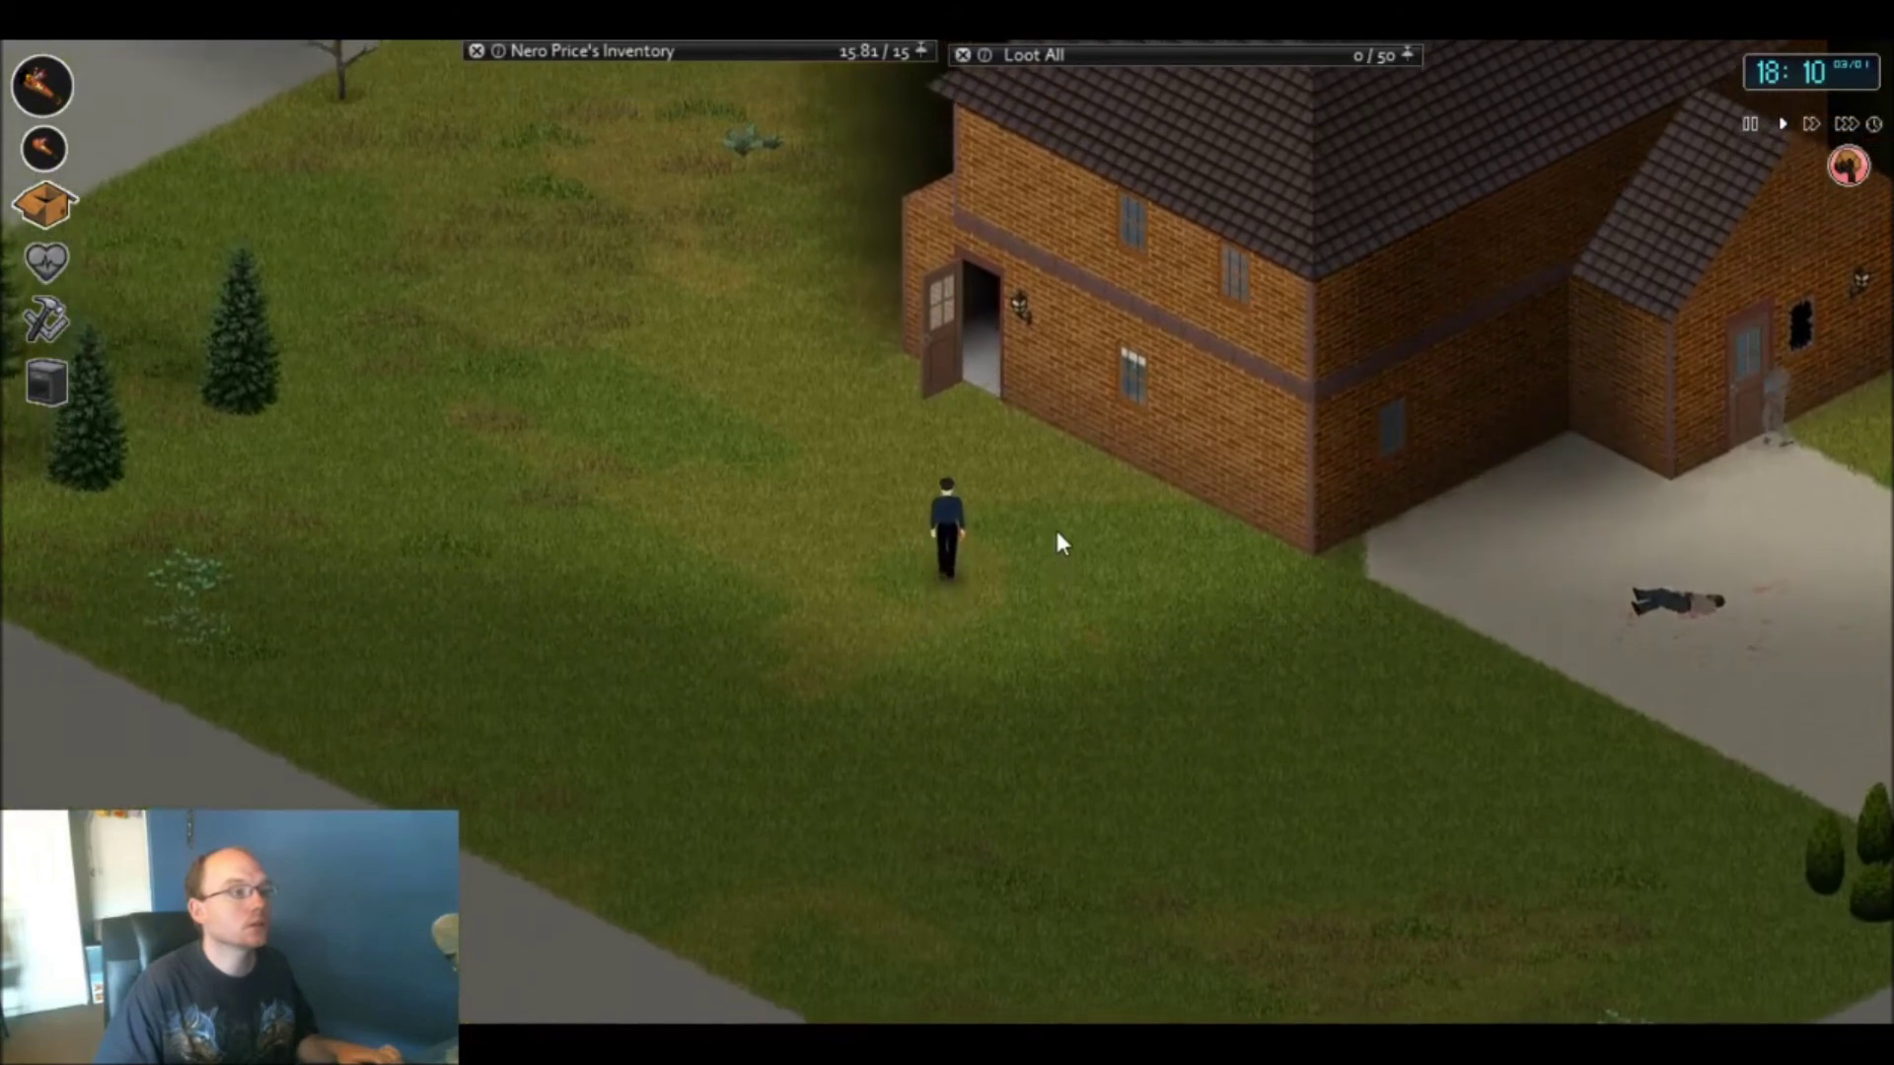
{"action": "key", "text": "w"}
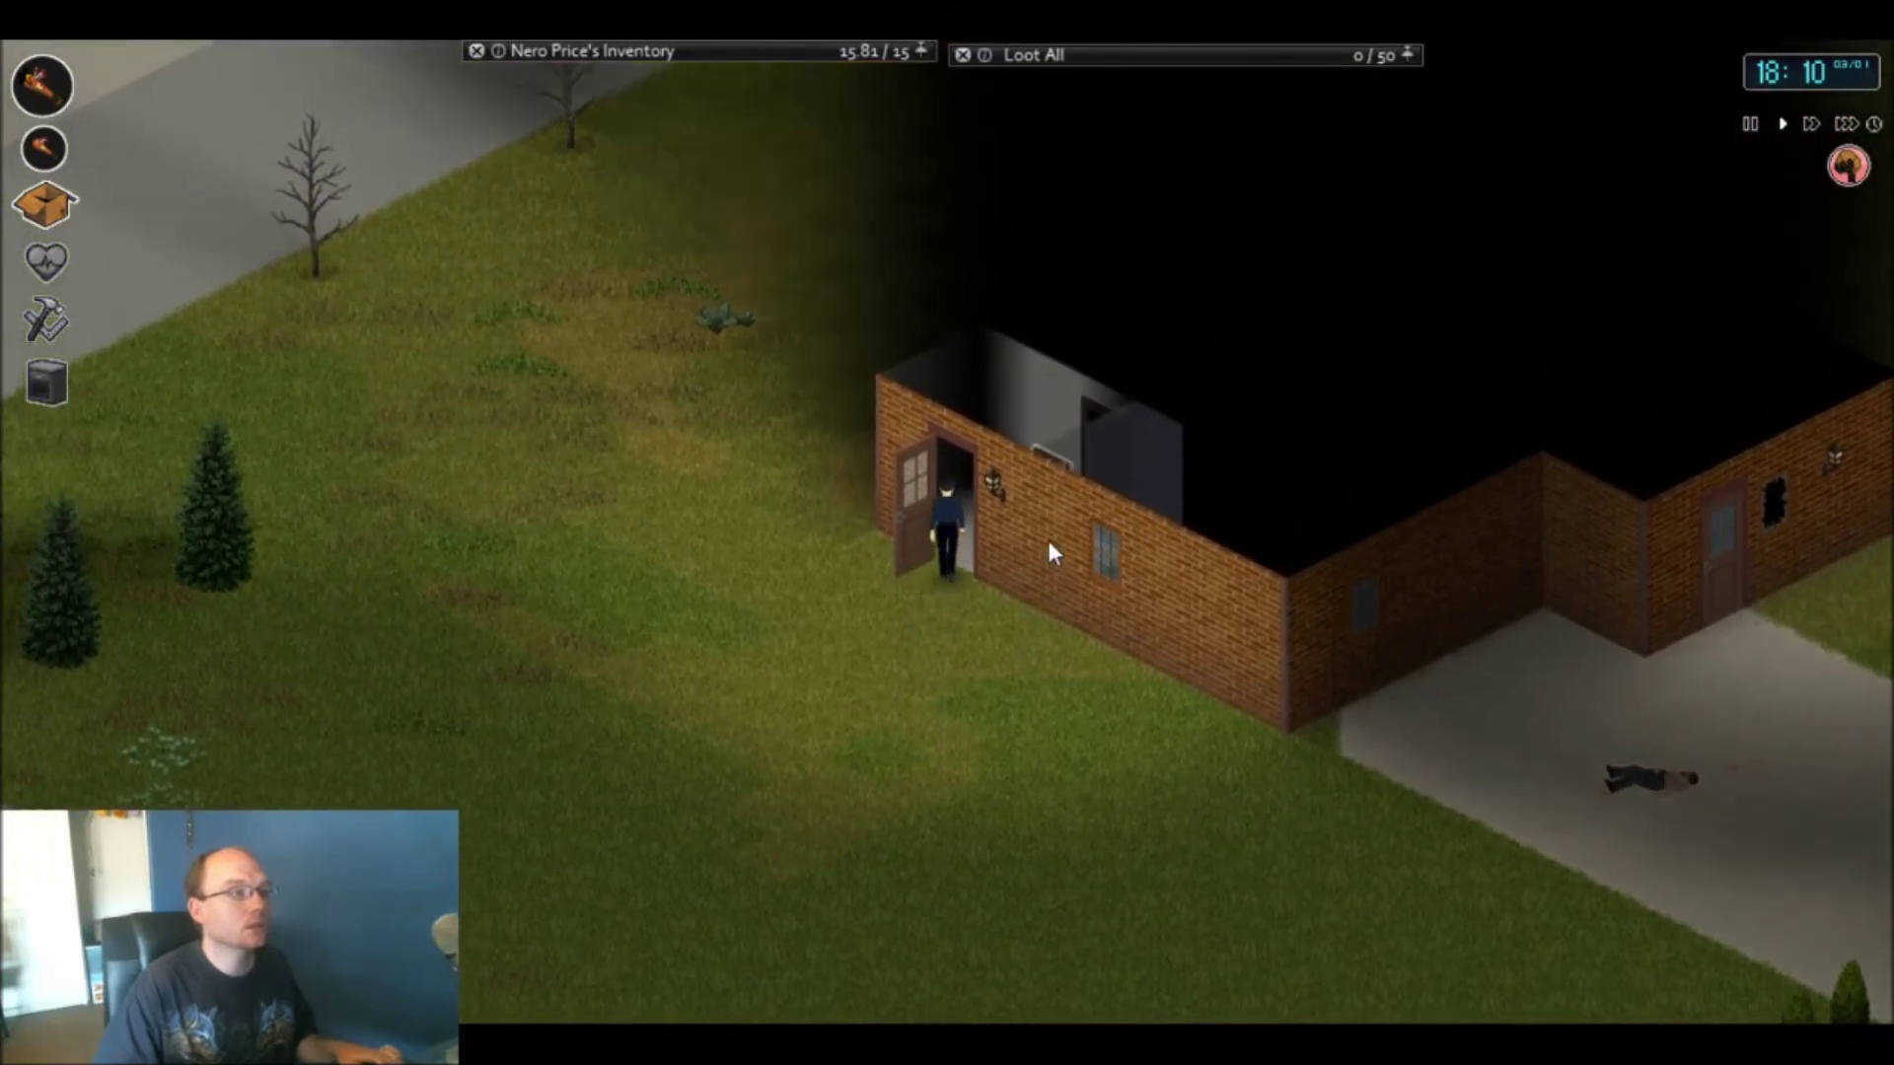
- Take the Processed Cheese from the brick house's kitchen fridge and walk away
{"action": "key", "text": "d"}
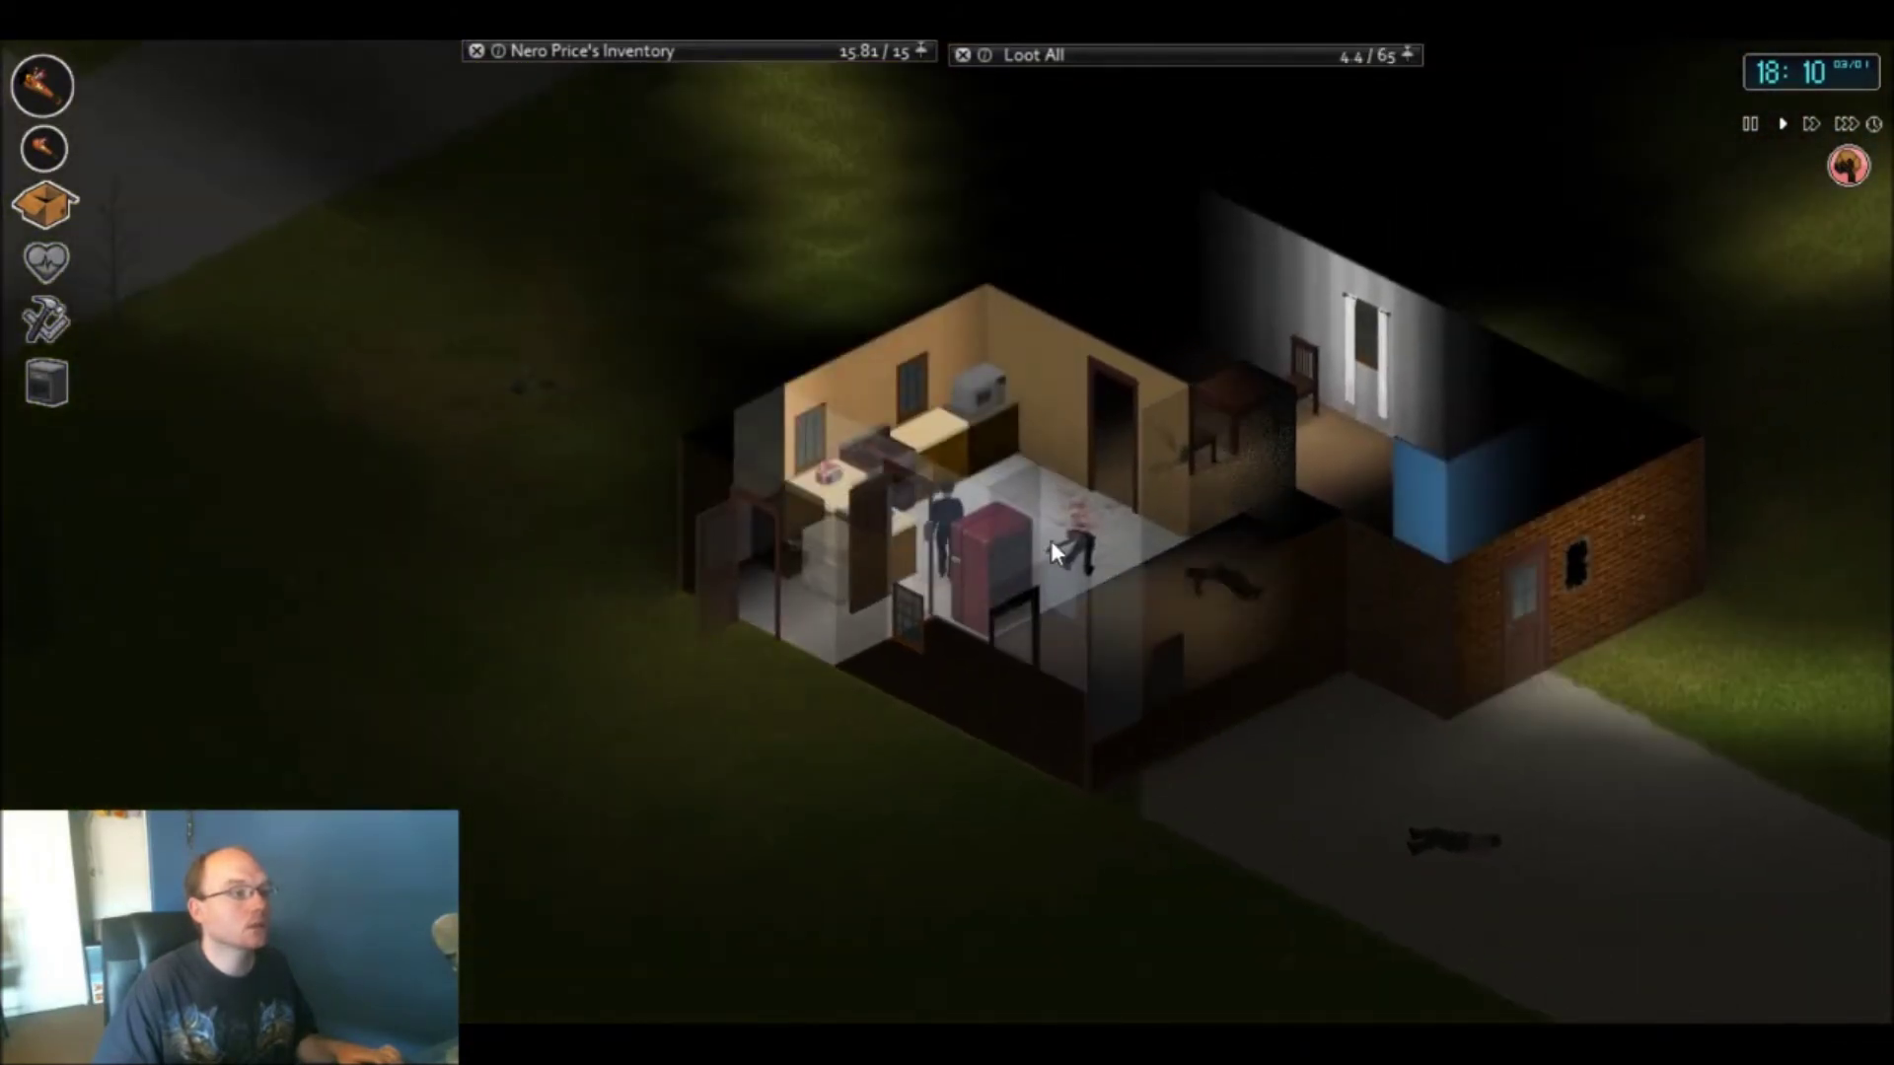
{"action": "left_click", "coordinate": [1400, 132]}
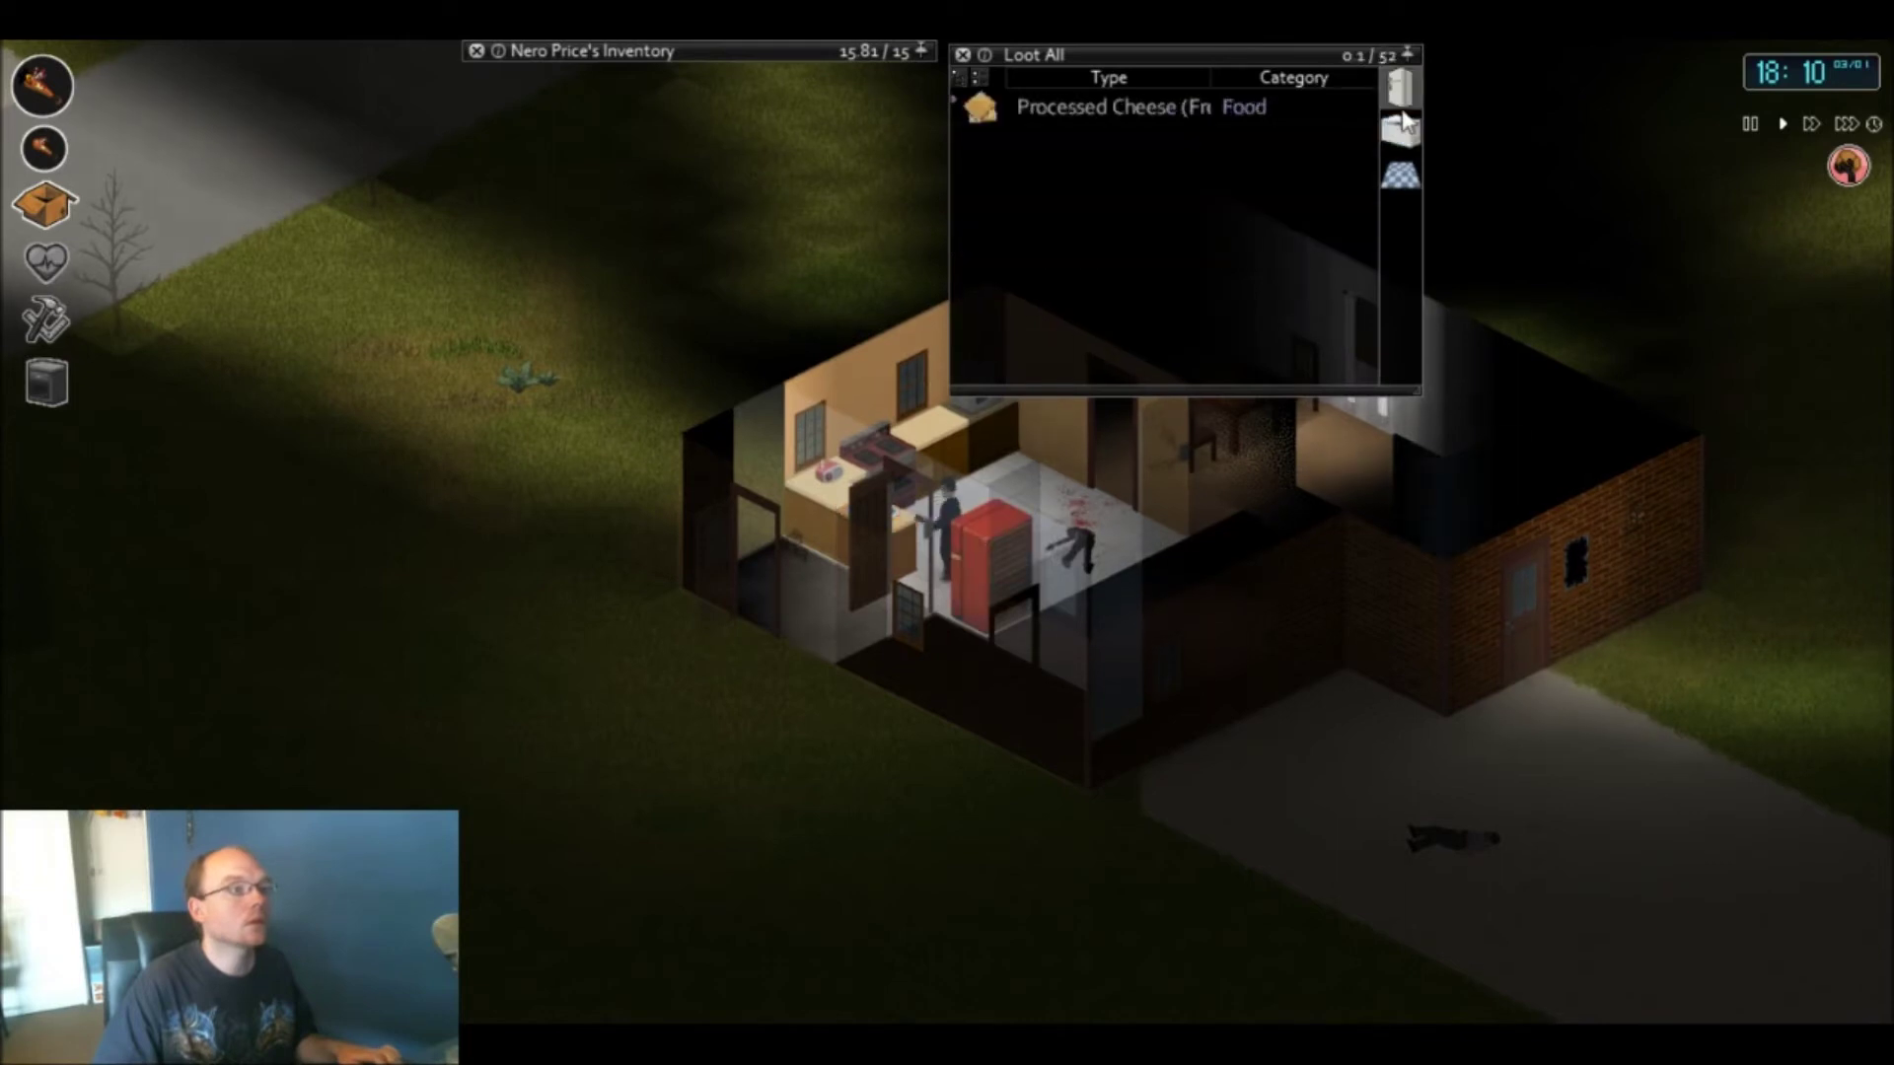
{"action": "left_click_drag", "start_coordinate": [1166, 96], "coordinate": [940, 127]}
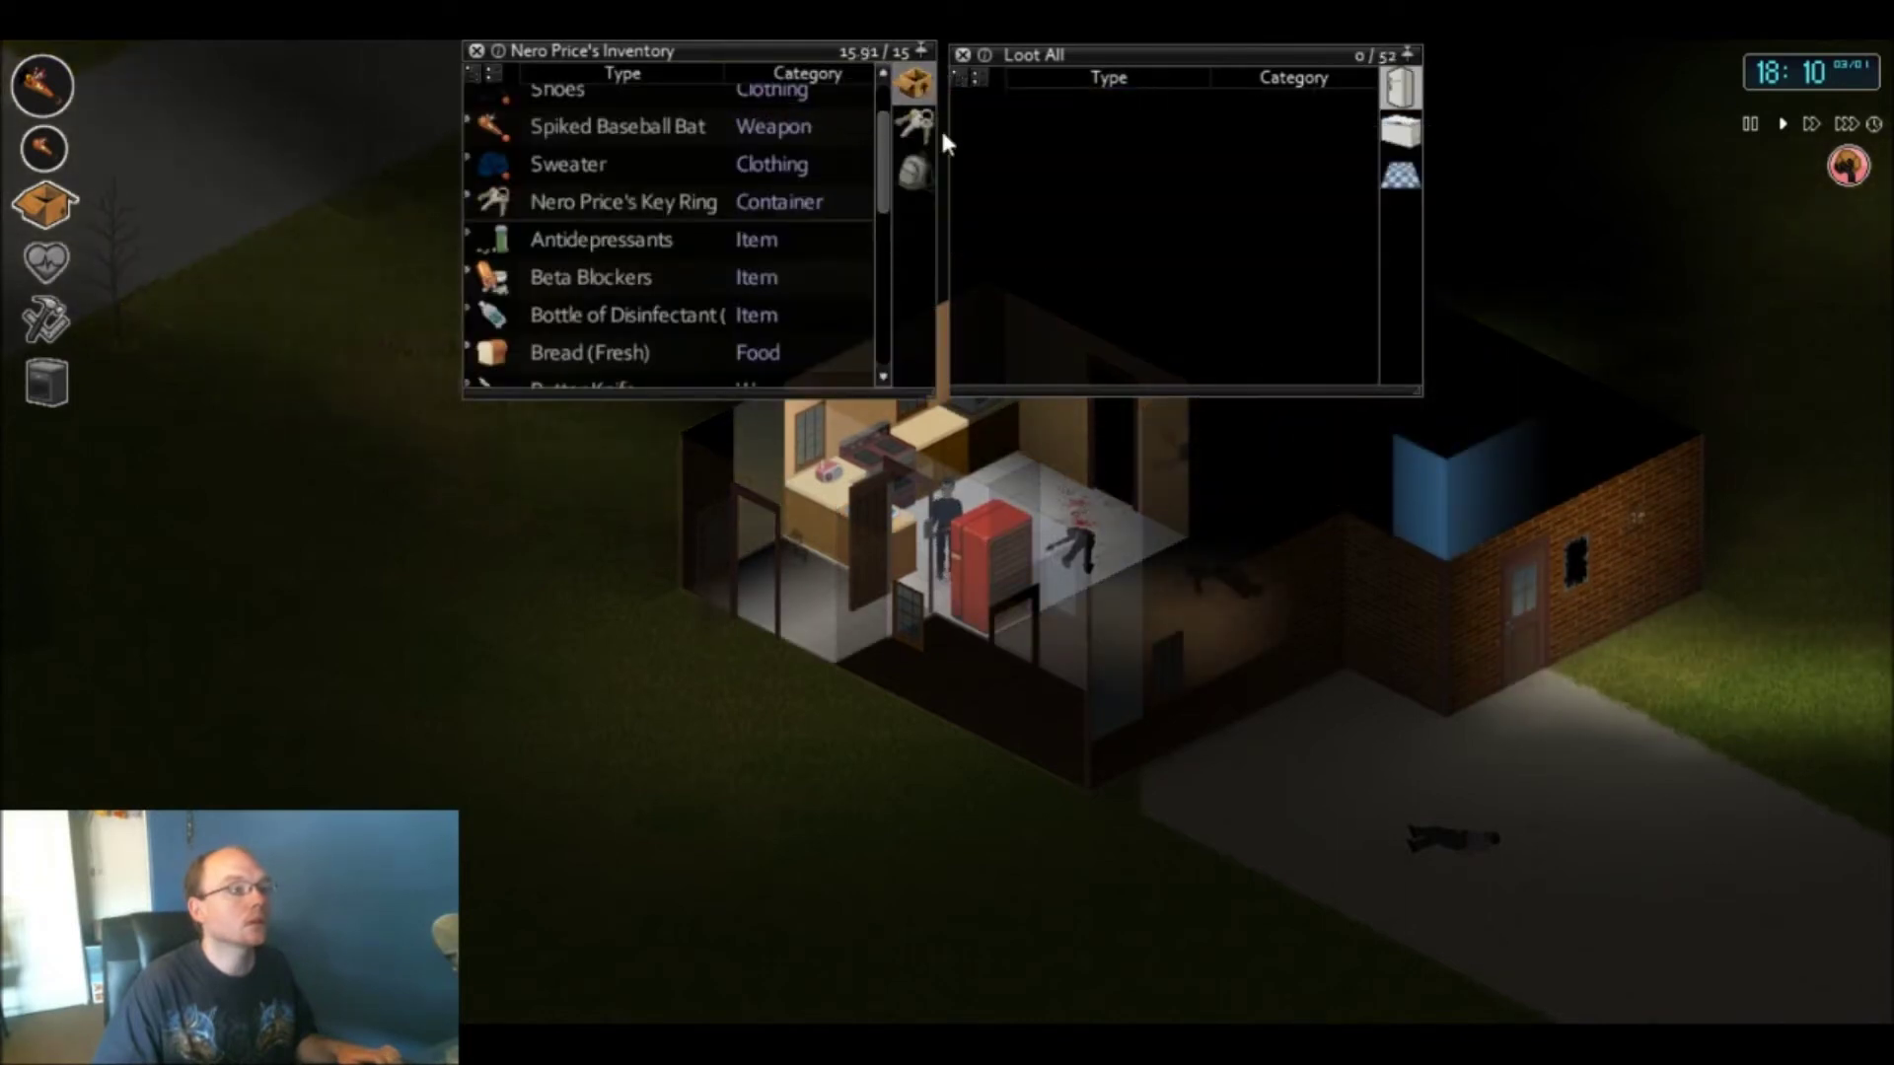
{"action": "key", "text": "s"}
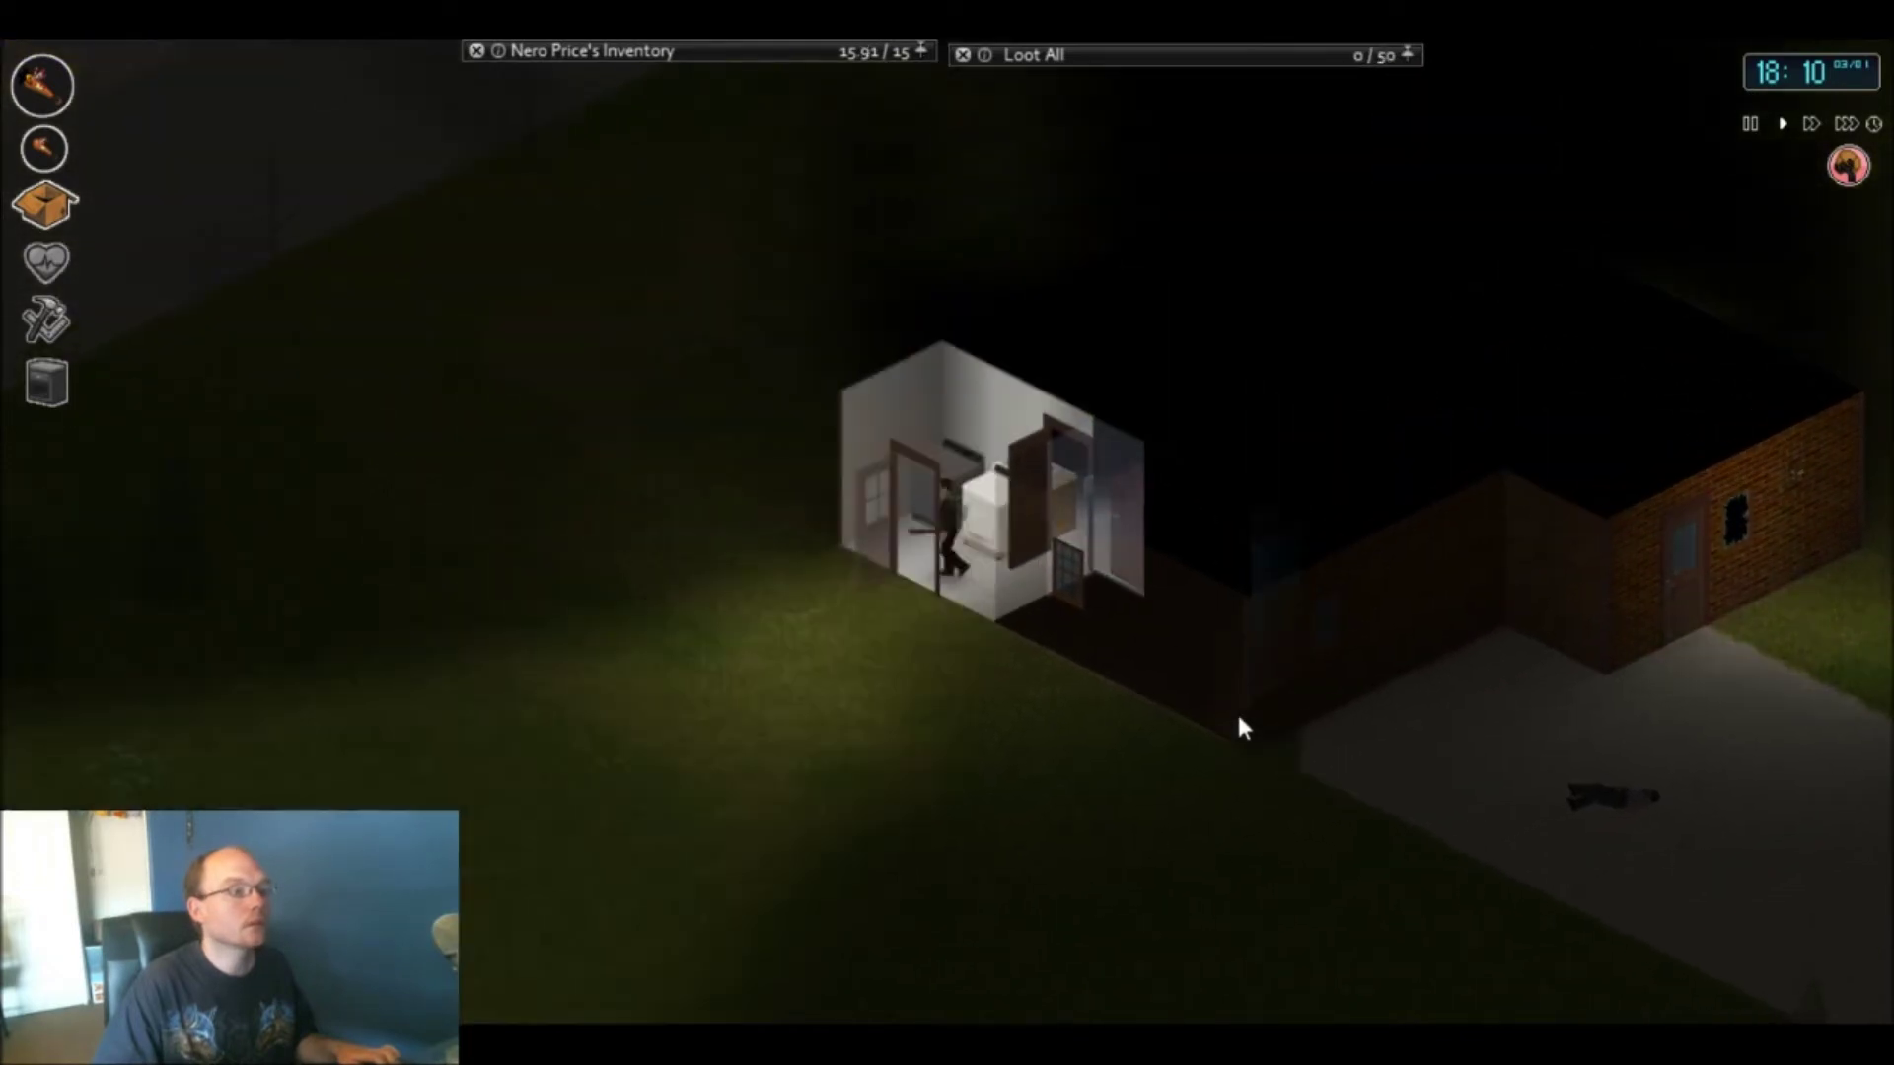
- Walk across the lawn, road and driveway, open the front door and enter the kitchen
{"action": "key", "text": "s"}
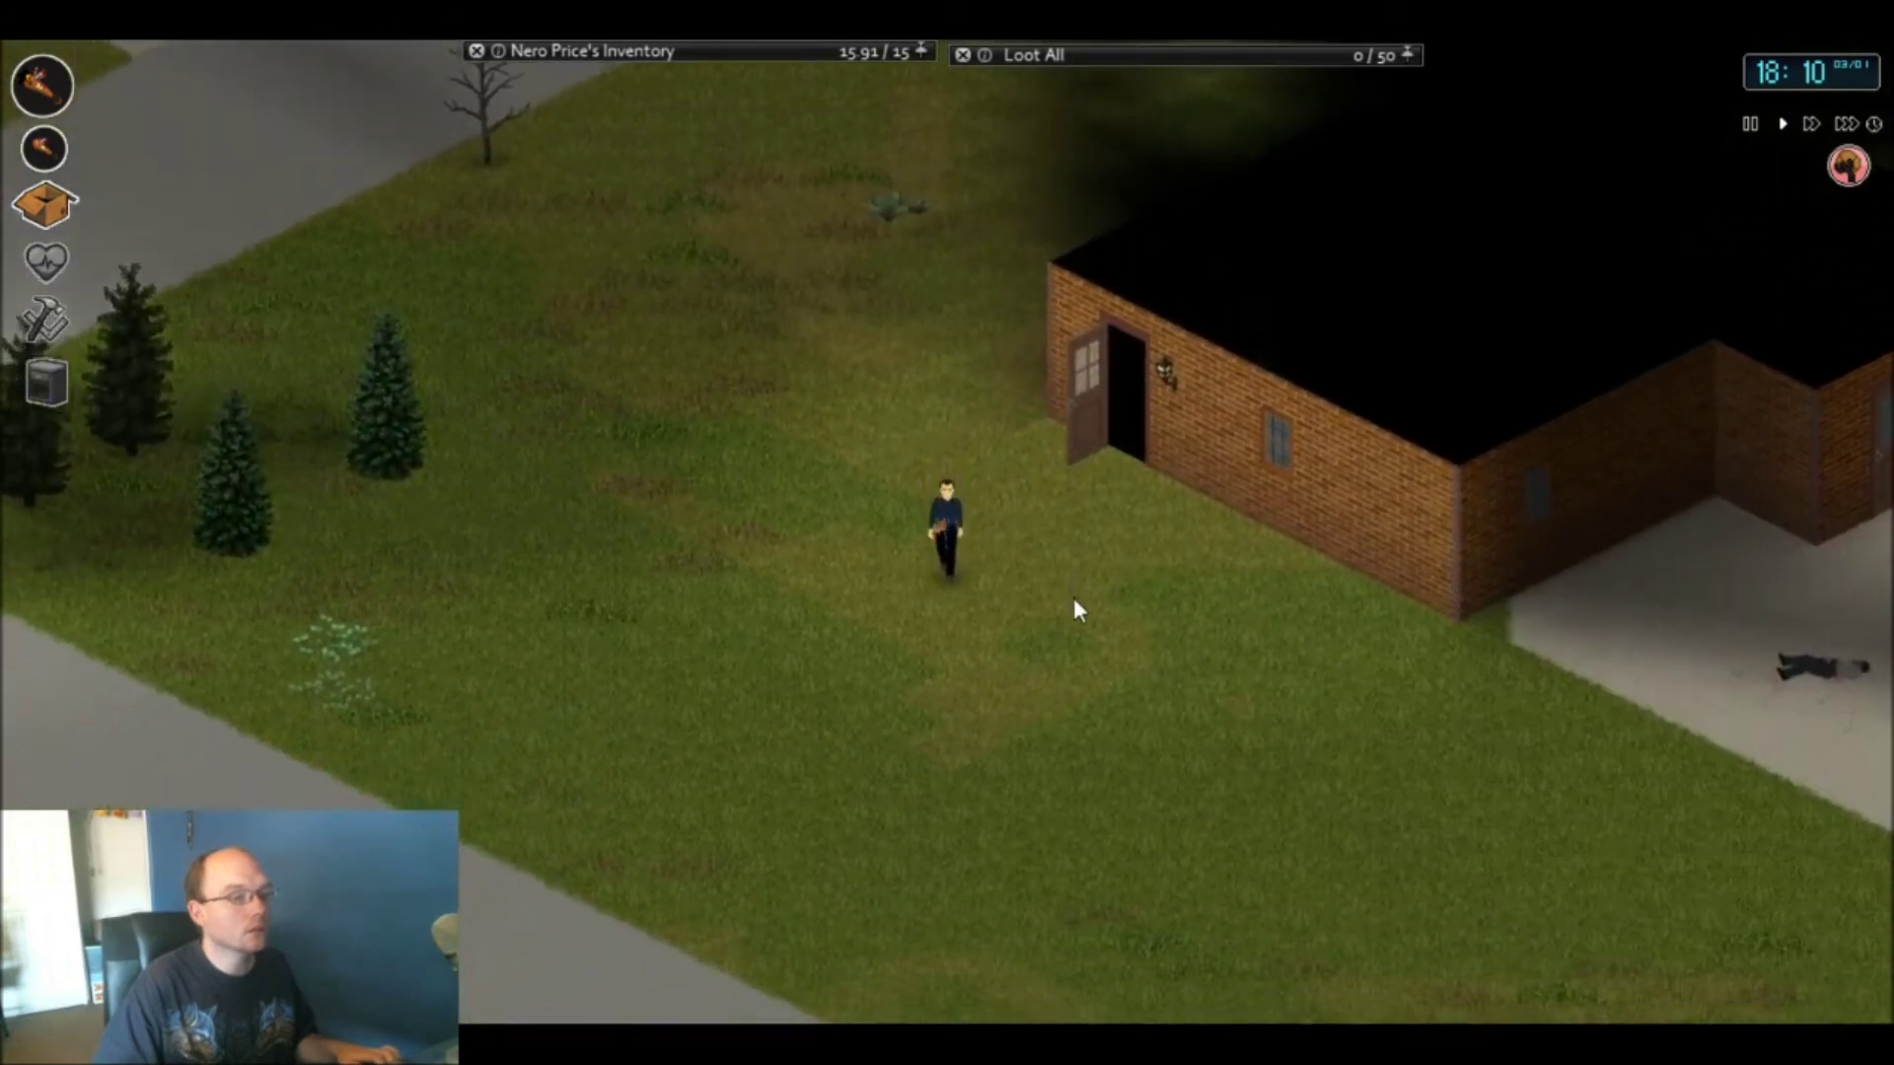
{"action": "key", "text": "s"}
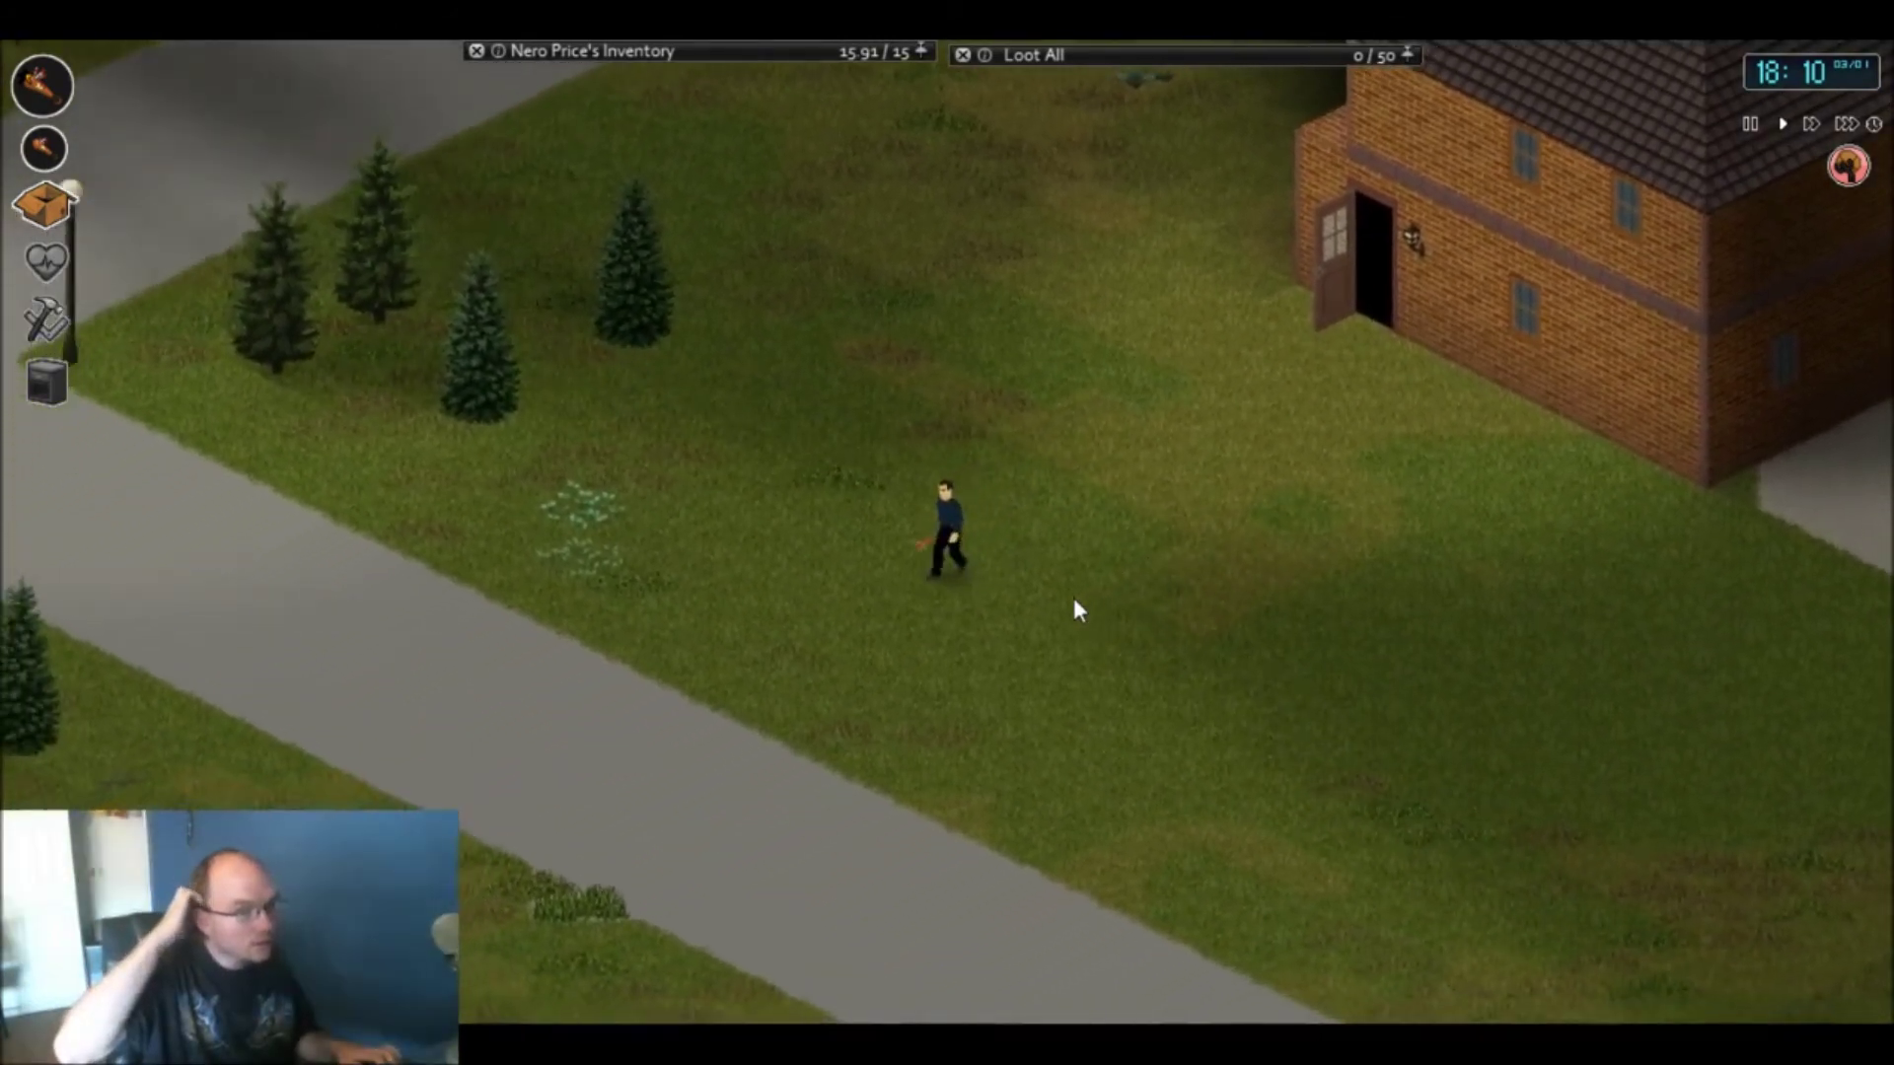
{"action": "key", "text": "s"}
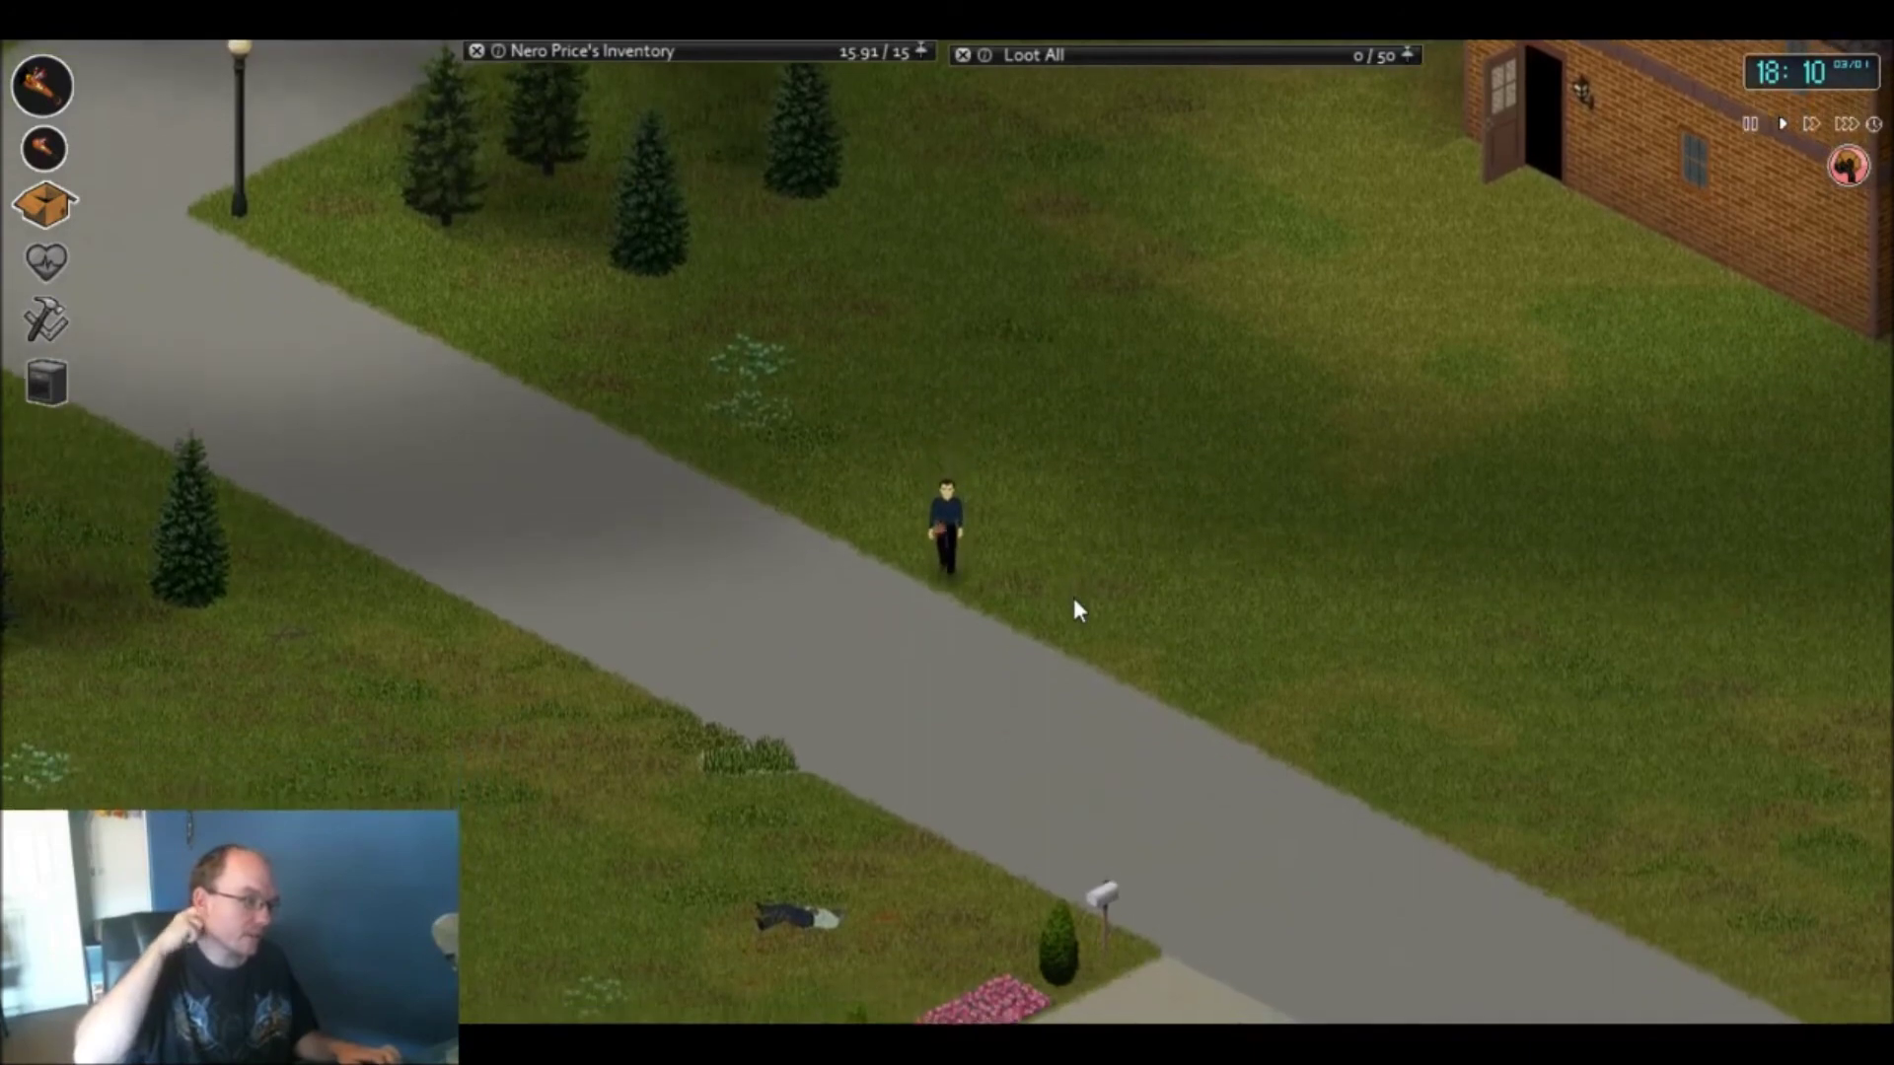
{"action": "key", "text": "s"}
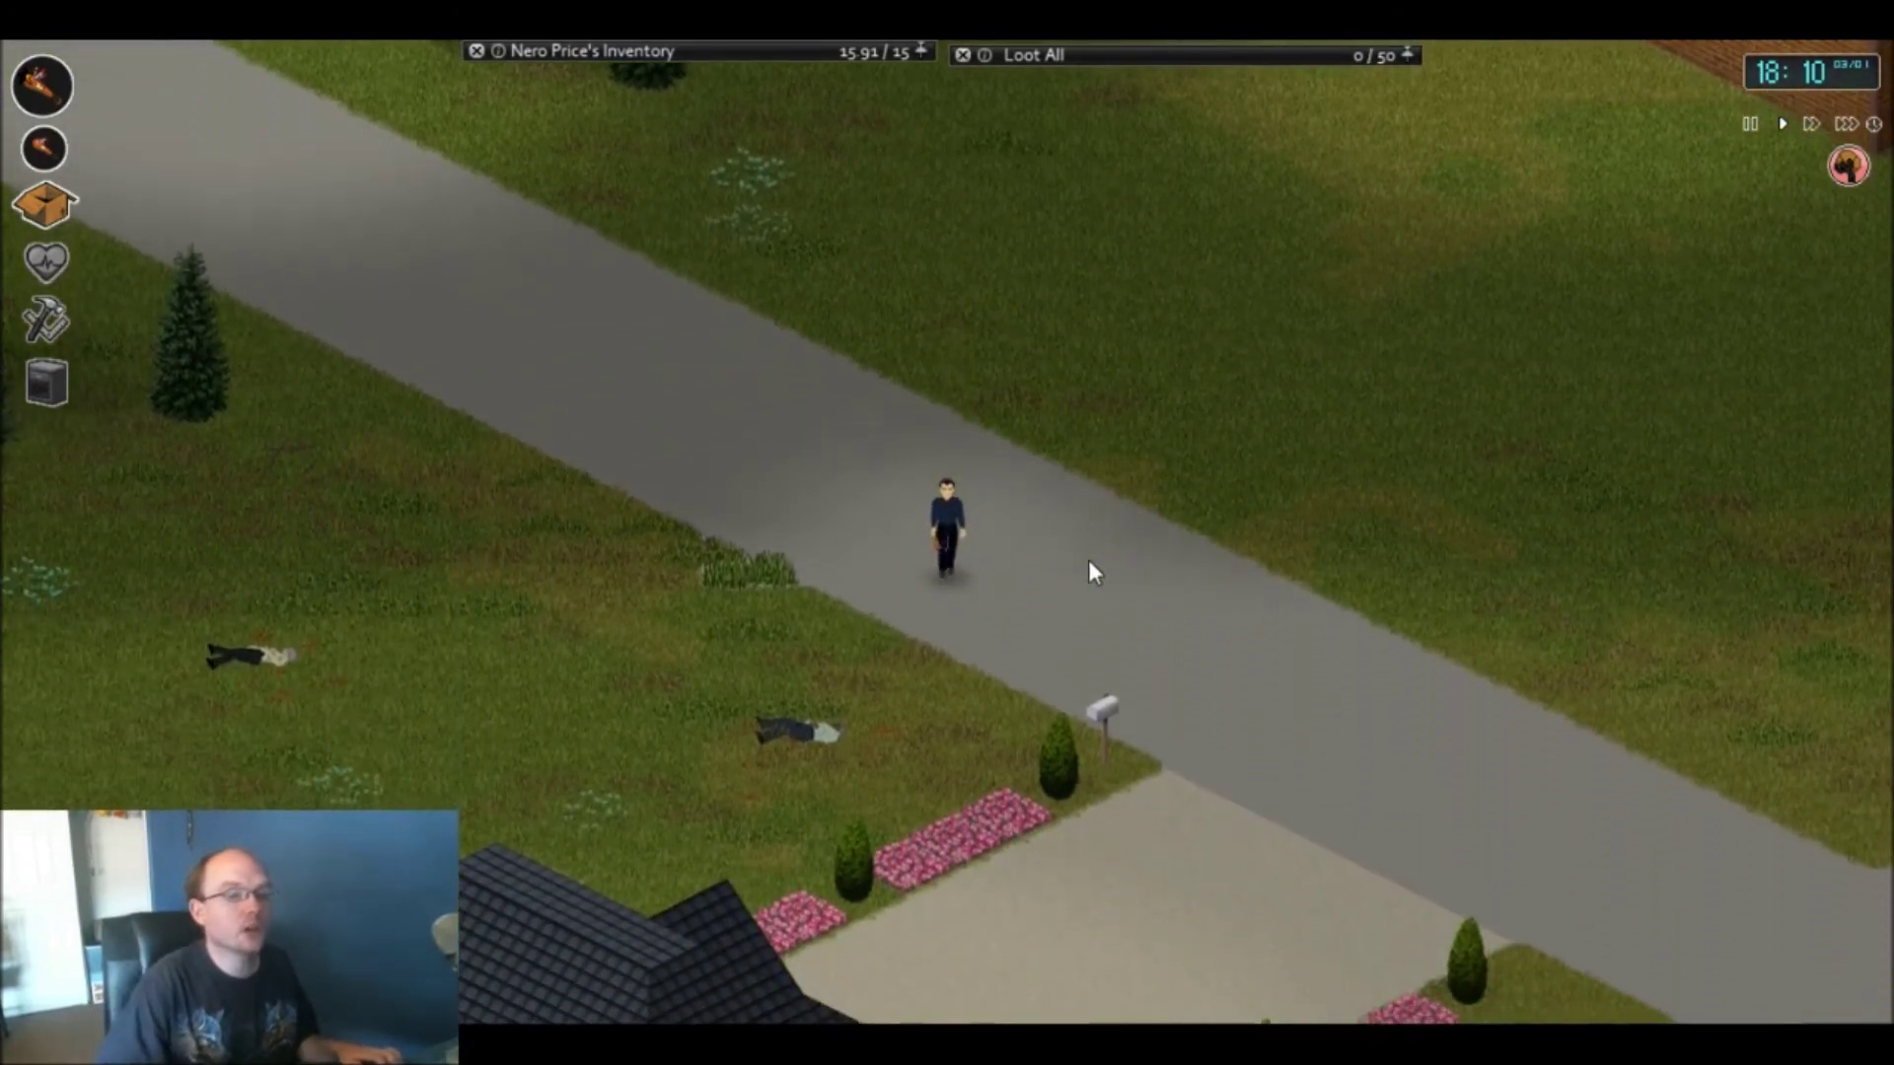
{"action": "key", "text": "s"}
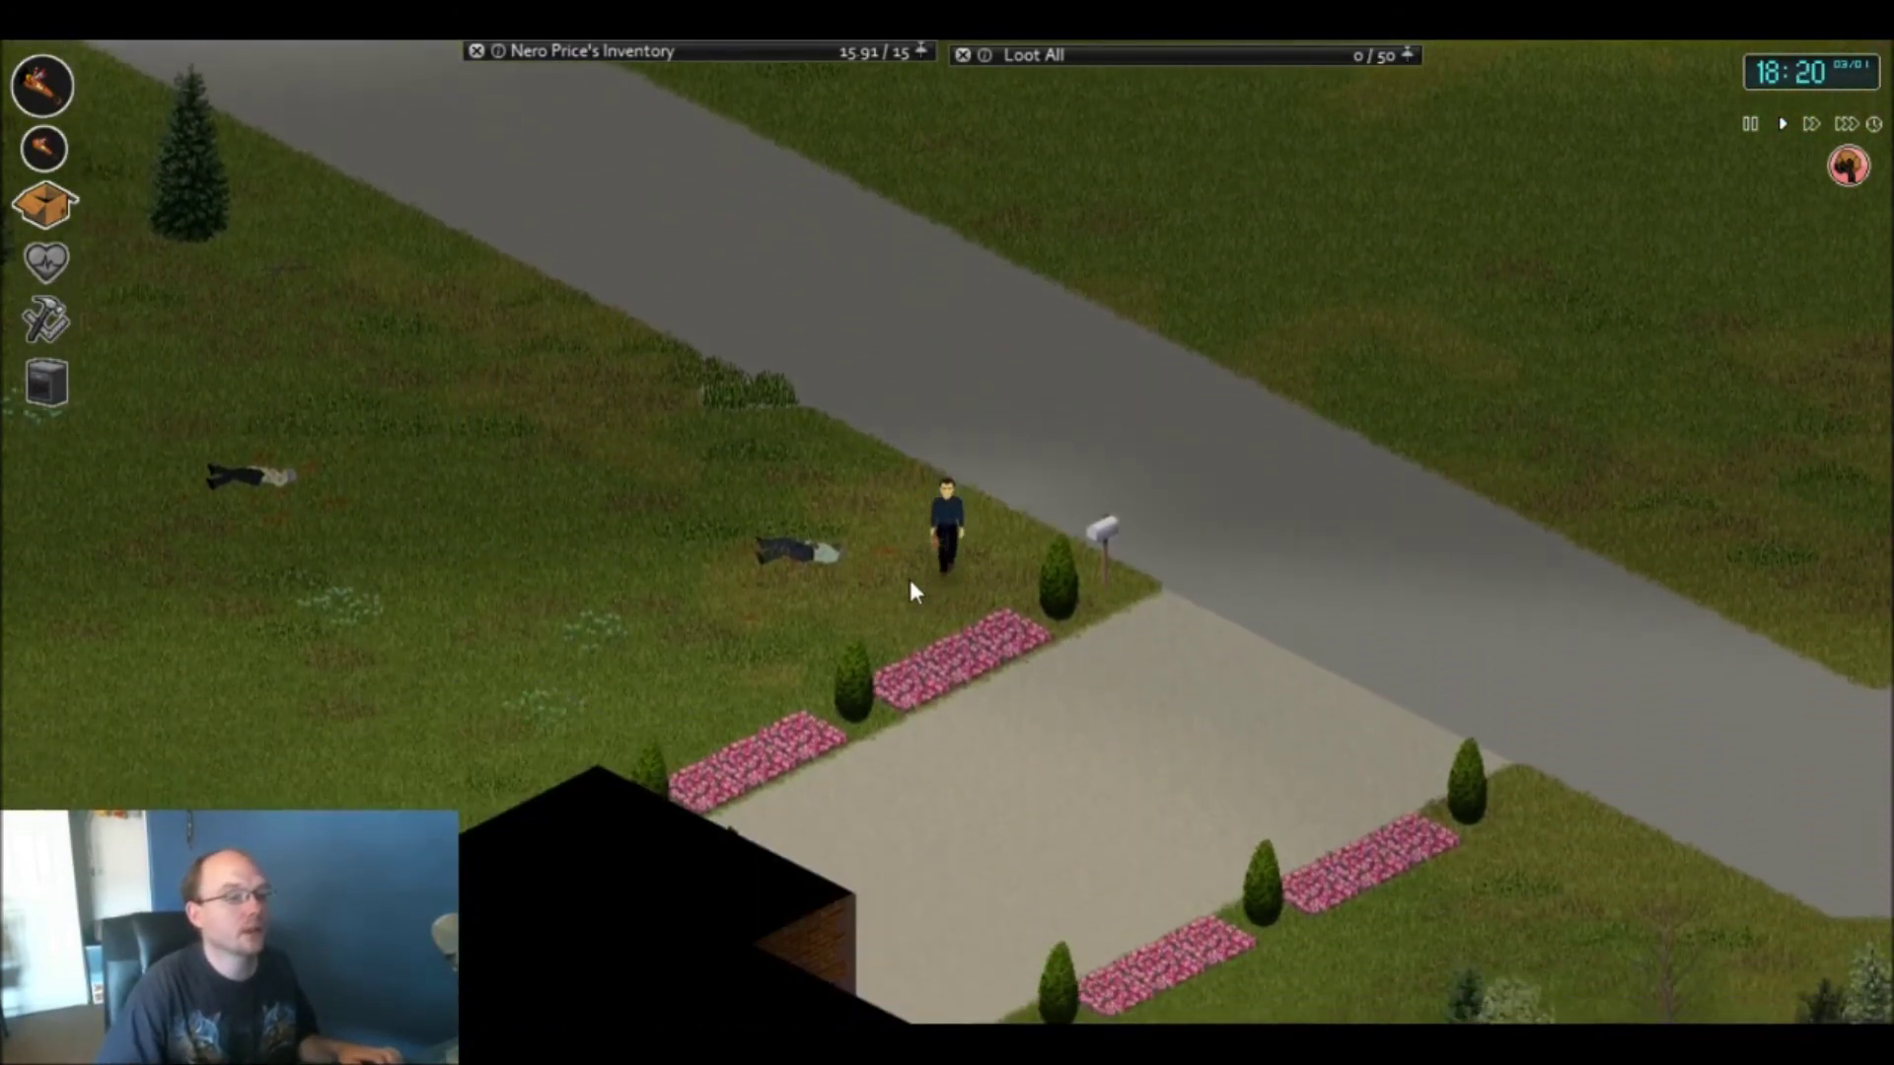
{"action": "key", "text": "s"}
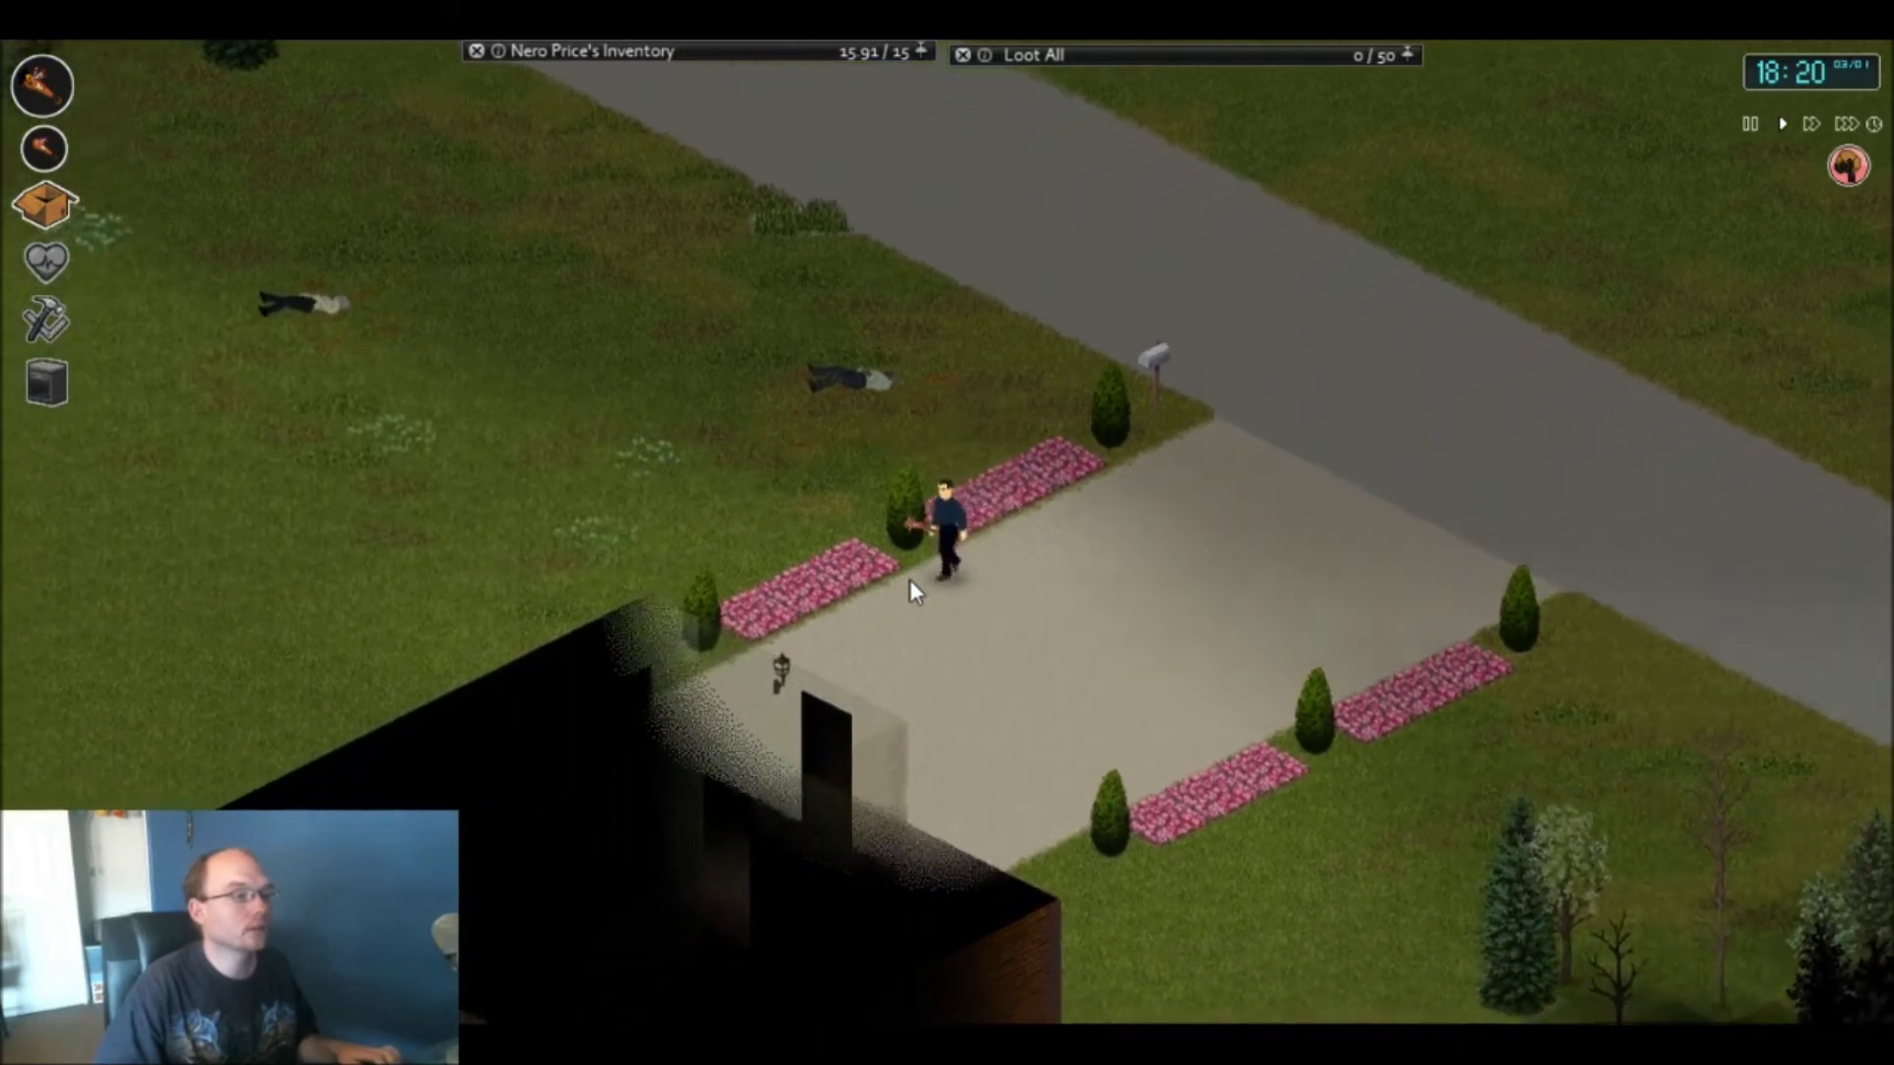
{"action": "key", "text": "s"}
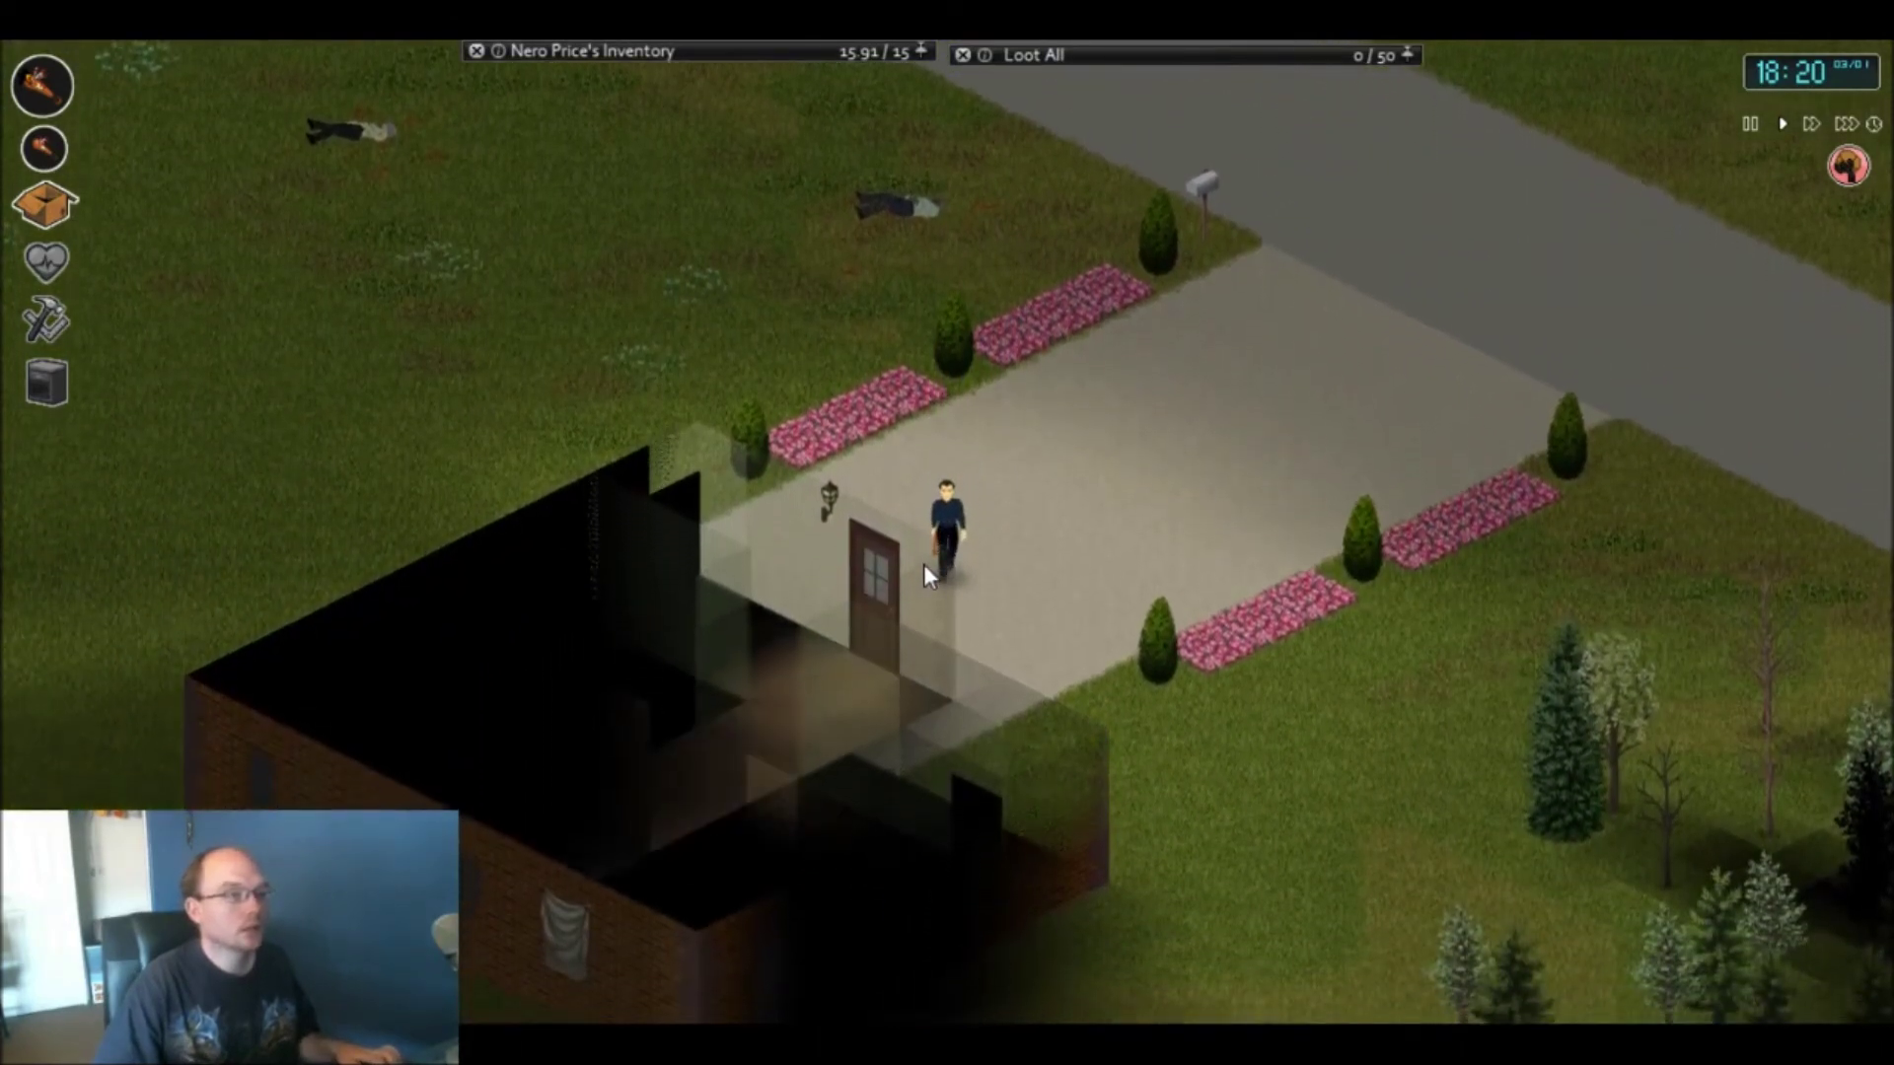
{"action": "left_click", "coordinate": [922, 544]}
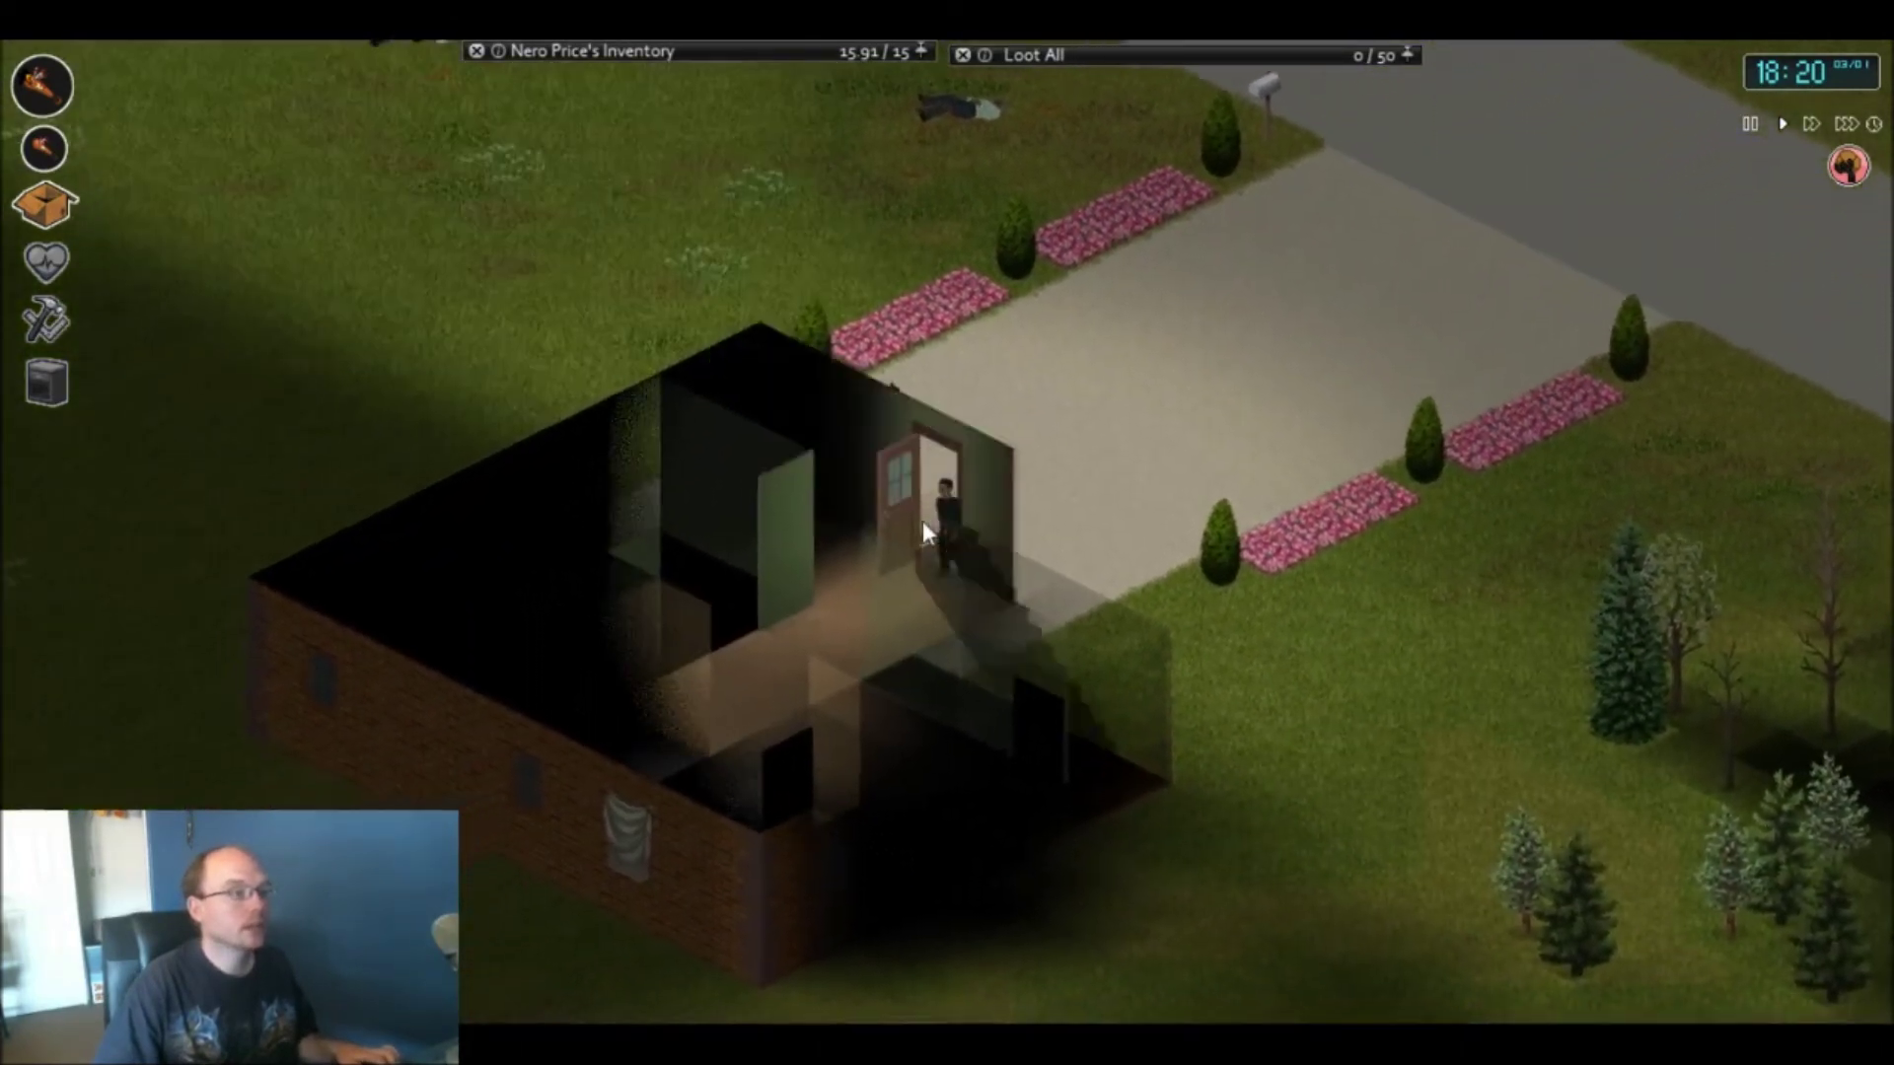
{"action": "key", "text": "s"}
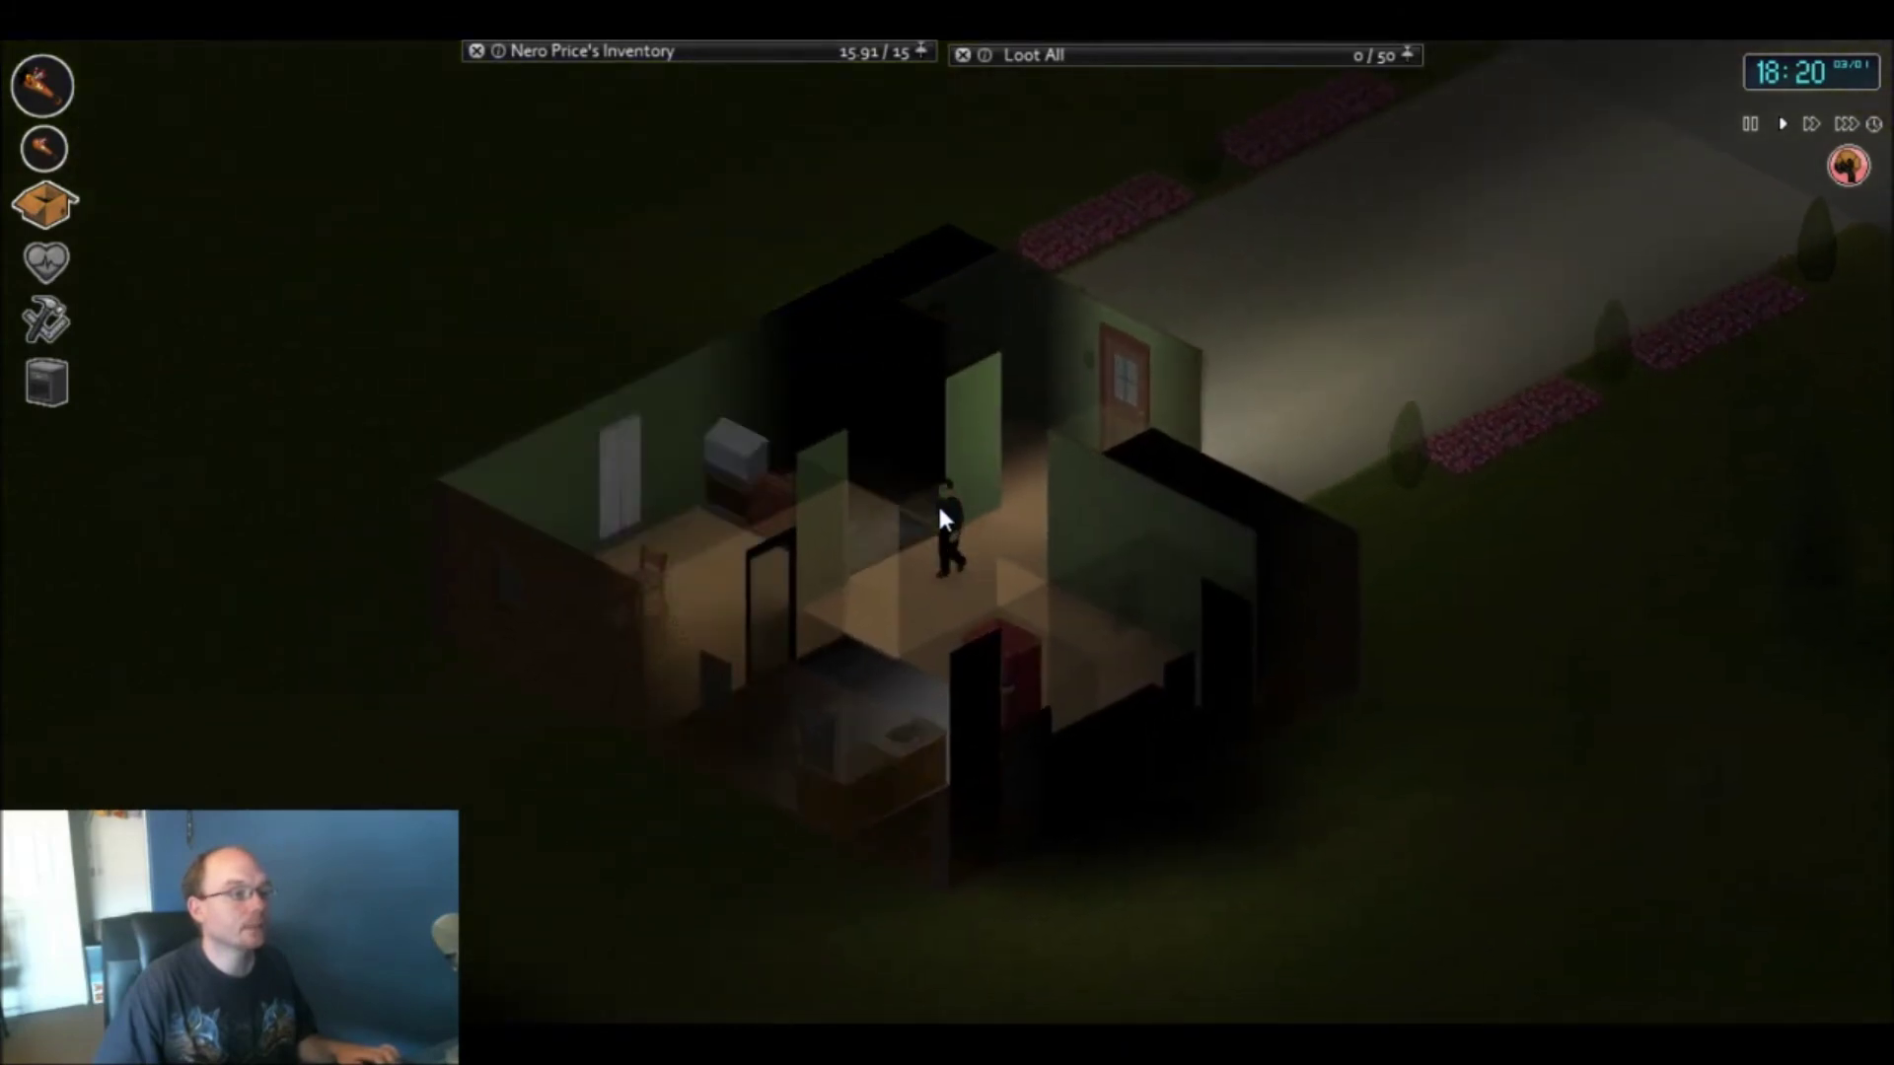
{"action": "key", "text": "s"}
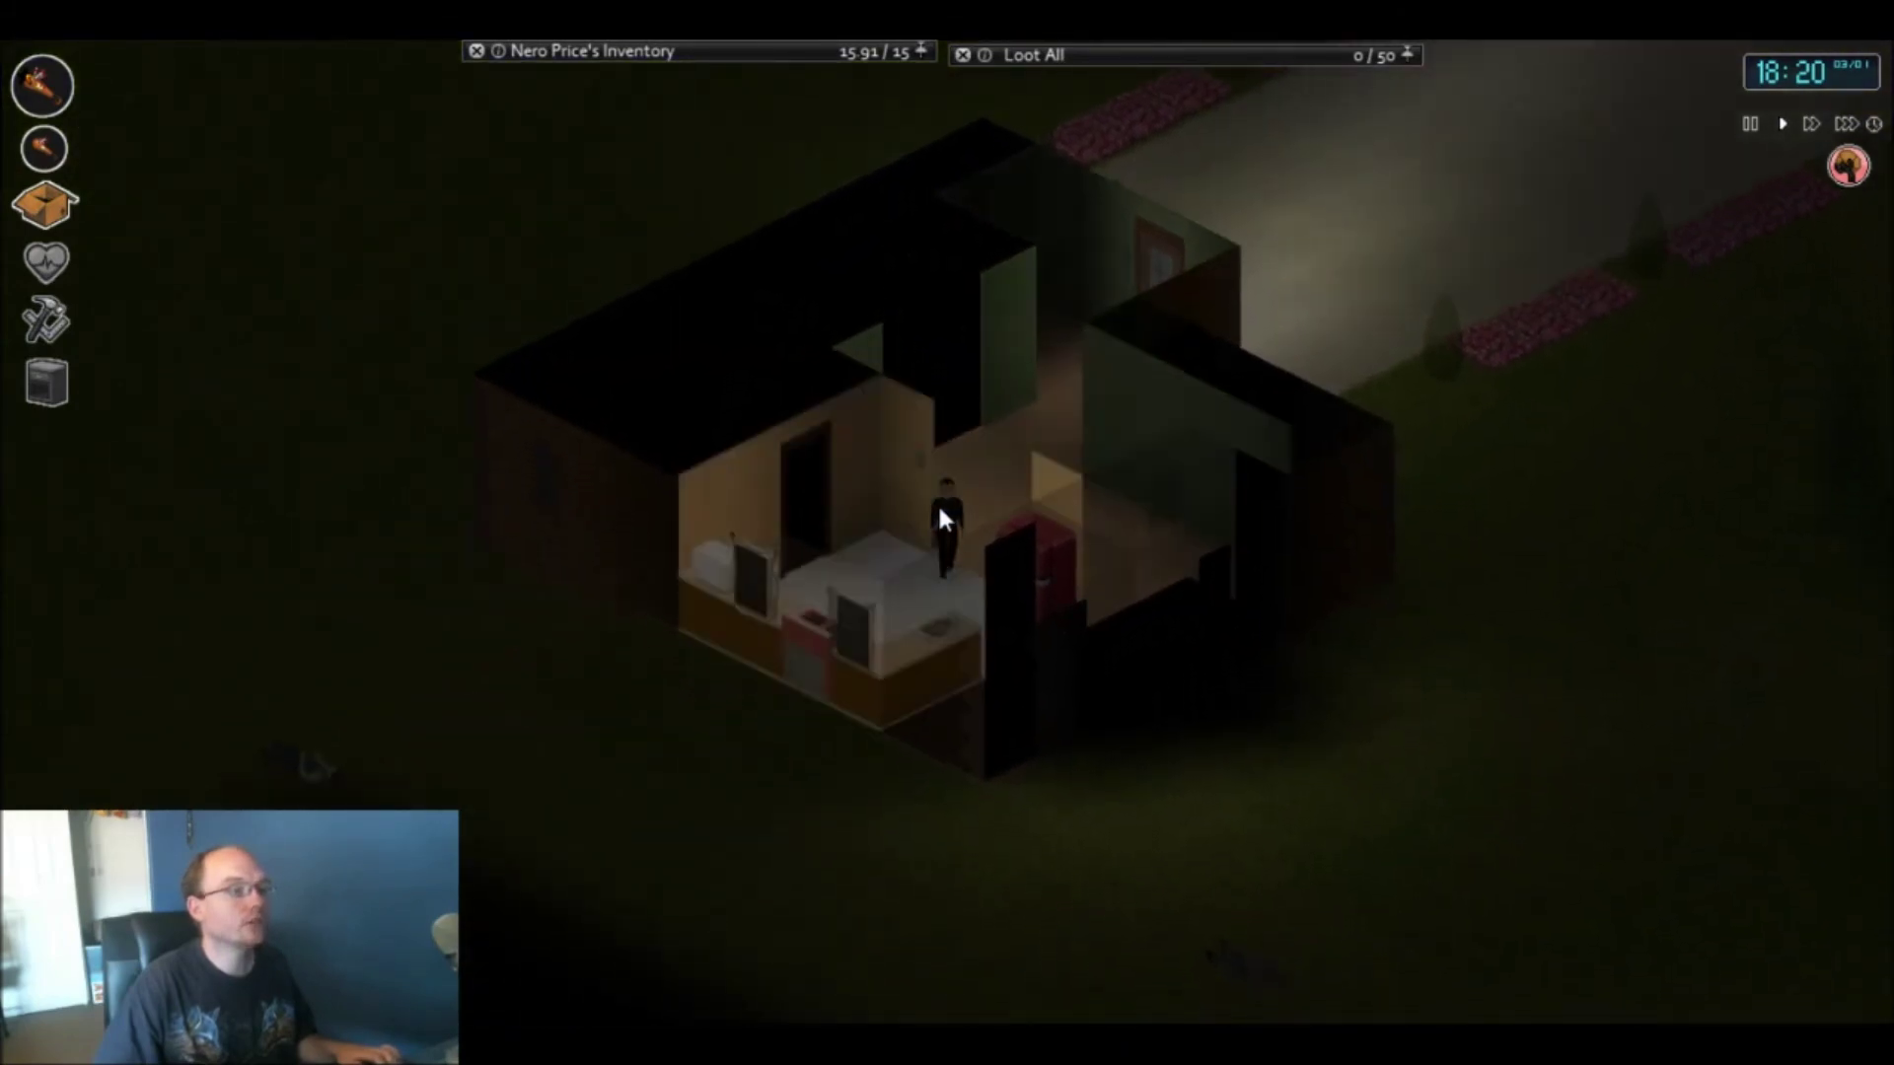
{"action": "key", "text": "s"}
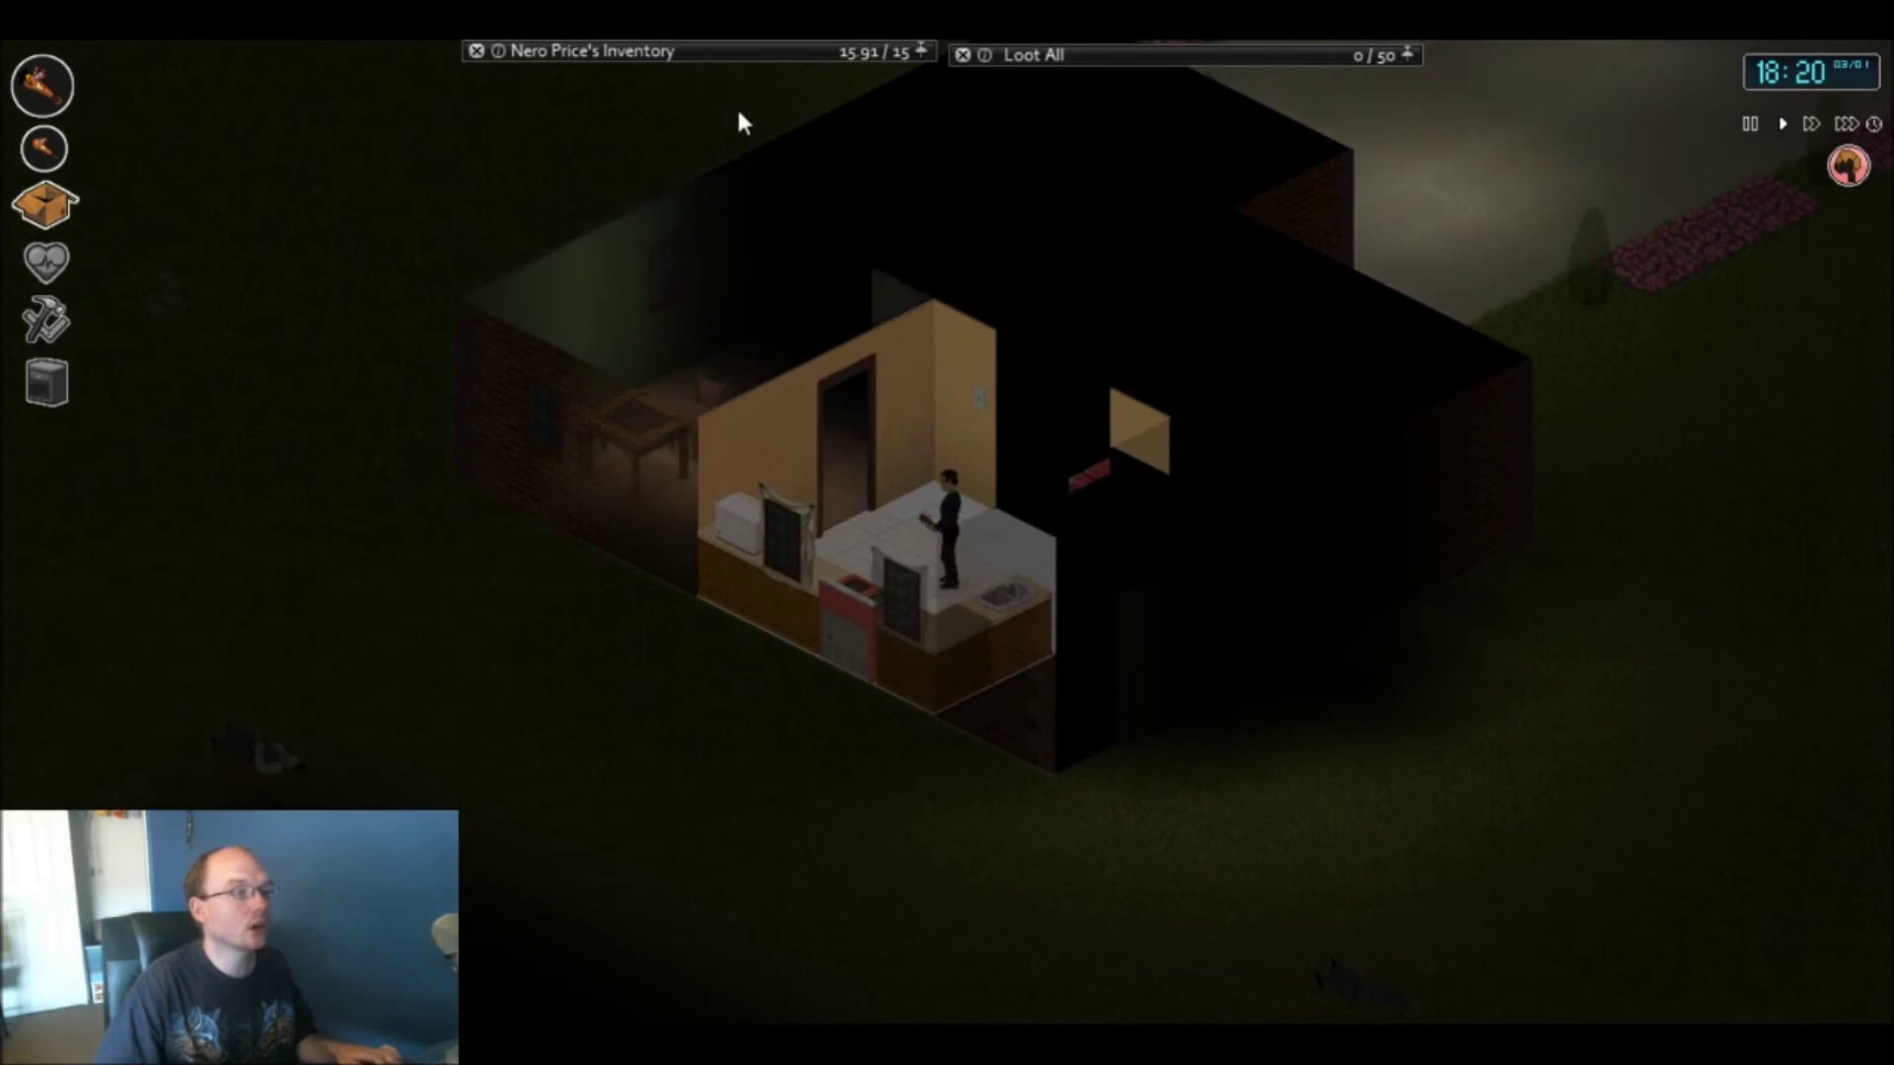
- Slice the bread and make three eggplant sandwiches from the bread slices
{"action": "mouse_move", "coordinate": [622, 51]}
{"action": "right_click", "coordinate": [572, 352]}
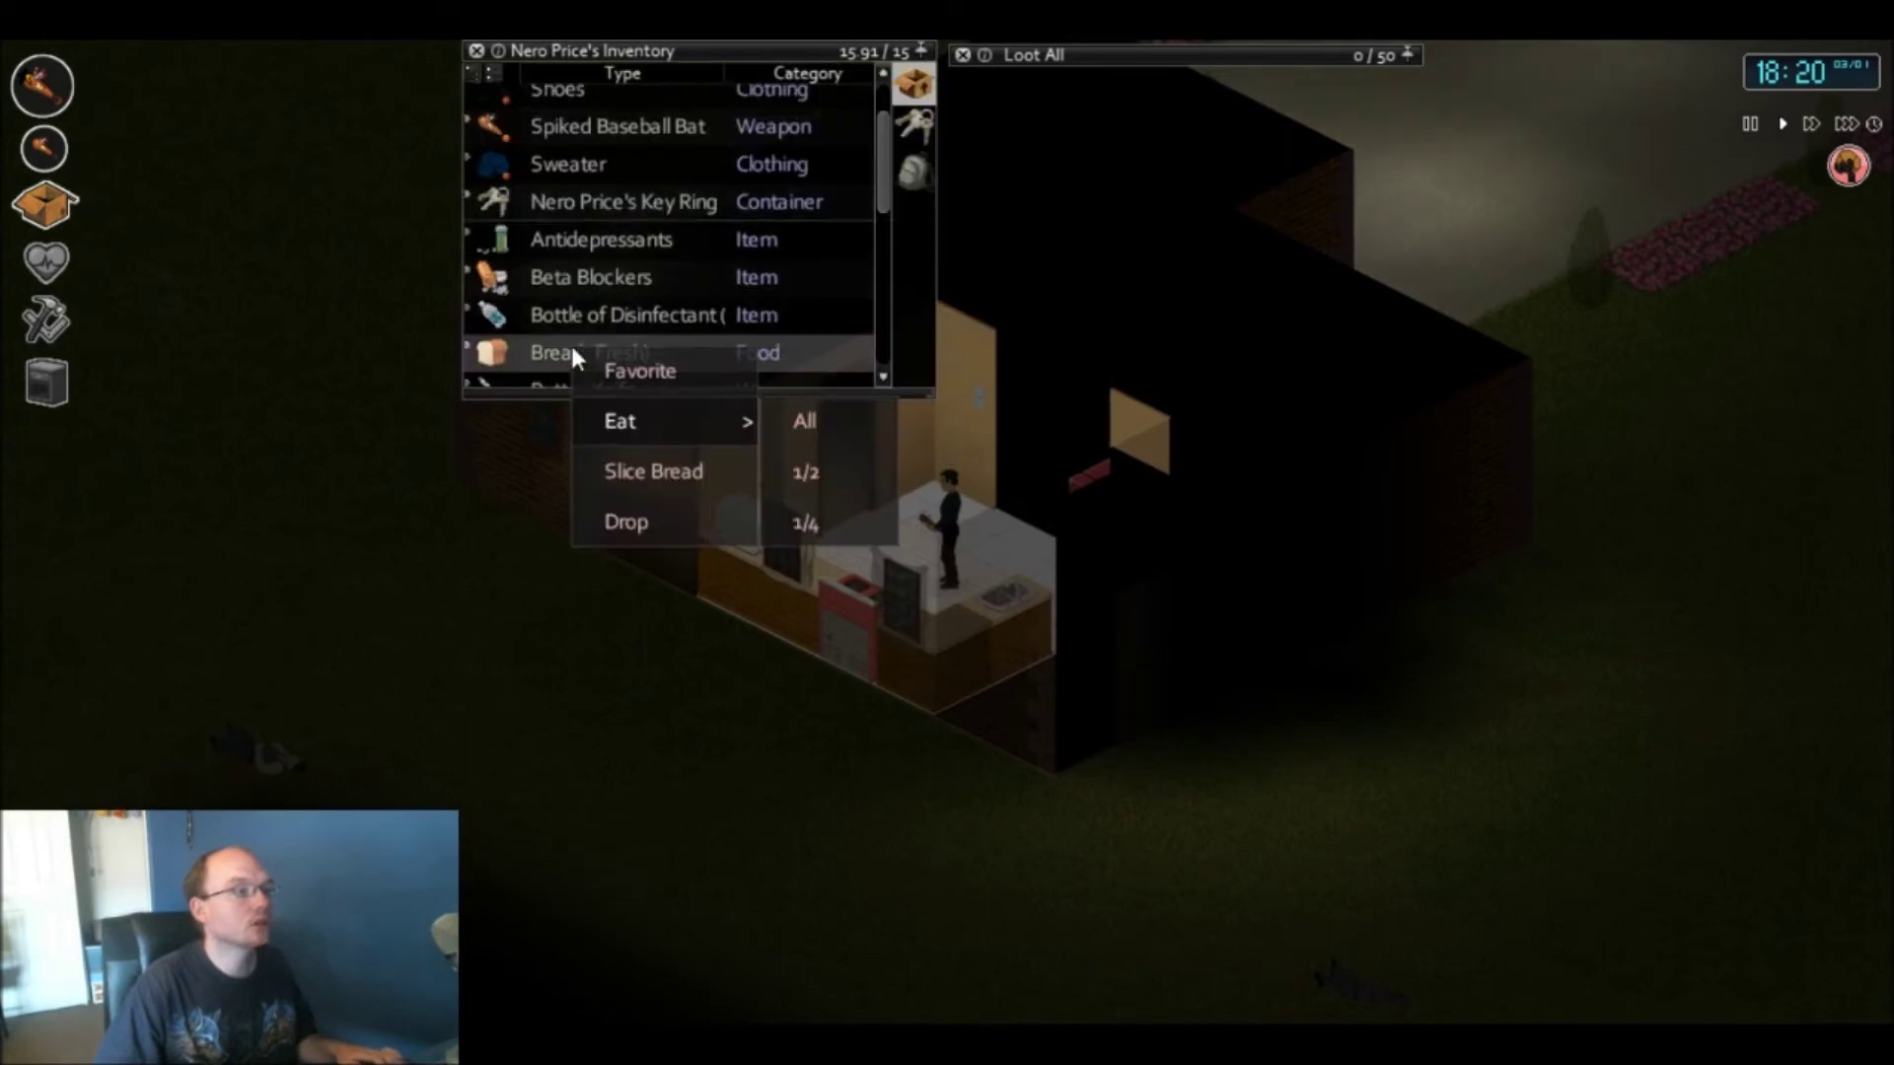
{"action": "left_click", "coordinate": [653, 468]}
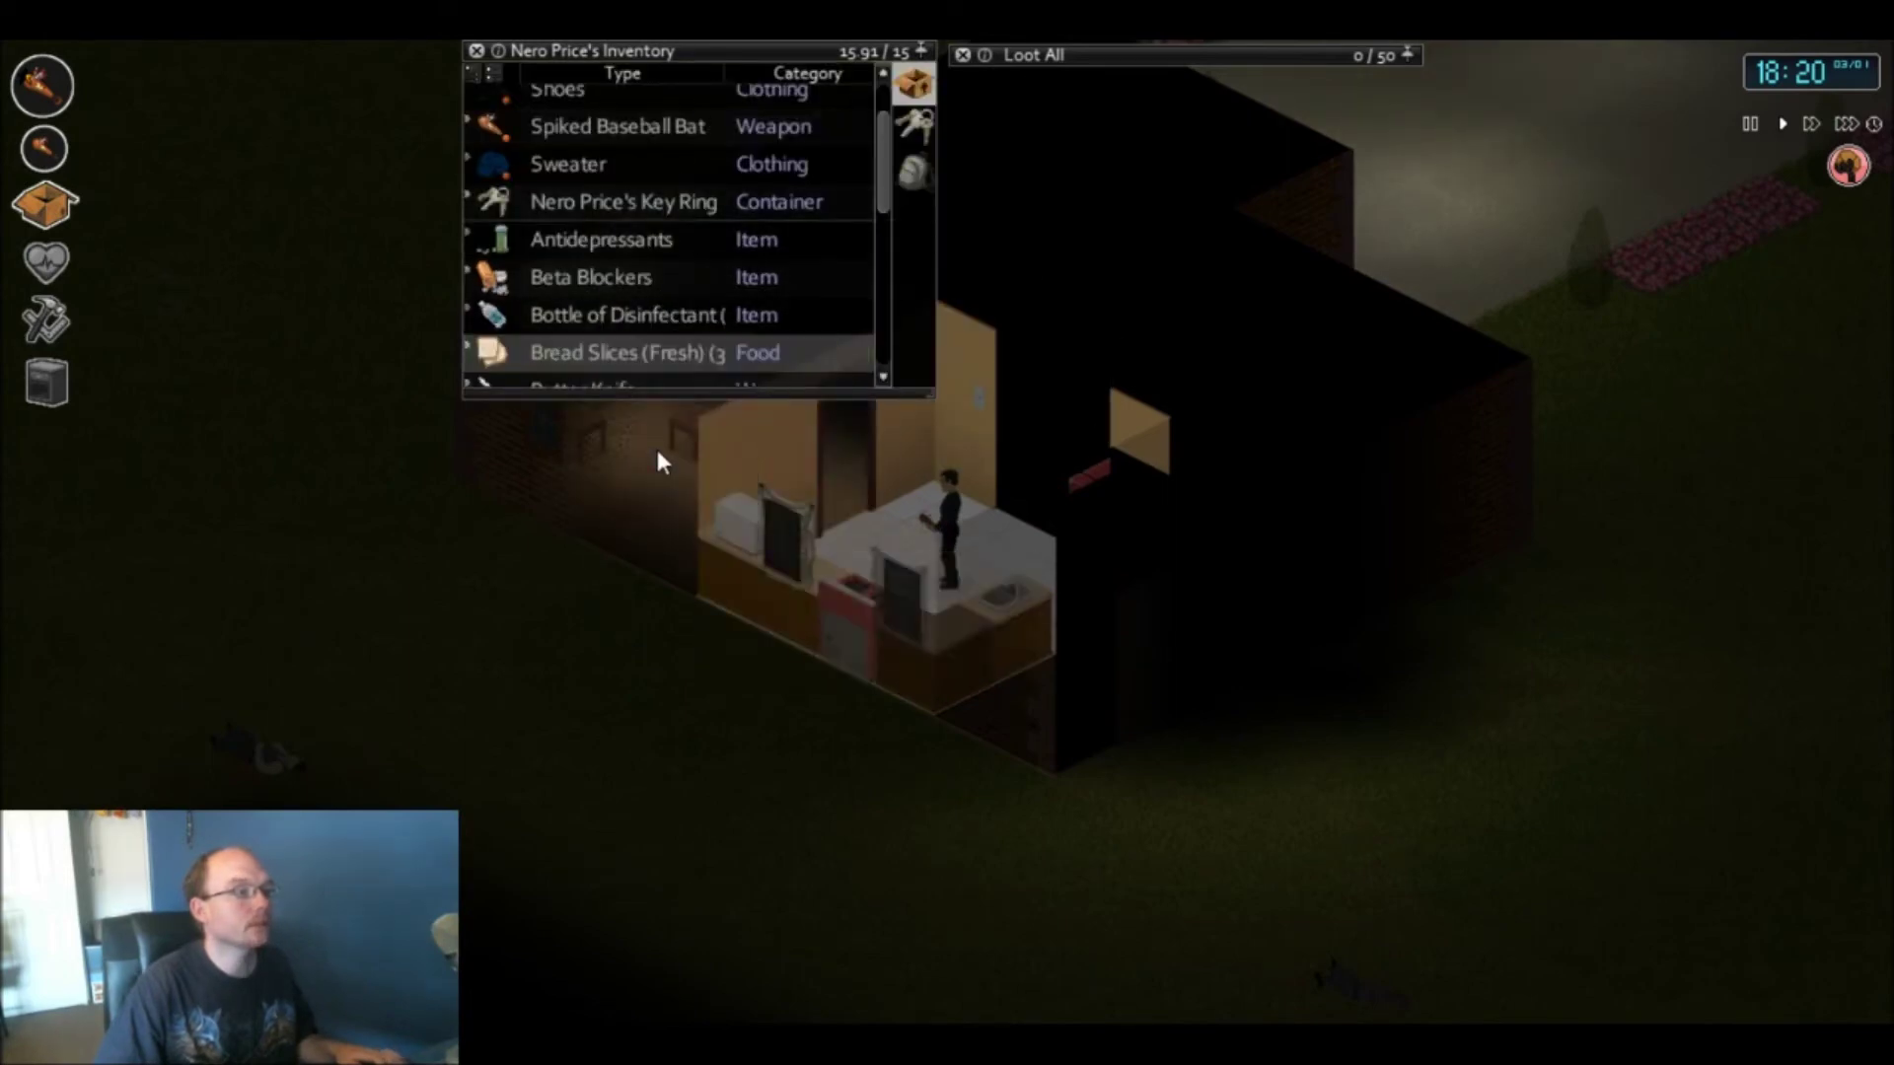
{"action": "right_click", "coordinate": [604, 353]}
{"action": "mouse_move", "coordinate": [714, 376]}
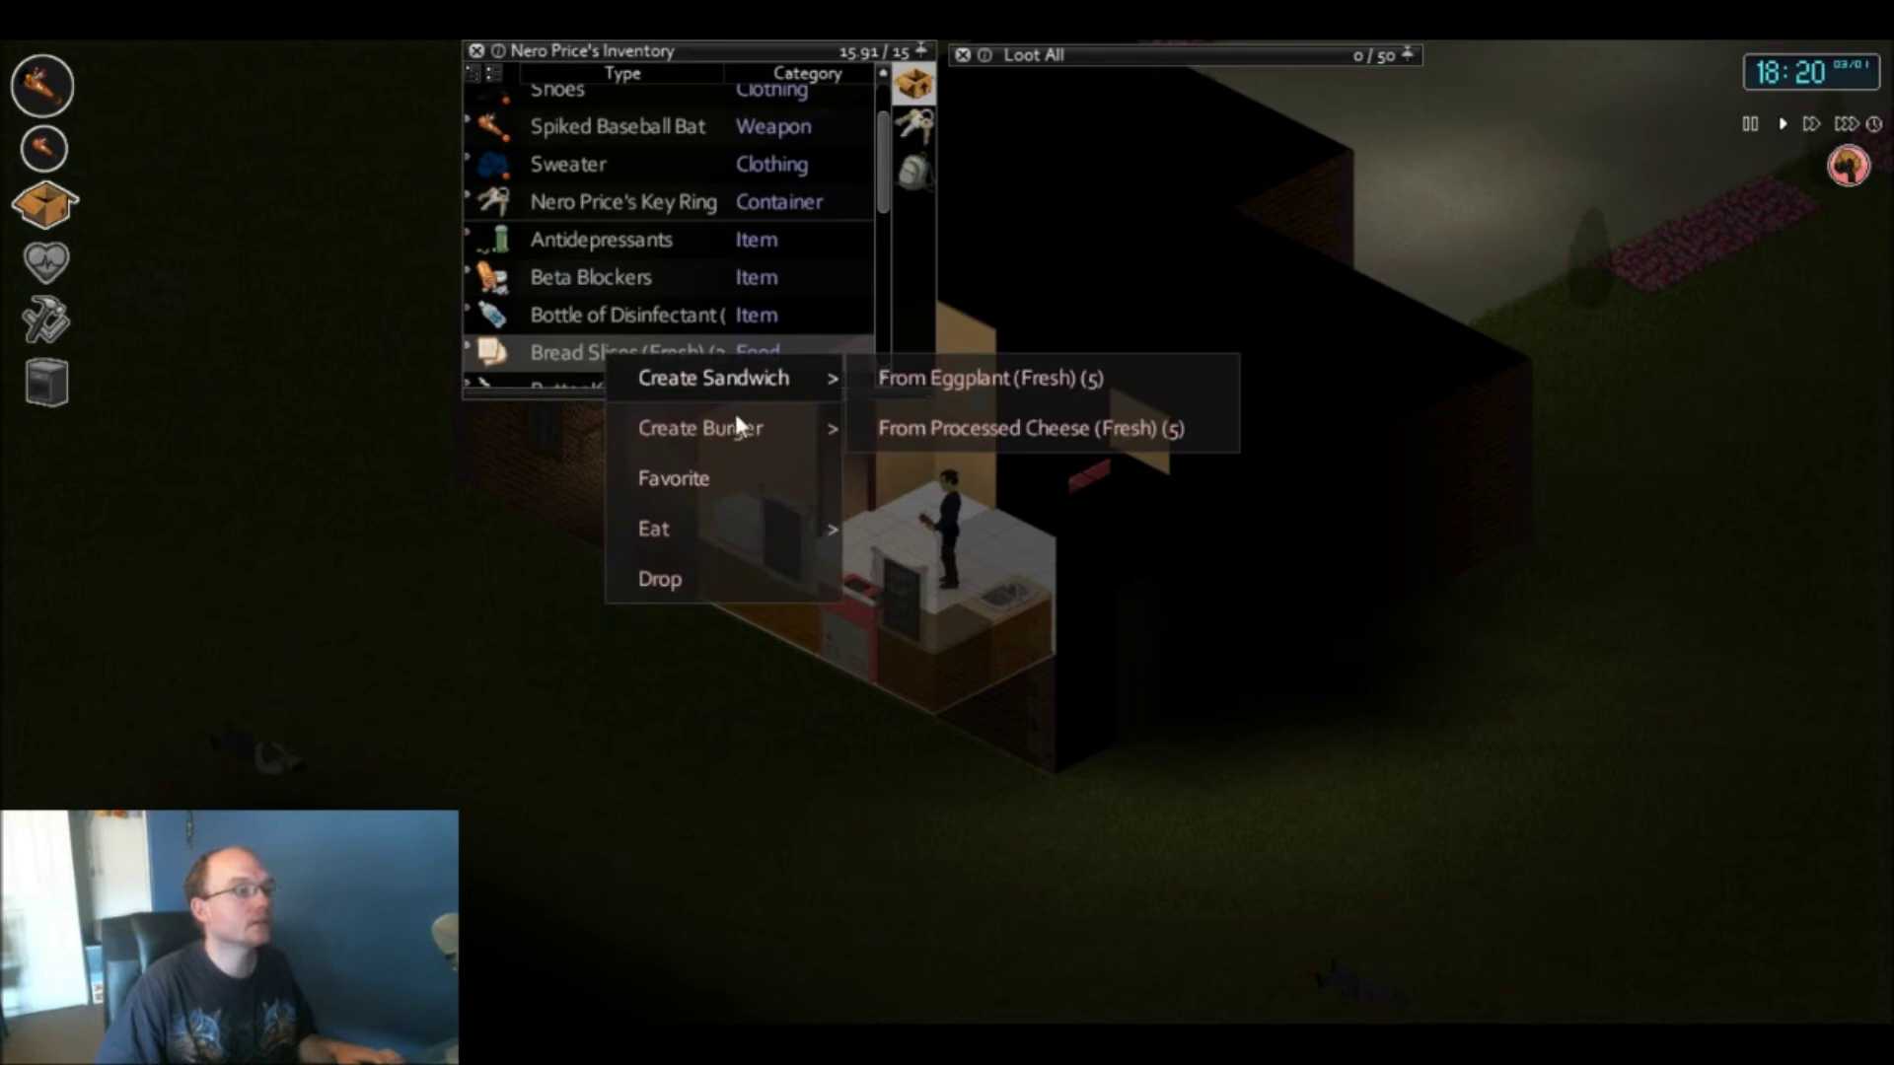
{"action": "left_click", "coordinate": [914, 374]}
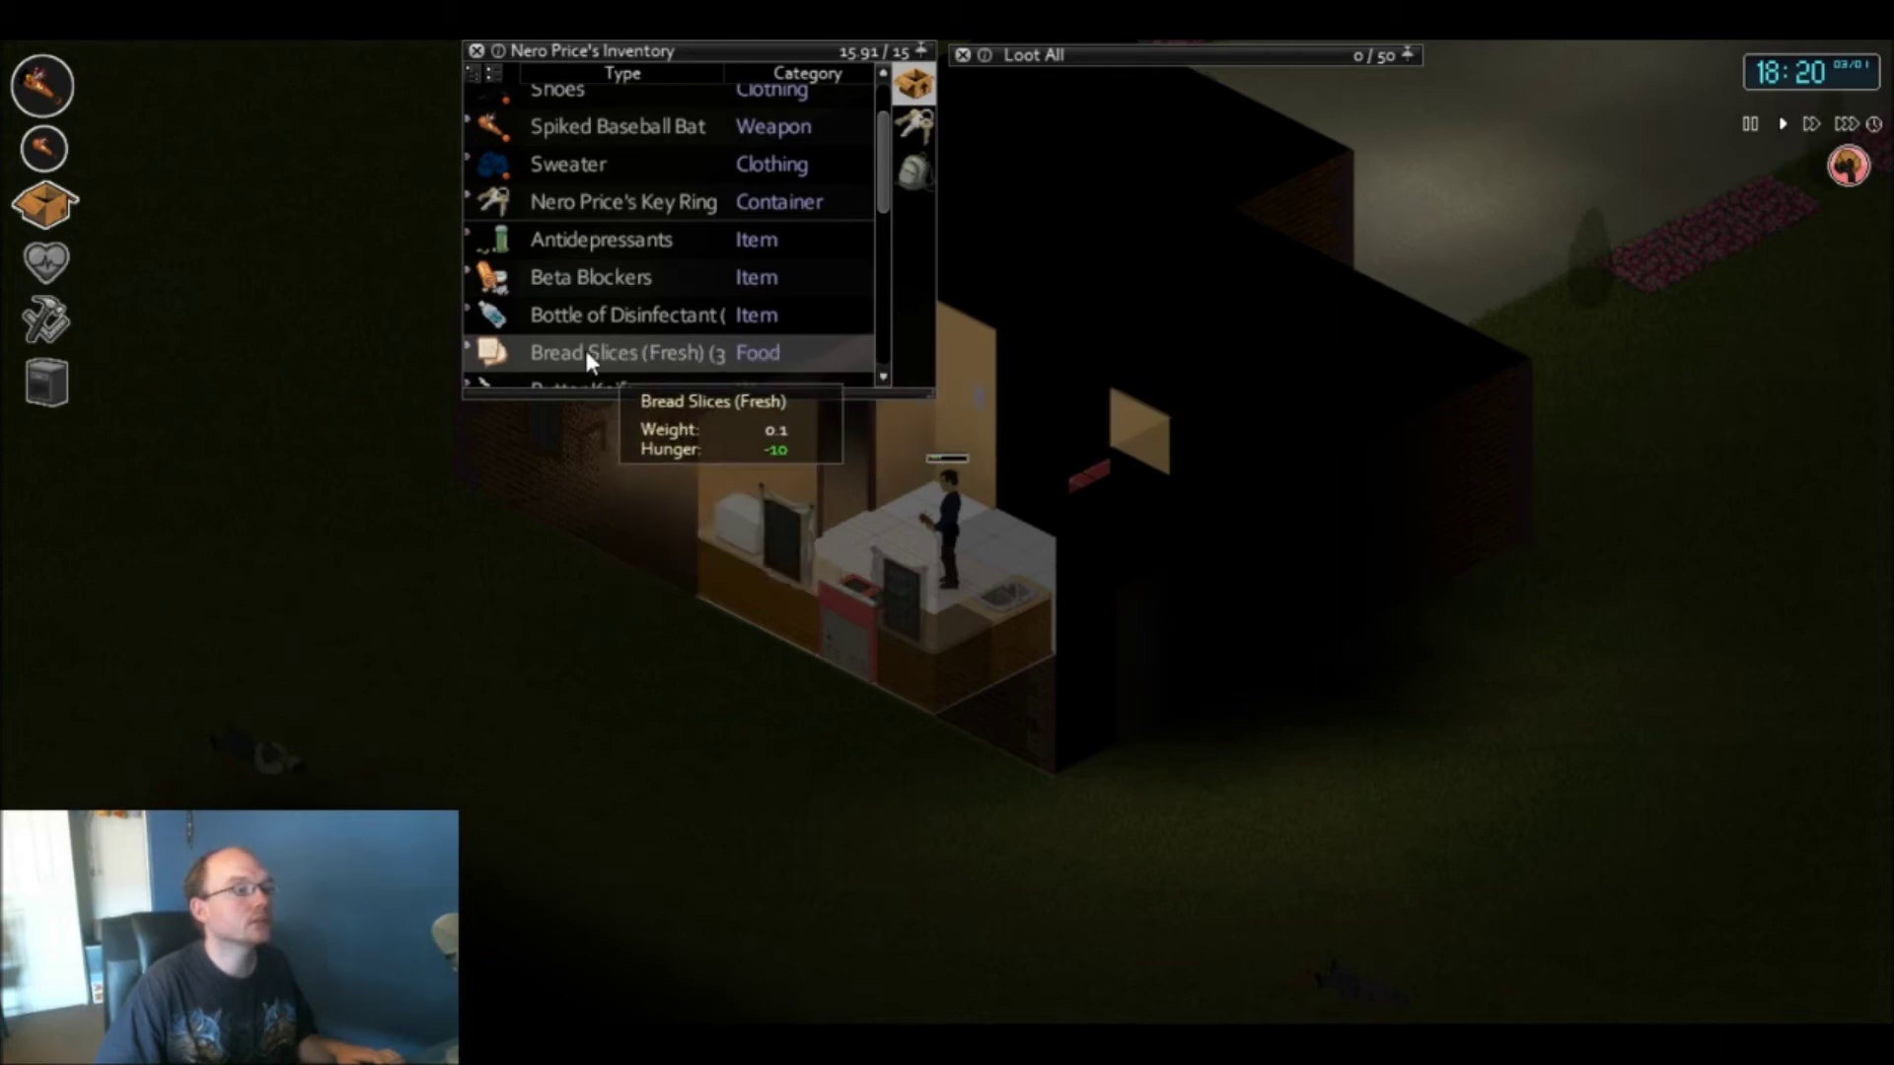
{"action": "scroll", "coordinate": [625, 349], "scroll_direction": "down", "scroll_amount": 2}
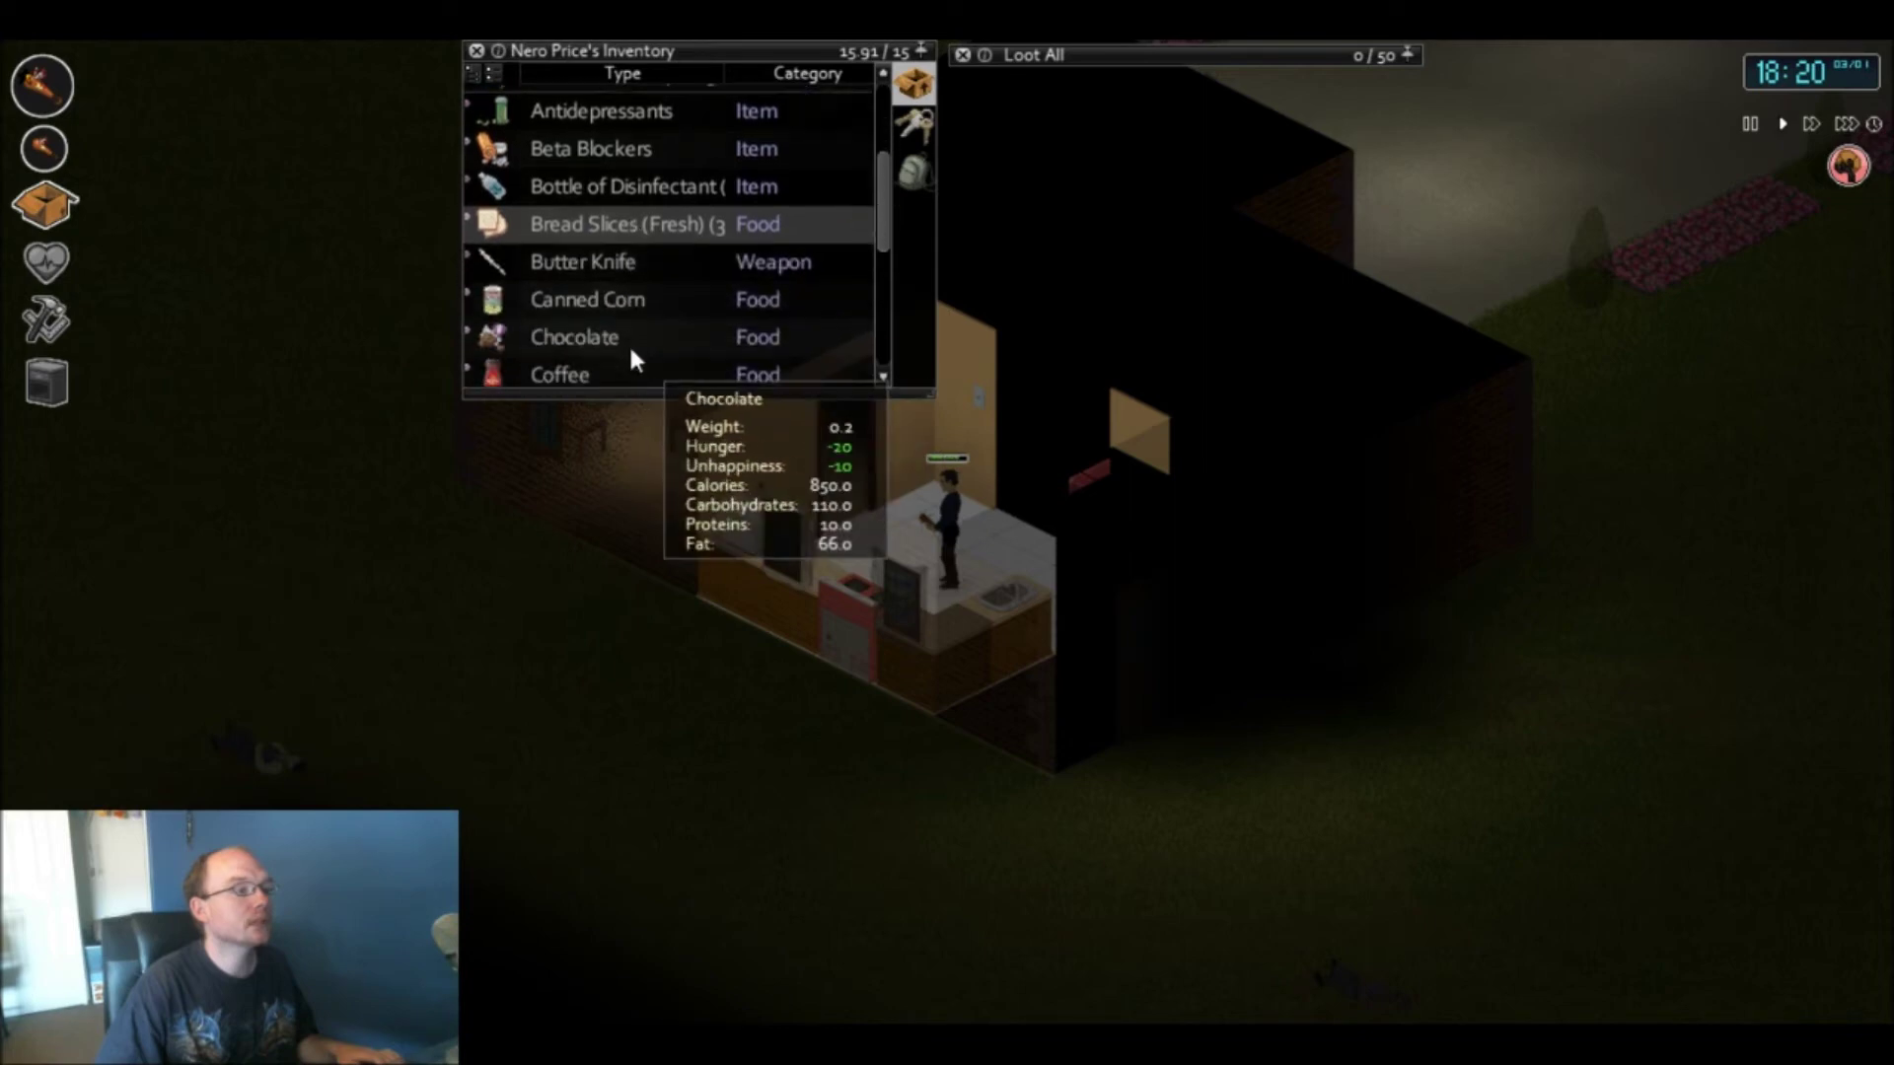
{"action": "right_click", "coordinate": [569, 211]}
{"action": "left_click", "coordinate": [902, 246]}
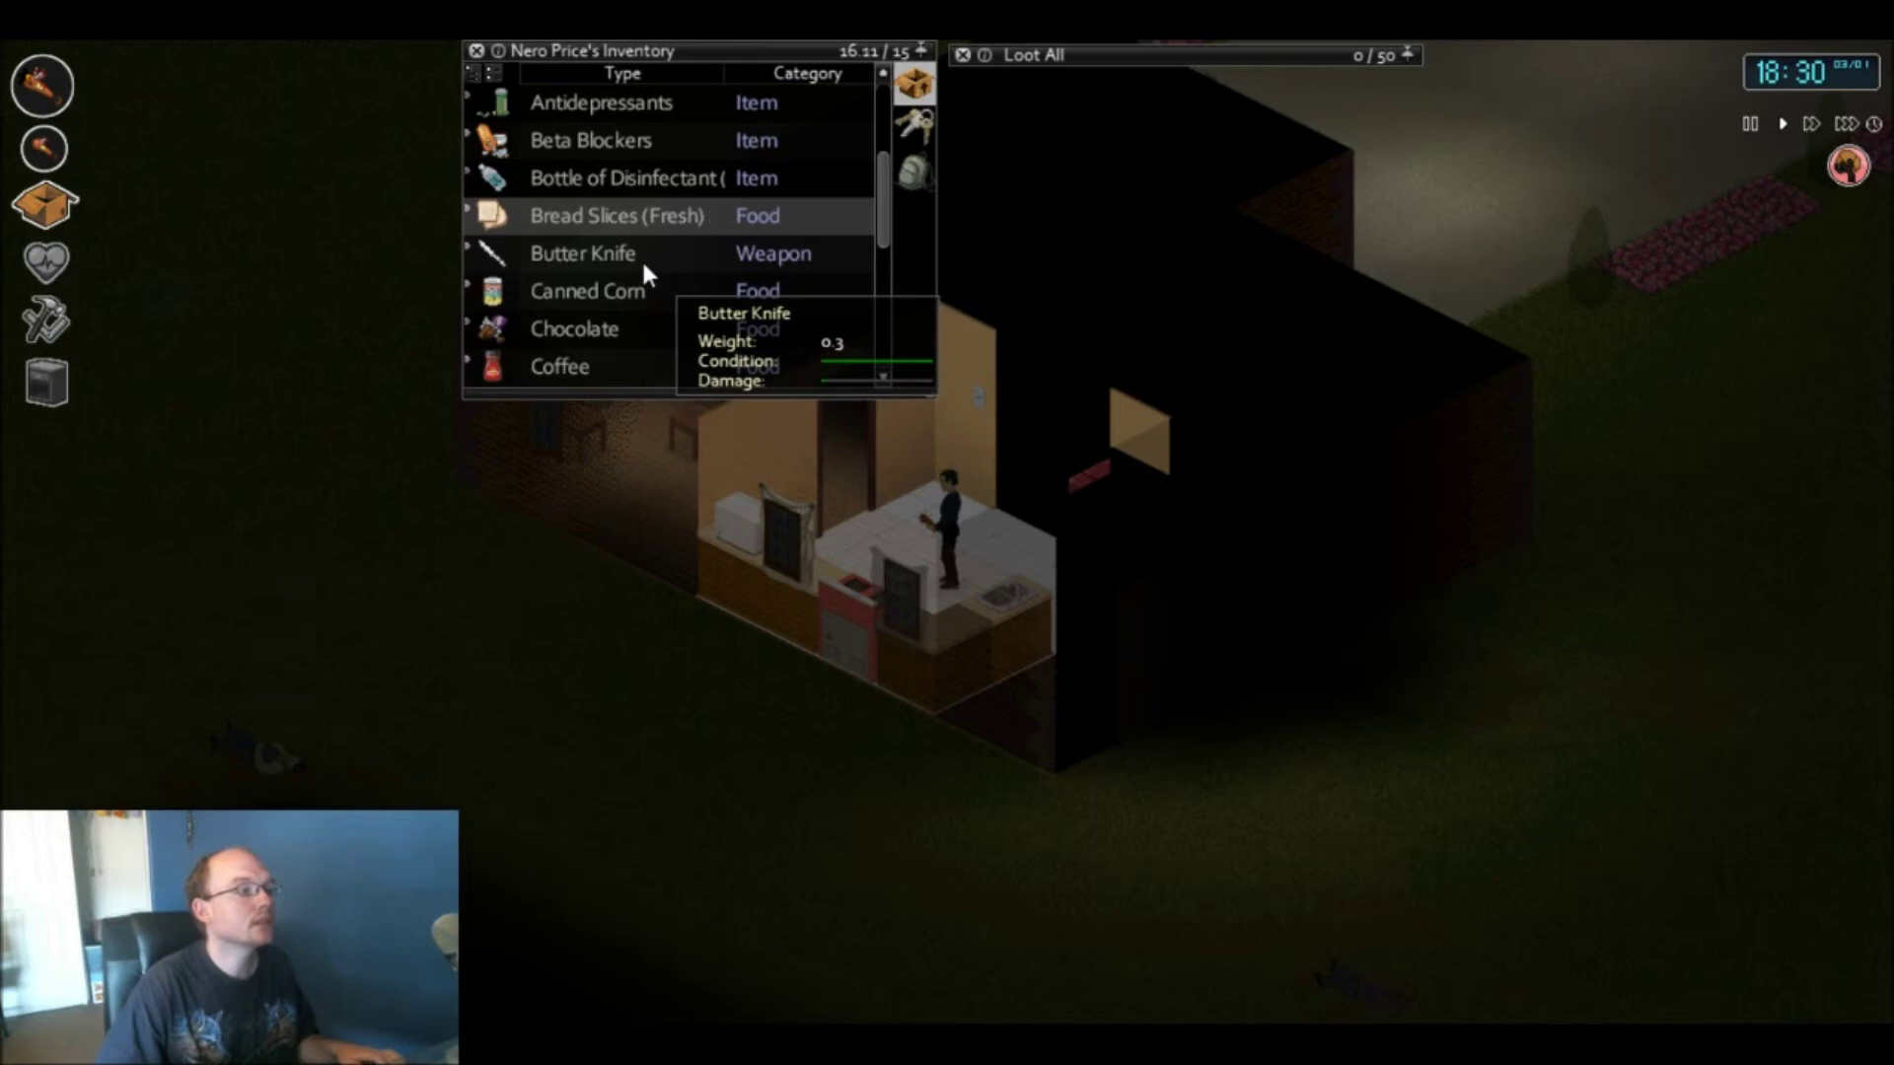
{"action": "right_click", "coordinate": [599, 219]}
{"action": "mouse_move", "coordinate": [709, 250]}
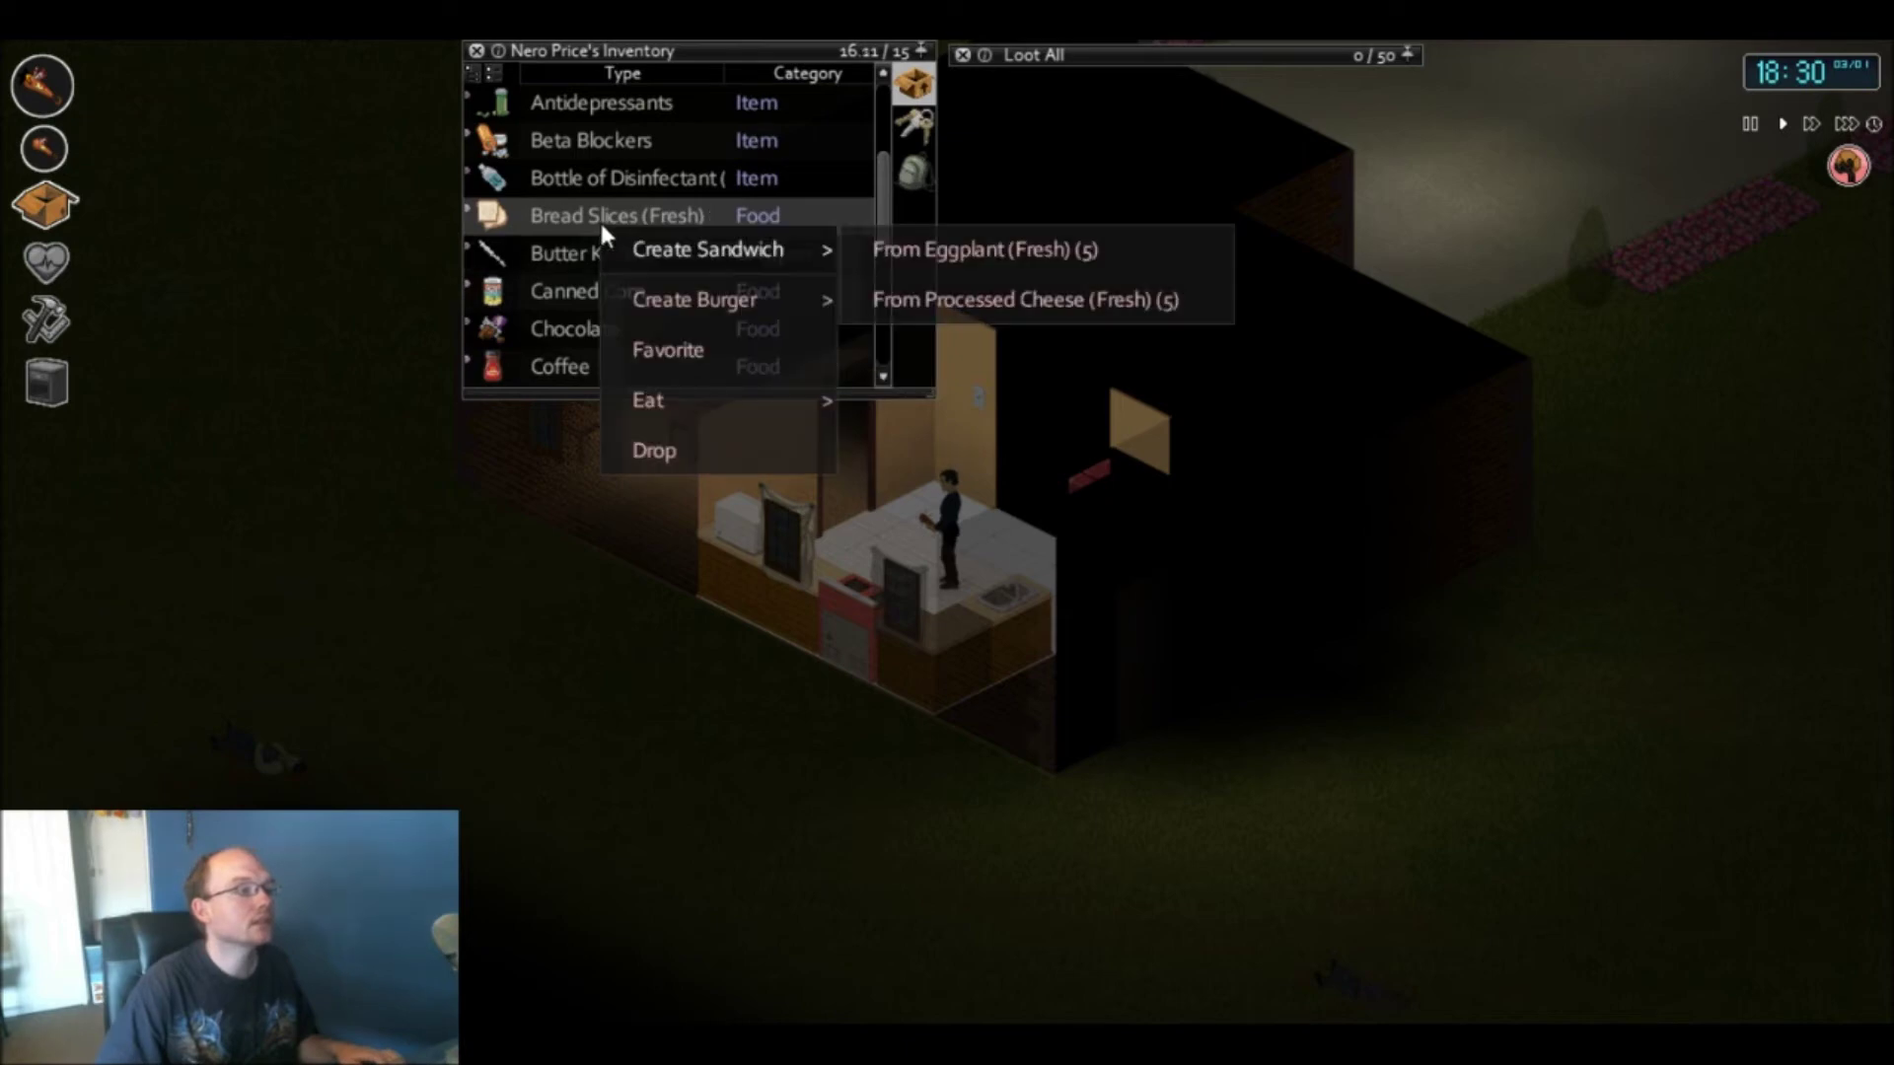
{"action": "left_click", "coordinate": [893, 251]}
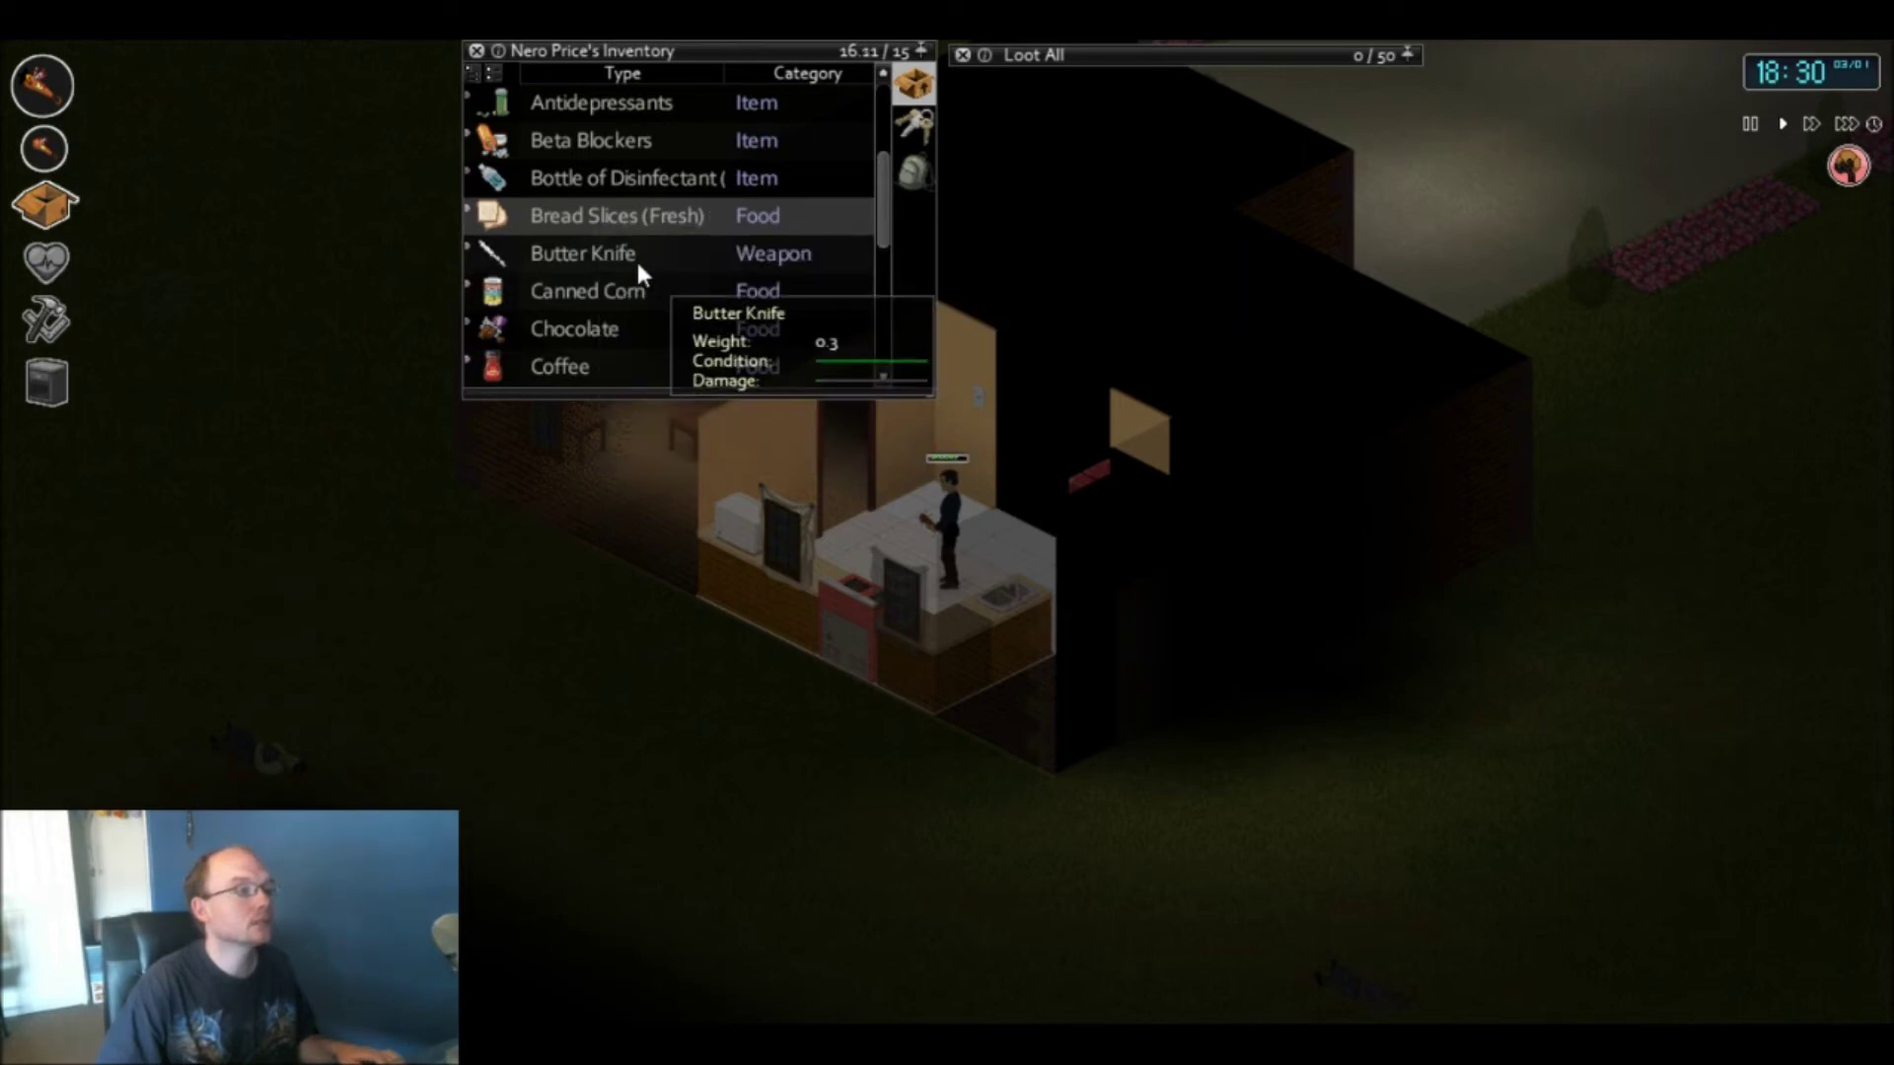
{"action": "scroll", "coordinate": [637, 272], "scroll_direction": "down", "scroll_amount": 1}
{"action": "scroll", "coordinate": [638, 276], "scroll_direction": "down", "scroll_amount": 4}
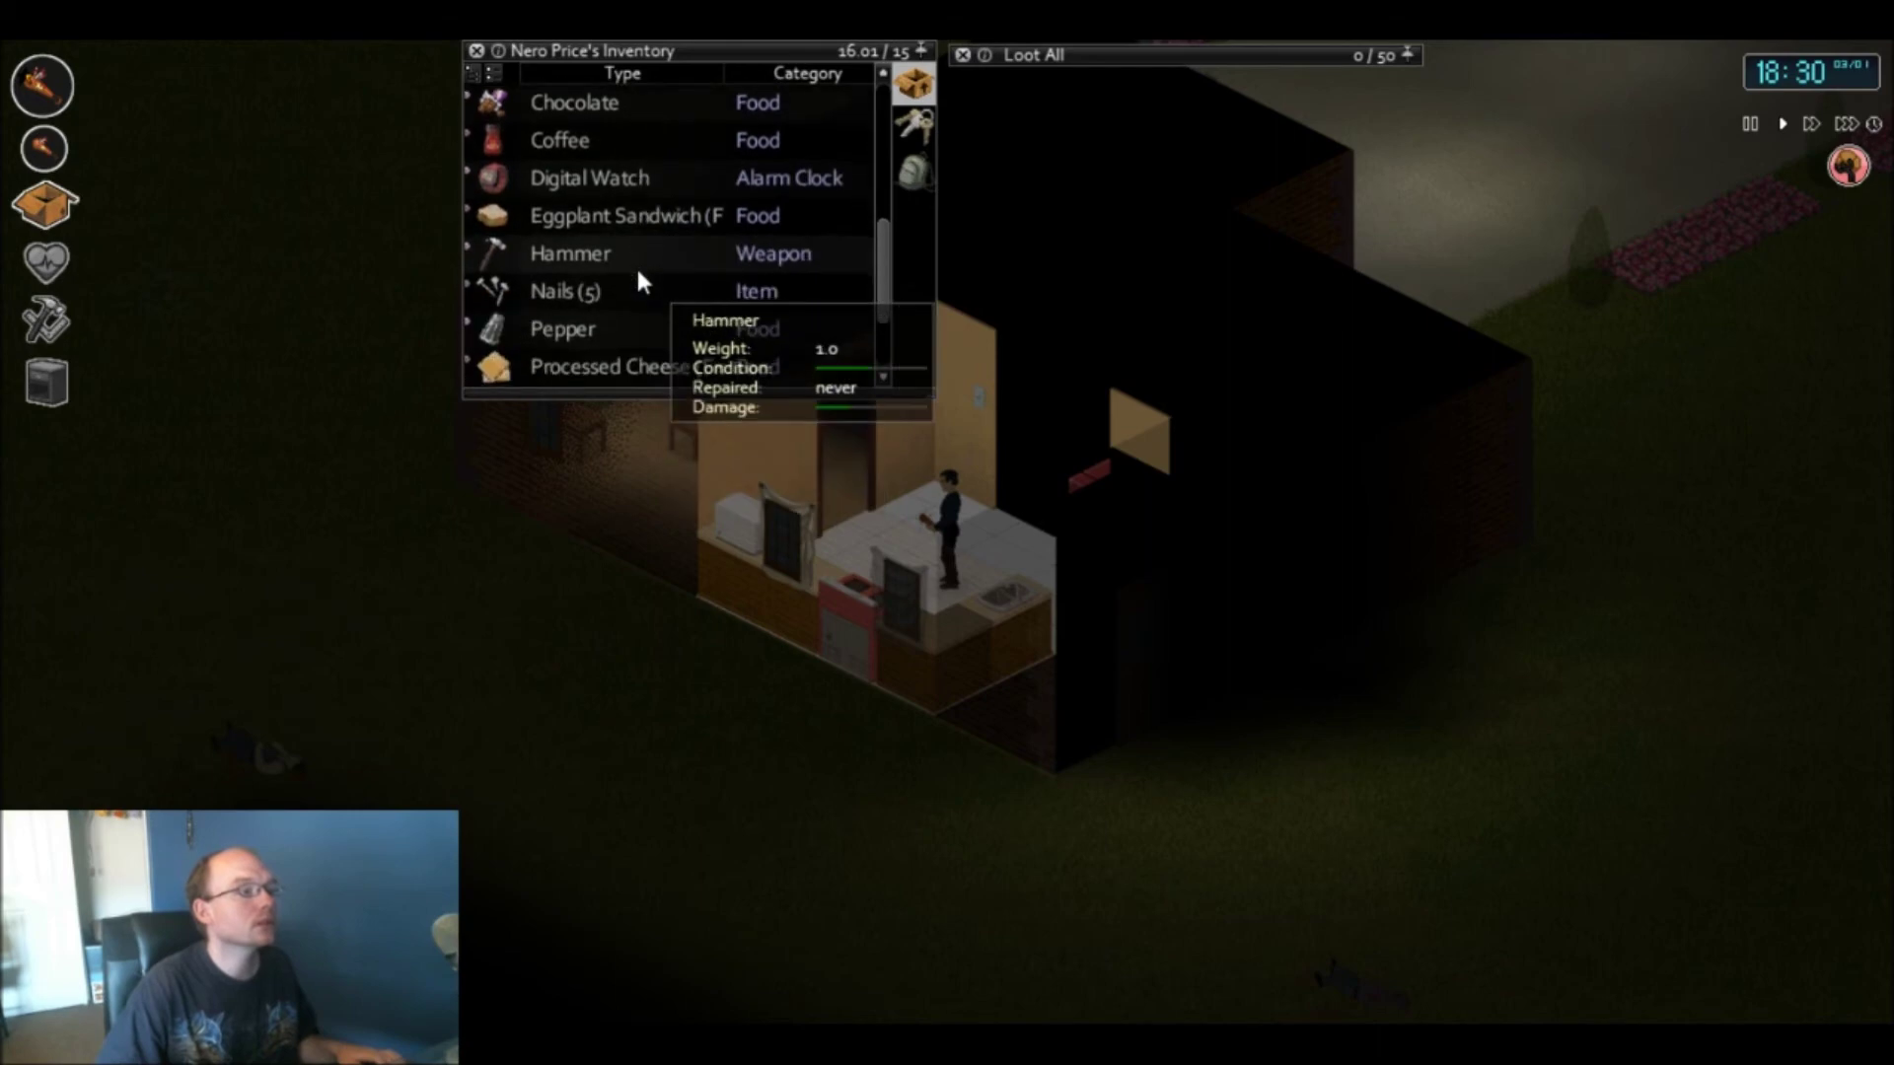
- Add Processed Cheese to the Eggplant Sandwich and check the sandwich stack
{"action": "right_click", "coordinate": [598, 211]}
{"action": "mouse_move", "coordinate": [677, 240]}
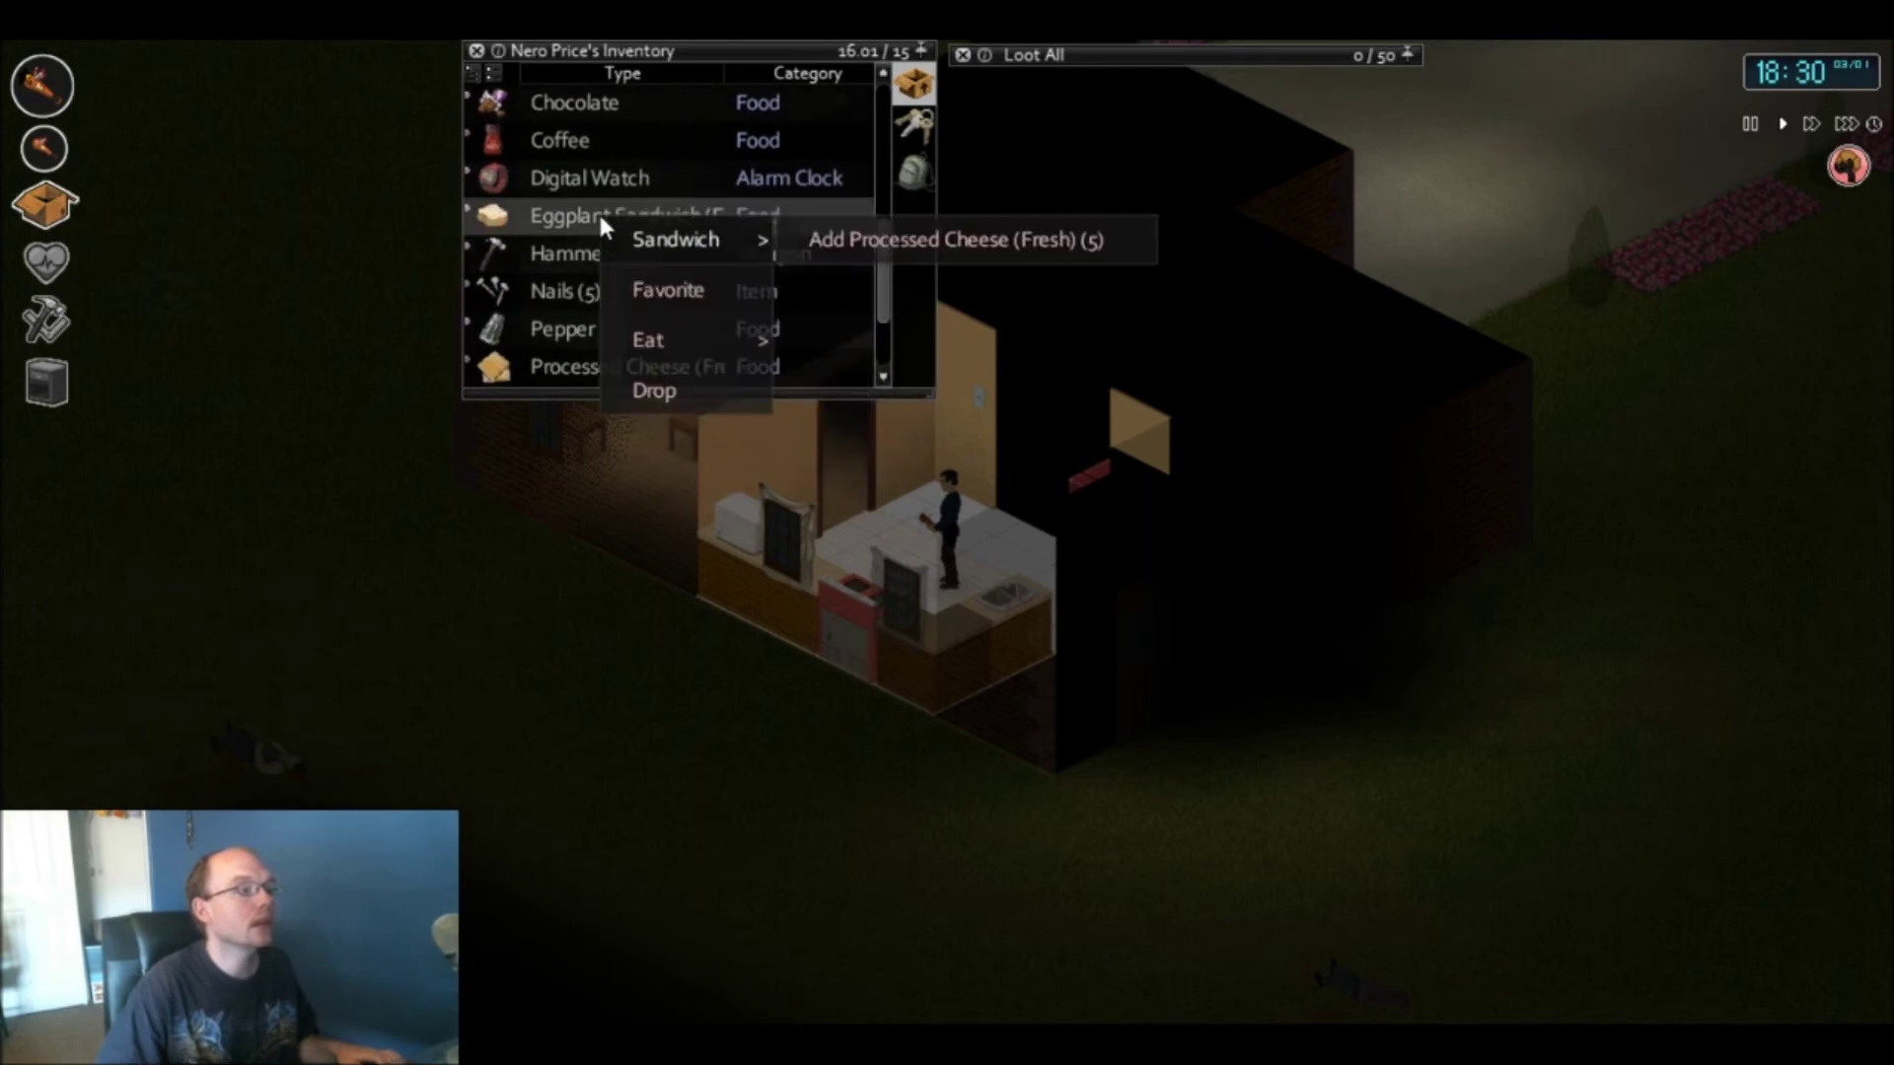
{"action": "left_click", "coordinate": [917, 245]}
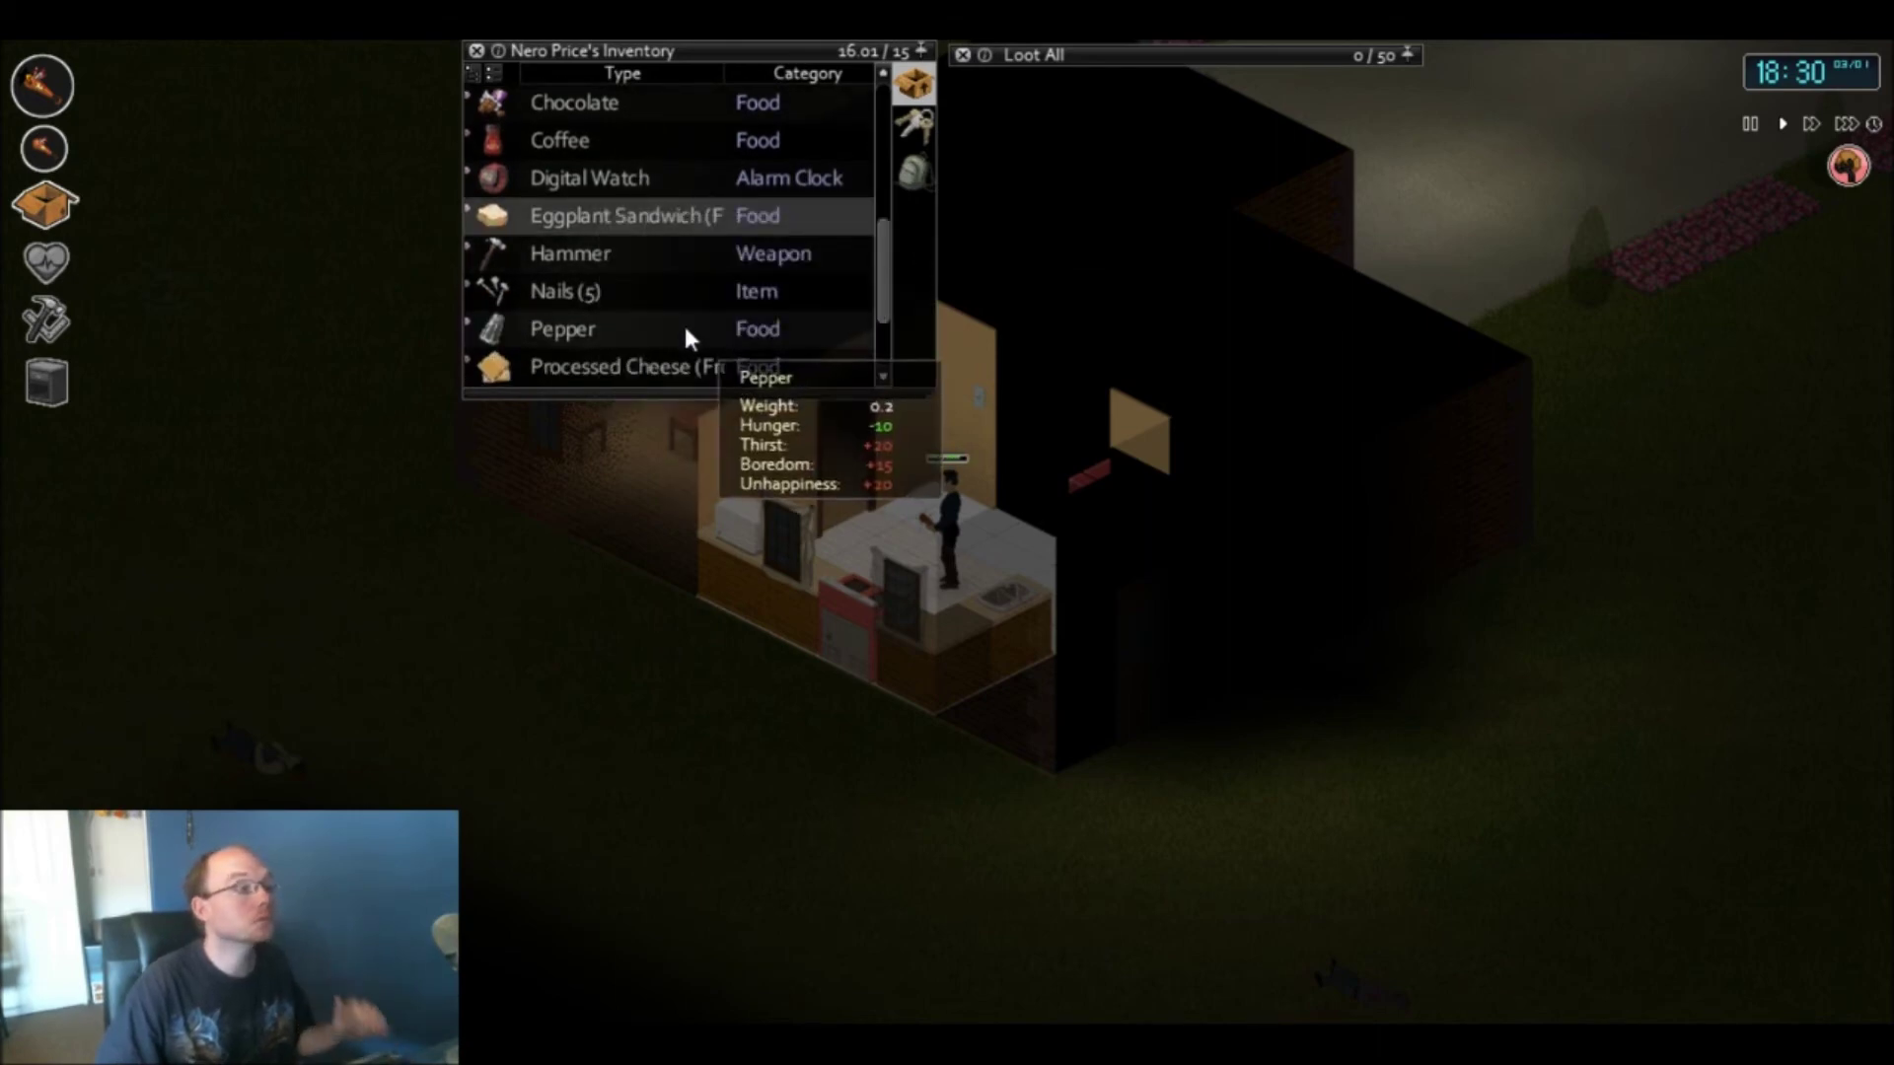
{"action": "right_click", "coordinate": [594, 216]}
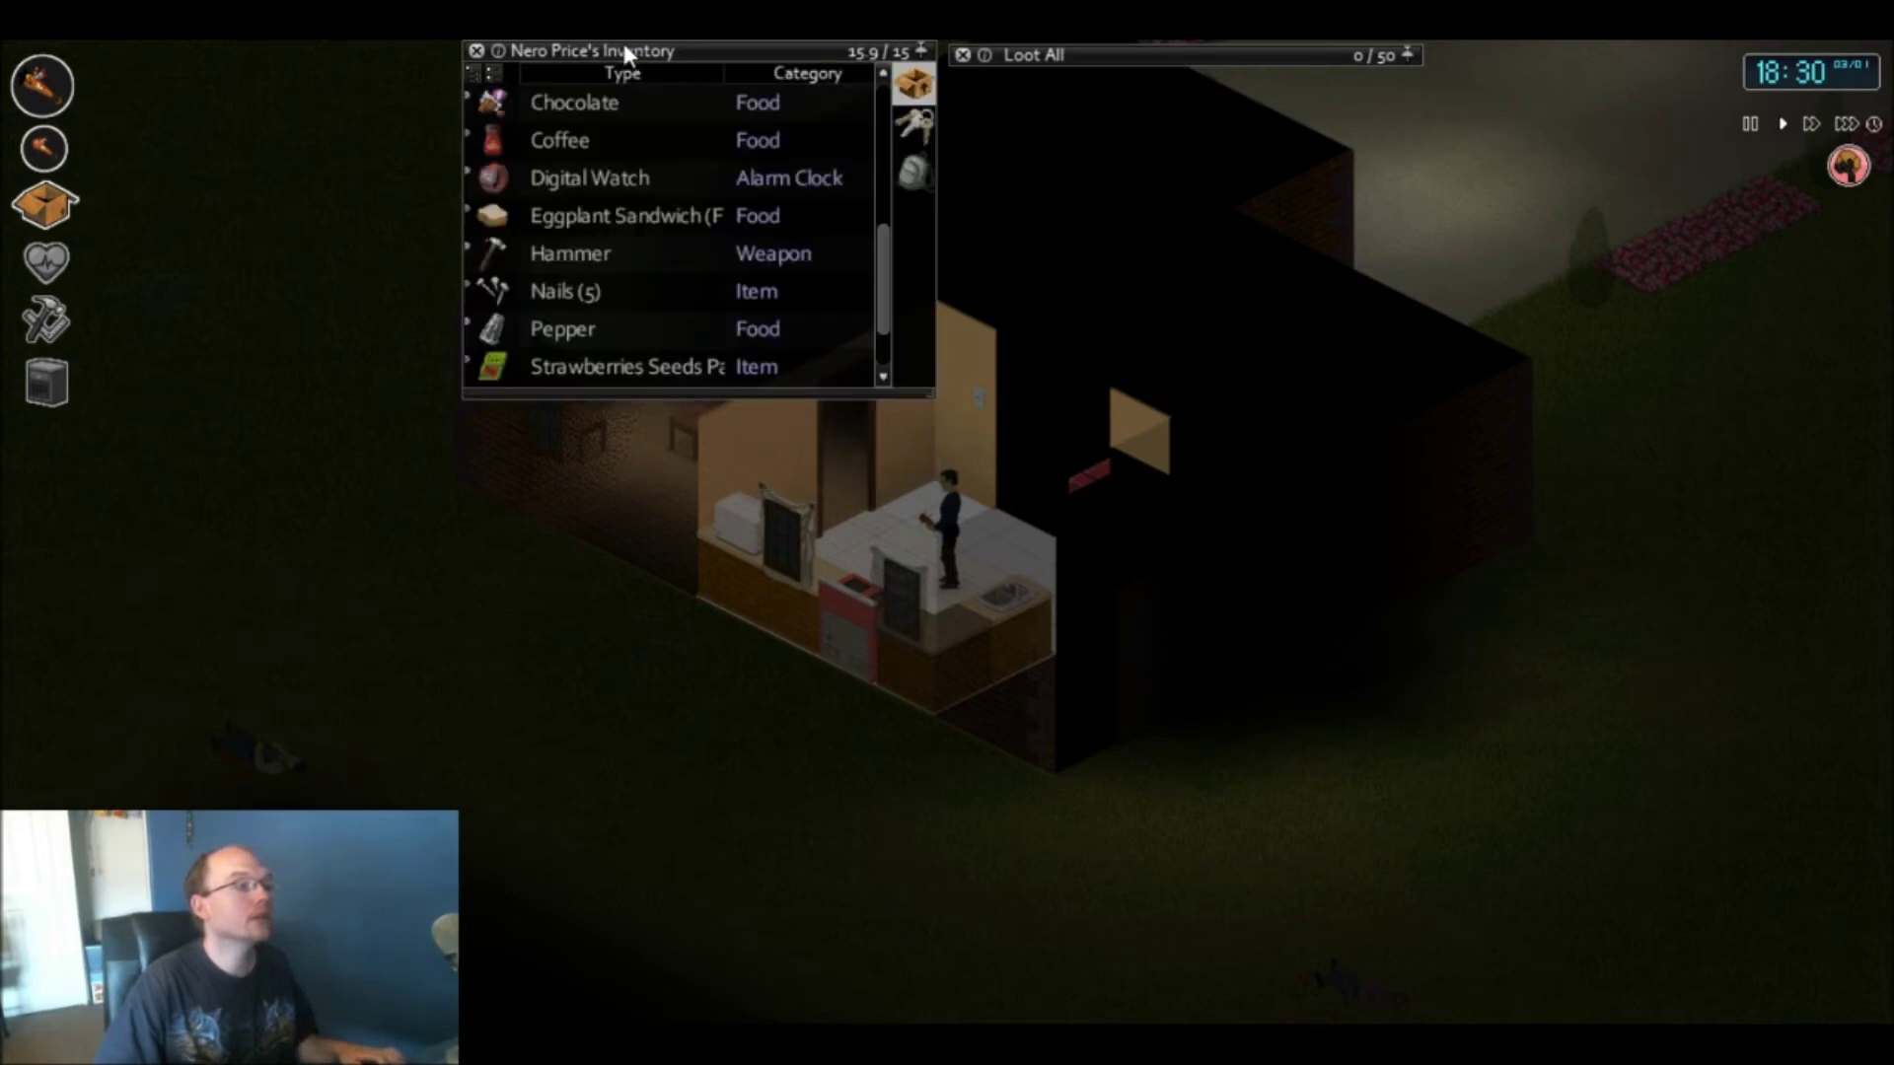
{"action": "scroll", "coordinate": [589, 291], "scroll_direction": "down", "scroll_amount": 2}
{"action": "scroll", "coordinate": [584, 315], "scroll_direction": "up", "scroll_amount": 2}
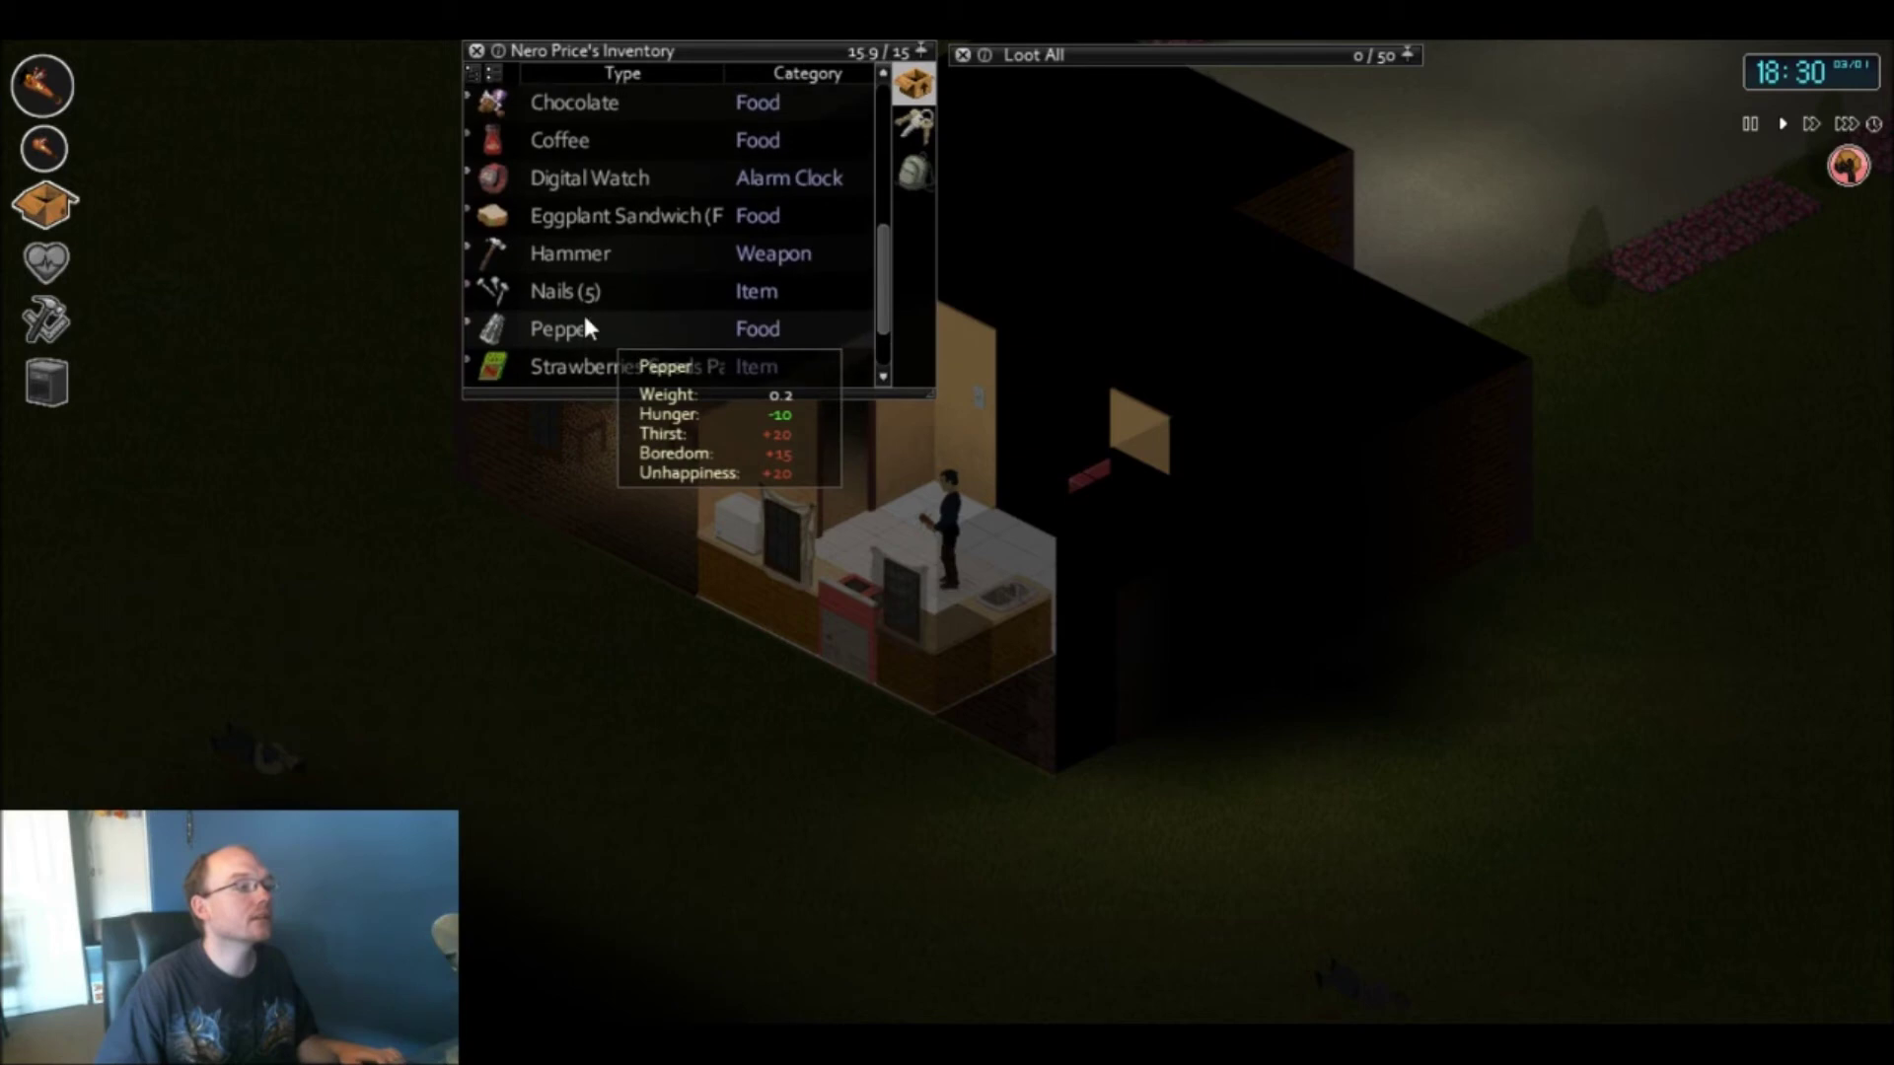
{"action": "scroll", "coordinate": [585, 316], "scroll_direction": "up", "scroll_amount": 4}
{"action": "scroll", "coordinate": [585, 315], "scroll_direction": "up", "scroll_amount": 2}
{"action": "scroll", "coordinate": [585, 315], "scroll_direction": "down", "scroll_amount": 3}
{"action": "scroll", "coordinate": [584, 315], "scroll_direction": "down", "scroll_amount": 3}
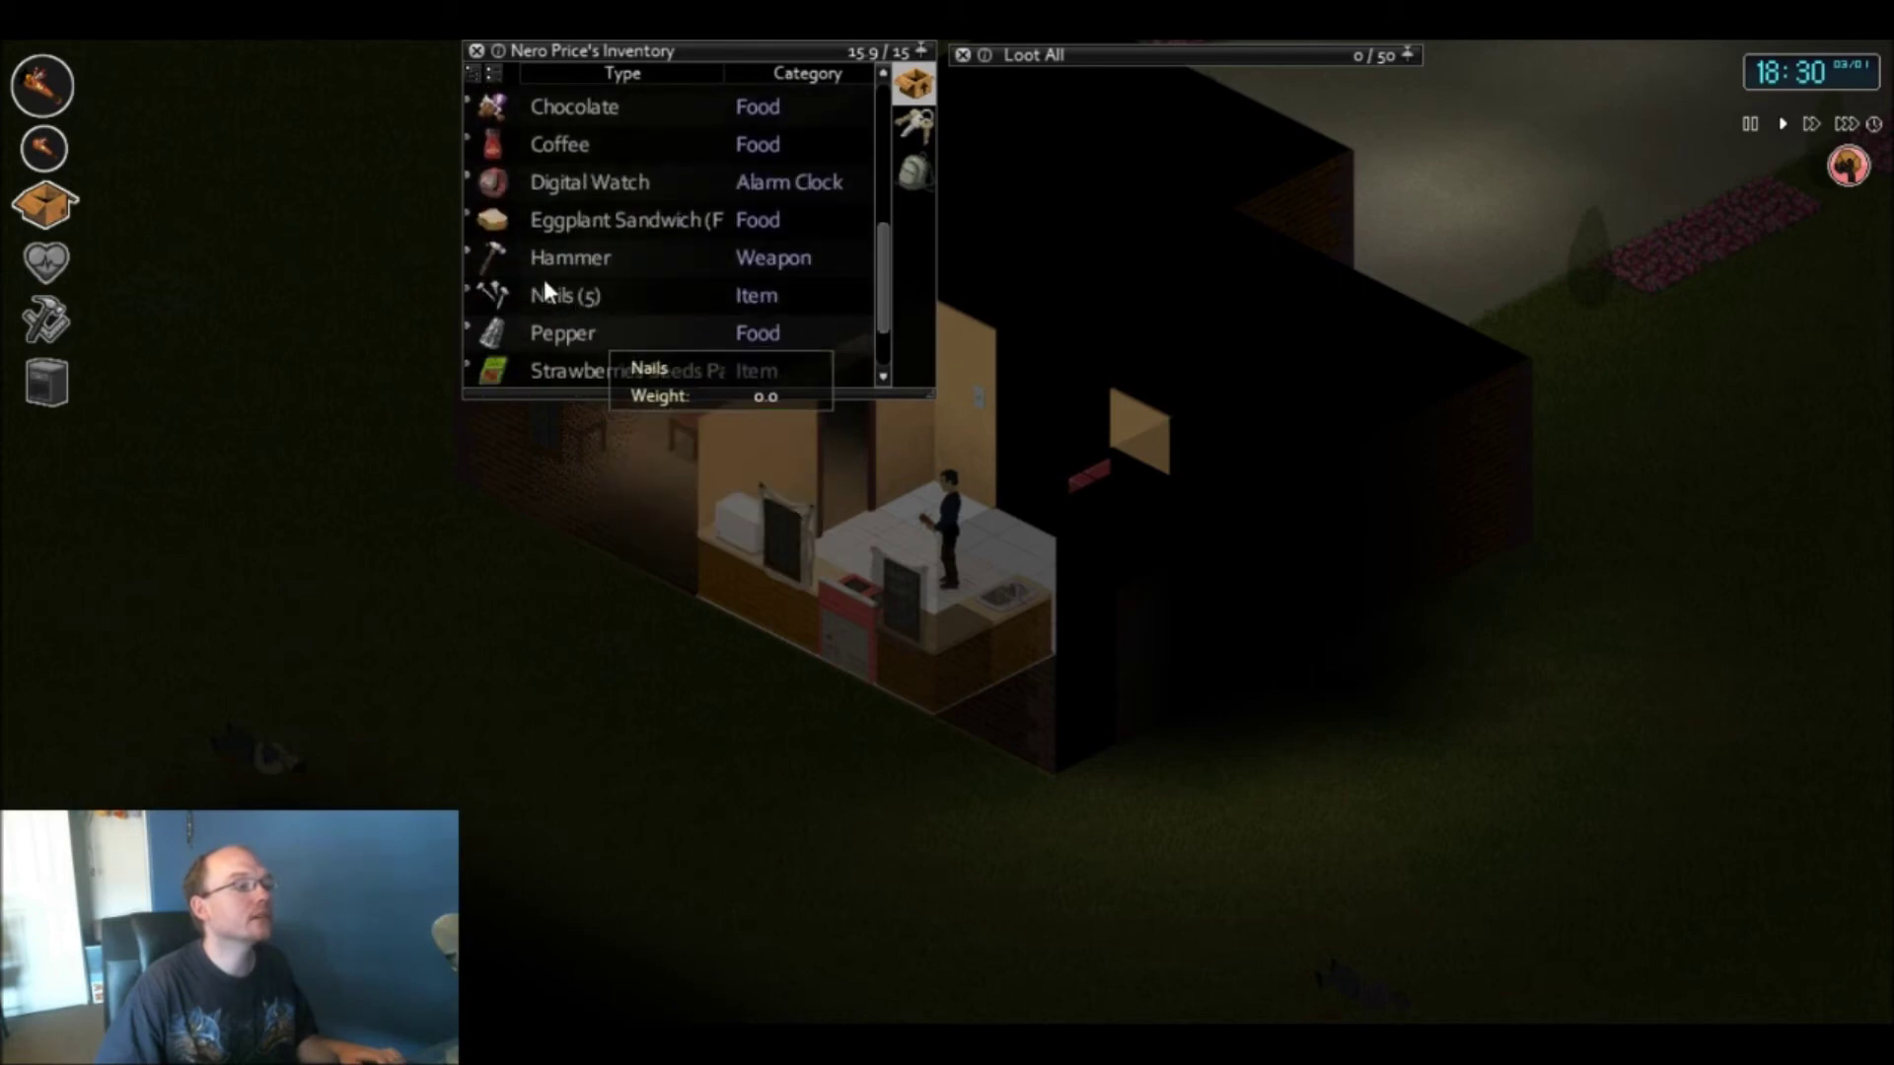
{"action": "left_click", "coordinate": [467, 214]}
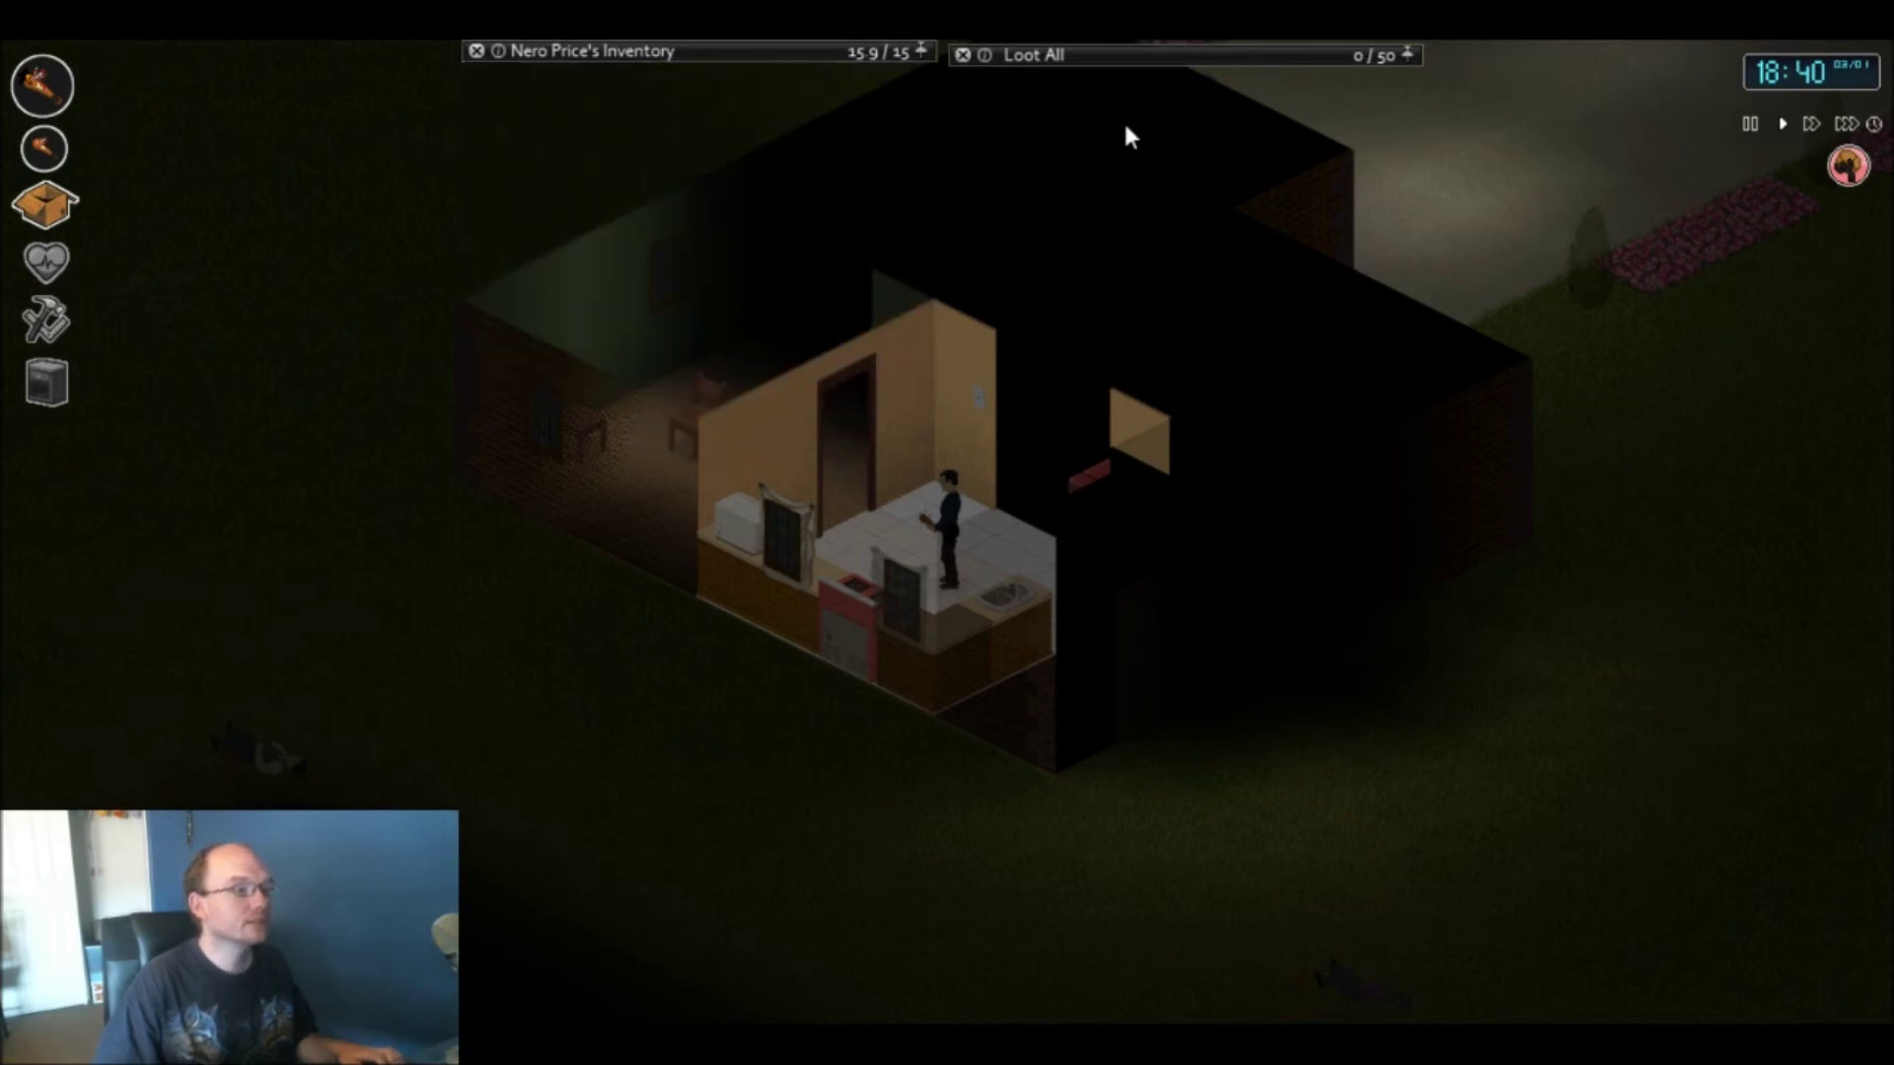
{"action": "mouse_move", "coordinate": [1124, 54]}
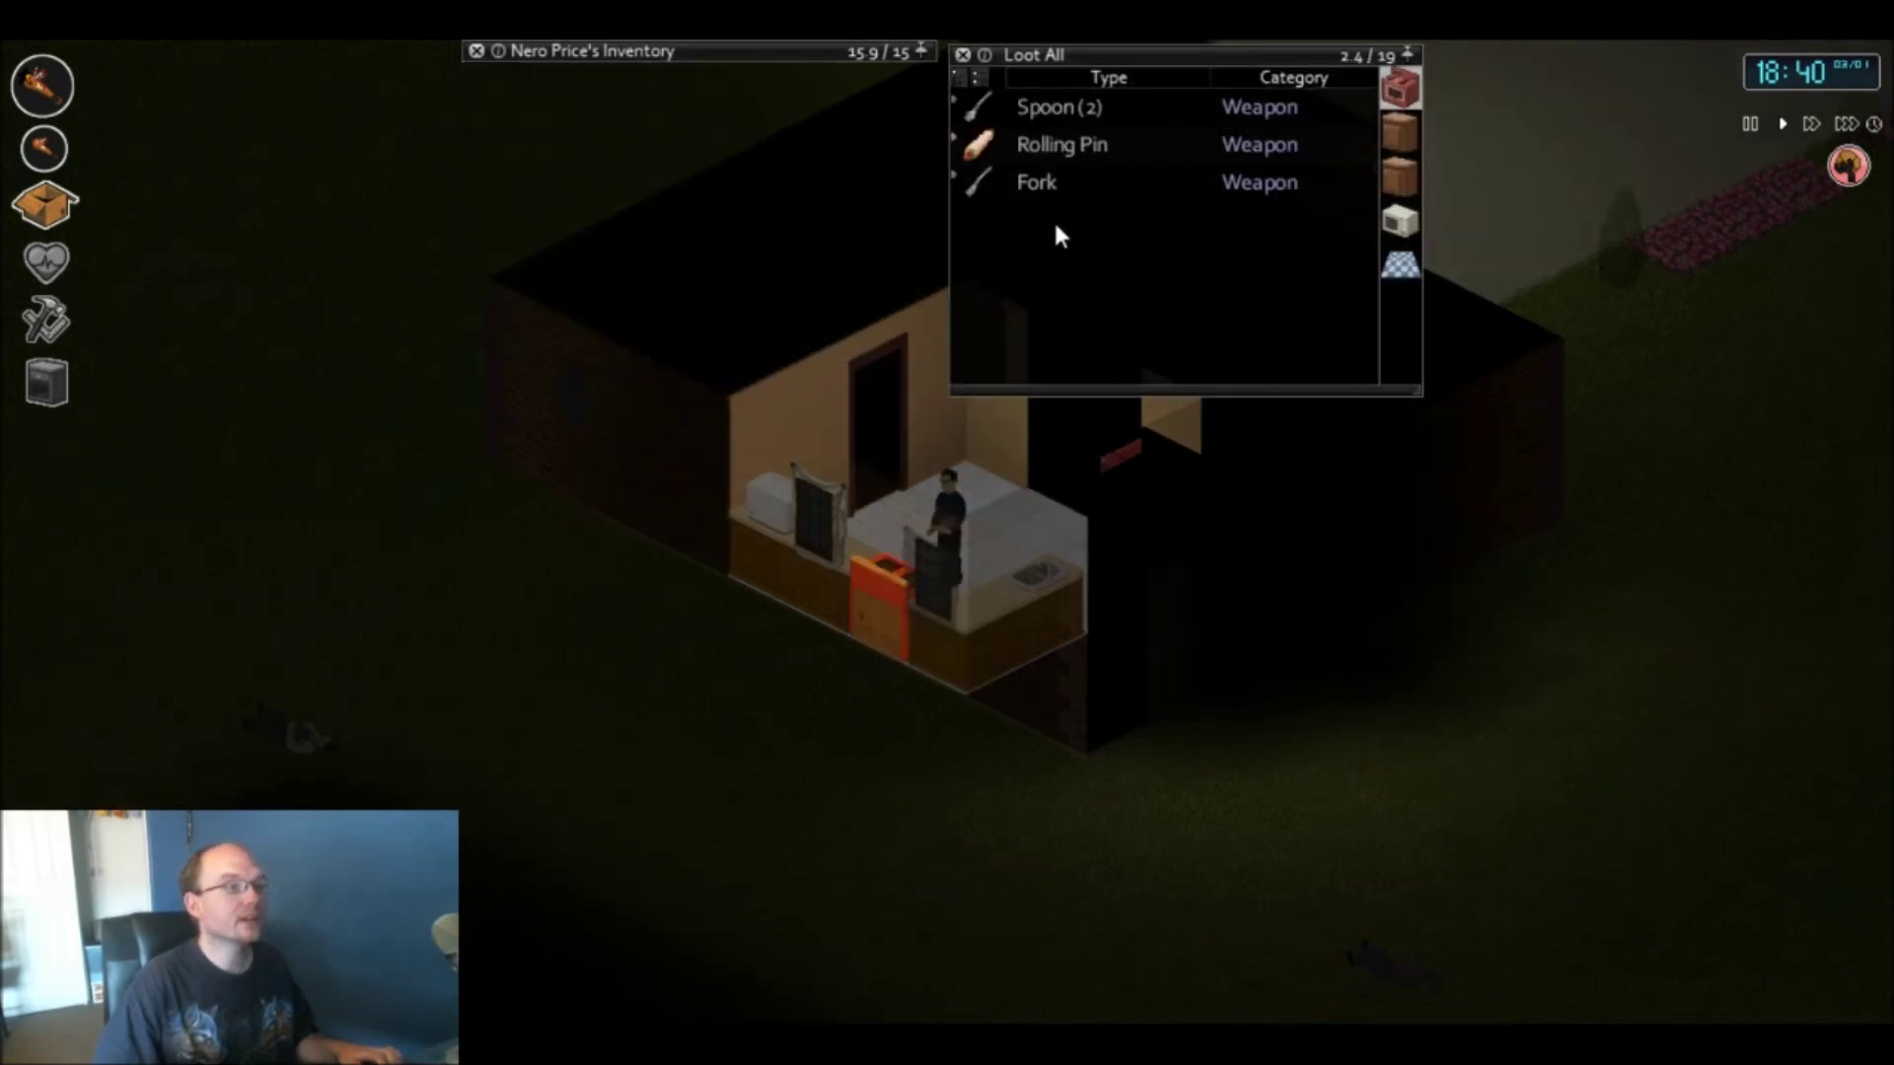
- Take the spoon, rolling pin and fork, then store the Eggplant Sandwich beside the Mustard
{"action": "mouse_move", "coordinate": [1057, 234]}
{"action": "left_mouse_down"}
{"action": "mouse_move", "coordinate": [1041, 111]}
{"action": "mouse_move", "coordinate": [1375, 258]}
{"action": "left_mouse_up"}
{"action": "mouse_move", "coordinate": [674, 214]}
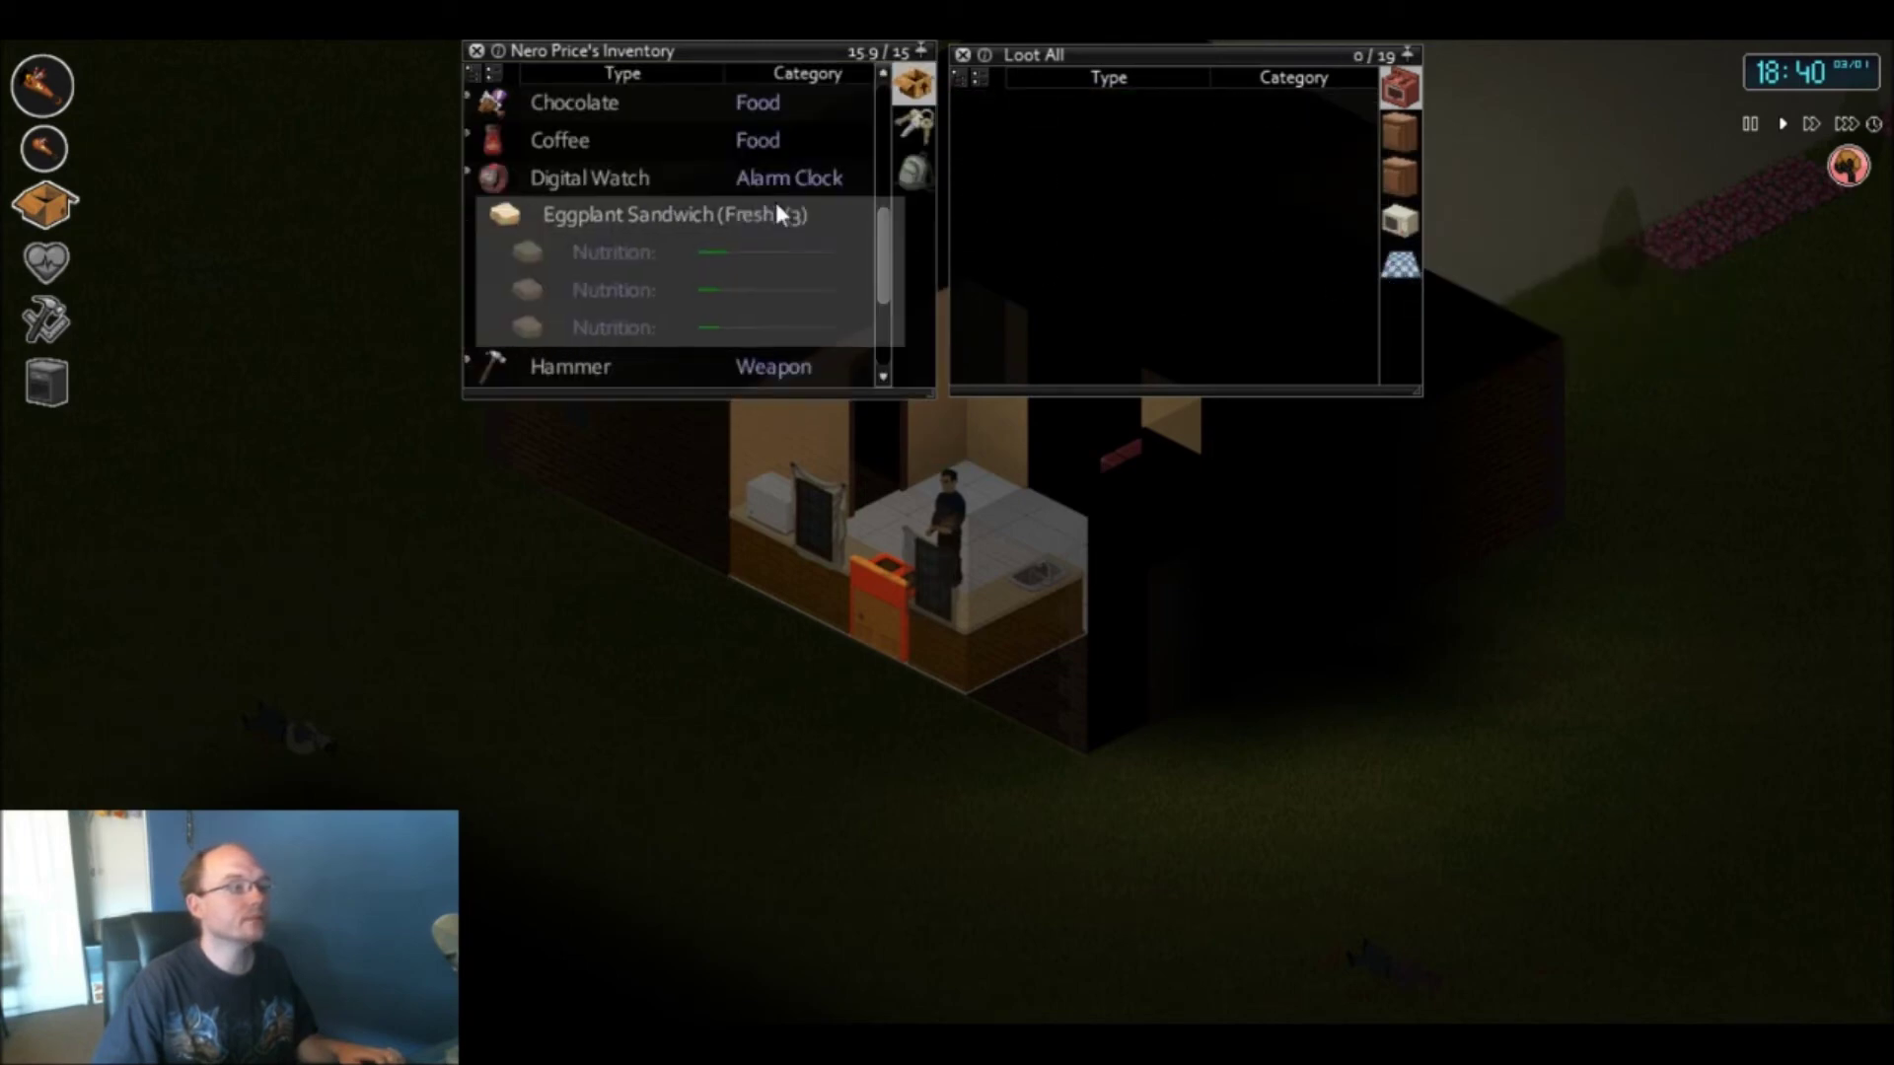
{"action": "left_click_drag", "start_coordinate": [775, 203], "coordinate": [1122, 197]}
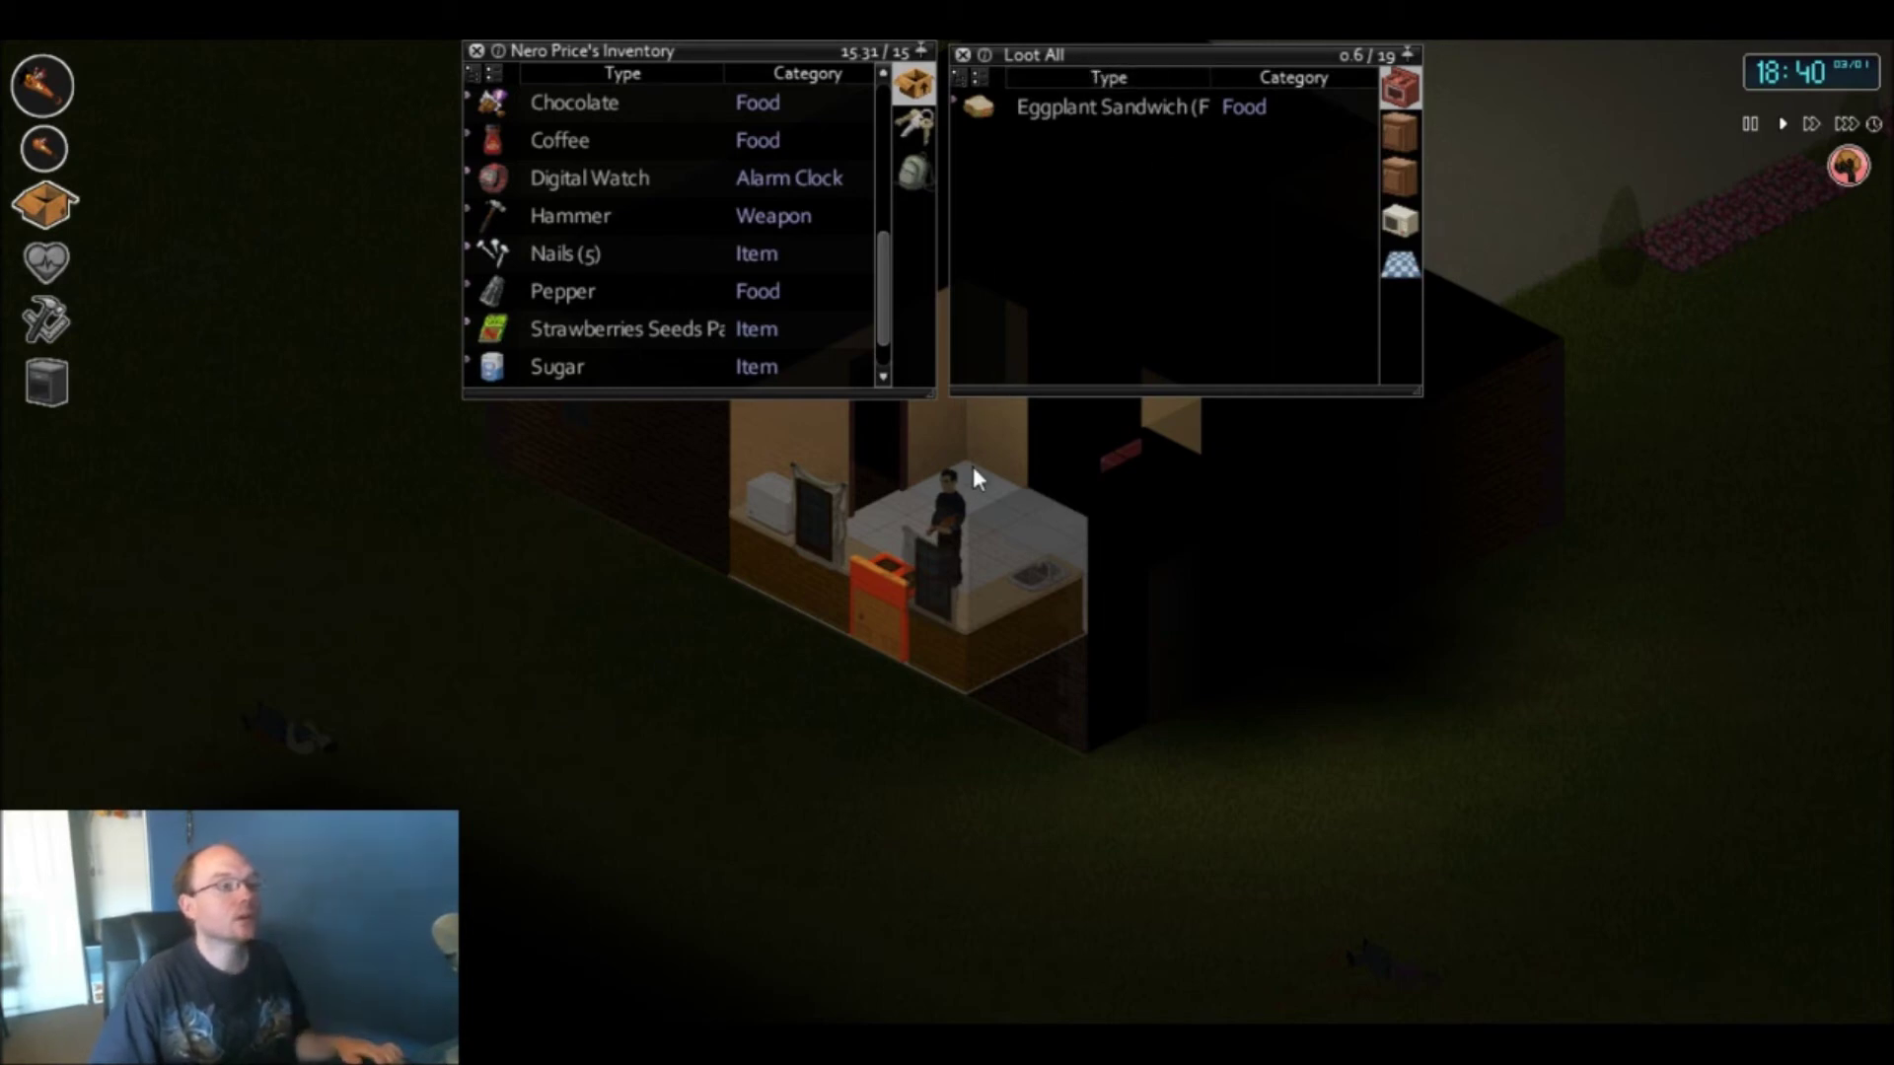
{"action": "left_click_drag", "start_coordinate": [1103, 104], "coordinate": [910, 79]}
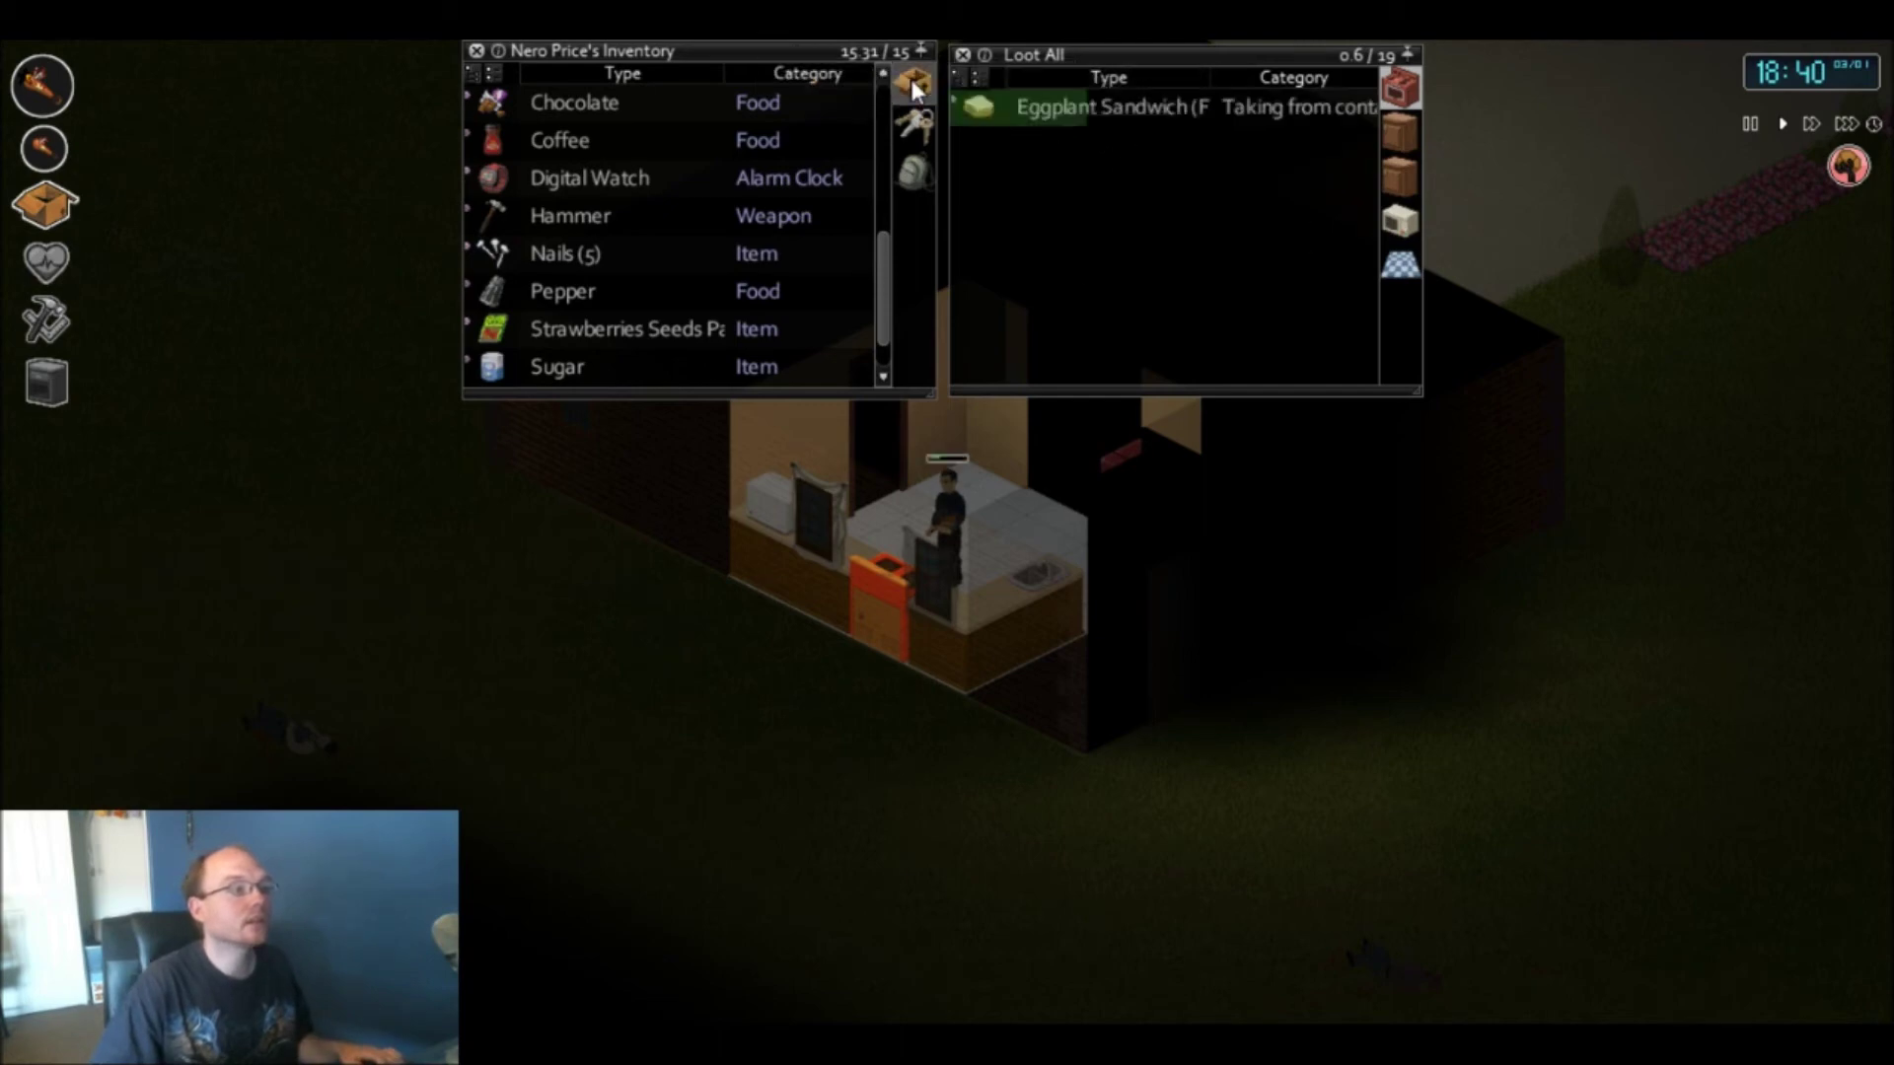
{"action": "key", "text": "d"}
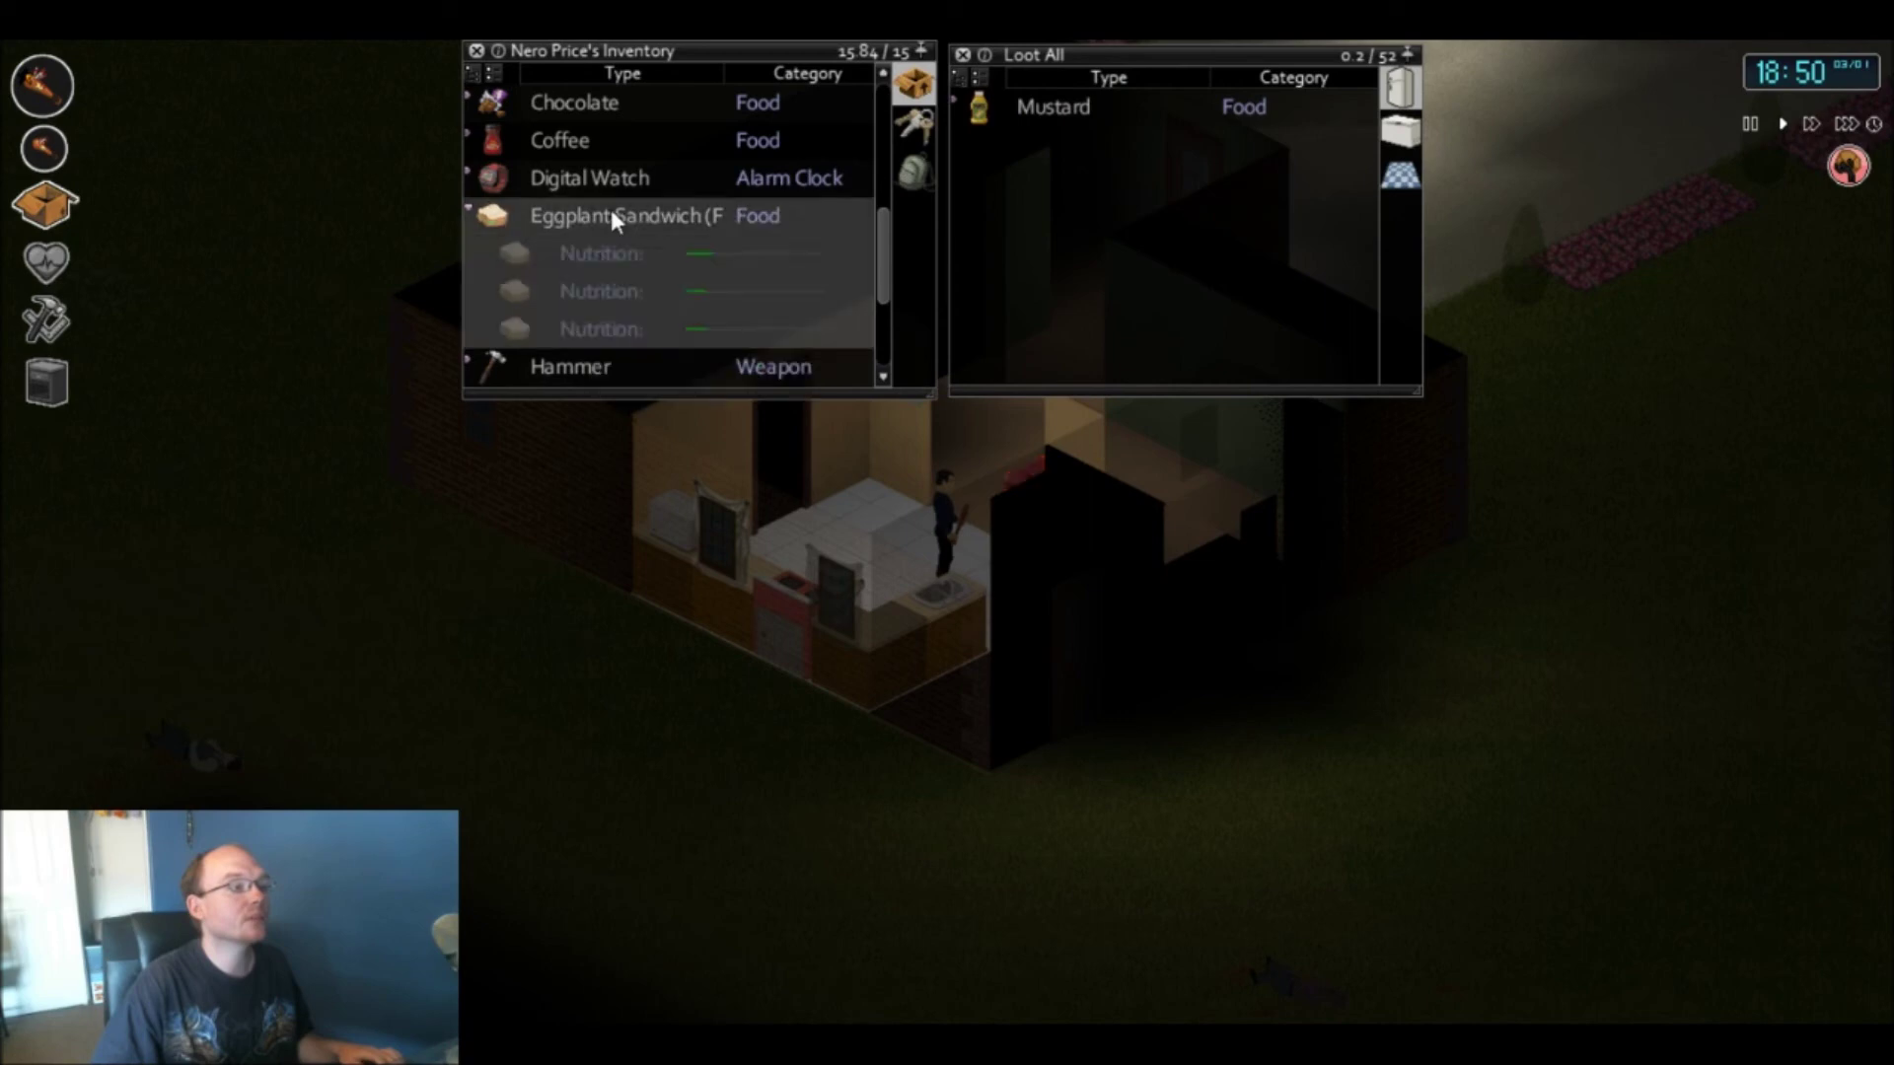
{"action": "mouse_move", "coordinate": [611, 215]}
{"action": "left_mouse_down"}
{"action": "mouse_move", "coordinate": [1103, 225]}
{"action": "mouse_move", "coordinate": [1071, 213]}
{"action": "left_mouse_up"}
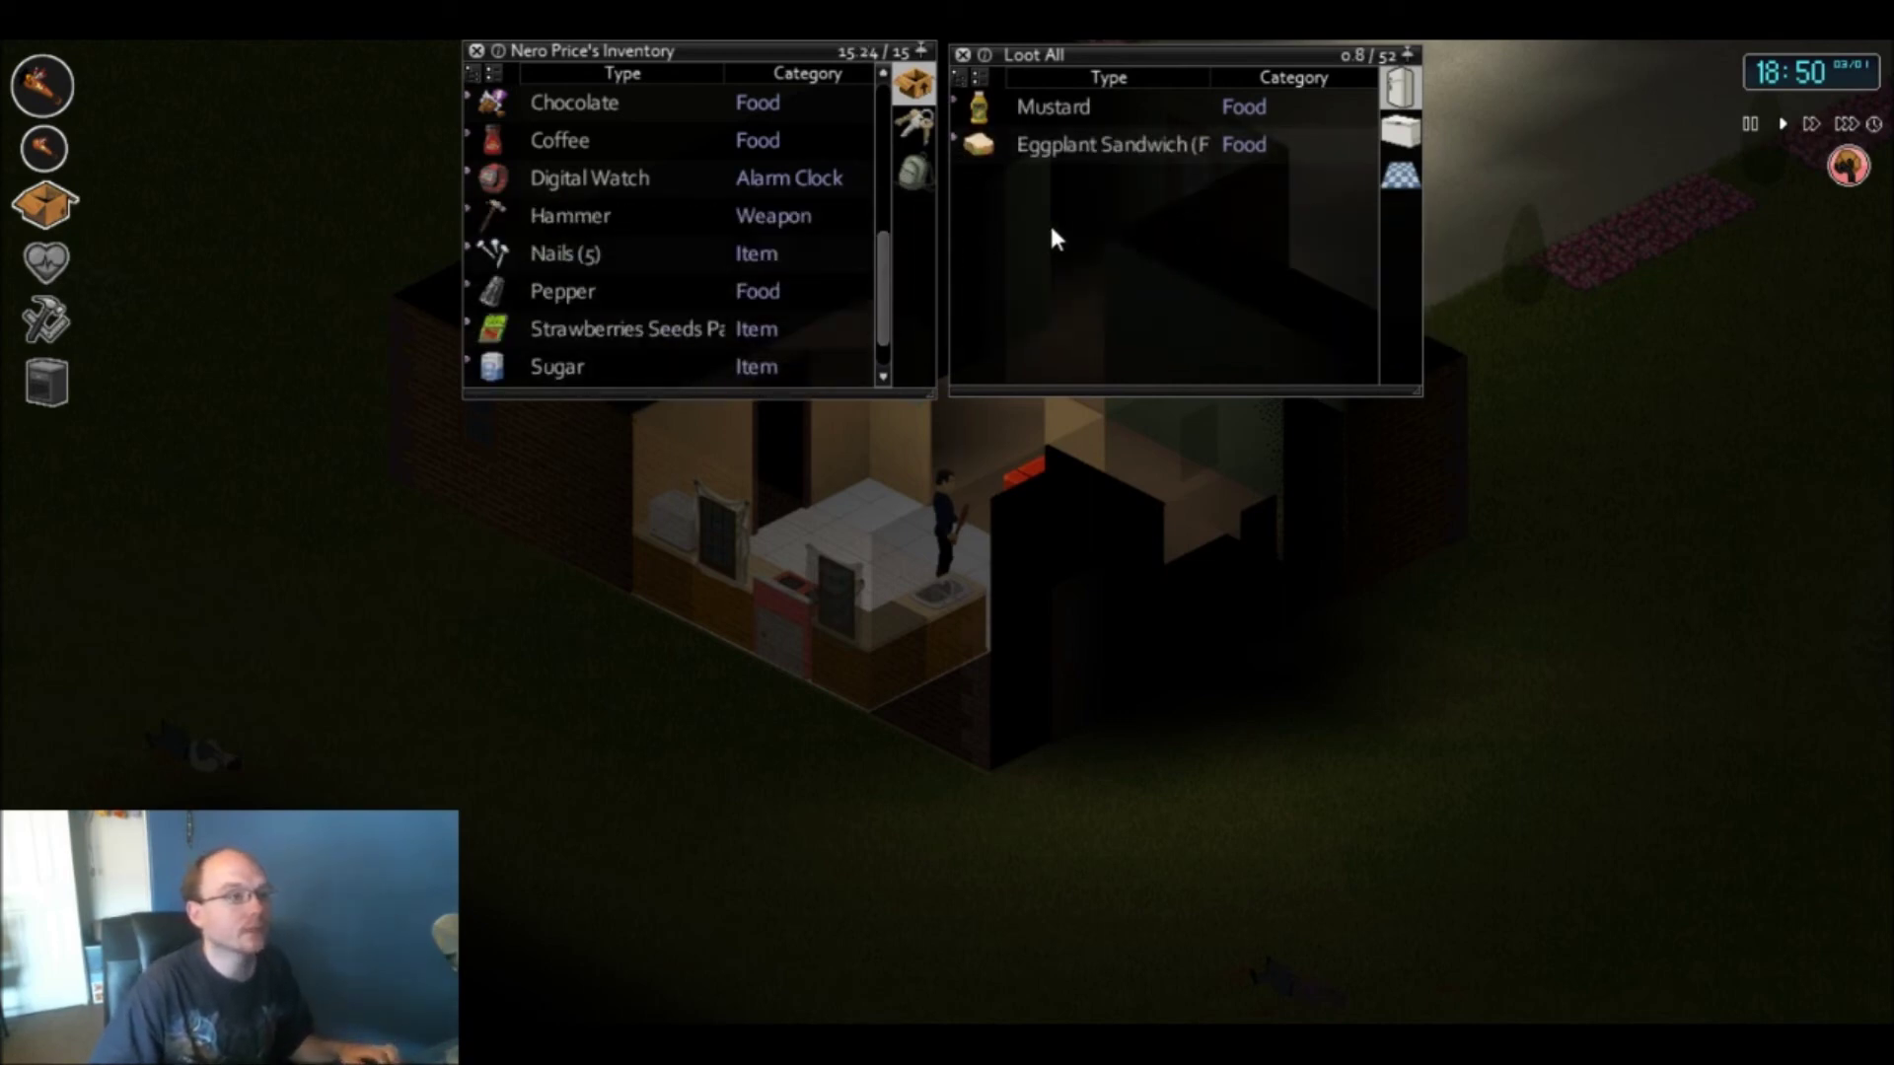
- Store the Strawberries Seeds Packet, Sugar and Coffee in the cupboards; move out the Butter Knife
{"action": "key", "text": "a"}
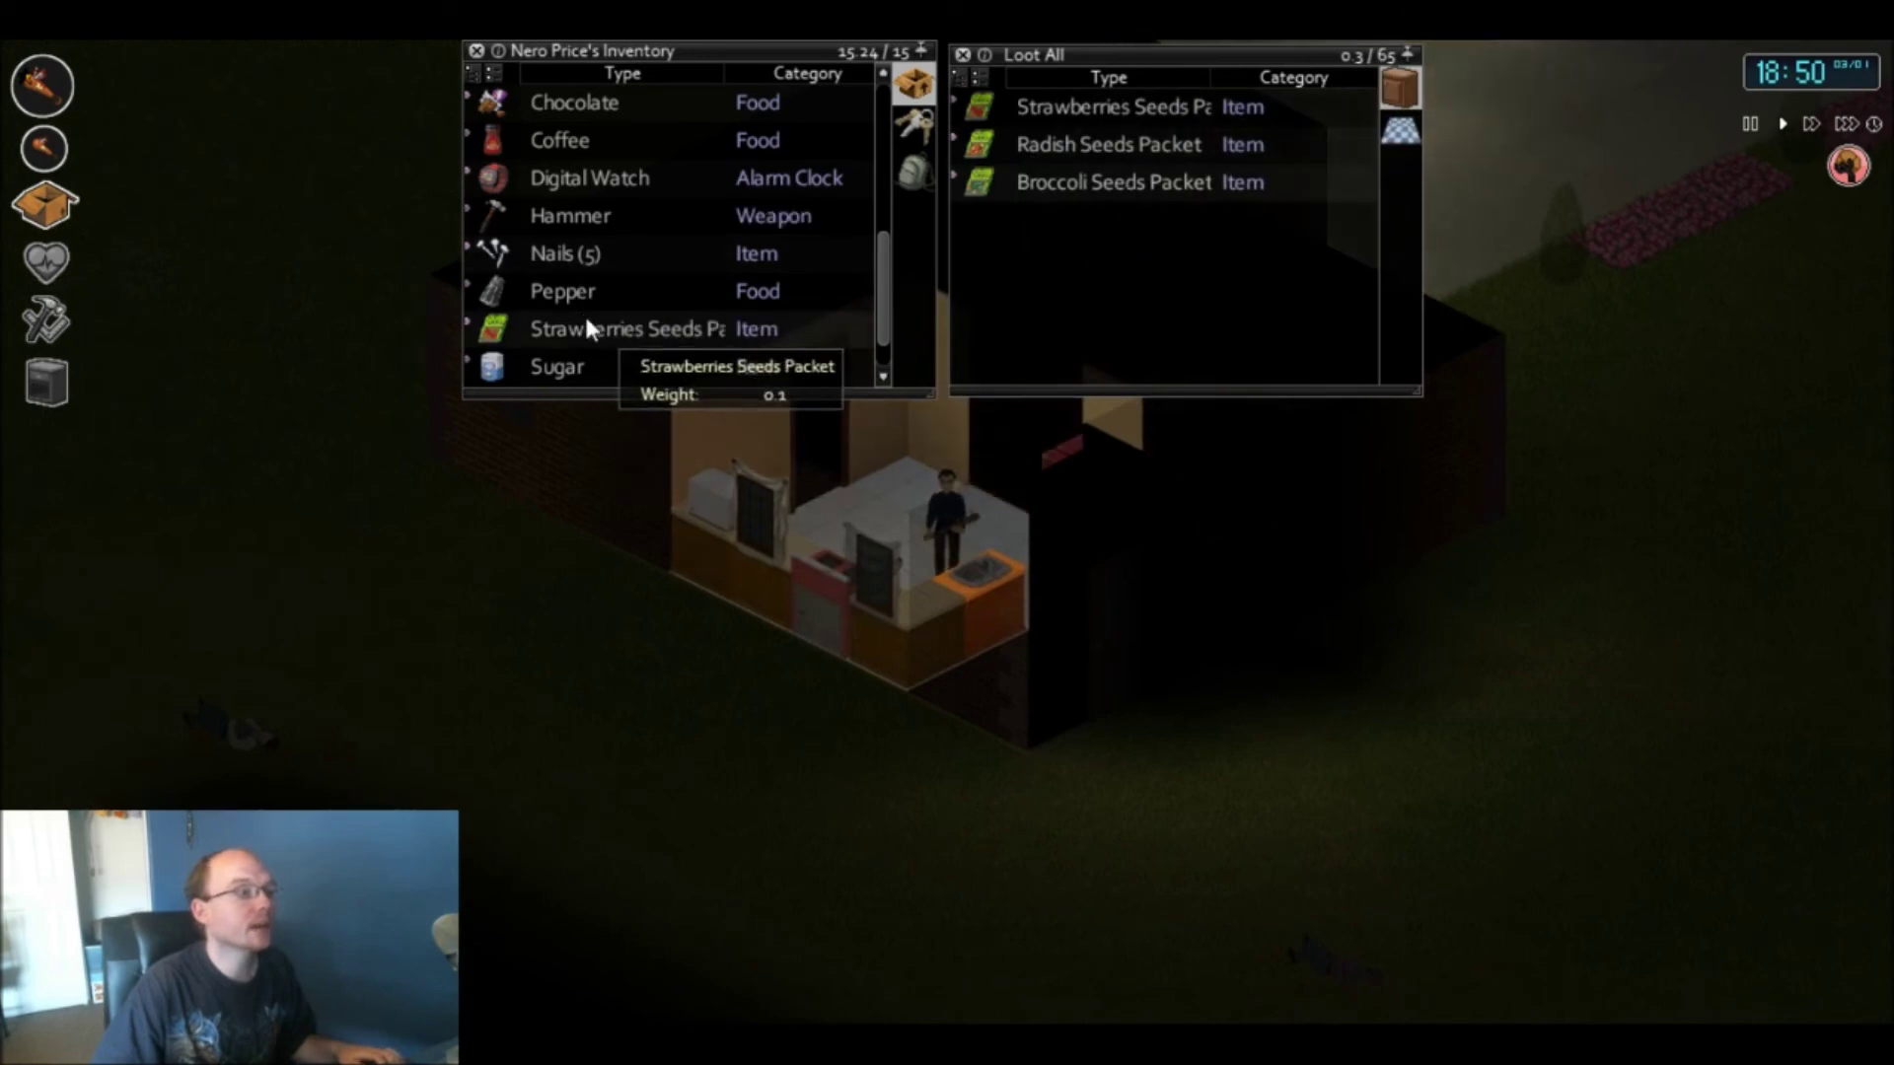
{"action": "left_click_drag", "start_coordinate": [587, 327], "coordinate": [1122, 266]}
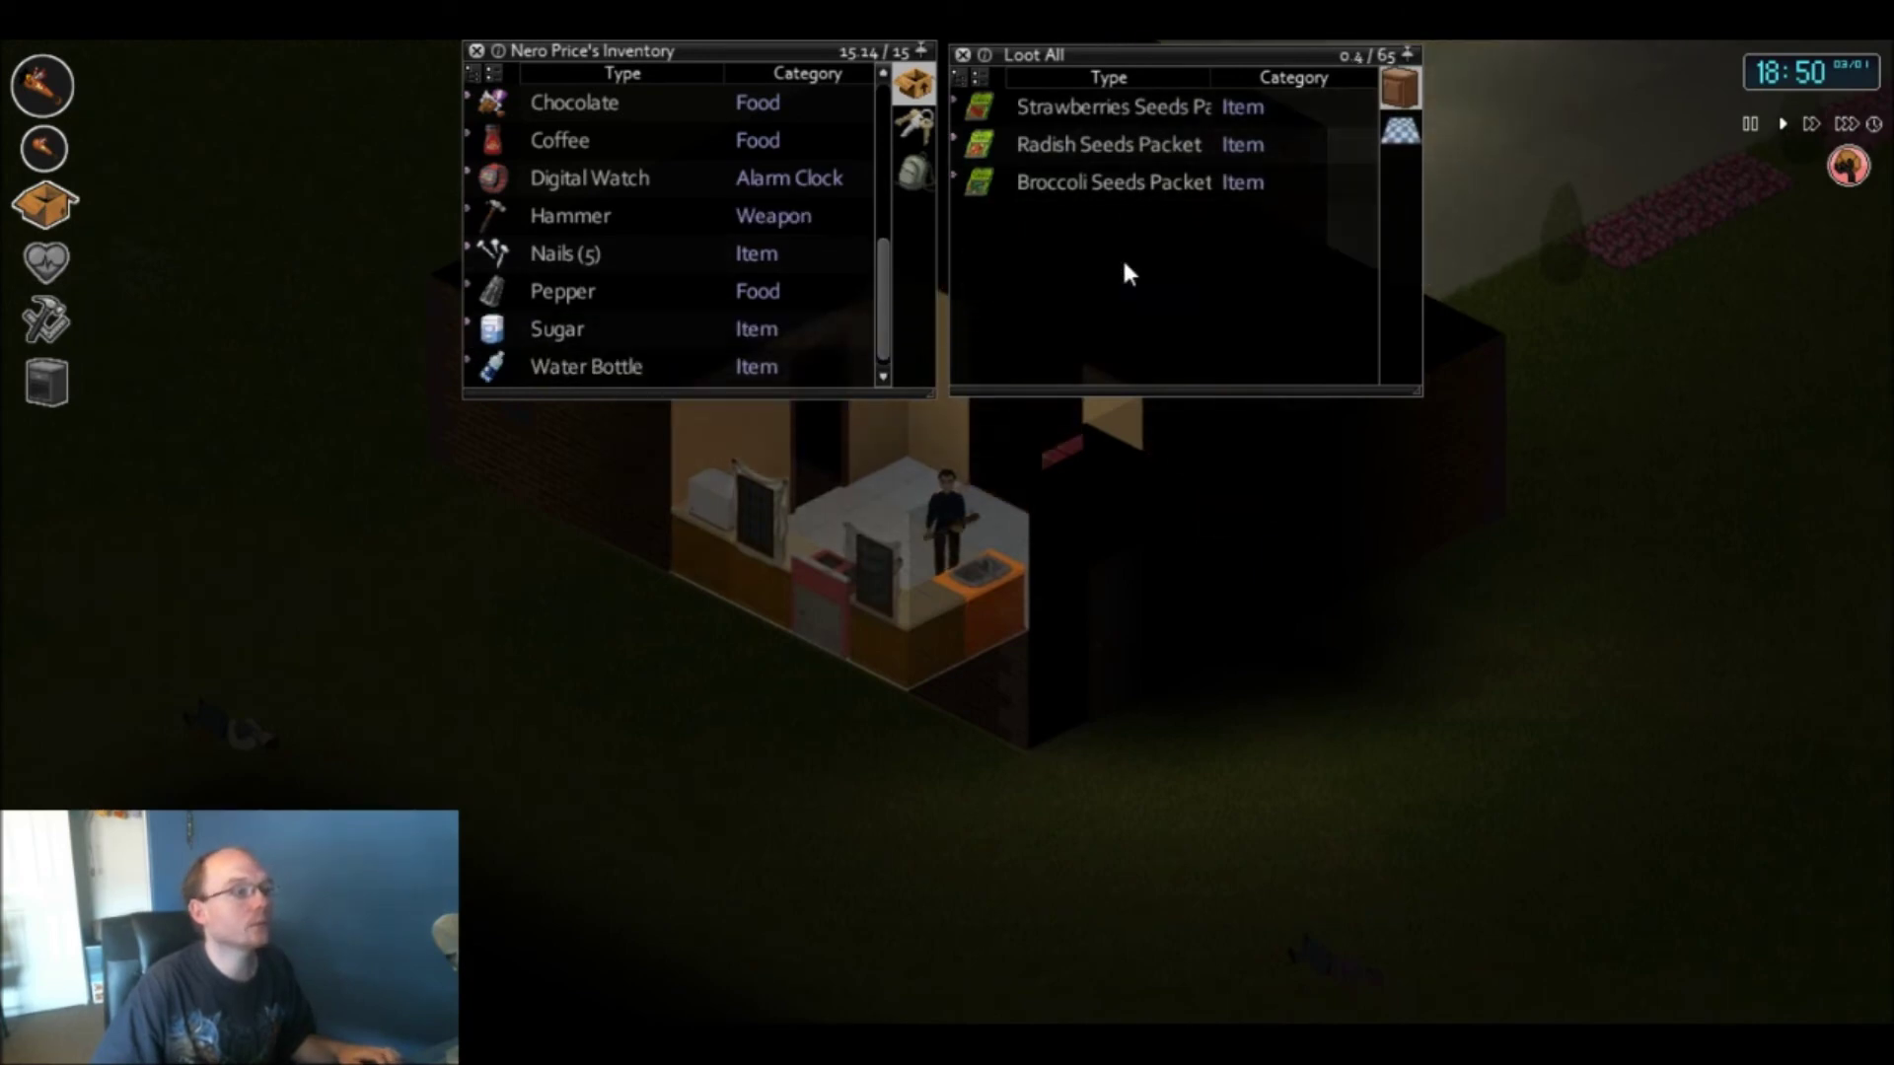
{"action": "key", "text": "a"}
{"action": "left_click_drag", "start_coordinate": [569, 330], "coordinate": [1102, 297]}
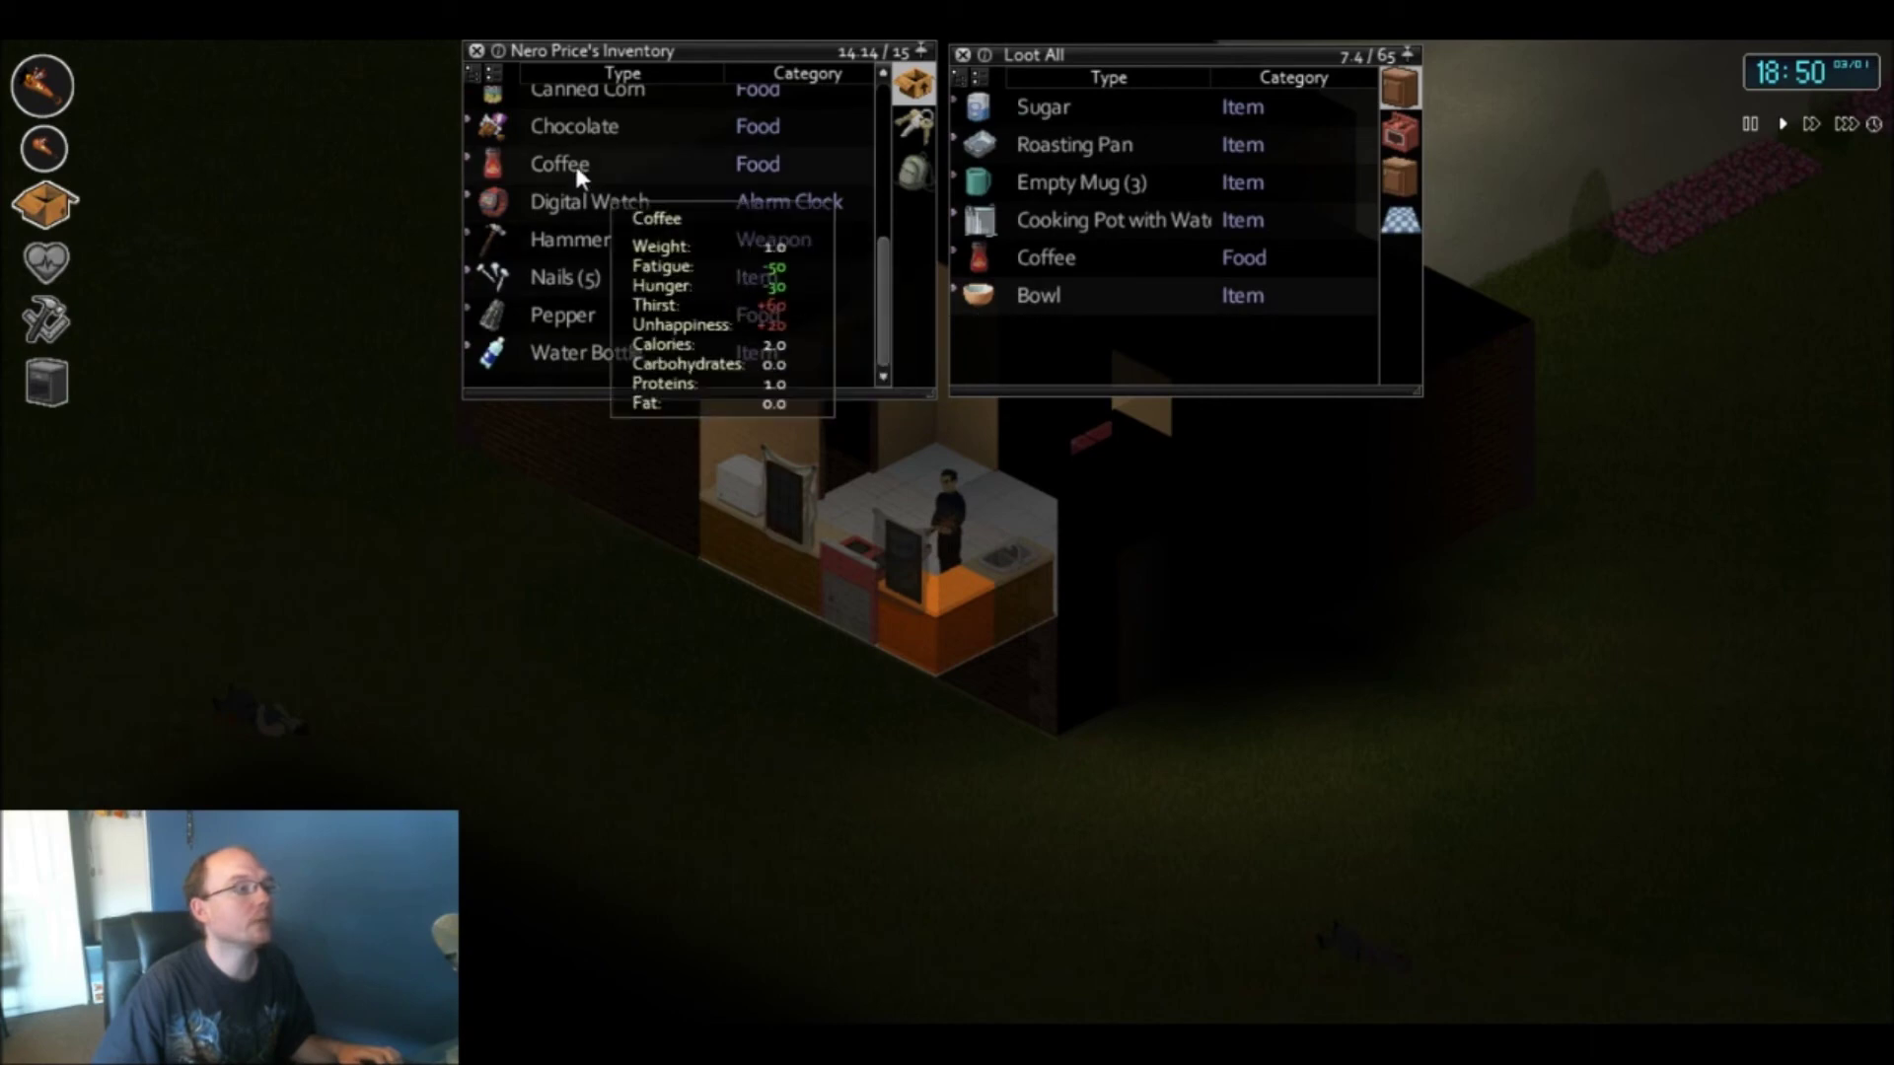
{"action": "left_click_drag", "start_coordinate": [575, 162], "coordinate": [1011, 271]}
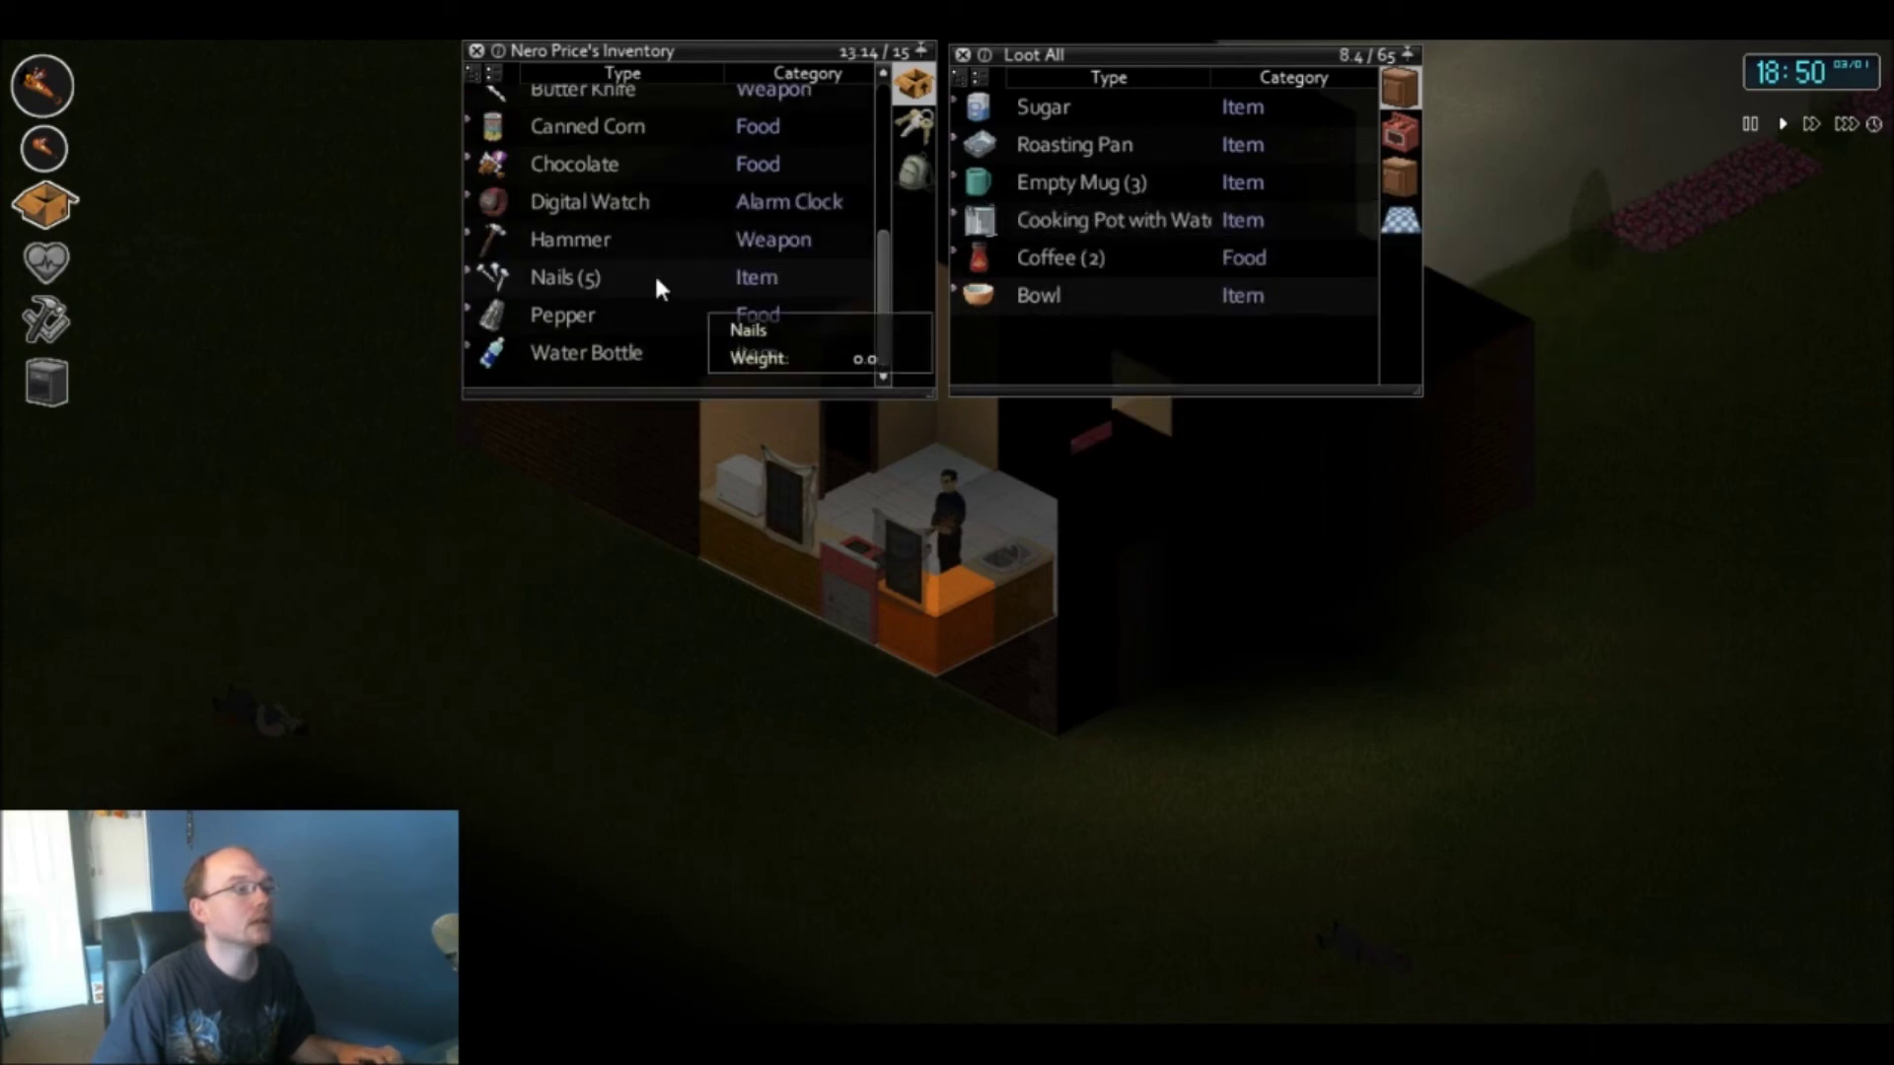
{"action": "scroll", "coordinate": [654, 273], "scroll_direction": "up", "scroll_amount": 2}
{"action": "scroll", "coordinate": [654, 273], "scroll_direction": "up", "scroll_amount": 2}
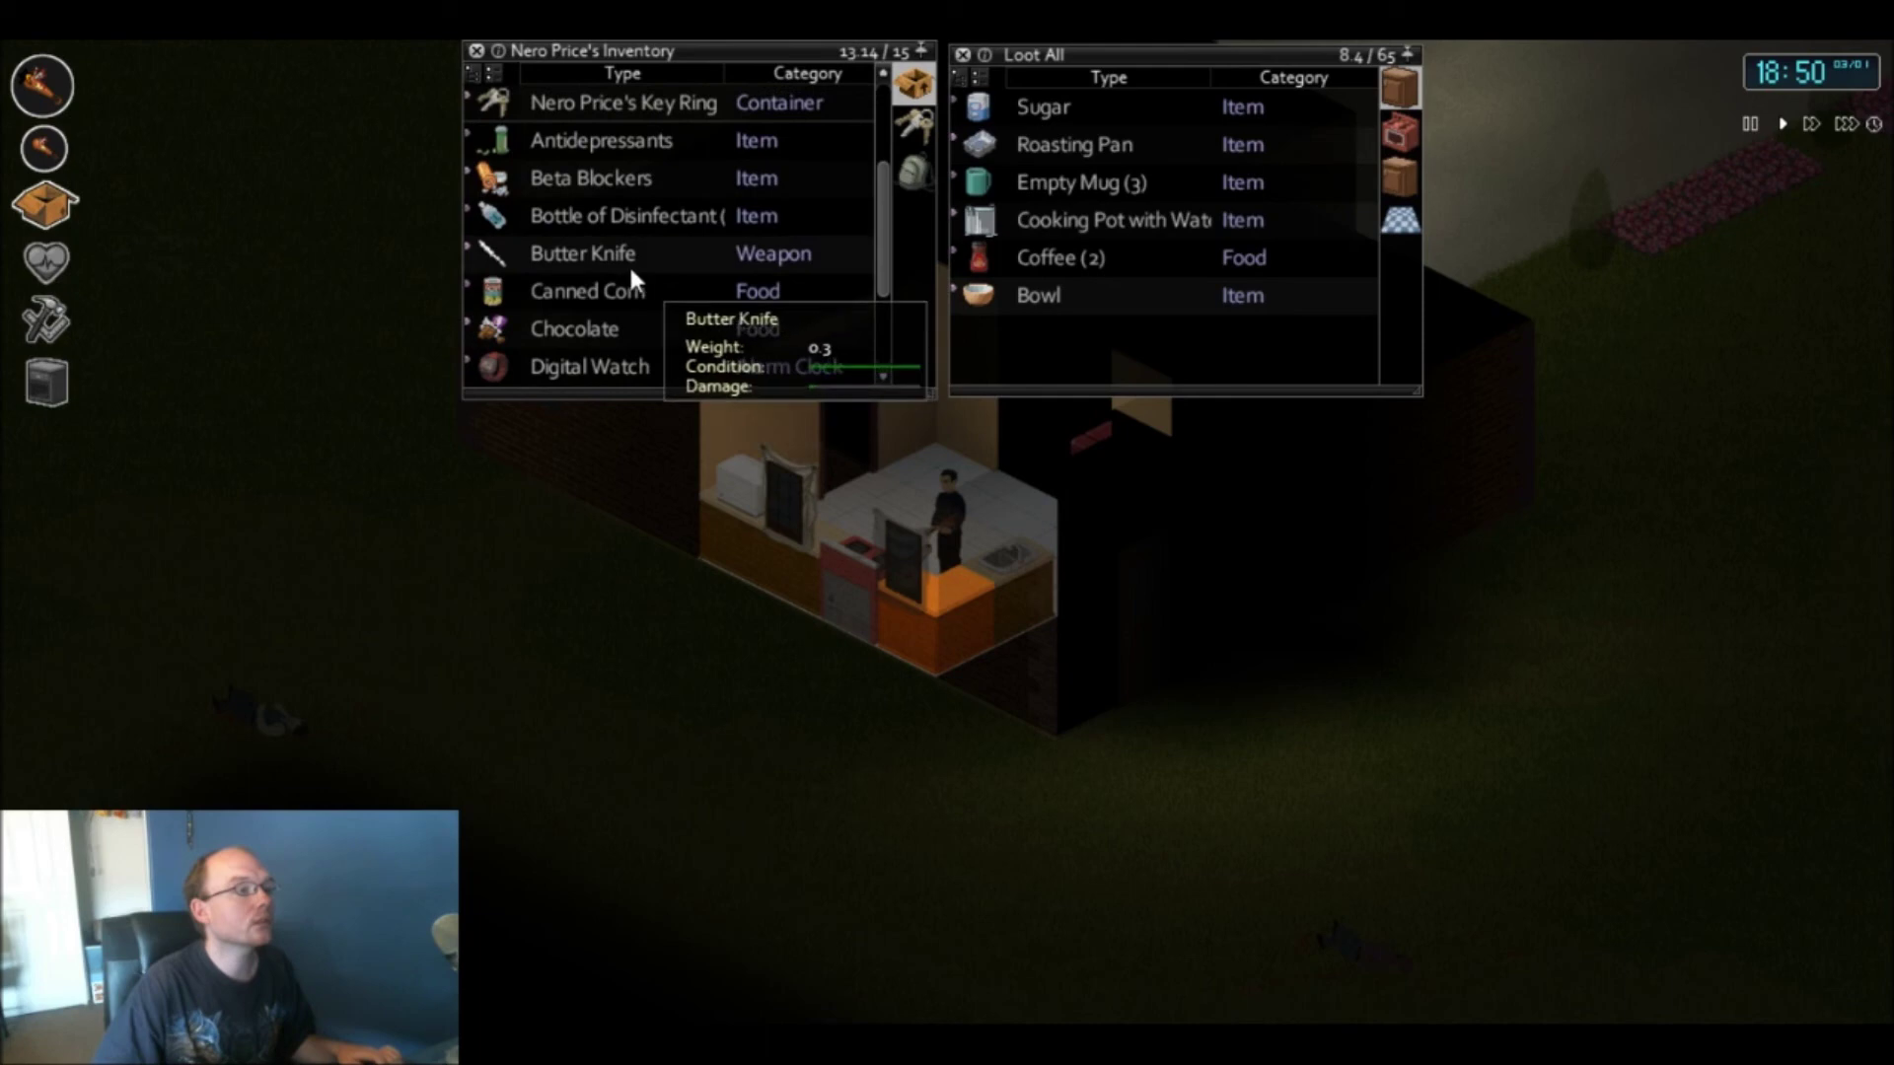
{"action": "left_click_drag", "start_coordinate": [597, 252], "coordinate": [909, 177]}
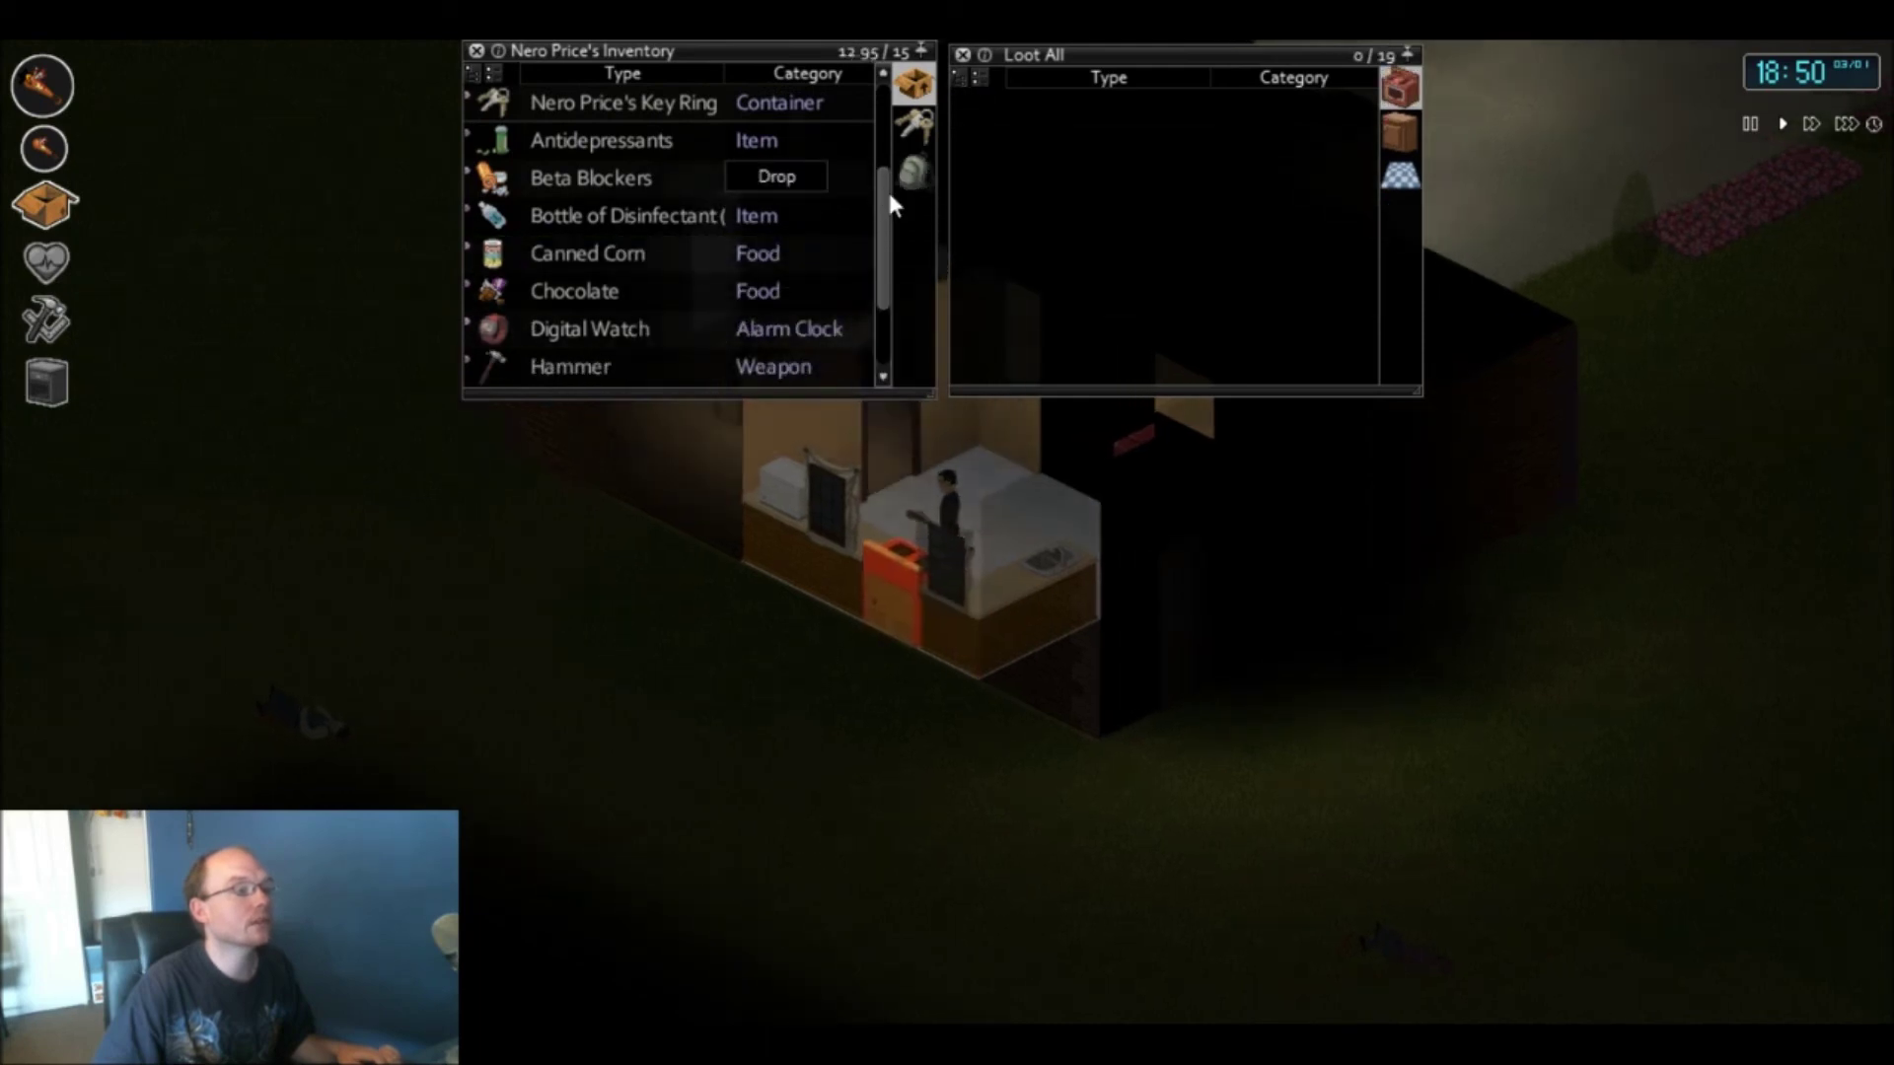
- Store the Chocolate, Canned Corn and Pepper in the food cupboard
{"action": "key", "text": "a"}
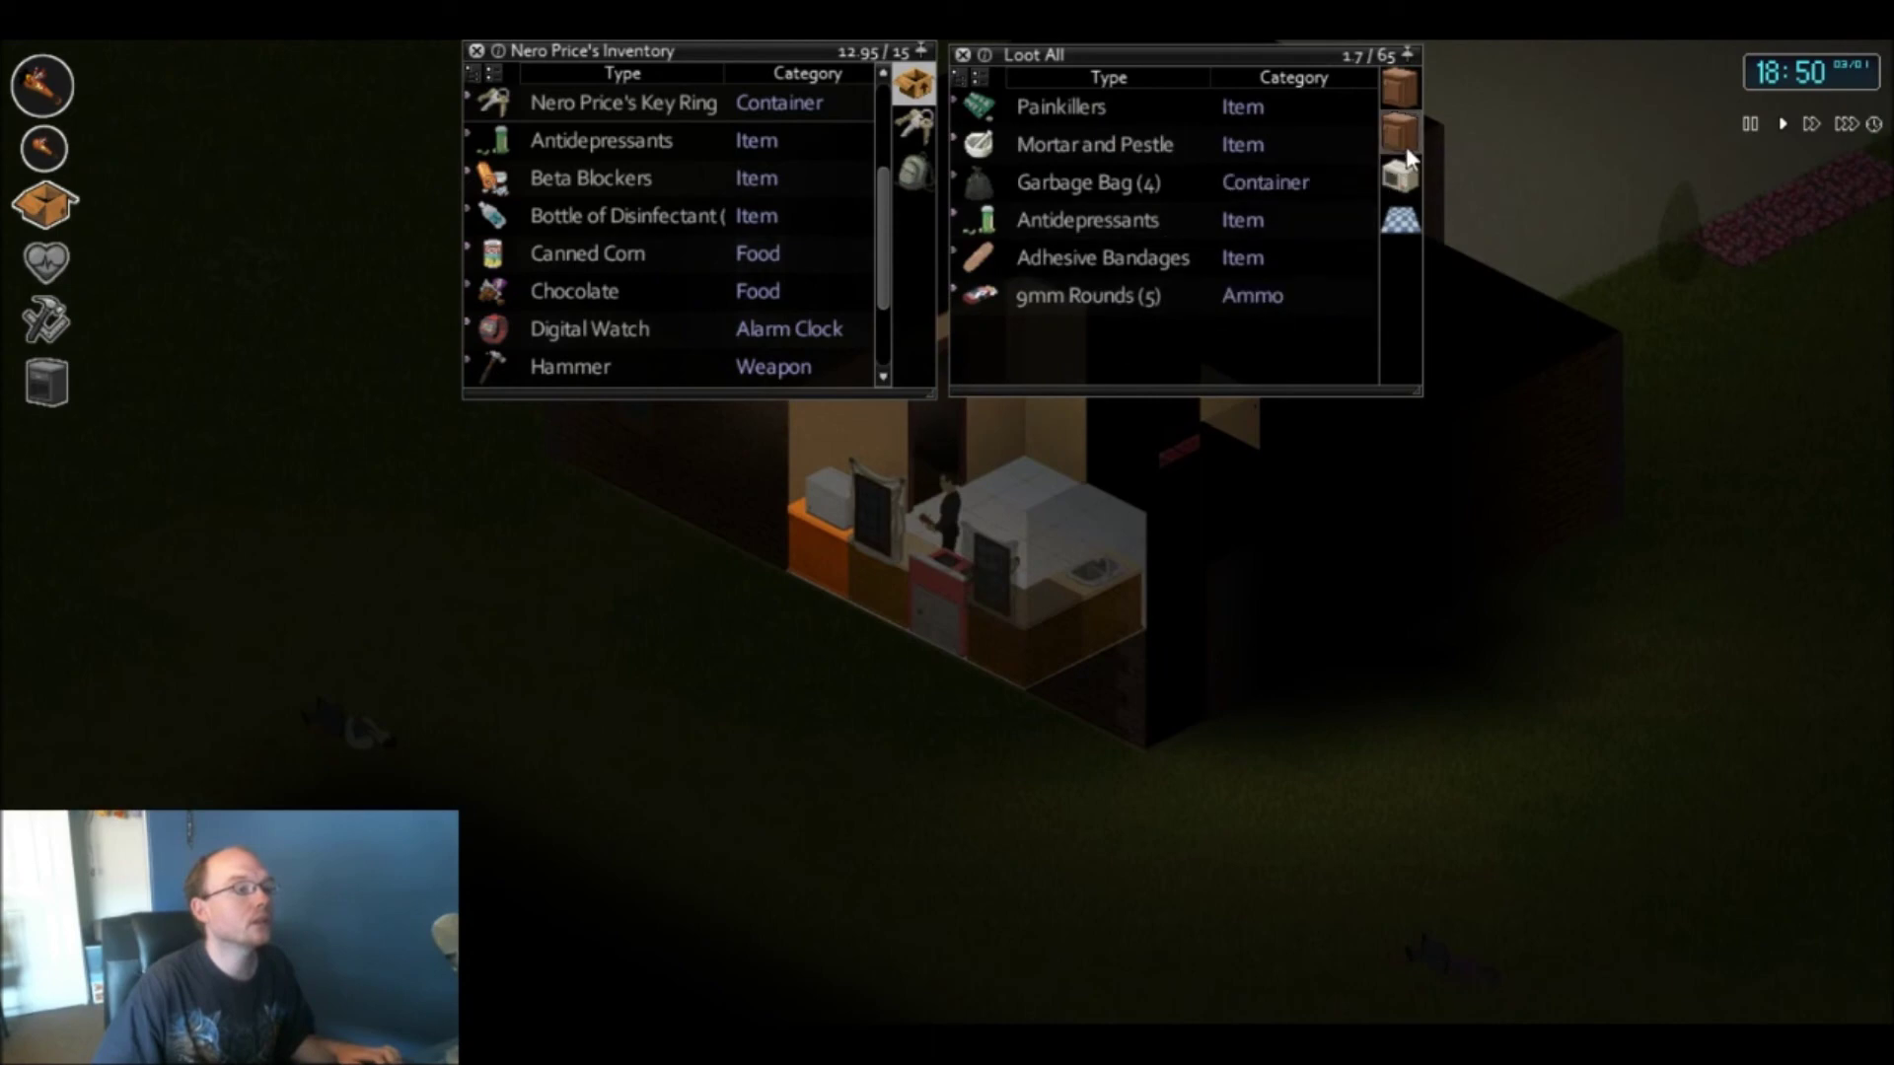
{"action": "left_click", "coordinate": [1405, 146]}
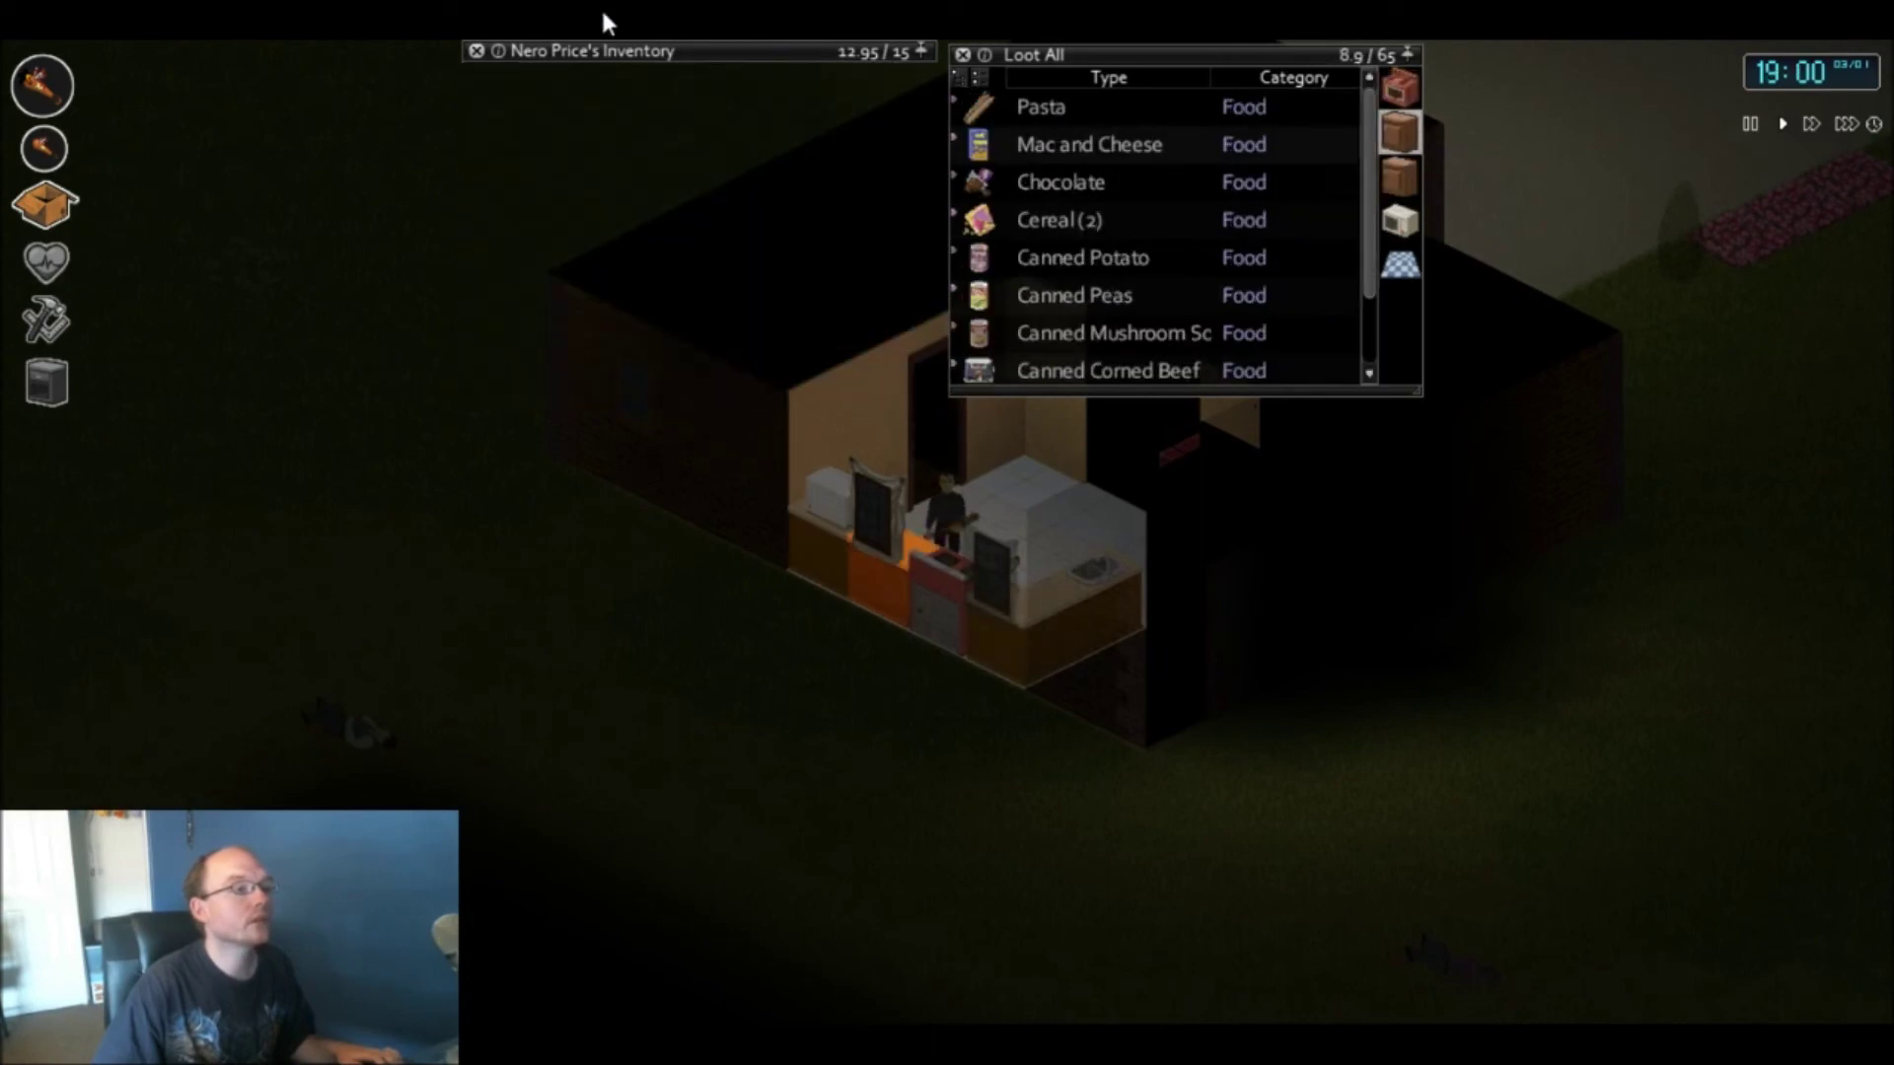
{"action": "mouse_move", "coordinate": [578, 291]}
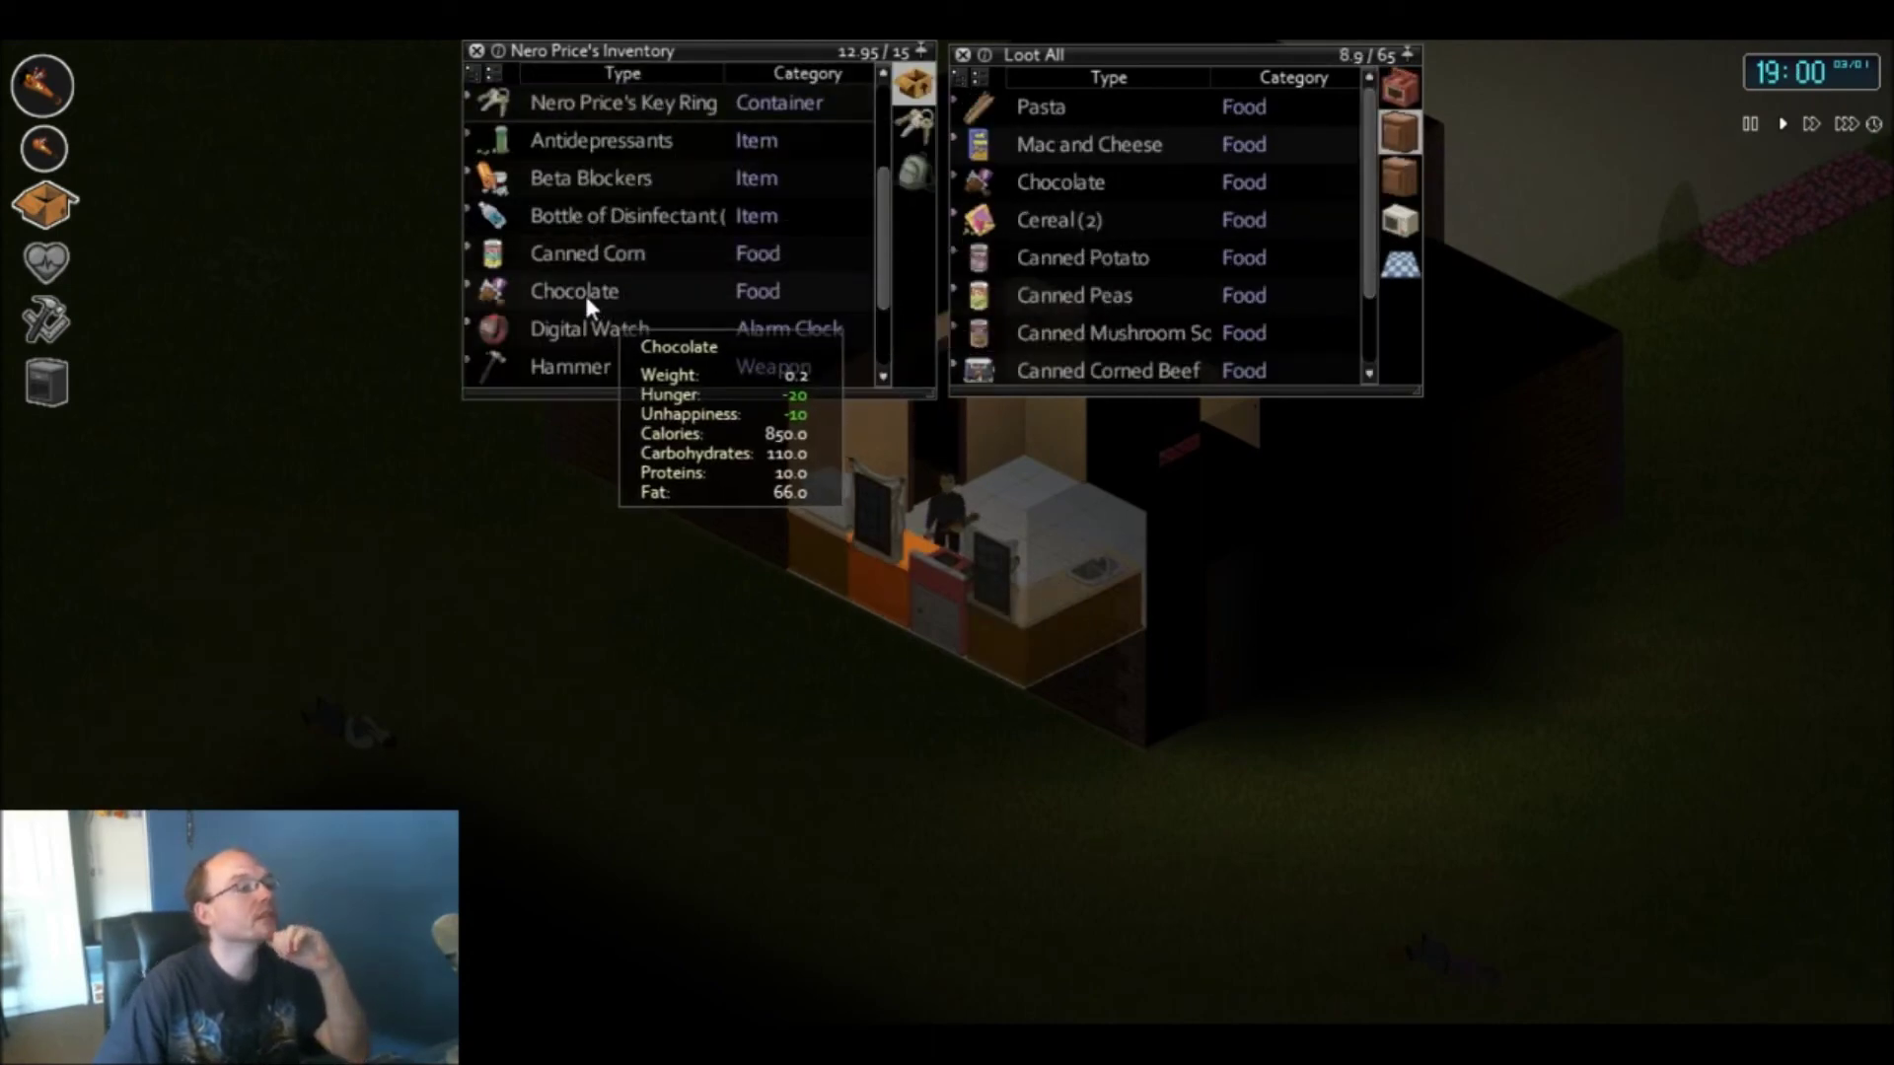
{"action": "left_click_drag", "start_coordinate": [584, 292], "coordinate": [1162, 249]}
{"action": "left_click_drag", "start_coordinate": [624, 248], "coordinate": [1093, 222]}
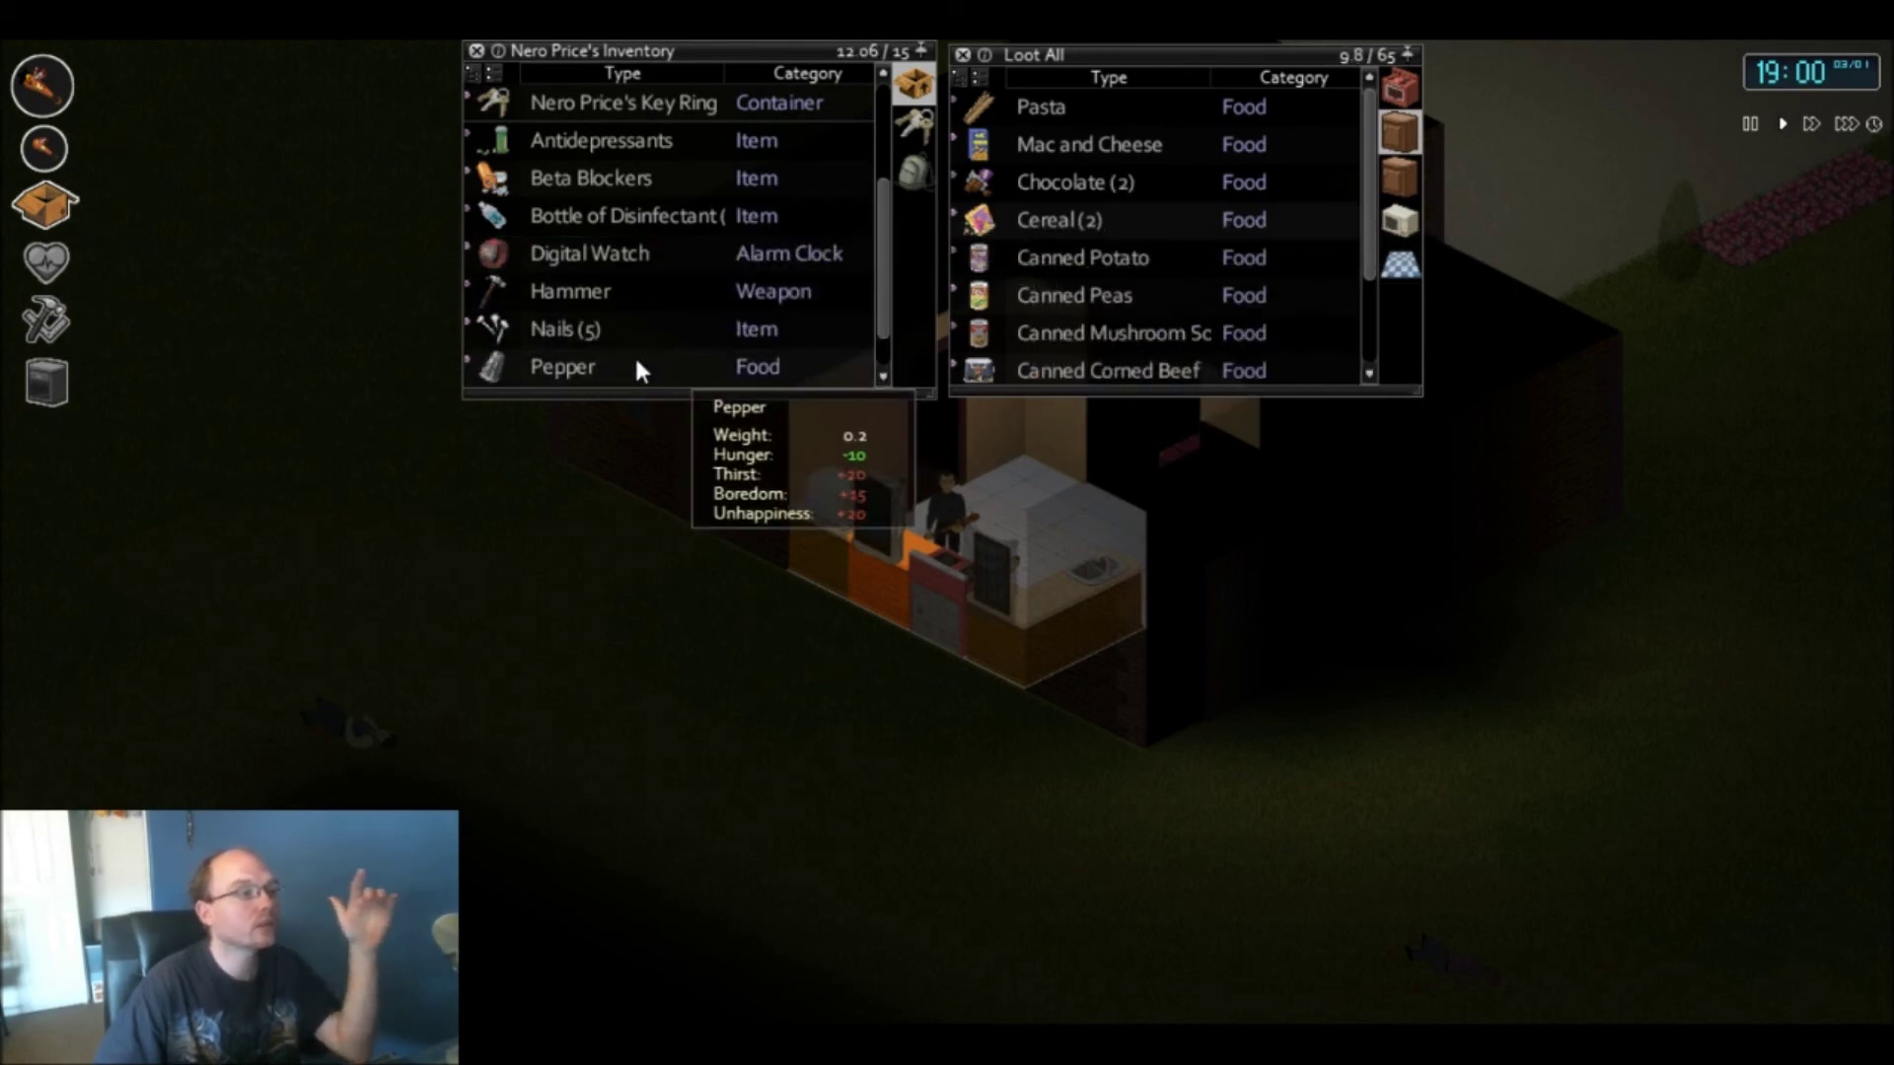
{"action": "left_click_drag", "start_coordinate": [637, 362], "coordinate": [1115, 291]}
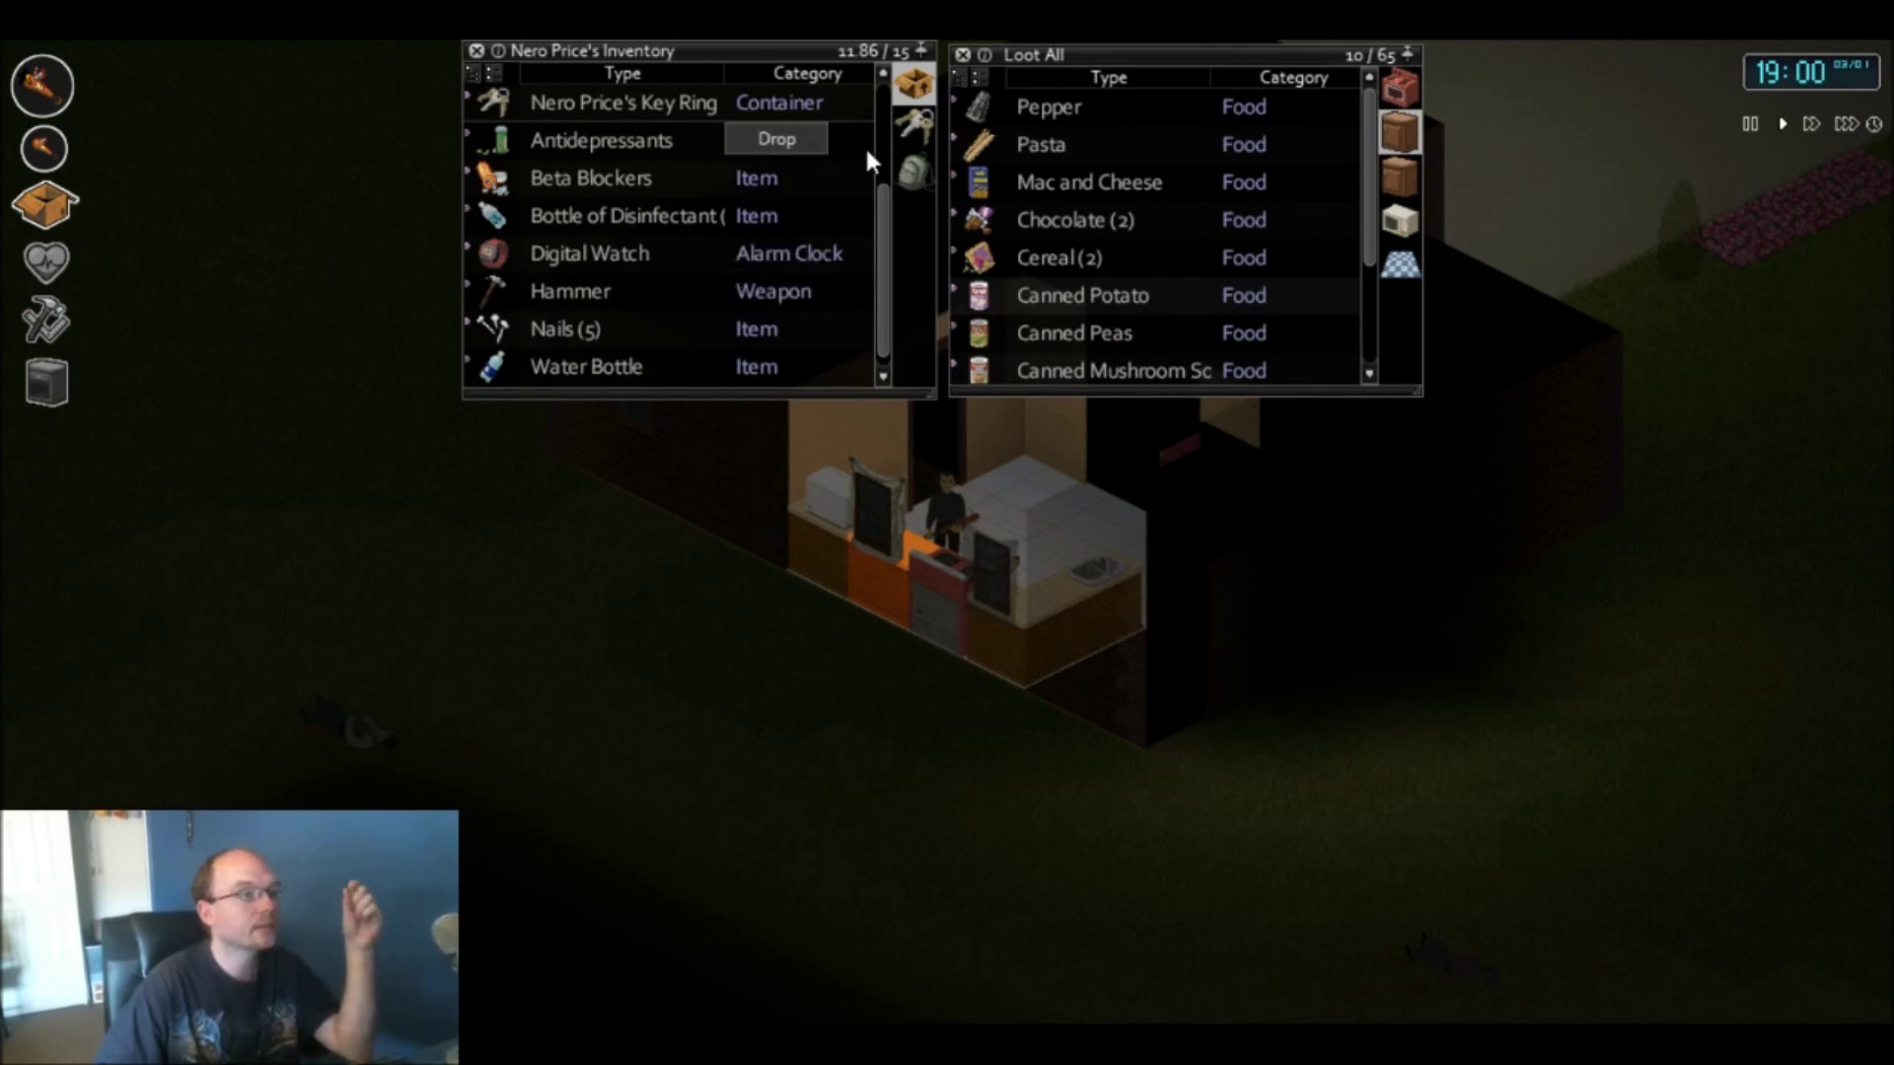
- Move the schoolbag's Cooking Pot with Water into the counter cupboard
{"action": "left_click", "coordinate": [913, 173]}
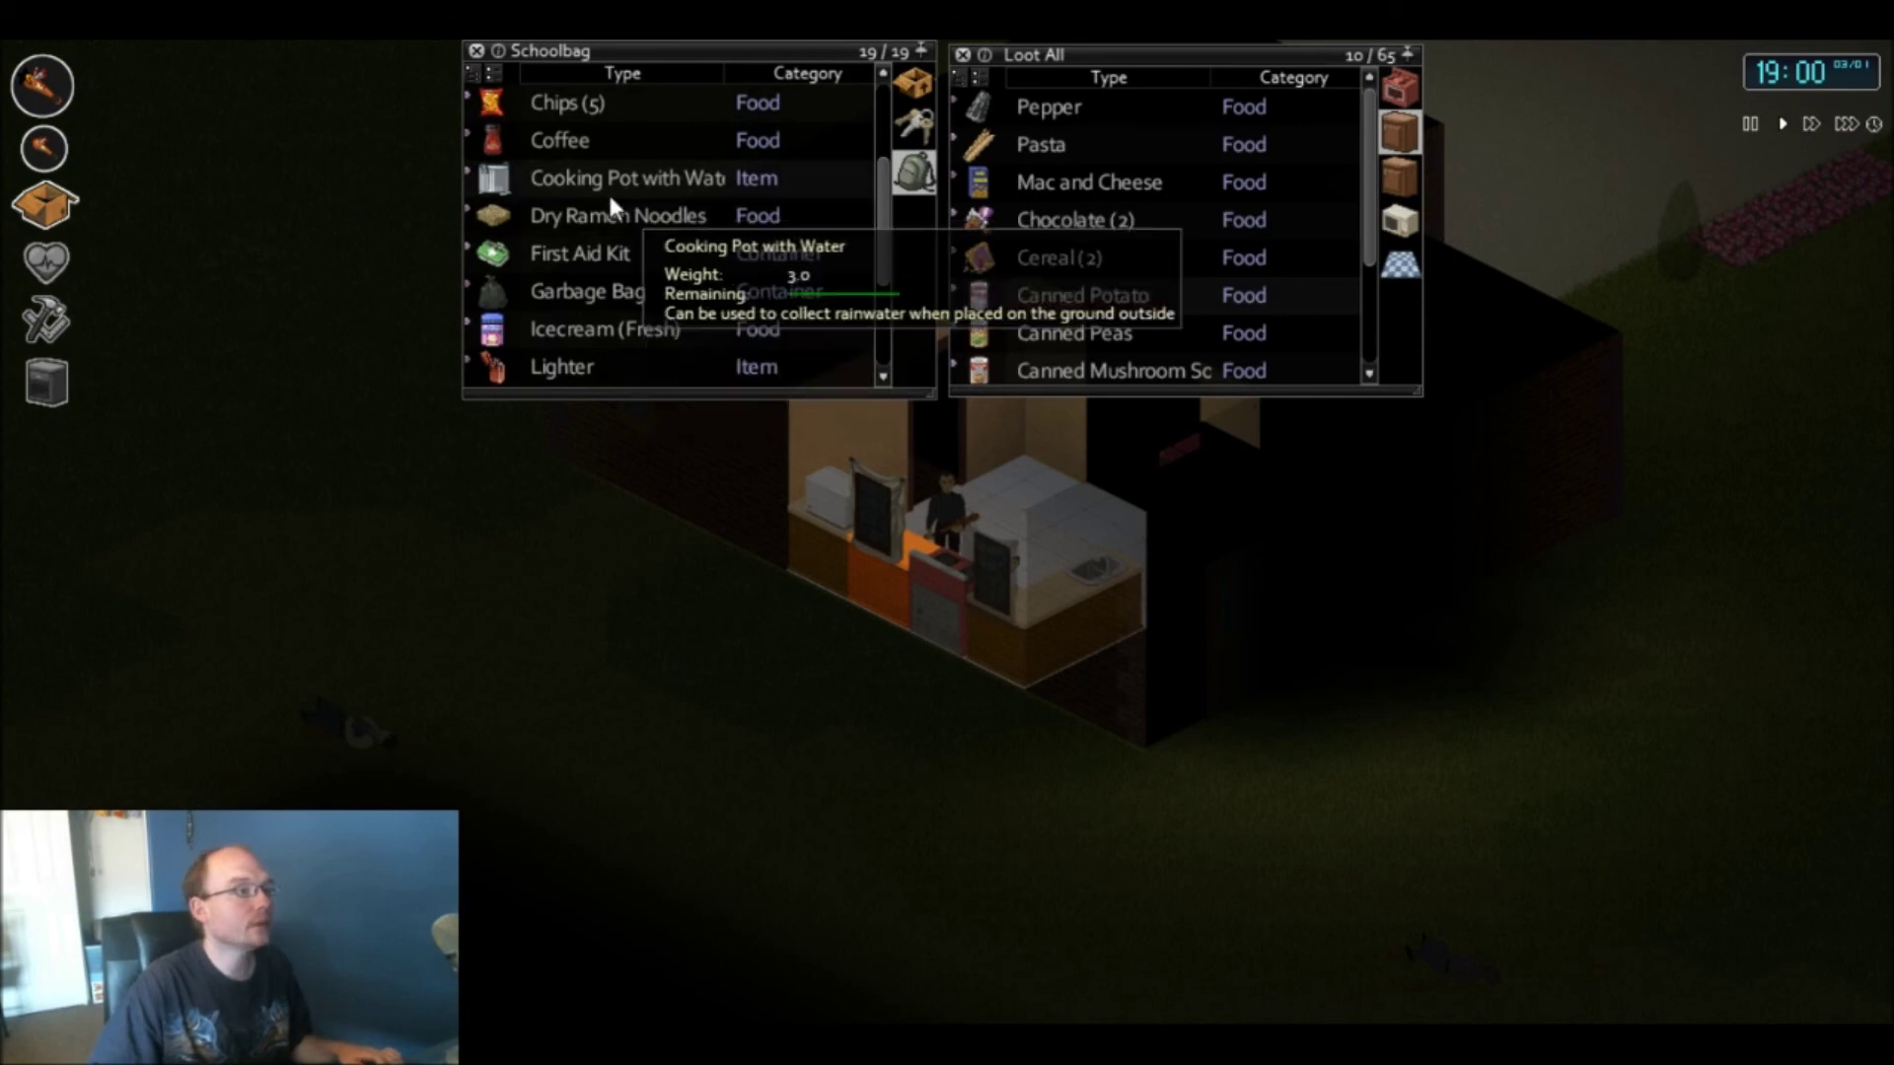
{"action": "mouse_move", "coordinate": [609, 193]}
{"action": "left_mouse_down"}
{"action": "mouse_move", "coordinate": [712, 202]}
{"action": "mouse_move", "coordinate": [631, 190]}
{"action": "left_mouse_up"}
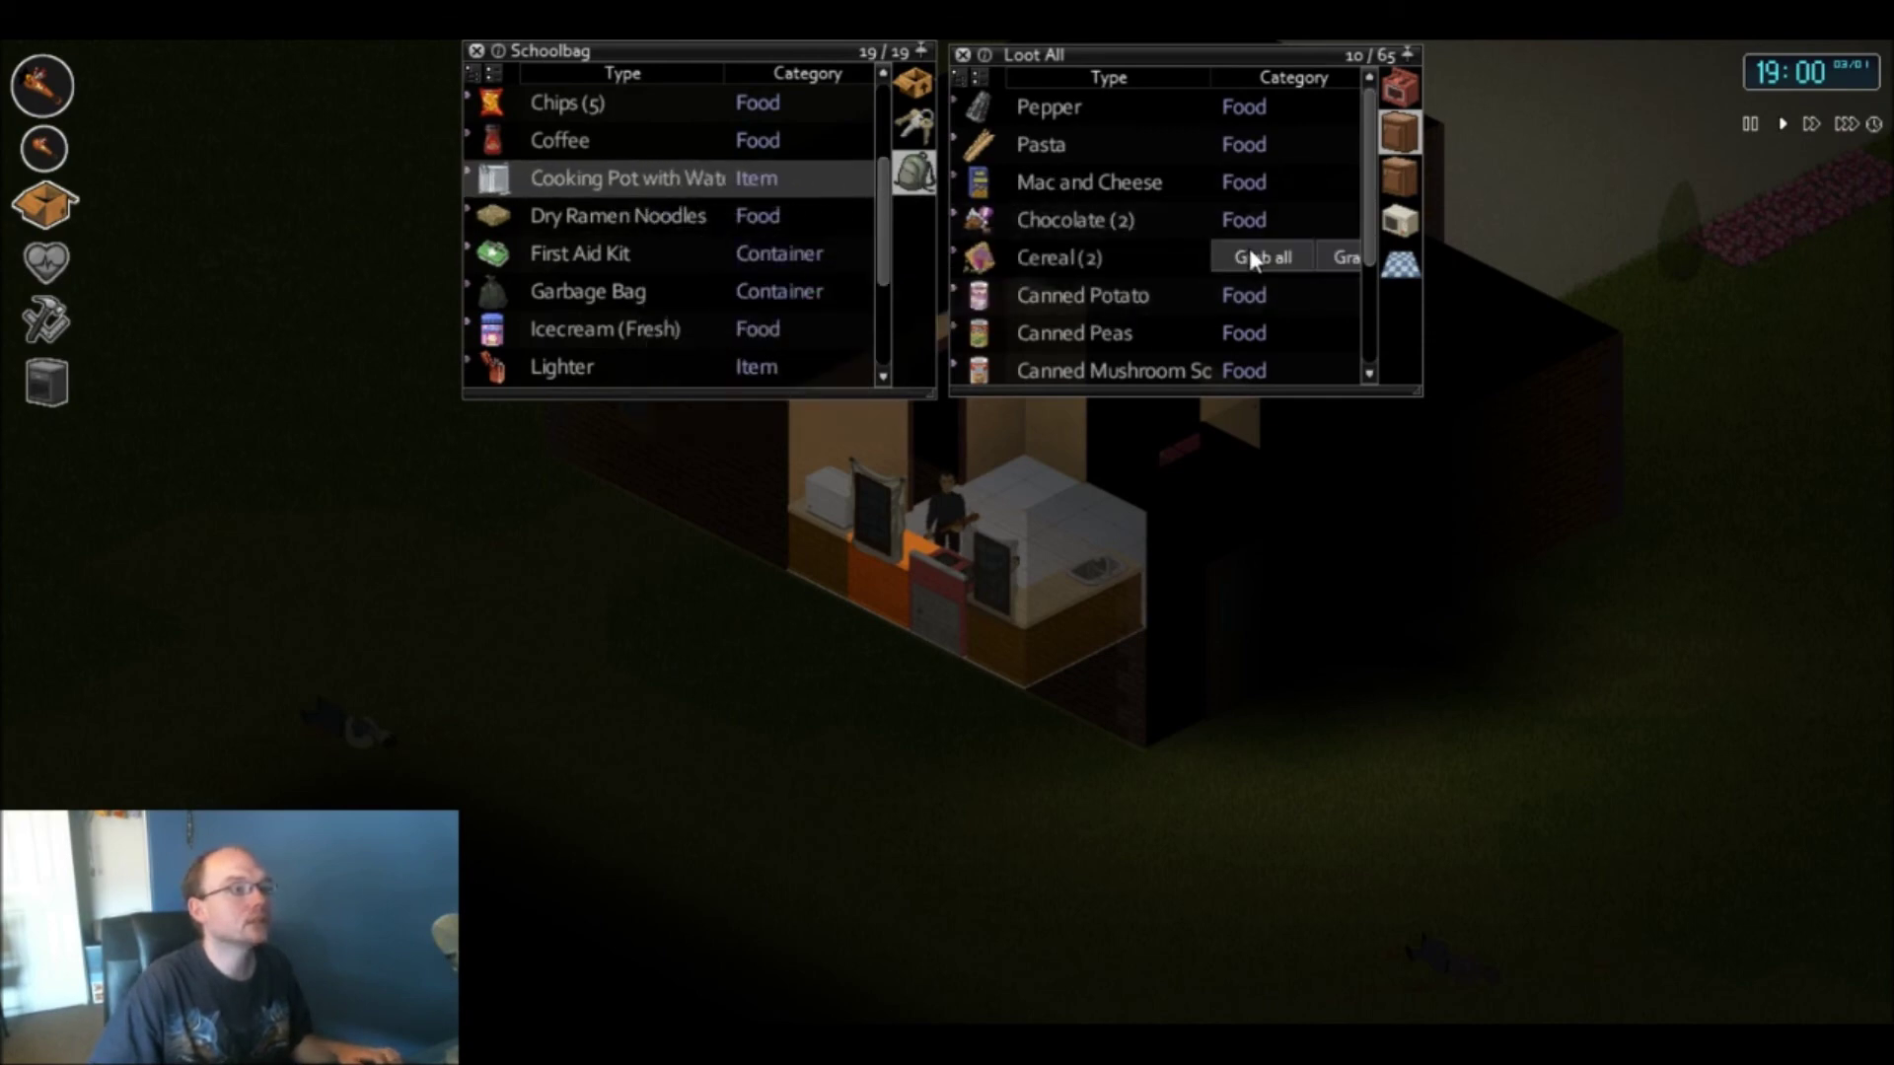
{"action": "scroll", "coordinate": [1250, 256], "scroll_direction": "down", "scroll_amount": 2}
{"action": "left_click", "coordinate": [1396, 176]}
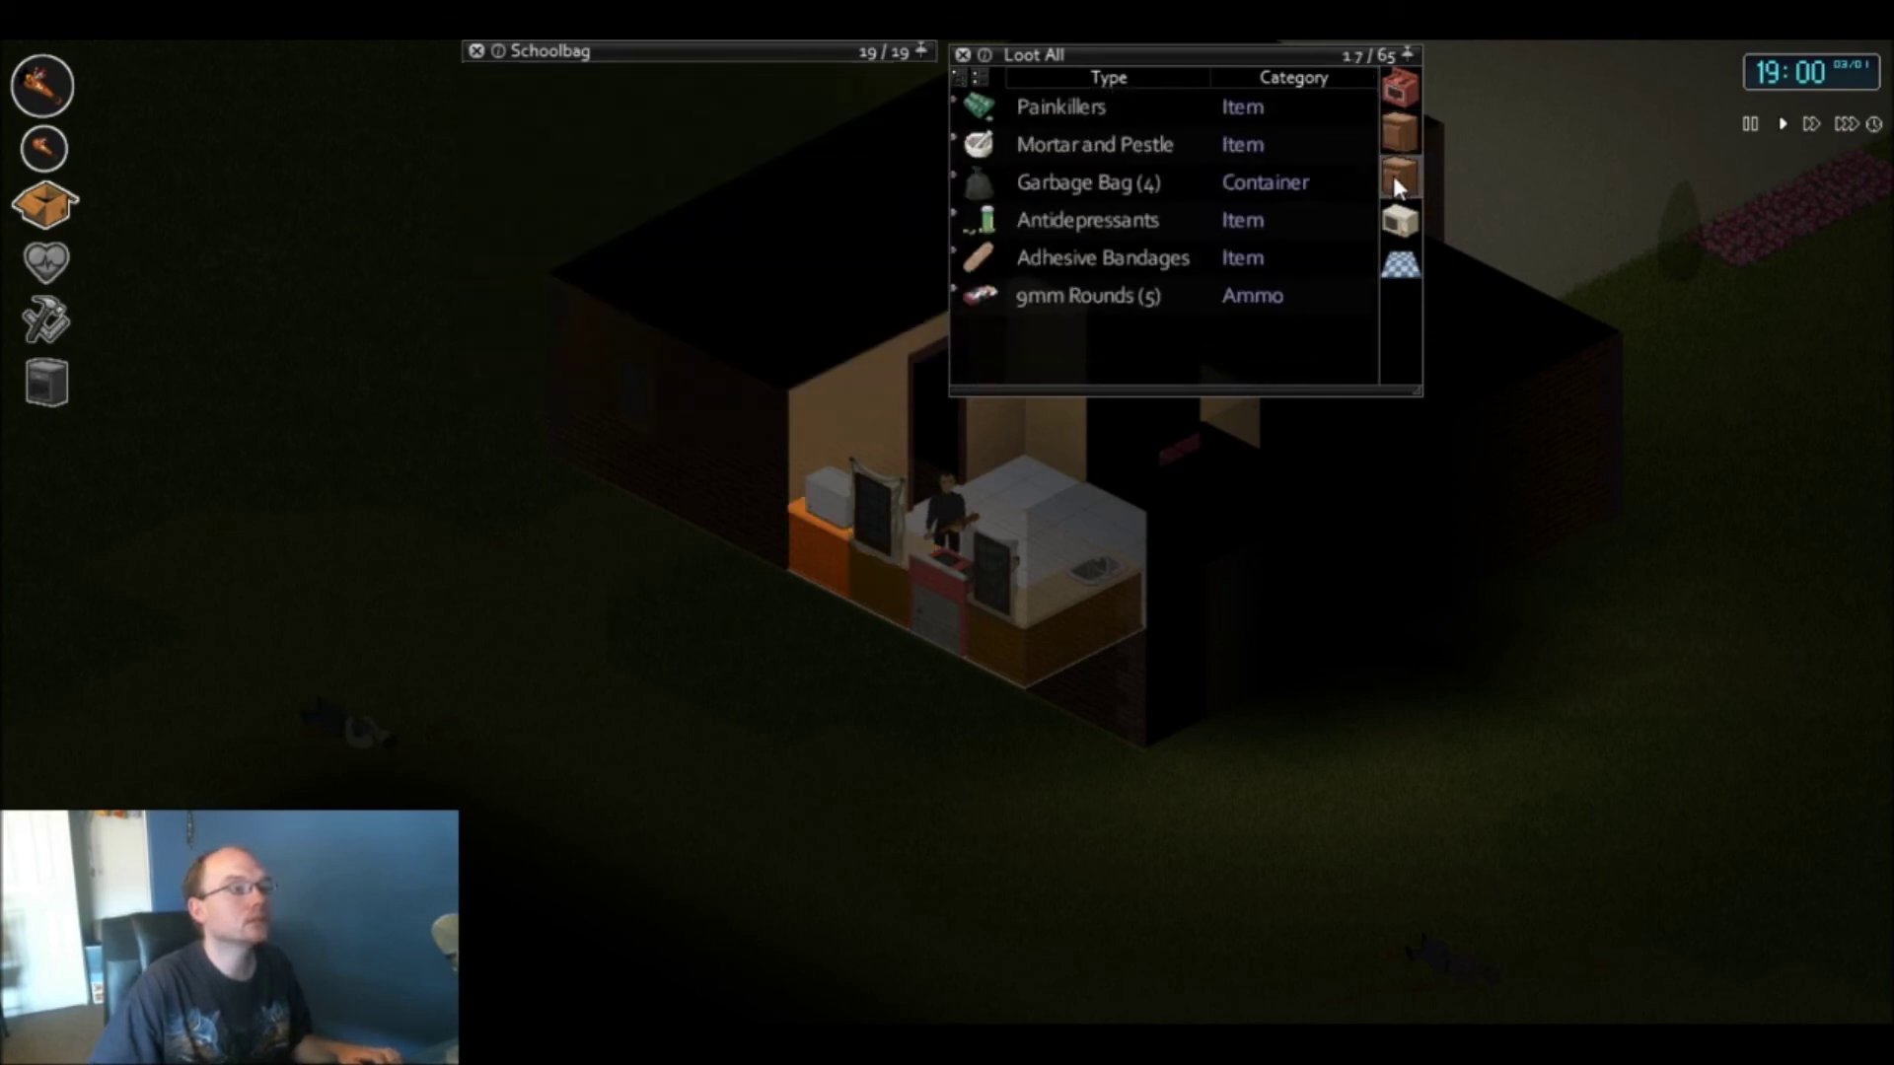
{"action": "key", "text": "d"}
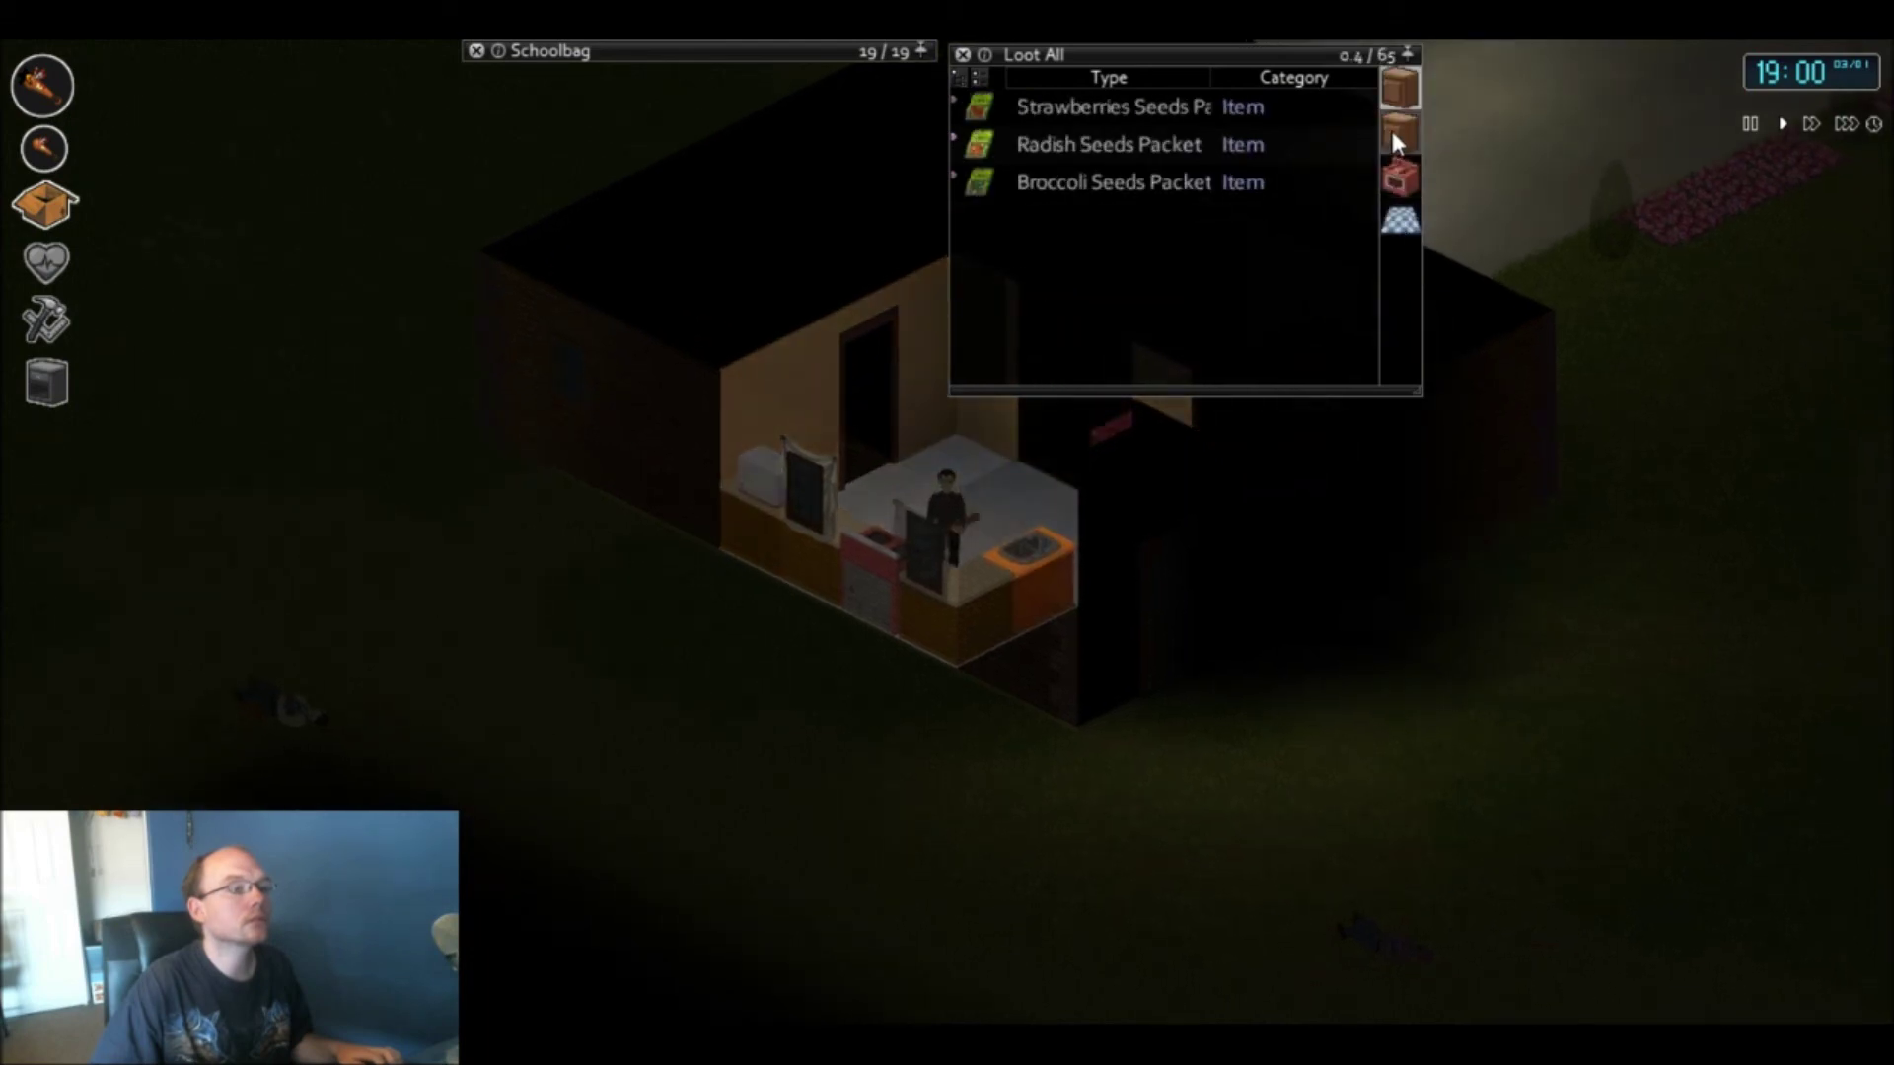
{"action": "left_click", "coordinate": [1392, 137]}
{"action": "mouse_move", "coordinate": [575, 192]}
{"action": "left_mouse_down"}
{"action": "mouse_move", "coordinate": [1078, 254]}
{"action": "mouse_move", "coordinate": [554, 175]}
{"action": "mouse_move", "coordinate": [1105, 217]}
{"action": "left_mouse_up"}
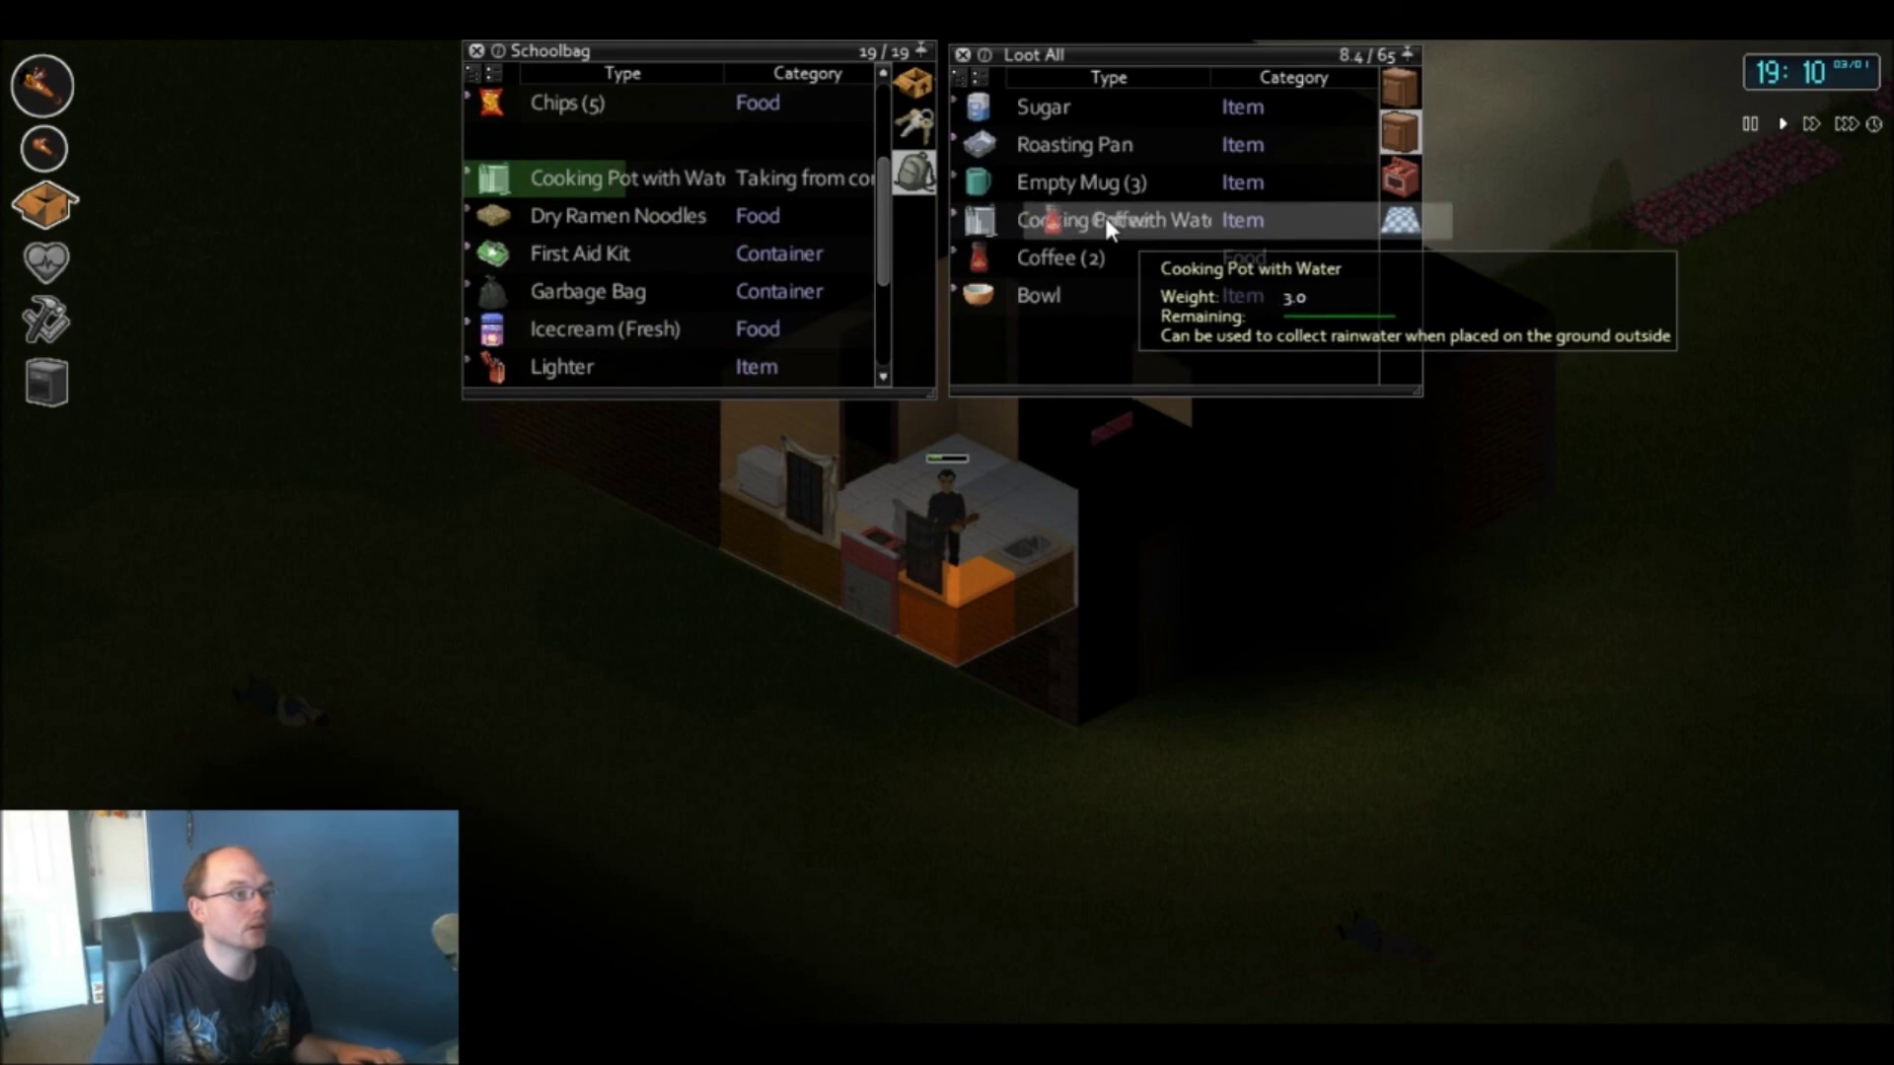
{"action": "scroll", "coordinate": [582, 309], "scroll_direction": "down", "scroll_amount": 1}
{"action": "scroll", "coordinate": [582, 310], "scroll_direction": "down", "scroll_amount": 1}
{"action": "mouse_move", "coordinate": [585, 289]}
{"action": "left_mouse_down"}
{"action": "mouse_move", "coordinate": [1105, 294]}
{"action": "mouse_move", "coordinate": [1065, 295]}
{"action": "left_mouse_up"}
{"action": "scroll", "coordinate": [624, 339], "scroll_direction": "down", "scroll_amount": 1}
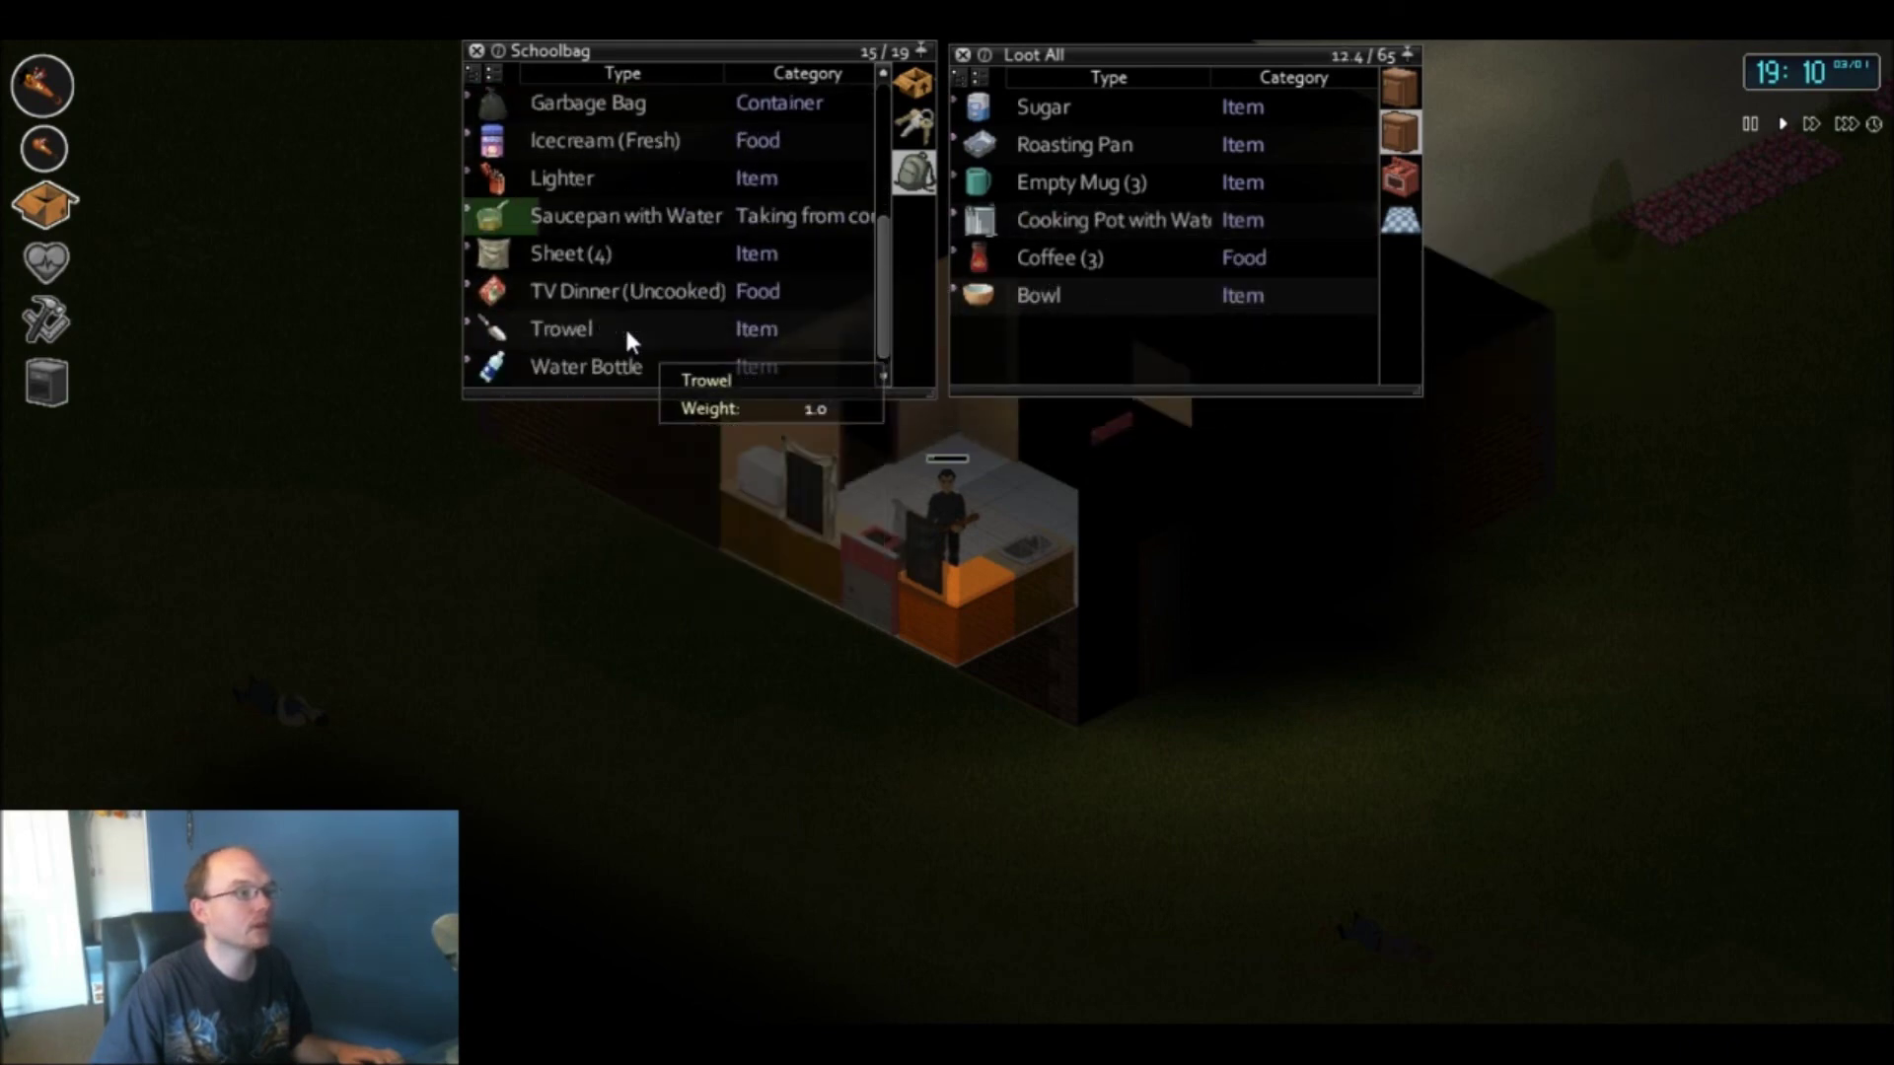
{"action": "scroll", "coordinate": [627, 335], "scroll_direction": "down", "scroll_amount": 1}
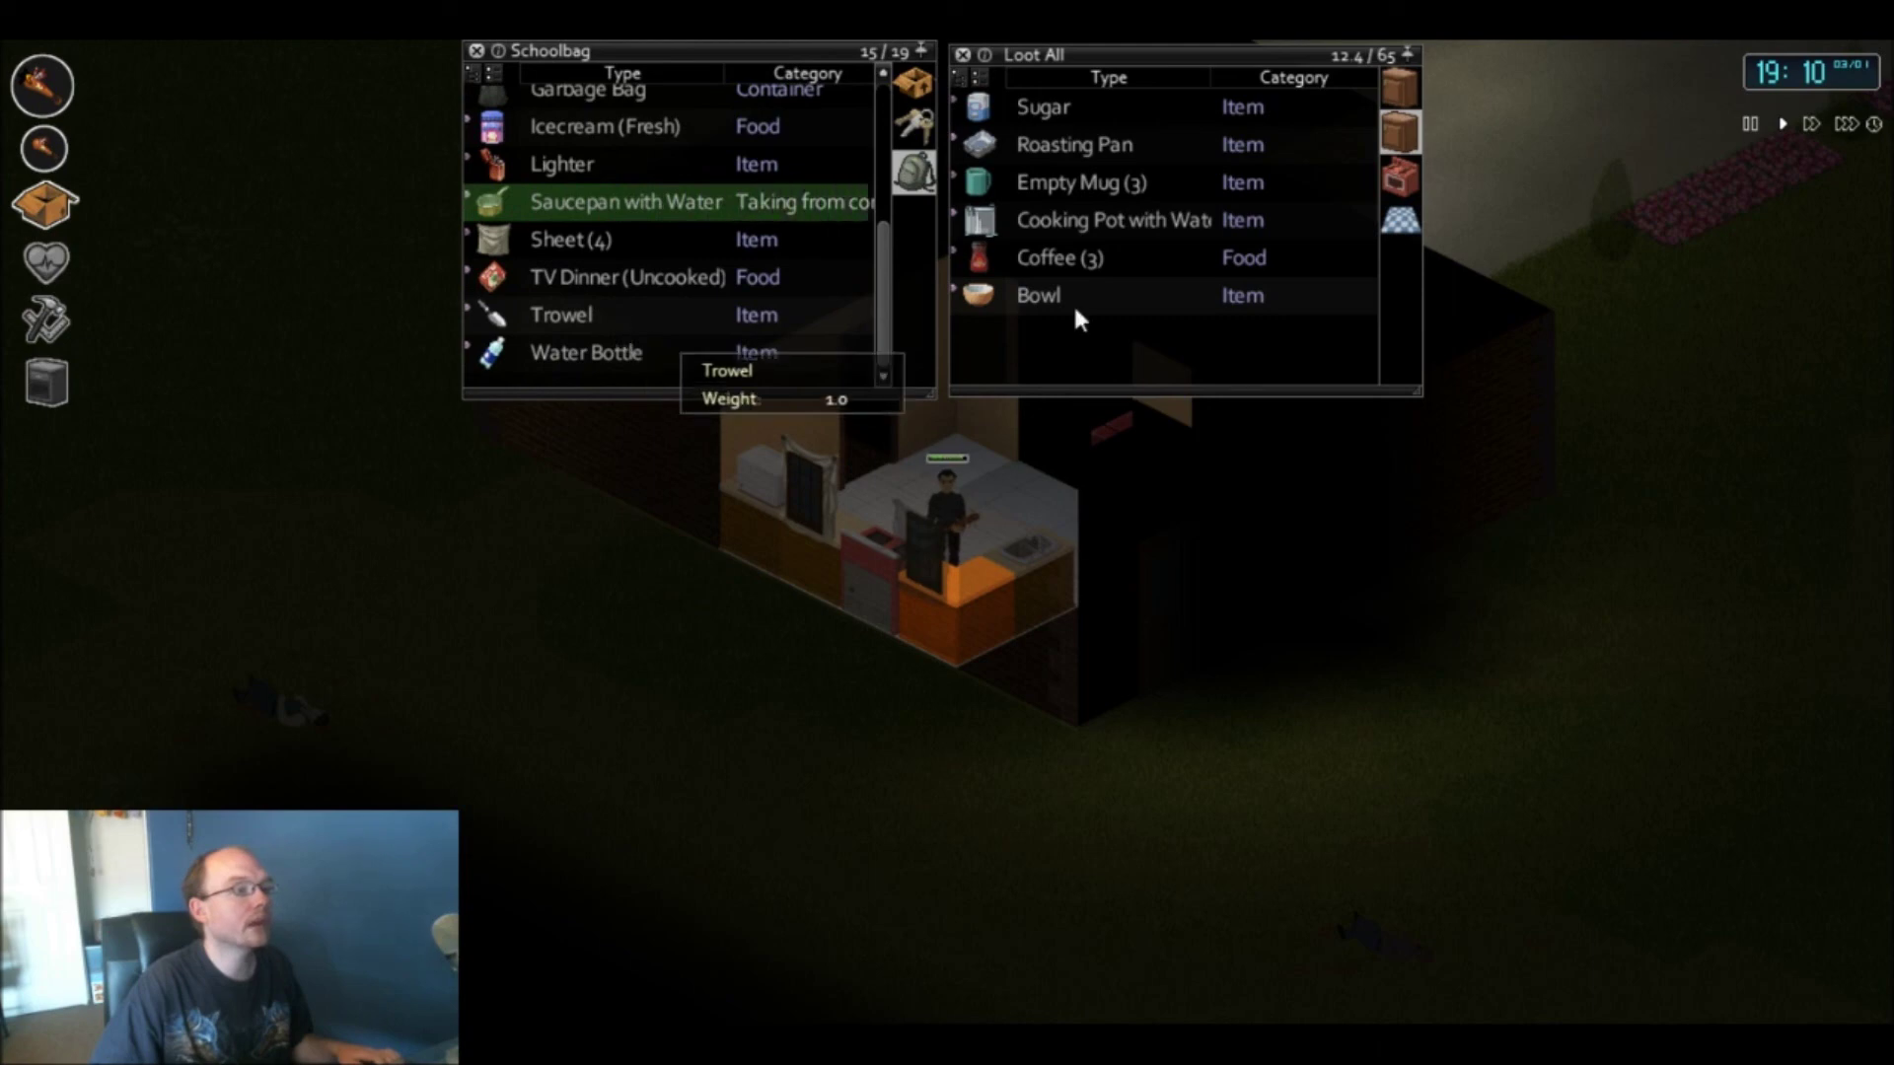
- Store the Trowel with the seed packets and the Lighter in the medicine drawer
{"action": "left_click", "coordinate": [1388, 145]}
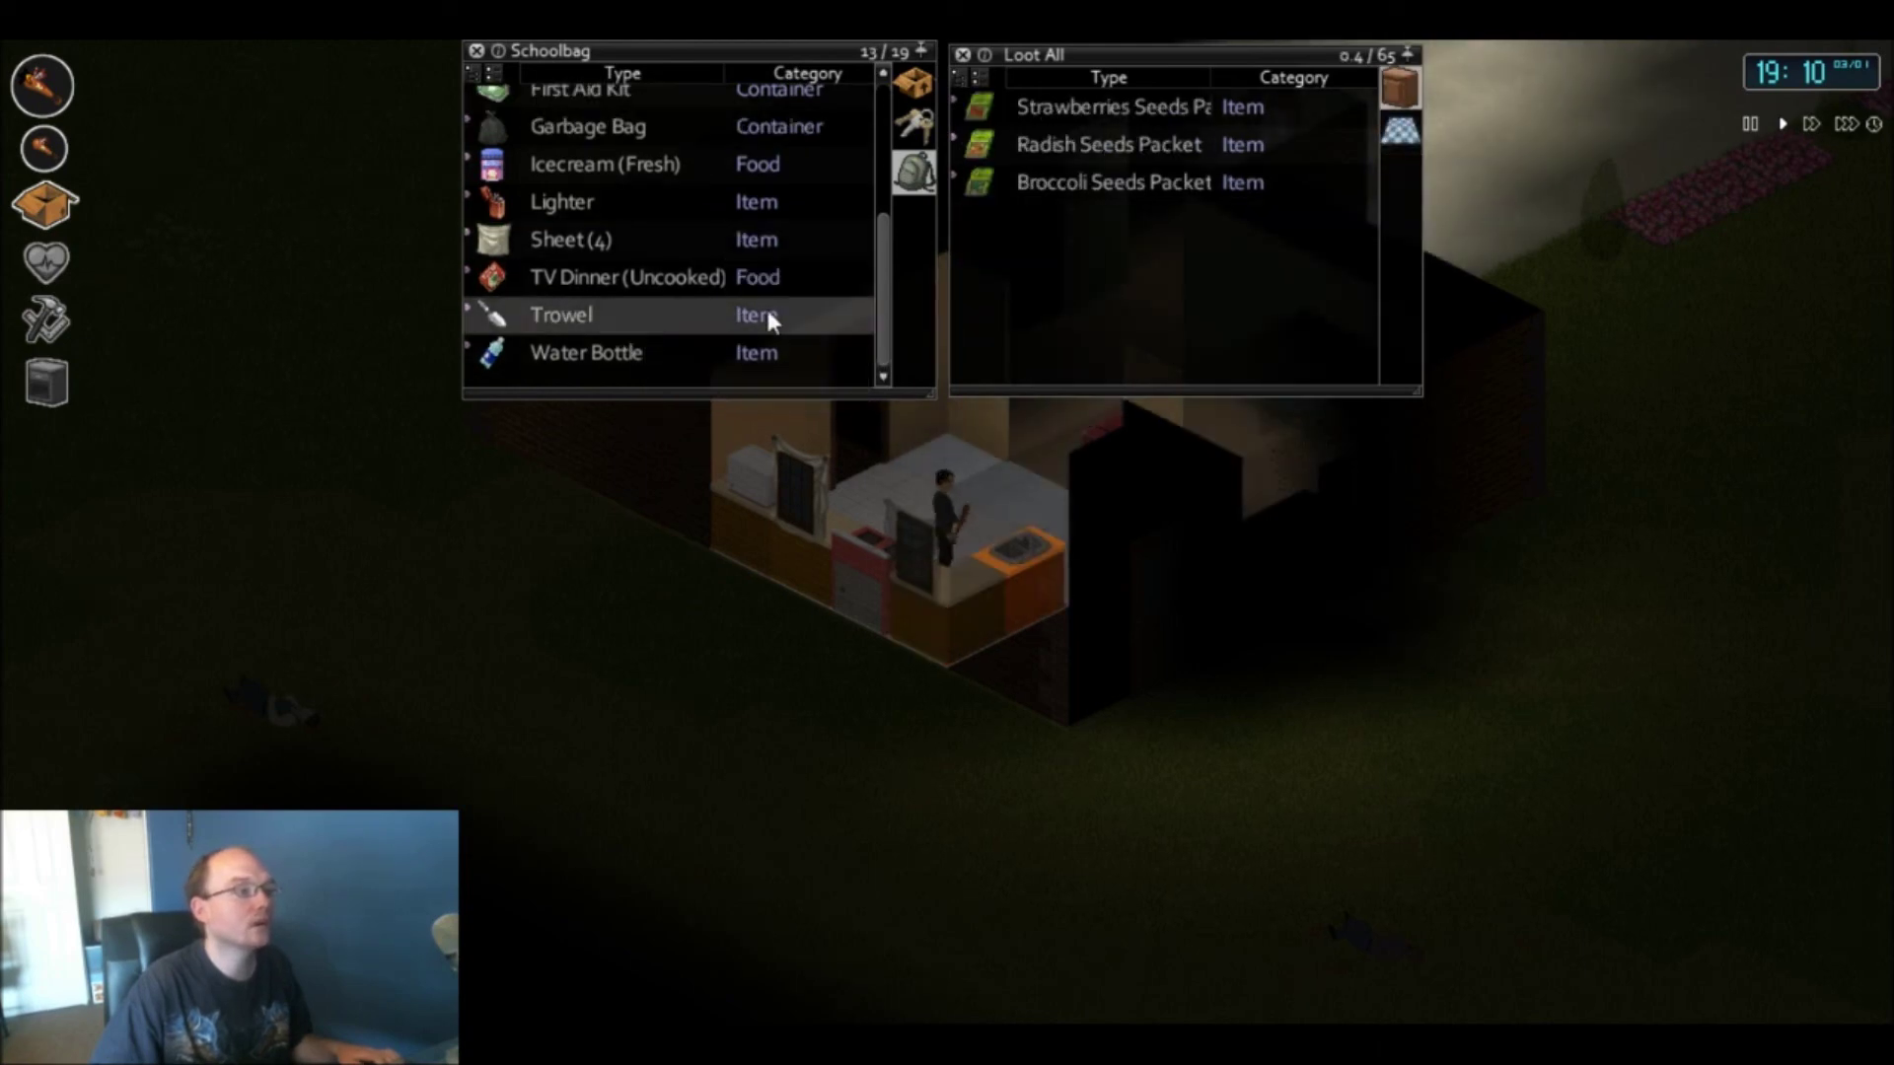
{"action": "left_click_drag", "start_coordinate": [766, 310], "coordinate": [1095, 287]}
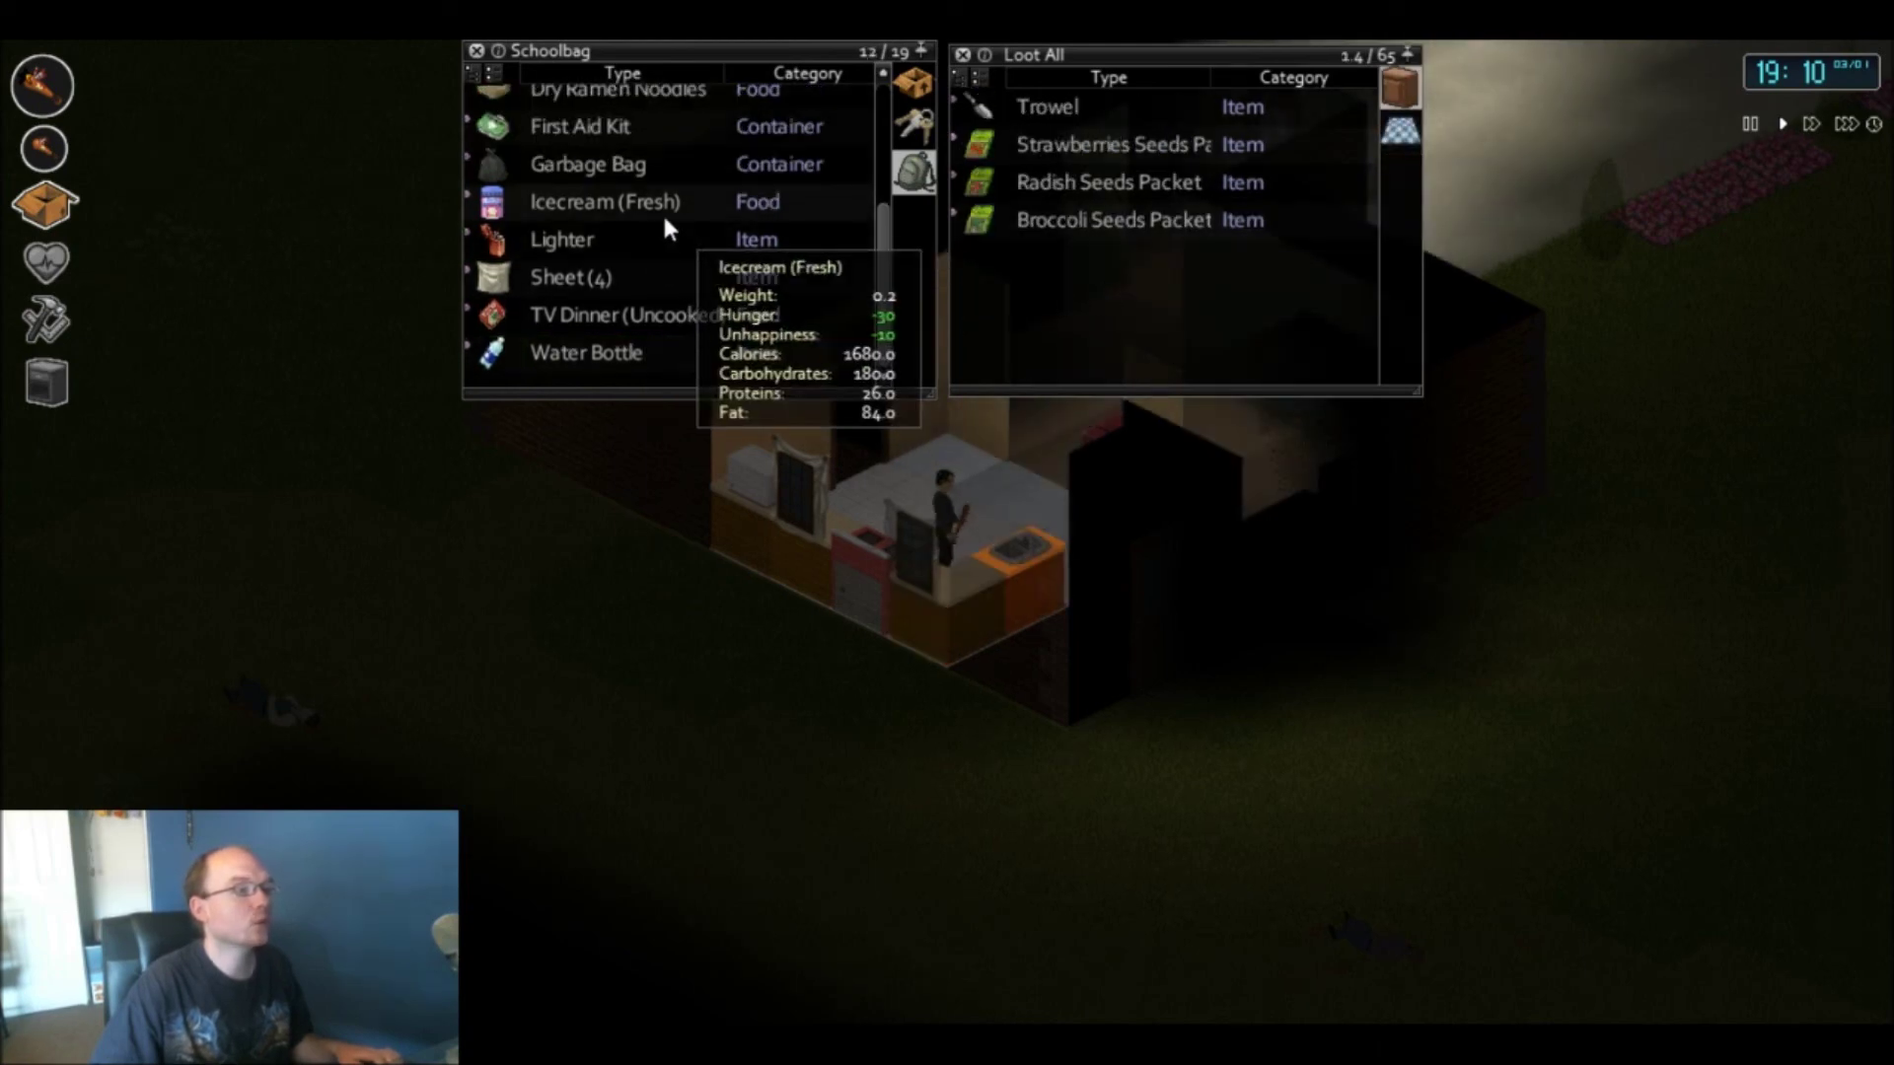
{"action": "left_click_drag", "start_coordinate": [565, 242], "coordinate": [1067, 283]}
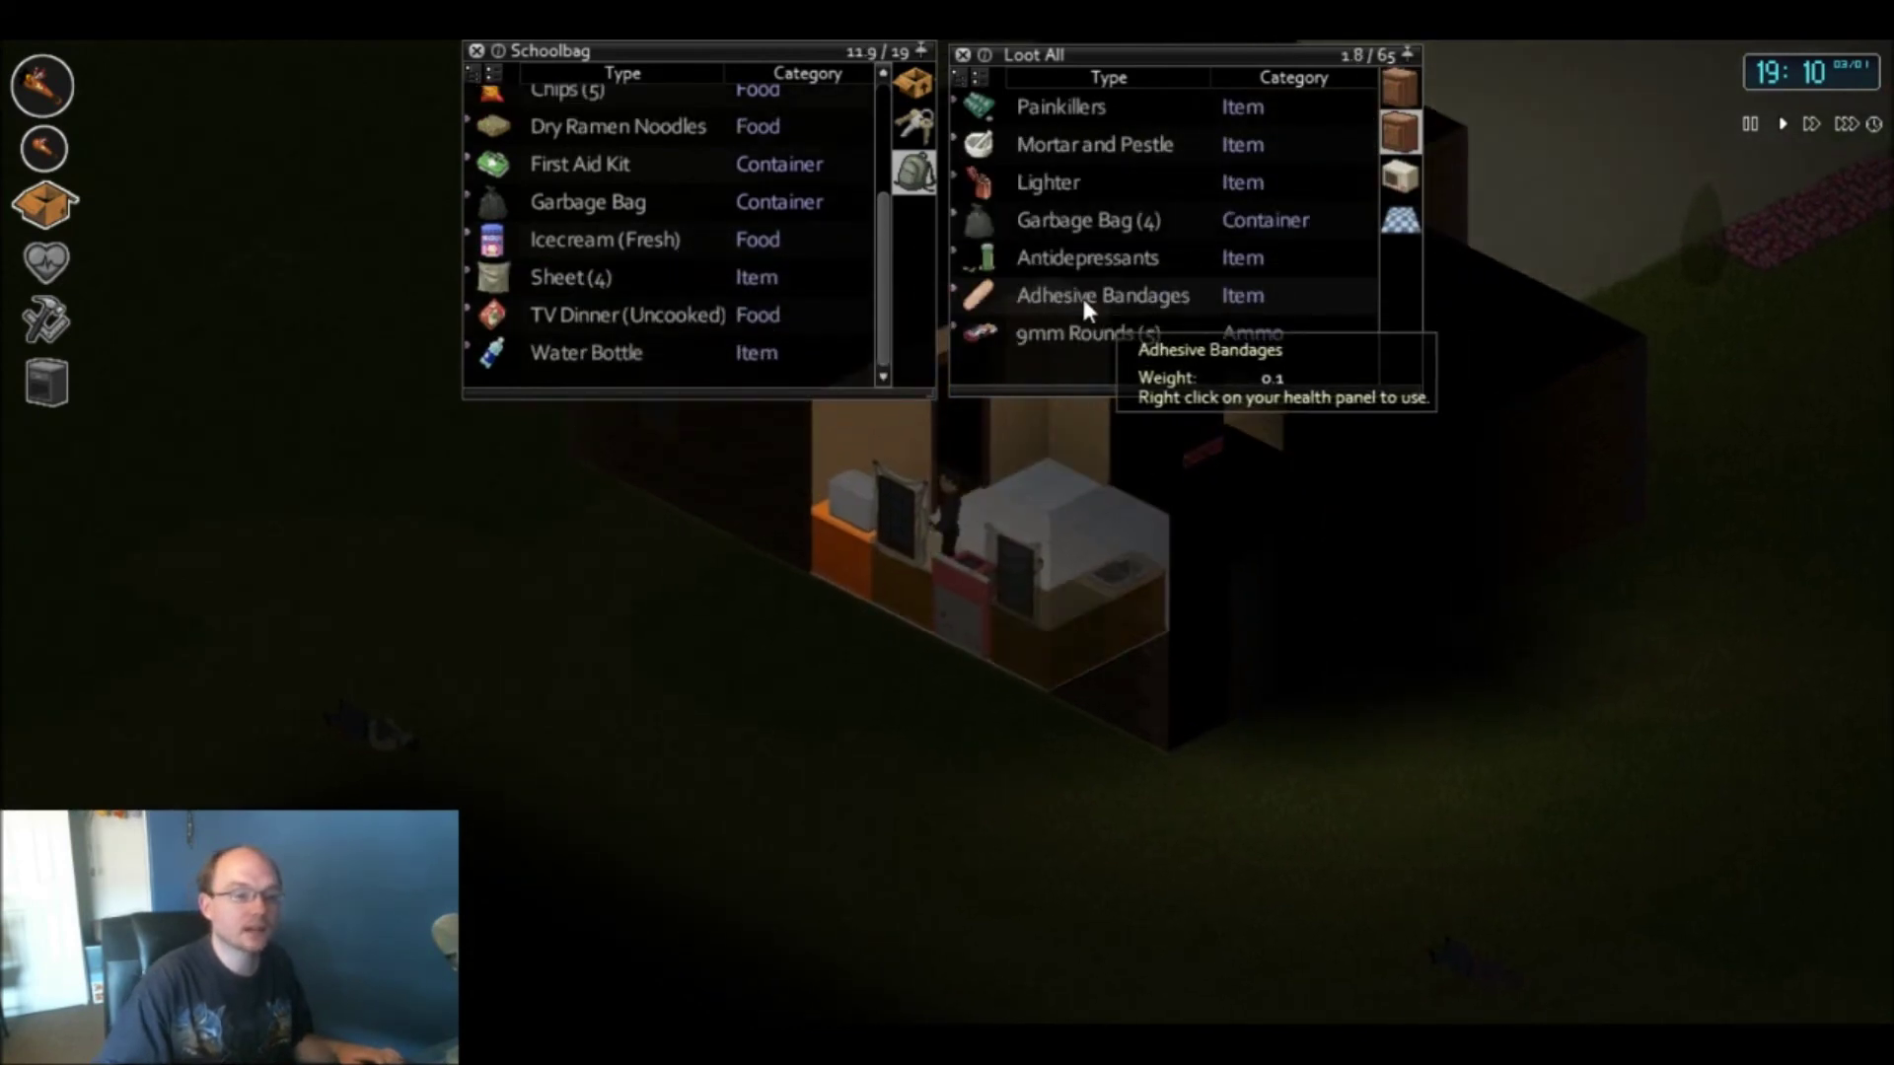